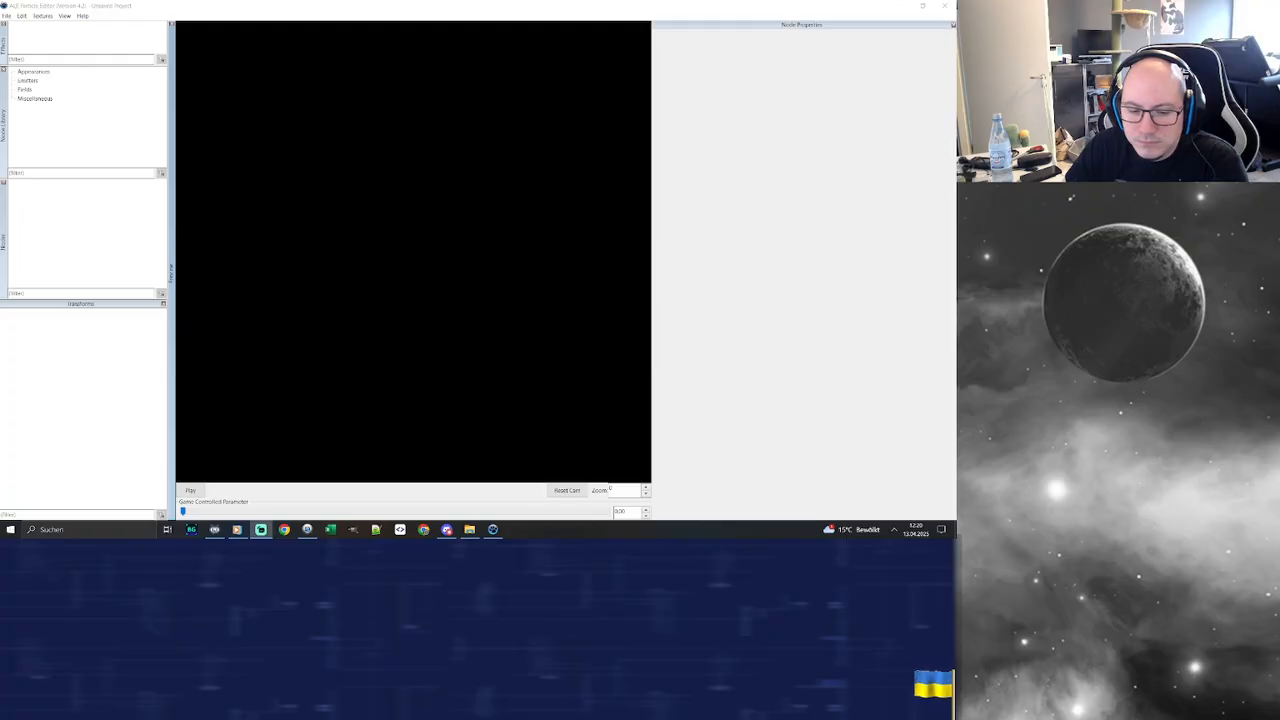
click(237, 530)
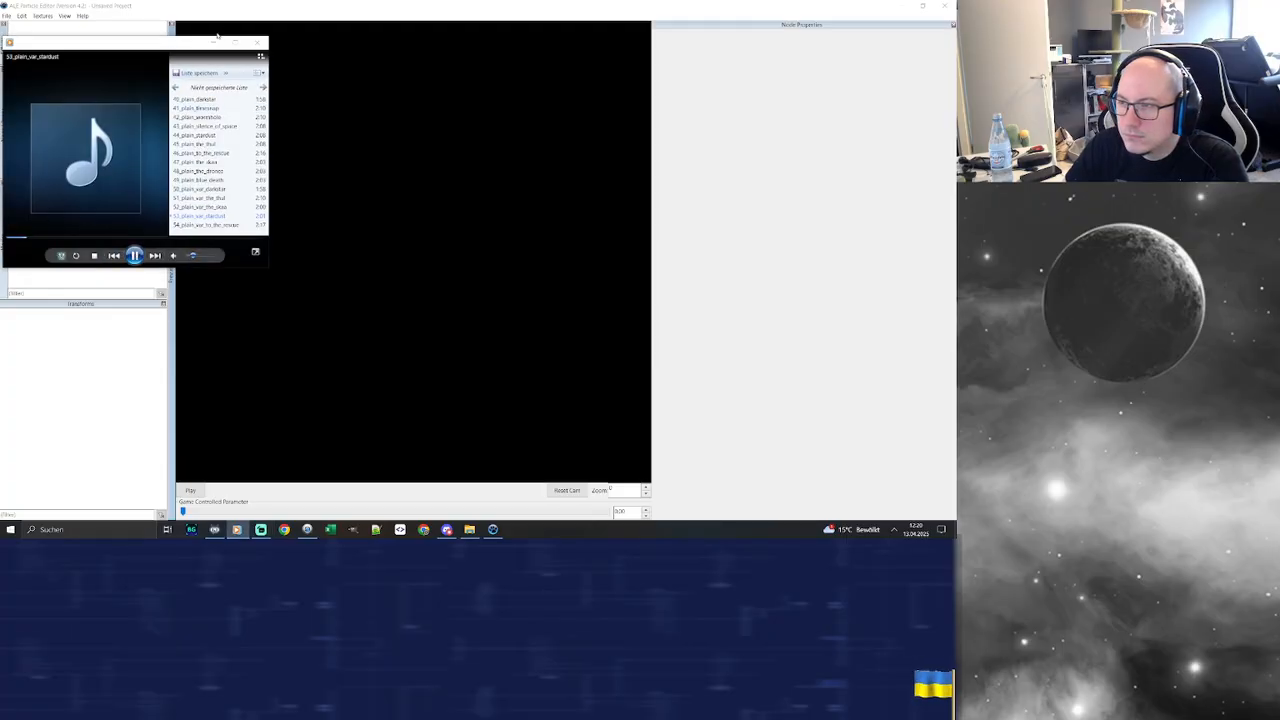
click(213, 42)
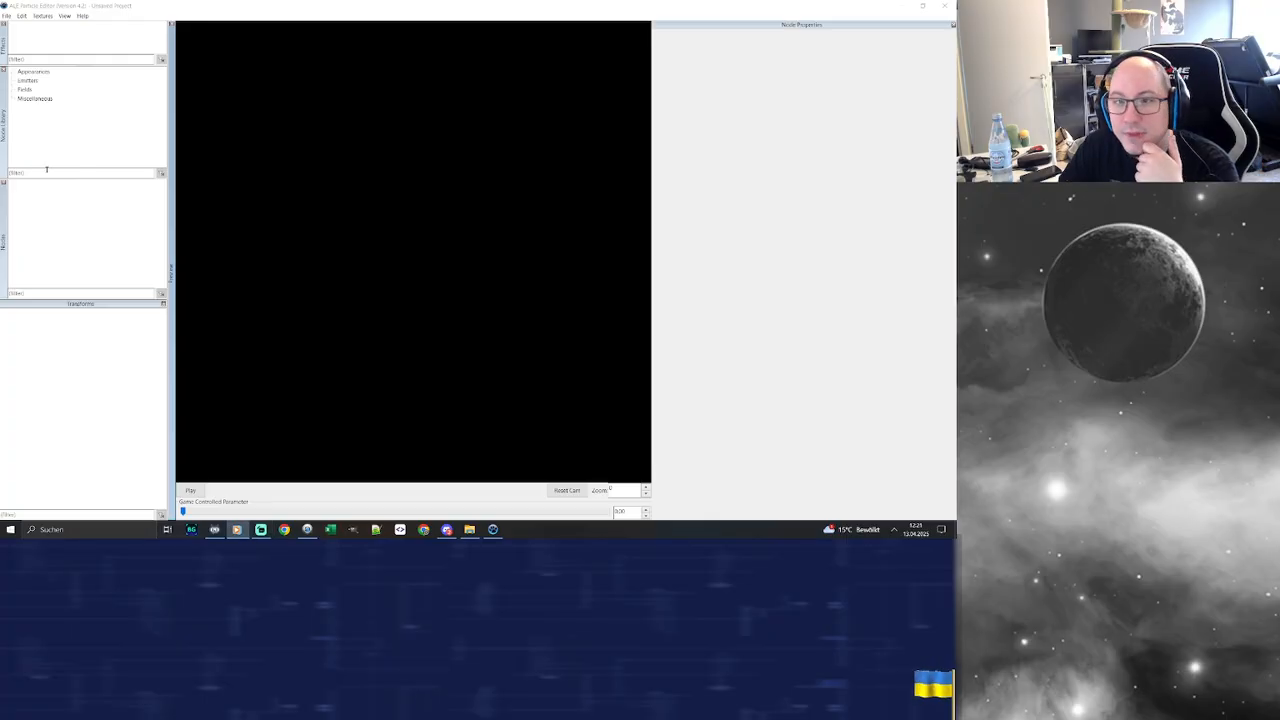
Try to load all .txm texture files from the Freelancer DATA\FX folder
click(42, 16)
click(50, 26)
click(152, 168)
scroll(154, 199, down, 5)
scroll(154, 199, down, 2)
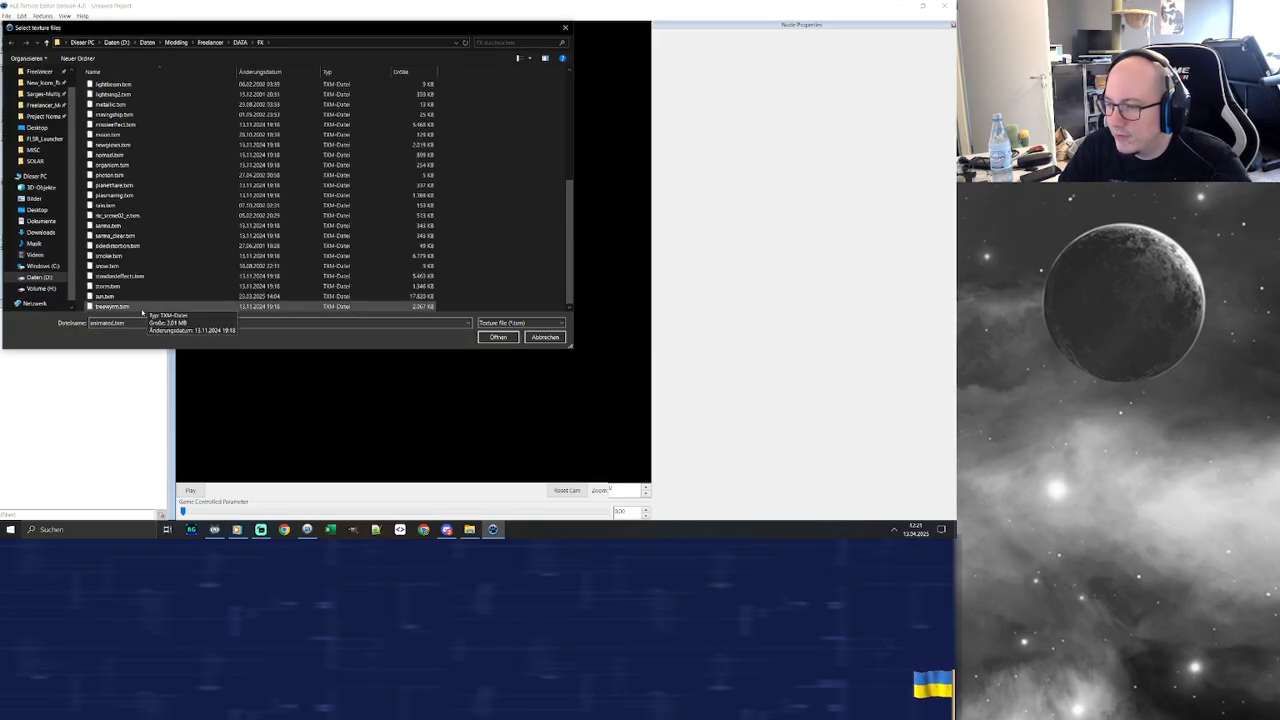
key(ctrl+a)
click(499, 337)
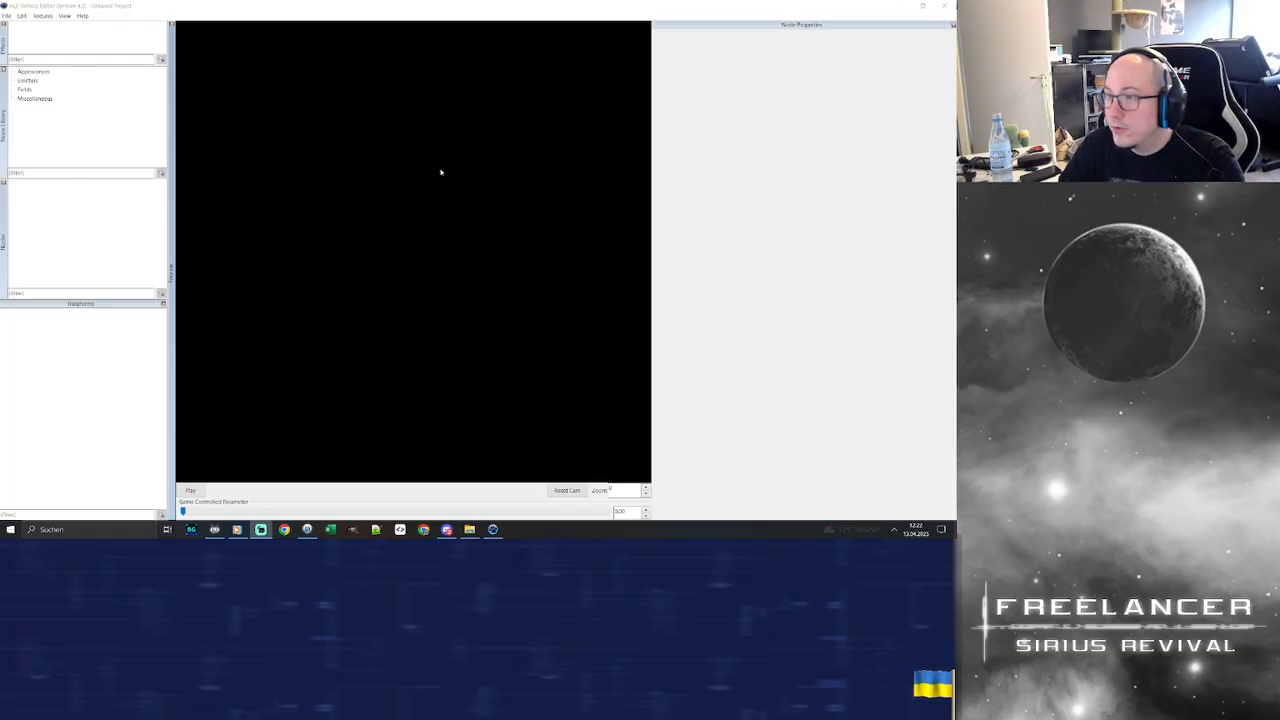
Select every .txm texture file in DATA\FX, starting with animated.txm, and load them into the editor
click(64, 16)
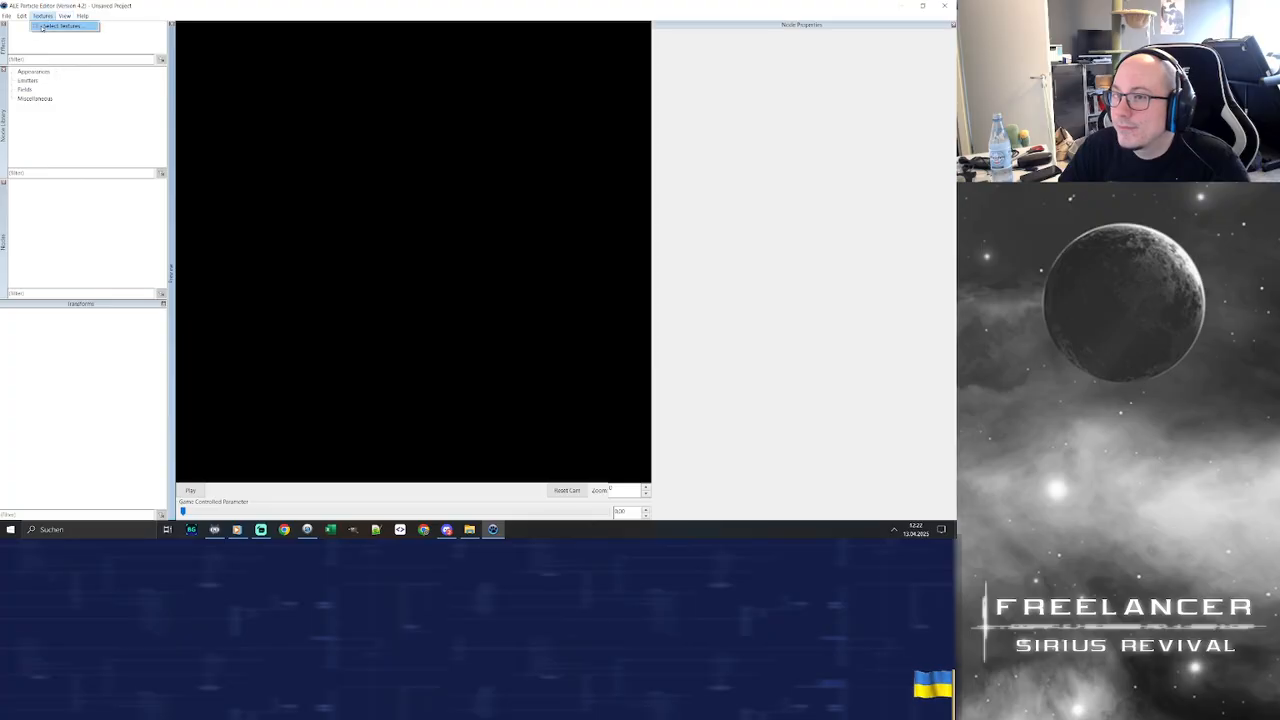
click(46, 26)
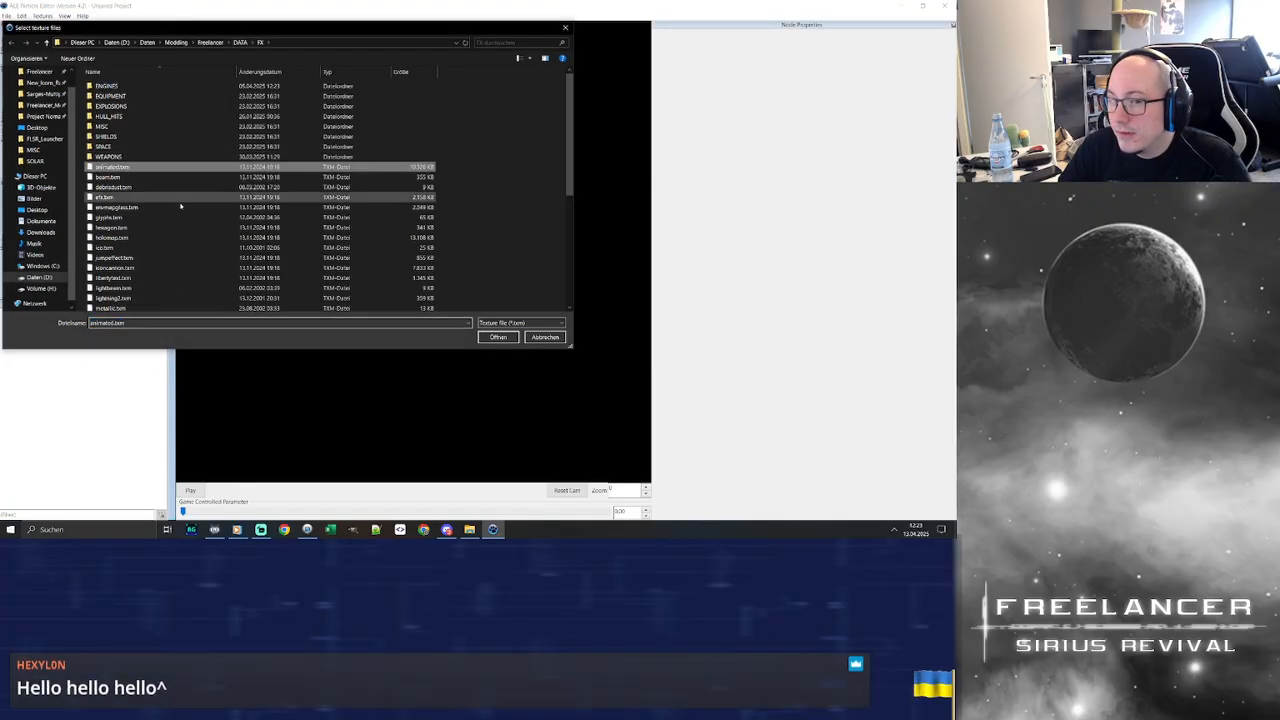
scroll(184, 241, down, 4)
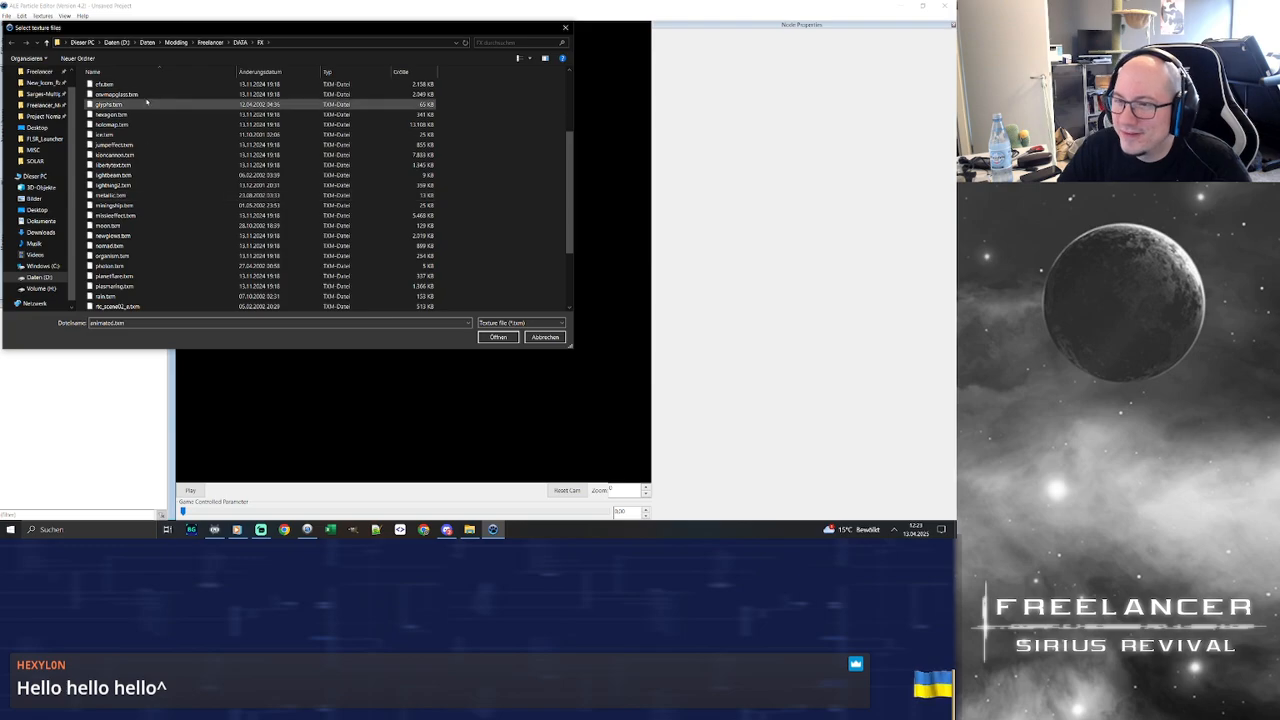
scroll(144, 128, up, 3)
click(162, 154)
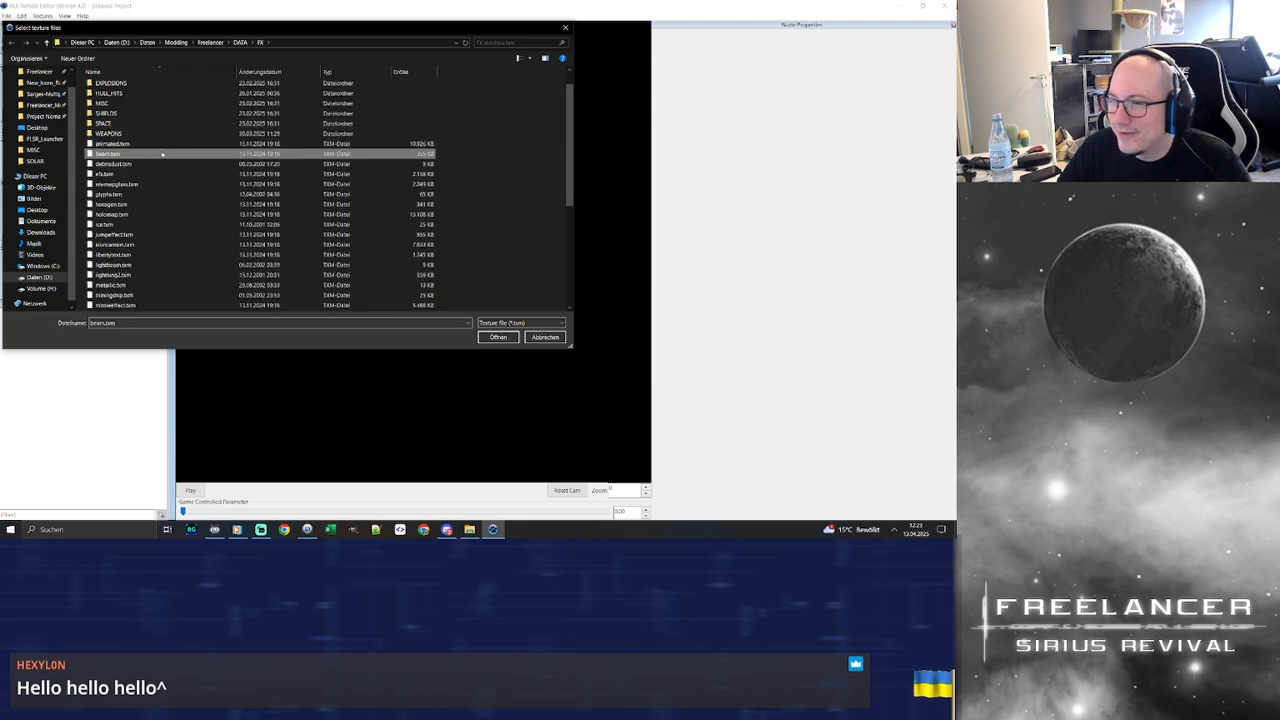
scroll(205, 230, down, 6)
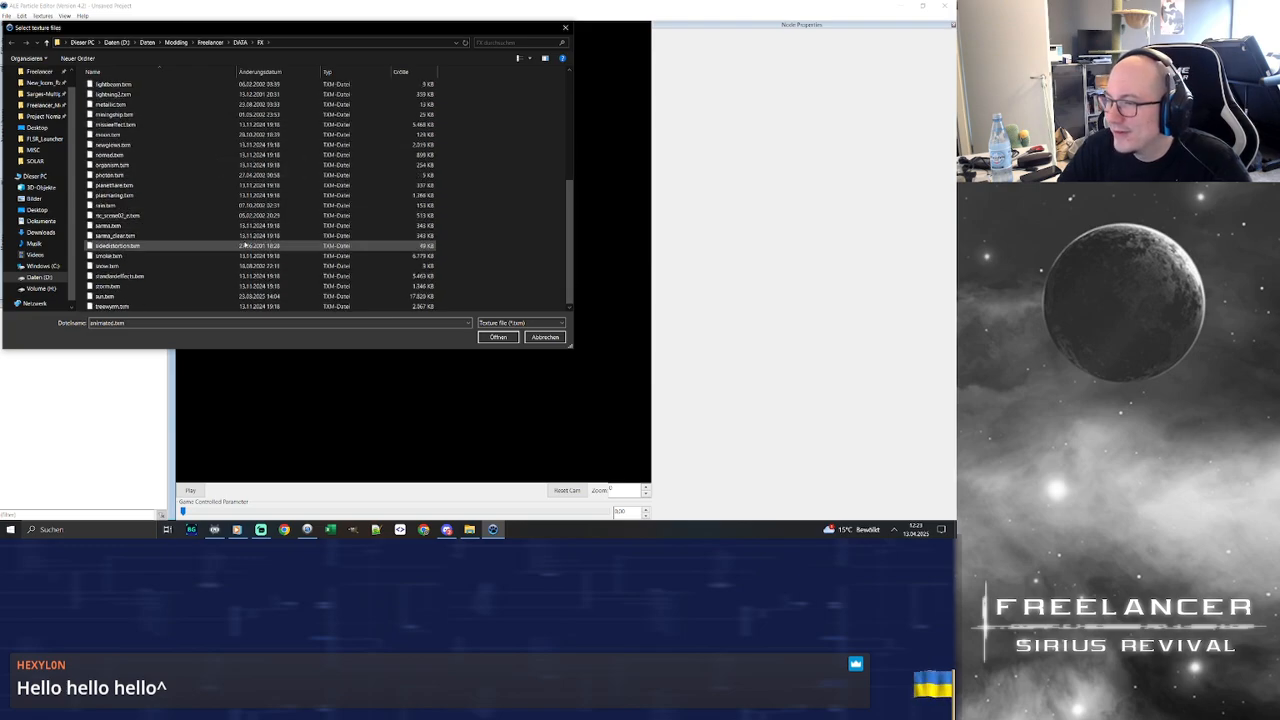
shift+click(212, 307)
drag(307, 29, 500, 86)
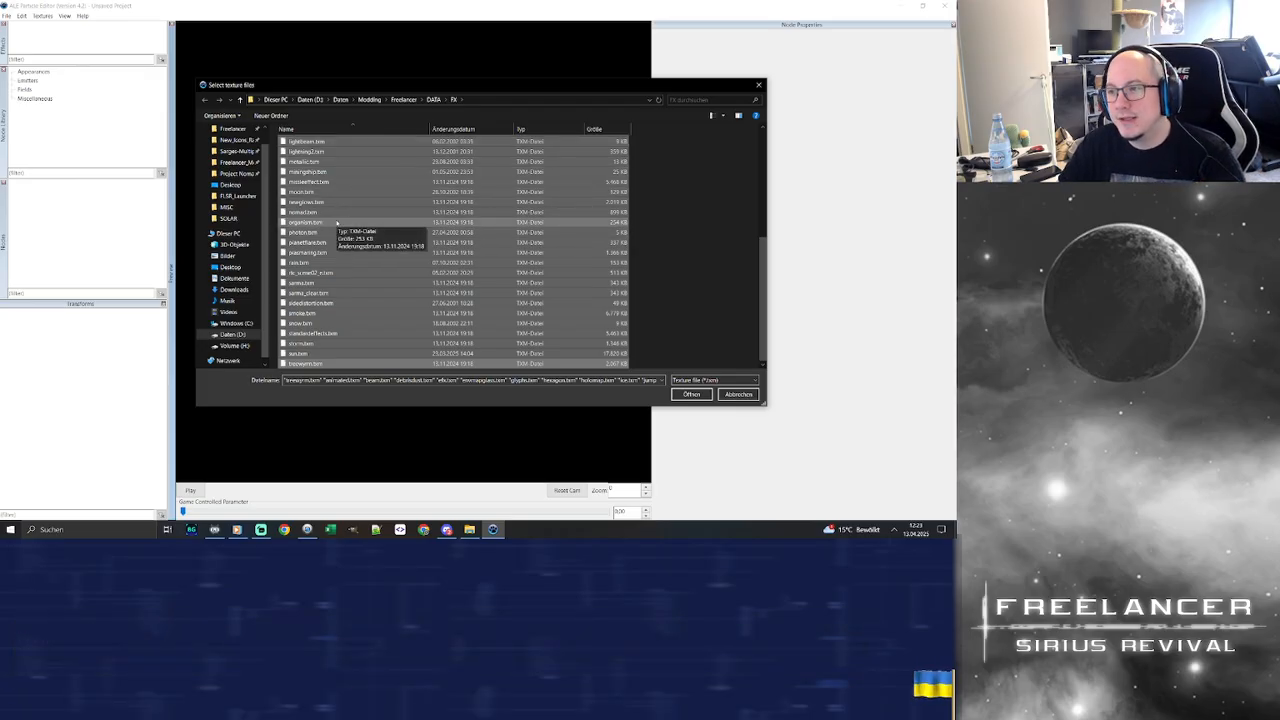
click(691, 394)
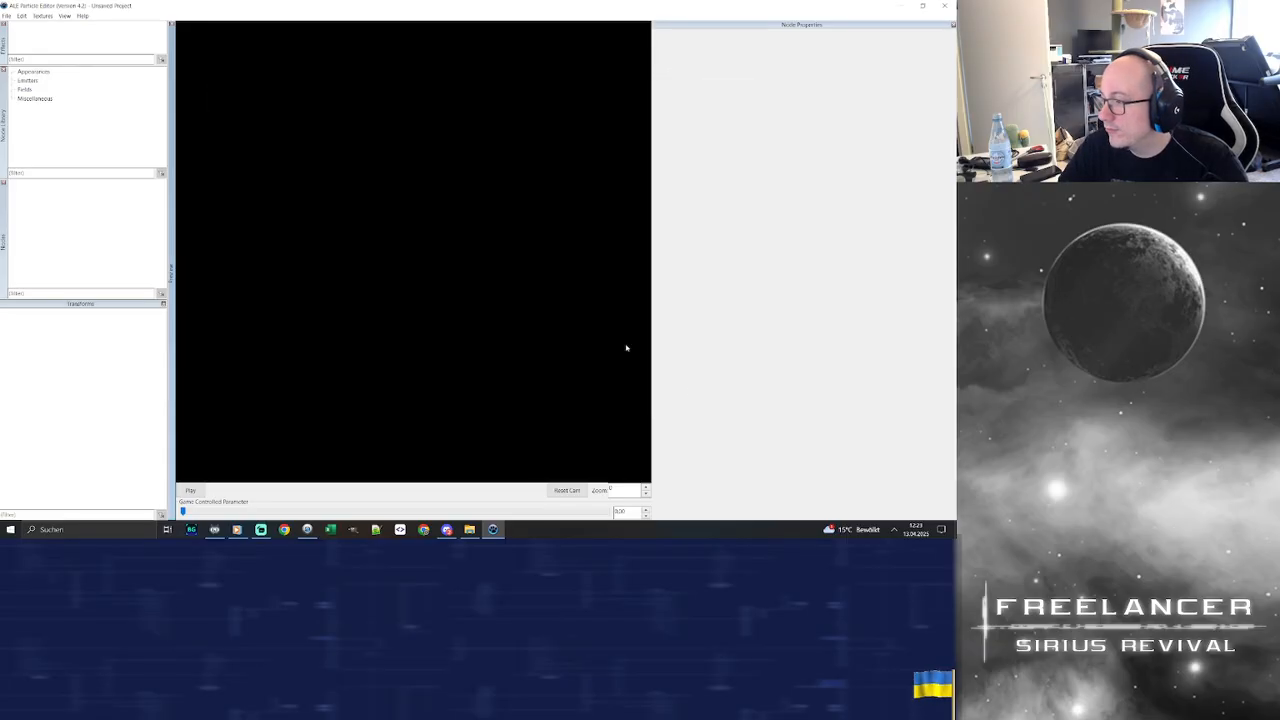
Open the effect file gf_ww_smallengine02_fire.ale from the DATA\FX\ENGINES folder
click(6, 16)
click(30, 35)
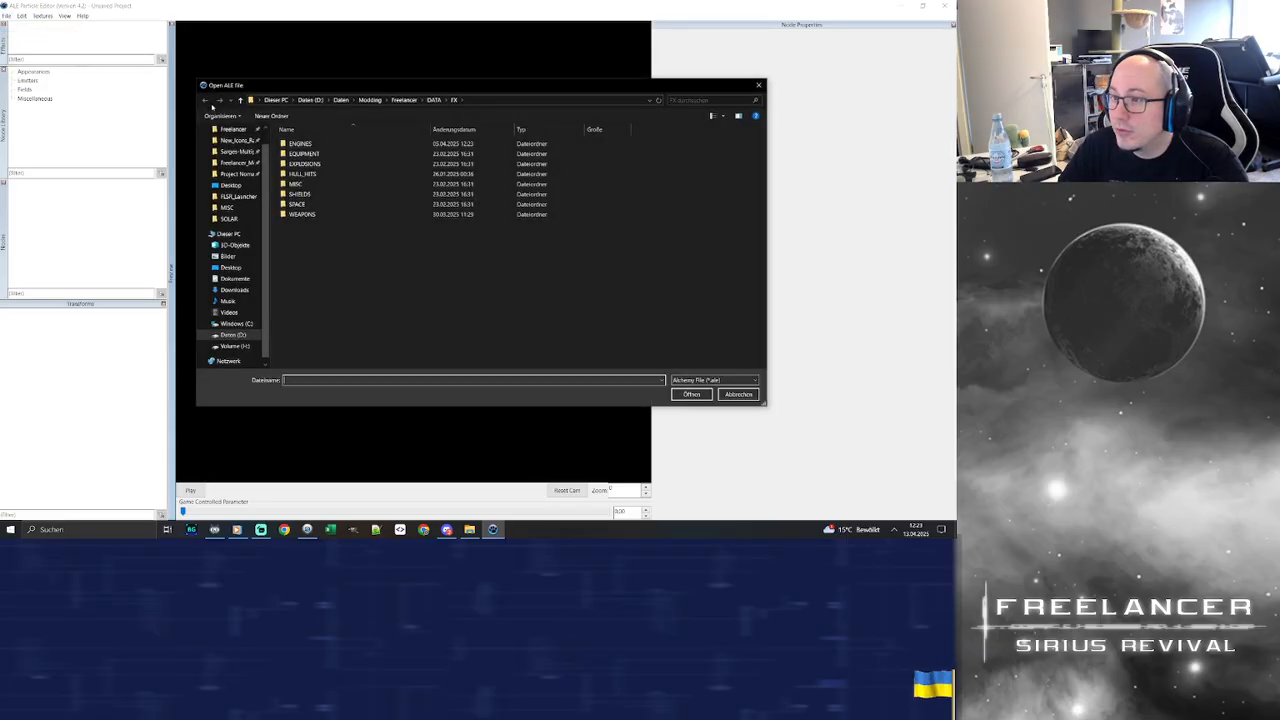
click(240, 129)
double_click(295, 143)
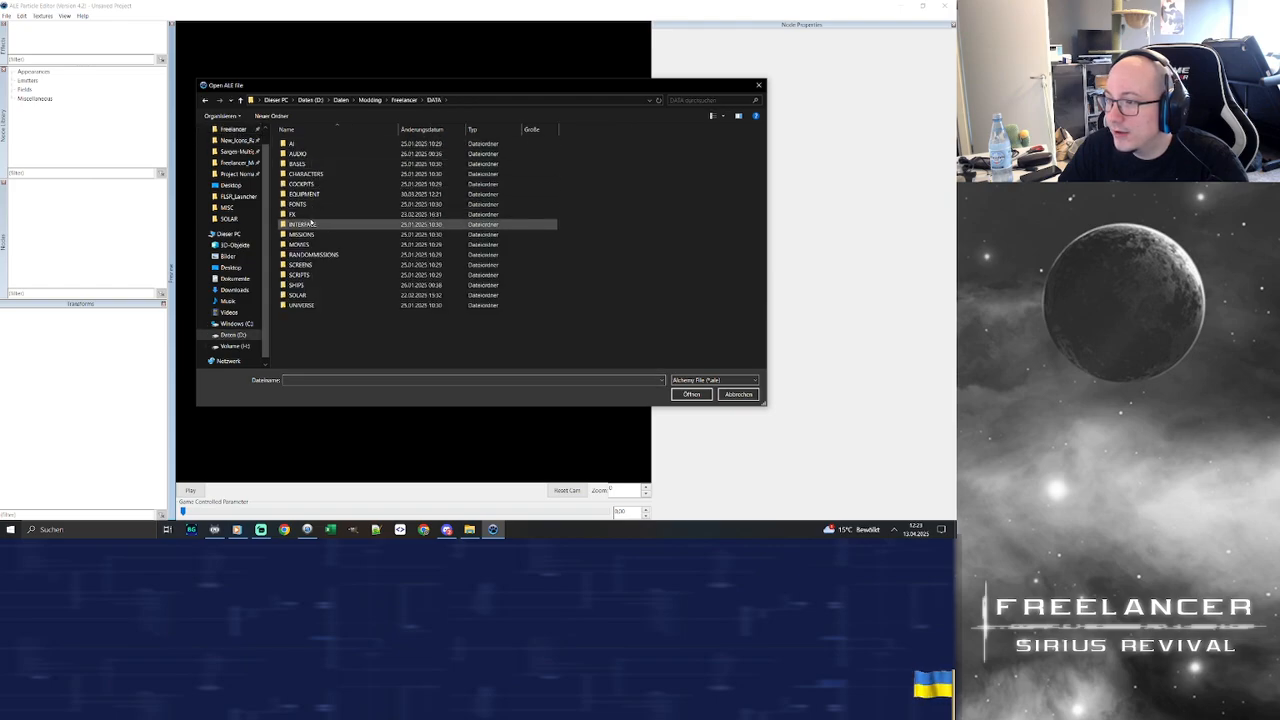
double_click(298, 214)
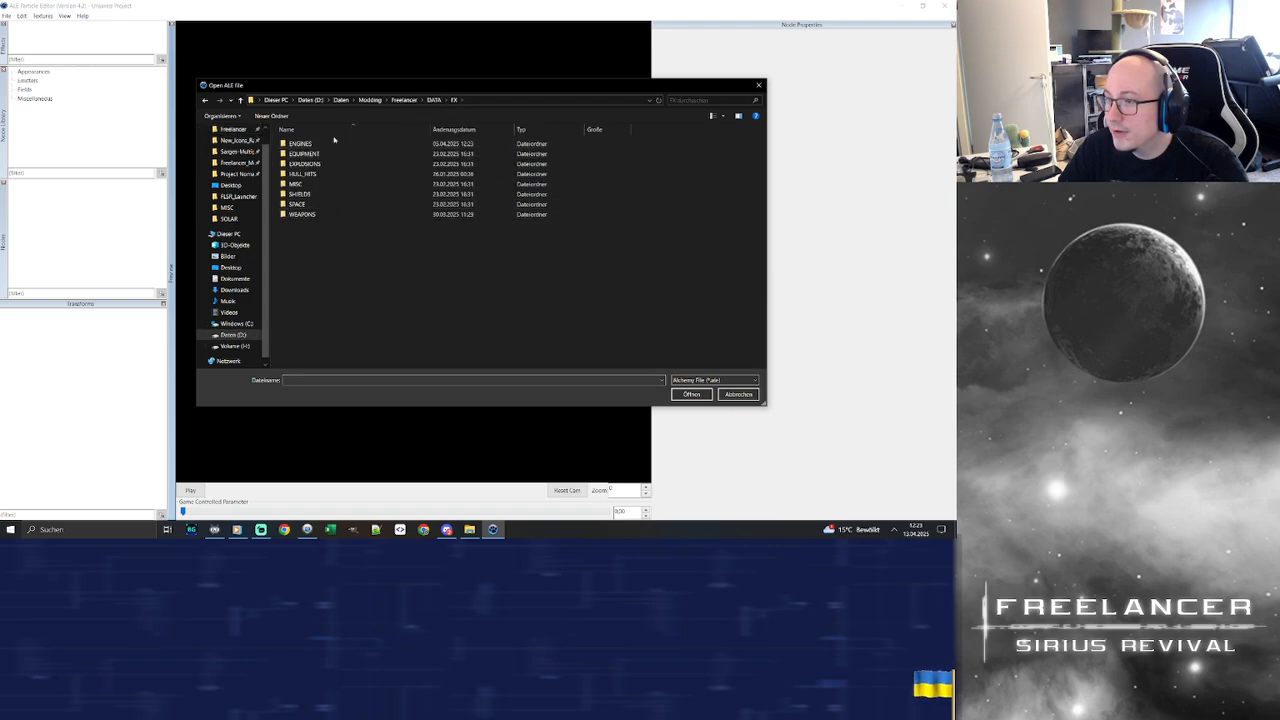
double_click(335, 145)
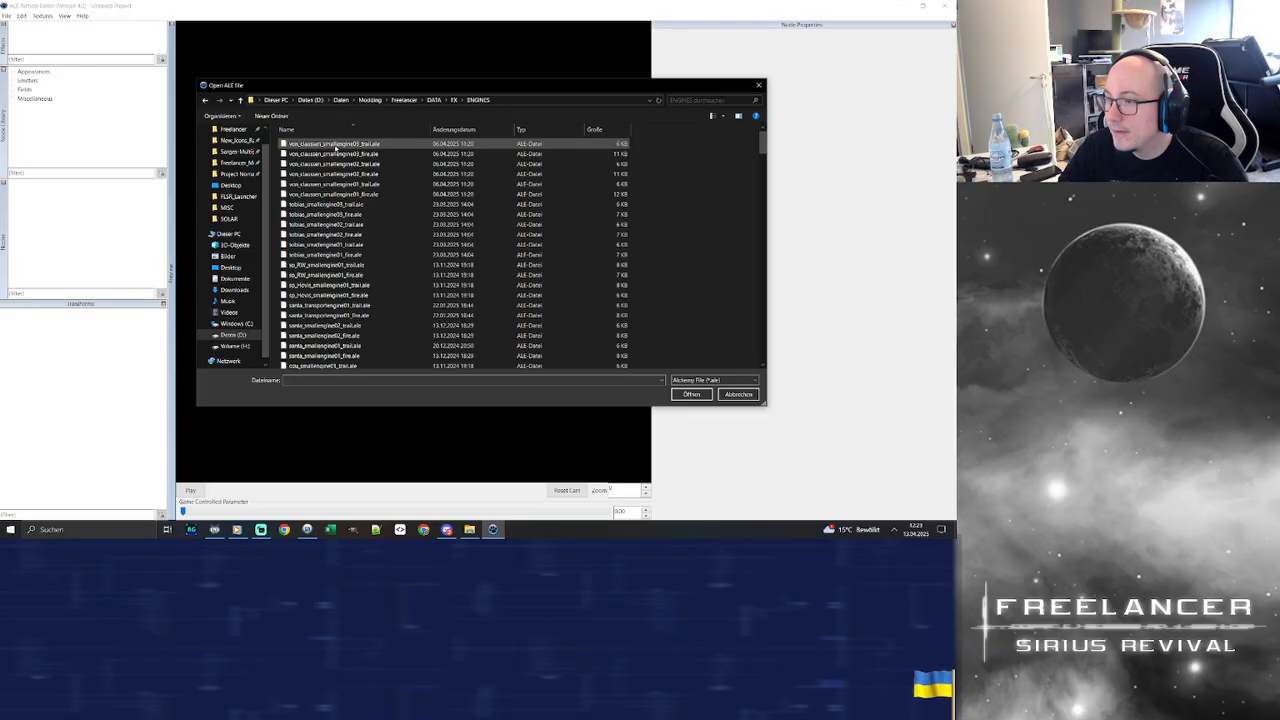
scroll(390, 200, down, 6)
scroll(395, 270, down, 5)
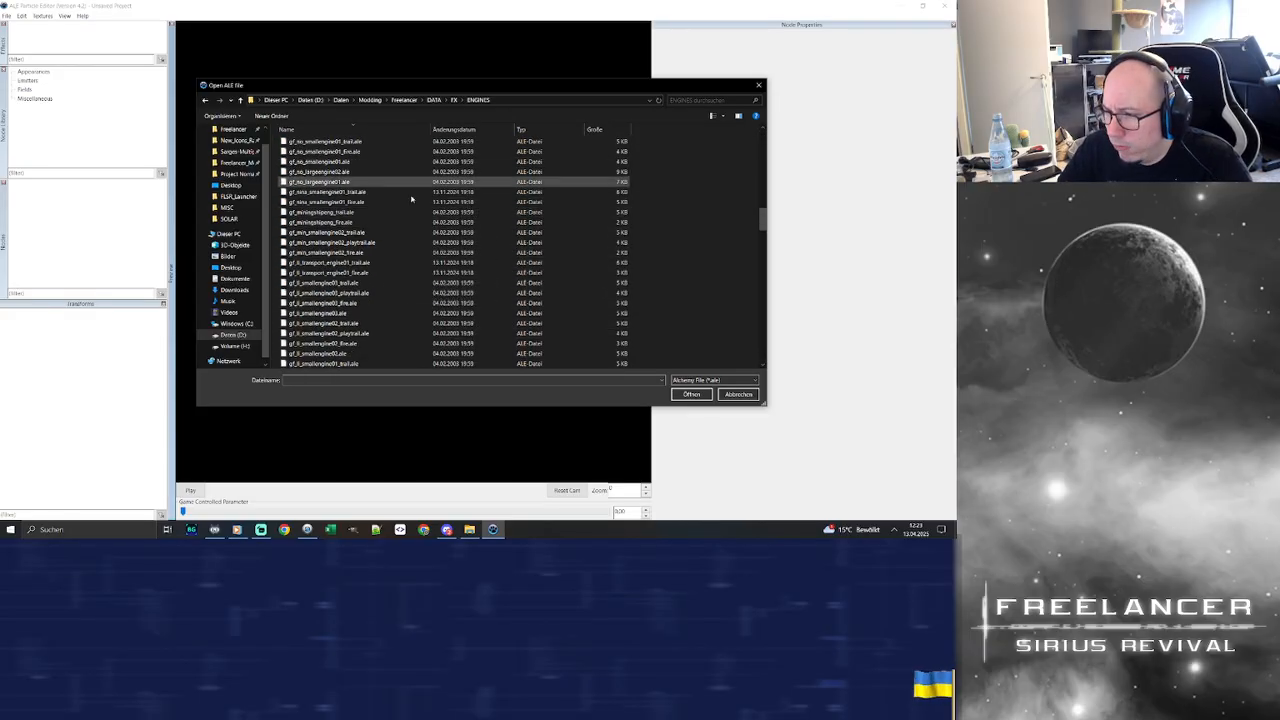
scroll(415, 220, up, 4)
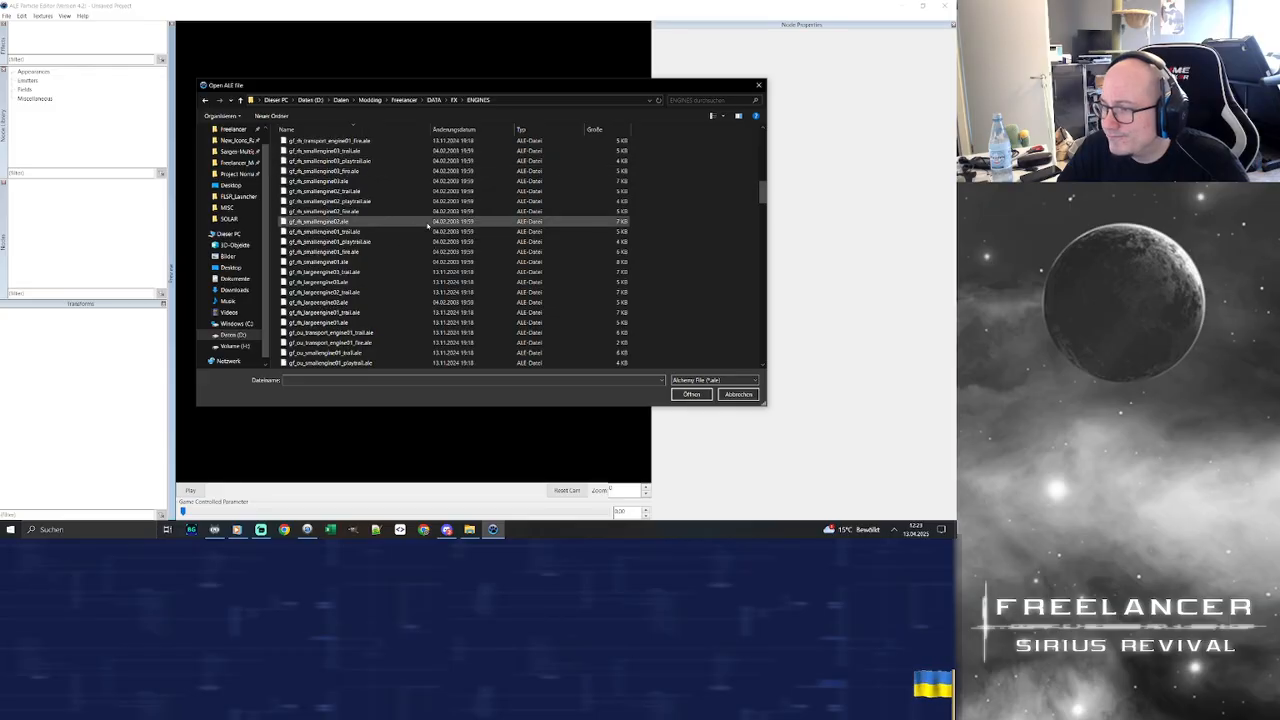
scroll(395, 185, up, 3)
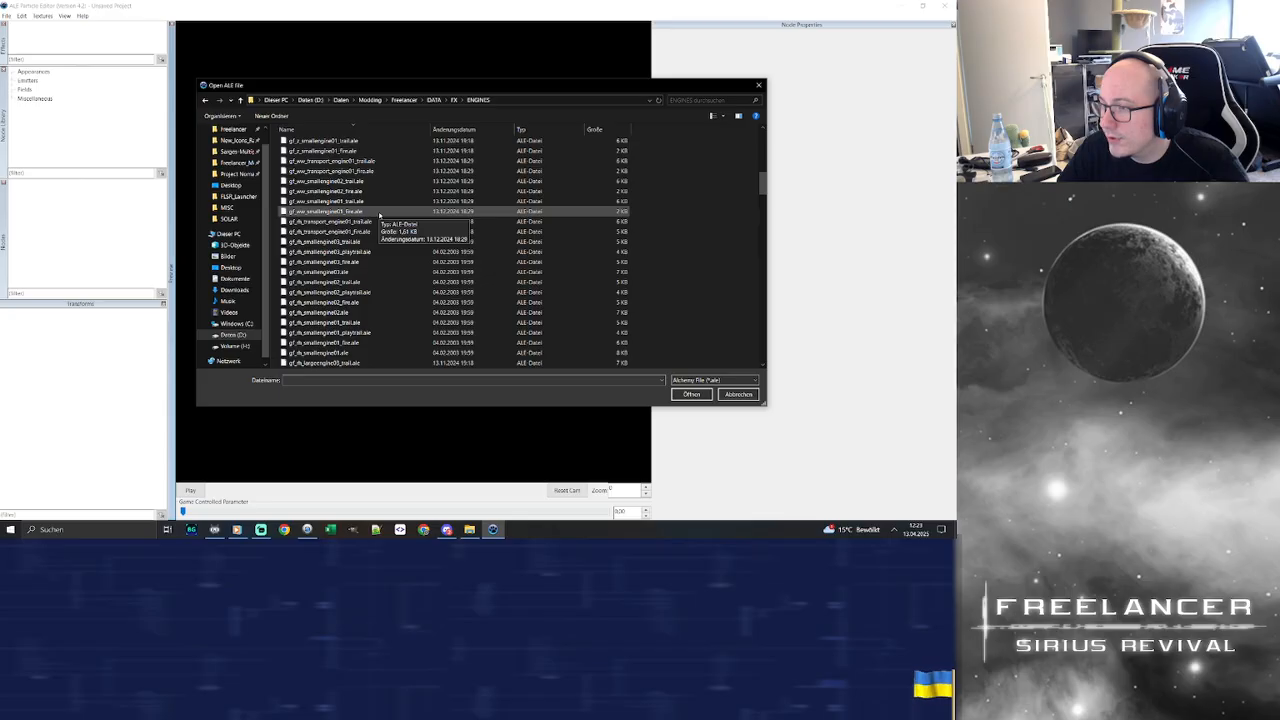
double_click(380, 191)
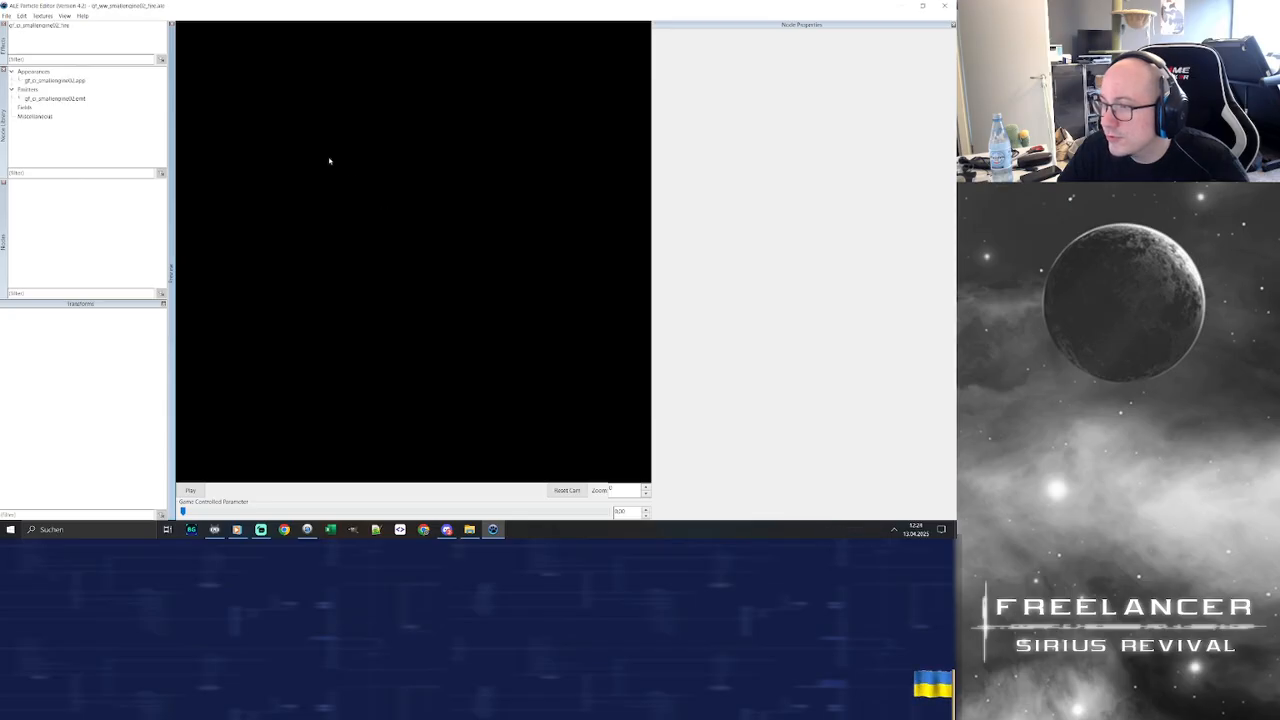
Preview the gf_ci_smallengine02_fire effect and raise its game controlled parameter to the maximum
click(84, 25)
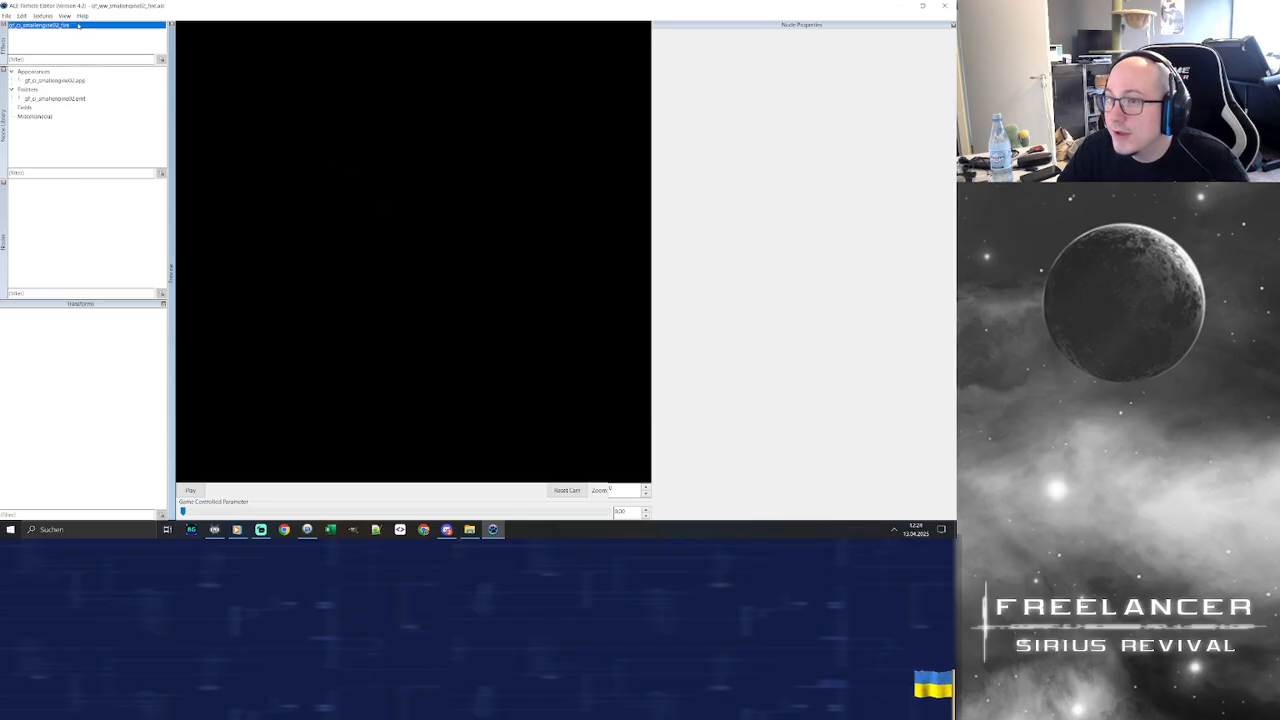
click(182, 491)
scroll(385, 251, up, 3)
drag(394, 251, 260, 340)
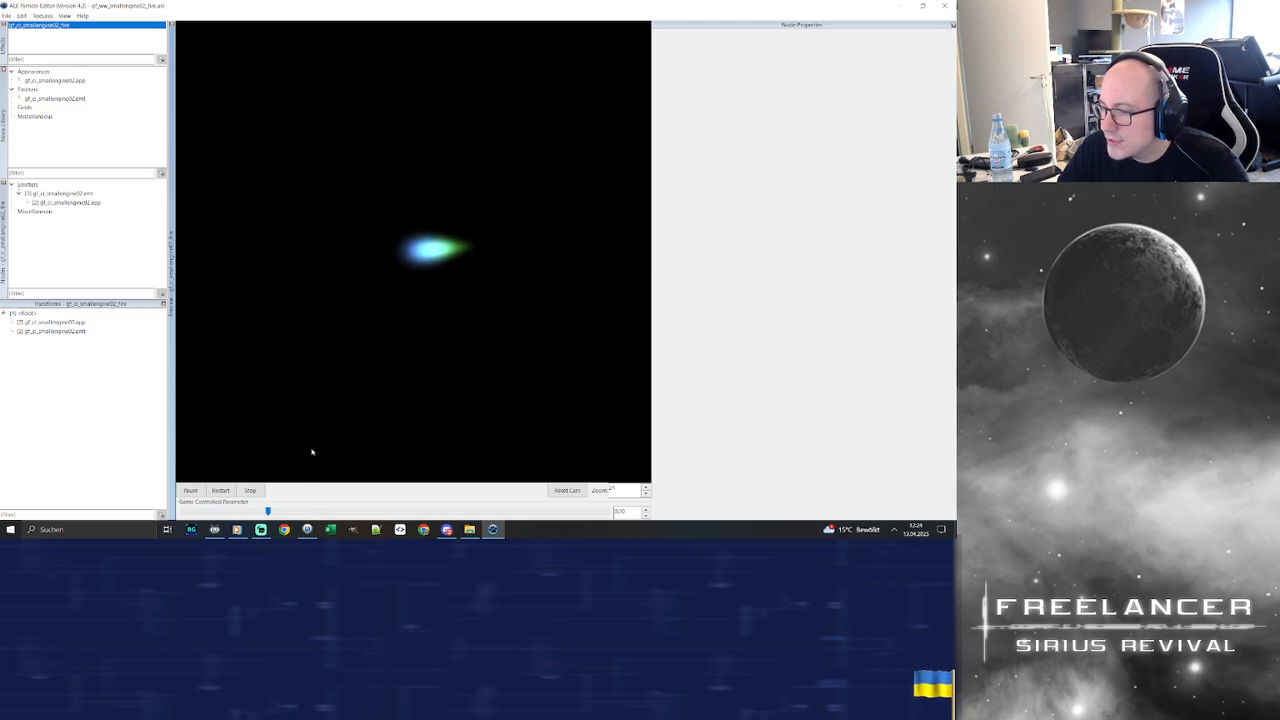
drag(268, 511, 607, 512)
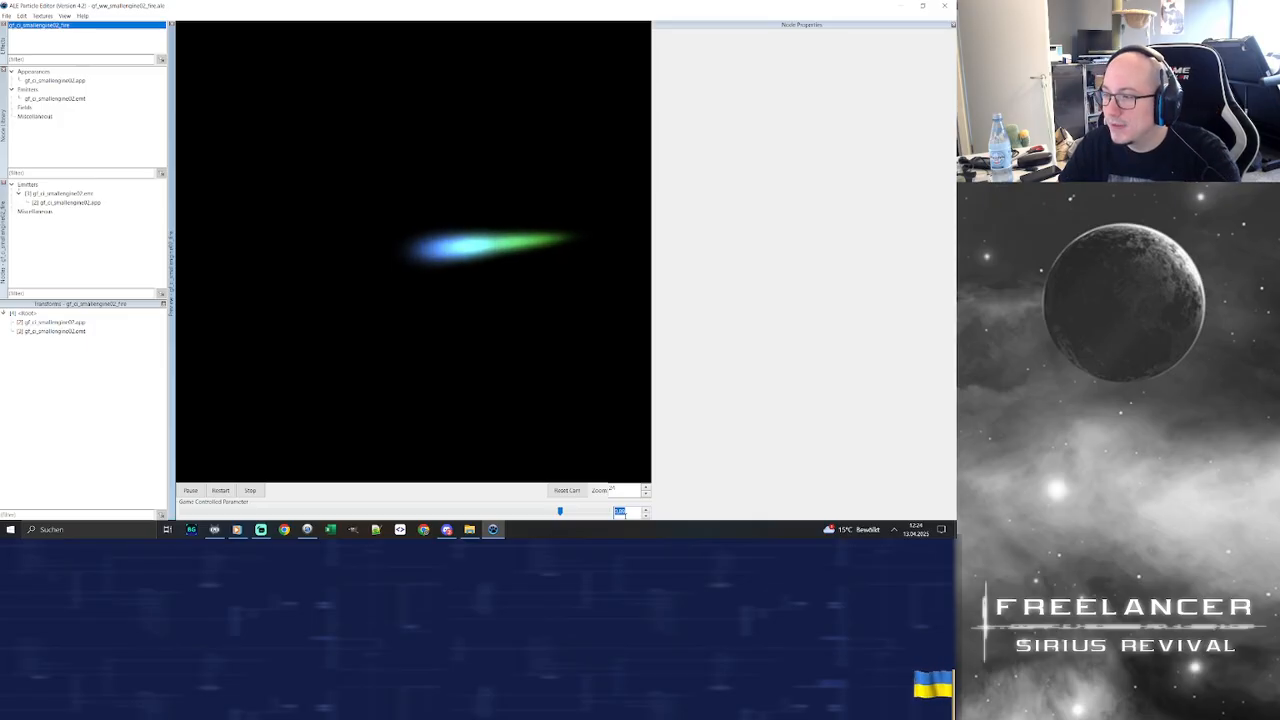
drag(560, 511, 607, 514)
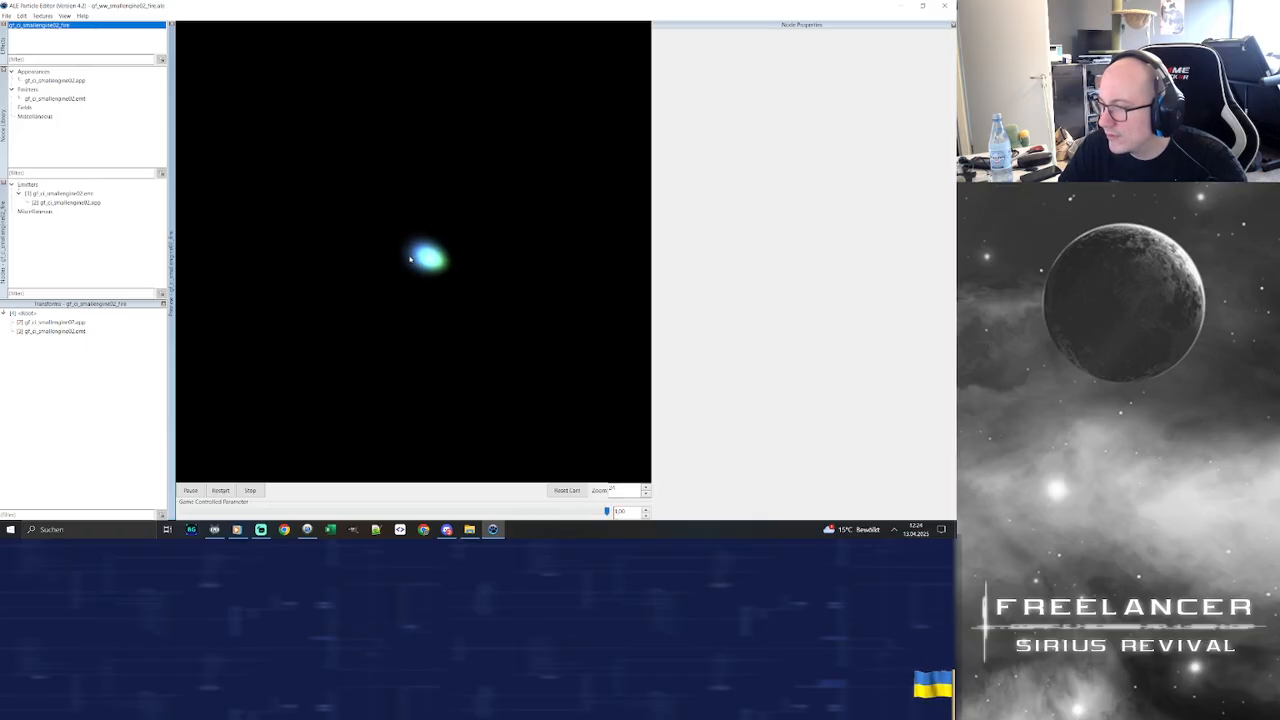
Open the matching trail effect file gf_ww_smallengine02_trail.ale from the ENGINES folder
click(7, 16)
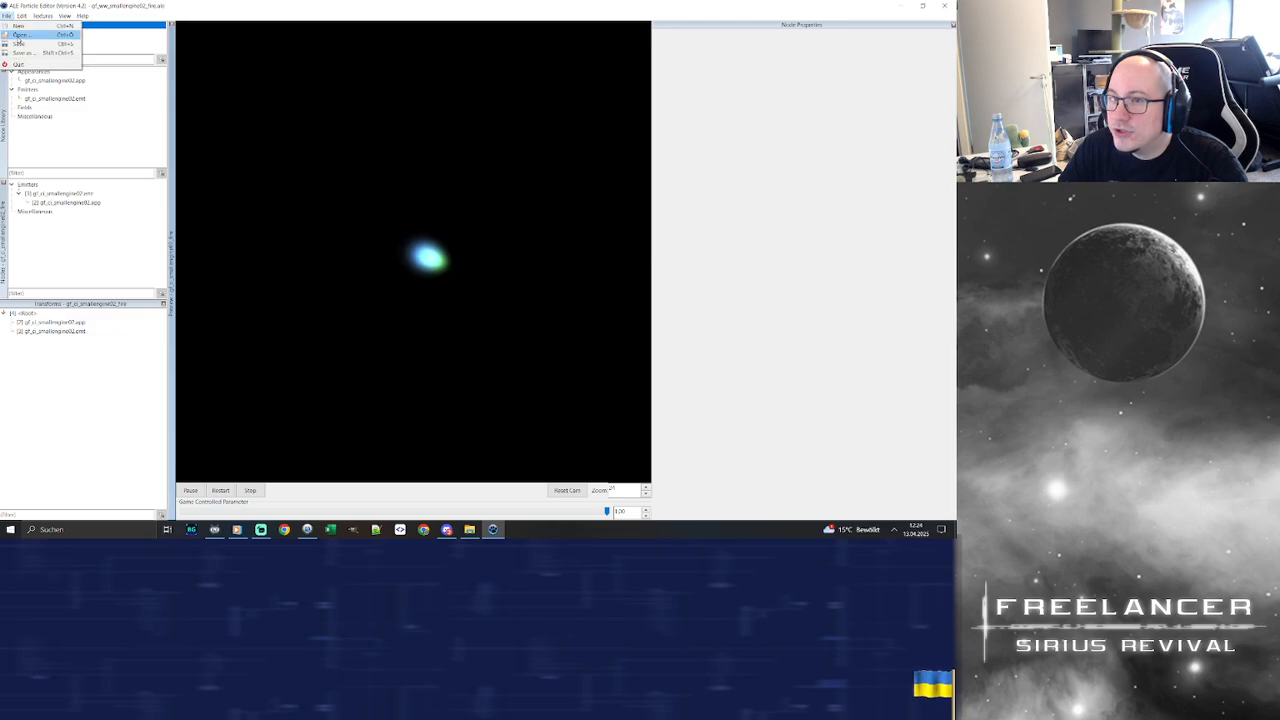
click(19, 35)
click(368, 266)
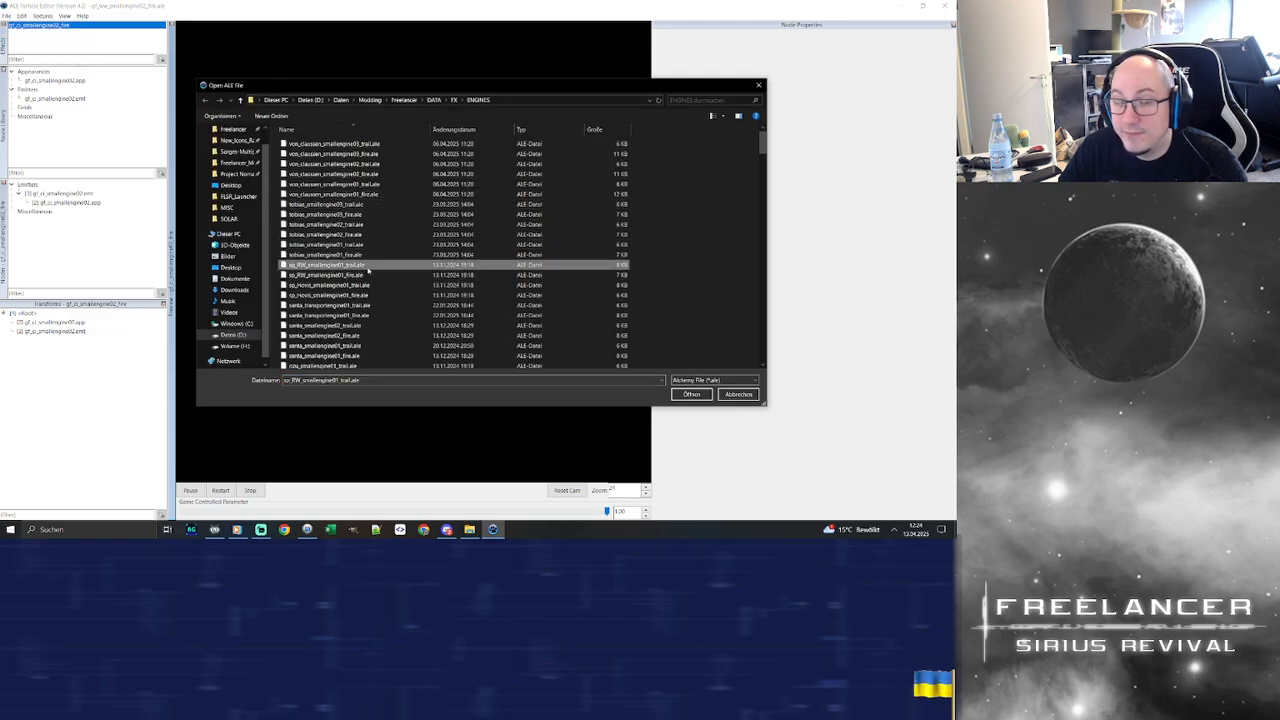
key(Up)
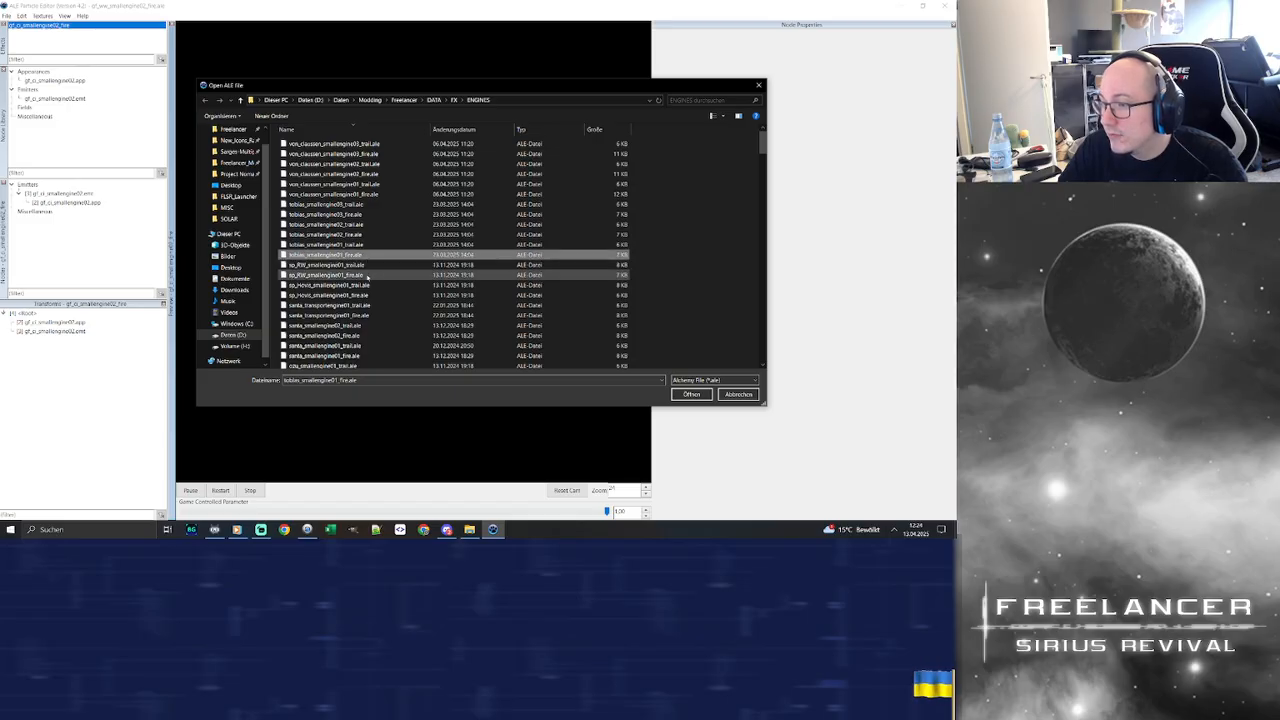
scroll(359, 248, down, 4)
scroll(376, 247, up, 4)
scroll(400, 248, down, 10)
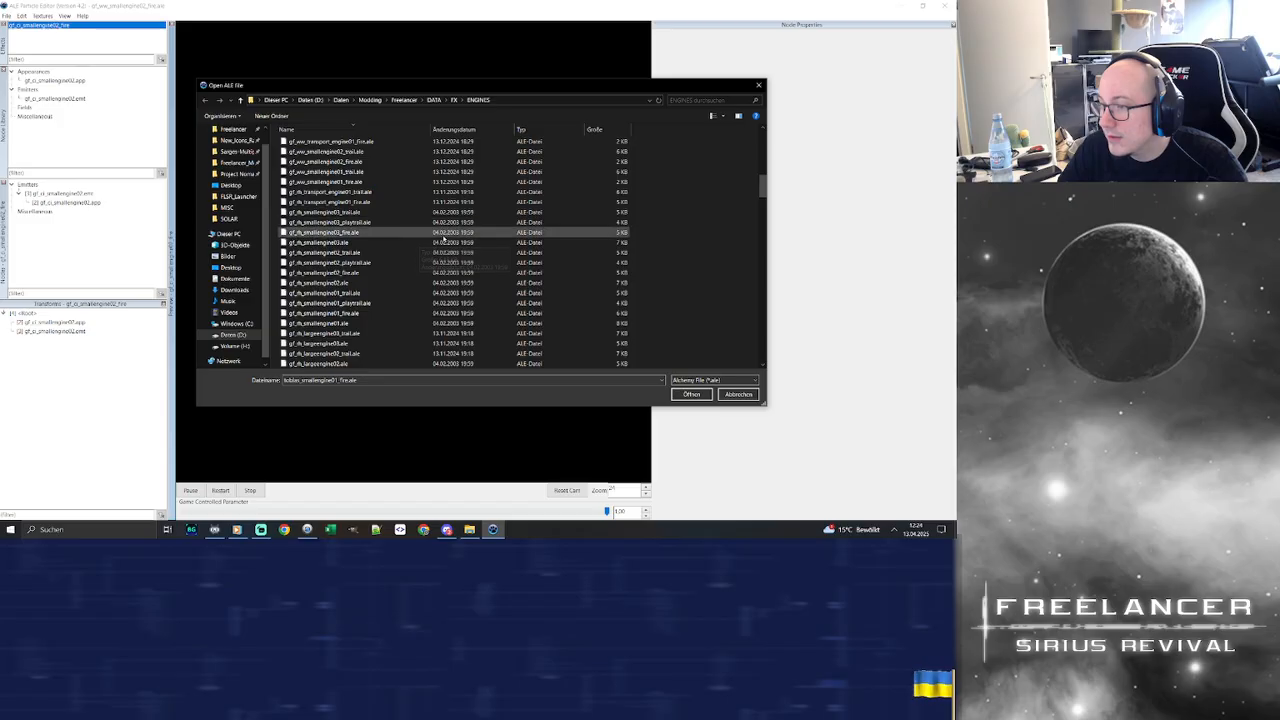
scroll(444, 240, up, 2)
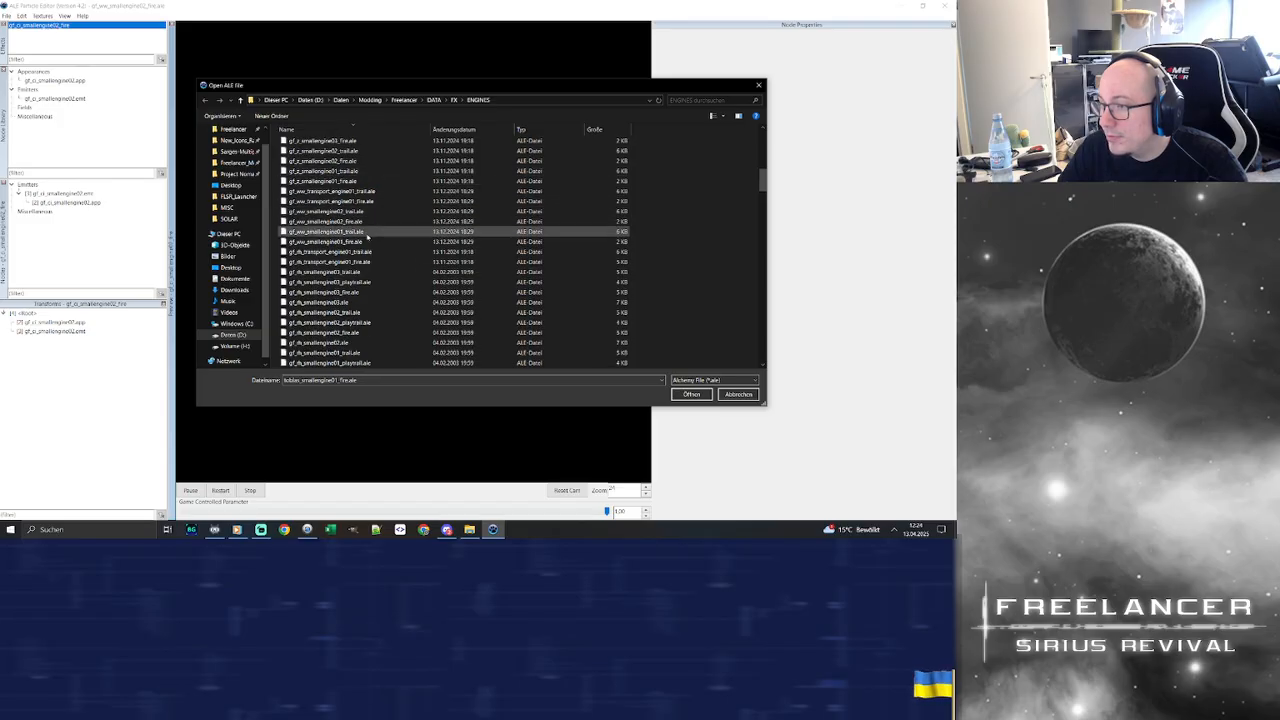
click(371, 213)
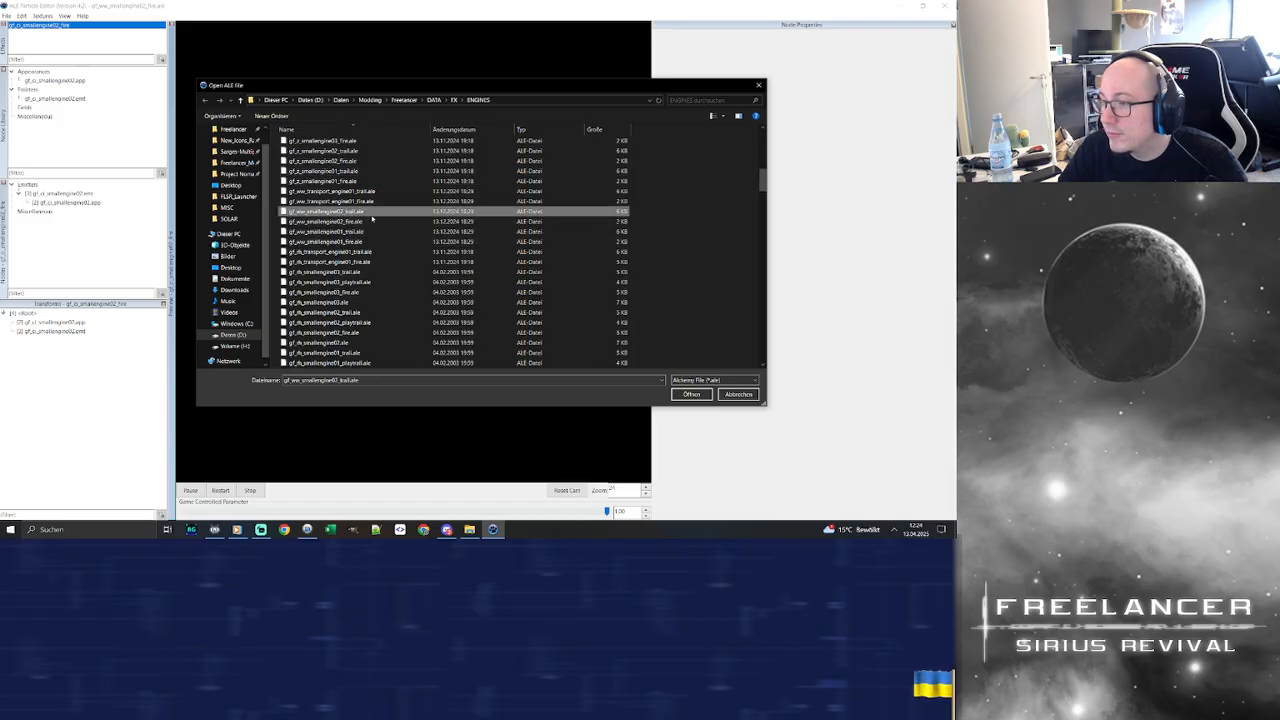
double_click(371, 214)
Preview the gf_ww_smallengine02_trail effect from another angle with the game controlled parameter at its maximum
click(109, 26)
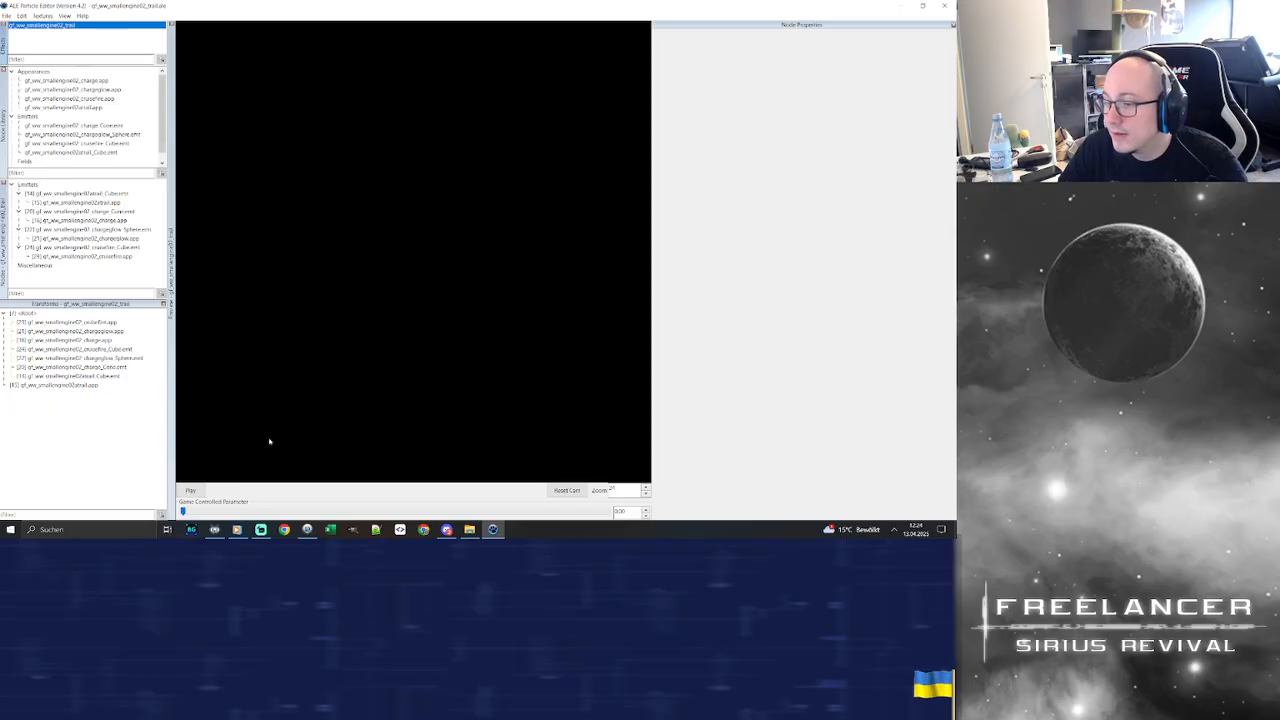
click(190, 490)
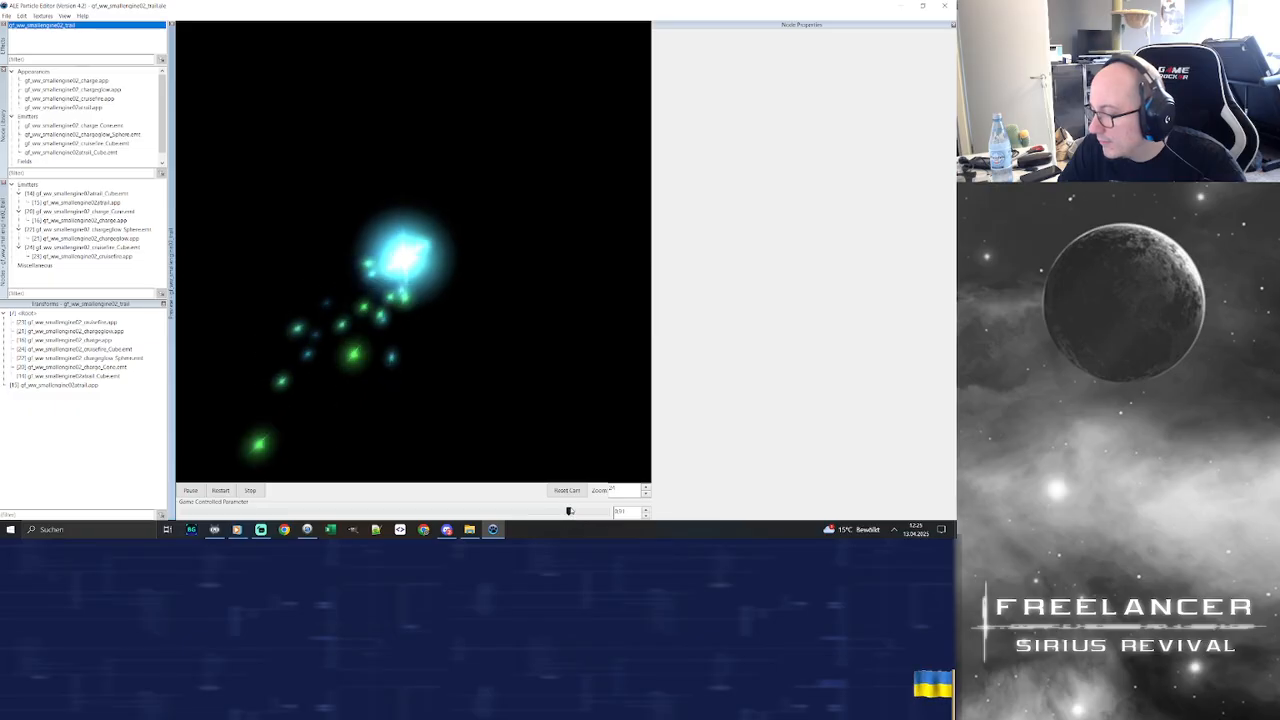
drag(593, 511, 618, 511)
drag(309, 306, 288, 275)
scroll(321, 265, down, 5)
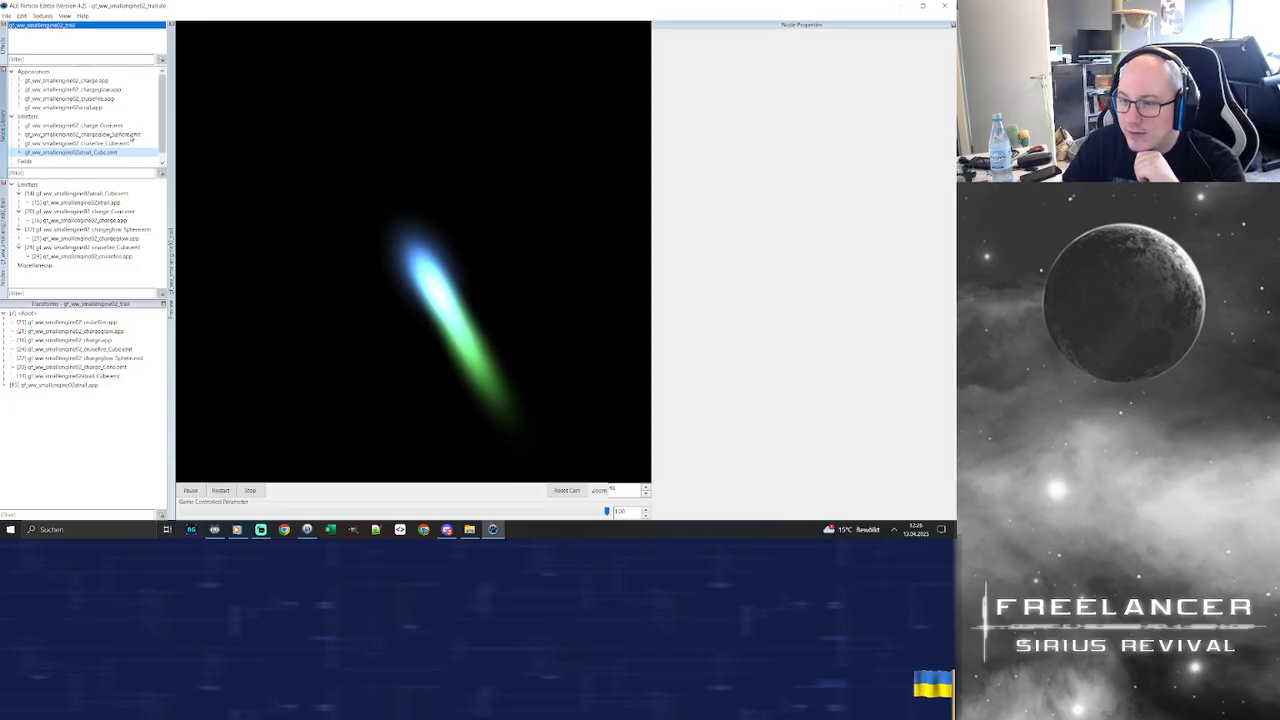
Examine the appearance and emitter nodes of the gf_ww_smallengine02_trail effect in the node library and node tree
click(98, 80)
click(102, 91)
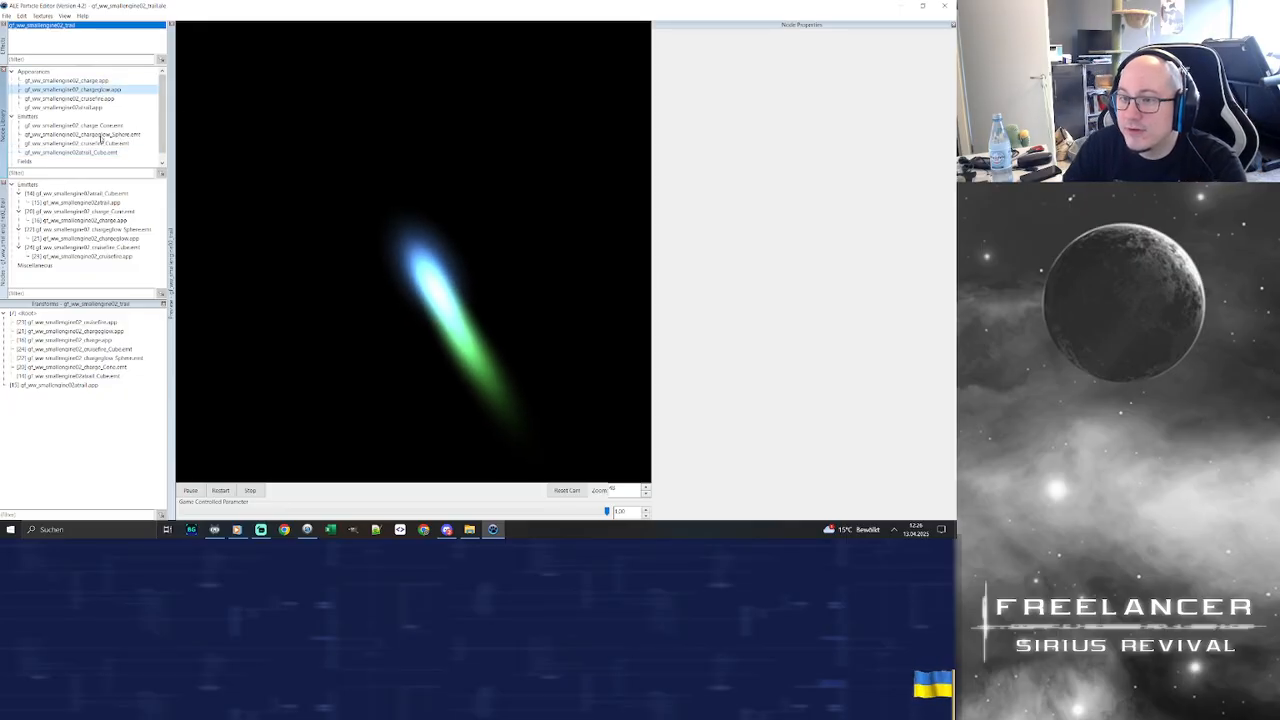
click(100, 135)
click(90, 194)
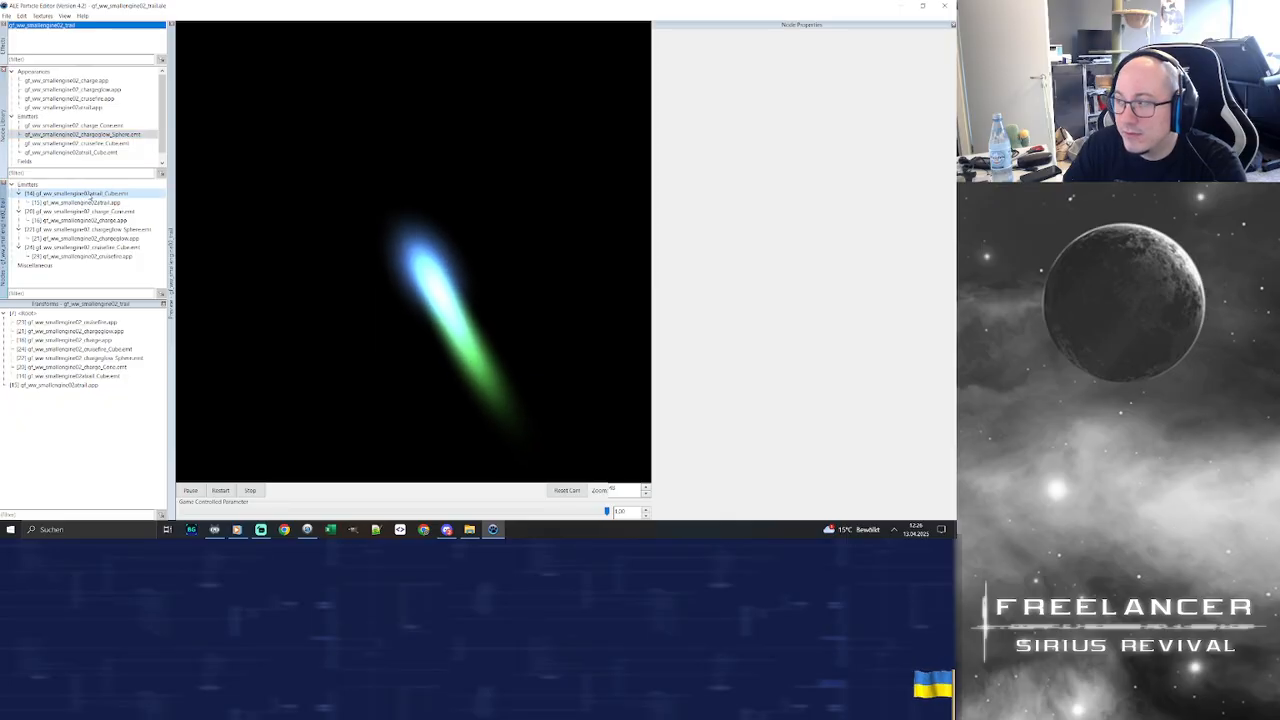
click(112, 203)
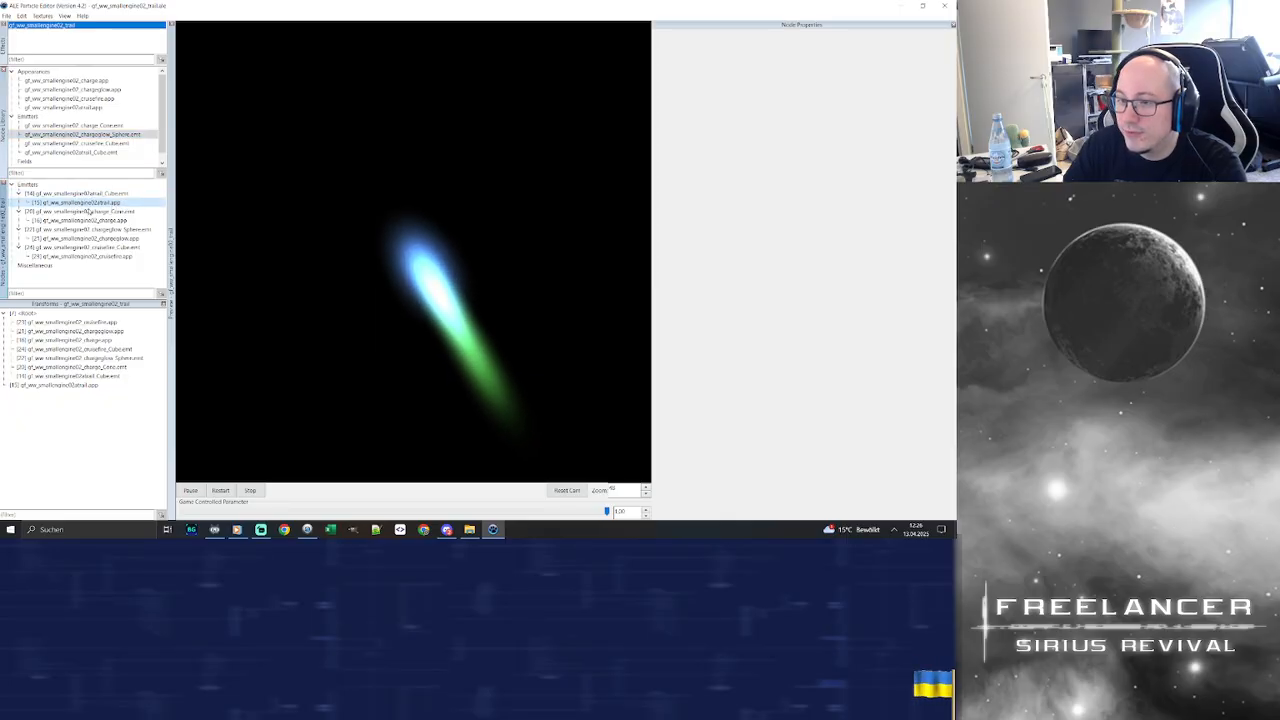
click(84, 220)
click(86, 238)
click(88, 256)
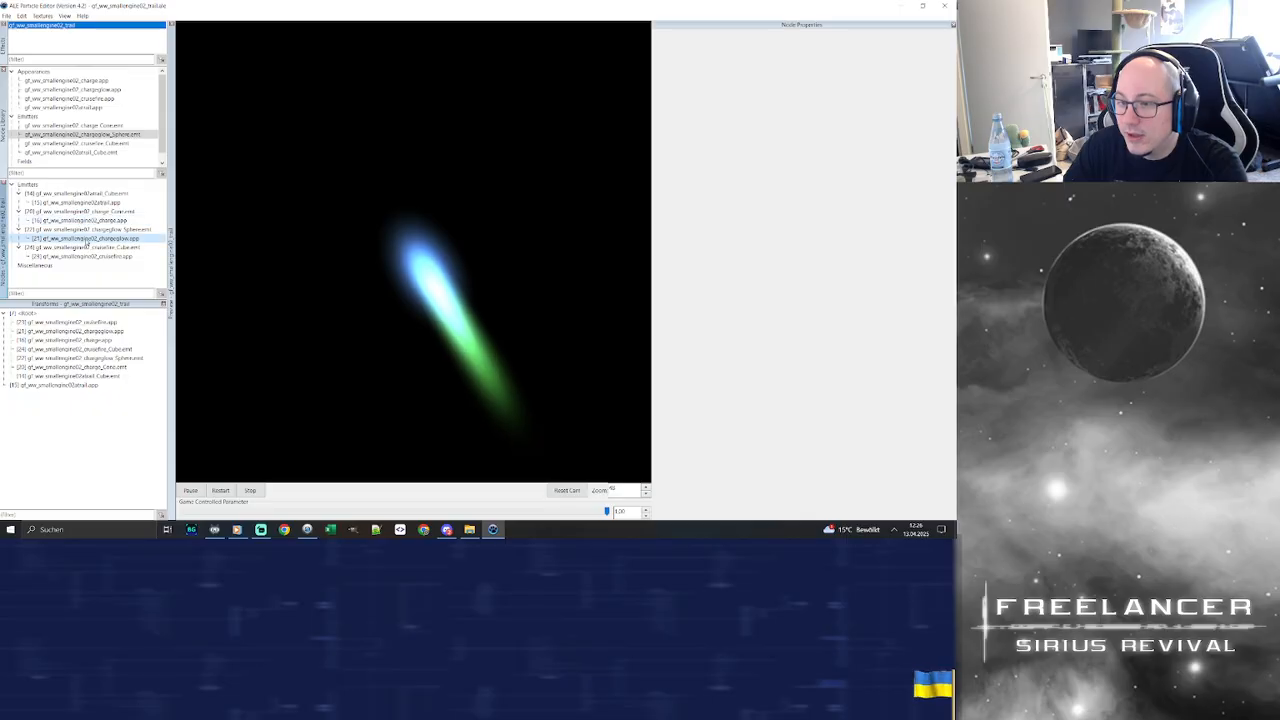
Examine how the trail effect's nodes are arranged under the root and outside it in the transform hierarchy
click(27, 315)
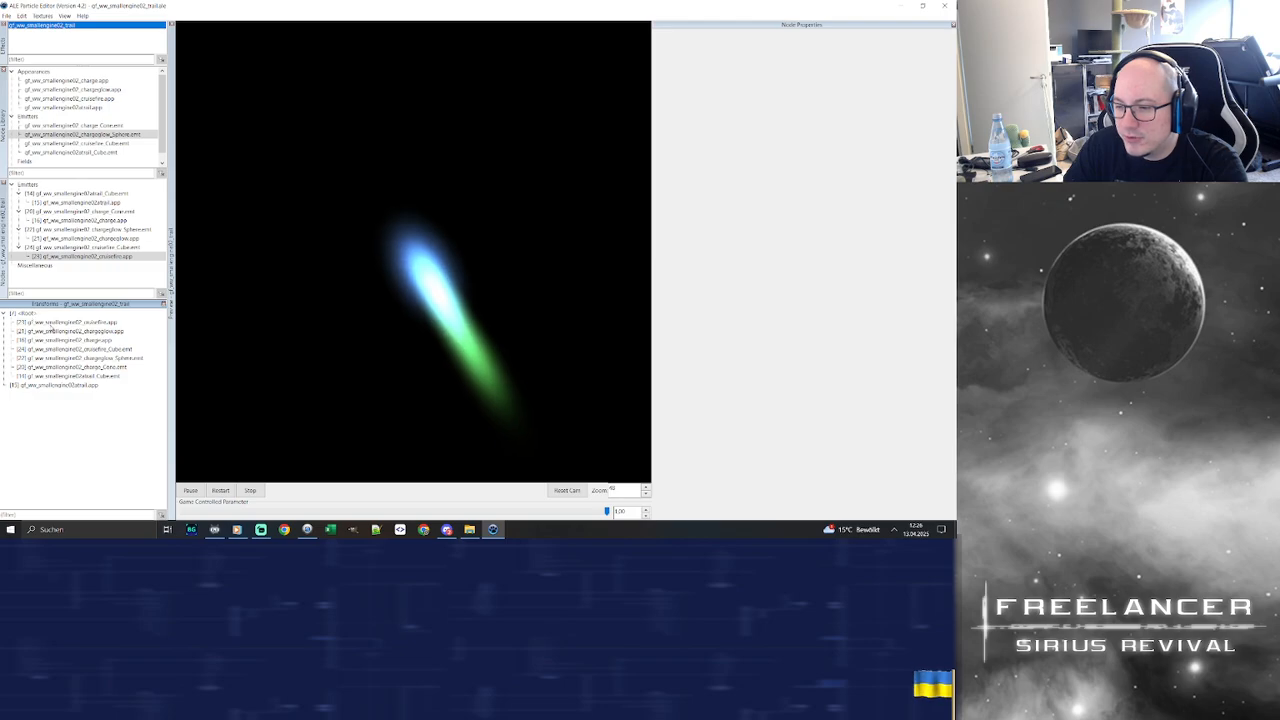
click(86, 349)
drag(86, 349, 27, 317)
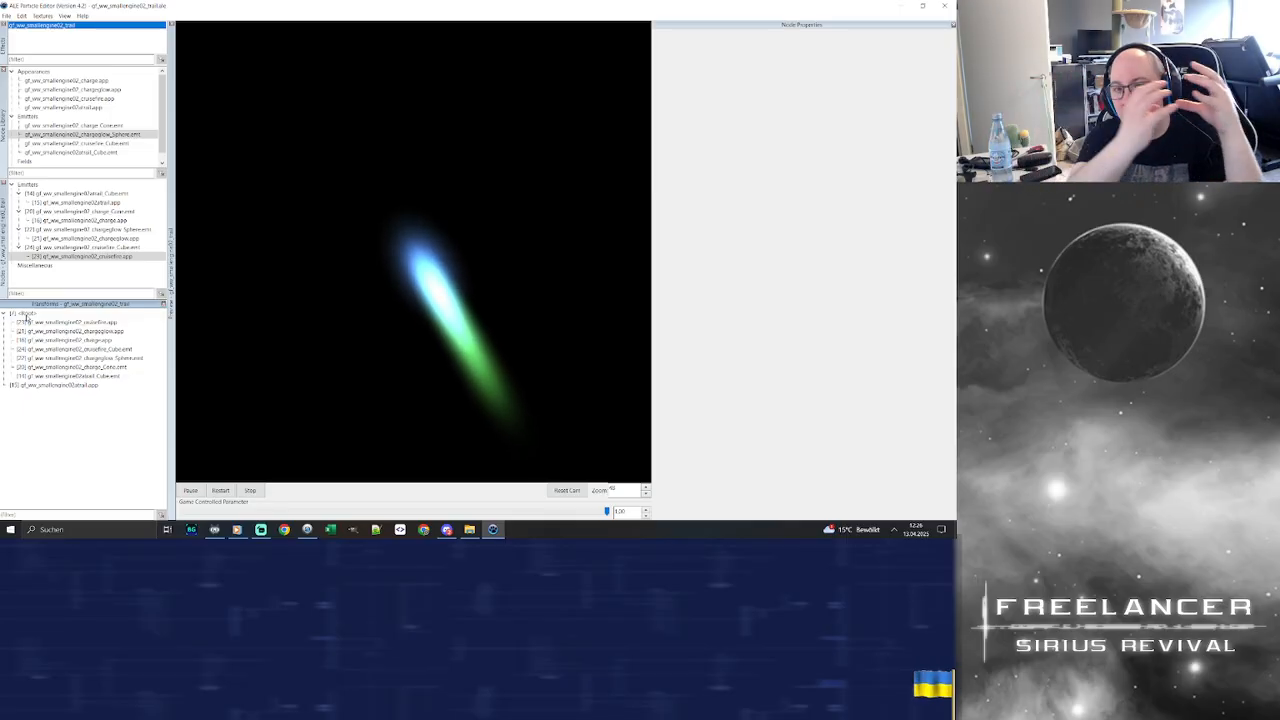
click(92, 386)
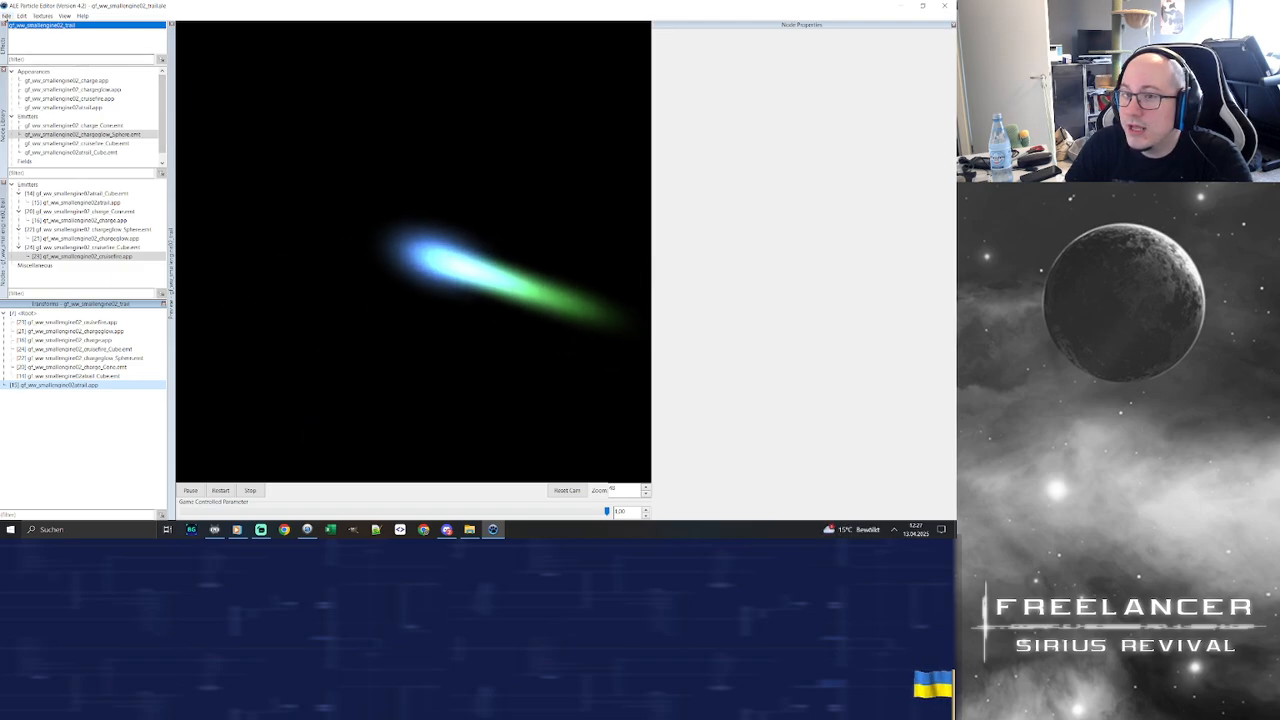
Start opening another effect file and go to the DATA\FX\ENGINES folder
click(6, 16)
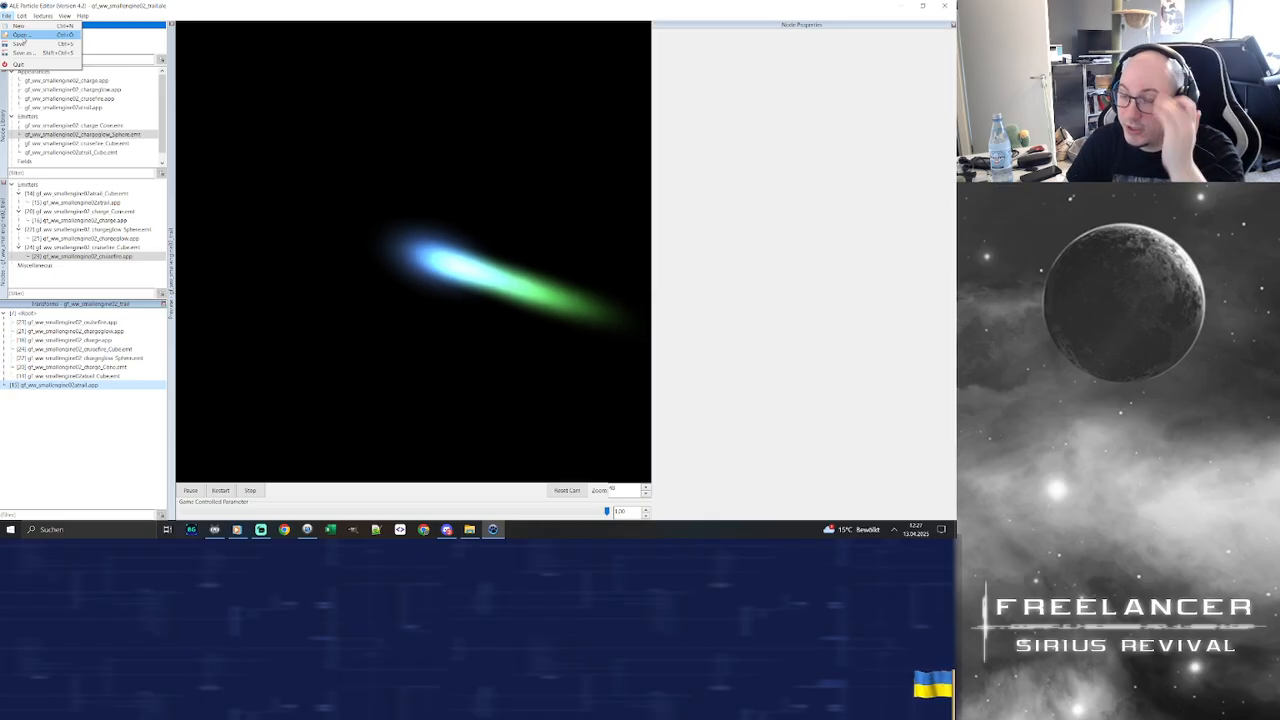
click(21, 35)
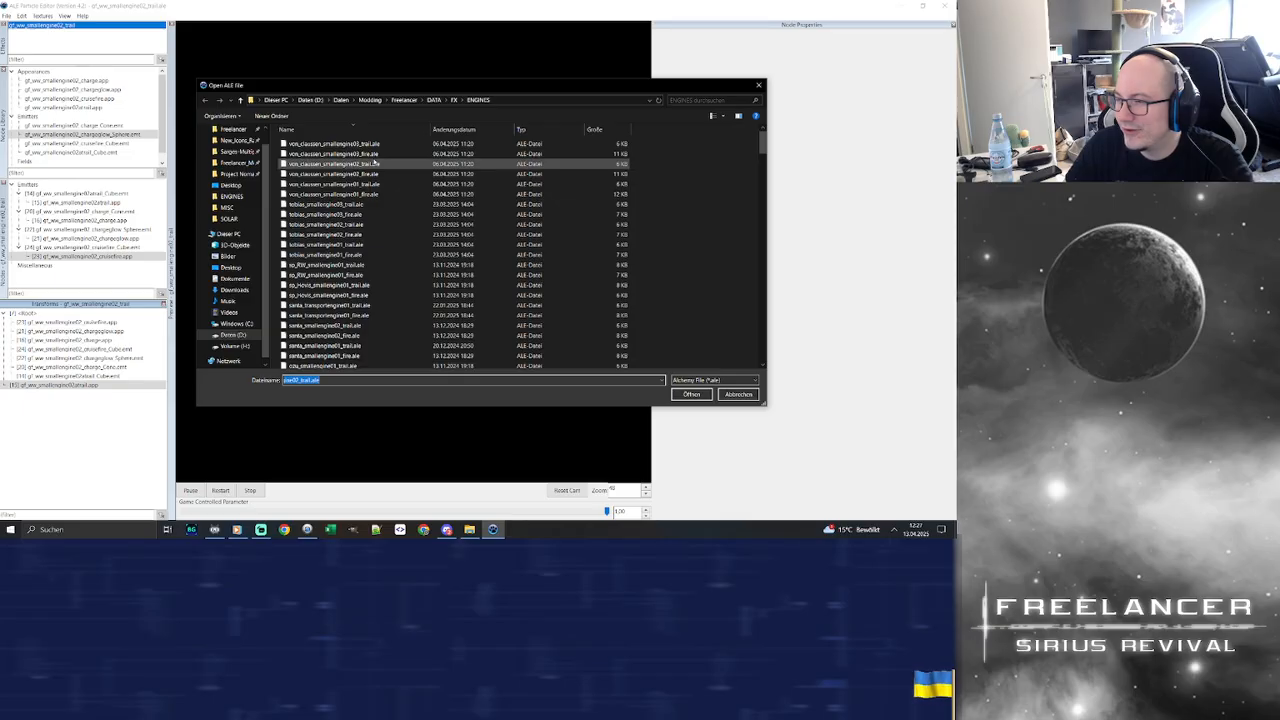
click(434, 100)
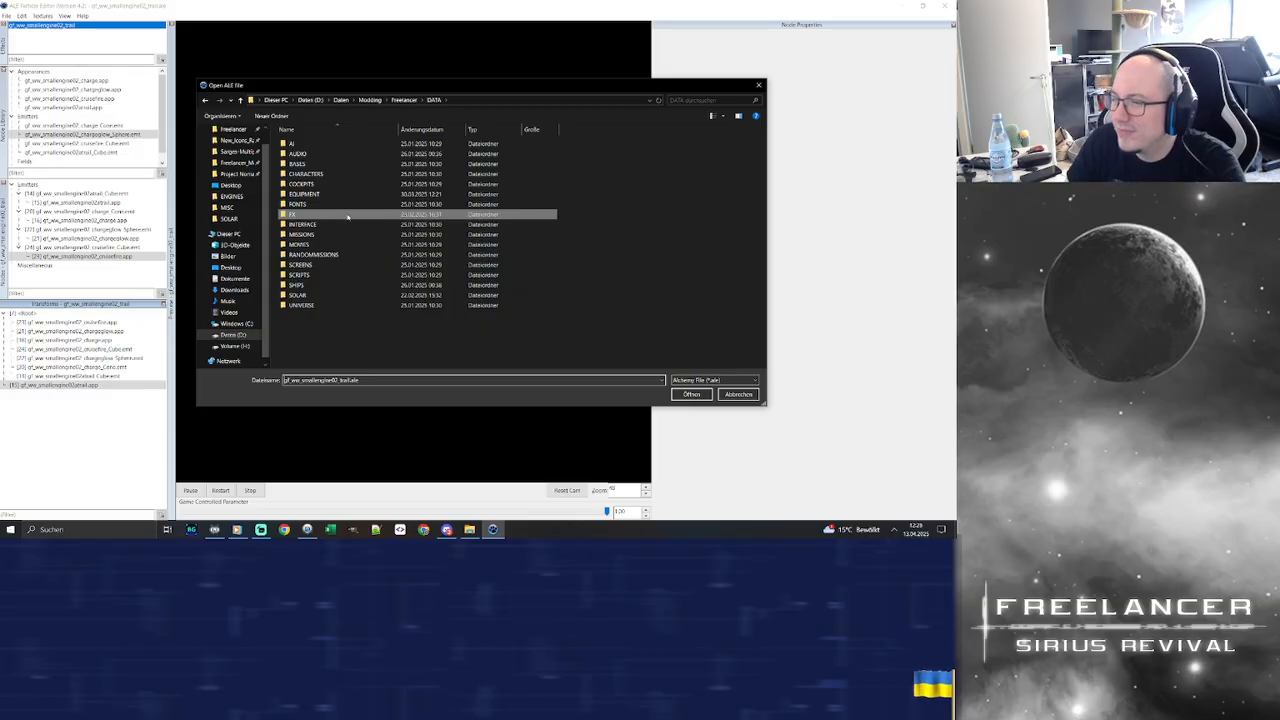
double_click(348, 216)
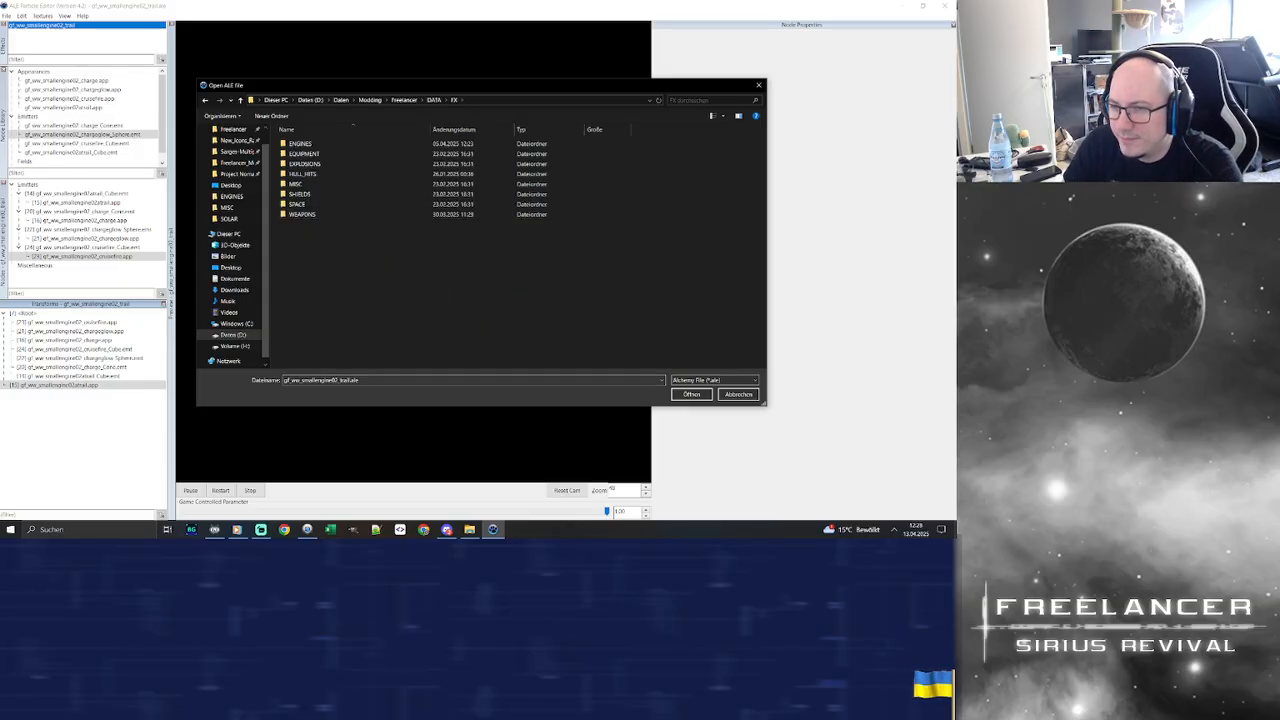
double_click(320, 144)
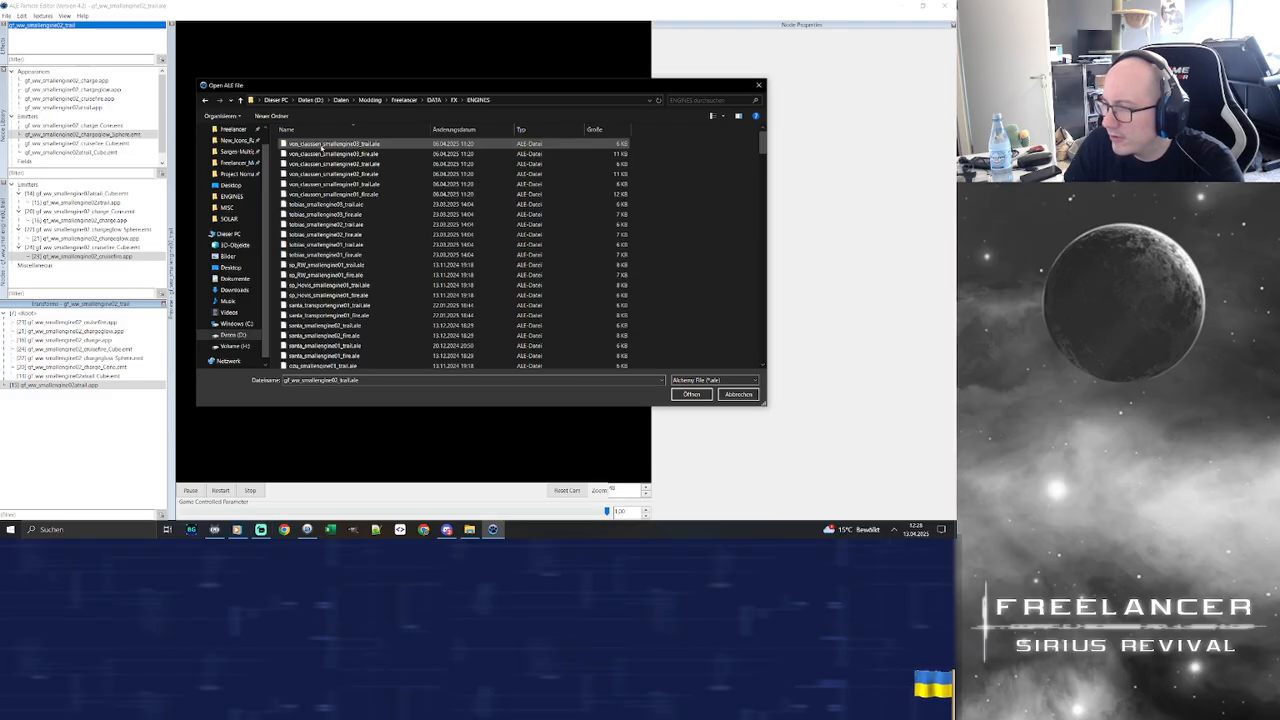
Look through the ALE files in the ENGINES folder for an engine fire effect to use as a base
click(363, 224)
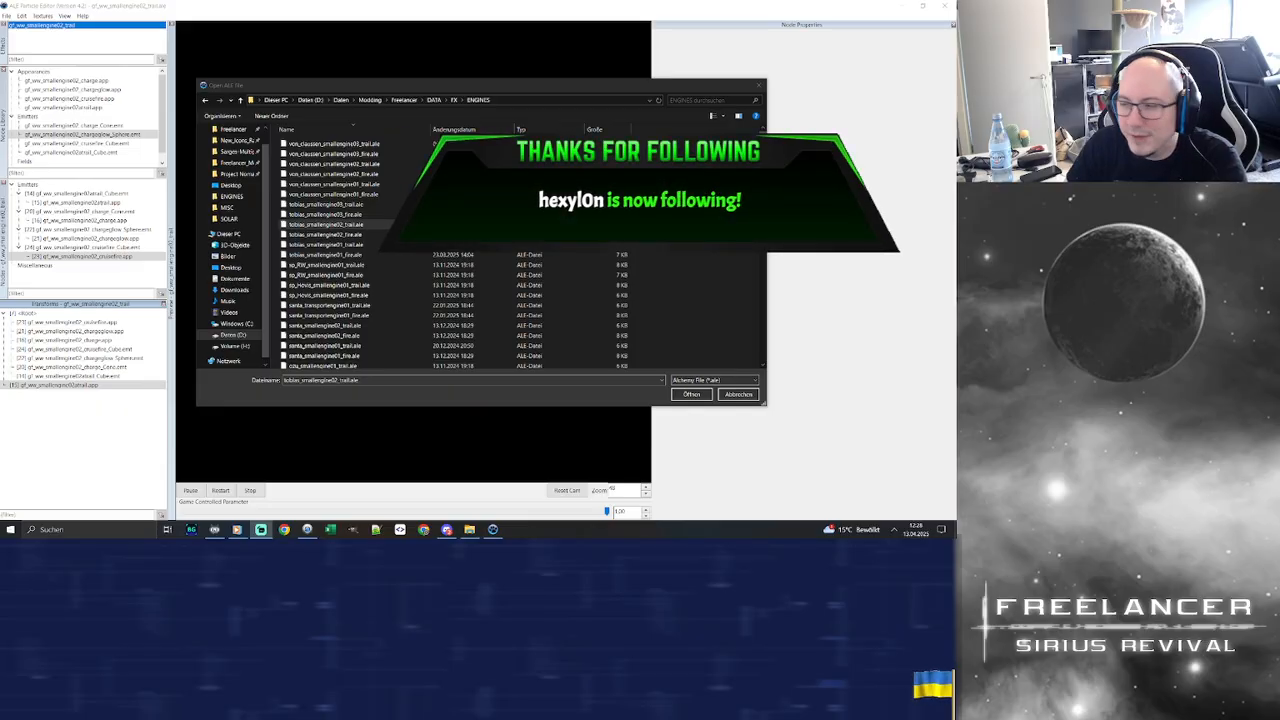
click(326, 234)
click(536, 226)
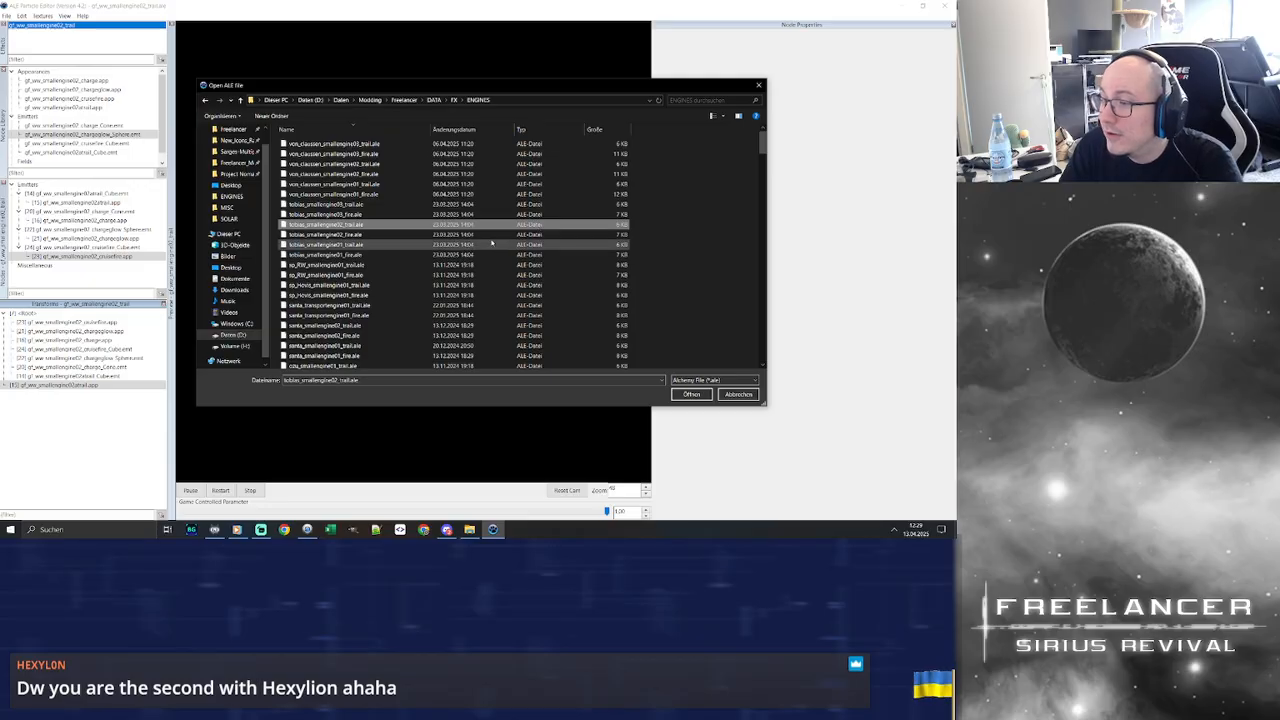
click(439, 234)
key(Up)
key(Up)
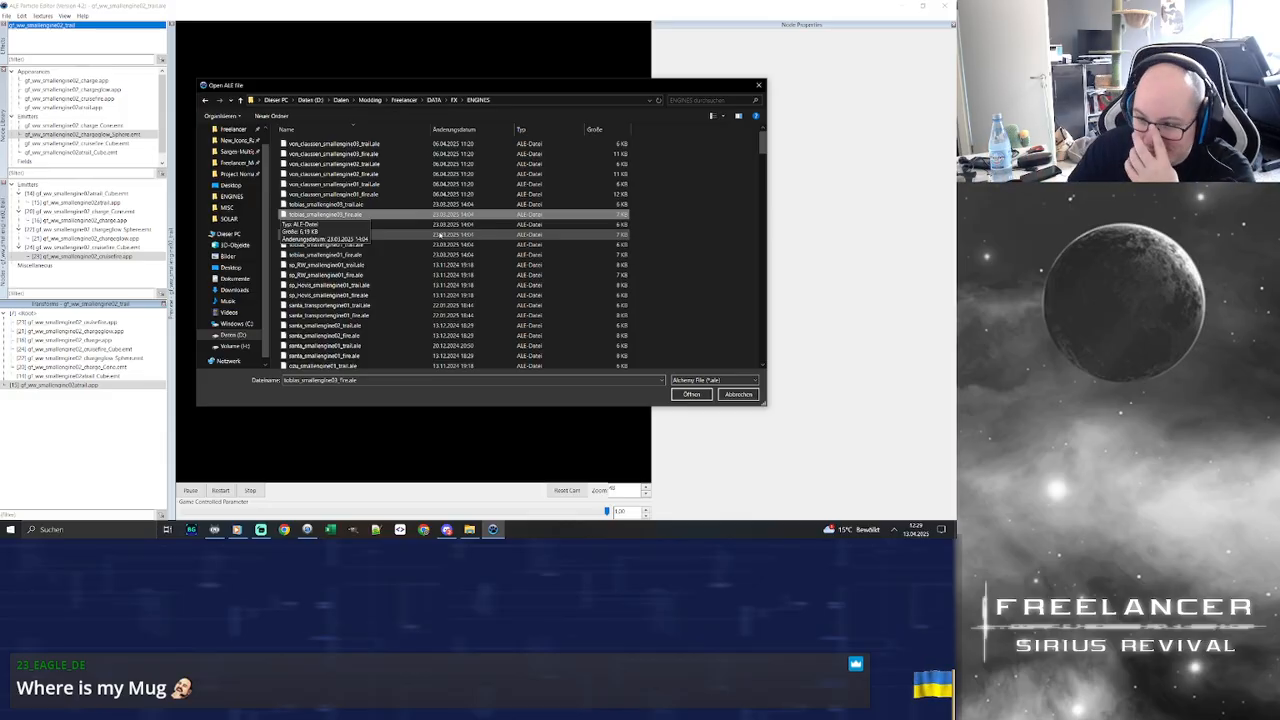
click(411, 186)
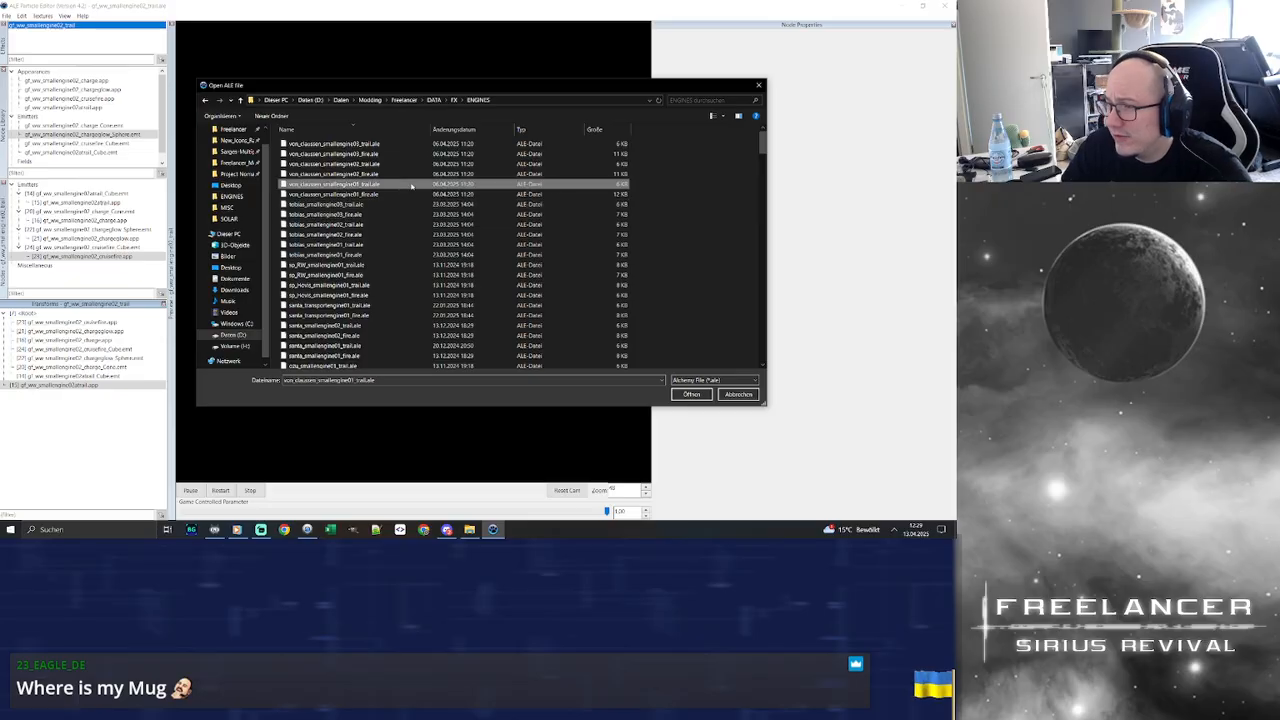
click(413, 244)
scroll(413, 250, down, 3)
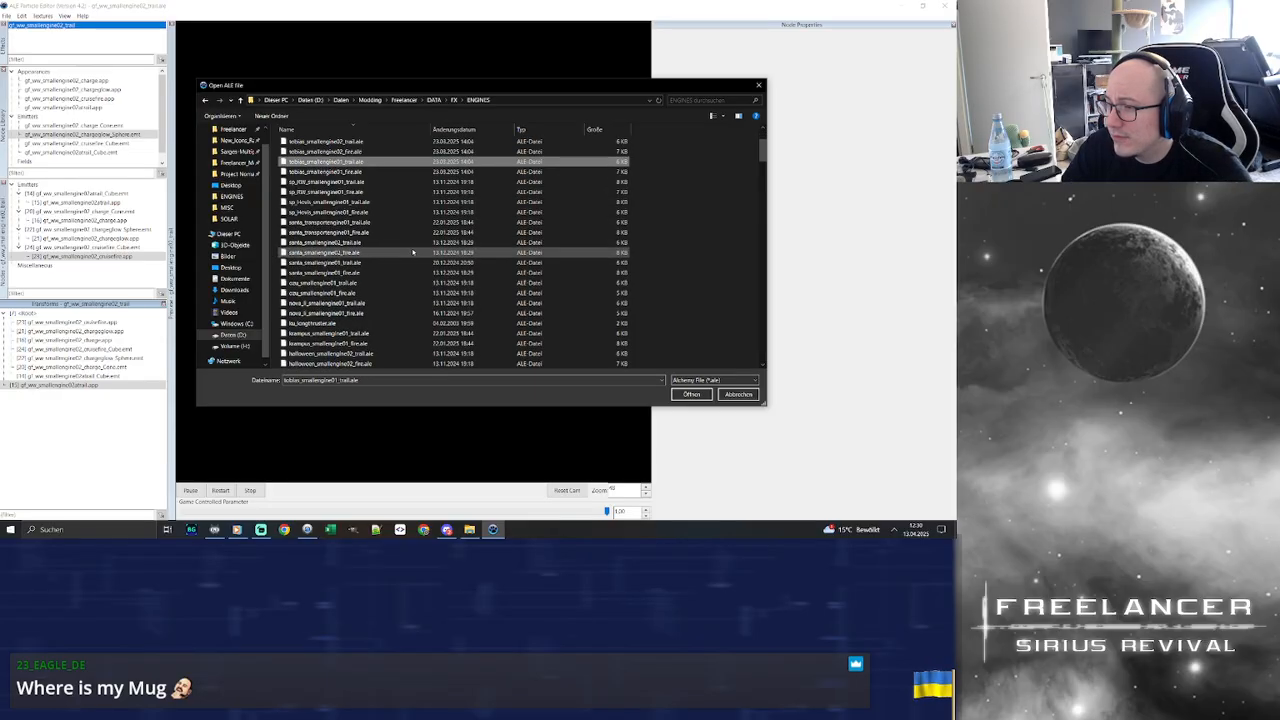
scroll(413, 252, down, 3)
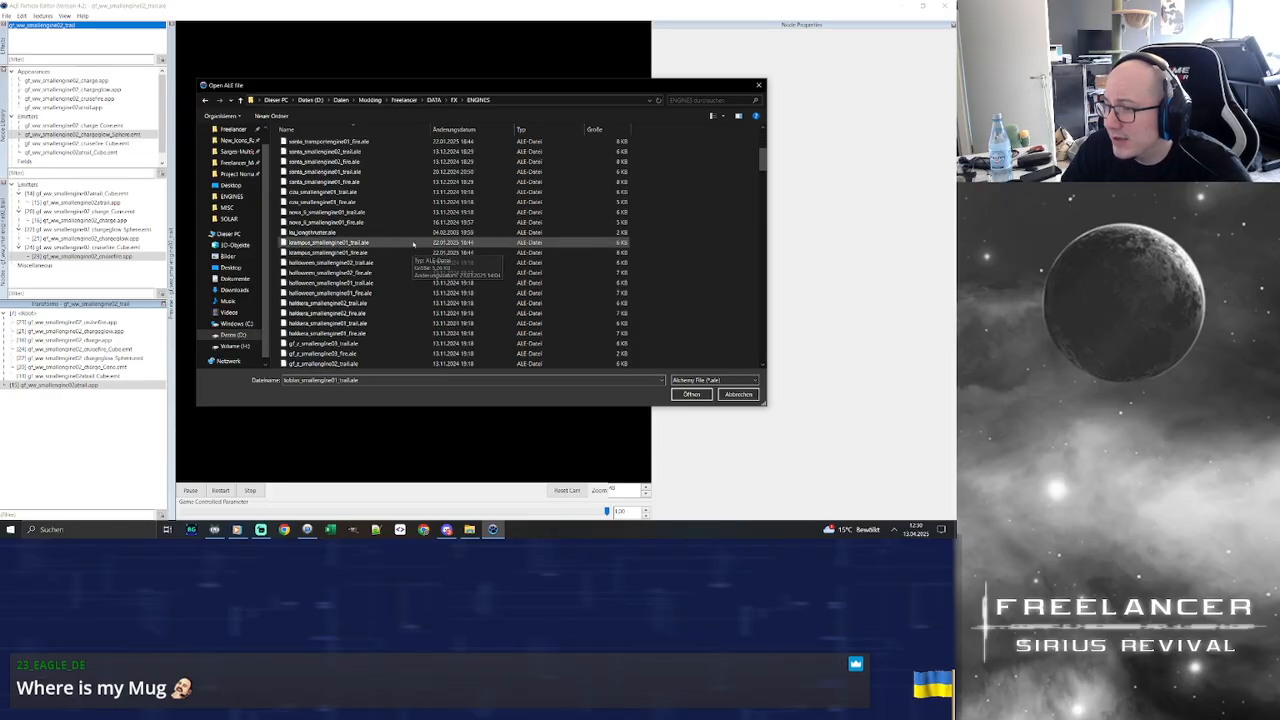
click(398, 171)
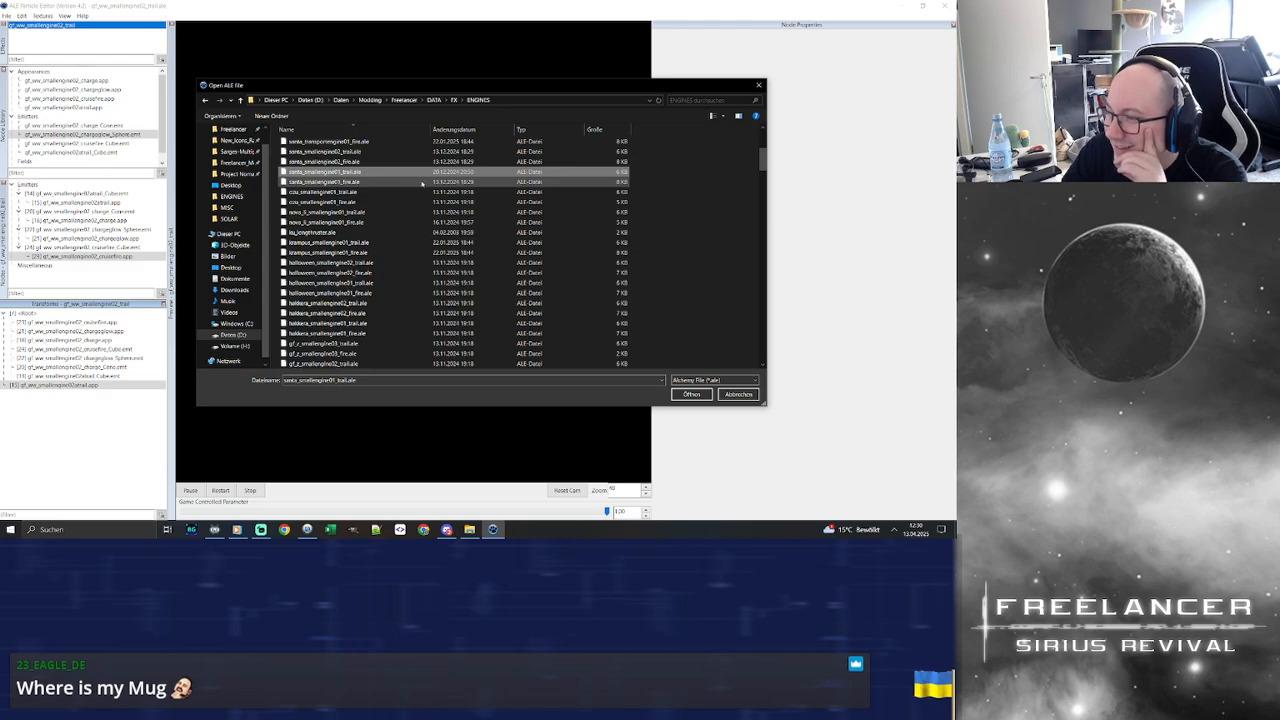
scroll(405, 178, down, 1)
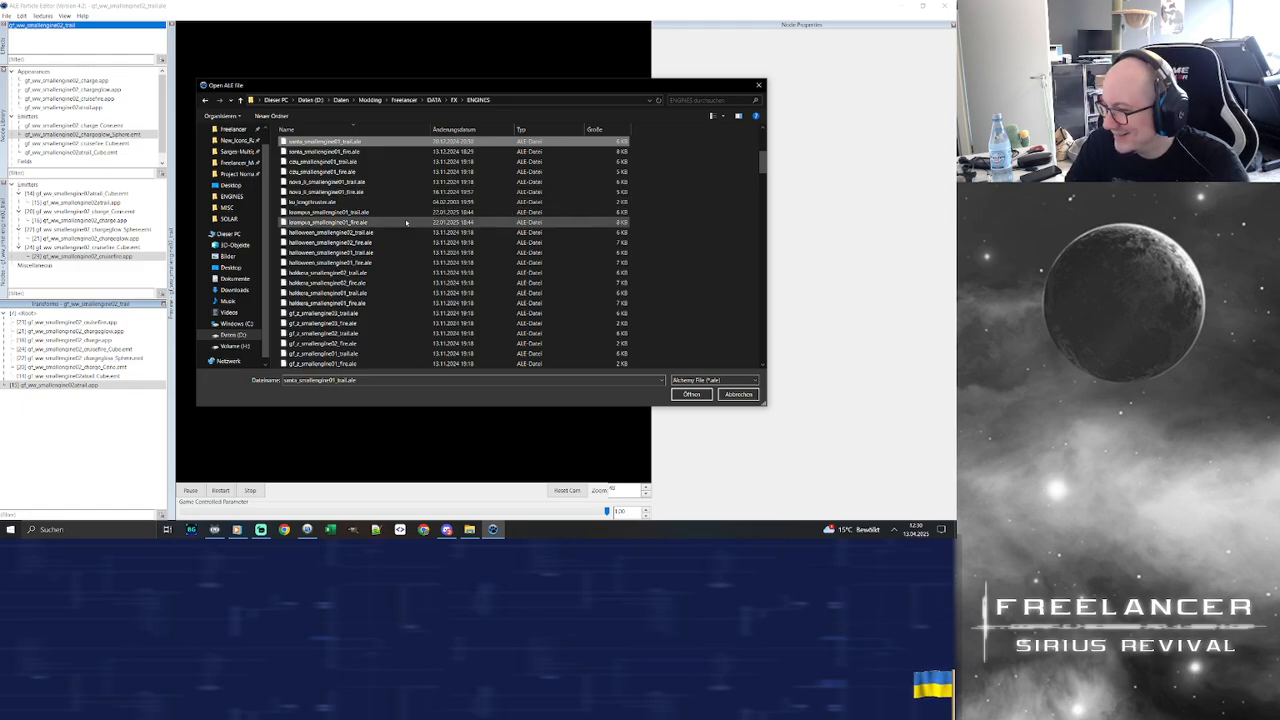
click(396, 202)
scroll(396, 202, down, 4)
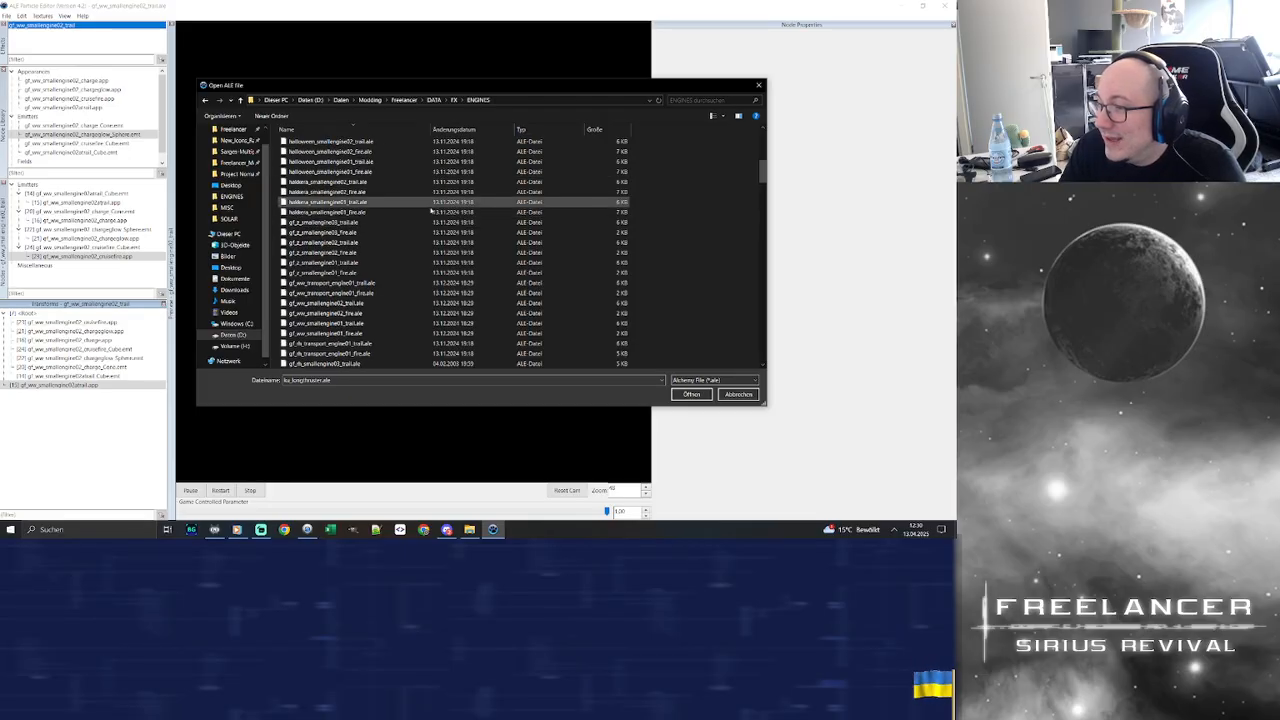
scroll(433, 208, down, 5)
click(433, 222)
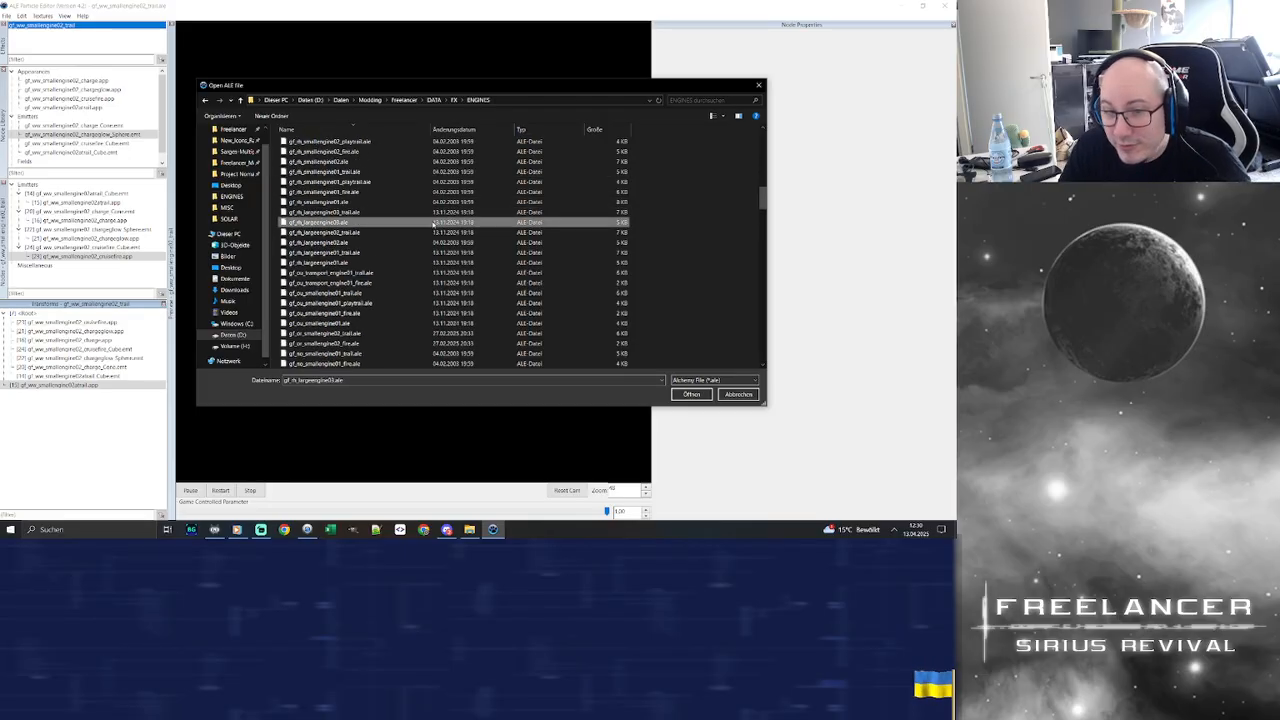
click(433, 228)
scroll(433, 226, down, 5)
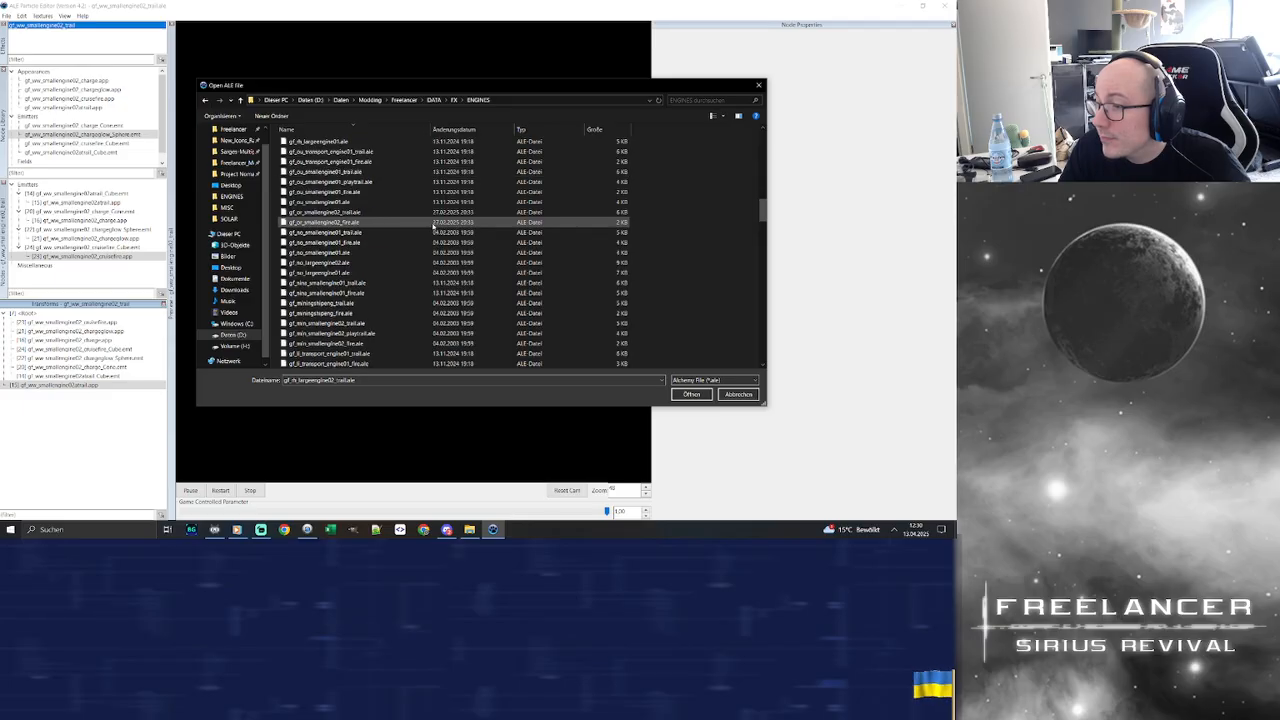
scroll(433, 226, down, 8)
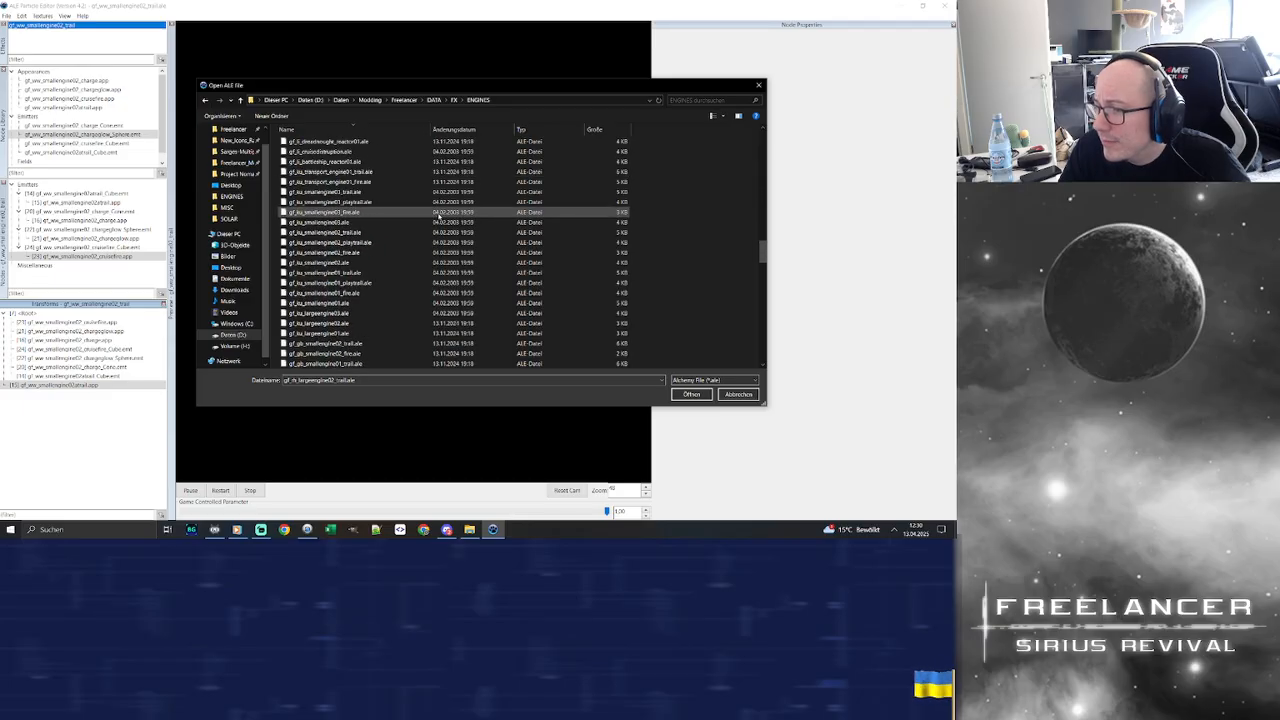
Open the effect file gf_ku_smallengine02_fire.ale
scroll(439, 218, up, 1)
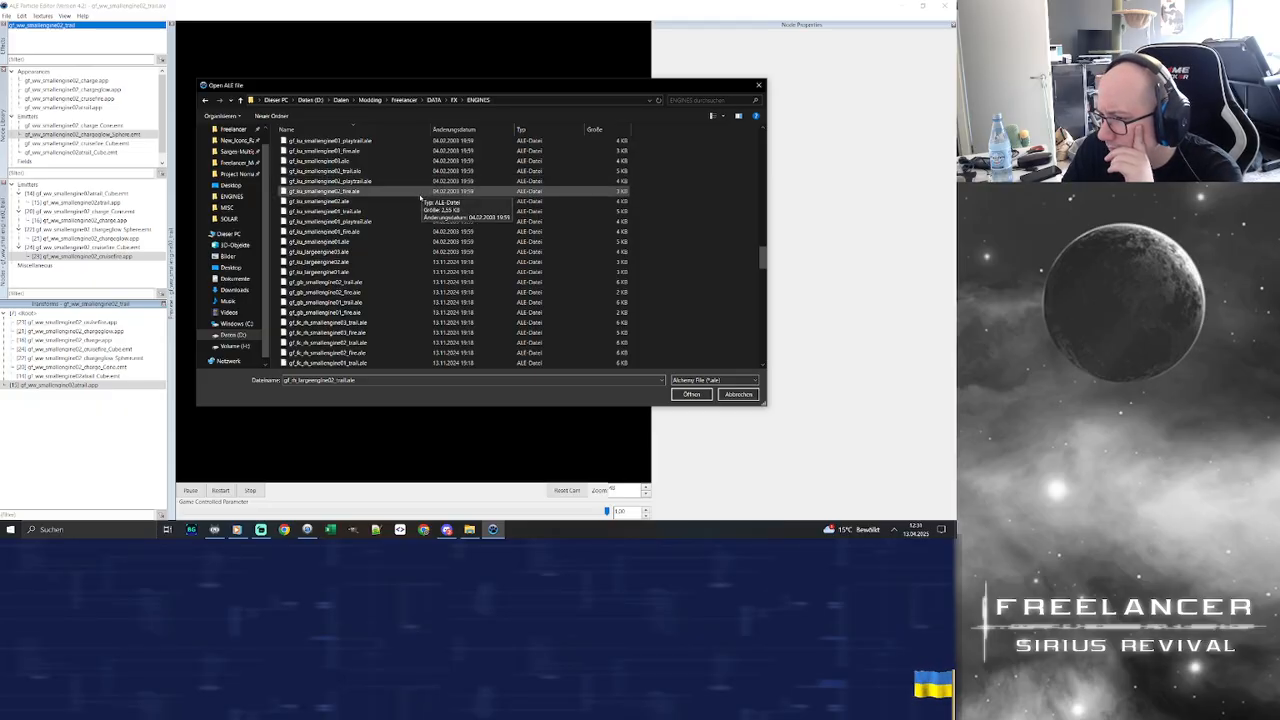
click(420, 194)
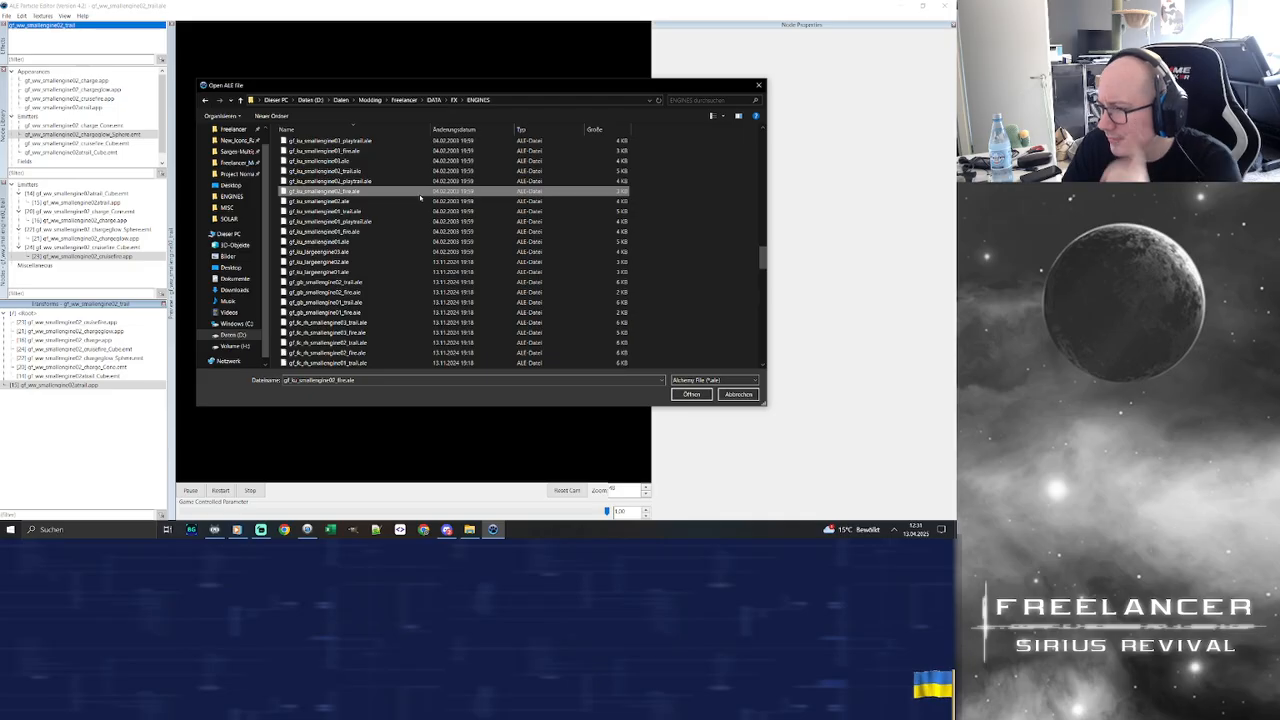
right_click(416, 196)
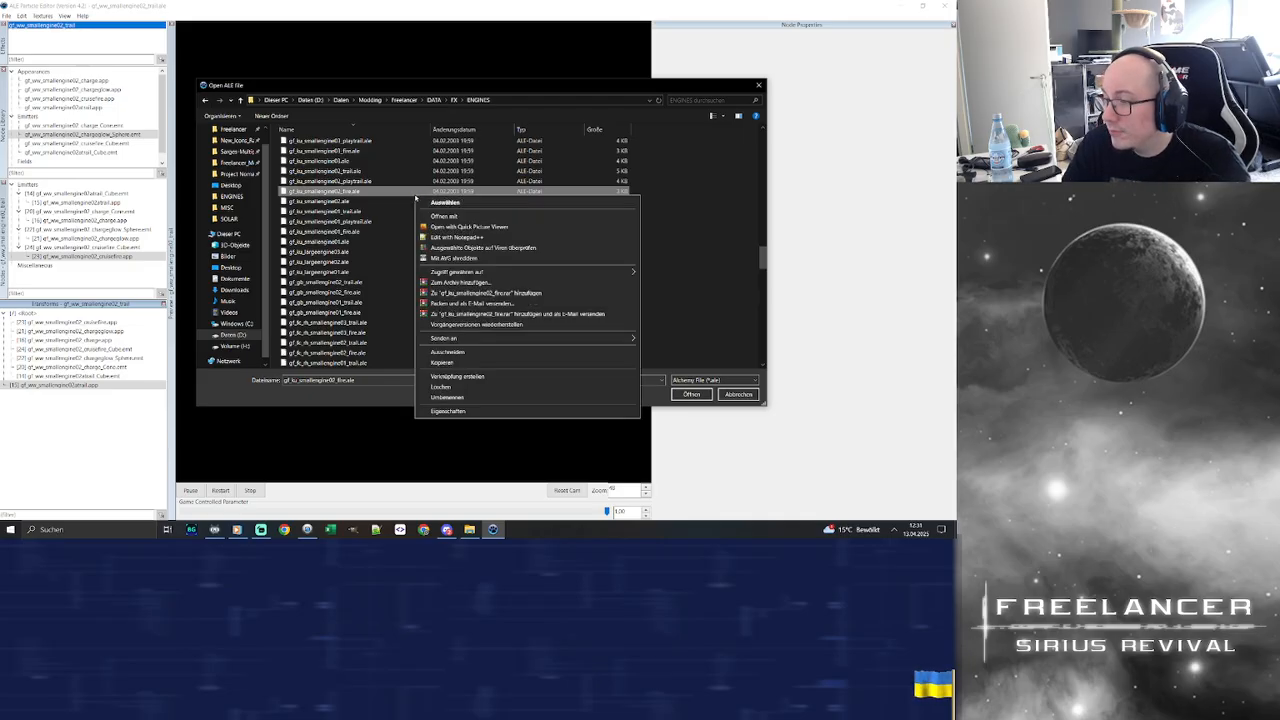
key(Return)
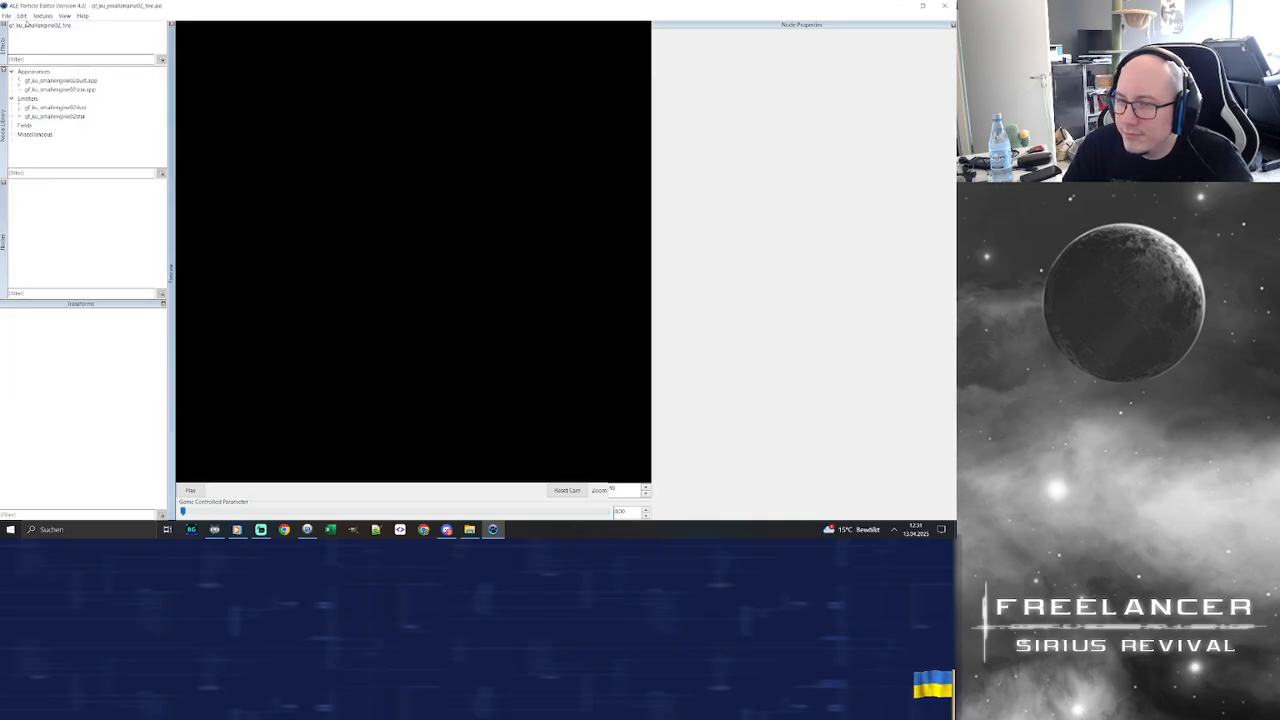
Preview the gf_ku_smallengine02_fire effect up close from another angle with the game controlled parameter at its maximum
click(40, 25)
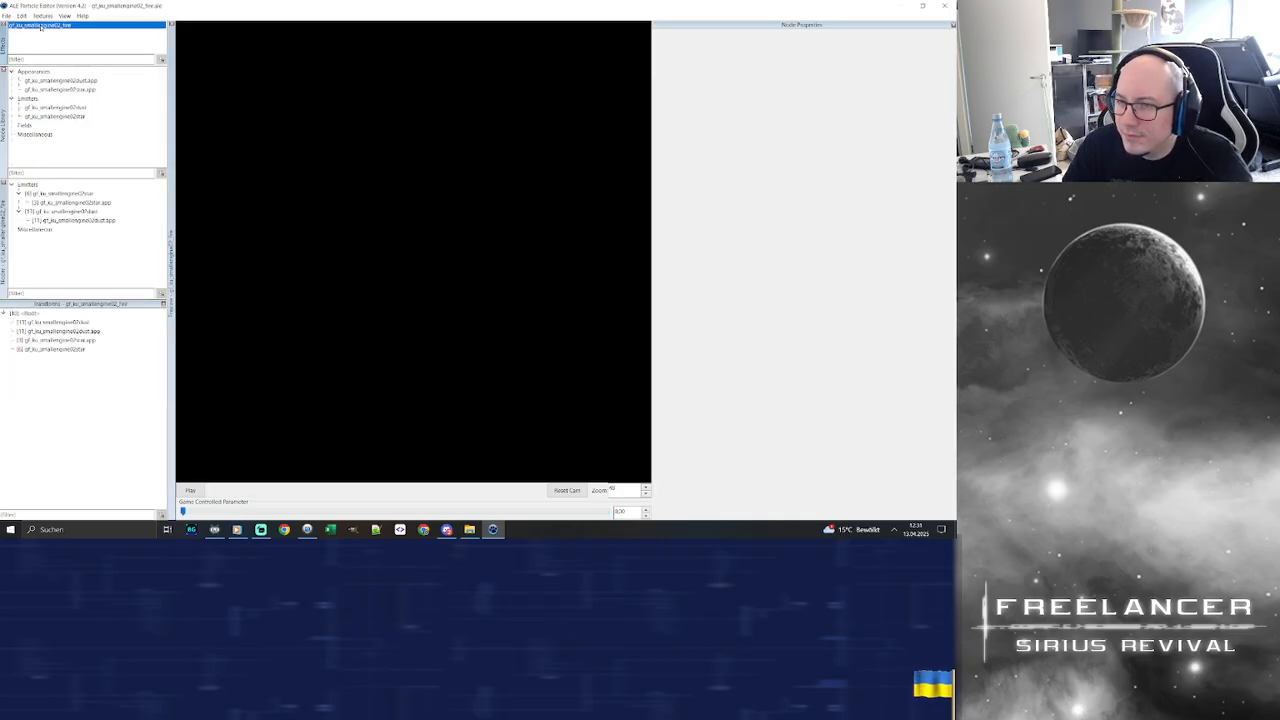
click(190, 490)
drag(184, 511, 606, 511)
scroll(432, 278, up, 3)
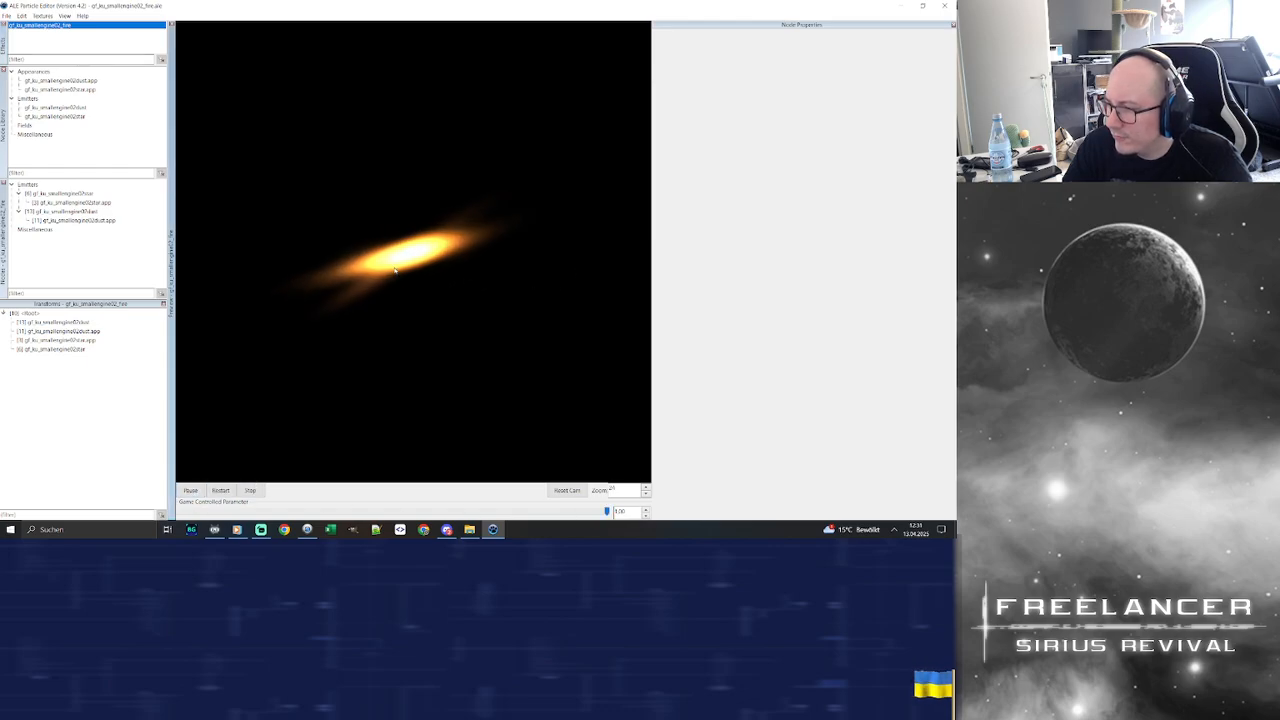
drag(432, 278, 426, 226)
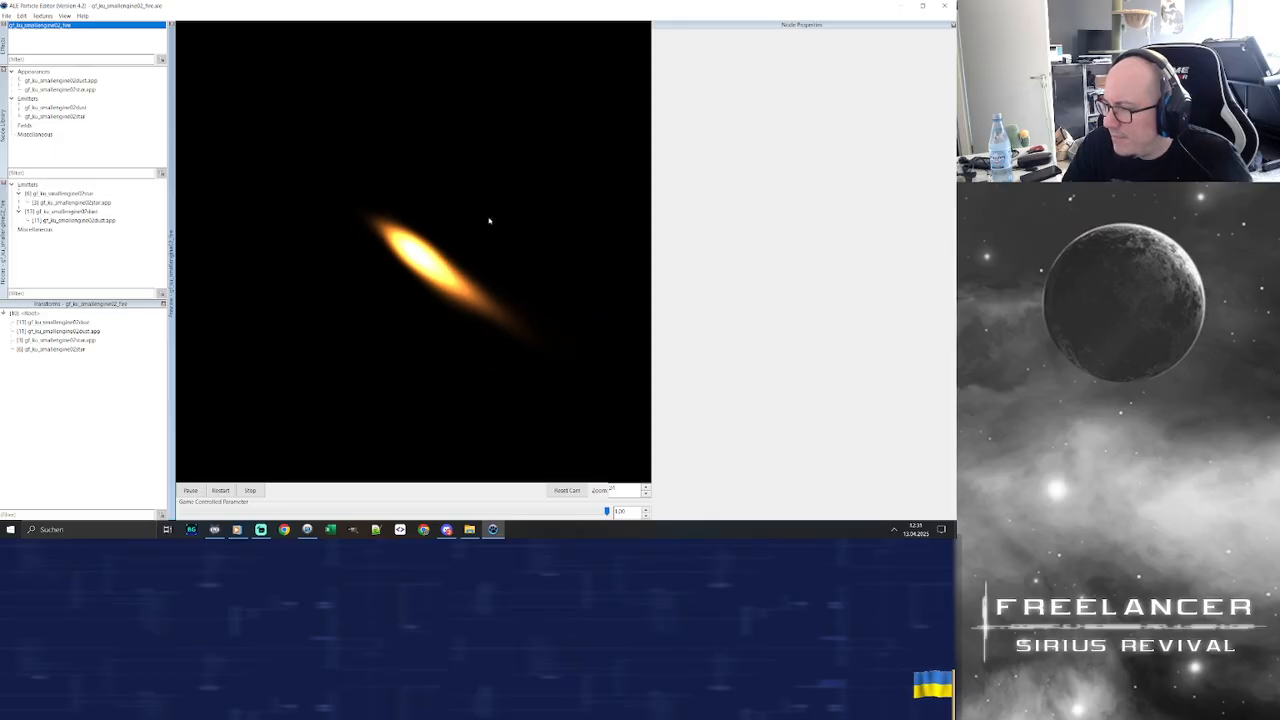
click(469, 529)
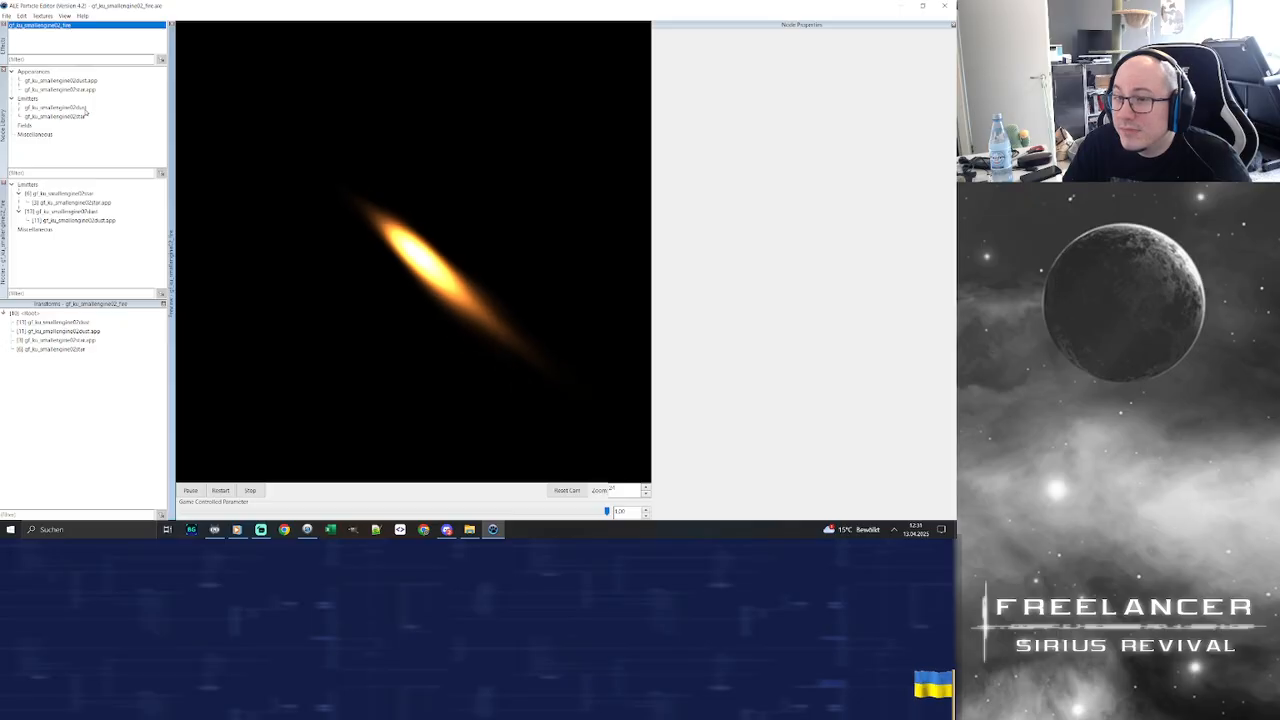
Rename the gf_ku_smallengine02_fire effect as spring_smallengine01_fire
right_click(50, 25)
click(72, 38)
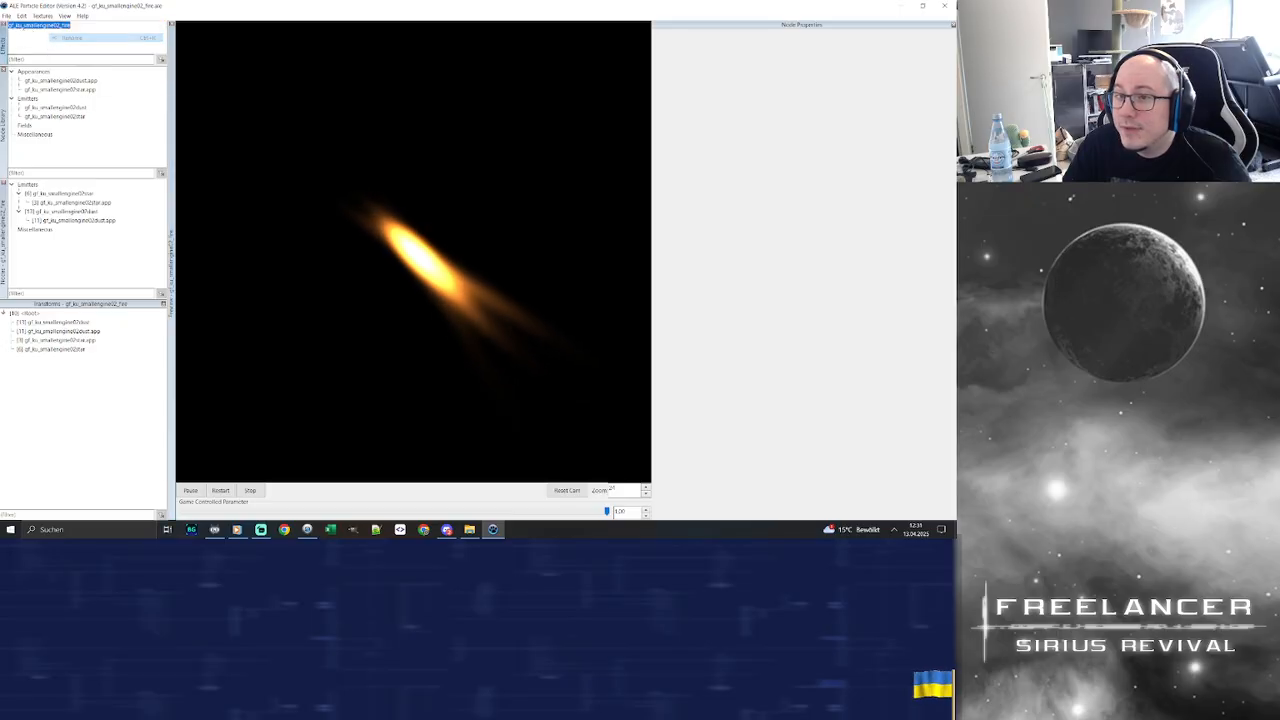
drag(22, 26, 9, 26)
key(BackSpace)
text(spring)
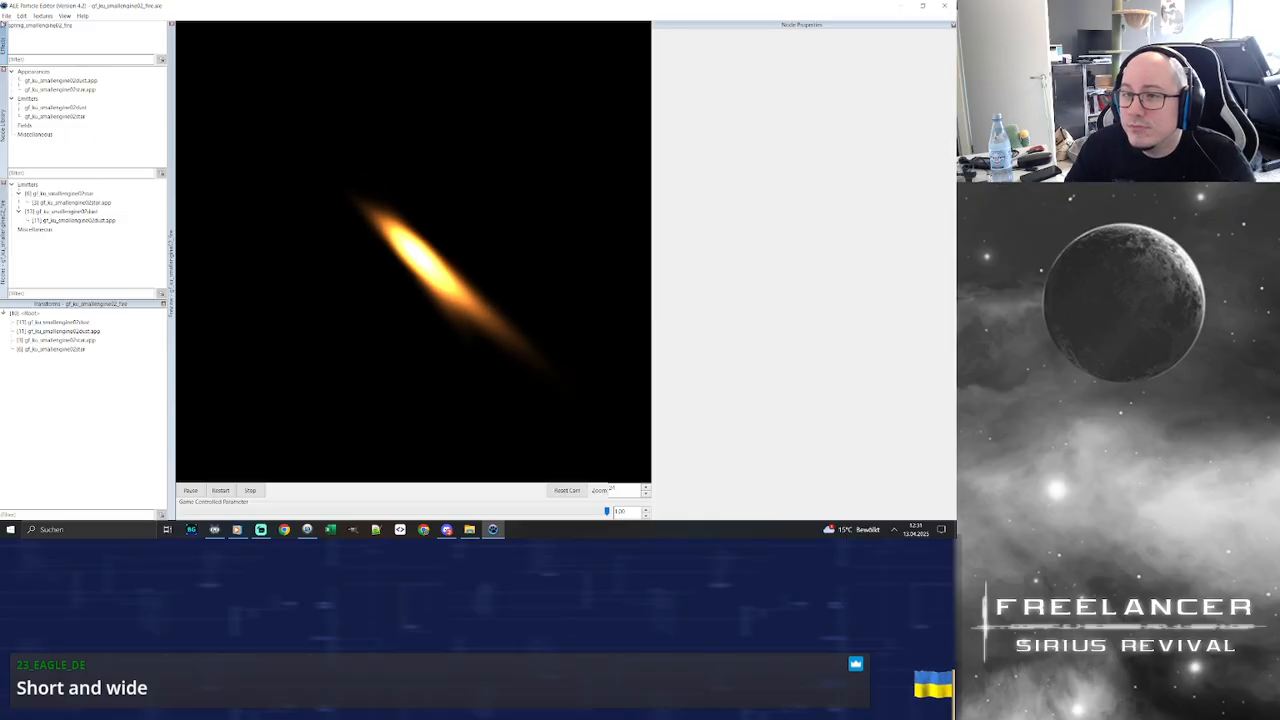
drag(29, 26, 11, 26)
click(60, 25)
key(BackSpace)
text(1)
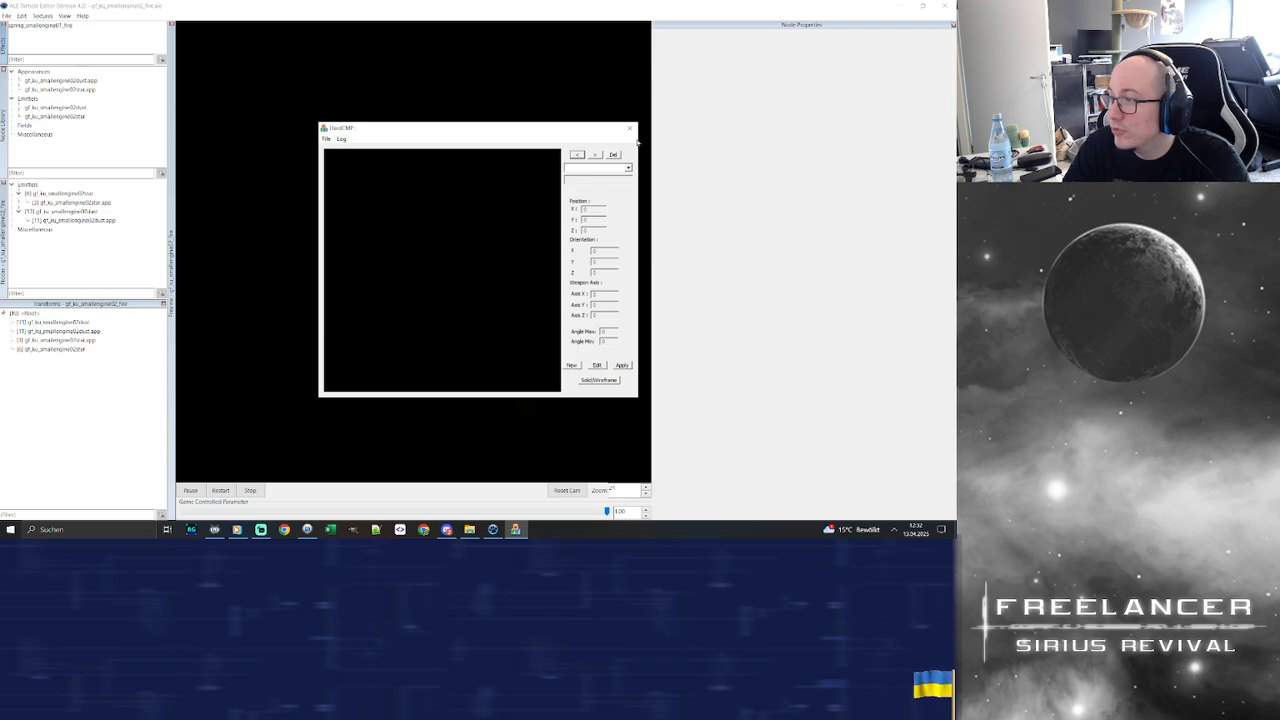
Open the Kusari ship model ku_elite.cmp from the SHIPS\KUSARI\KU_ELITE folder in HardCMP
click(632, 128)
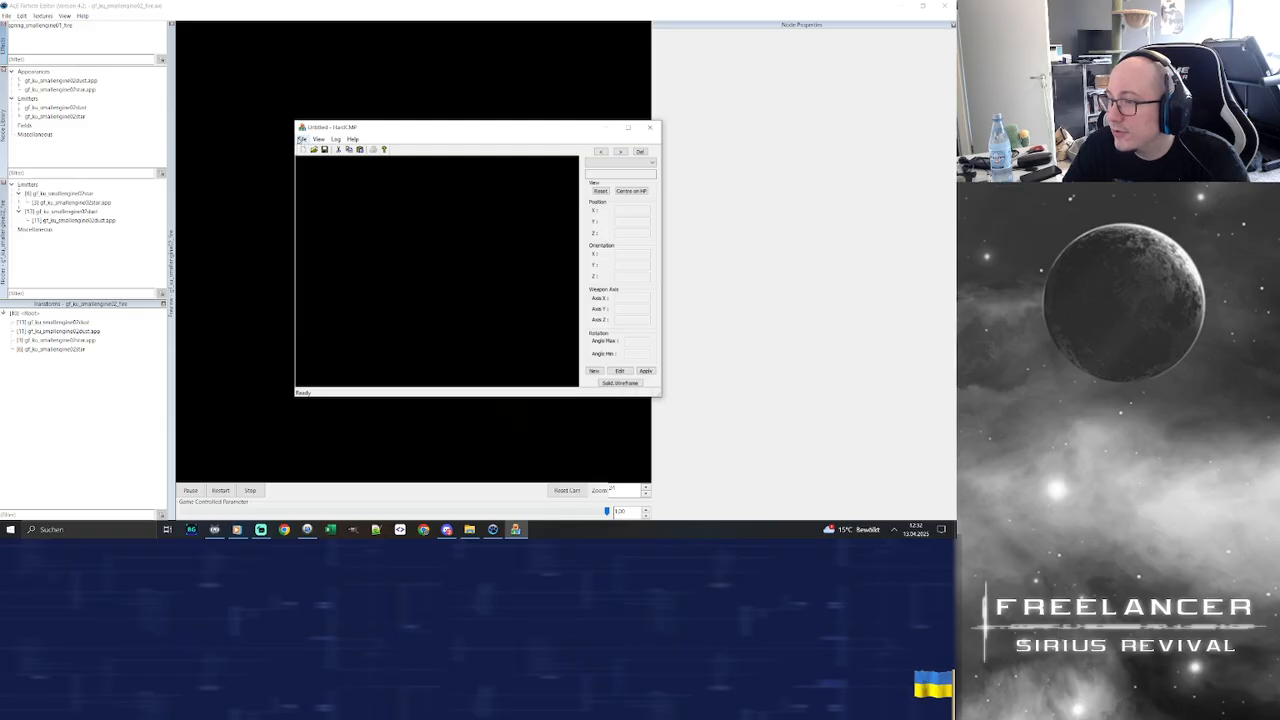
click(301, 139)
click(315, 163)
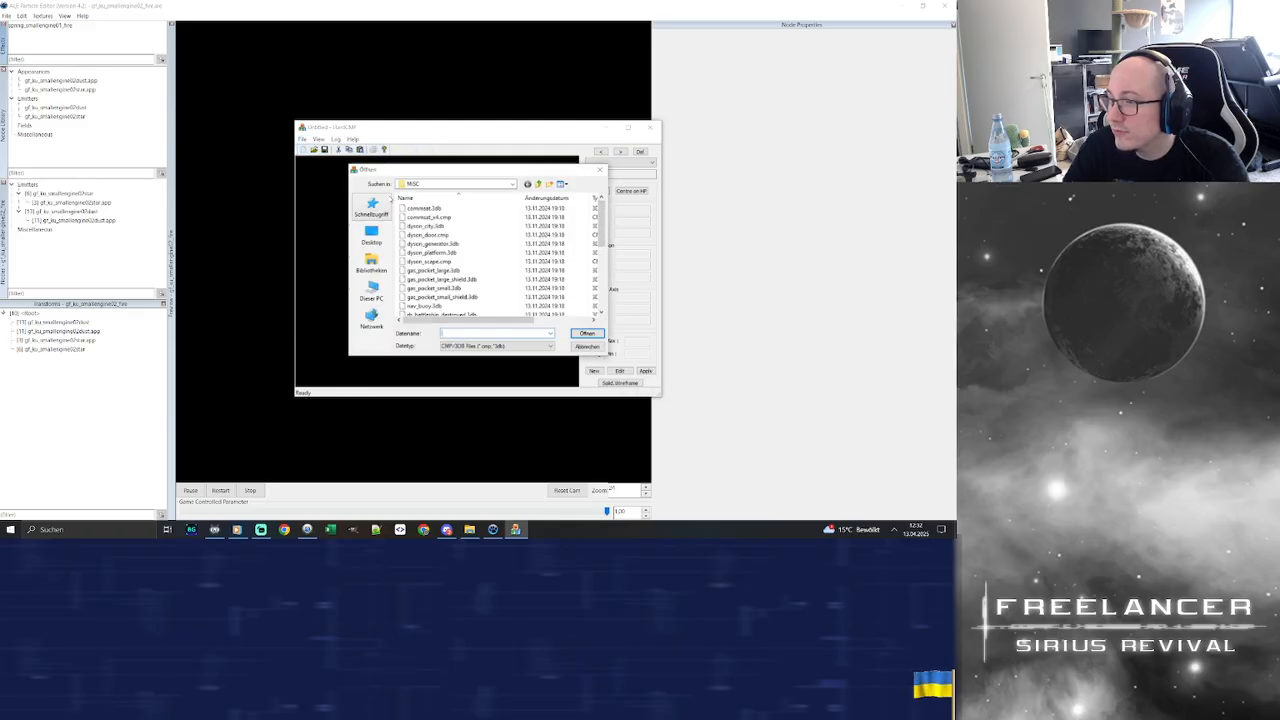
click(513, 184)
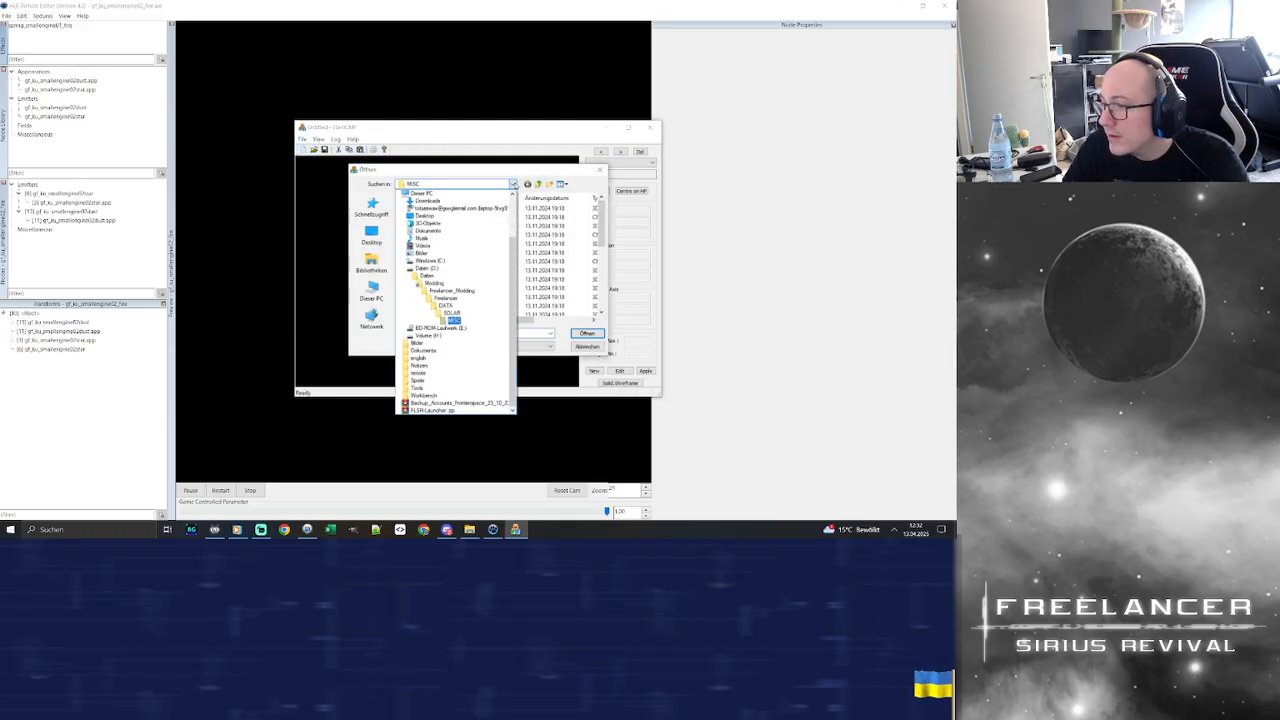
click(461, 305)
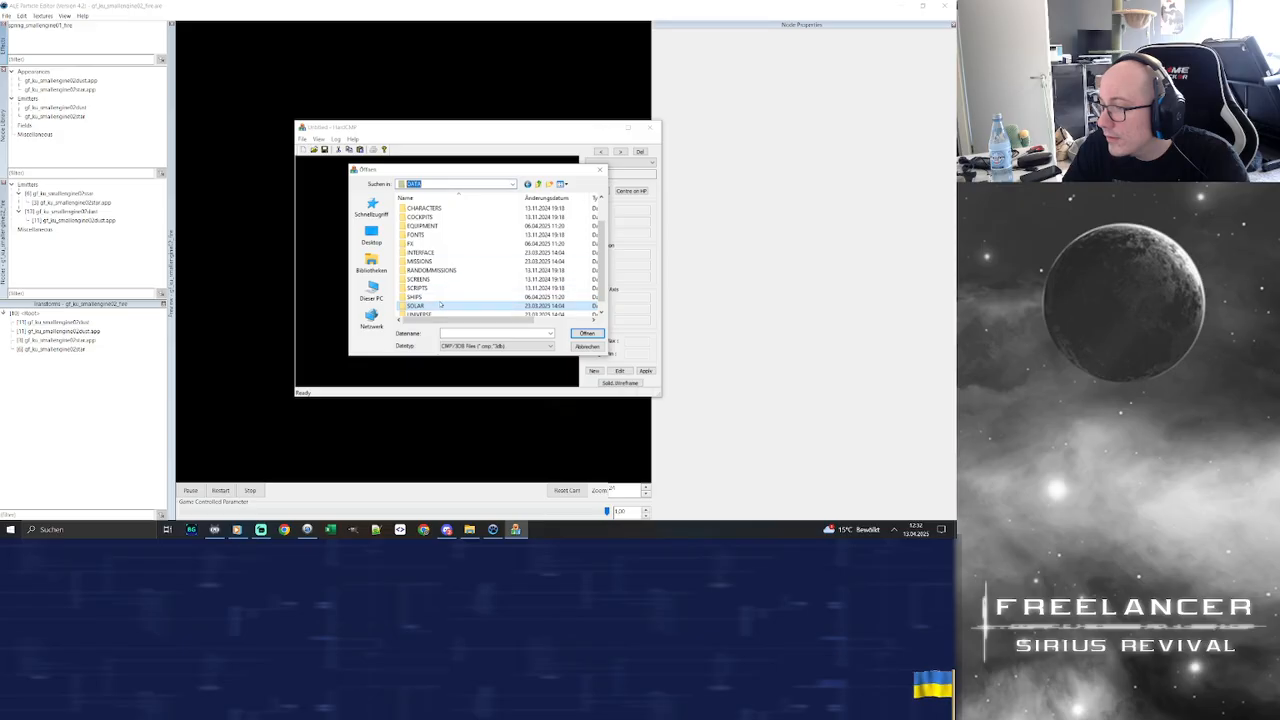
double_click(434, 300)
scroll(434, 300, down, 1)
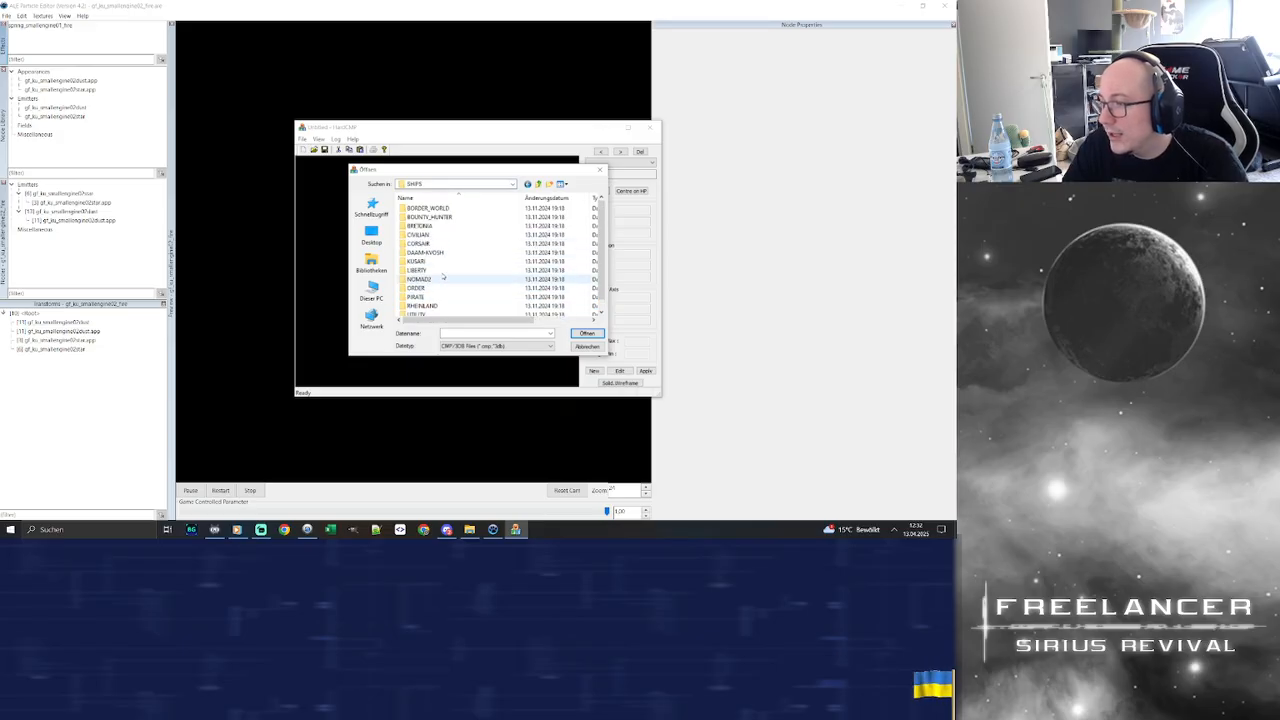
scroll(436, 264, up, 1)
double_click(436, 263)
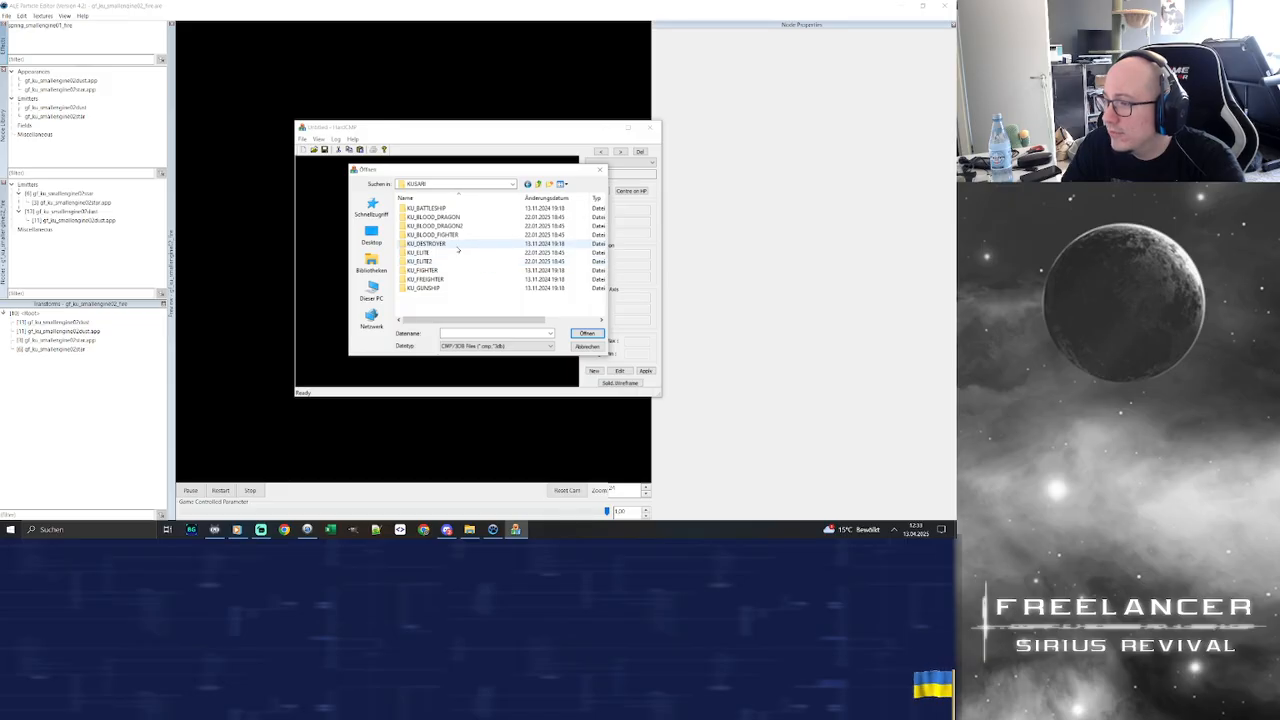
double_click(448, 254)
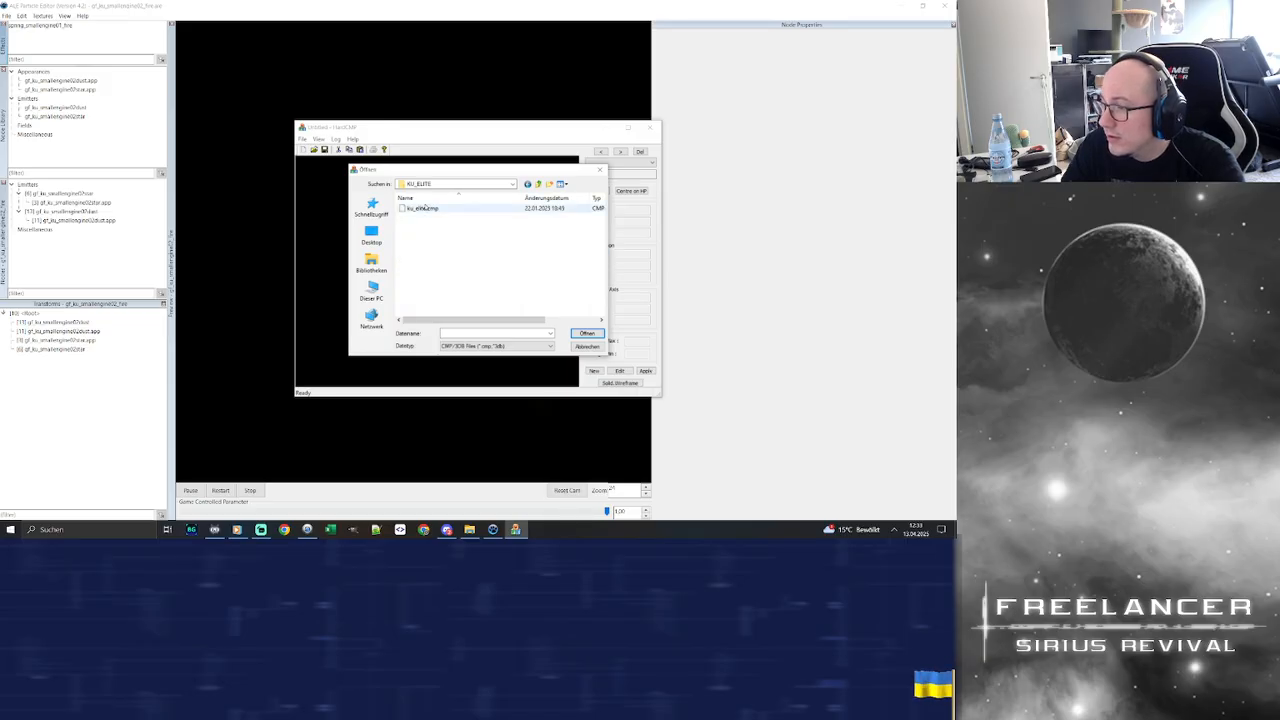
double_click(432, 208)
Inspect the engines of the ku_elite ship in solid display from several angles with the port engine hardpoint selected, and close the model viewer
click(624, 387)
drag(500, 290, 422, 228)
scroll(422, 228, up, 5)
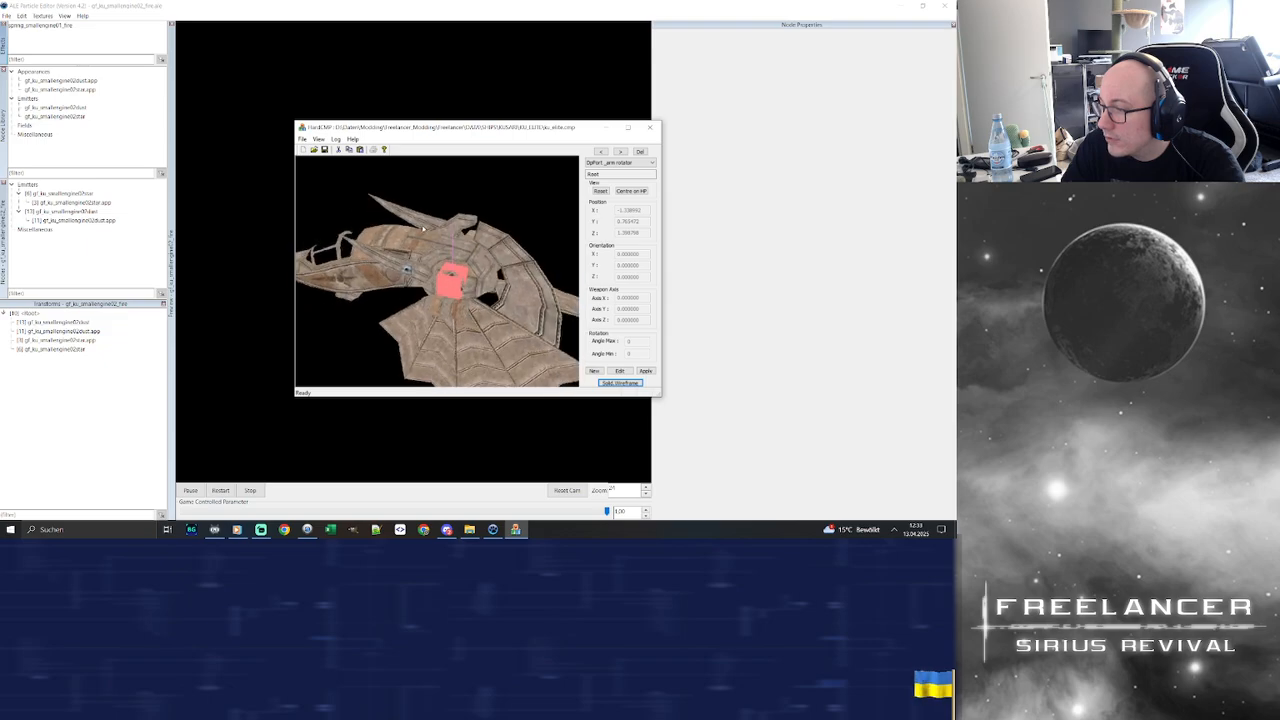
click(601, 191)
click(620, 151)
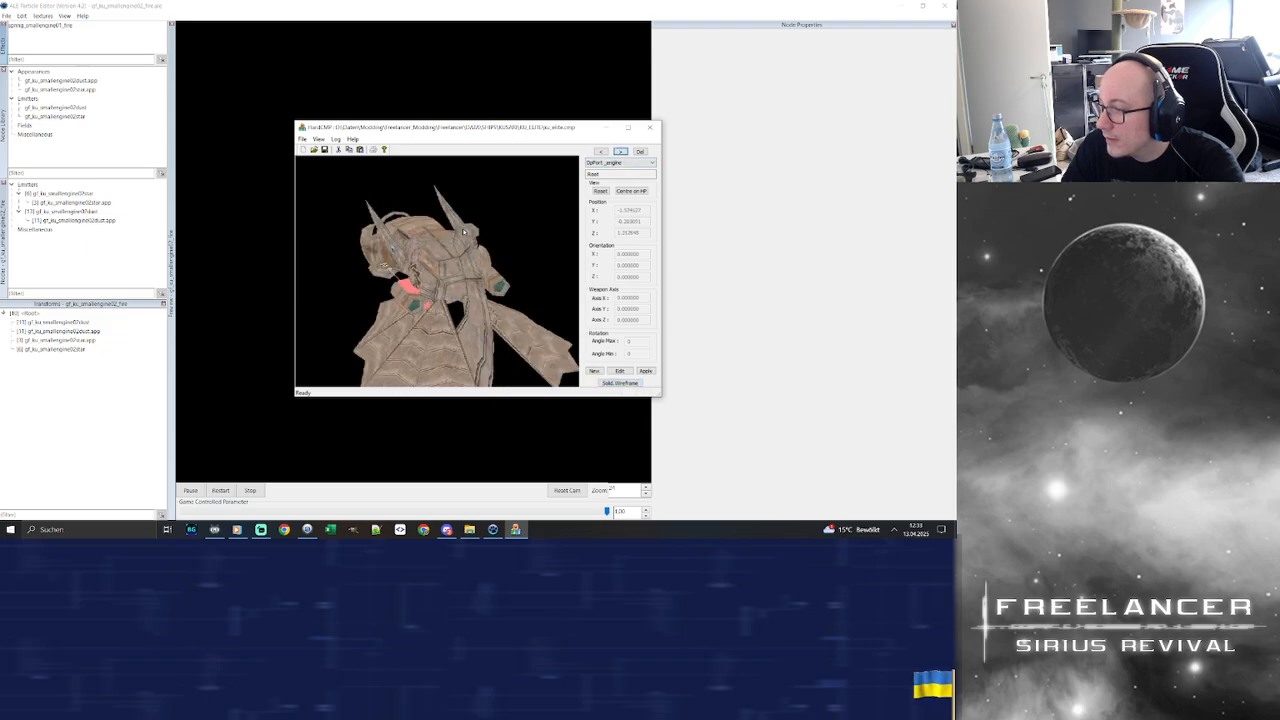
drag(446, 212, 468, 244)
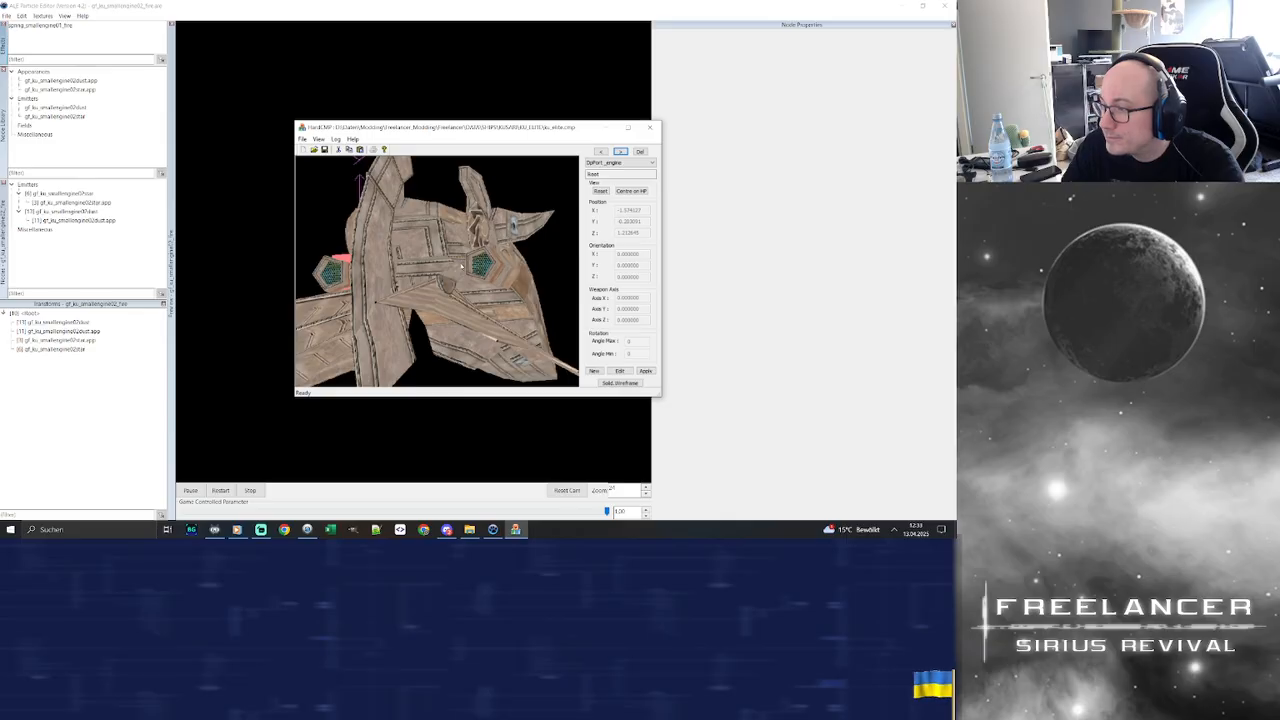
drag(478, 283, 369, 278)
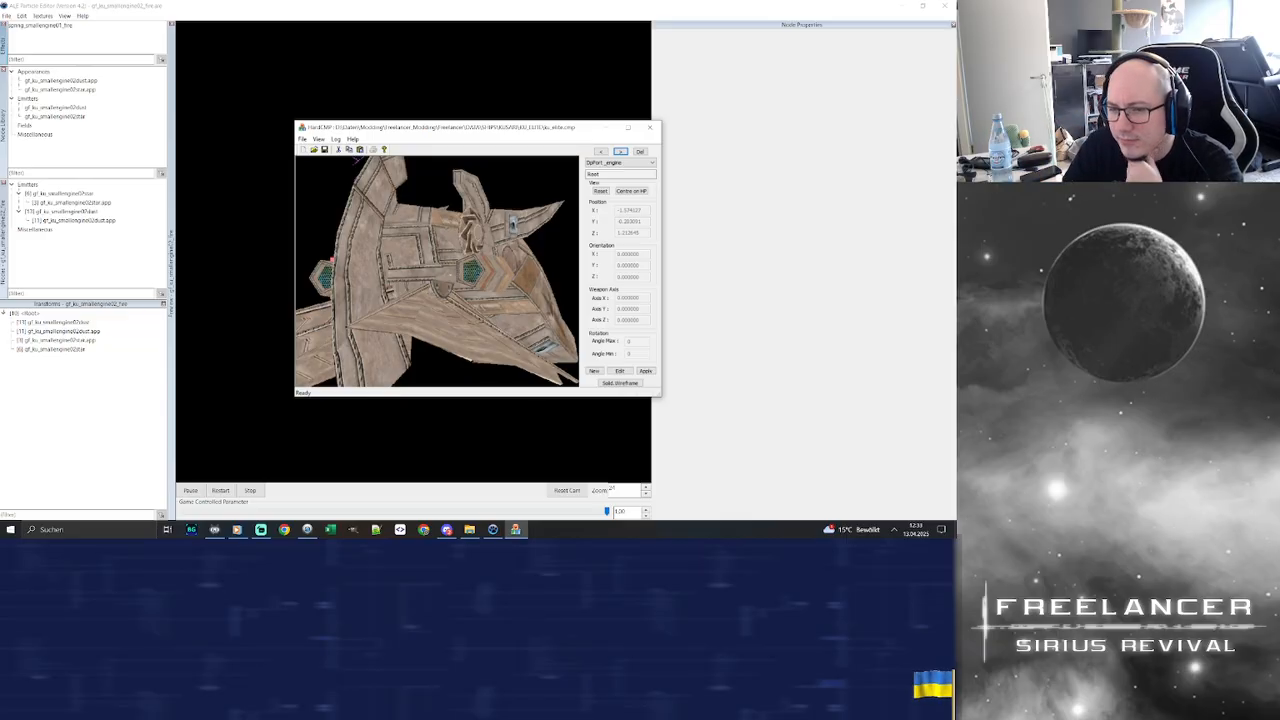
drag(452, 256, 517, 265)
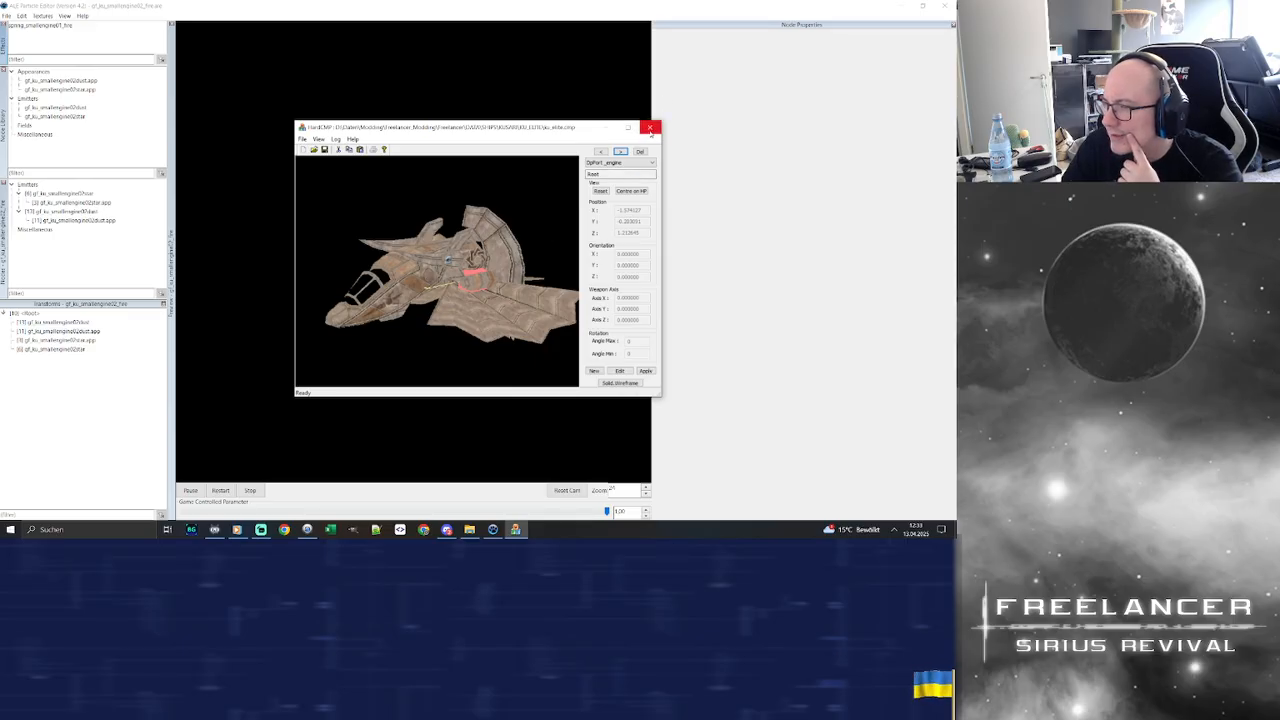
click(650, 128)
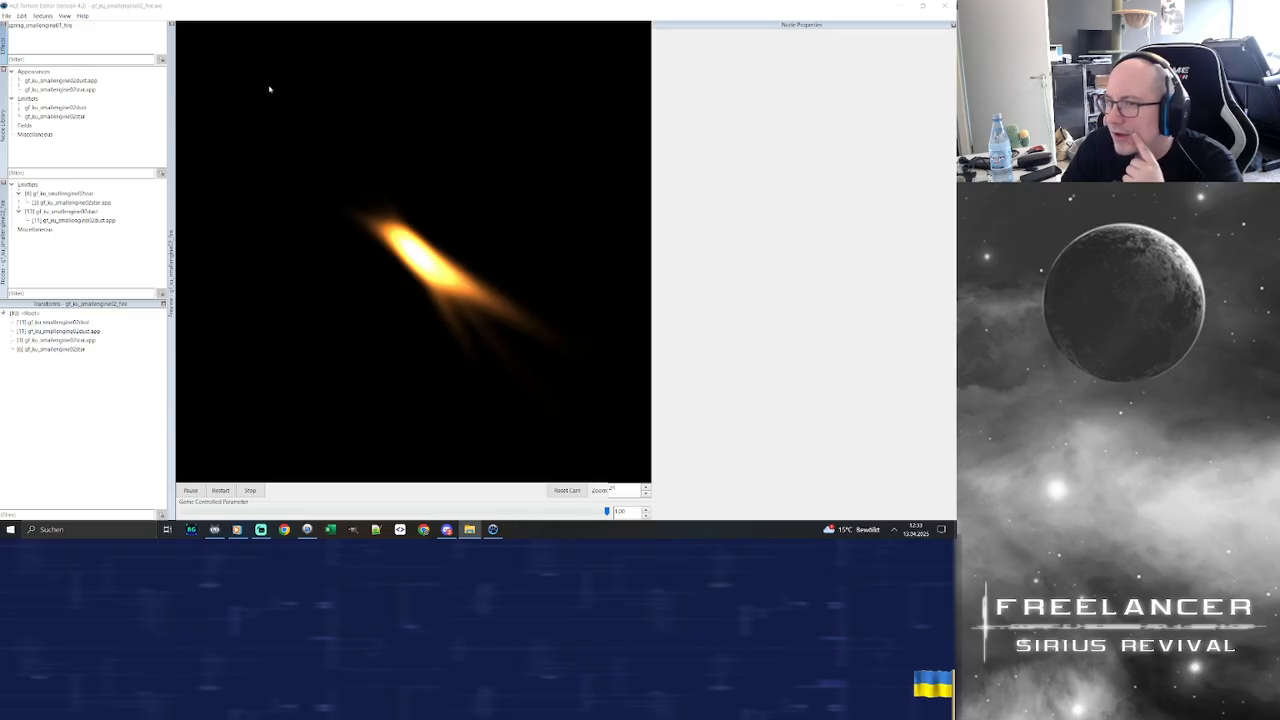
Browse the ALE files in the ENGINES folder and open the effect file fc_gc_smallengine02_fire.ale
click(7, 16)
click(20, 34)
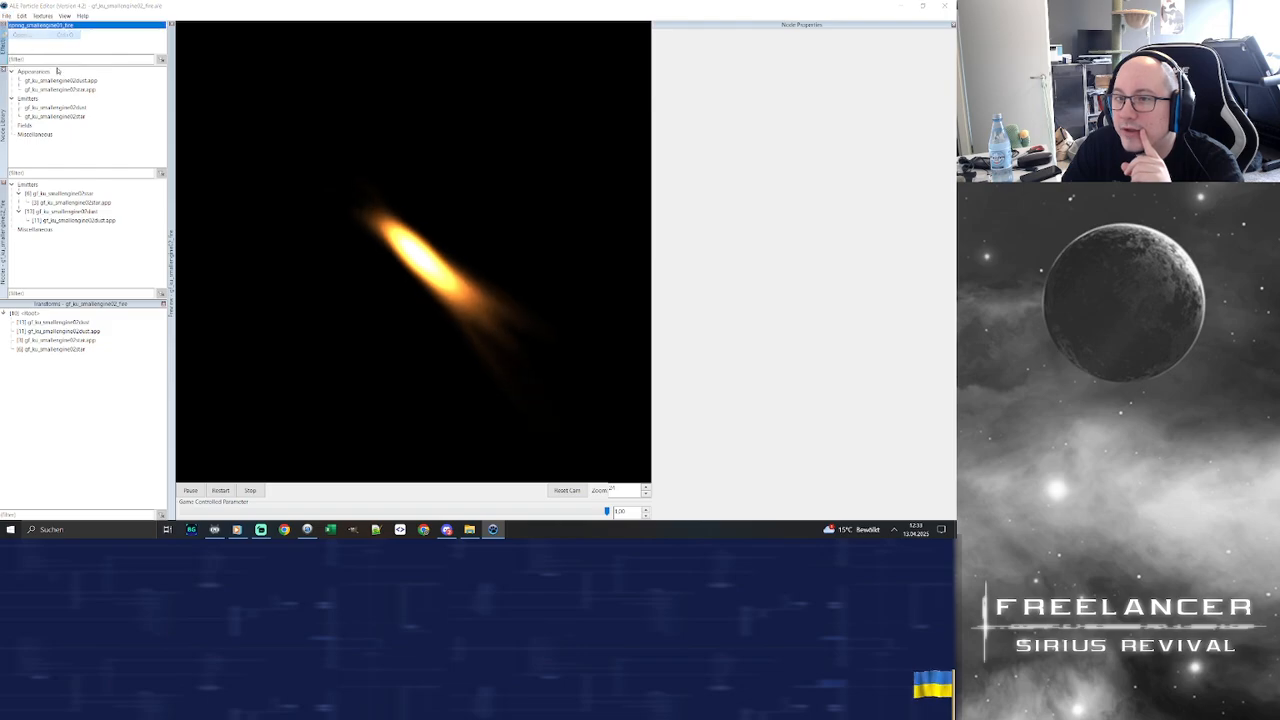
click(379, 233)
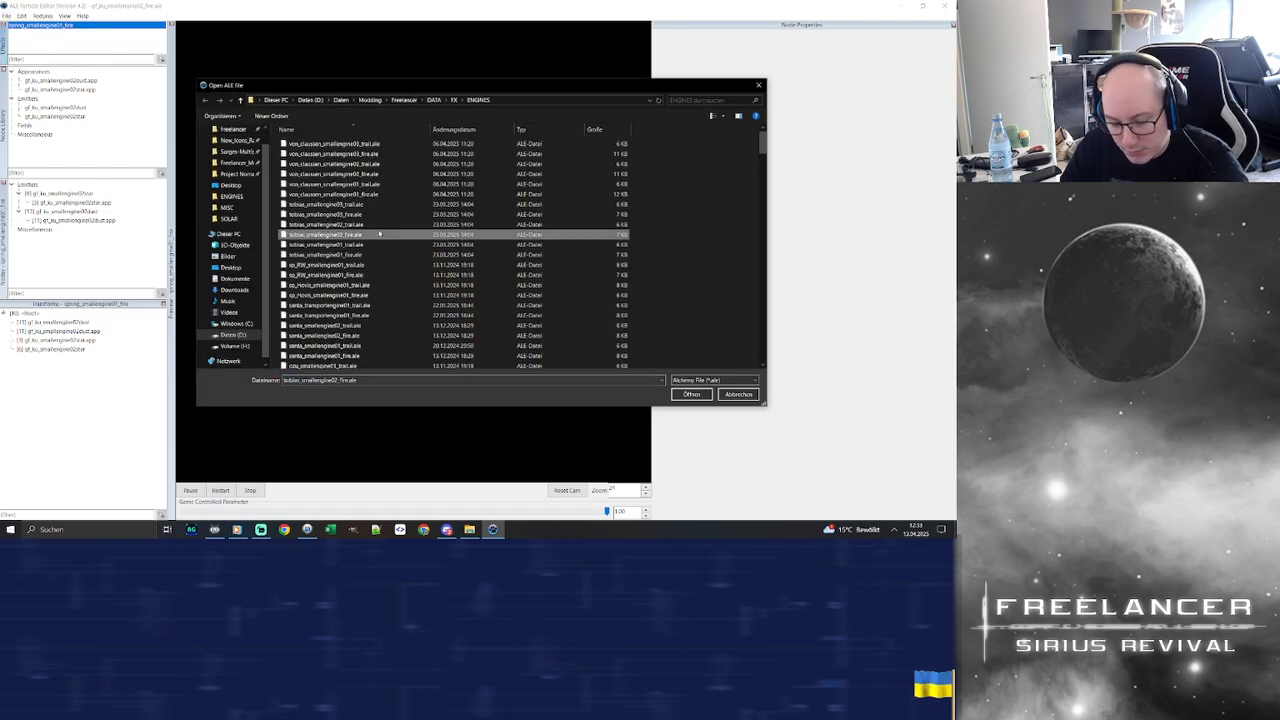
key(n)
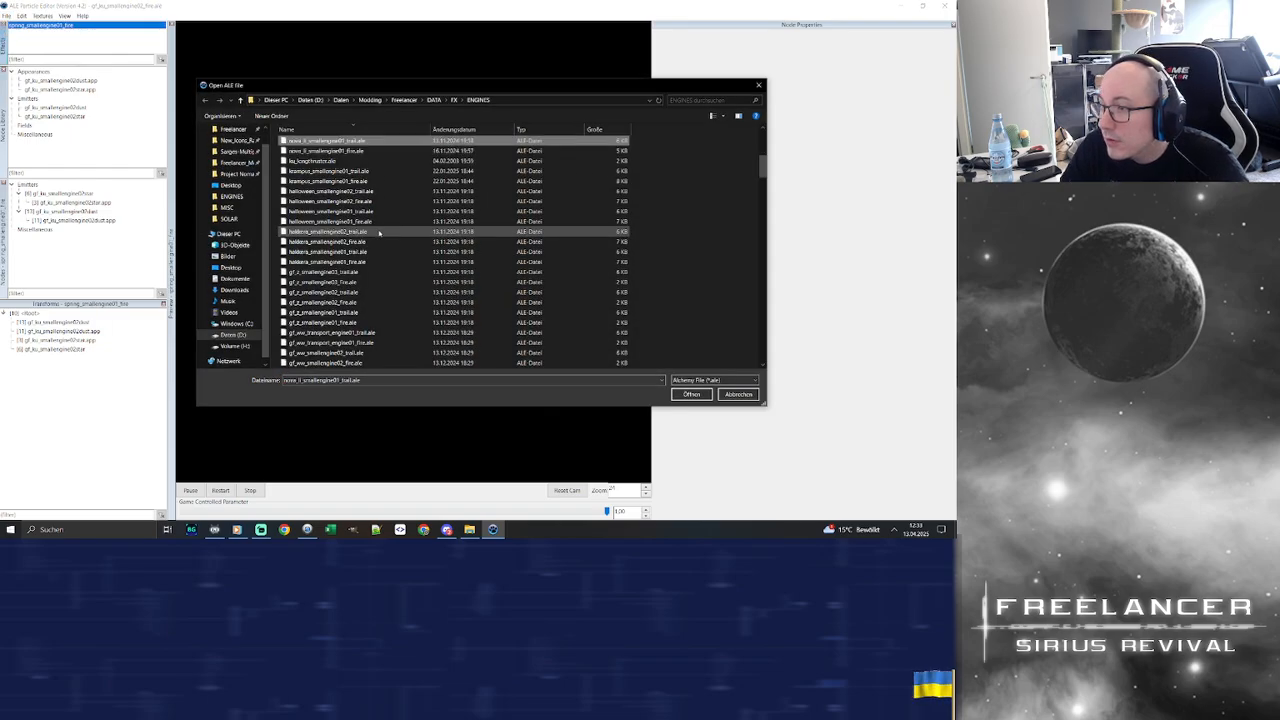
key(Down)
click(374, 223)
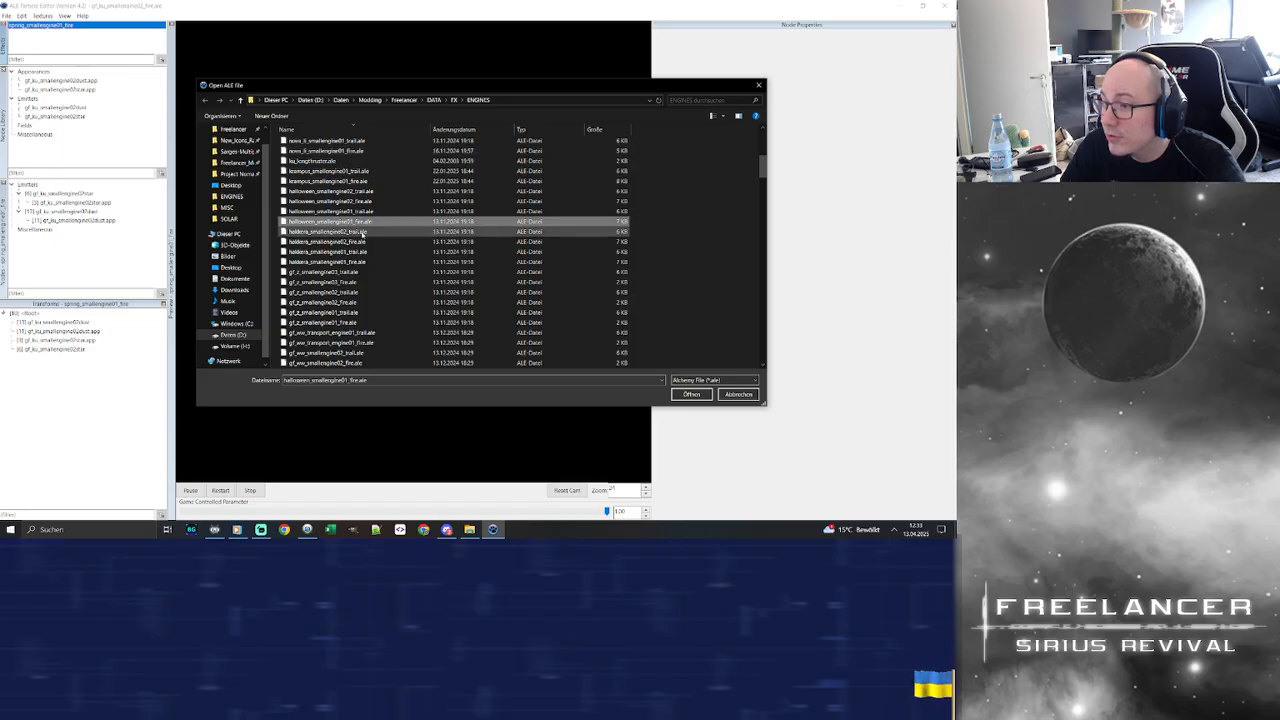
scroll(390, 250, down, 10)
scroll(390, 255, down, 6)
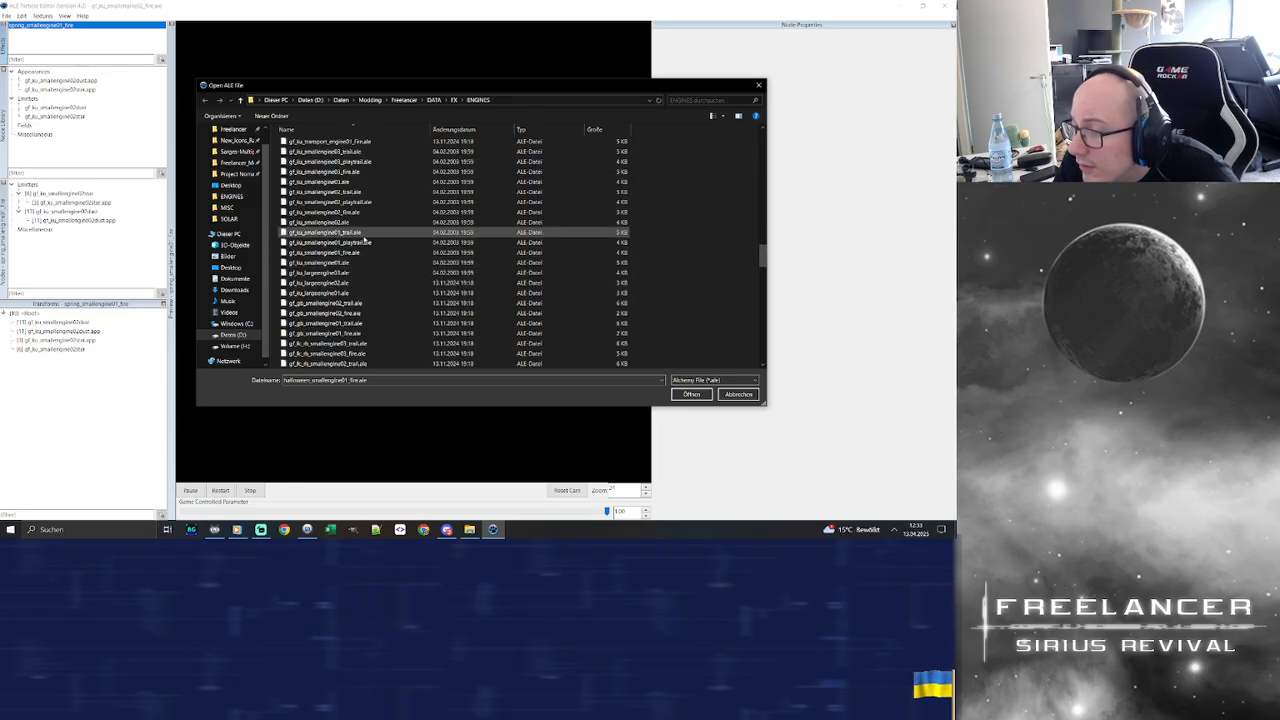
click(365, 233)
click(365, 242)
scroll(368, 260, down, 4)
click(368, 262)
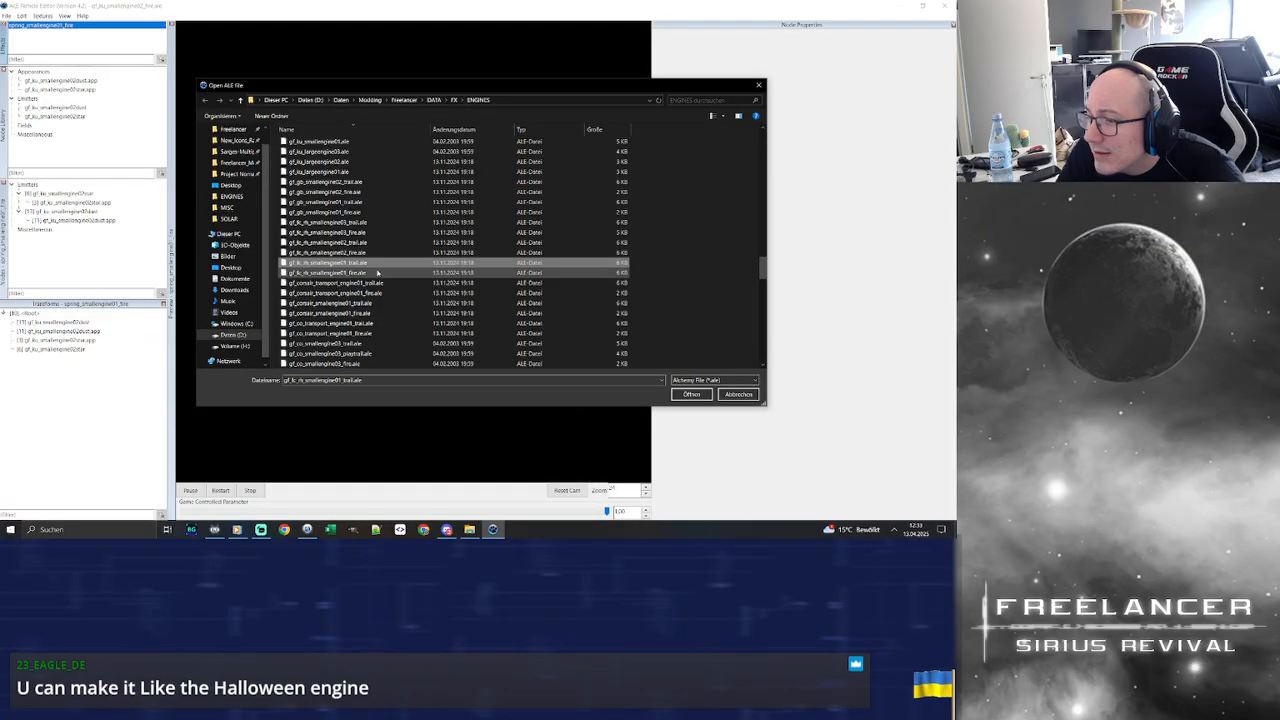
scroll(381, 289, down, 1)
scroll(385, 295, down, 8)
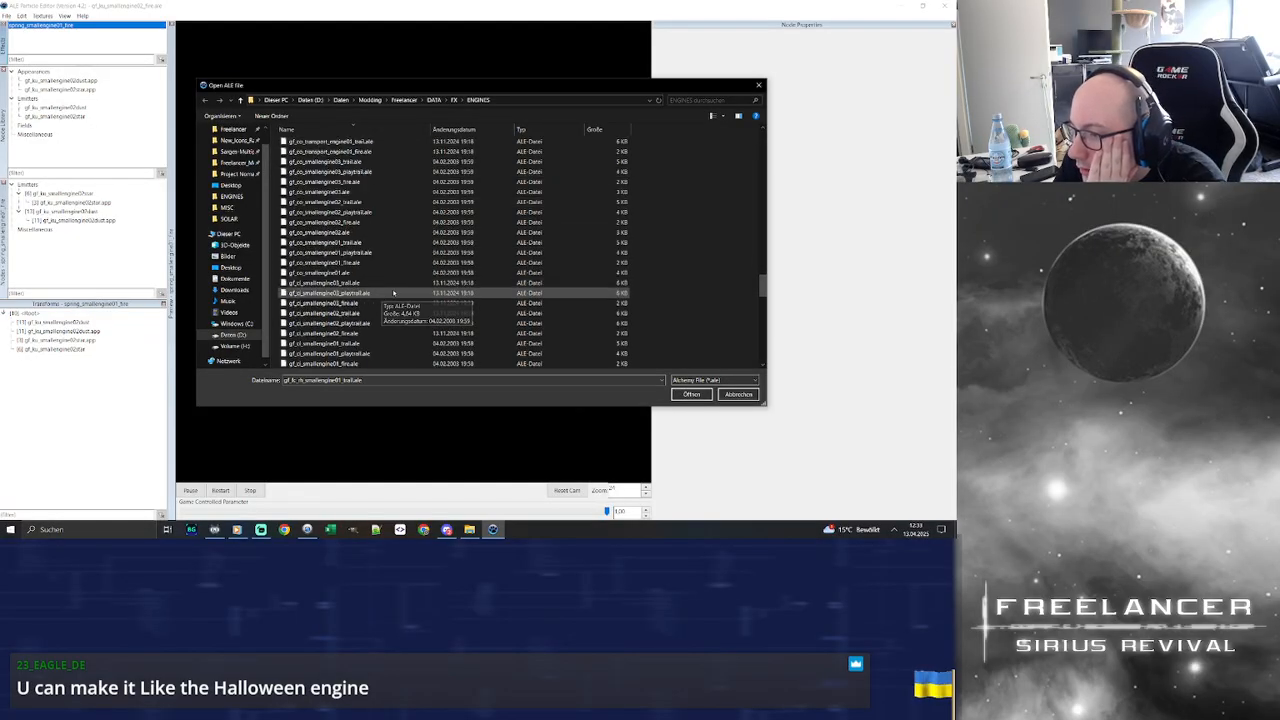
scroll(393, 300, down, 10)
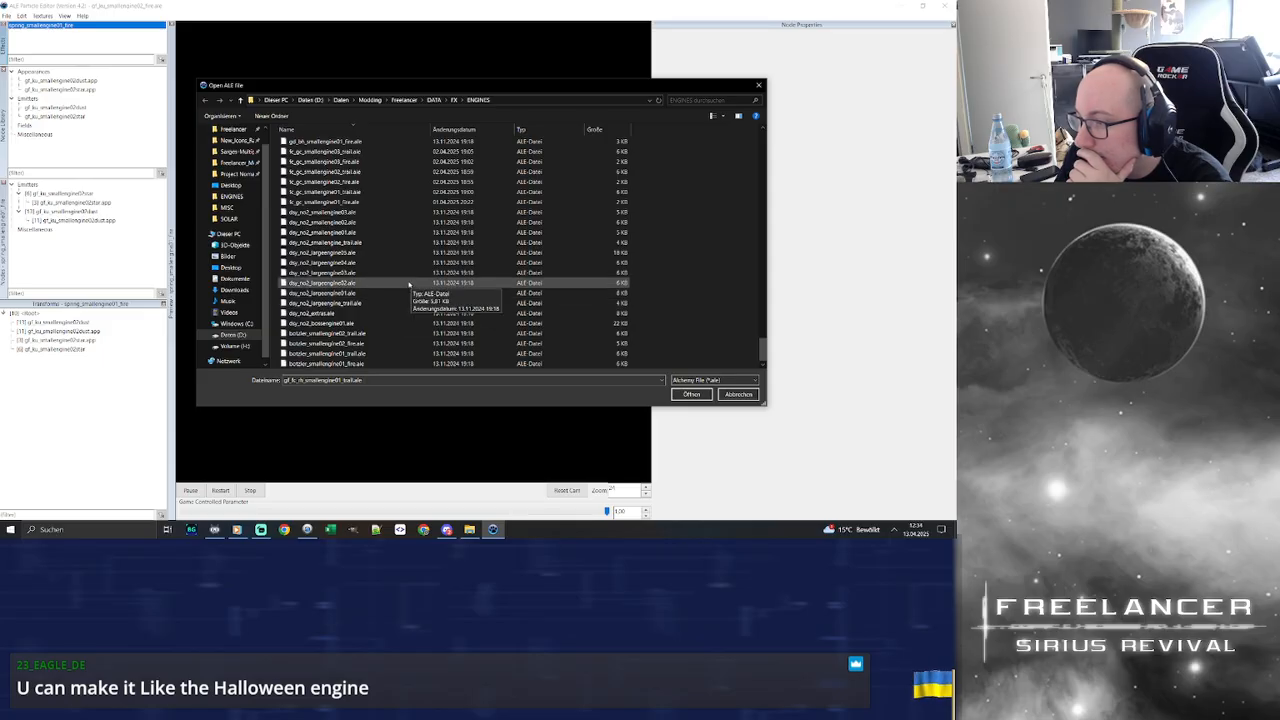
double_click(400, 181)
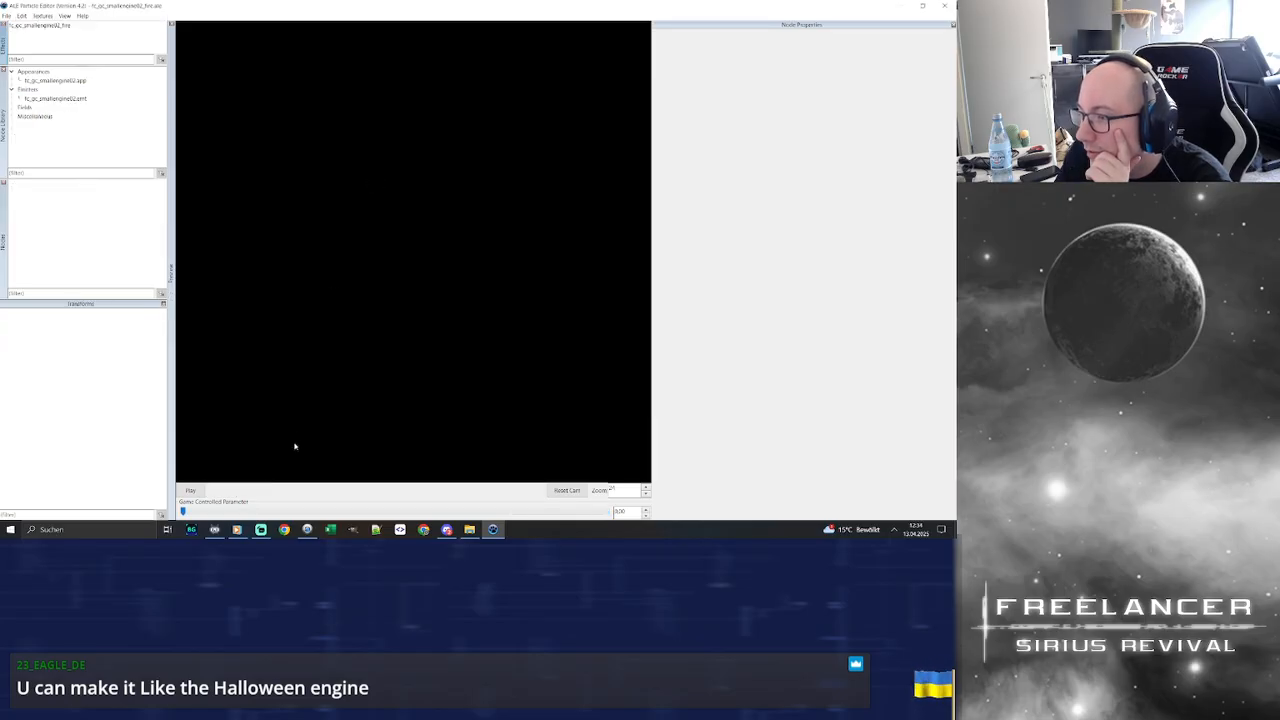
Preview the fc_gc_smallengine02_fire effect from another angle with the game controlled parameter at about 0.74
double_click(62, 26)
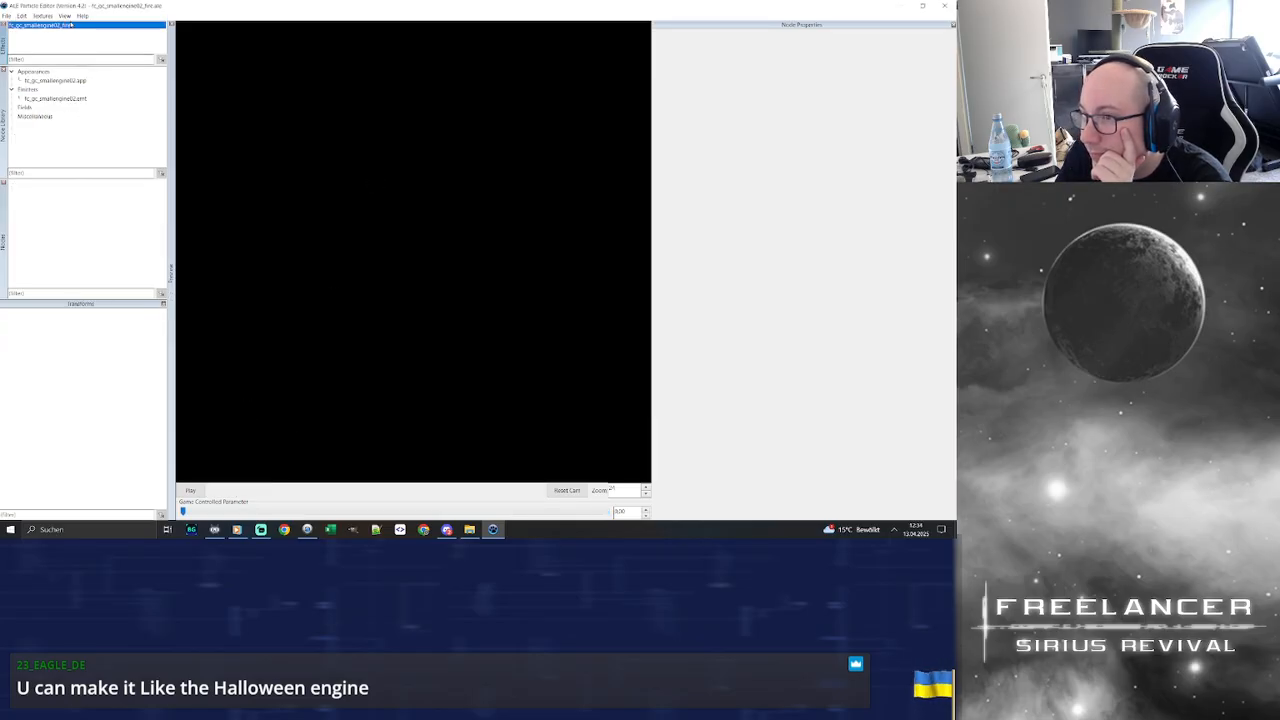
click(191, 490)
drag(223, 514, 500, 513)
drag(416, 232, 234, 206)
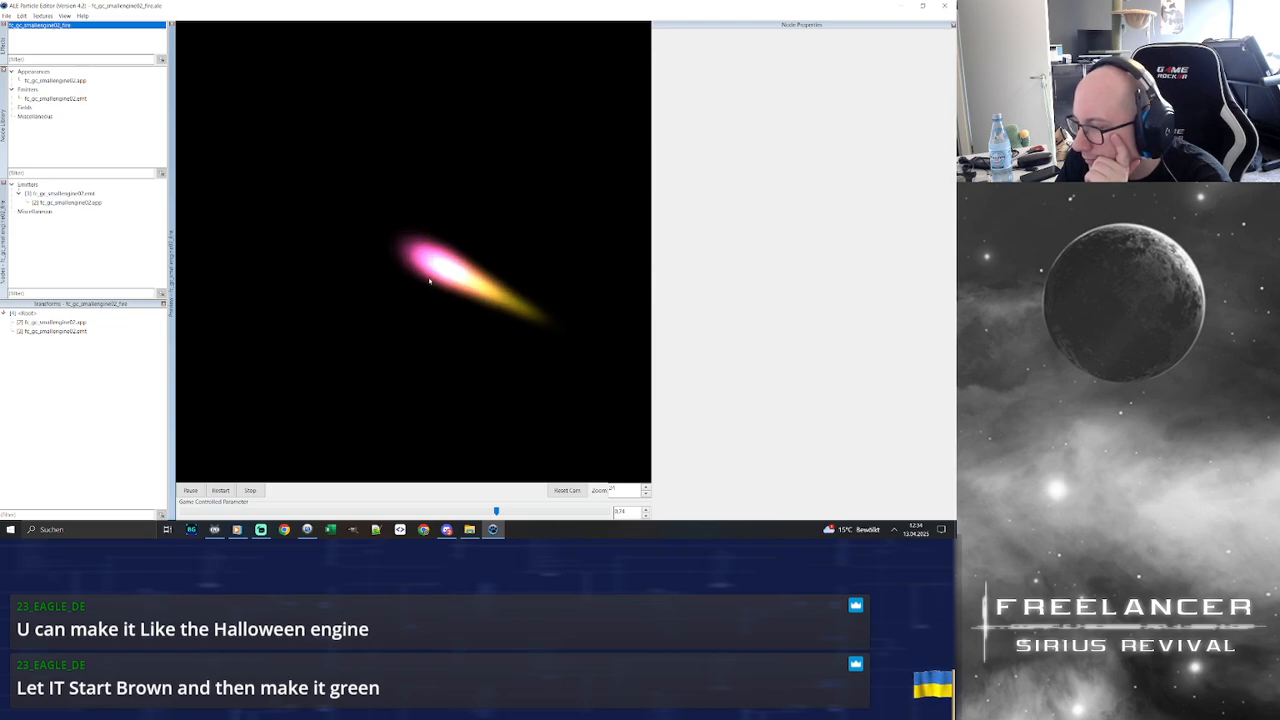
drag(468, 288, 396, 240)
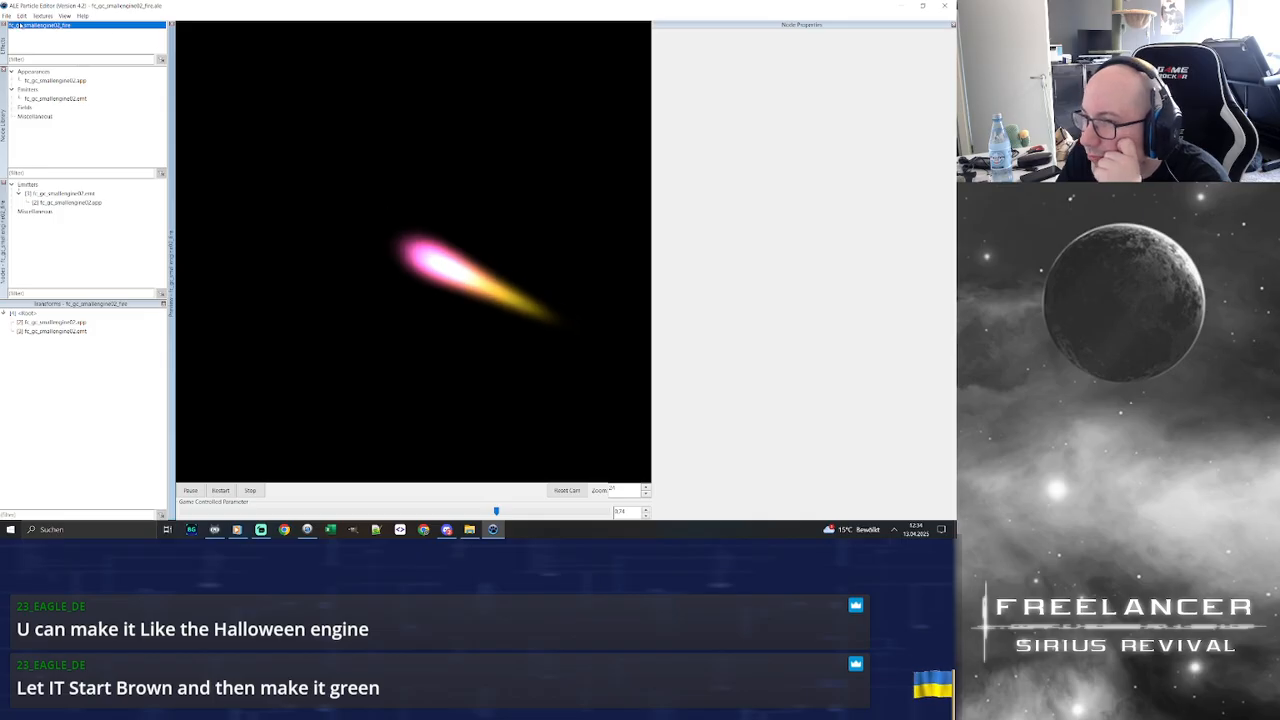
Browse the ALE files in the ENGINES folder and open the effect file gf_nina_smallengine01_fire.ale
click(7, 16)
click(25, 37)
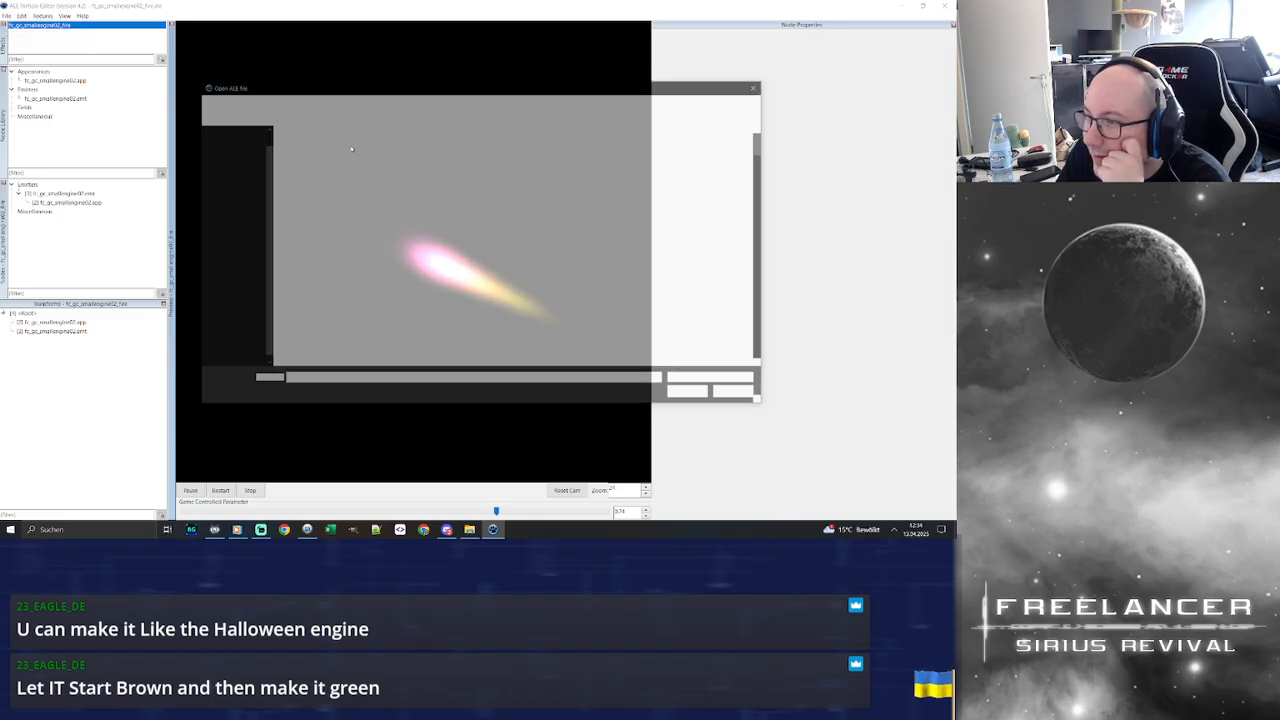
scroll(433, 258, down, 10)
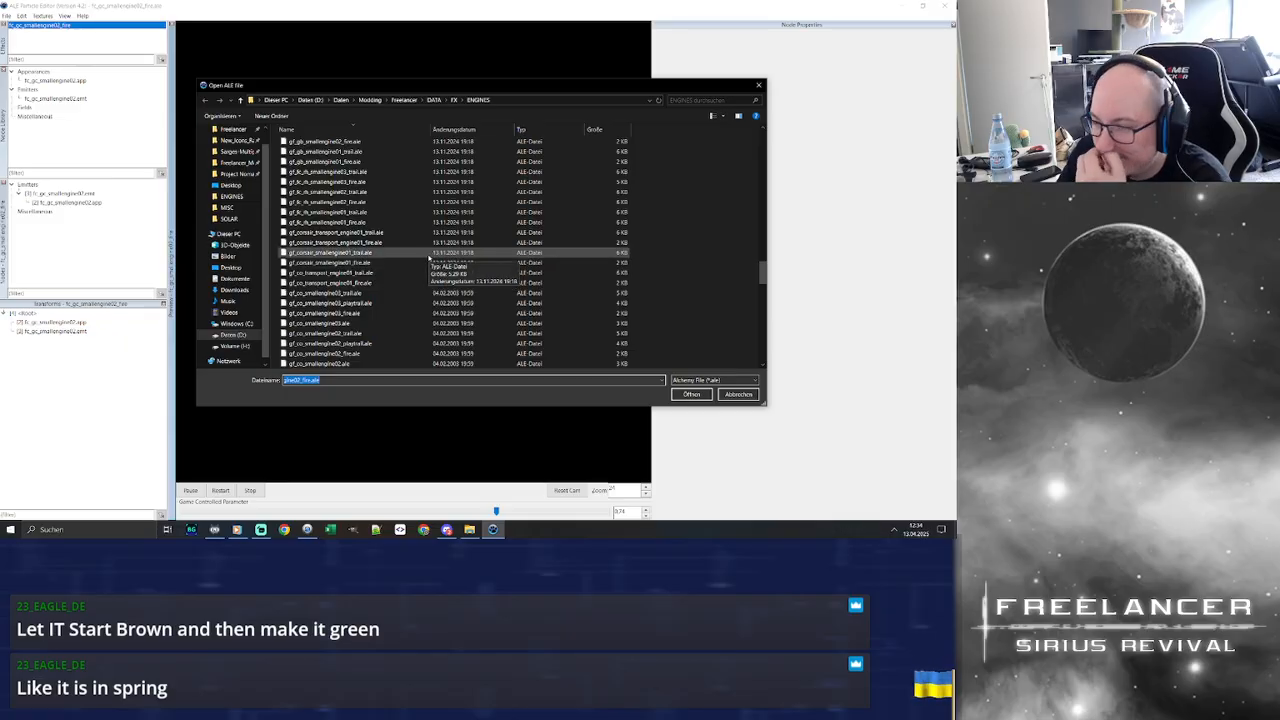
scroll(428, 256, down, 10)
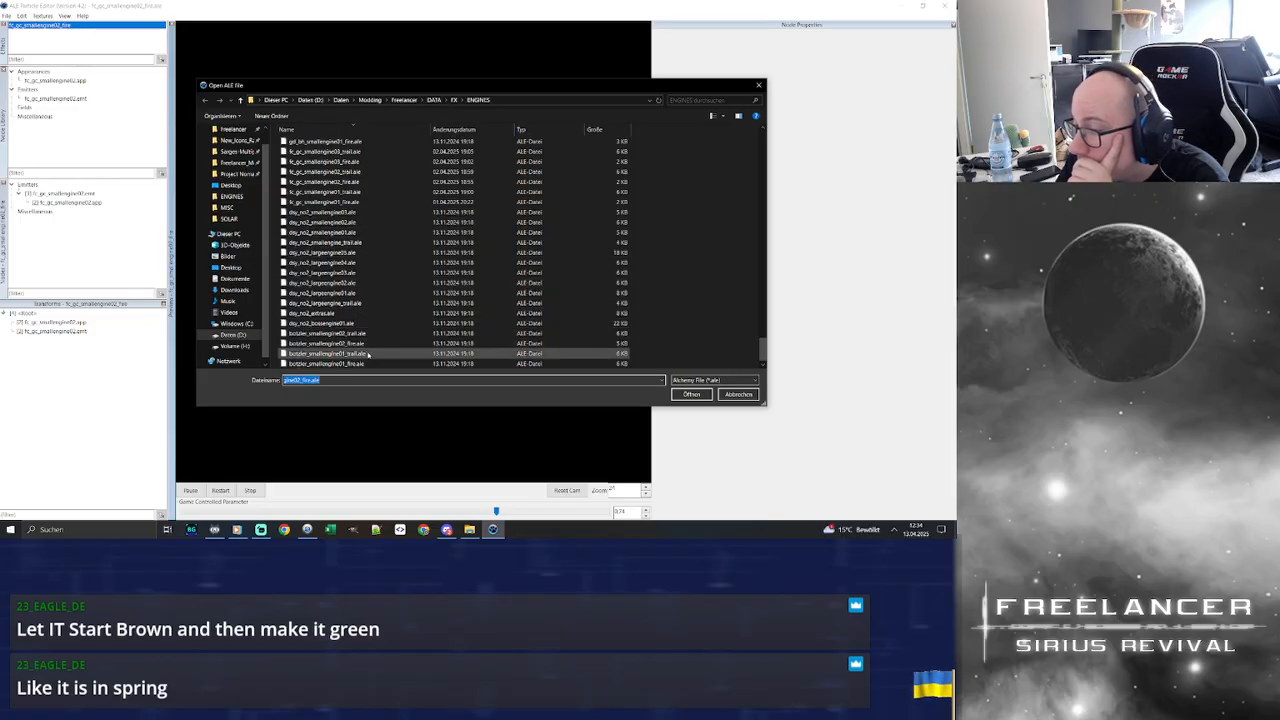
scroll(368, 350, up, 3)
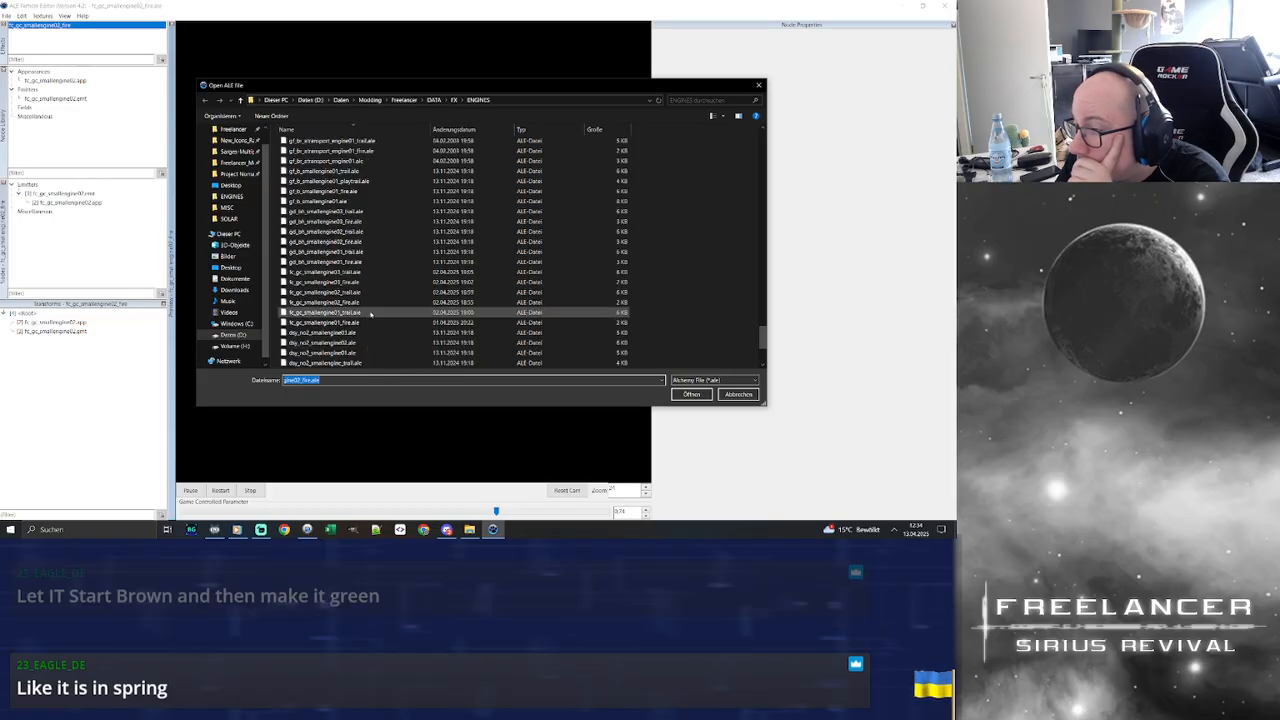
scroll(370, 300, up, 2)
scroll(370, 300, up, 8)
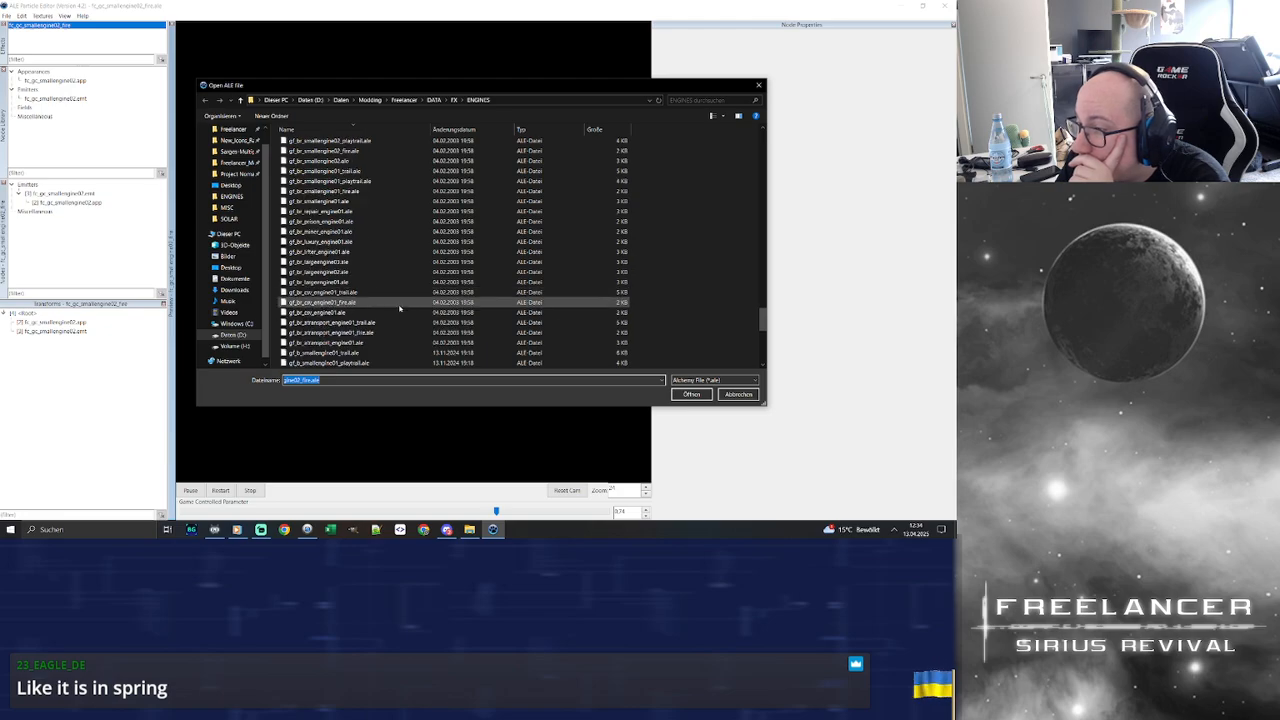
scroll(395, 305, up, 8)
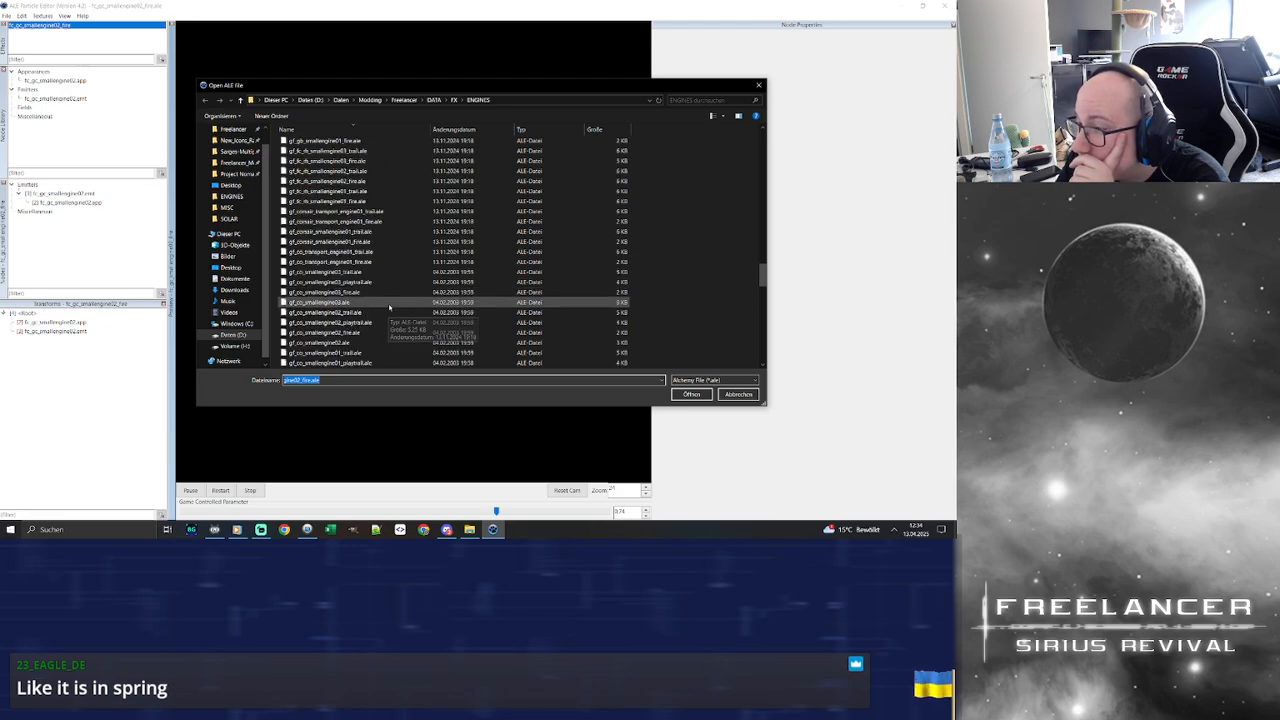
scroll(398, 311, up, 8)
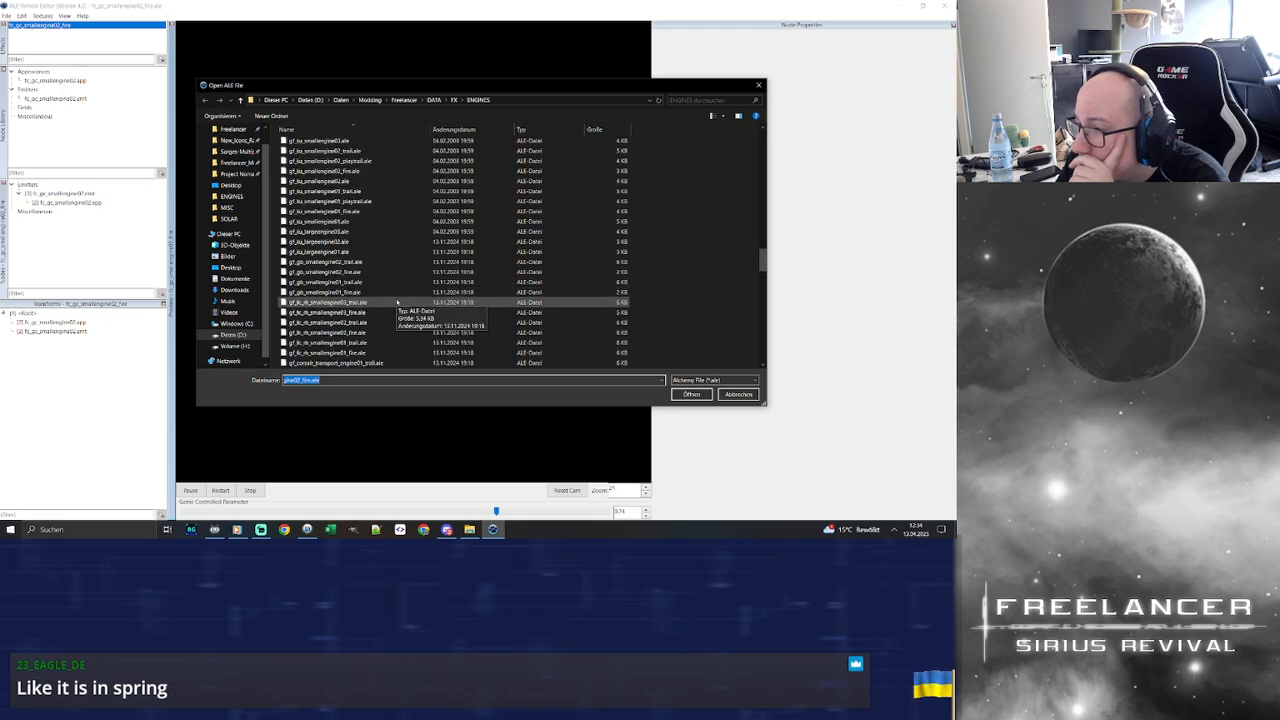
scroll(396, 295, up, 7)
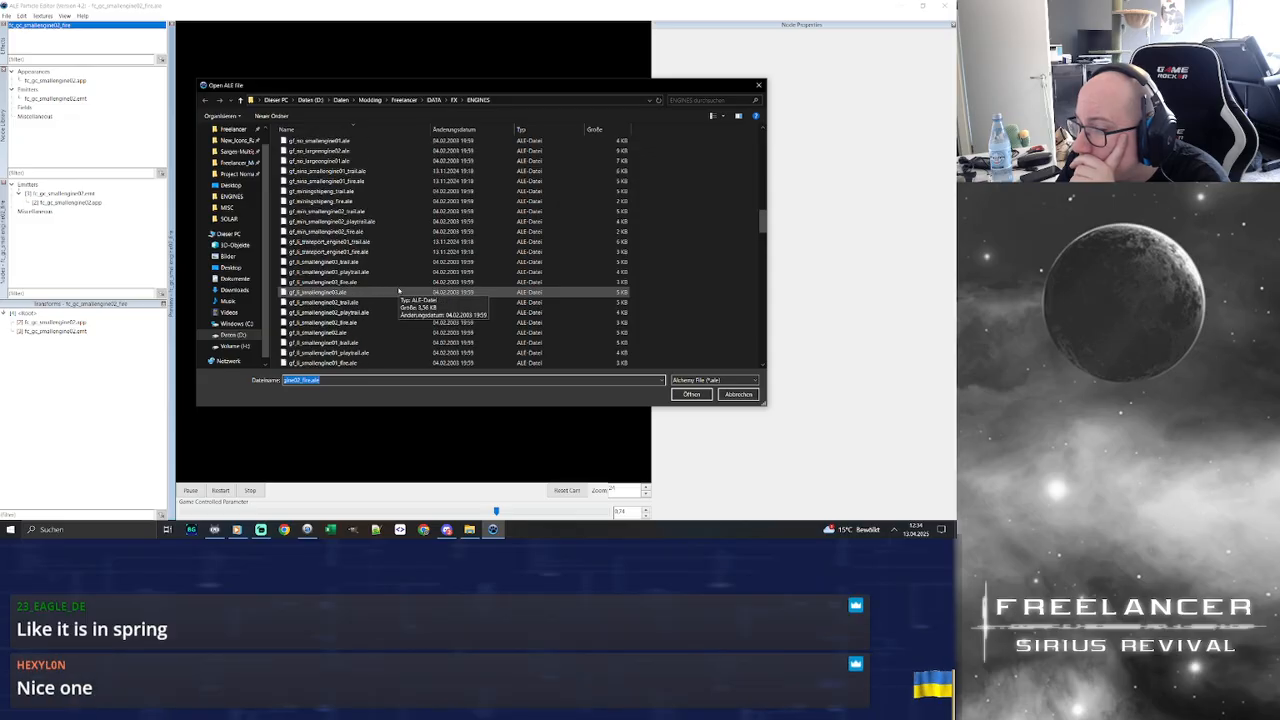
scroll(399, 291, up, 3)
scroll(412, 296, up, 5)
scroll(418, 297, up, 7)
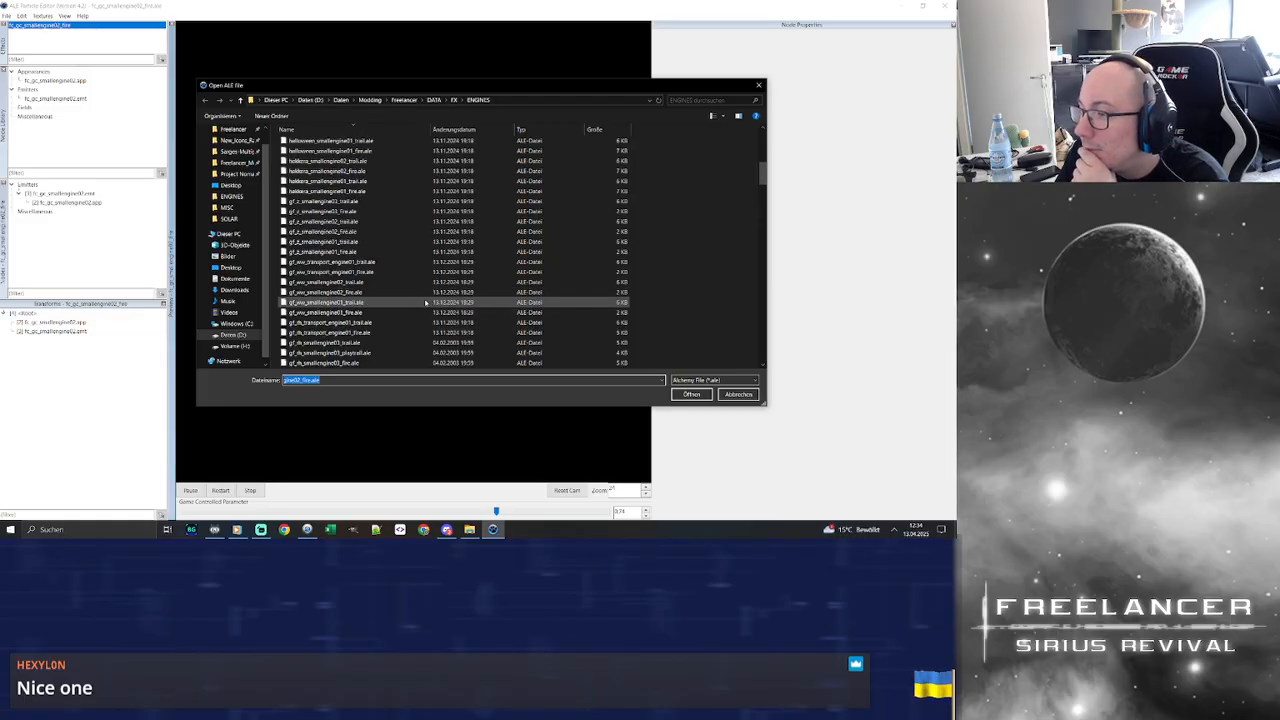
scroll(423, 299, up, 2)
scroll(386, 200, up, 4)
scroll(380, 203, up, 3)
scroll(373, 203, up, 2)
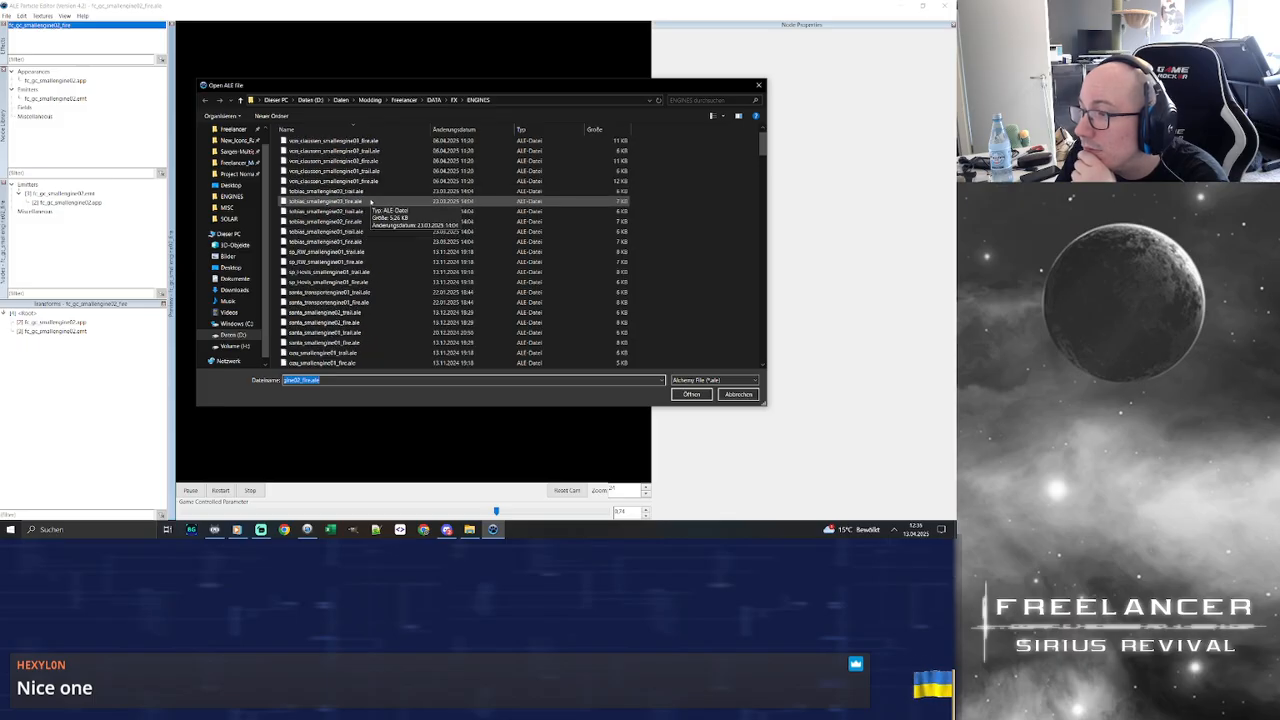
scroll(366, 200, down, 9)
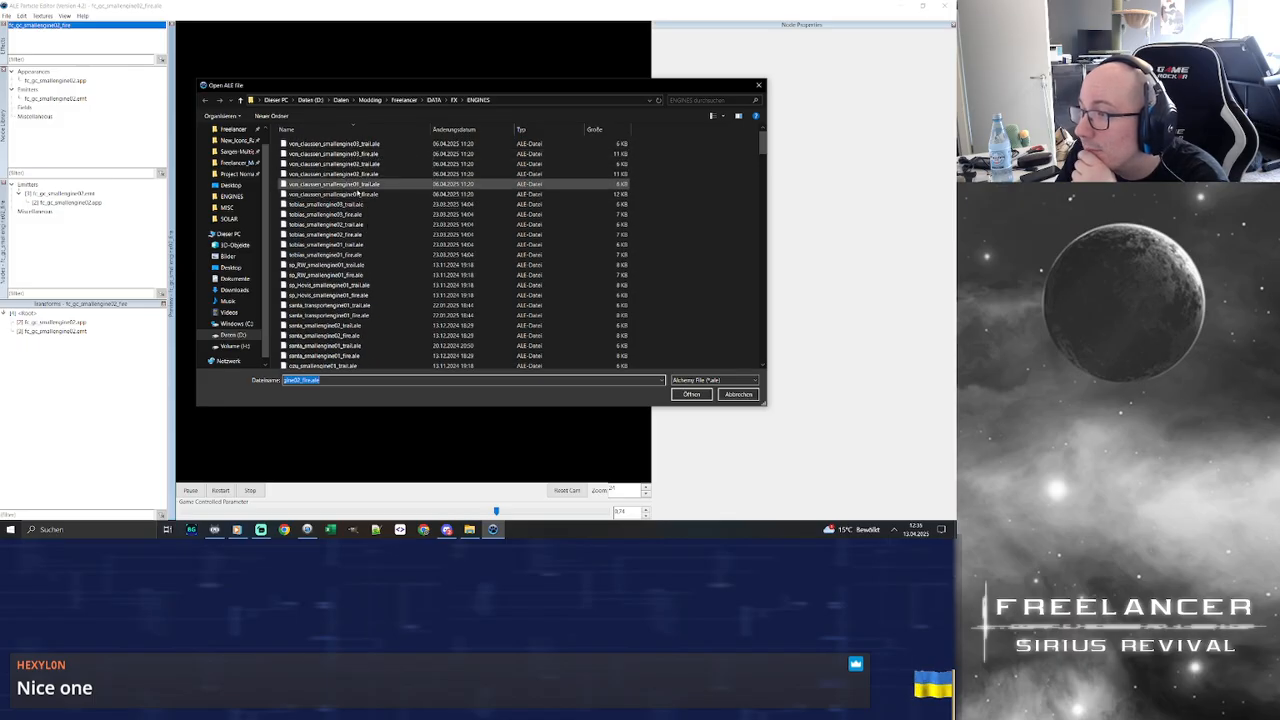
scroll(340, 240, down, 4)
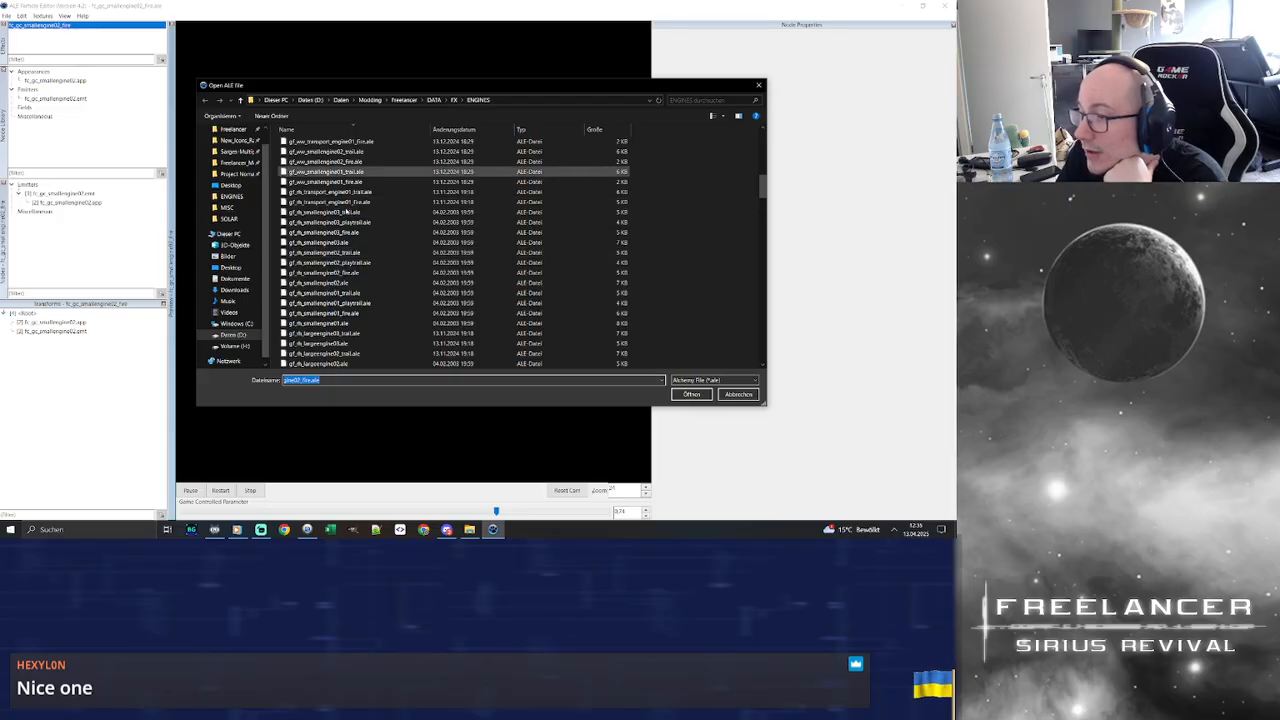
scroll(323, 235, down, 7)
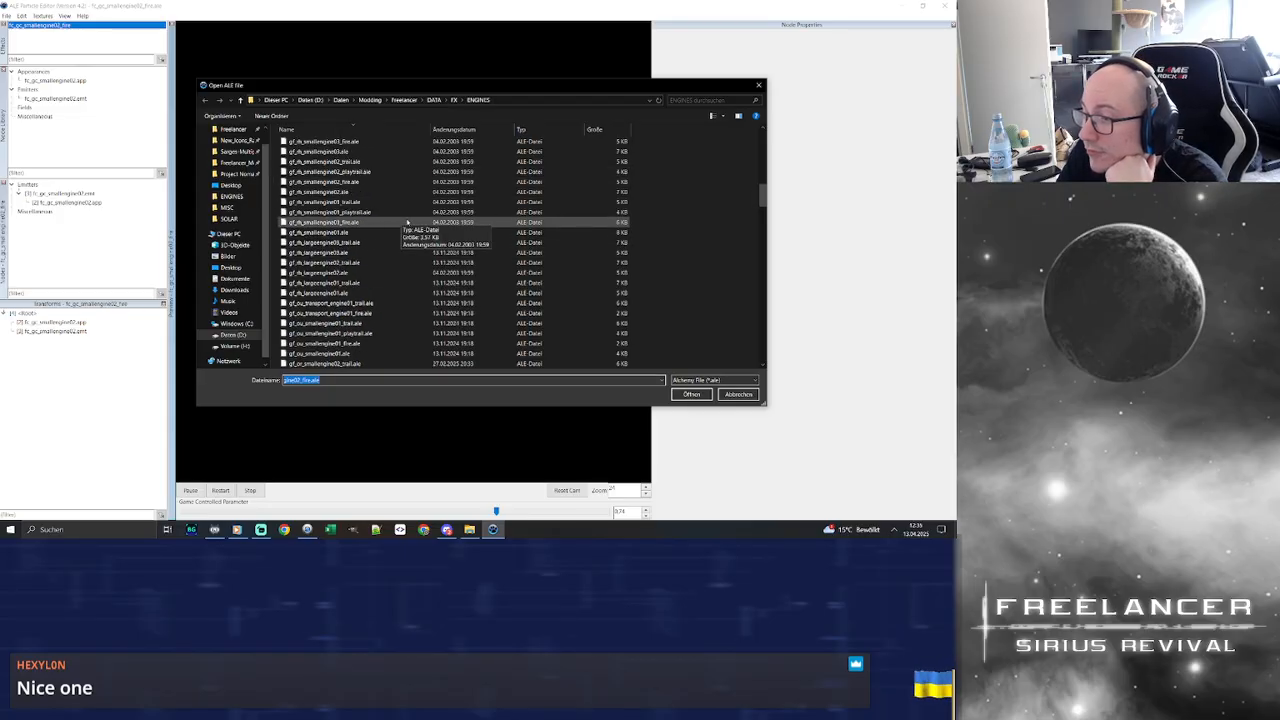
scroll(414, 215, down, 2)
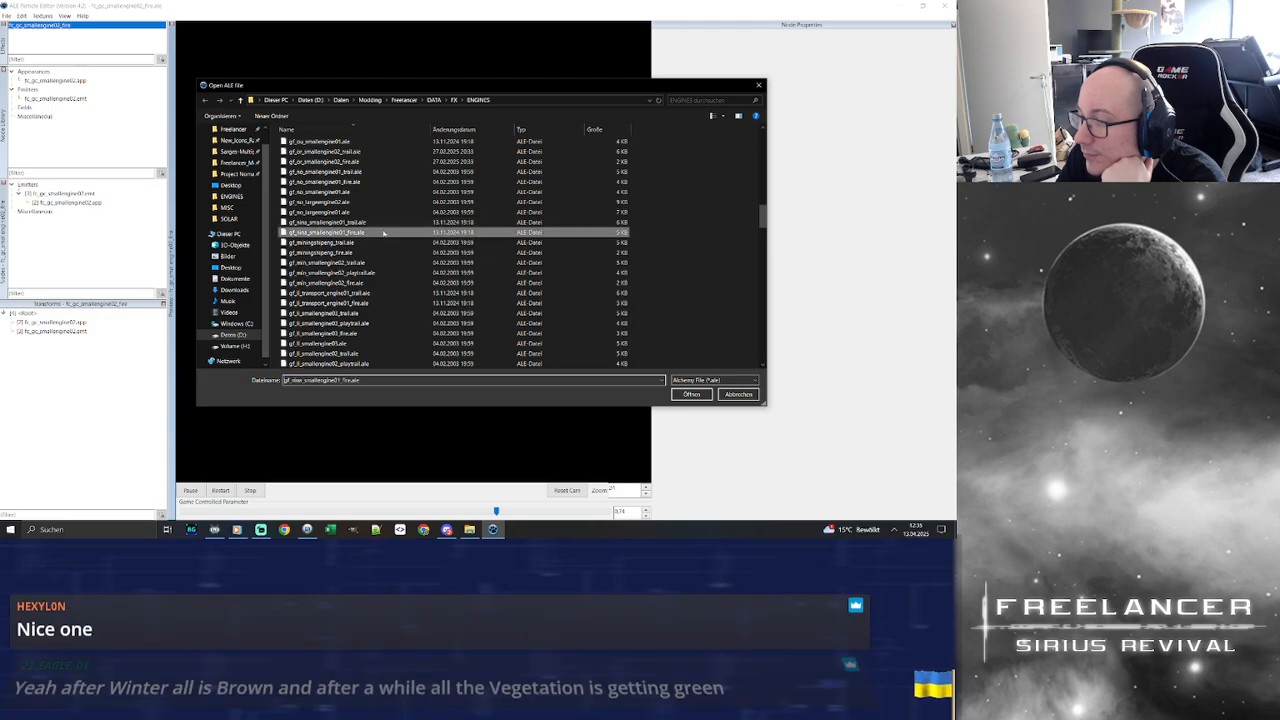
double_click(400, 232)
Preview the gf_nina_smallengine01_fire effect from an oblique angle with the game controlled parameter at about 0.90
click(100, 25)
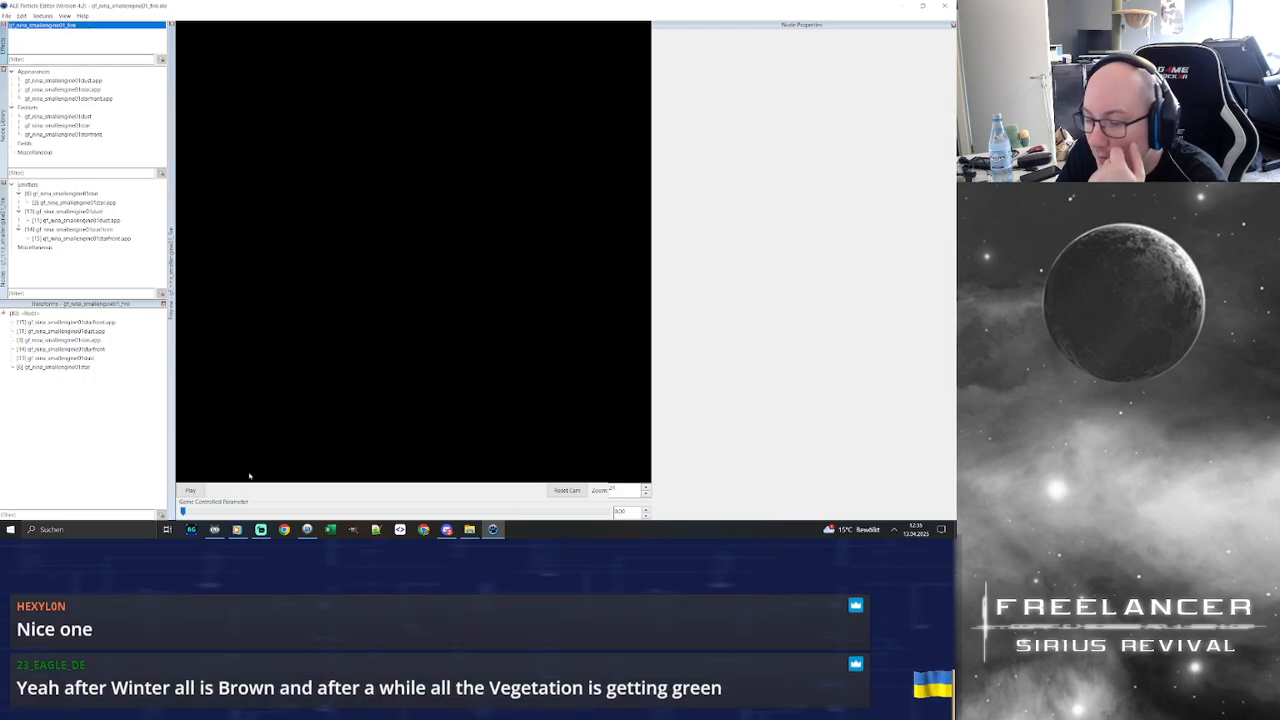
click(190, 490)
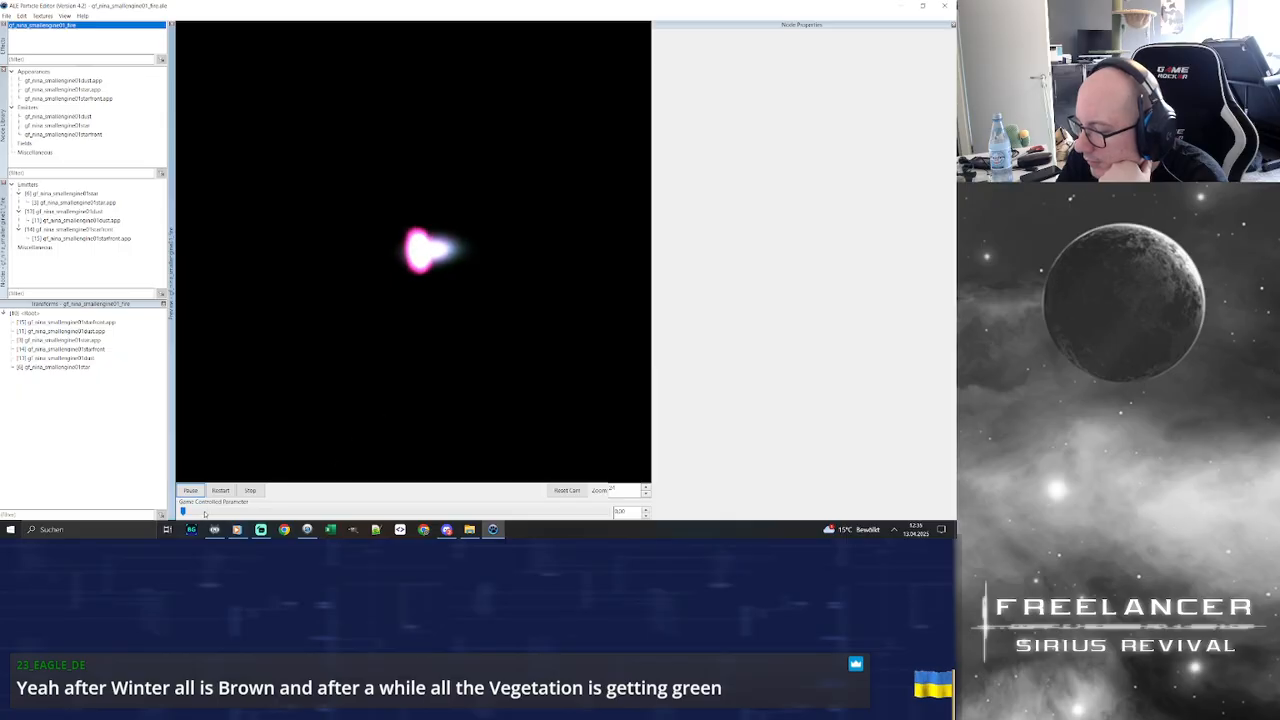
drag(183, 511, 566, 520)
mouse_move(556, 270)
mouse_down()
mouse_move(492, 256)
mouse_move(491, 309)
mouse_move(509, 334)
mouse_move(524, 328)
mouse_move(474, 331)
mouse_move(472, 313)
mouse_move(526, 311)
mouse_move(517, 320)
mouse_move(557, 295)
mouse_up()
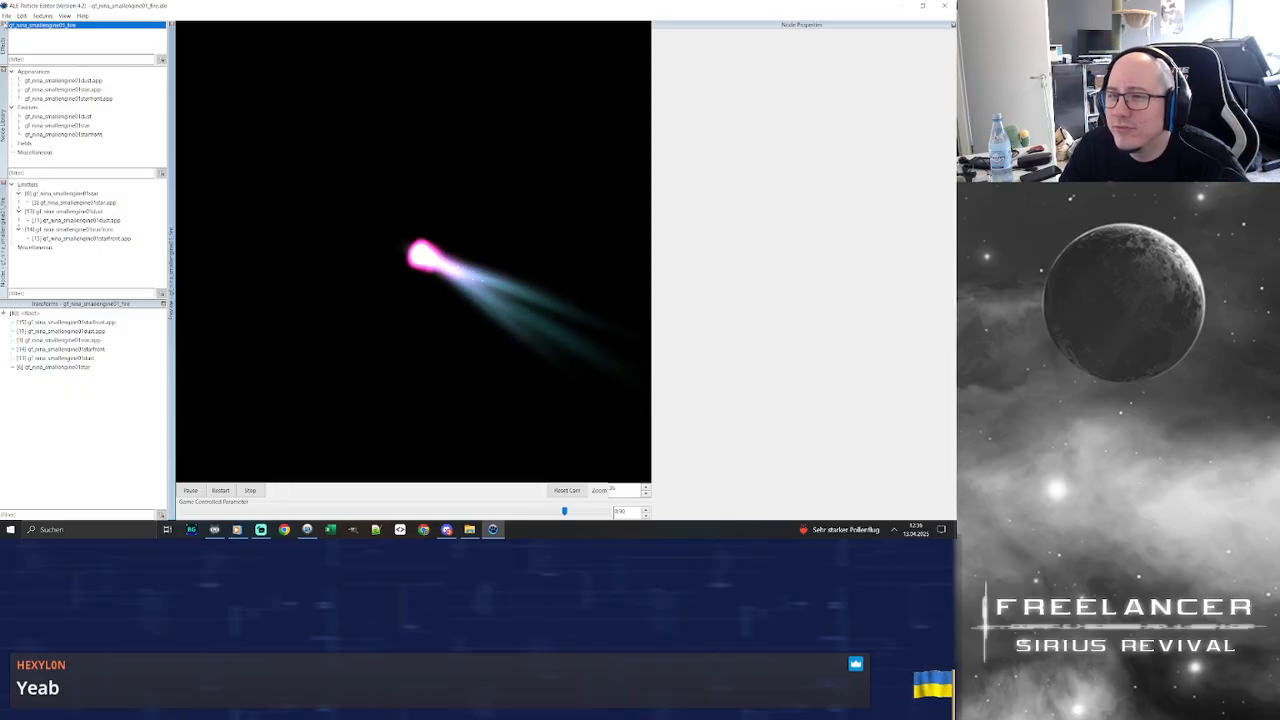
right_click(10, 26)
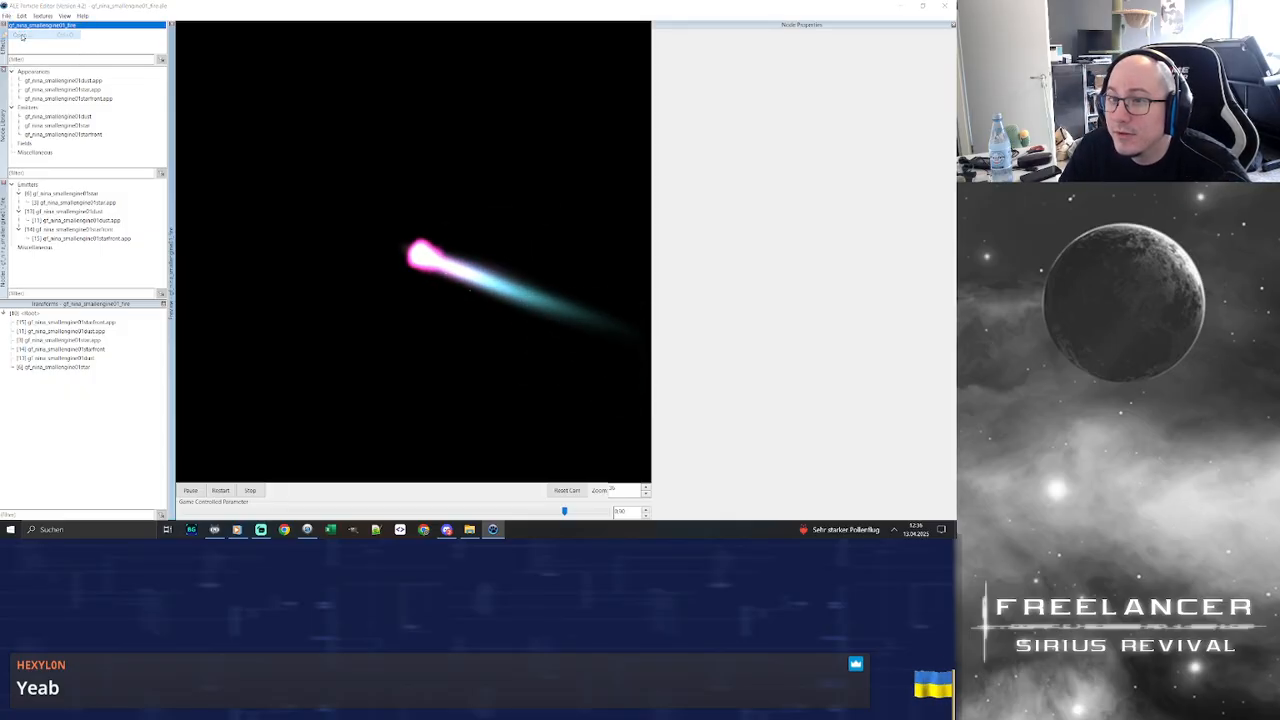
click(22, 36)
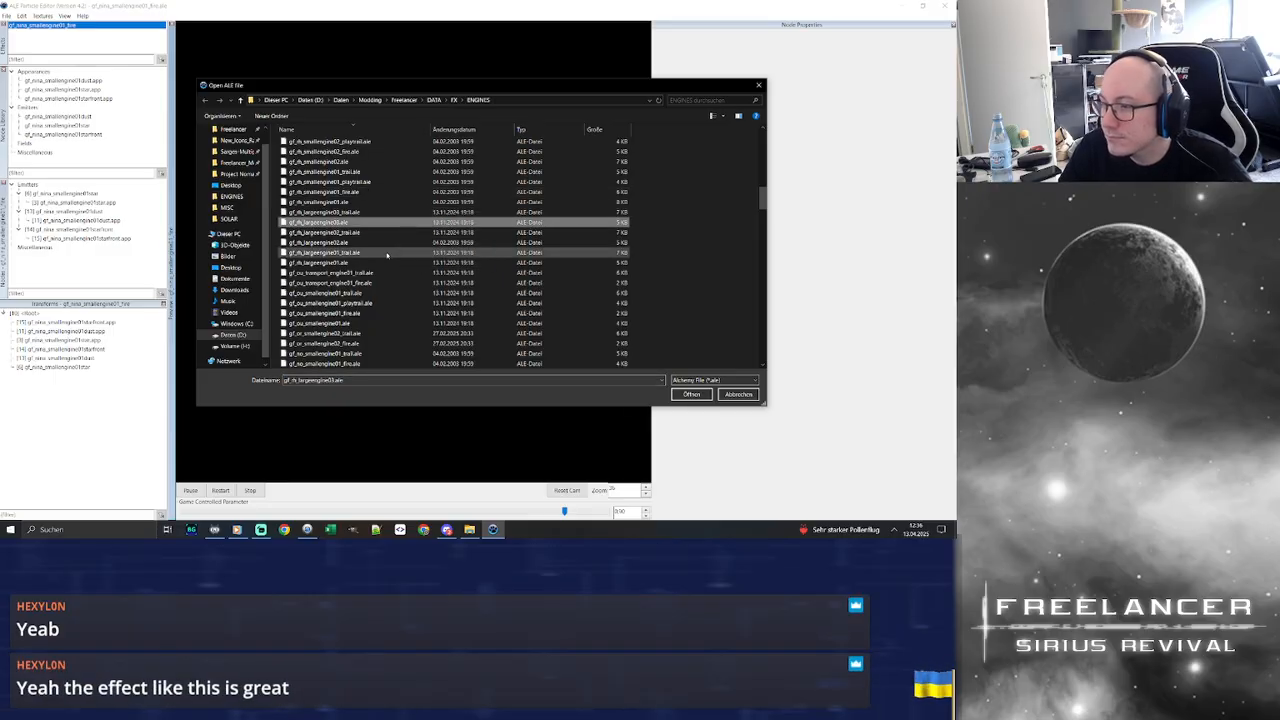
click(395, 211)
scroll(395, 211, down, 2)
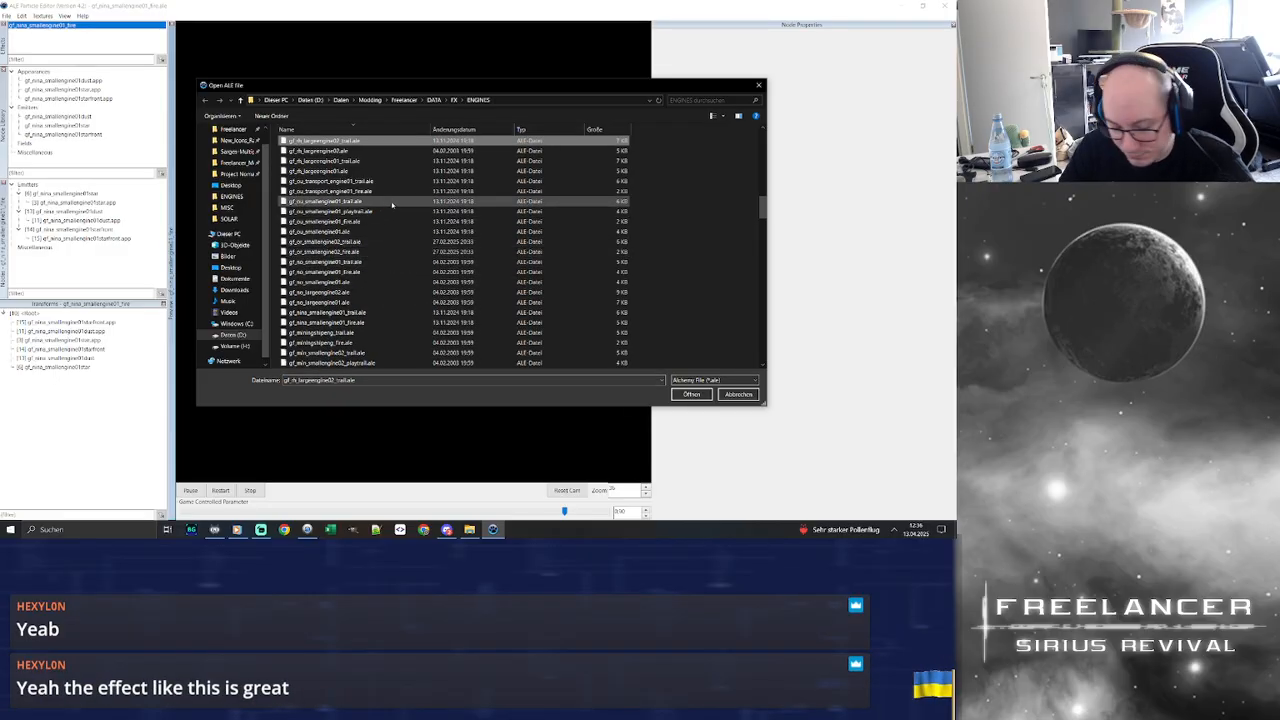
text(gf_nina_small)
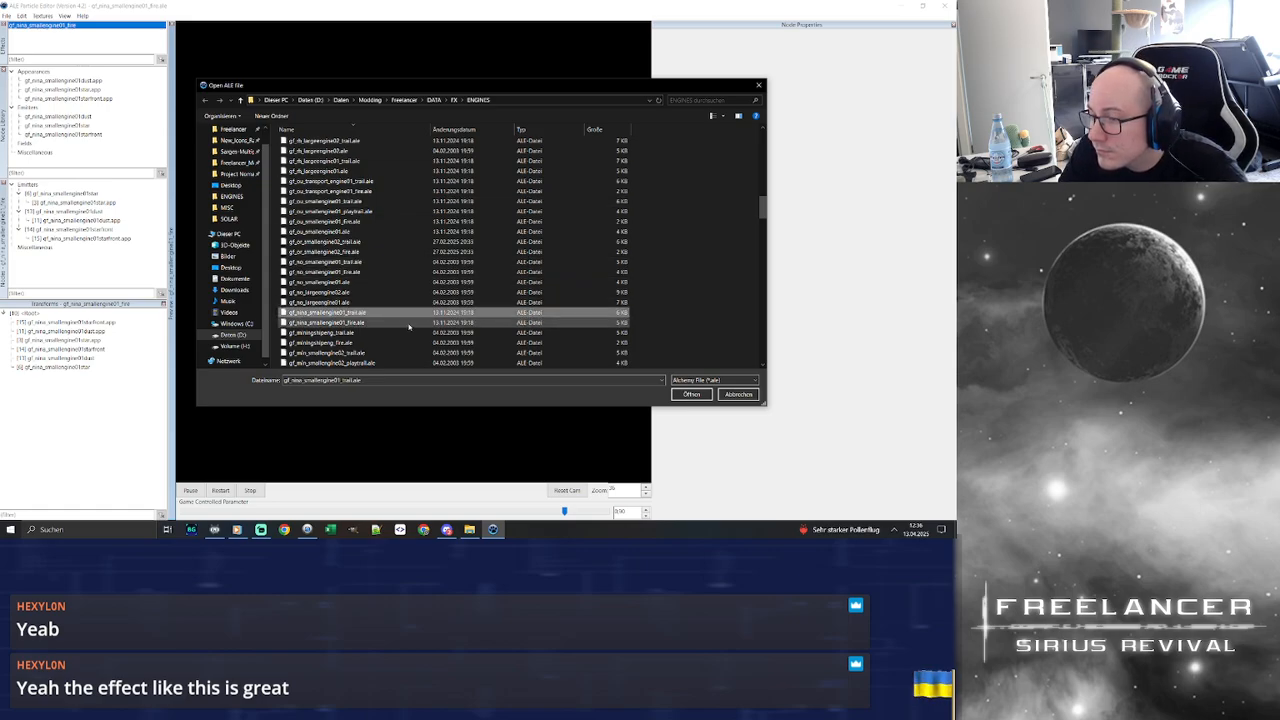
click(409, 323)
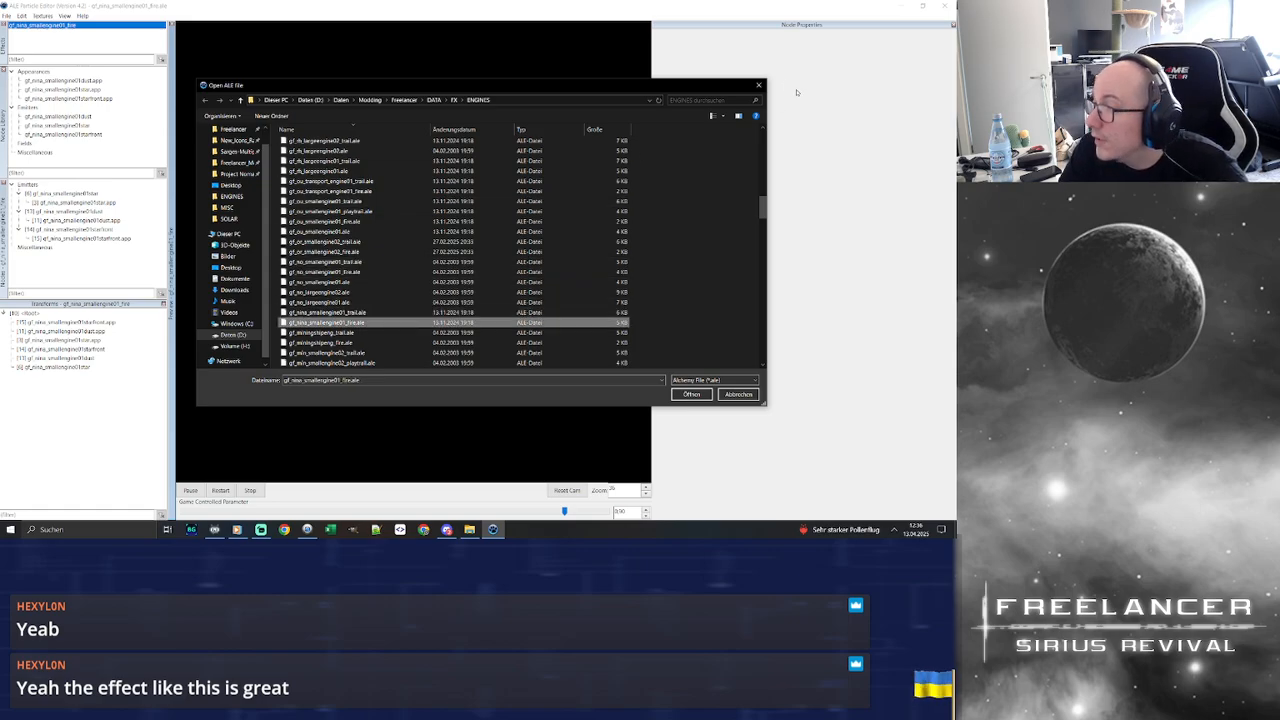
click(759, 85)
Rename the gf_nina_smallengine01_fire effect to spring_smallengine01_fire
right_click(58, 24)
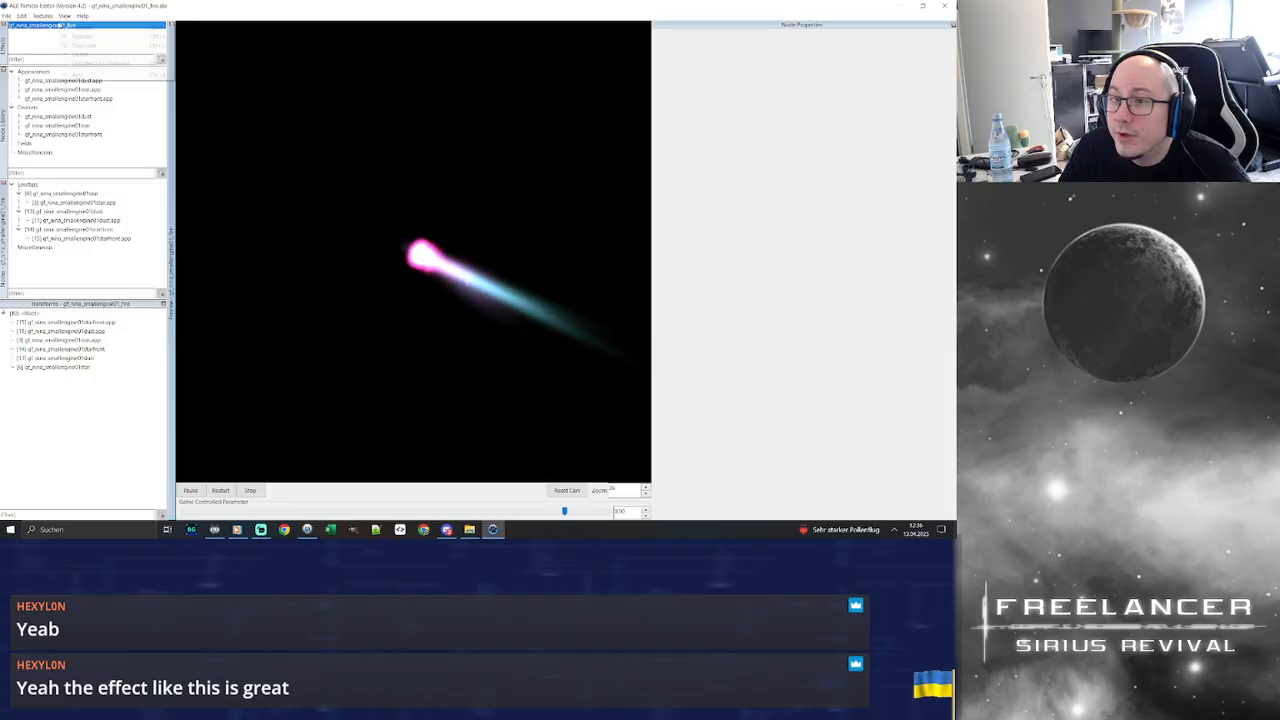
click(76, 36)
drag(29, 25, 8, 25)
key(BackSpace)
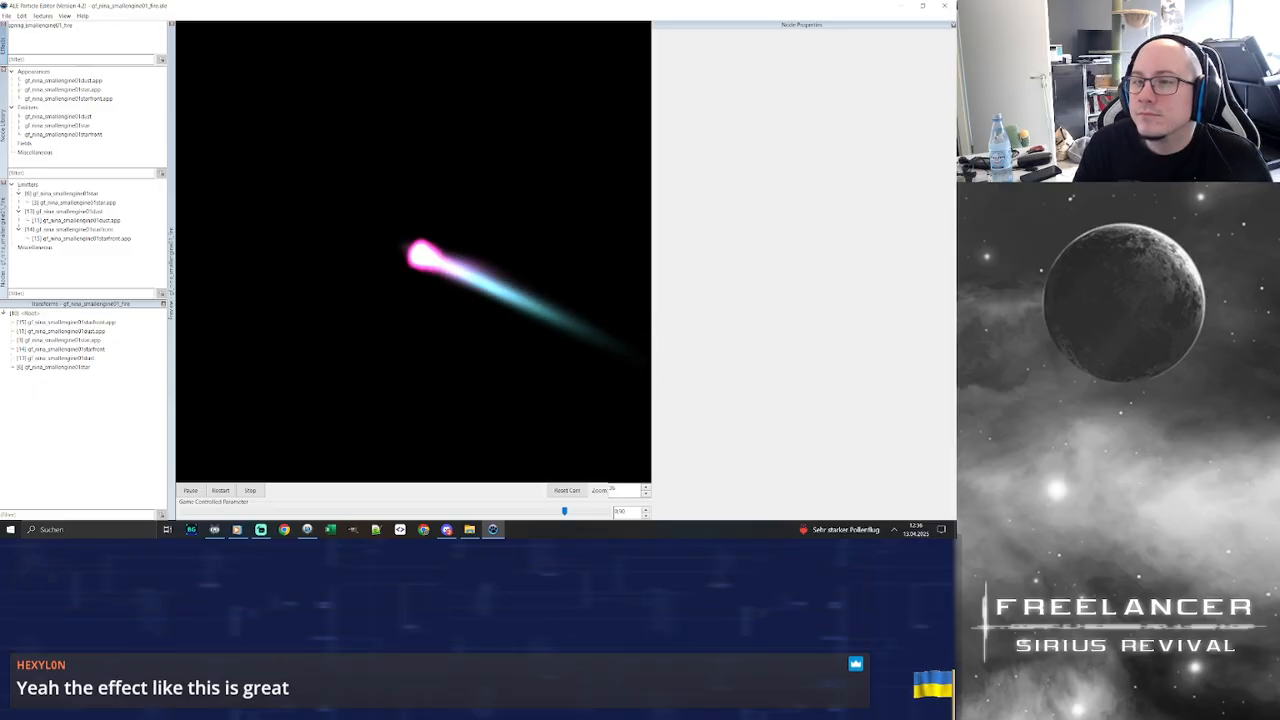
key(Return)
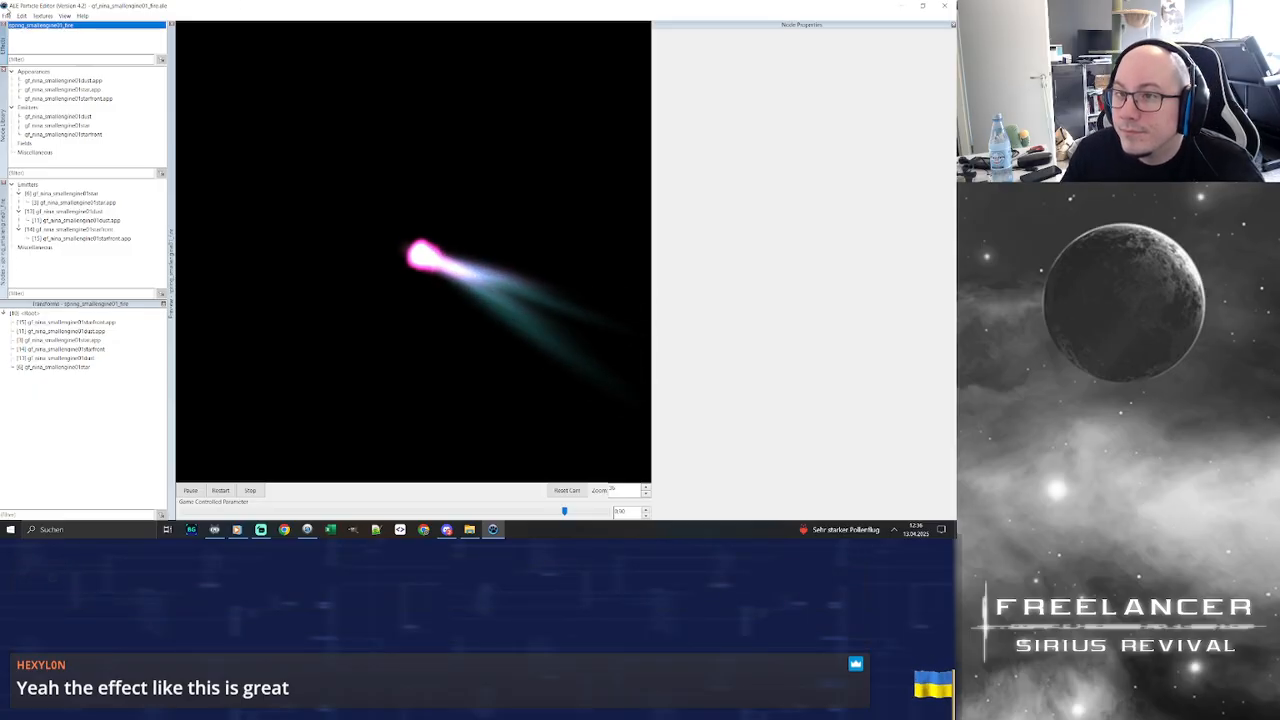
Save a copy of the ALE file in the ENGINES folder as spring_smallengine01_fire
click(6, 15)
click(27, 50)
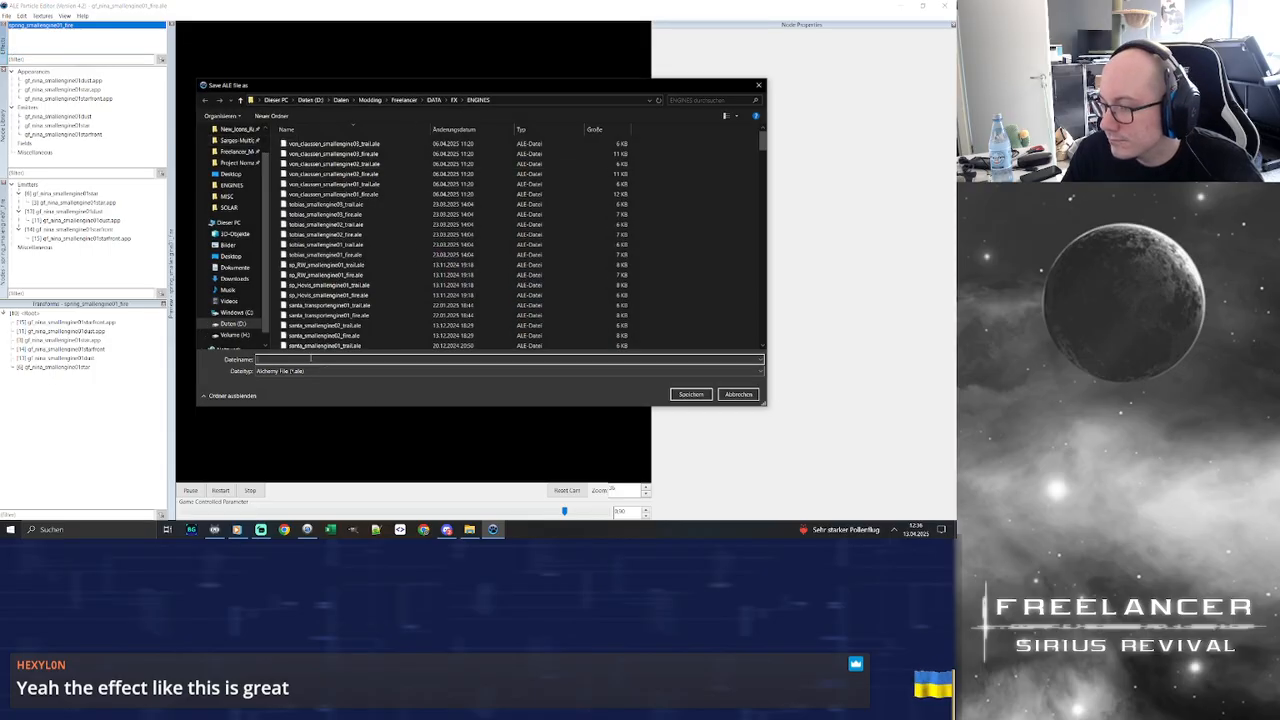
text(sprin)
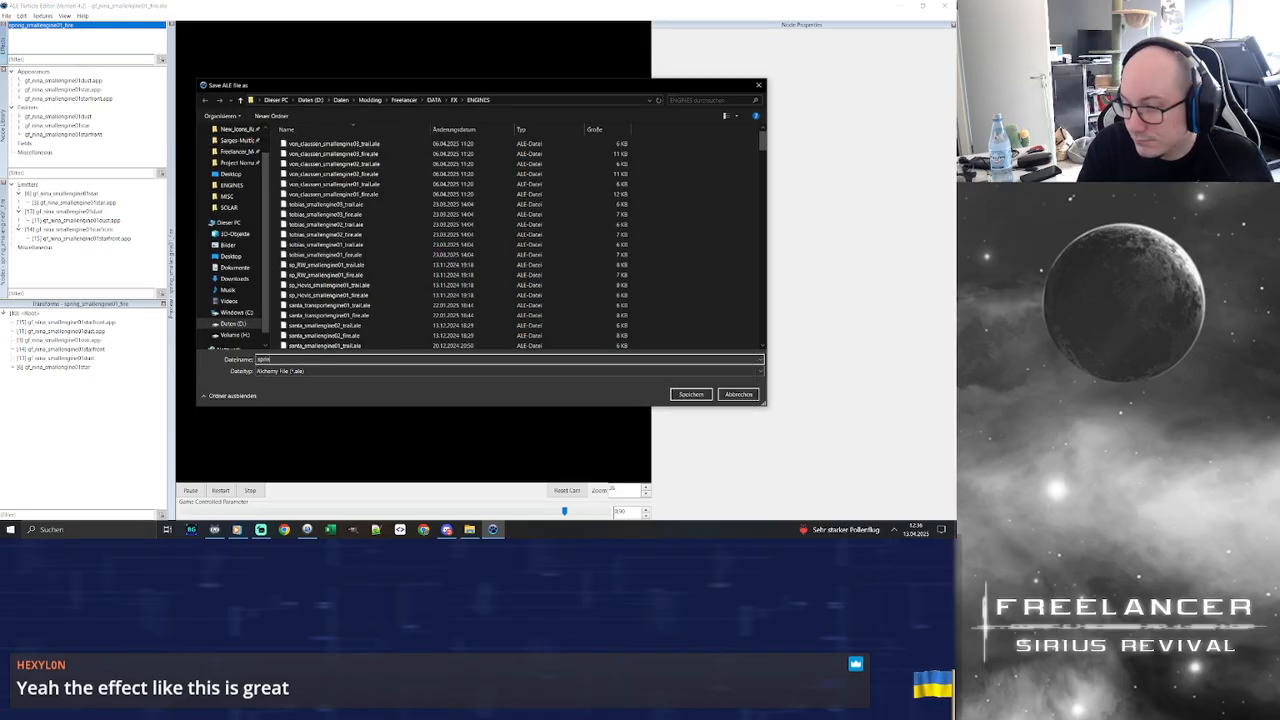
text(g_smallengine0)
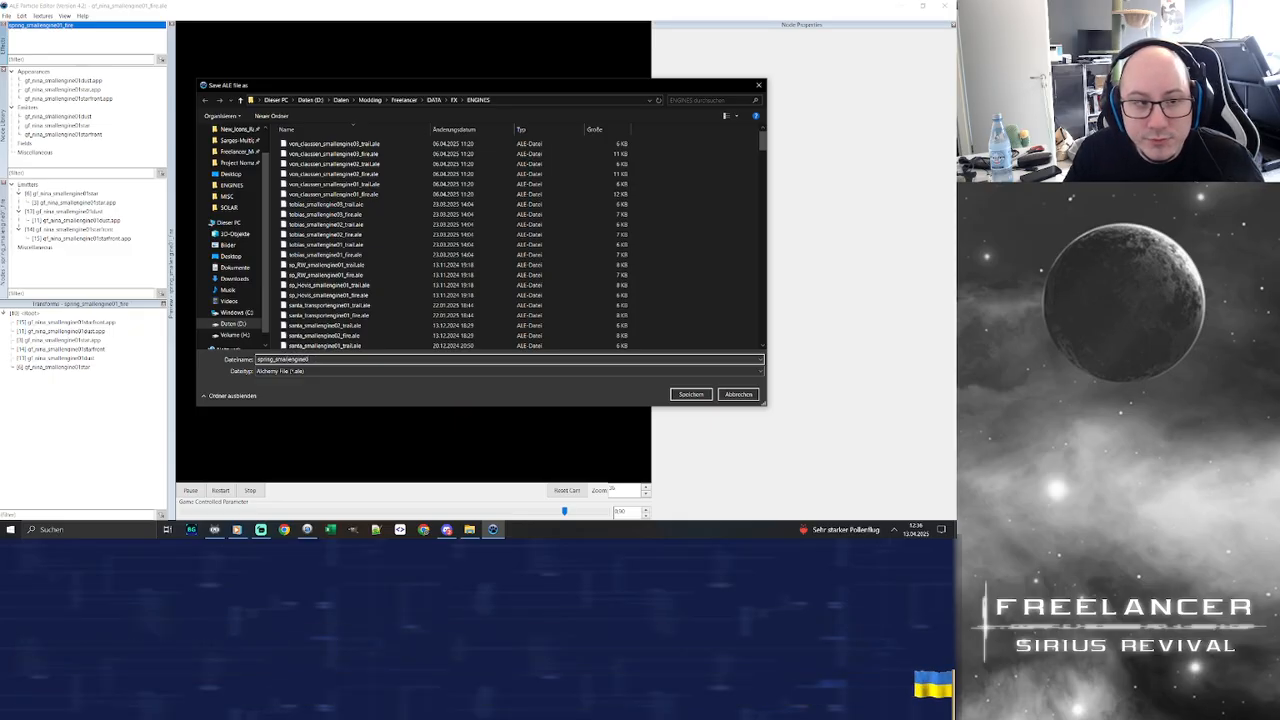
key(alt+Tab)
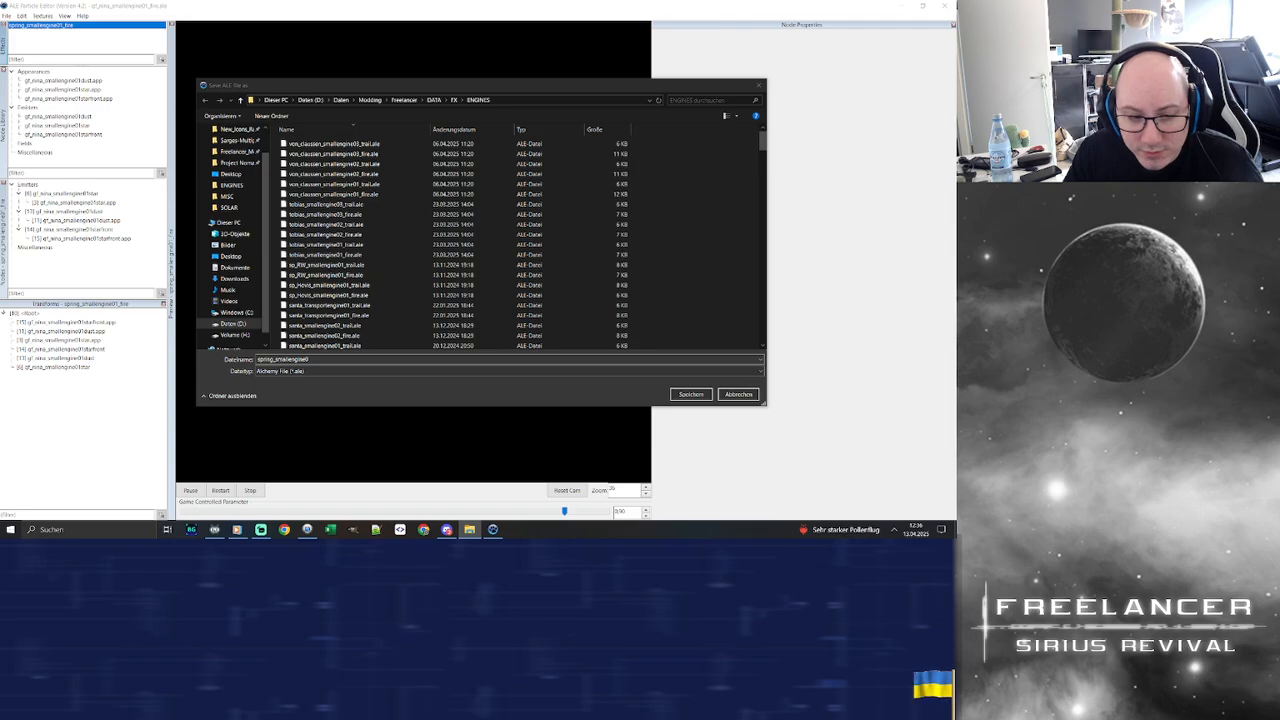
key(alt+Tab)
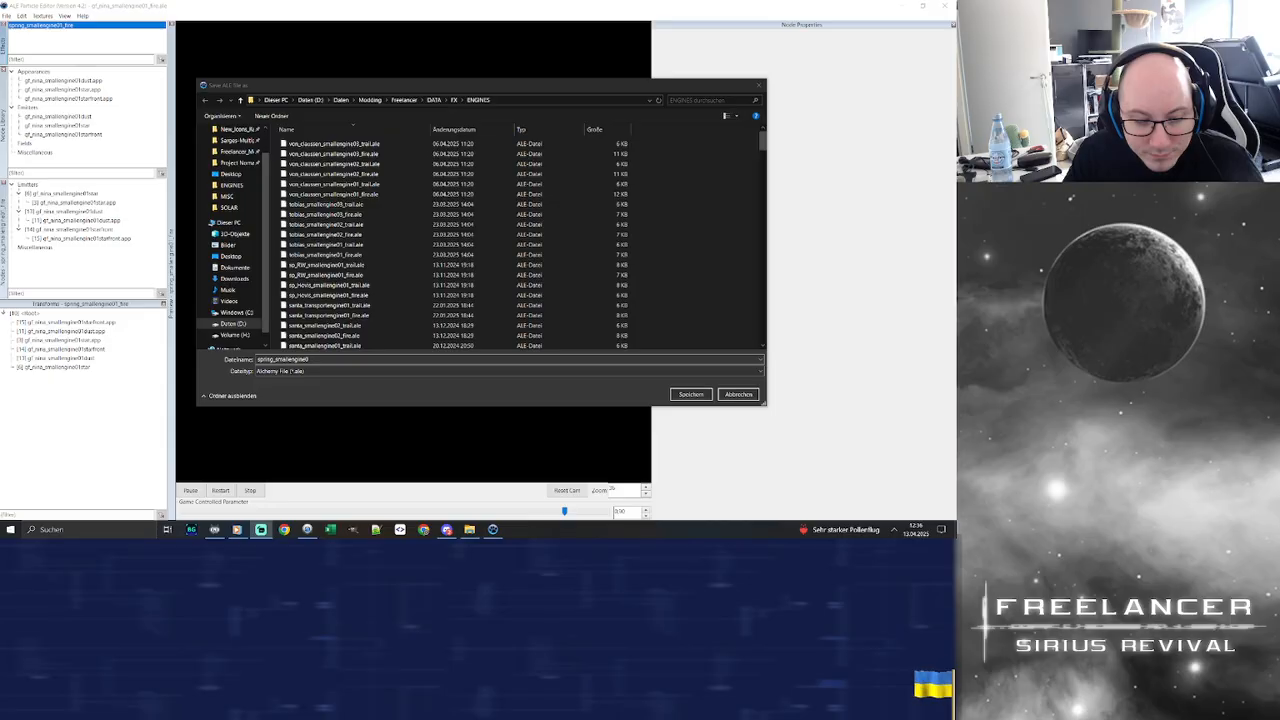
key(alt+Tab)
key(alt+Tab)
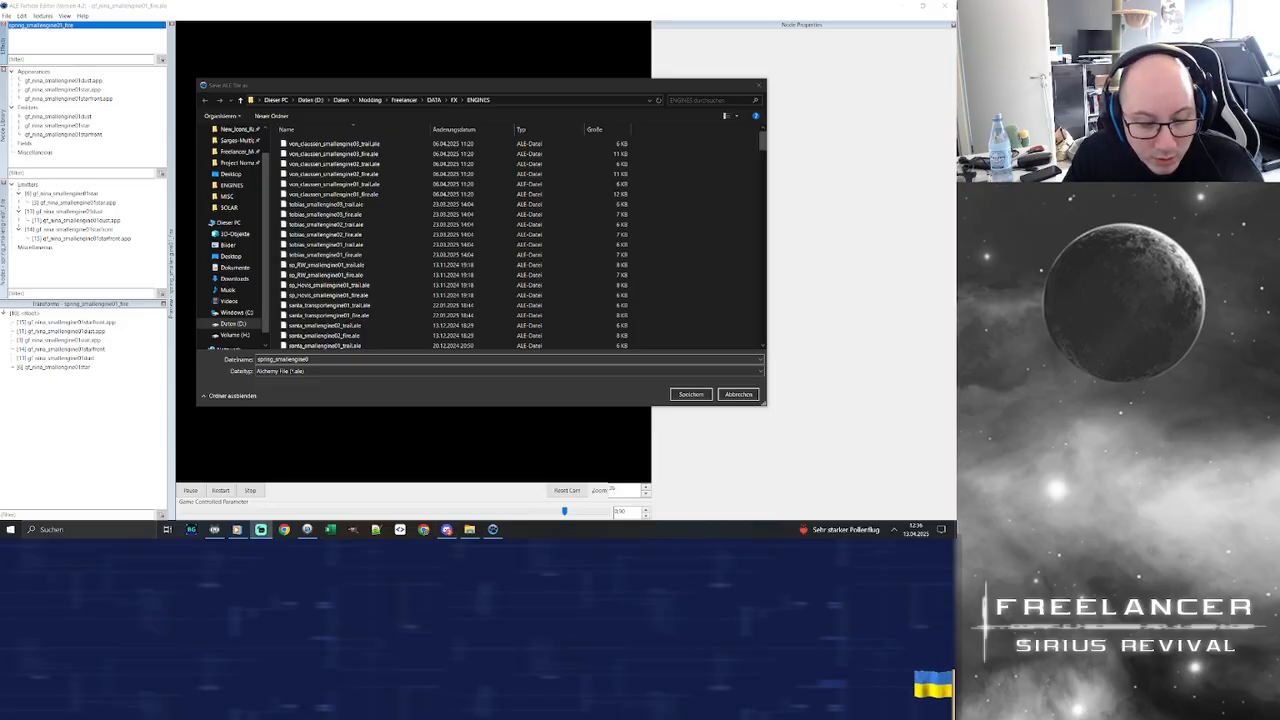
key(alt+Tab)
click(331, 364)
text(1)
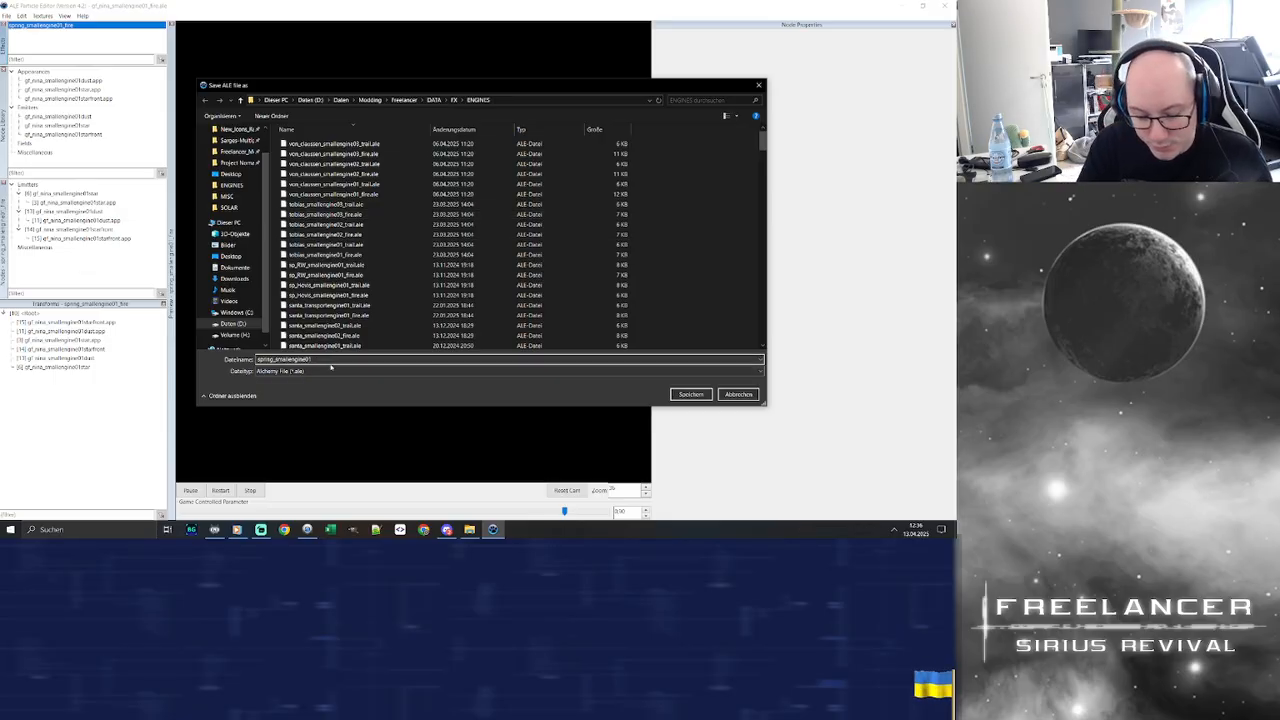
text(_fire)
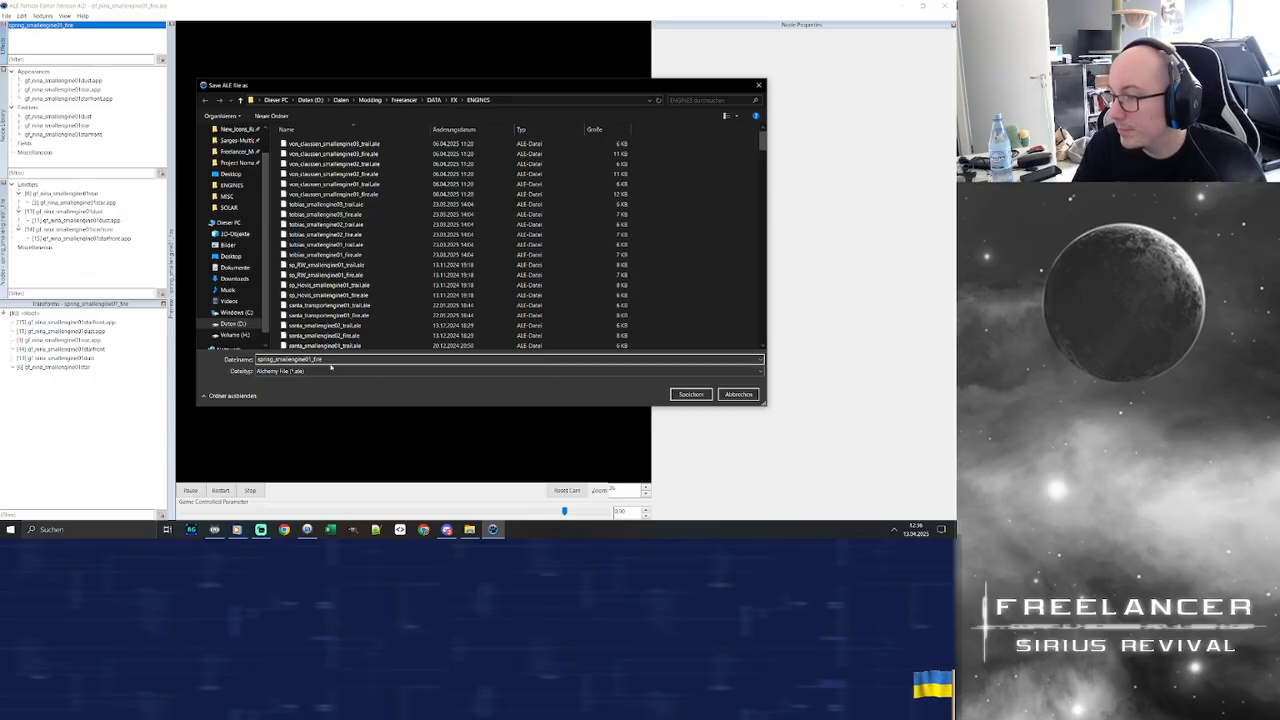
key(Return)
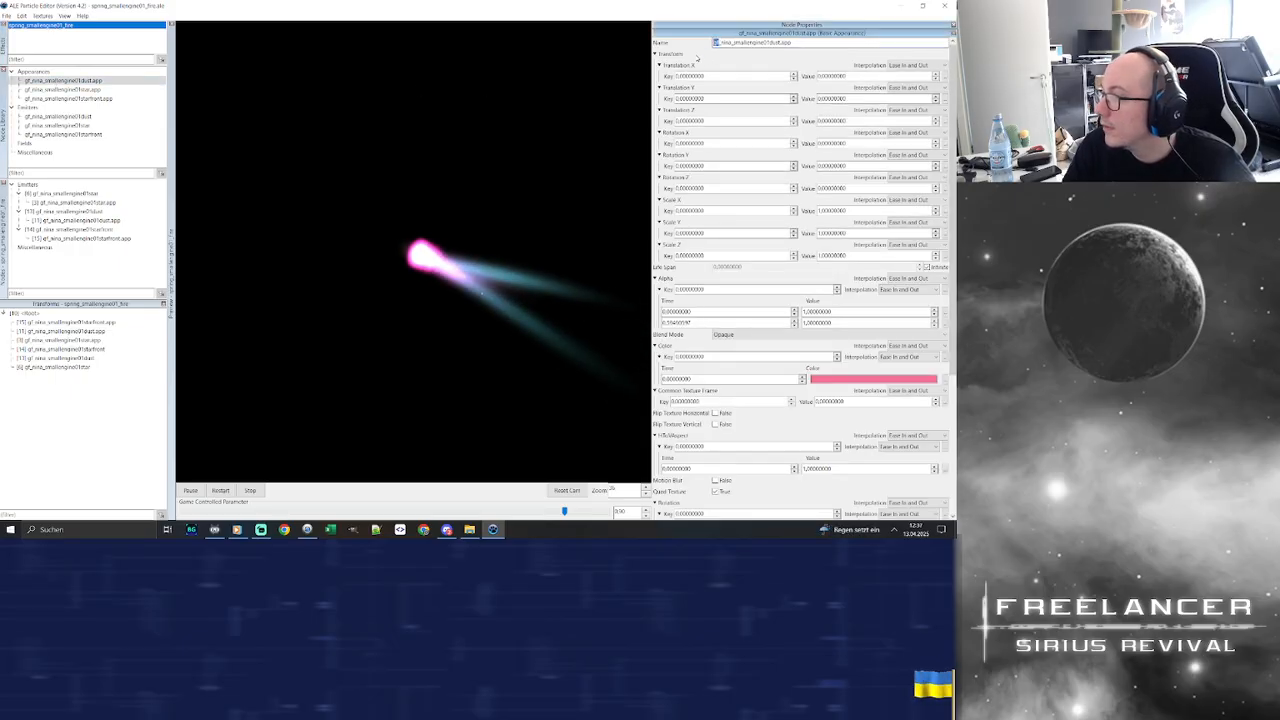
Rename the dust appearance node to spring_smallengine01dust.app
key(Delete)
key(Delete)
key(Delete)
key(Delete)
key(Delete)
key(Delete)
text(spring)
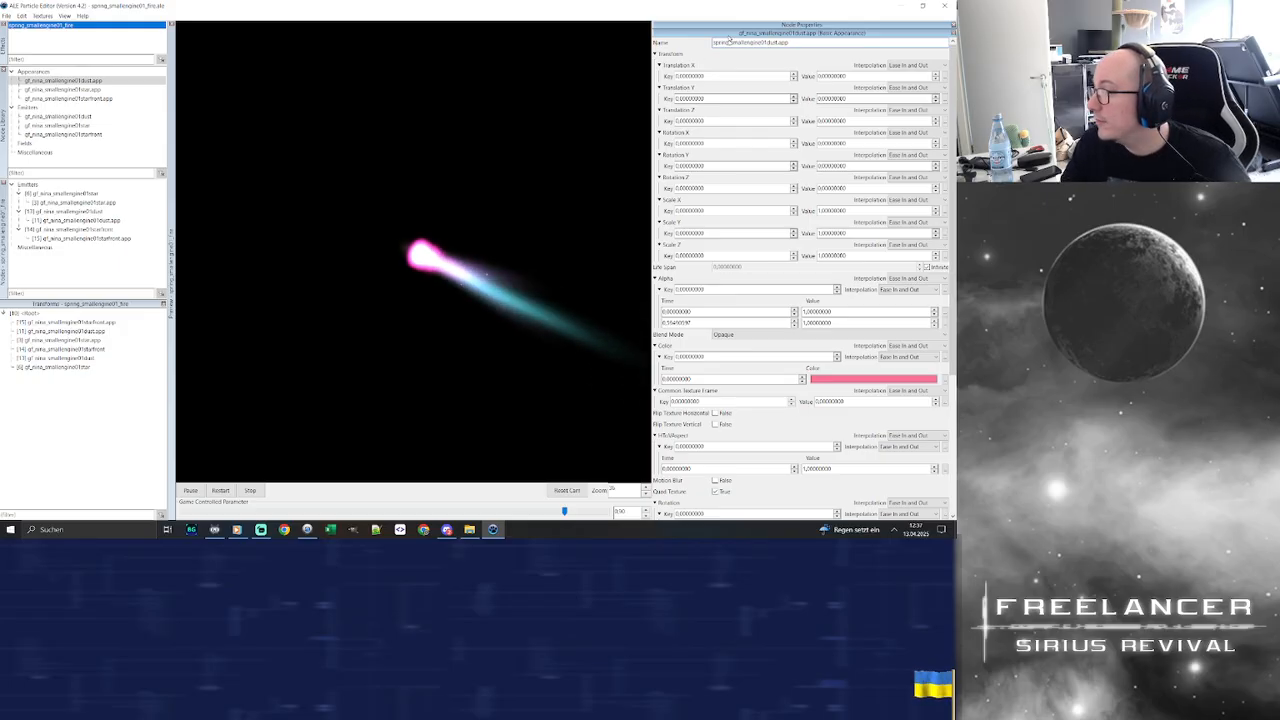
Replace the gf prefix with spring in the names of the starfront.app and star.app appearance nodes, keeping the nina part
key(shift+Home)
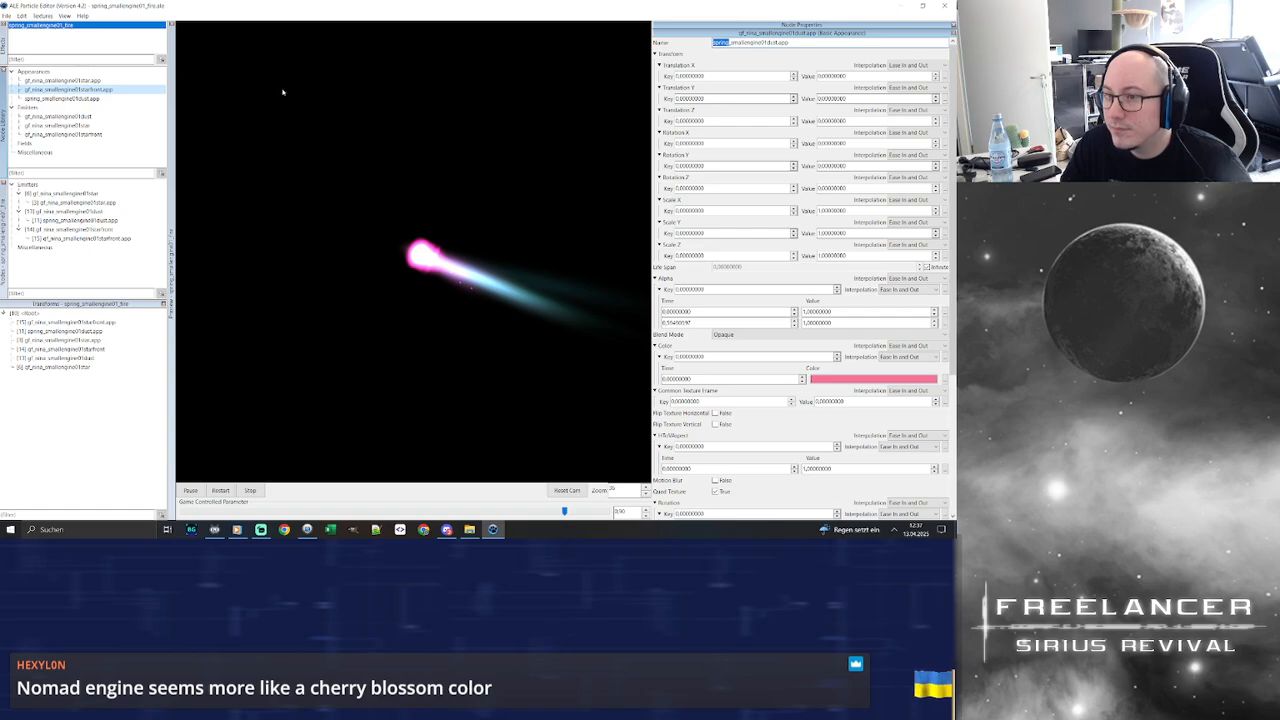
drag(719, 53, 677, 56)
text(spring)
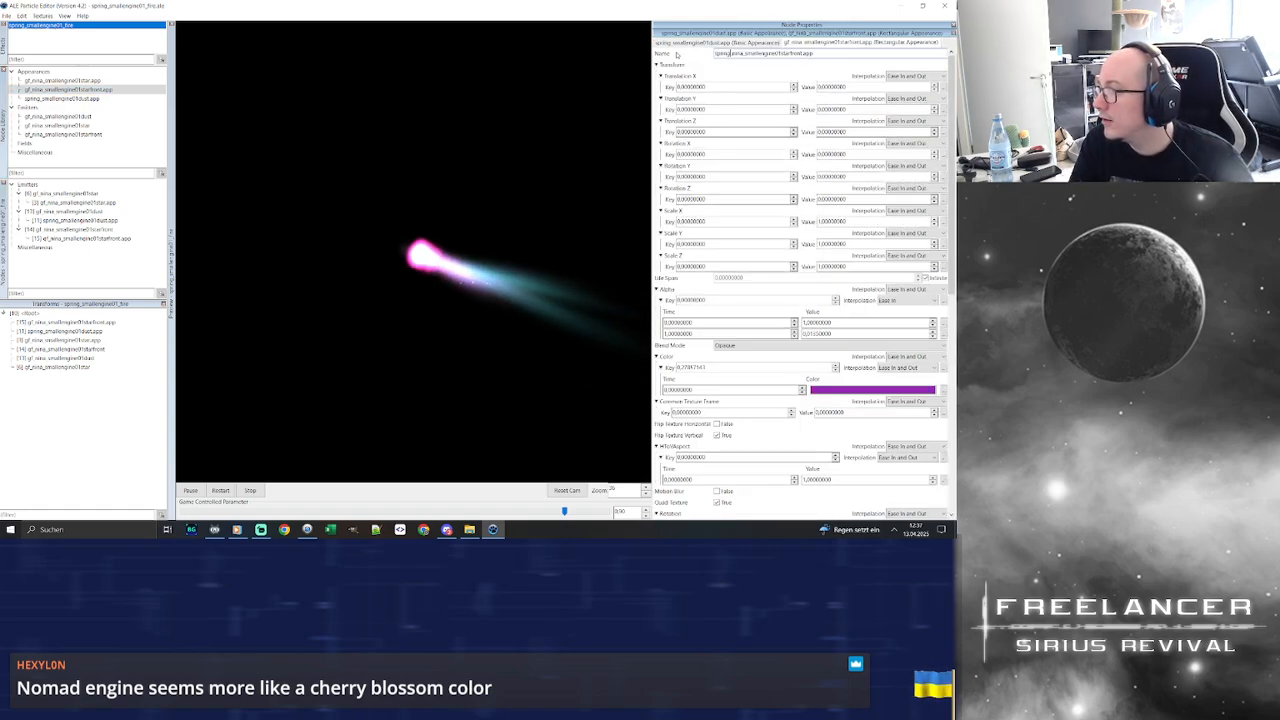
key(Return)
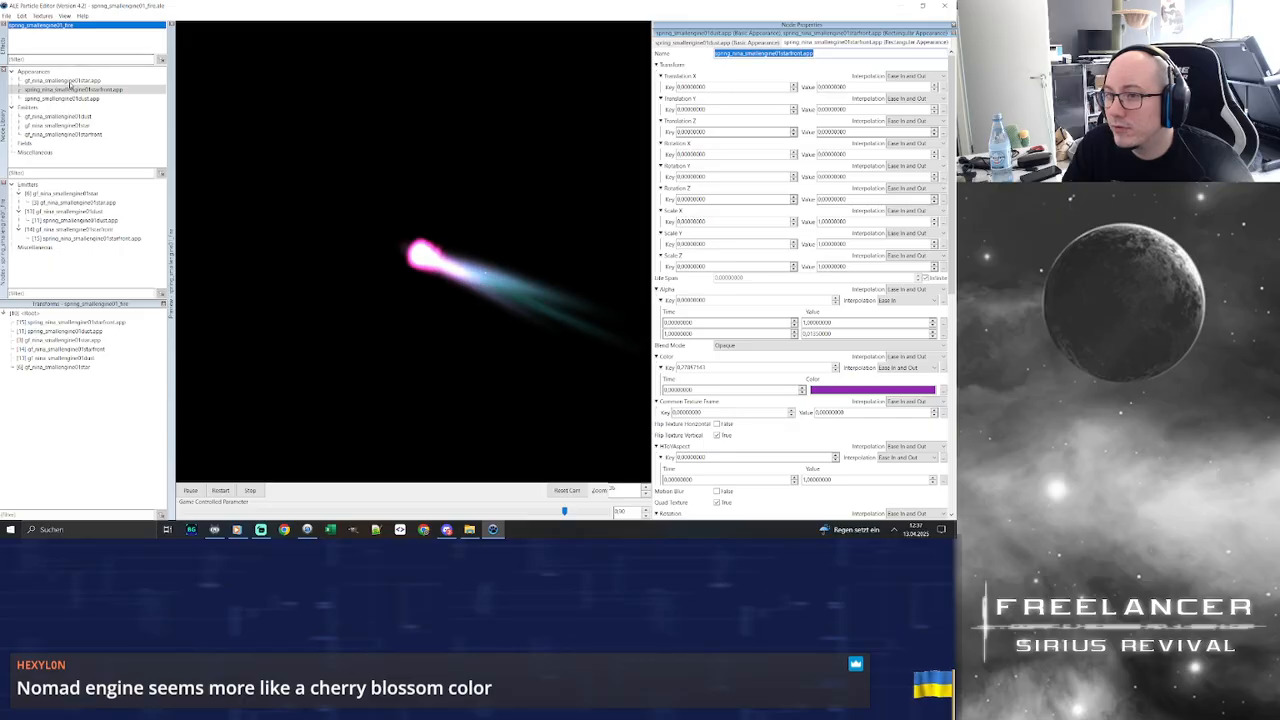
click(66, 80)
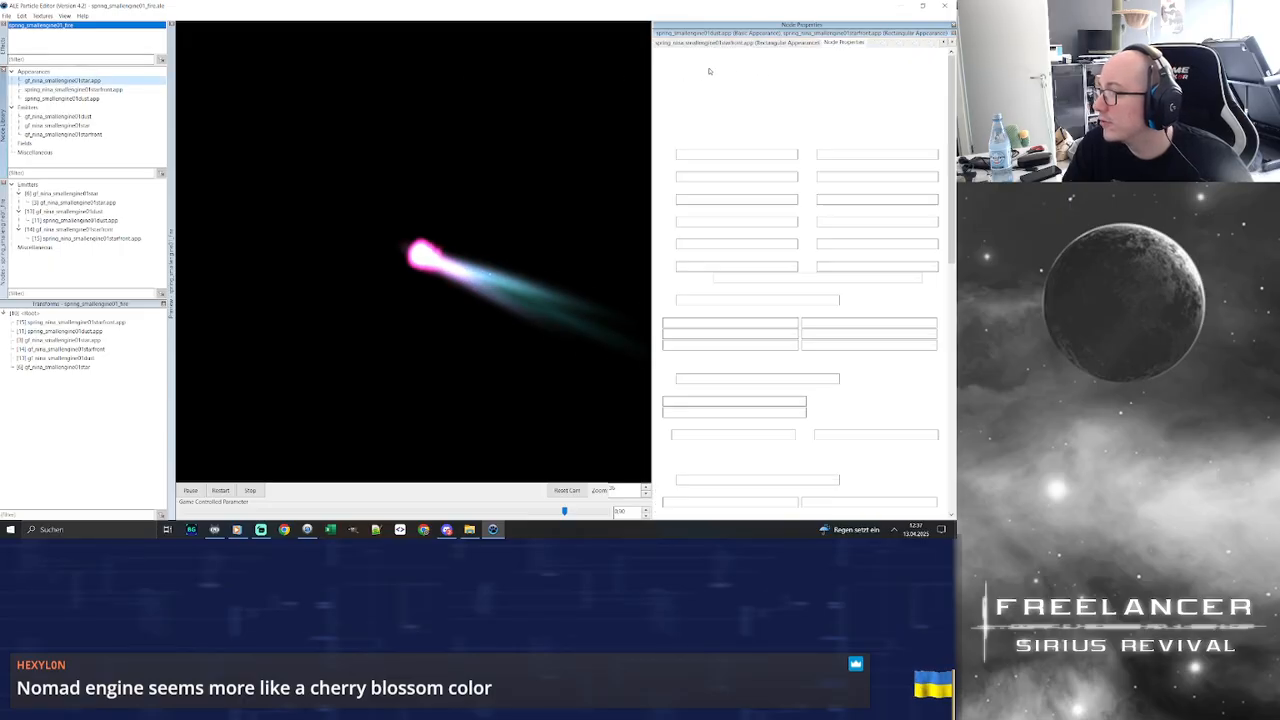
key(ctrl+v)
key(Return)
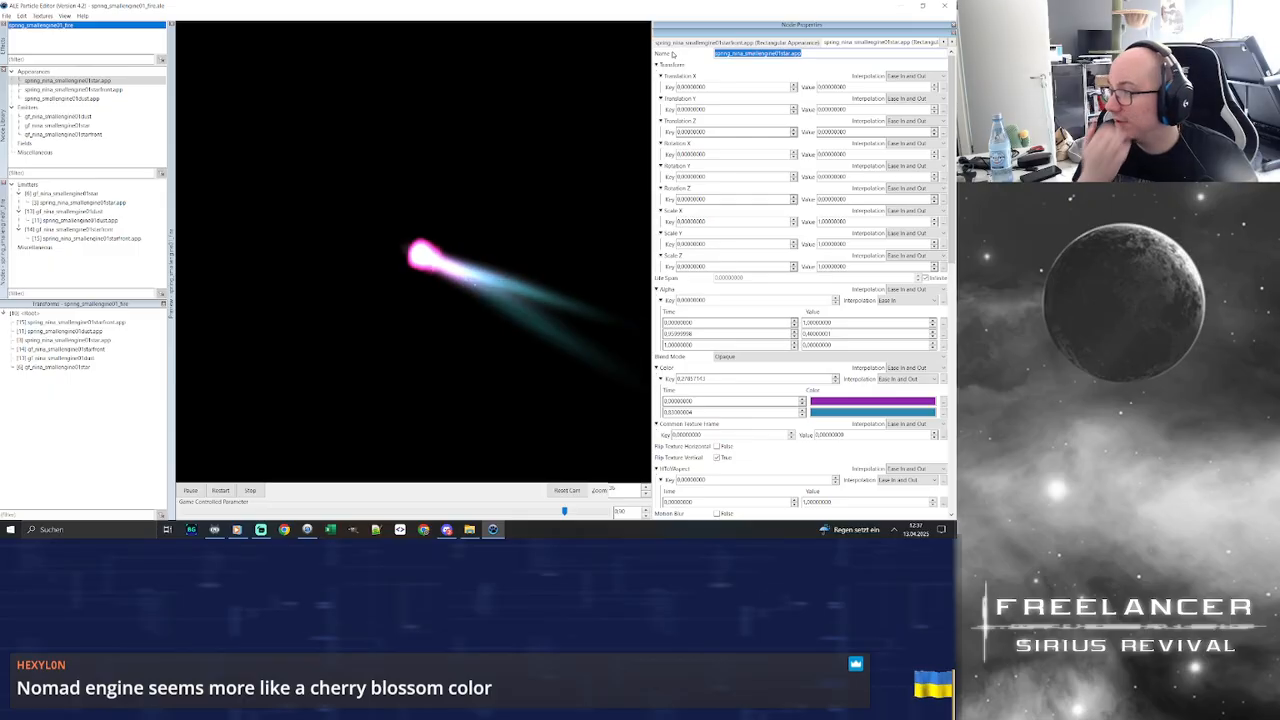
Rename the dust emitter node to spring_nina_smallengine01dust
click(132, 117)
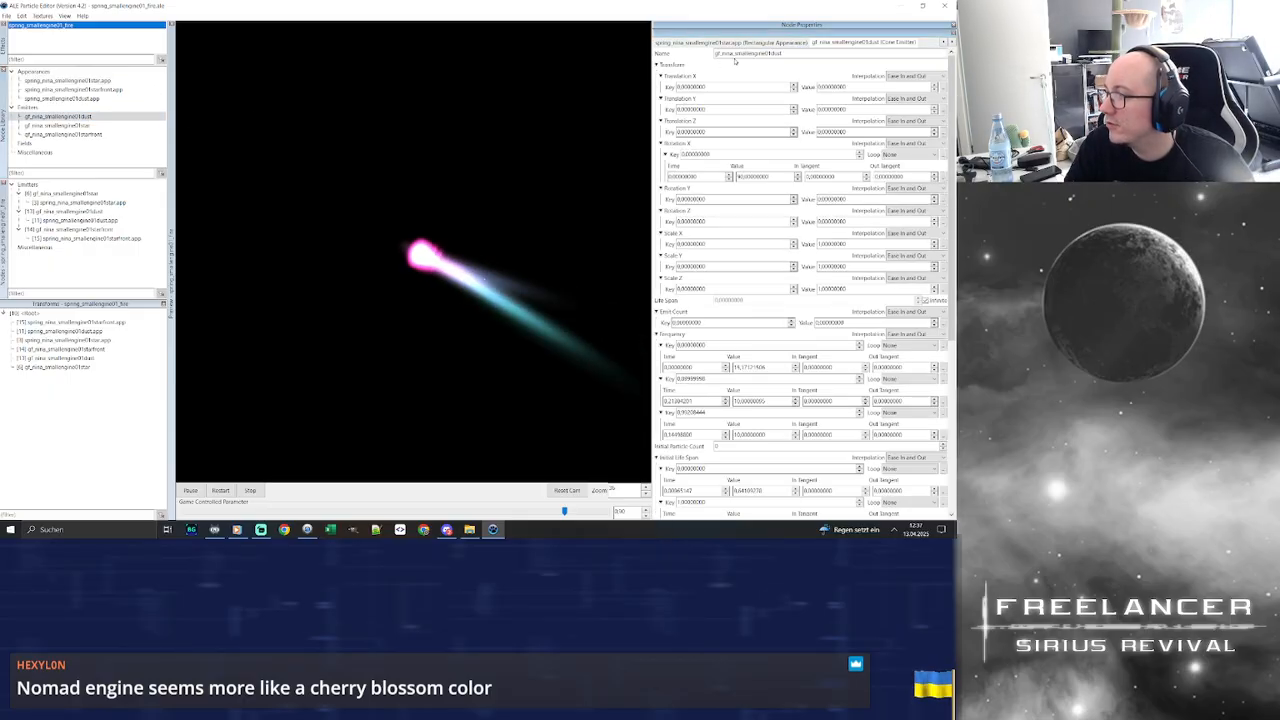
drag(721, 53, 687, 53)
text(spring_)
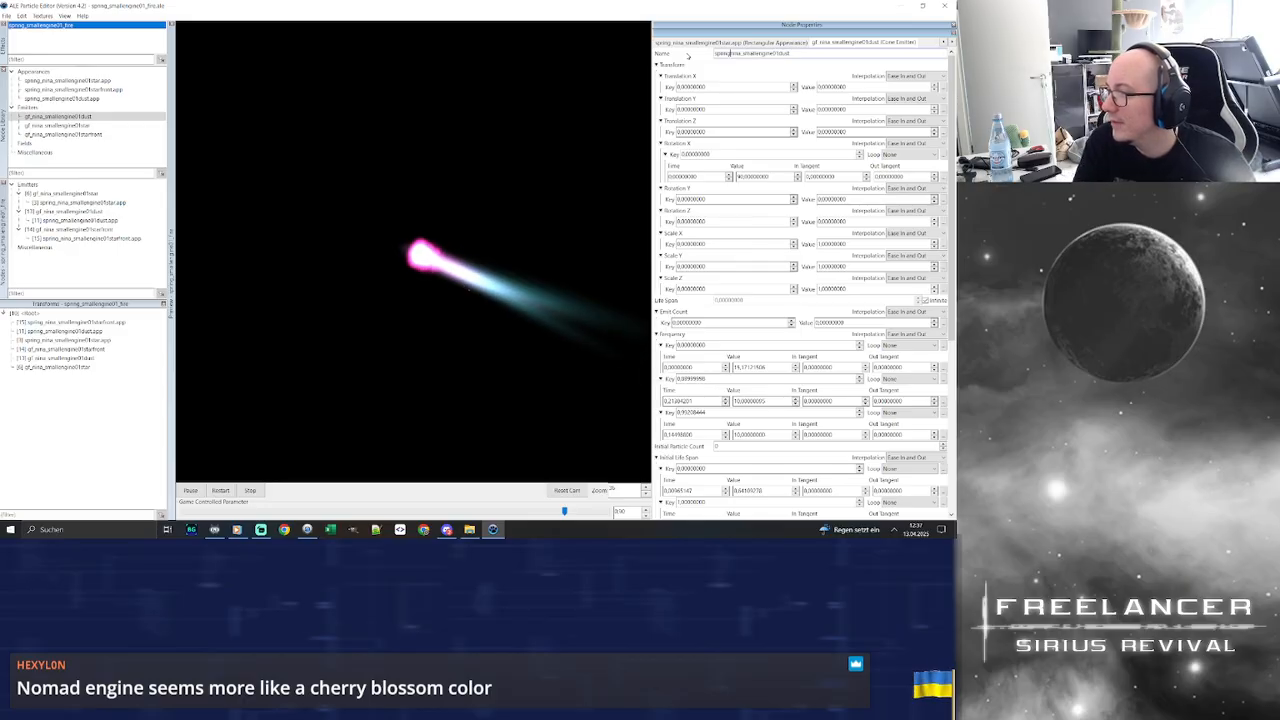
key(Return)
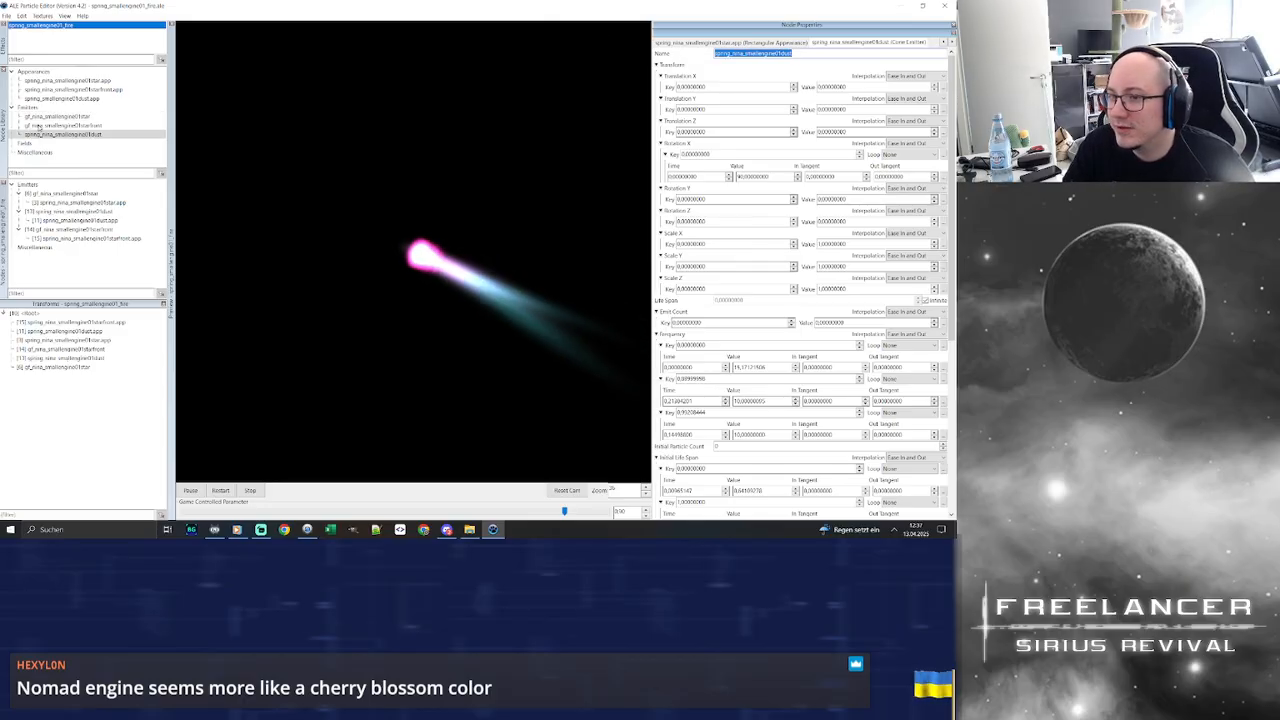
Rename the starfront emitter node to spring_smallengine01starfront
click(80, 125)
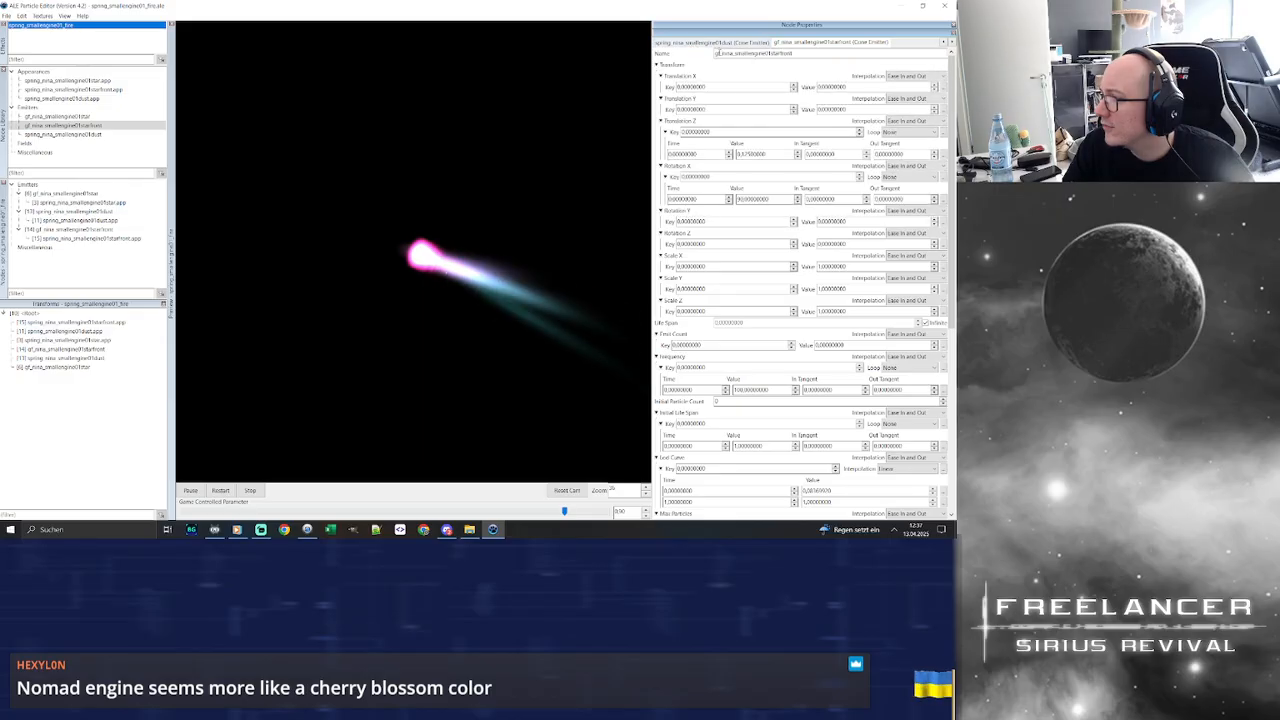
drag(722, 54, 664, 51)
text(spring)
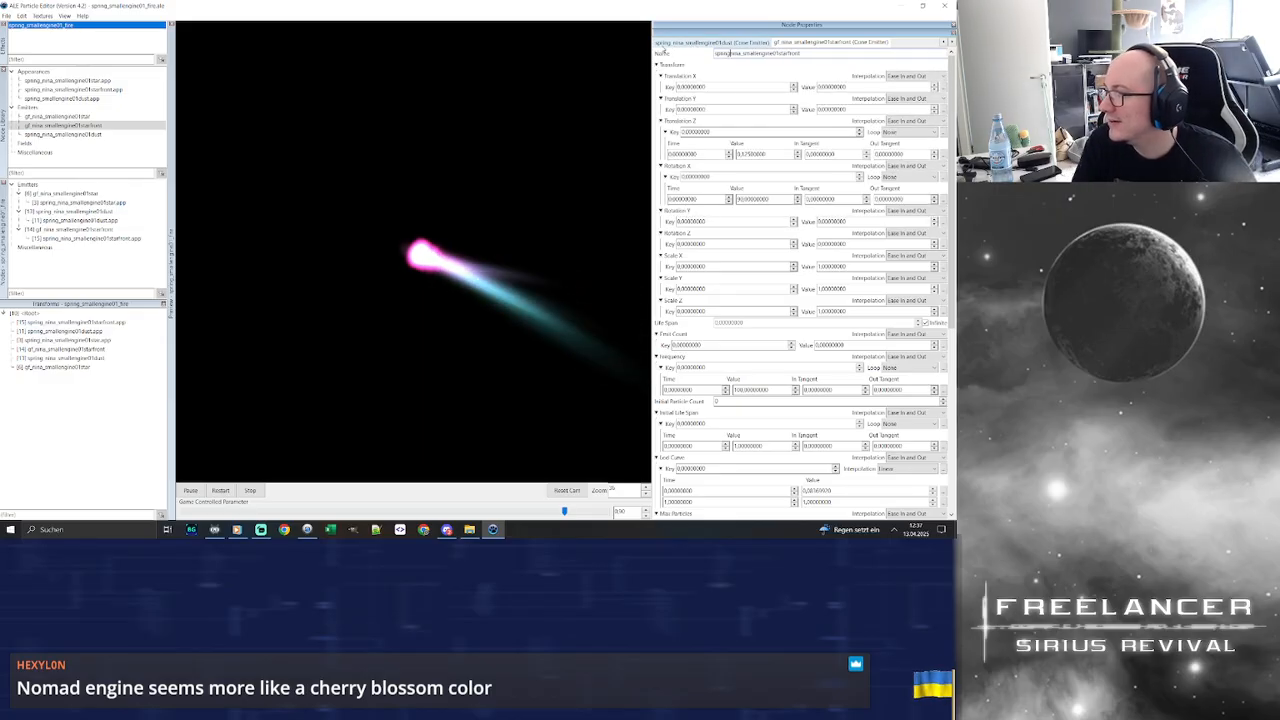
key(Return)
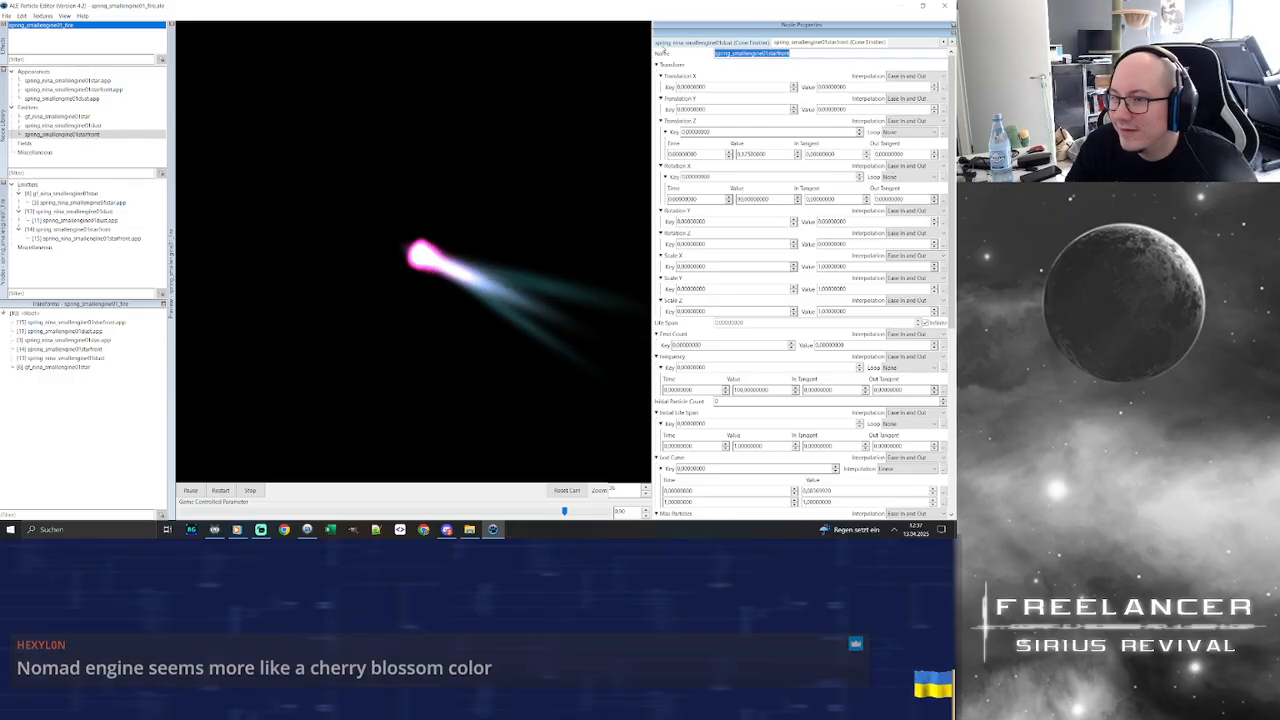
Remove the nina part from the dust emitter's name so it reads spring_smallengine01dust
click(57, 128)
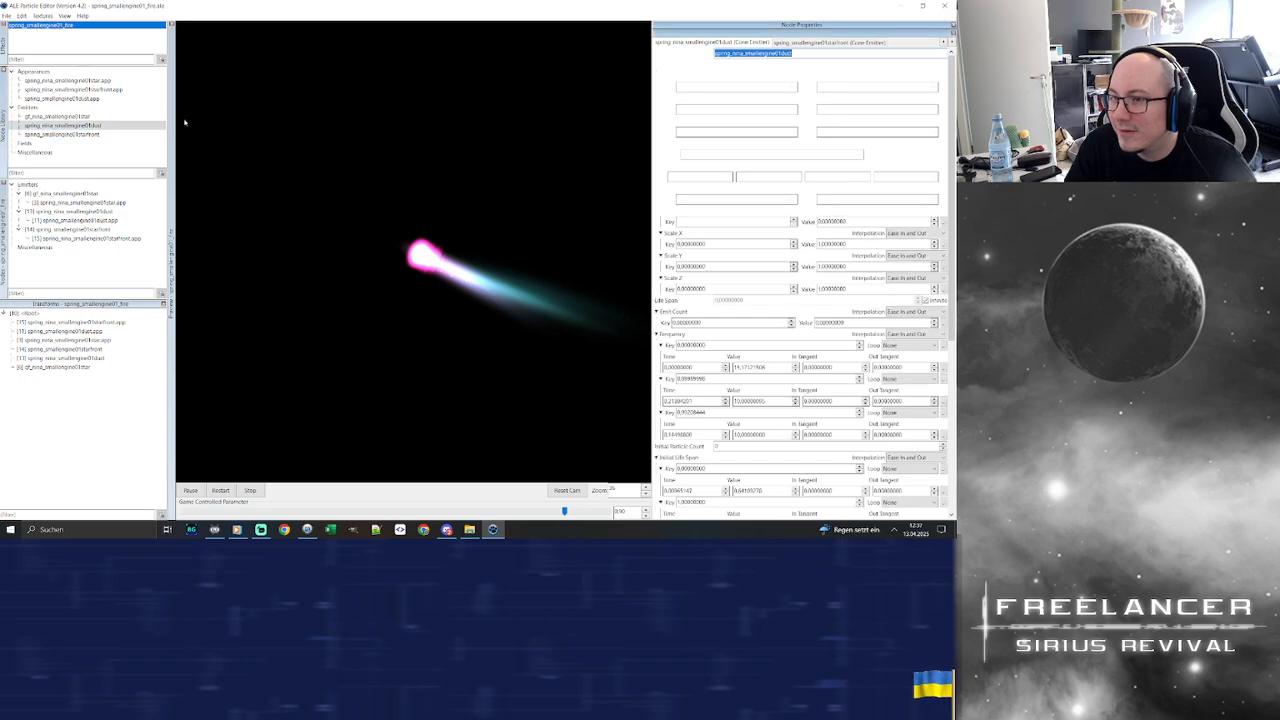
drag(728, 53, 743, 53)
key(BackSpace)
key(BackSpace)
key(BackSpace)
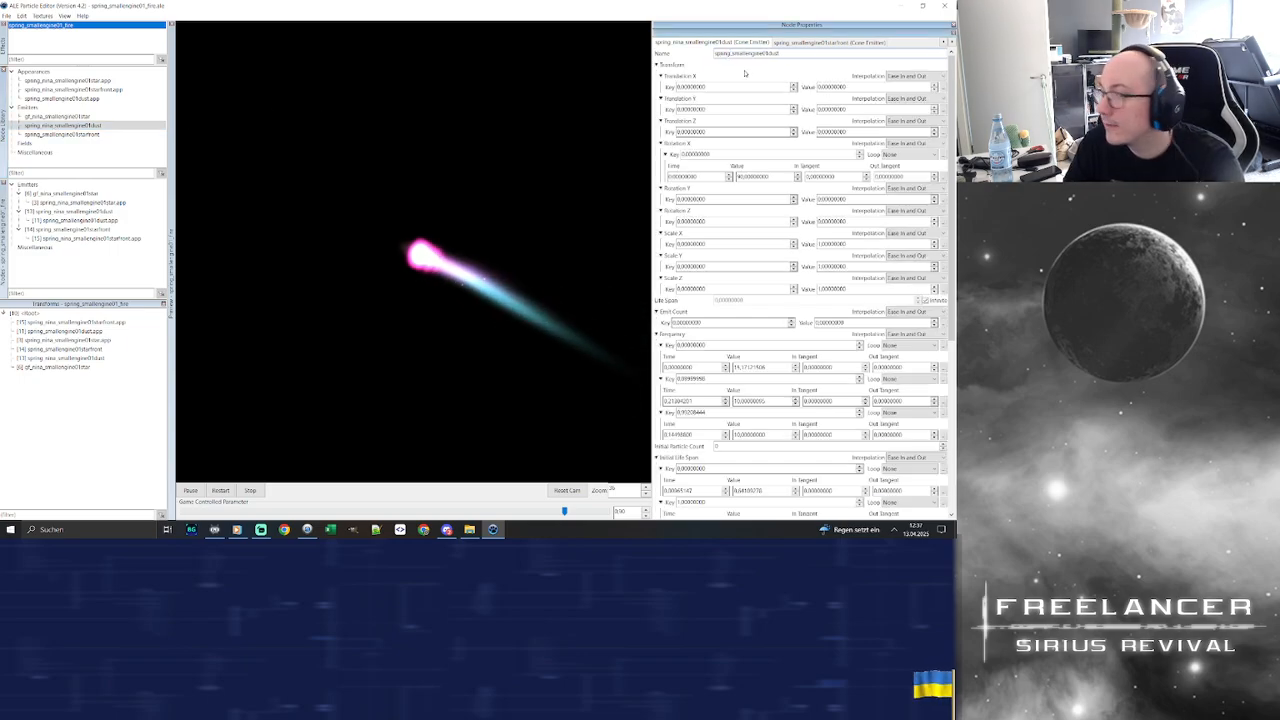
key(Return)
Rename the star emitter node to spring_smallengine01star
click(55, 117)
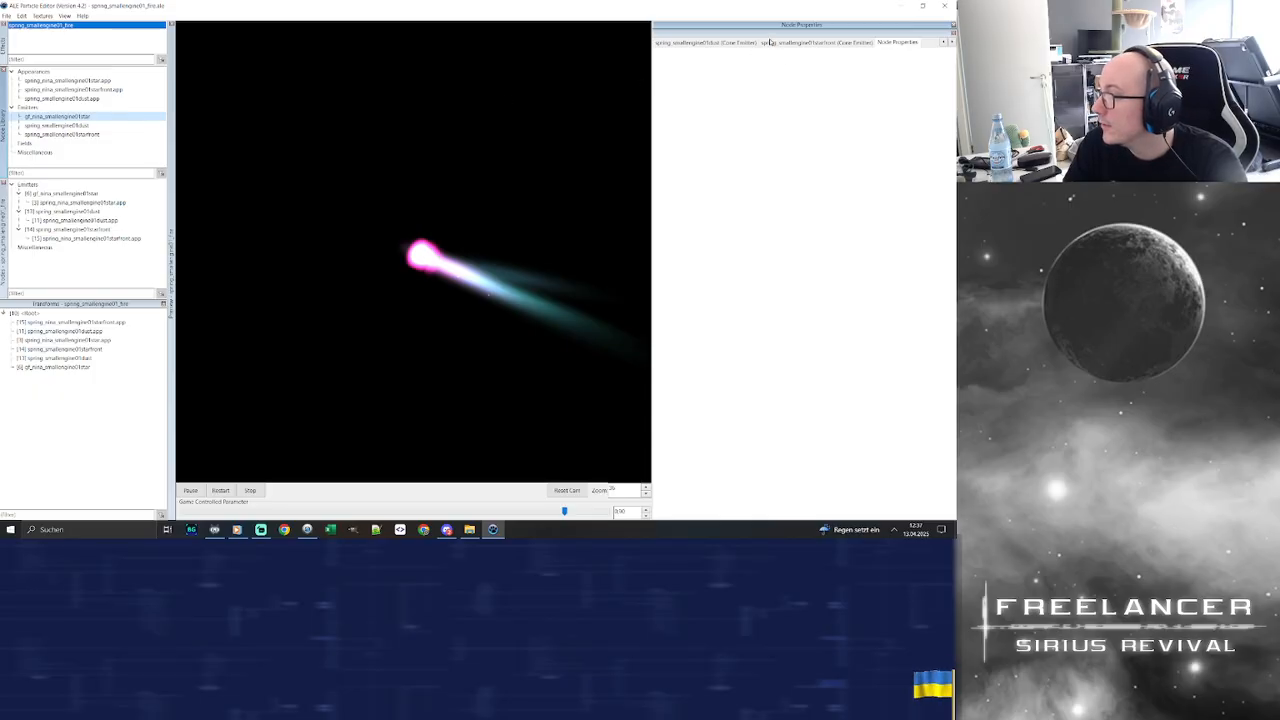
drag(733, 53, 713, 53)
key(BackSpace)
text(spring_smallengine01star)
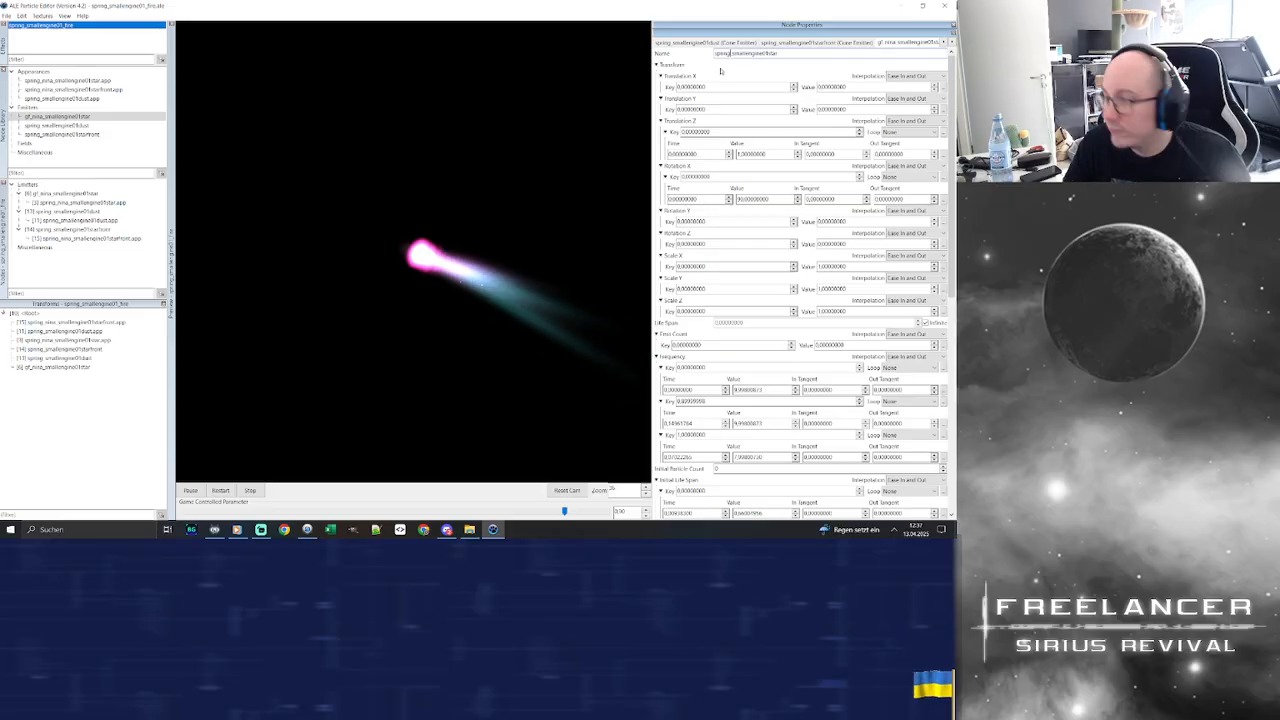
key(Return)
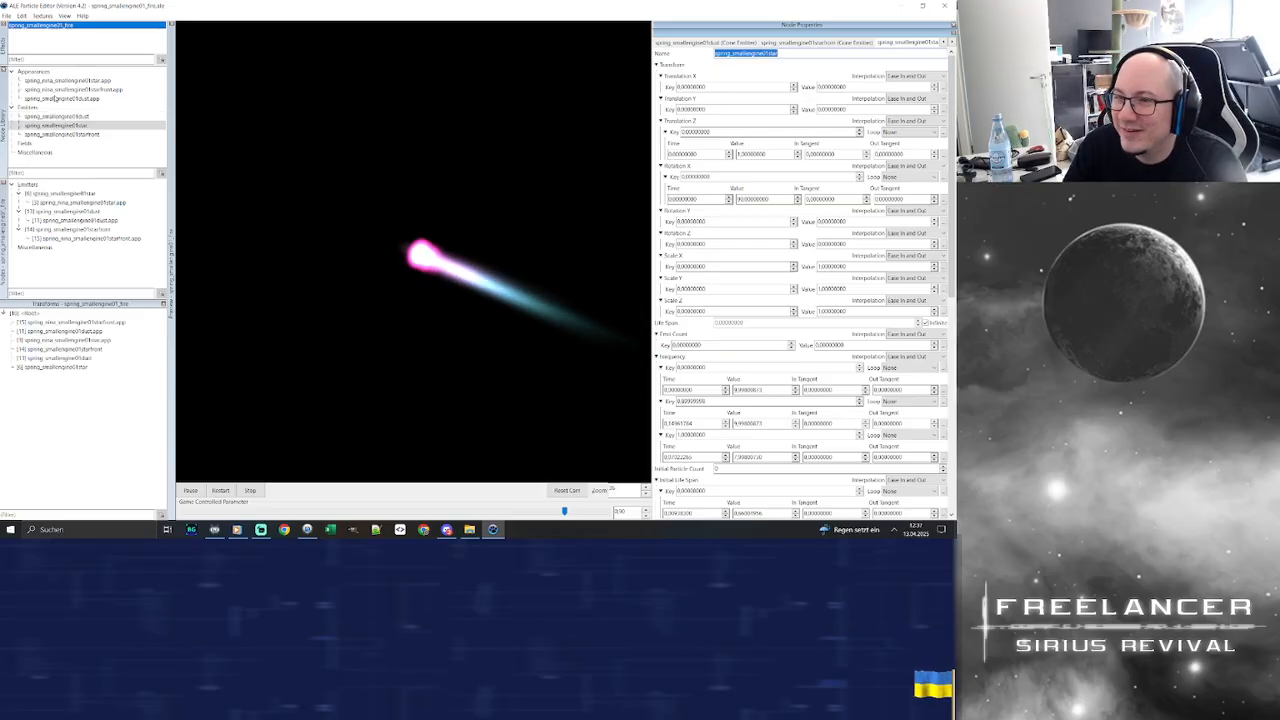
Remove the nina part from the starfront appearance's name so it reads spring_smallengine01starfront.app
double_click(47, 107)
double_click(47, 107)
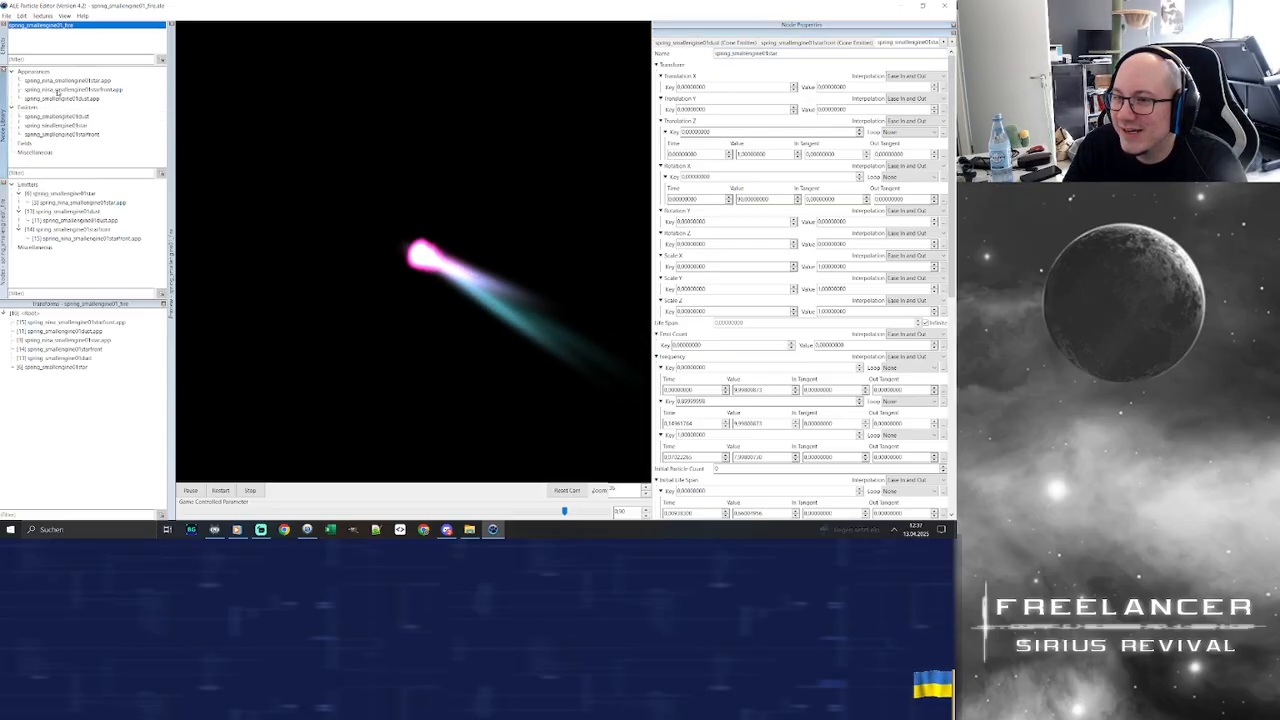
double_click(60, 90)
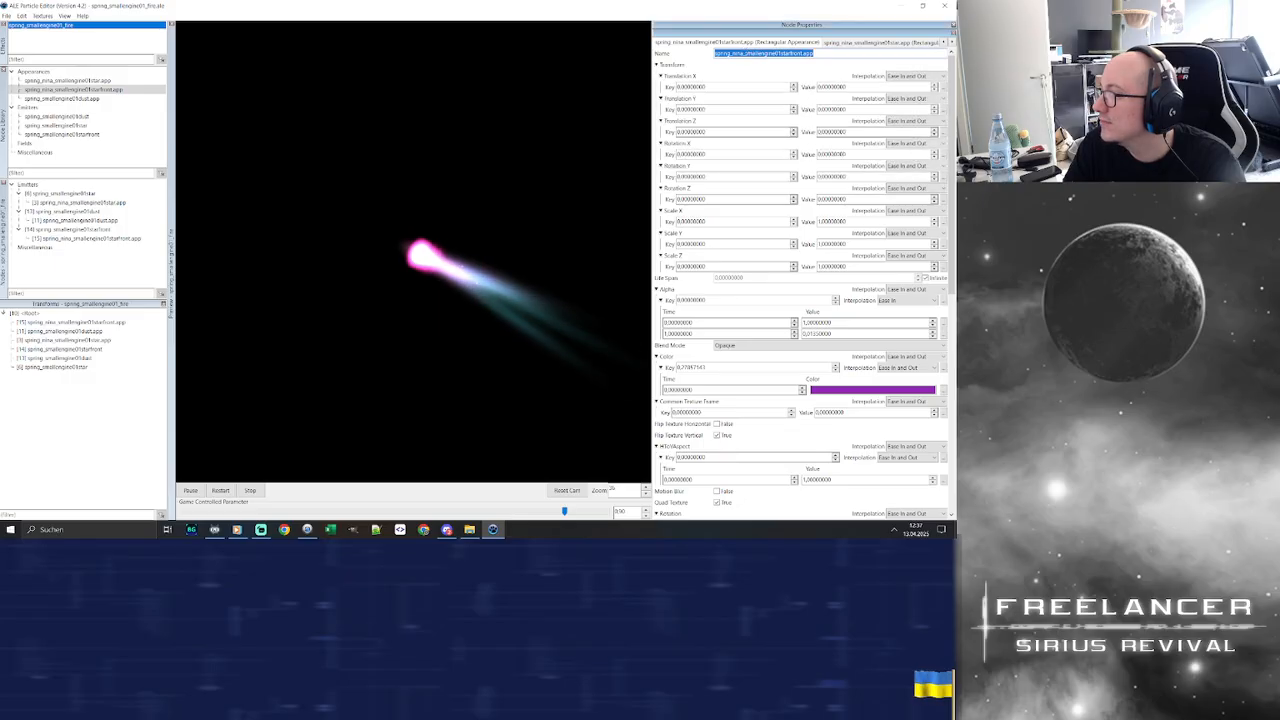
drag(746, 54, 714, 55)
key(BackSpace)
text(spring_)
key(Return)
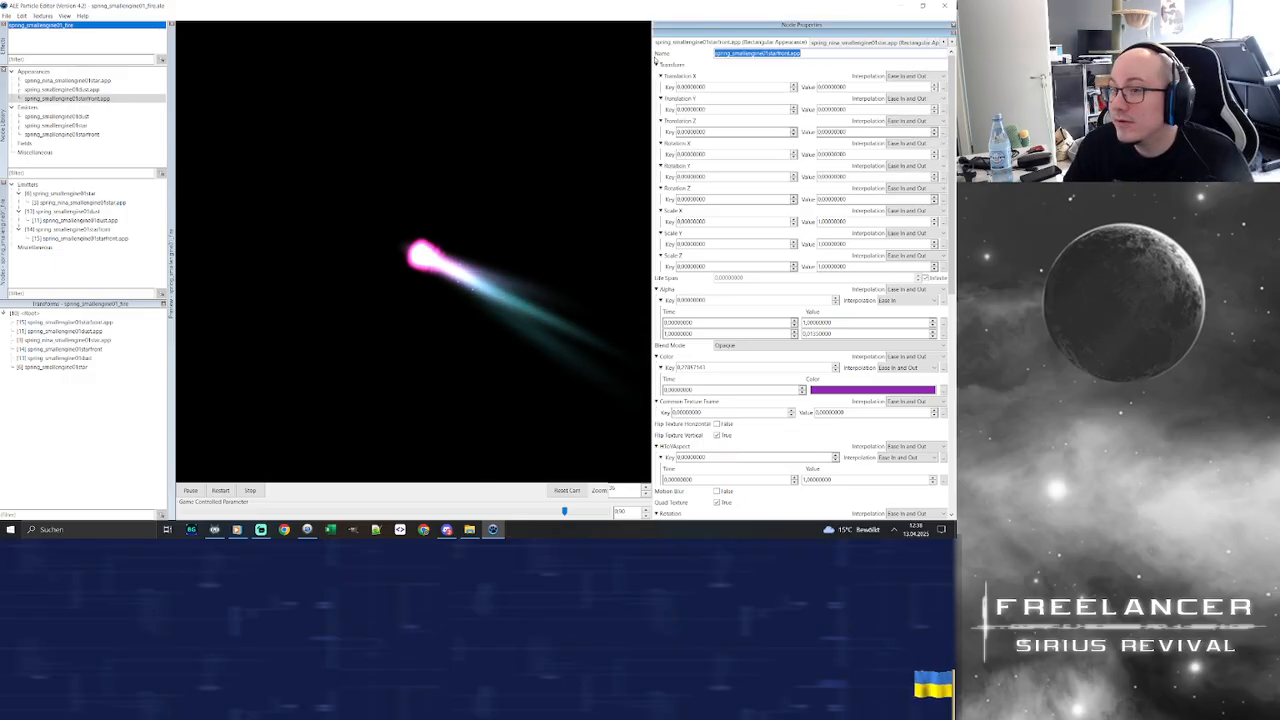
Remove the nina part from the star appearance's name so it reads spring_smallengine01star.app
click(69, 80)
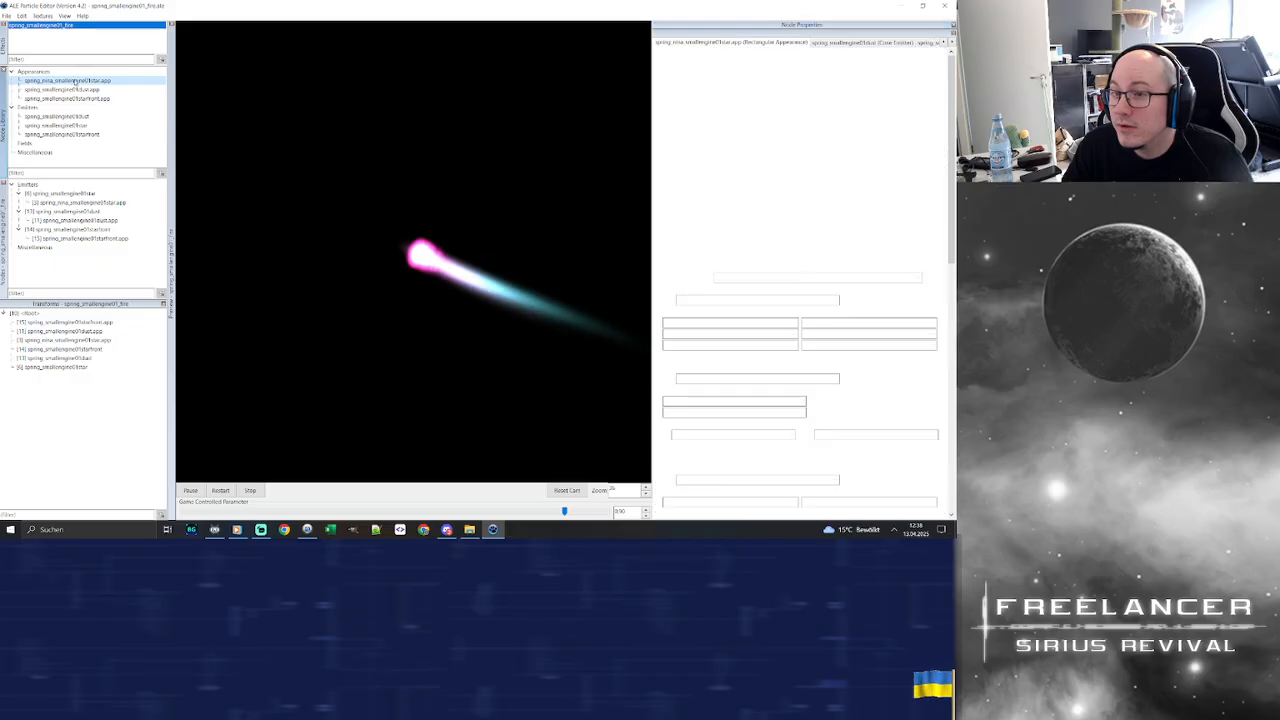
click(746, 54)
key(BackSpace)
key(BackSpace)
key(BackSpace)
key(BackSpace)
key(BackSpace)
key(Return)
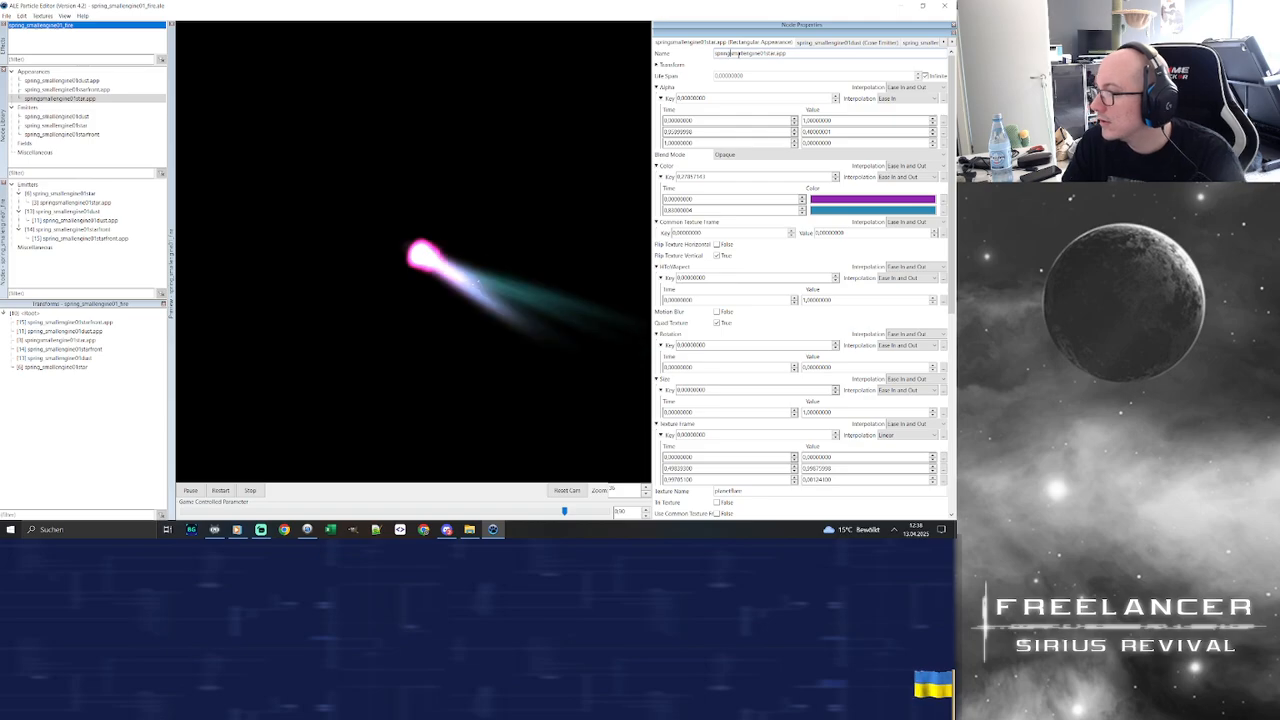
key(Return)
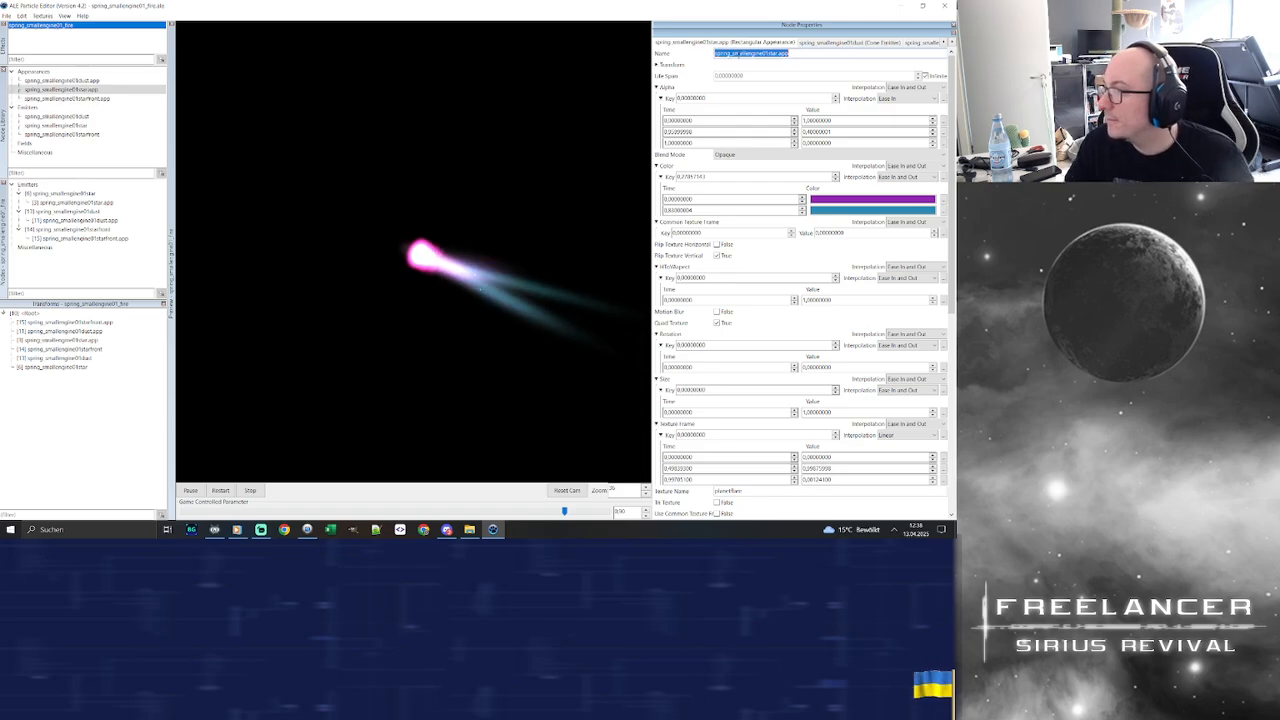
click(67, 117)
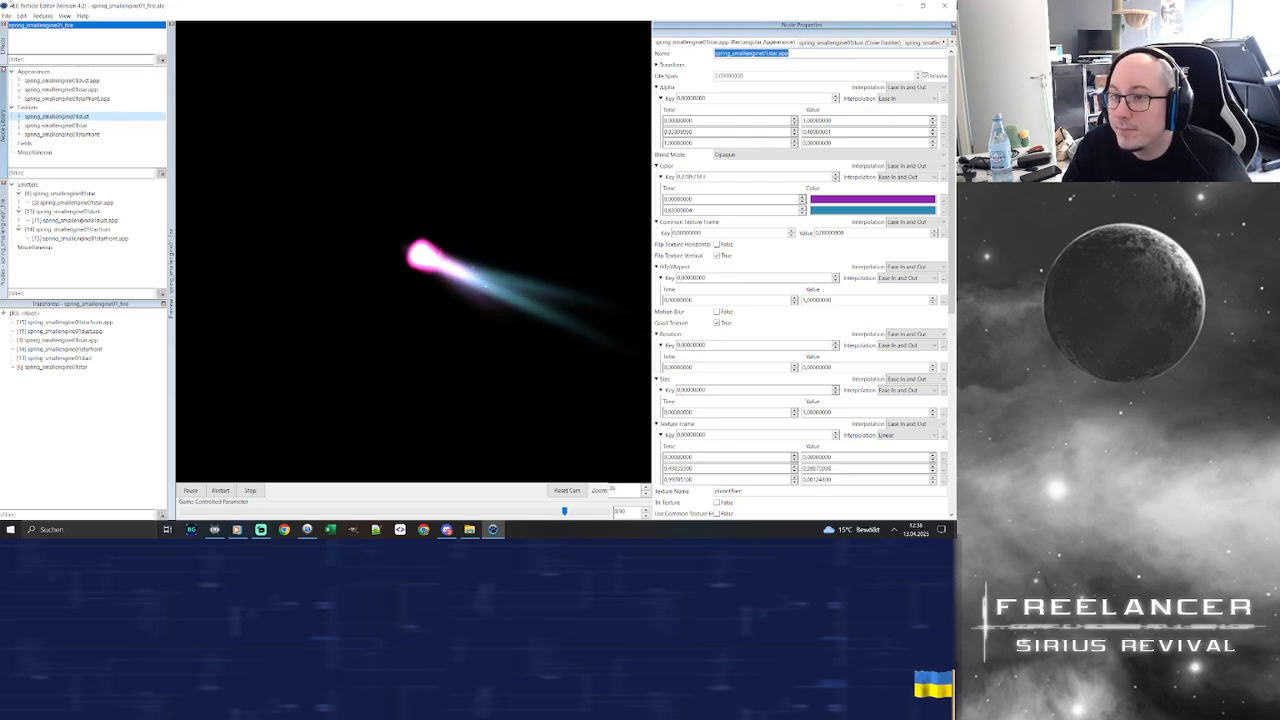
drag(6, 11, 6, 13)
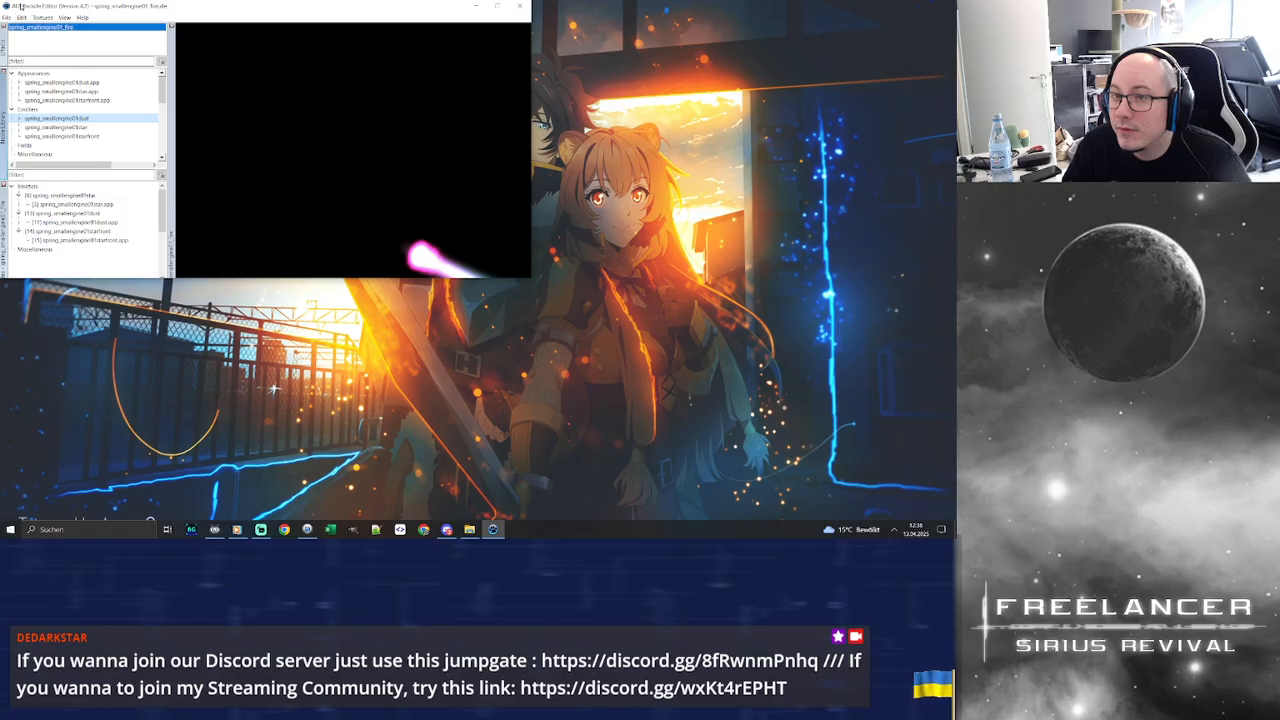
click(498, 8)
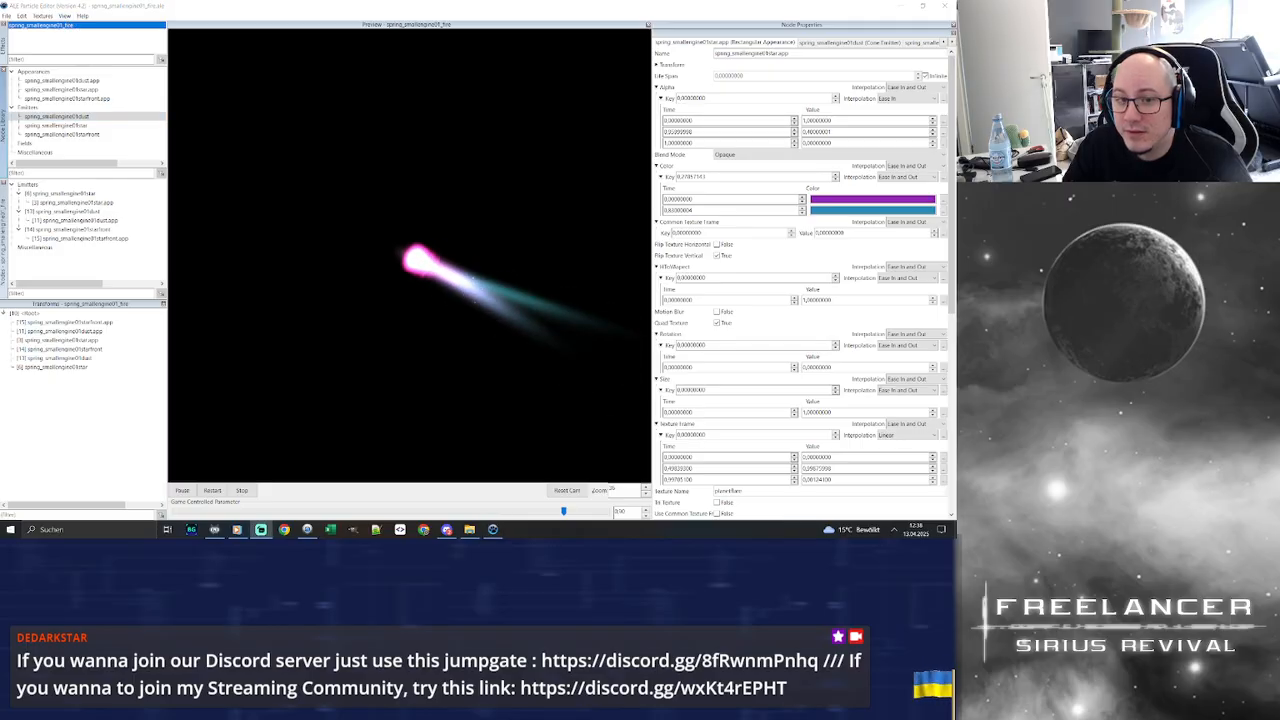
click(85, 31)
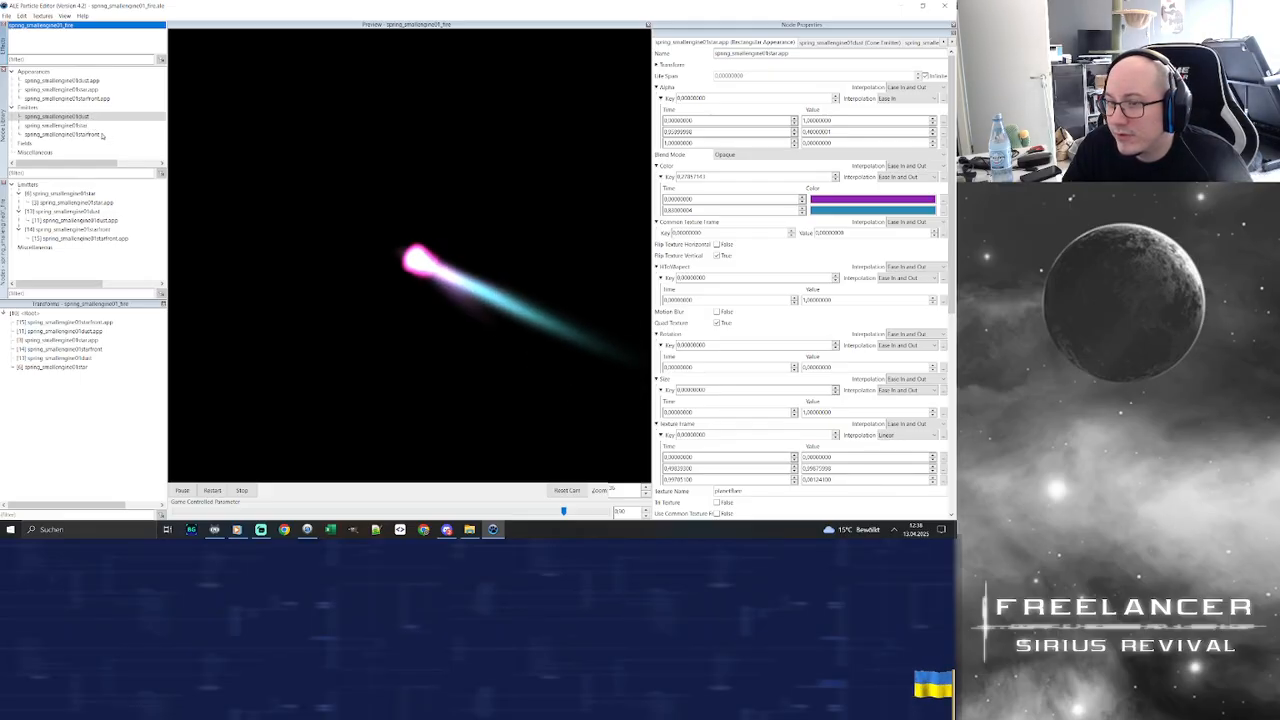
Open the spring_smallengine01star emitter and examine its properties, including the frequency, initial life span, max particles and pressure keys
click(92, 126)
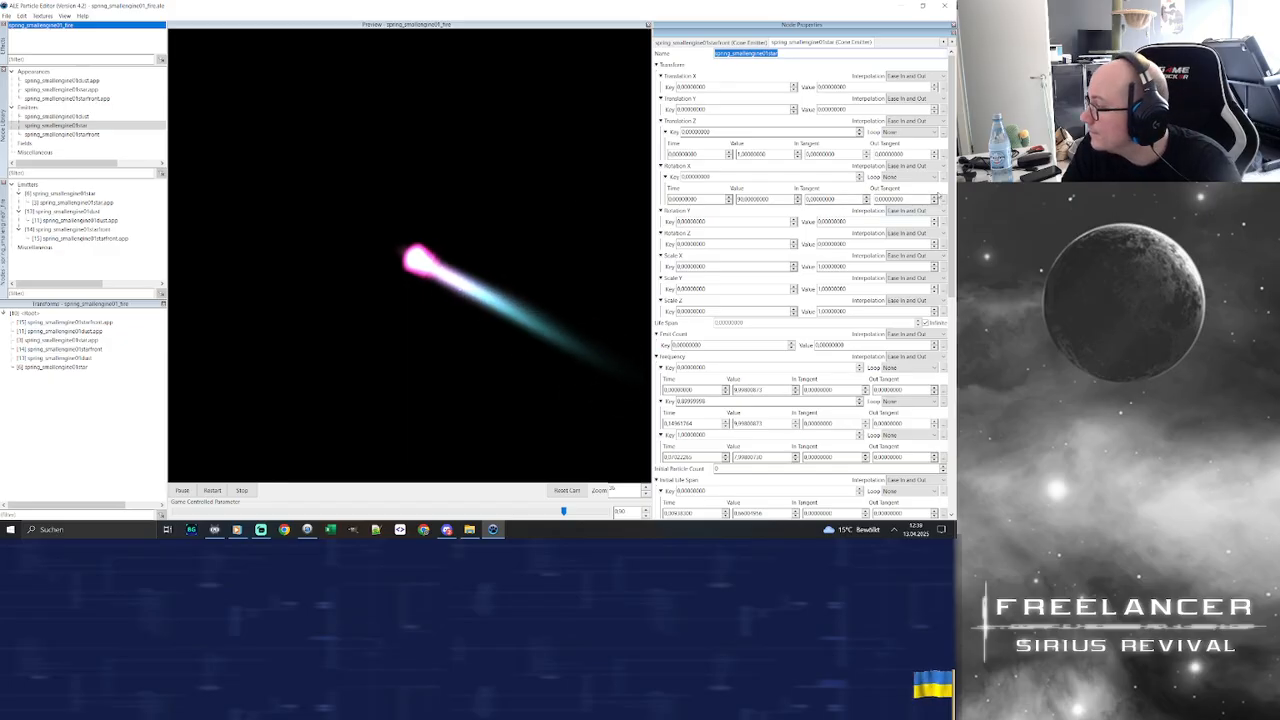
scroll(942, 268, down, 5)
scroll(940, 344, down, 5)
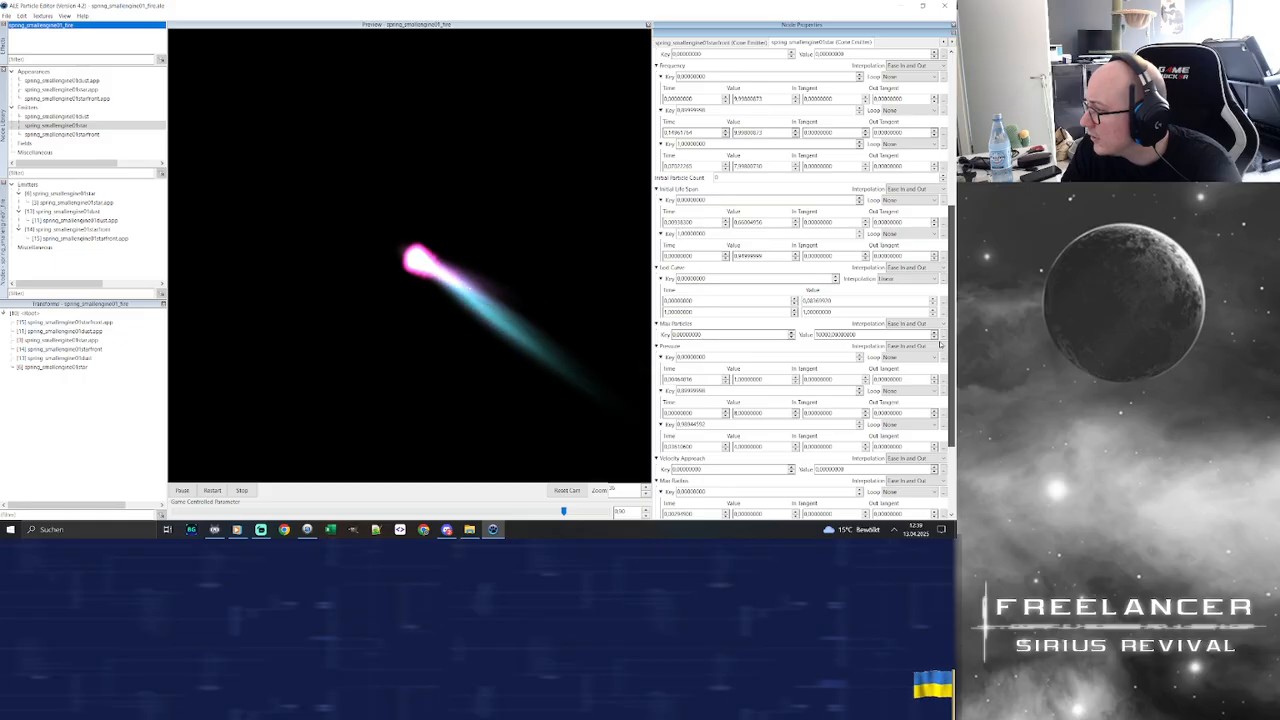
scroll(940, 360, down, 2)
scroll(940, 383, up, 7)
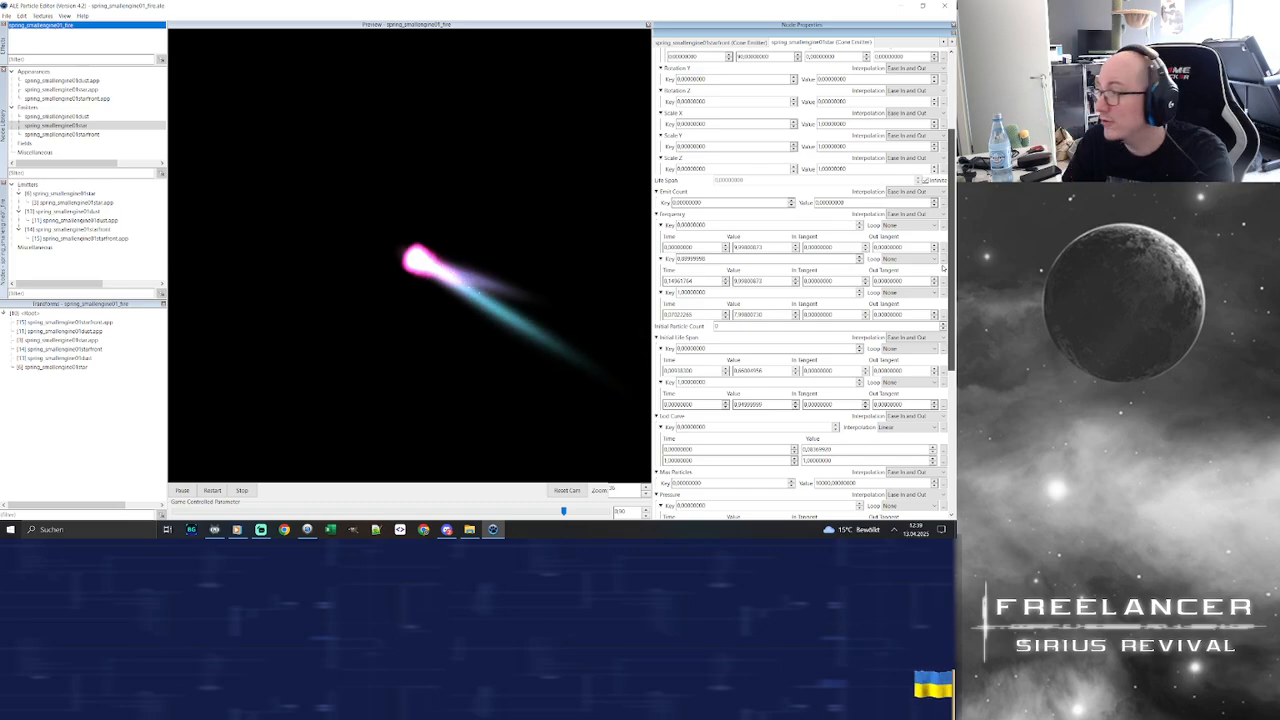
scroll(940, 265, up, 2)
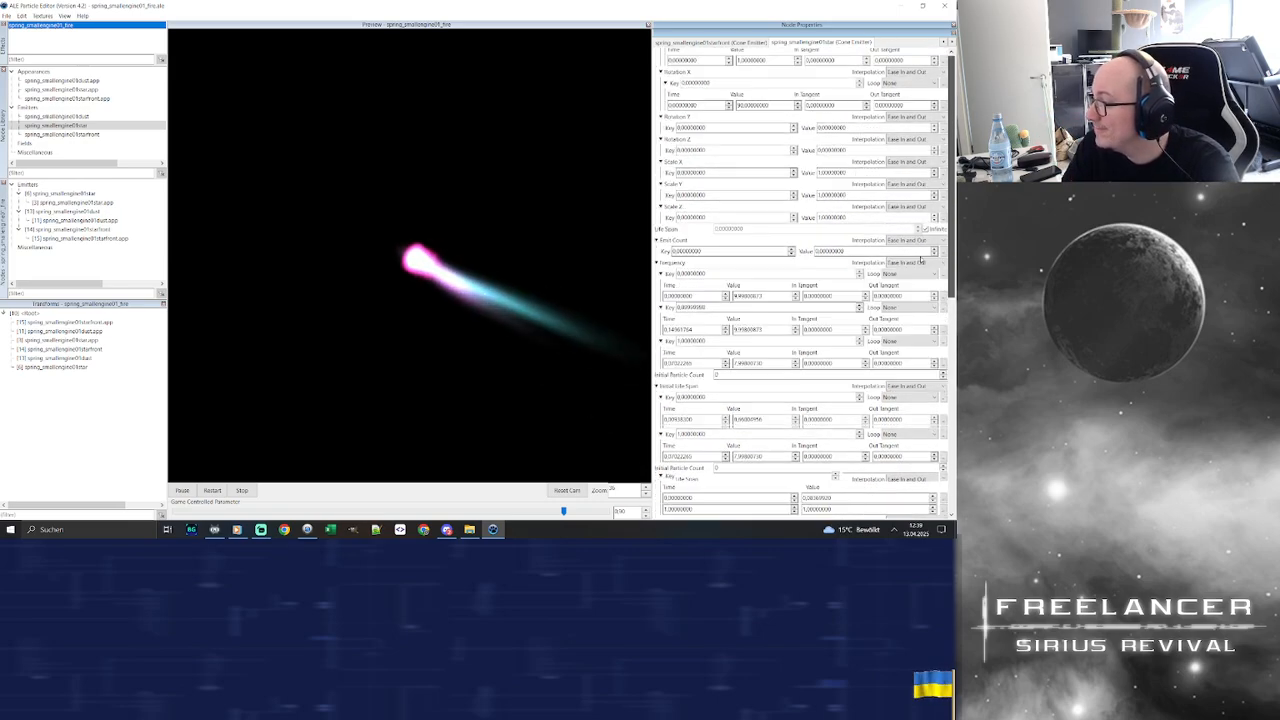
scroll(921, 259, down, 3)
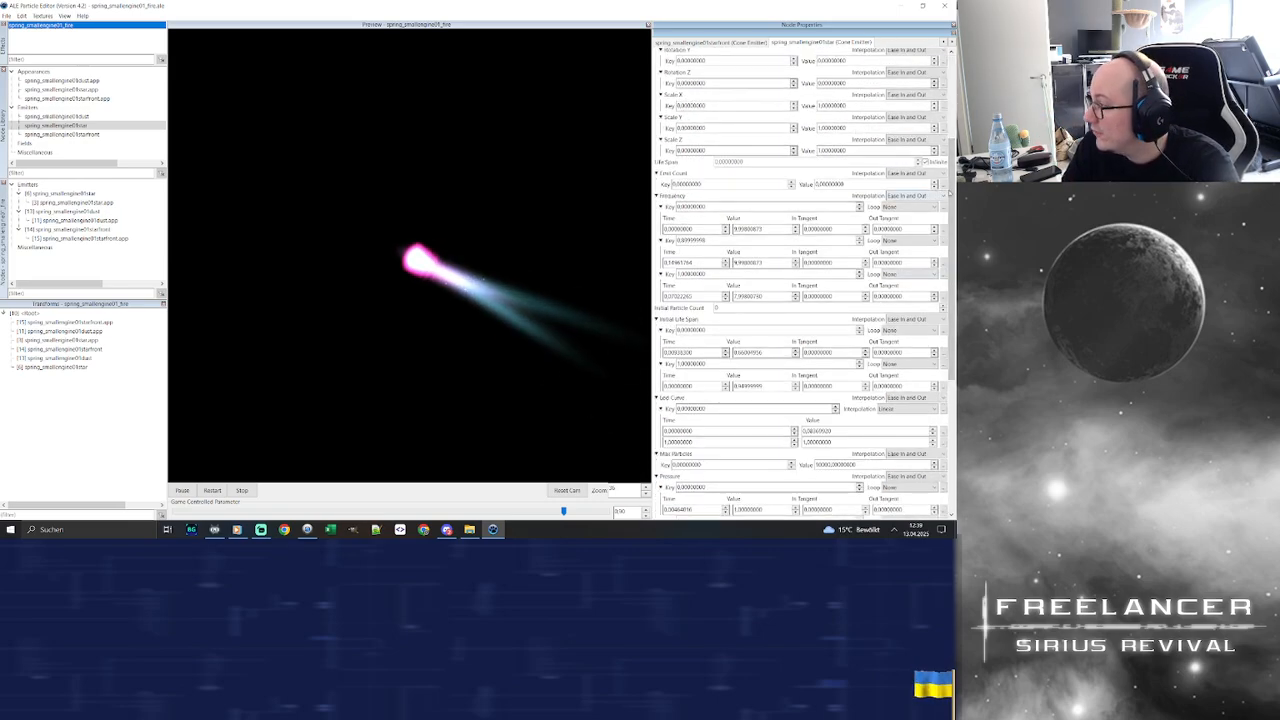
scroll(946, 215, down, 2)
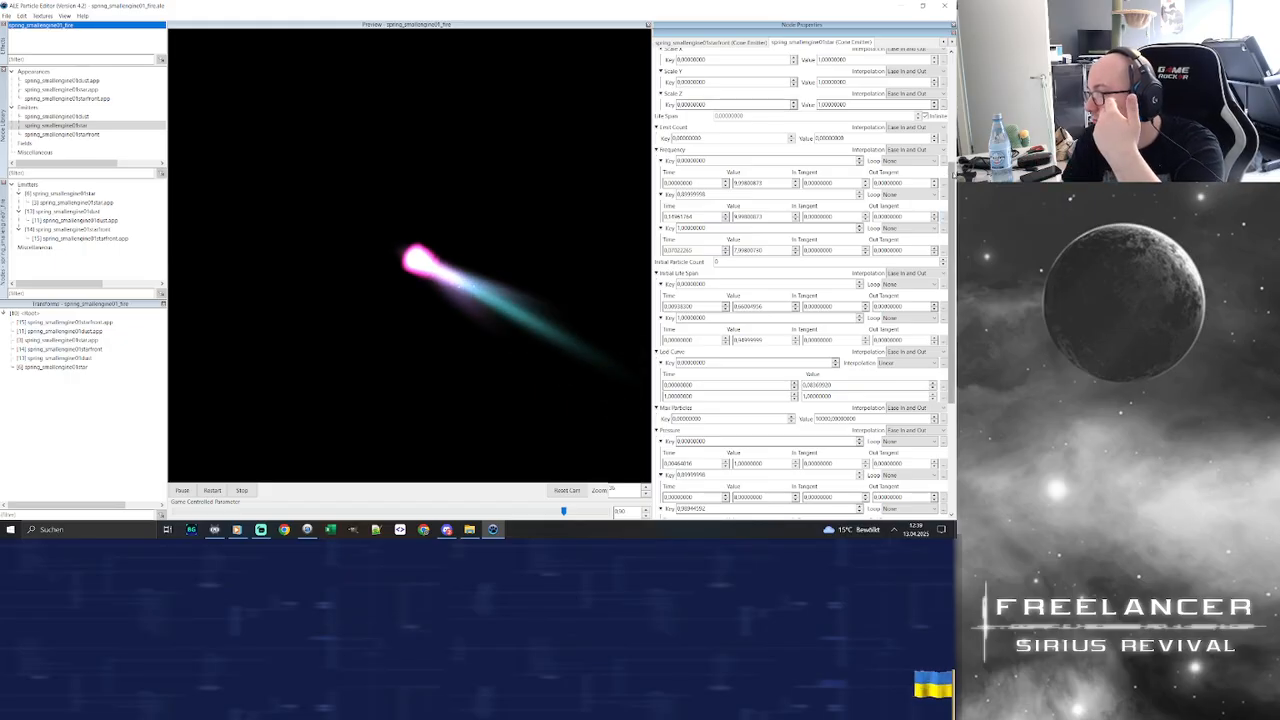
scroll(948, 178, down, 1)
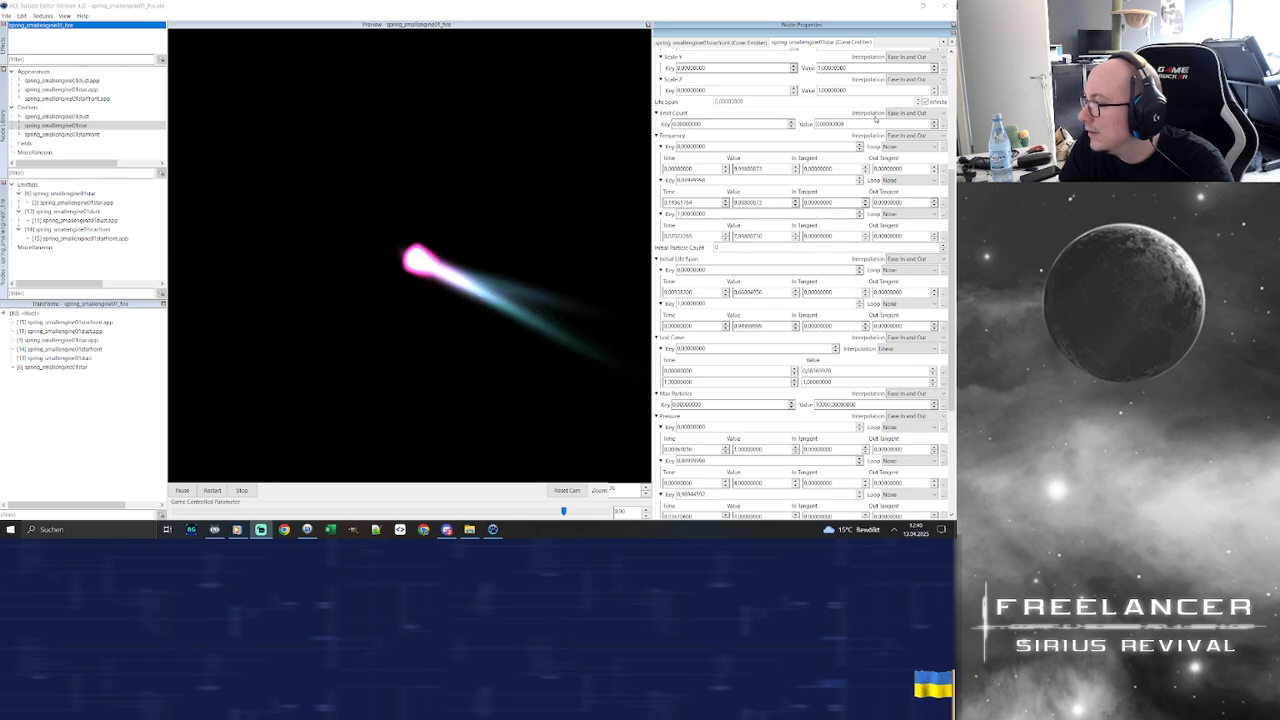
scroll(953, 185, up, 1)
scroll(953, 185, up, 1)
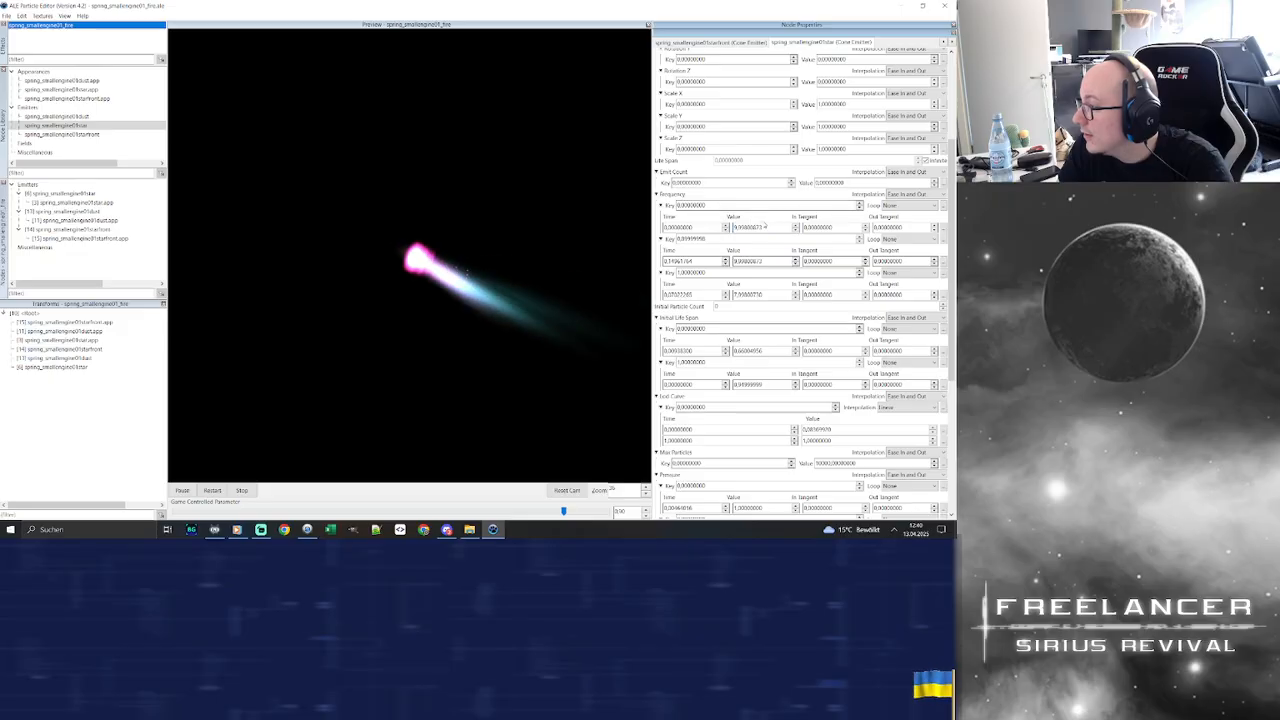
Try a value of 50 for the first and second frequency keys of the spring_smallengine01star emitter
double_click(760, 227)
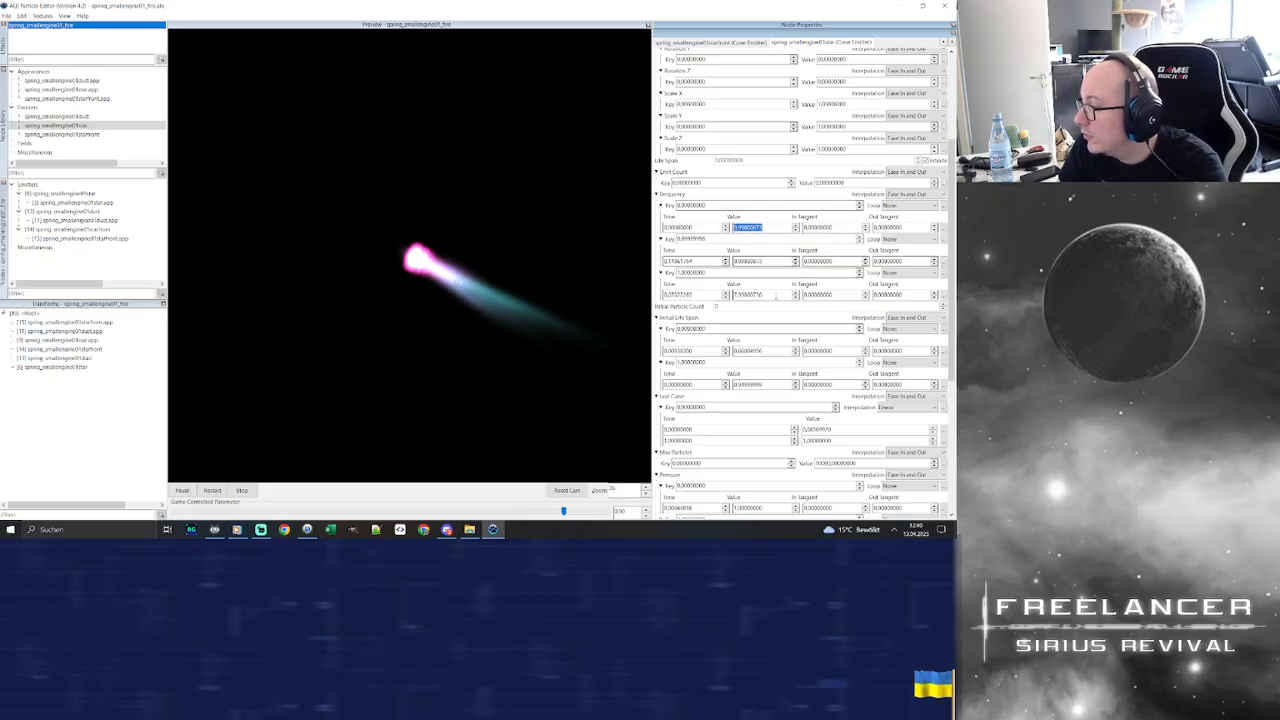
double_click(748, 294)
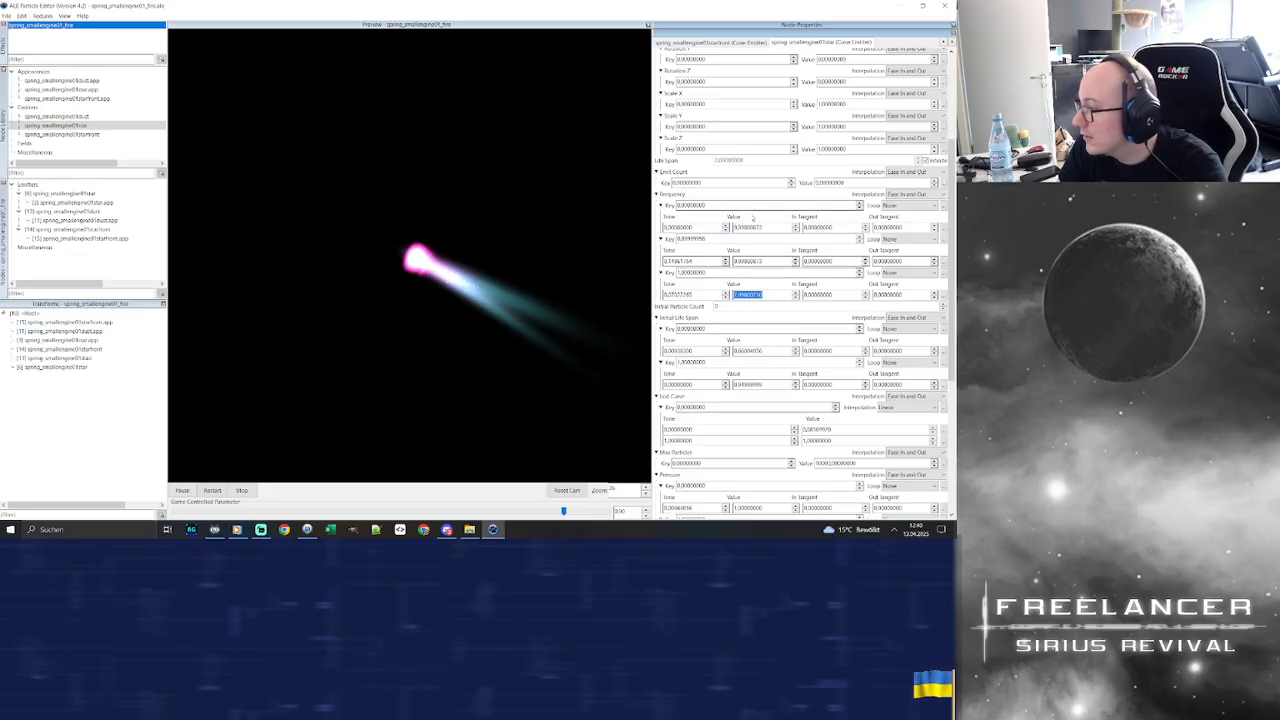
double_click(748, 227)
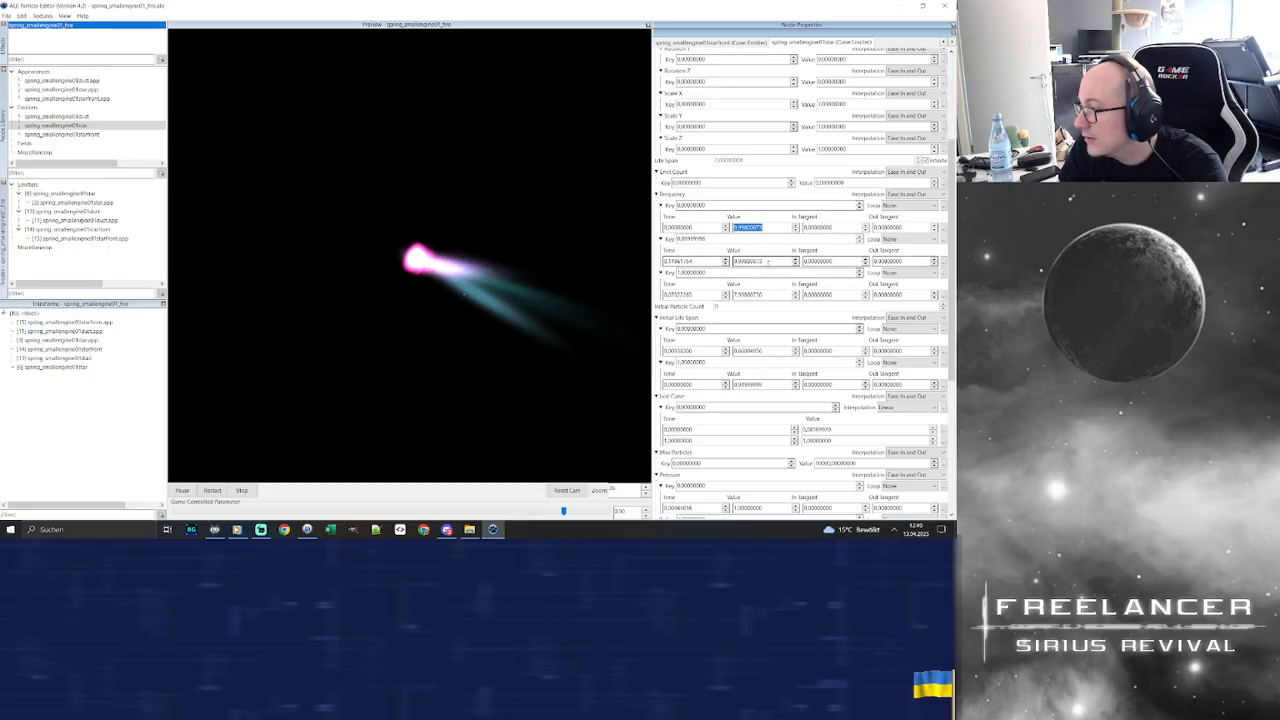
text(50)
key(Return)
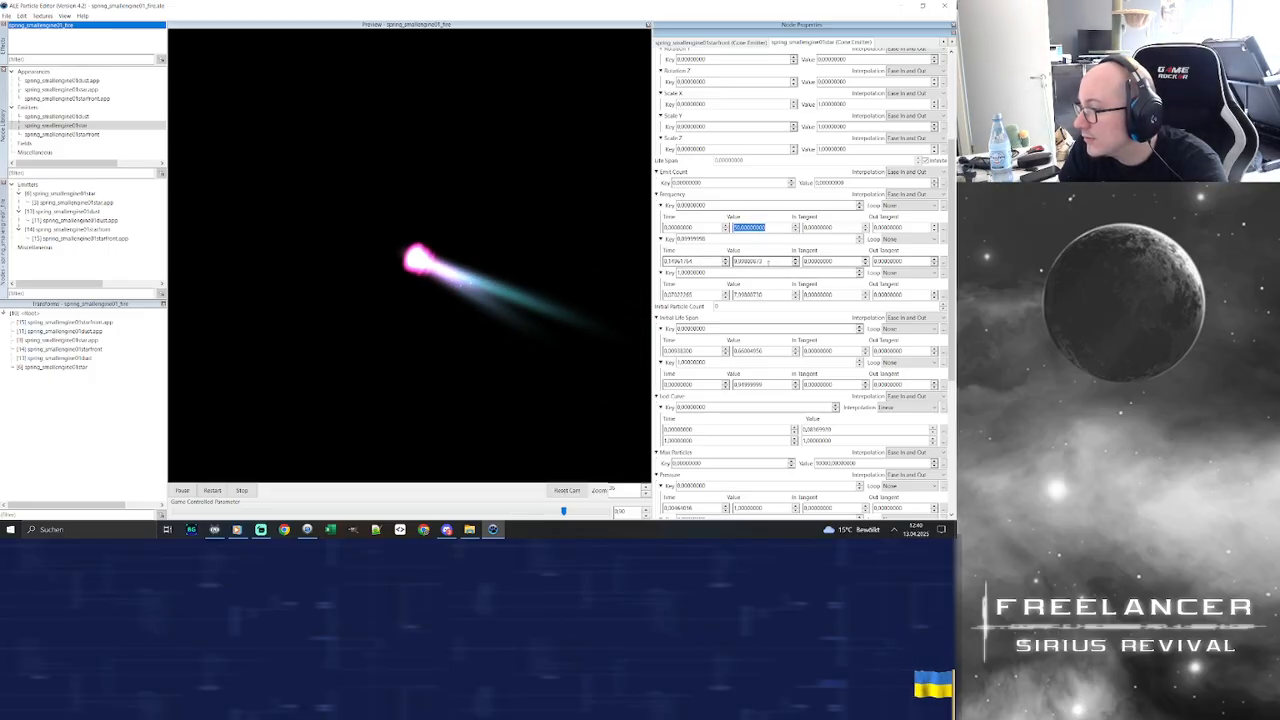
double_click(768, 262)
text(50)
key(Return)
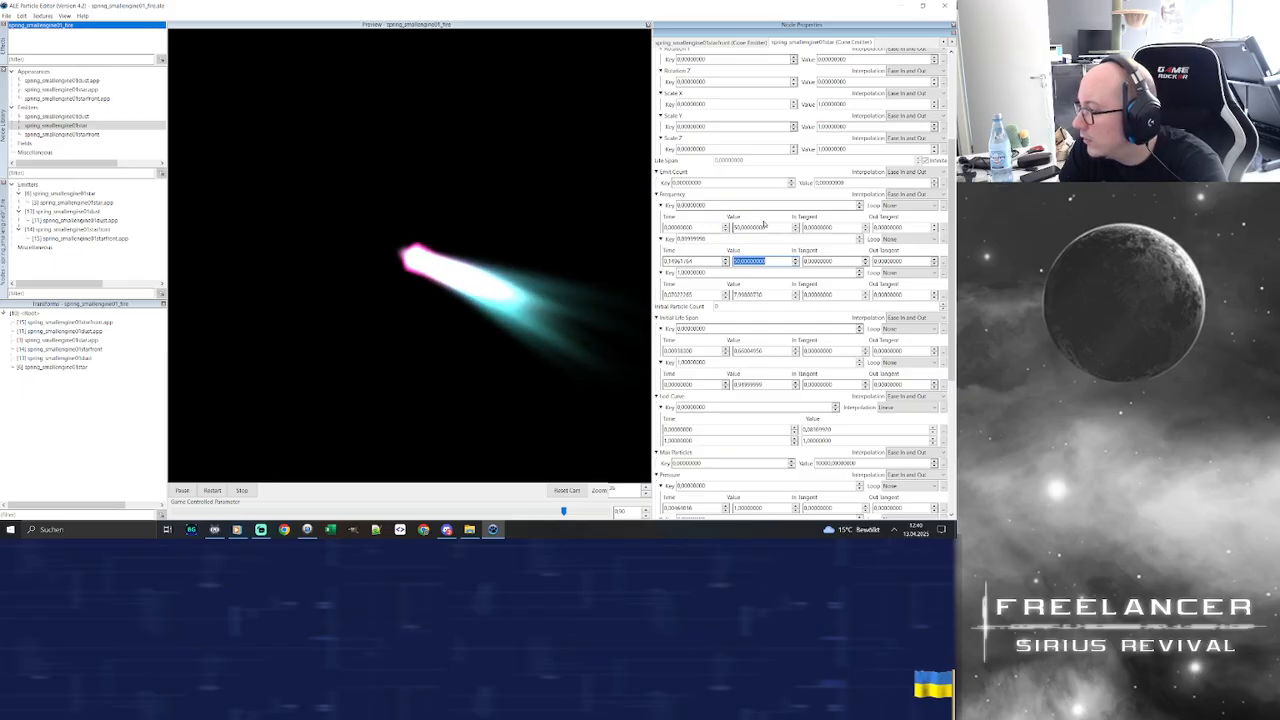
Set the star emitter's three frequency key values to 10, 20 and 10, and preview the effect across the game-controlled parameter range
double_click(765, 226)
text(10)
key(Return)
double_click(765, 261)
text(20)
key(Return)
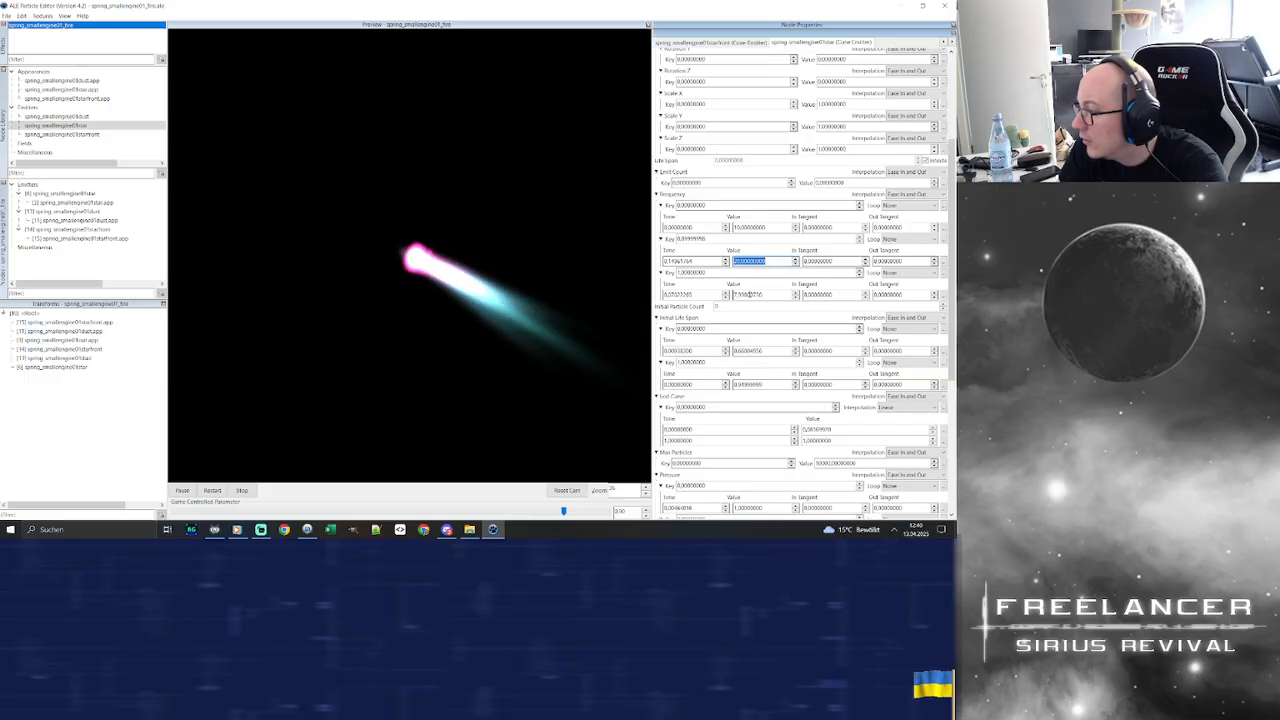
double_click(749, 294)
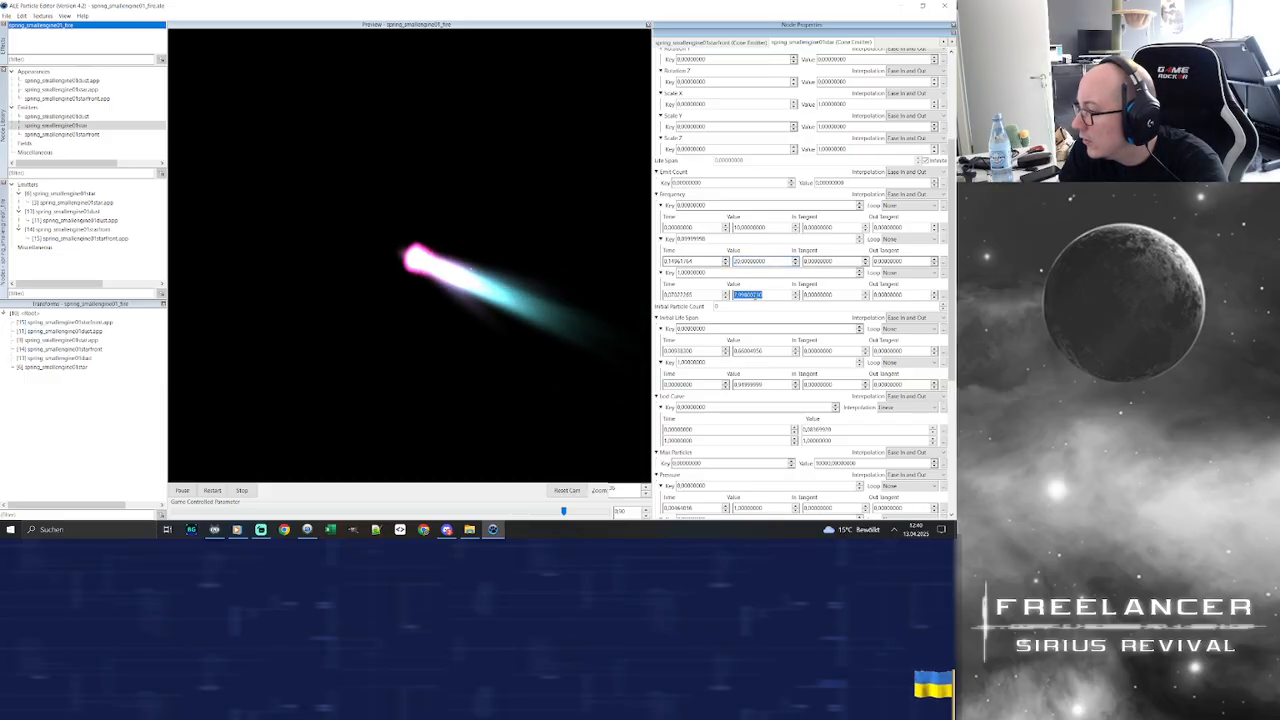
text(10)
key(Return)
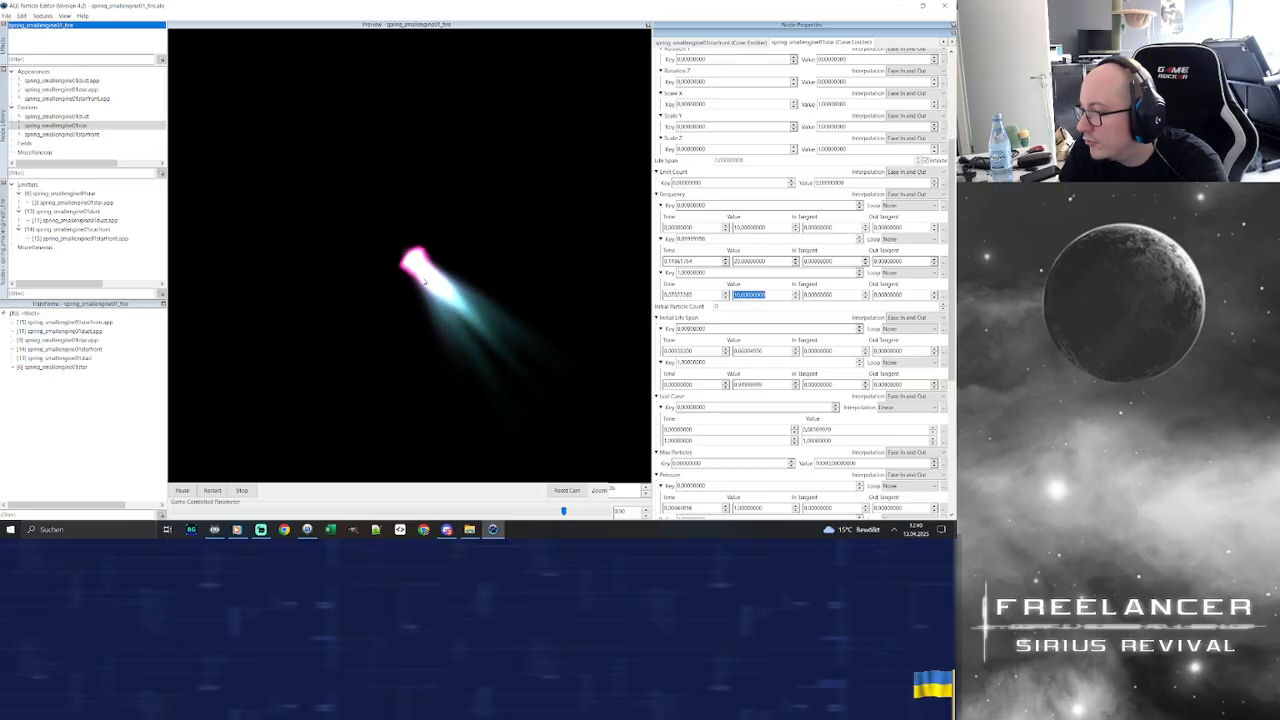
drag(563, 511, 184, 474)
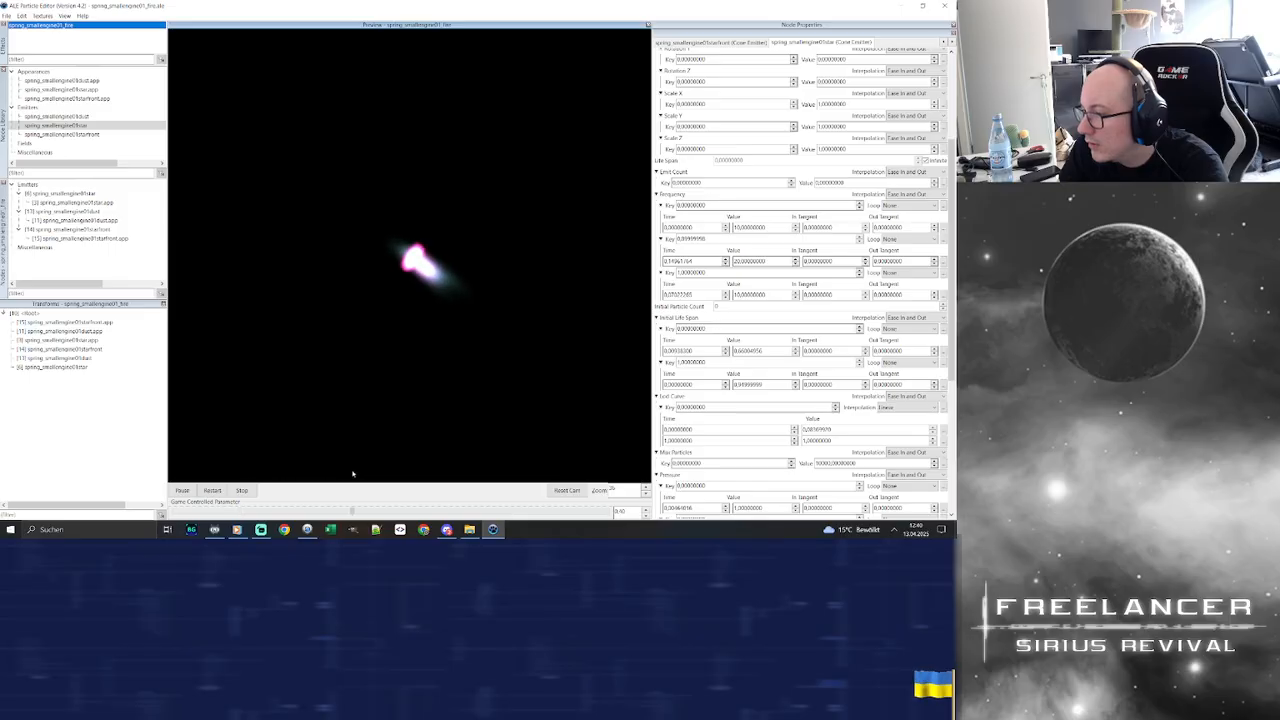
drag(390, 472, 545, 467)
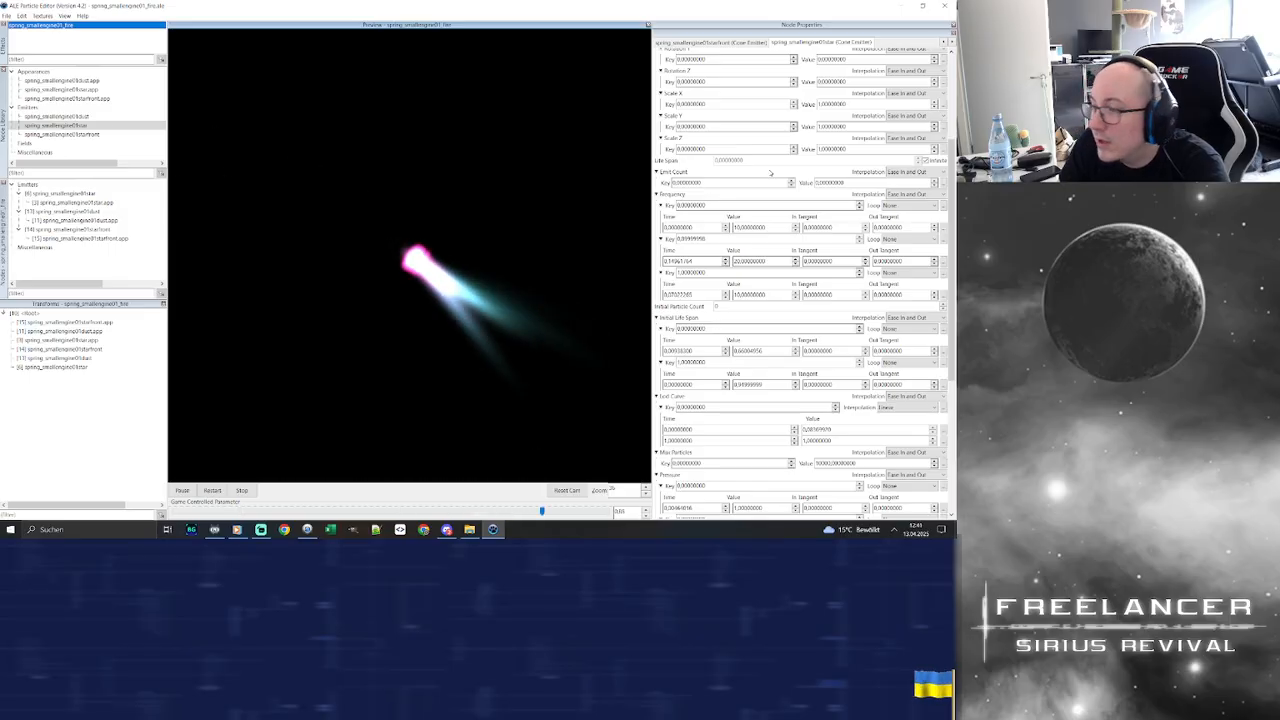
Set the star emitter's two max spread key values to 5 and 6
drag(953, 198, 953, 332)
double_click(750, 434)
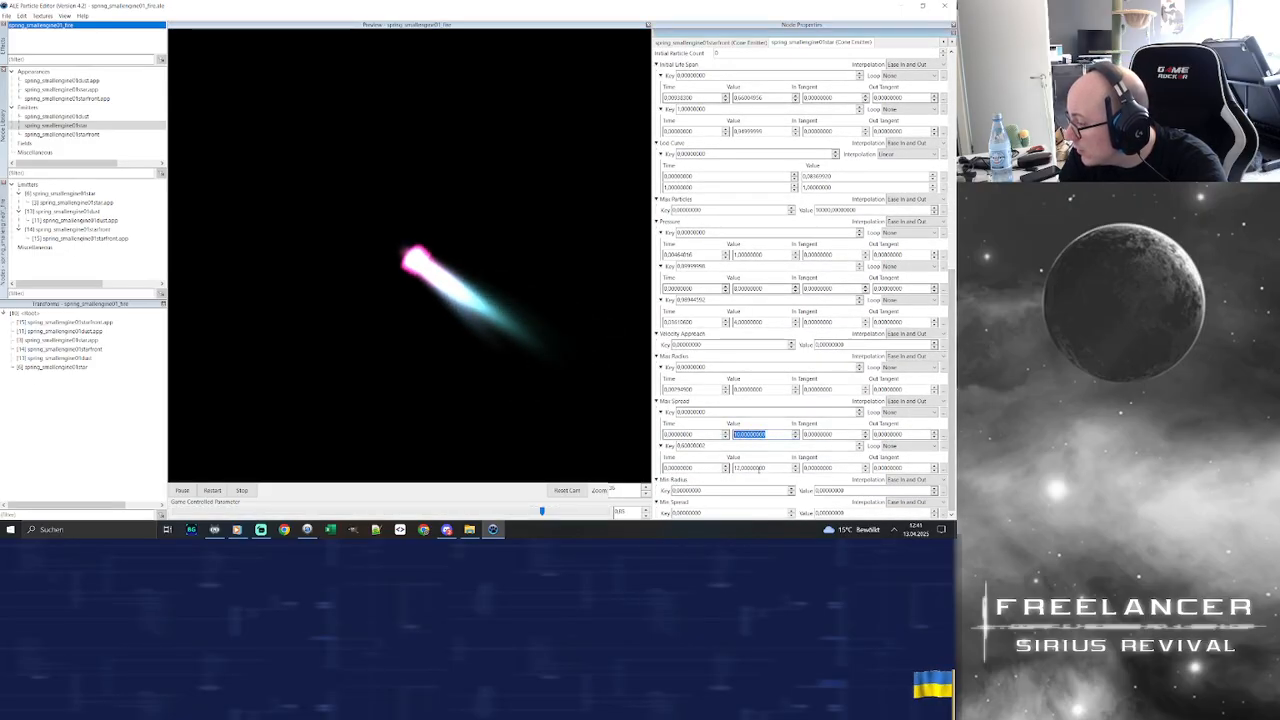
text(5)
double_click(768, 467)
text(6)
key(Return)
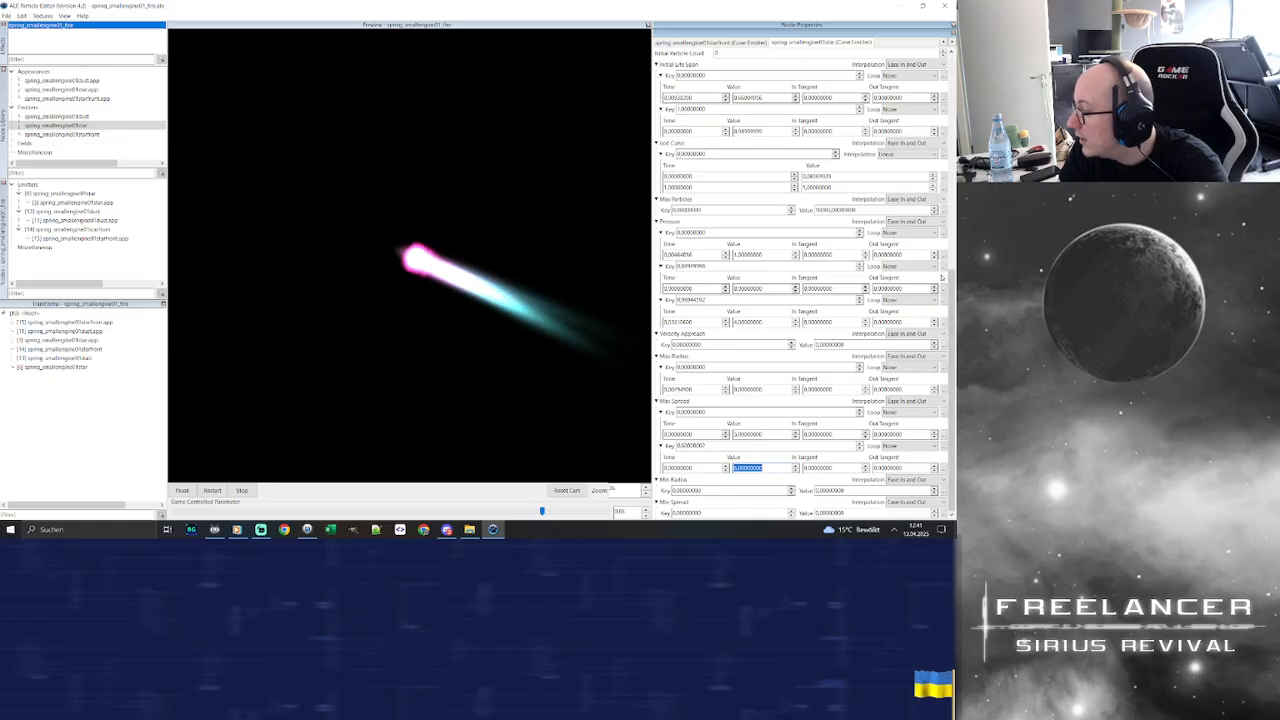
Set the star emitter's third pressure key to 2,5 and the second to 5, and preview the effect across the game-controlled parameter range
mouse_move(956, 290)
mouse_down()
mouse_move(956, 257)
mouse_move(946, 297)
mouse_up()
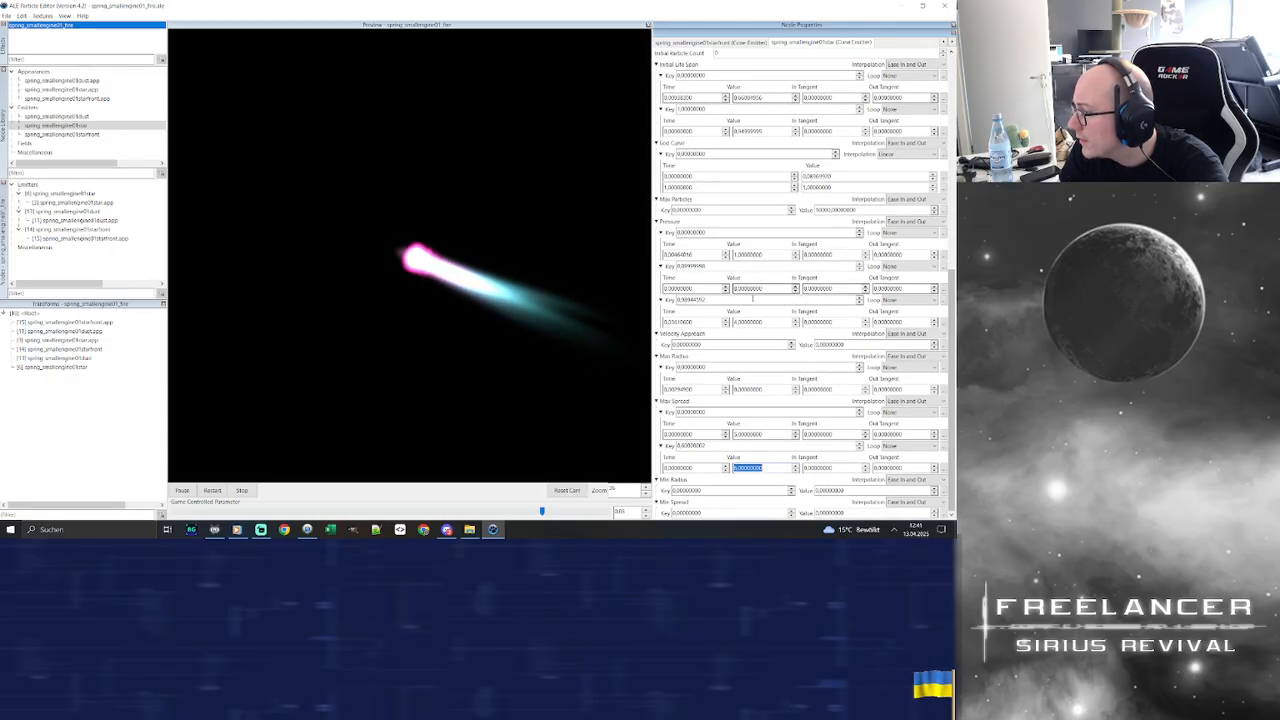
double_click(761, 288)
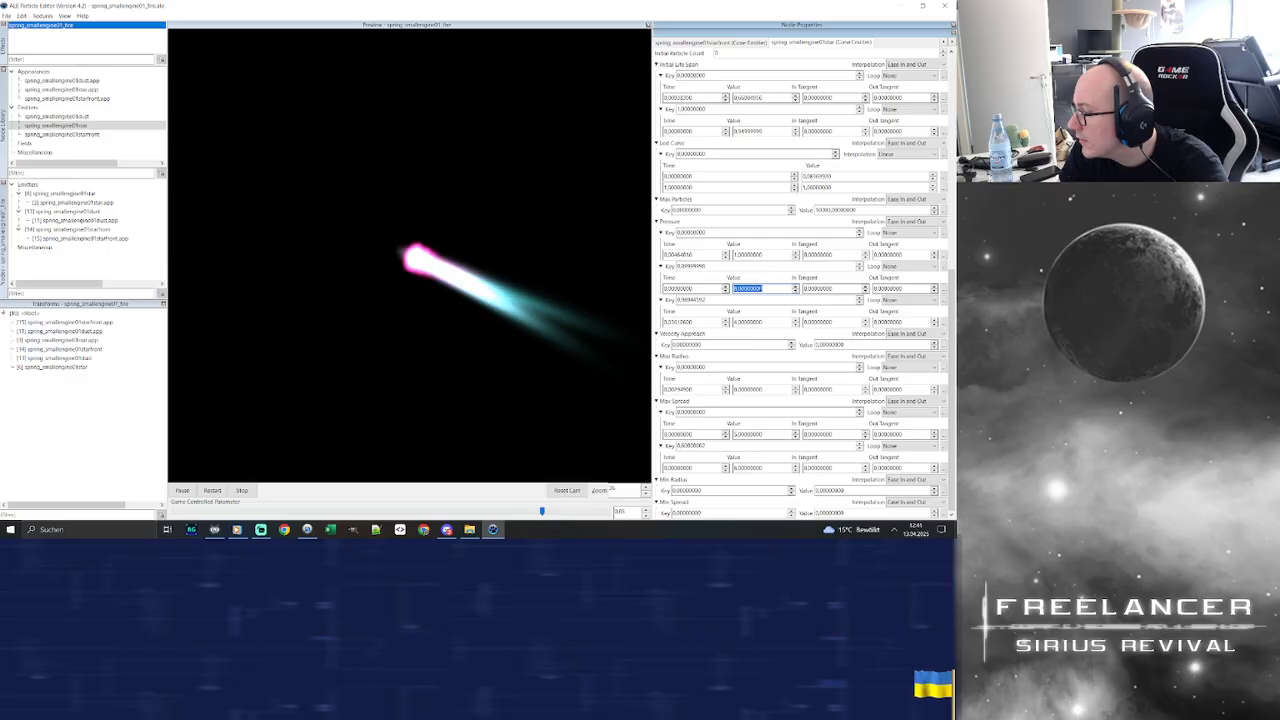
double_click(761, 322)
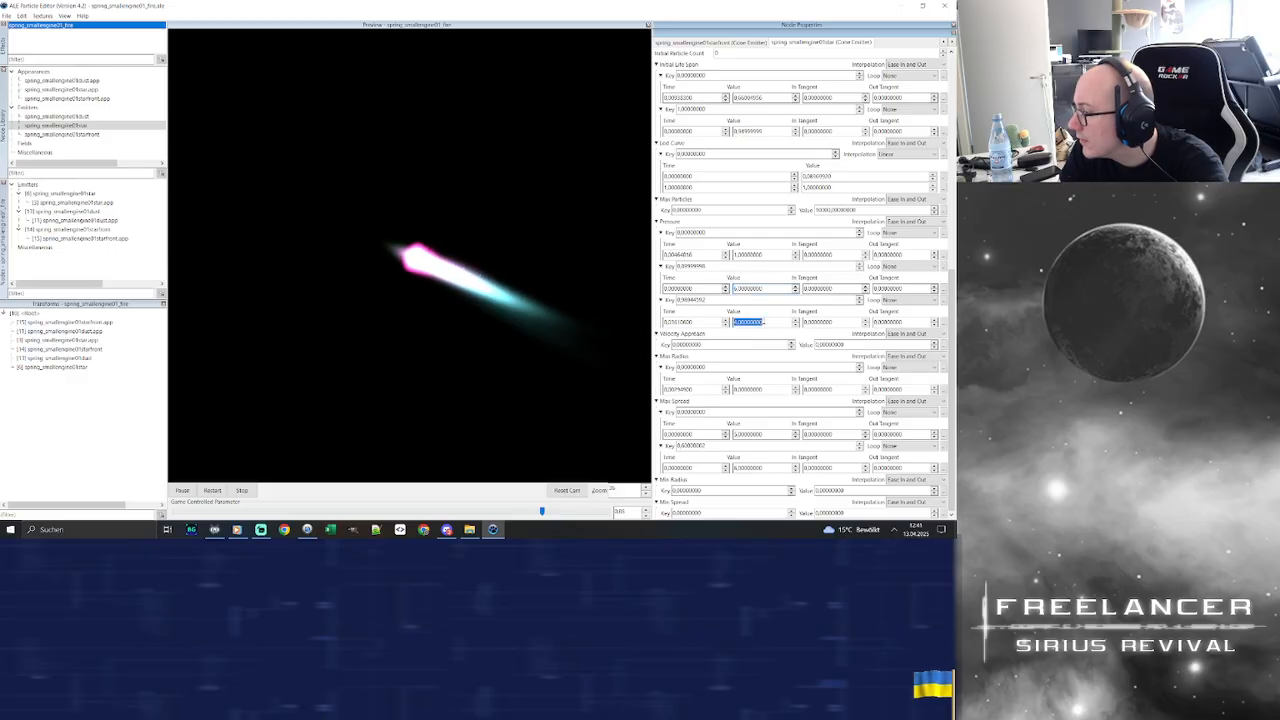
text(2,5)
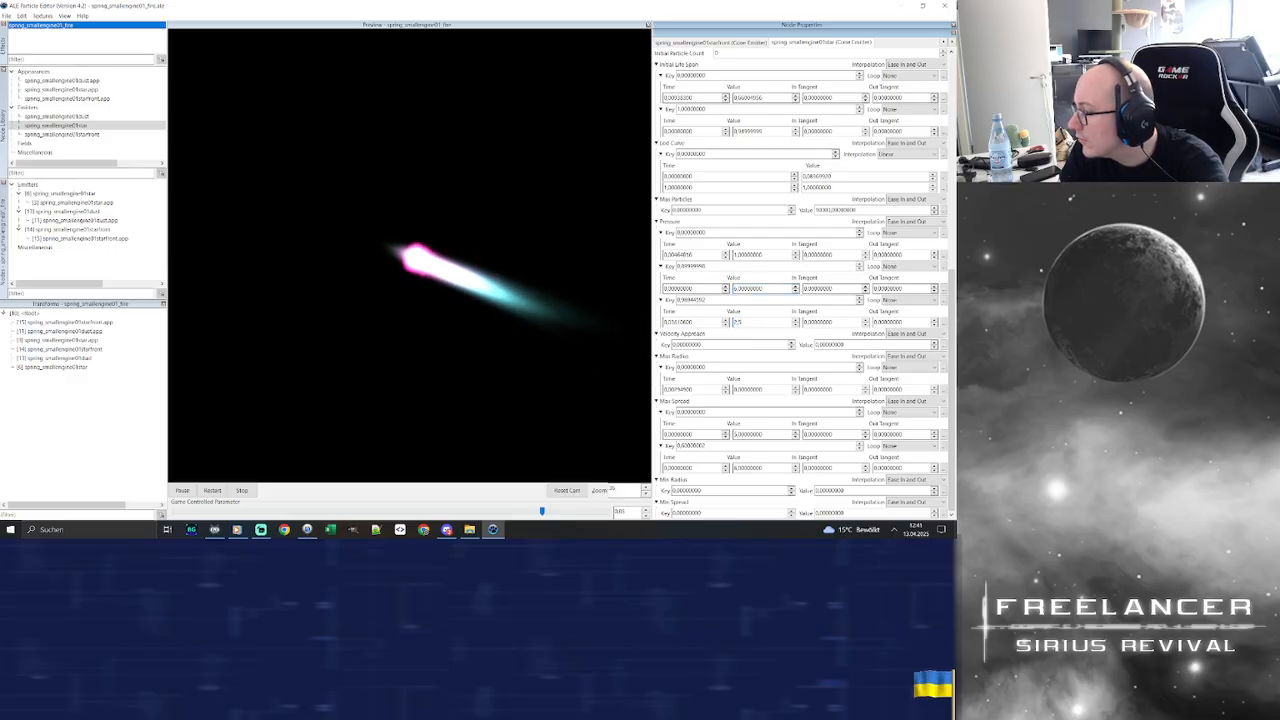
key(Return)
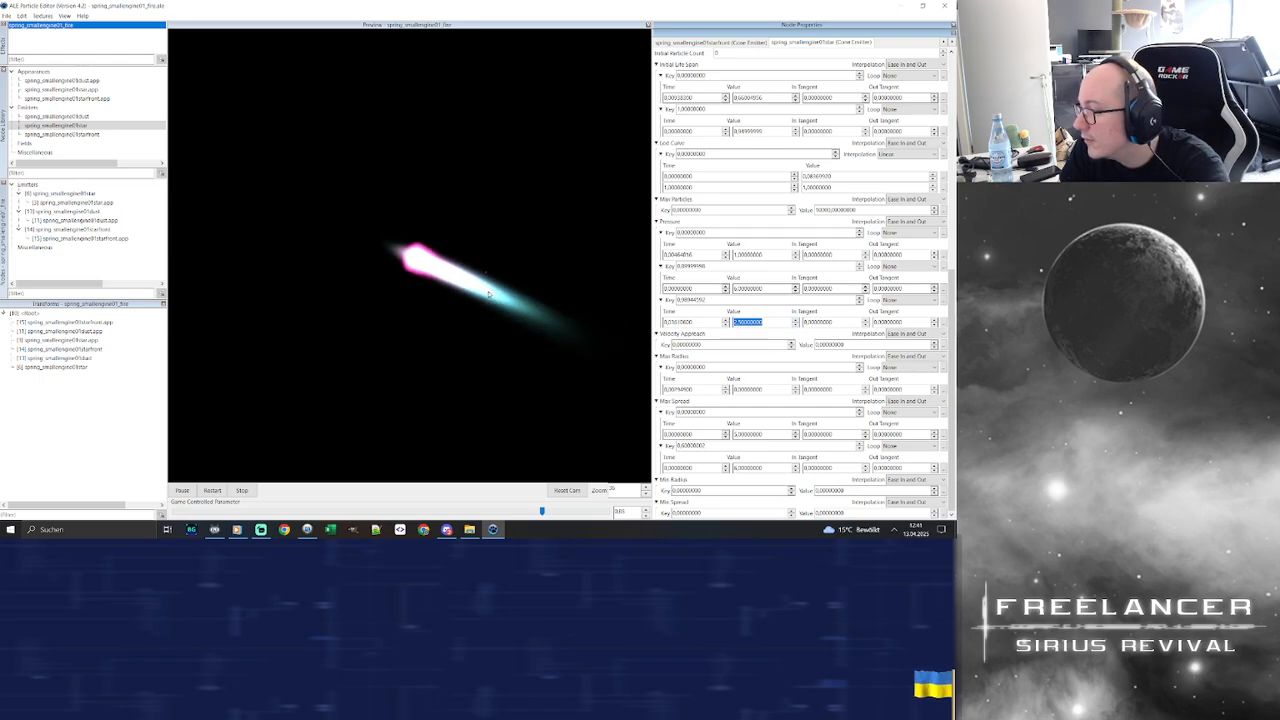
drag(775, 292, 515, 284)
text(5)
key(Return)
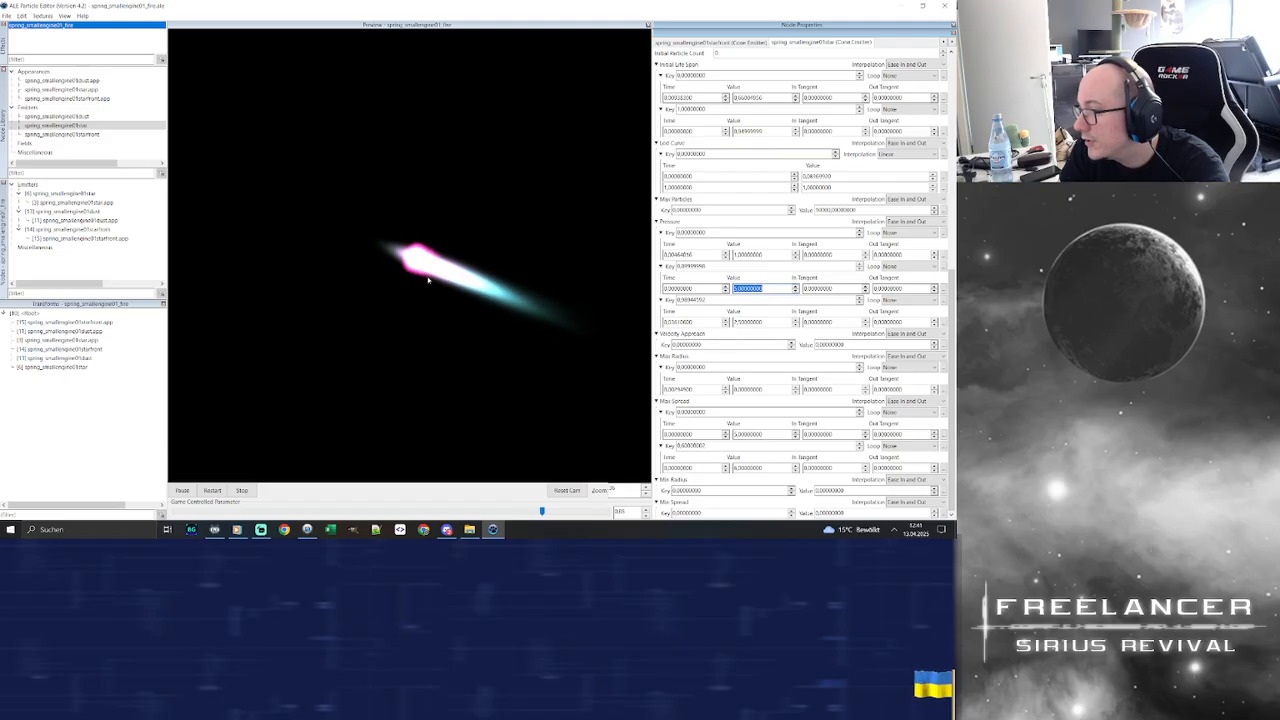
click(541, 512)
drag(541, 512, 256, 495)
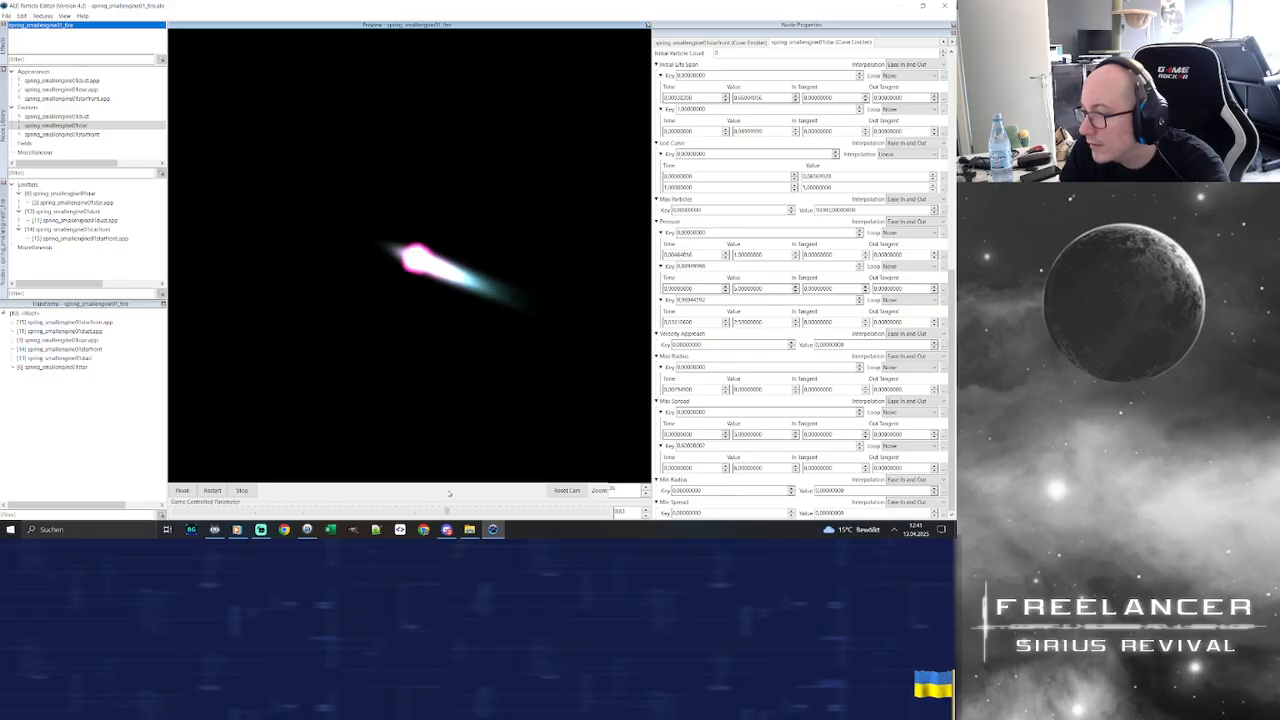
drag(544, 492, 570, 491)
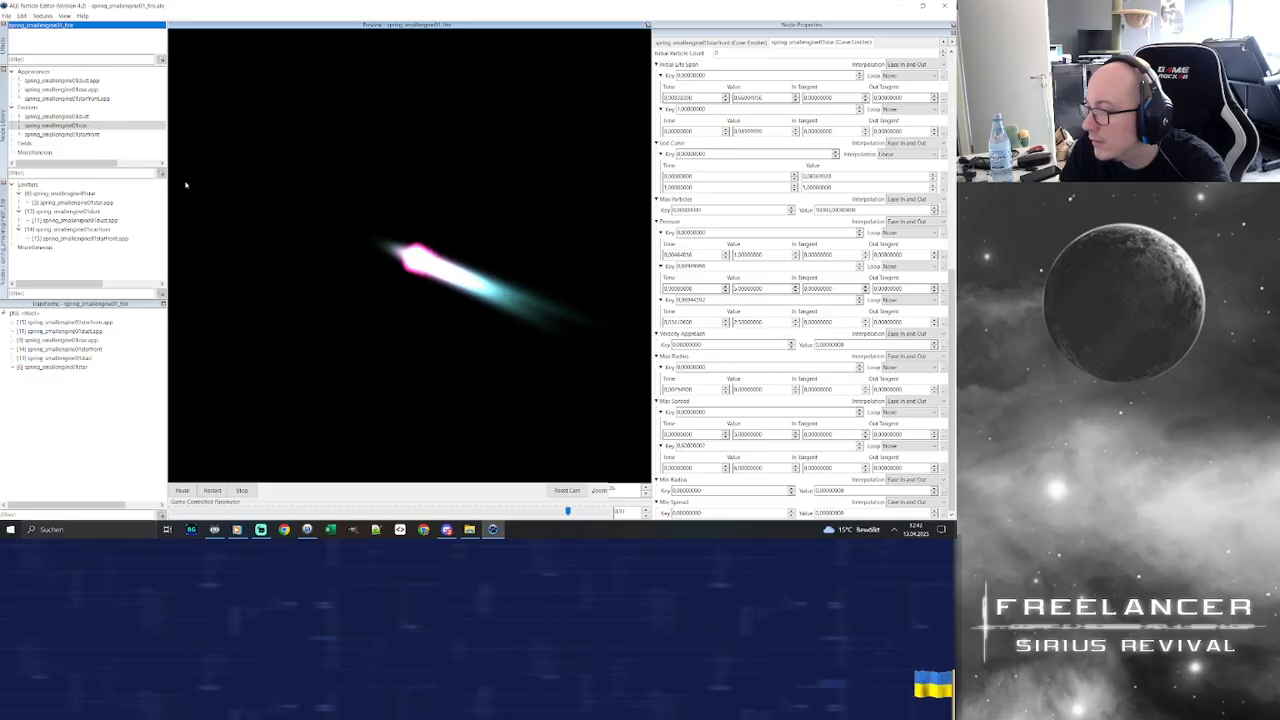
Open the spring_smallengine01starfront emitter and its starfront.app appearance, and examine the appearance's texture, length and scale properties
click(100, 136)
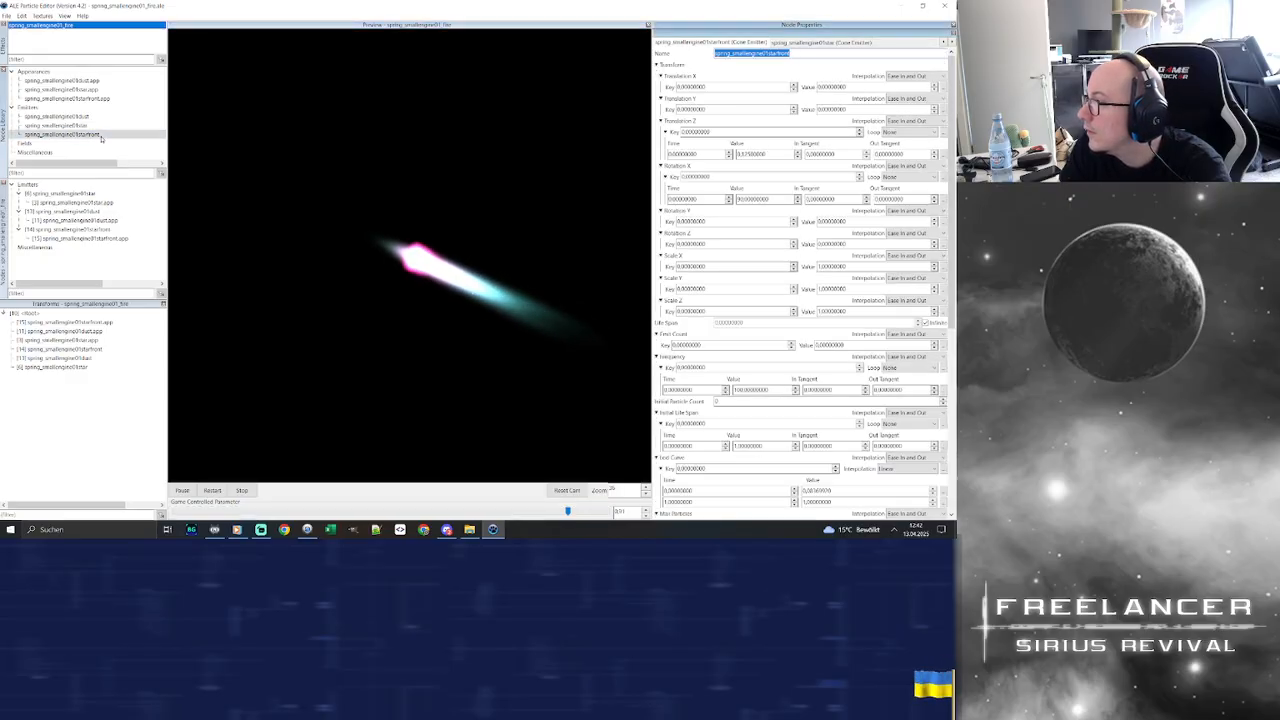
drag(523, 289, 486, 267)
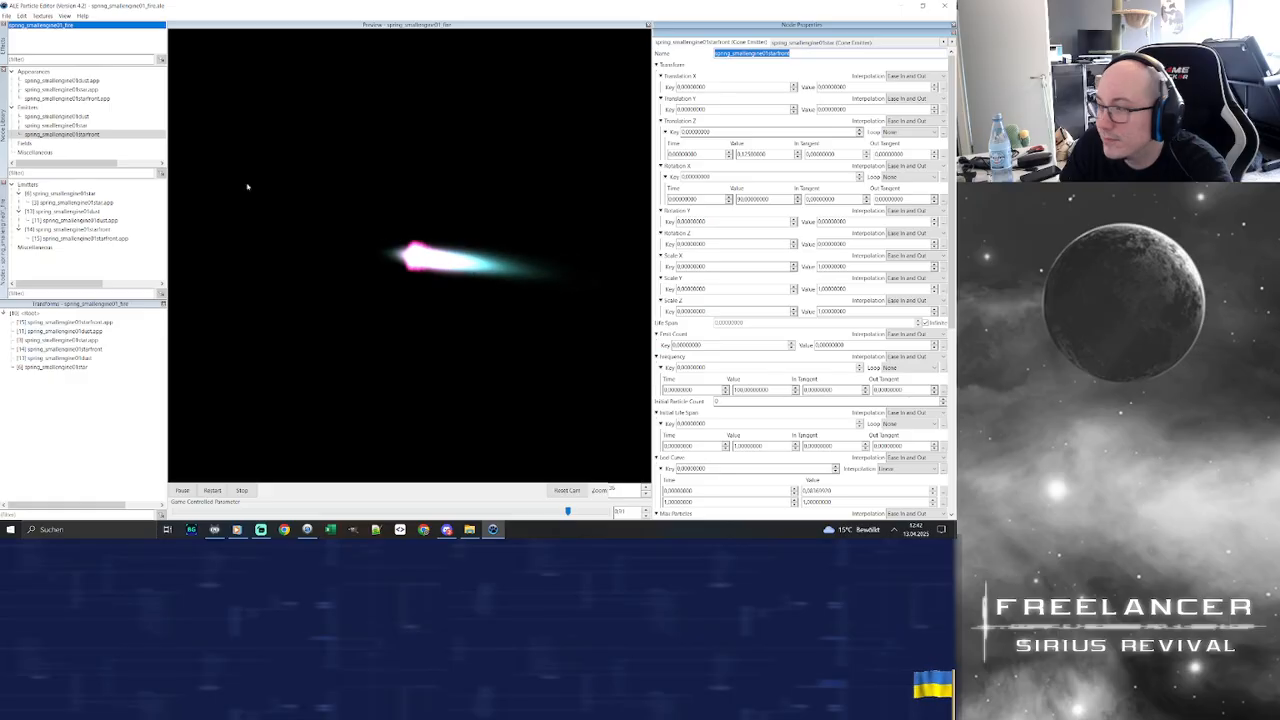
click(100, 99)
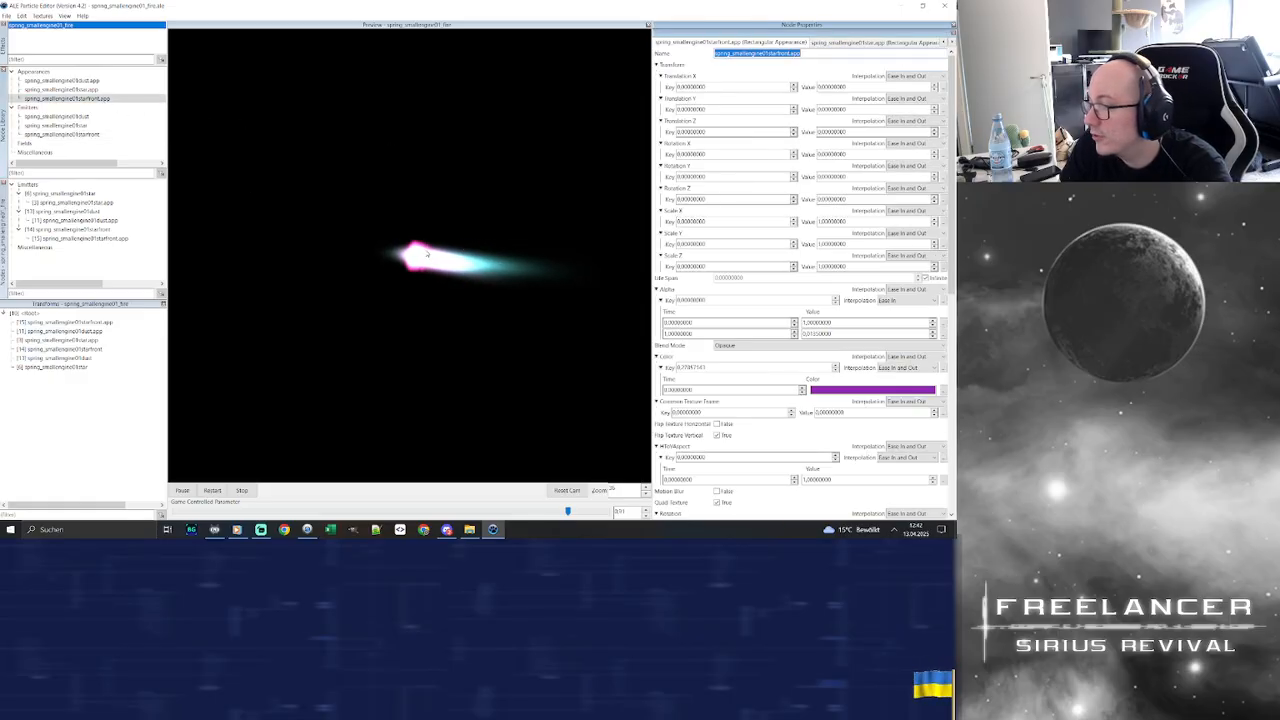
drag(952, 255, 956, 451)
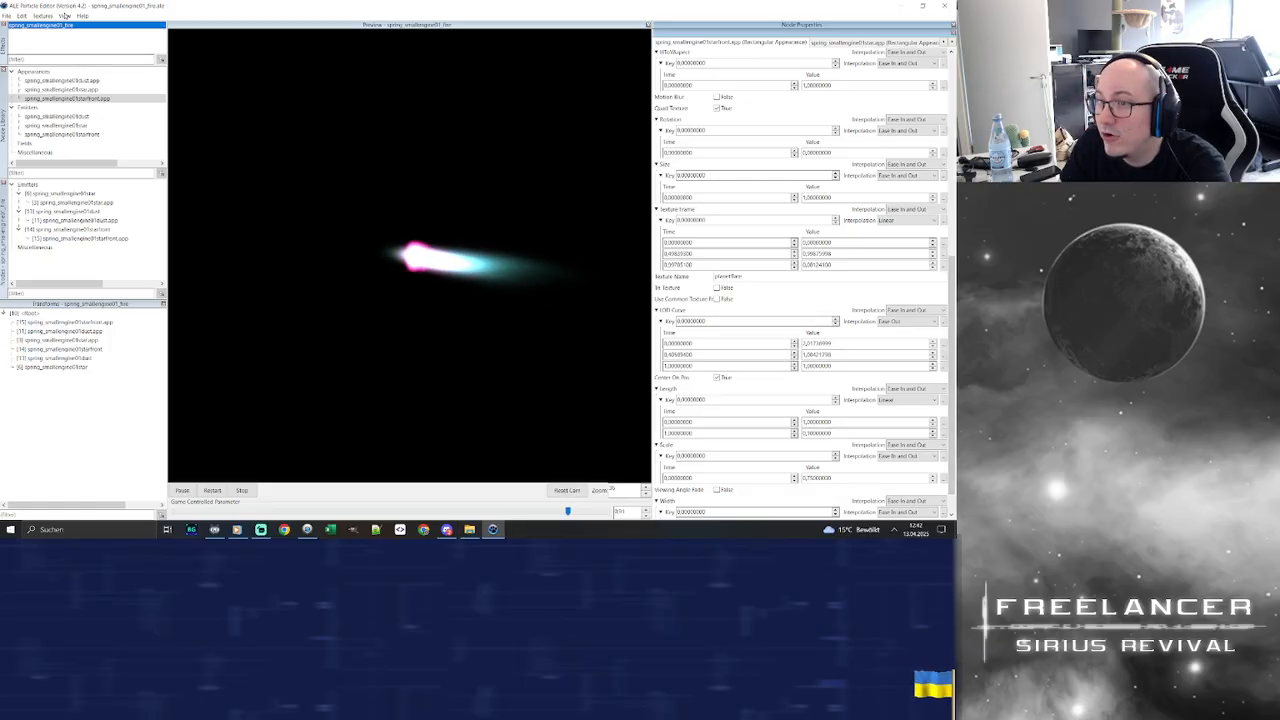
click(43, 17)
click(54, 27)
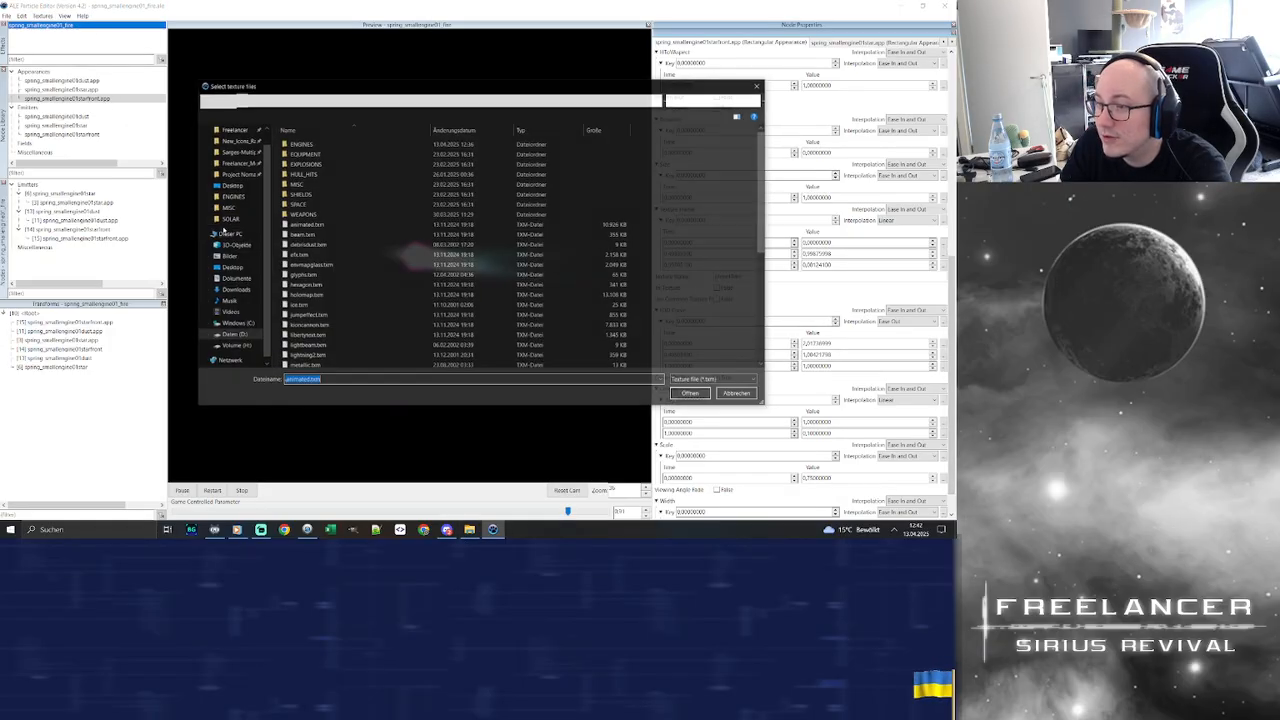
click(310, 264)
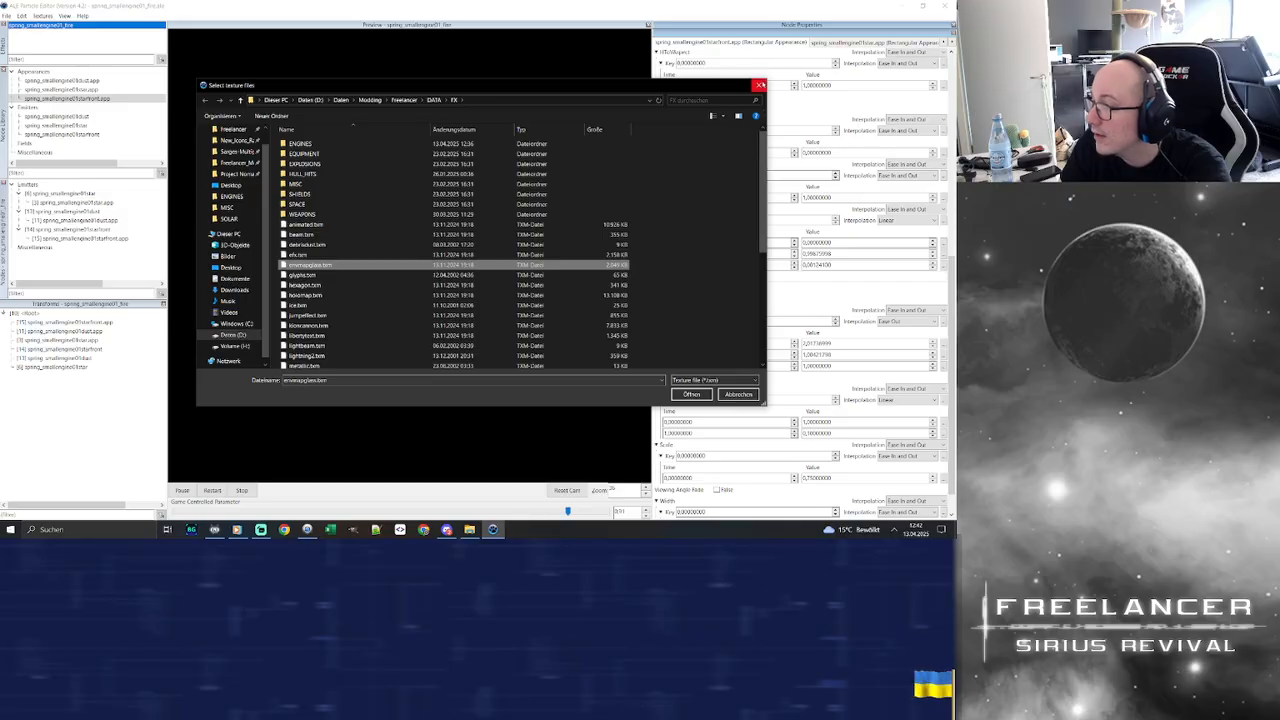
click(760, 85)
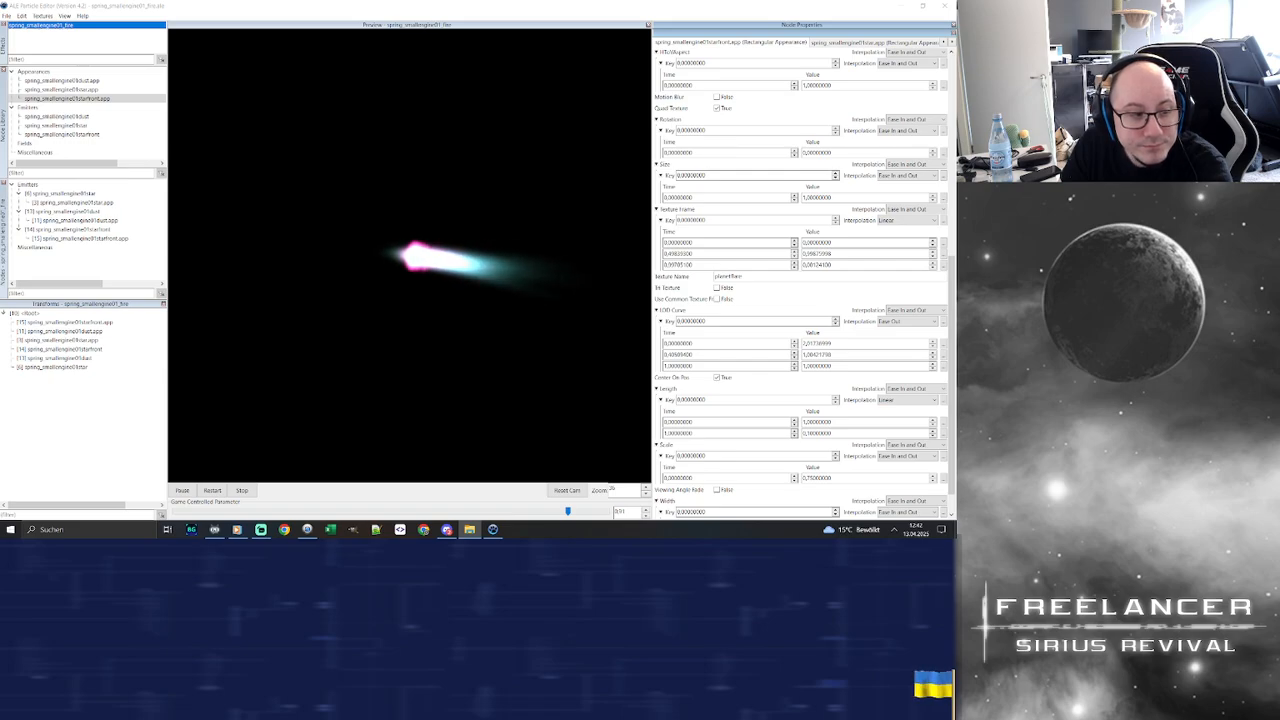
Switch to UTF Editor and open planetflare.txm from the Freelancer mod's DATA\FX folder
click(493, 529)
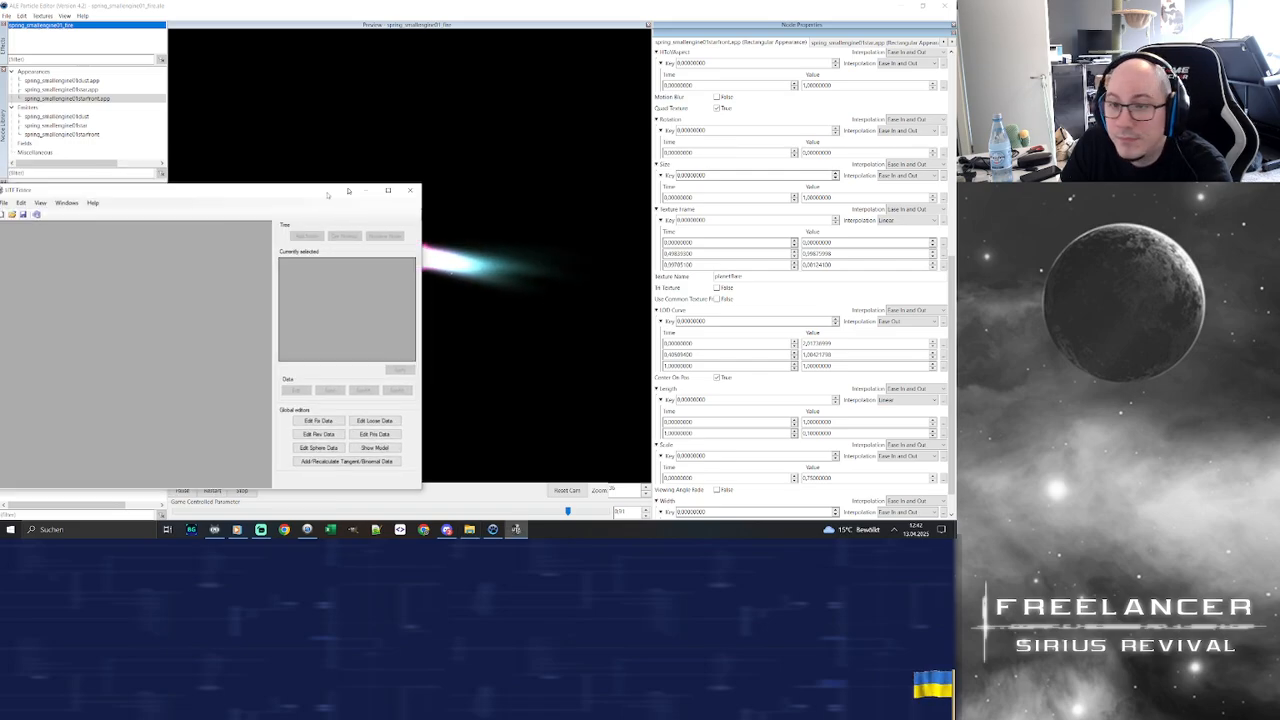
click(227, 140)
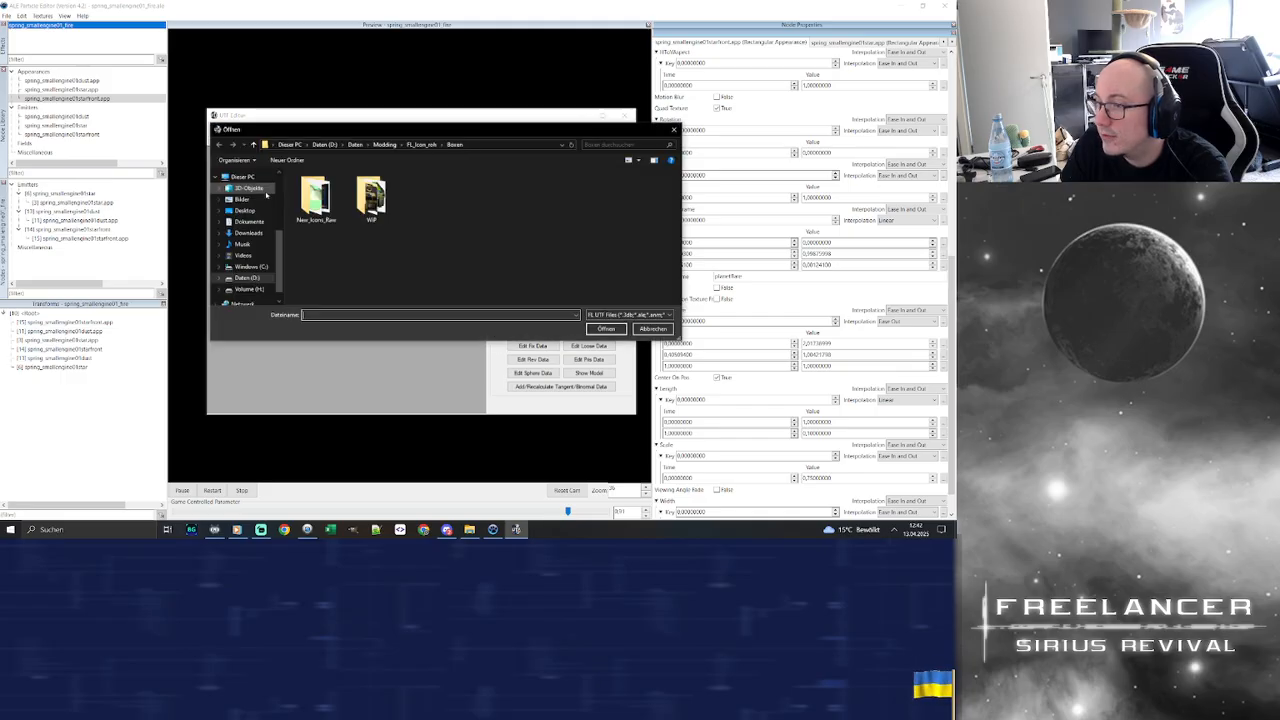
click(247, 277)
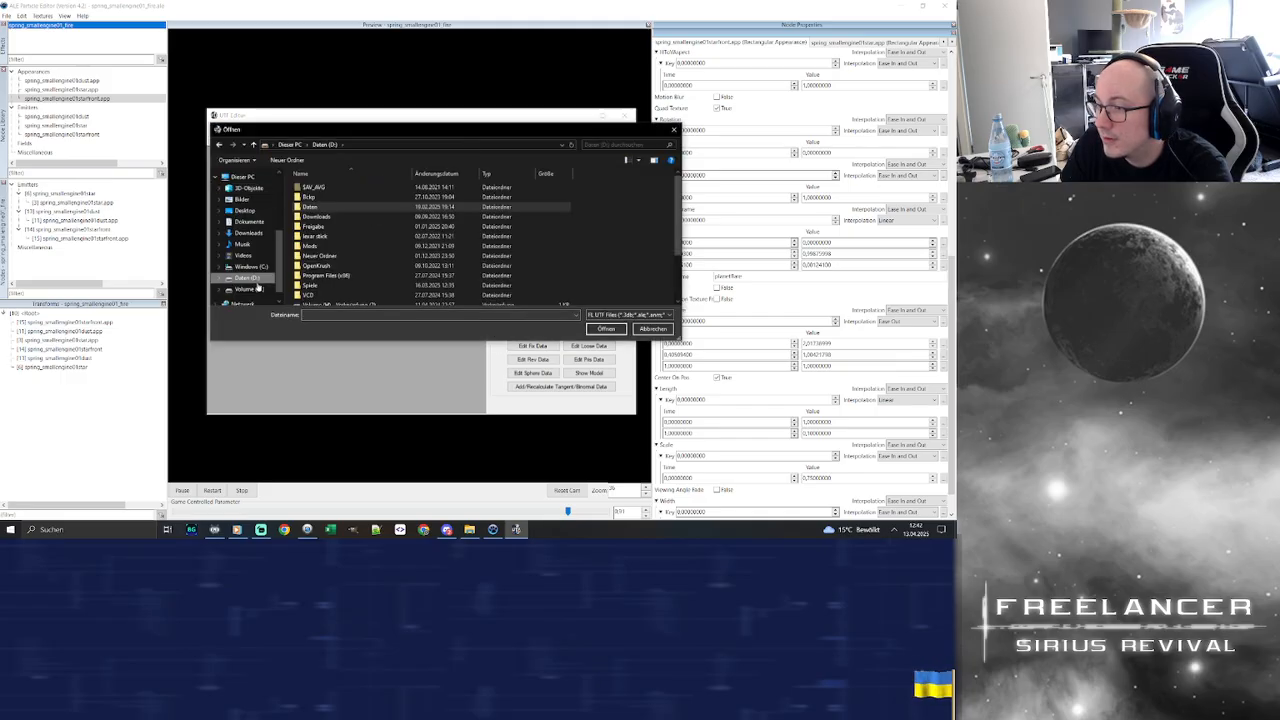
double_click(310, 206)
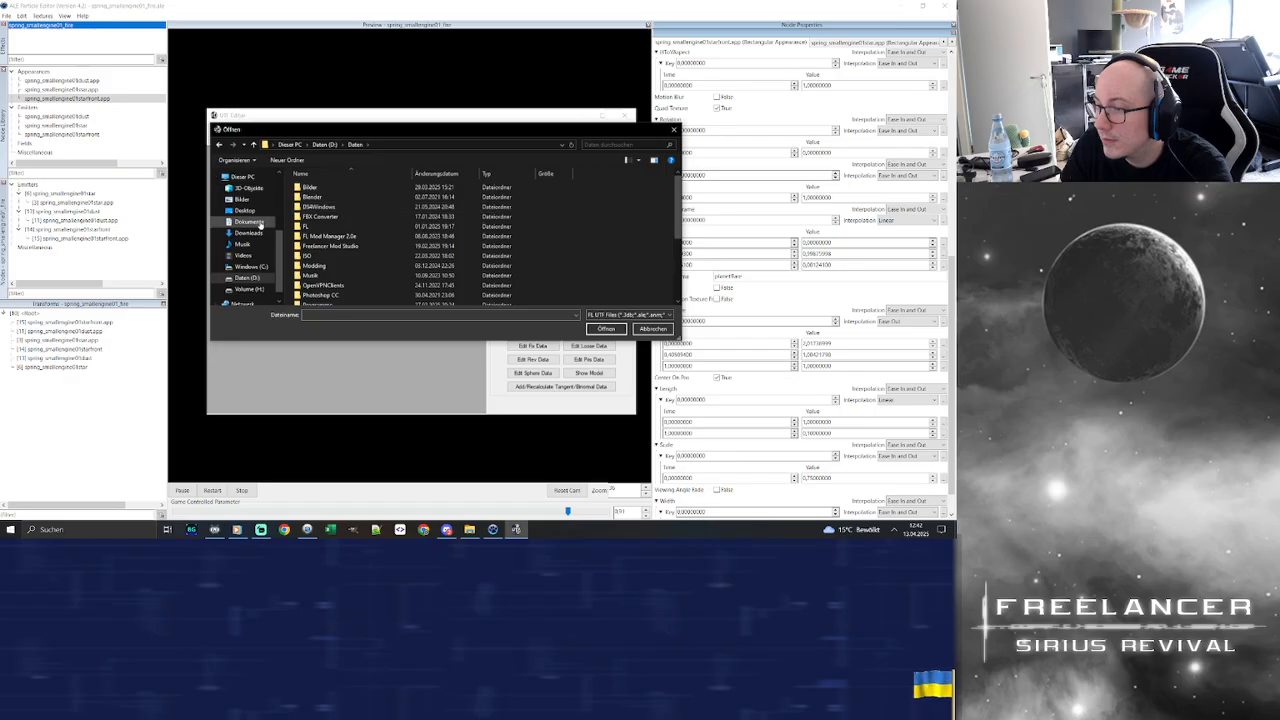
scroll(260, 240, up, 5)
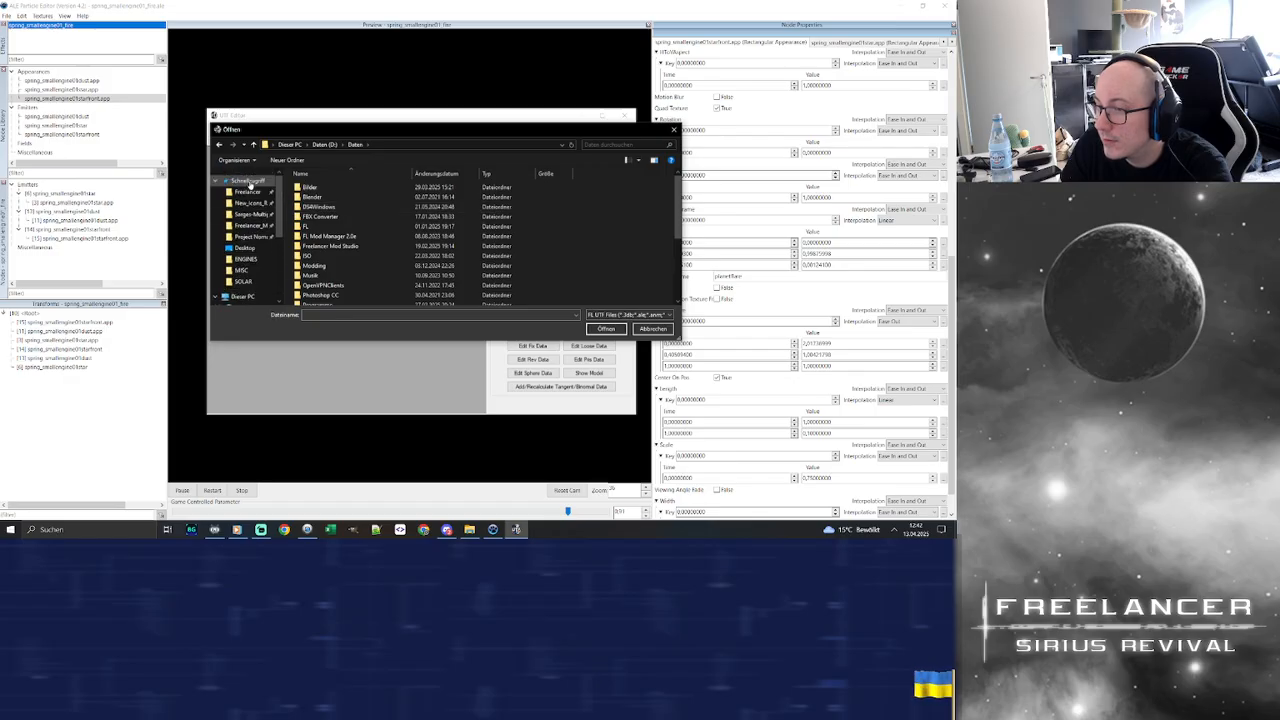
click(247, 191)
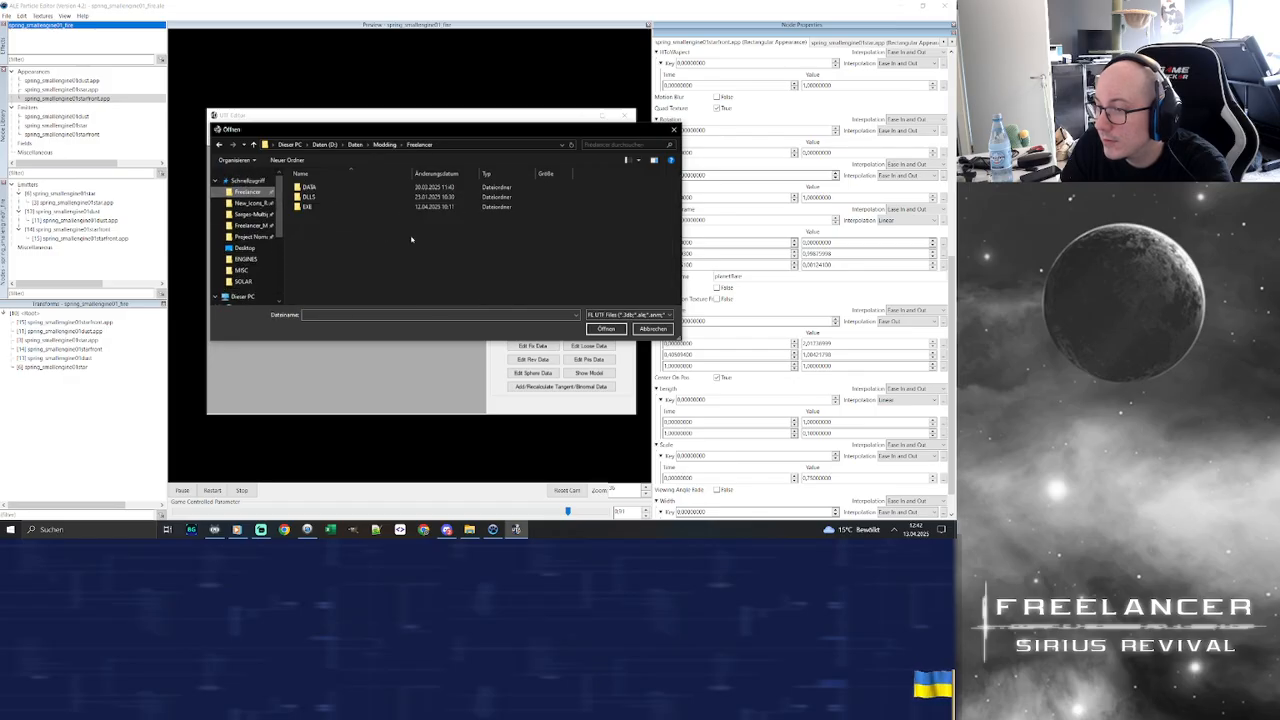
double_click(345, 188)
double_click(334, 259)
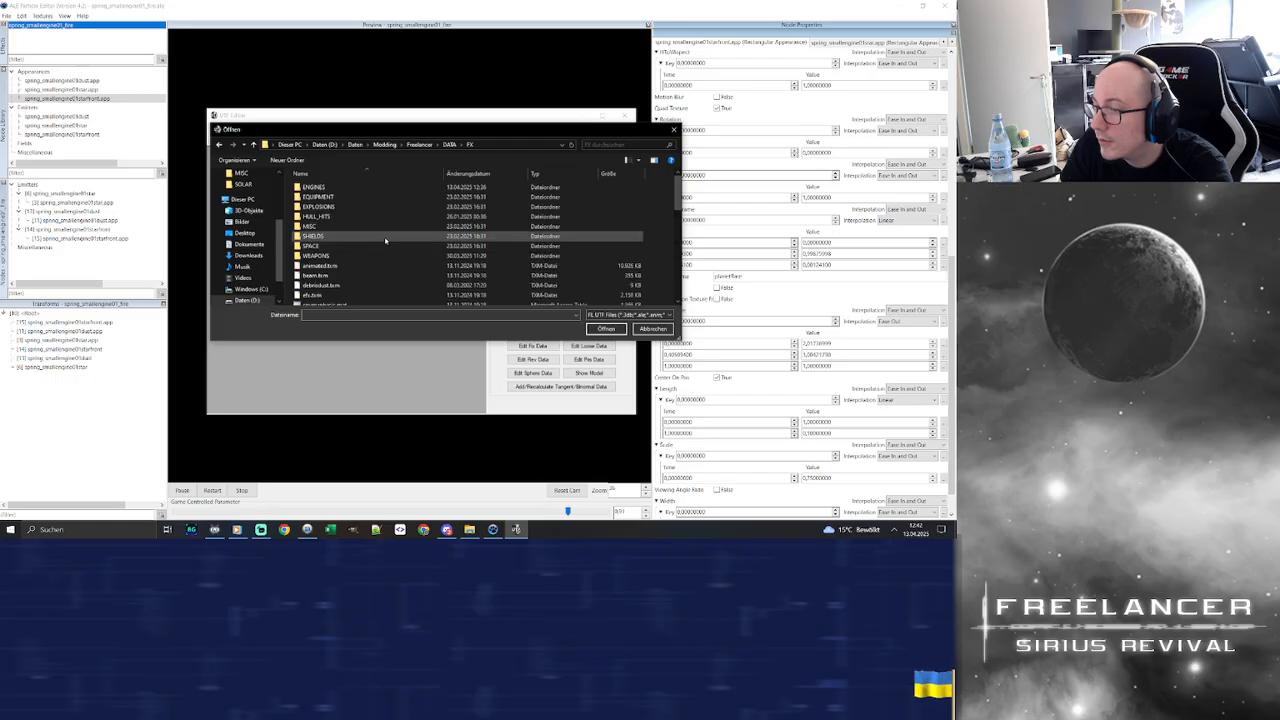
scroll(370, 250, down, 3)
scroll(372, 258, down, 1)
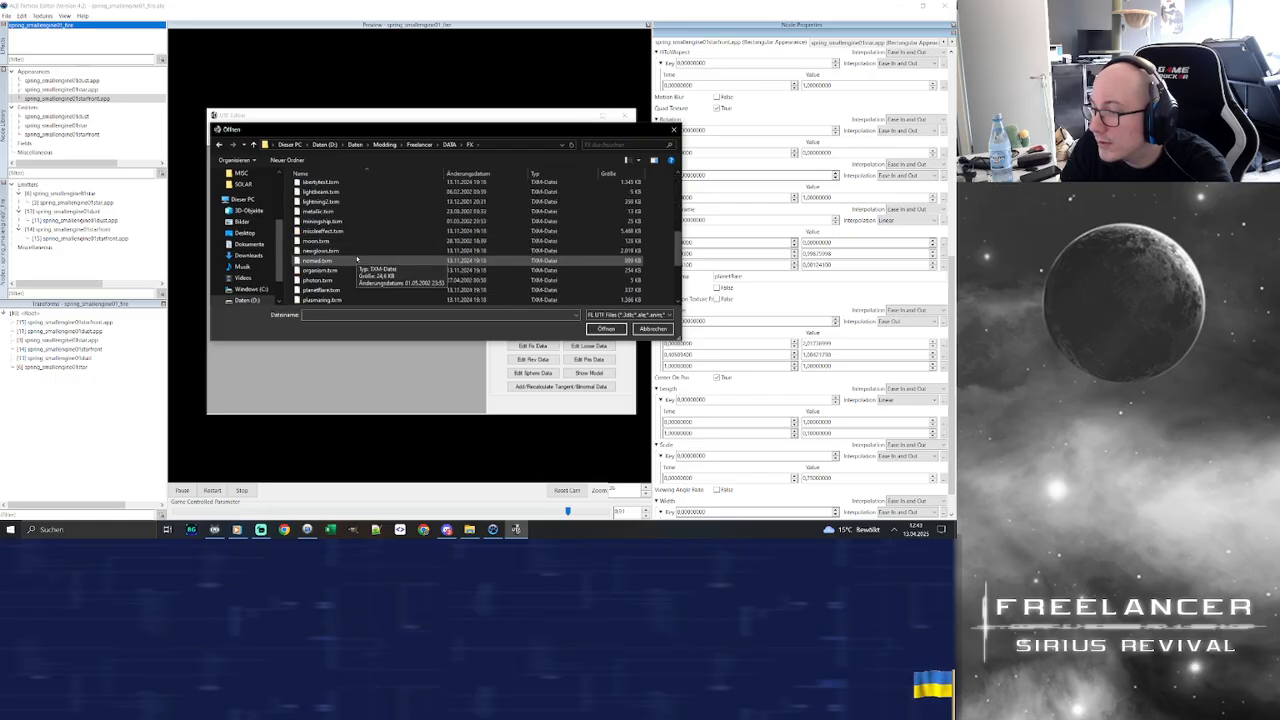
double_click(345, 291)
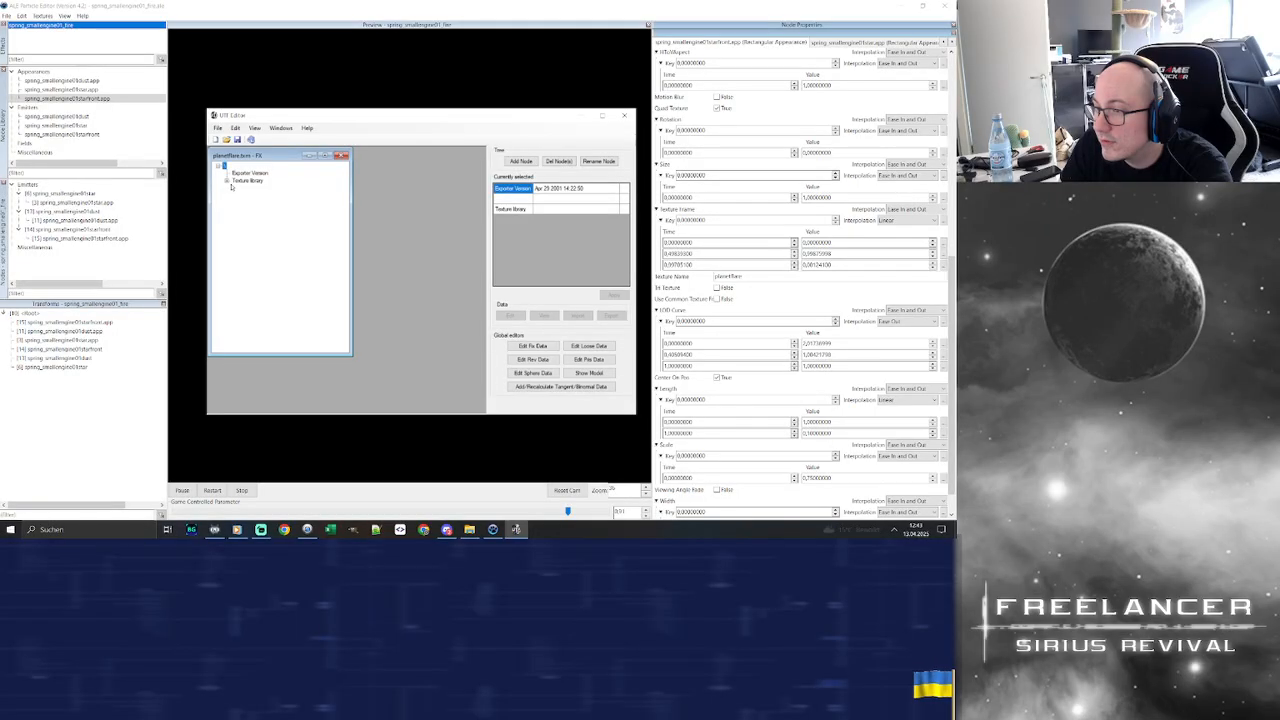
View the planetflare texture's MIP0 image from the texture library, and close UTF Editor to return to the particle editor
click(227, 181)
click(242, 182)
click(236, 188)
click(247, 189)
click(258, 197)
click(261, 210)
click(258, 197)
click(261, 209)
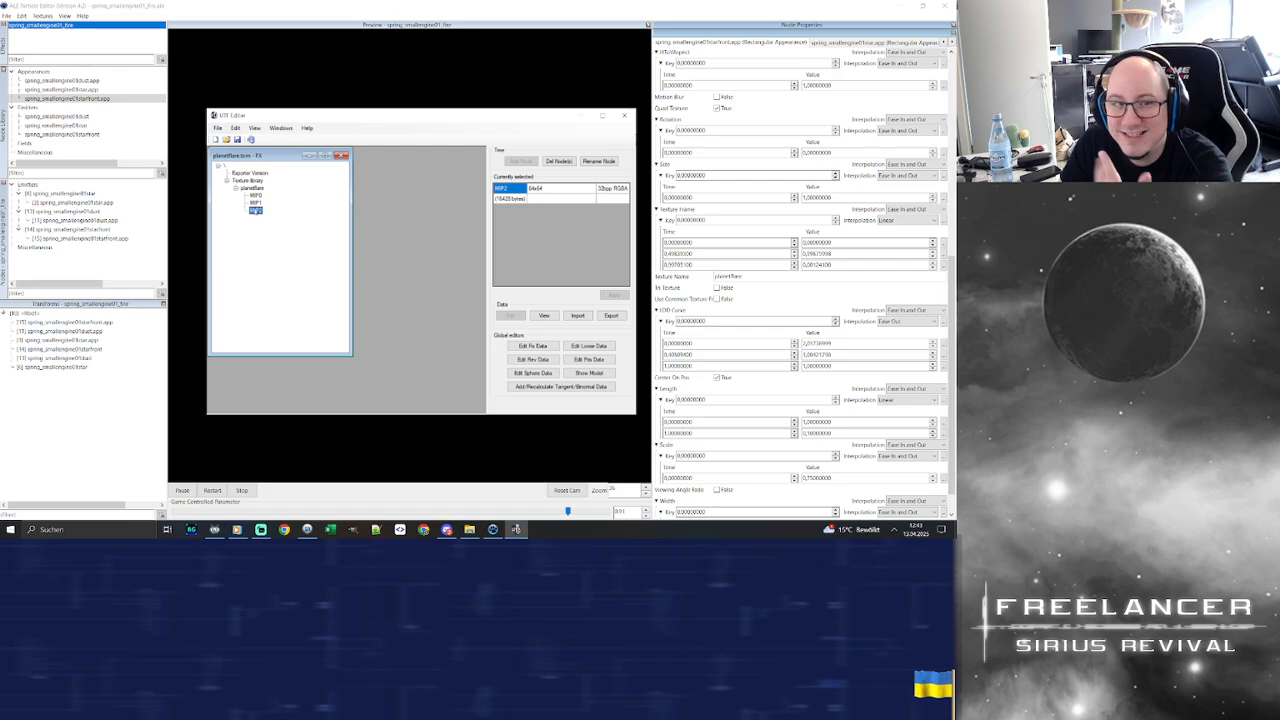
click(256, 196)
double_click(256, 197)
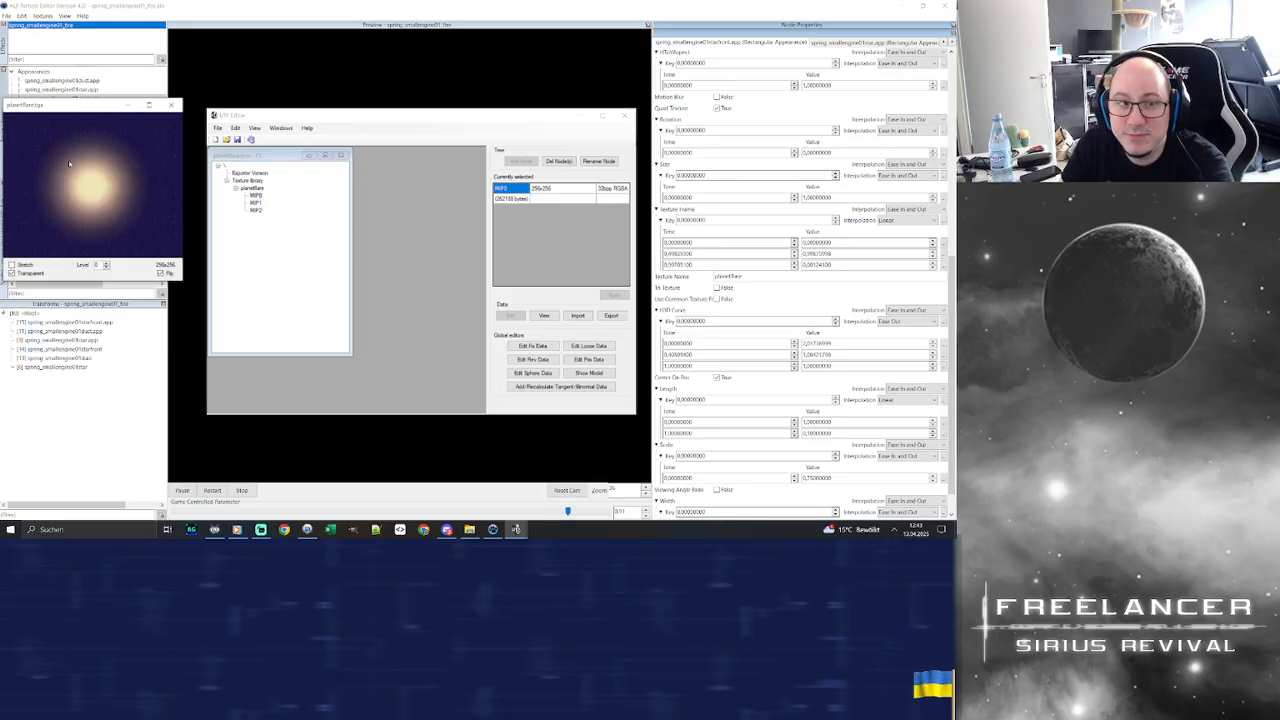
click(171, 104)
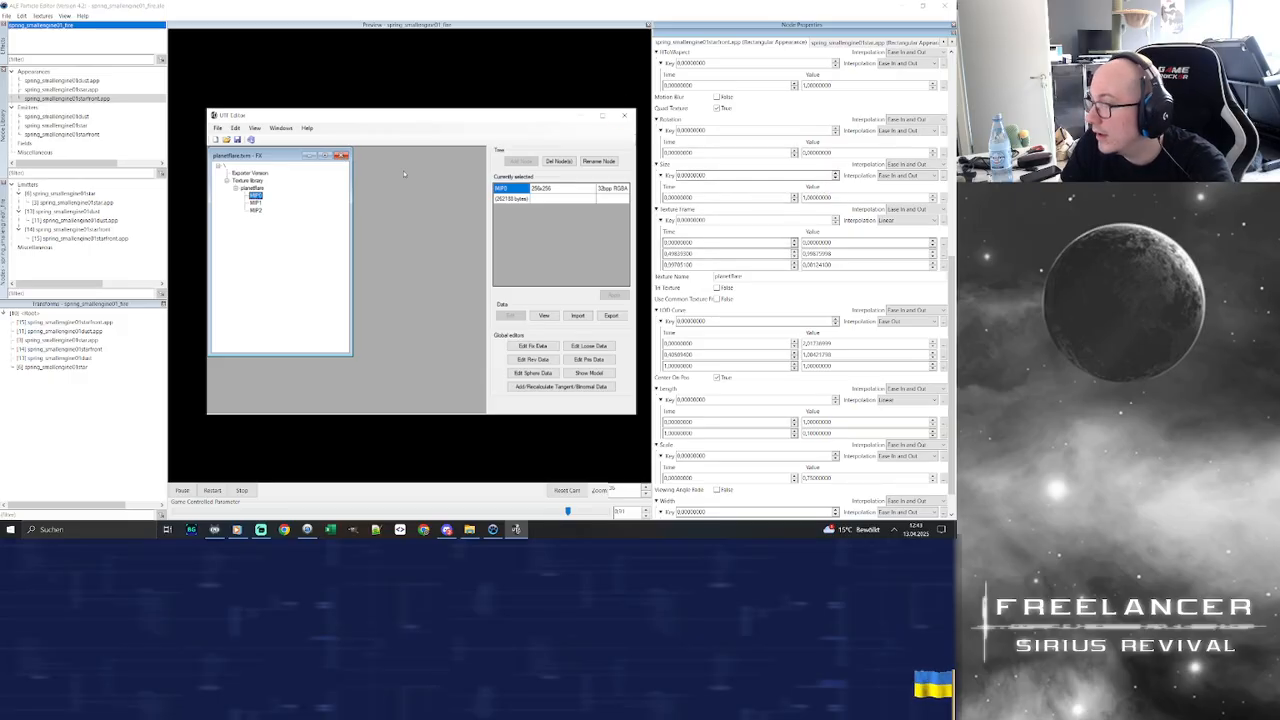
click(624, 115)
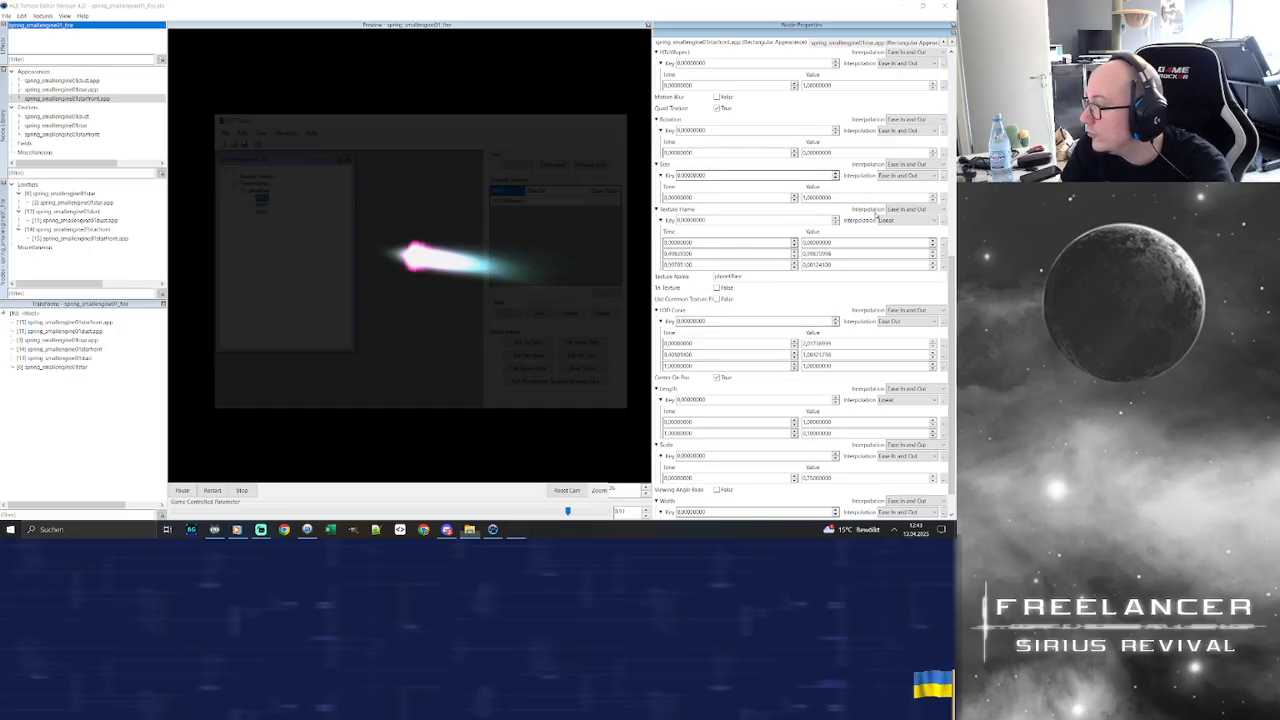
Set the starfront appearance's first length key value to 0 and delete its second length key
scroll(952, 308, down, 1)
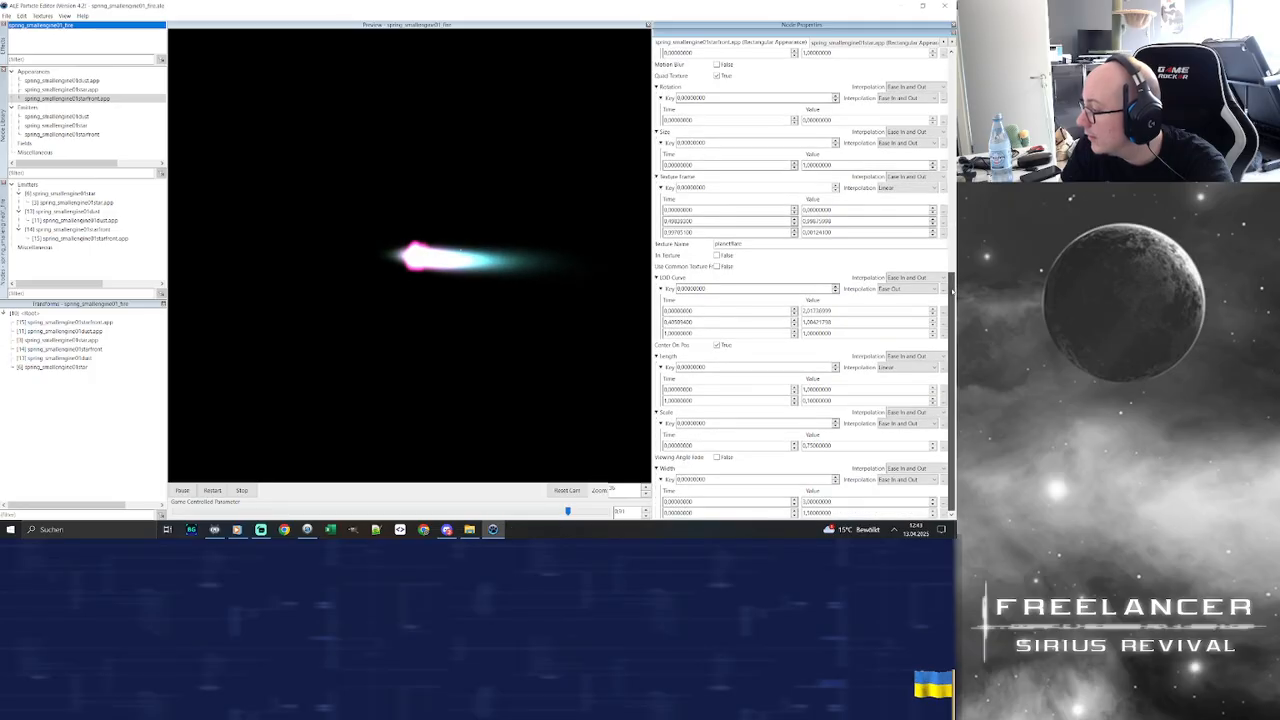
drag(744, 243, 686, 249)
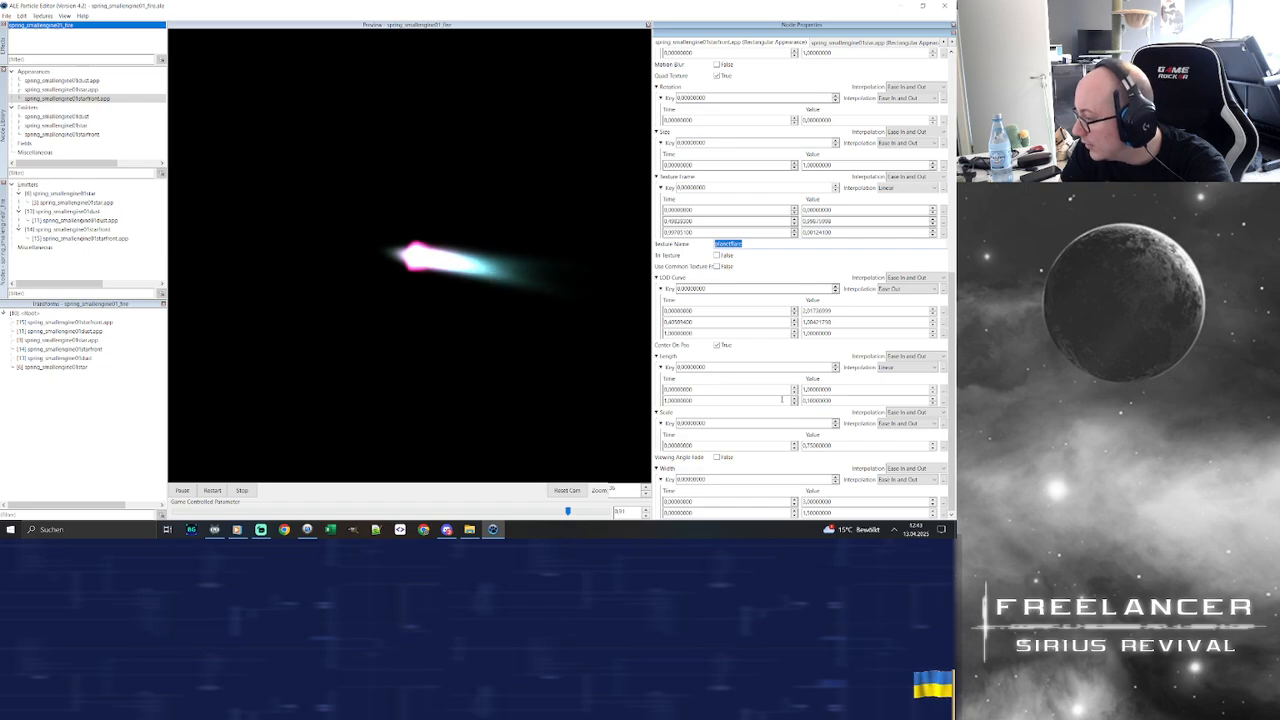
double_click(850, 392)
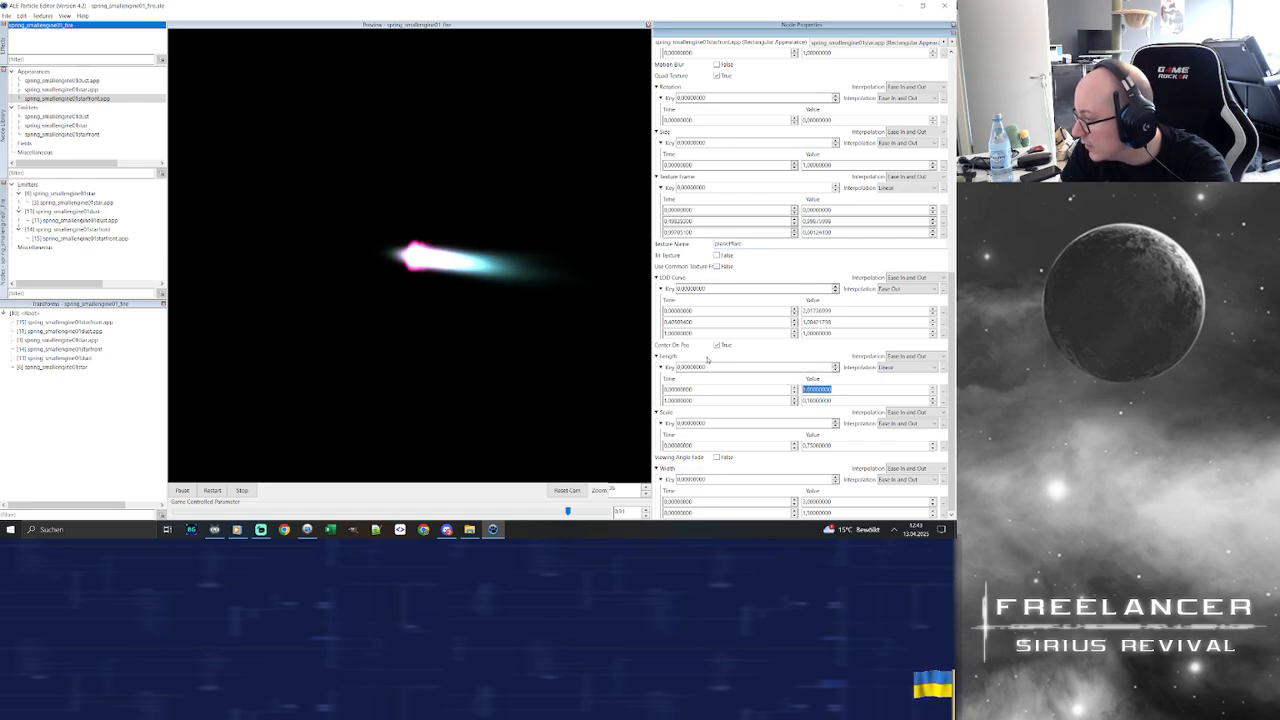
text(0)
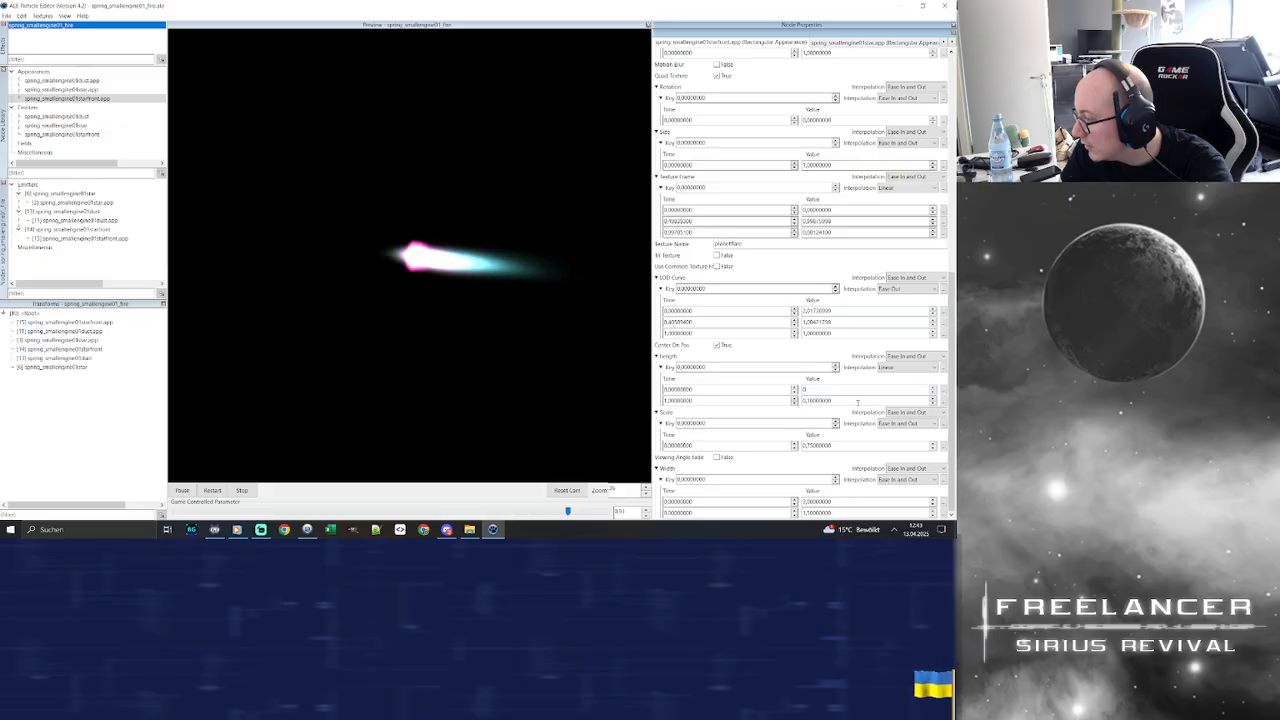
click(943, 400)
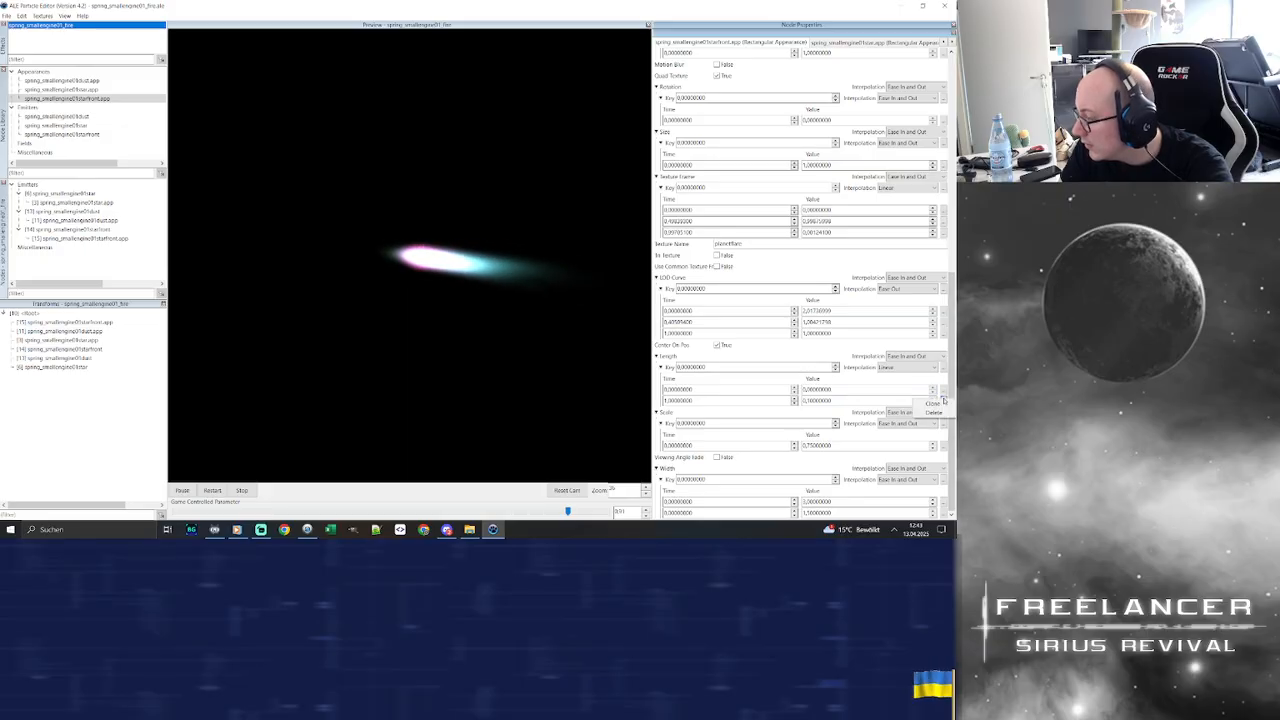
click(933, 412)
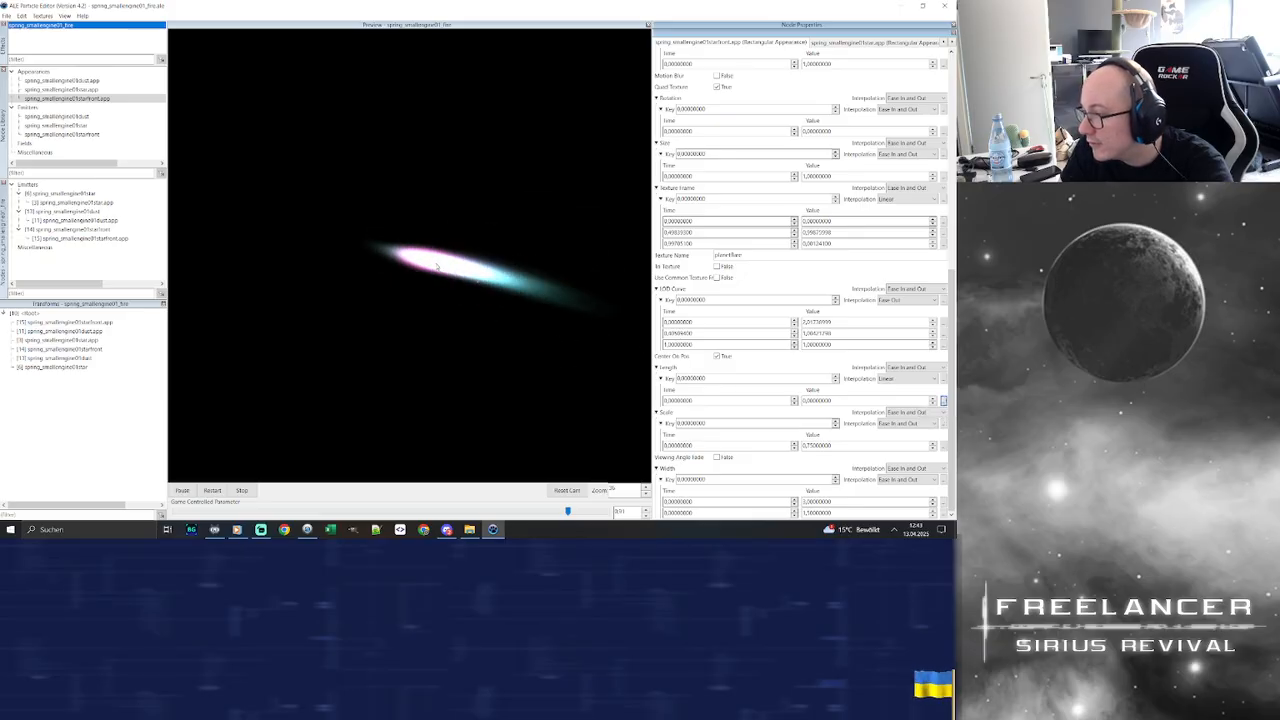
Set the starfront appearance's scale value to 2, and preview the effect at a lower game-controlled parameter from several angles
double_click(841, 444)
text(2)
key(Return)
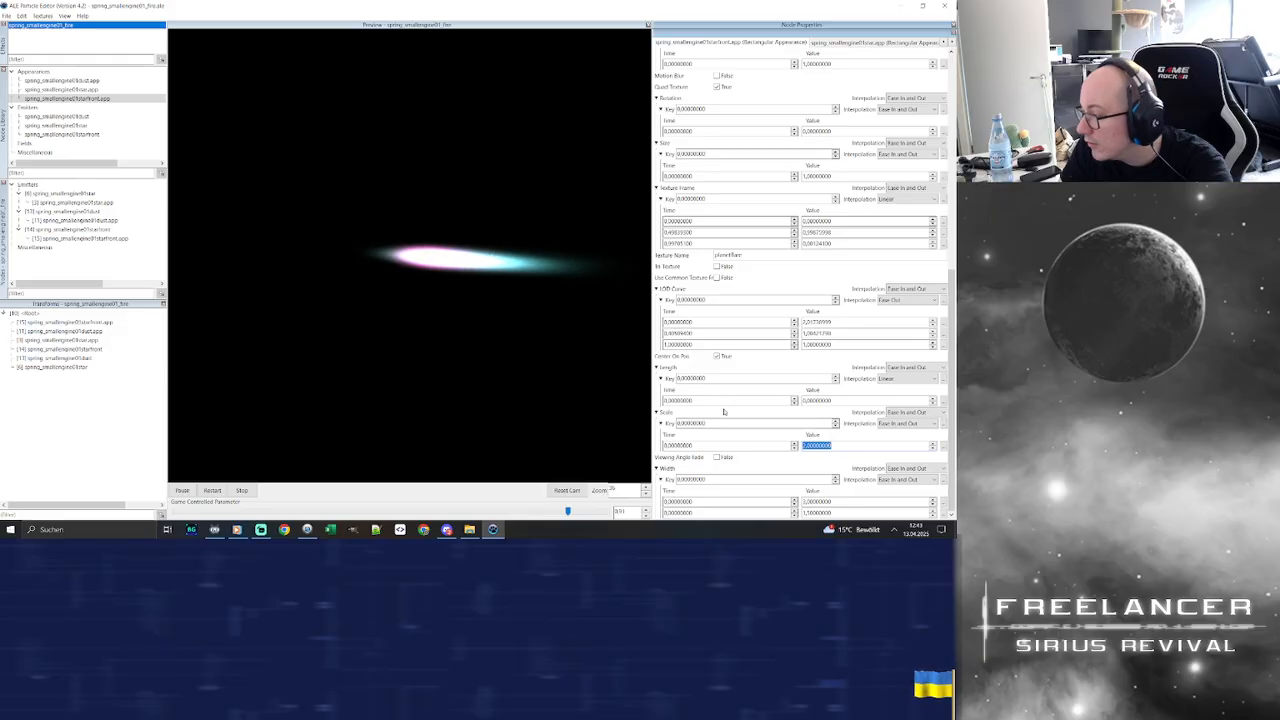
click(847, 445)
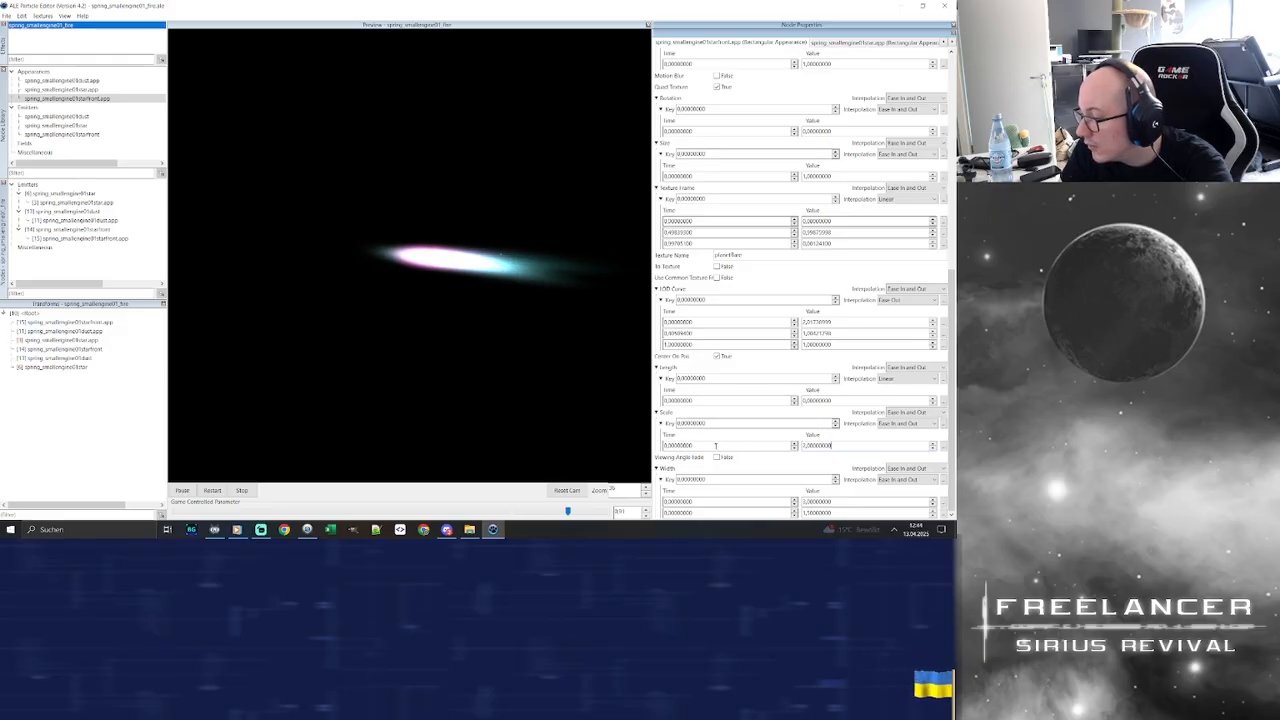
click(388, 513)
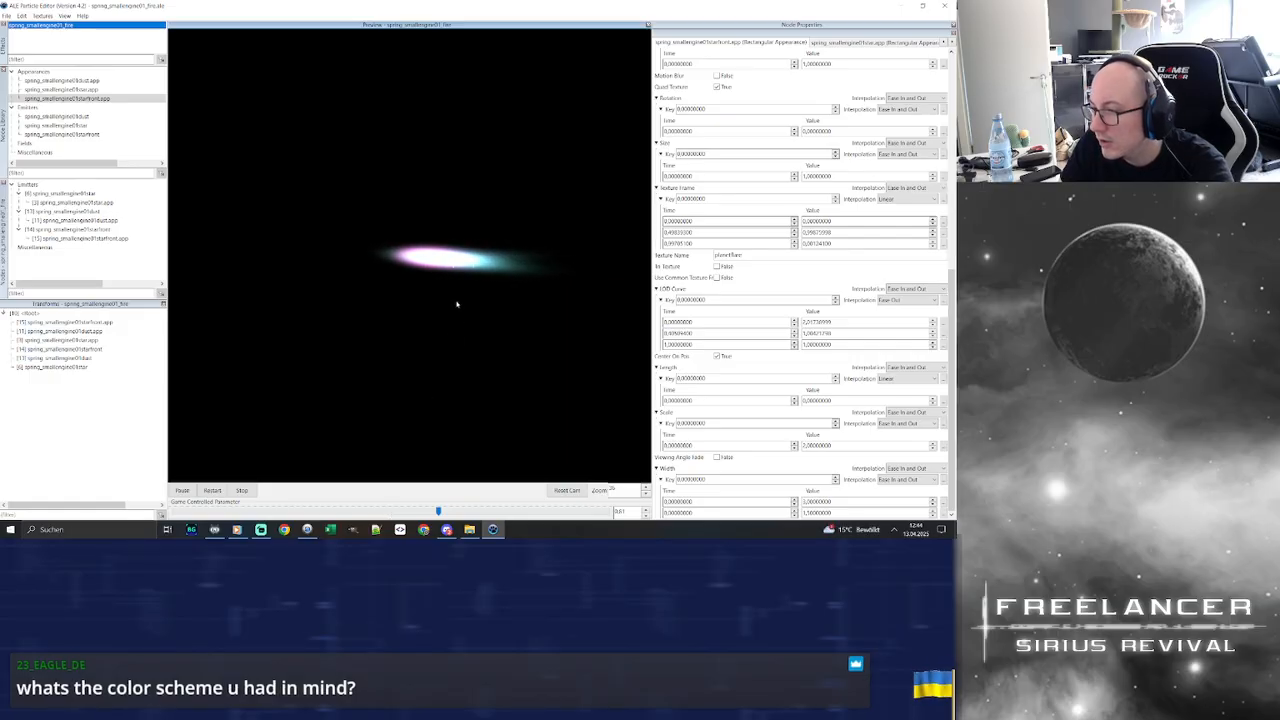
drag(460, 271, 427, 270)
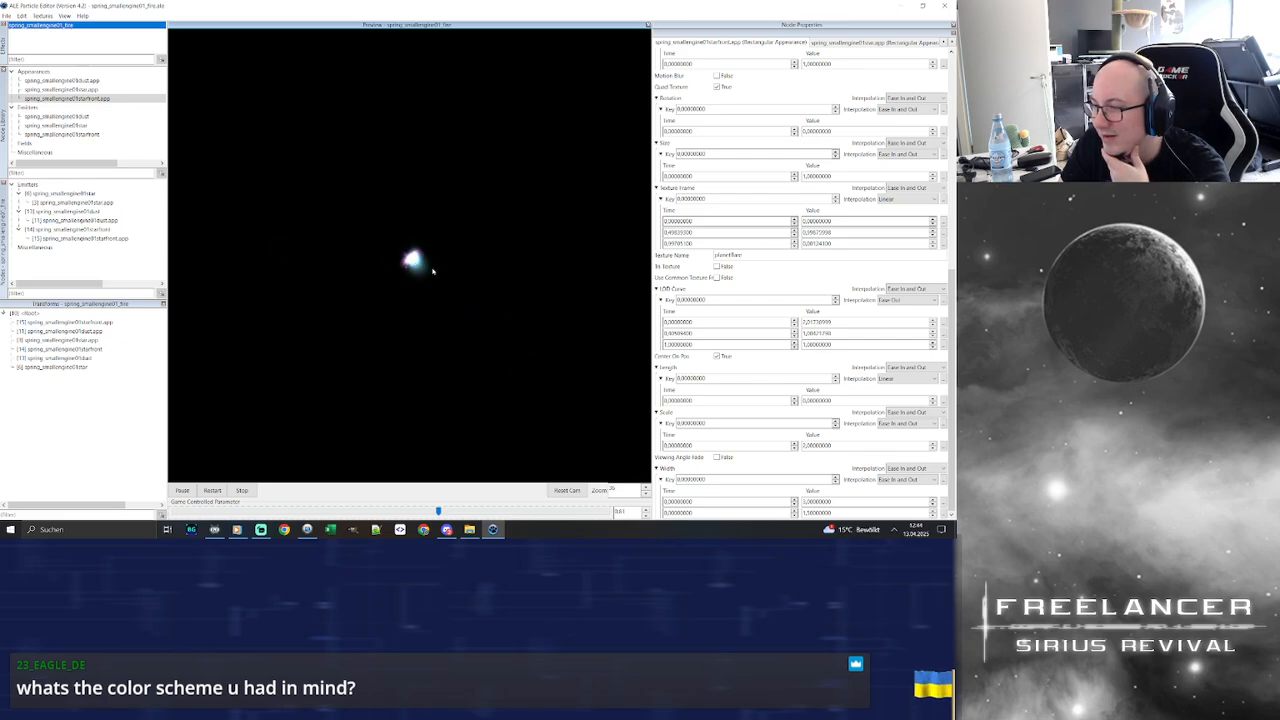
drag(460, 275, 445, 285)
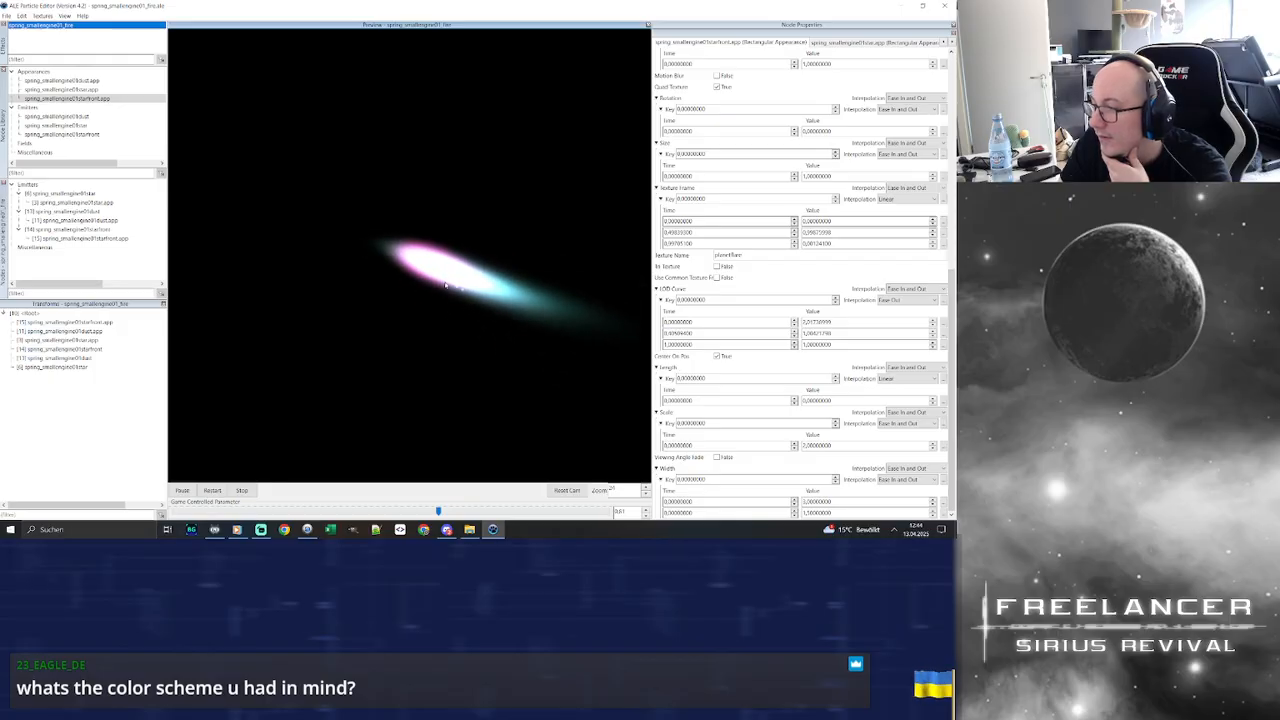
Open the spring_smallengine01star.app appearance and set its two color keys to light blue-violet and light green
double_click(96, 90)
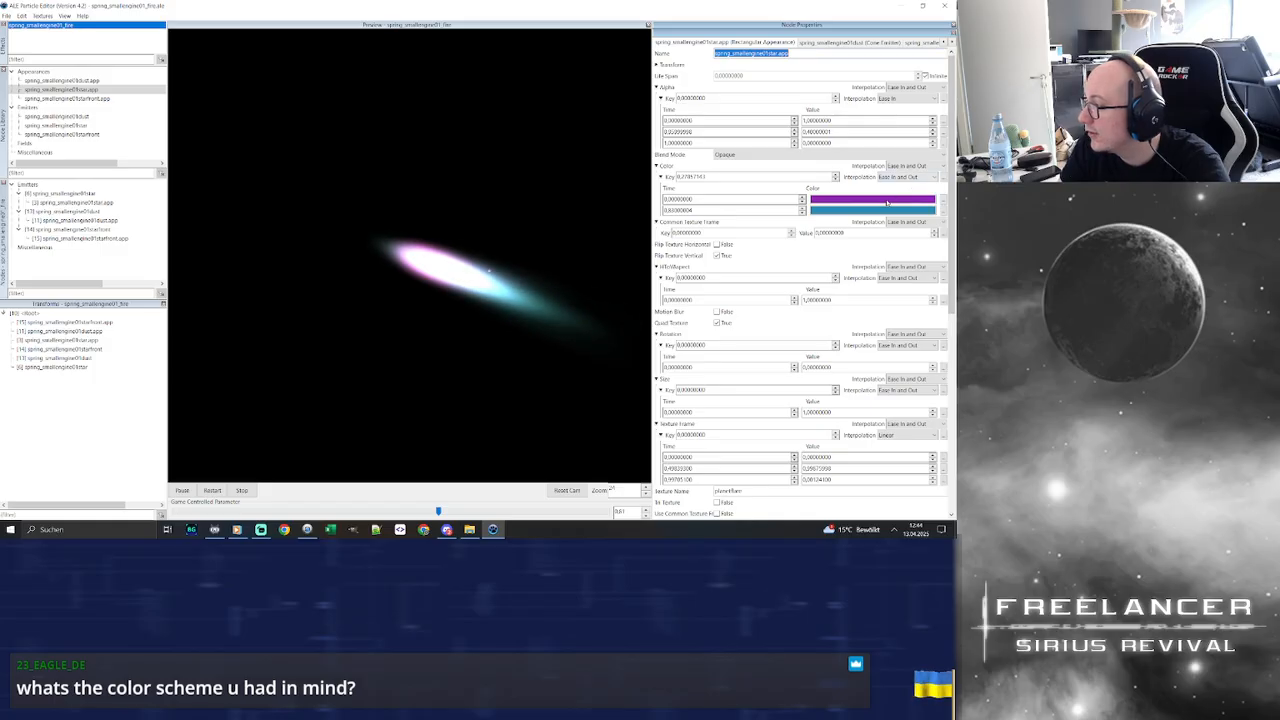
double_click(884, 202)
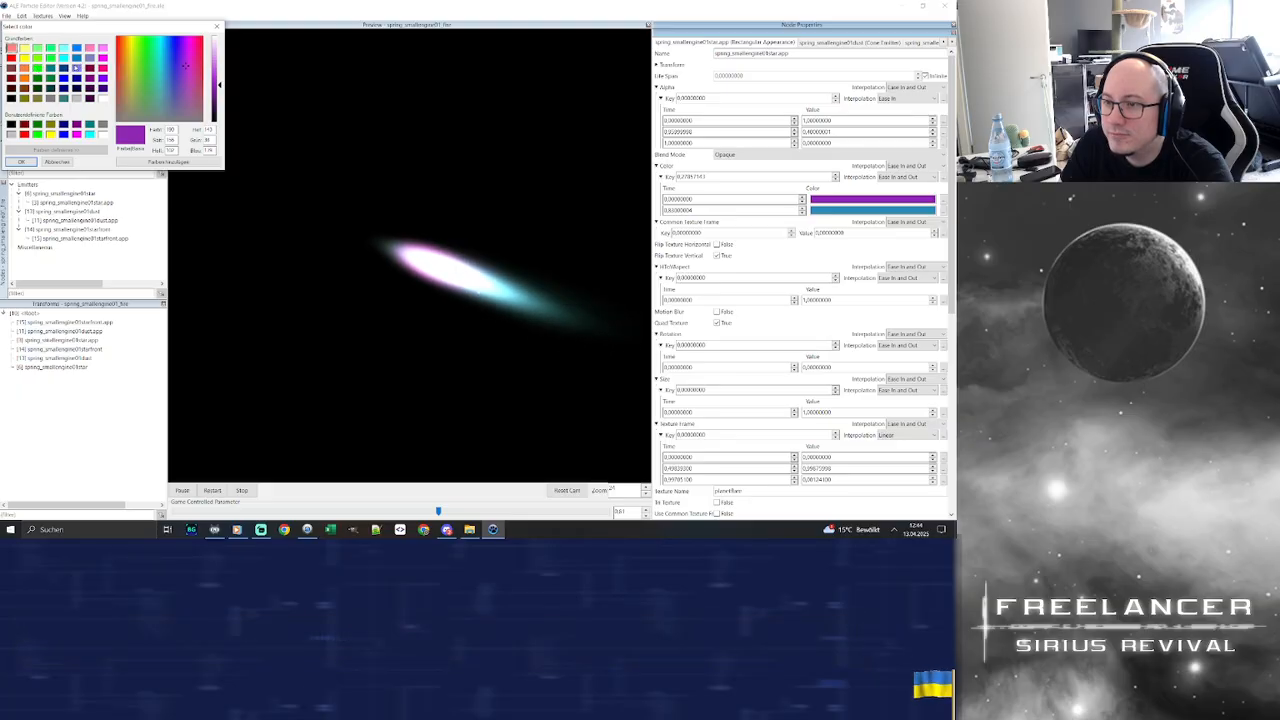
click(76, 67)
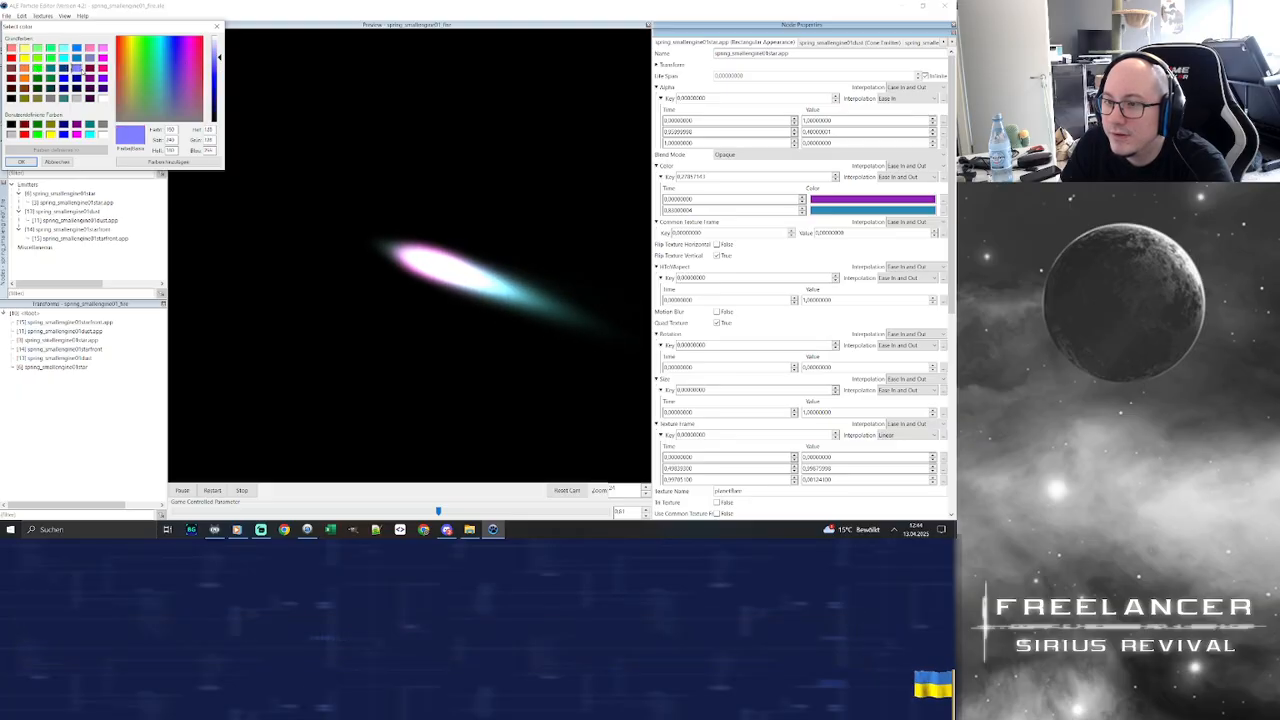
click(20, 161)
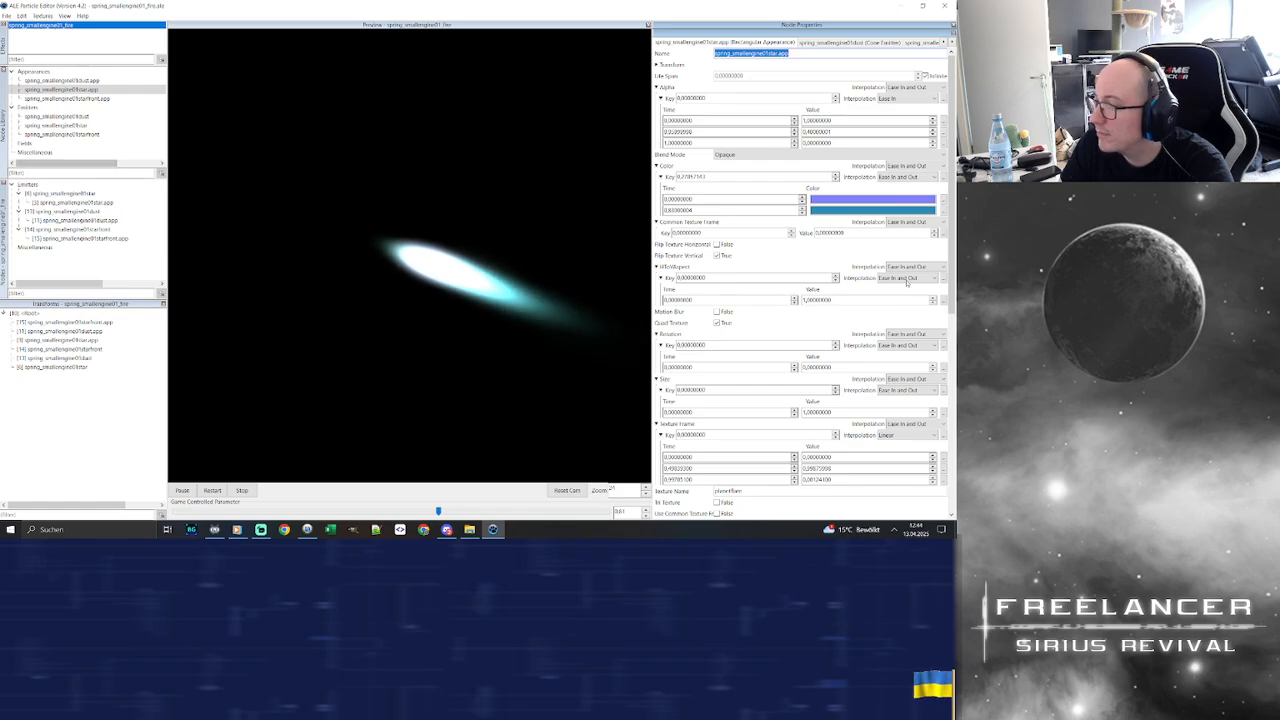
double_click(840, 211)
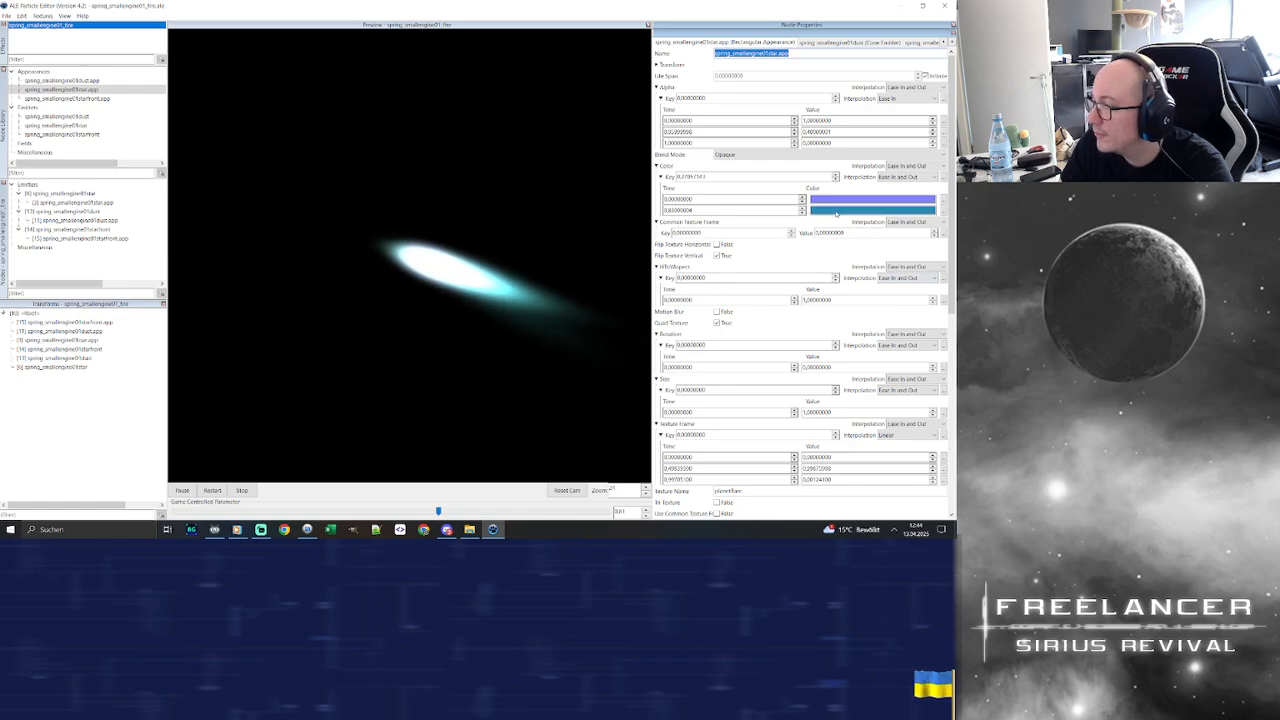
click(37, 48)
click(21, 163)
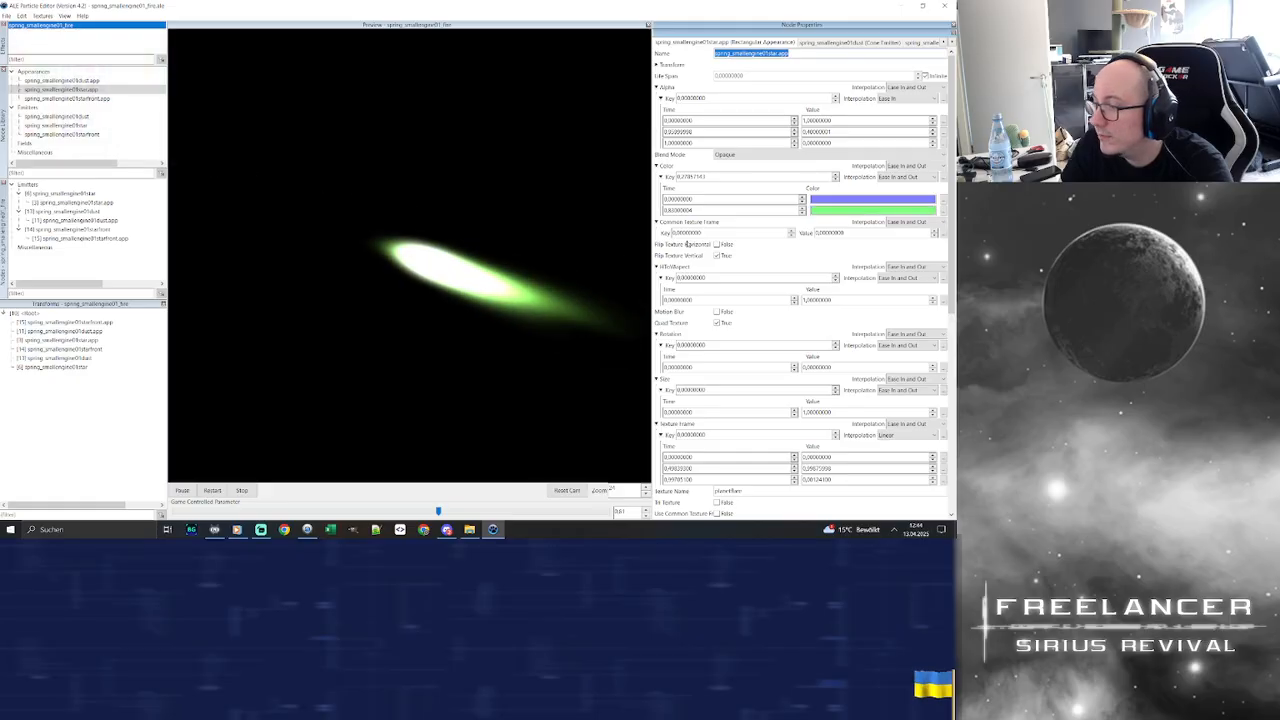
Set the time of the star appearance's first color key to 0,5, comparing it with 0,3 in the preview
drag(694, 211, 689, 201)
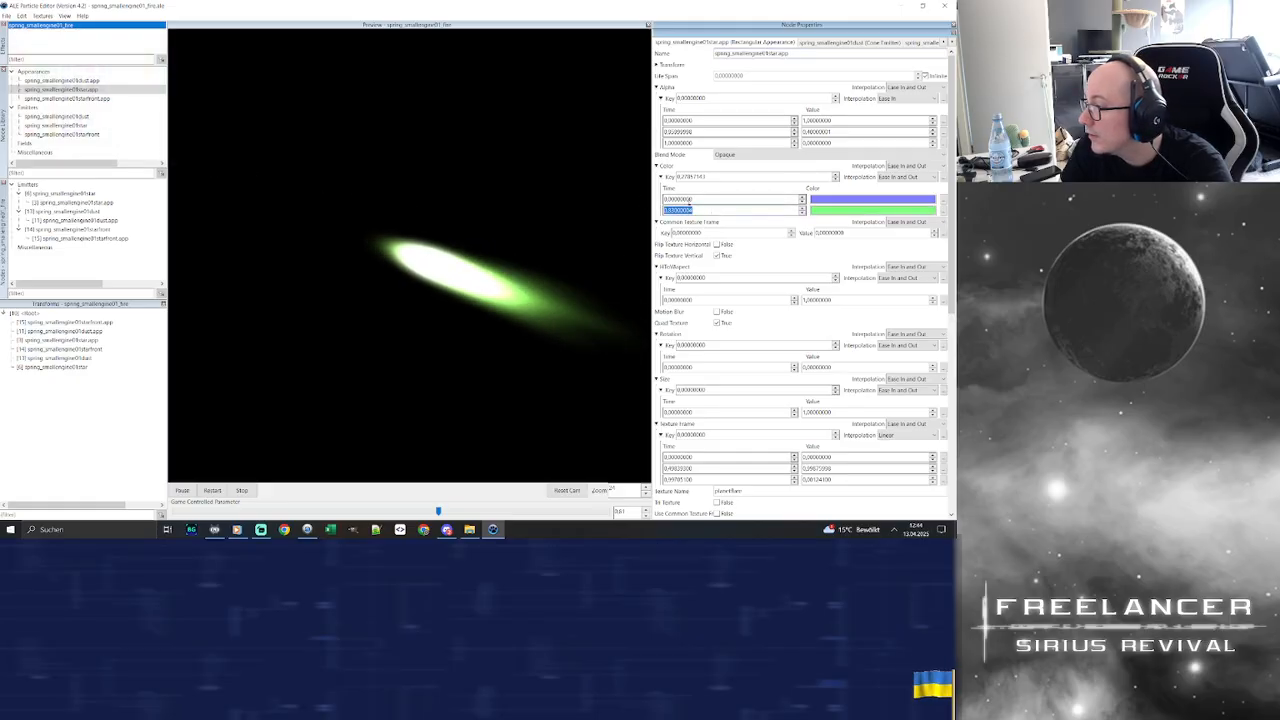
double_click(703, 198)
text(0,5)
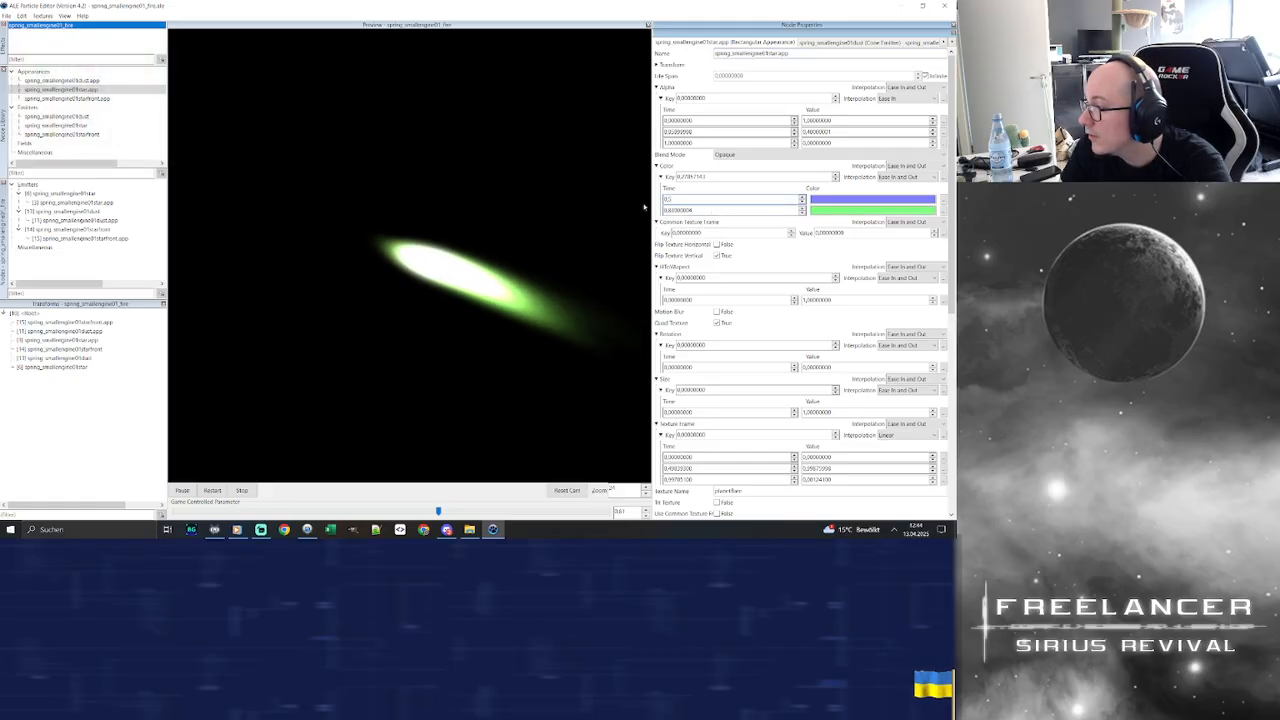
key(Return)
drag(724, 201, 666, 198)
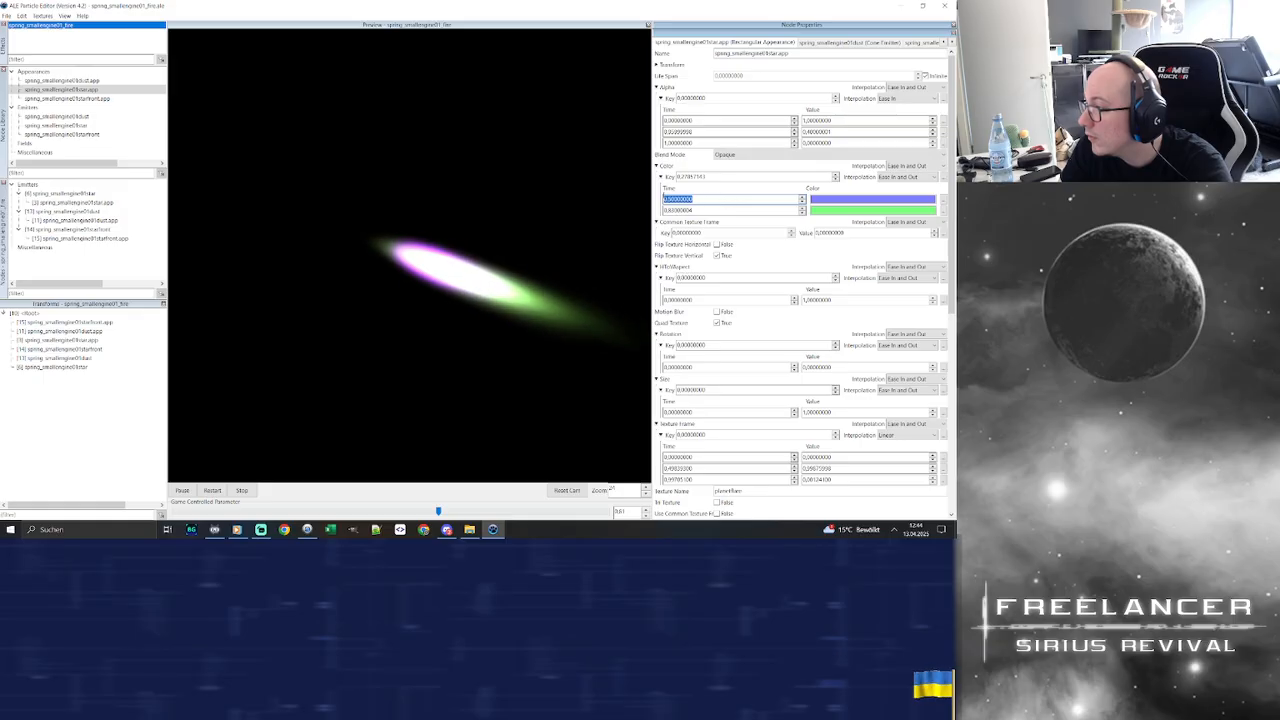
text(0,3)
key(Return)
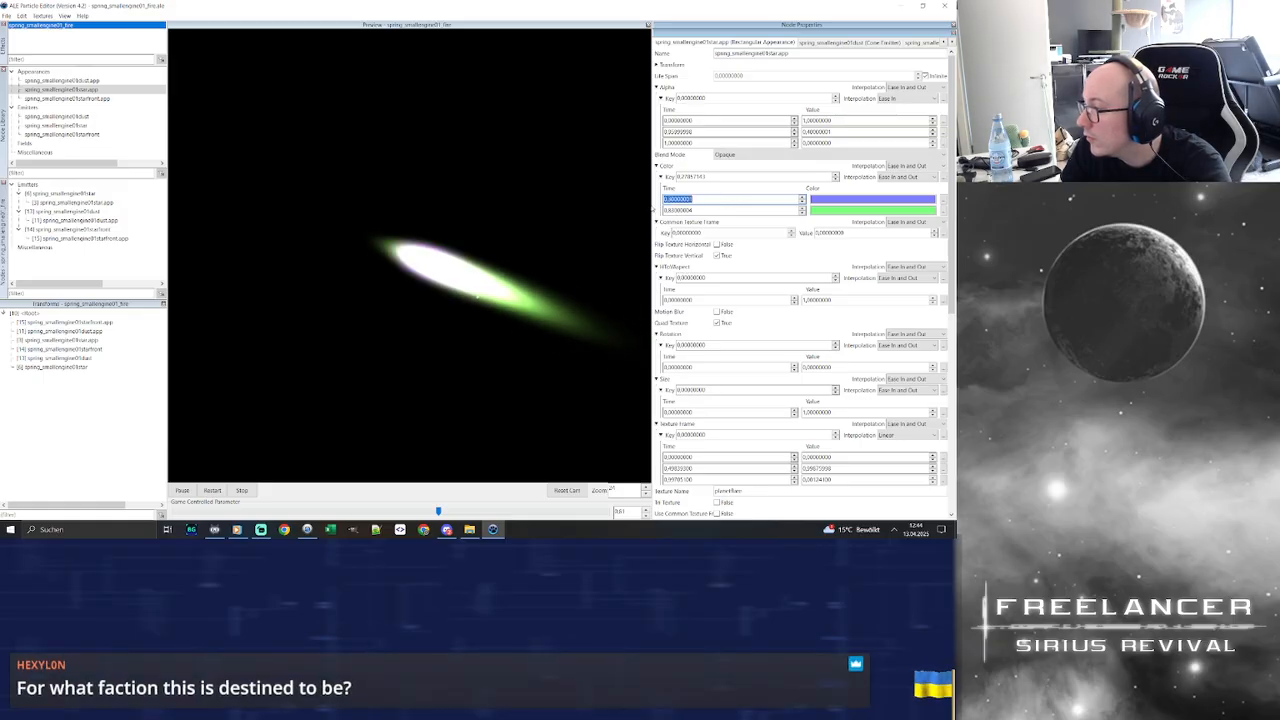
drag(710, 198, 666, 199)
text(0,9)
key(Return)
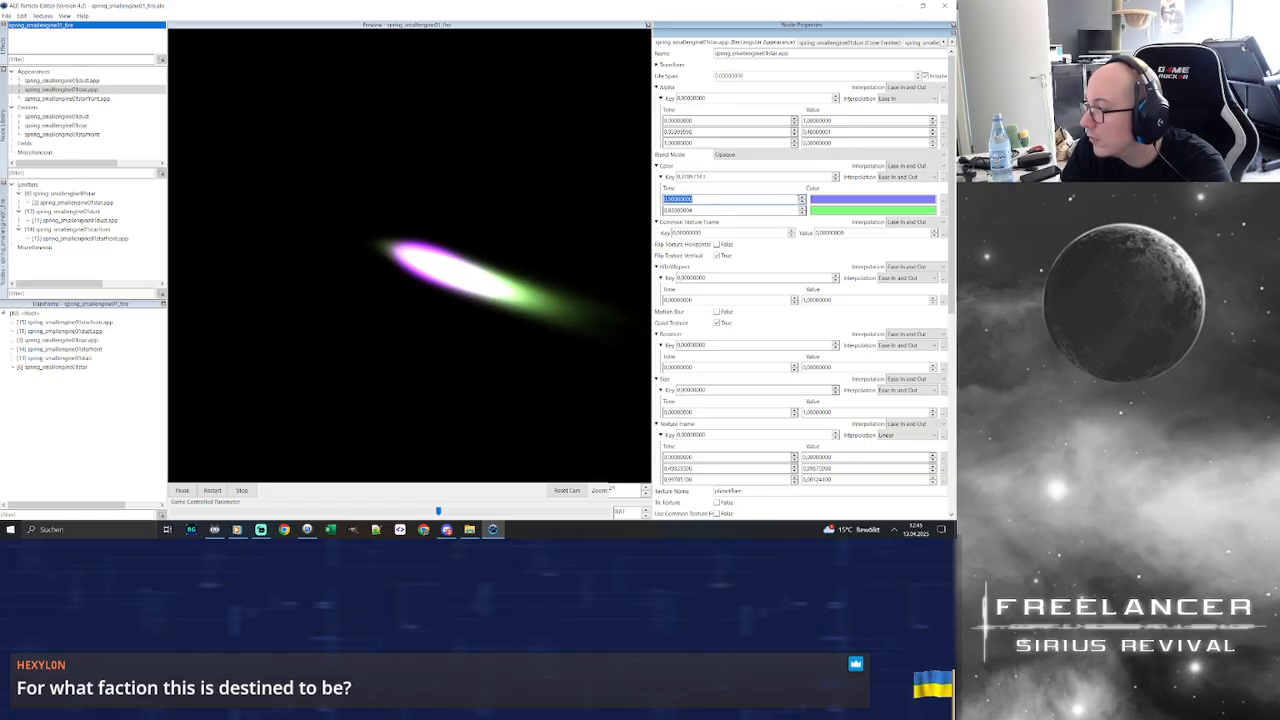
Lighten the violet of the star appearance's first color key
click(817, 201)
click(213, 52)
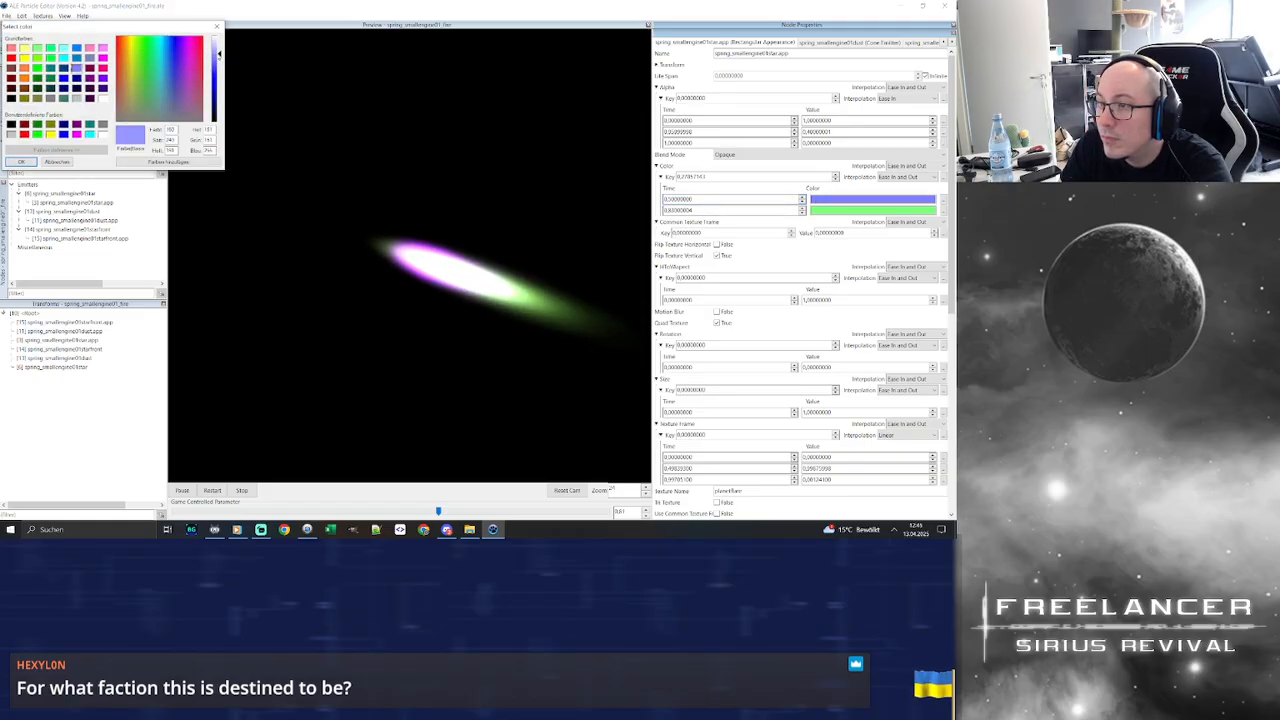
click(33, 161)
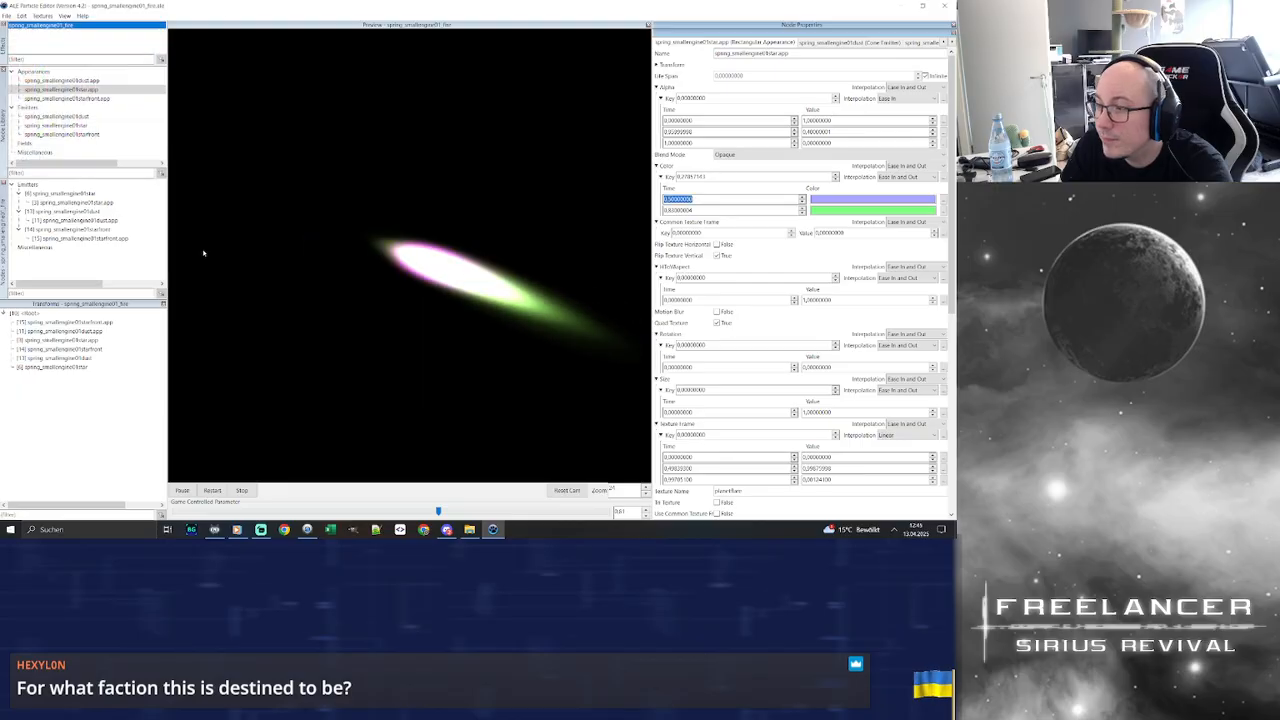
Try a deep purple for the star appearance's first color key and preview the effect from another angle
click(872, 200)
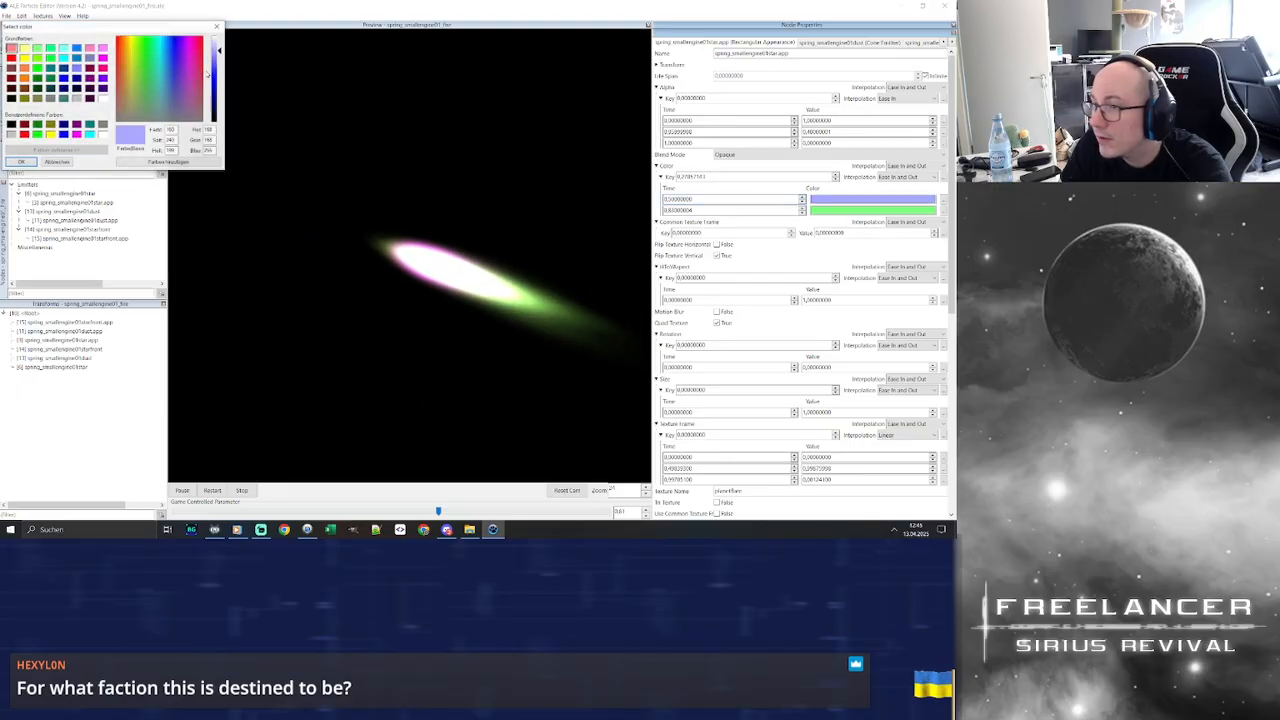
click(217, 89)
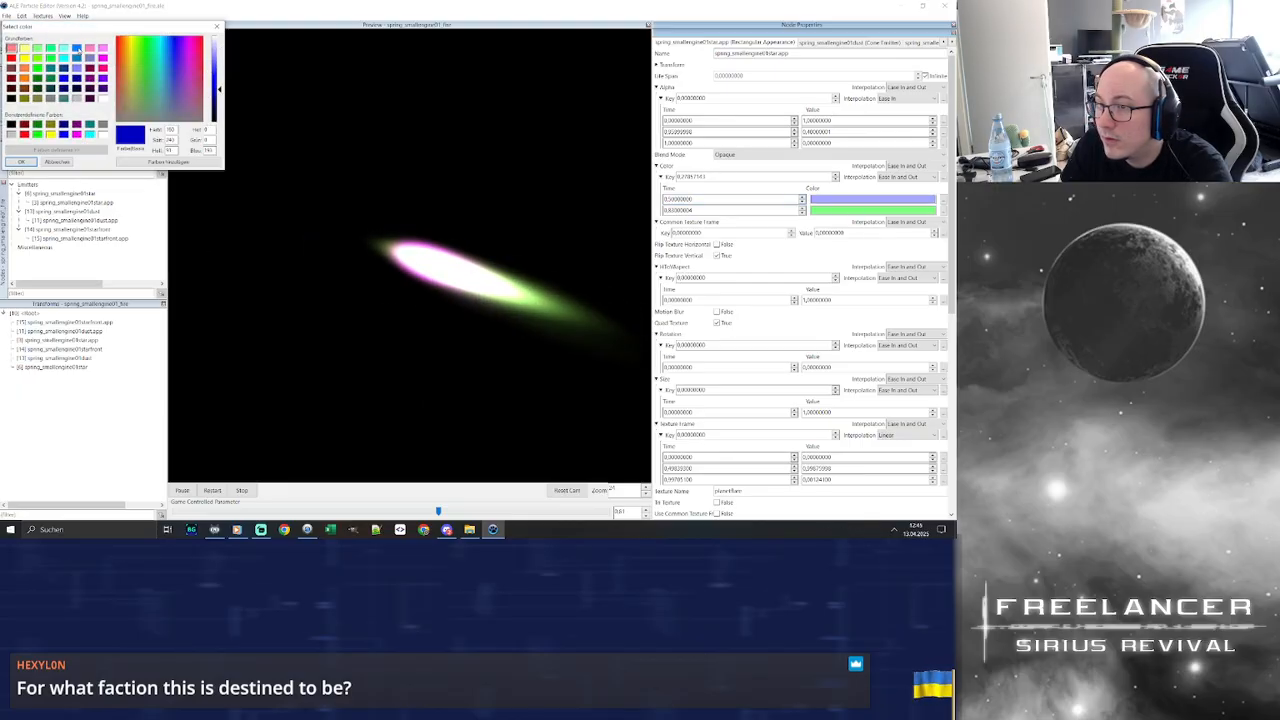
click(89, 47)
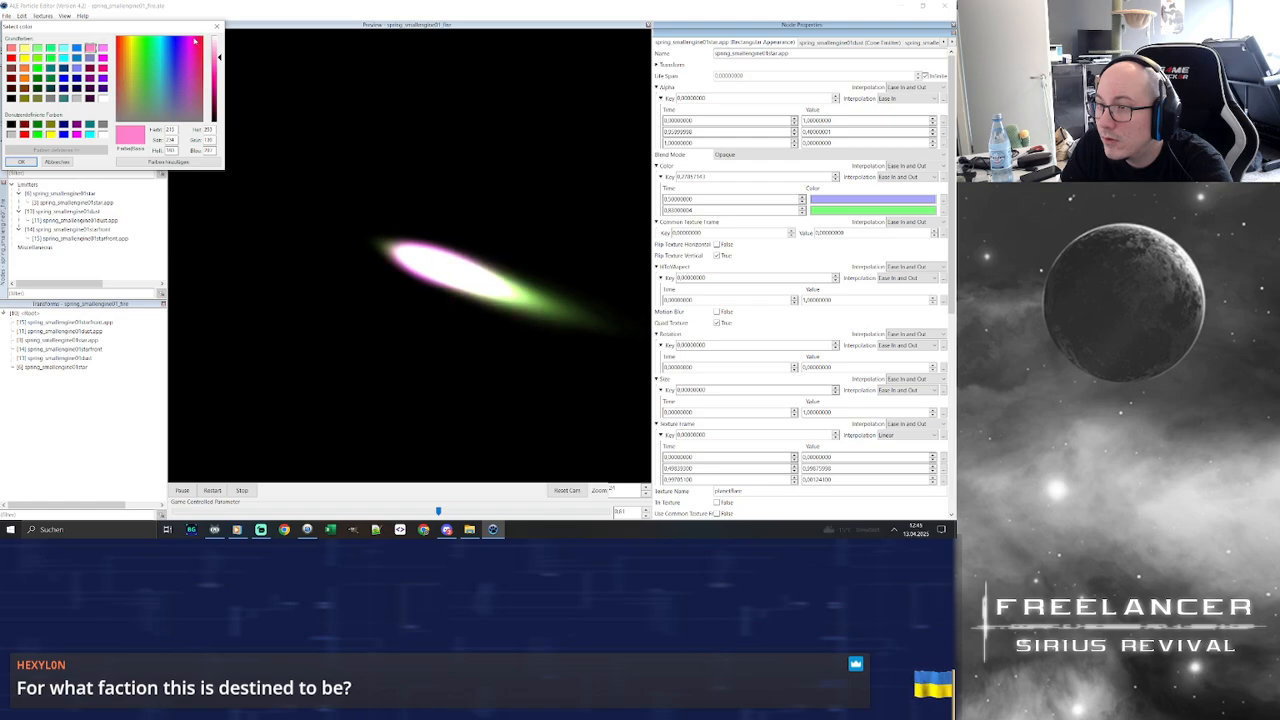
click(184, 40)
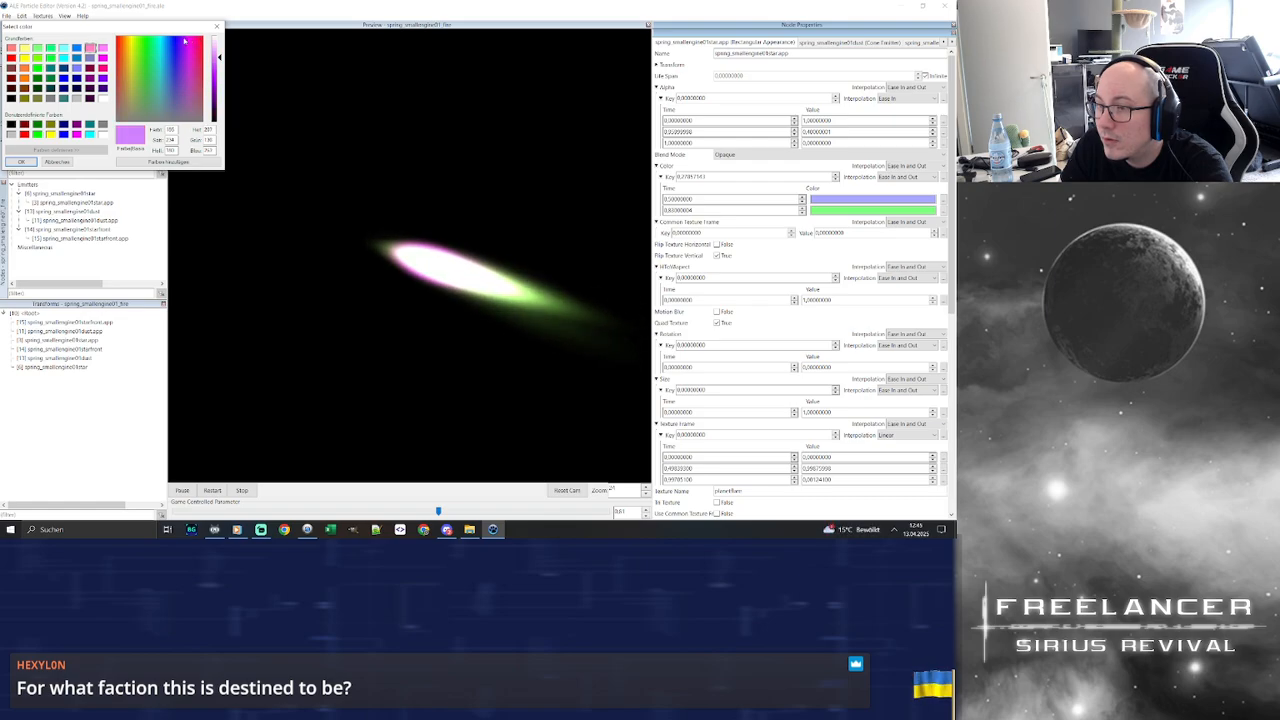
click(219, 80)
click(24, 162)
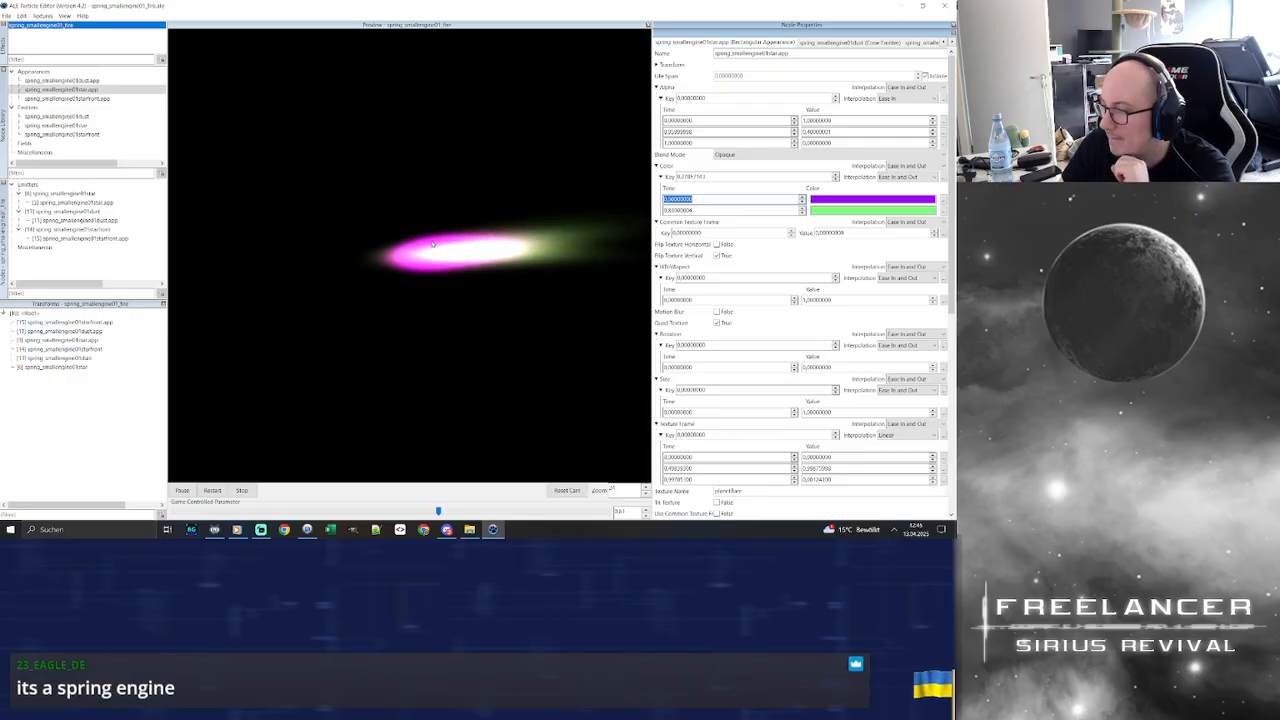
mouse_move(434, 244)
mouse_down()
mouse_move(526, 274)
mouse_move(531, 243)
mouse_move(537, 257)
mouse_move(497, 246)
mouse_move(542, 255)
mouse_up()
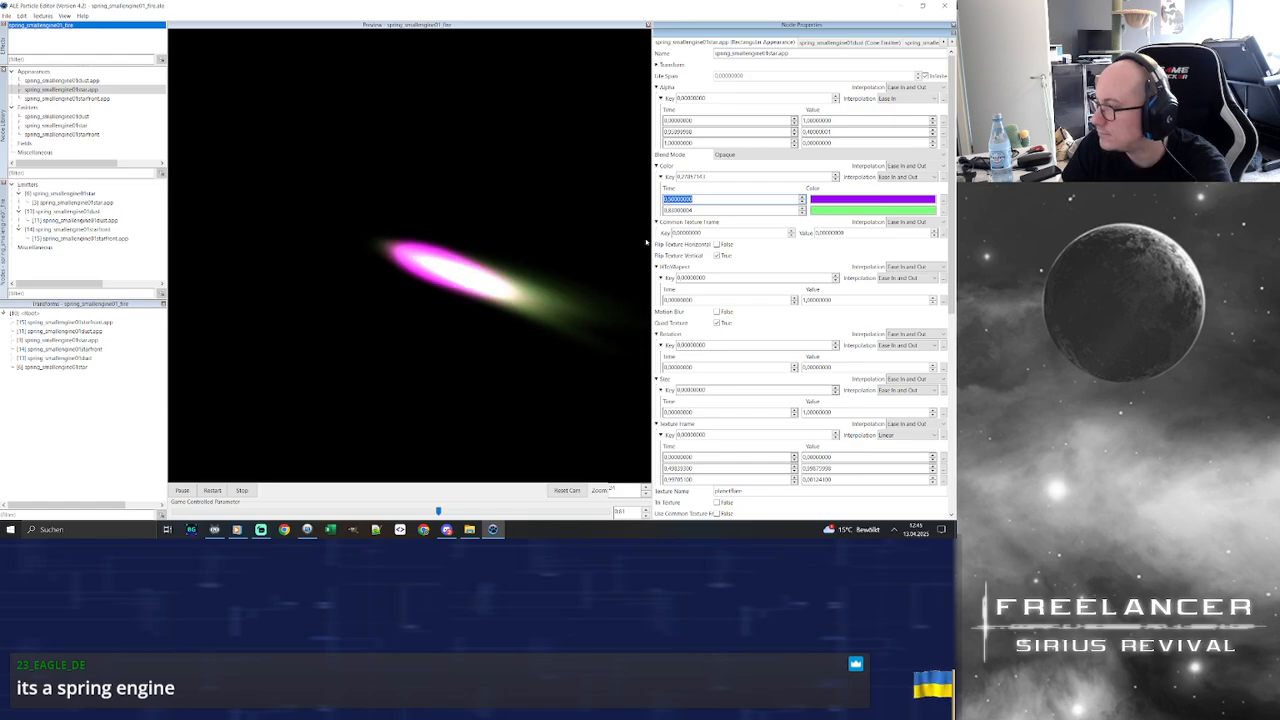
Move the star appearance's first color key to an earlier time
drag(667, 198, 664, 198)
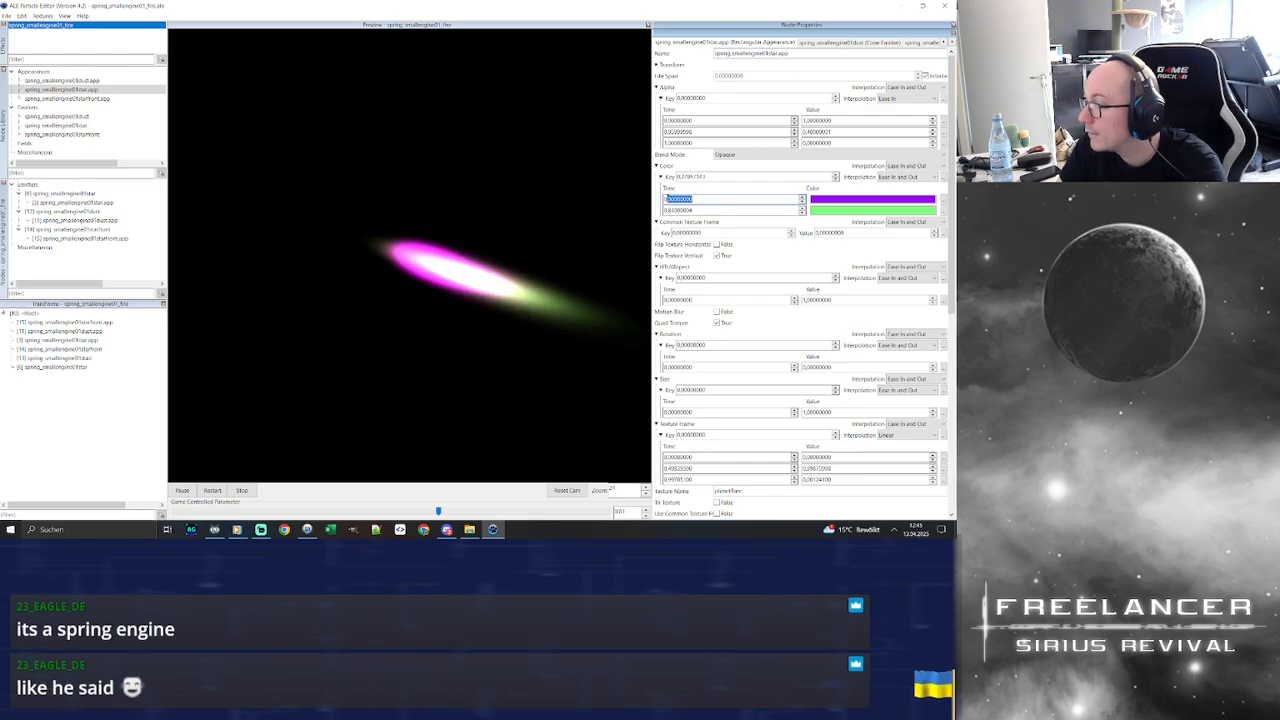
text(0,5)
key(Return)
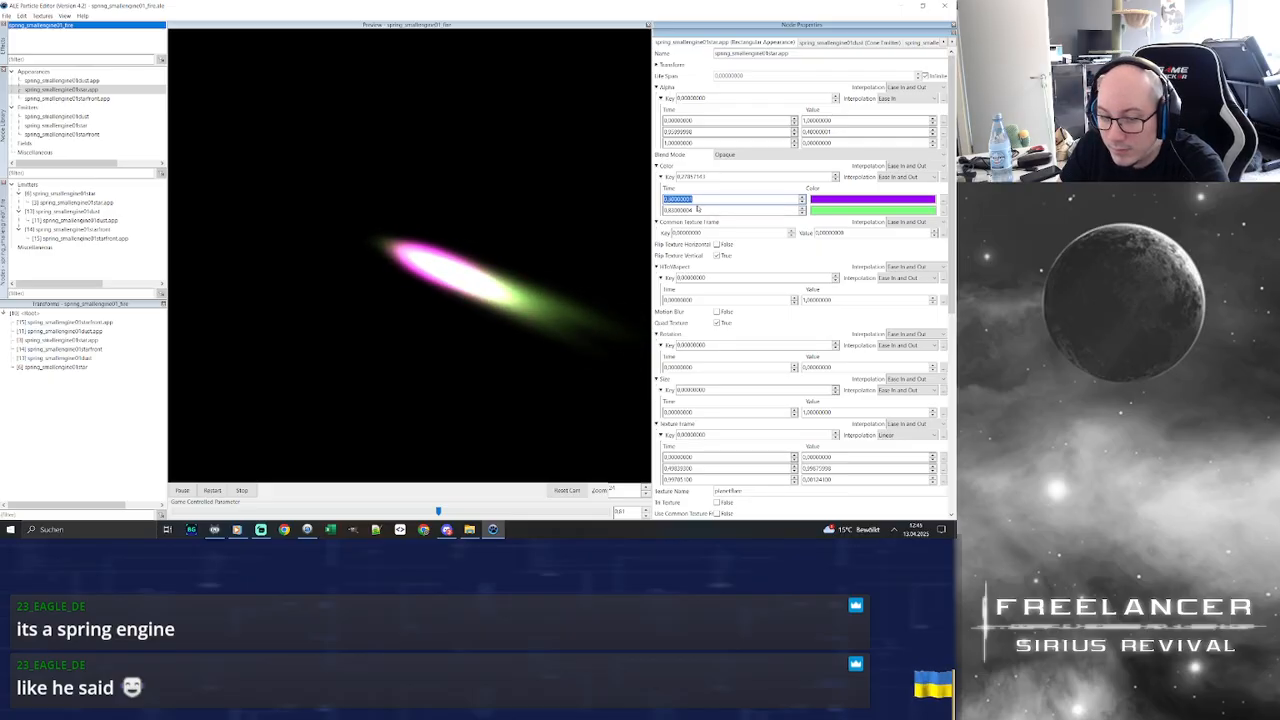
Try bright blue for the star appearance's first color key and a darker saturated green for its second
click(848, 211)
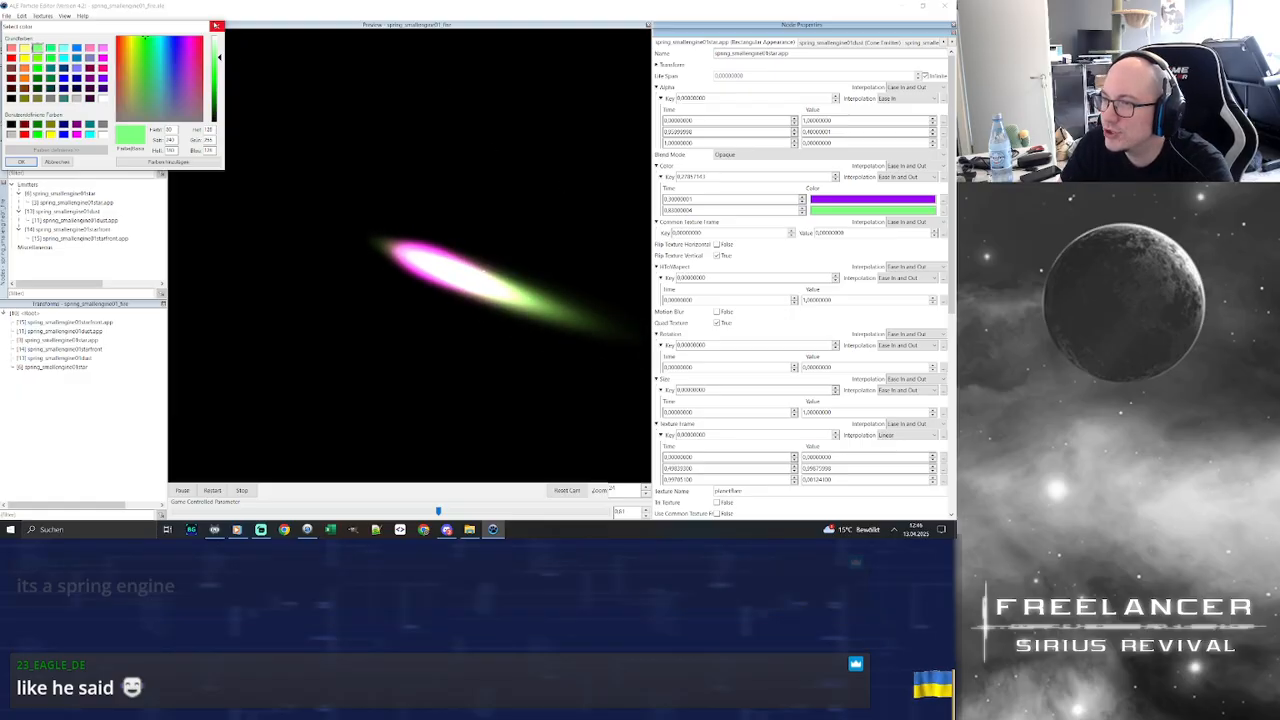
click(216, 25)
click(855, 199)
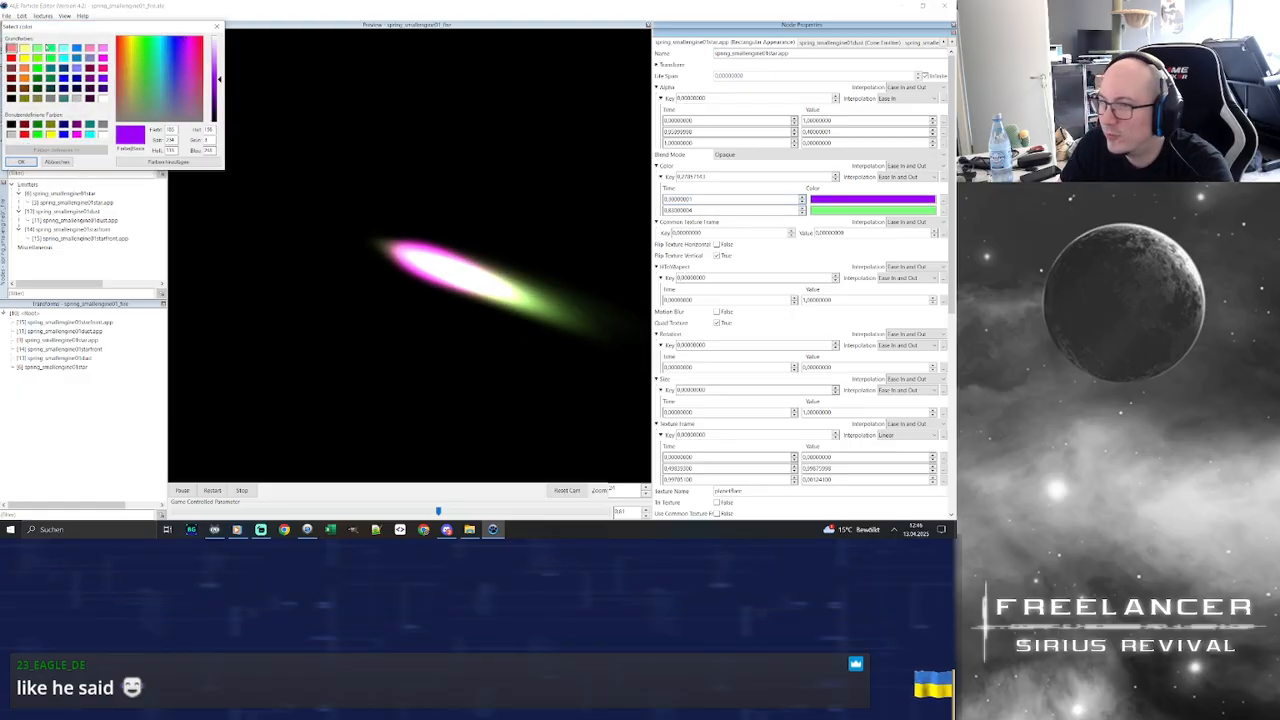
click(76, 47)
click(23, 161)
click(857, 208)
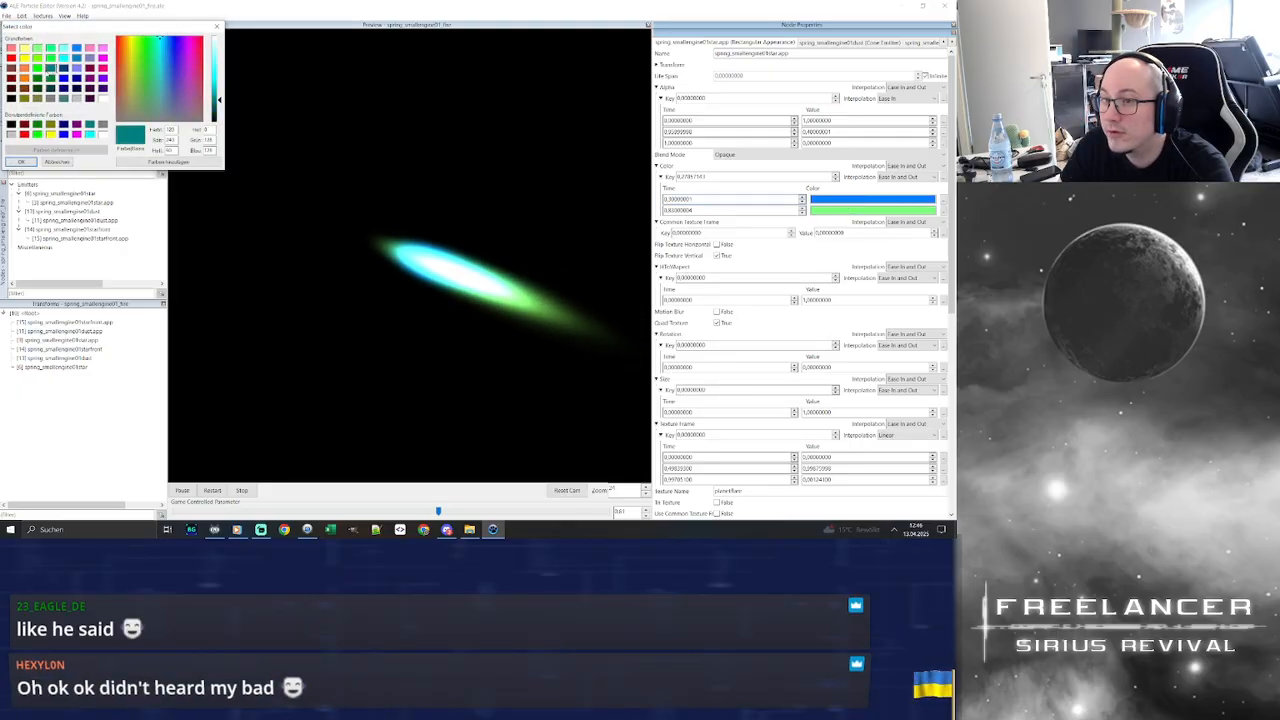
click(37, 67)
click(146, 42)
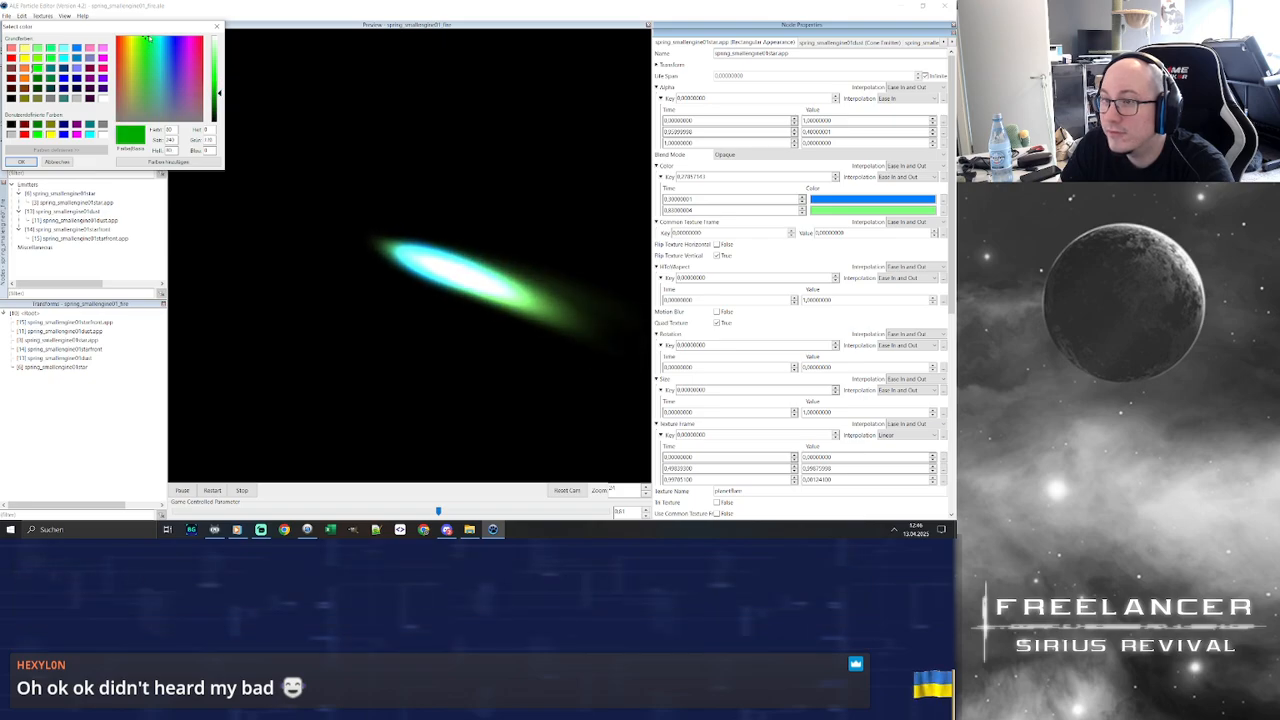
key(Return)
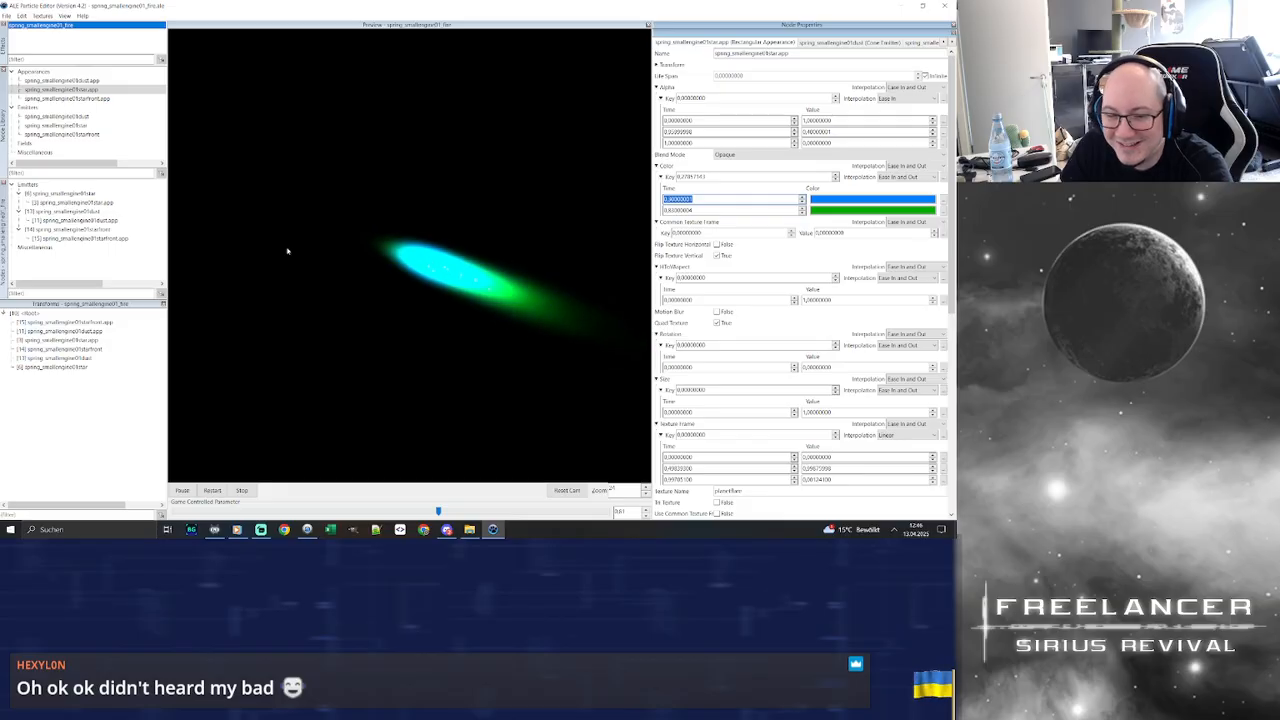
Set the star appearance's first color key to dark red and its second to light green, and preview the effect from another angle
click(851, 203)
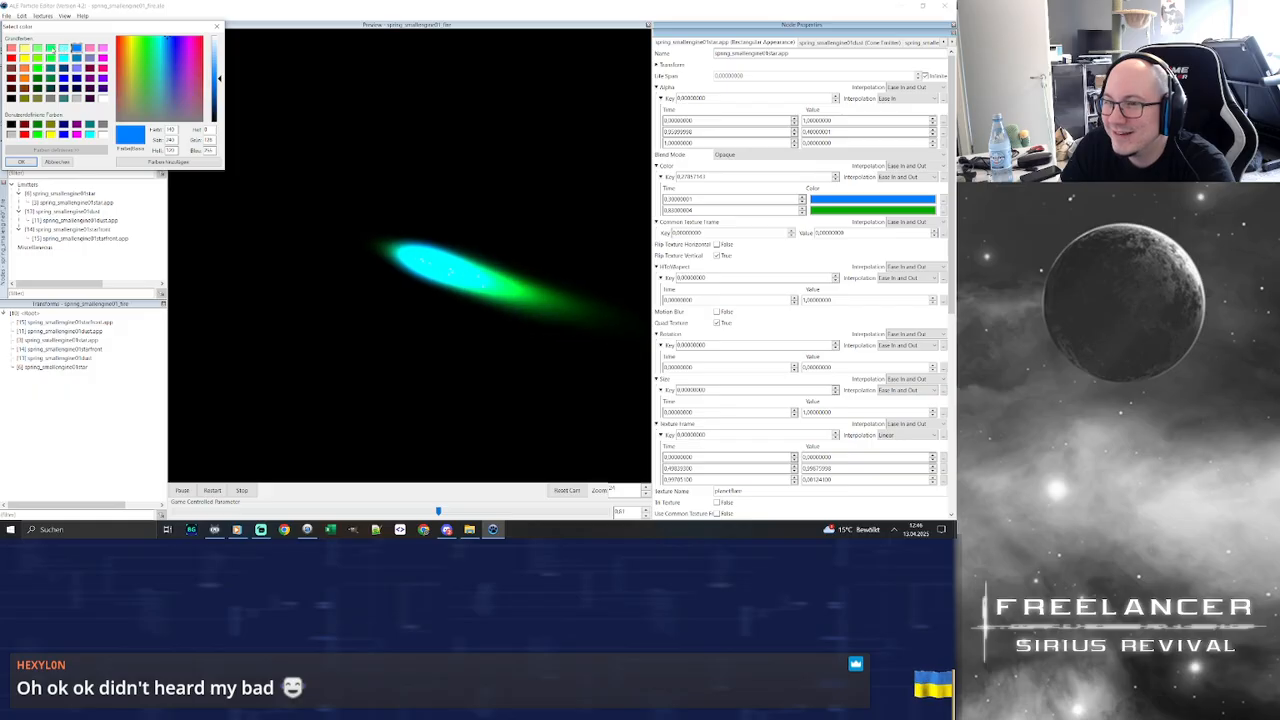
click(89, 77)
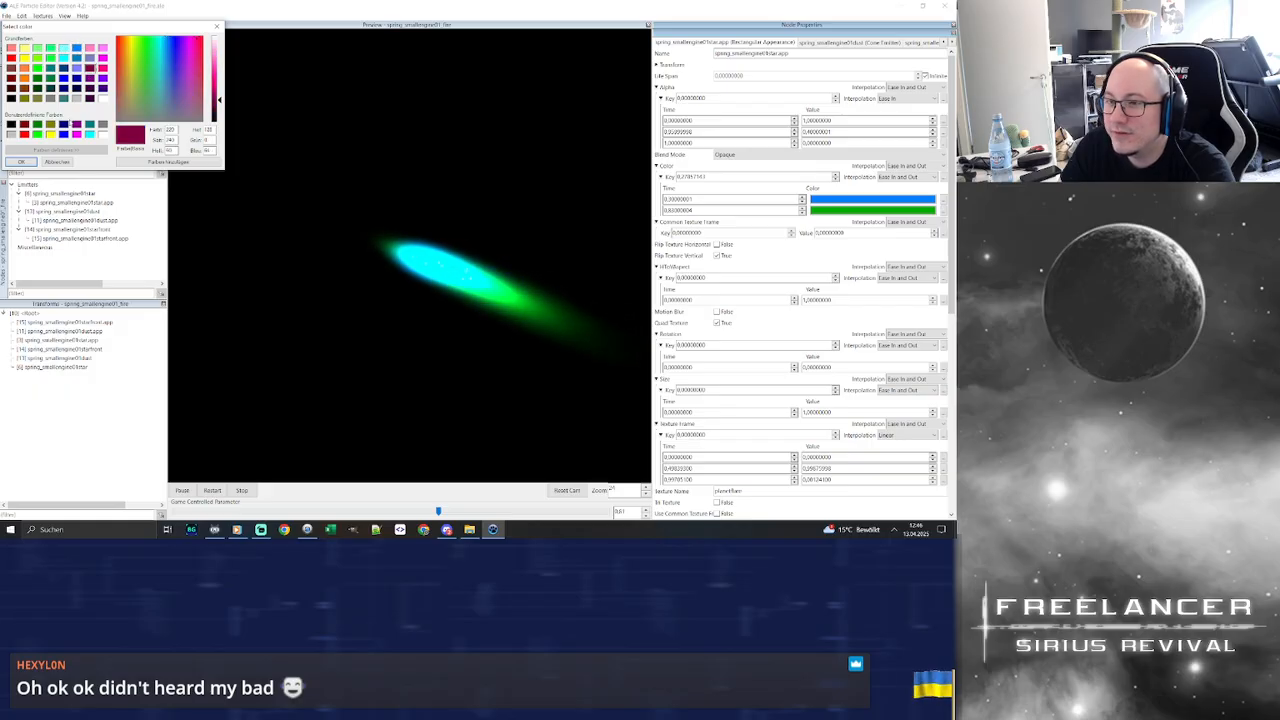
click(11, 78)
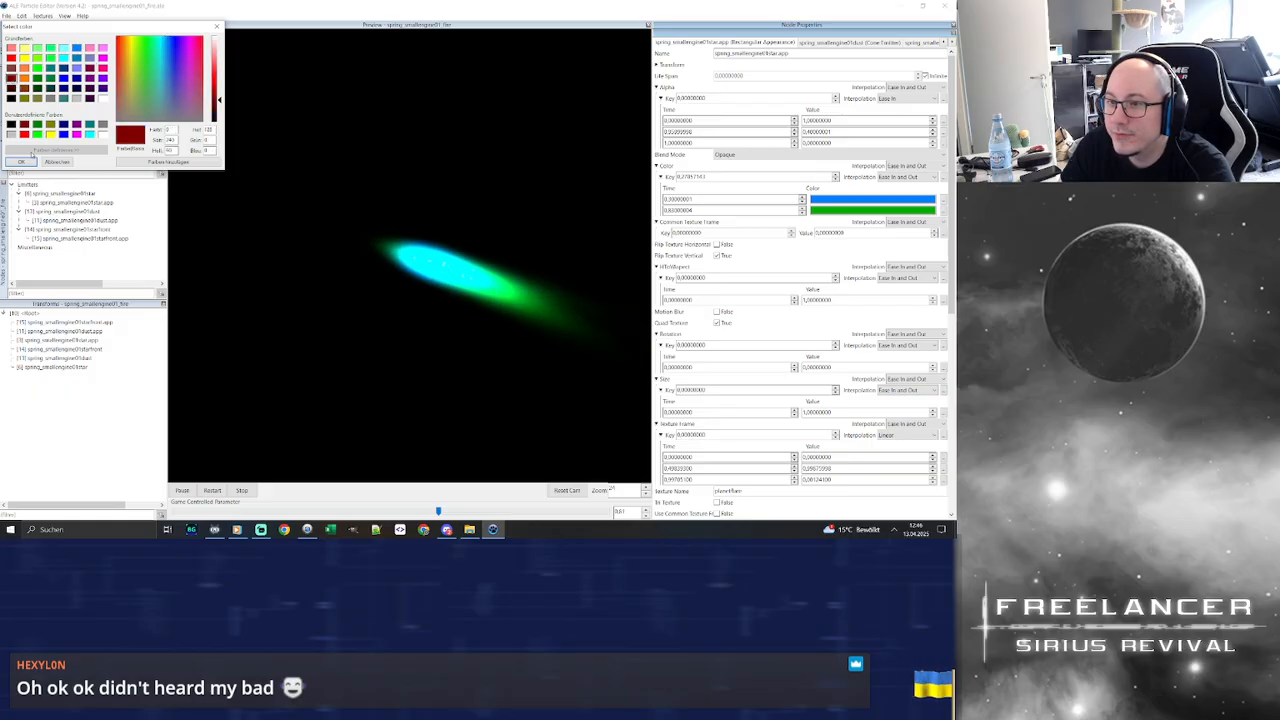
click(21, 161)
double_click(830, 212)
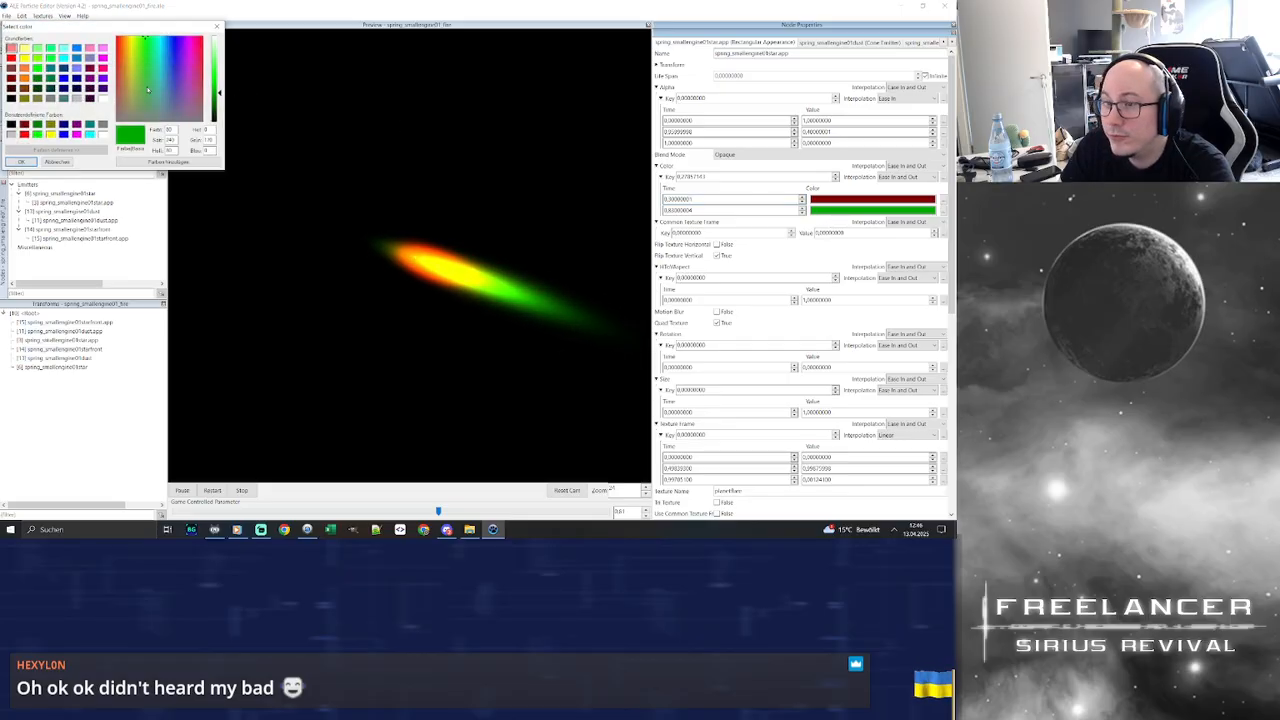
click(37, 48)
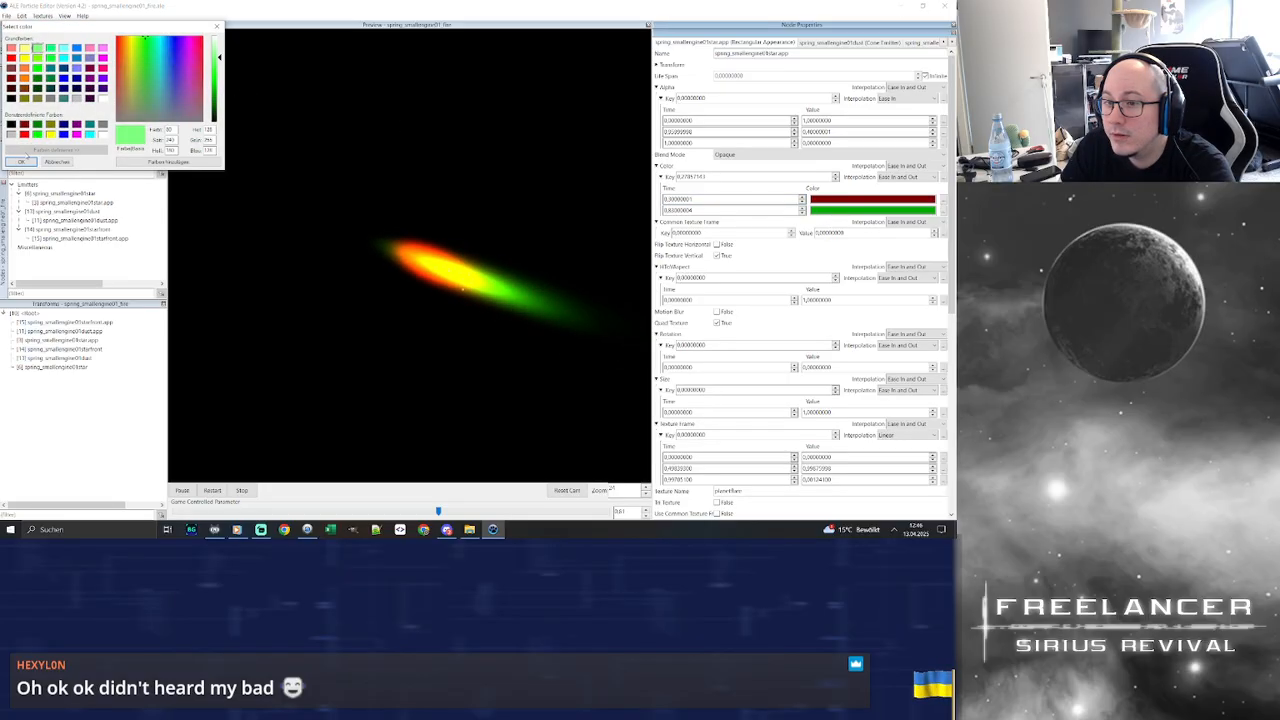
click(20, 161)
mouse_move(542, 299)
mouse_down()
mouse_move(485, 294)
mouse_move(486, 326)
mouse_move(543, 318)
mouse_move(527, 305)
mouse_up()
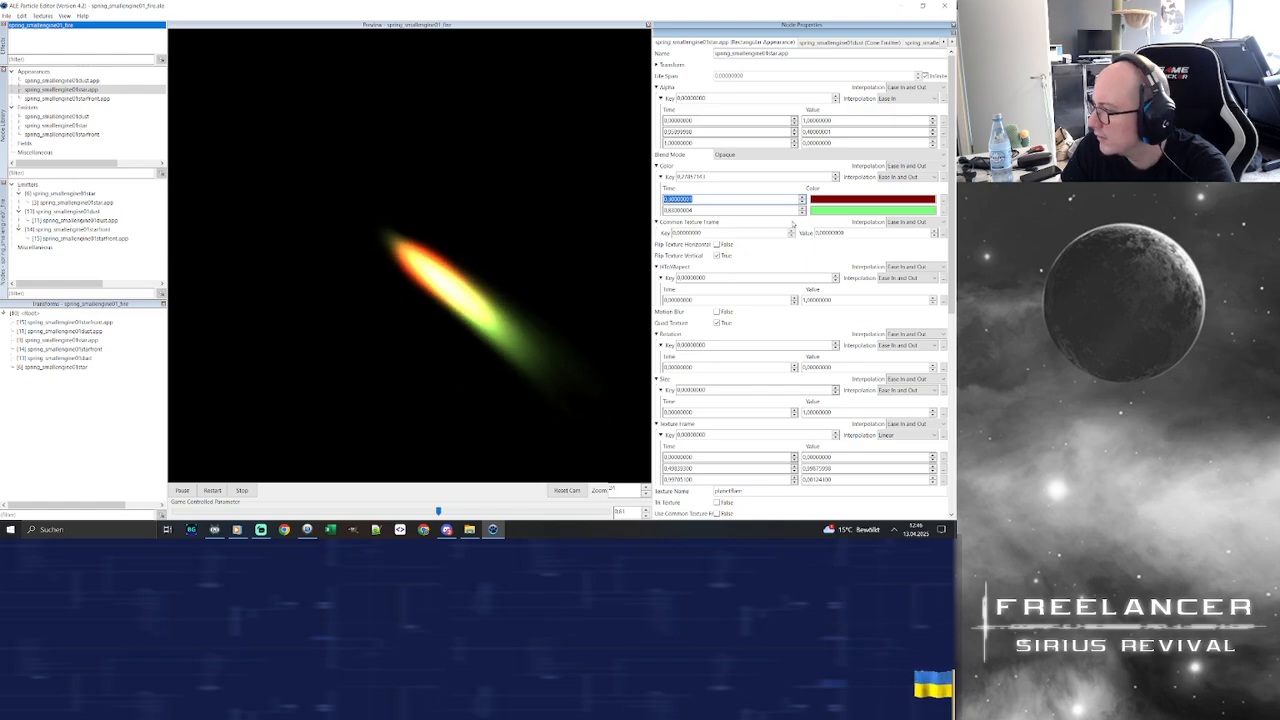
Change the star appearance's first color key to dark magenta
click(853, 200)
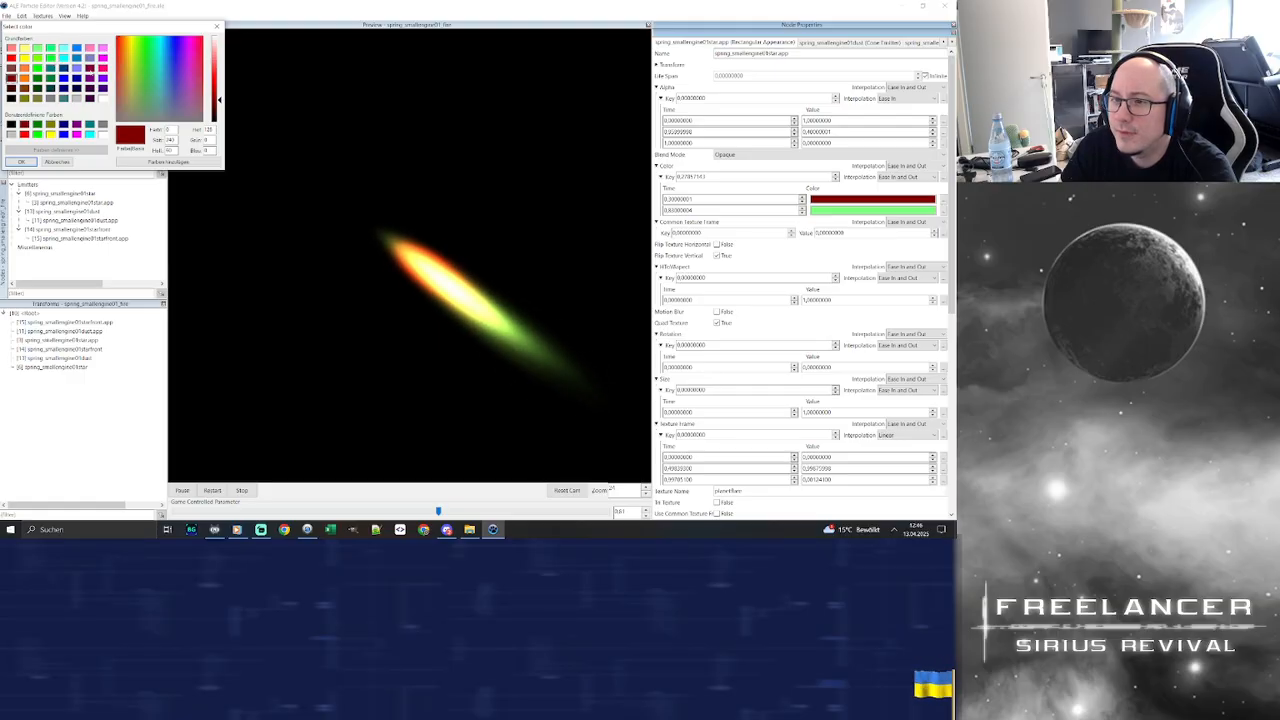
click(91, 73)
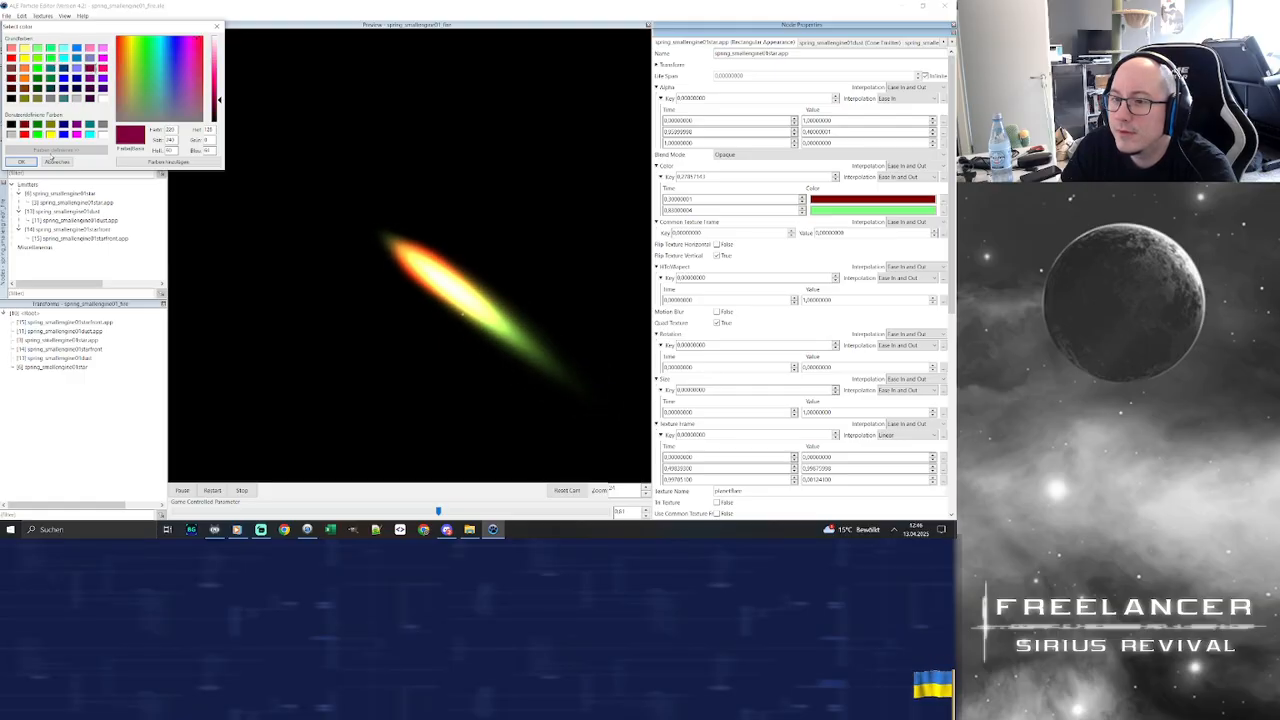
click(56, 161)
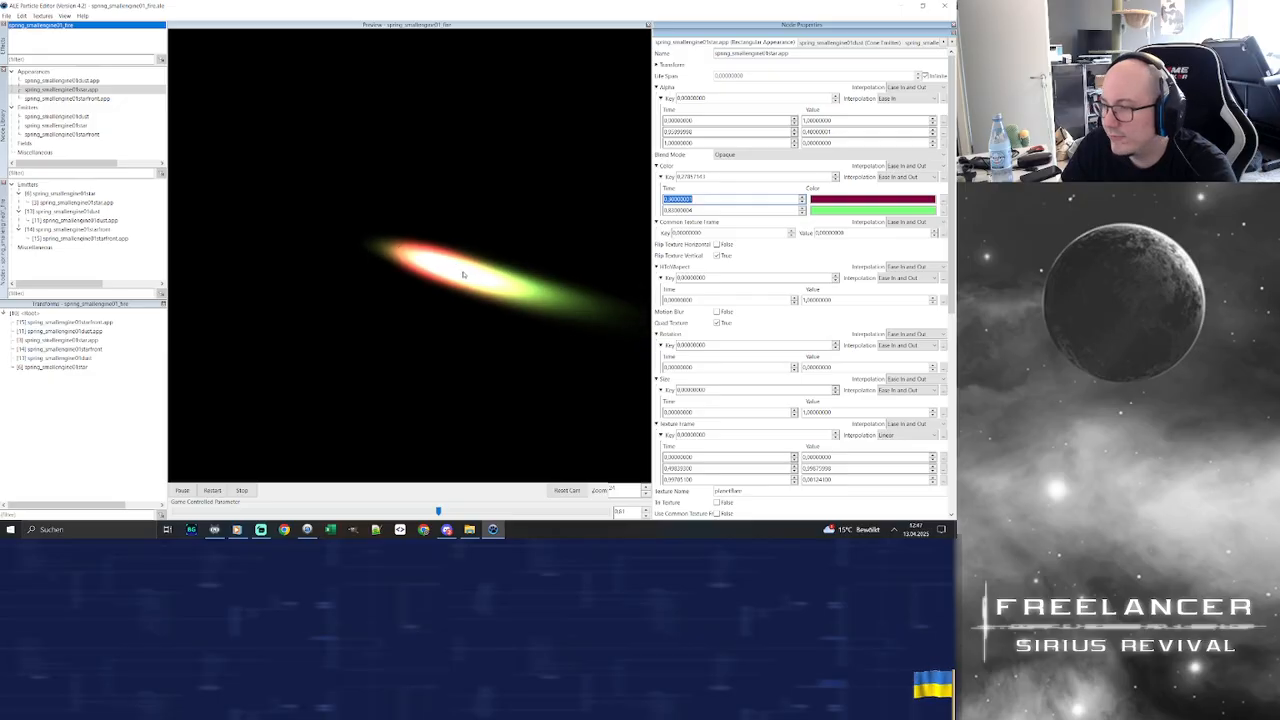
Review the star appearance's remaining properties from size and texture frame to length, scale and width, and check the first color key
double_click(752, 54)
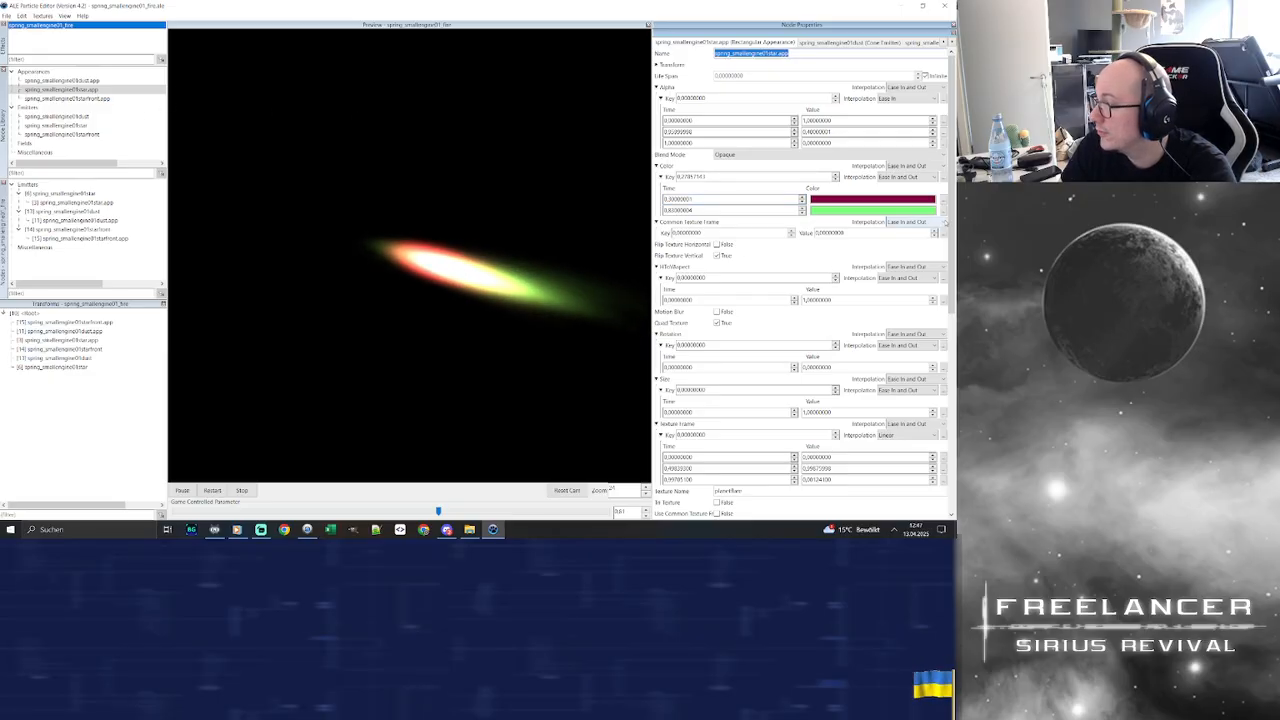
drag(950, 226, 934, 279)
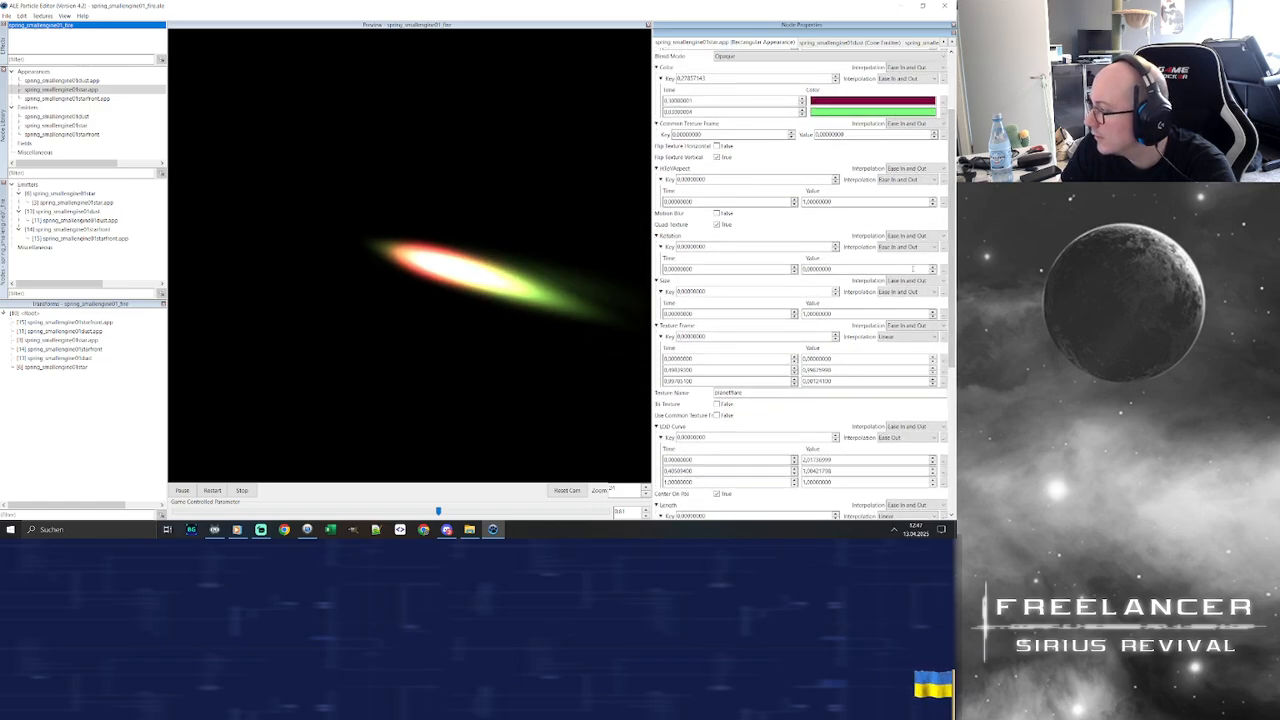
click(938, 281)
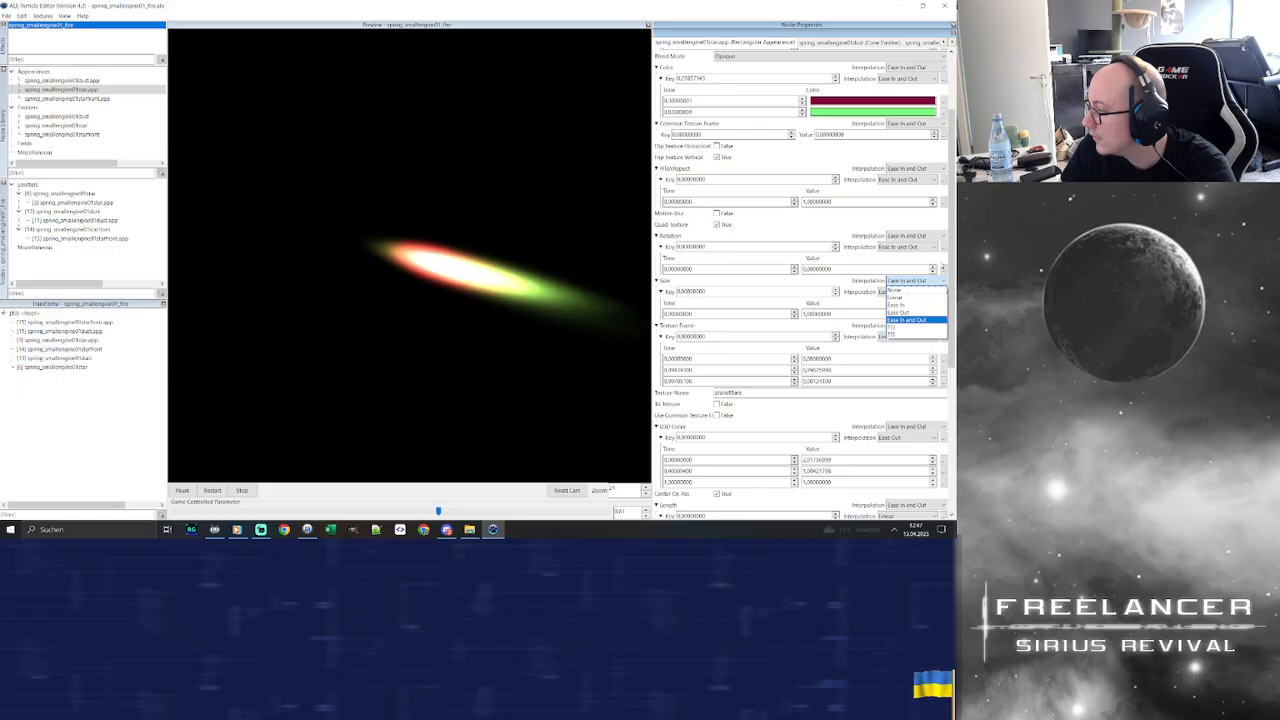
click(957, 267)
drag(957, 267, 953, 415)
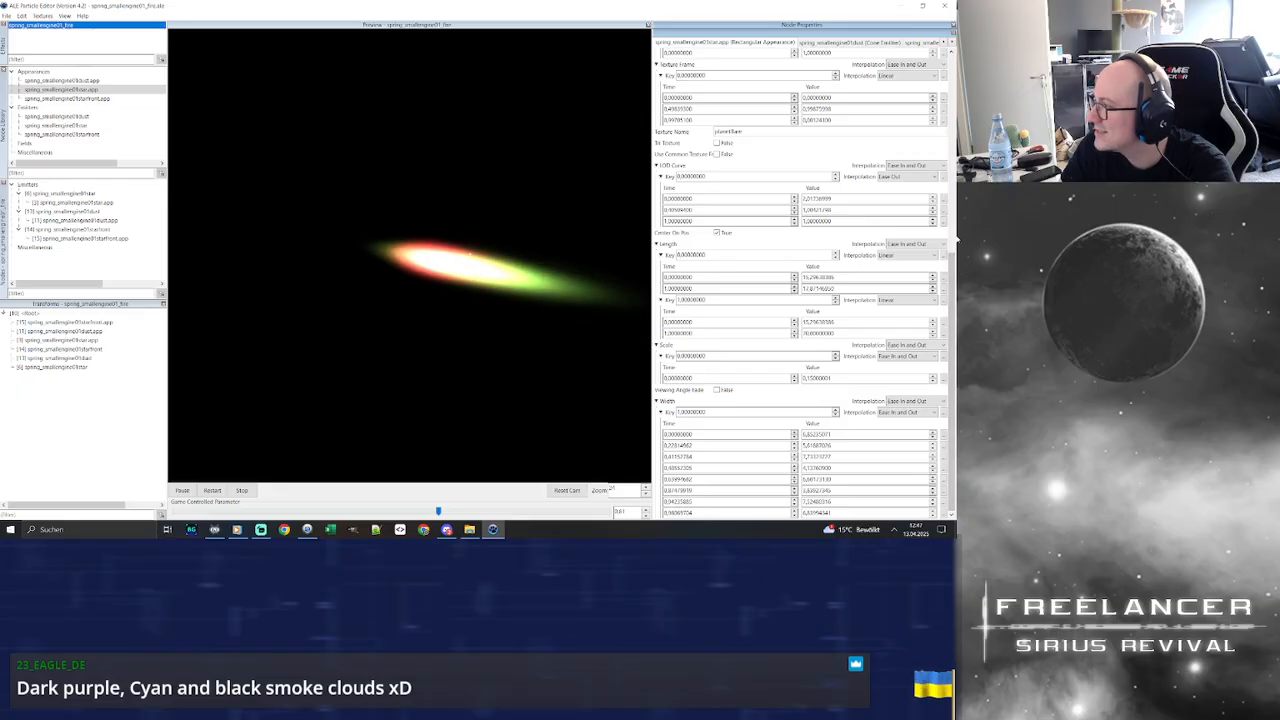
scroll(943, 268, up, 3)
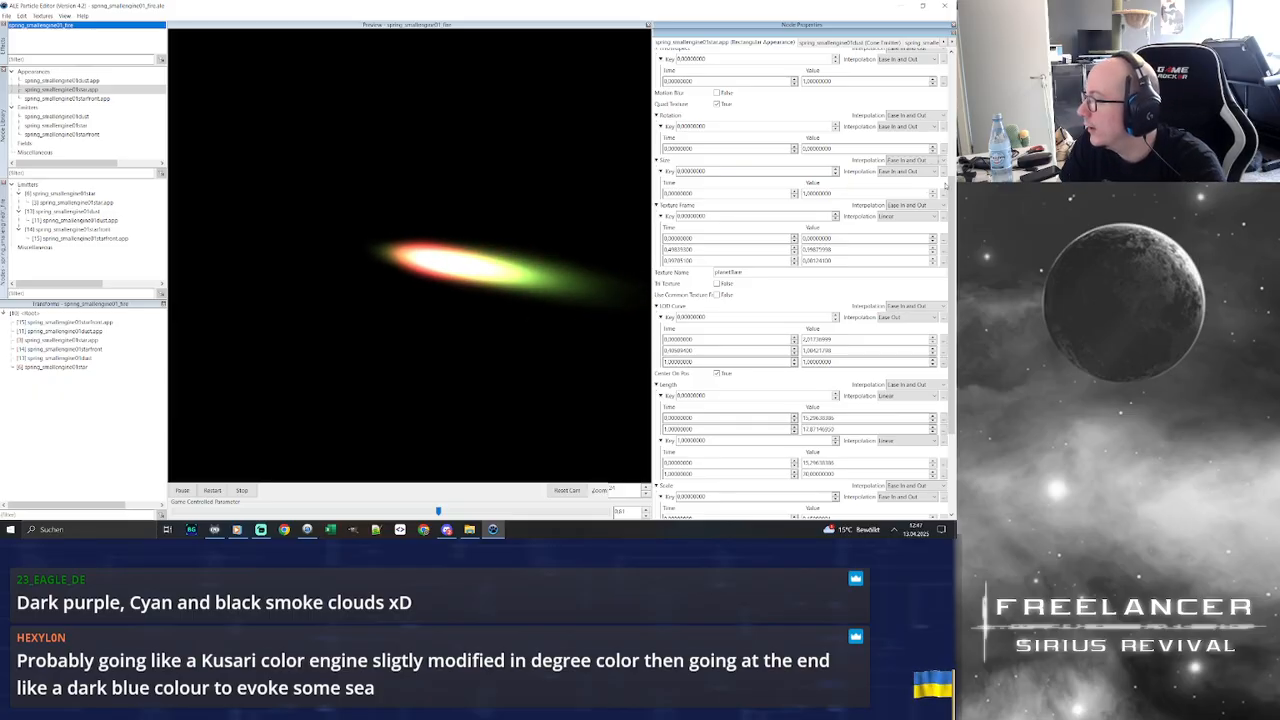
drag(952, 183, 956, 100)
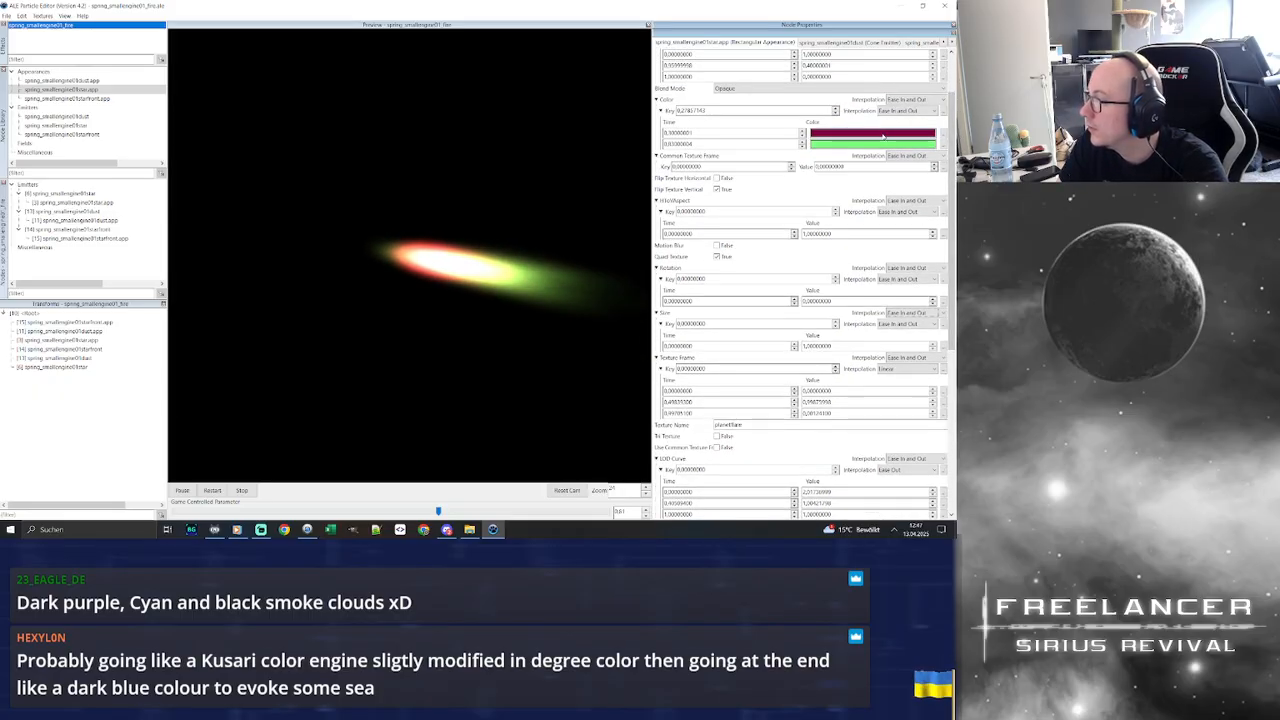
click(866, 133)
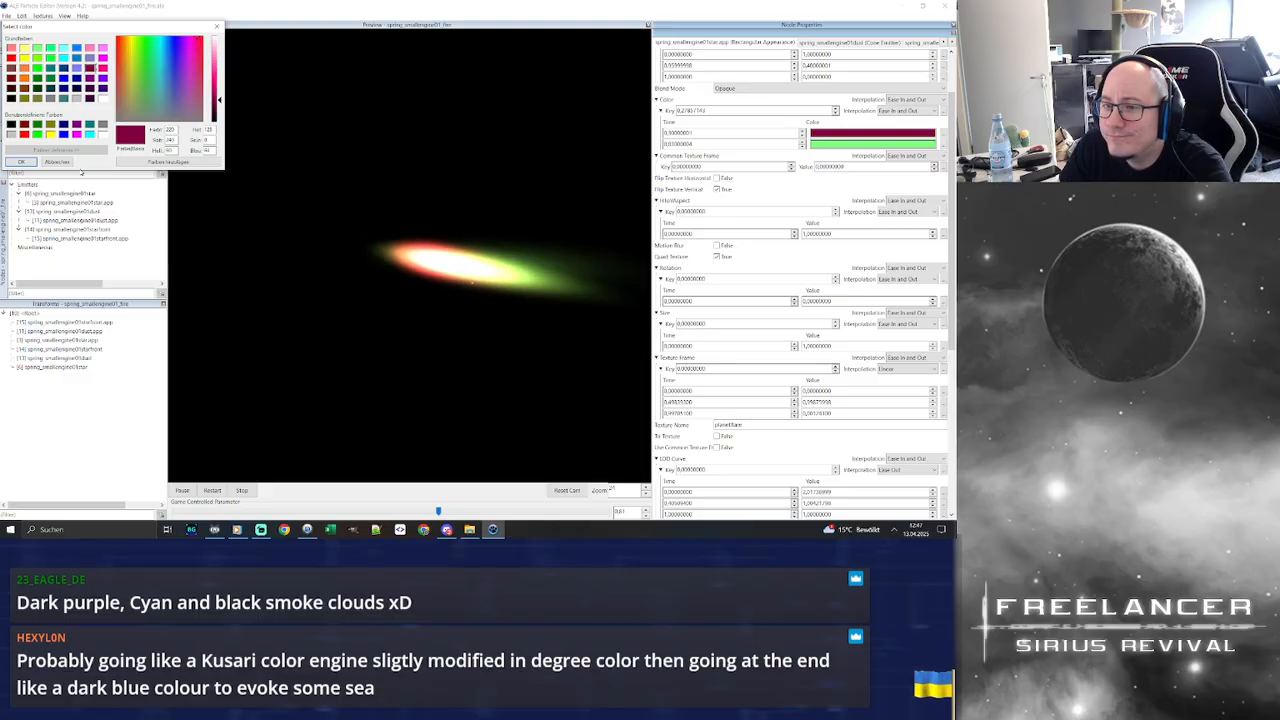
click(57, 161)
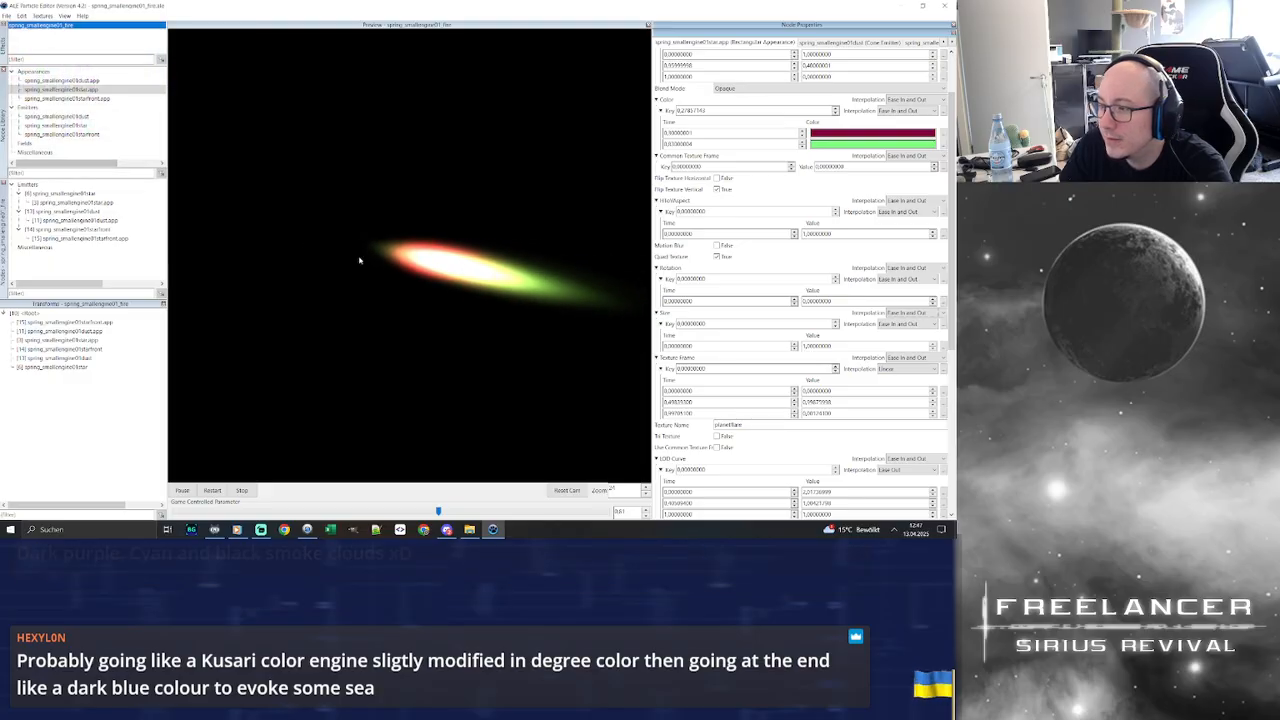
Stop the preview and load all texture files from the DATA\FX folder into an empty project
click(241, 490)
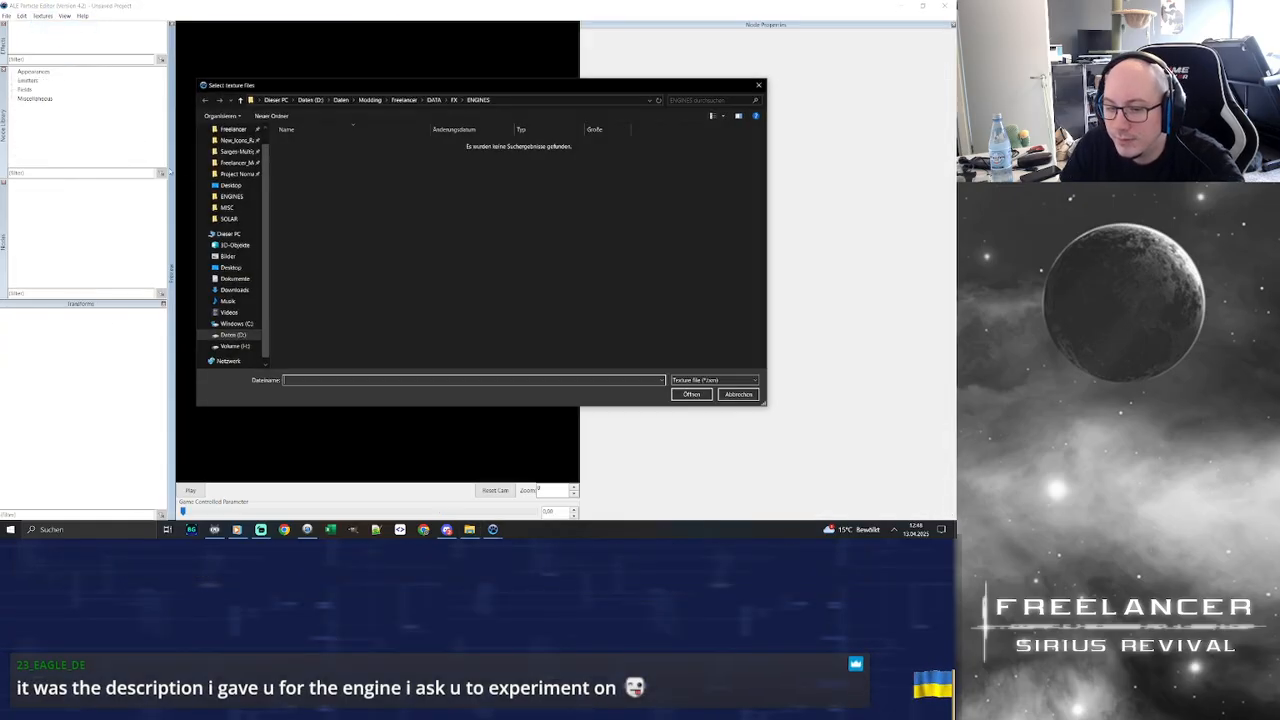
click(433, 100)
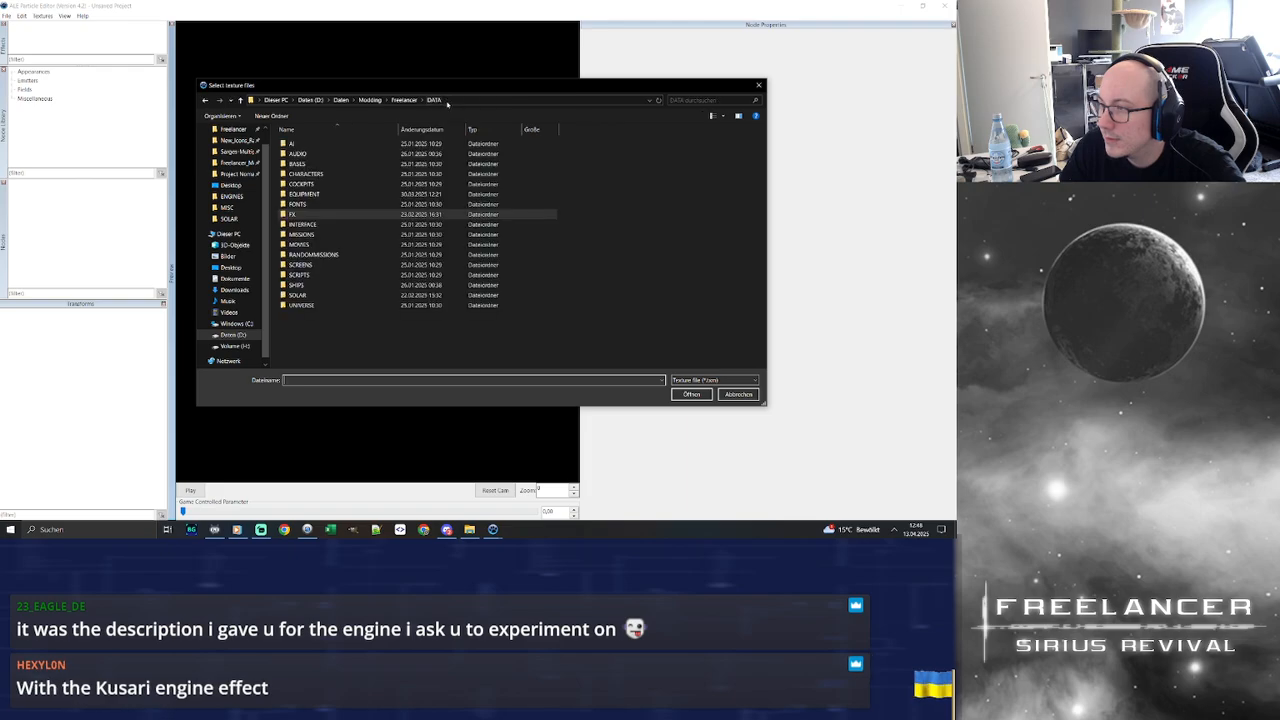
double_click(309, 214)
click(336, 226)
scroll(400, 256, down, 5)
scroll(424, 272, down, 2)
shift+click(347, 366)
click(691, 399)
Open the existing Kusari engine effect gf_ku_smallengine02_fire from the DATA\FX\ENGINES folder
click(6, 16)
click(19, 34)
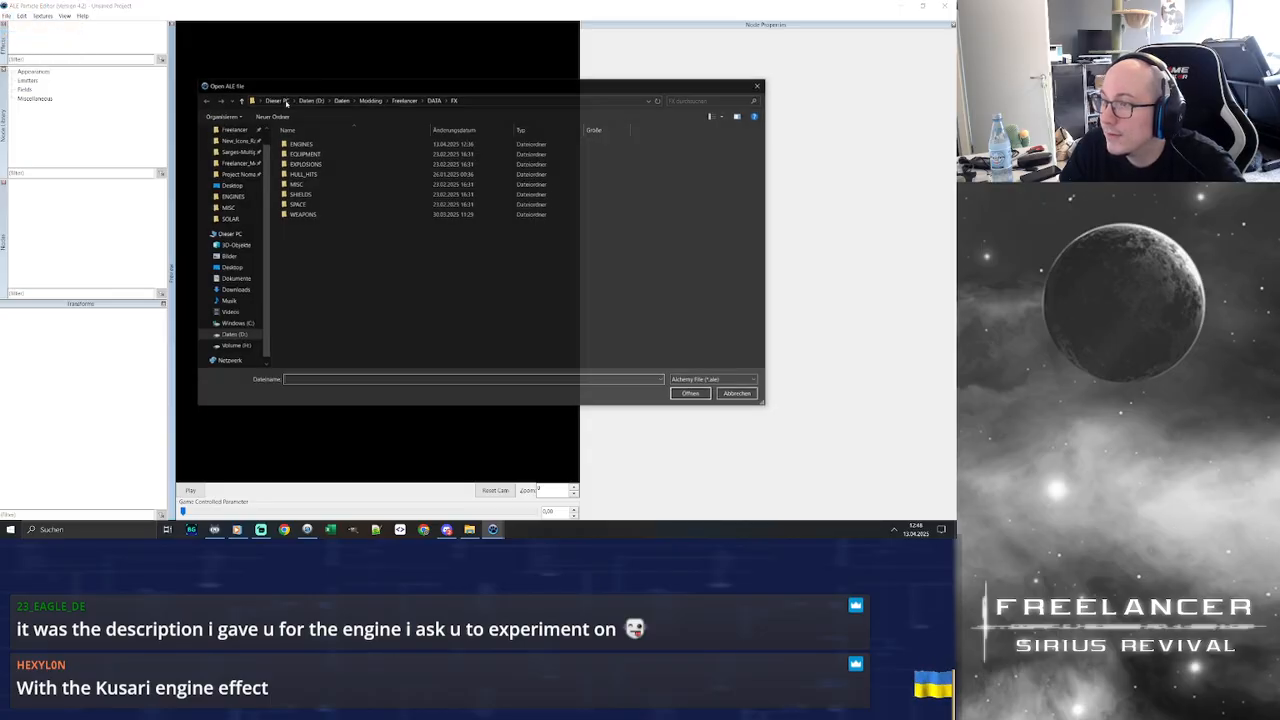
double_click(337, 144)
click(382, 243)
scroll(461, 268, down, 5)
key(g)
key(g)
scroll(465, 266, down, 5)
scroll(464, 263, down, 8)
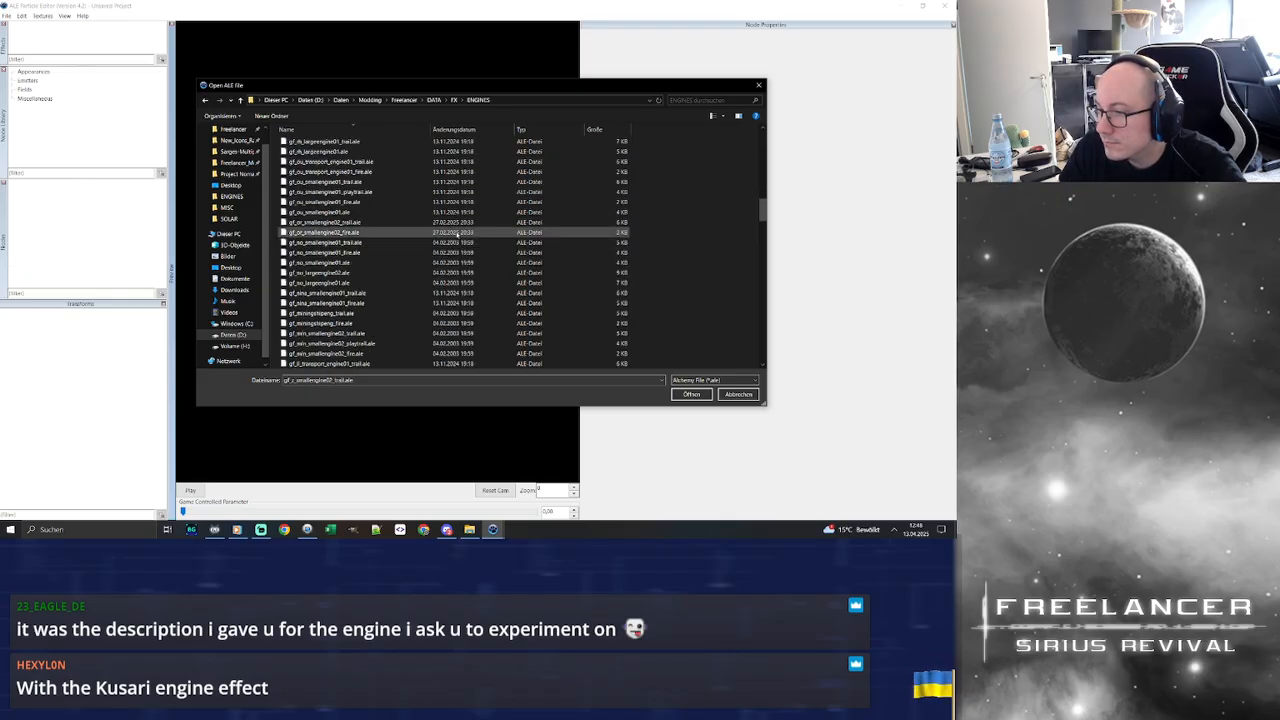
scroll(457, 235, down, 8)
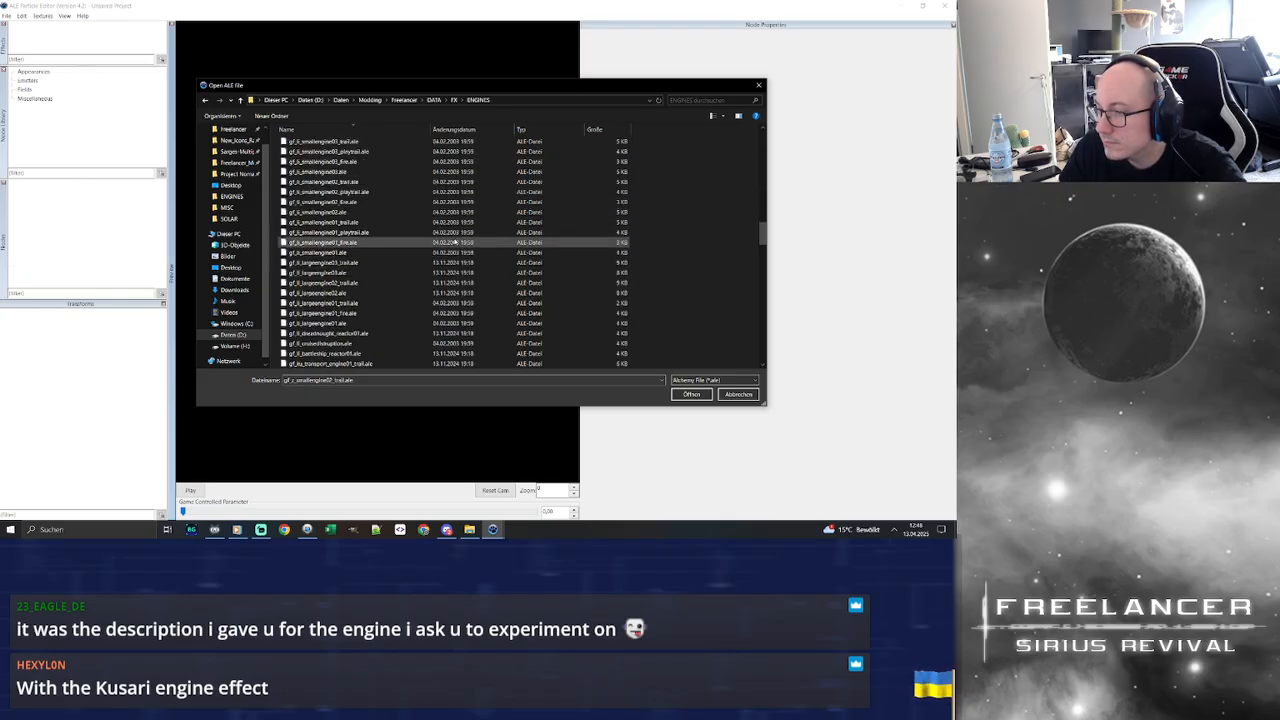
scroll(455, 242, down, 7)
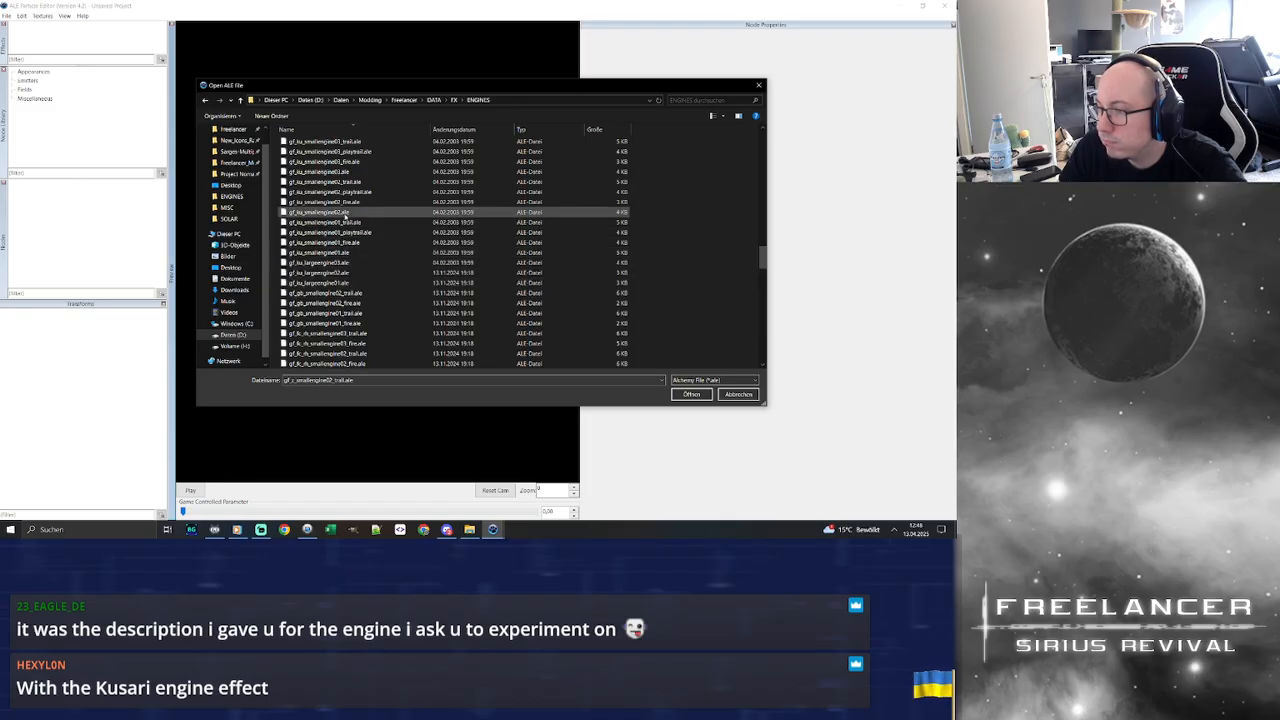
double_click(346, 211)
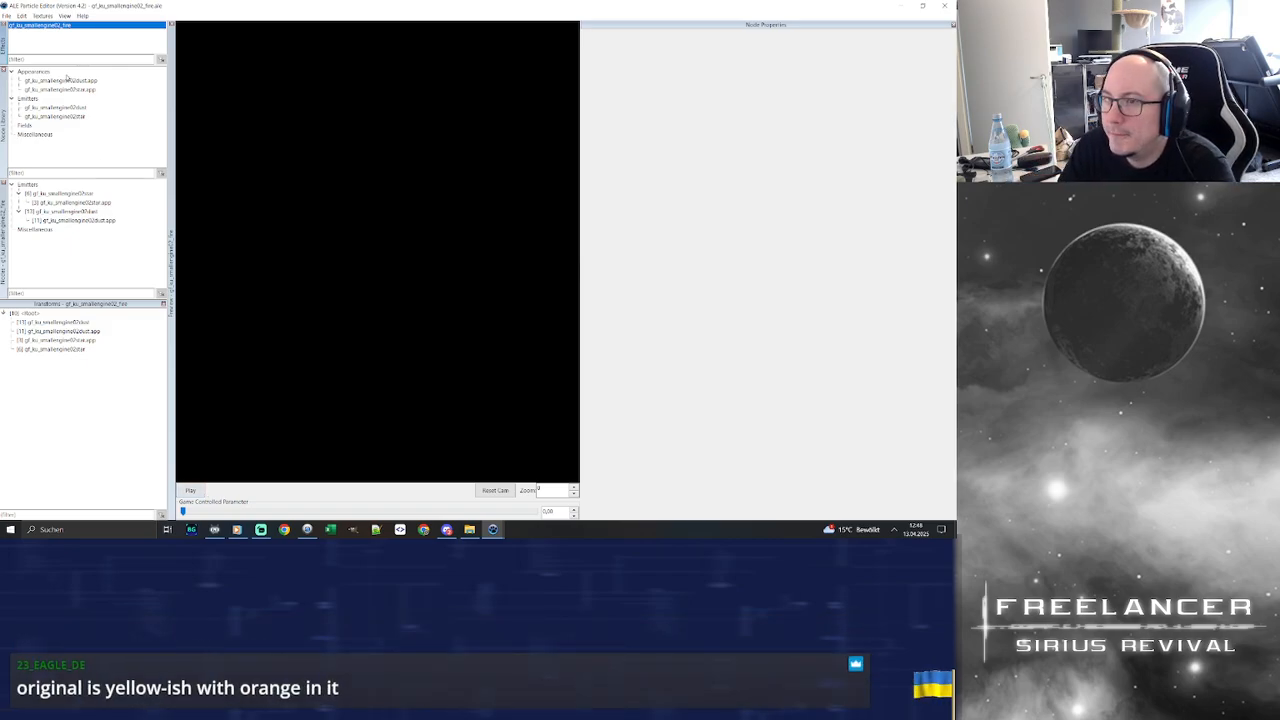
Play the gf_ku_smallengine02_fire effect and view it enlarged in the preview
click(191, 490)
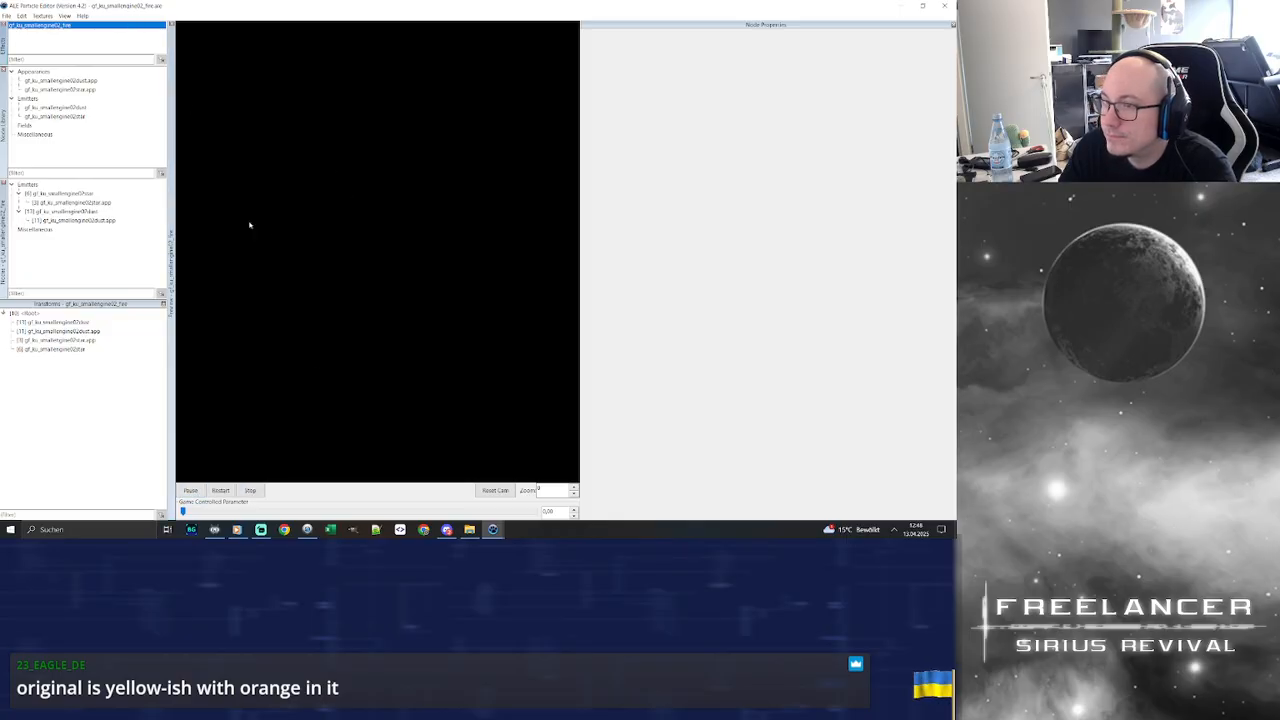
click(220, 490)
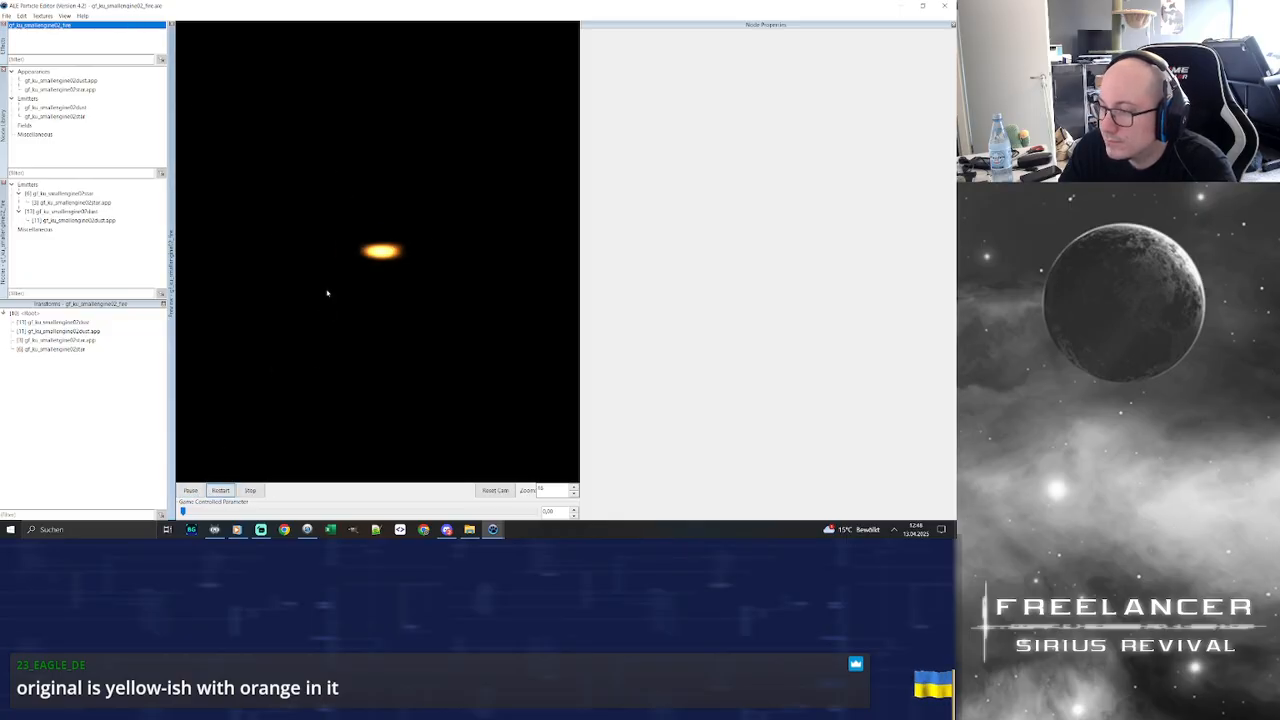
scroll(378, 259, down, 3)
mouse_move(378, 259)
mouse_down()
mouse_move(366, 266)
mouse_move(380, 272)
mouse_up()
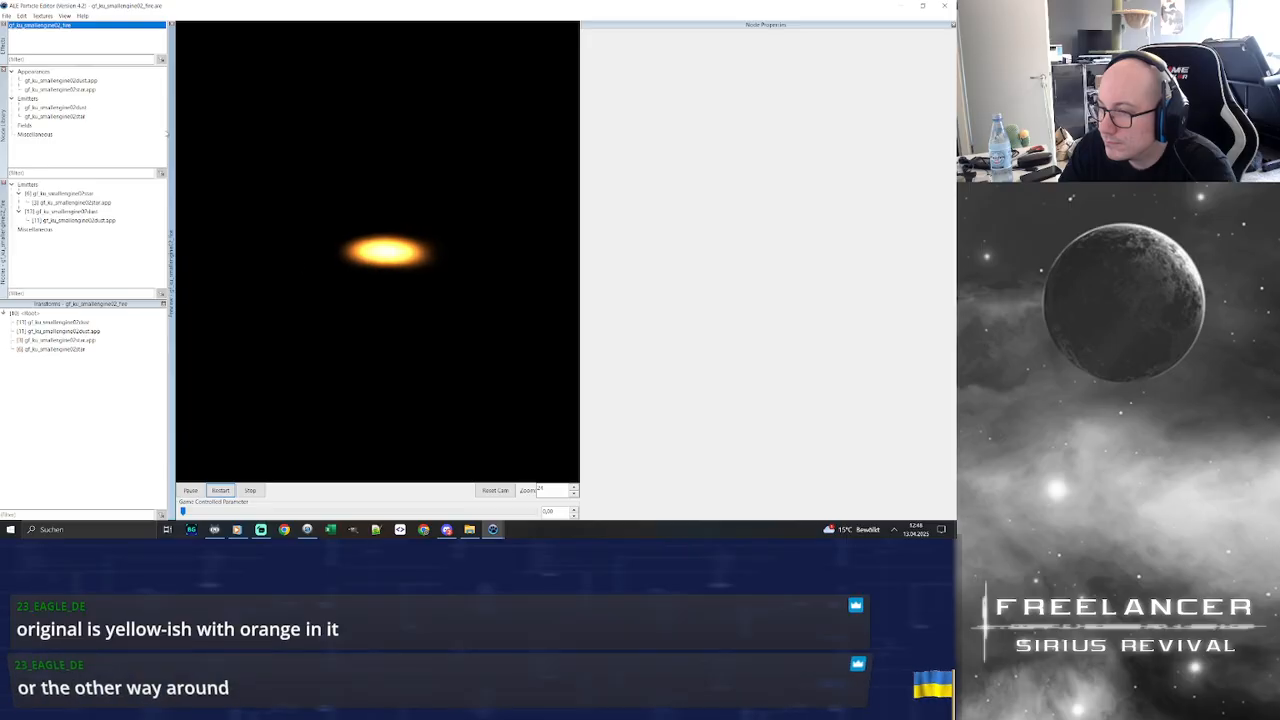
Inspect the color key of the Kusari effect's star appearance without changing it, and stop the preview
click(89, 90)
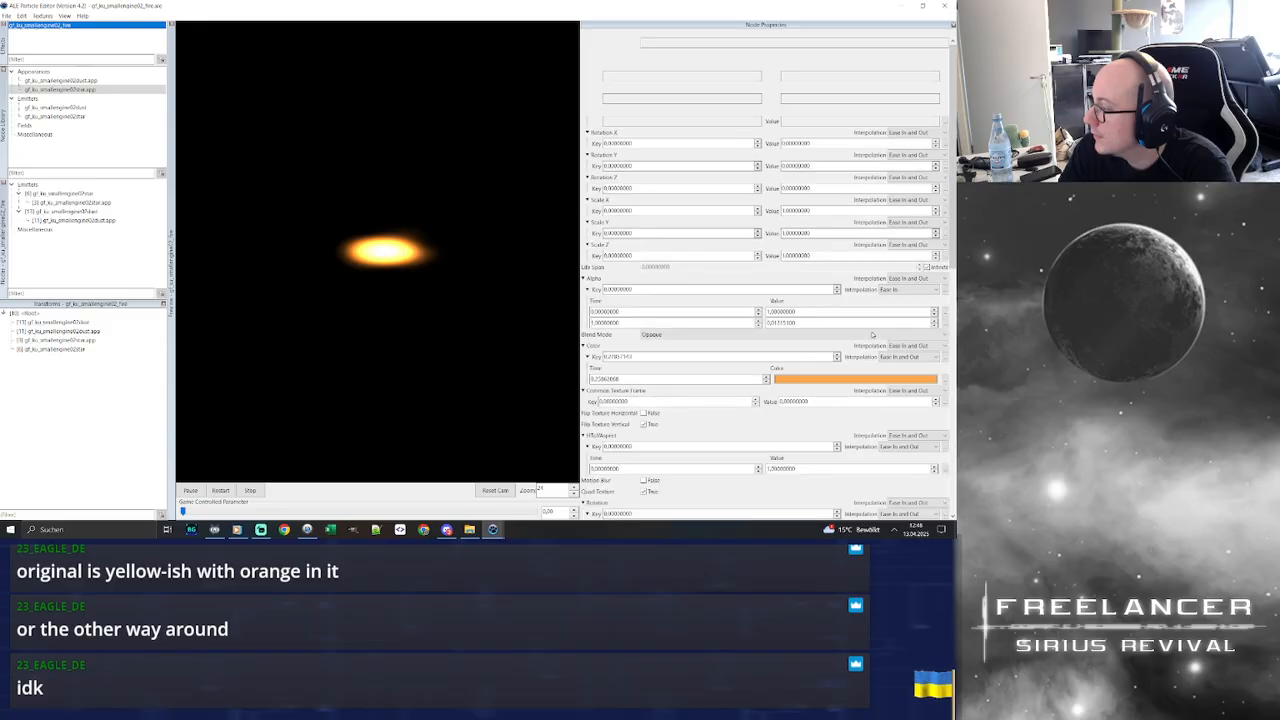
click(838, 382)
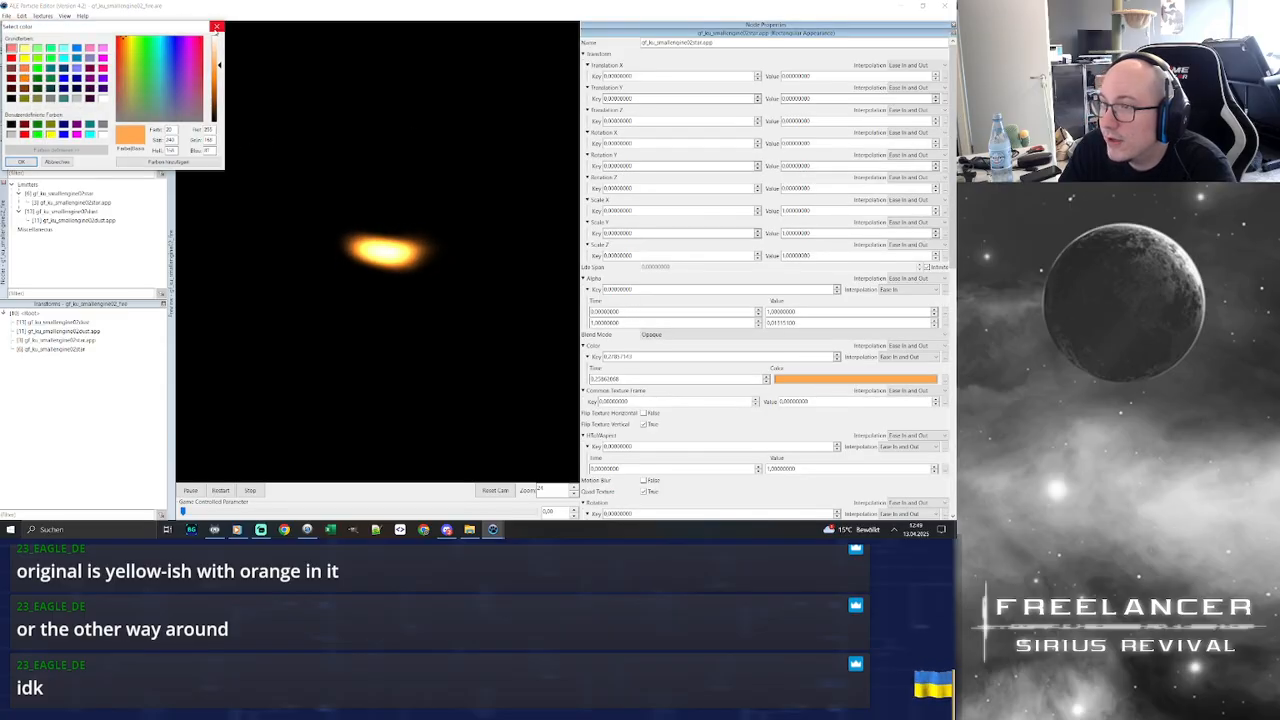
click(217, 27)
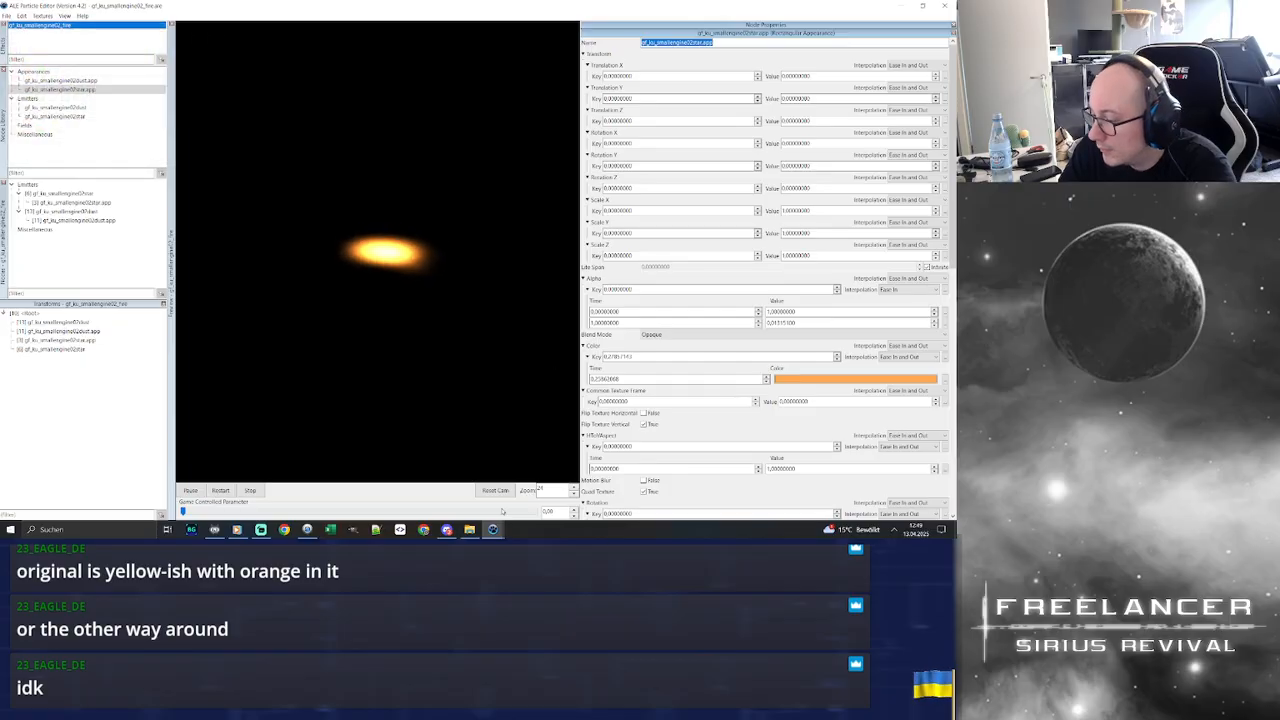
click(250, 490)
Return to the spring_smallengine01_fire project, set the star appearance's first color key to orange with red 255 and green 168, and play the preview
mouse_move(493, 529)
click(443, 483)
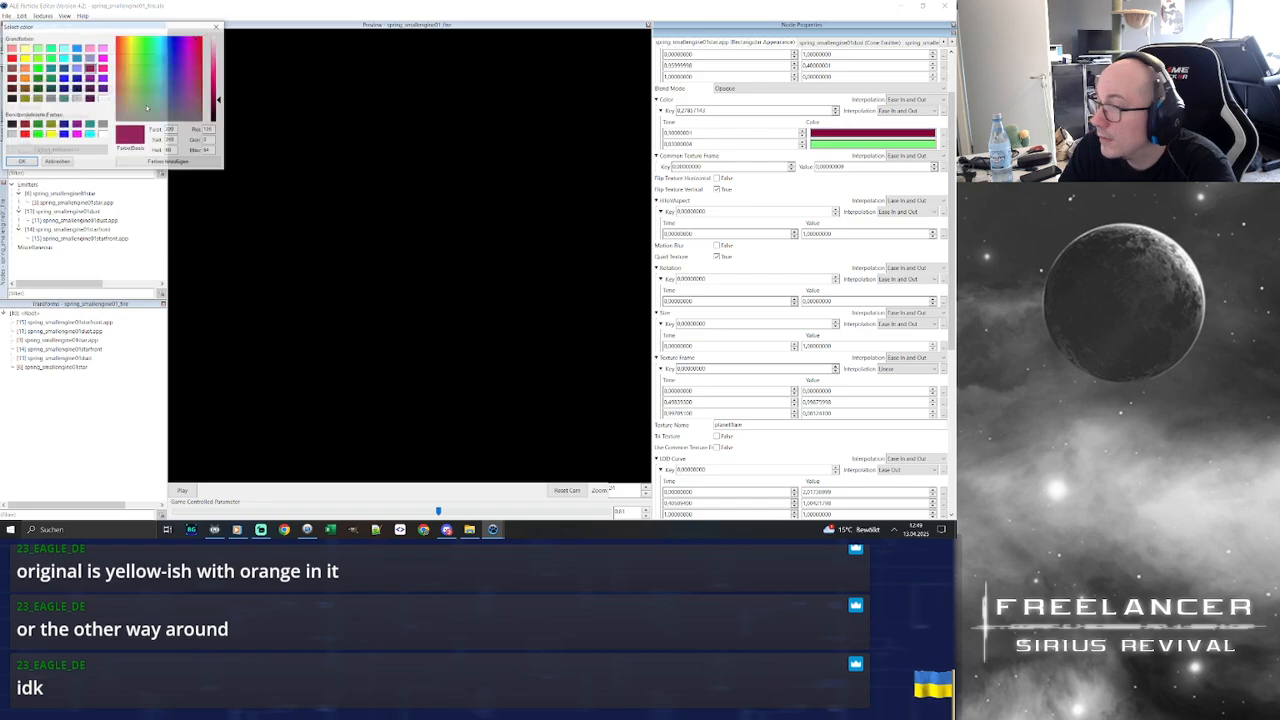
double_click(872, 133)
text(255)
click(213, 140)
text(168)
double_click(213, 152)
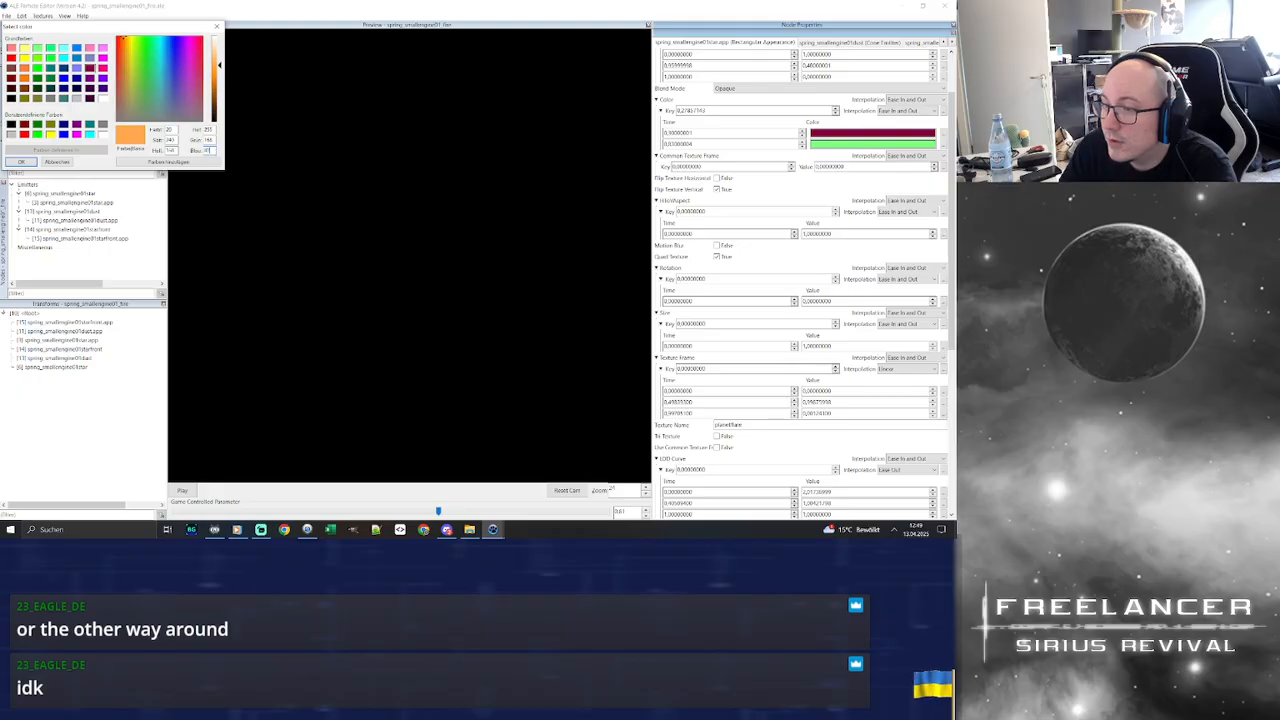
key(Return)
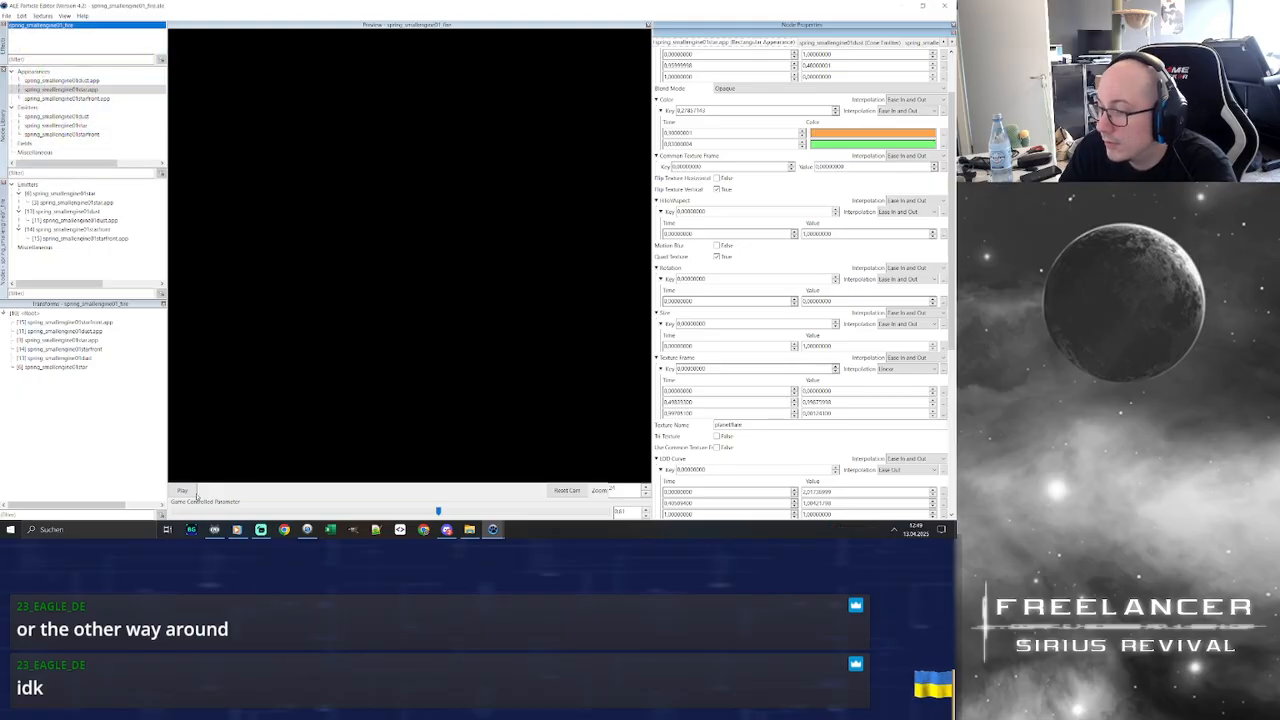
click(183, 491)
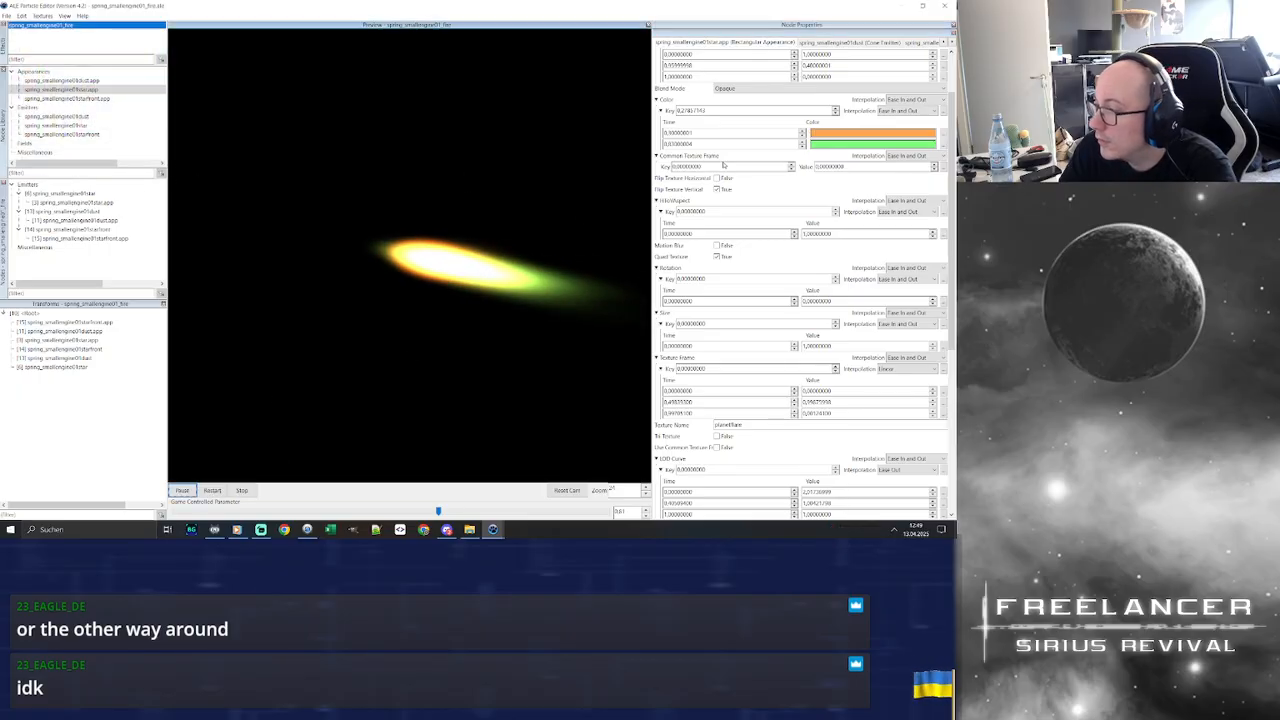
Change the star appearance's second color key from green to a dark blue
click(842, 144)
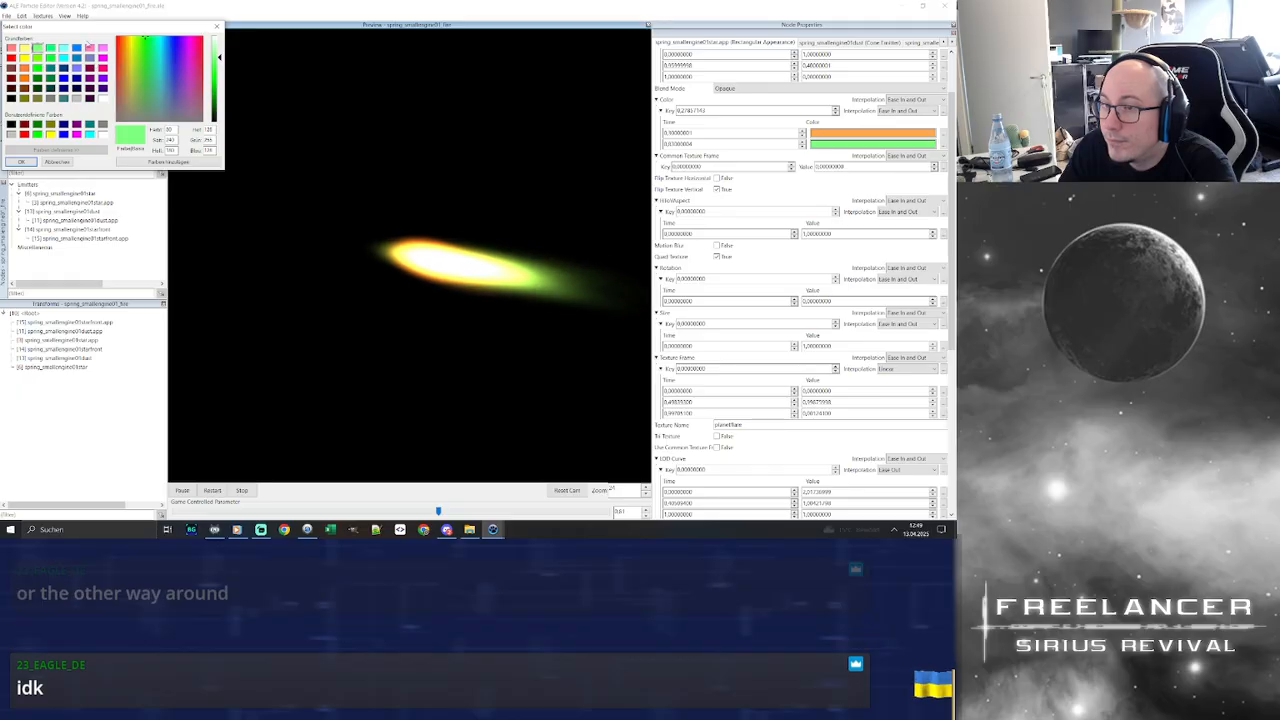
click(76, 47)
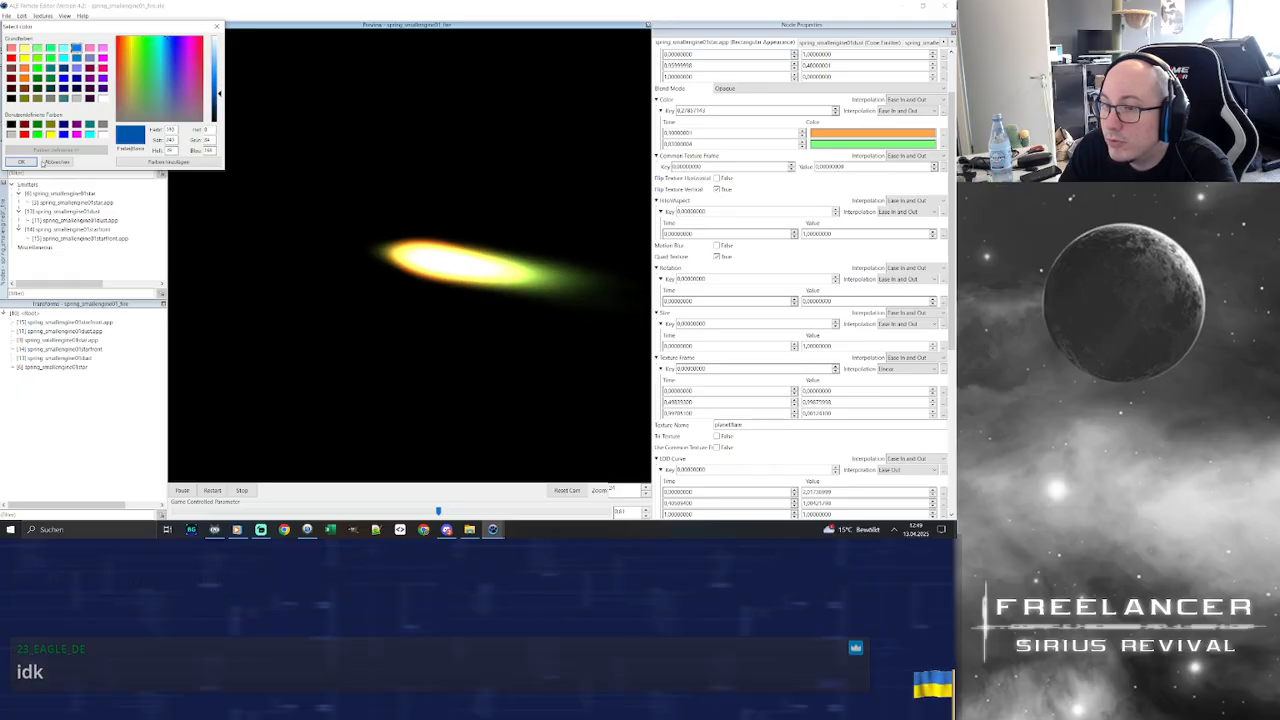
click(22, 162)
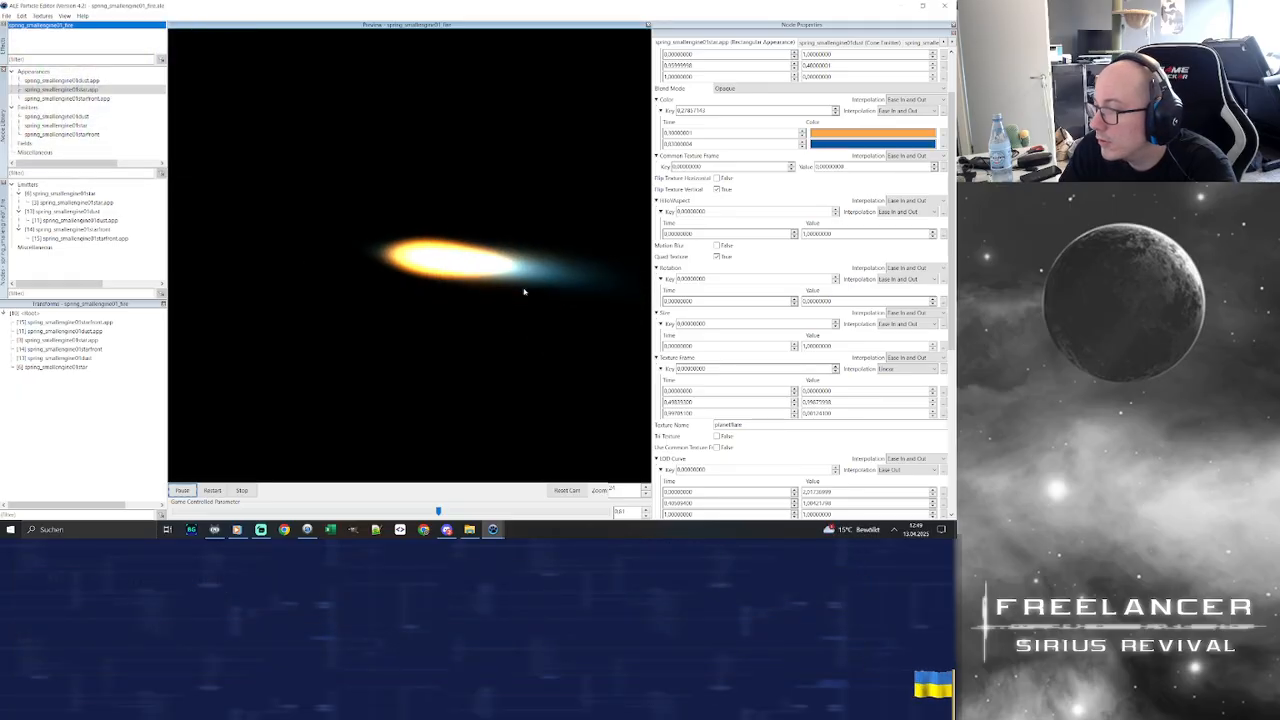
Try the star appearance's color keys at time 0 for orange and 0.4 for blue
drag(695, 133, 671, 144)
text(5)
key(Return)
drag(700, 144, 664, 134)
text(3)
key(Return)
text(0)
key(Return)
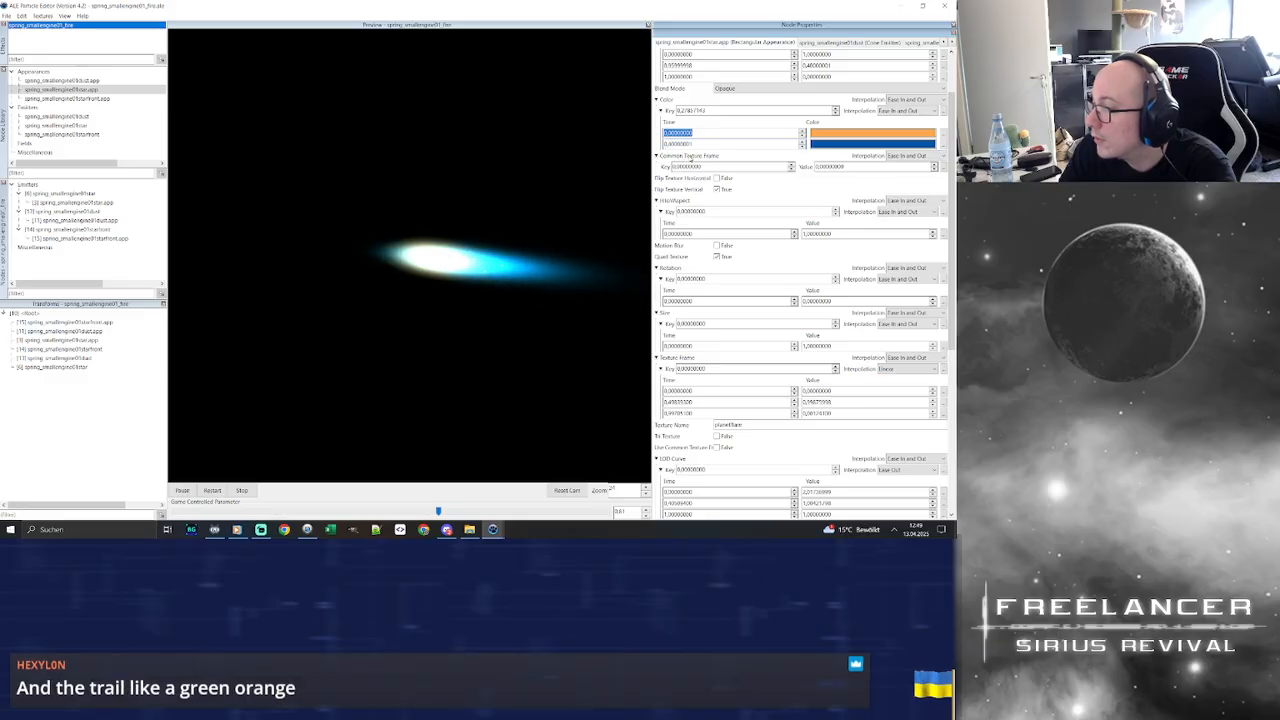
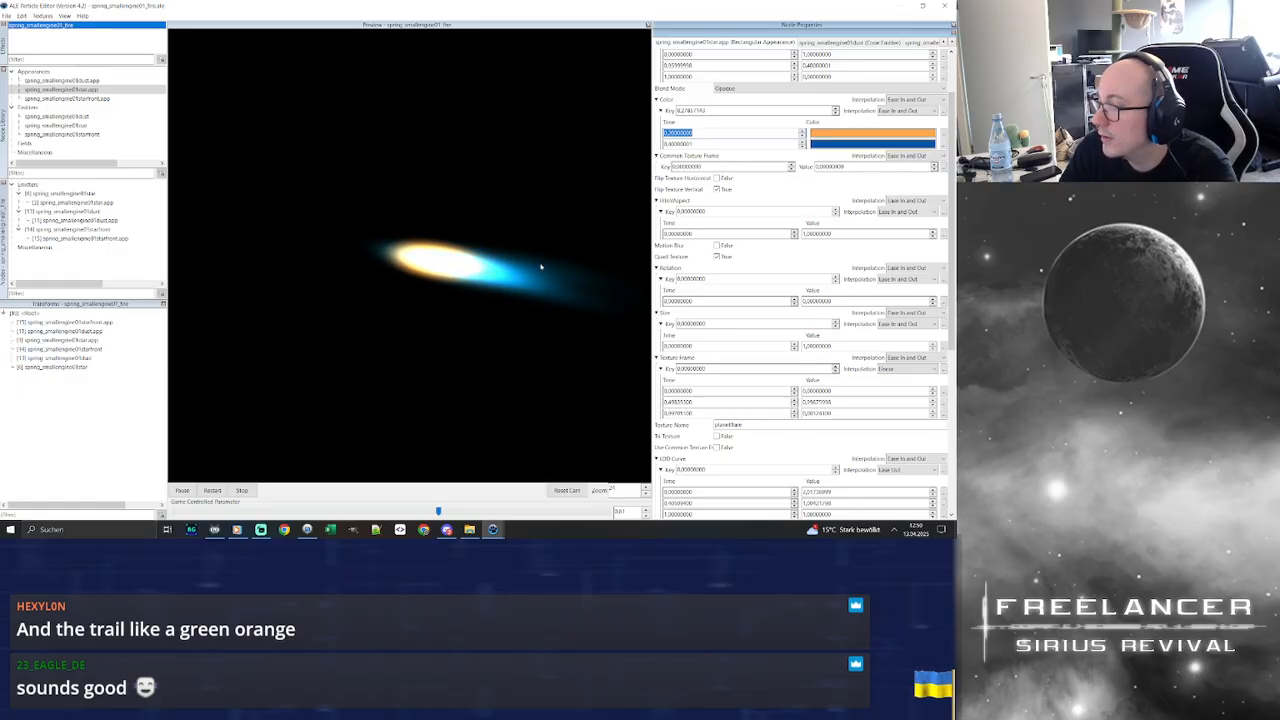
Set the orange color key's time to 0.4 and the blue color key's time to 0.5
click(705, 132)
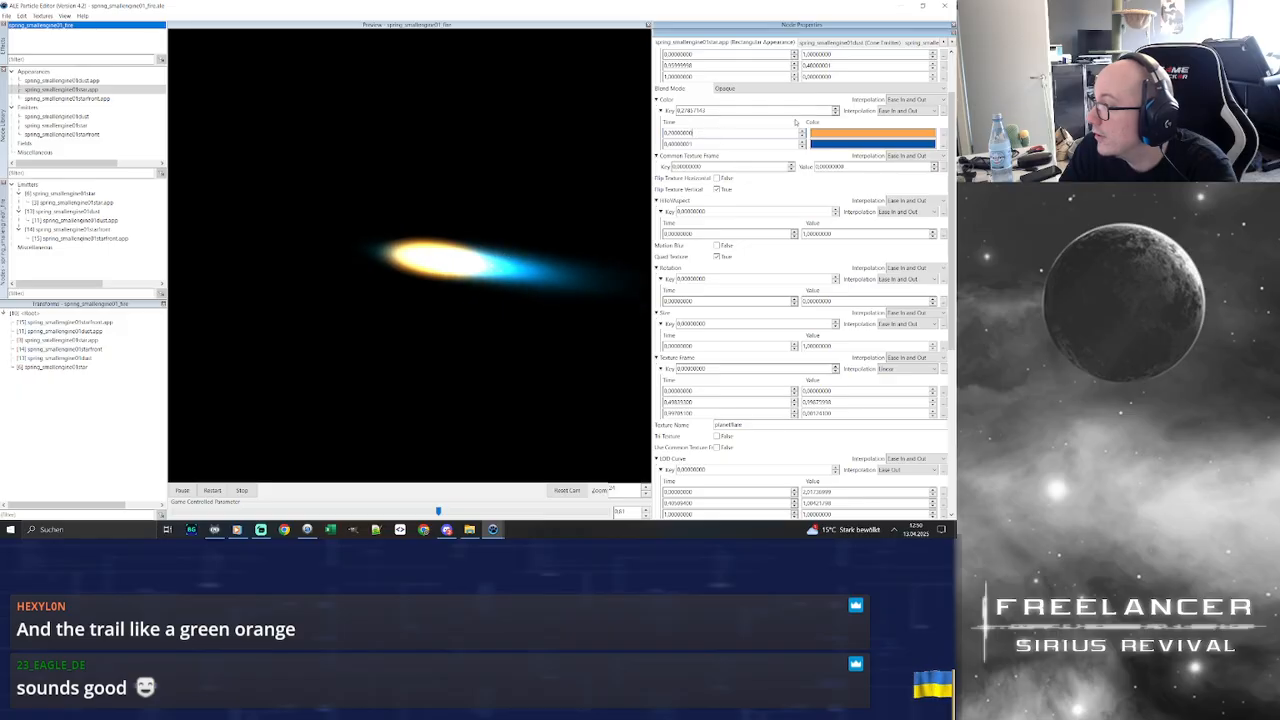
drag(707, 132, 671, 133)
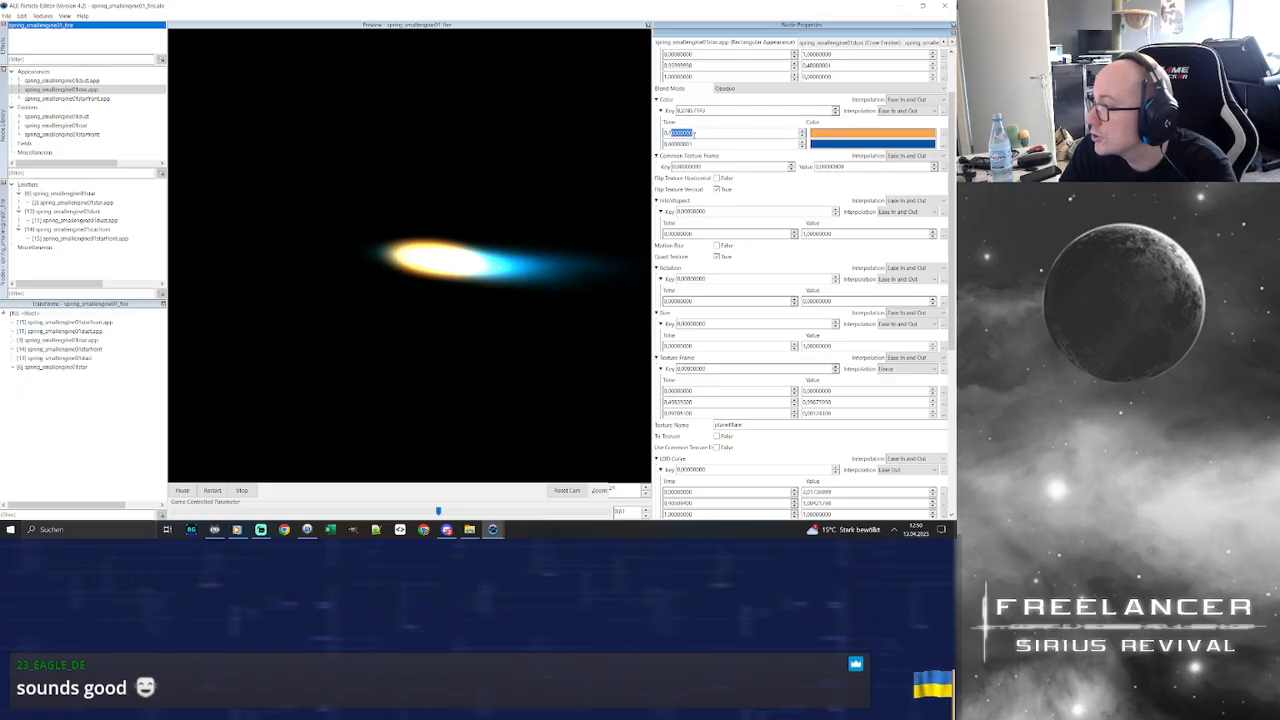
key(BackSpace)
key(Return)
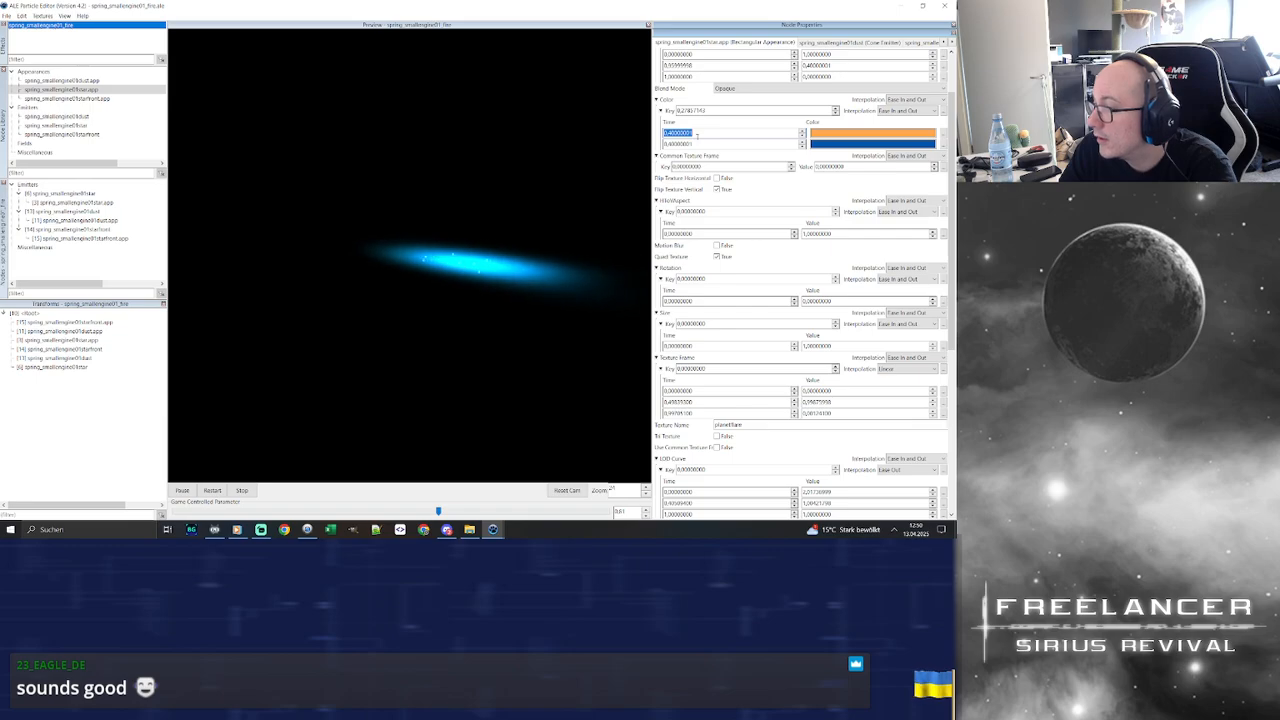
drag(704, 146, 671, 146)
key(BackSpace)
text(5)
key(Return)
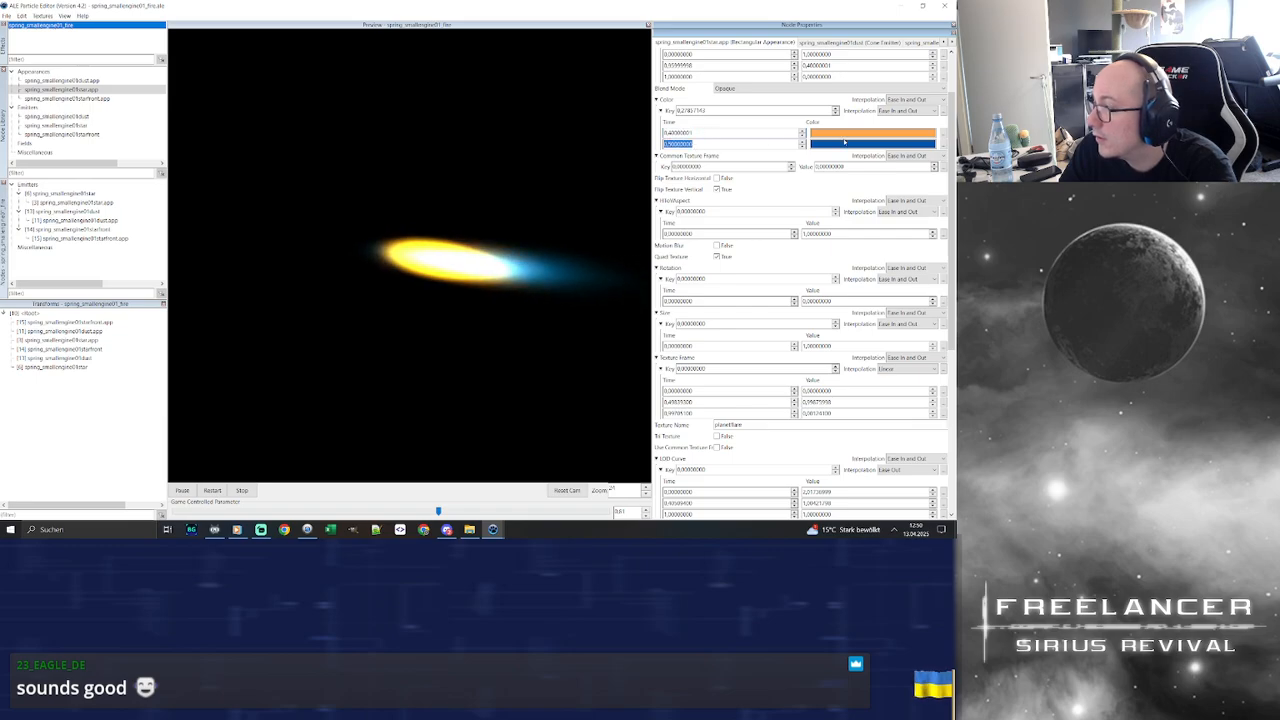
Change the star appearance's first color key to a more saturated orange
double_click(852, 134)
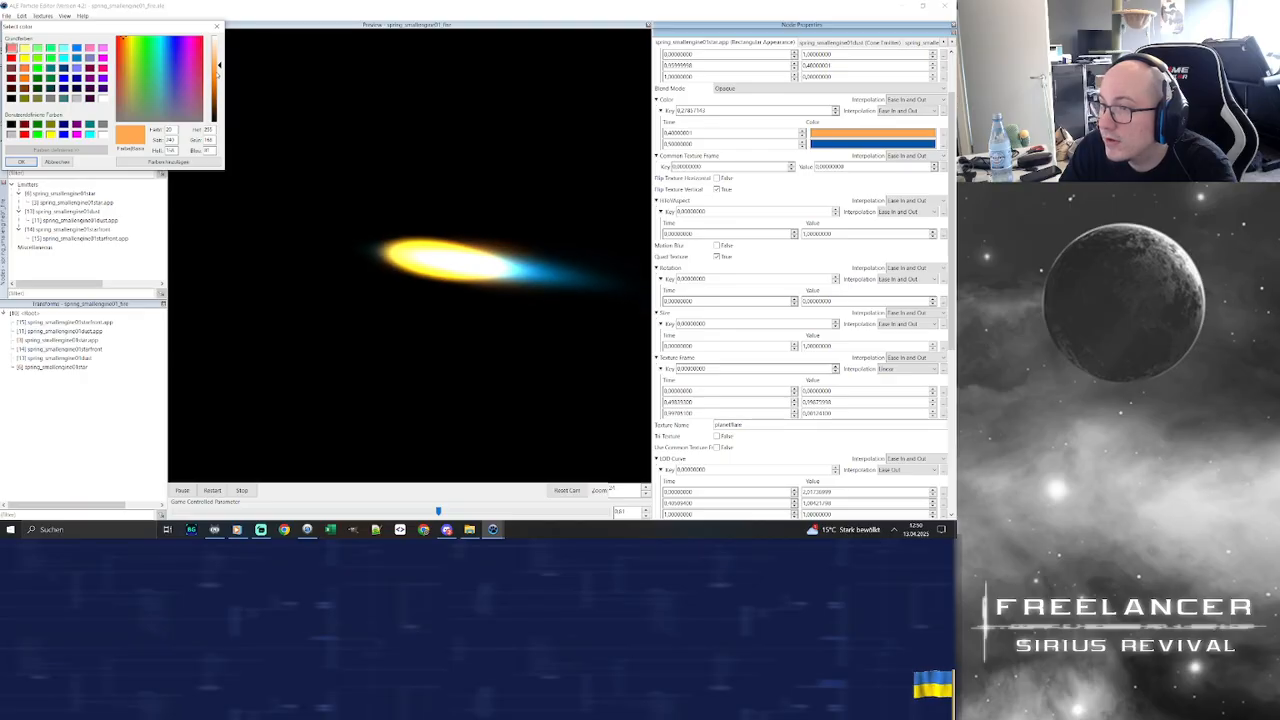
click(33, 162)
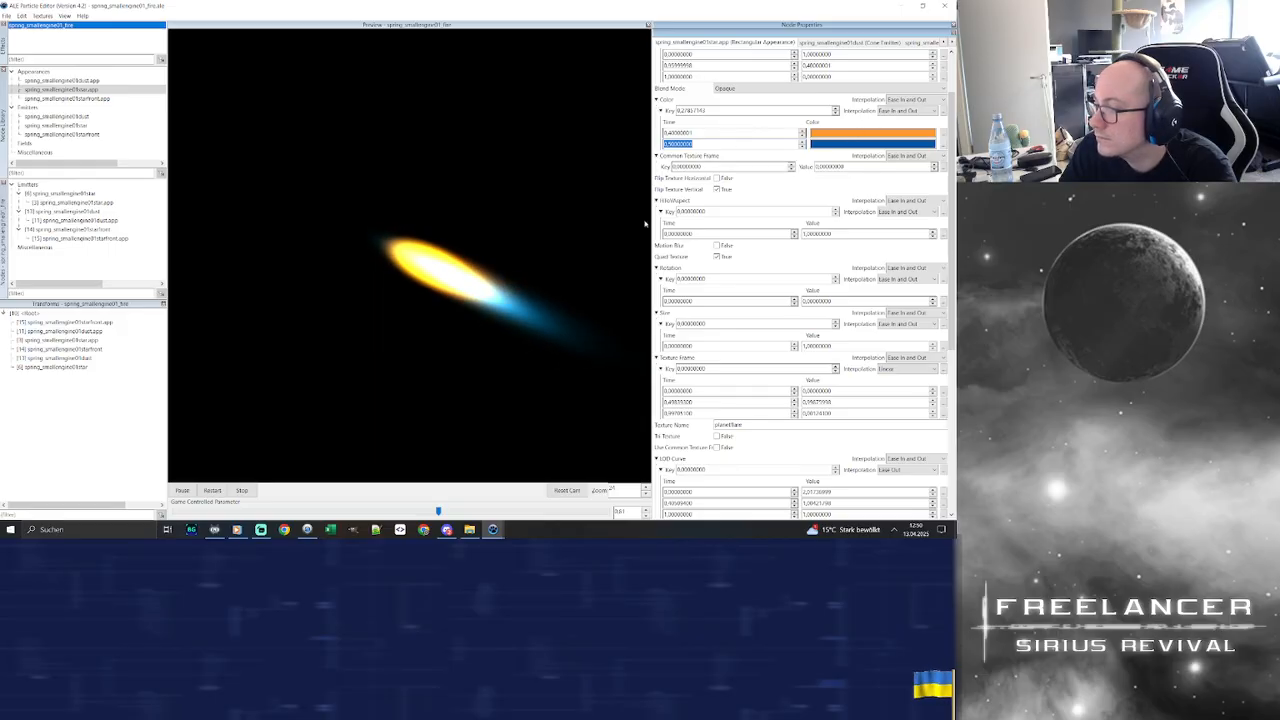
click(840, 132)
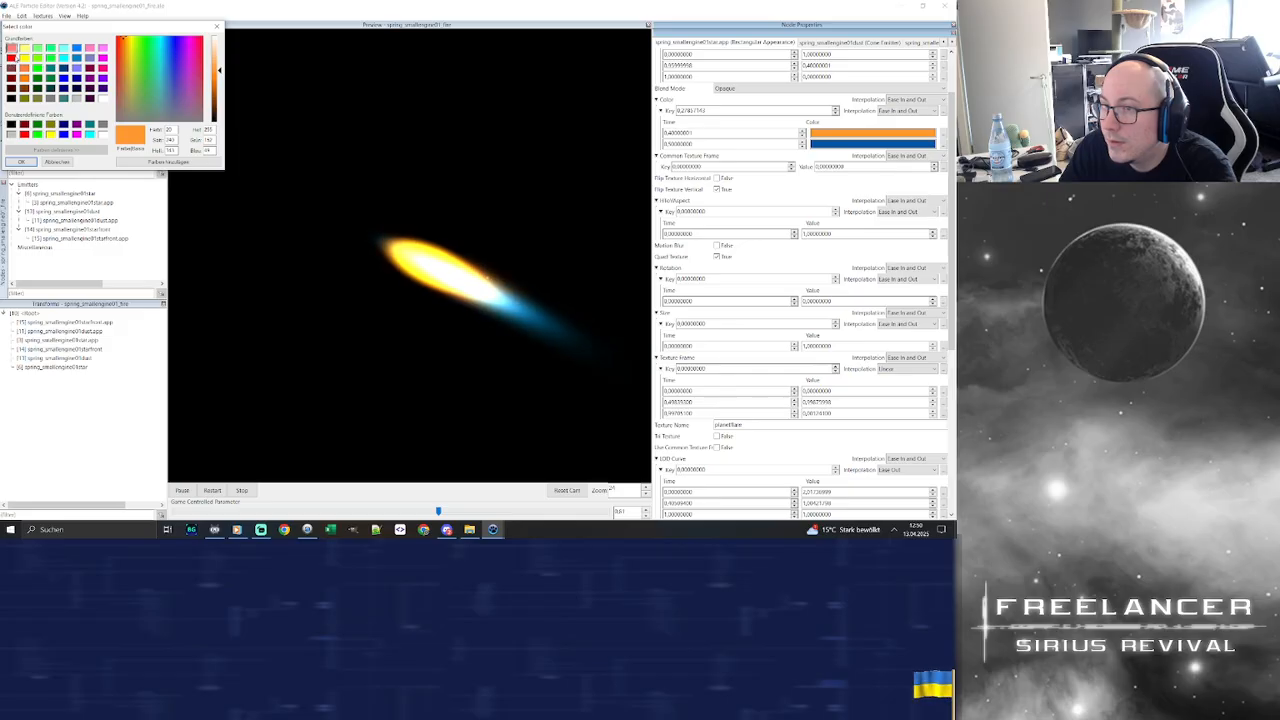
click(20, 162)
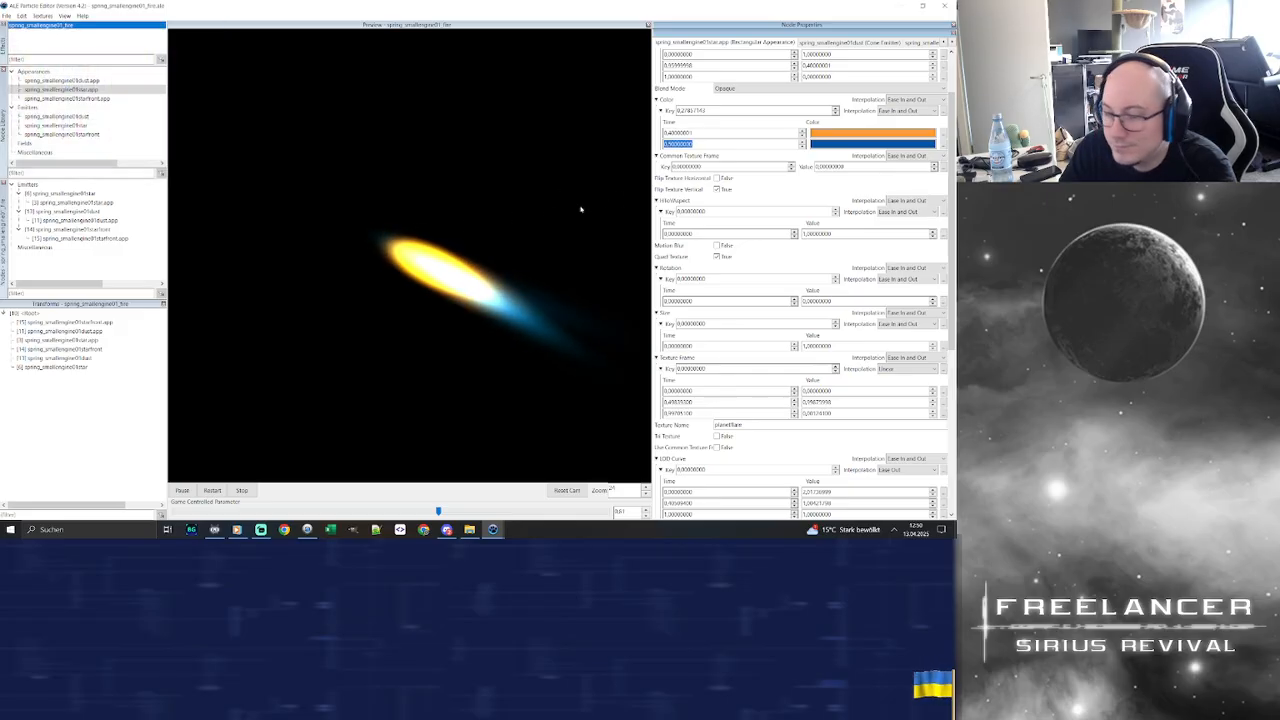
Set the orange color key's time to 0.3, check the blue key's color and view the effect from another angle
drag(698, 133, 672, 133)
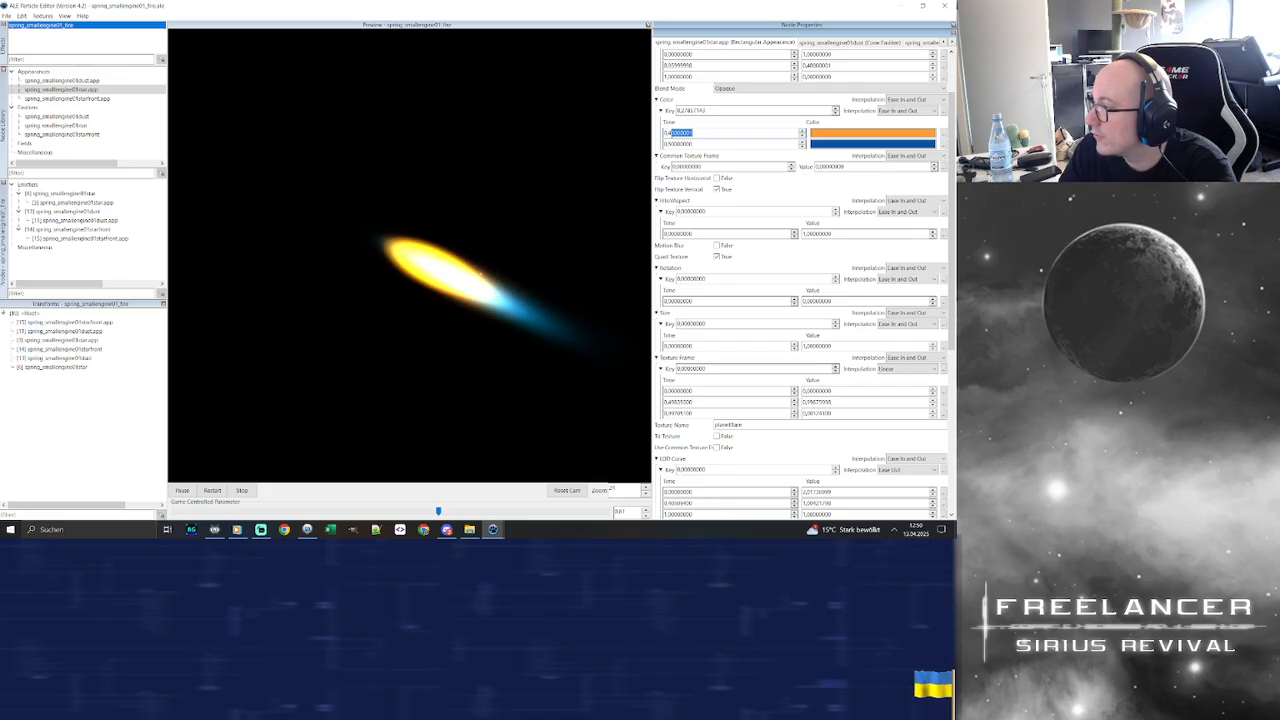
text(1)
key(Return)
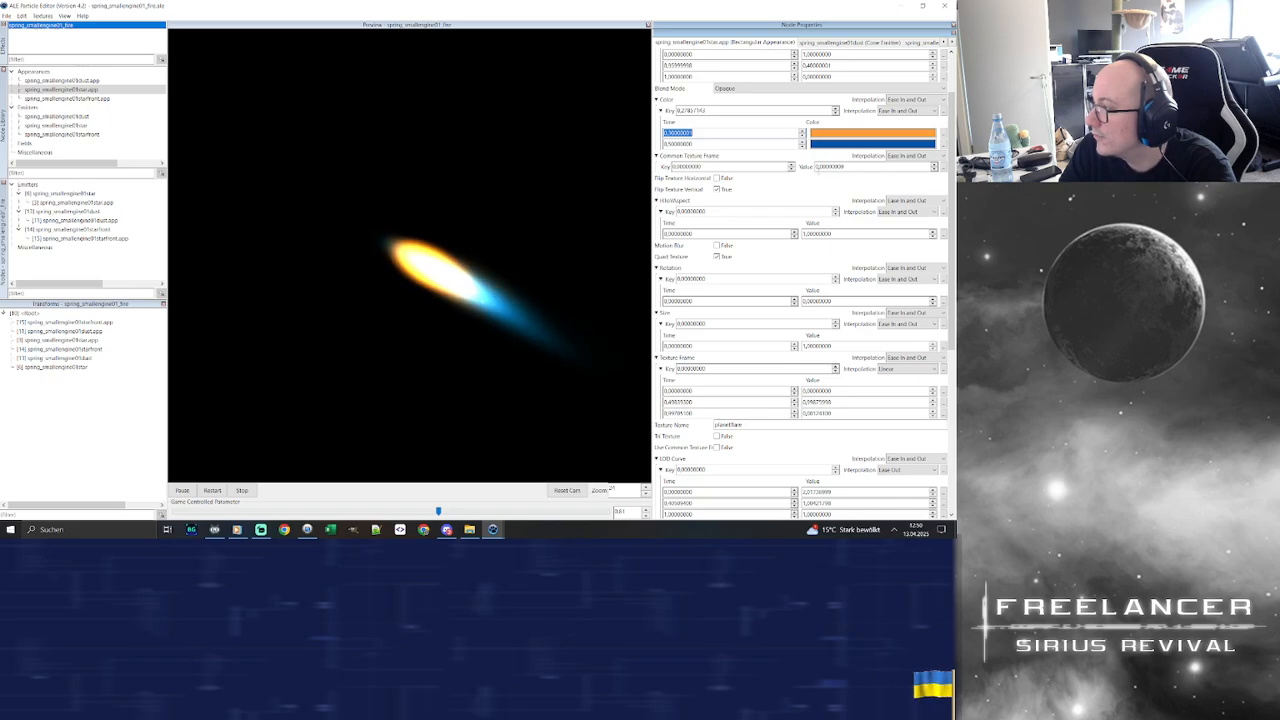
click(845, 145)
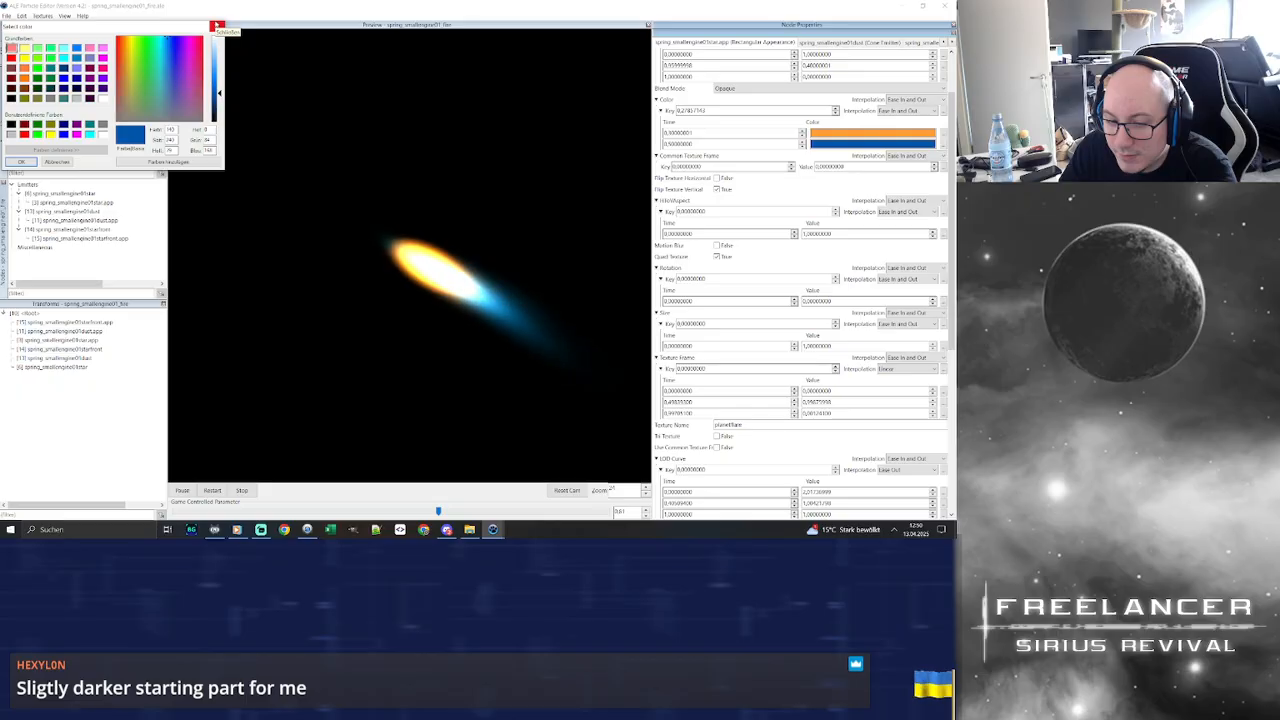
click(216, 26)
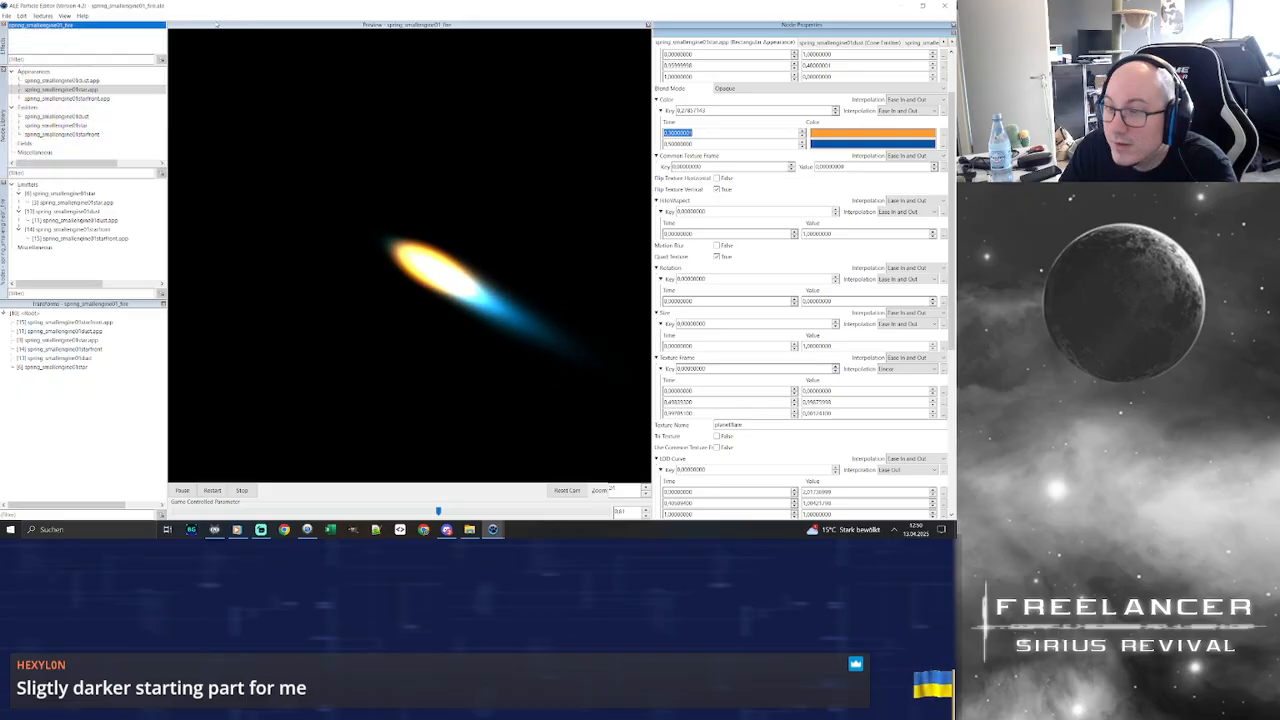
drag(529, 208, 549, 211)
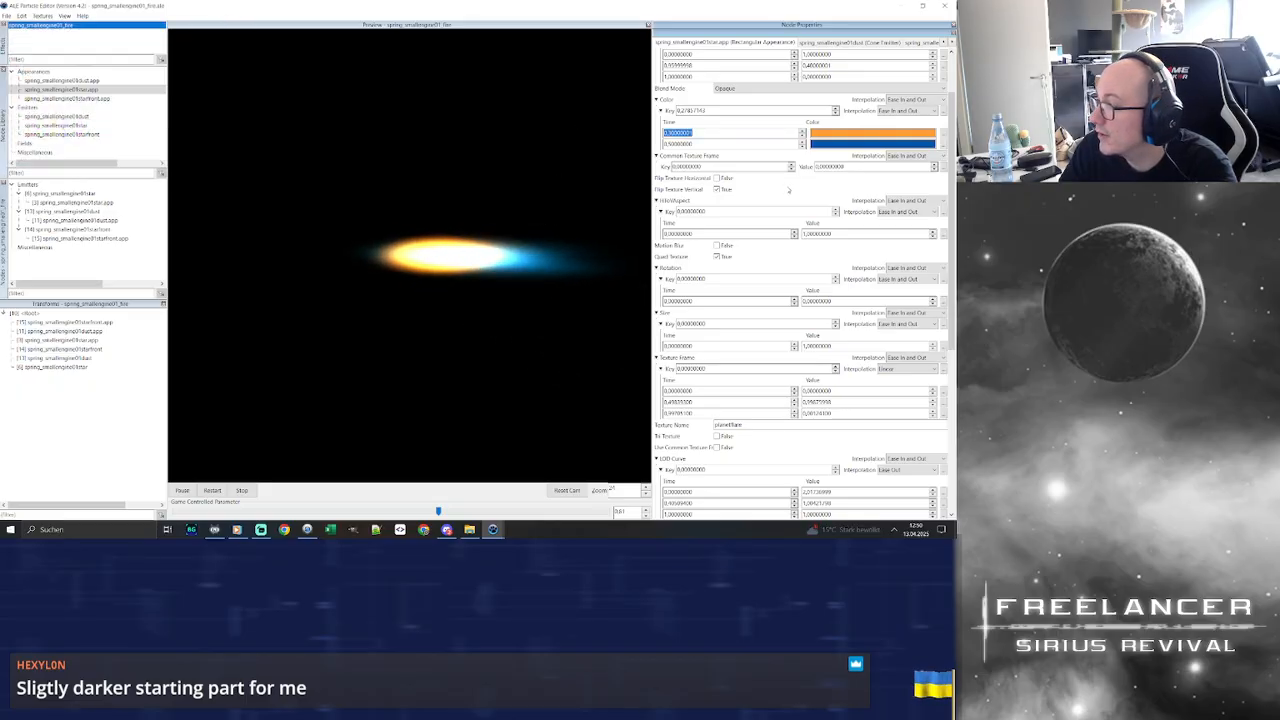
Darken the orange of the star appearance's first color key slightly
click(872, 133)
drag(219, 68, 218, 73)
click(21, 162)
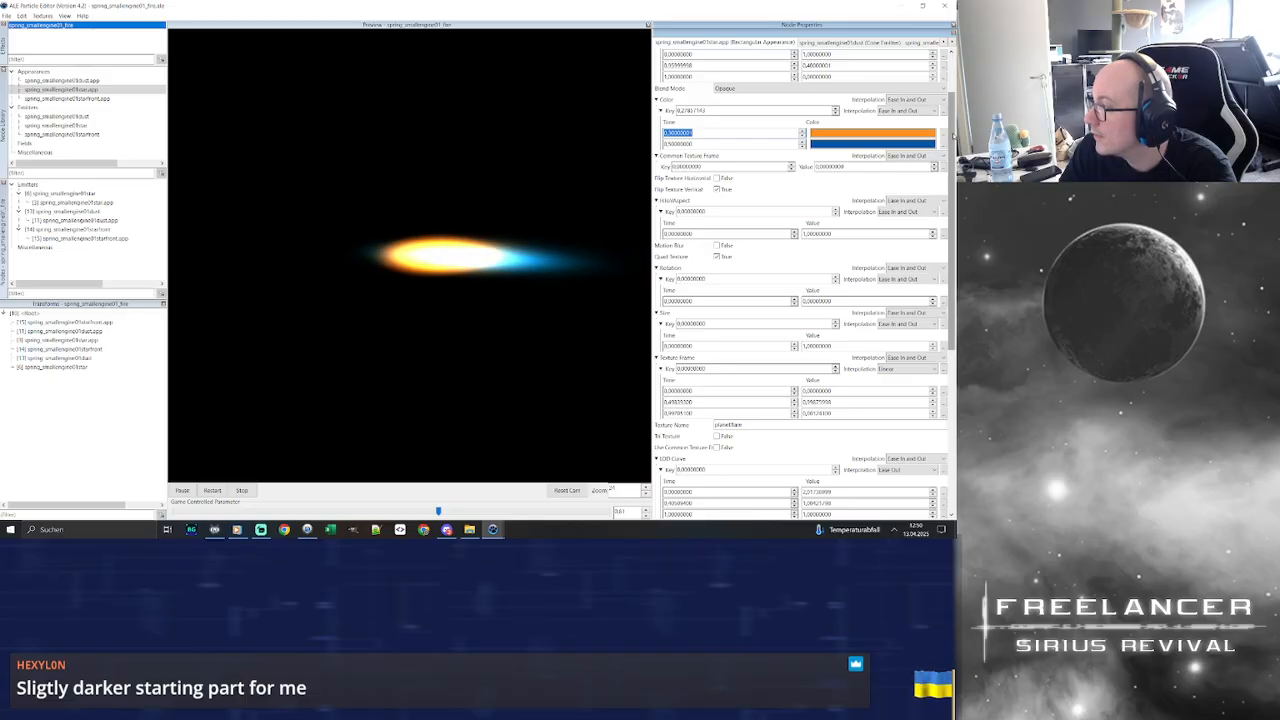
Try times of 1 and 0.4 for the star appearance's blue color key
scroll(702, 200, up, 3)
drag(702, 210, 662, 215)
text(1)
key(Return)
text(0,4)
key(Return)
drag(705, 212, 667, 208)
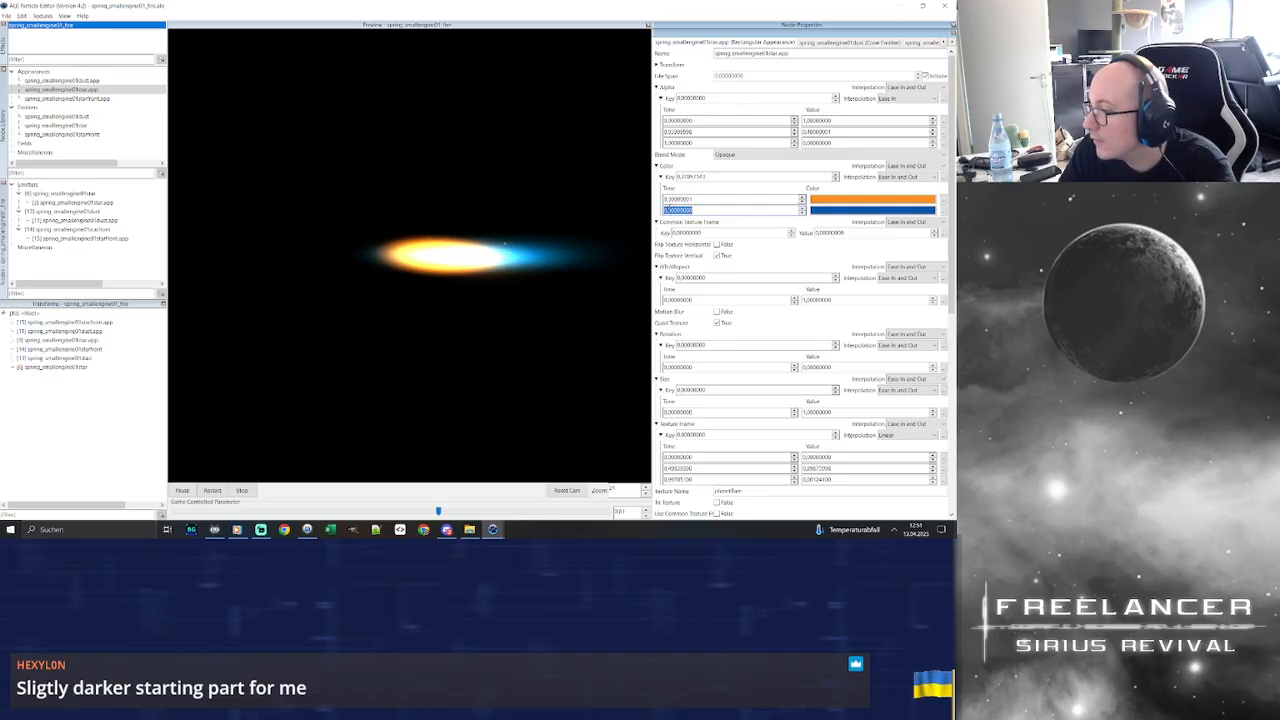
Darken the star appearance's first color key in two passes from bright orange to a burnt orange
click(855, 199)
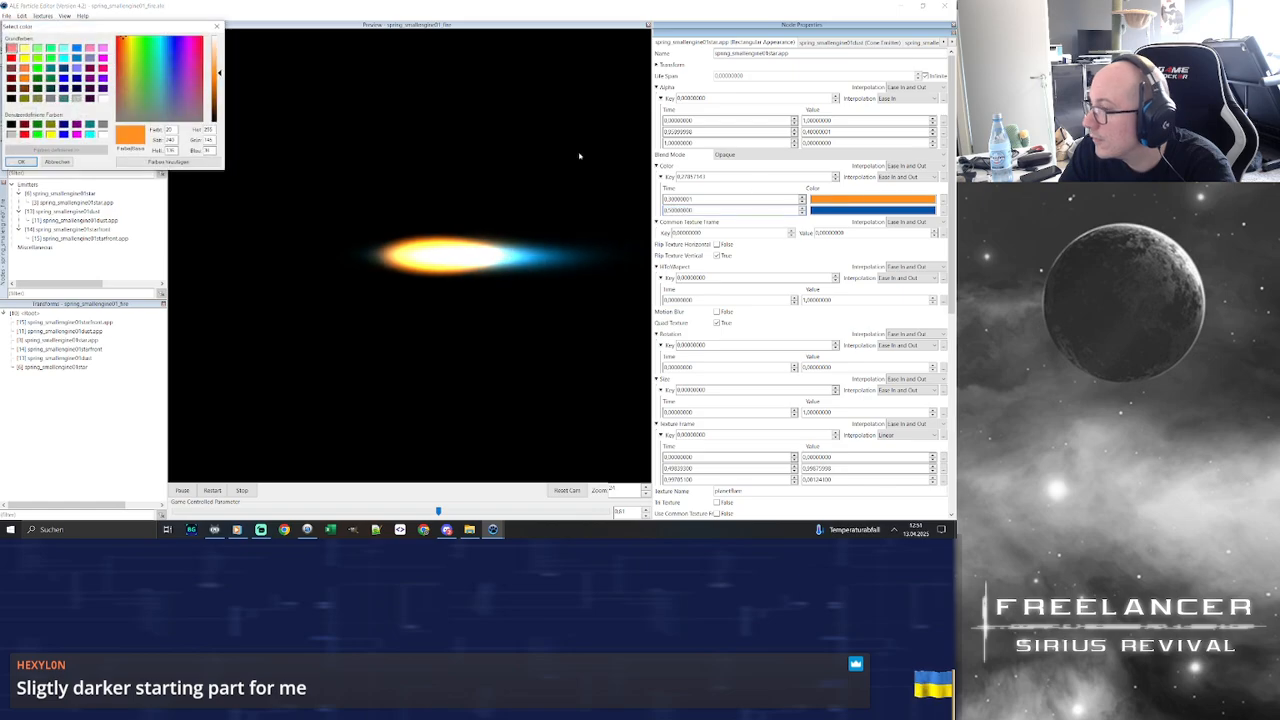
drag(221, 74, 221, 82)
click(33, 162)
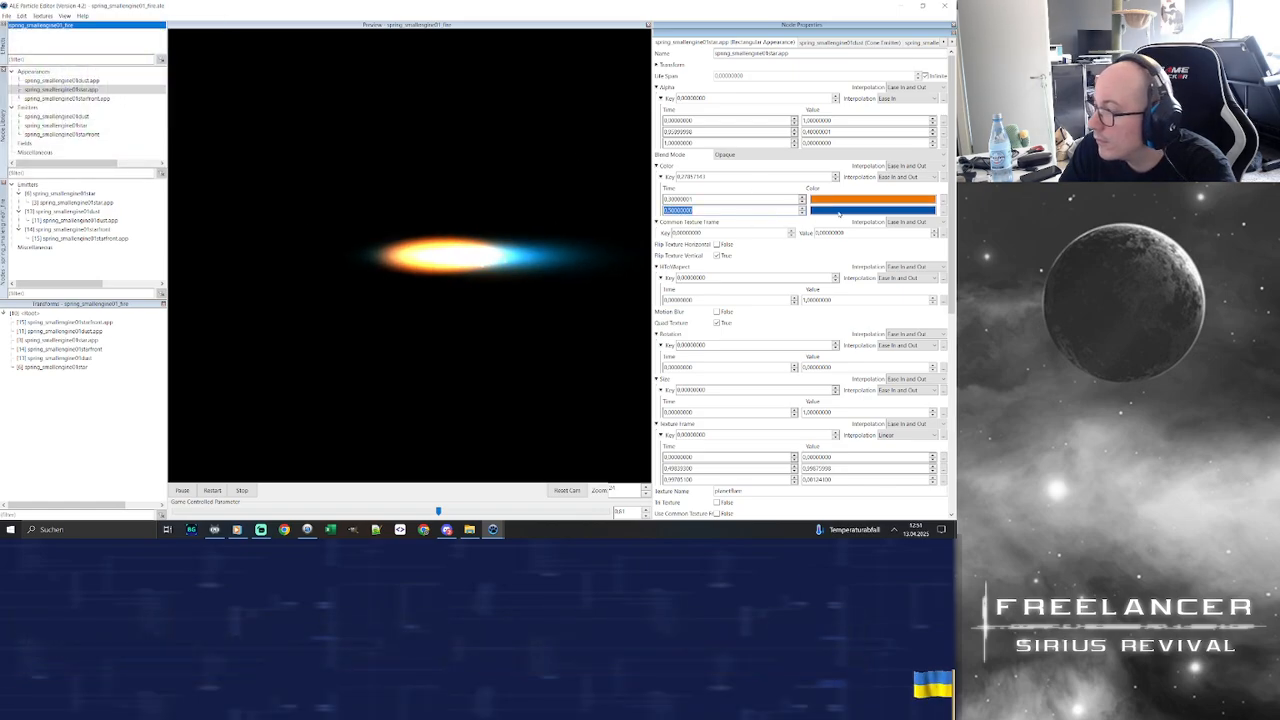
click(843, 201)
drag(218, 83, 219, 90)
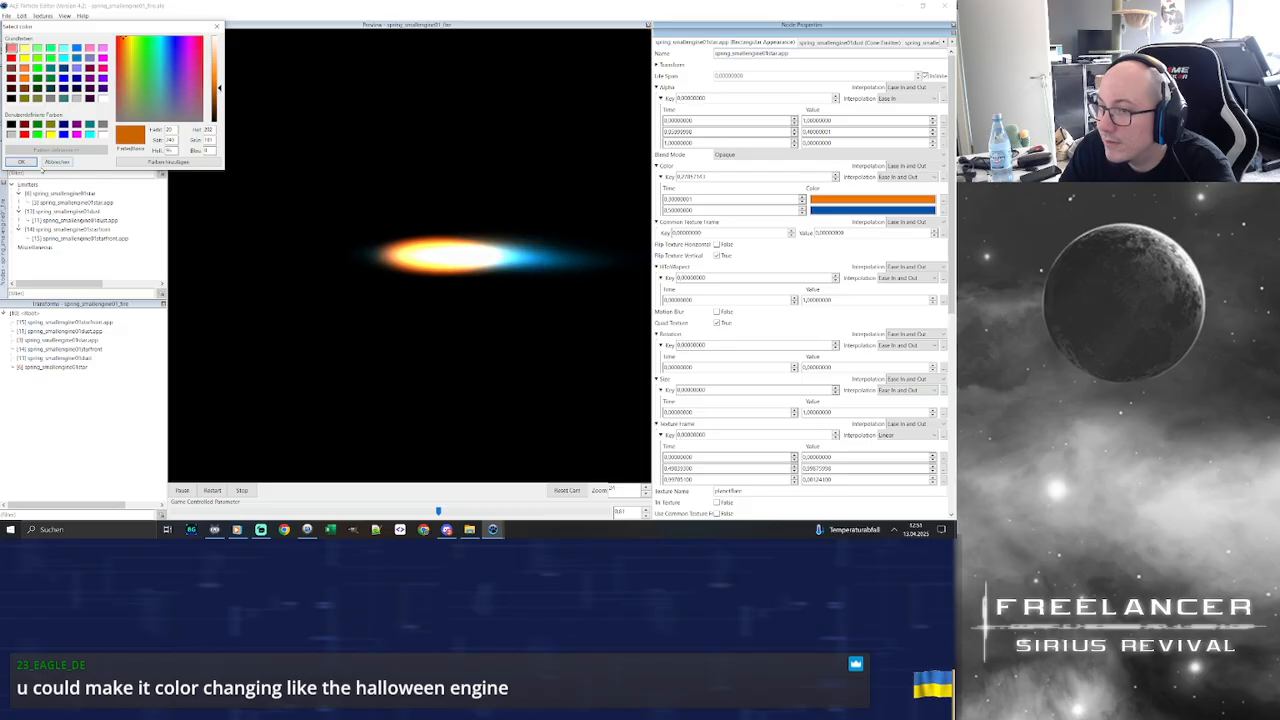
click(30, 162)
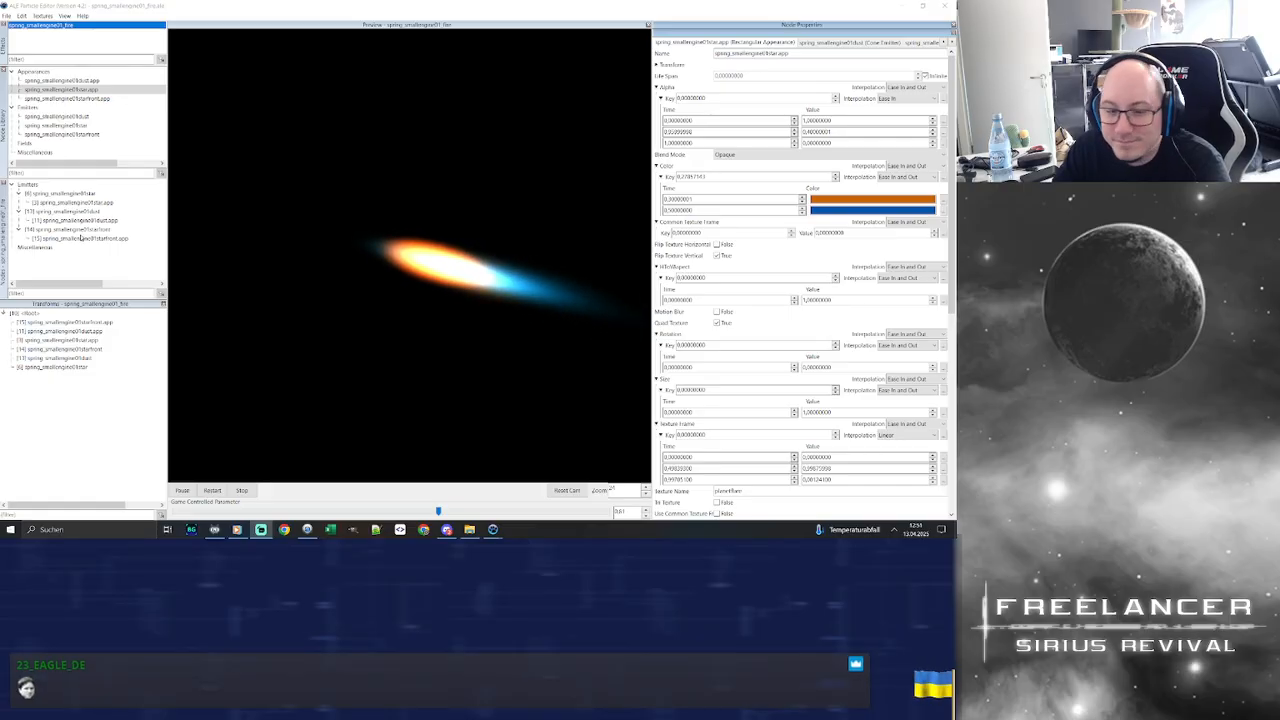
Preview the flame at low and high values of the game controlled parameter
click(508, 303)
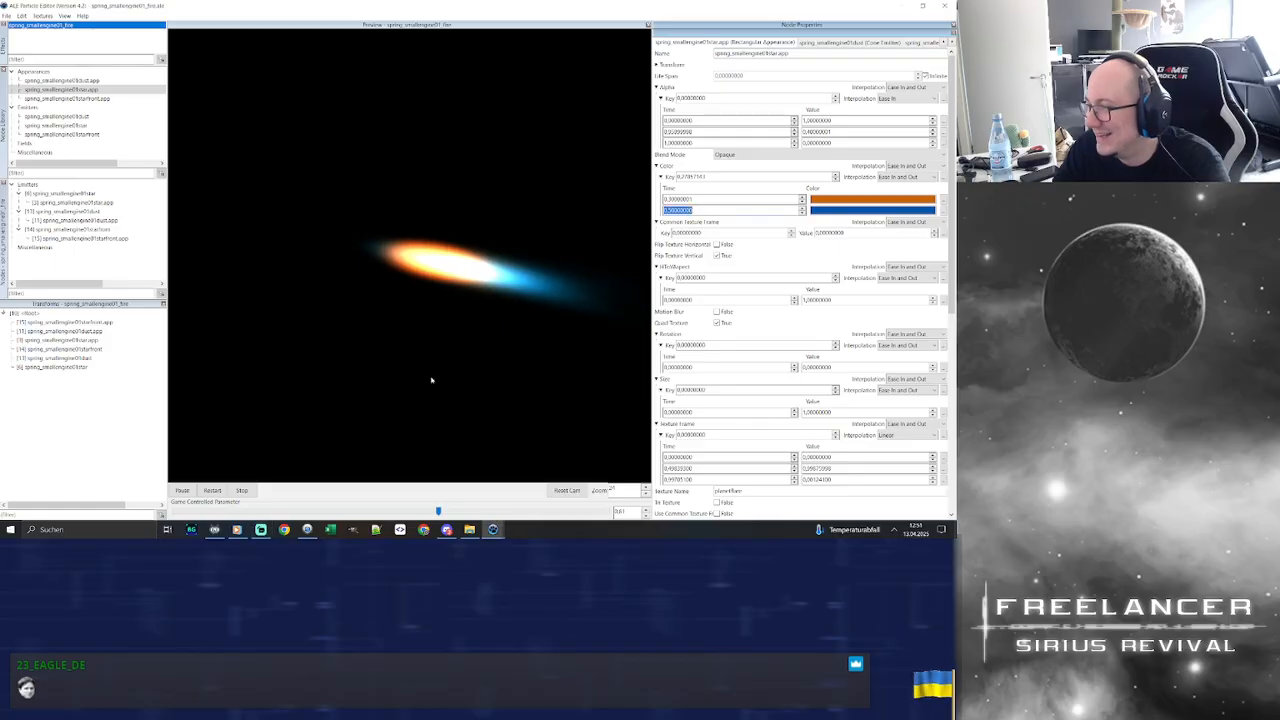
drag(438, 512, 558, 509)
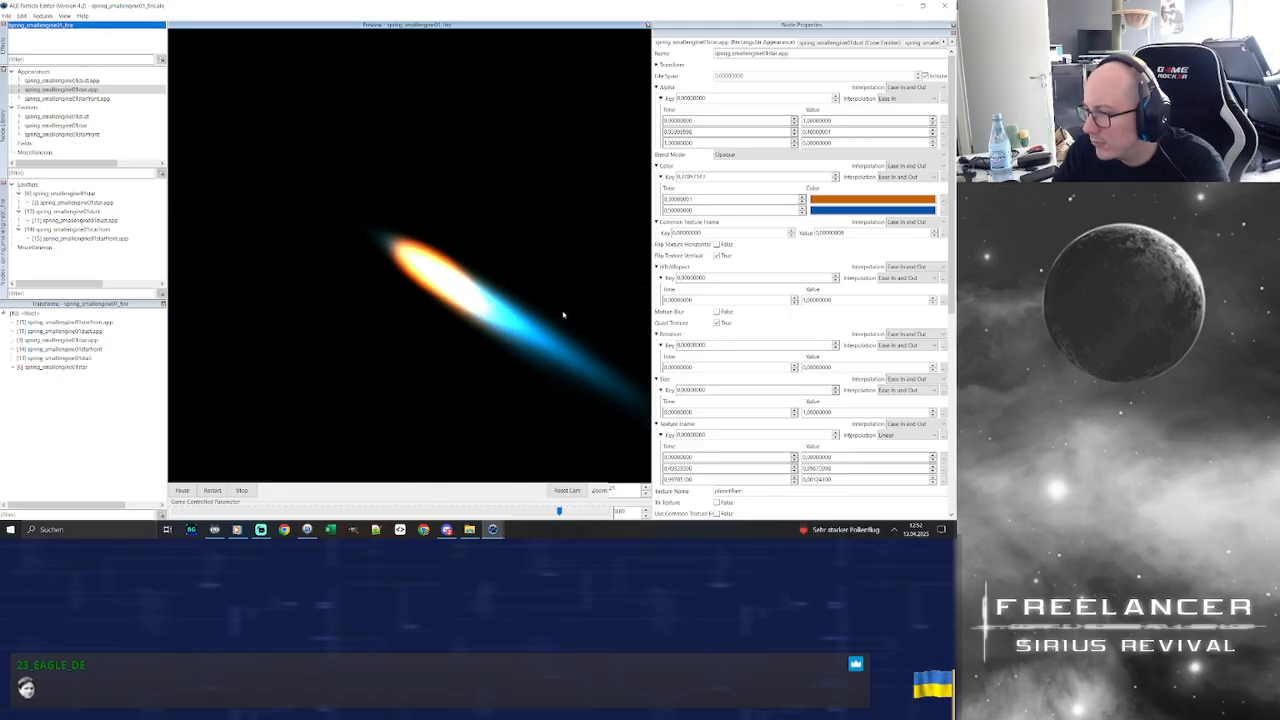
drag(216, 511, 558, 510)
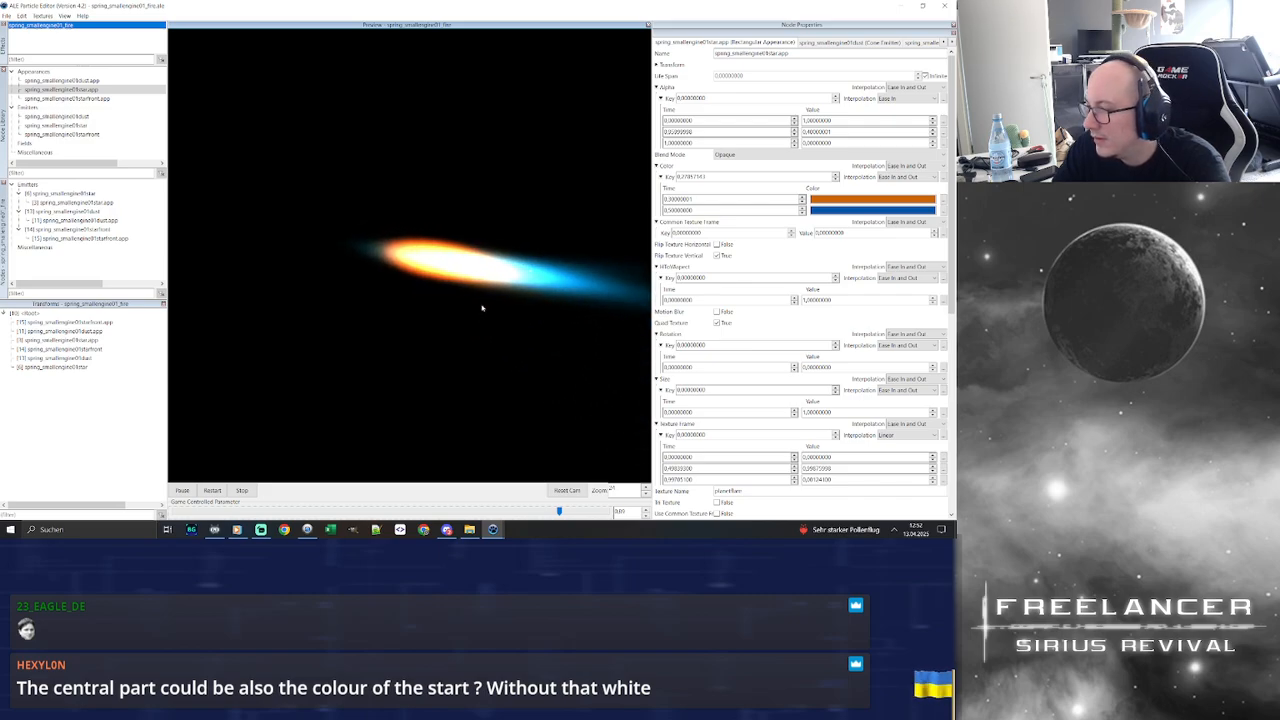
Try darkening the first color key further, down to a very dark brown
click(883, 200)
drag(219, 88, 219, 91)
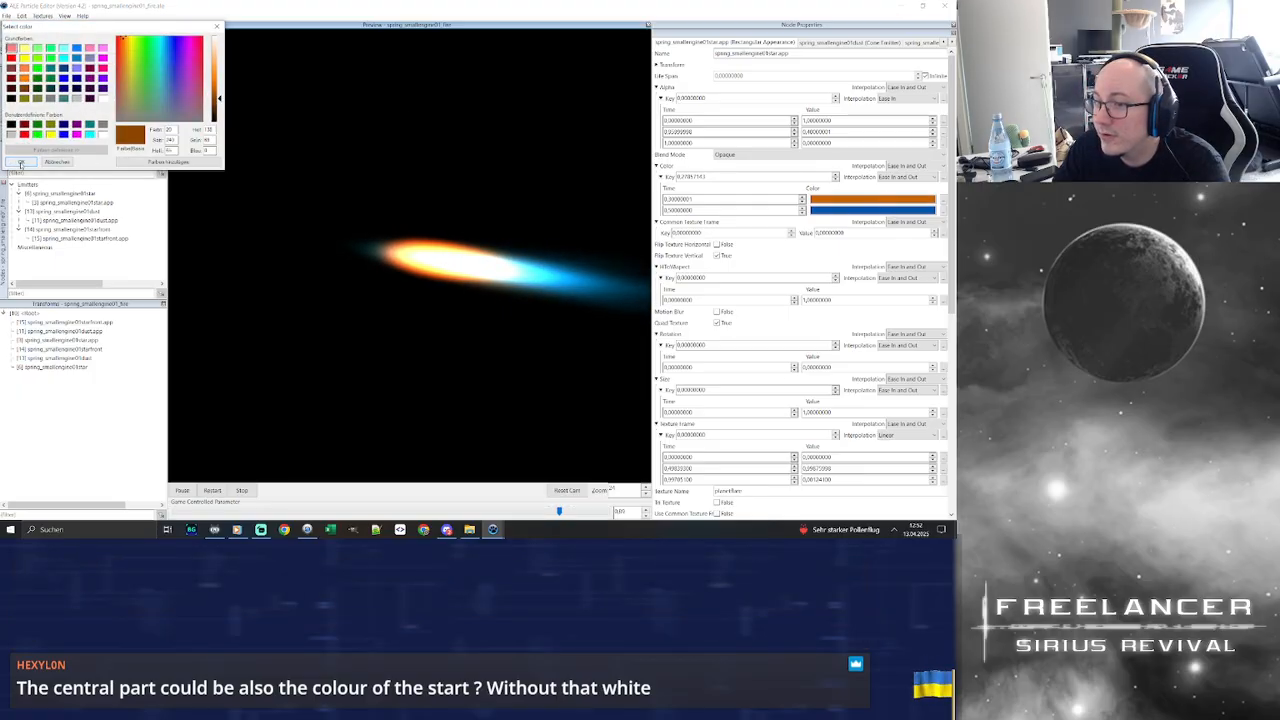
click(21, 161)
click(842, 210)
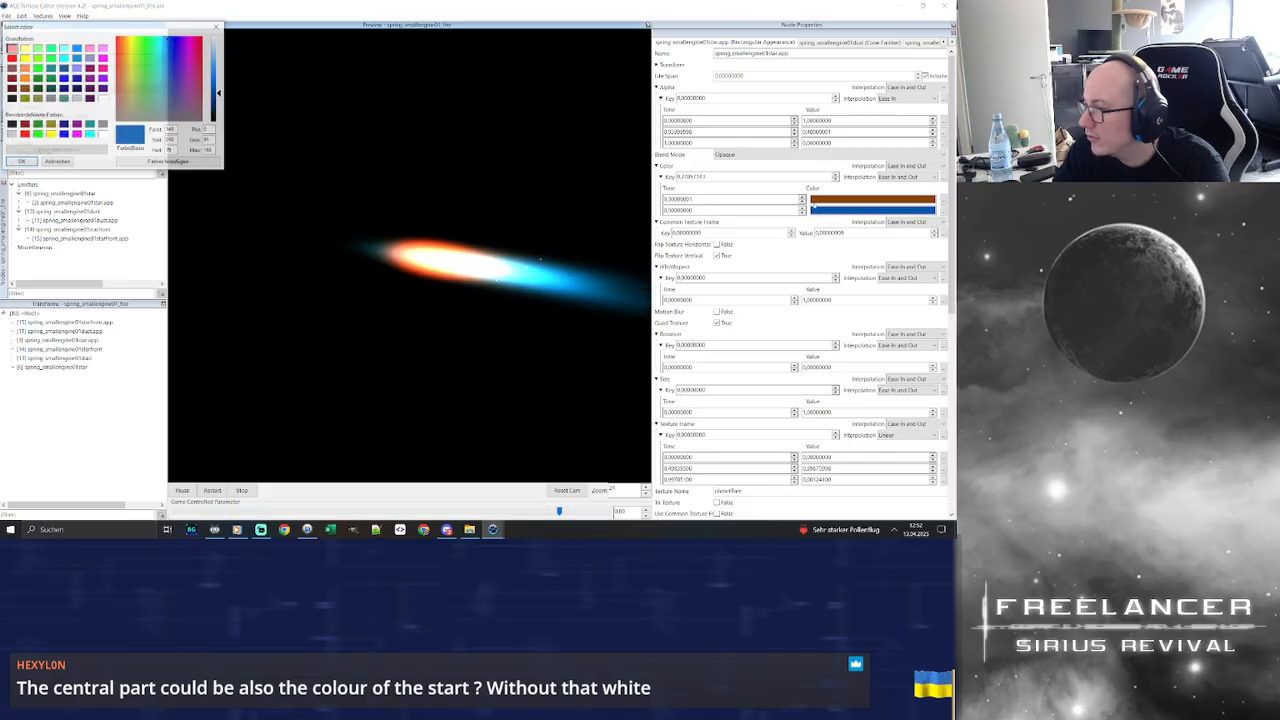
click(842, 199)
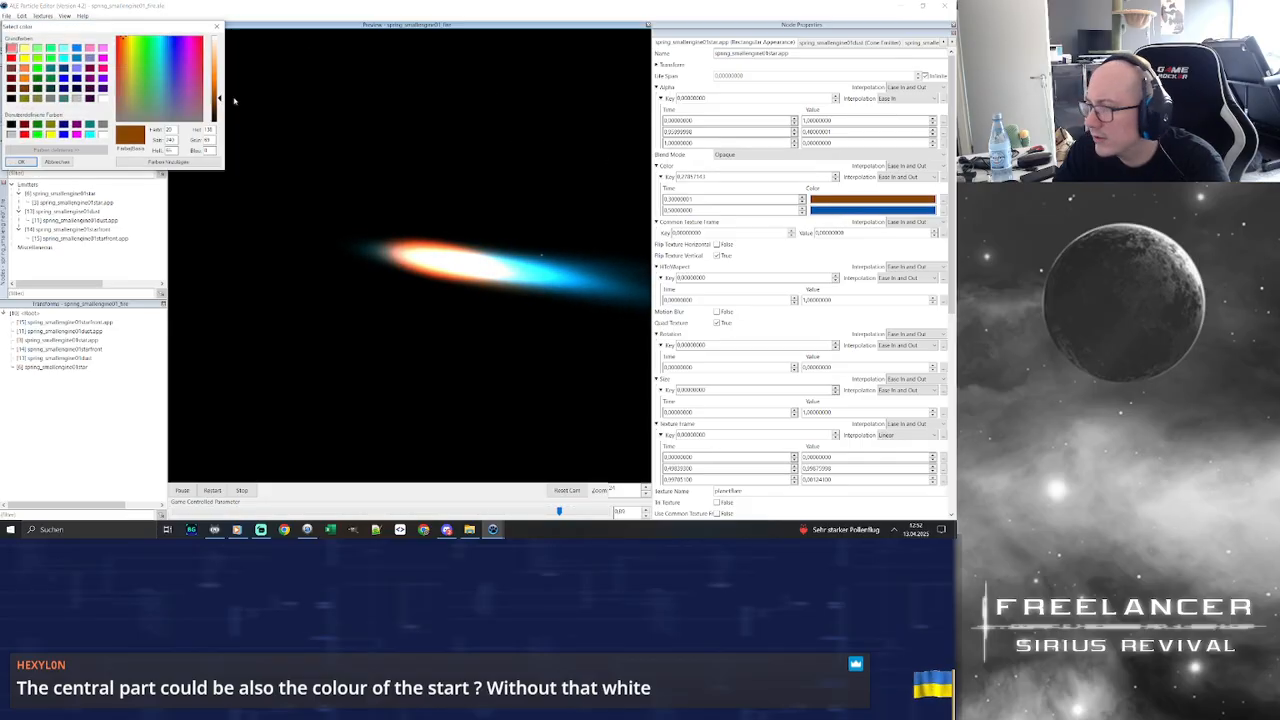
drag(219, 98, 220, 109)
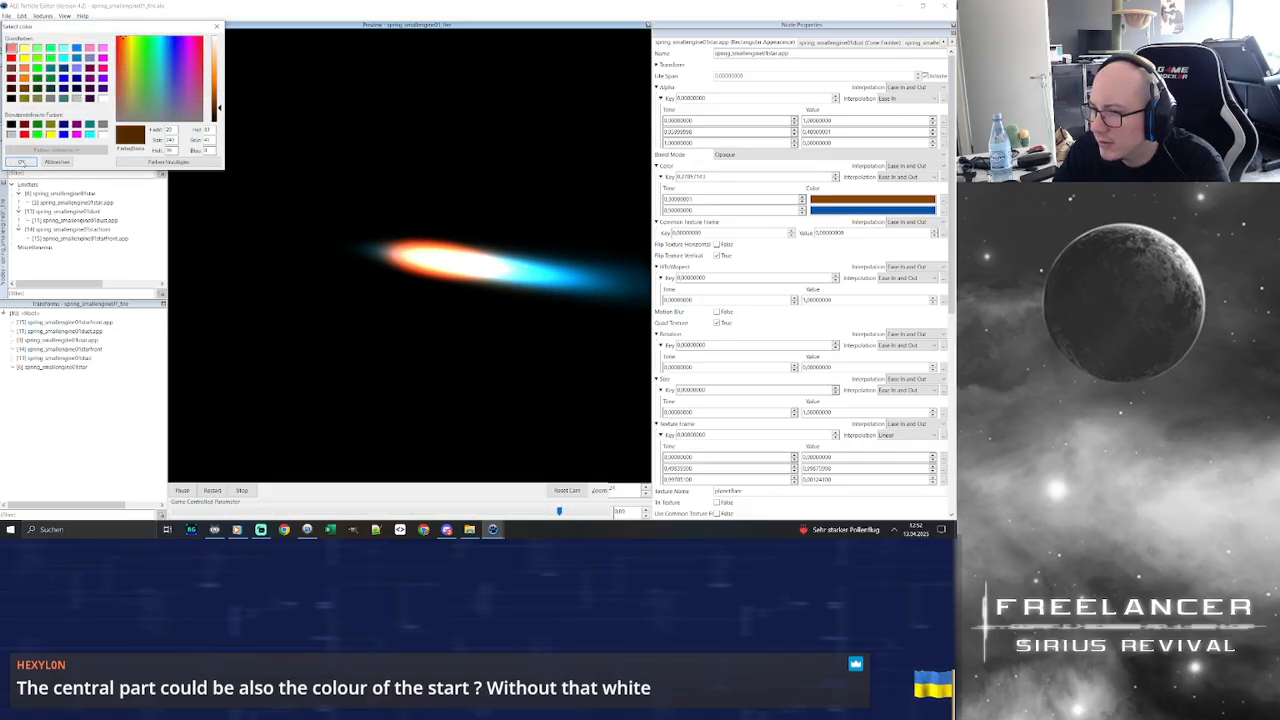
click(21, 161)
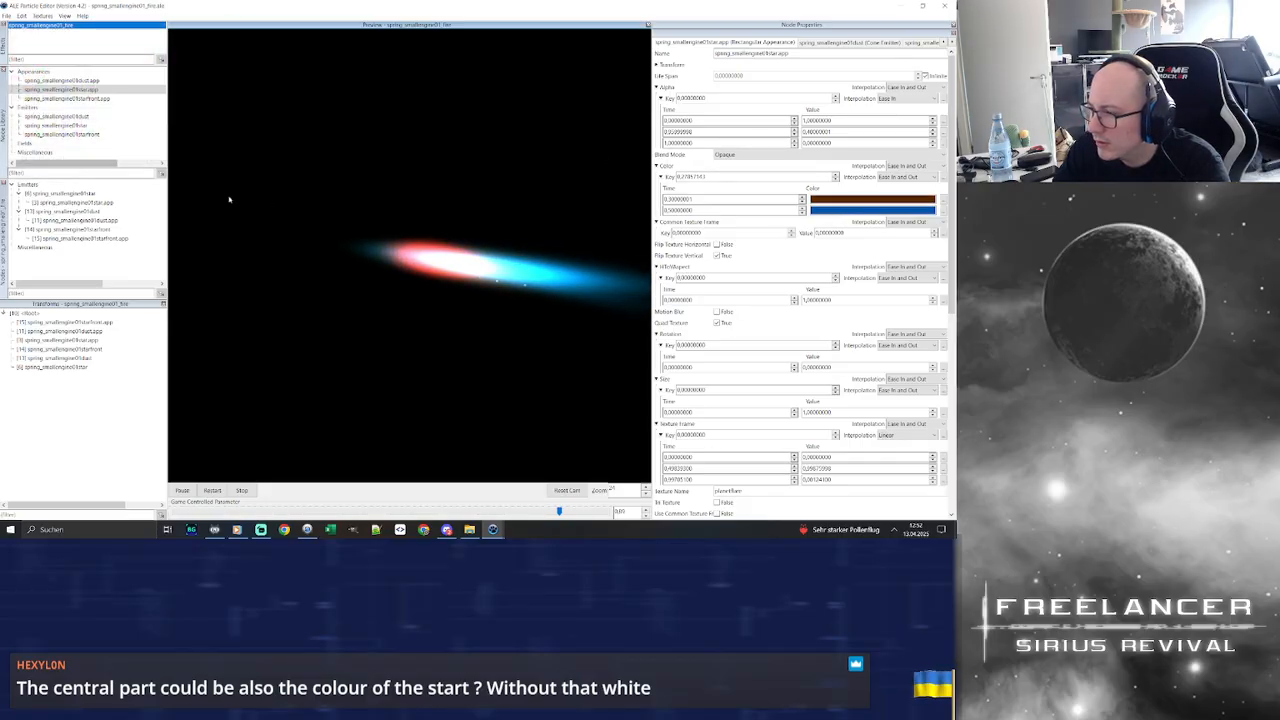
Try a bright orange for the first color key, then undo the color changes back to the burnt orange
click(839, 199)
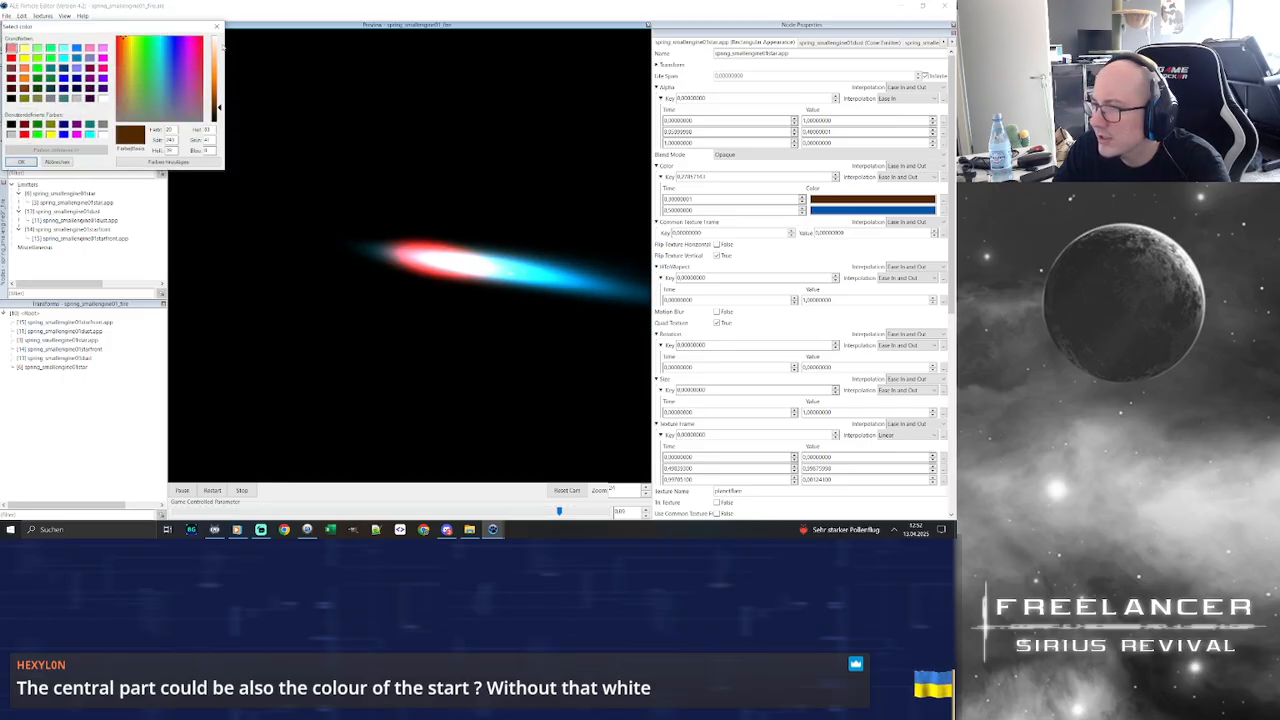
click(219, 78)
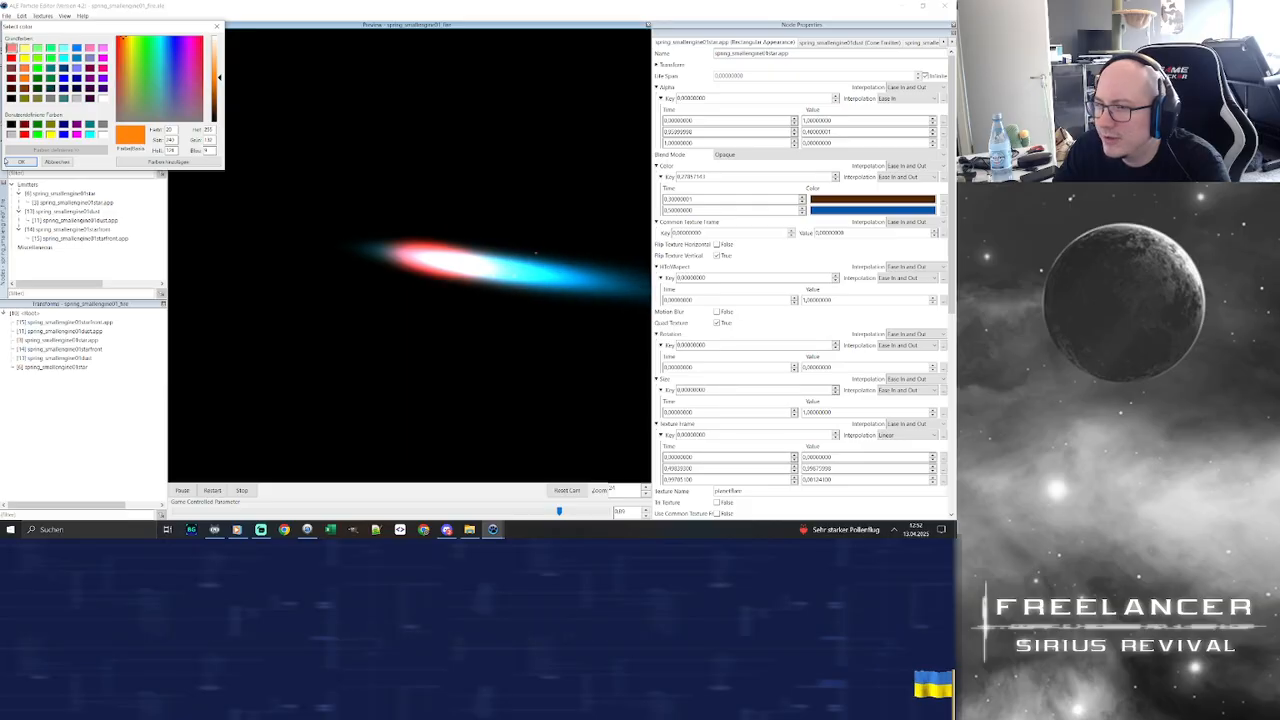
click(20, 161)
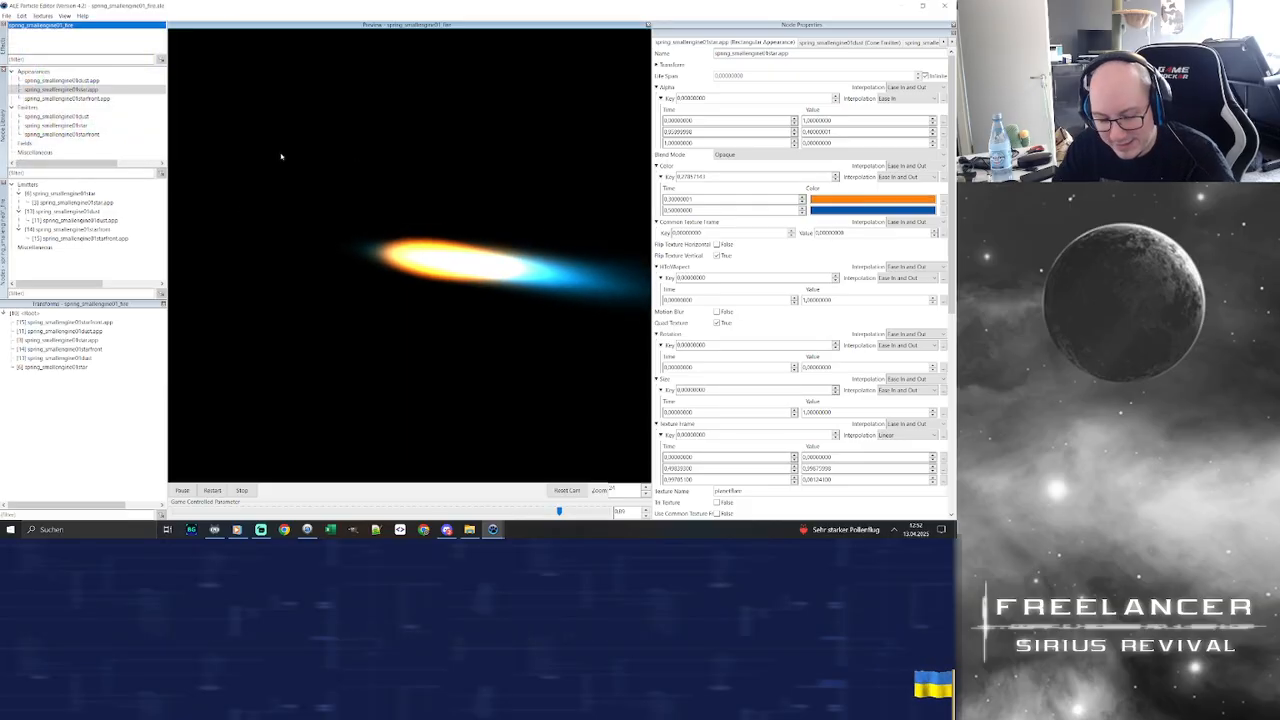
key(ctrl+z)
key(ctrl+y)
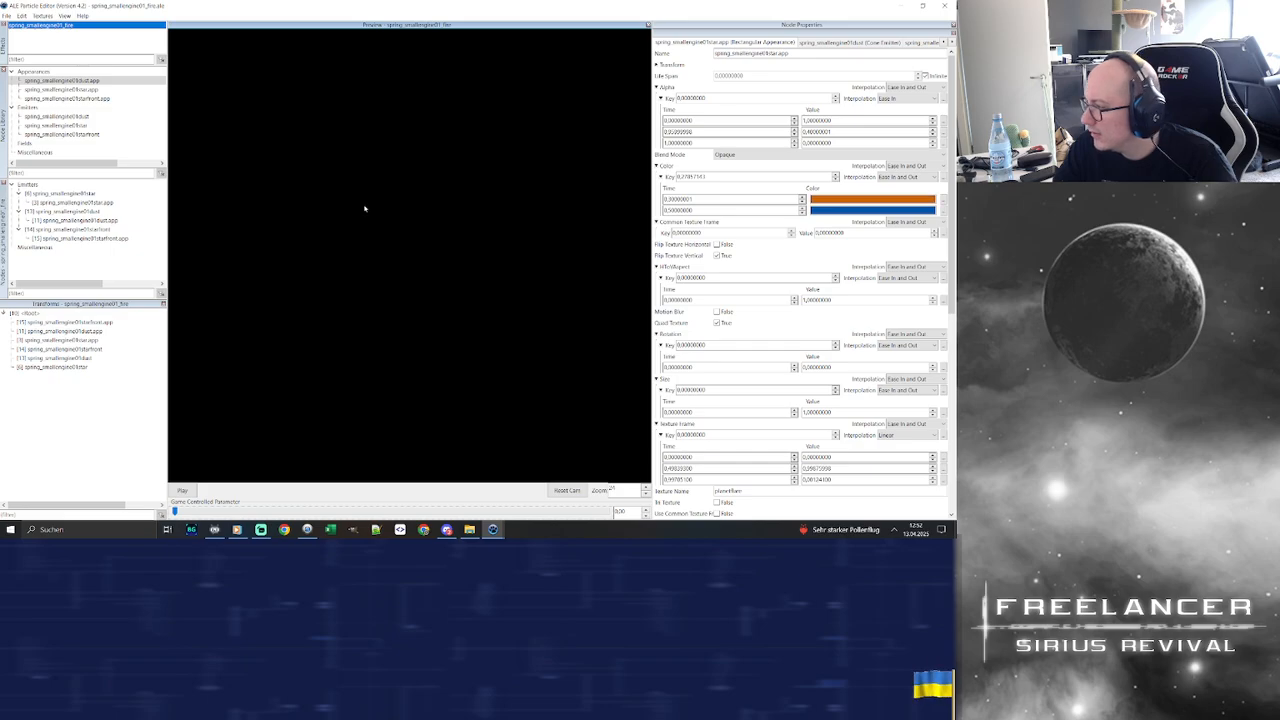
Play the effect preview again and raise the game controlled parameter to view the longer flame
click(182, 490)
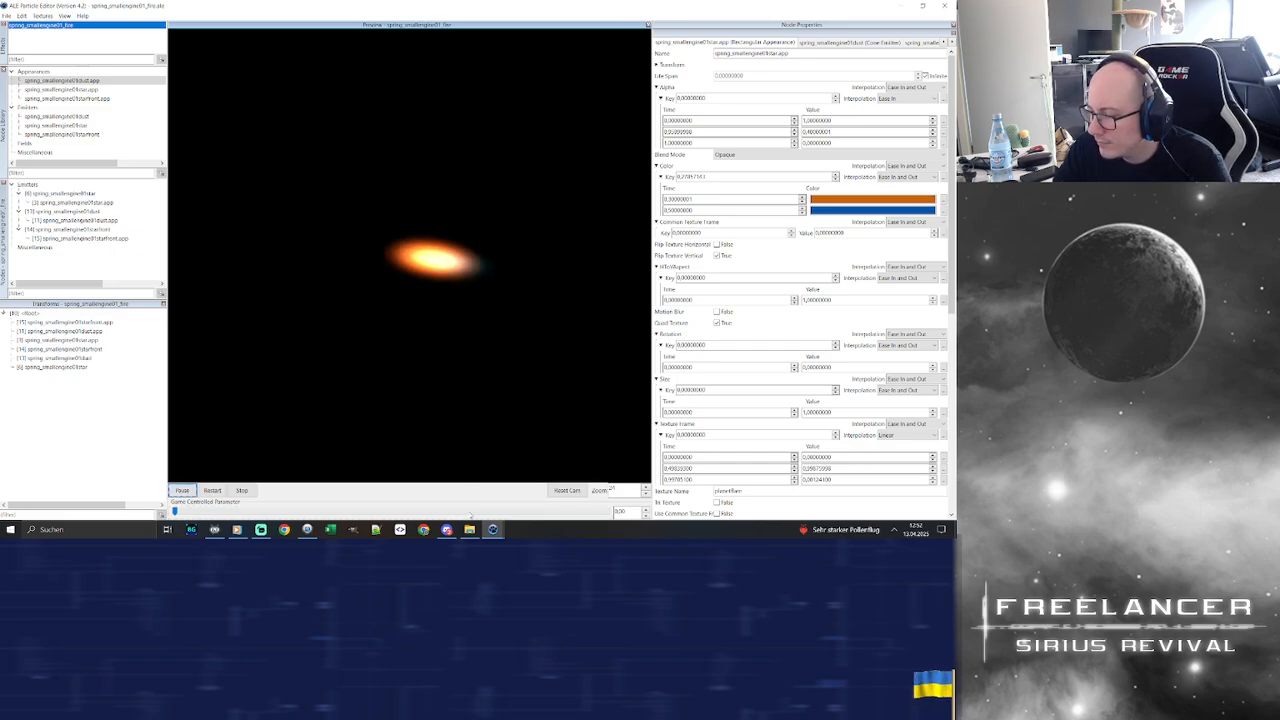
click(235, 530)
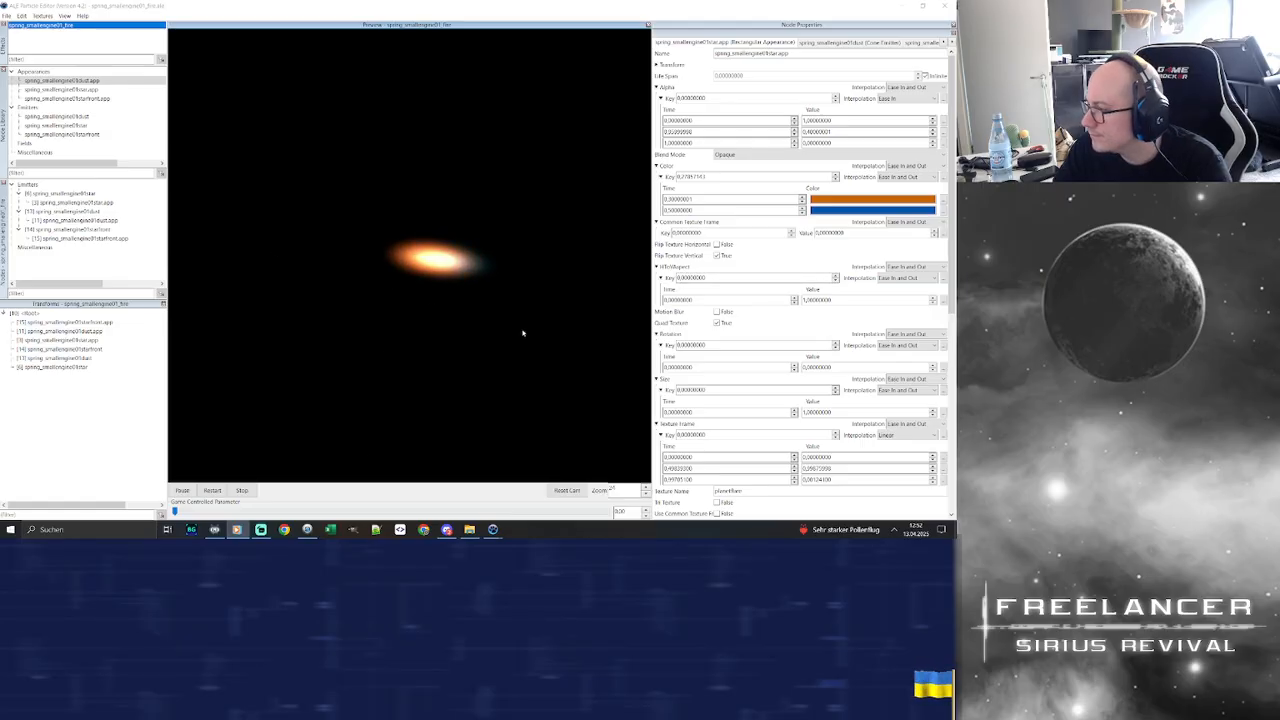
drag(193, 513, 528, 512)
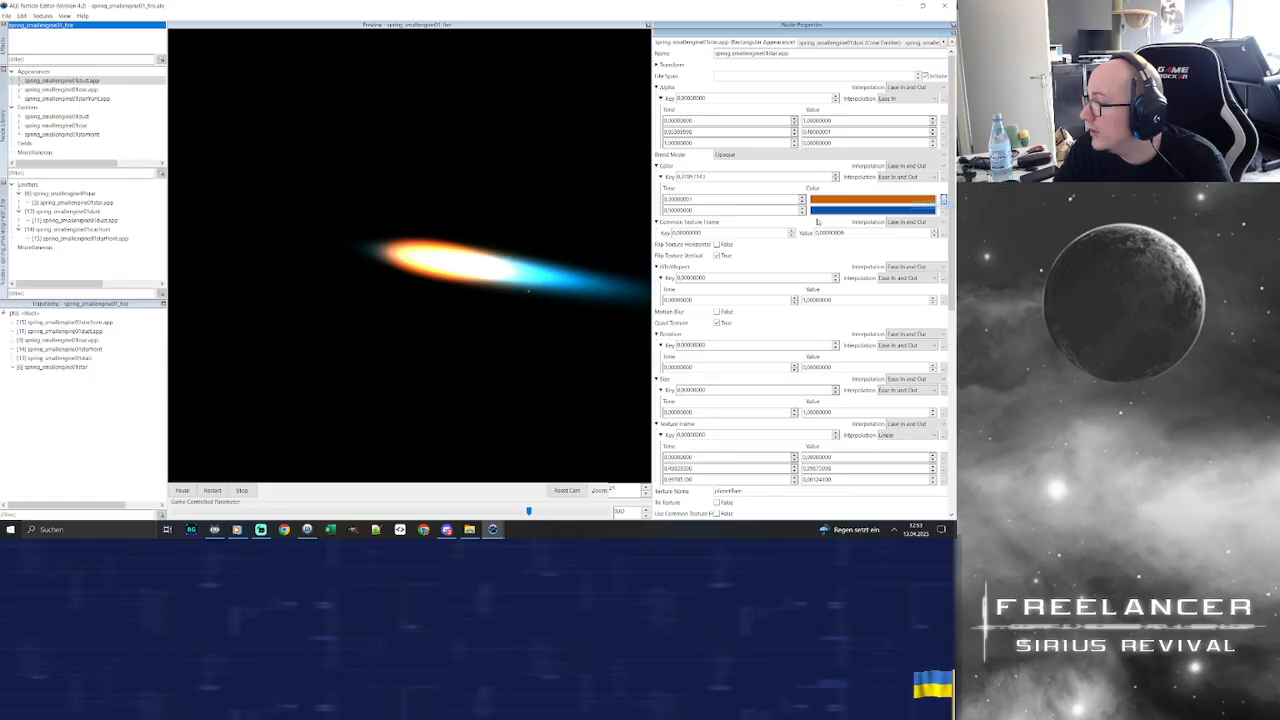
Add a second burnt orange color key at time 0.6 and give the blue key a later time
click(943, 199)
drag(702, 210, 674, 210)
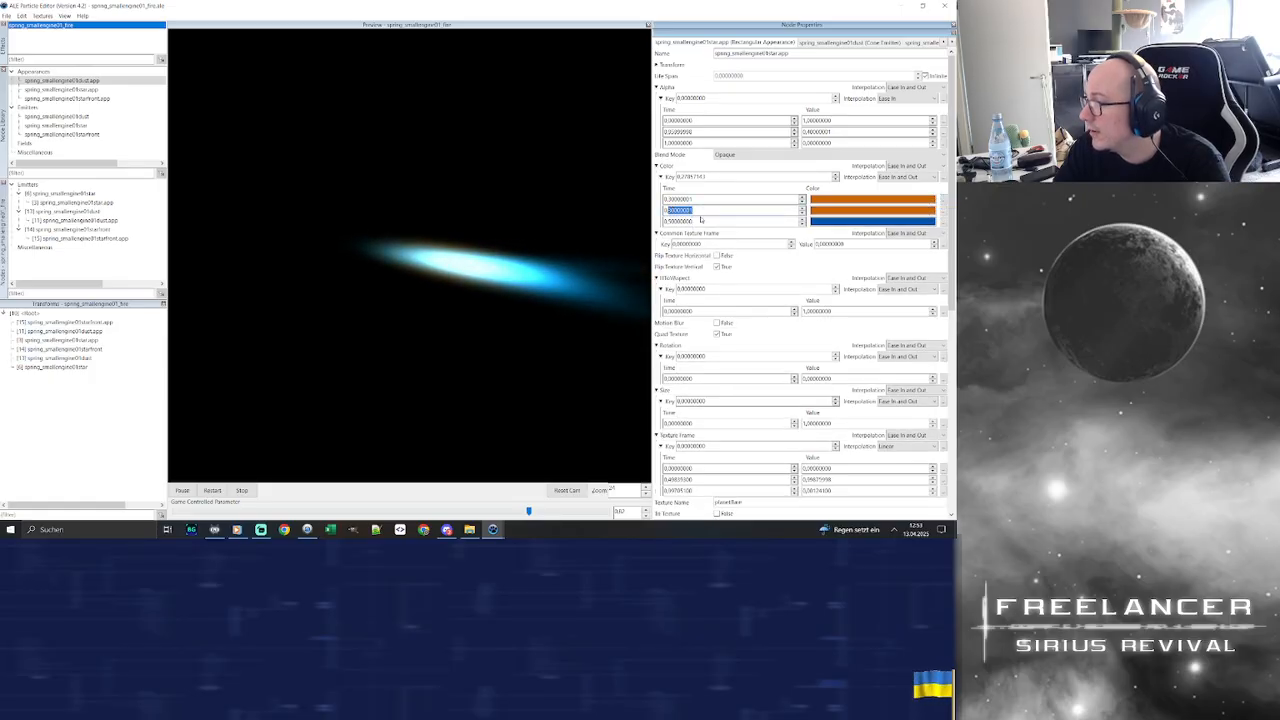
text(6)
drag(701, 219, 674, 221)
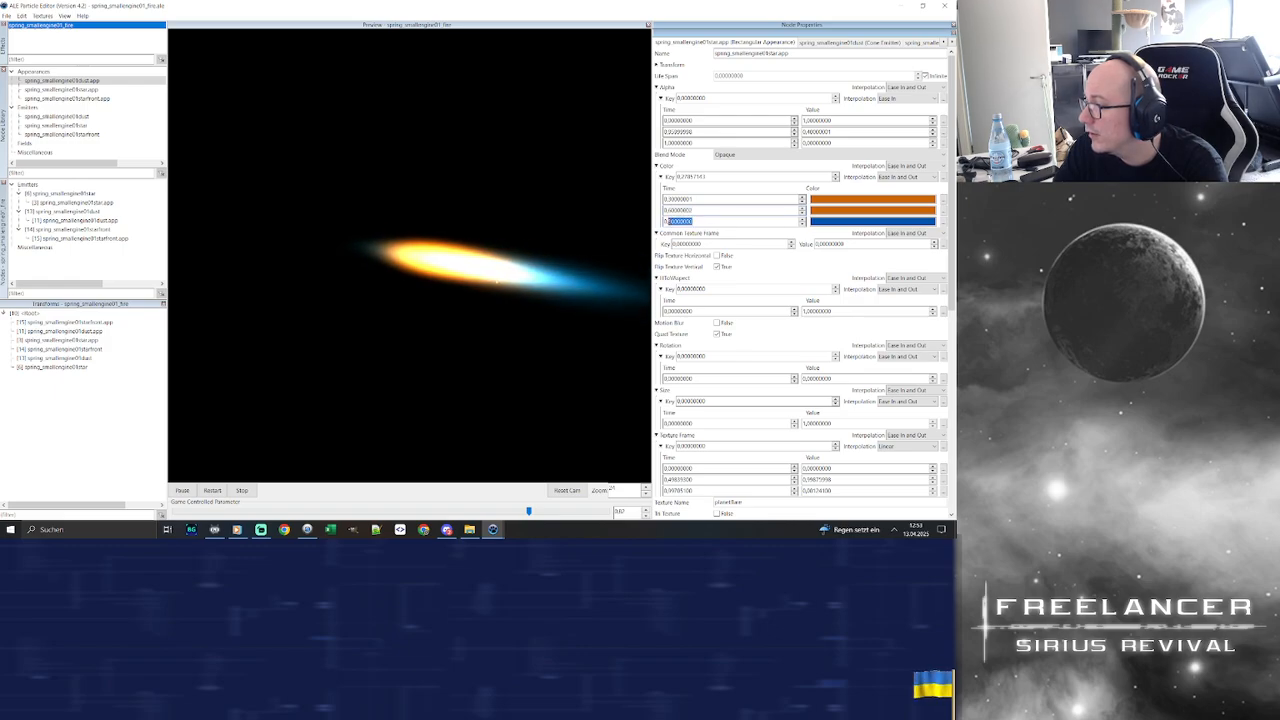
text(9)
key(Return)
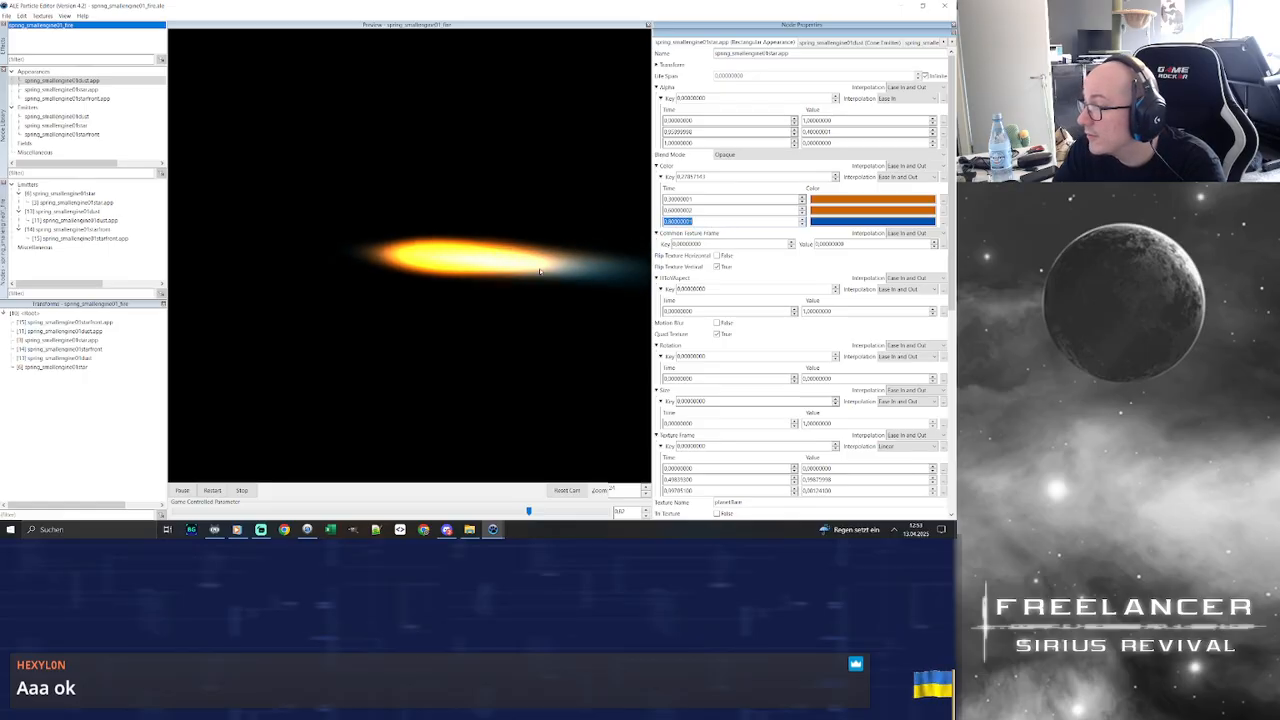
Set the second orange color key's time to 0.5 and readjust the blue key's time
click(665, 210)
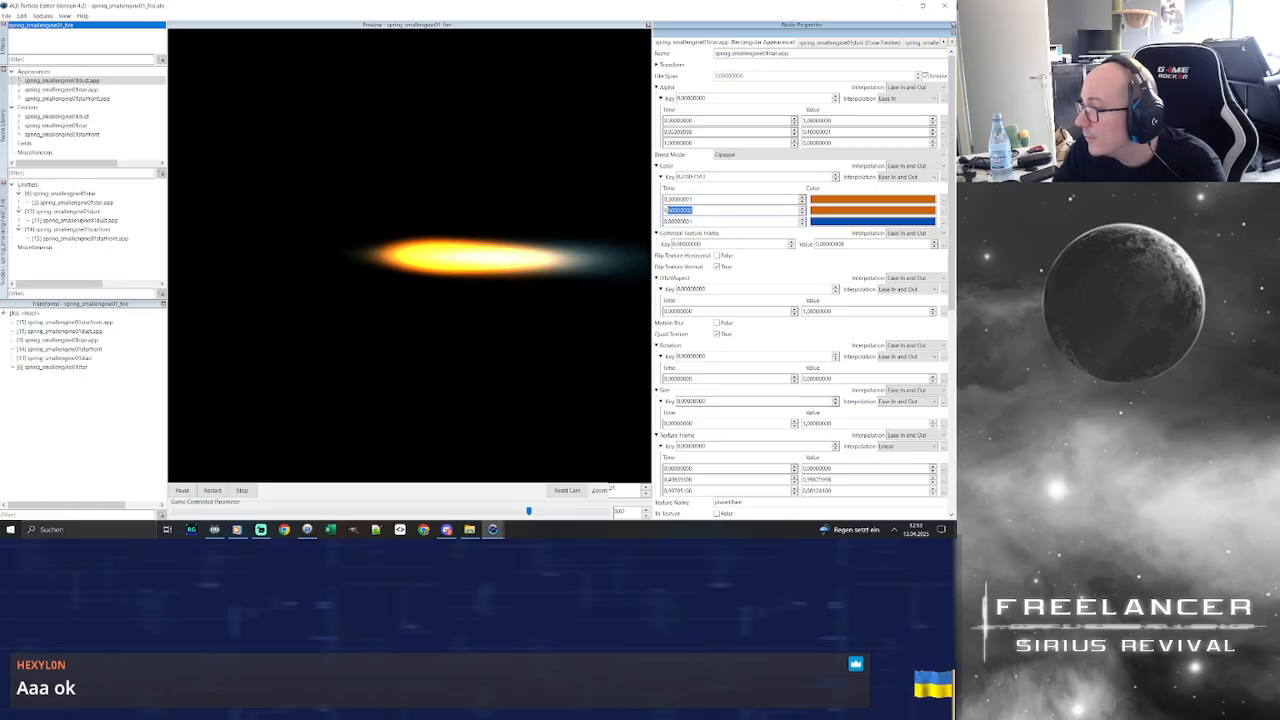
text(0,5)
key(Tab)
text(6)
key(Return)
drag(693, 222, 664, 222)
text(0,9)
key(Return)
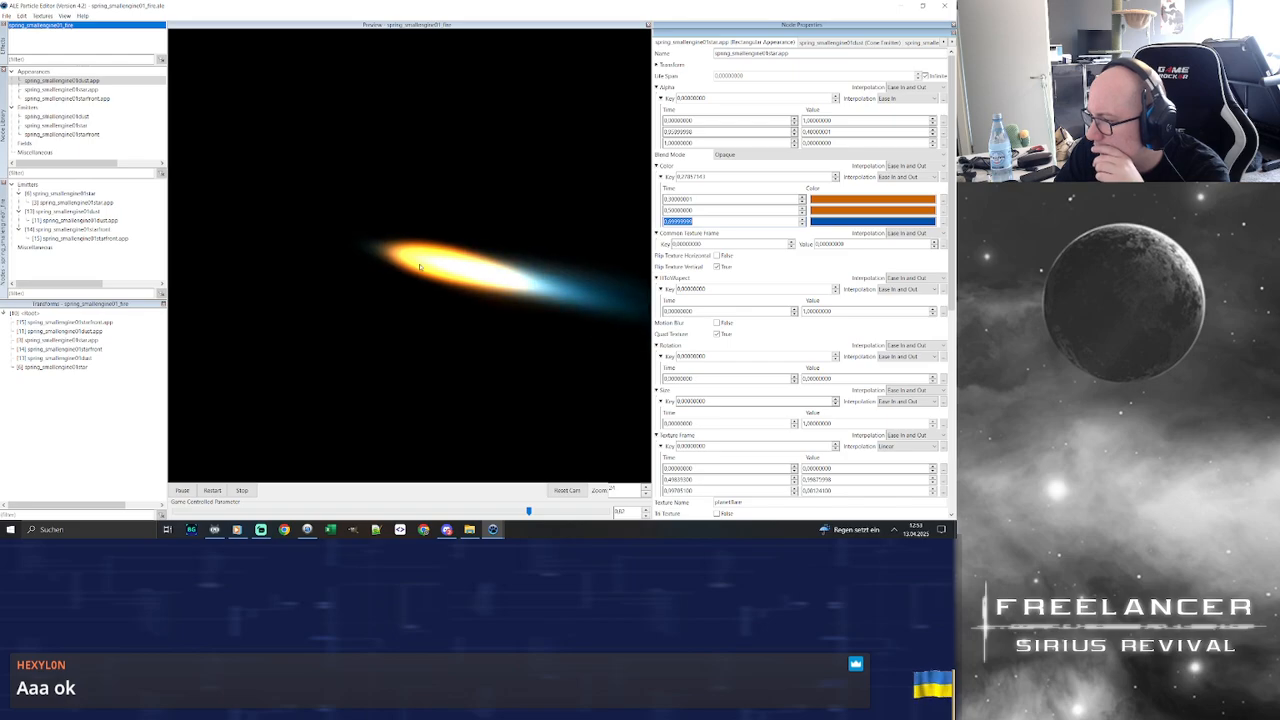
Change the star appearance's texture name to small-flare and restart the preview
scroll(498, 289, down, 3)
scroll(486, 297, up, 6)
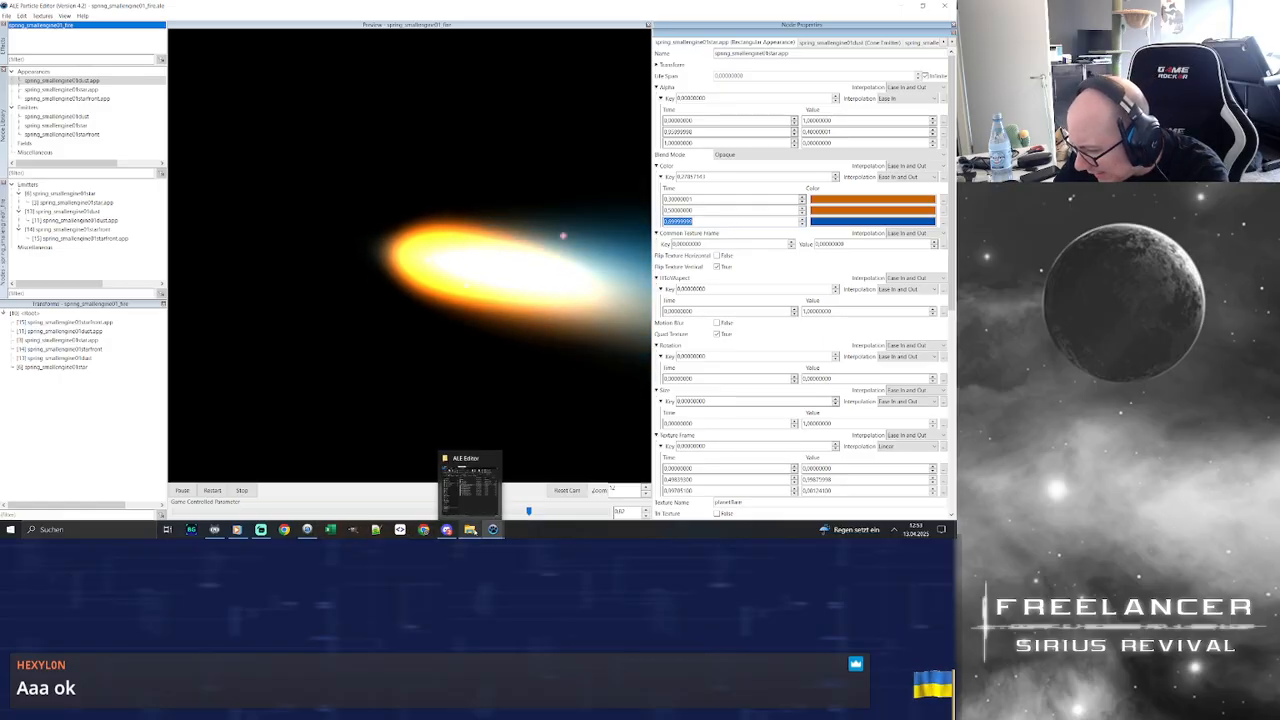
click(472, 531)
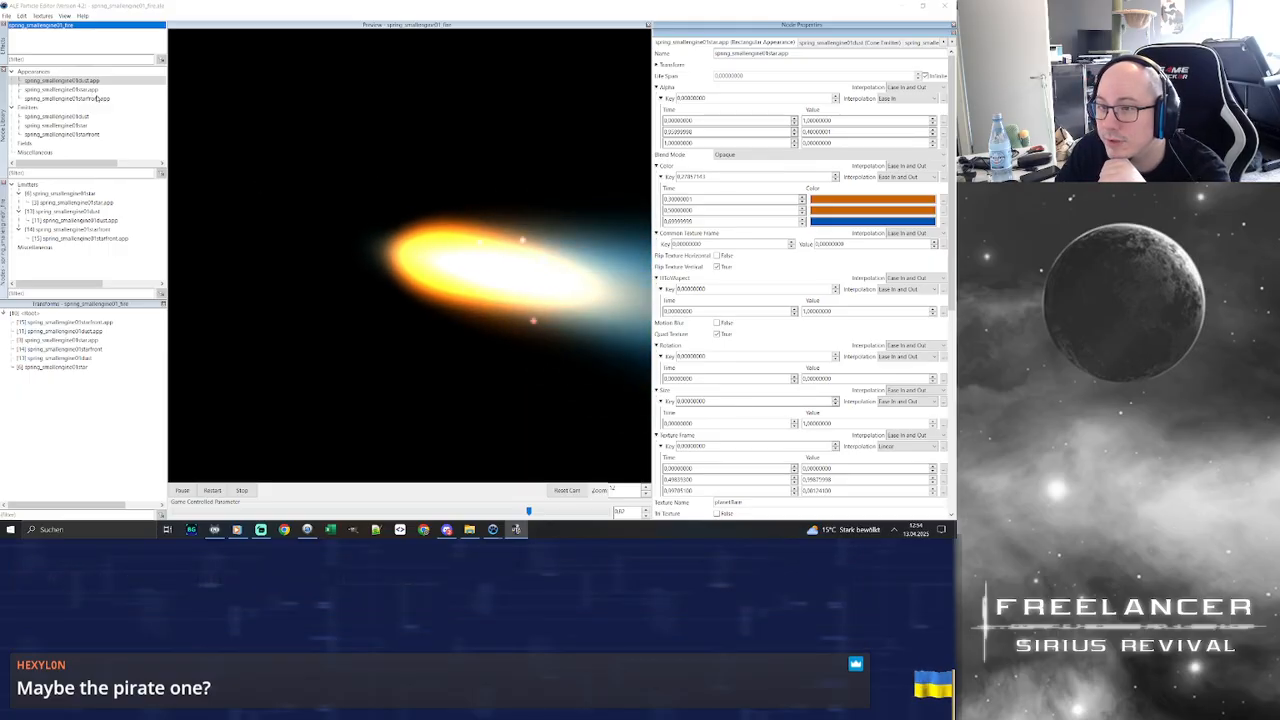
click(96, 90)
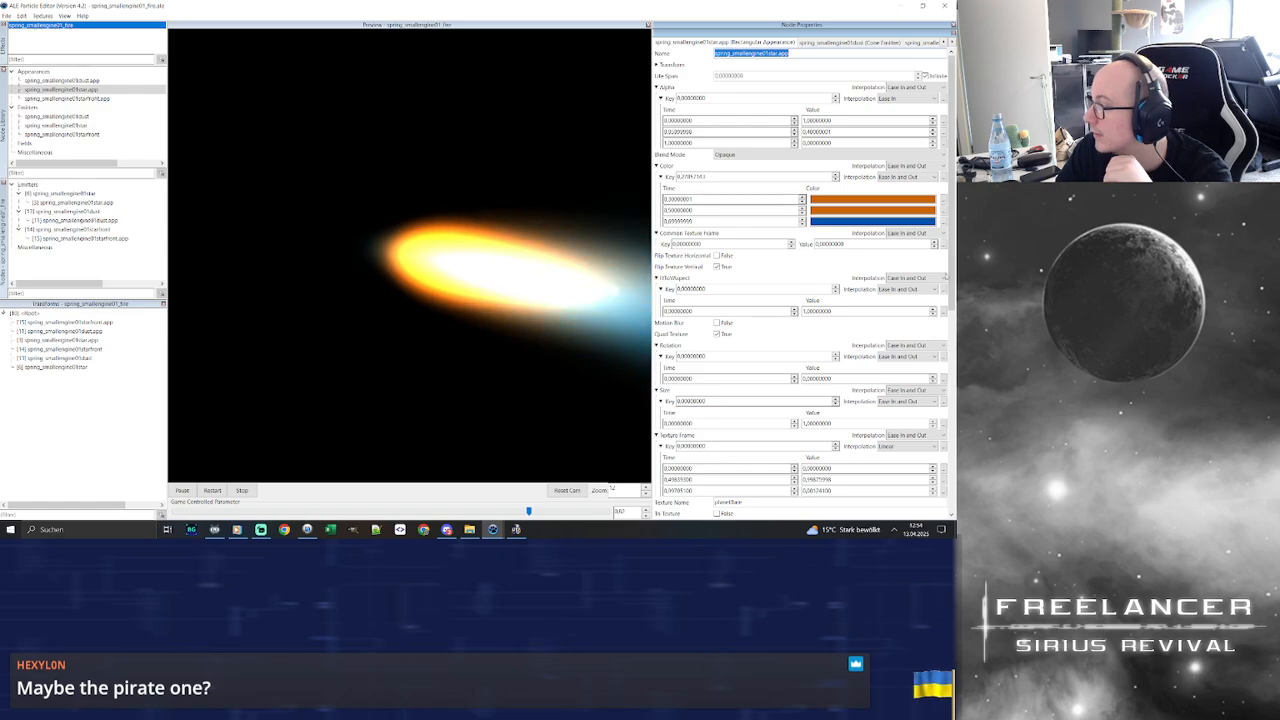
drag(949, 243, 957, 268)
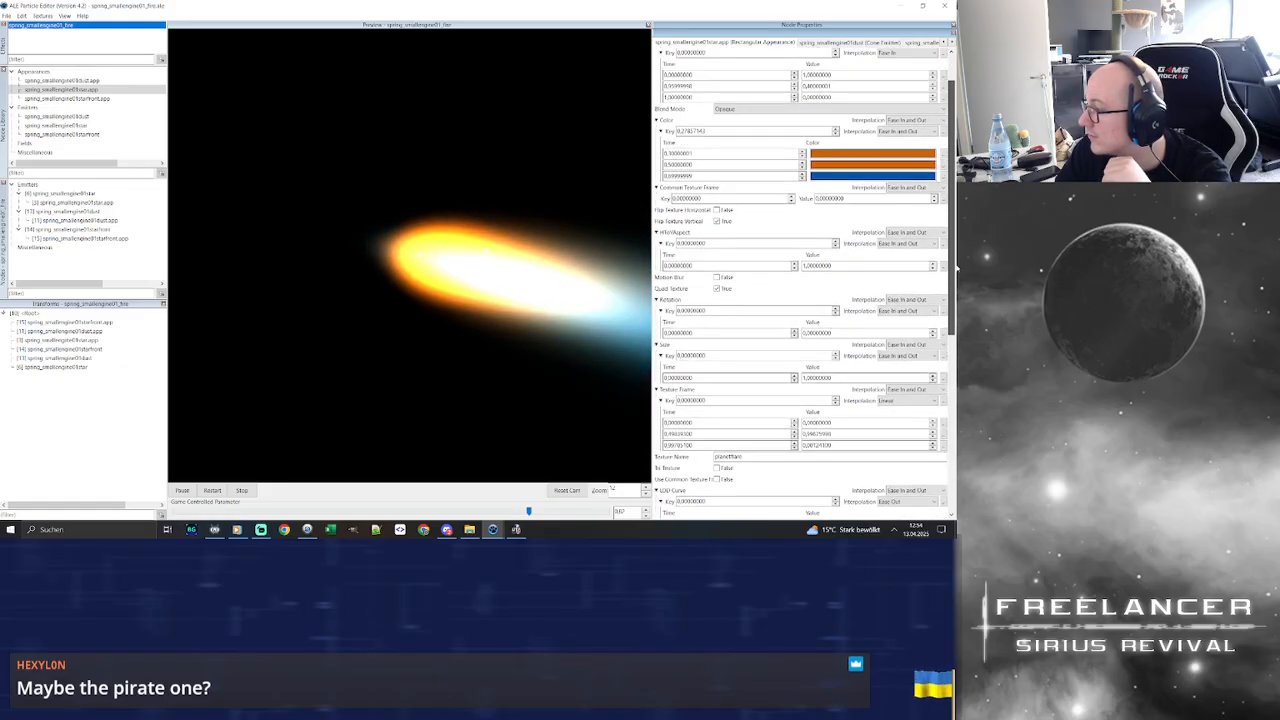
scroll(705, 359, down, 3)
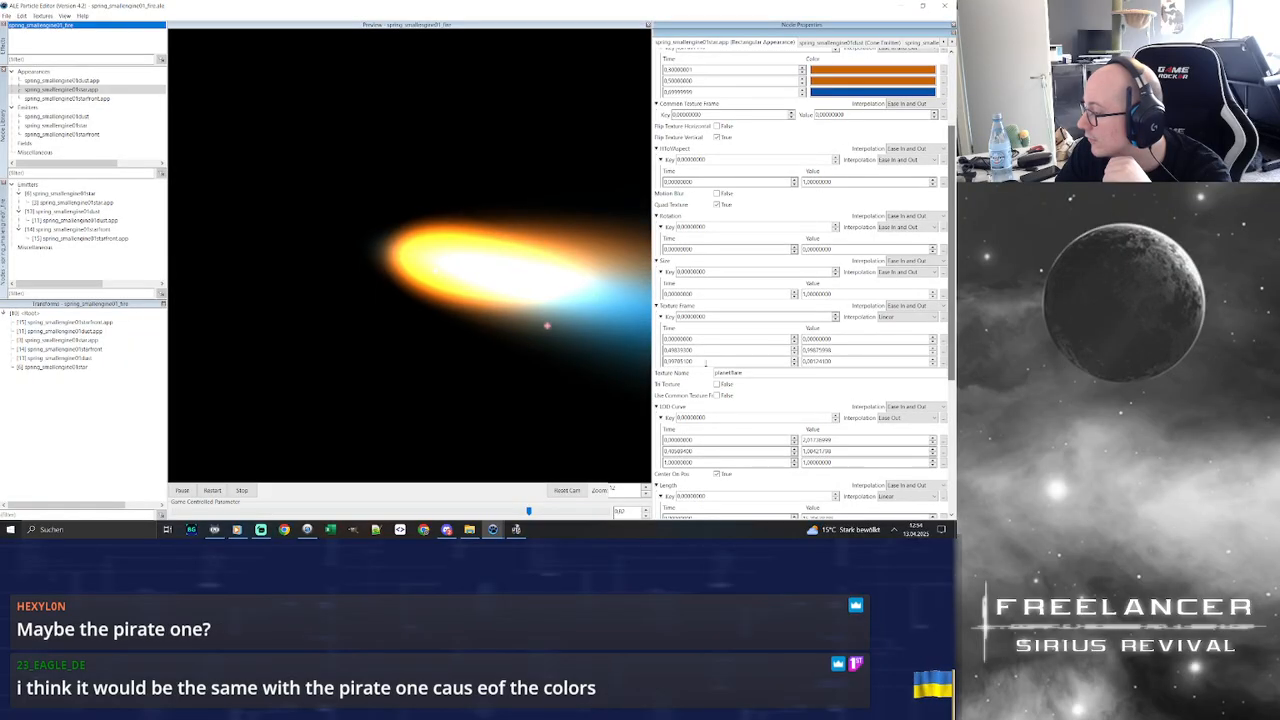
double_click(731, 372)
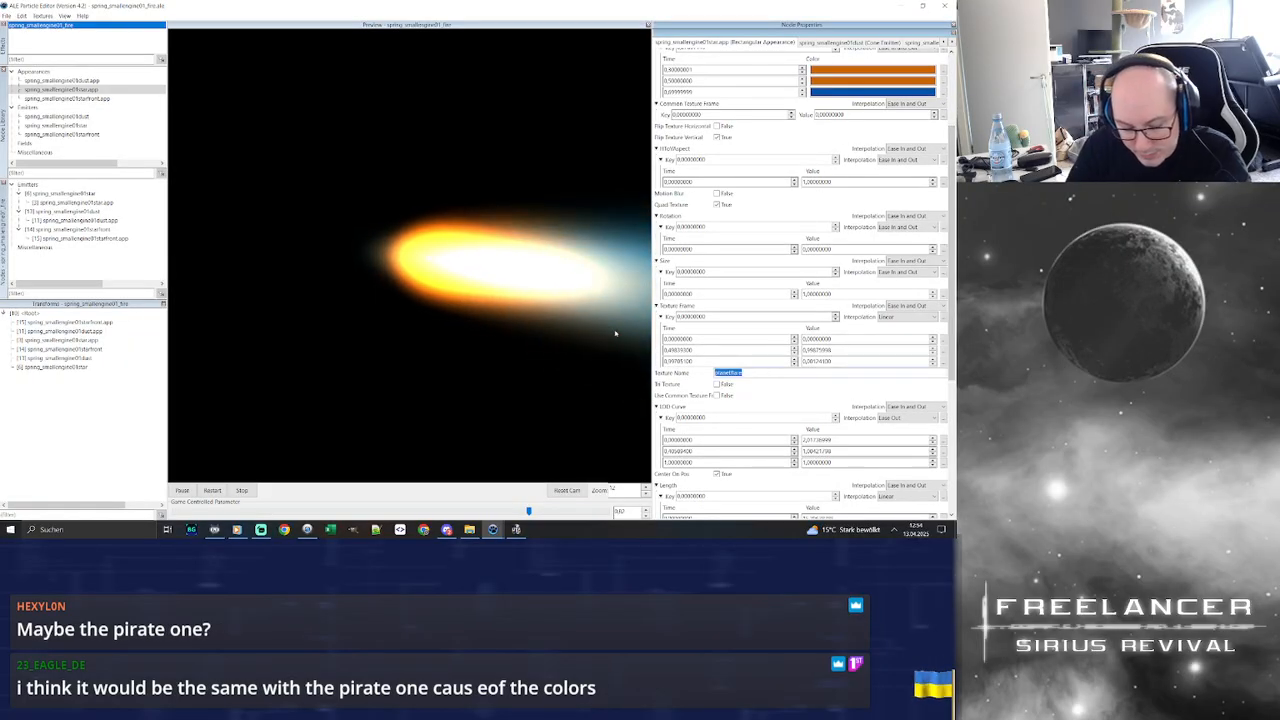
text(small)
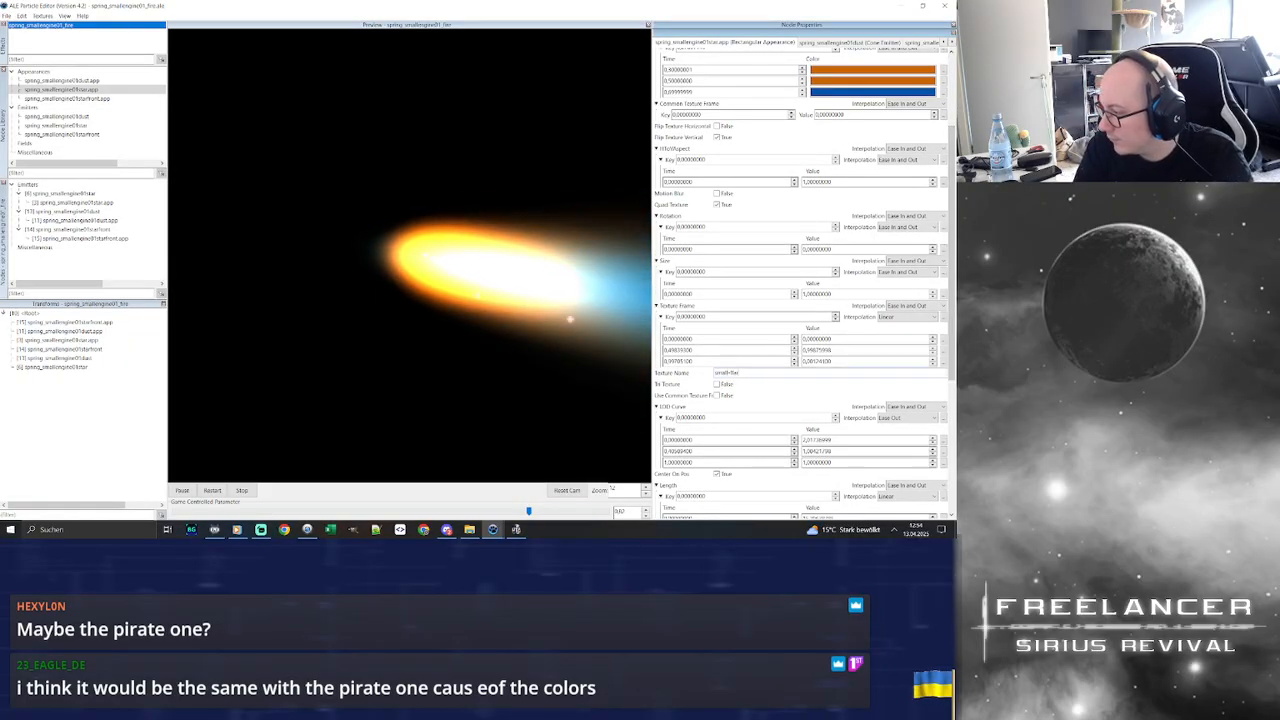
text(-flare)
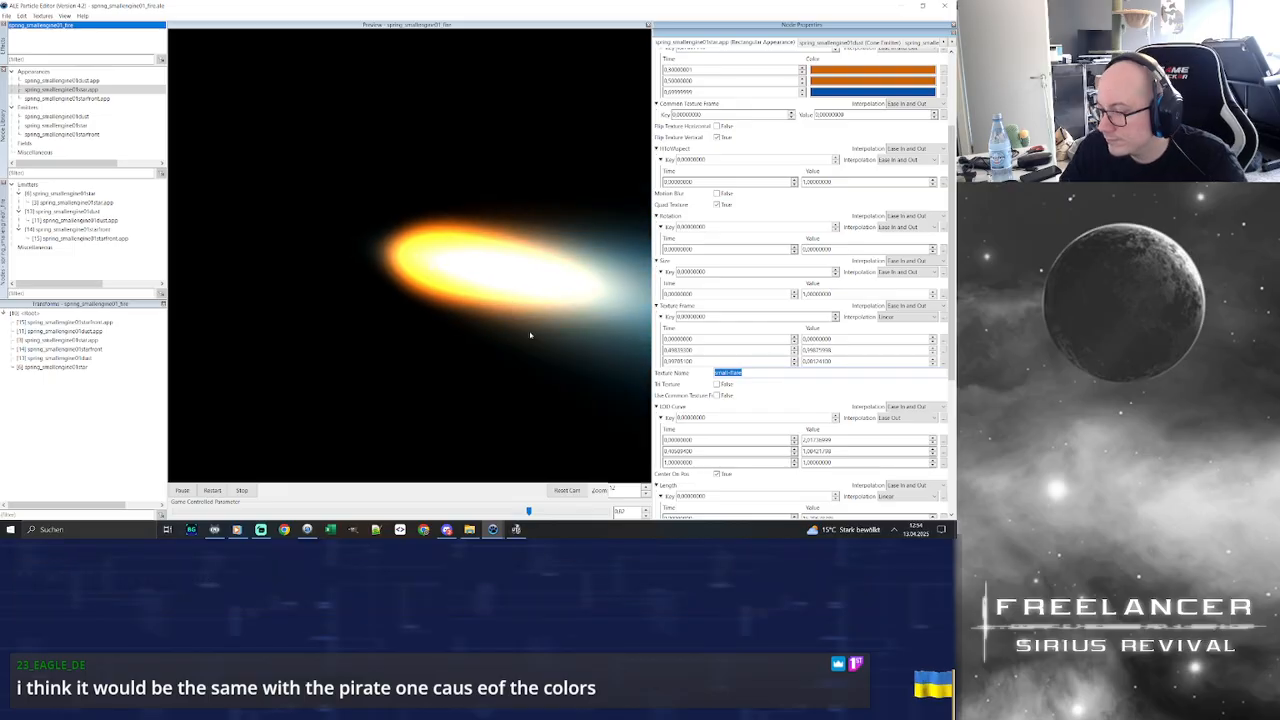
click(212, 490)
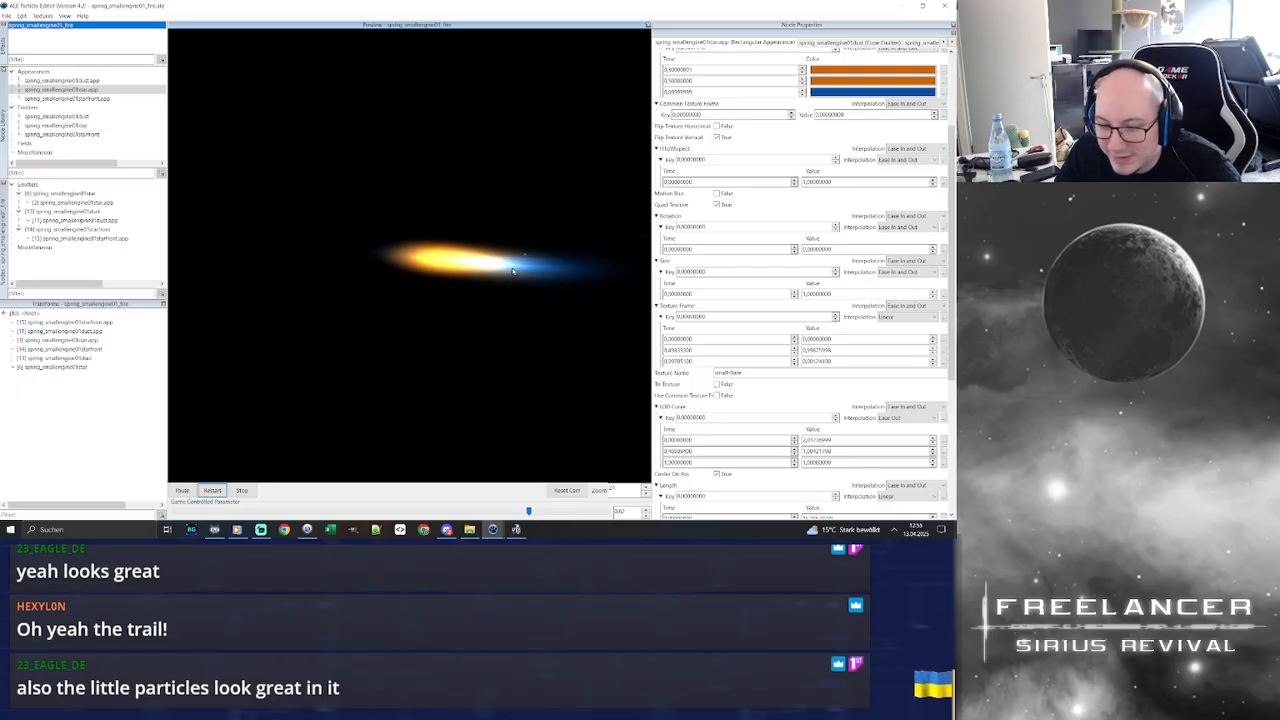
Sweep the game controlled parameter from zero to a high value and examine the flame from another angle
drag(527, 509, 172, 509)
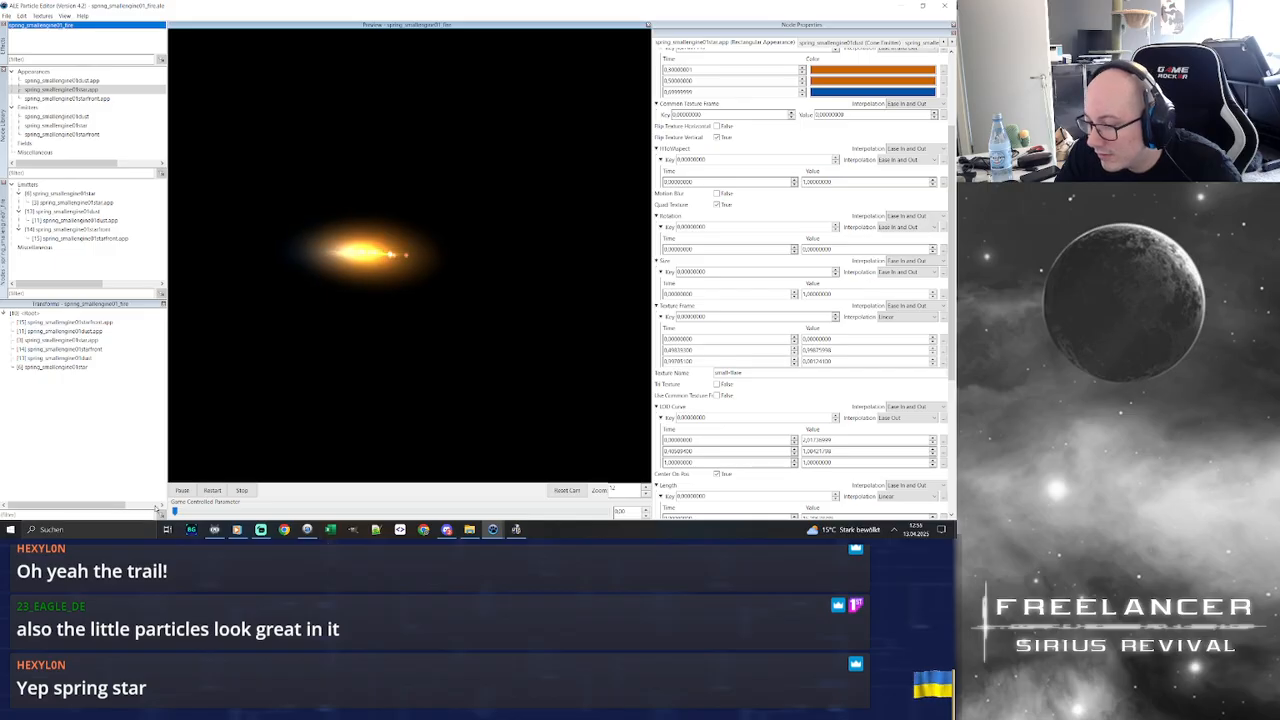
drag(174, 511, 568, 489)
drag(397, 300, 443, 312)
scroll(443, 312, down, 3)
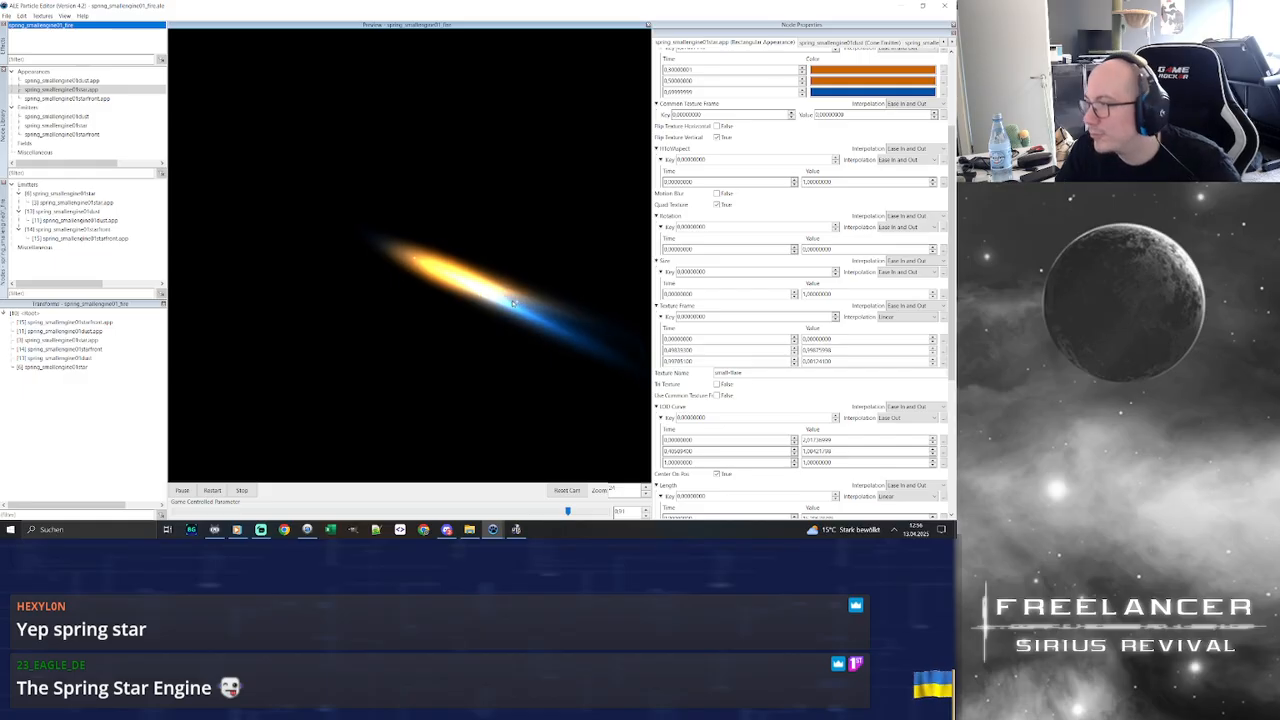
Set the first colour key of the spring_smallengine01star.app appearance to yellow-green
click(873, 74)
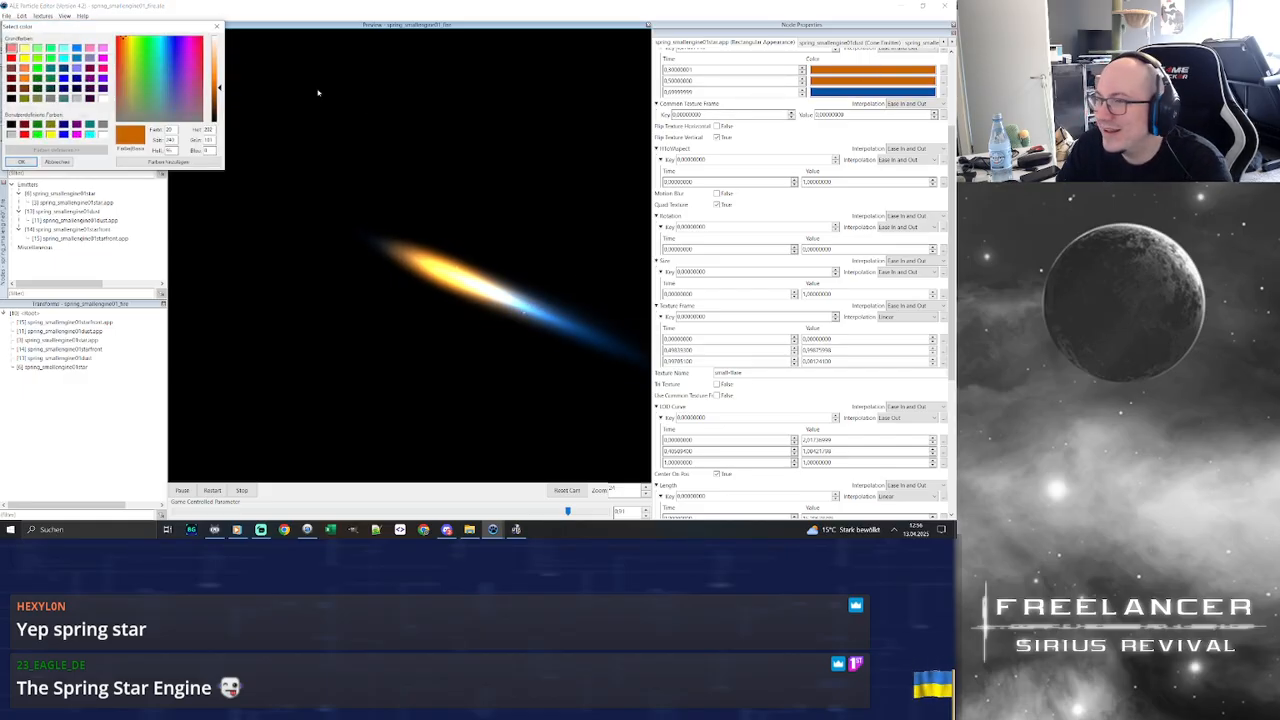
click(136, 41)
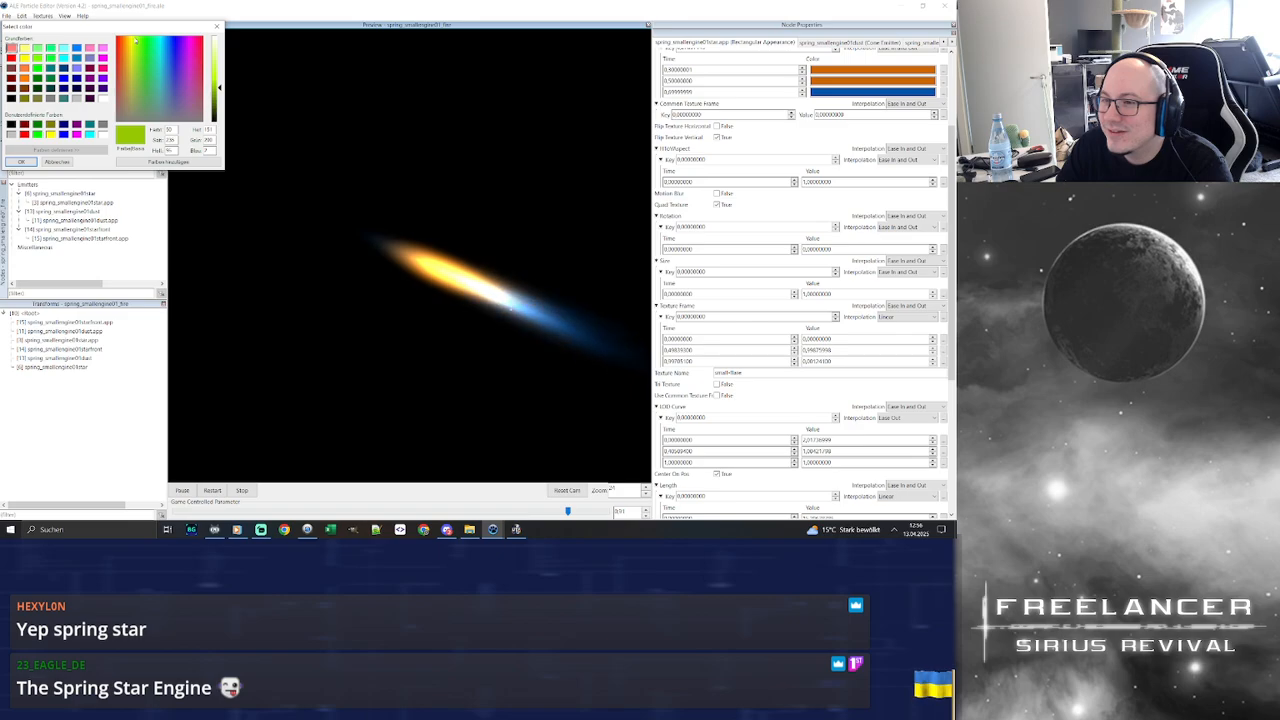
click(21, 161)
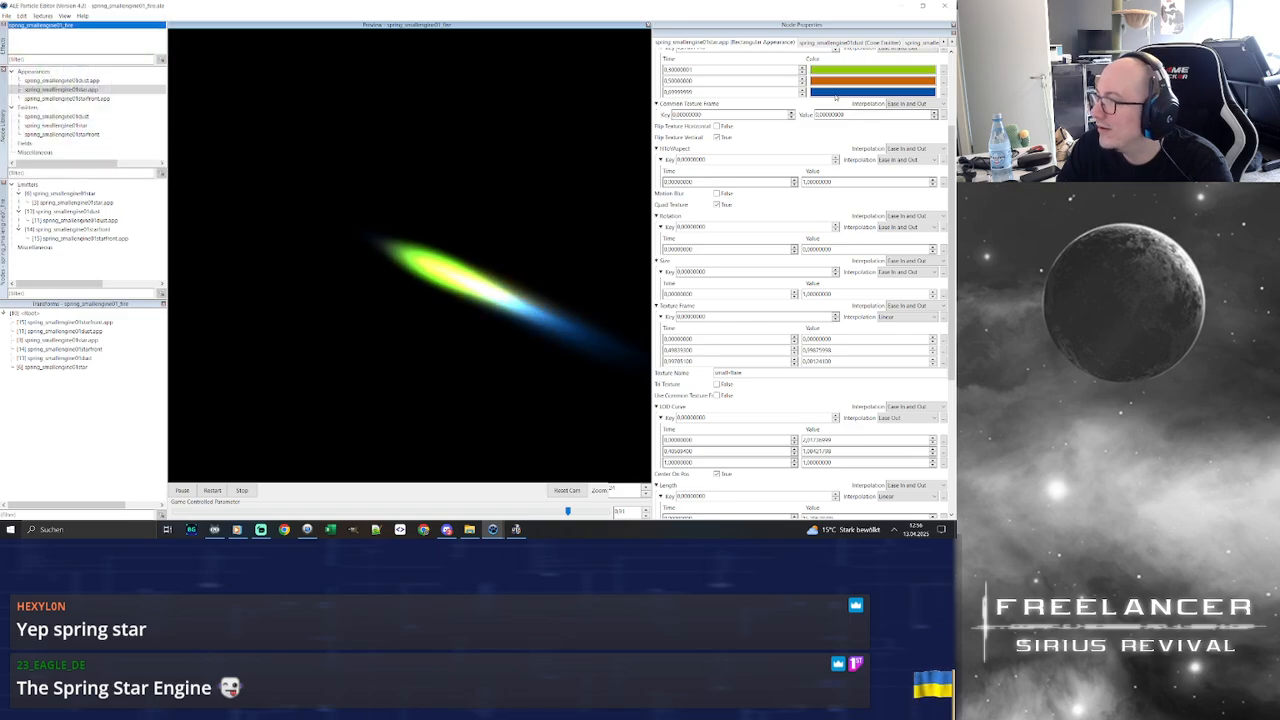
Set the middle colour key of the star appearance to green
click(841, 80)
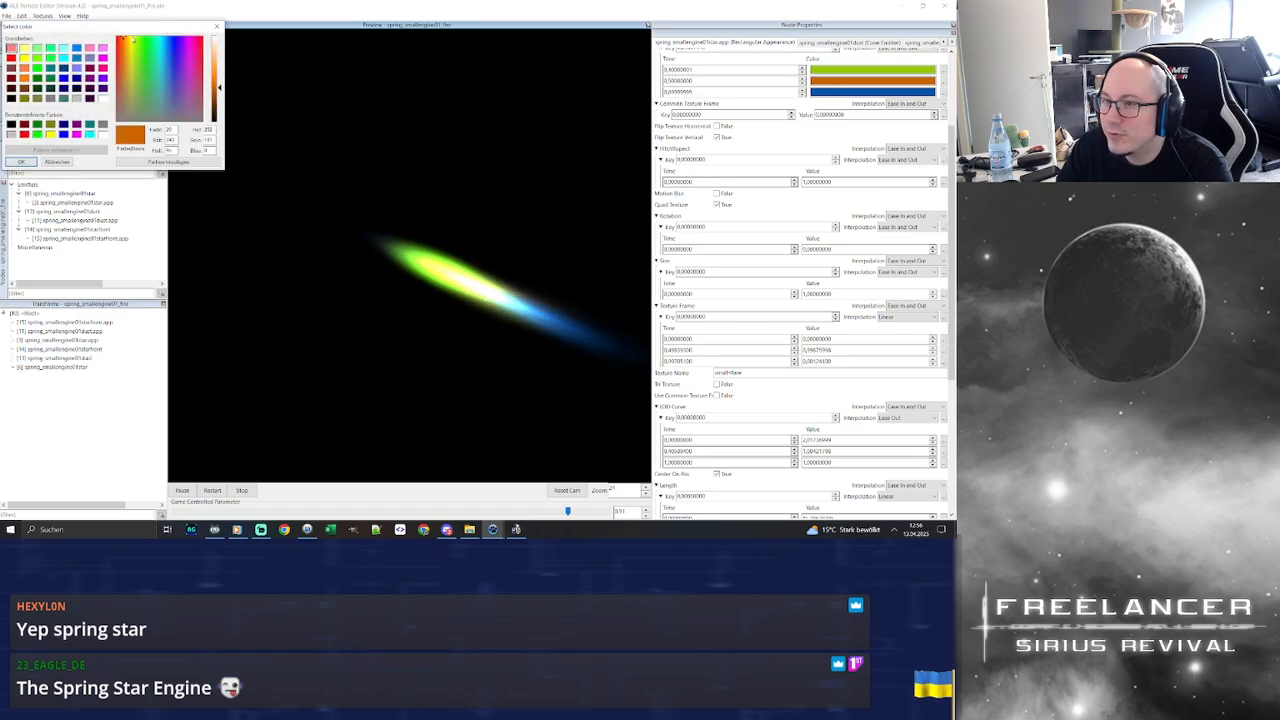
click(139, 41)
click(21, 161)
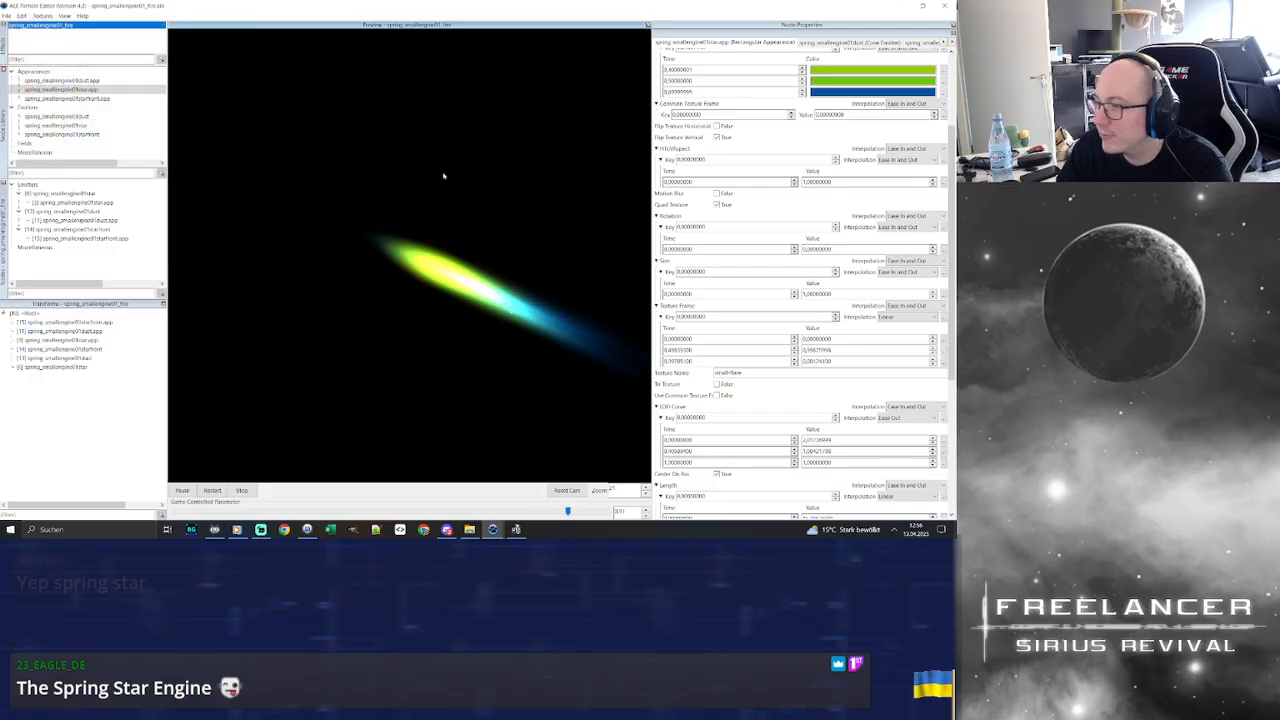
Change the star appearance's middle colour key to turquoise green
scroll(910, 160, up, 3)
right_click(942, 212)
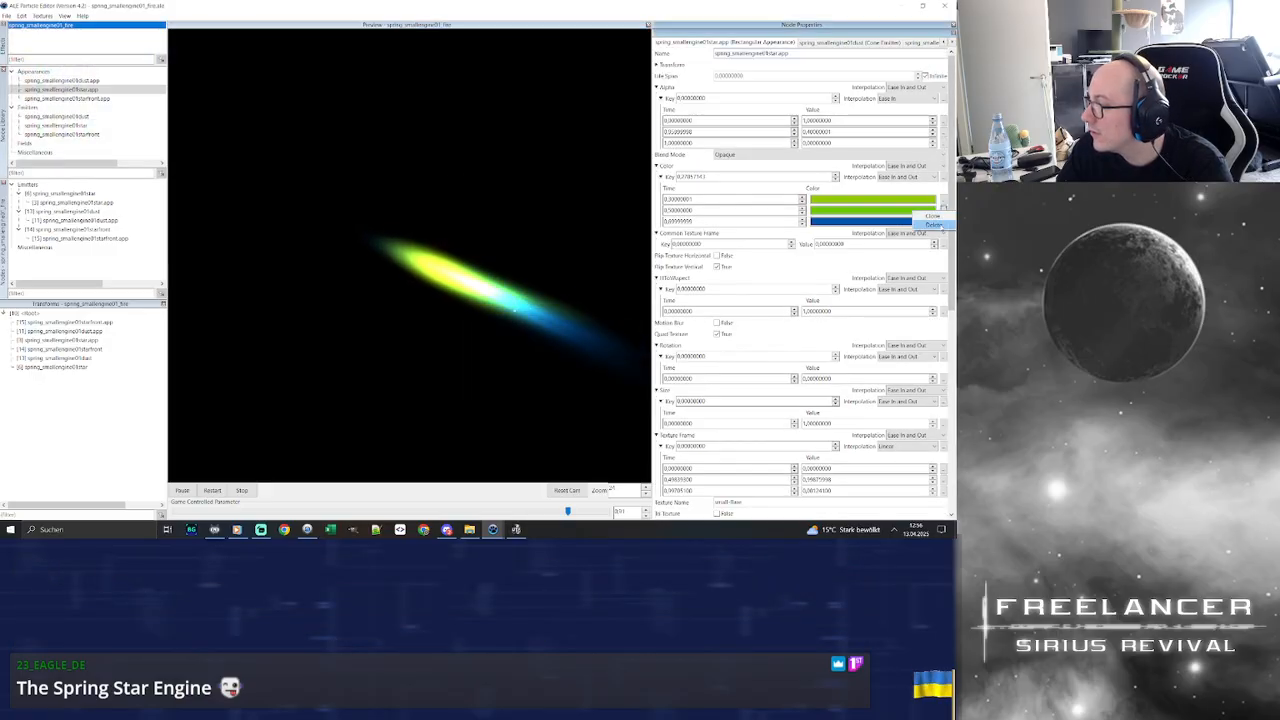
click(868, 212)
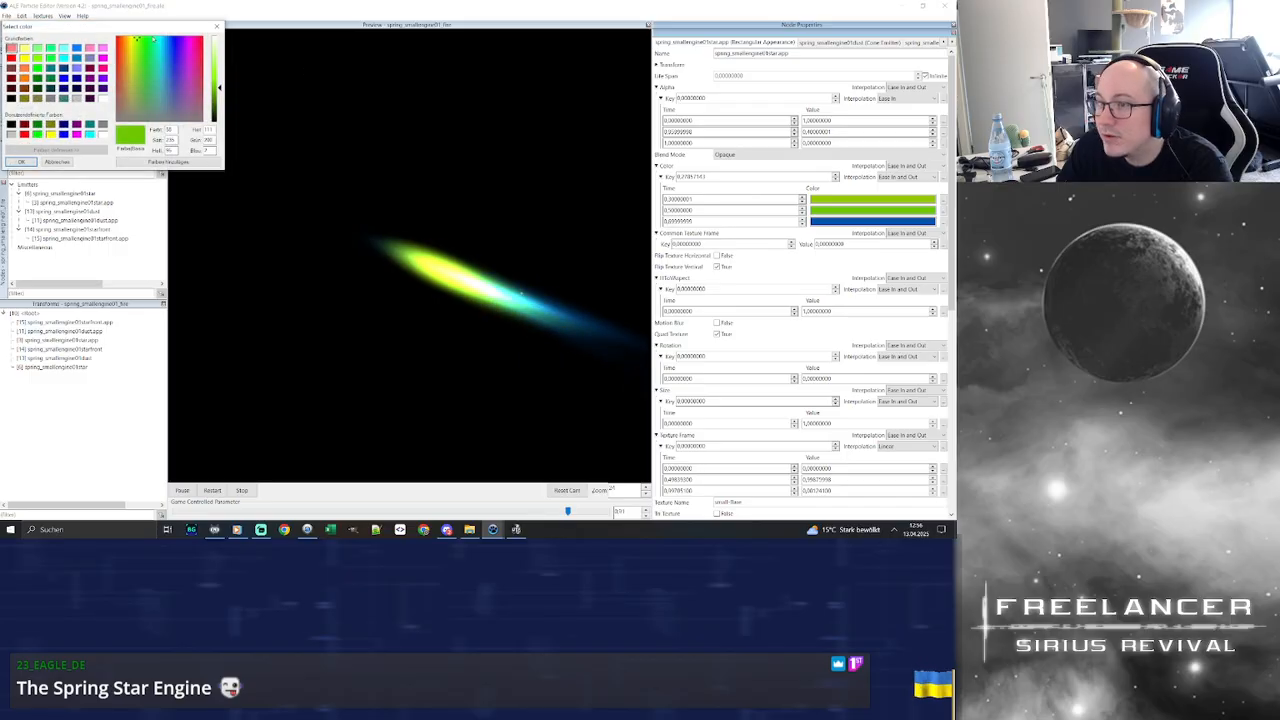
click(152, 40)
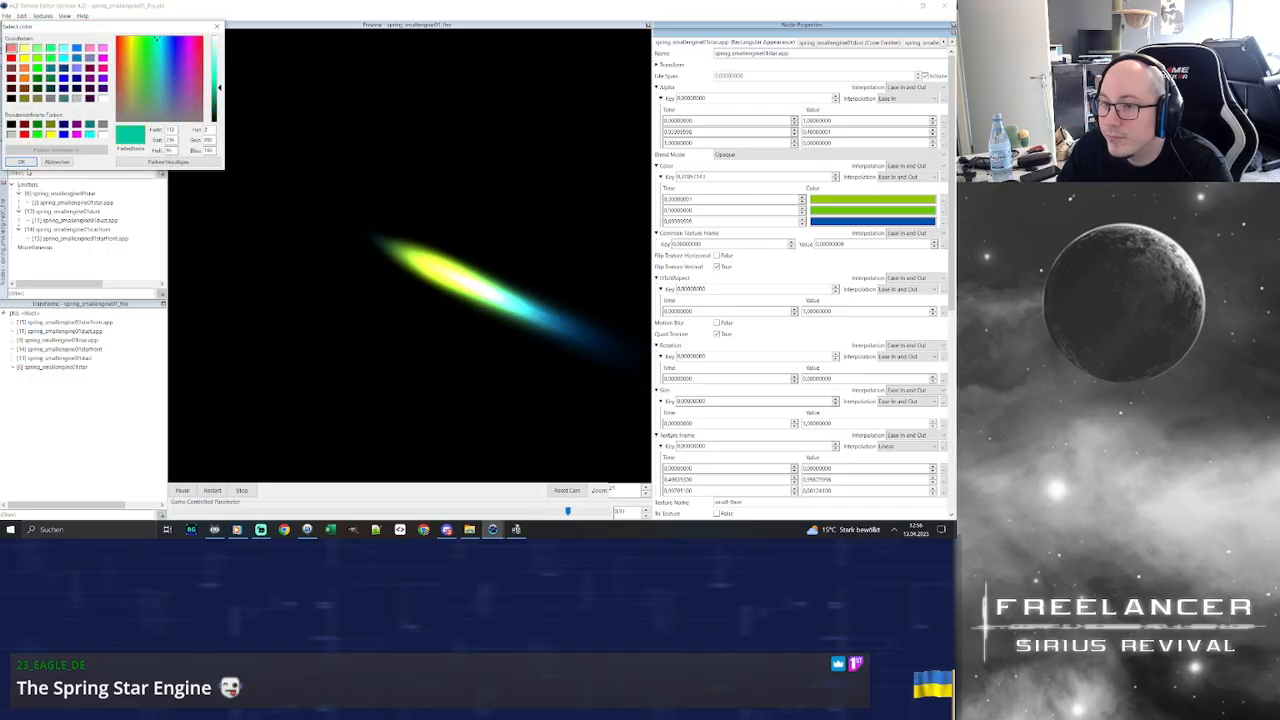
click(21, 161)
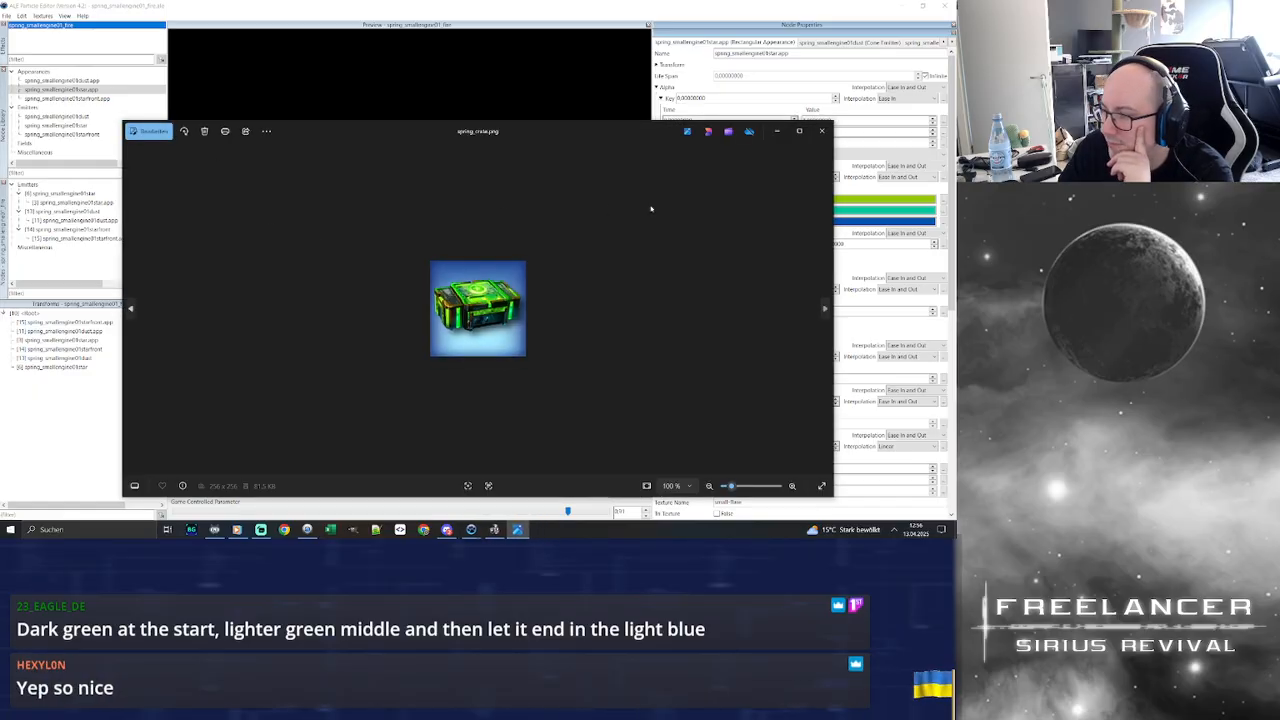
Close the spring crate icon, then examine the colours in the large green crate reference image and close it
click(822, 131)
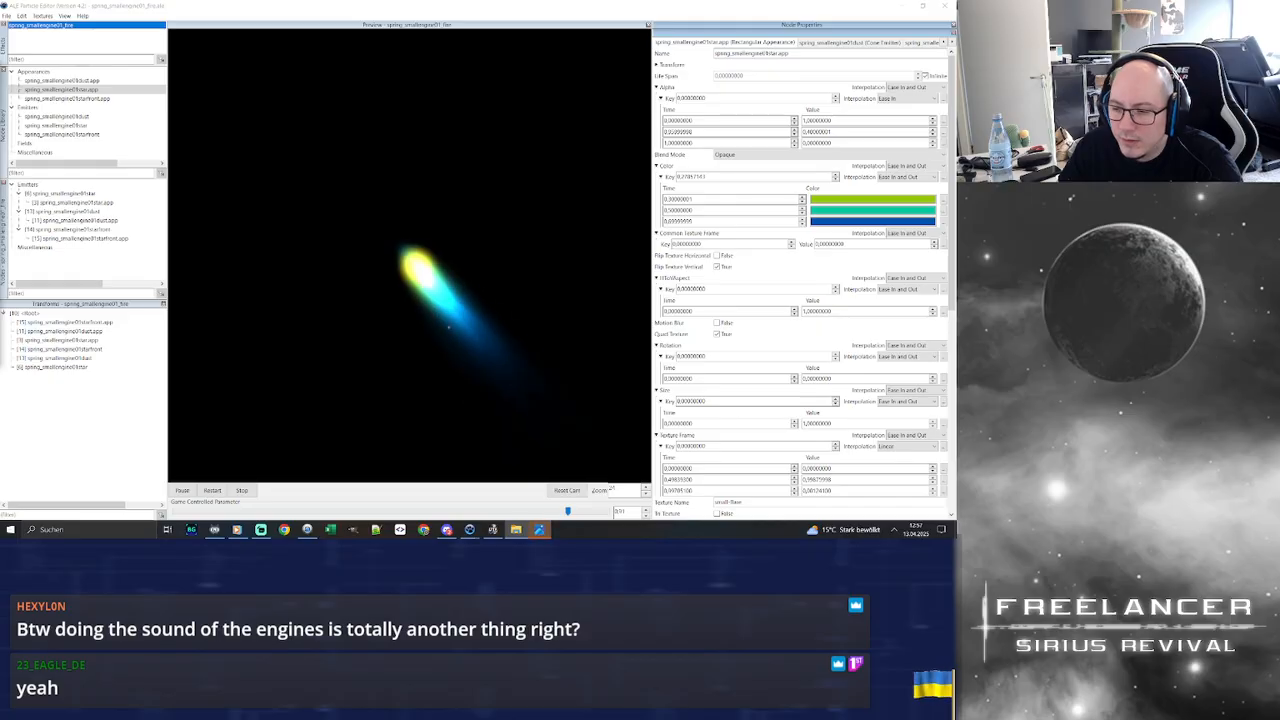
click(539, 529)
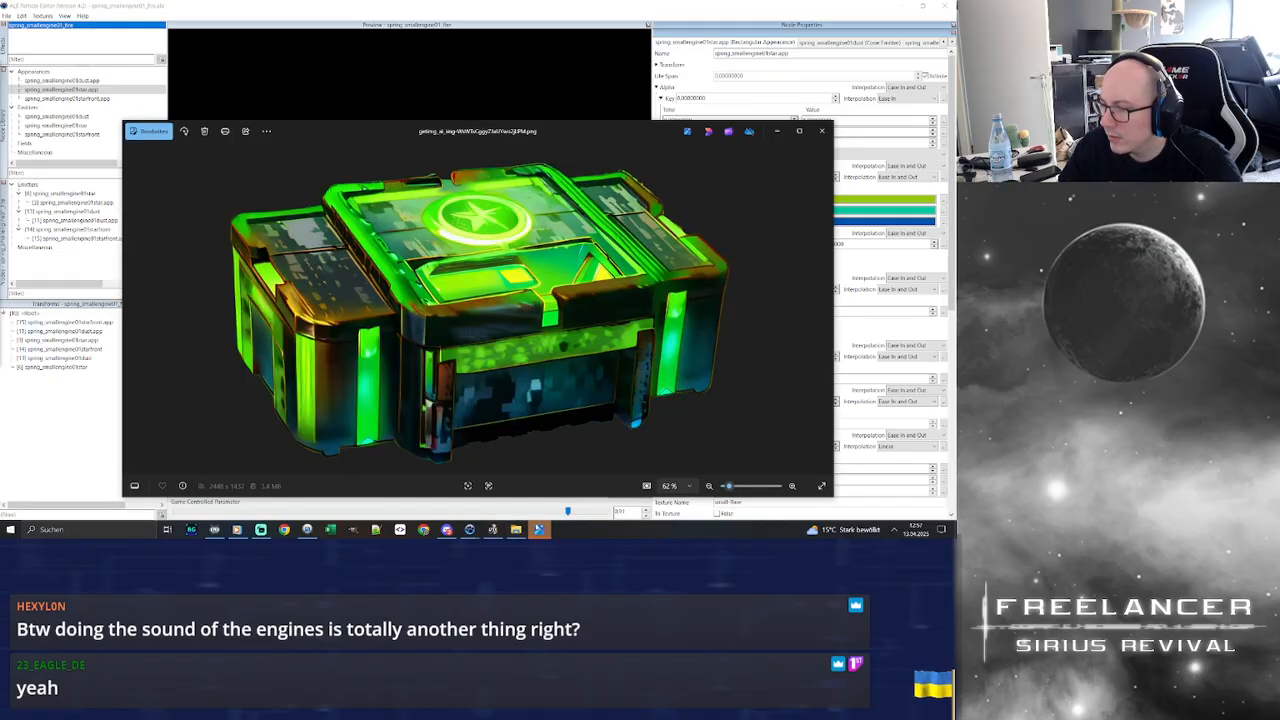
drag(498, 131, 463, 97)
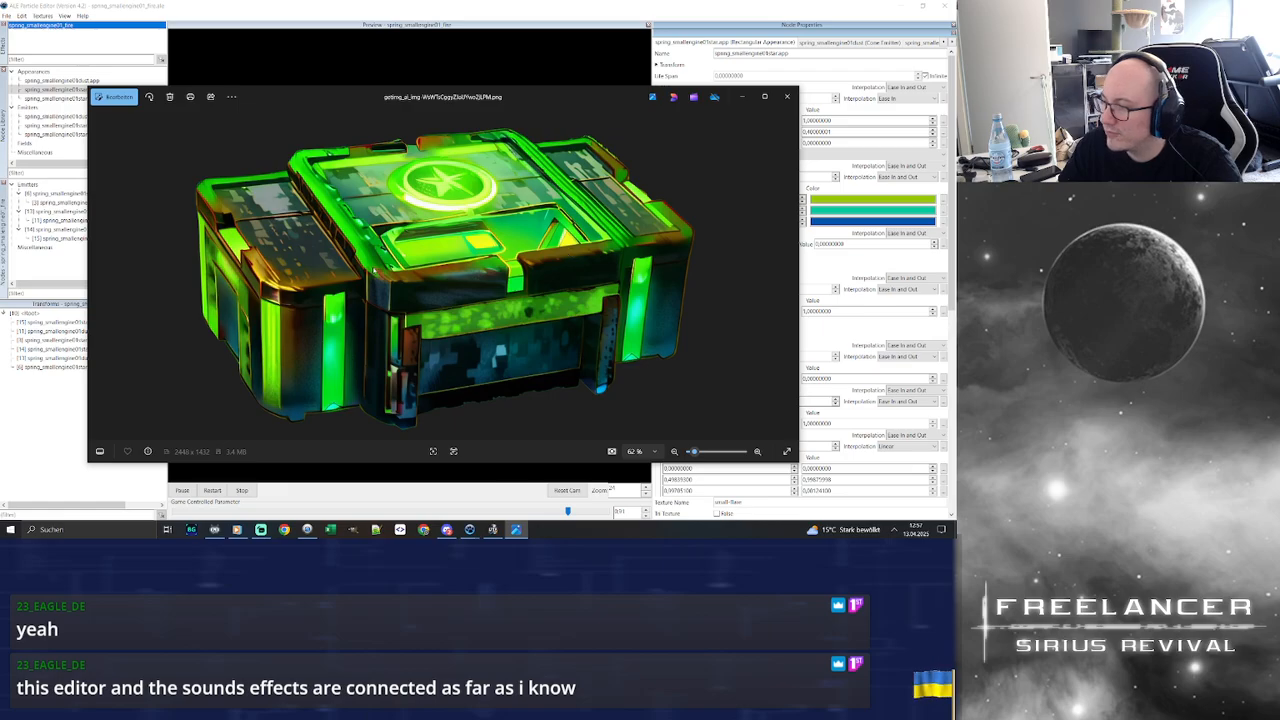
click(793, 99)
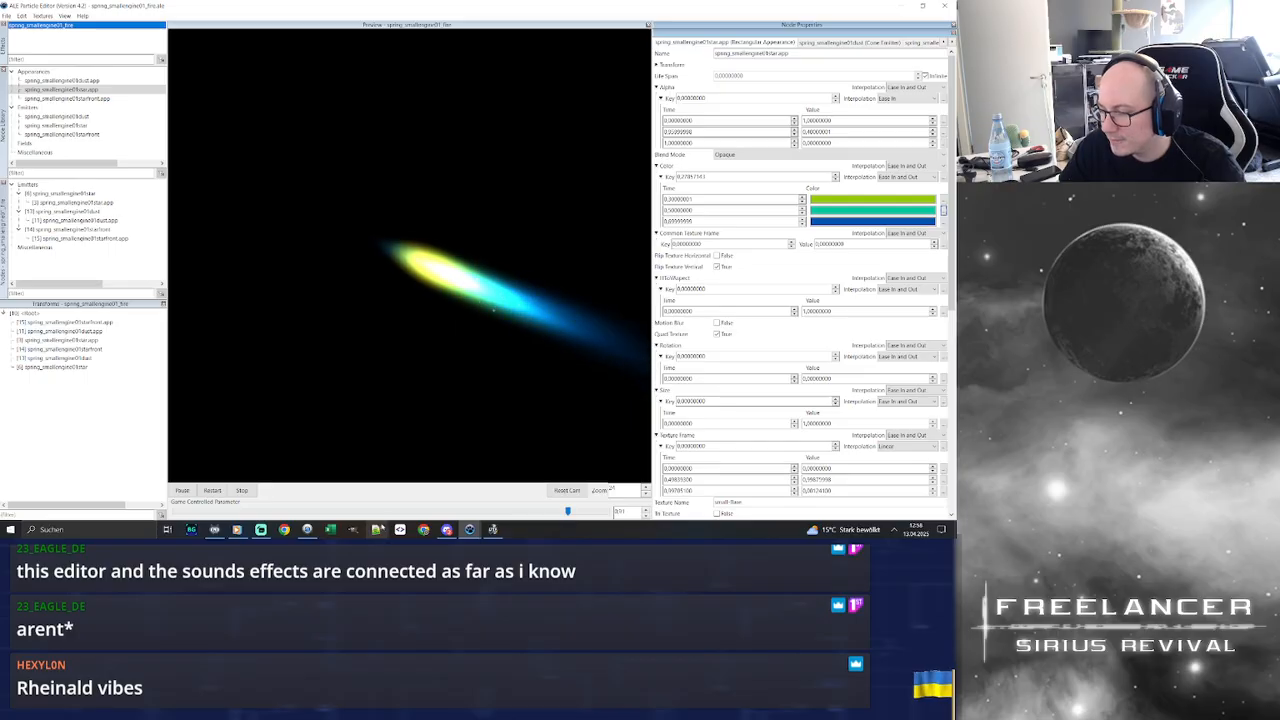
Switch to Notepad++ and close every open file except the FLSR LootBoxes configuration, including Accounts.ini and the solar archetype file
key(alt+Tab)
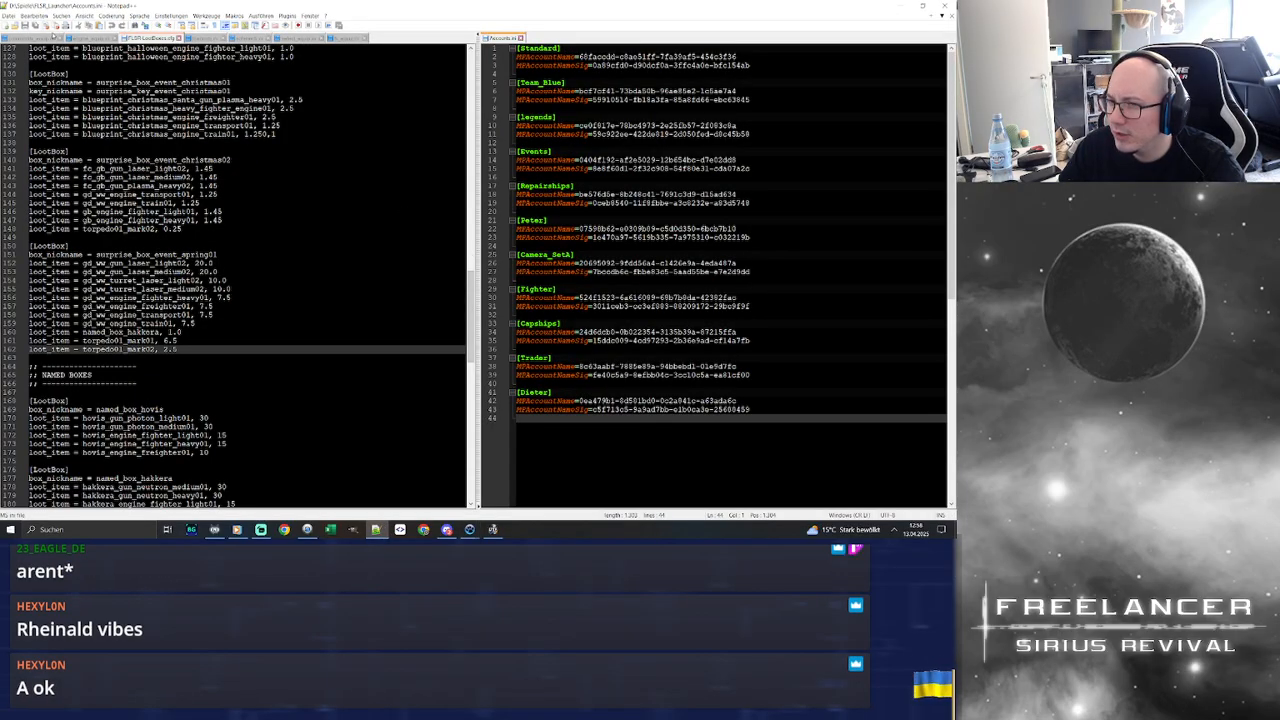
click(59, 38)
click(52, 38)
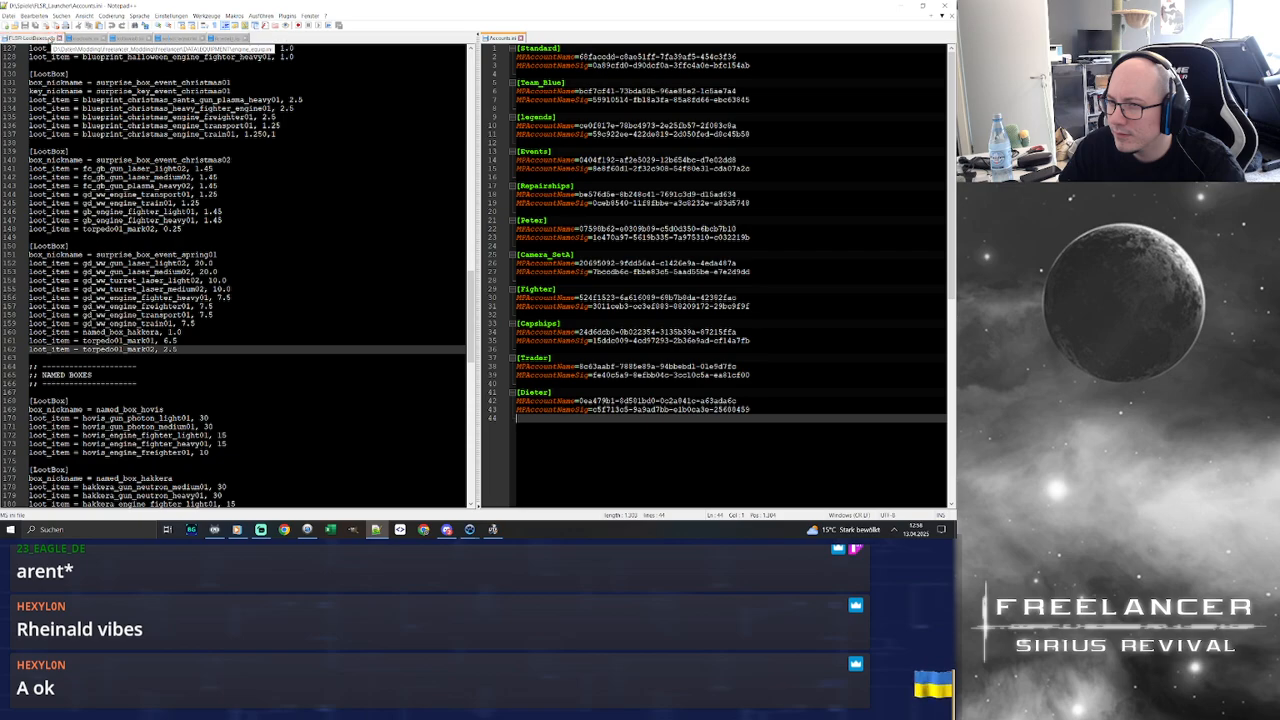
click(48, 38)
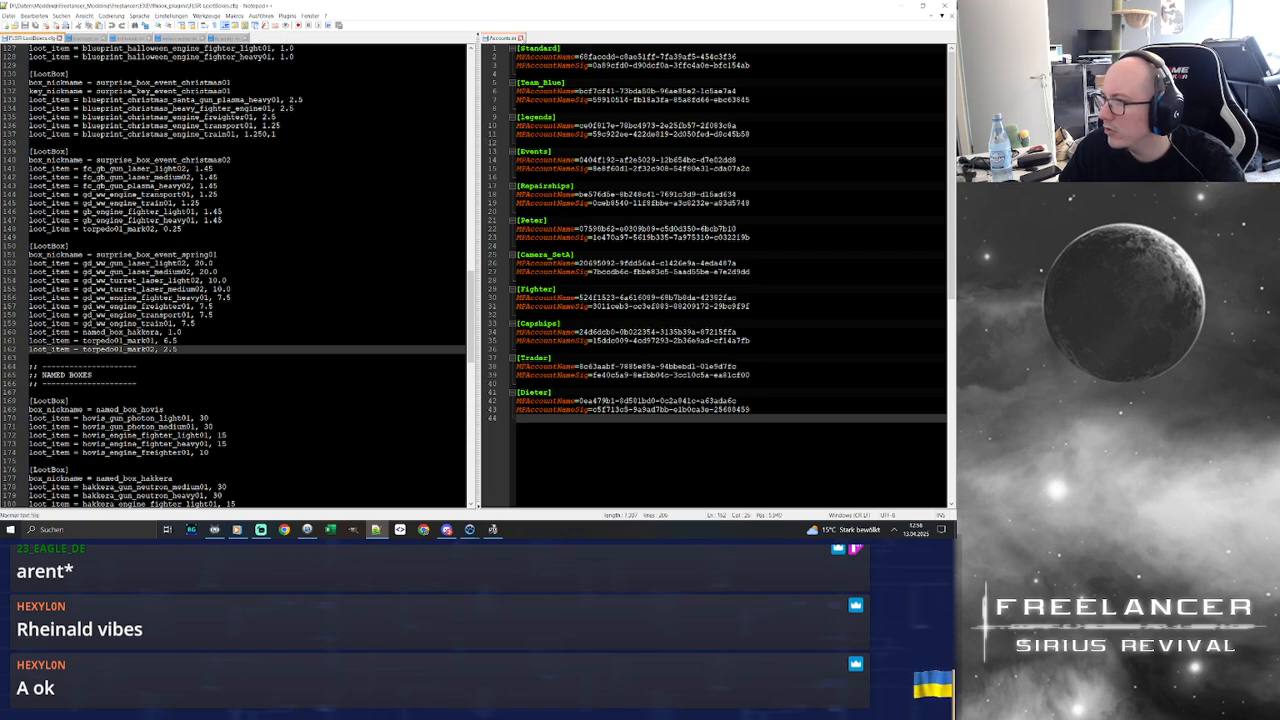
click(520, 38)
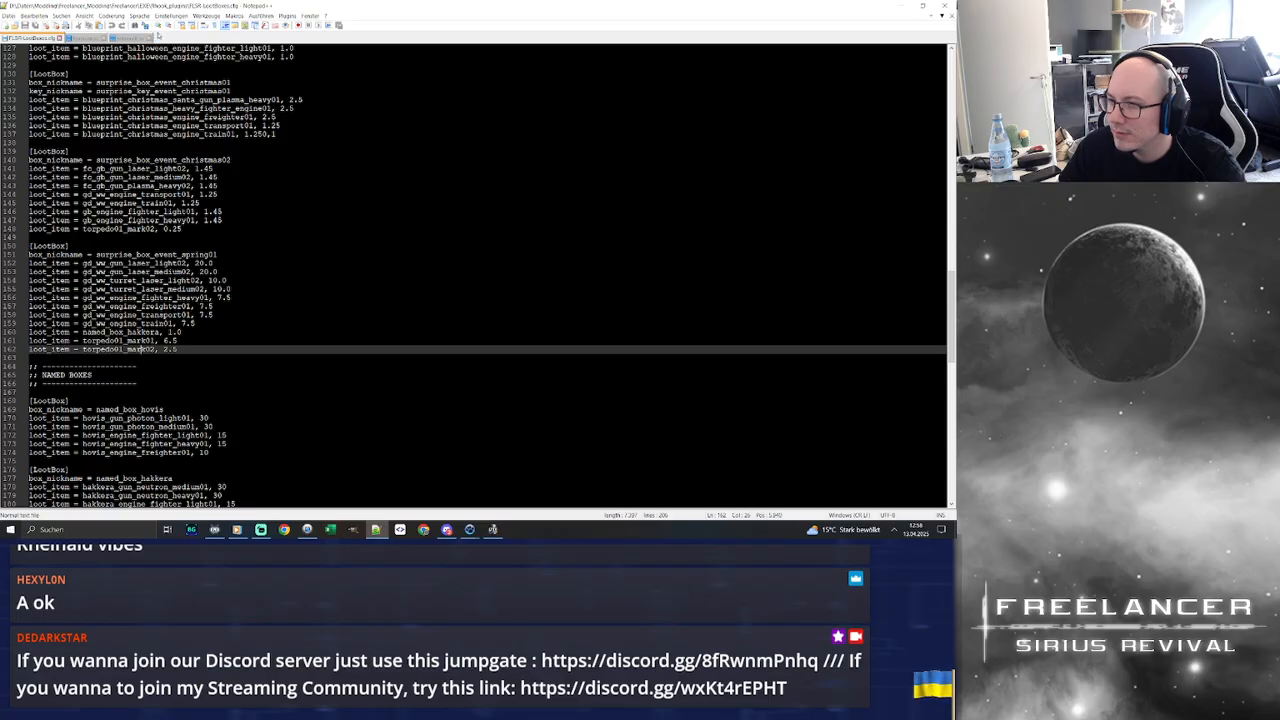
click(128, 38)
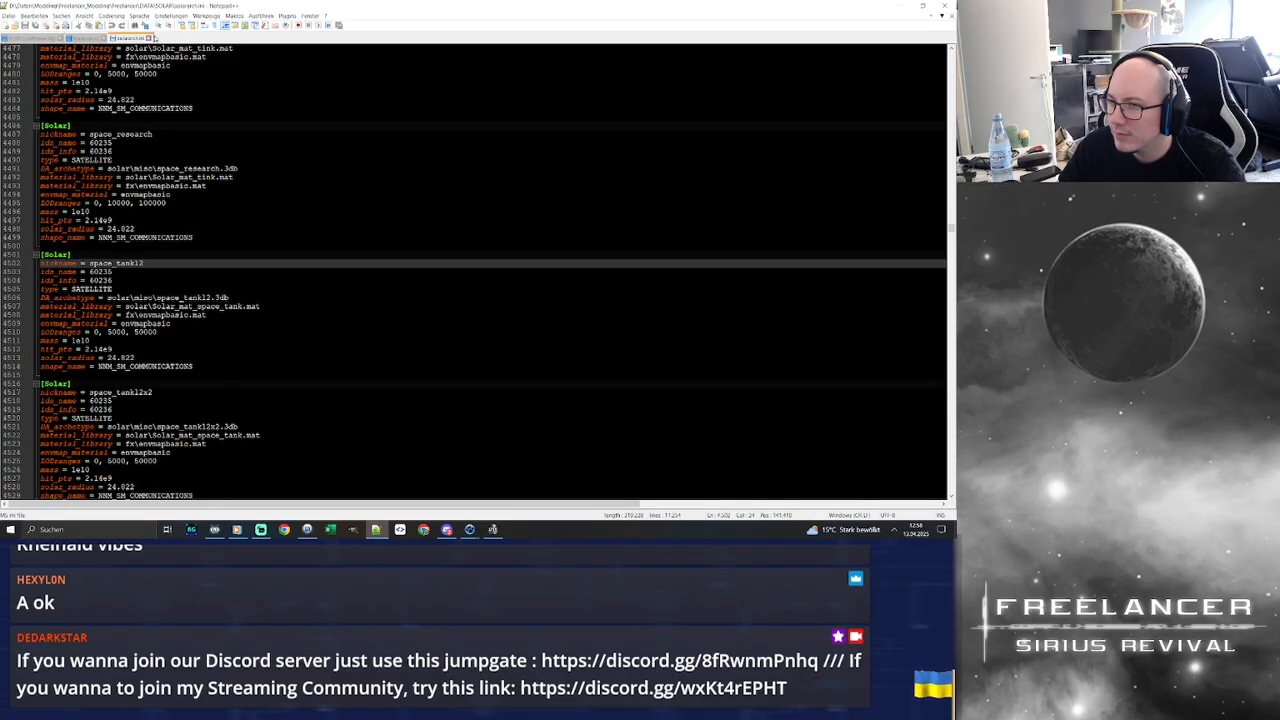
click(149, 38)
click(103, 38)
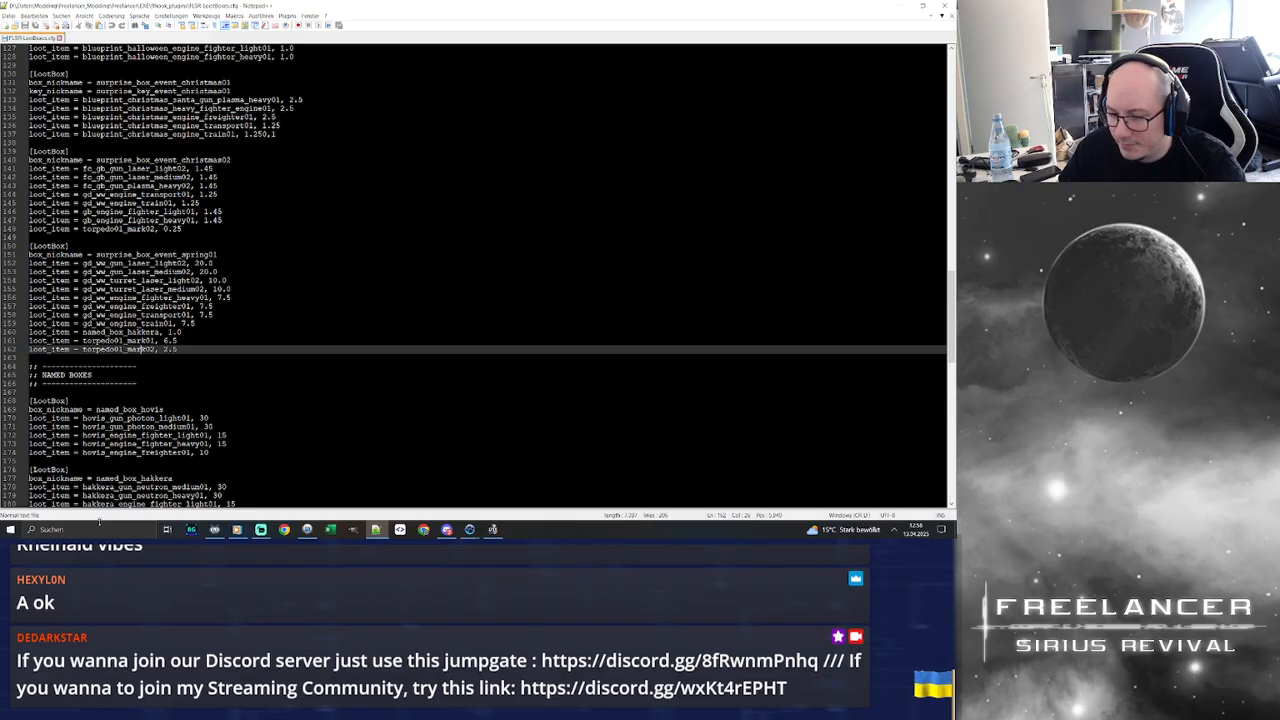
Browse in File Explorer to the Freelancer DATA\EQUIPMENT folder and open engine_equip.ini
click(98, 530)
text(ex)
click(146, 265)
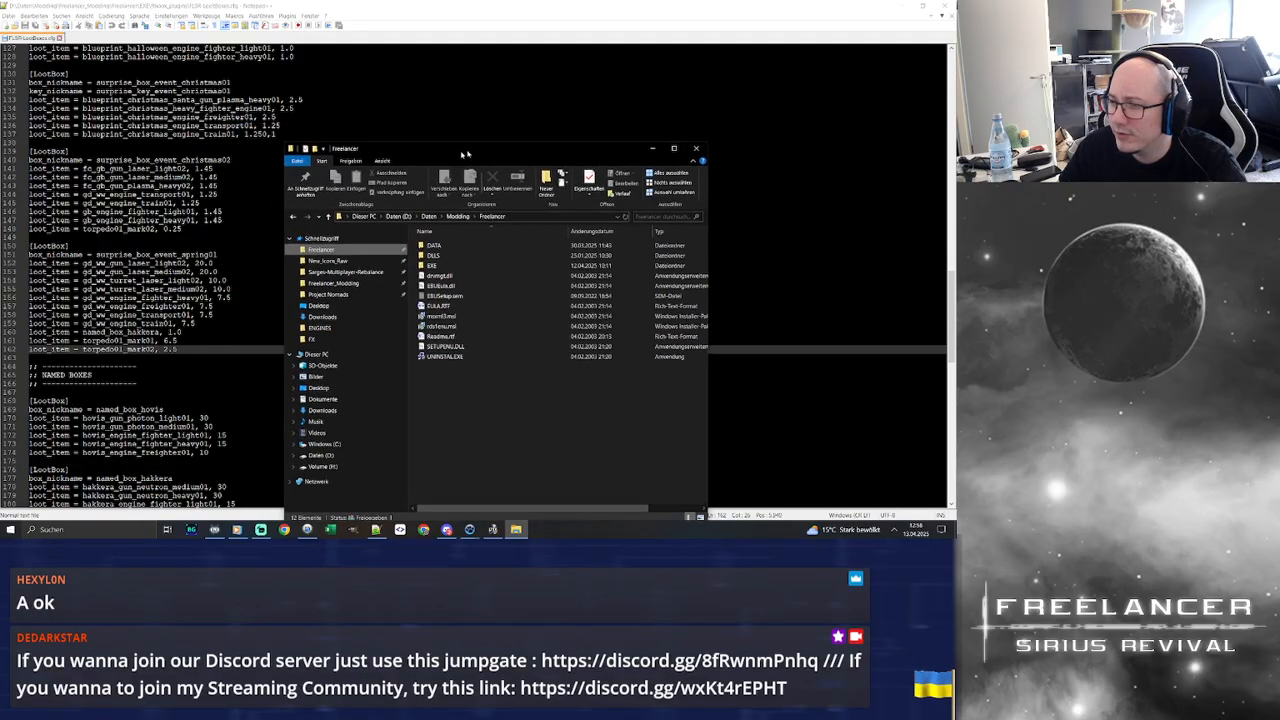
double_click(494, 193)
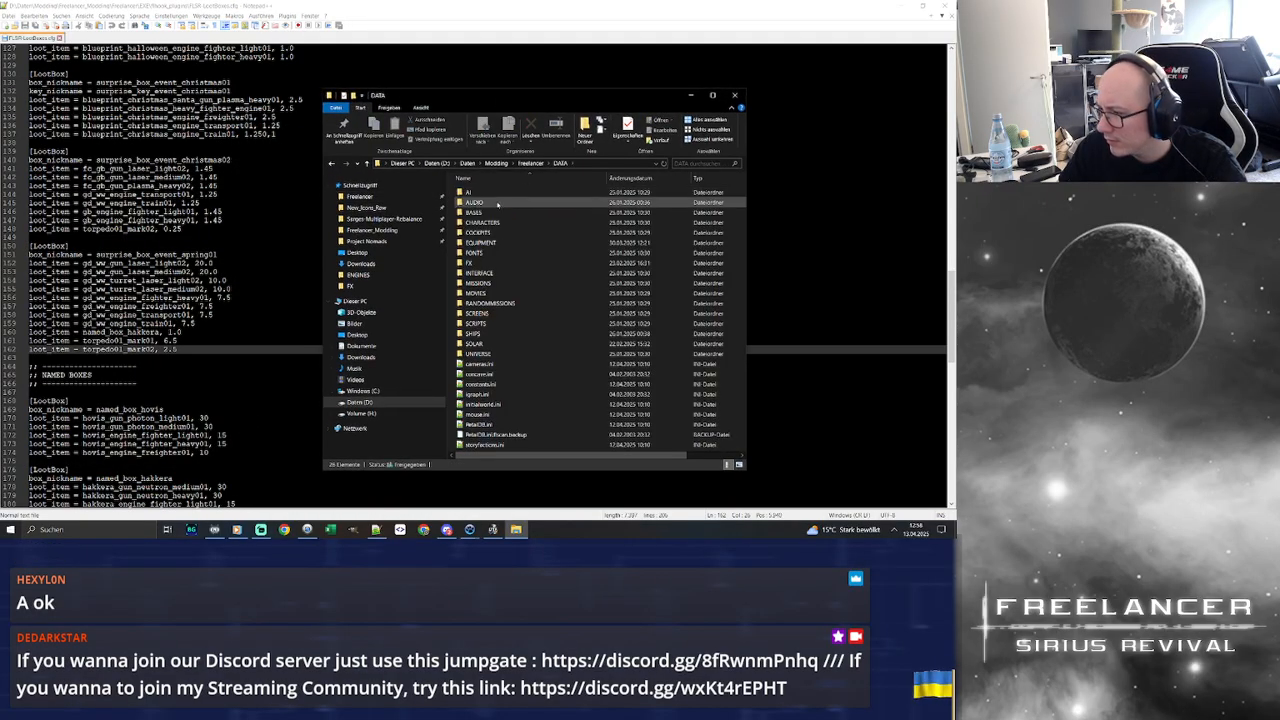
double_click(500, 242)
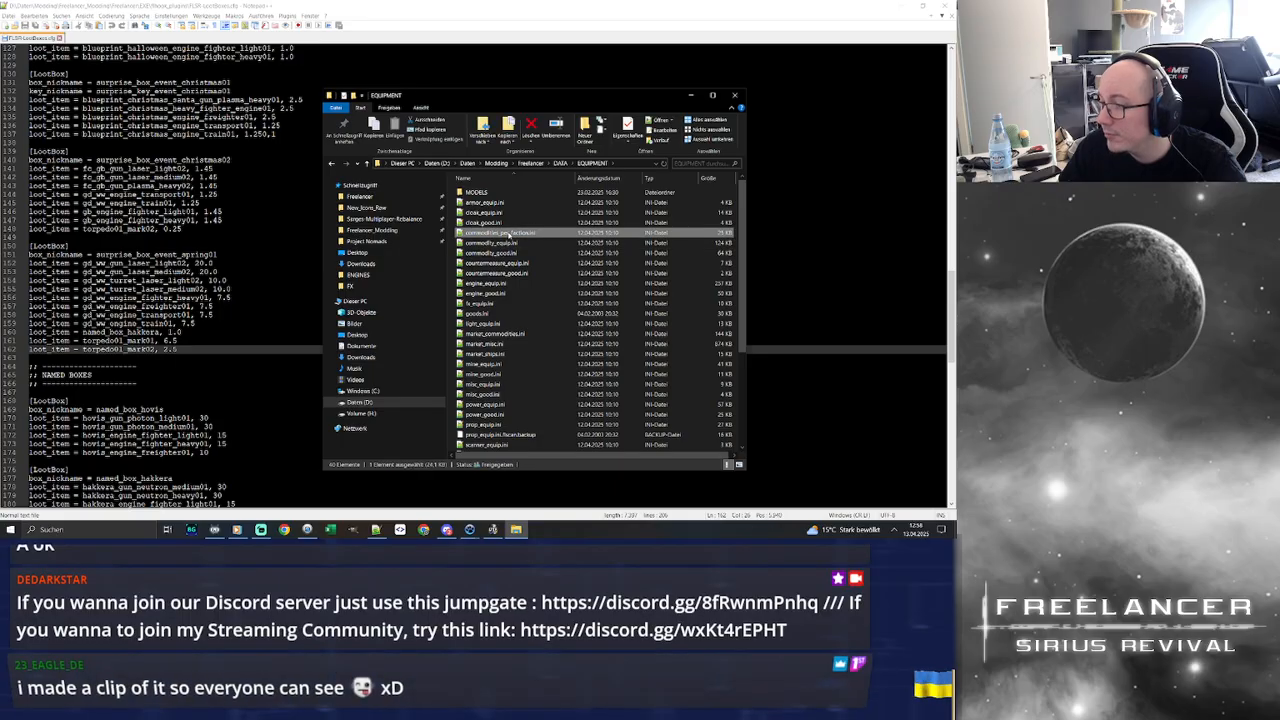
click(510, 284)
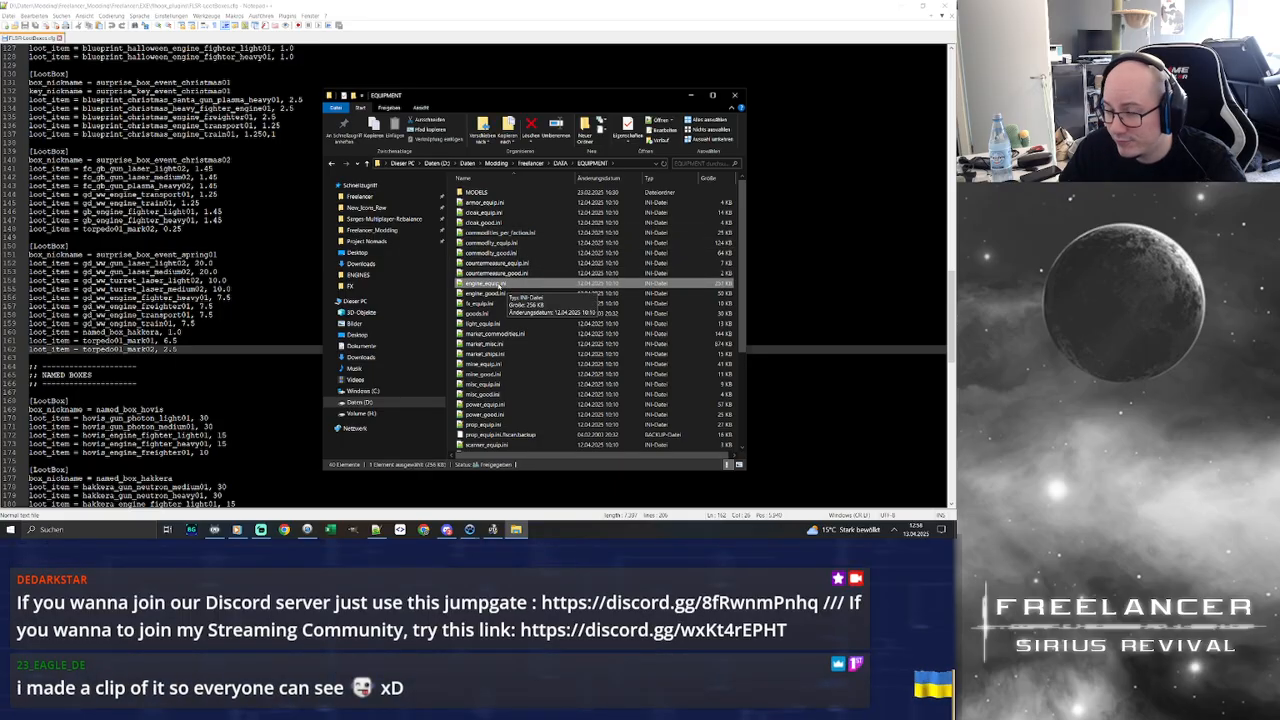
double_click(497, 286)
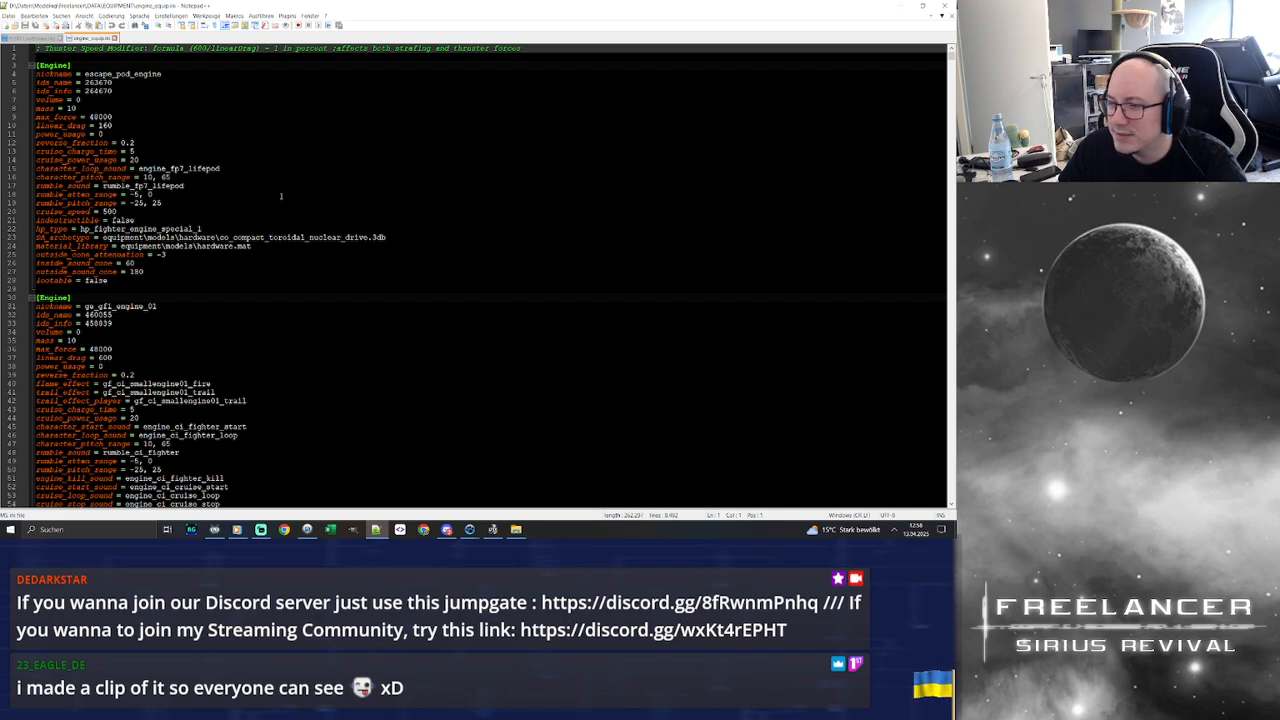
Examine the character sound entries in the second engine block, highlighting the engine_ci_fighter_loop value
scroll(215, 209, down, 5)
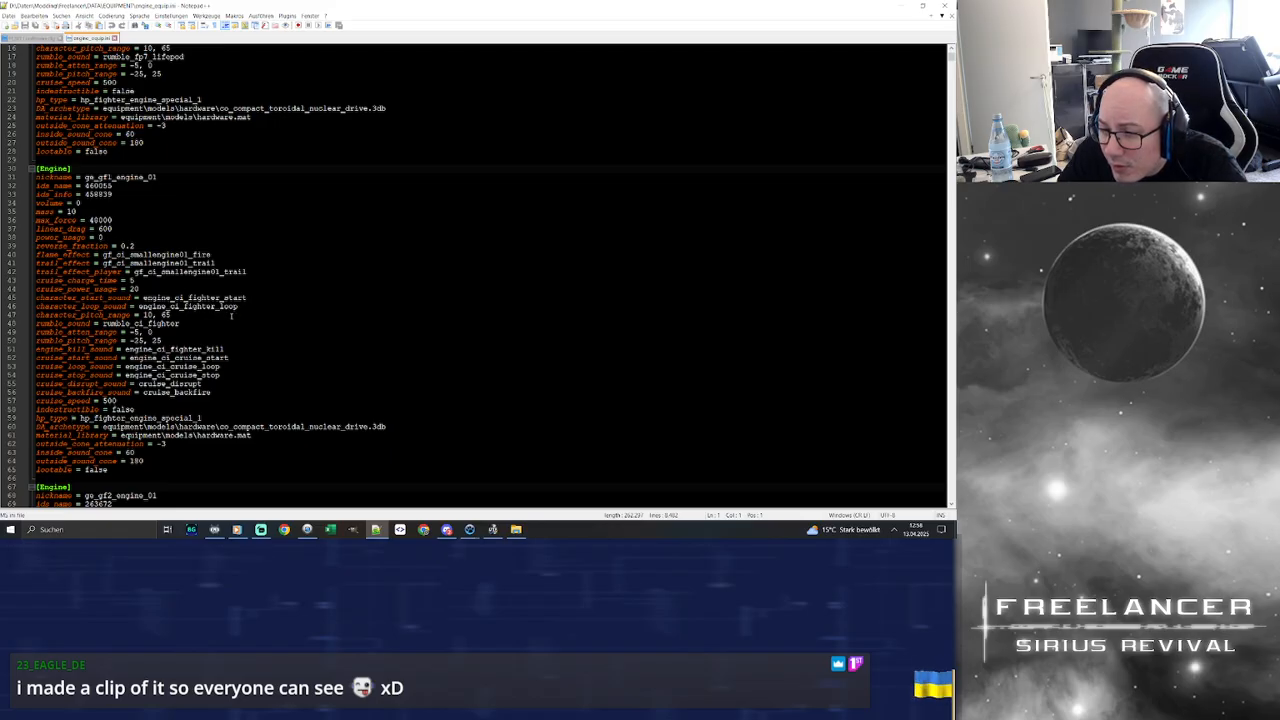
drag(231, 316, 36, 297)
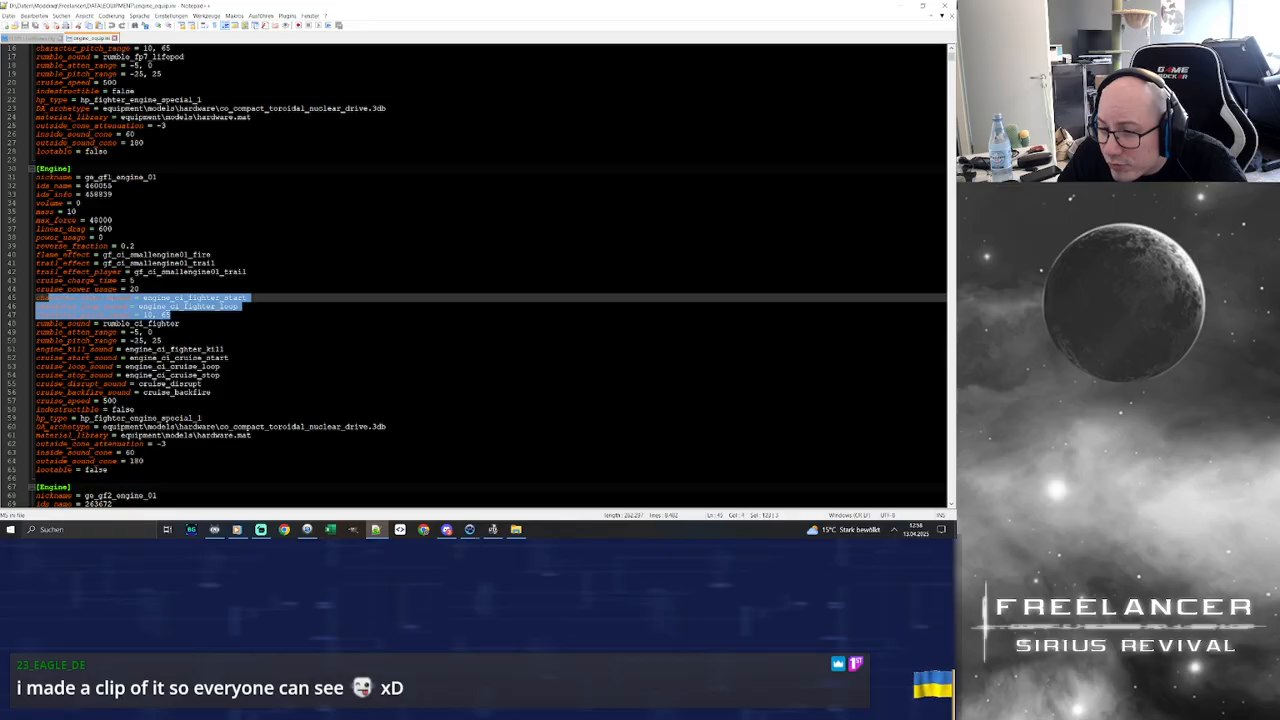
drag(239, 307, 162, 308)
triple_click(168, 308)
double_click(178, 308)
Open sounds.ini from the Freelancer DATA\AUDIO folder
click(516, 529)
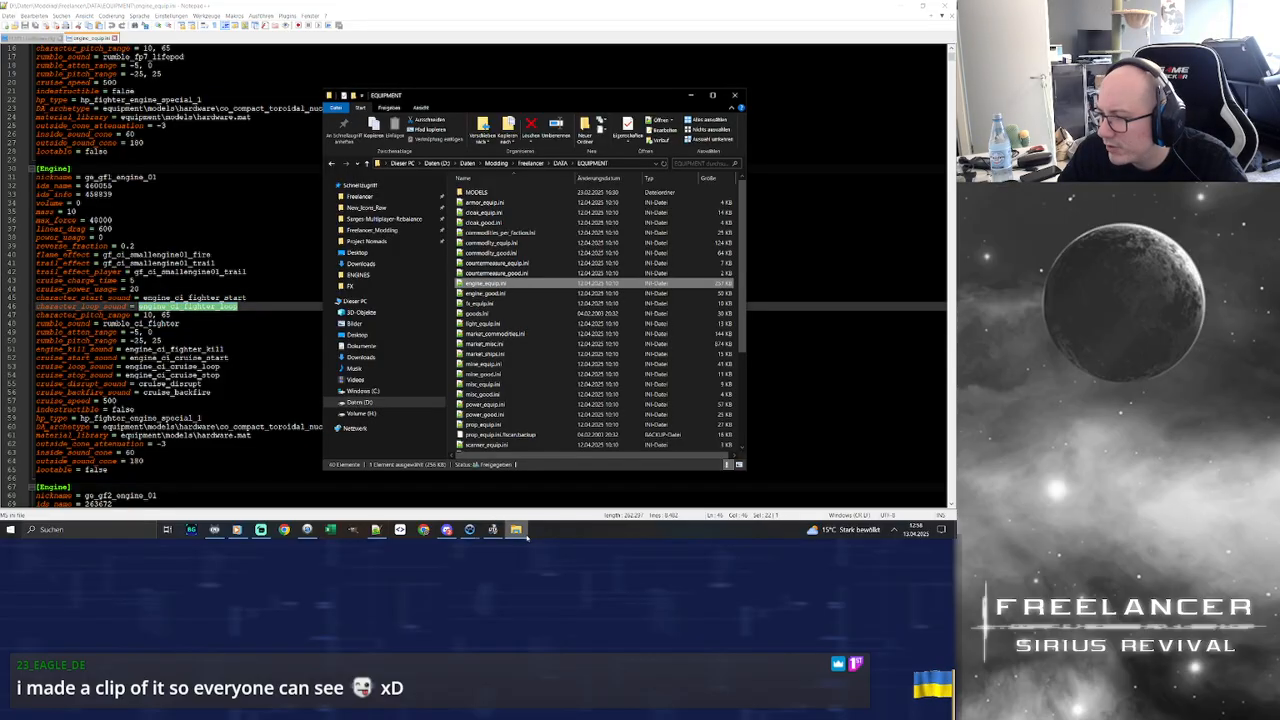
click(557, 163)
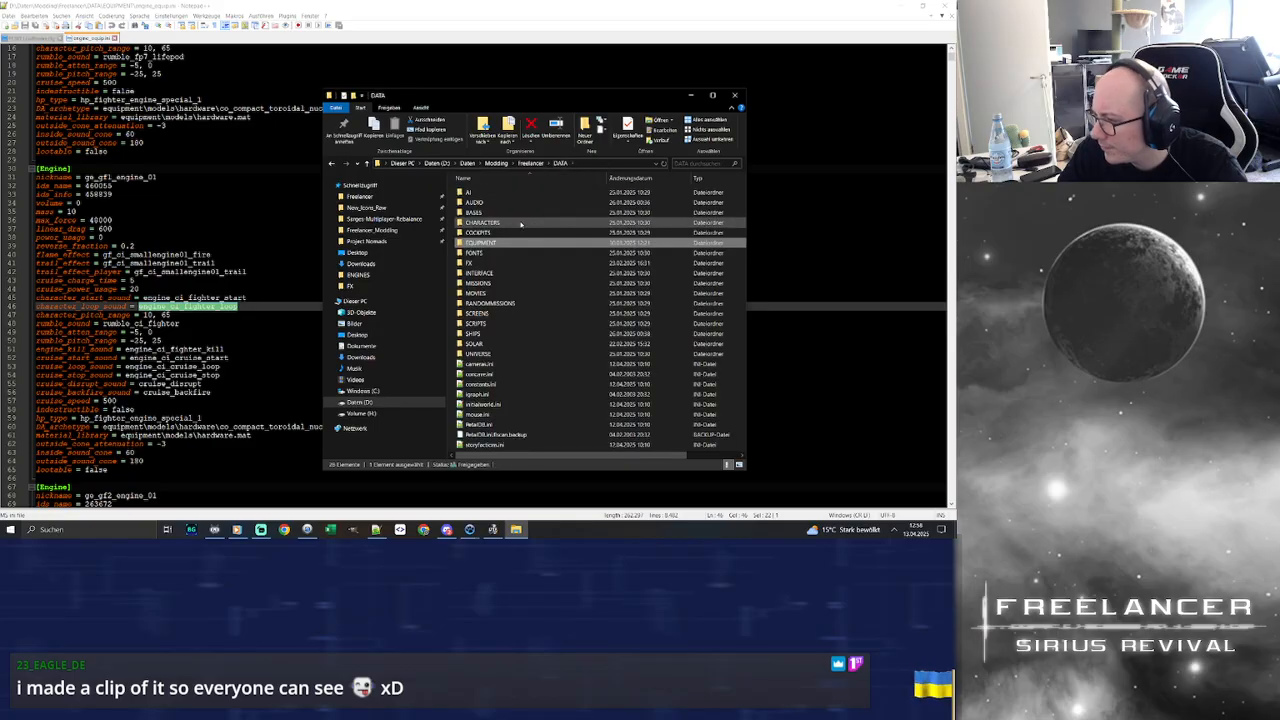
double_click(488, 203)
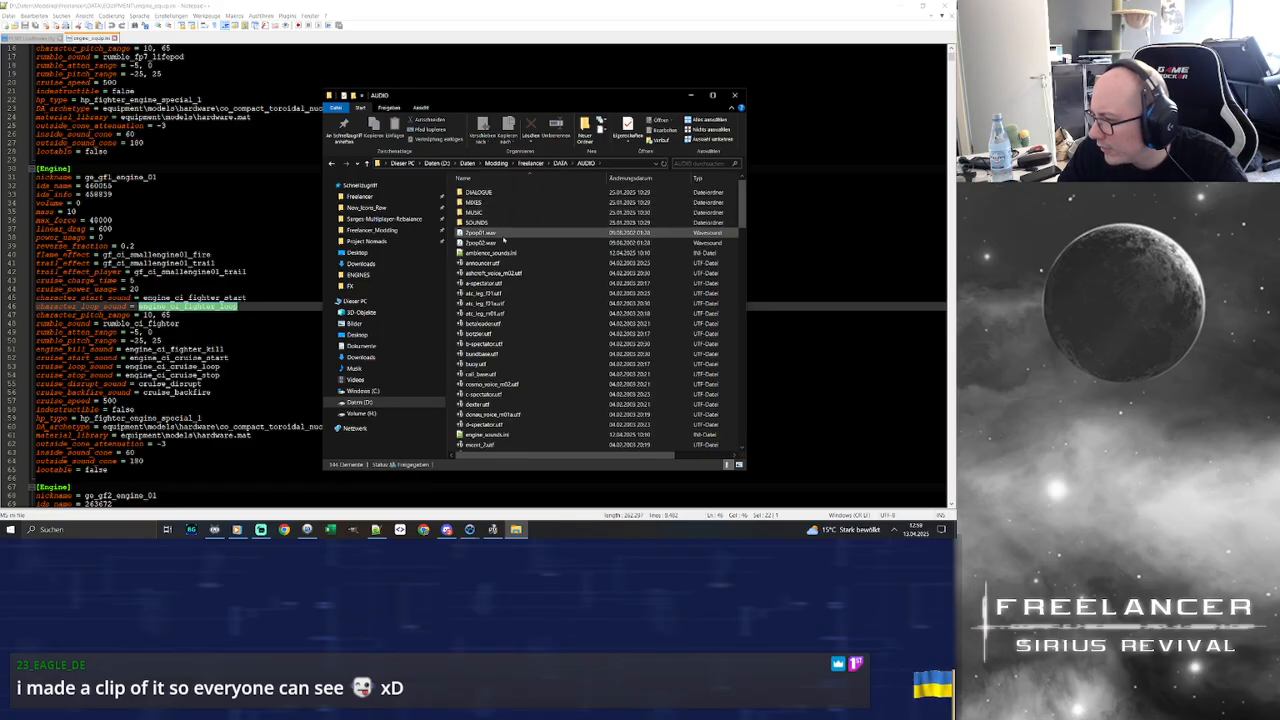
scroll(525, 258, down, 15)
double_click(507, 218)
Examine the nickname and WAV file path of the tractor_loot_grabbed sound entry
double_click(166, 264)
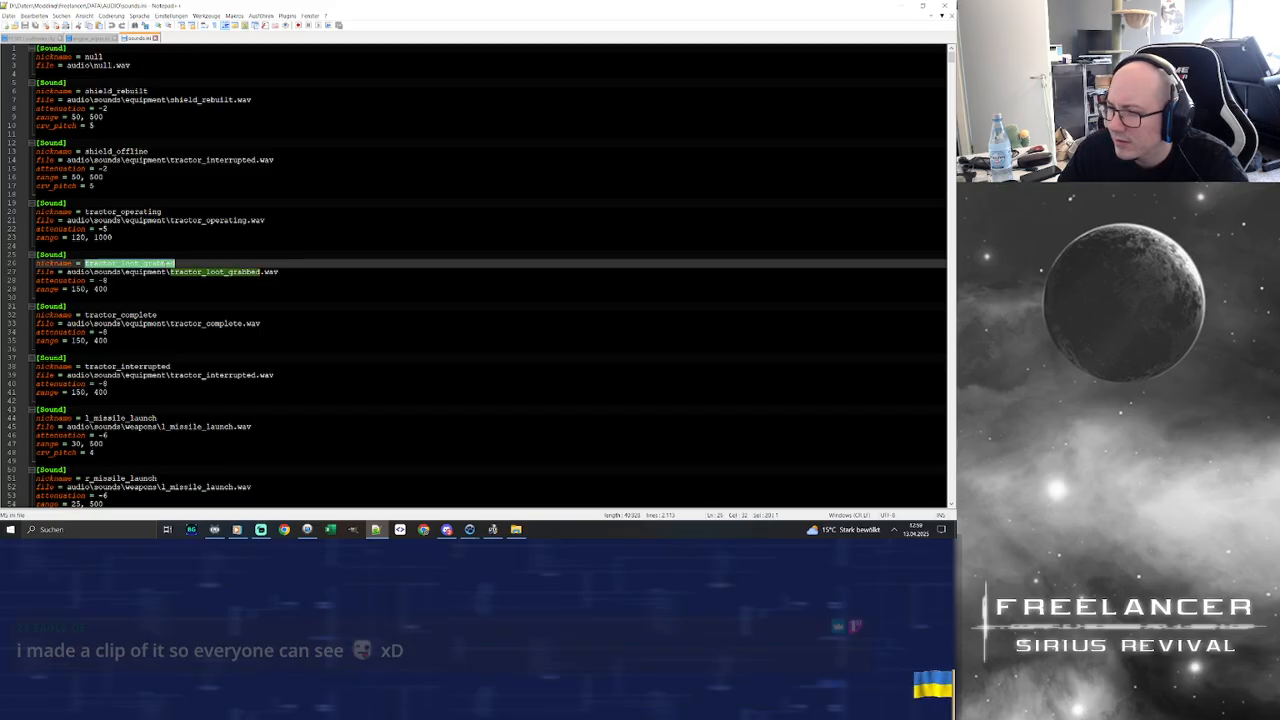
drag(309, 274, 66, 273)
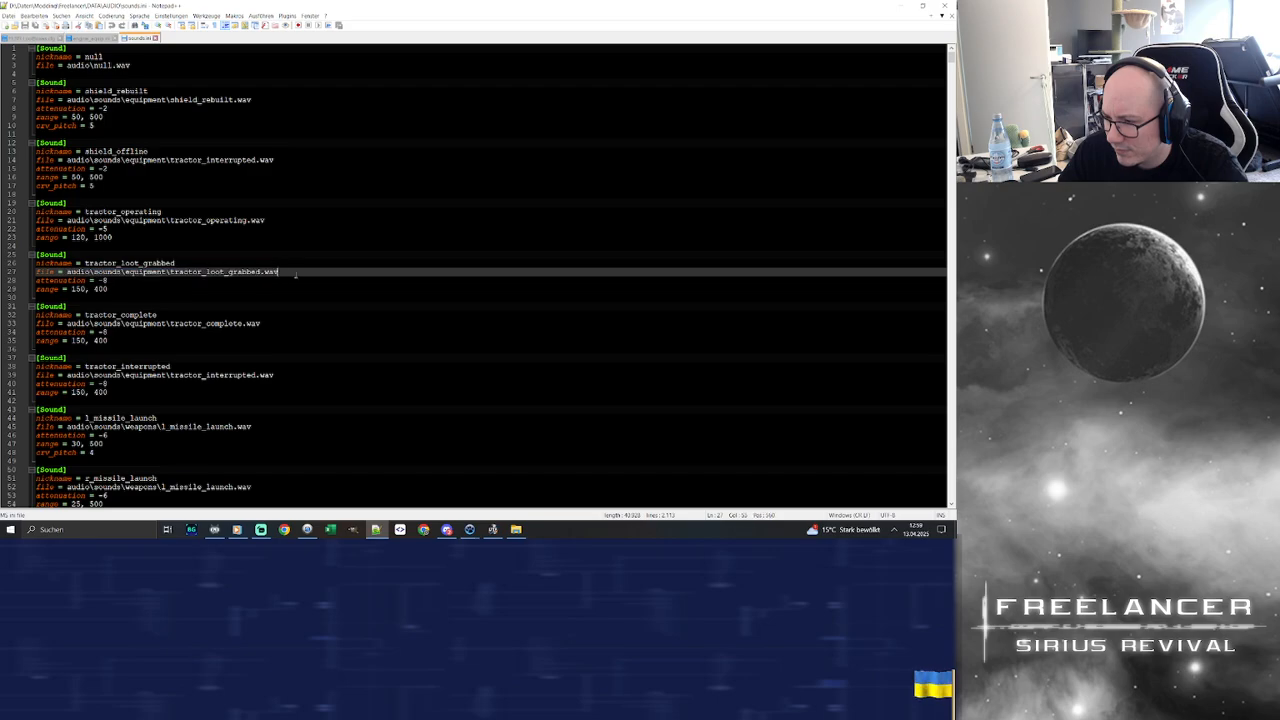
click(249, 292)
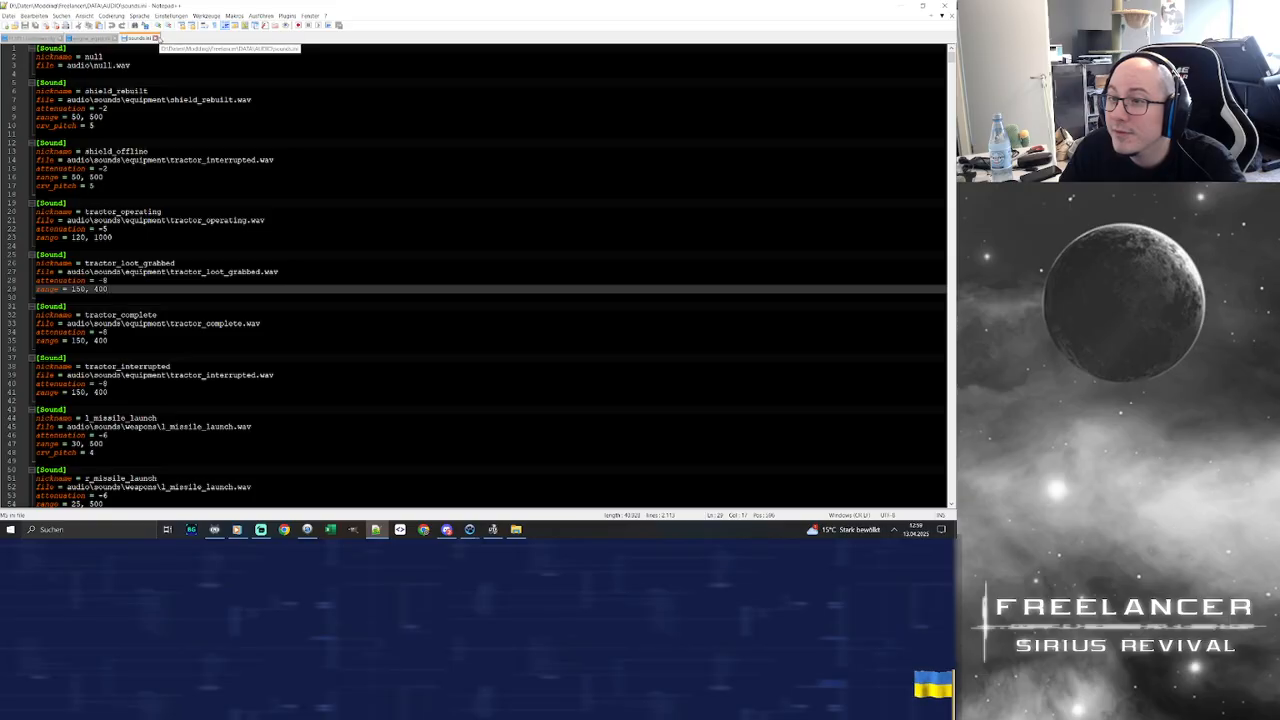
Close sounds.ini and engine_equip.ini, and exit Notepad++
click(155, 38)
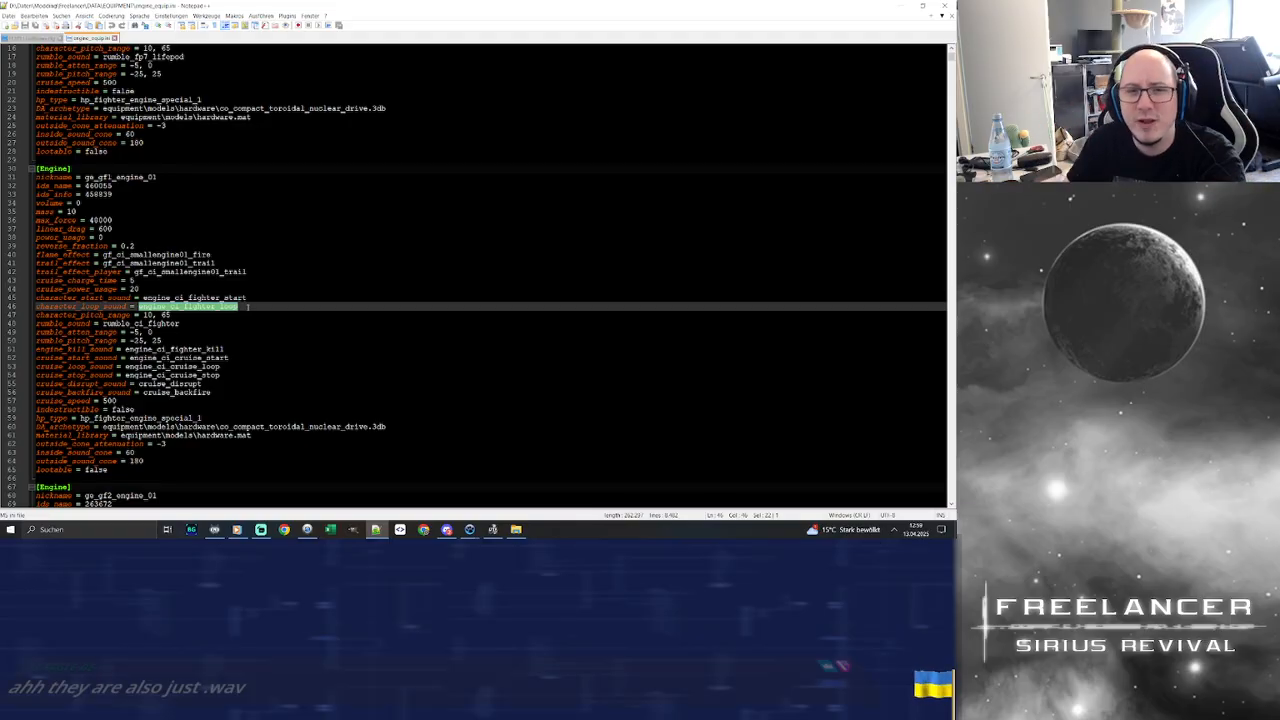
click(114, 38)
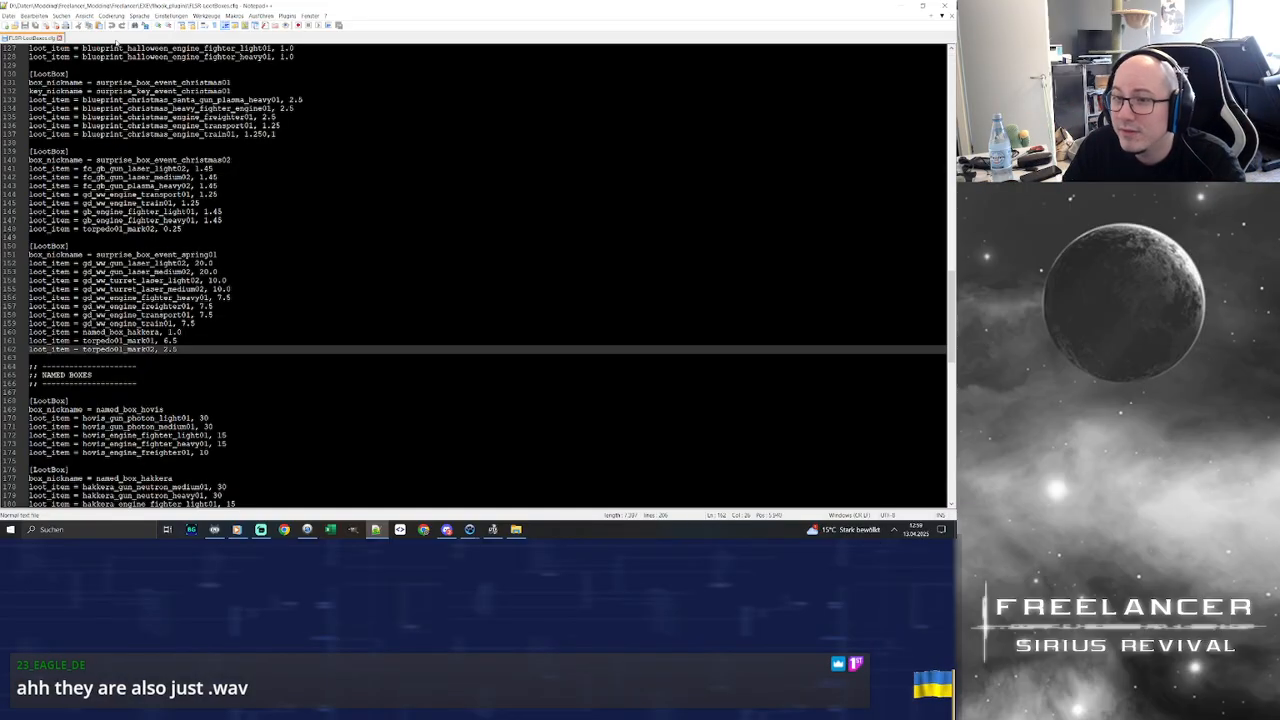
click(946, 5)
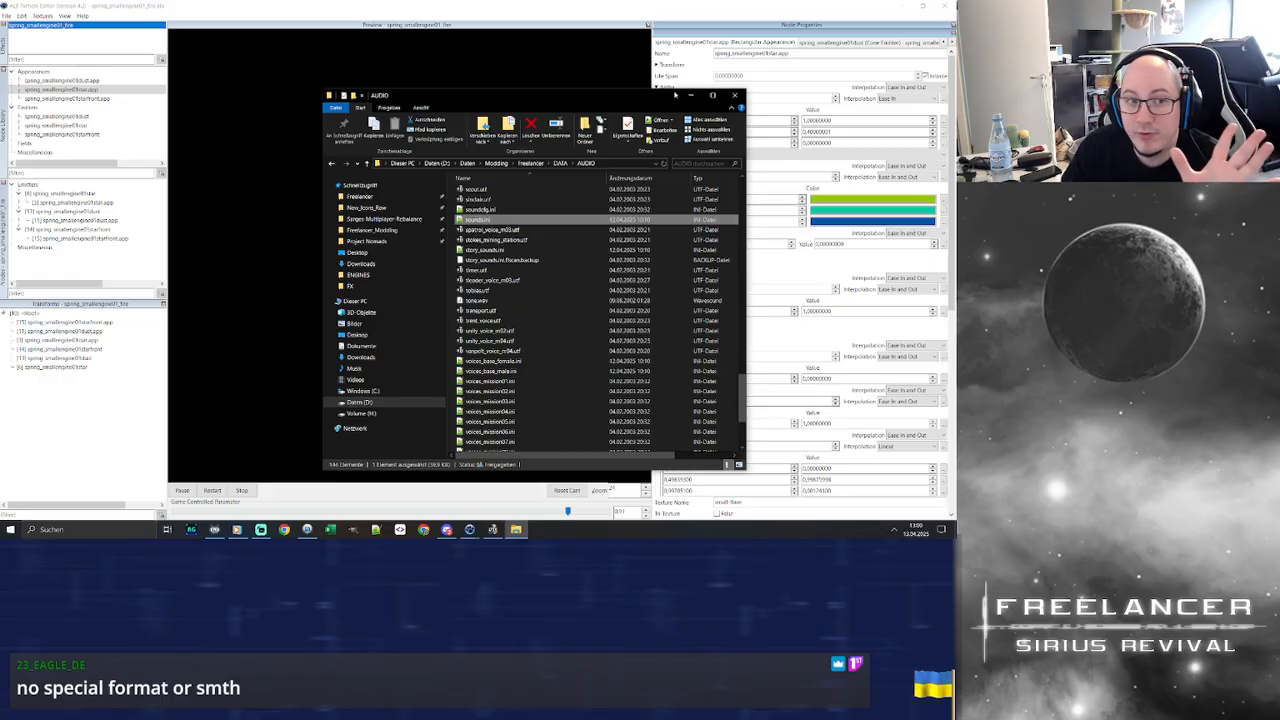
Move the AUDIO folder window aside and switch back to the spring_smallengine01_fire effect in the ALE Particle Editor
drag(640, 96, 545, 100)
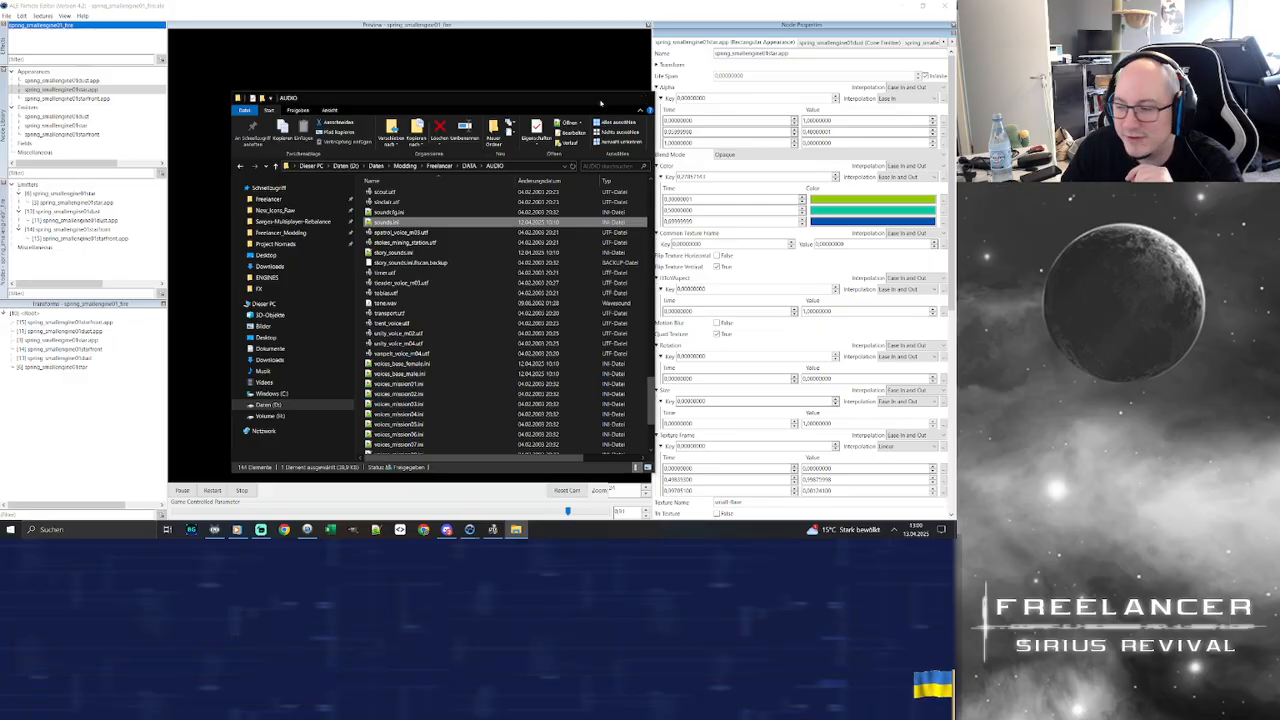
click(600, 101)
mouse_move(486, 289)
mouse_down()
mouse_move(429, 300)
mouse_move(490, 289)
mouse_up()
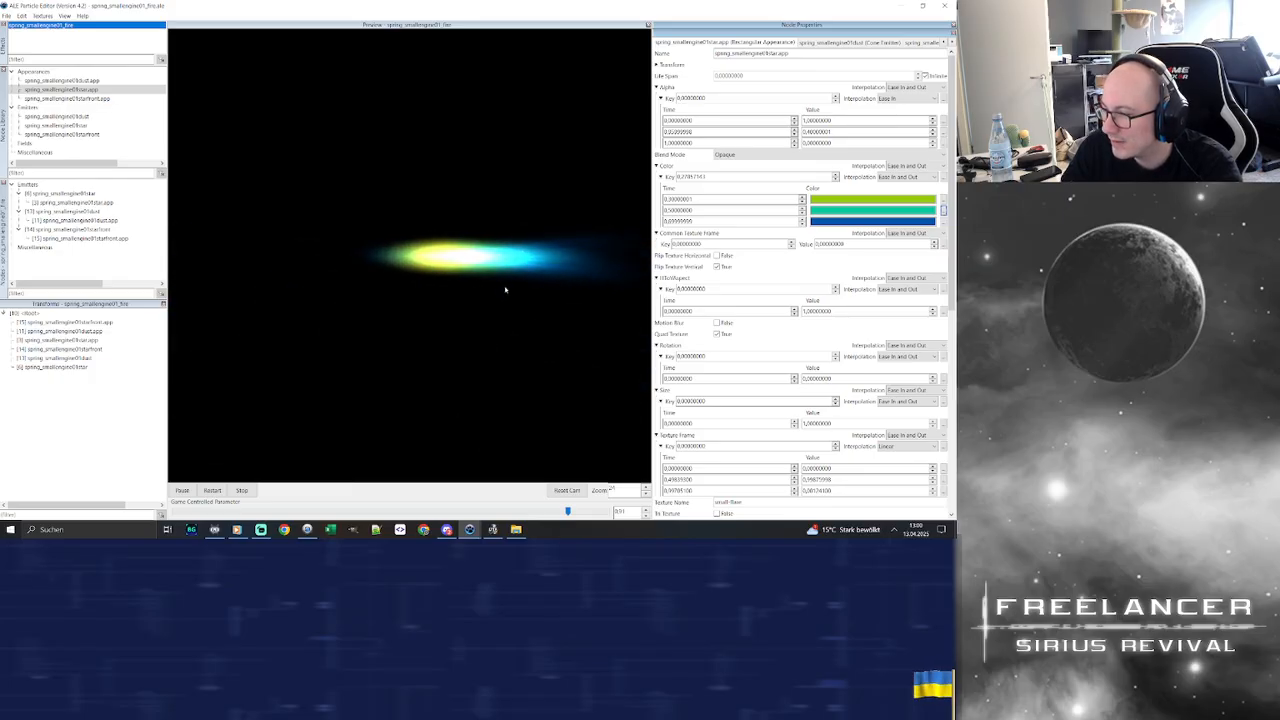
Try dark gold for the first colour key and yellow-green for the middle key of the spring_smallengine01 star appearance
double_click(834, 207)
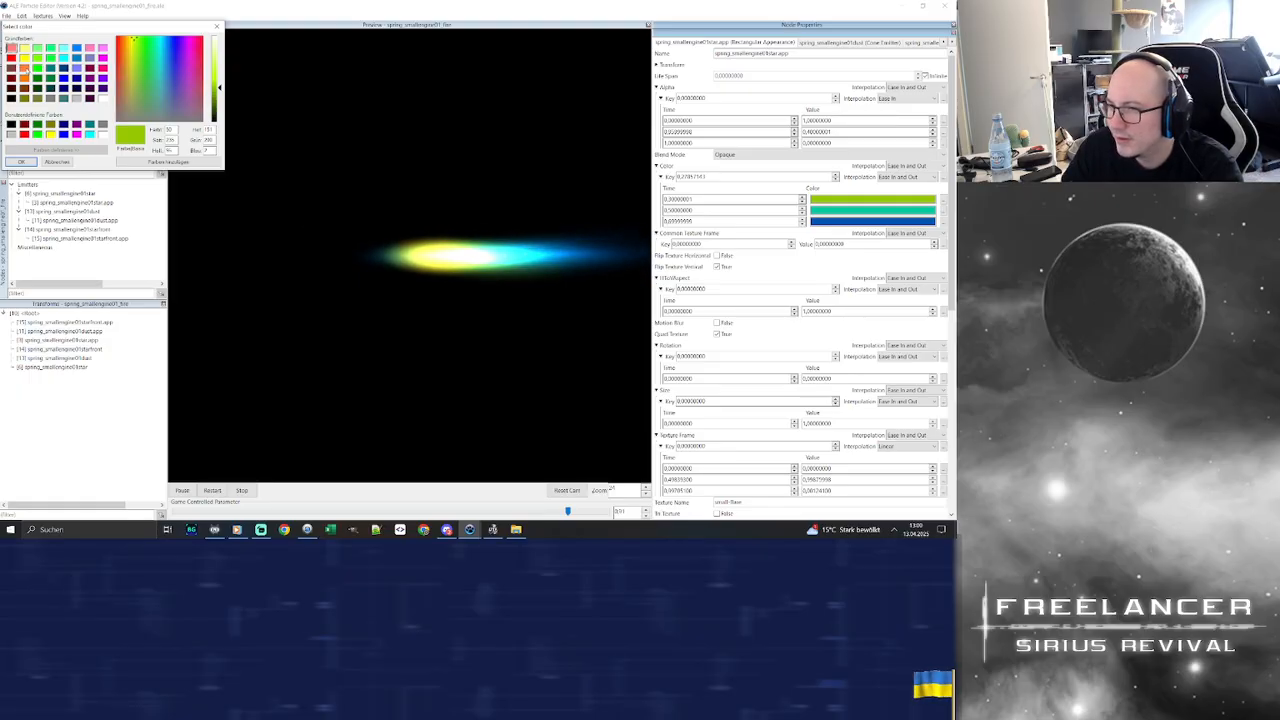
click(128, 40)
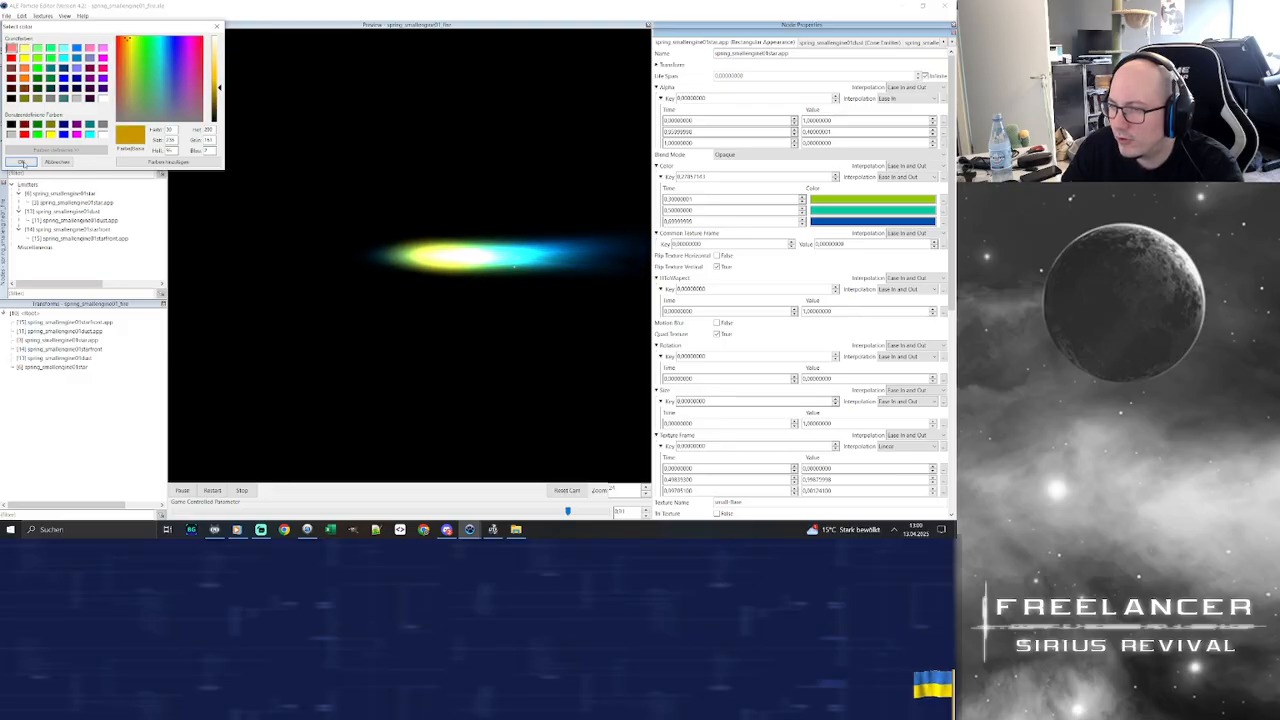
click(21, 161)
double_click(857, 213)
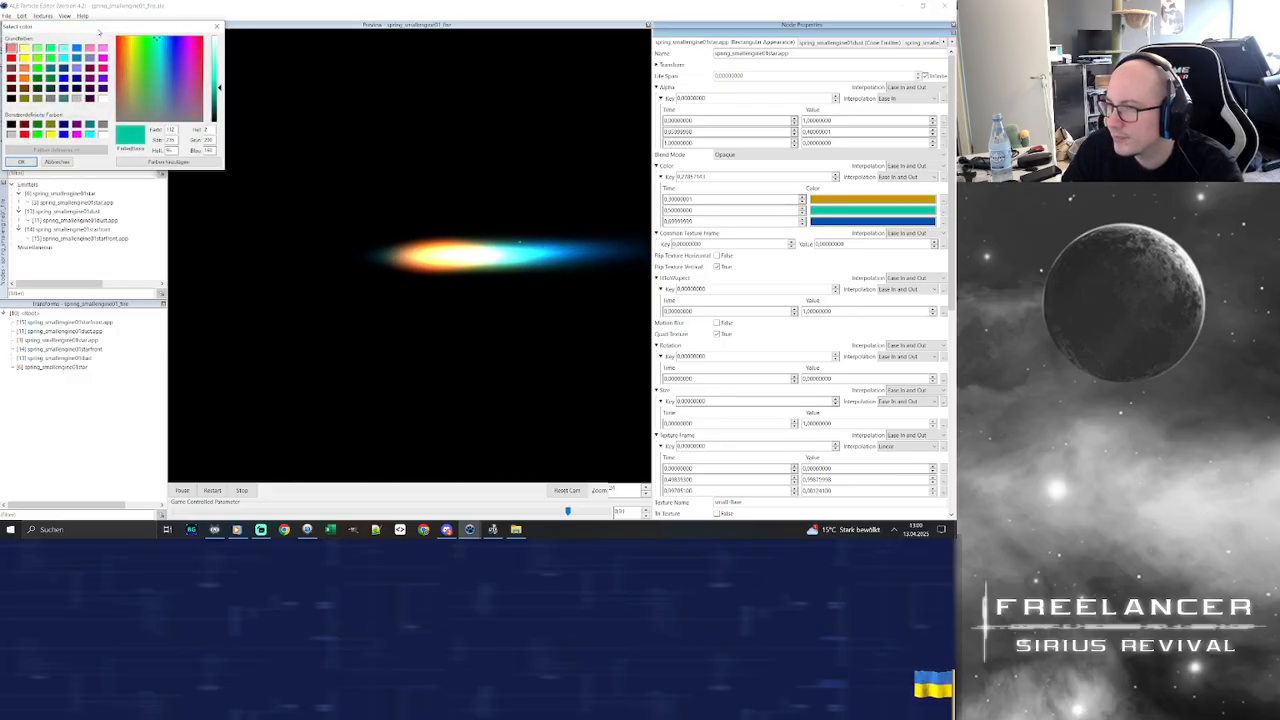
click(135, 38)
drag(135, 38, 133, 38)
click(21, 161)
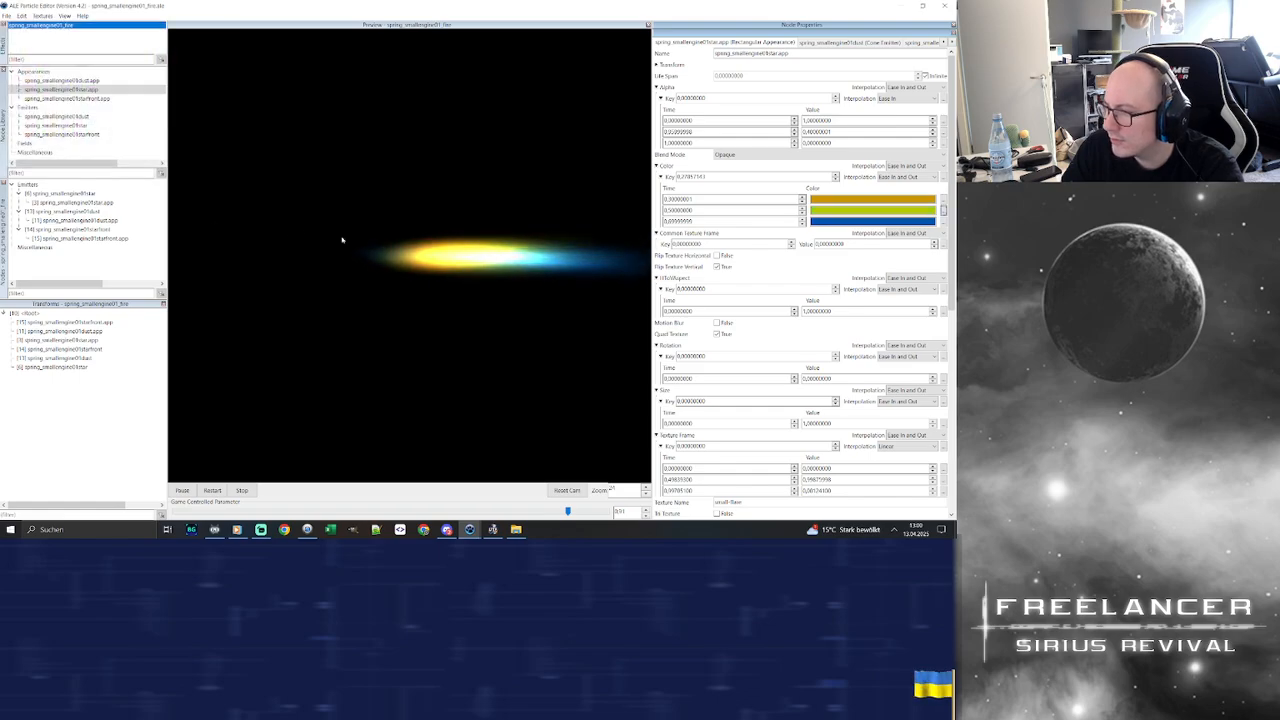
Try a bluish green for the middle colour key and inspect the flame from different angles
double_click(867, 210)
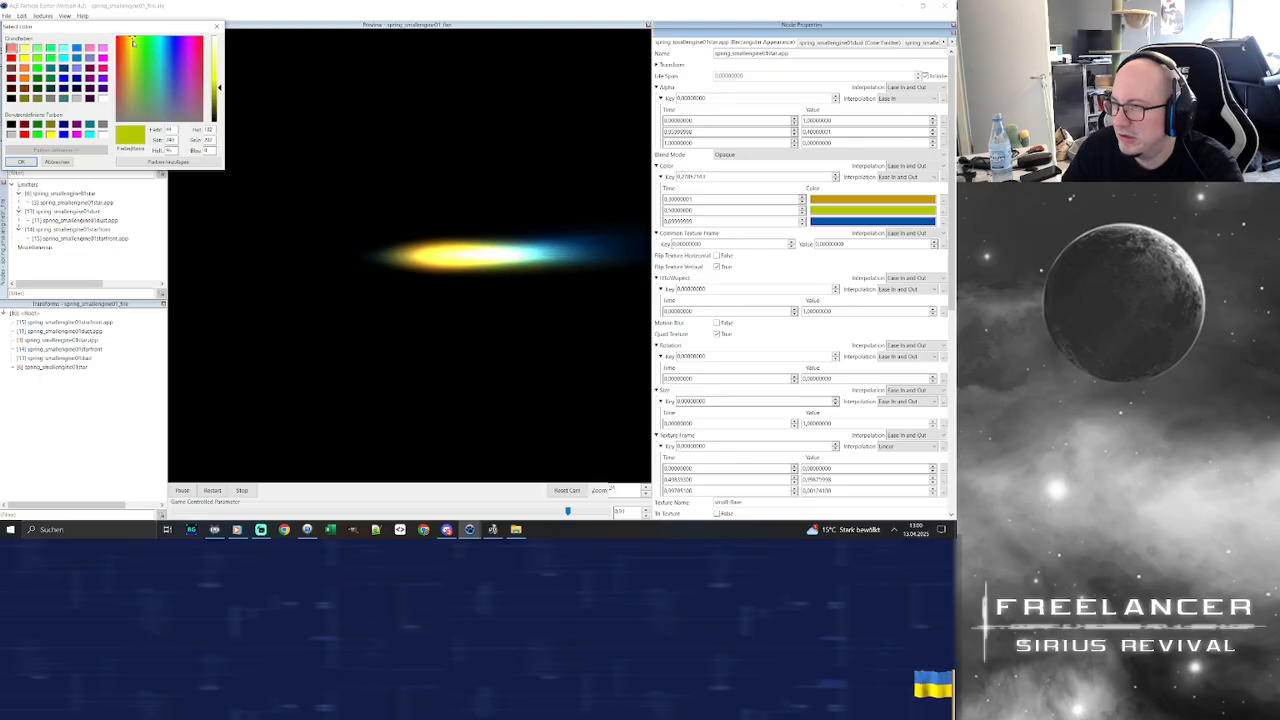
drag(130, 39, 125, 38)
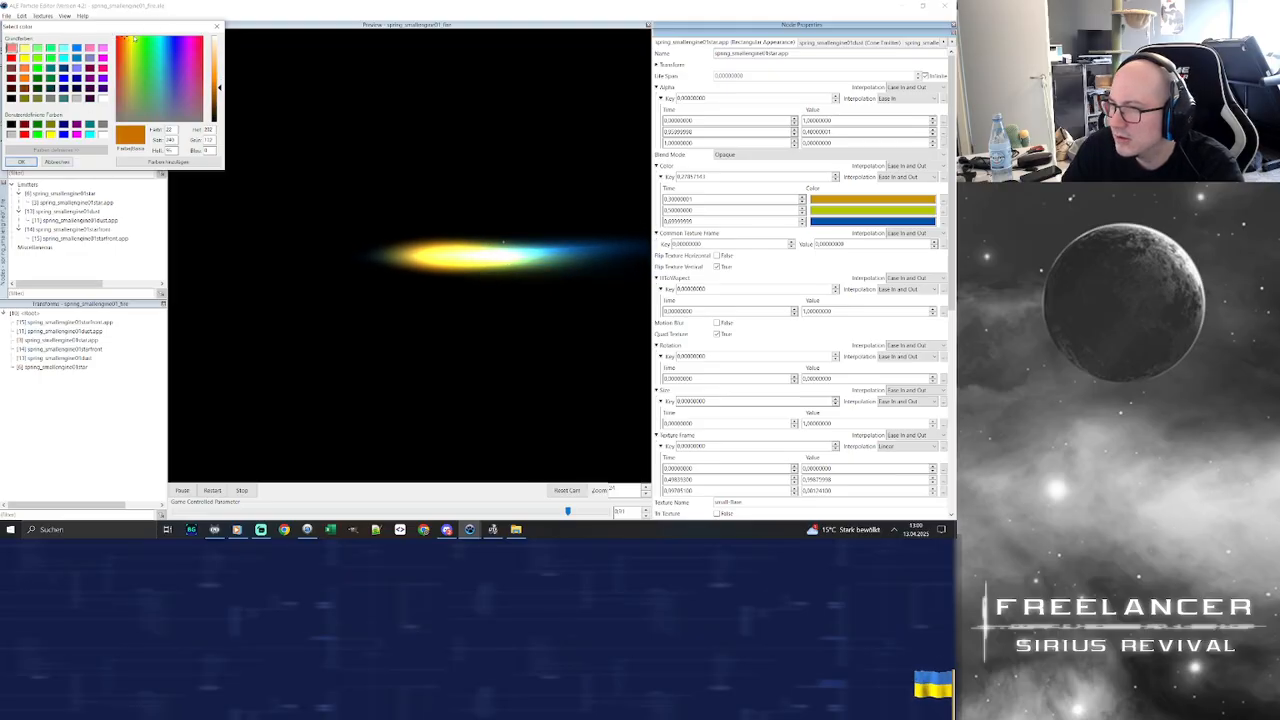
drag(134, 39, 145, 40)
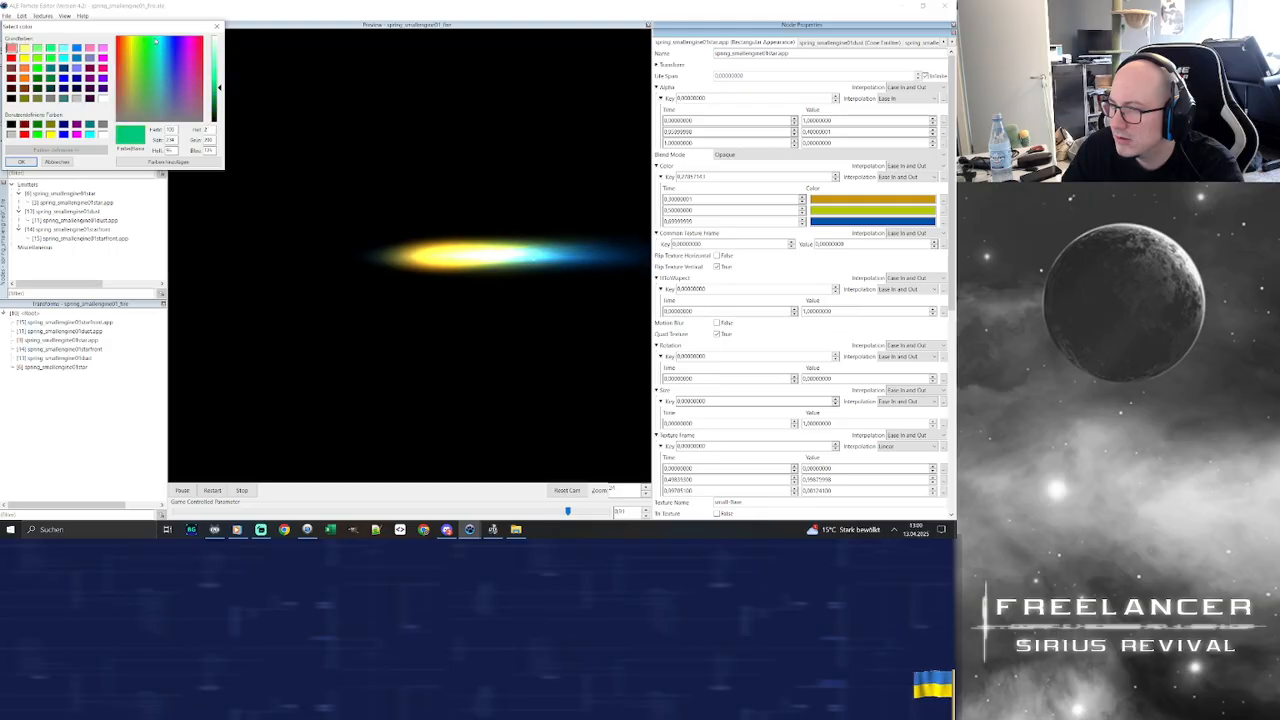
click(20, 162)
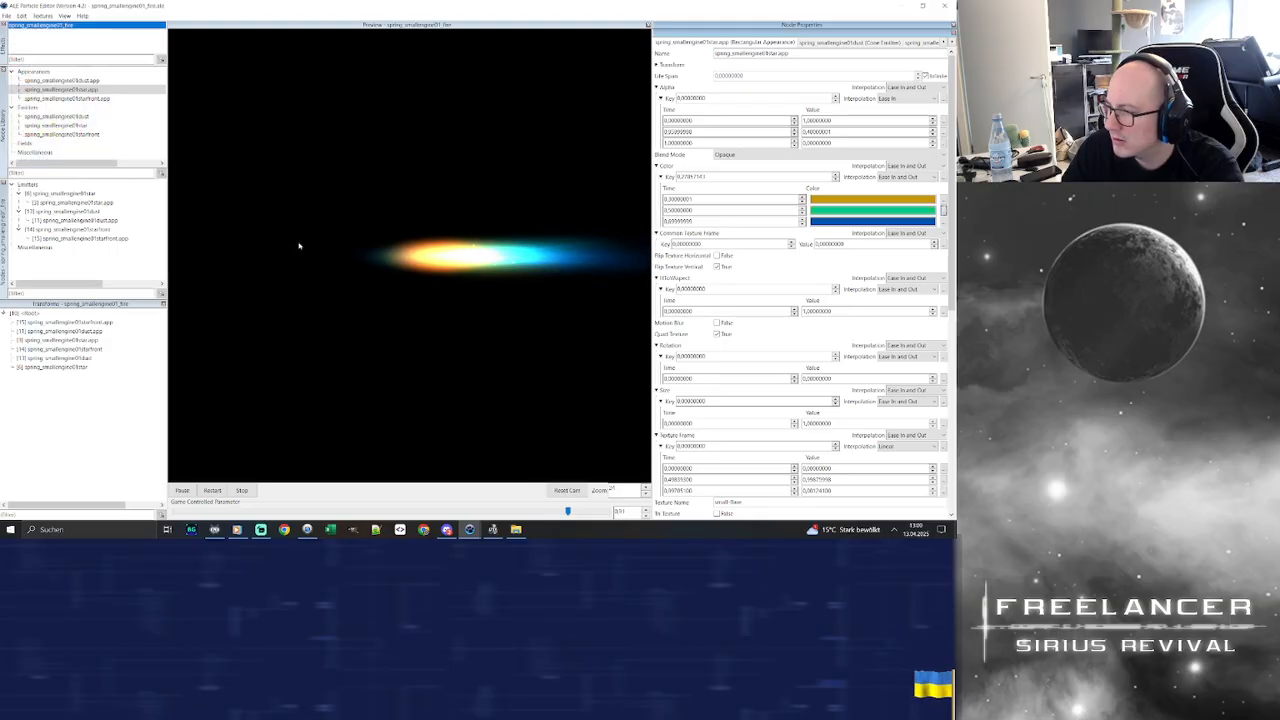
drag(376, 267, 422, 272)
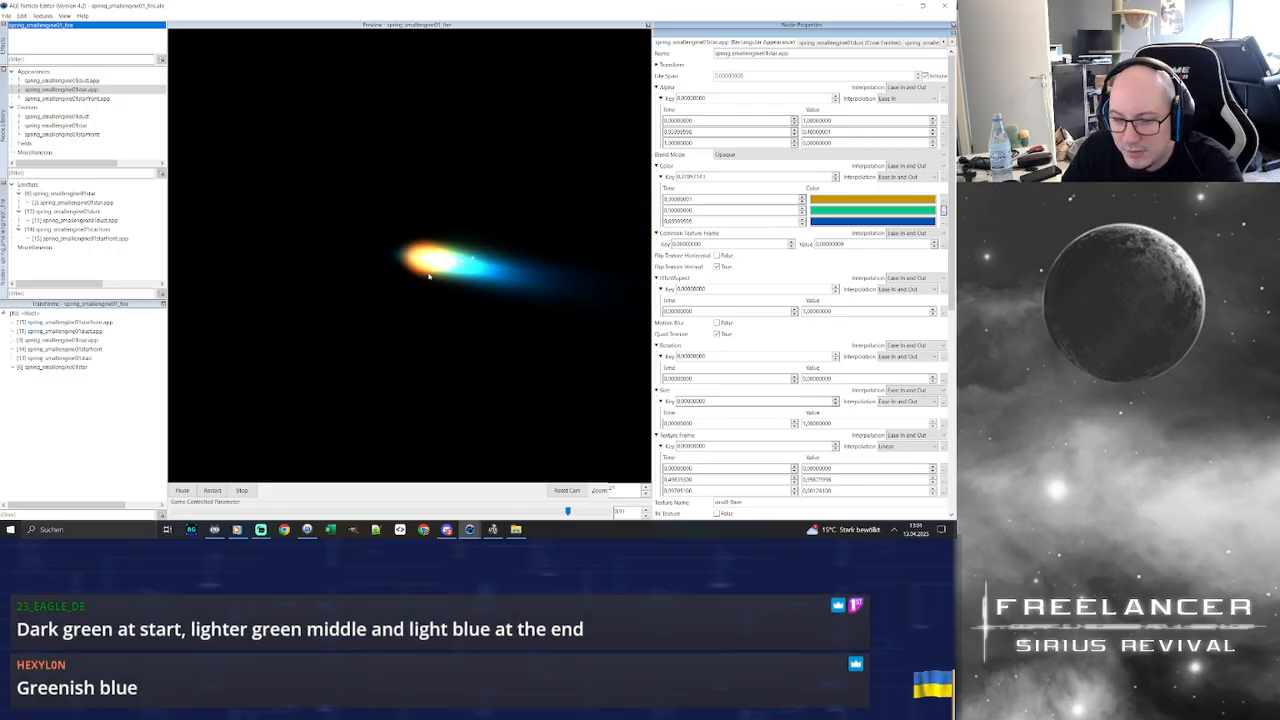
drag(429, 276, 458, 263)
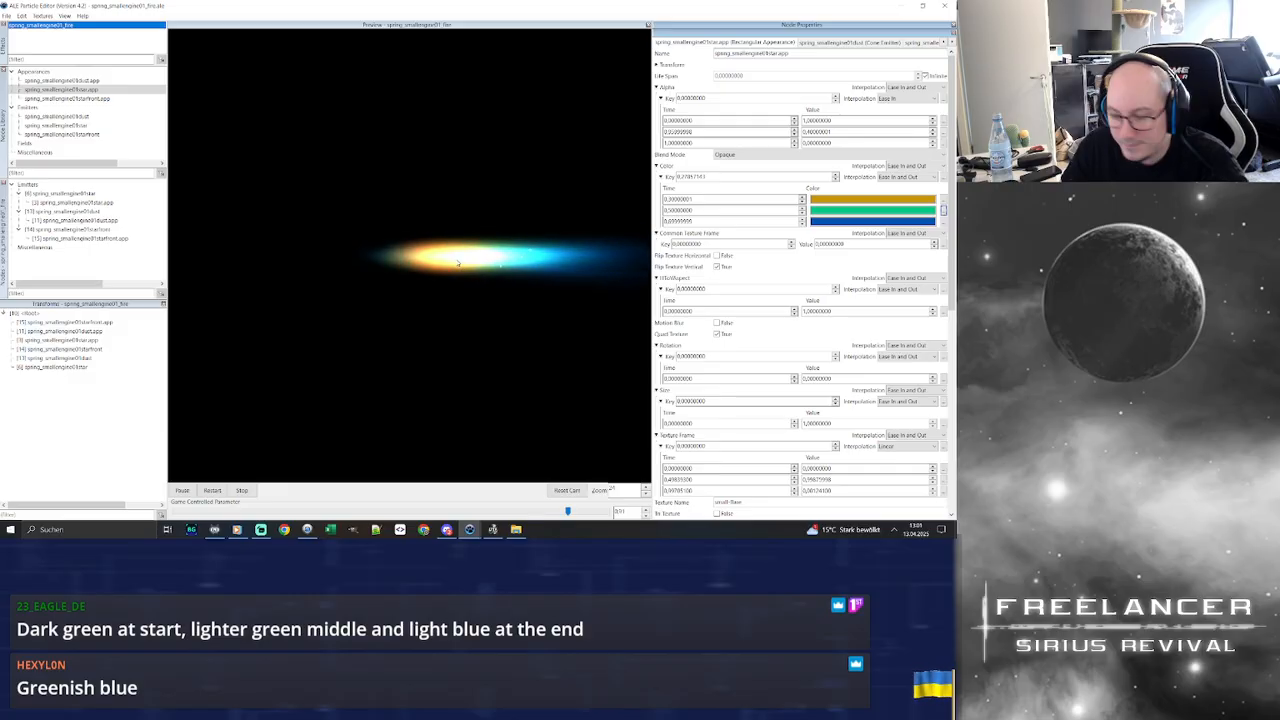
Undo the trial colour changes on the first and middle keys and play the flame preview again
key(ctrl+z)
key(ctrl+z)
key(ctrl+z)
key(ctrl+z)
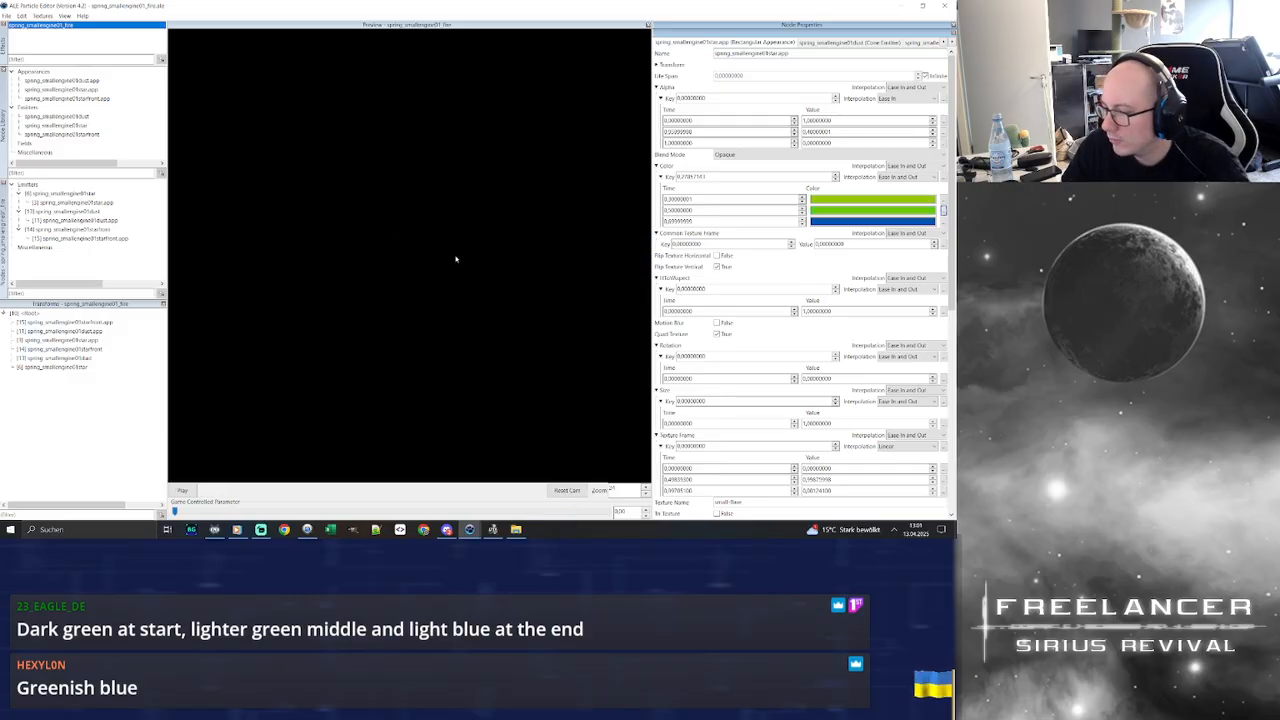
key(ctrl+z)
click(183, 491)
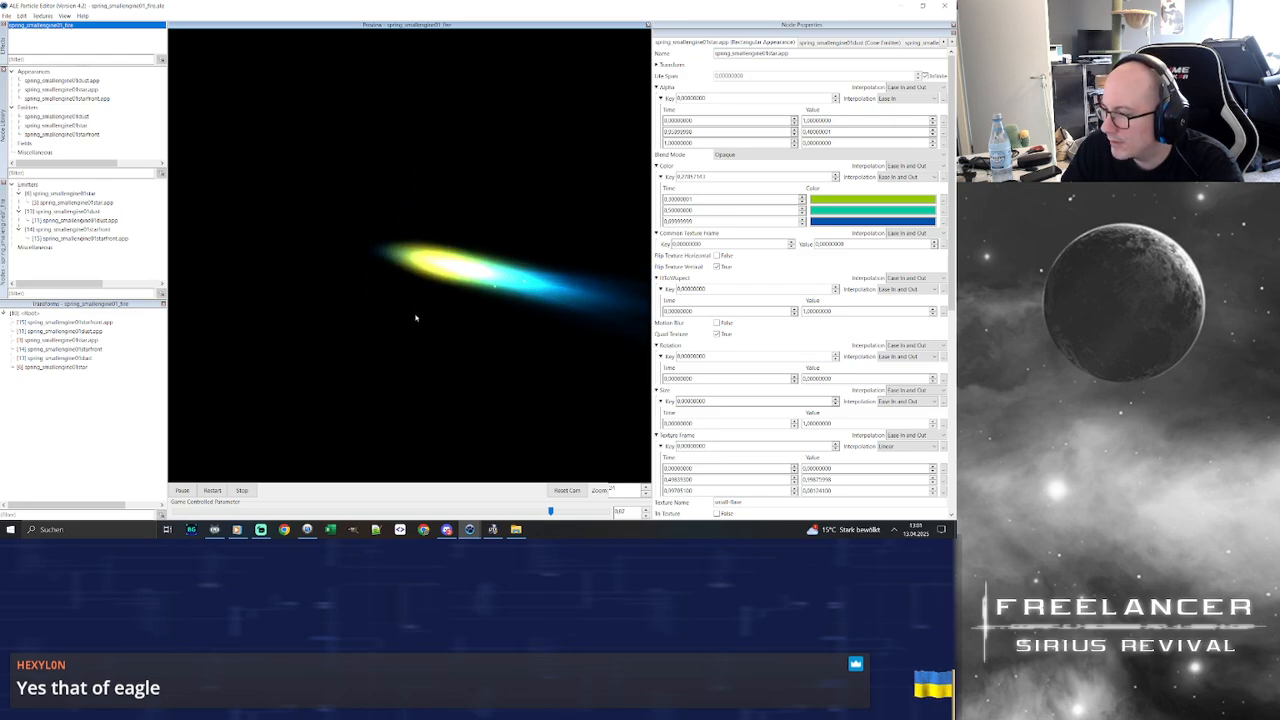
Preview the gf_ku_smallengine02_fire effect with a raised game-controlled parameter for comparison, and return to the spring_smallengine01_fire window
mouse_move(470, 529)
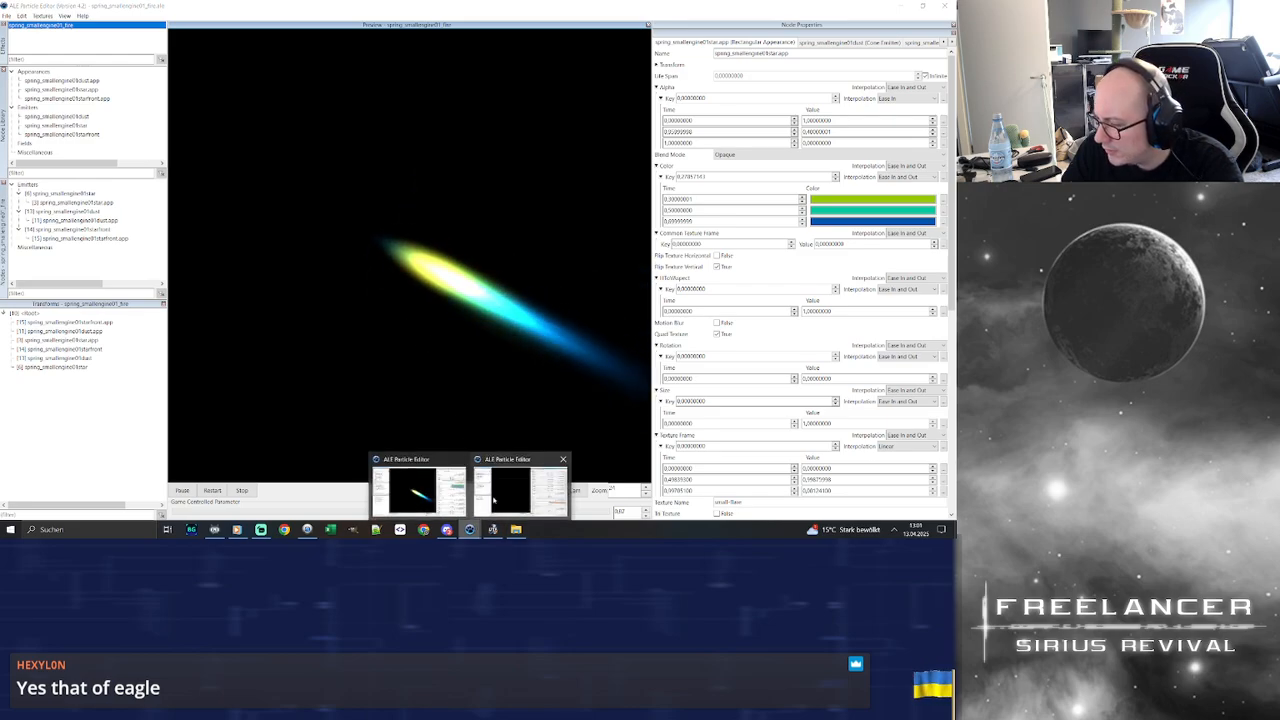
click(520, 488)
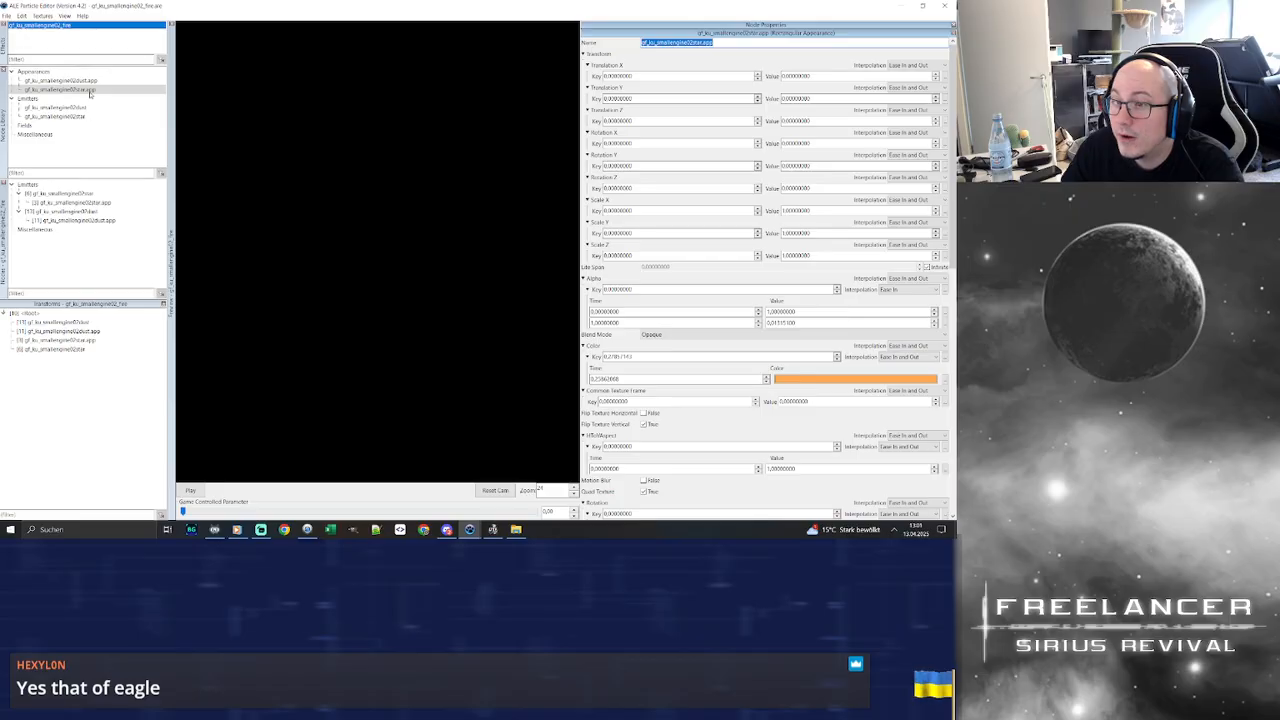
click(192, 490)
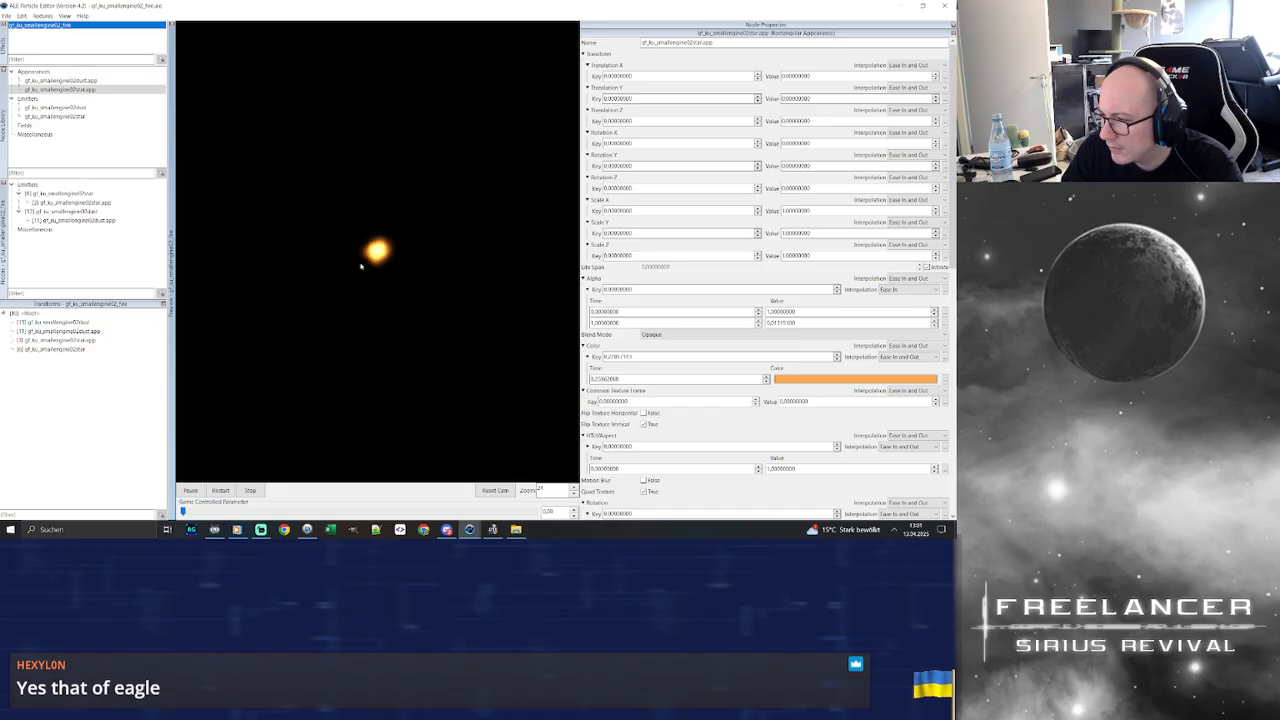
drag(182, 511, 248, 508)
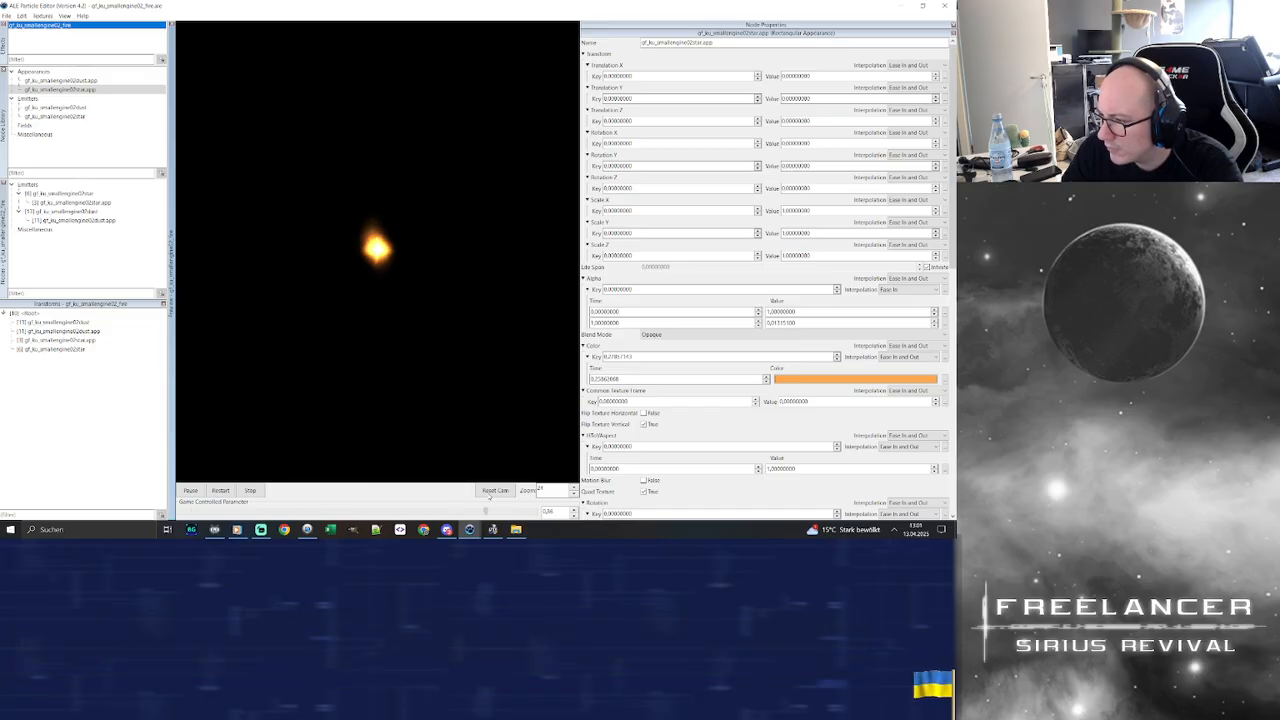
drag(518, 511, 496, 511)
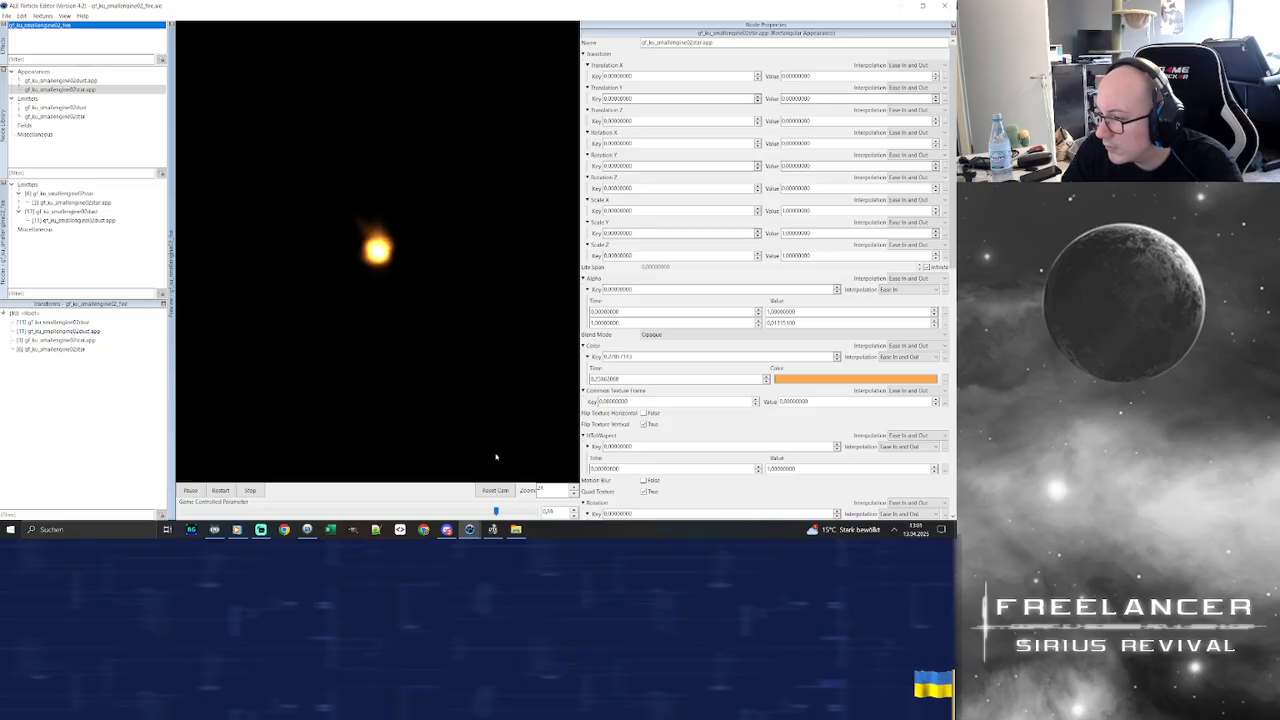
drag(445, 258, 491, 307)
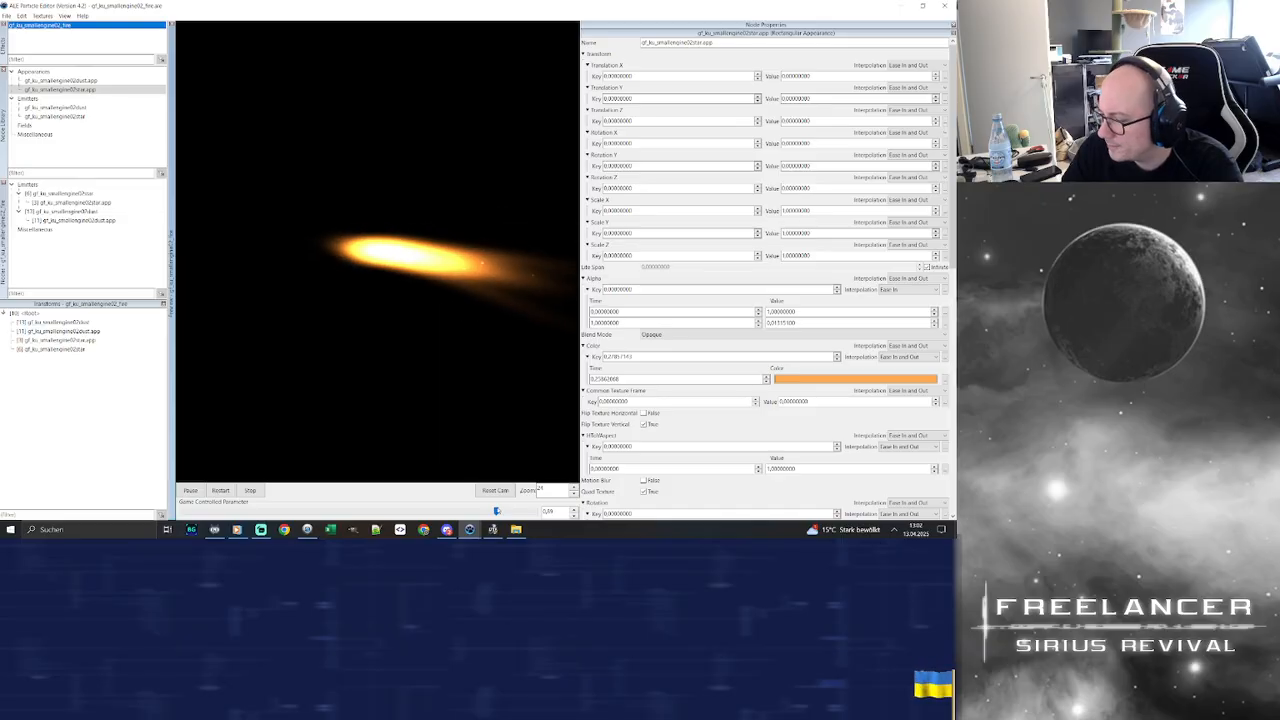
mouse_move(470, 529)
click(425, 485)
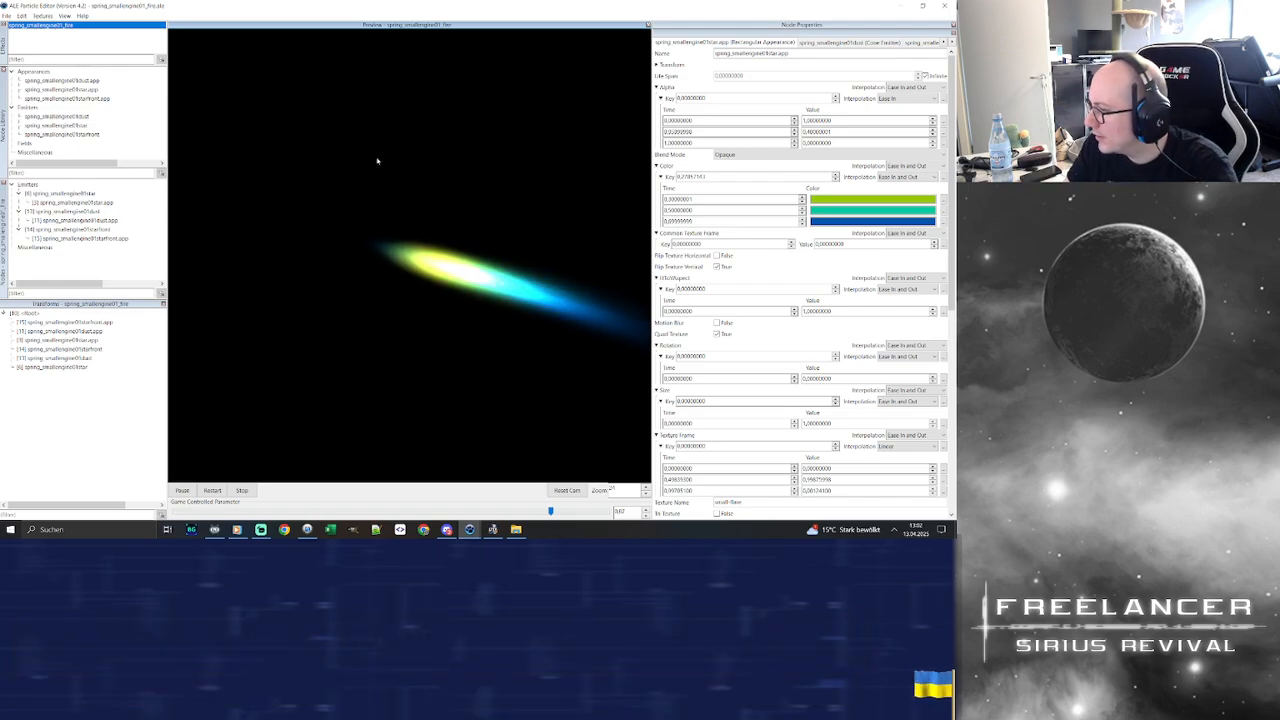
Try darker shades of olive green for the first colour key of the star appearance
click(846, 200)
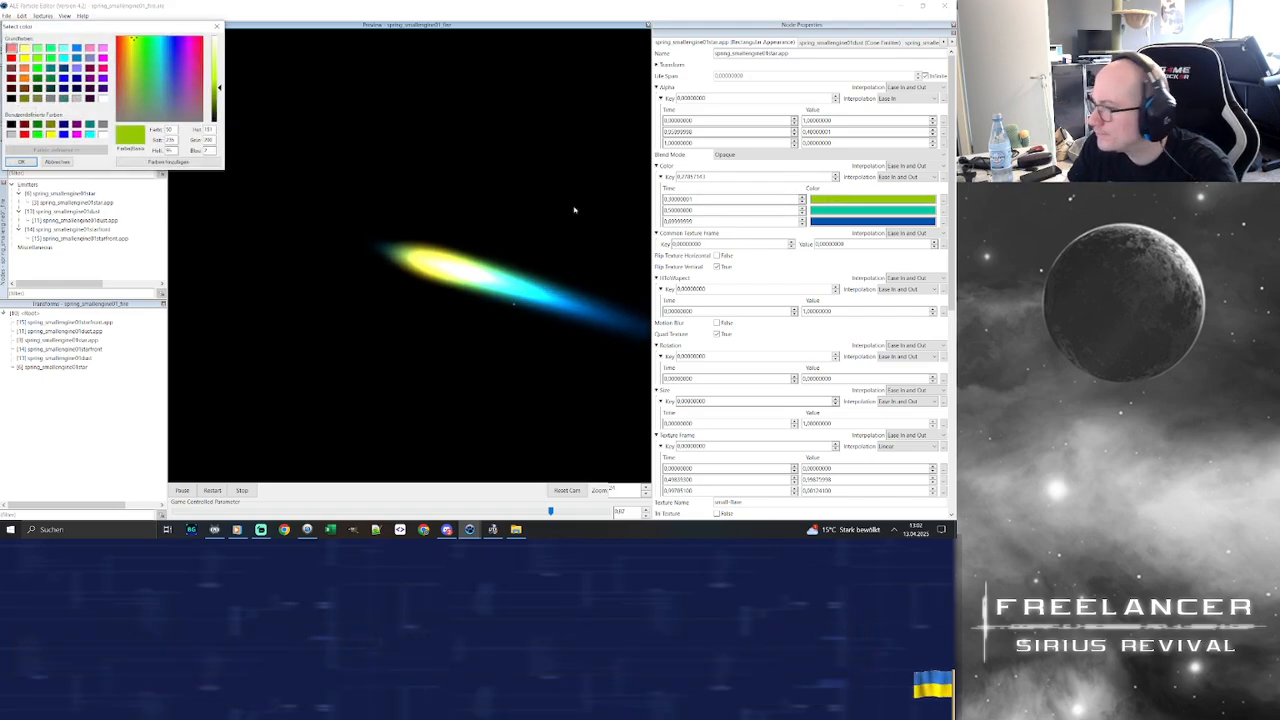
drag(214, 88, 218, 91)
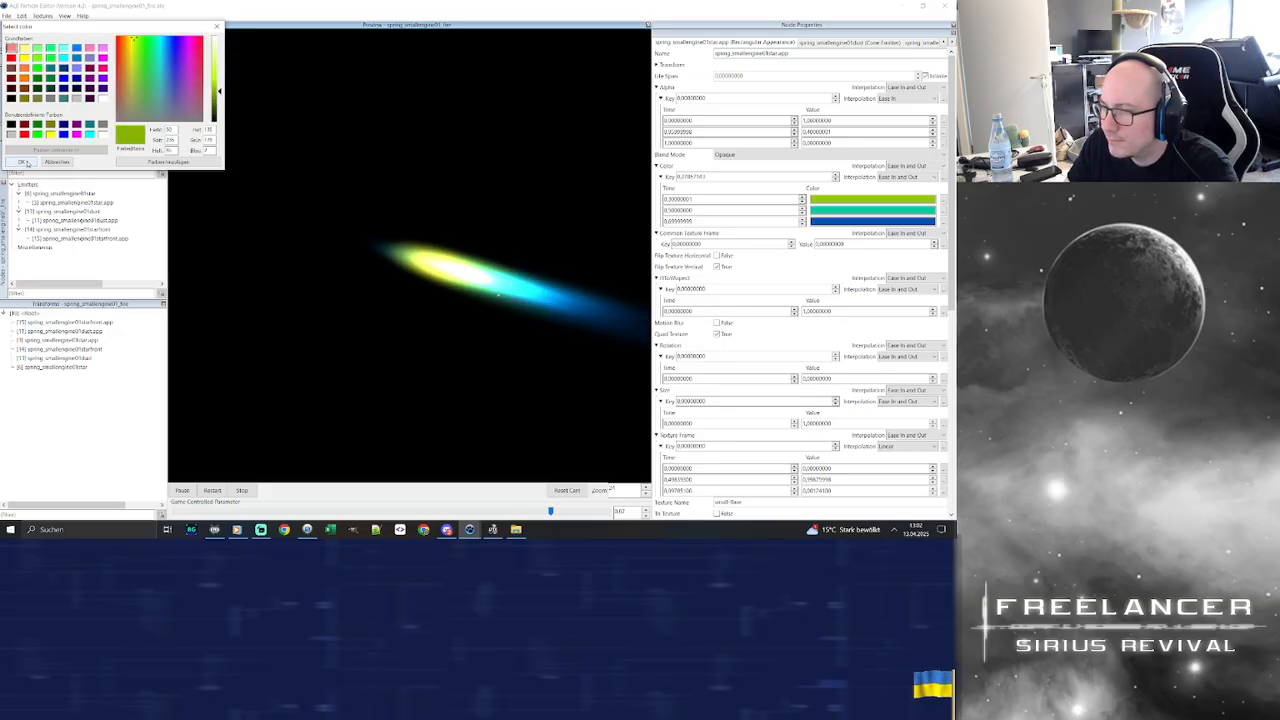
click(27, 162)
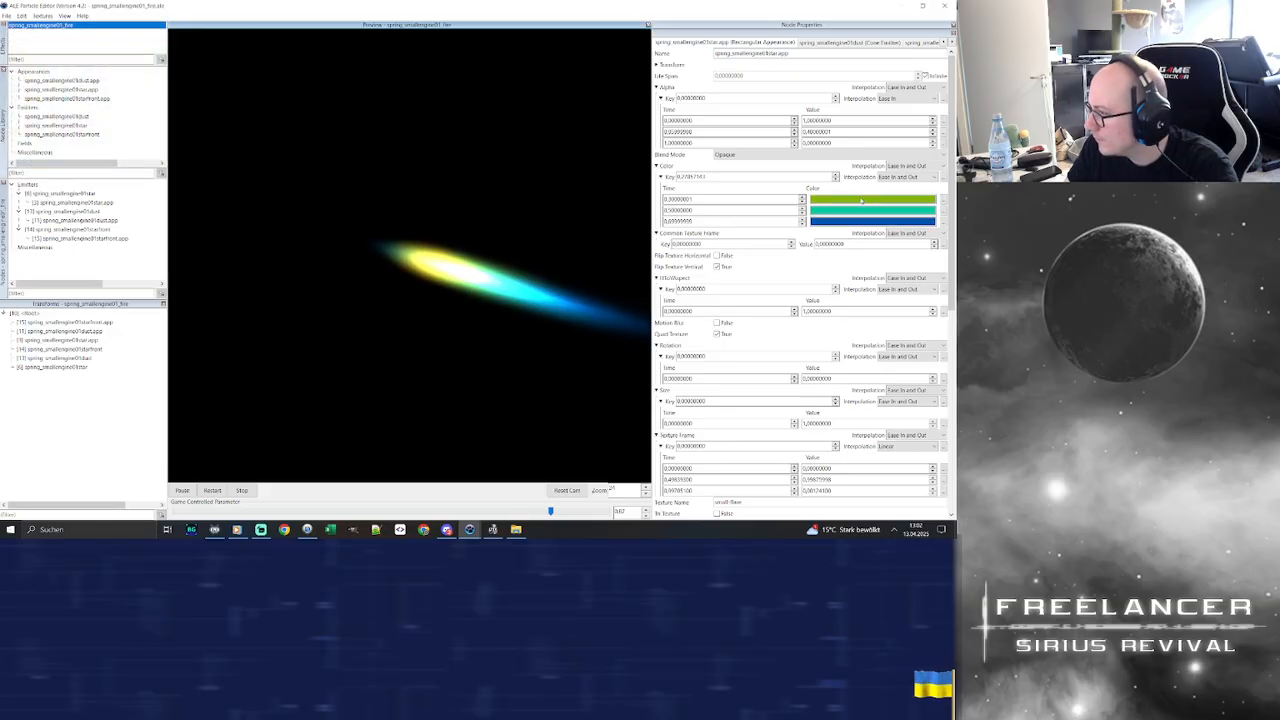
click(861, 199)
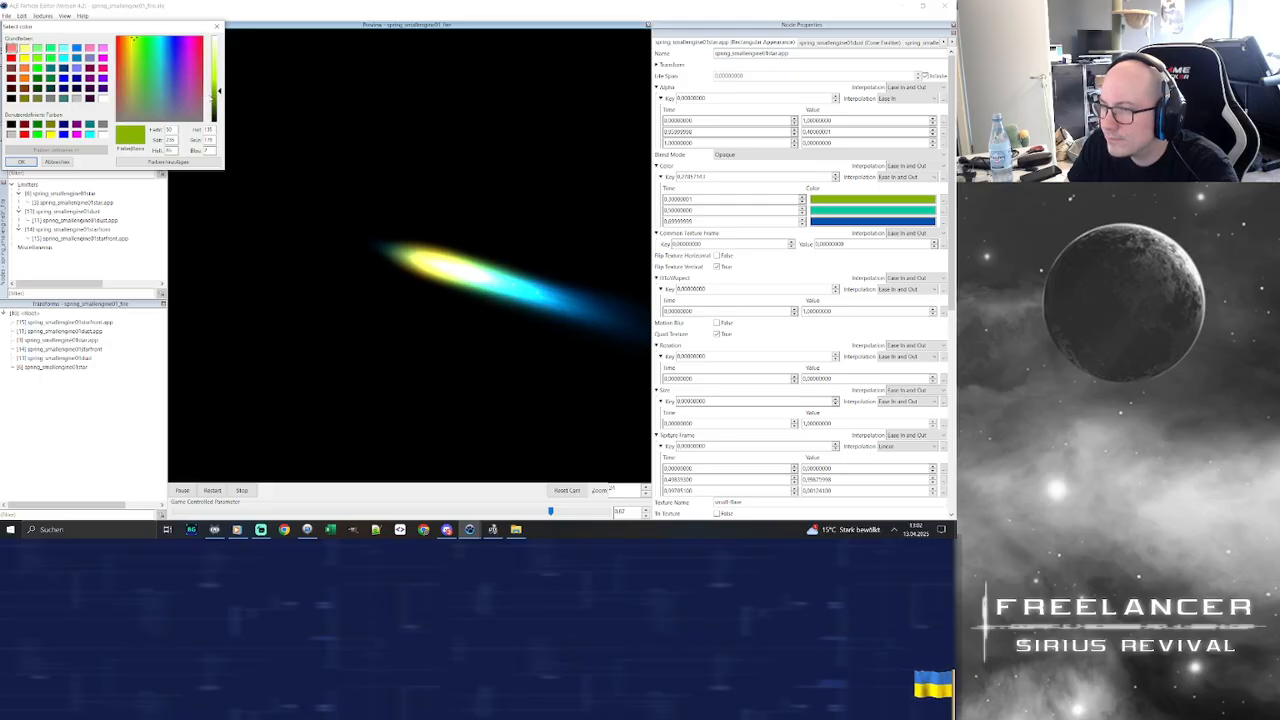
click(213, 98)
click(22, 161)
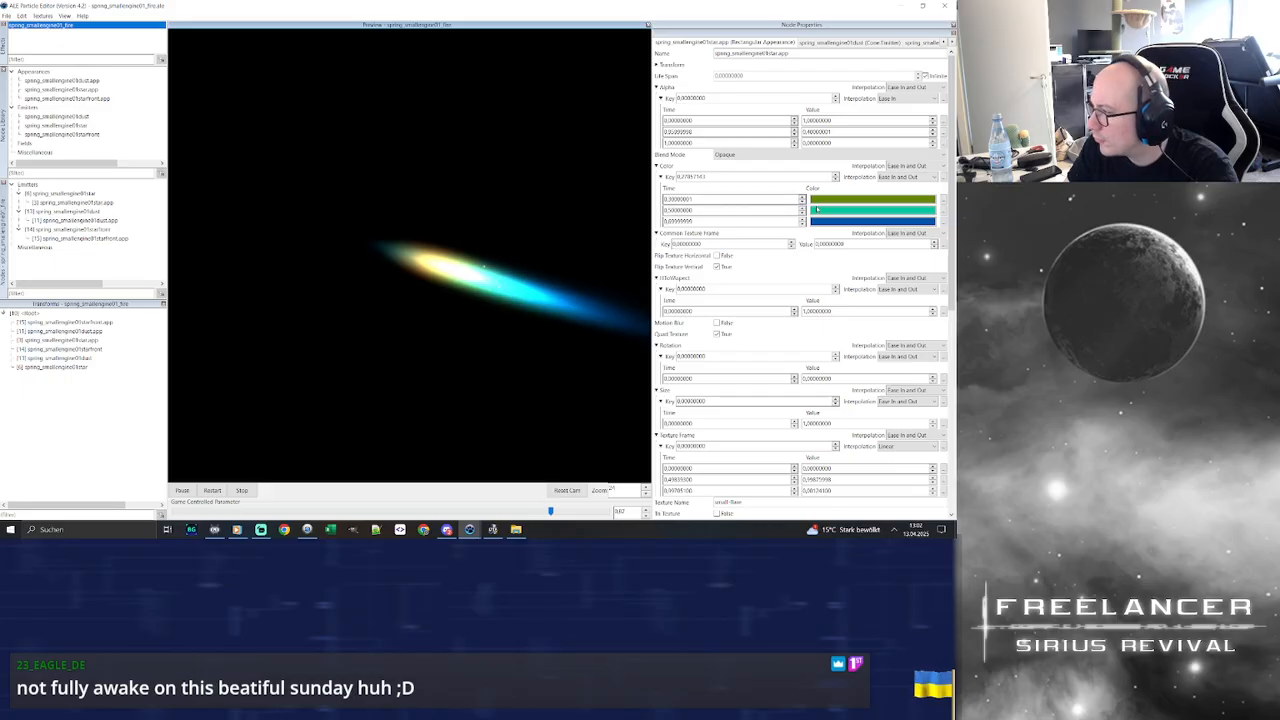
Brighten the first colour key and fine-tune its luminance down to a medium lime green
click(826, 199)
click(213, 84)
click(21, 161)
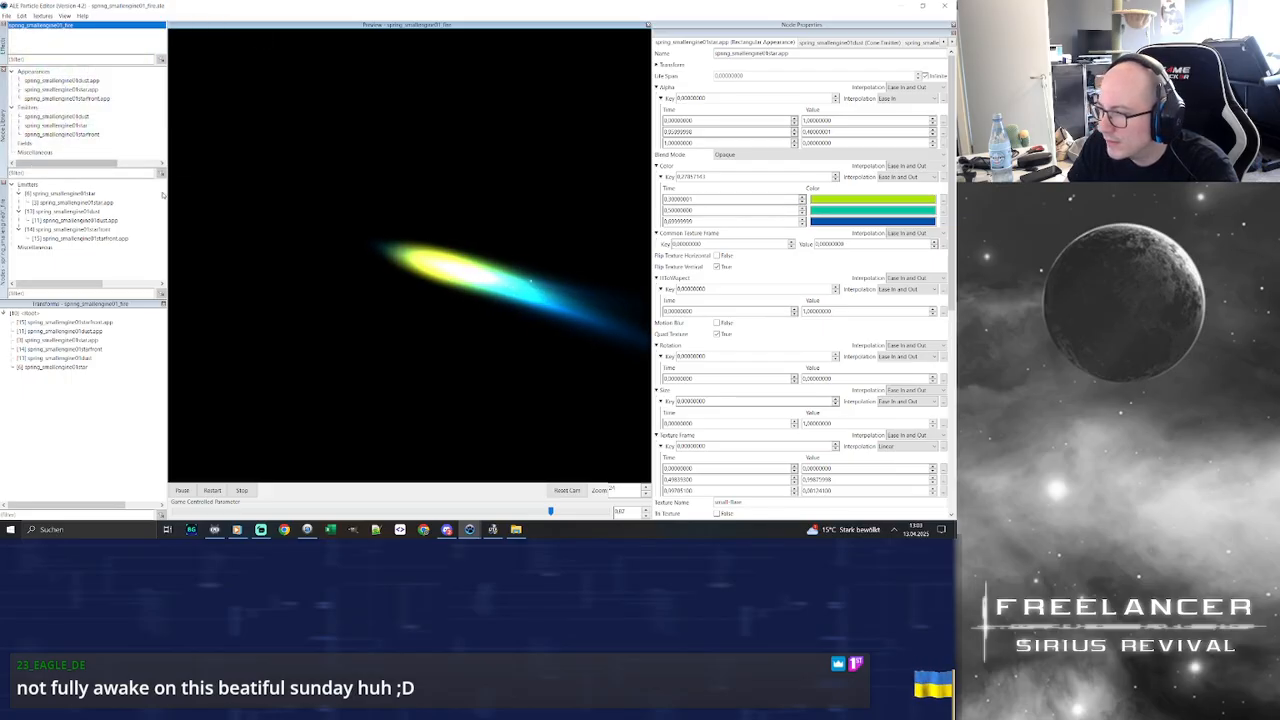
click(838, 200)
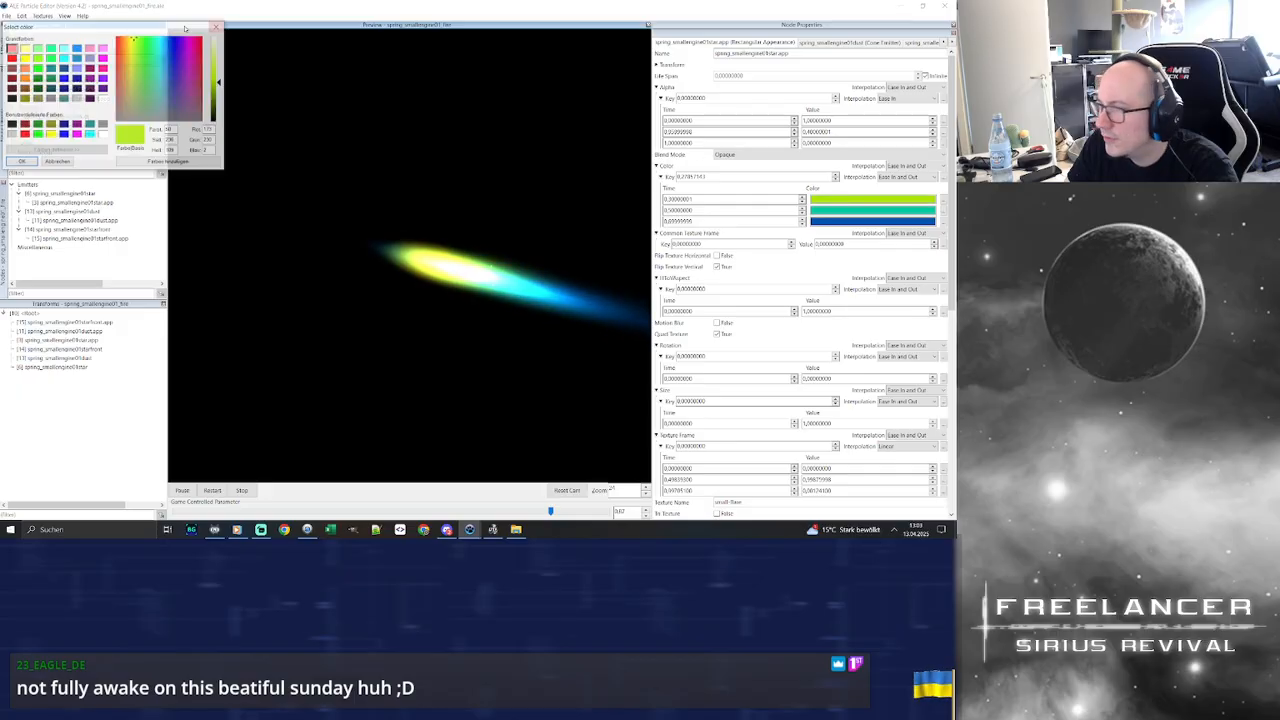
click(217, 86)
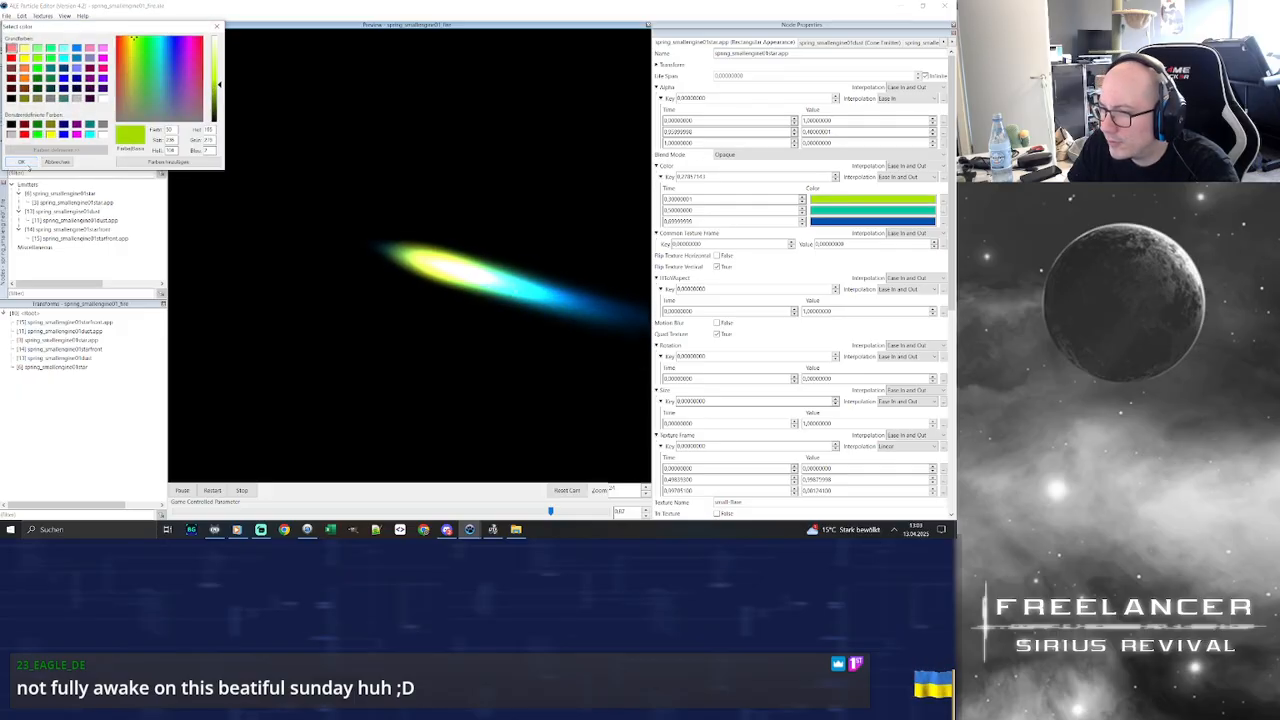
click(21, 161)
click(828, 220)
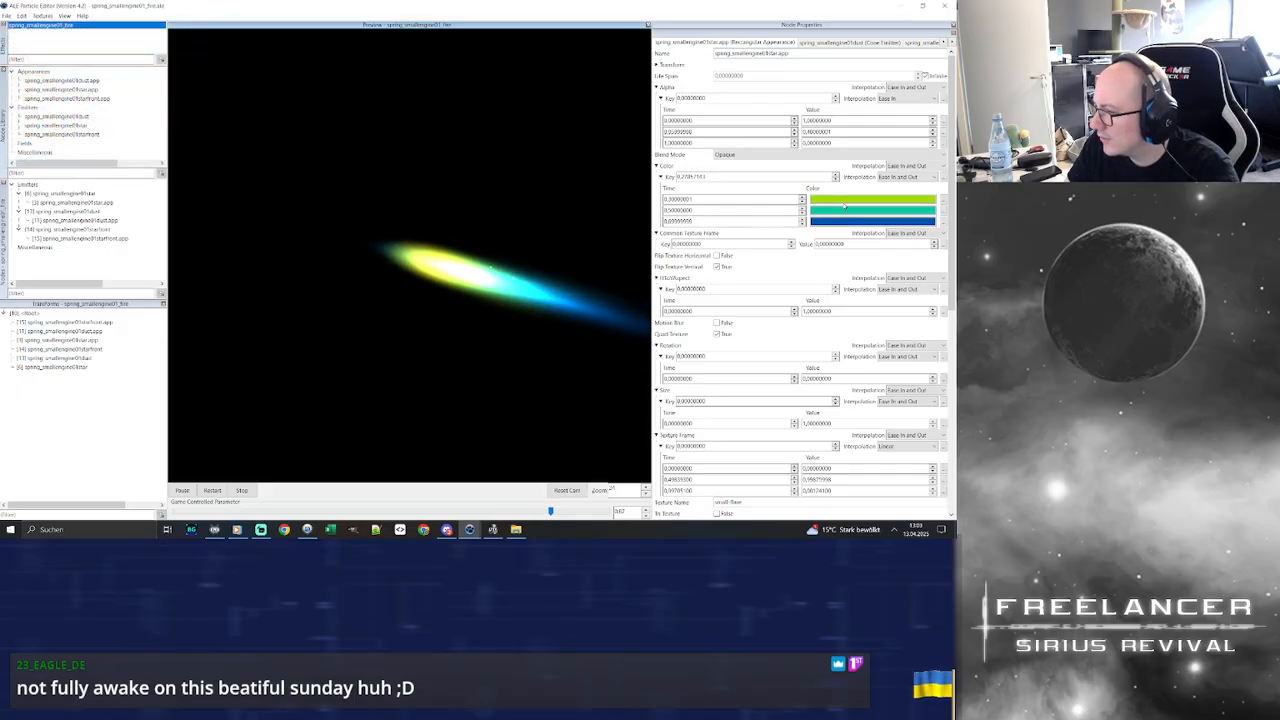
click(217, 88)
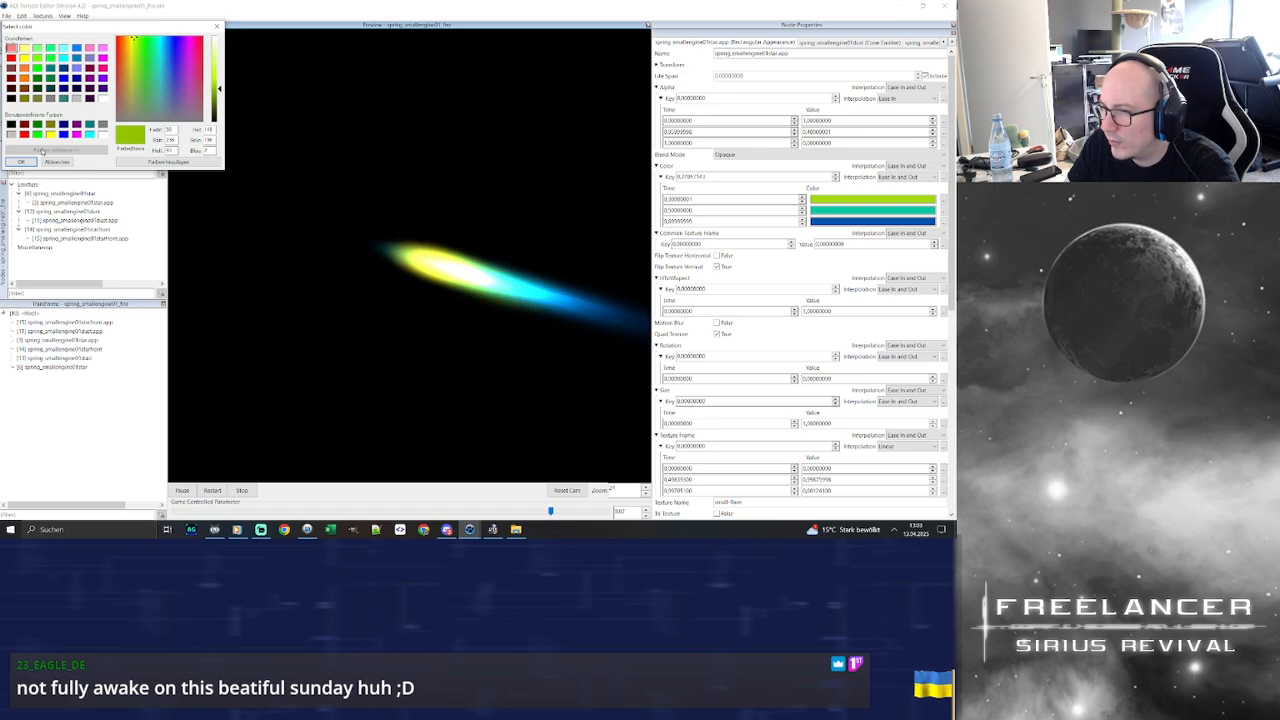
click(21, 161)
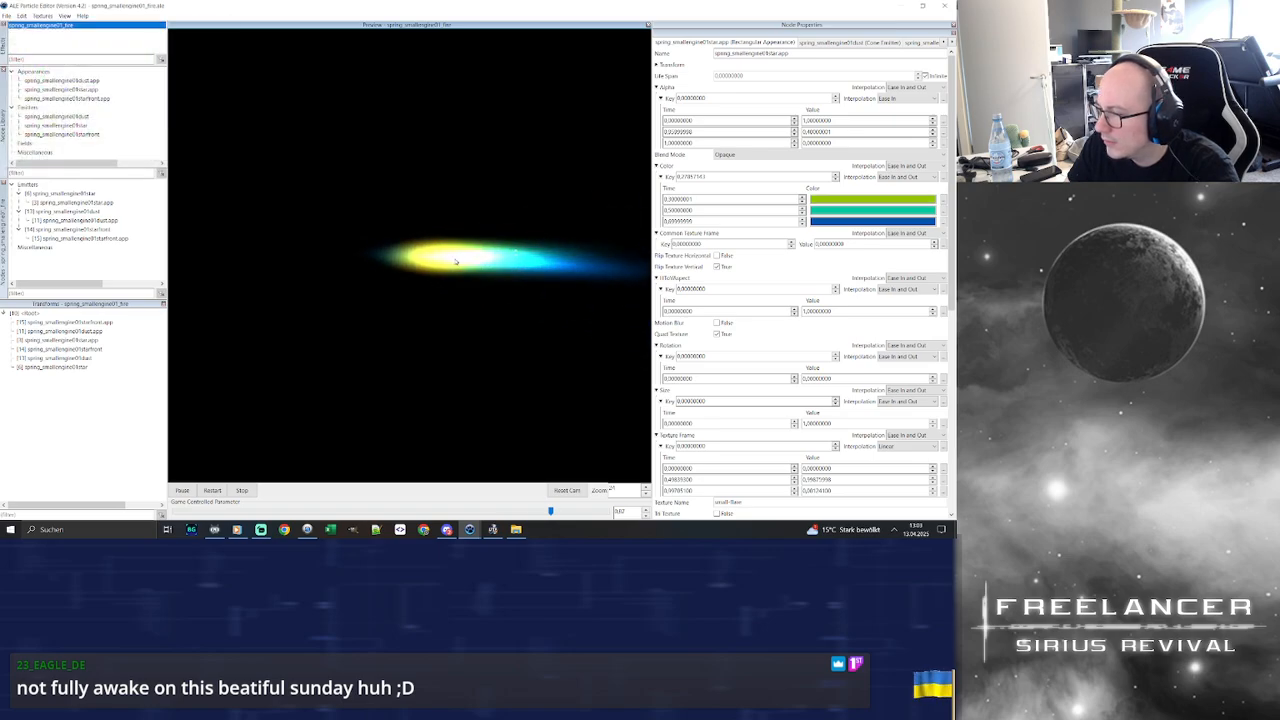
scroll(452, 255, up, 1)
click(846, 211)
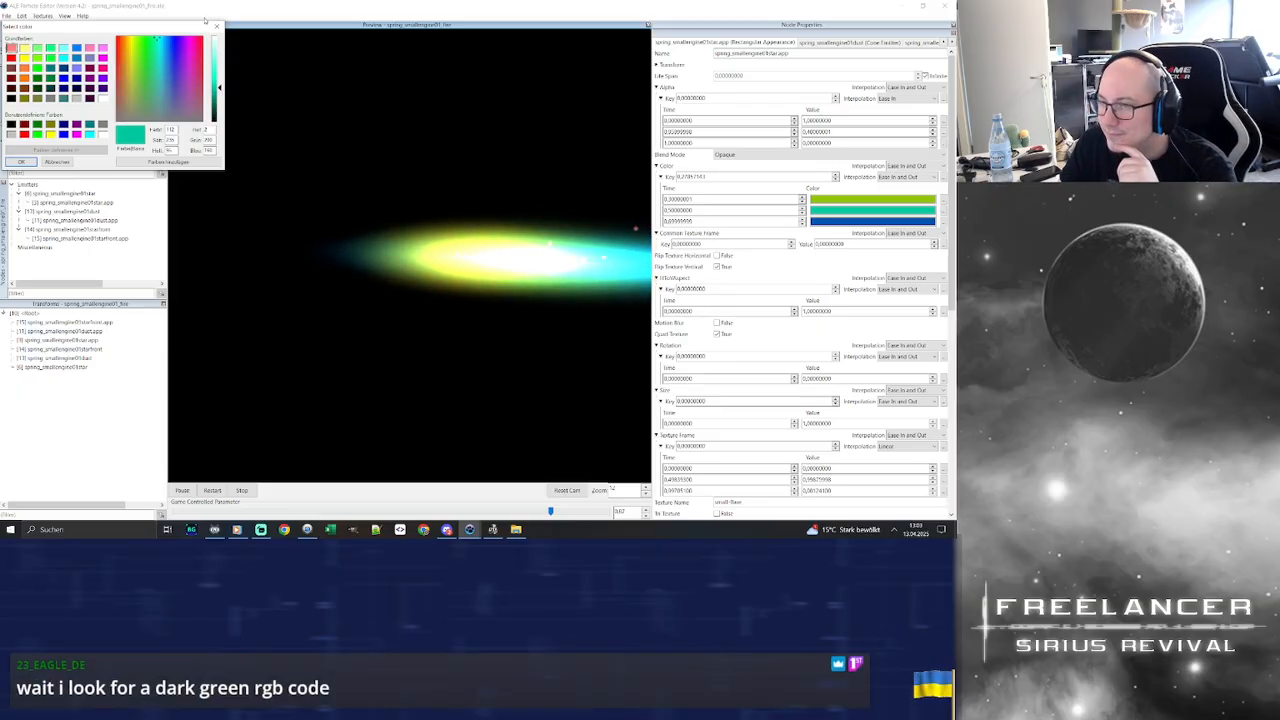
click(216, 26)
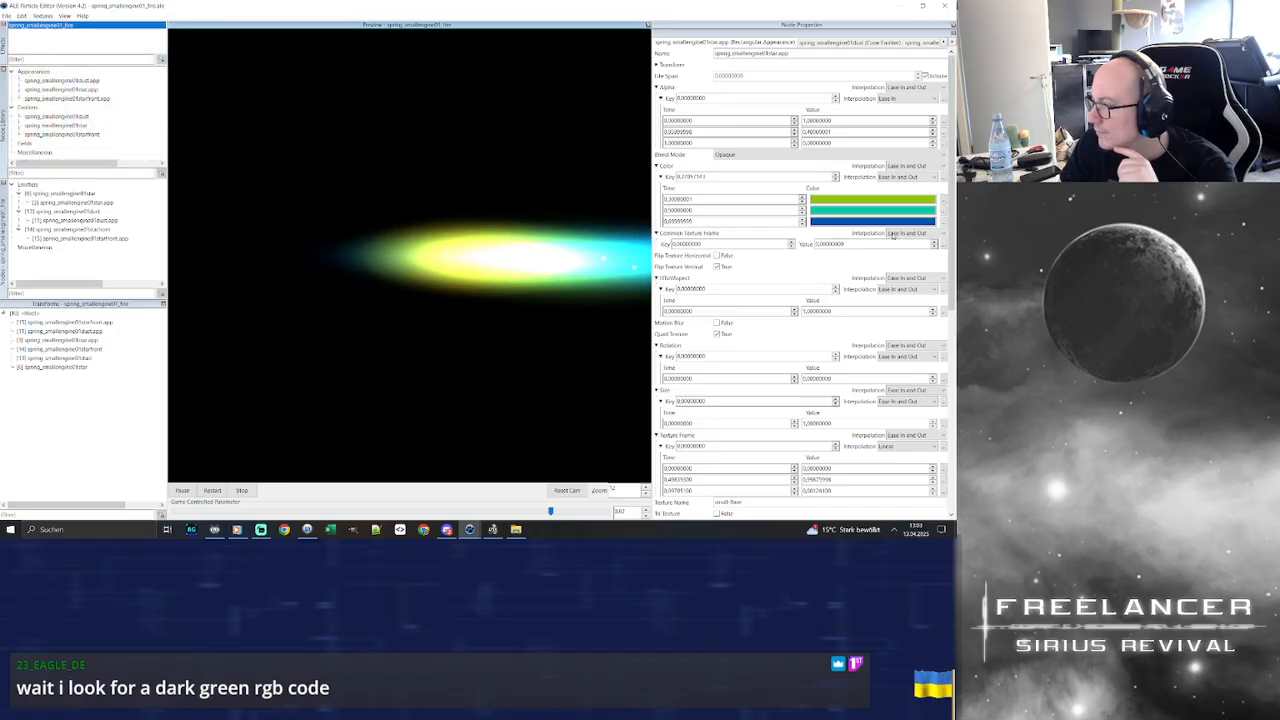
Try a luminance of 100 for the first colour key of the star appearance
click(873, 201)
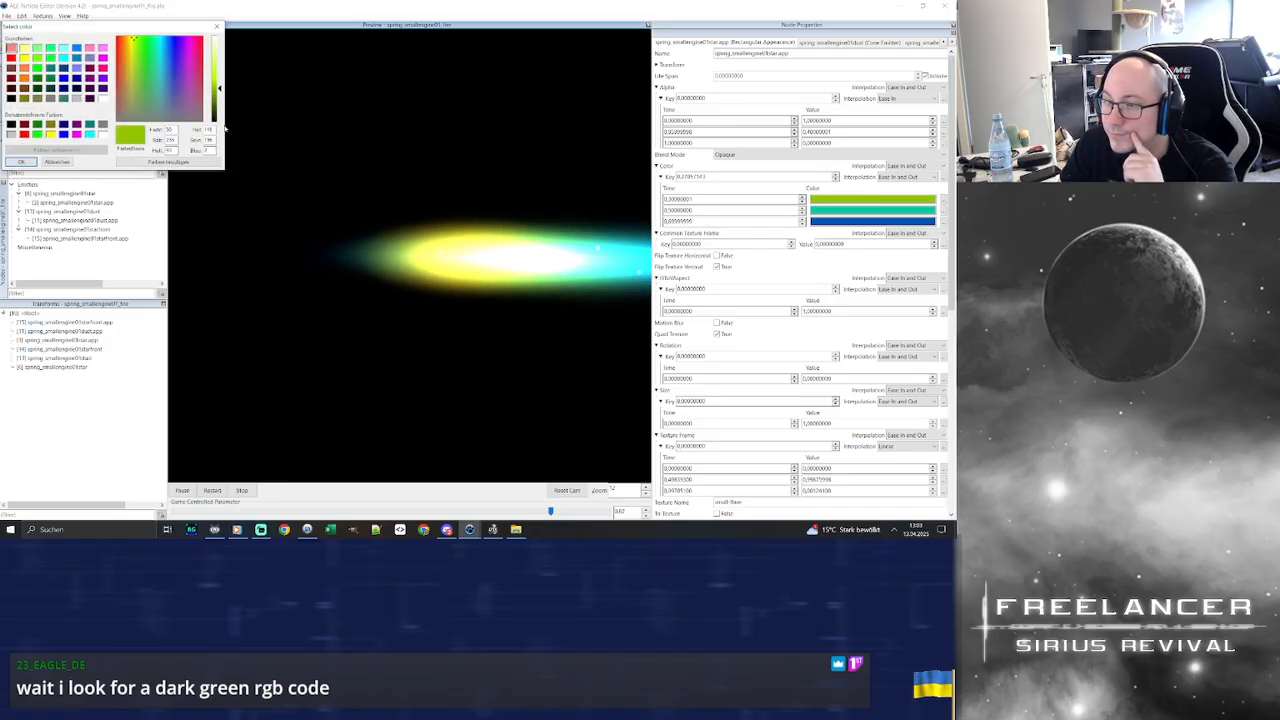
double_click(209, 129)
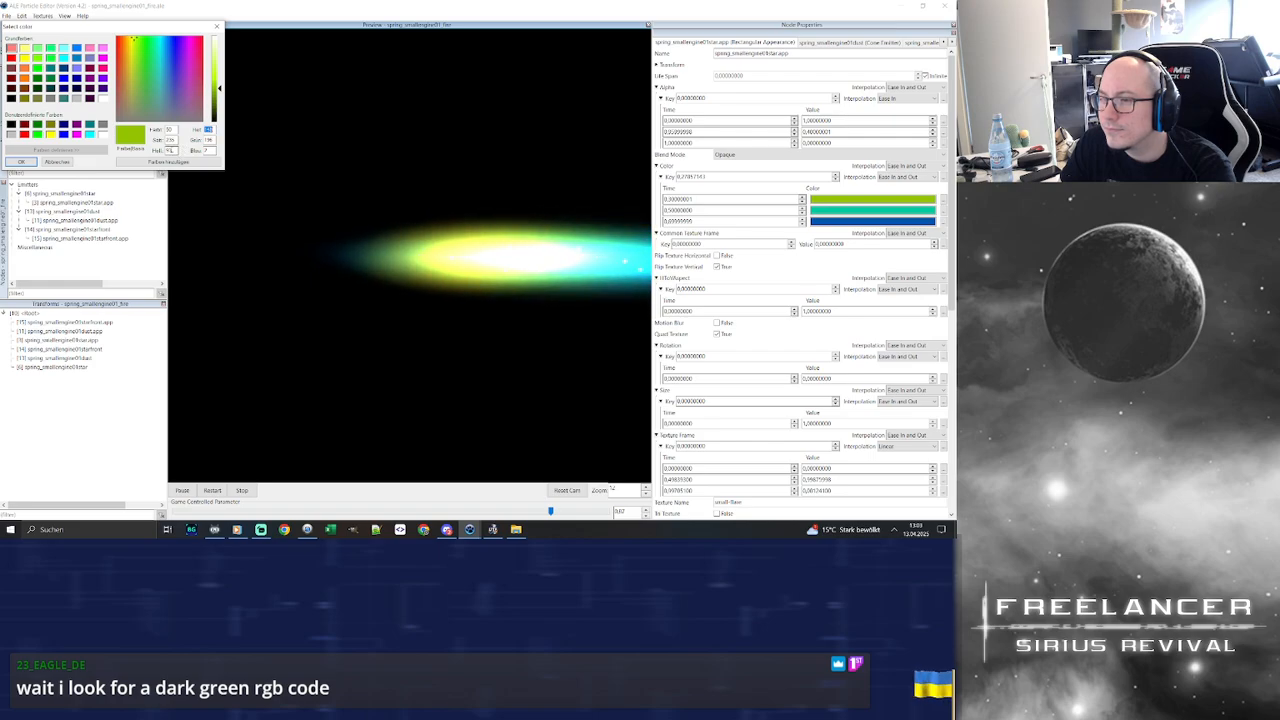
double_click(171, 150)
text(1)
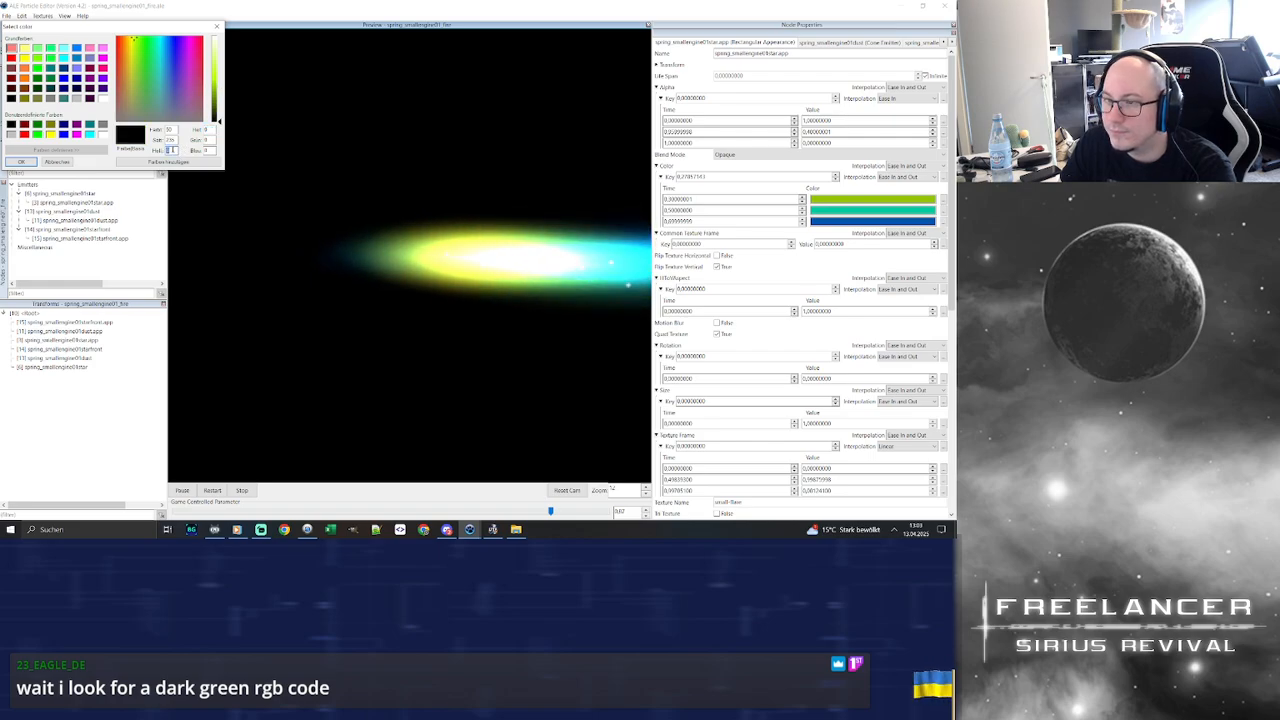
text(00)
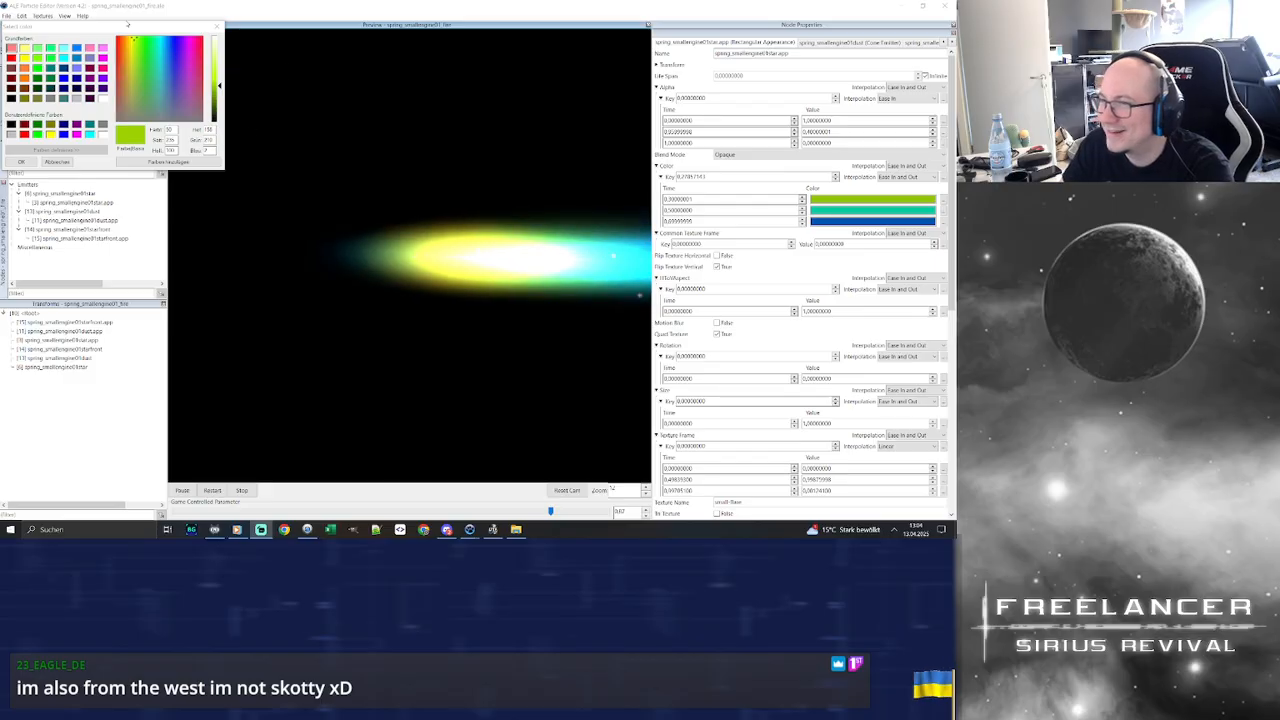
Set the first colour key to the green with RGB values 55, 166, 3
drag(143, 30, 309, 40)
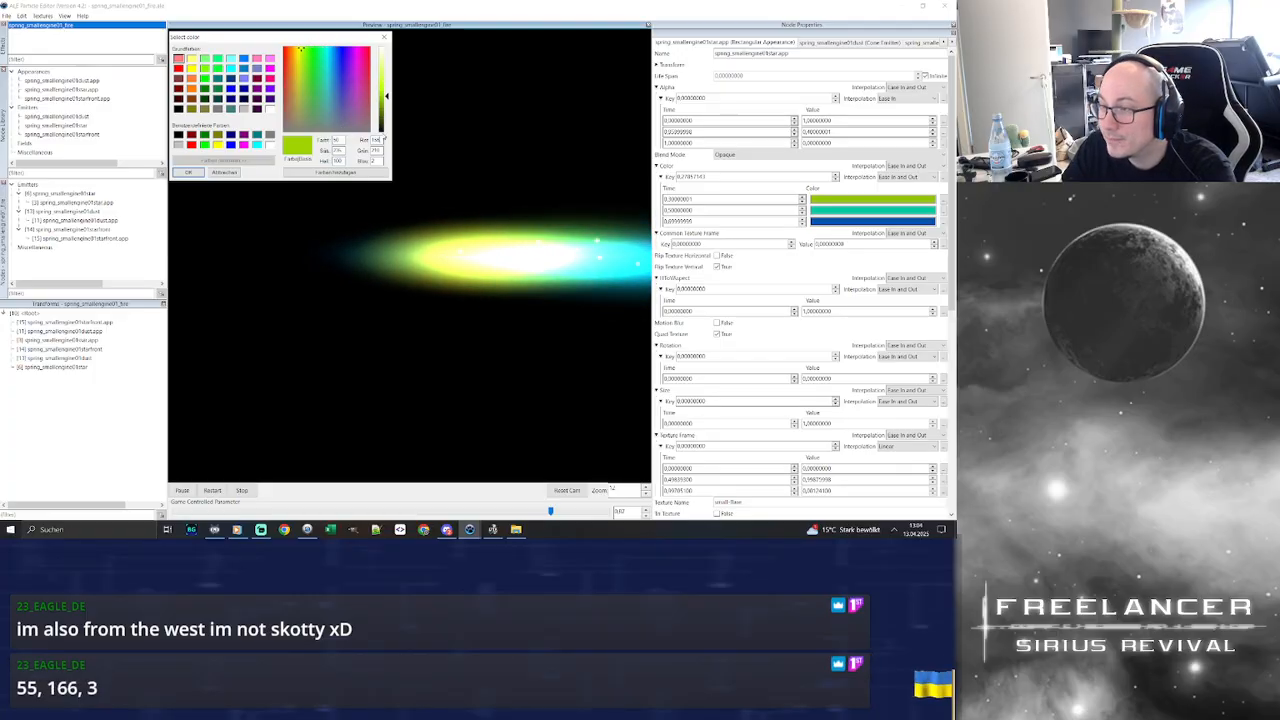
double_click(380, 139)
text(55)
double_click(378, 151)
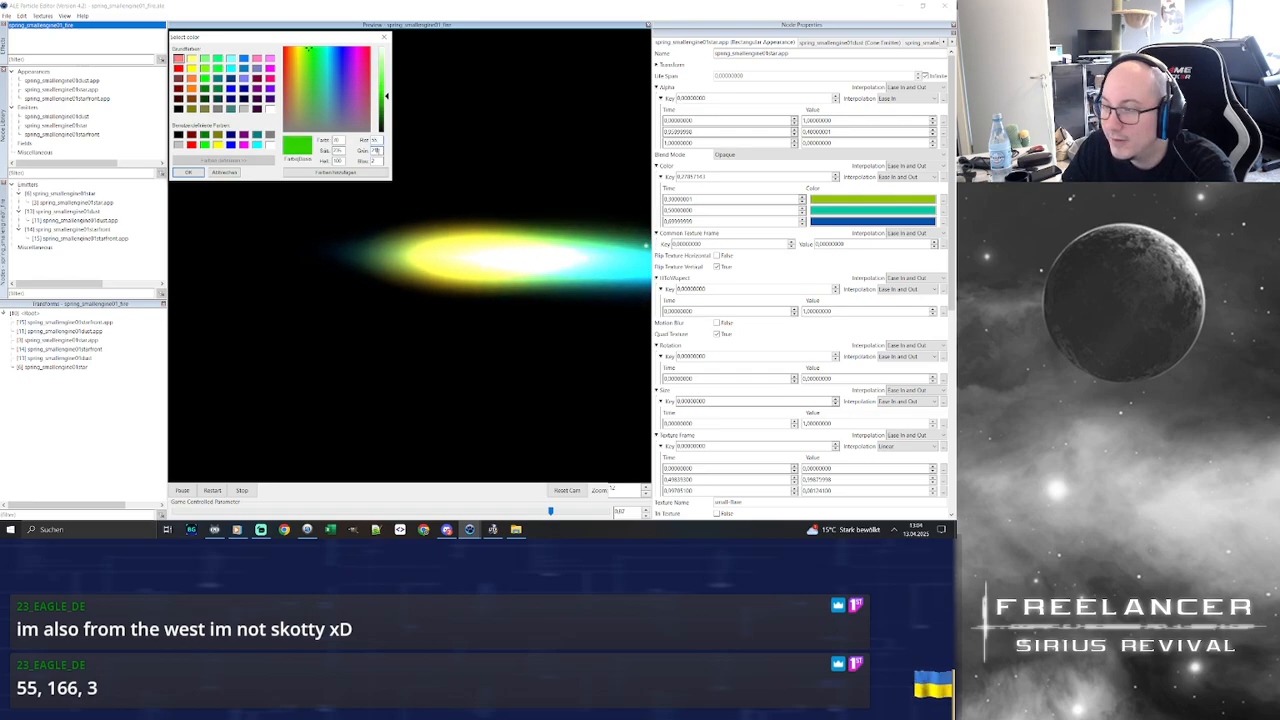
text(166)
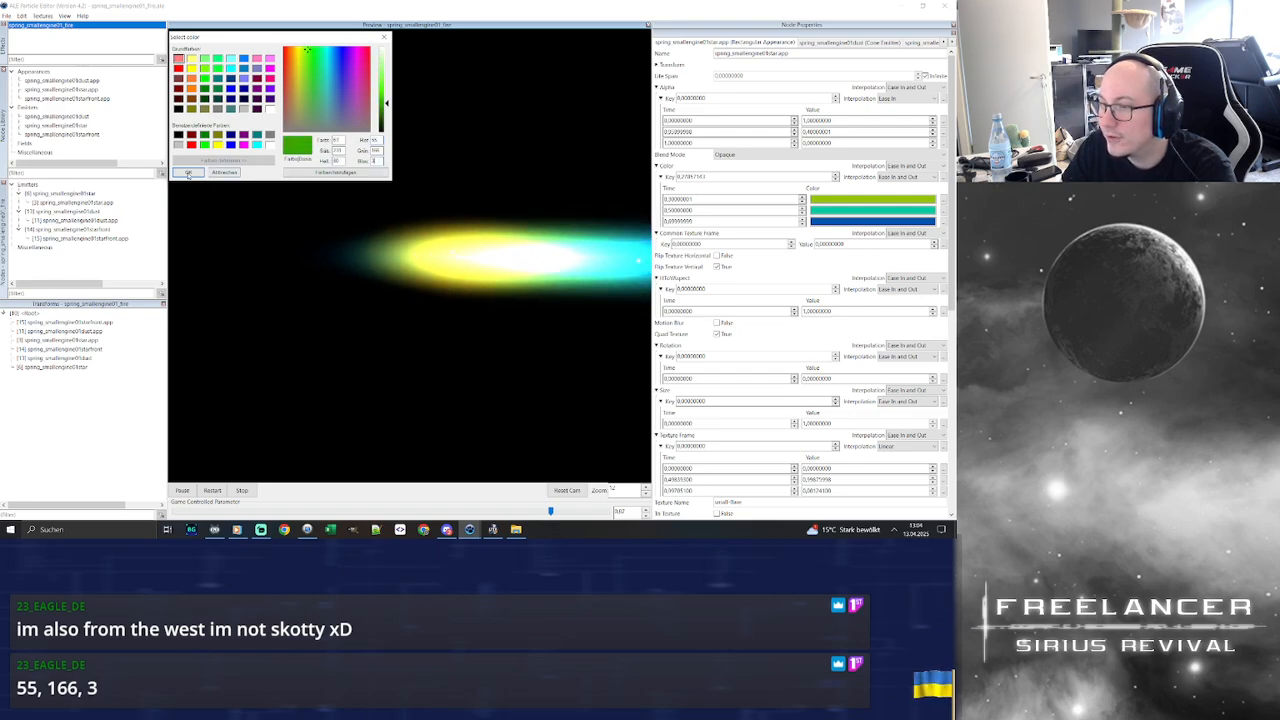
click(188, 172)
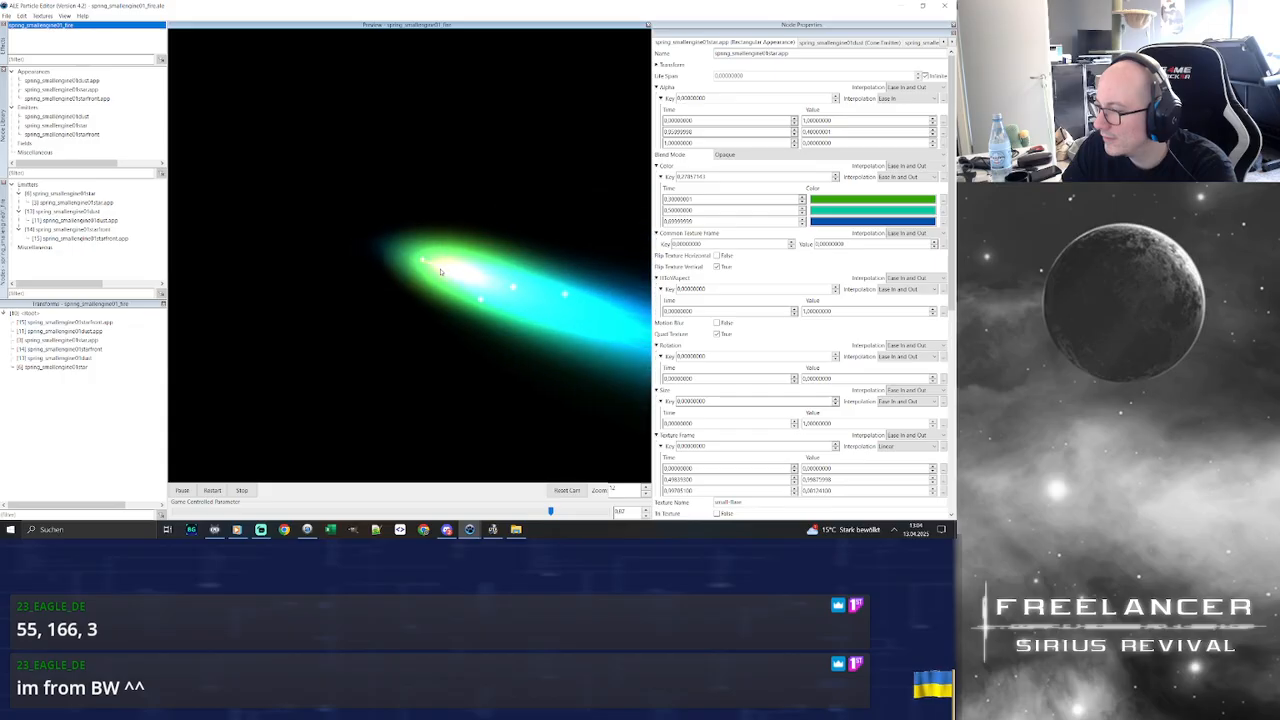
Try a pale green for the middle colour key, and change it to a bright, saturated lime green
click(850, 211)
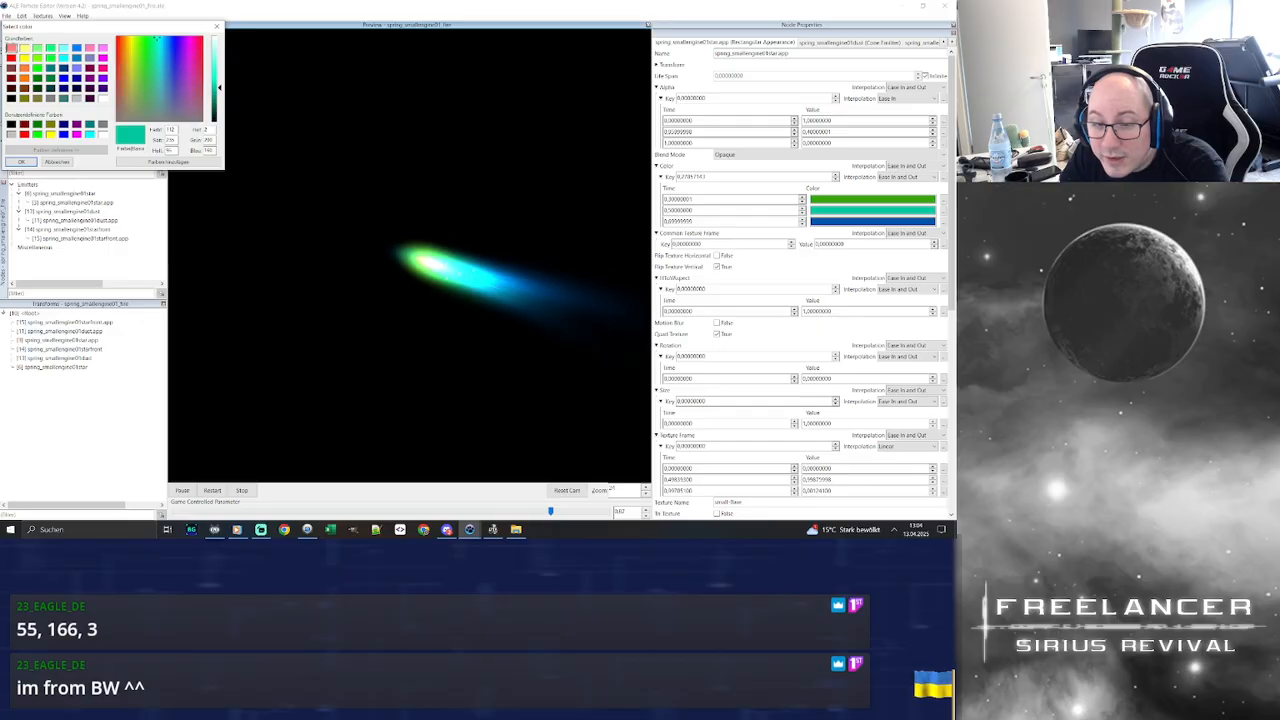
click(37, 48)
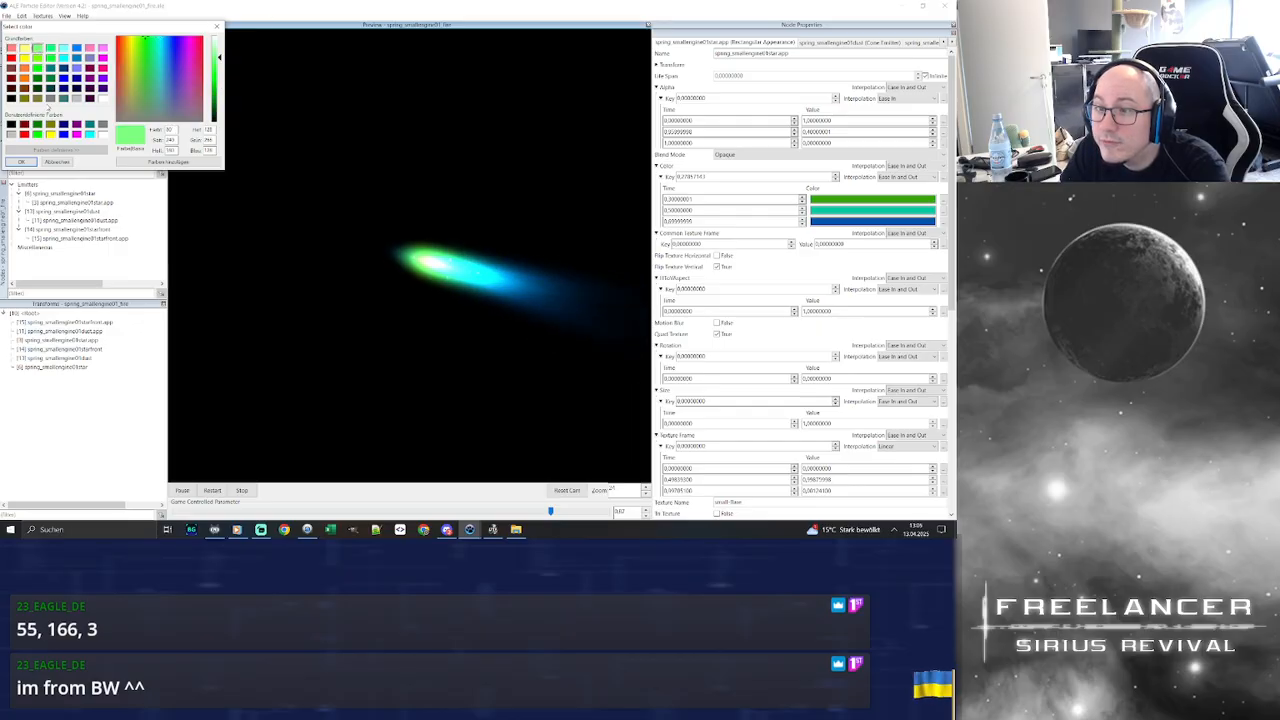
click(20, 161)
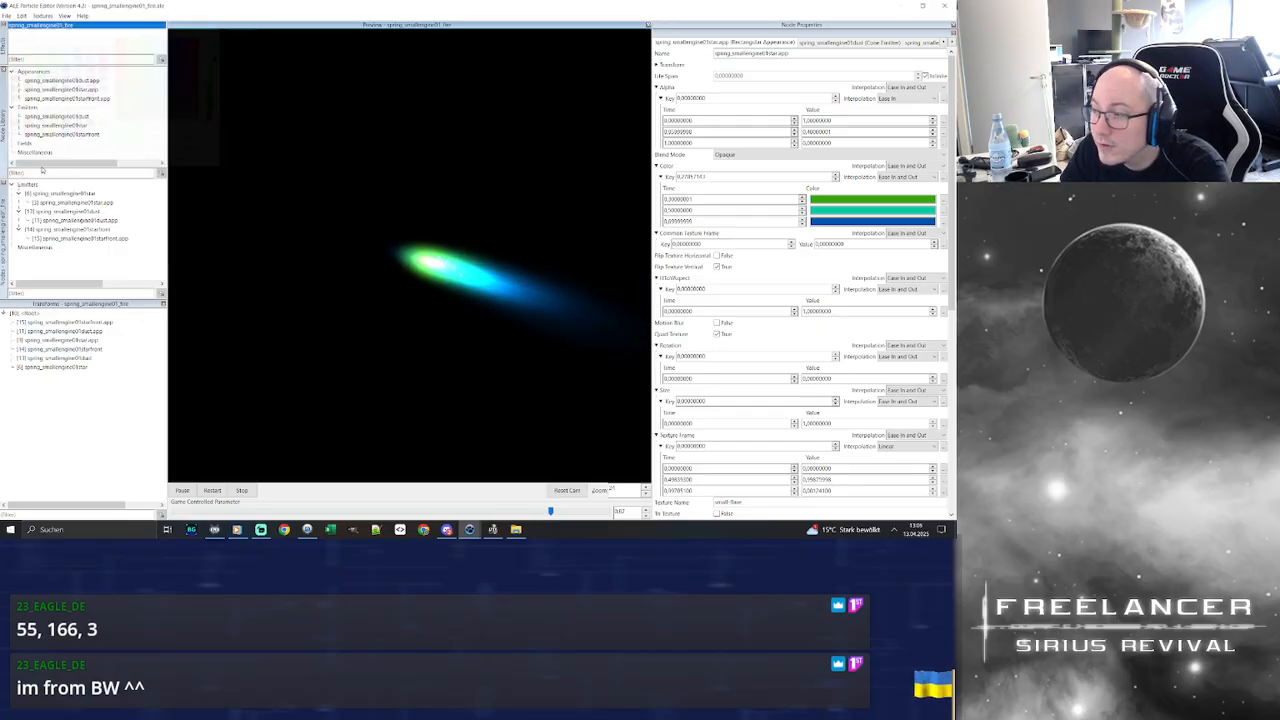
click(849, 211)
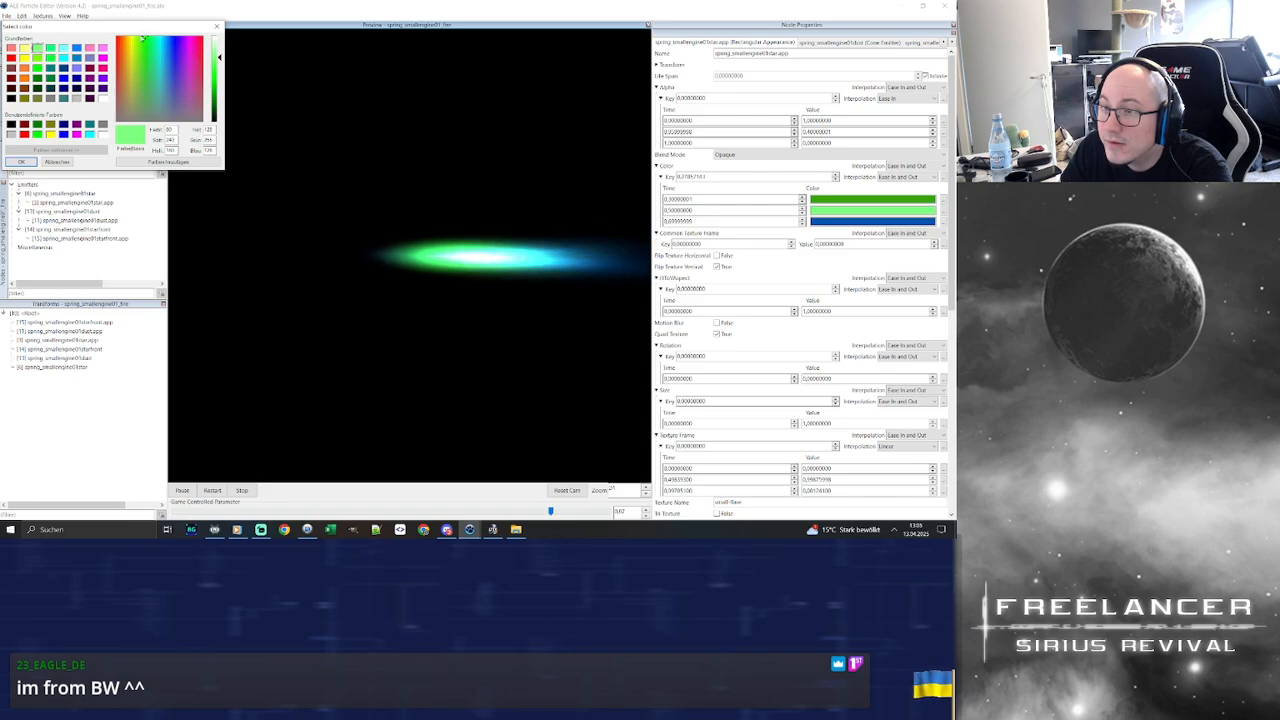
click(139, 39)
drag(220, 57, 219, 84)
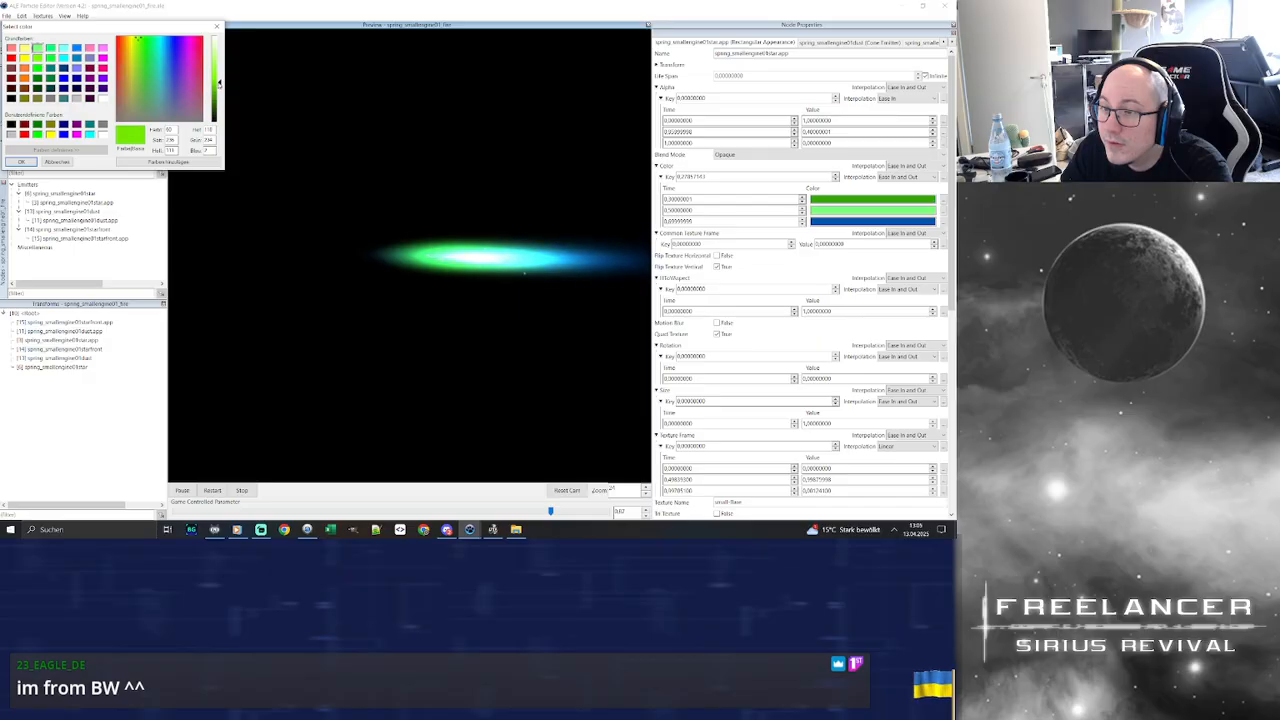
click(70, 162)
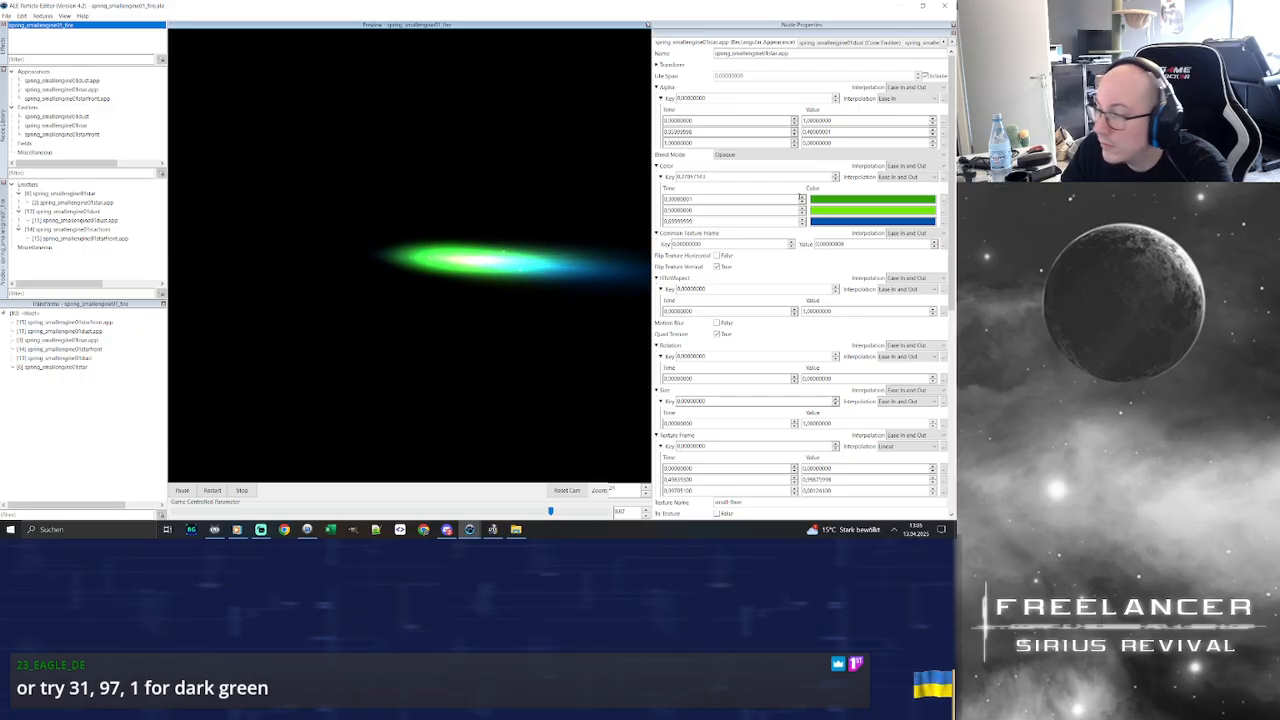
Darken the first colour key to the green with RGB values 31, 97, 1
double_click(884, 200)
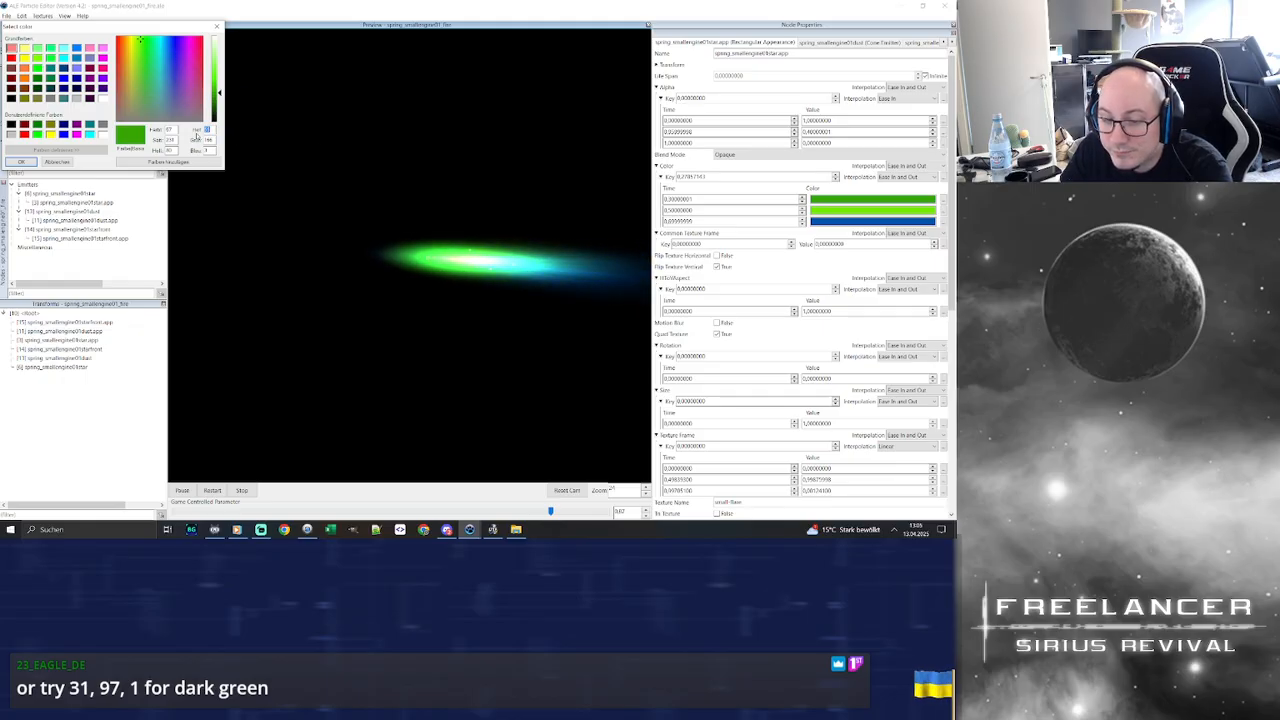
text(31)
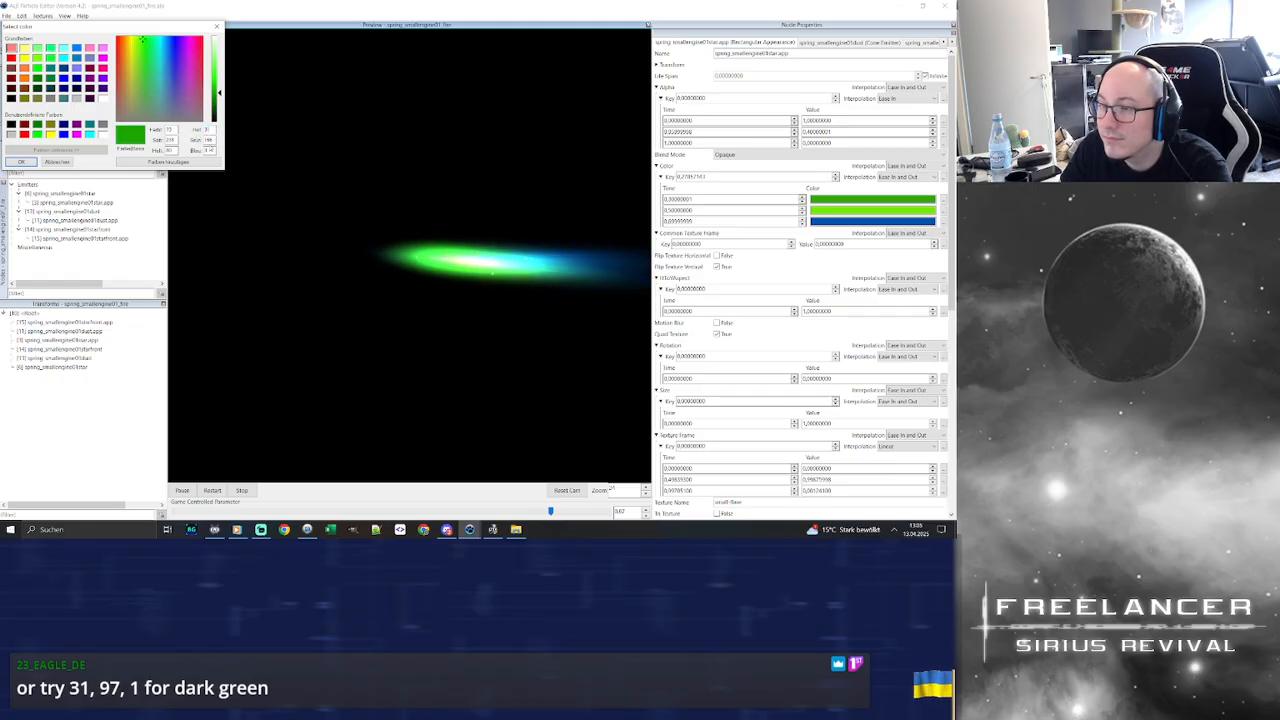
double_click(209, 139)
text(97)
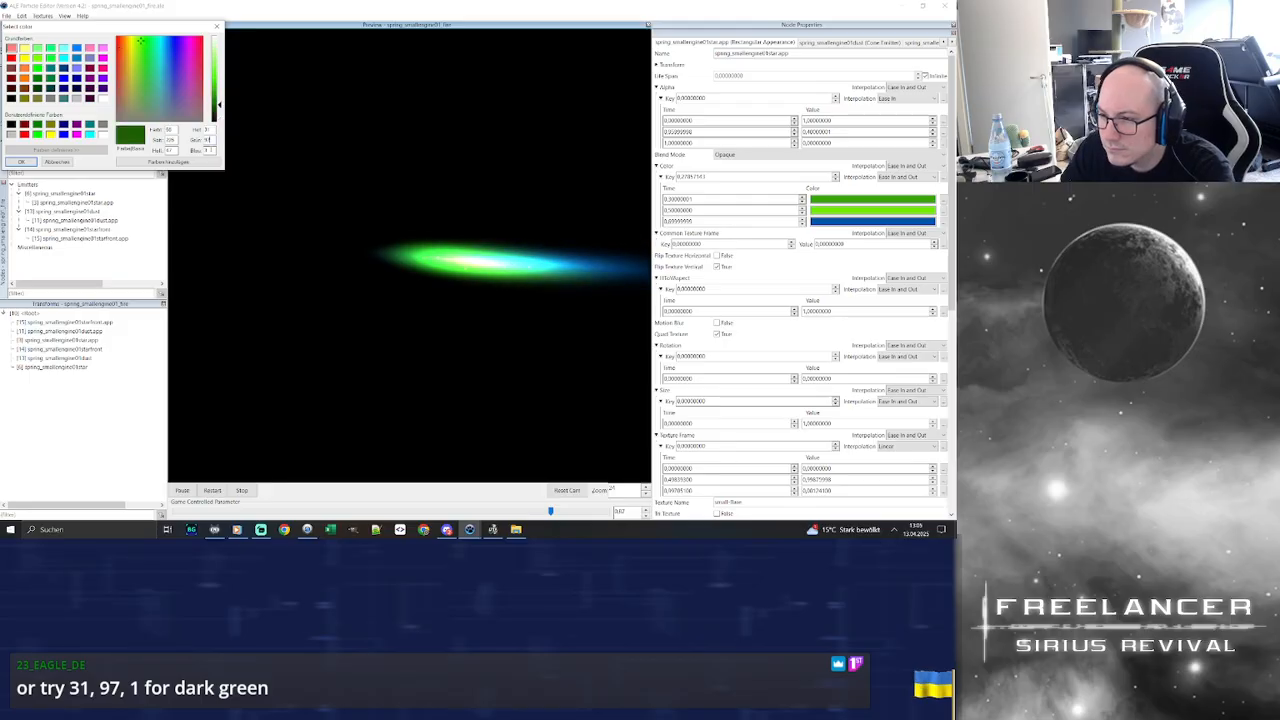
double_click(209, 151)
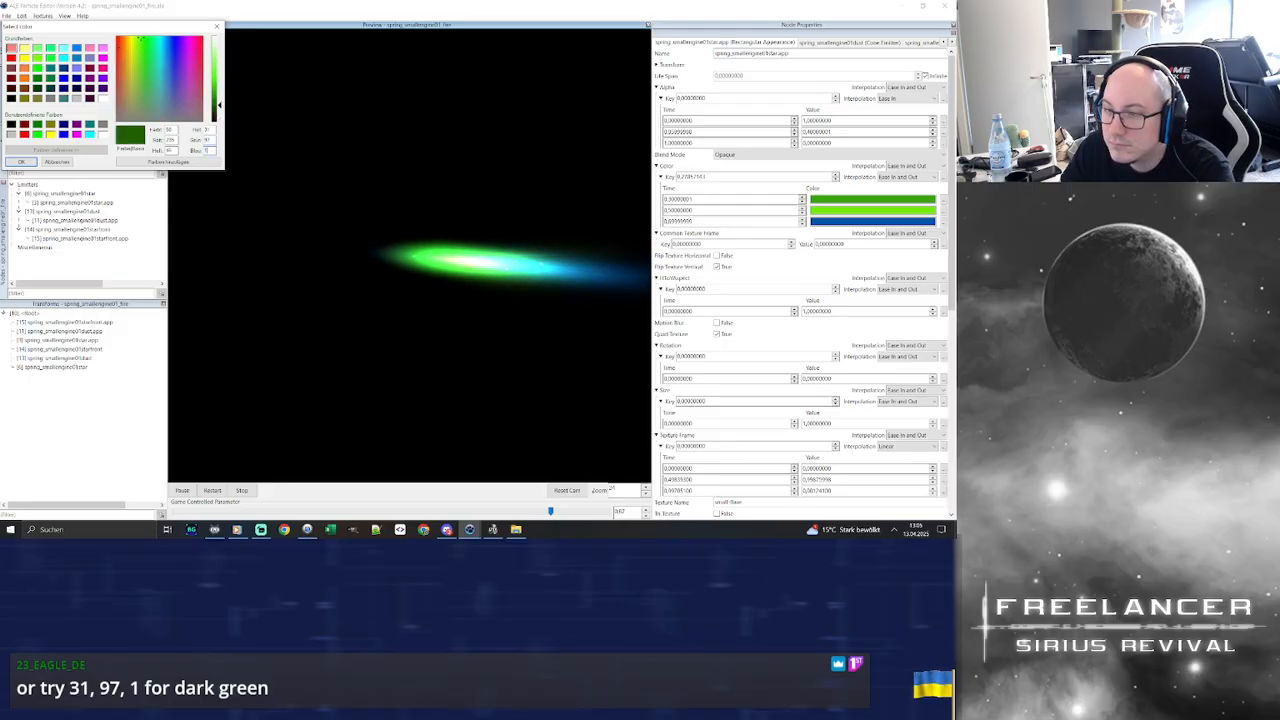
key(Return)
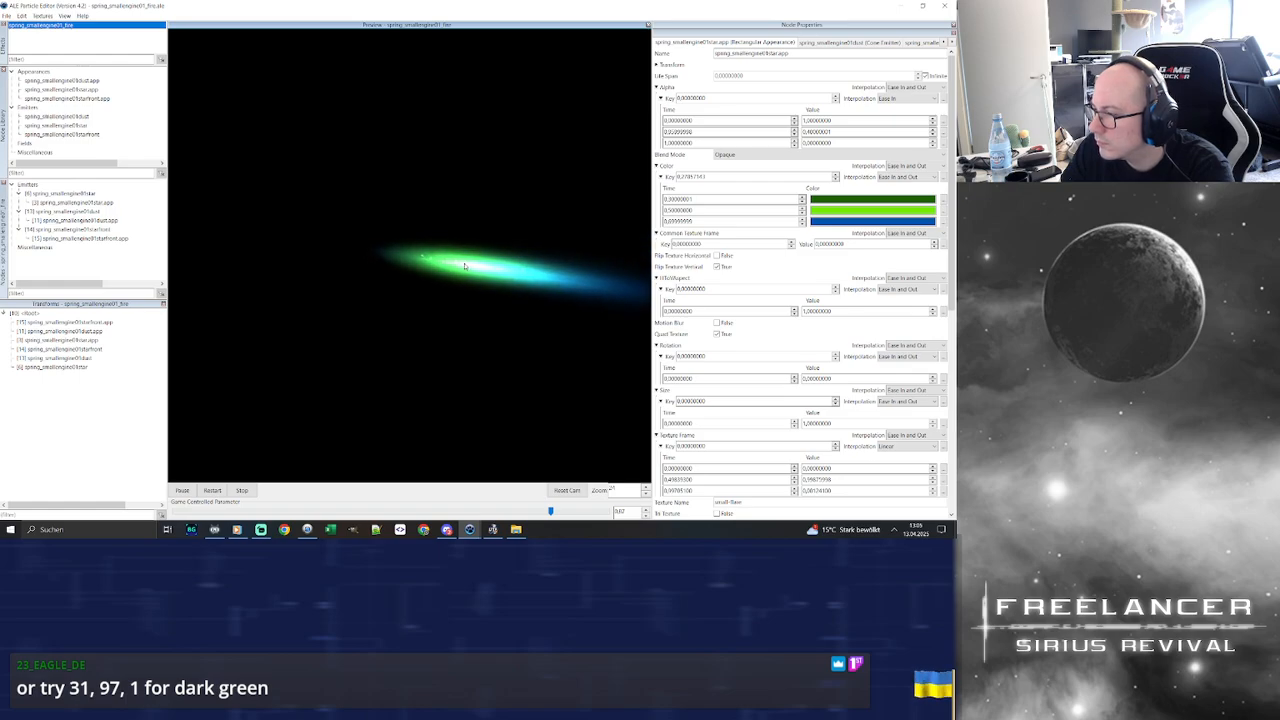
Try the times 0.51, 0.55, 0.6 and 0.65 for the last, blue colour key
drag(694, 222, 670, 223)
text(51)
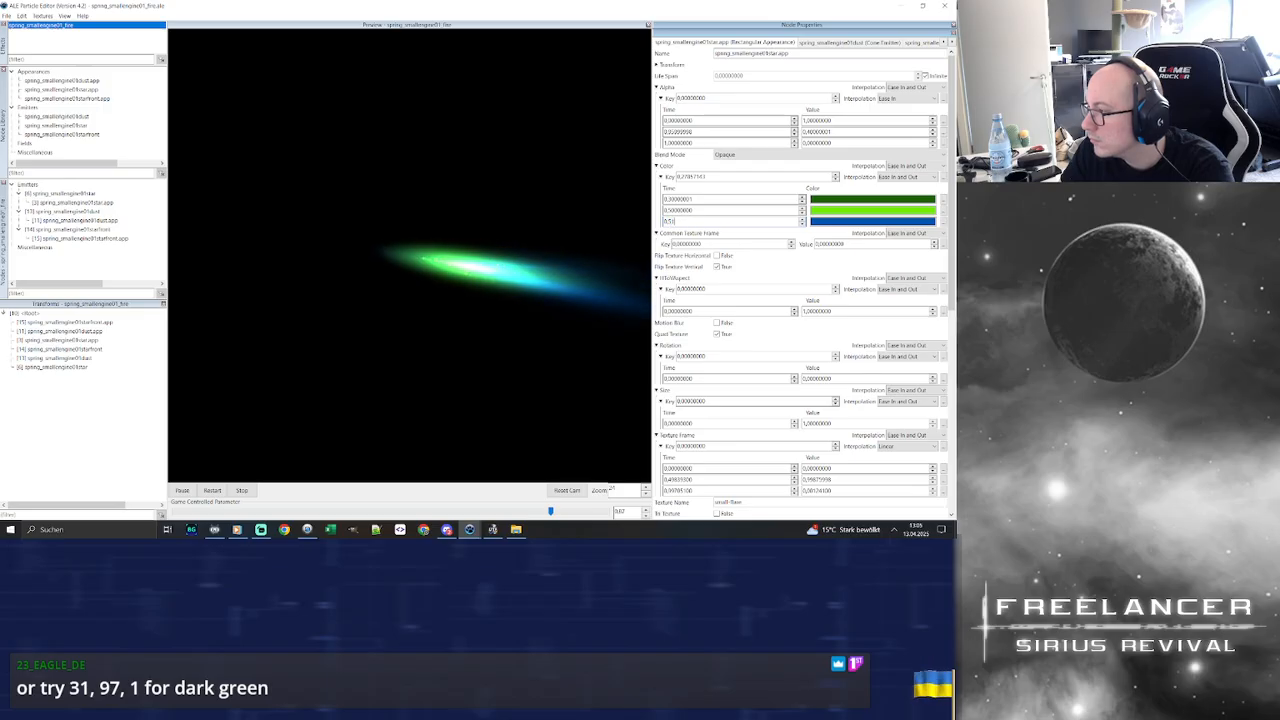
key(Return)
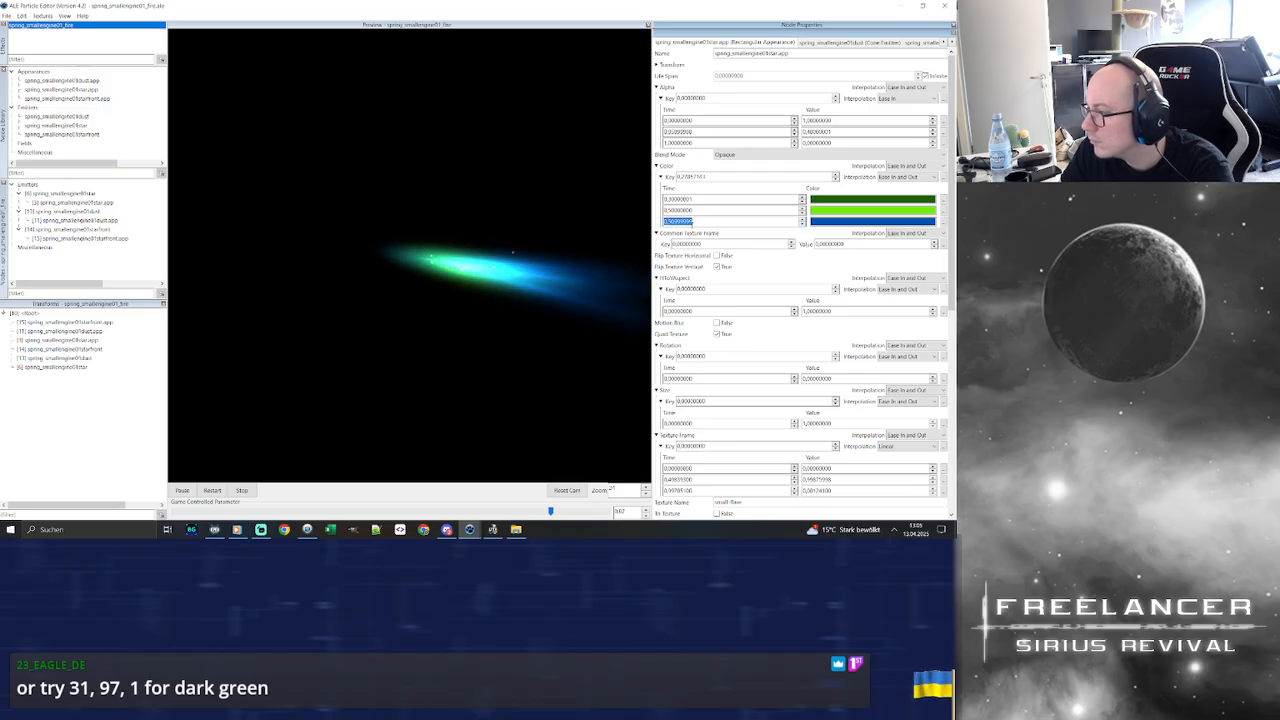
drag(670, 222, 701, 230)
text(55)
key(Return)
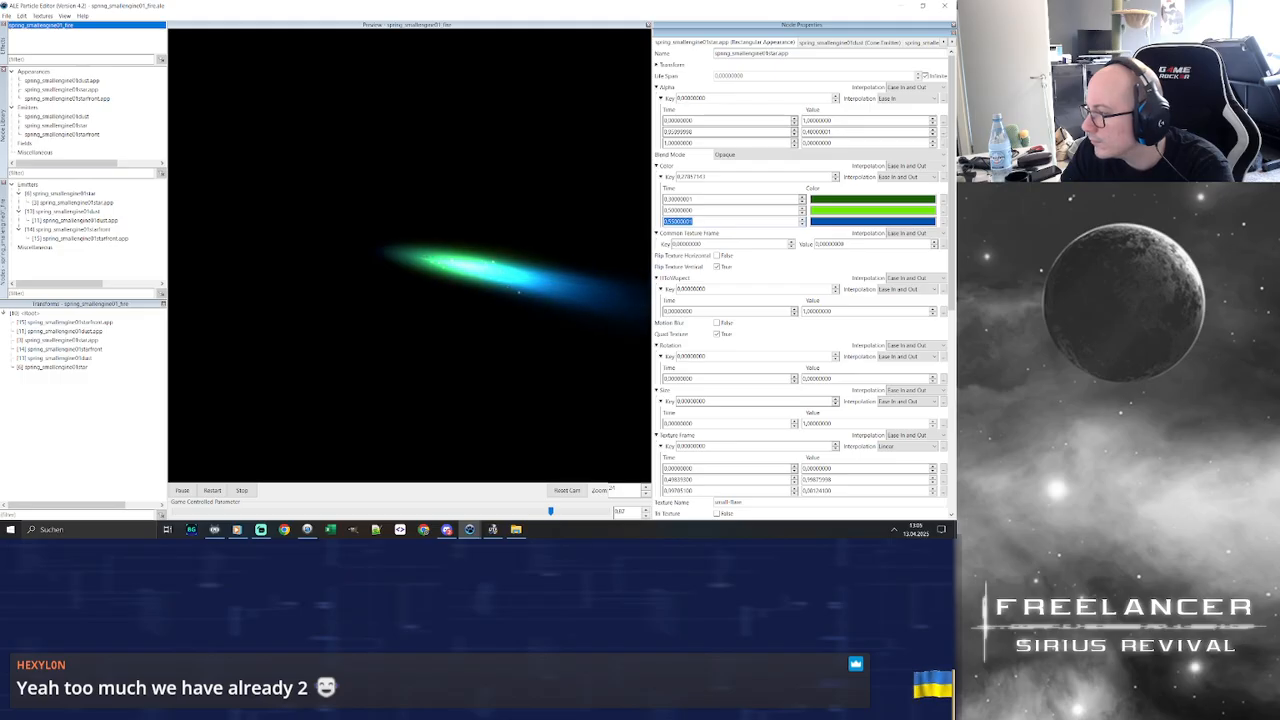
drag(699, 223, 671, 222)
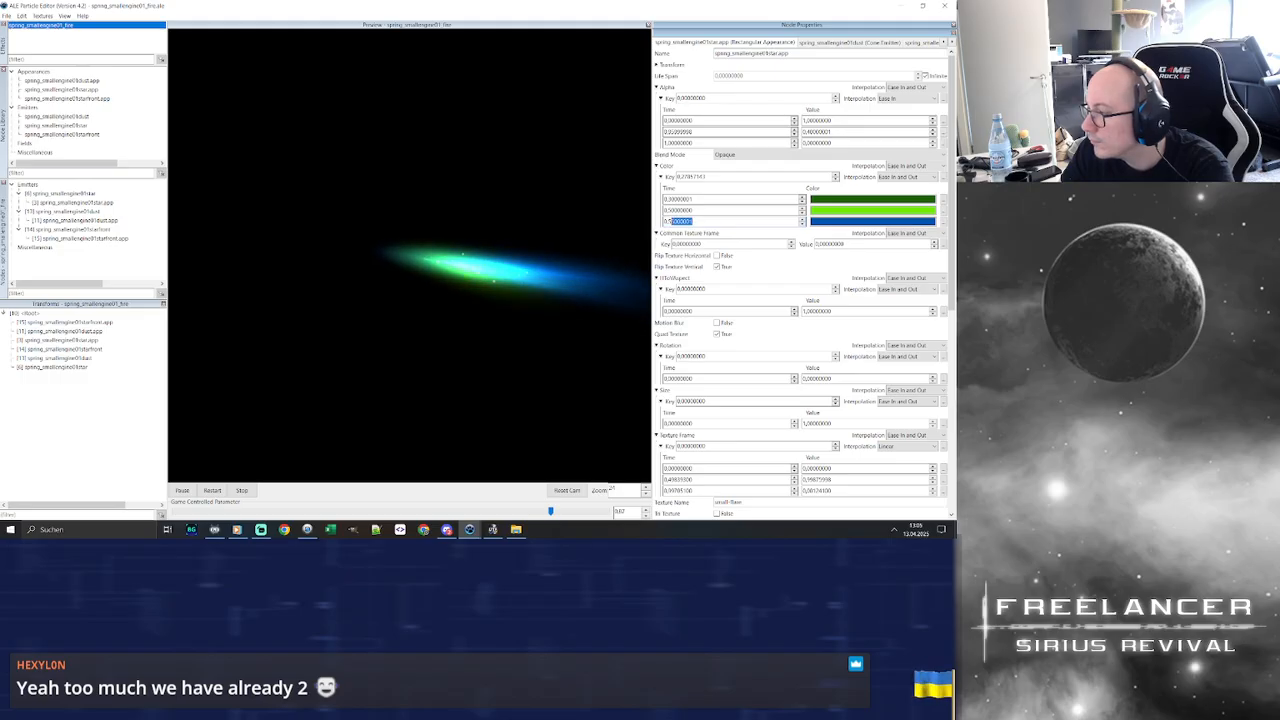
text(6)
key(Return)
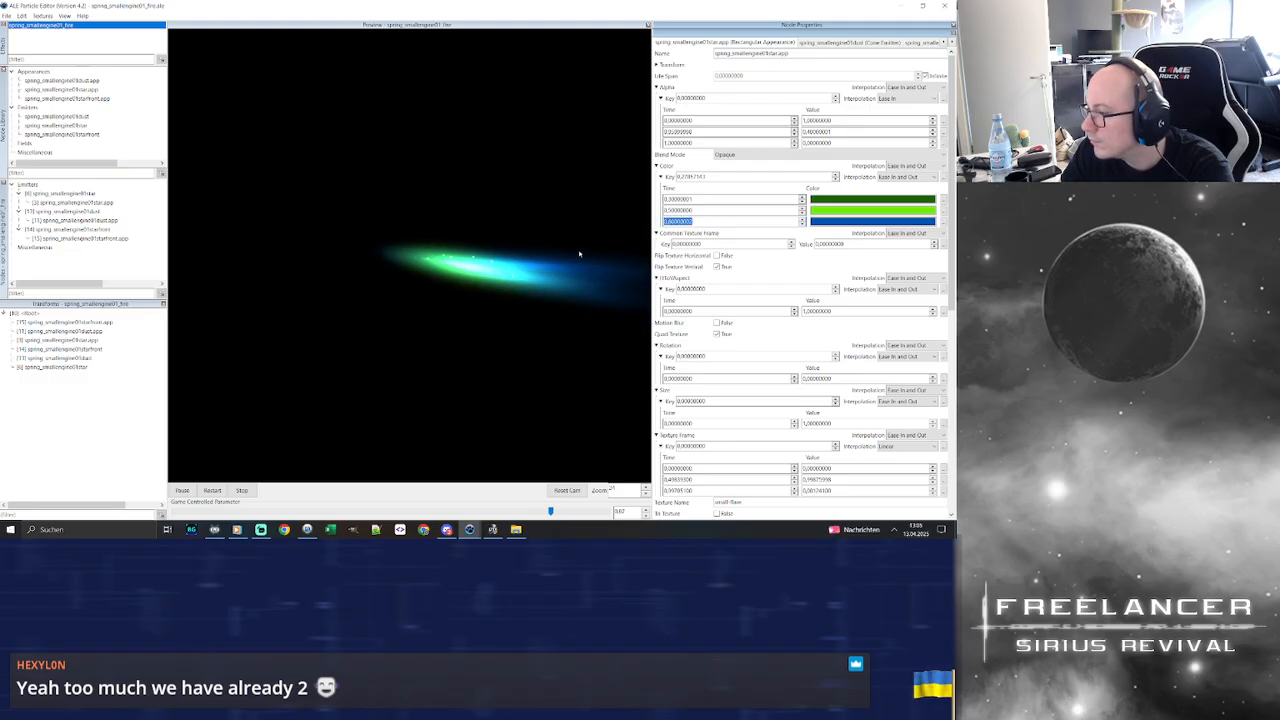
drag(703, 224, 674, 222)
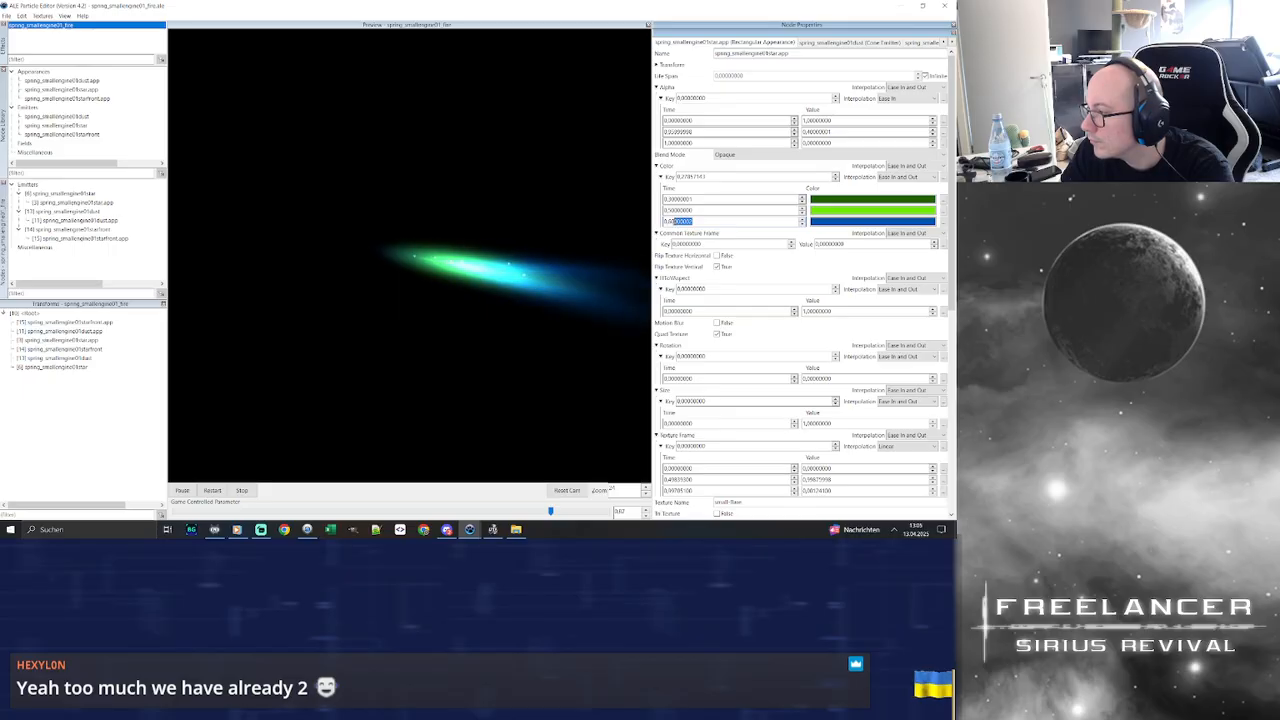
text(5)
key(Return)
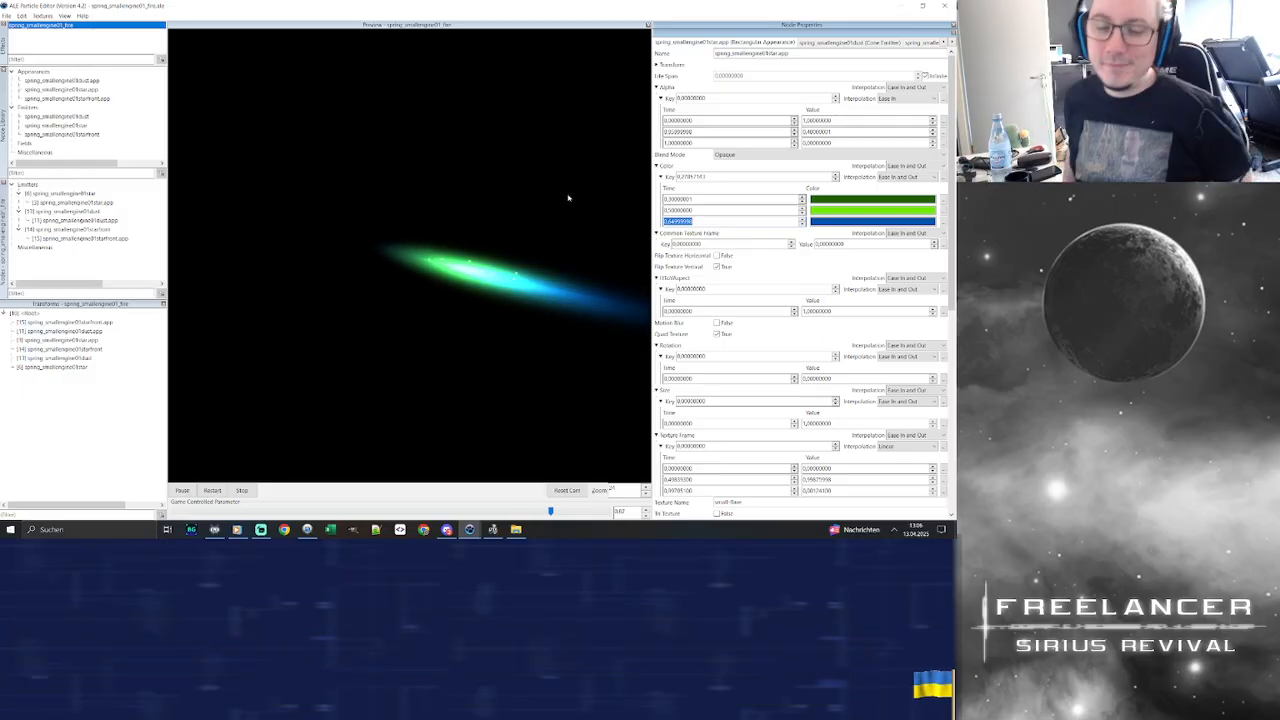
Undo the trial colour and key-time changes, and play the flame preview with a raised game-controlled parameter
text(0,55)
key(Return)
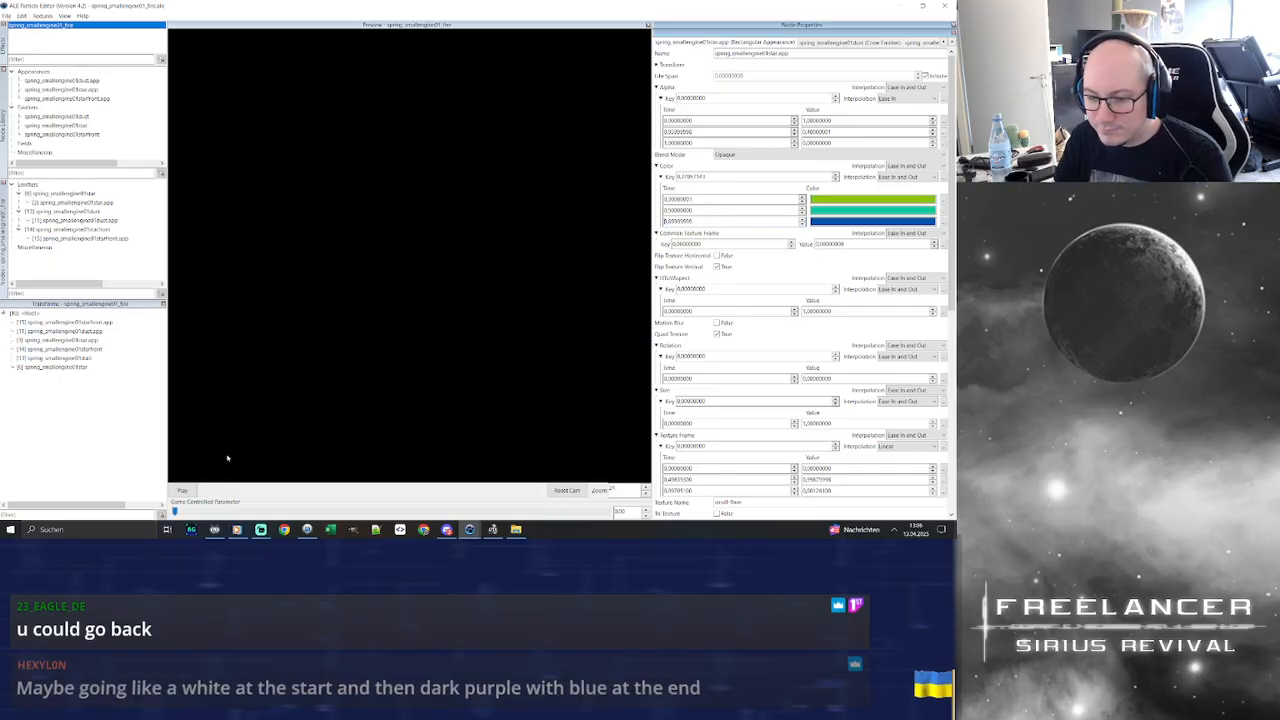
click(184, 490)
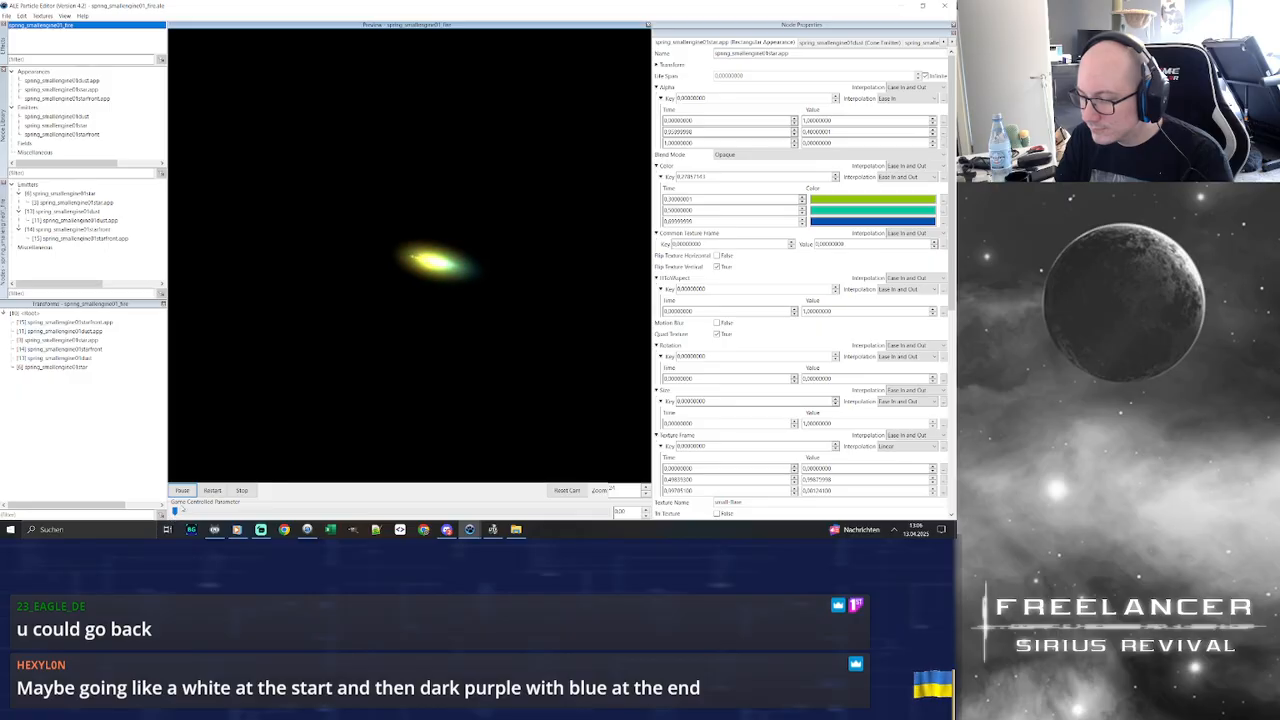
drag(210, 507, 397, 185)
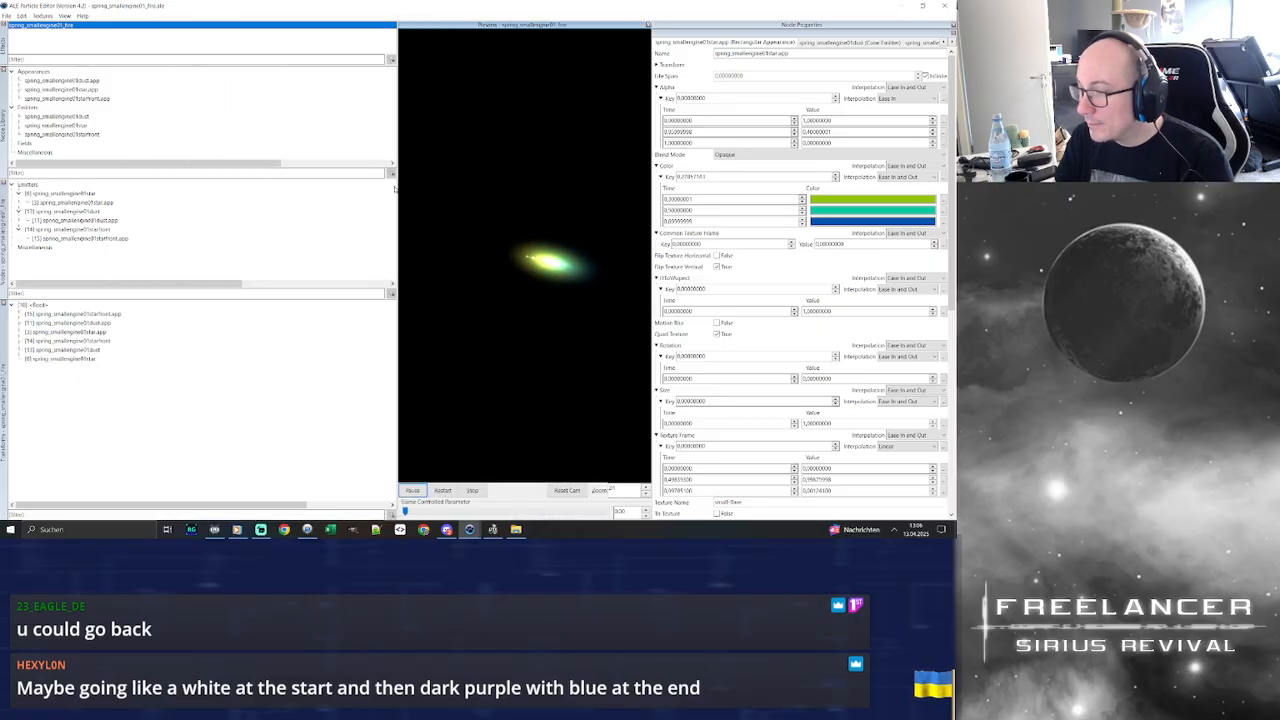
drag(398, 512, 354, 503)
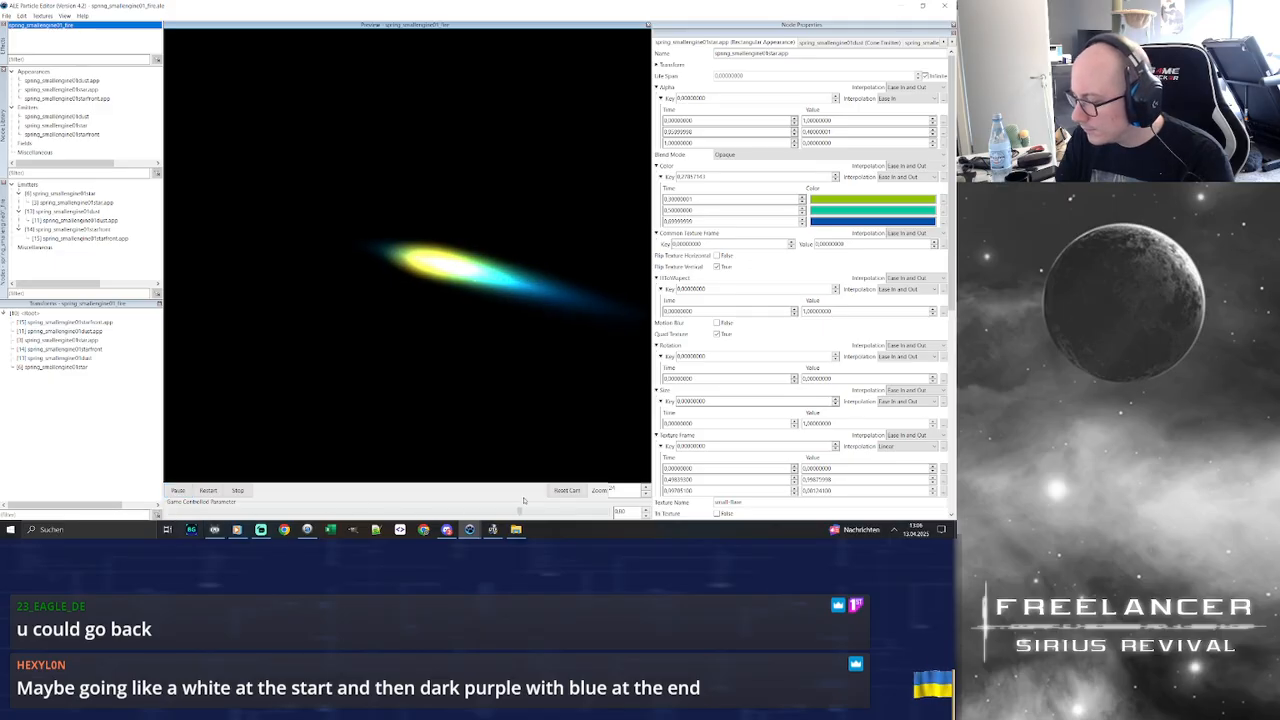
drag(521, 500, 528, 505)
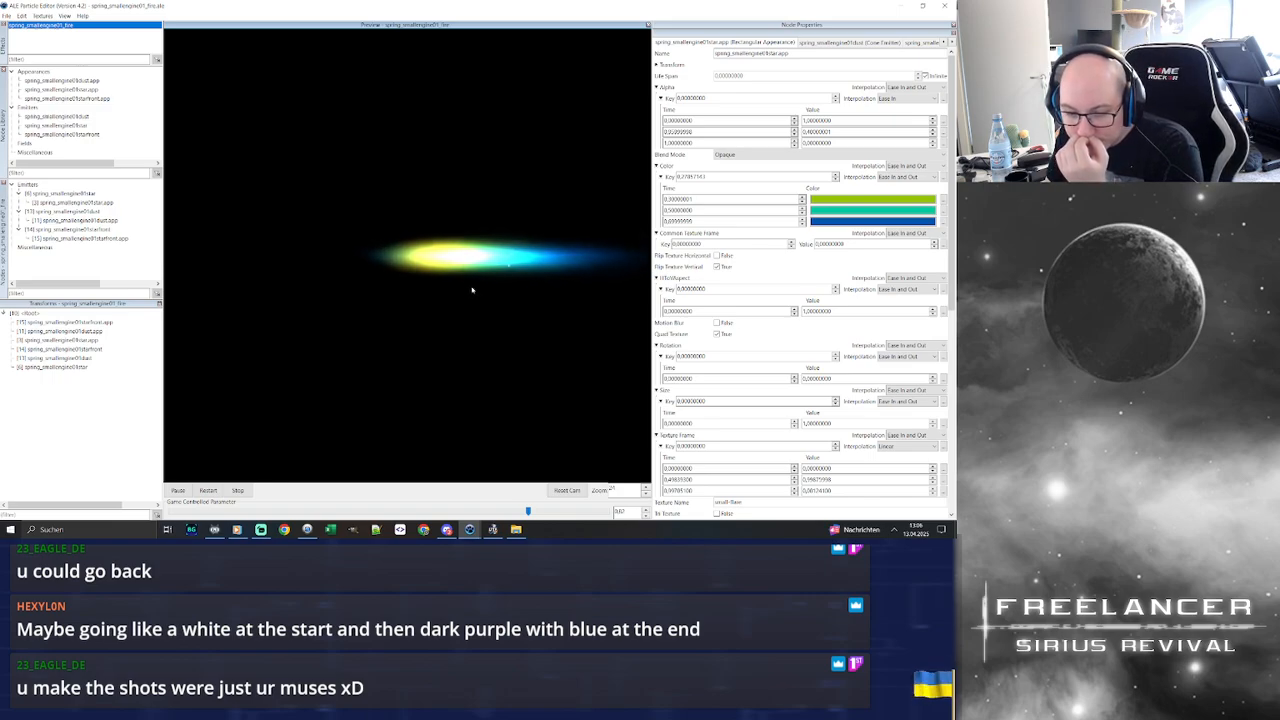
Set the first colour key of the star appearance to white
click(838, 201)
click(103, 133)
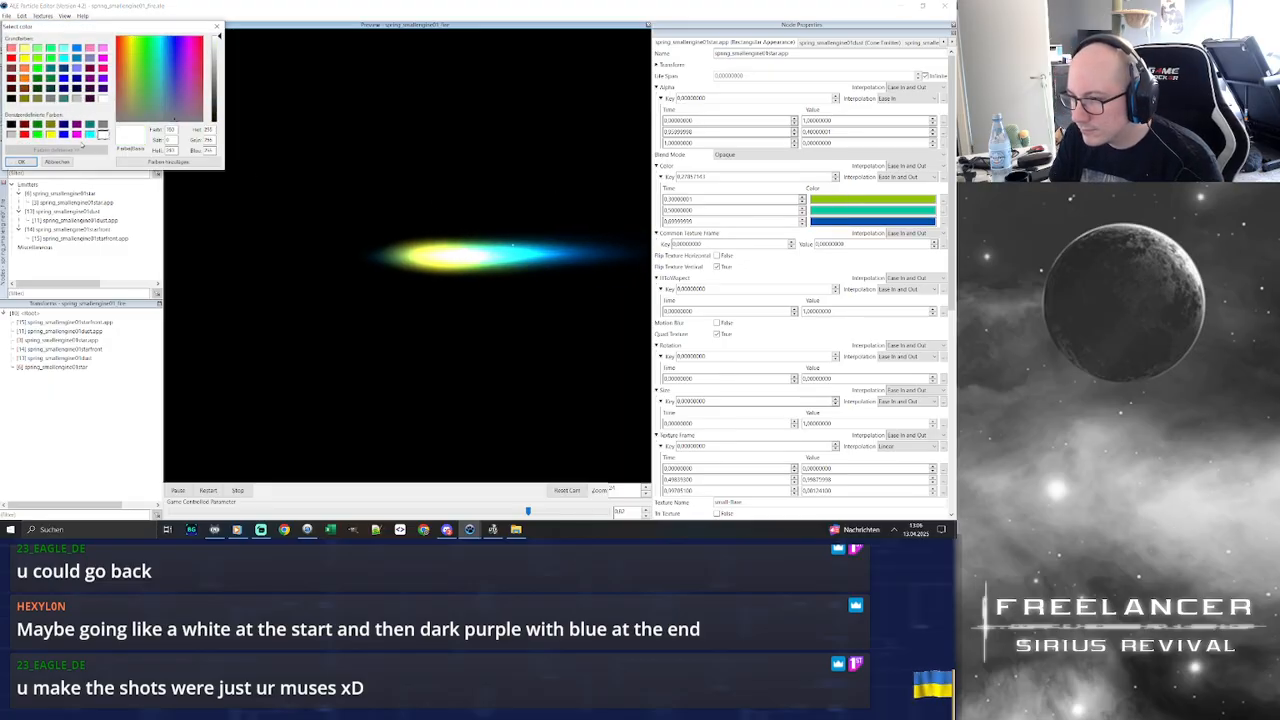
click(21, 161)
Set the middle colour key of the star appearance to the purple from the basic colours
click(846, 213)
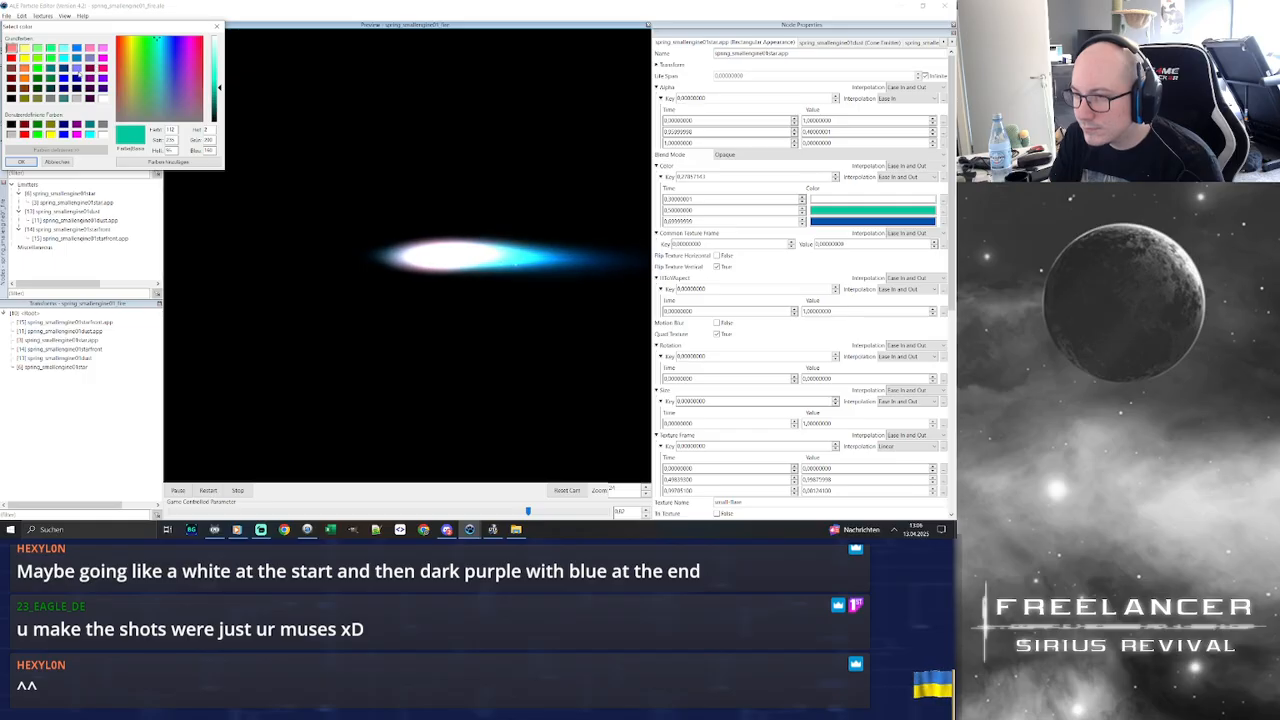
click(89, 78)
click(21, 161)
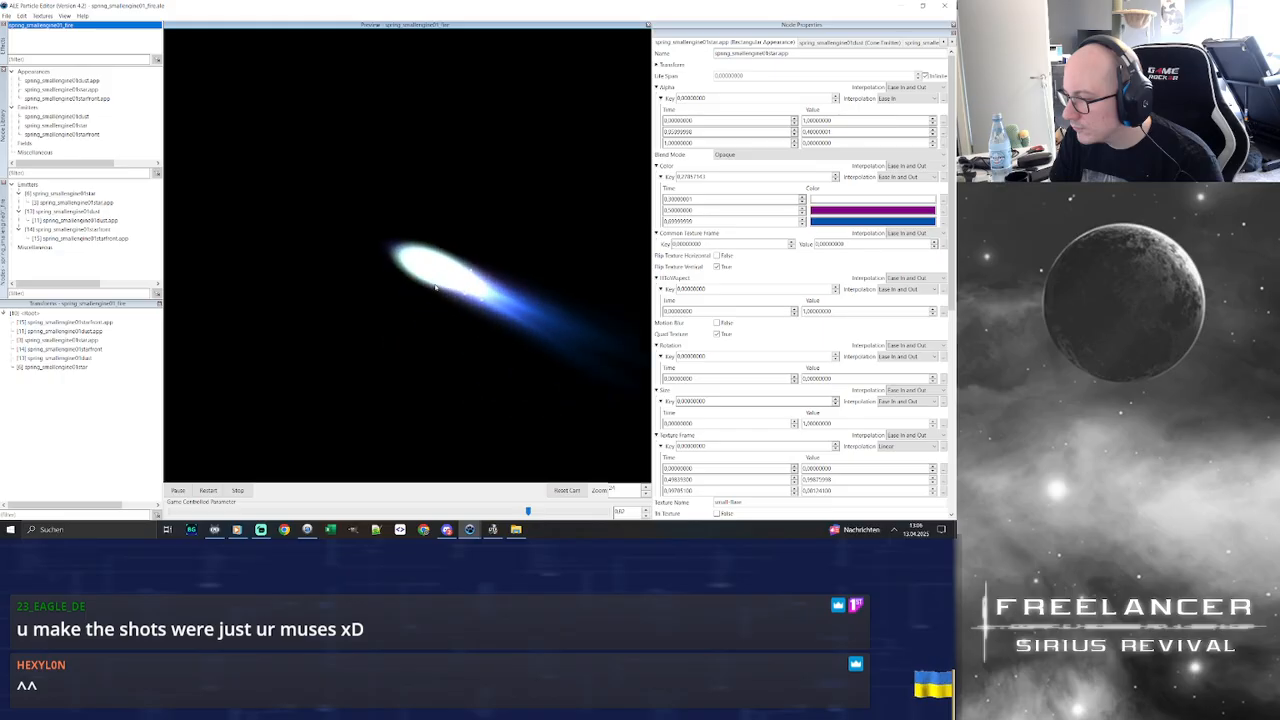
Try a dark violet from the basic colours on the first colour key
double_click(837, 200)
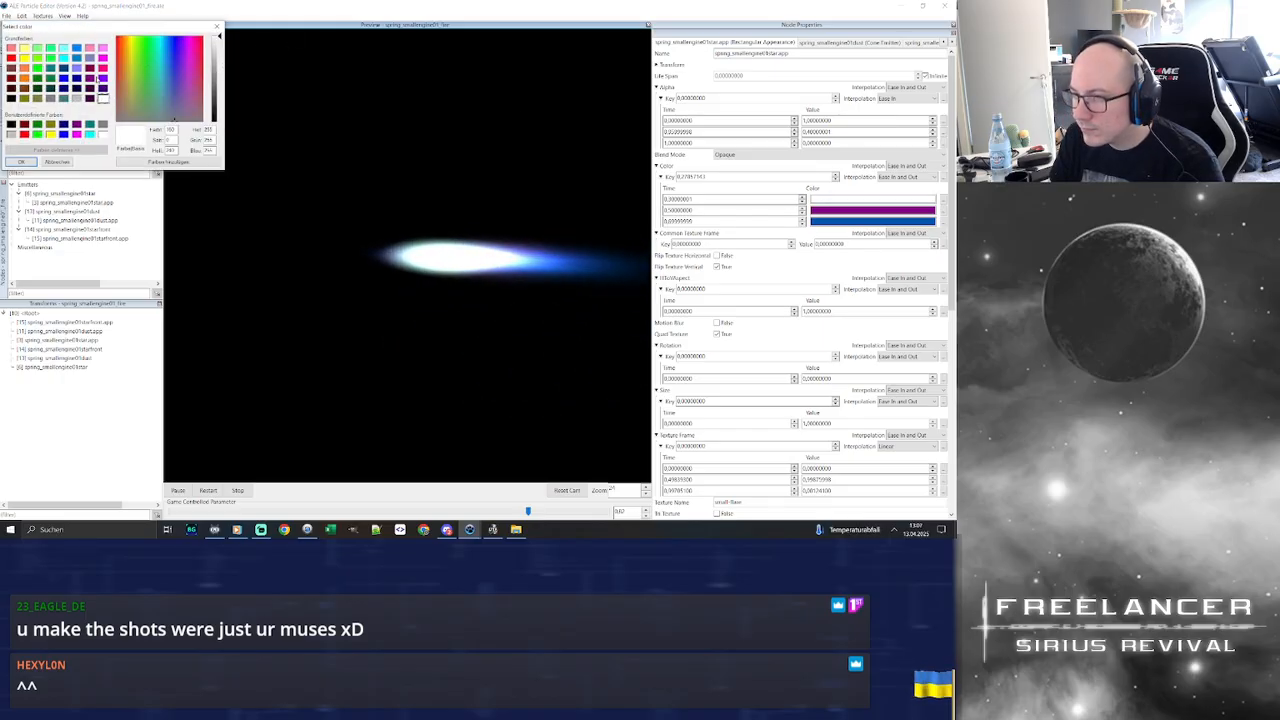
click(101, 88)
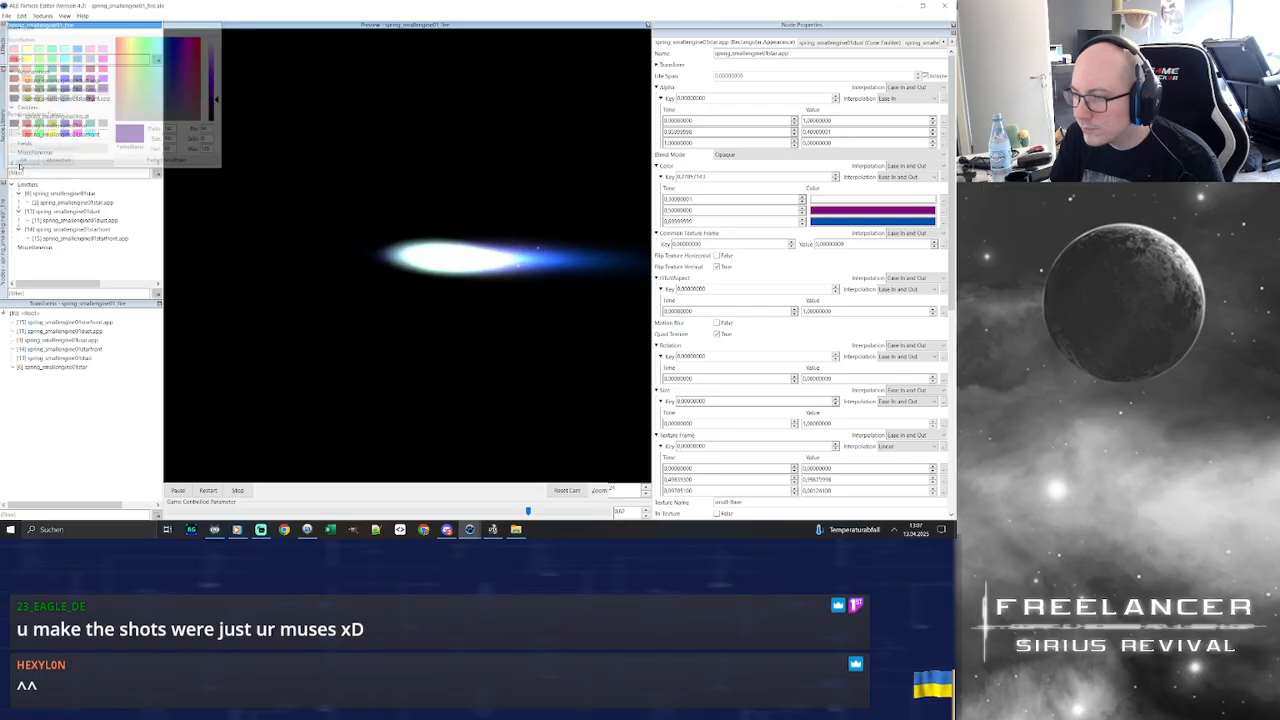
click(22, 161)
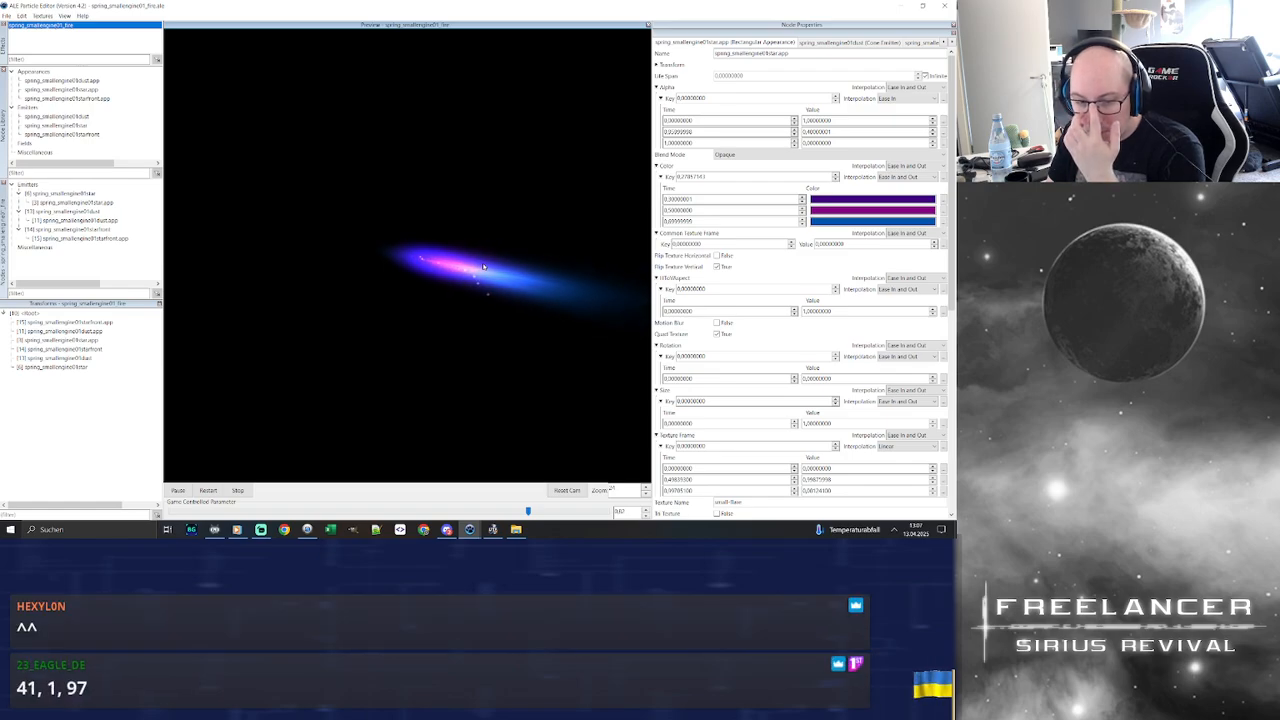
Set the first colour key to the dark purple with RGB values 41, 1, 97
click(866, 205)
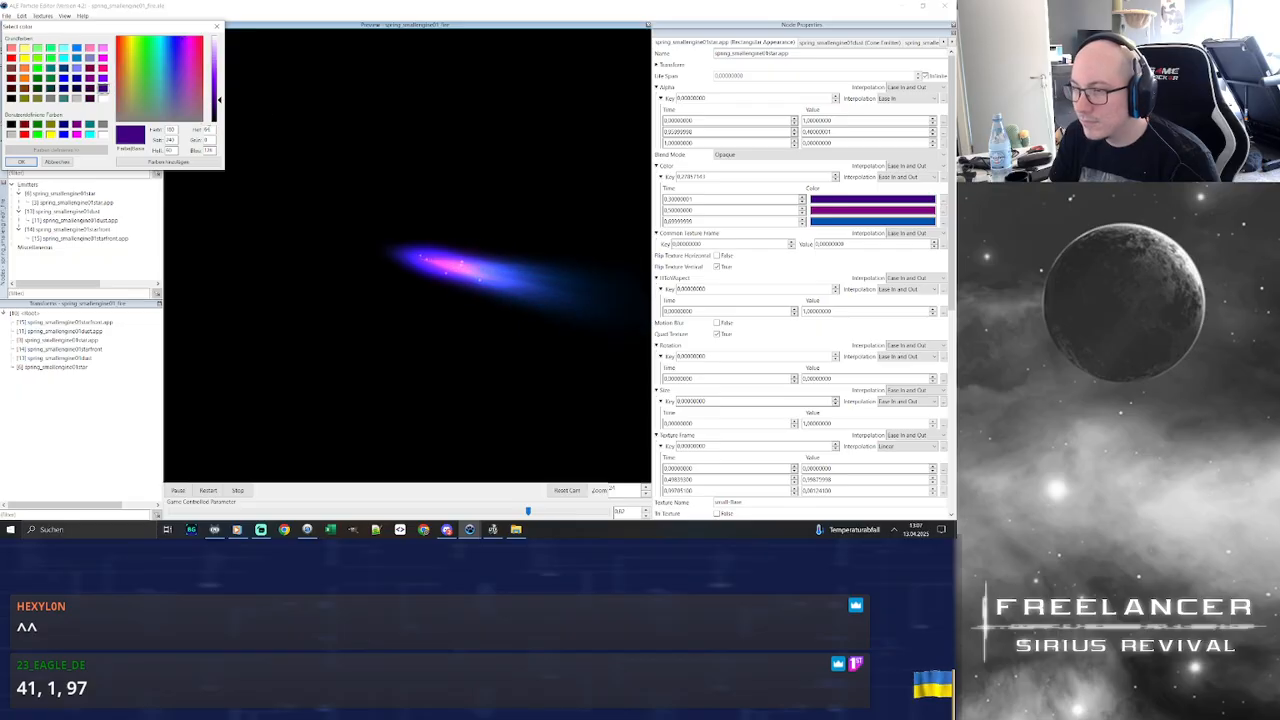
text(41, )
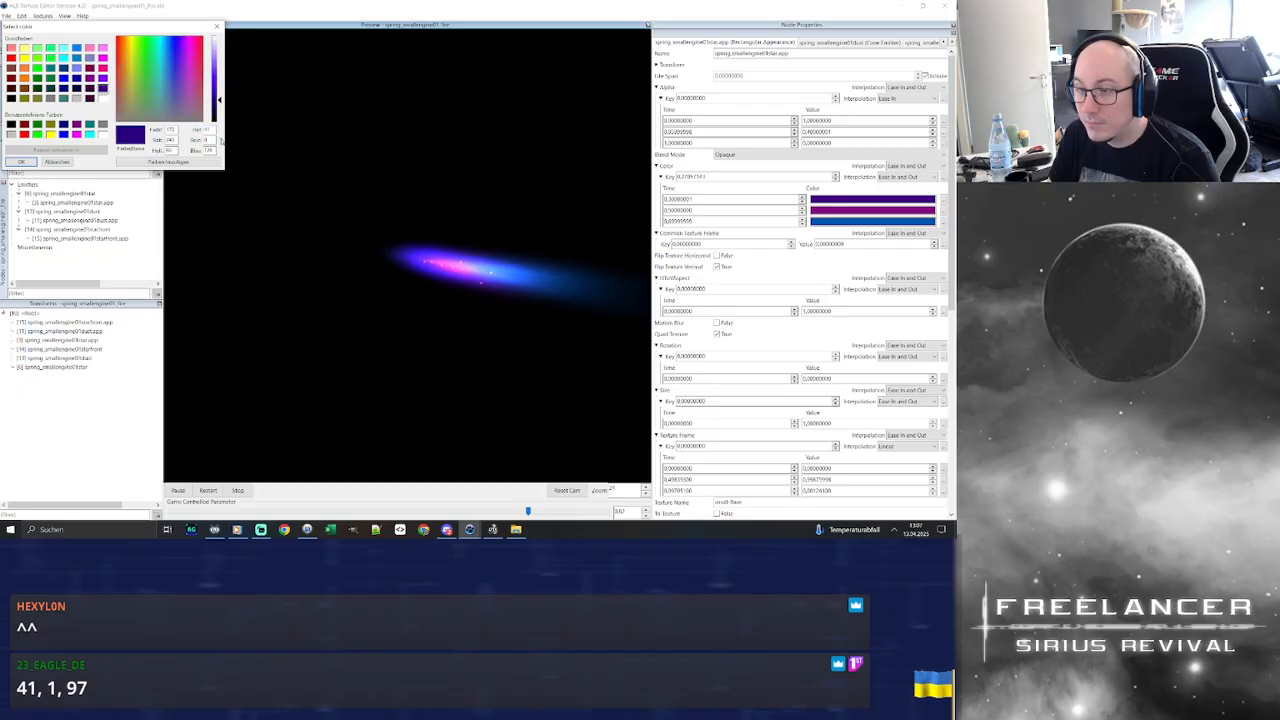
text(1)
double_click(207, 150)
text(97)
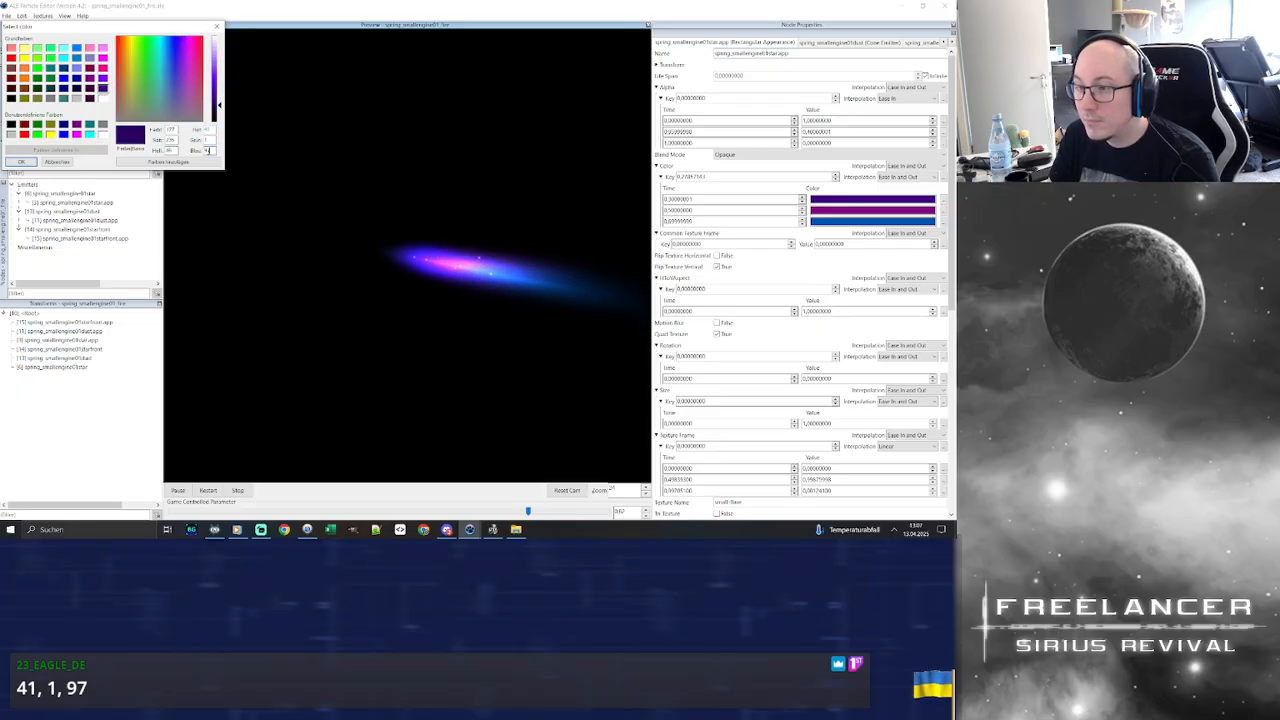
click(21, 161)
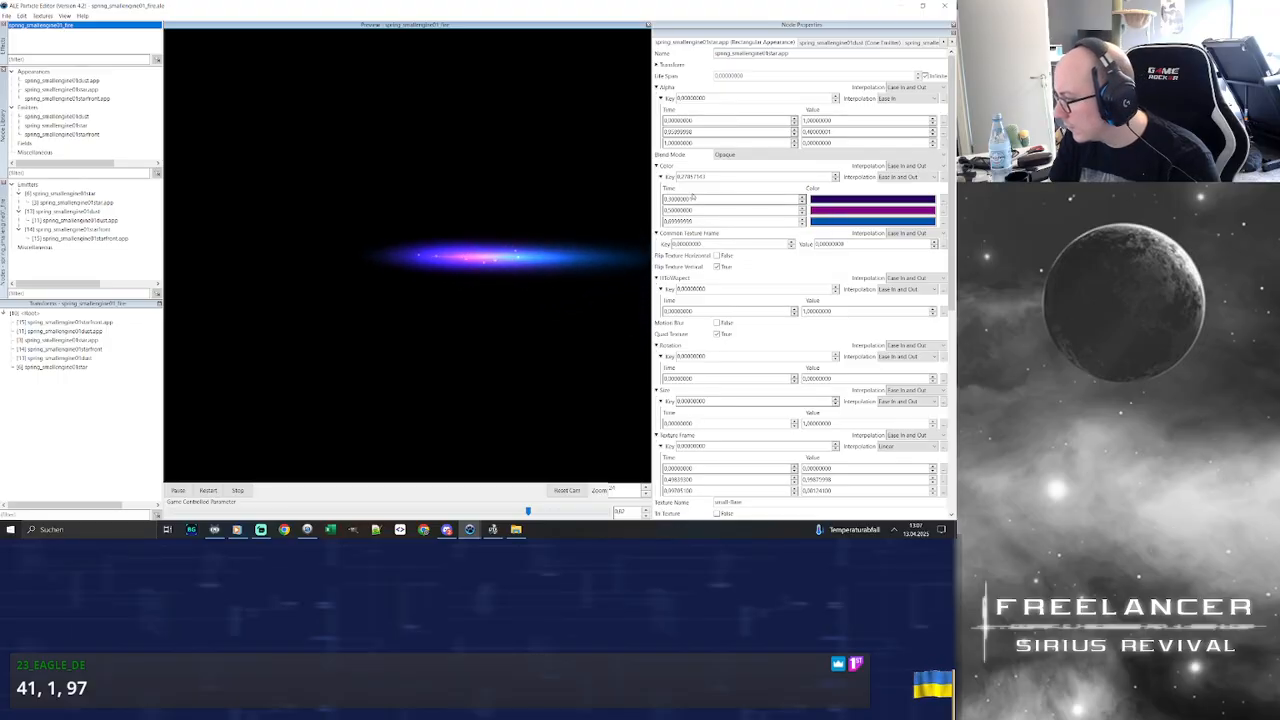
Try the same dark purple, RGB 41, 1, 97, on the middle colour key
double_click(835, 212)
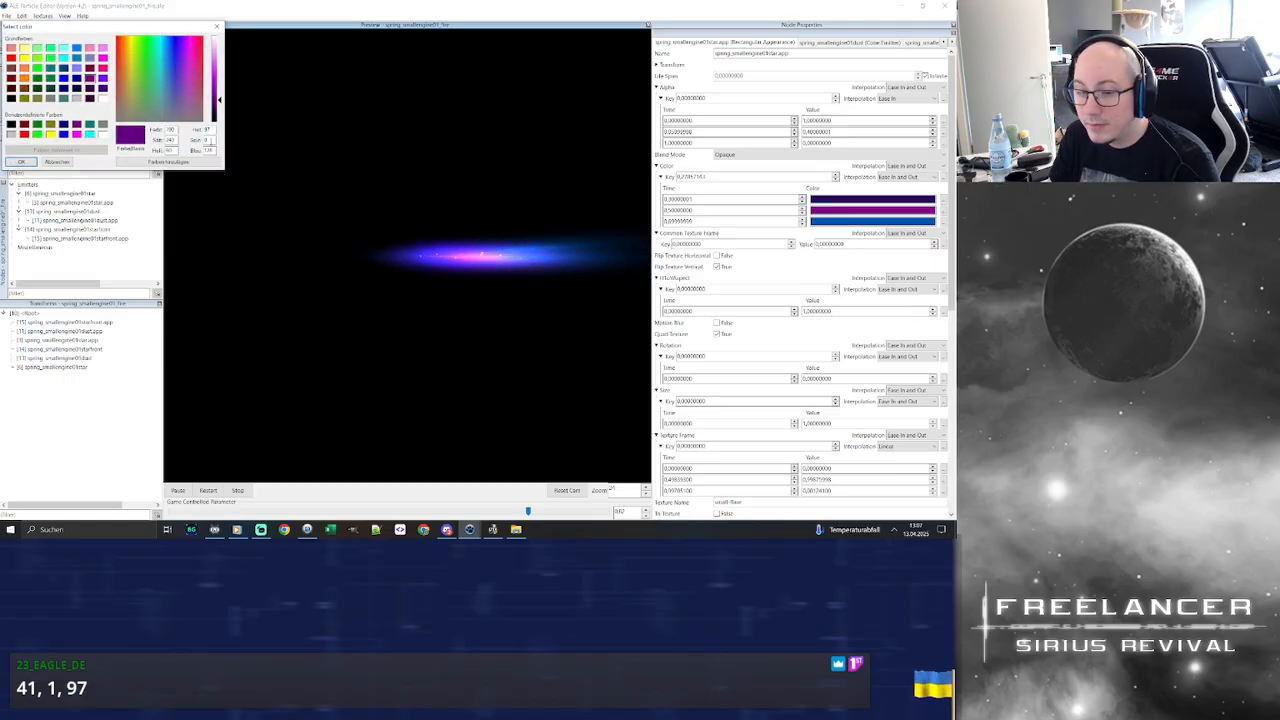
double_click(210, 128)
text(41)
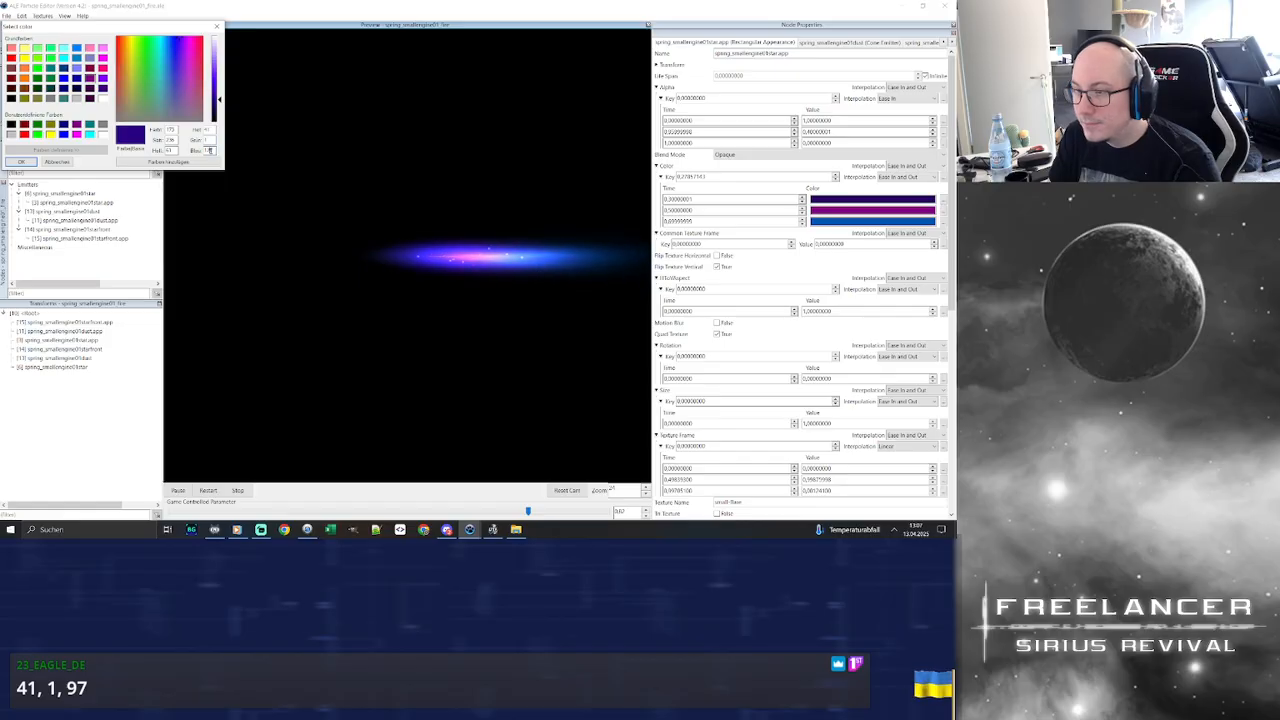
key(Return)
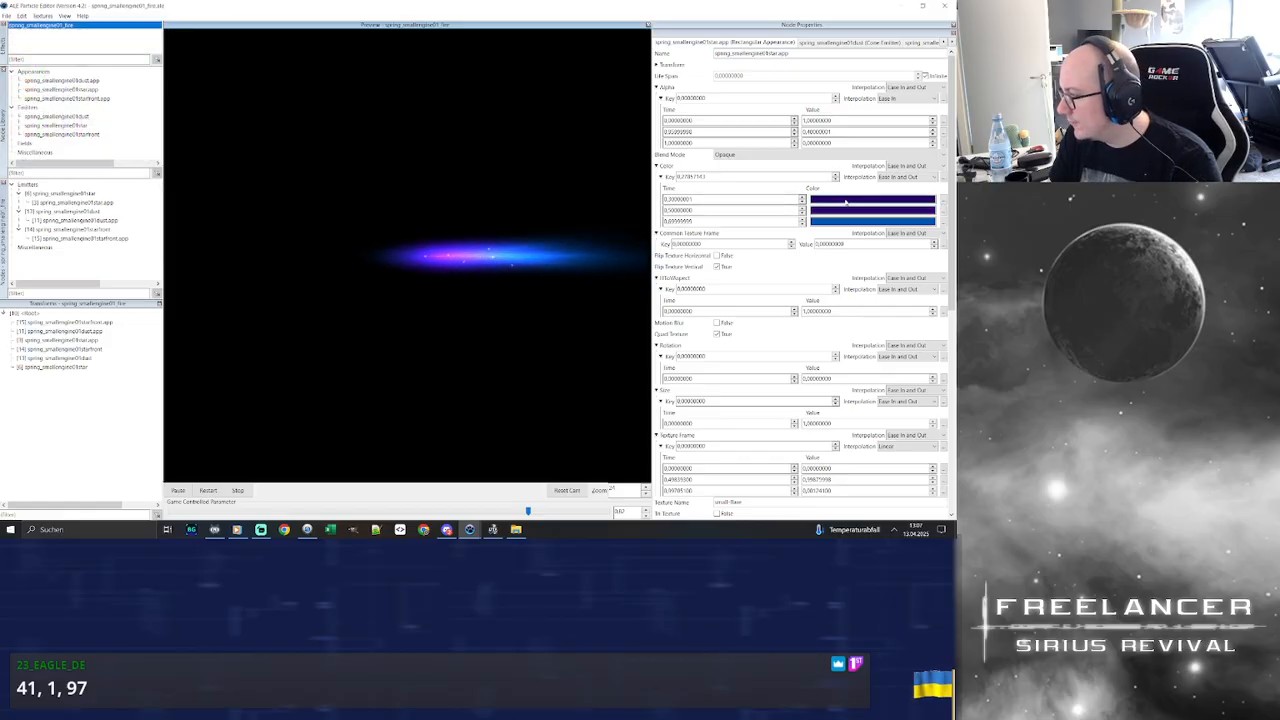
Change the first colour key to white and set its time to 0
double_click(846, 202)
click(212, 40)
click(21, 162)
text(0)
Try the times 0.3, 0.2 and 0.1 for the middle, dark purple colour key
drag(696, 199, 671, 211)
text(3)
key(Return)
drag(694, 211, 665, 211)
text(2)
key(Return)
drag(700, 211, 678, 211)
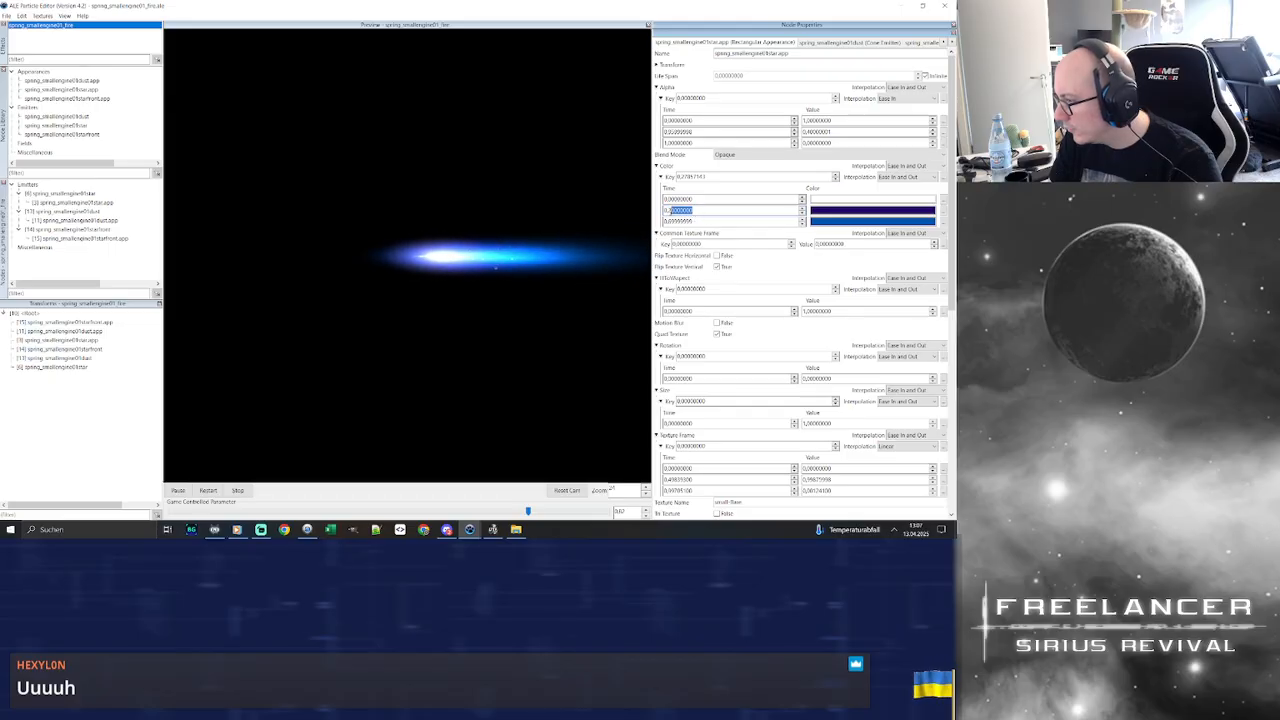
text(1)
key(Return)
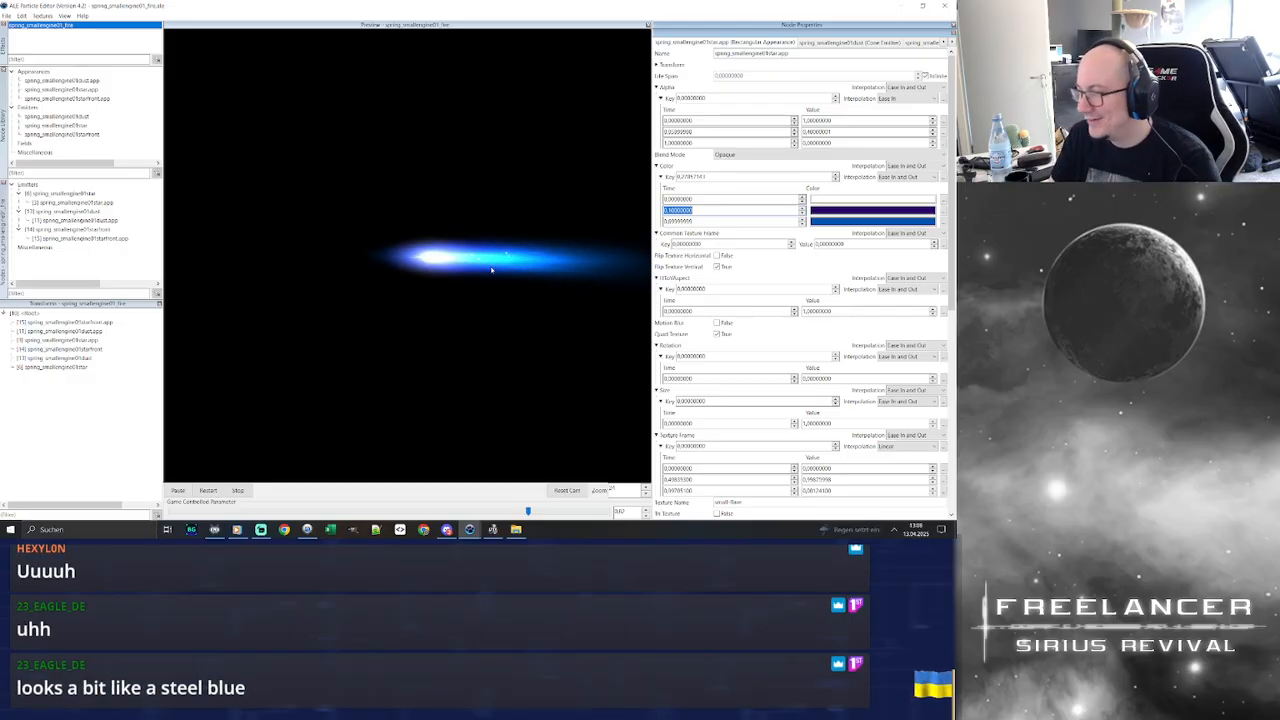
Set the time of the white colour key to 0.1 and of the dark purple key to 0.2
click(692, 199)
double_click(692, 199)
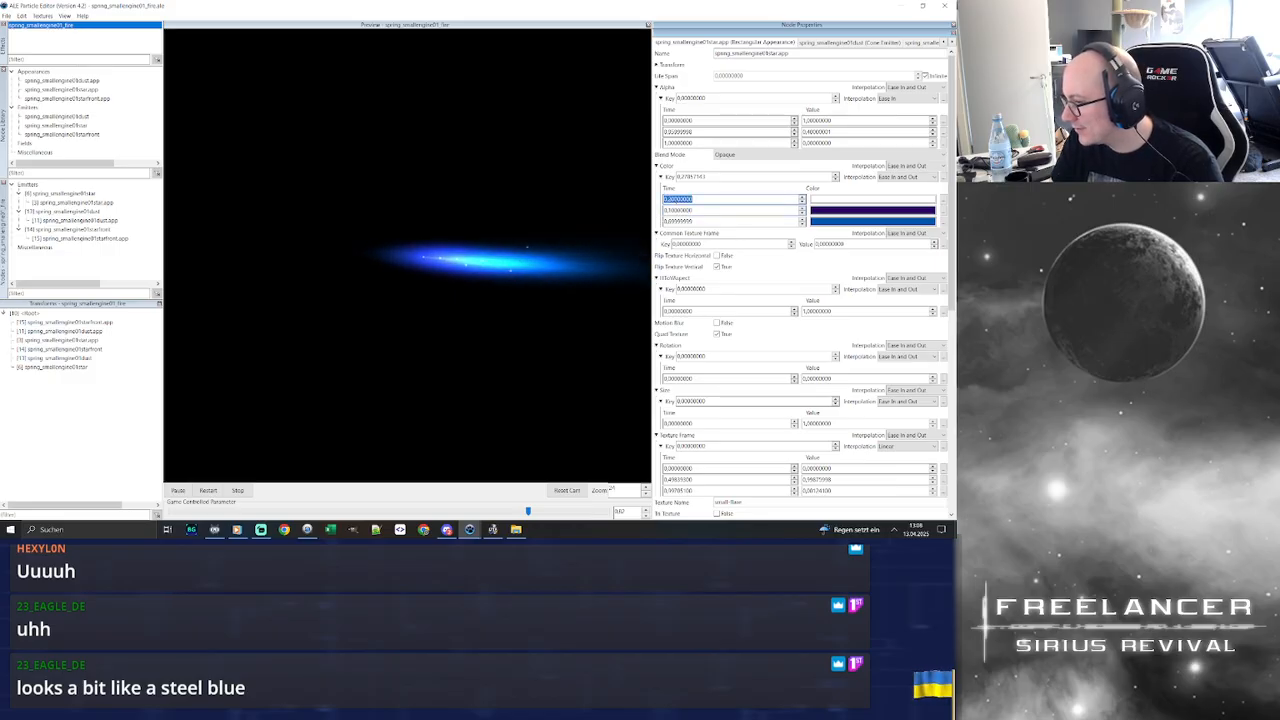
mouse_move(693, 199)
mouse_down()
mouse_move(664, 199)
mouse_move(673, 210)
mouse_up()
text(0,1)
key(Return)
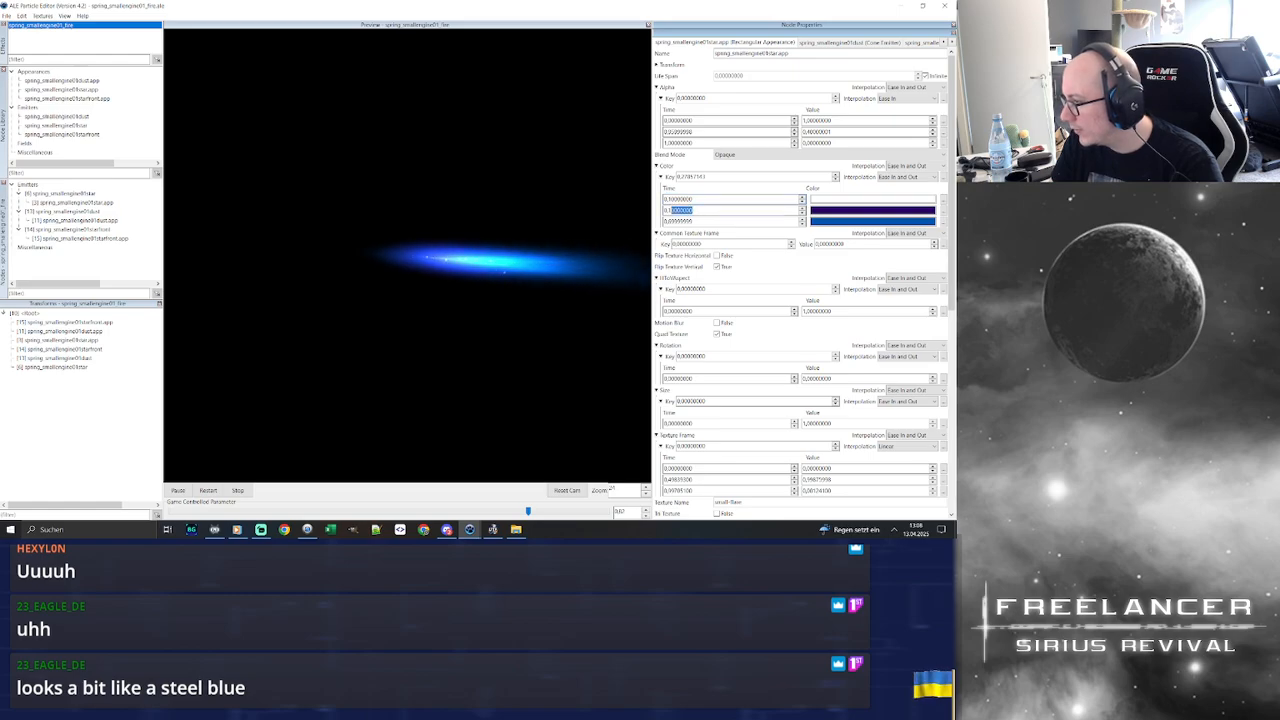
text(2)
key(Return)
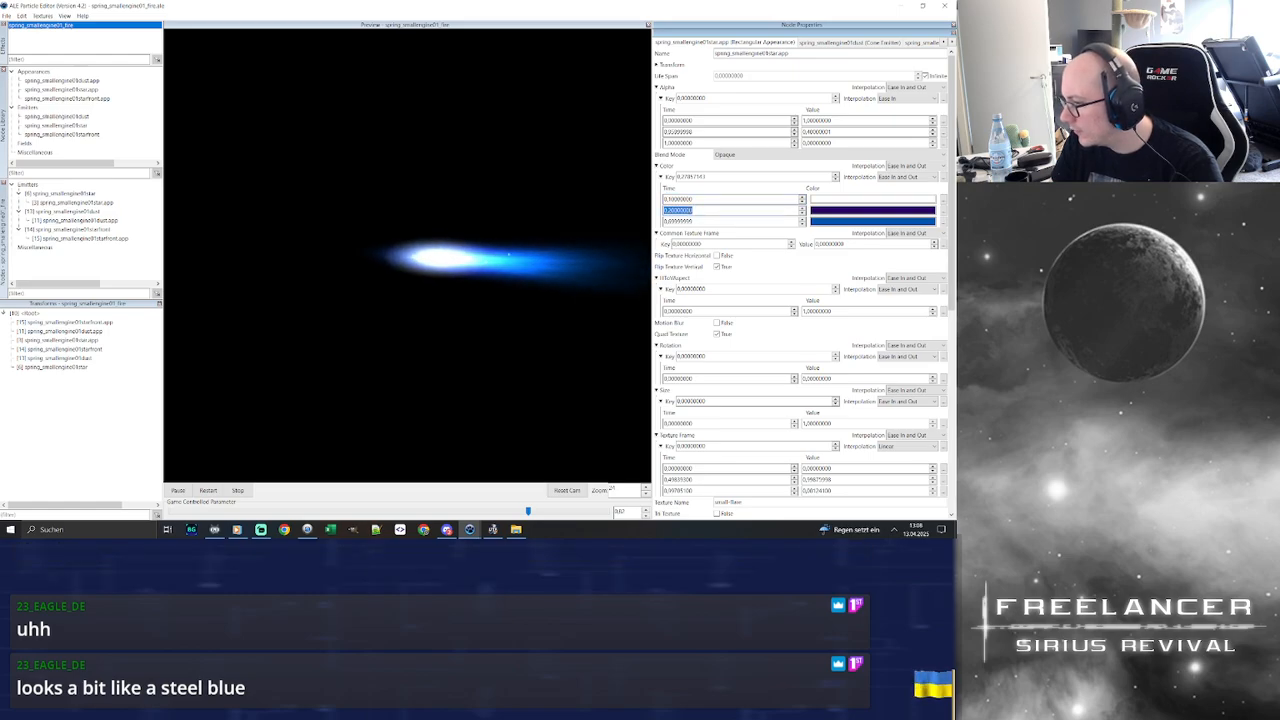
Set the time of the white colour key to 0.2 and of the dark purple key to 0.3
drag(696, 199, 667, 198)
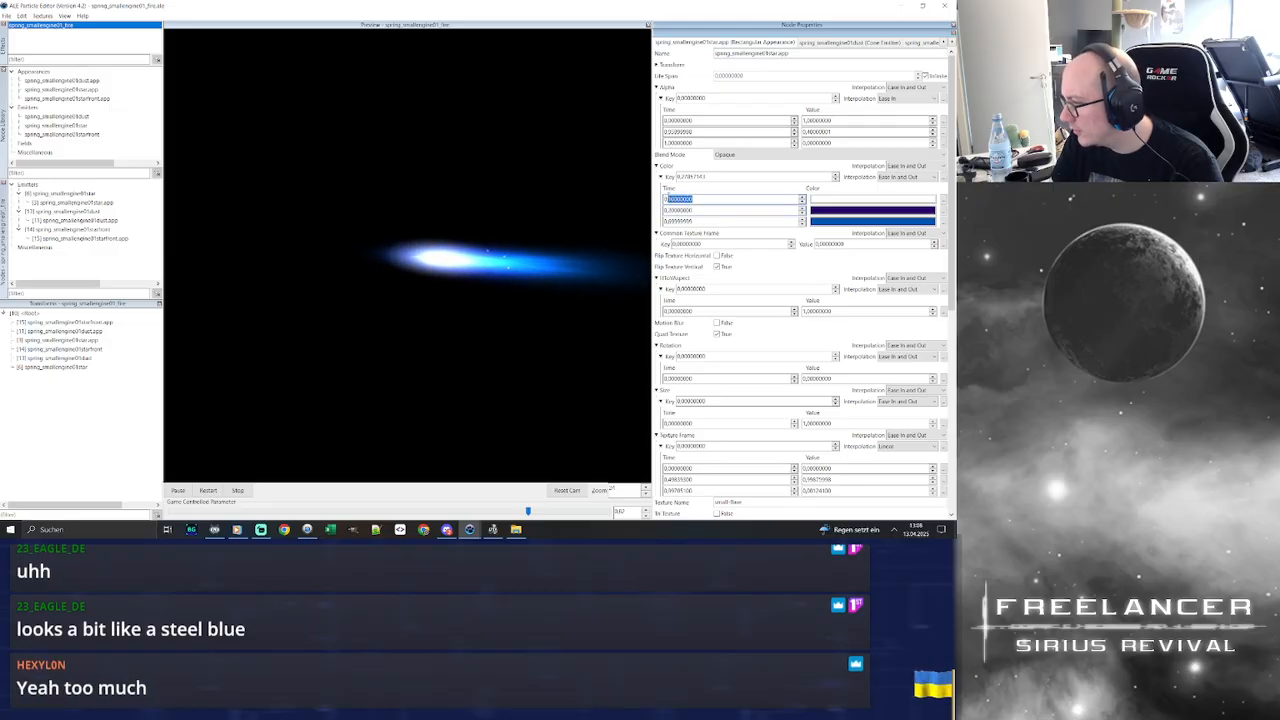
text(2)
key(Return)
drag(699, 211, 668, 212)
text(3)
key(Return)
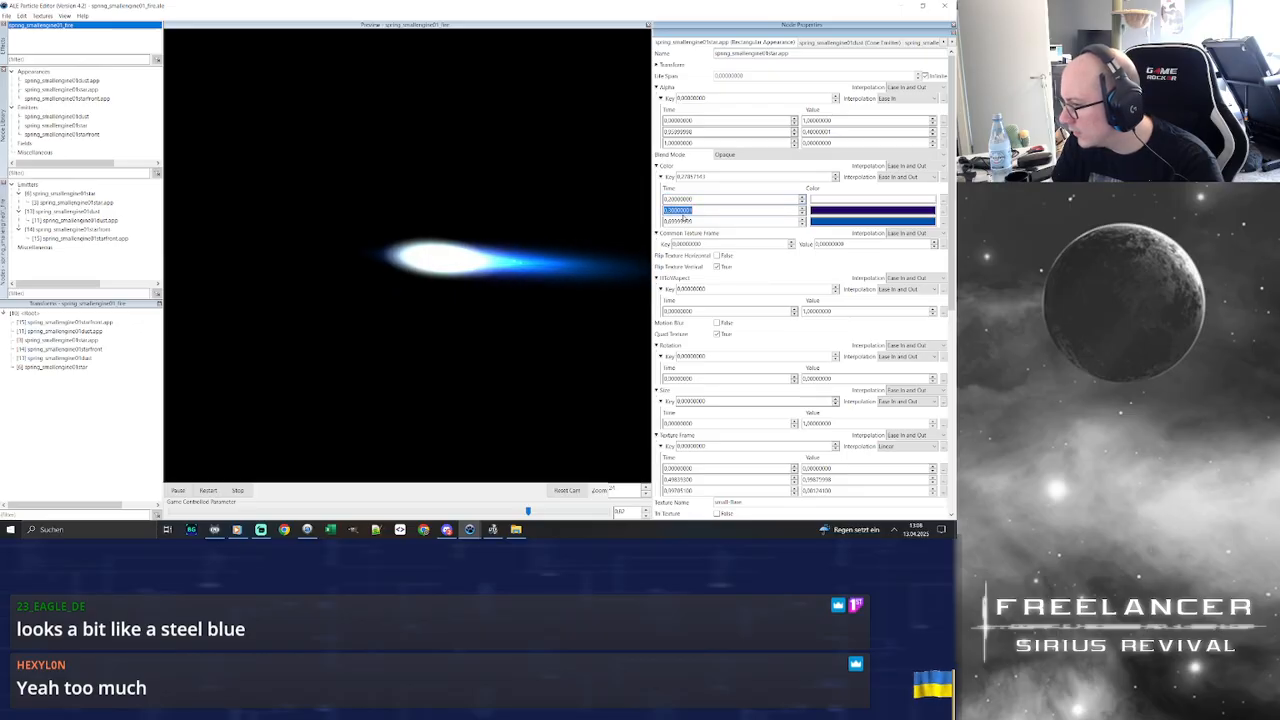
Set the time of the white colour key to 0 and of the dark purple key to 0.4
drag(702, 200, 652, 198)
text(0)
key(Return)
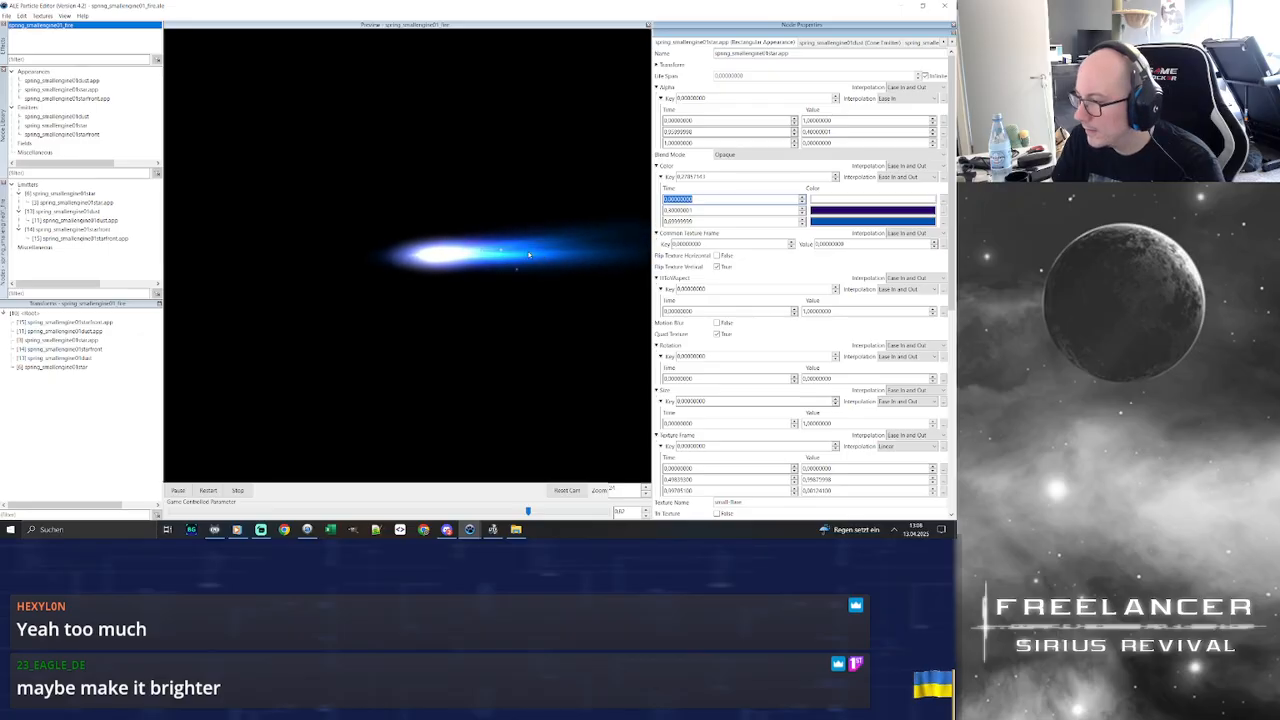
Try a slightly brighter shade of purple on the middle colour key
click(831, 201)
drag(221, 106, 220, 101)
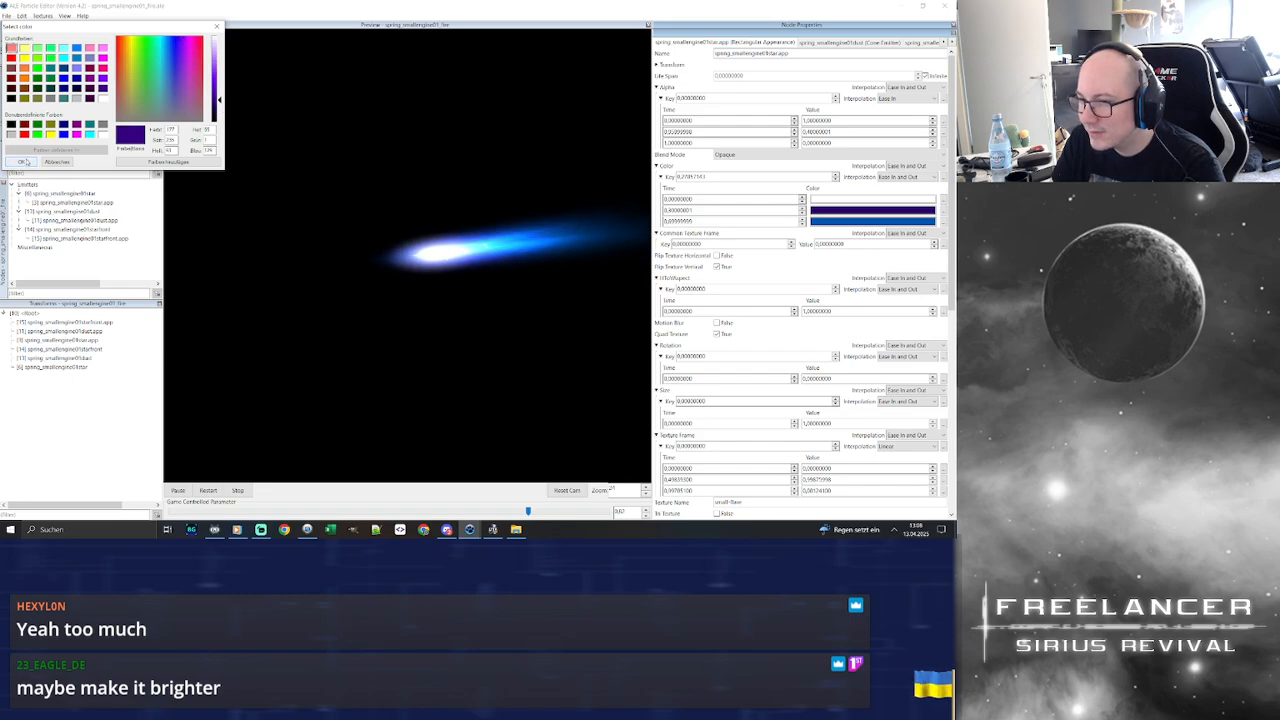
click(20, 162)
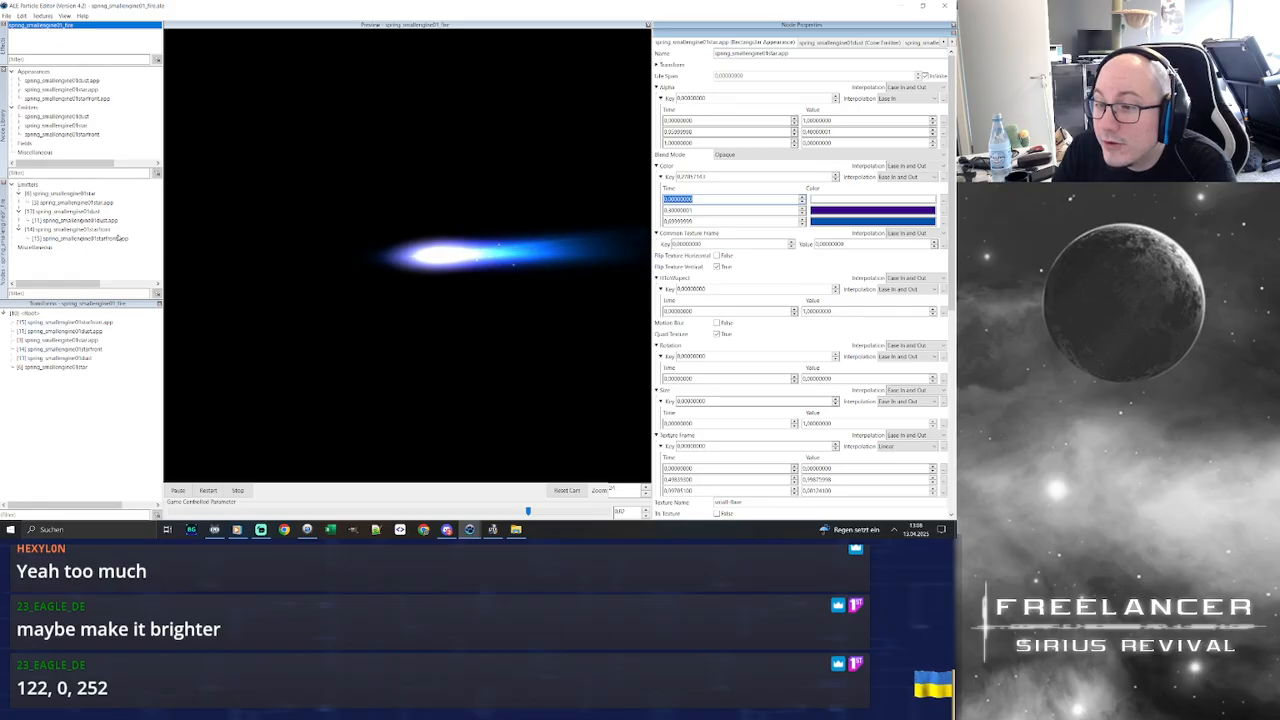
In the star cone emitter, set the first frequency key's value to 15 and raise the second key's value
click(87, 125)
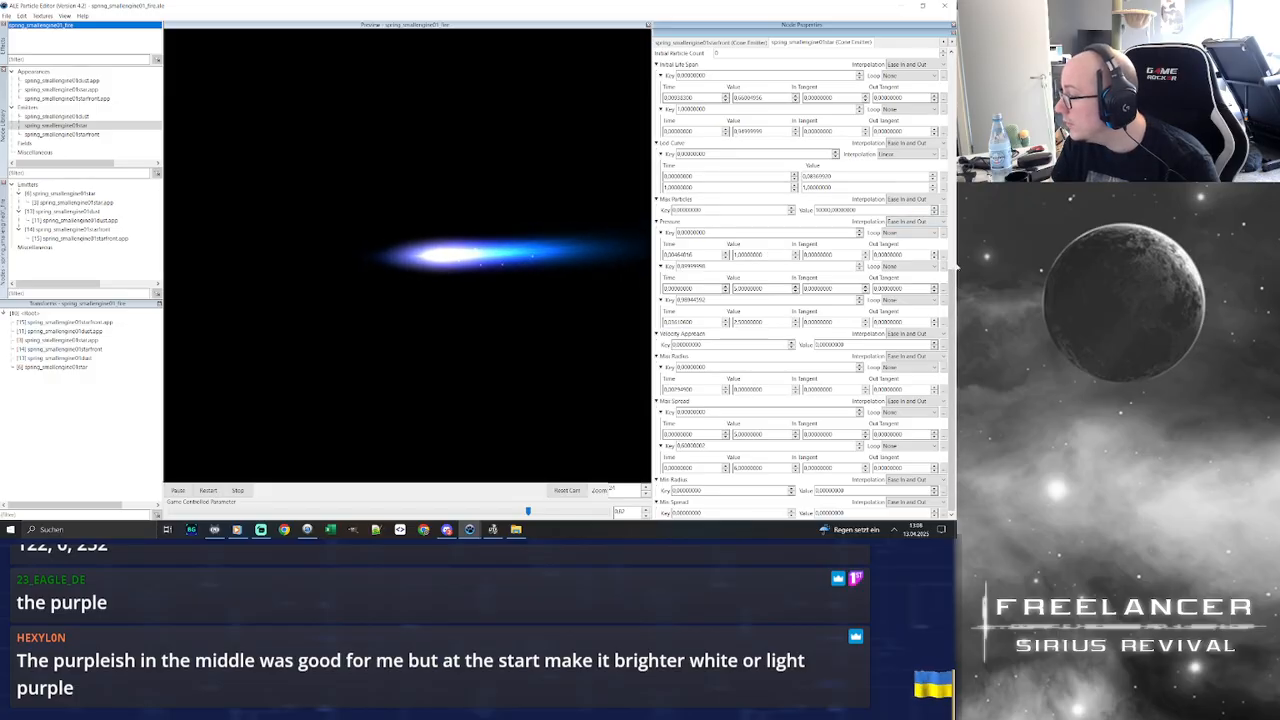
drag(950, 276, 950, 193)
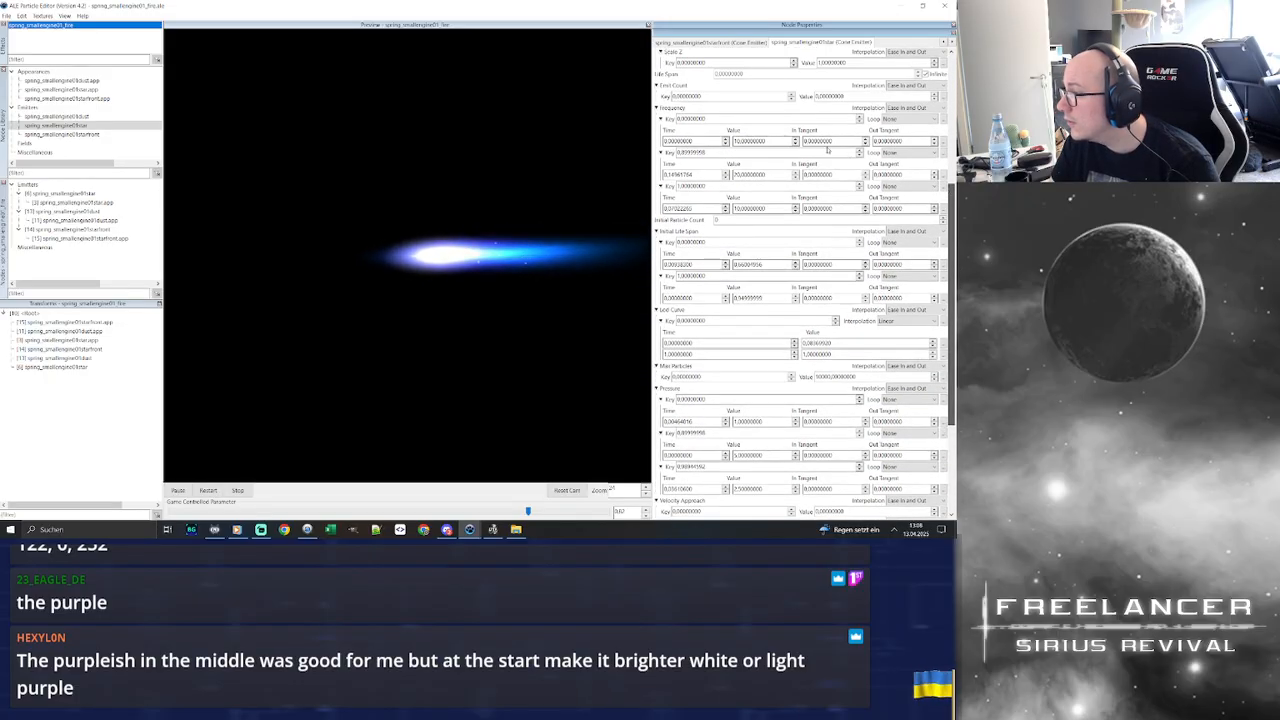
drag(770, 141, 719, 137)
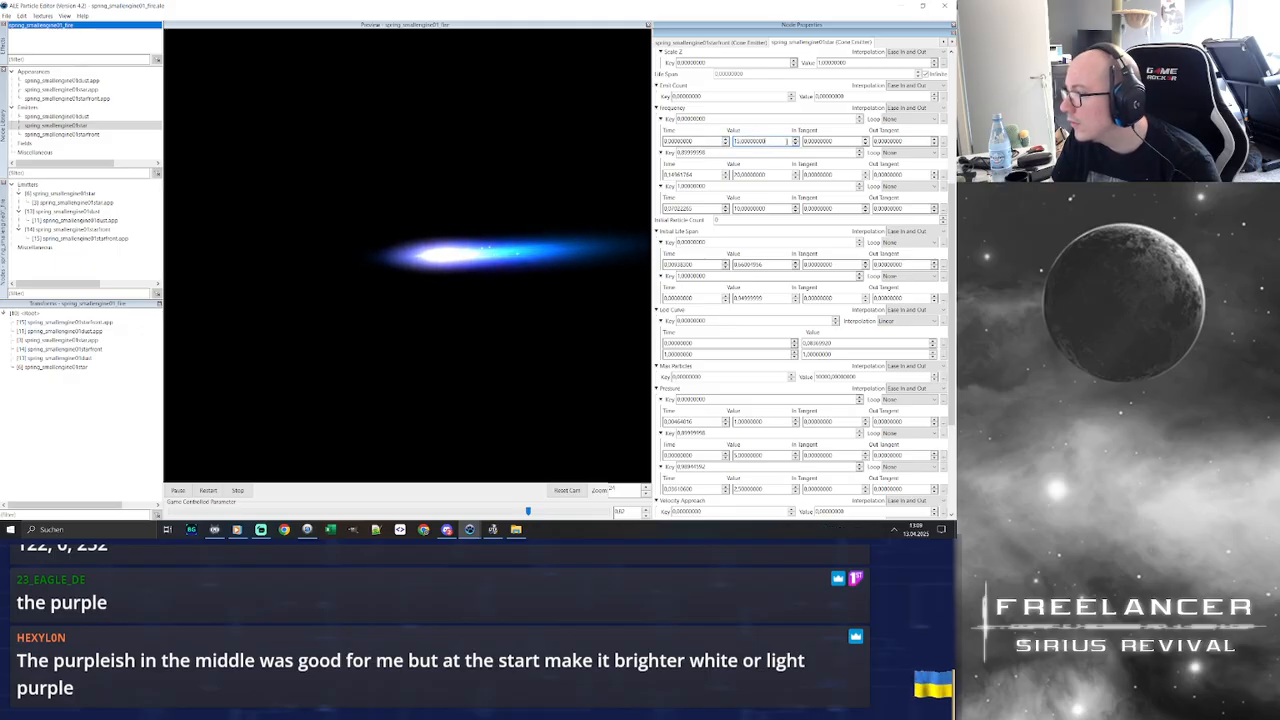
double_click(745, 174)
text(16)
key(Return)
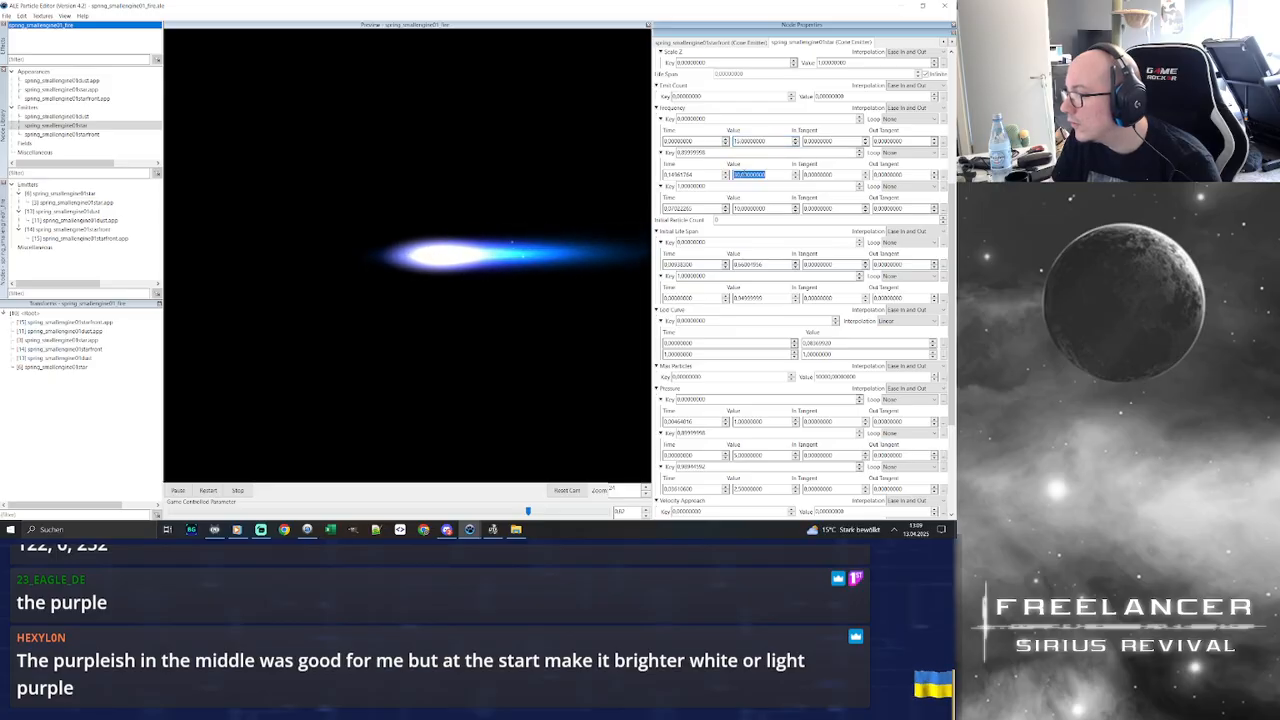
Set the values of the third and first frequency keys of the star emitter to 20
double_click(751, 208)
text(20)
key(Return)
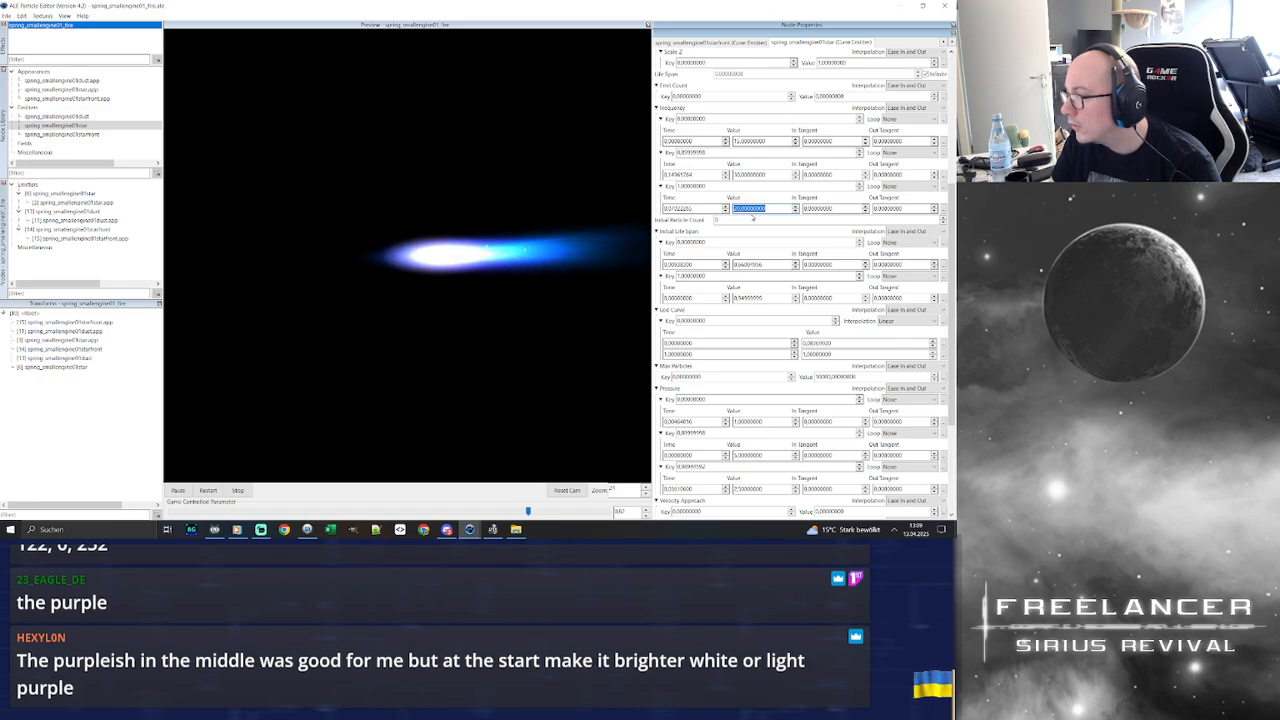
double_click(761, 142)
text(20)
key(Return)
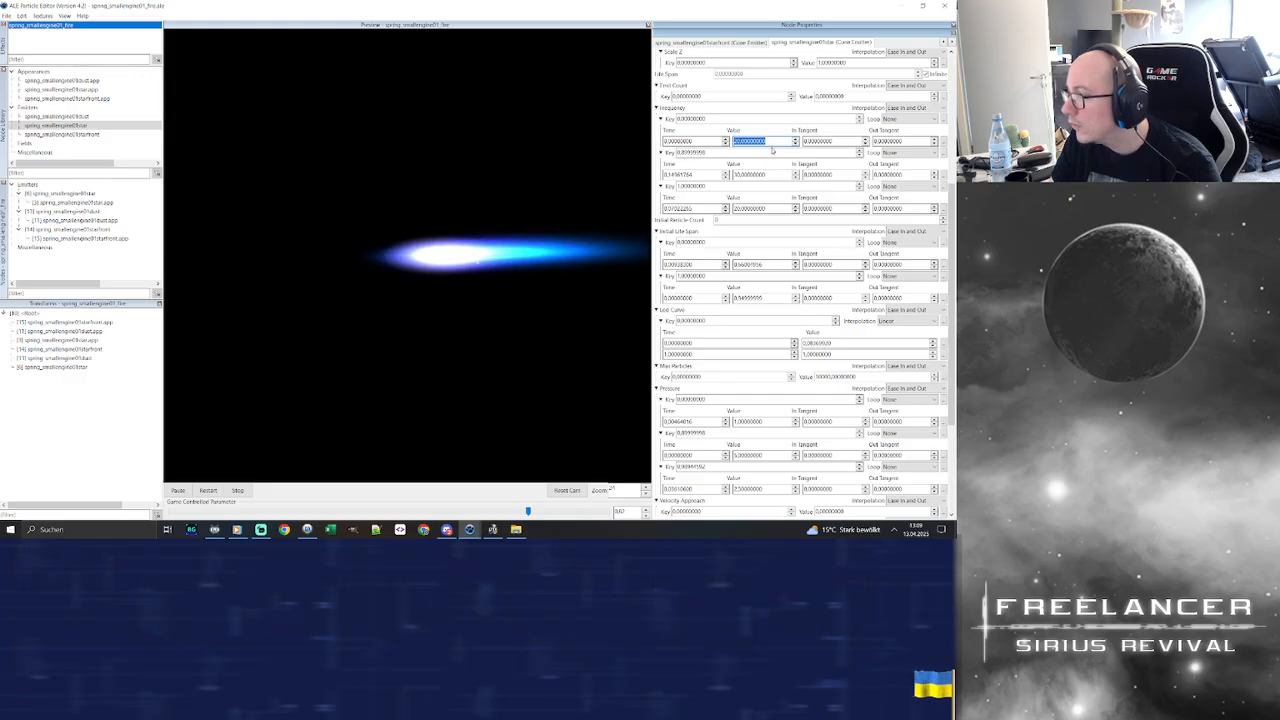
Examine the flame from a tilted angle while lowering and raising the game-controlled parameter
mouse_move(549, 254)
mouse_down()
mouse_move(510, 263)
mouse_move(533, 273)
mouse_up()
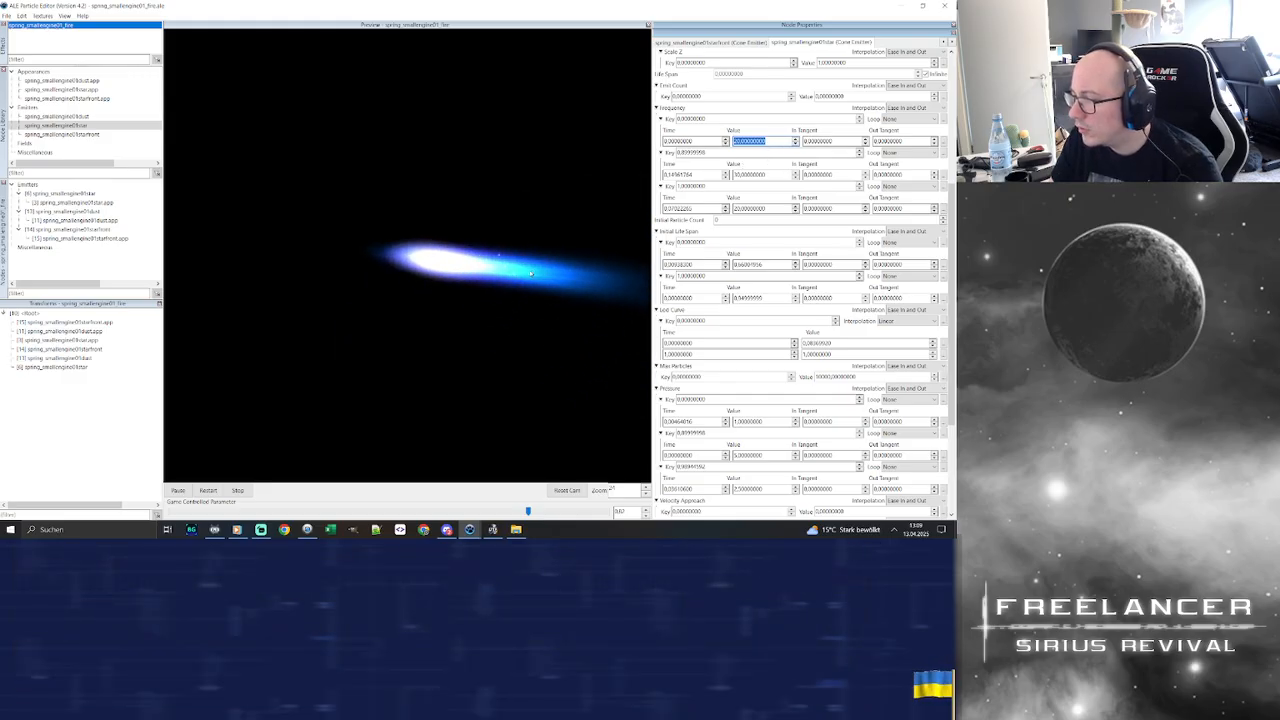
drag(530, 513, 328, 491)
drag(253, 481, 383, 480)
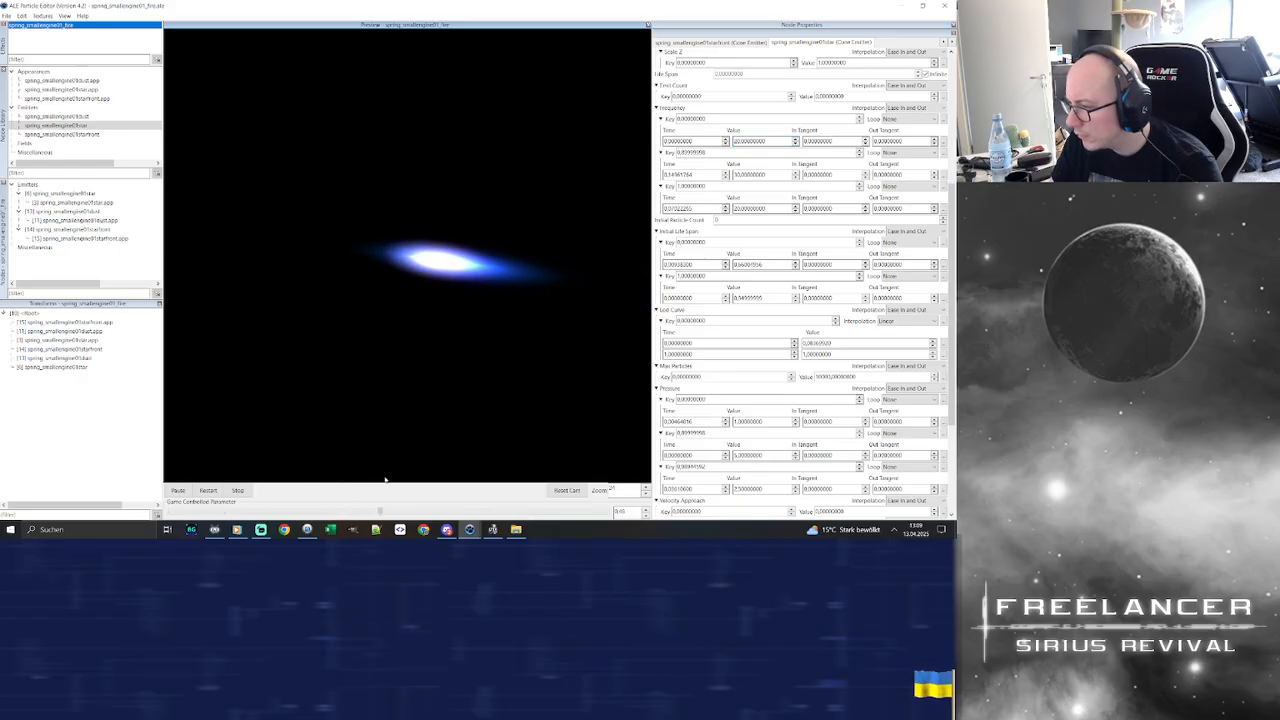
drag(520, 490, 530, 489)
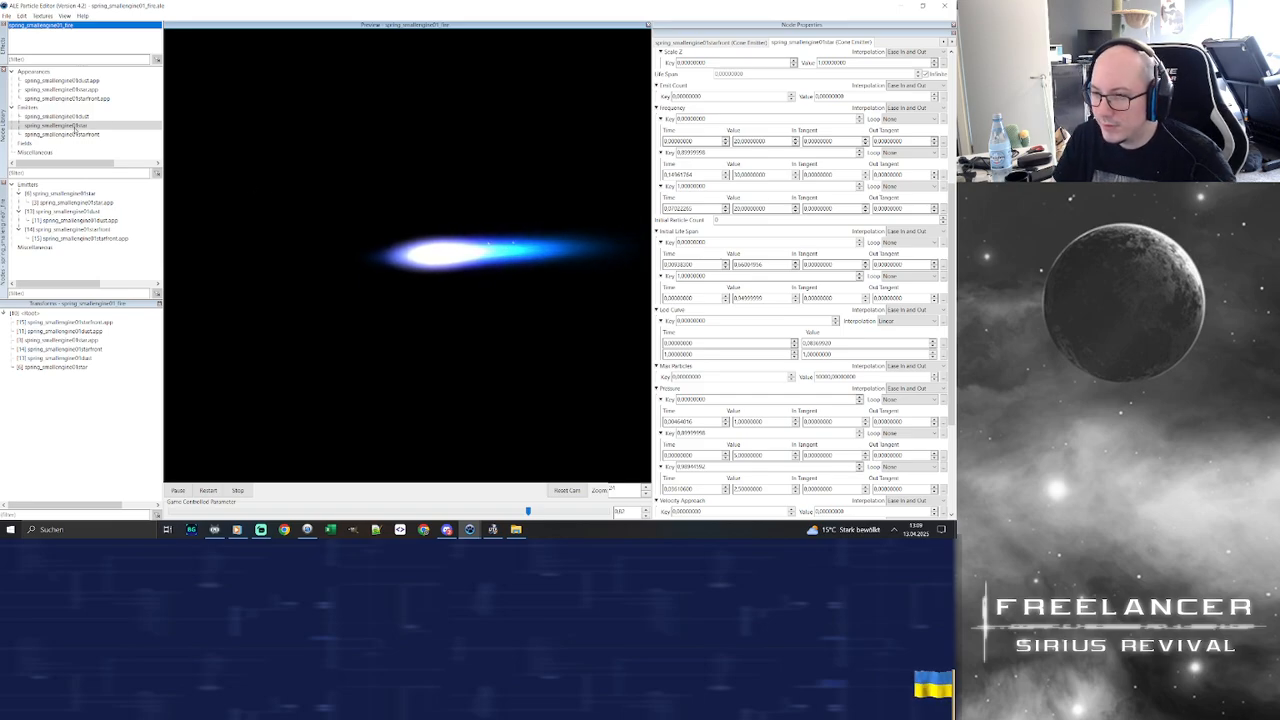
Undo the frequency, key-time and colour trials back to the dark purple, purple and blue keys, and play the preview
click(60, 89)
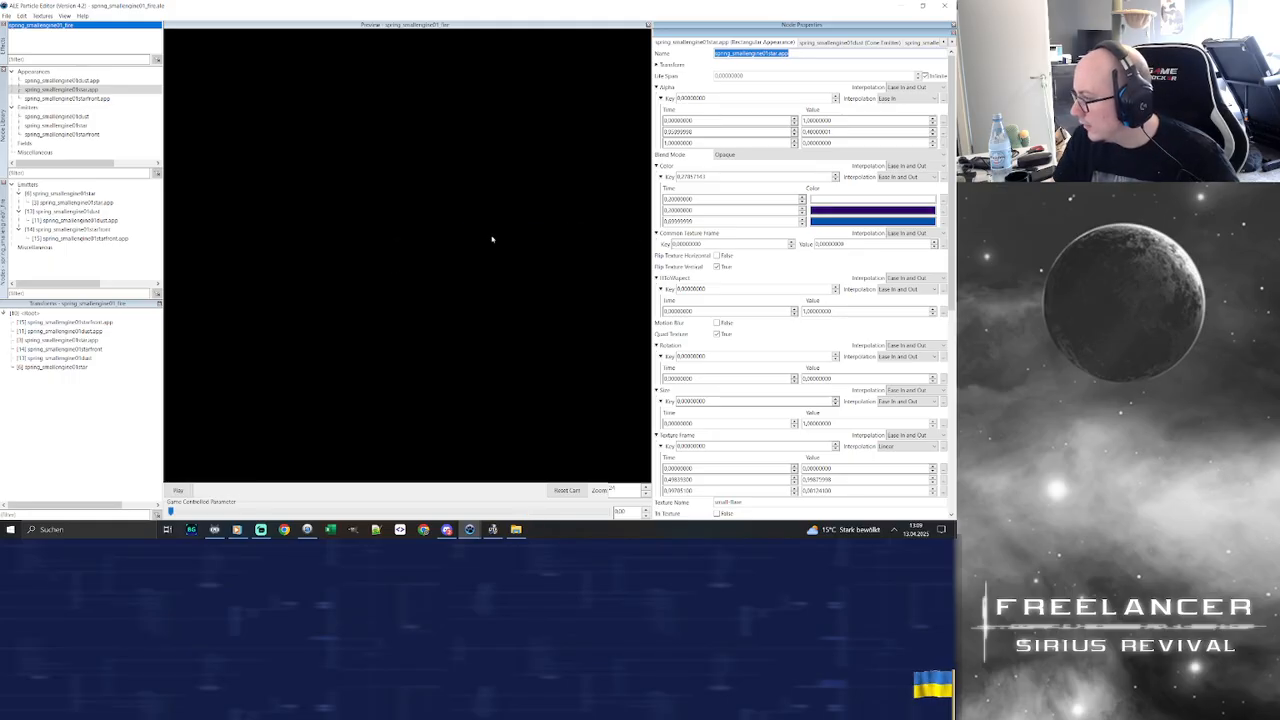
click(178, 490)
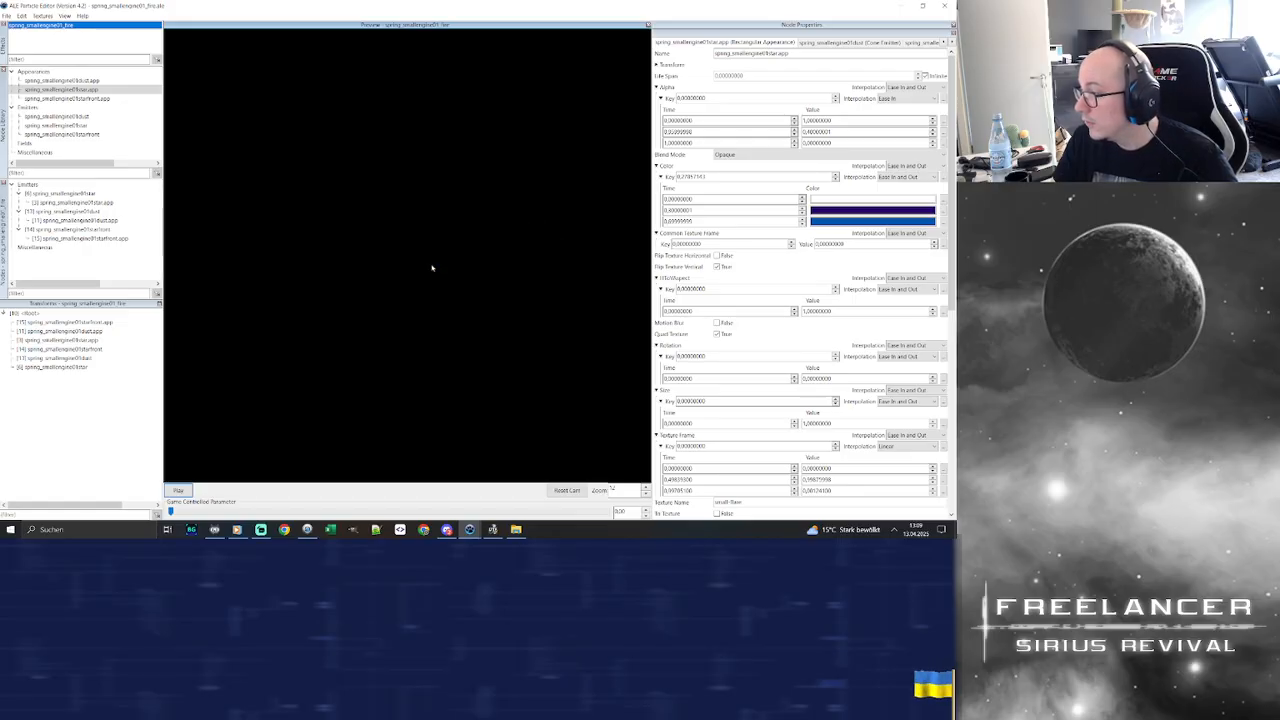
key(ctrl+z)
key(ctrl+z)
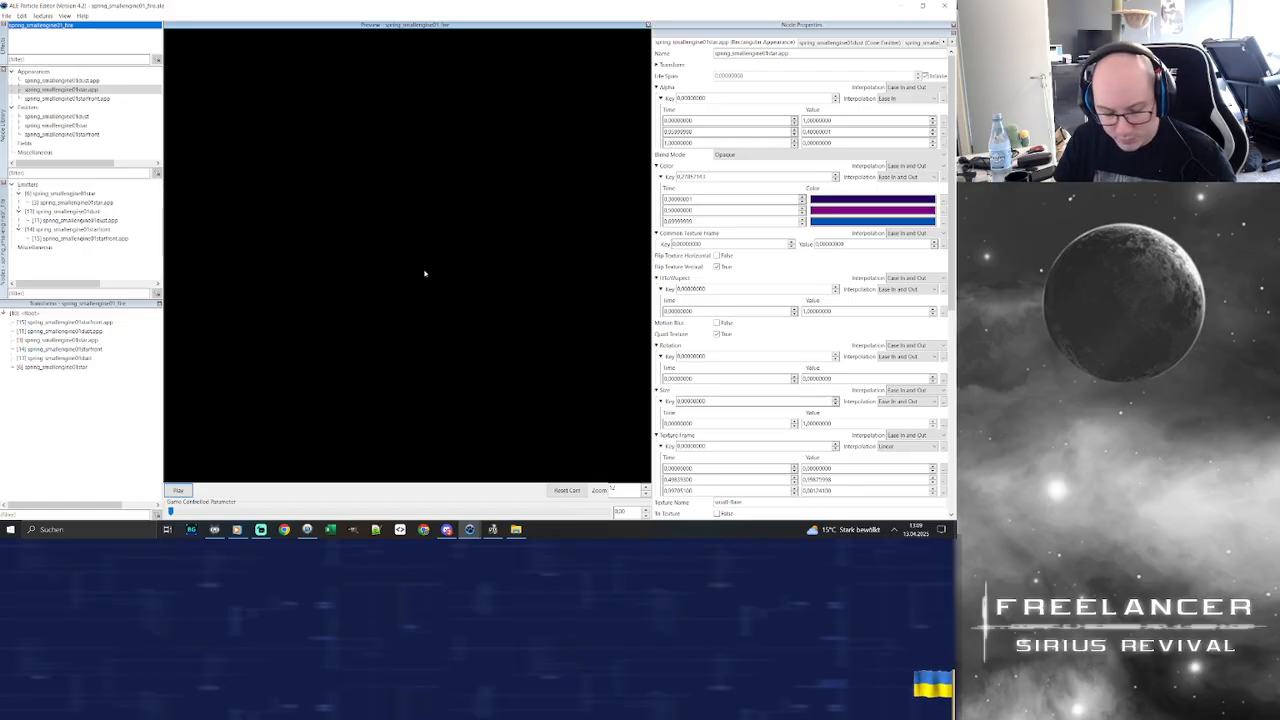
click(178, 490)
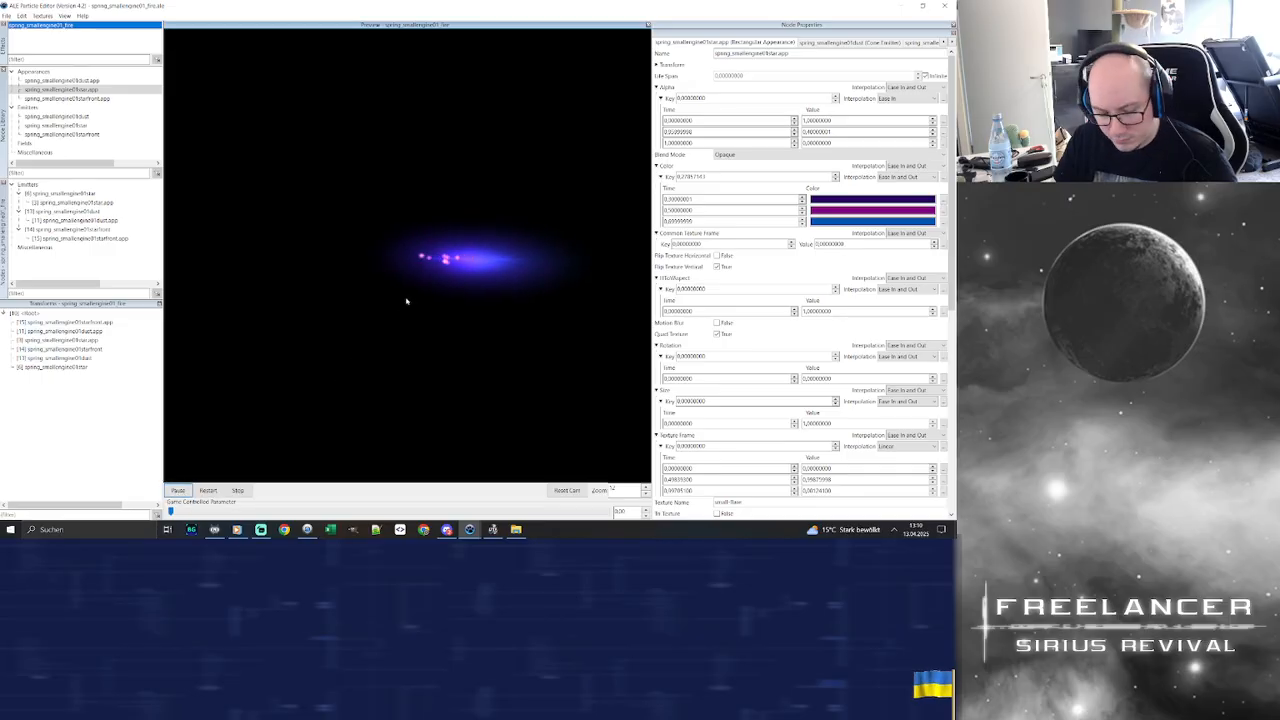
Undo the colour trials back to the white, purple and blue keys, and preview the flame with the game-controlled parameter raised
key(ctrl+z)
key(ctrl+z)
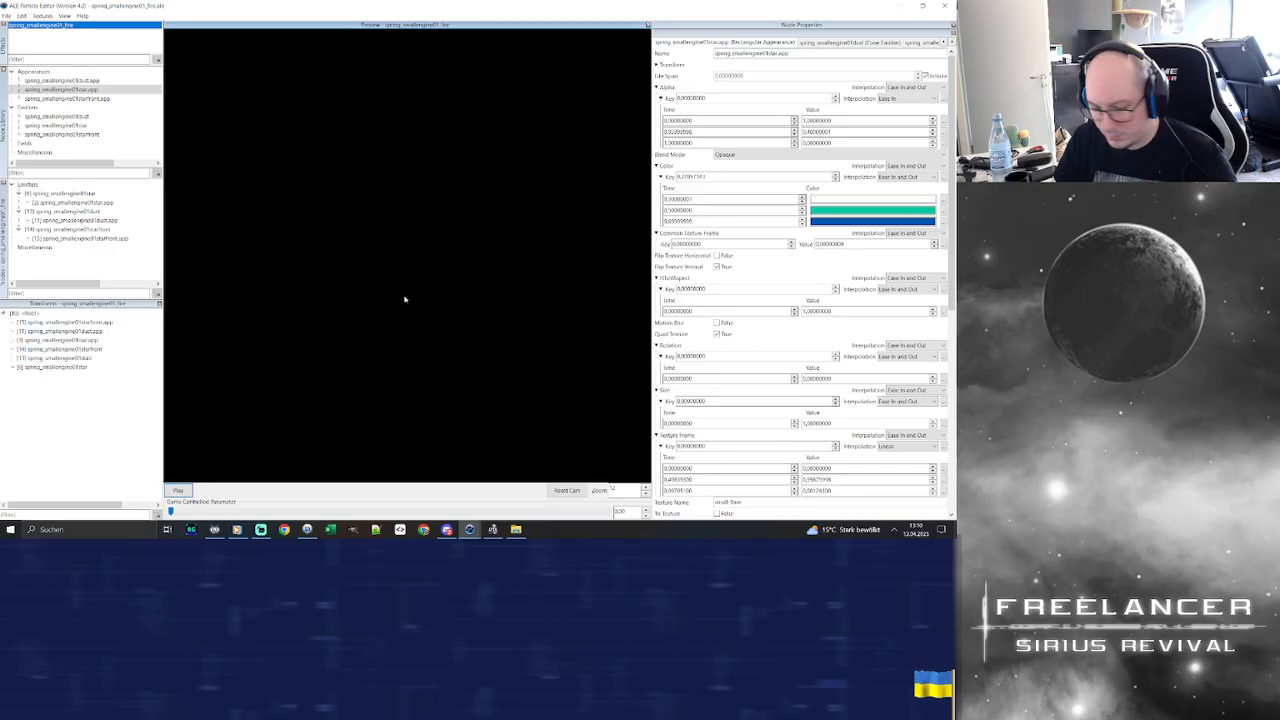
key(ctrl+y)
click(180, 491)
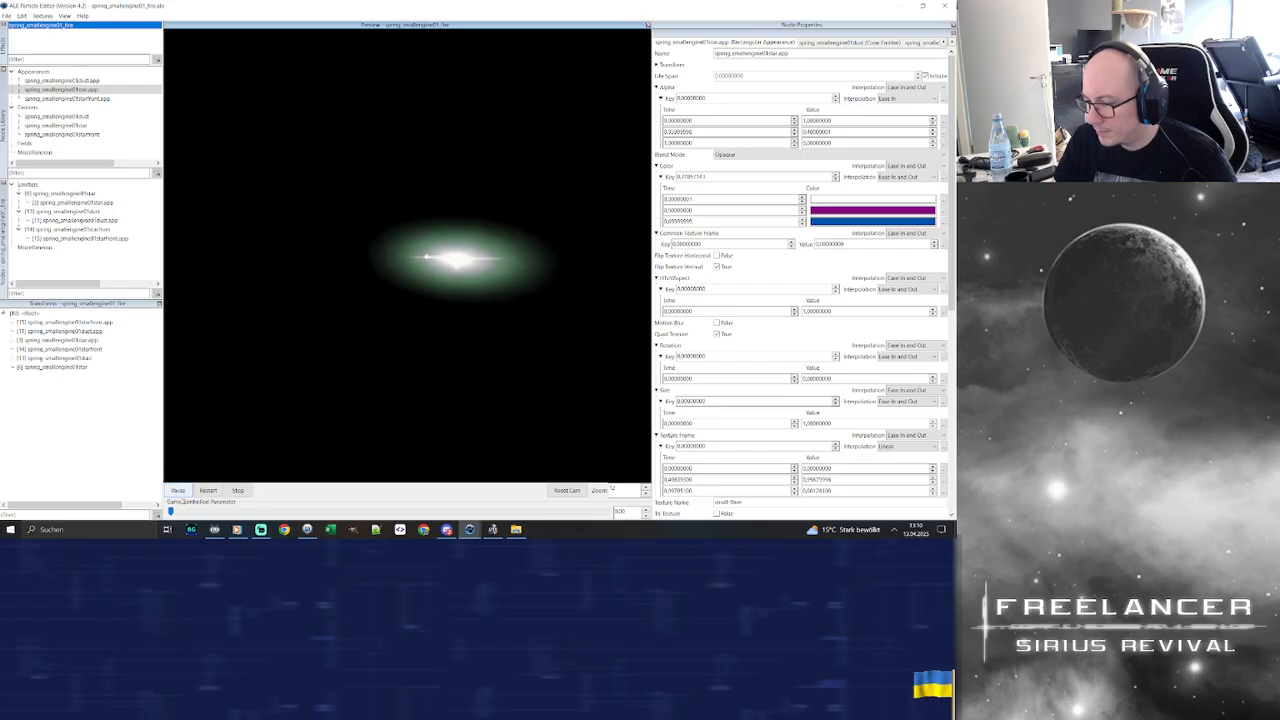
drag(170, 511, 567, 515)
scroll(557, 294, down, 3)
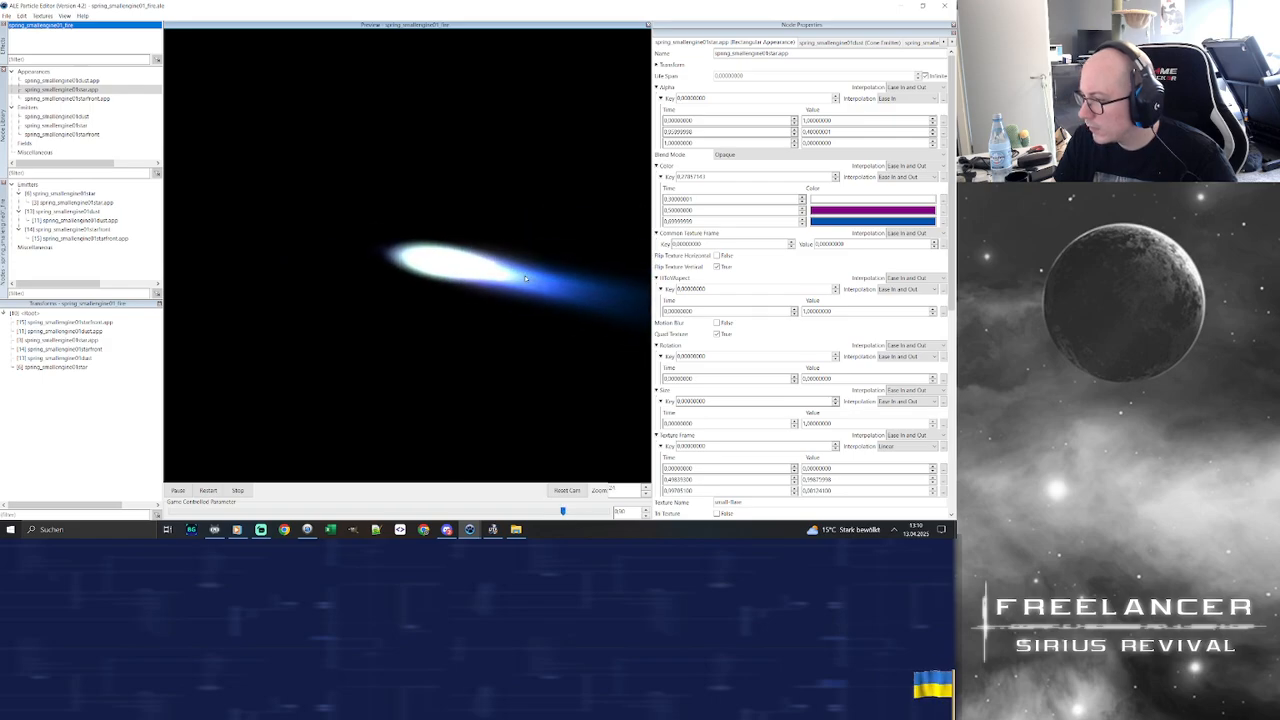
Undo further colour and key-time changes back to the white, dark purple and blue keys, and play the preview
key(ctrl+z)
key(ctrl+z)
key(ctrl+z)
key(ctrl+z)
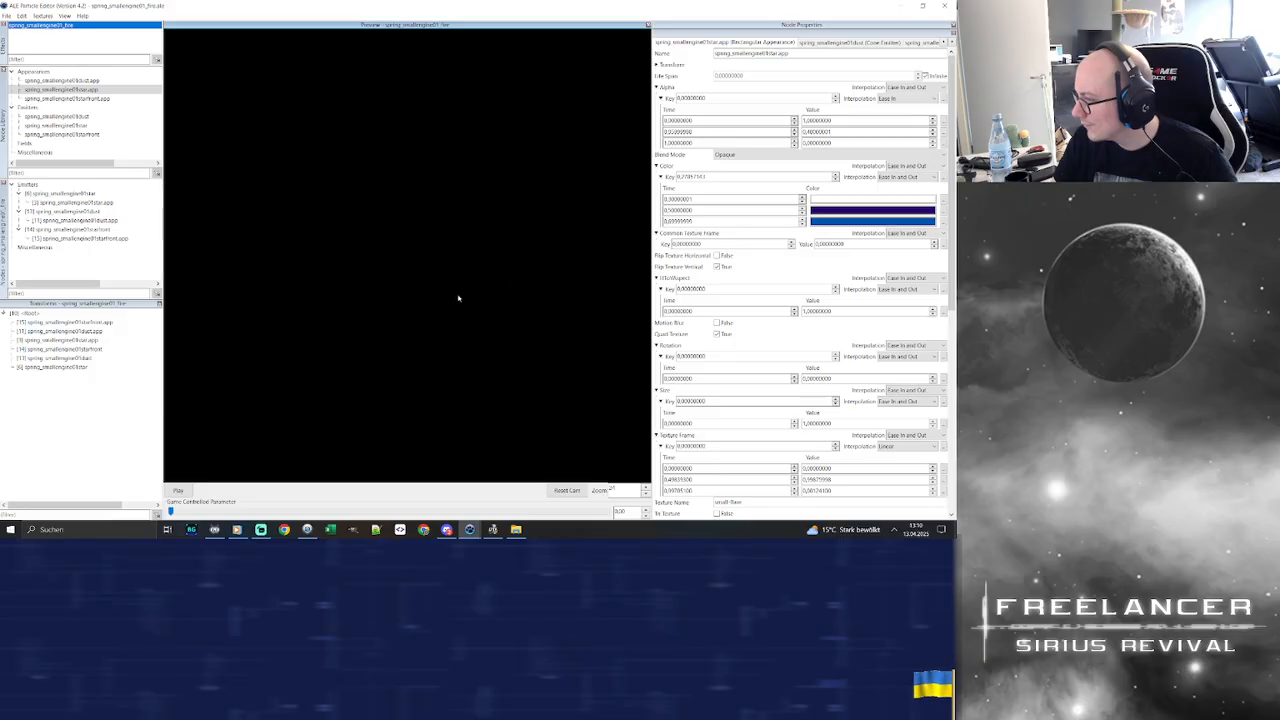
click(179, 490)
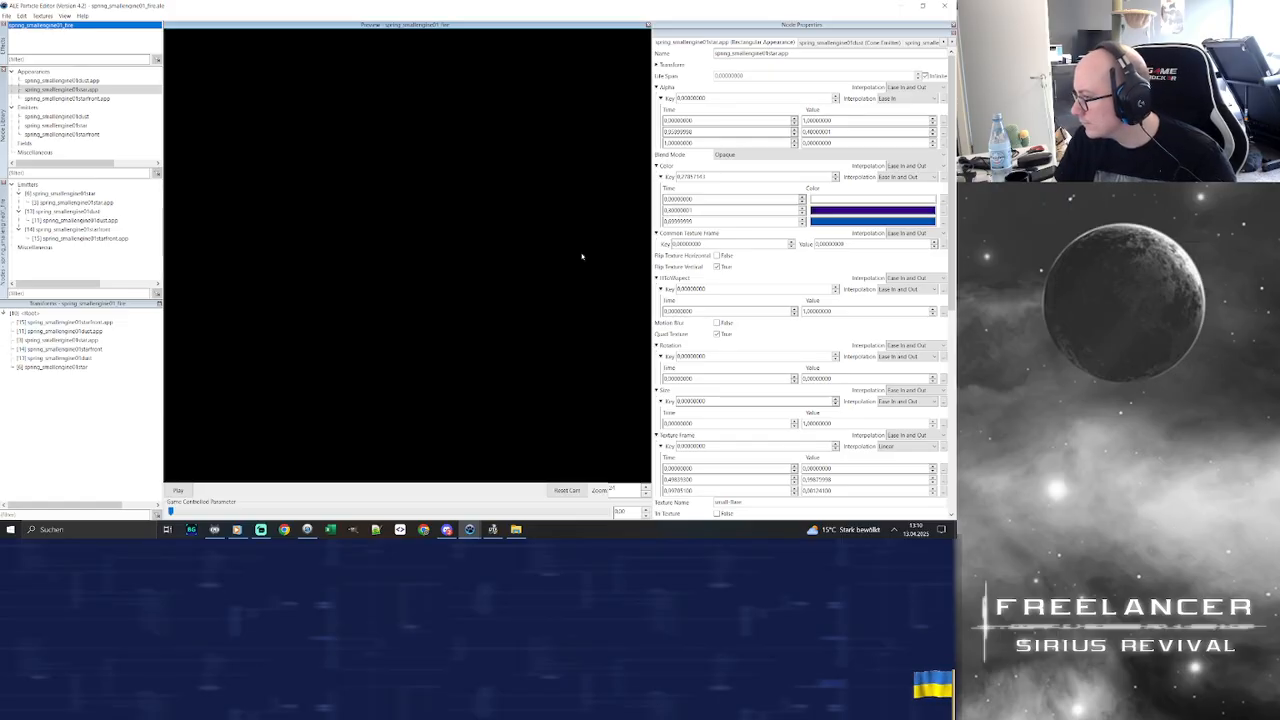
click(178, 490)
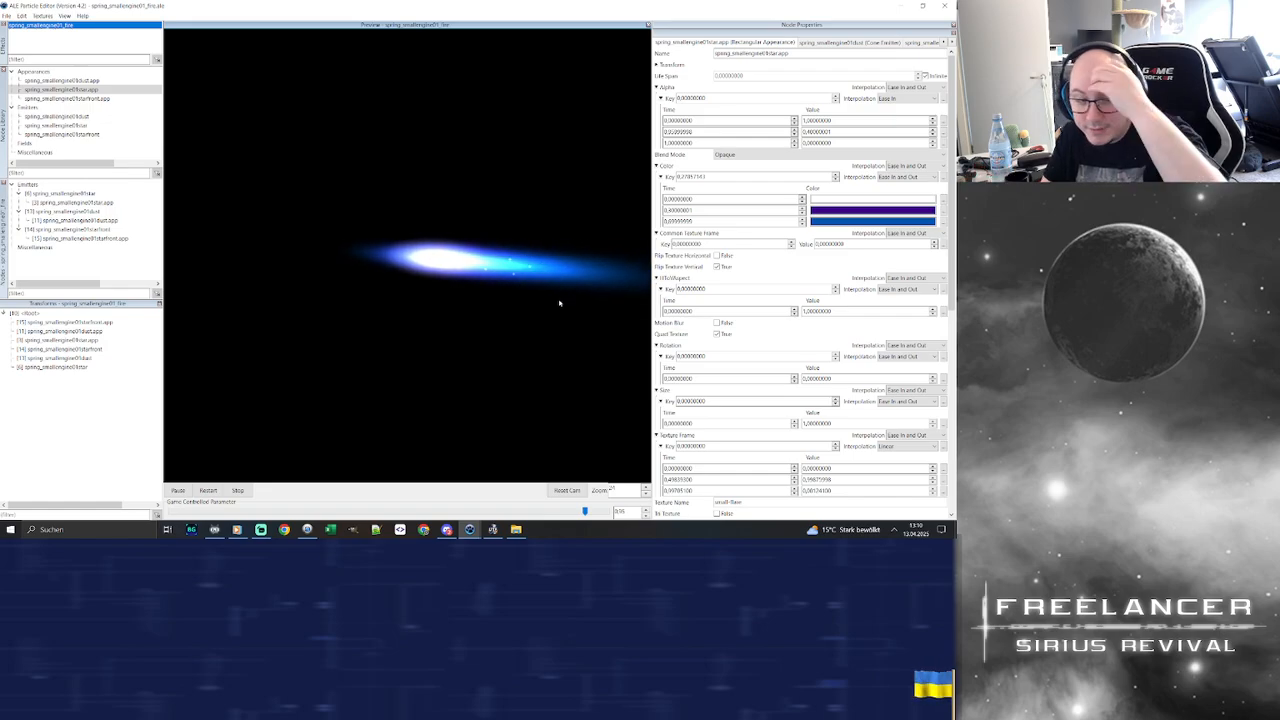
Change the star appearance's second colour key to bright violet by raising its red and setting blue to 255, and inspect the flame
click(847, 211)
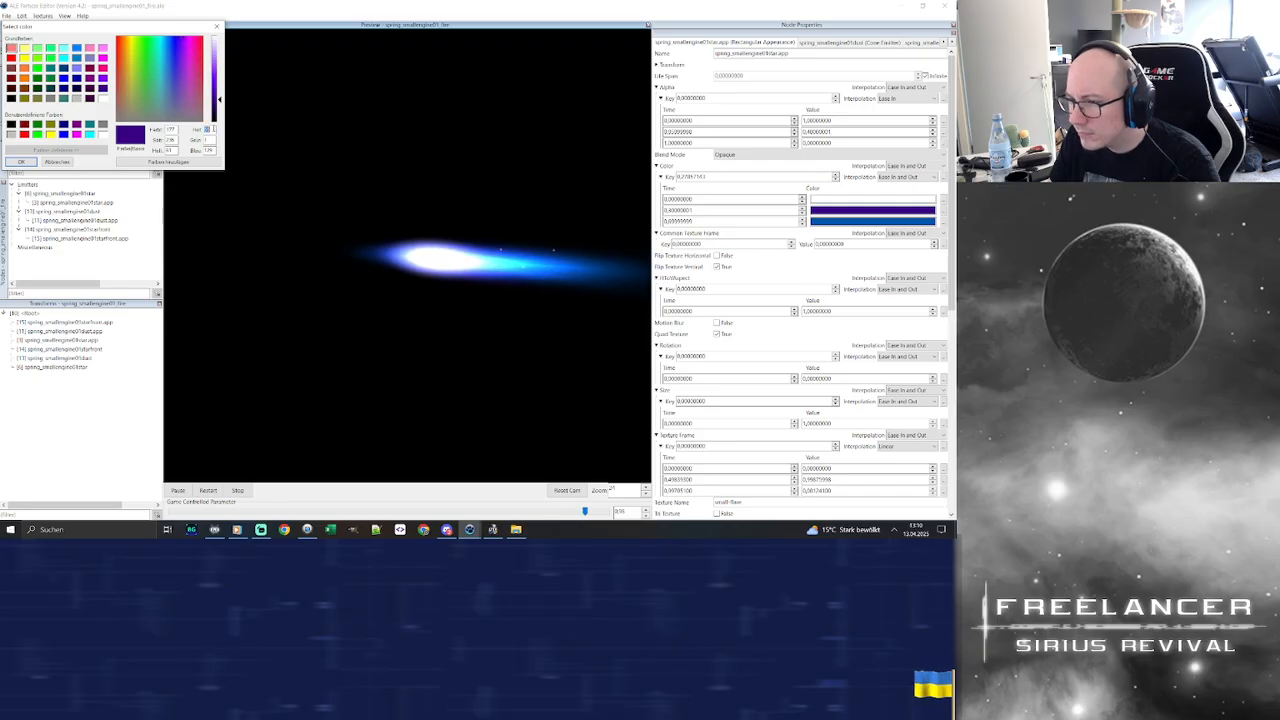
text(128)
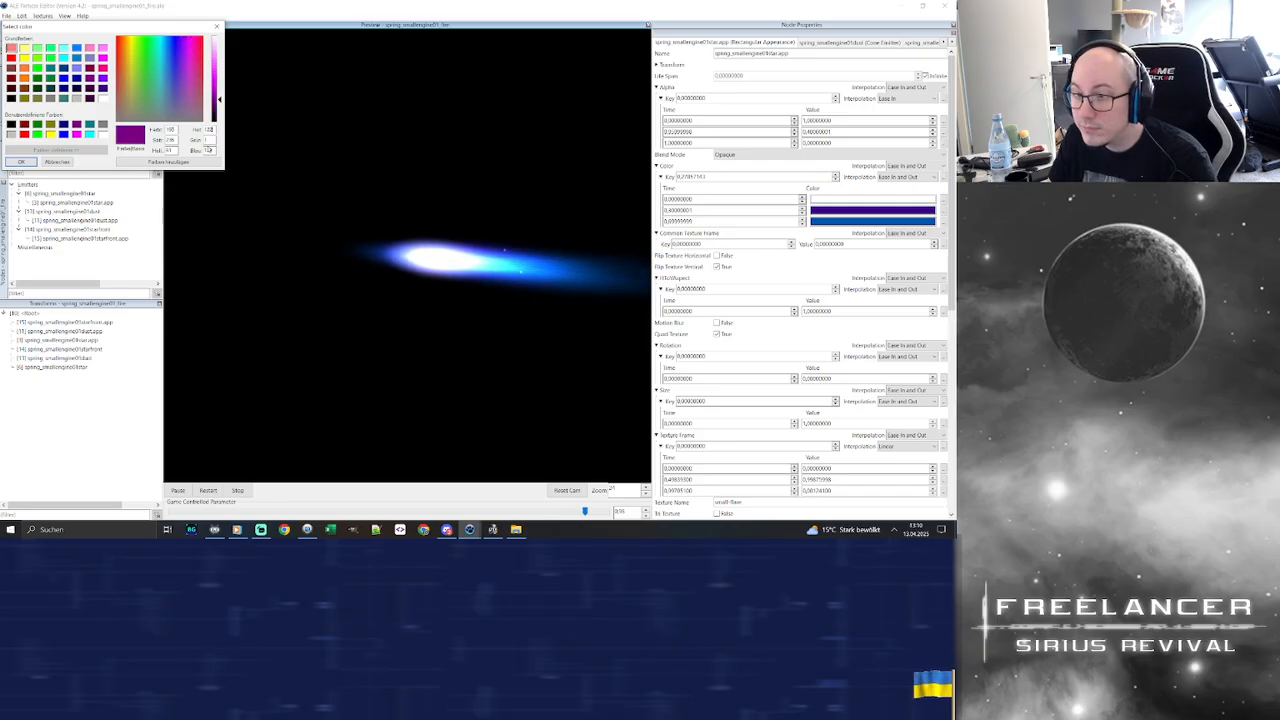
double_click(209, 151)
double_click(210, 141)
double_click(209, 150)
text(255)
key(Return)
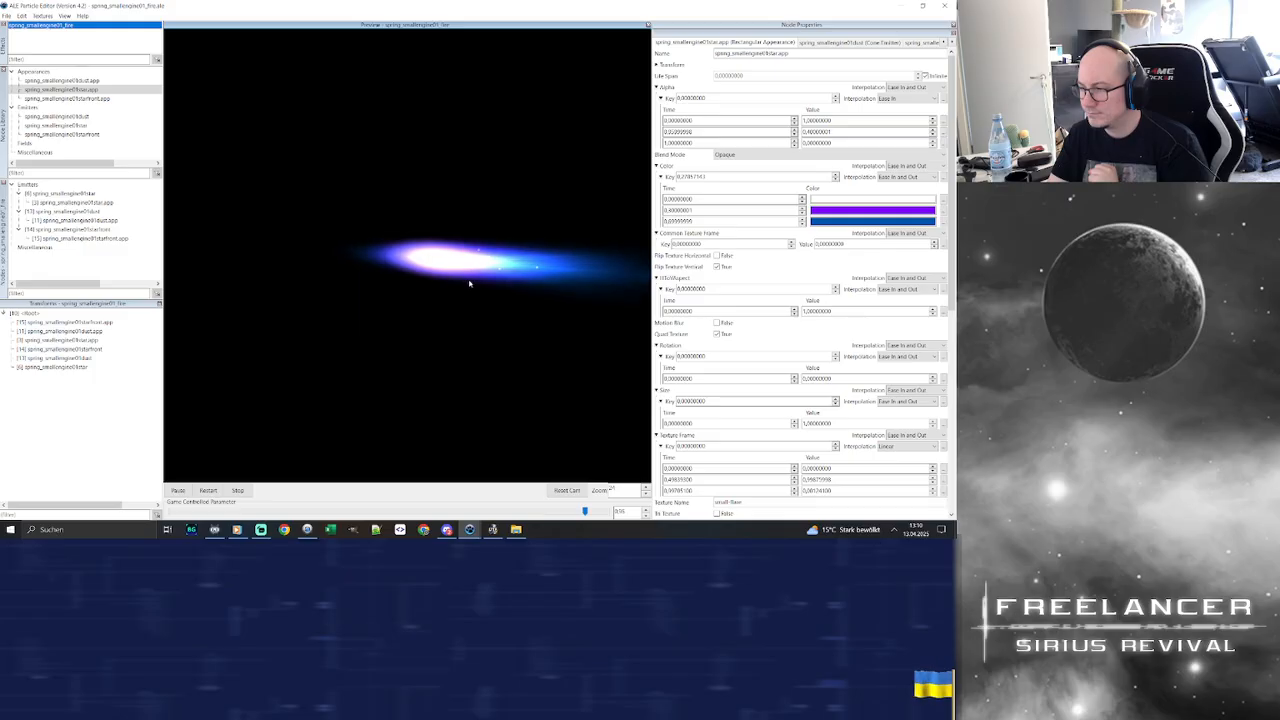
mouse_move(474, 284)
mouse_down()
mouse_move(457, 285)
mouse_move(474, 279)
mouse_up()
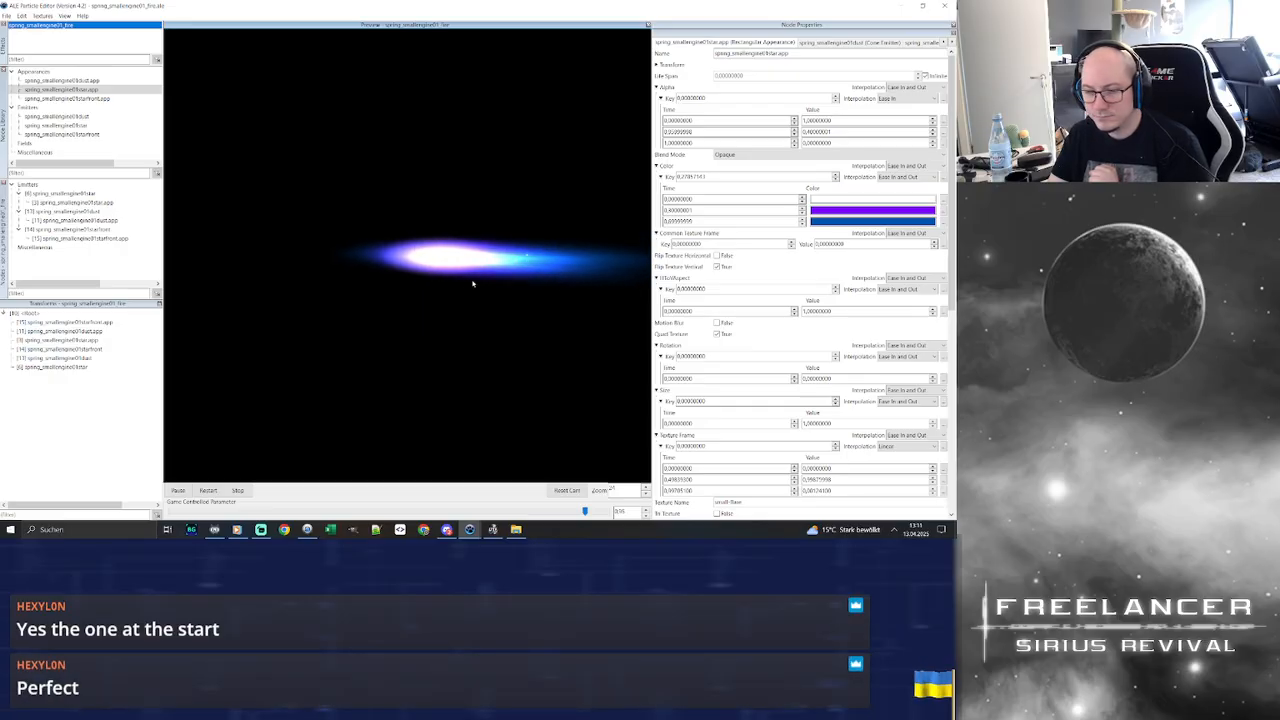
mouse_move(471, 282)
mouse_down()
mouse_move(455, 285)
mouse_move(482, 285)
mouse_up()
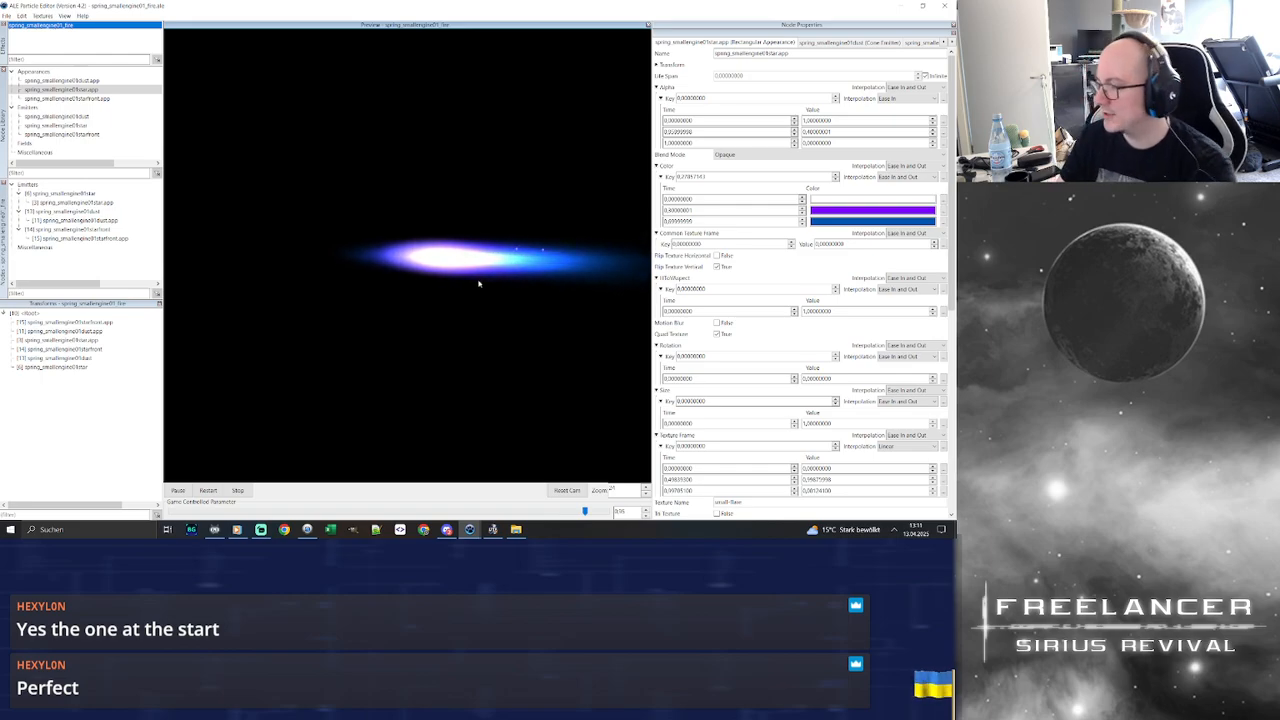
drag(484, 283, 496, 259)
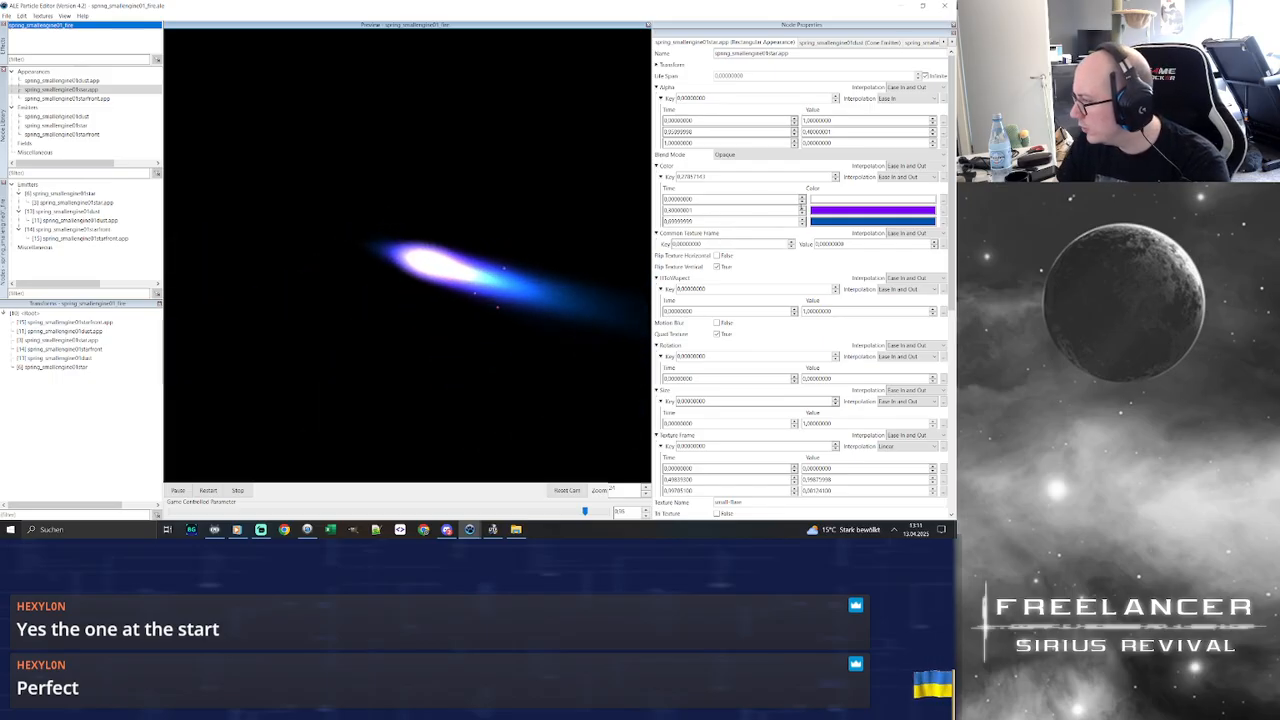
Brighten the blue of the star appearance's third colour key and shift its hue to cyan-blue
double_click(870, 221)
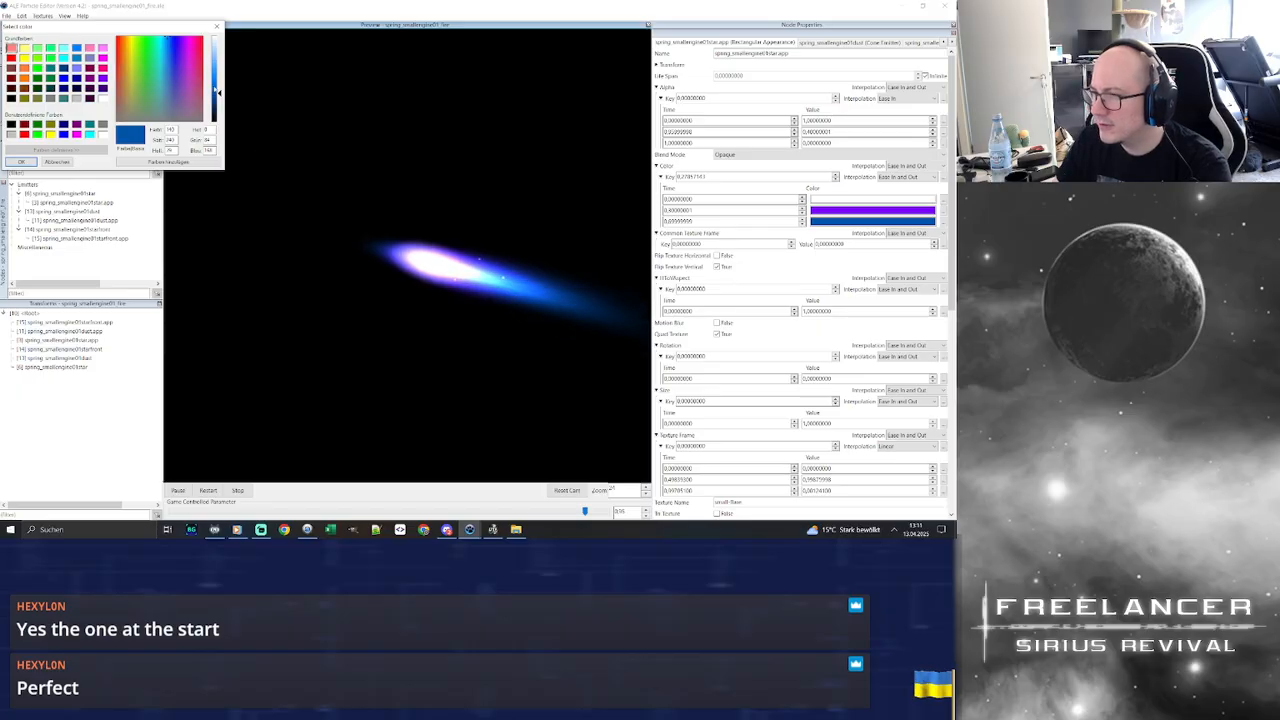
drag(218, 92, 219, 89)
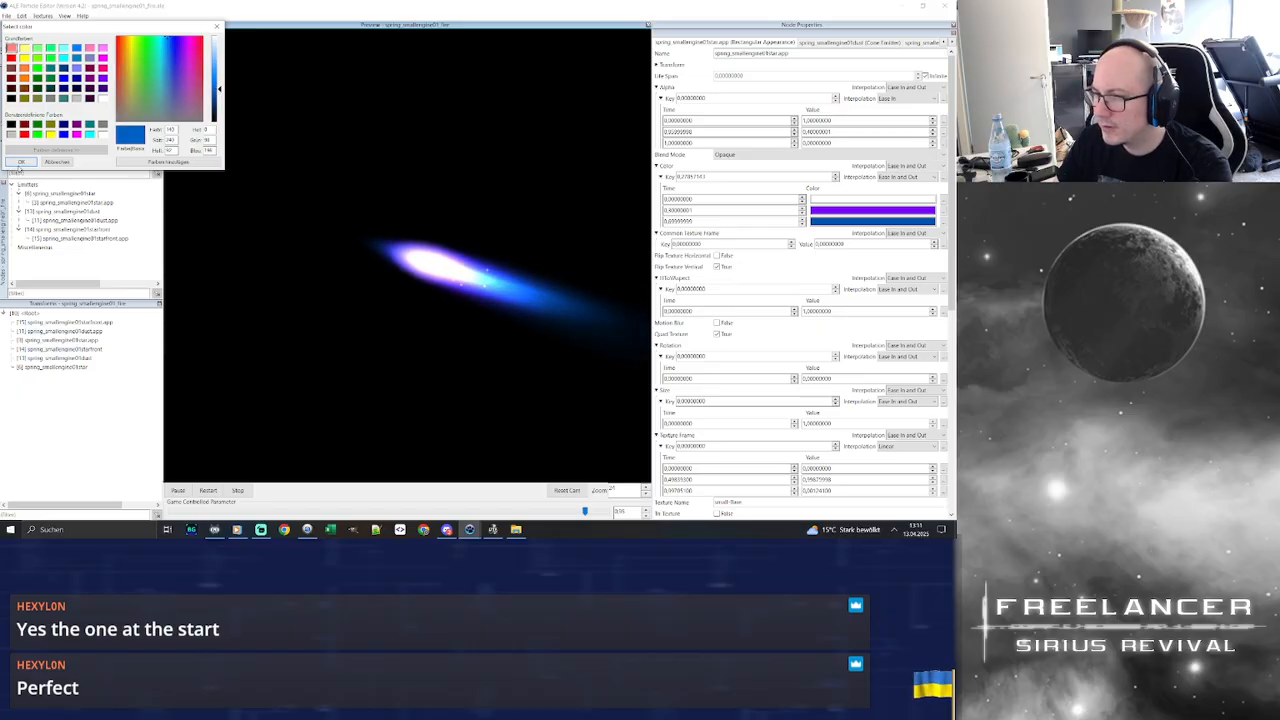
click(21, 162)
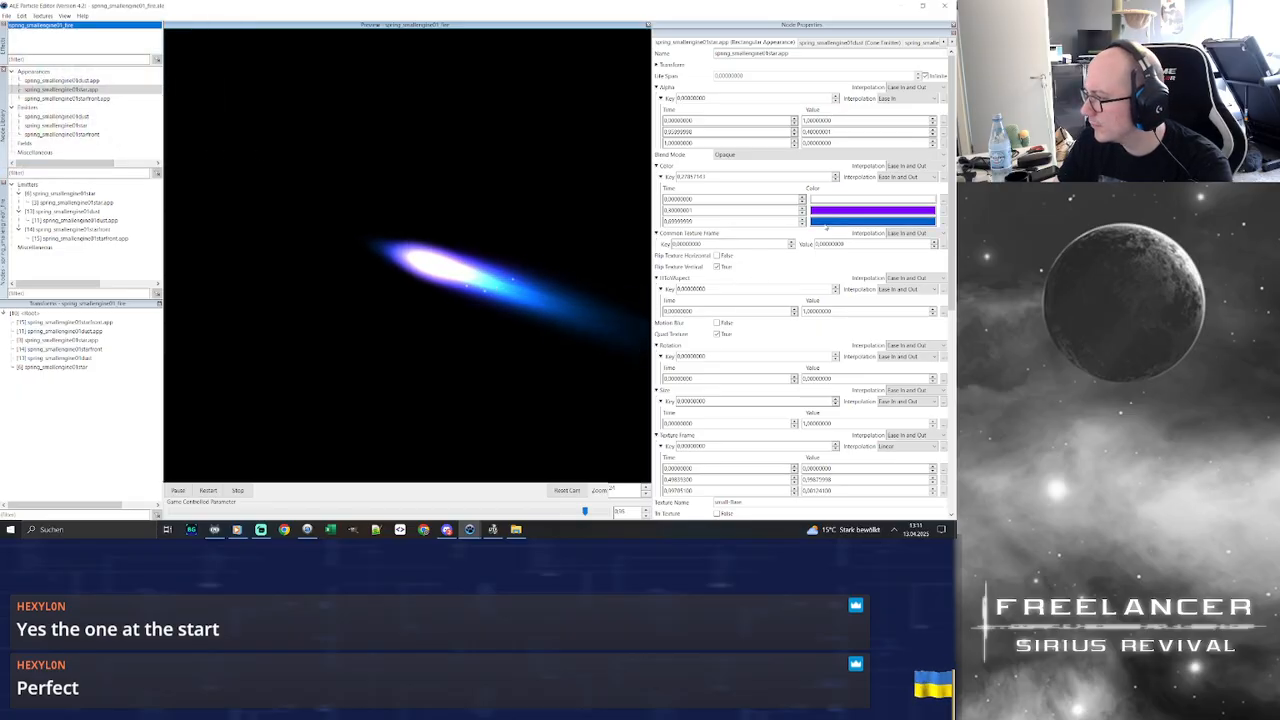
click(829, 222)
click(165, 37)
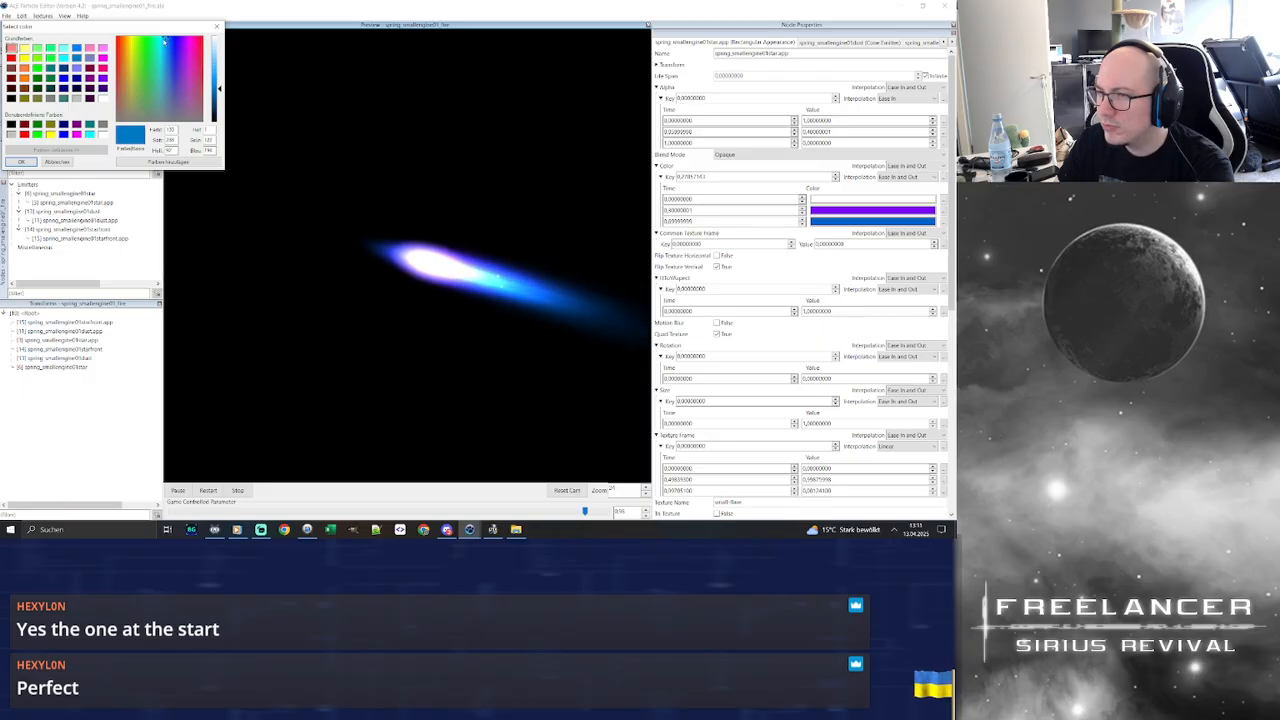
click(165, 40)
click(21, 161)
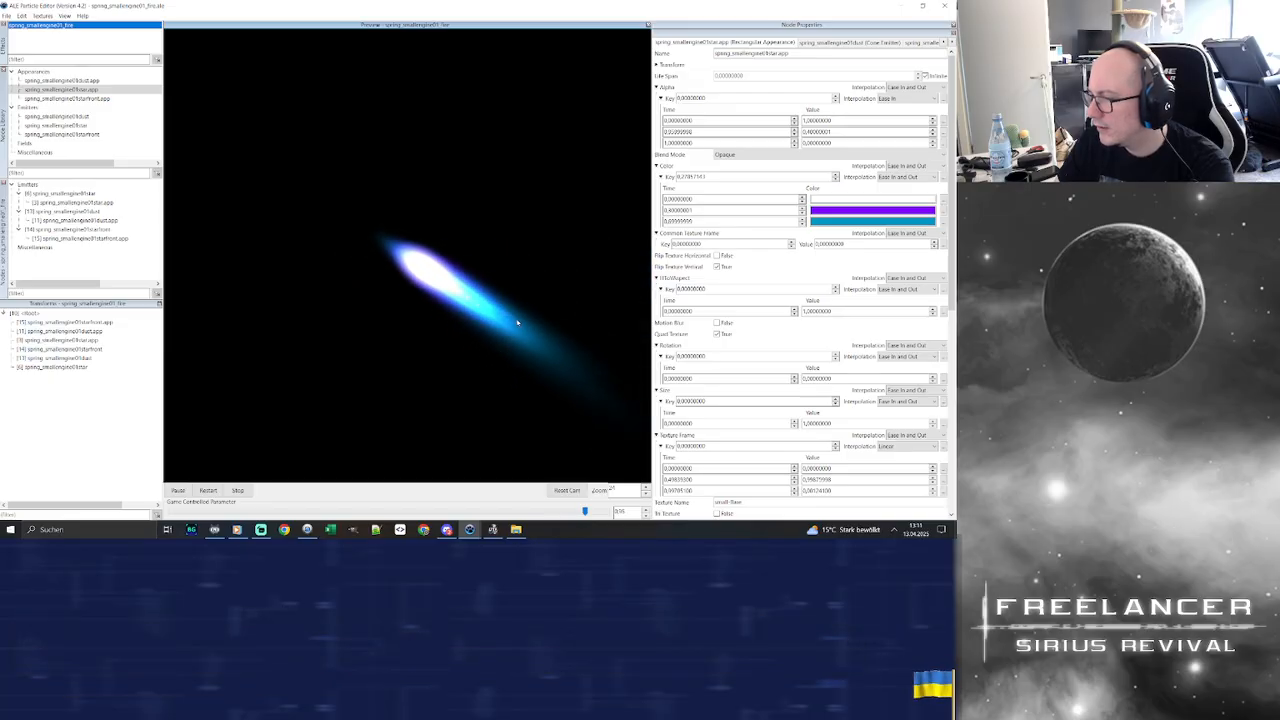
Recolour the star appearance's third colour key to the dark green basic colour
click(855, 221)
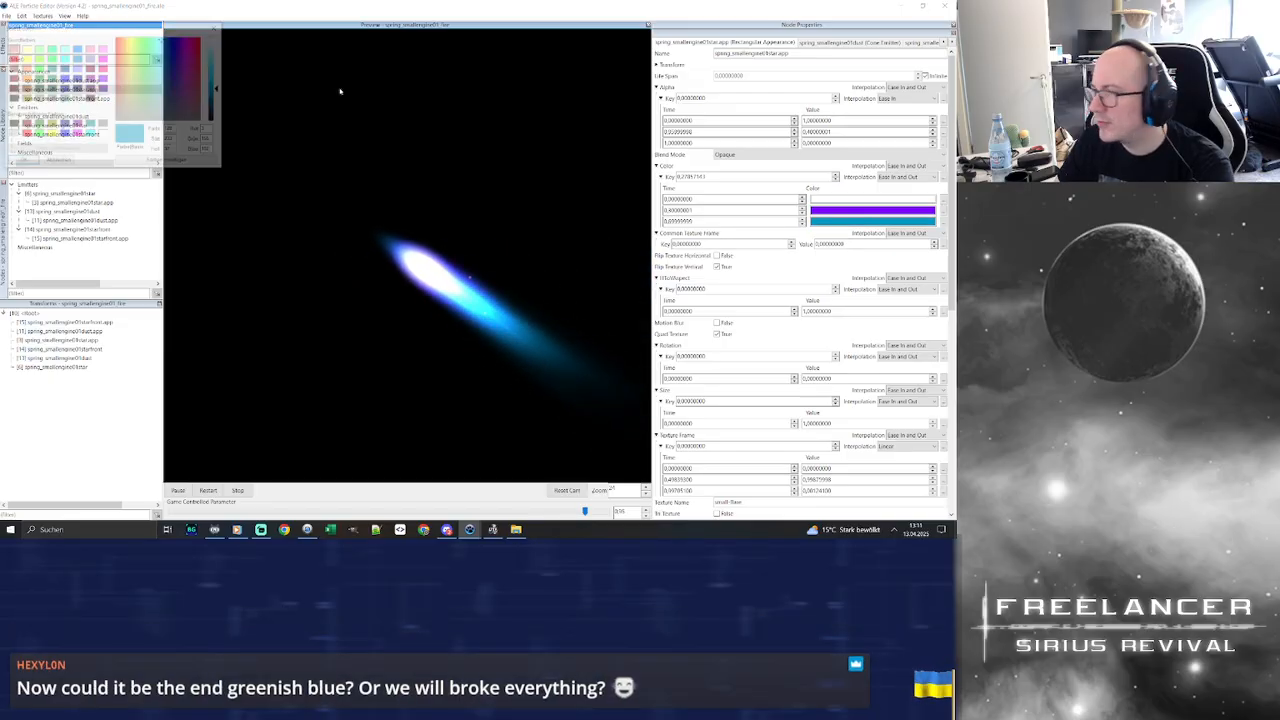
click(37, 77)
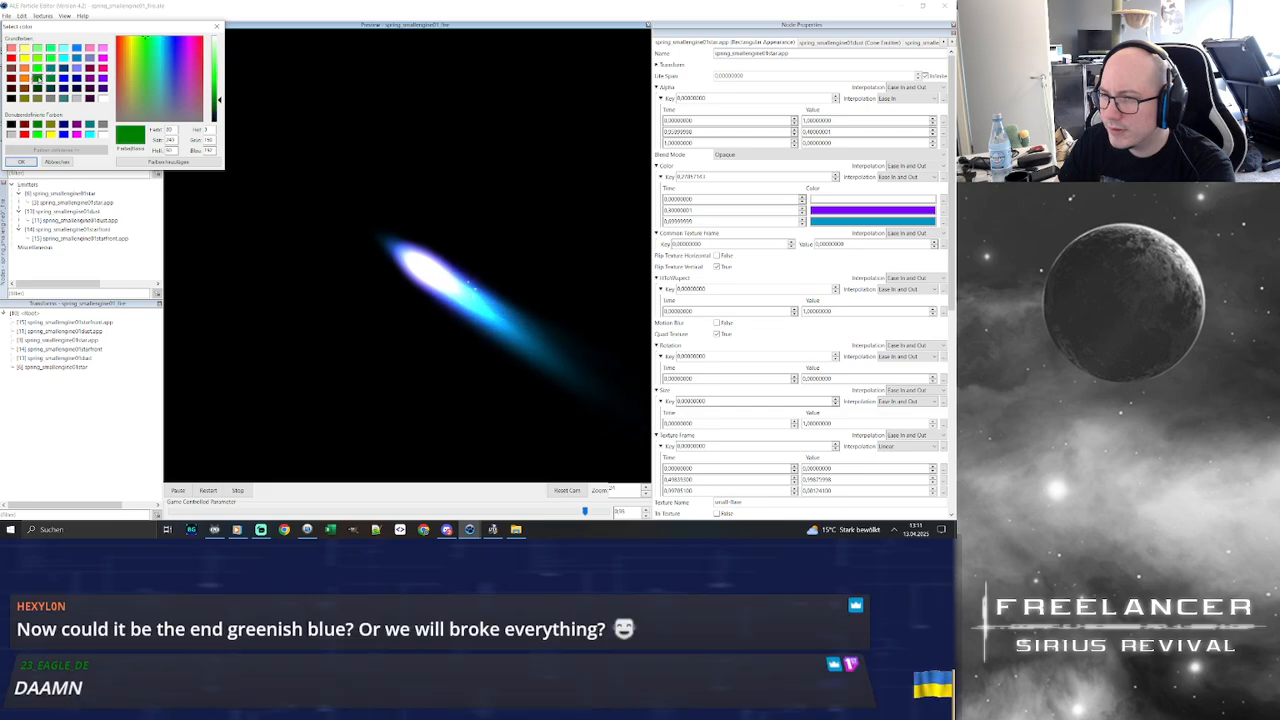
click(21, 162)
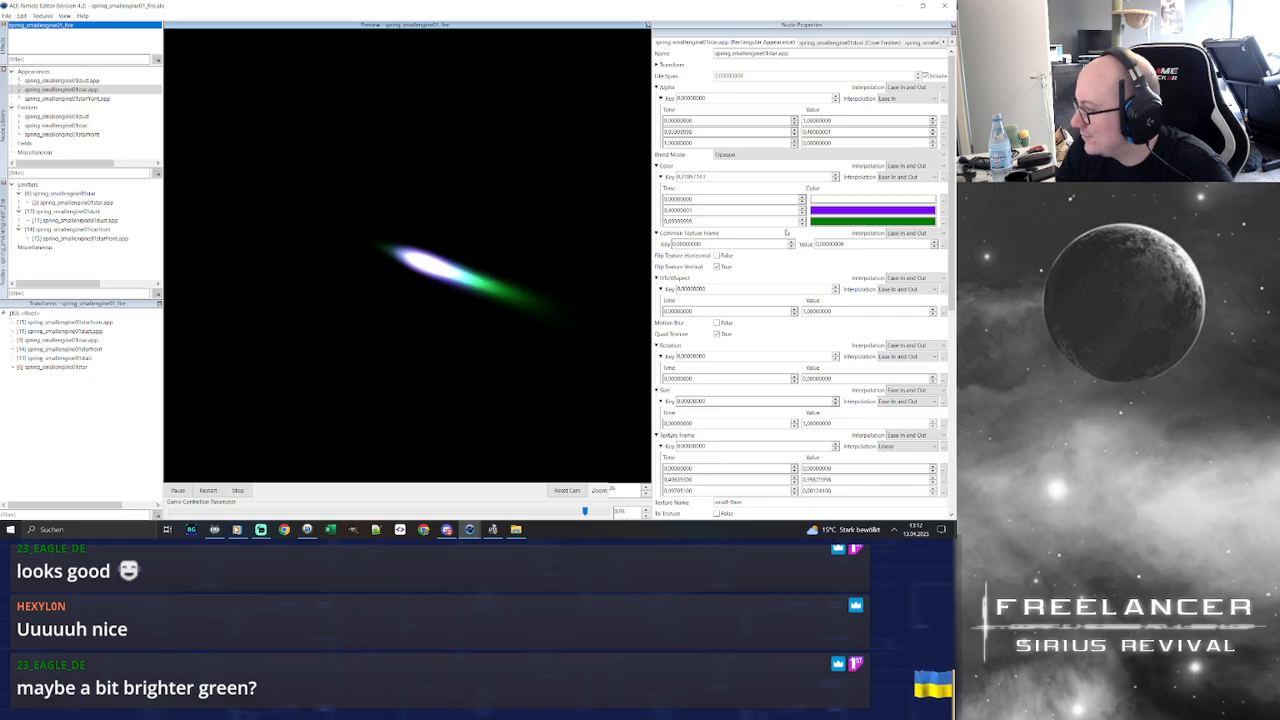
Try a light green and a pure bright green on the star appearance's third colour key
click(848, 222)
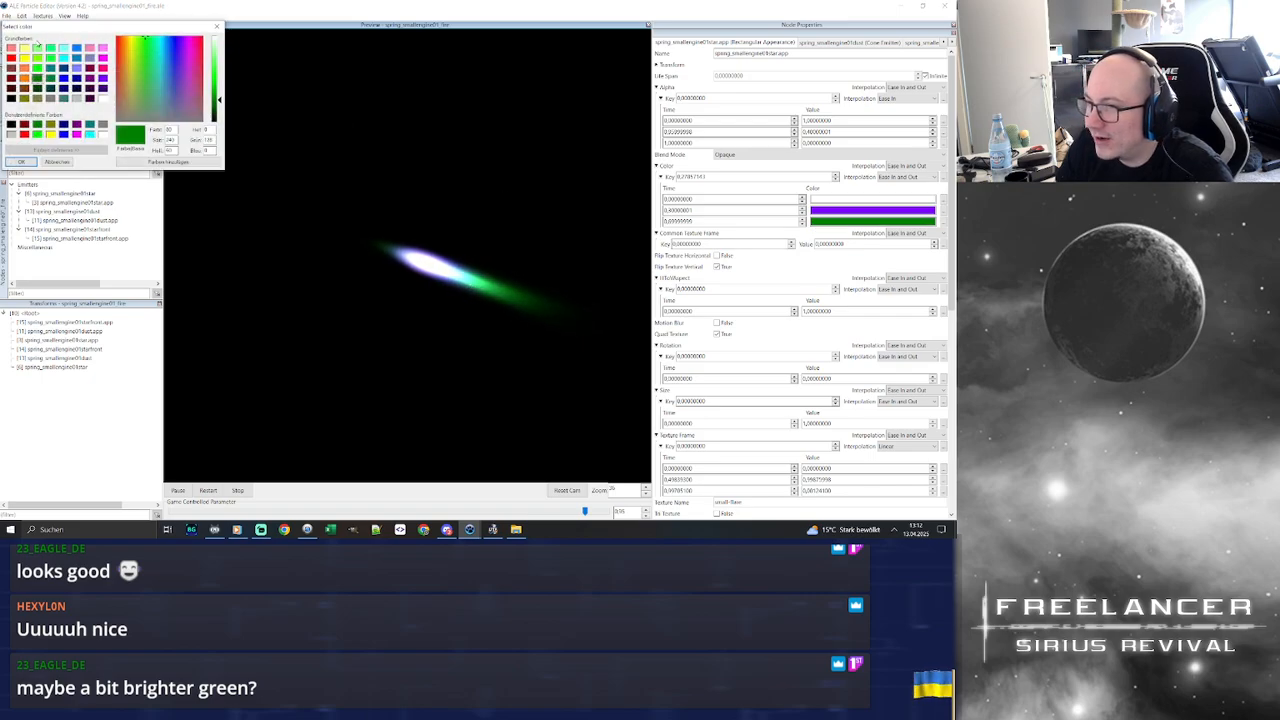
click(37, 47)
click(20, 161)
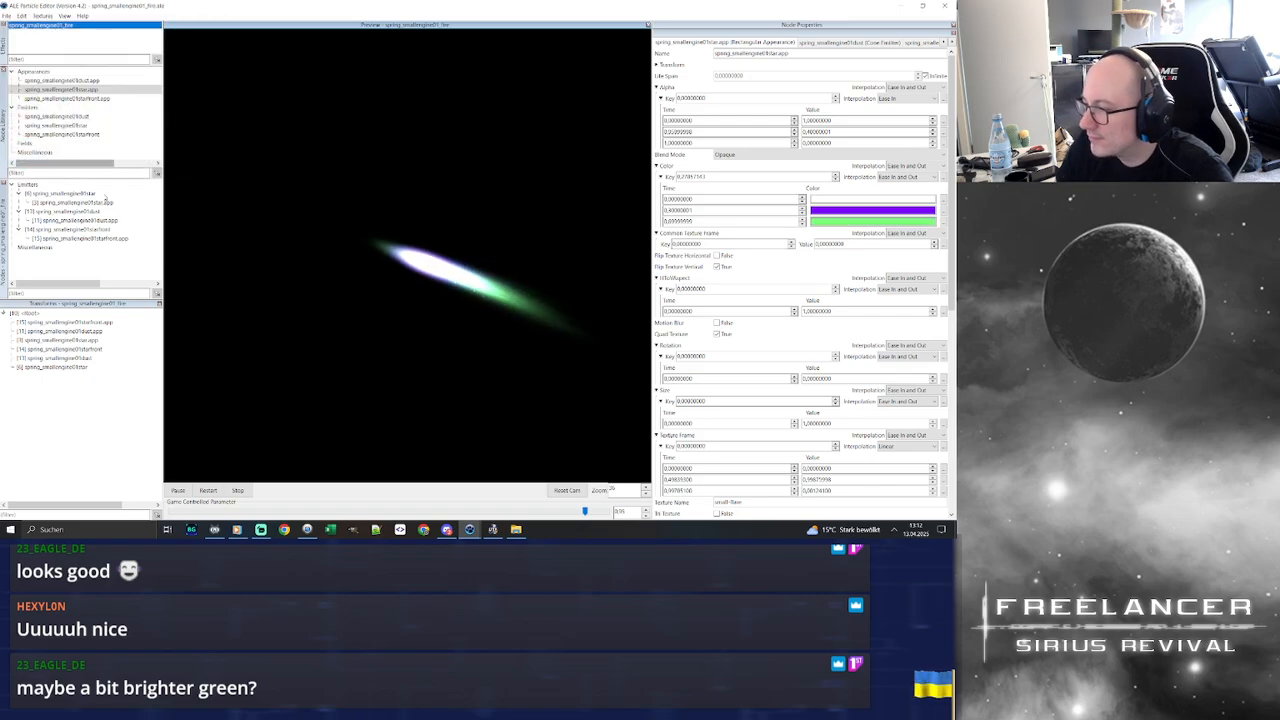
click(848, 222)
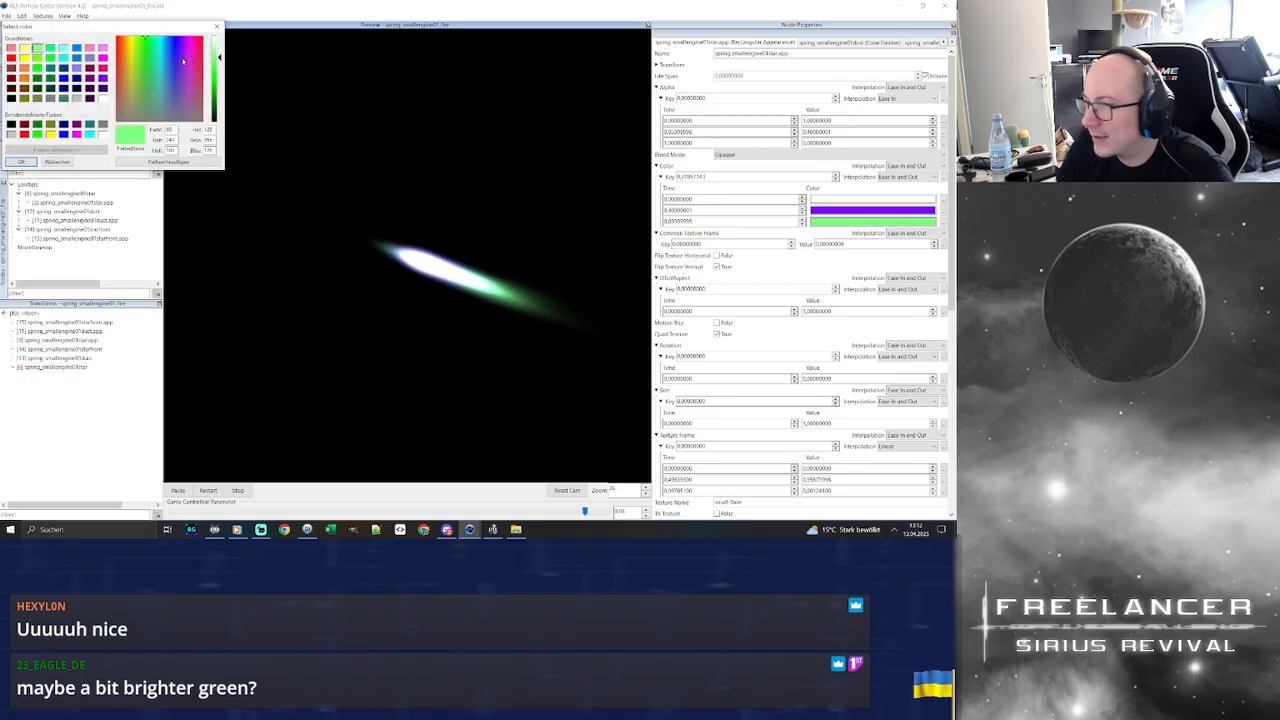
click(37, 67)
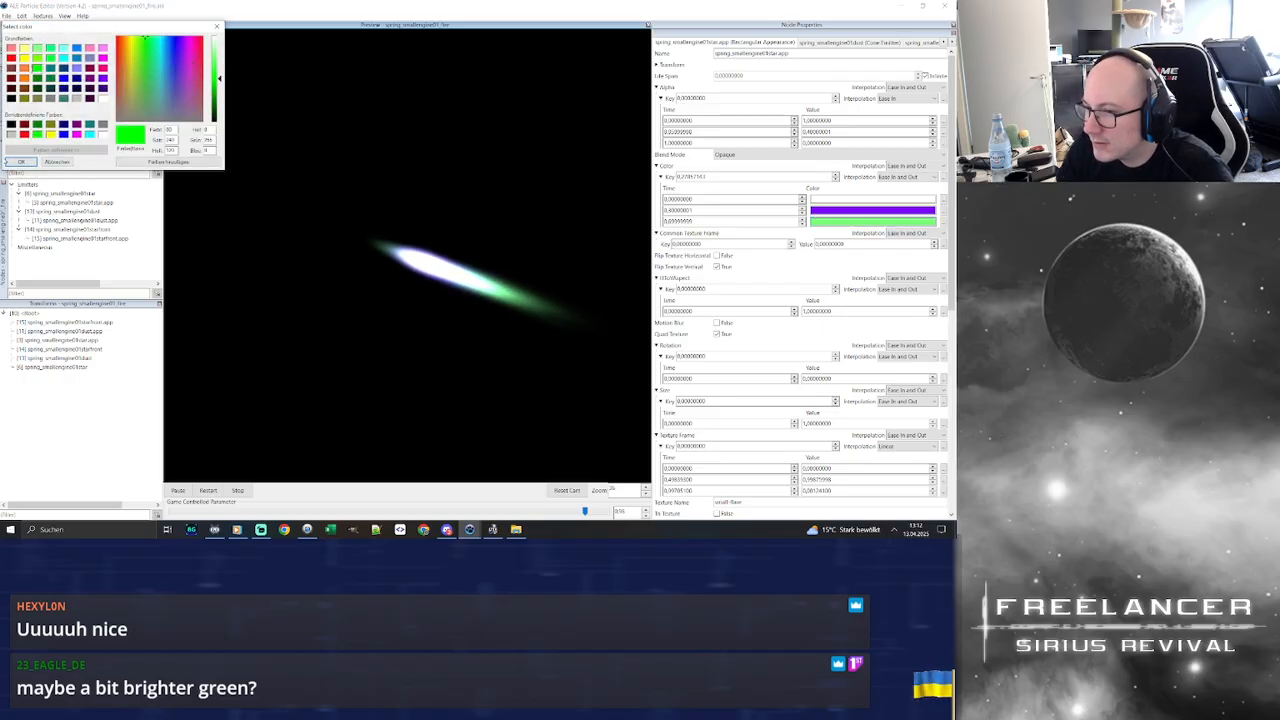
click(22, 162)
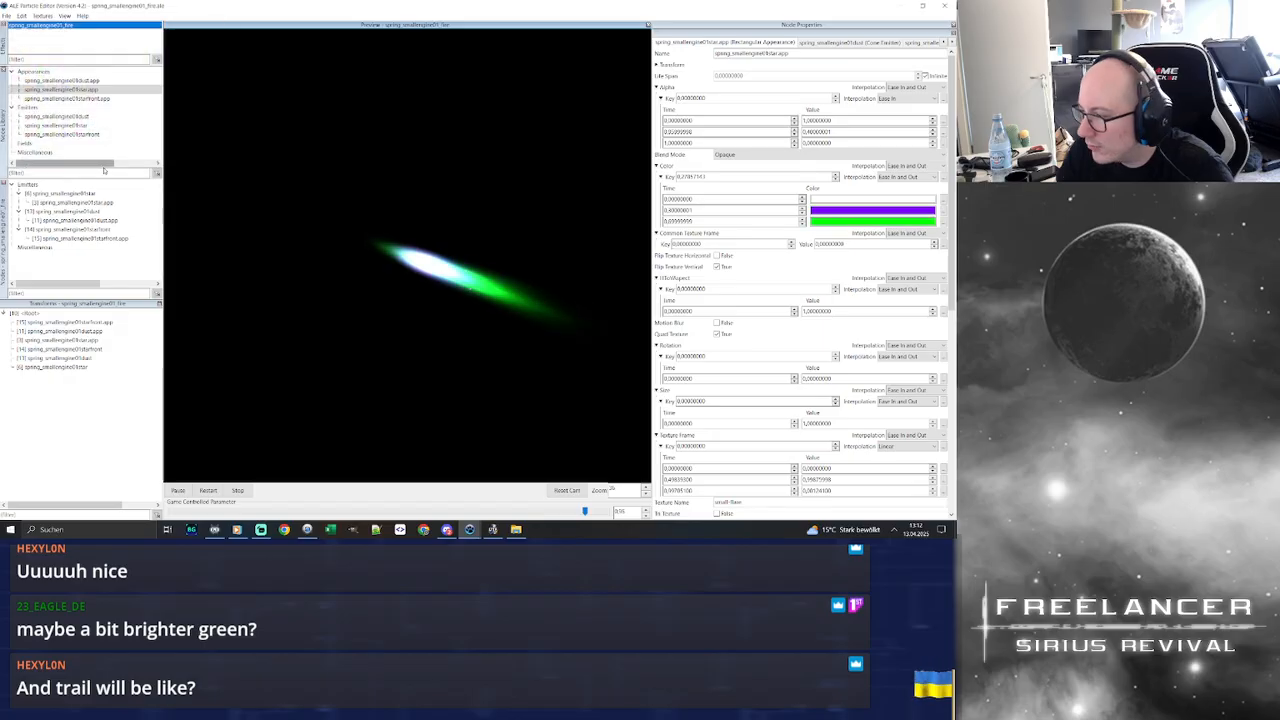
Return the star appearance's third colour key from bright green to dark green
double_click(830, 222)
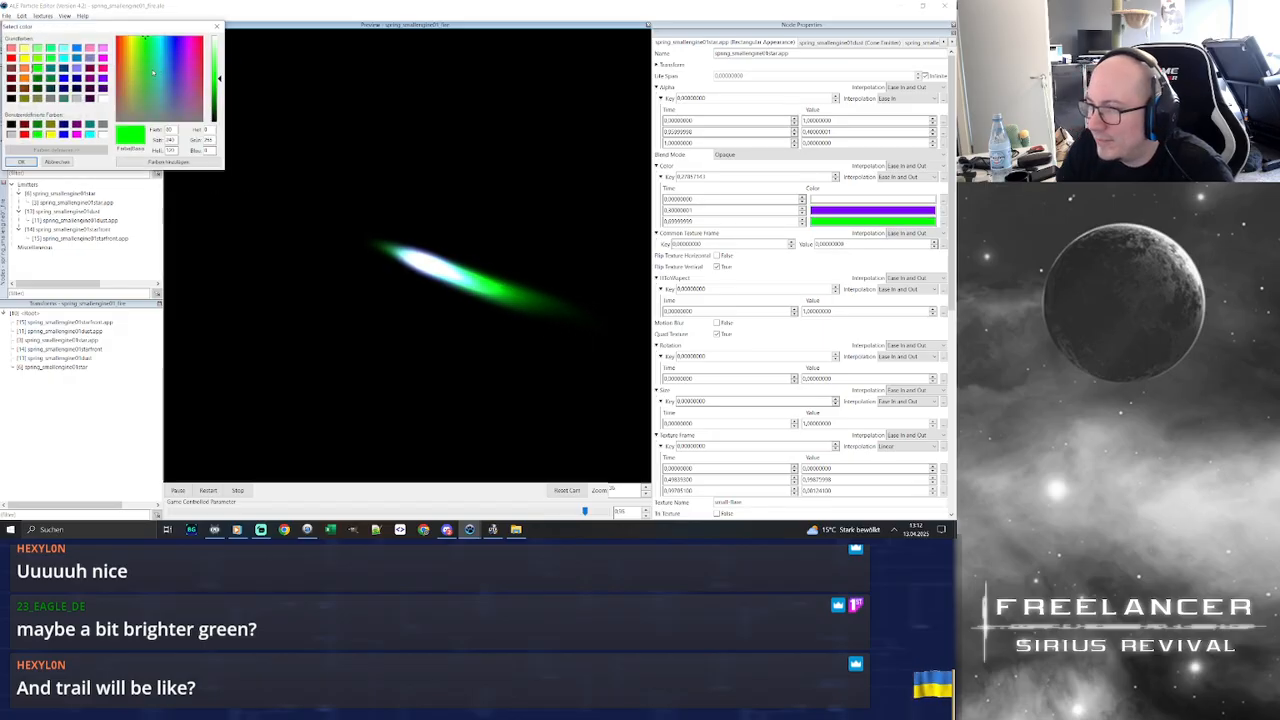
click(37, 75)
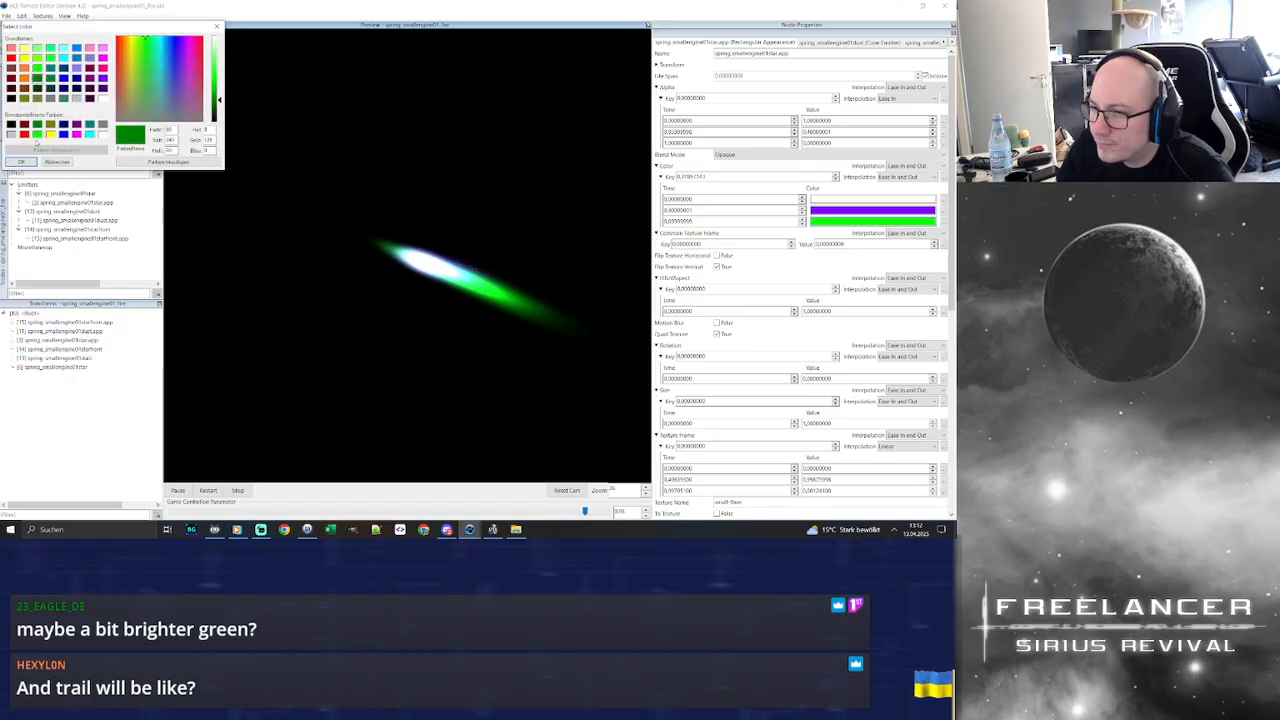
click(22, 162)
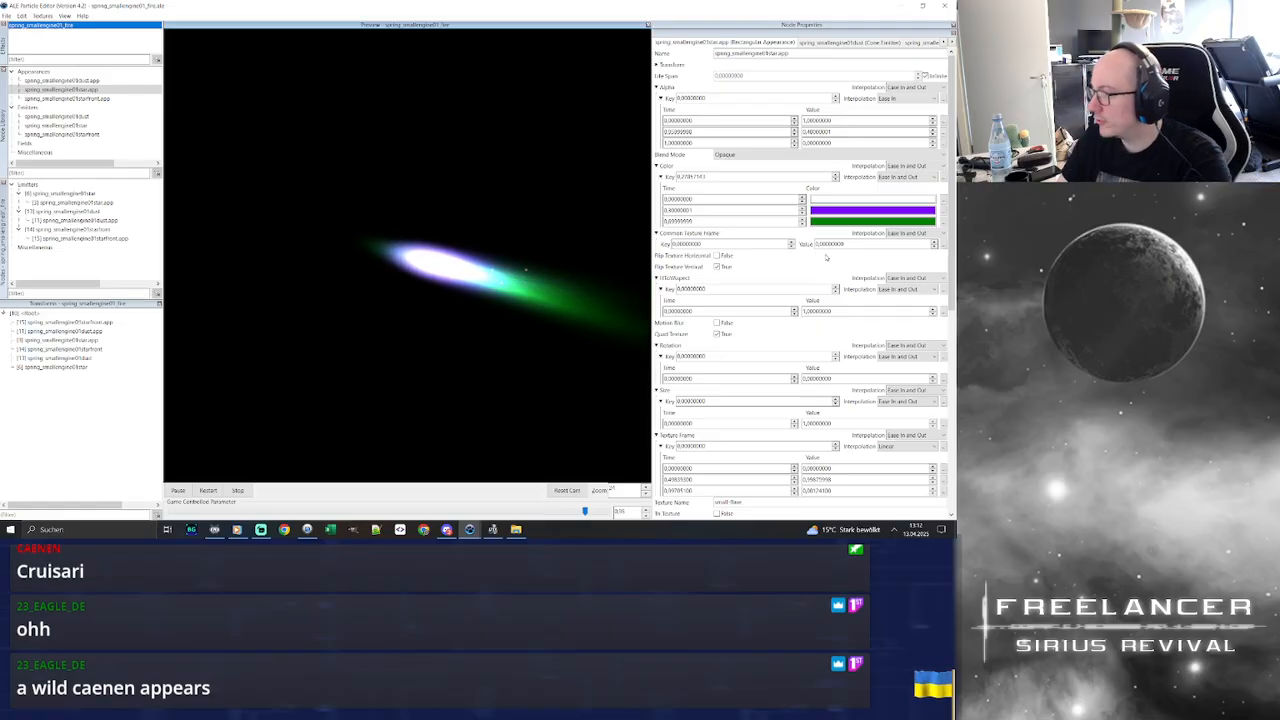
Switch to Notepad++ and move its window off this screen, and check the colour values of the star appearance's second and third colour keys
click(376, 529)
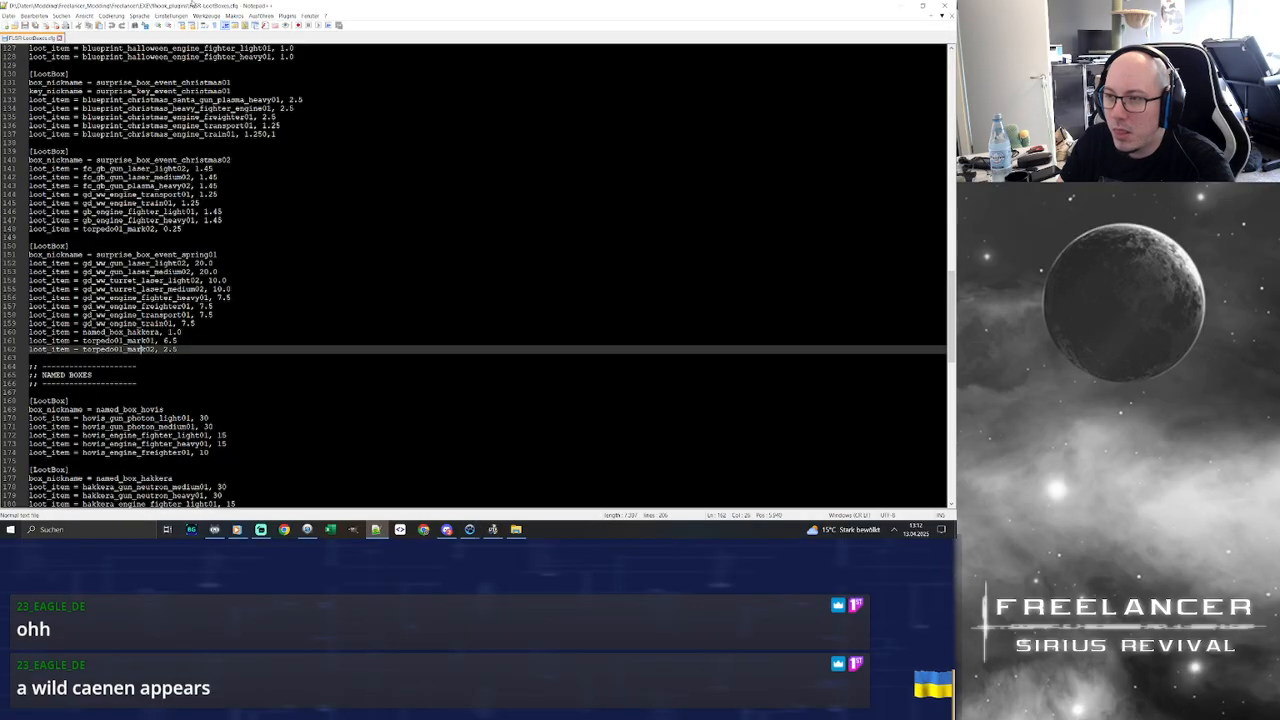
drag(193, 3, 0, 100)
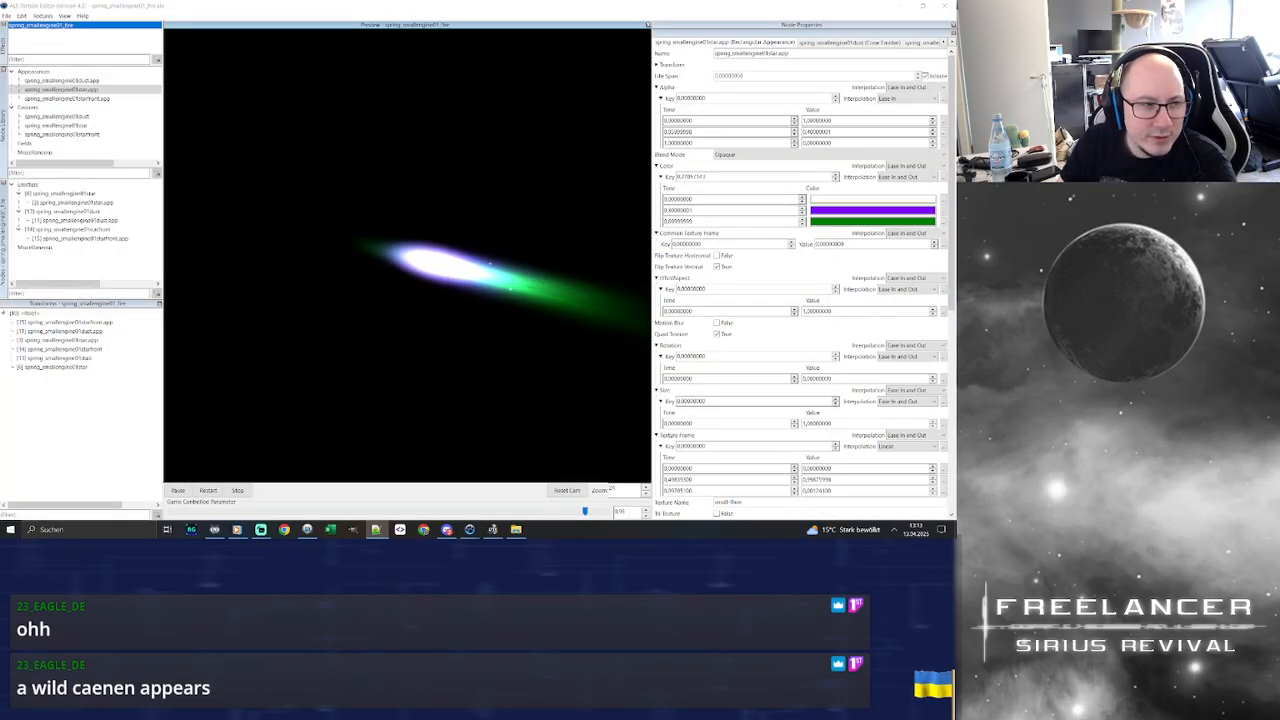
double_click(862, 208)
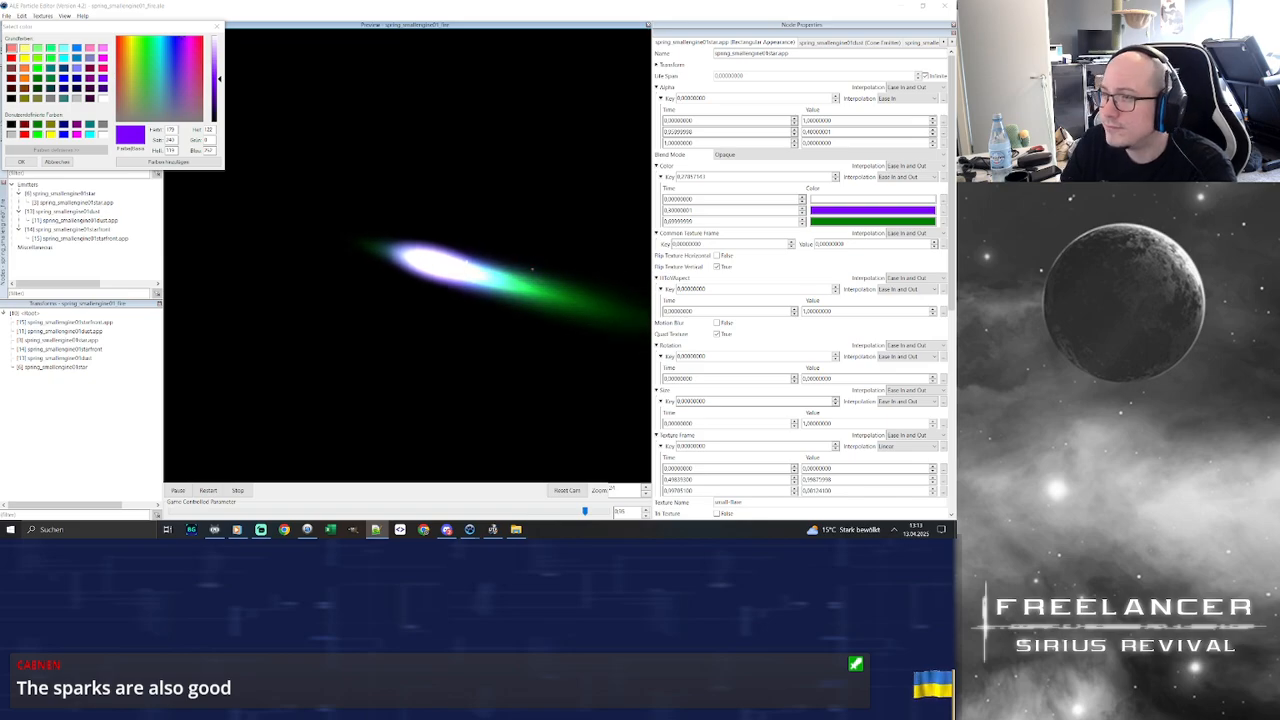
click(217, 27)
double_click(845, 222)
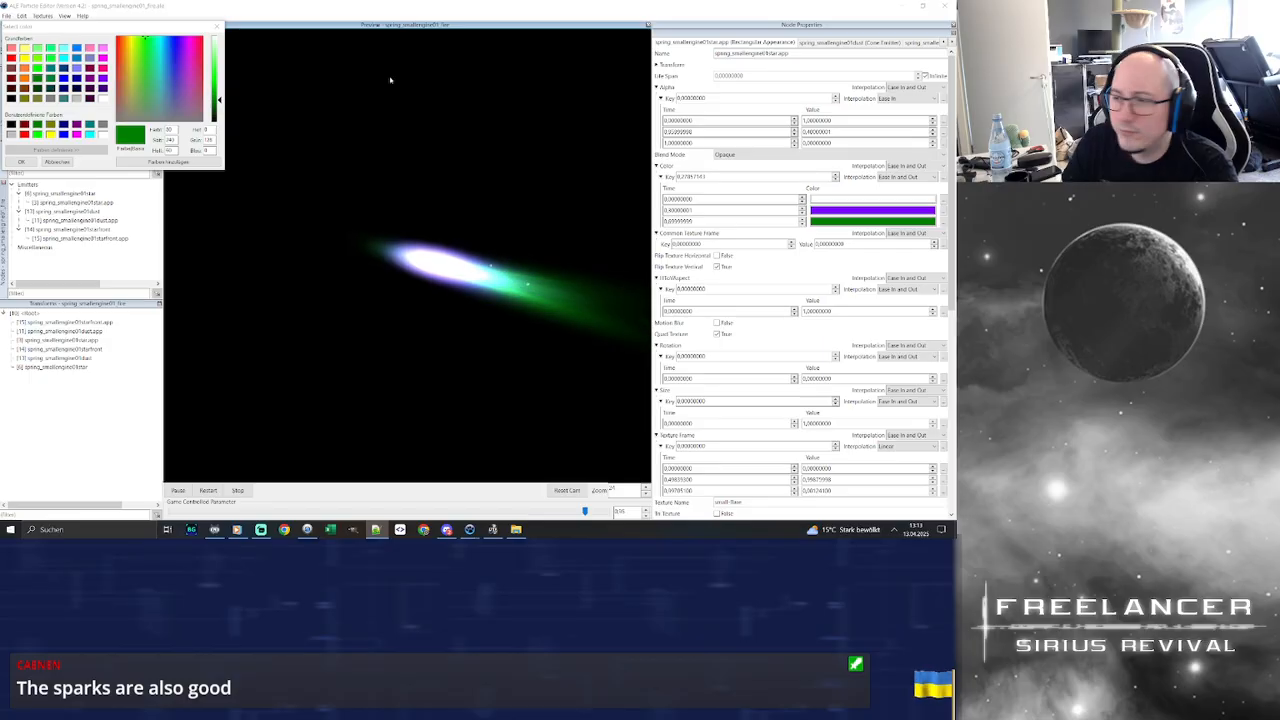
click(217, 27)
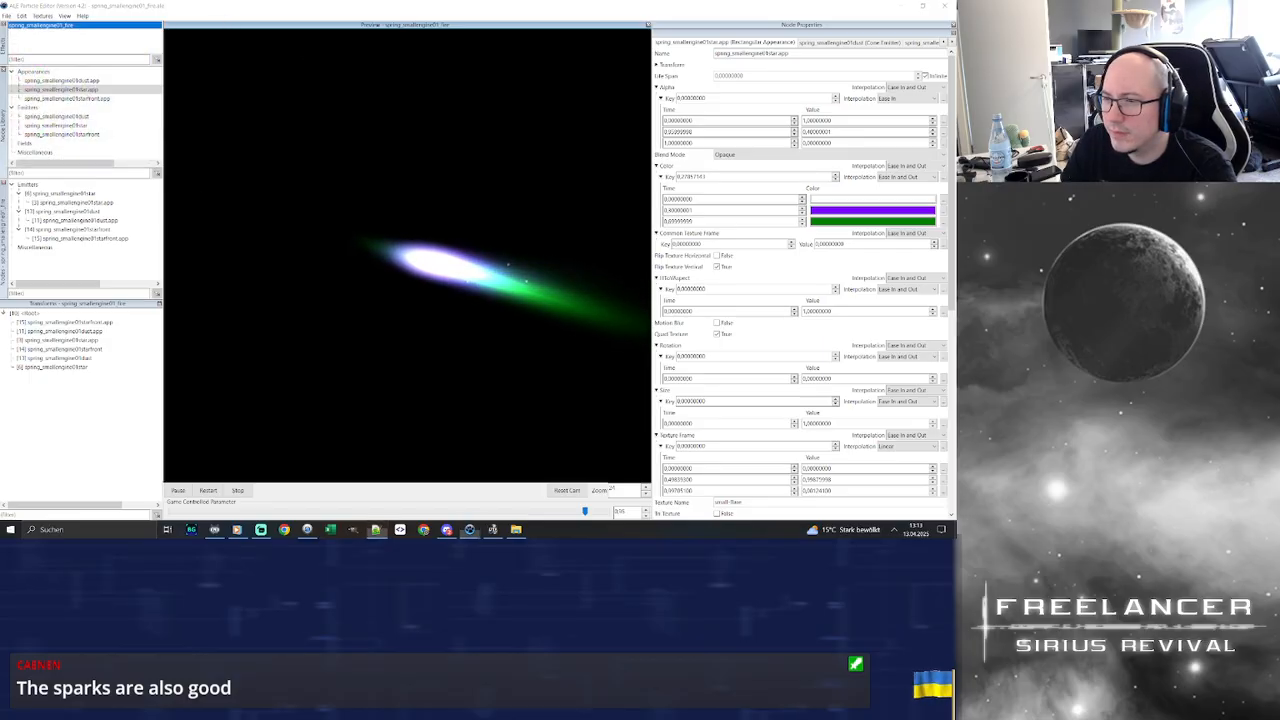
Examine the properties of the starfront appearance, the starfront emitter and the star emitter
drag(383, 229, 400, 235)
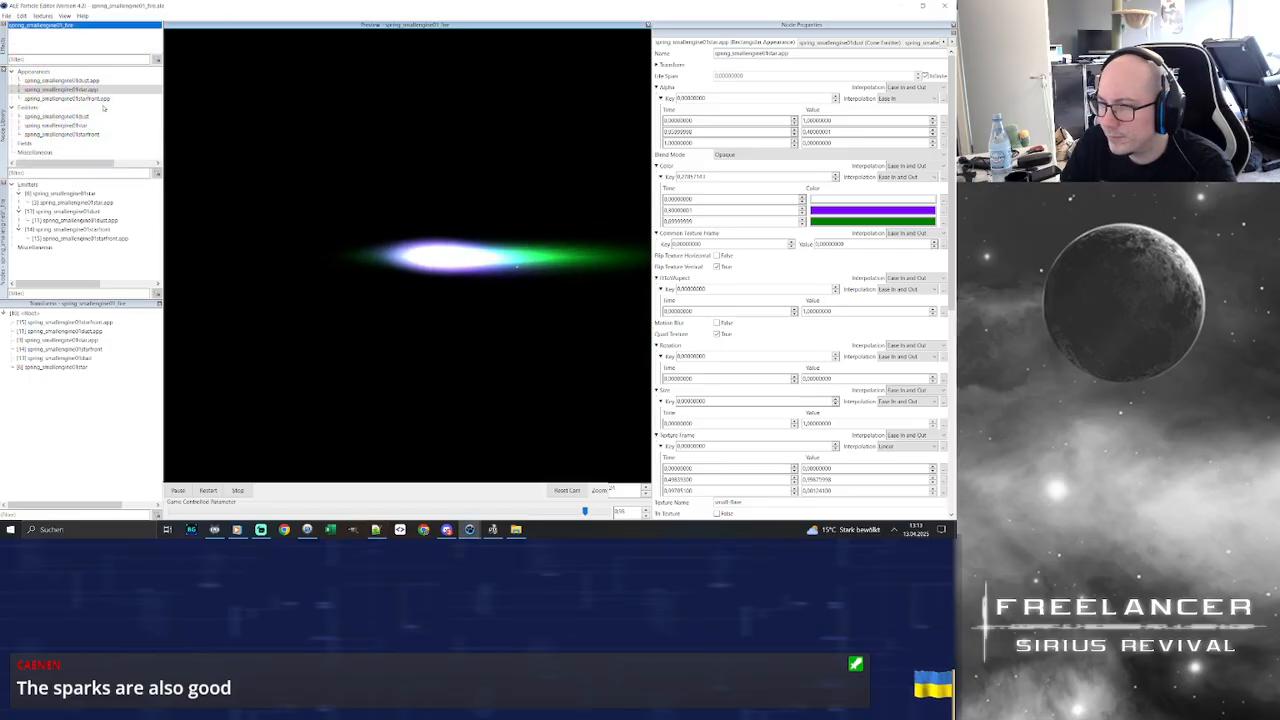
click(100, 99)
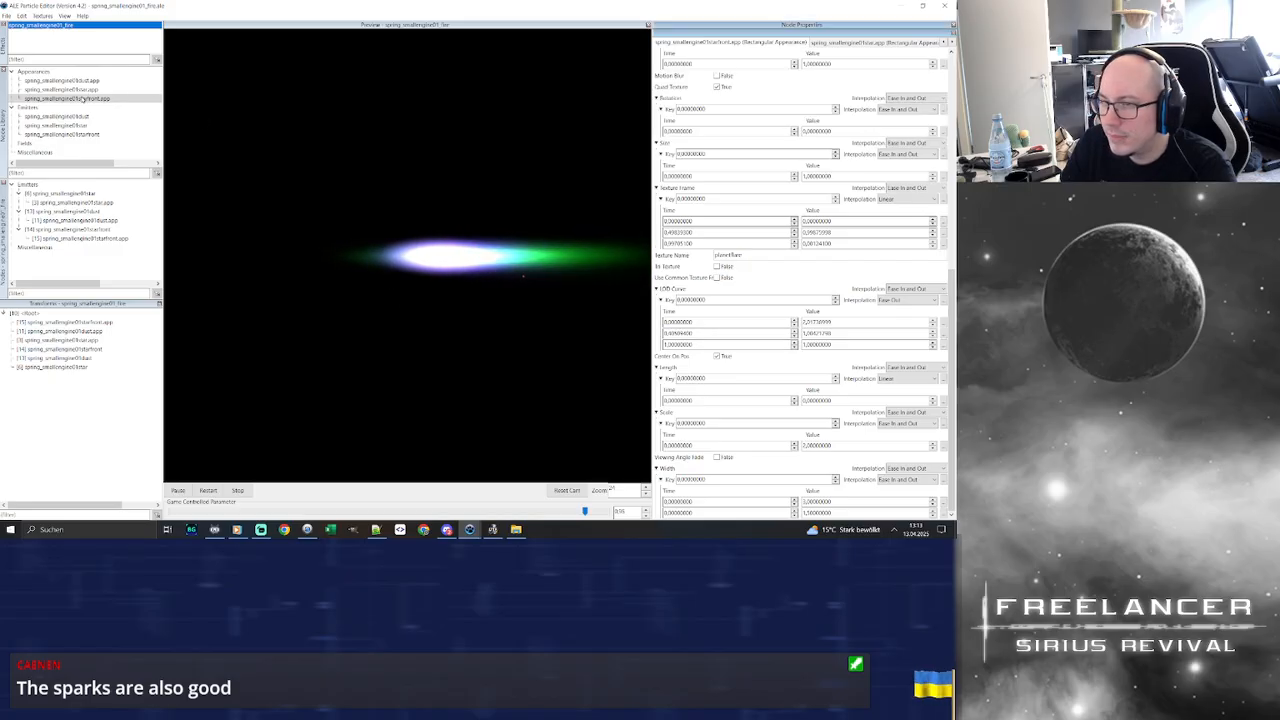
click(97, 135)
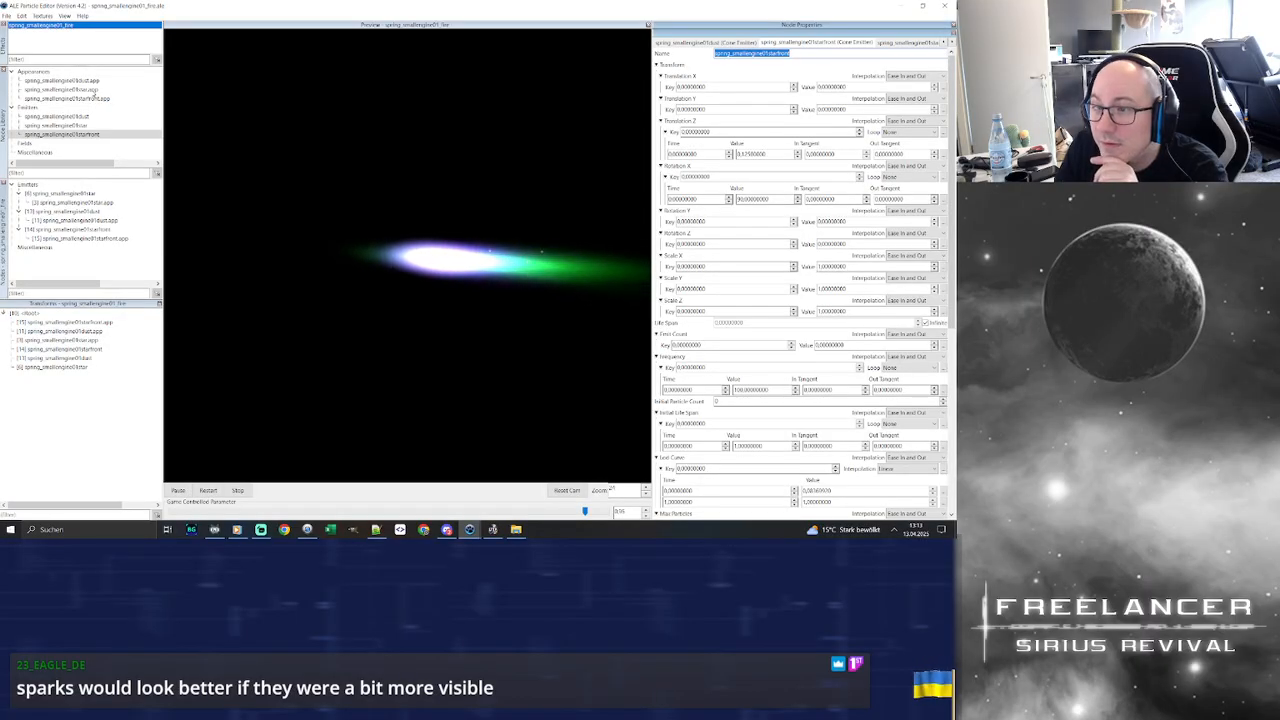
click(100, 125)
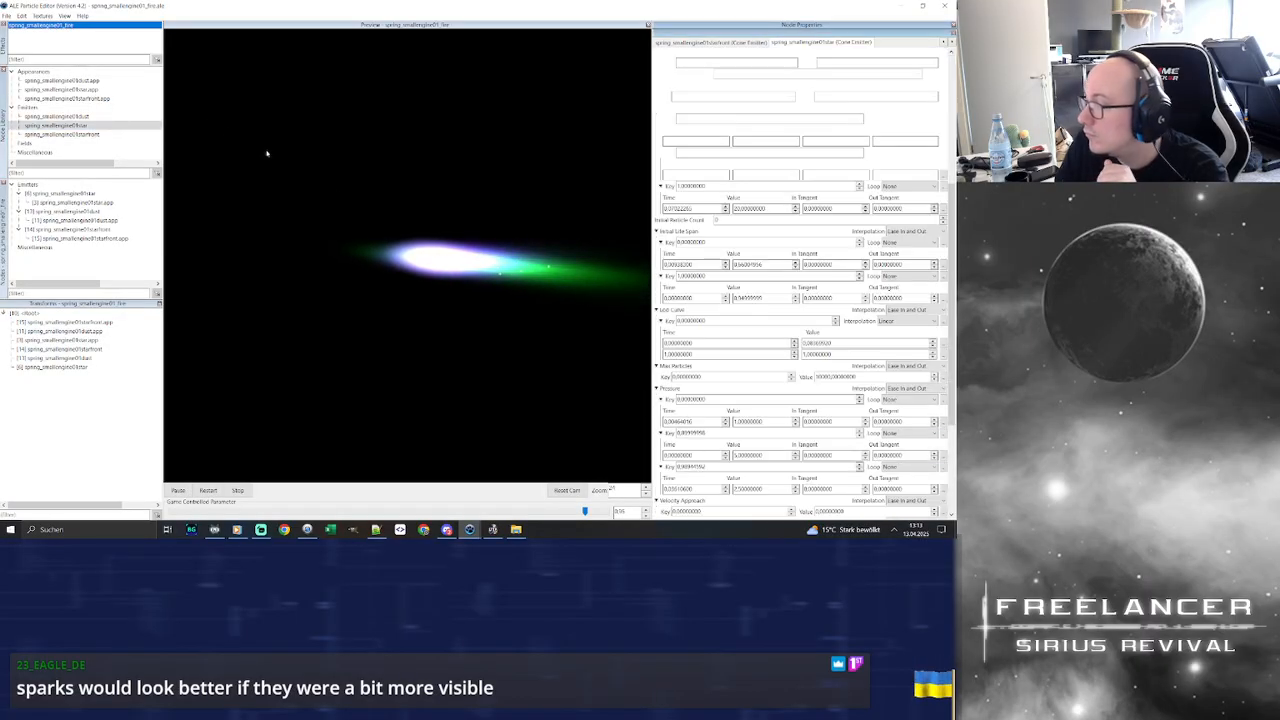
Try a larger scale value on the star appearance, and undo the change
click(100, 90)
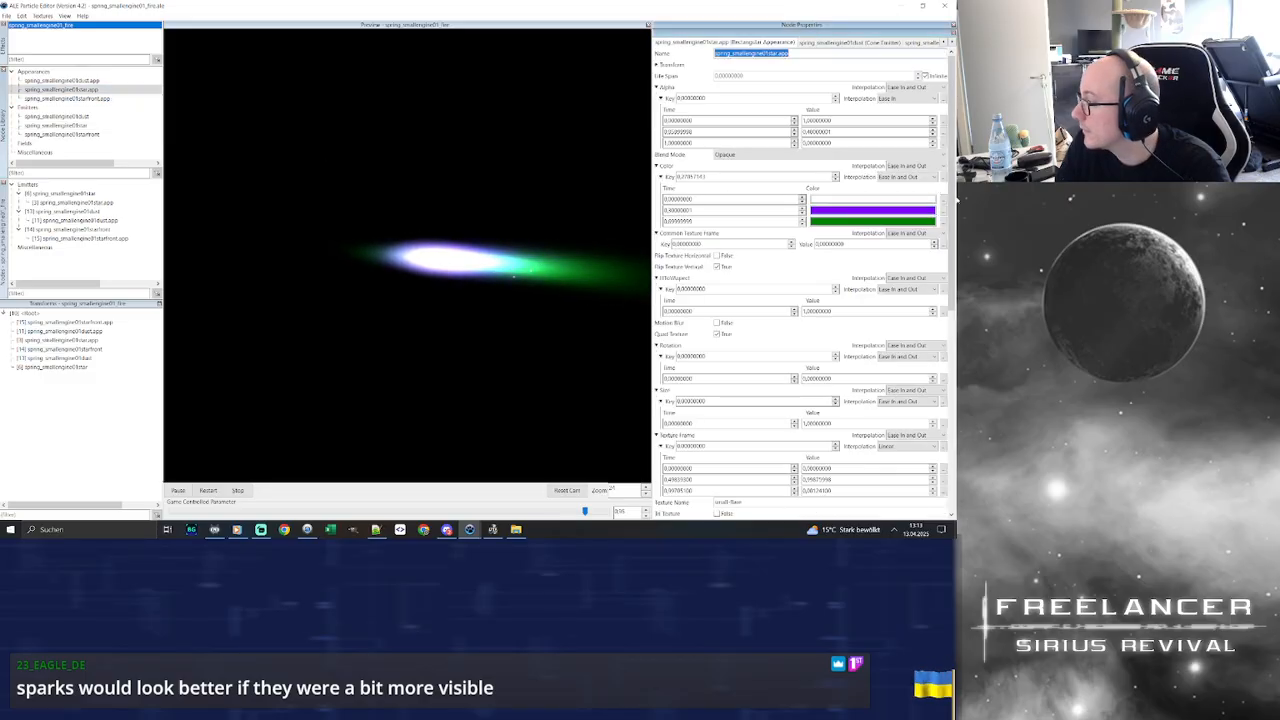
drag(957, 198, 957, 368)
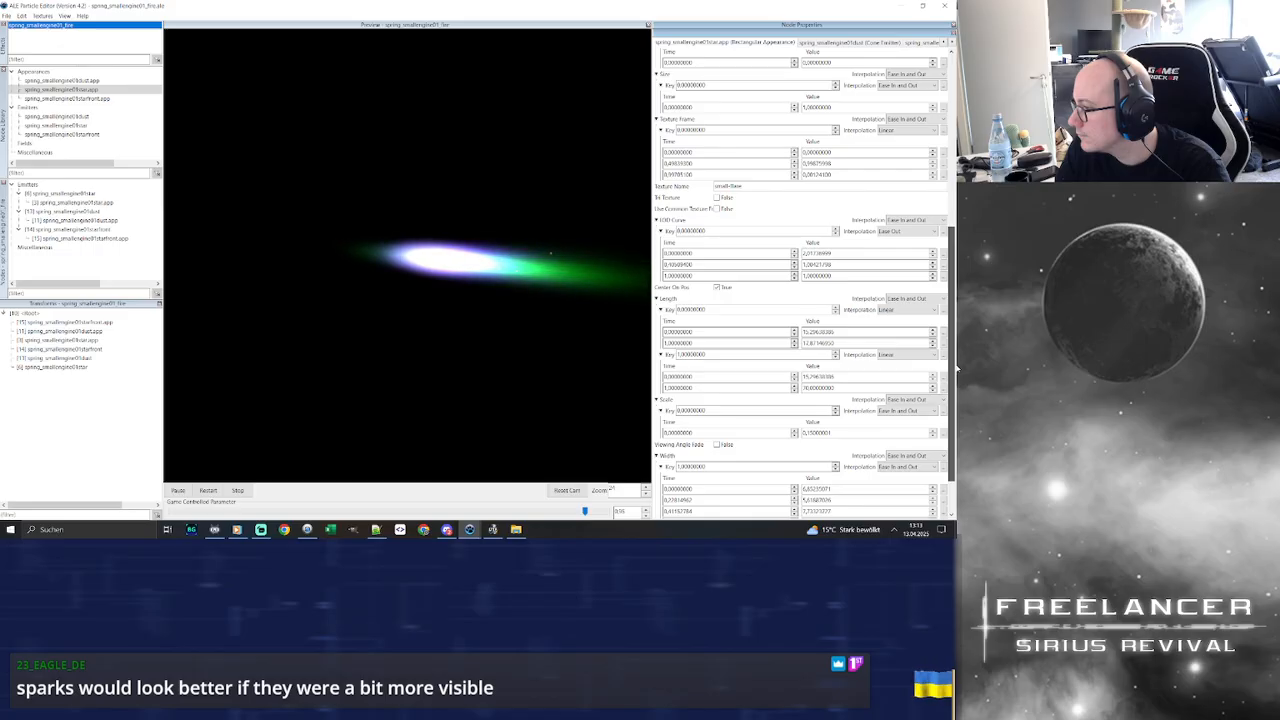
drag(957, 368, 957, 372)
click(840, 425)
key(BackSpace)
key(BackSpace)
key(BackSpace)
key(BackSpace)
key(BackSpace)
key(BackSpace)
key(BackSpace)
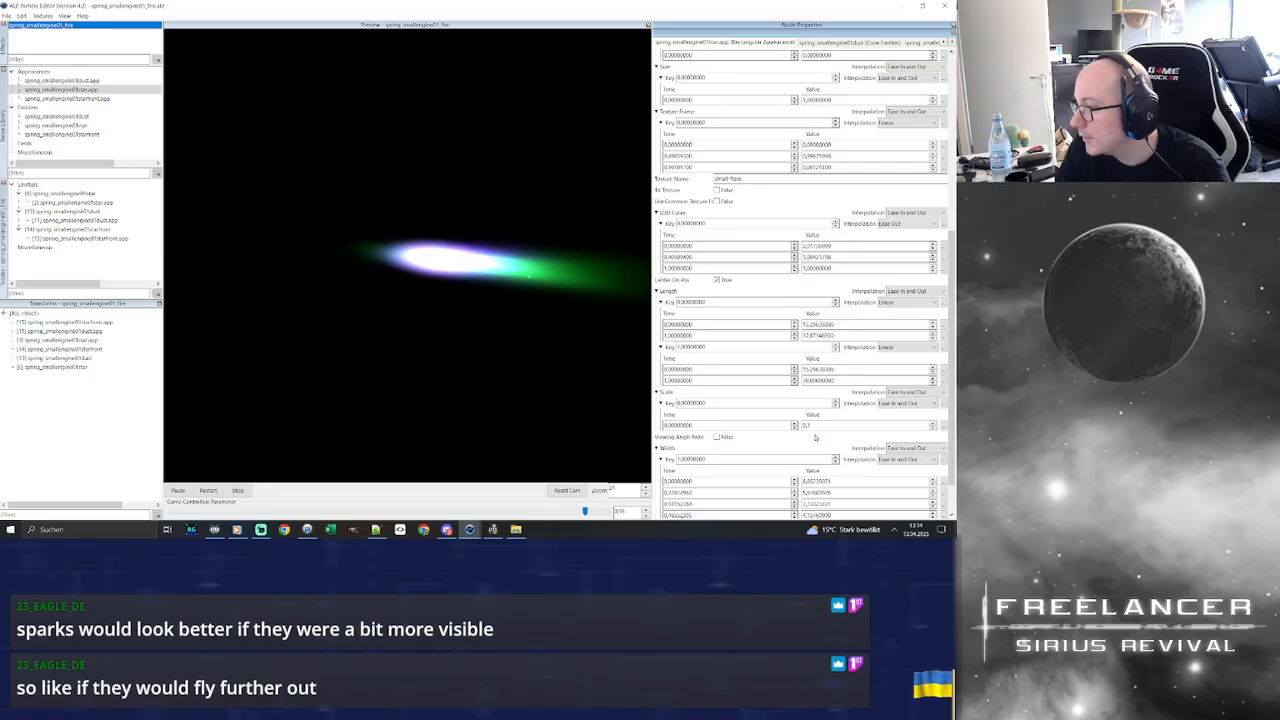
key(Return)
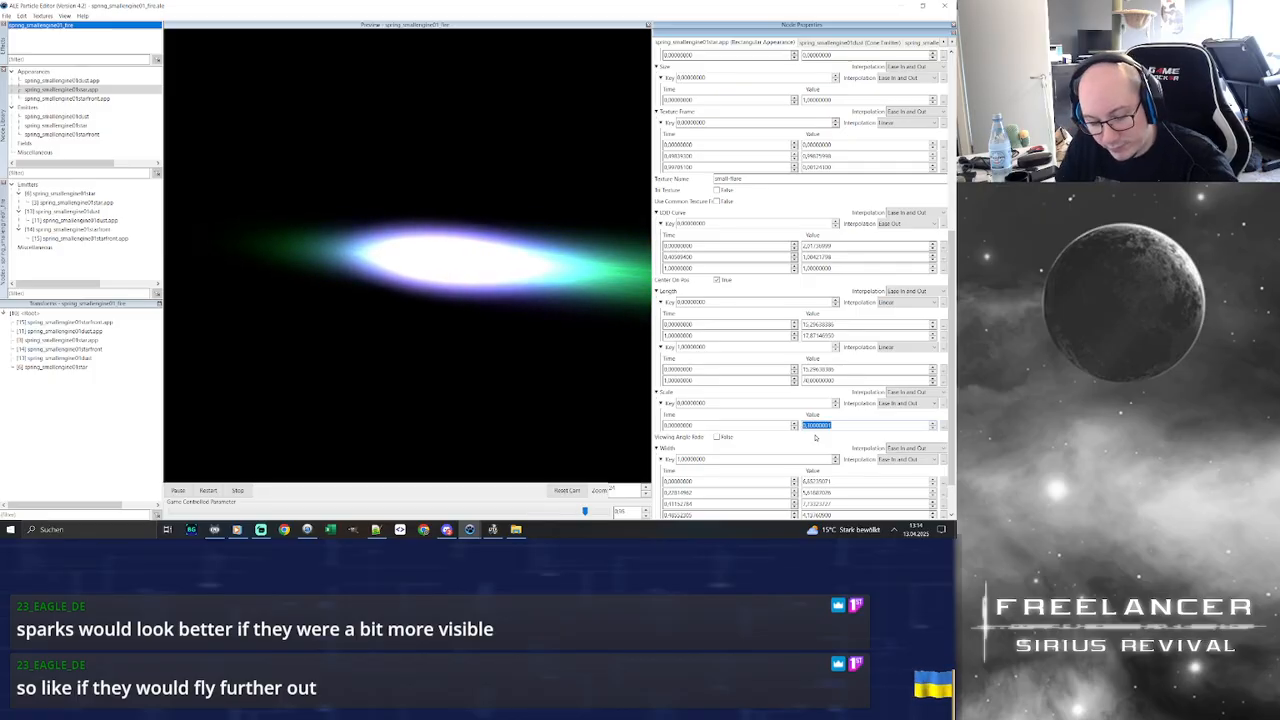
key(ctrl+z)
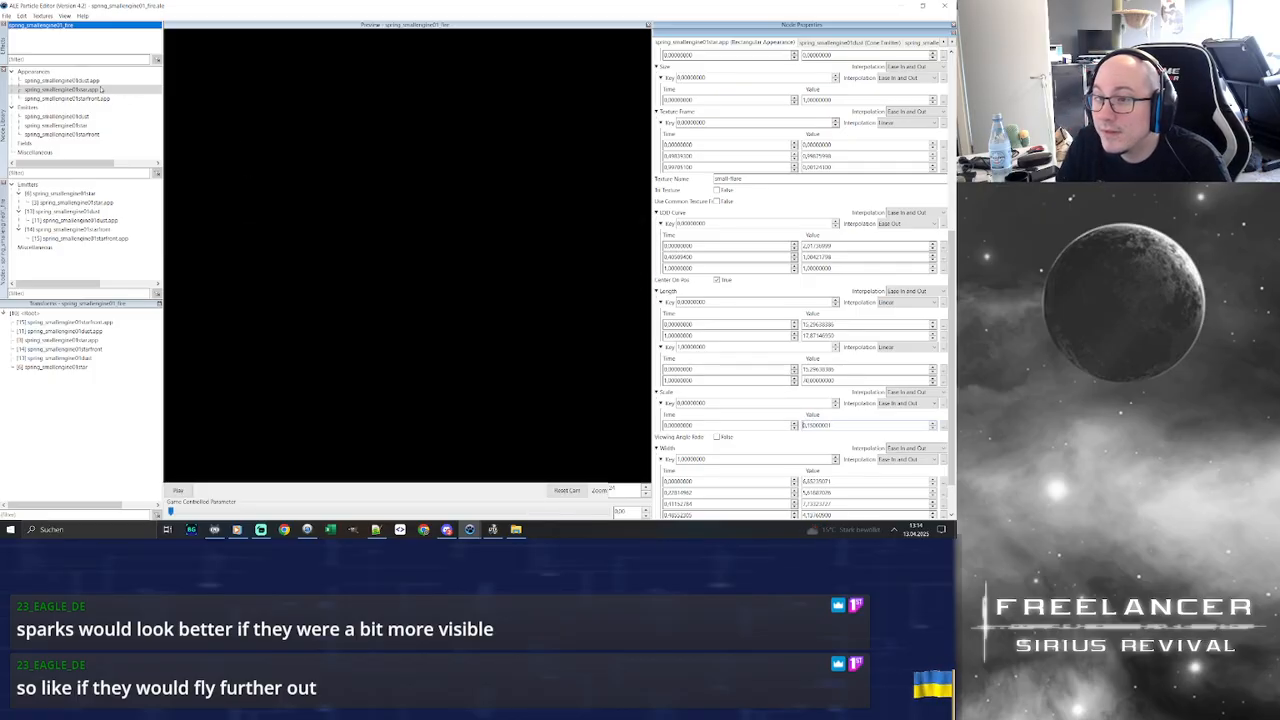
Open the dust appearance's properties and play the effect preview again
click(62, 80)
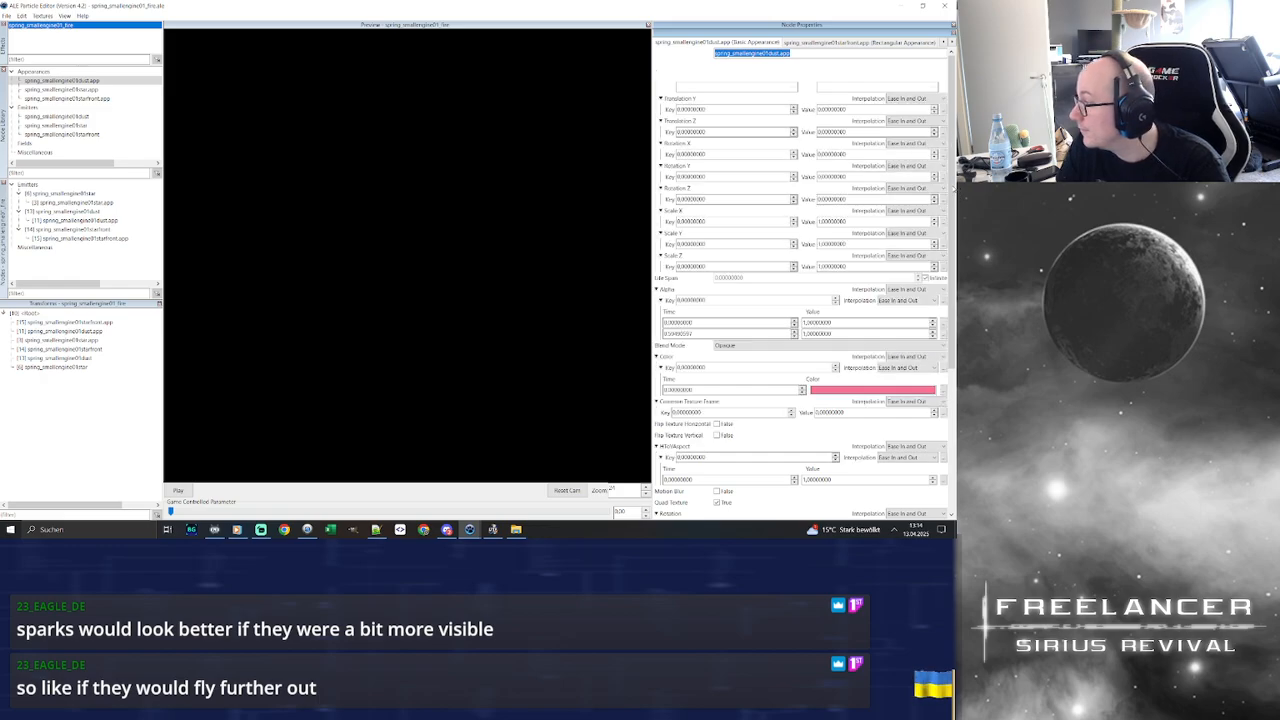
scroll(956, 371, down, 5)
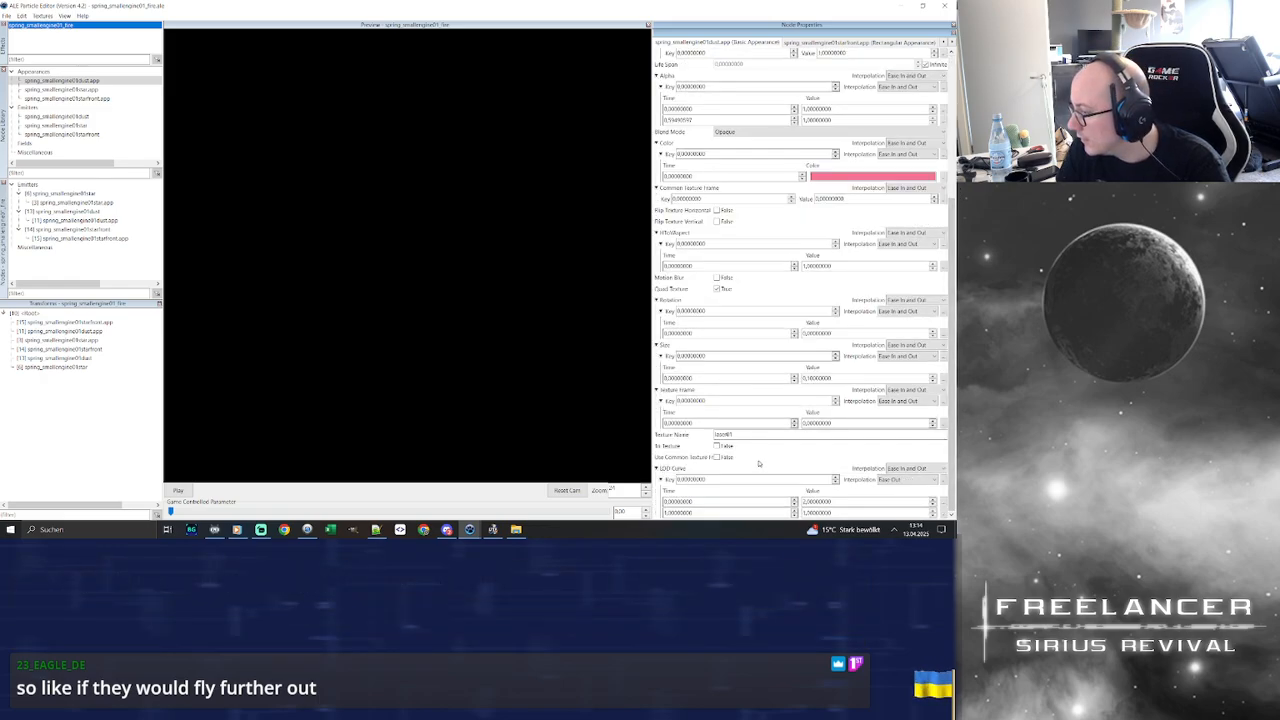
click(178, 490)
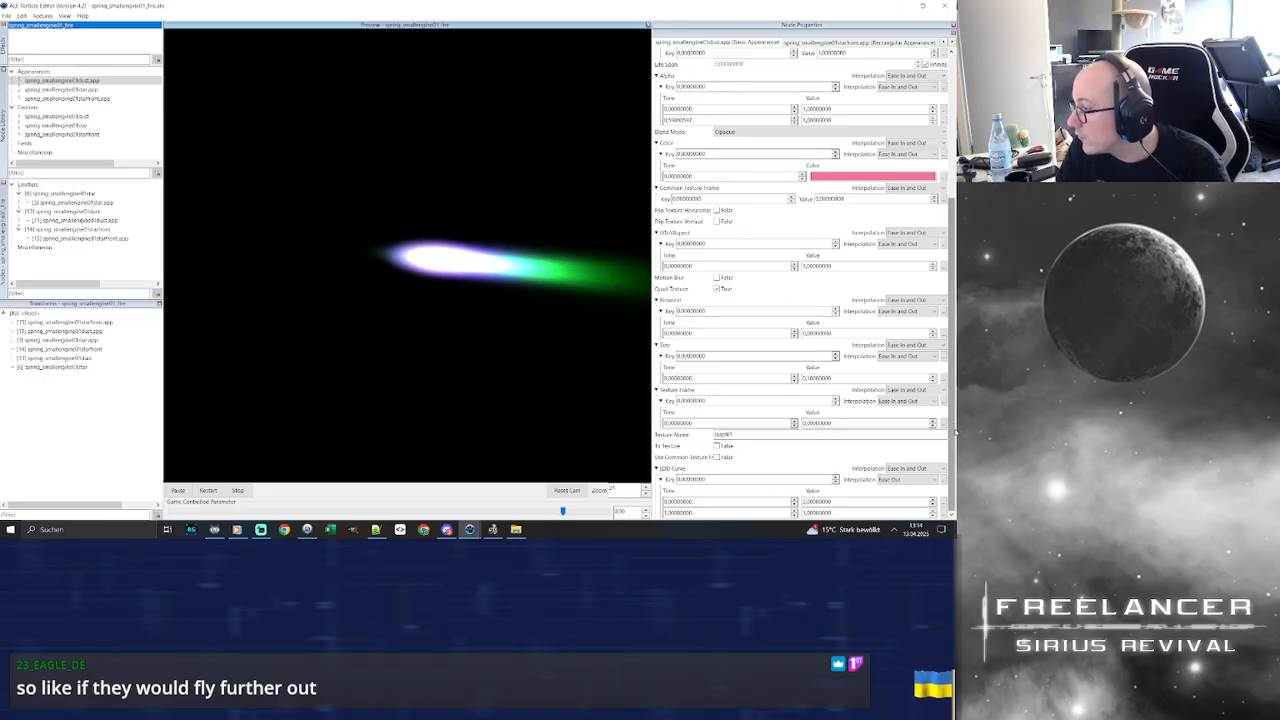
Try a size of 0.25 on the dust appearance
drag(832, 378, 806, 378)
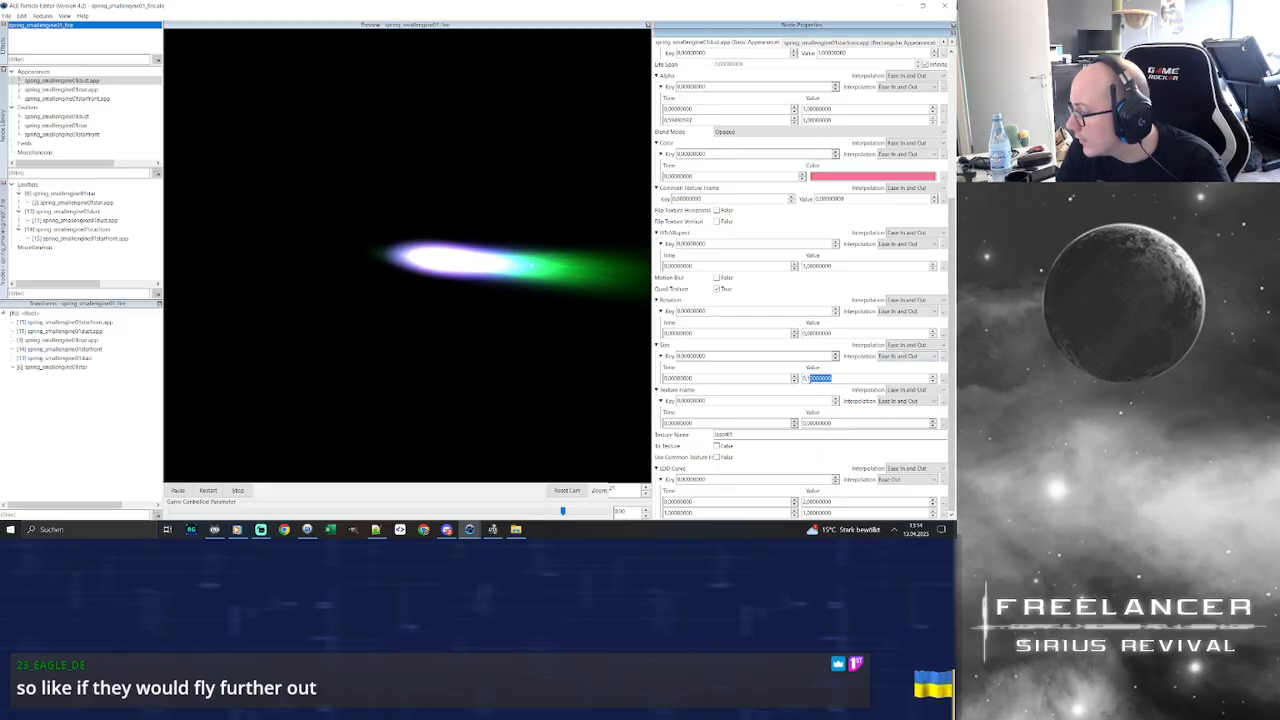
text(1)
key(BackSpace)
key(BackSpace)
key(BackSpace)
key(BackSpace)
key(BackSpace)
key(BackSpace)
key(BackSpace)
text(25)
key(Return)
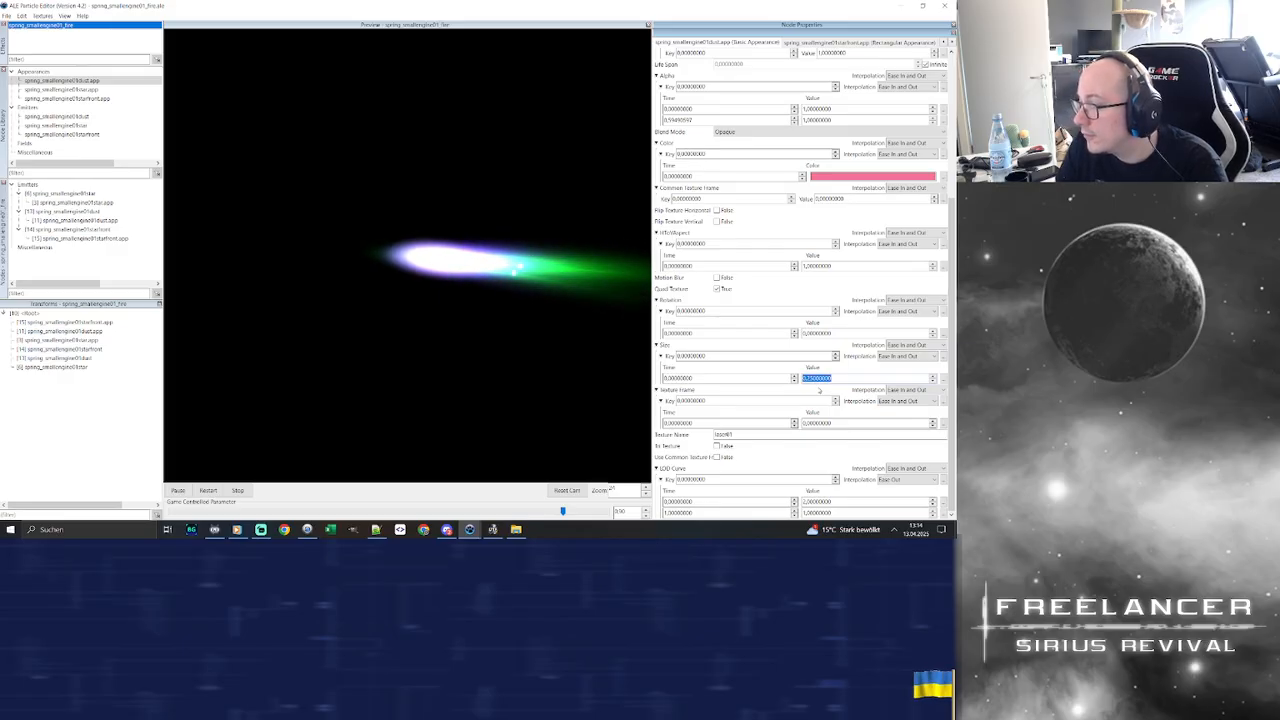
Set the dust appearance's size to 0.125
drag(842, 380, 807, 379)
text(125)
key(Return)
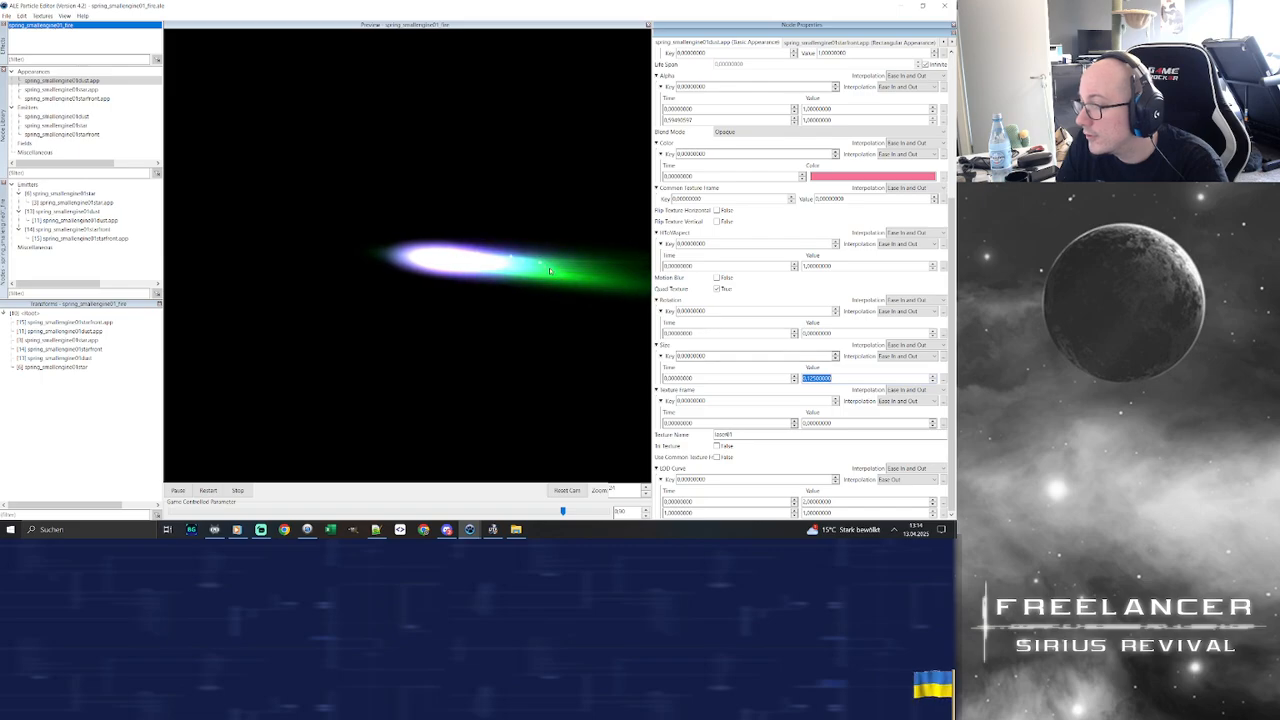
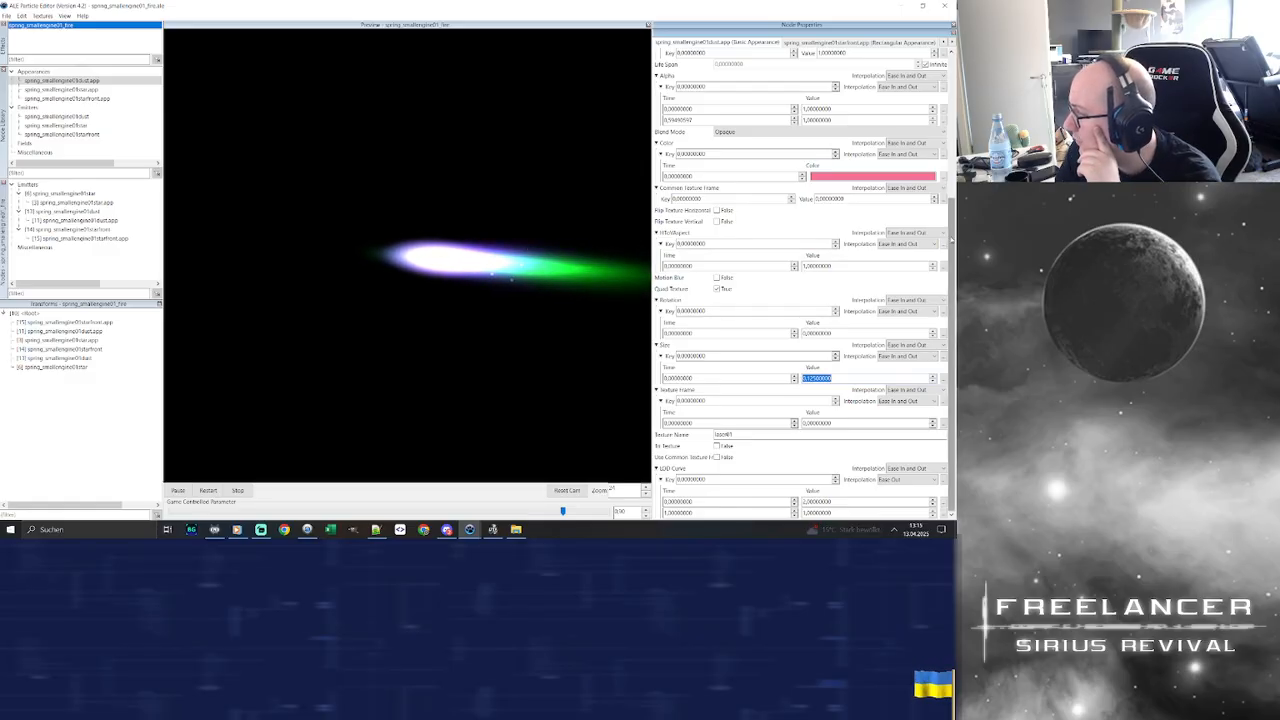
Set the dust appearance's second alpha key to value 0 at time 0.9
scroll(944, 107, up, 6)
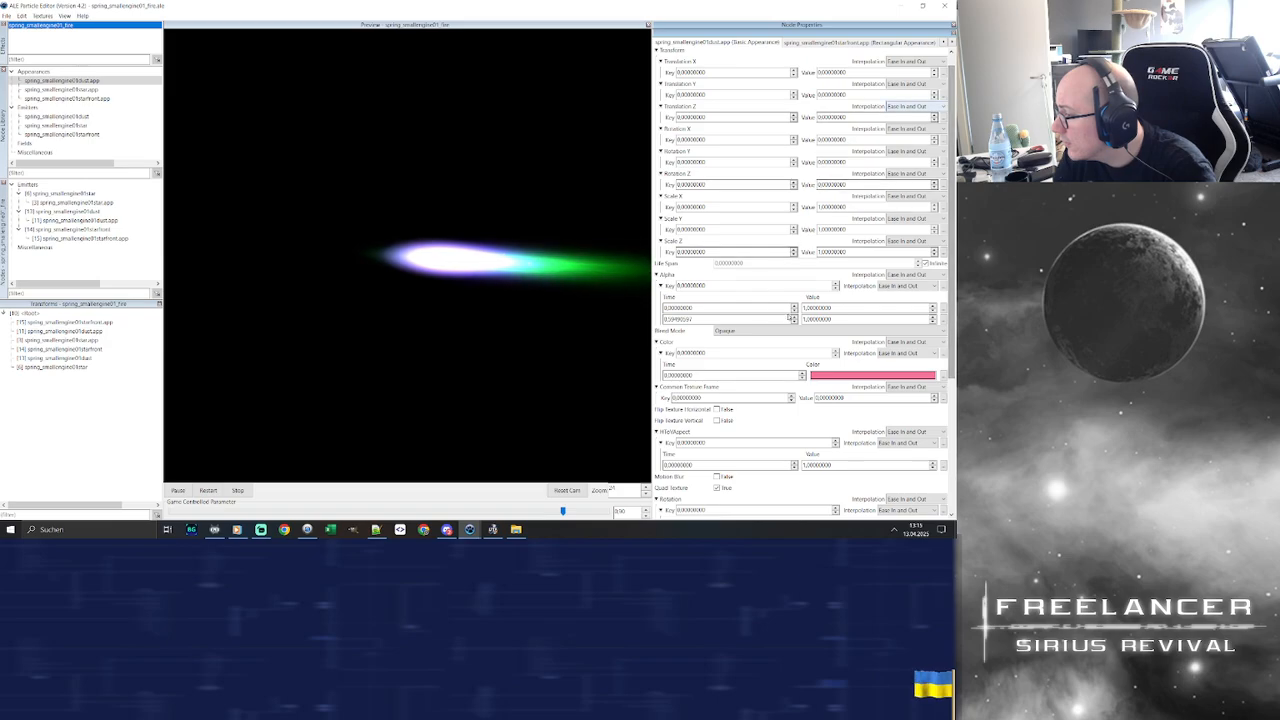
double_click(818, 319)
text(0)
key(Return)
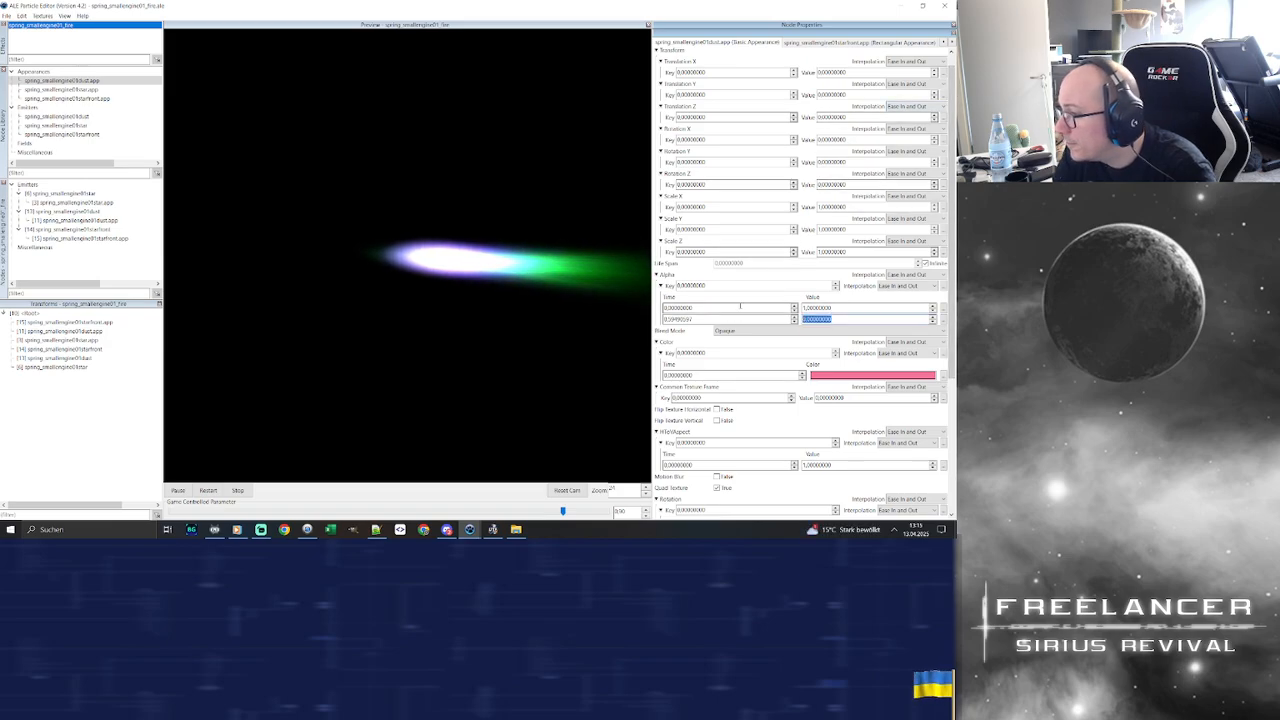
double_click(695, 319)
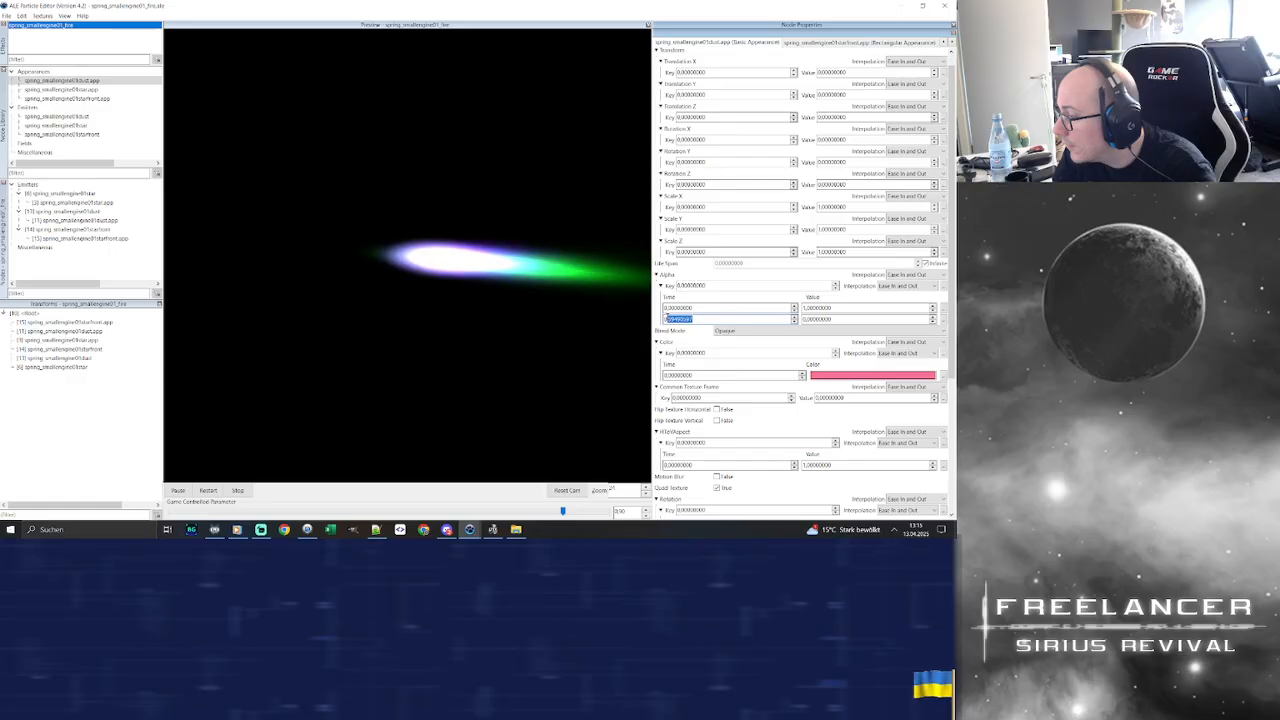
text(0.9)
key(Return)
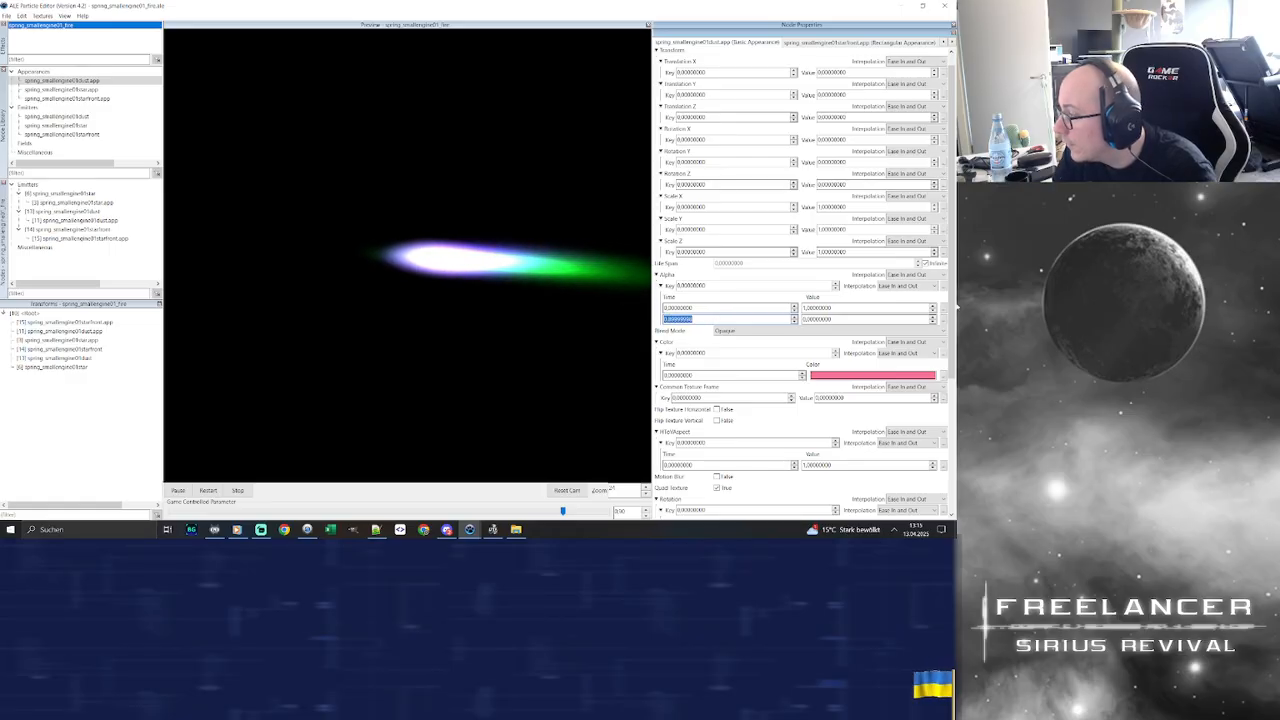
Insert an extra alpha key with value 1 between the dust appearance's first and last alpha keys, and adjust its time
click(943, 309)
click(935, 313)
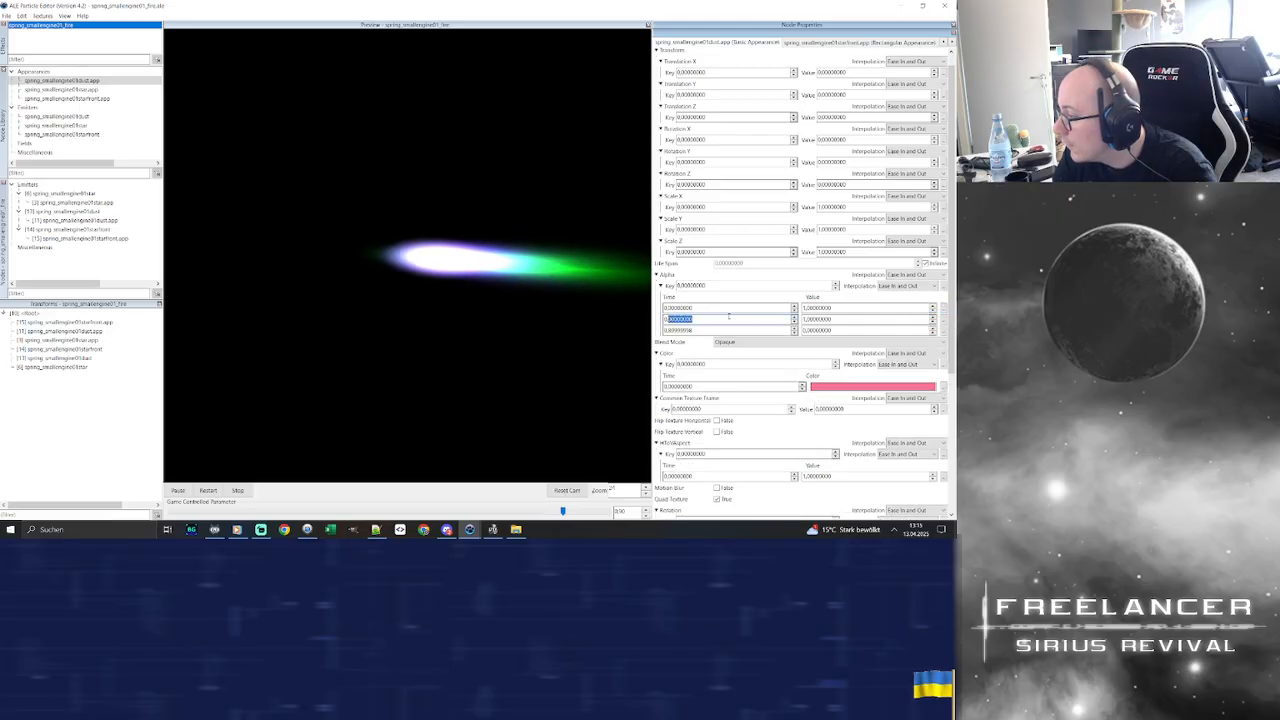
key(Return)
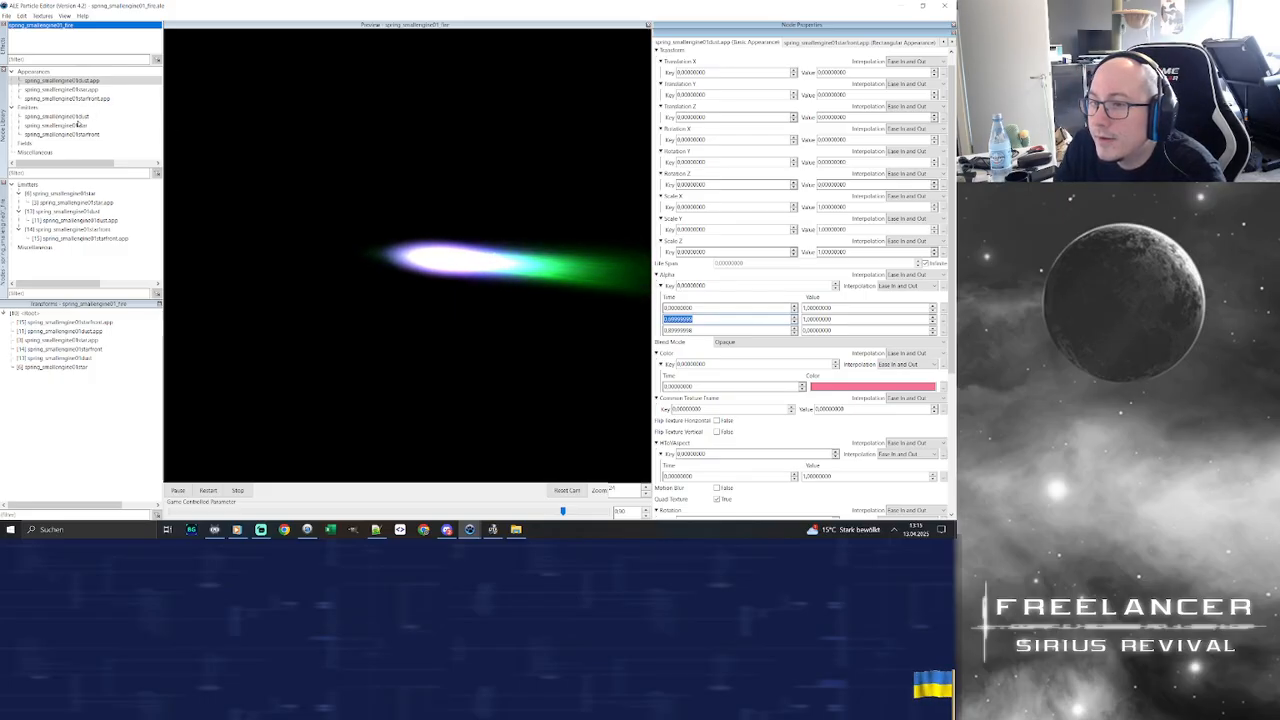
Set the dust emitter's pressure key value to 10
click(76, 118)
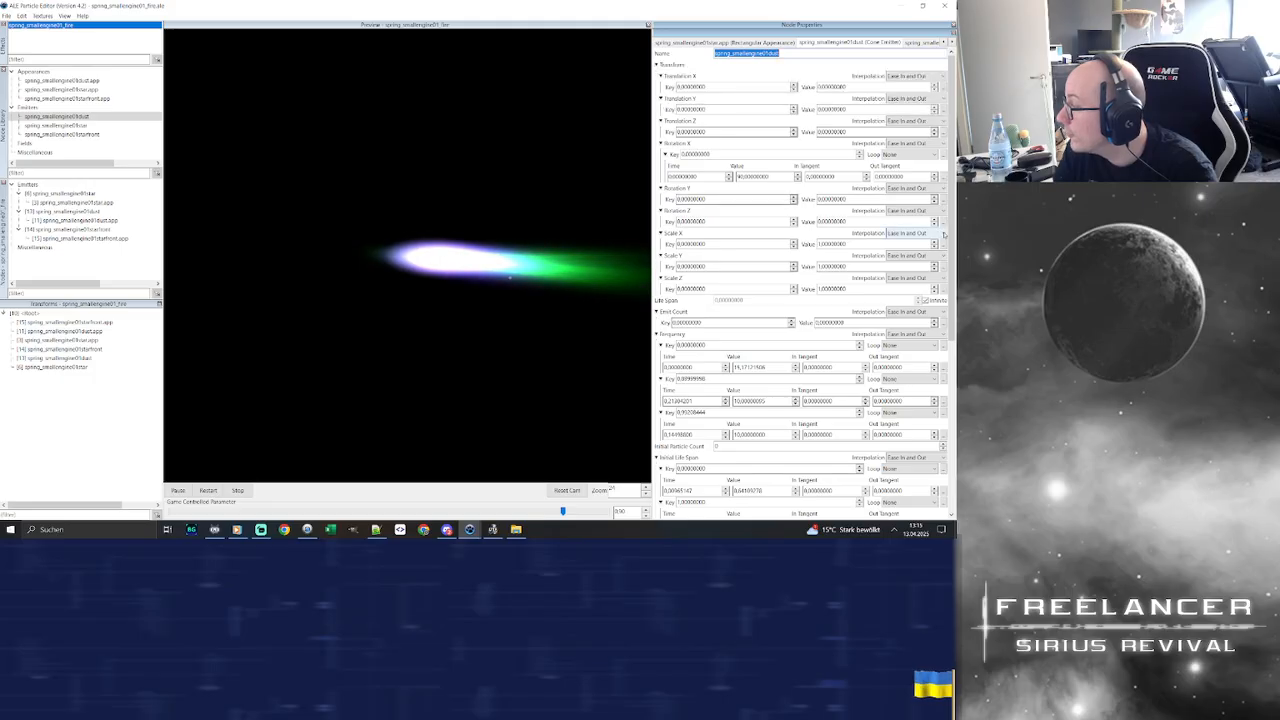
drag(950, 234, 951, 402)
drag(790, 383, 734, 383)
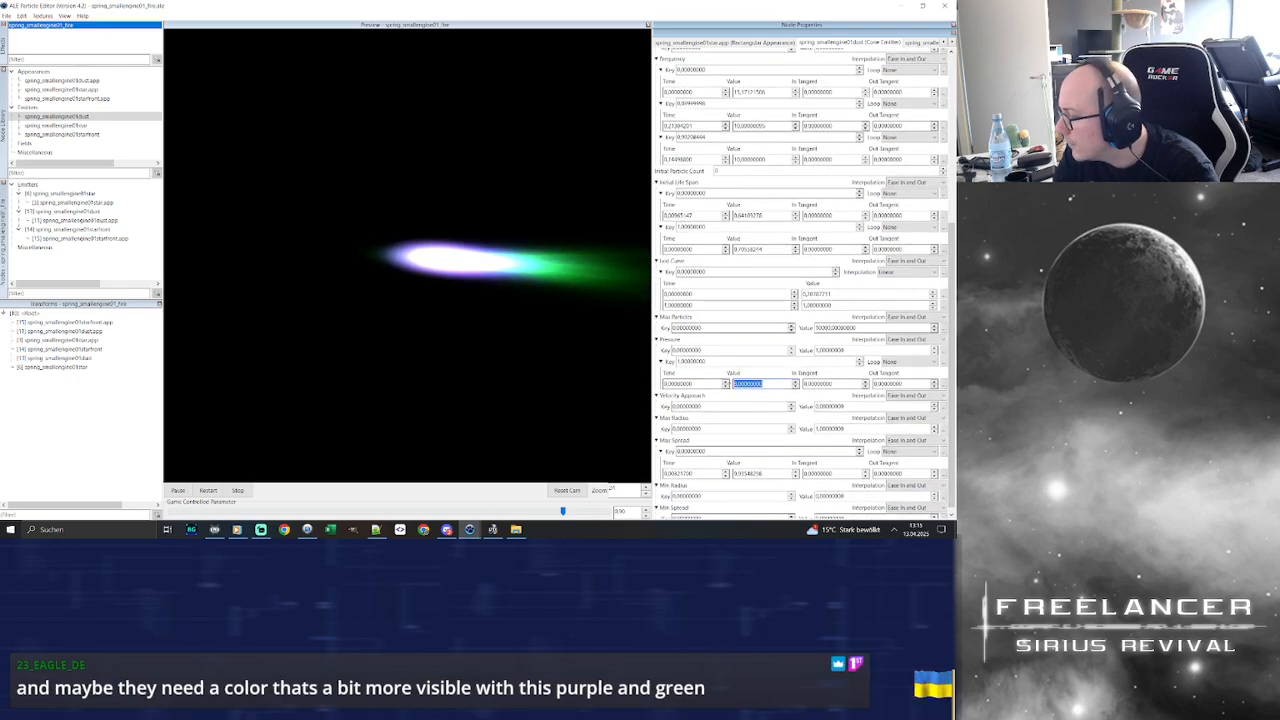
text(0,5)
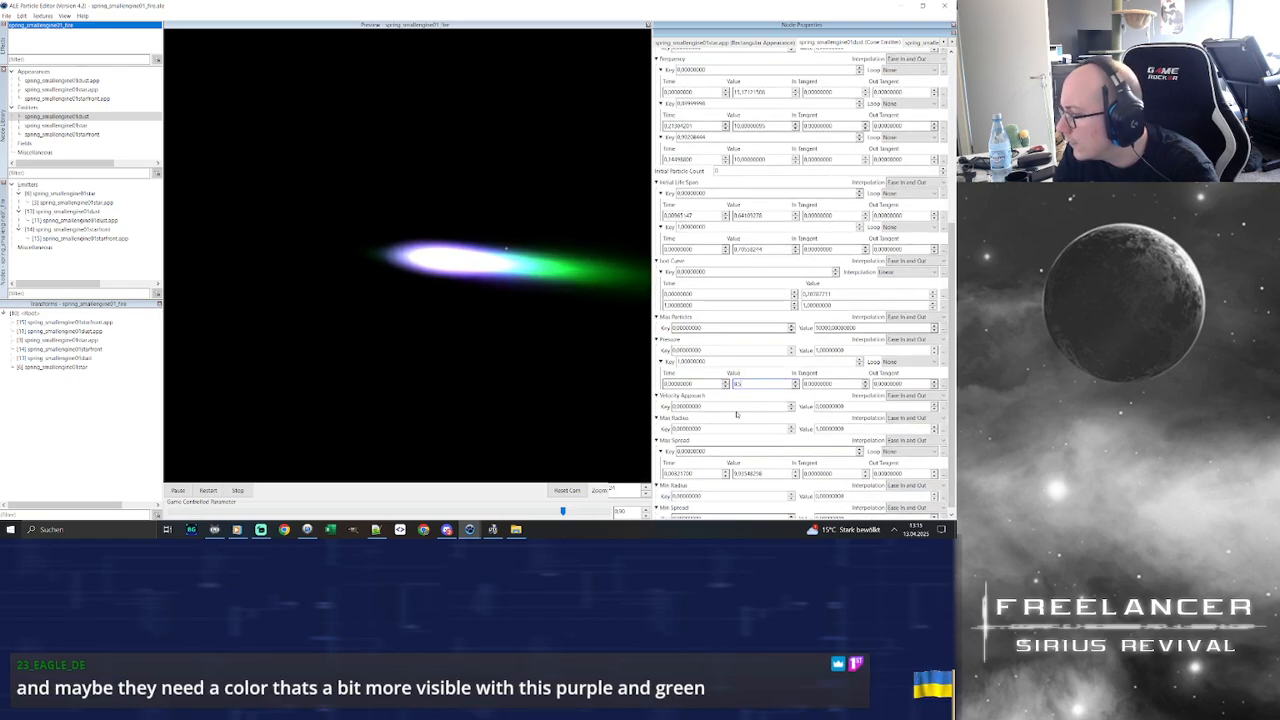
key(Return)
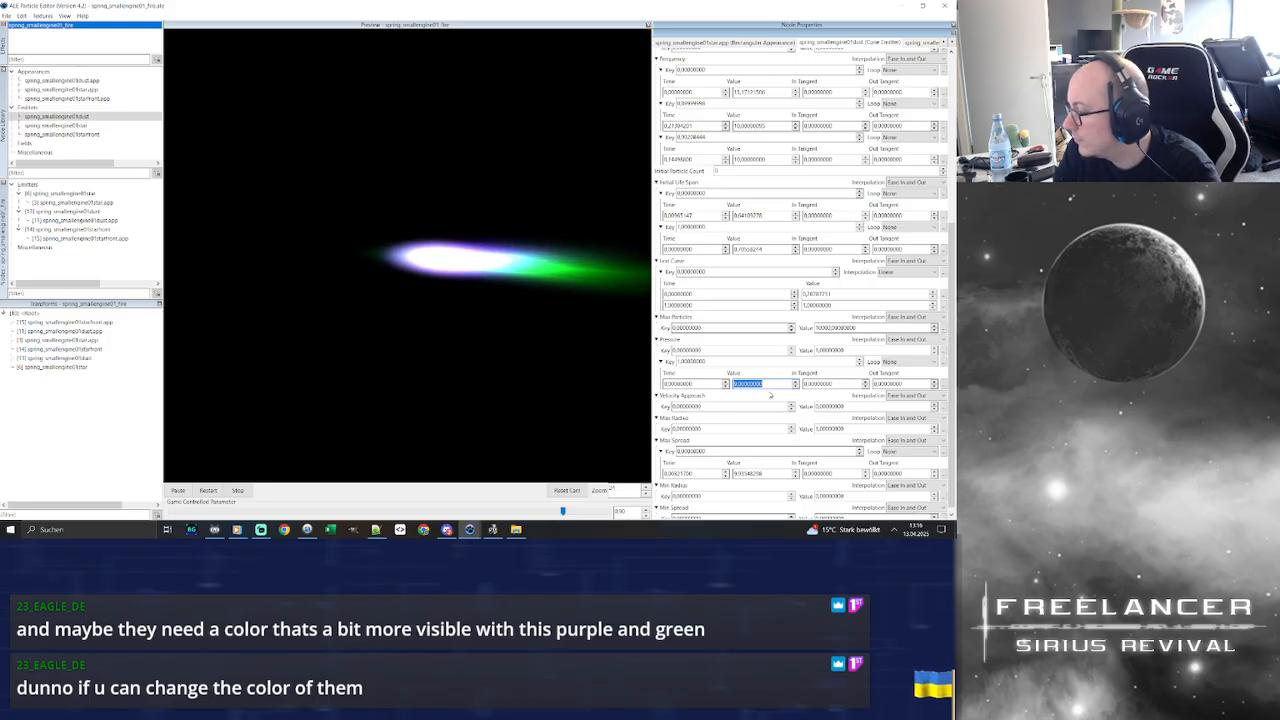
text(10)
key(Return)
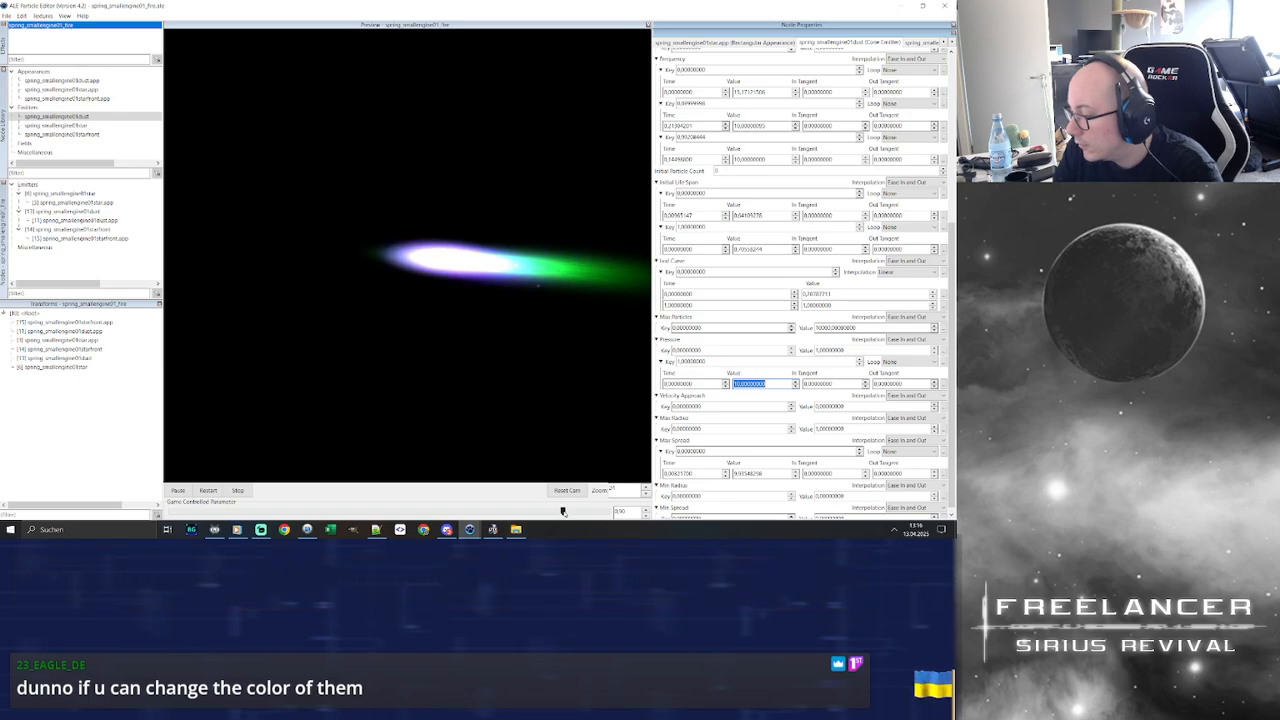
Sweep the game controlled parameter from its low end up to a high setting and examine the flame and sparks from a tilted angle
drag(566, 511, 108, 480)
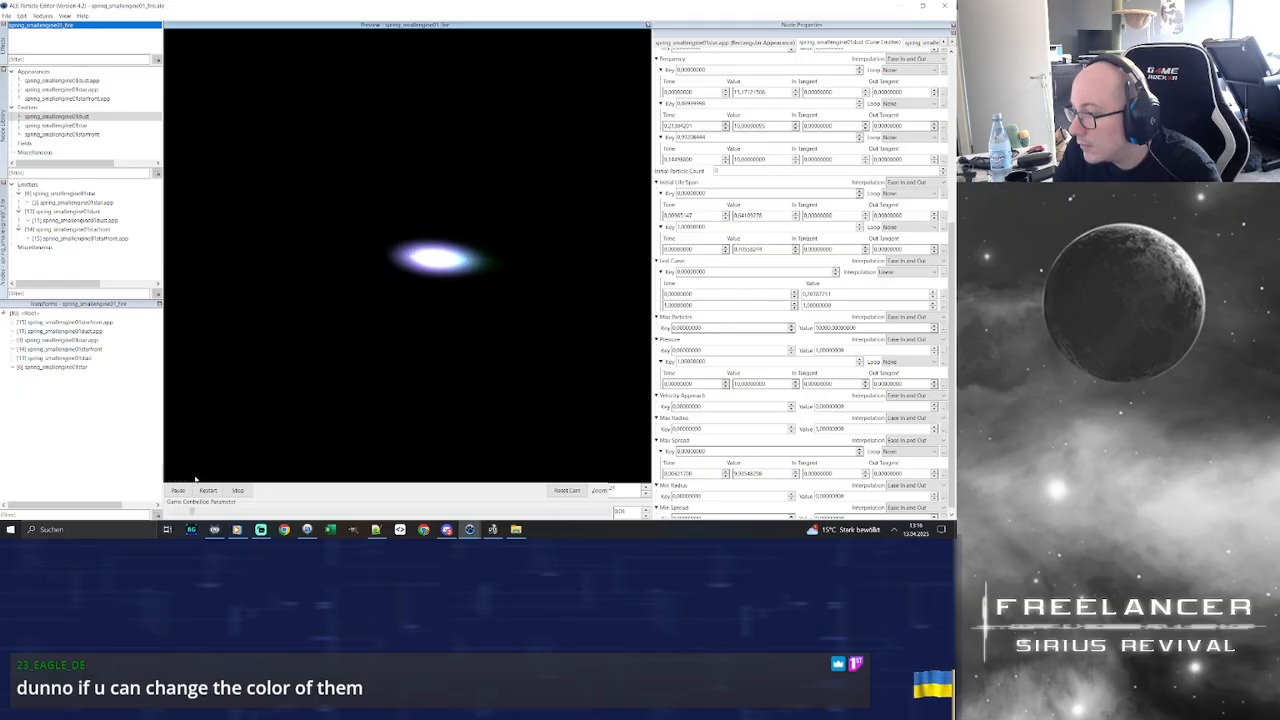
drag(214, 479, 232, 479)
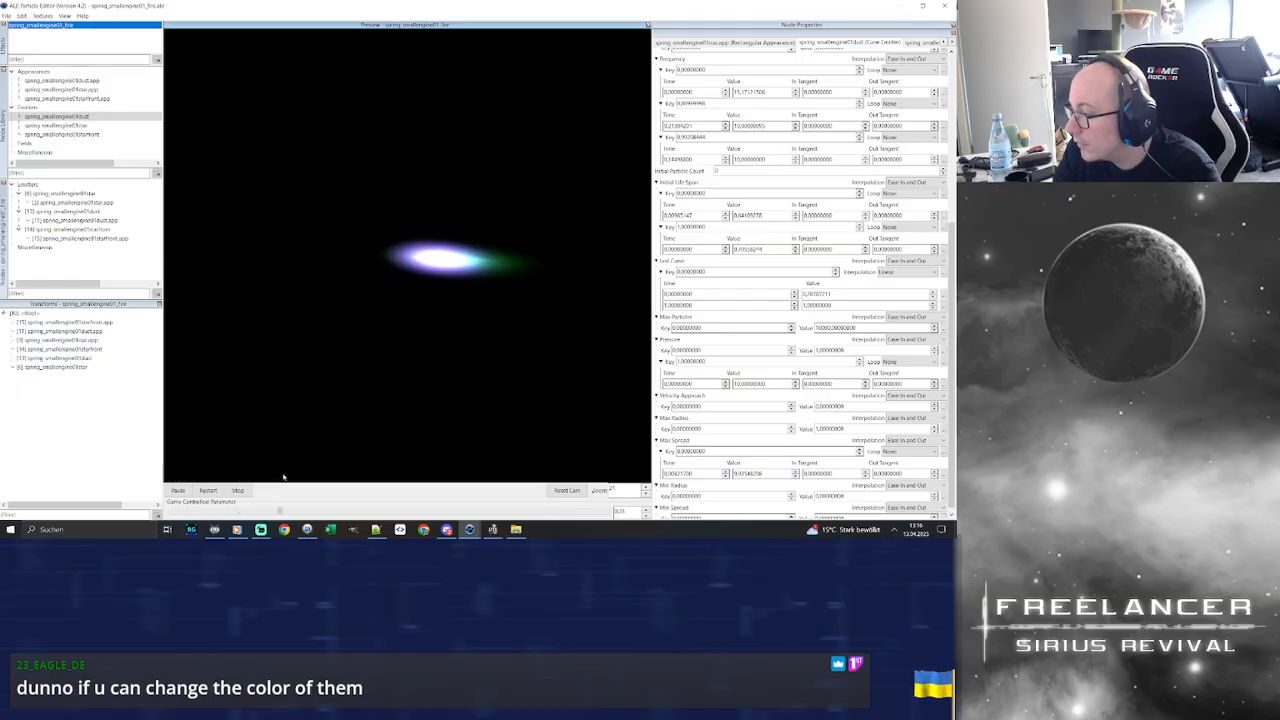
drag(331, 477, 351, 477)
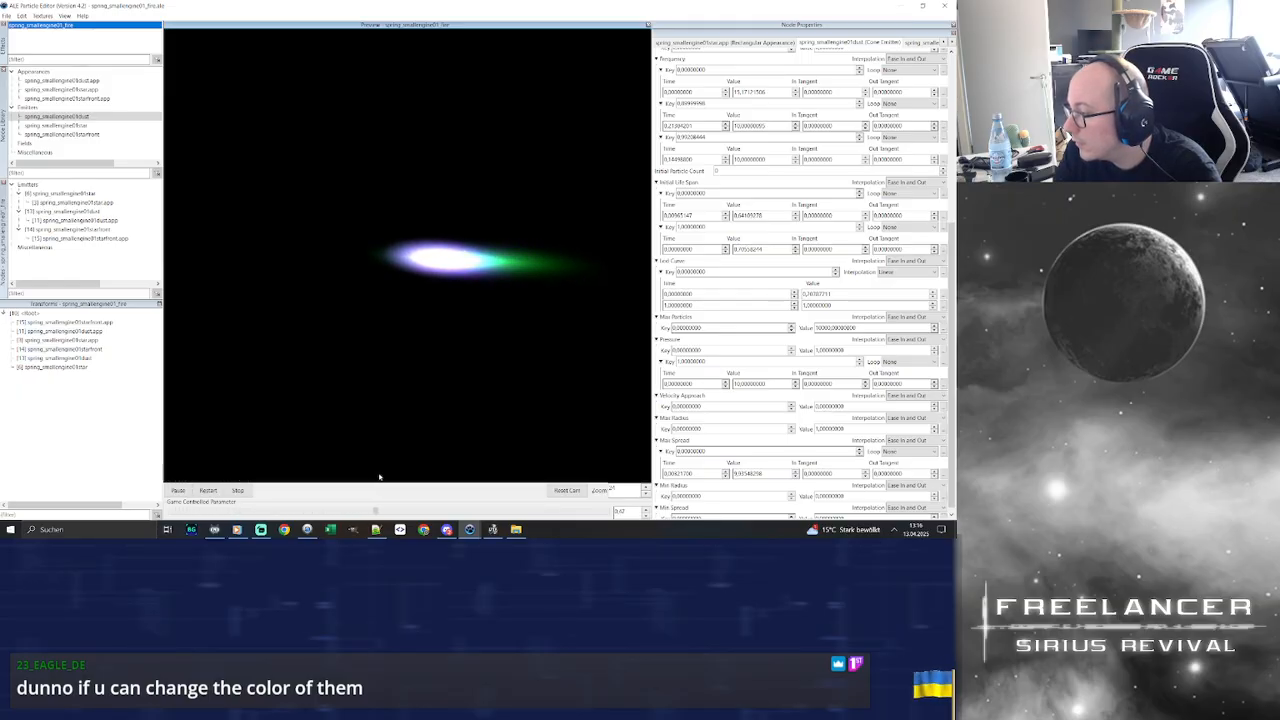
drag(447, 476, 543, 477)
drag(545, 303, 507, 299)
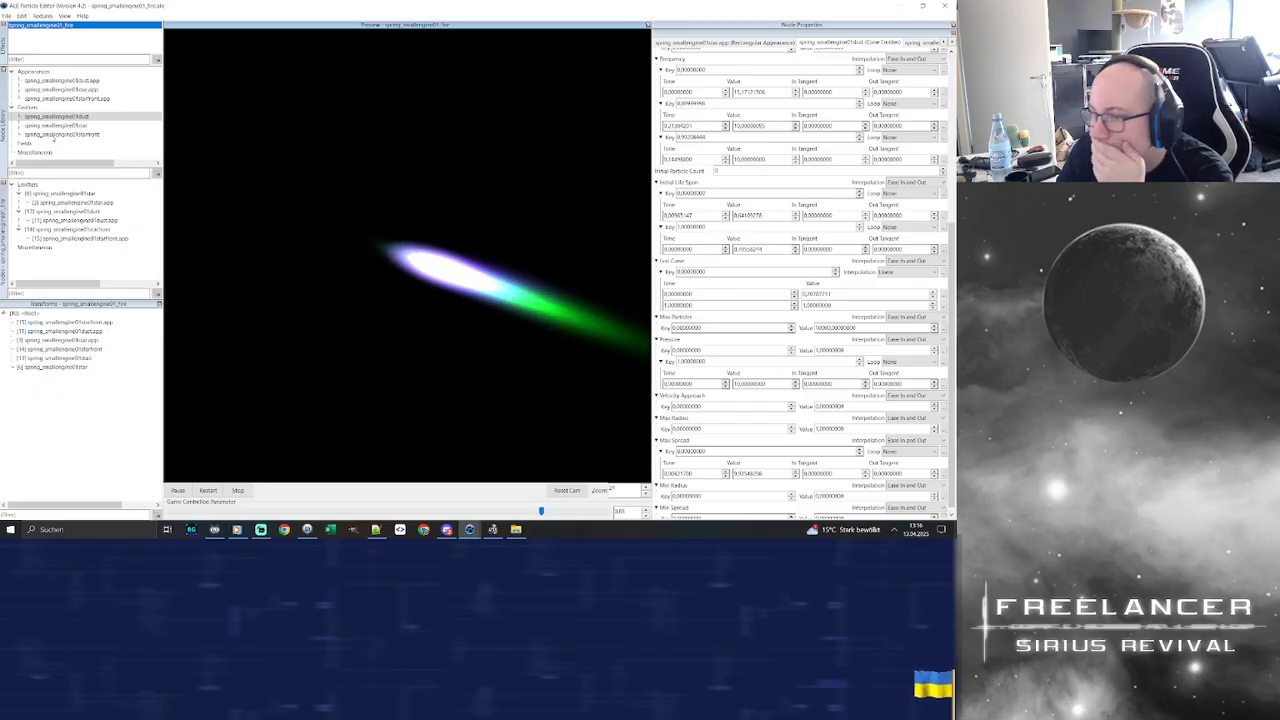
Recolour the dust appearance's colour key to a pure green with a green value of 200
click(100, 82)
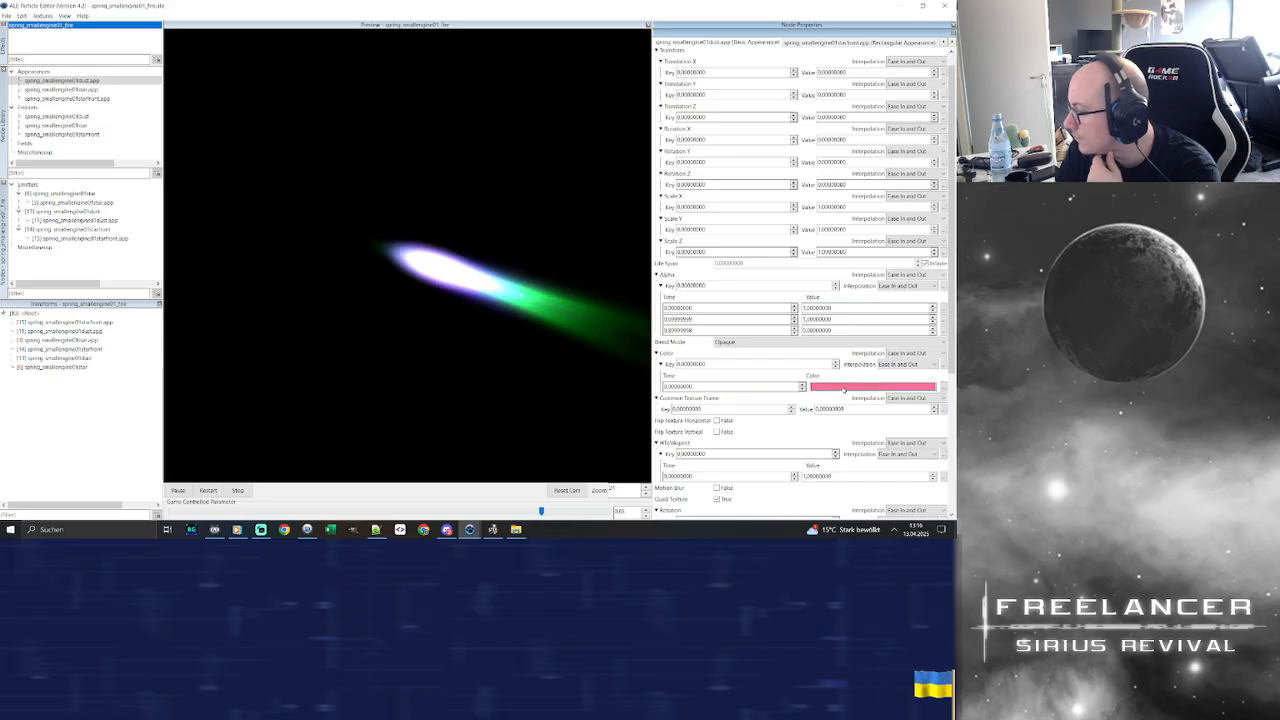
click(843, 388)
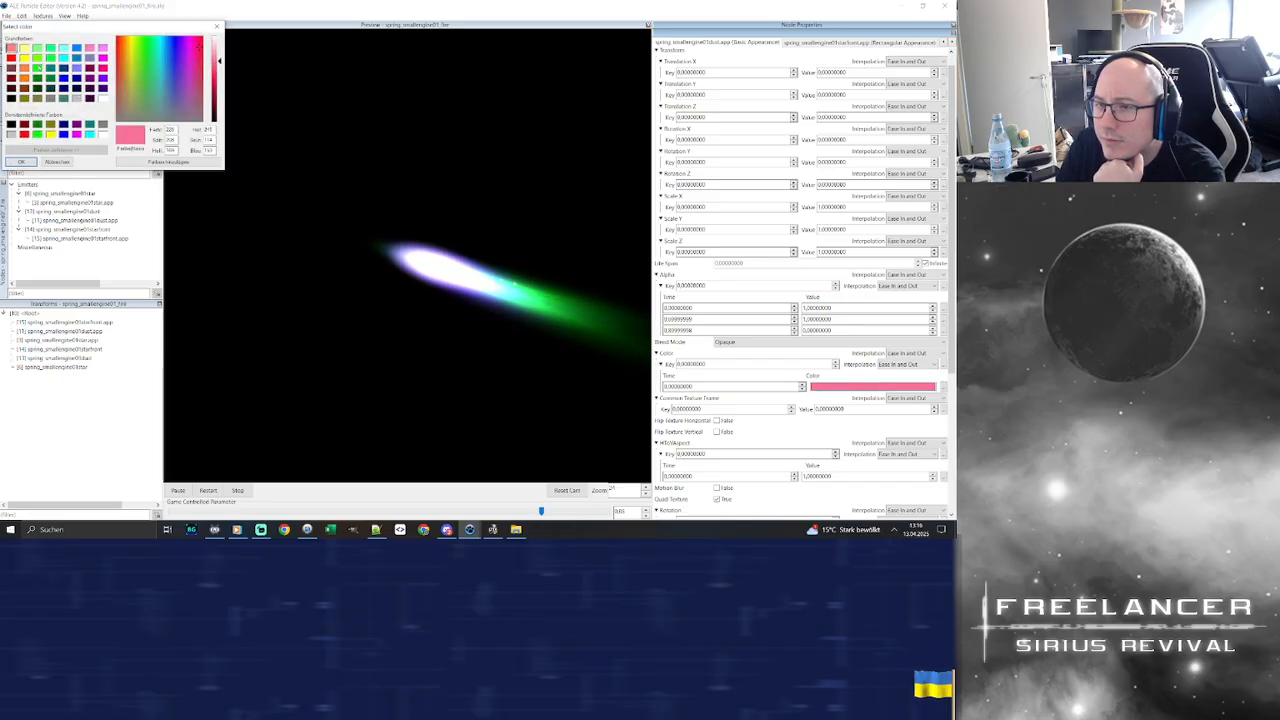
click(37, 68)
click(219, 88)
double_click(210, 140)
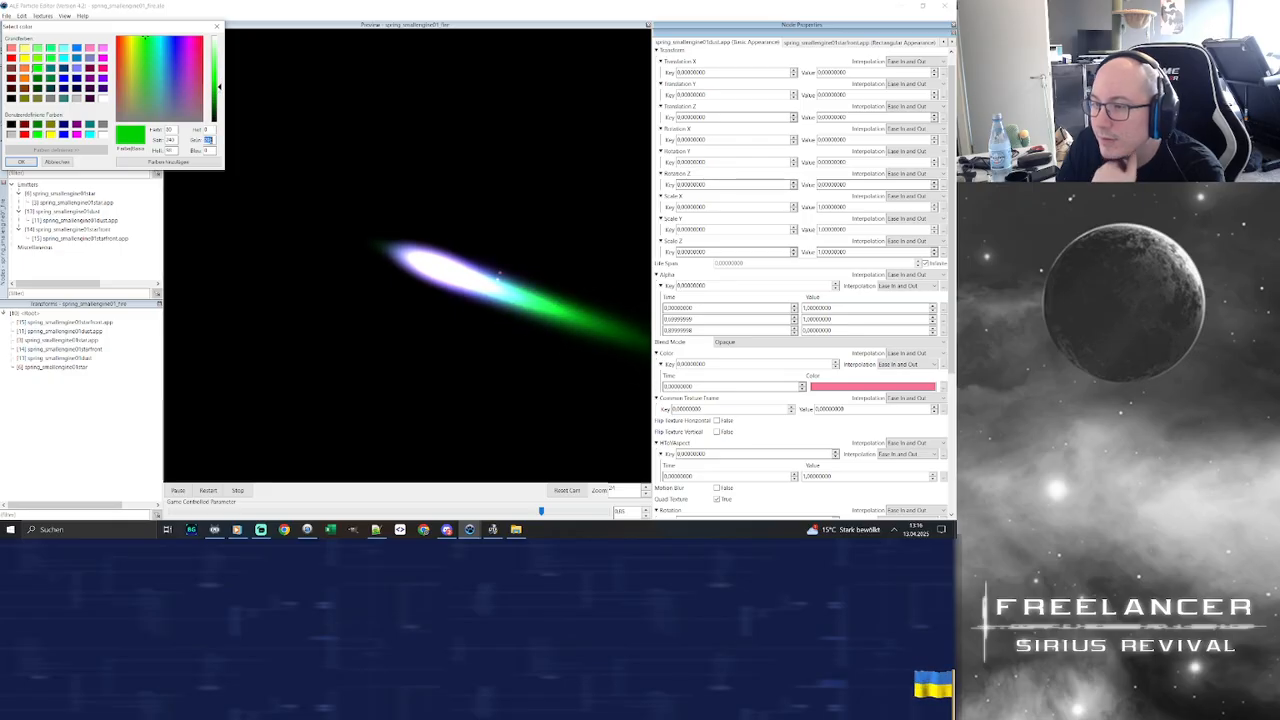
text(200)
click(25, 161)
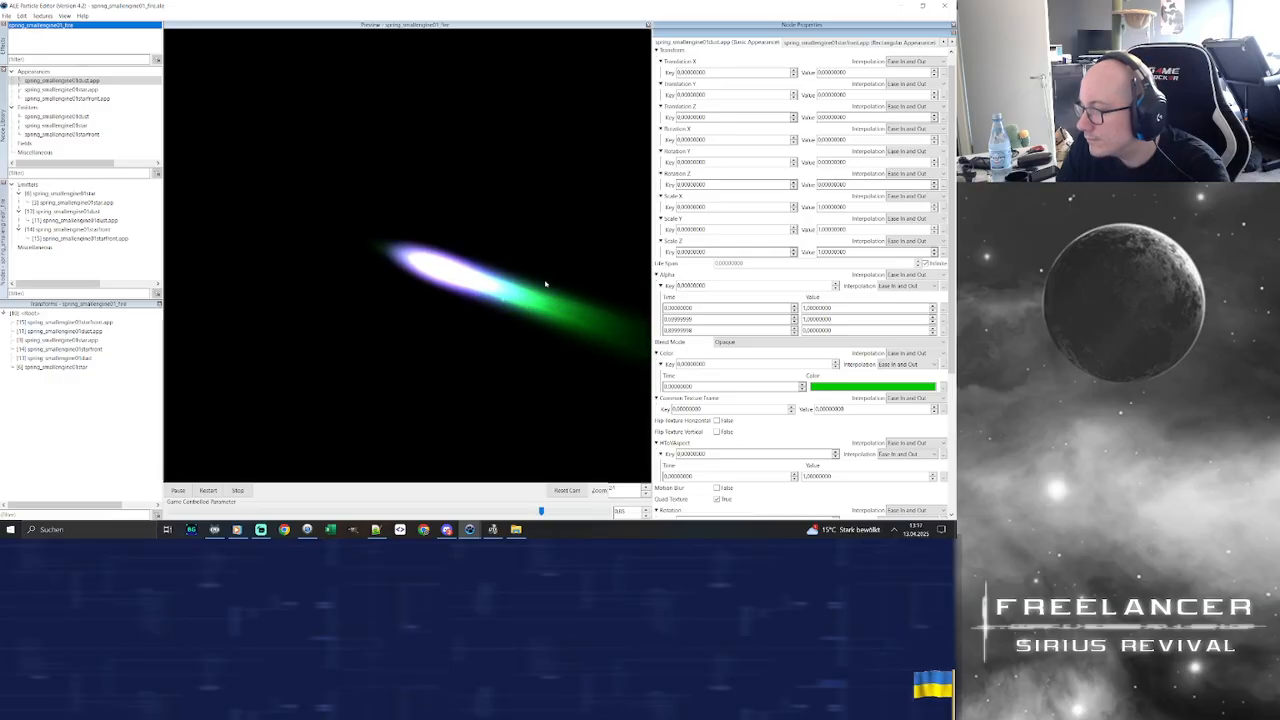
Add a second colour key at time 1 to the dust appearance
click(942, 391)
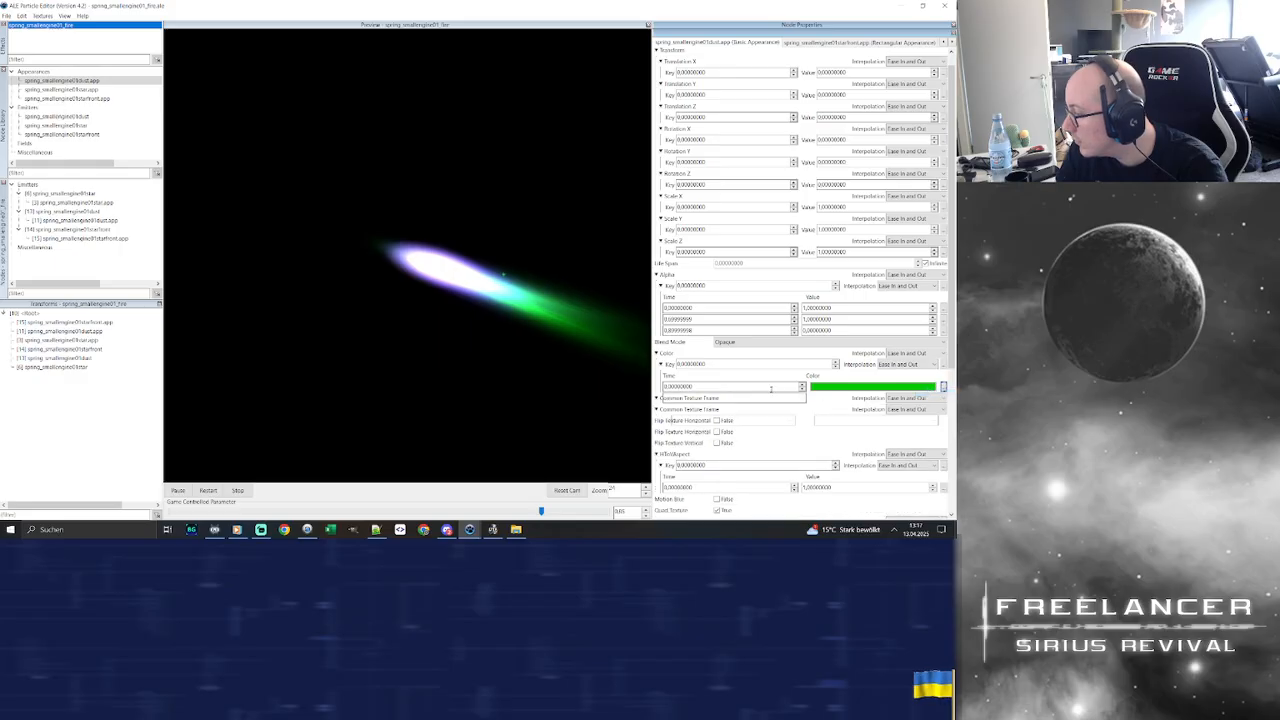
double_click(678, 386)
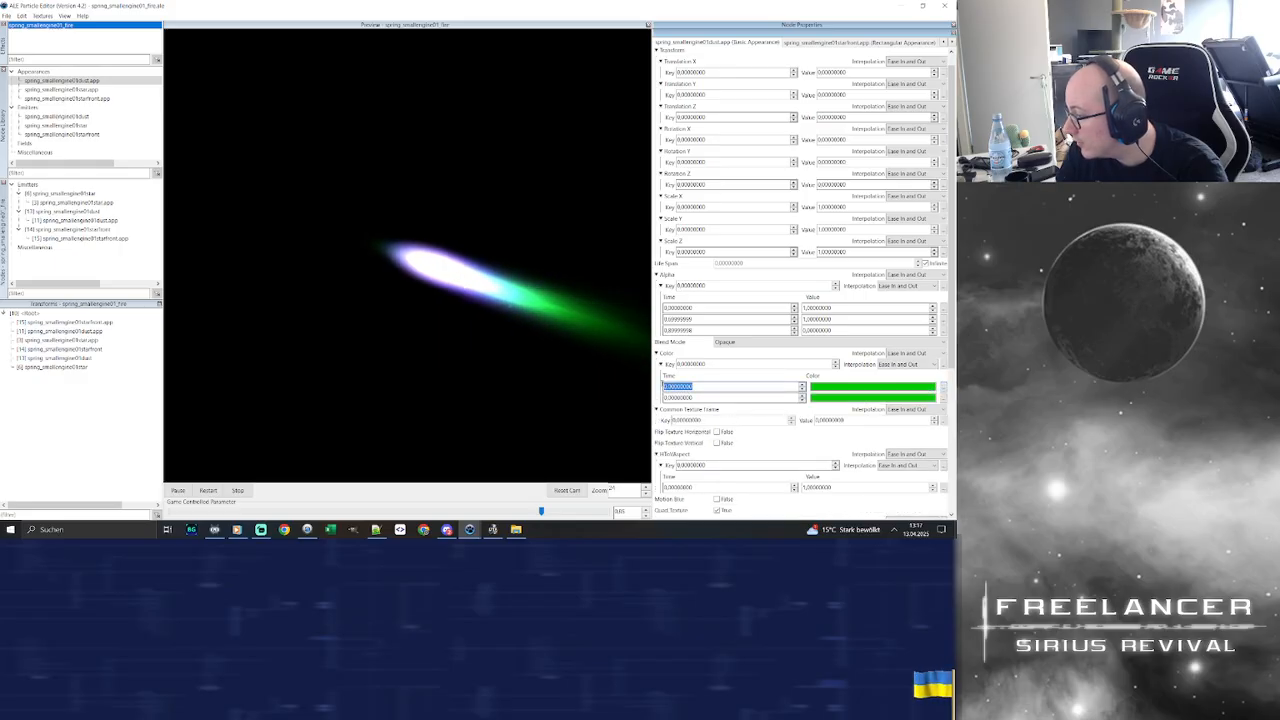
double_click(709, 397)
text(1)
key(Return)
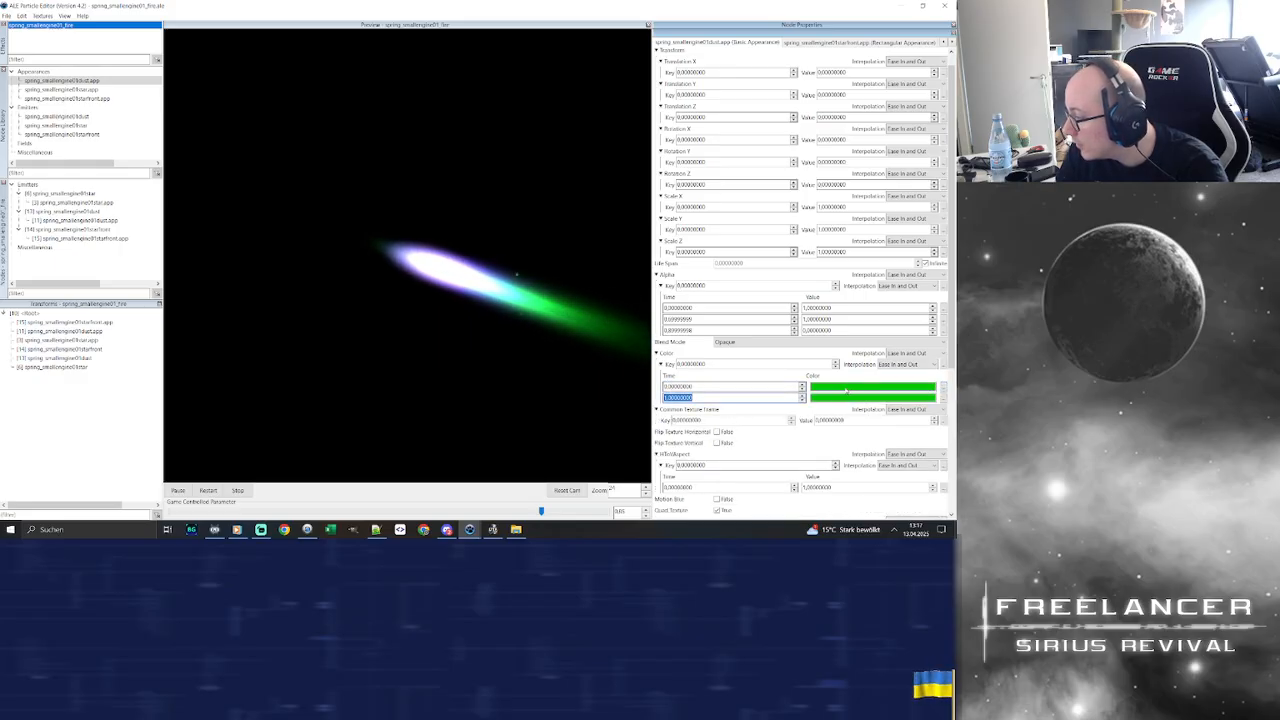
Recolour the dust appearance's first colour key, at time 0, to violet with red 132, green 0 and blue 255
click(847, 391)
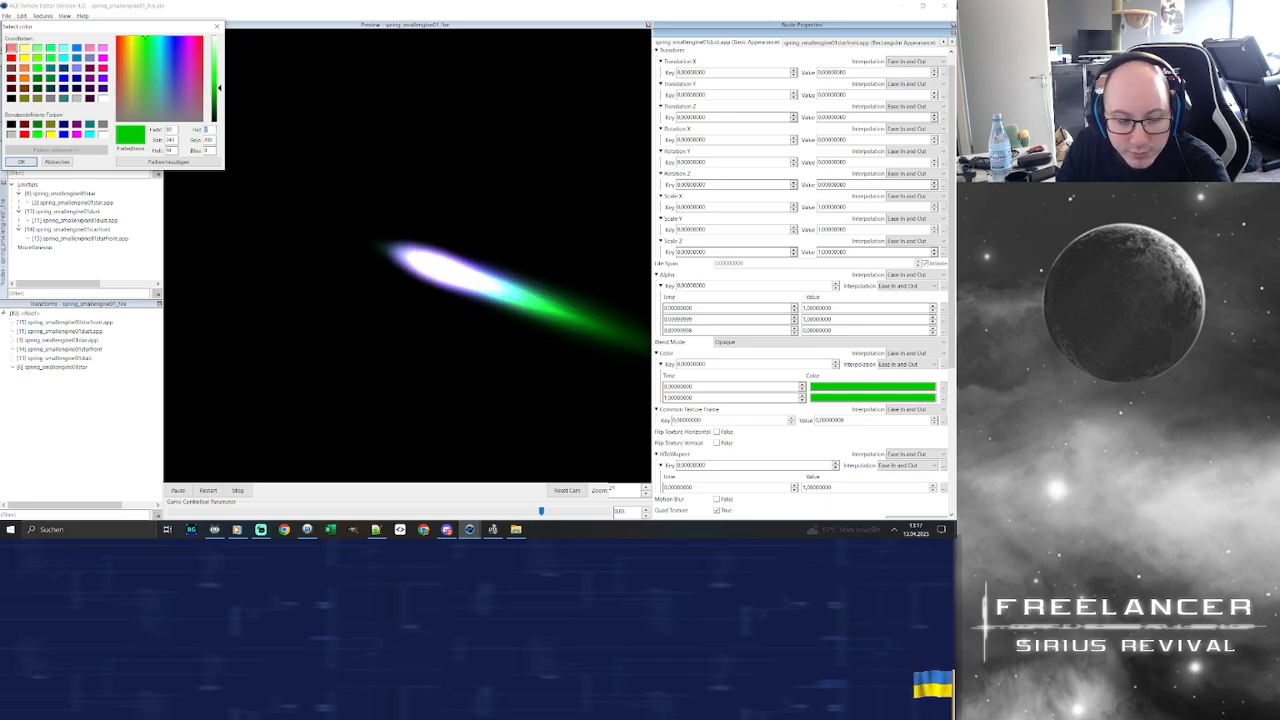
key(alt+Tab)
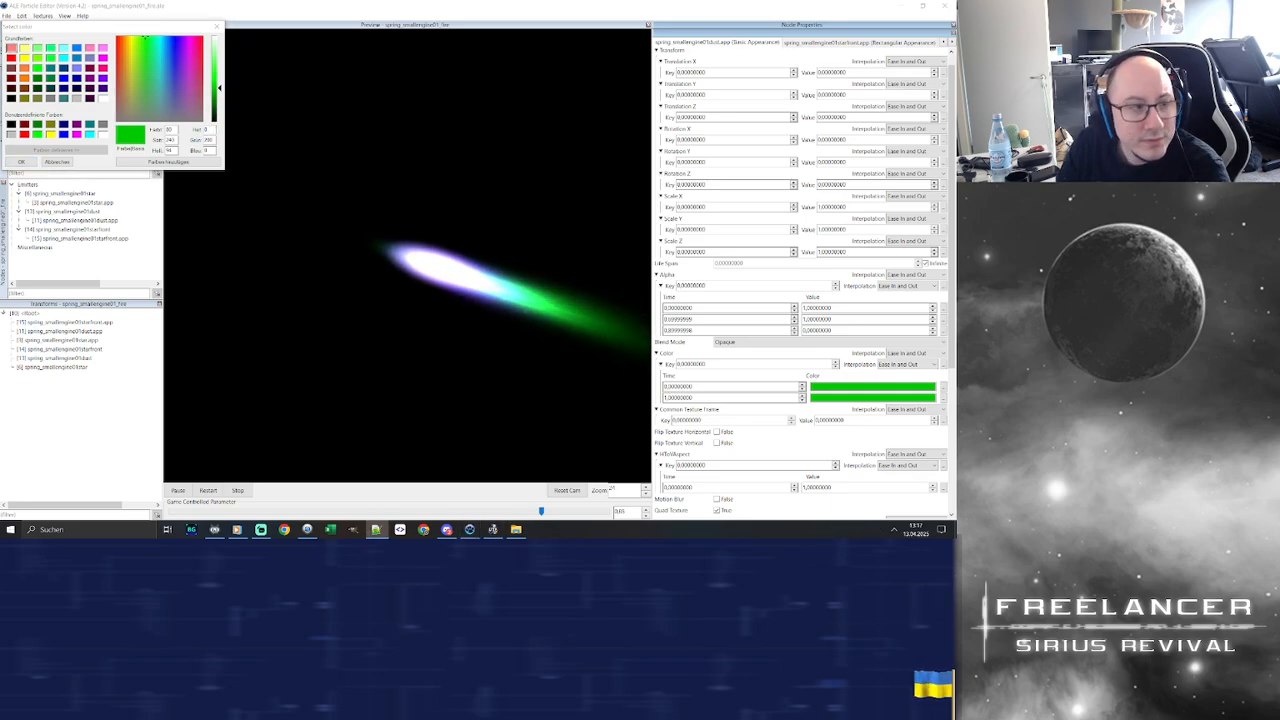
double_click(208, 130)
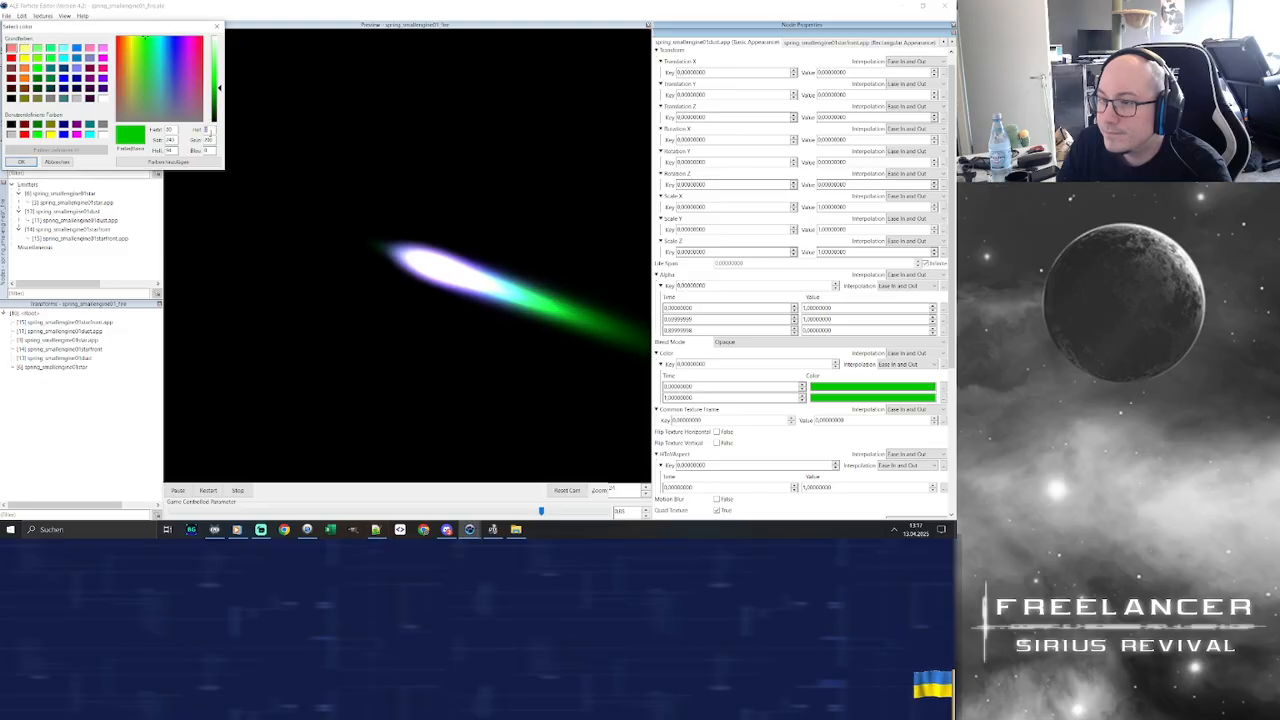
text(132)
double_click(209, 140)
text(0)
double_click(210, 151)
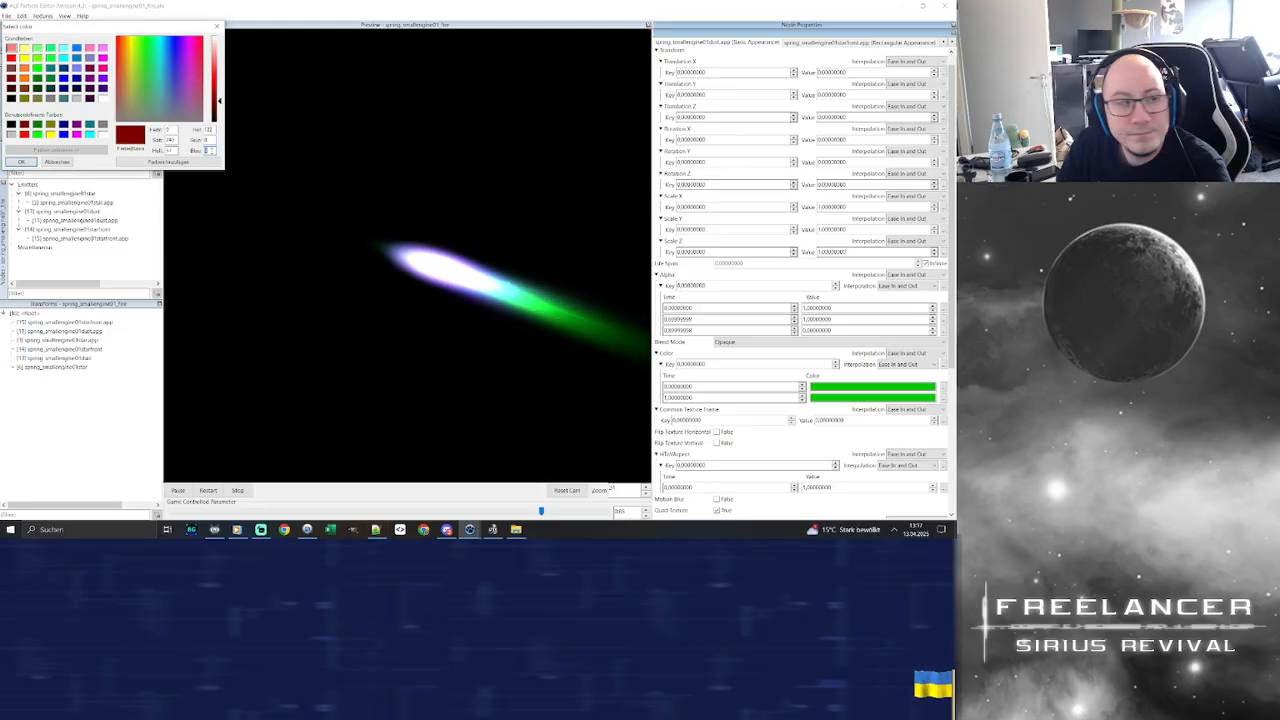
text(255)
click(21, 161)
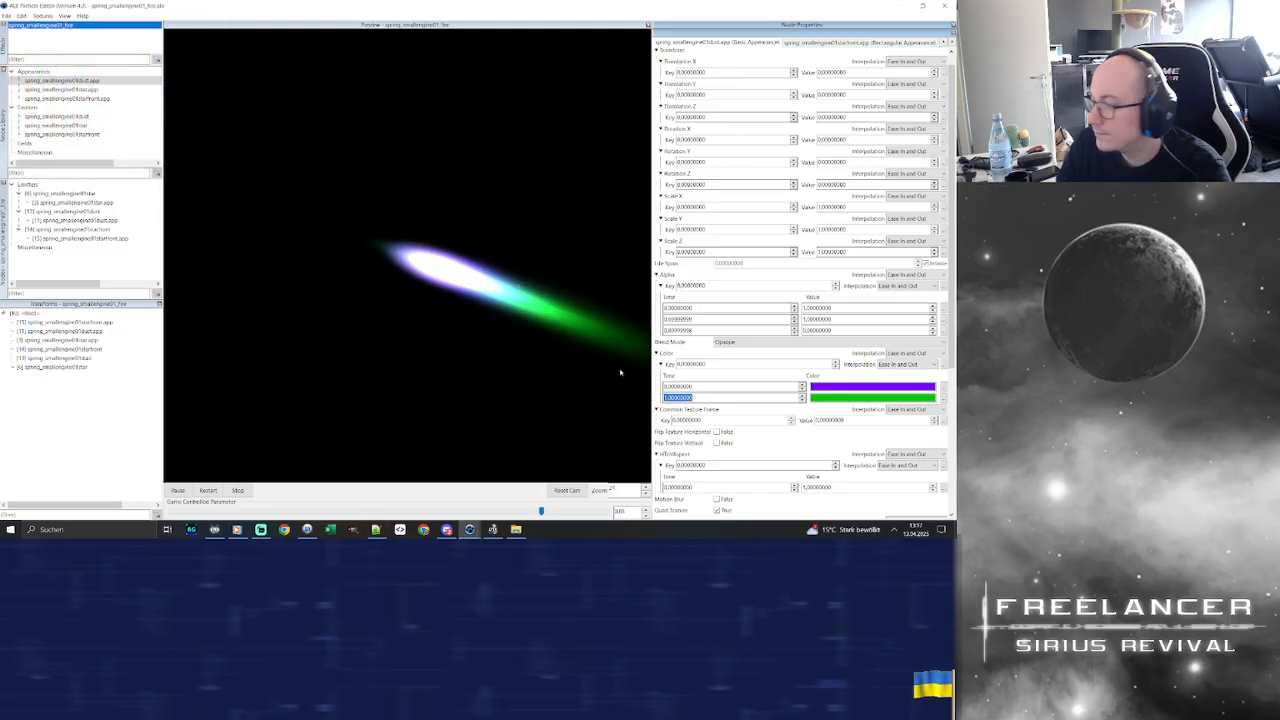
Darken the dust appearance's second colour key, at time 1, by setting its green value to 150
double_click(835, 398)
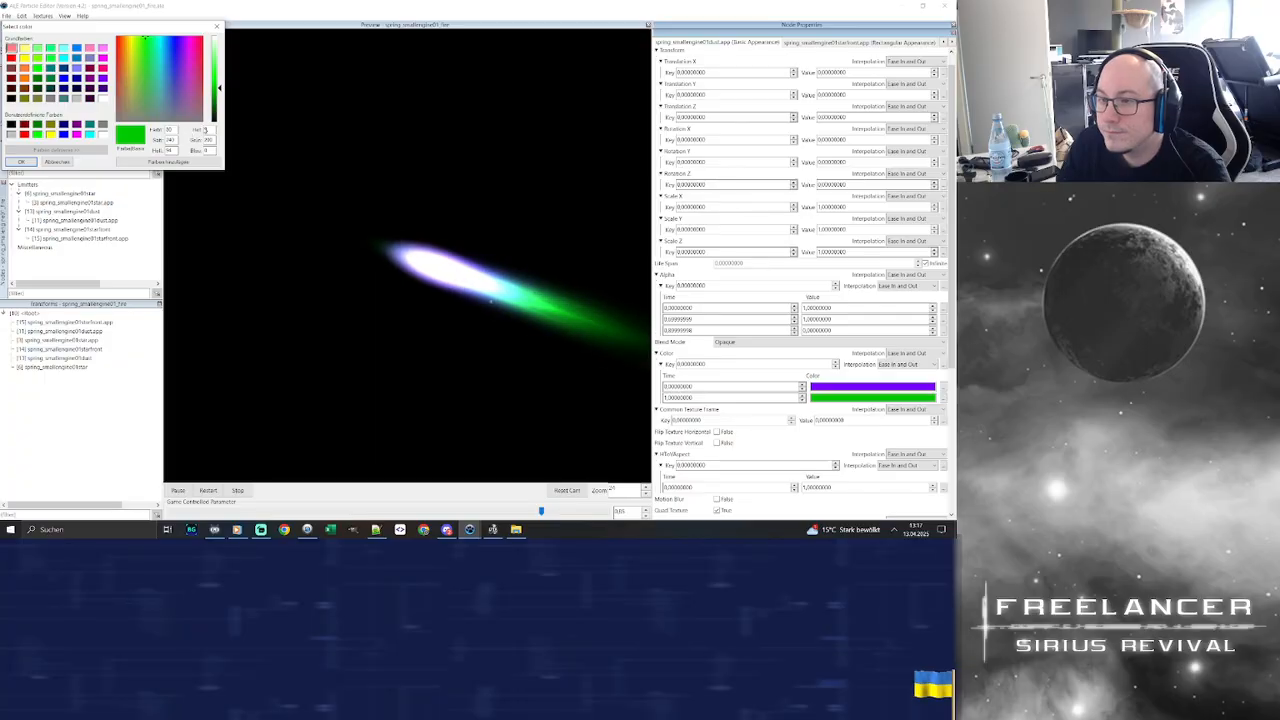
double_click(208, 140)
text(150)
click(21, 161)
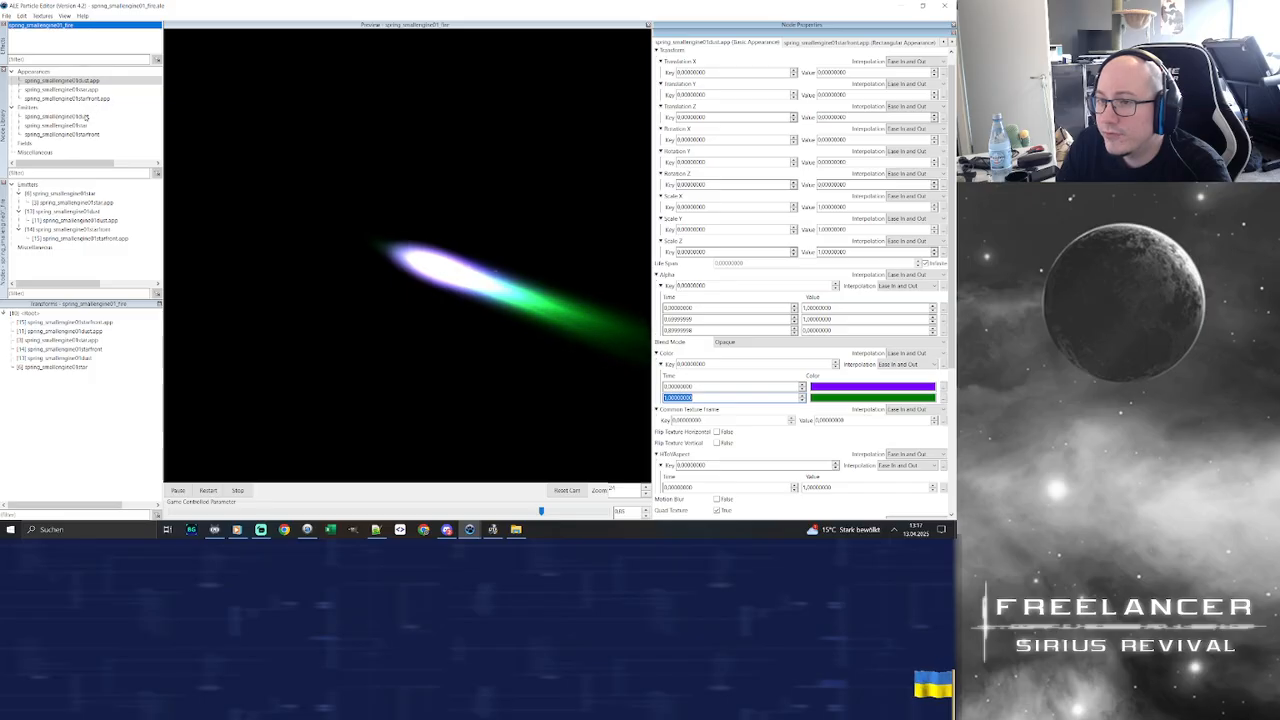
Set the values of the dust appearance's first two alpha keys to 2
double_click(805, 307)
text(2)
drag(803, 304, 735, 307)
key(Return)
text(2)
key(Return)
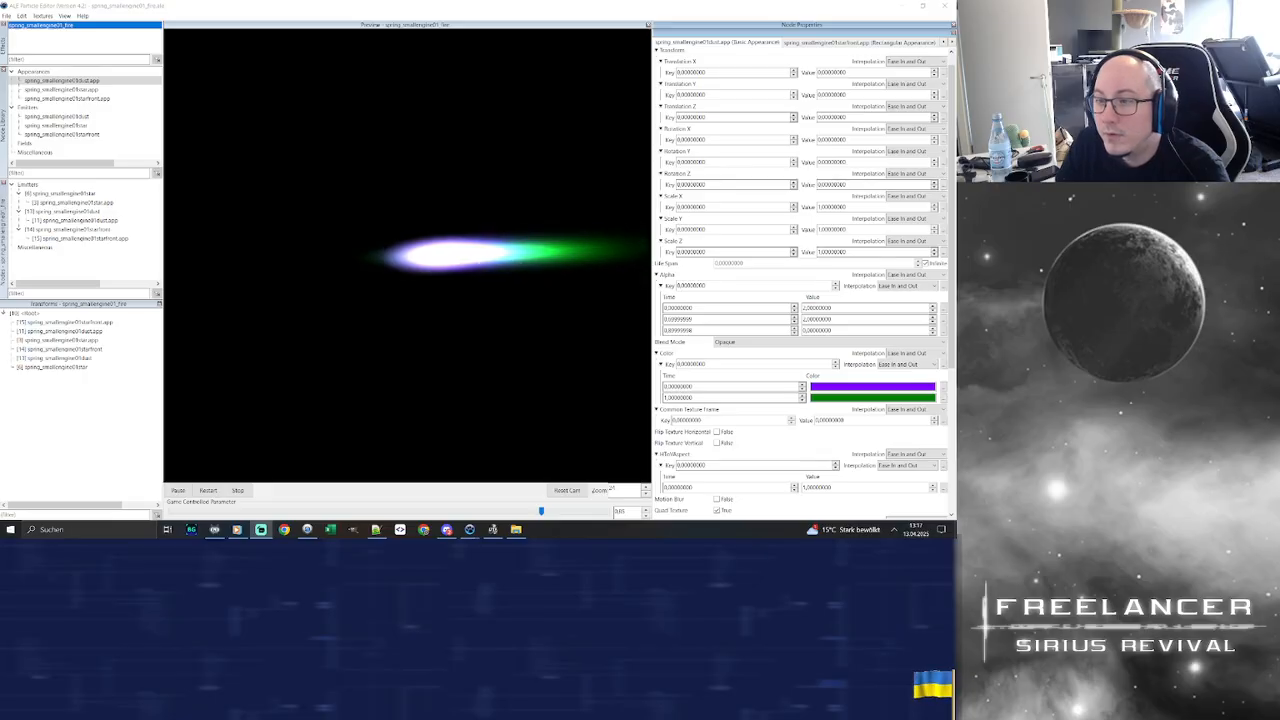
Set the starfront appearance's scale key value to 1
click(394, 230)
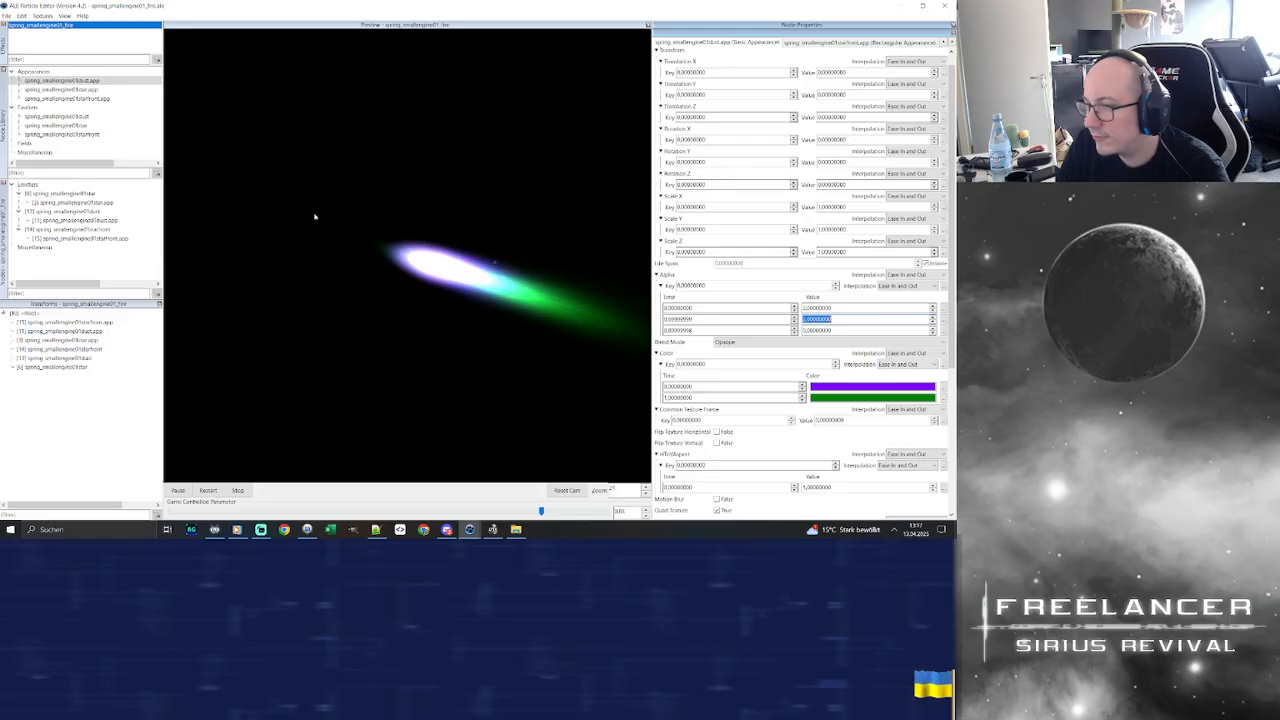
click(98, 134)
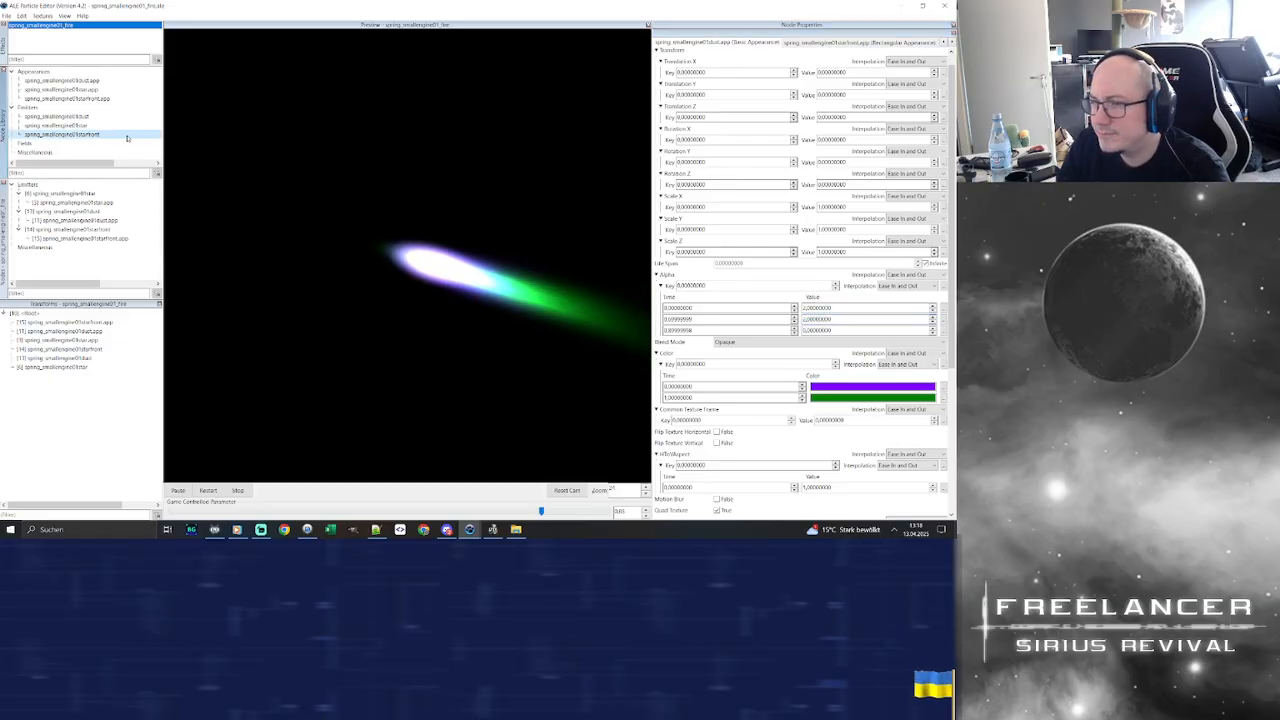
click(99, 99)
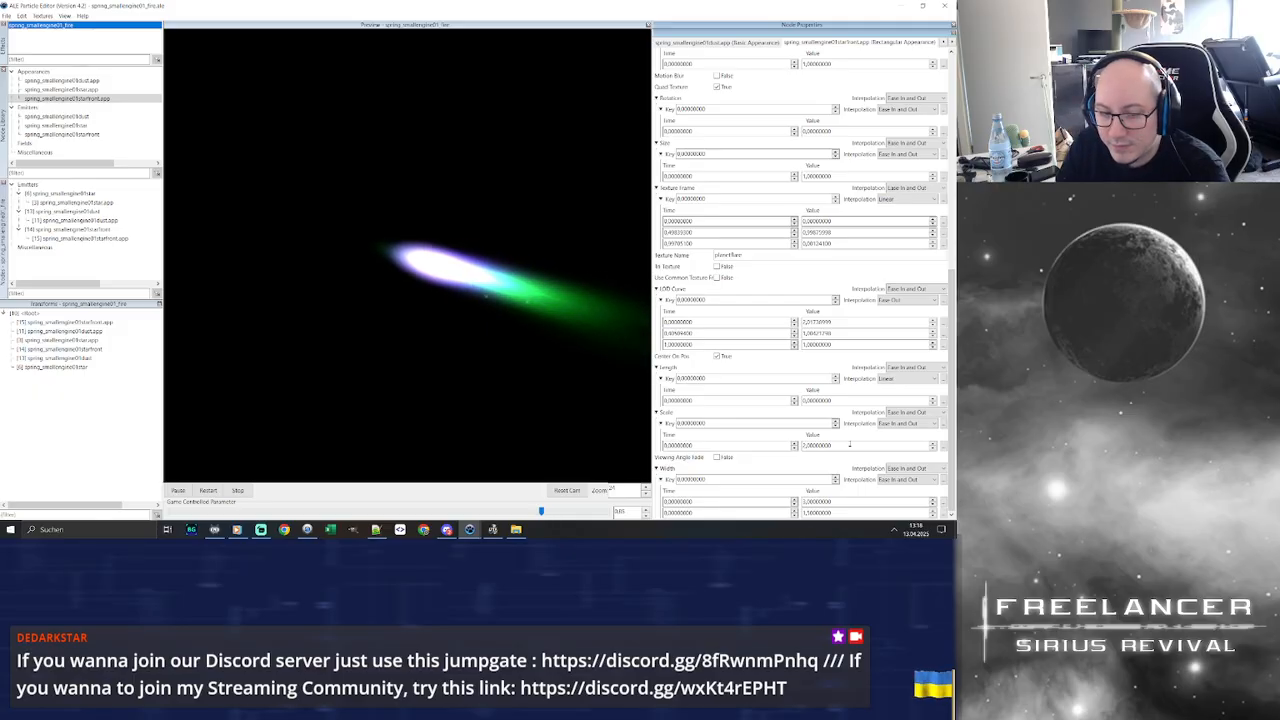
drag(850, 445, 779, 445)
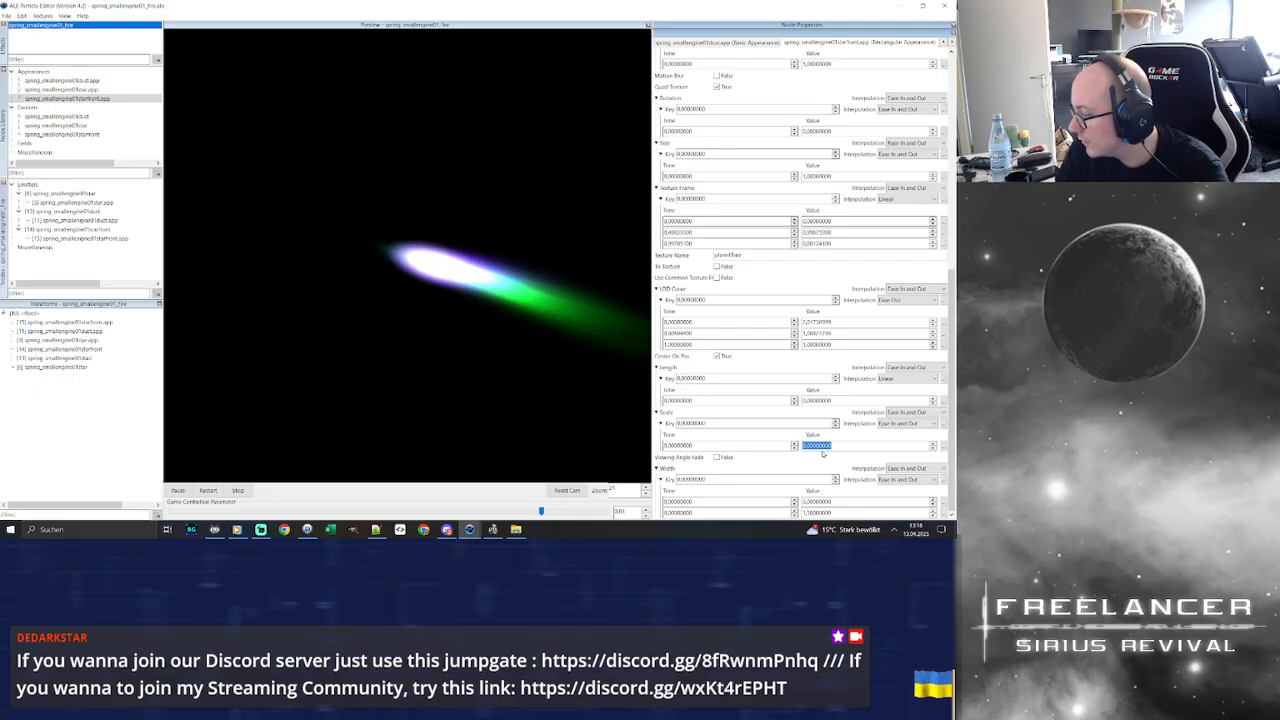
text(1)
key(Return)
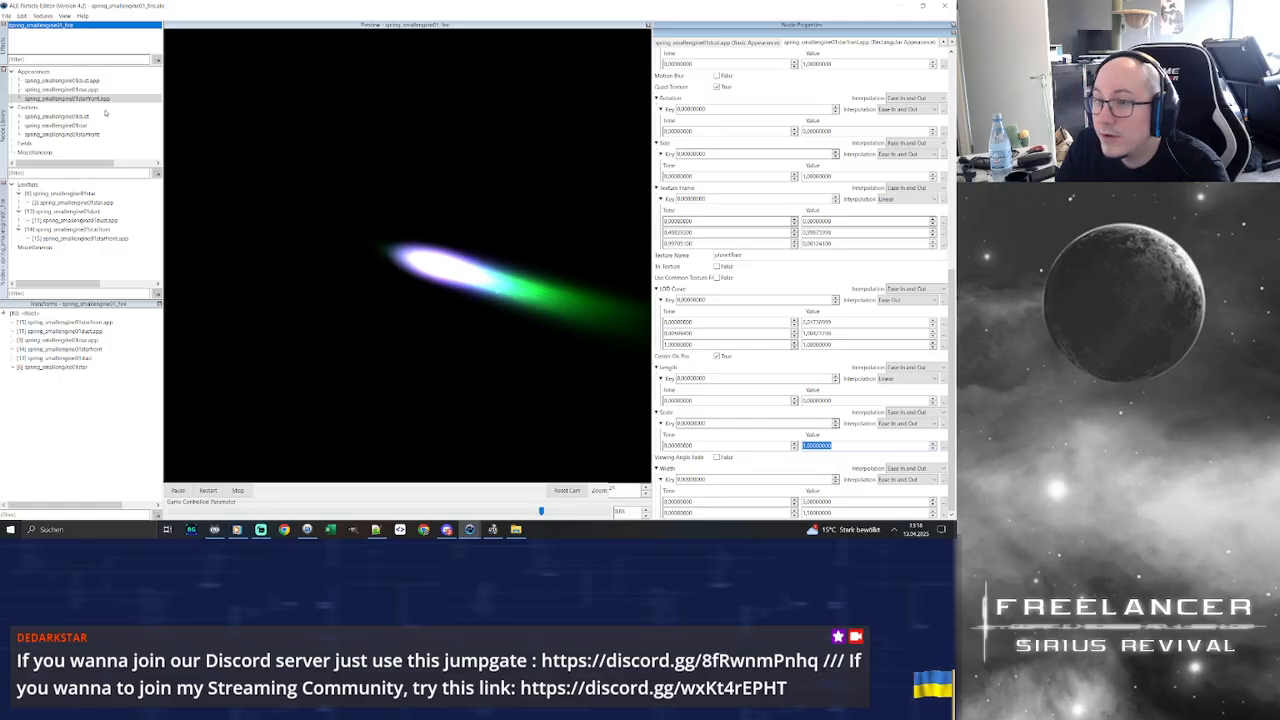
Delete the starfront appearance and the starfront emitter from the effect, and play the preview again
right_click(100, 99)
click(135, 121)
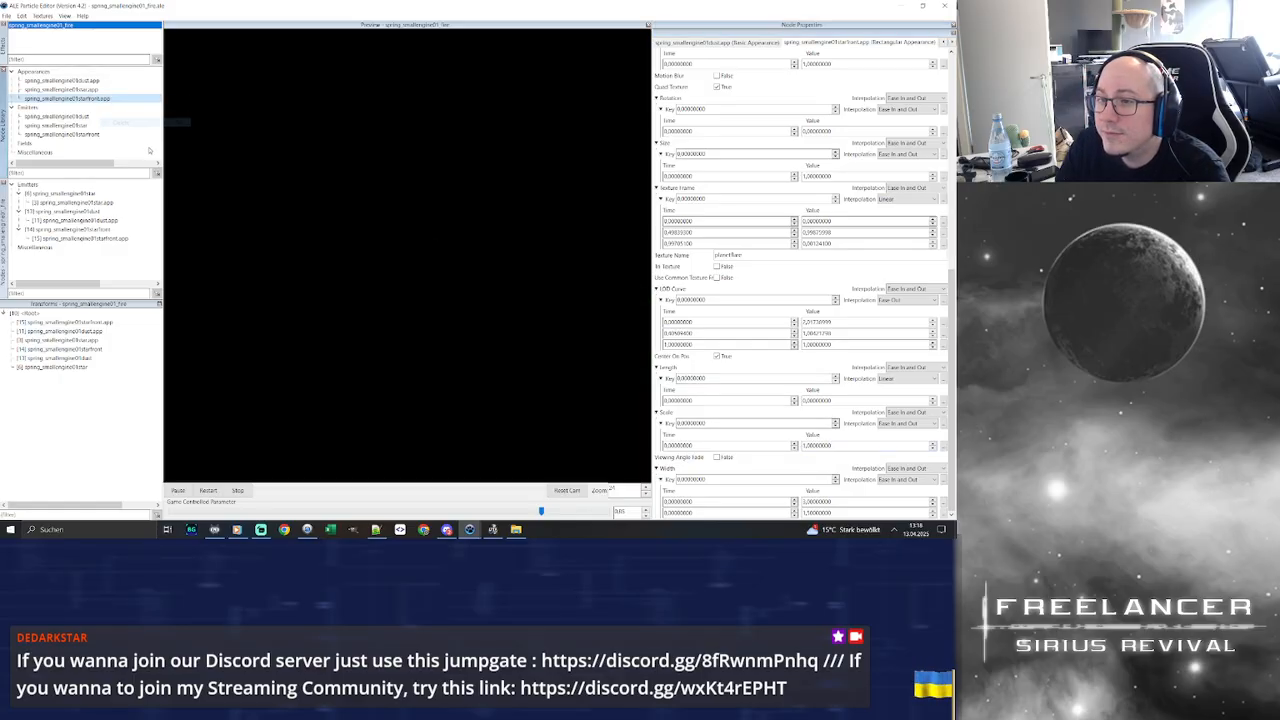
right_click(102, 128)
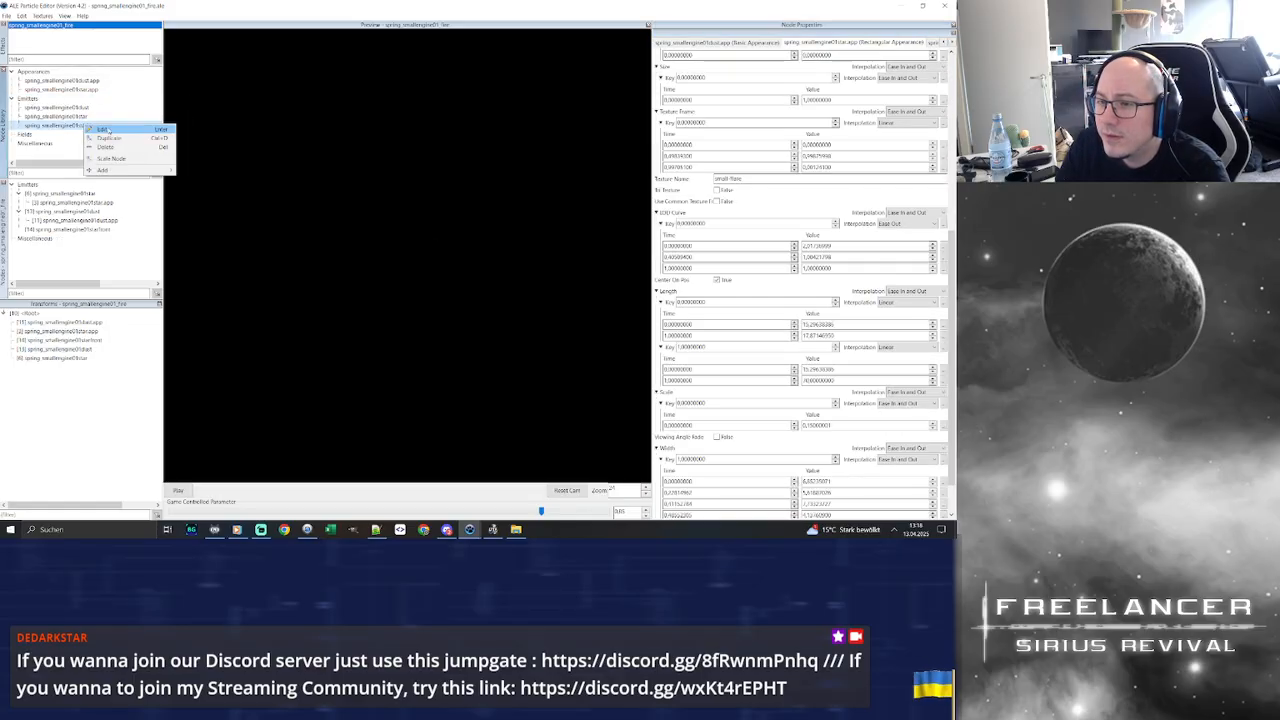
click(106, 147)
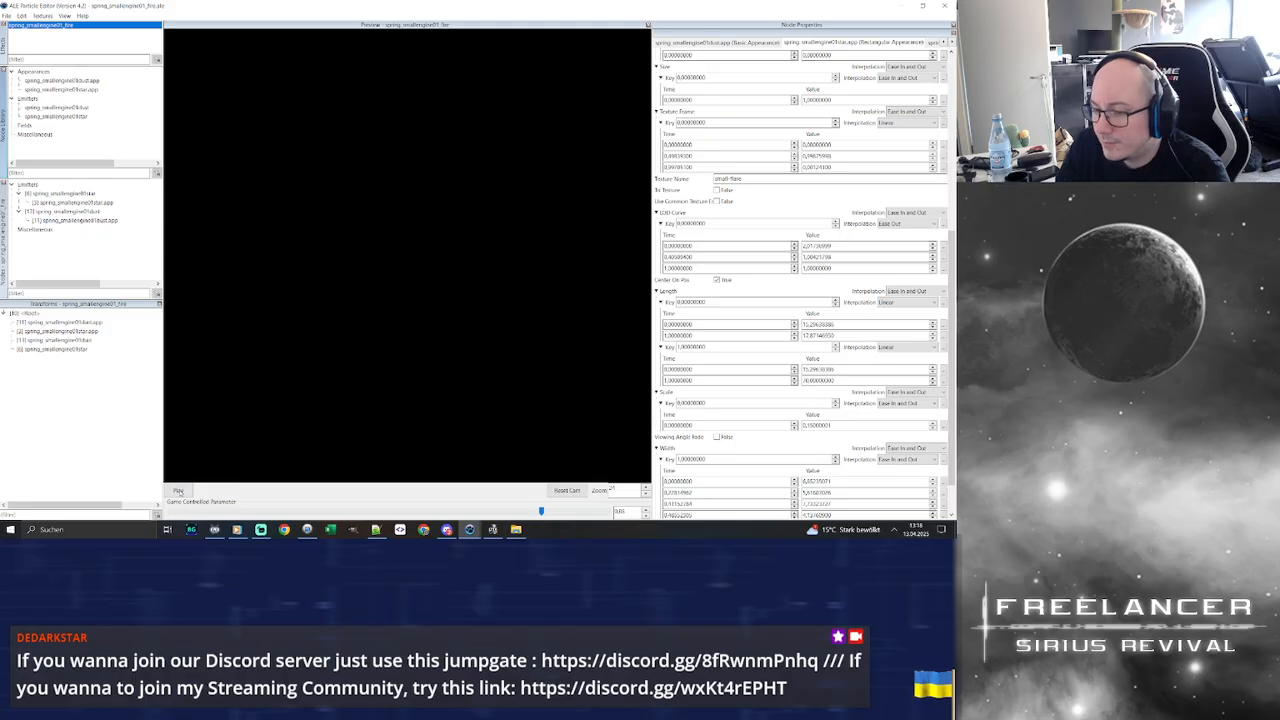
click(178, 490)
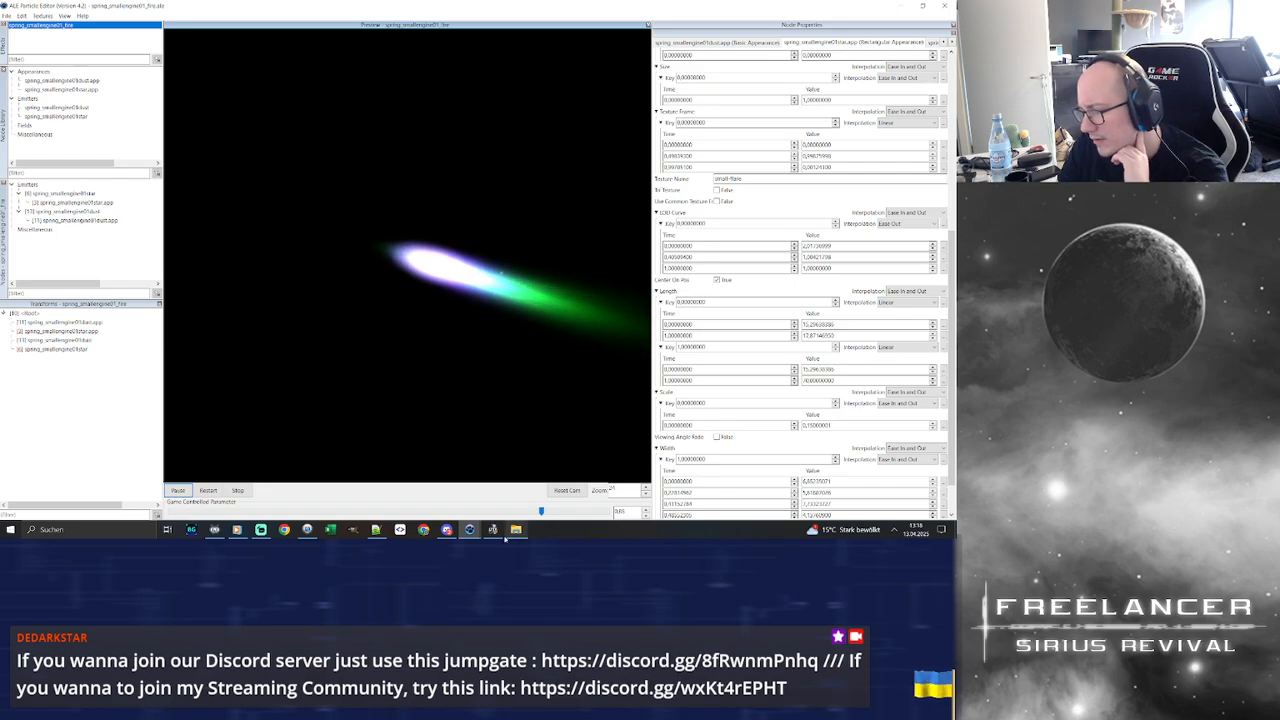
Switch to the other ALE Particle Editor window, open gf_fc_rh_smallengine01_fire.ale from the ENGINES folder and preview its effect for comparison
mouse_move(469, 529)
click(521, 497)
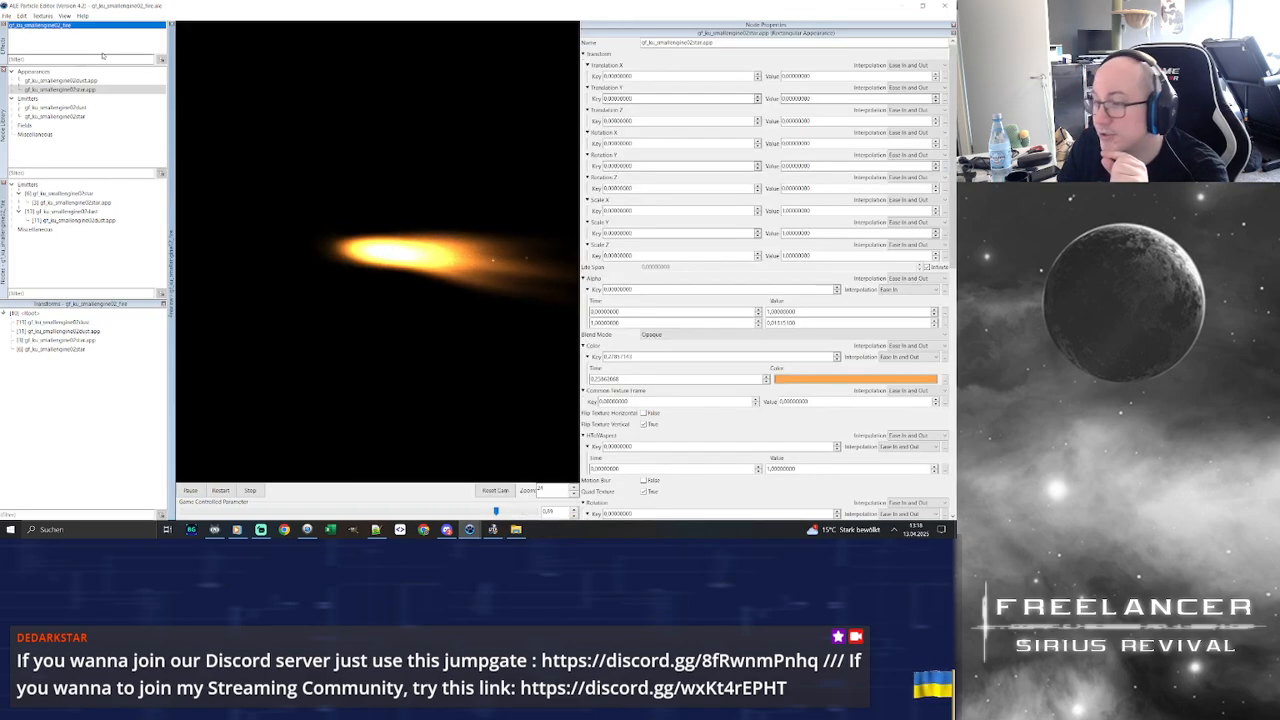
click(6, 16)
click(18, 35)
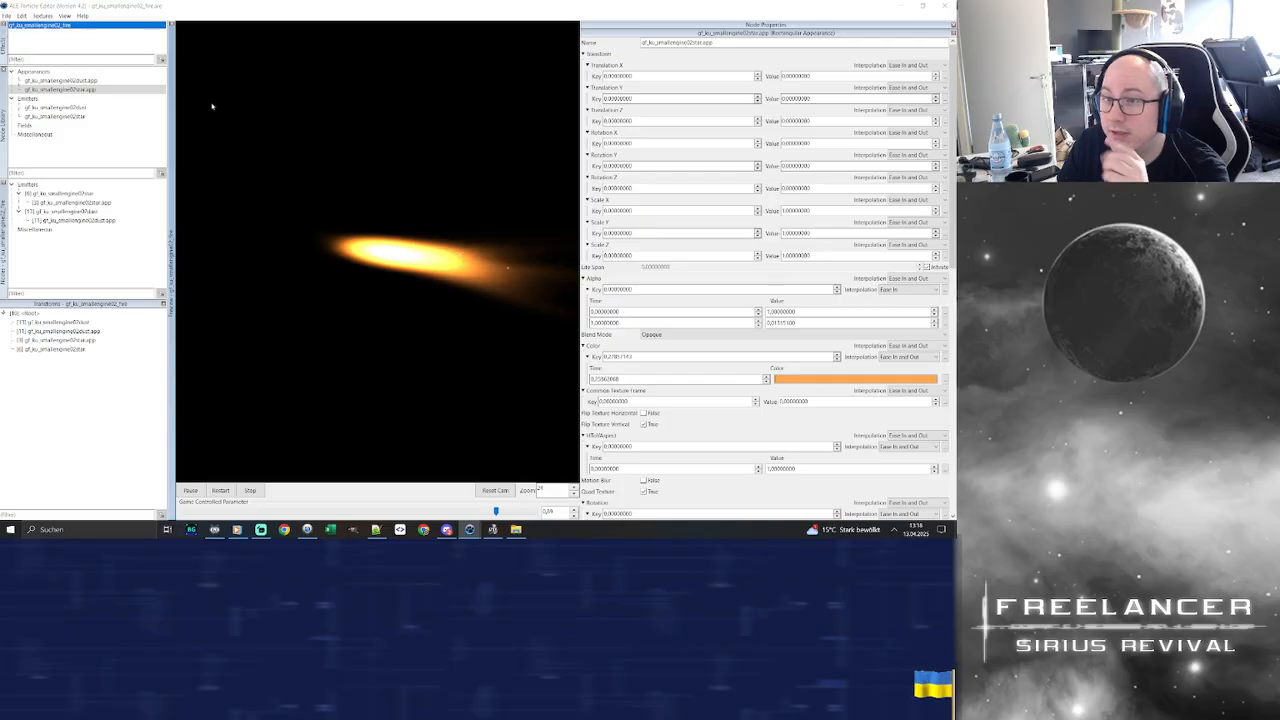
click(372, 185)
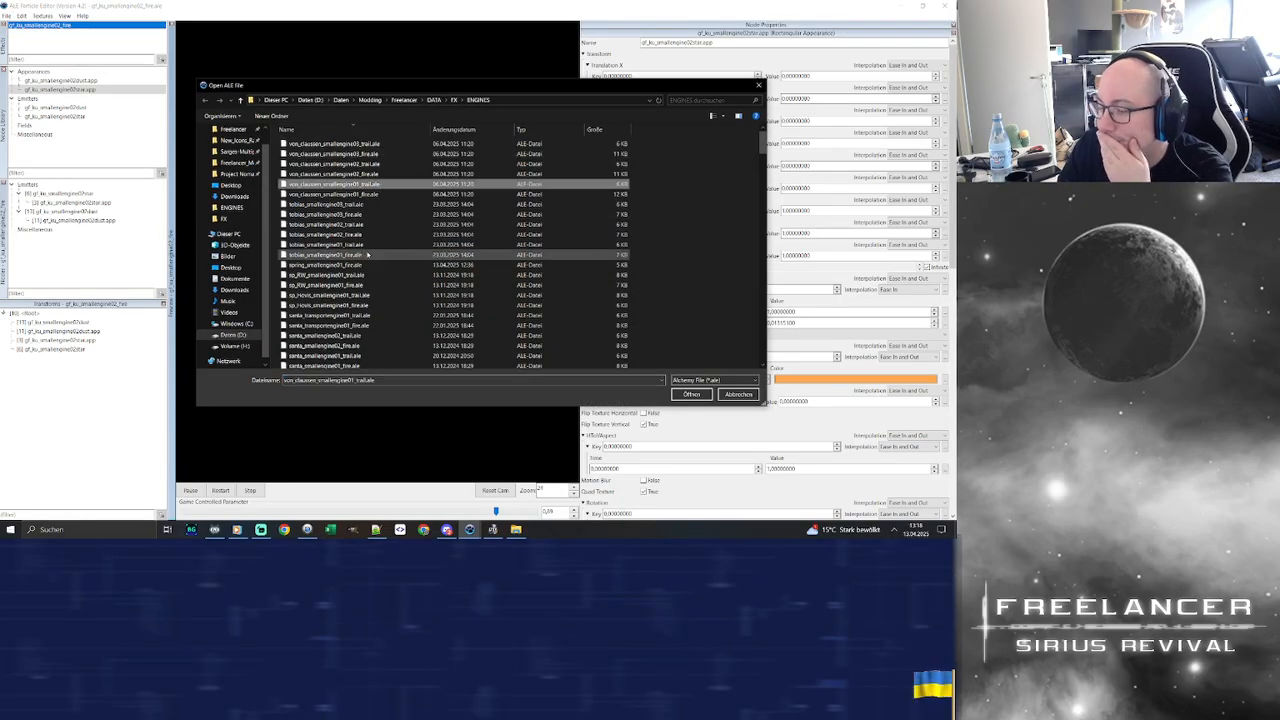
scroll(378, 220, down, 10)
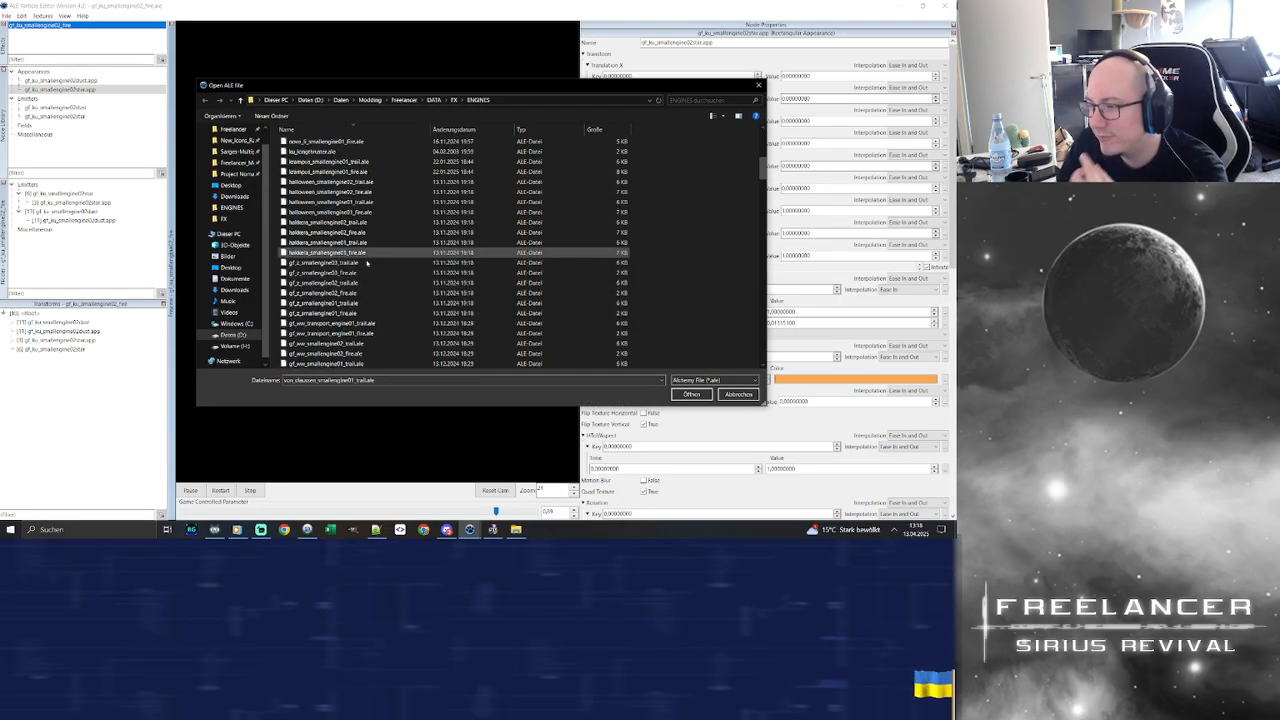
scroll(374, 253, down, 8)
scroll(355, 228, down, 1)
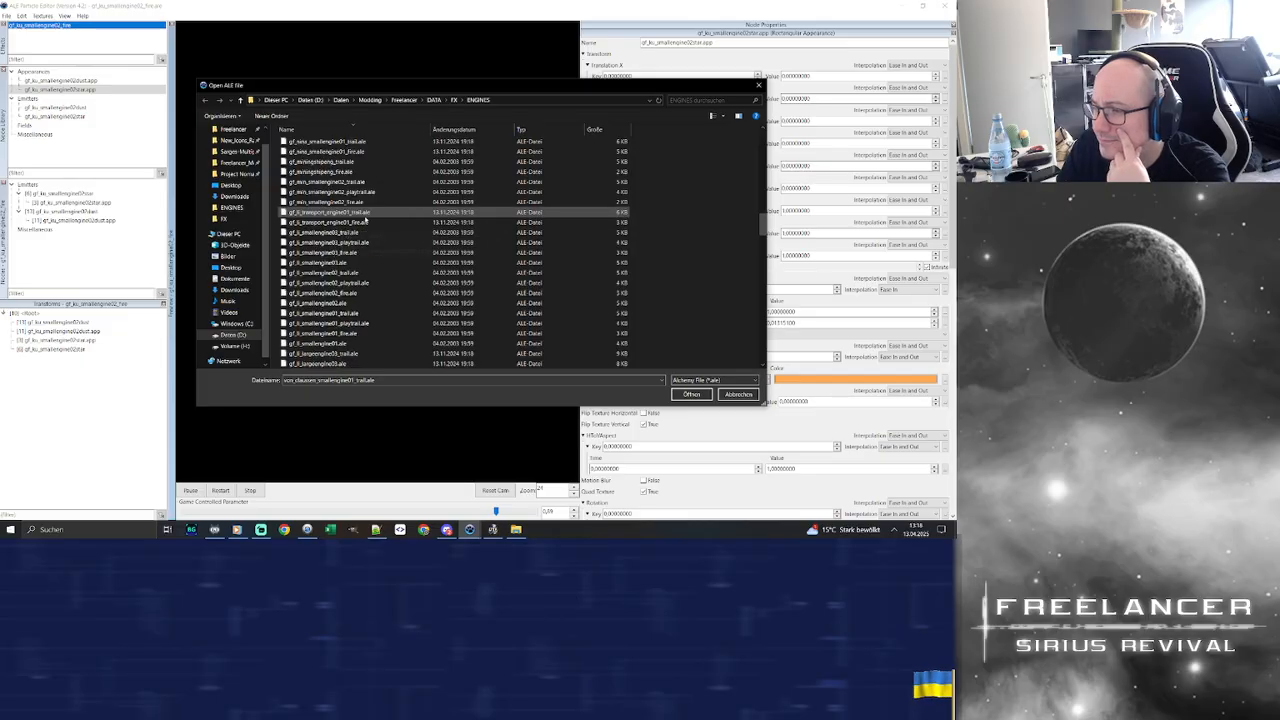
scroll(367, 214, down, 2)
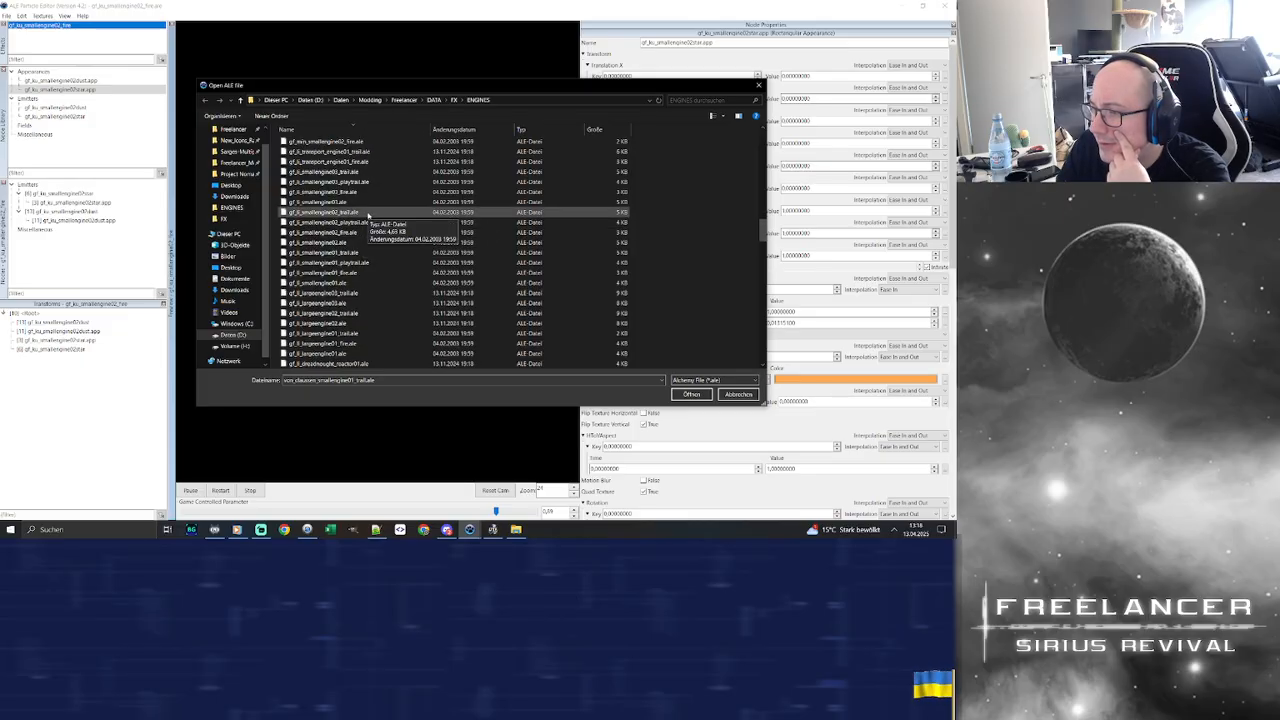
scroll(368, 220, down, 9)
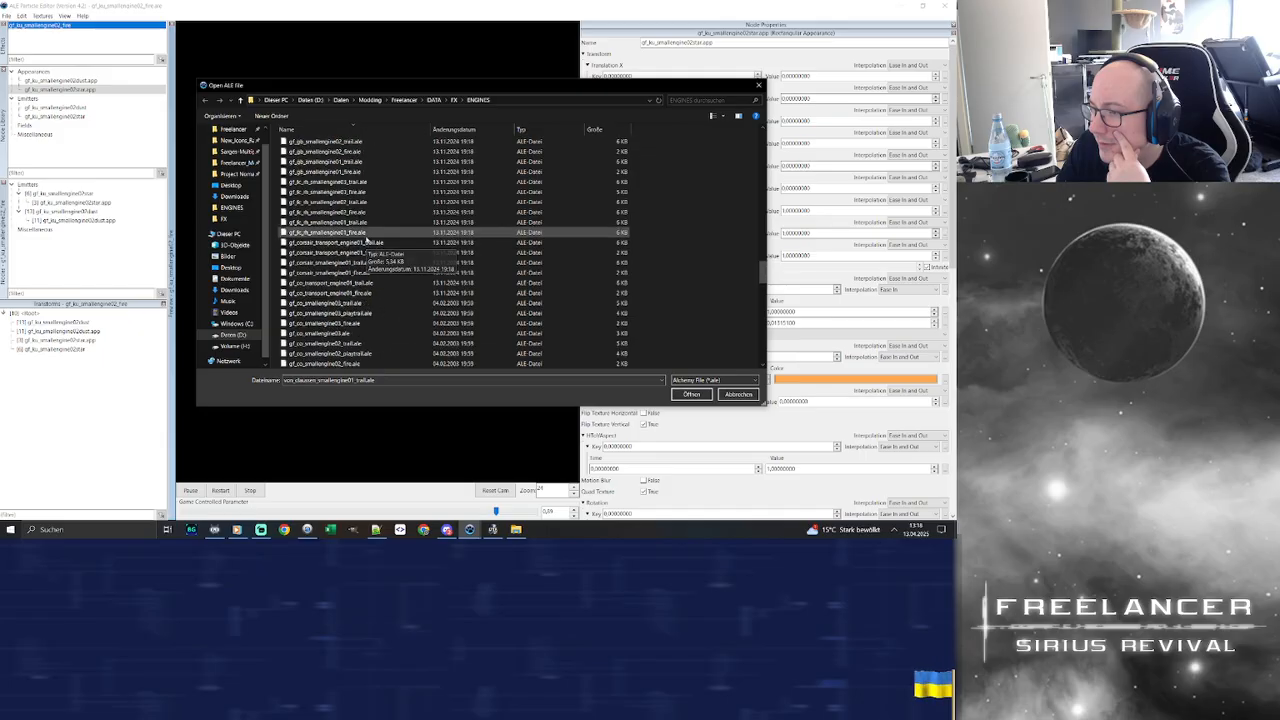
click(340, 182)
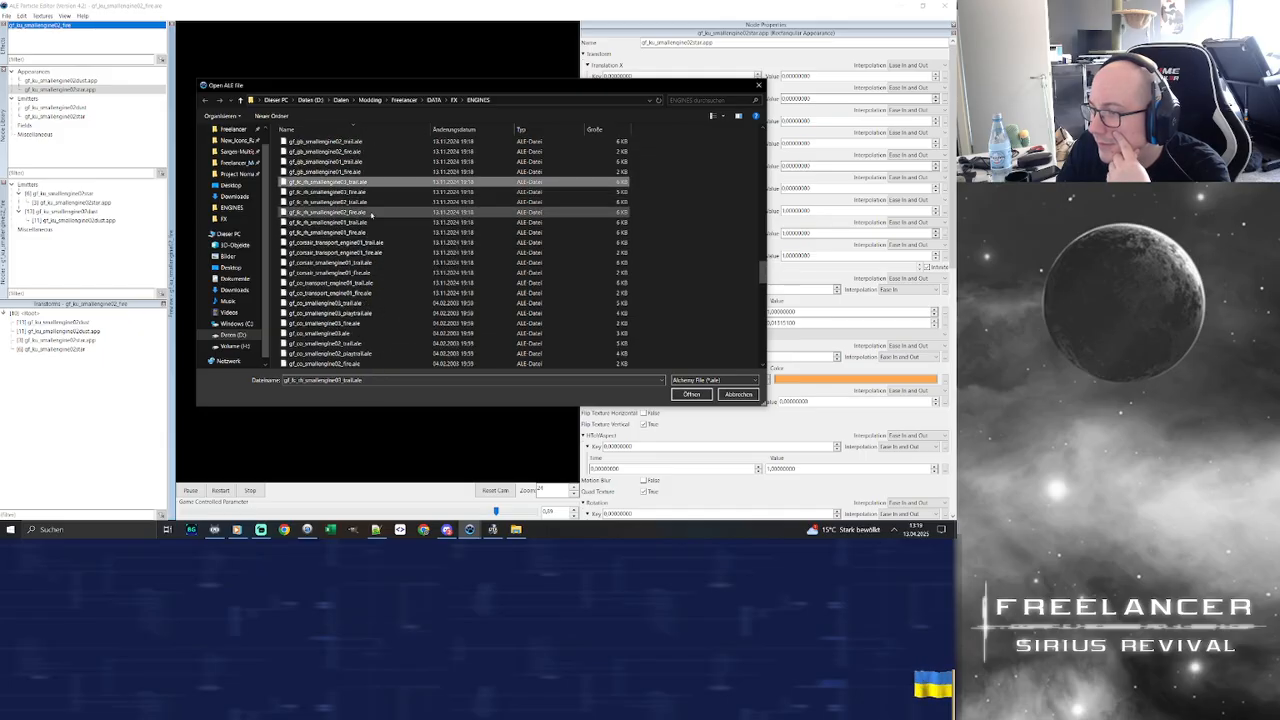
double_click(375, 232)
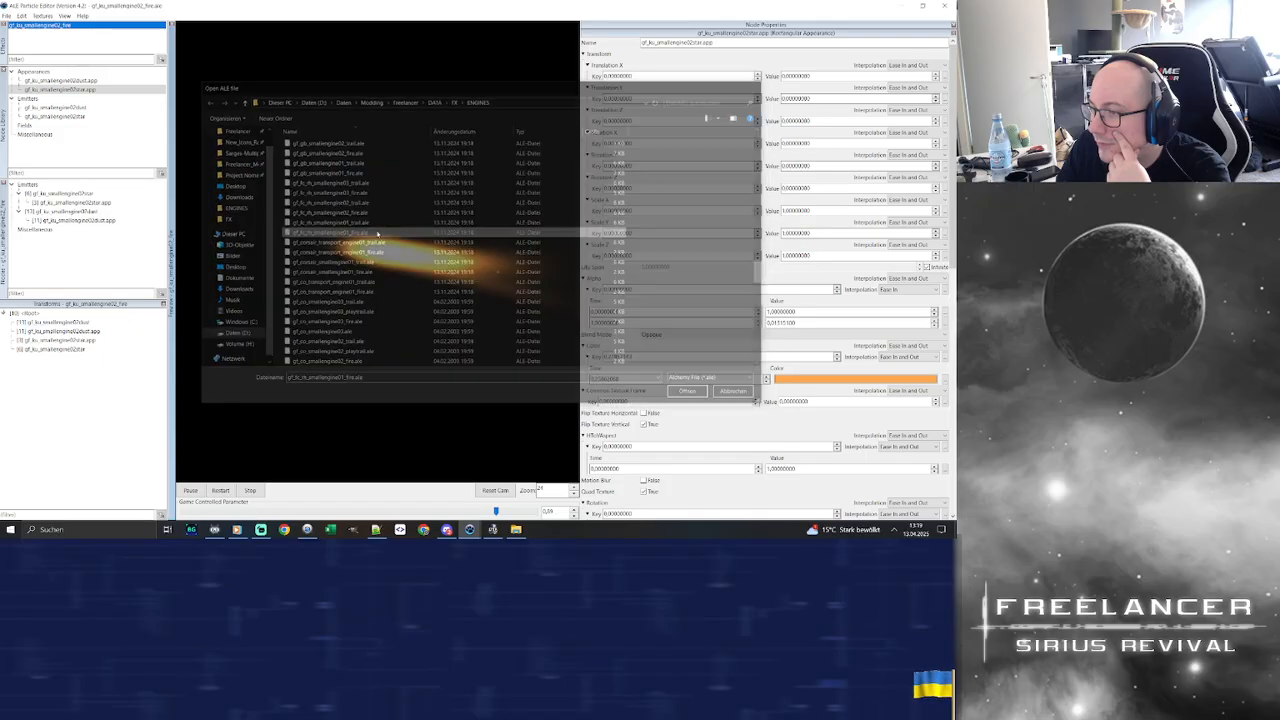
click(92, 26)
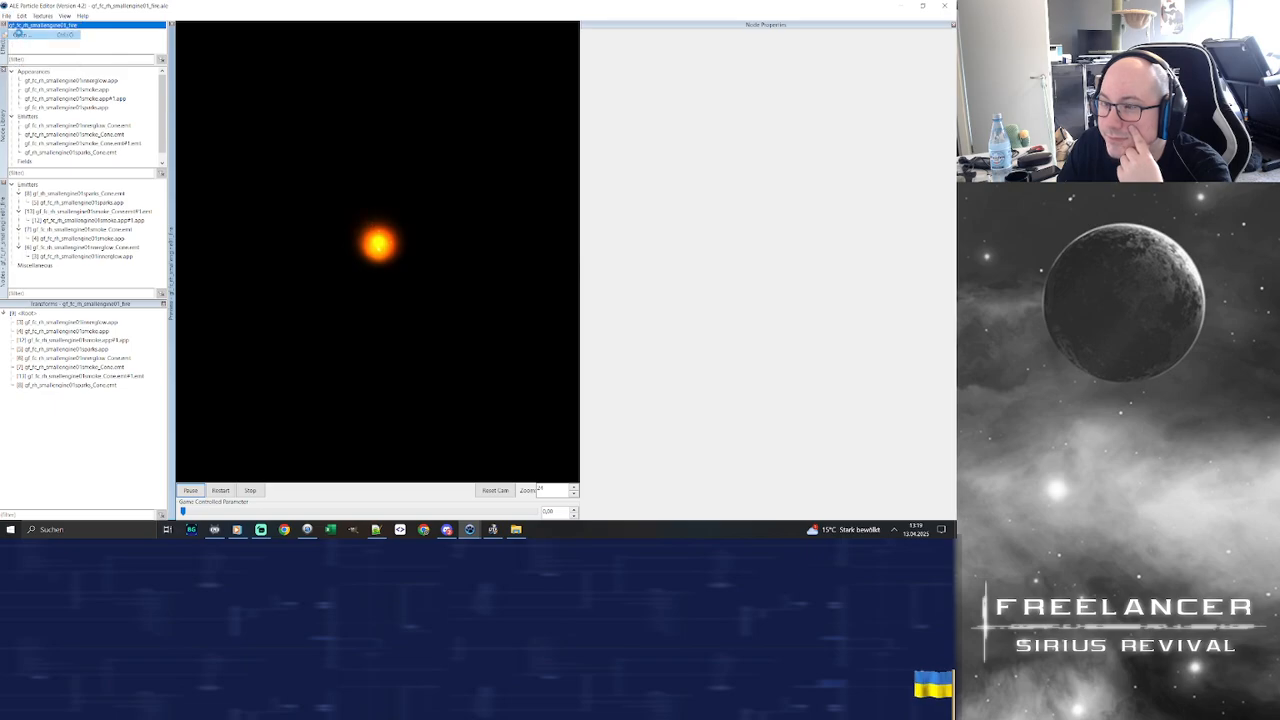
Open gf_rh_smallengine01_fire.ale from the ENGINES folder and play its effect in the preview
key(ctrl+o)
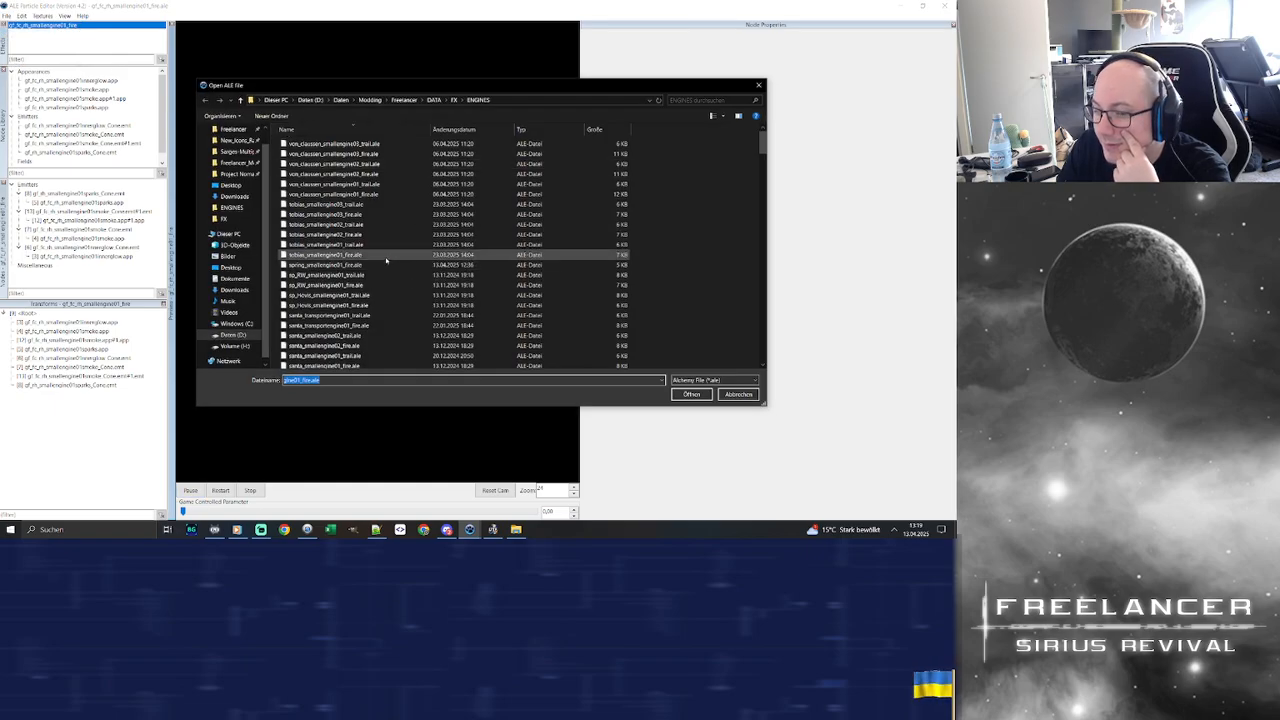
scroll(388, 269, down, 10)
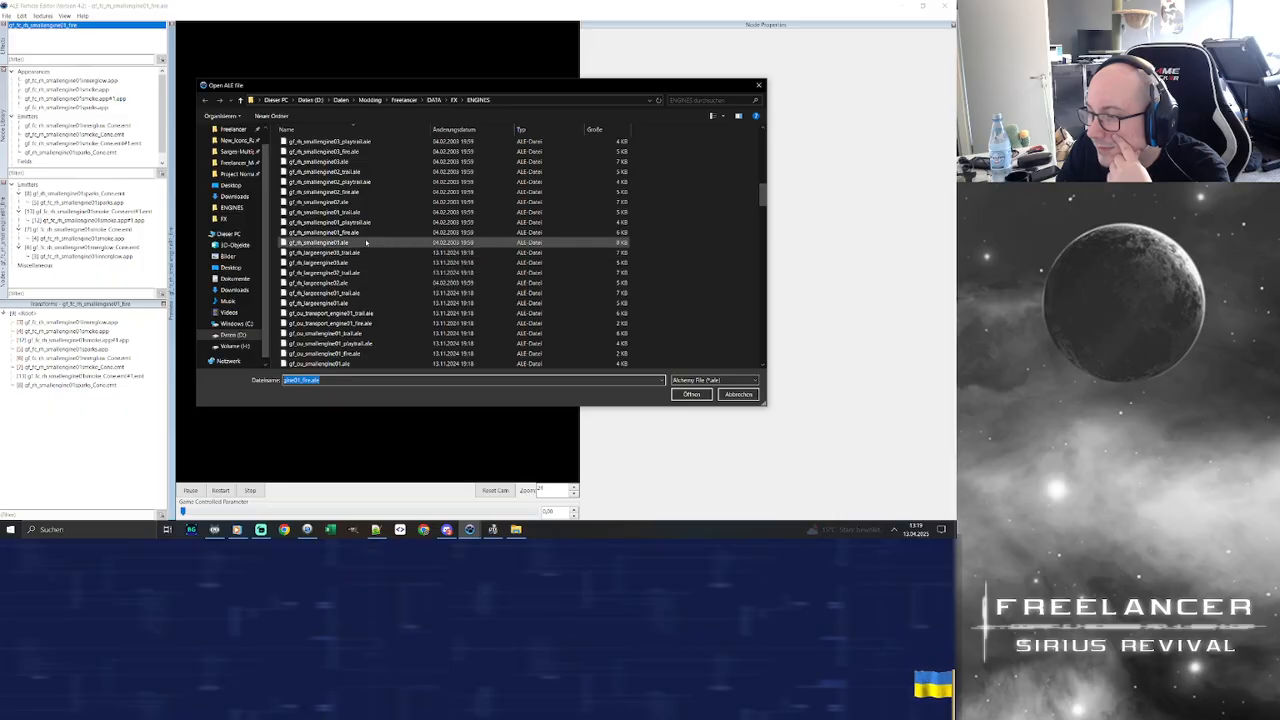
double_click(366, 243)
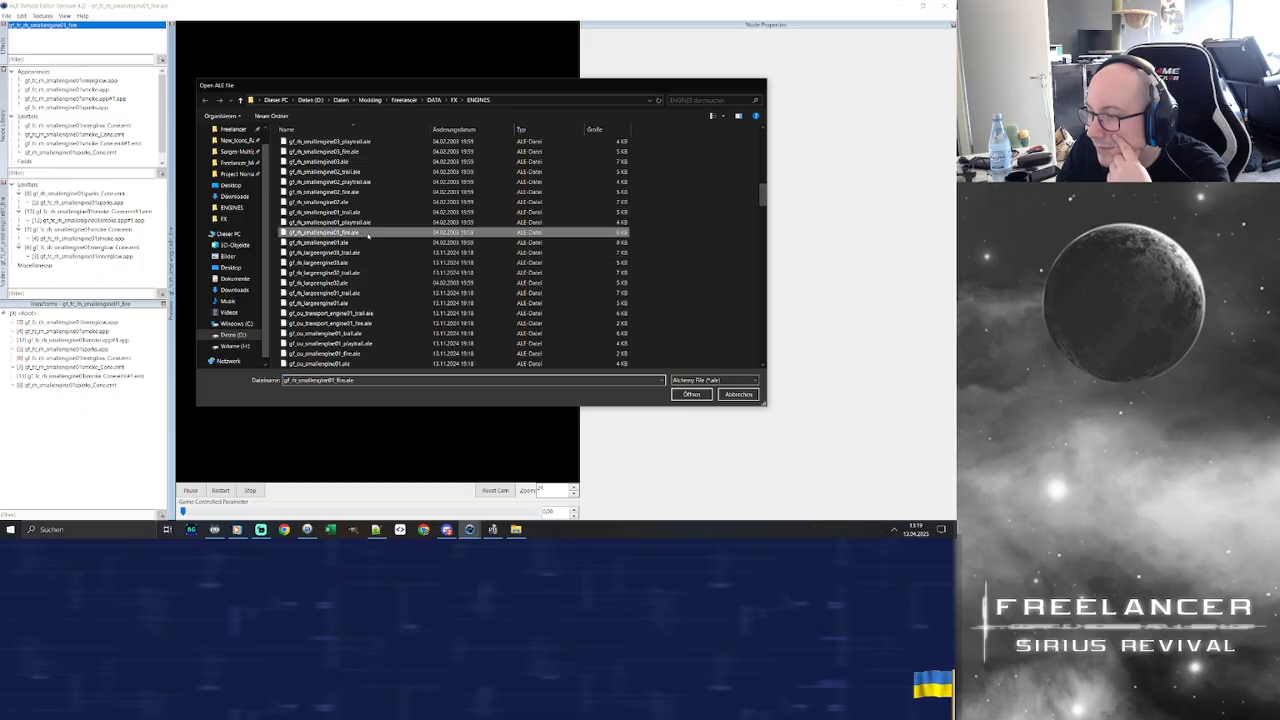
click(100, 26)
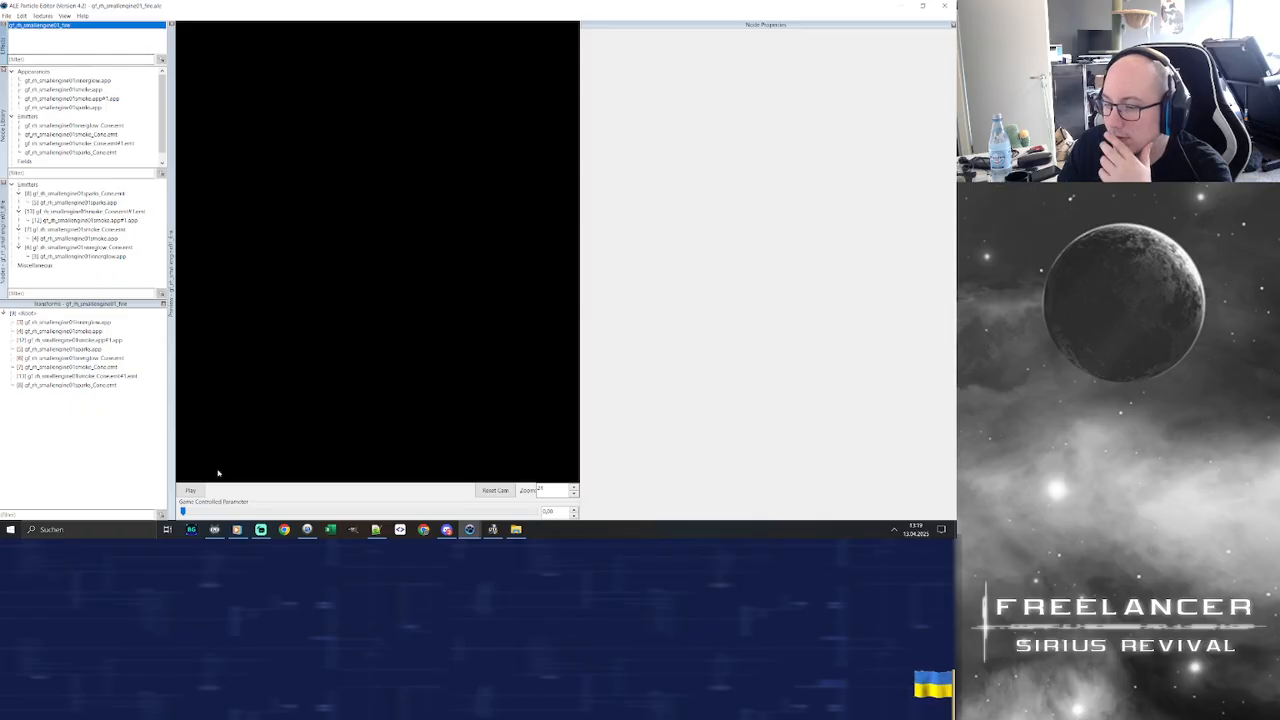
click(190, 490)
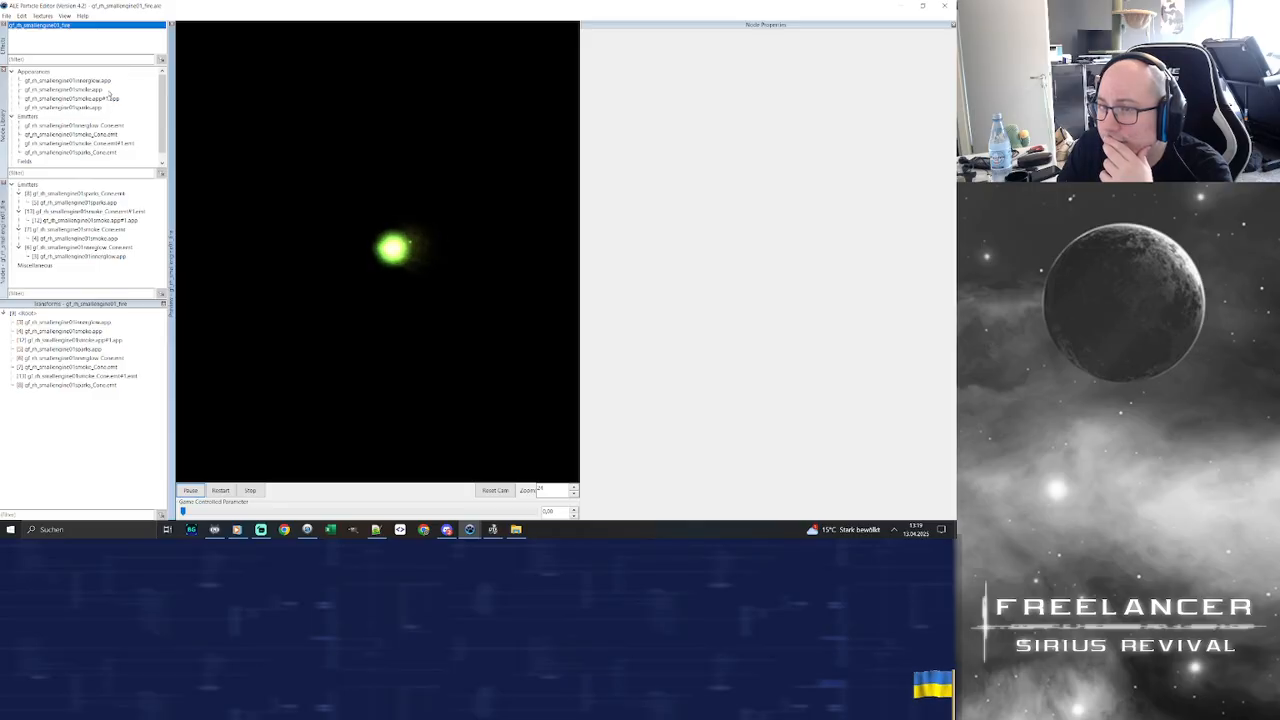
Open the node properties of the sparks appearance and the innerglow cone emitter and review the emitter's values
click(108, 90)
click(112, 107)
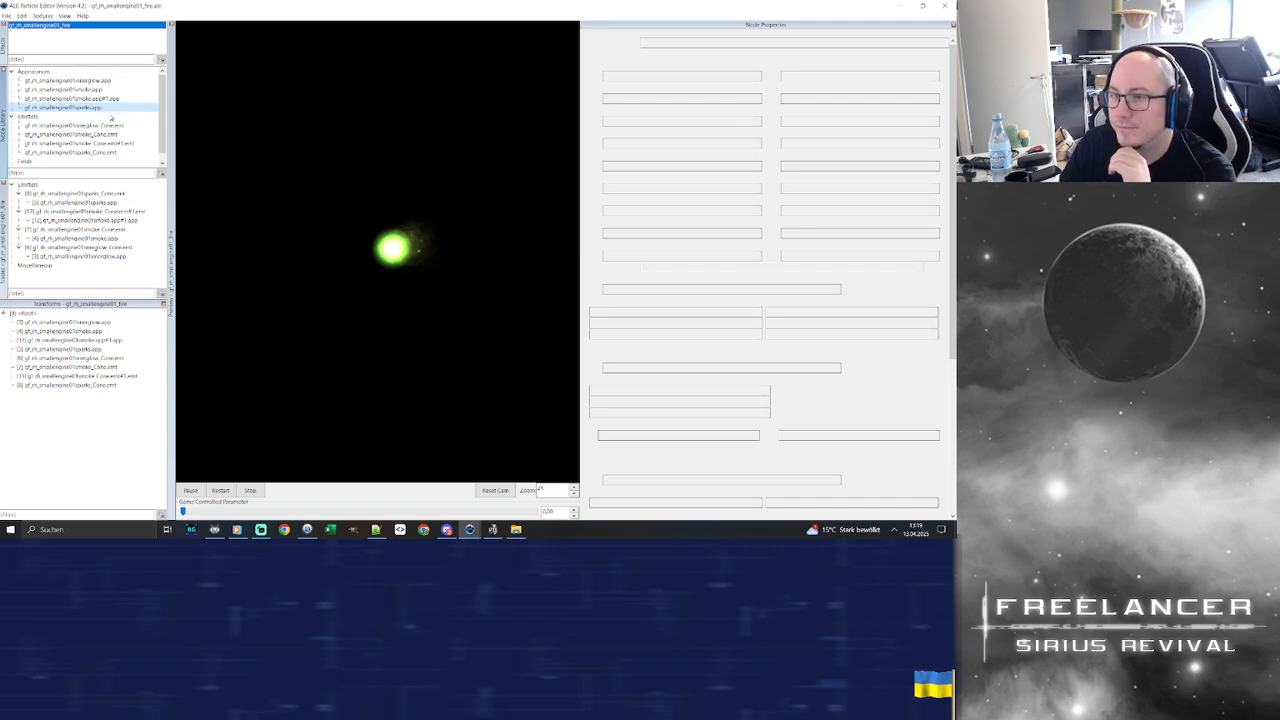
click(117, 125)
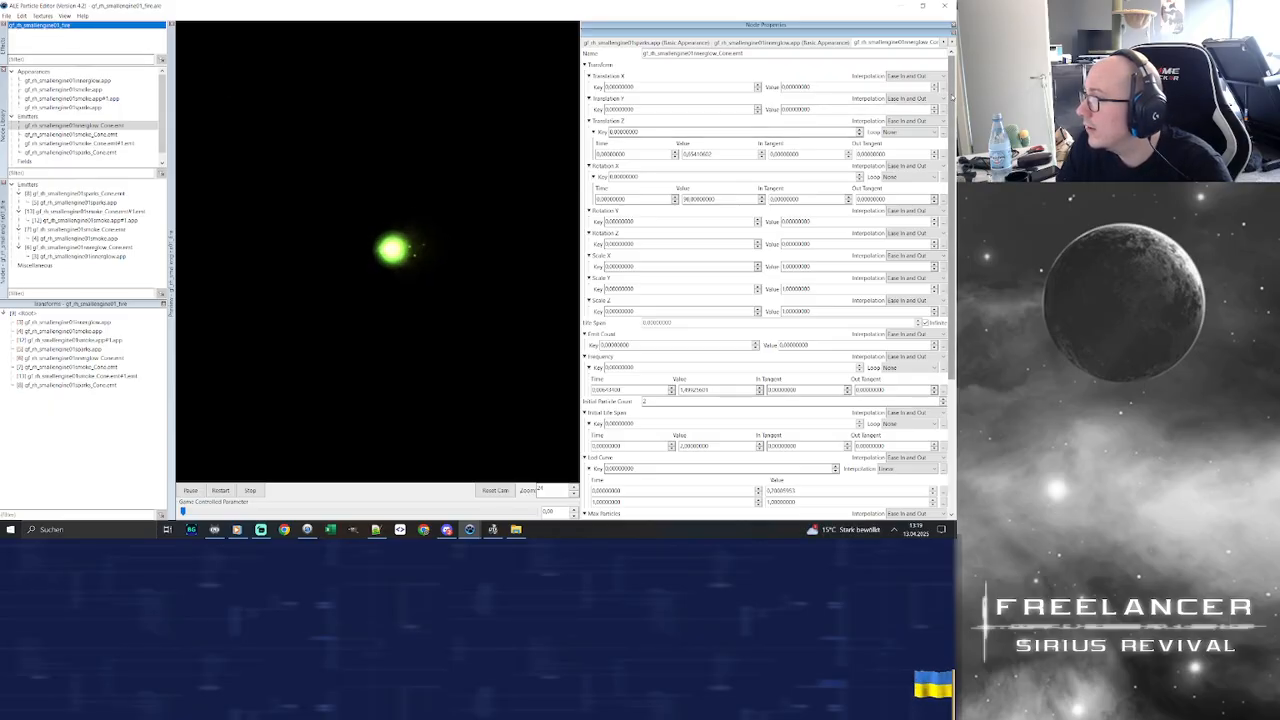
drag(955, 97, 956, 182)
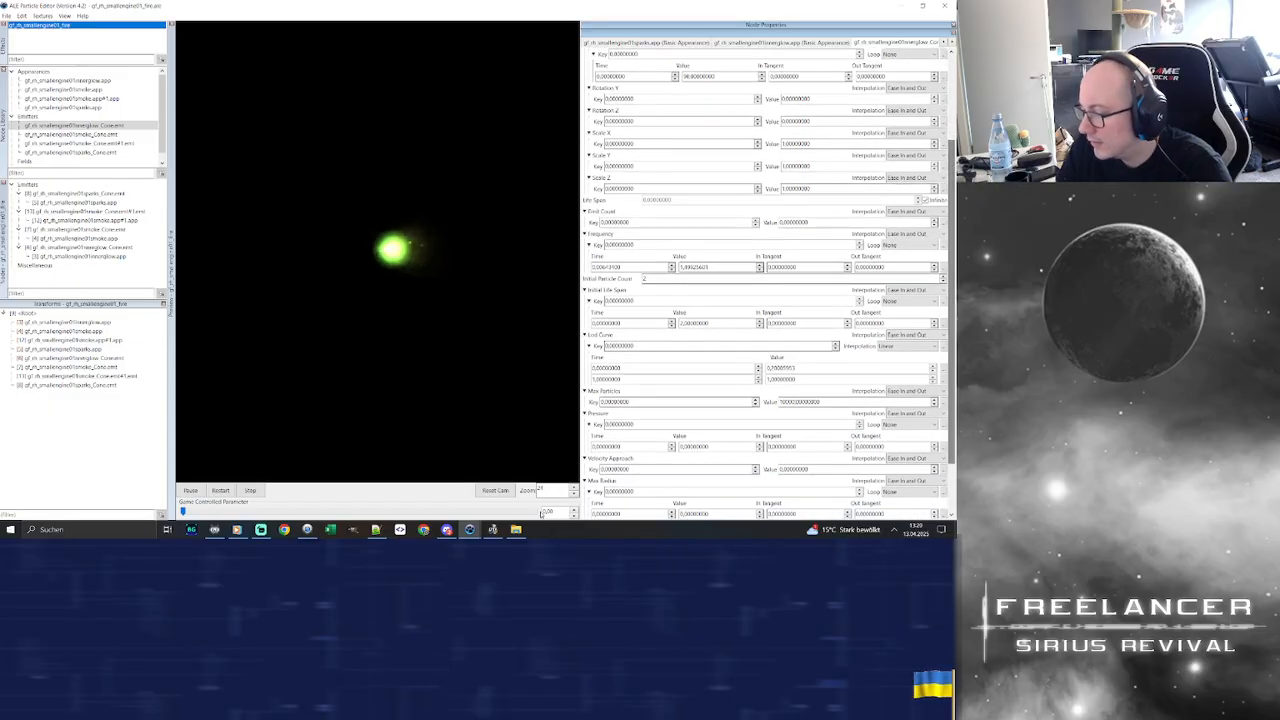
Switch to the spring_smallengine01_fire editor window, add a Cone emitter to the node library and open its properties
mouse_move(471, 531)
click(418, 490)
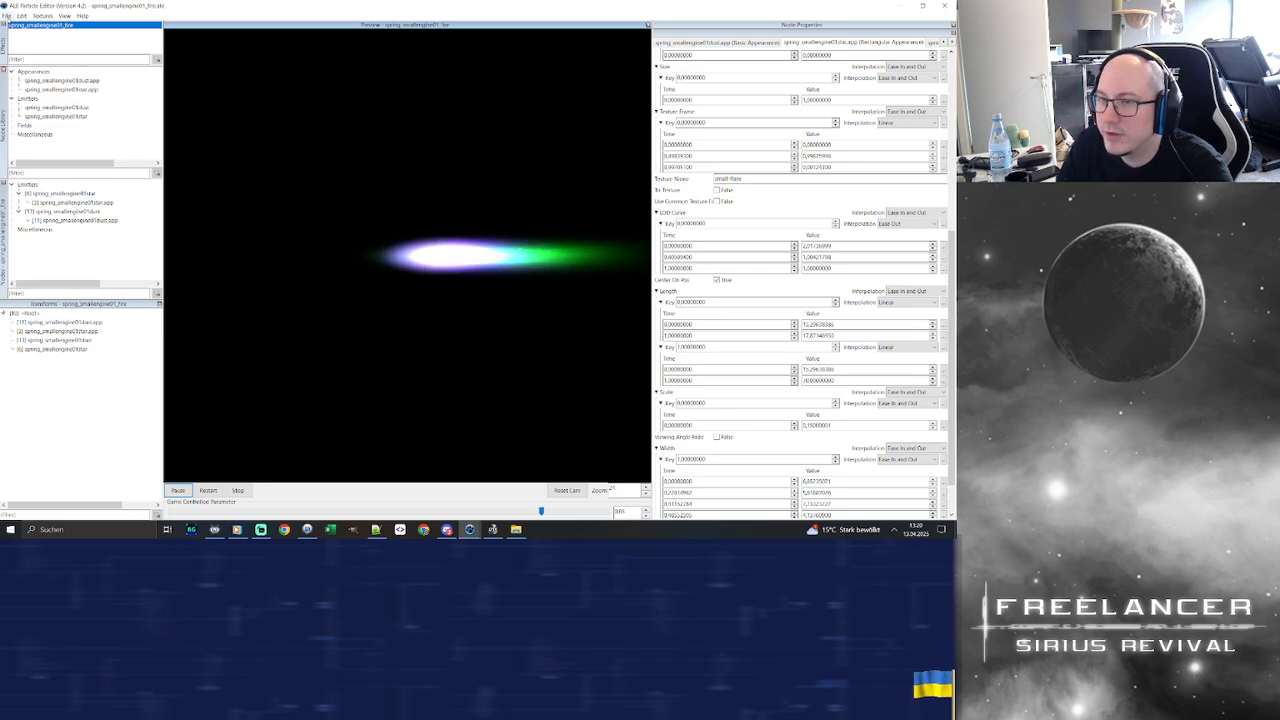
click(6, 16)
click(60, 44)
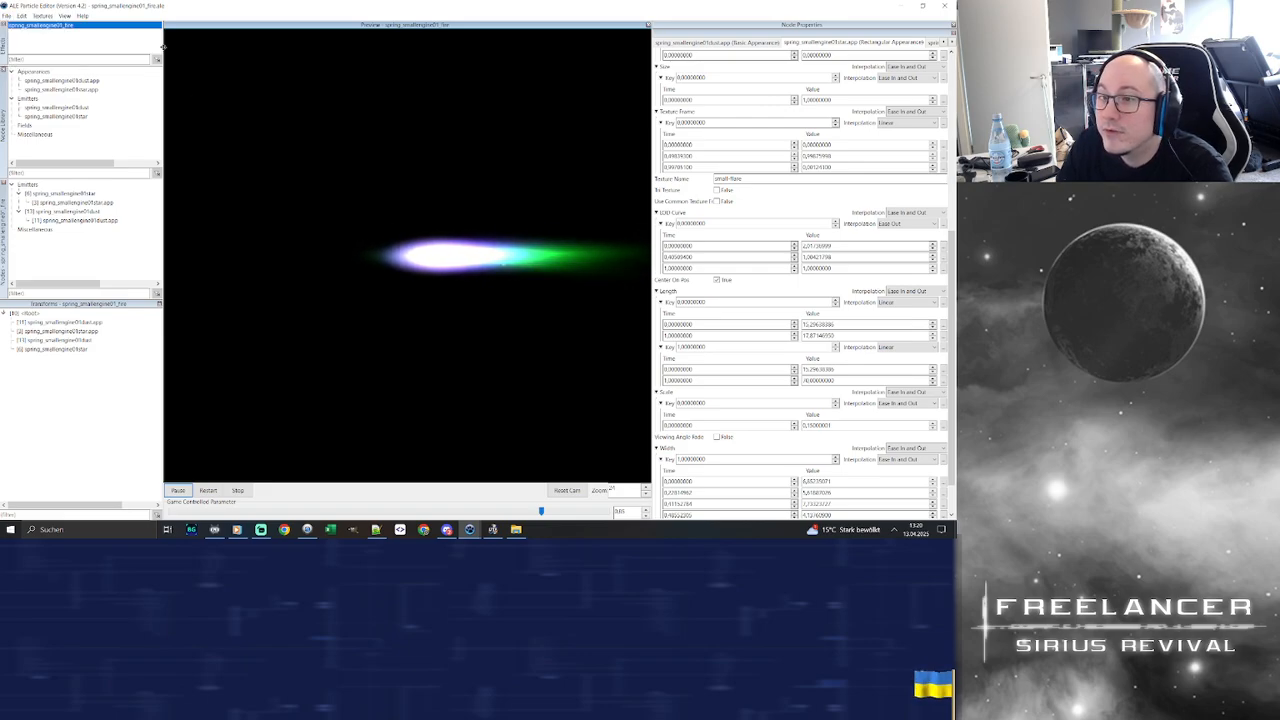
right_click(26, 99)
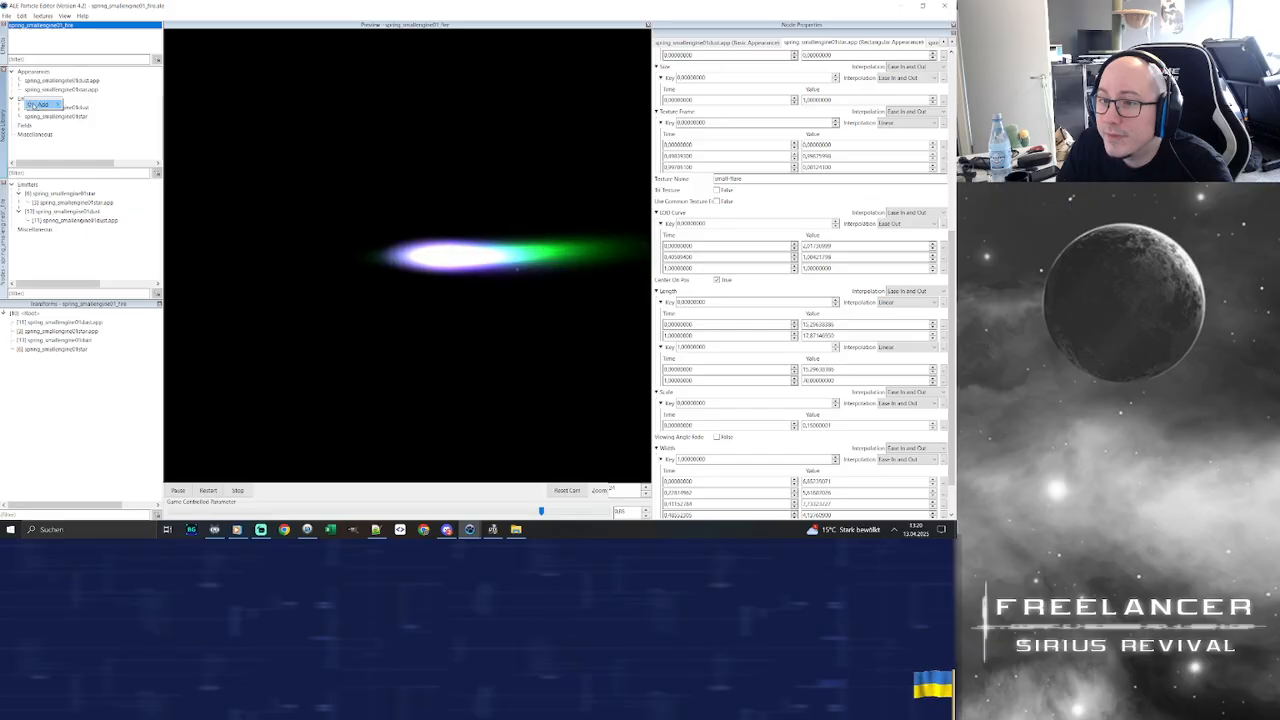
mouse_move(42, 104)
mouse_move(101, 106)
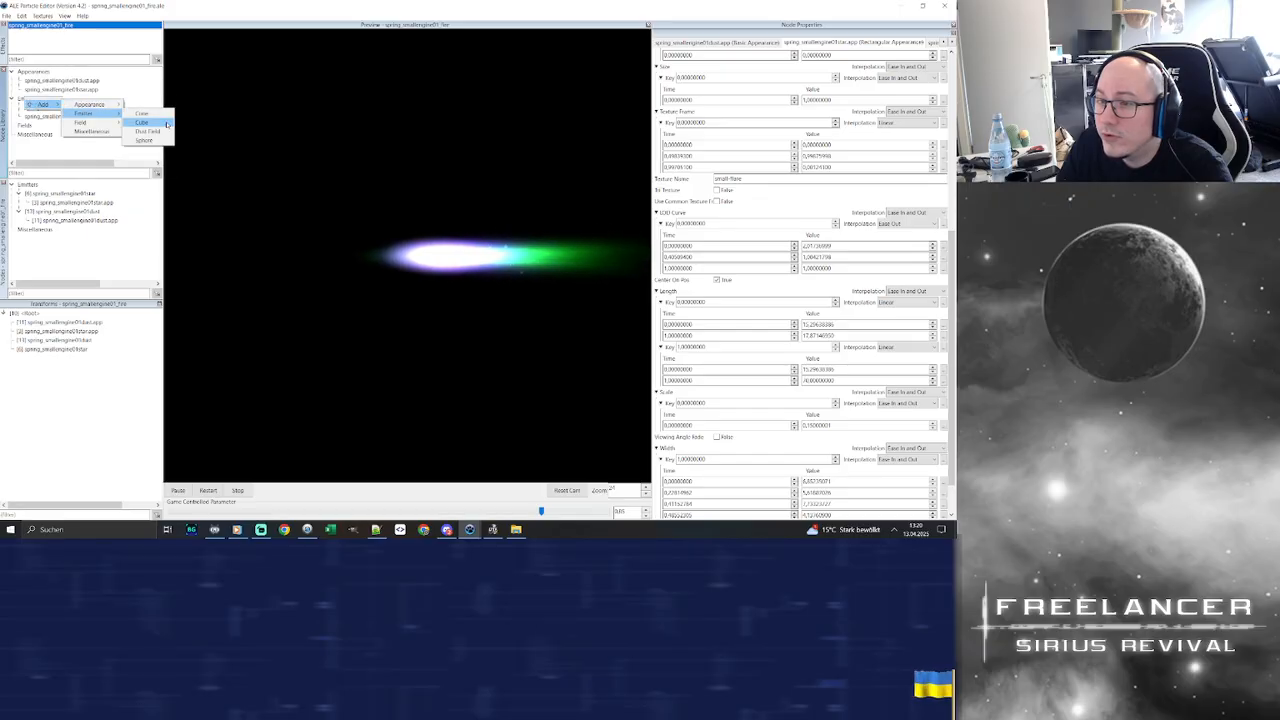
click(150, 113)
click(58, 107)
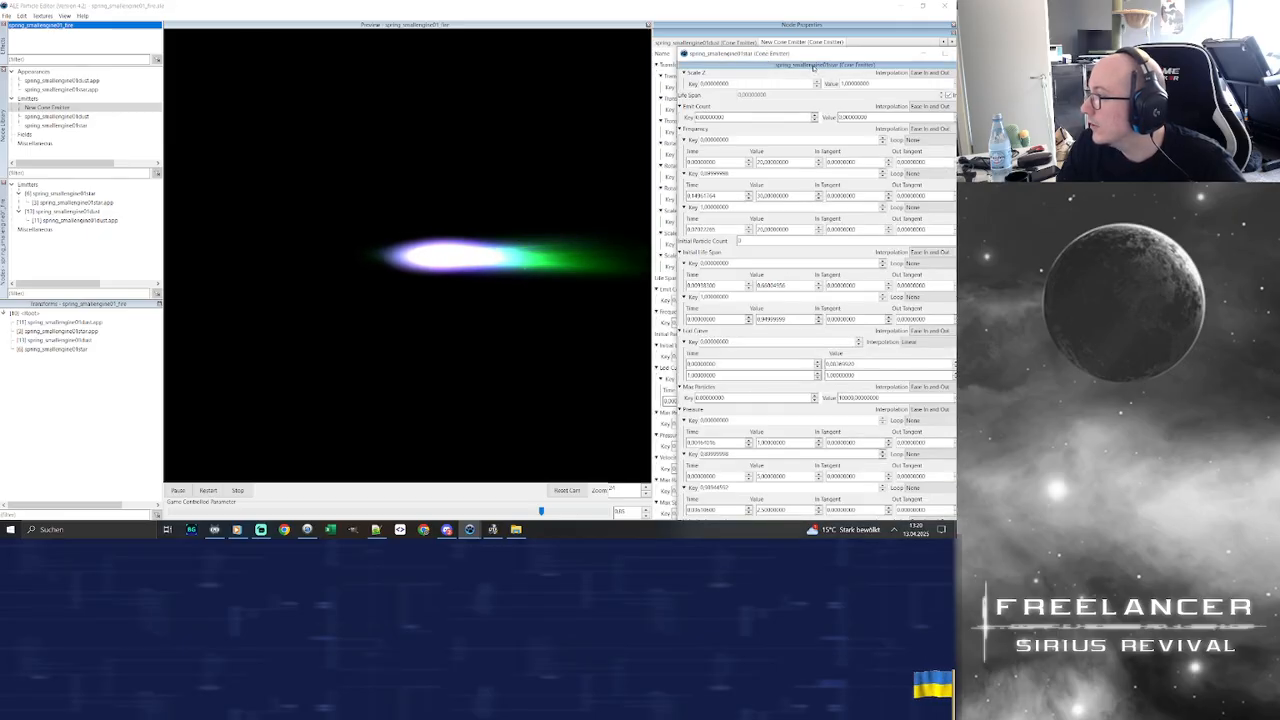
Rename the new cone emitter spring_smallengine01glow, using the copied name of the star emitter as the base
click(780, 42)
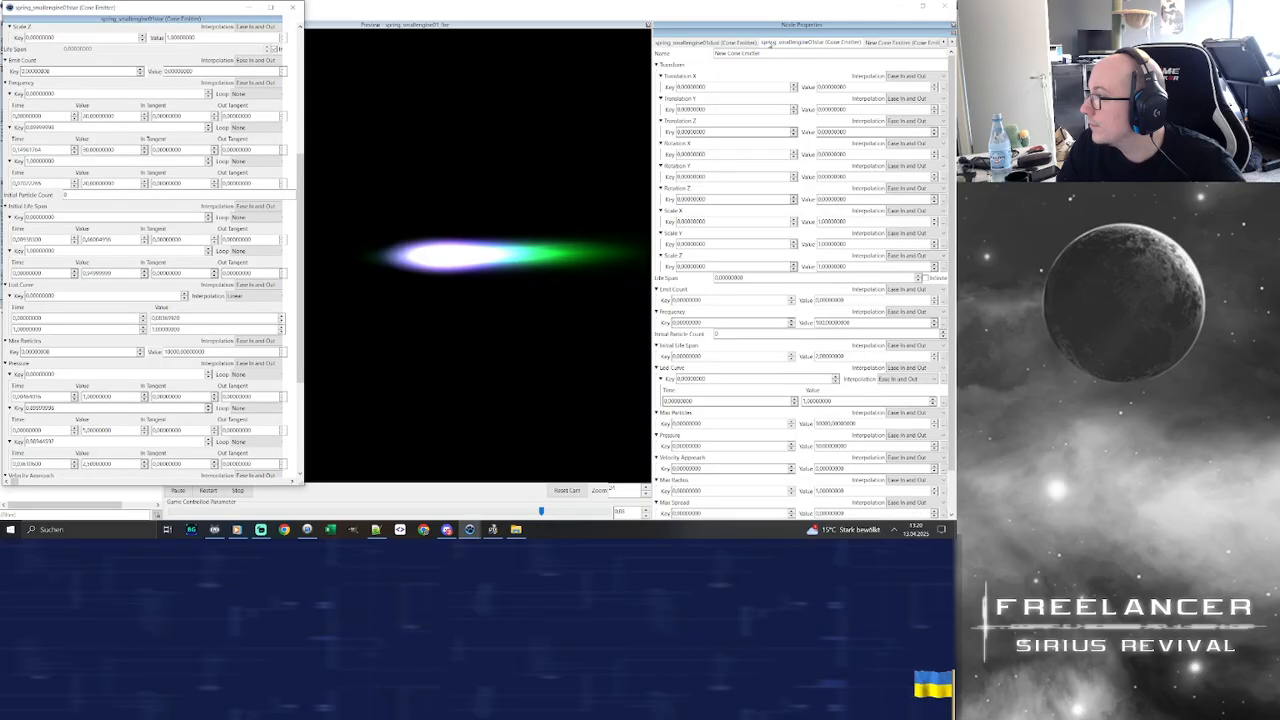
click(791, 43)
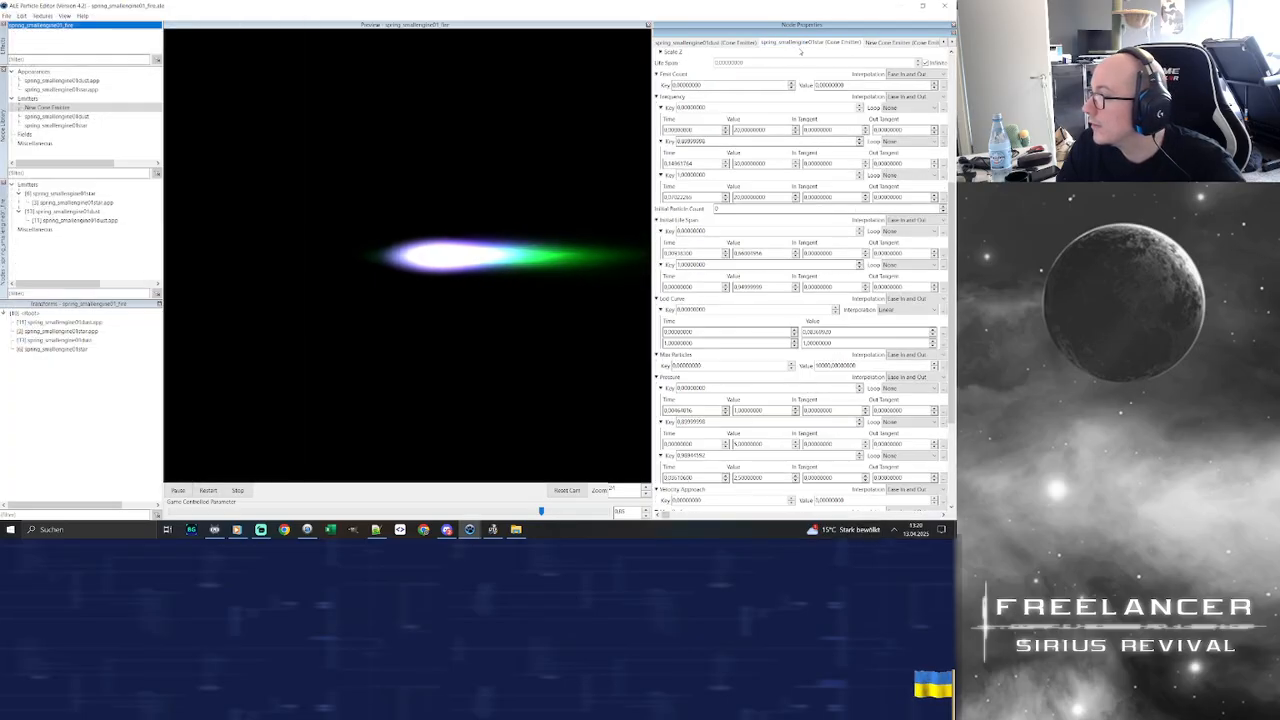
drag(951, 230, 949, 80)
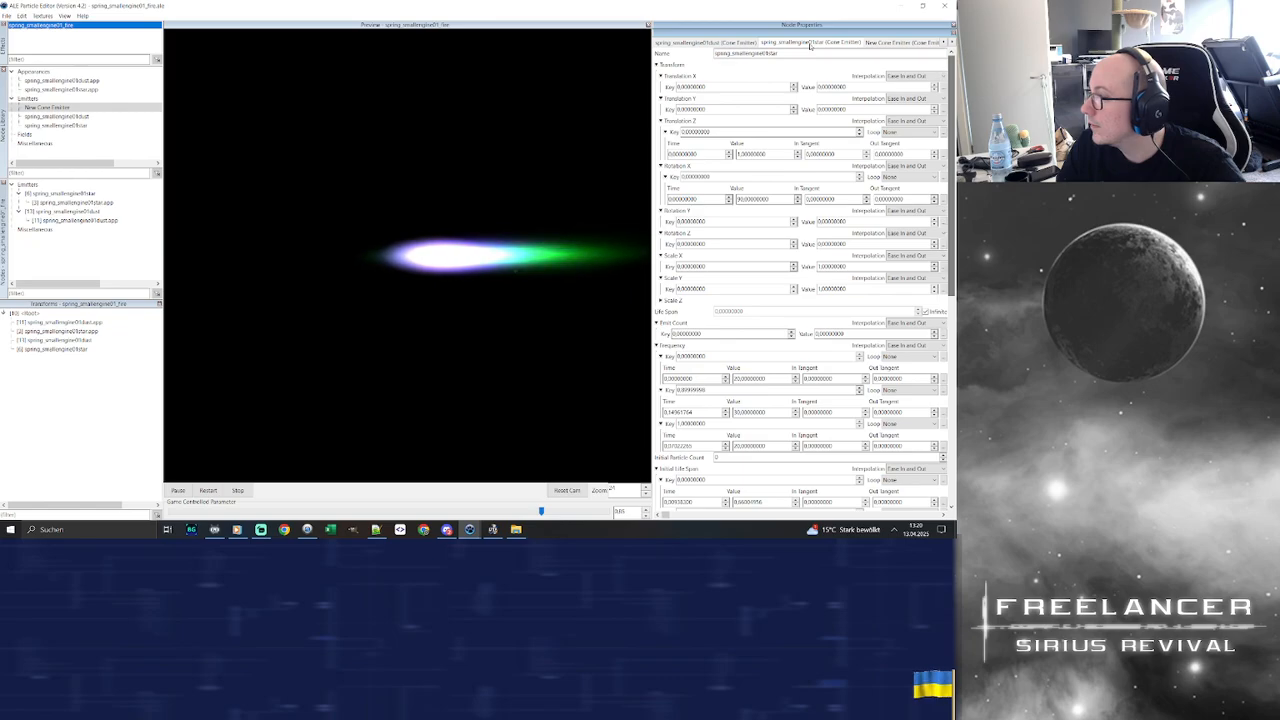
double_click(746, 52)
key(ctrl+c)
click(913, 43)
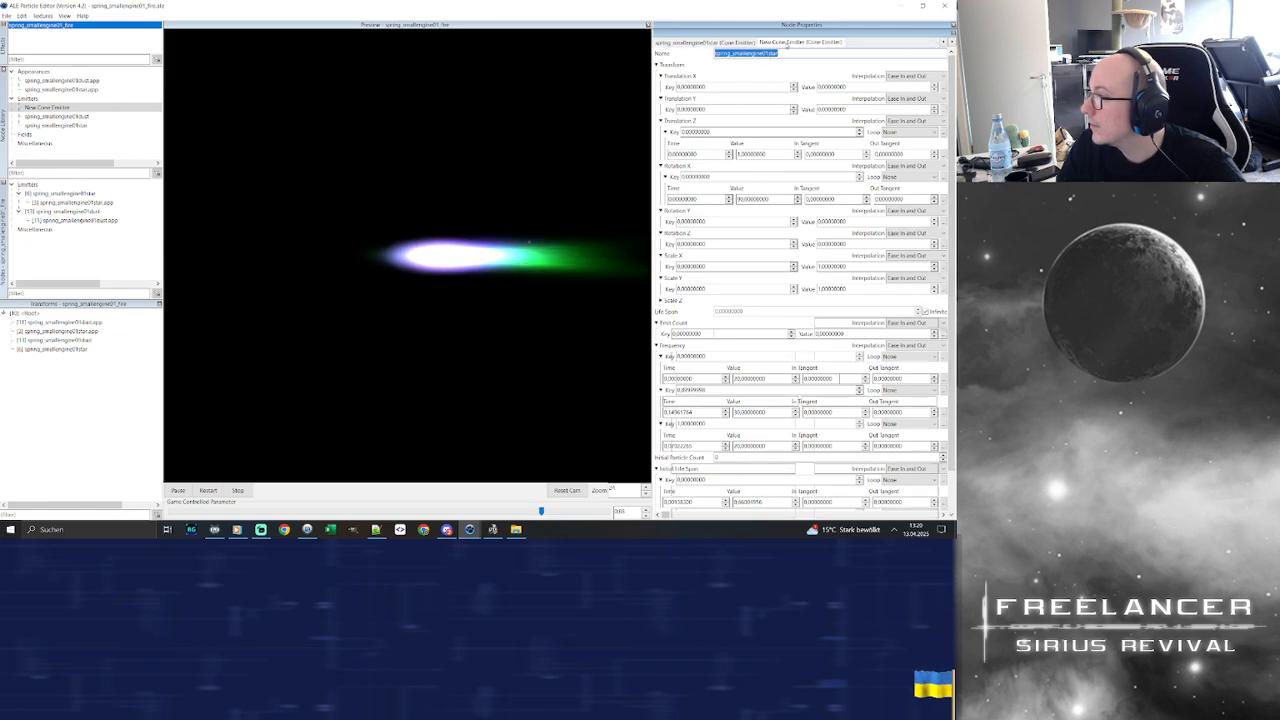
key(ctrl+a)
key(ctrl+v)
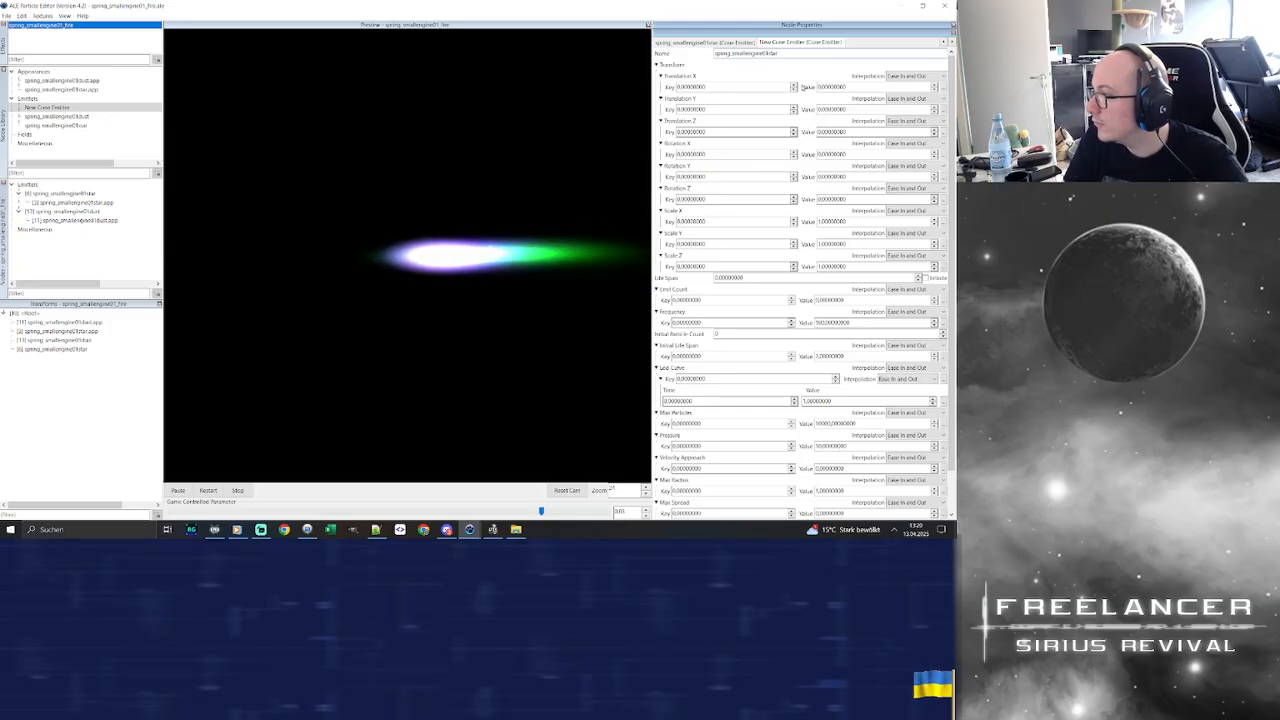
key(BackSpace)
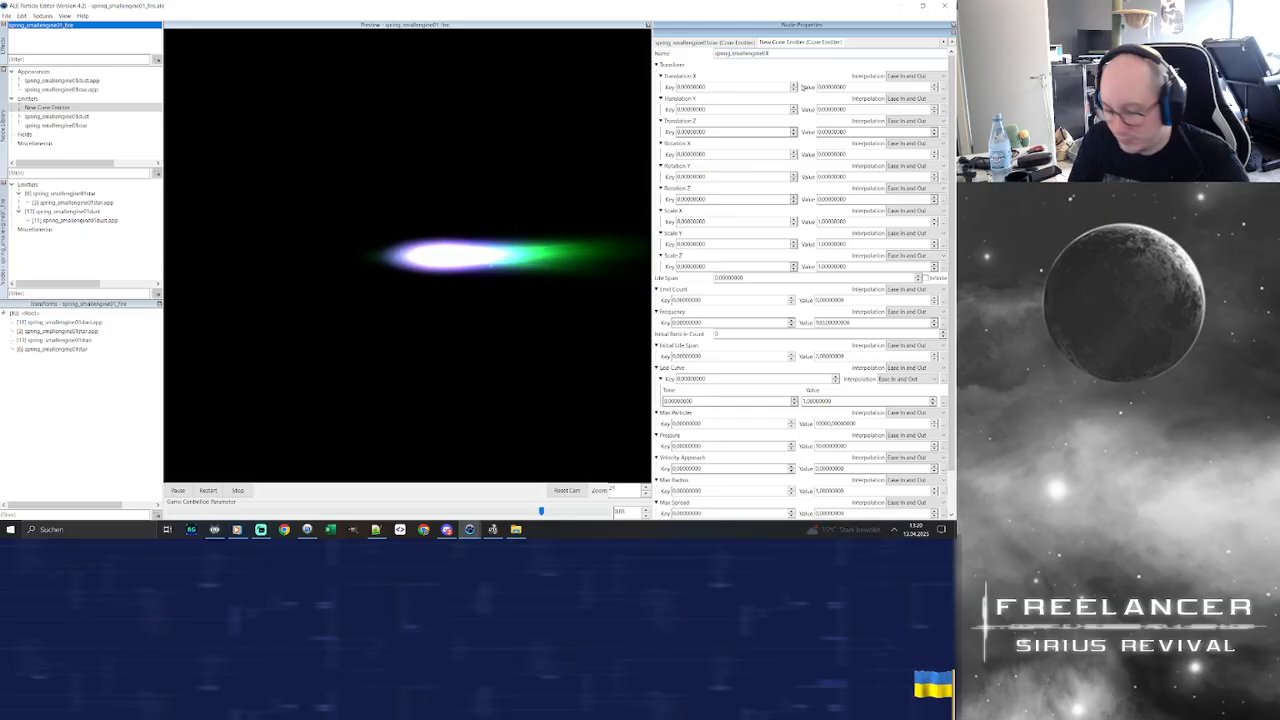
text(glow)
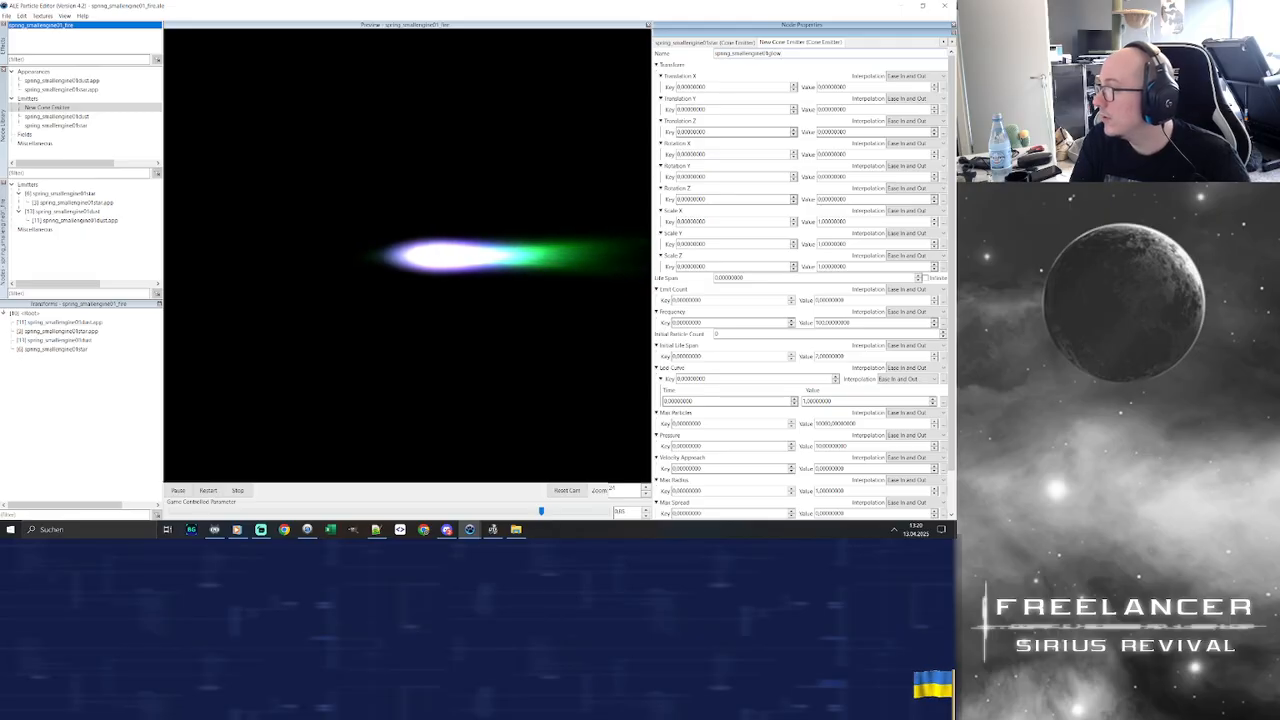
key(Return)
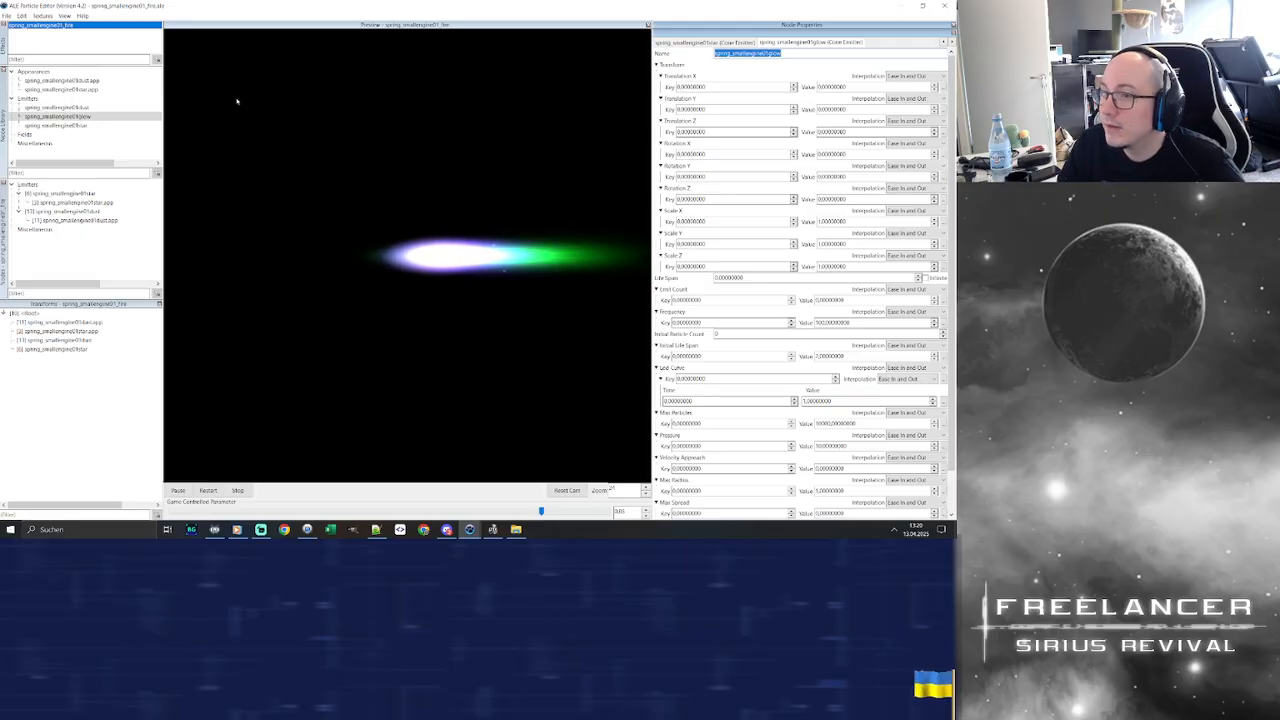
Add a Basic appearance to the node library and name it spring_smallengine01glow.app
right_click(44, 77)
mouse_move(62, 80)
mouse_move(108, 80)
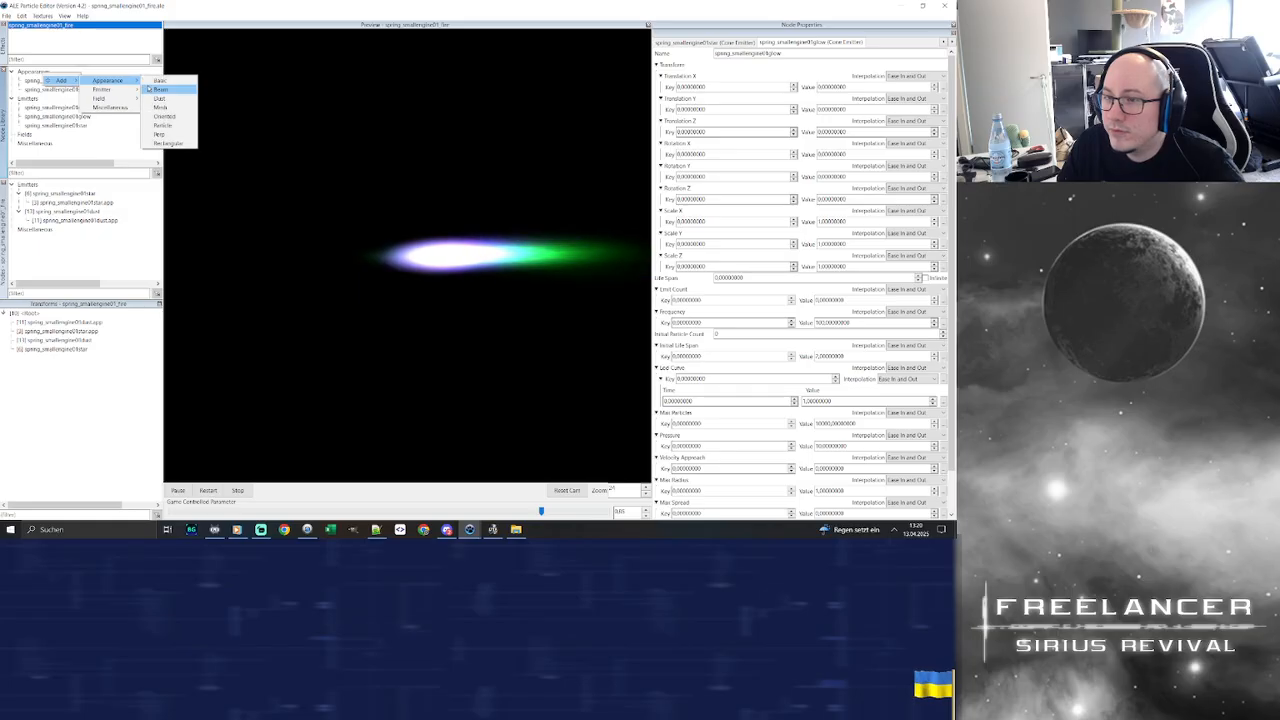
click(187, 82)
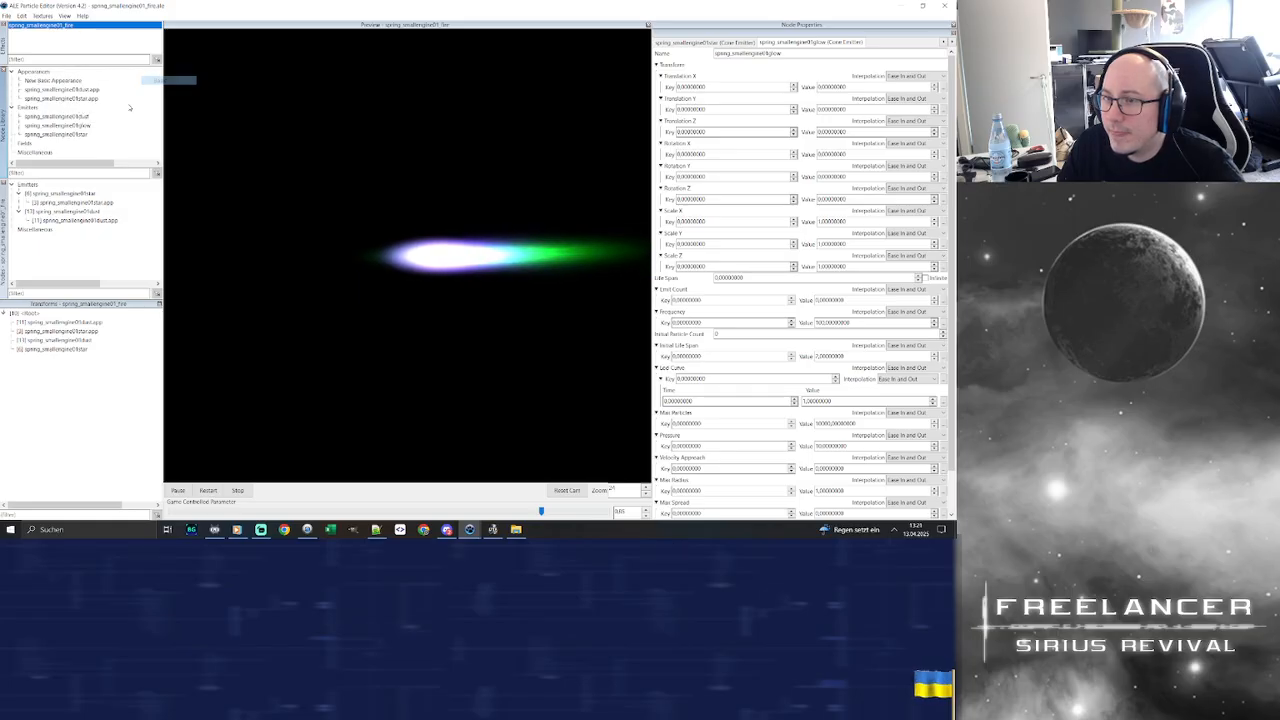
click(73, 84)
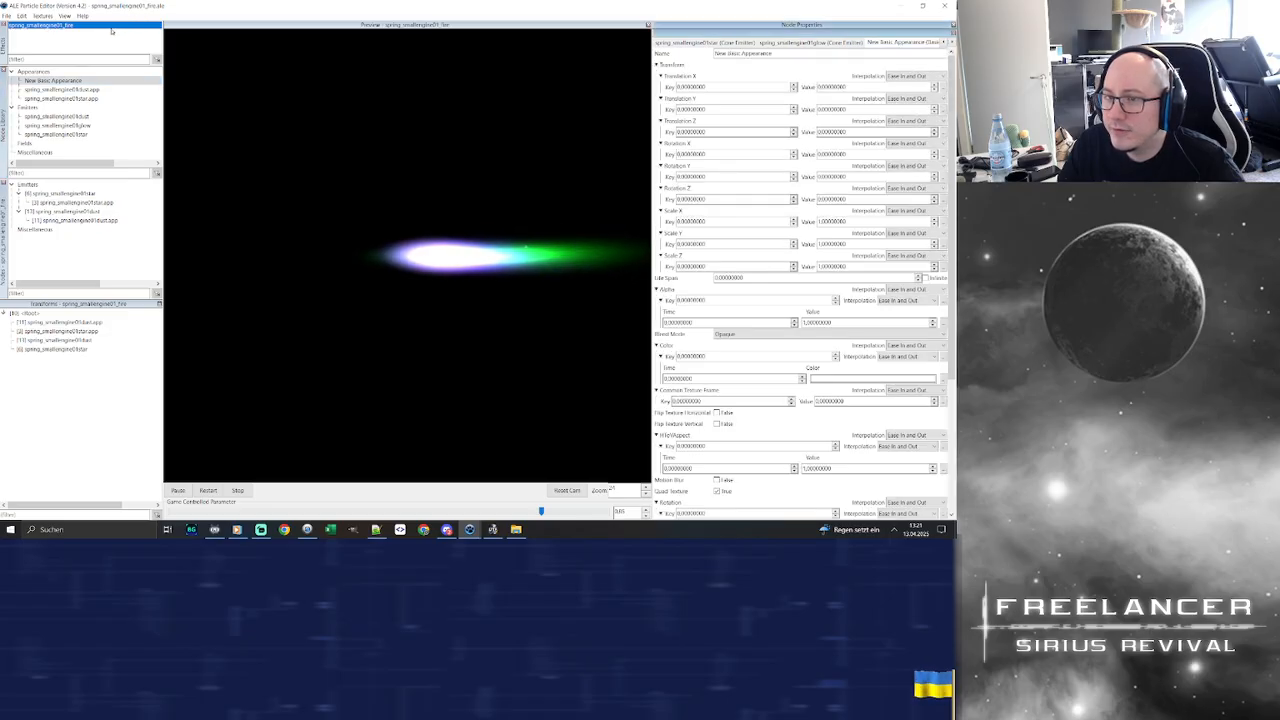
key(ctrl+v)
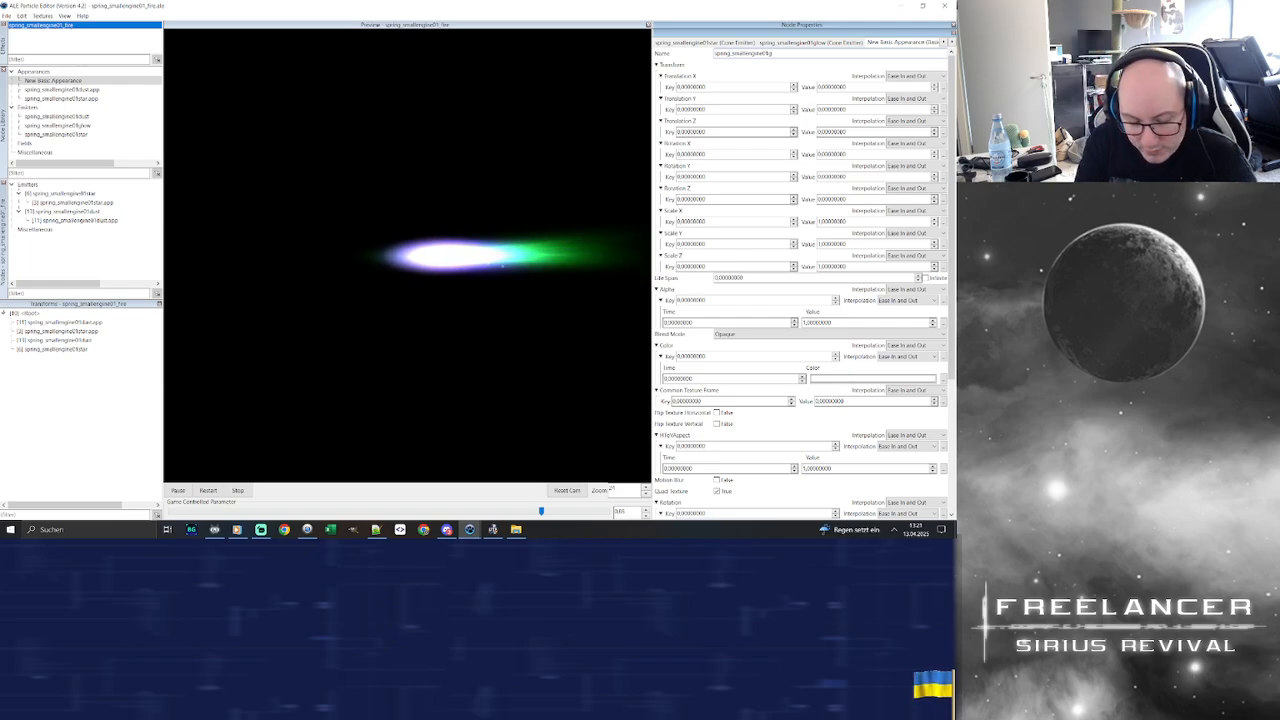
text(low.app)
key(Return)
Switch to the gf_rh_smallengine01_fire window, stop its preview and examine the innerglow cone emitter's transform, frequency, life span and pressure settings
key(alt+Tab)
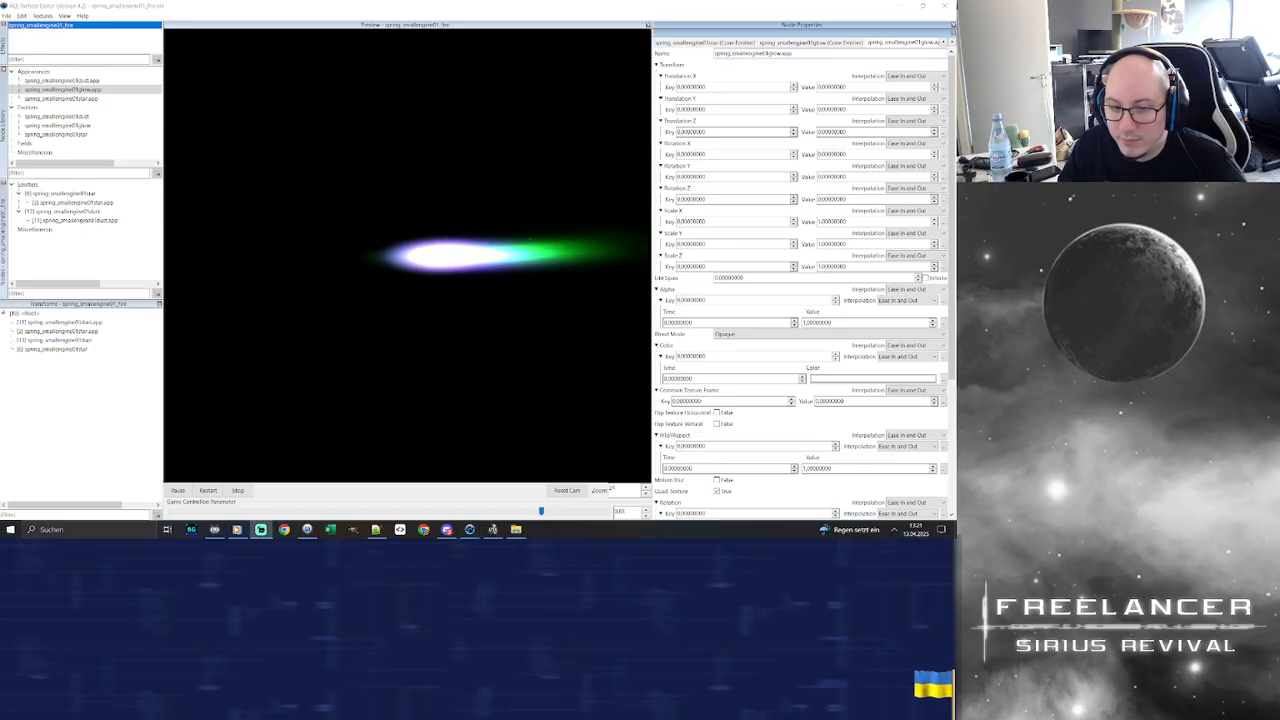
drag(519, 244, 490, 257)
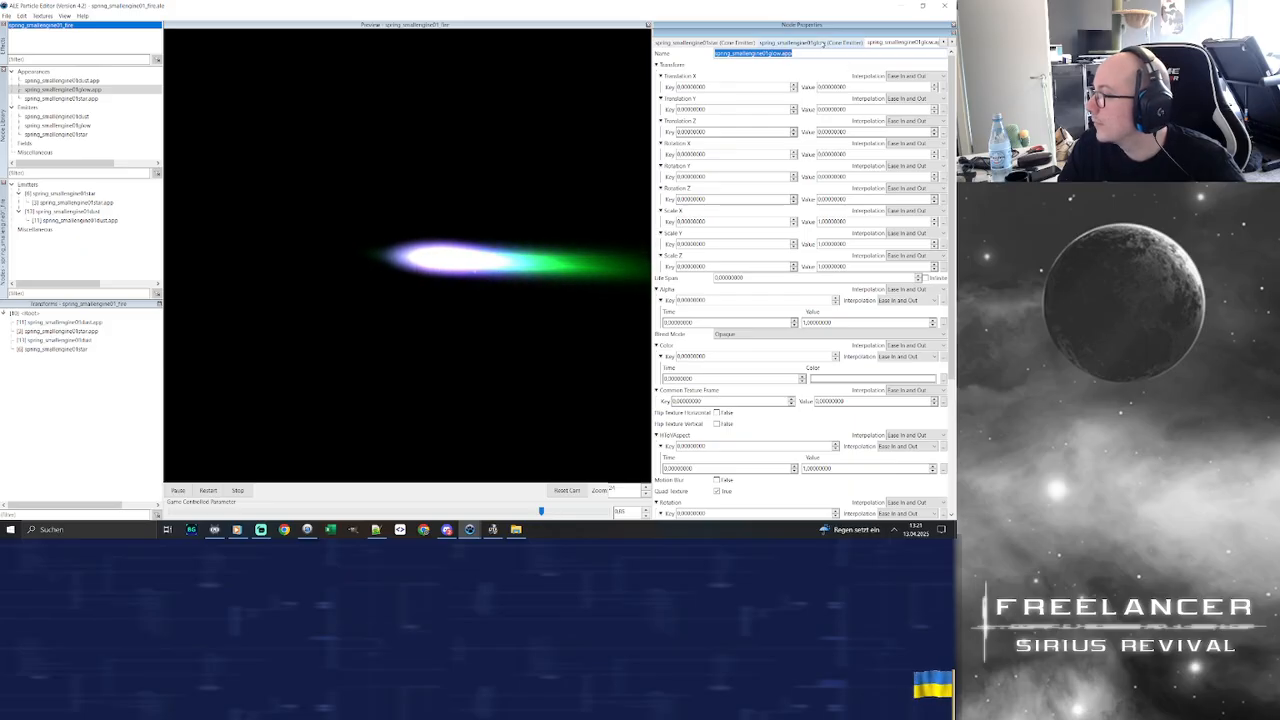
click(472, 527)
click(500, 500)
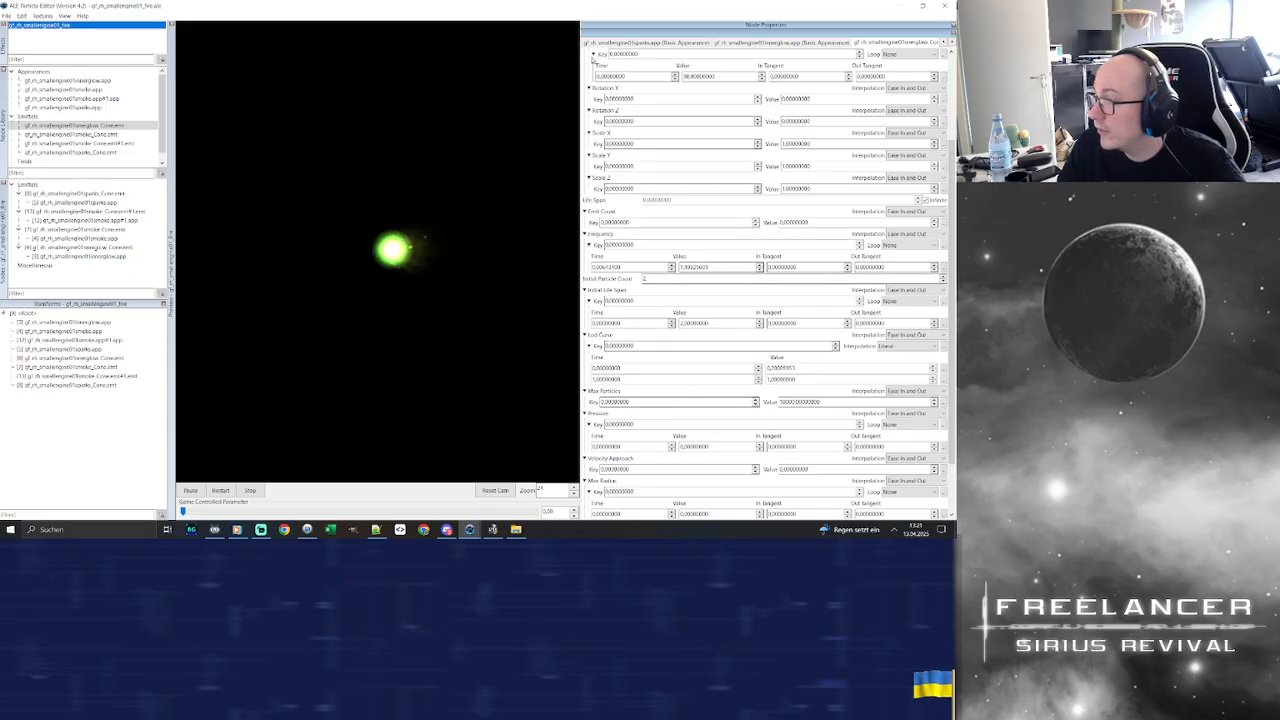
click(939, 156)
click(939, 156)
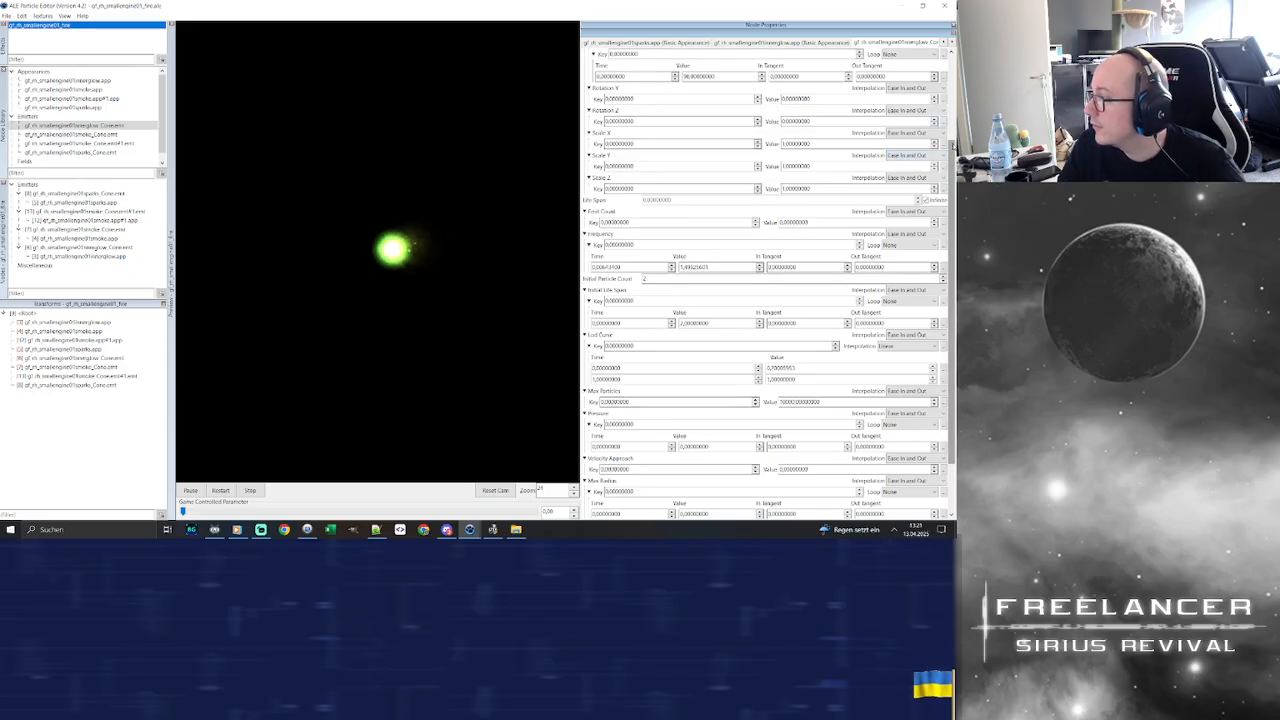
scroll(765, 280, up, 3)
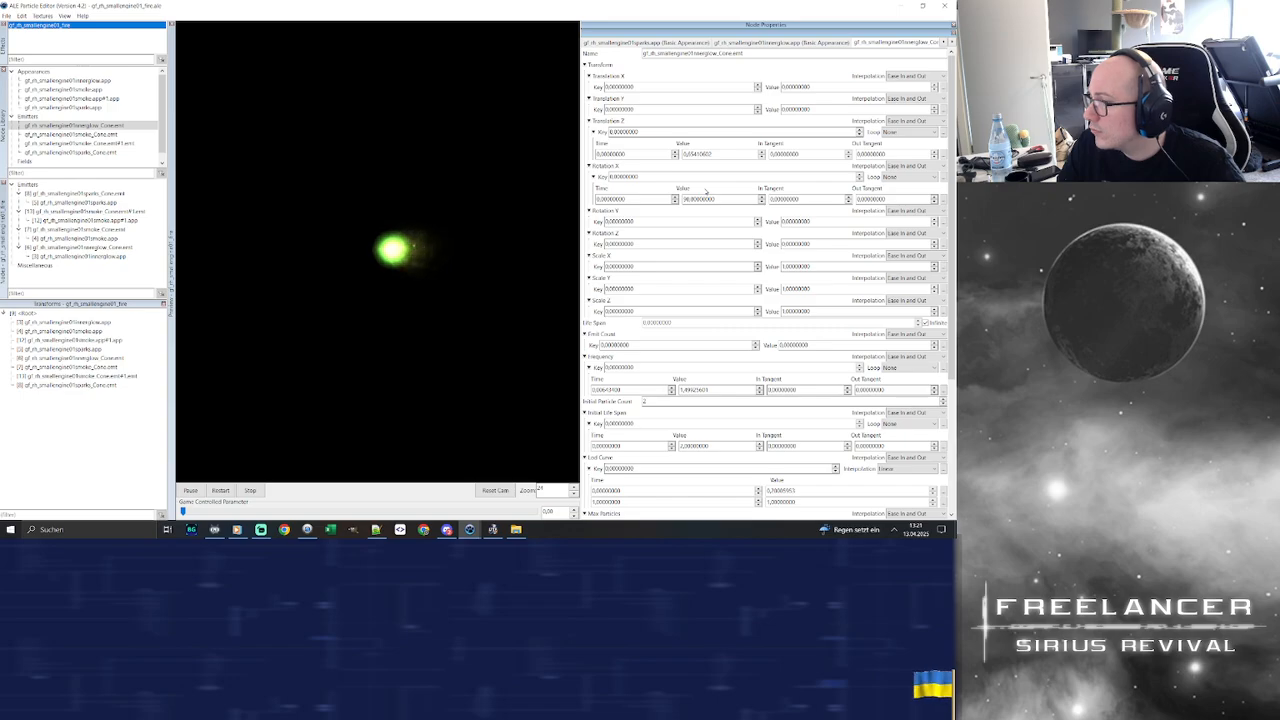
double_click(104, 126)
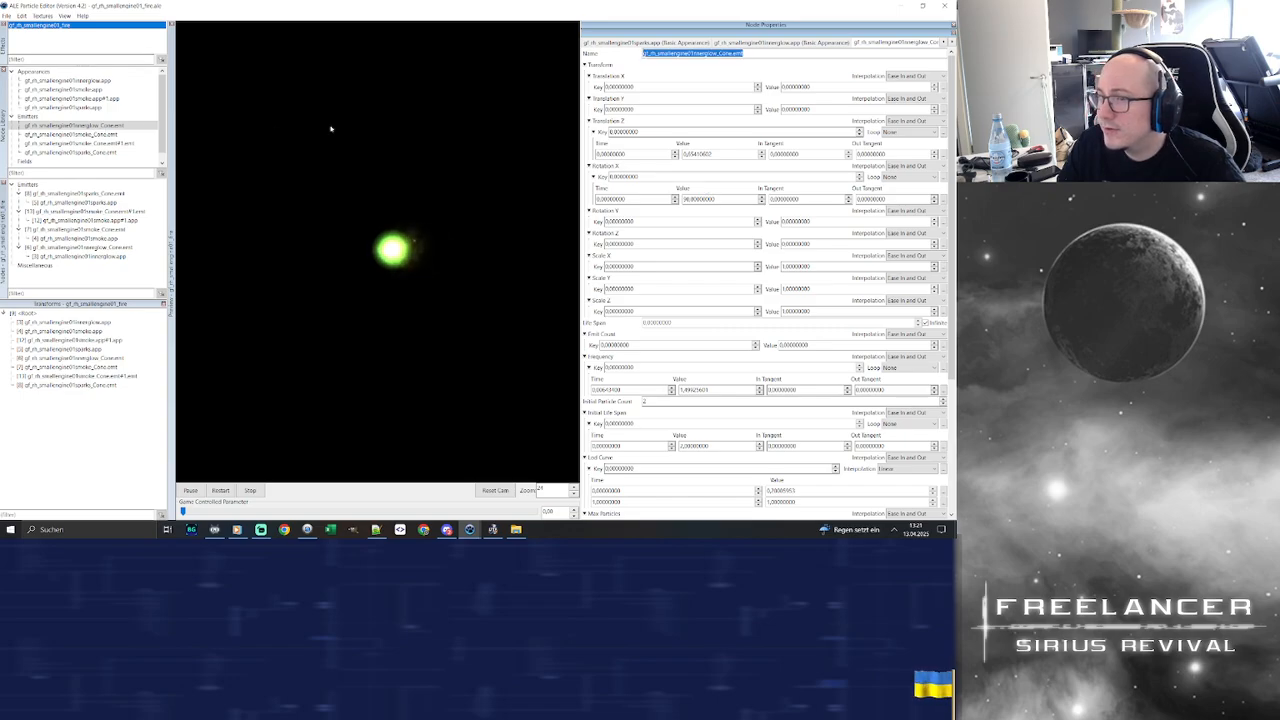
click(250, 490)
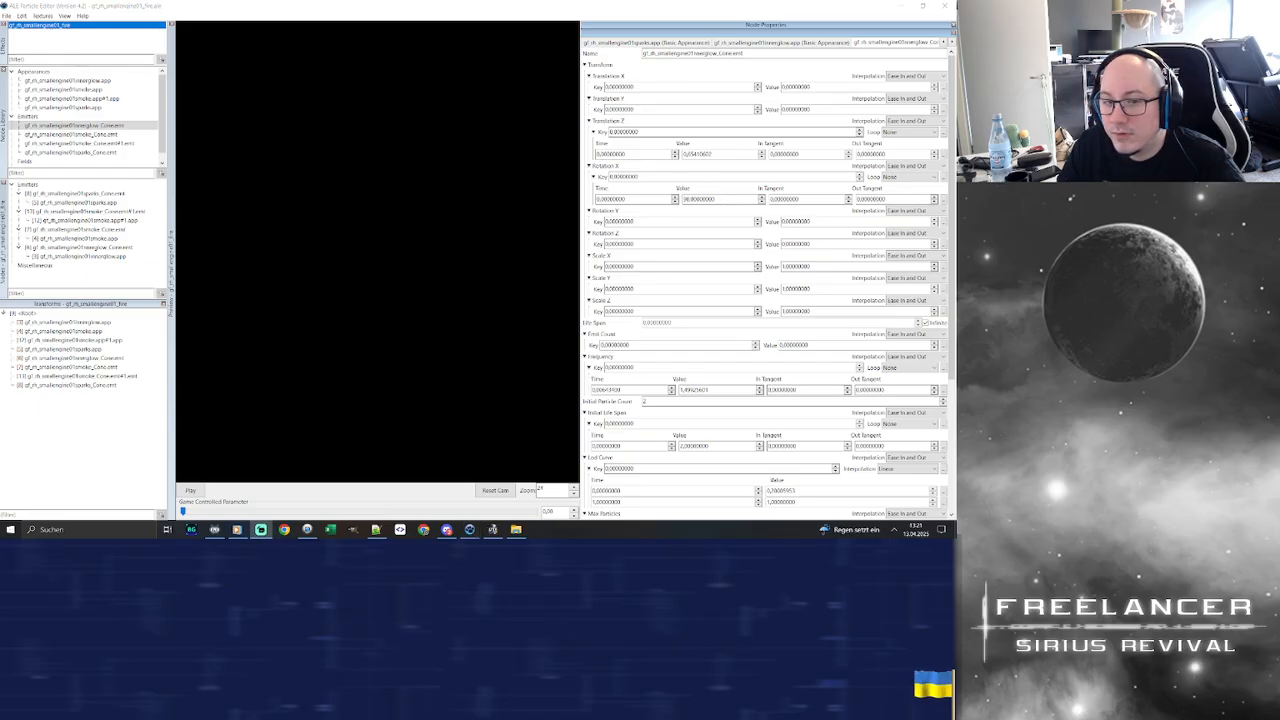
click(737, 78)
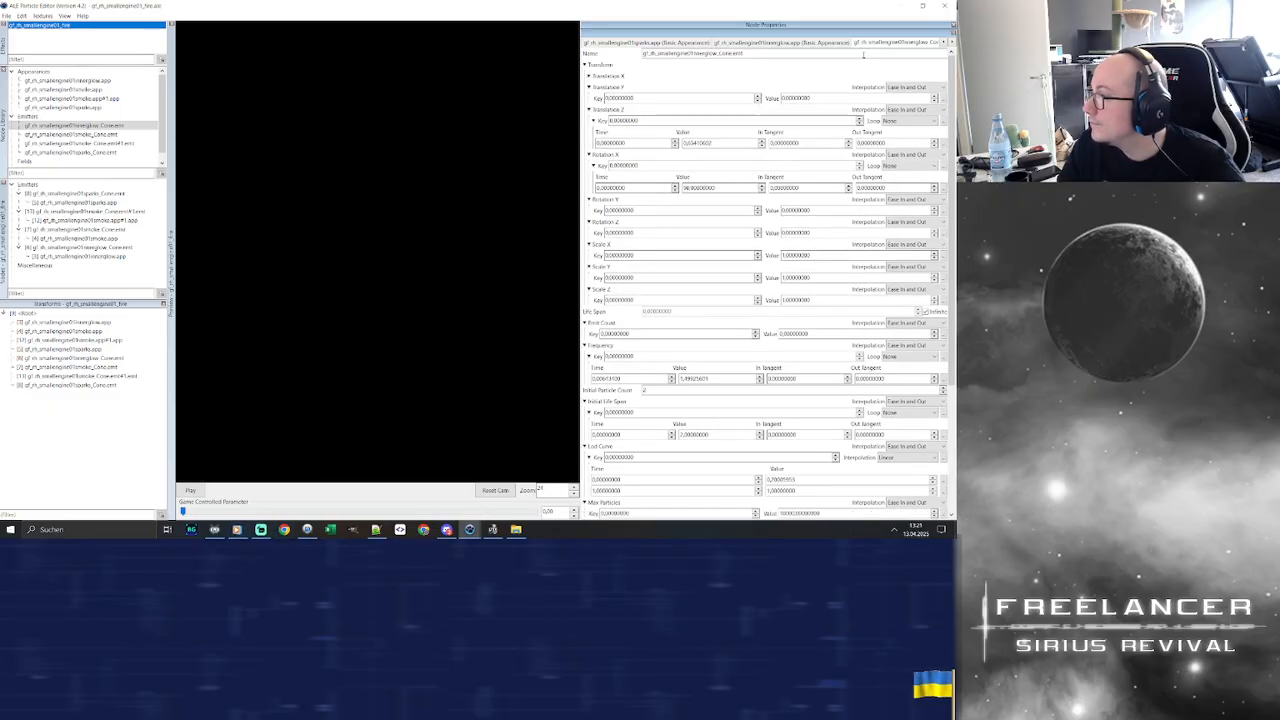
drag(952, 145, 946, 231)
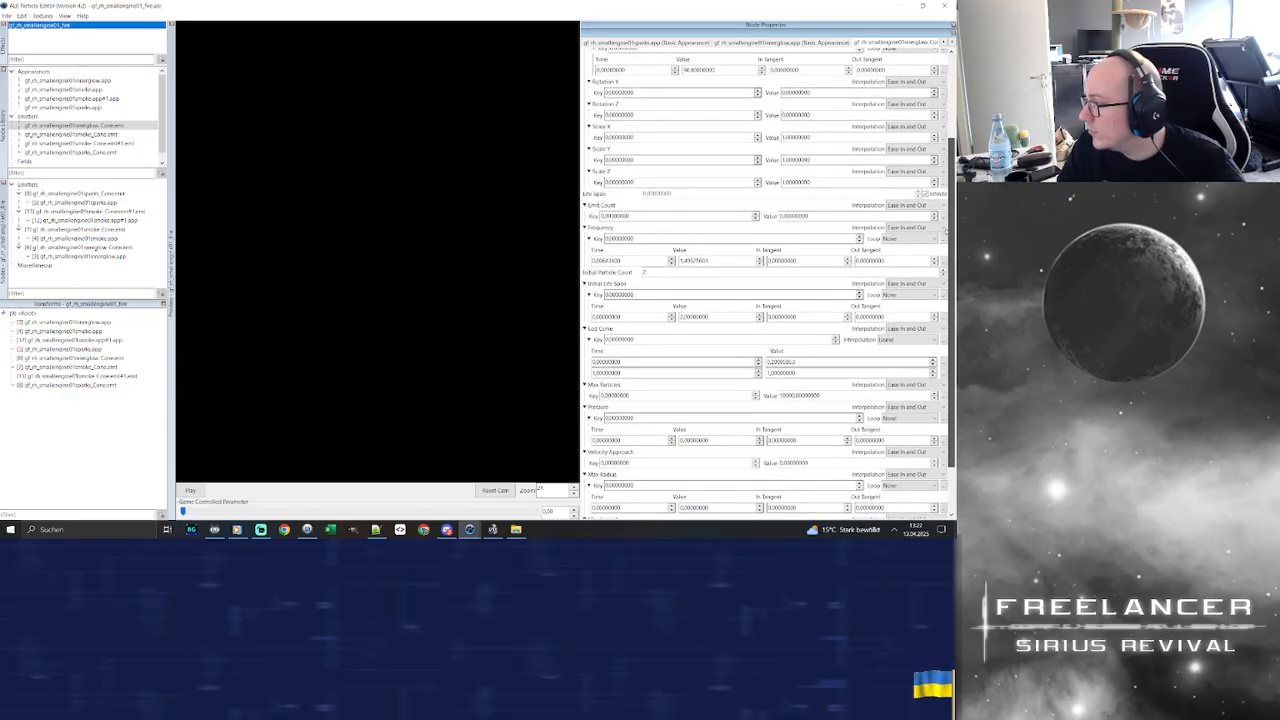
Switch to the spring_smallengine01_fire editor window and close the star cone emitter's properties page
click(522, 490)
mouse_move(450, 532)
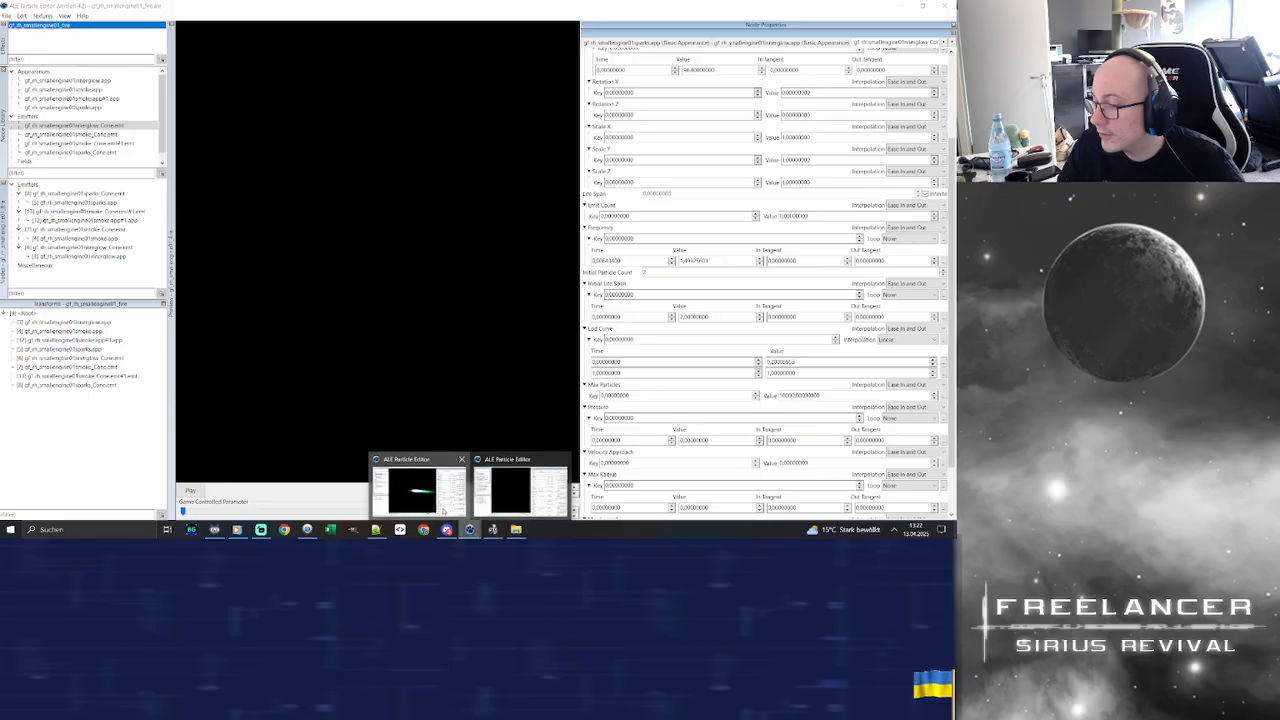
click(440, 490)
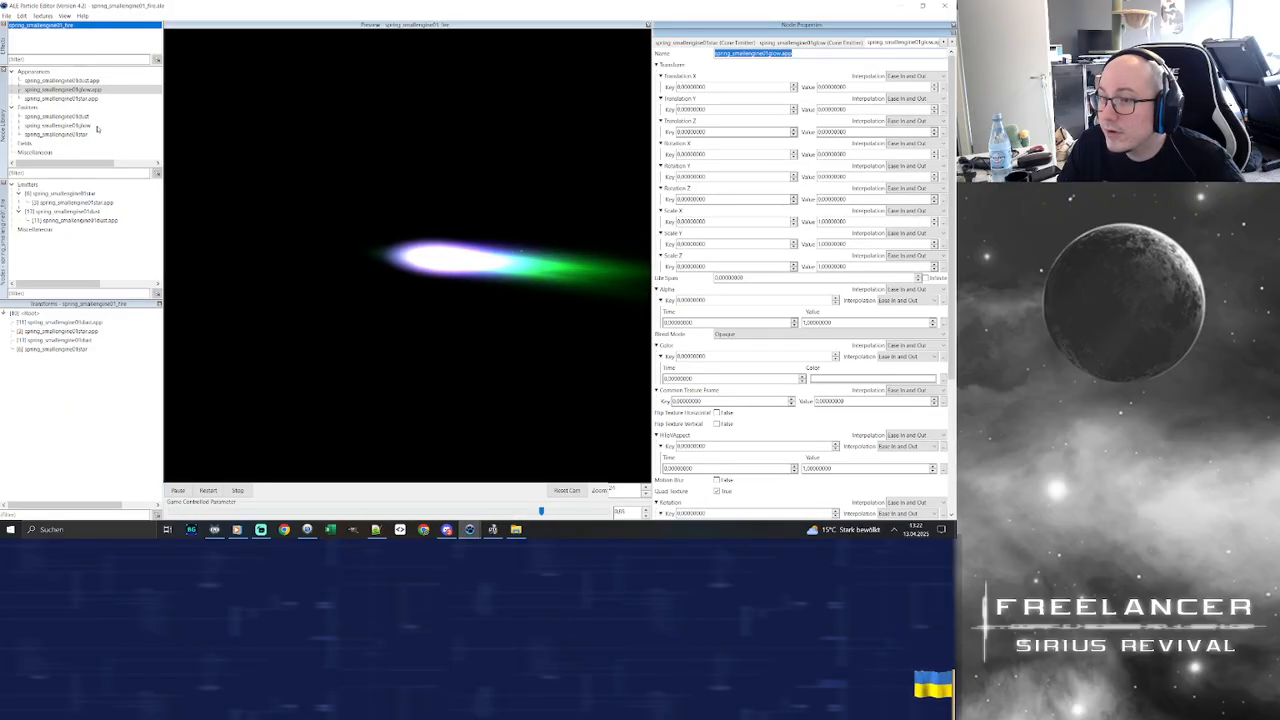
click(690, 42)
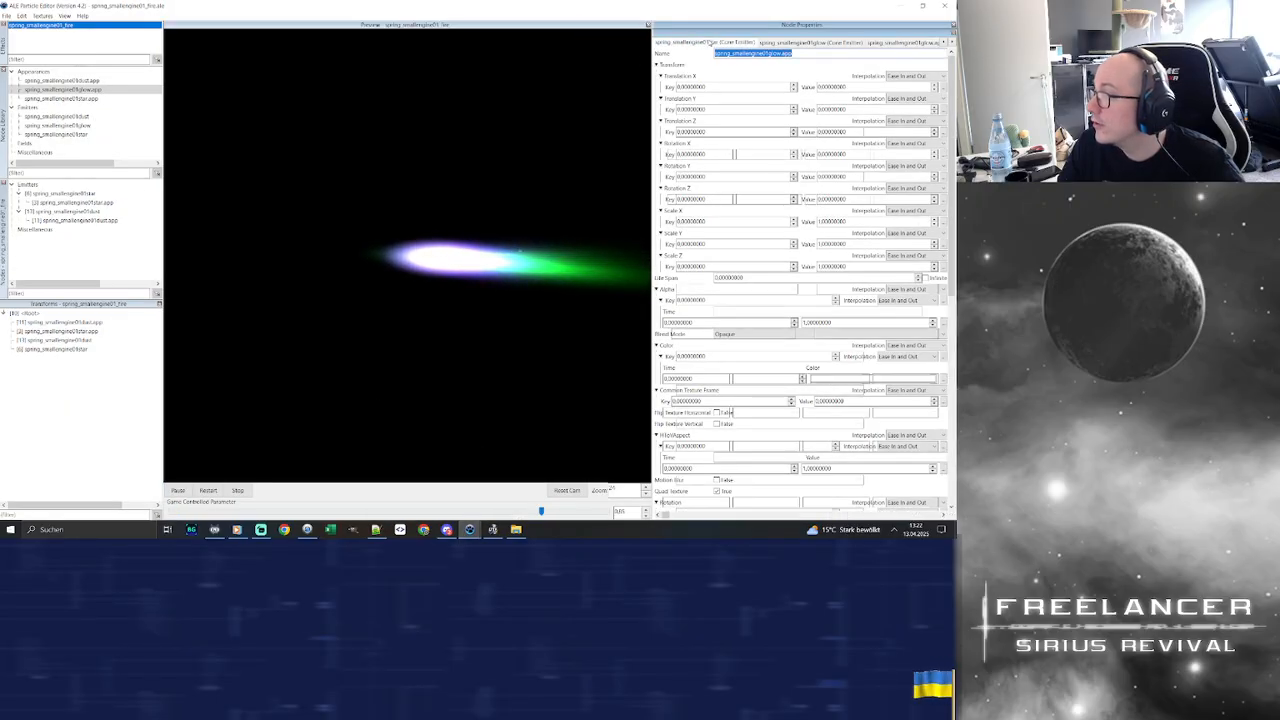
right_click(719, 43)
click(740, 81)
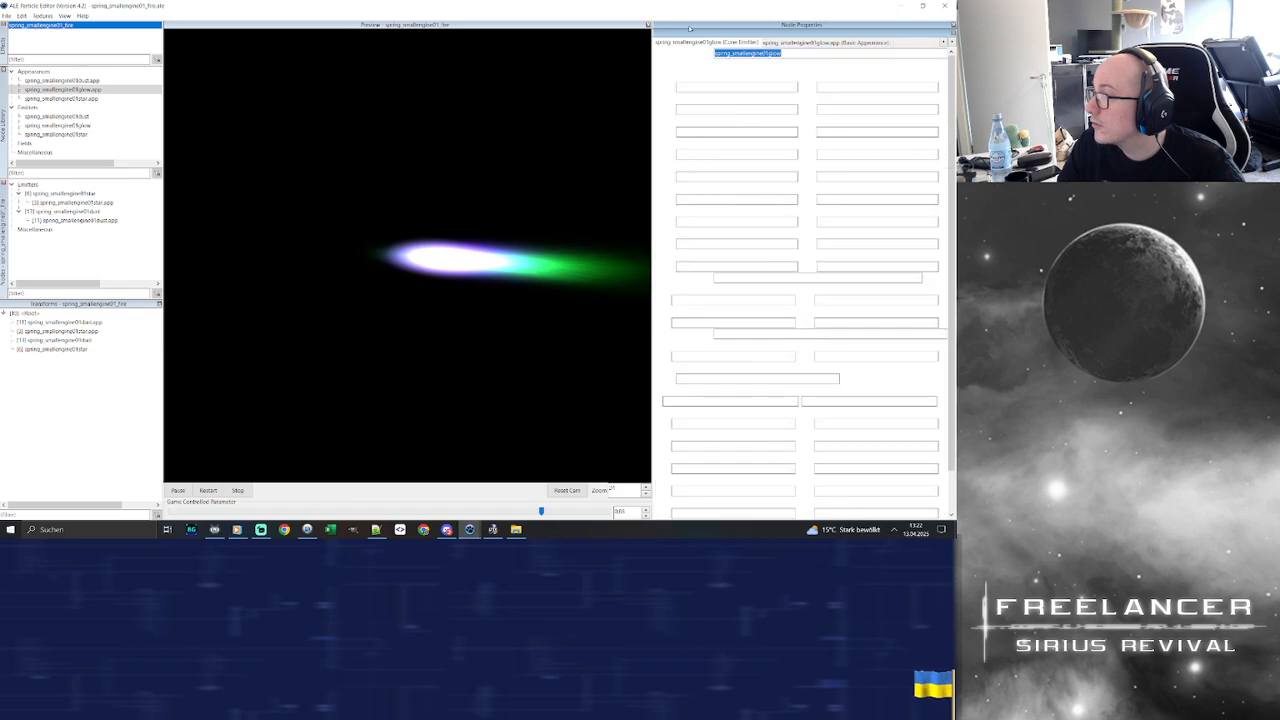
Close the open properties pages of the glow emitter, the glow appearance and the dust appearance
right_click(684, 43)
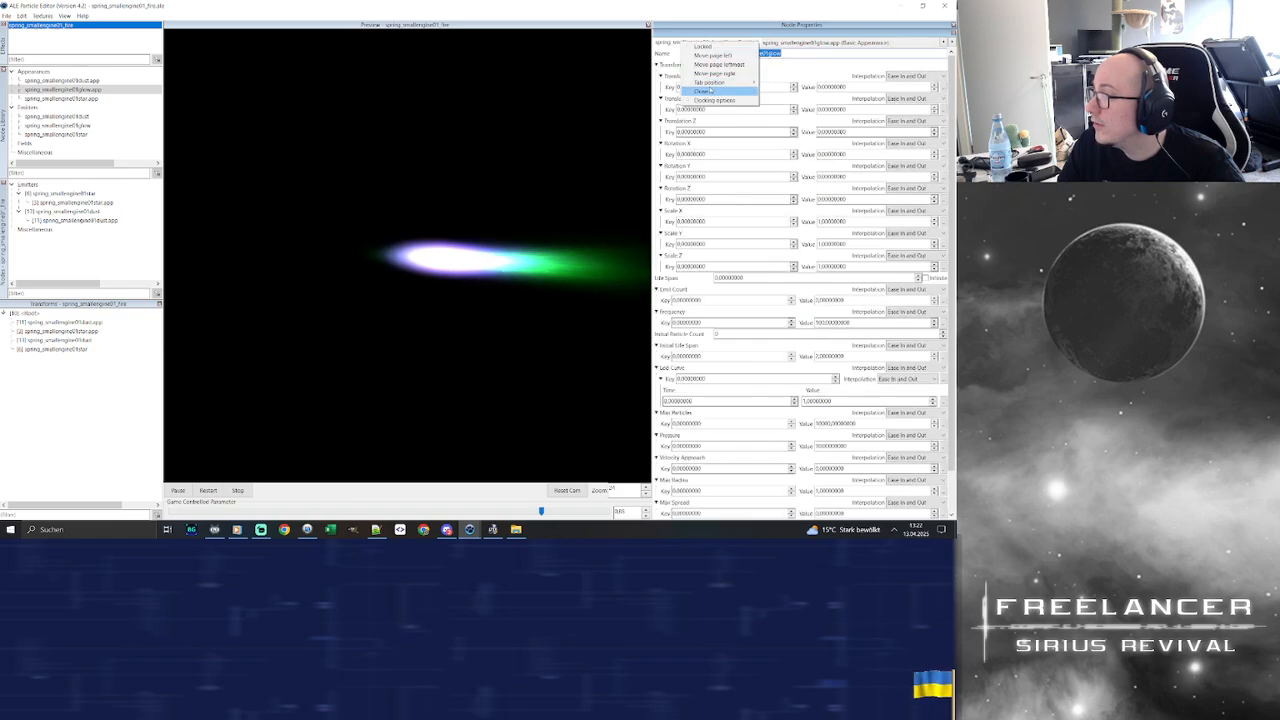
click(718, 90)
right_click(686, 44)
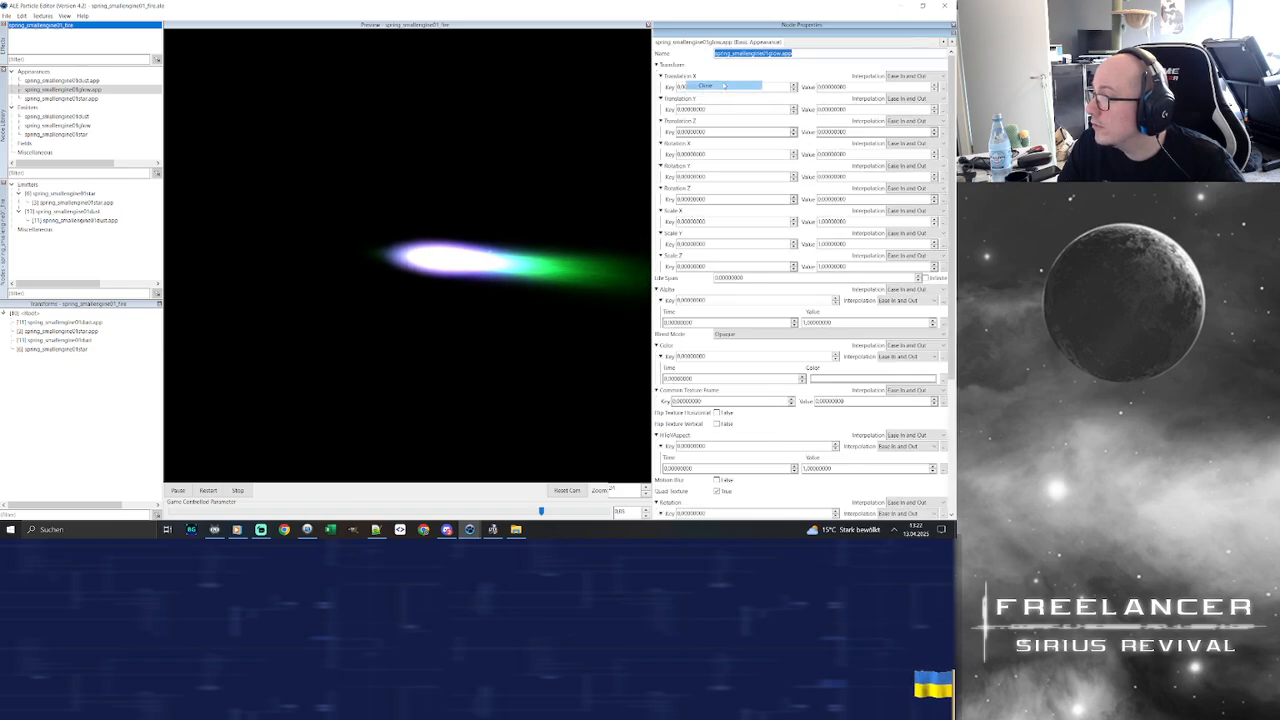
click(730, 83)
right_click(712, 44)
click(738, 57)
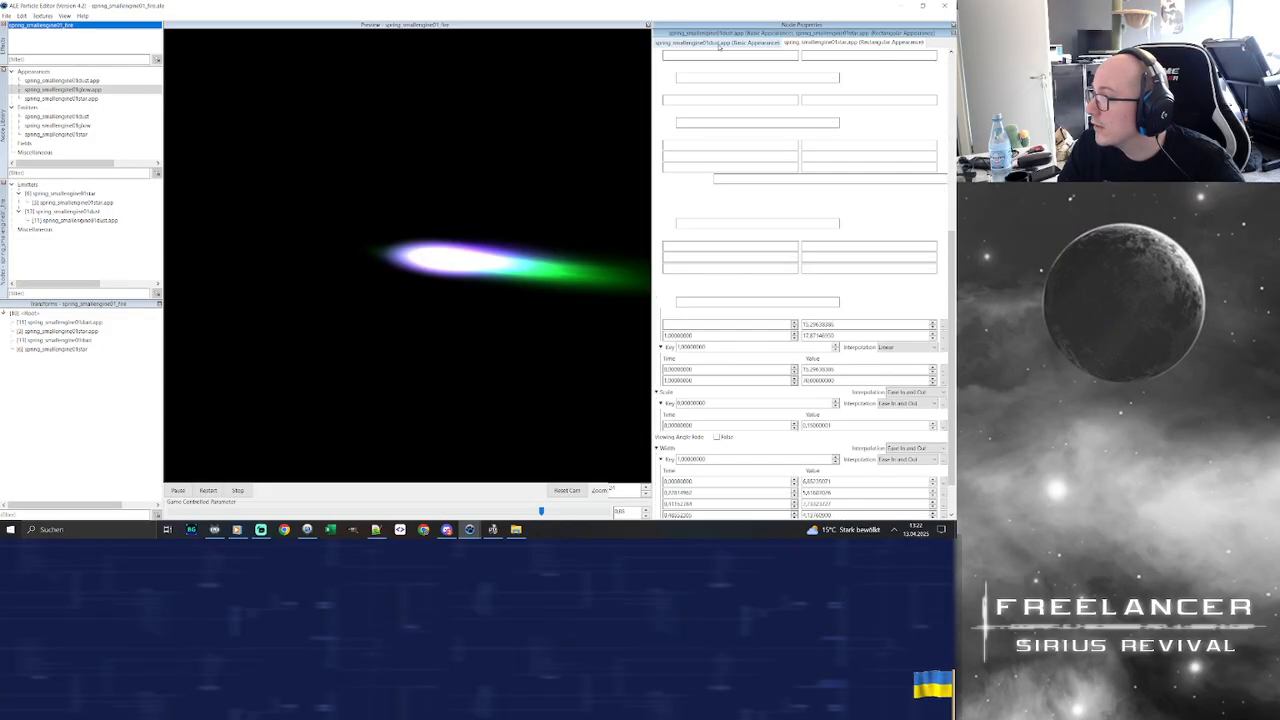
right_click(721, 44)
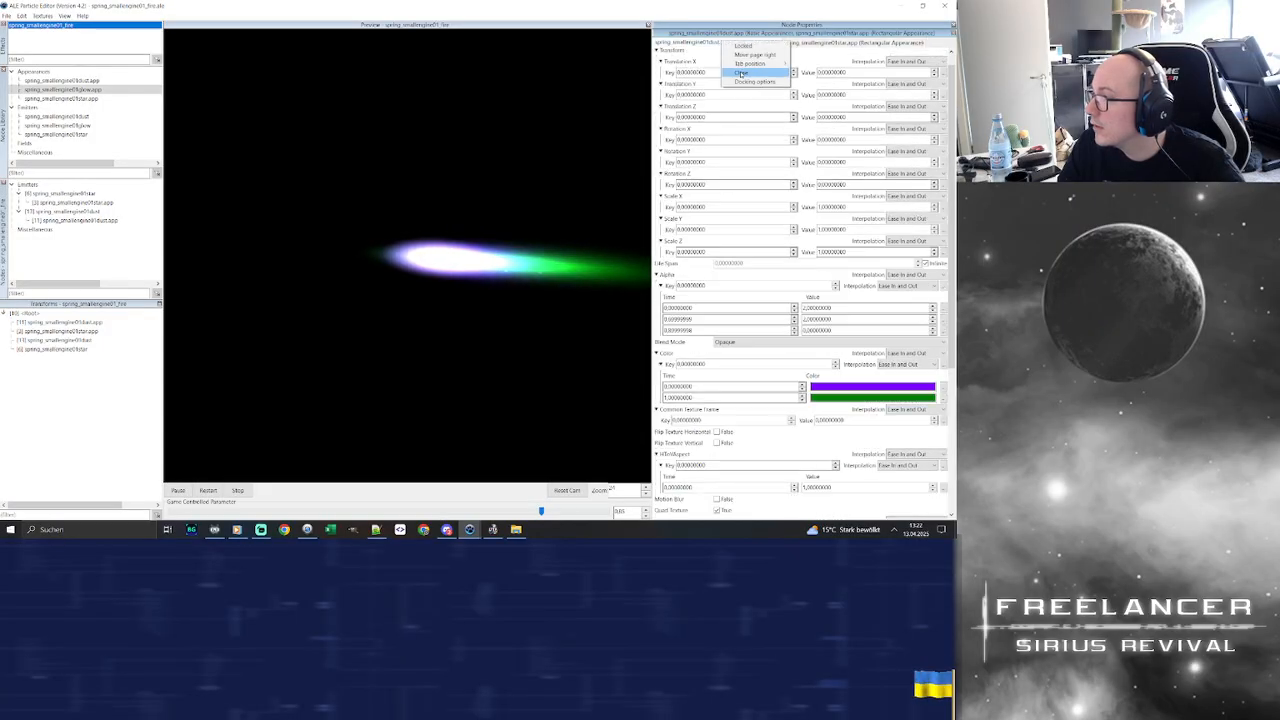
click(745, 75)
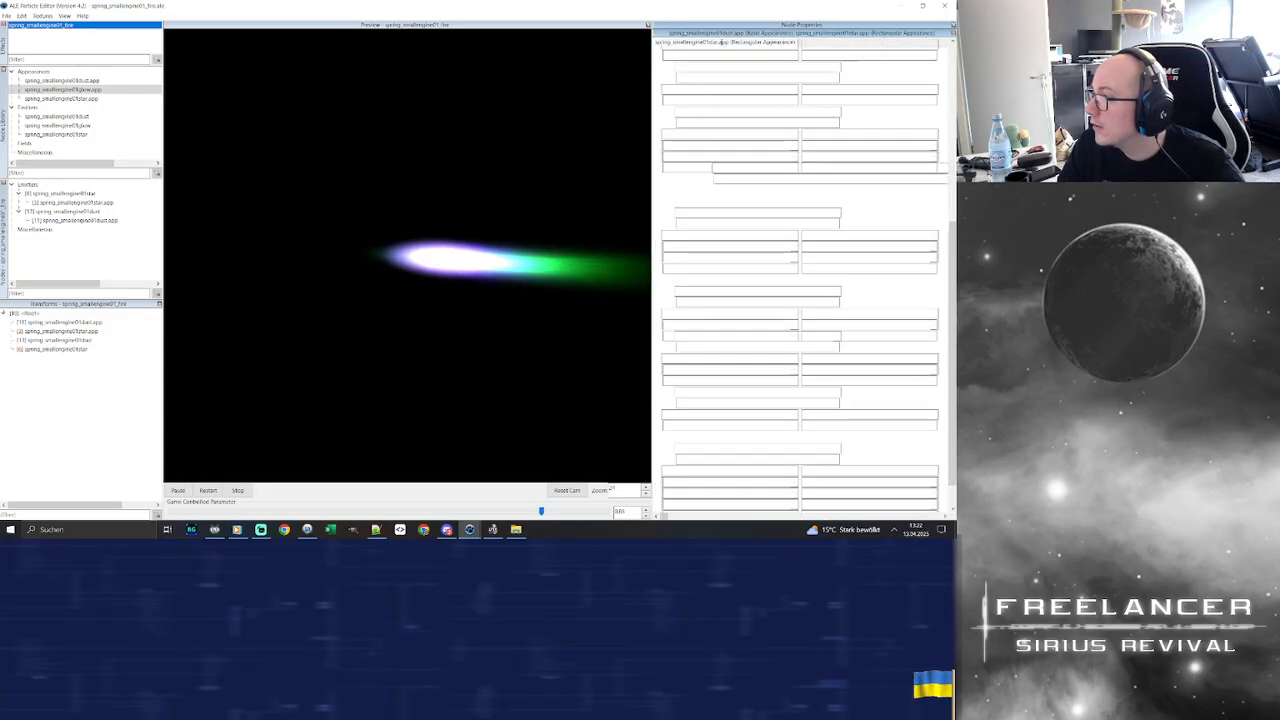
right_click(720, 46)
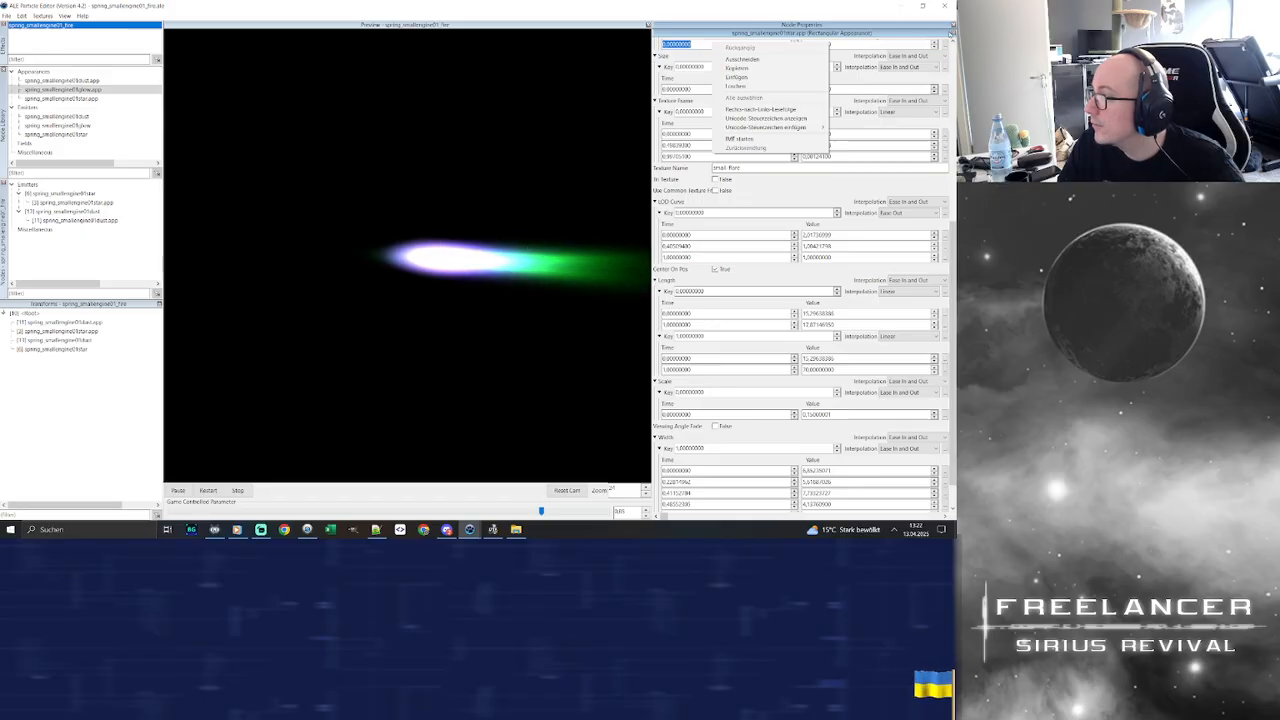
Reopen the properties of the spring_smallengine01glow cone emitter from the node library
click(100, 126)
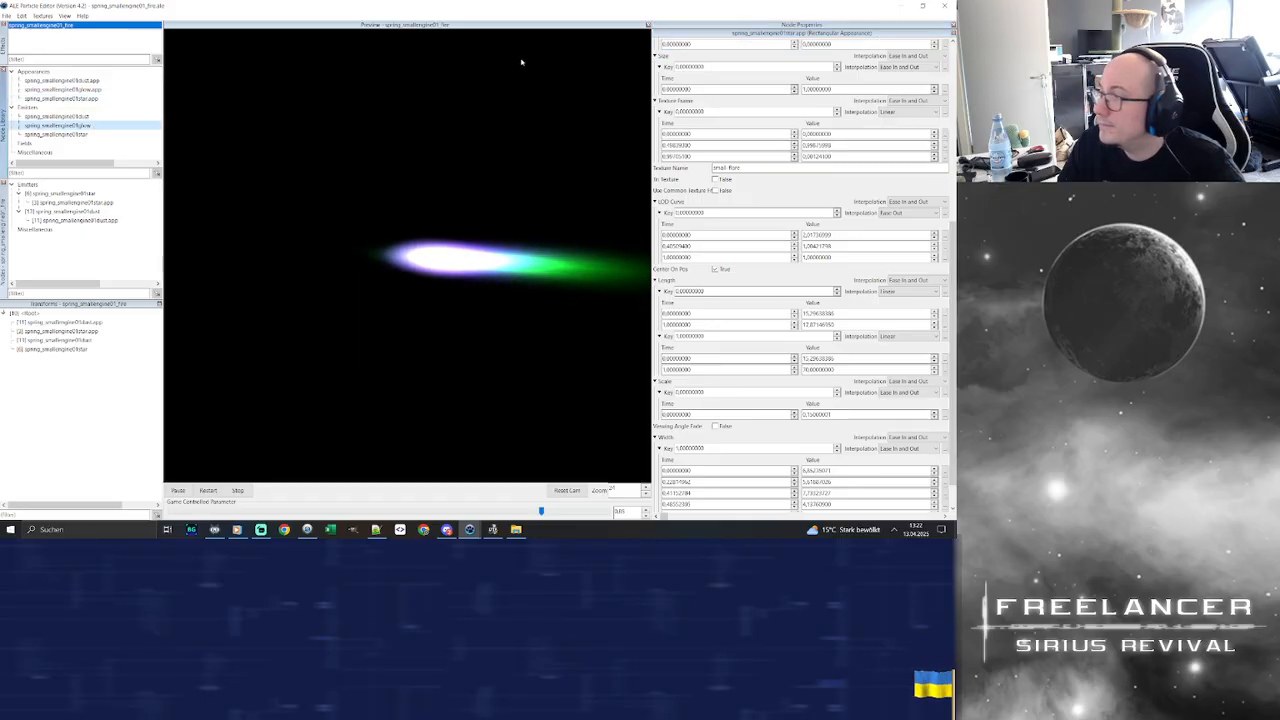
drag(809, 36, 813, 36)
click(855, 42)
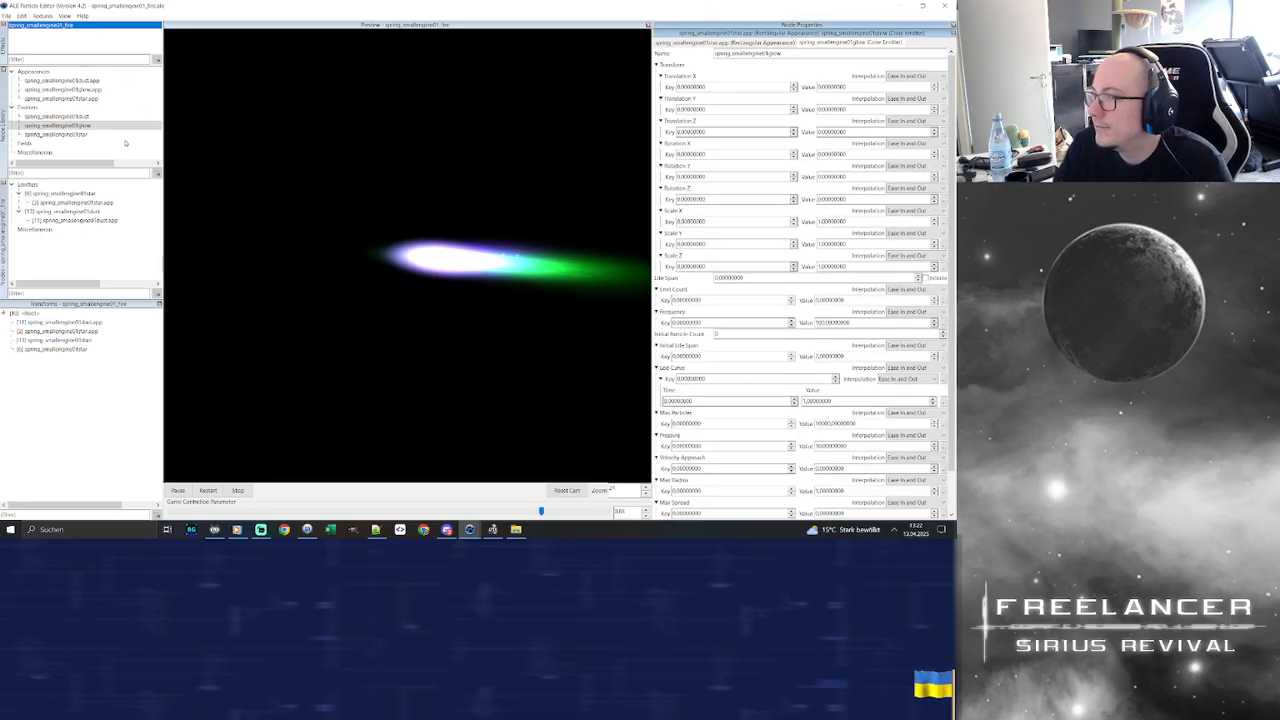
drag(448, 222, 412, 190)
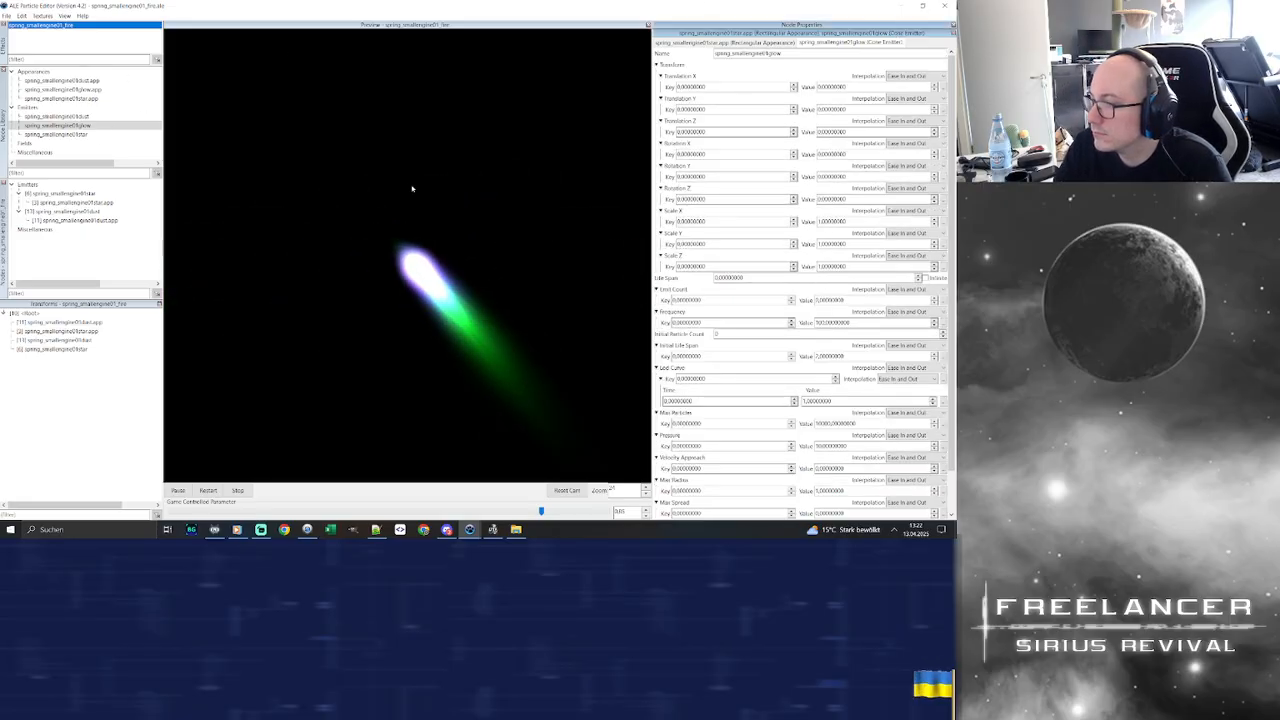
double_click(78, 127)
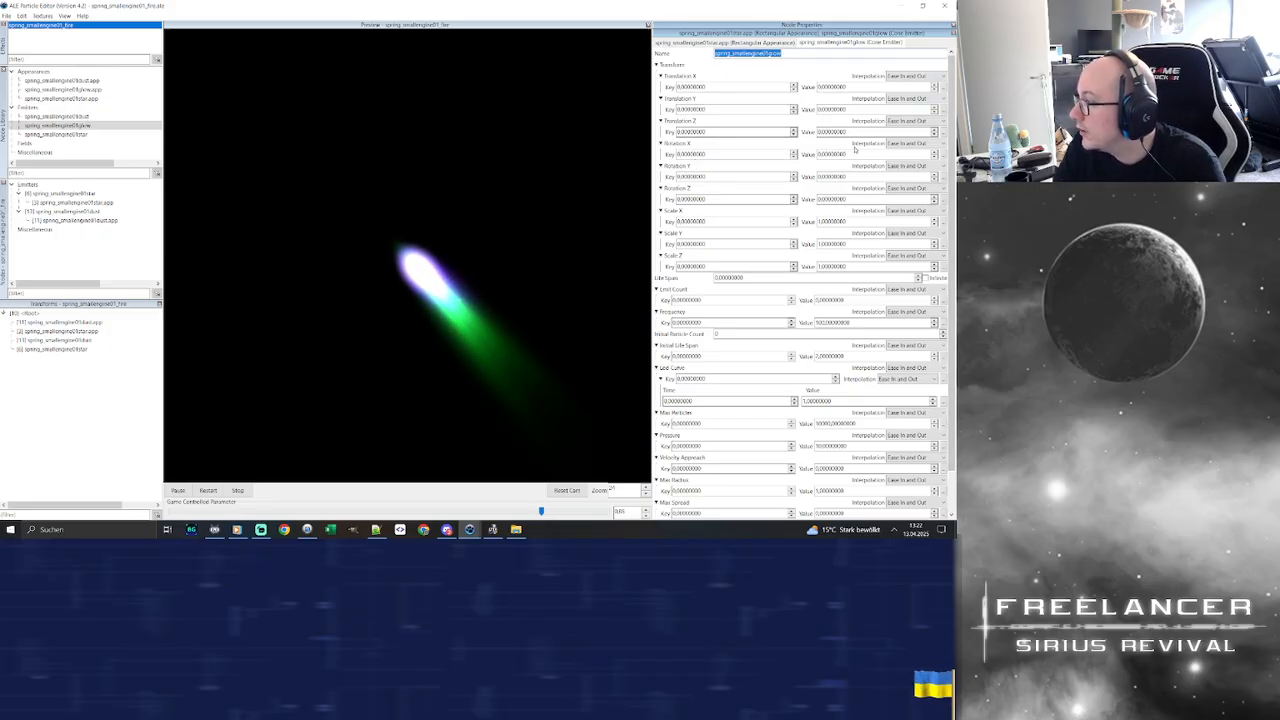
Add a first Rotation X value to the glow emitter and set it to 90
click(942, 154)
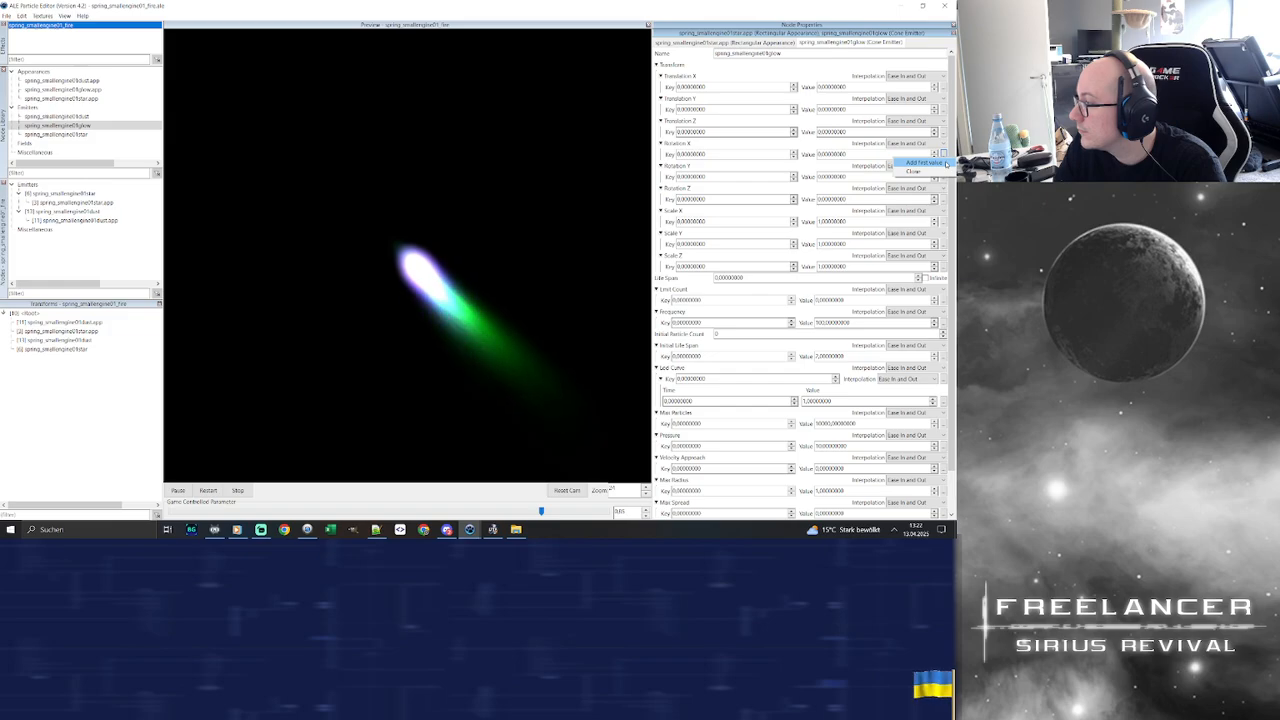
click(938, 162)
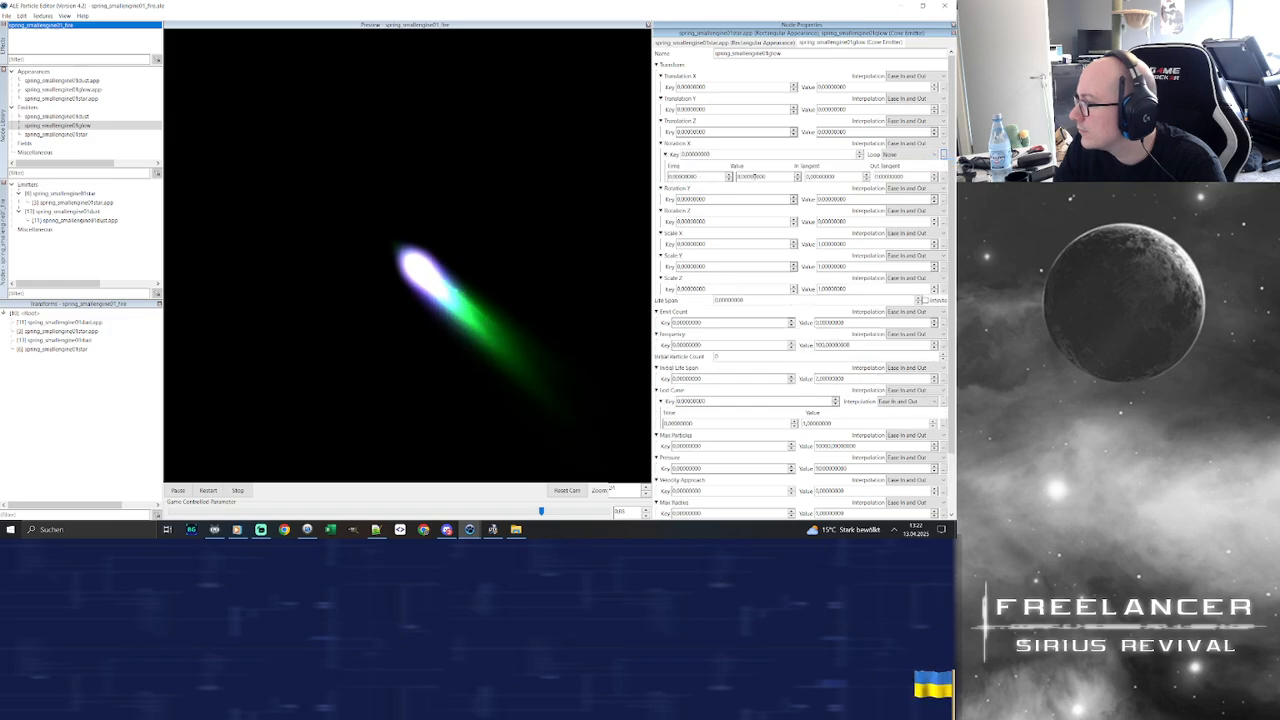
double_click(752, 176)
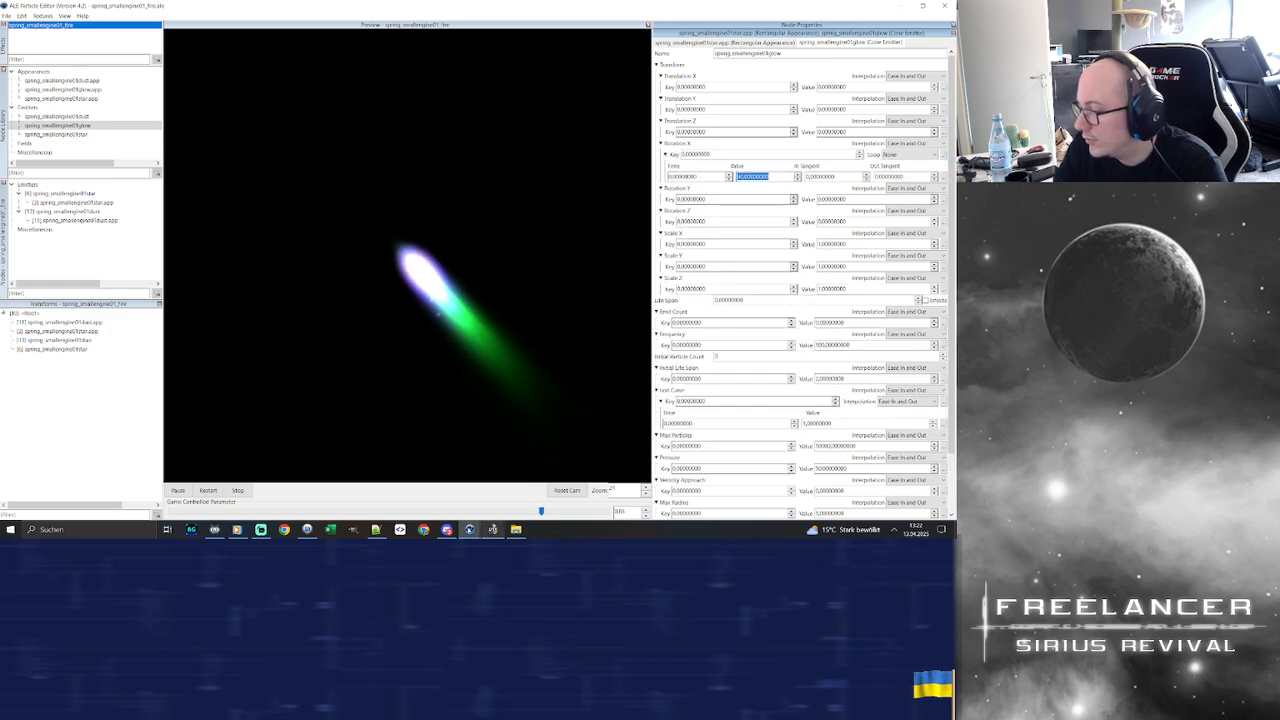
Move the gf_rh_smallengine01_fire editor window to the second monitor as a reference and return to the glow emitter's properties
click(471, 532)
click(515, 490)
drag(552, 6, 0, 54)
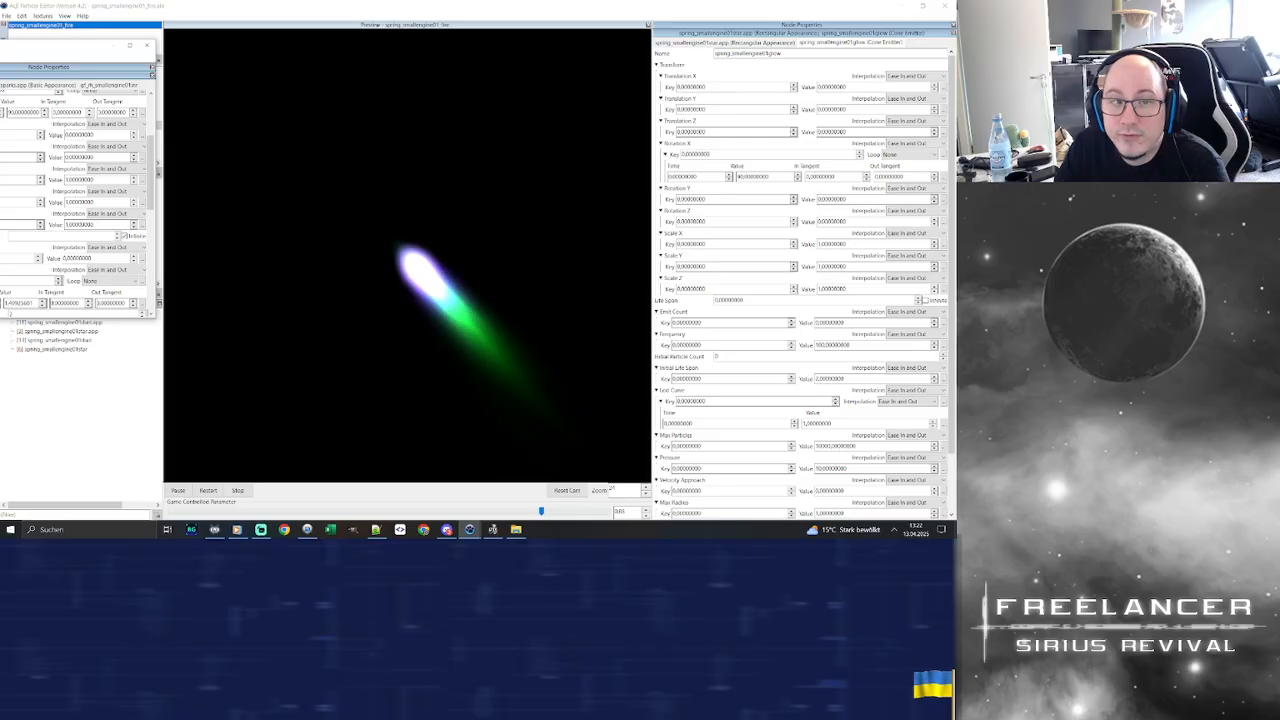
click(147, 45)
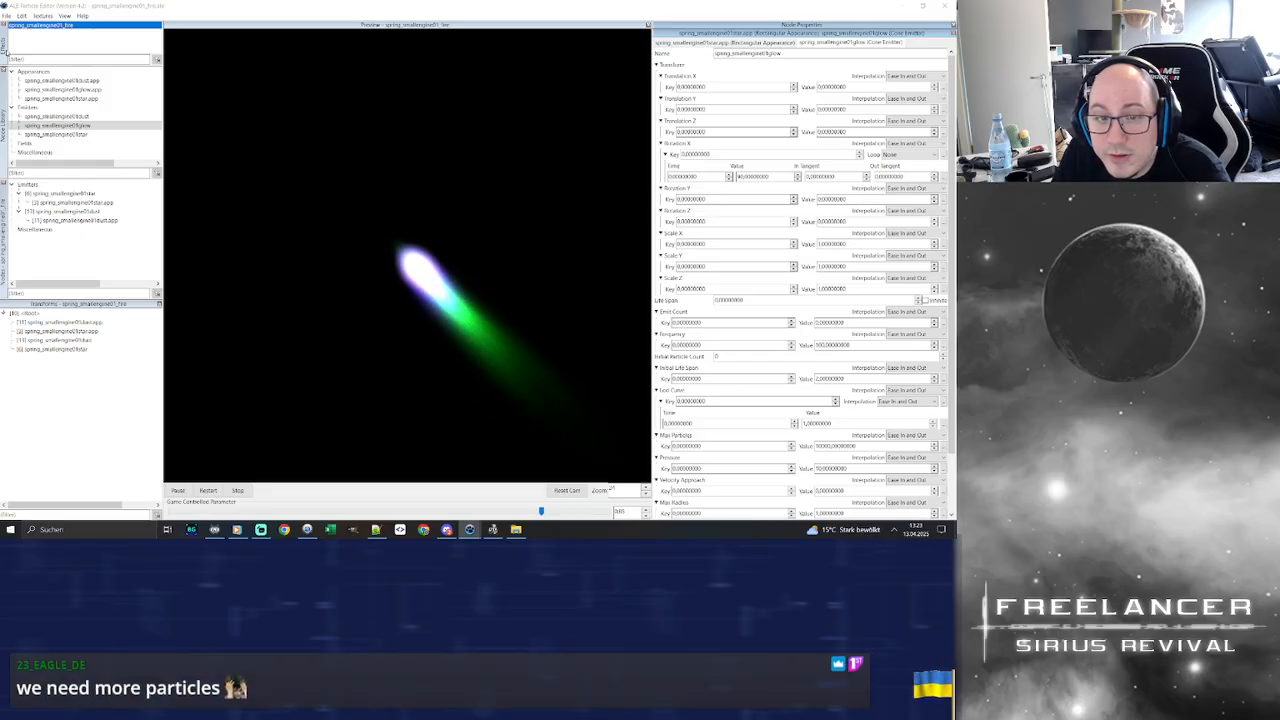
click(265, 60)
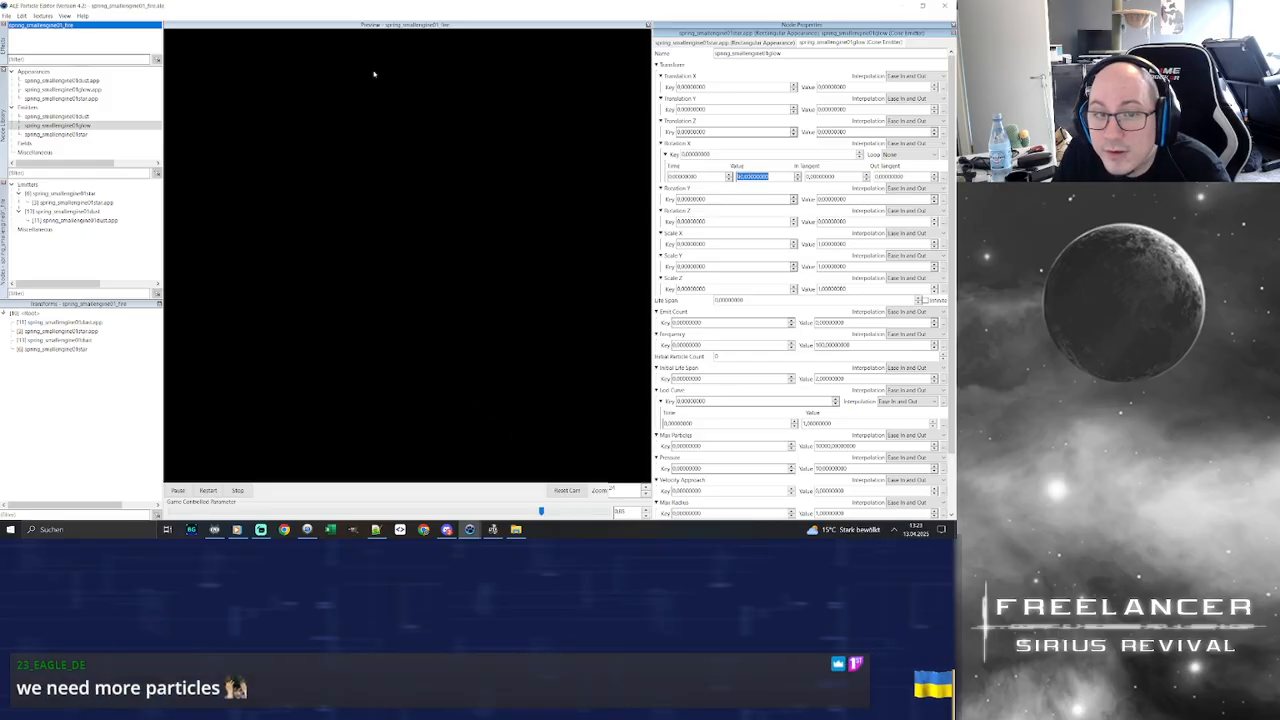
click(747, 54)
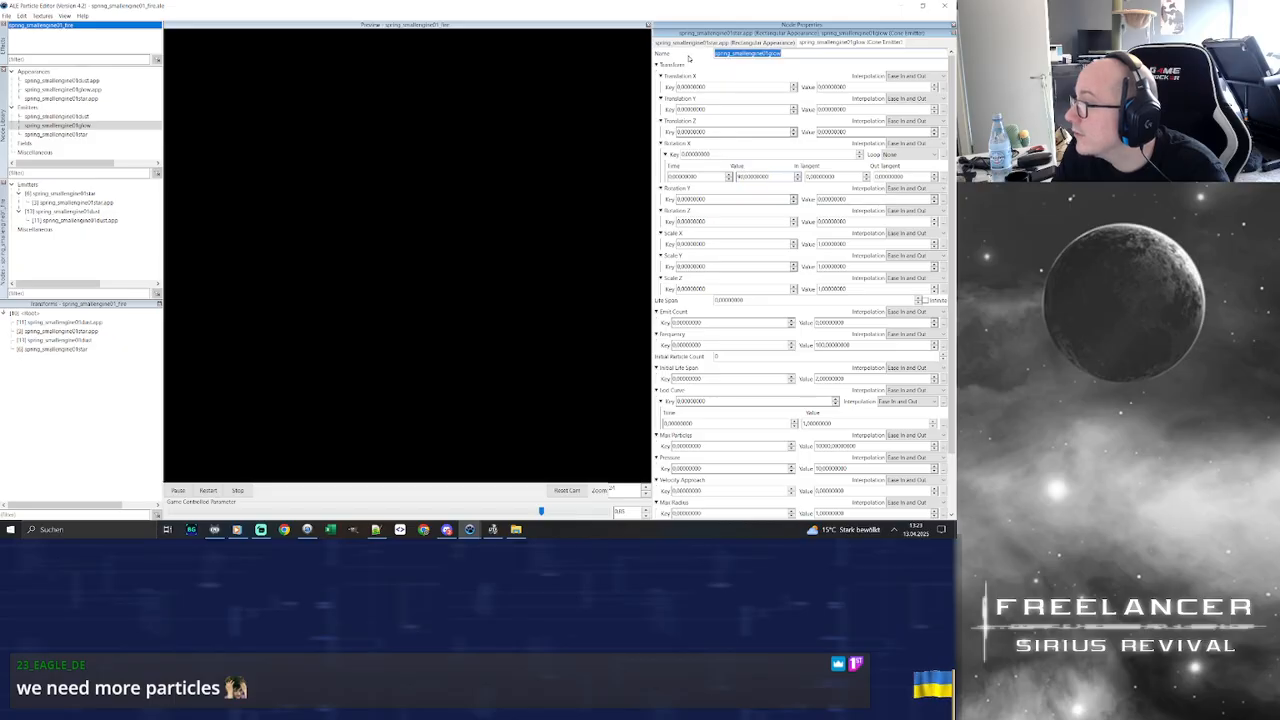
Add a first Translation Z value to the glow emitter, copied from the reference inner glow, and make its life span infinite
click(943, 132)
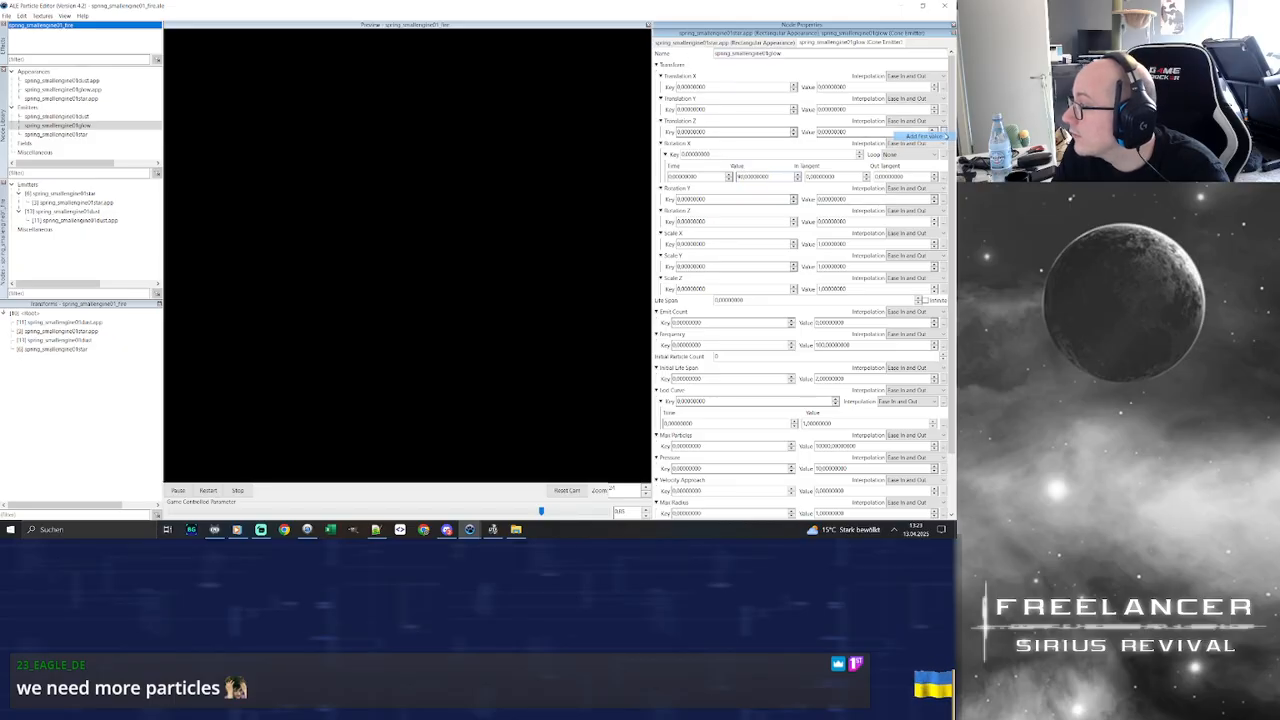
click(922, 140)
click(751, 154)
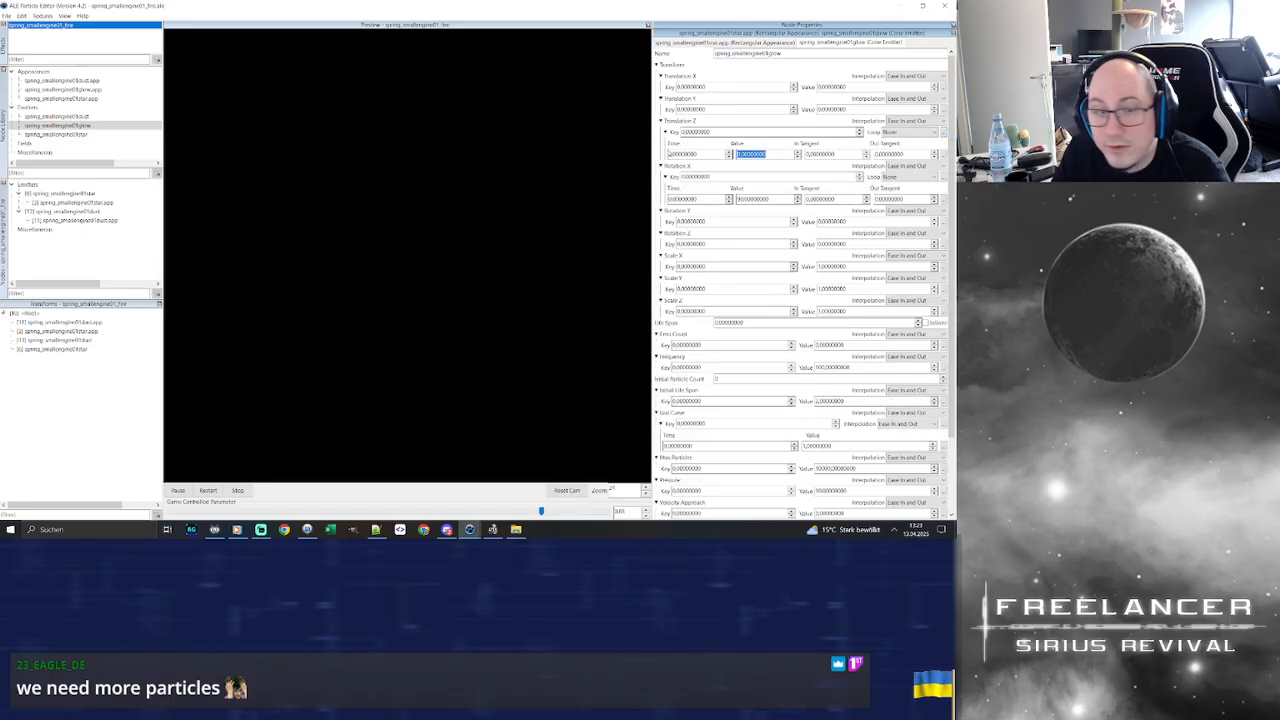
text(1)
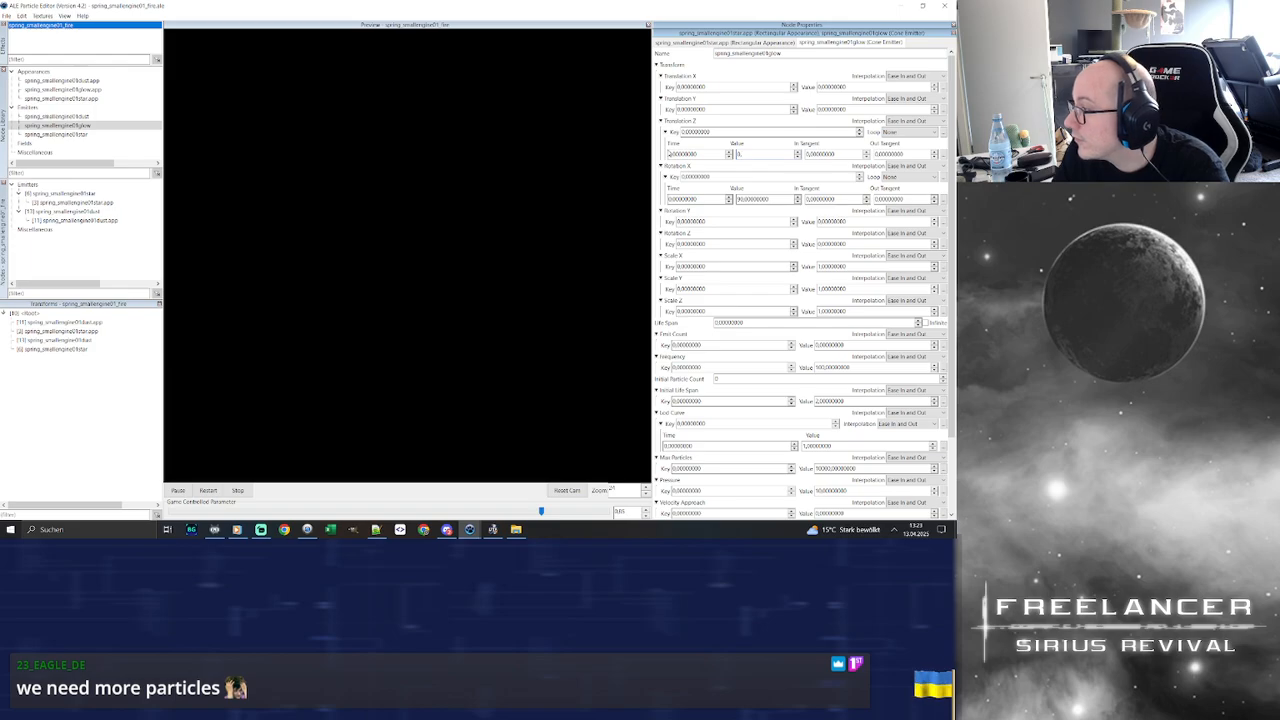
key(Return)
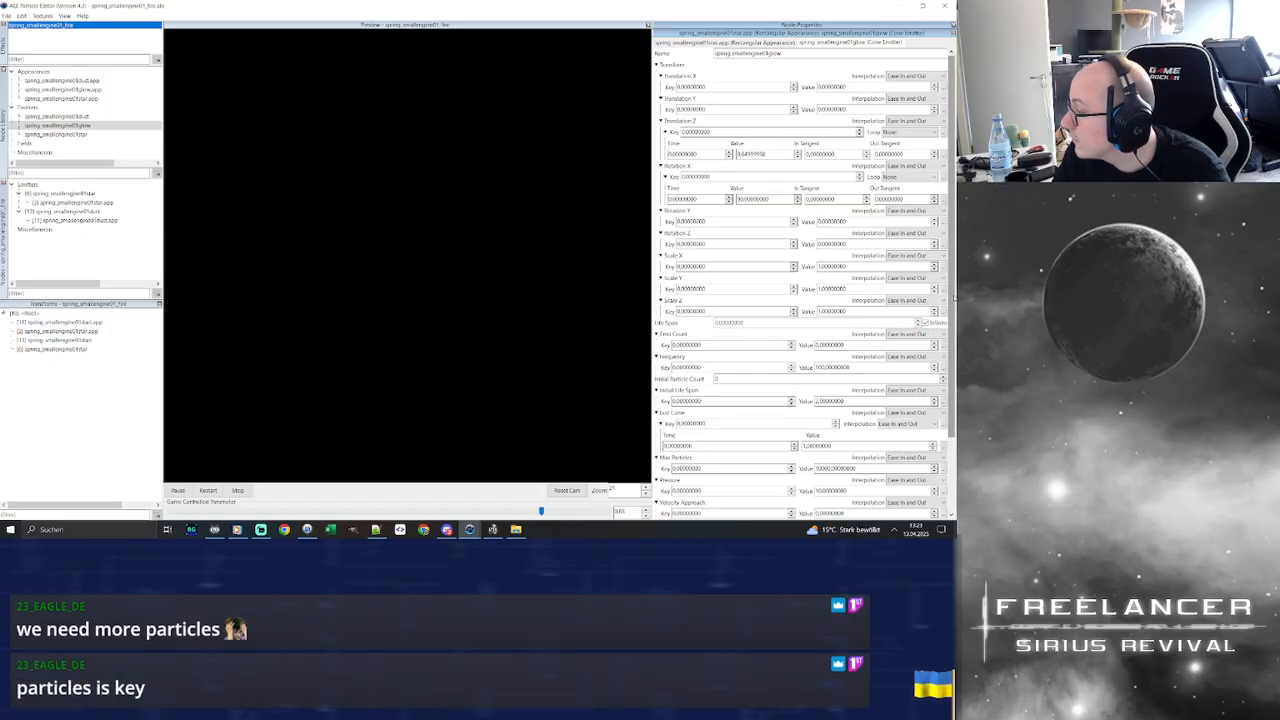
Add a first Initial Life Span value to the glow emitter and set it to 2
scroll(949, 382, down, 3)
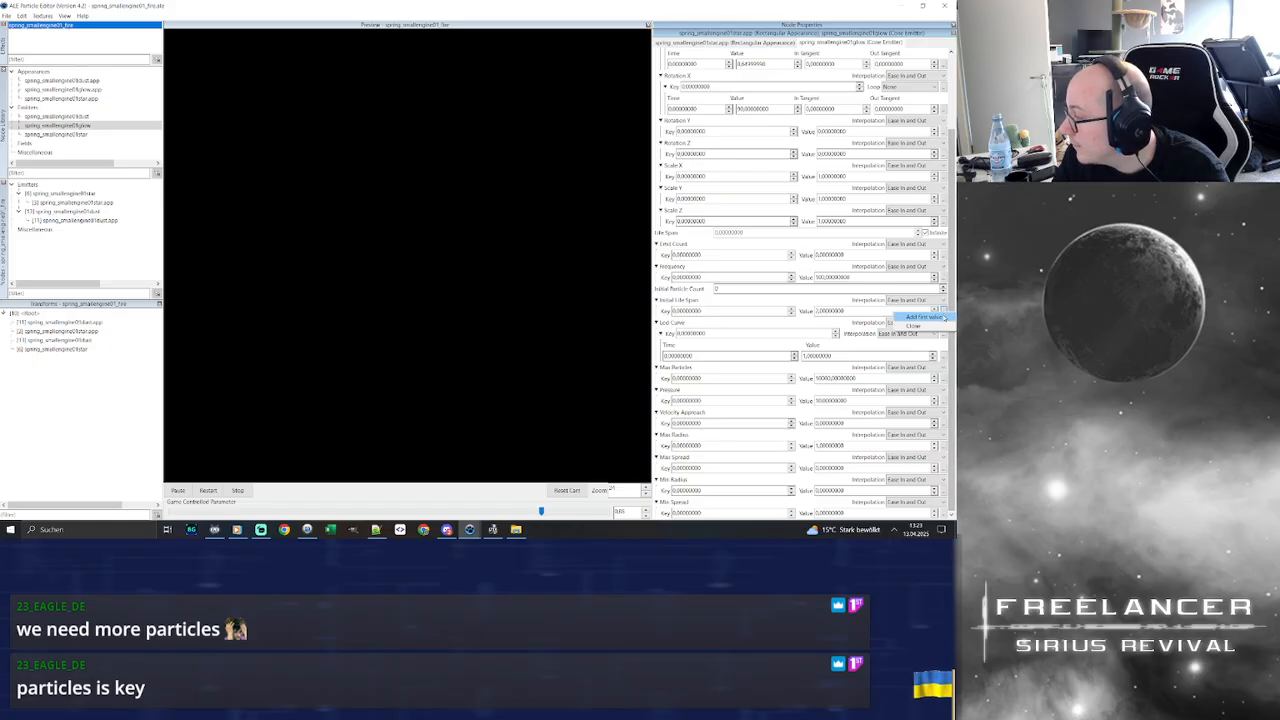
click(943, 311)
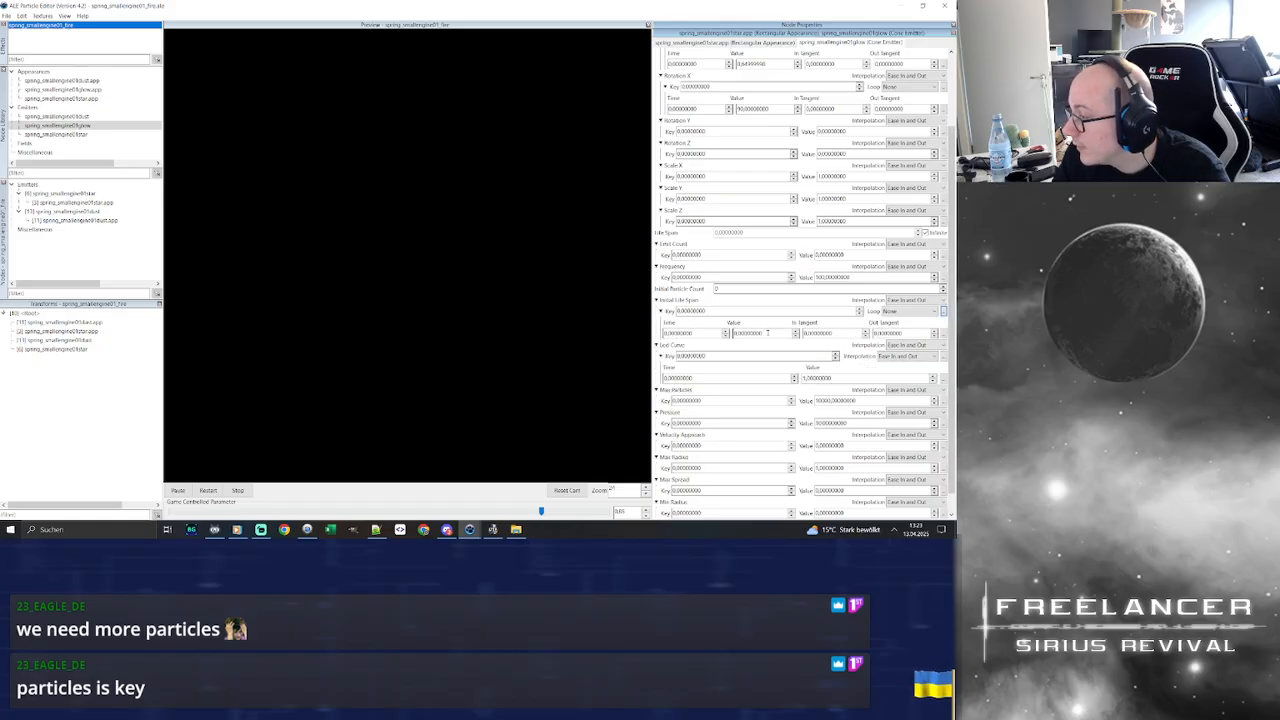
drag(768, 333, 708, 330)
text(0,05)
key(Return)
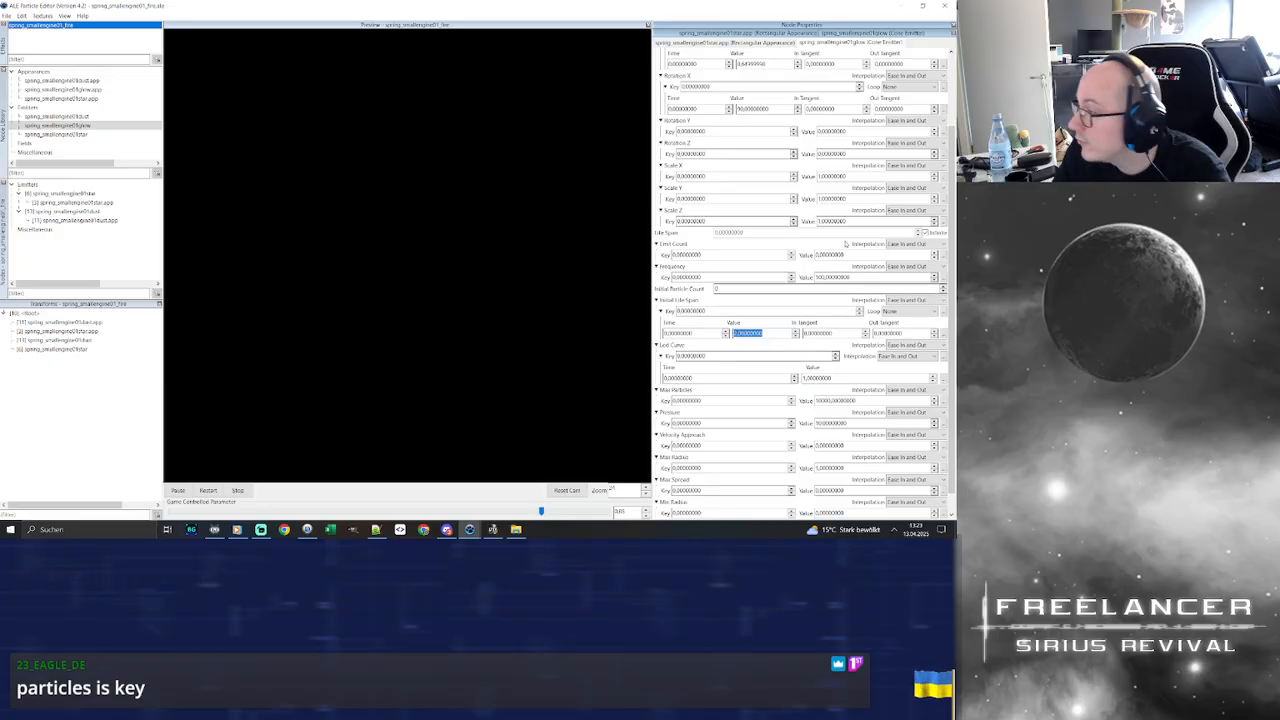
Add a first Frequency value to the glow emitter and a second Frequency key at 0.1
click(943, 278)
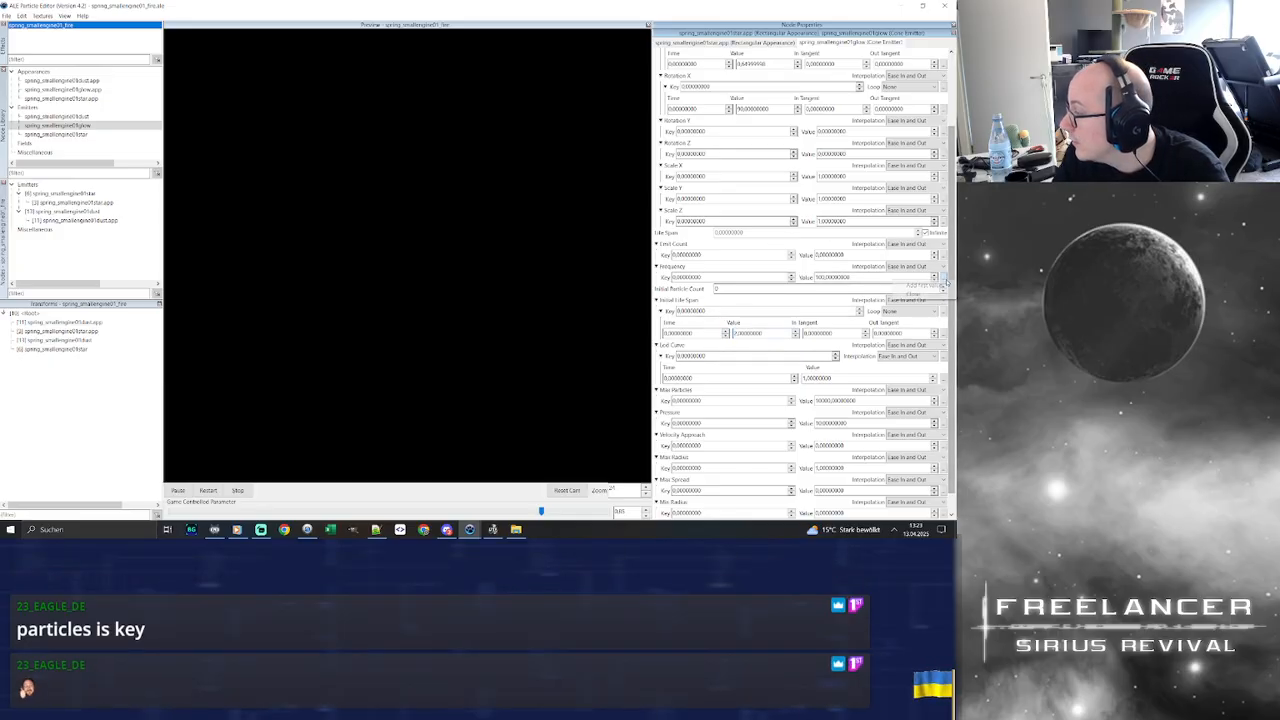
click(921, 286)
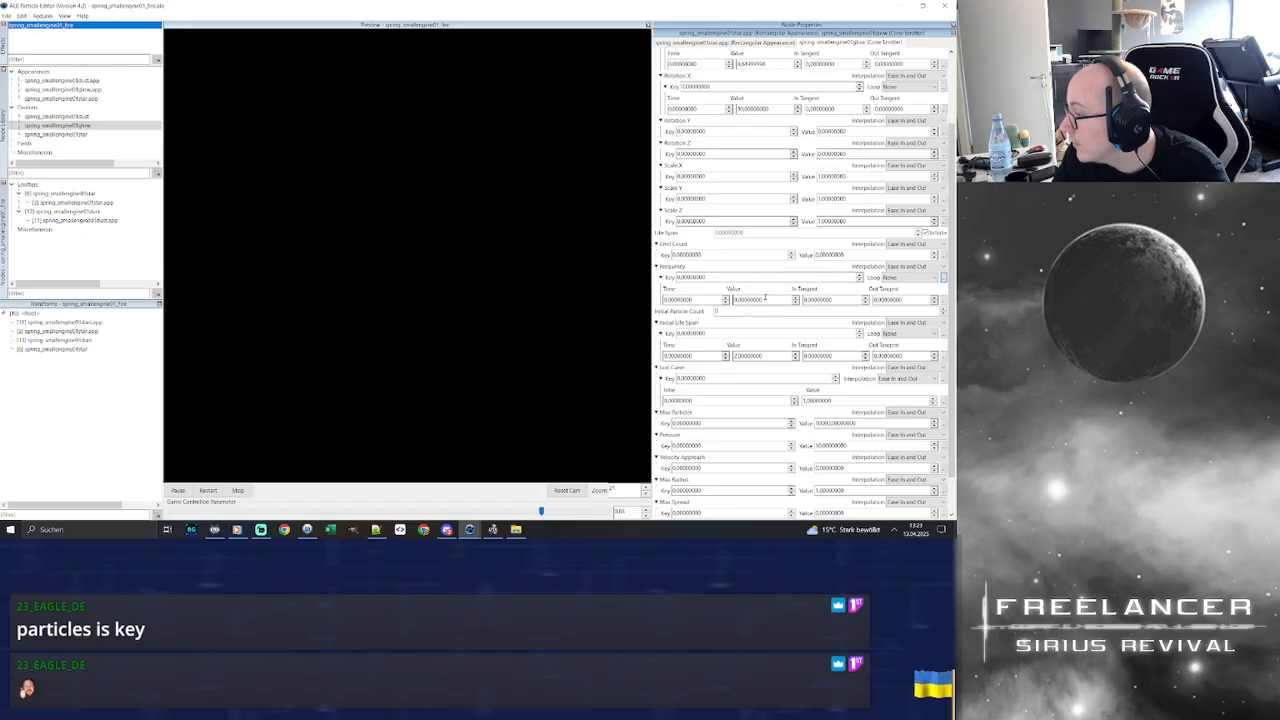
double_click(778, 300)
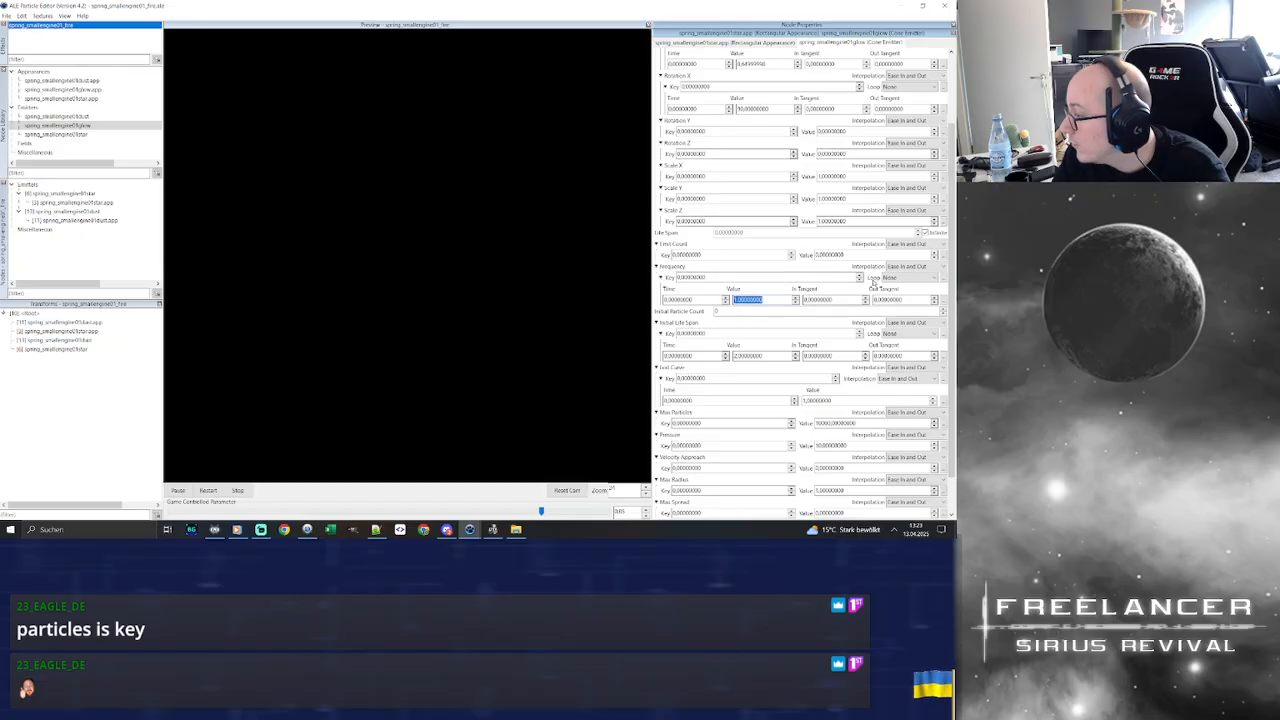
click(943, 278)
click(921, 286)
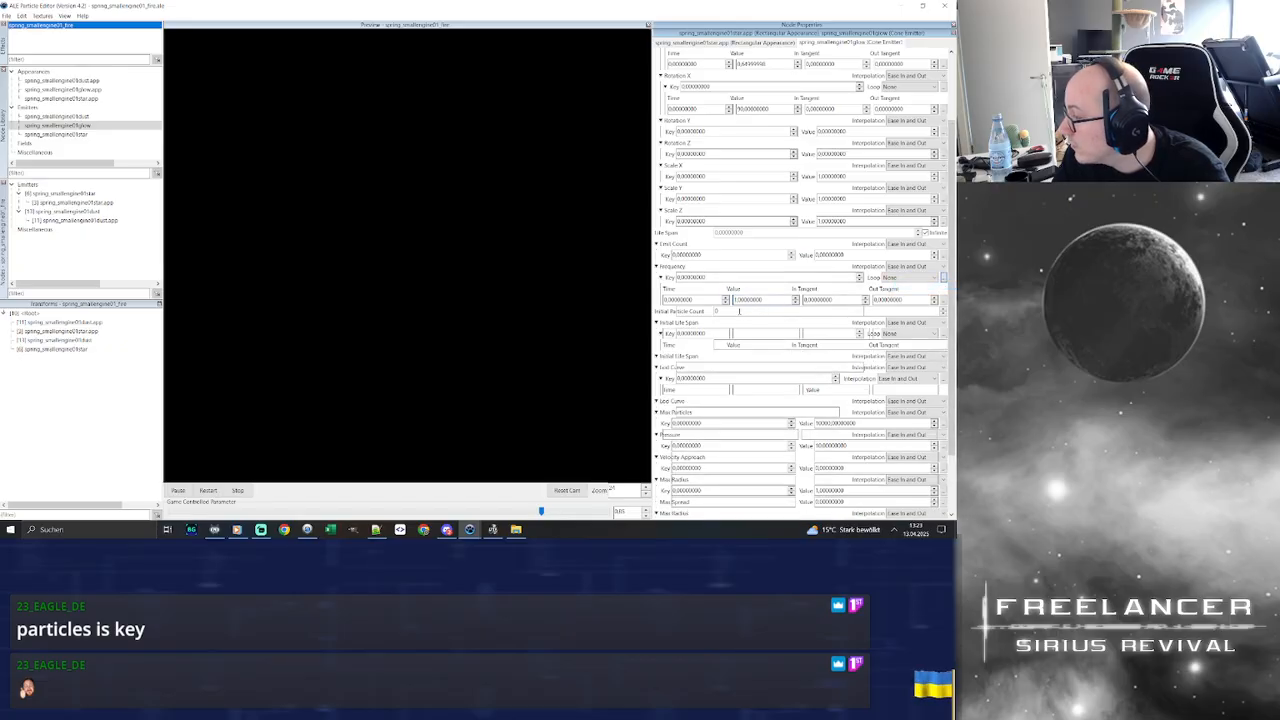
double_click(730, 312)
text(0,1)
key(Return)
Set the first Frequency key's value to 2 and enter a value for the key at 0.1
double_click(748, 333)
text(0)
drag(768, 301, 712, 300)
text(2)
key(Return)
drag(769, 334, 703, 330)
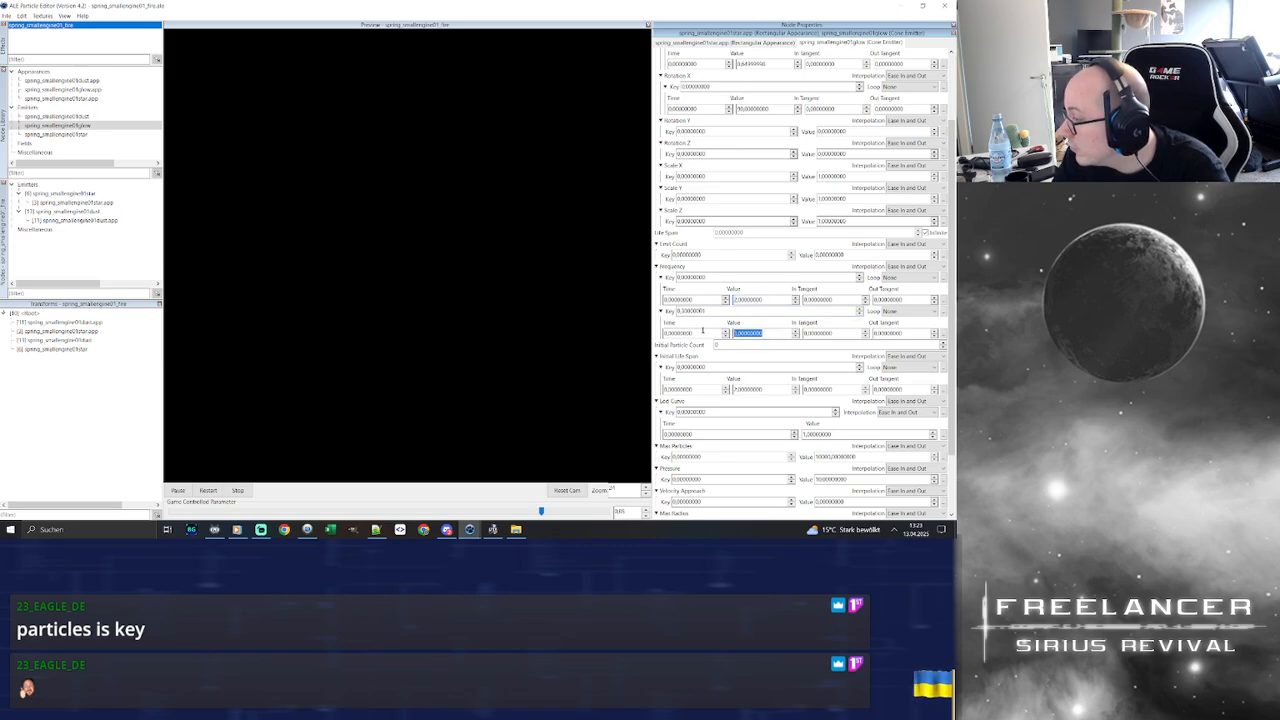
Clone the last Frequency key of the glow emitter, move the copy to key 0.5 and enter its value
click(943, 312)
click(922, 322)
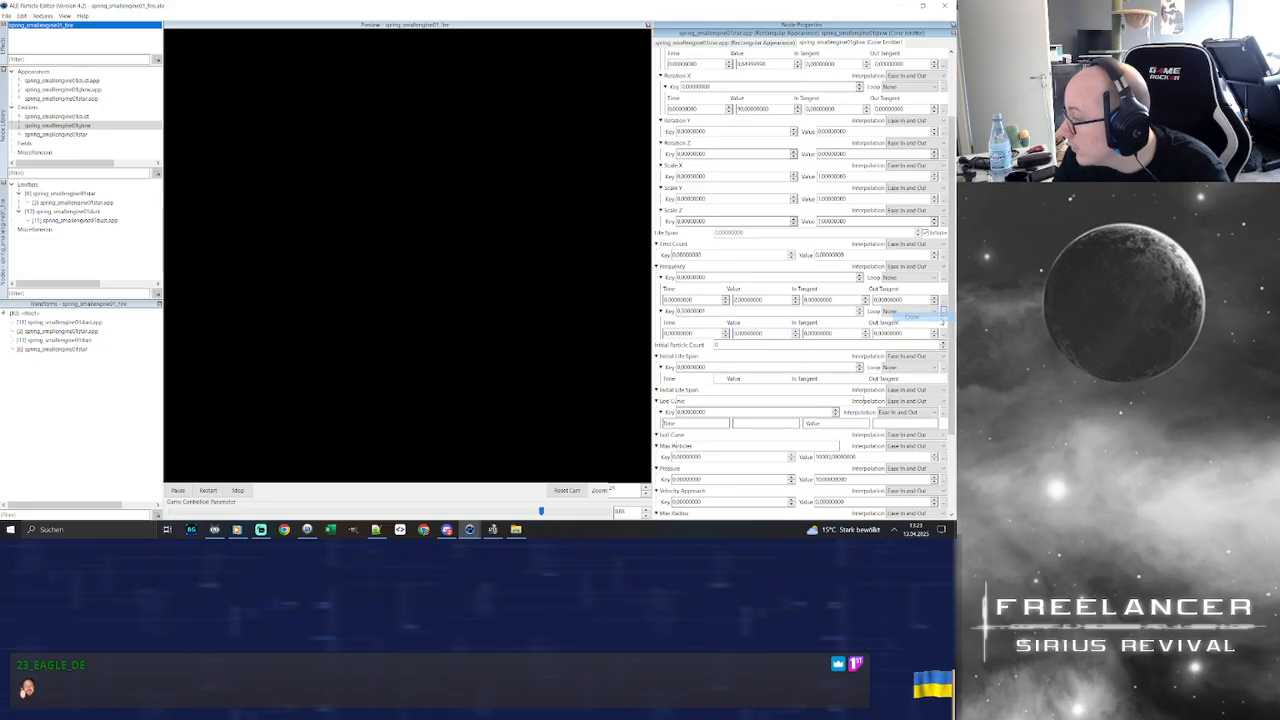
drag(718, 342, 684, 344)
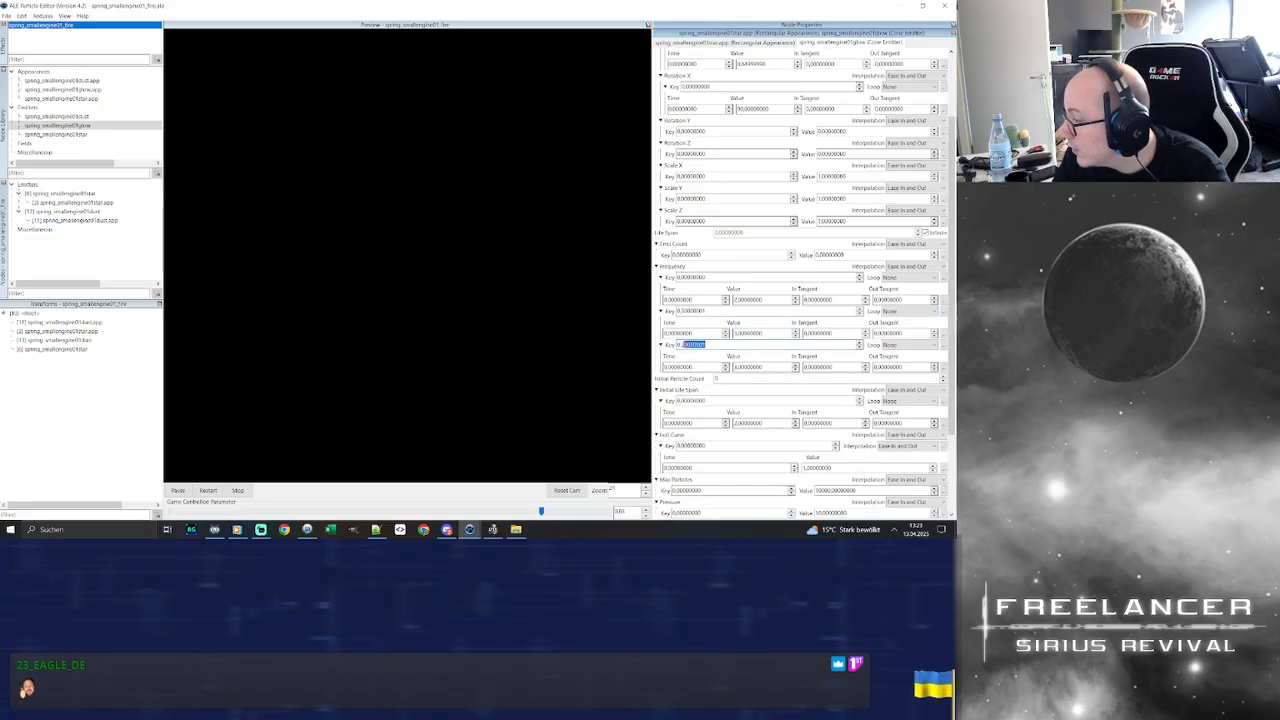
text(5)
key(Return)
drag(765, 367, 731, 369)
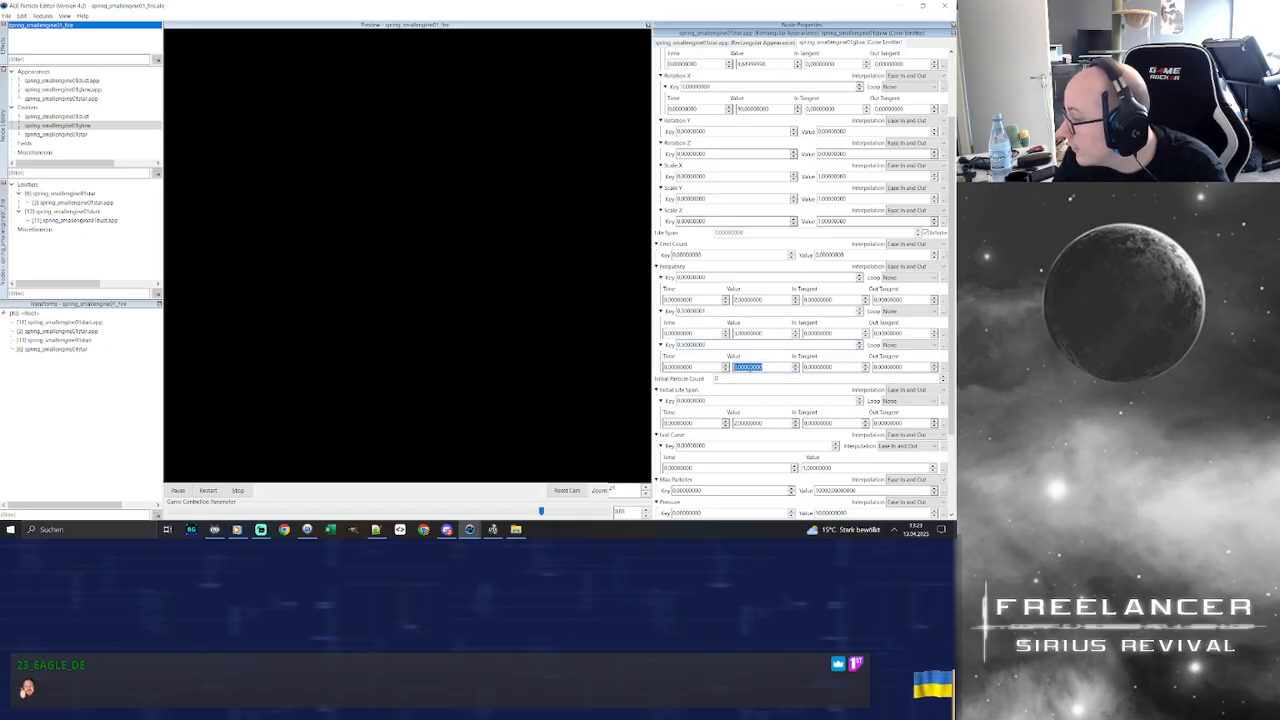
text(1)
key(Return)
Clone the Frequency key at 0.5, setting the copy's key to 0.7 and its value to 5
click(943, 345)
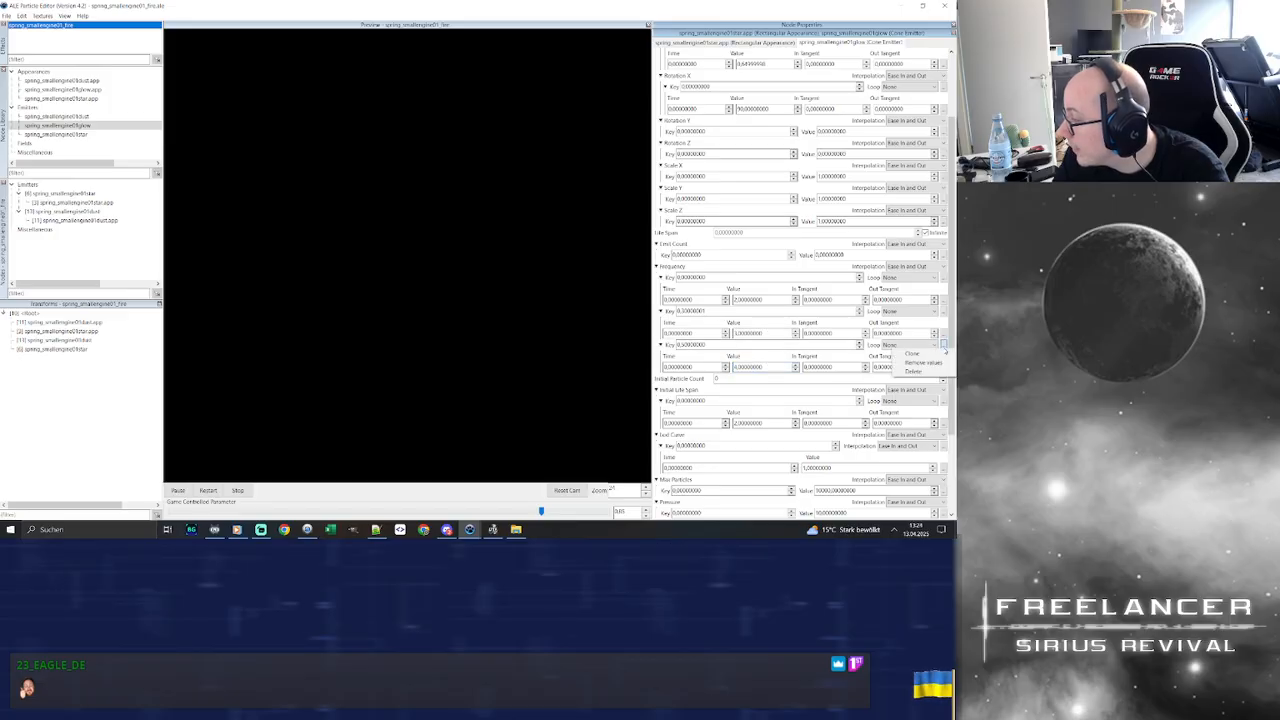
click(929, 353)
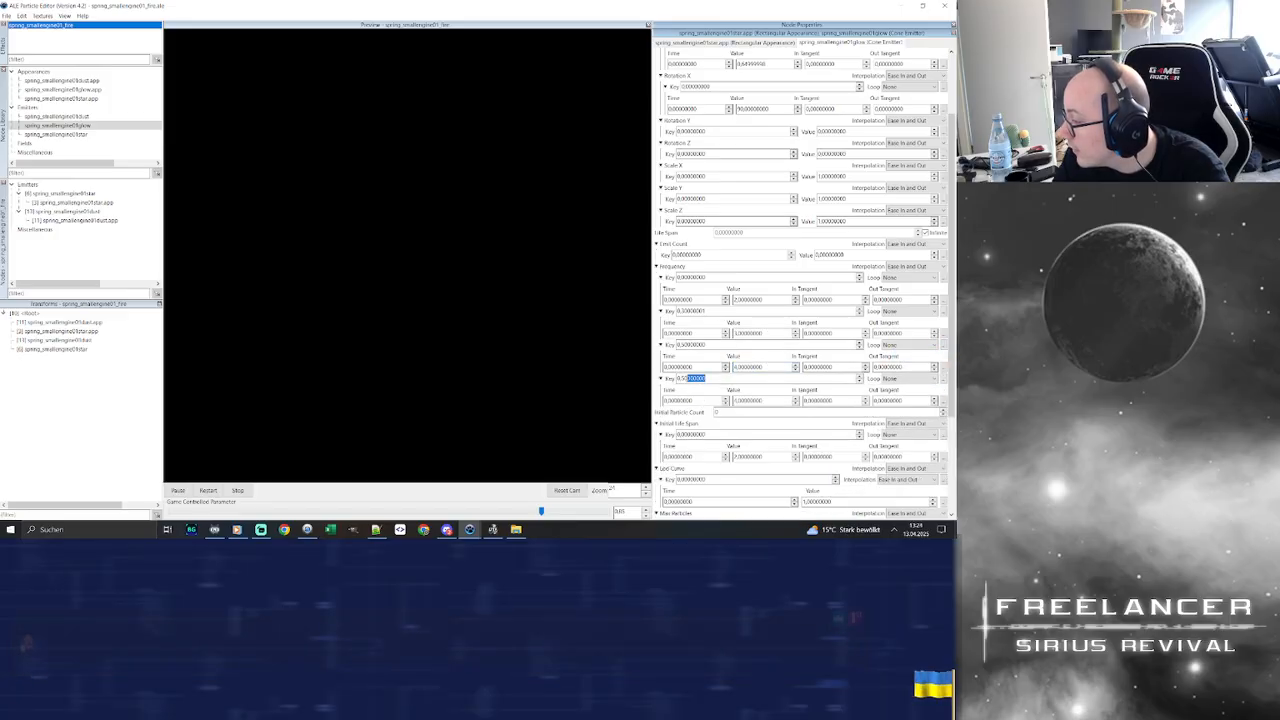
text(0.7)
drag(766, 401, 710, 400)
text(5)
key(Return)
Clone the Frequency key at 0.7, setting the copy's key to 0.8 and its value to 6
click(943, 378)
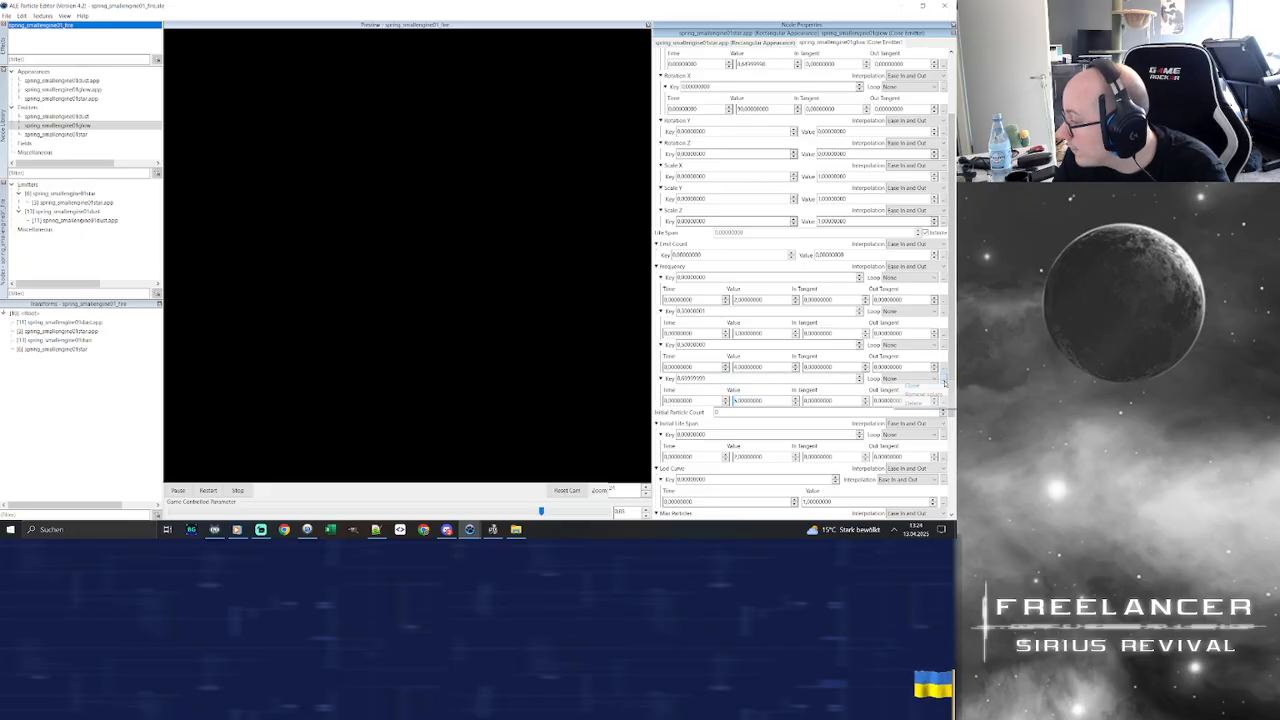
click(929, 386)
drag(723, 412, 684, 412)
text(8)
key(Return)
drag(765, 434, 696, 430)
text(6)
key(Return)
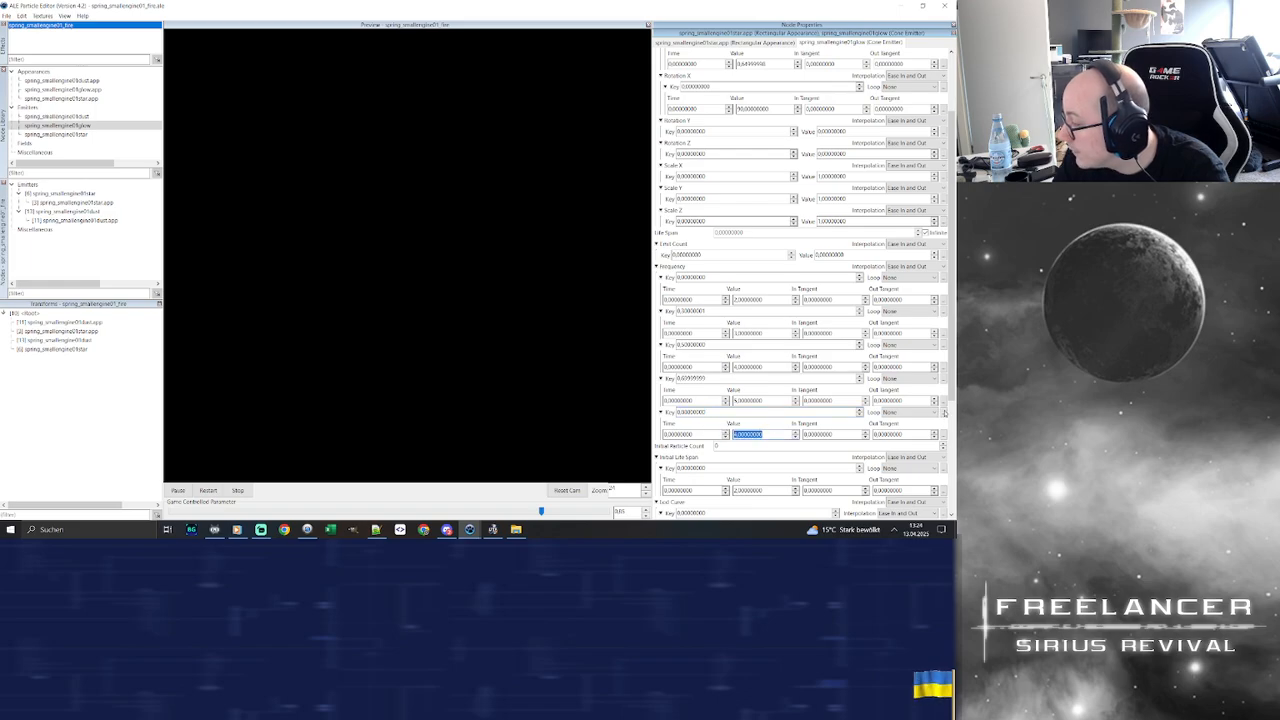
drag(955, 391, 957, 395)
scroll(955, 395, down, 1)
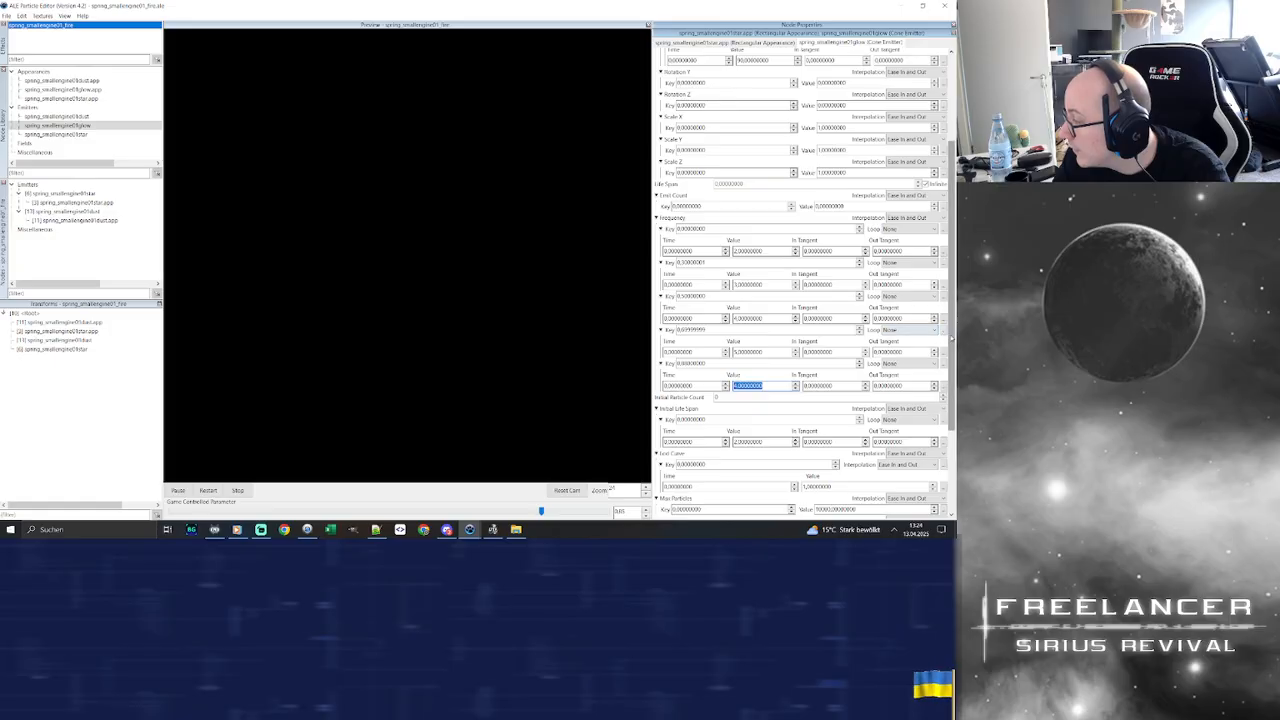
scroll(948, 395, down, 2)
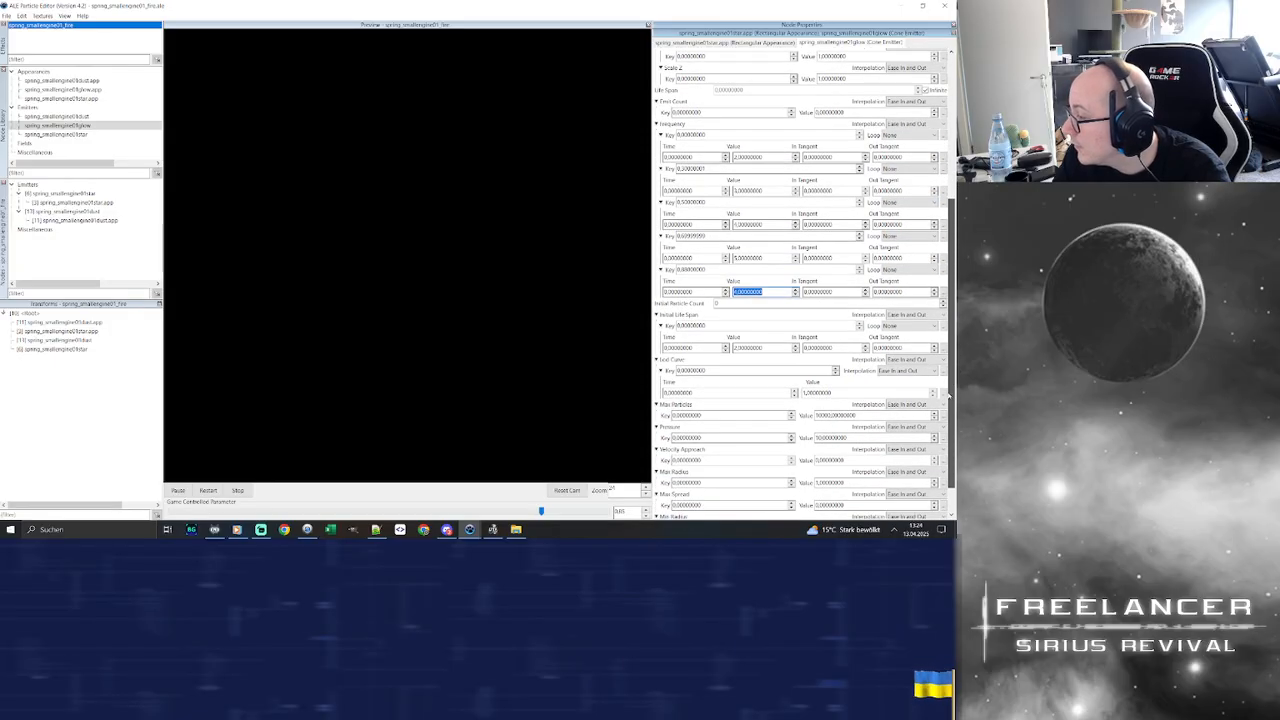
drag(950, 396, 950, 403)
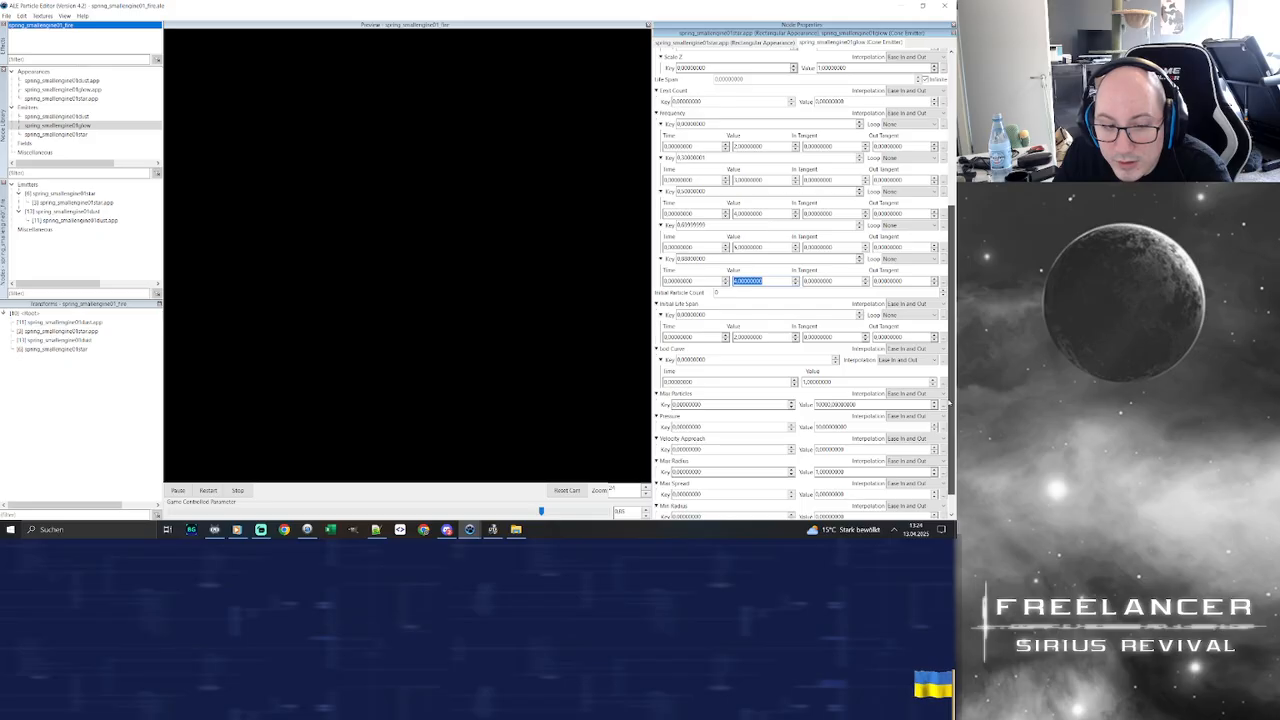
drag(949, 403, 945, 424)
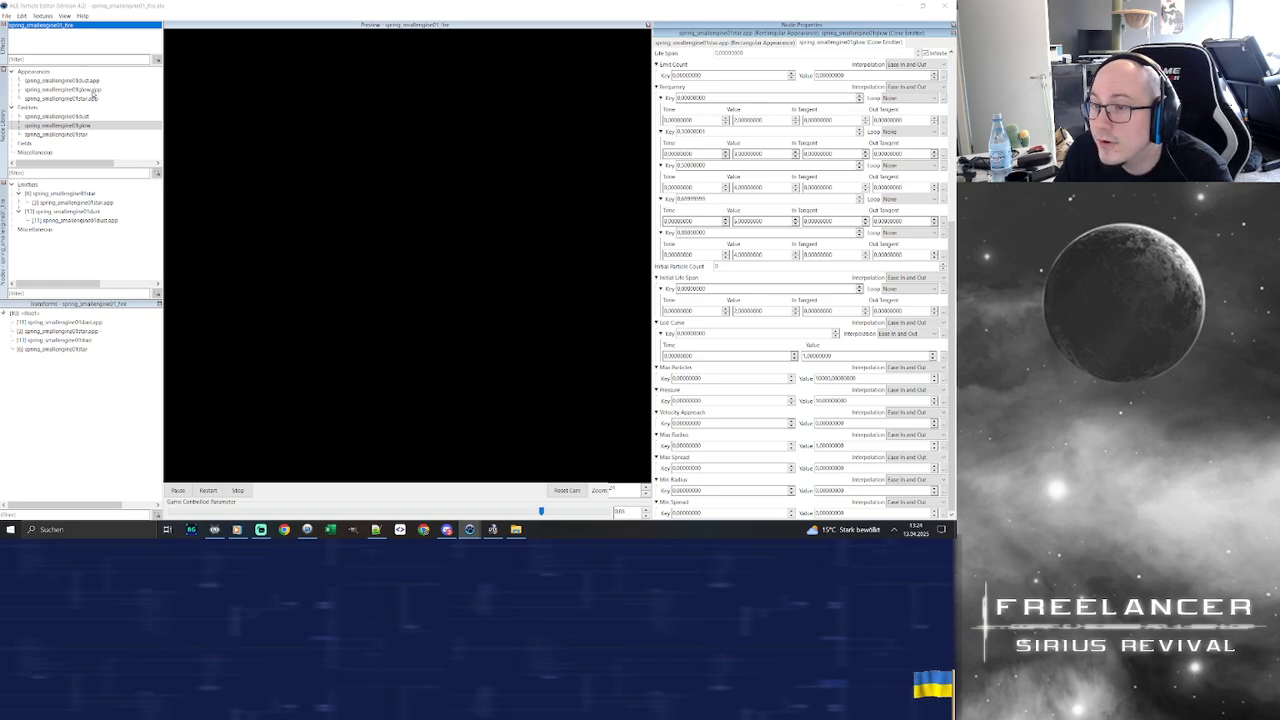
Open the spring_smallengine01glow.app appearance and make its life span infinite
click(92, 90)
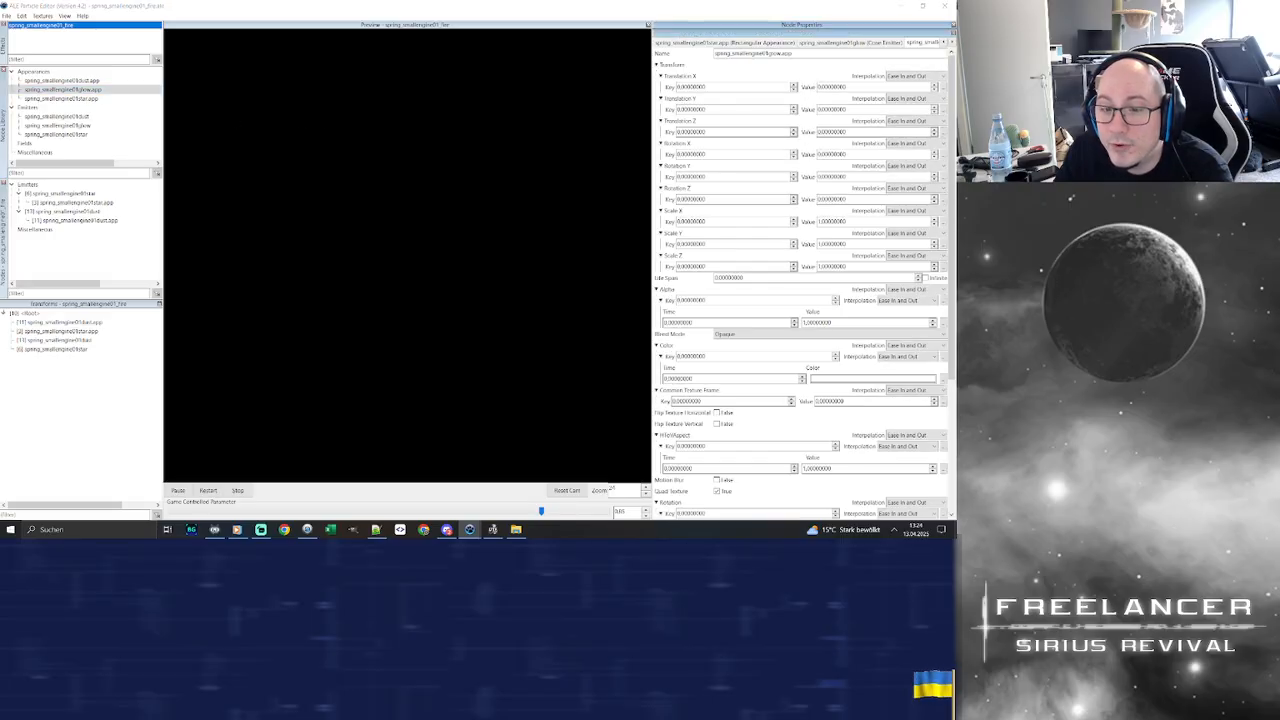
click(926, 279)
drag(952, 256, 953, 335)
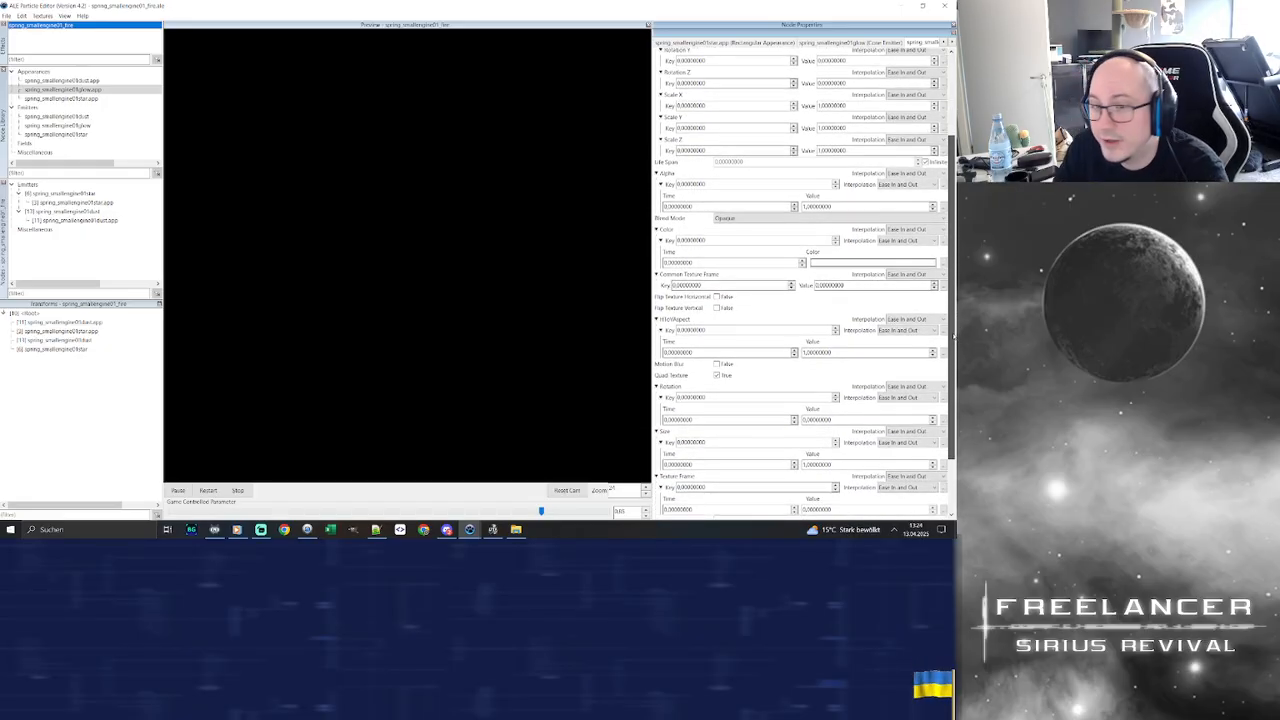
drag(953, 336, 957, 335)
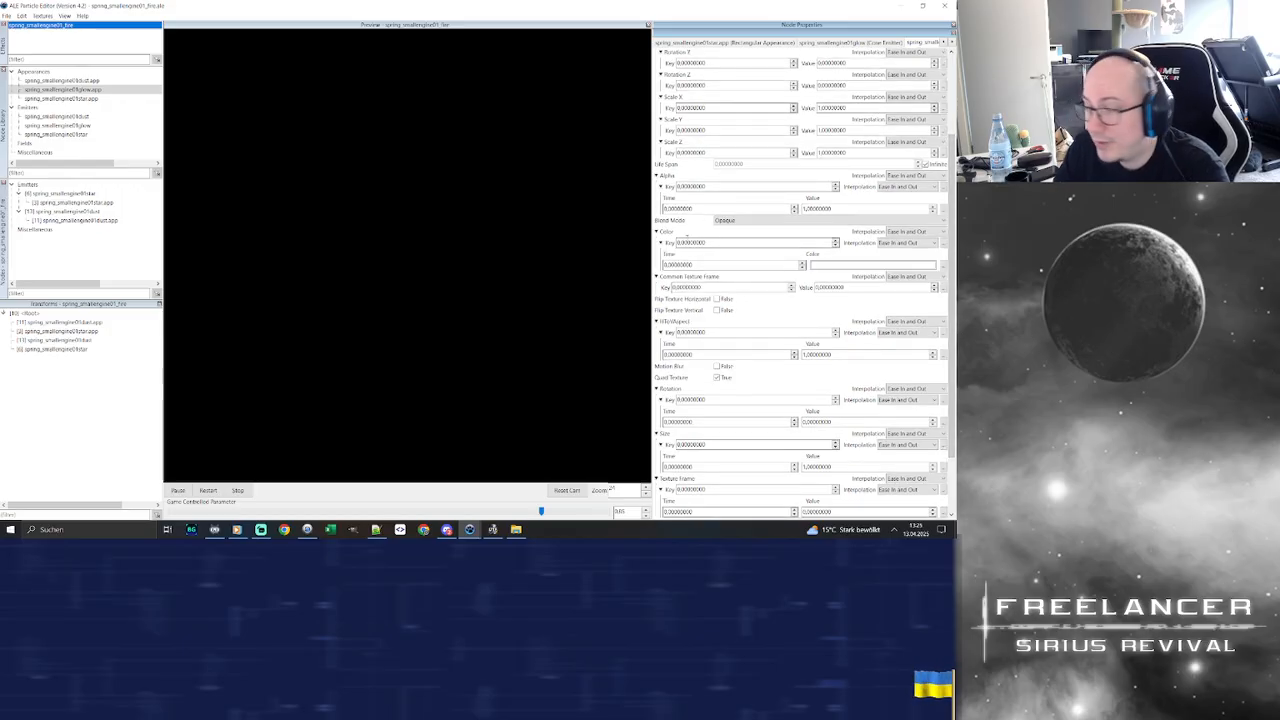
click(750, 221)
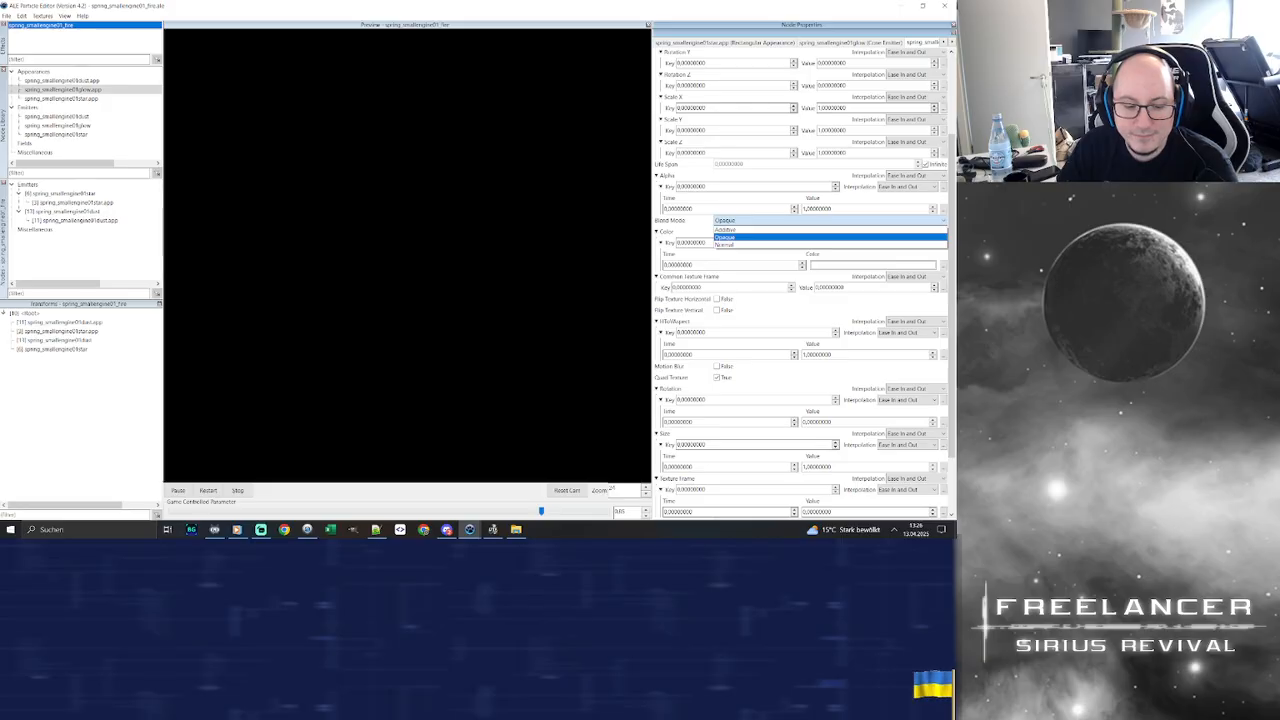
key(alt+Tab)
key(alt+Tab)
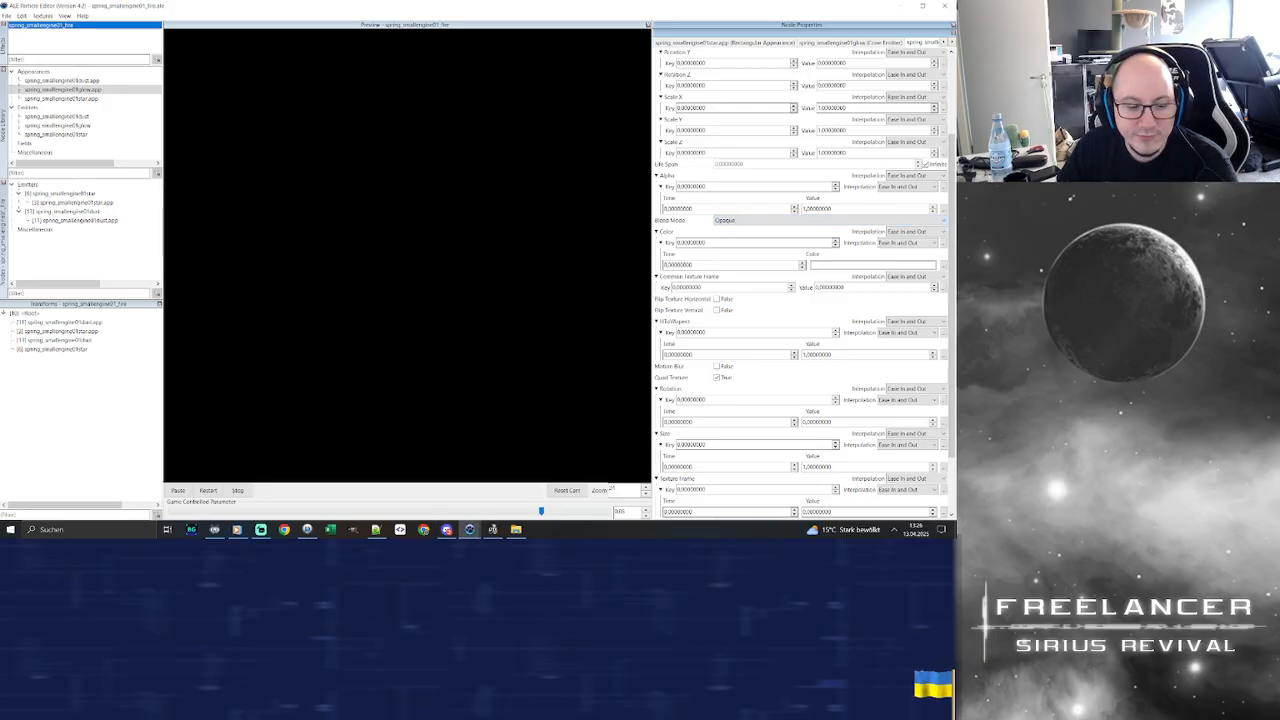
key(alt+Tab)
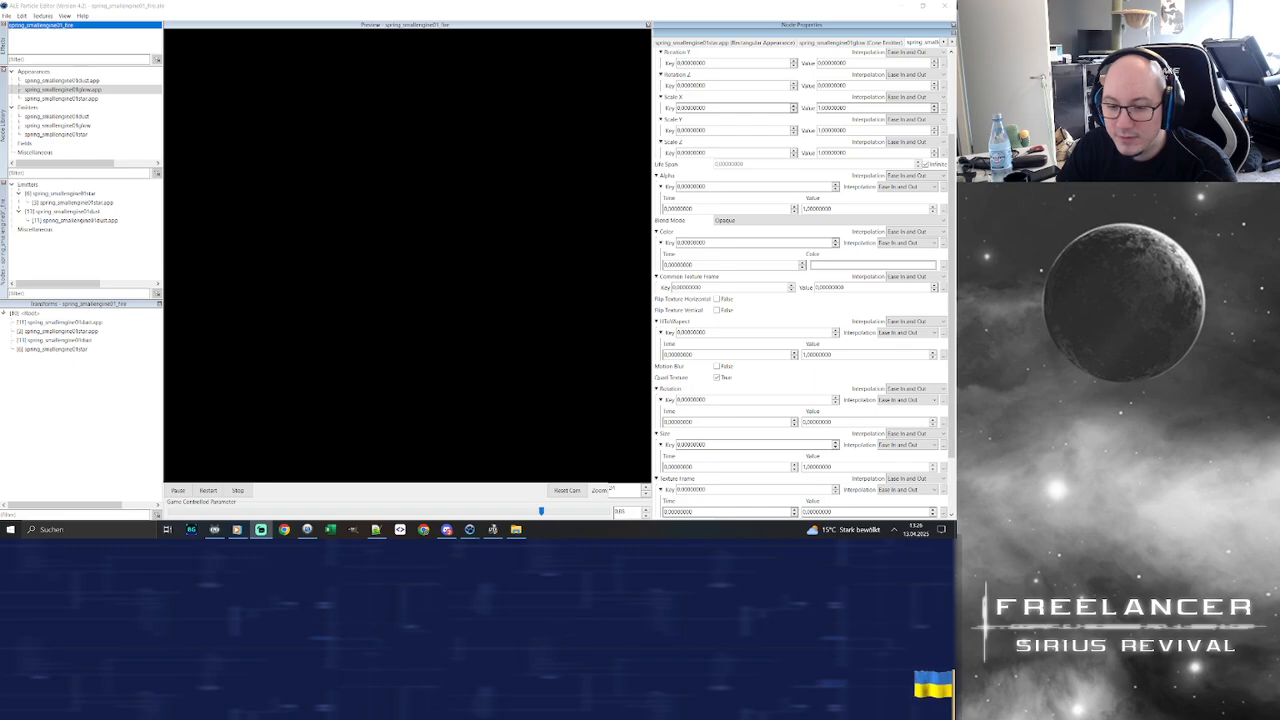
key(alt+Tab)
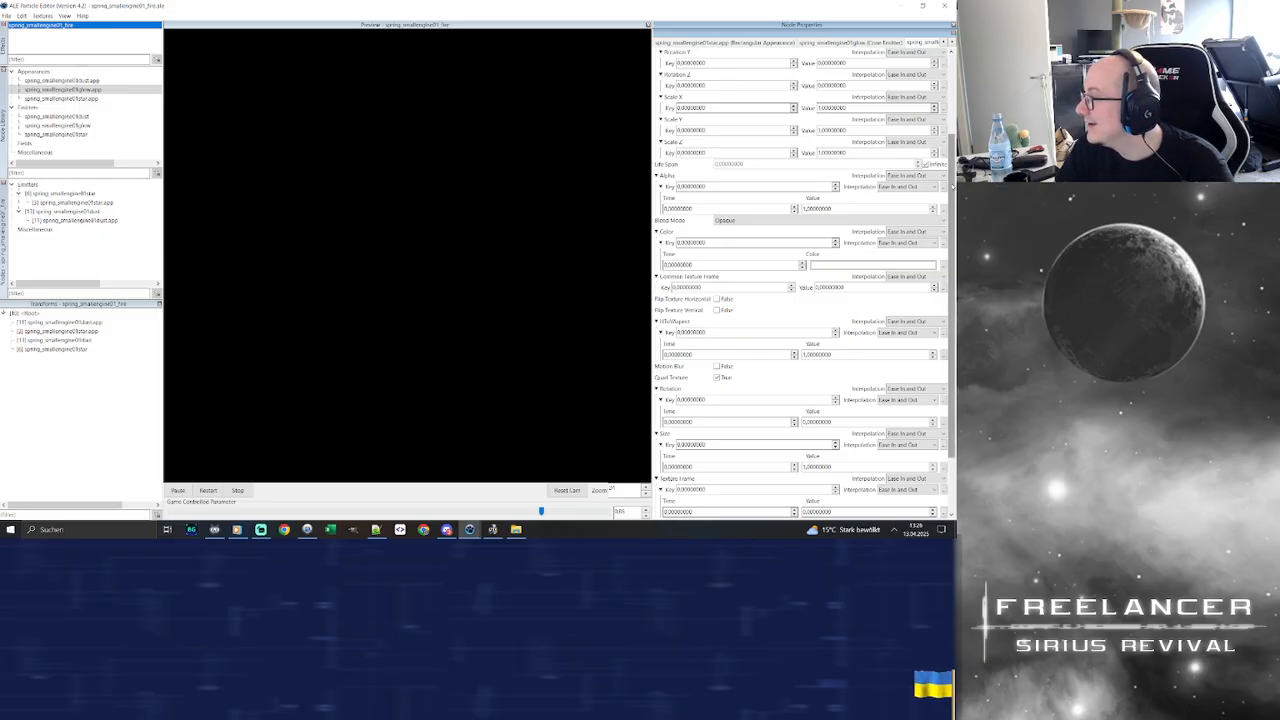
drag(953, 186, 953, 188)
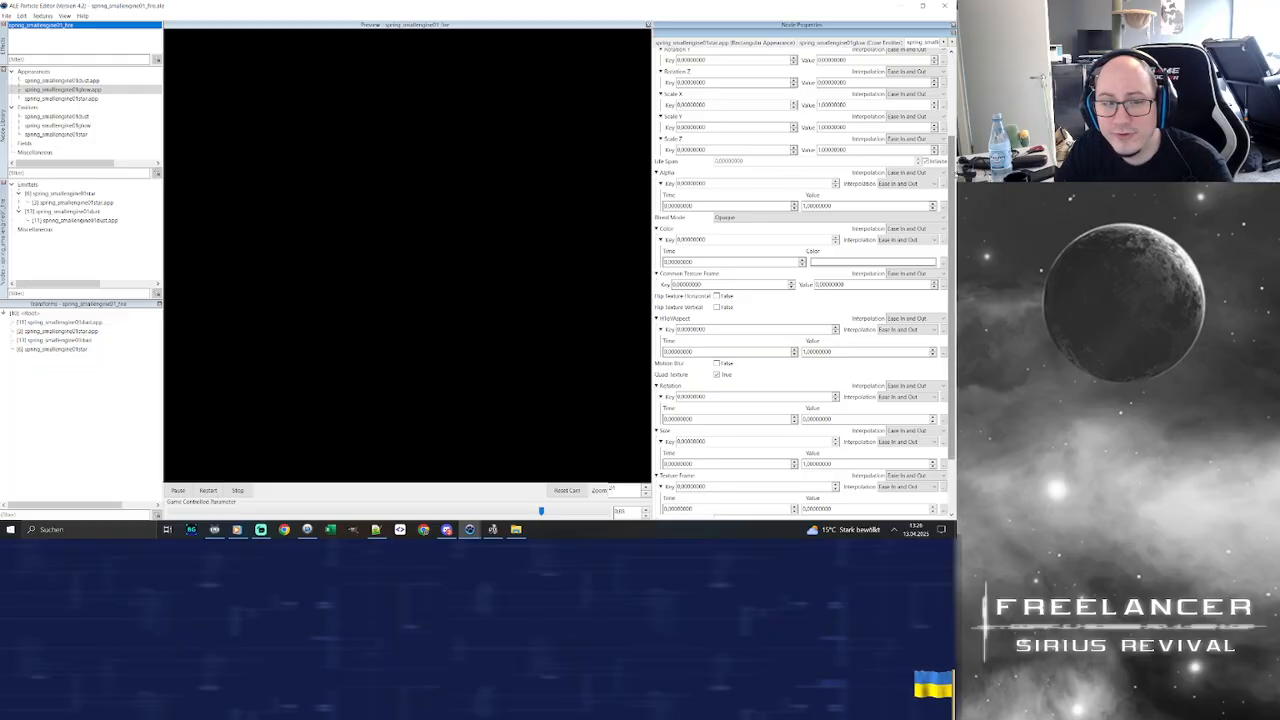
Restart the effect preview and slightly lower its game controlled parameter
click(204, 494)
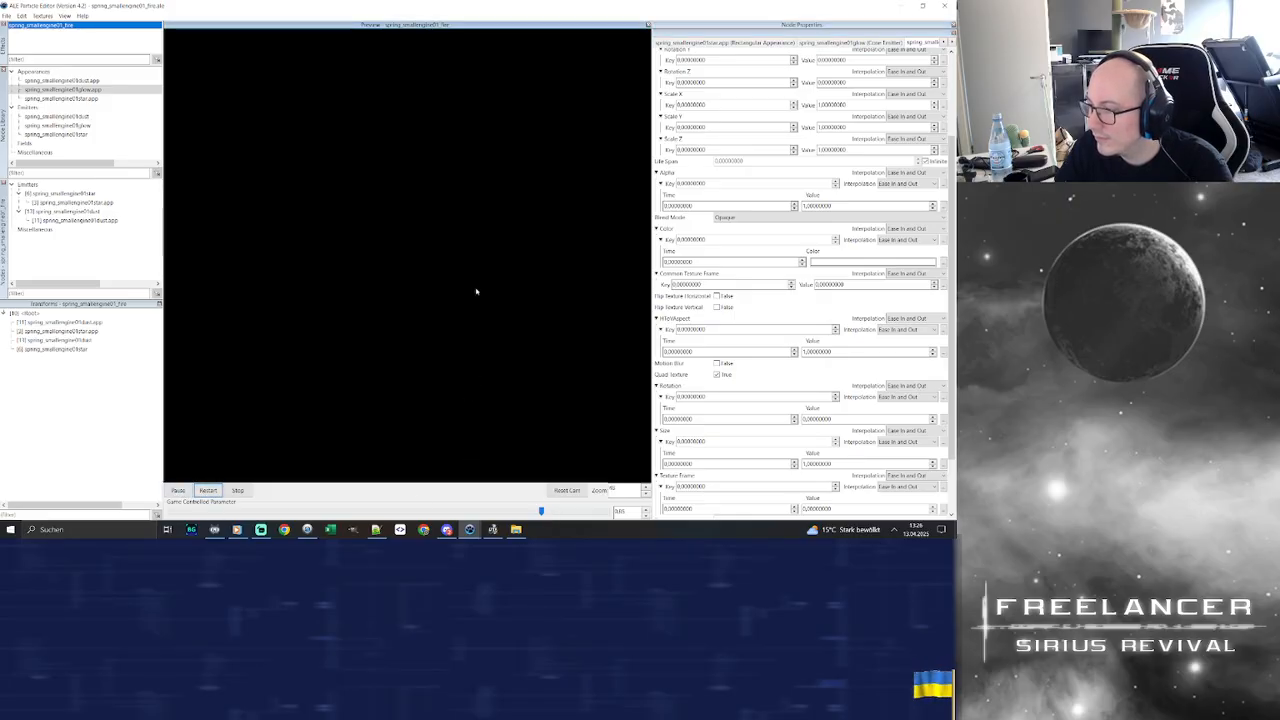
click(234, 491)
click(178, 490)
click(208, 491)
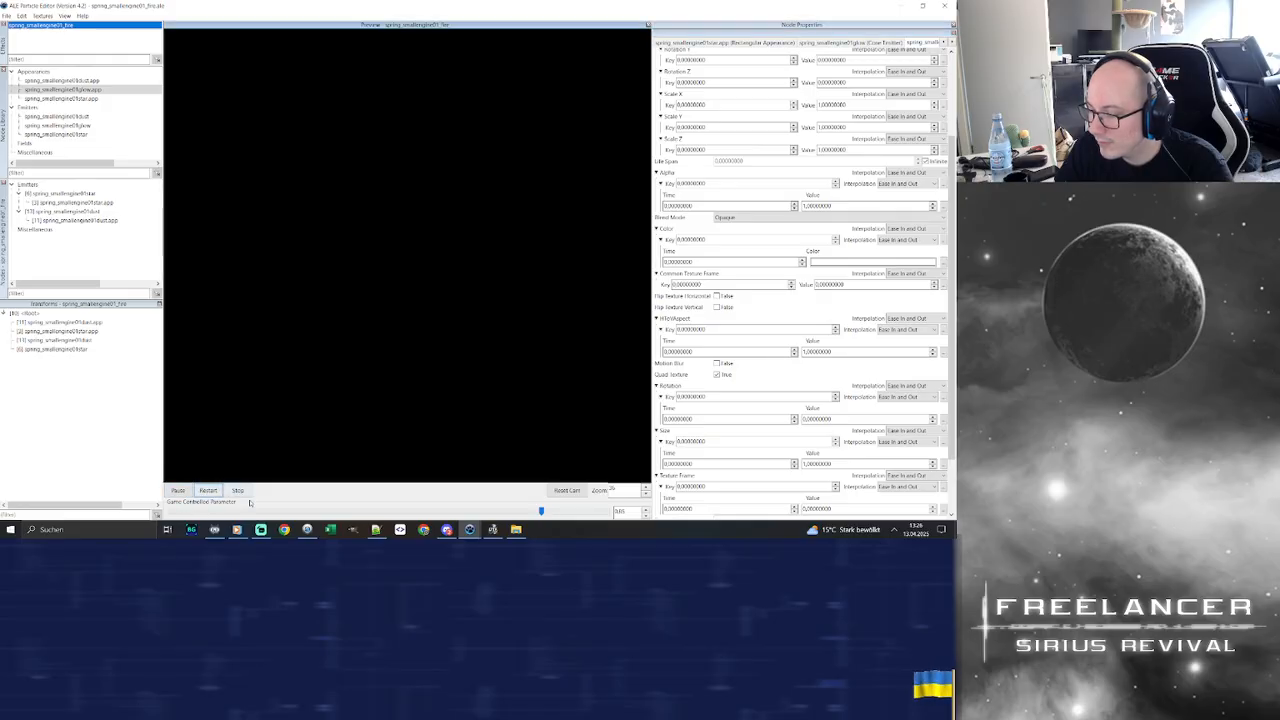
mouse_move(542, 511)
mouse_down()
mouse_move(501, 510)
mouse_move(528, 511)
mouse_up()
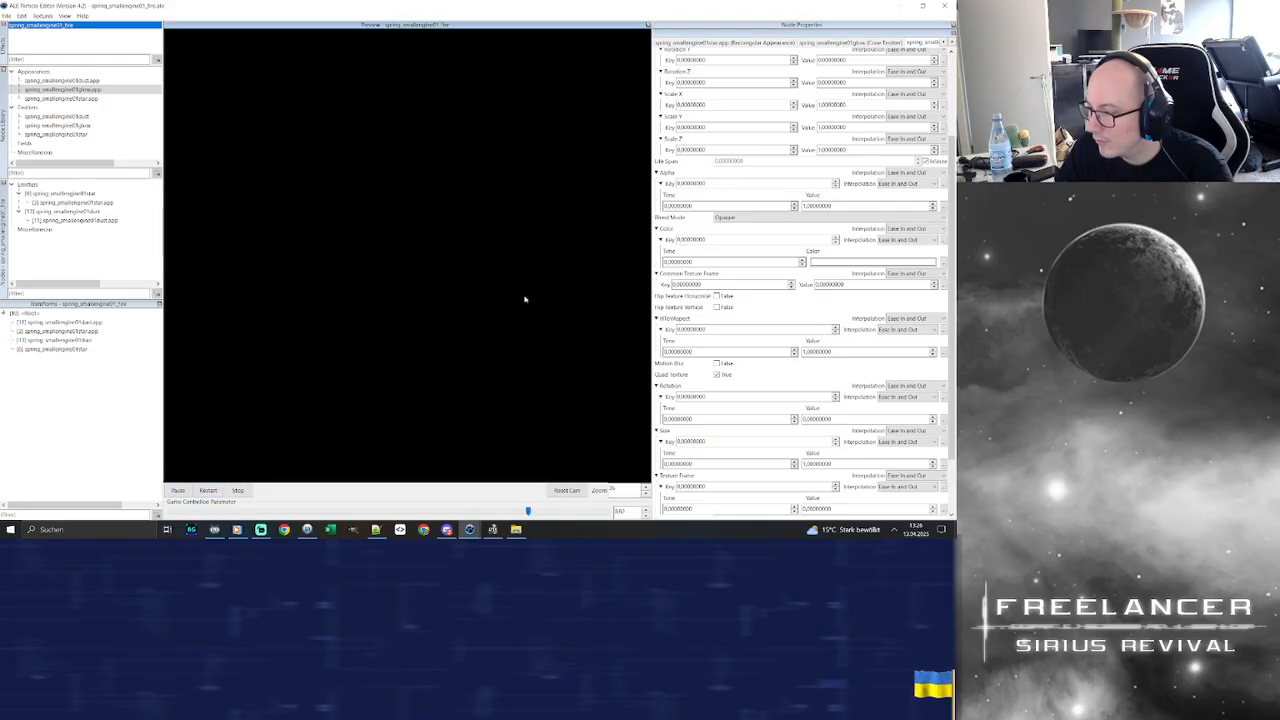
Stop the preview, reset its camera and play the spring_smallengine01_fire effect again
click(107, 28)
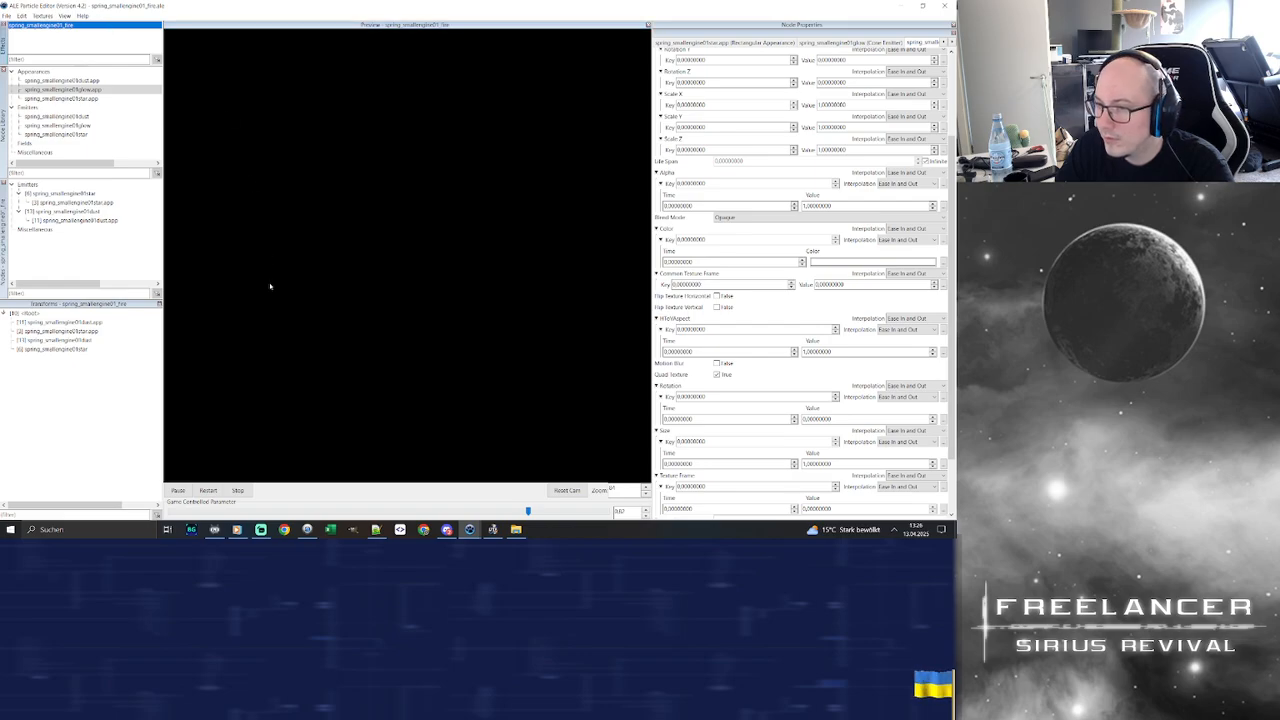
click(238, 491)
click(568, 494)
click(177, 490)
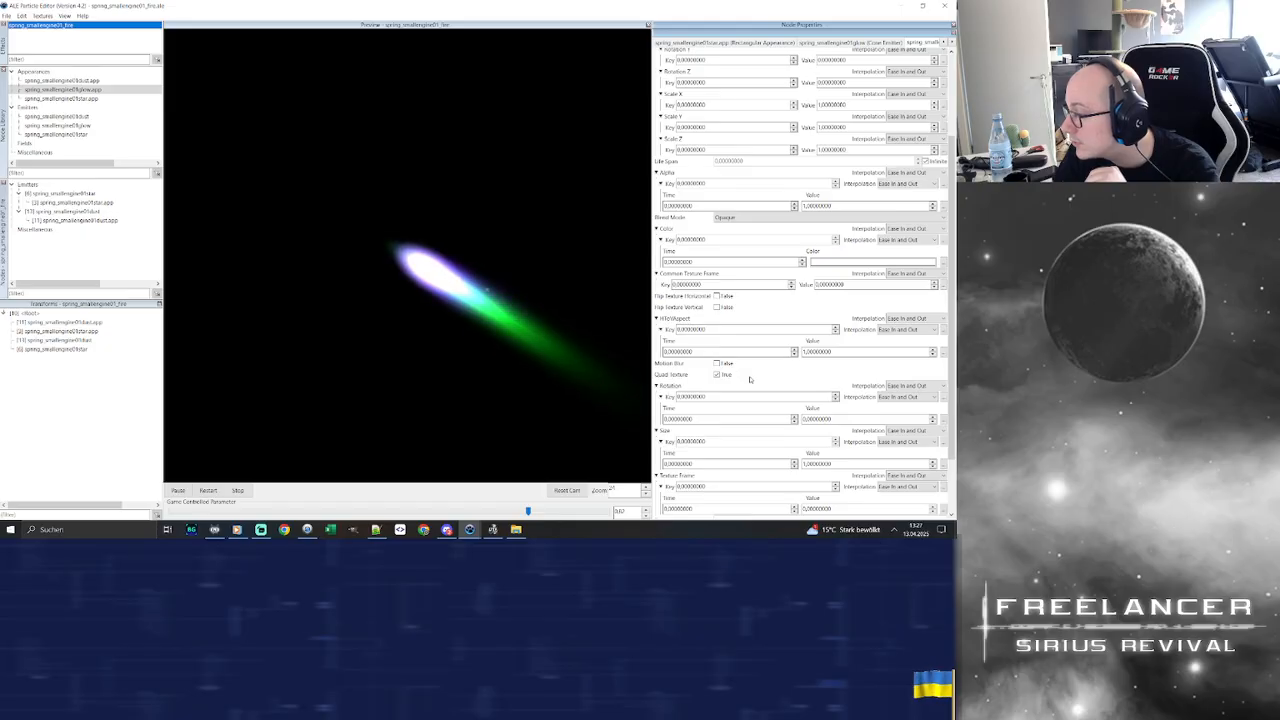
Enter glow as the texture name of the glow appearance
scroll(956, 343, down, 1)
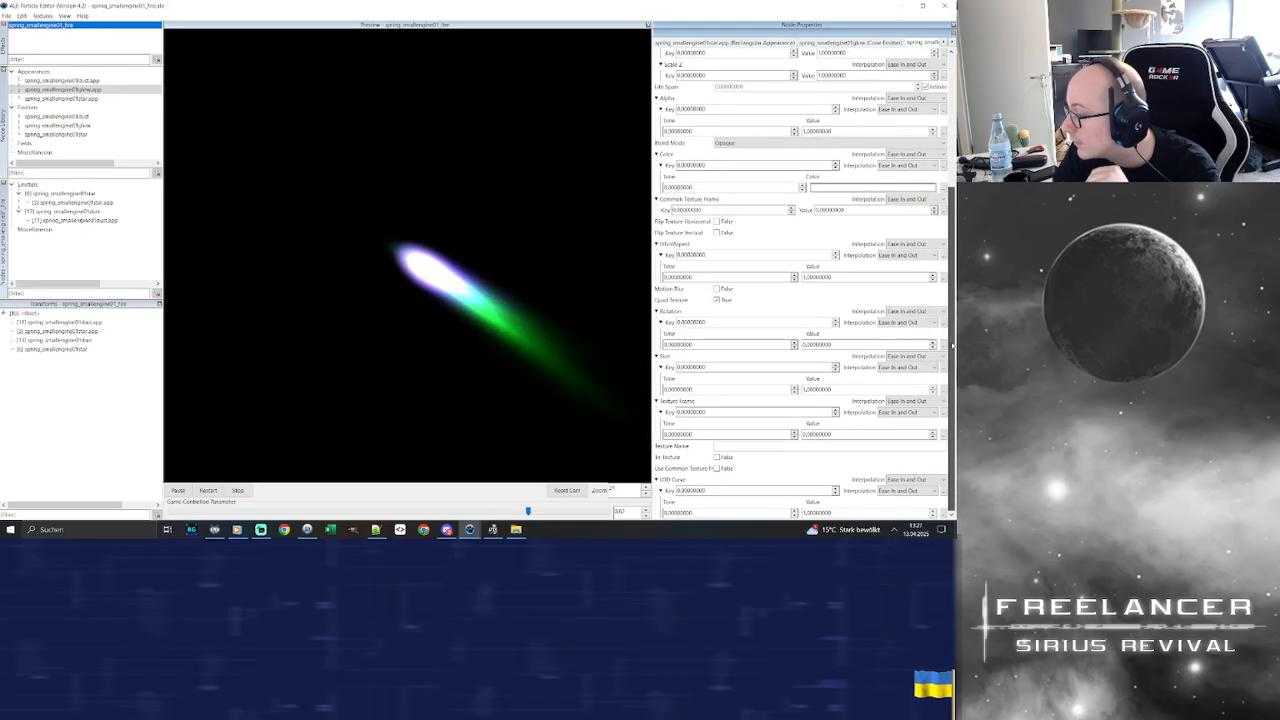
click(748, 446)
text(glow)
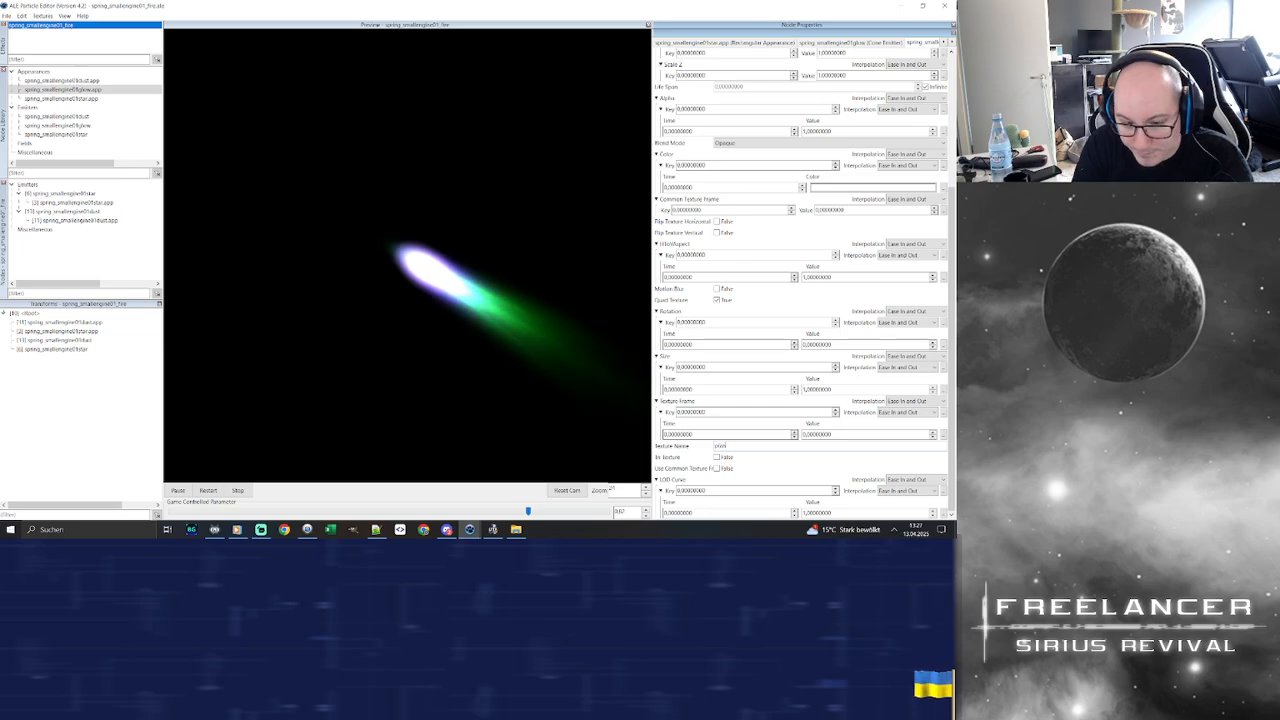
Set the texture name of the glow appearance to planetflare
text(etflare)
double_click(746, 441)
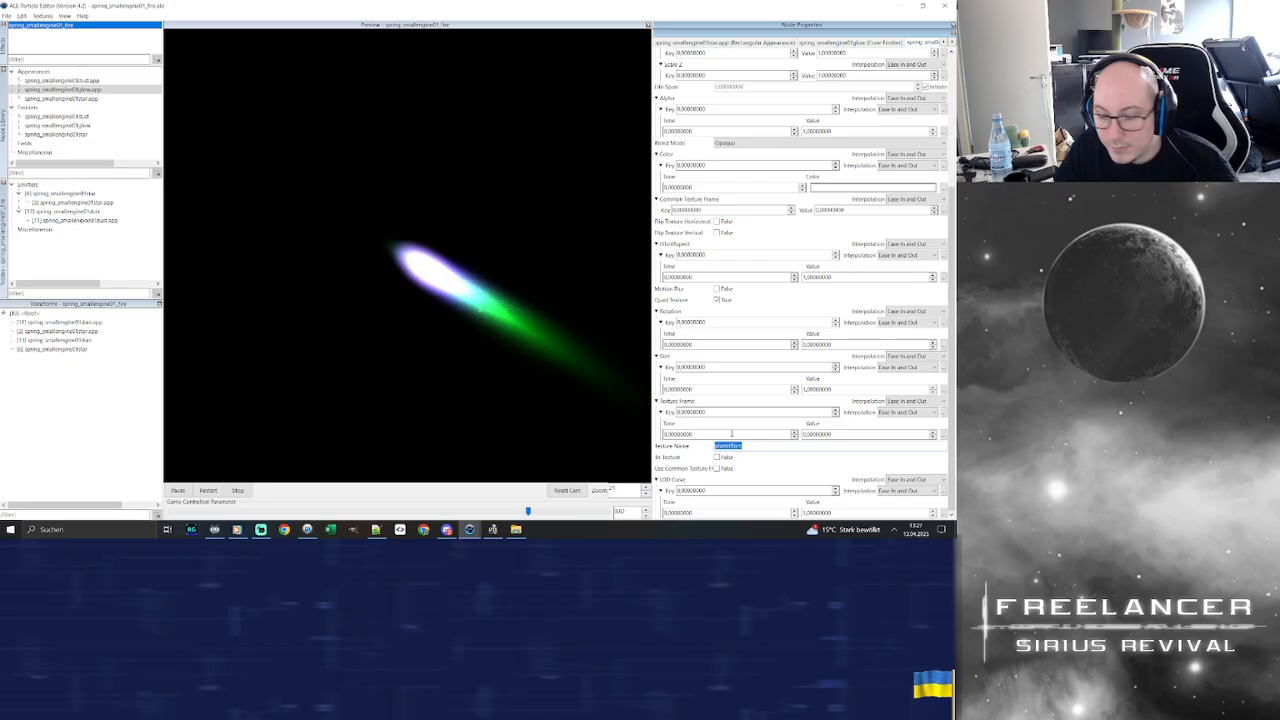
drag(842, 389, 742, 408)
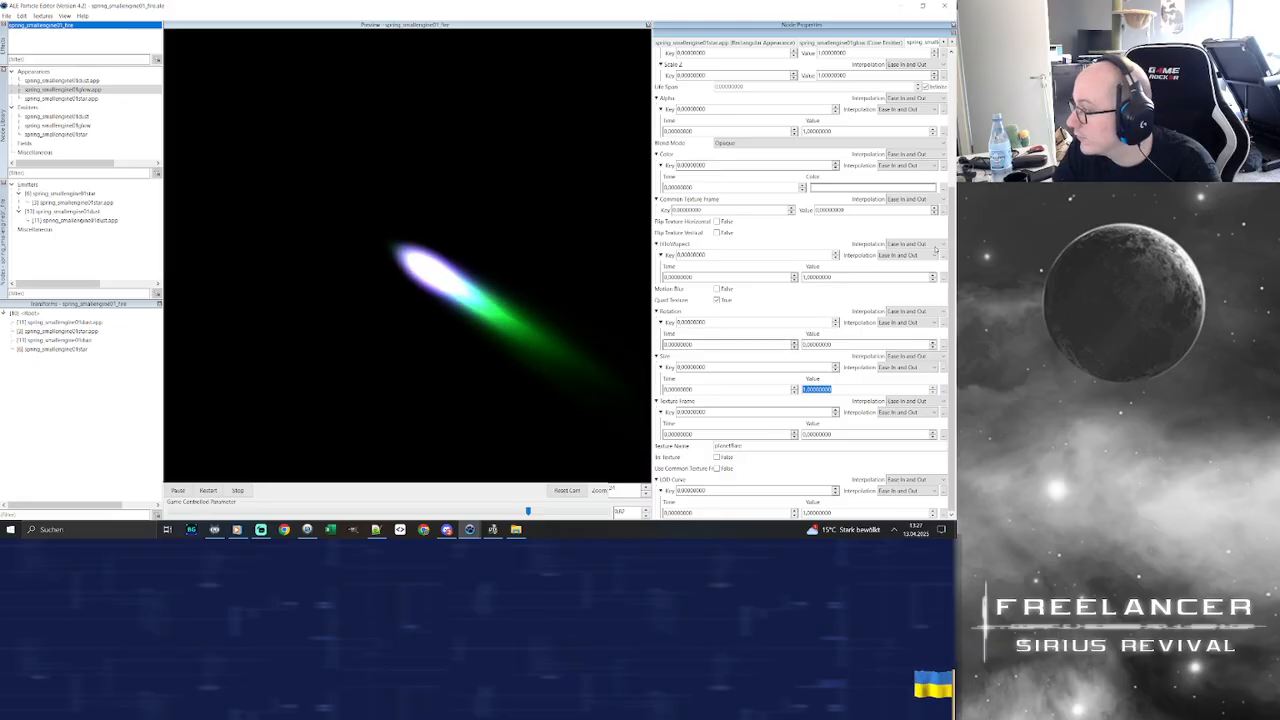
Change the glow appearance's color from its RGB components to a violet with green at 0
scroll(955, 213, up, 1)
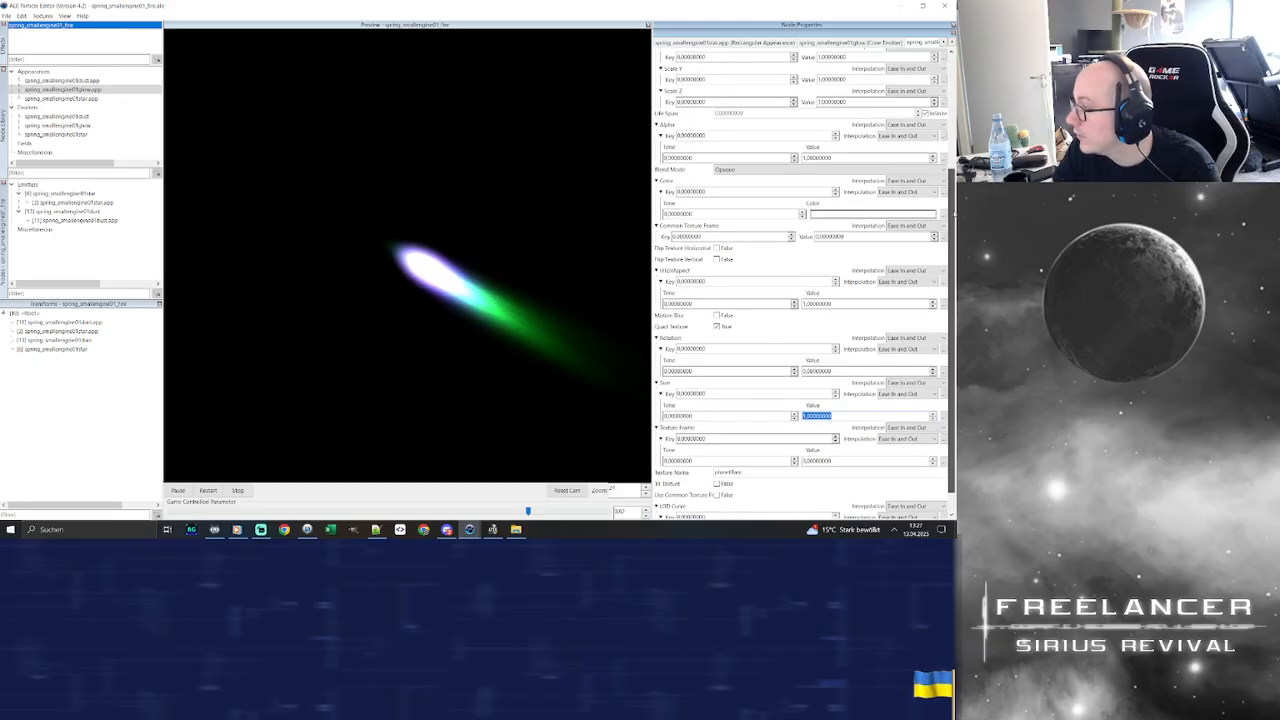
click(870, 213)
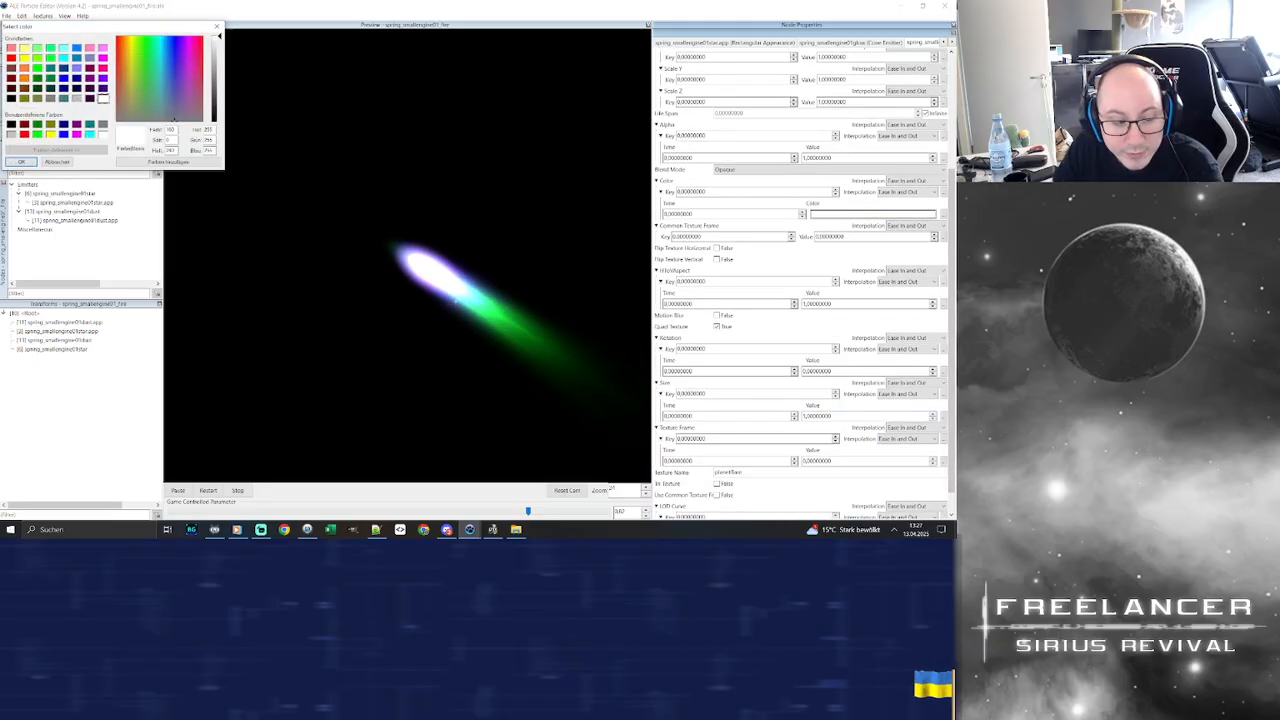
key(alt+Tab)
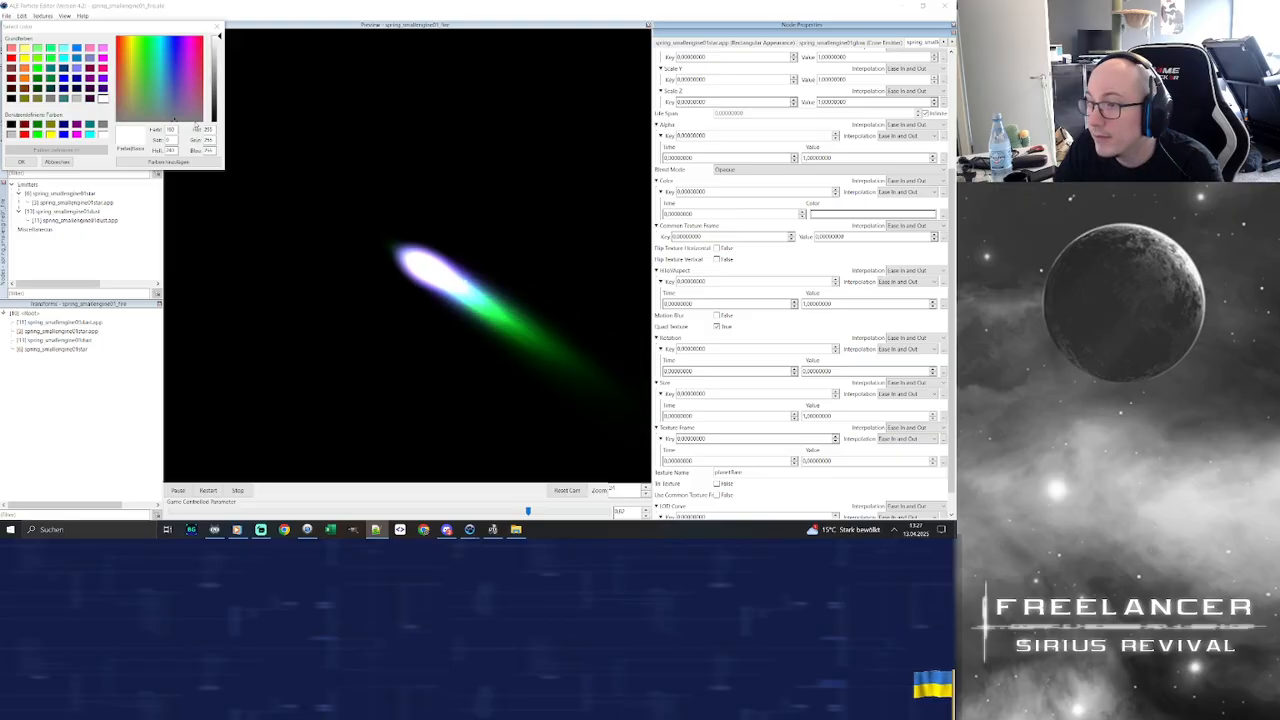
drag(205, 130, 217, 132)
text(12)
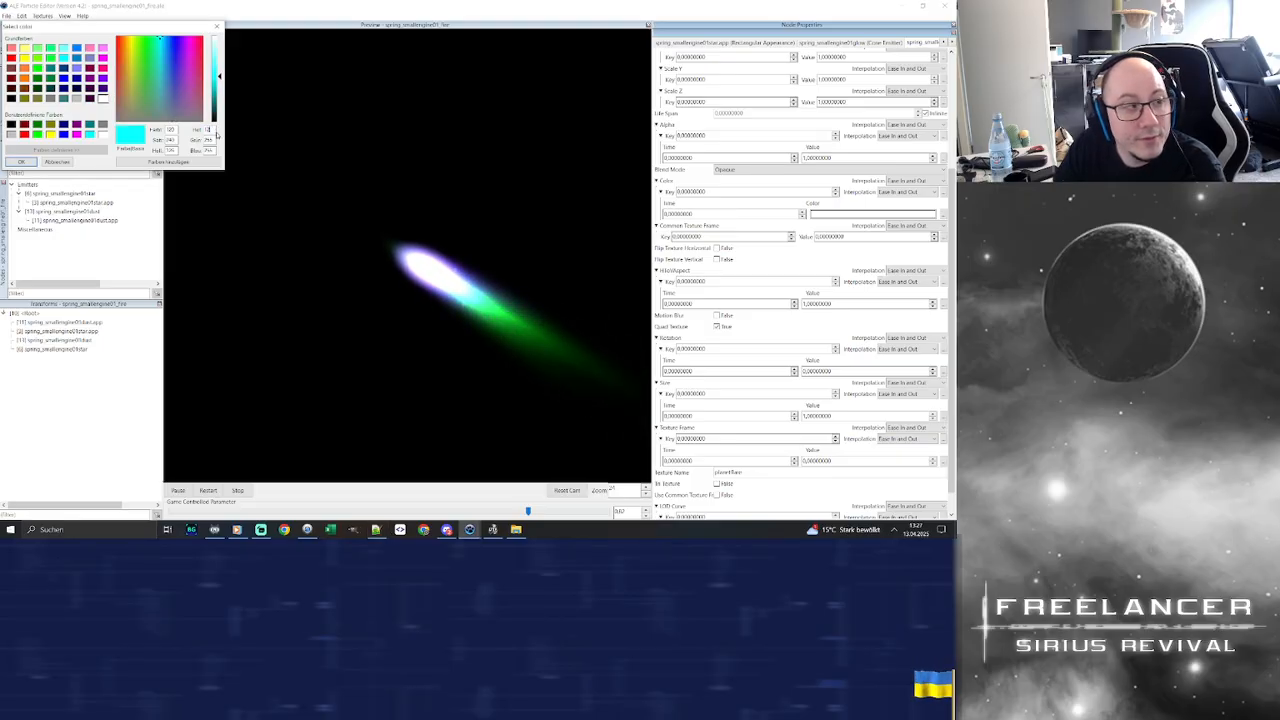
text(8)
double_click(209, 140)
text(252)
double_click(209, 150)
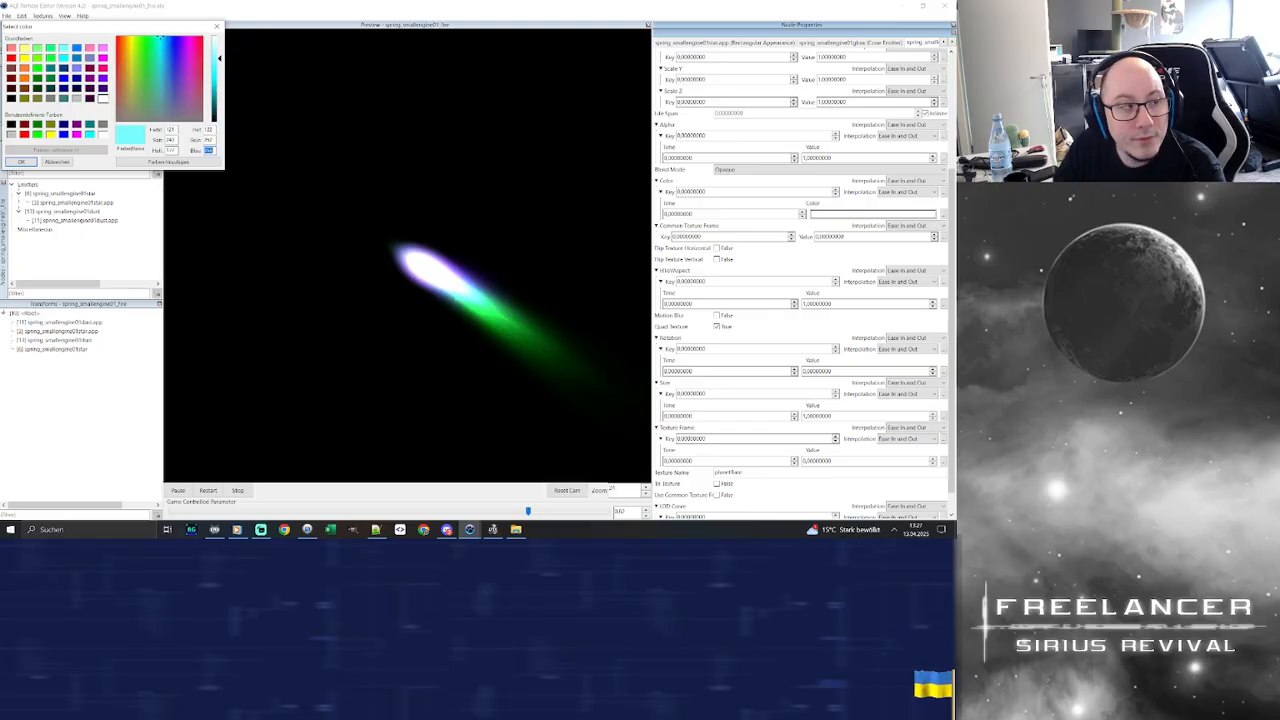
double_click(209, 140)
text(0)
double_click(209, 150)
text(255)
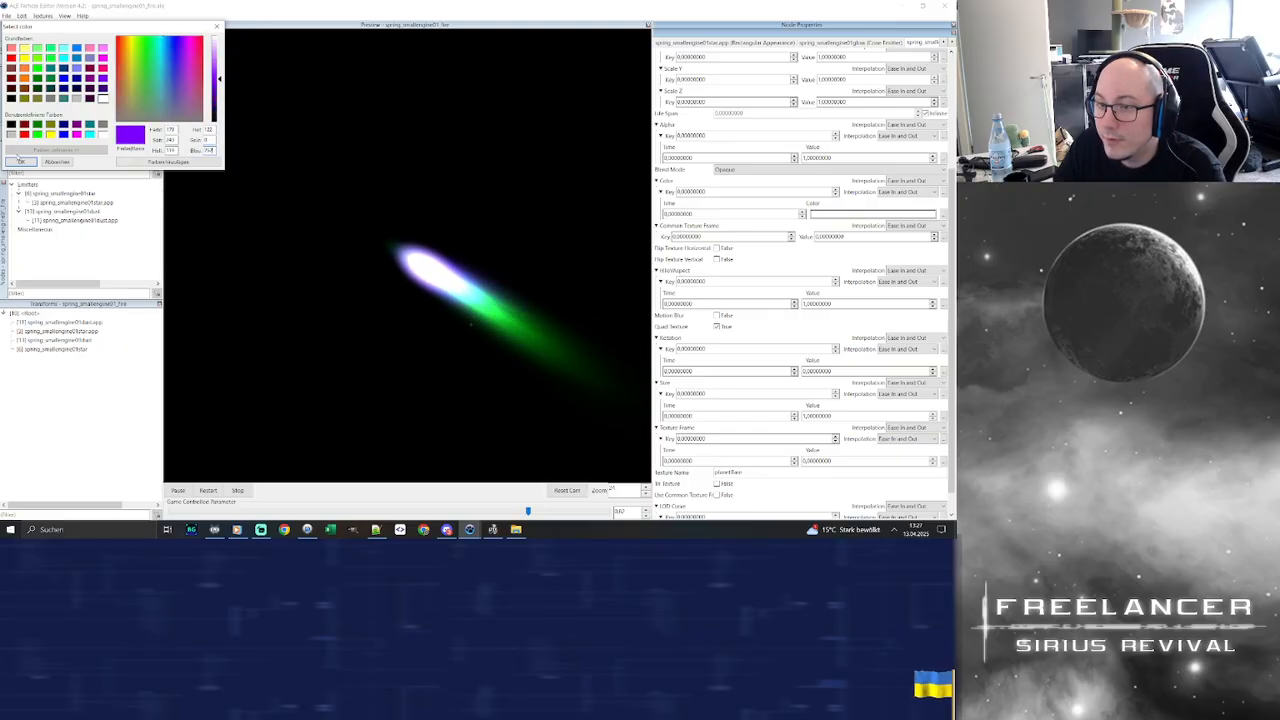
click(20, 161)
Add a new spring_smallengine01glow emitter to the effect and attach a new spring_smallengine01glow.app appearance to it
right_click(35, 186)
mouse_move(55, 189)
mouse_move(115, 189)
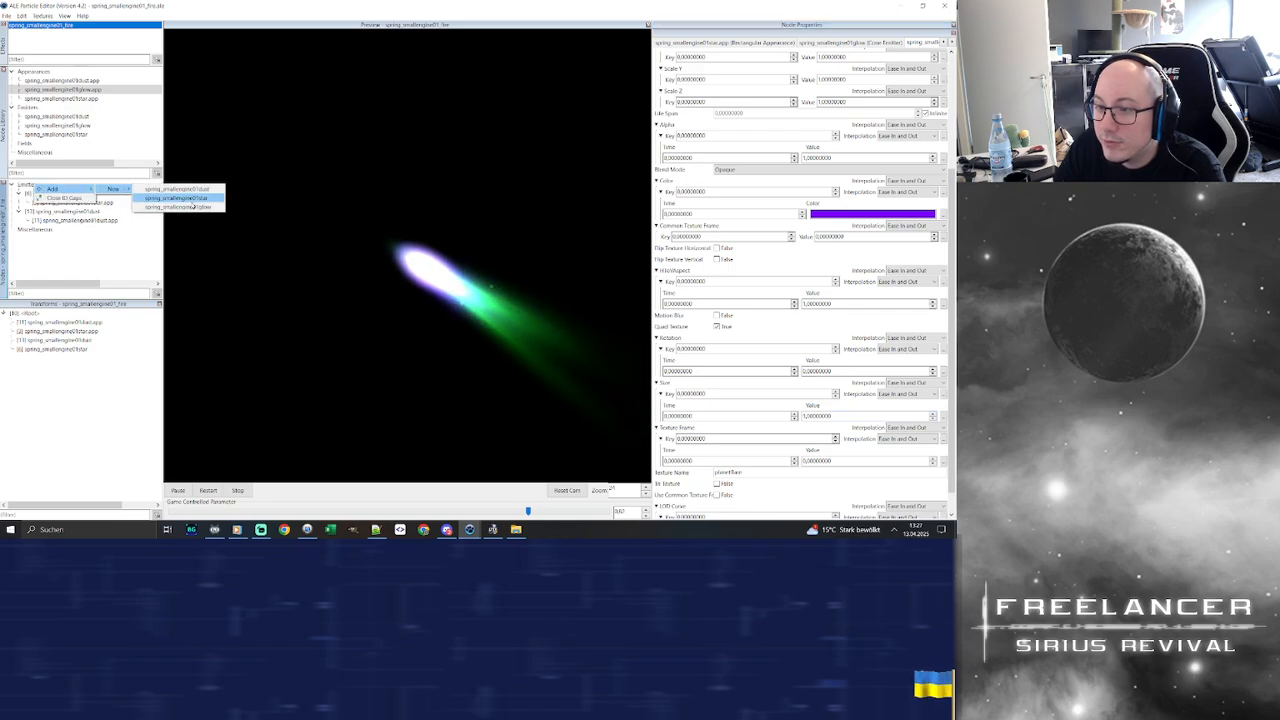
click(185, 206)
right_click(89, 230)
mouse_move(106, 255)
mouse_move(172, 255)
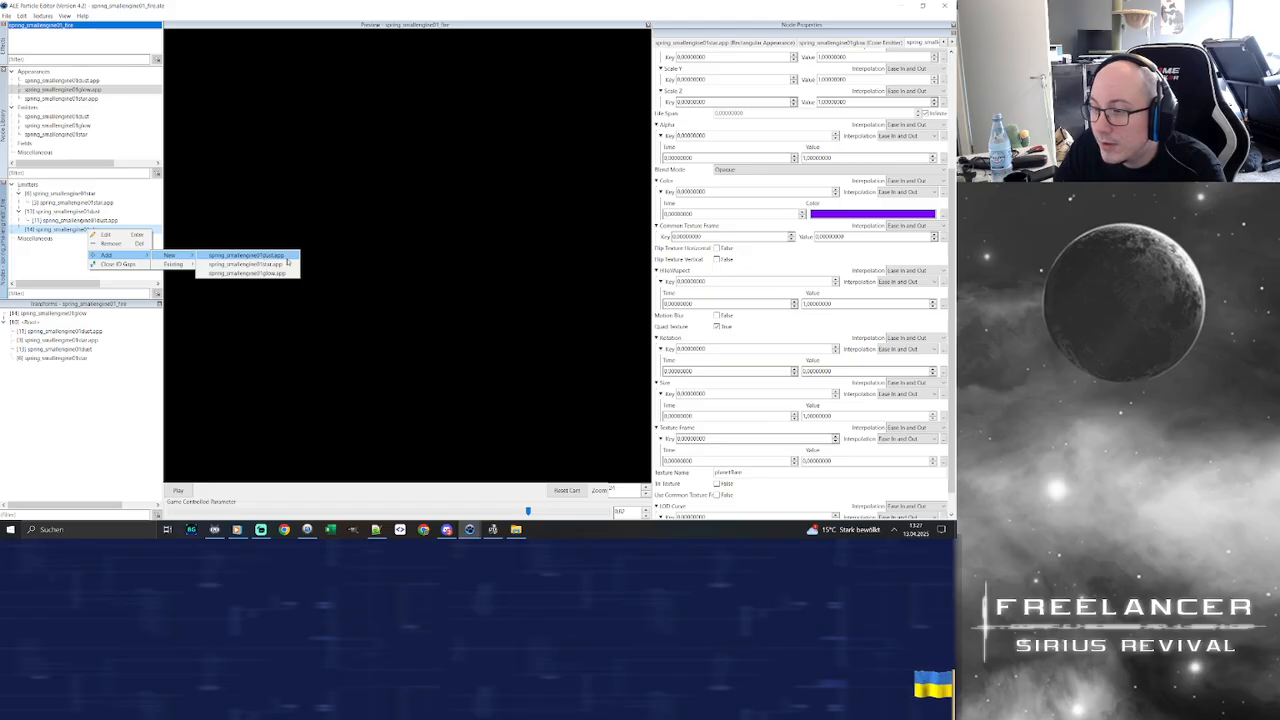
click(247, 272)
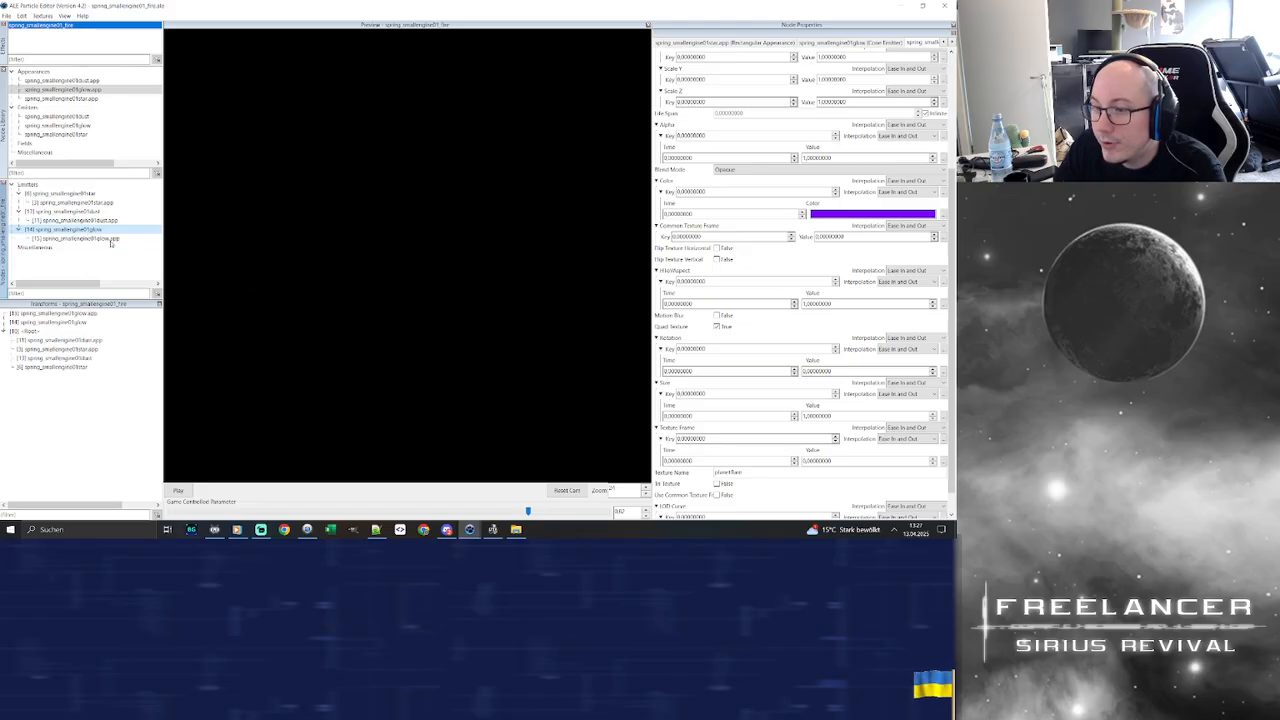
Parent the new glow nodes to the root in the transform hierarchy and play the effect preview
mouse_move(31, 323)
mouse_down()
mouse_move(21, 334)
mouse_move(36, 325)
mouse_up()
click(178, 490)
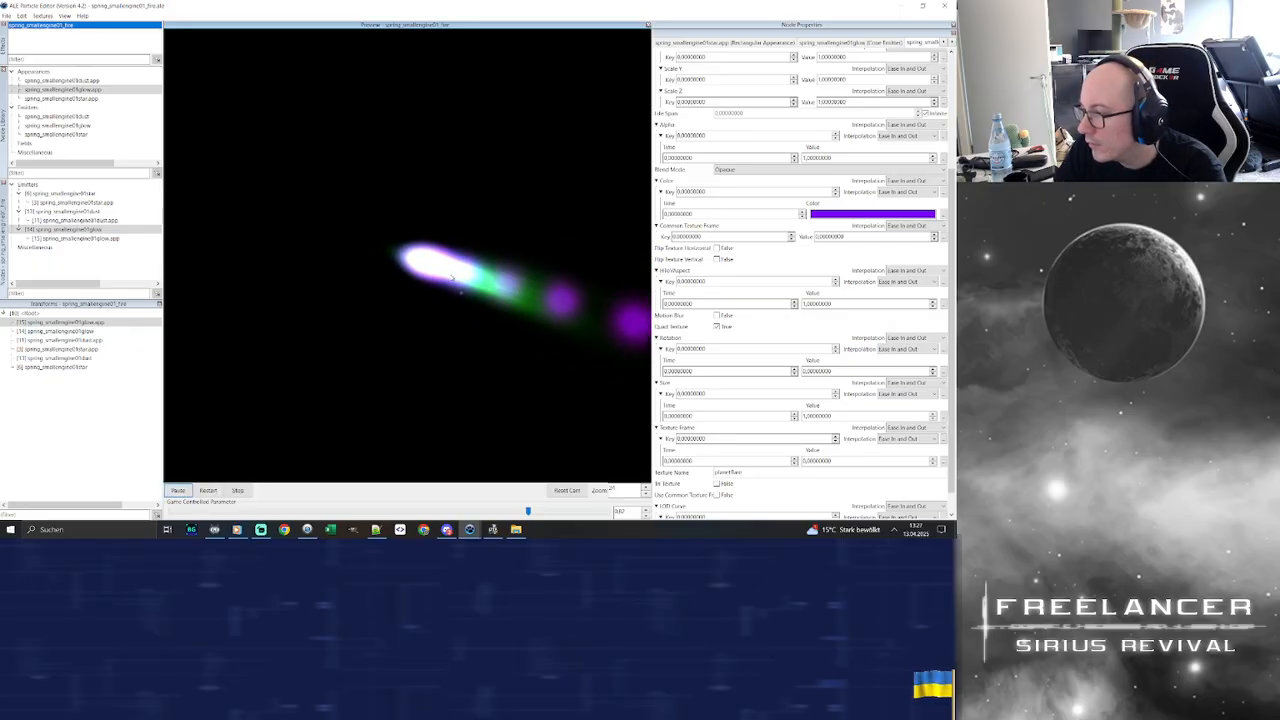
Set the pressure of the spring_smallengine01glow emitter to 0
double_click(95, 230)
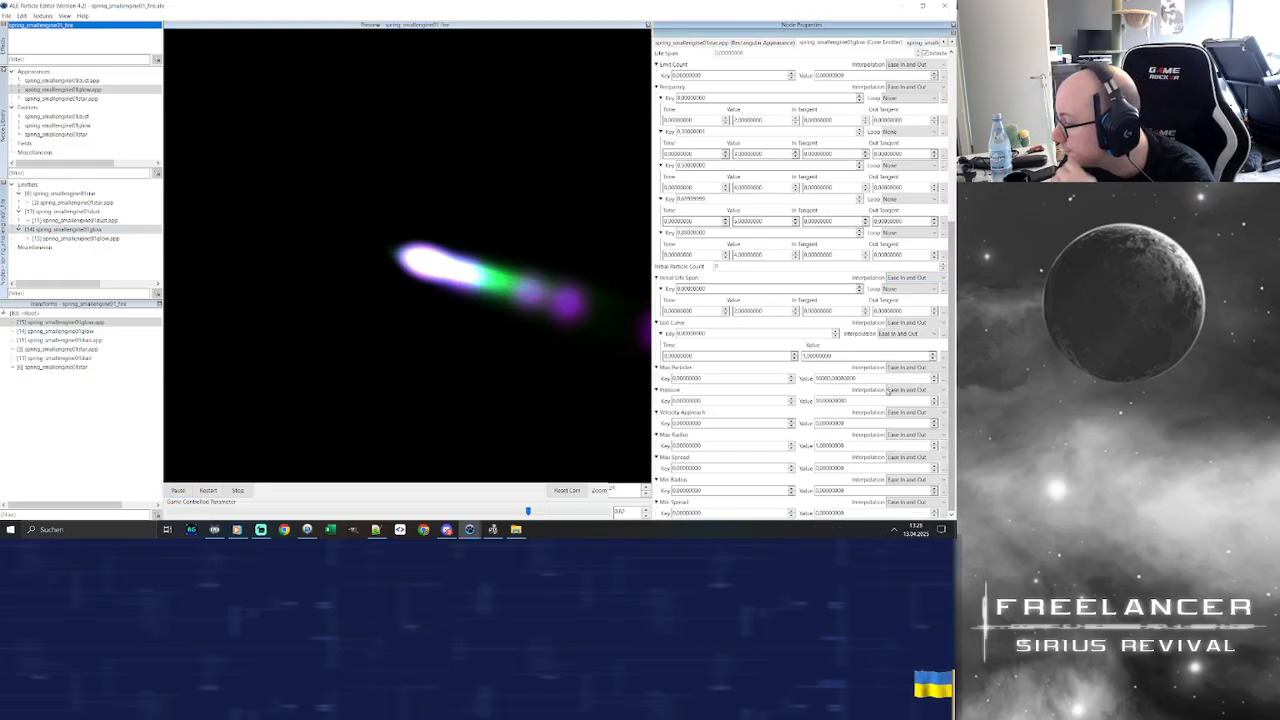
double_click(830, 400)
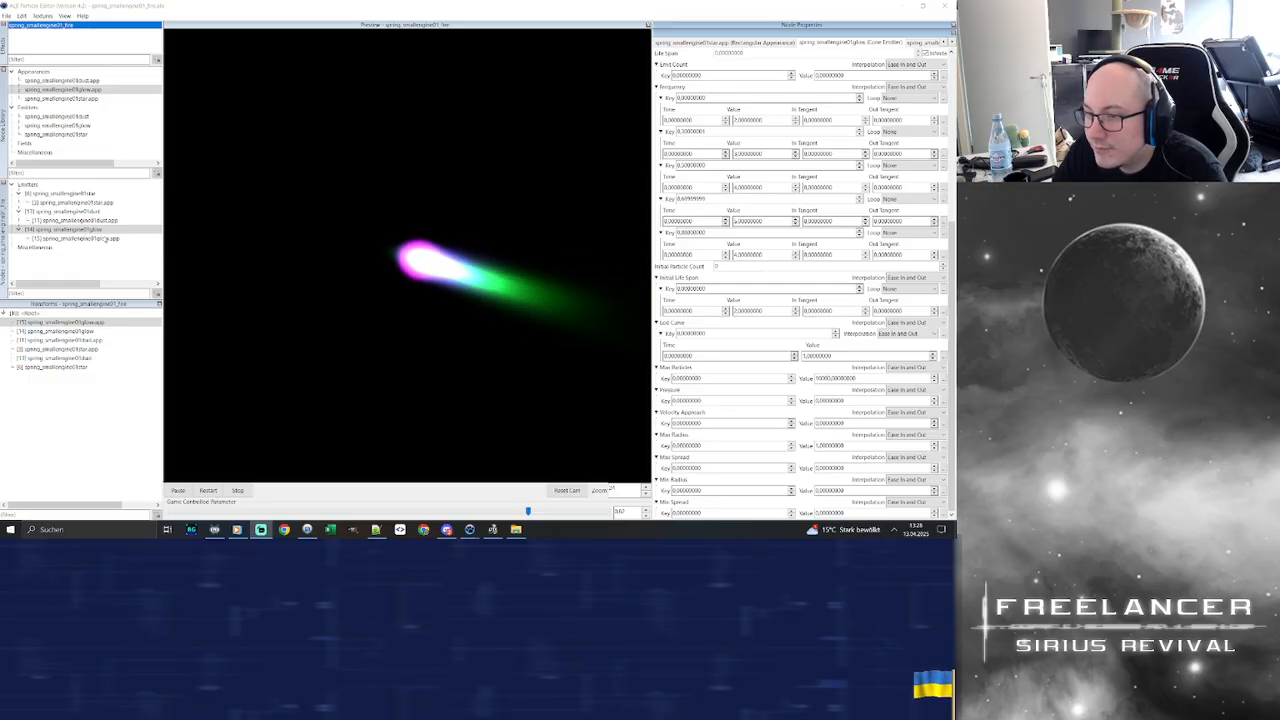
Try the Additive blend mode on the spring_smallengine01glow.app appearance and restart the preview to judge it
click(105, 238)
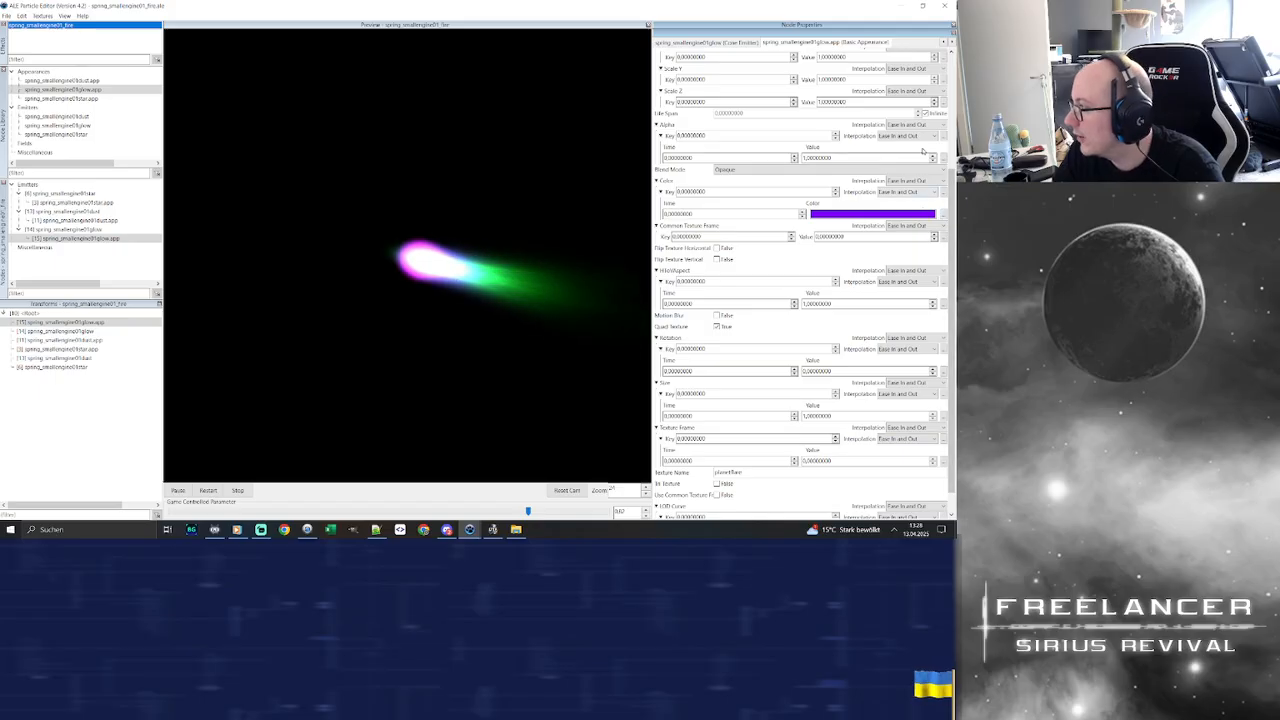
scroll(850, 180, up, 1)
click(740, 187)
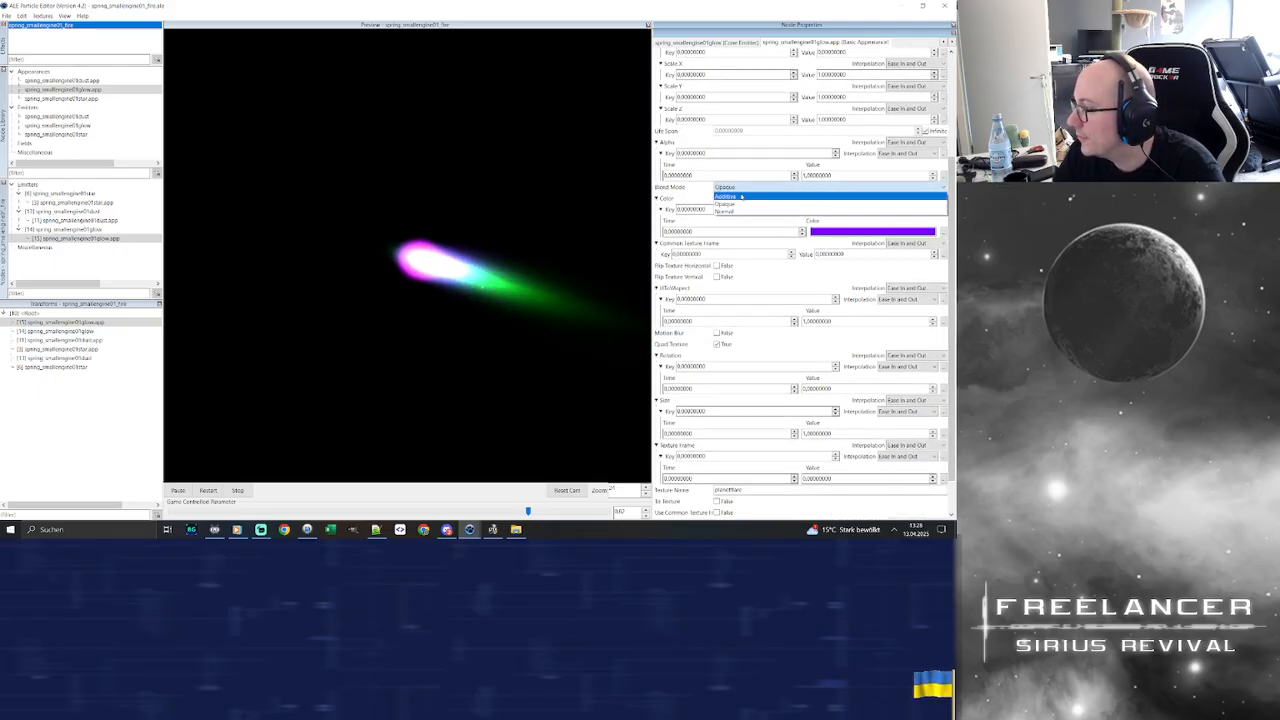
click(741, 197)
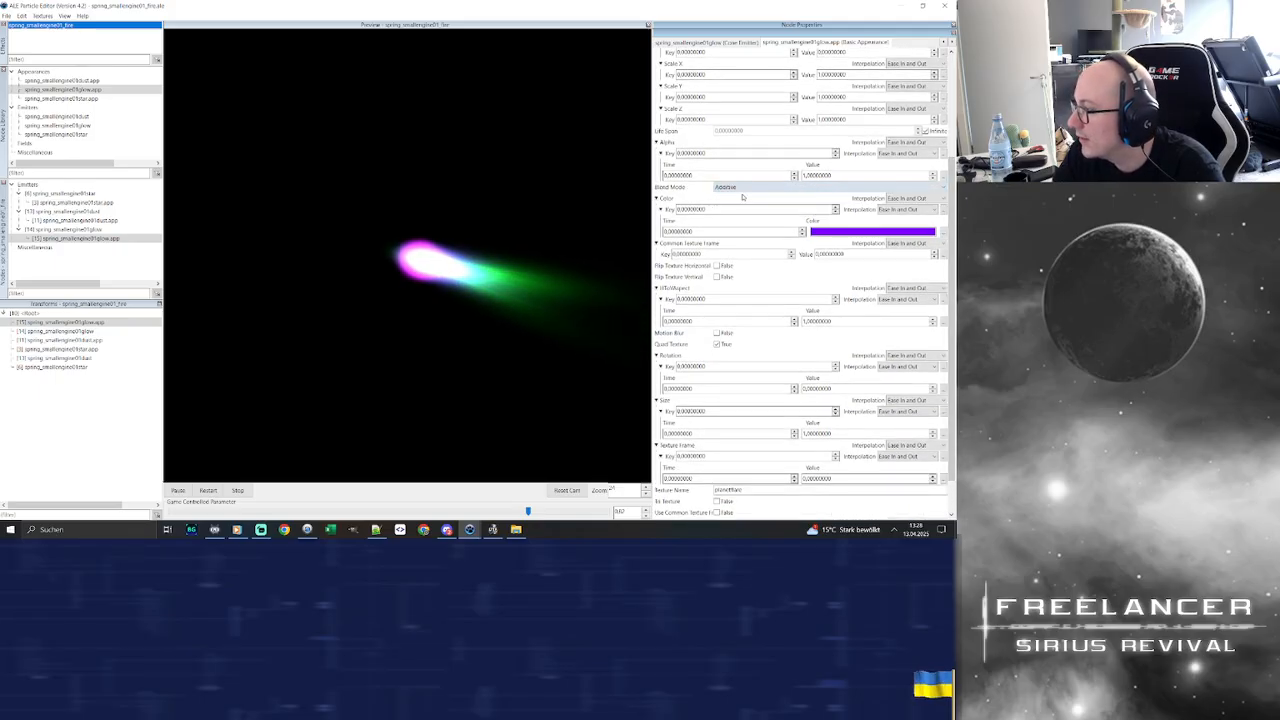
click(210, 490)
drag(494, 263, 535, 265)
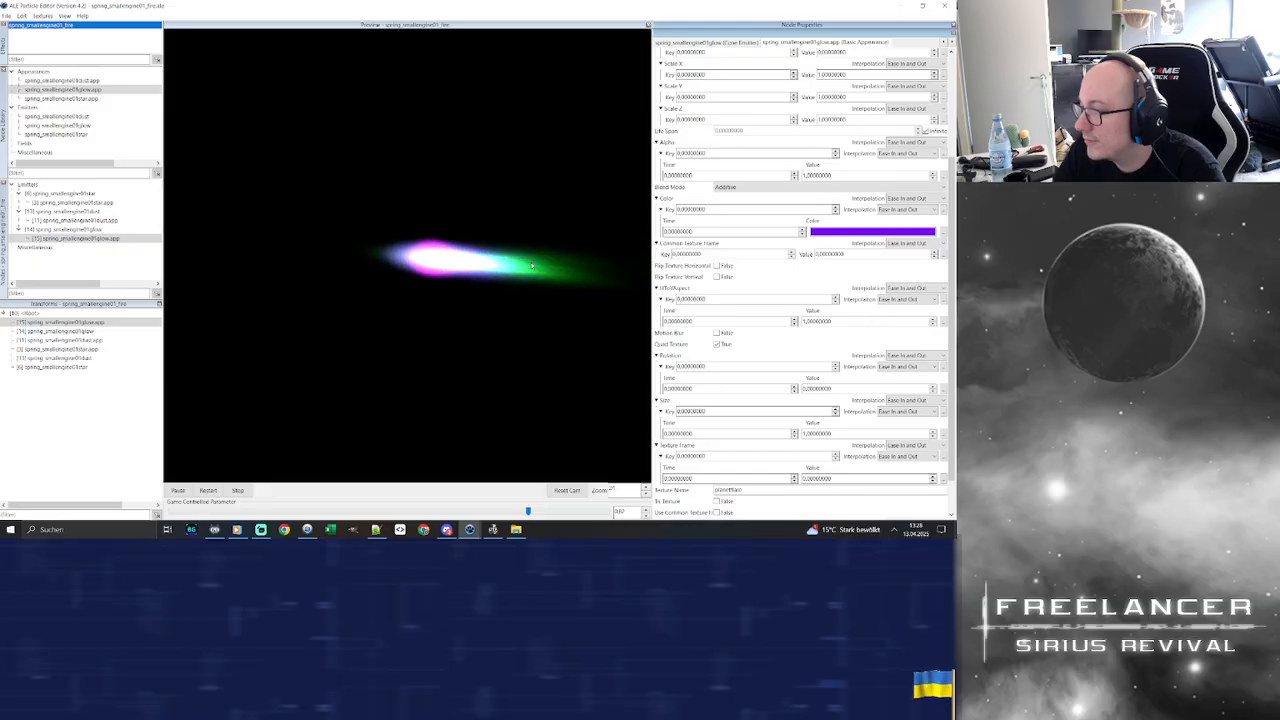
Return the glow appearance's blend mode to Opaque and restart the preview
click(740, 187)
click(730, 204)
click(213, 490)
click(210, 490)
mouse_move(446, 257)
mouse_down()
mouse_move(472, 254)
mouse_move(417, 263)
mouse_move(440, 260)
mouse_up()
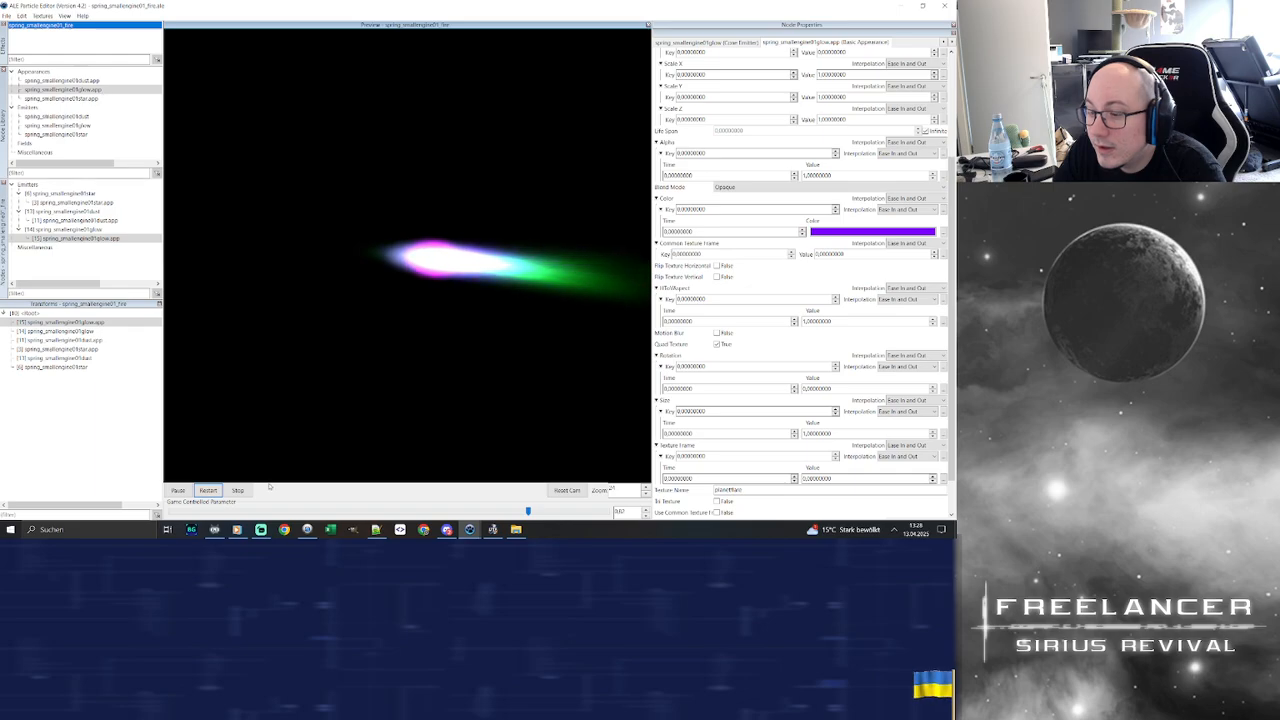
Vary the game controlled parameter from low to nearly full to examine the flame at different throttle levels
drag(428, 503, 320, 496)
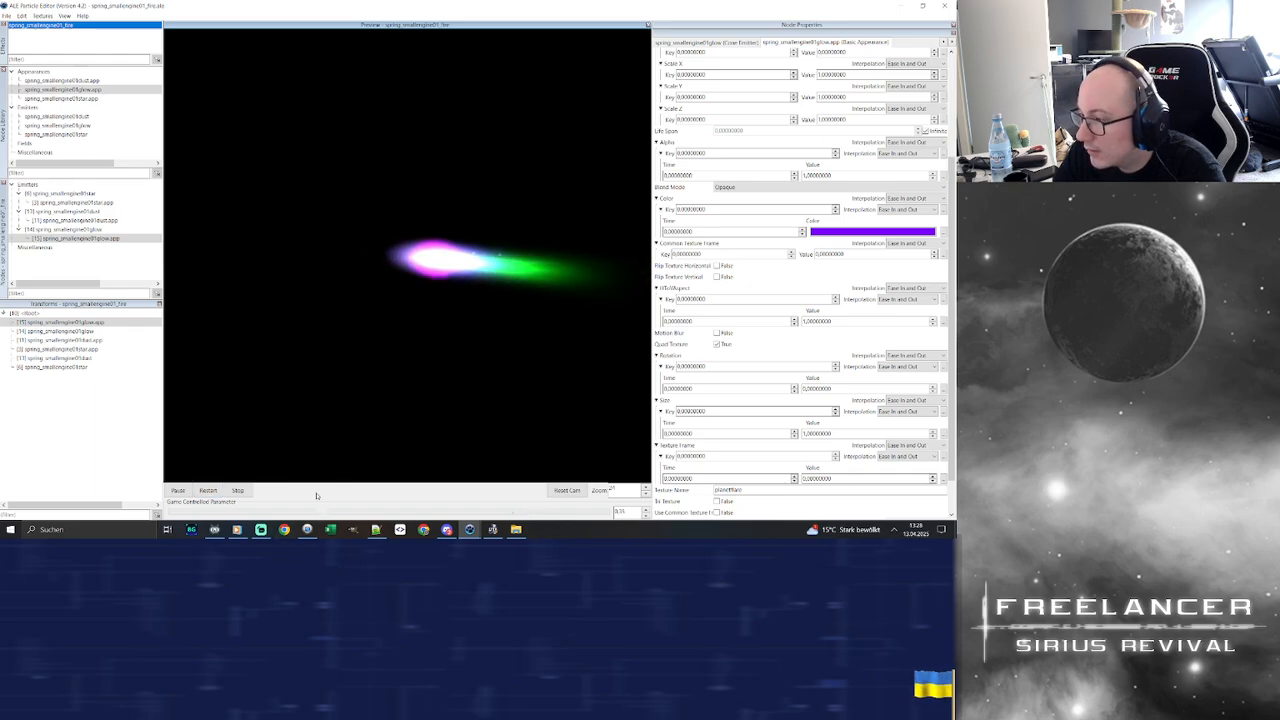
drag(217, 483, 459, 453)
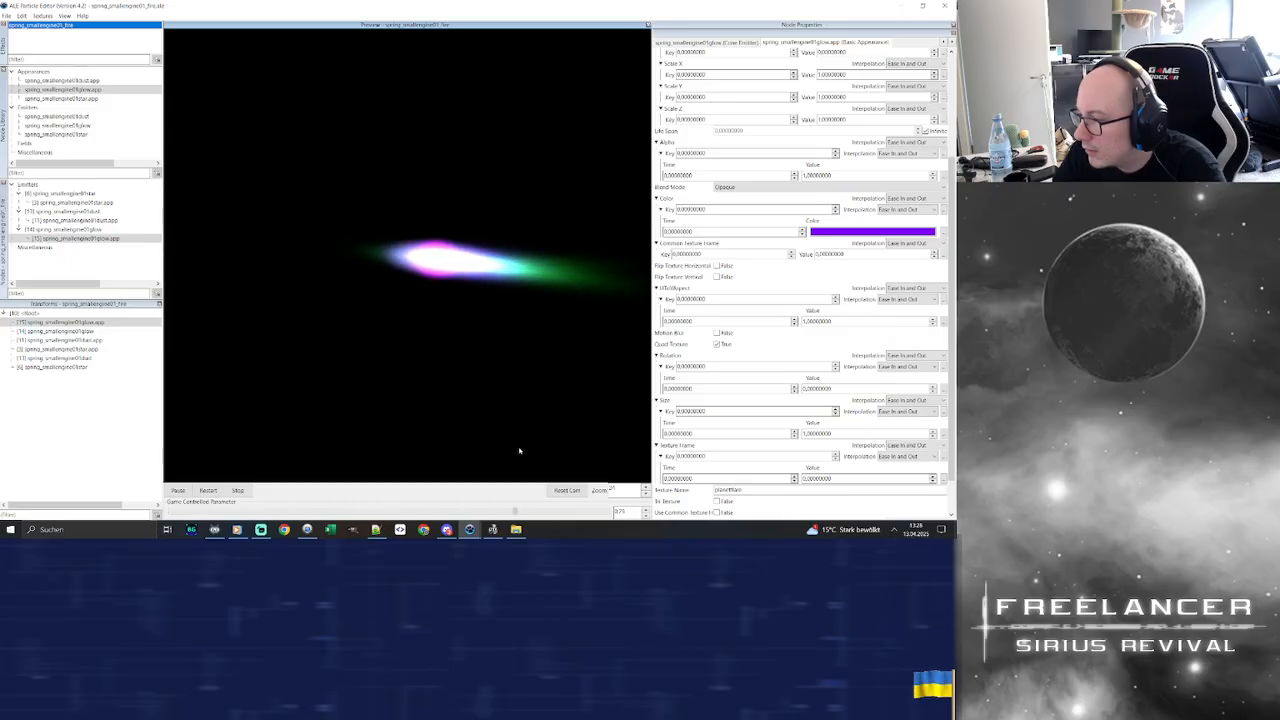
click(602, 511)
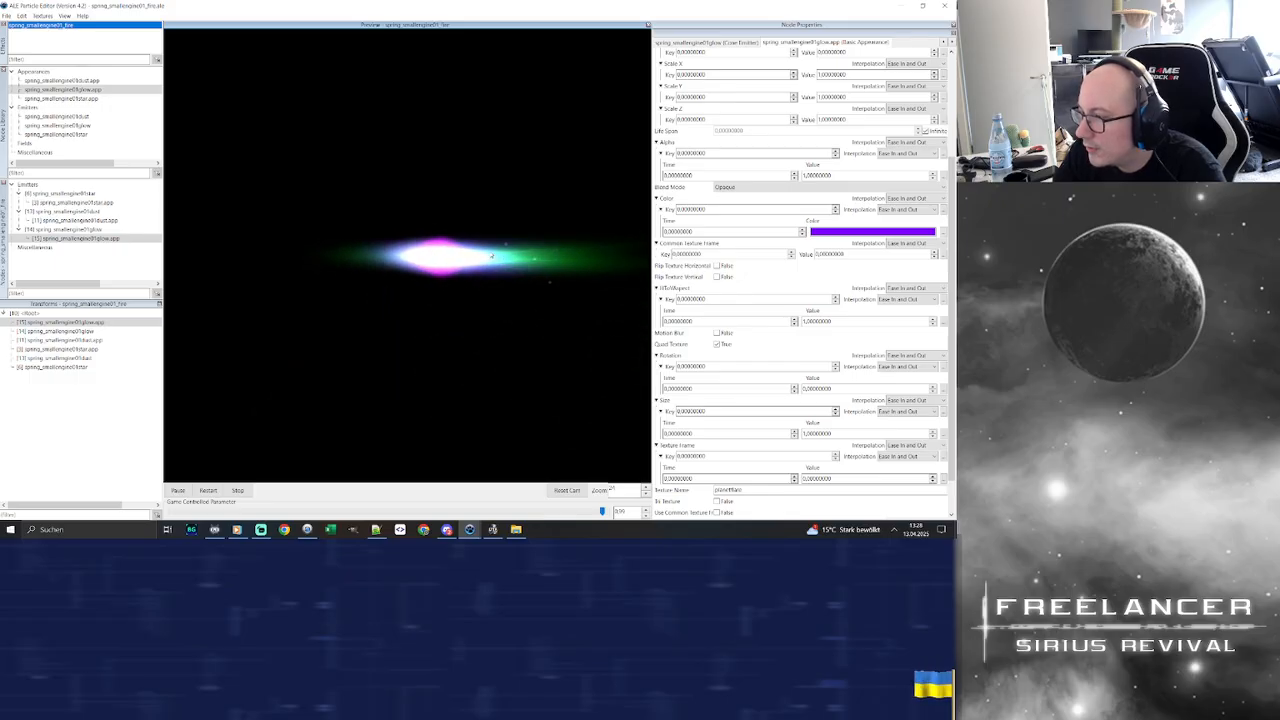
Open the spring_smallengine01glow.app appearance from the node library and add a second key to its size
double_click(95, 99)
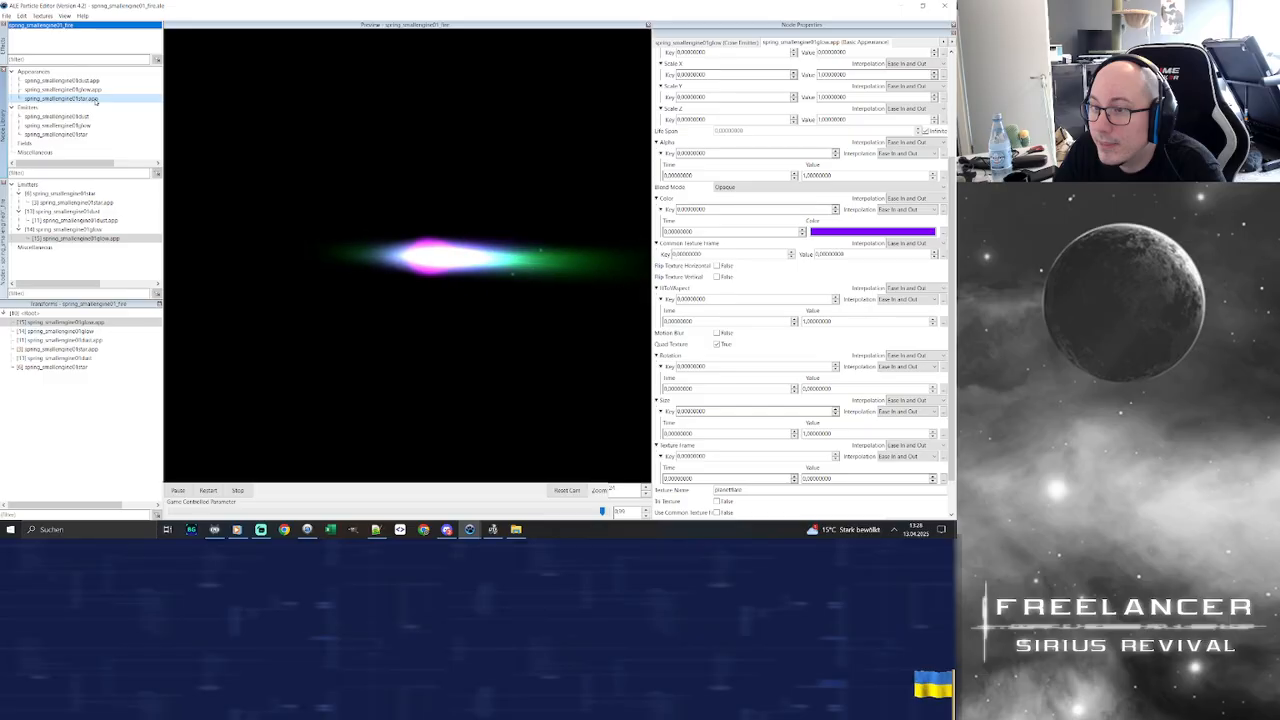
click(92, 89)
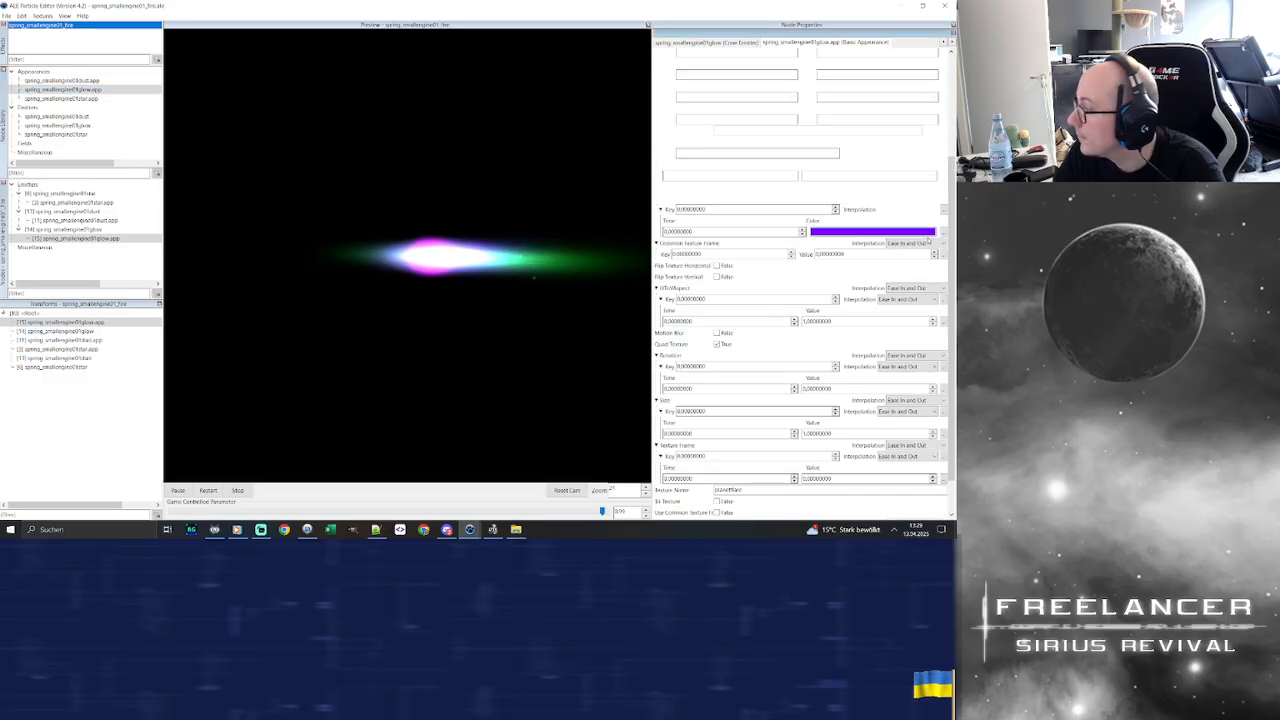
scroll(955, 298, down, 1)
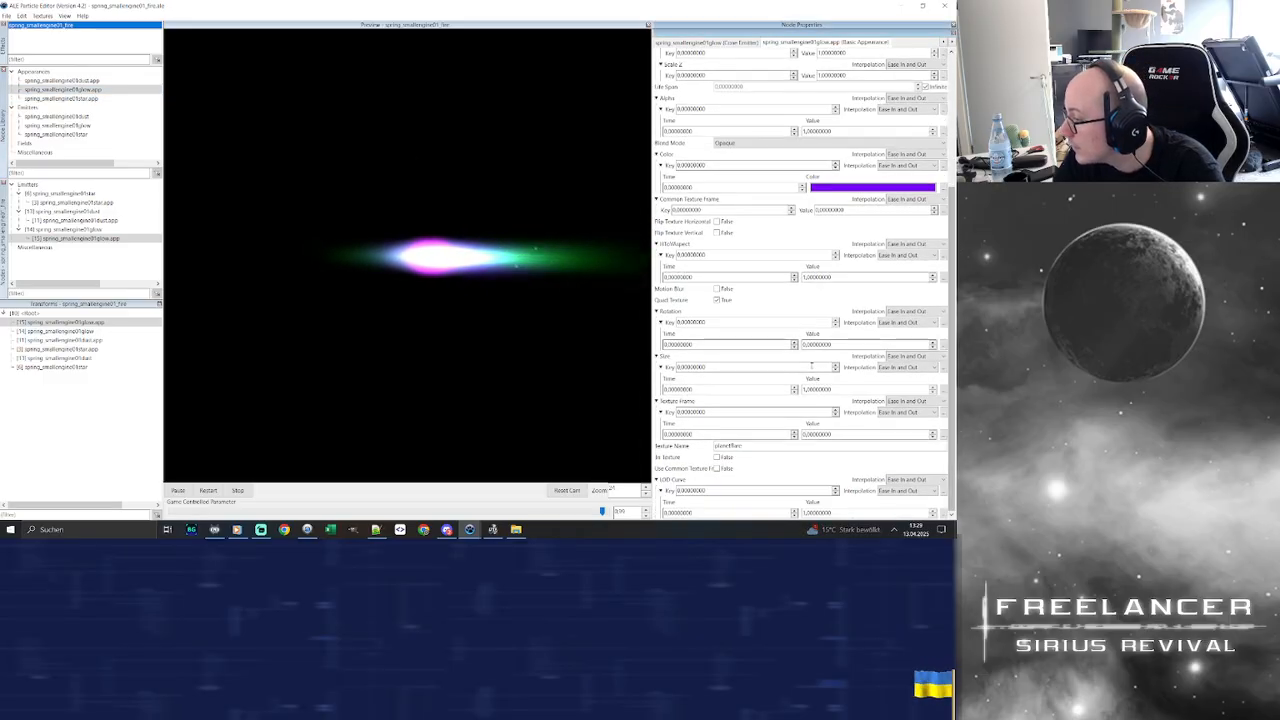
click(942, 367)
click(940, 377)
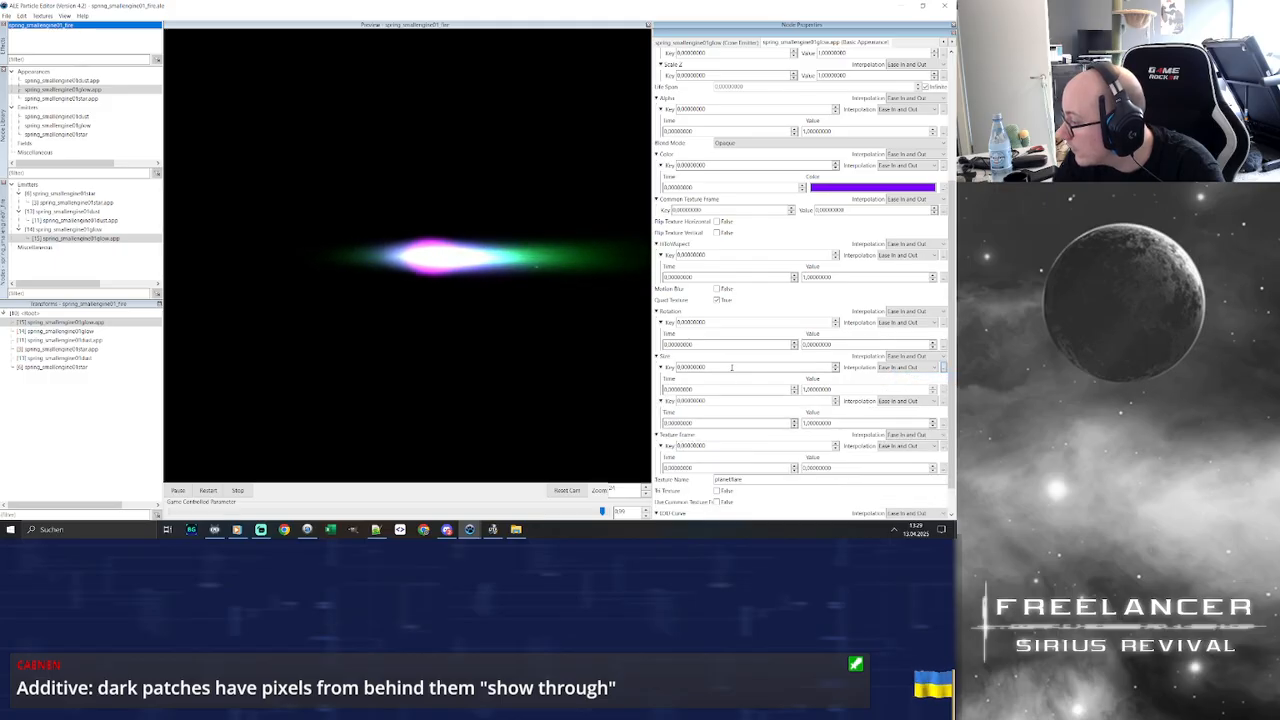
Set the first size entry's value to 0.75 and the second size entry's key to 0.5
drag(841, 391, 768, 389)
text(0,75)
key(Return)
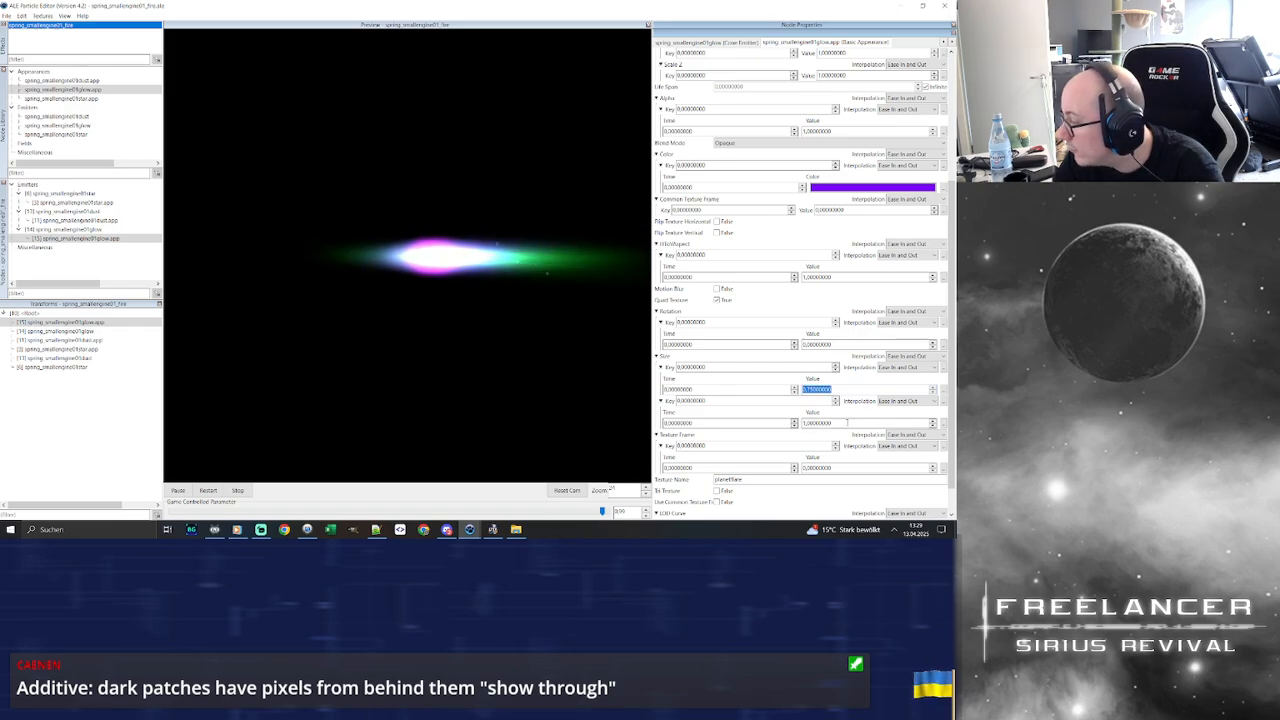
drag(847, 422, 771, 420)
double_click(722, 400)
text(0,5)
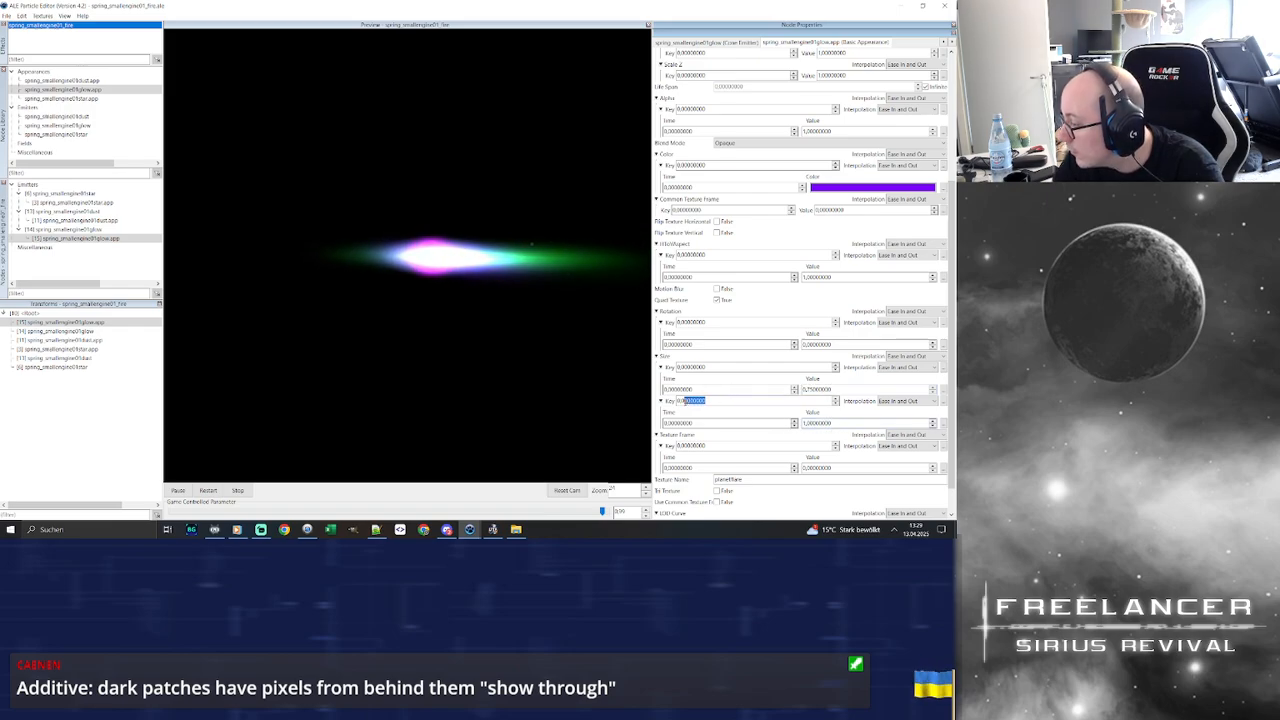
key(Return)
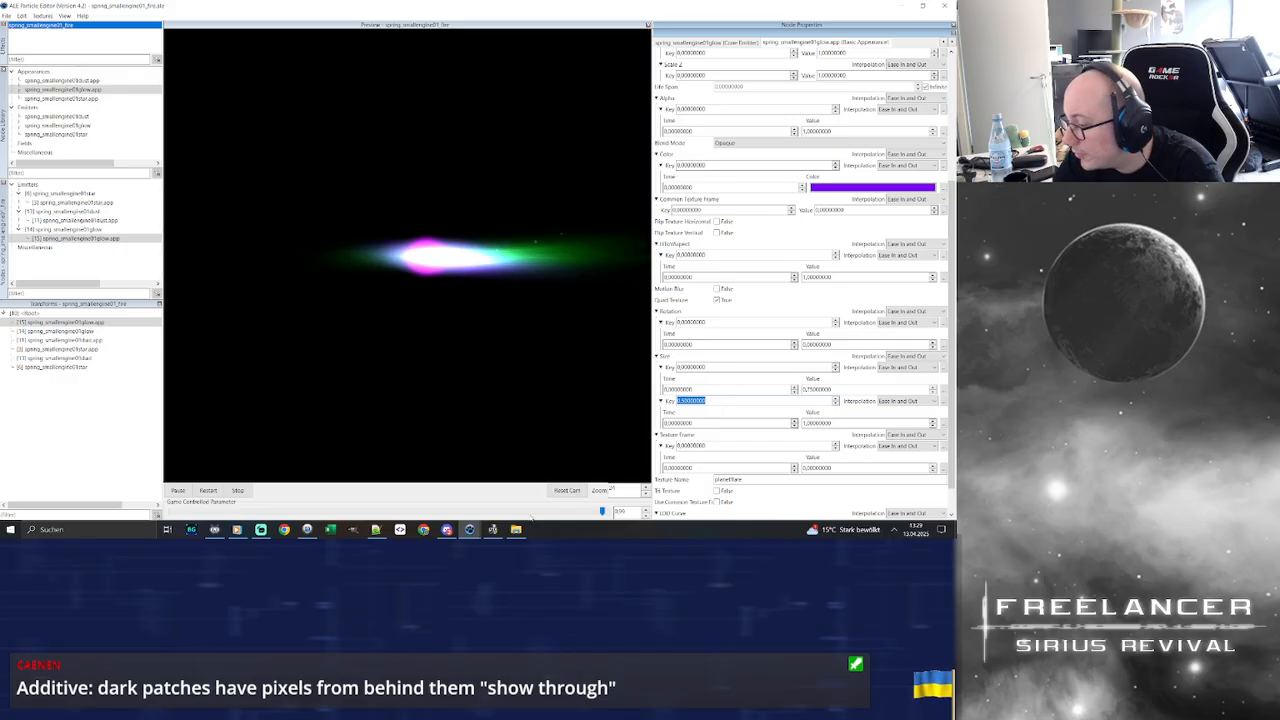
Sweep the game controlled parameter down to zero and back up to examine how the glow size responds
drag(600, 511, 163, 497)
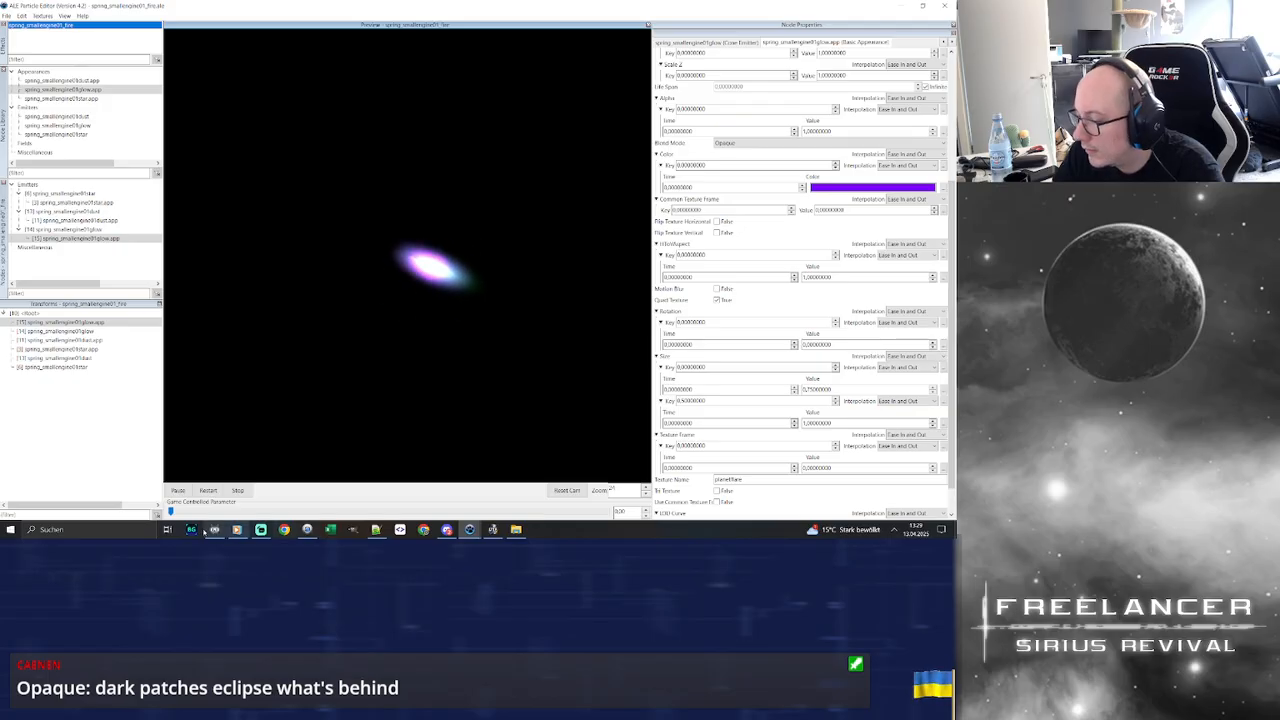
drag(172, 512, 560, 488)
drag(581, 328, 595, 306)
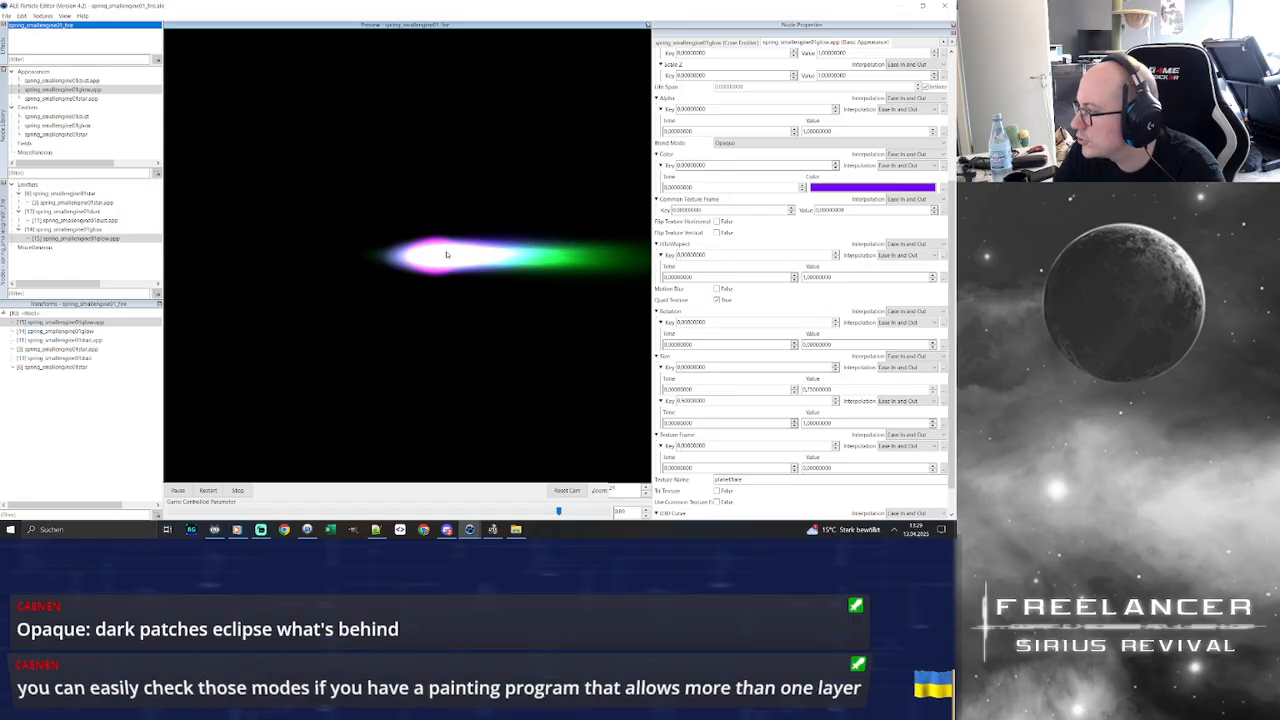
Lighten the glow appearance's violet color slightly by raising its luminance
click(845, 188)
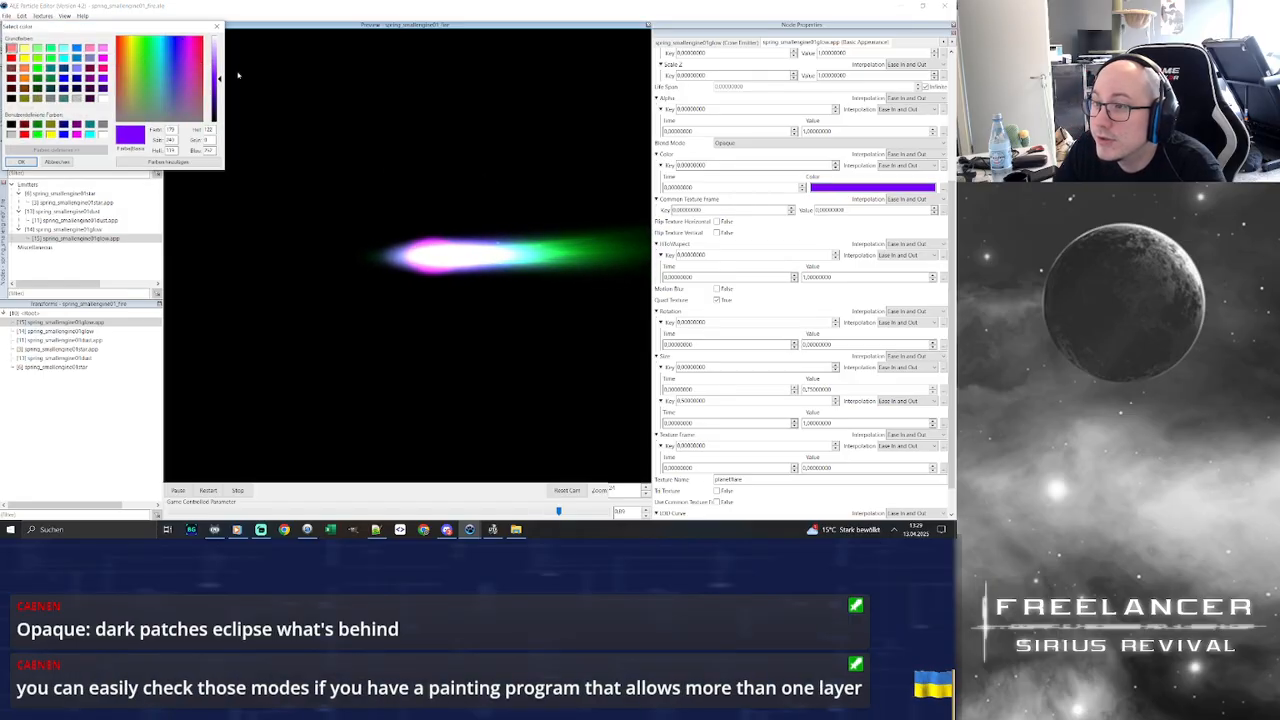
drag(219, 76, 219, 69)
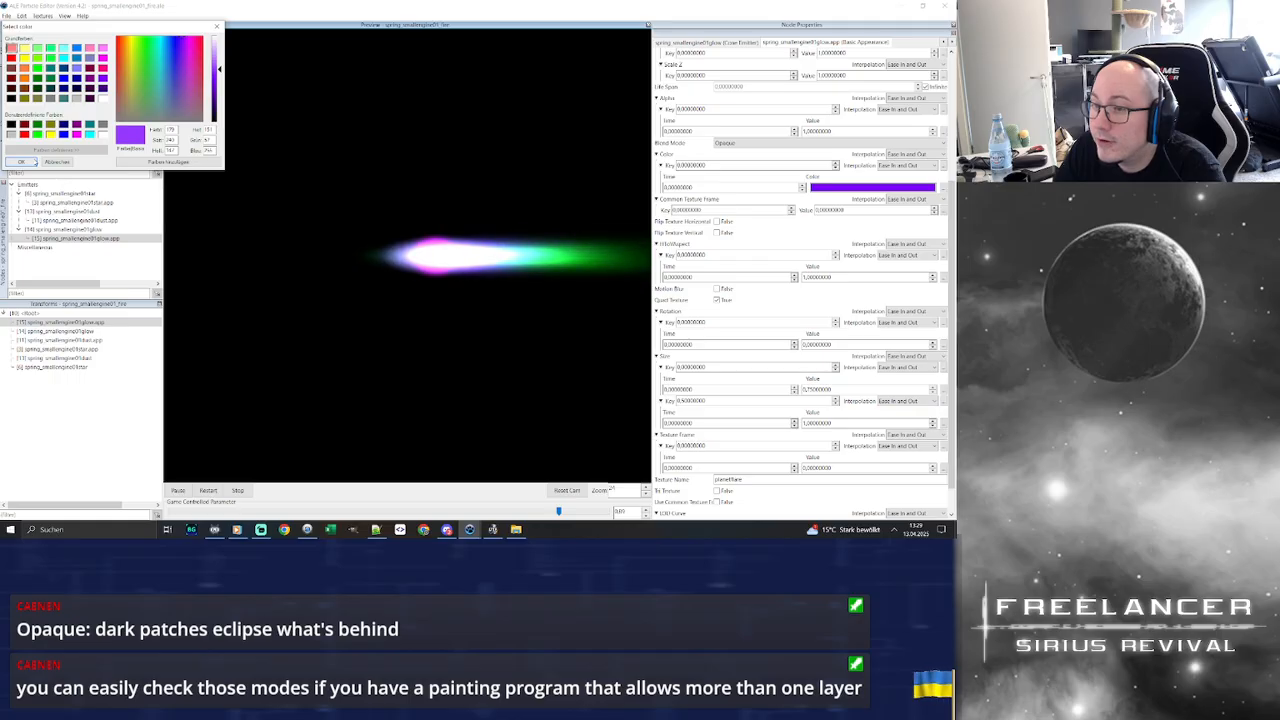
click(21, 162)
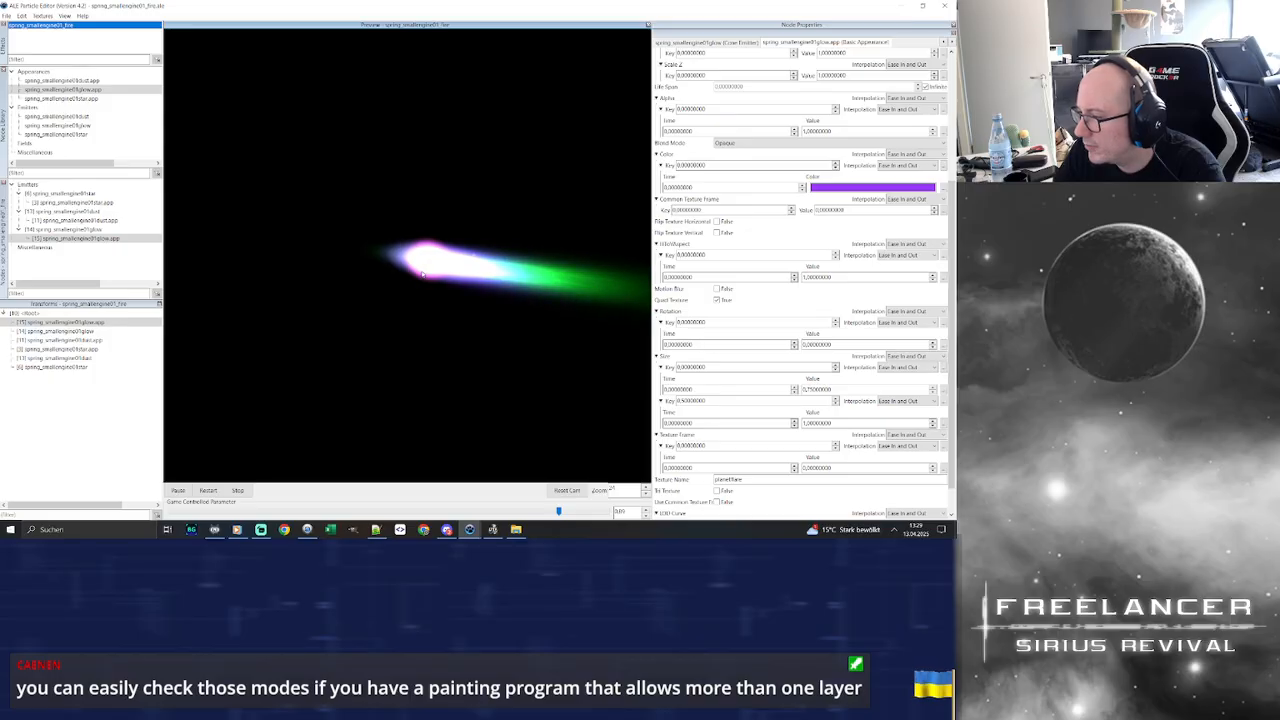
Shift the glow appearance's color slightly from violet towards blue and sweep the game controlled parameter to check the flame
click(840, 186)
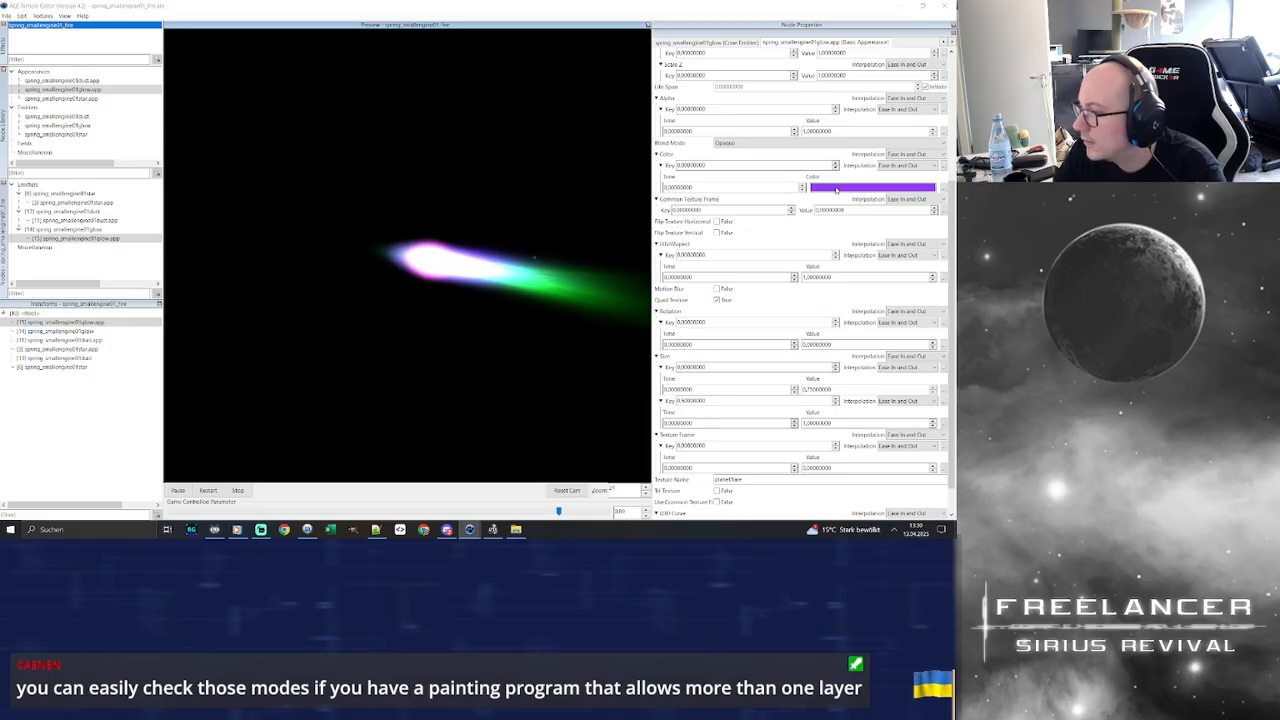
drag(183, 40, 179, 40)
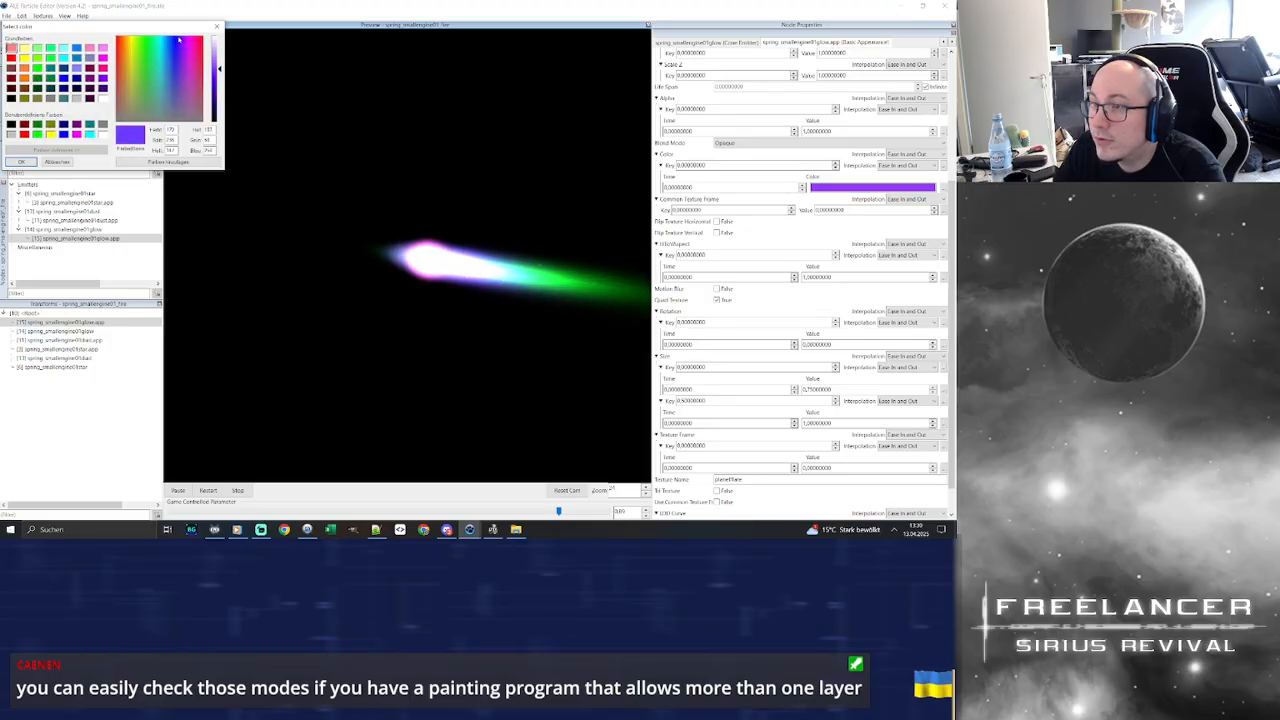
click(24, 161)
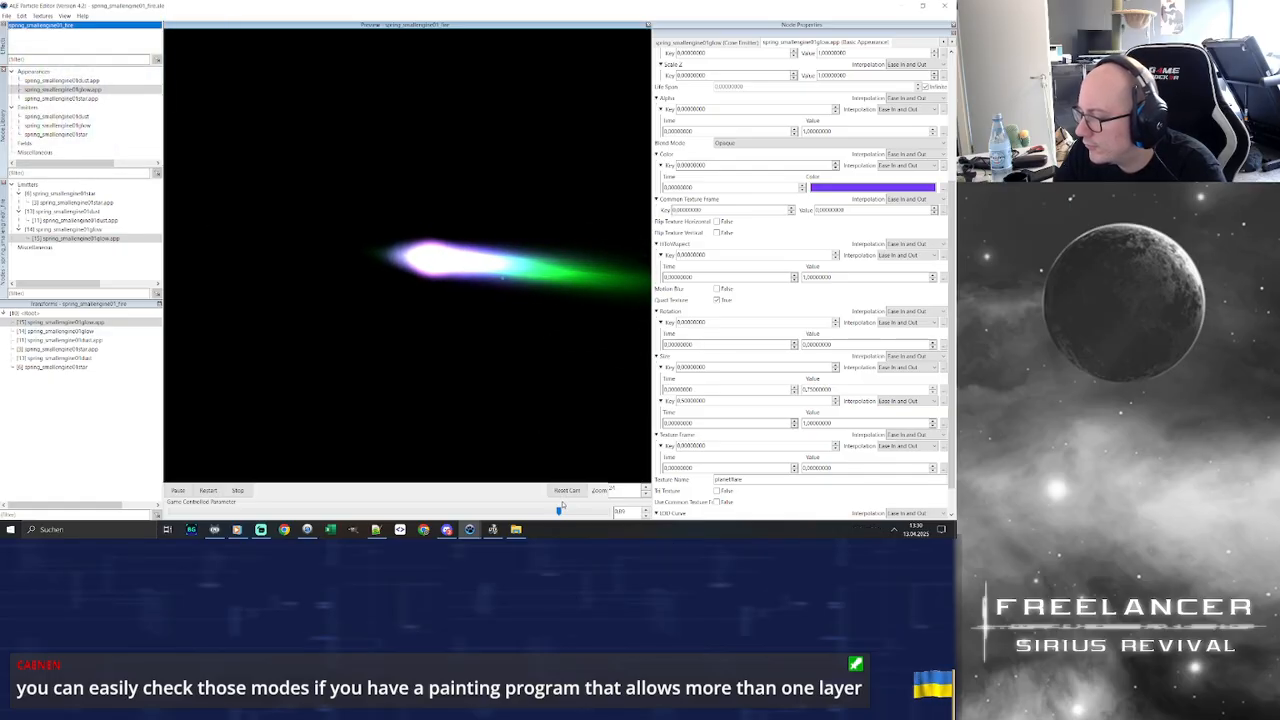
drag(558, 511, 313, 486)
drag(226, 478, 181, 481)
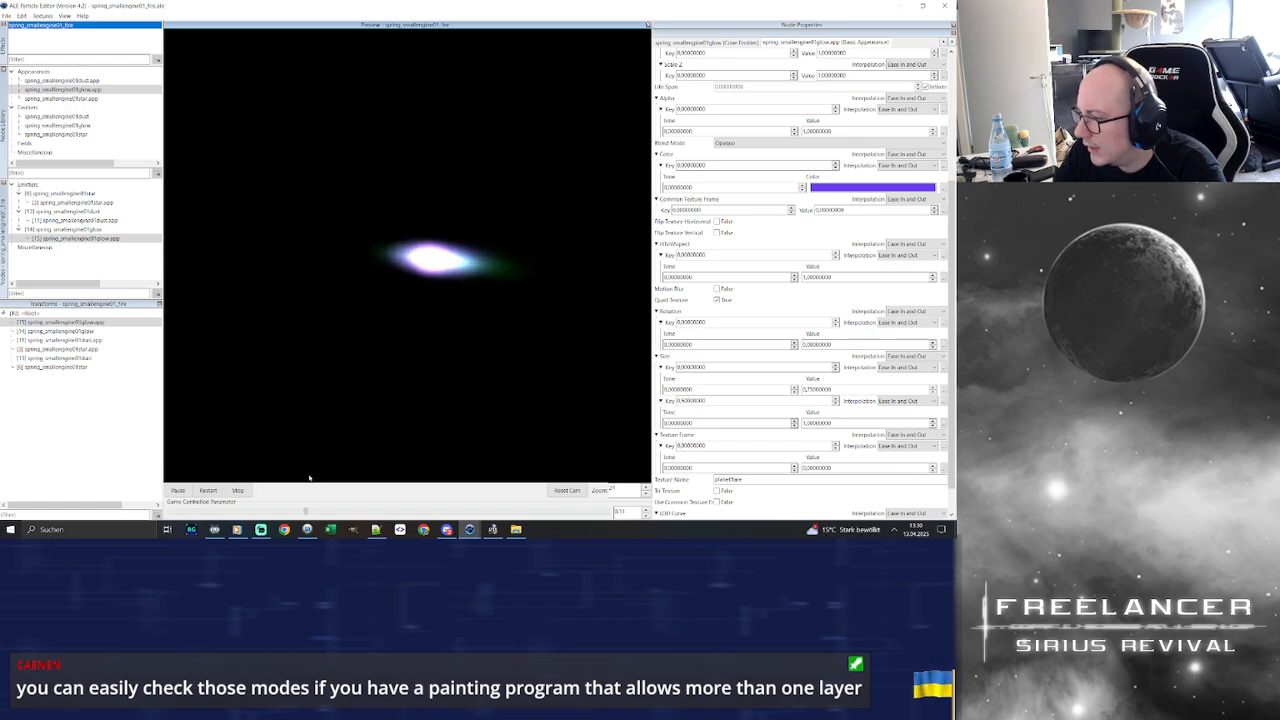
drag(500, 484, 571, 478)
drag(518, 300, 490, 291)
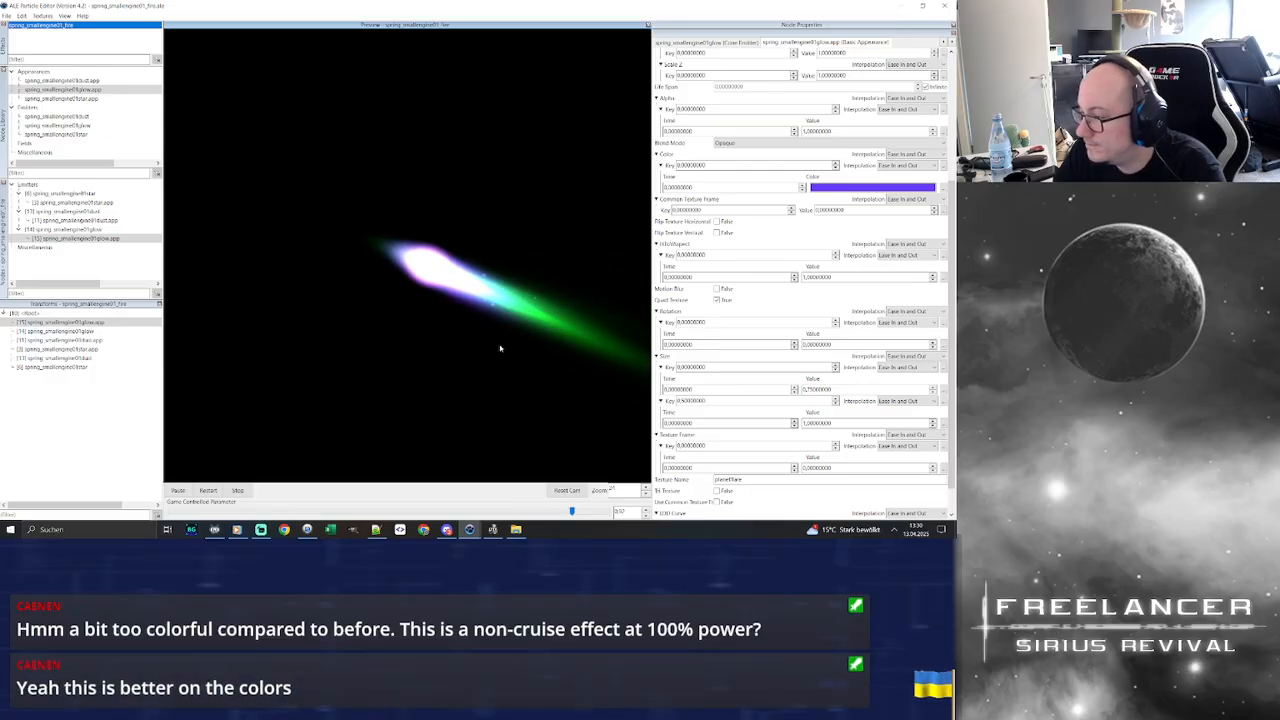
drag(574, 513, 529, 513)
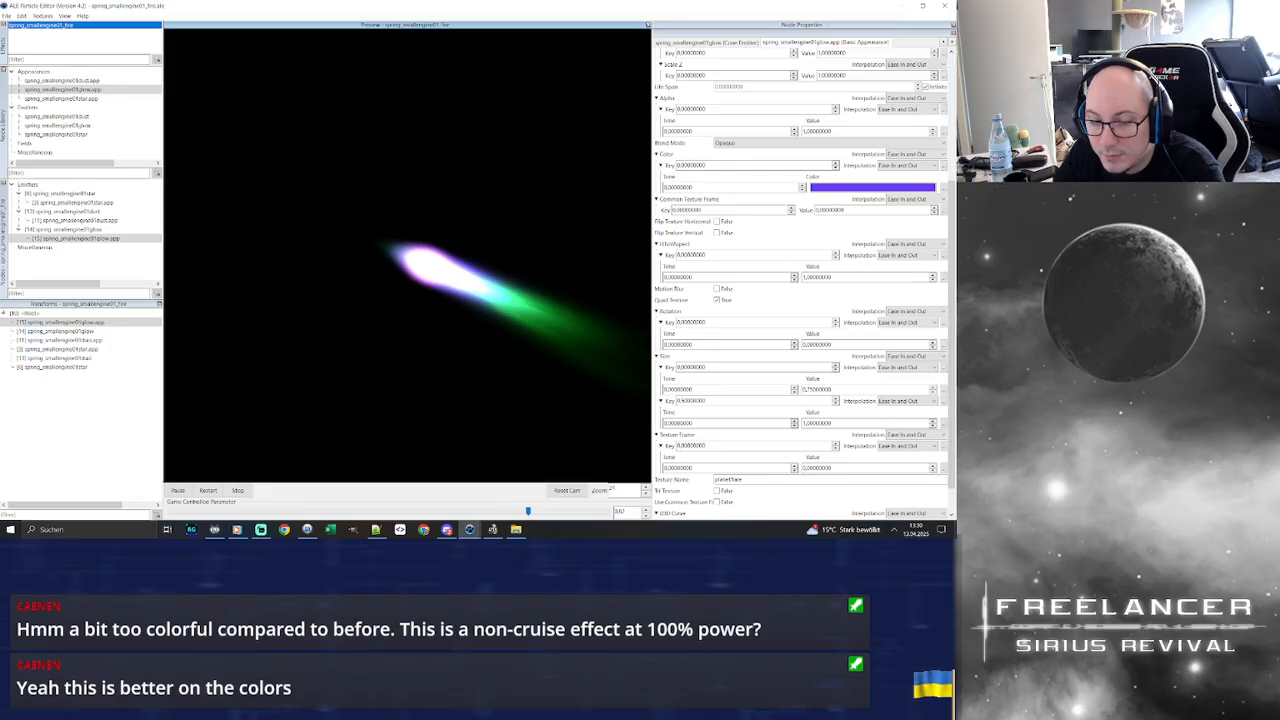
Shift the glow appearance's color further in two small adjustments, from blue-violet to blue
click(828, 187)
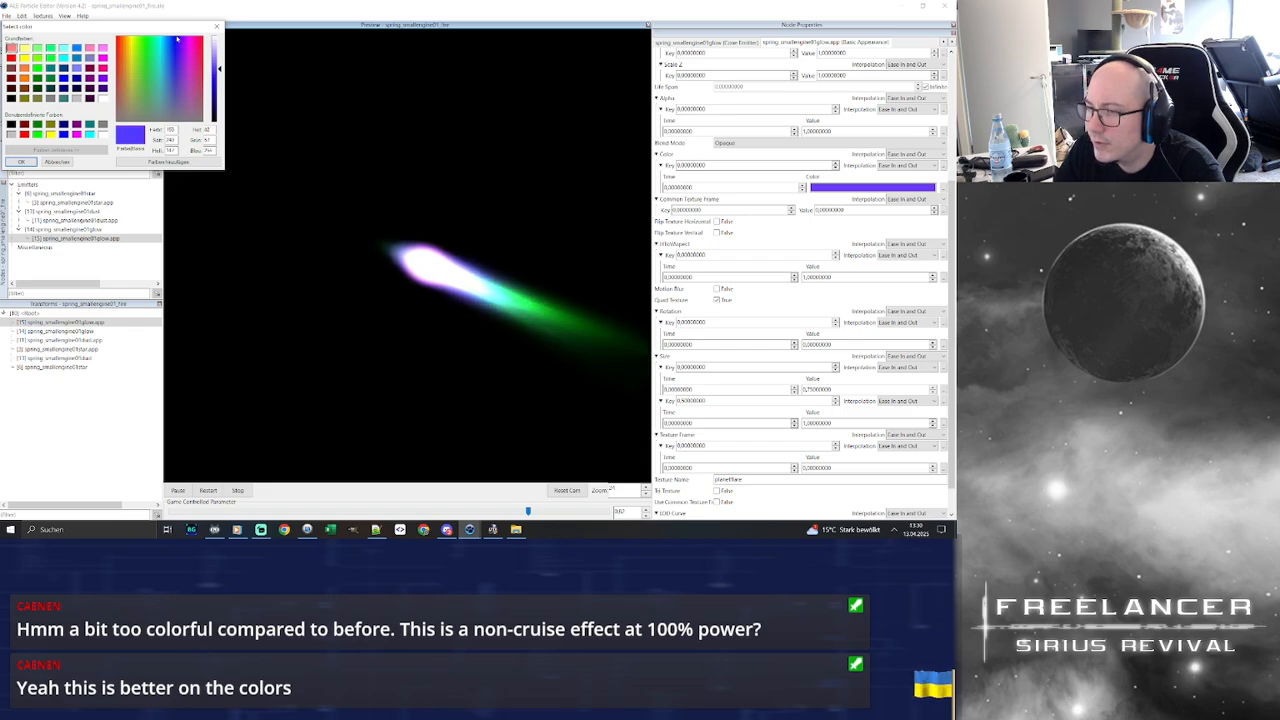
click(21, 161)
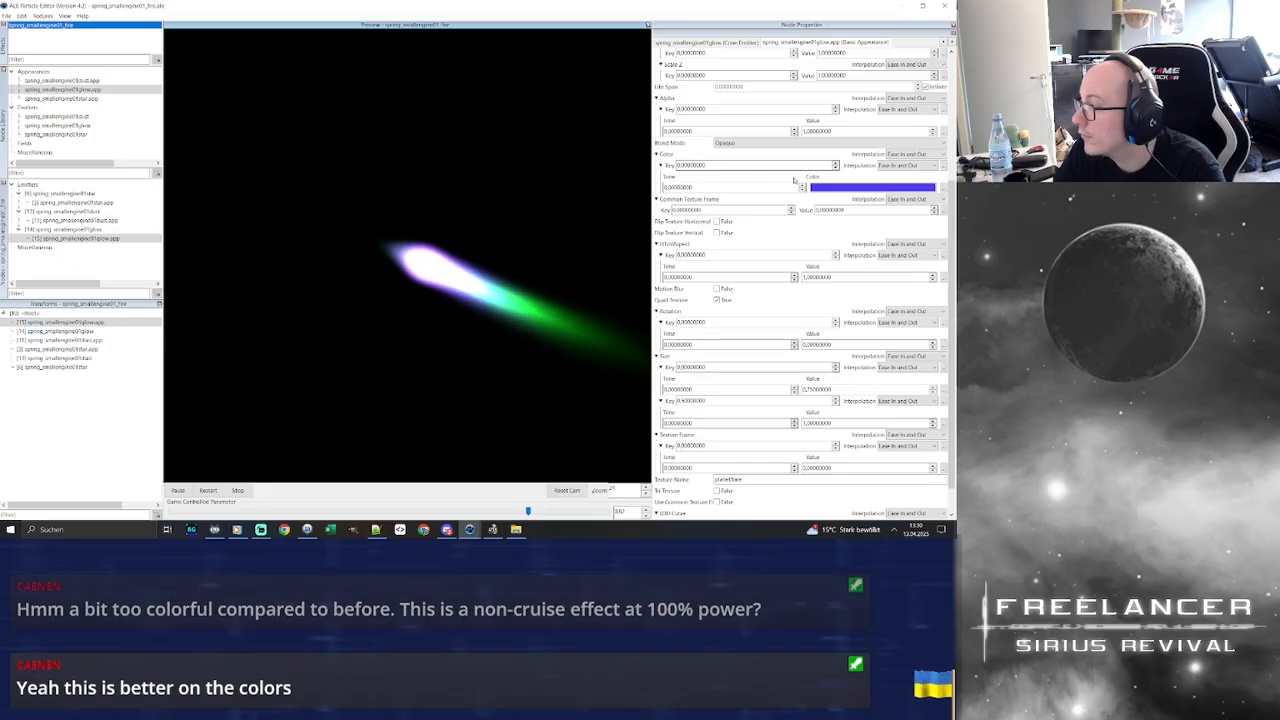
click(828, 187)
click(175, 40)
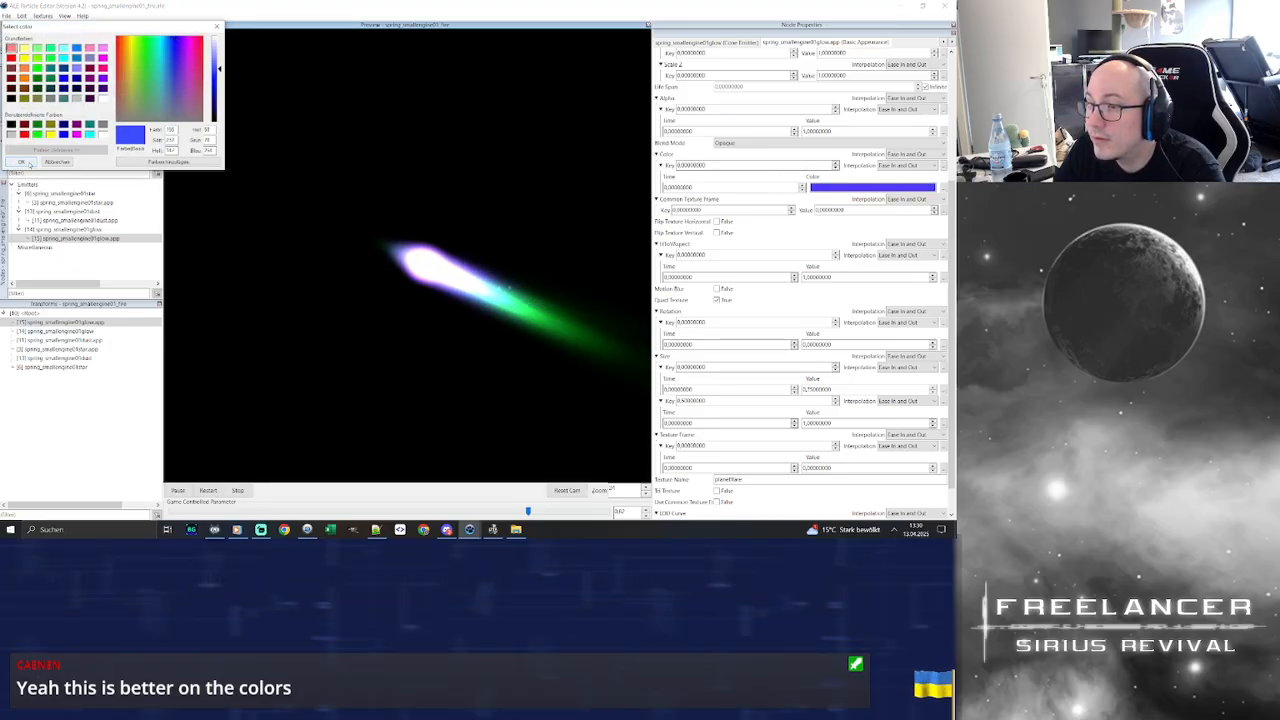
click(21, 161)
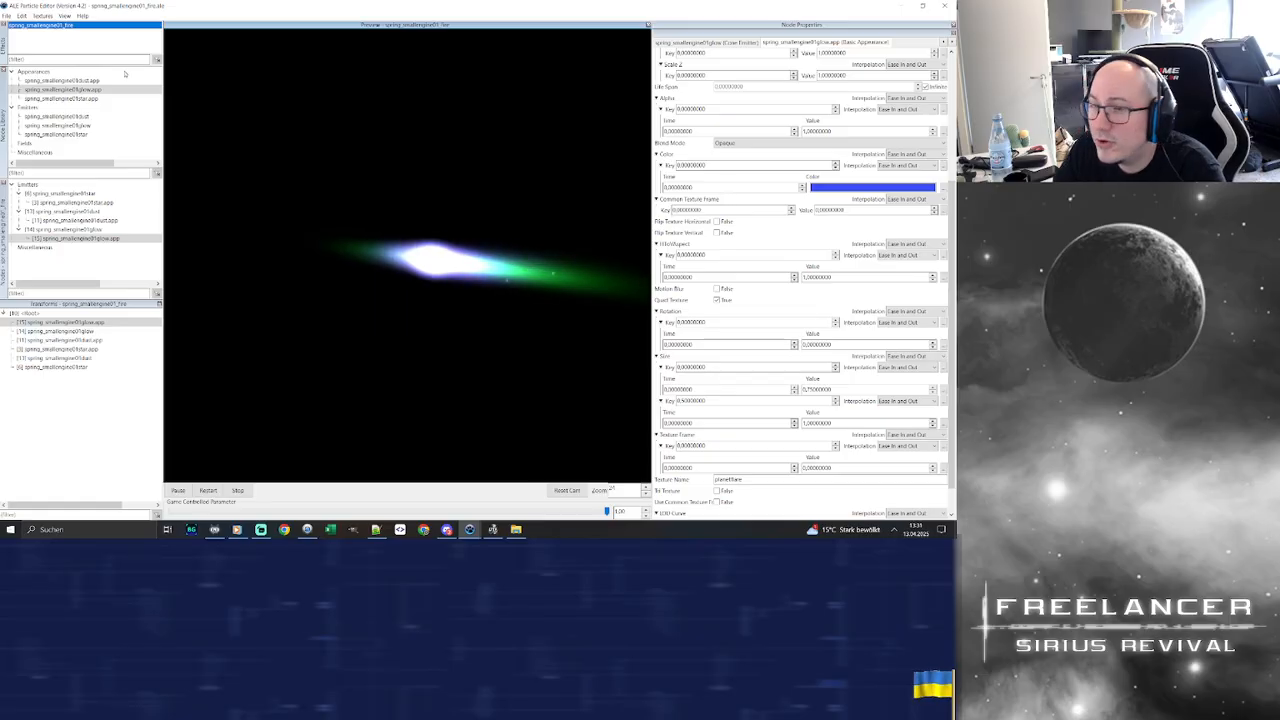
Open the last emitter in the node library and set its first max spread value to 7
click(91, 99)
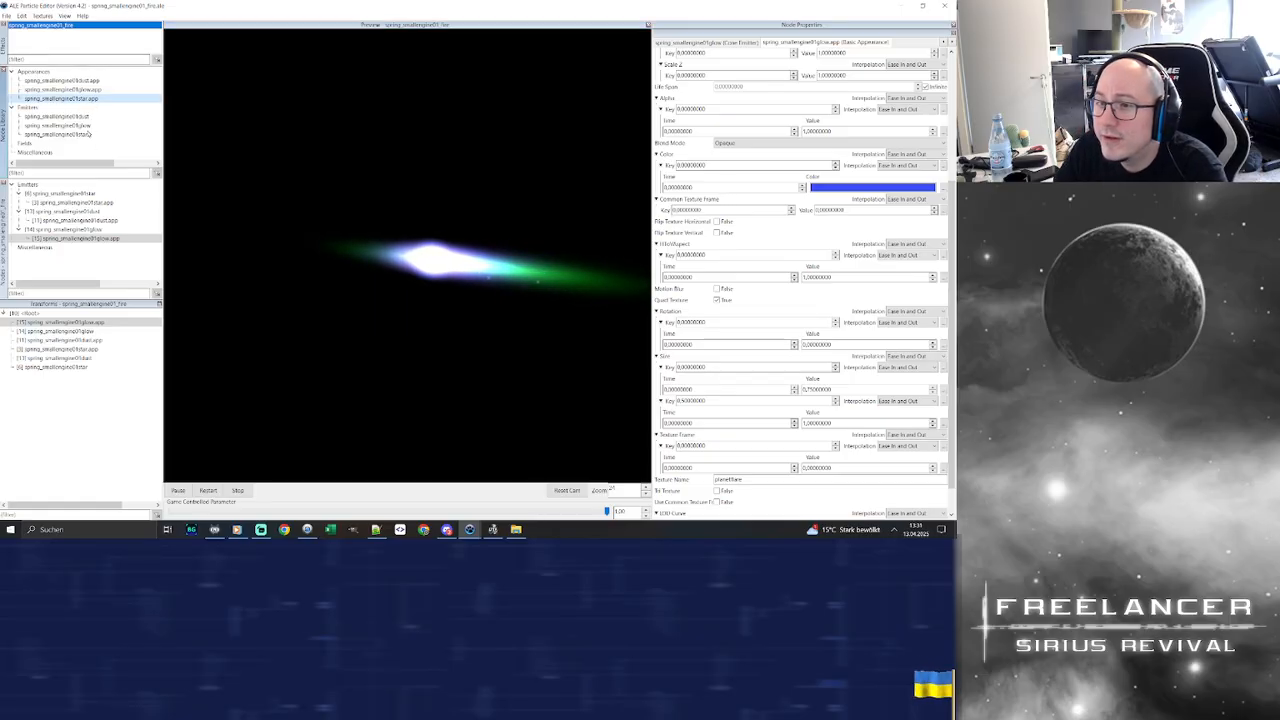
click(89, 133)
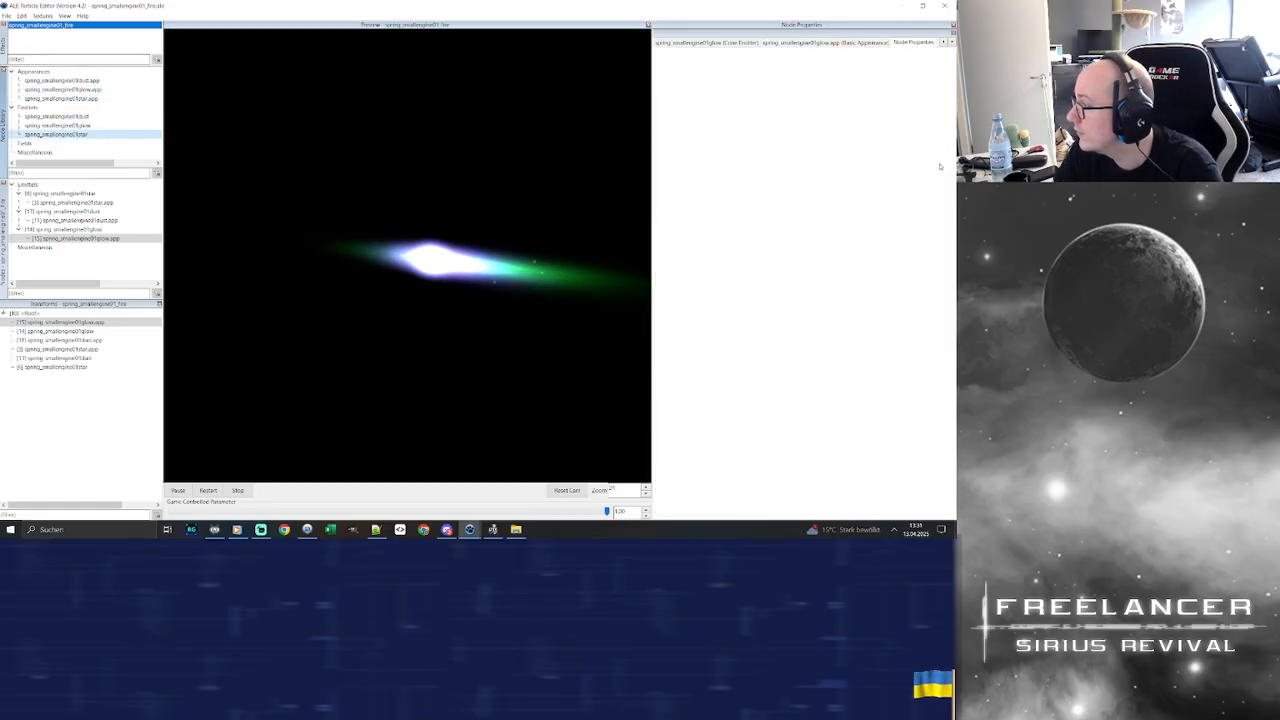
scroll(760, 487, down, 10)
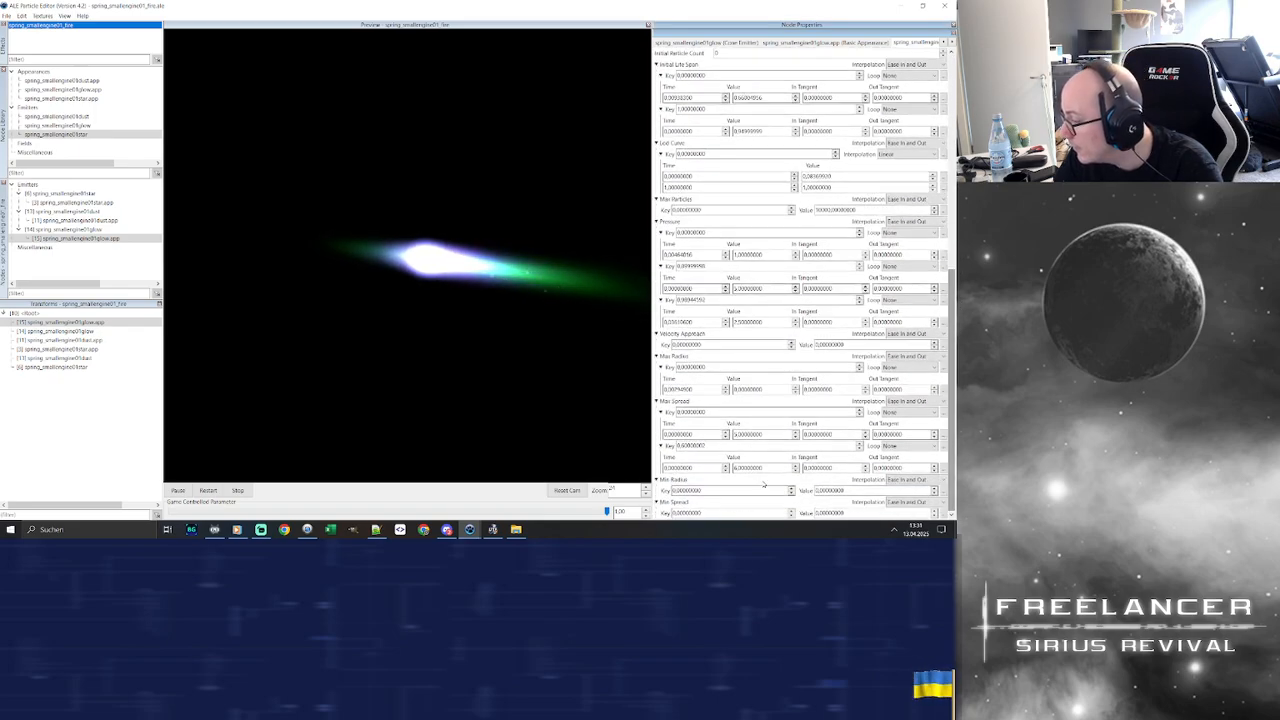
drag(766, 435, 722, 432)
text(7)
key(Return)
drag(769, 467, 718, 462)
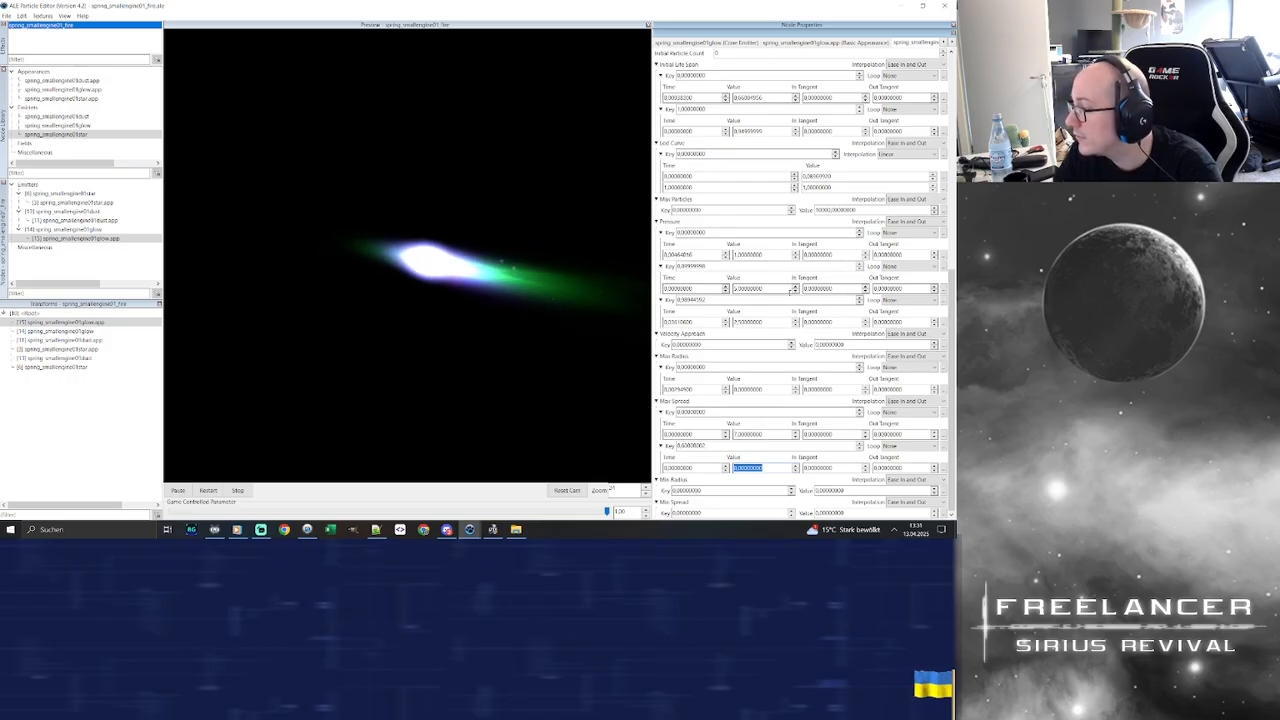
Retune the emitter's pressure keys, setting the first value to 0.5 and the third to 1.5
double_click(760, 253)
text(1,5)
key(Return)
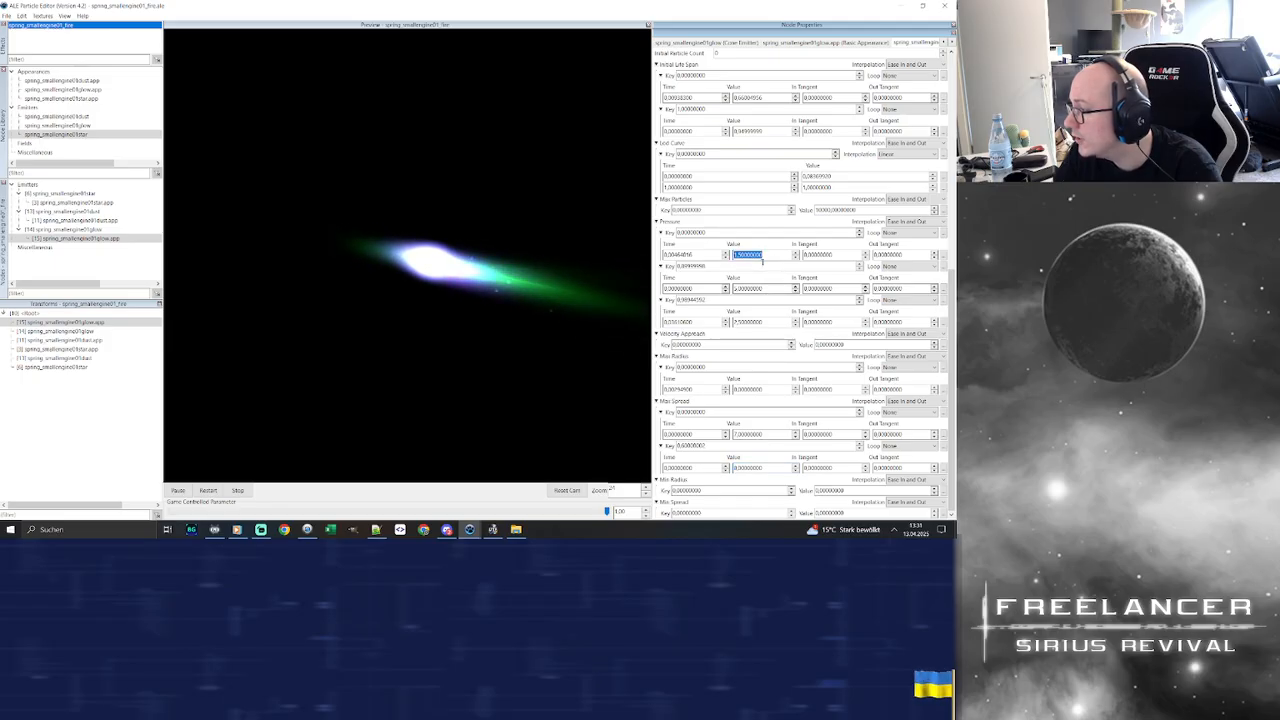
text(0)
key(Return)
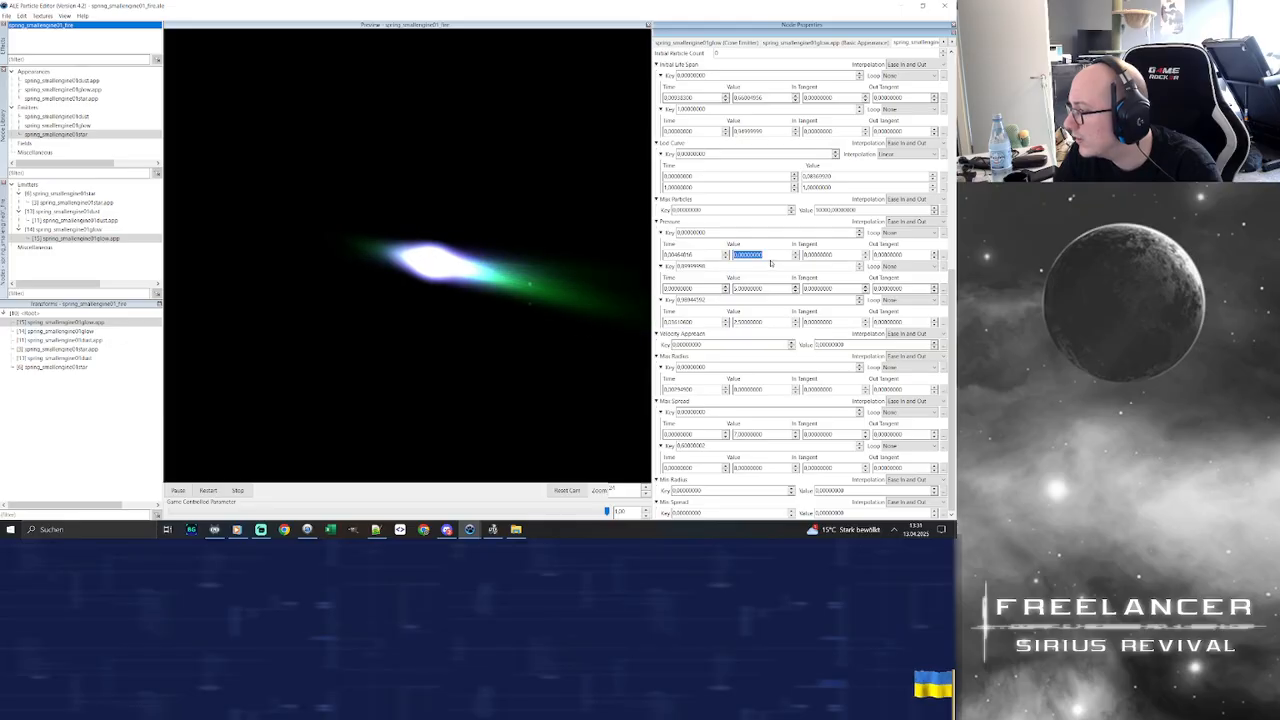
text(0,5)
key(Return)
drag(776, 289, 707, 316)
click(755, 321)
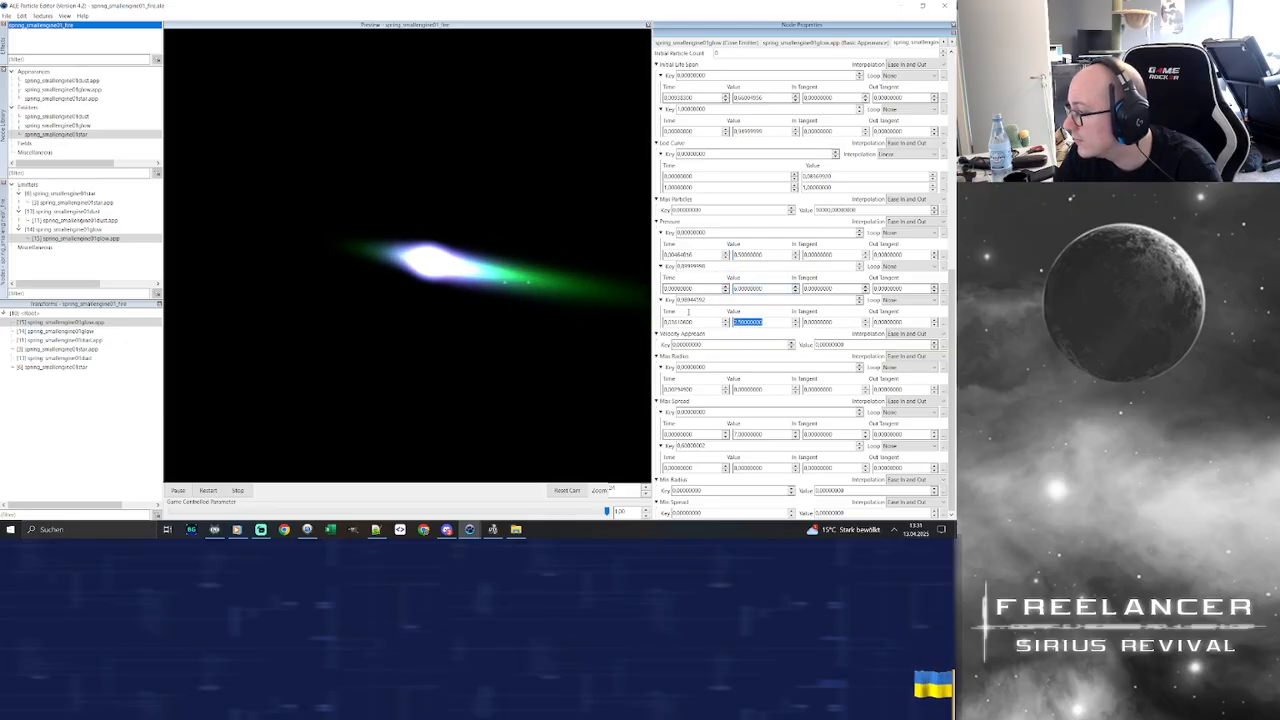
text(1.5)
key(Return)
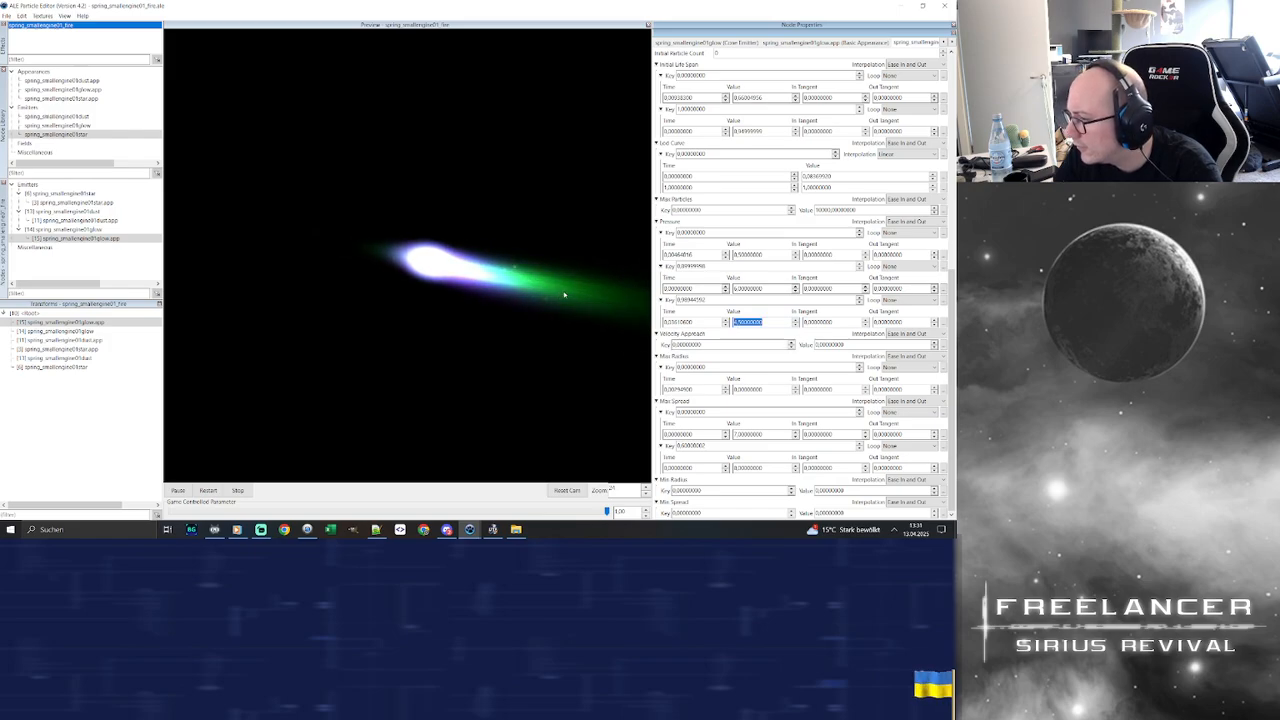
Sweep the game controlled parameter down and back up and examine the flame's shape and spread from several angles
drag(606, 511, 606, 480)
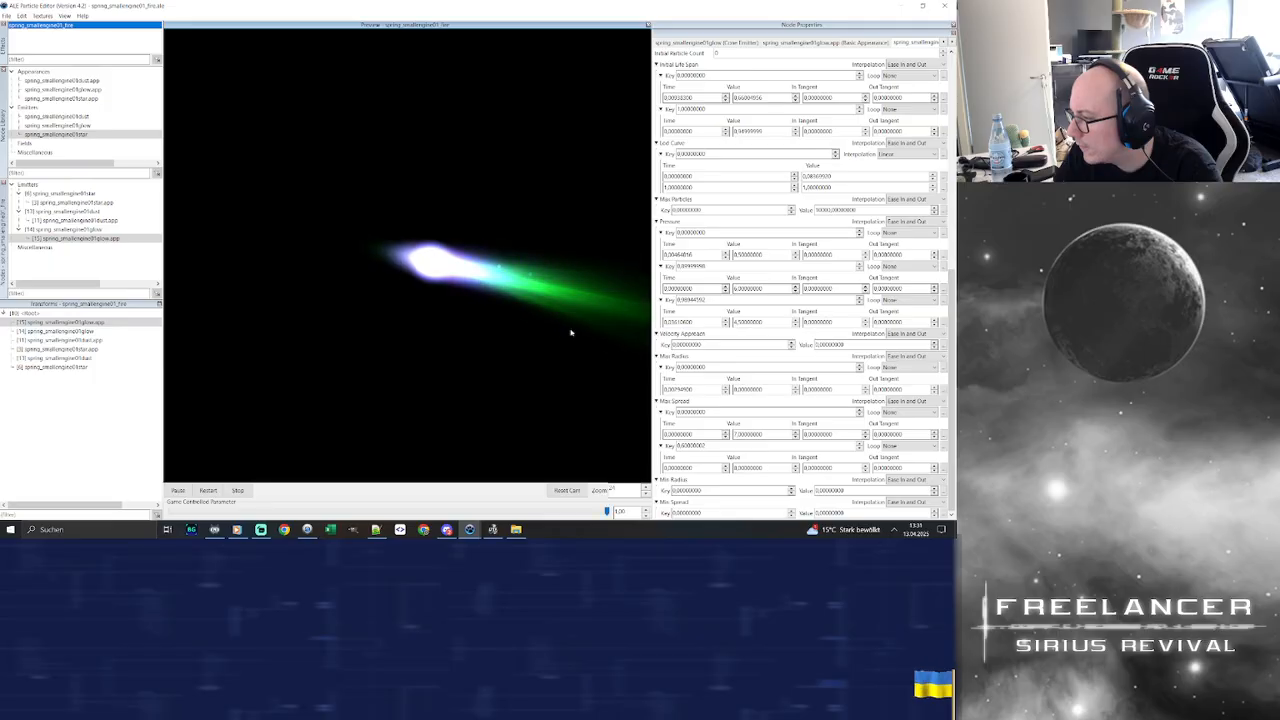
drag(555, 328, 572, 333)
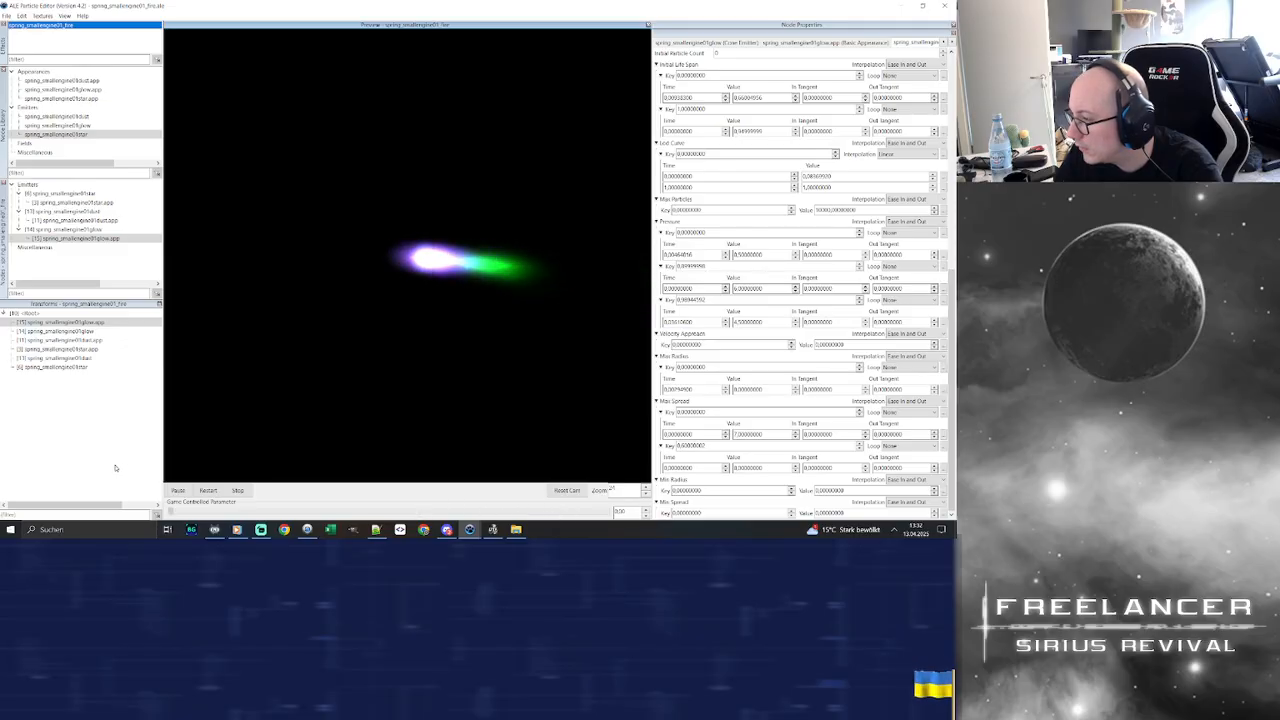
drag(575, 493, 431, 493)
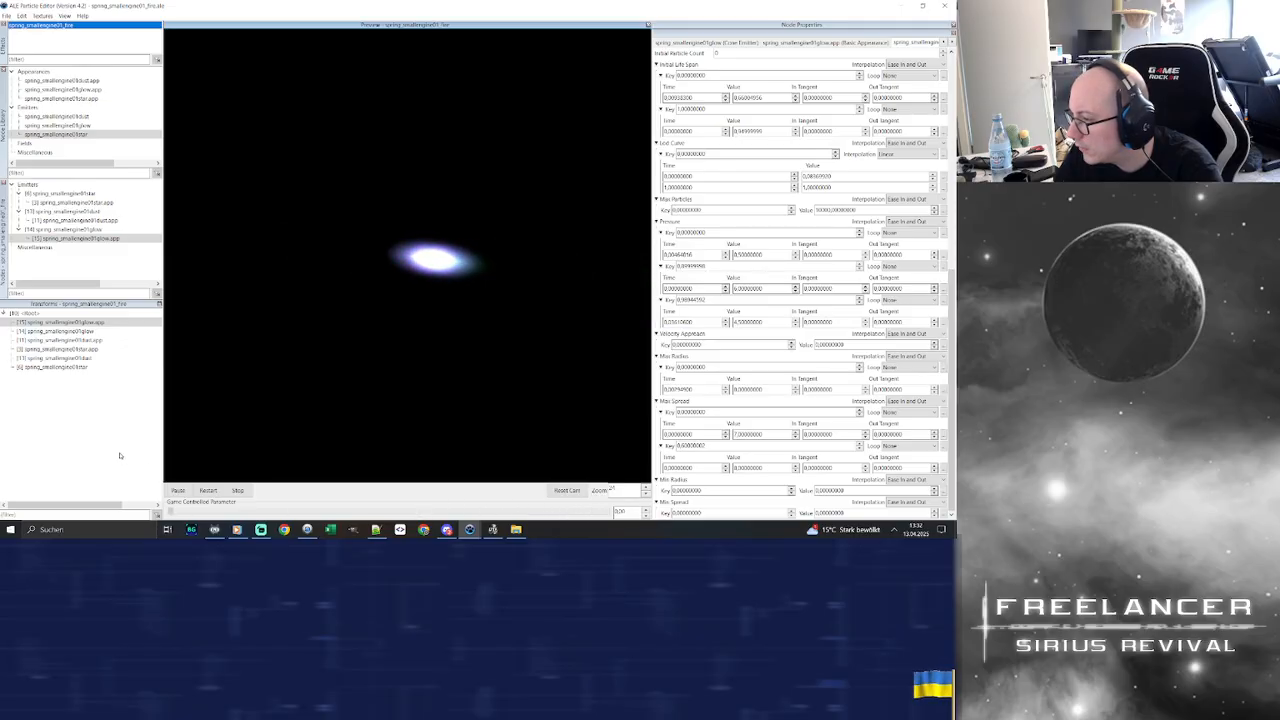
drag(480, 496, 576, 498)
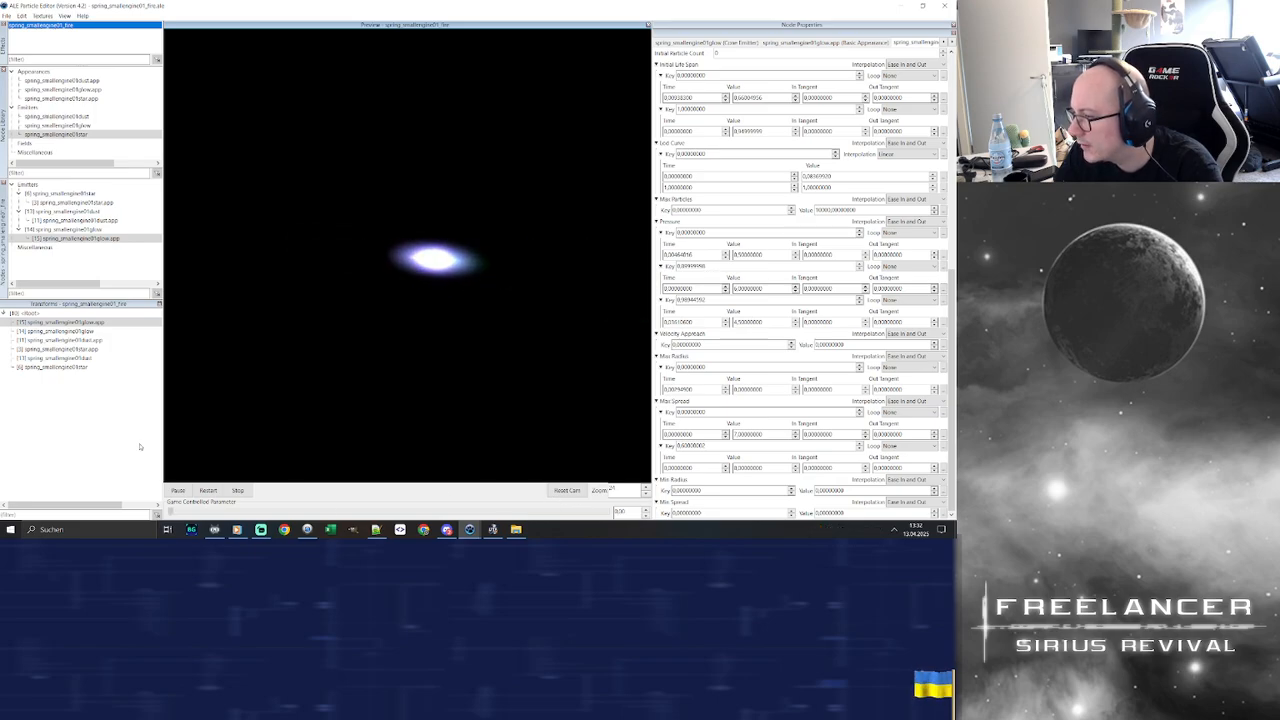
drag(504, 450, 541, 451)
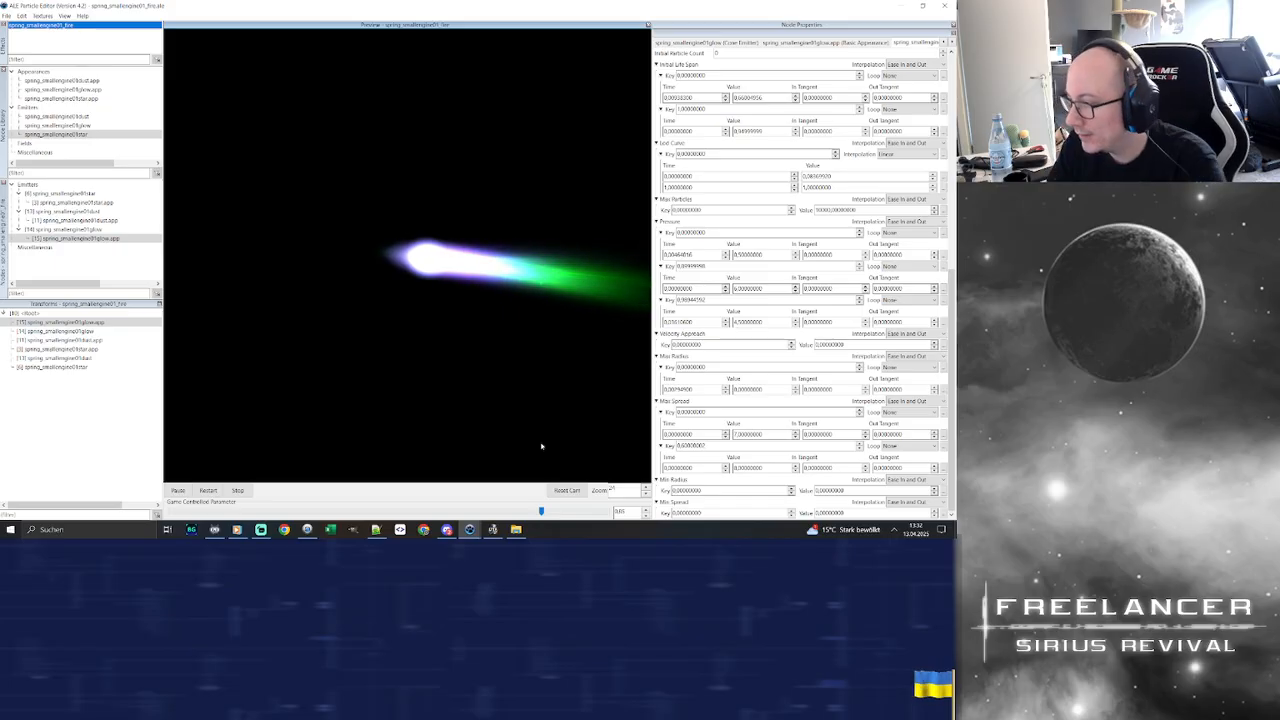
drag(520, 326, 514, 289)
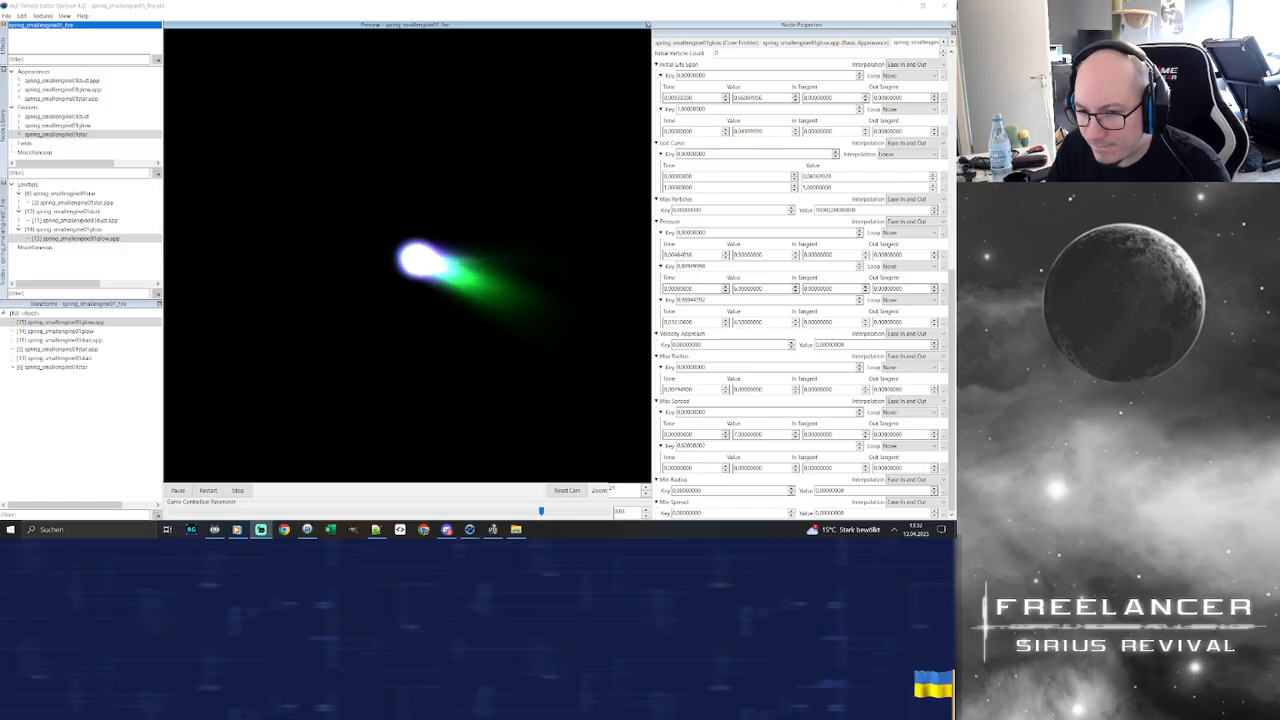
drag(477, 334, 485, 284)
Save the edited engine fire effect file and check the flame from different angles
click(7, 16)
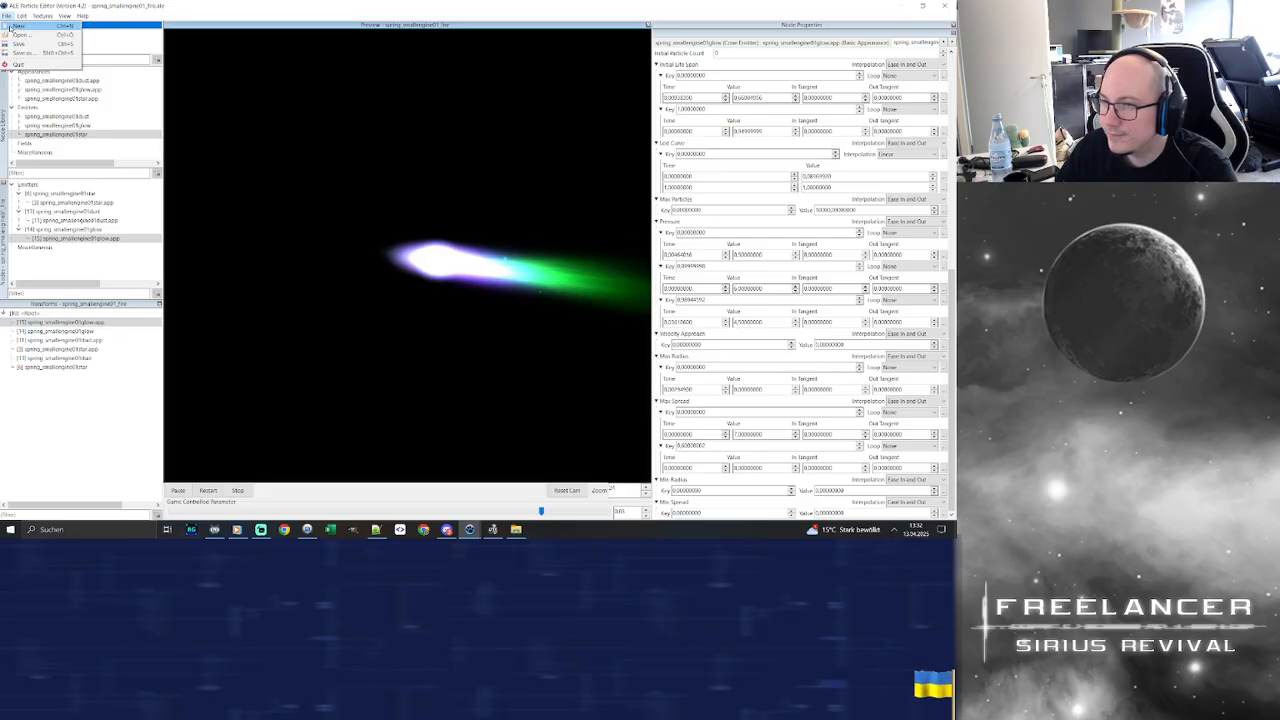
click(24, 44)
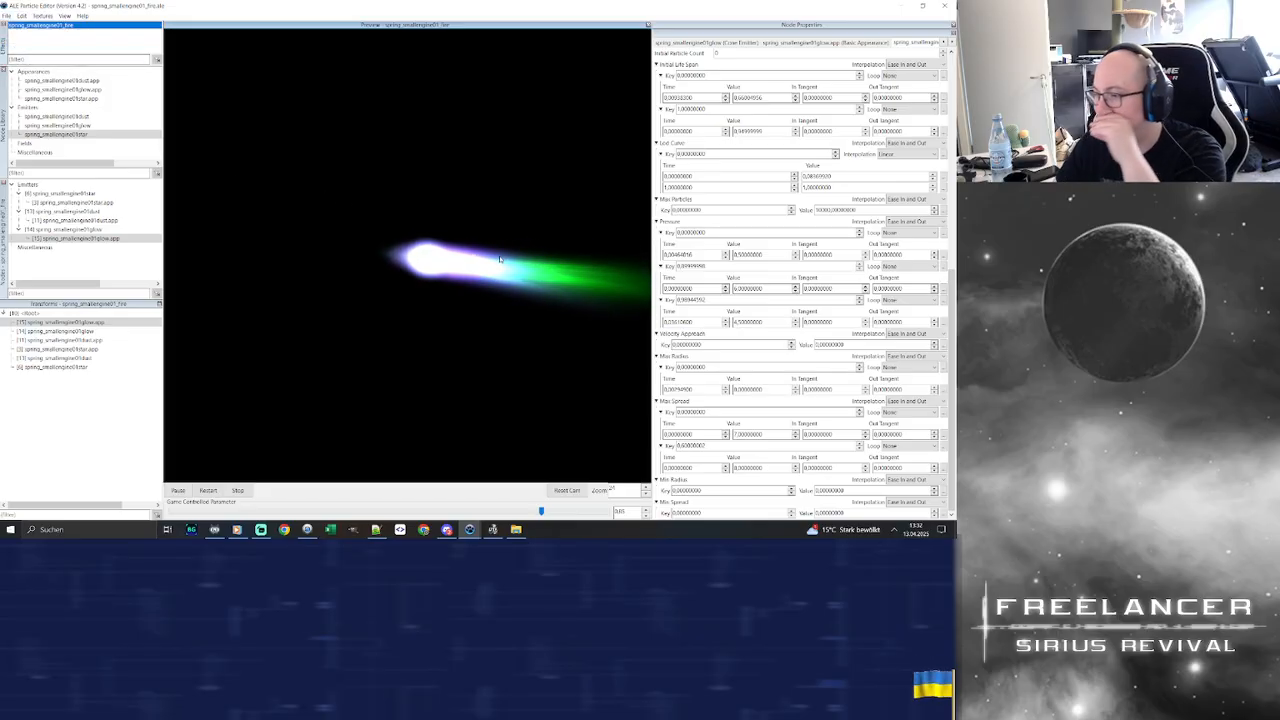
drag(468, 240, 494, 275)
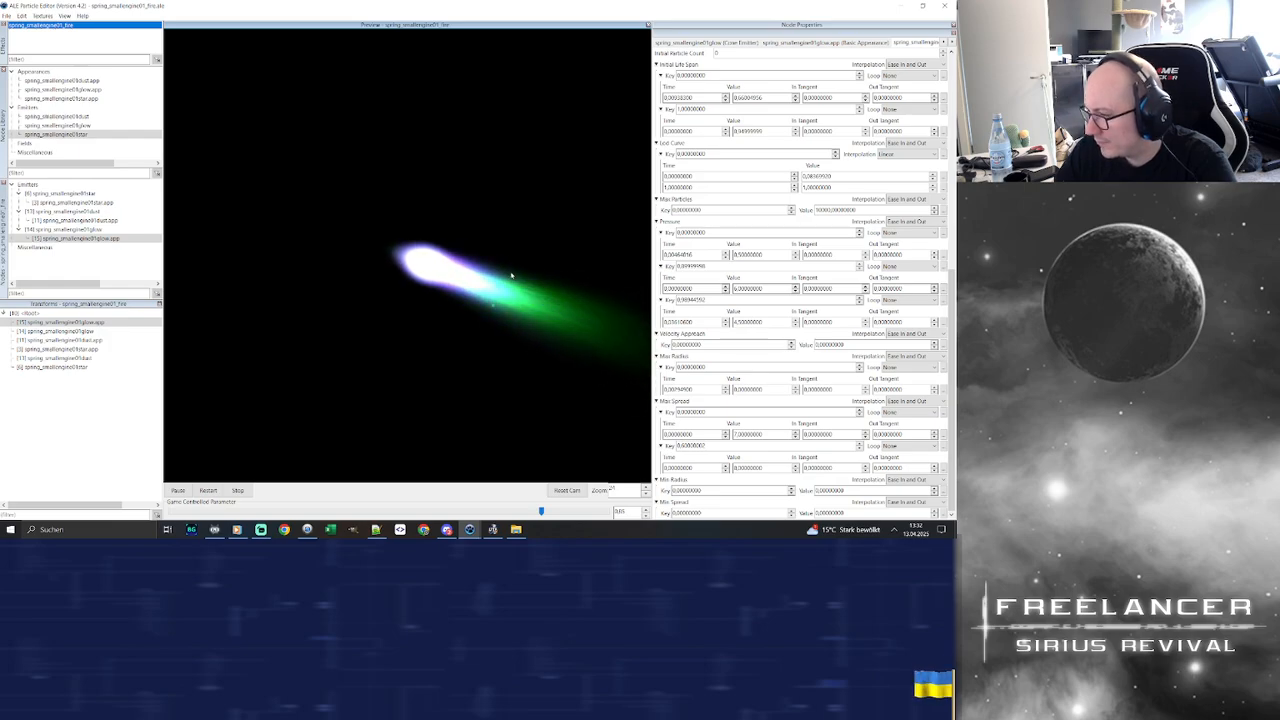
drag(512, 302, 490, 306)
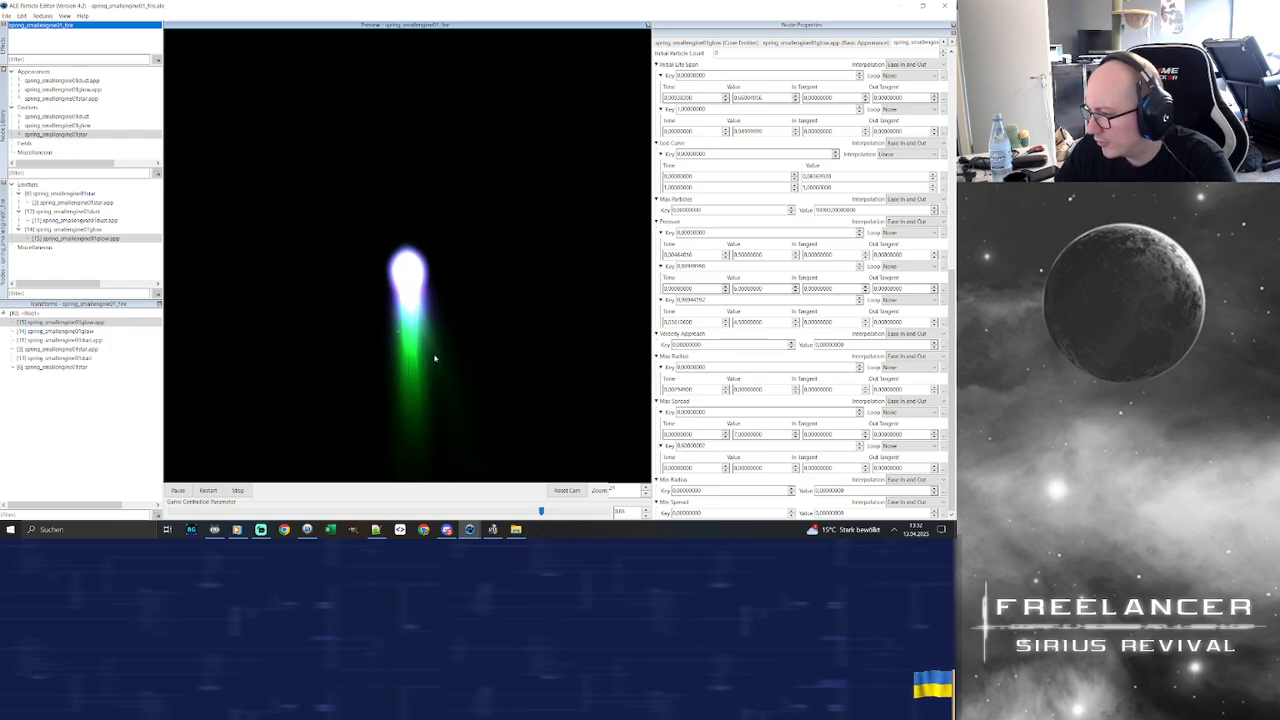
drag(447, 314, 512, 310)
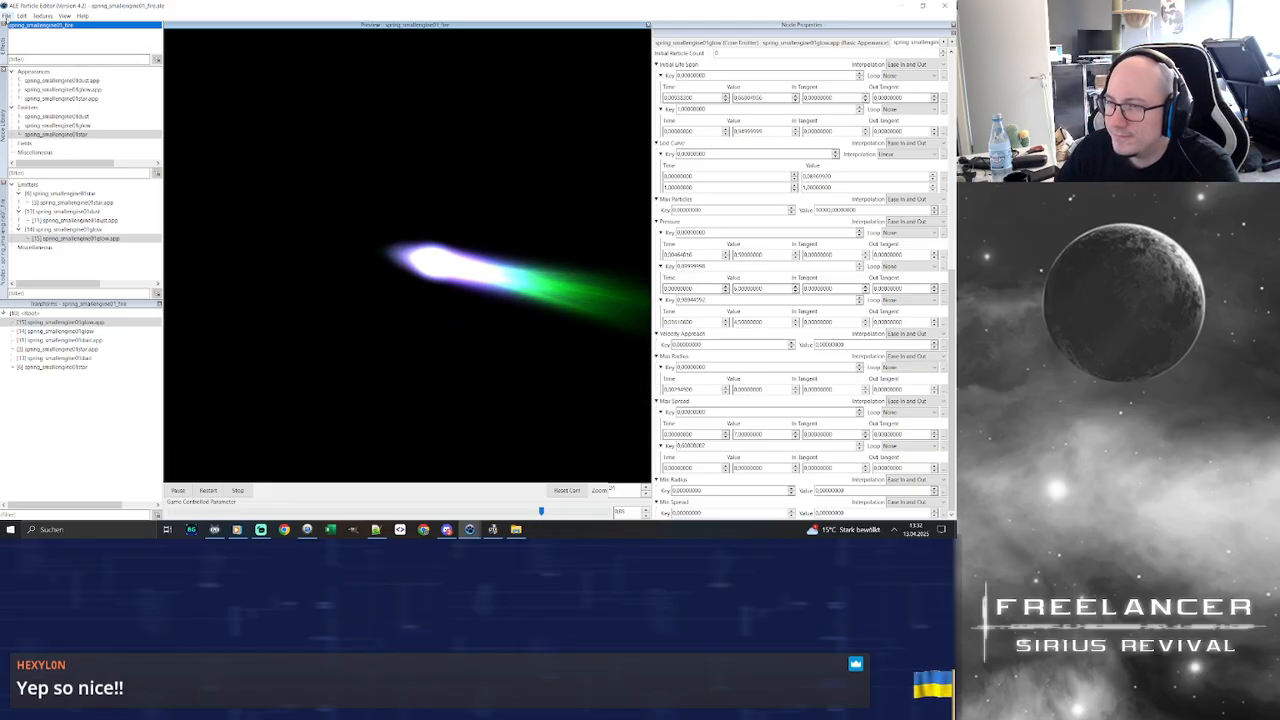
click(6, 16)
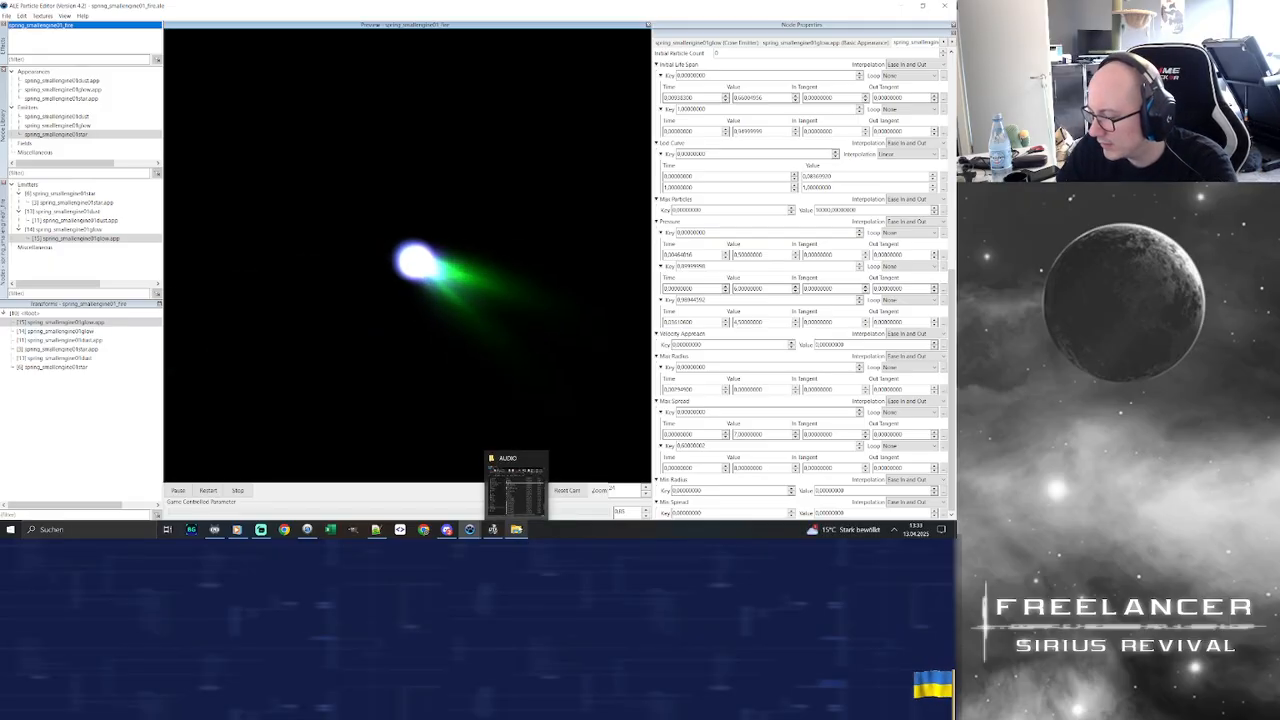
Switch to File Explorer and open the FL_TOOLS folder inside the Modding folder
click(516, 529)
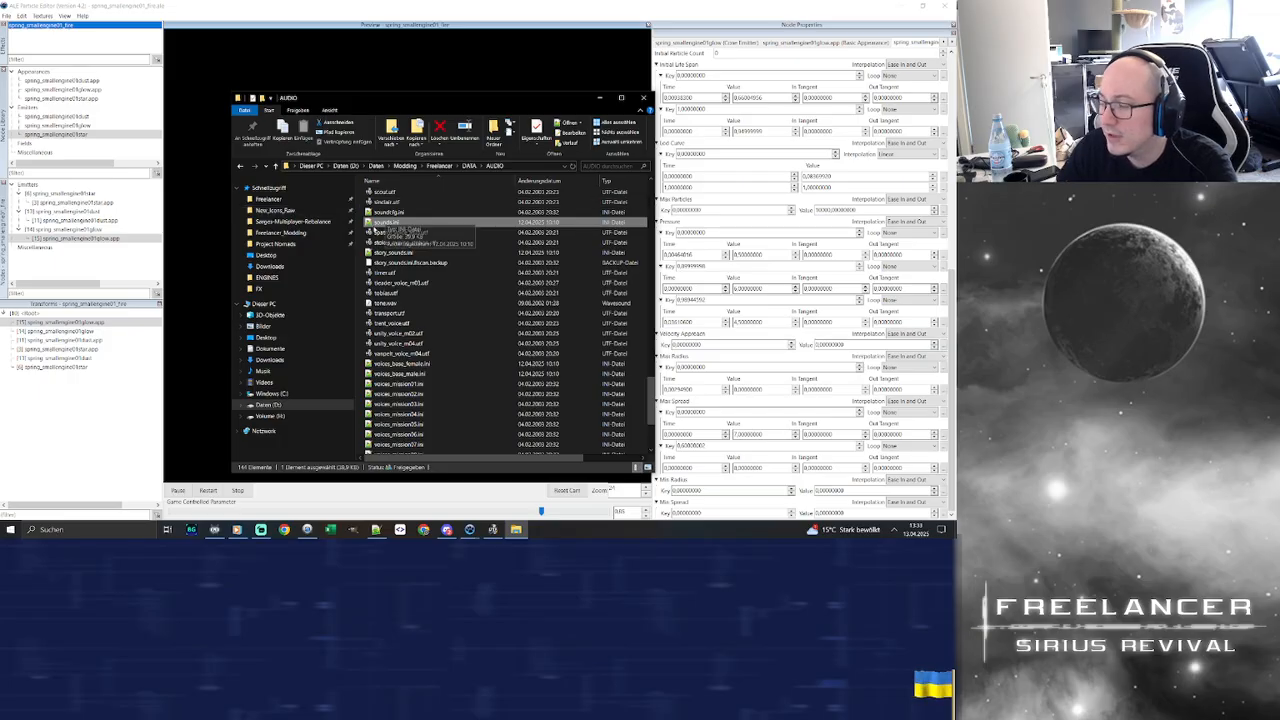
click(438, 165)
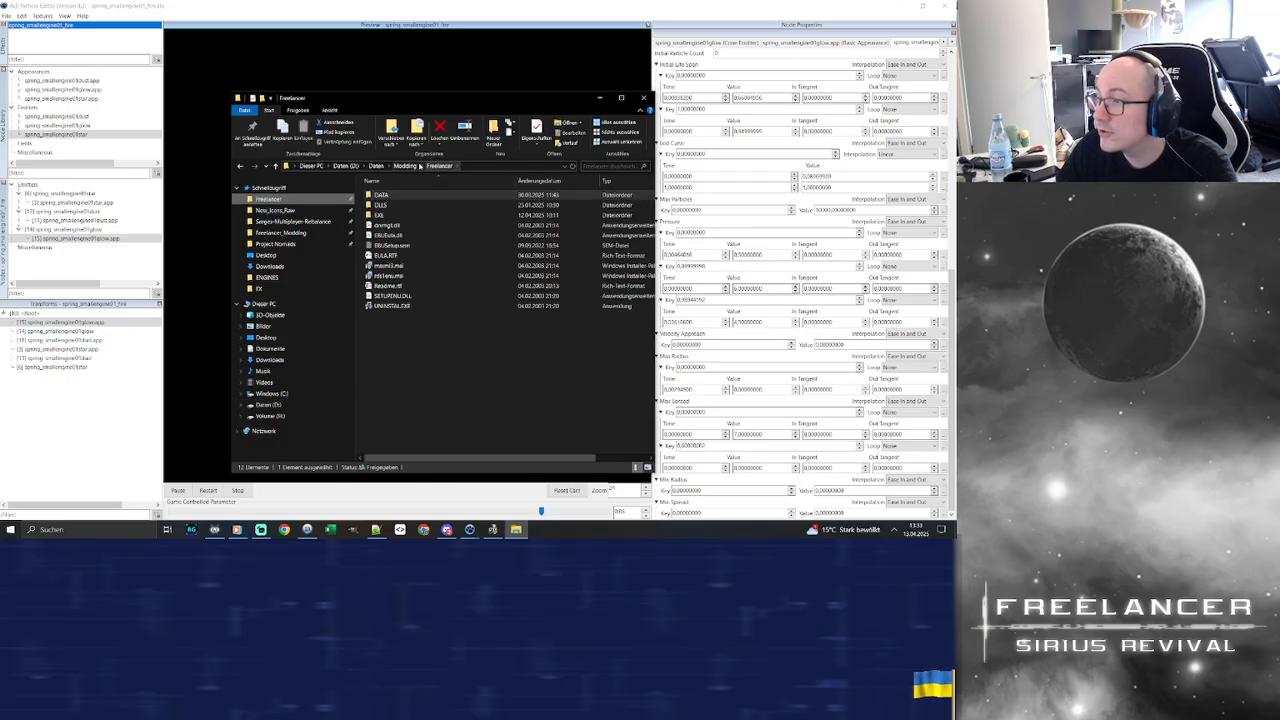
click(408, 168)
double_click(407, 249)
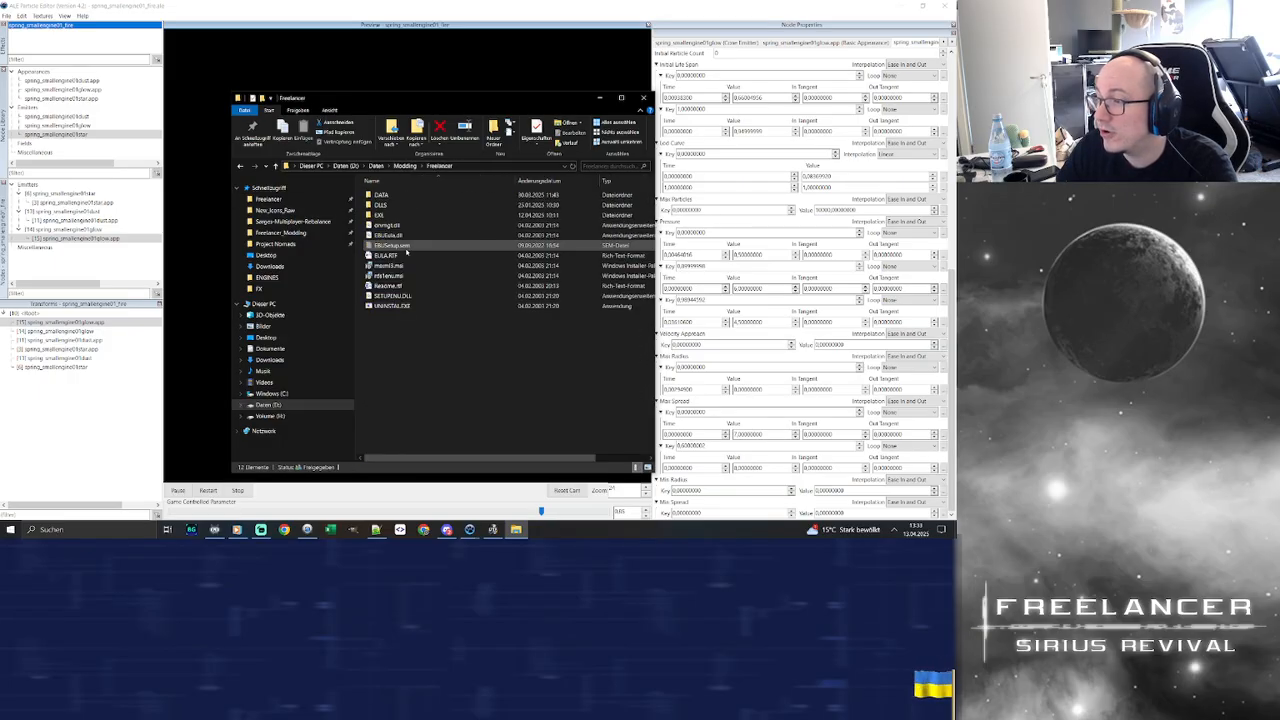
click(405, 165)
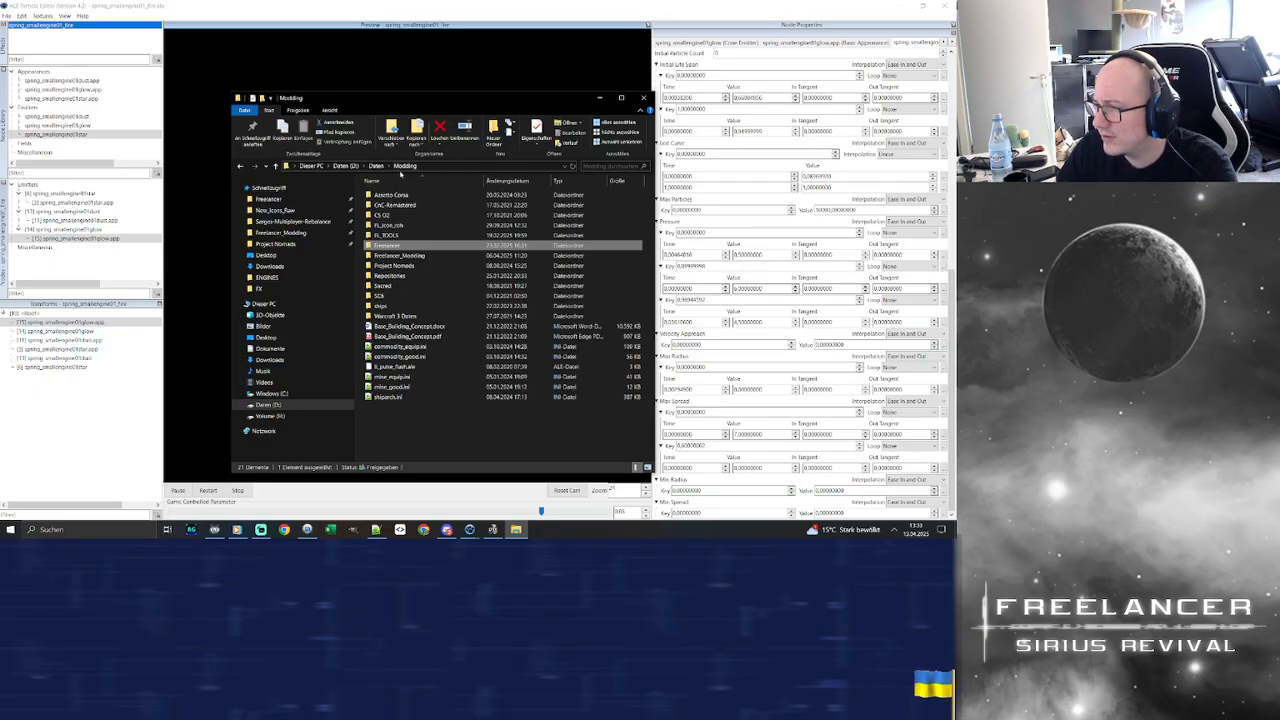
double_click(398, 234)
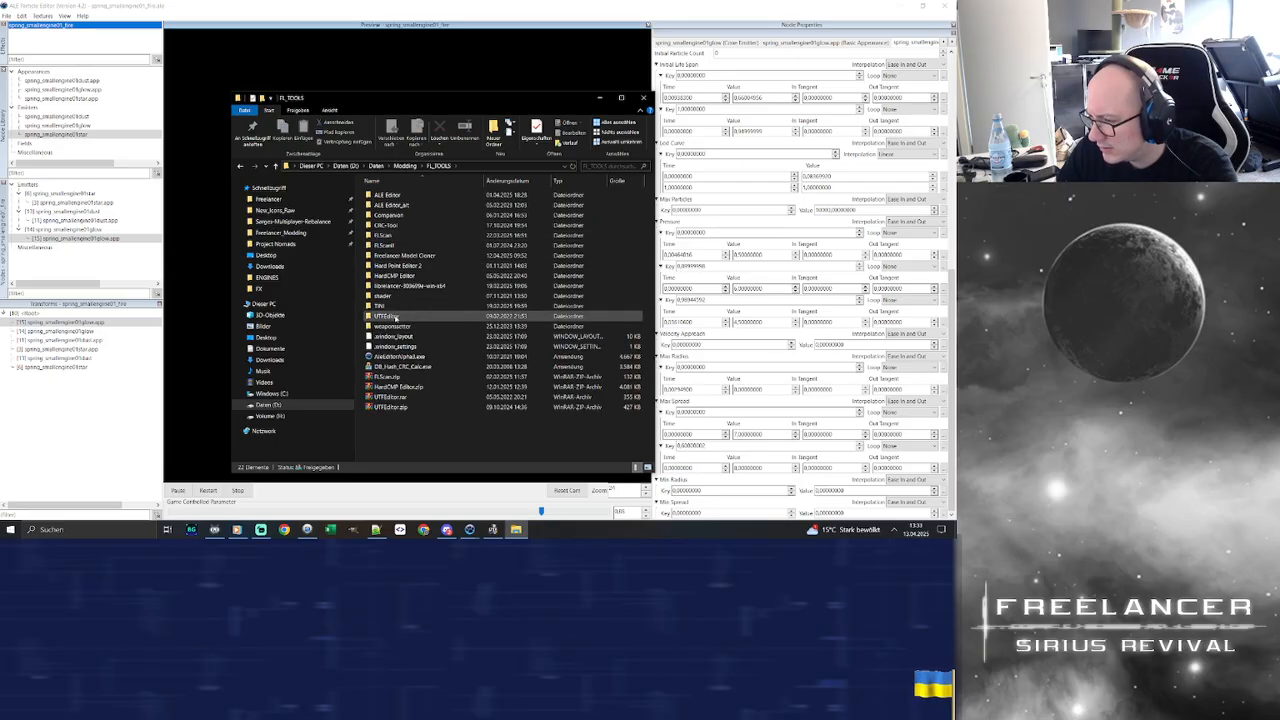
Open the HardCMP Editor folder in FL_TOOLS and launch HardPointEditor.exe
double_click(400, 265)
click(247, 167)
double_click(425, 277)
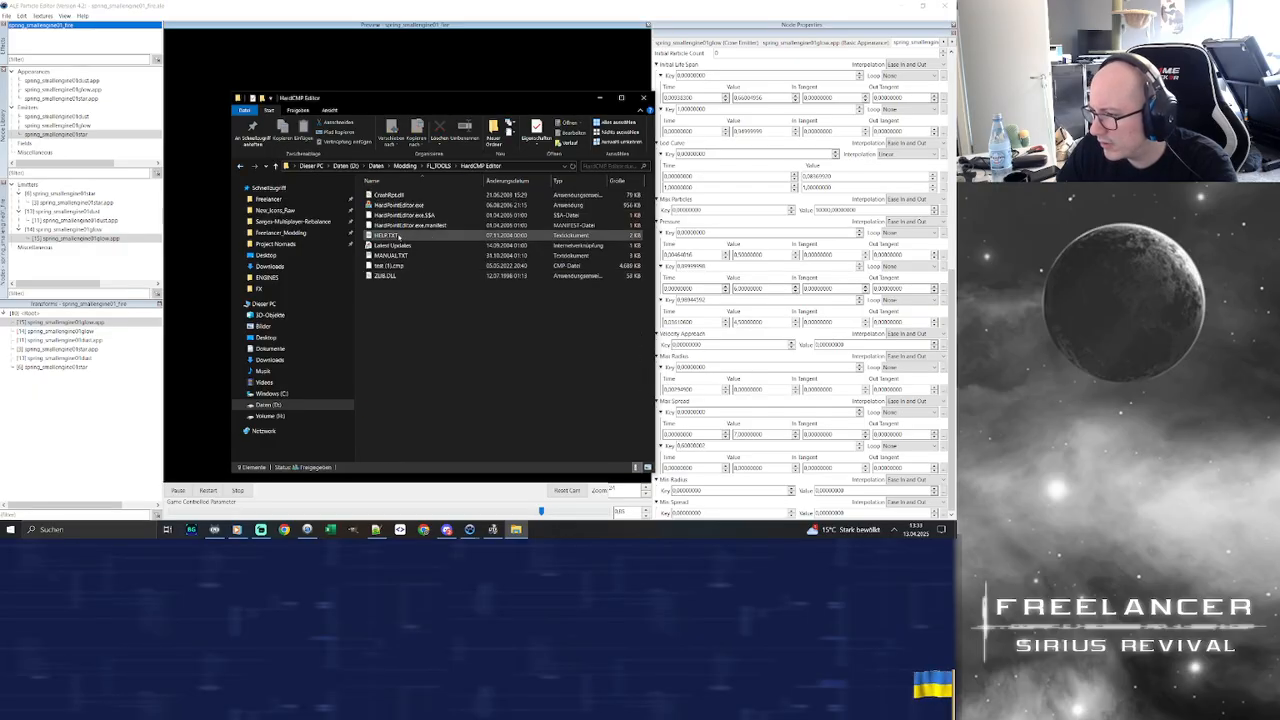
double_click(402, 205)
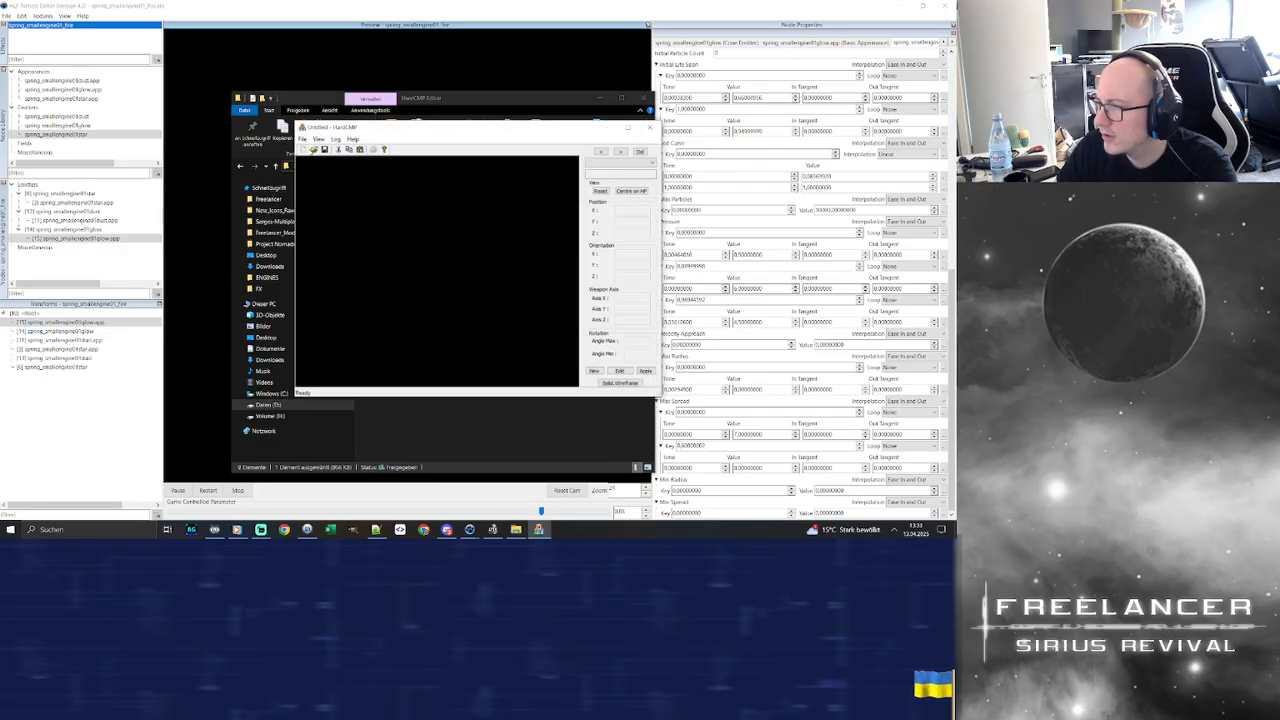
Load the Kusari elite ship model, display it as a solid and inspect its engine area from behind
click(312, 148)
double_click(430, 206)
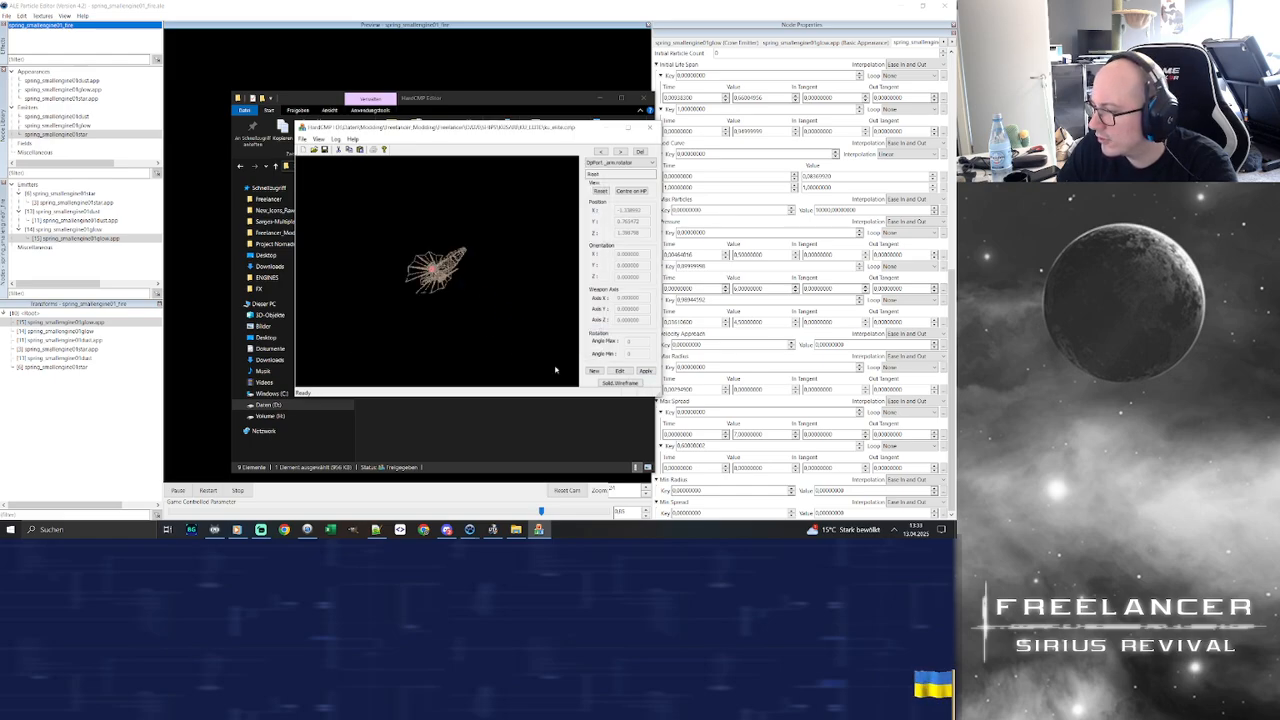
click(619, 383)
scroll(439, 250, up, 10)
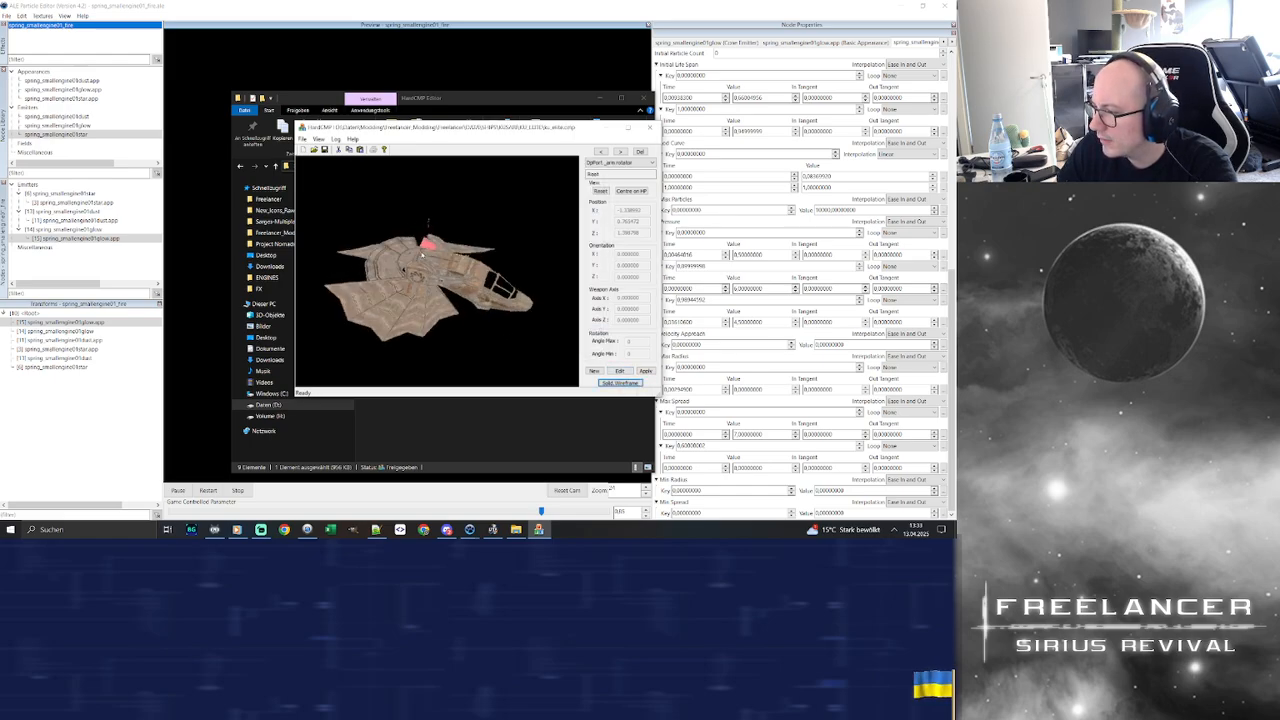
drag(439, 247, 518, 305)
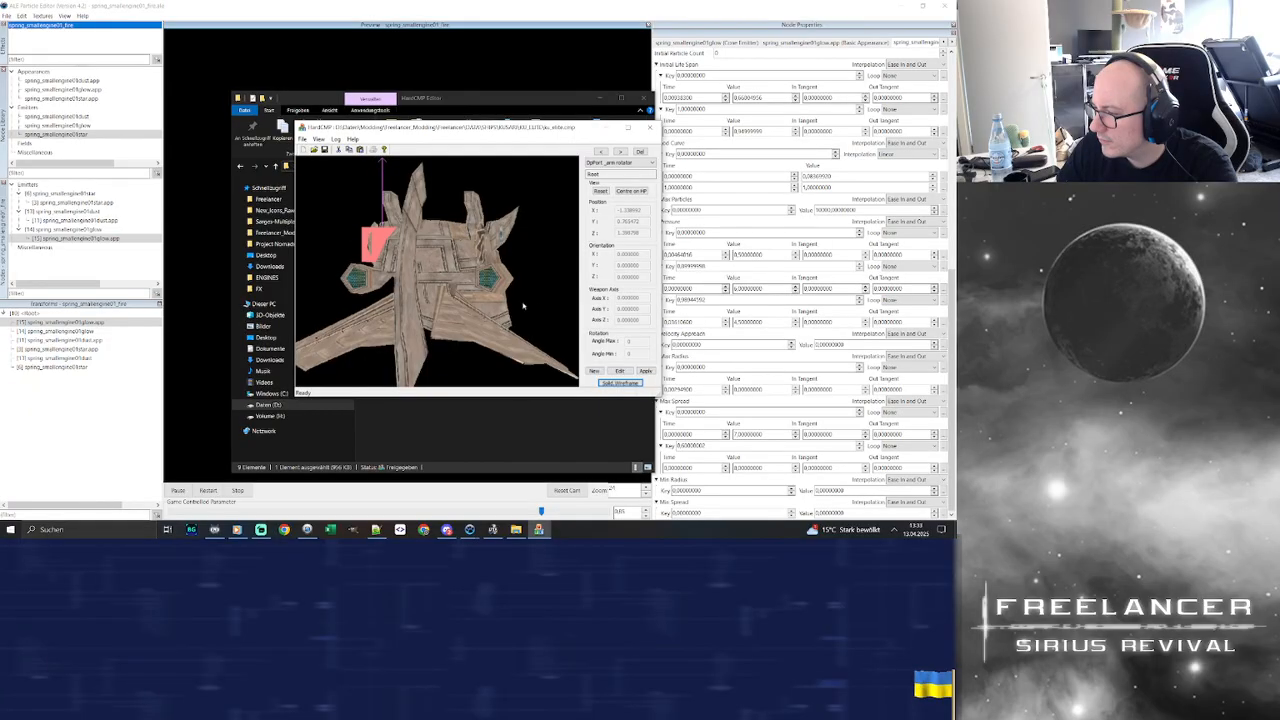
Load the fighter model from KUSARI's KU_FIGHTER folder, display it as a solid and inspect its rear engine
click(314, 149)
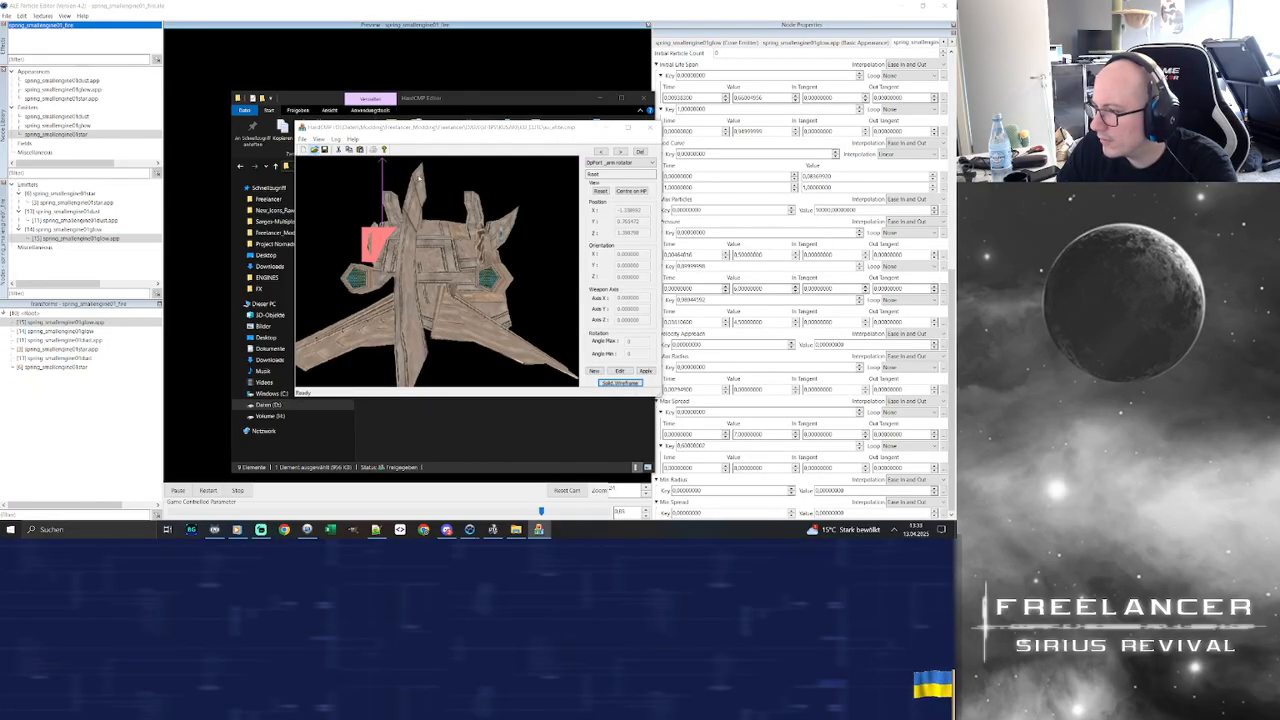
click(538, 184)
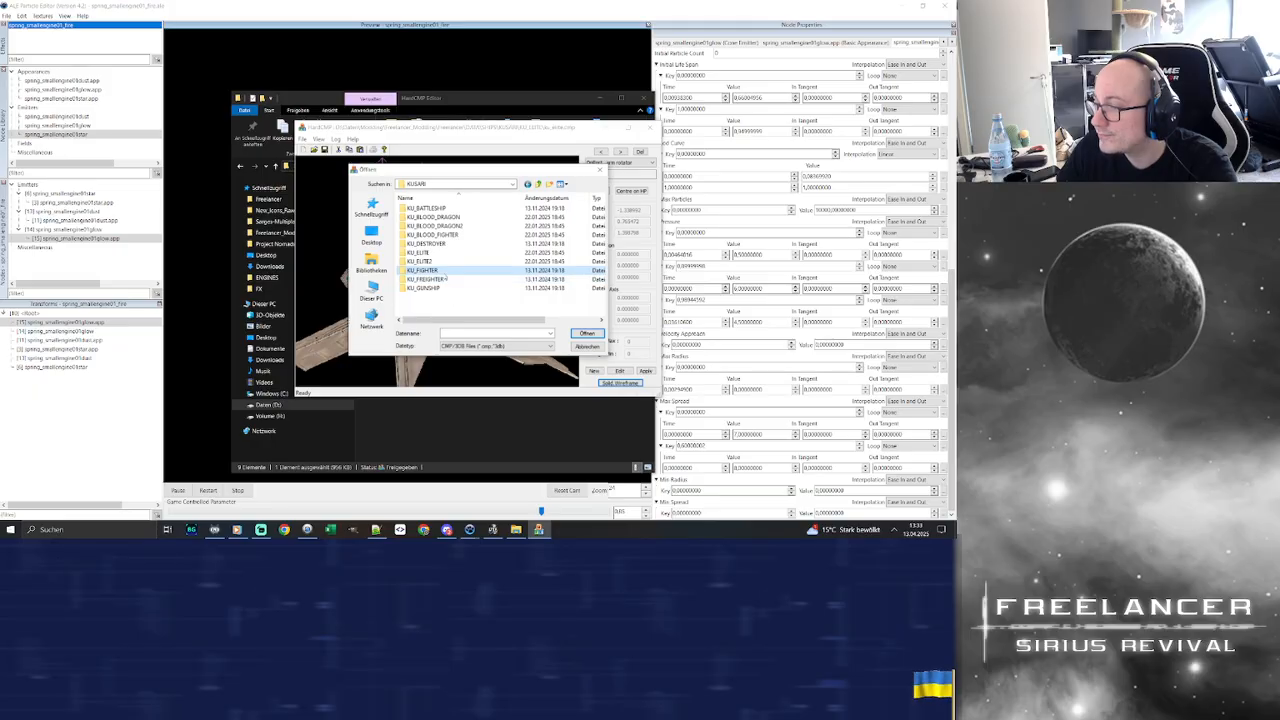
double_click(422, 270)
double_click(425, 207)
right_drag(540, 315, 599, 376)
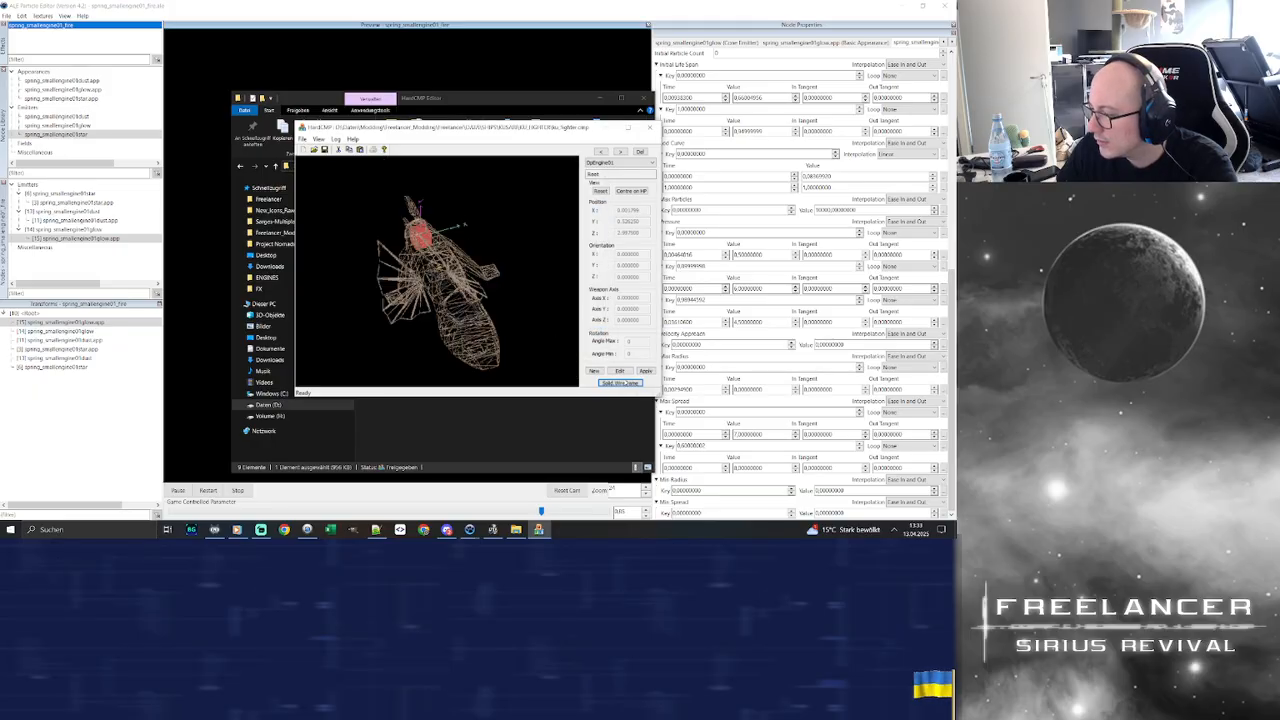
click(627, 383)
mouse_move(448, 226)
mouse_down()
mouse_move(436, 240)
mouse_move(475, 282)
mouse_move(445, 268)
mouse_up()
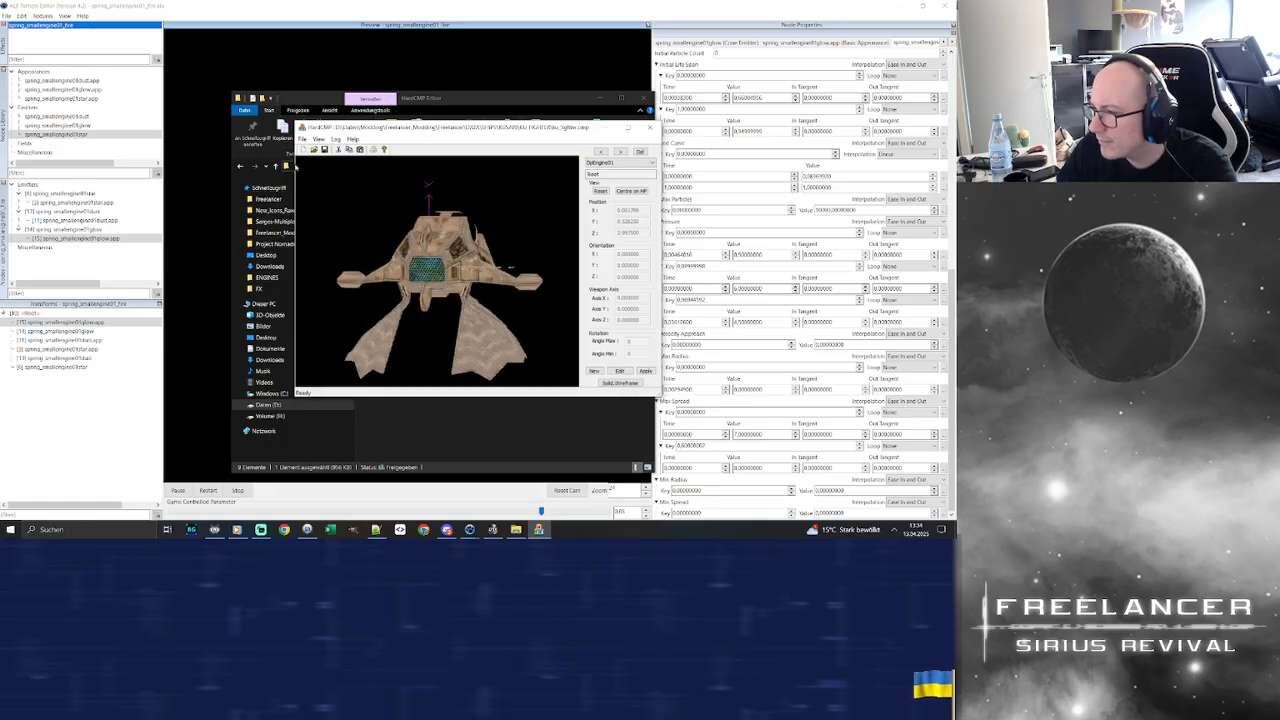
Load ku_freighter.cmp from the KU_FREIGHTER folder, display it as a solid and inspect its shape
click(314, 148)
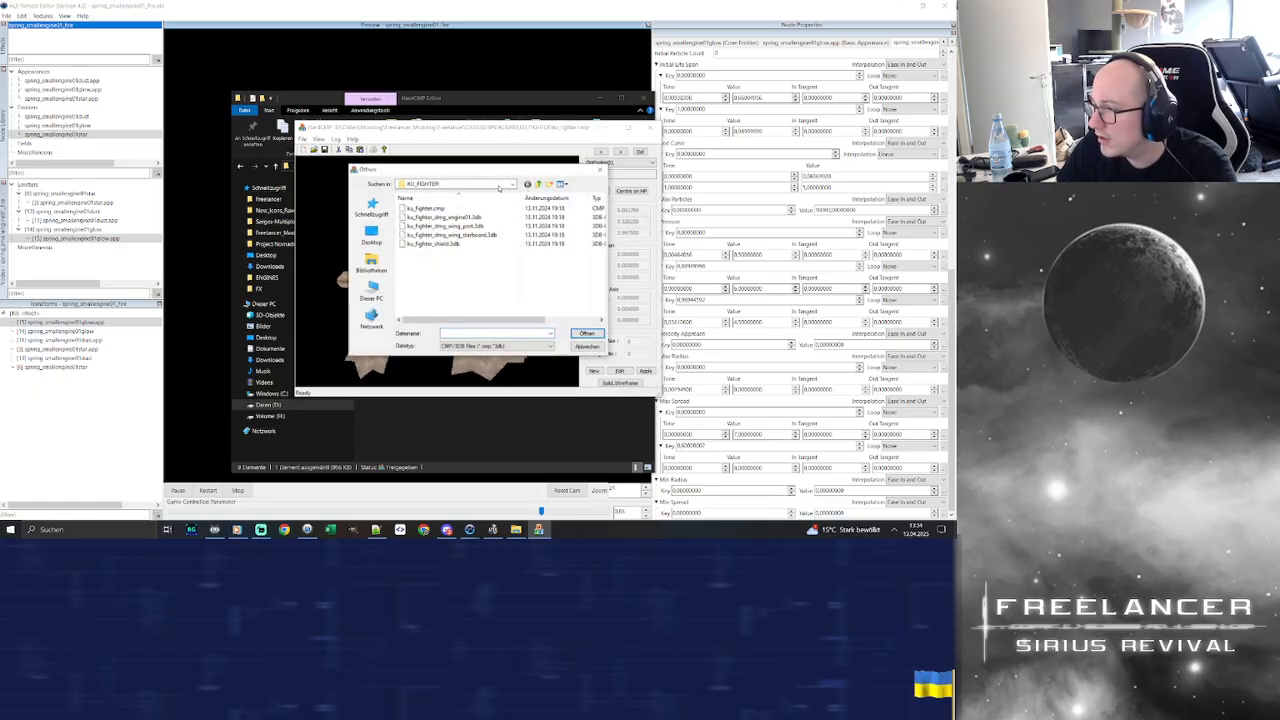
click(537, 184)
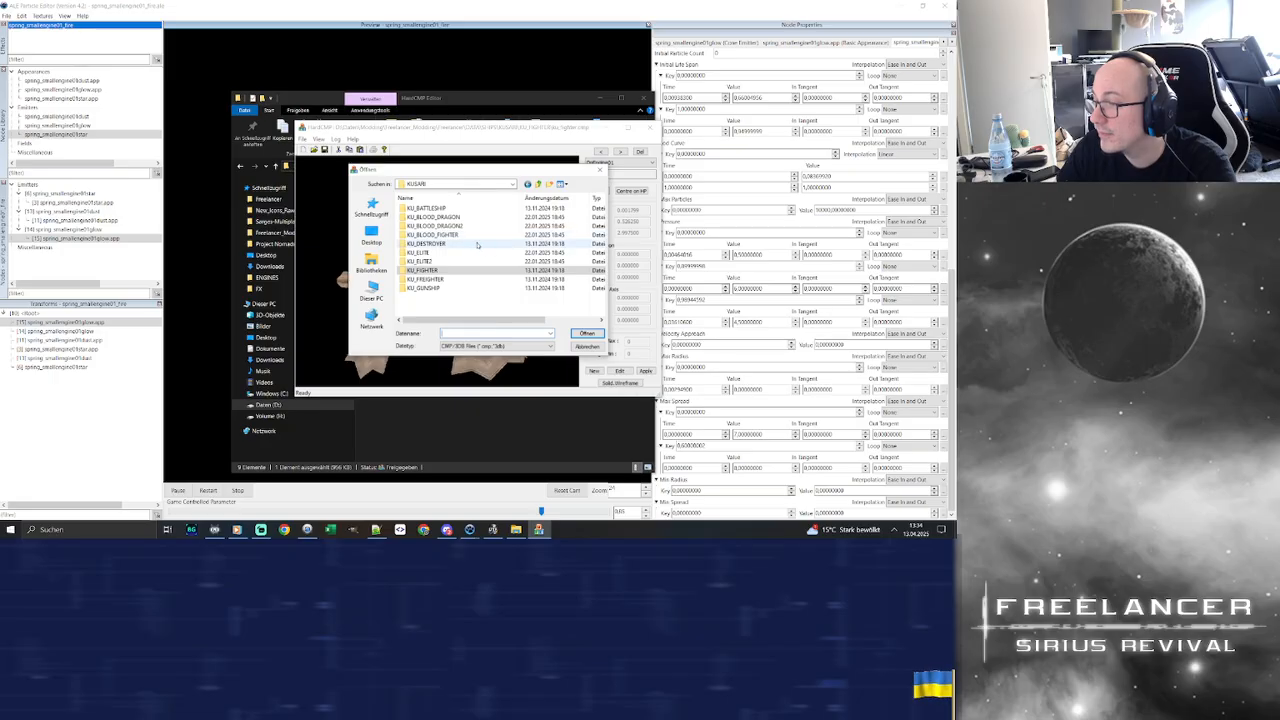
double_click(455, 279)
click(465, 208)
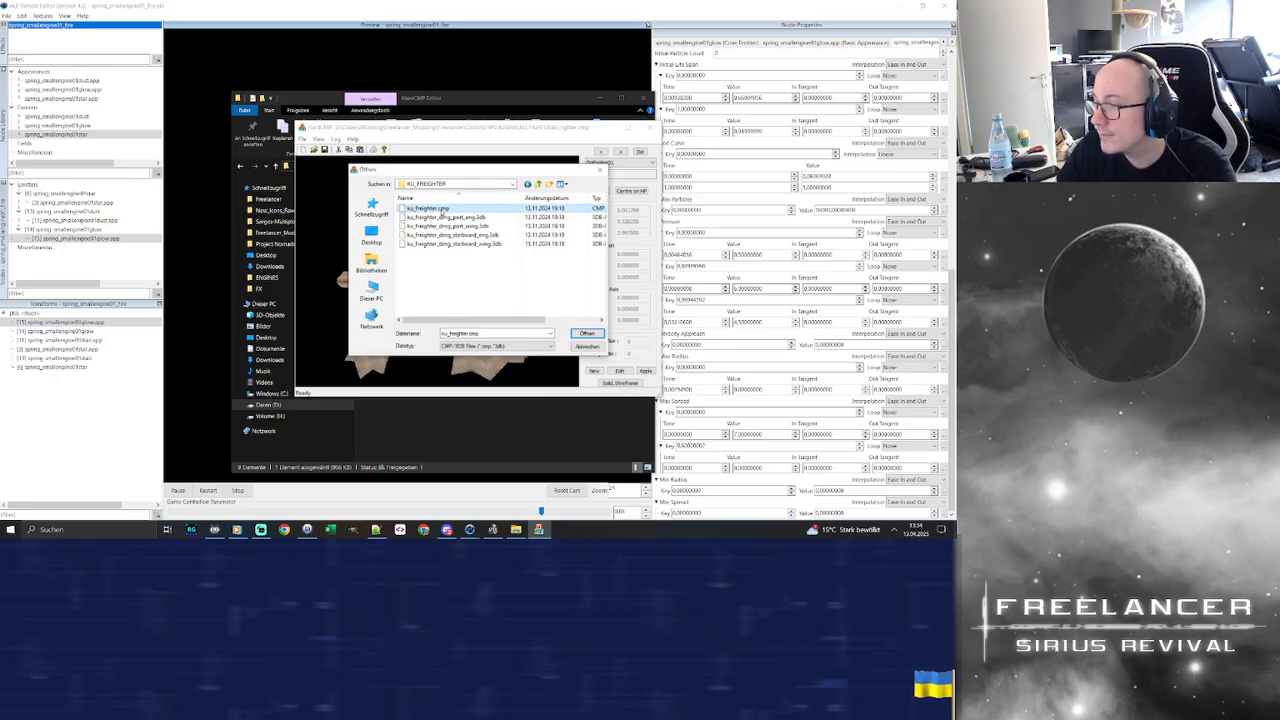
click(480, 215)
double_click(480, 210)
mouse_move(529, 311)
mouse_down()
mouse_move(530, 326)
mouse_move(495, 330)
mouse_move(470, 305)
mouse_move(440, 345)
mouse_move(470, 338)
mouse_move(425, 332)
mouse_move(520, 328)
mouse_up()
scroll(529, 327, up, 3)
click(625, 384)
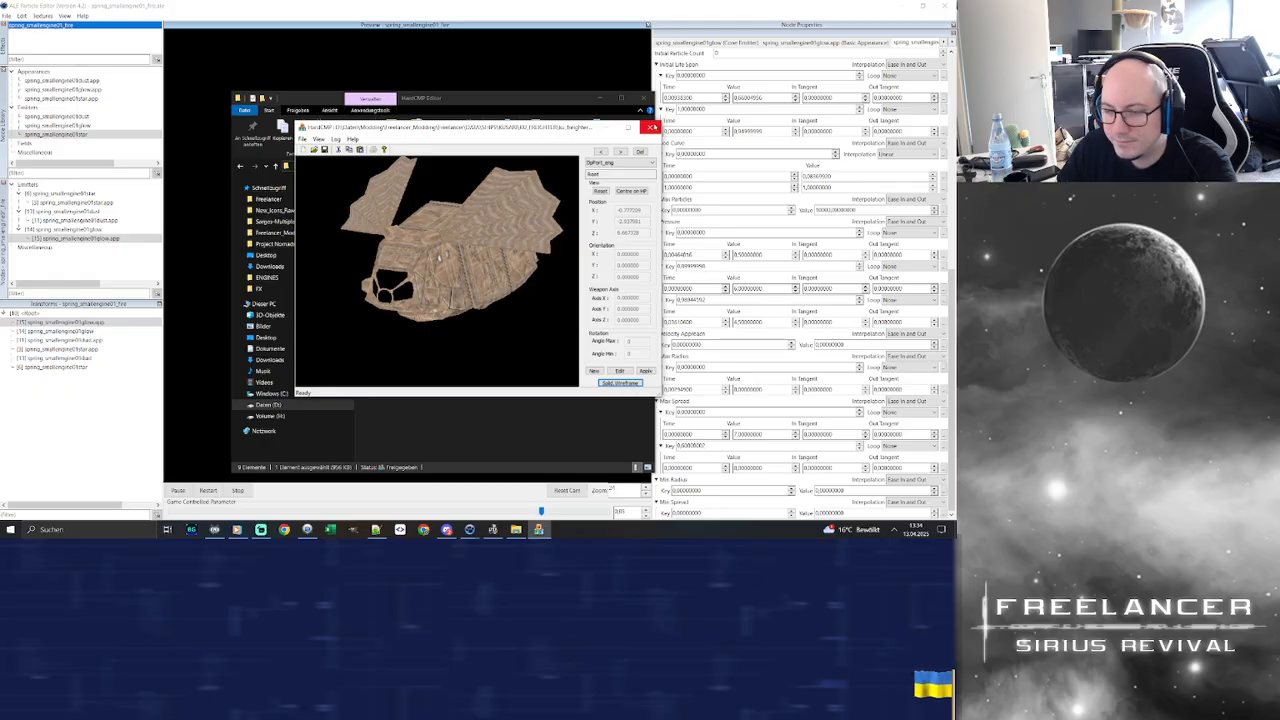
Close HardCMP, switch back to ALE Particle Editor and save the spring_smallengine01_fire effect
click(651, 128)
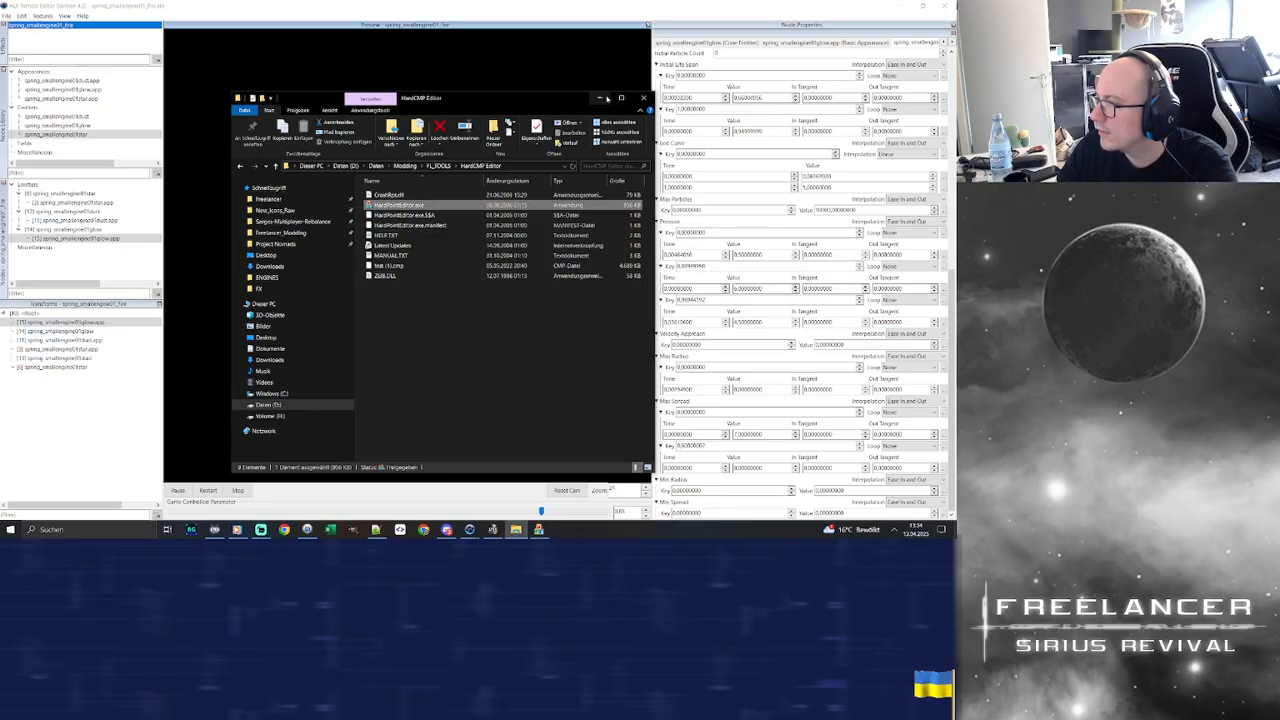
click(604, 98)
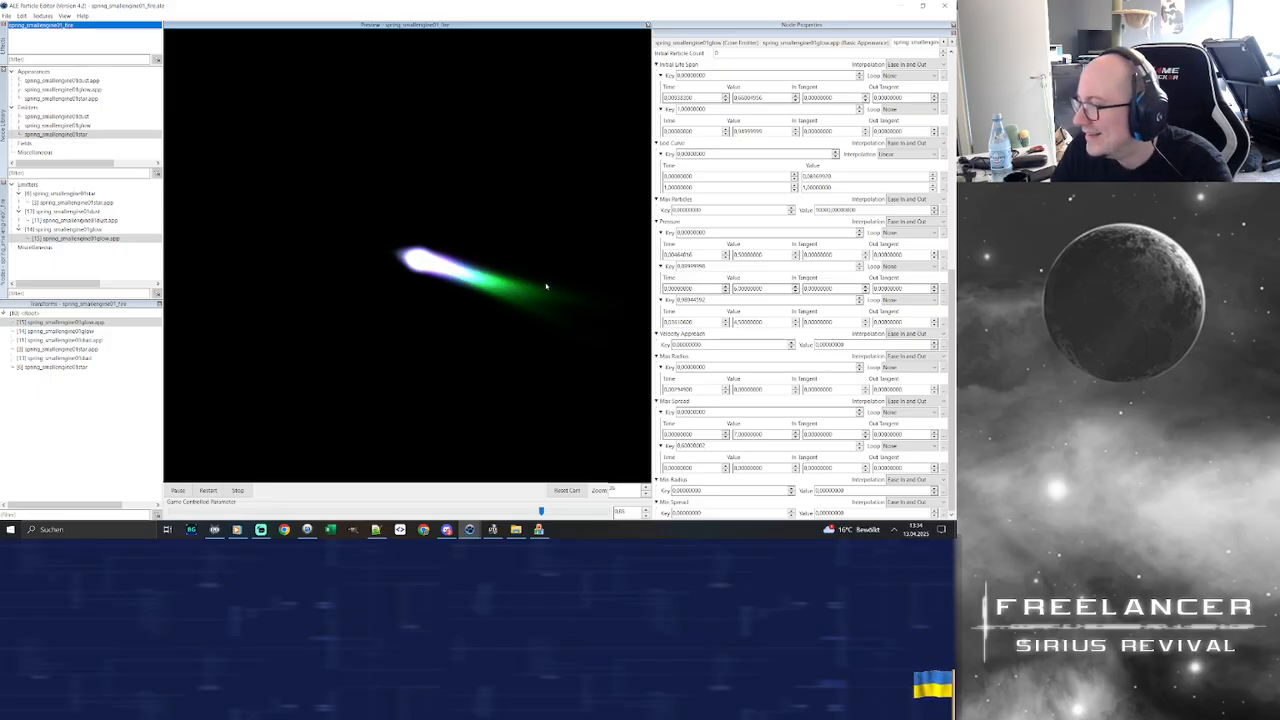
click(7, 16)
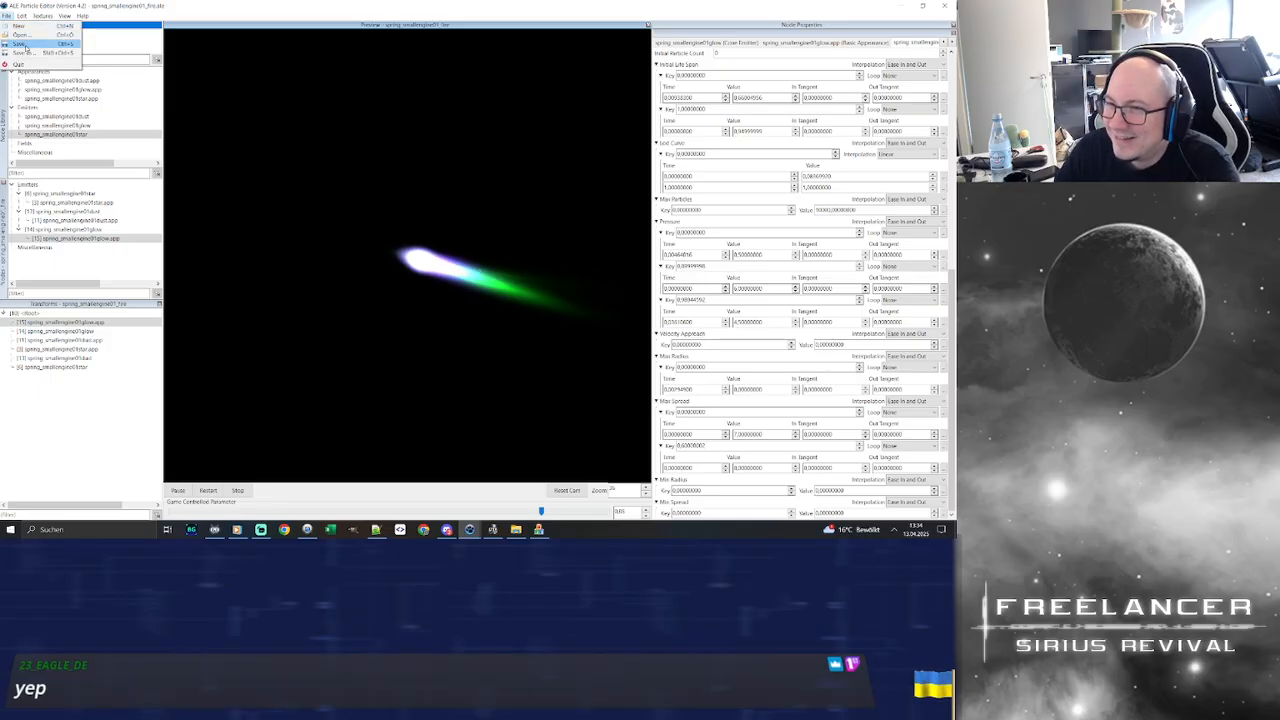
click(27, 47)
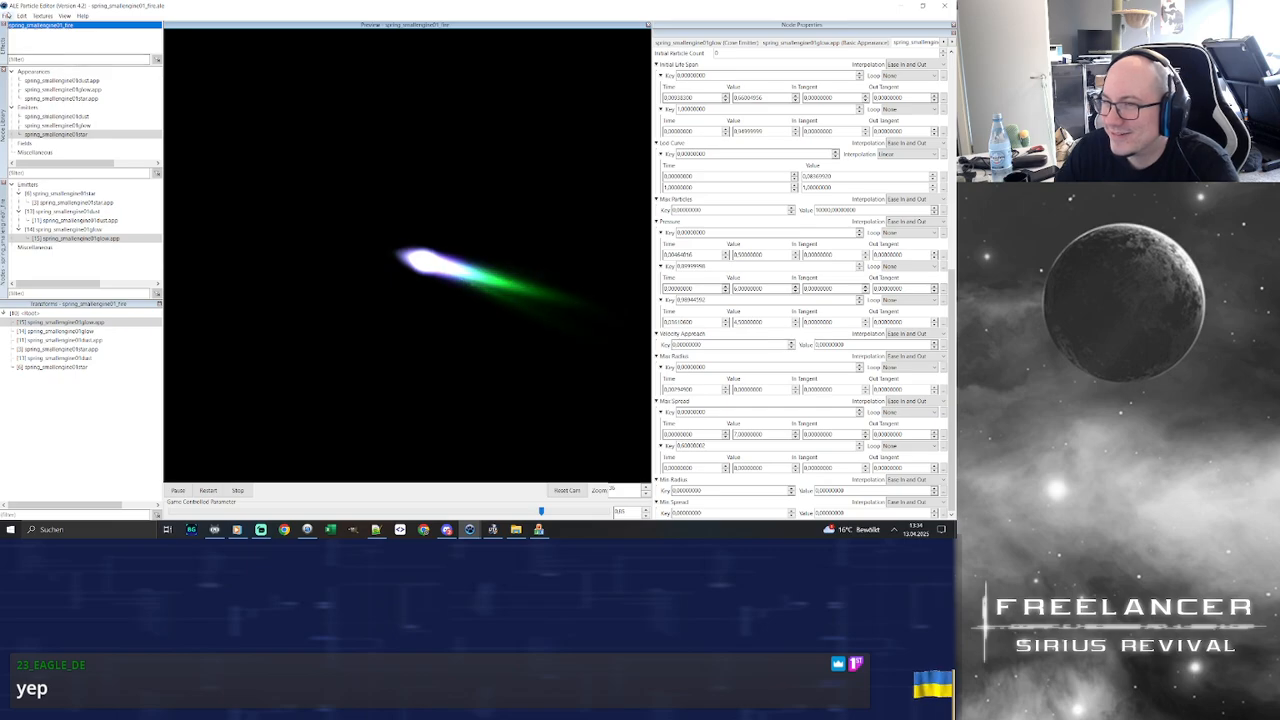
Start opening another effect file and browse to the ENGINES folder under Freelancer's DATA and FX folders
click(7, 16)
click(25, 37)
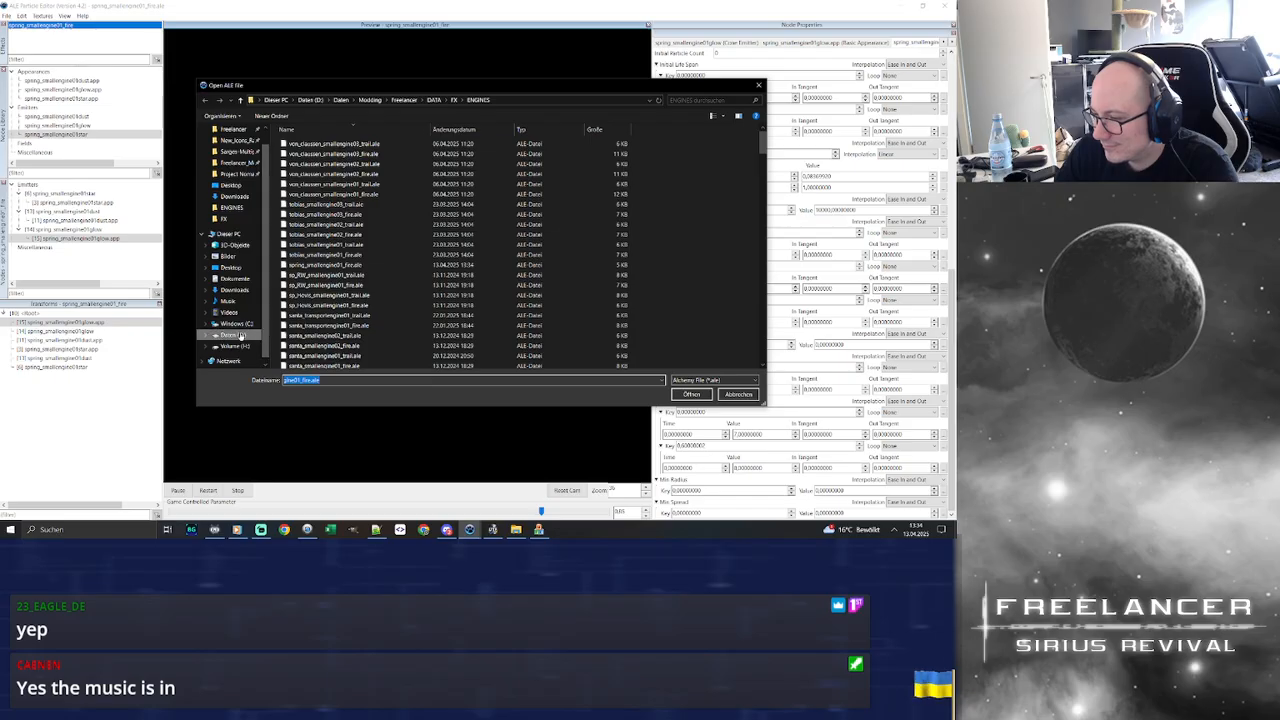
click(243, 336)
double_click(315, 167)
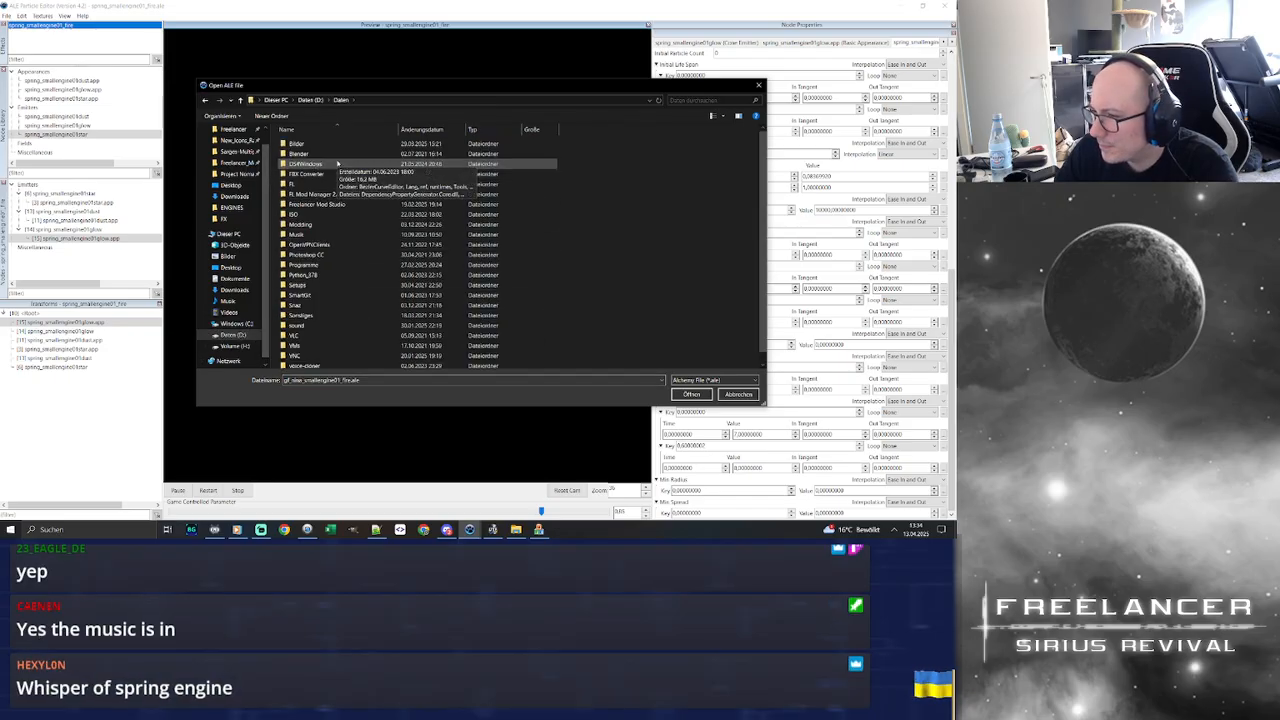
scroll(242, 150, up, 2)
click(236, 150)
double_click(309, 145)
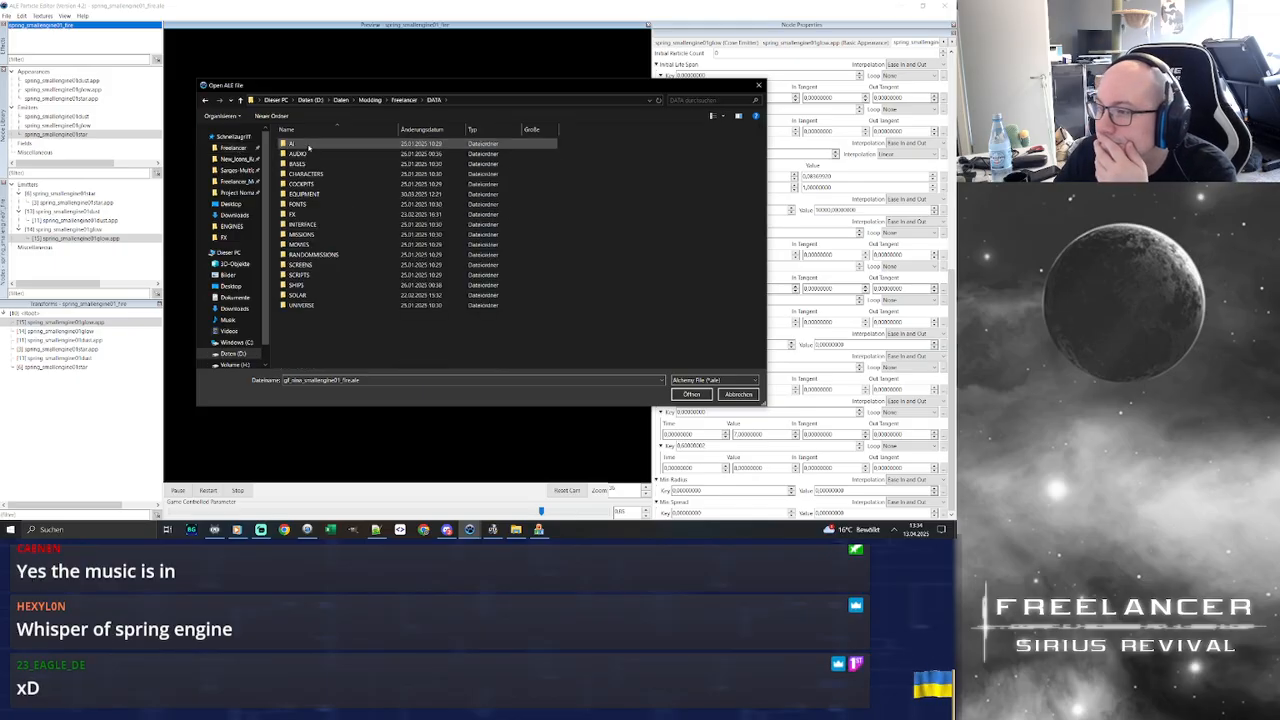
double_click(318, 215)
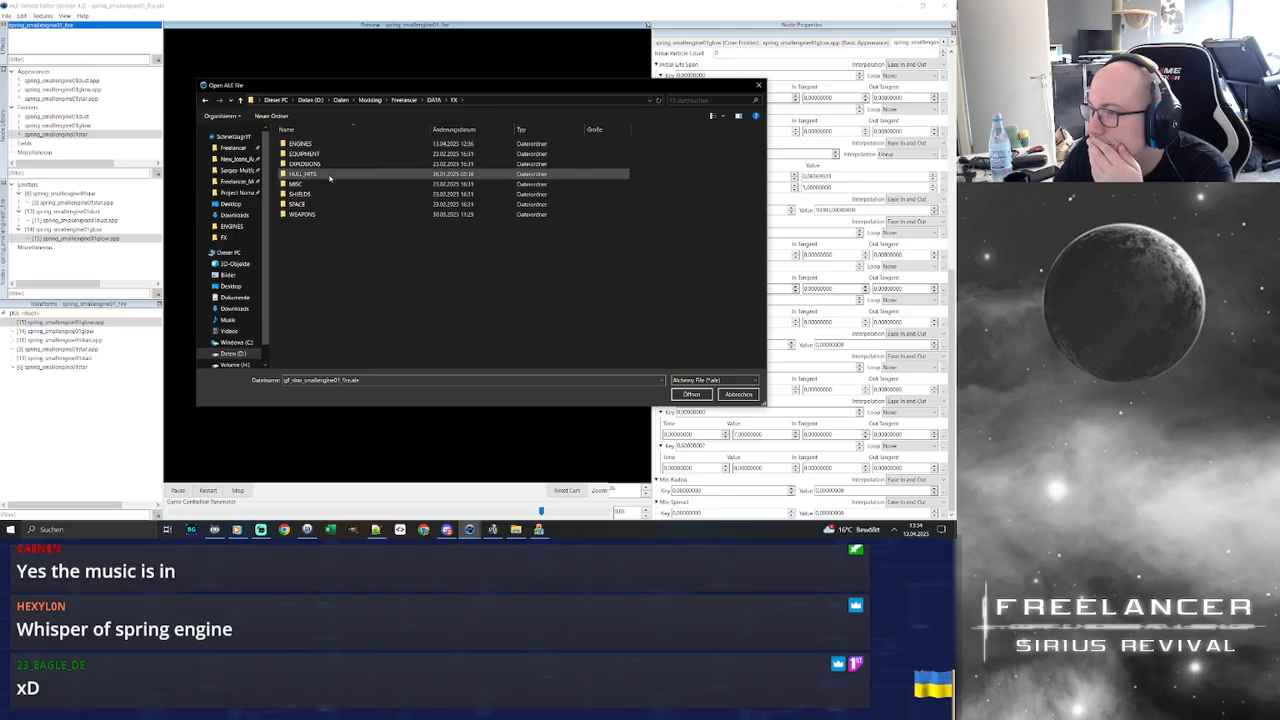
double_click(303, 144)
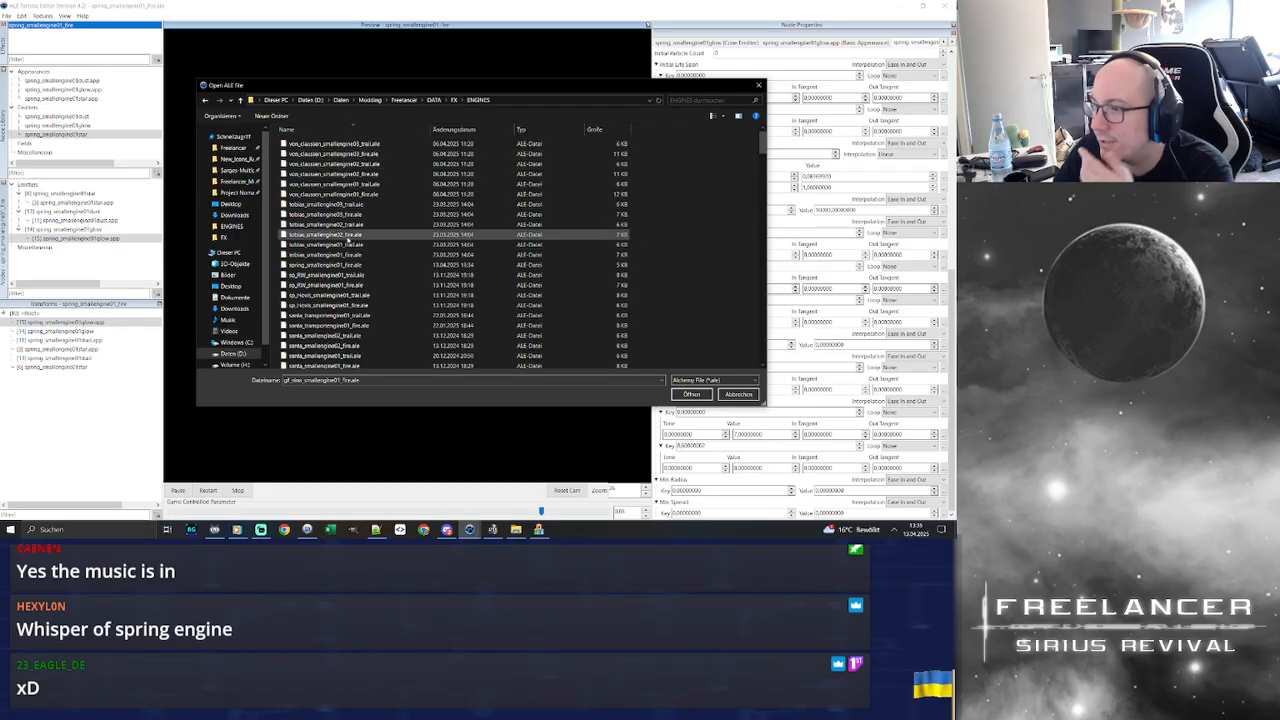
Open gf_nina_smallengine01_fire.ale and play its flame preview with the game controlled parameter raised
click(355, 244)
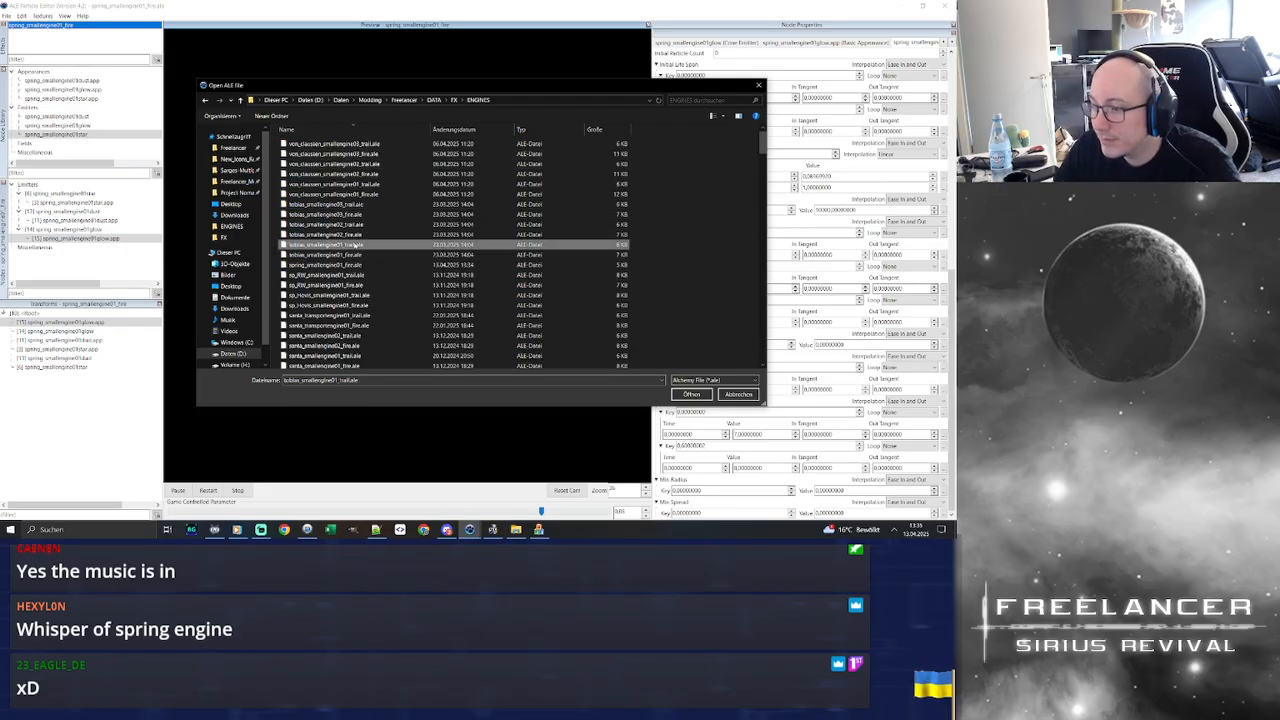
key(g)
key(n)
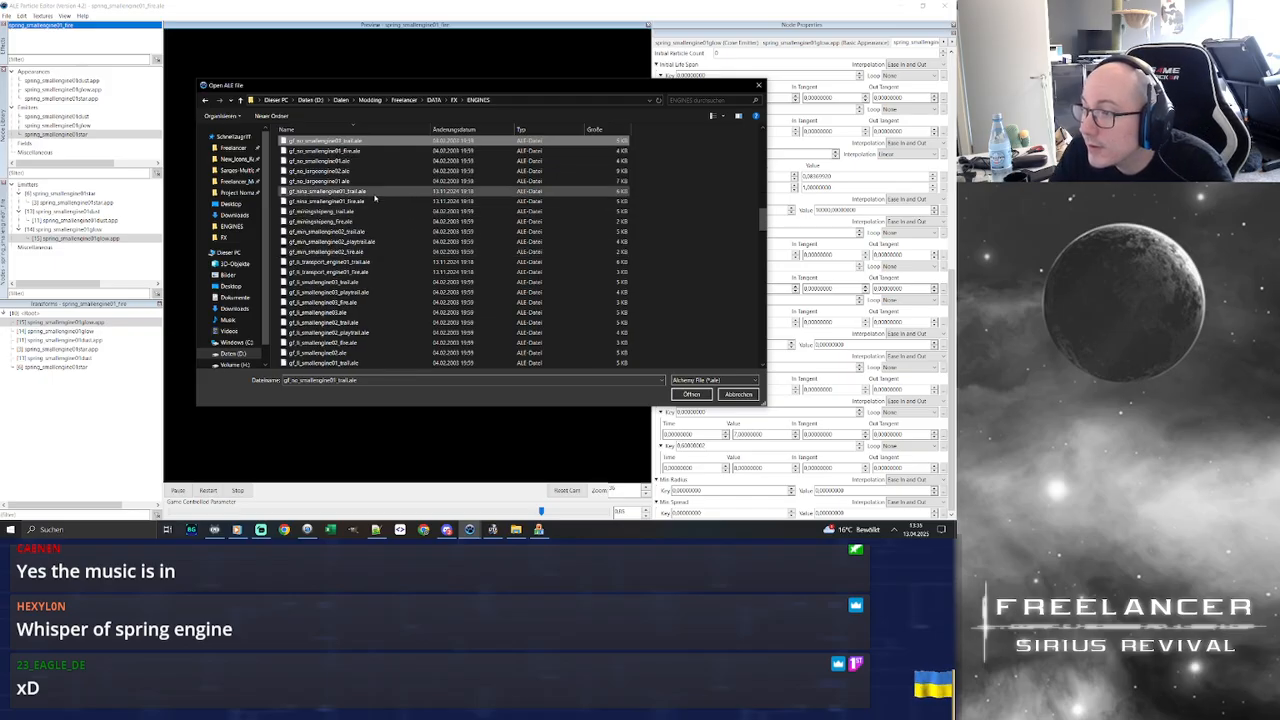
double_click(372, 203)
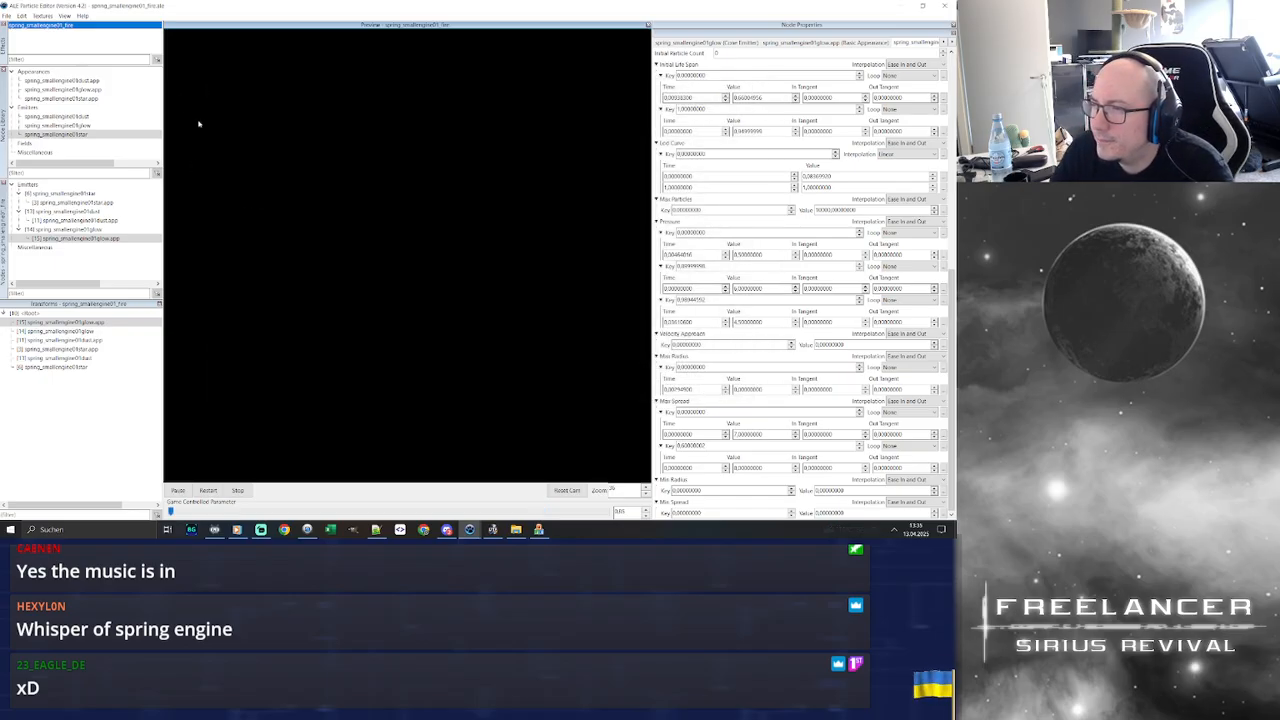
click(178, 490)
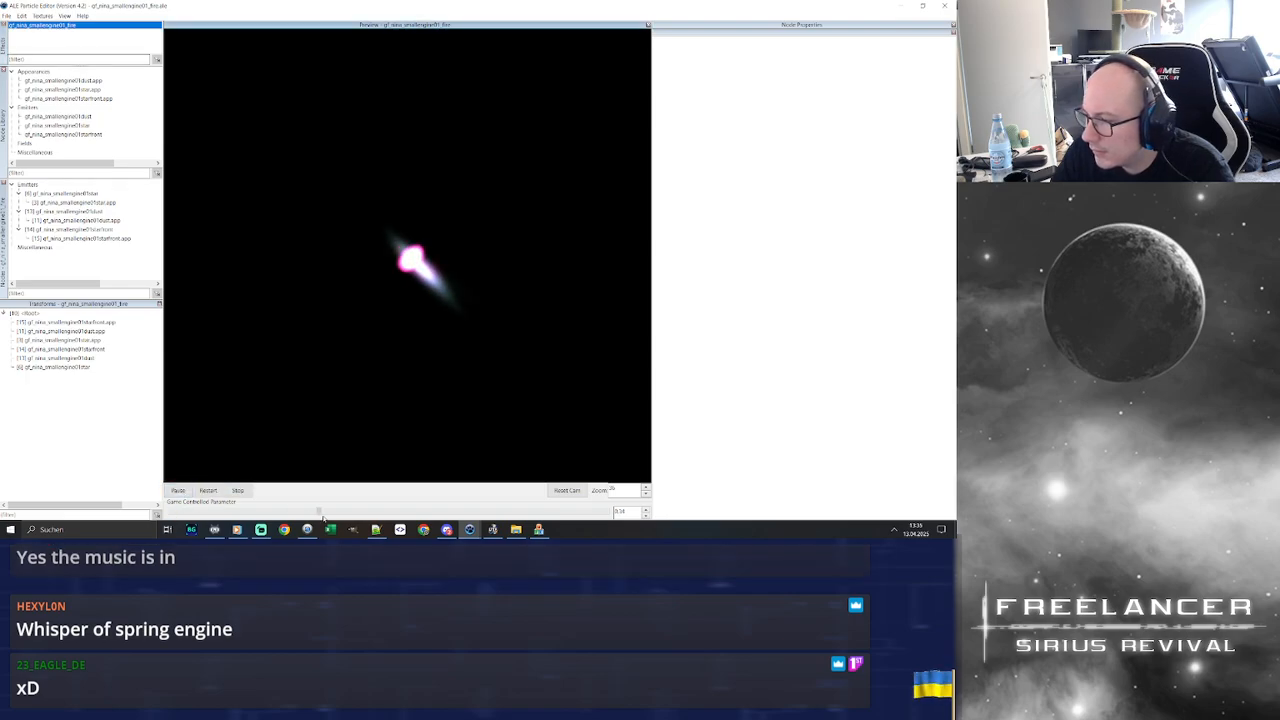
Open the gf_nina_smallengine01_trail.ale effect from the ENGINES folder
click(6, 16)
click(20, 35)
click(367, 265)
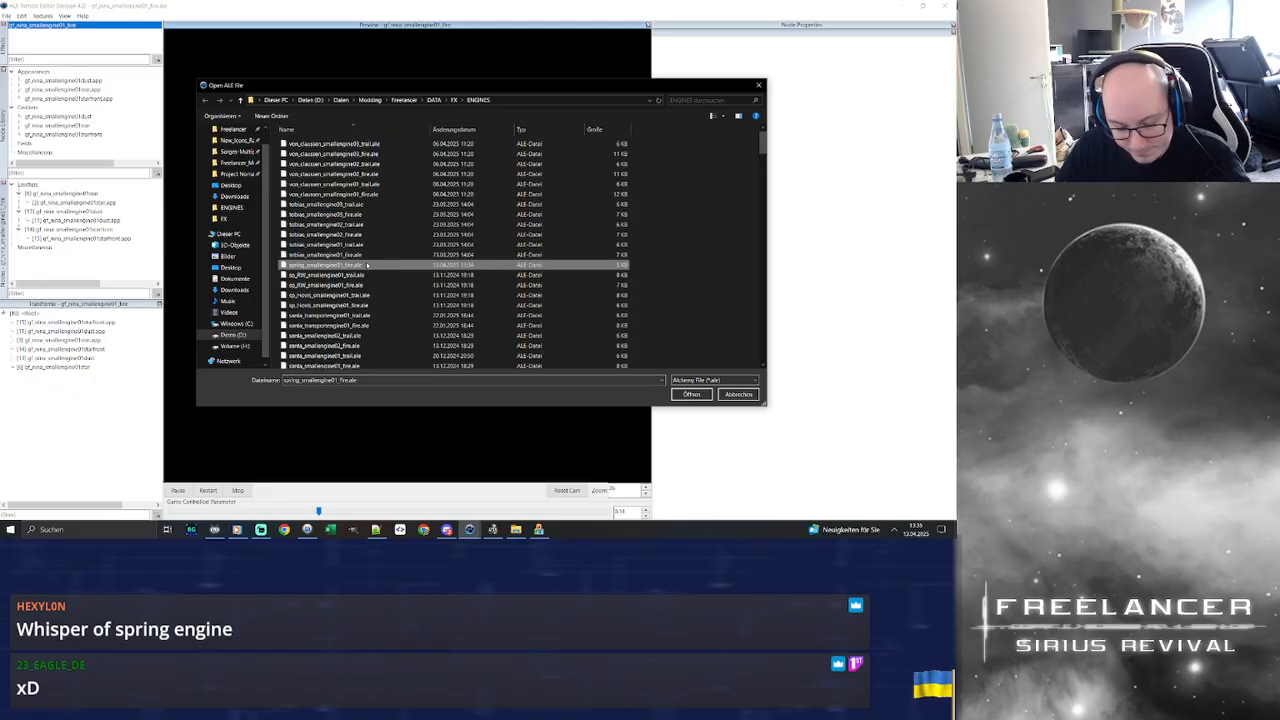
text(gf_nina)
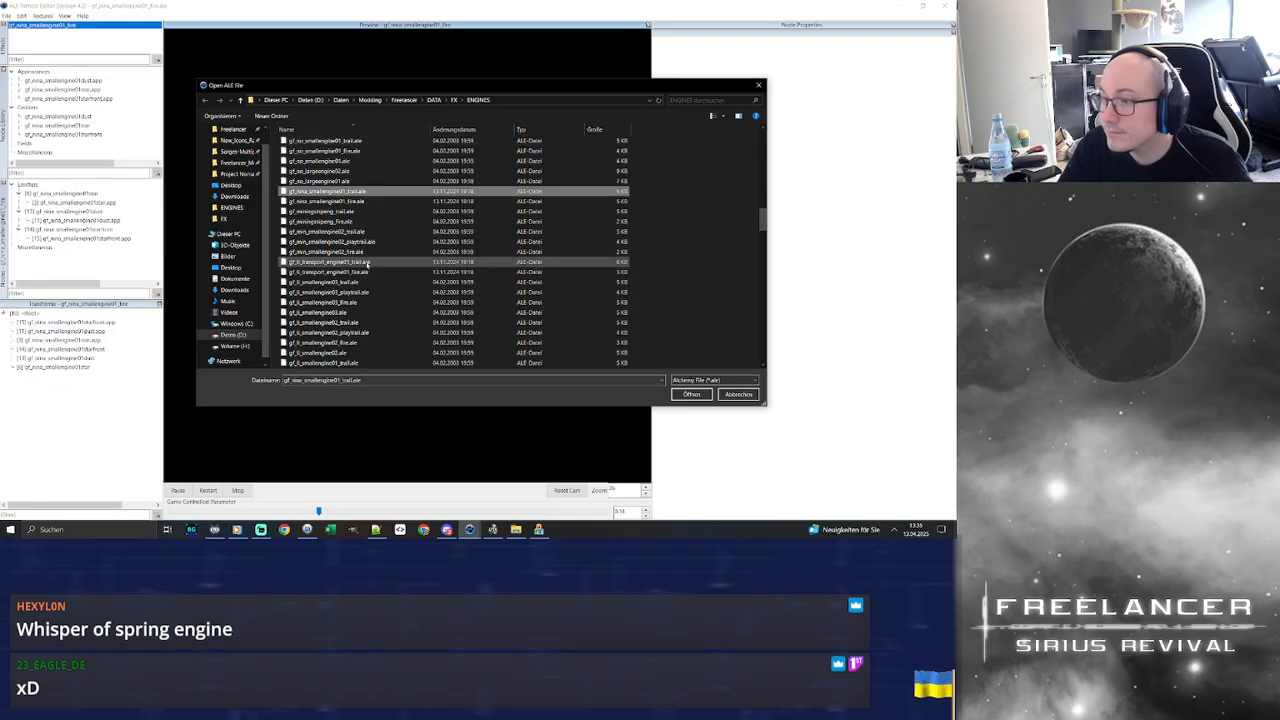
double_click(359, 191)
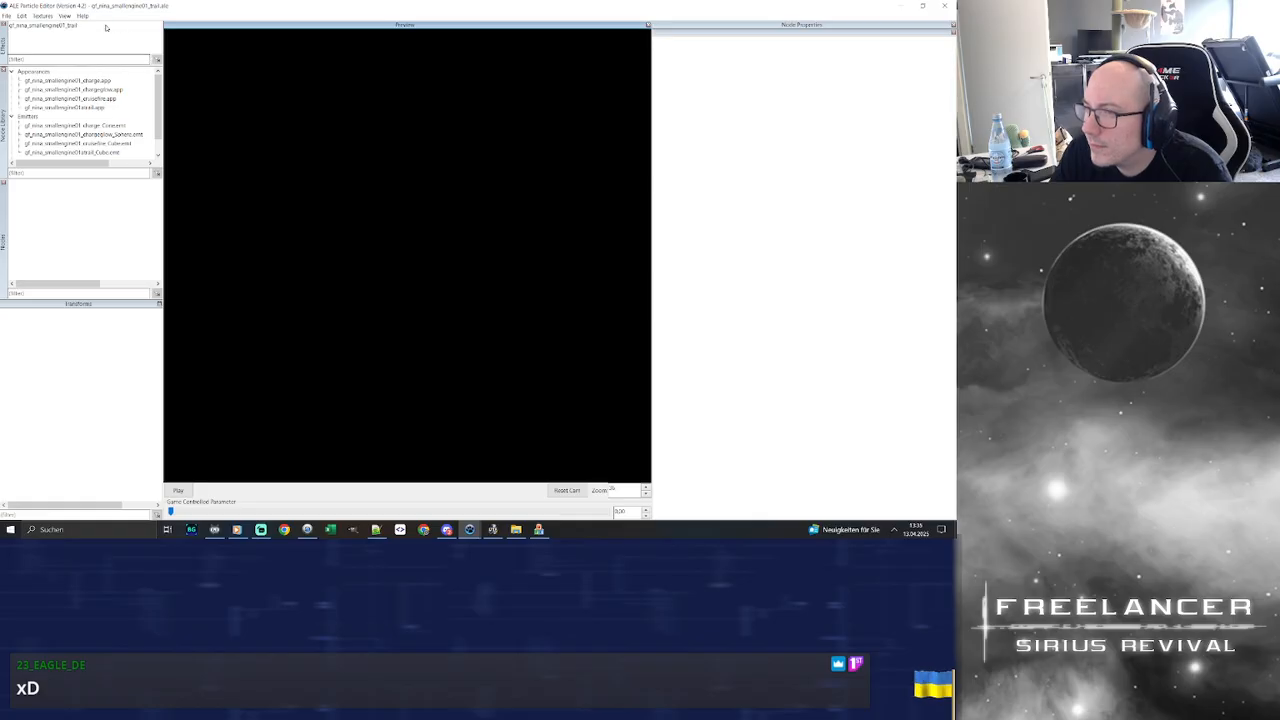
Play the trail effect and raise the game controlled parameter almost to its maximum to examine charge and cruise stages
click(180, 489)
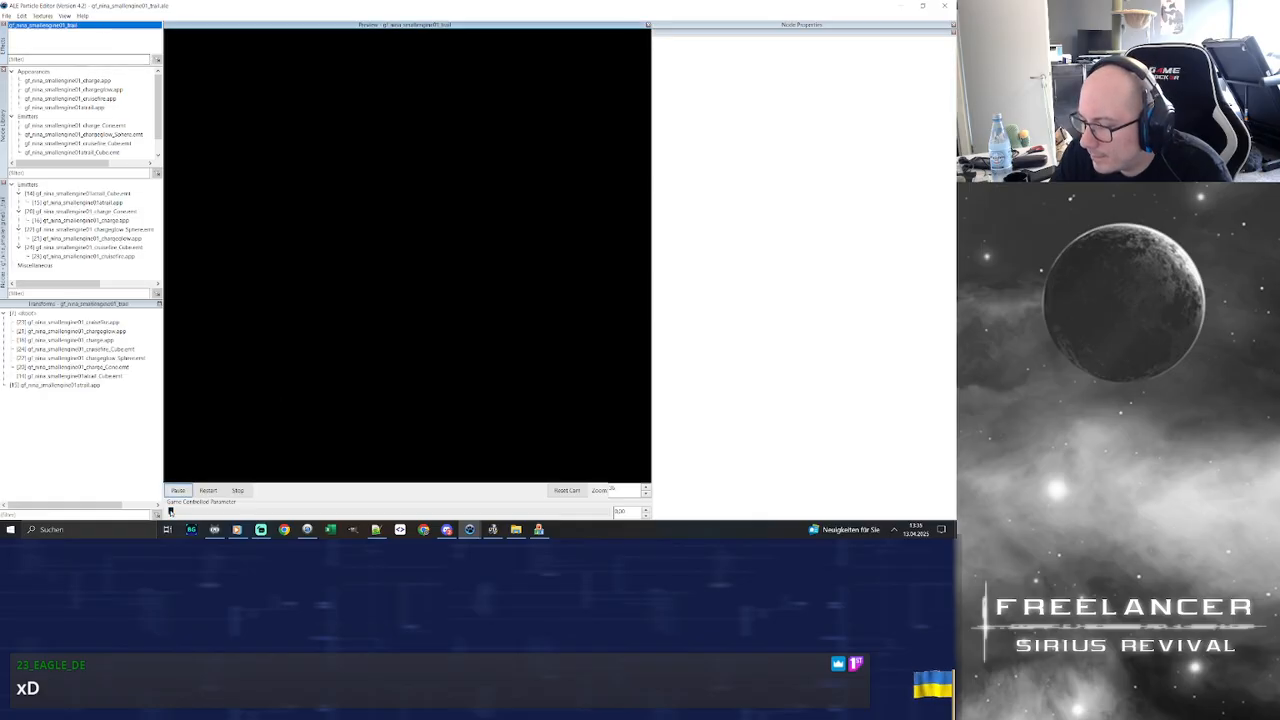
drag(559, 521, 576, 519)
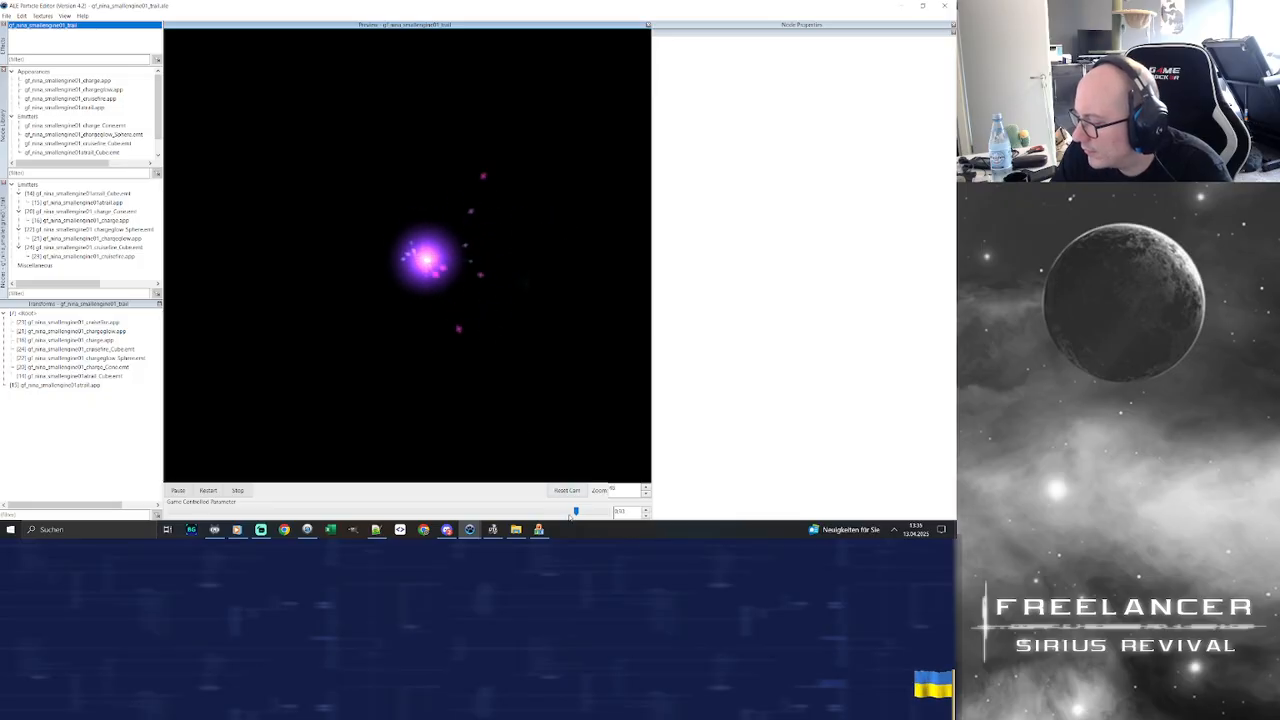
drag(576, 513, 606, 512)
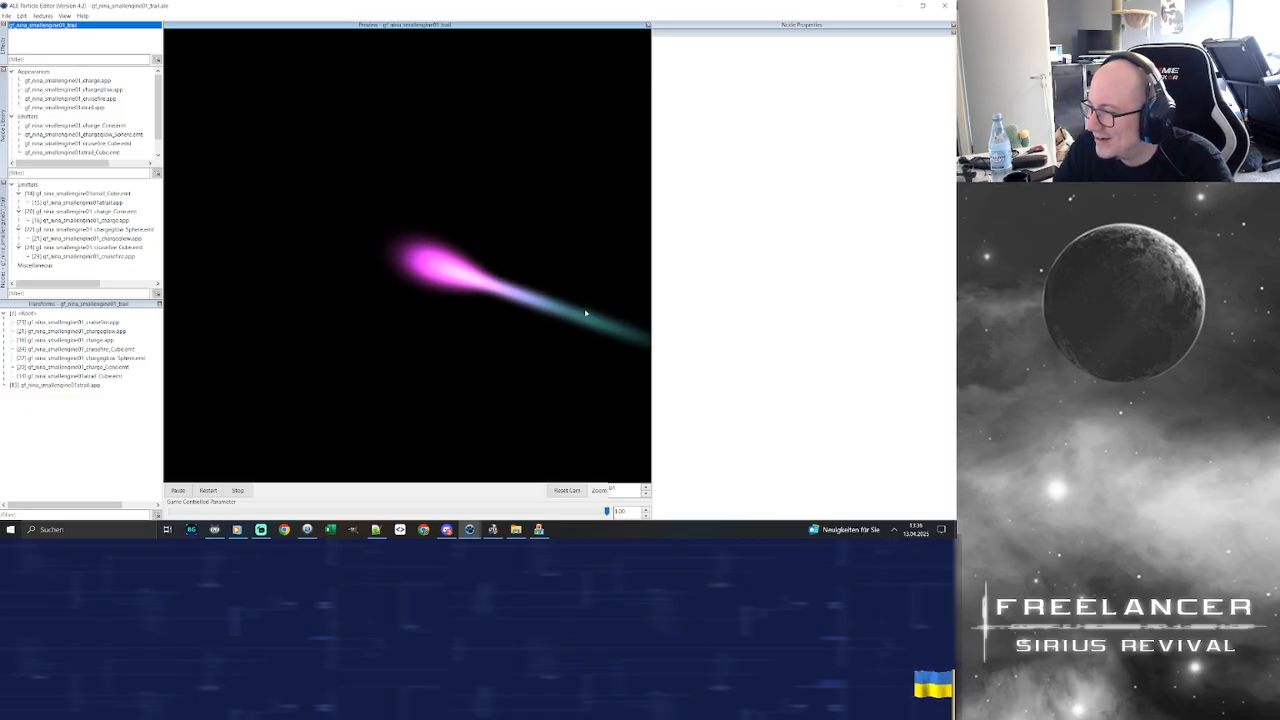
Open the gf_ku_smallengine02_trail.ale effect from the ENGINES folder
click(6, 16)
click(25, 35)
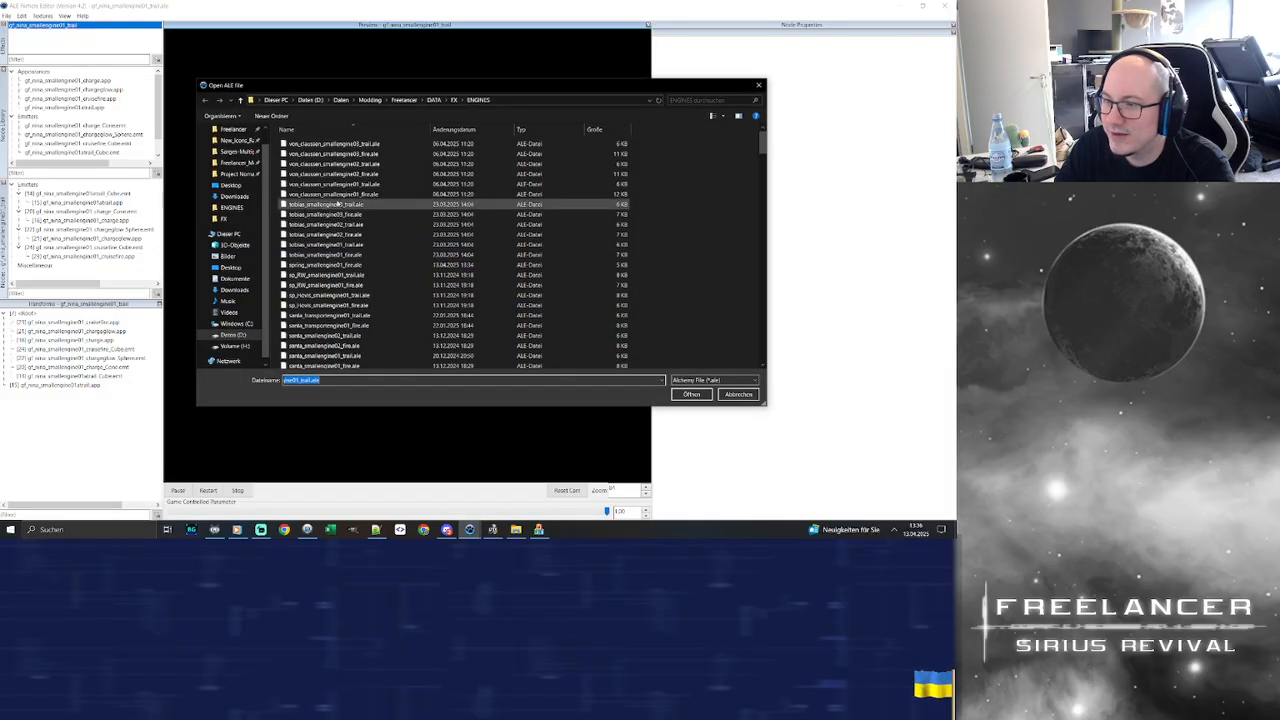
click(346, 205)
key(g)
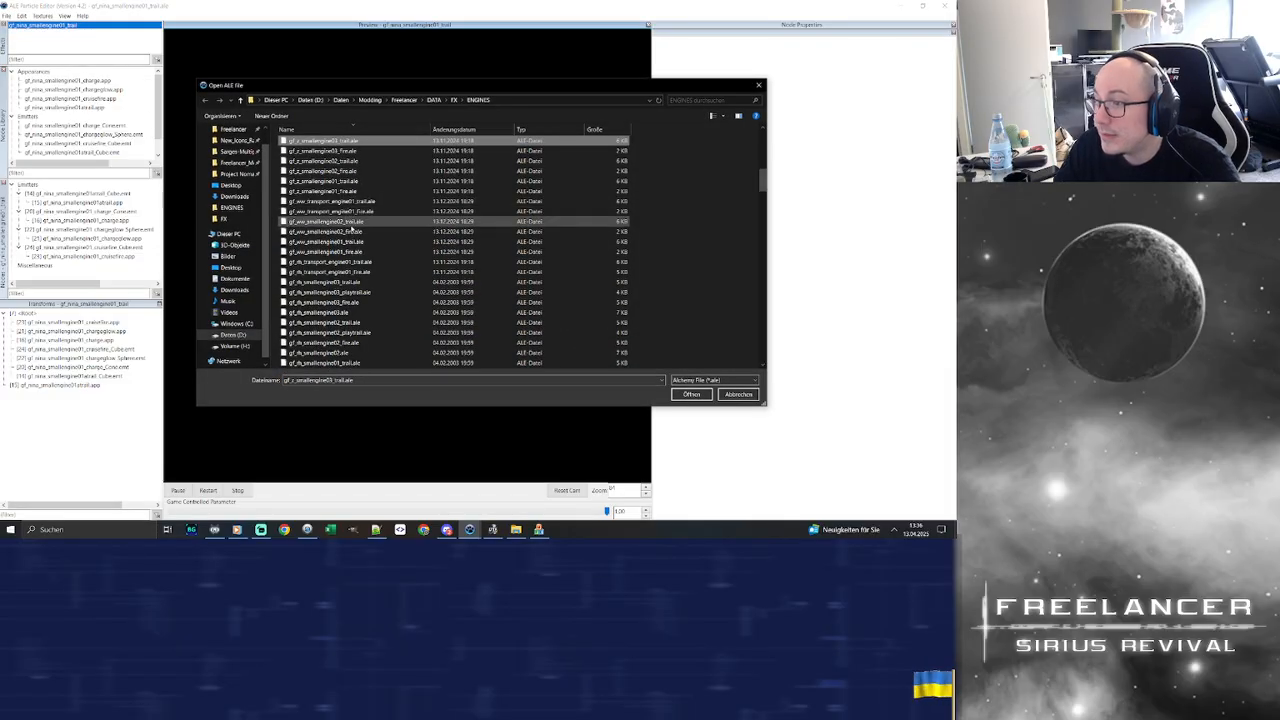
scroll(348, 200, down, 10)
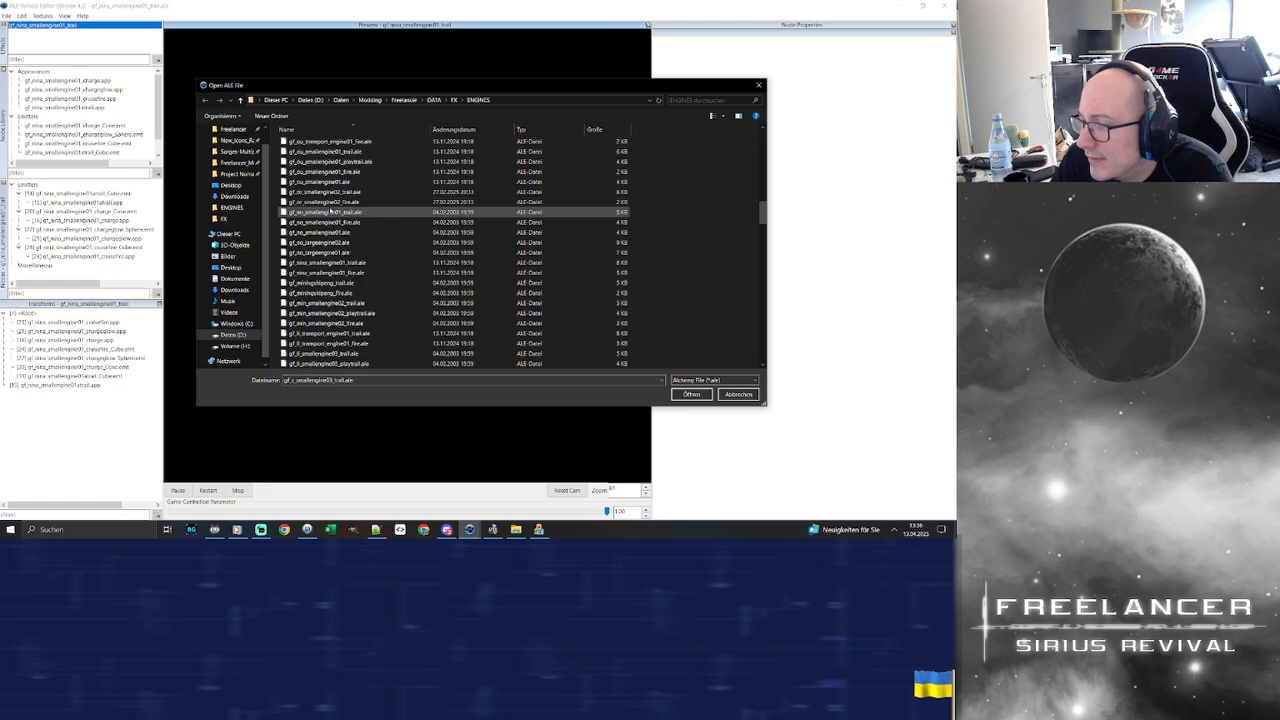
scroll(346, 213, down, 8)
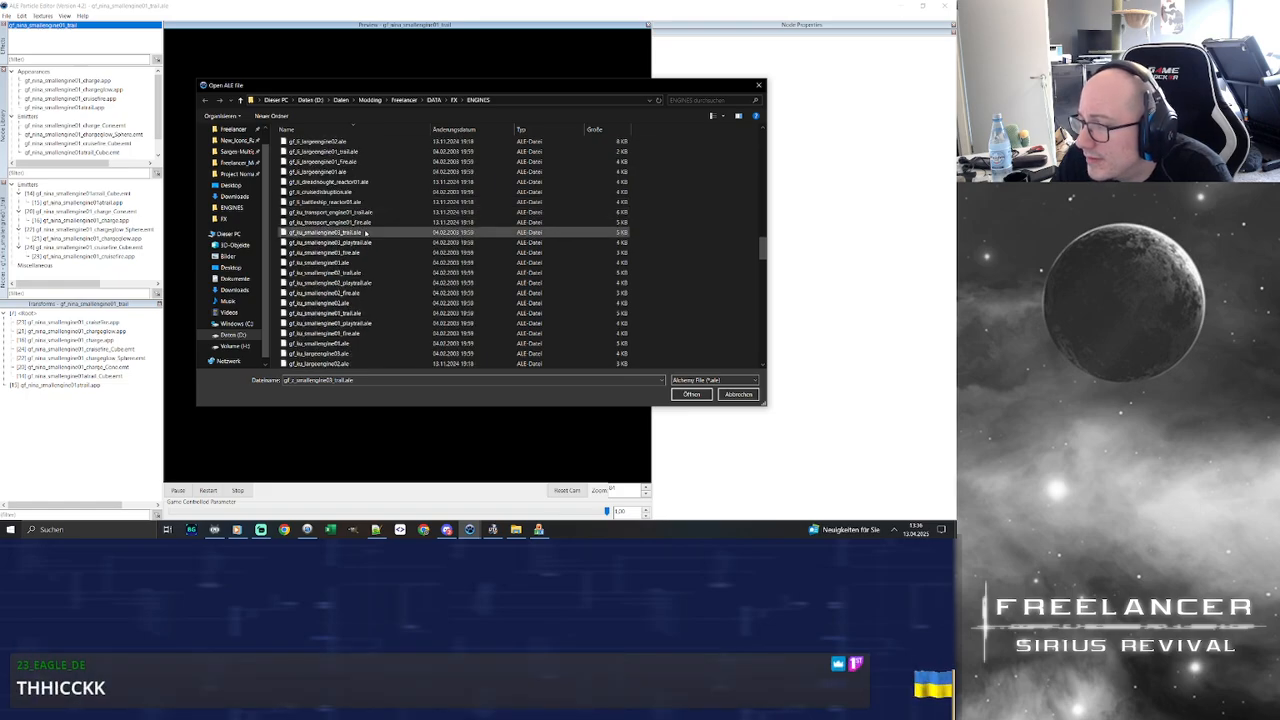
double_click(358, 275)
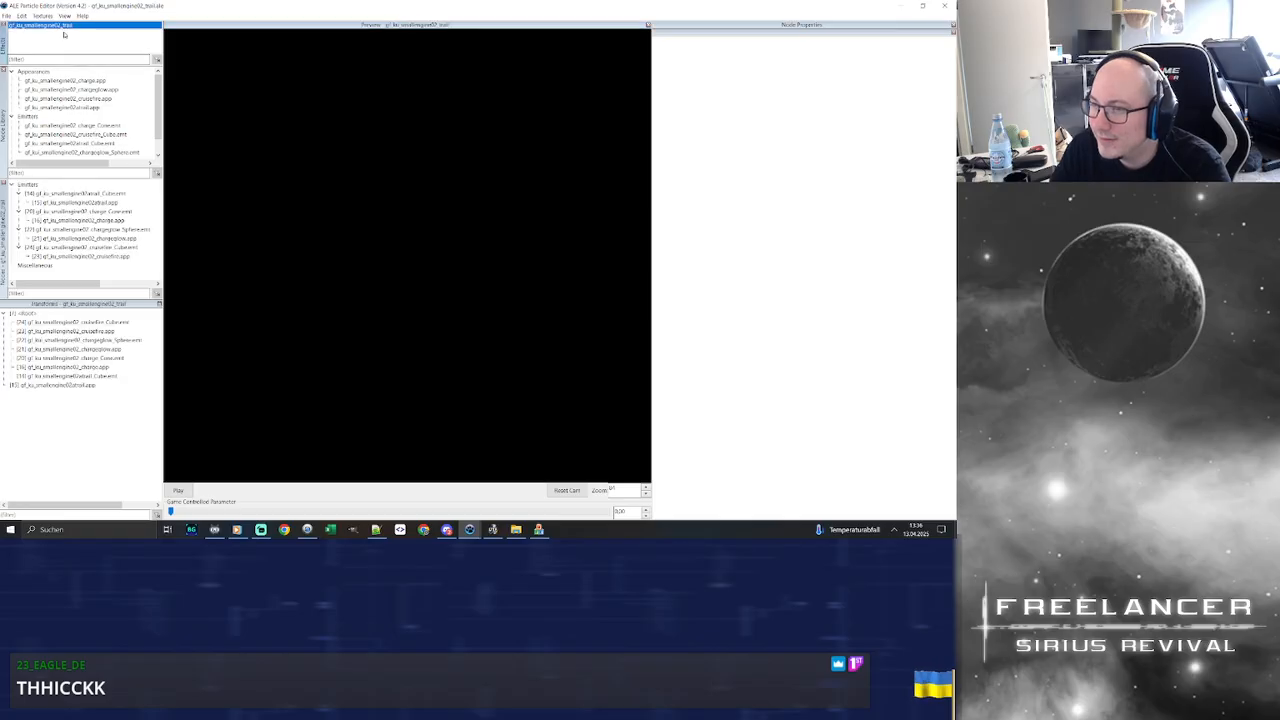
Play the gf_ku_smallengine02_trail preview, restart it and reset the preview camera
click(178, 490)
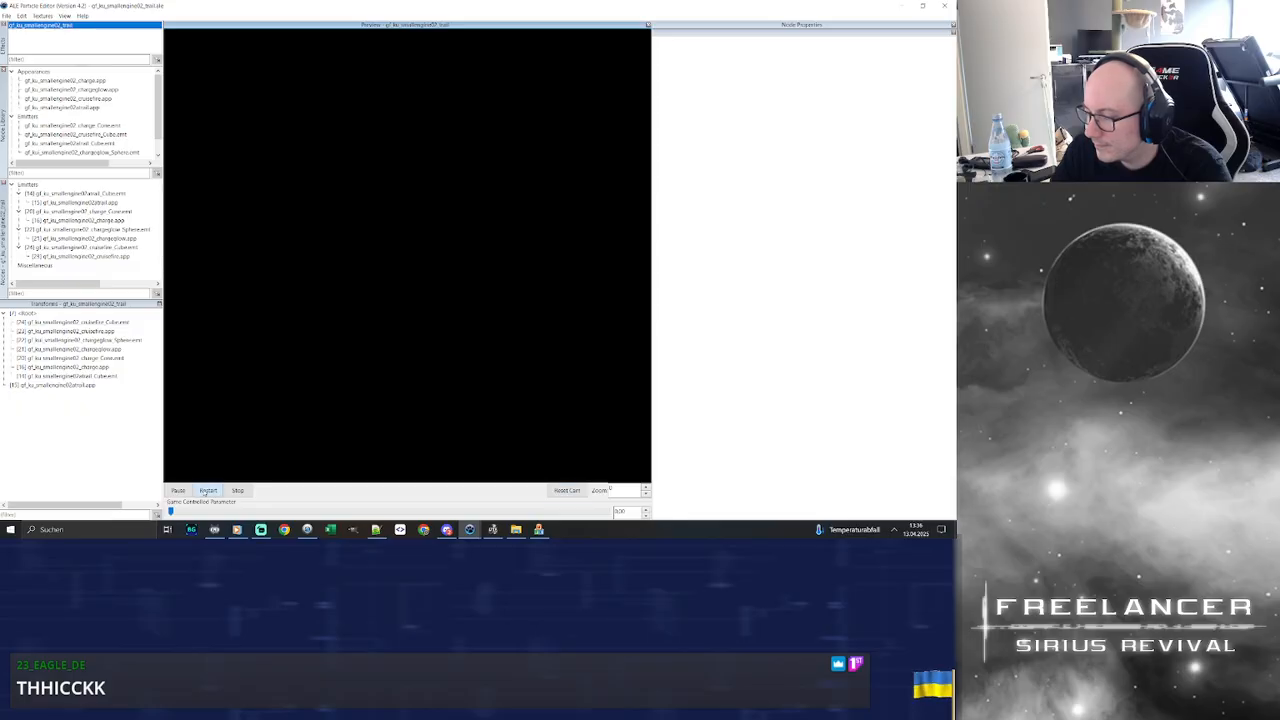
mouse_move(469, 530)
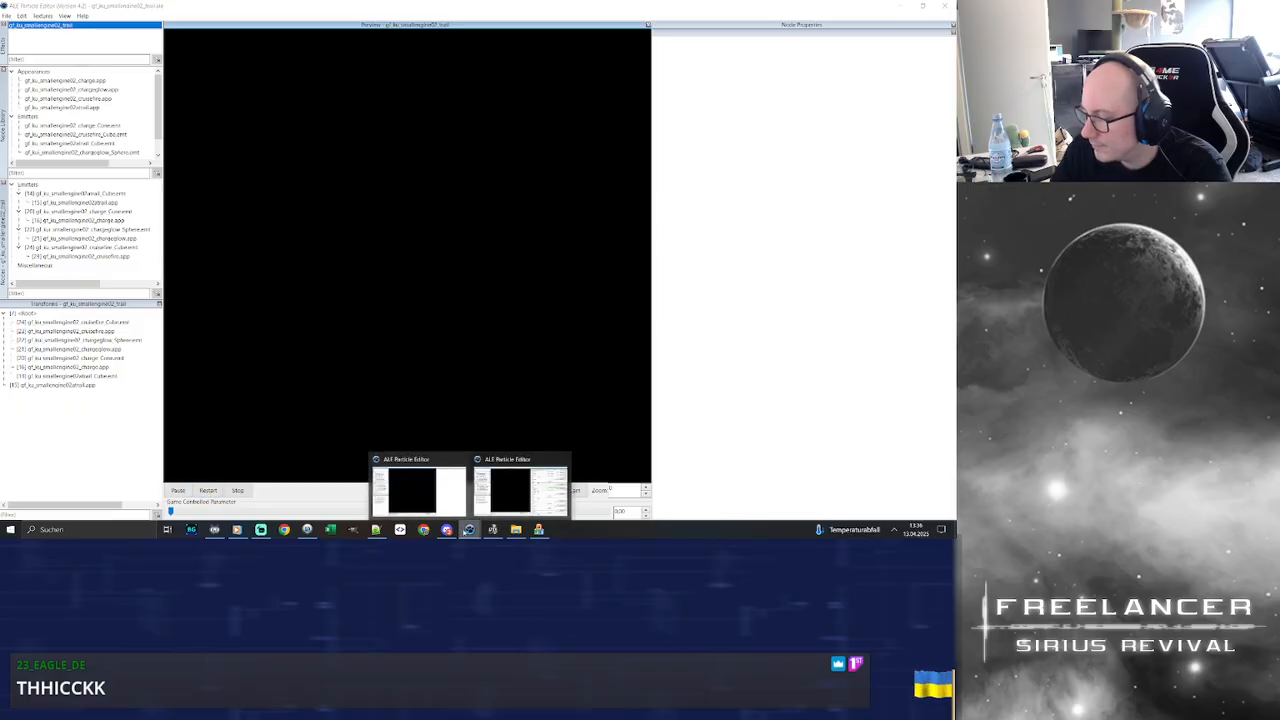
click(526, 492)
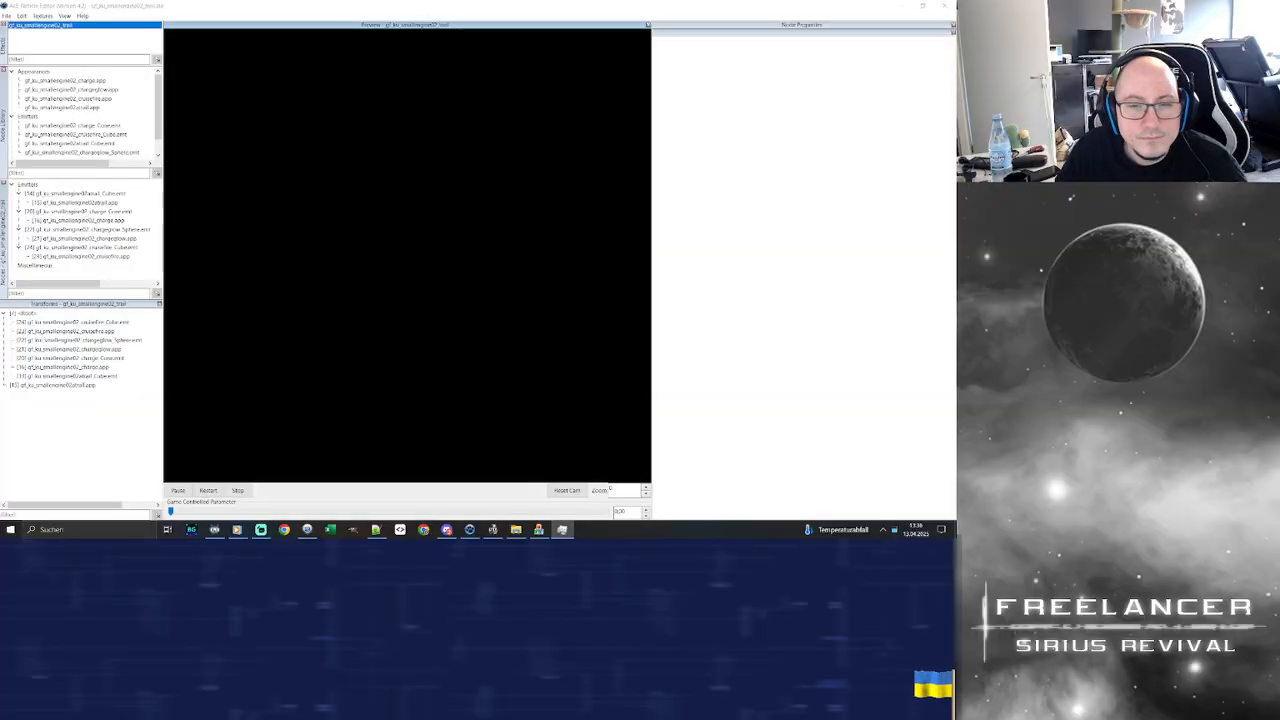
click(208, 490)
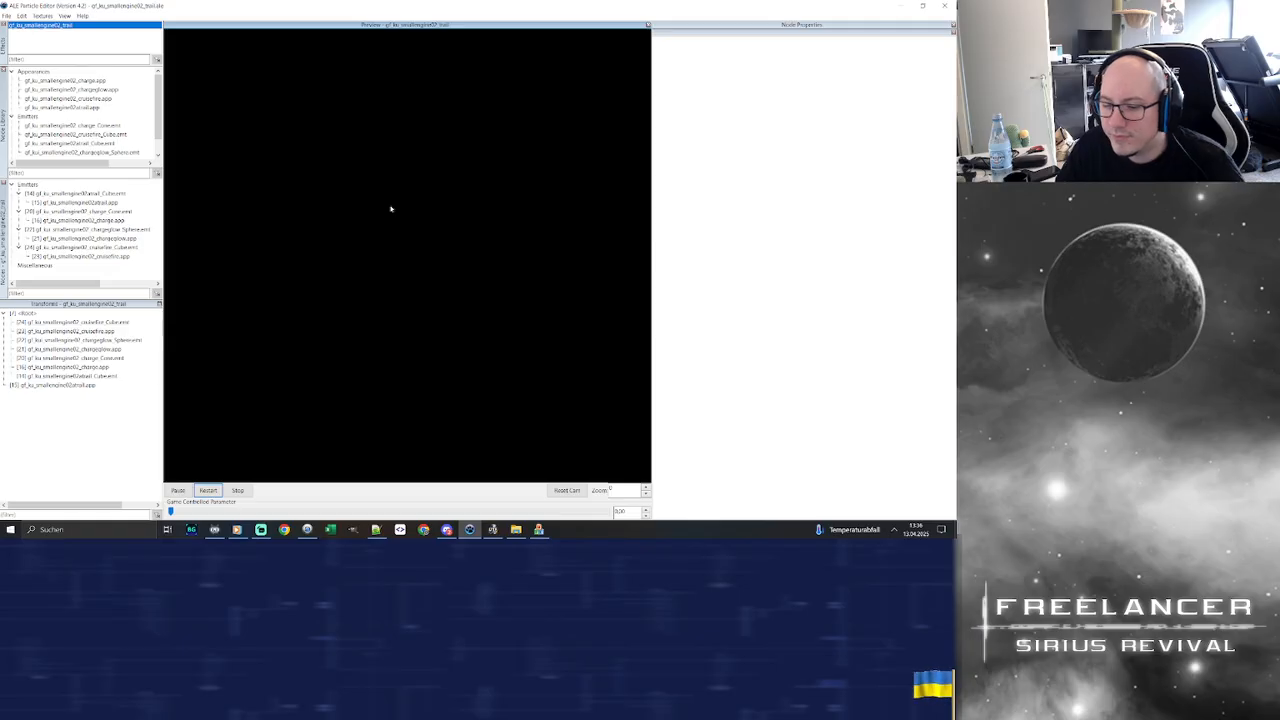
click(77, 25)
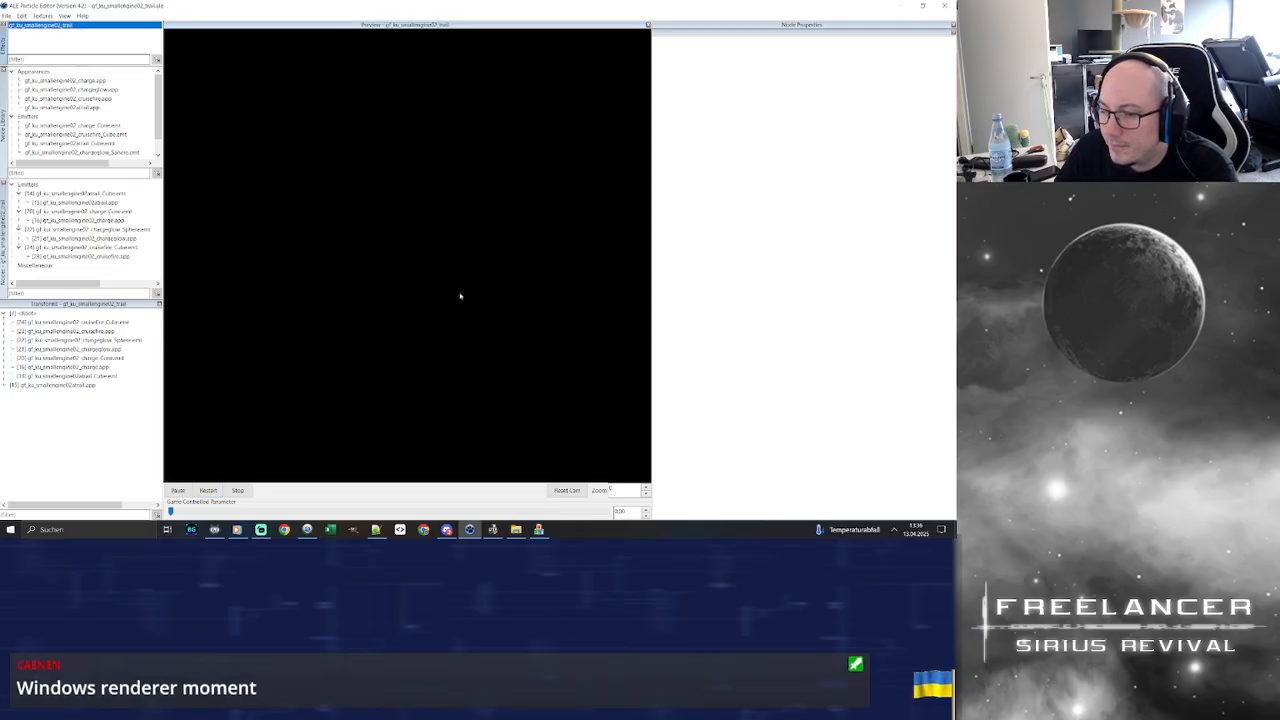
click(565, 490)
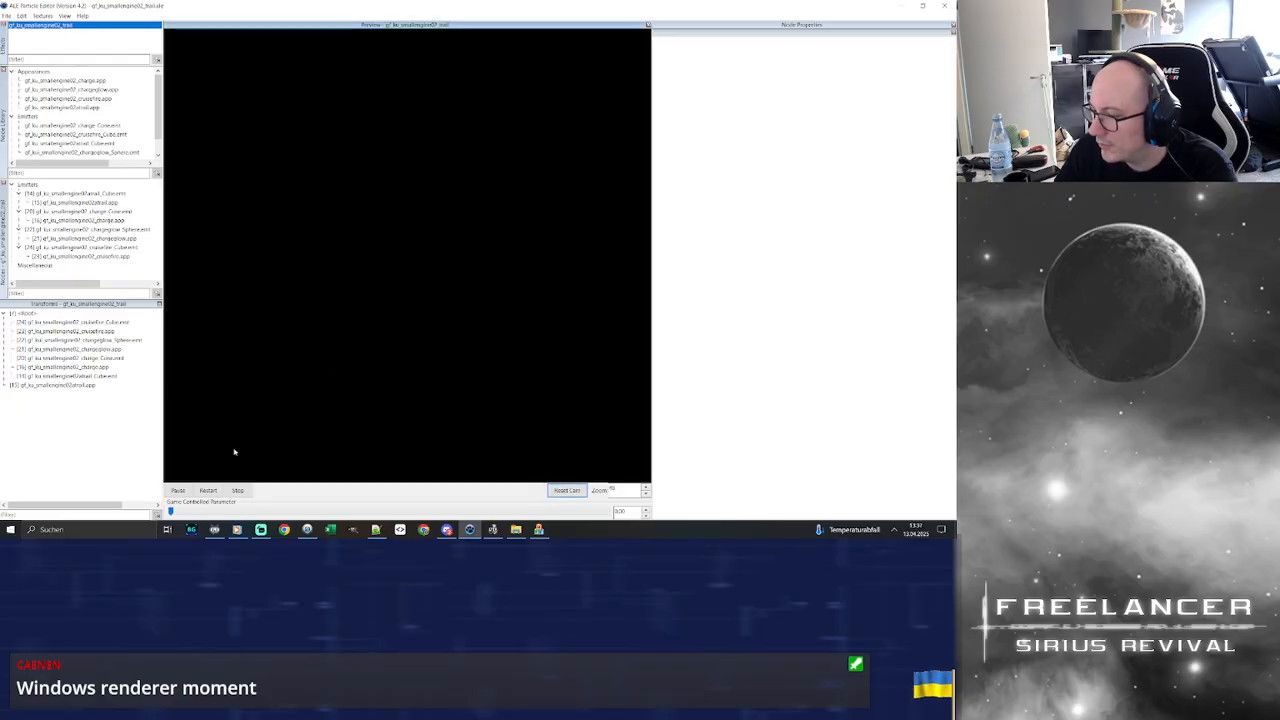
click(177, 490)
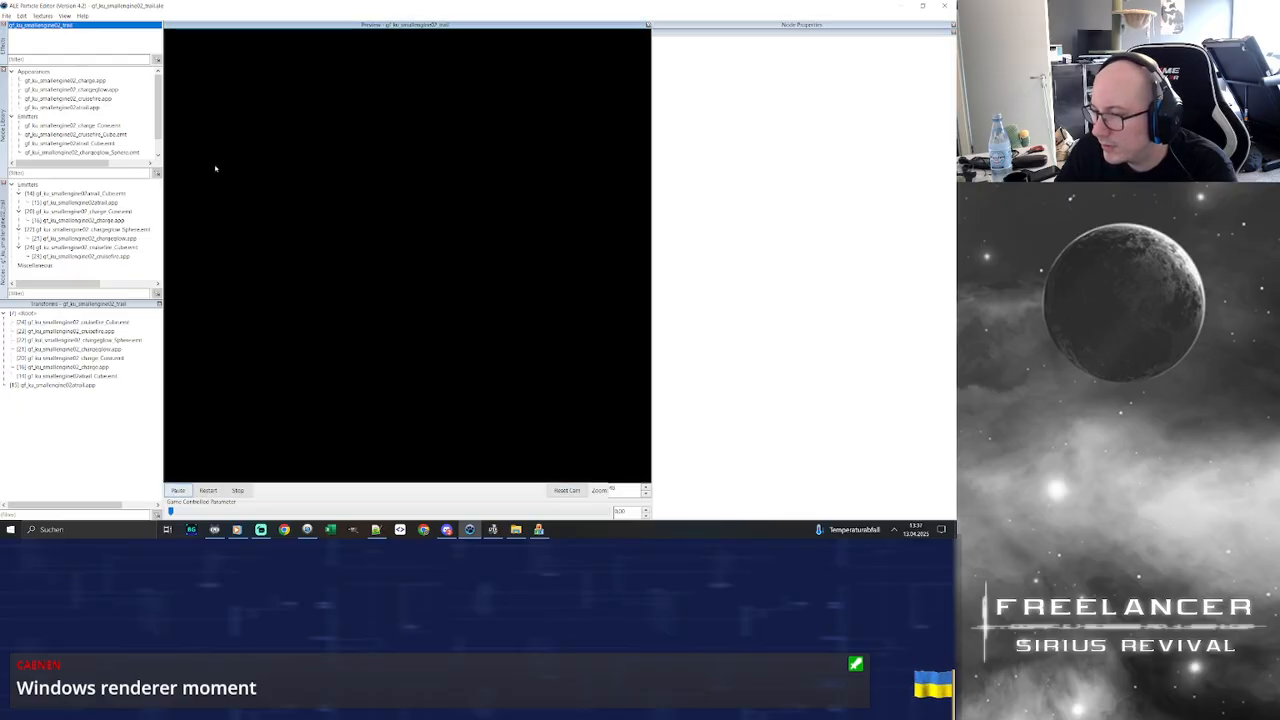
click(566, 490)
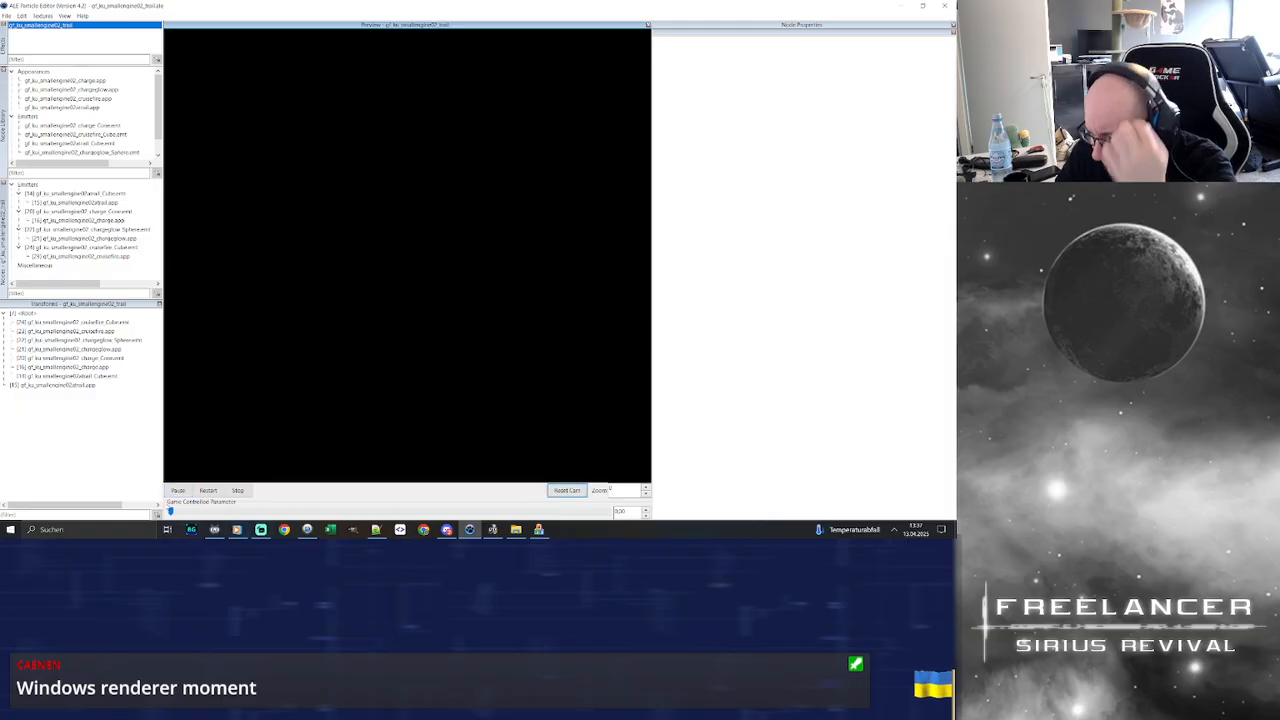
Raise the game controlled parameter in stages almost to its maximum to examine the Kusari trail's charge and cruise looks, and stop the preview
drag(171, 511, 563, 511)
scroll(447, 295, down, 3)
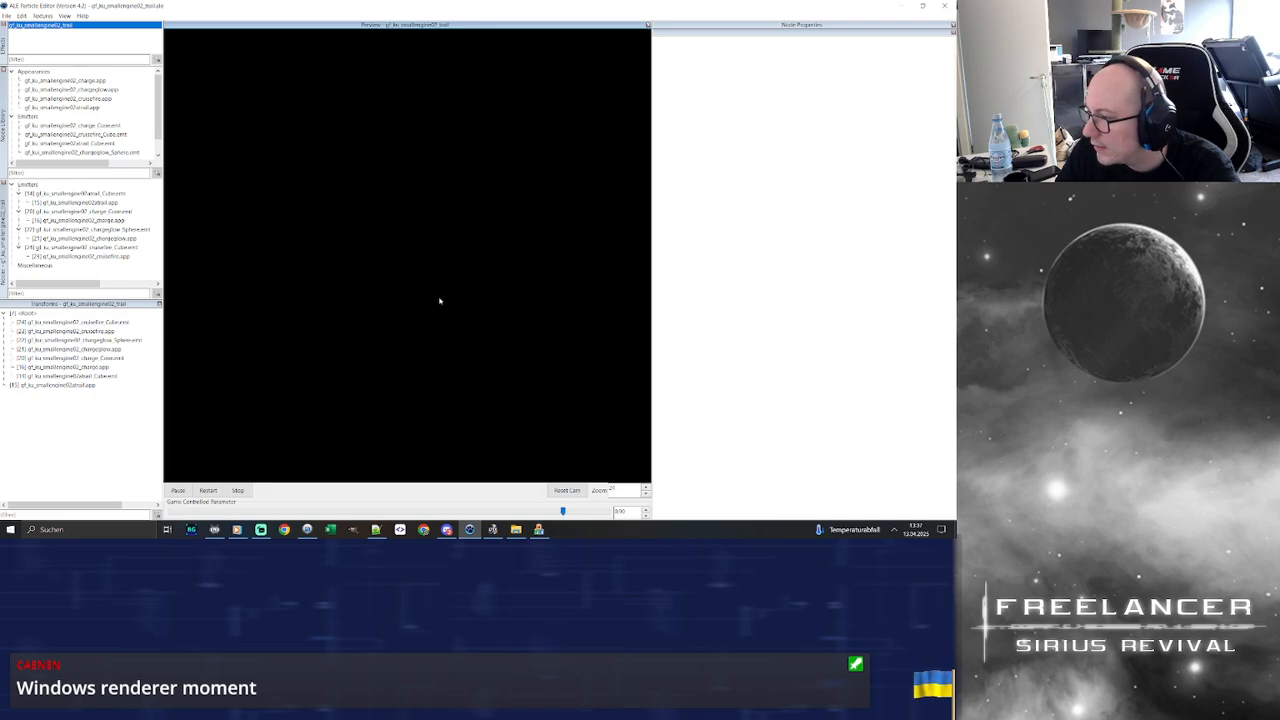
drag(562, 511, 572, 511)
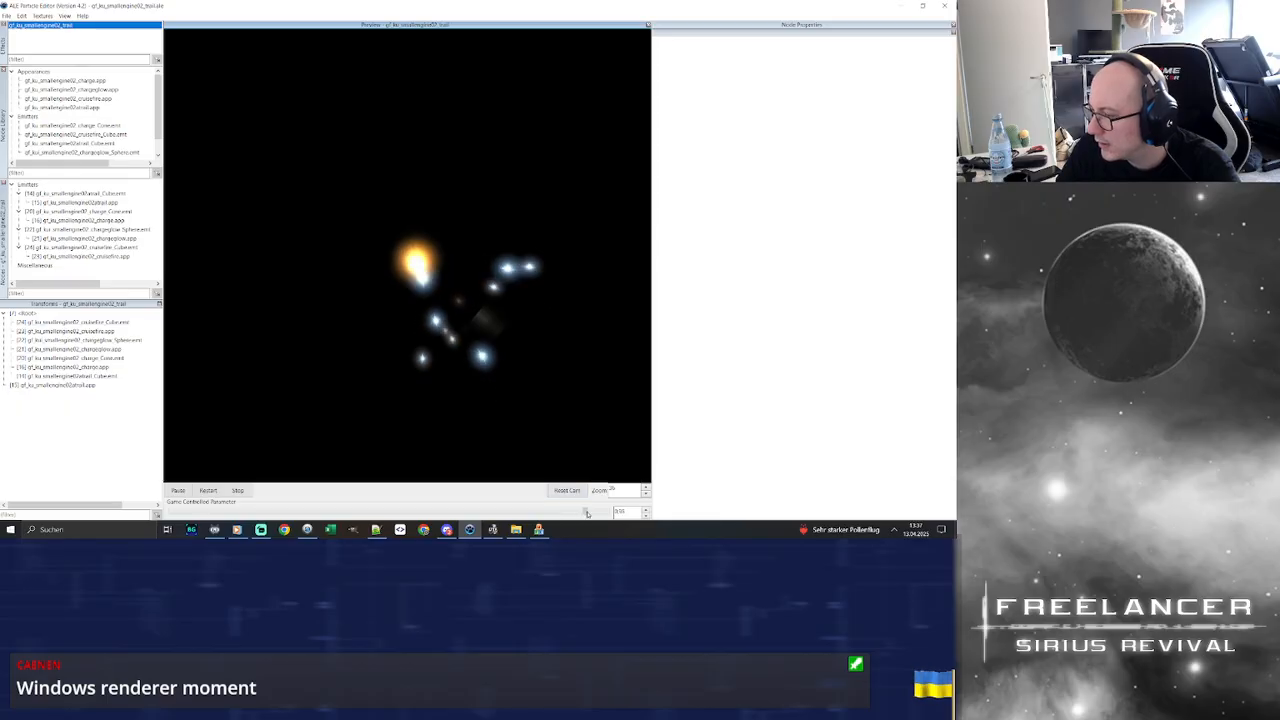
drag(571, 511, 606, 511)
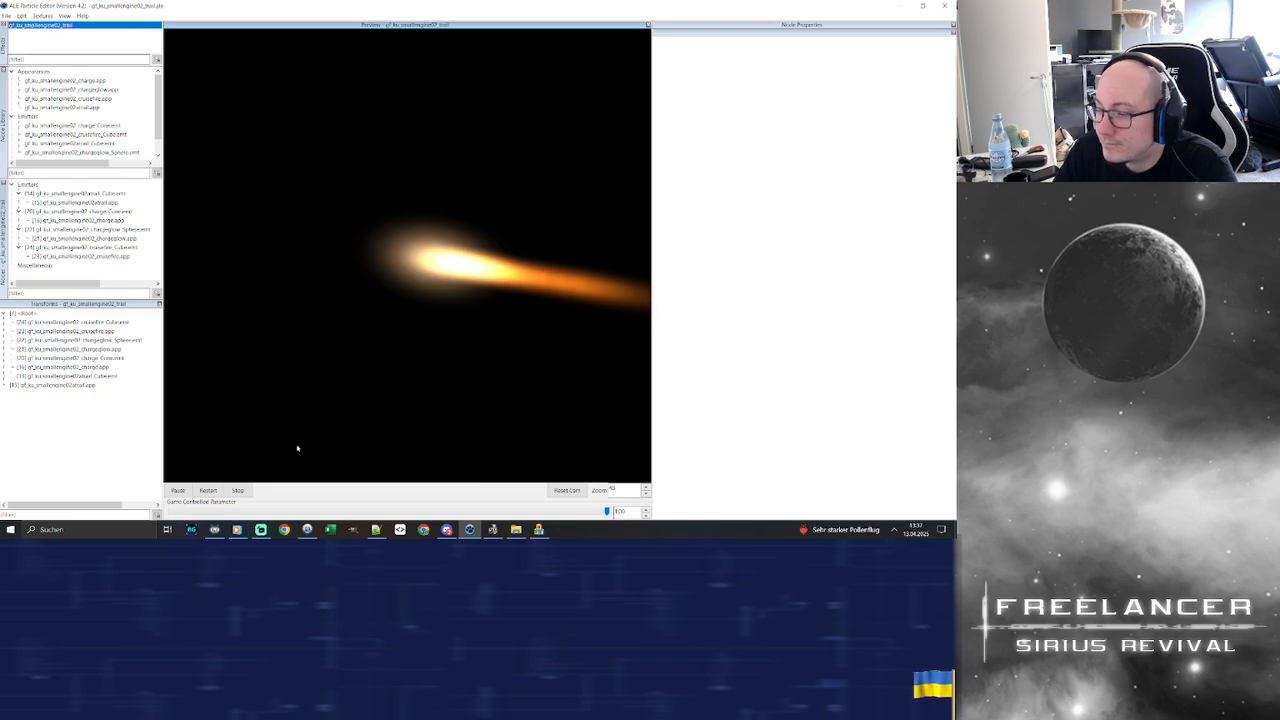
click(237, 490)
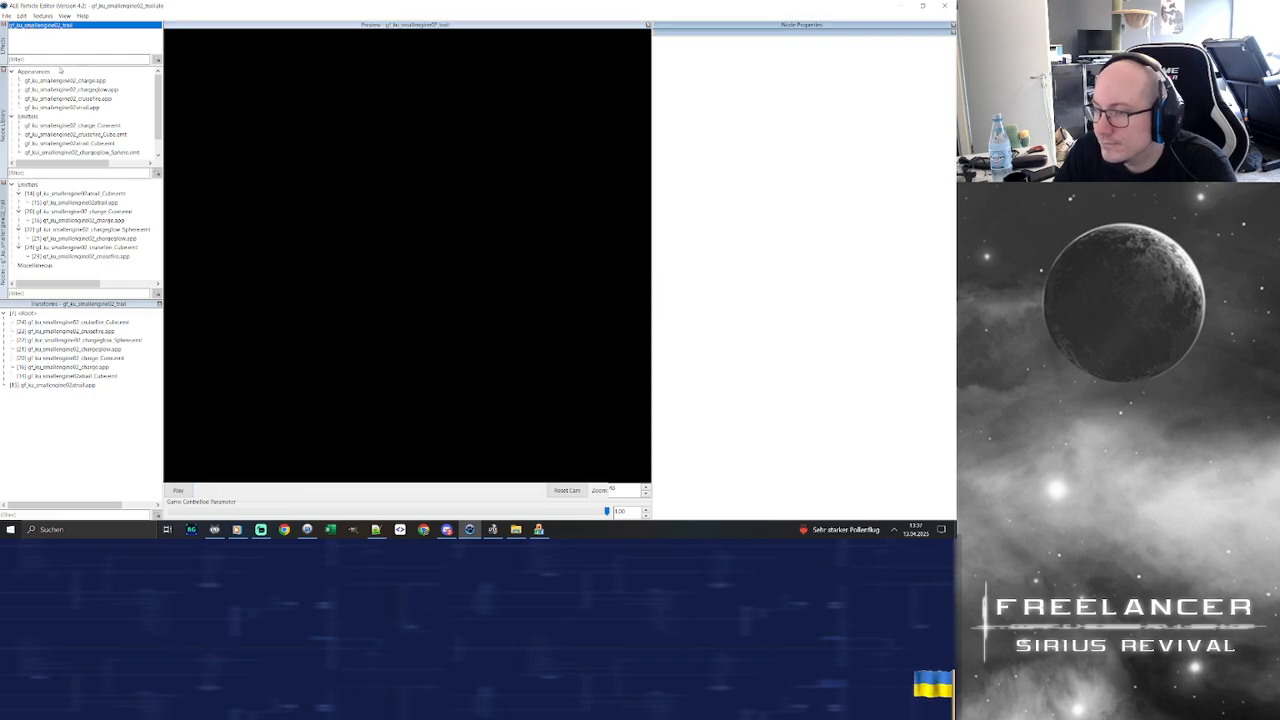
Rename the gf_ku_smallengine02_trail effect to spring_smallengine01_trail
right_click(57, 26)
click(74, 36)
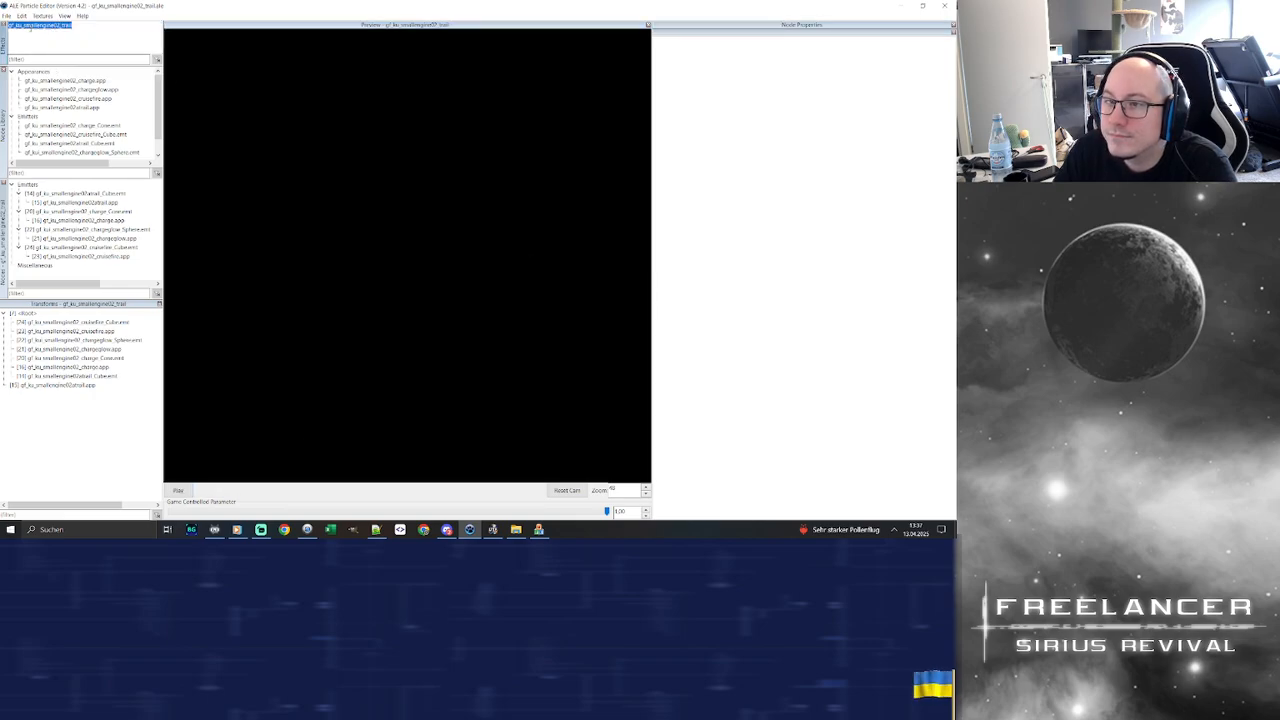
drag(23, 26, 7, 26)
key(BackSpace)
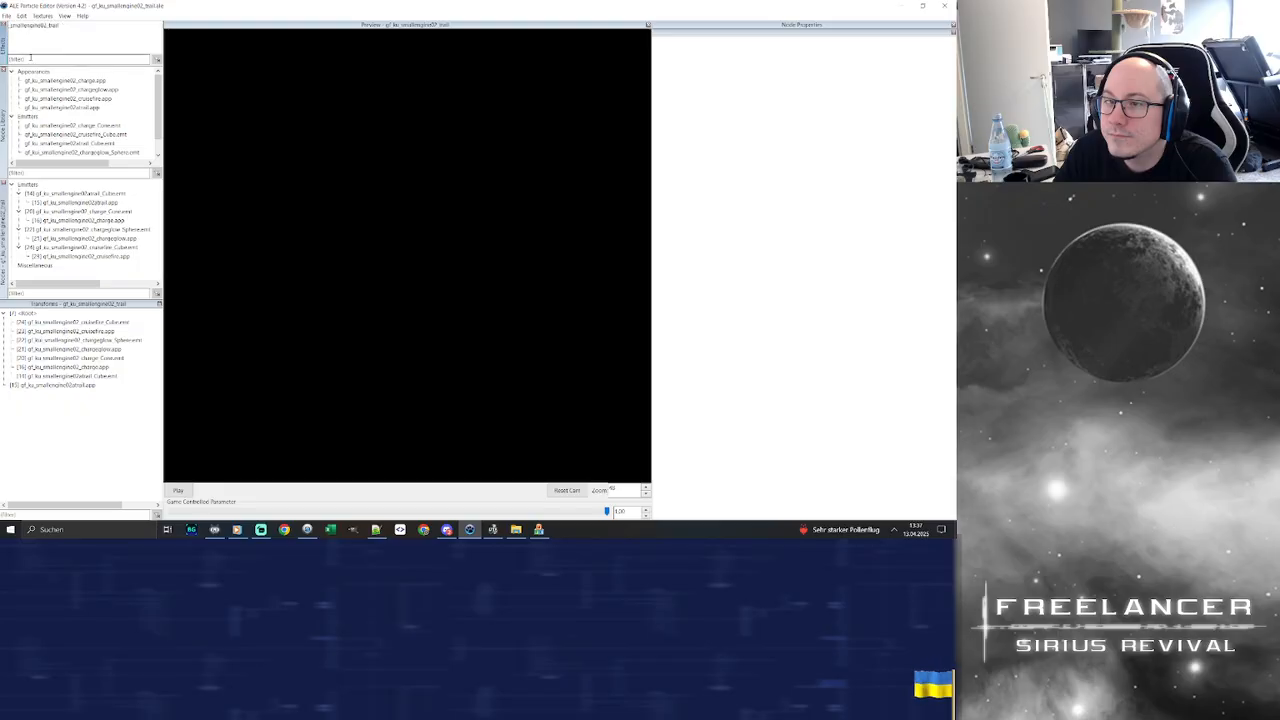
text(srmod_)
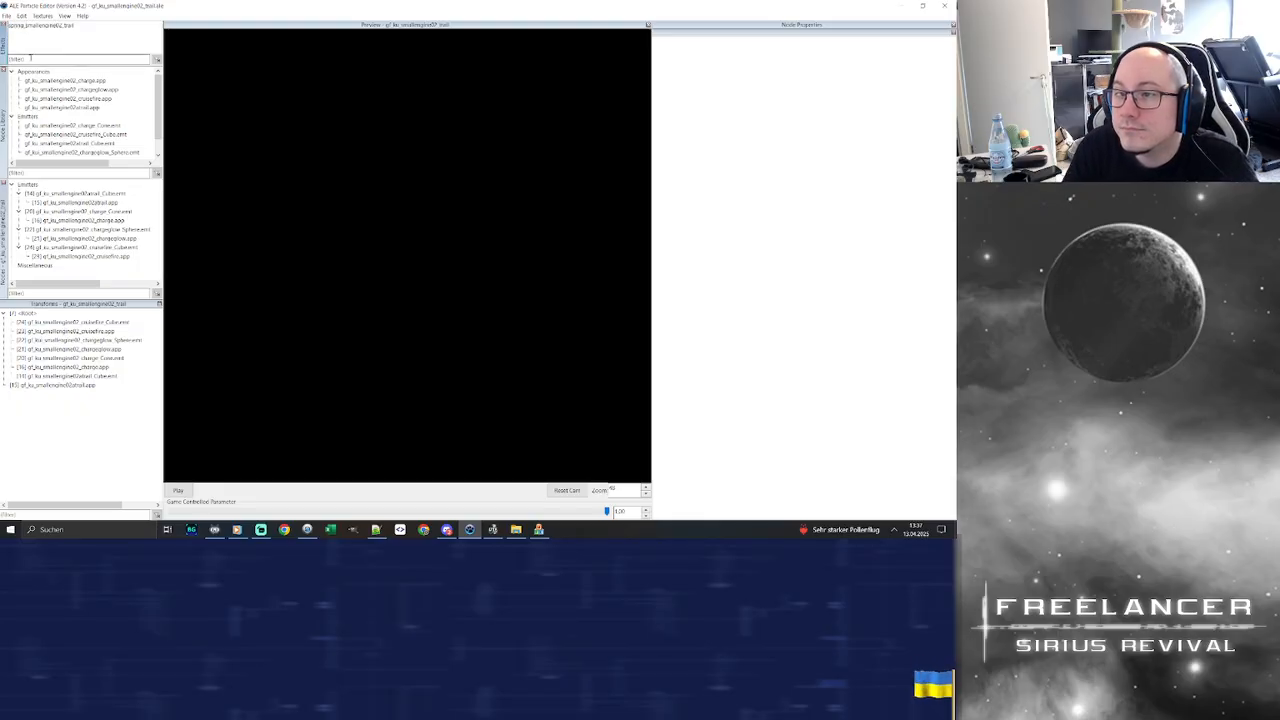
text(1)
key(Return)
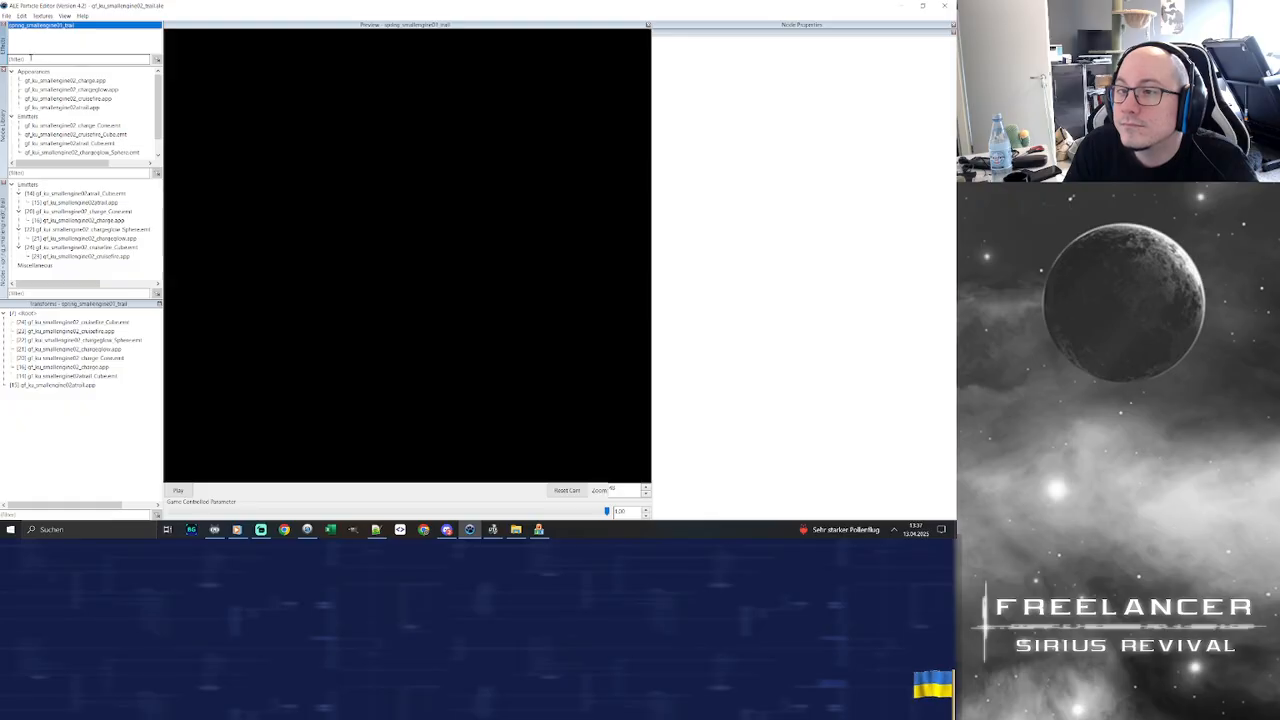
Copy the spring_ prefix from the renamed effect's name
right_click(62, 30)
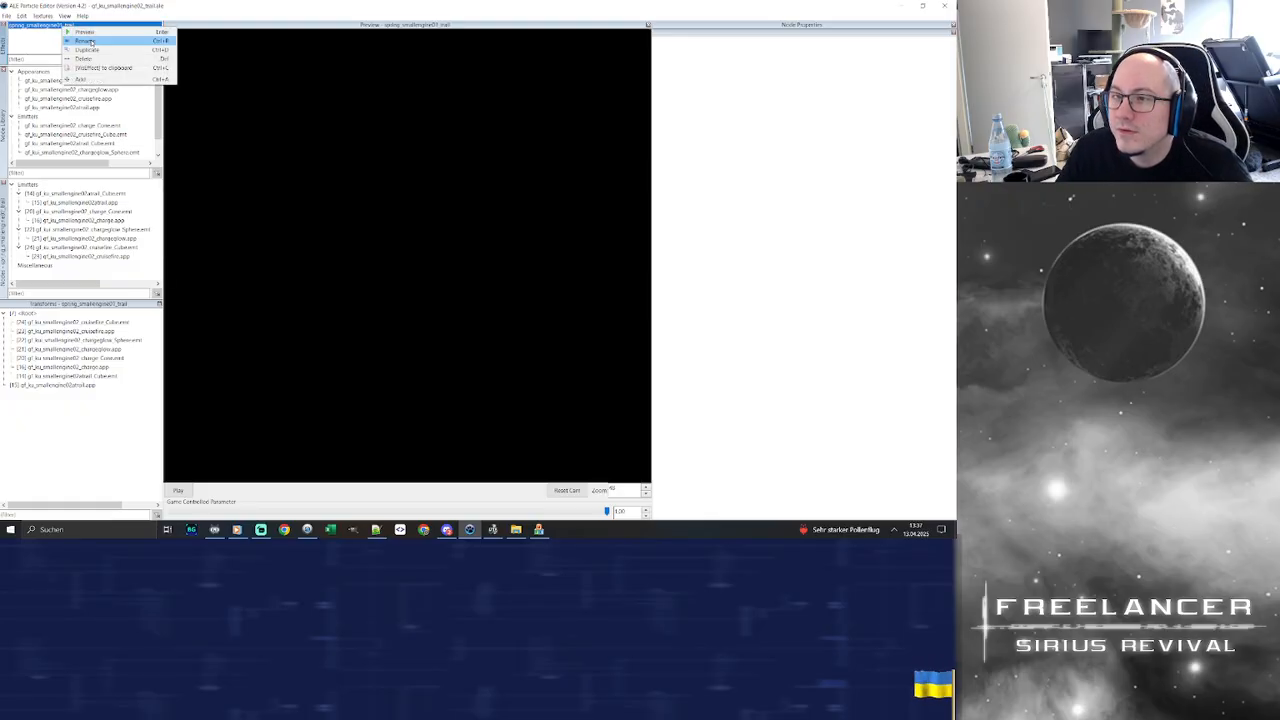
click(70, 32)
drag(24, 26, 8, 26)
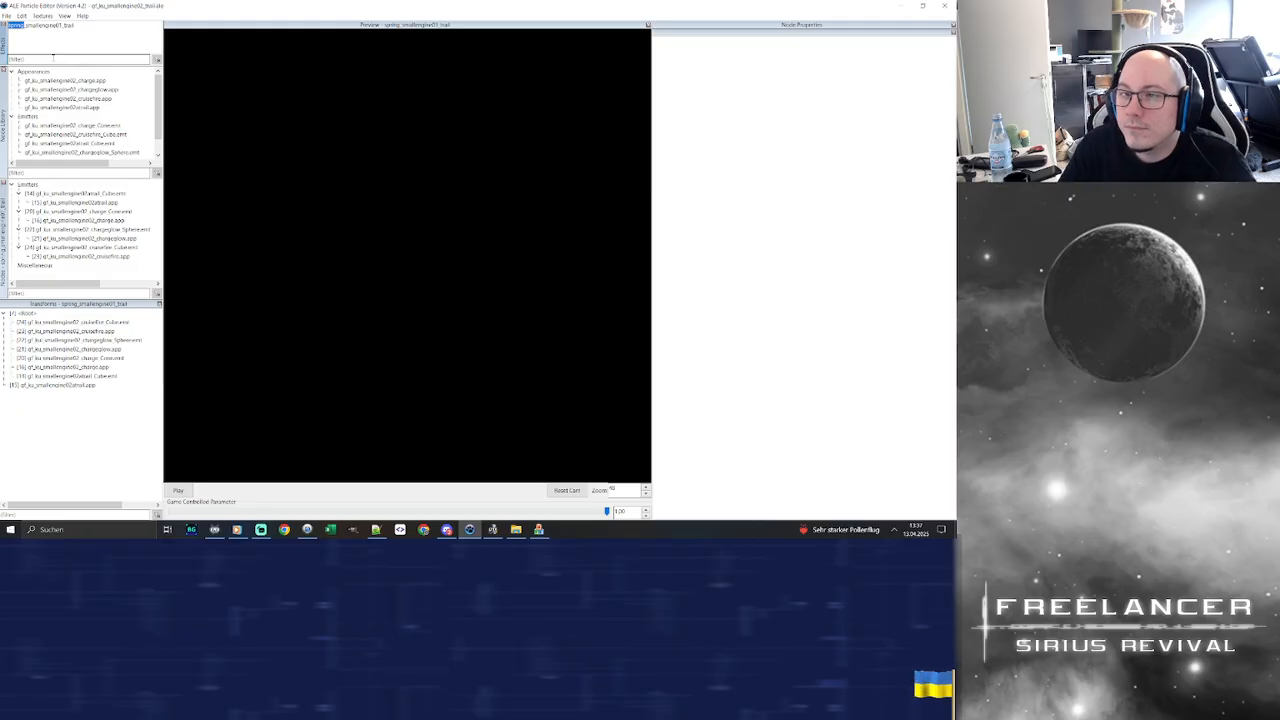
key(alt)
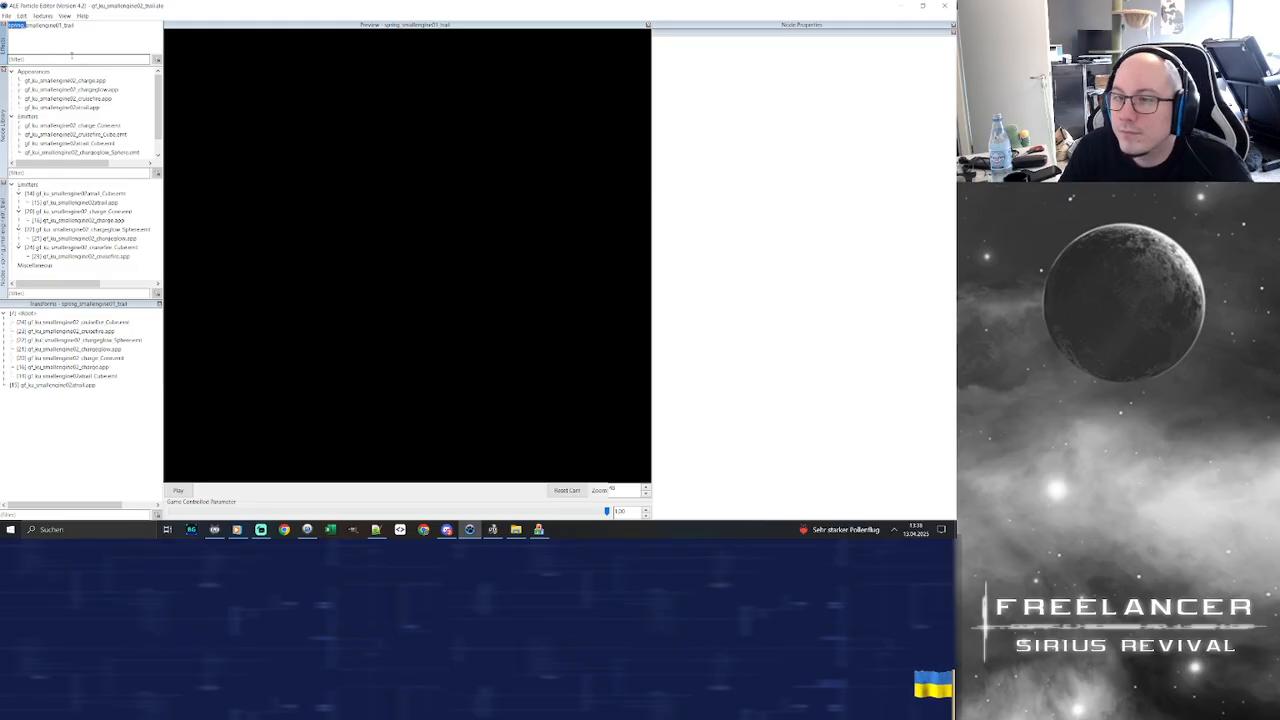
key(Return)
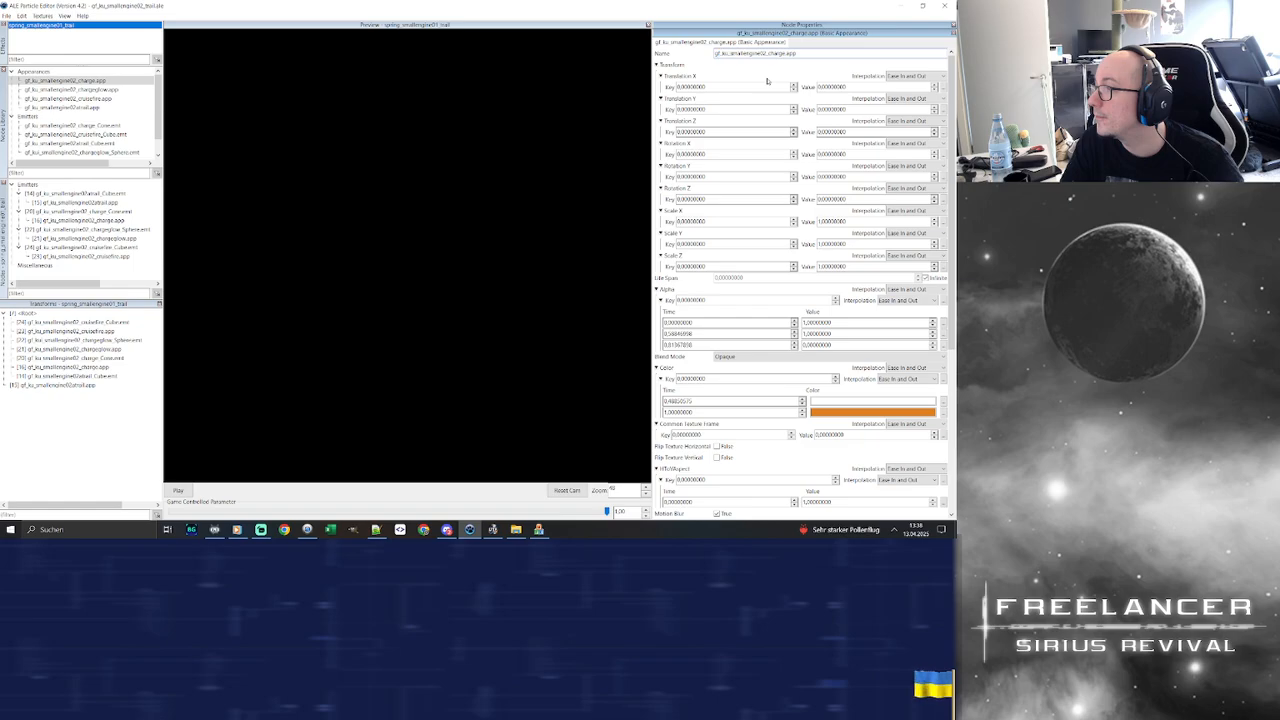
Replace the gf_ku_ prefix with spring_ in the names of the charge and trail appearances
text(spring)
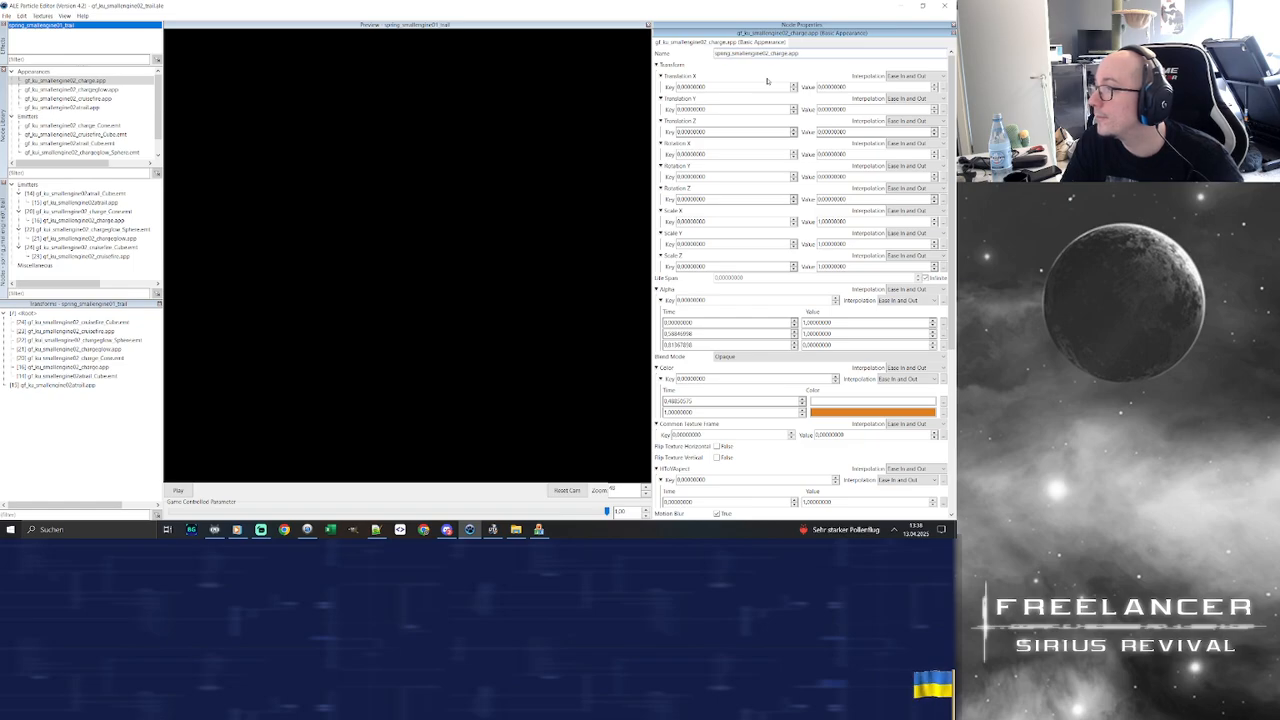
key(Return)
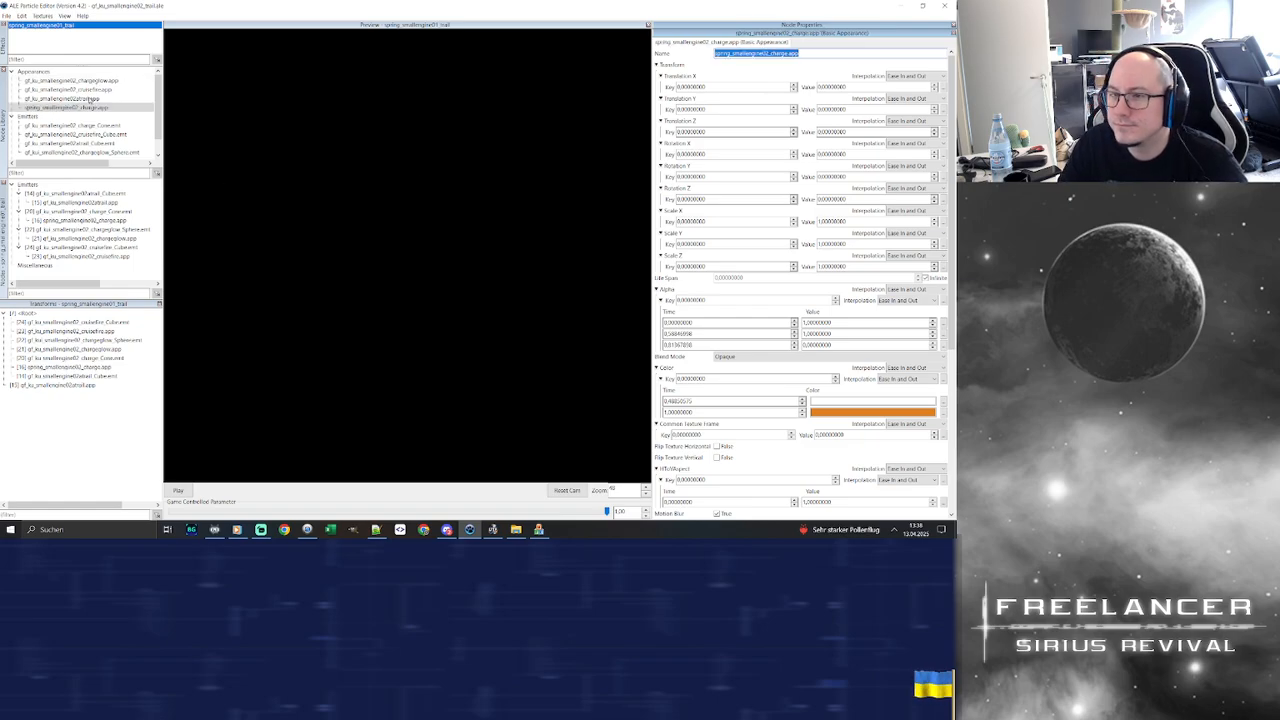
click(88, 99)
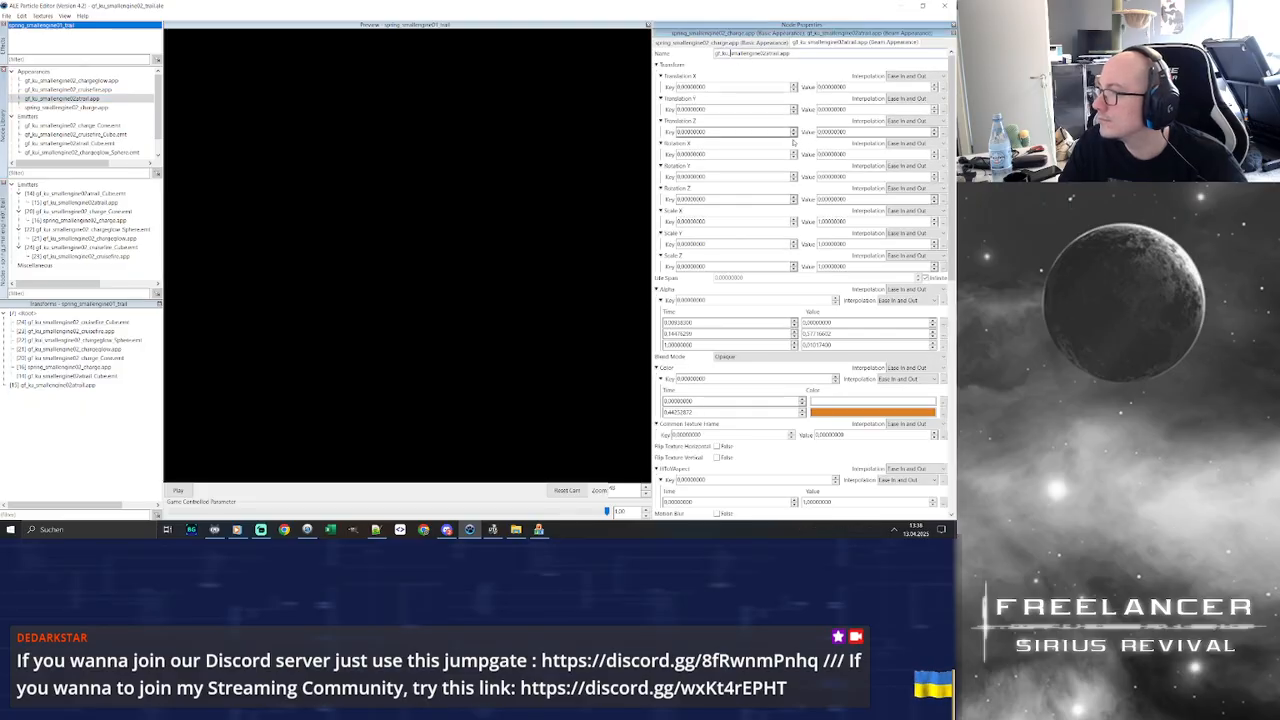
text(spring_)
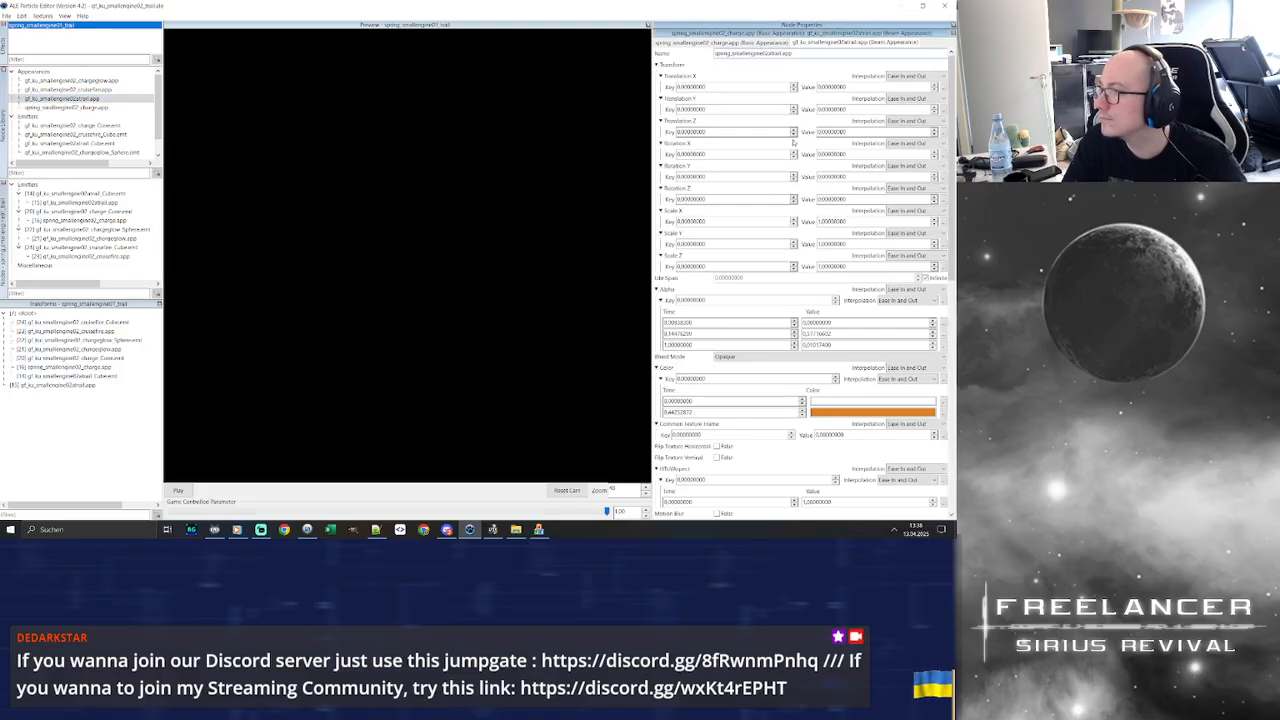
key(Return)
Rename the gf_ku_smallengine02_cruisefire.app appearance to spring_smallengine02_cruisefire.app
click(93, 89)
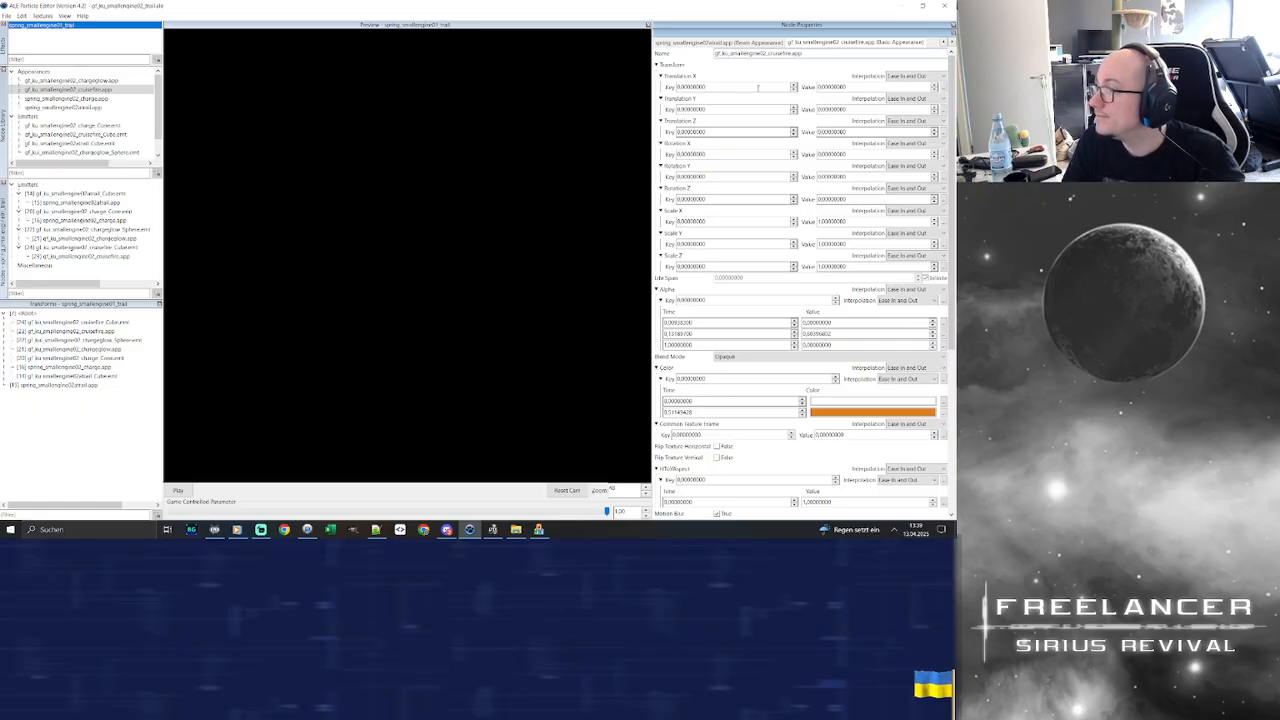
key(shift+Left)
key(shift+Left)
key(shift+Left)
key(shift+Left)
key(shift+Left)
key(shift+Left)
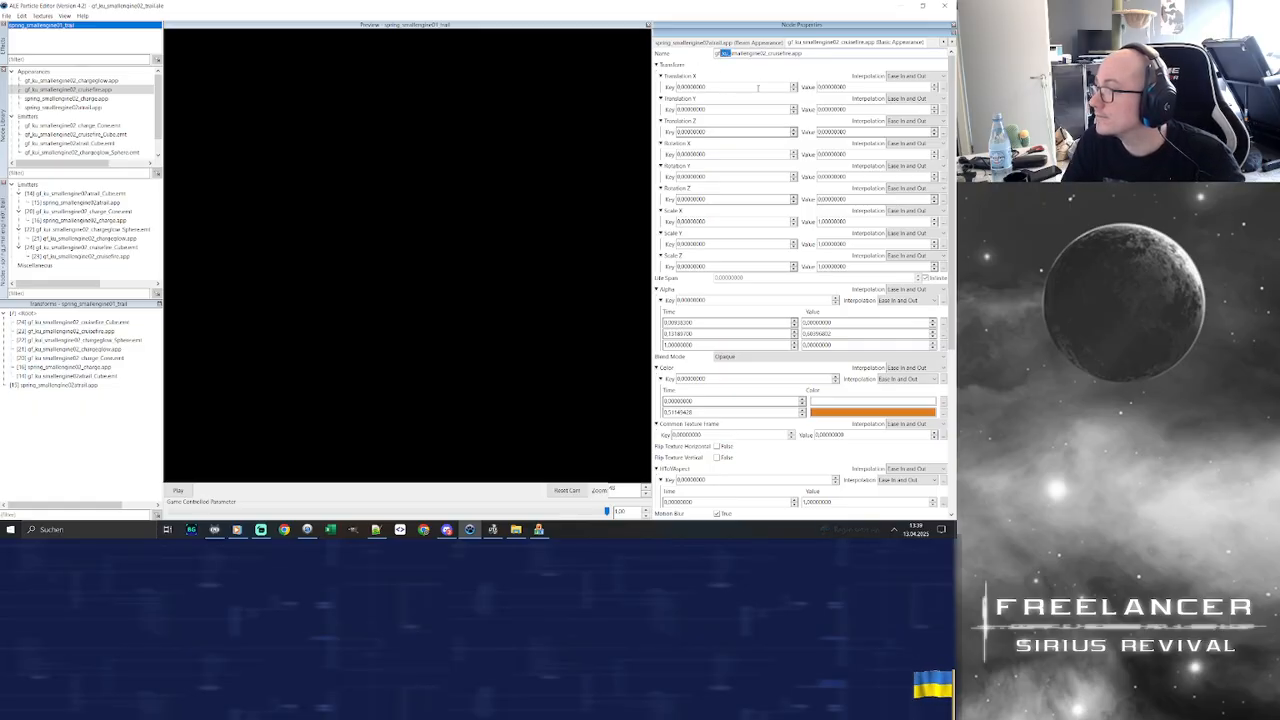
text(spring_)
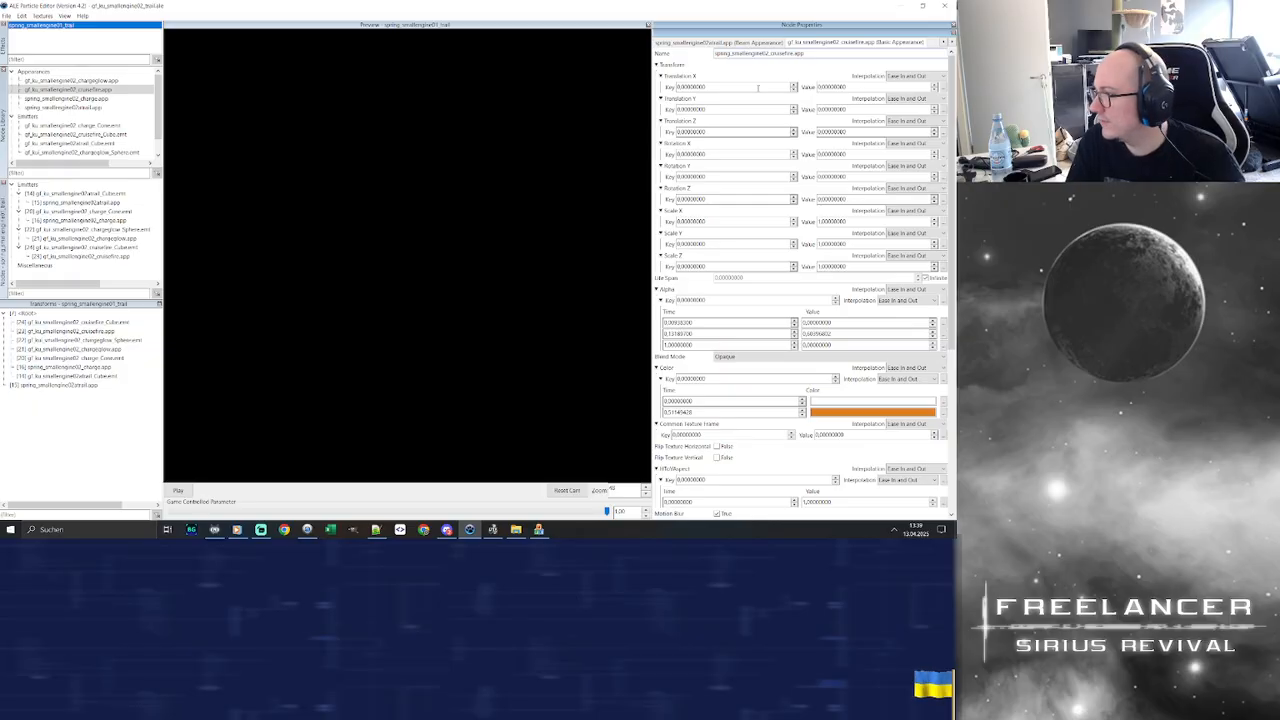
key(Return)
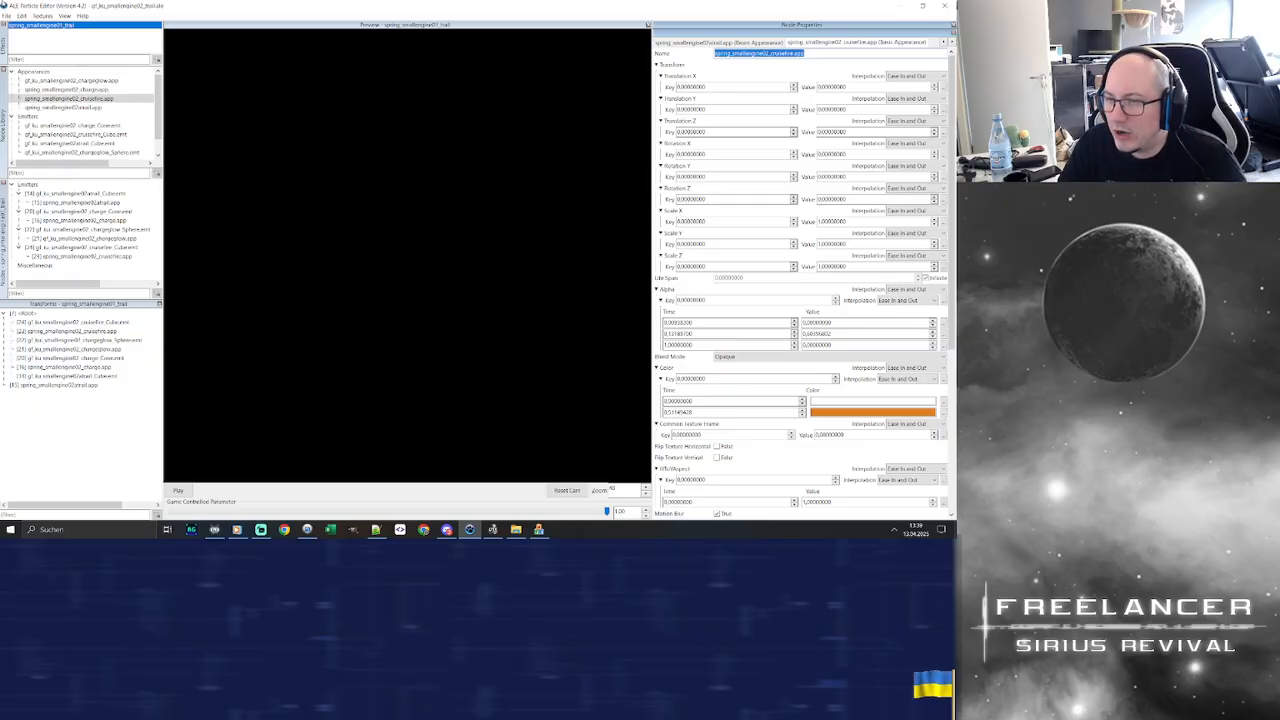
Save the trail effect in the ENGINES folder as spring_smallengine01_trail.ale
click(80, 81)
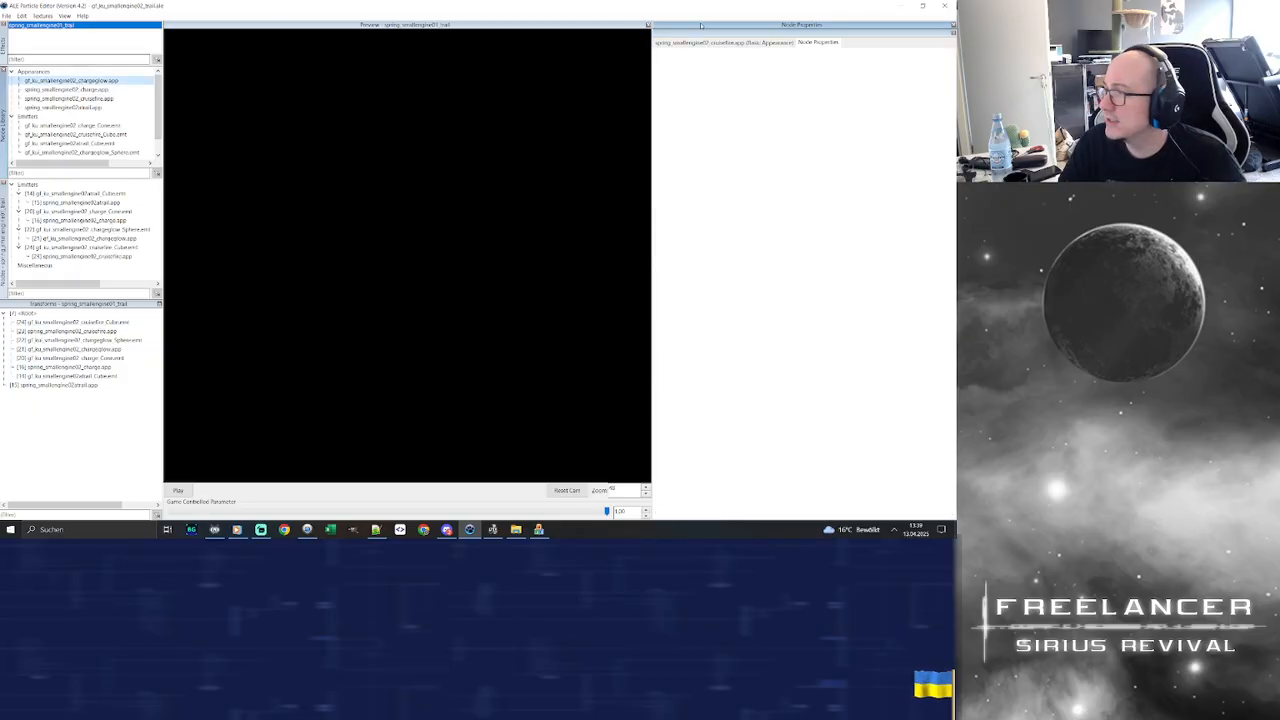
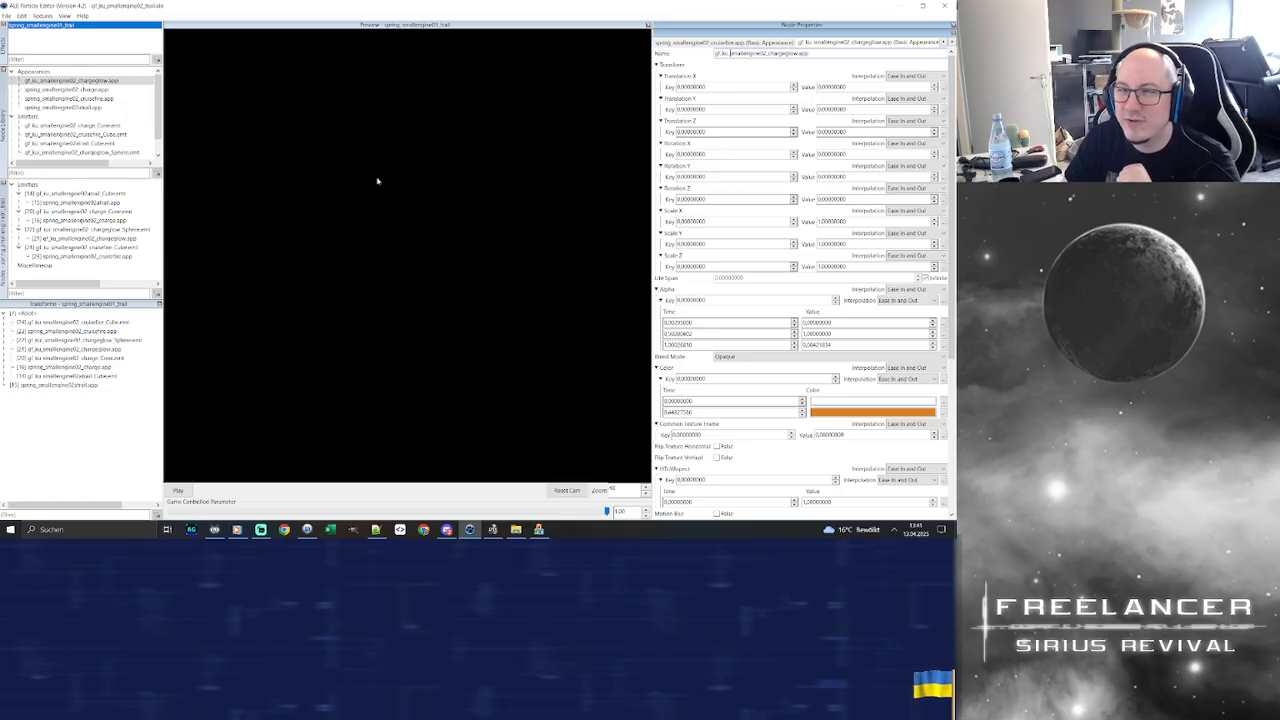
click(7, 16)
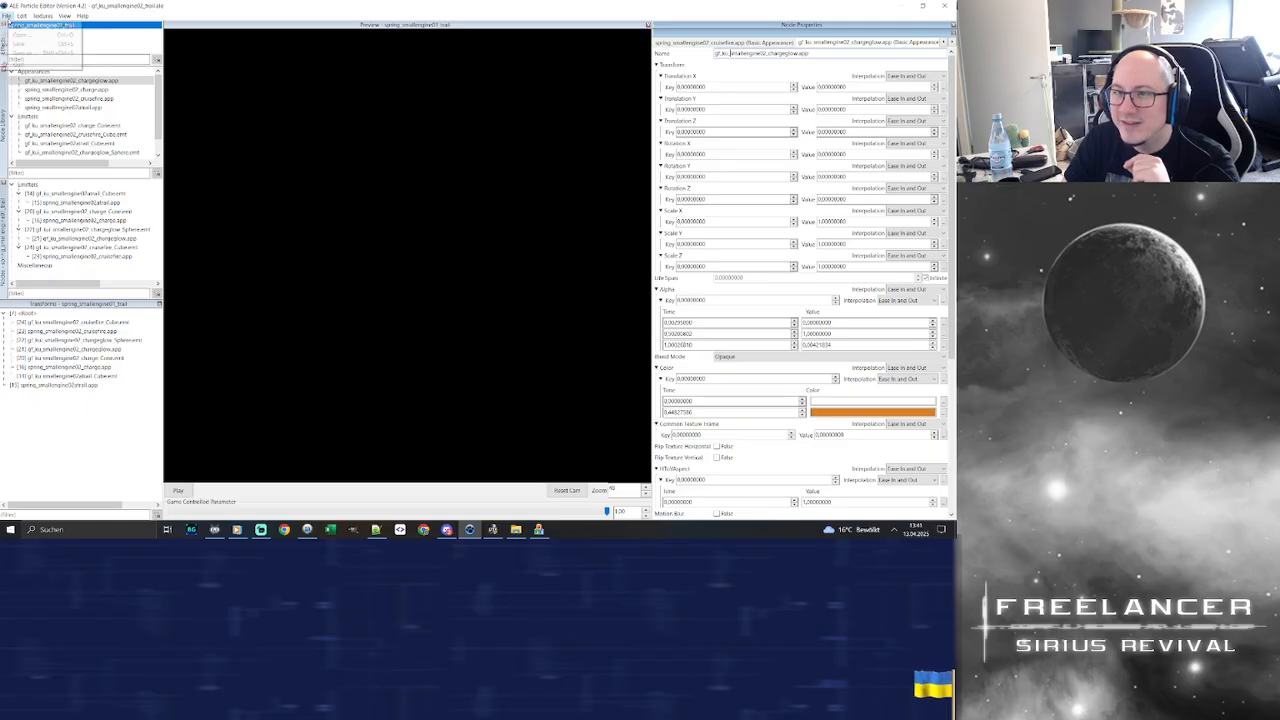
click(30, 53)
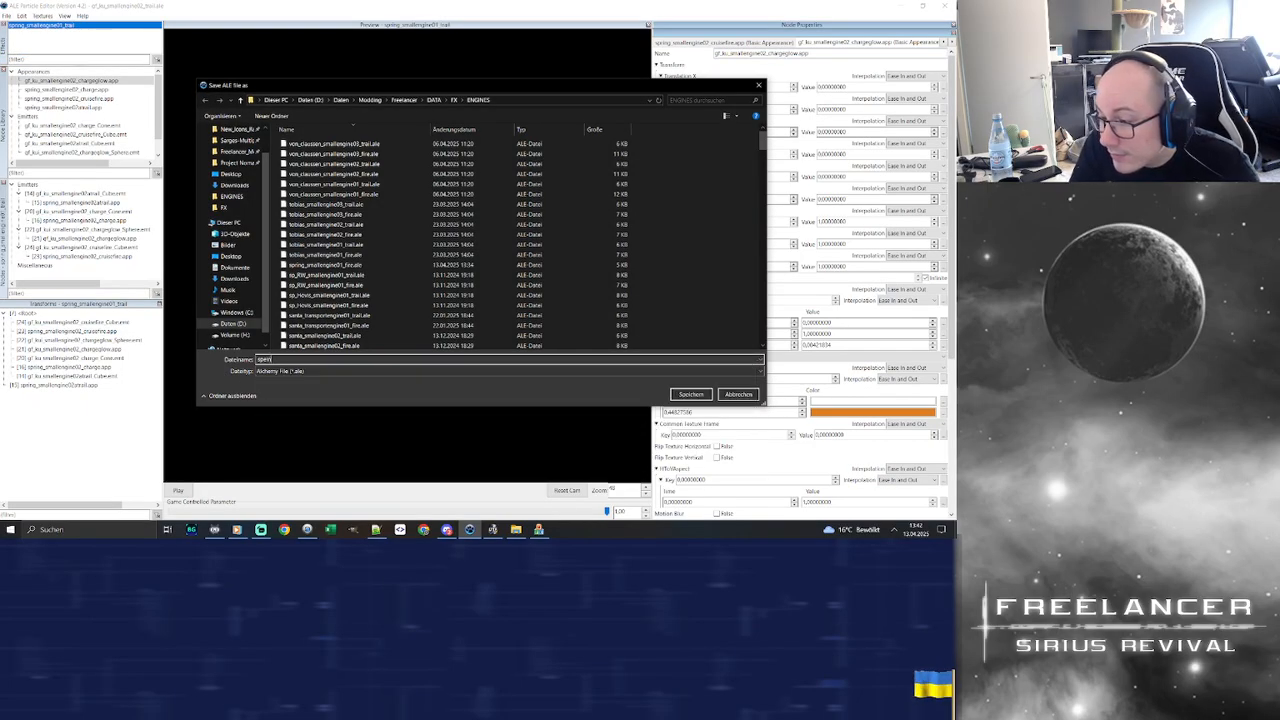
key(BackSpace)
text(r)
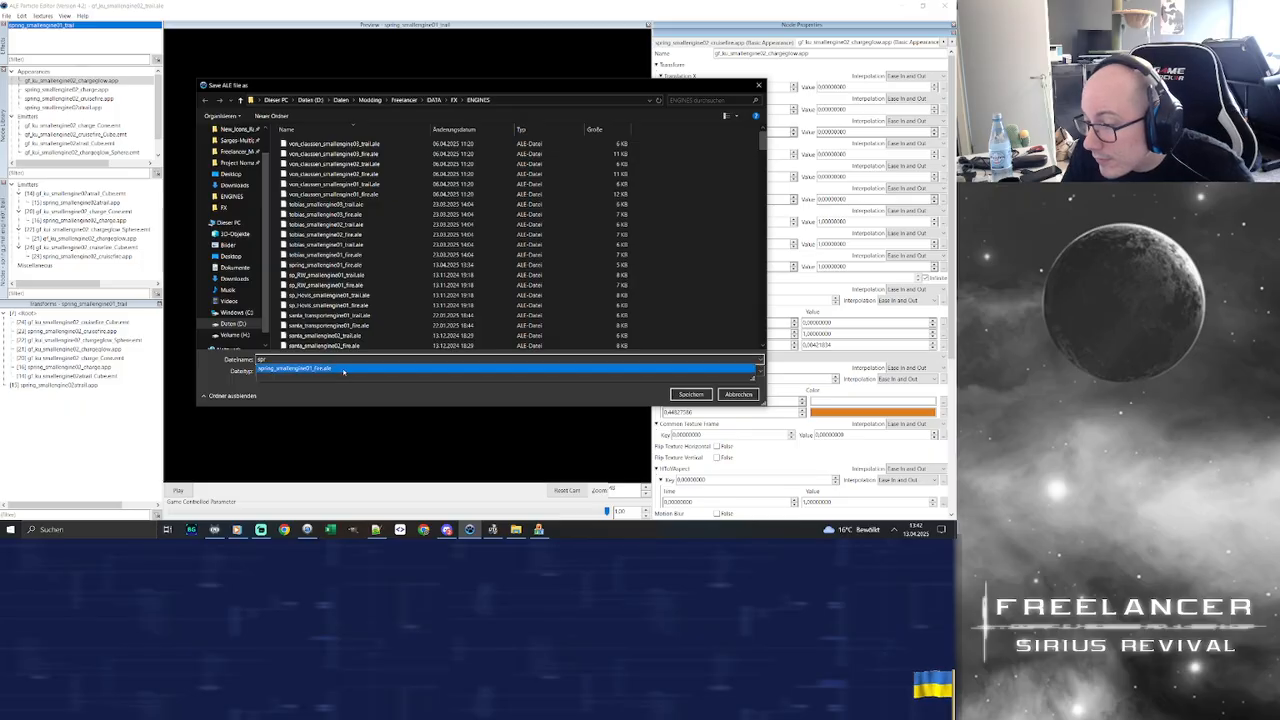
click(337, 370)
click(321, 361)
key(BackSpace)
key(BackSpace)
key(BackSpace)
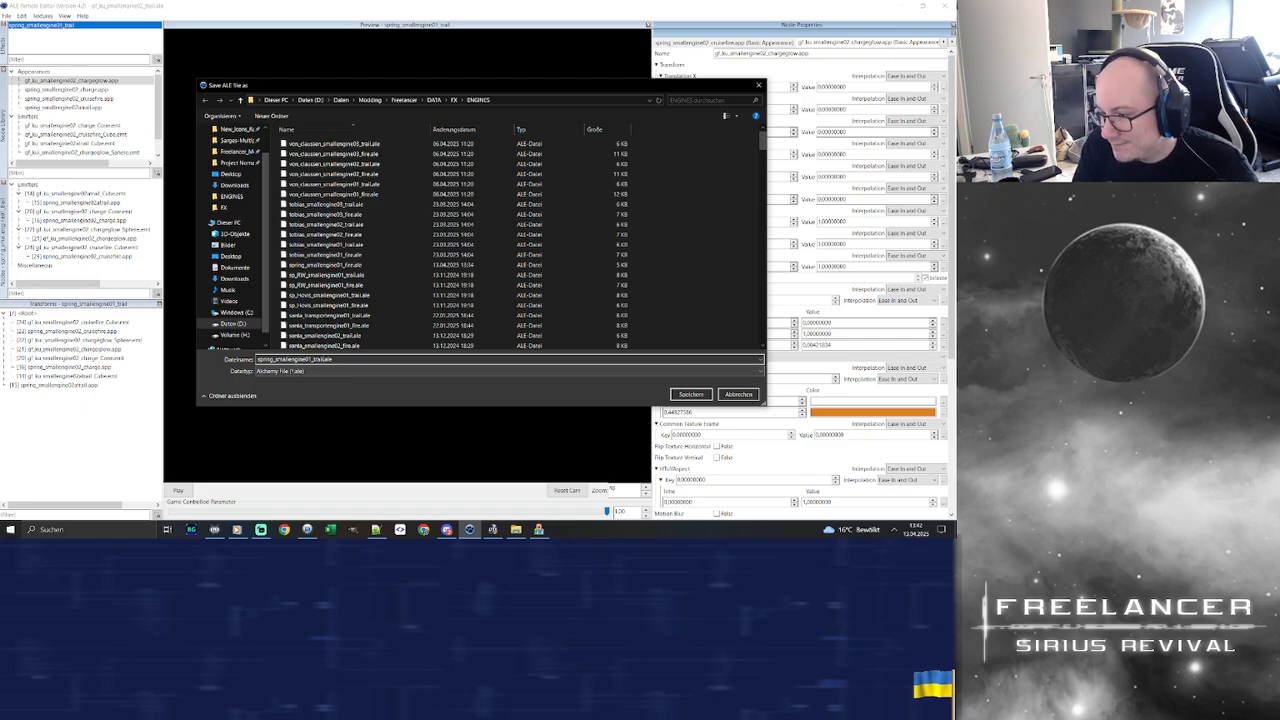
key(Return)
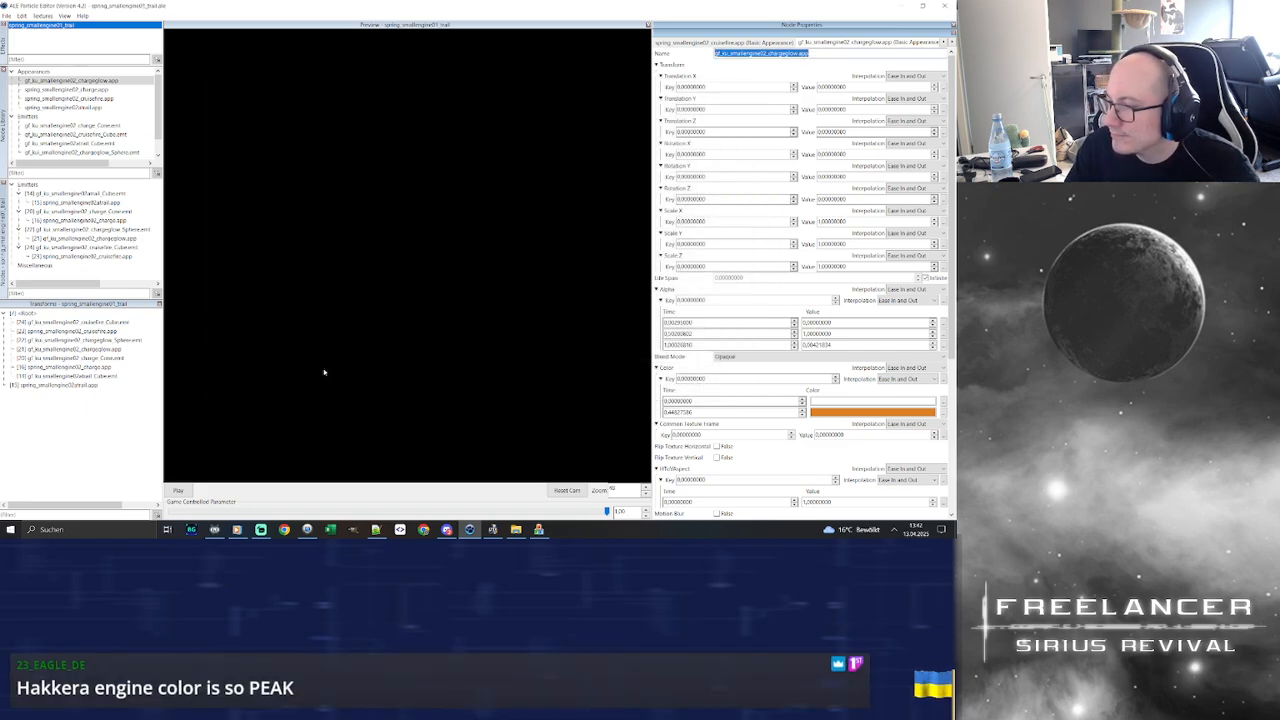
Open halloween_smallengine02_fire.ale from the ENGINES folder and play its effect in the preview
click(8, 16)
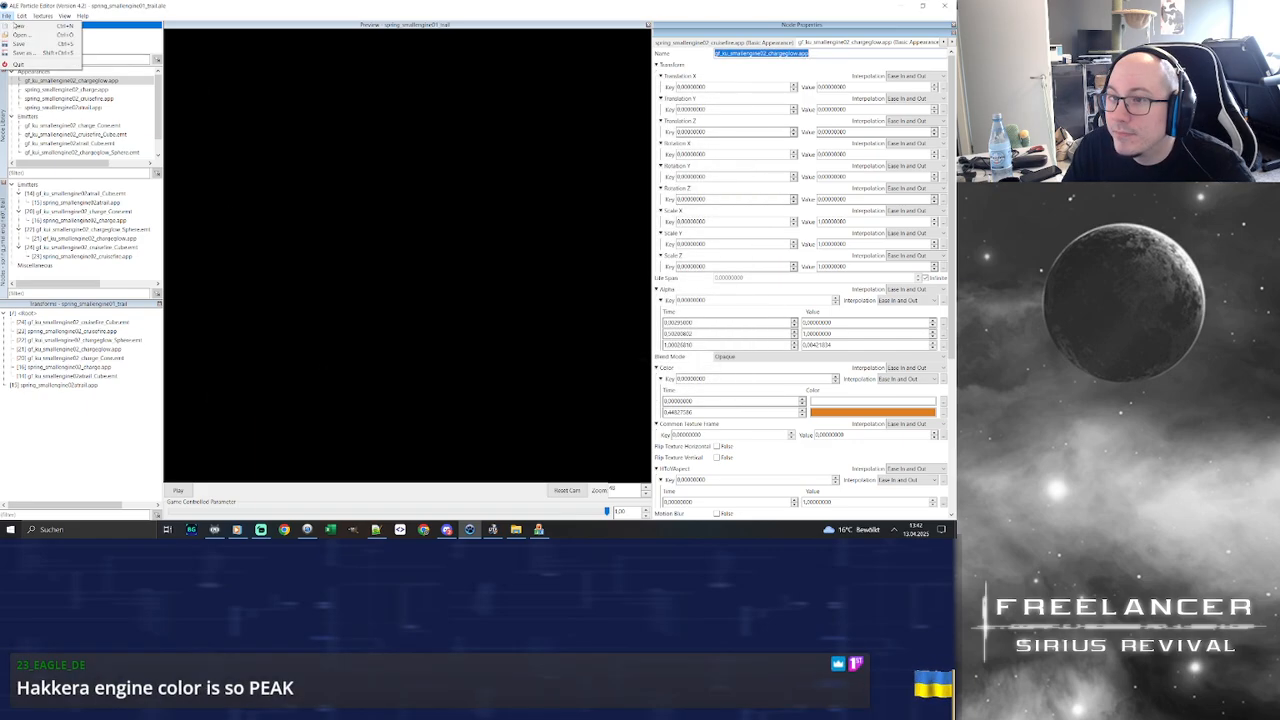
click(30, 36)
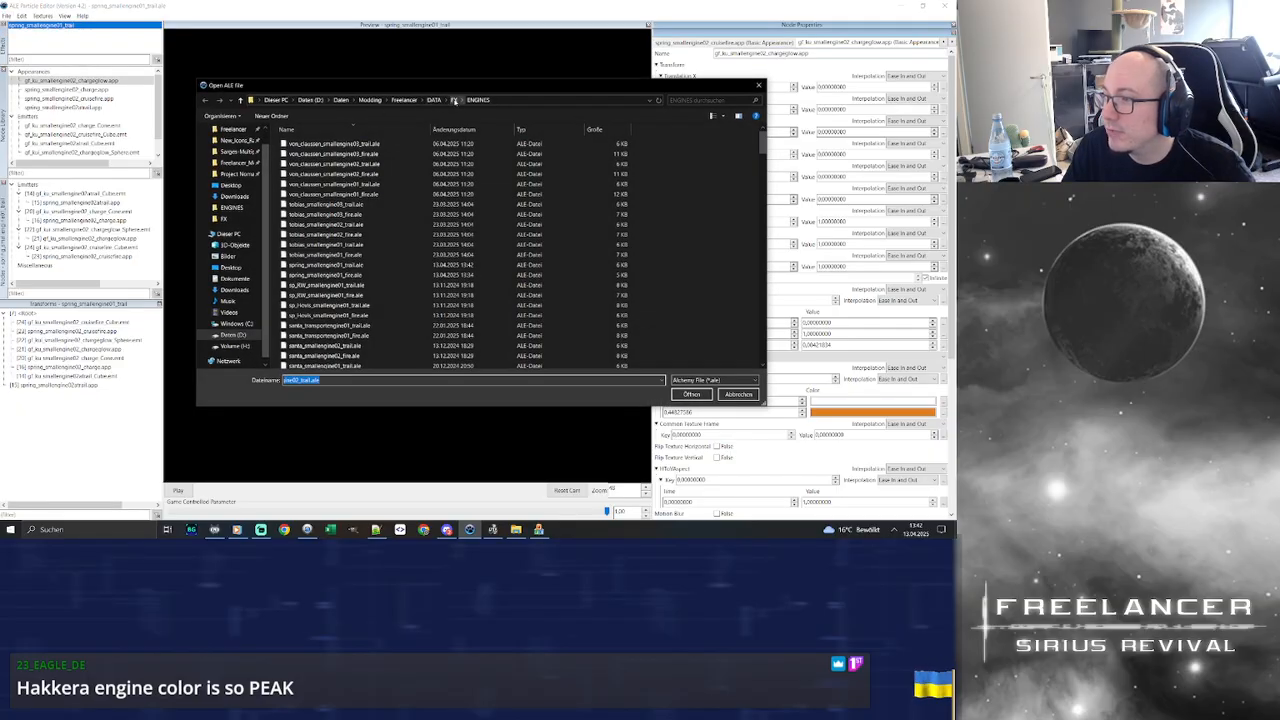
click(369, 217)
key(h)
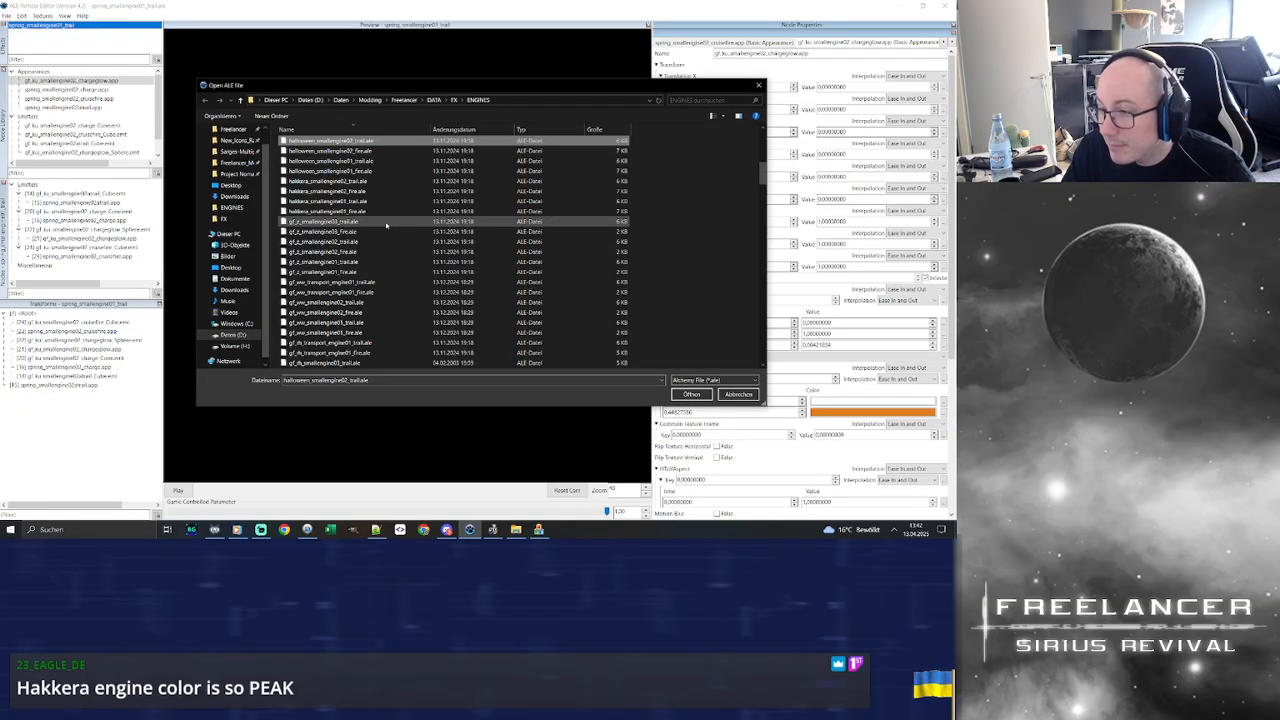
double_click(395, 151)
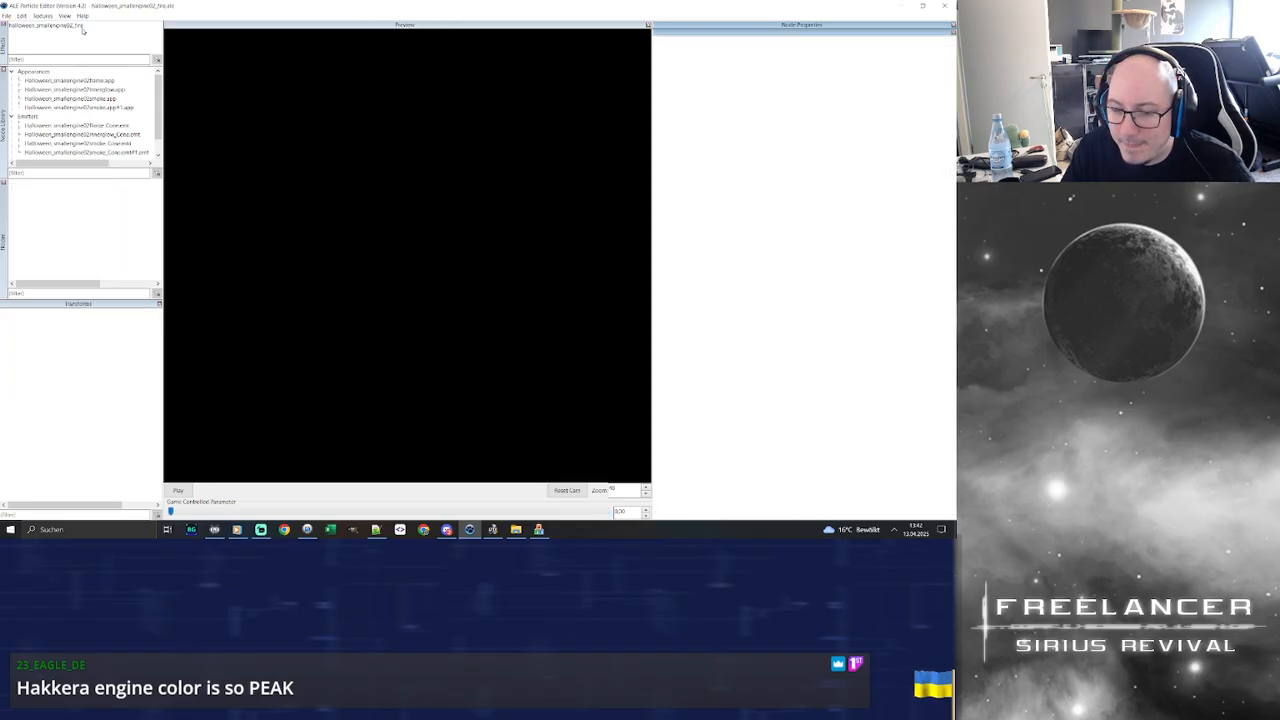
click(83, 27)
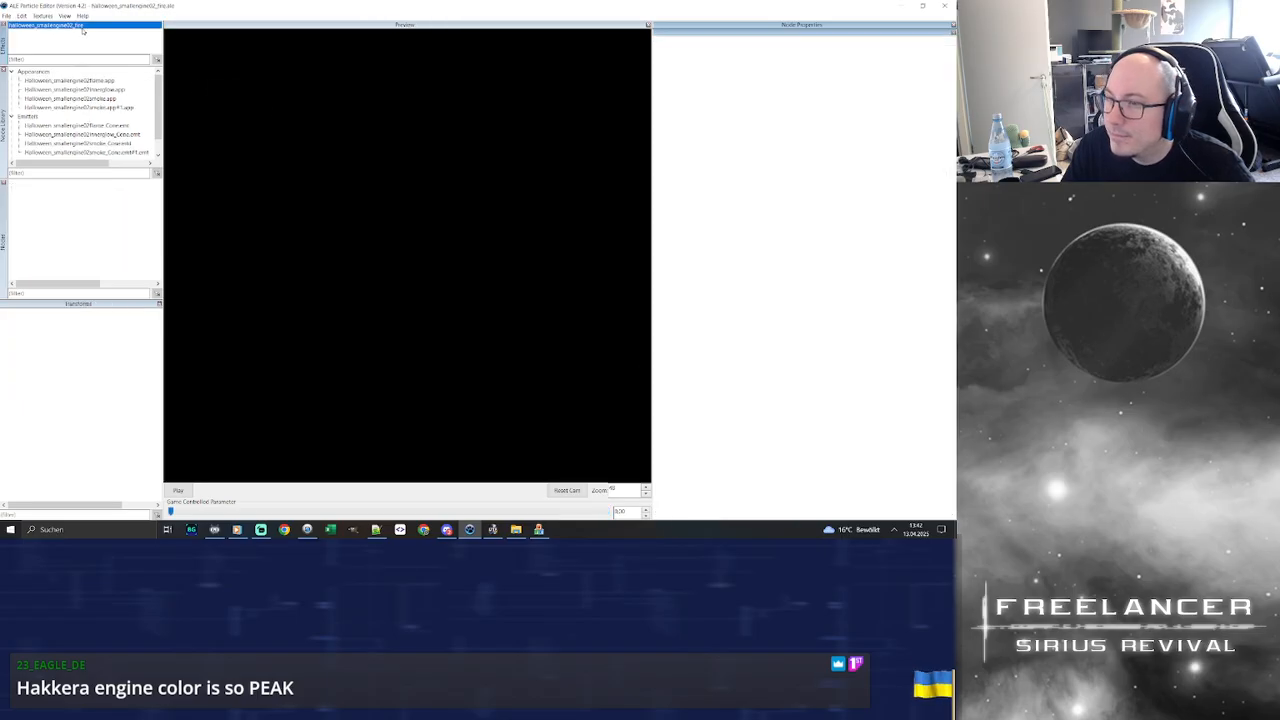
click(181, 490)
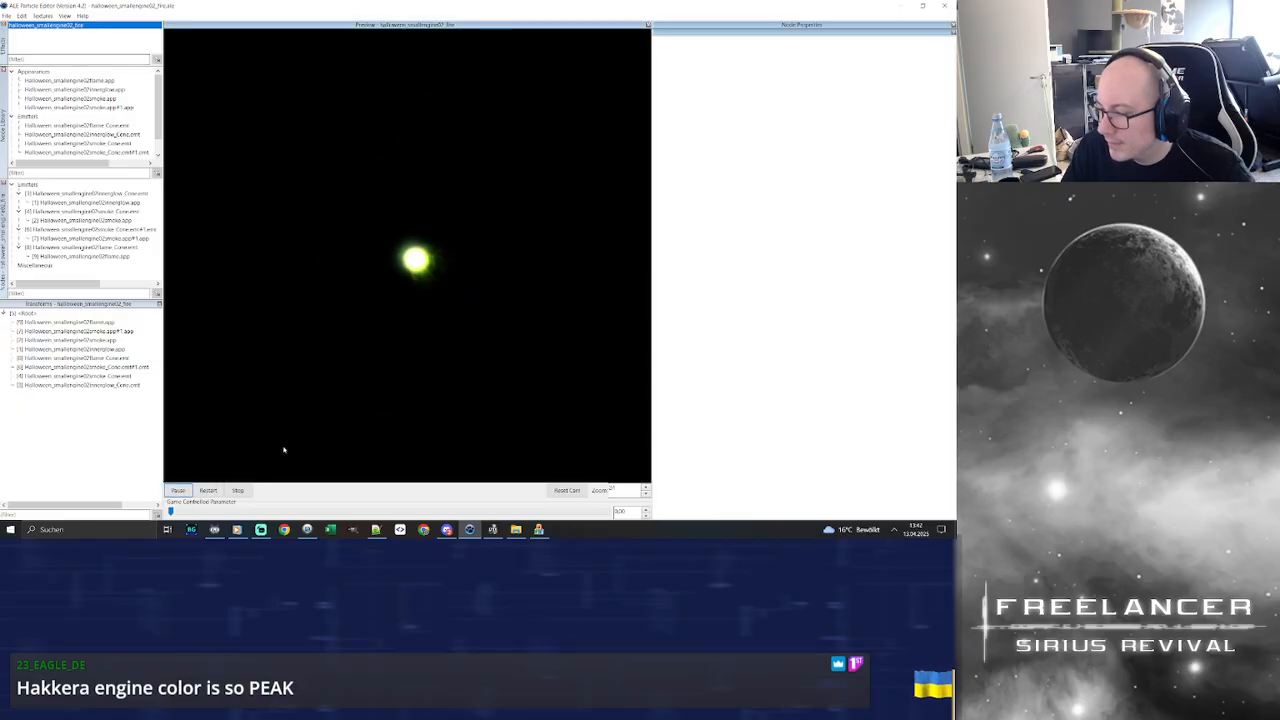
Open hakkera_smallengine02_fire.ale from the ENGINES folder and play its effect in the preview
click(7, 15)
click(30, 33)
click(350, 244)
key(h)
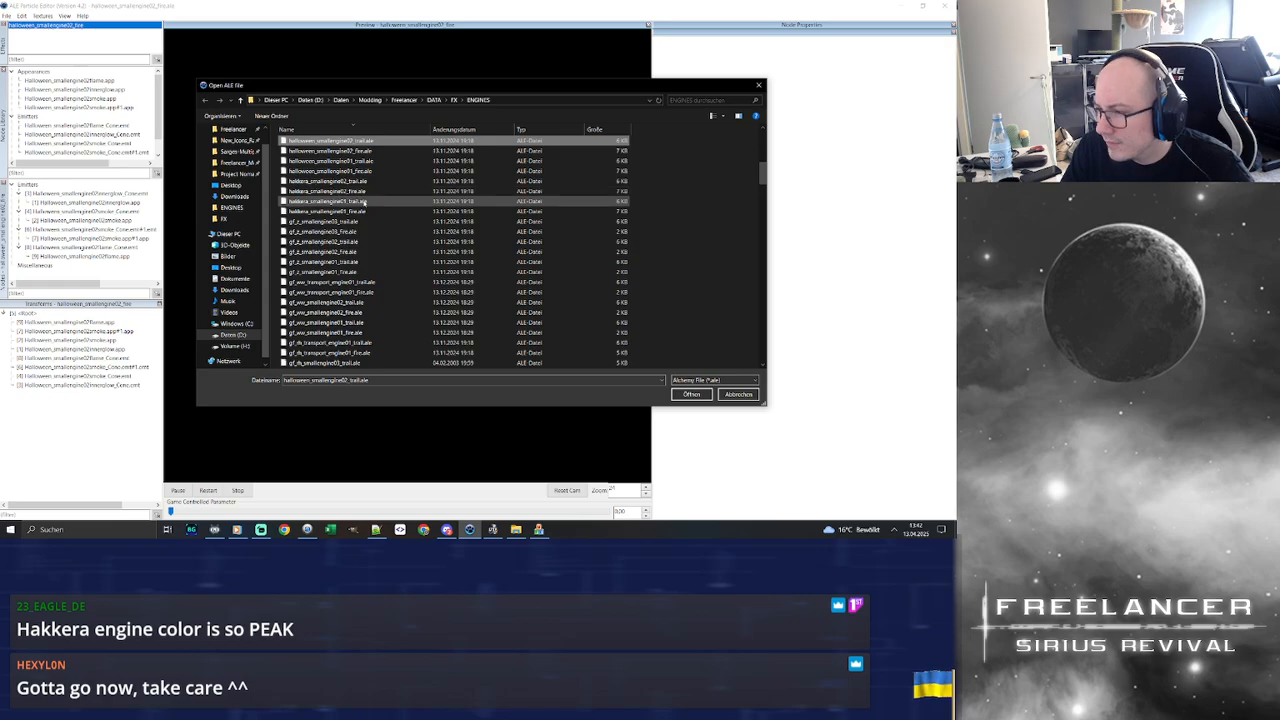
double_click(363, 191)
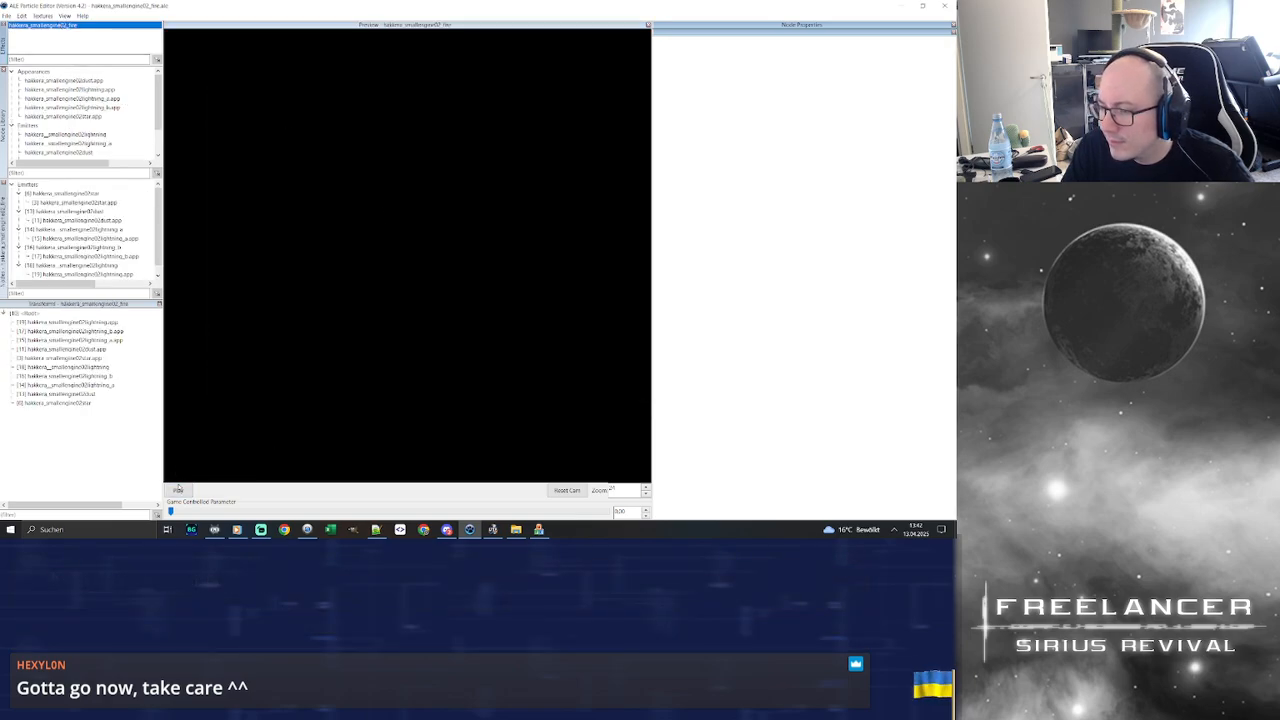
click(178, 490)
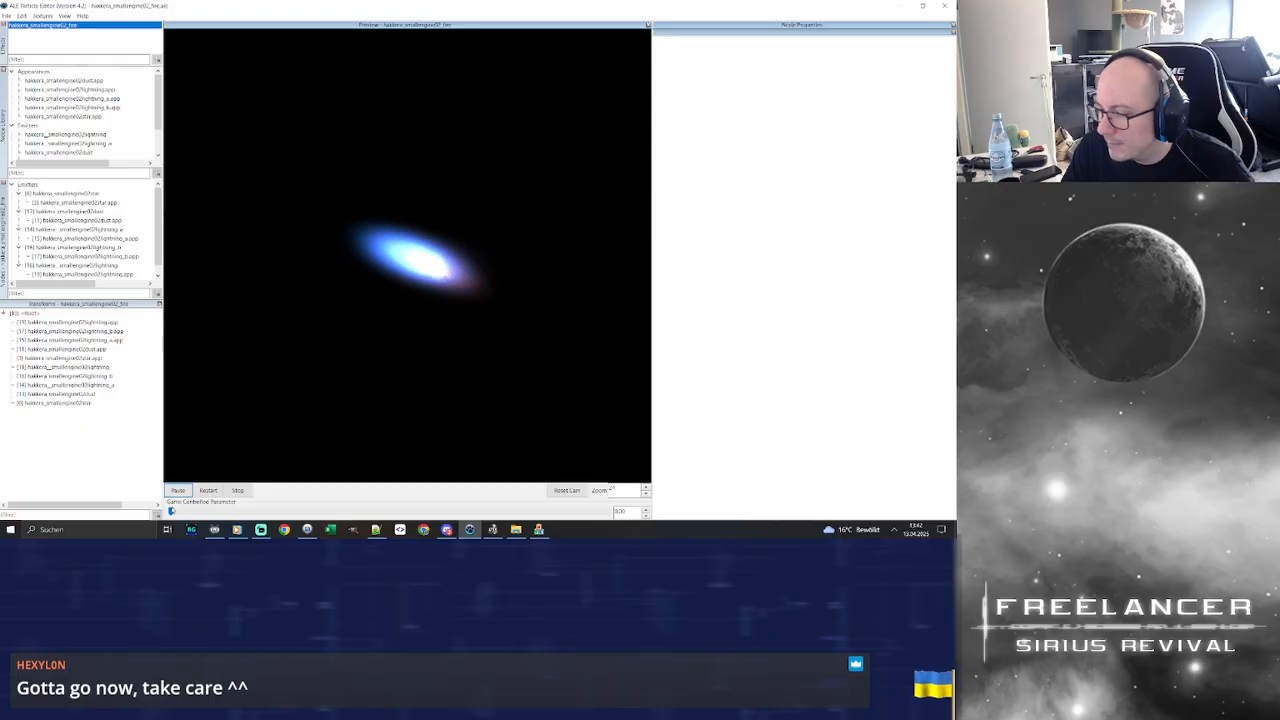
Raise the game controller parameter close to its maximum and examine the Hakkera flame from several angles
drag(171, 511, 575, 516)
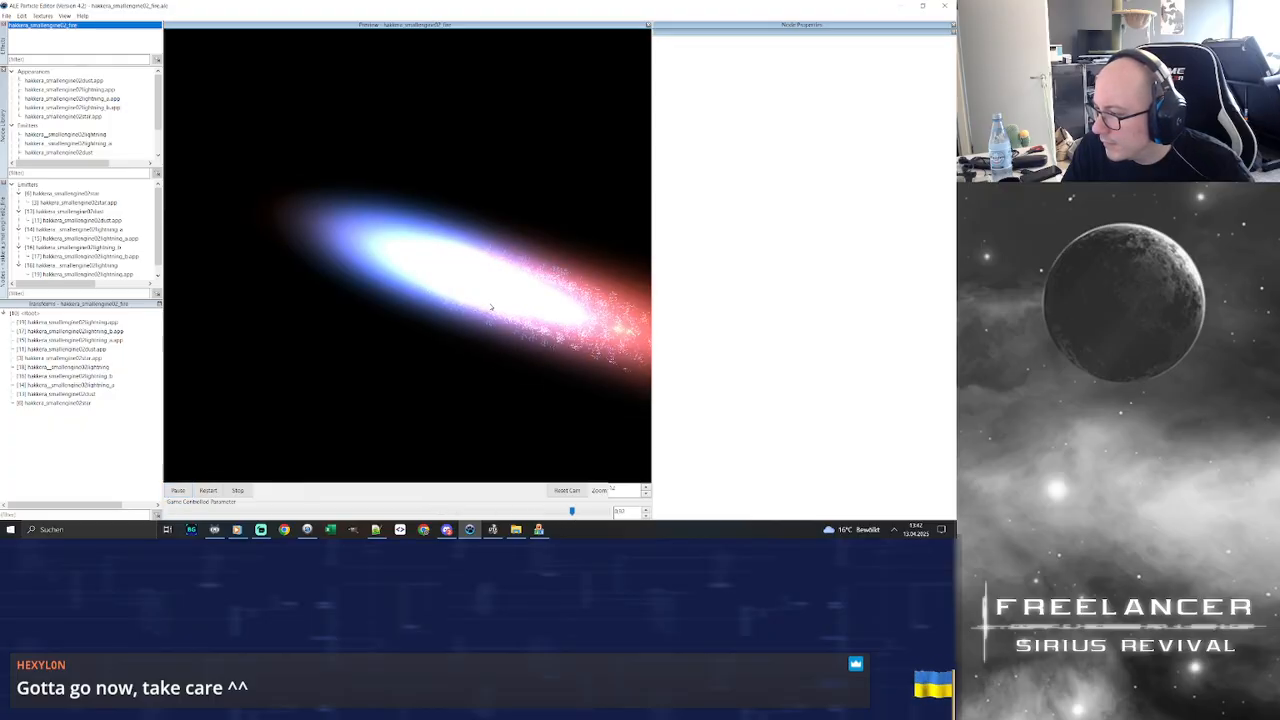
drag(487, 294, 535, 260)
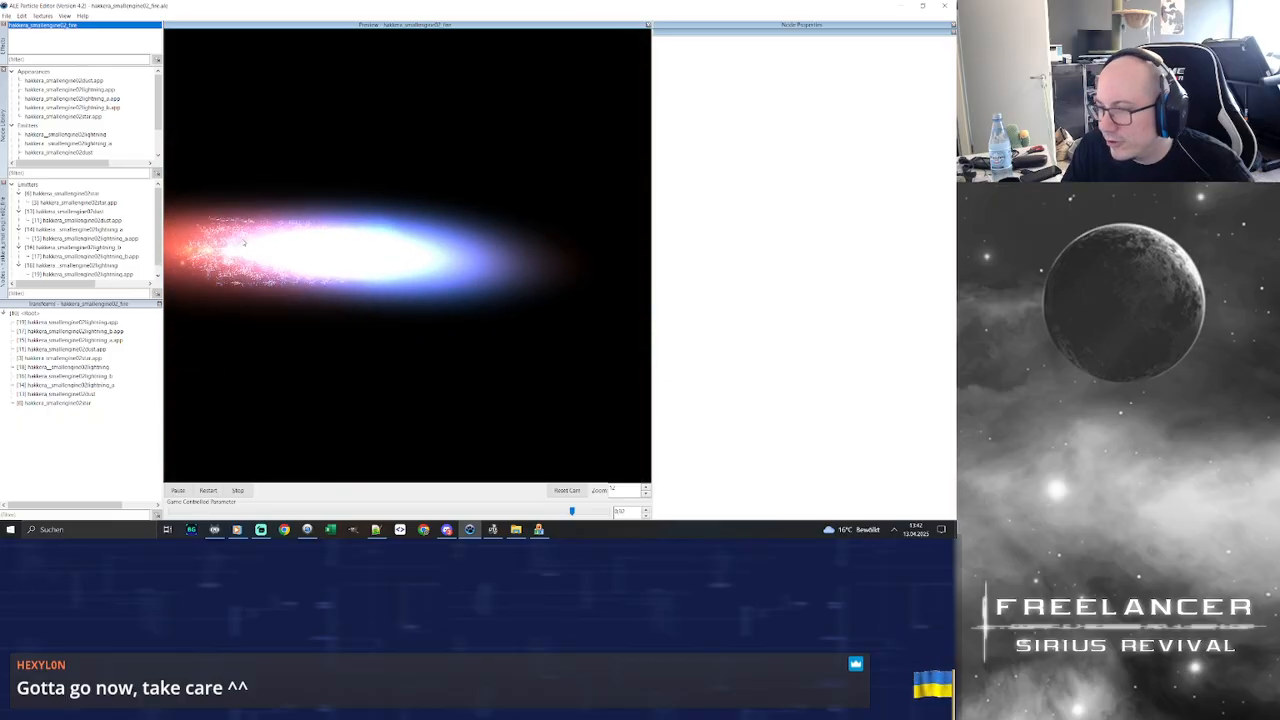
drag(289, 263, 411, 258)
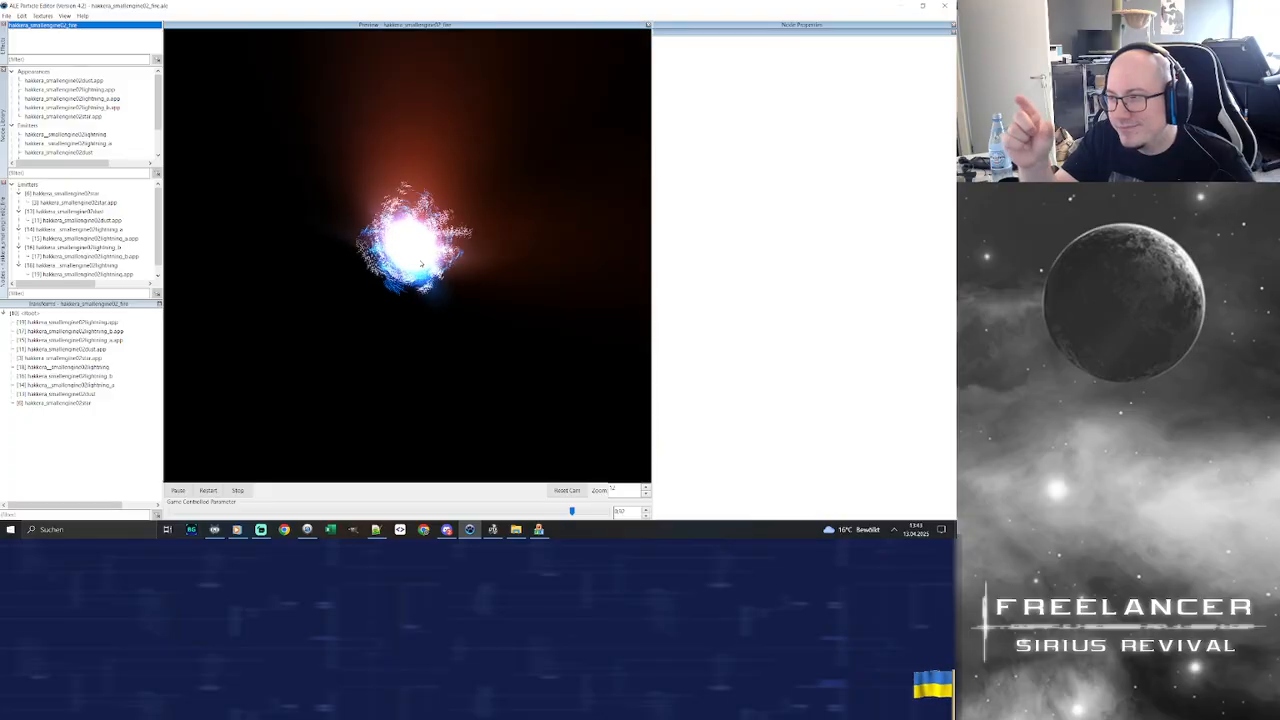
drag(421, 264, 406, 257)
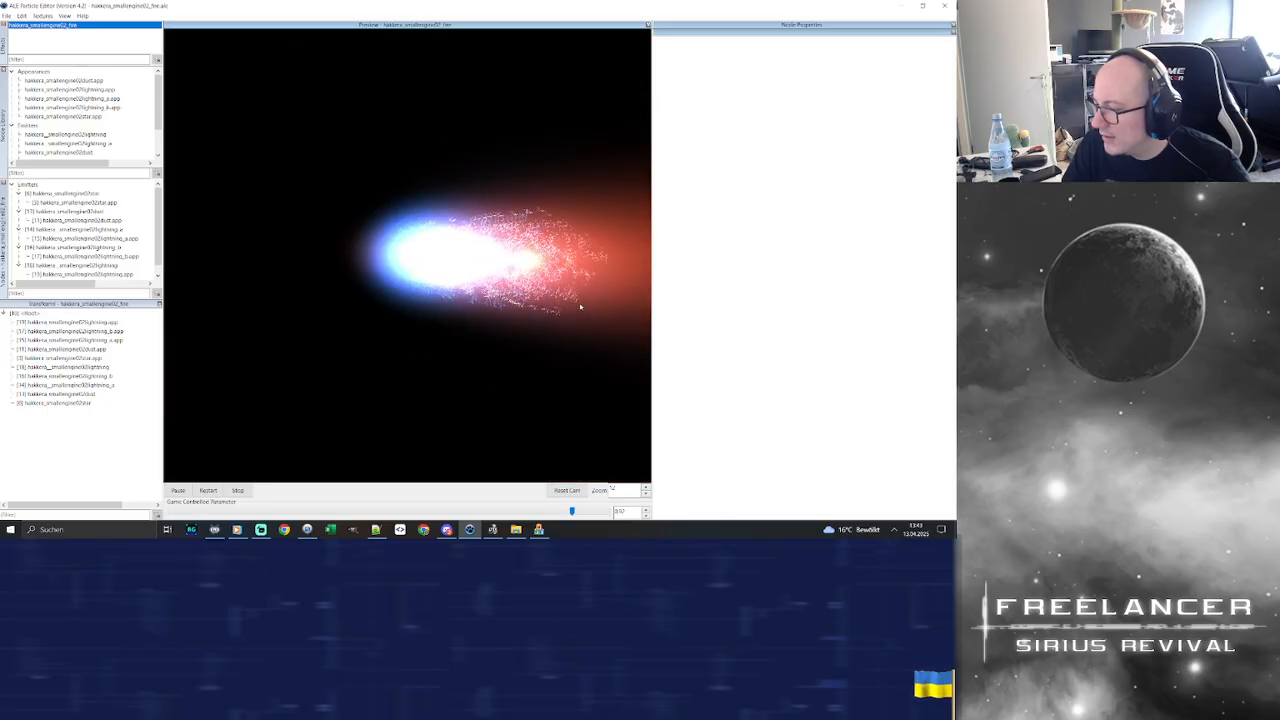
Examine the properties of the hakkera_smallengine02lightning_a.app appearance down to its texture name
click(519, 532)
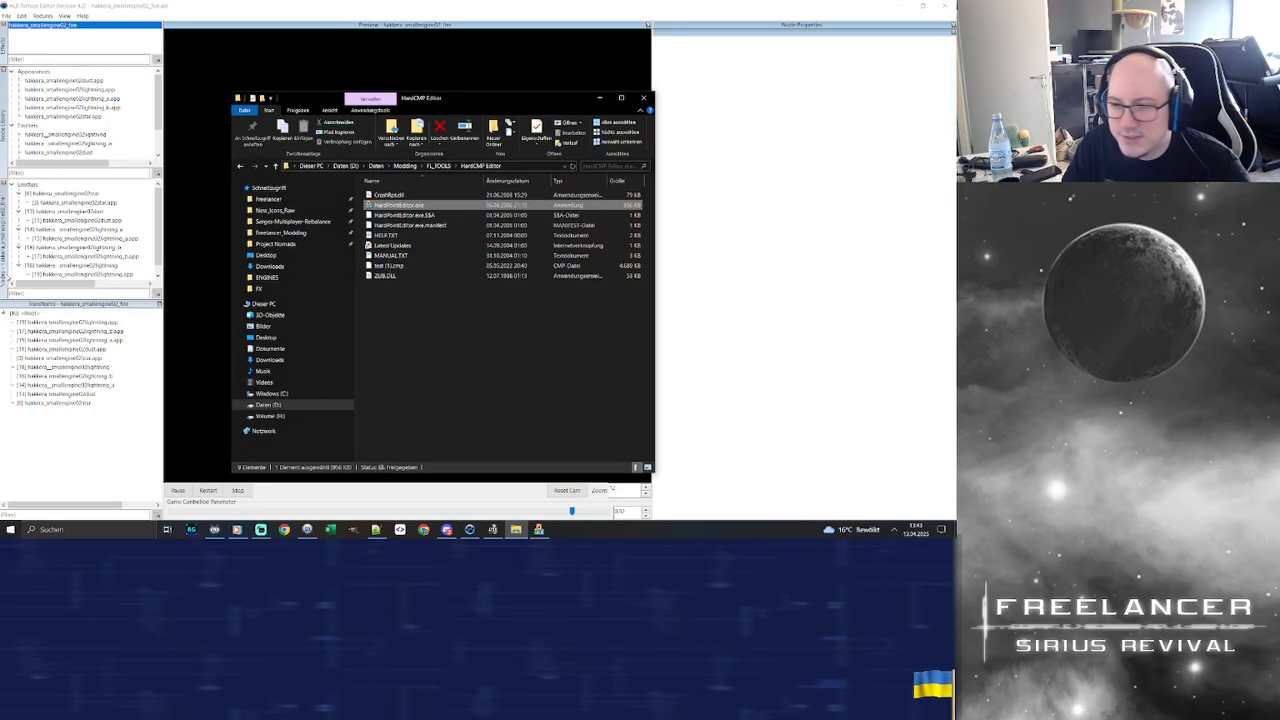
click(516, 532)
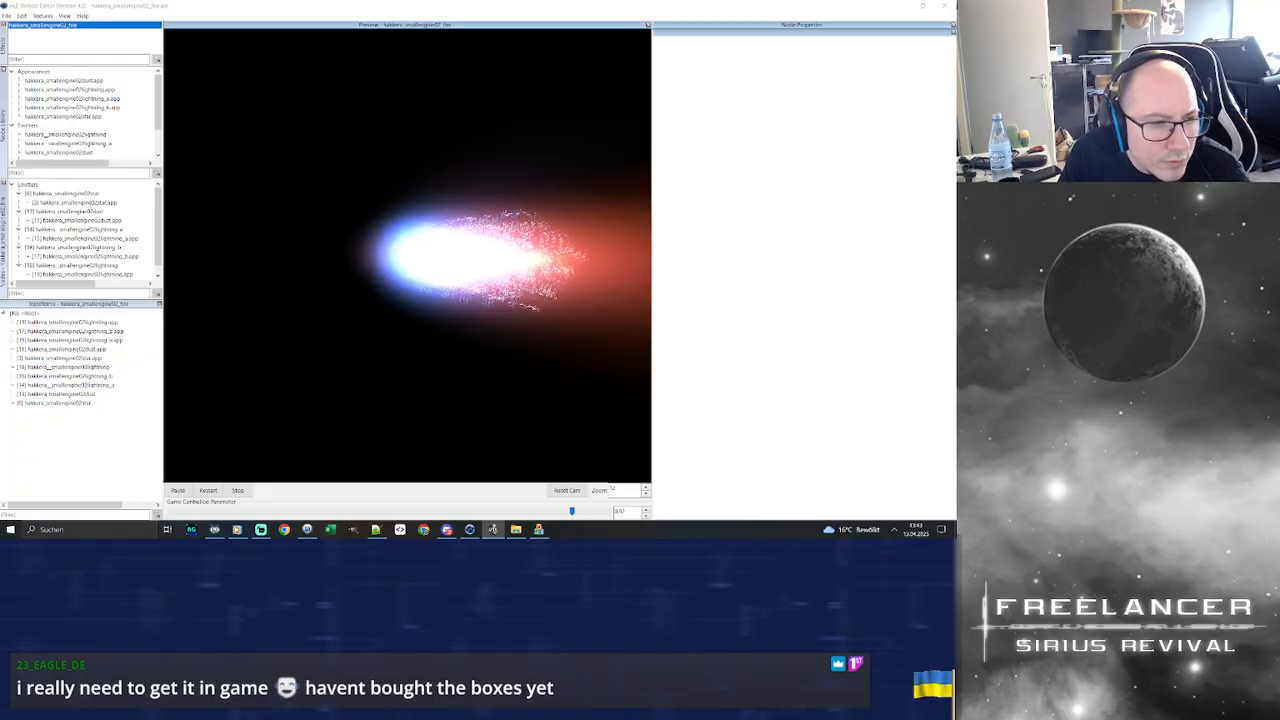
click(112, 90)
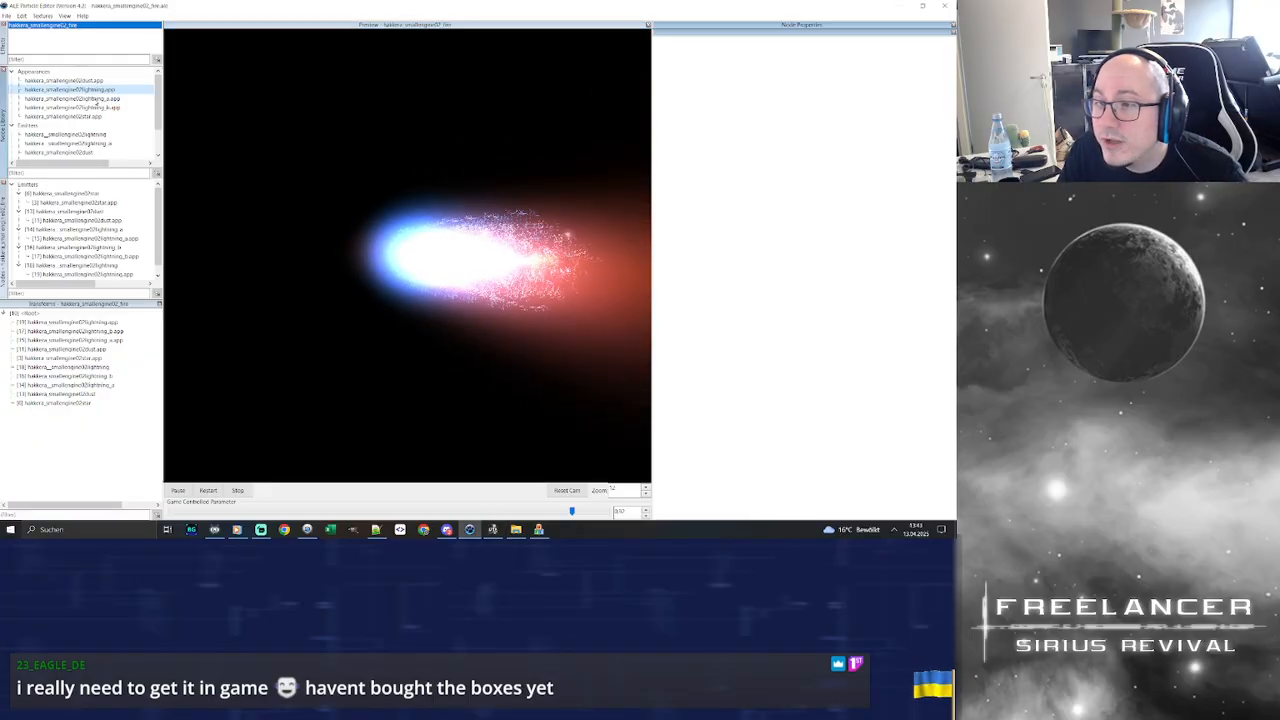
click(100, 99)
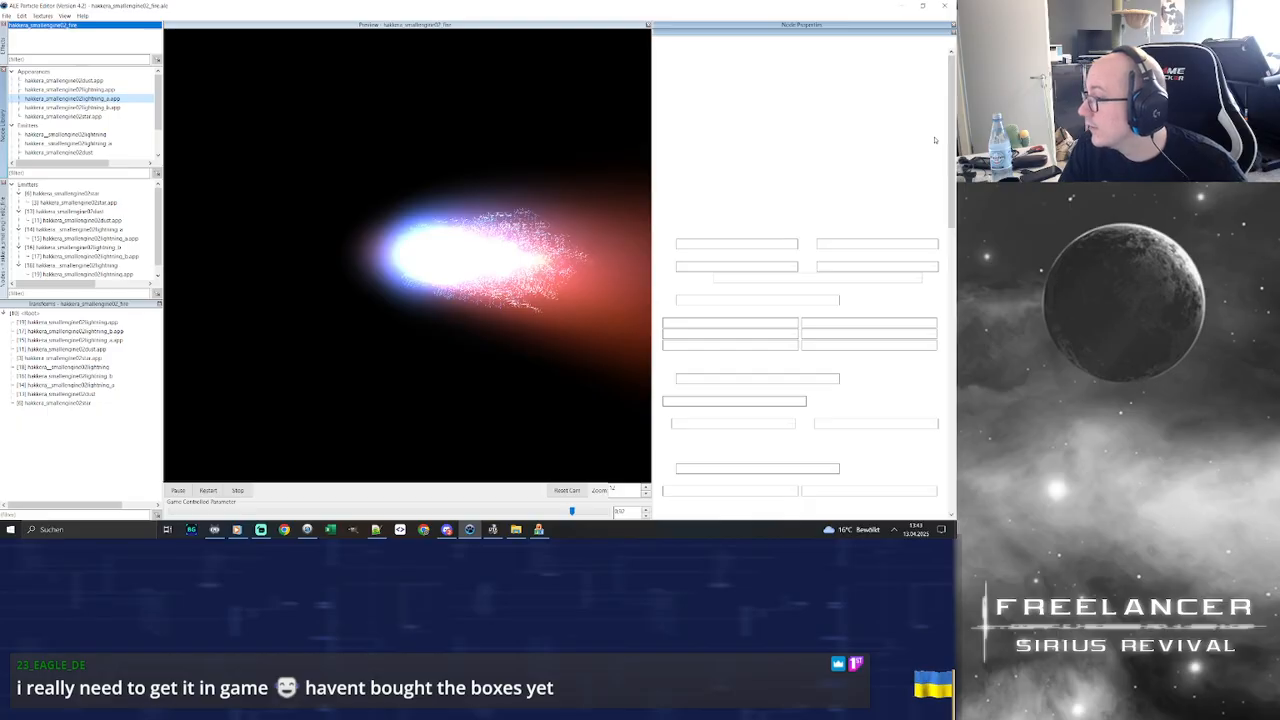
drag(956, 208, 951, 440)
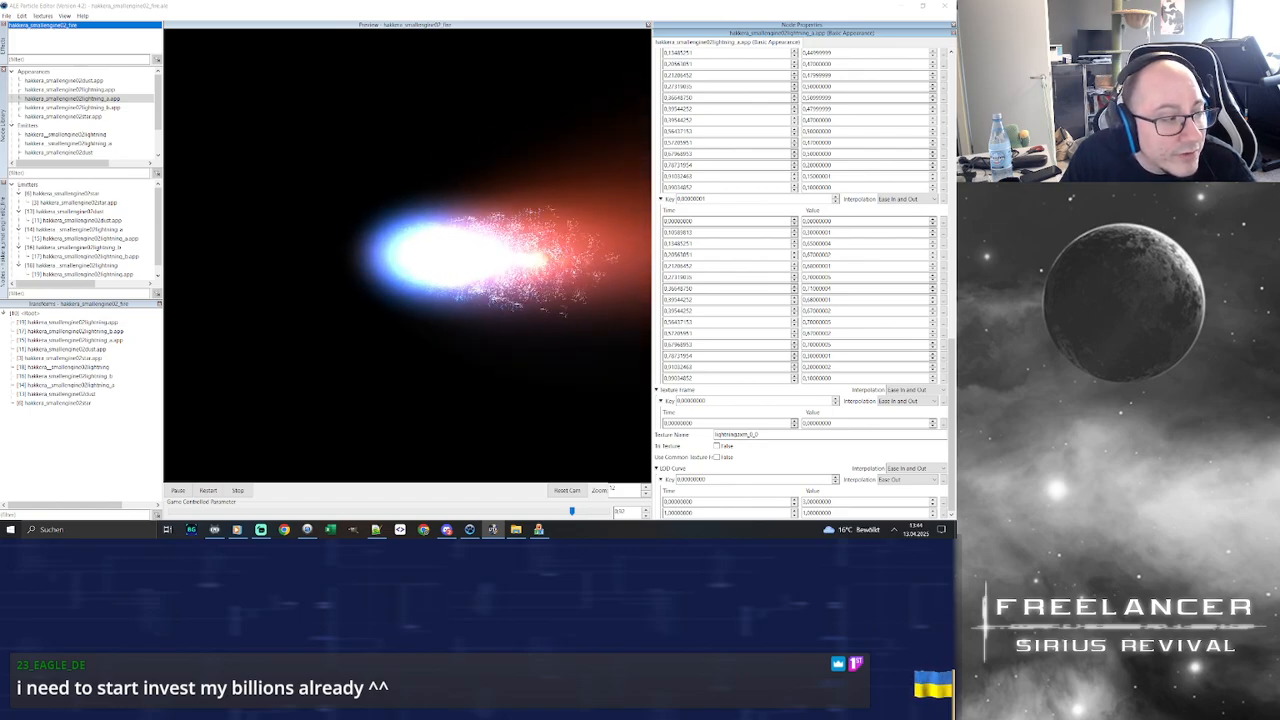
Compare the lightning texture sheet with the Hakkera flame in the preview, then close the texture window
drag(2, 190, 451, 132)
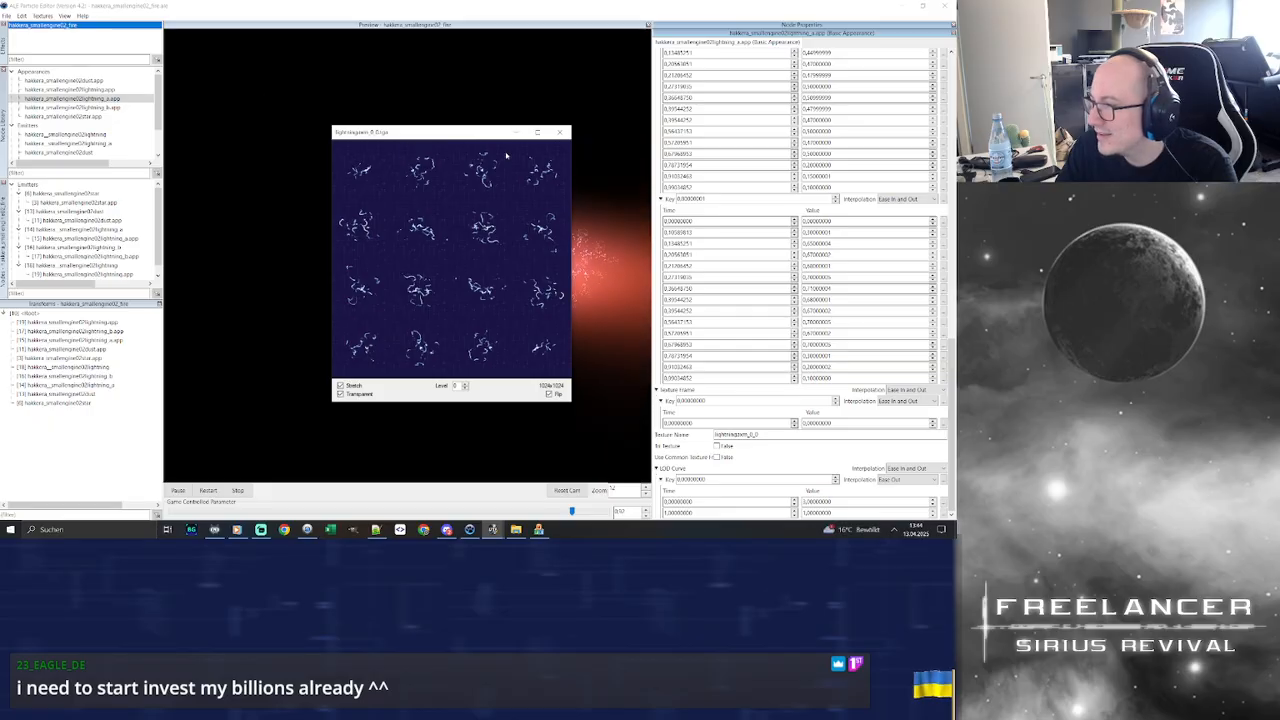
drag(401, 136, 189, 95)
drag(350, 245, 447, 258)
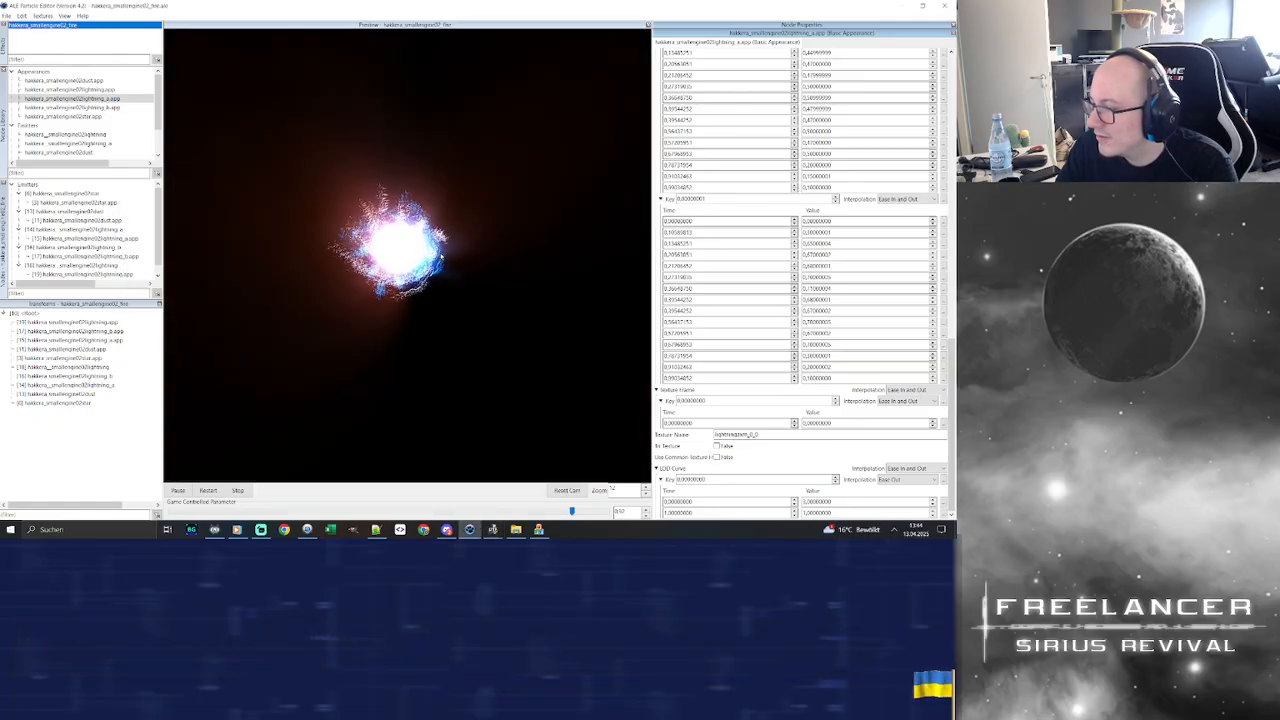
click(541, 532)
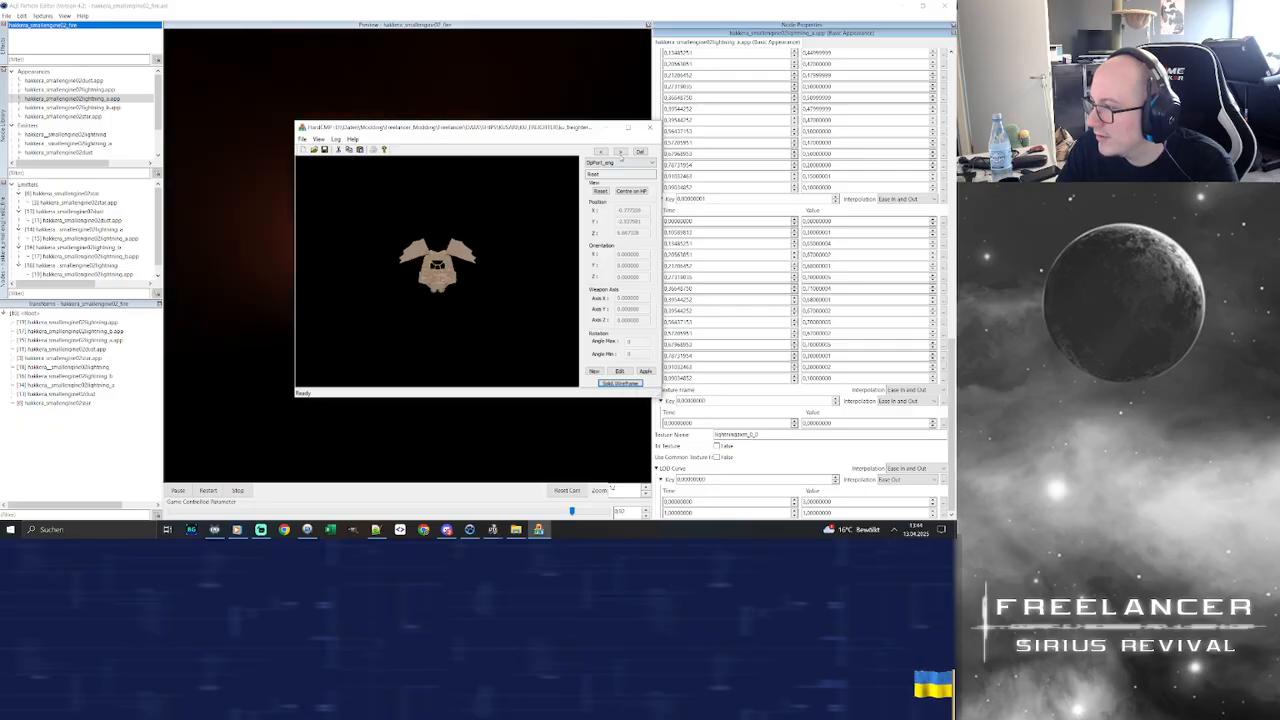
click(608, 127)
mouse_move(492, 529)
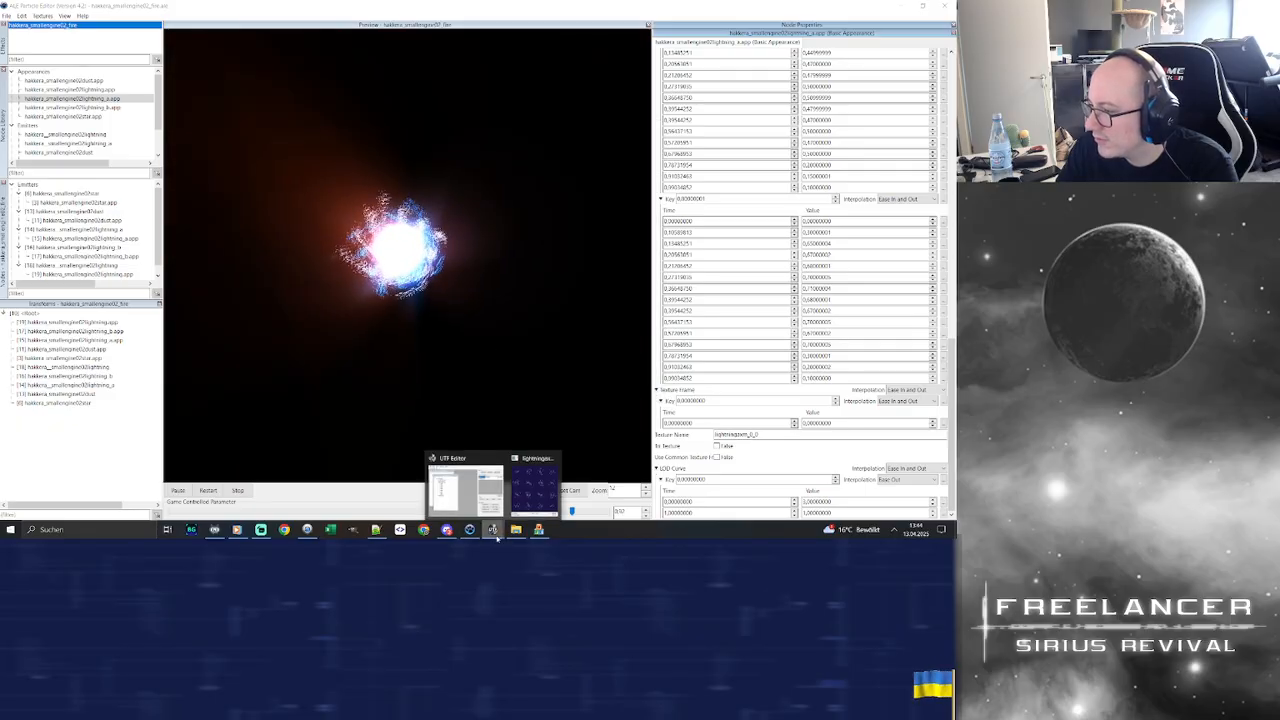
click(537, 488)
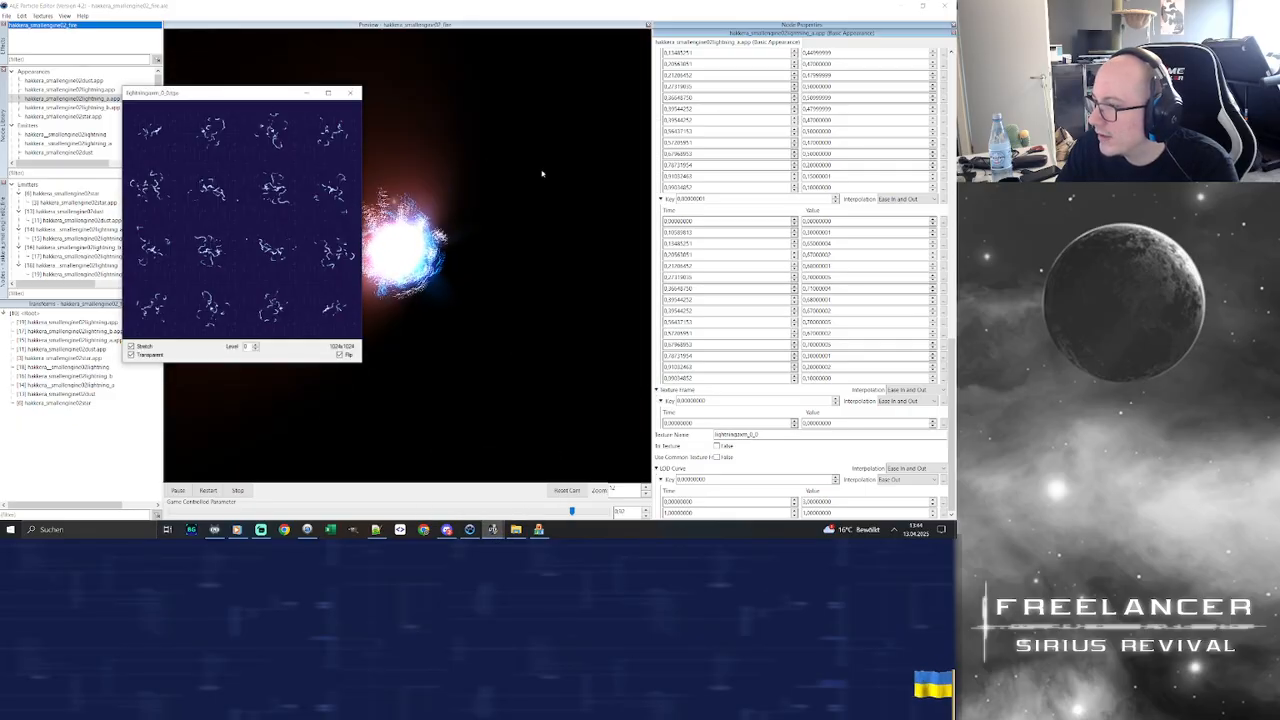
drag(219, 96, 574, 141)
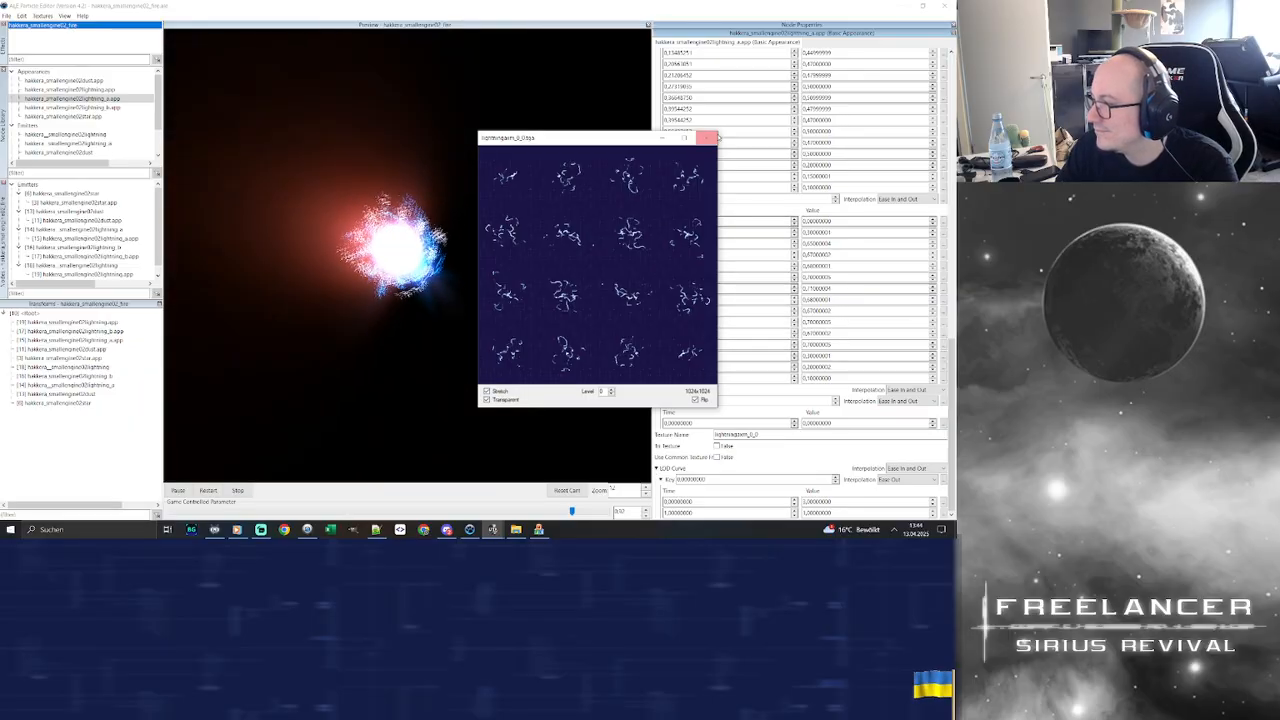
click(706, 137)
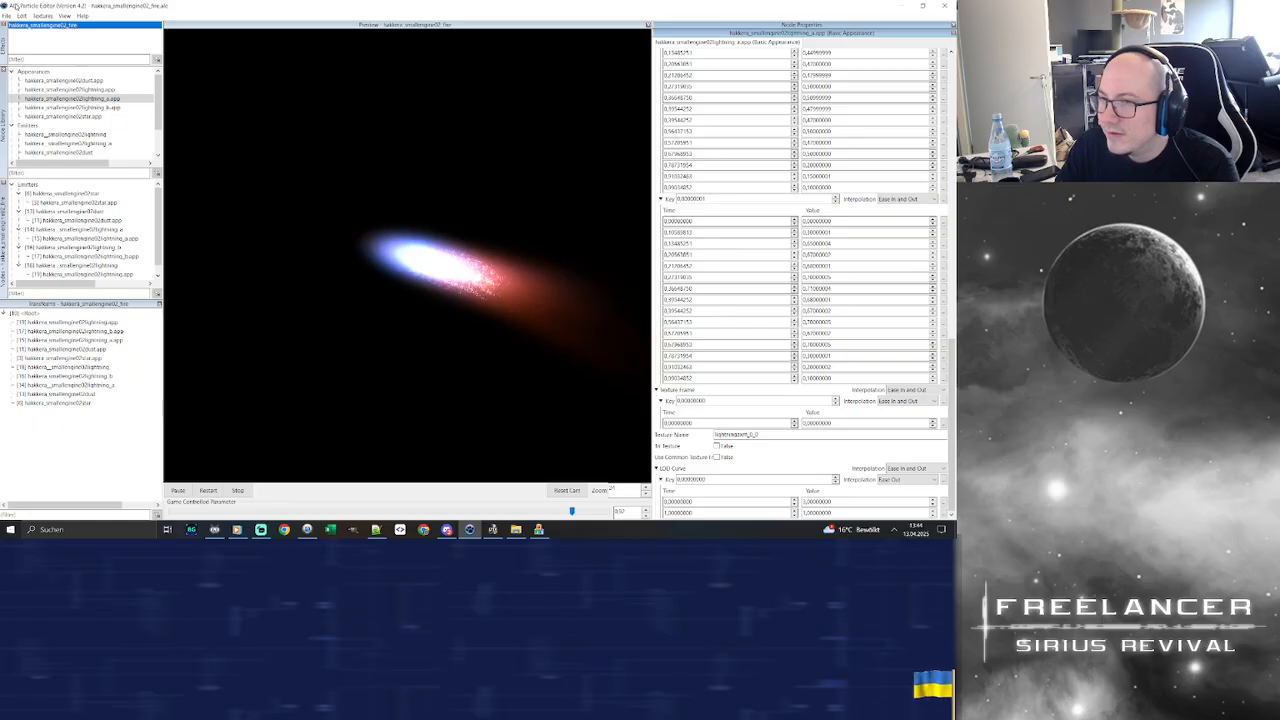
Reopen spring_smallengine01_trail.ale from the ENGINES folder and select its spring_smallengine01_trail effect
click(8, 16)
click(30, 40)
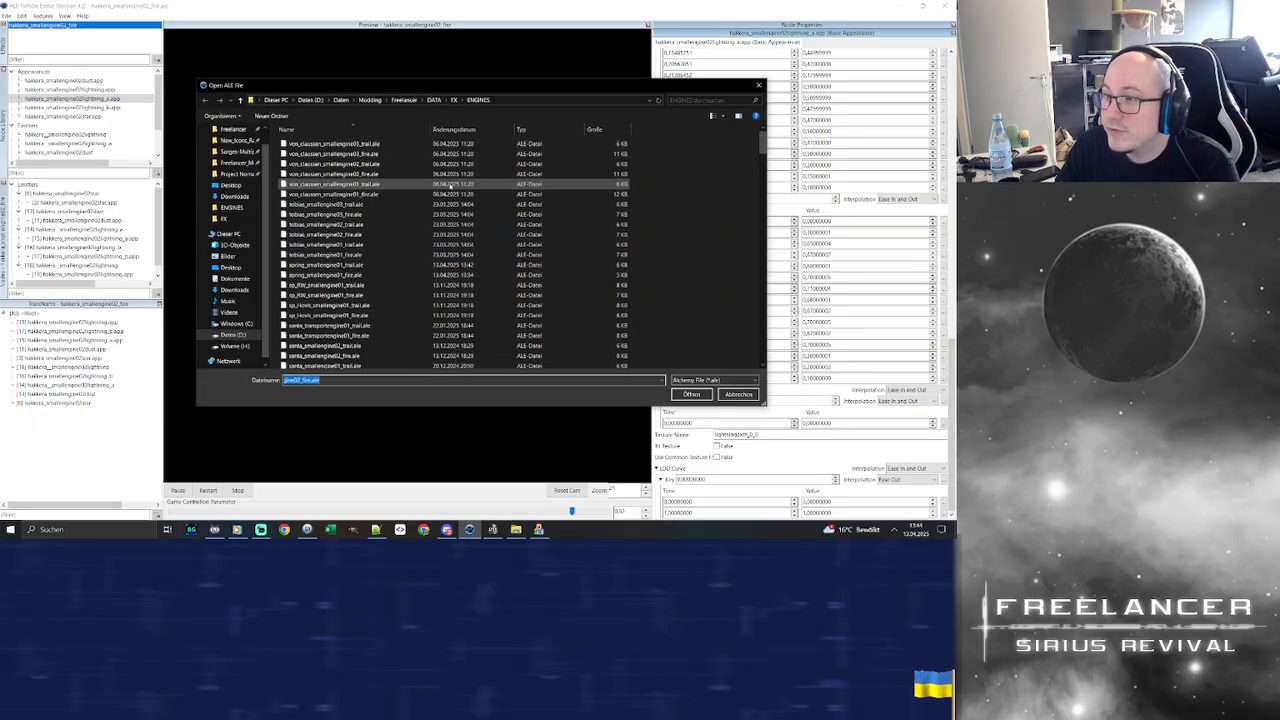
click(416, 208)
key(s)
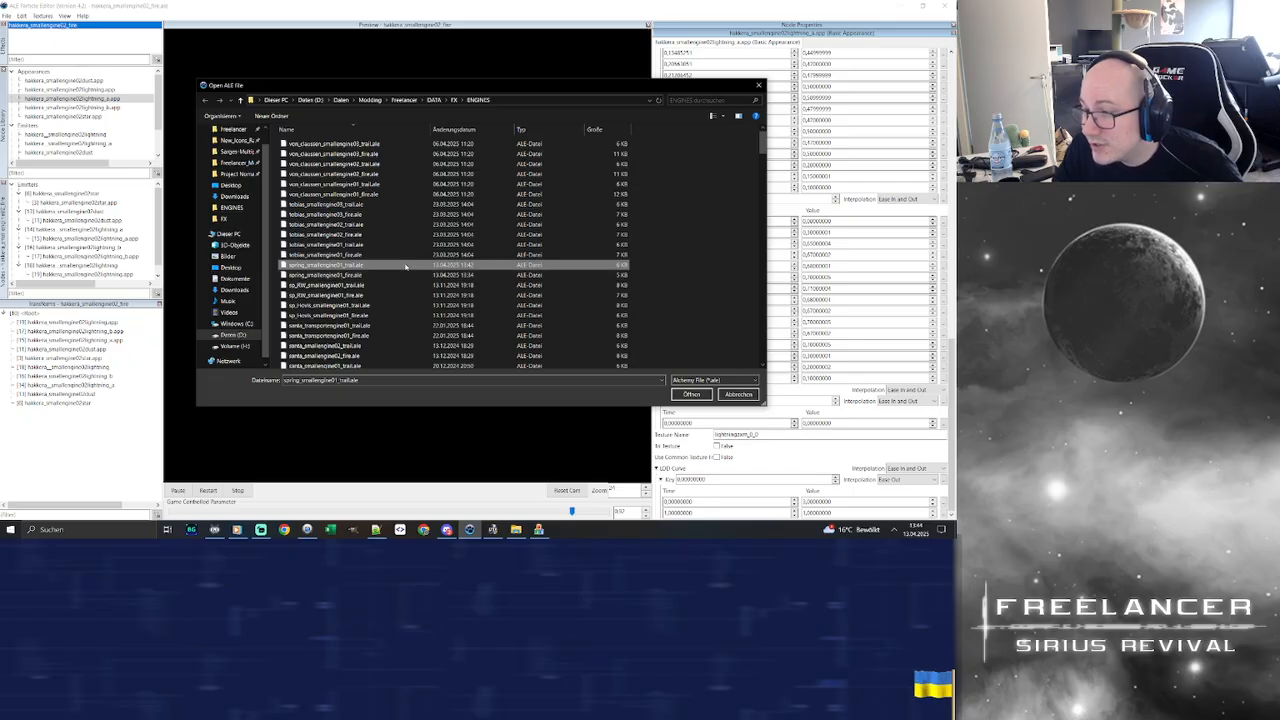
double_click(412, 265)
click(63, 26)
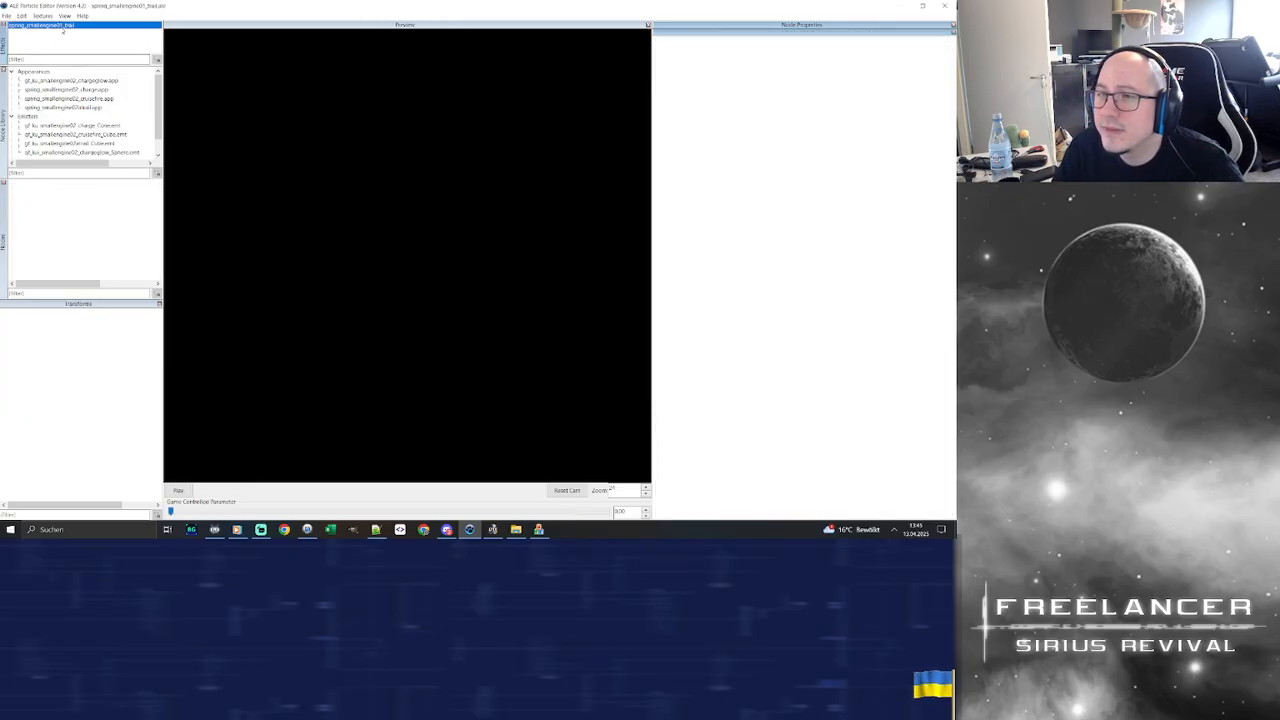
Rename the gf_ku_smallengine02_chargeglow.app appearance as spring_smallengine02_chargeglow.app
click(70, 80)
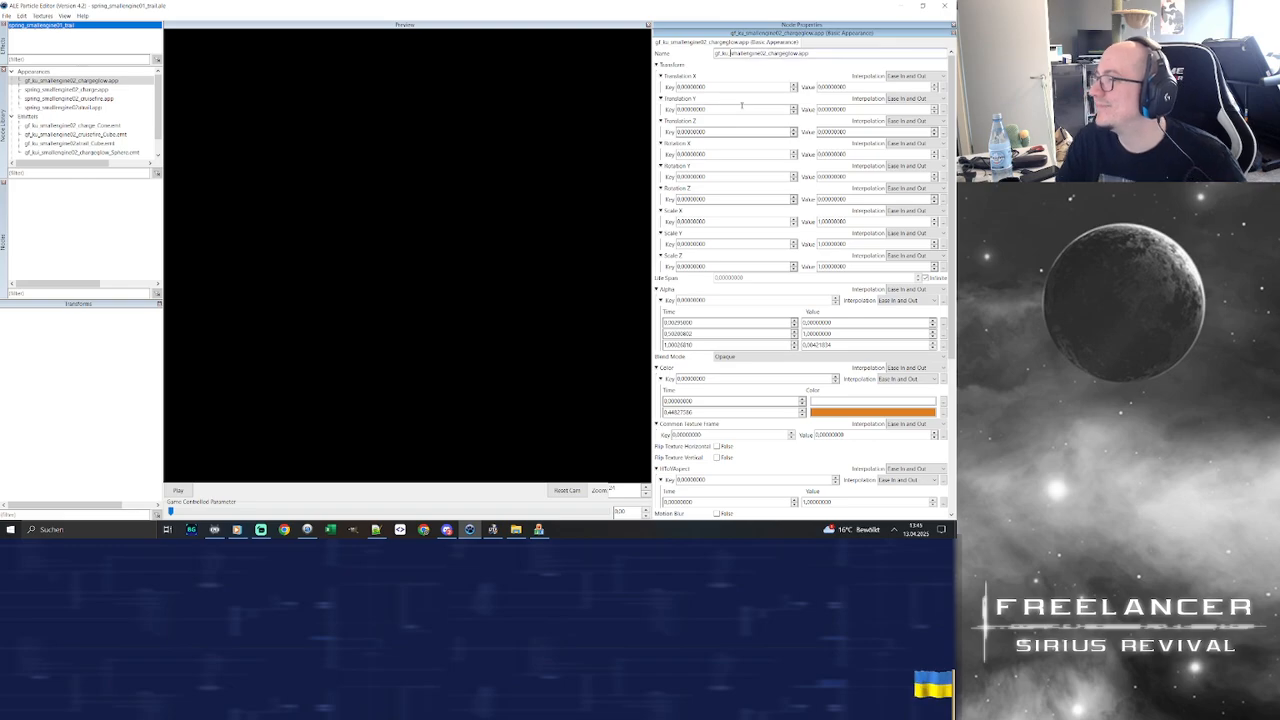
text(spring)
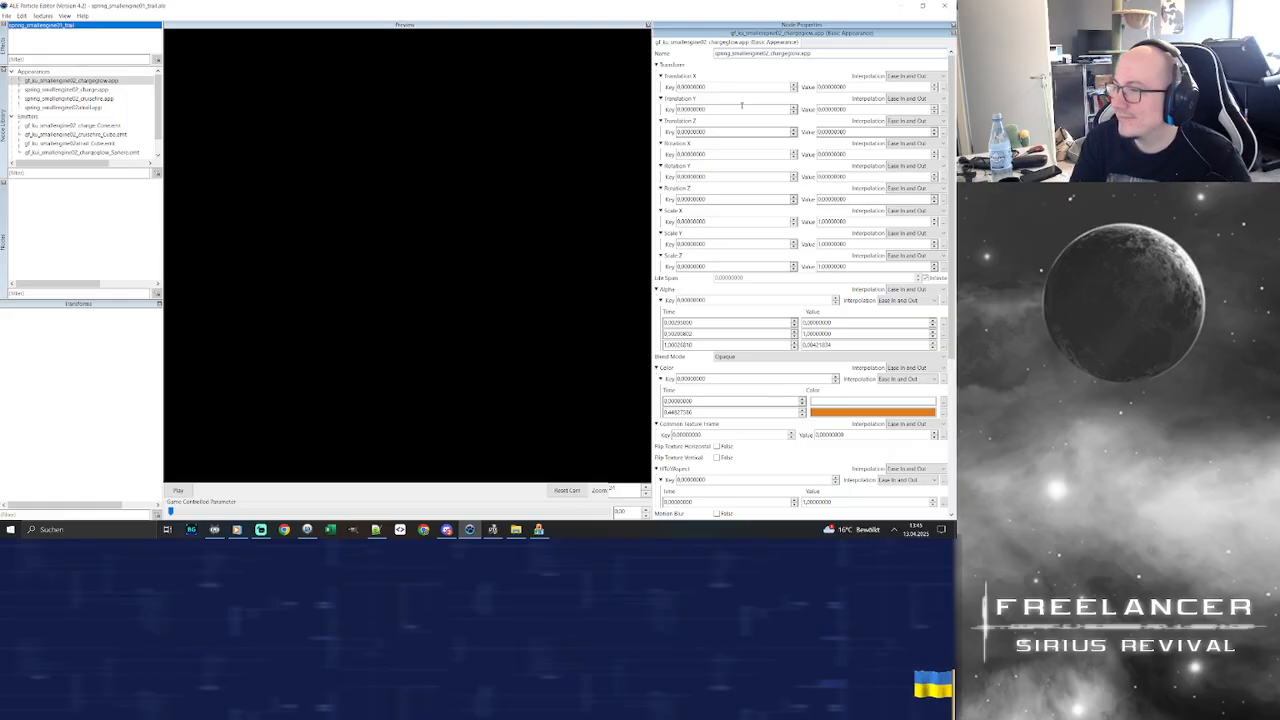
key(Return)
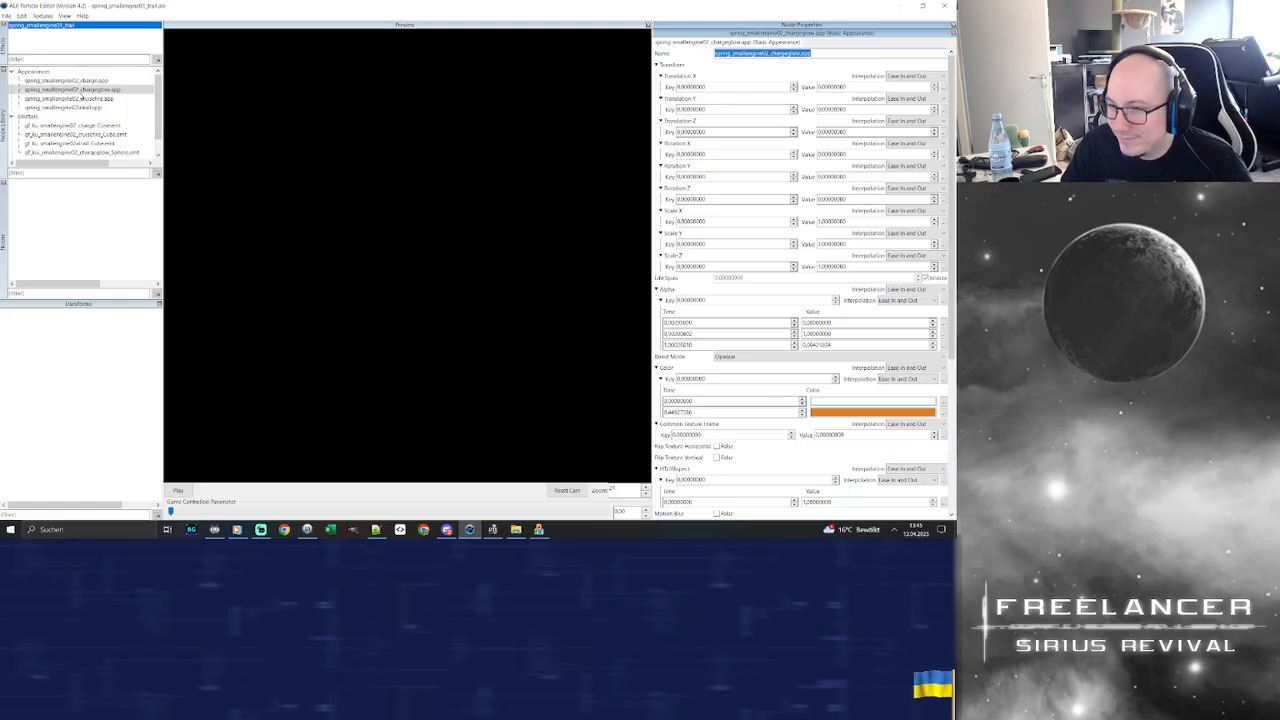
Replace the gf_ku prefix of the charge cone emitter, naming it spring_smallengine02_charge_Cone.emt
click(64, 126)
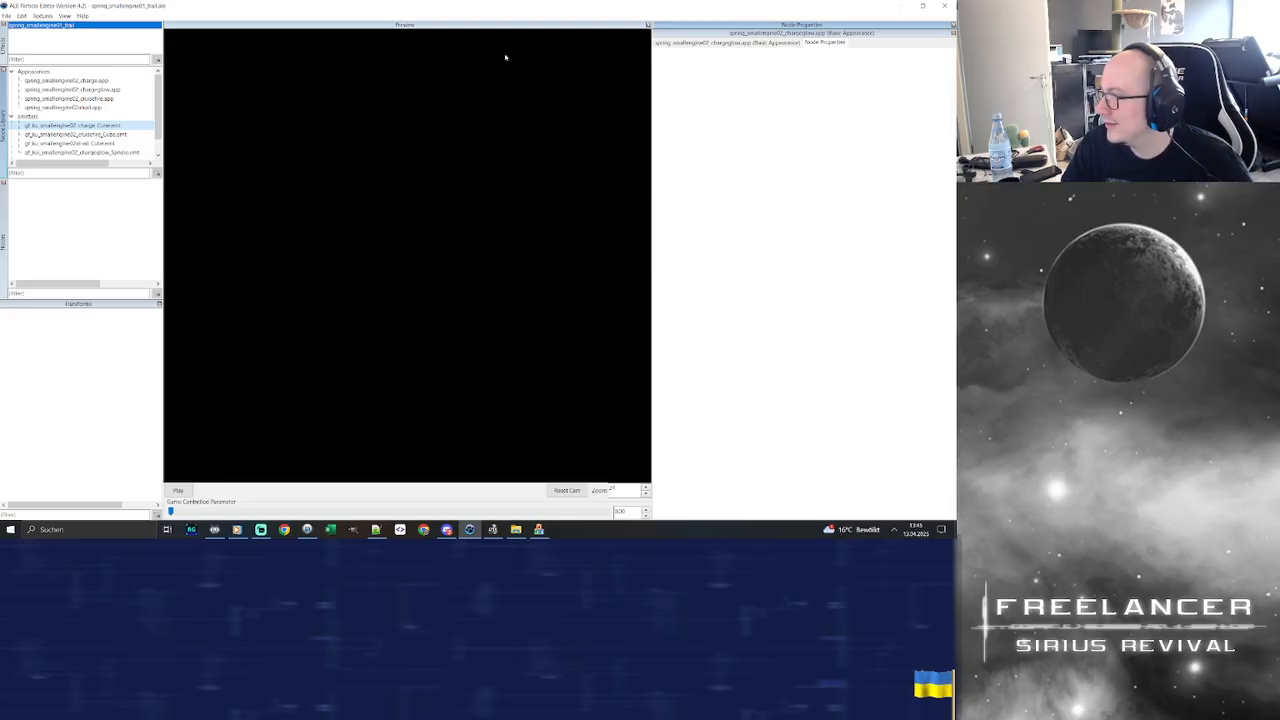
drag(728, 53, 640, 31)
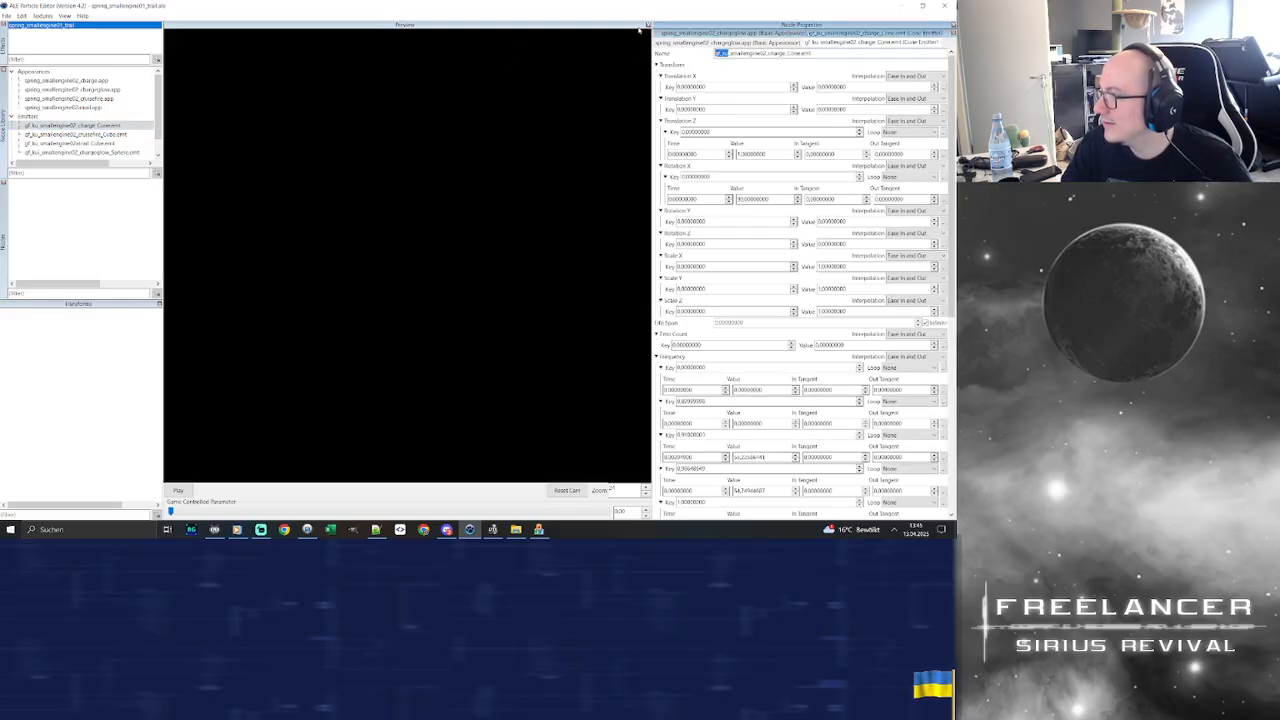
text(spring)
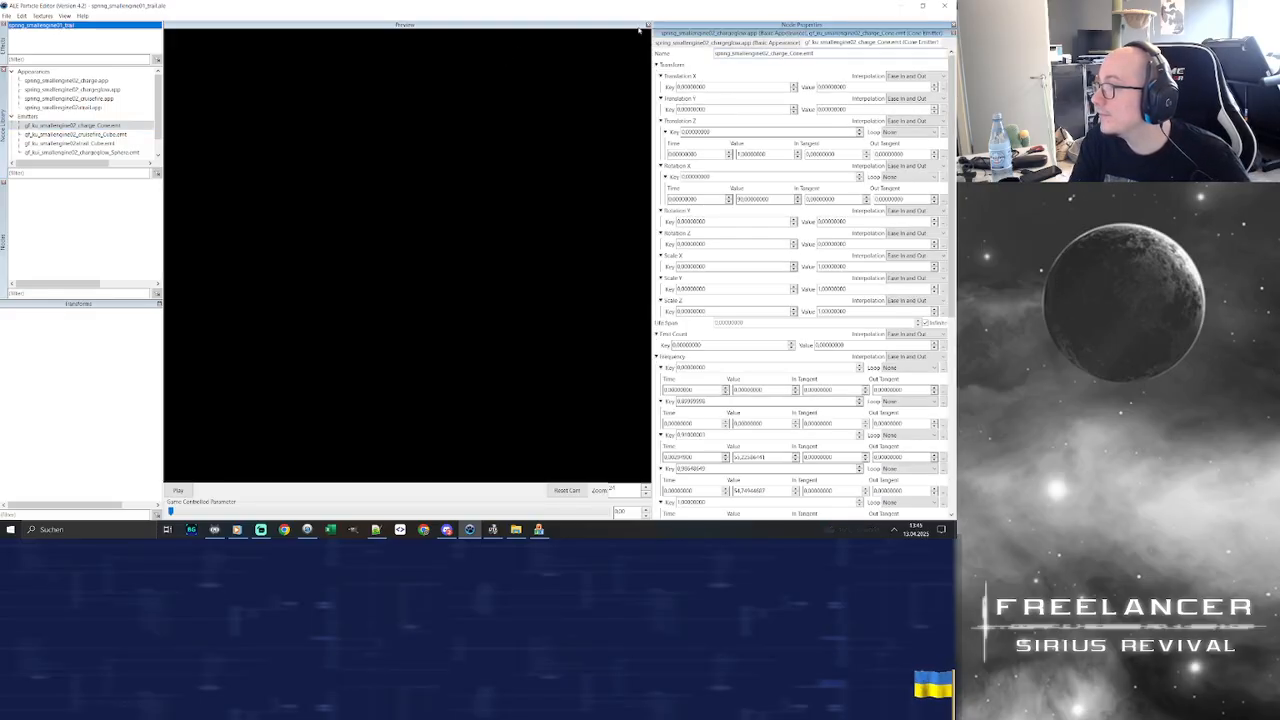
key(Return)
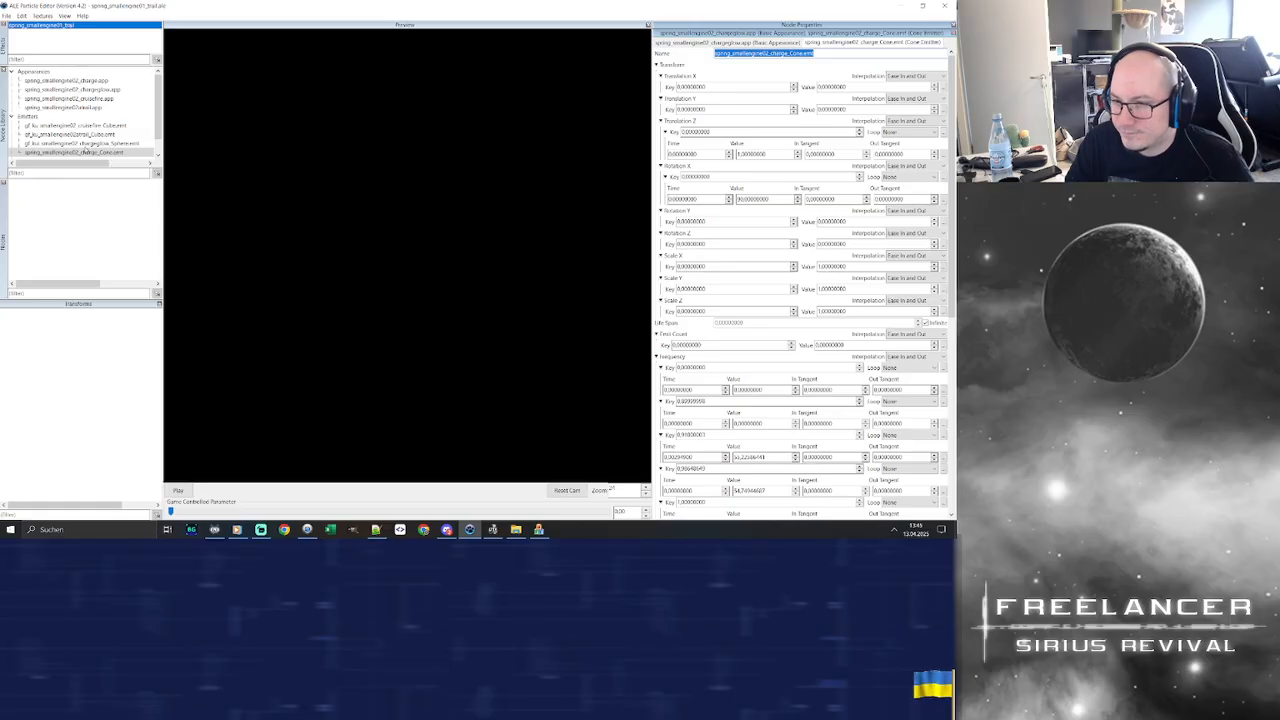
Rename the gf_ku chargeglow sphere emitter as spring_smallengine01_chargeglow_Sphere.emt
click(85, 143)
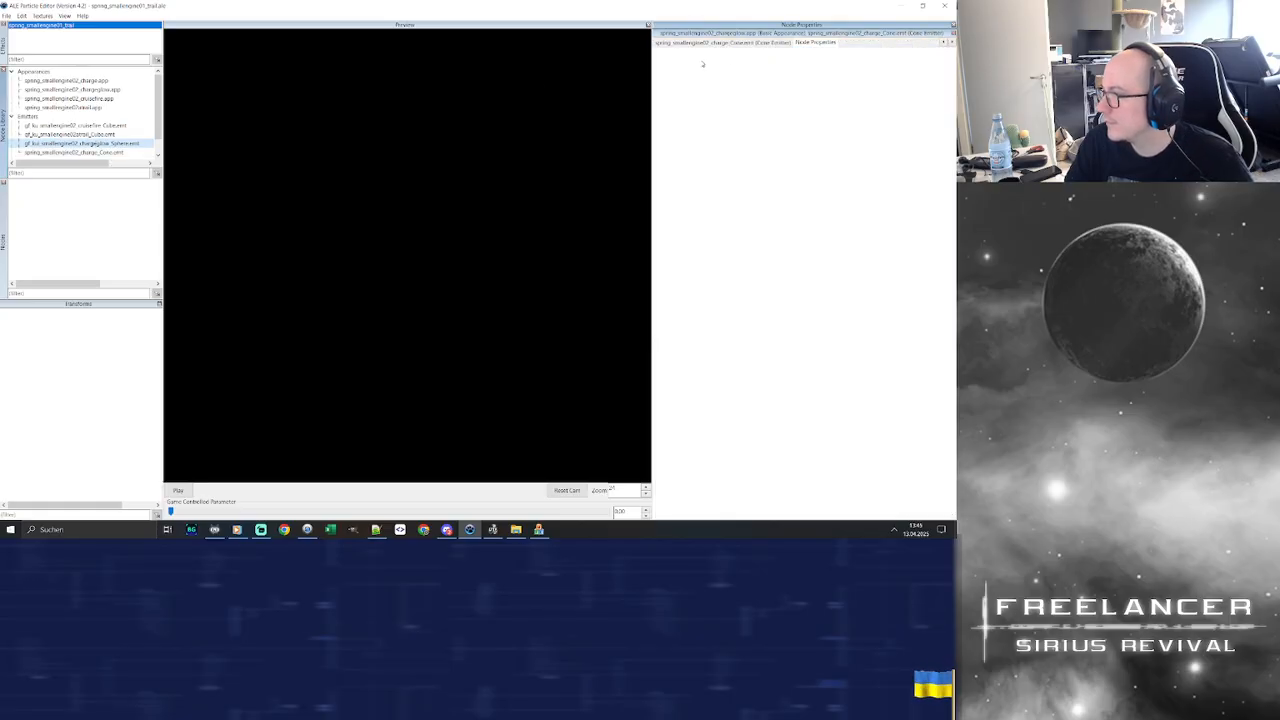
drag(731, 52, 713, 52)
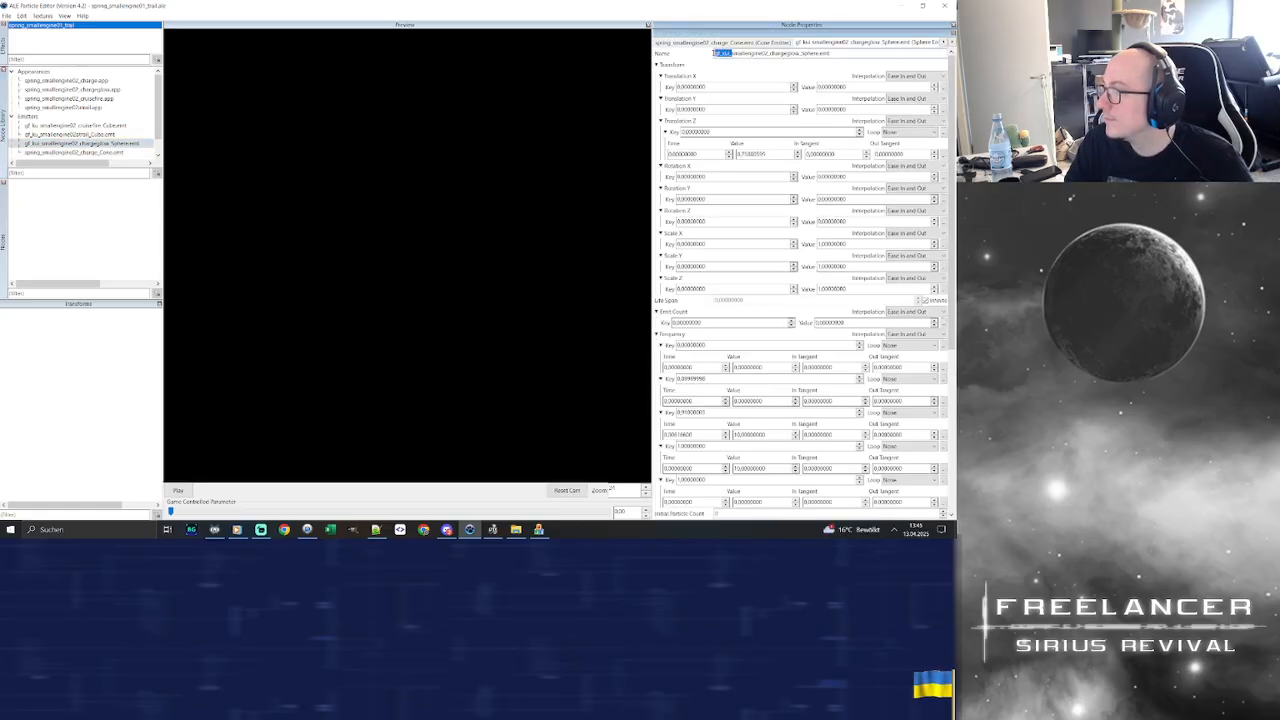
key(Left)
key(shift+Right)
key(shift+Right)
key(shift+Right)
key(shift+Right)
key(shift+Right)
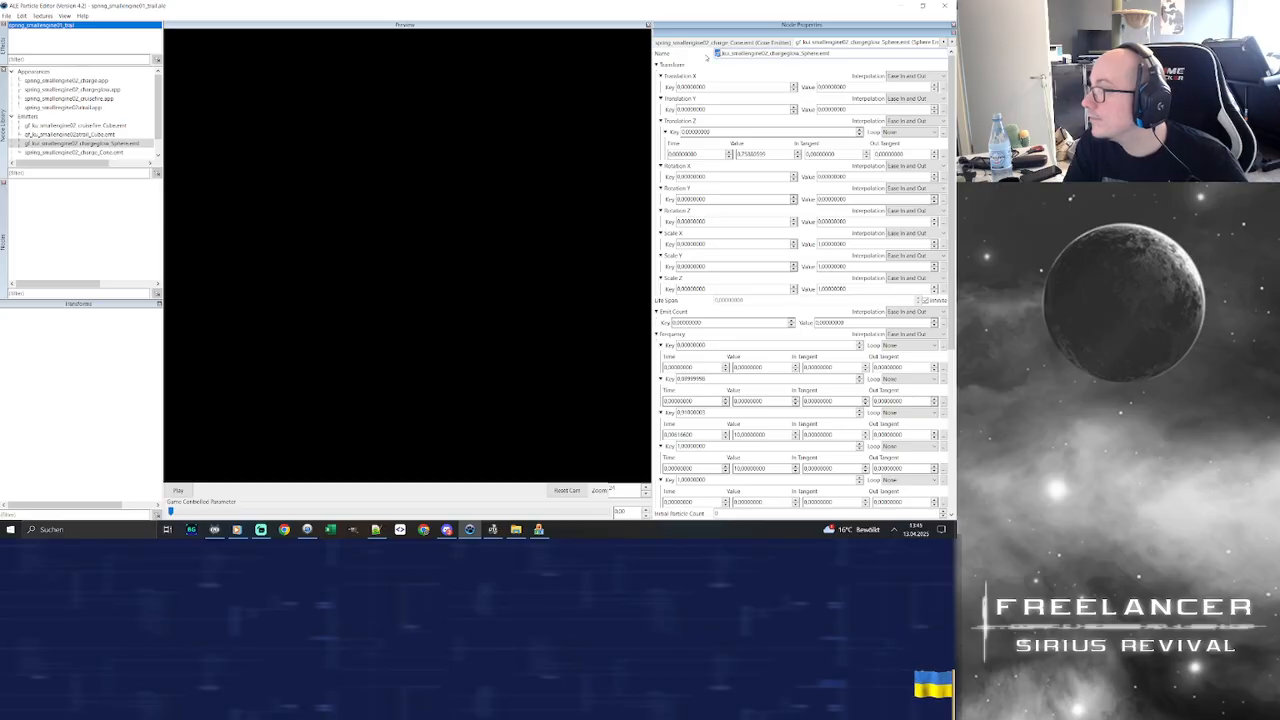
text(spring)
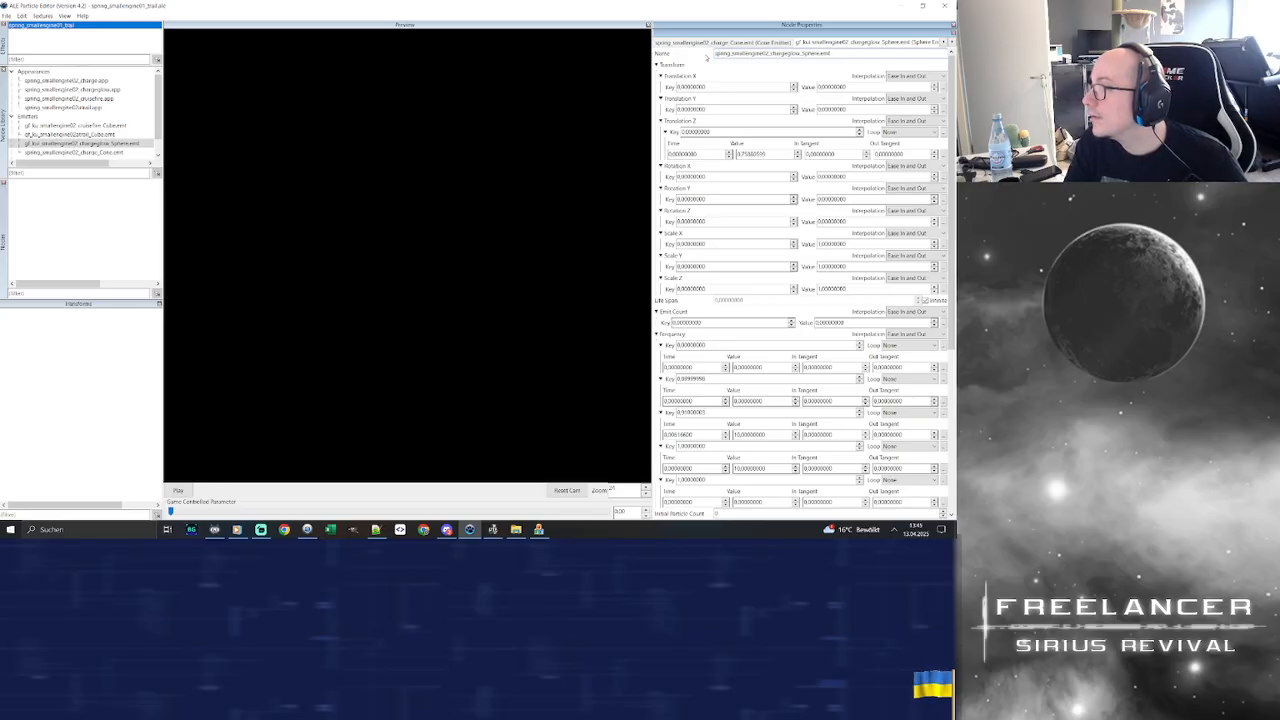
key(Right)
key(Right)
key(Right)
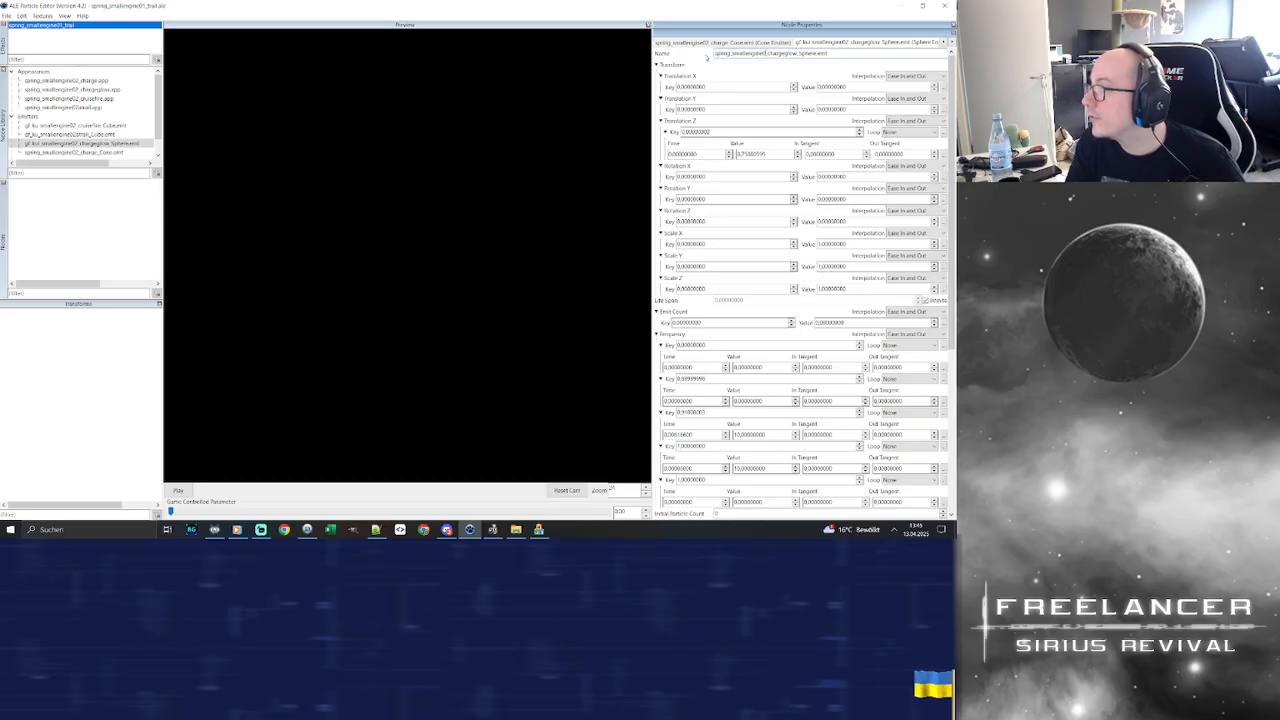
key(BackSpace)
text(1)
key(Return)
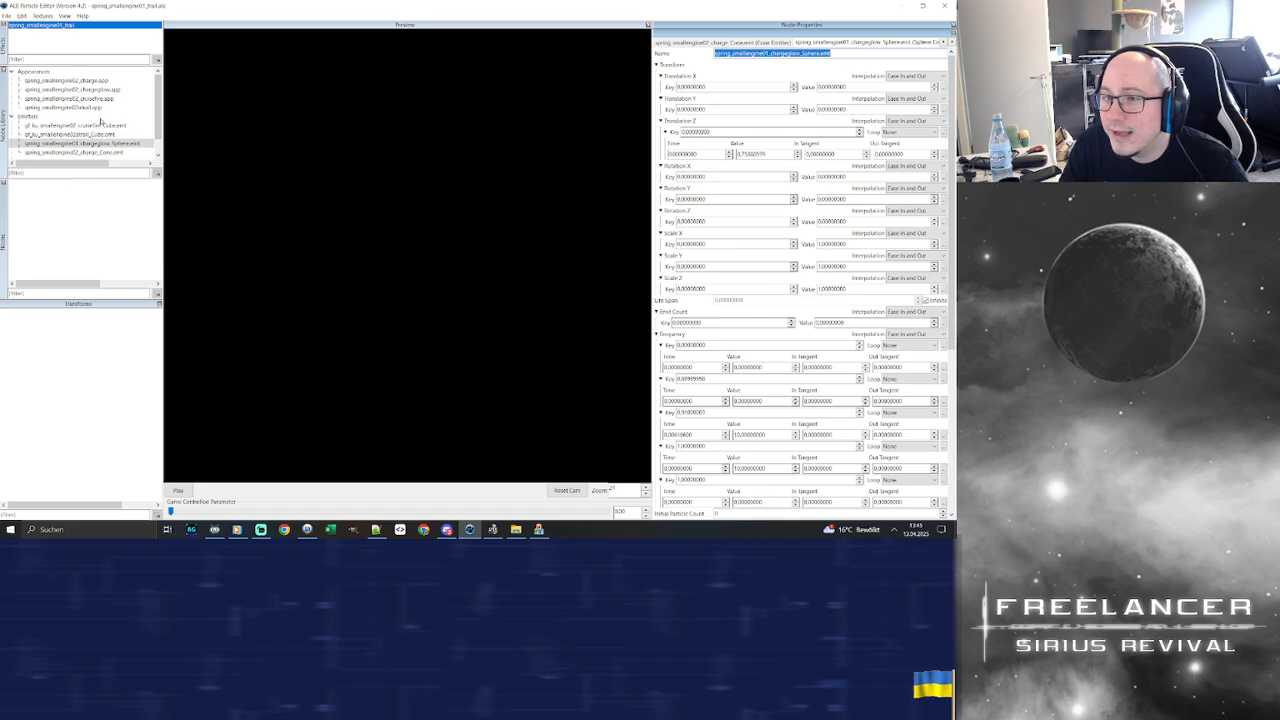
Change the number in the charge cone emitter's name, making it spring_smallengine01_charge_Cone.emt
scroll(100, 125, down, 1)
click(86, 138)
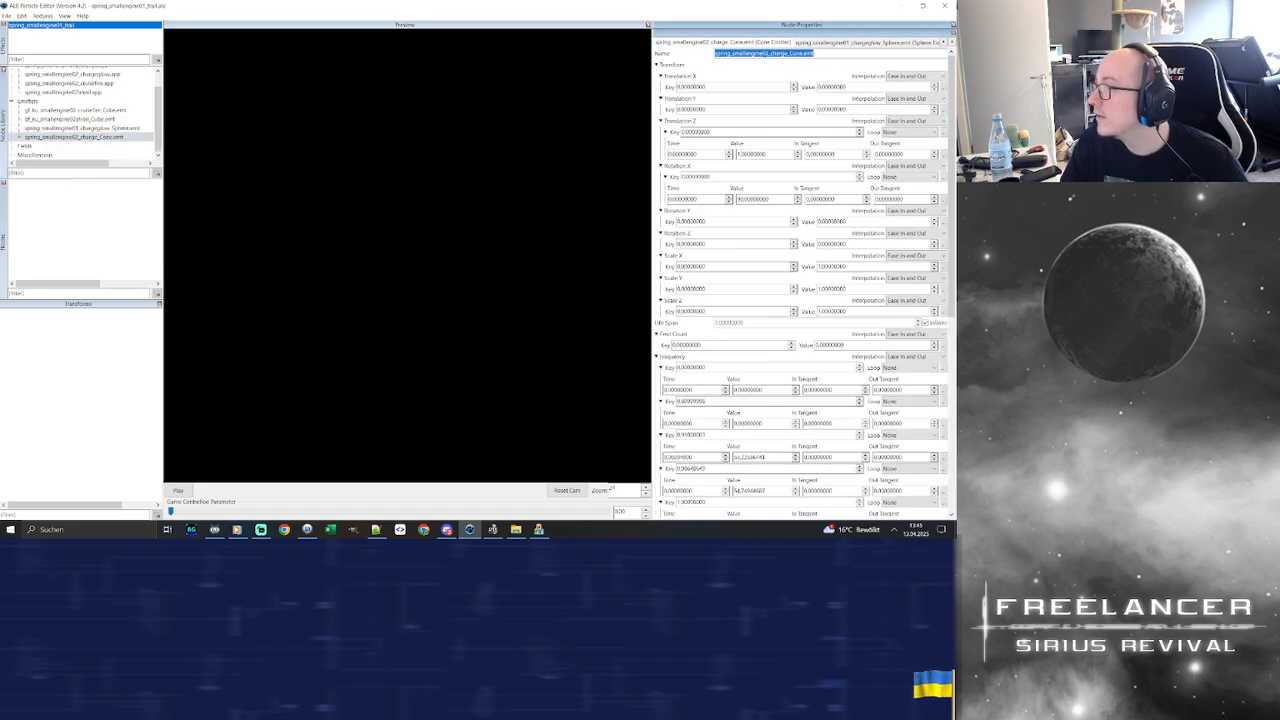
click(768, 54)
key(BackSpace)
text(1)
key(Return)
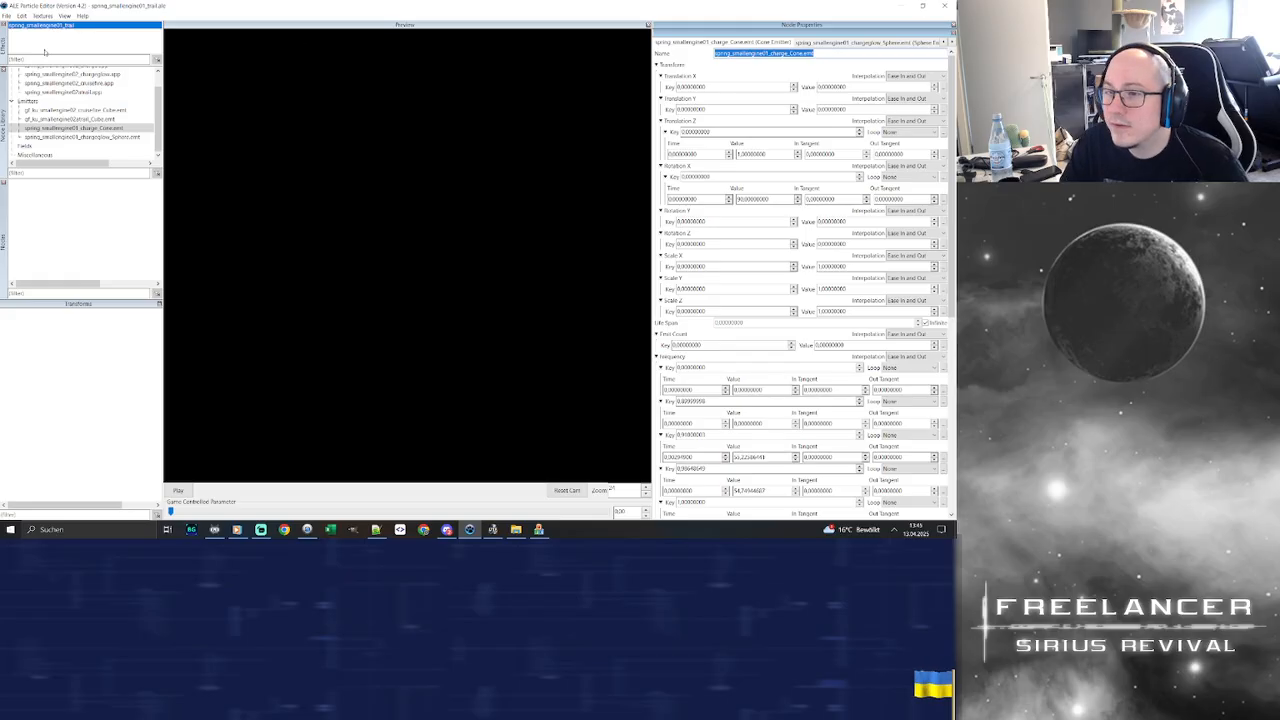
Rename the gf_ku trail cube emitter as spring_smallengine01trail_Cube.emt
click(112, 118)
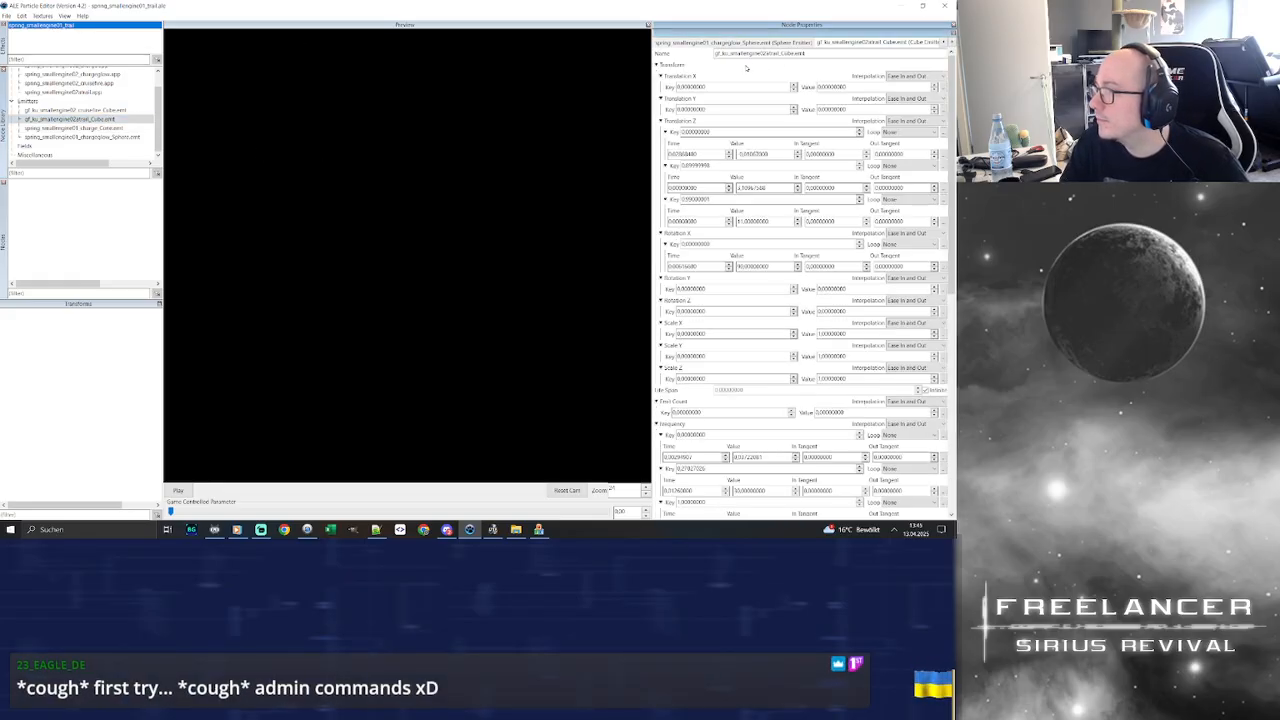
drag(729, 53, 677, 54)
key(BackSpace)
text(spring)
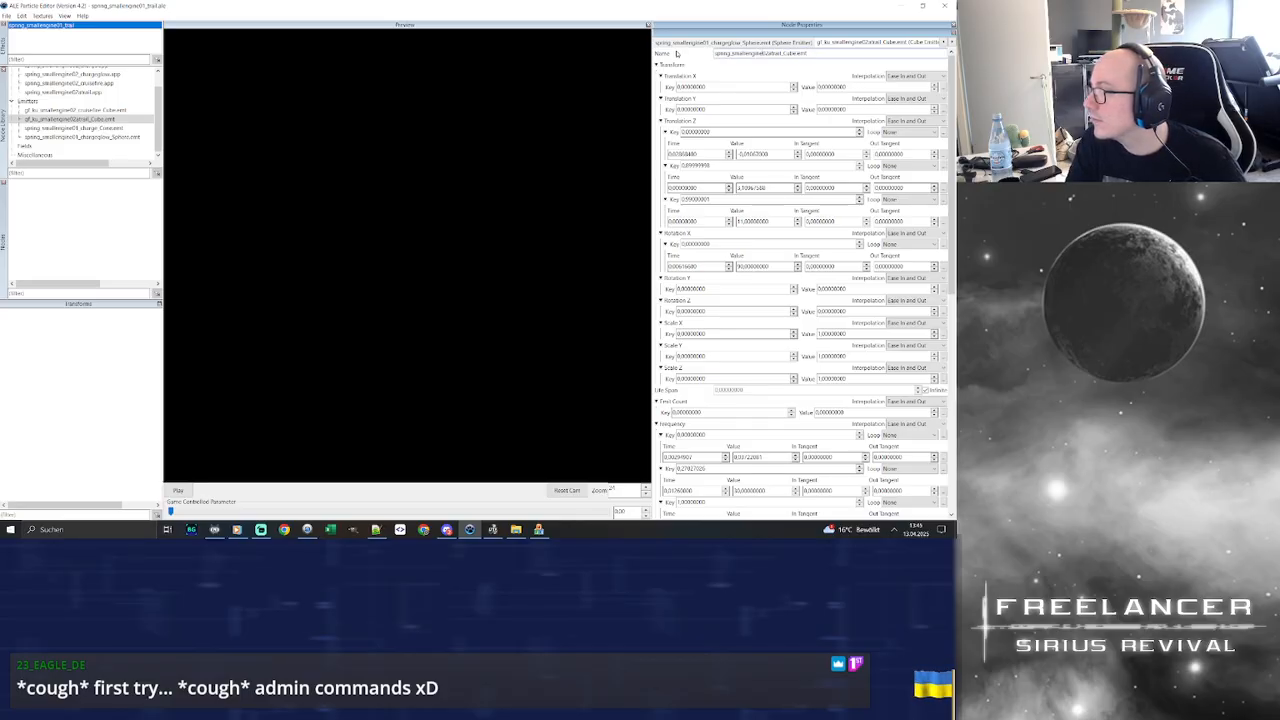
key(Return)
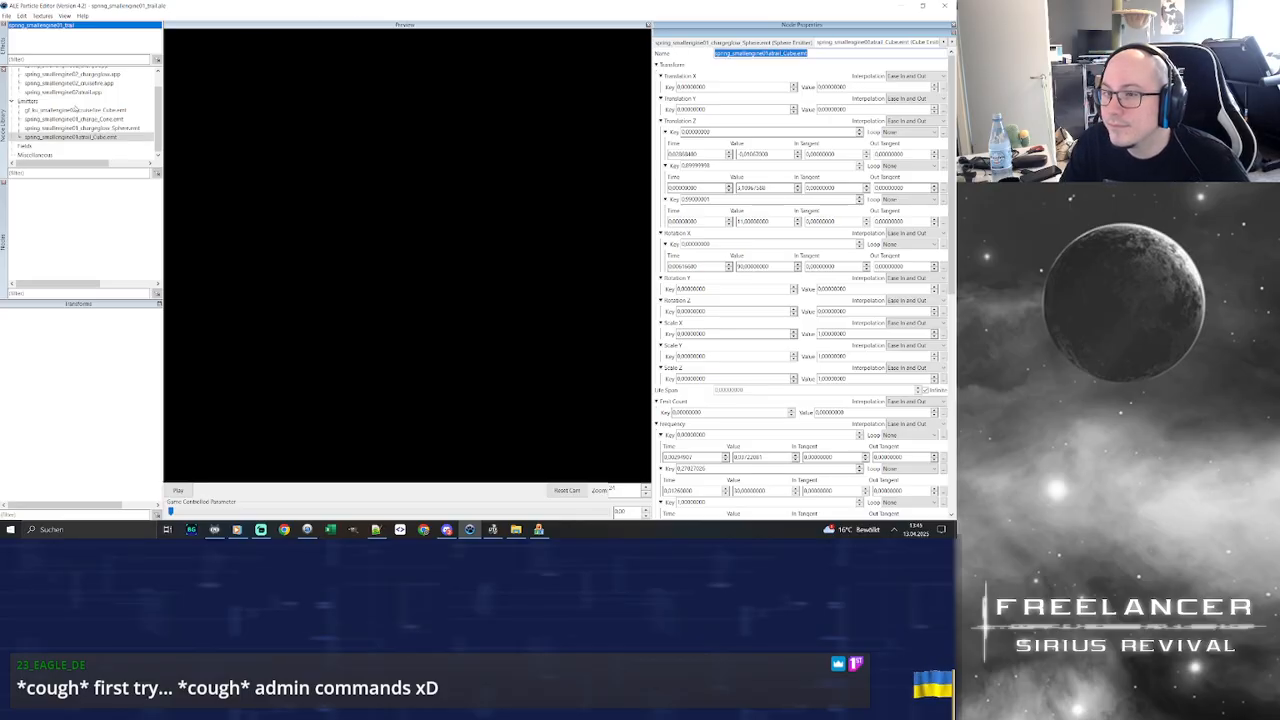
Rename the gf_ku cruisefire cube emitter as spring_smallengine01_cruisefire_Cube.emt
click(74, 109)
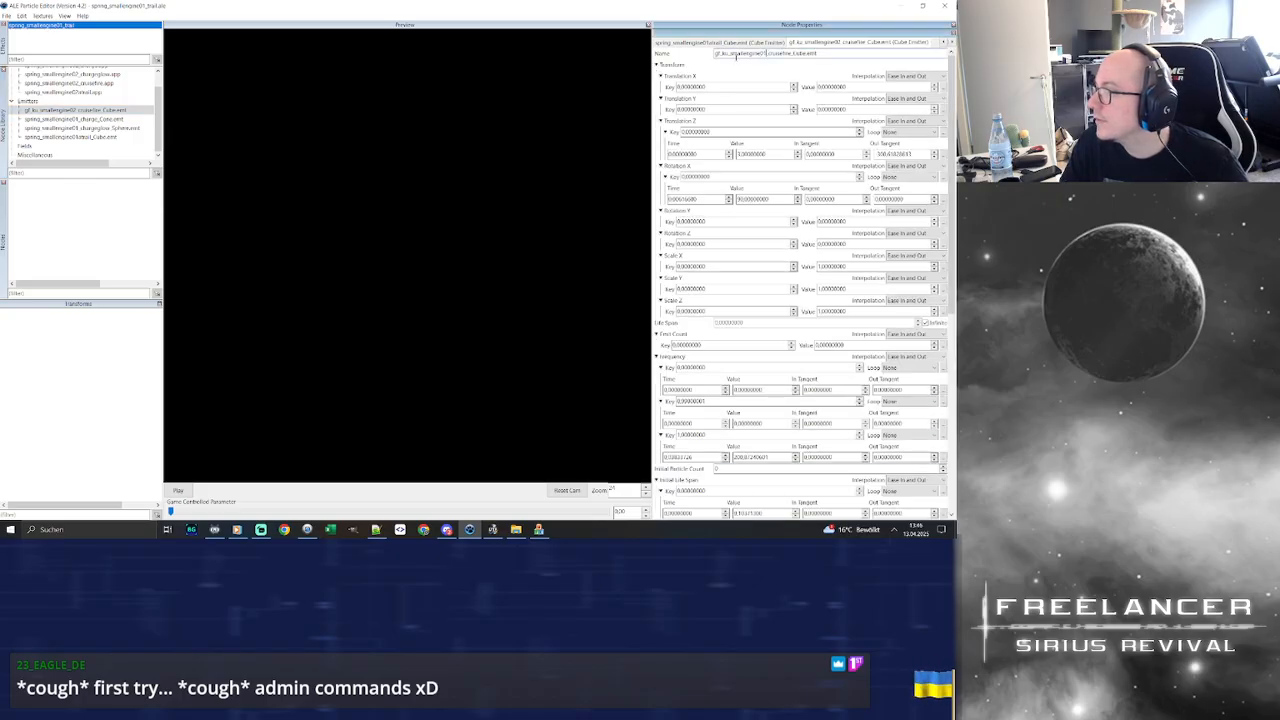
drag(730, 53, 679, 54)
text(spring)
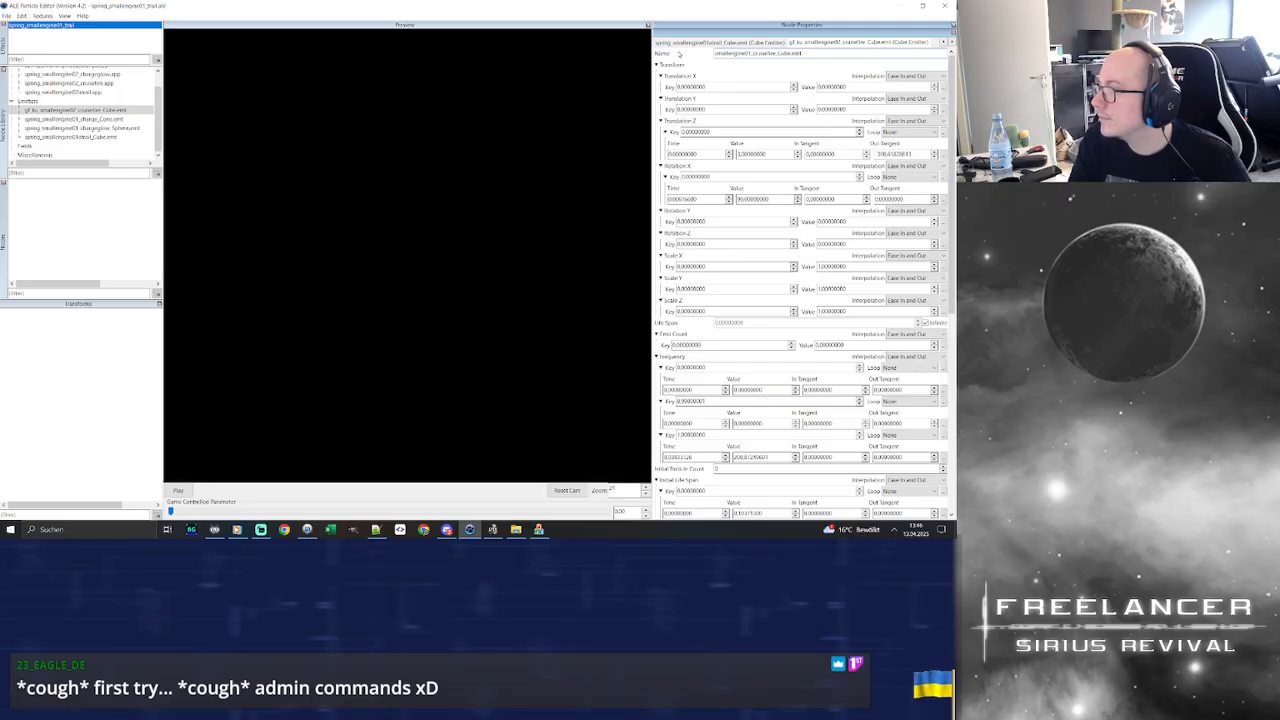
key(Return)
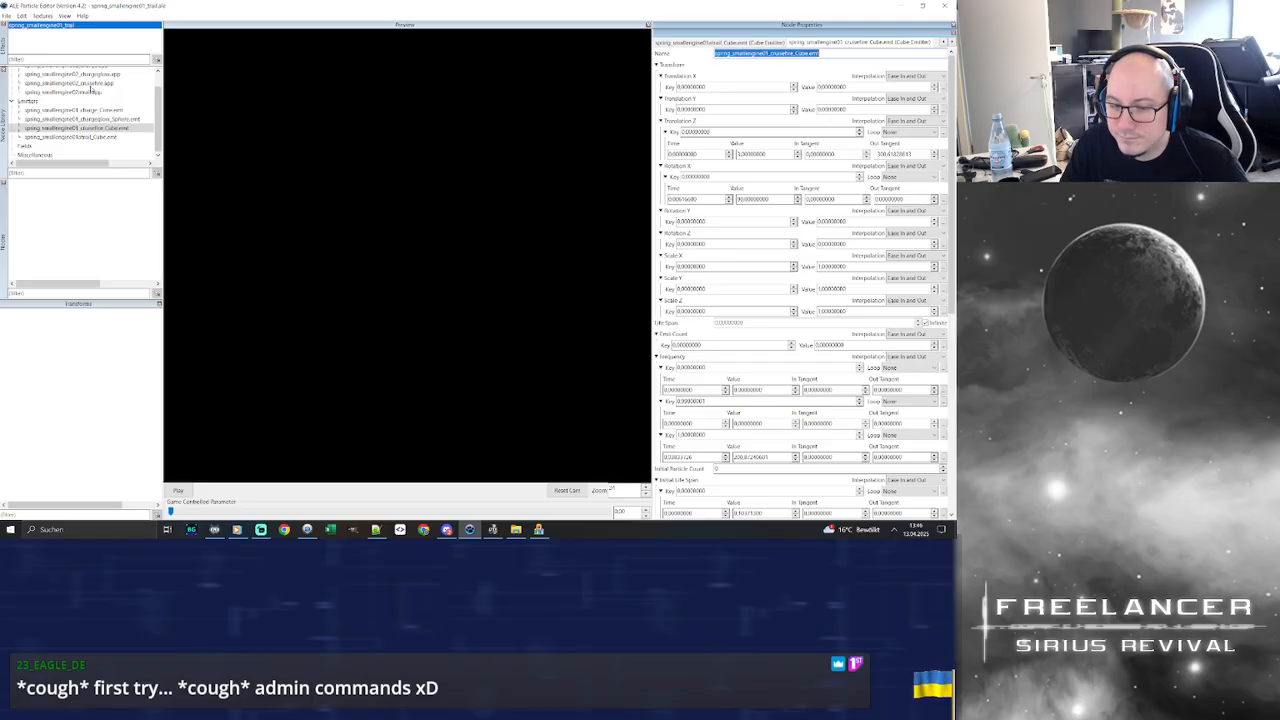
Rename the trail and charge appearances as spring_smallengine01trail.app and spring_smallengine01_charge.app
click(95, 92)
click(122, 112)
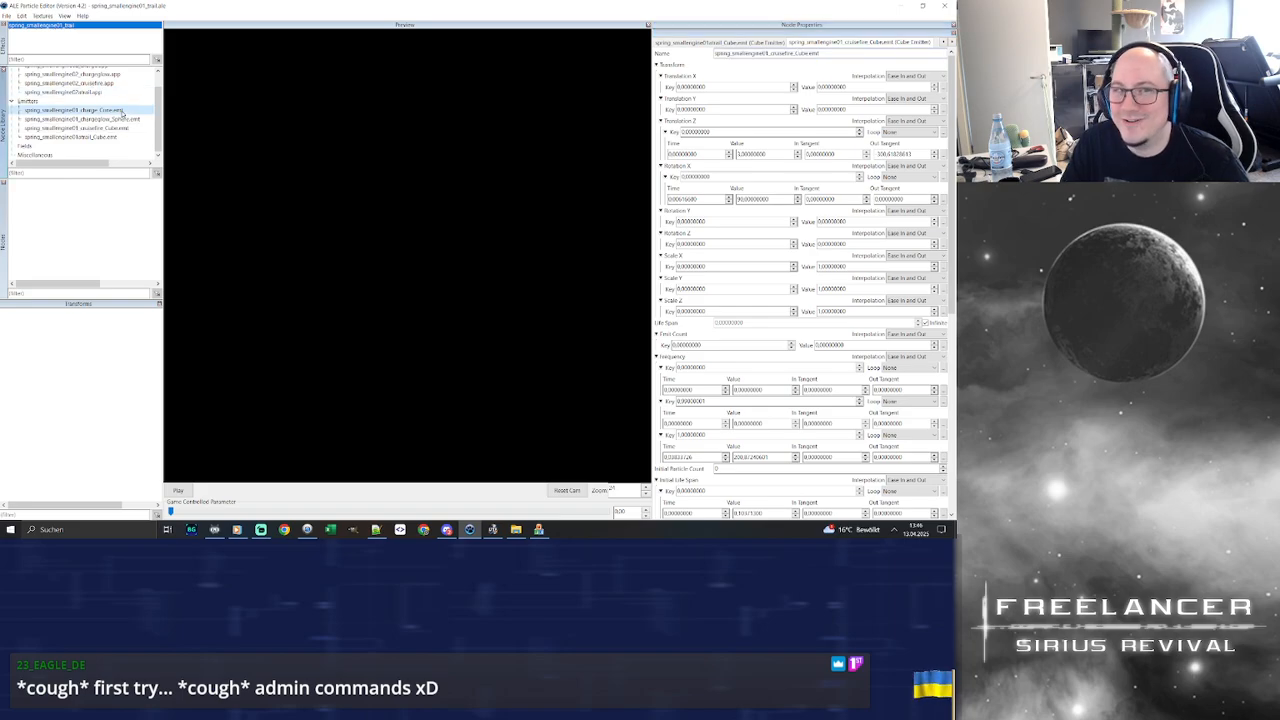
scroll(101, 112, up, 1)
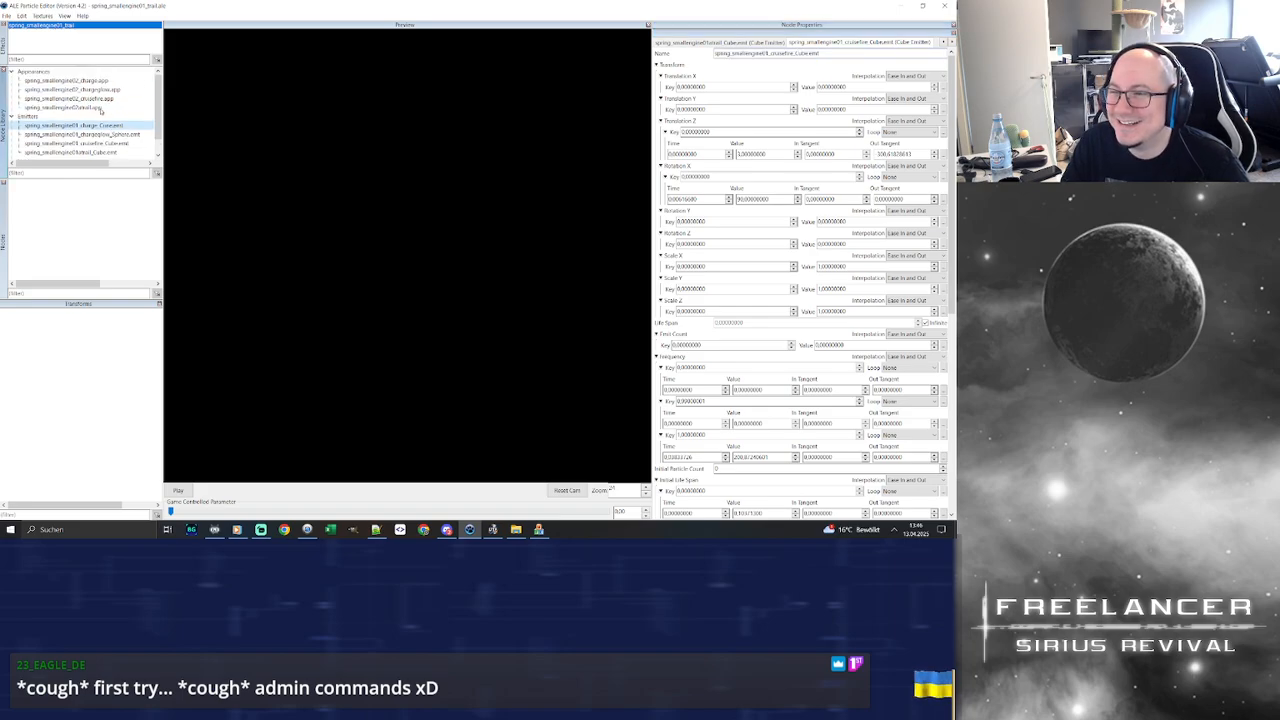
click(100, 107)
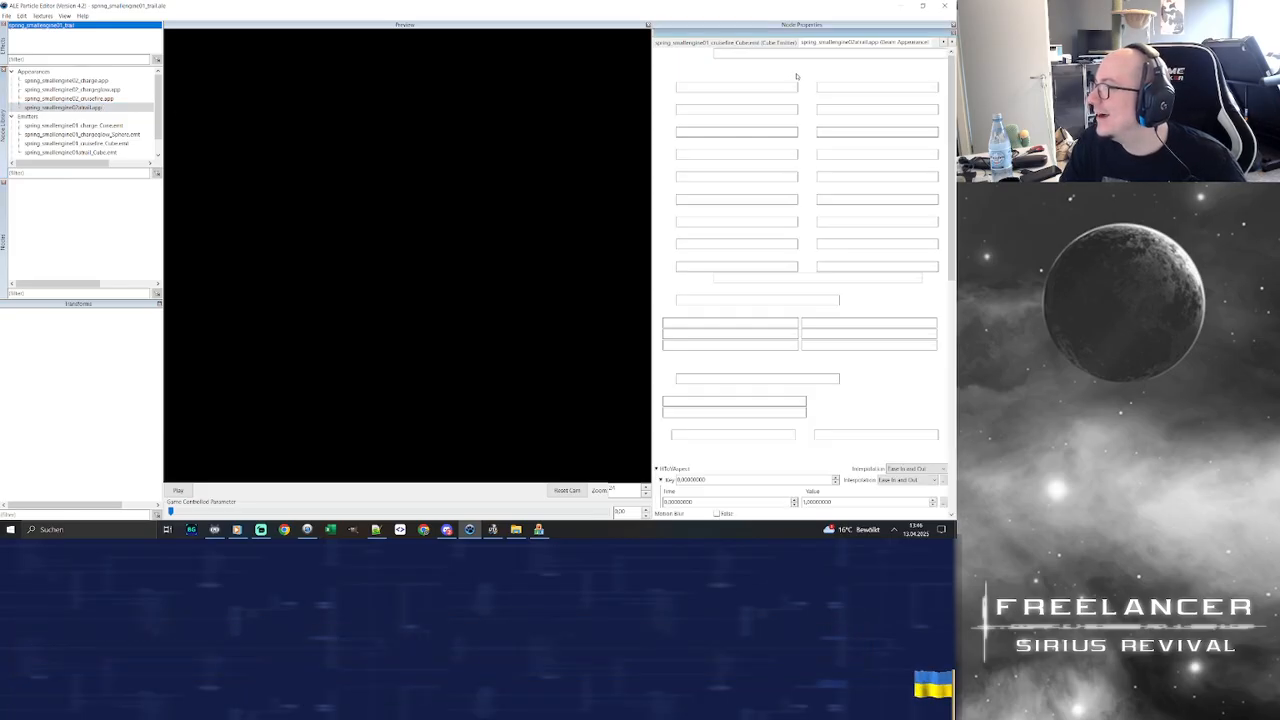
drag(769, 54, 765, 54)
text(1trail.app)
key(Return)
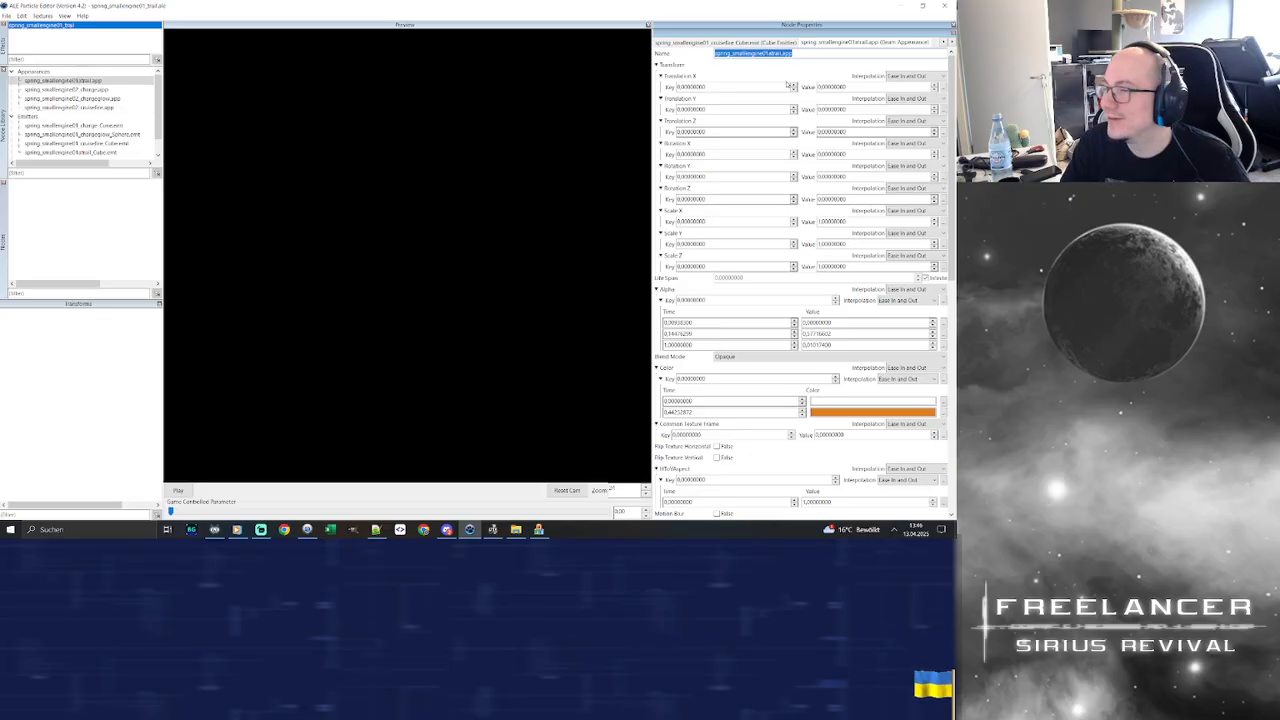
double_click(104, 90)
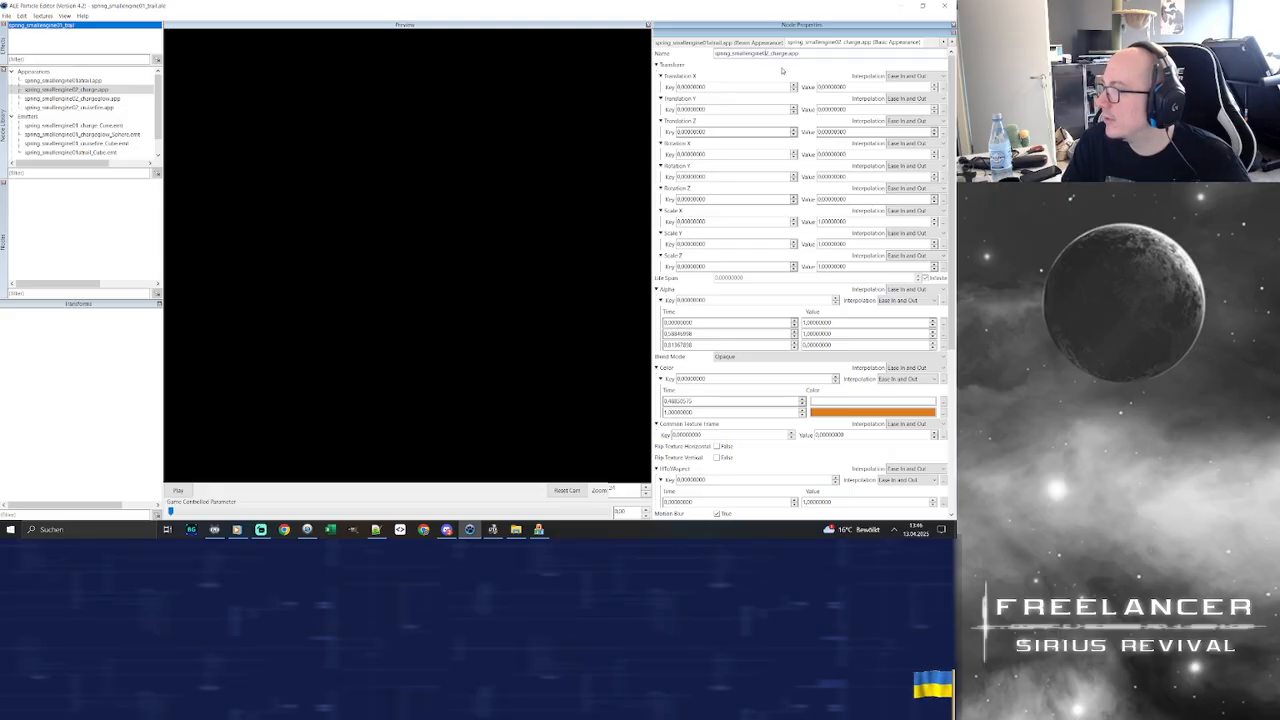
key(Return)
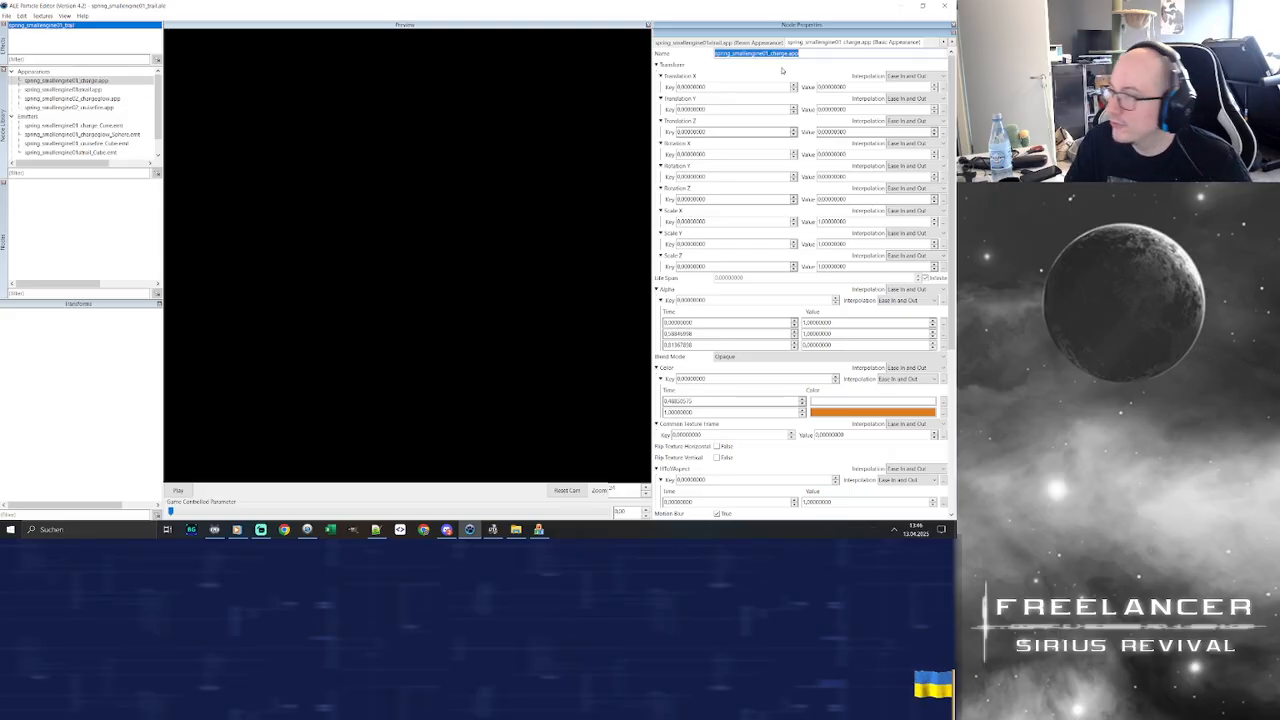
Rename the chargeglow and cruisefire appearances as spring_smallengine01_chargeglow.app and spring_smallengine01_cruisefire.app
double_click(113, 98)
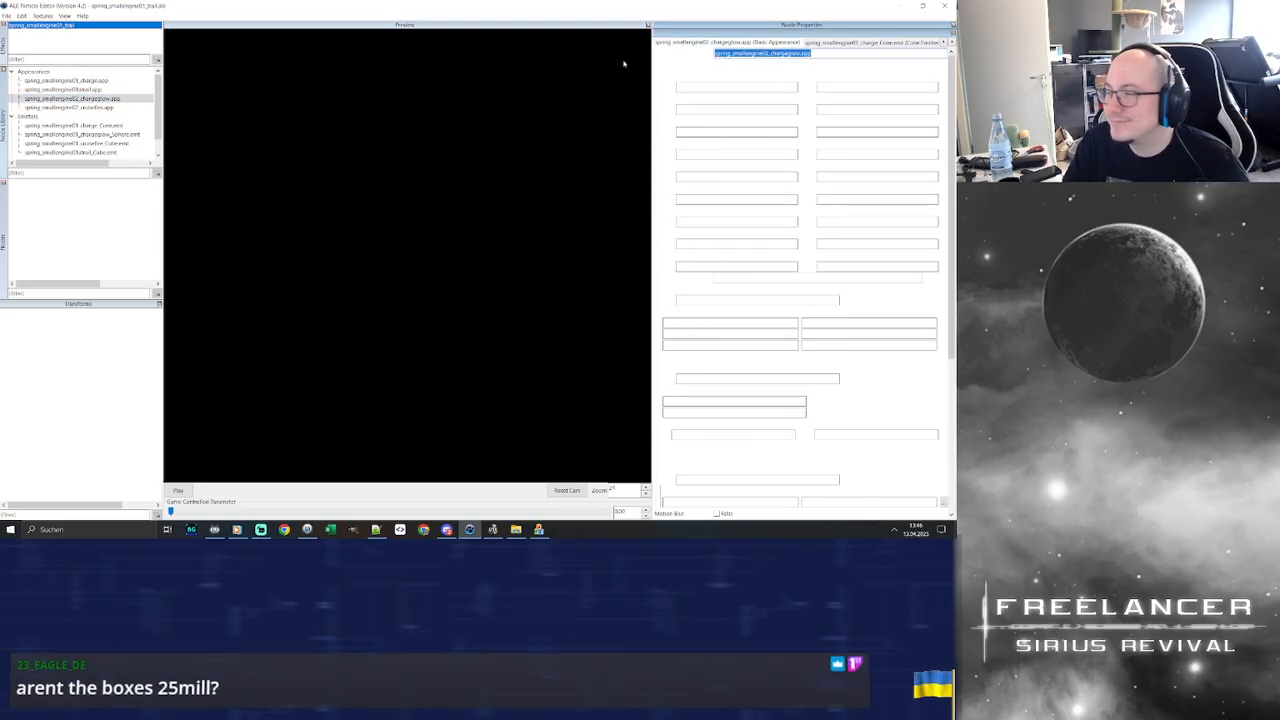
click(771, 53)
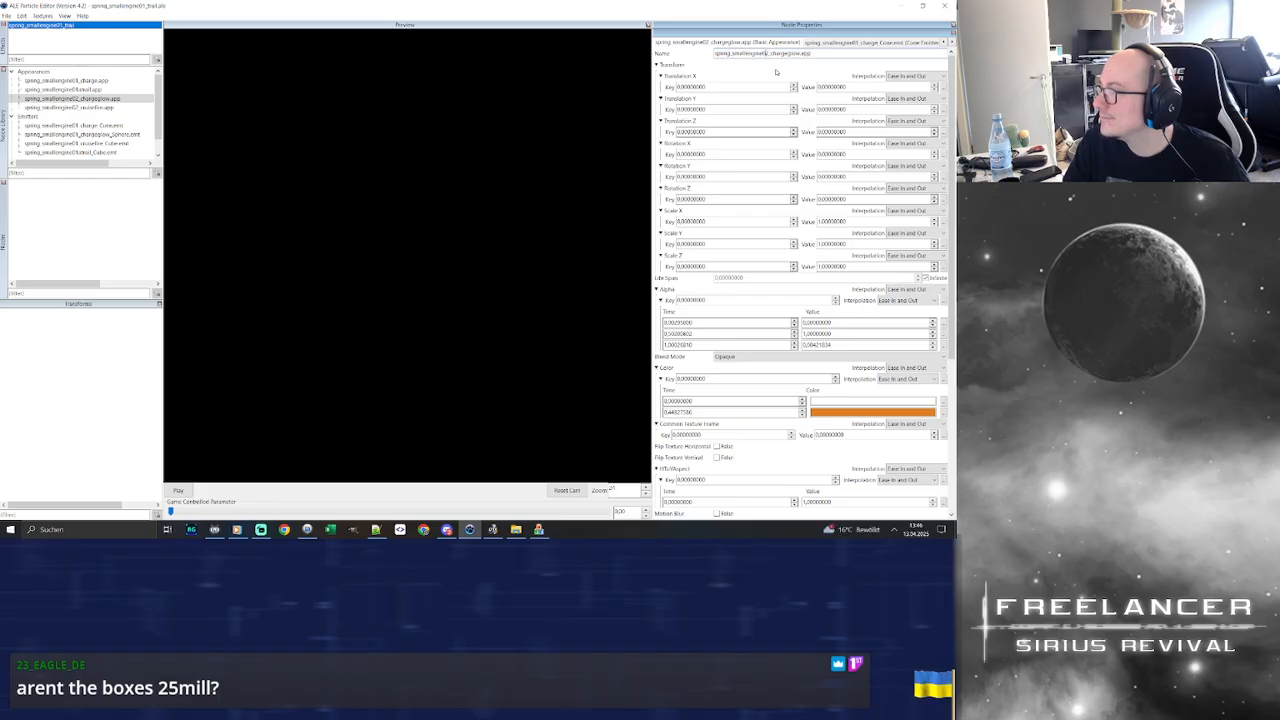
key(BackSpace)
text(1)
key(Return)
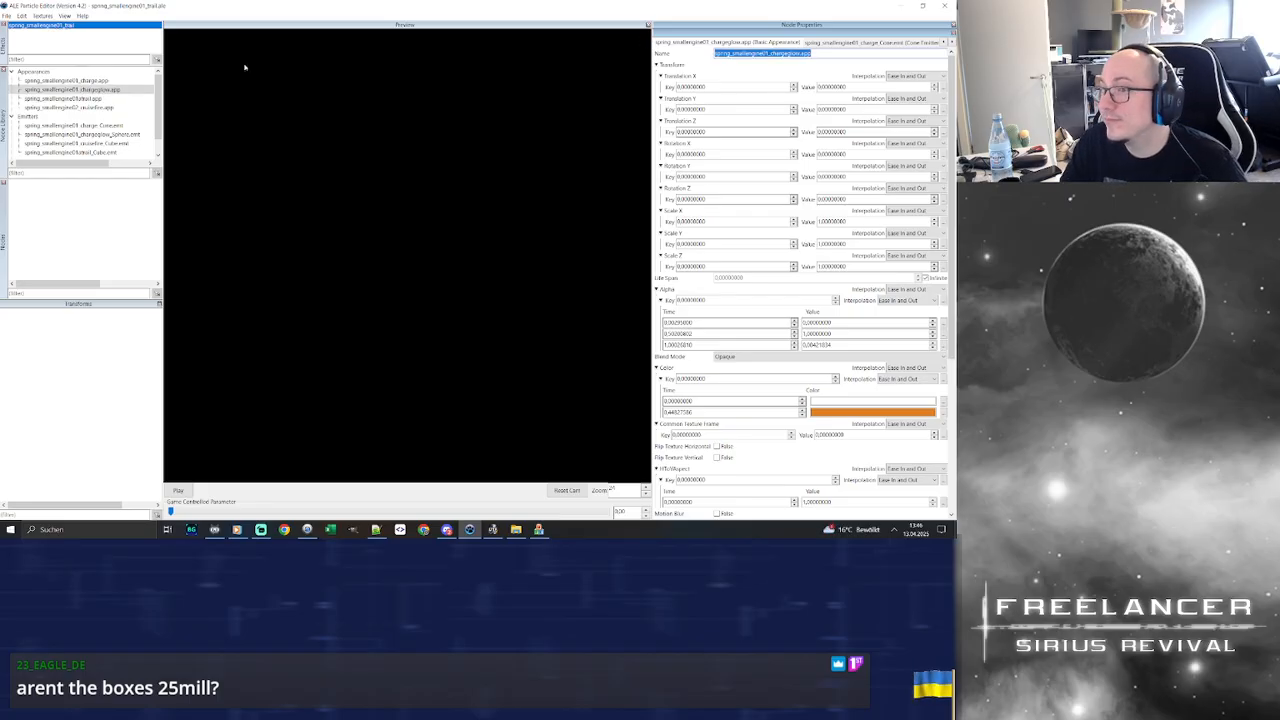
click(80, 107)
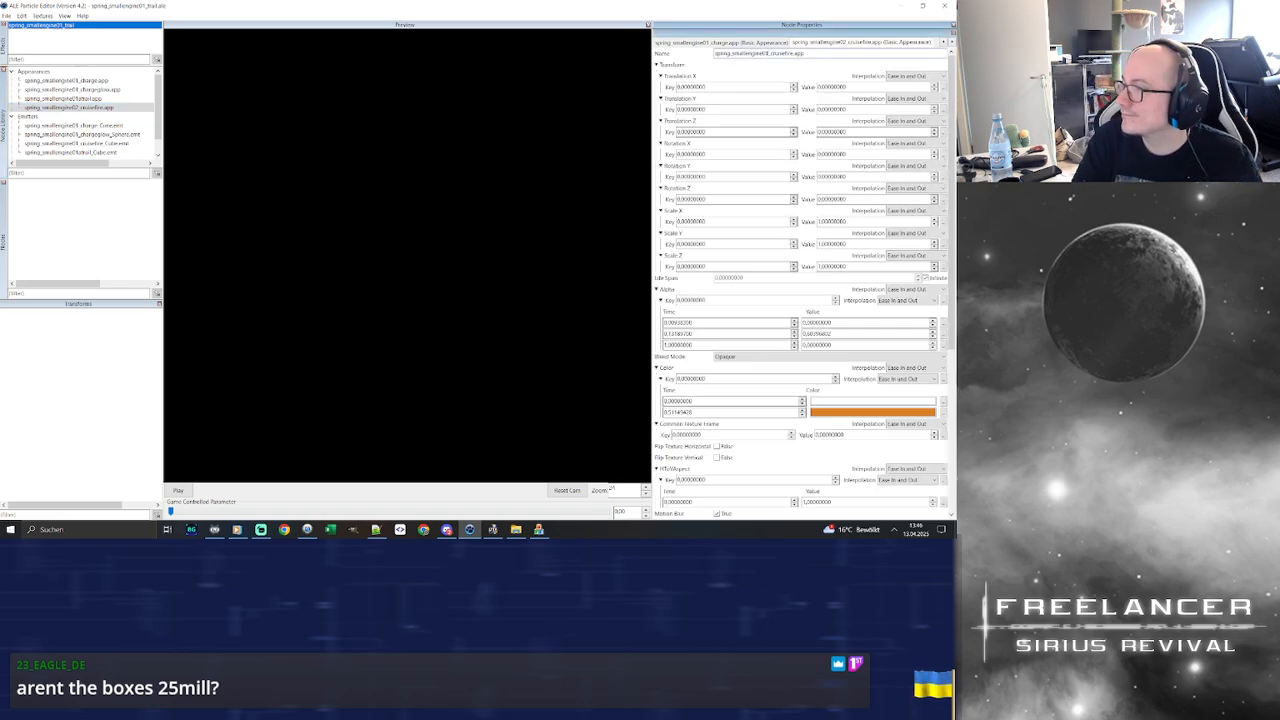
key(Return)
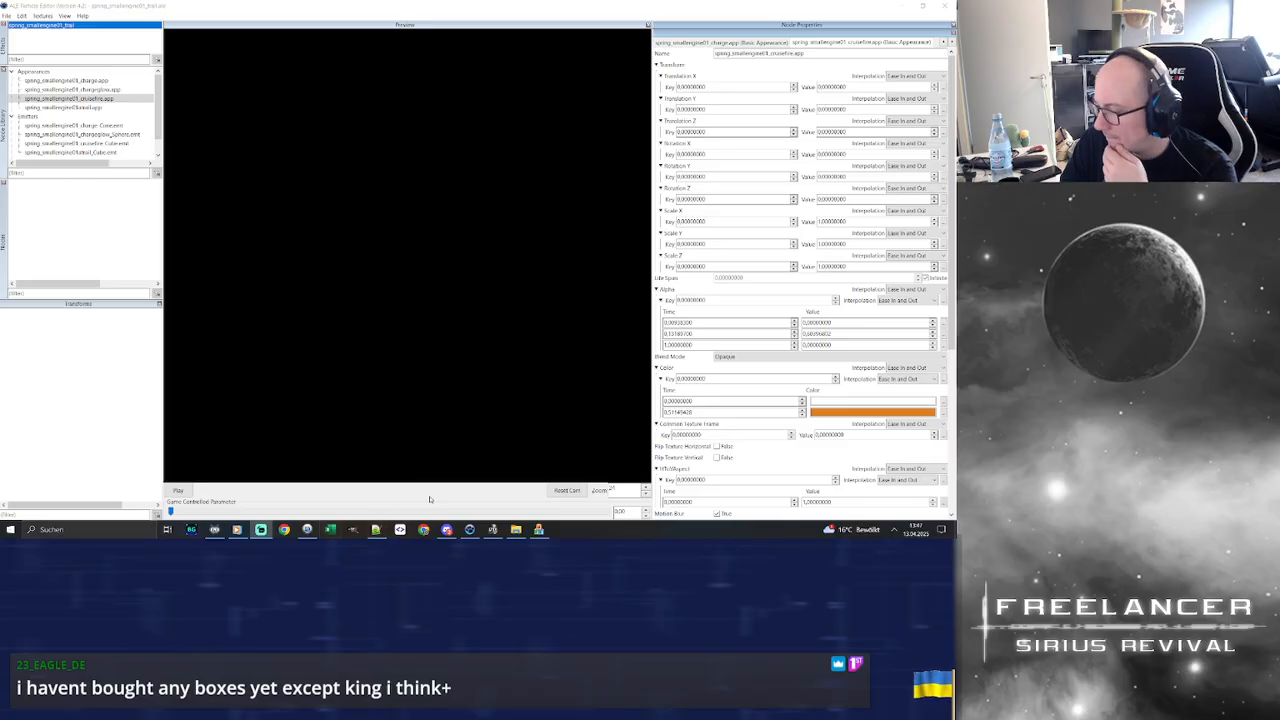
Switch to File Explorer, open the Freelancer folder and move its window out of the editor's way
click(516, 529)
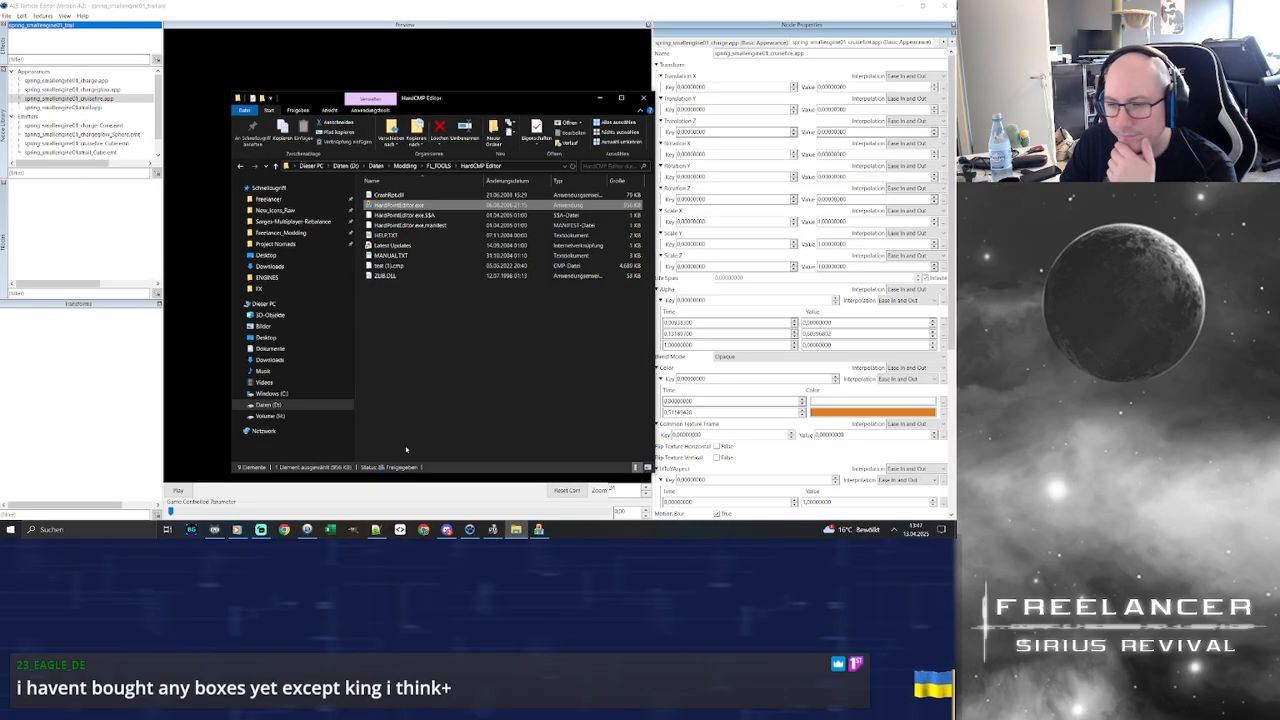
click(268, 199)
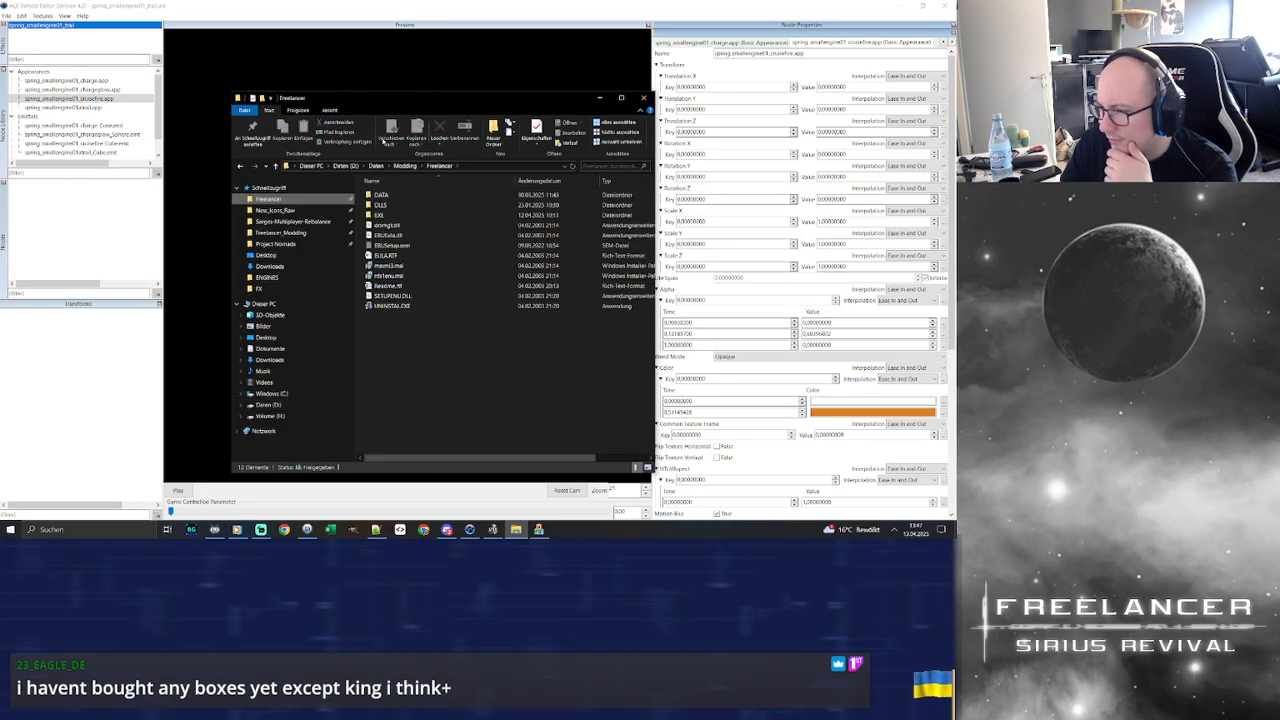
drag(402, 104, 0, 40)
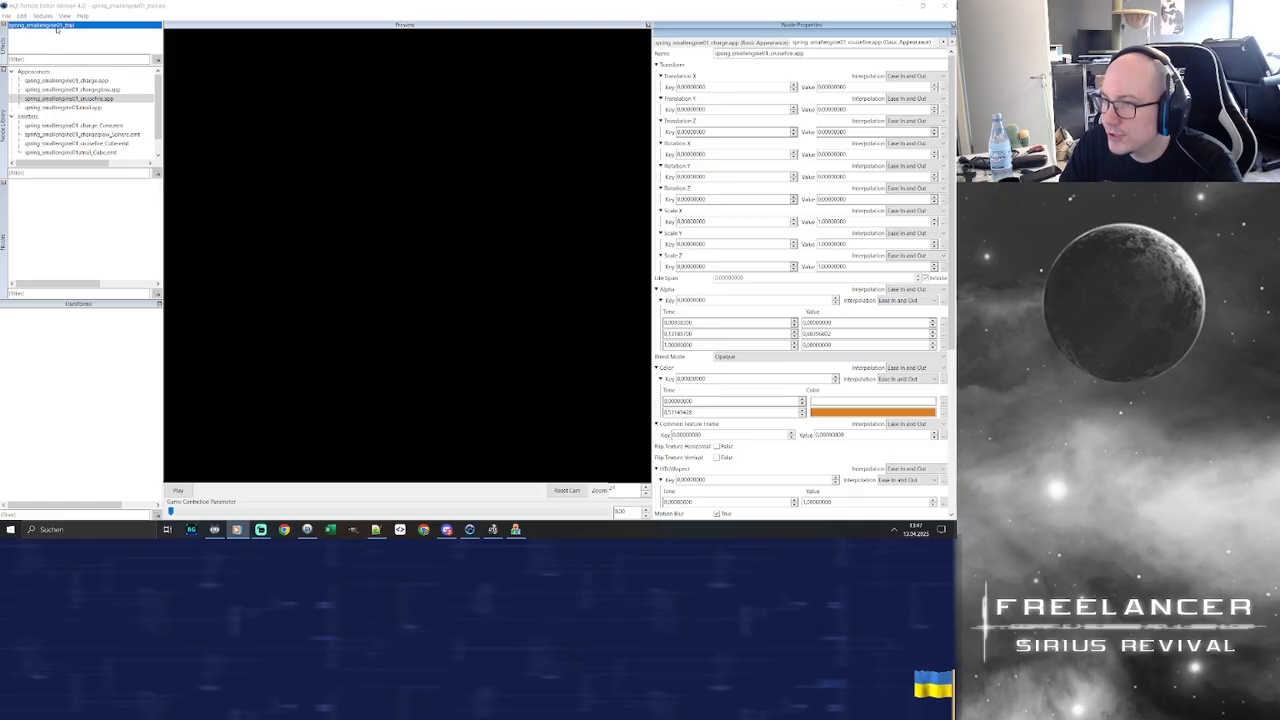
Play the spring_smallengine01_trail effect in the preview
click(226, 358)
click(177, 490)
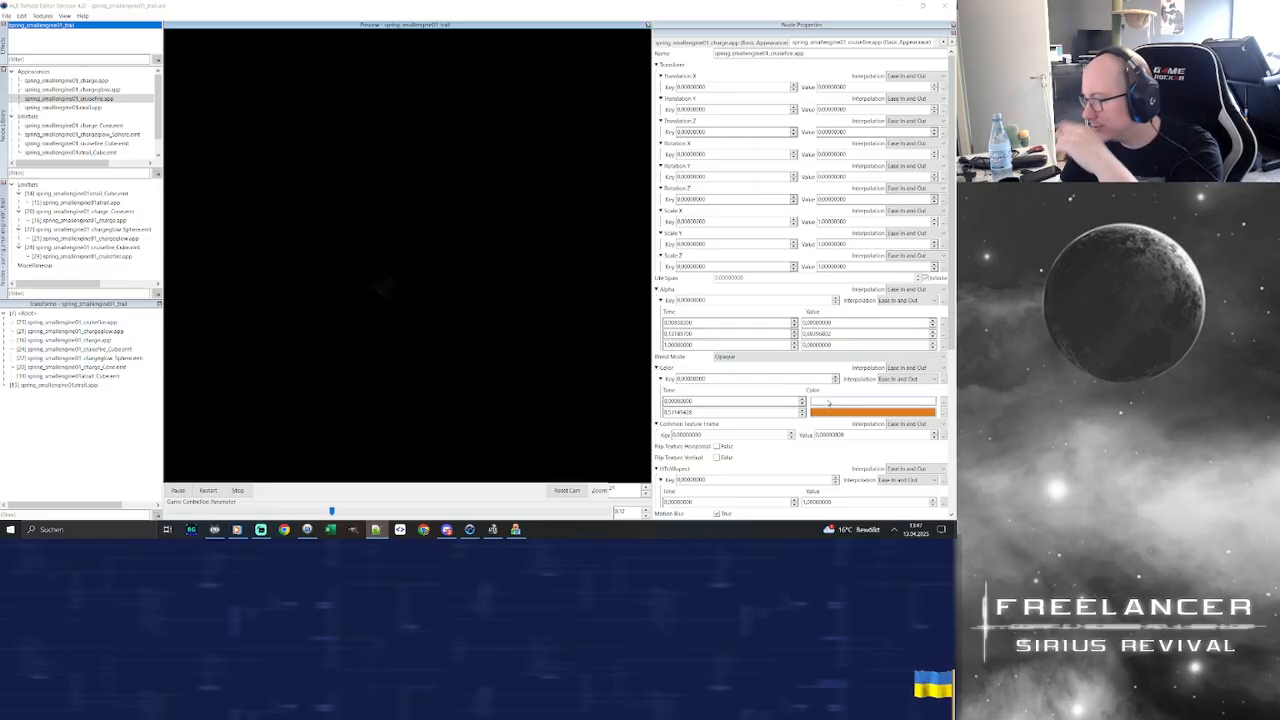
Set the first color key of spring_smallengine01_cruisefire.app to green, RGB 0, 128, 0
double_click(839, 410)
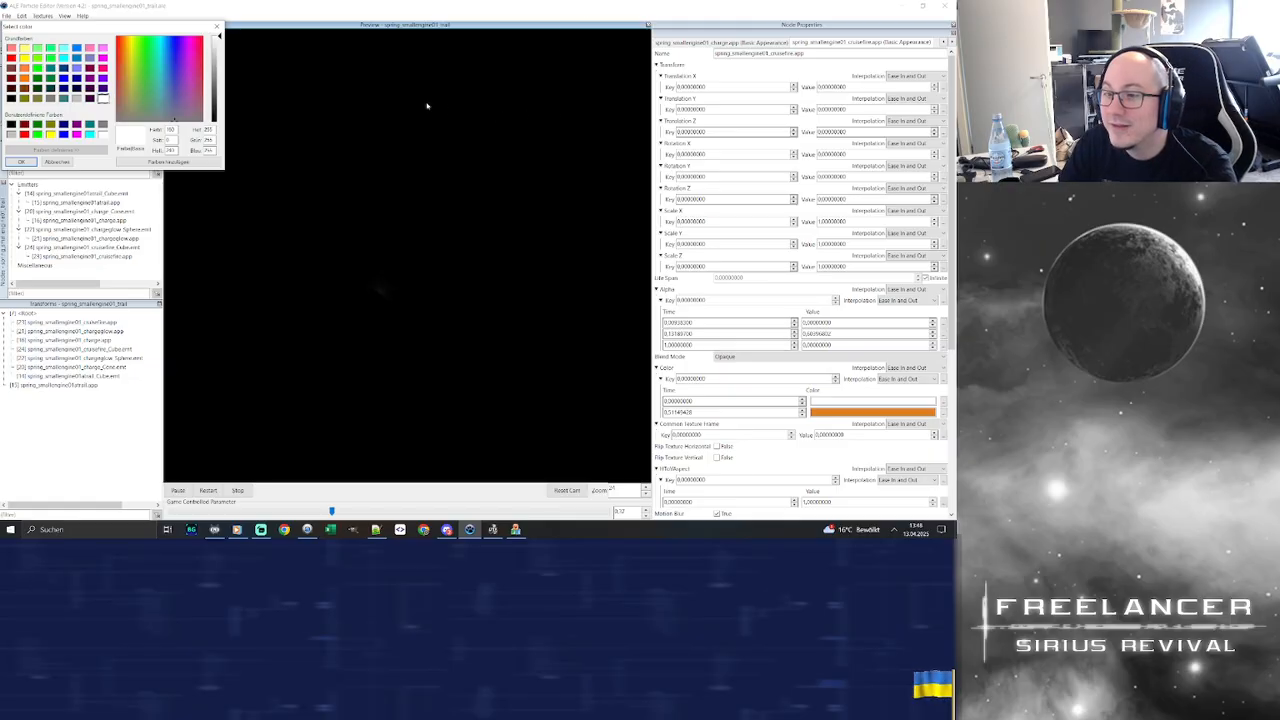
double_click(215, 130)
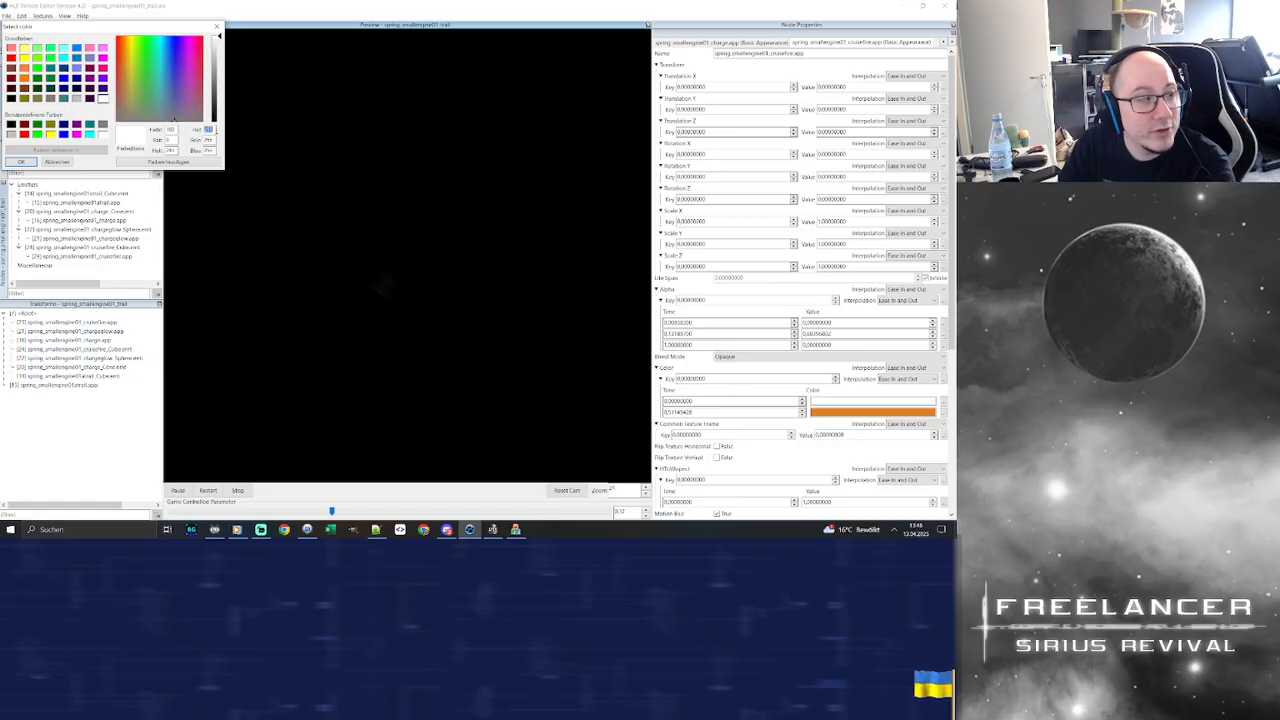
text(0)
key(Tab)
text(128)
click(210, 160)
double_click(208, 150)
text(0)
click(30, 163)
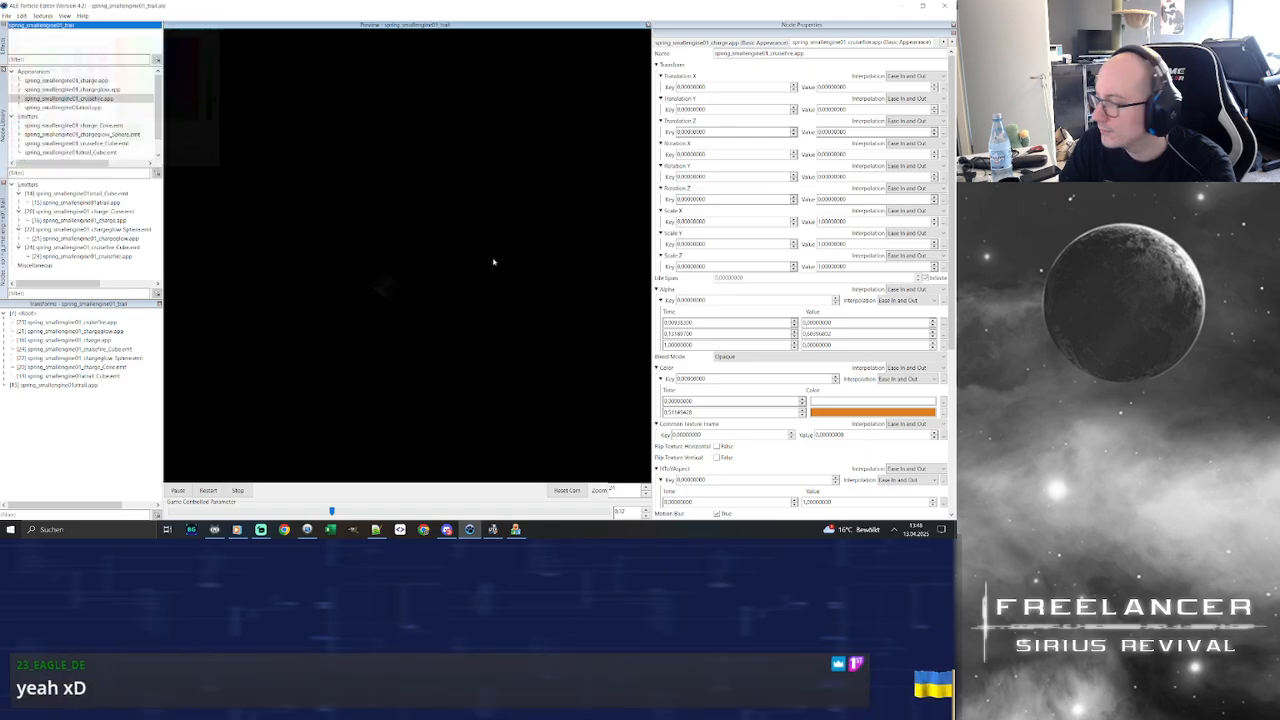
Set the second color key of spring_smallengine01_cruisefire.app to purple, RGB 122, 0, 255
click(848, 411)
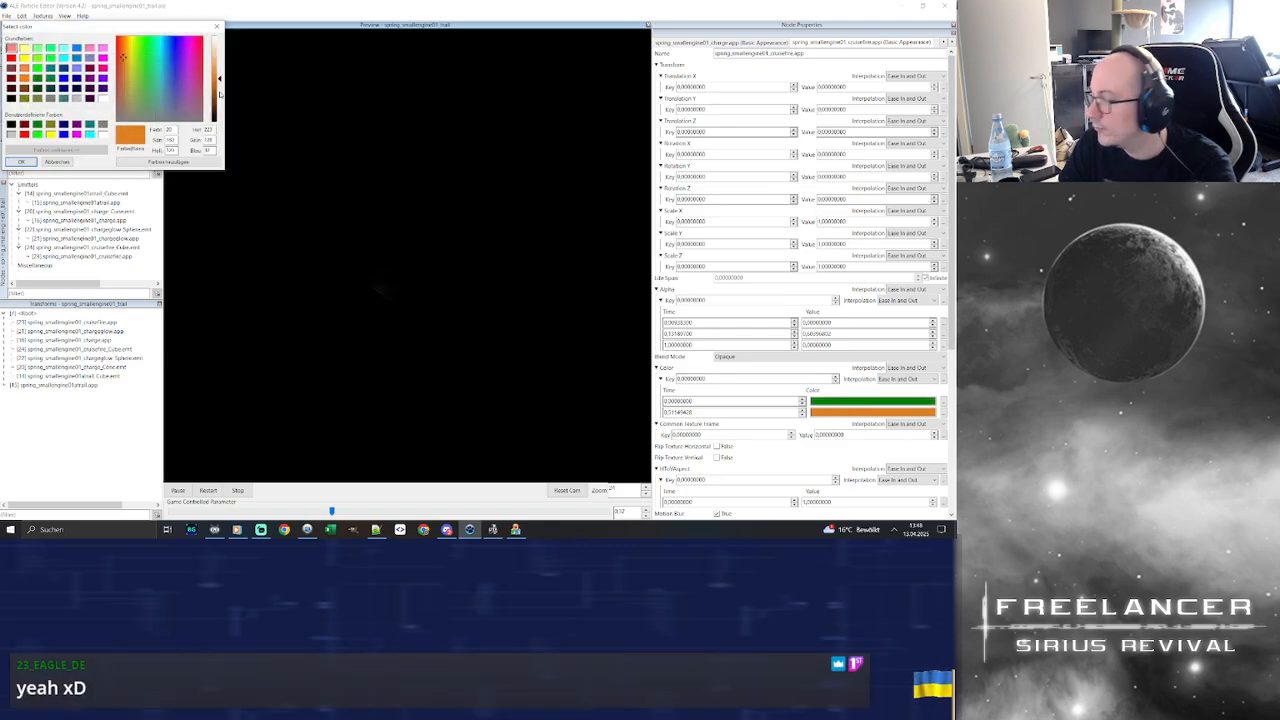
double_click(209, 130)
text(122)
key(Tab)
text(0)
key(Tab)
text(0)
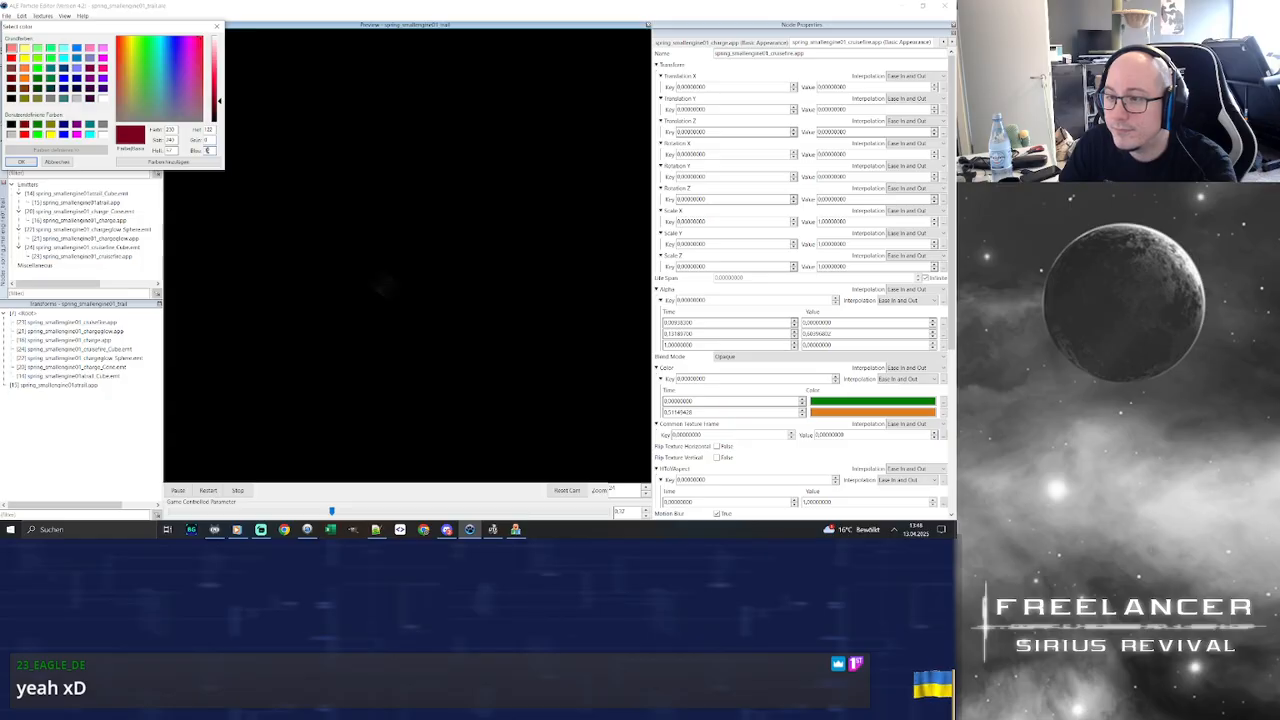
double_click(207, 151)
text(255)
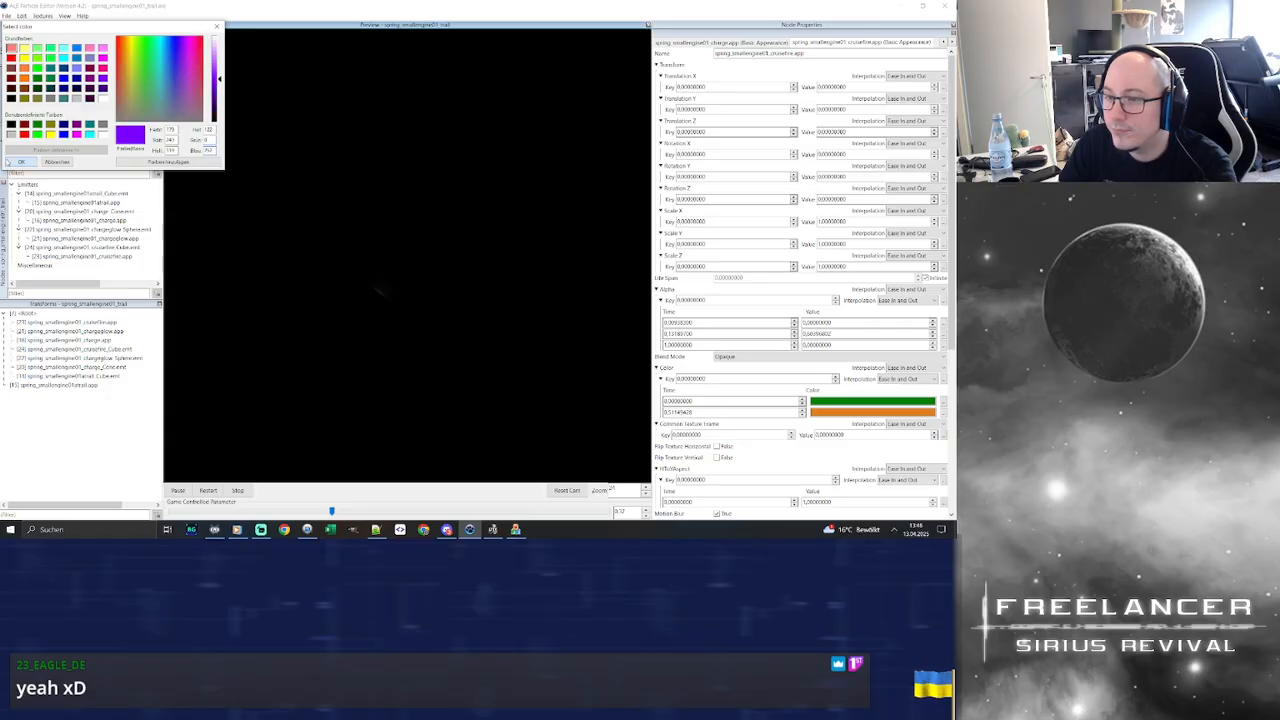
click(22, 162)
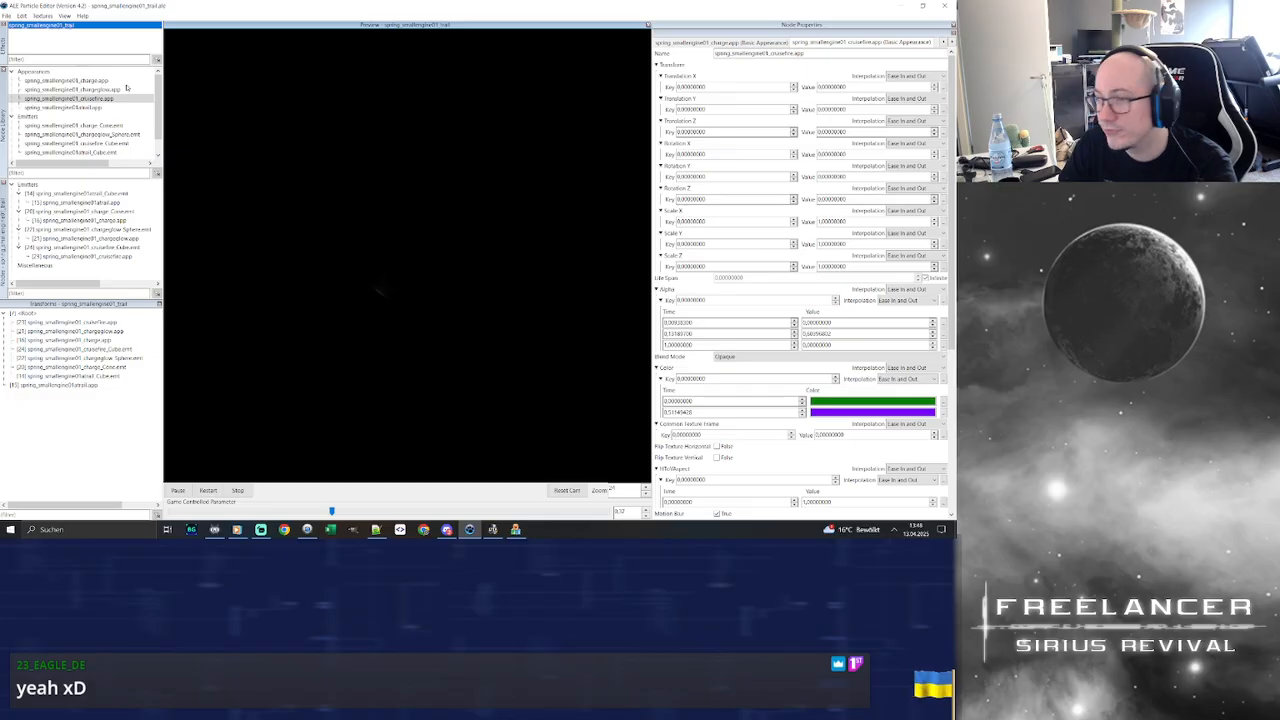
Set the first color key of the trail appearance spring_smallengine01atrail.app to green, RGB 0, 128, 0
click(104, 107)
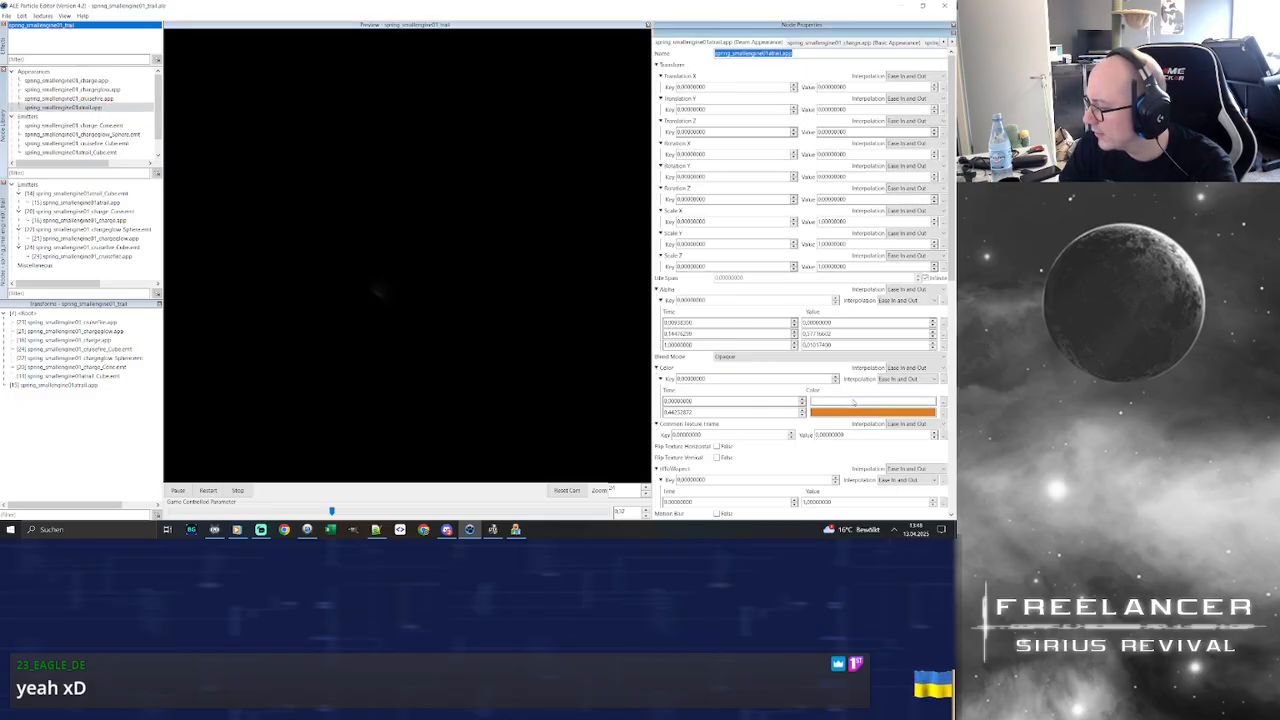
click(852, 401)
double_click(209, 130)
text(0)
key(Tab)
text(128)
key(Tab)
text(0)
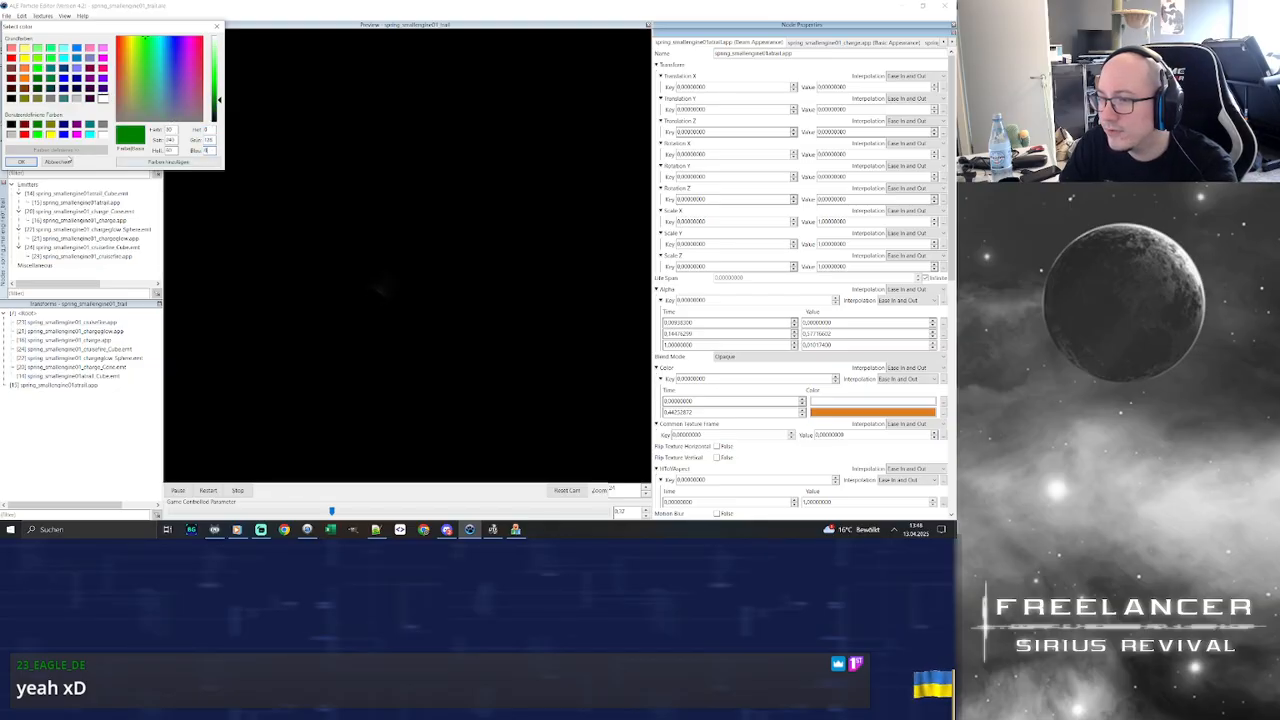
click(20, 162)
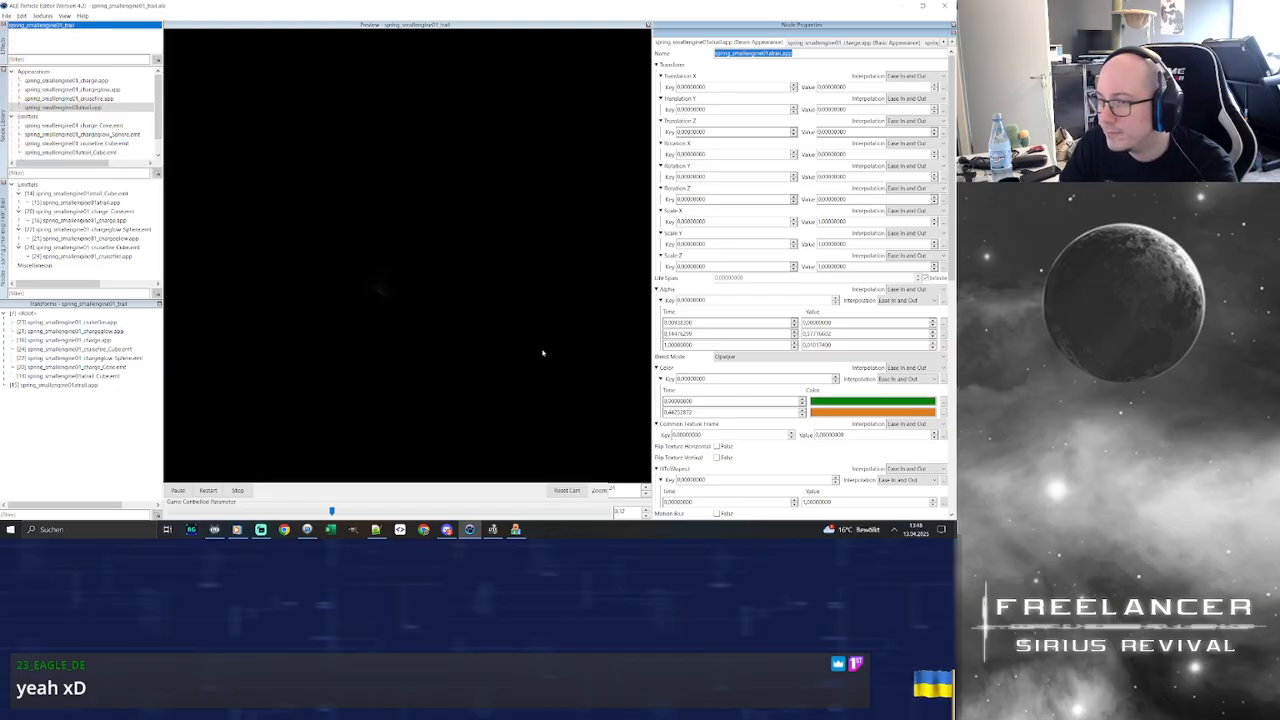
Set the trail appearance's second color key to purple, RGB 122, 0, 255
click(860, 411)
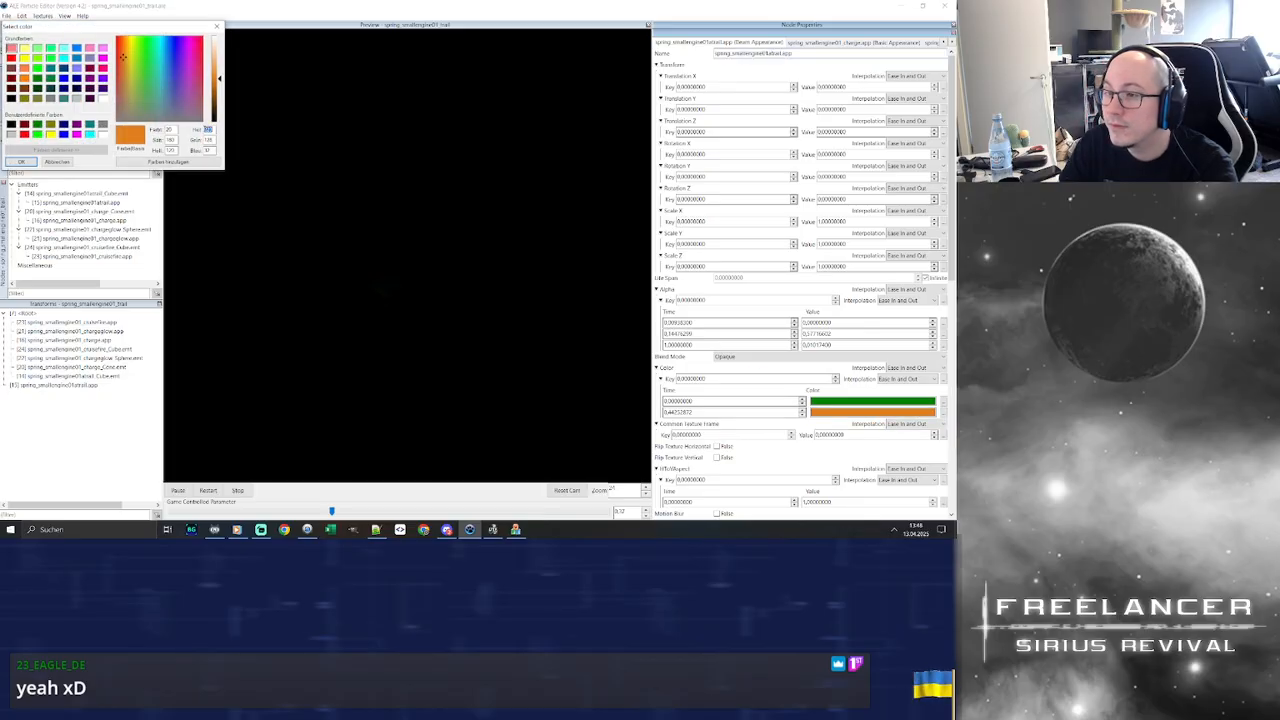
text(128)
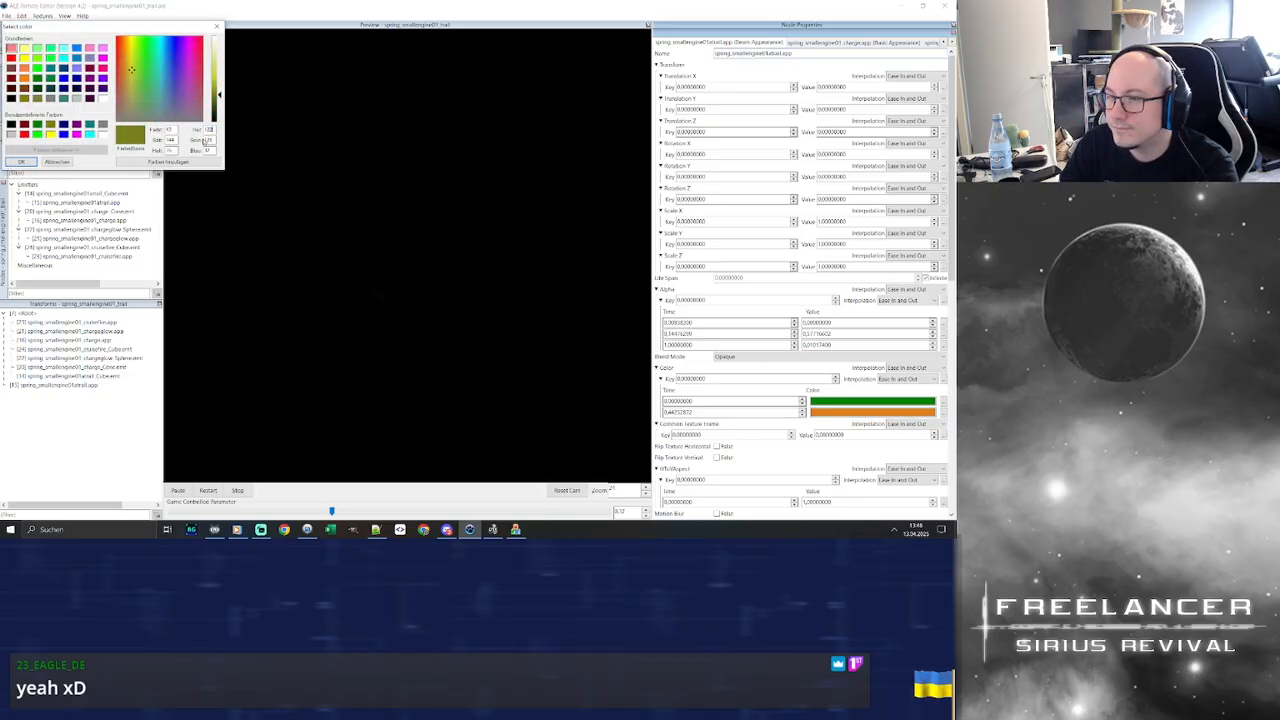
text(0)
key(Tab)
key(Tab)
key(shift+Tab)
text(253)
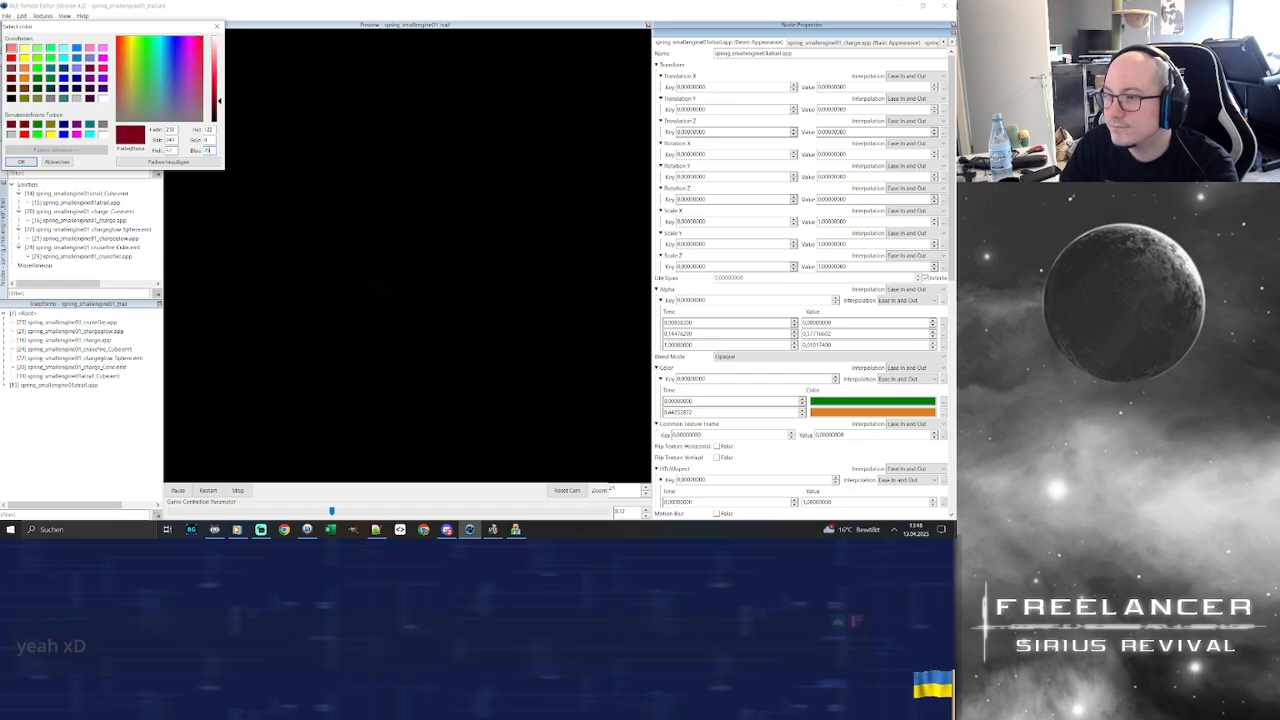
click(31, 162)
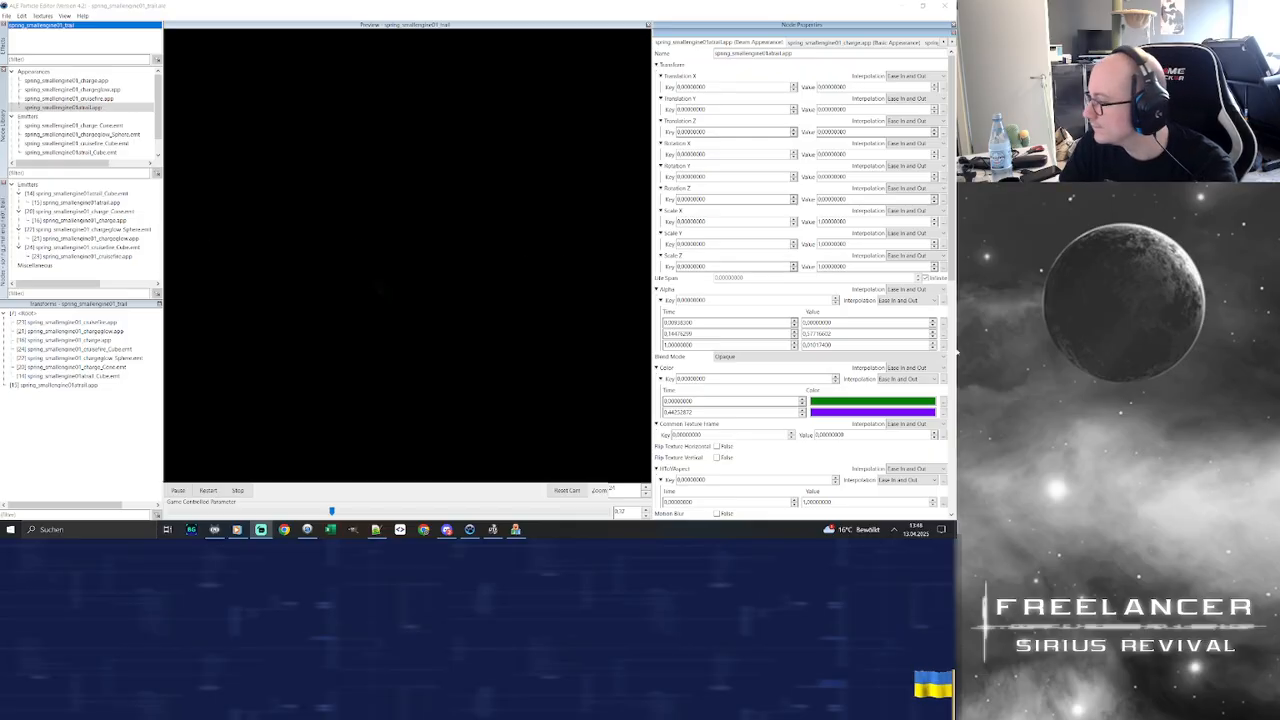
Change the first color key of spring_smallengine01_cruisefire.app to purple, RGB 122, 0, 255
click(105, 99)
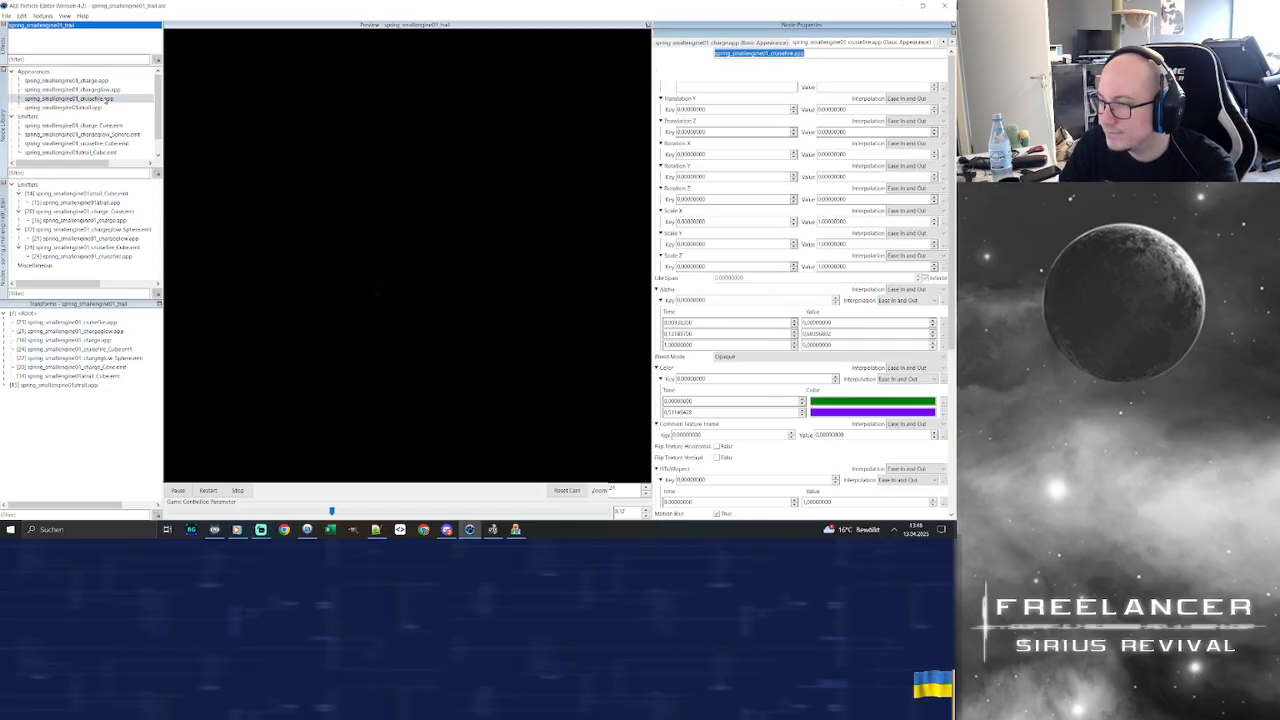
double_click(826, 403)
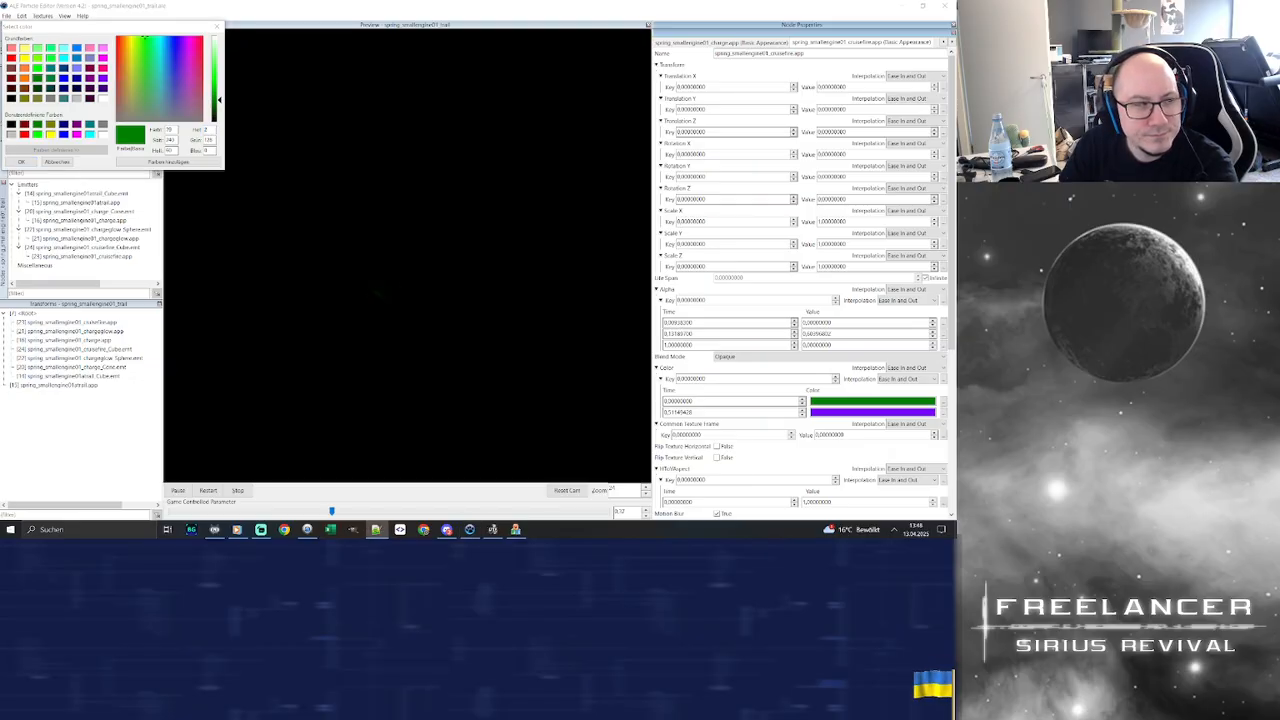
double_click(209, 131)
text(122)
key(Tab)
text(0255)
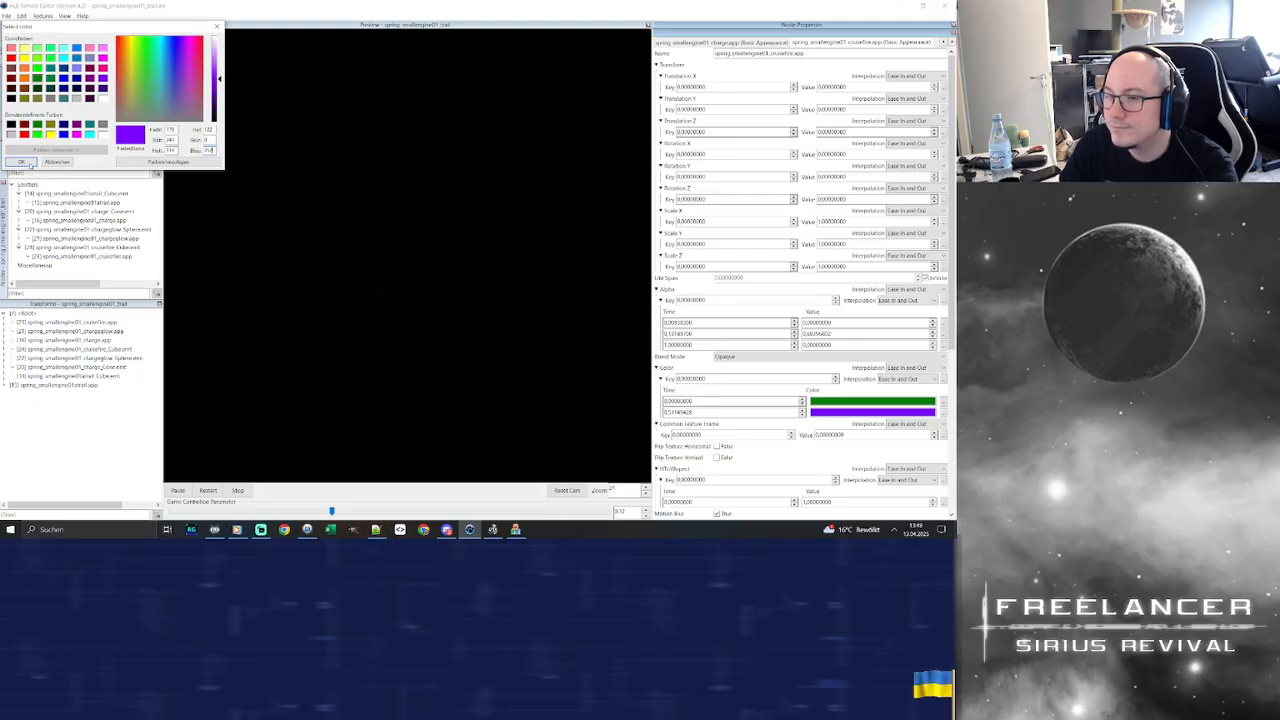
click(21, 162)
Change the second color key of spring_smallengine01_cruisefire.app to green, RGB 0, 128, 0
double_click(897, 411)
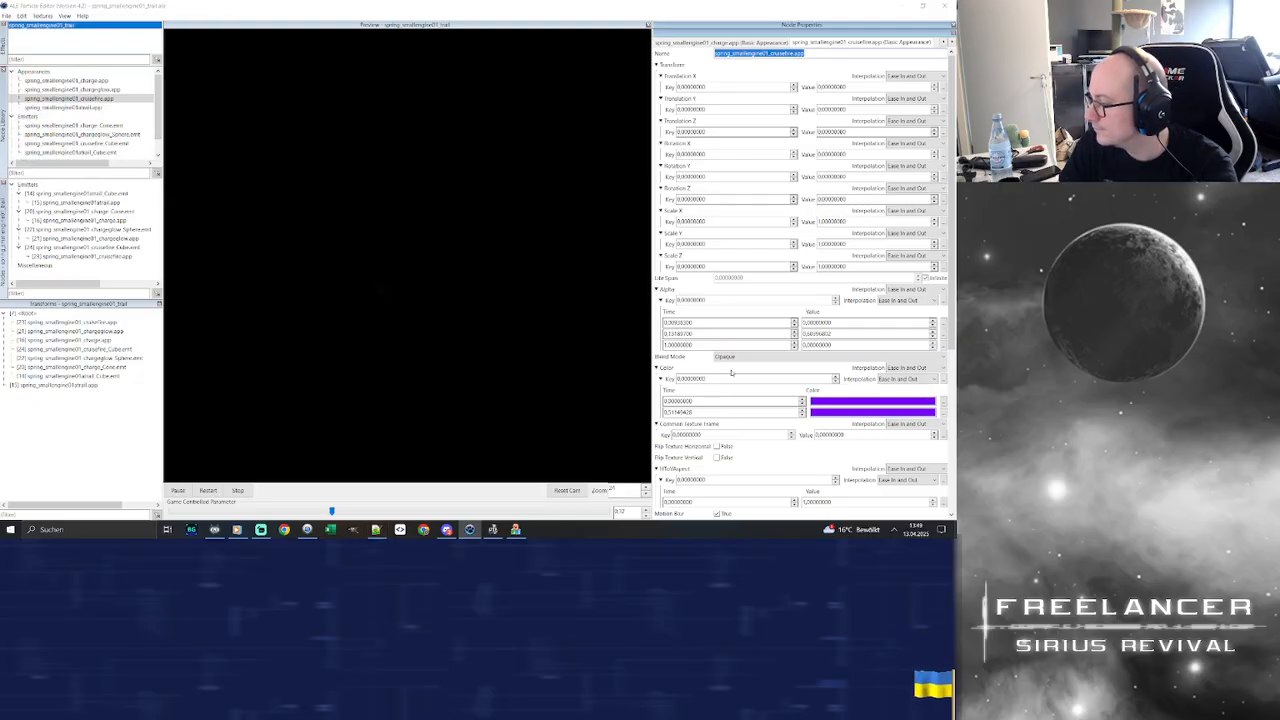
double_click(208, 130)
text(0)
key(Tab)
text(126)
key(Tab)
text(0)
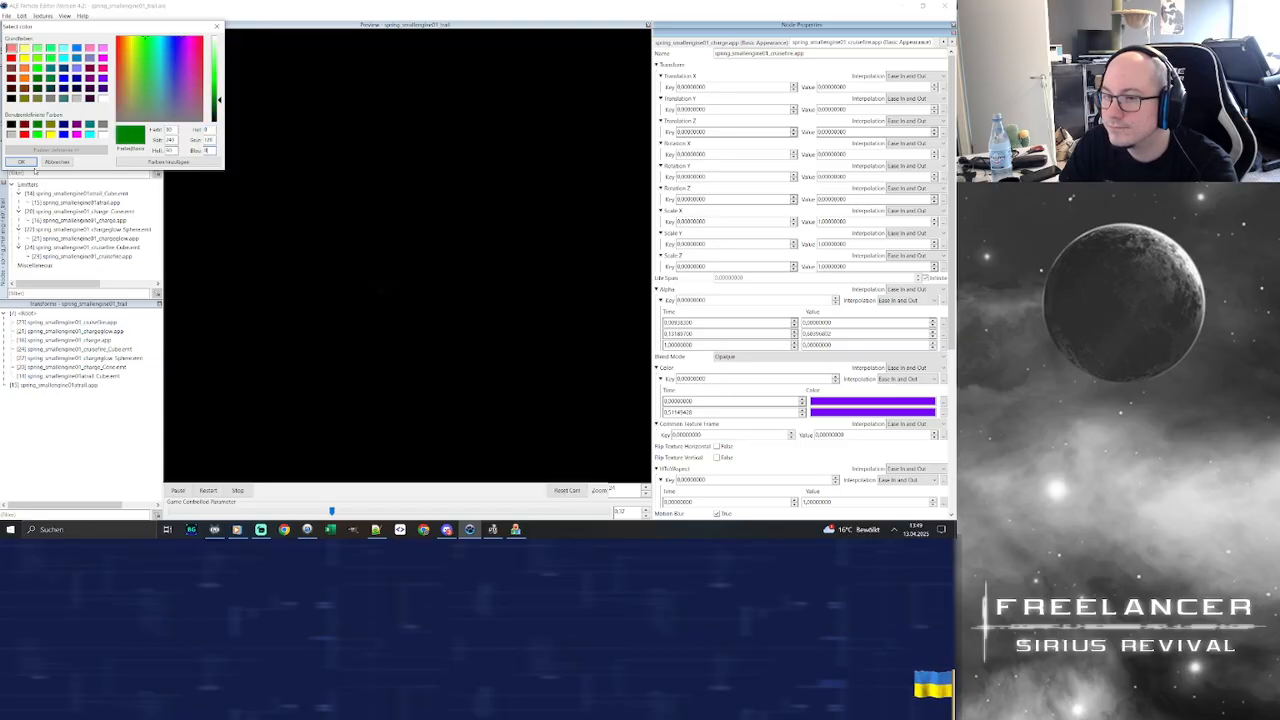
click(21, 162)
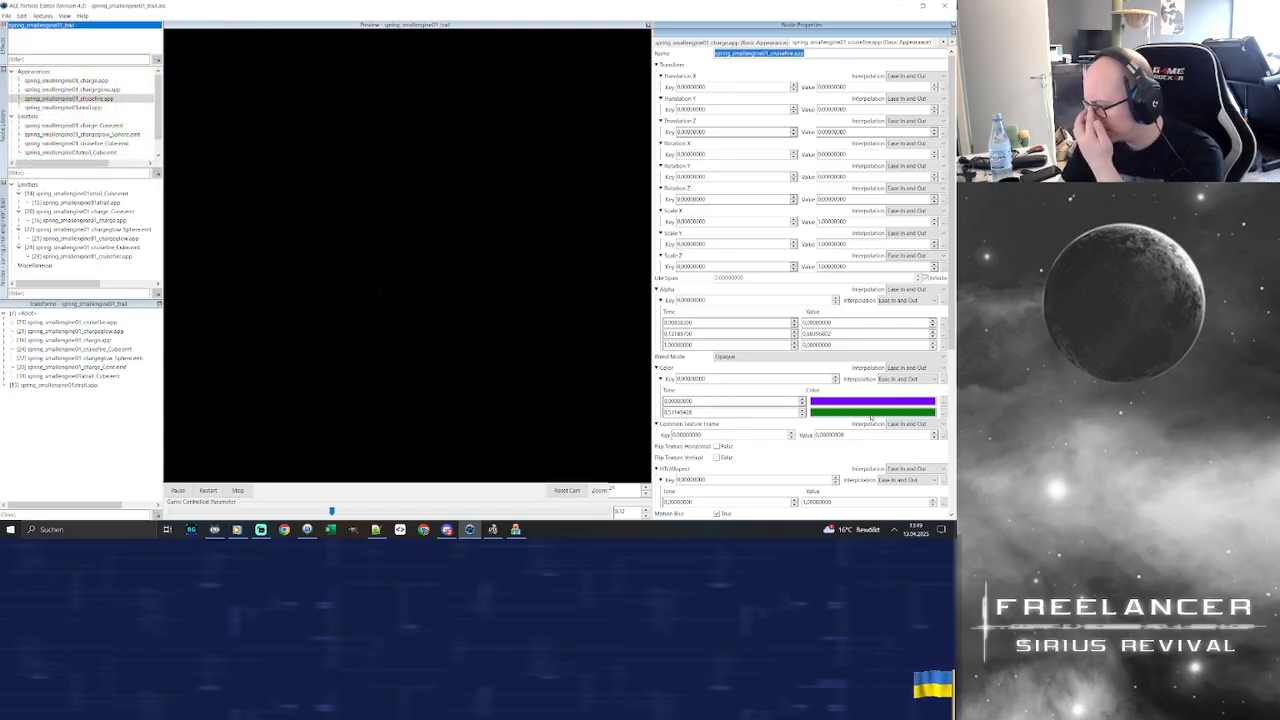
Set the first color key of spring_smallengine01_chargeglow.app to purple, RGB 122, 0, 255
click(108, 89)
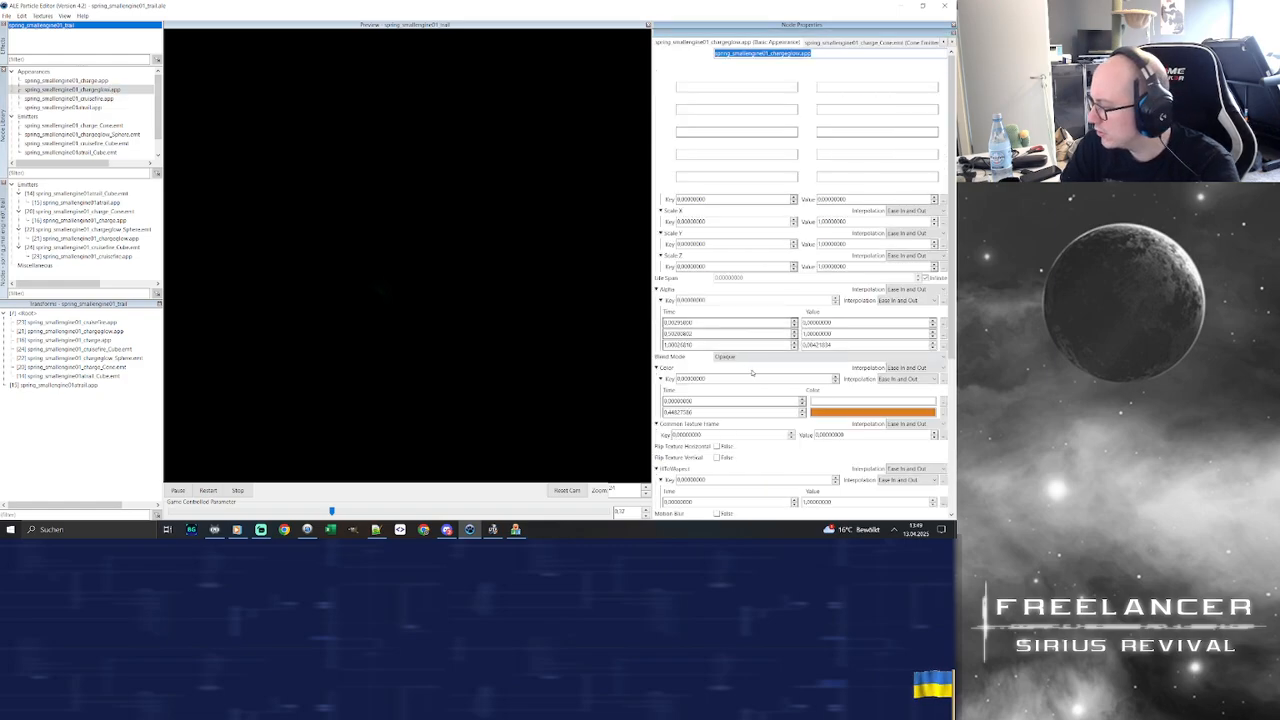
double_click(823, 402)
double_click(212, 130)
text(128)
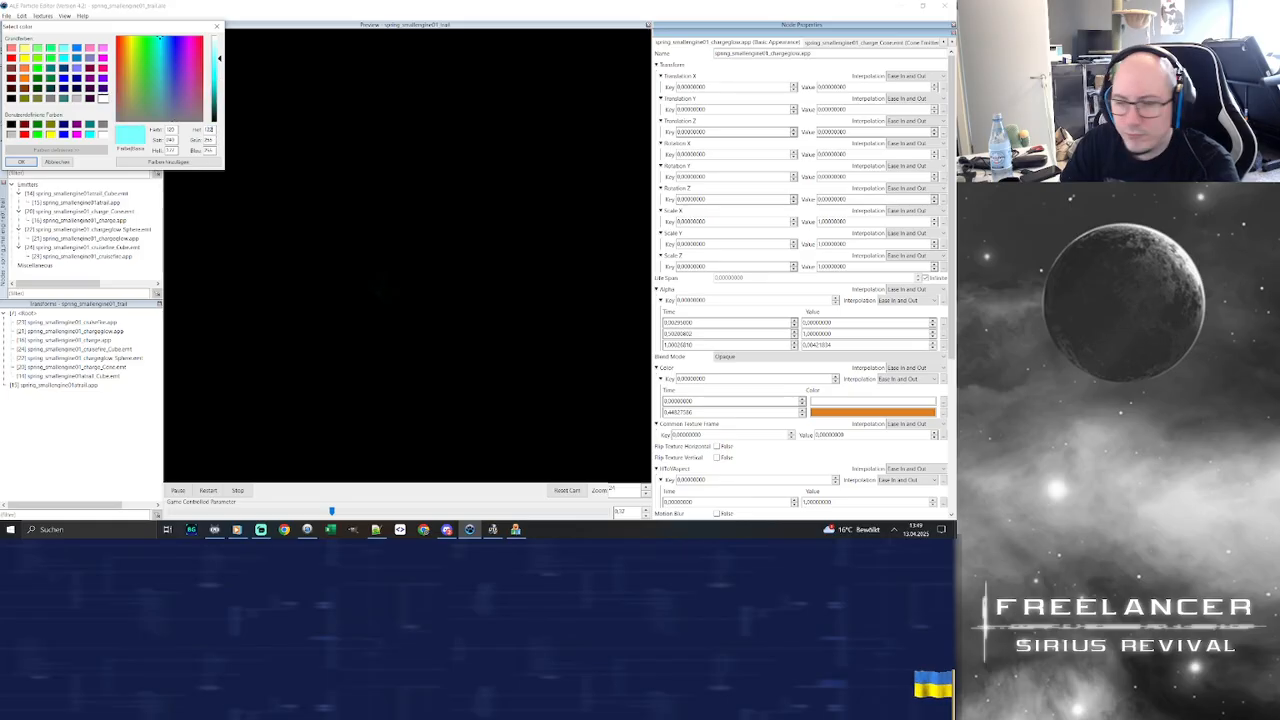
double_click(209, 140)
text(0)
text(253)
click(21, 161)
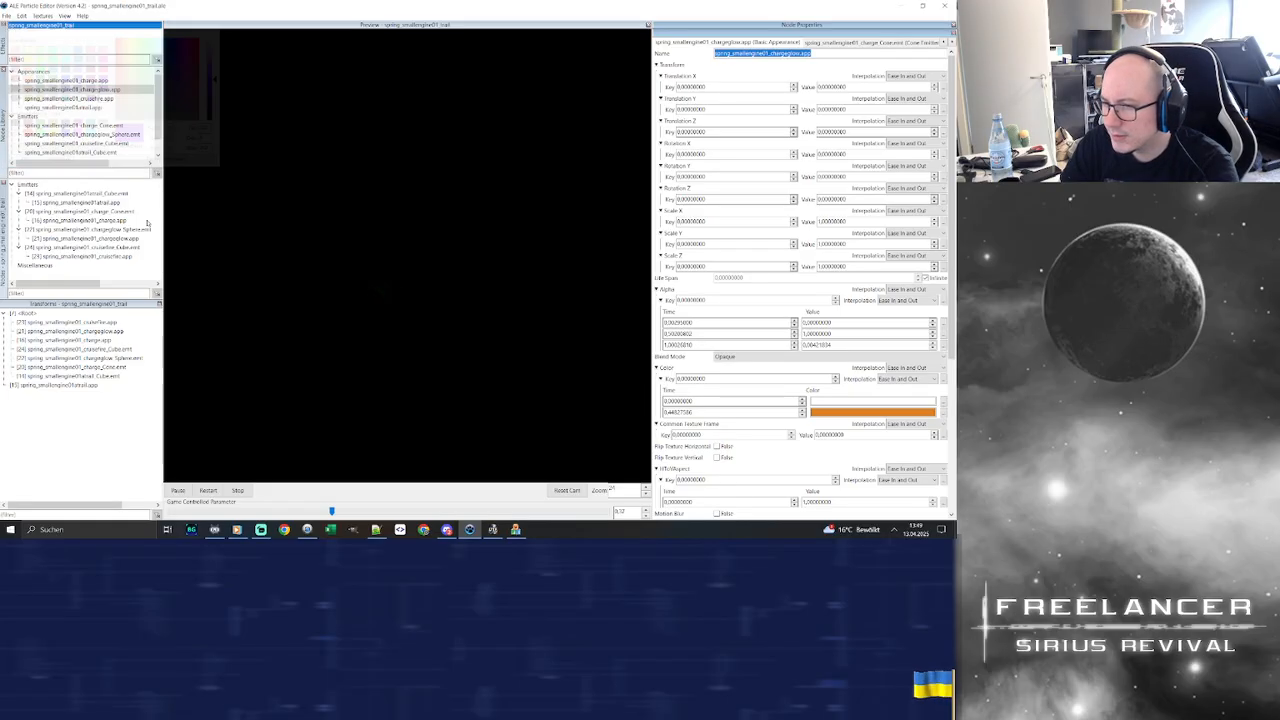
Set the second color key of spring_smallengine01_chargeglow.app to green, RGB 0, 128, 0
click(835, 412)
text(0)
key(Tab)
text(128)
key(Tab)
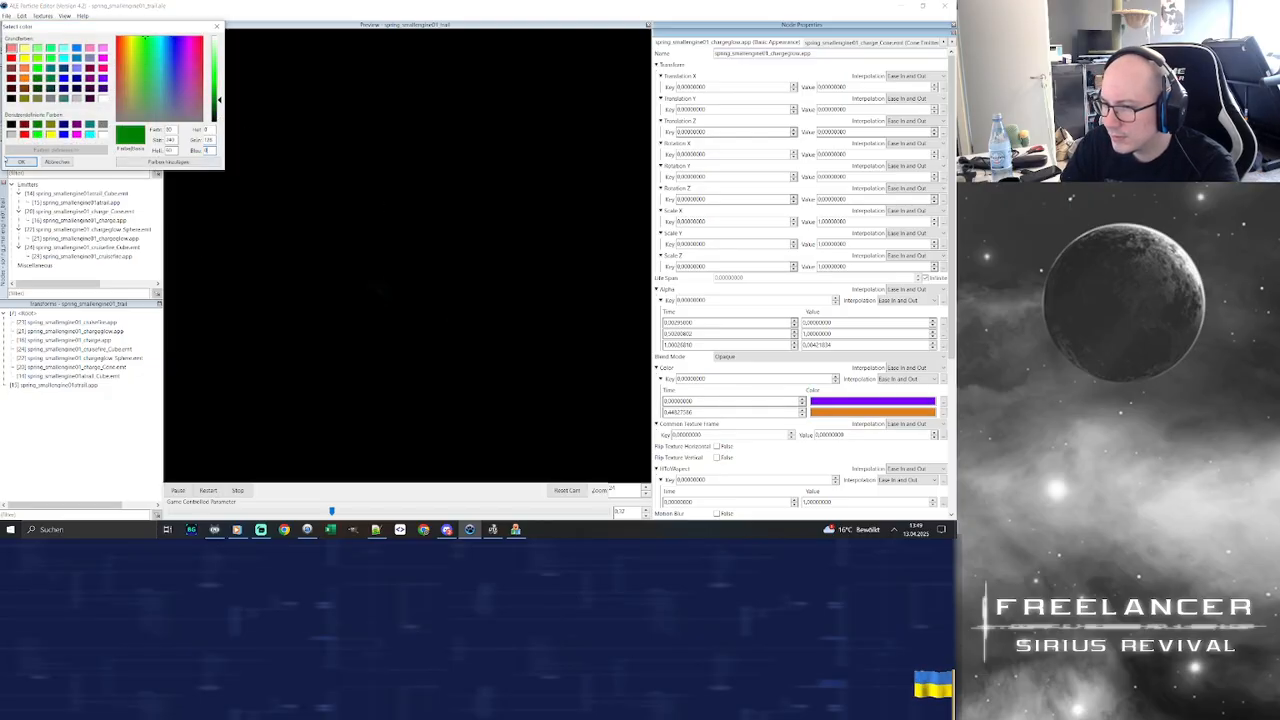
click(21, 161)
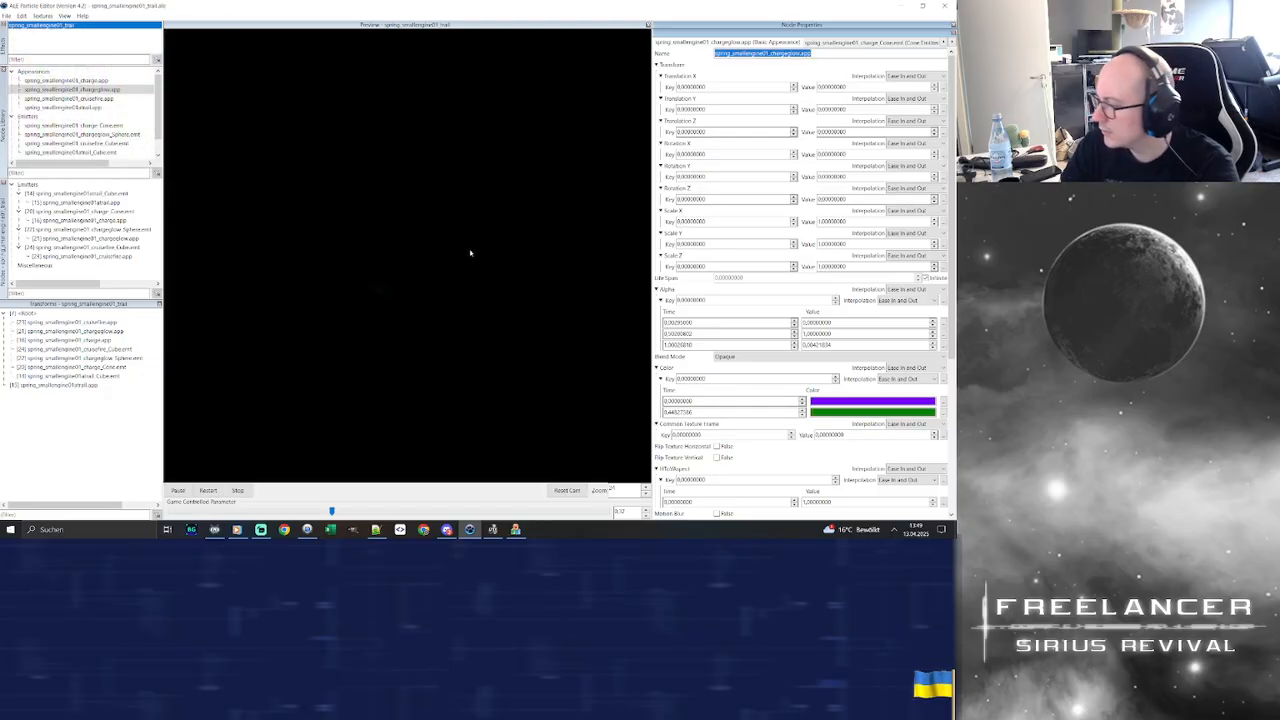
Set the first color key of spring_smallengine01_charge.app to purple, RGB 122, 0, 255
click(110, 81)
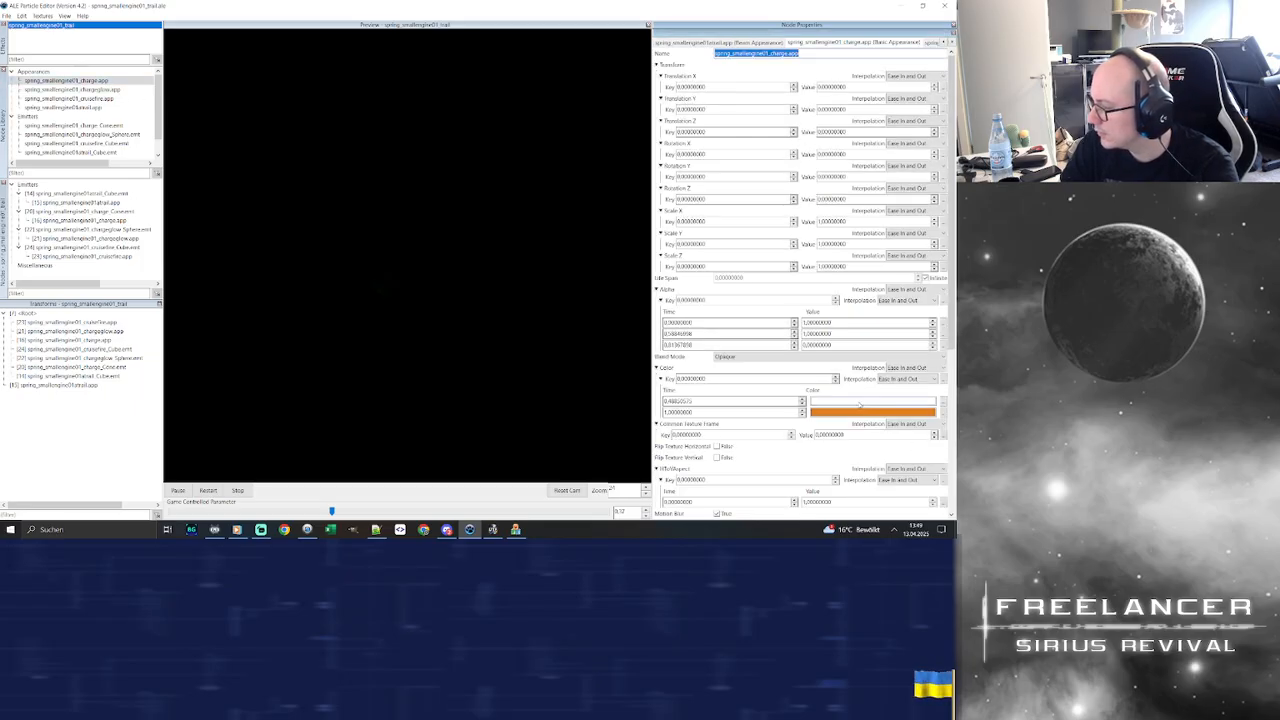
double_click(858, 404)
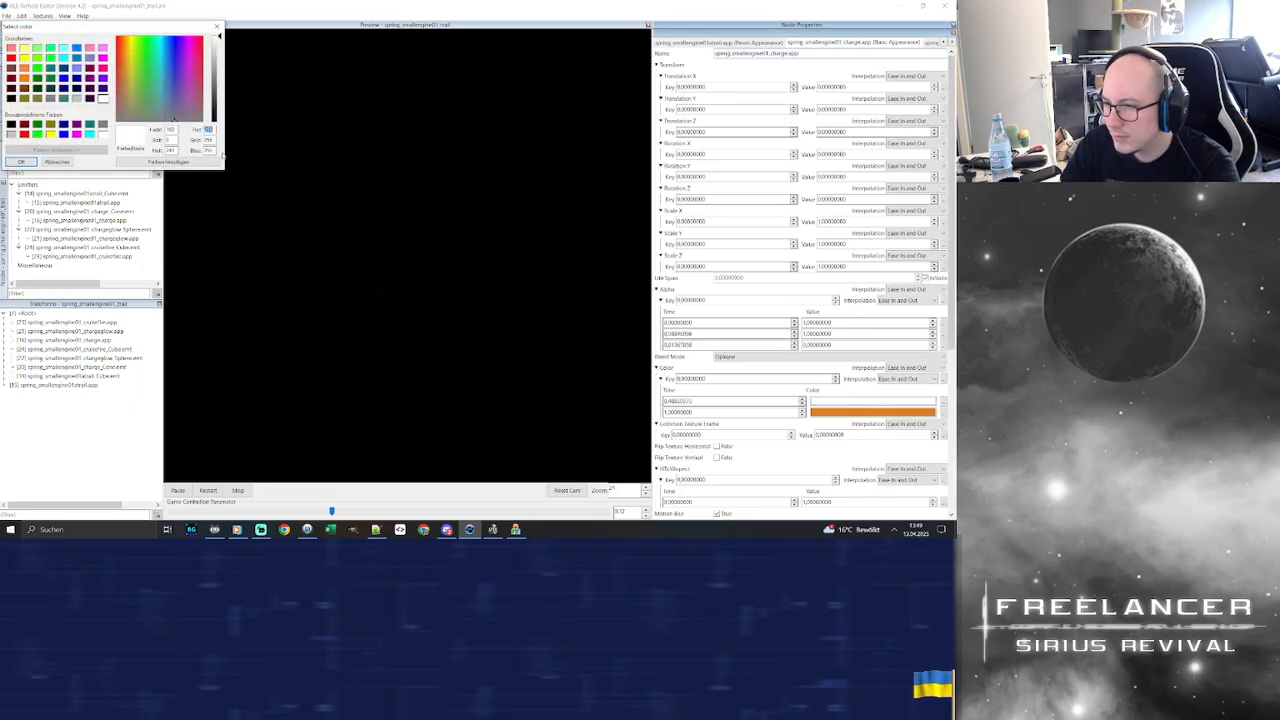
click(159, 38)
double_click(208, 139)
double_click(211, 129)
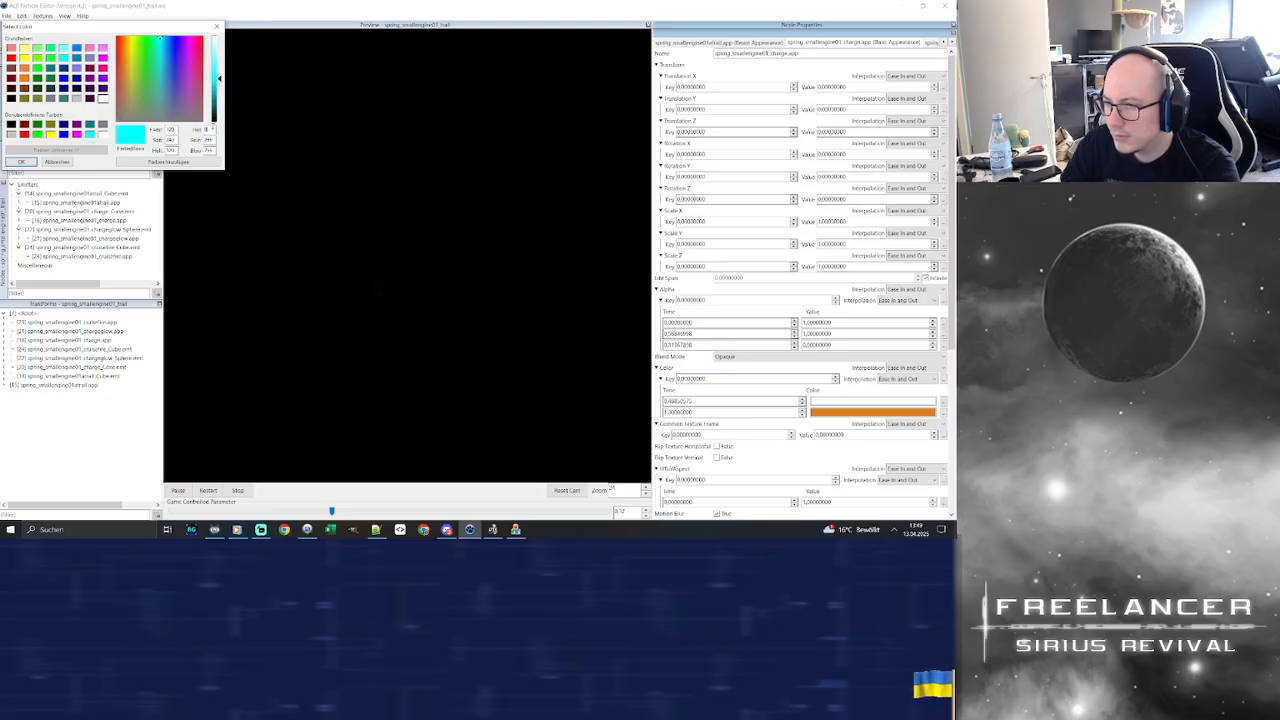
text(122)
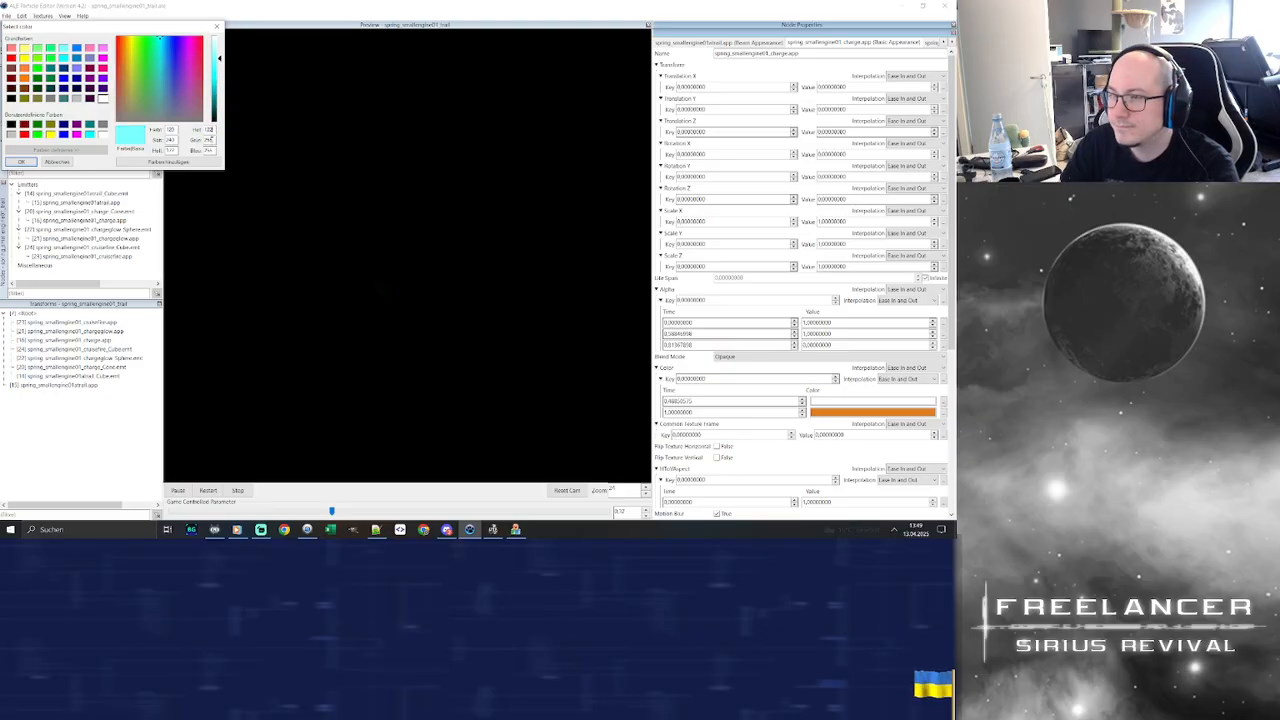
text(0)
double_click(211, 150)
text(255)
click(21, 162)
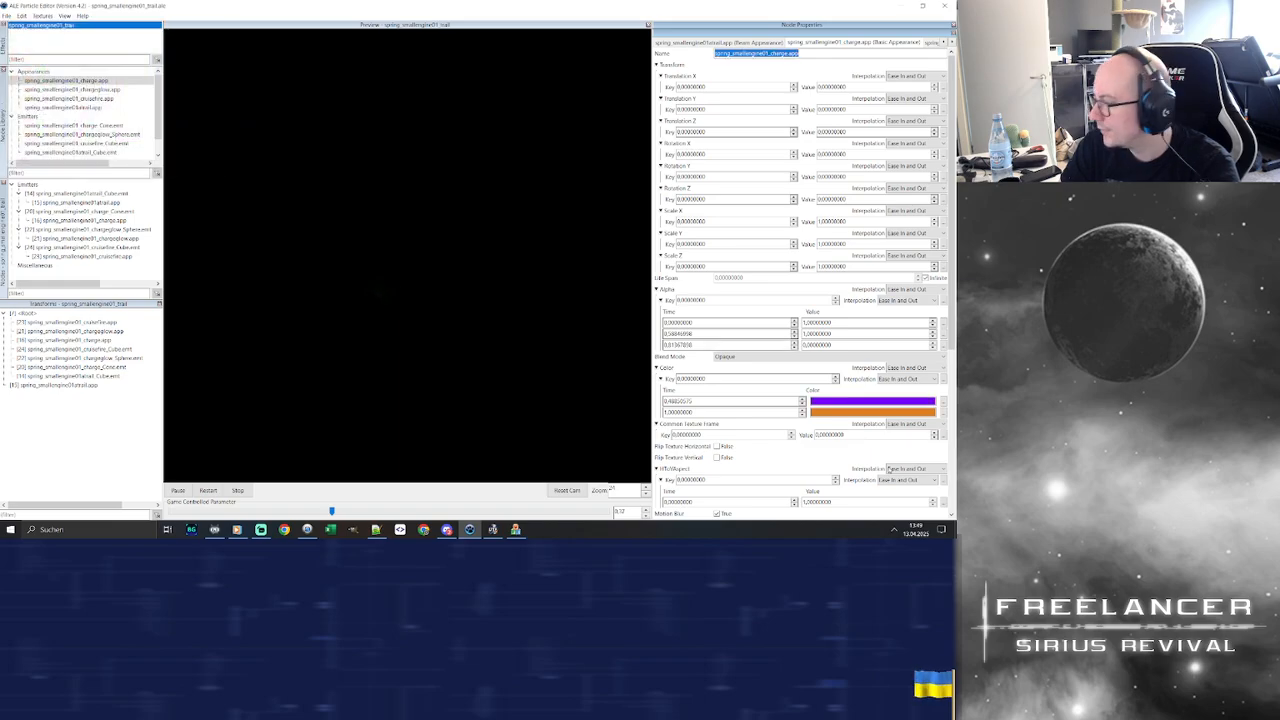
Set the second color key of spring_smallengine01_charge.app to green, RGB 0, 128, 0
double_click(830, 411)
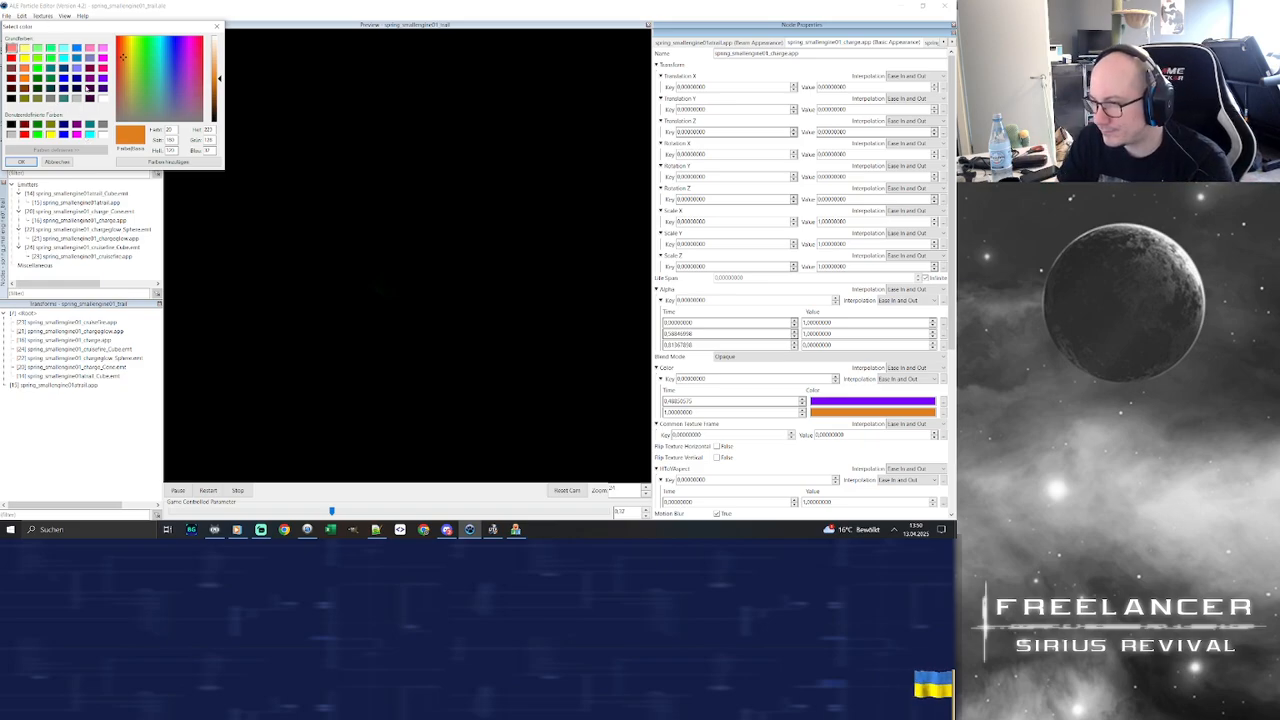
double_click(208, 129)
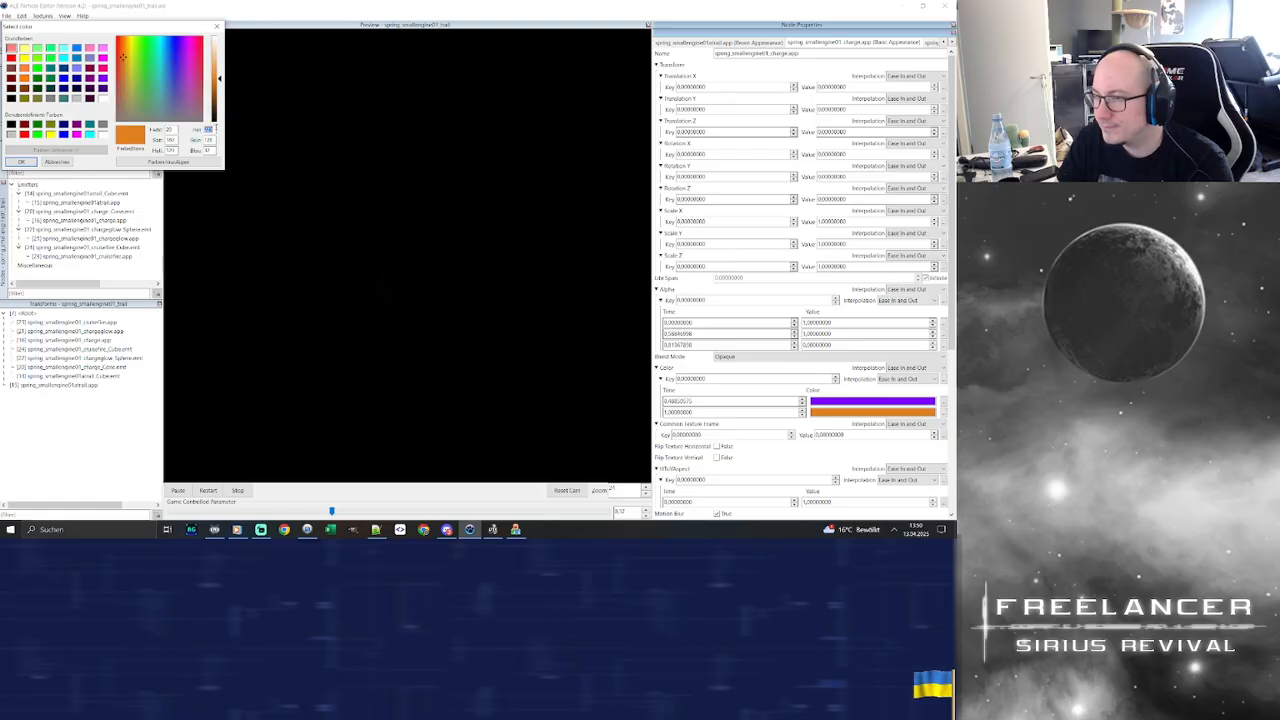
text(0)
key(Tab)
text(128)
double_click(210, 151)
text(0)
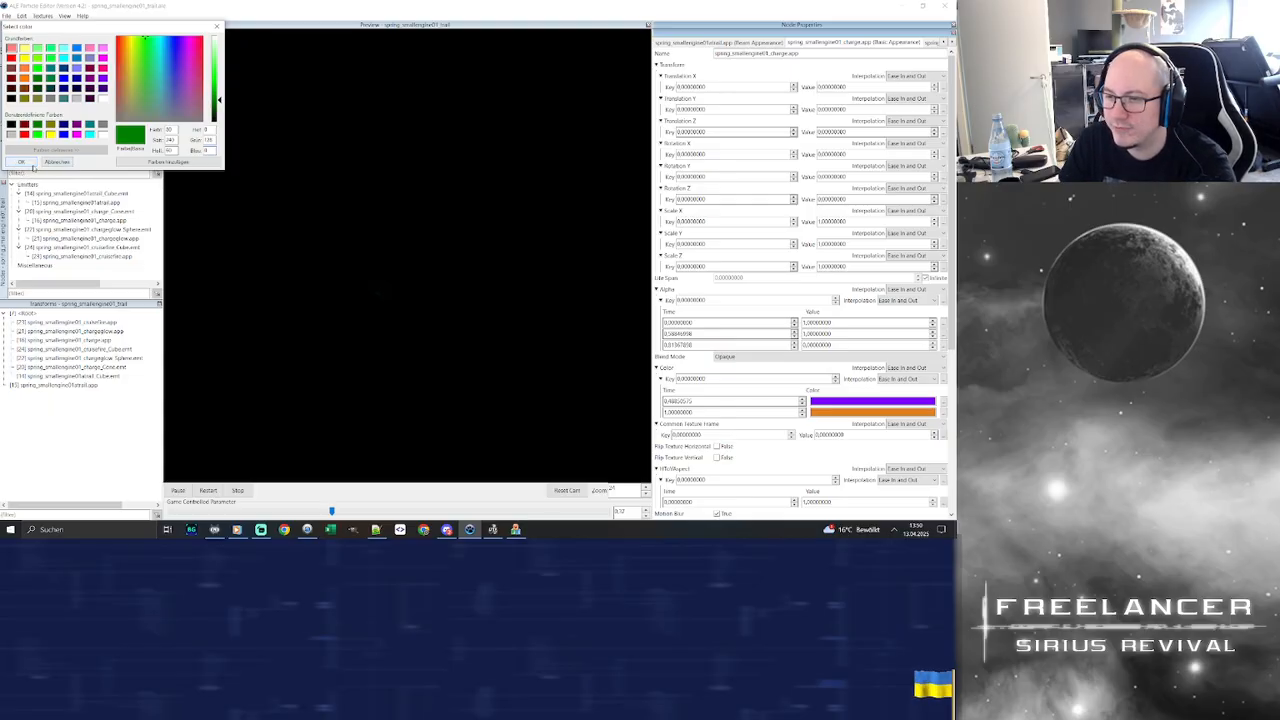
click(30, 163)
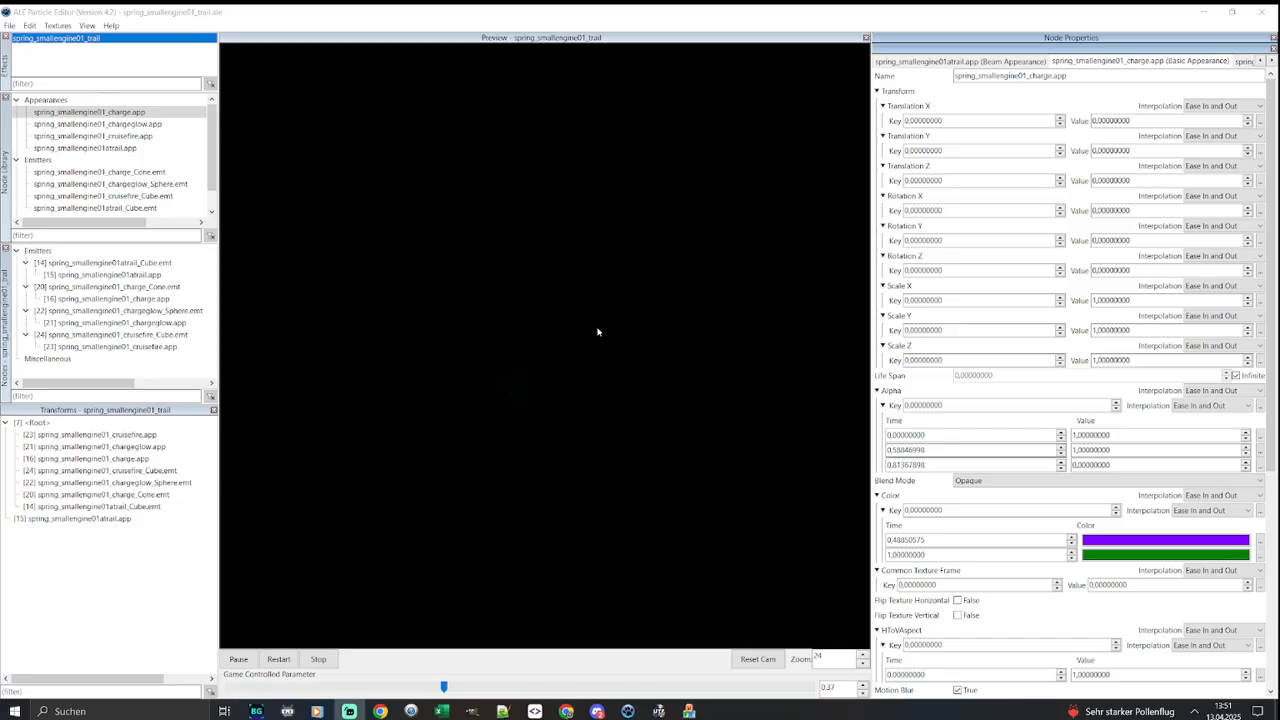
Restart the effect preview and raise the game controlled parameter to 0,92 to examine the recolored trail
click(930, 389)
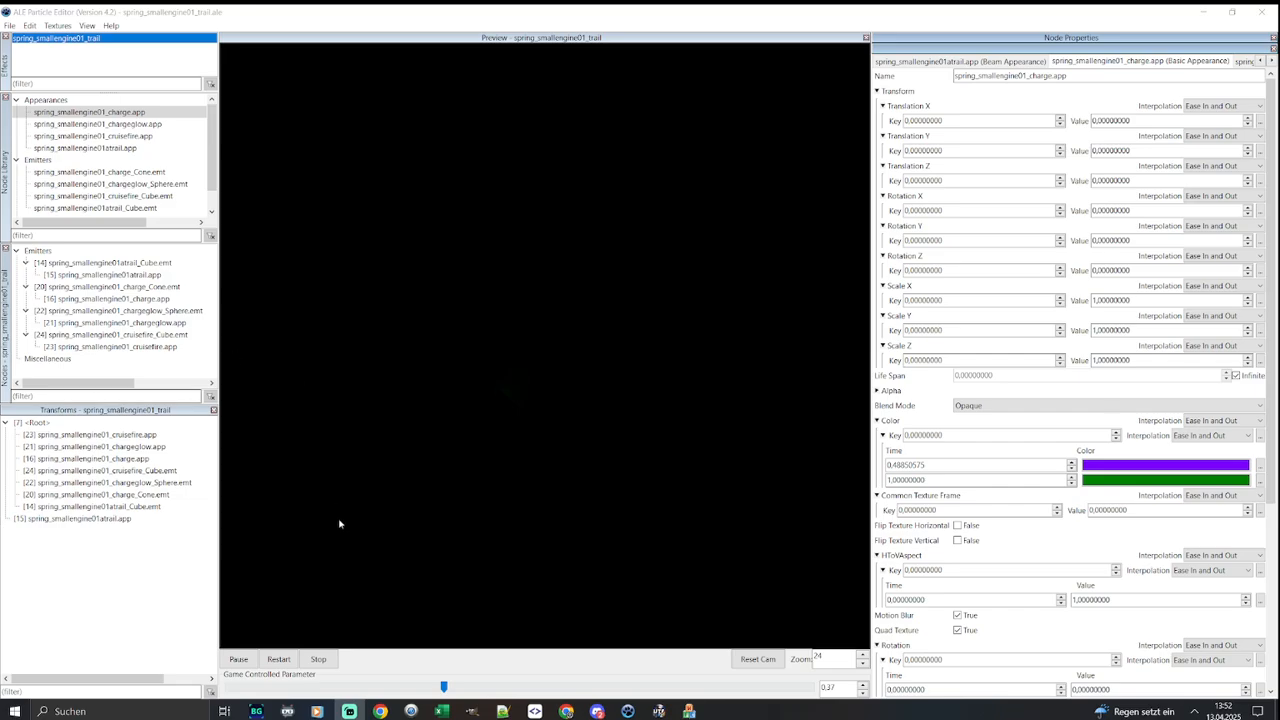
click(279, 658)
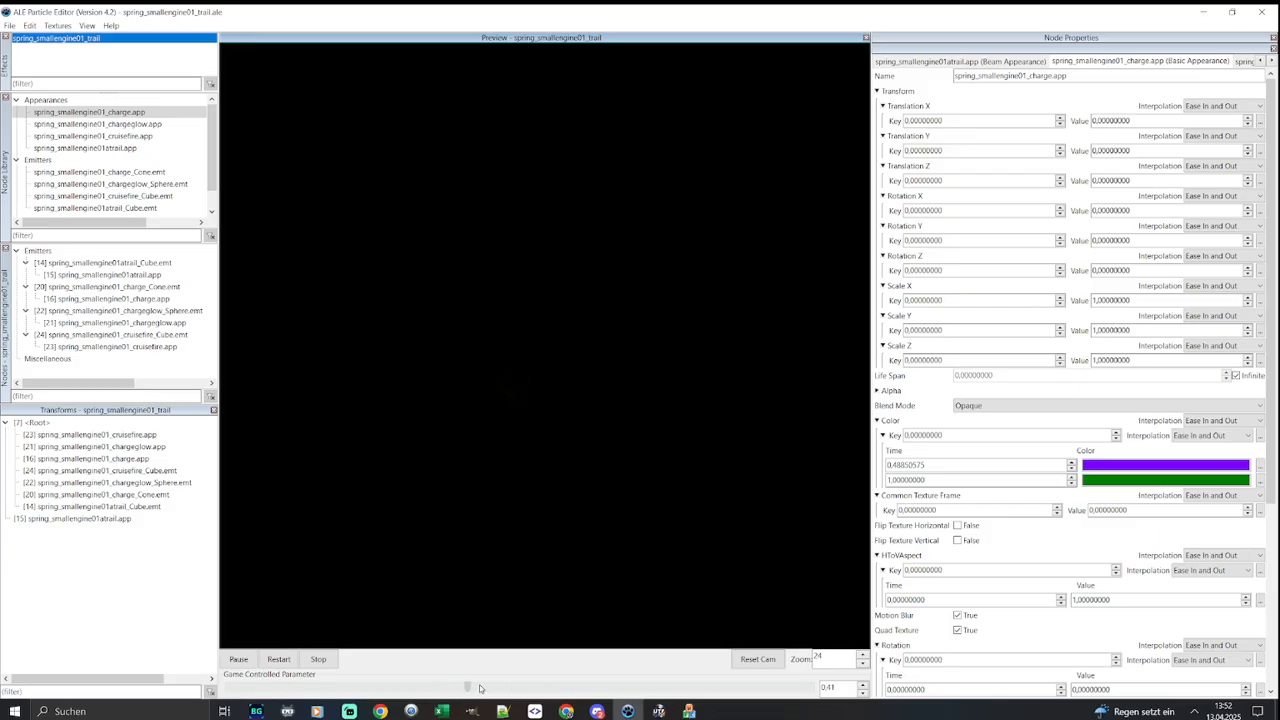
drag(757, 679, 769, 681)
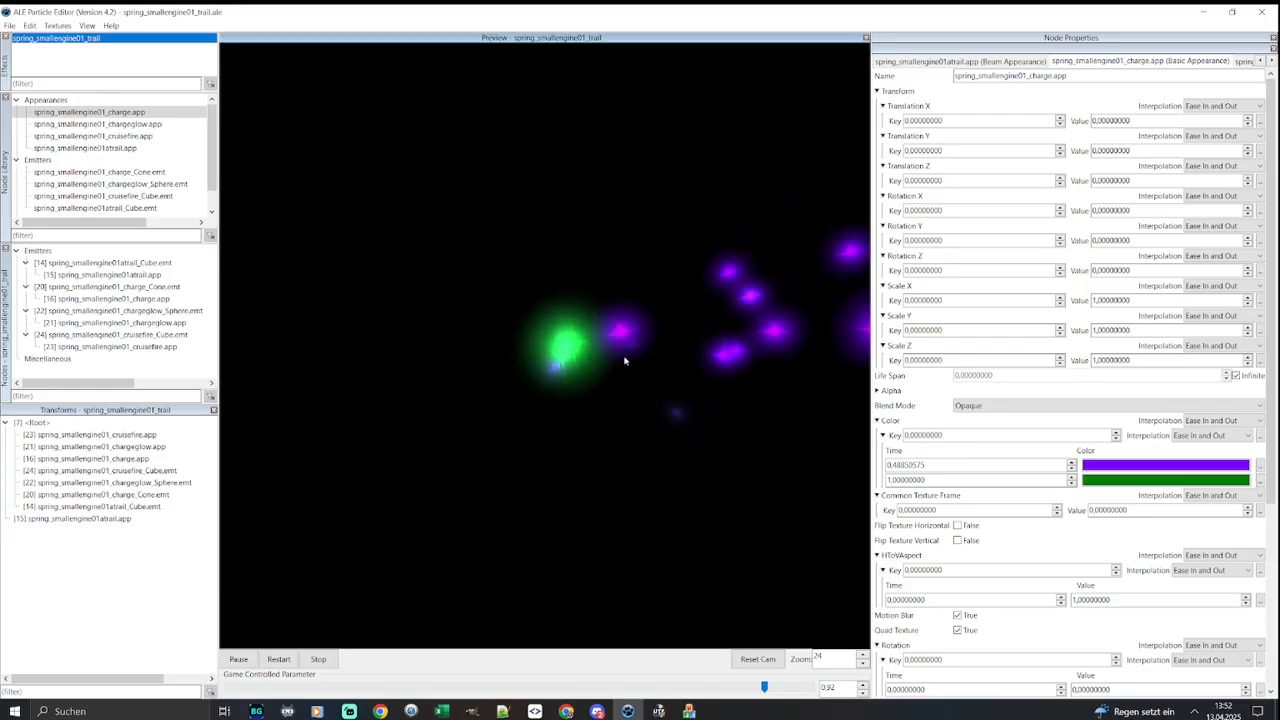
Set the time of the second color key of spring_smallengine01_chargeglow.app to 0,7
click(148, 125)
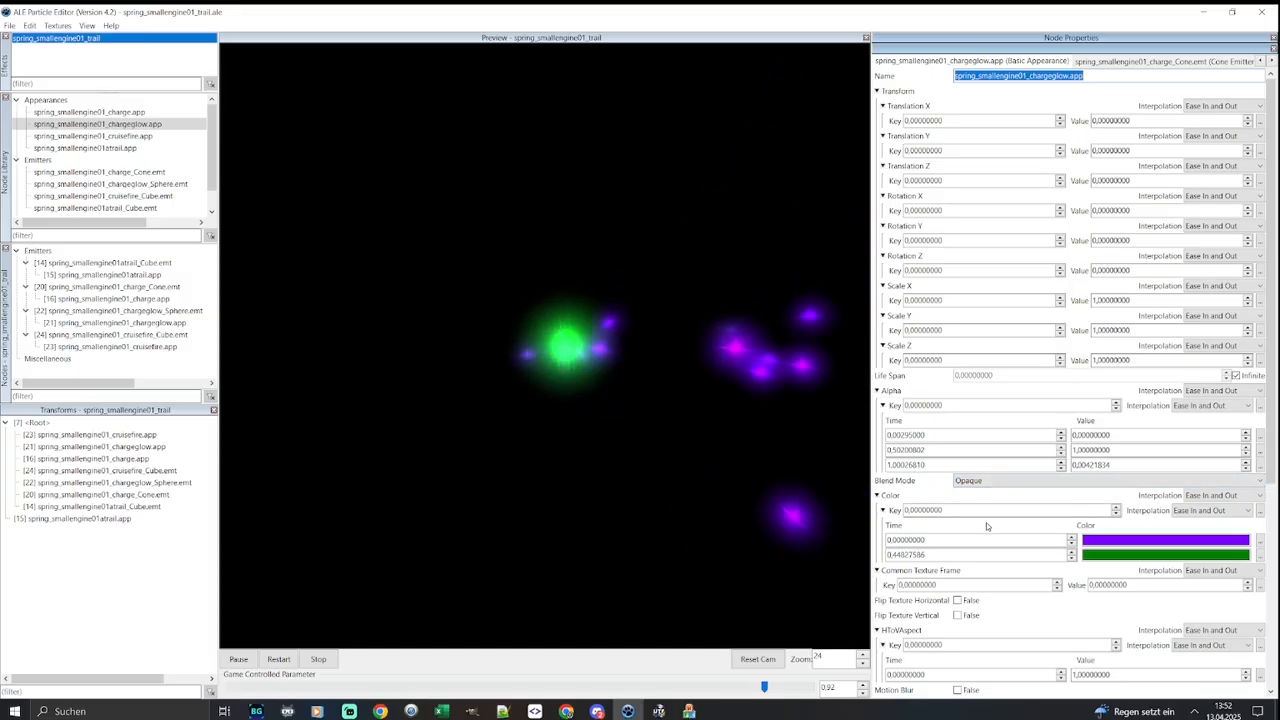
drag(938, 557, 893, 557)
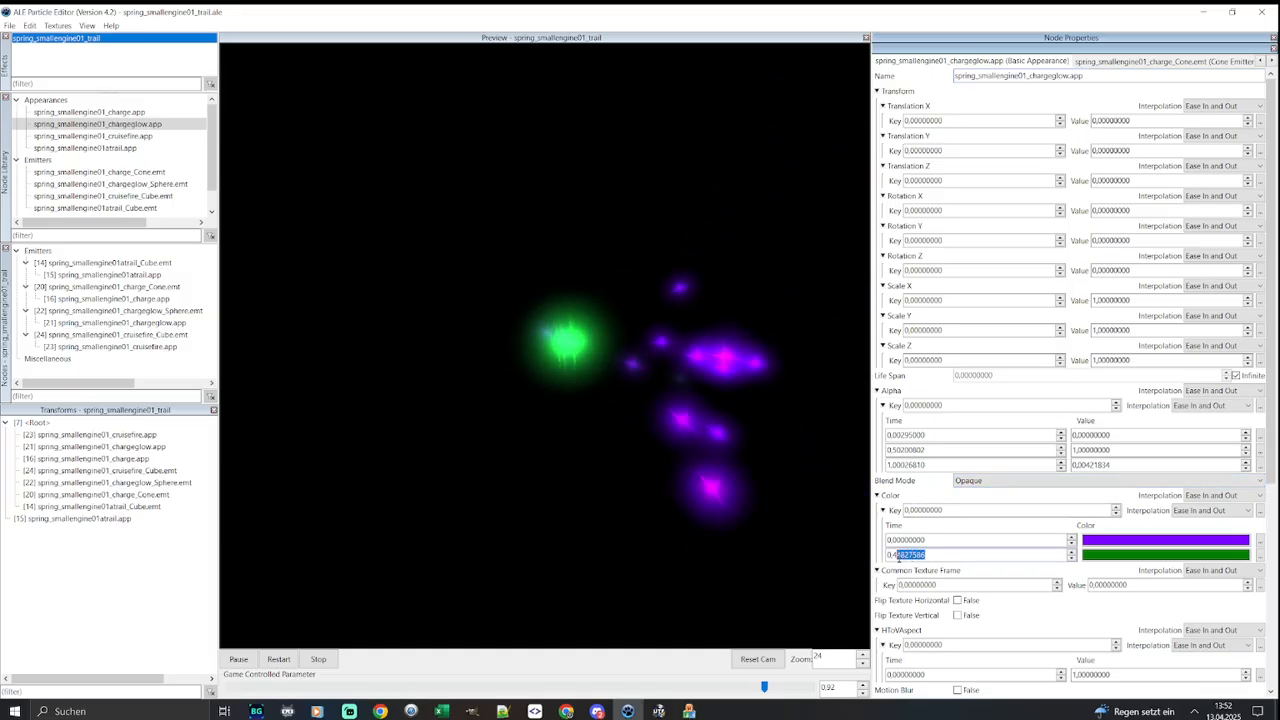
text(2)
key(Return)
text(0,7)
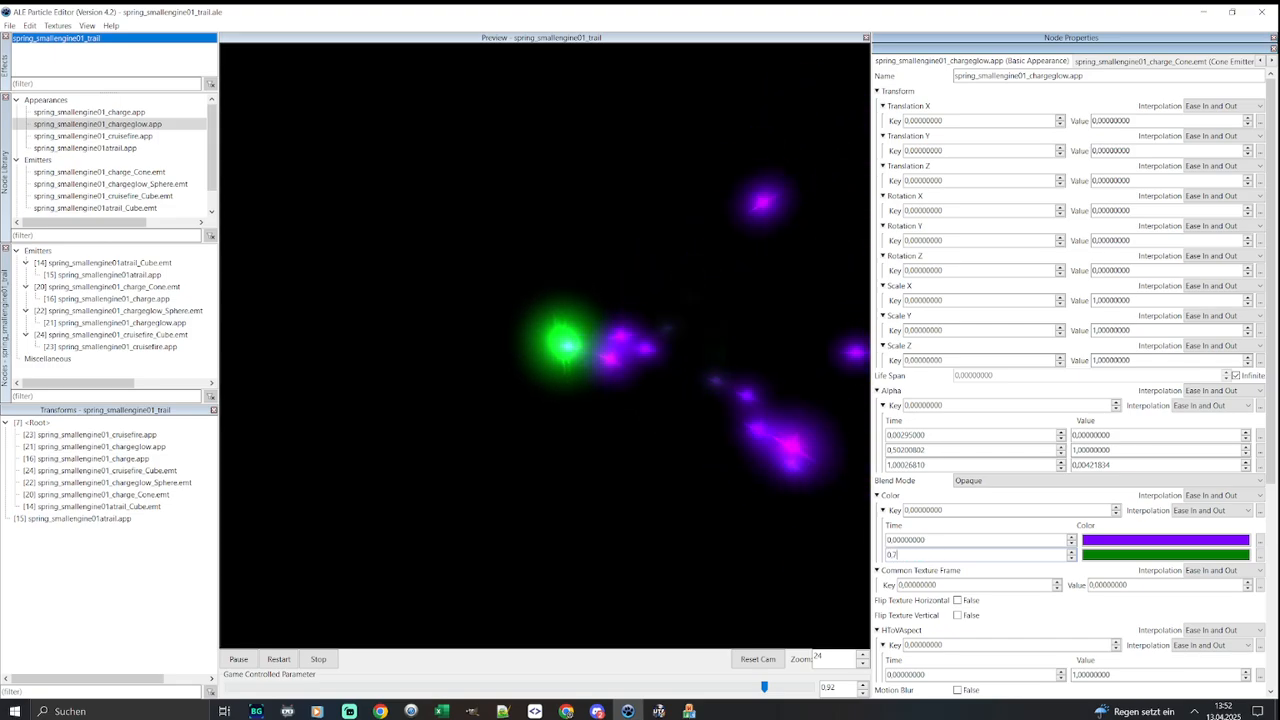
key(Return)
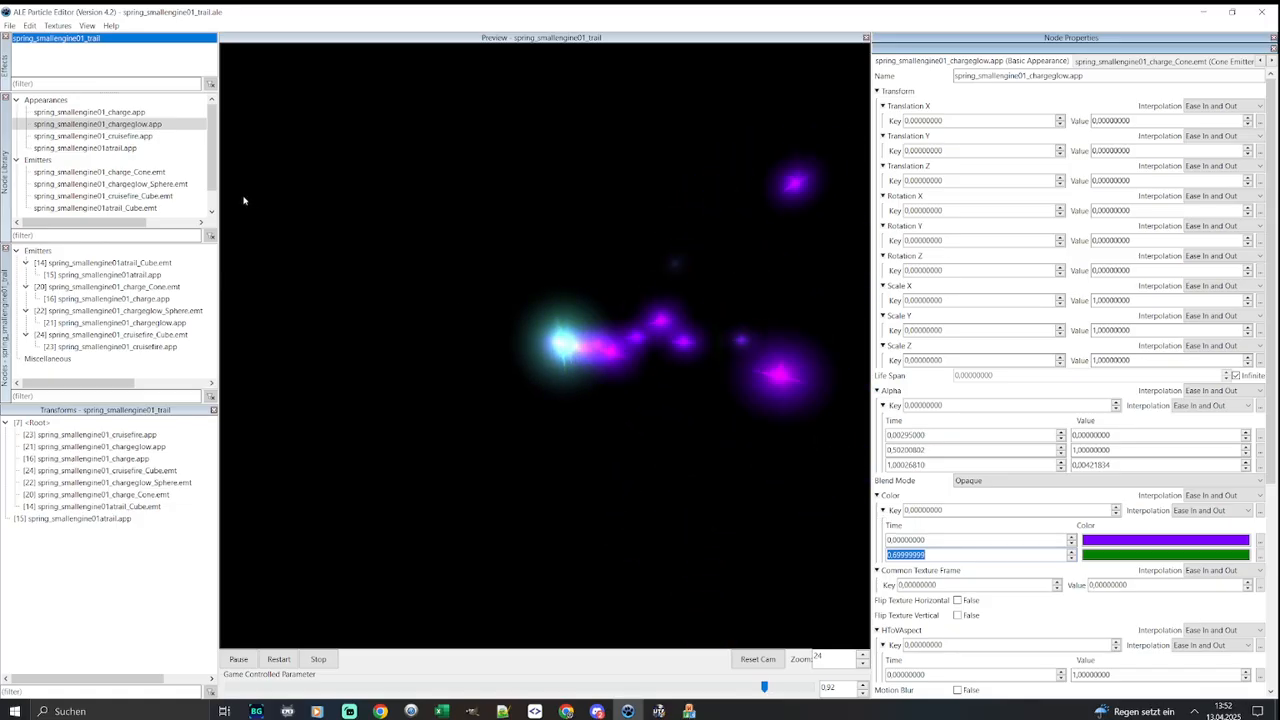
Set the first color key of spring_smallengine01_chargeglow.app to light violet-blue, RGB 144, 144, 252
click(174, 113)
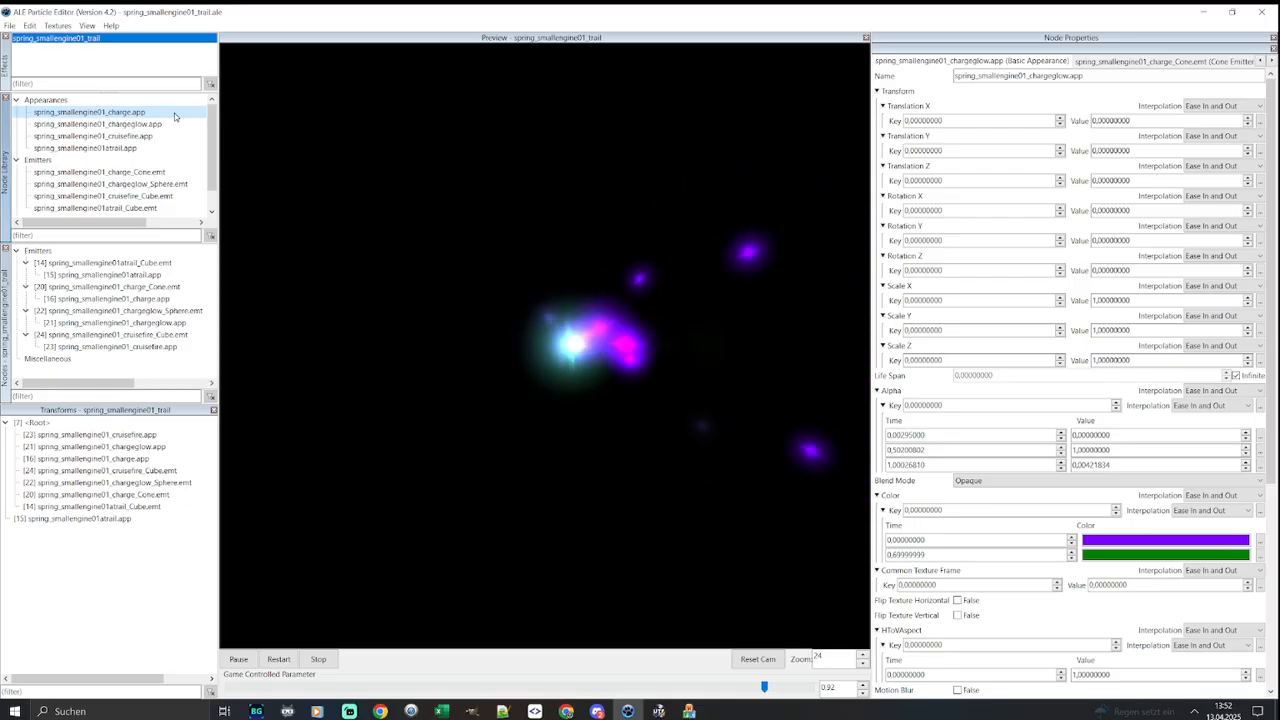
double_click(1123, 540)
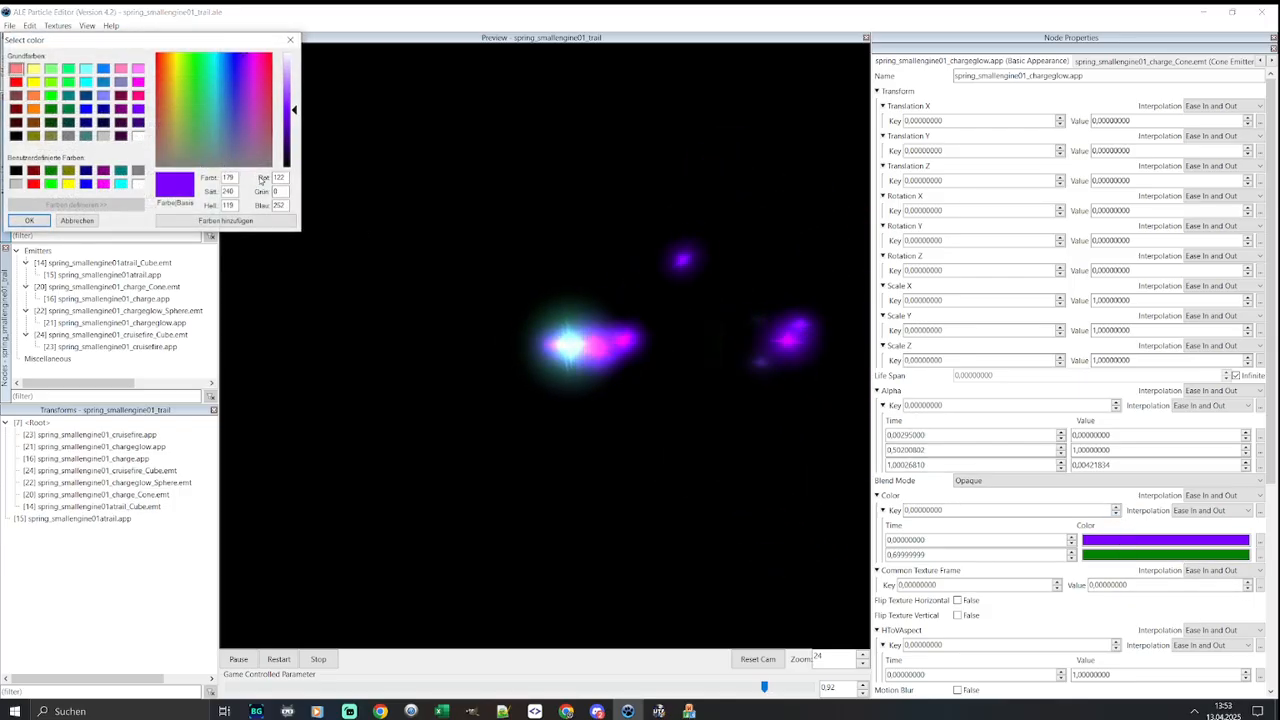
double_click(286, 177)
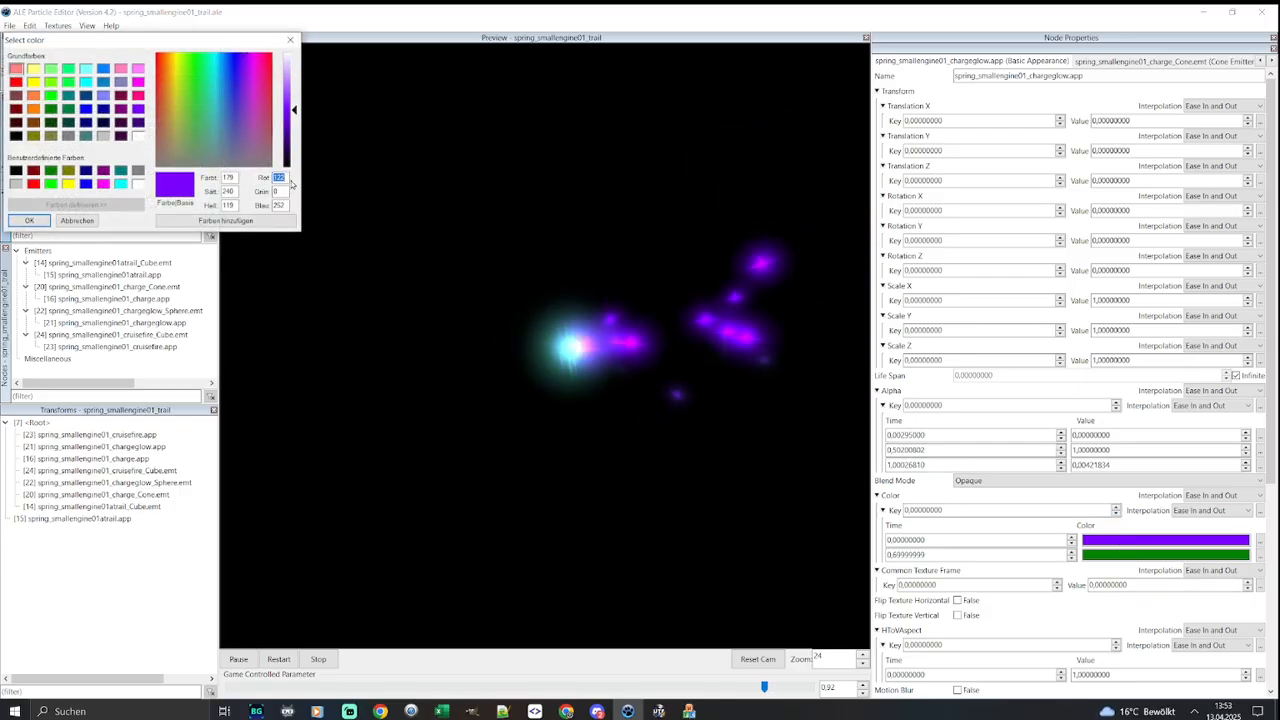
text(166)
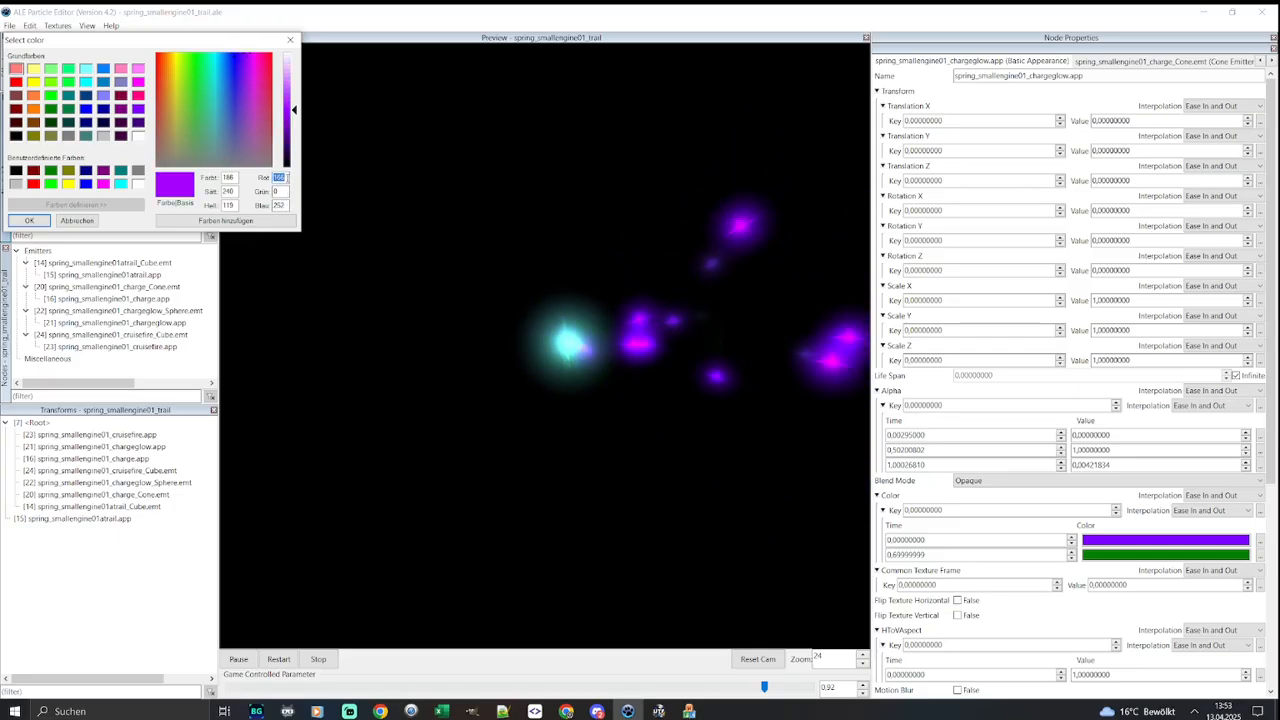
text(200)
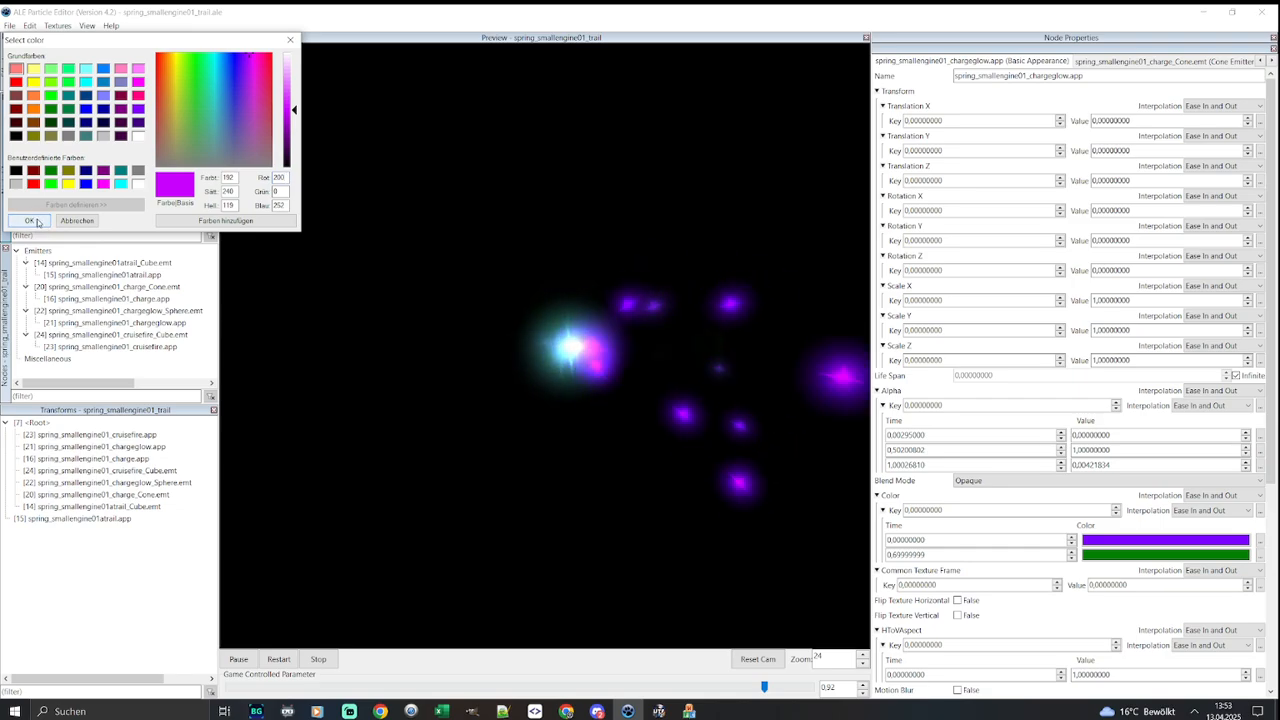
key(BackSpace)
key(BackSpace)
key(BackSpace)
text(144)
key(Tab)
text(144)
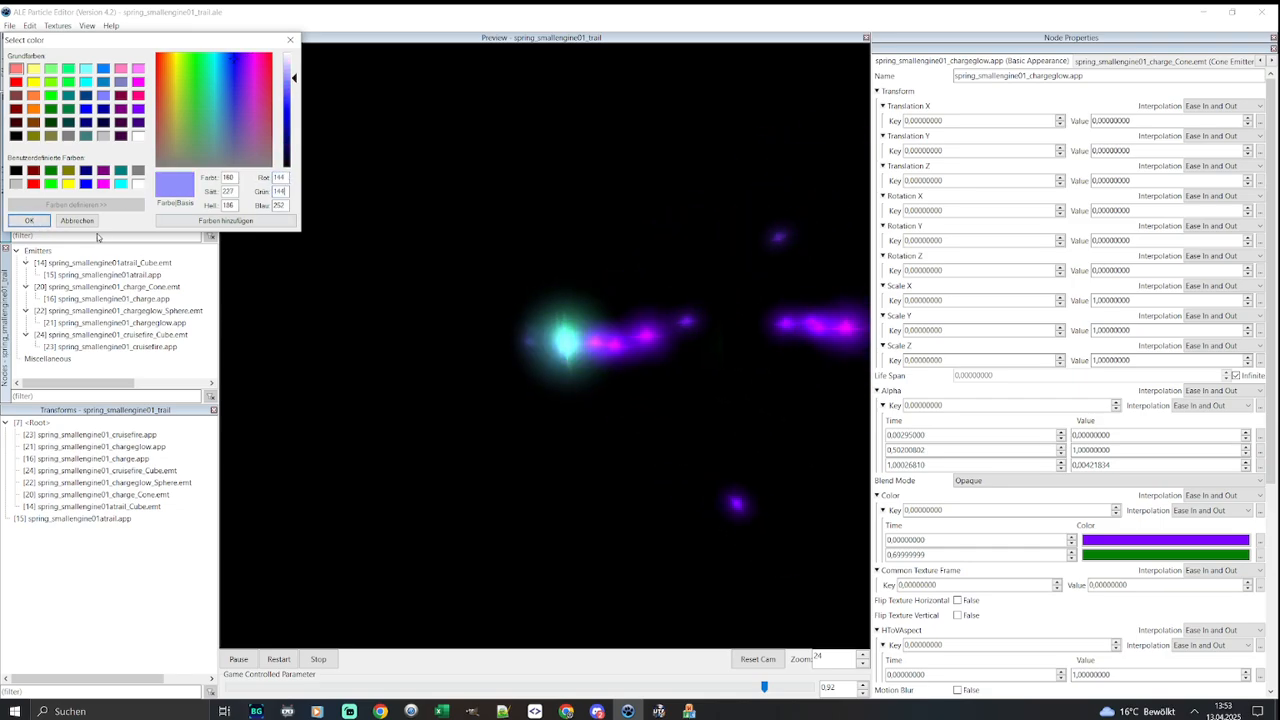
key(Return)
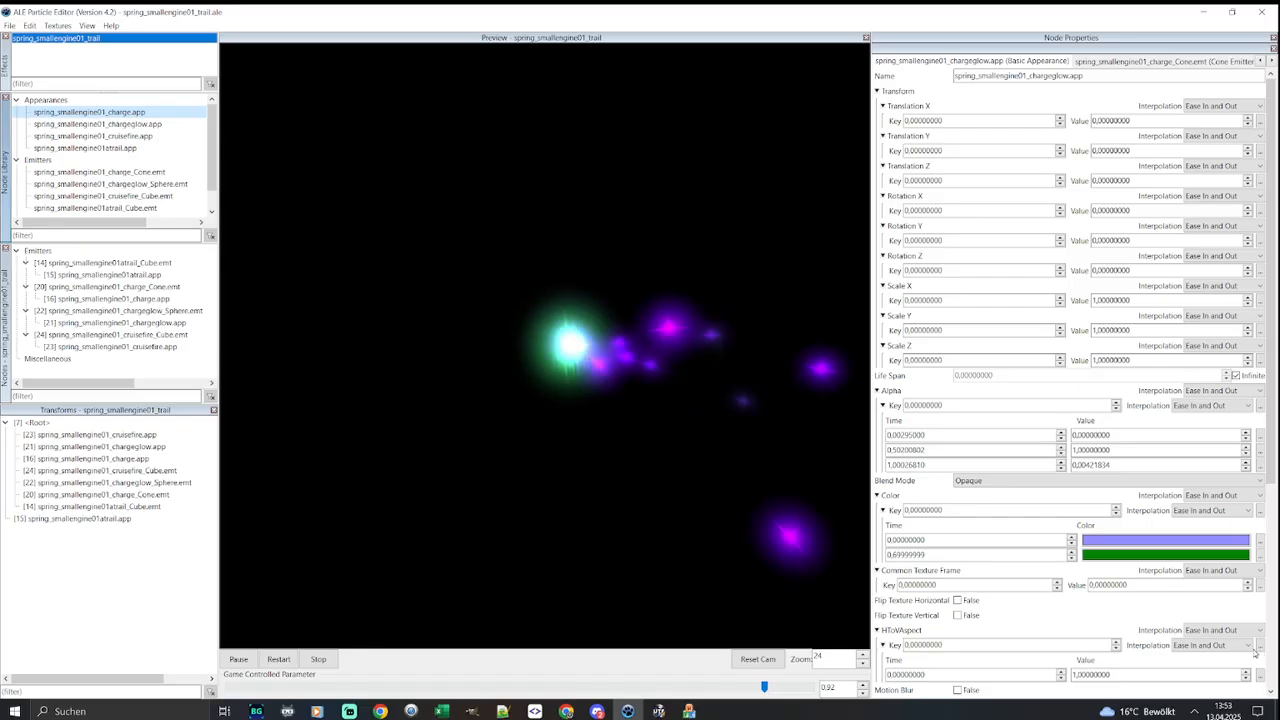
Try different red and blue values, including 128 and 60, for the chargeglow's second color key, then restore RGB 0, 128, 0
click(1107, 554)
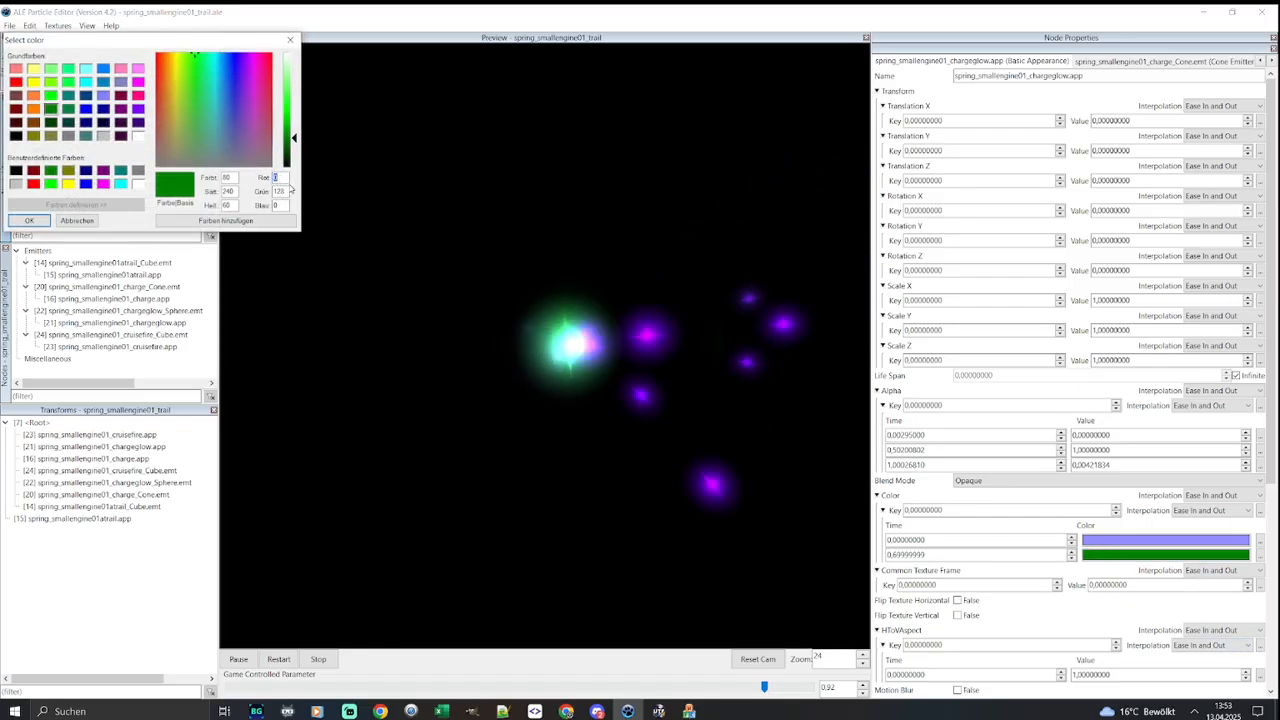
text(40)
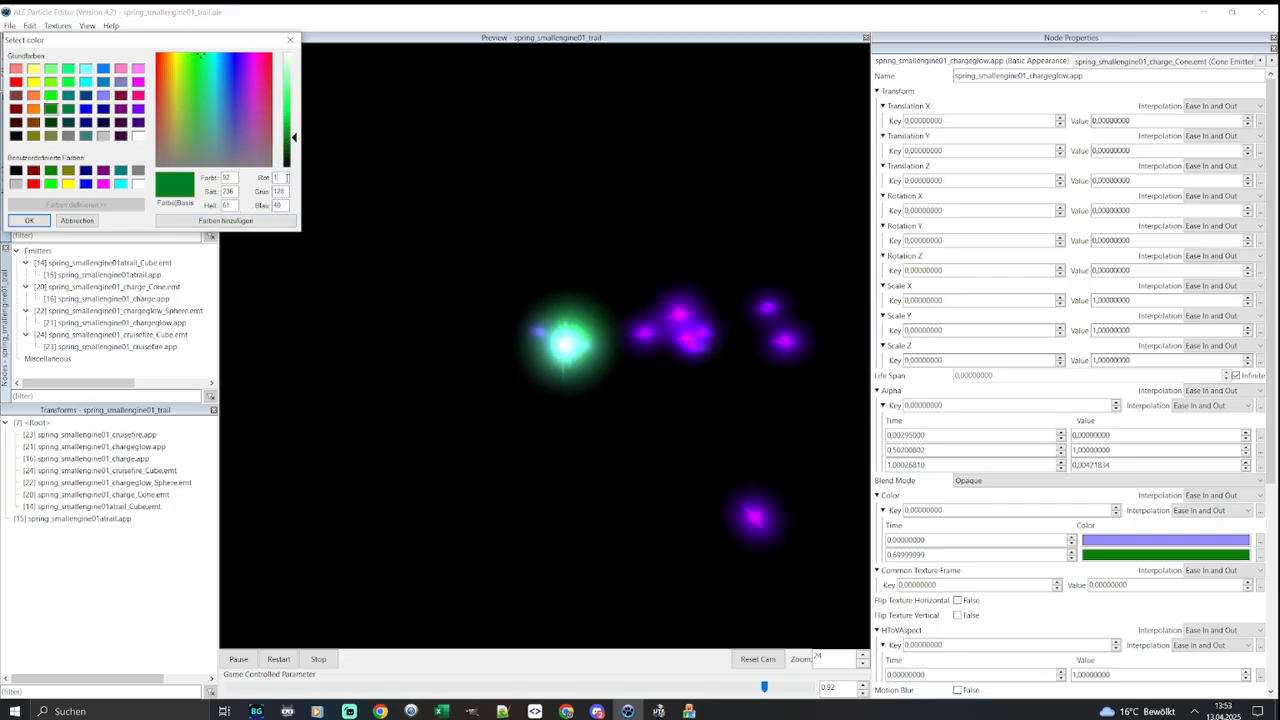
text(128)
click(284, 205)
text(128)
double_click(284, 205)
text(0)
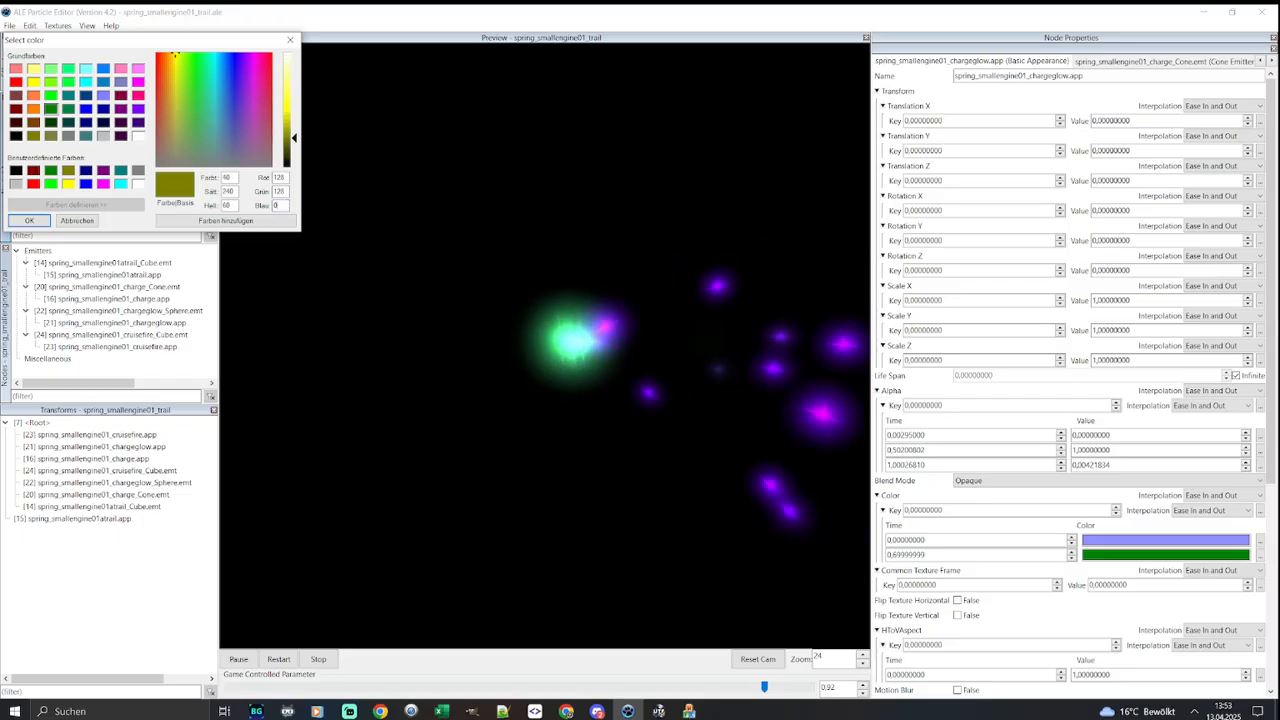
double_click(283, 177)
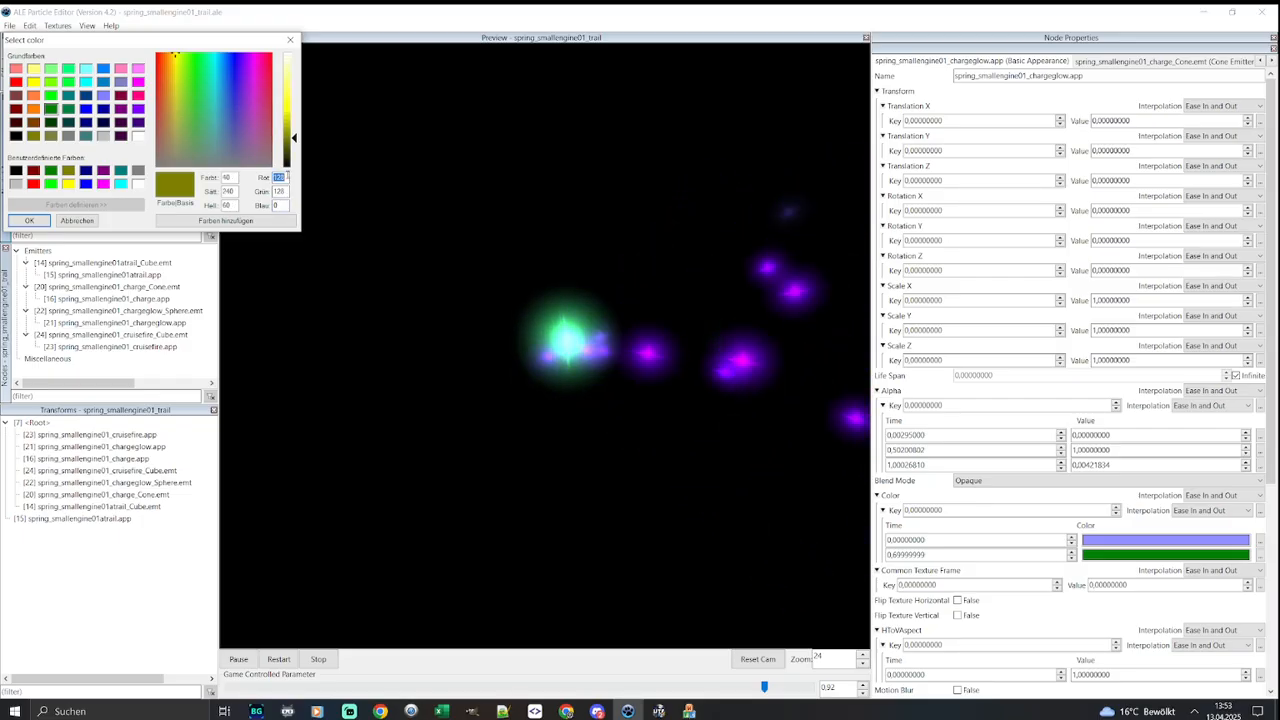
text(60)
double_click(278, 207)
text(60)
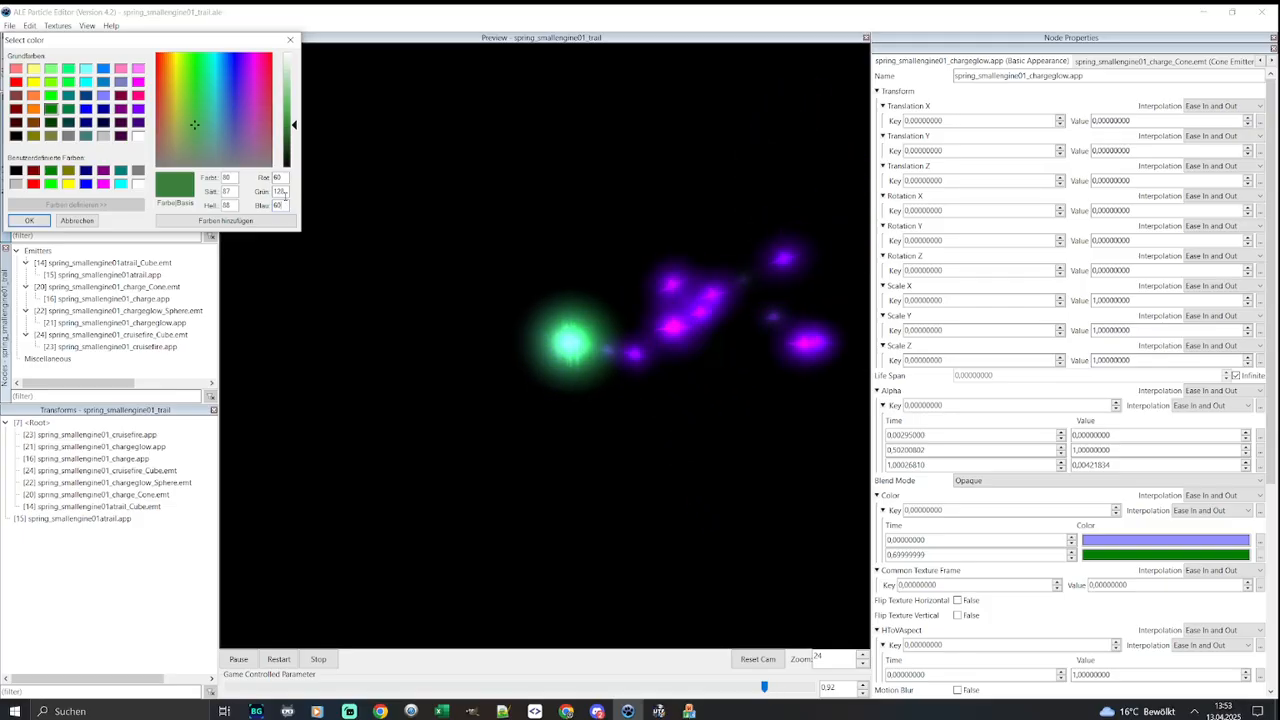
text(0)
double_click(281, 206)
text(0)
double_click(279, 178)
text(0)
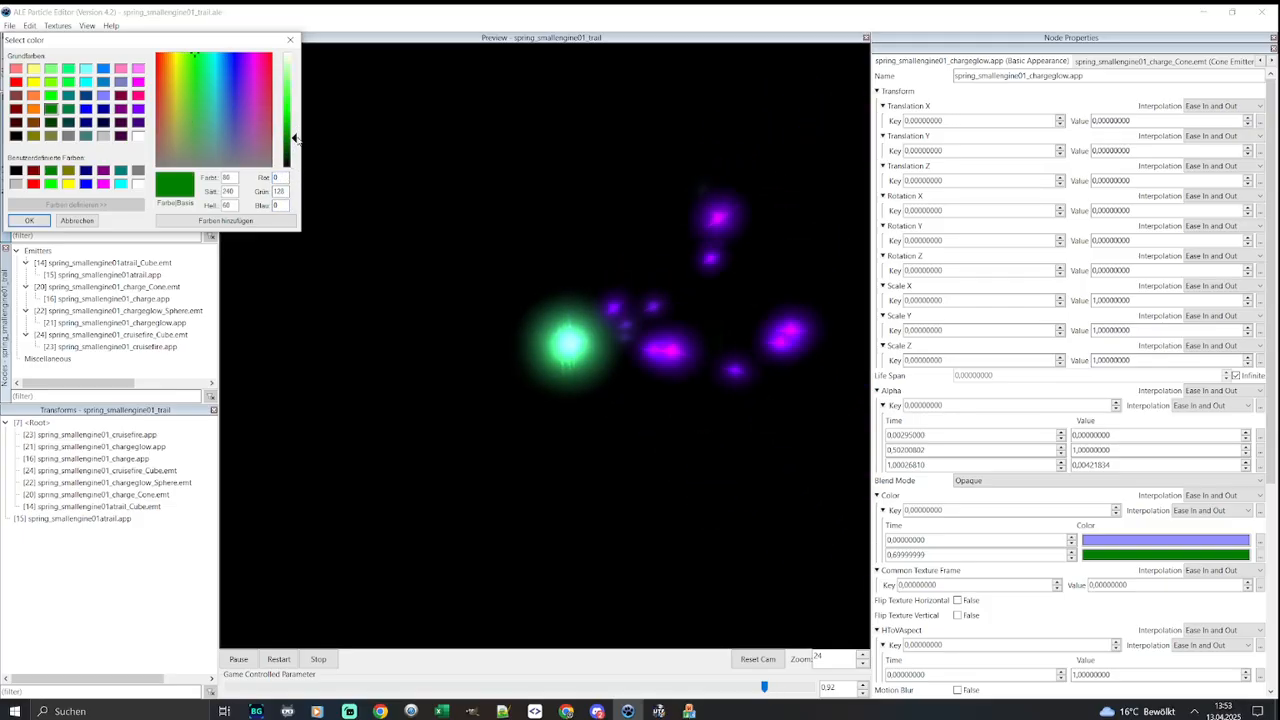
Lighten the chargeglow's second color key to a pale green with a green value of 255 and set its time to 0,9
drag(293, 130, 293, 76)
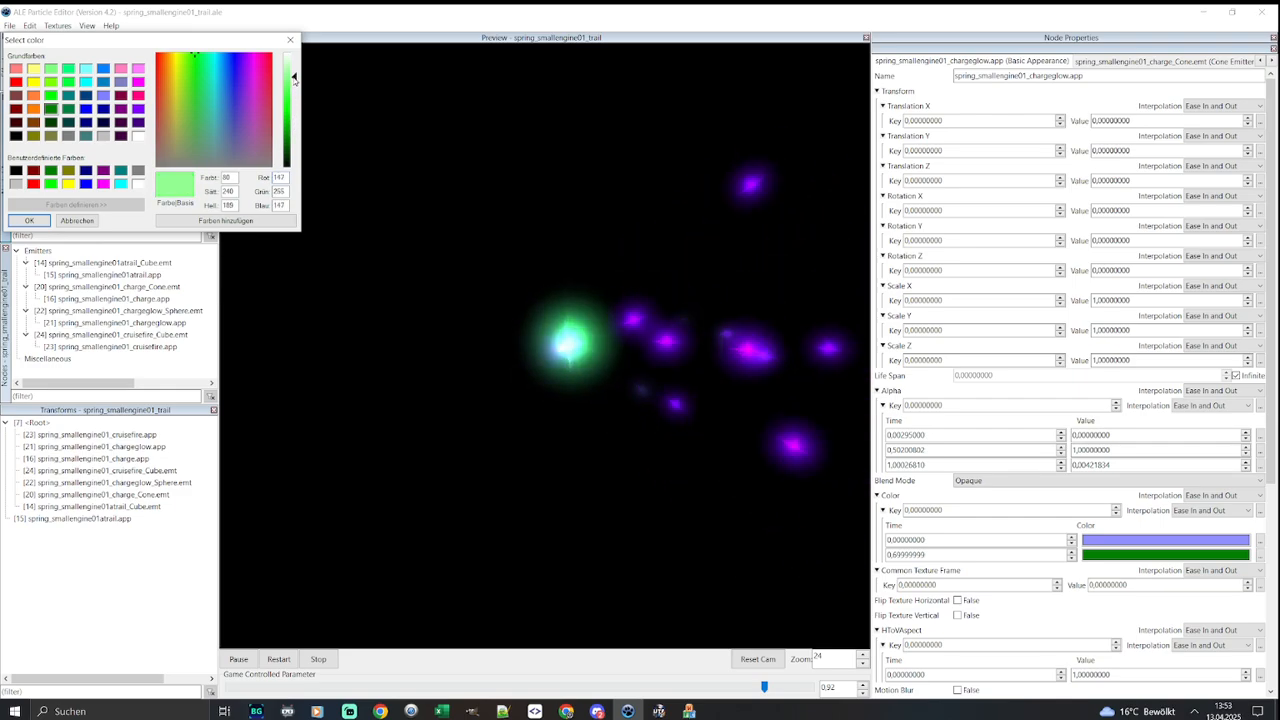
click(29, 220)
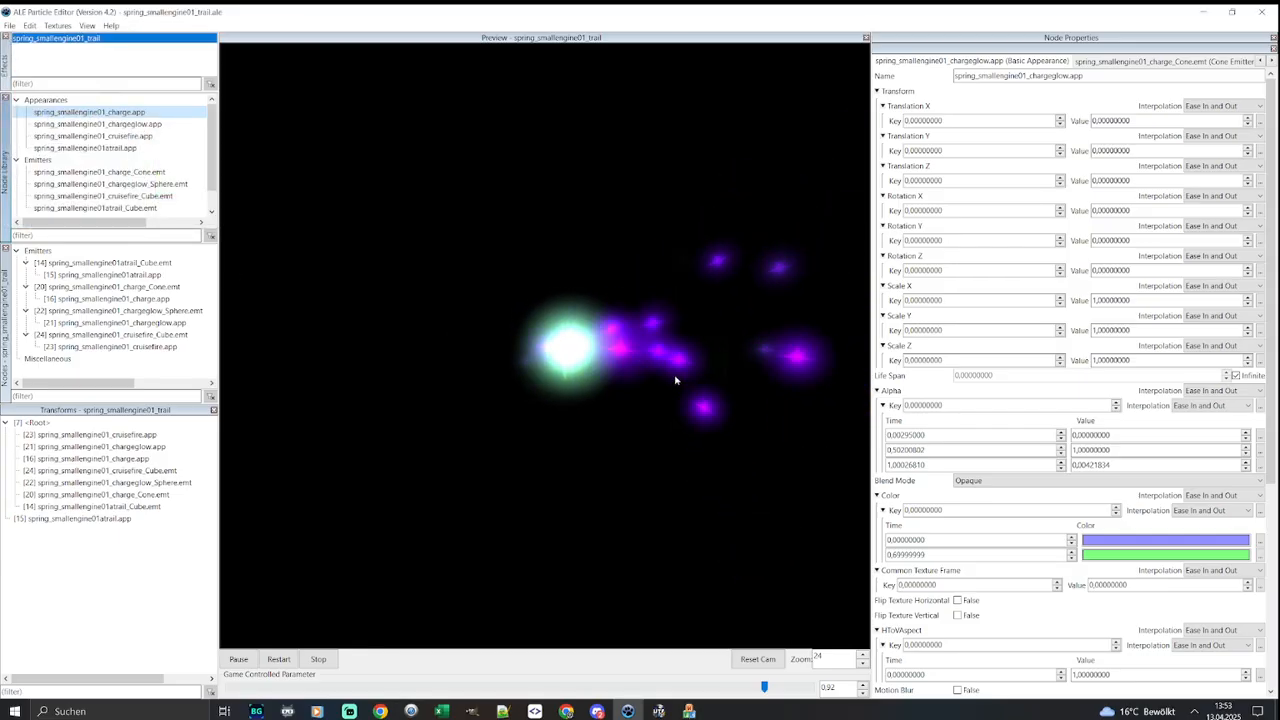
drag(936, 555, 887, 555)
text(0.5)
key(Return)
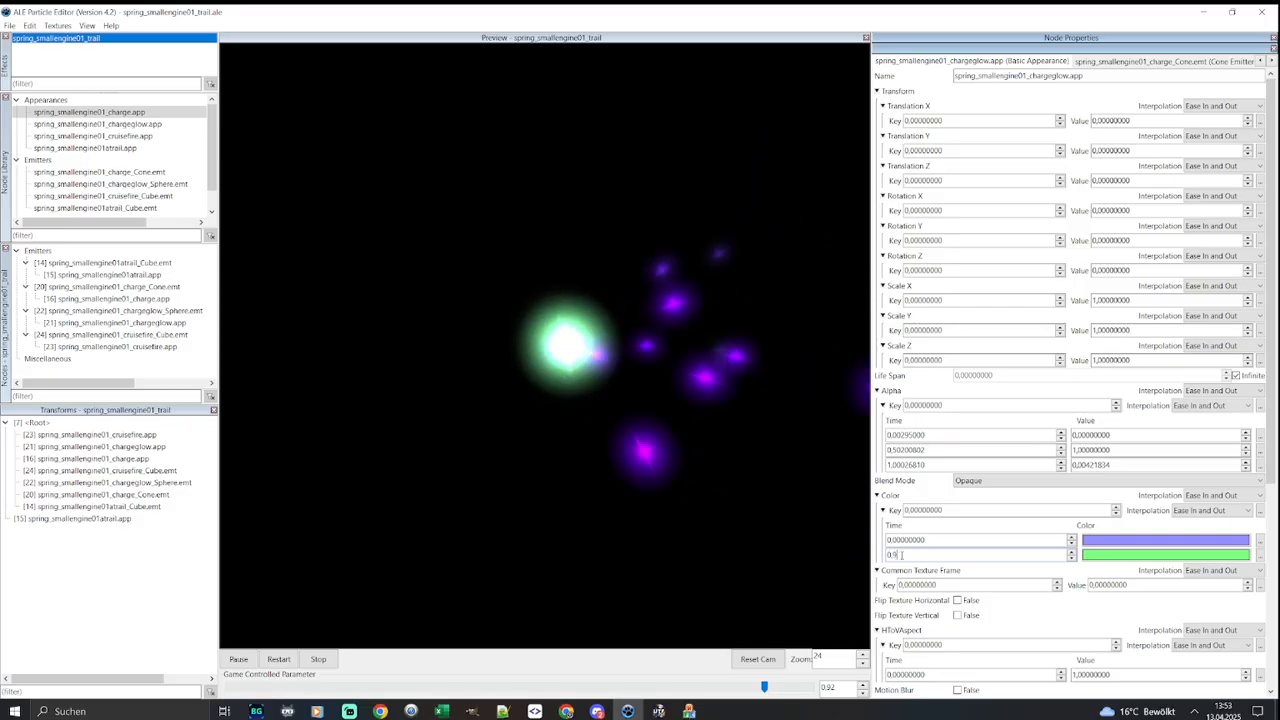
Try times of 0,2 and 0,4 for the chargeglow's first color key
drag(926, 539, 899, 539)
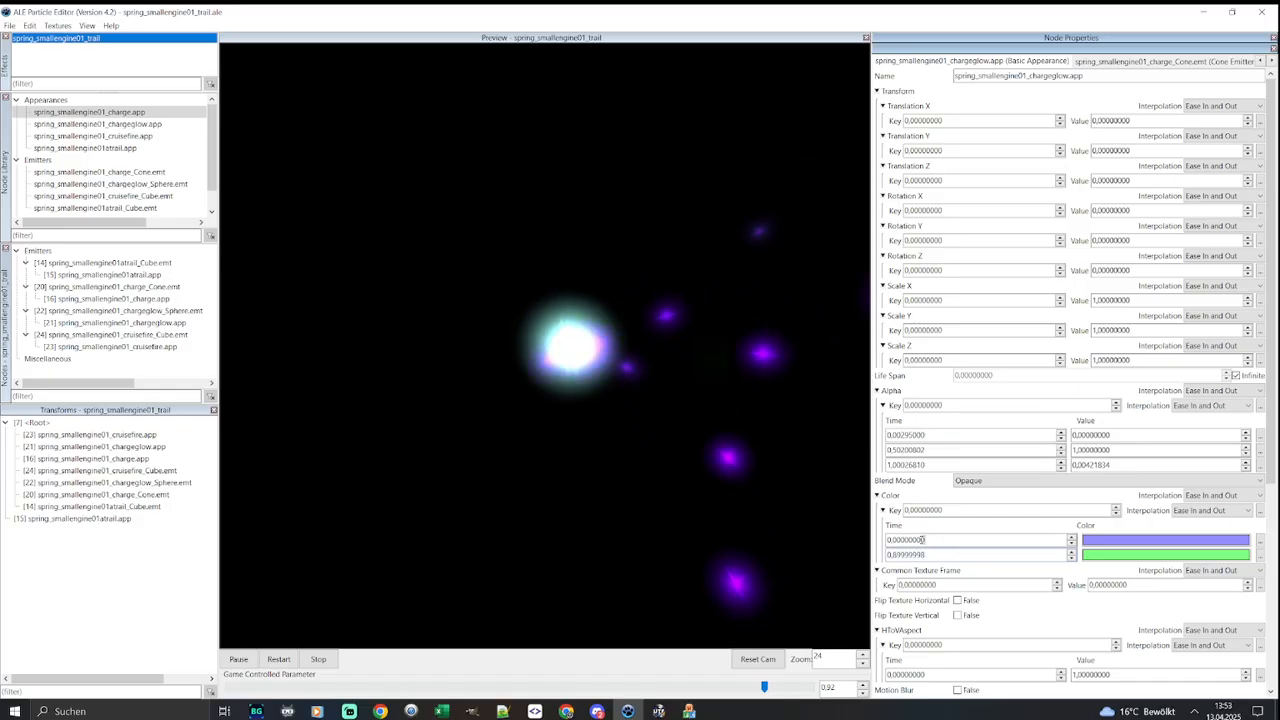
text(2)
key(Return)
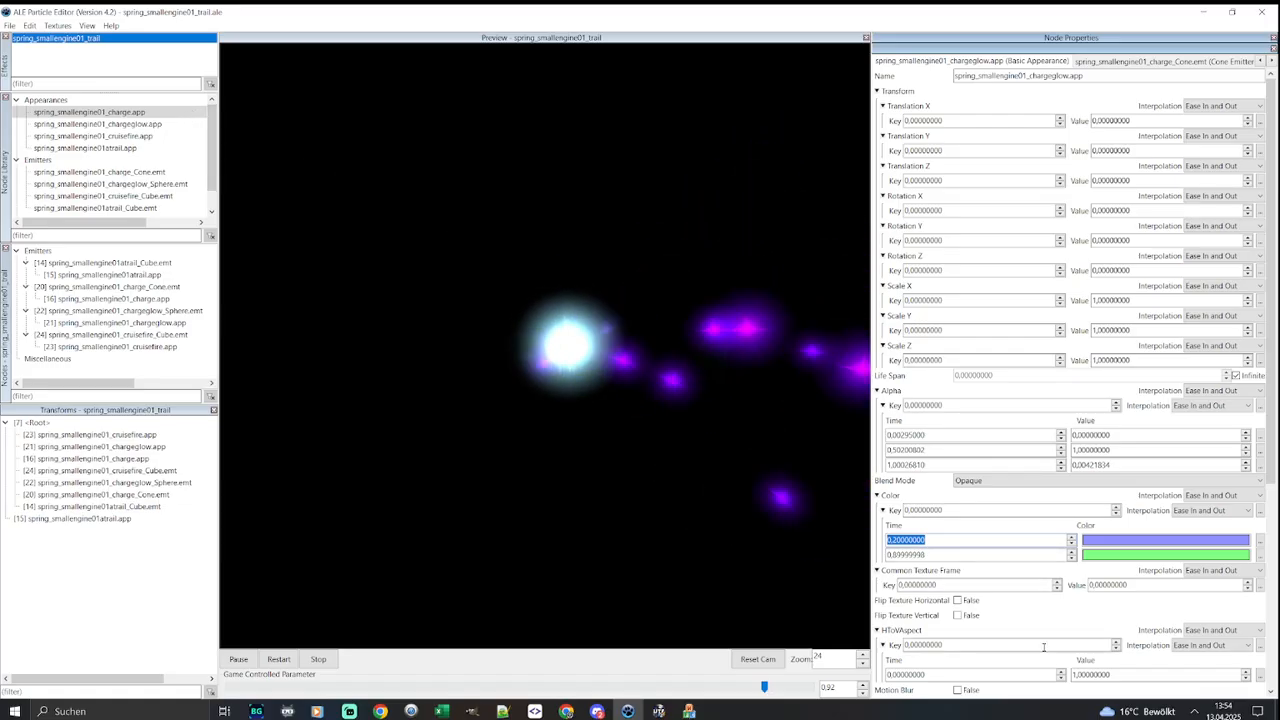
drag(936, 539, 914, 539)
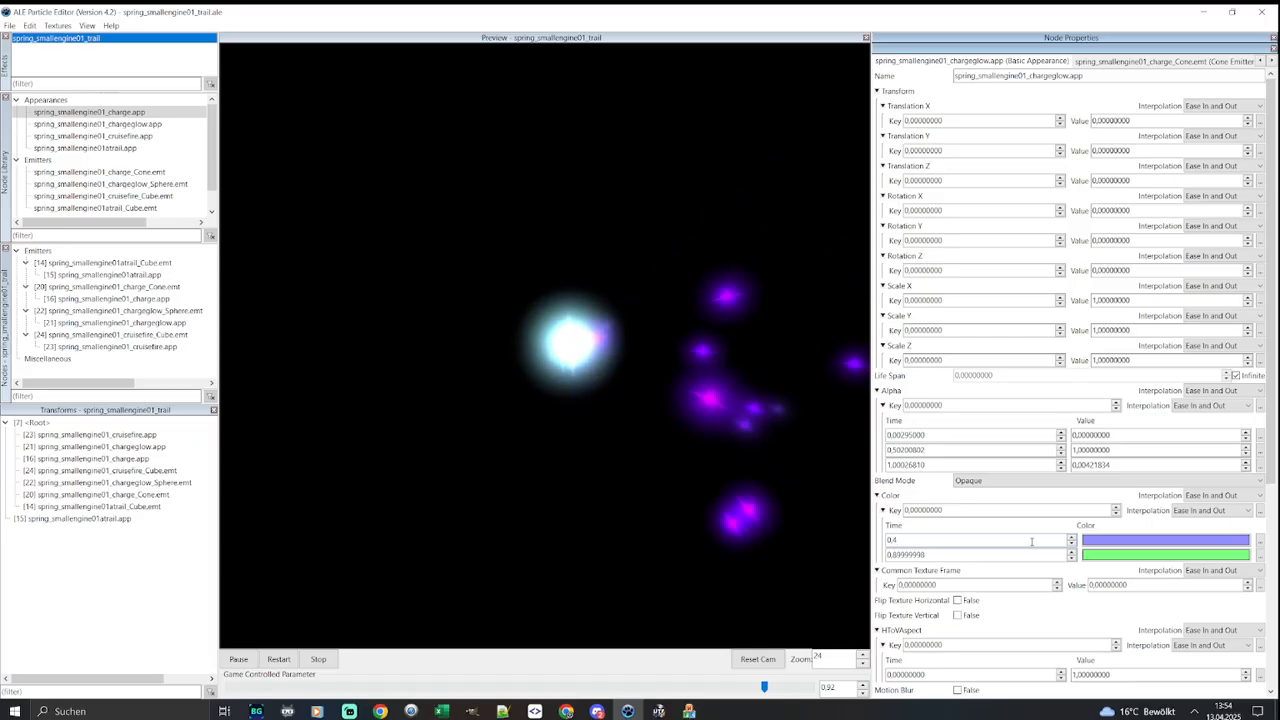
key(Return)
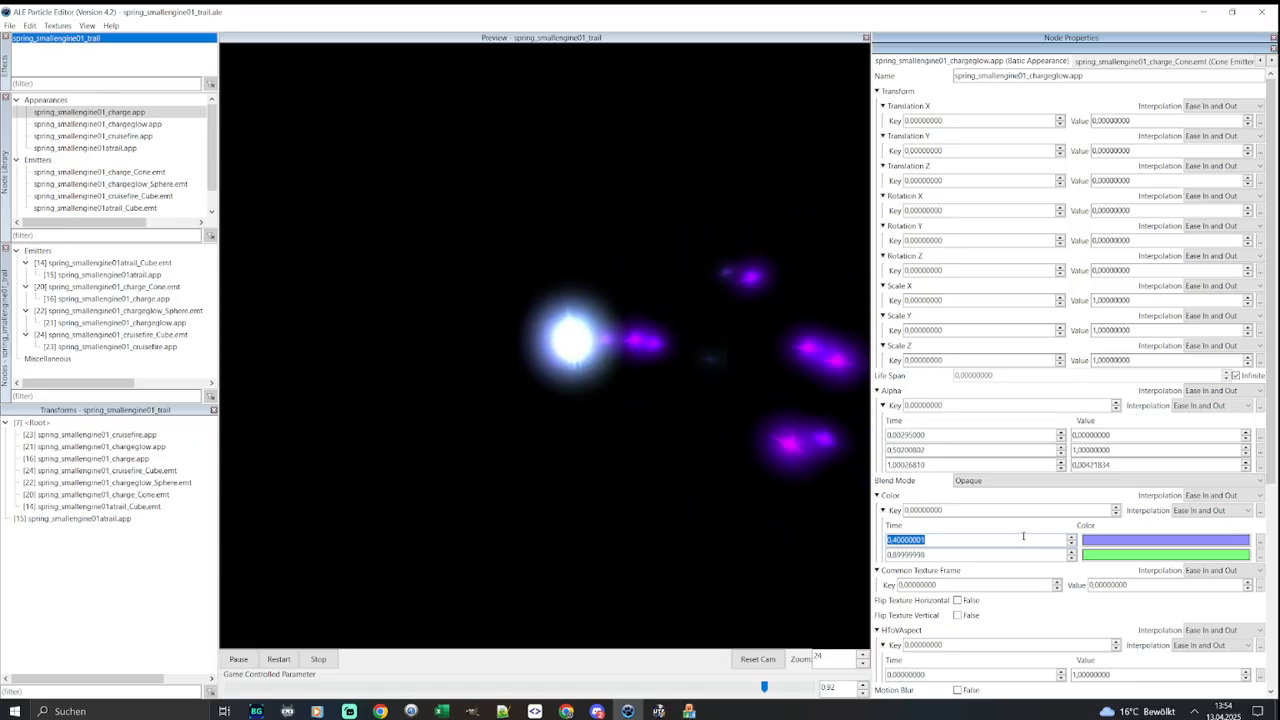
Set the time of the chargeglow's first color key to 0,3
drag(913, 540, 897, 540)
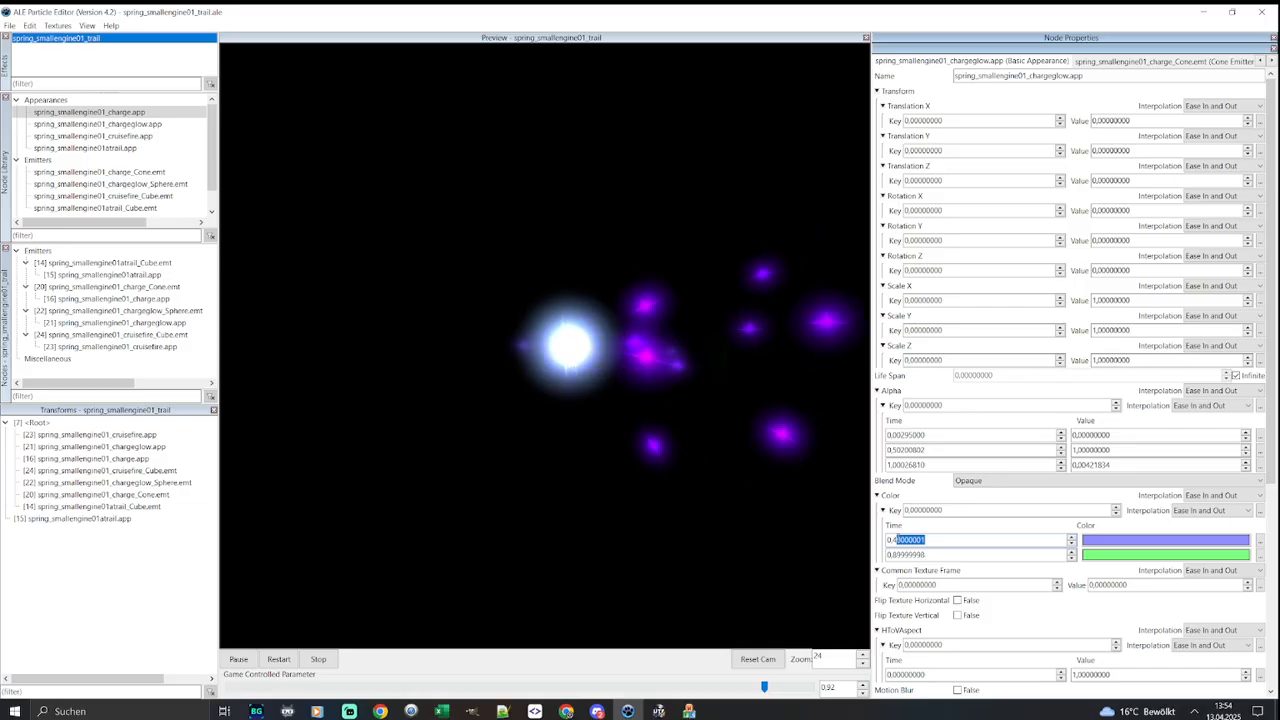
text(3)
key(Return)
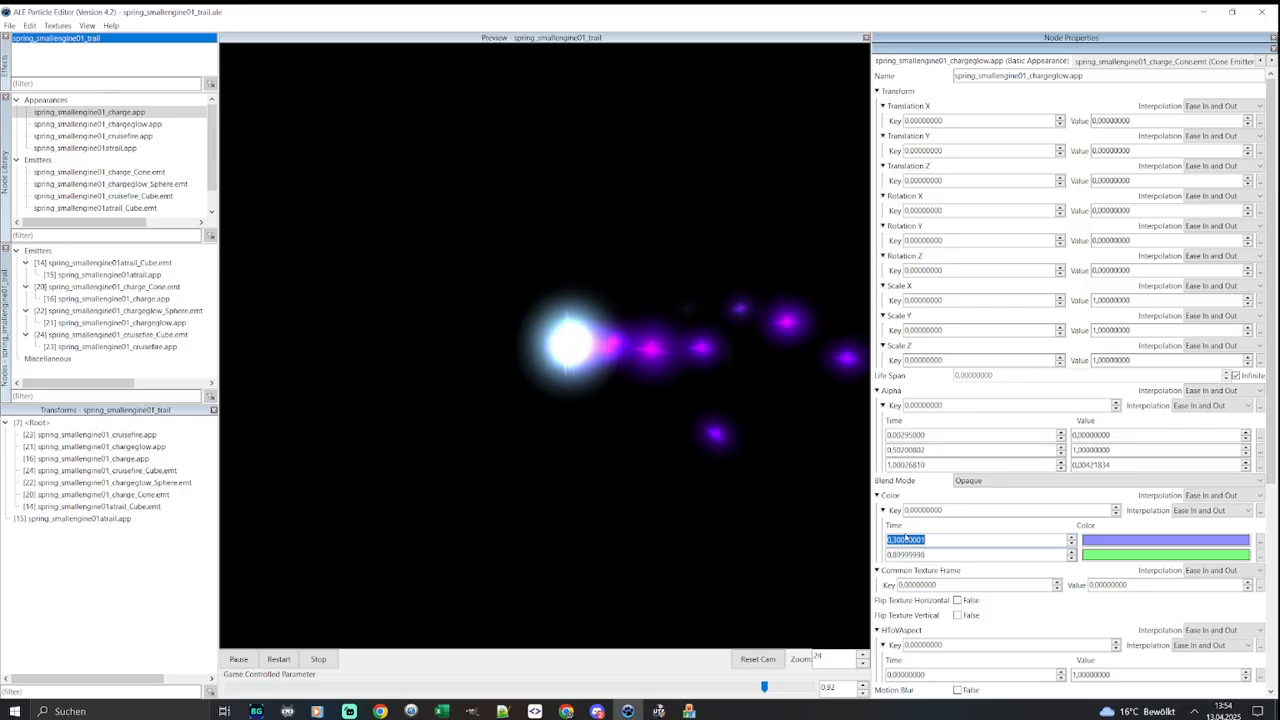
Set the second color key of spring_smallengine01_charge.app to the basic light green, RGB 128, 255, 128
click(157, 125)
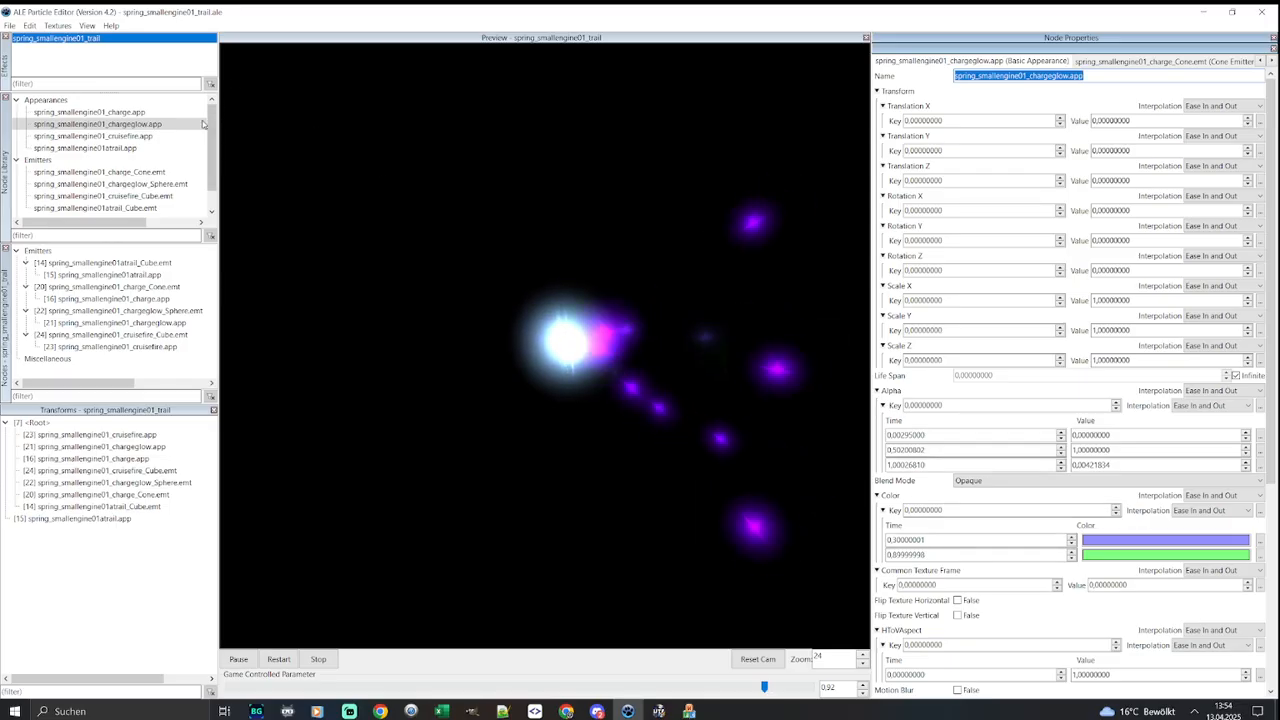
click(110, 112)
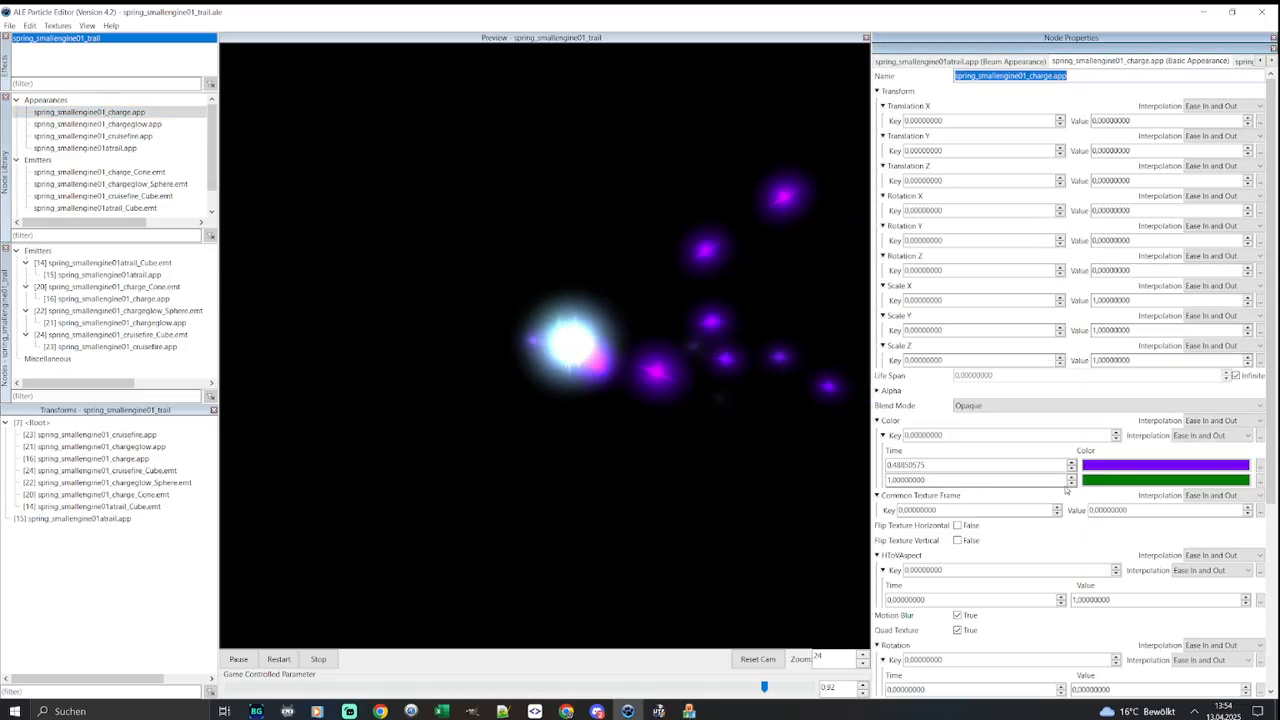
double_click(1103, 479)
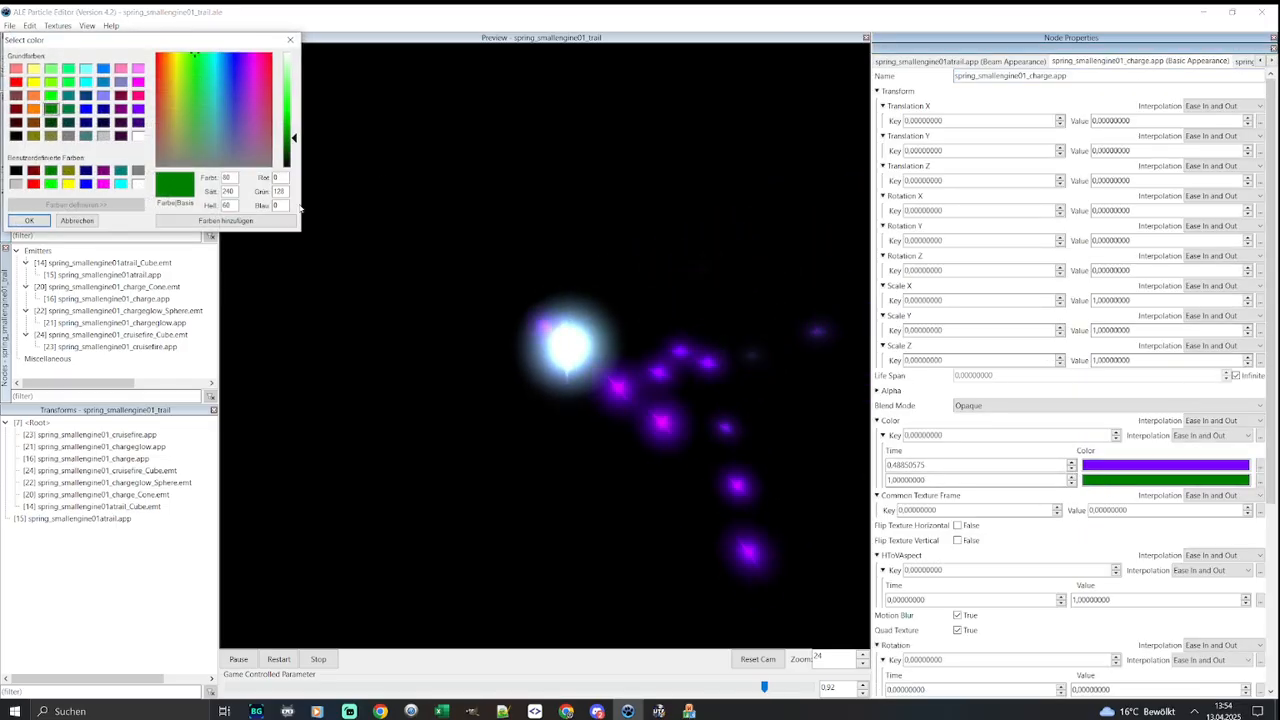
click(50, 67)
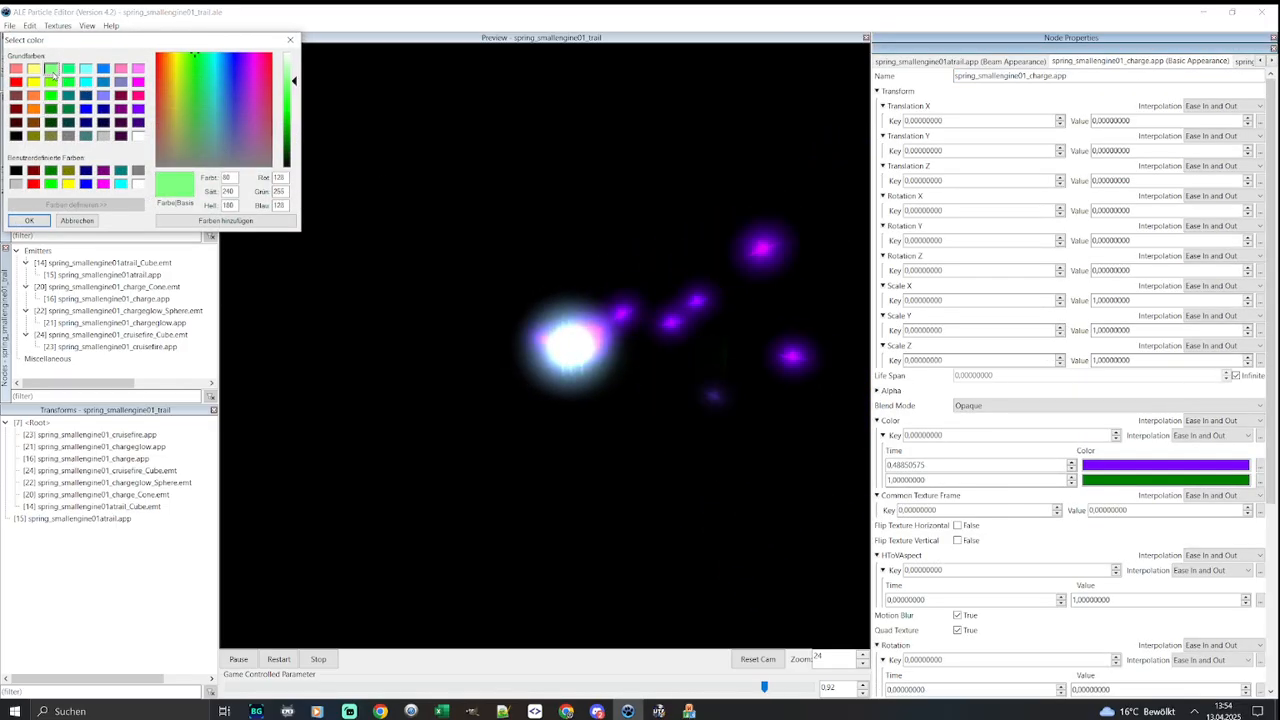
click(35, 221)
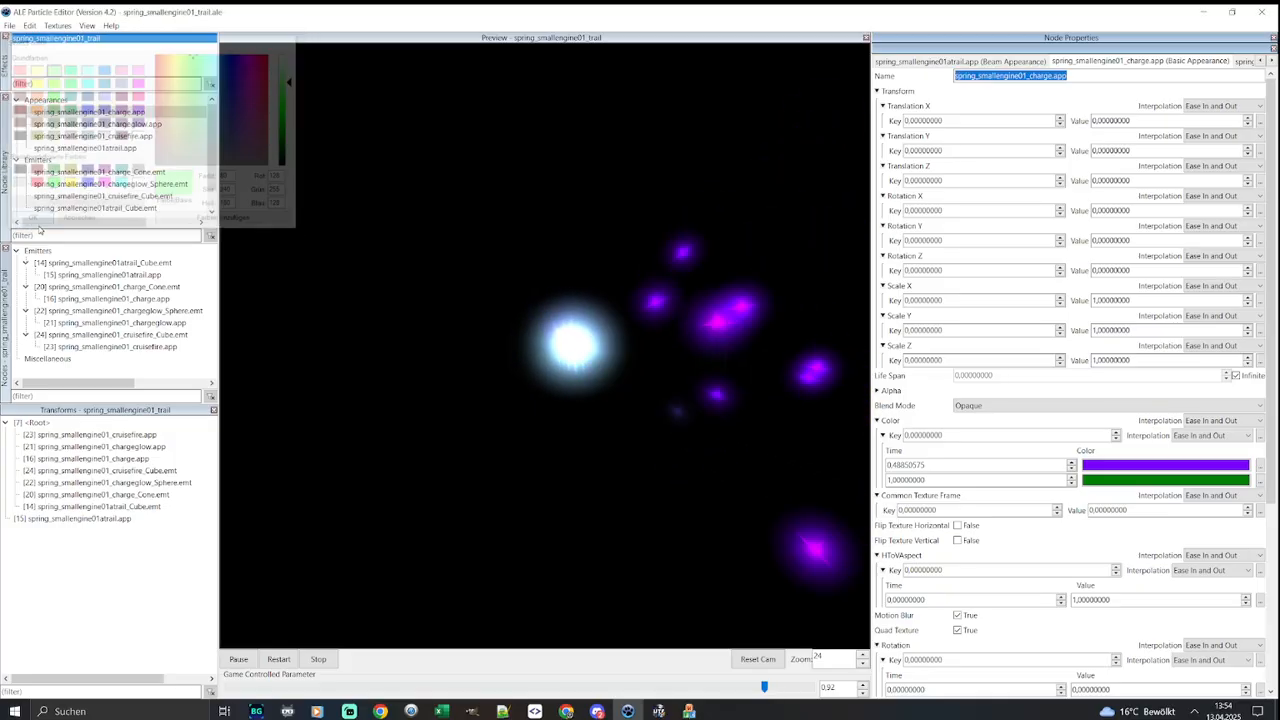
Set the time of the second color key of spring_smallengine01_charge.app to 0,6
click(953, 478)
key(ctrl+a)
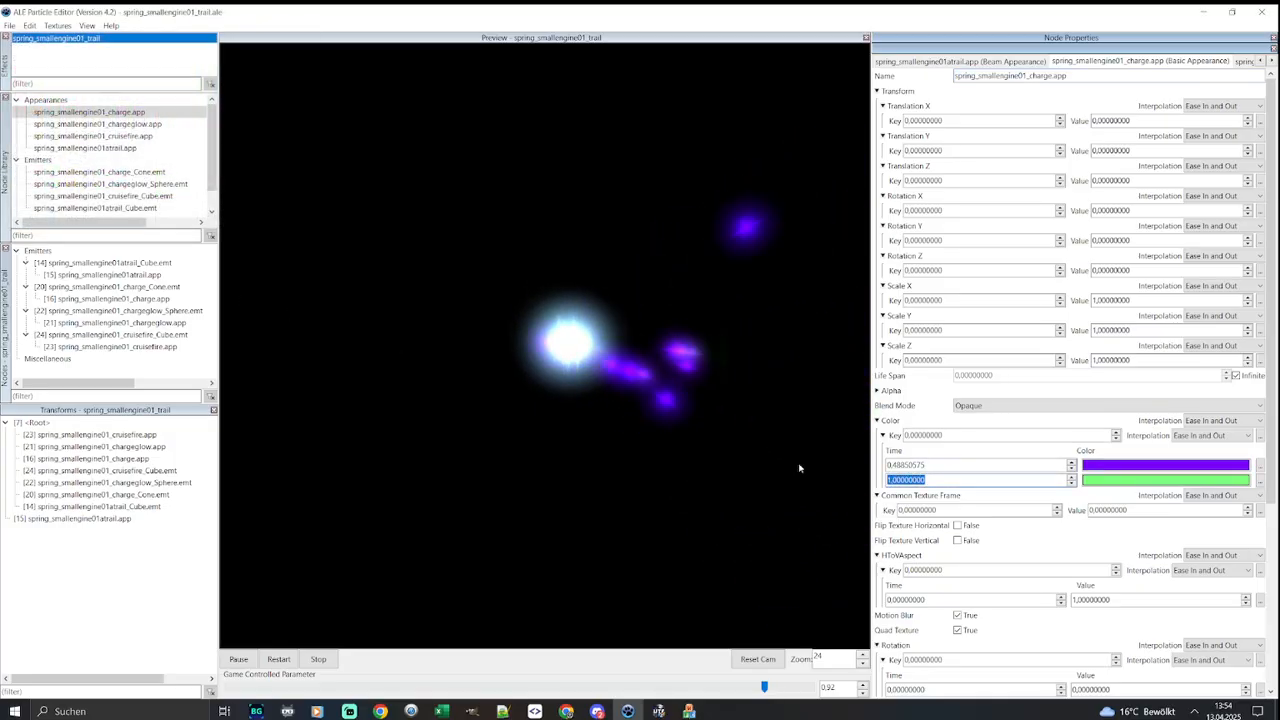
text(0,6)
key(Return)
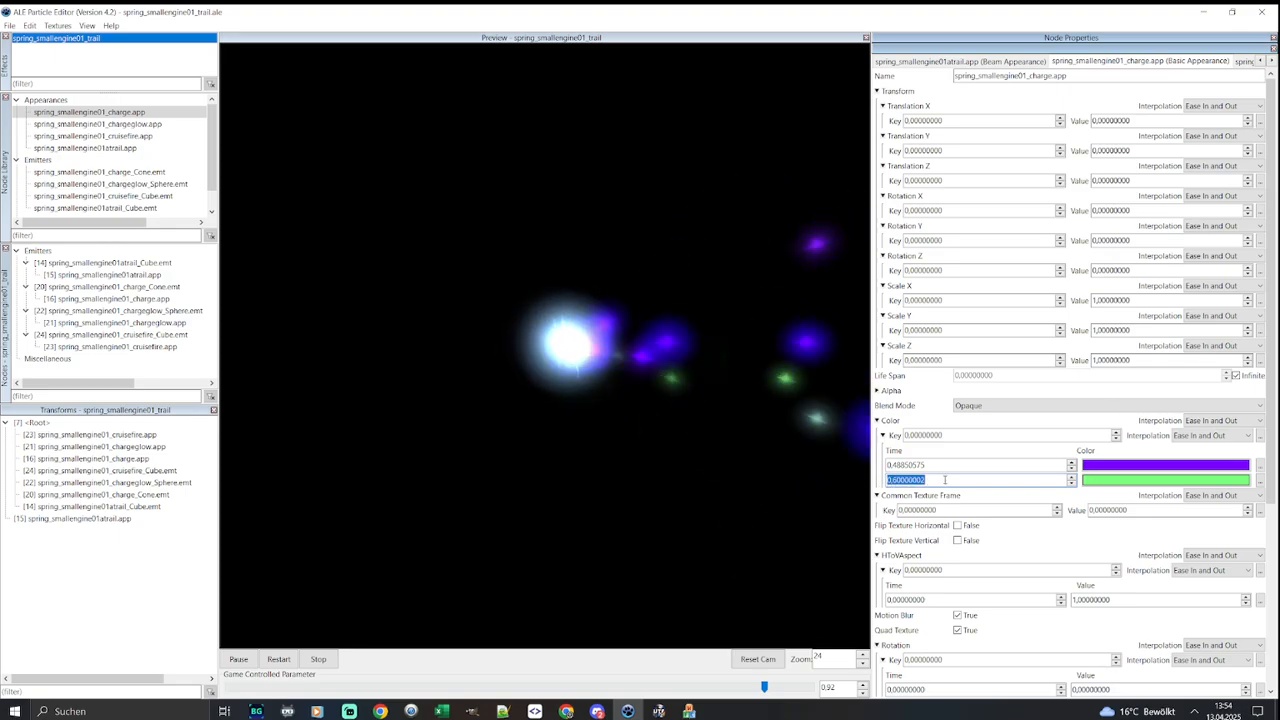
Set the first color key of spring_smallengine01_charge.app to light violet-blue, RGB 144, 144, 255
click(1131, 486)
drag(294, 109, 293, 86)
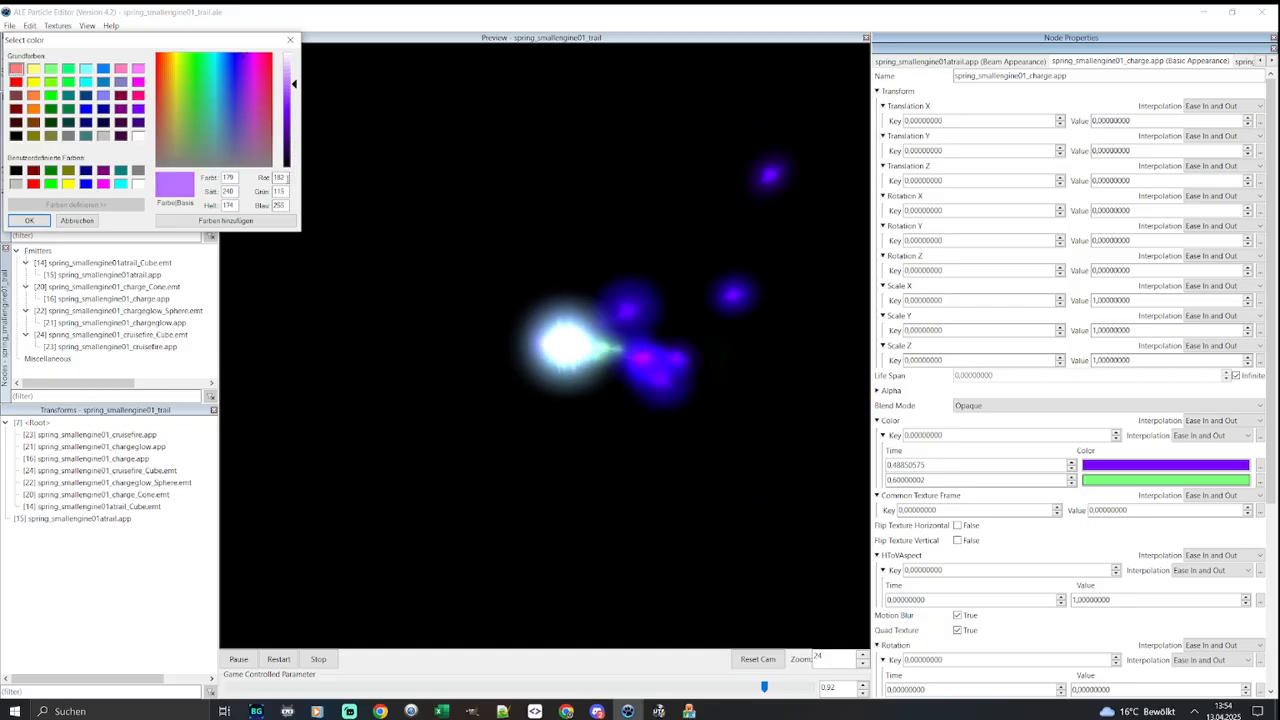
double_click(284, 178)
text(144)
double_click(284, 191)
text(1)
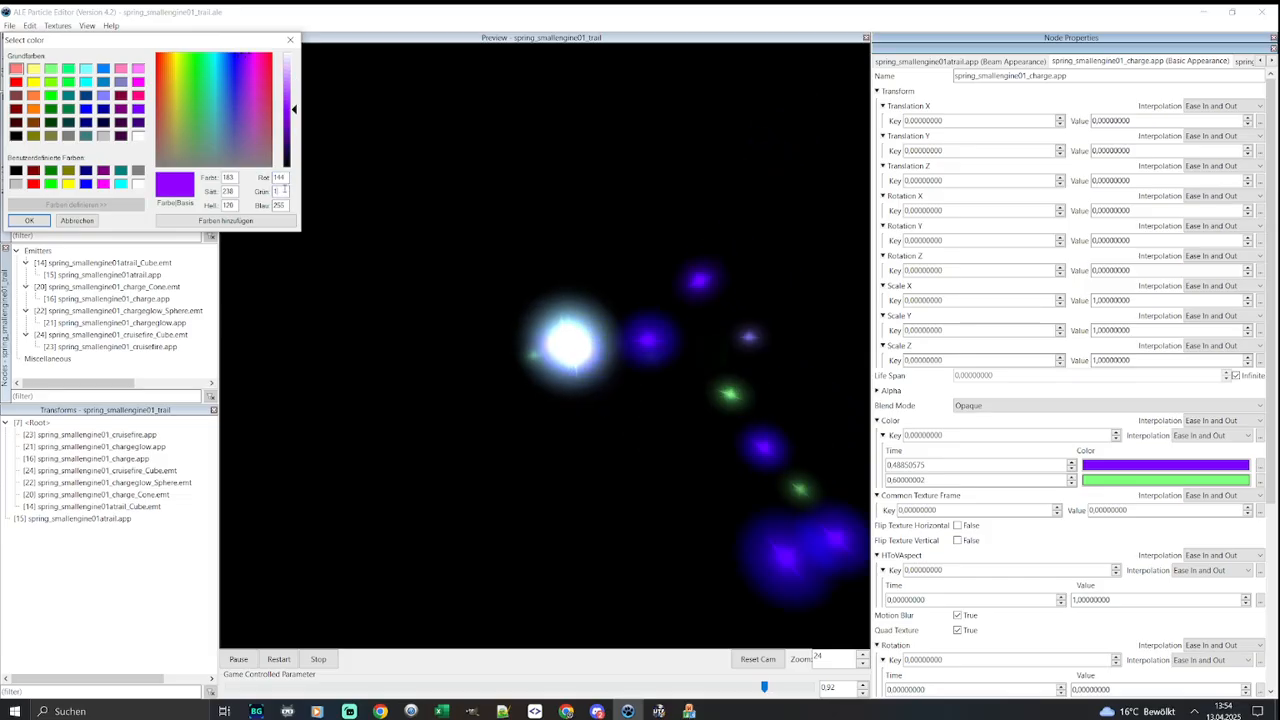
key(Return)
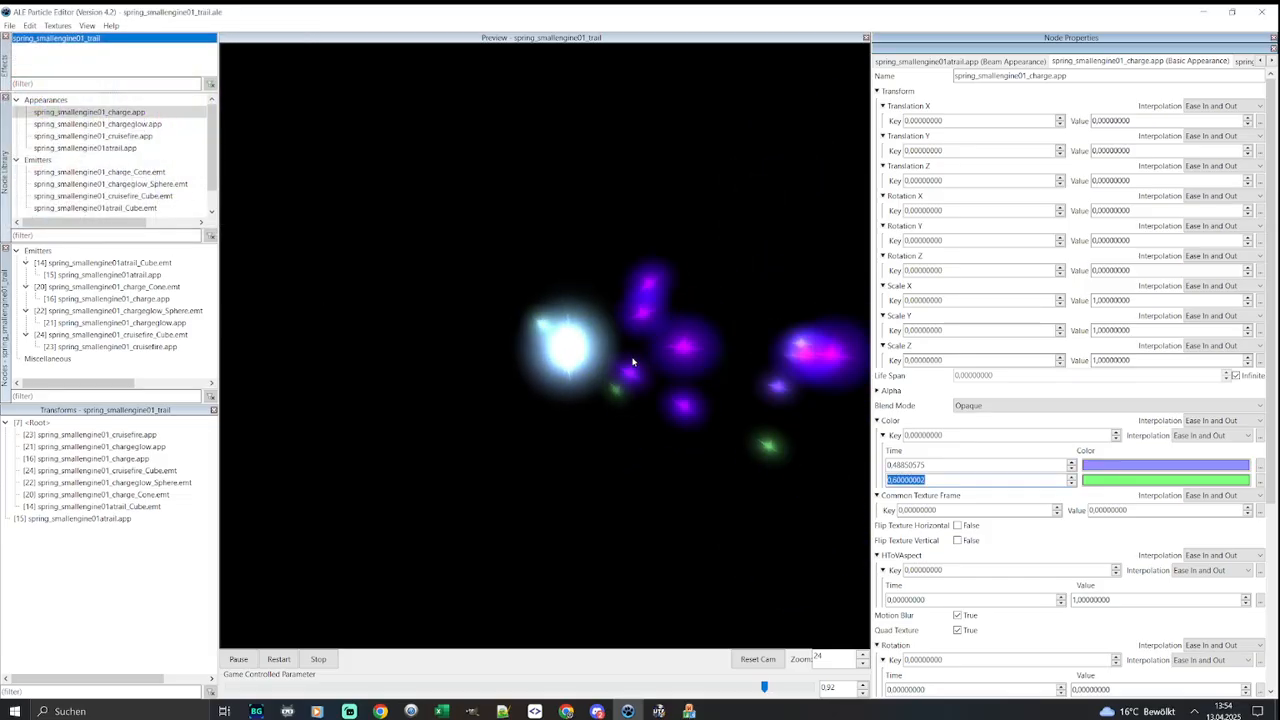
Play the trail preview with the Game Controlled Parameter at 0,93 and check the charge particles' colors
scroll(636, 360, down, 3)
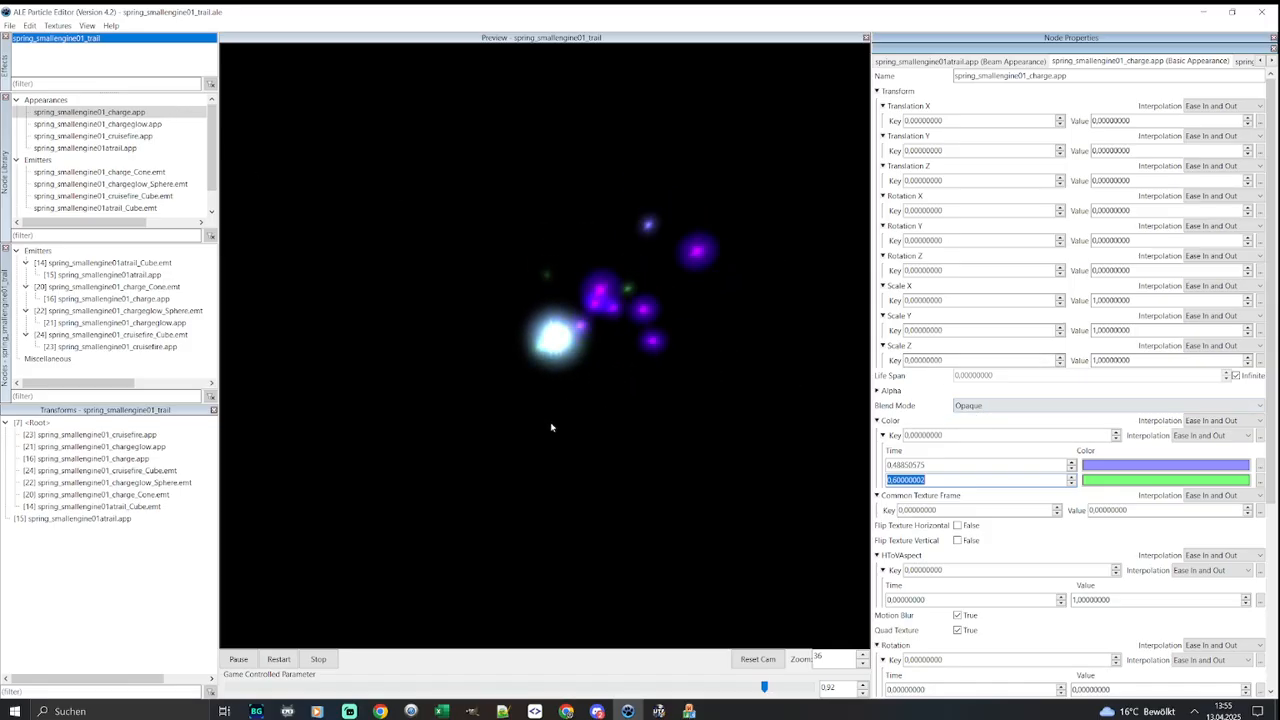
click(1129, 464)
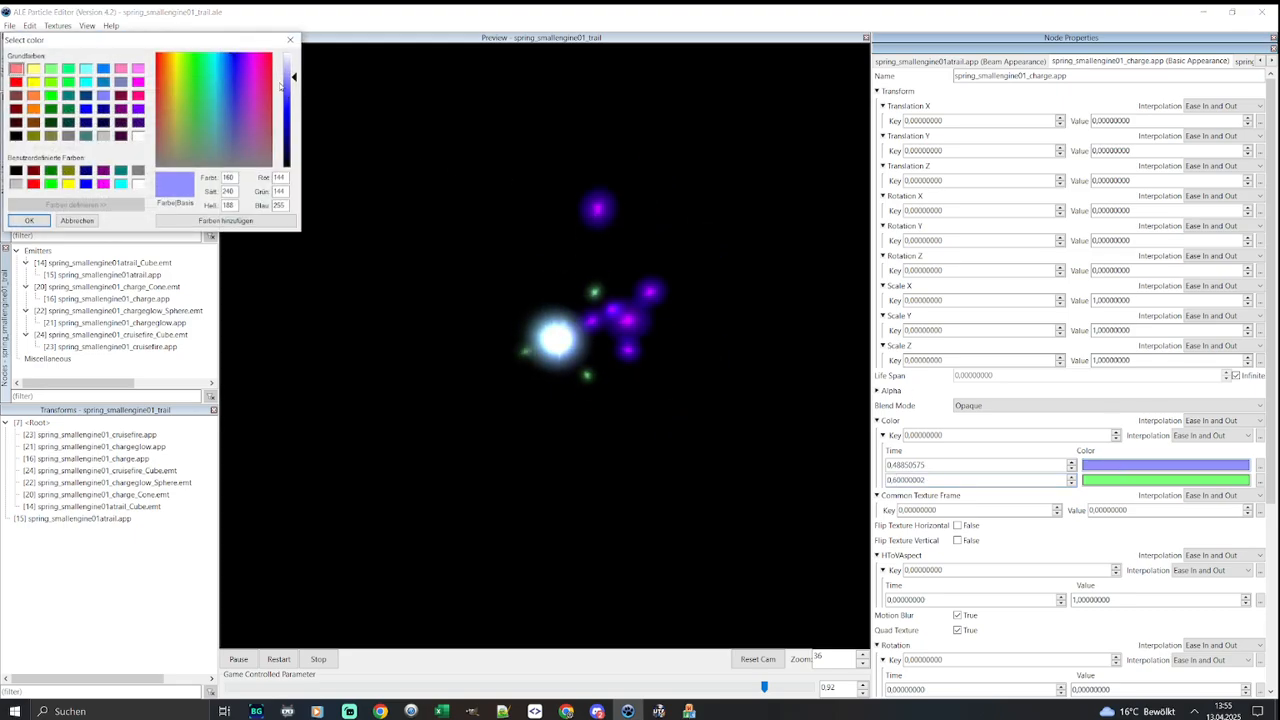
click(30, 220)
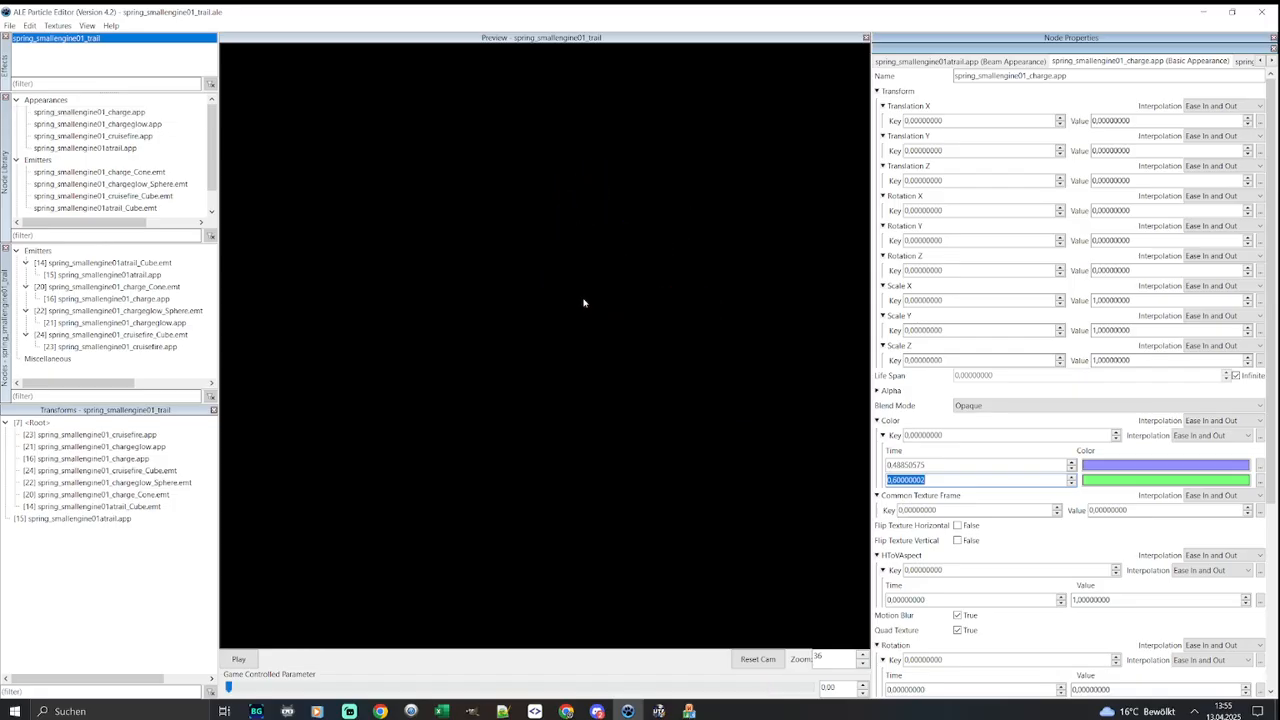
click(238, 659)
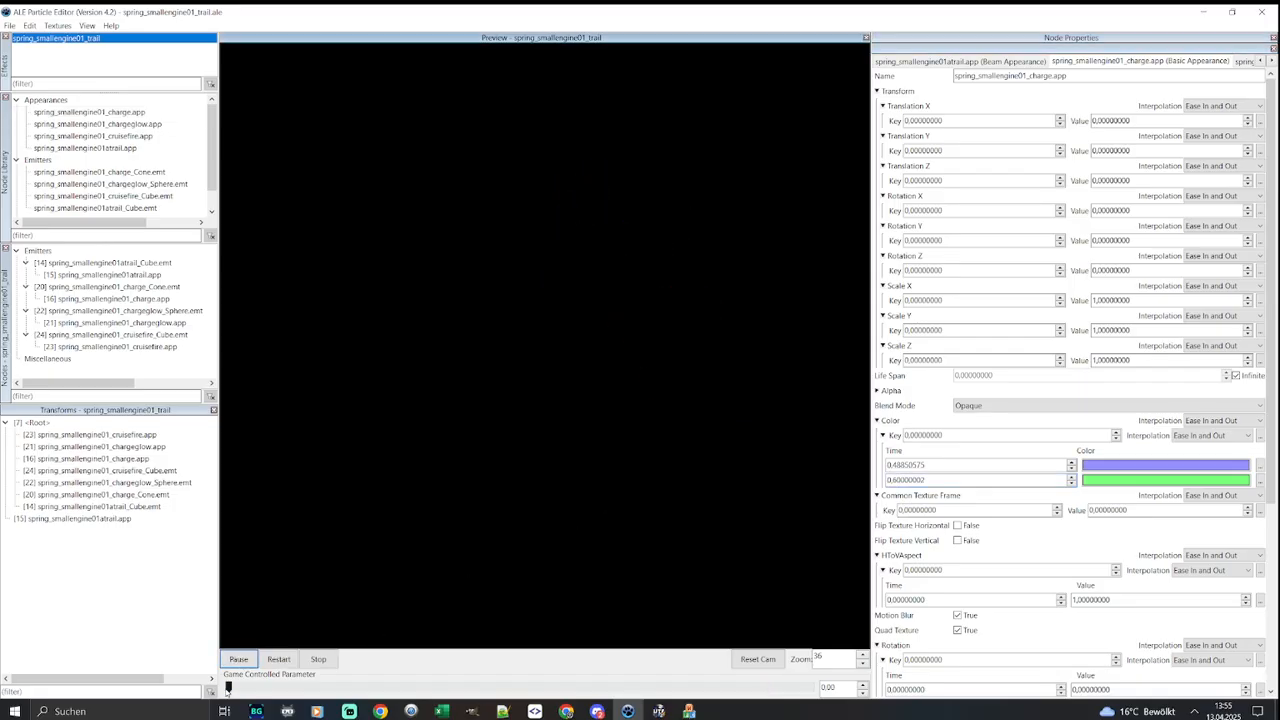
drag(757, 685, 769, 686)
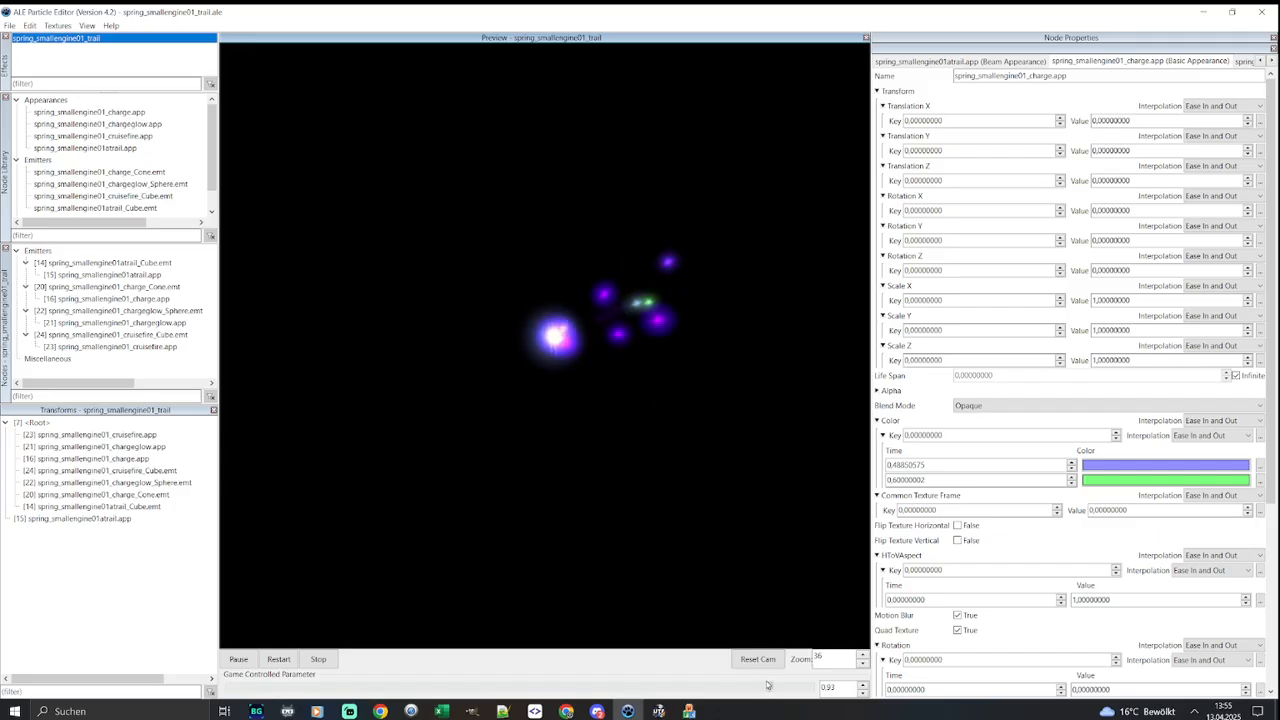
drag(691, 367, 620, 377)
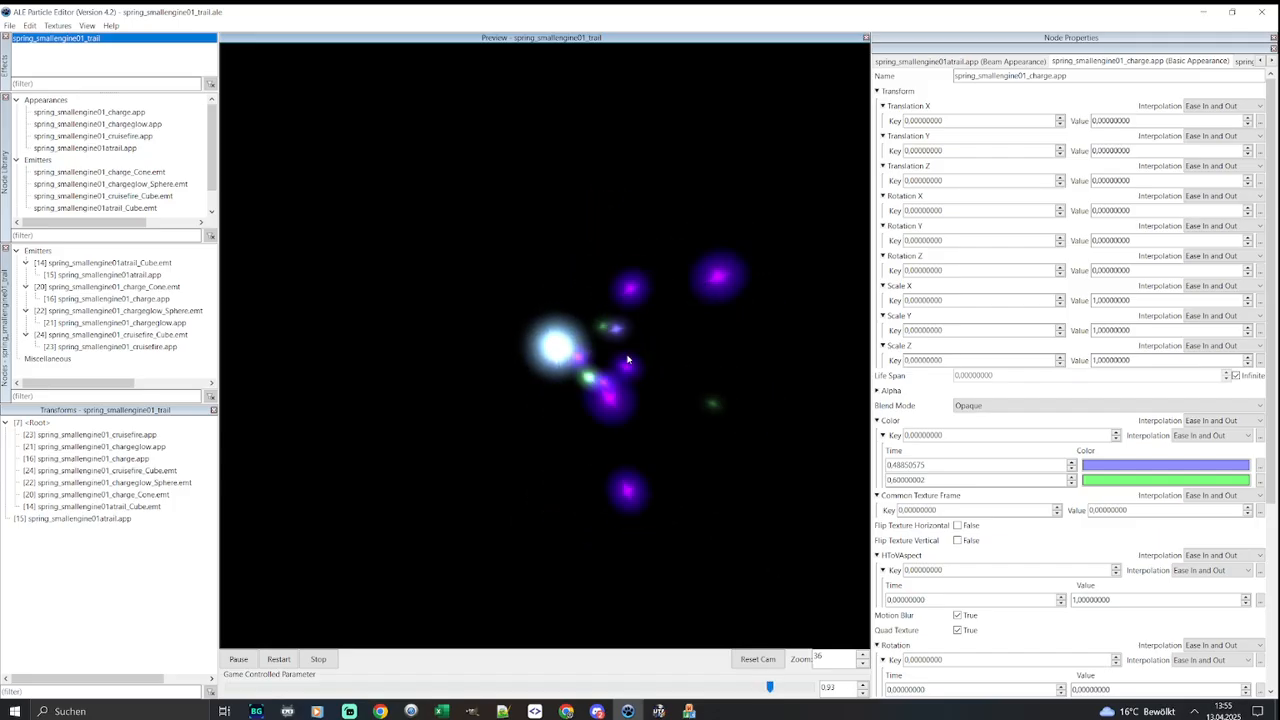
Lighten the first color key of spring_smallengine01_charge.app to RGB 166, 166, 255
click(1116, 466)
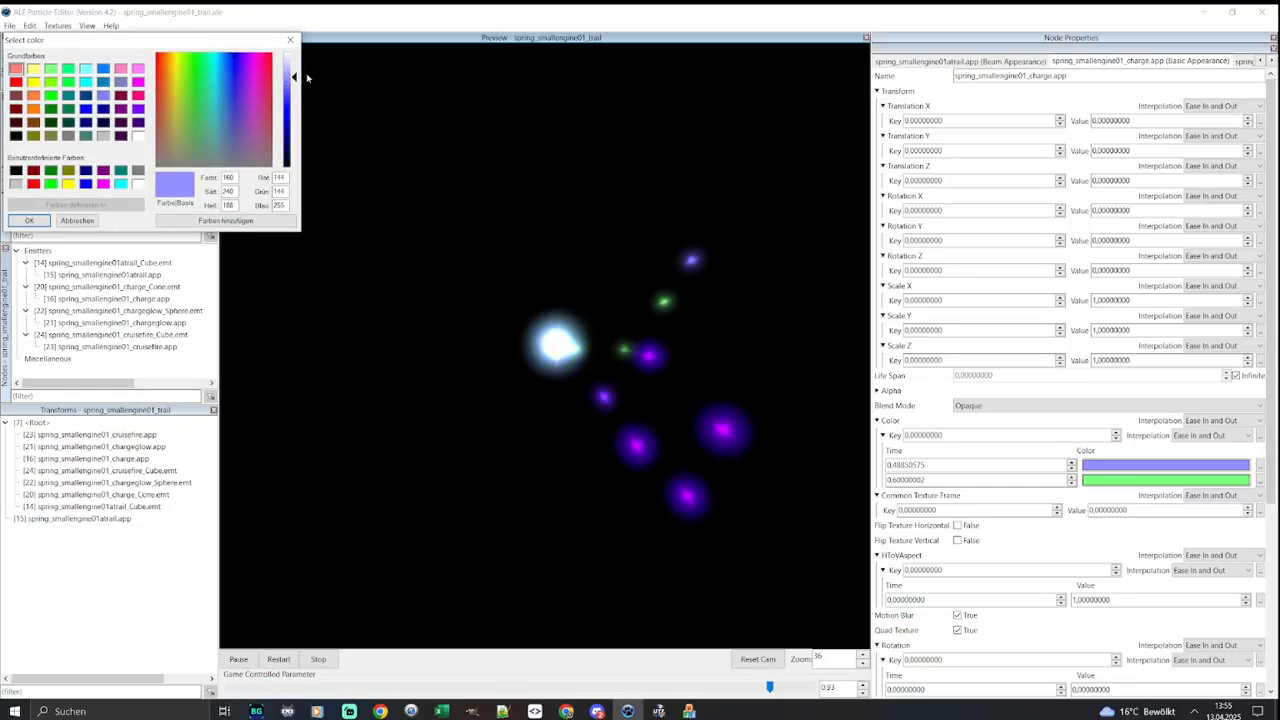
double_click(281, 179)
text(166)
key(Tab)
text(166)
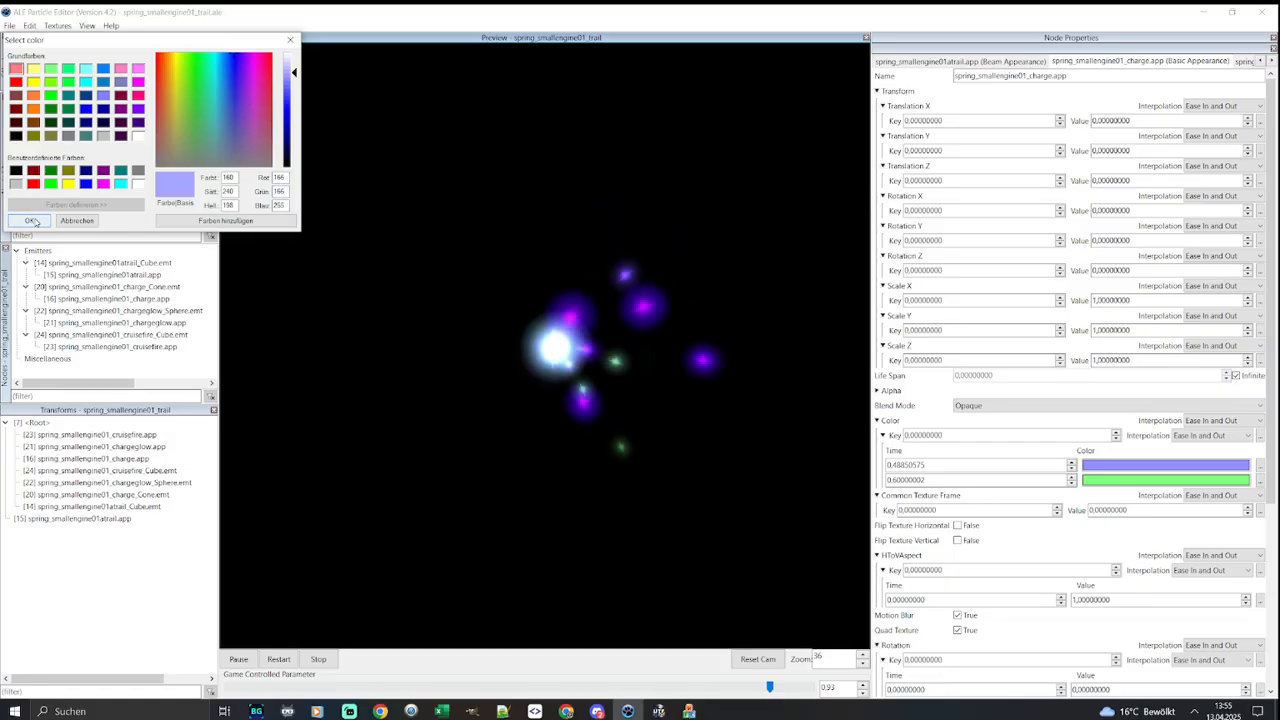
click(29, 220)
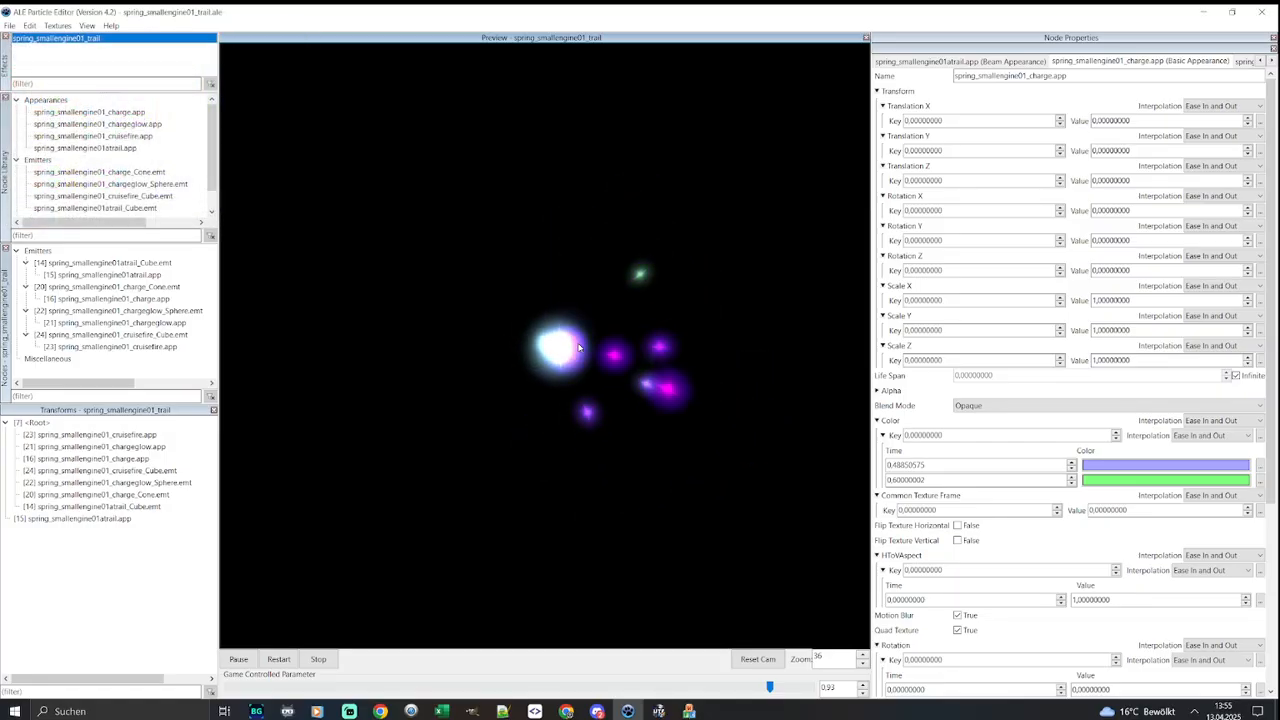
Make the charge appearance's second color key a stronger green and preview the trail with the Game Controlled Parameter at 1,00
click(1104, 481)
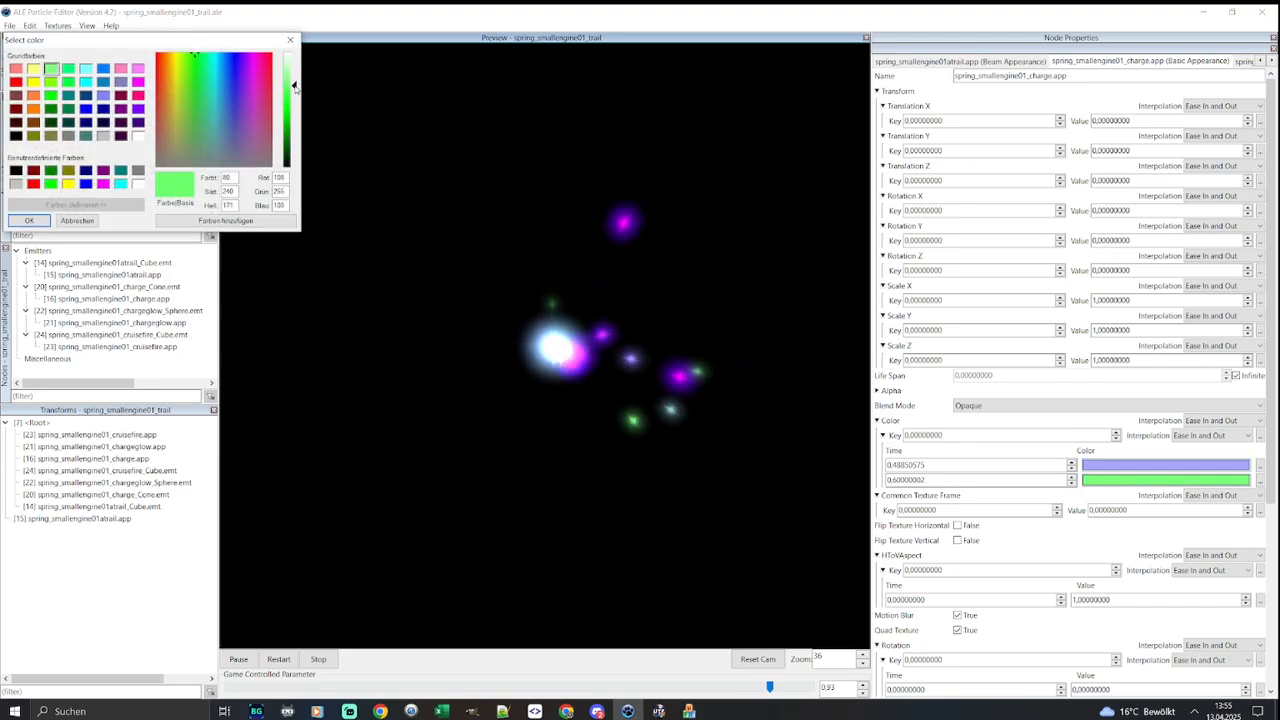
click(29, 221)
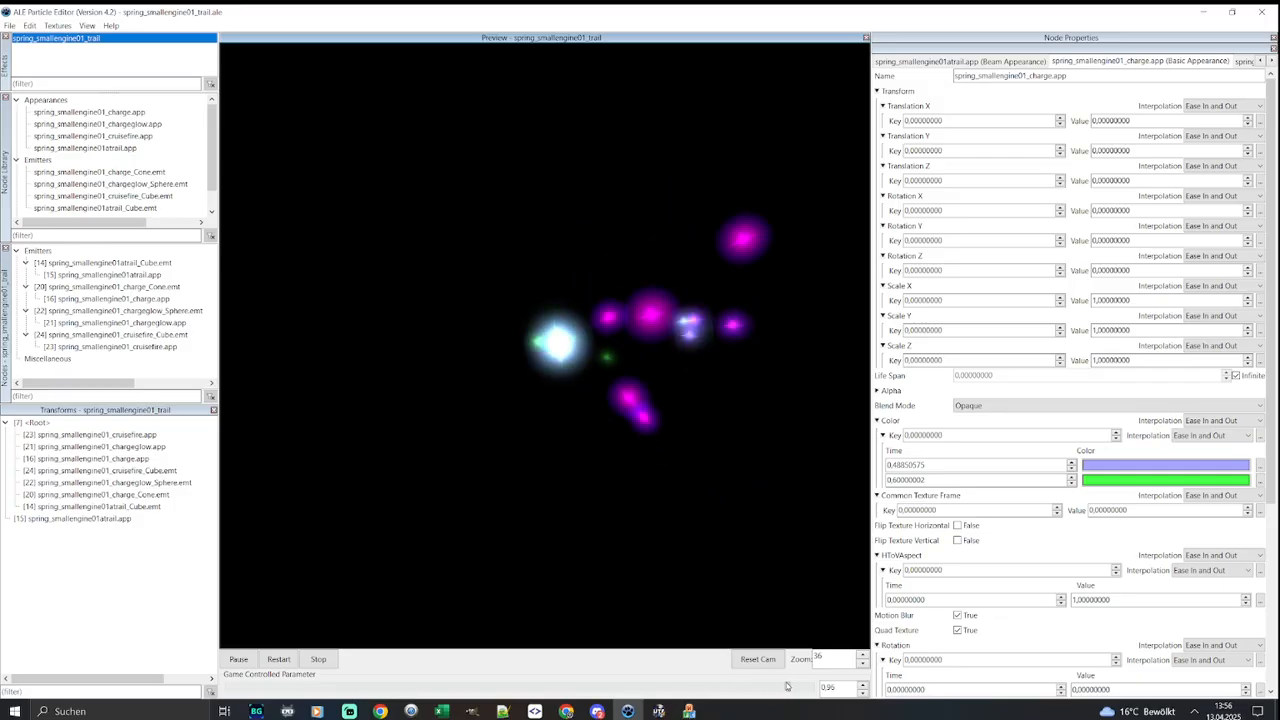
drag(769, 687, 815, 685)
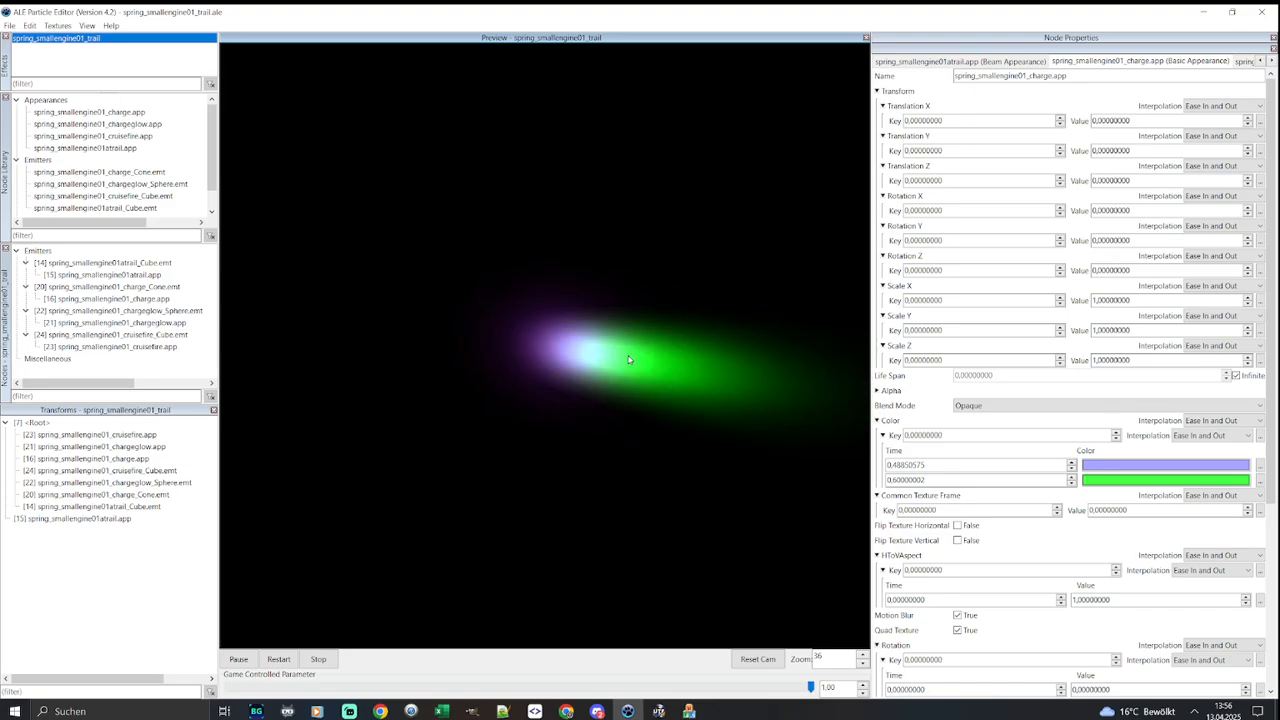
drag(657, 367, 674, 363)
scroll(674, 363, down, 1)
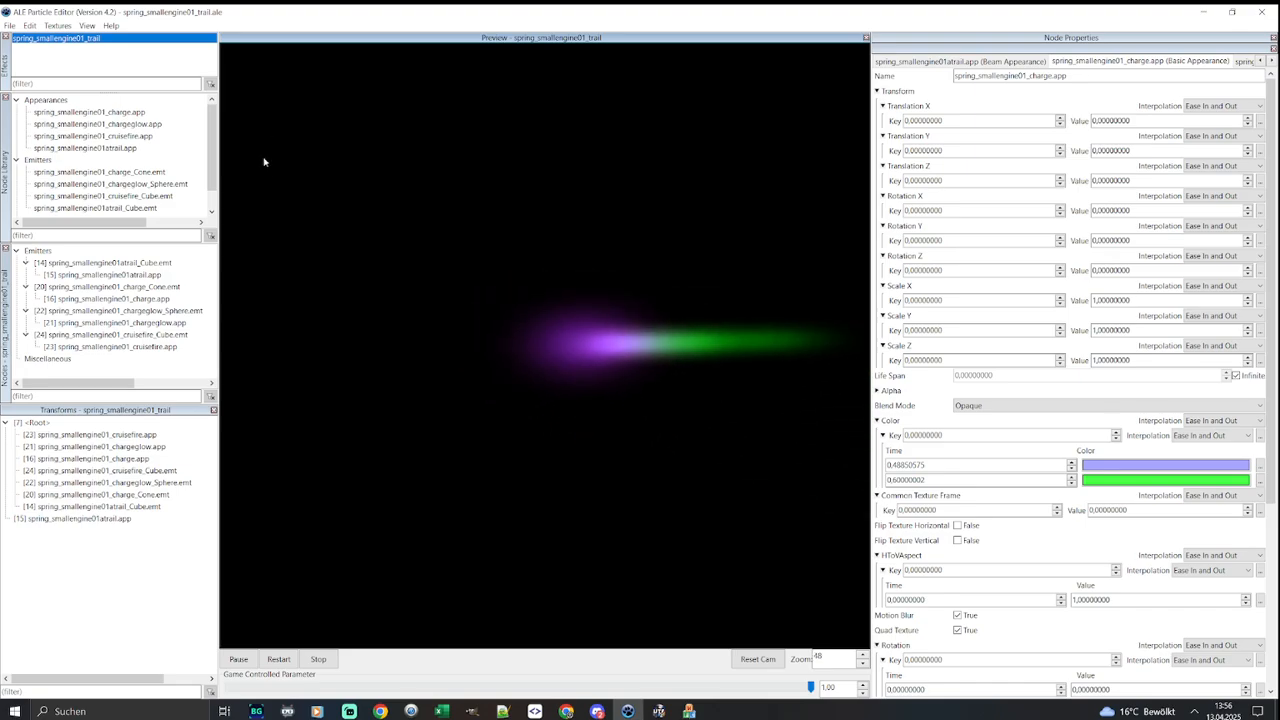
Set the value of the second alpha key of spring_smallengine01_cruisefire.app to 1
click(138, 137)
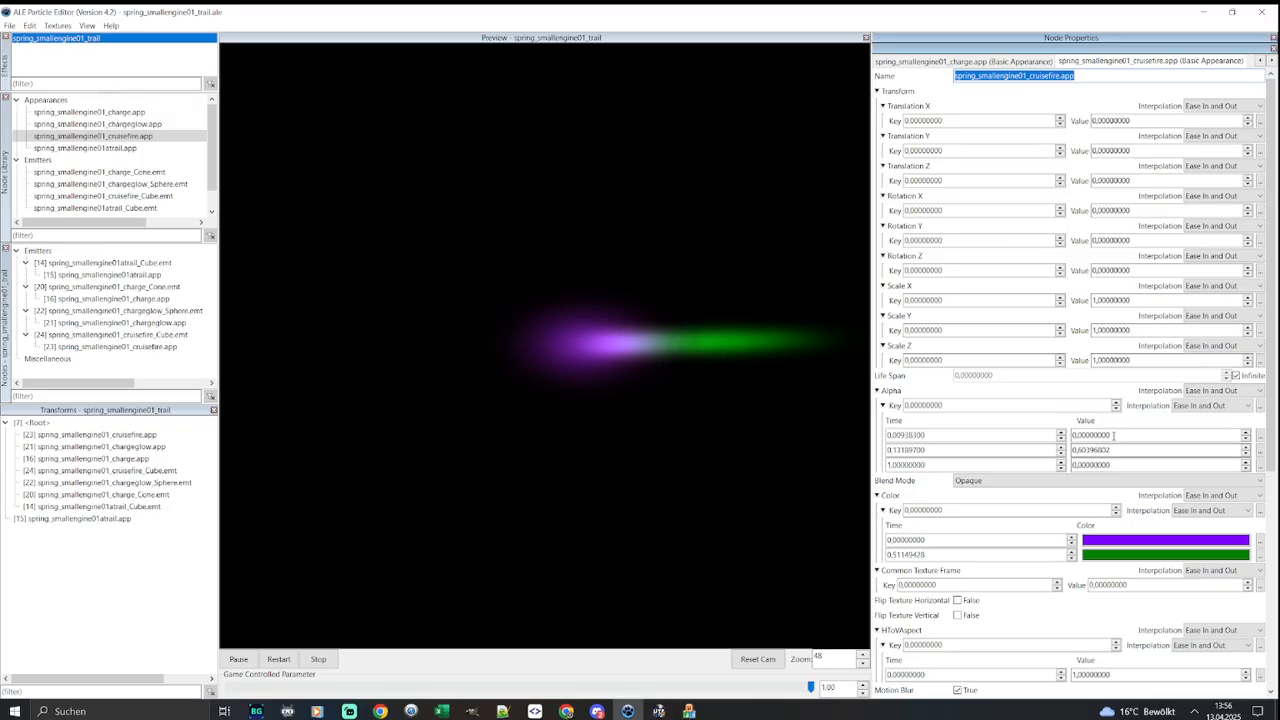
drag(1114, 453, 1023, 438)
text(1)
key(Return)
Try a value of 1 for the cruisefire's first alpha key
drag(1128, 433, 1025, 428)
text(1)
key(Return)
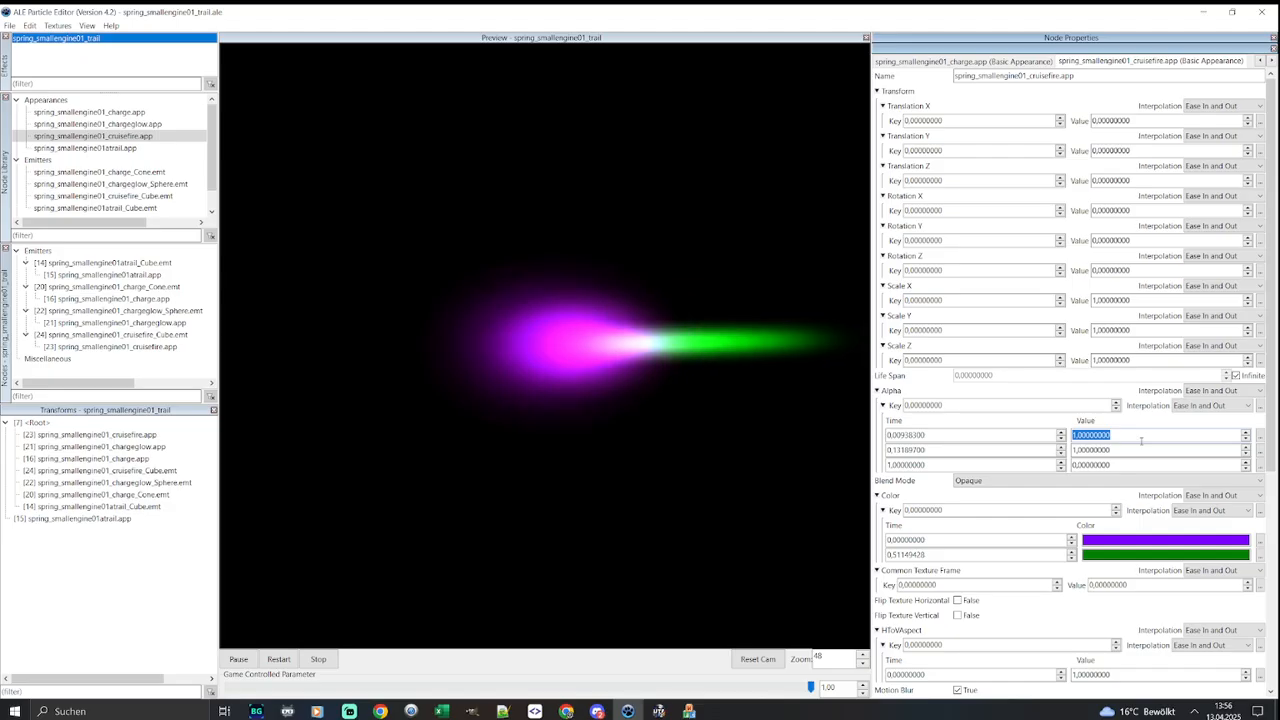
Set the value of the cruisefire's first alpha key to 0,1
text(0,)
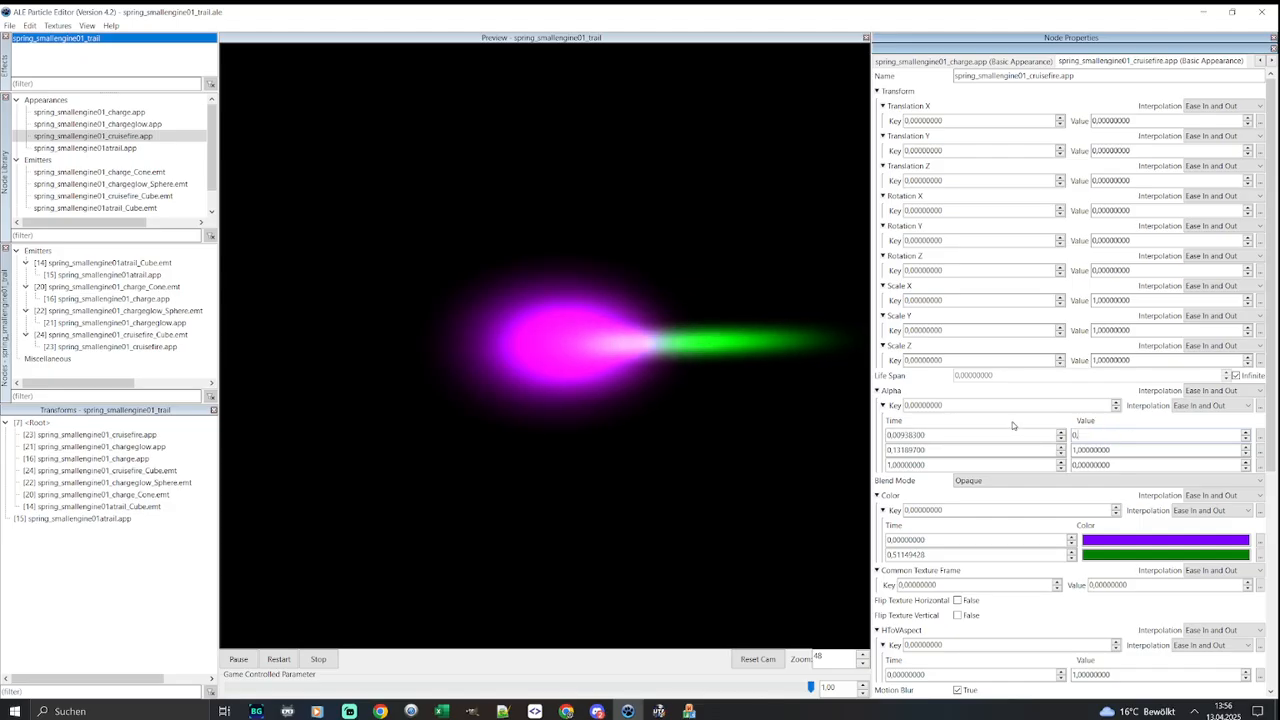
key(BackSpace)
key(BackSpace)
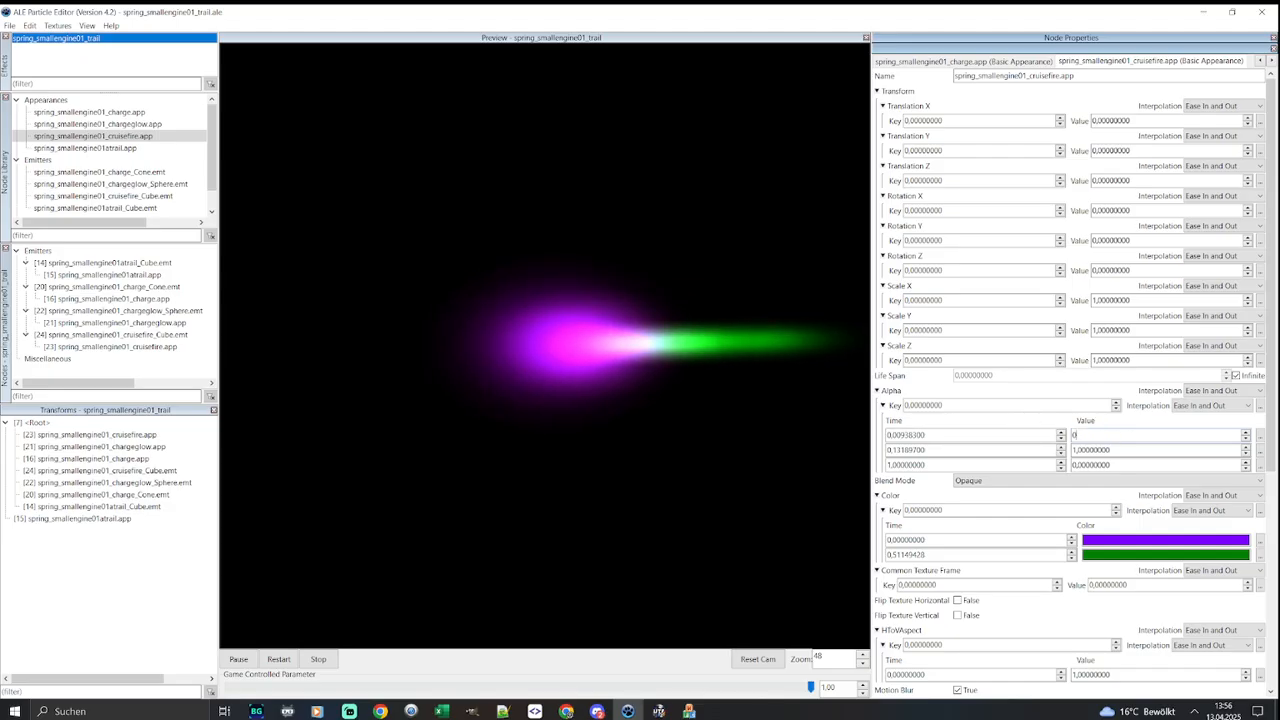
text(,5)
key(BackSpace)
text(1)
key(Return)
text(0,1)
key(Return)
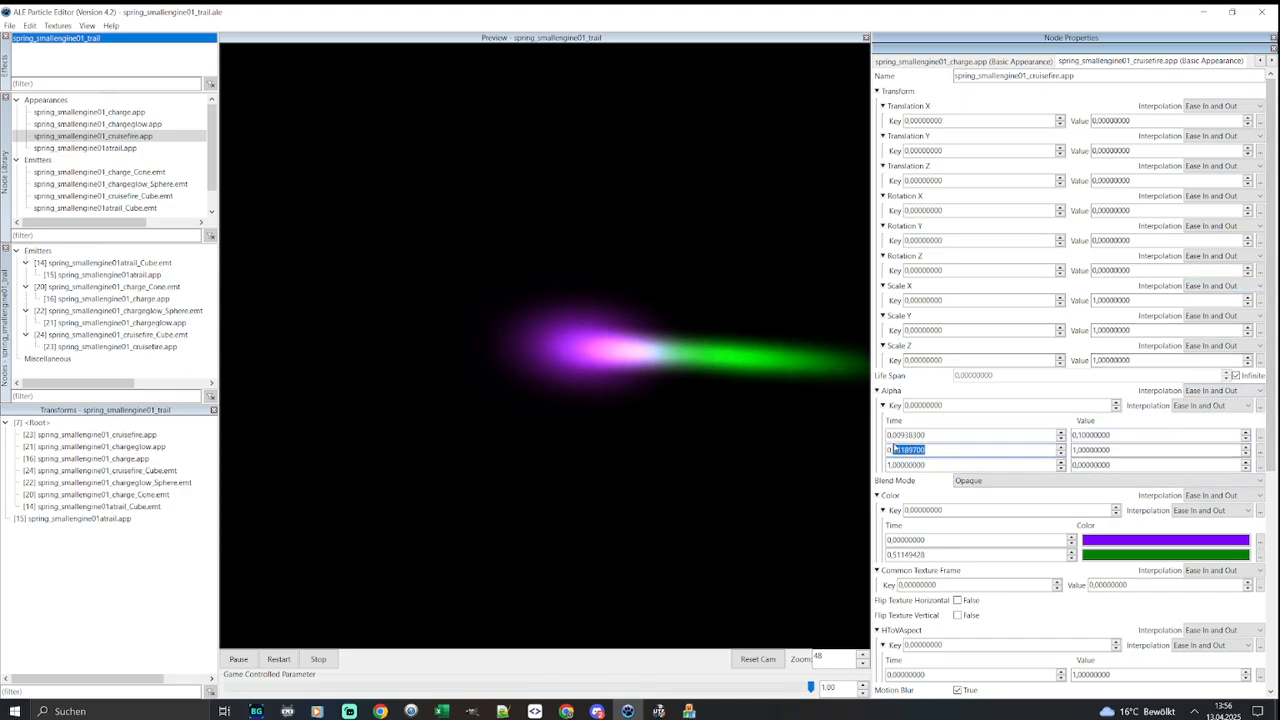
Try blue, RGB 52, 2, 251, for the cruisefire's first color key, revert it and replay the preview at parameter 1,00
scroll(1276, 467, down, 5)
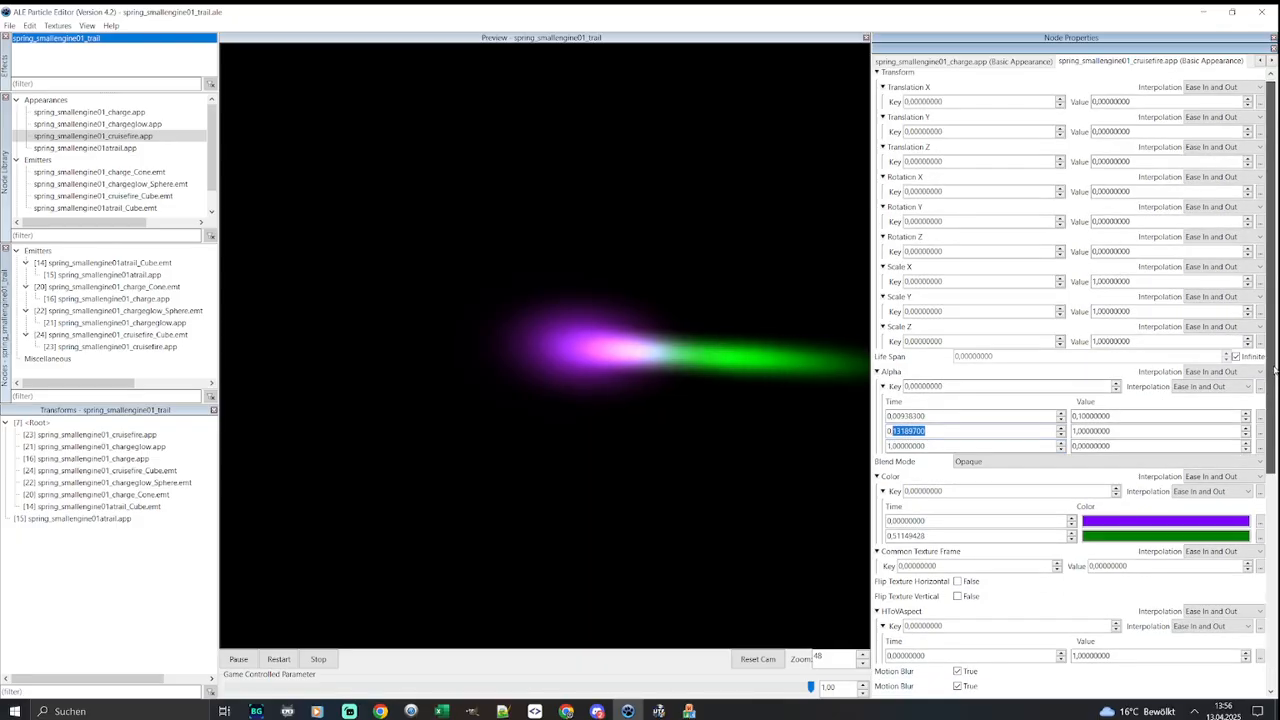
drag(1276, 467, 1269, 495)
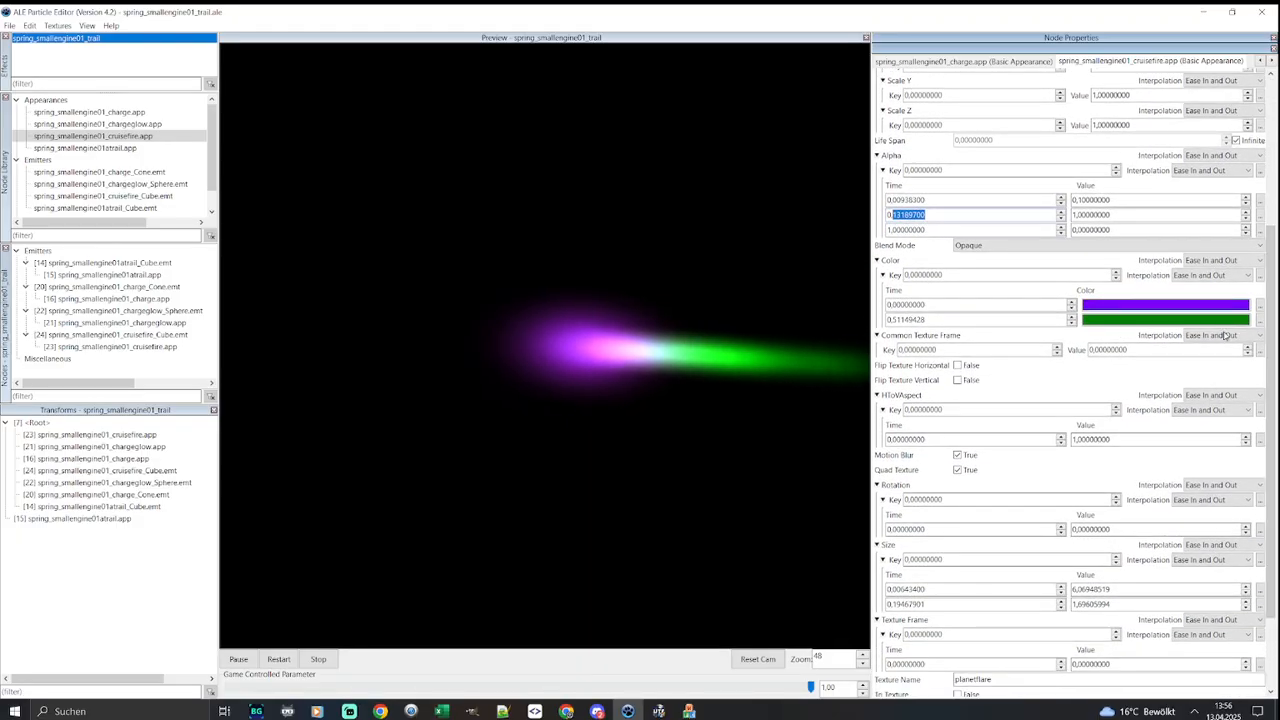
click(1164, 305)
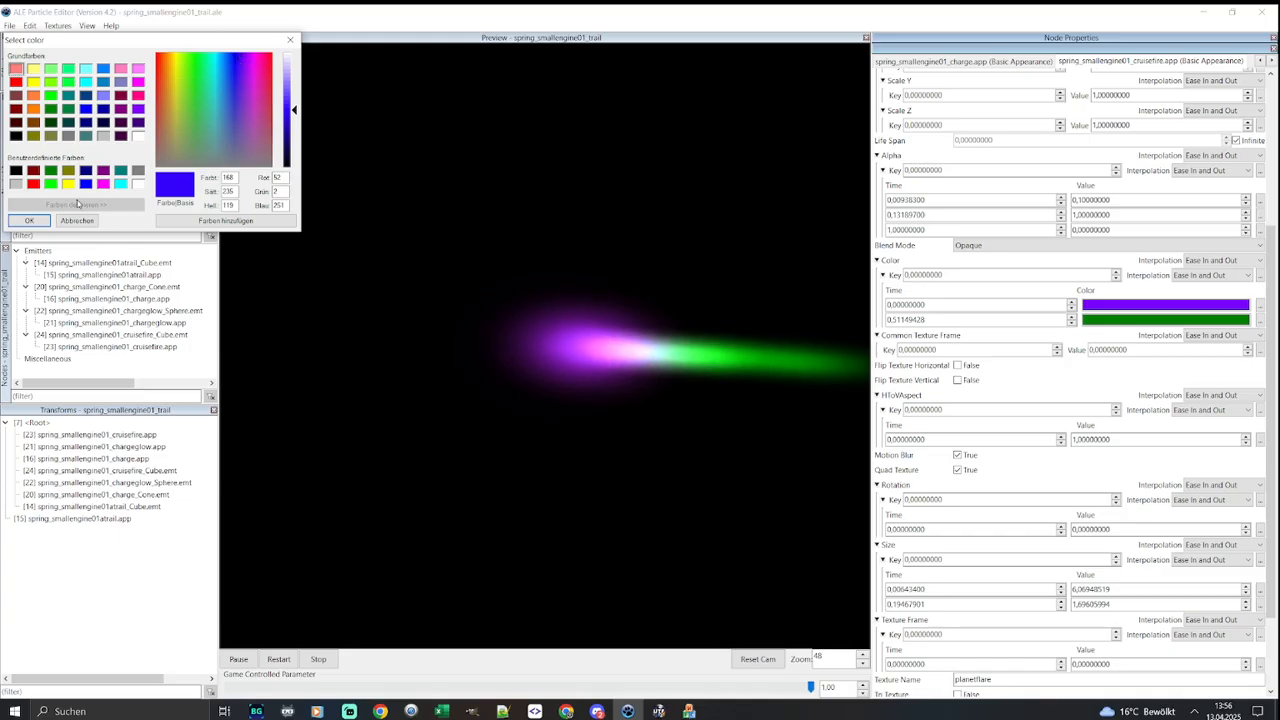
click(30, 220)
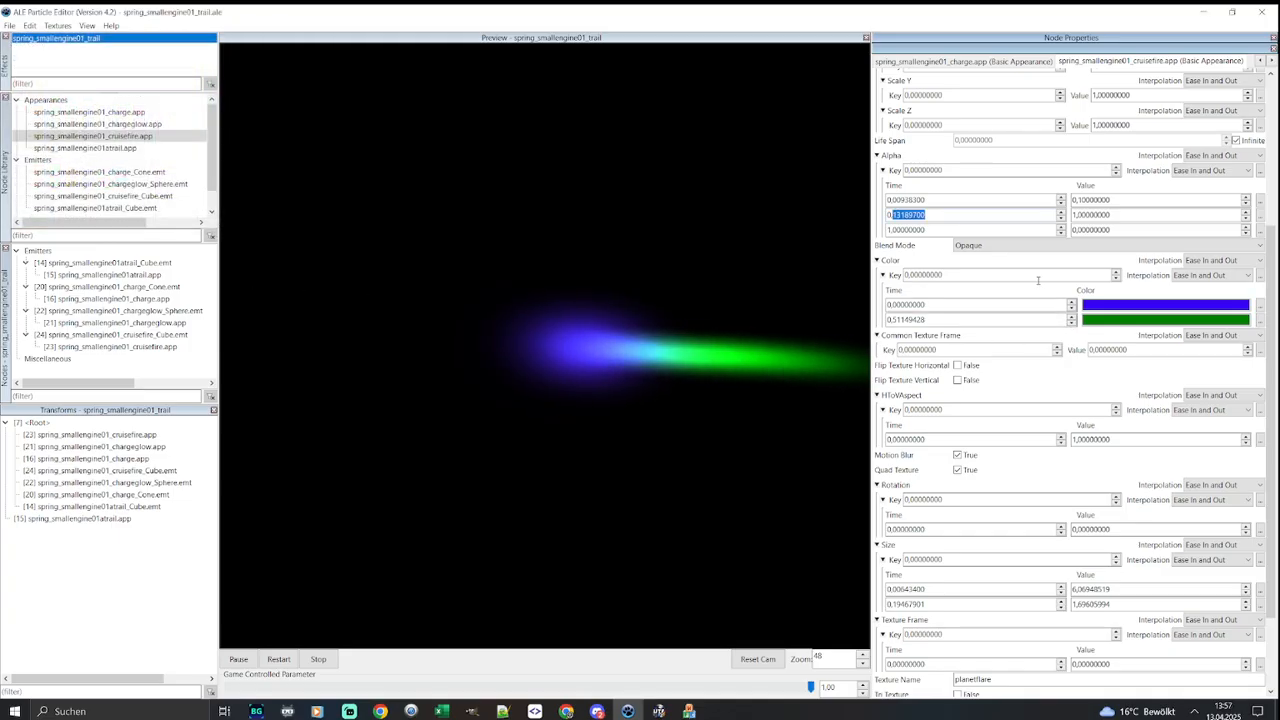
double_click(1121, 304)
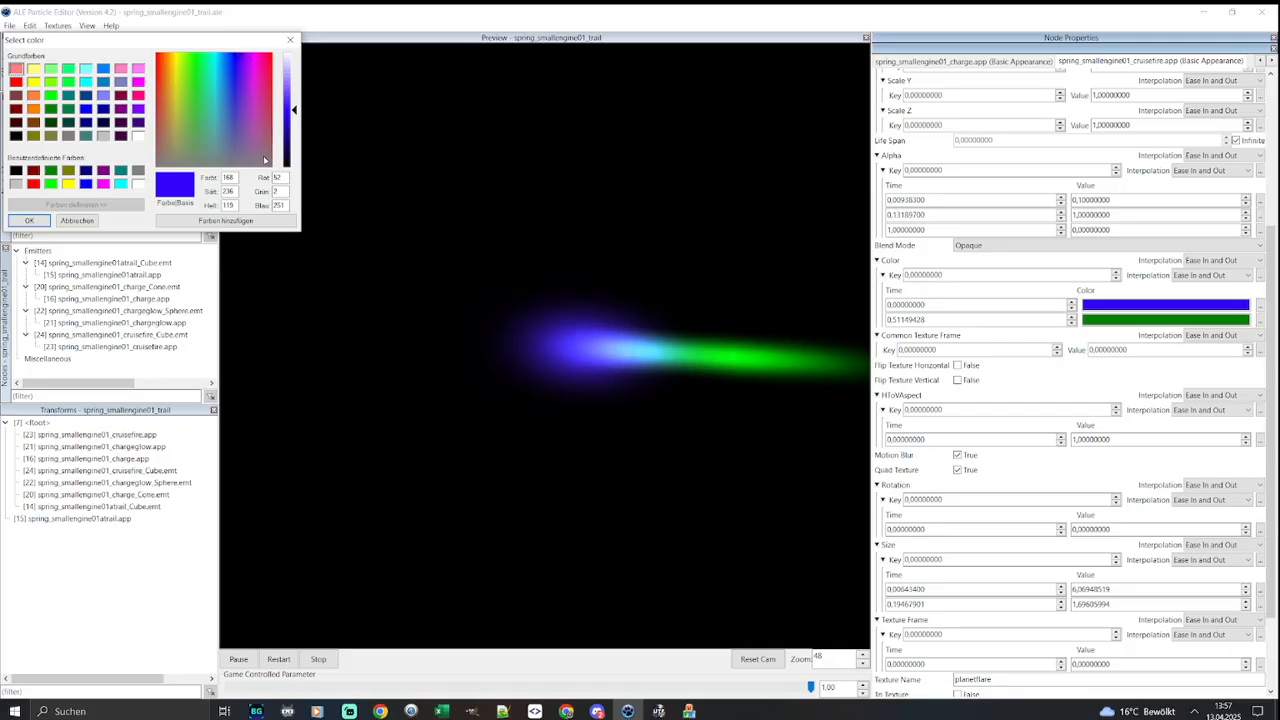
click(291, 42)
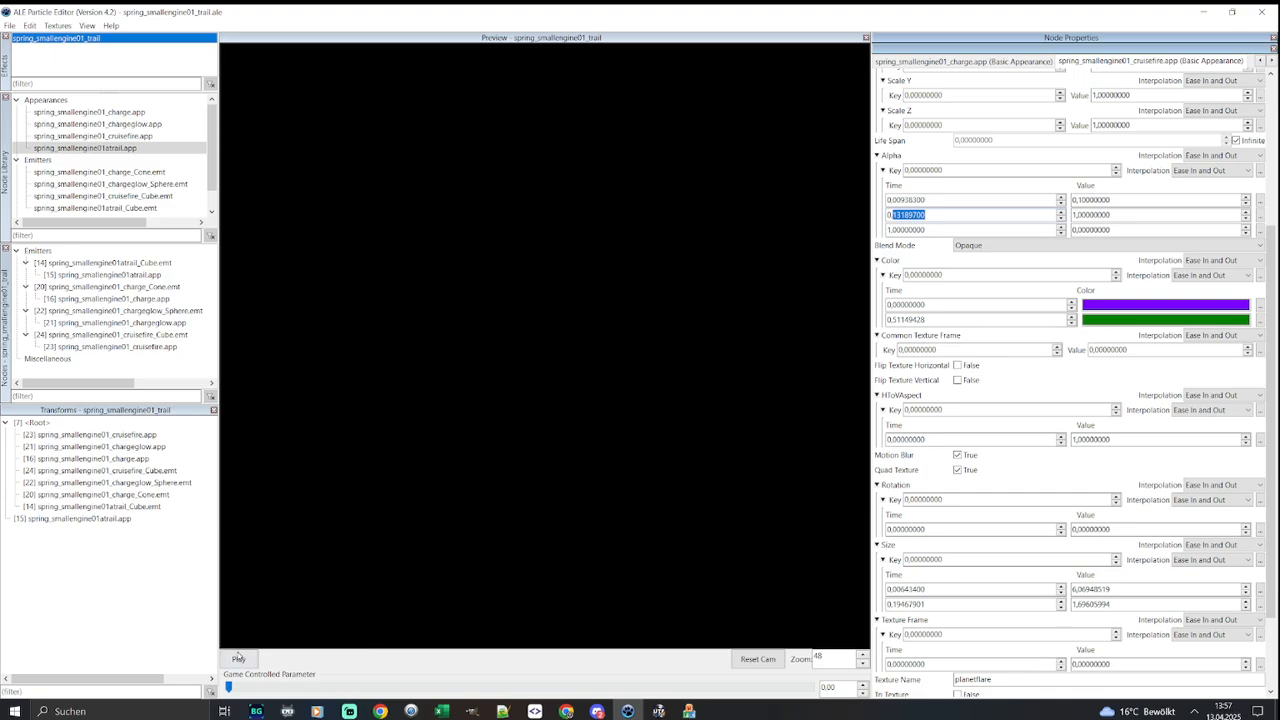
click(238, 658)
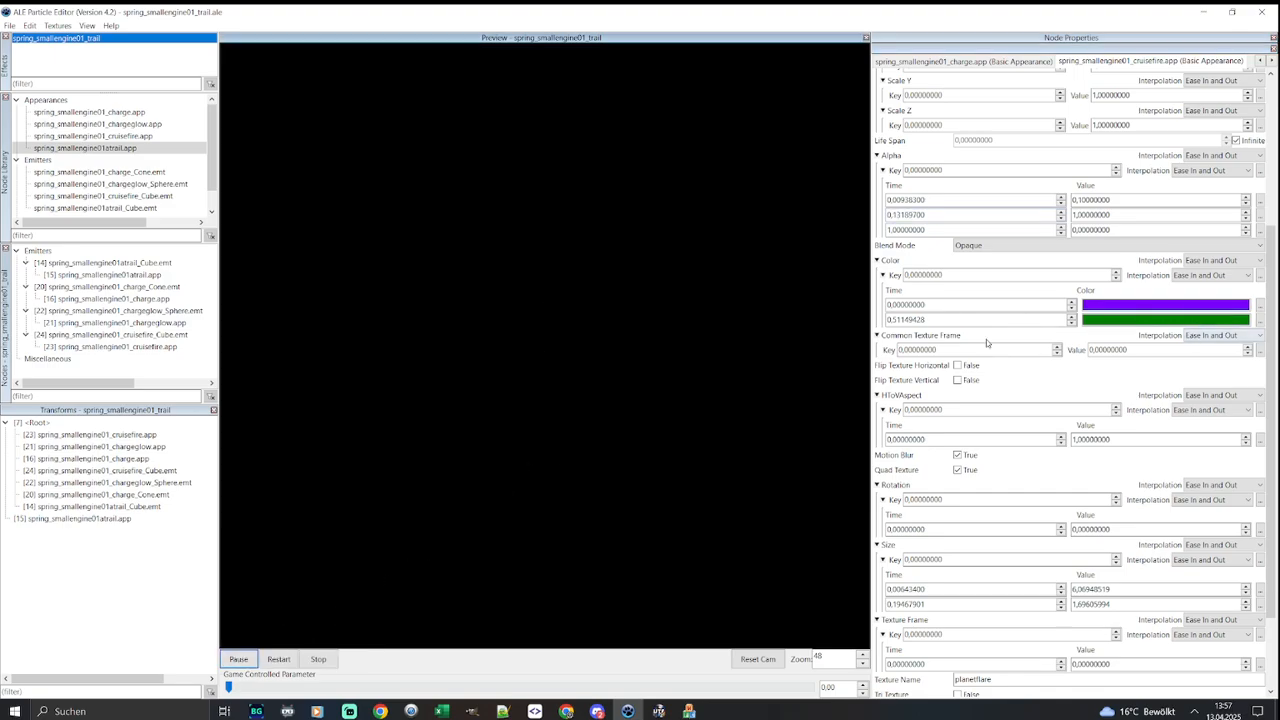
drag(452, 683, 893, 683)
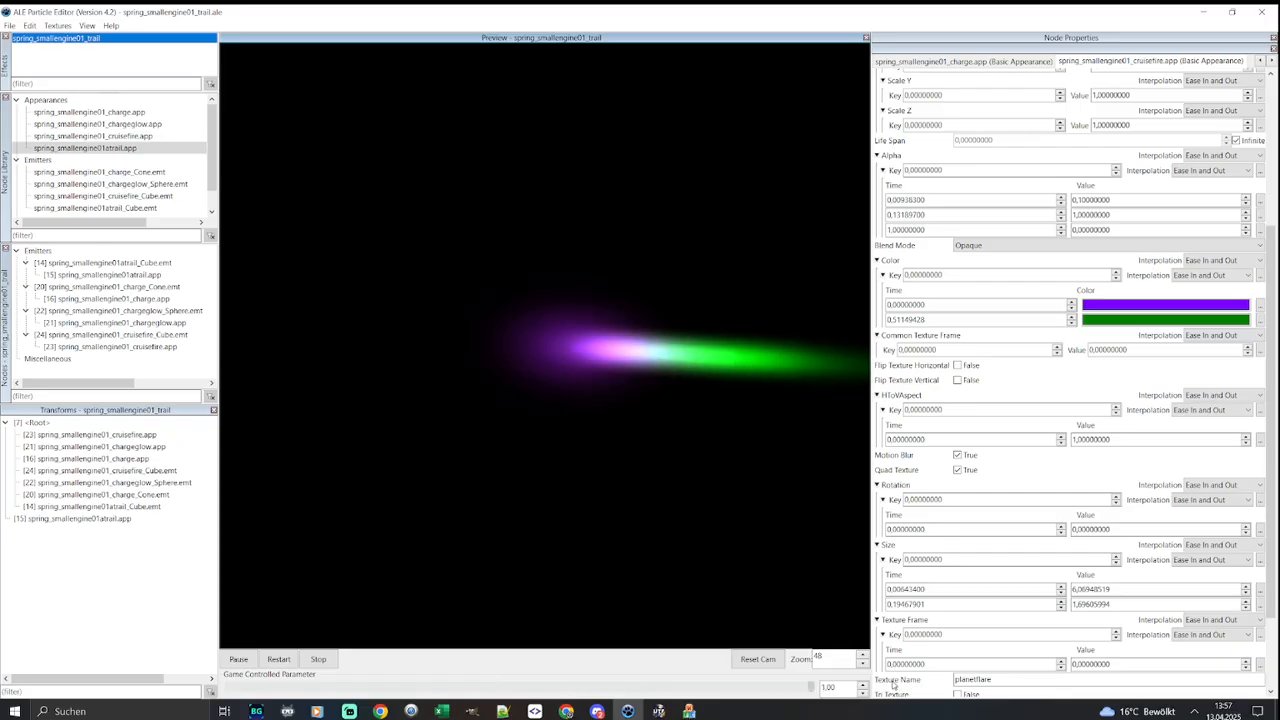
Try a lighter purple, RGB 172, 98, 255, for the cruisefire's first color key
click(1115, 310)
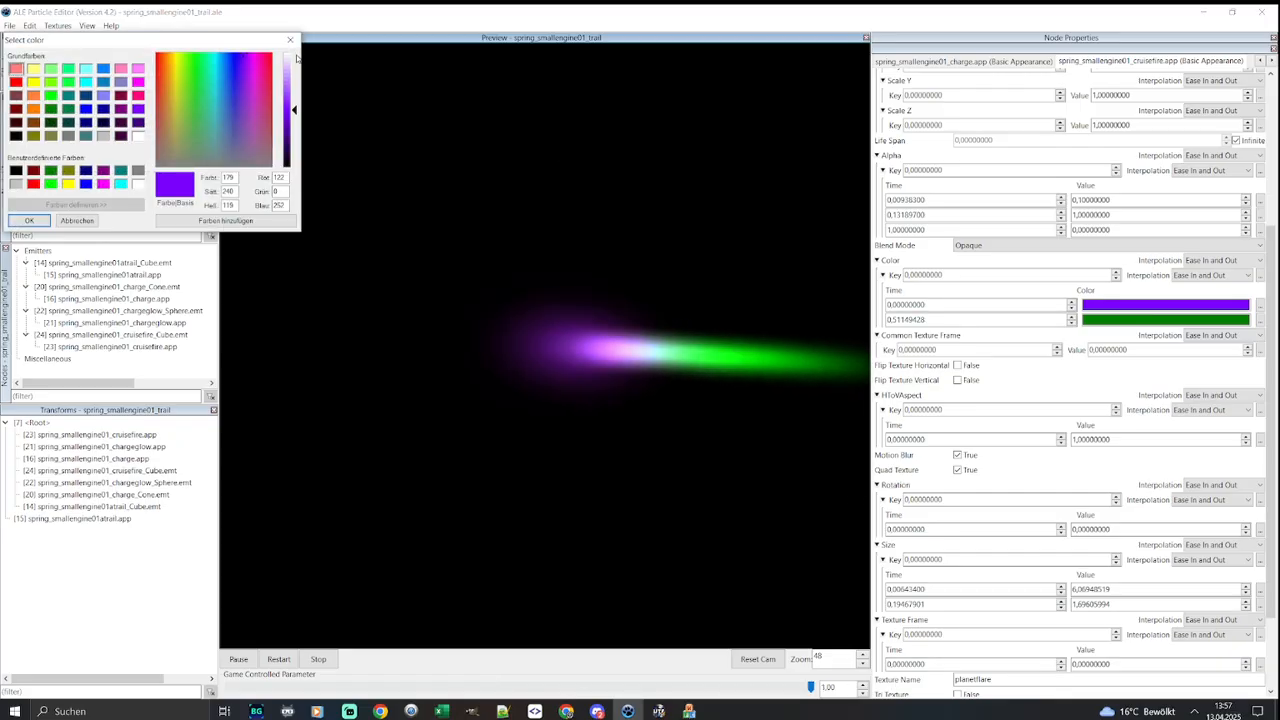
drag(294, 104, 294, 88)
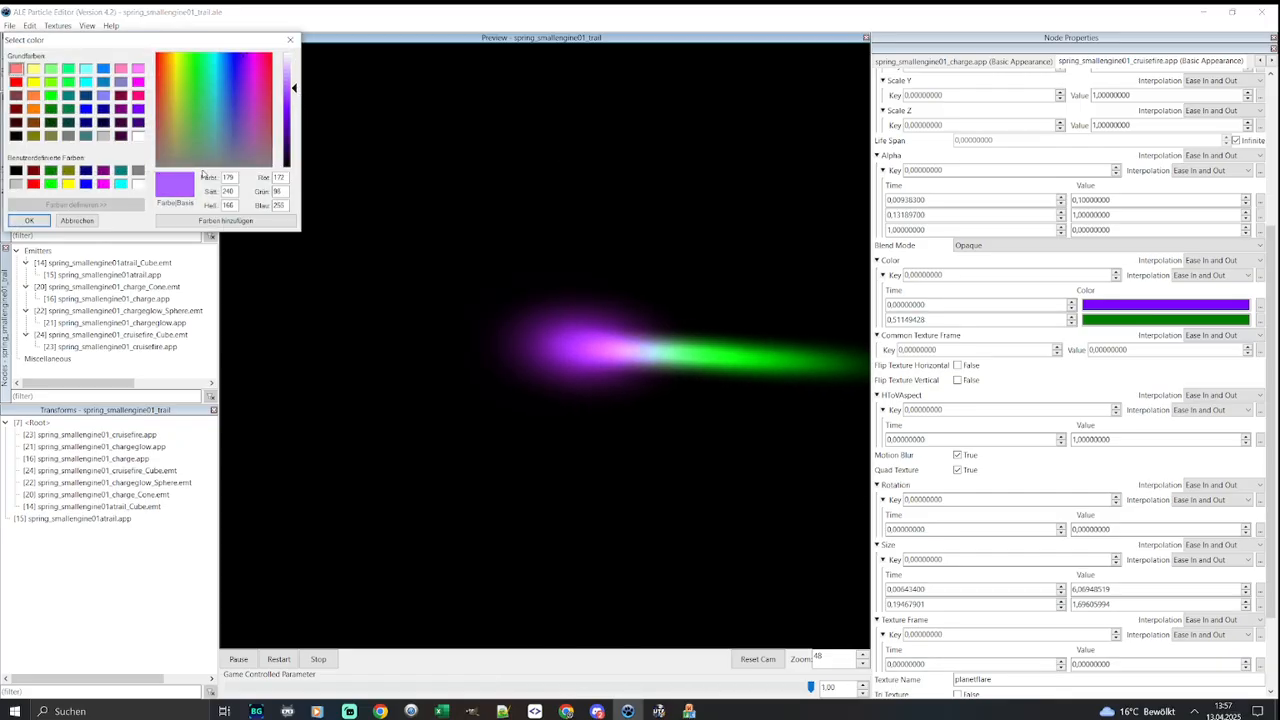
click(29, 220)
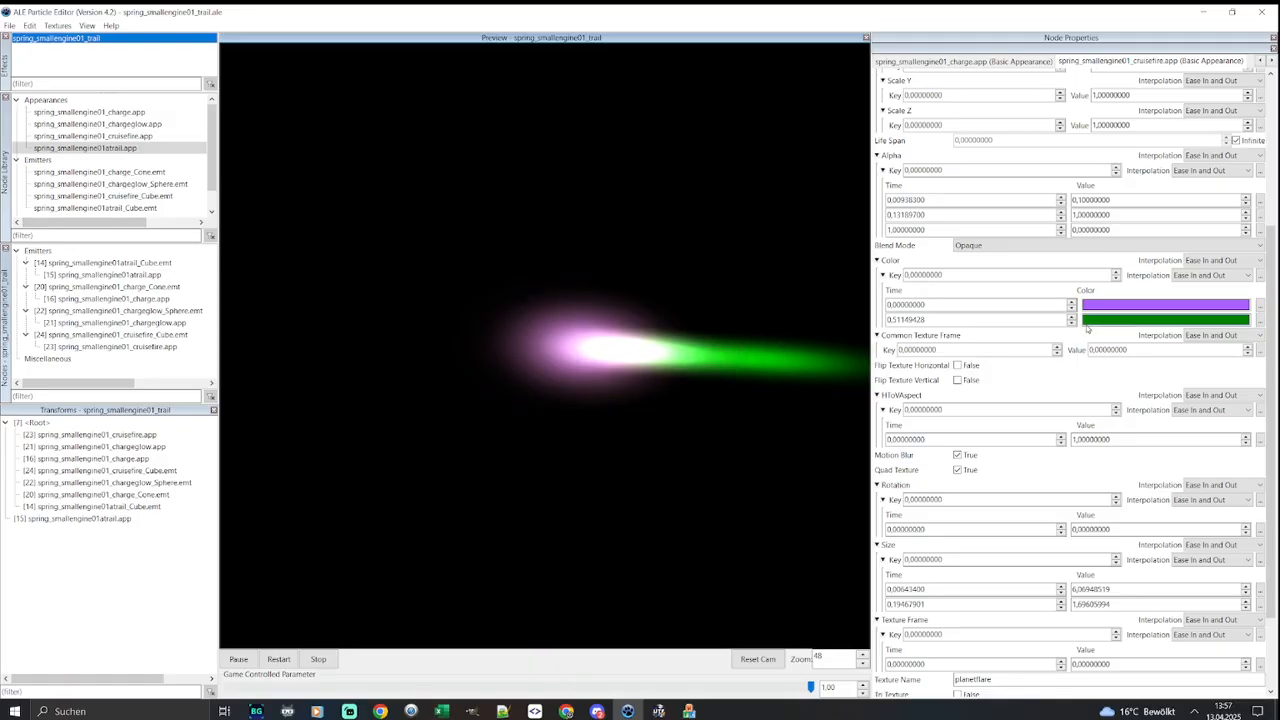
Try darker purples for the cruisefire's first color key, first at luminance 154, ending at RGB 142, 40, 255
click(1115, 310)
click(292, 93)
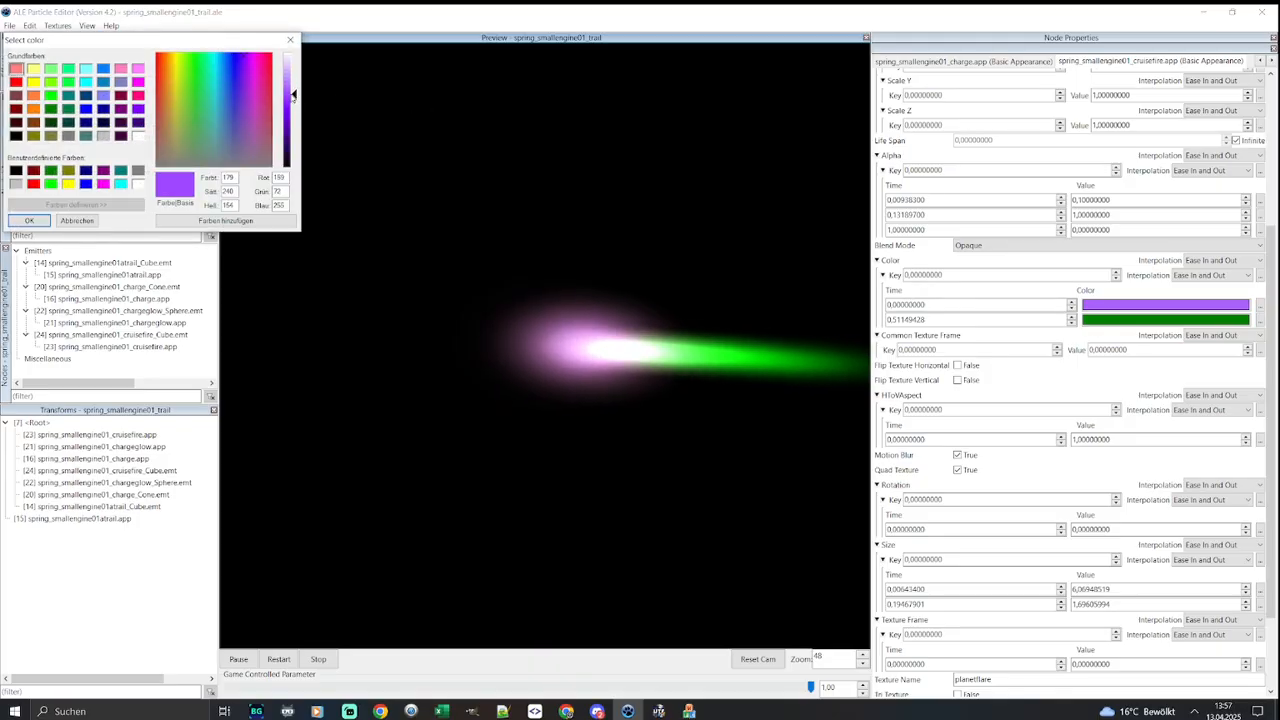
click(30, 220)
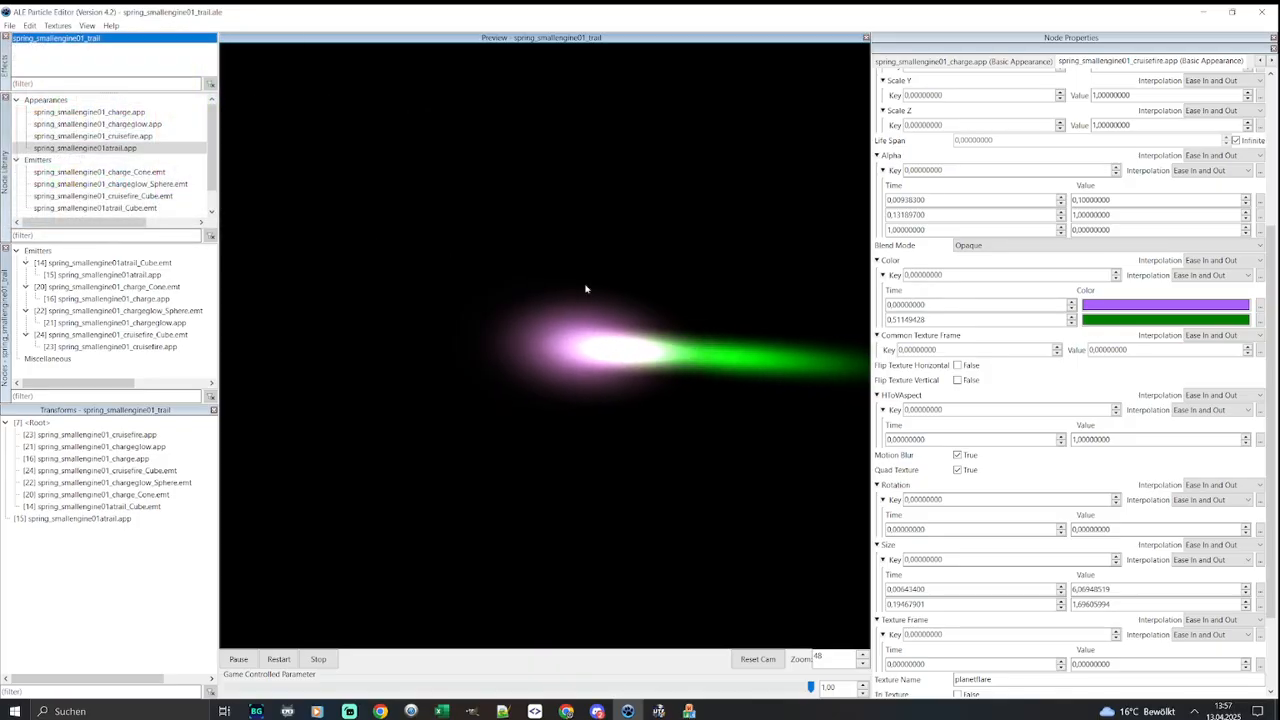
click(1090, 306)
click(292, 103)
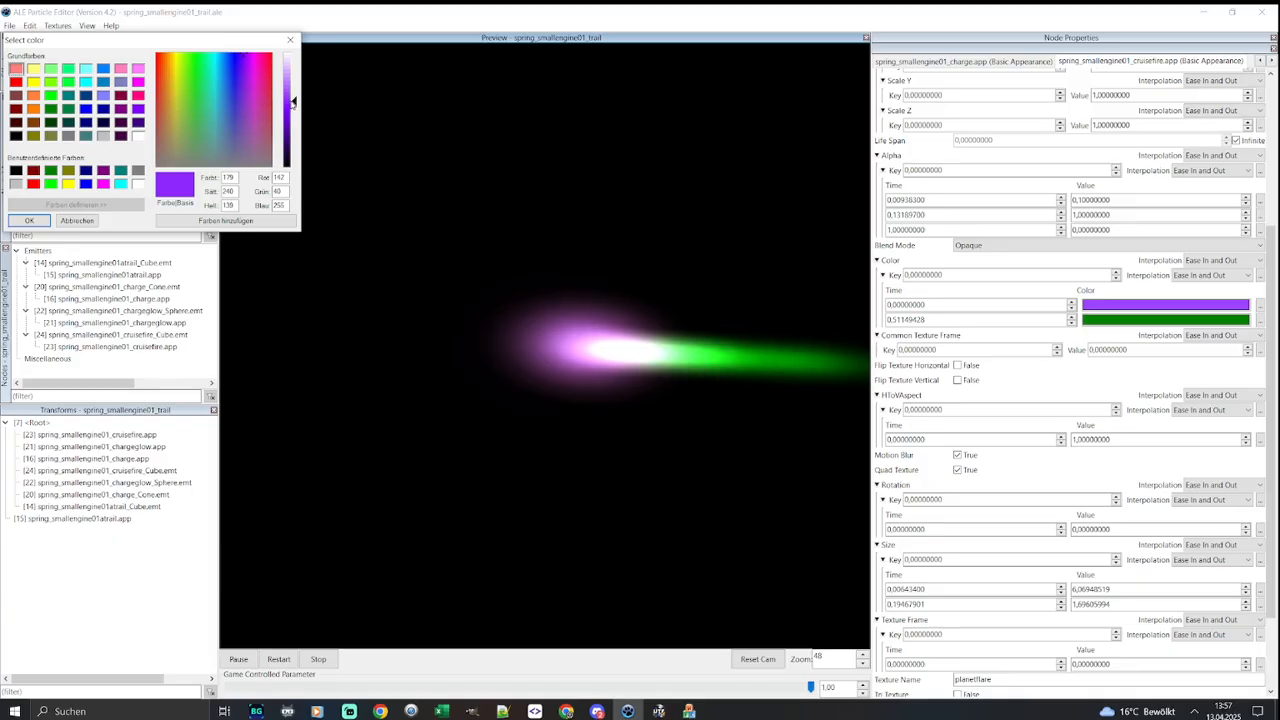
click(32, 220)
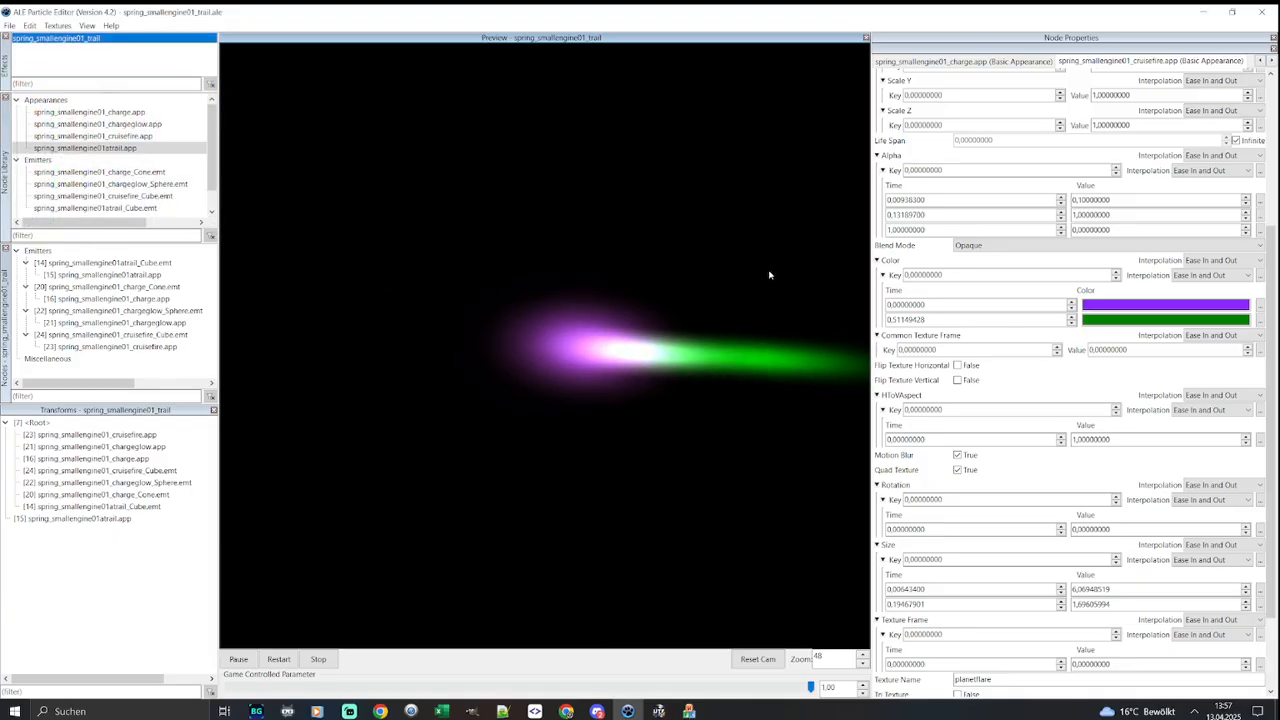
Set the cruisefire's first color key to a pure violet with hue 179, saturation 240 and luminance 120
click(1090, 305)
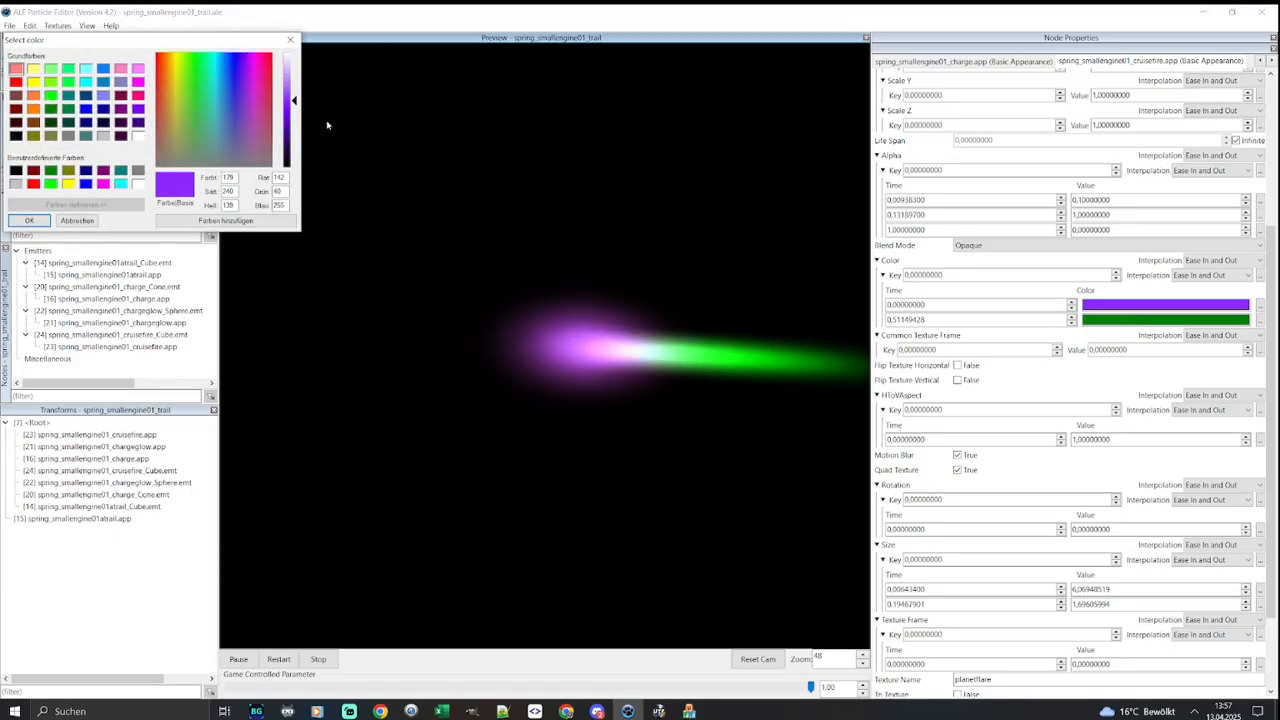
click(293, 111)
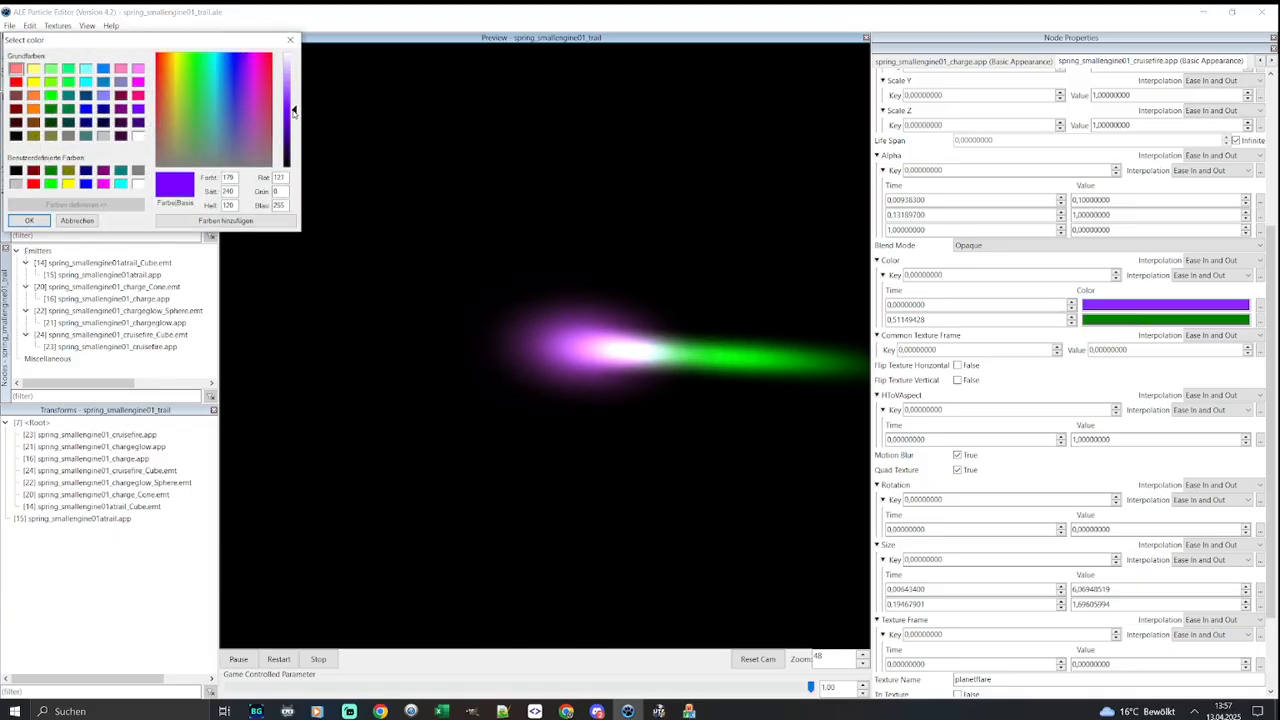
click(30, 221)
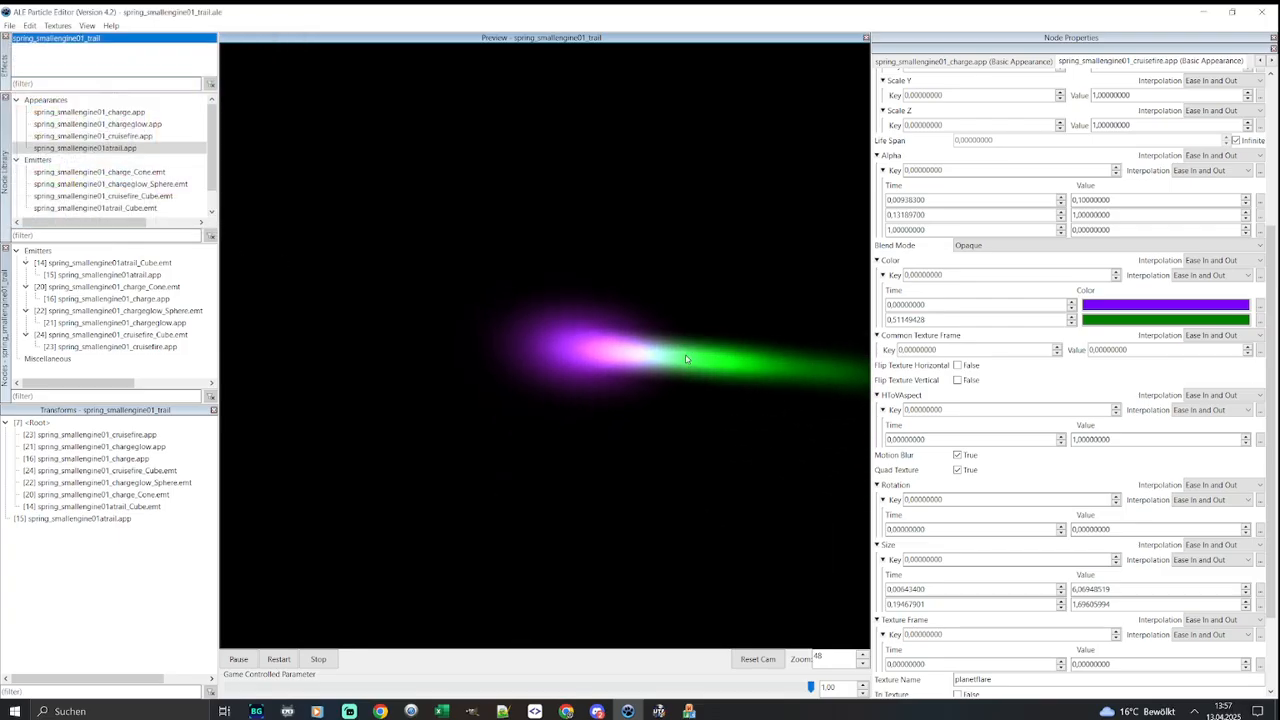
Set the time of the cruisefire's green color key to 0,7
drag(932, 320, 891, 320)
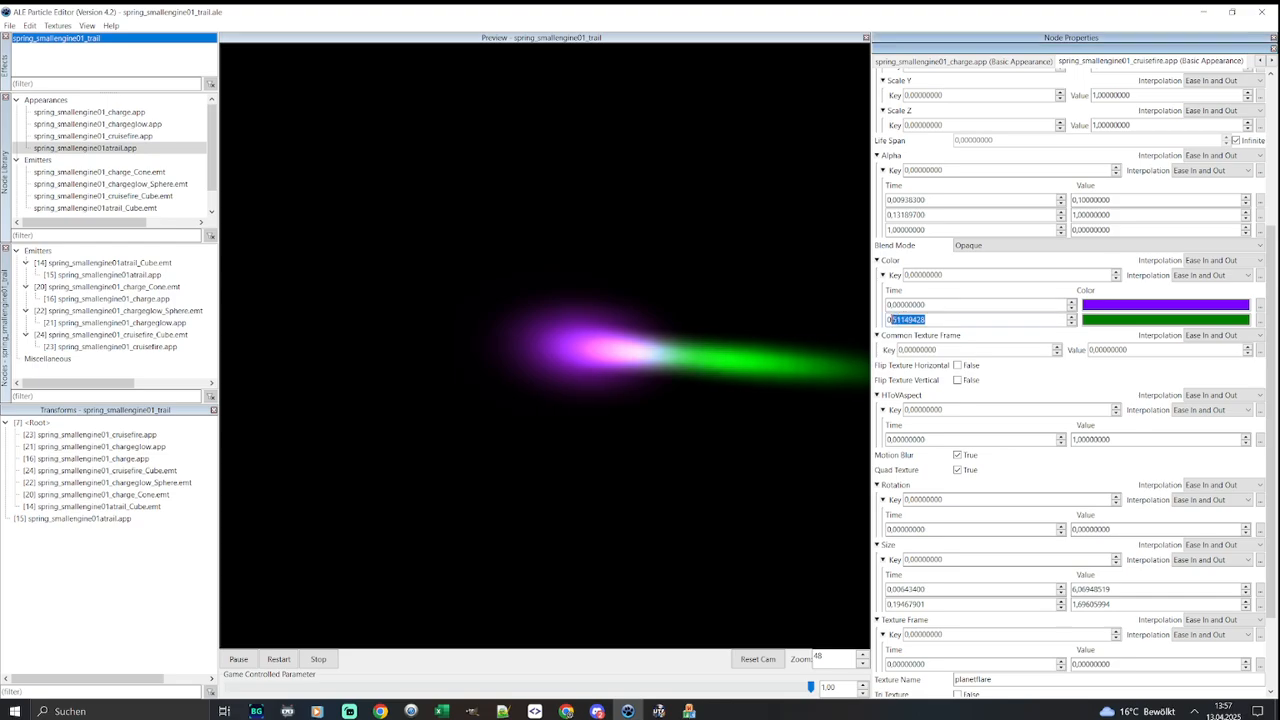
text(,7)
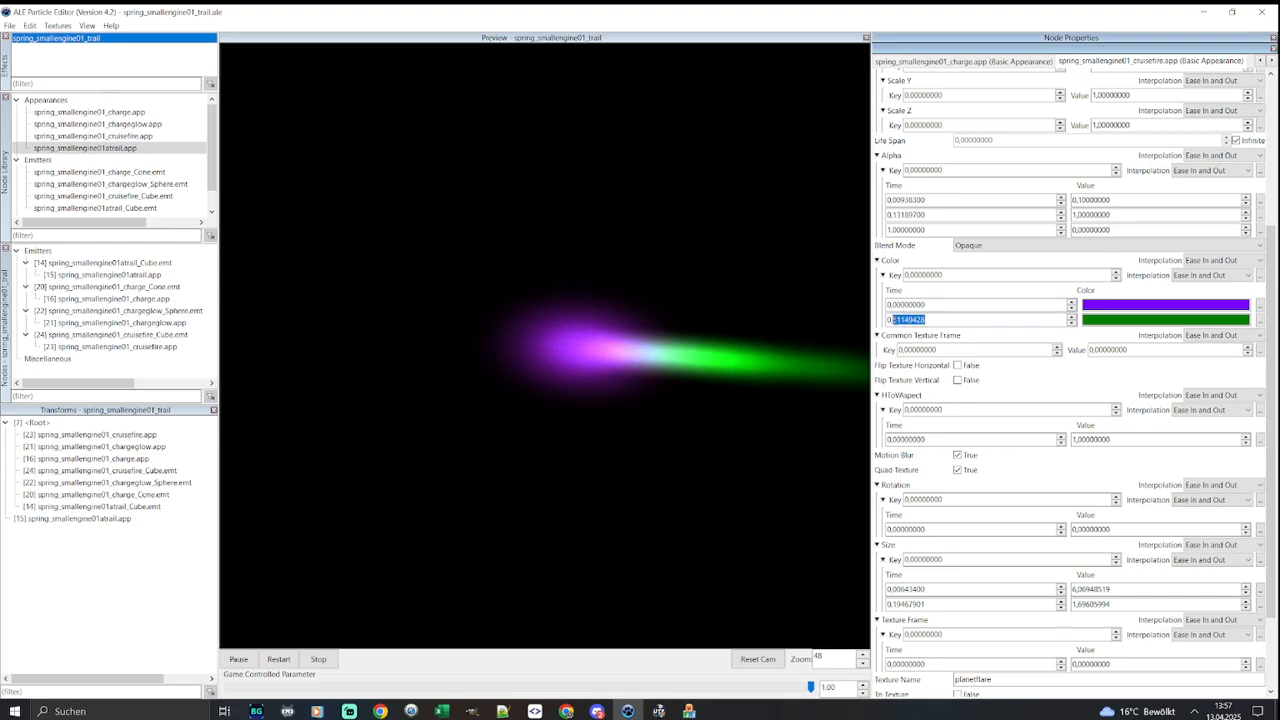
click(934, 321)
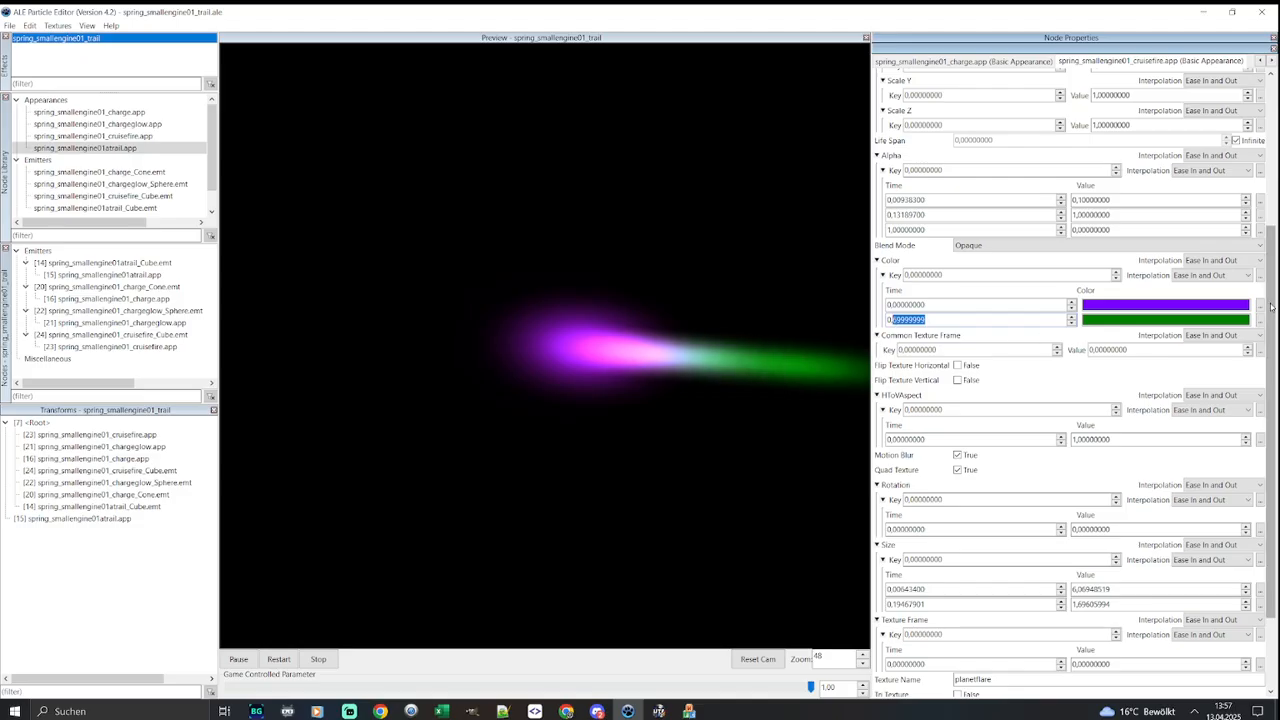
Add another purple color key at time 0 after the cruisefire's first one and save the effect file
click(1260, 305)
click(1245, 312)
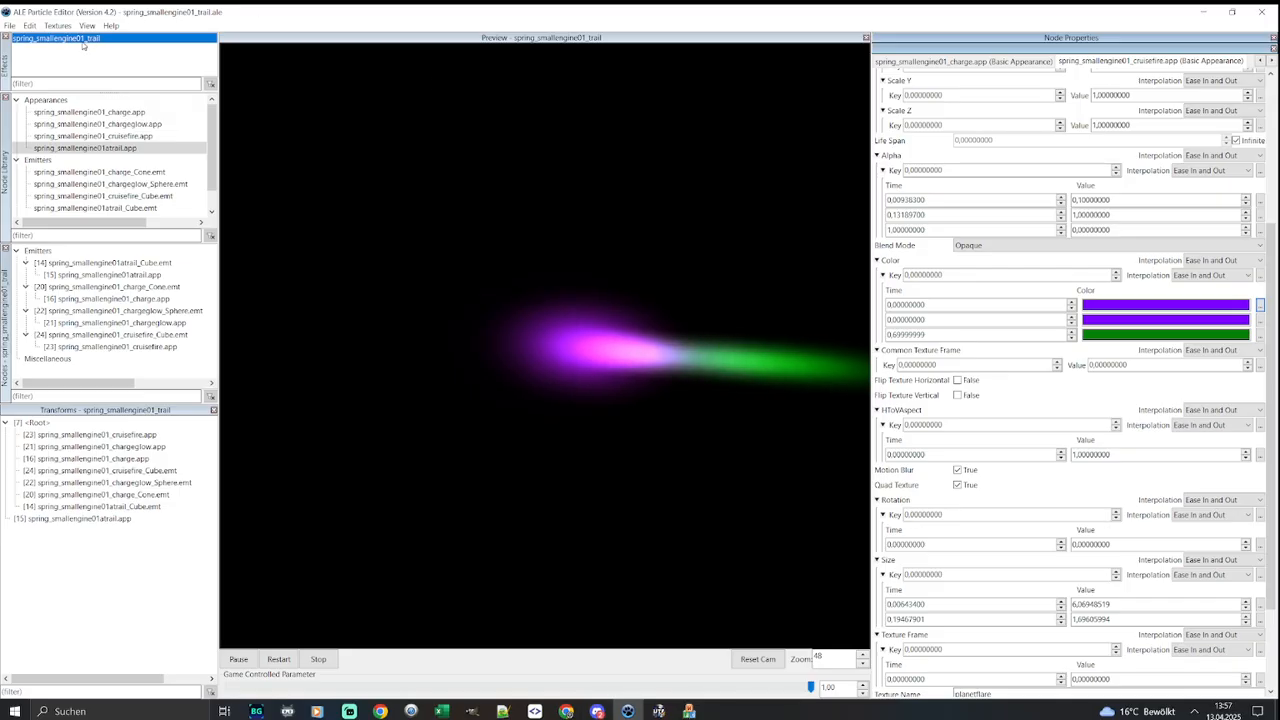
click(18, 27)
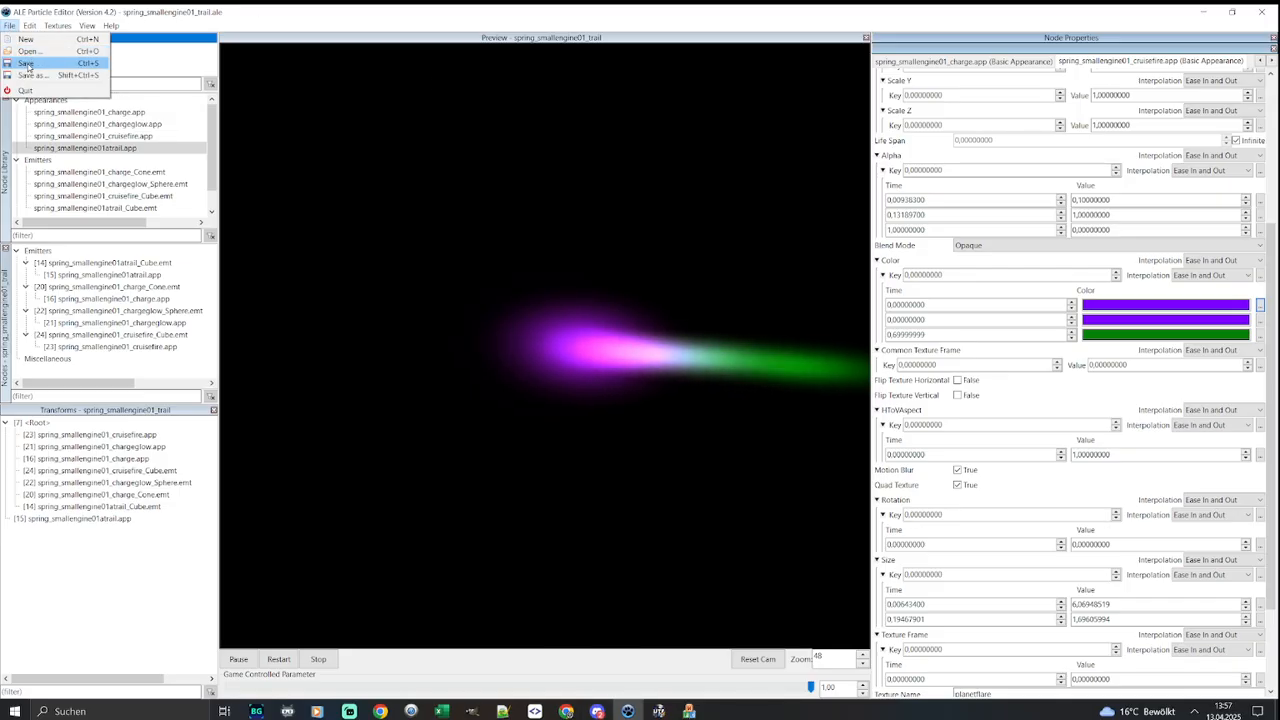
click(22, 58)
Open tobias_smallengine01_fire.ale and play its preview with the game controlled parameter raised to 0,79
click(10, 27)
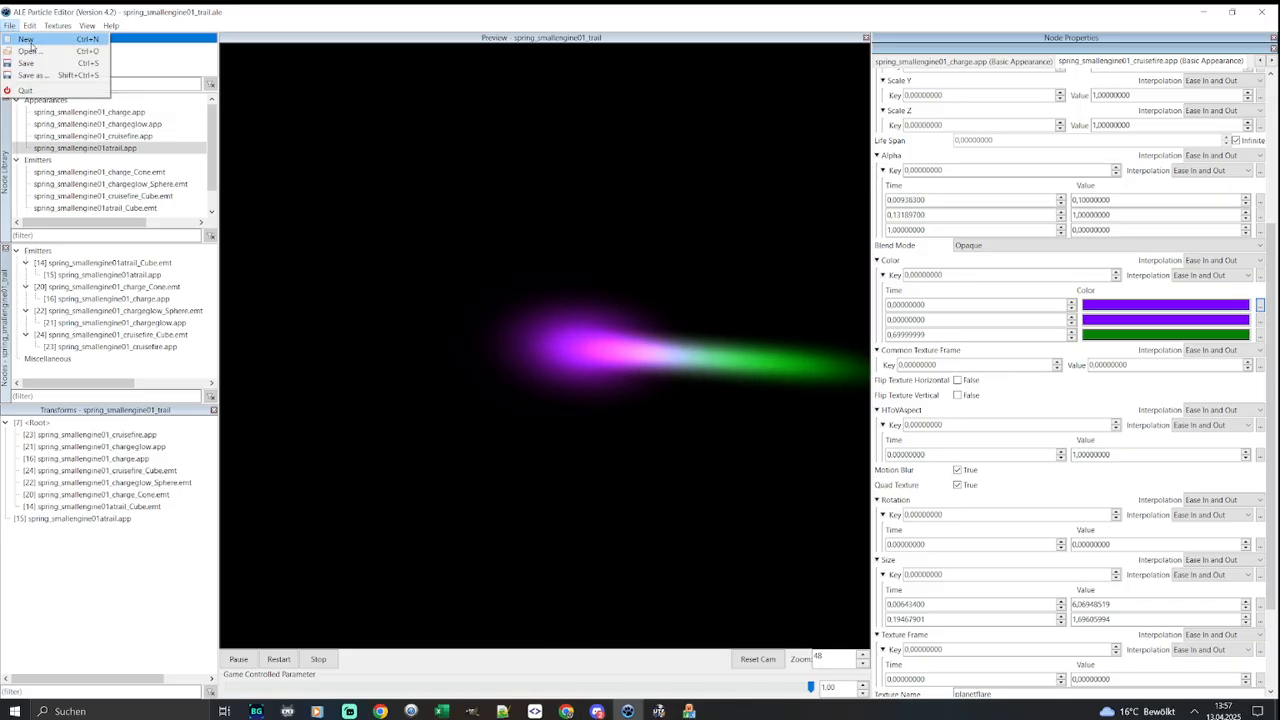
click(32, 51)
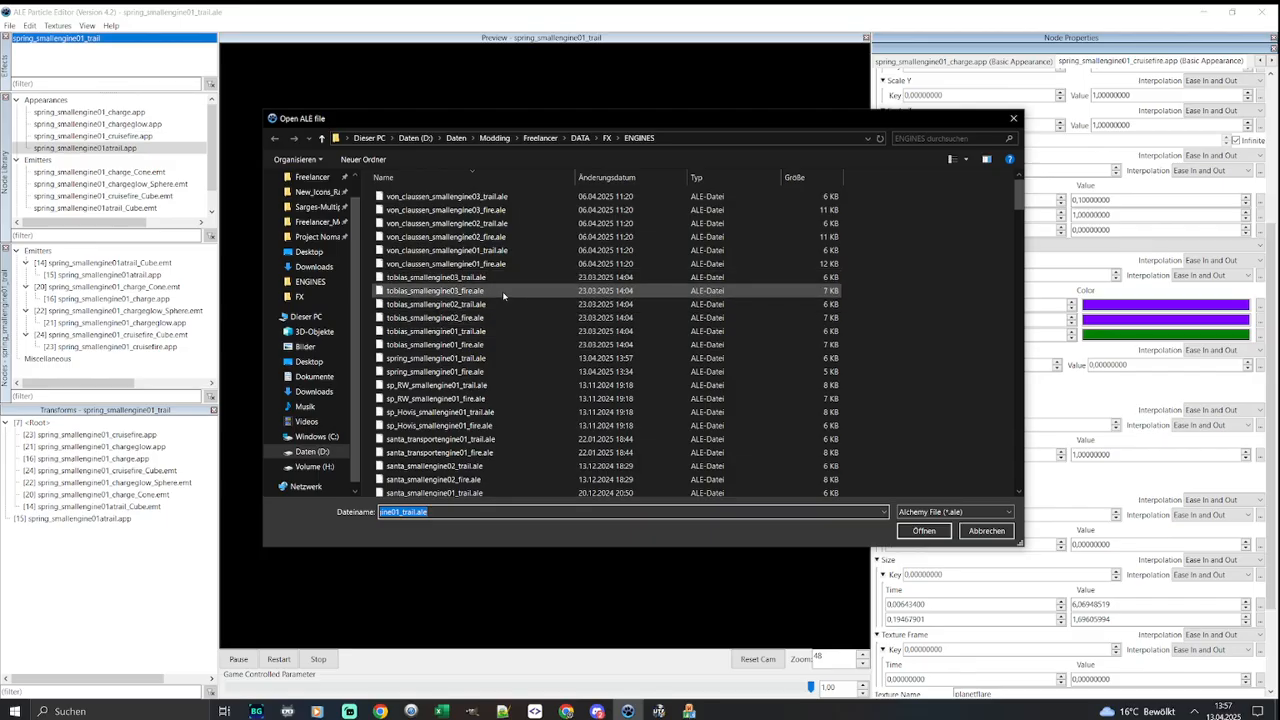
click(500, 291)
key(s)
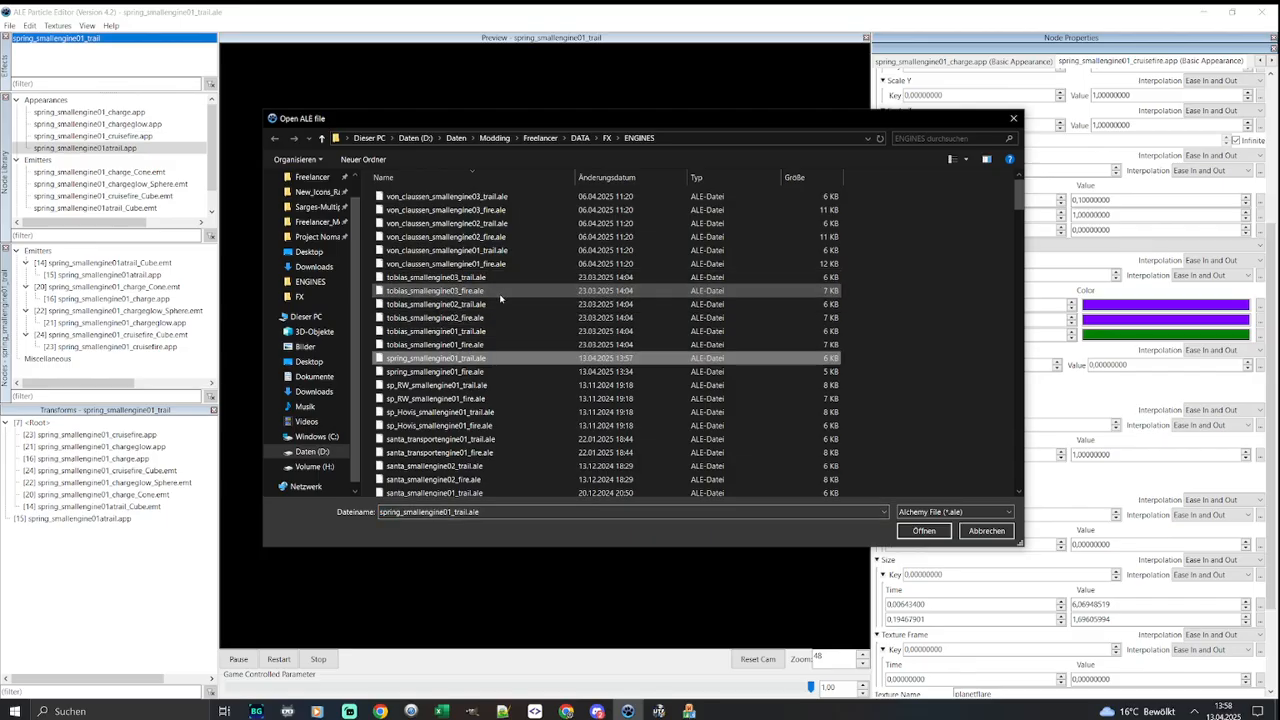
double_click(482, 356)
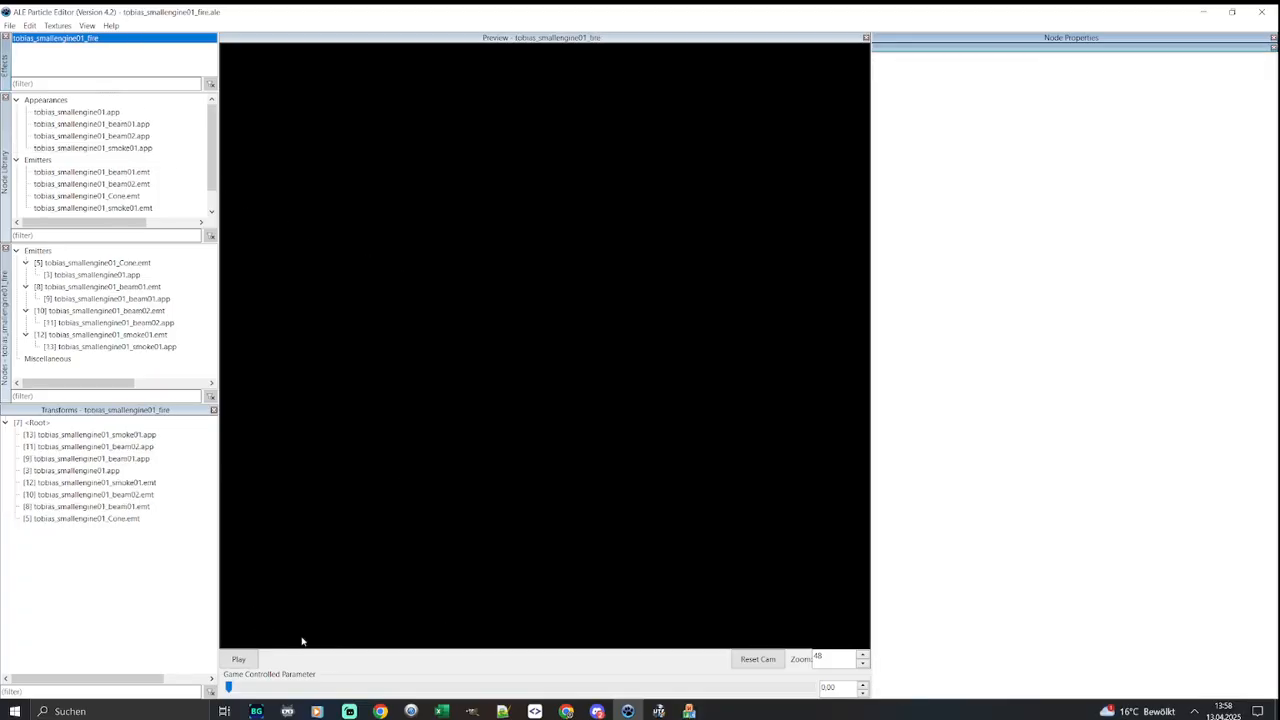
click(240, 659)
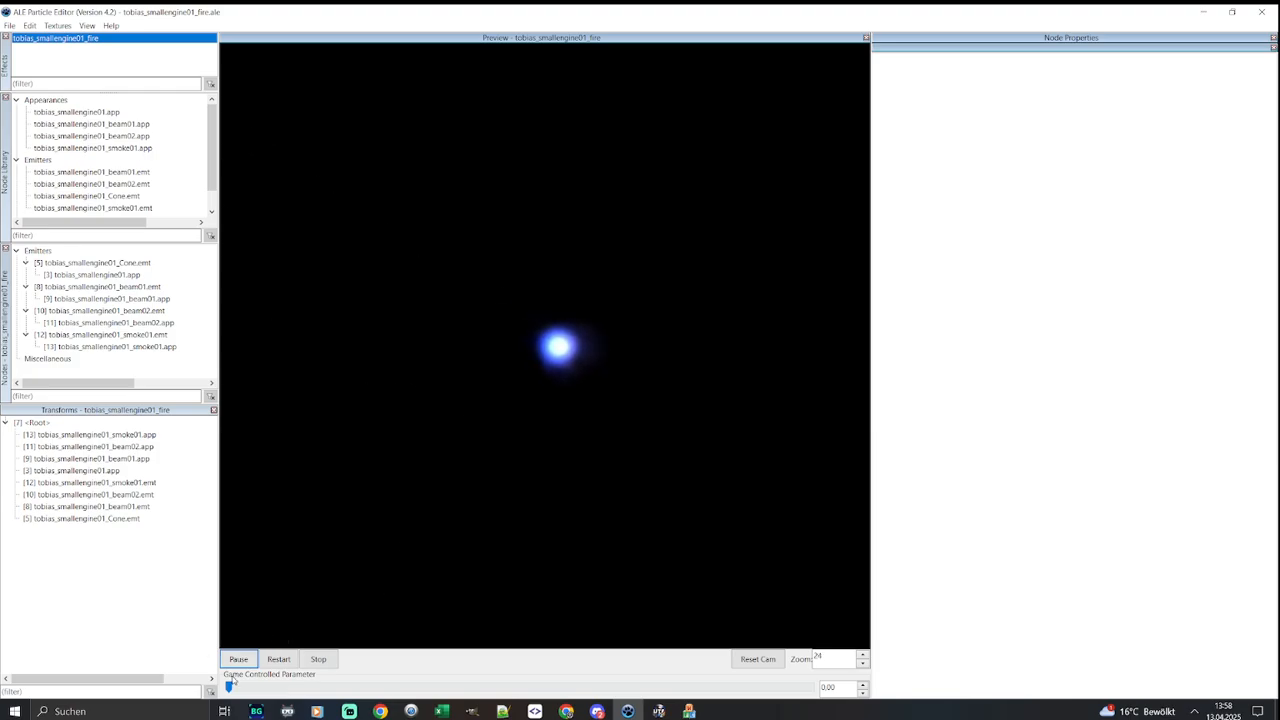
drag(229, 688, 689, 689)
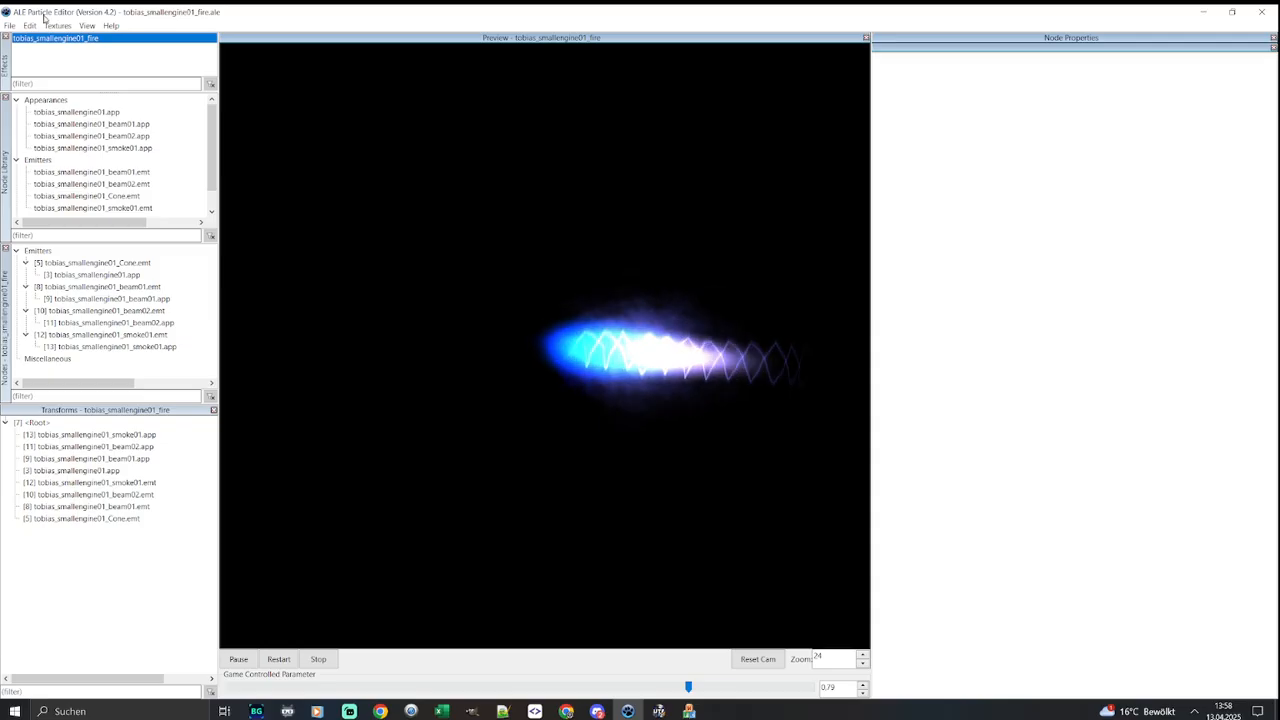
Open tobias_smallengine01_trail.ale from the ENGINES folder
click(9, 25)
click(22, 47)
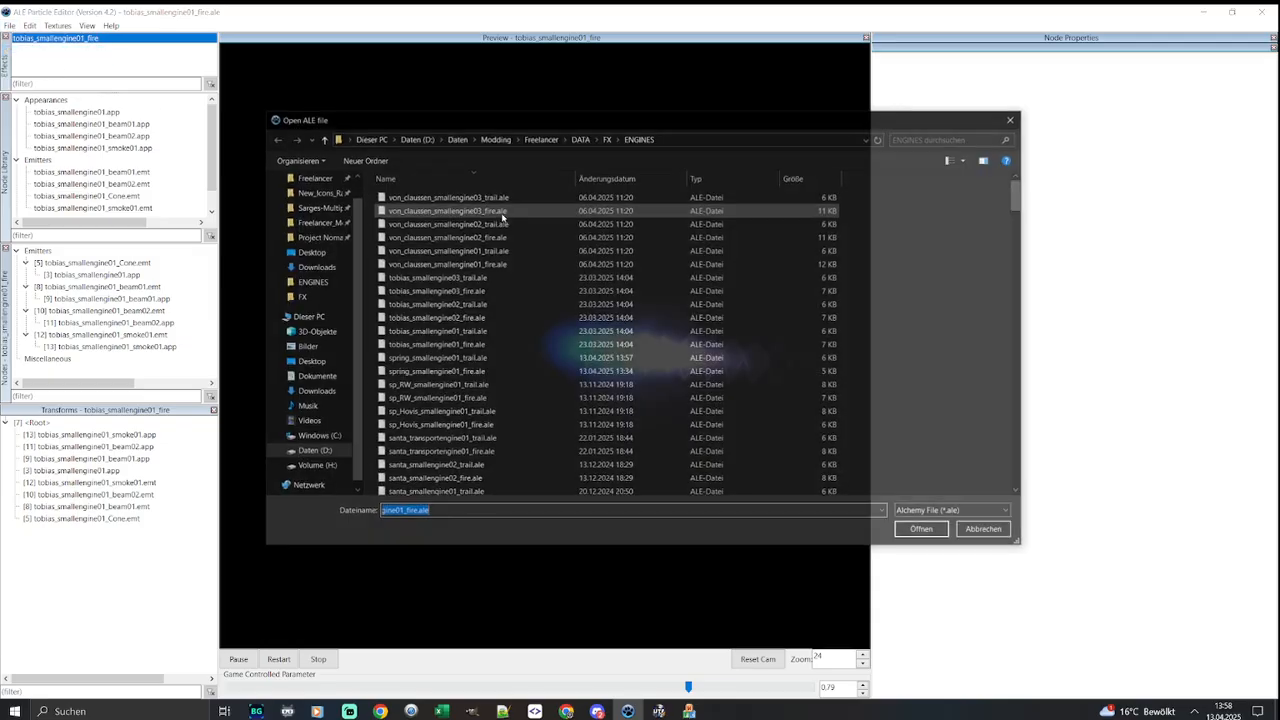
click(465, 335)
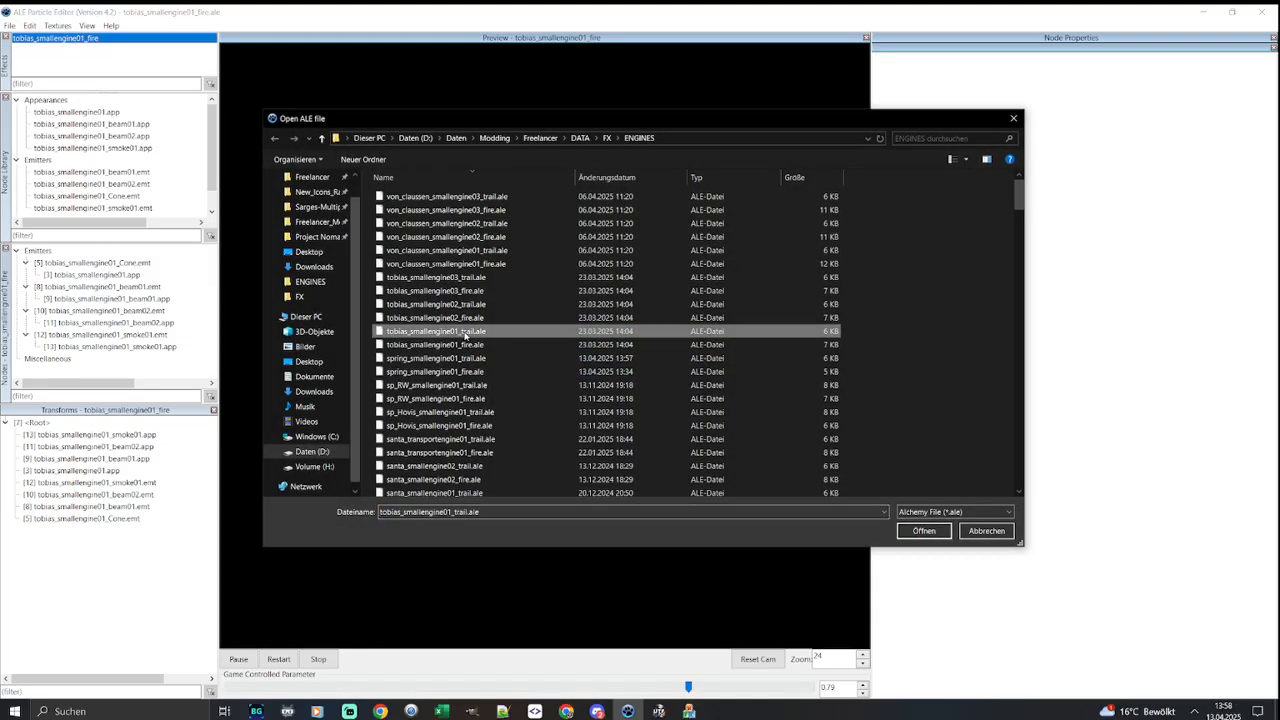
Open spring_smallengine01_fire.ale and play its effect in the preview with the Game Controlled Parameter at 0.91
click(494, 362)
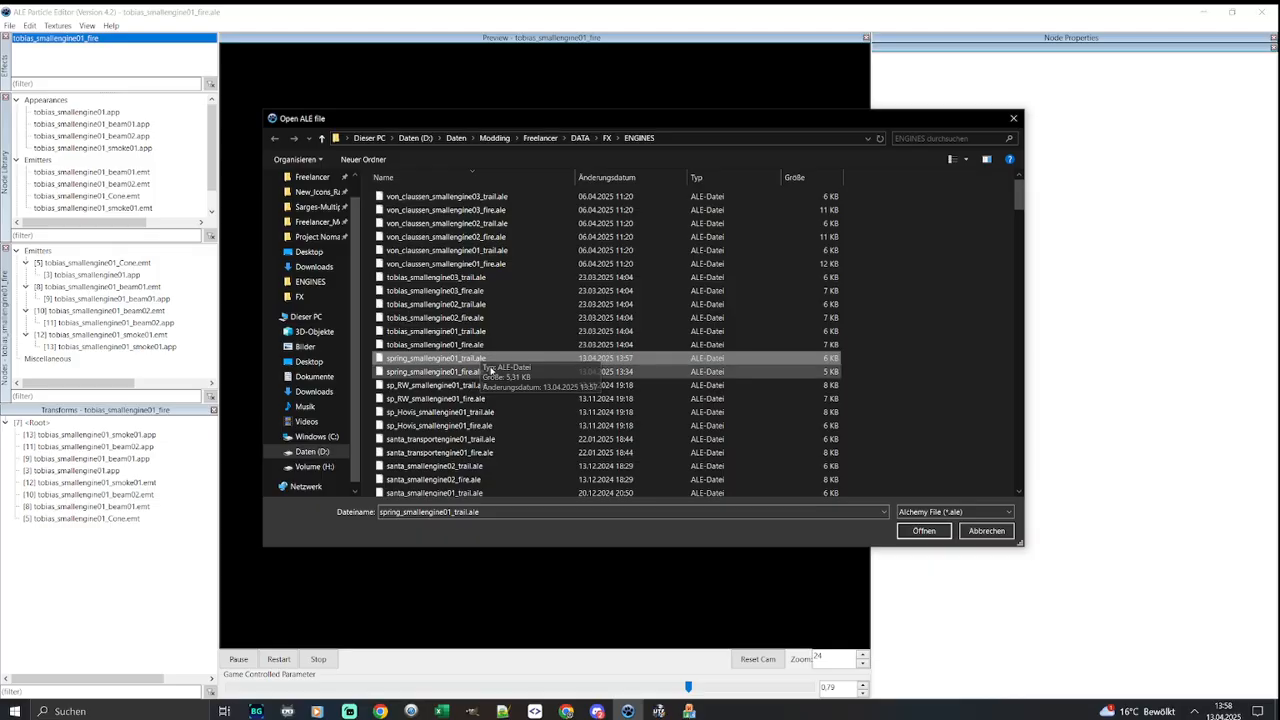
double_click(487, 371)
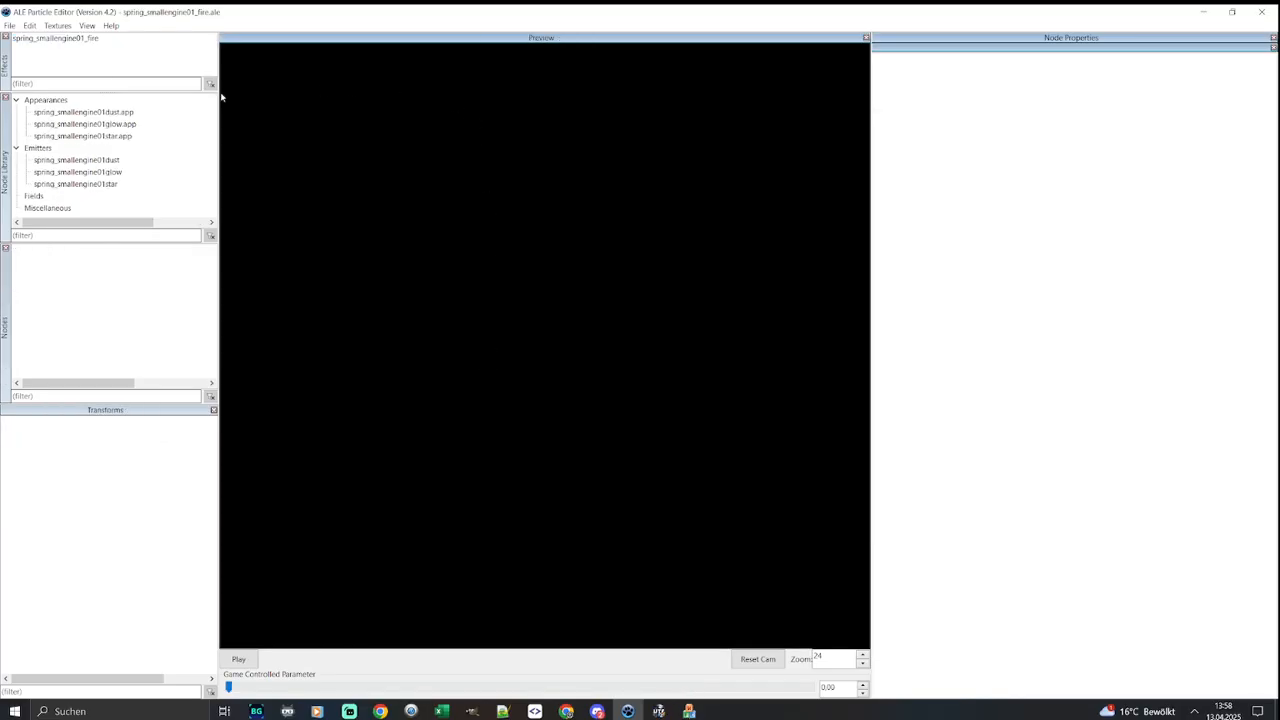
click(103, 38)
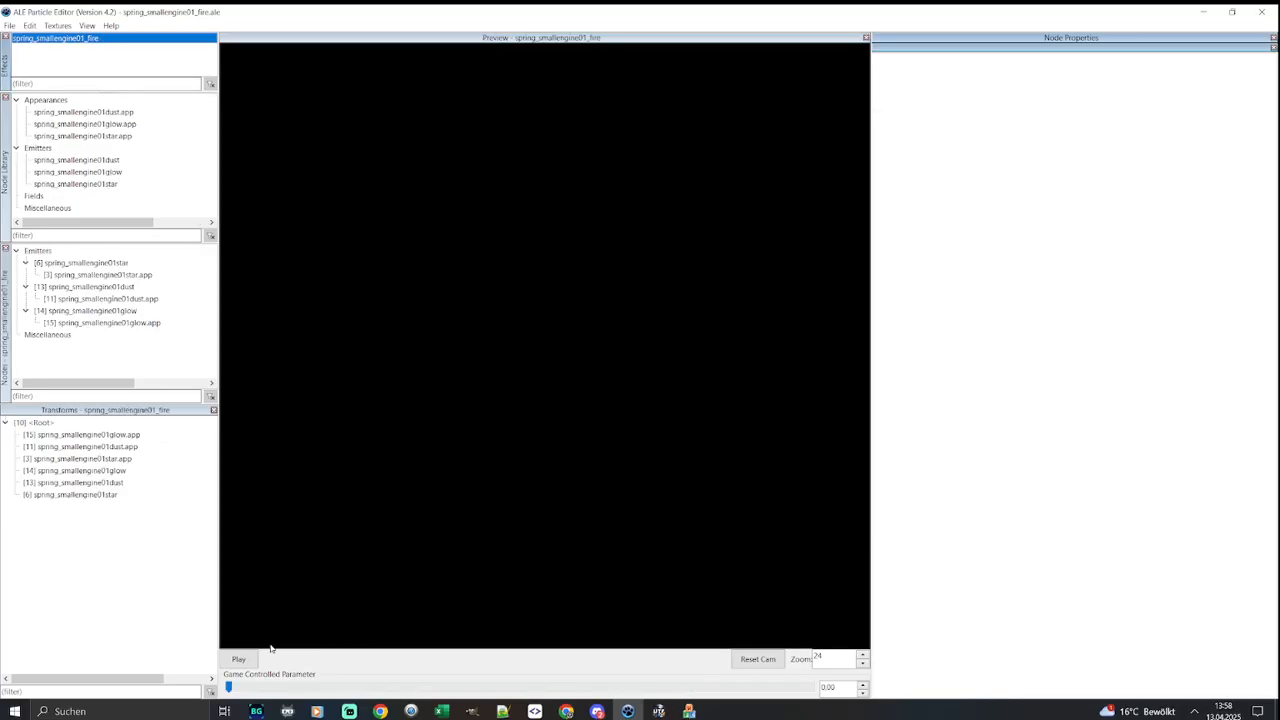
click(240, 659)
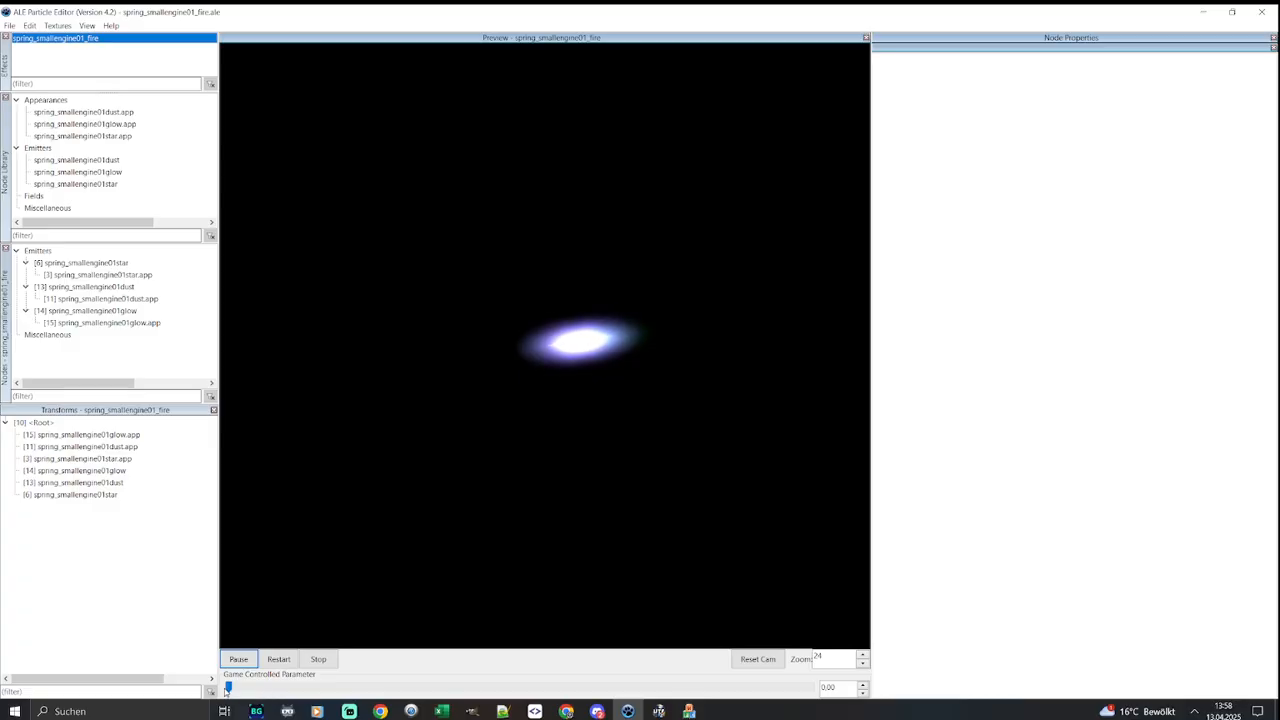
drag(228, 687, 758, 687)
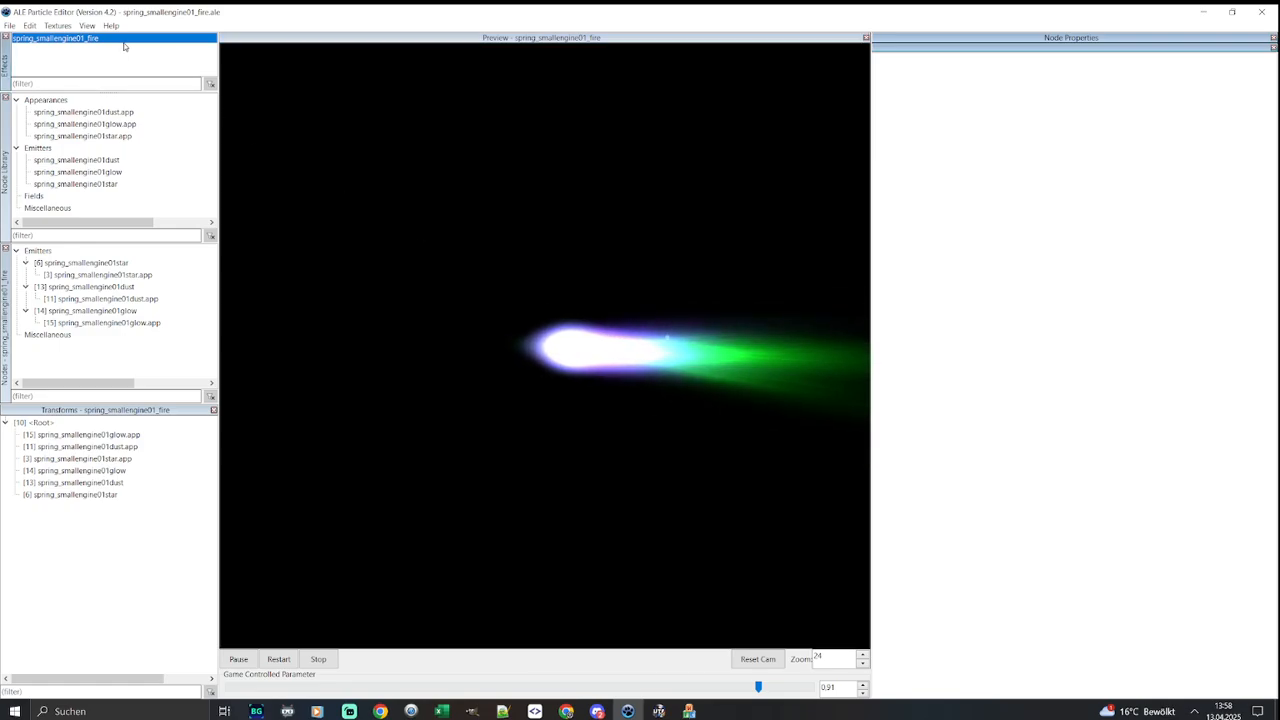
Examine the colour keys of spring_smallengine01star.app, including the first key's colour values, without changing them
click(108, 137)
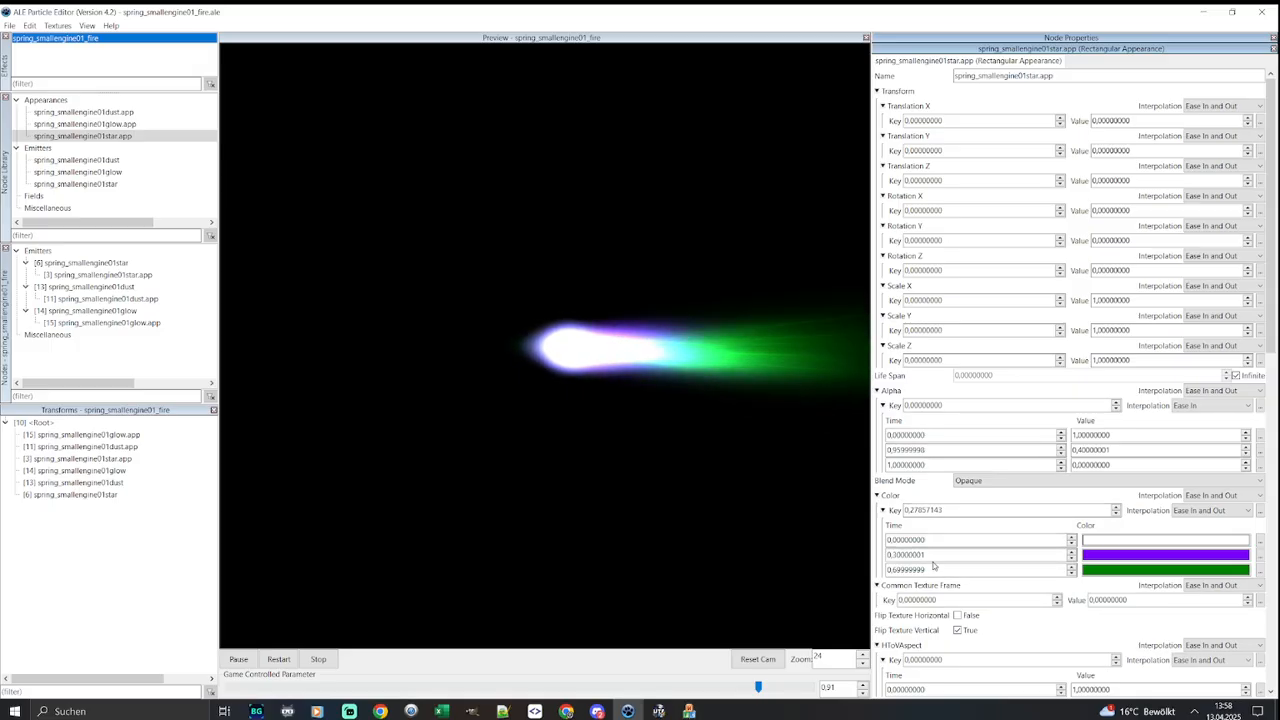
double_click(1084, 541)
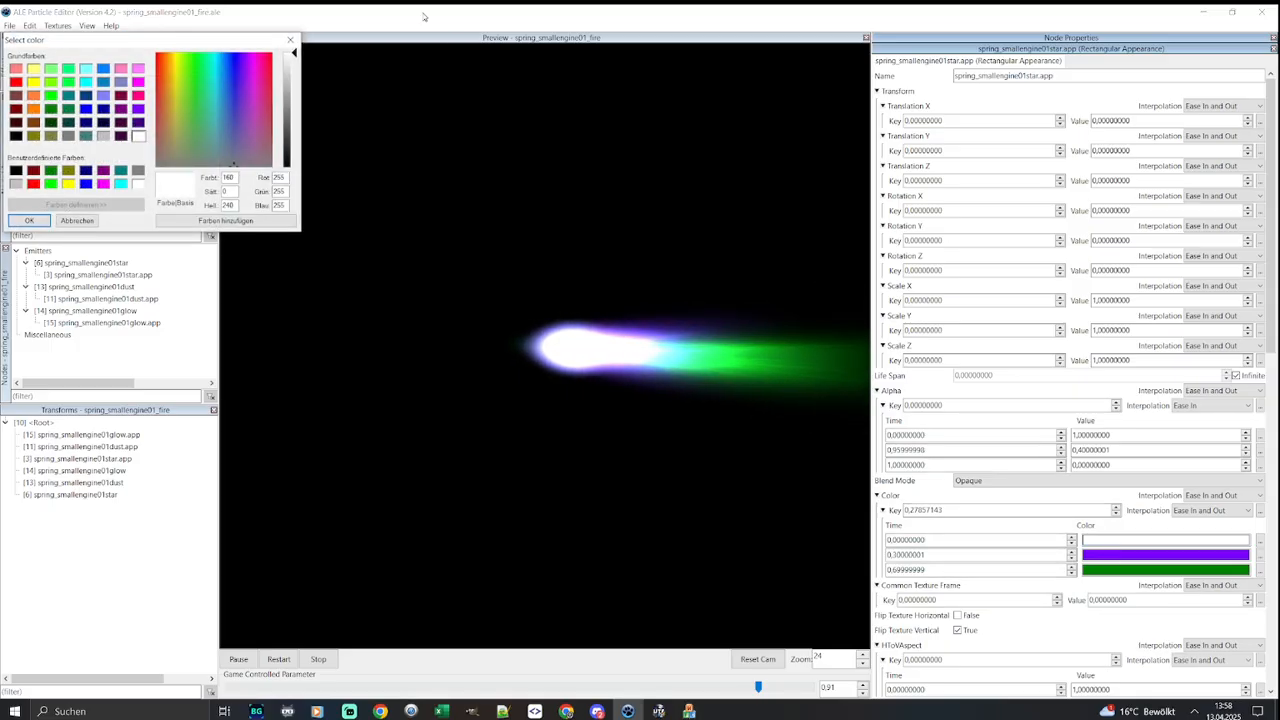
click(291, 50)
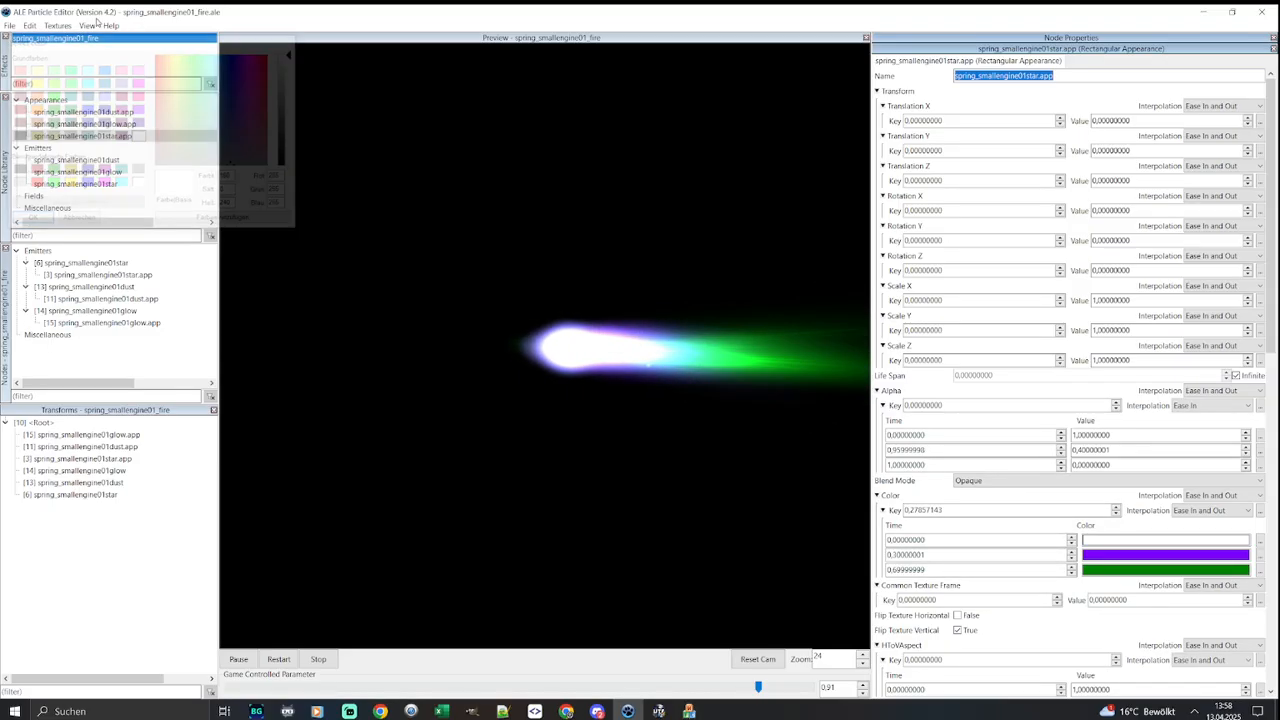
click(9, 25)
click(27, 51)
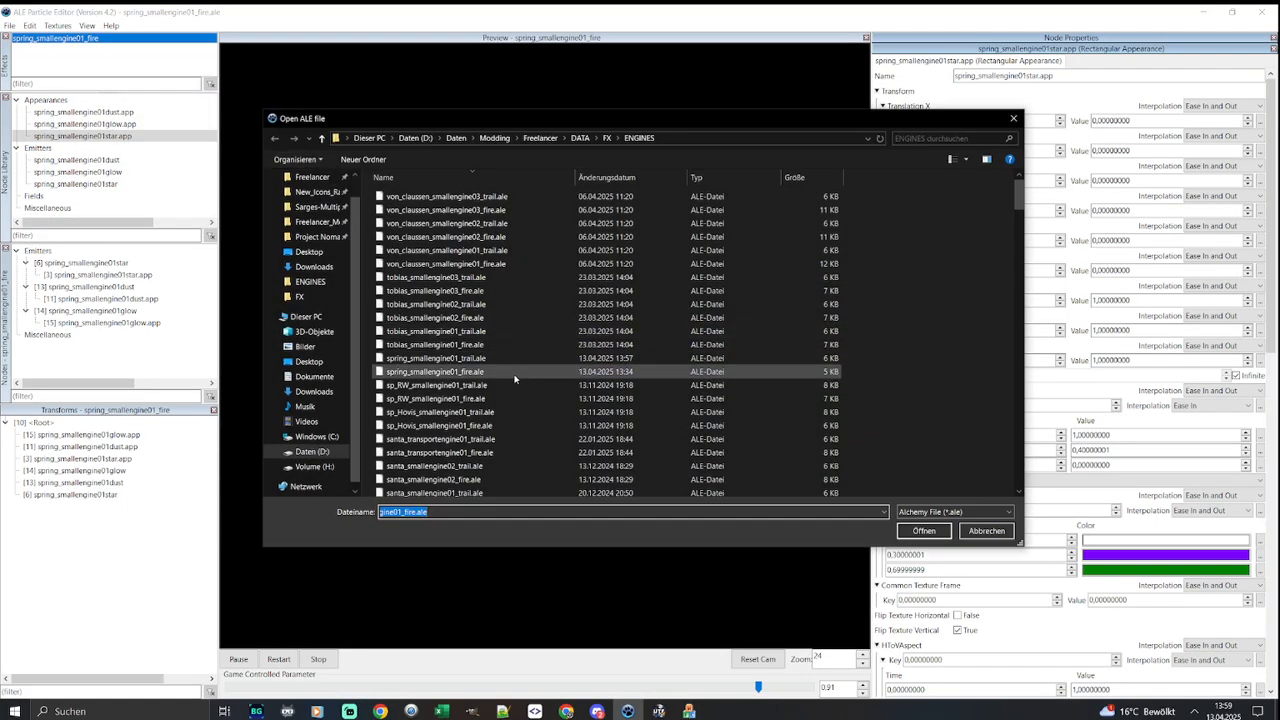
click(491, 399)
click(508, 412)
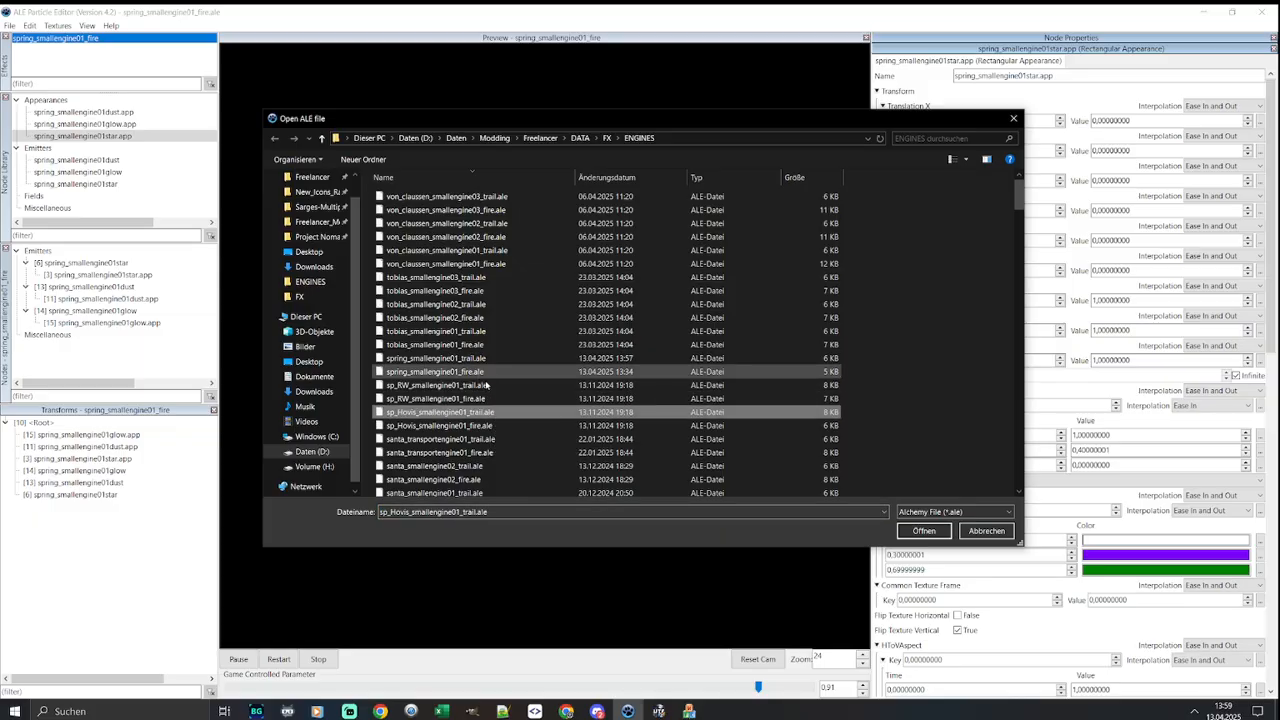
key(Down)
key(Down)
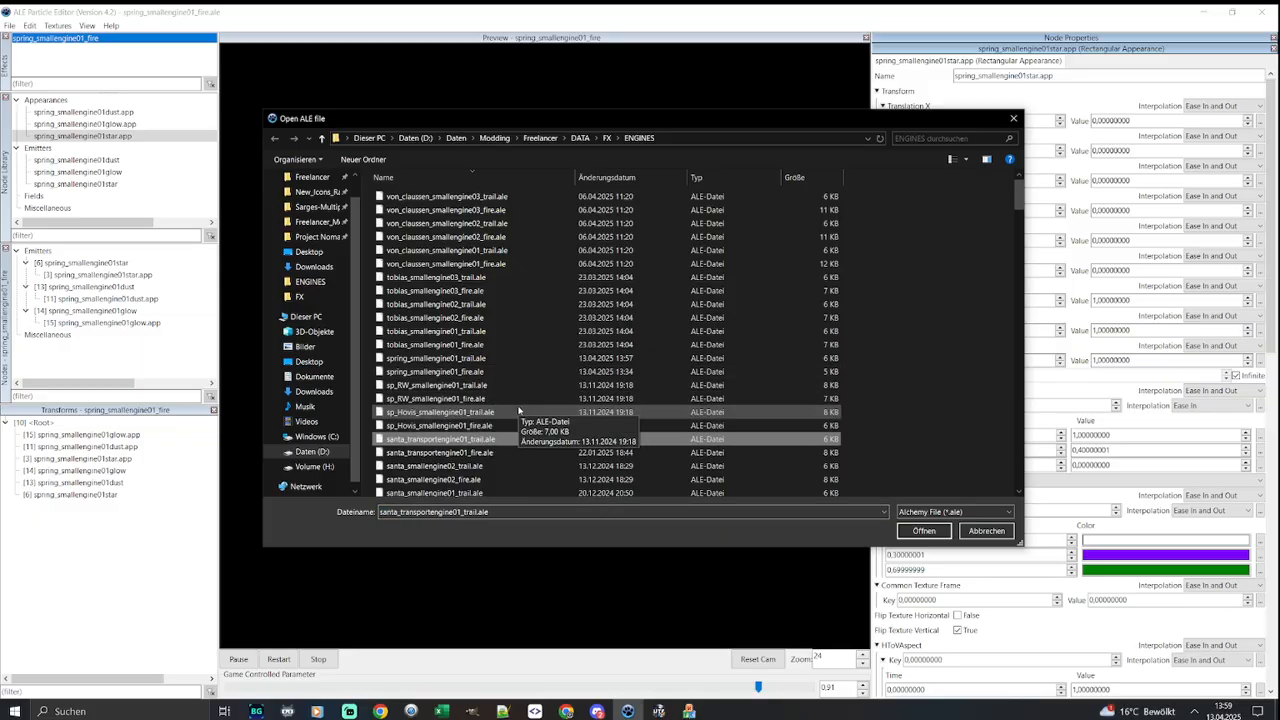
click(478, 372)
double_click(478, 372)
Open spring_smallengine01_trail.ale and play its effect in the preview with the Game Controlled Parameter at 0.92
click(9, 27)
click(28, 50)
click(400, 241)
key(s)
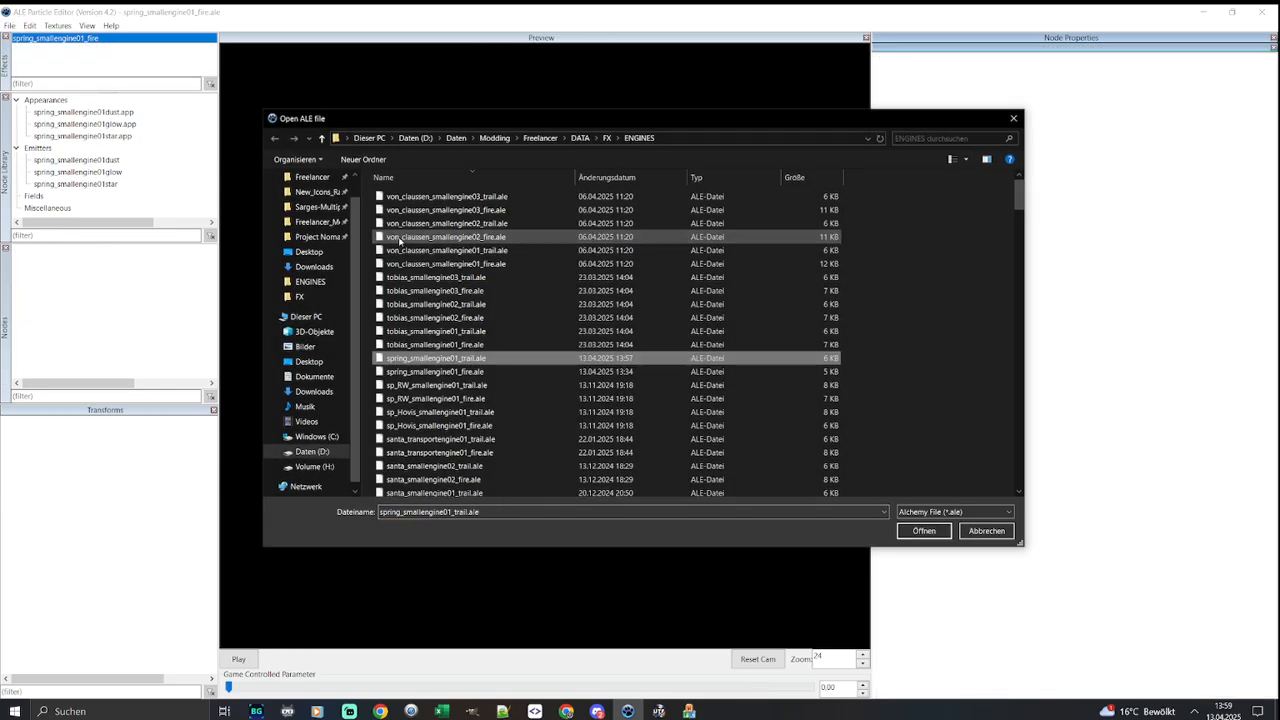
double_click(484, 361)
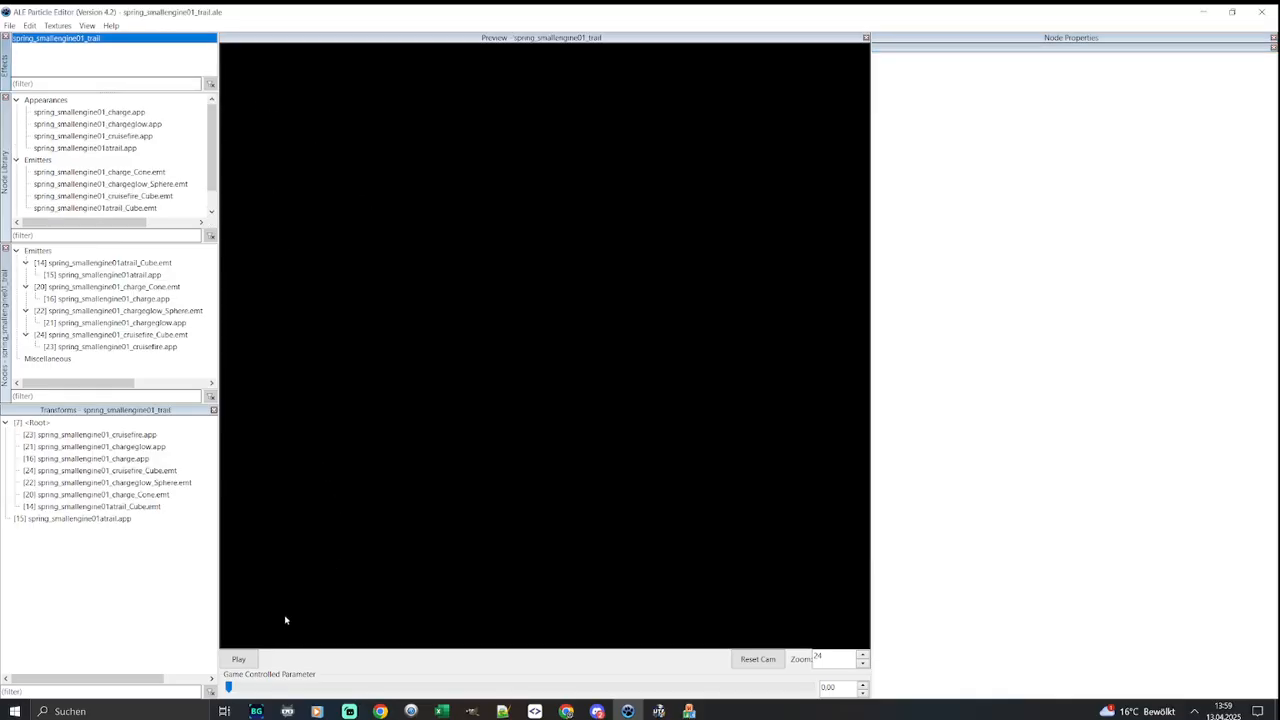
click(241, 659)
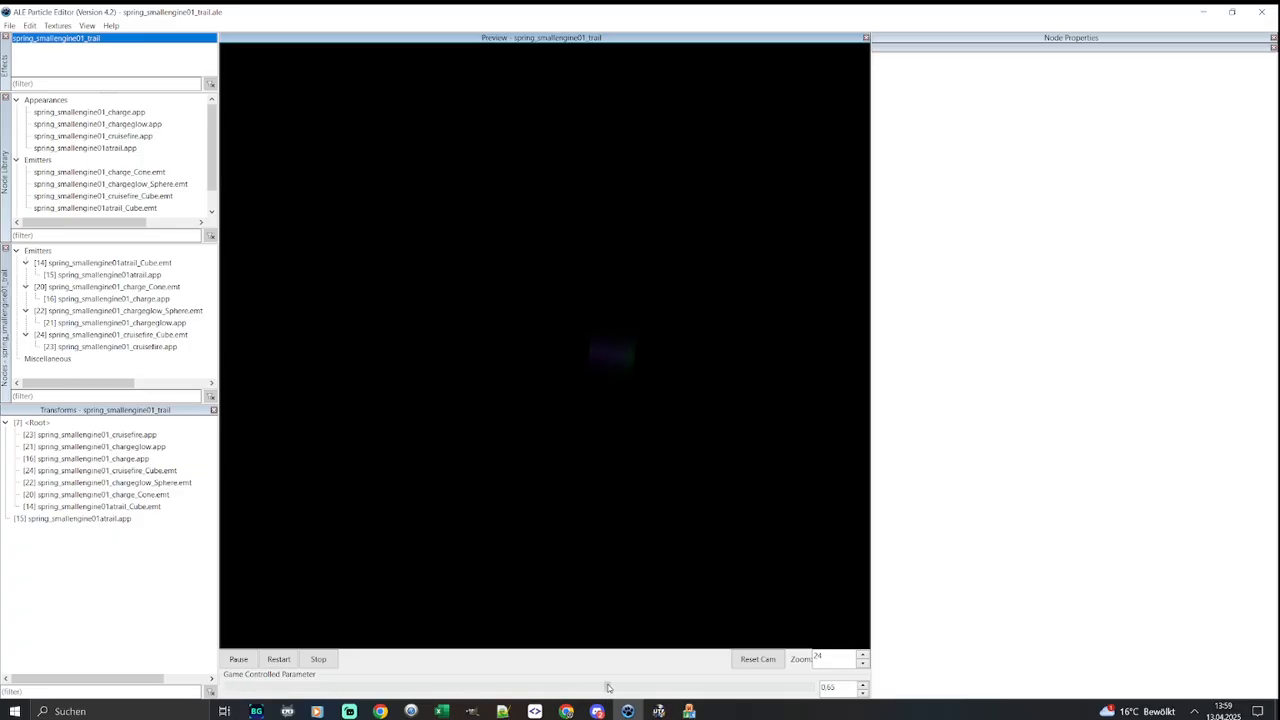
drag(739, 690, 765, 687)
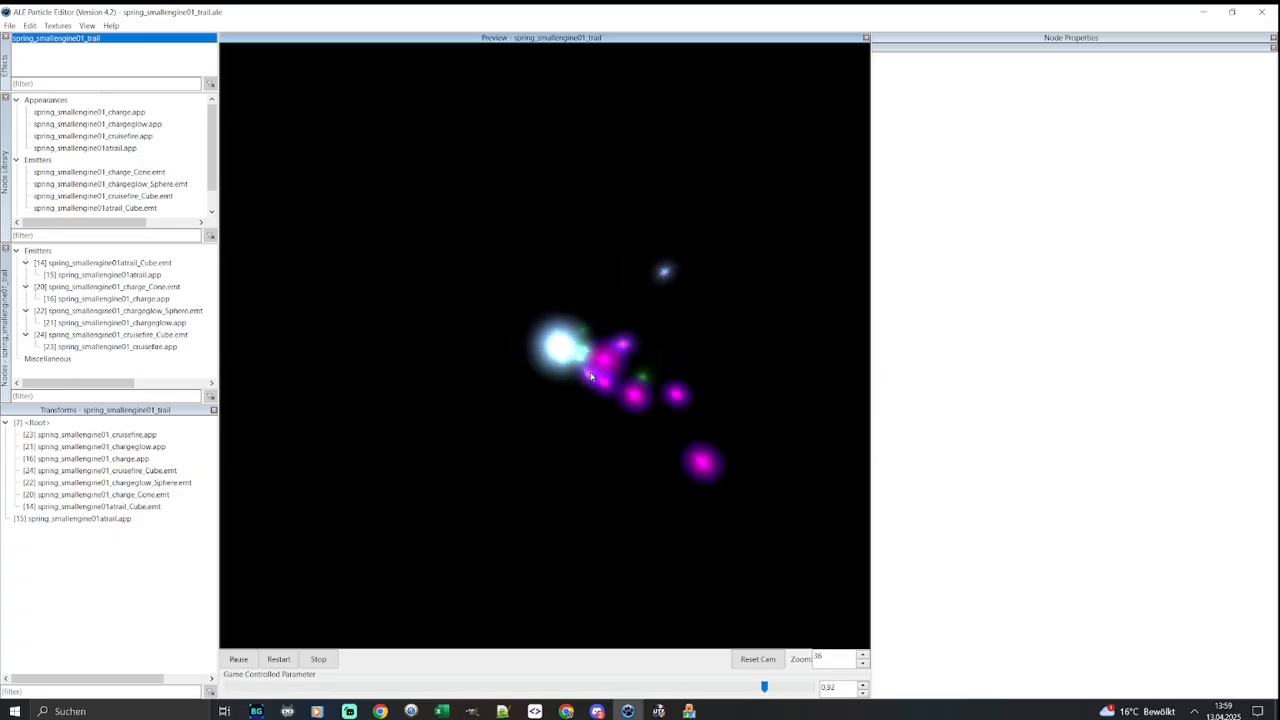
Clone the first colour key of spring_smallengine01_charge.app and set the first key to white
click(141, 116)
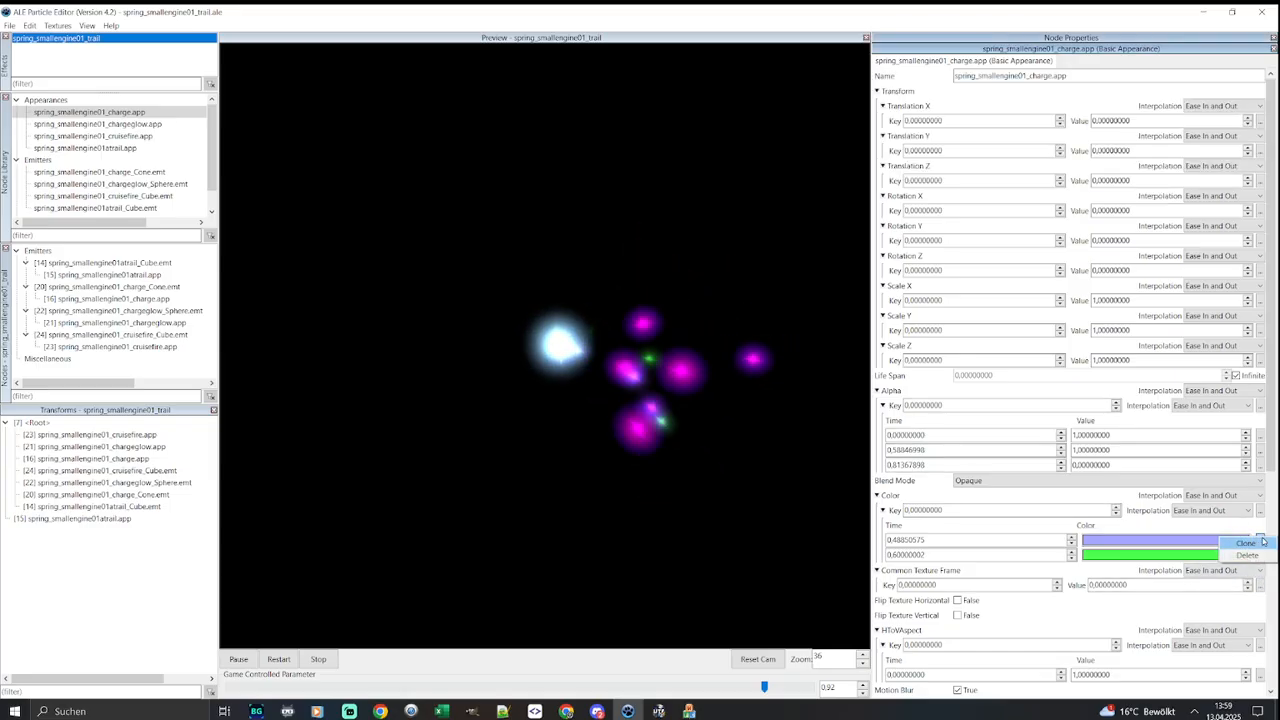
click(1259, 540)
double_click(1113, 538)
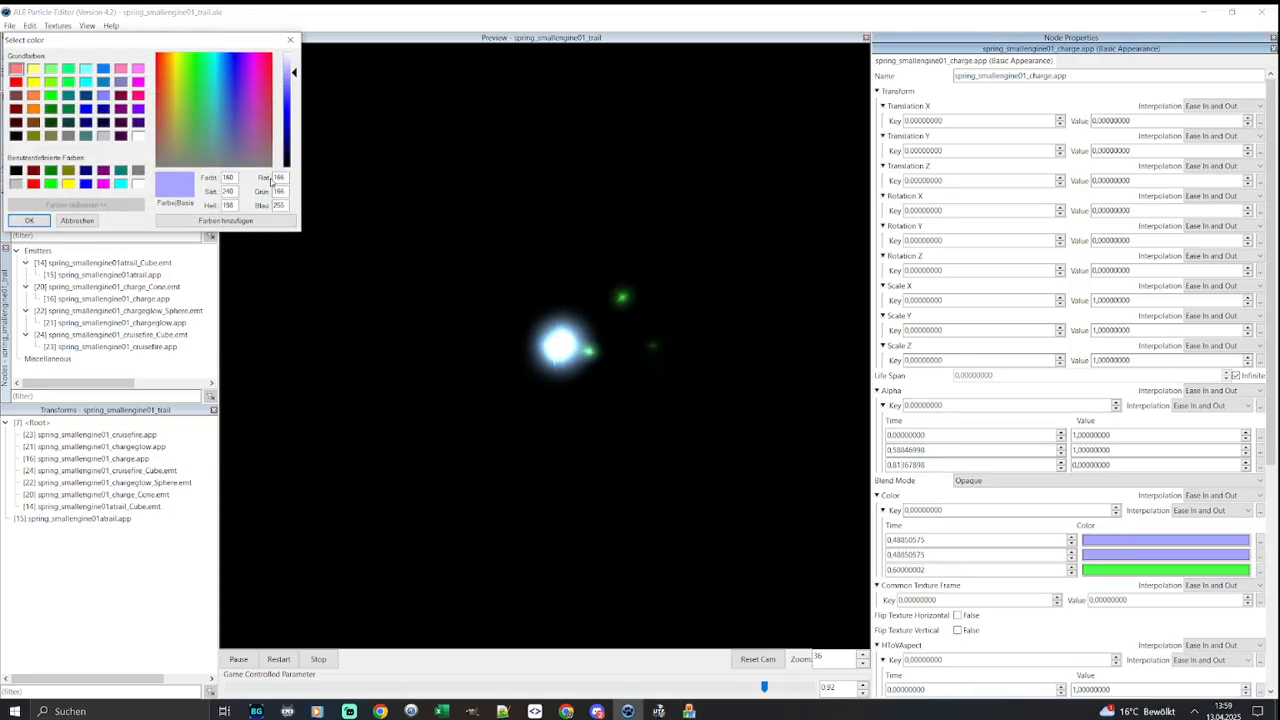
click(138, 184)
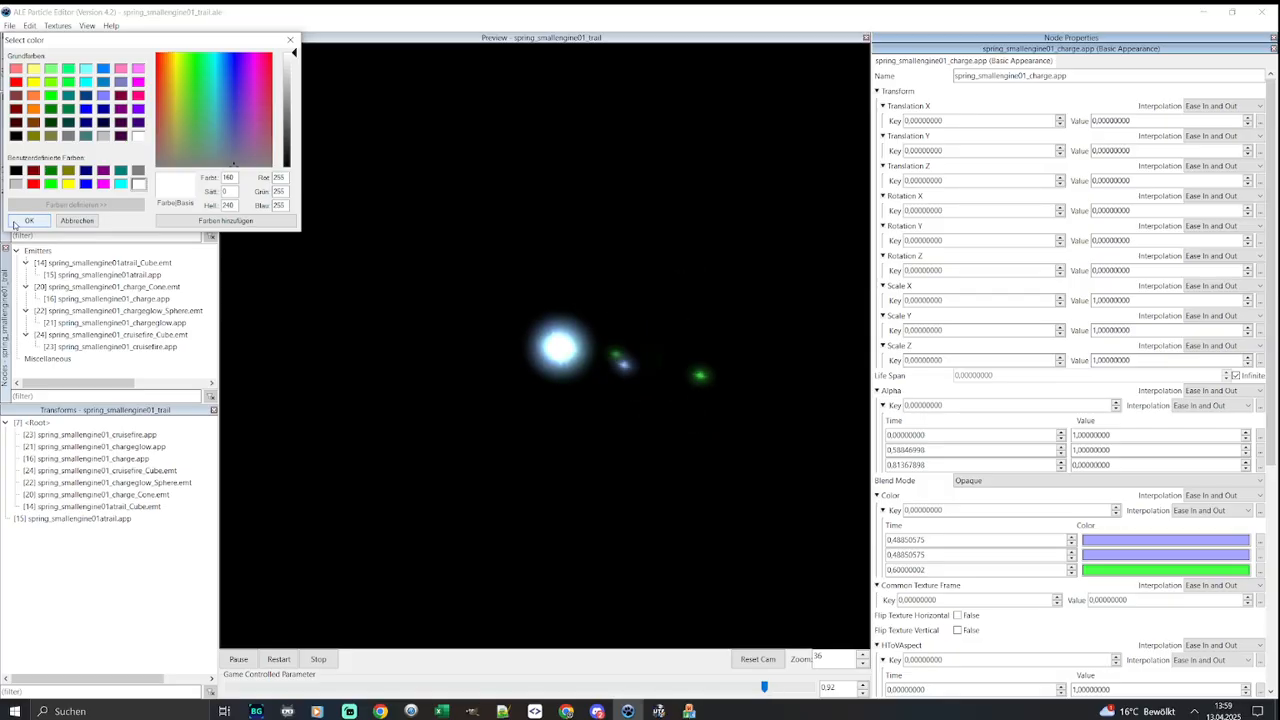
click(29, 221)
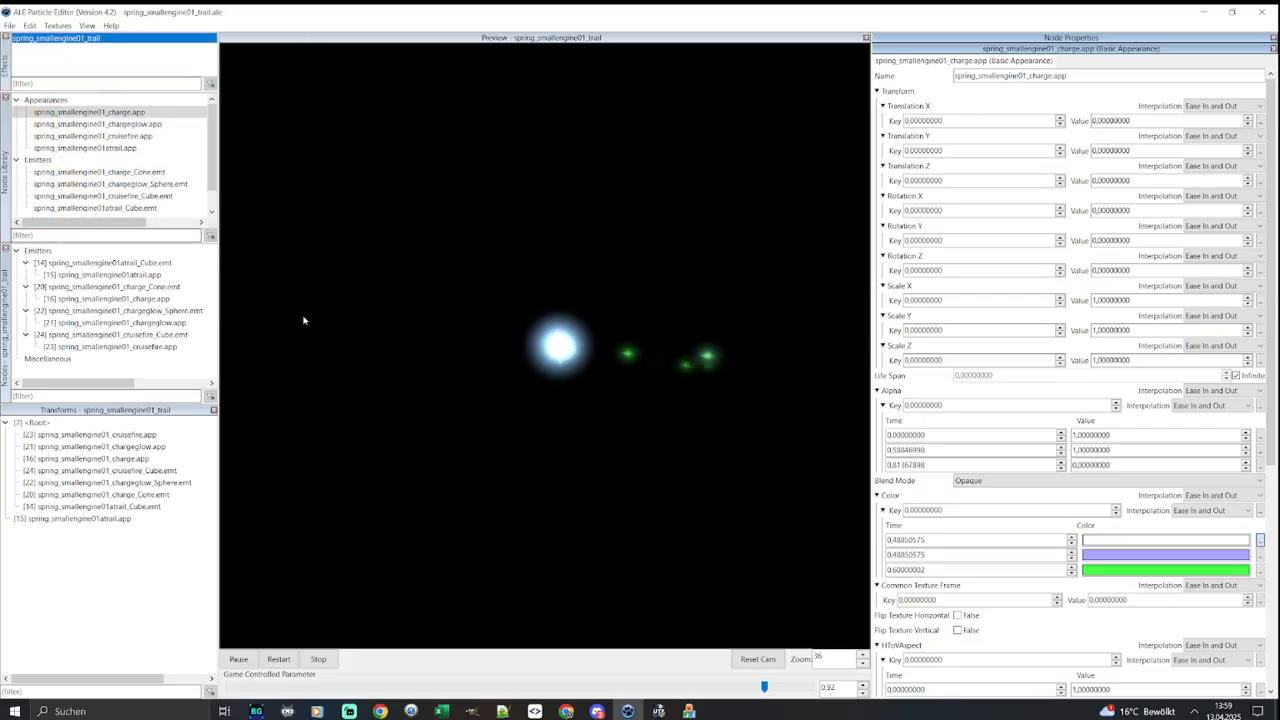
Set the charge appearance's colour key times to 0, 0.3 and 0.7, and recolour the middle key purple with red 122 and green 0
click(941, 556)
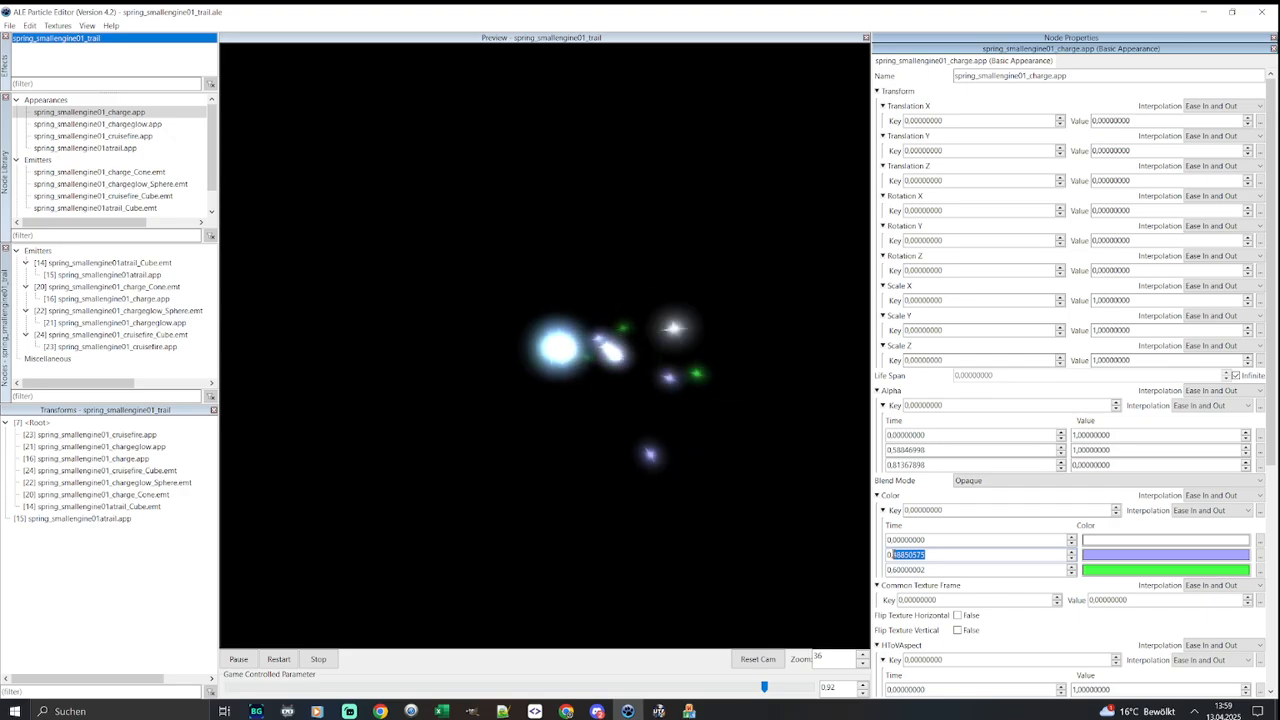
key(Return)
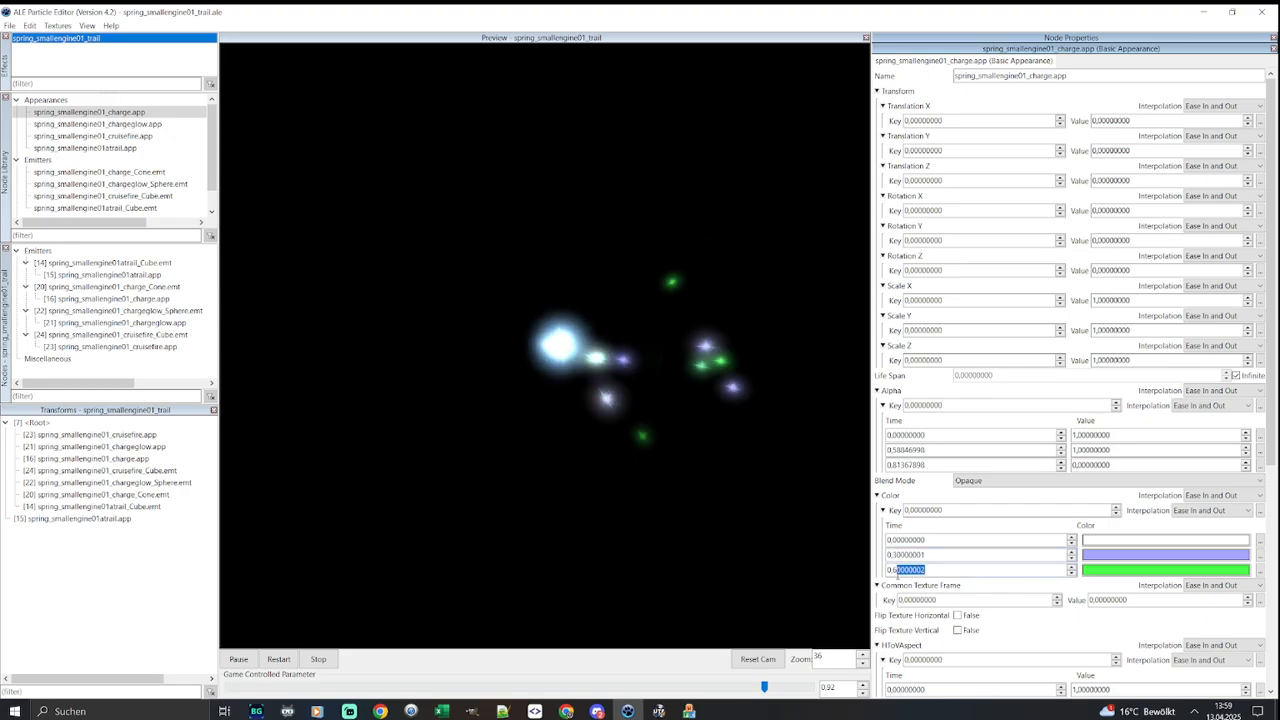
click(1167, 555)
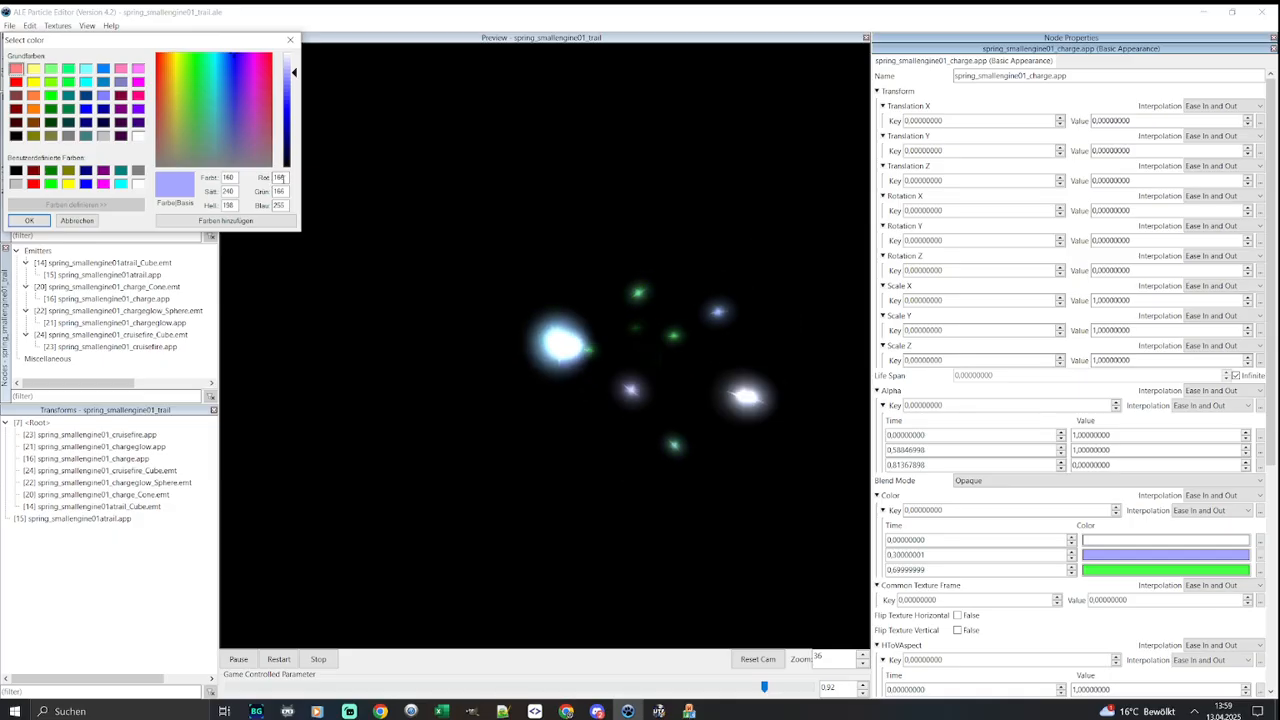
text(122)
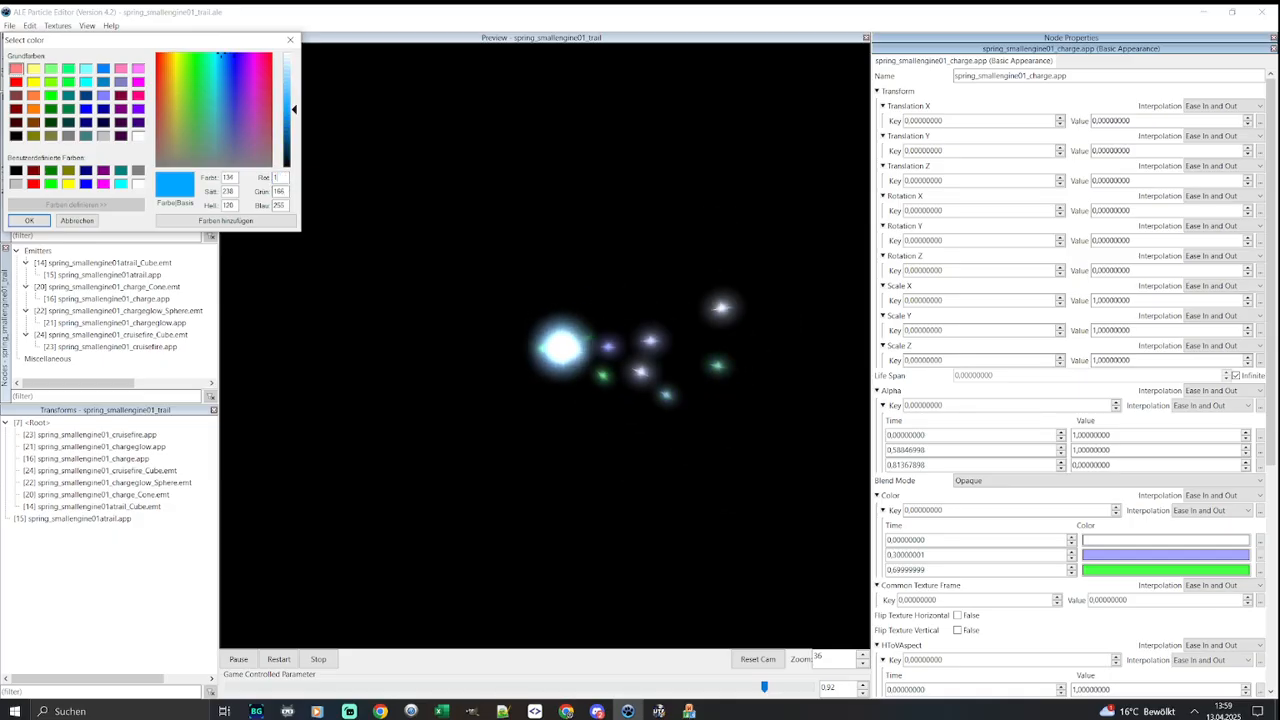
text(0)
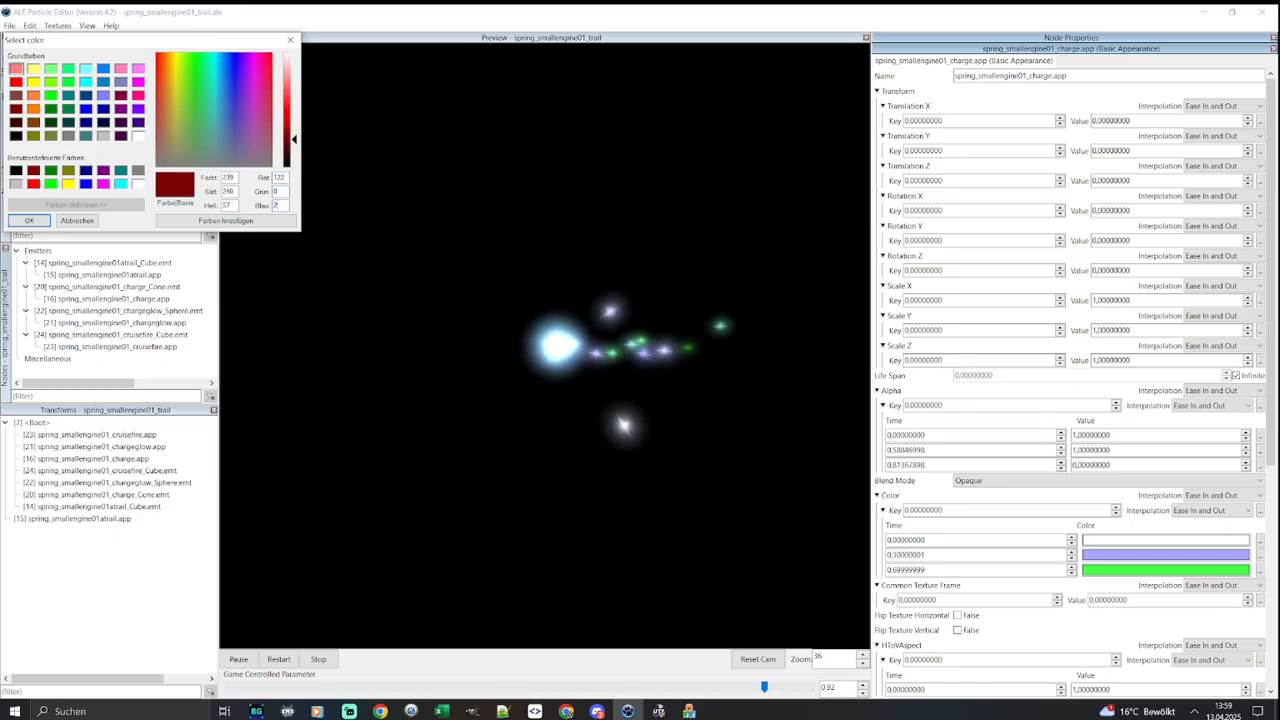
click(29, 221)
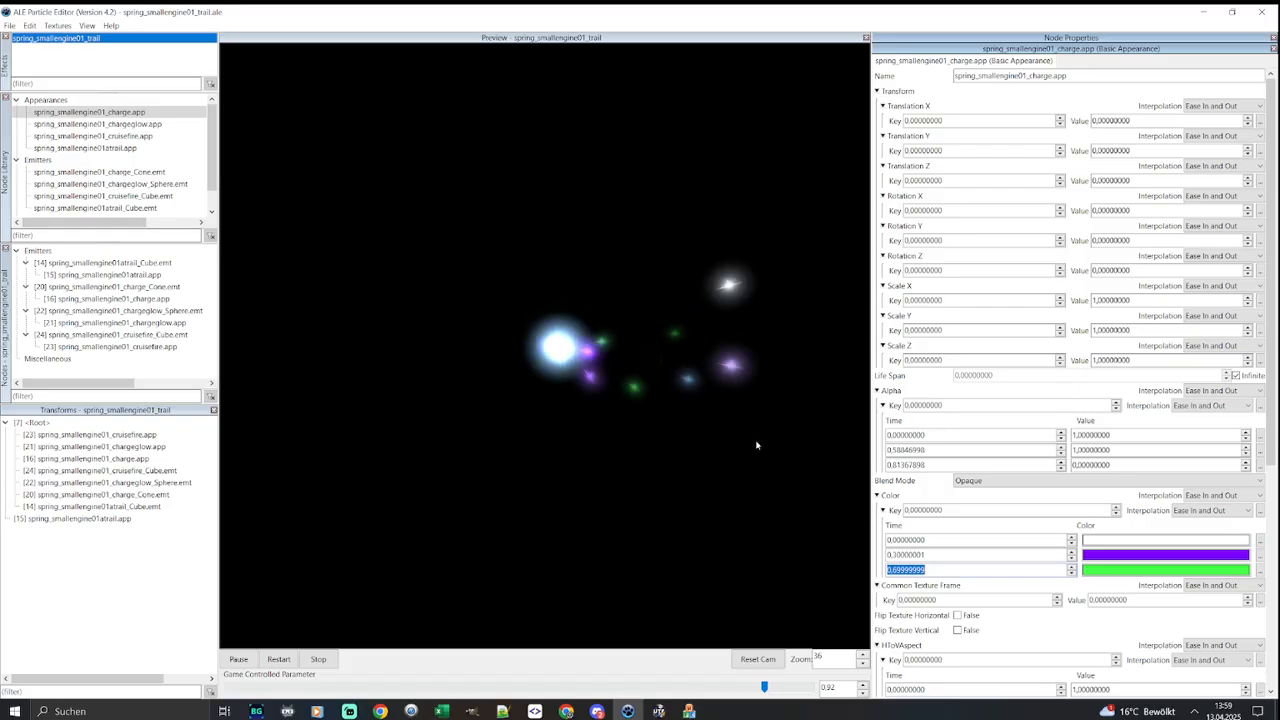
Change the charge appearance's last colour key to pure bright green and preview the effect with the Game Controlled Parameter at 1.00
click(1114, 572)
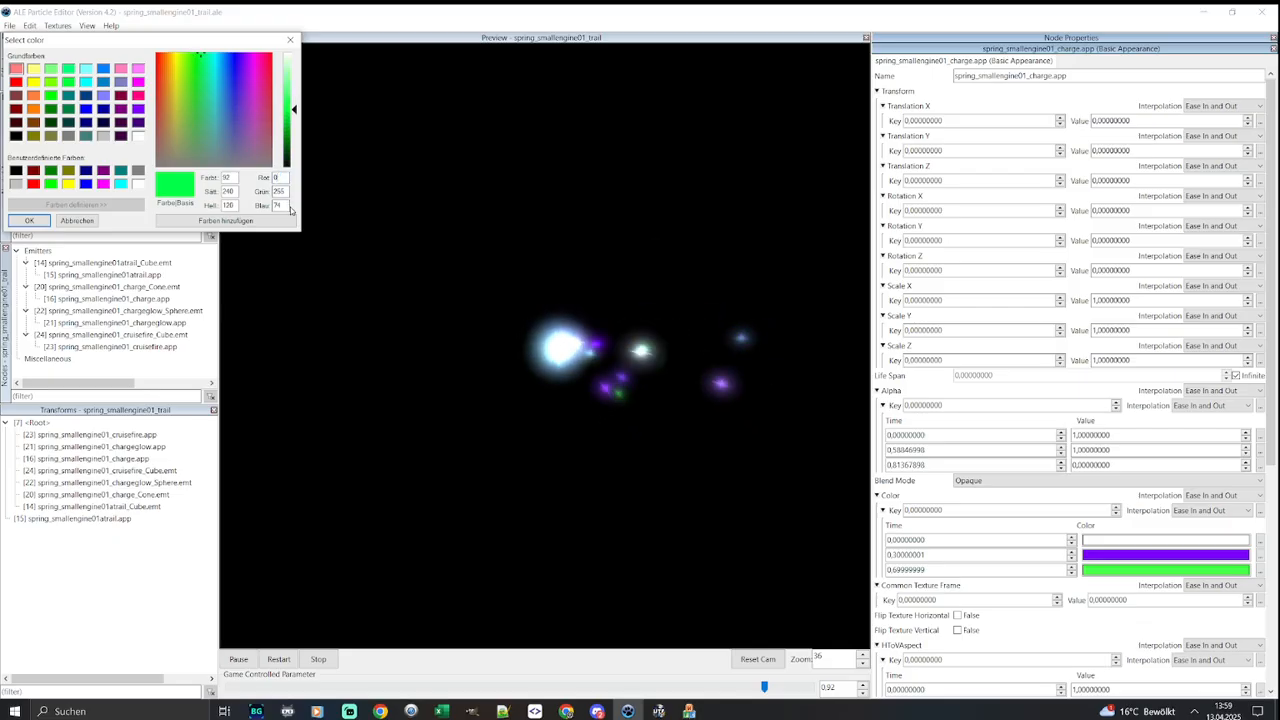
click(29, 221)
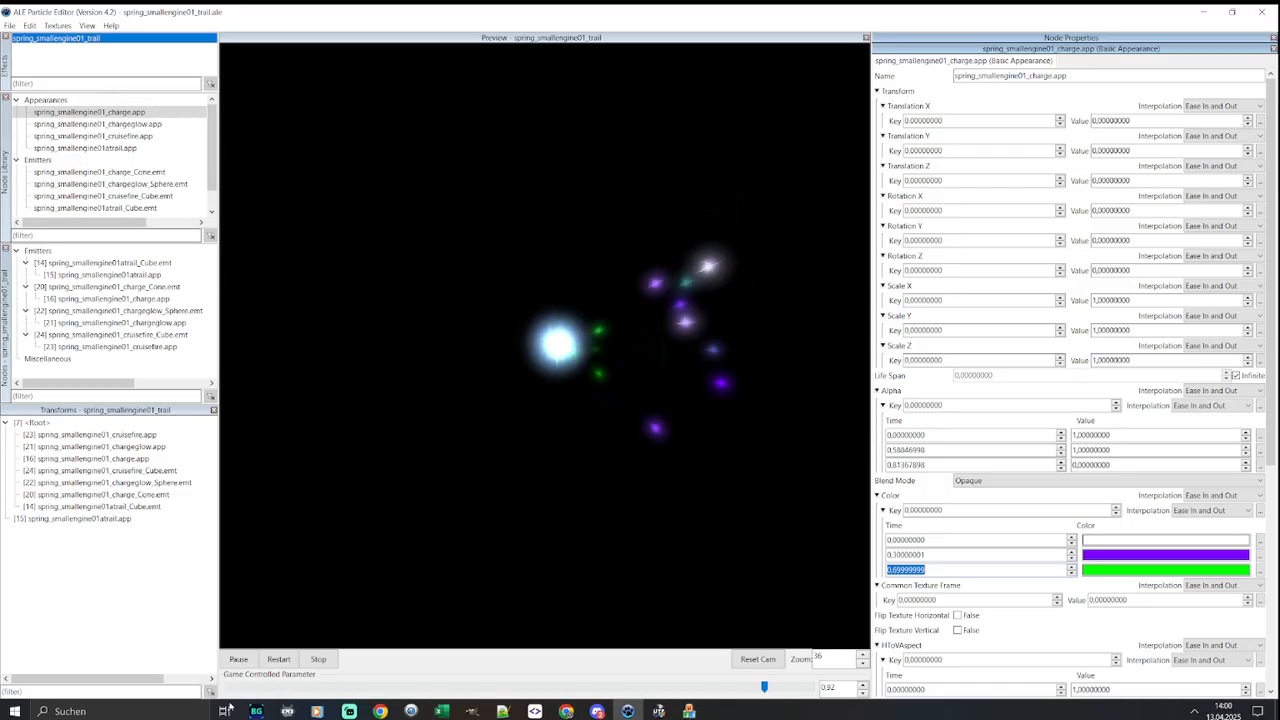
drag(764, 687, 812, 687)
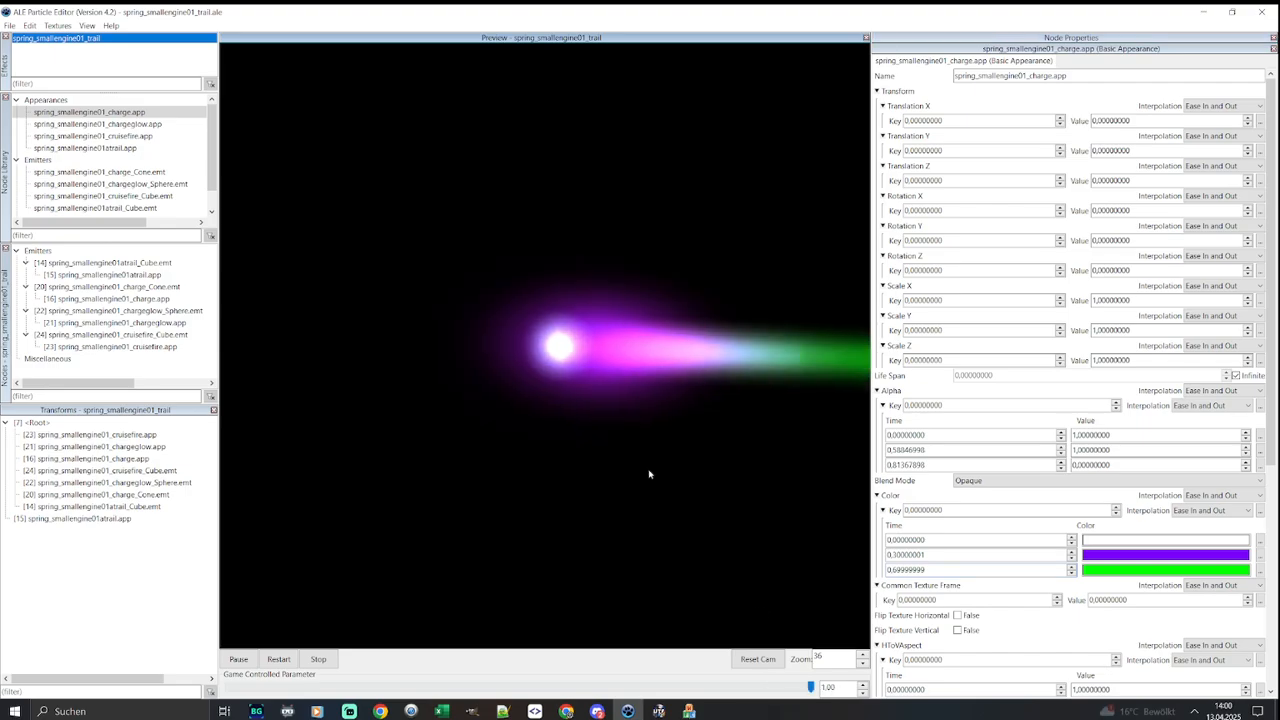
Give spring_smallengine01_cruisefire.app a white first colour key at time 0
click(135, 147)
click(141, 137)
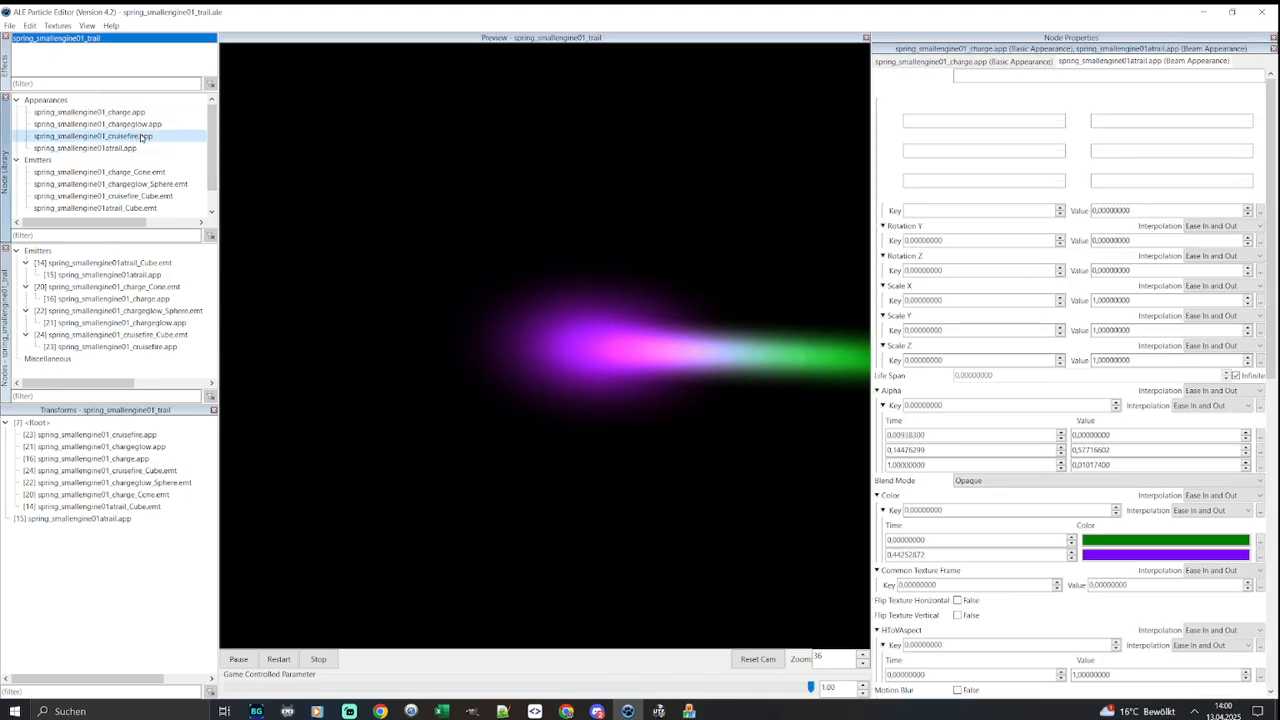
click(1183, 539)
click(138, 136)
click(45, 222)
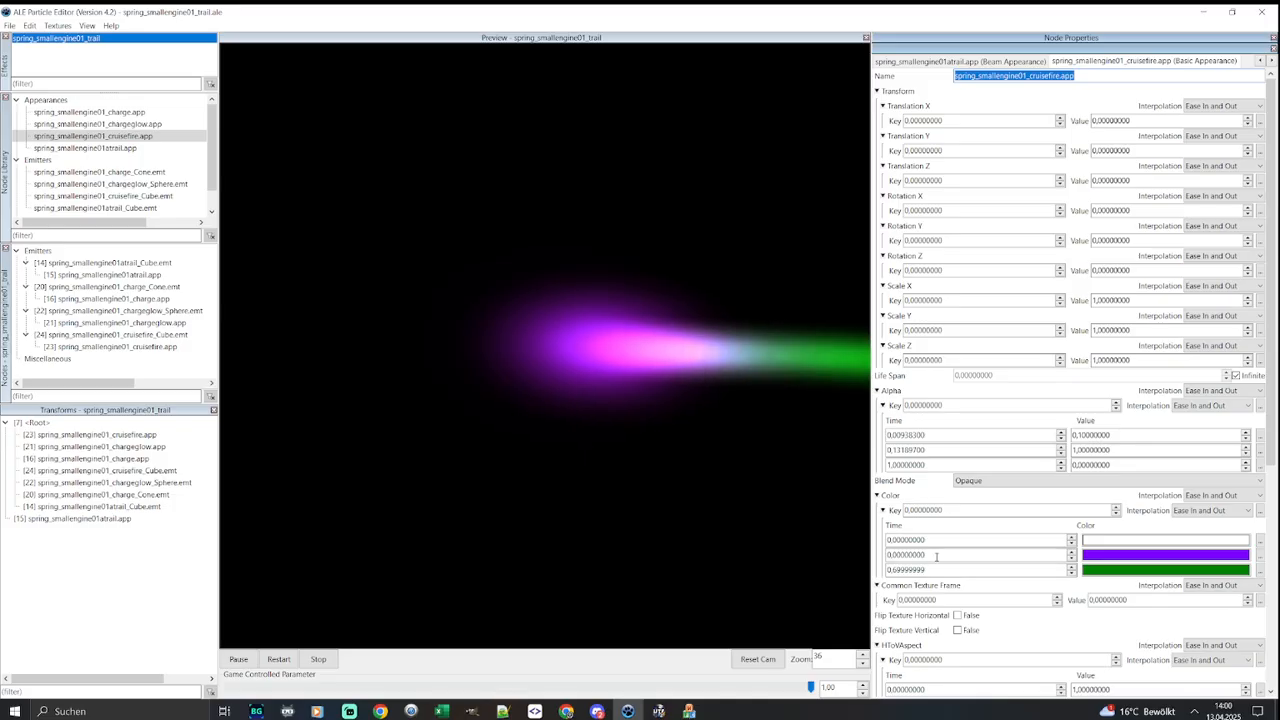
Set the time of the cruisefire appearance's purple colour key to 0.3 and check the effect in the preview
drag(937, 555, 796, 543)
text(0,3)
key(Return)
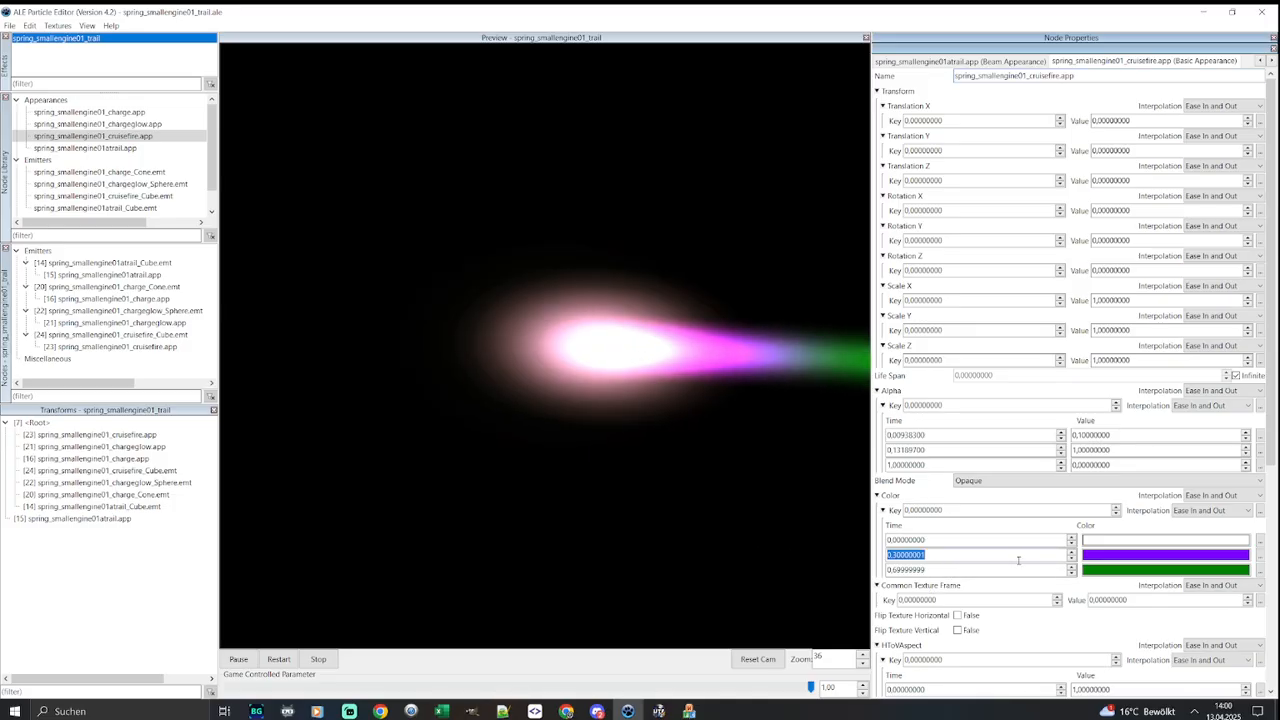
drag(954, 569, 817, 562)
scroll(640, 363, down, 3)
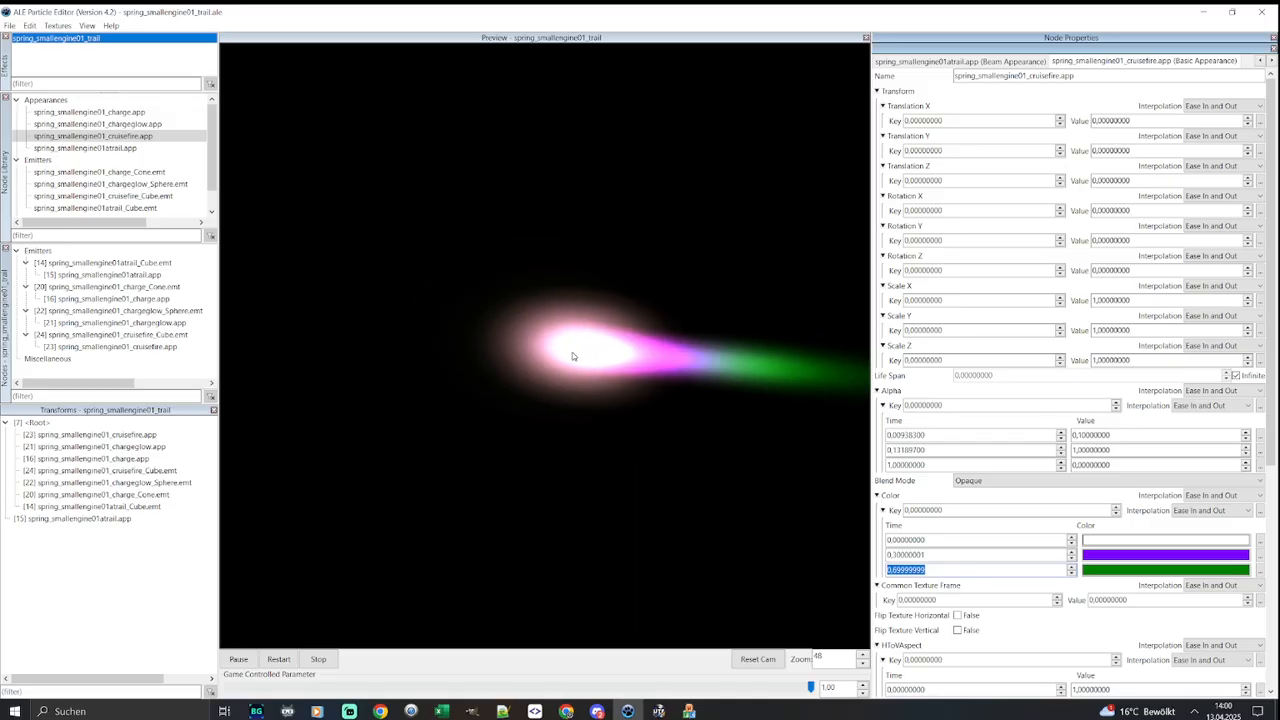
Lighten the cruisefire appearance's middle colour key to a purple of RGB 166, 85, 255
double_click(1131, 558)
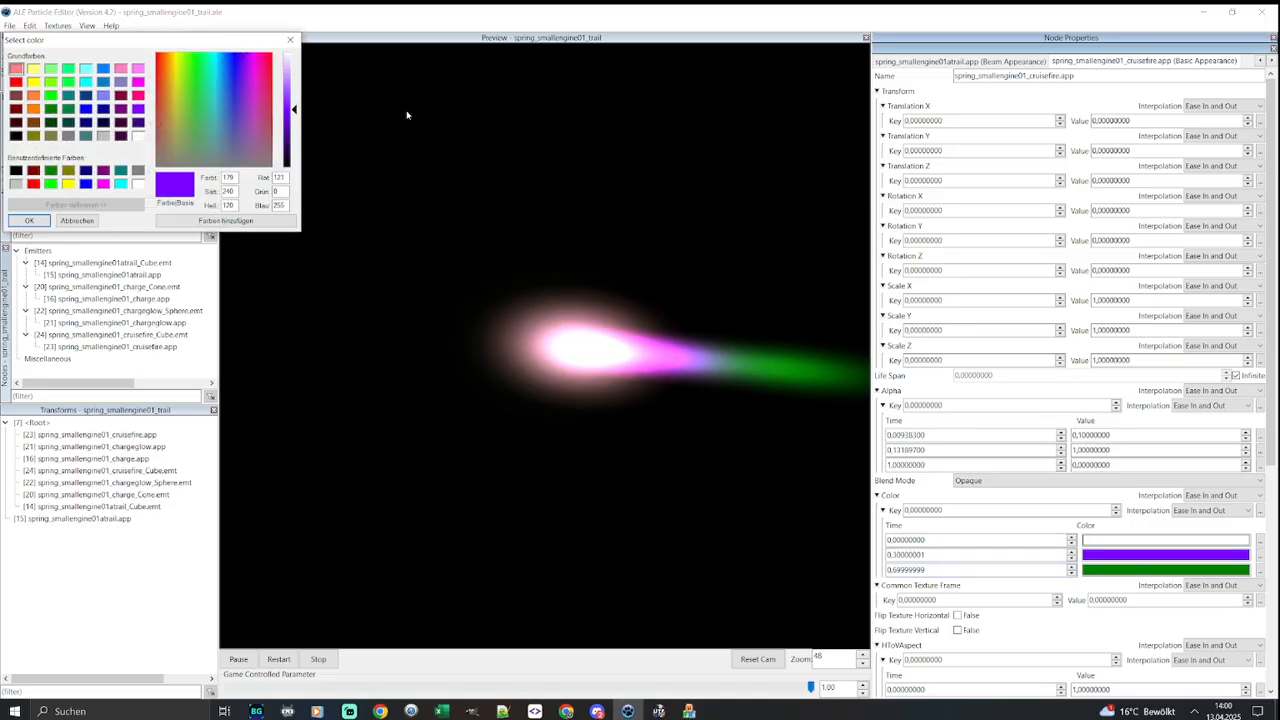
drag(293, 110, 293, 91)
click(34, 221)
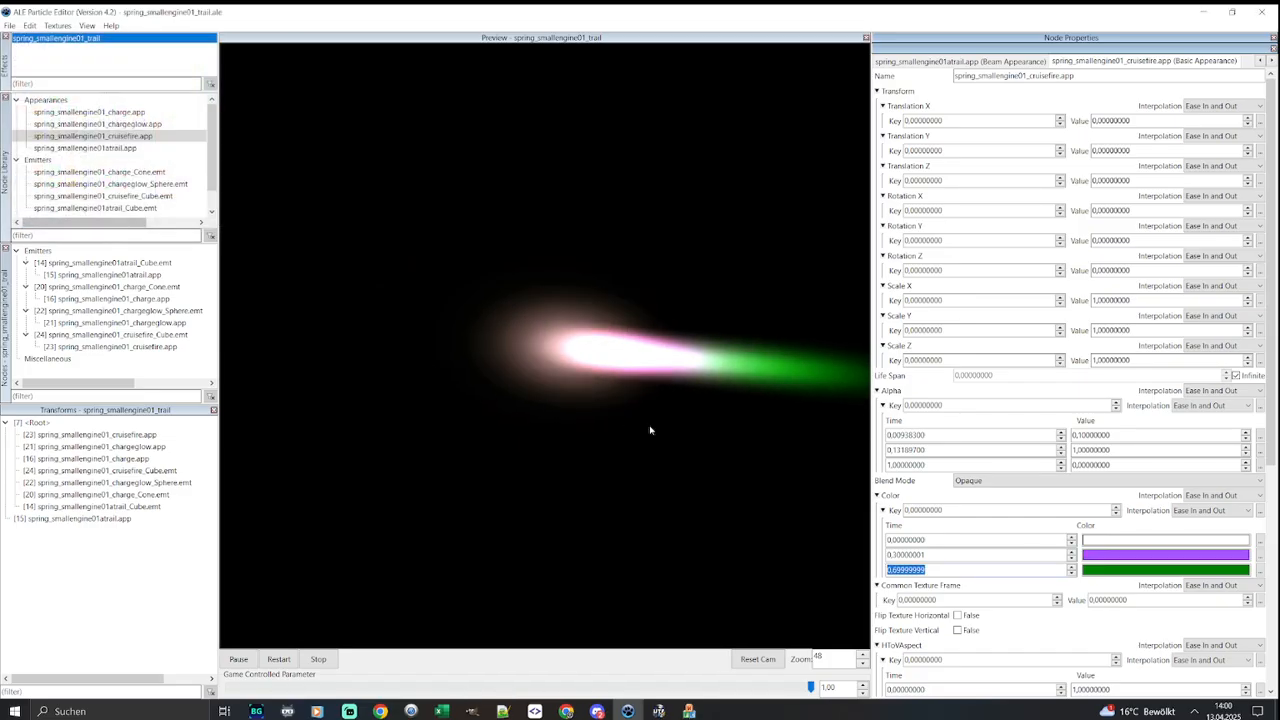
Change the cruisefire appearance's middle colour key from purple to a saturated blue-violet, trying a lighter blue first
double_click(1165, 556)
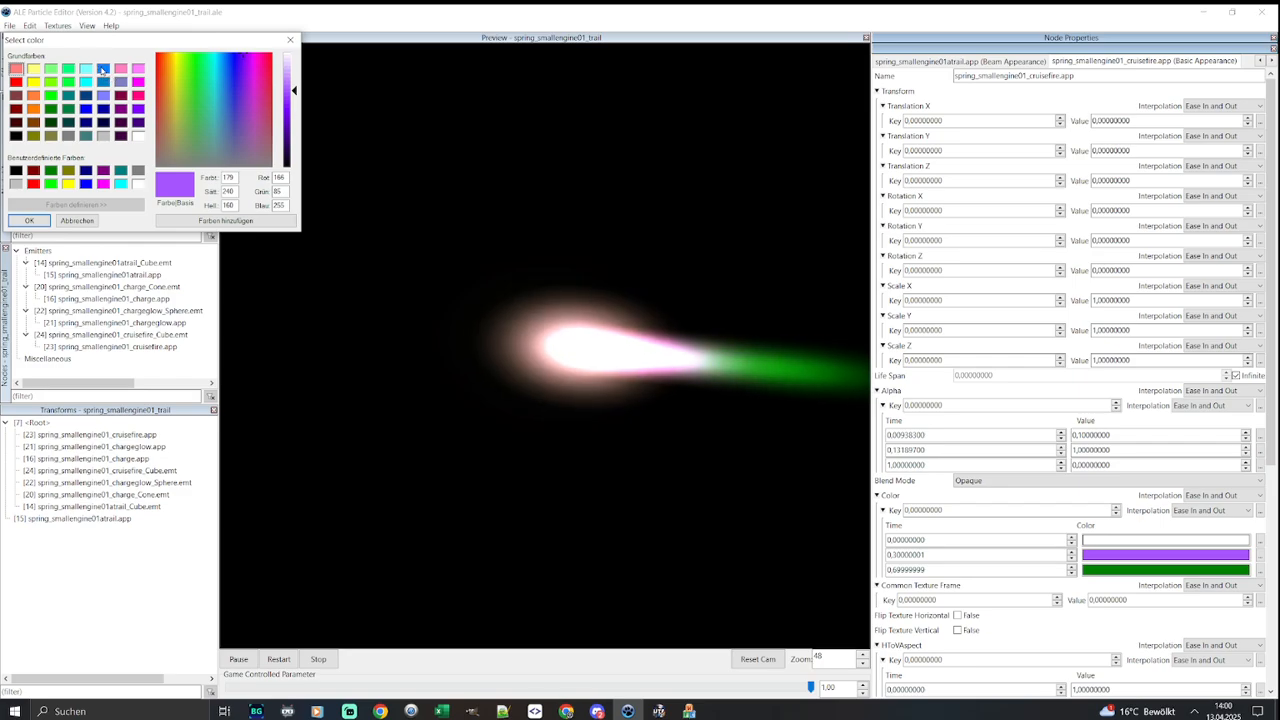
click(30, 221)
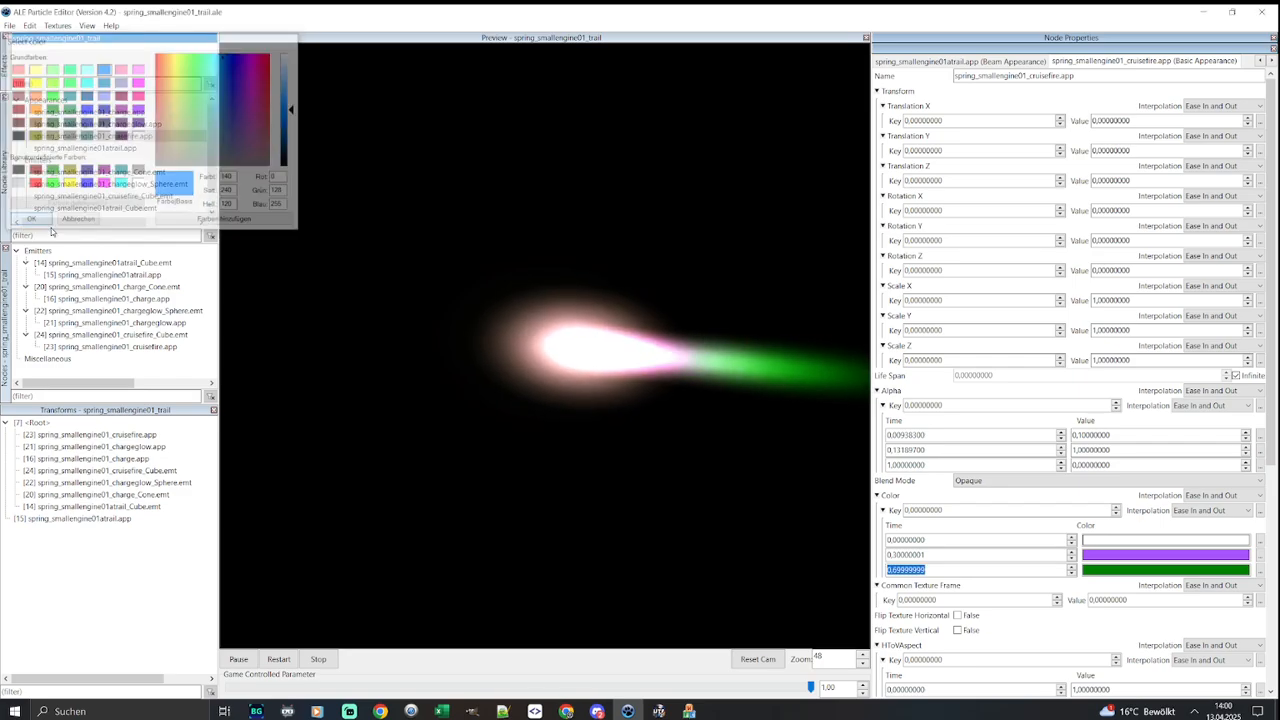
click(1098, 551)
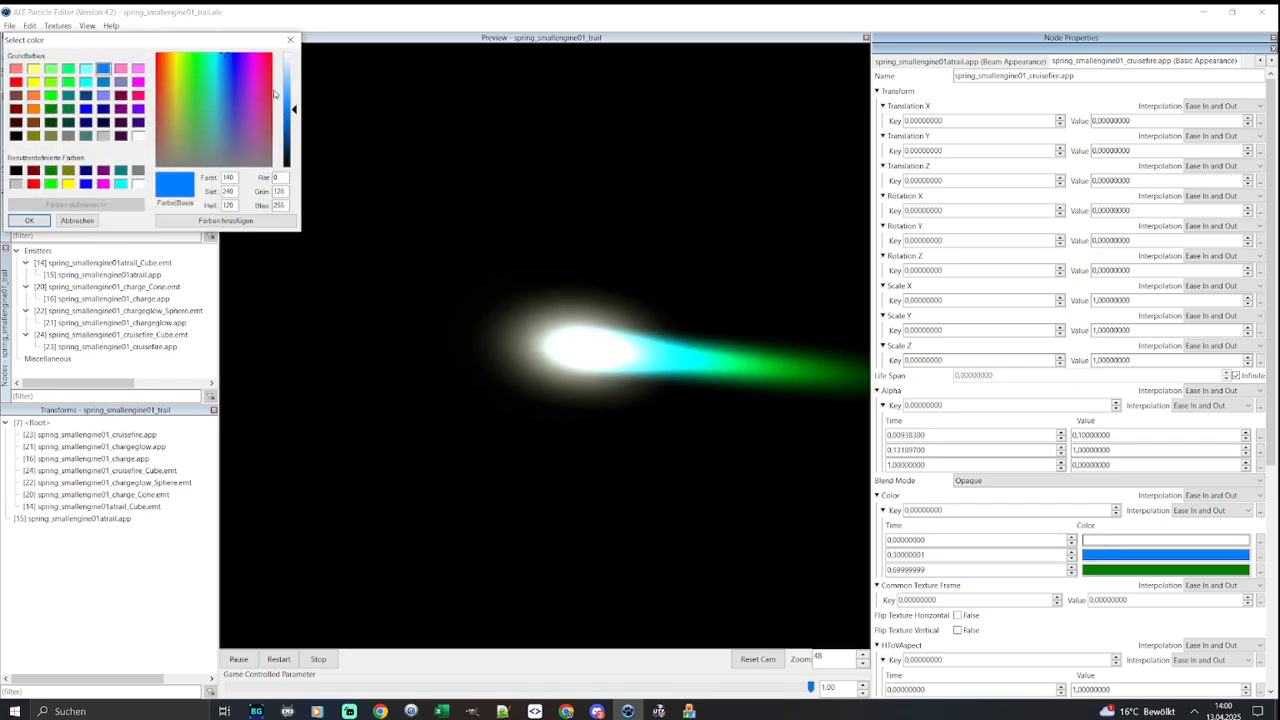
click(236, 55)
click(30, 221)
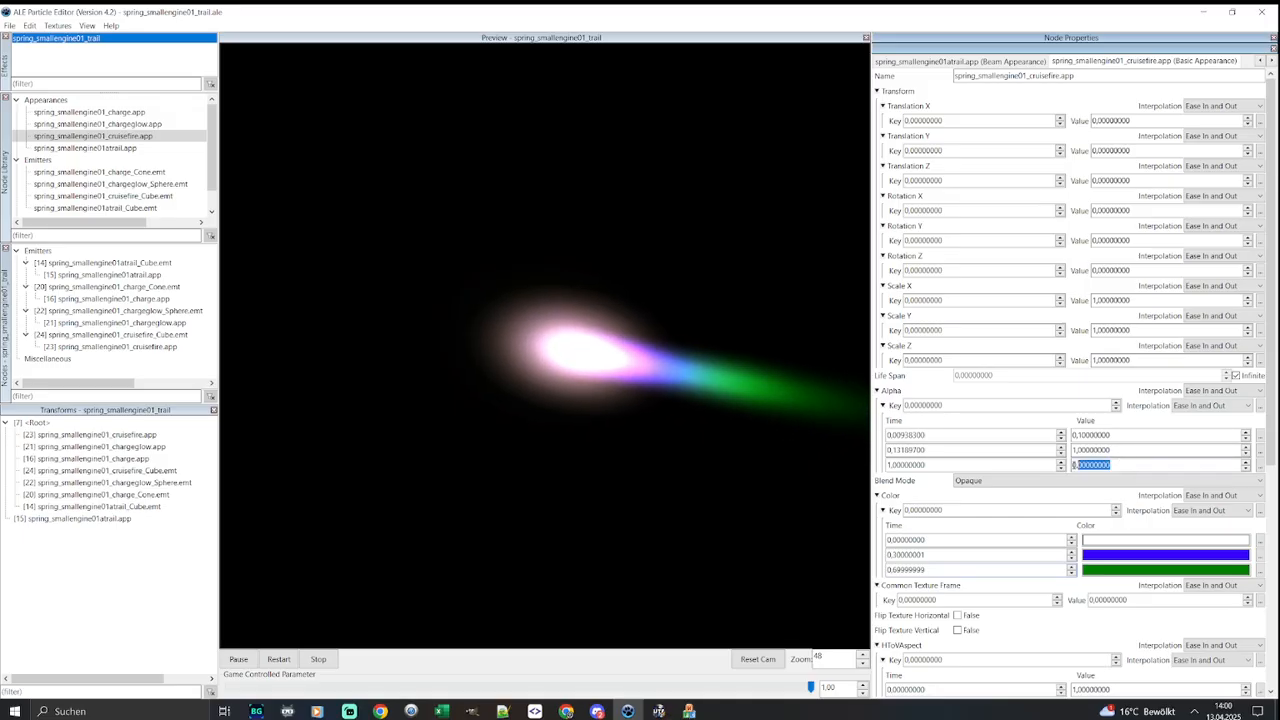
Try a value of 0.2 for the cruisefire appearance's last alpha key and return it to 0
key(Return)
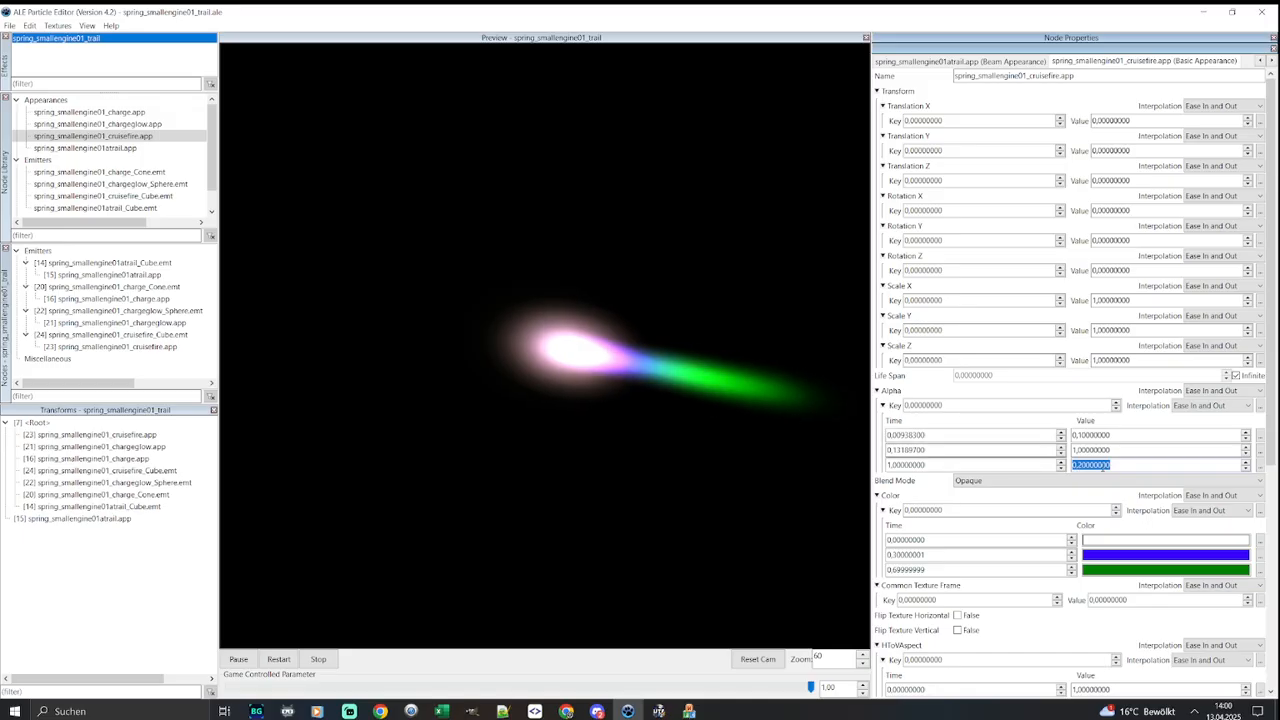
double_click(1121, 463)
text(0)
key(Return)
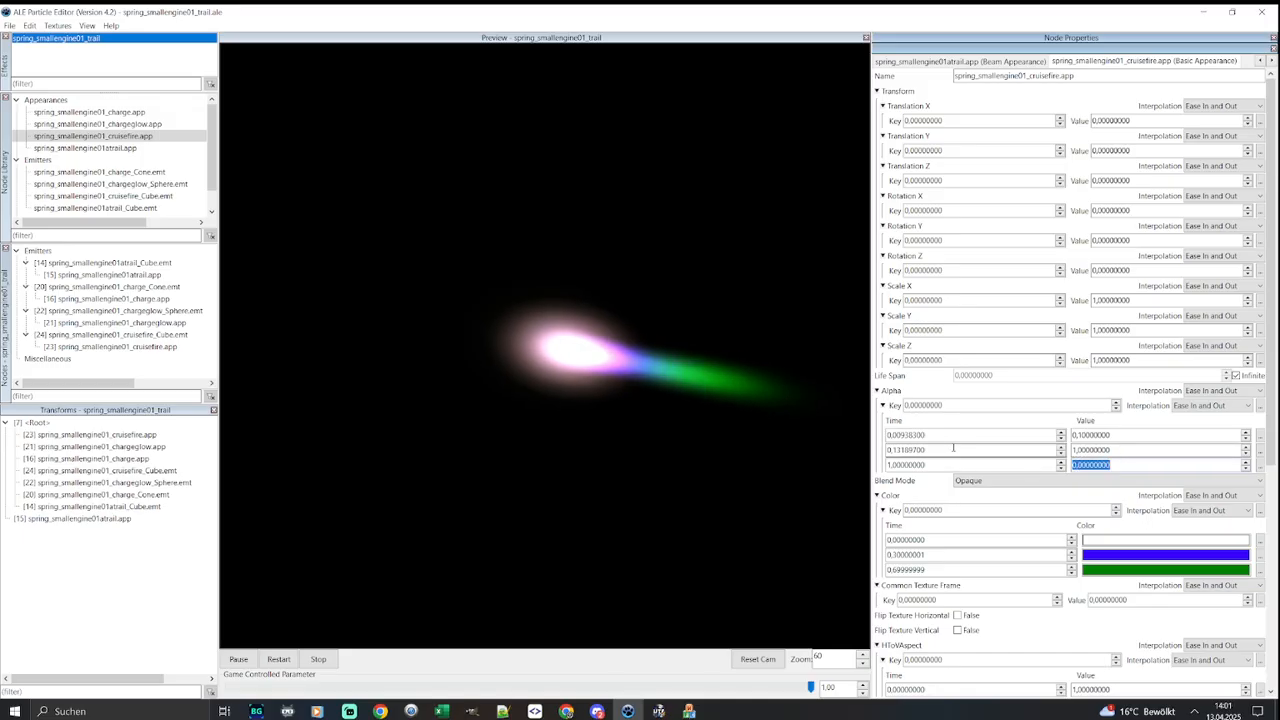
Clone the cruisefire appearance's second alpha key and give the copy a time of 0.9 and a value of 0.5
drag(917, 450, 929, 450)
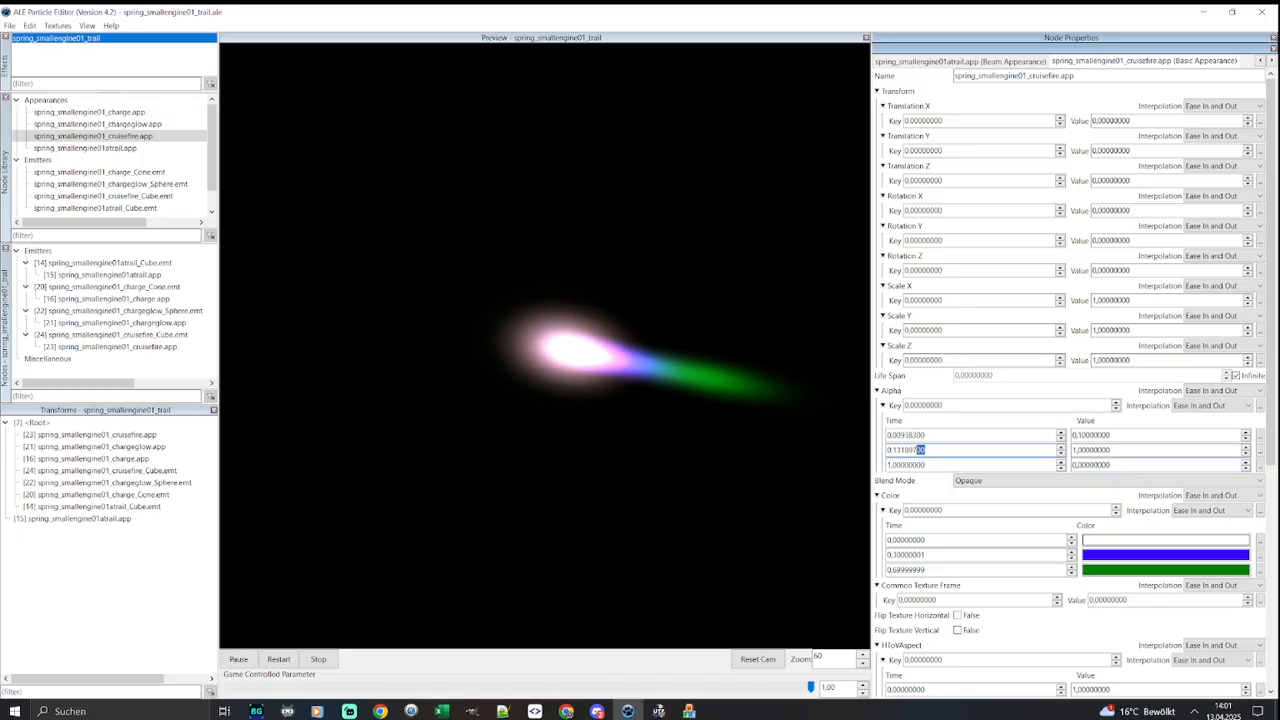
click(1260, 450)
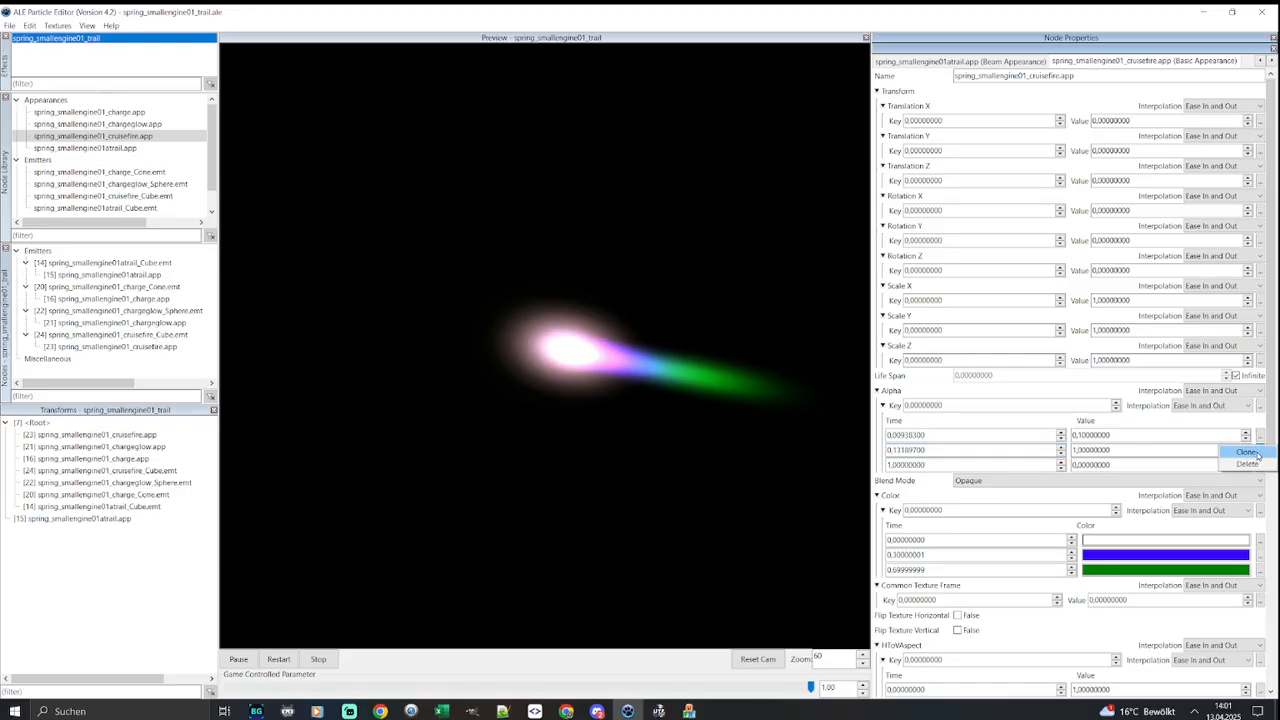
click(1246, 453)
text(0,89)
key(Return)
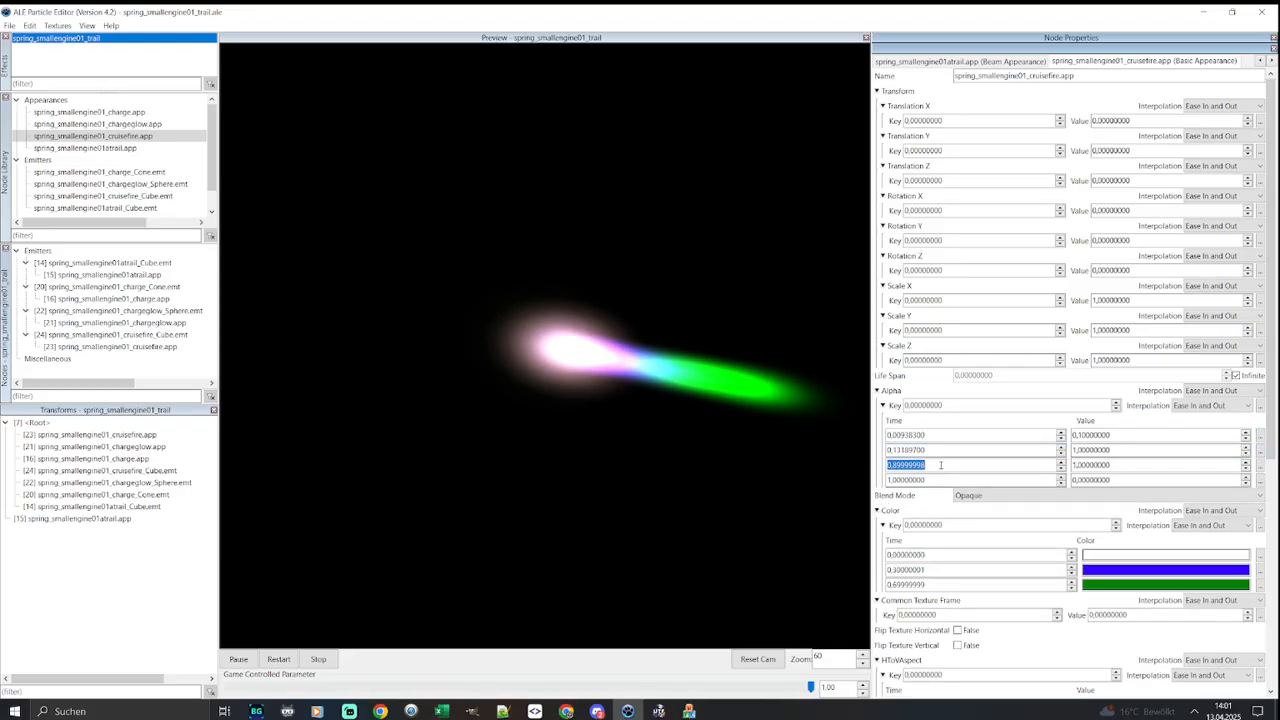
key(Tab)
text(0,5)
key(Return)
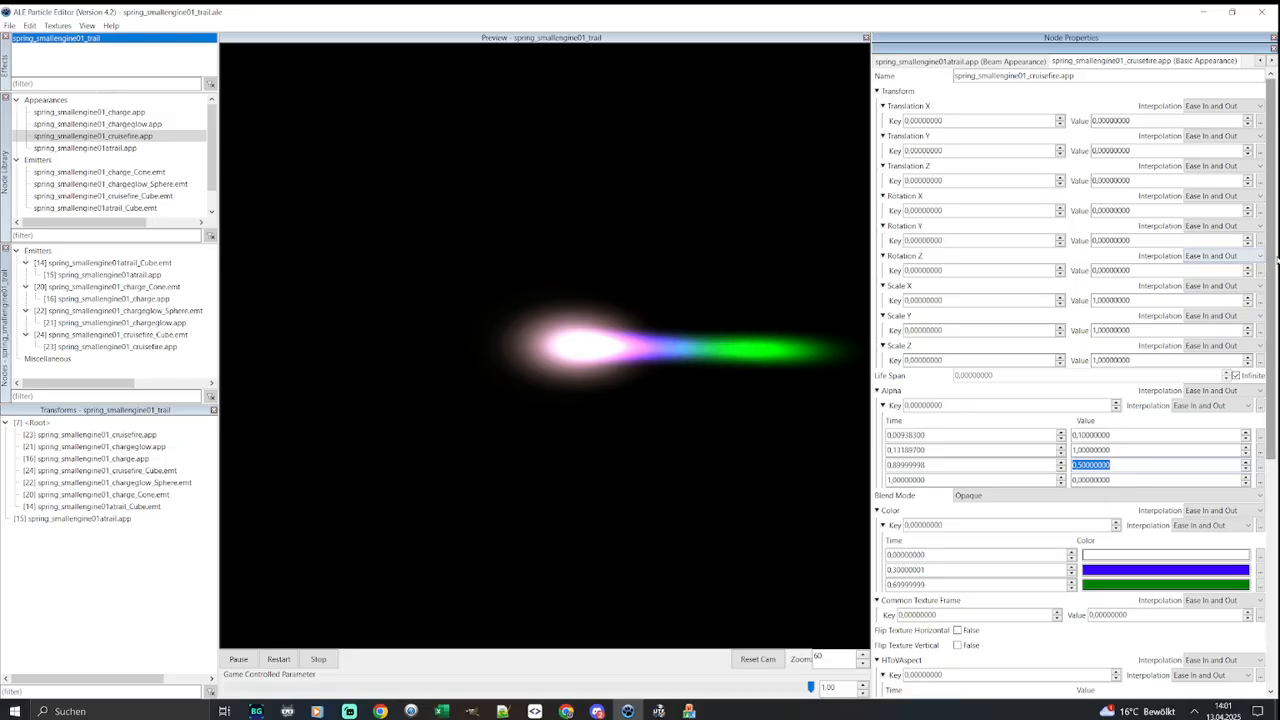
Set the cruisefire appearance's second size key to a value of 2 and its green colour key to time 0.9
drag(1268, 284, 1274, 519)
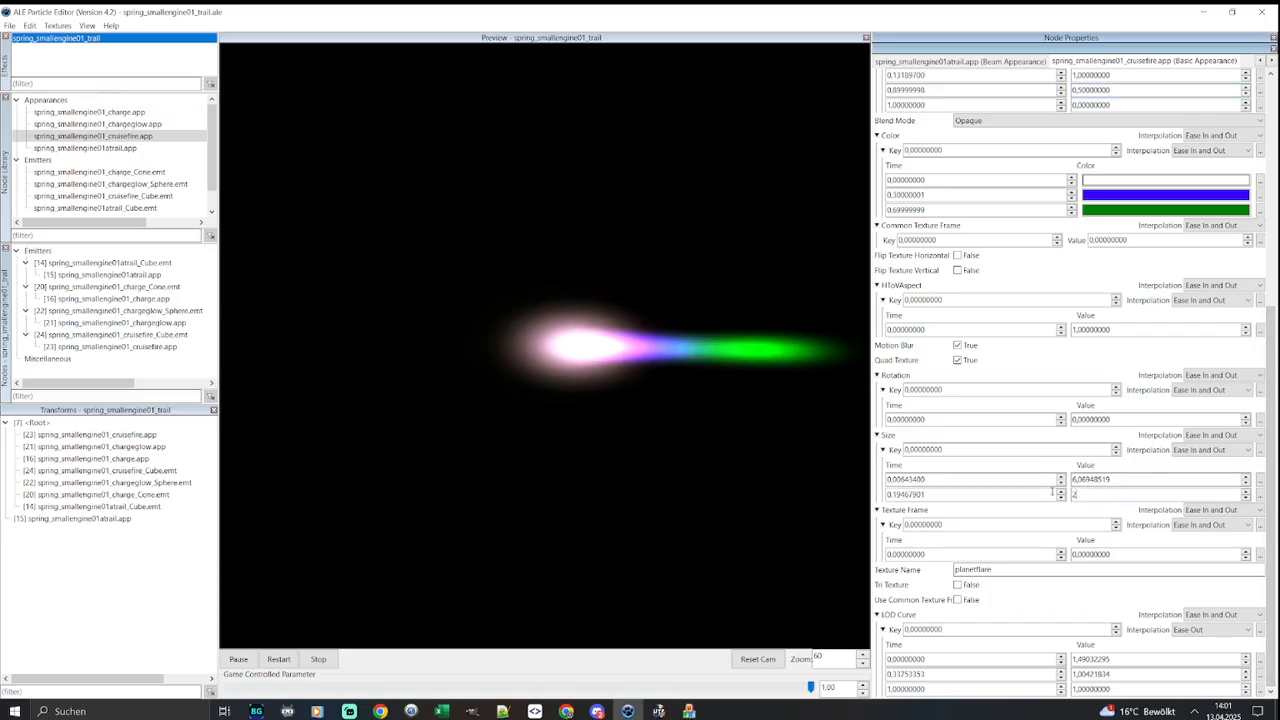
key(Return)
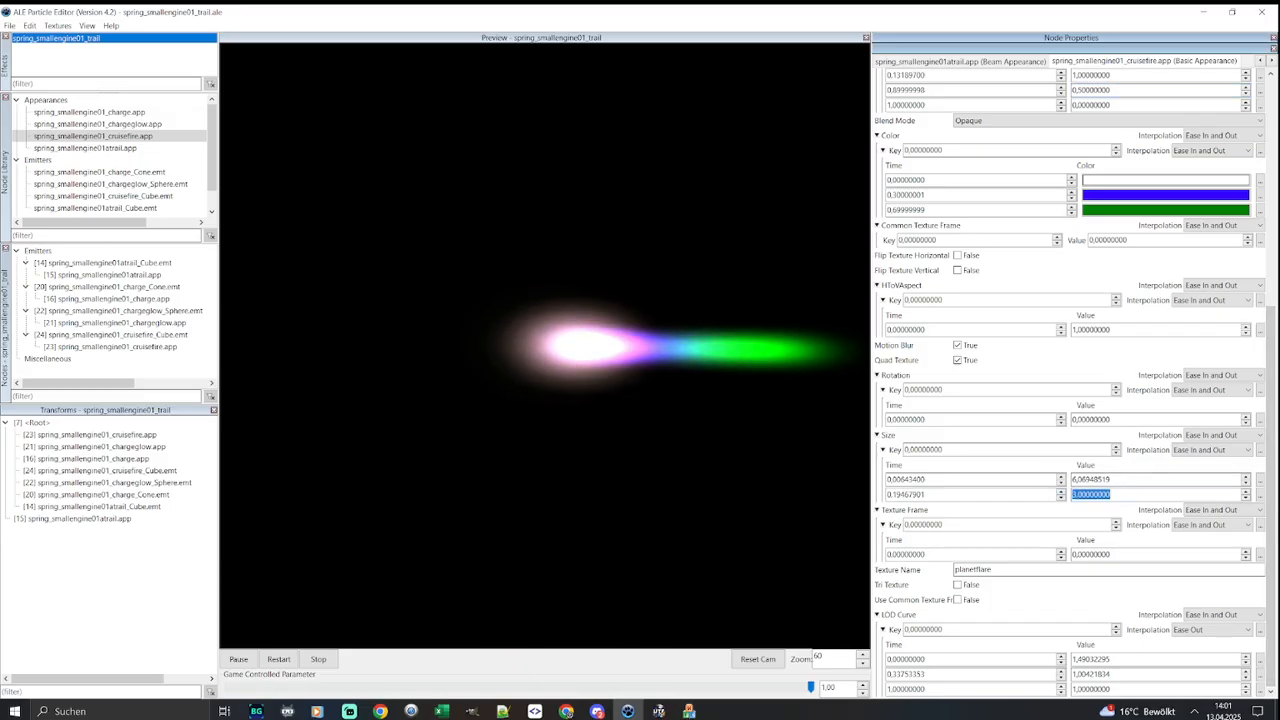
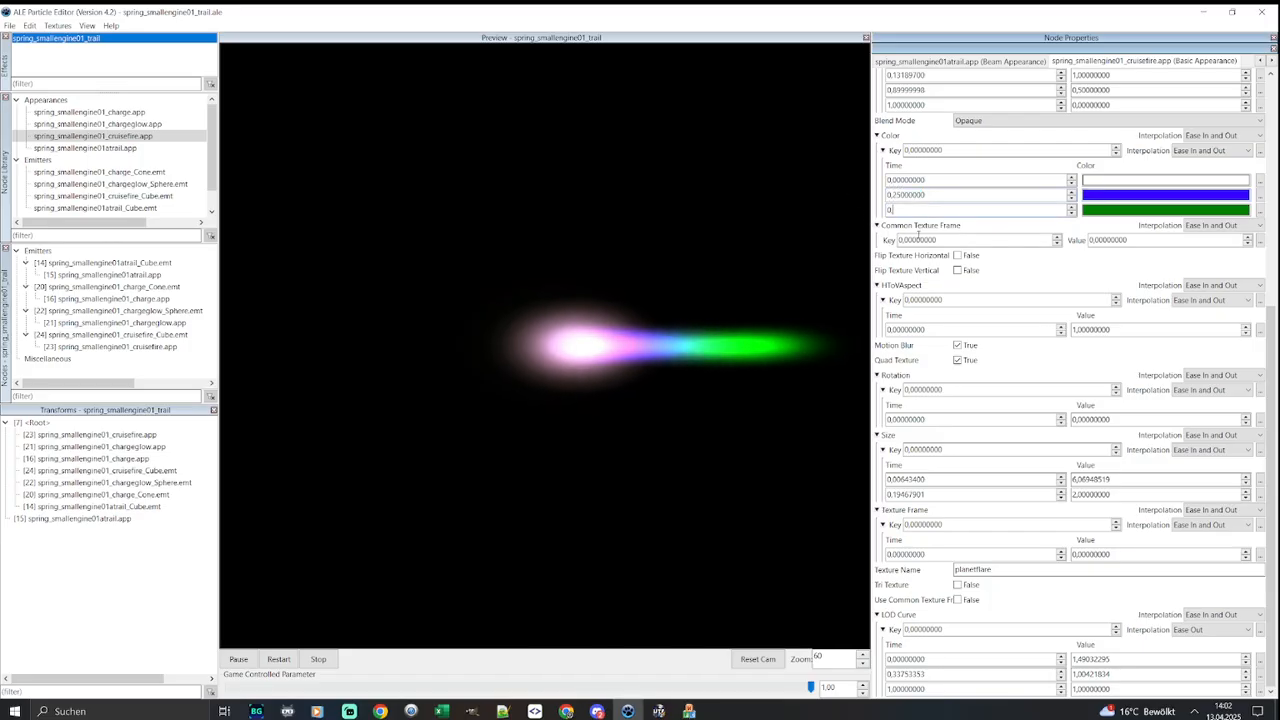
text(.9)
key(Return)
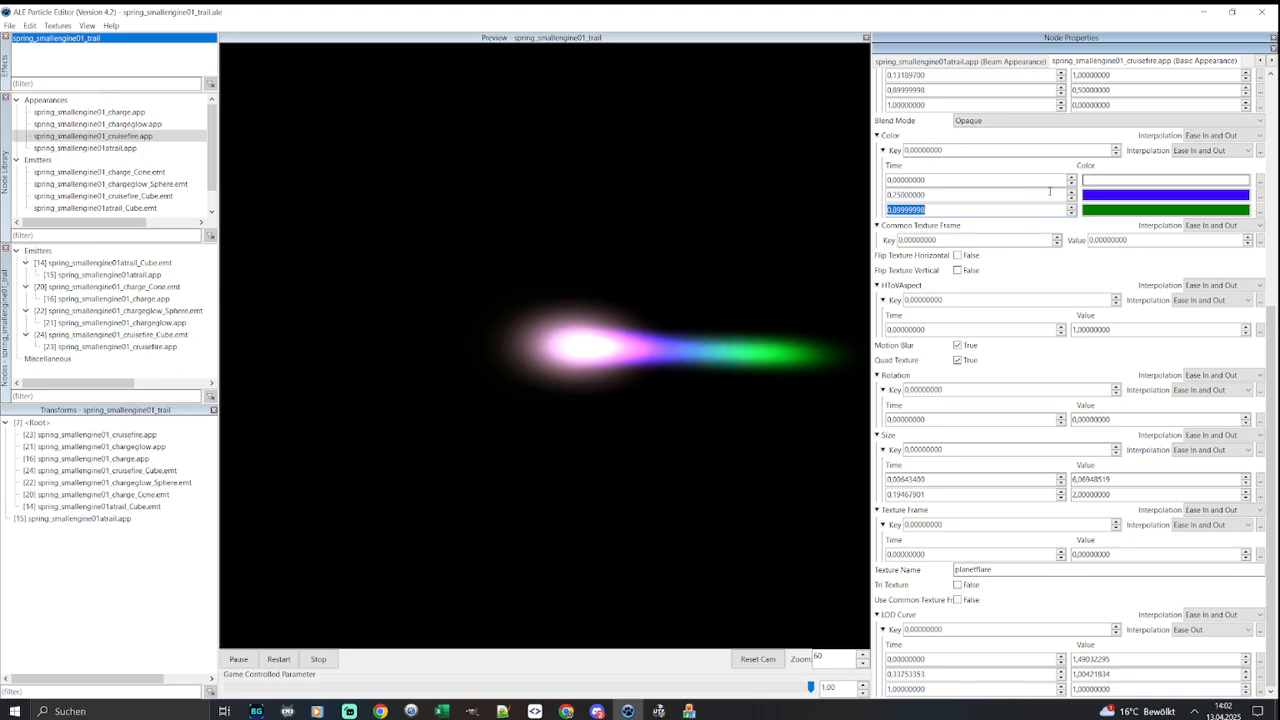
Set the time of the blue-violet colour key to 0.2 after trying 0.1
click(935, 195)
drag(935, 195, 815, 221)
text(0,1)
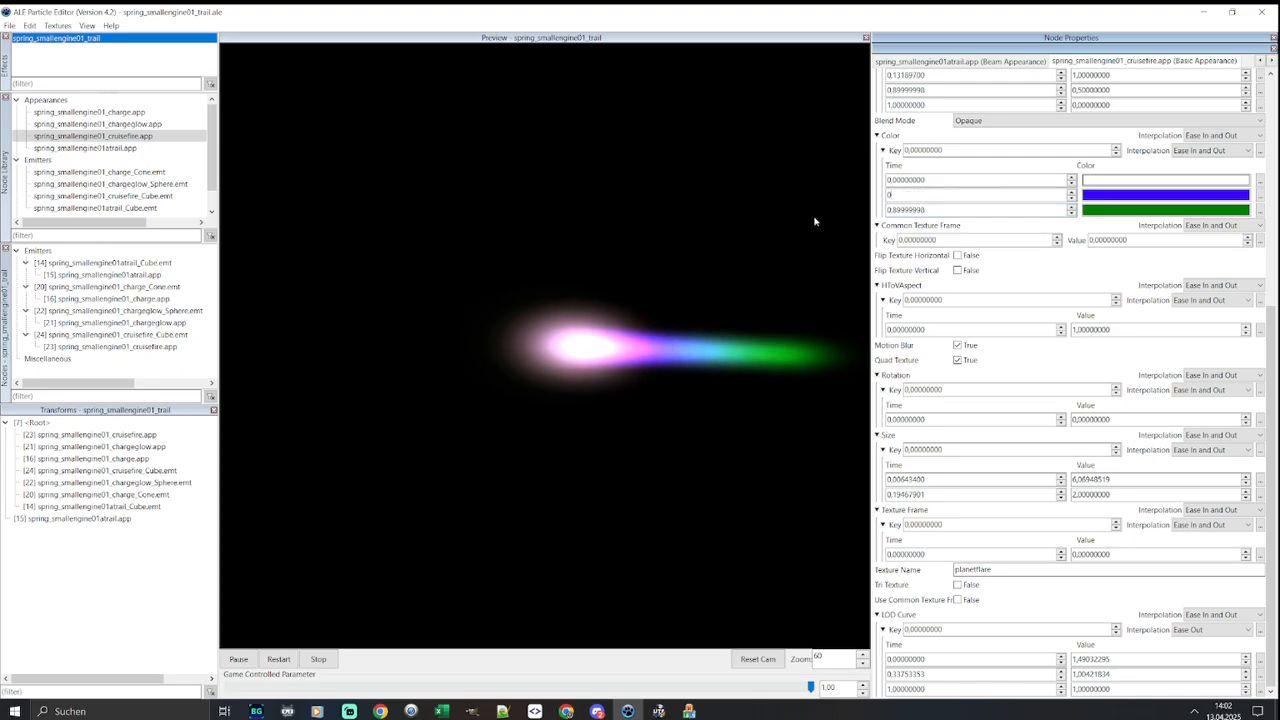
key(Return)
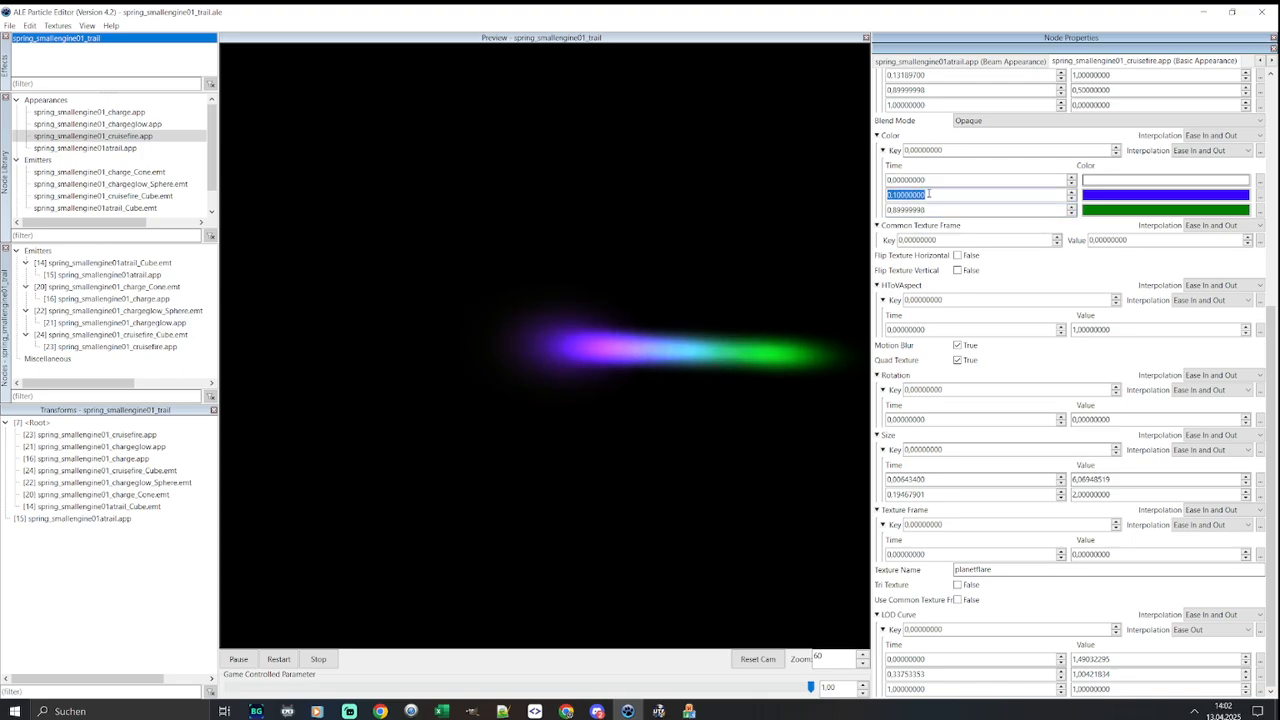
text(0,2)
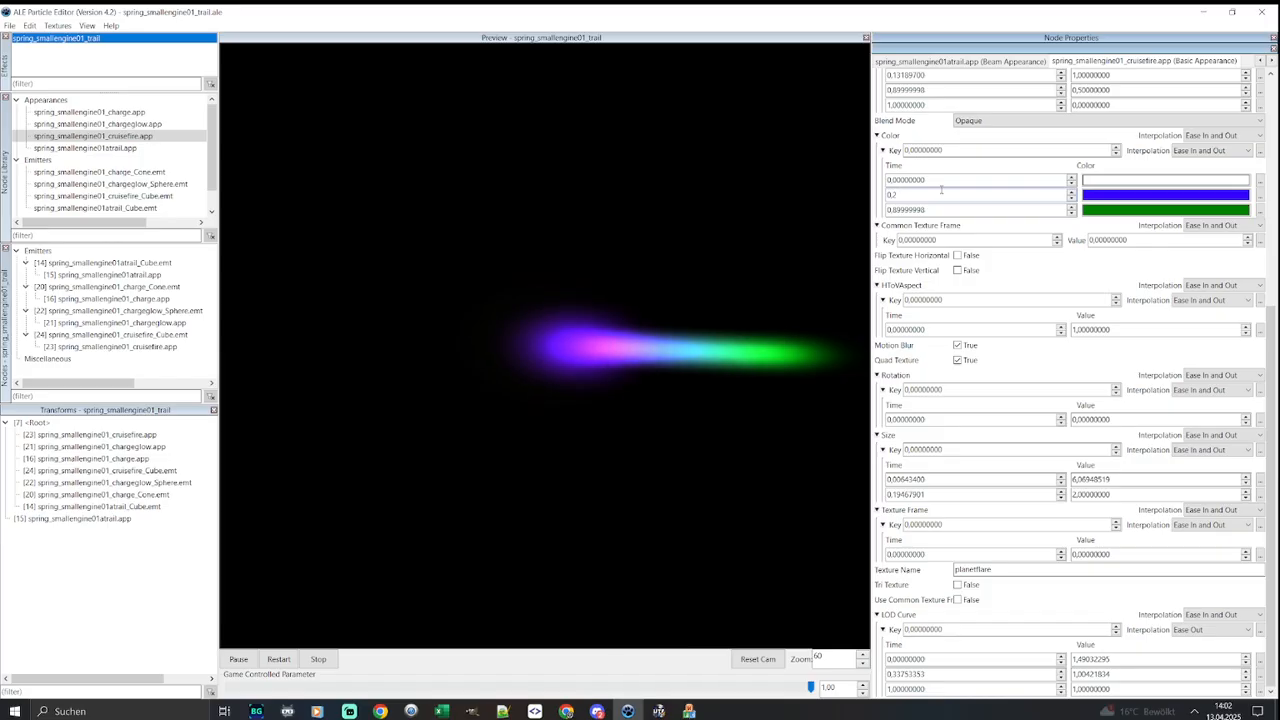
key(Return)
click(943, 183)
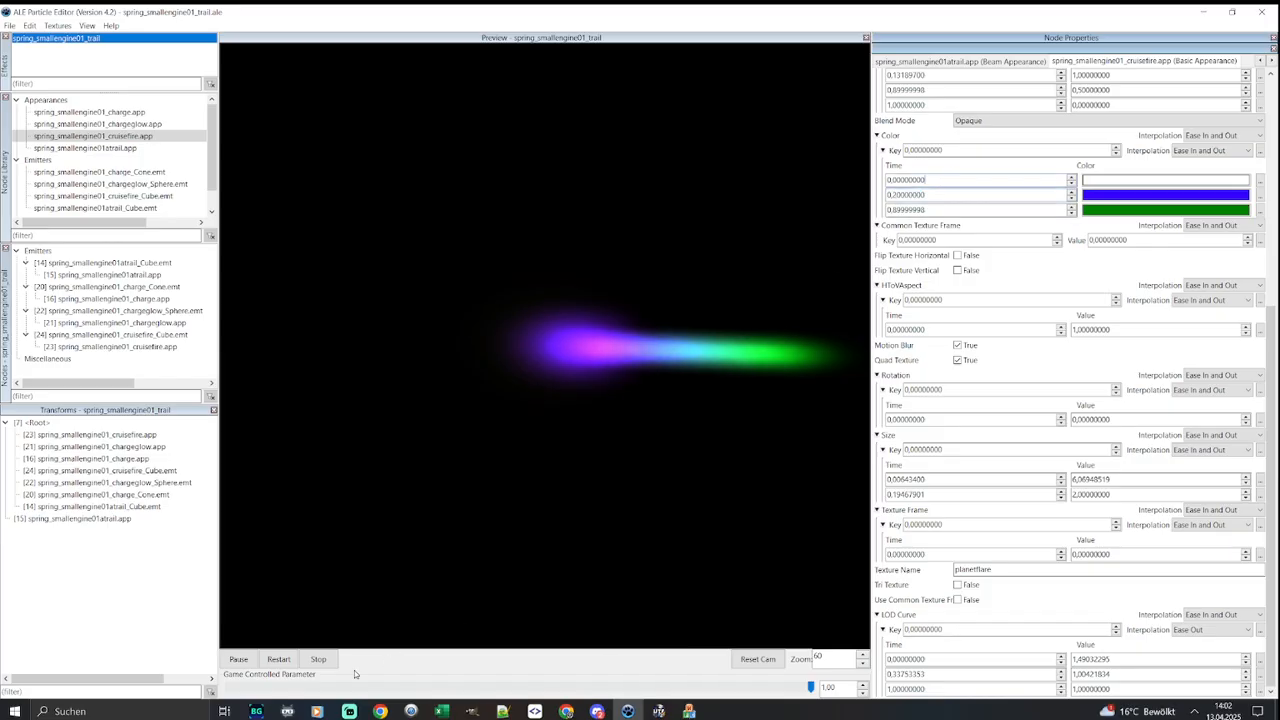
Stop the effect preview and force the unresponsive particle editor to close
click(319, 661)
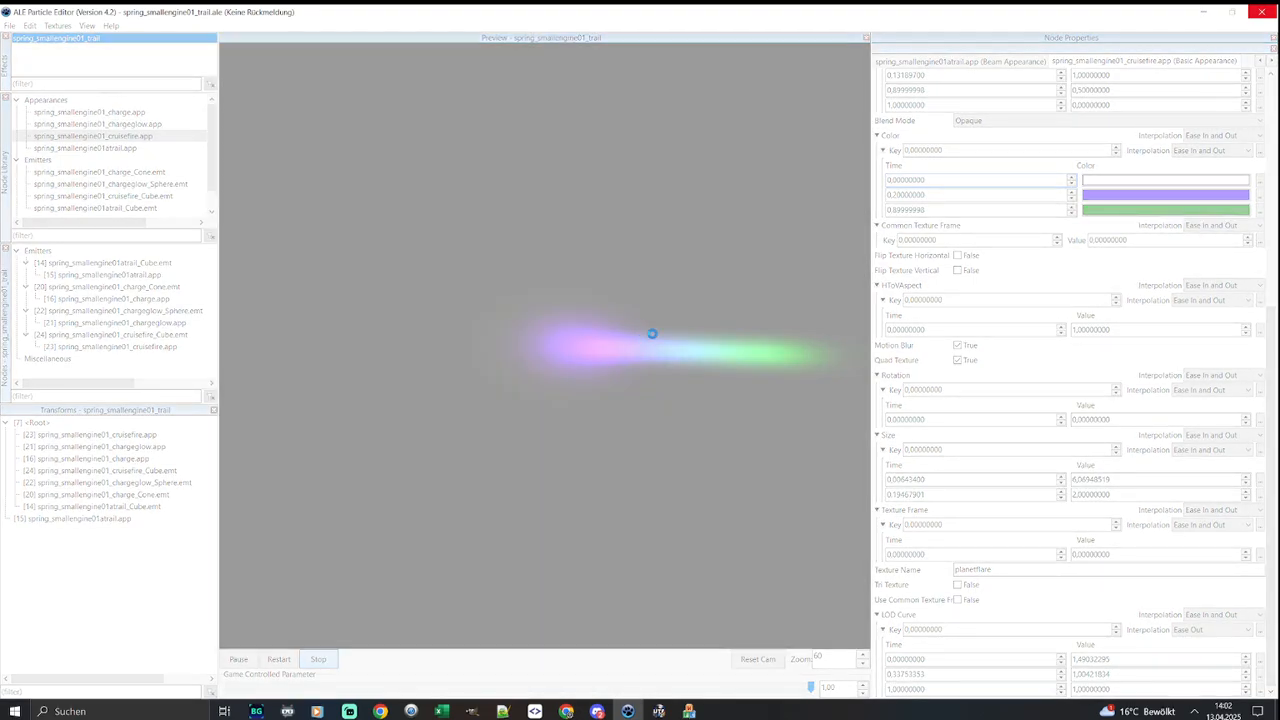
click(1258, 14)
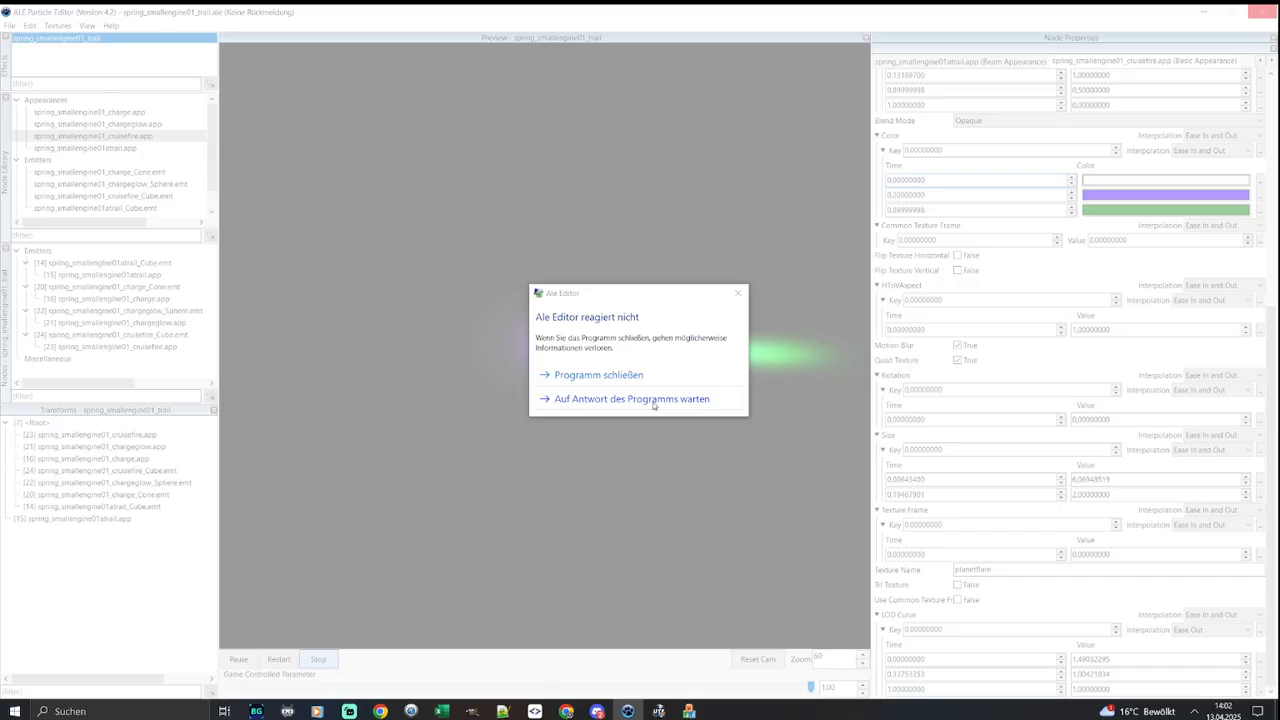
click(619, 374)
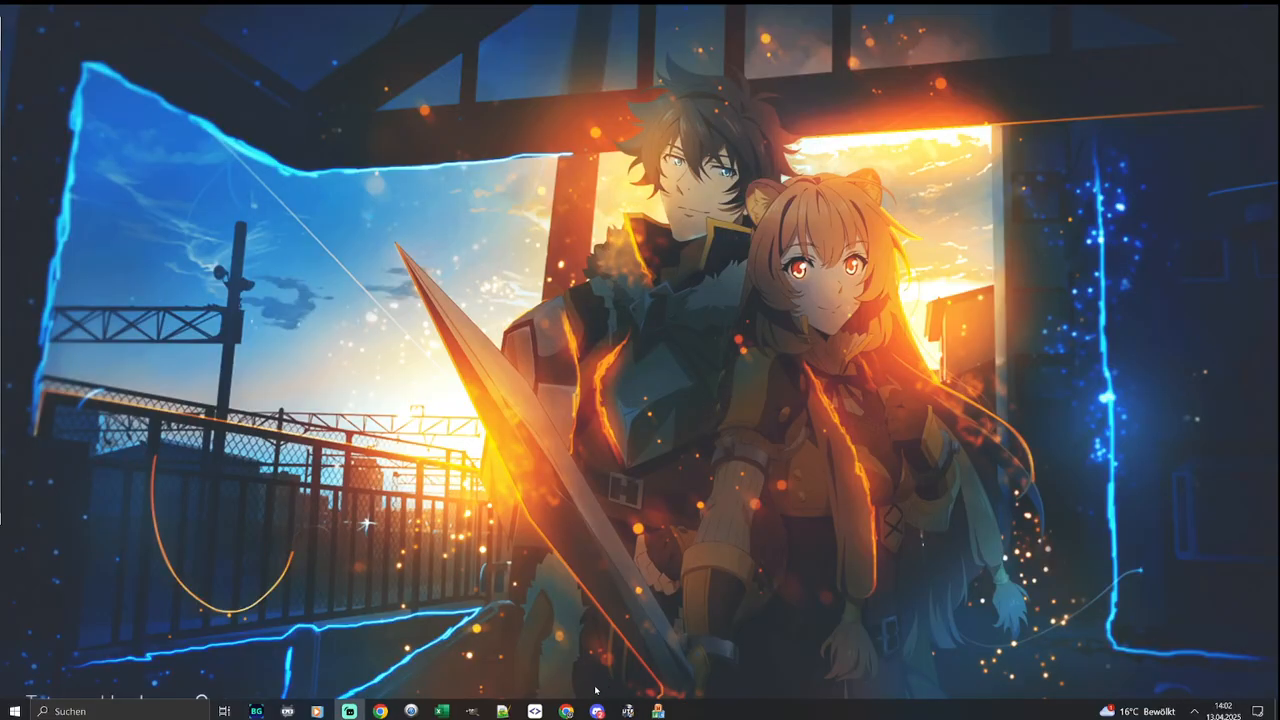
Open File Explorer through the system search and relaunch the ALE Particle Editor
click(118, 710)
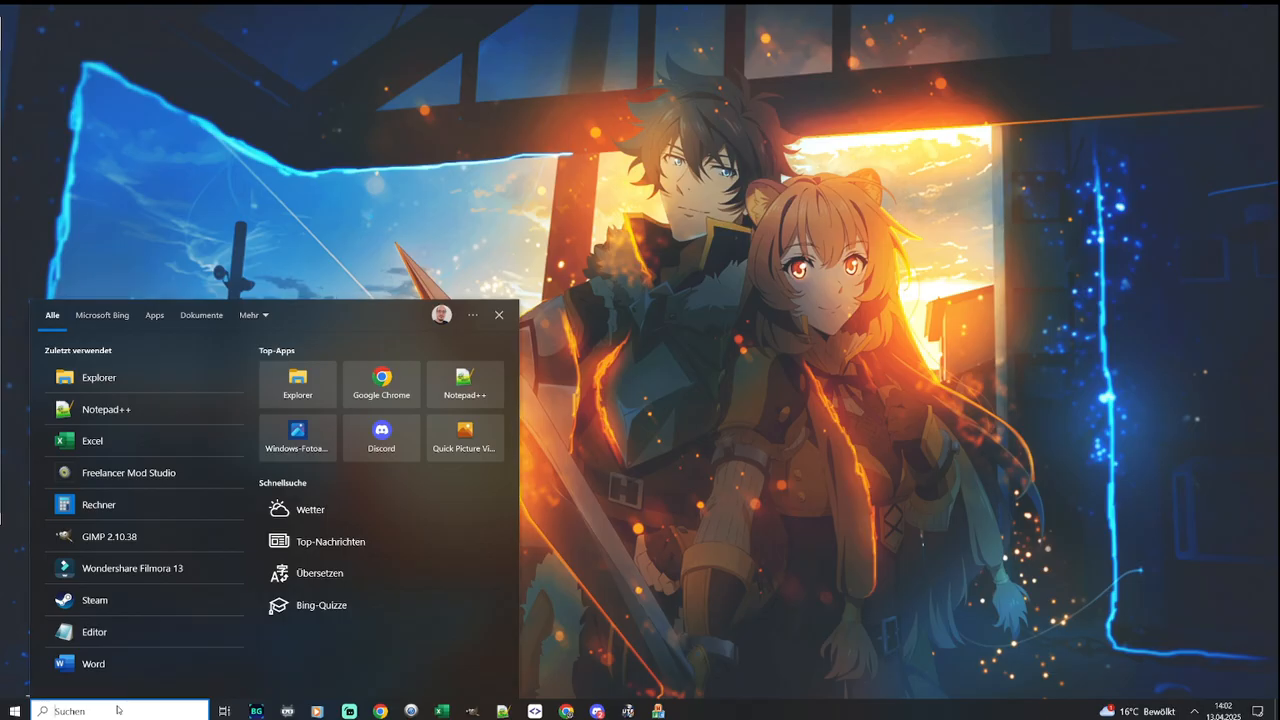
text(ex)
click(136, 368)
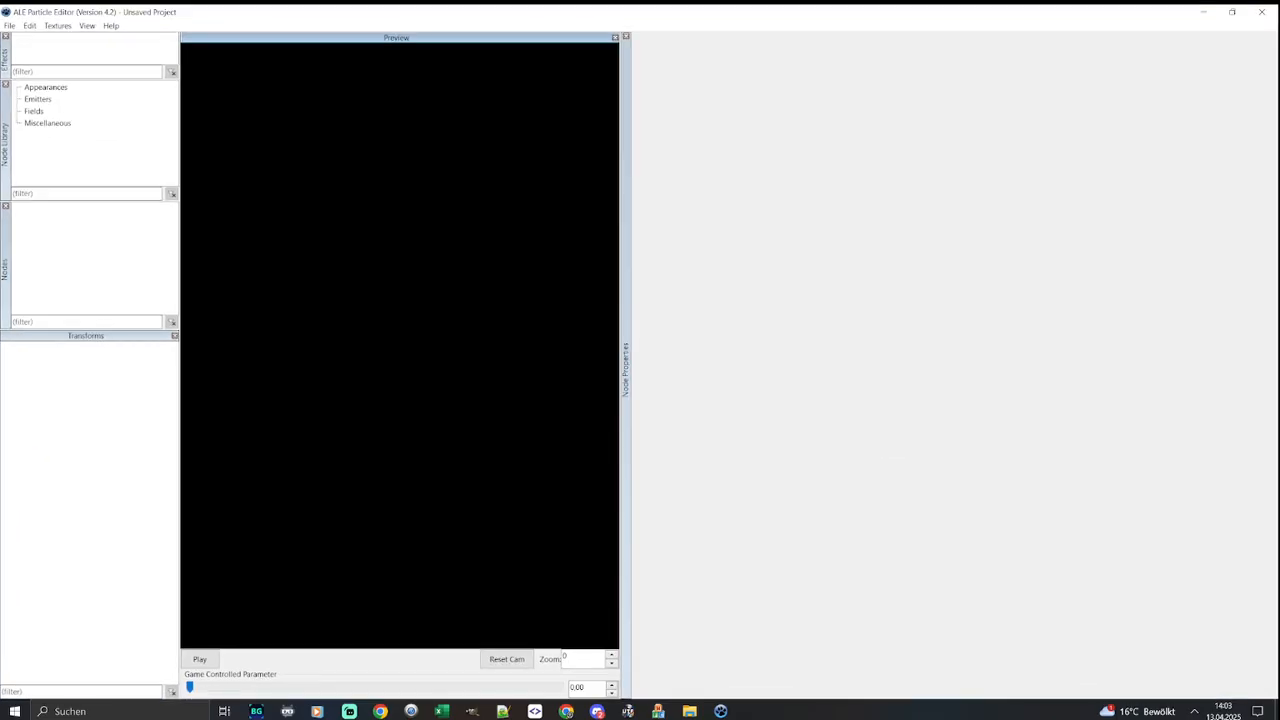
click(128, 8)
Load the texture files from animated.txm through treewyrm.txm in the DATA\FX folder and widen the preview pane
click(58, 25)
click(85, 38)
click(617, 138)
click(606, 138)
click(520, 304)
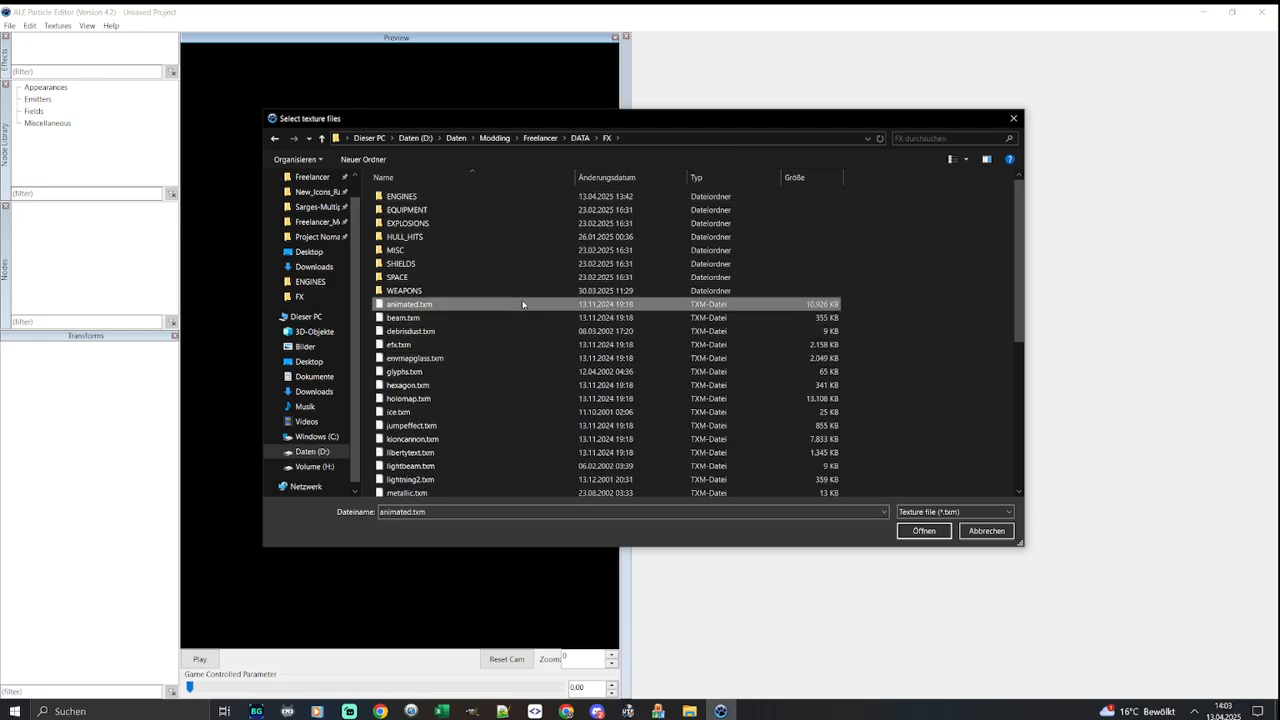
scroll(523, 300, down, 7)
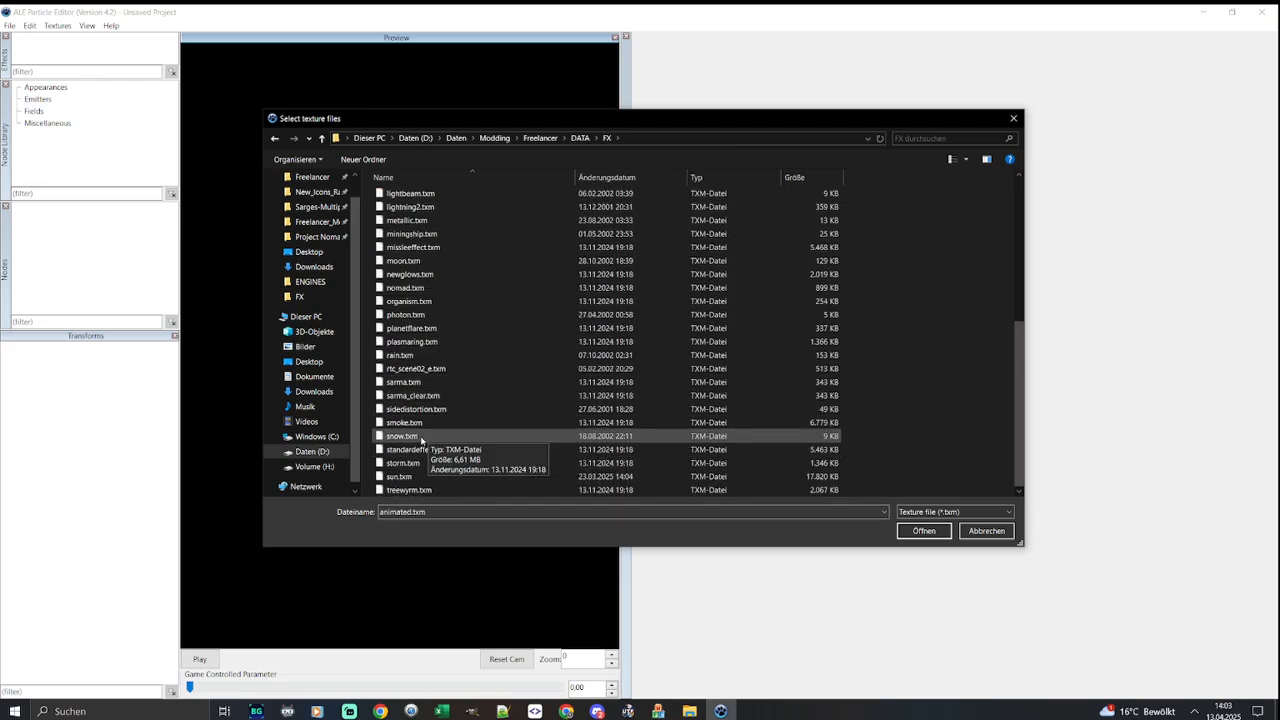
shift+click(409, 490)
click(917, 532)
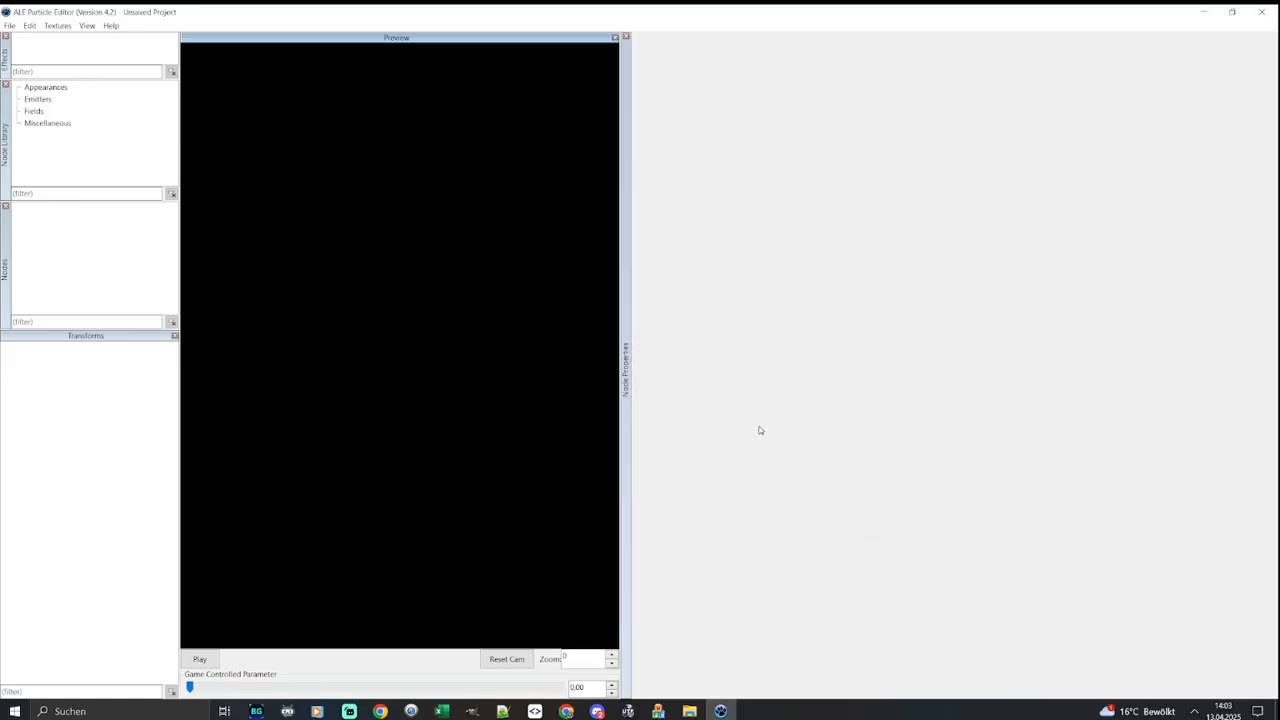
drag(619, 299, 957, 305)
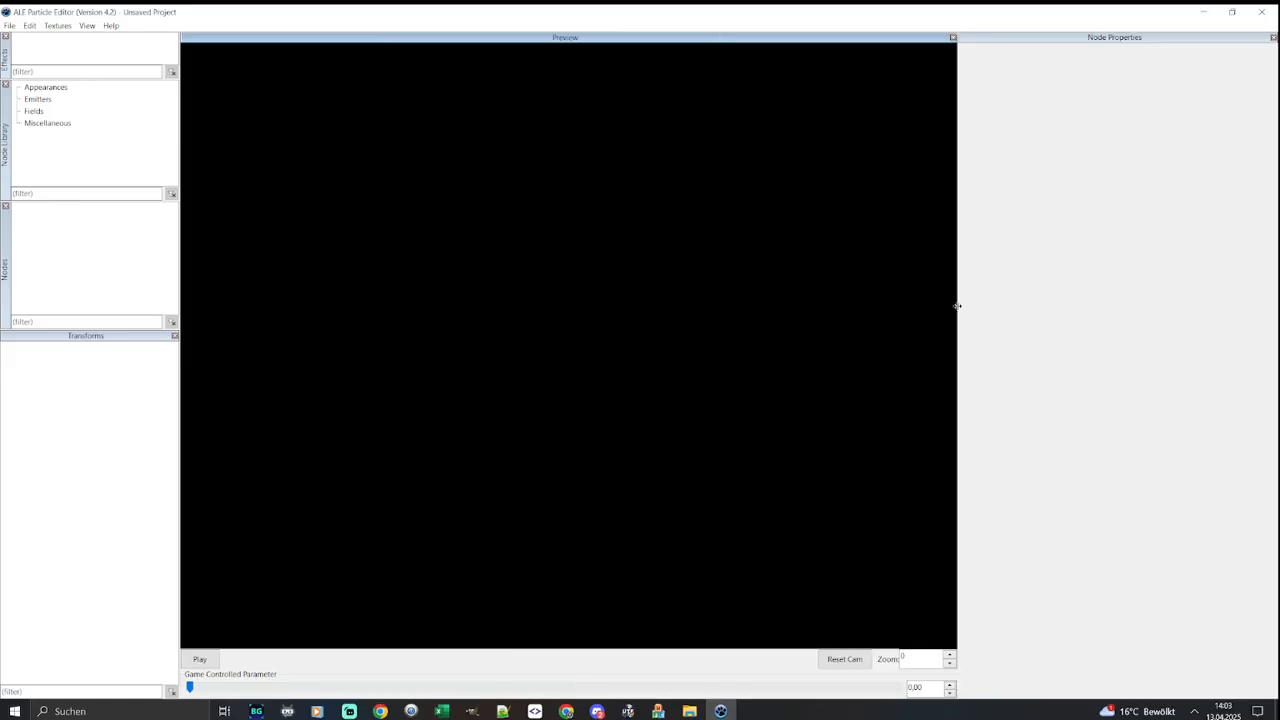
click(10, 26)
click(30, 51)
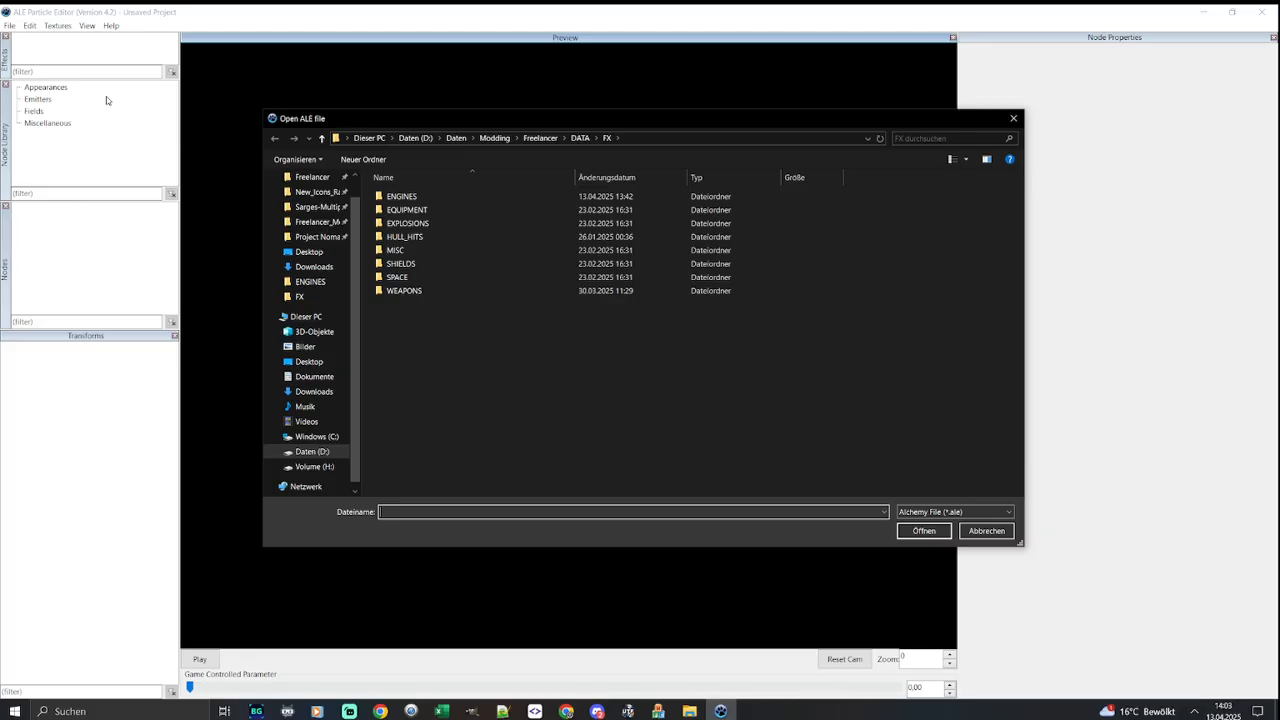
click(314, 252)
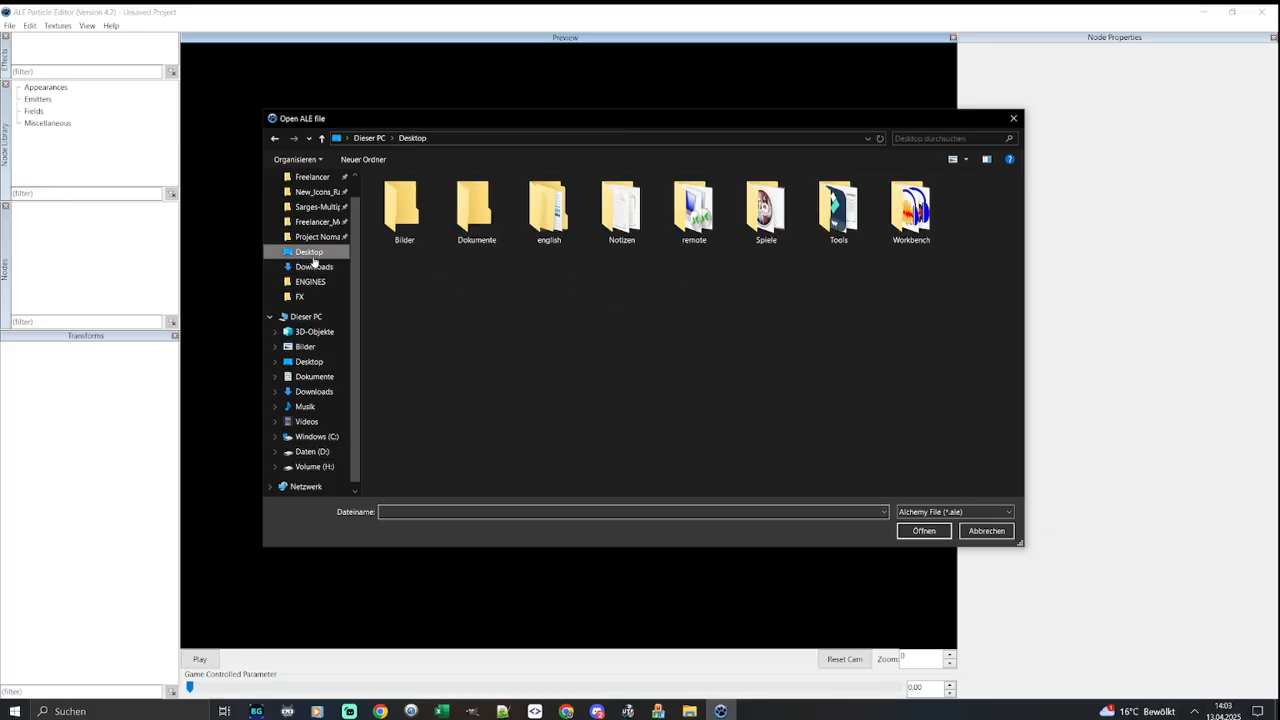
scroll(310, 225, up, 1)
click(310, 202)
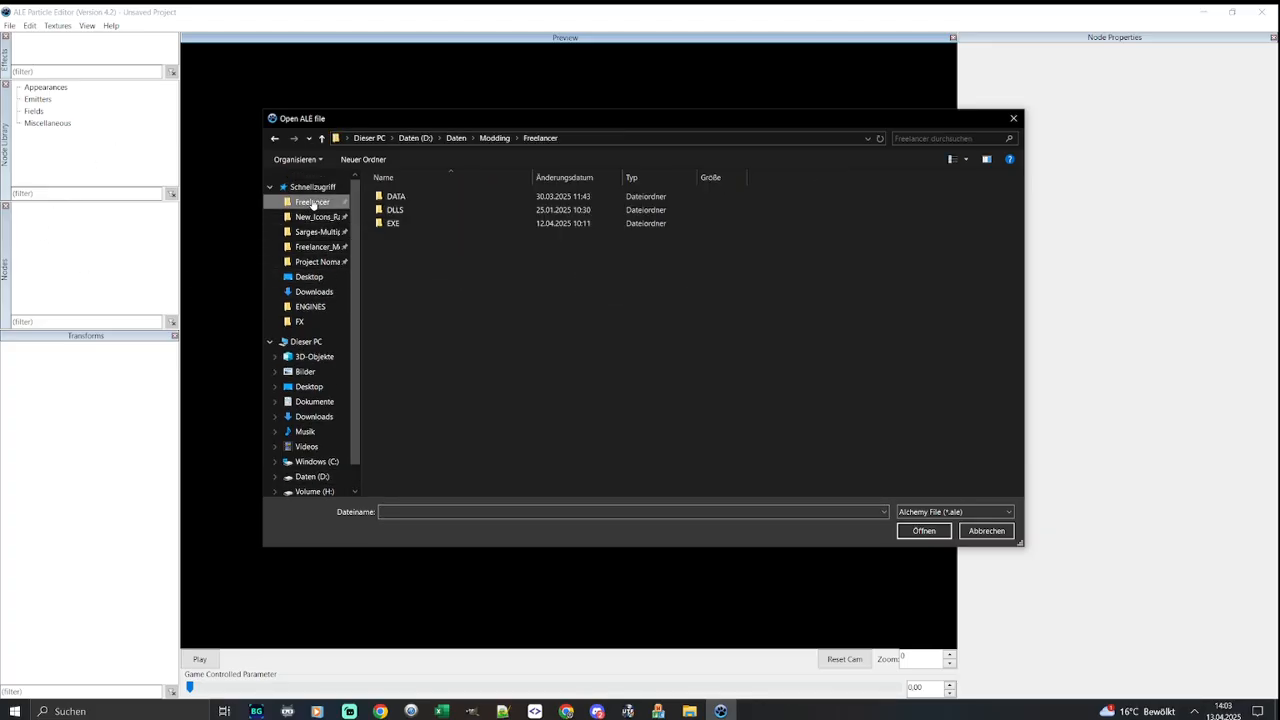
double_click(440, 196)
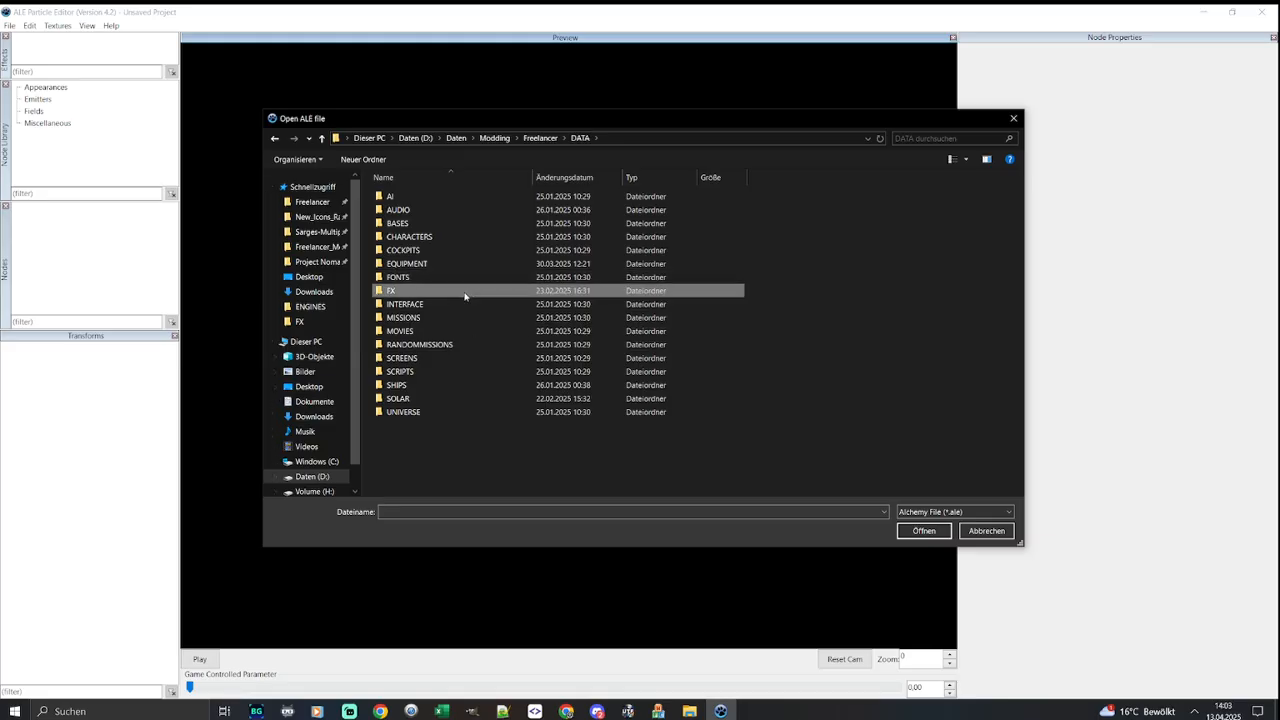
double_click(474, 290)
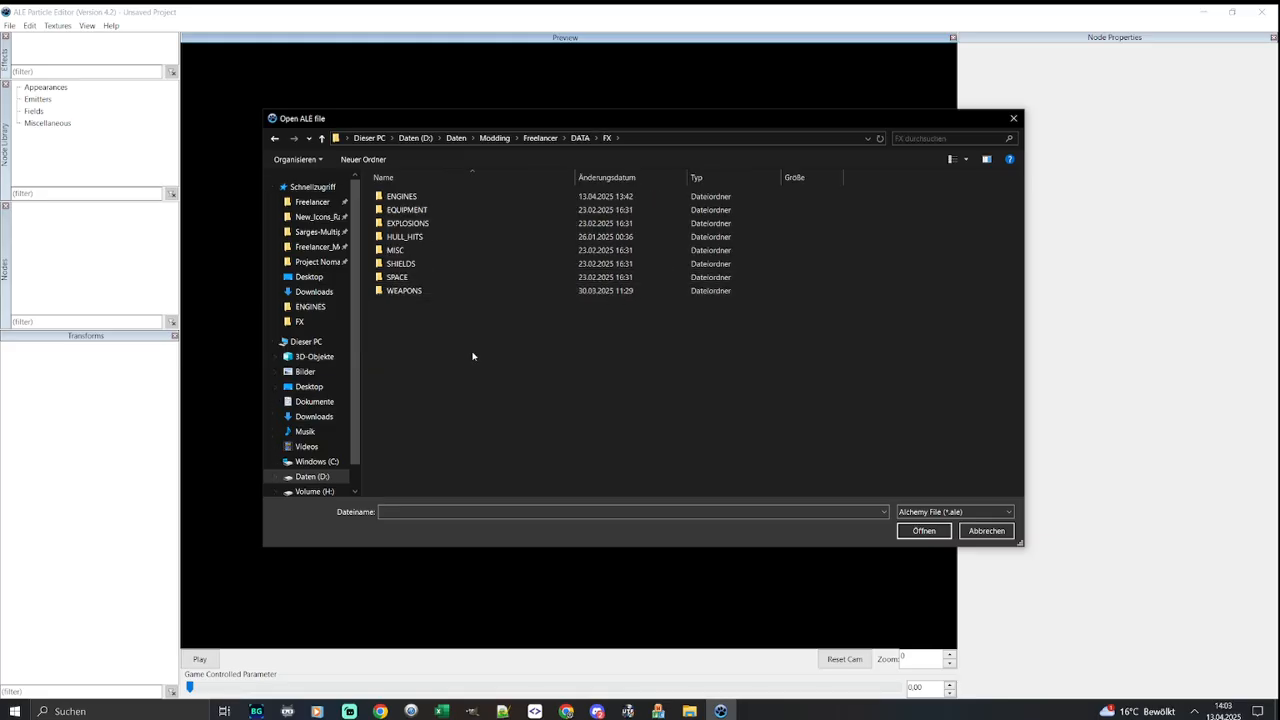
click(588, 138)
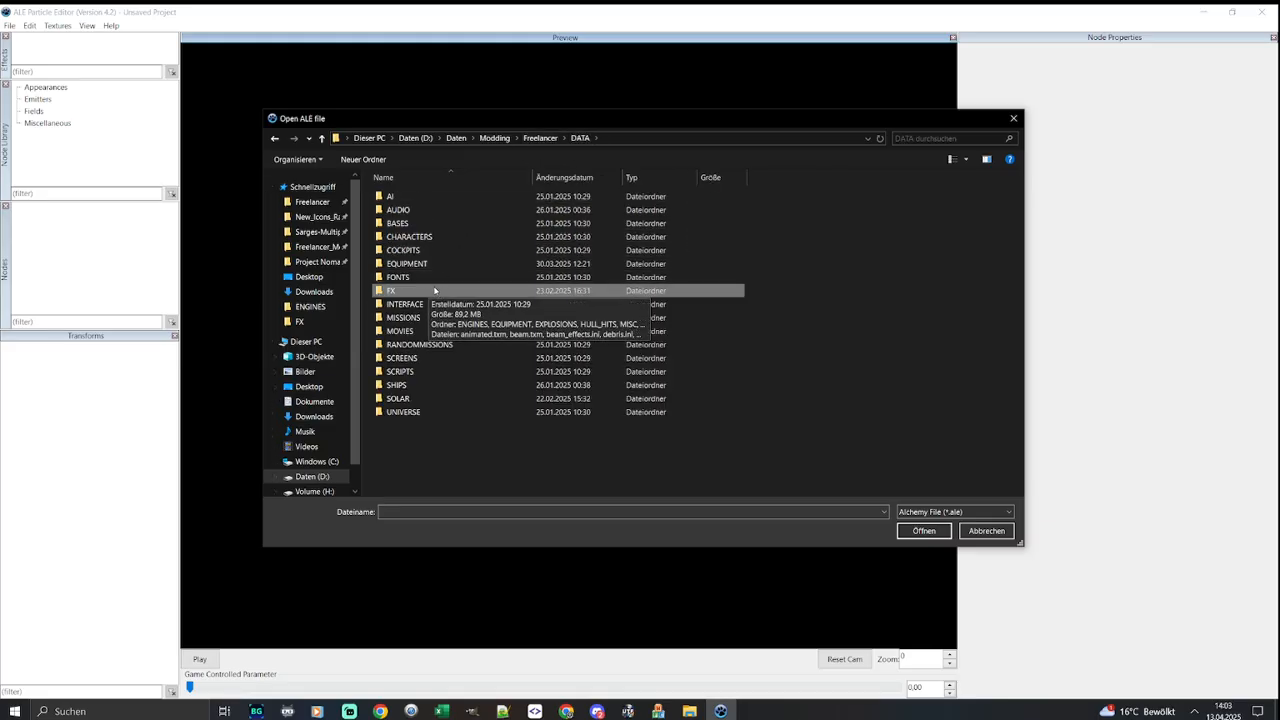
click(434, 290)
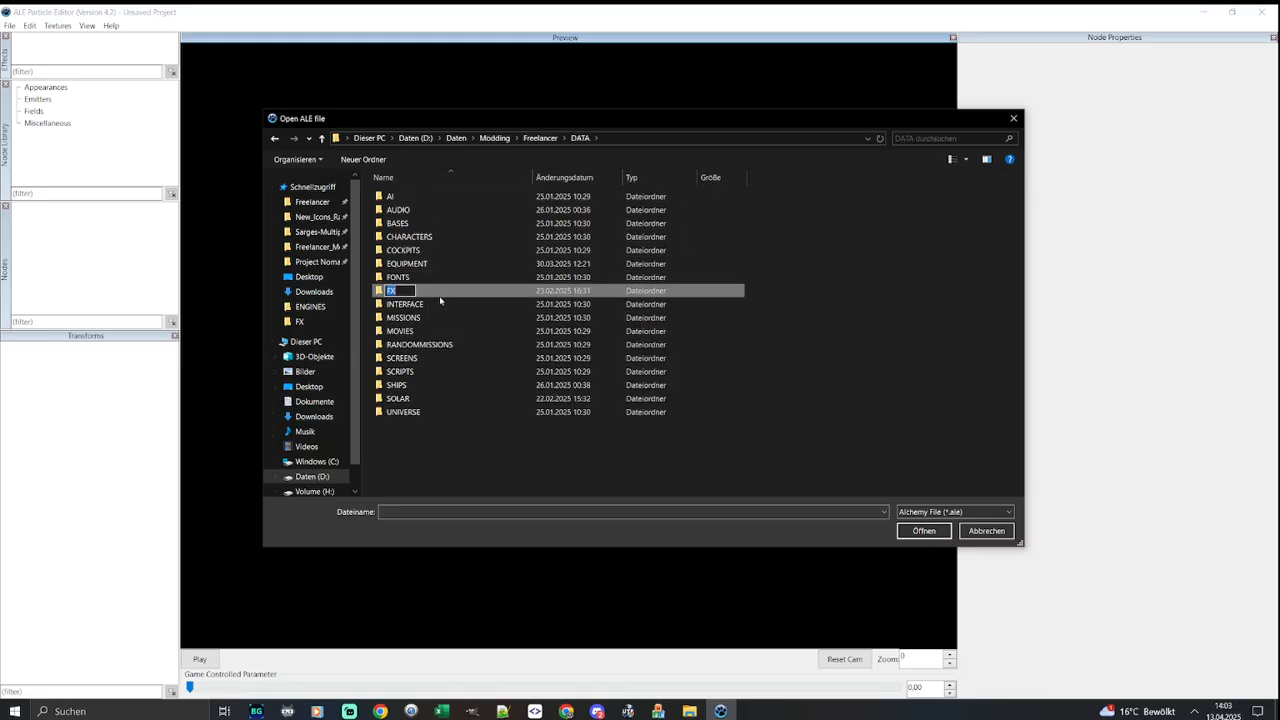
click(1013, 120)
Load the texture files in DATA\FX again, selecting from animated.txm through to the end of the list
click(57, 25)
click(55, 40)
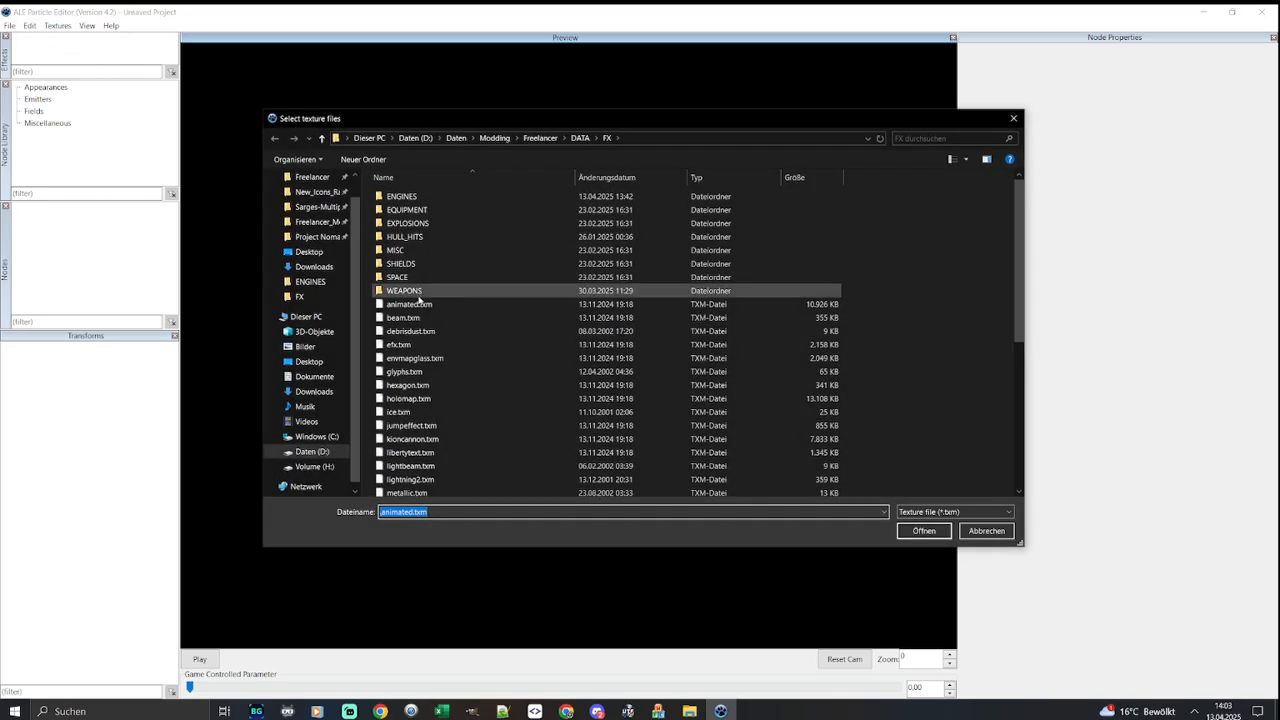
click(412, 303)
scroll(463, 373, down, 7)
shift+click(464, 490)
click(924, 532)
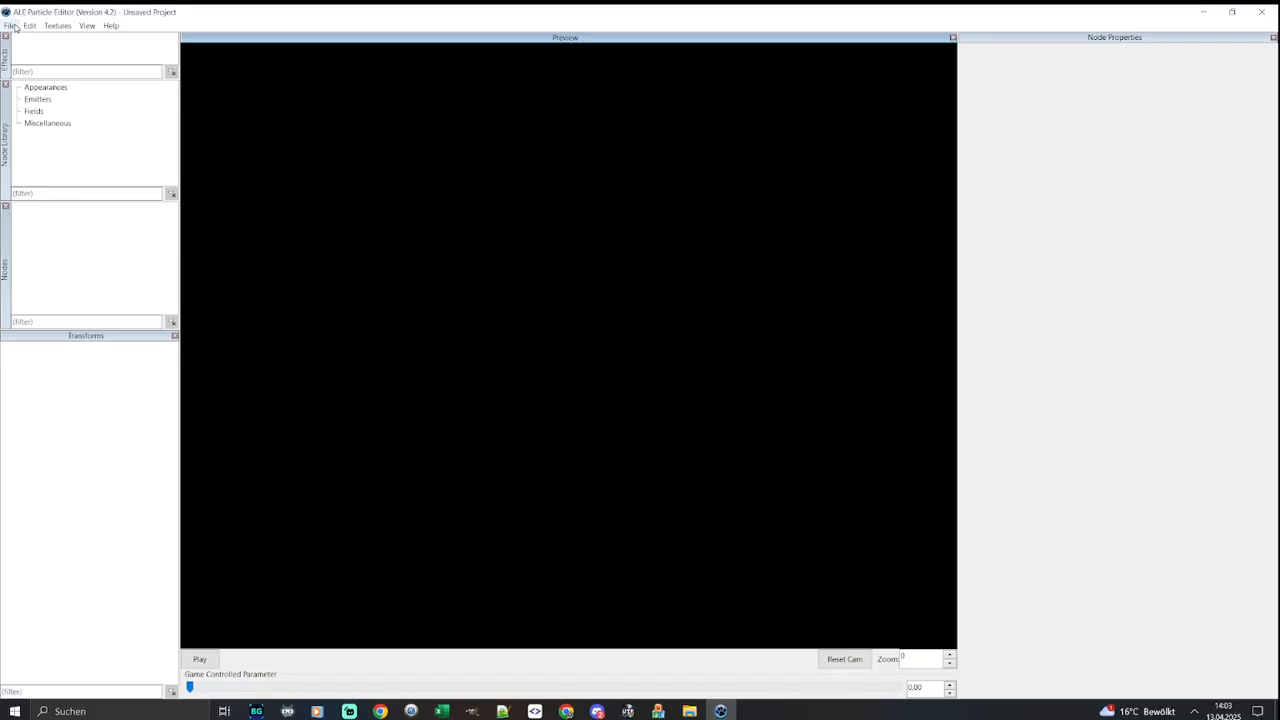
Open the effect file spring_smallengine01_trail.ale from the DATA\FX\ENGINES folder
click(10, 25)
click(25, 48)
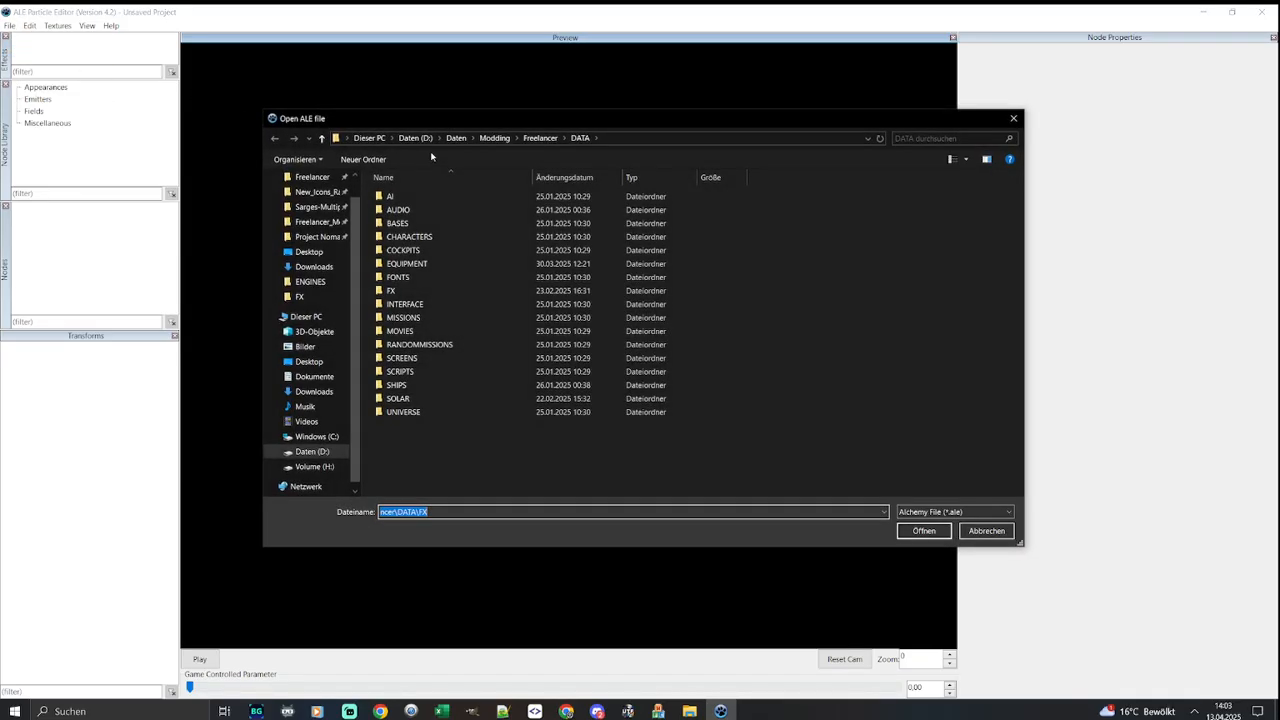
click(545, 139)
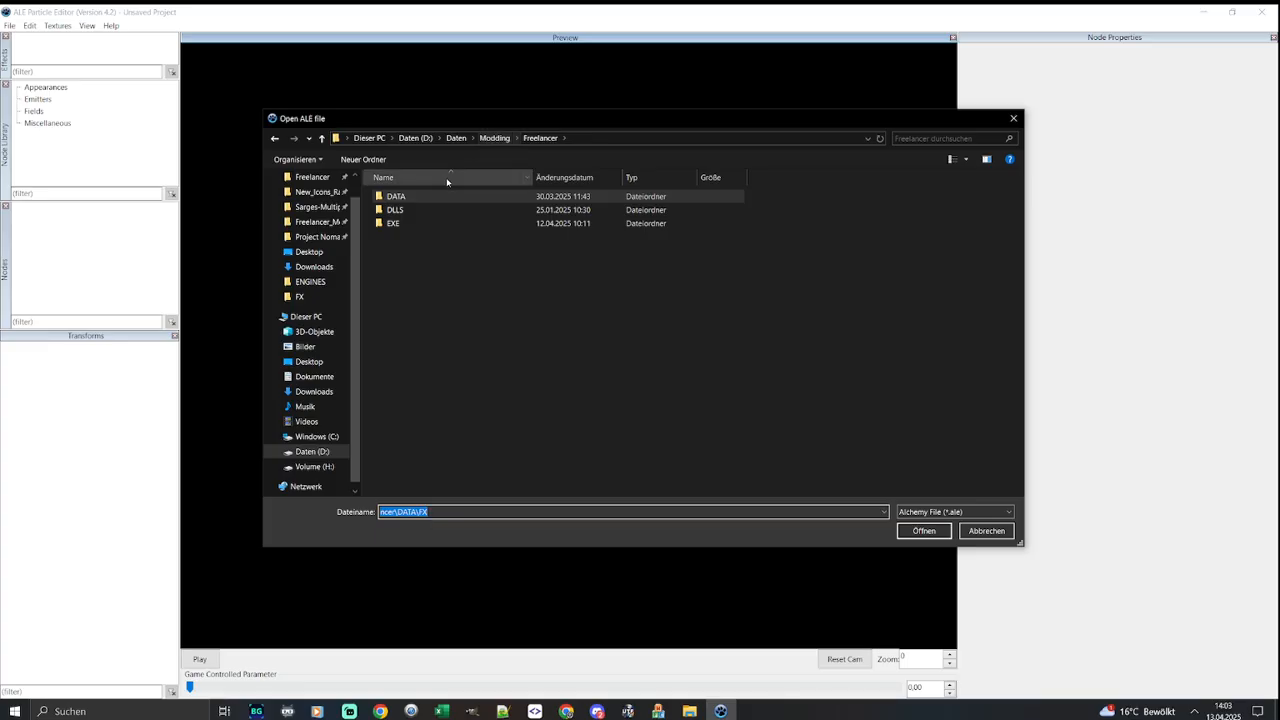
double_click(427, 197)
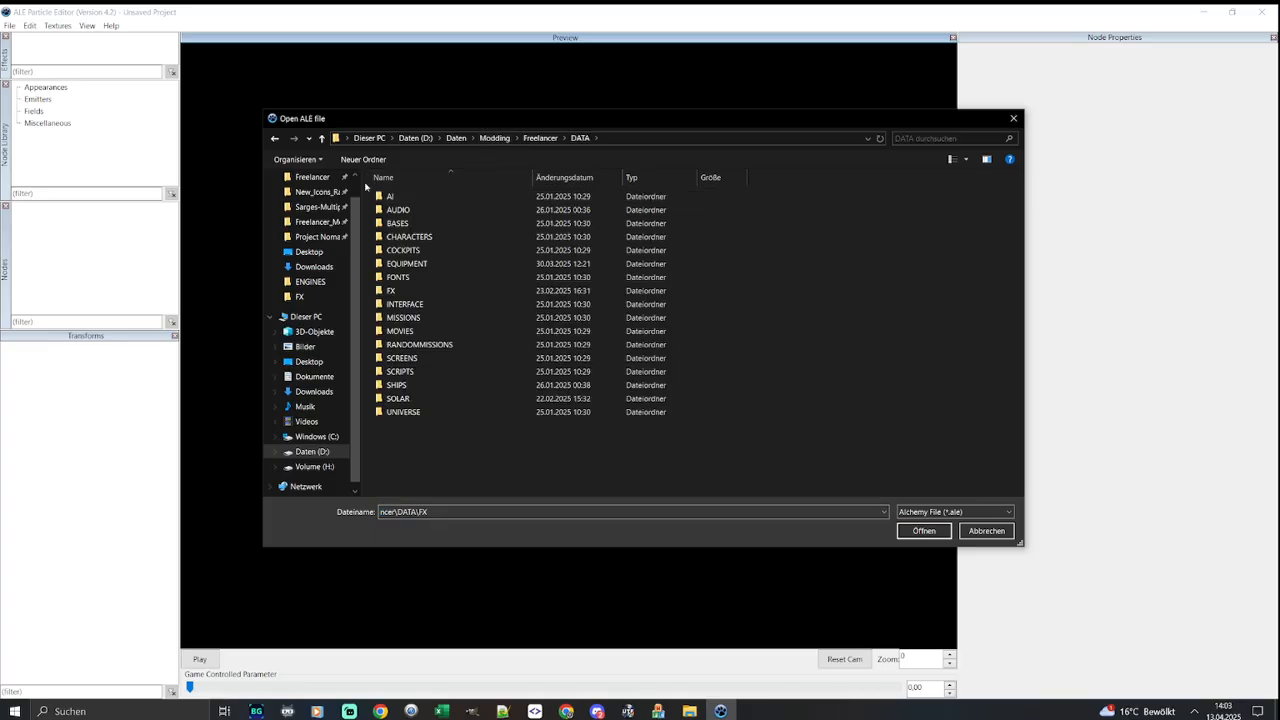
click(310, 178)
double_click(426, 199)
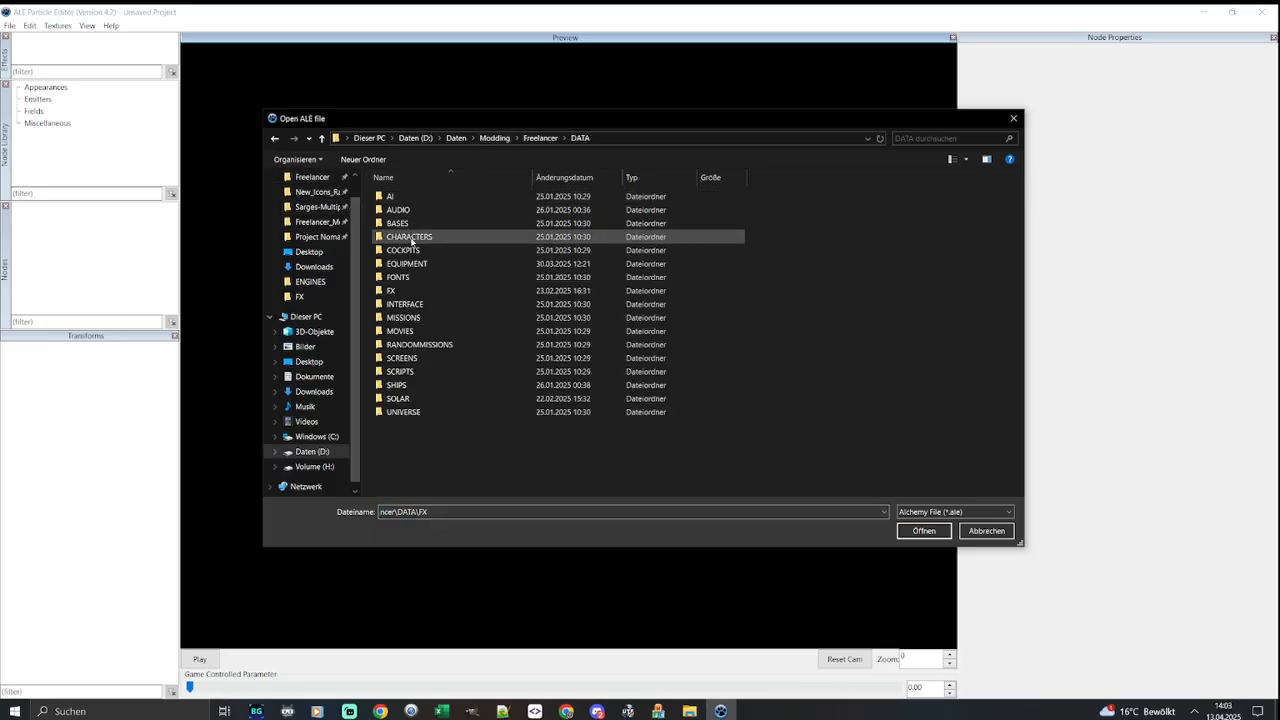
double_click(405, 292)
double_click(410, 198)
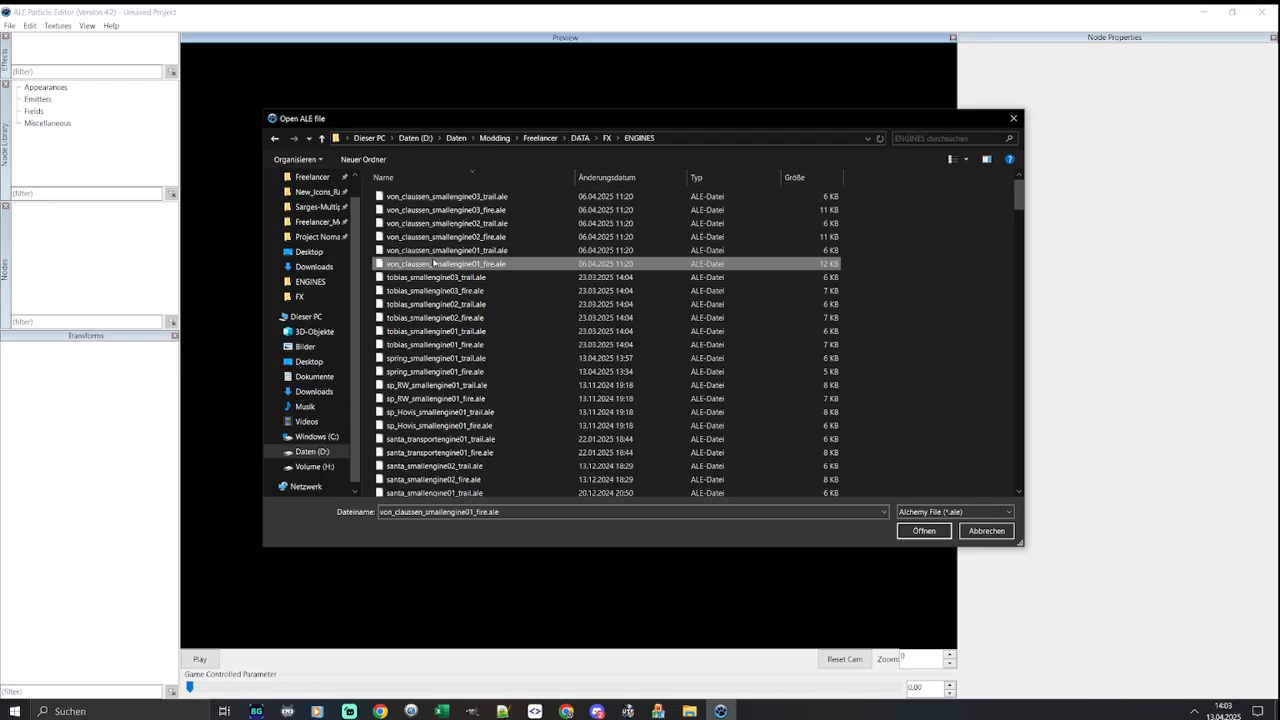
click(440, 358)
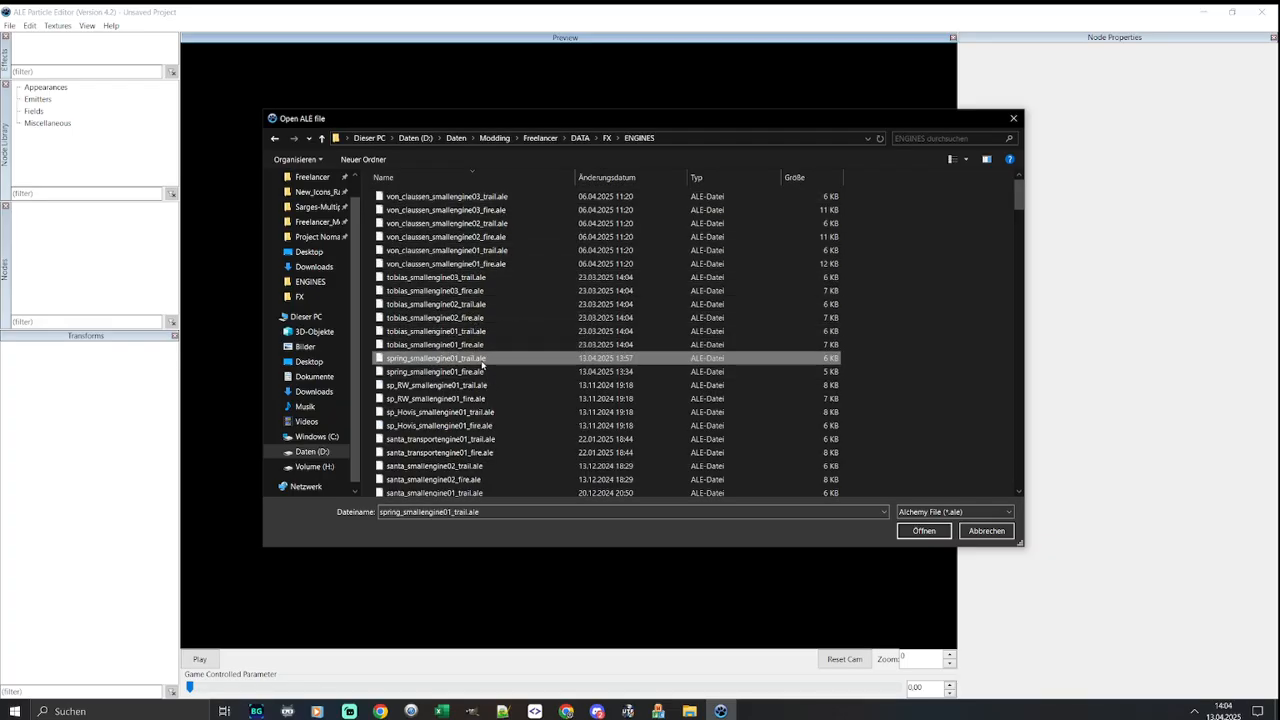
double_click(480, 360)
Play the spring_smallengine01_trail effect in the preview with the game controlled parameter at 0.94
click(99, 40)
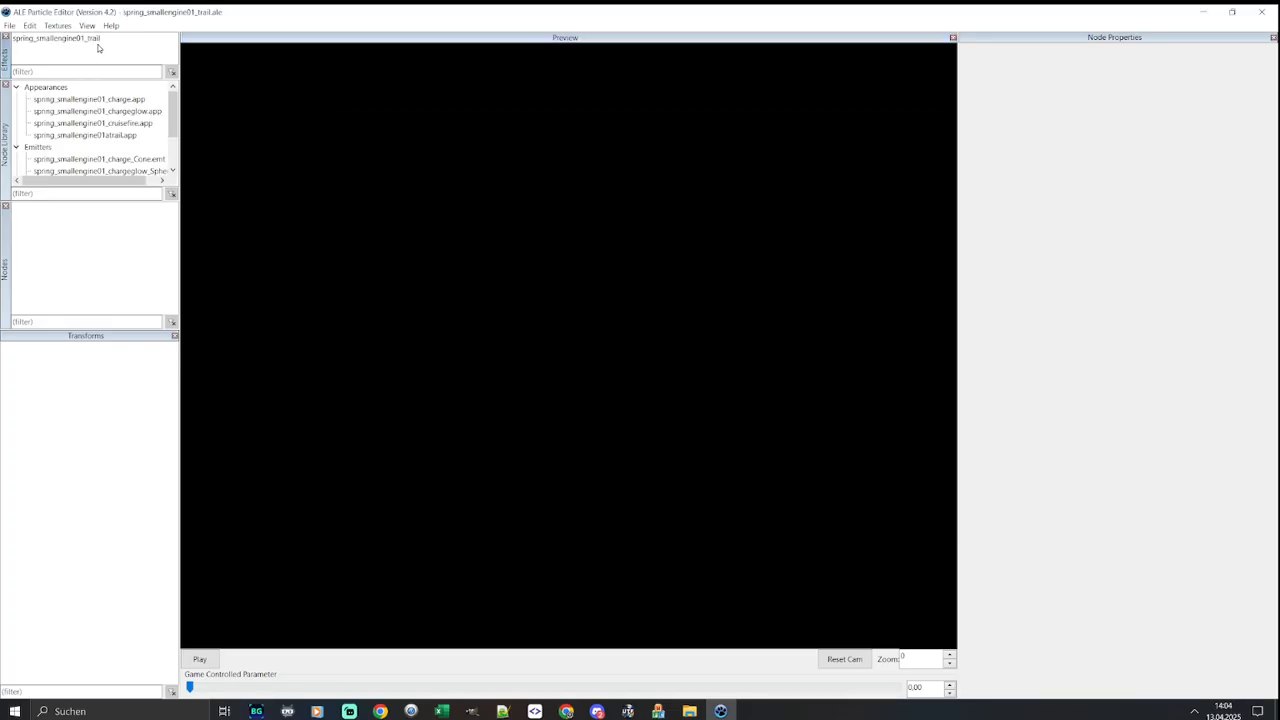
click(199, 659)
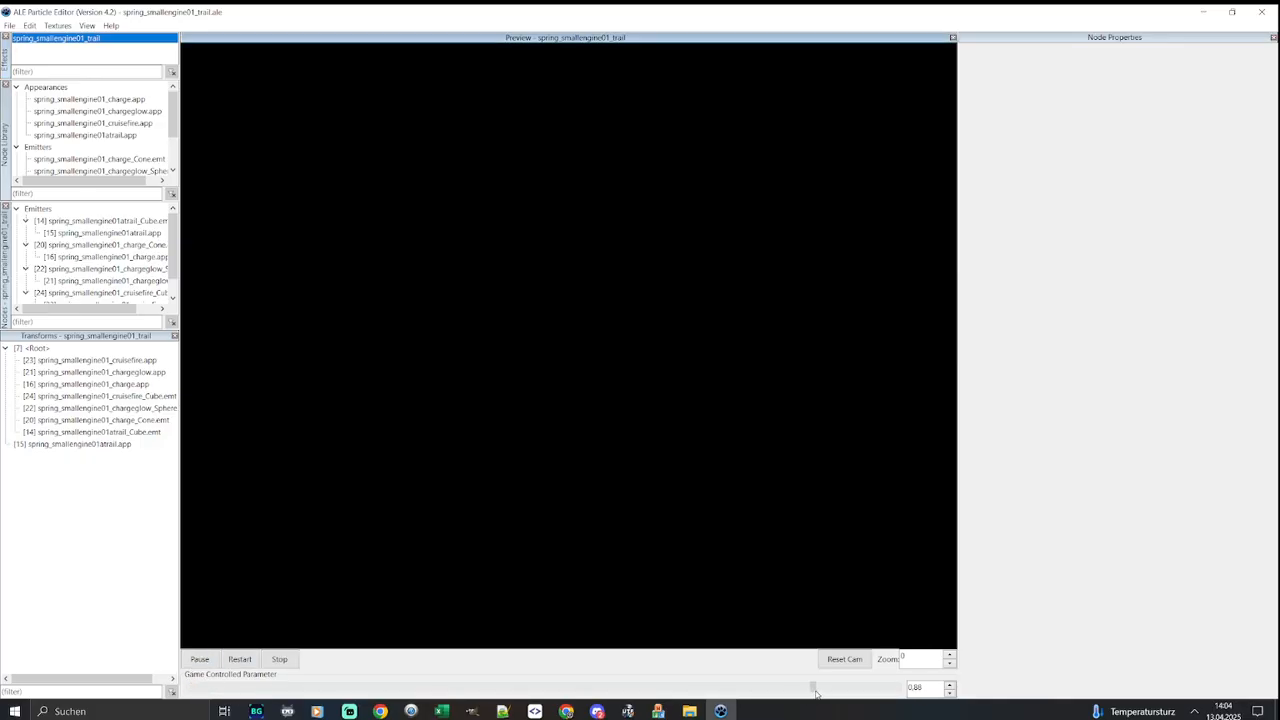
drag(845, 690, 858, 689)
scroll(540, 417, down, 4)
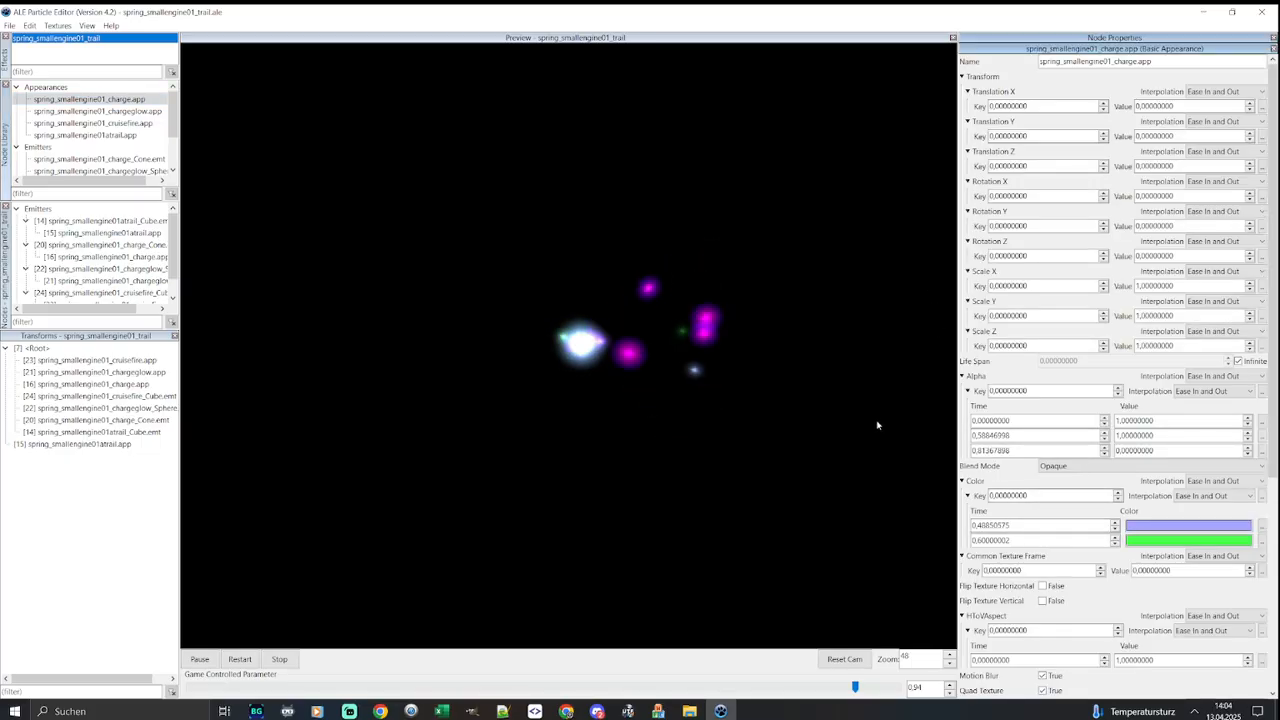
Widen the node properties, add a white colour key at time 0 to spring_smallengine01_charge.app and set the light purple-blue key's time to 0.3
mouse_move(957, 356)
mouse_down()
mouse_move(830, 352)
mouse_move(716, 384)
mouse_up()
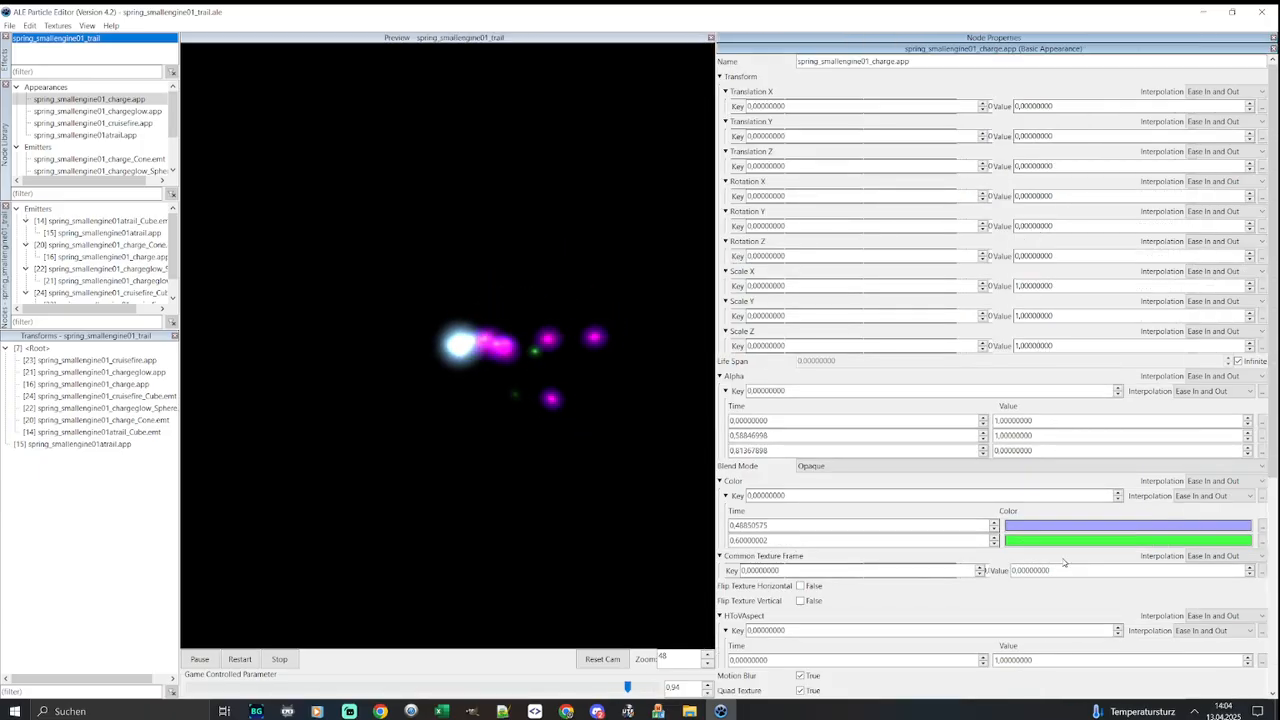
click(1262, 525)
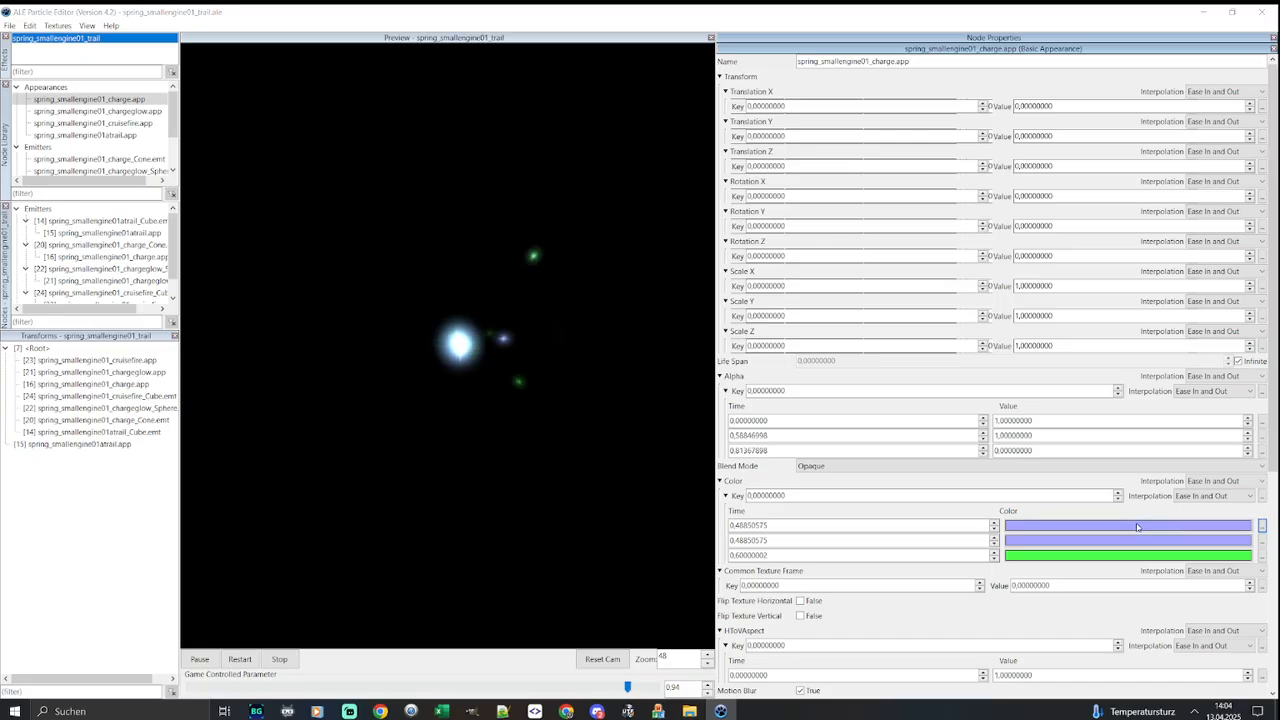
double_click(1134, 526)
click(138, 183)
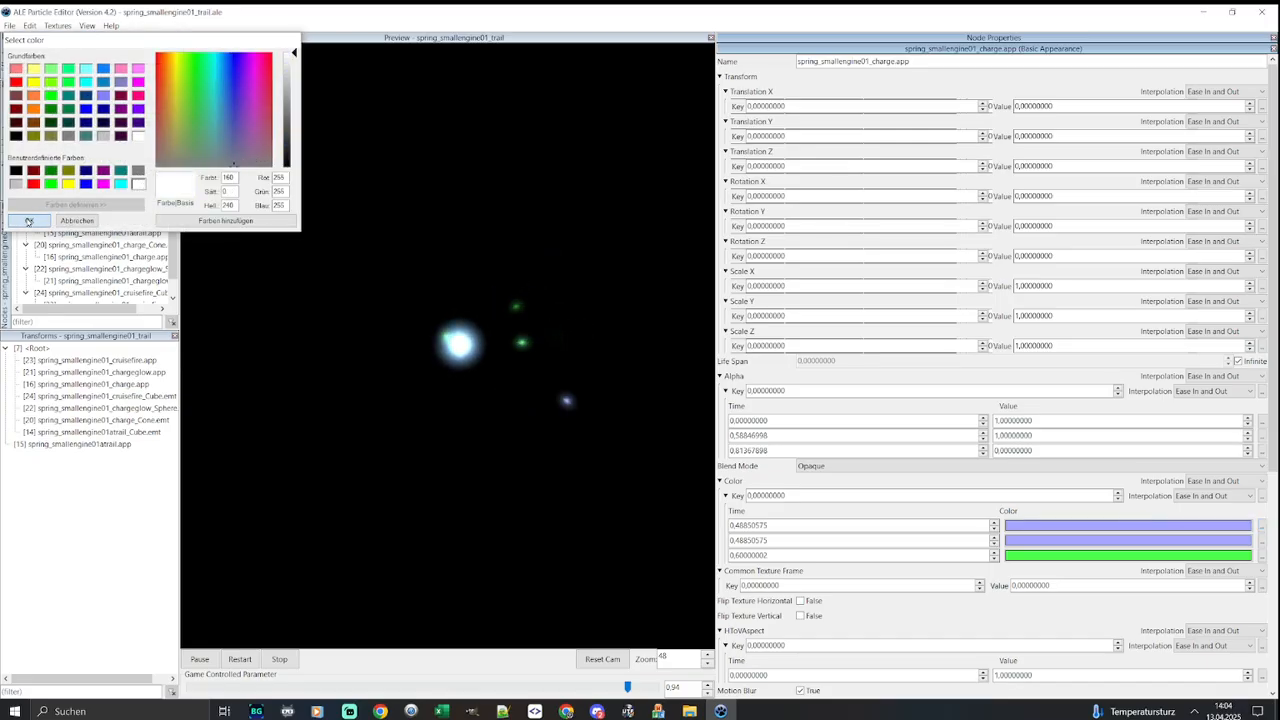
click(29, 220)
text(0)
drag(805, 528, 642, 527)
text(0,3)
key(Return)
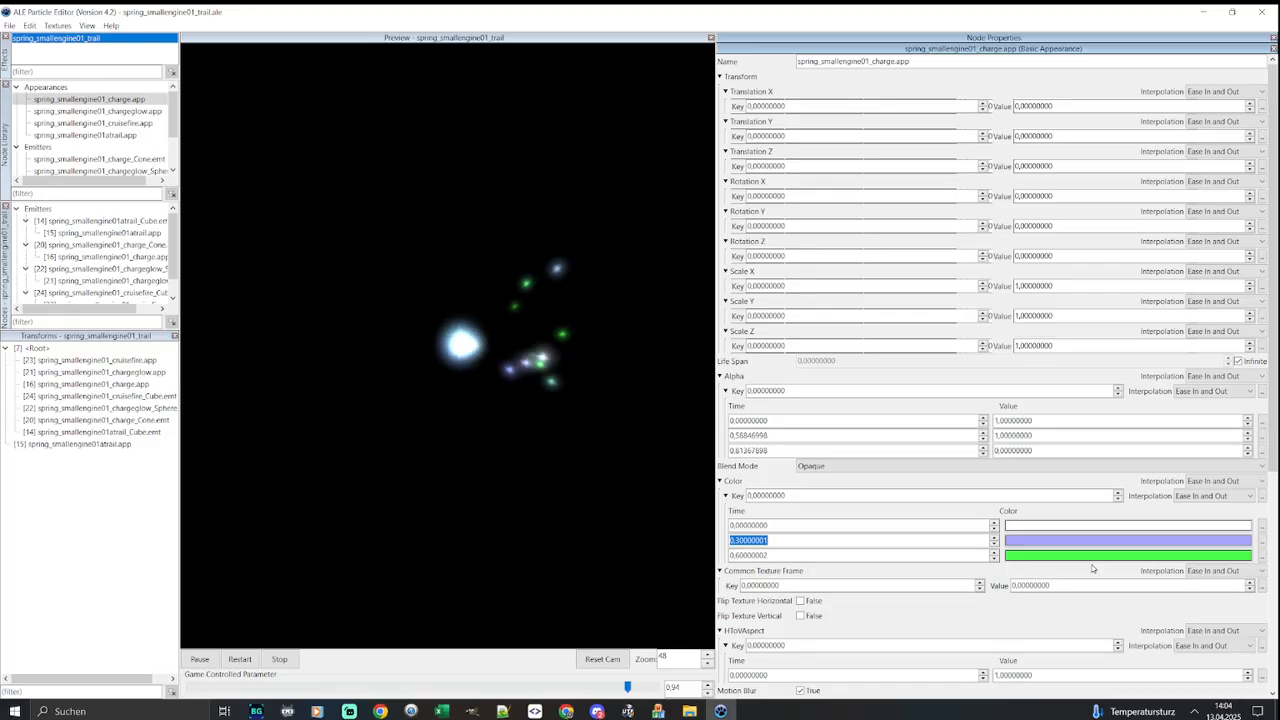
Recolour the charge appearance's key at time 0.3 to purple with red 122 and green 0
click(1064, 545)
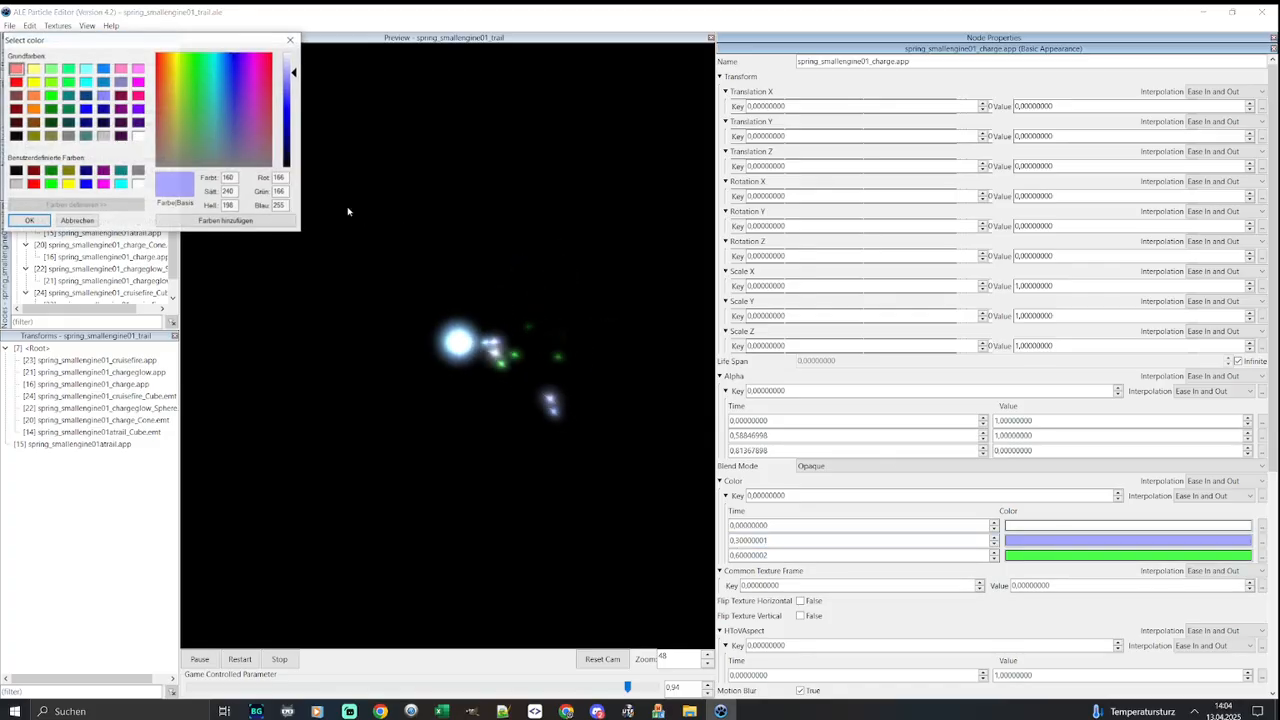
click(281, 190)
text(0)
mouse_move(289, 192)
mouse_down()
mouse_move(268, 191)
mouse_move(268, 178)
mouse_up()
text(0122)
click(29, 220)
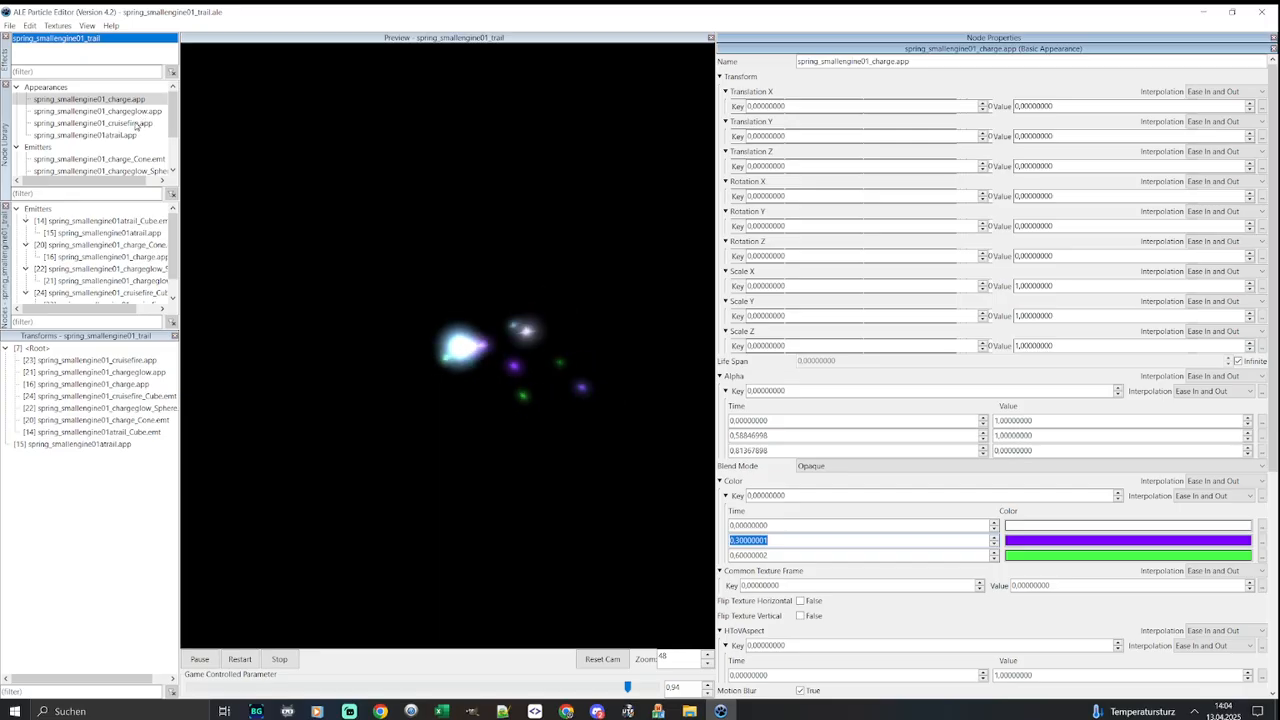
Open the properties of spring_smallengine01_cruisefire.app and preview the effect with the game controlled parameter at 1.00
click(136, 124)
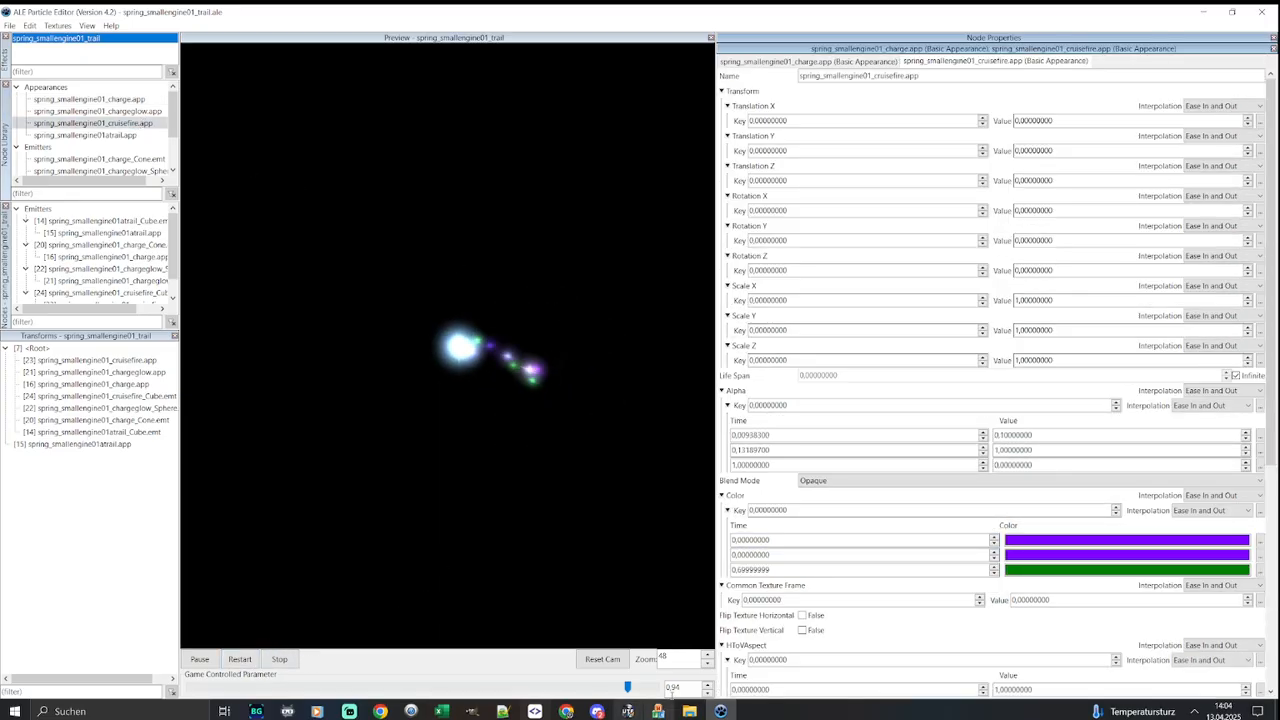
drag(627, 690, 680, 689)
scroll(611, 397, up, 3)
scroll(585, 373, down, 2)
drag(566, 371, 560, 344)
scroll(549, 341, down, 1)
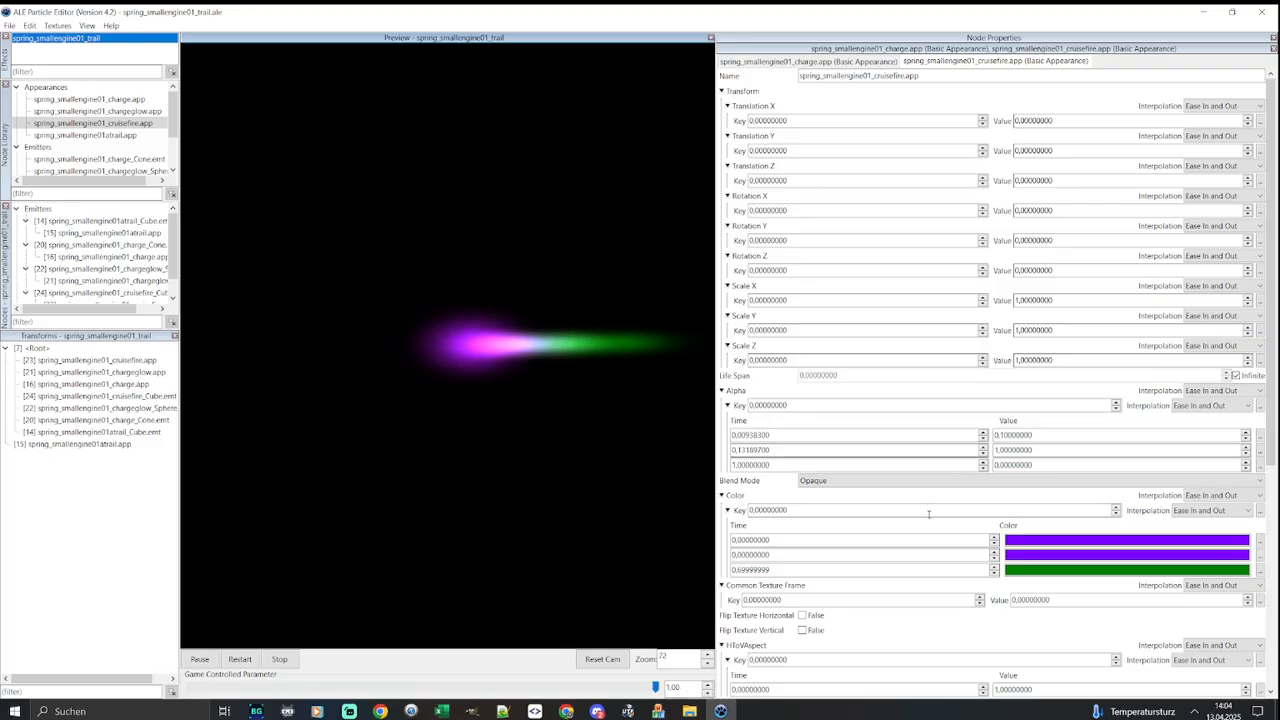
Change the first colour key of the cruisefire appearance to white
double_click(1051, 541)
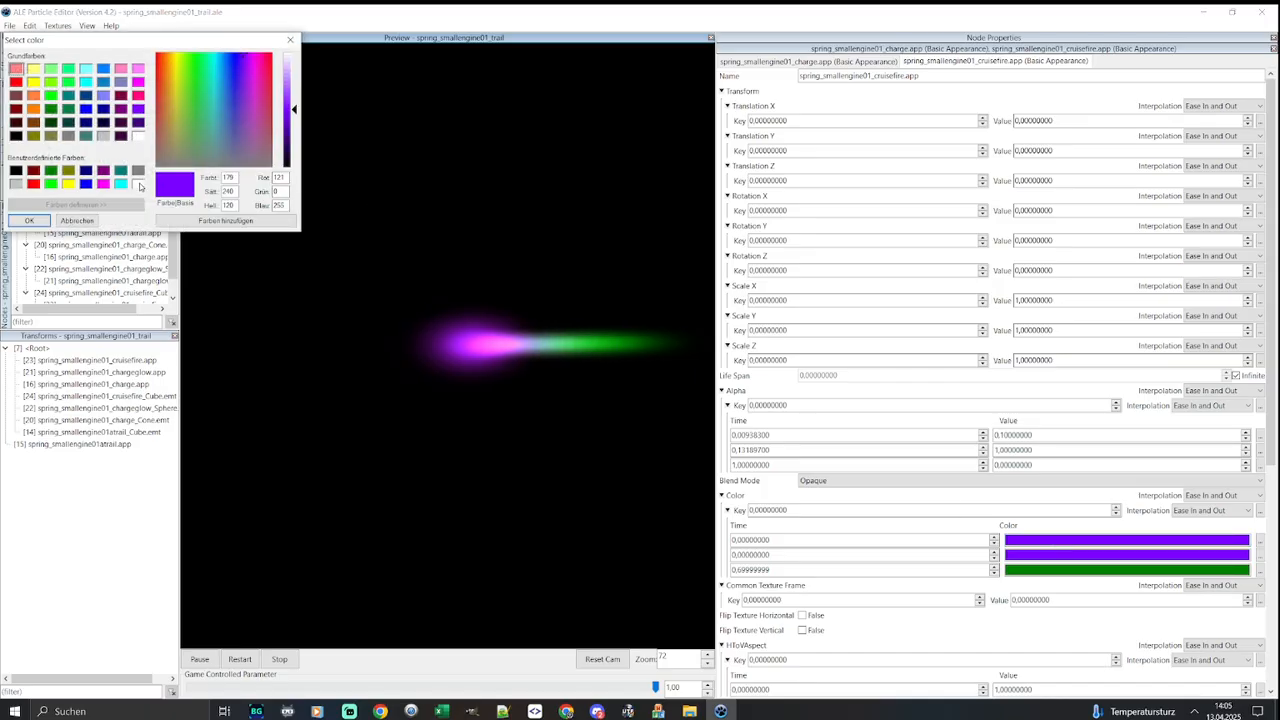
click(138, 184)
click(29, 220)
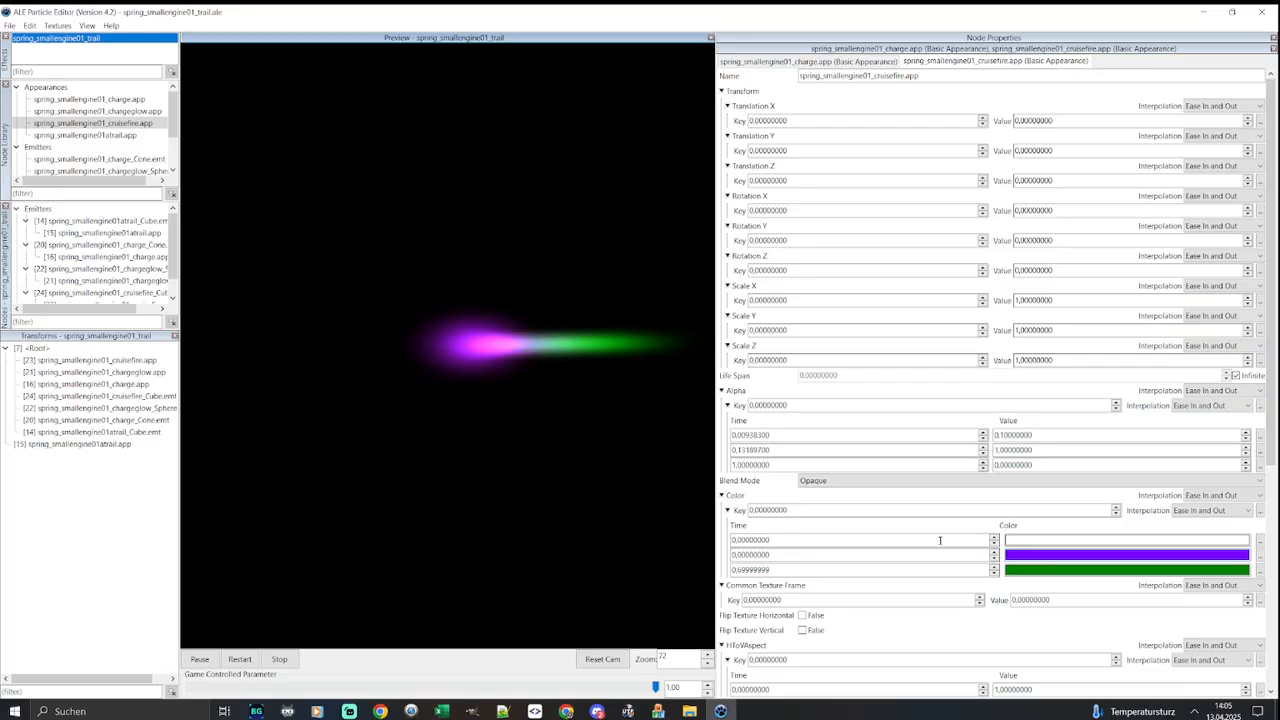
Try the cruisefire's white colour key at time 0.1 with the purple key at 0.15, and return the white key to 0
double_click(815, 540)
text(0)
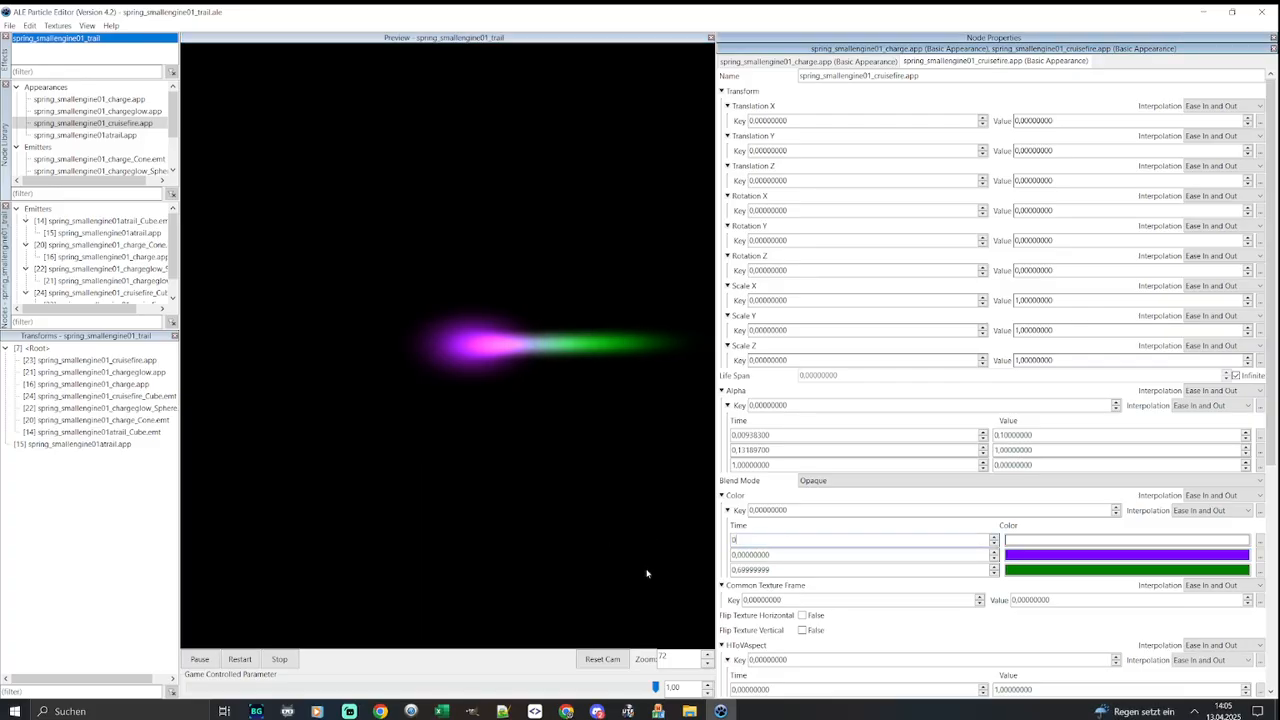
text(,1)
key(Tab)
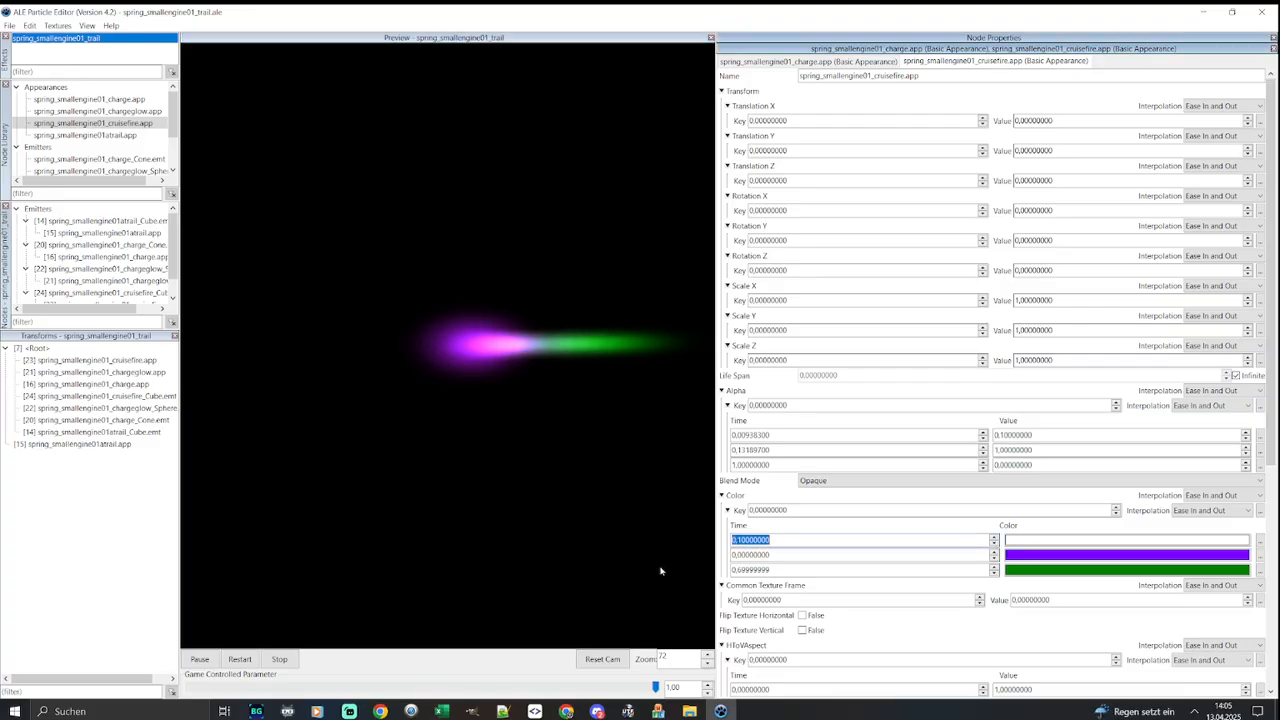
text(0,15)
key(Return)
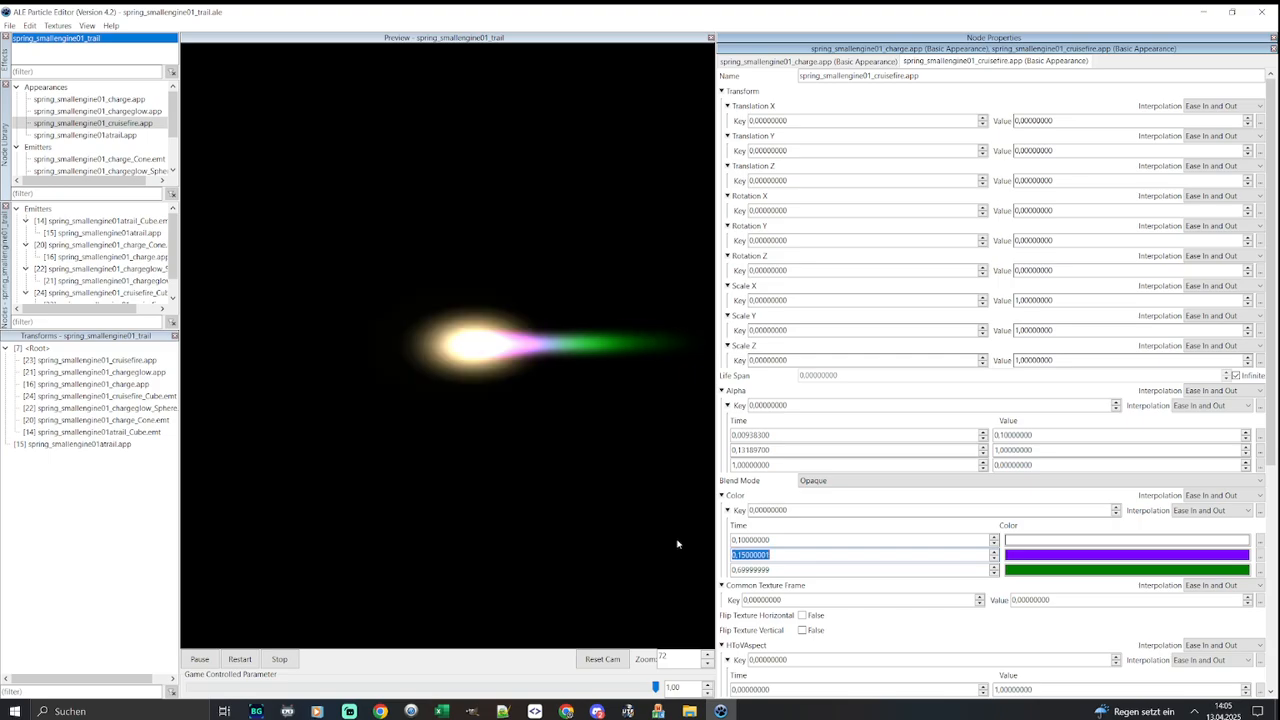
double_click(795, 539)
text(0)
key(Return)
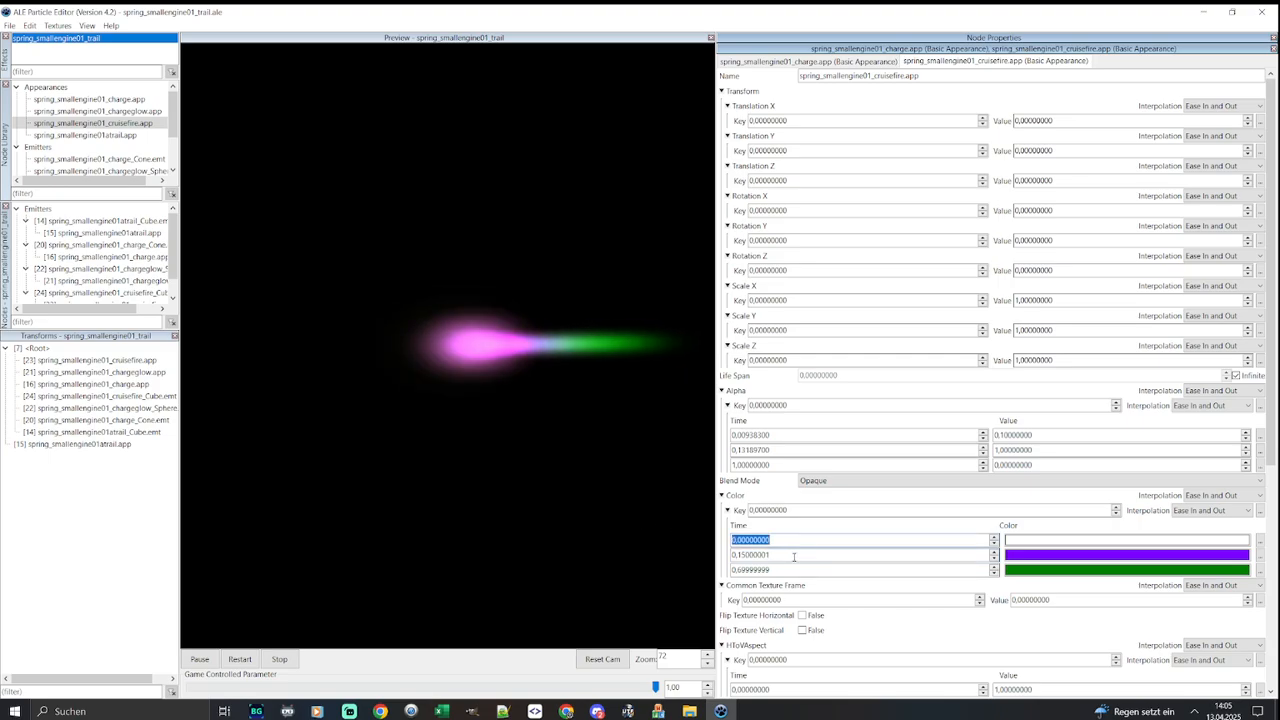
Recolour the cruisefire's purple key at time 0.15 to pure blue after trying a lighter blue
double_click(1120, 555)
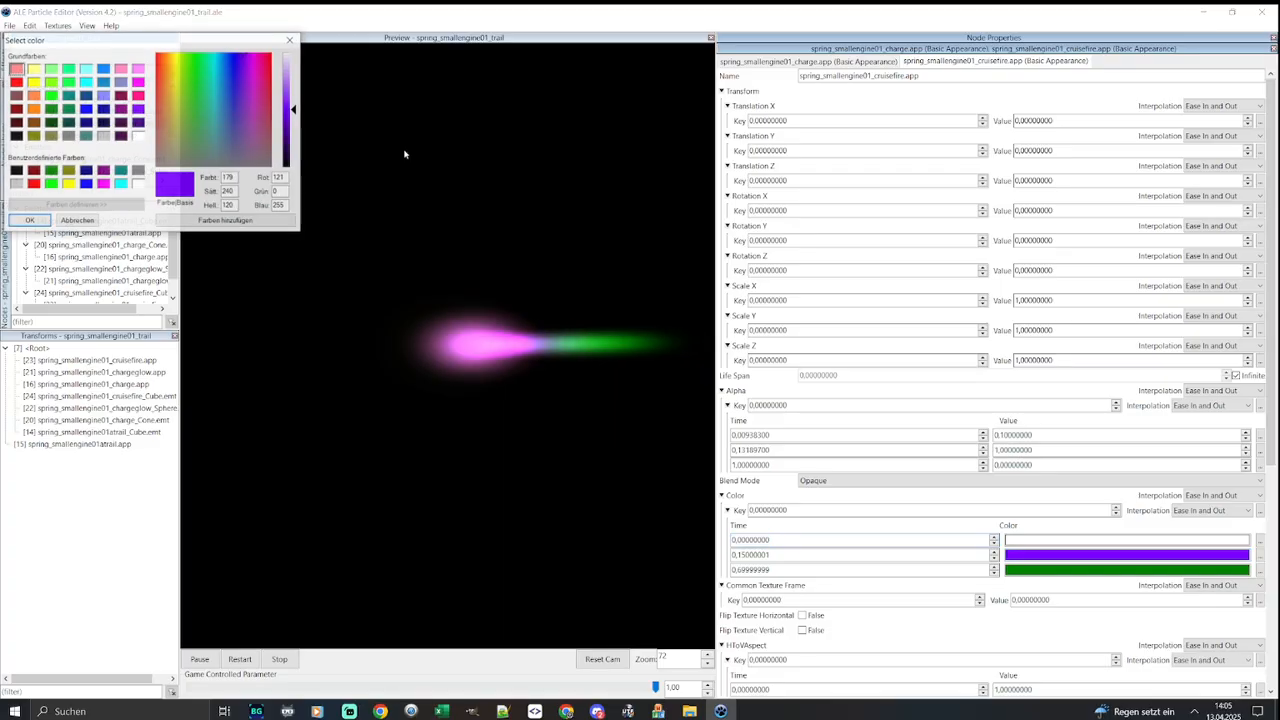
click(102, 70)
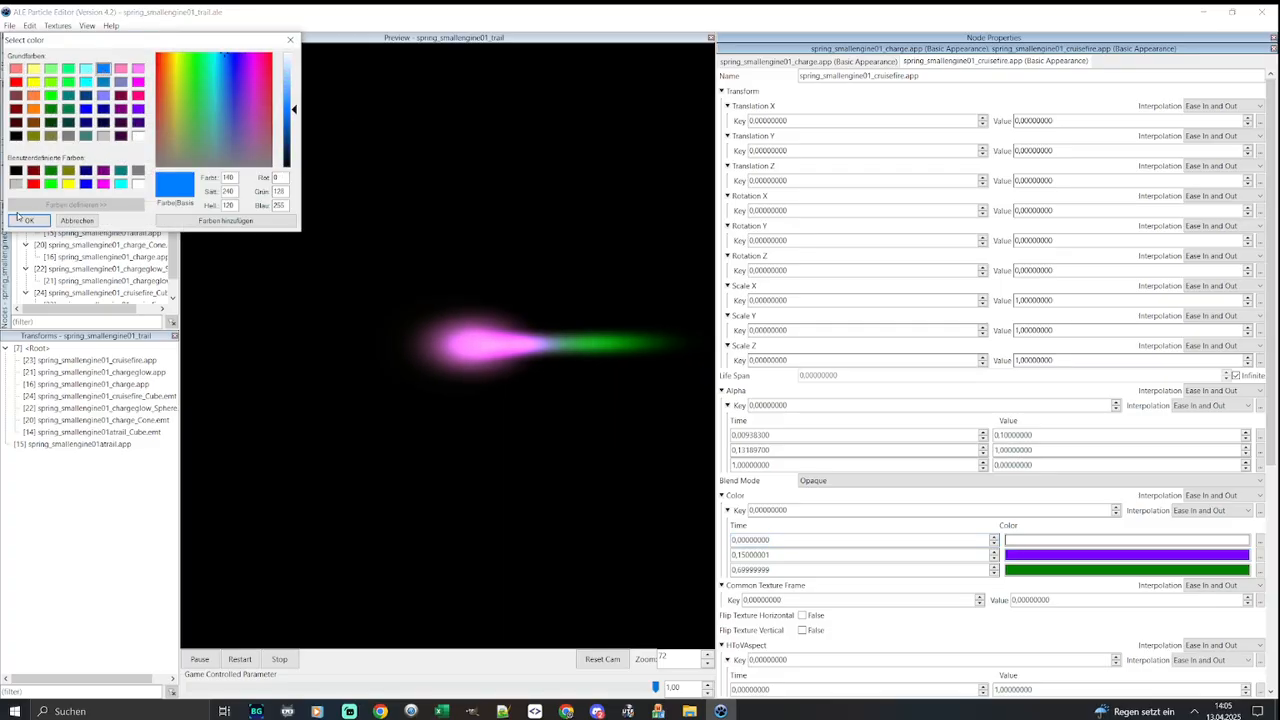
click(28, 221)
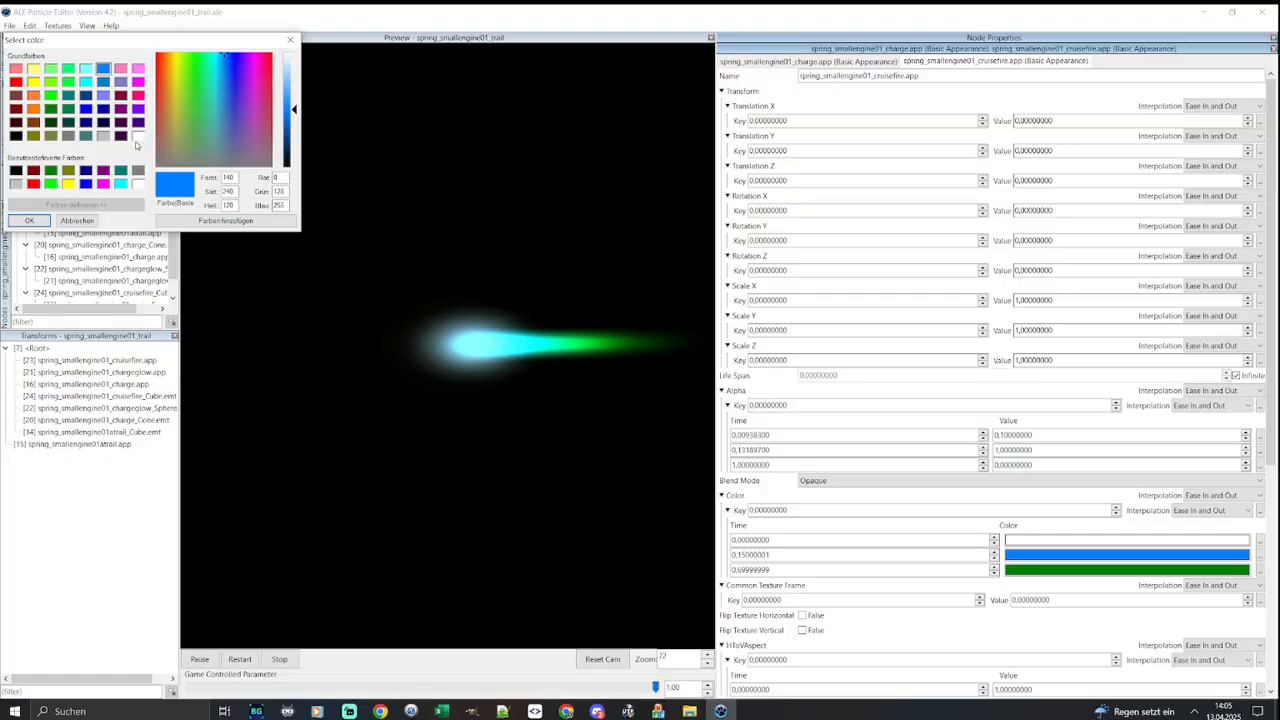
click(86, 108)
click(30, 221)
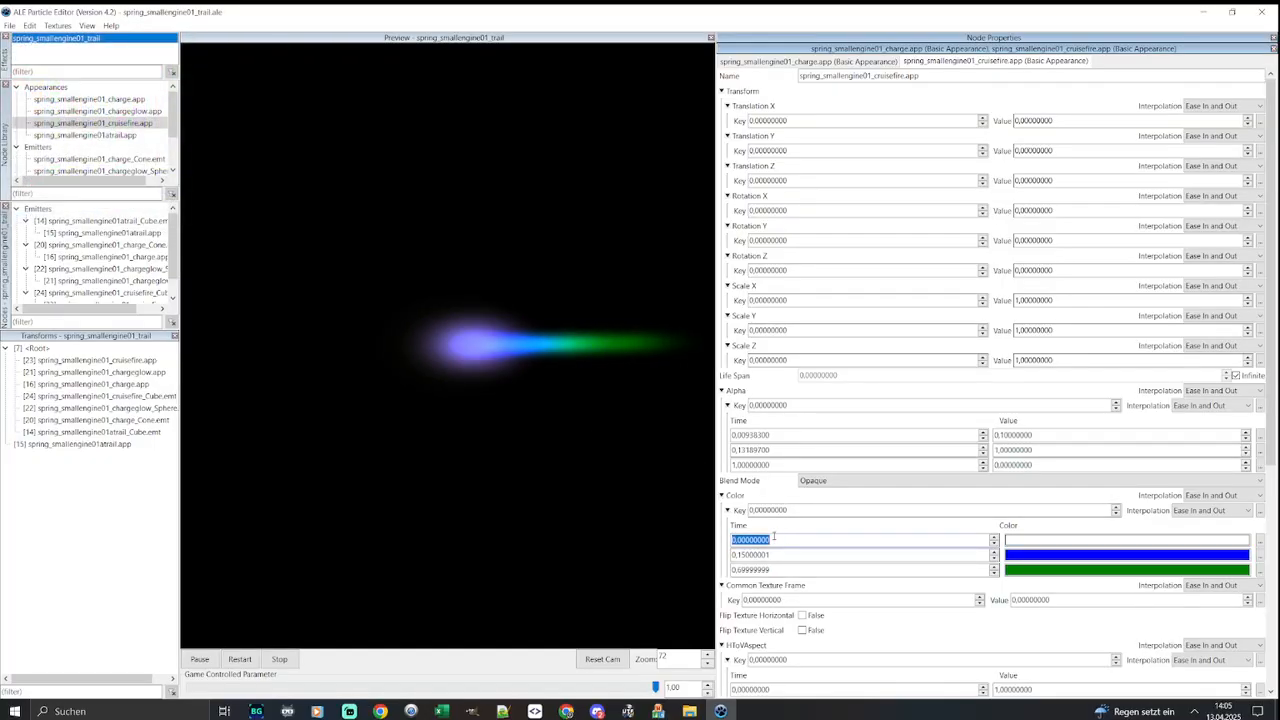
Try the white colour key at time 0.2 and the blue key at time 0.22
key(Tab)
text(0,2)
key(shift+Tab)
text(0,2)
key(Tab)
text(0,22)
key(Return)
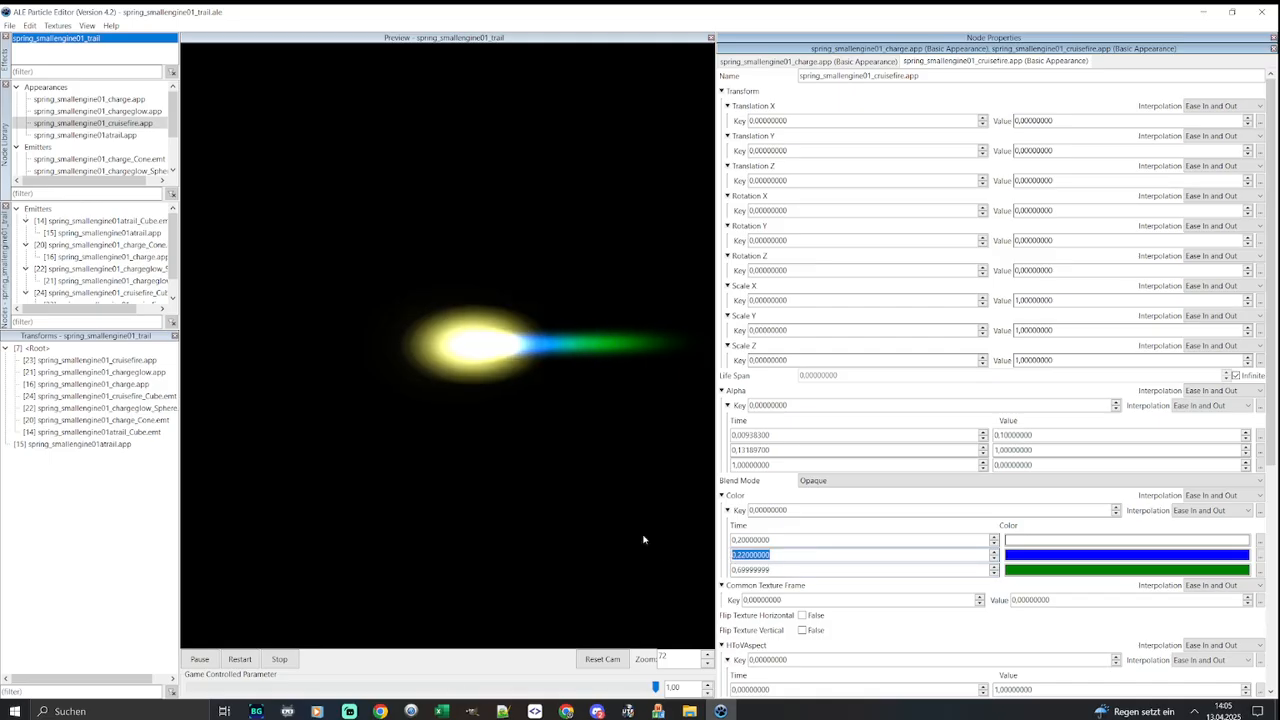
Set the blue colour key's time to 0.2 after trying 0.4, and return the white key to time 0
text(0,4)
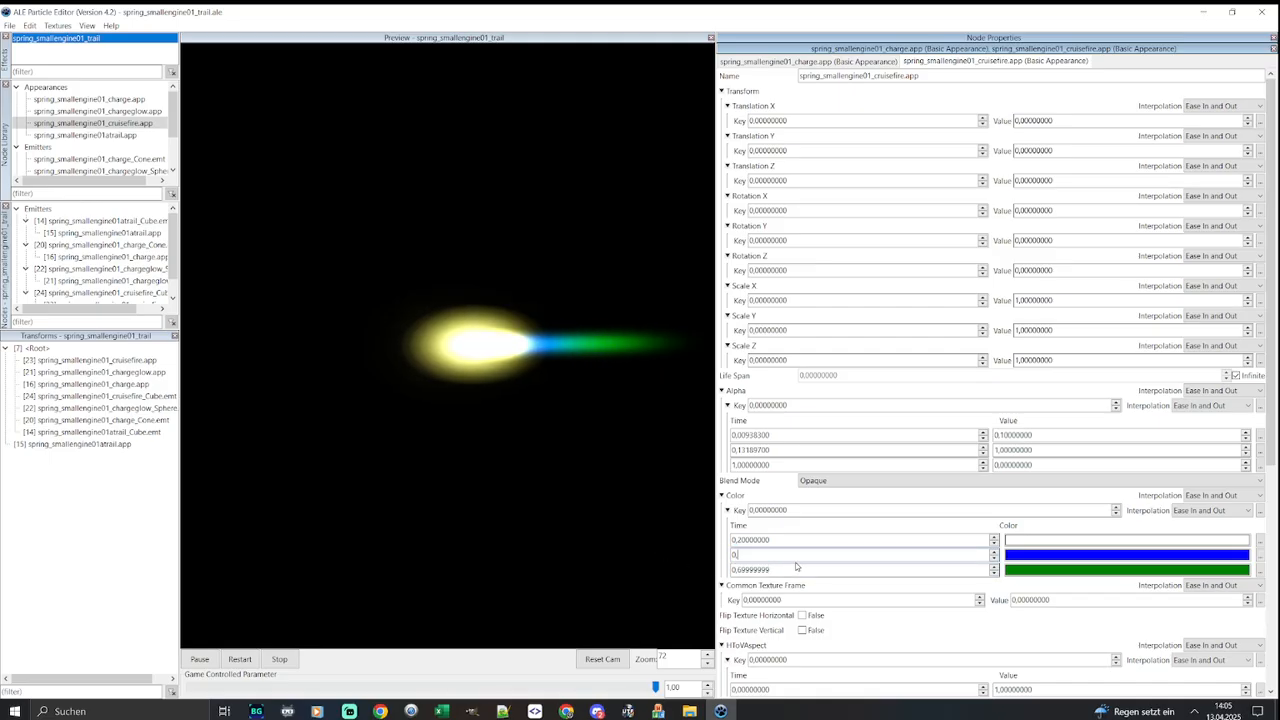
key(Return)
text(0,0)
key(Return)
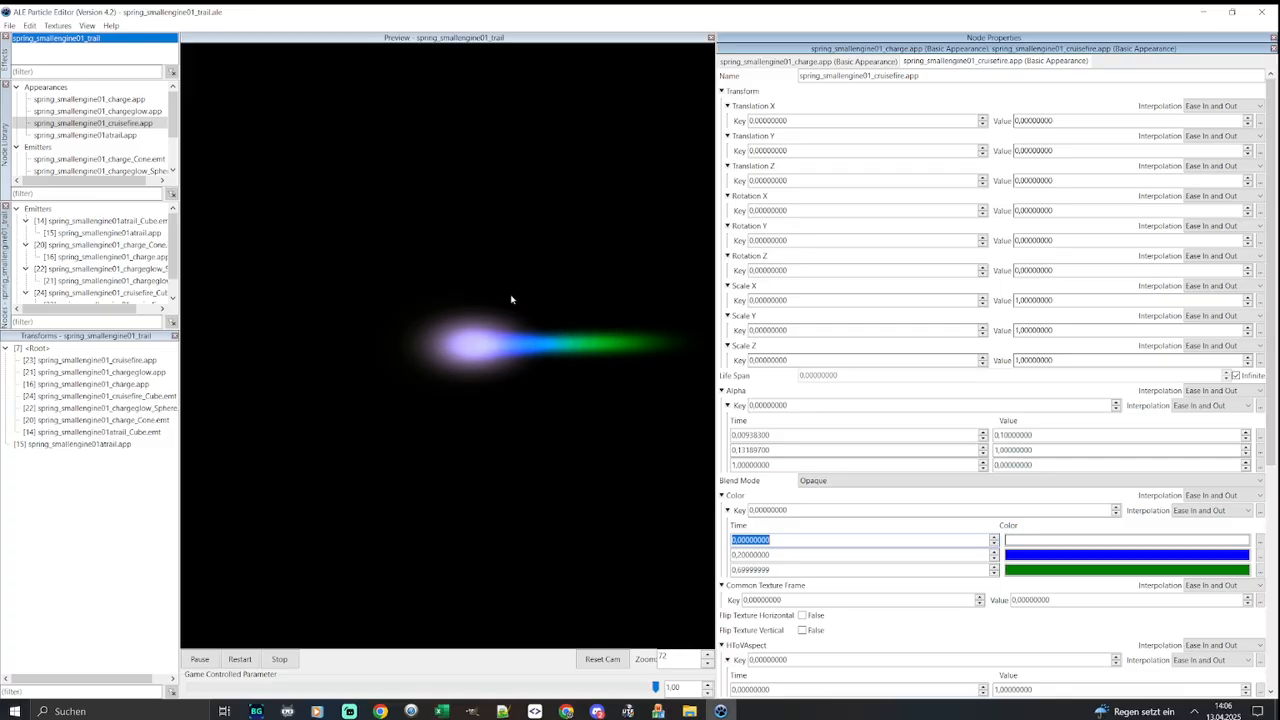
Try lighter blue shades for the cruisefire's colour key at time 0.2, including RGB 85, 85, 255
drag(552, 374, 531, 284)
scroll(531, 284, up, 1)
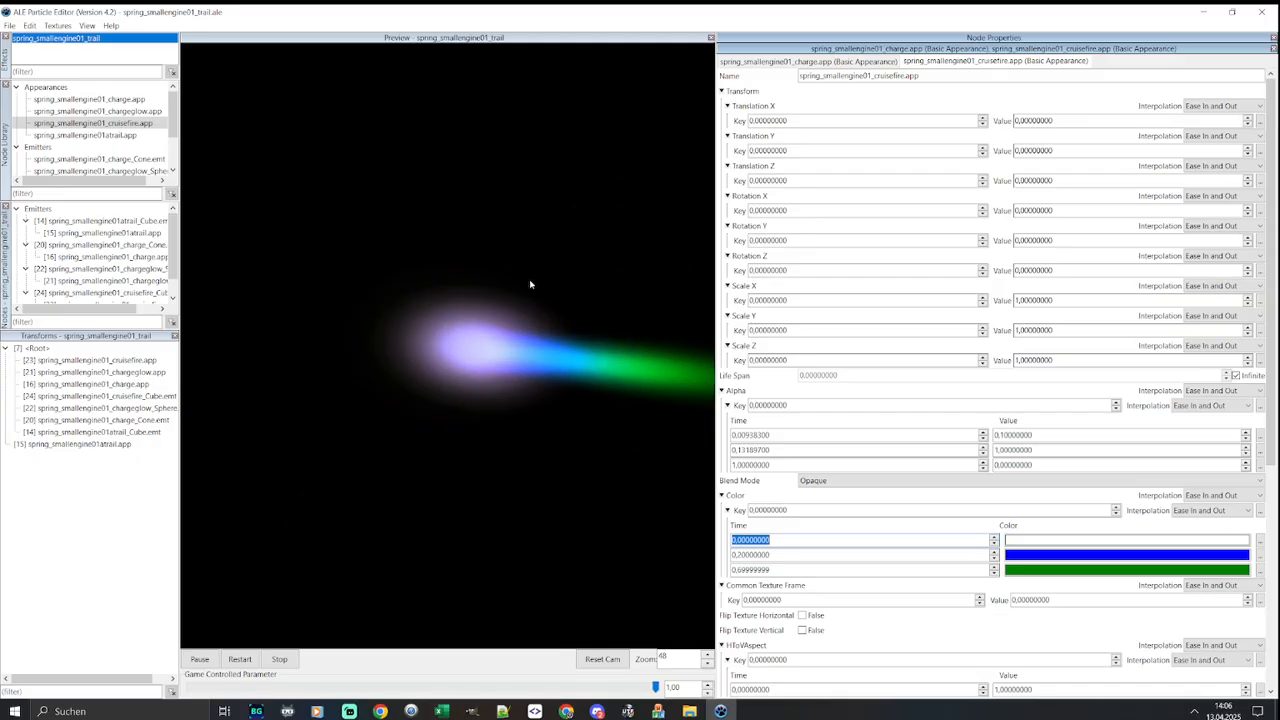
scroll(531, 284, down, 1)
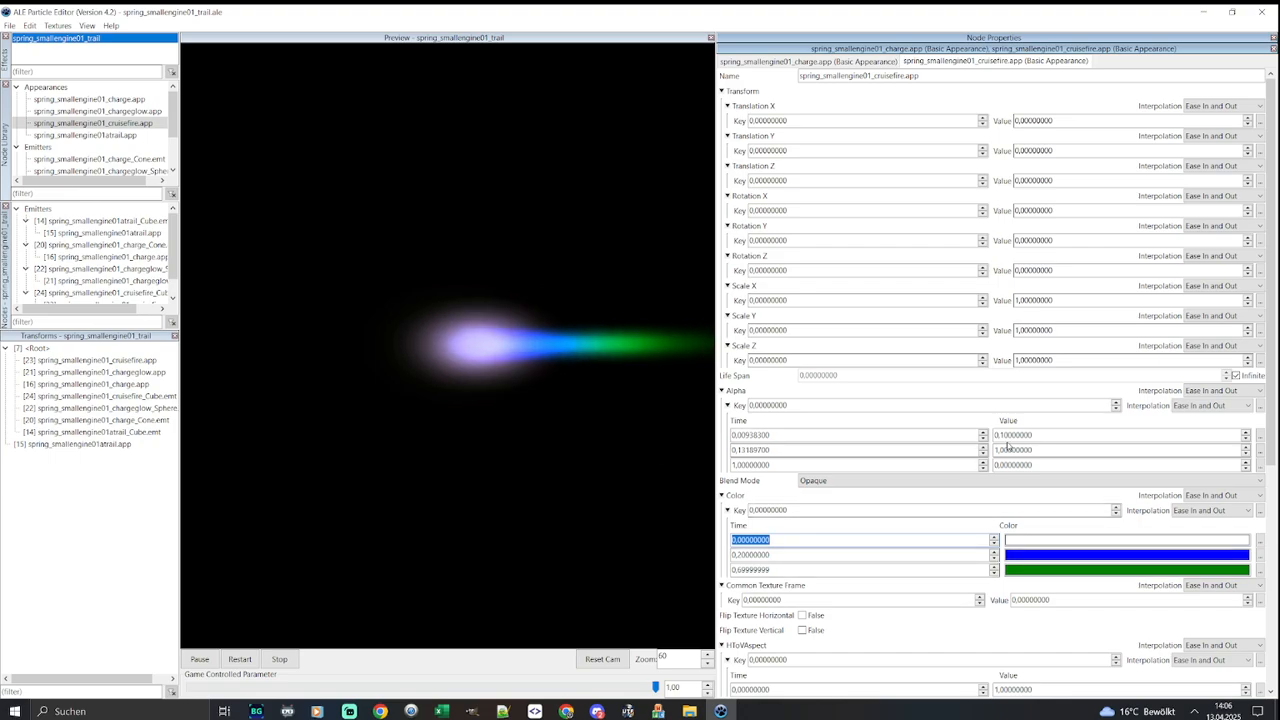
click(1064, 553)
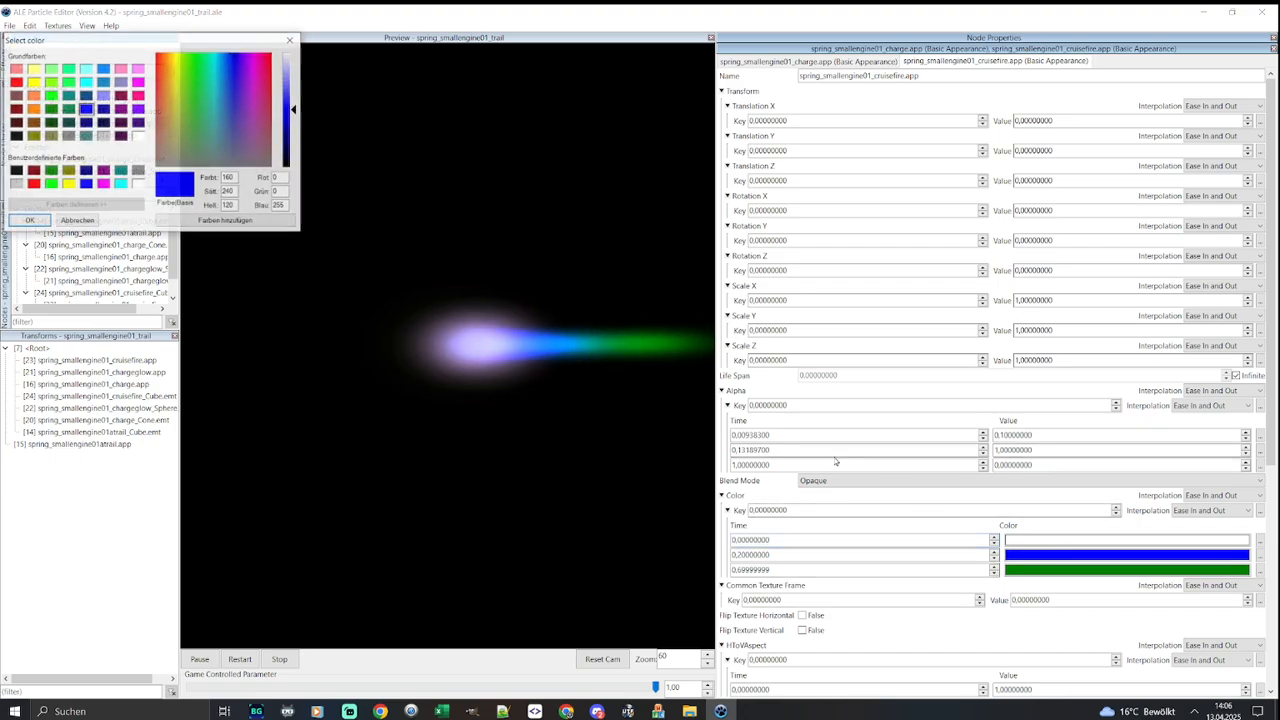
drag(293, 106, 293, 88)
click(30, 221)
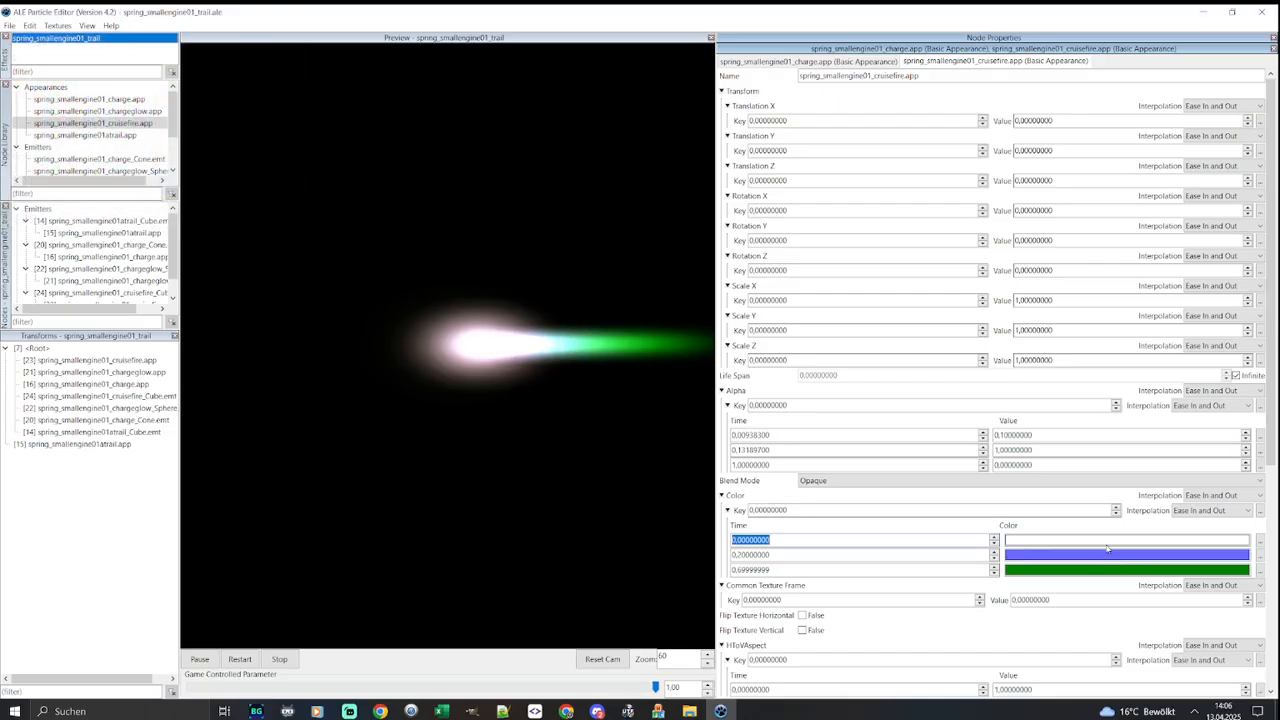
double_click(1075, 554)
click(289, 91)
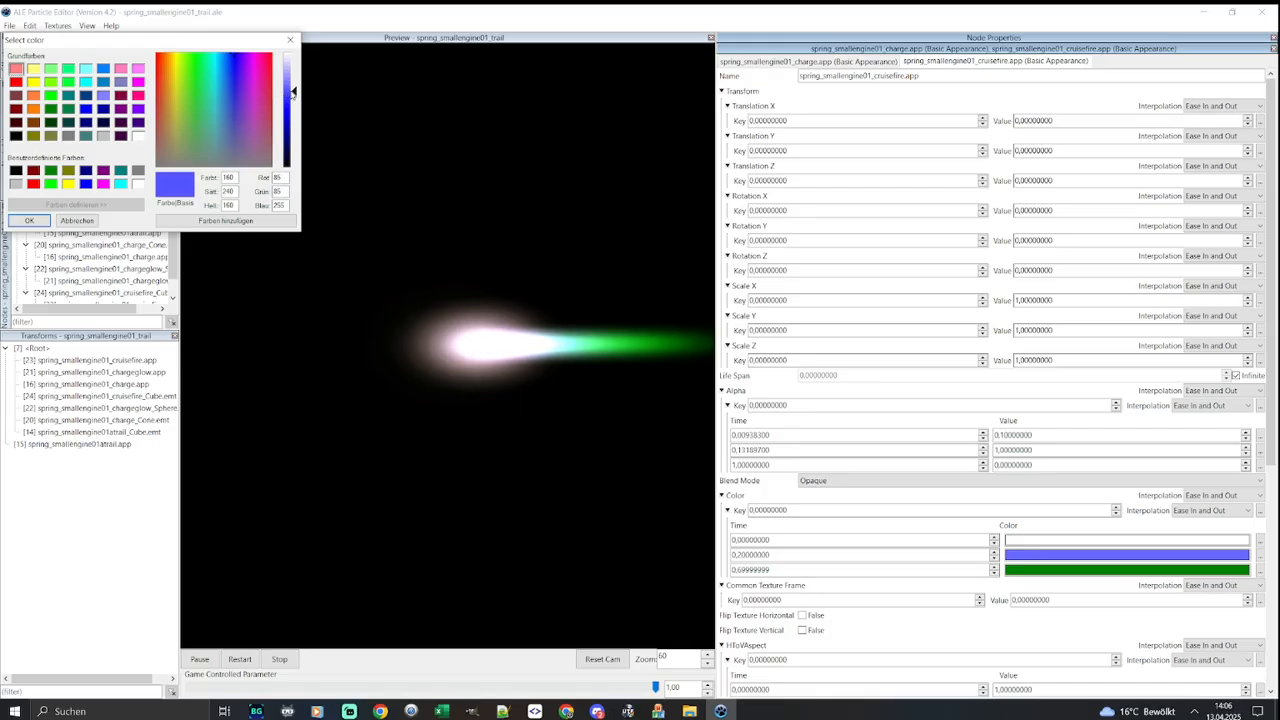
click(42, 224)
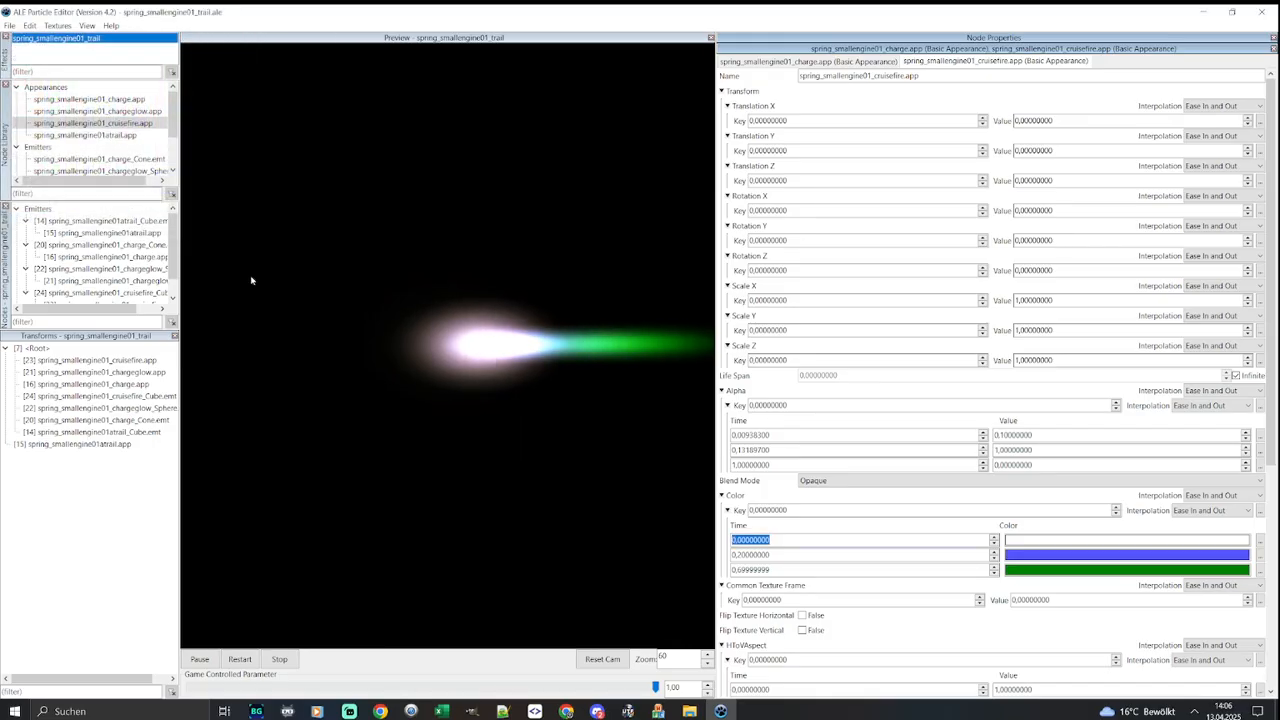
Recolour the cruisefire's blue key at time 0.2 to RGB 47, 47, 255
double_click(1049, 558)
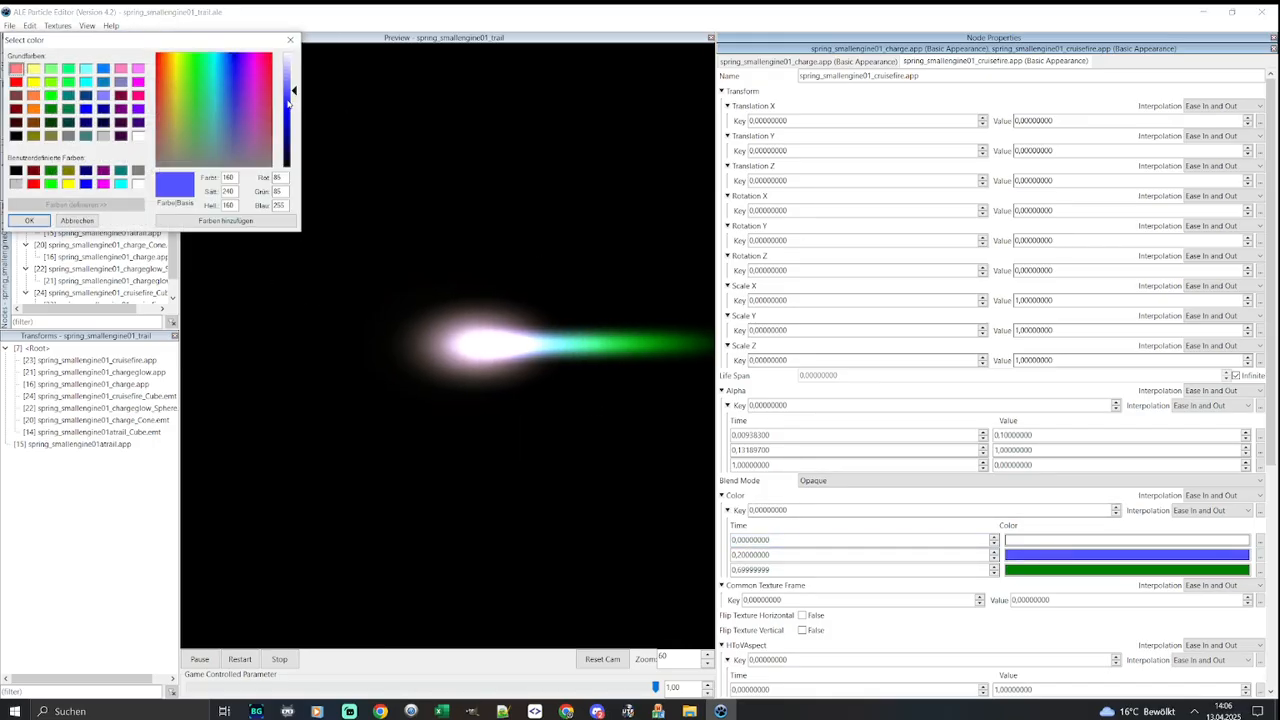
click(29, 220)
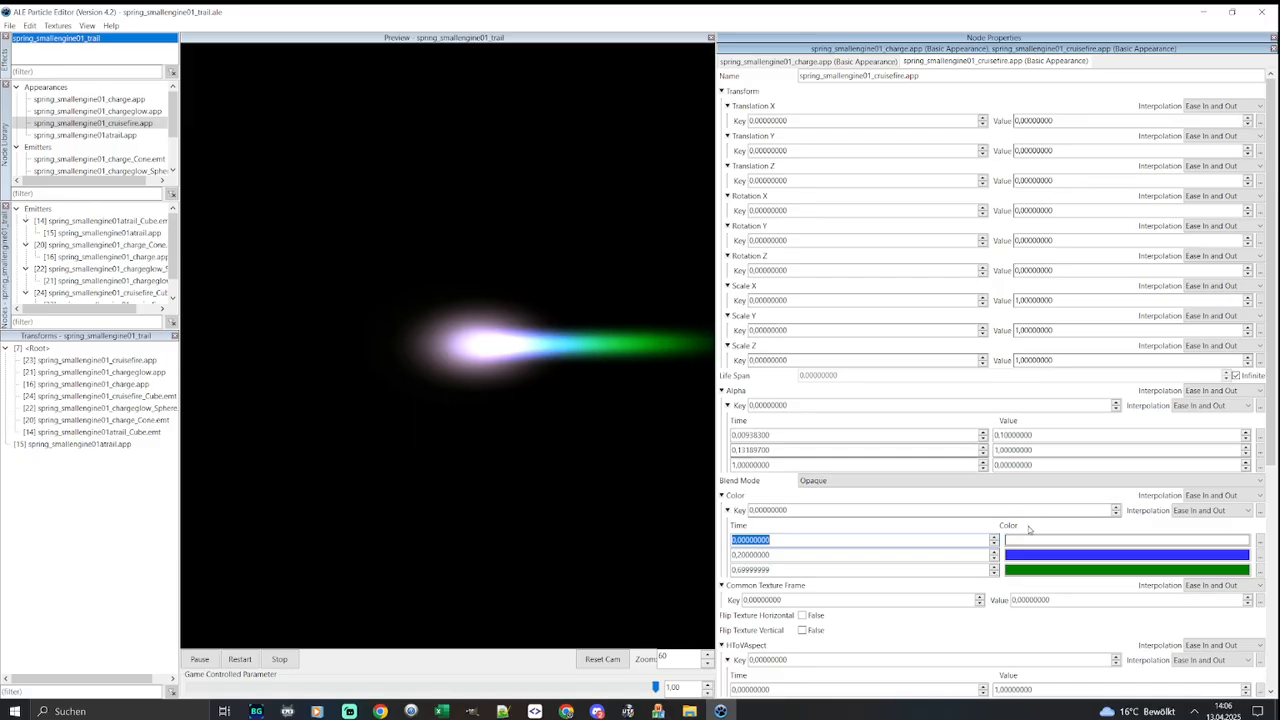
double_click(1012, 556)
click(290, 100)
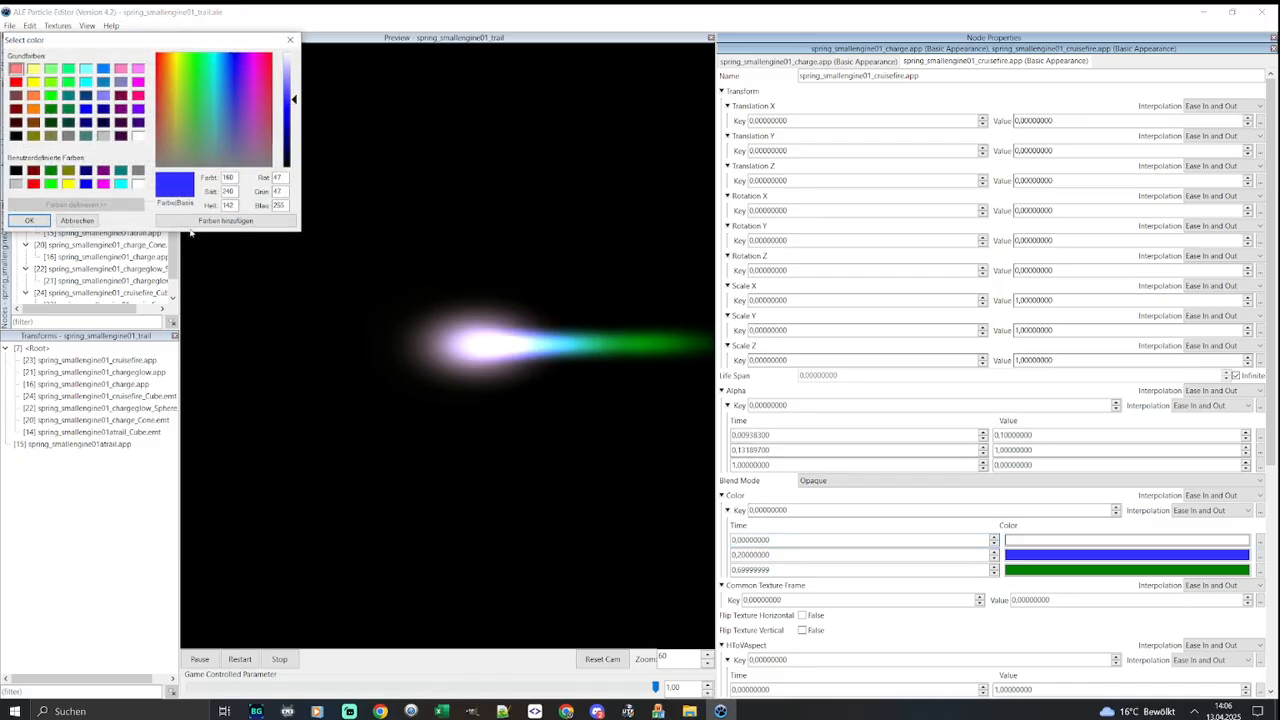
click(29, 220)
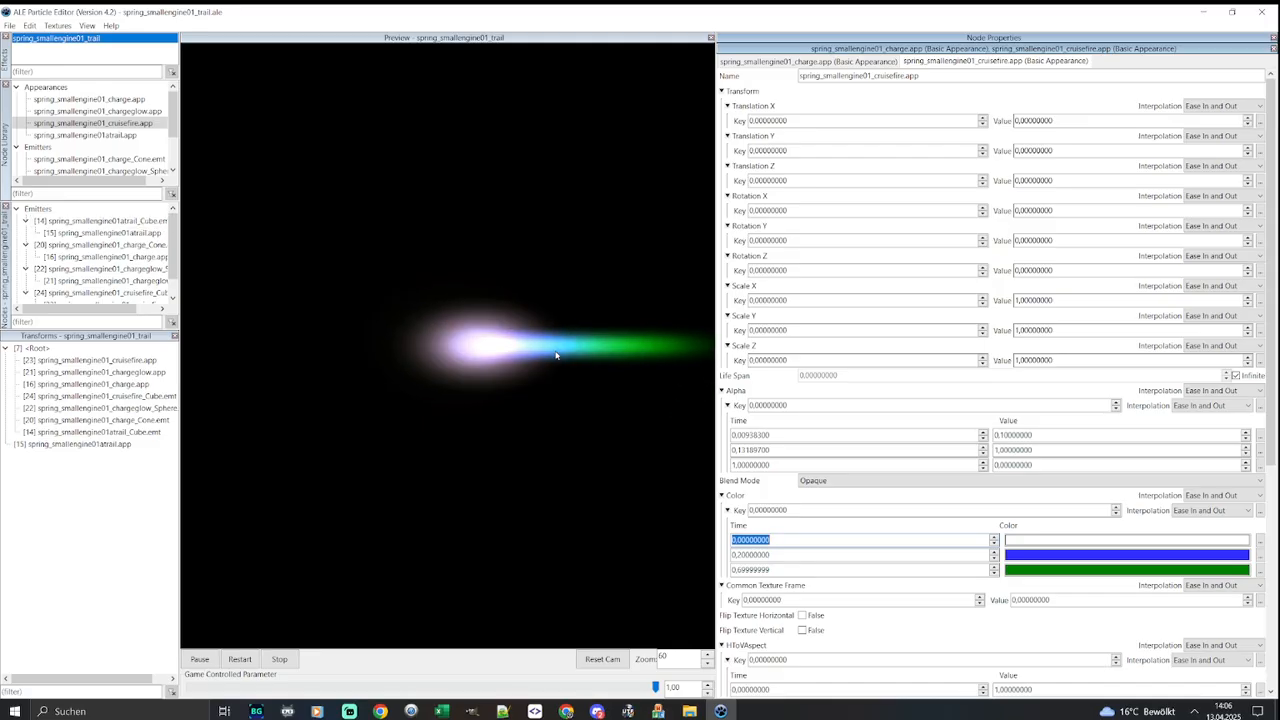
Set the value of the cruisefire's first alpha key to 0.05 and check the trail from another angle
click(1044, 434)
text(0,)
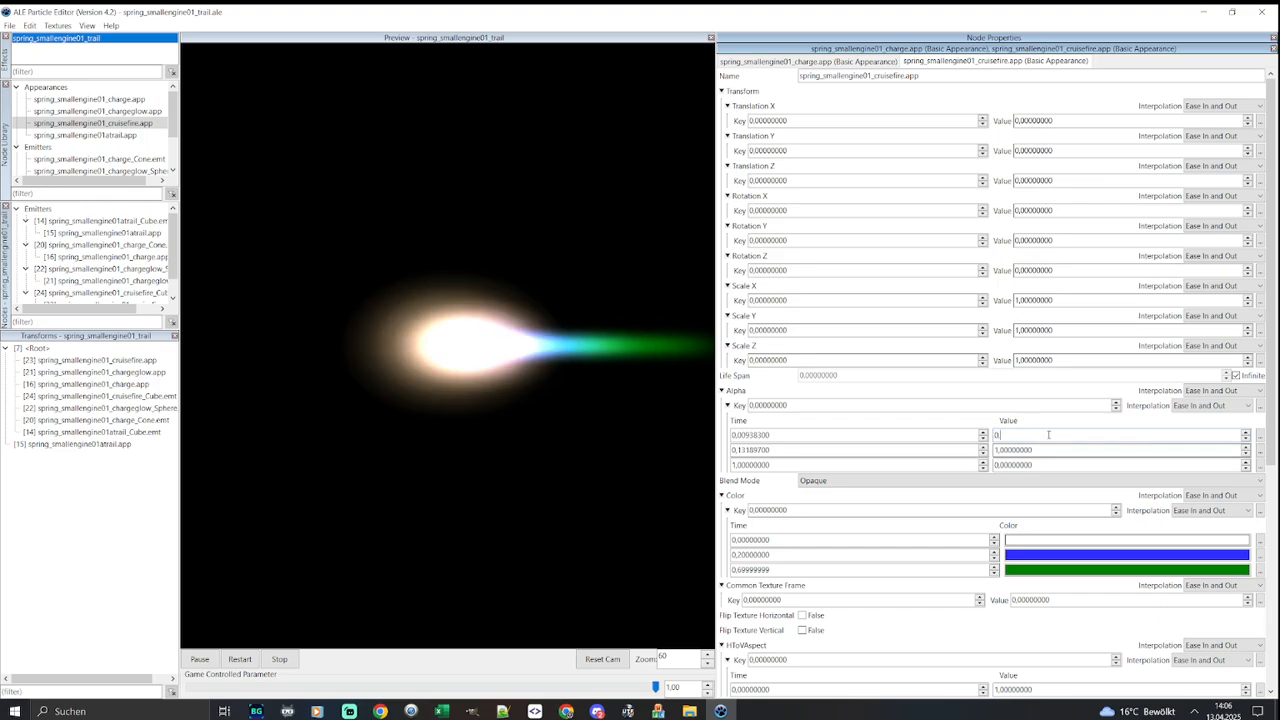
text(05)
key(Return)
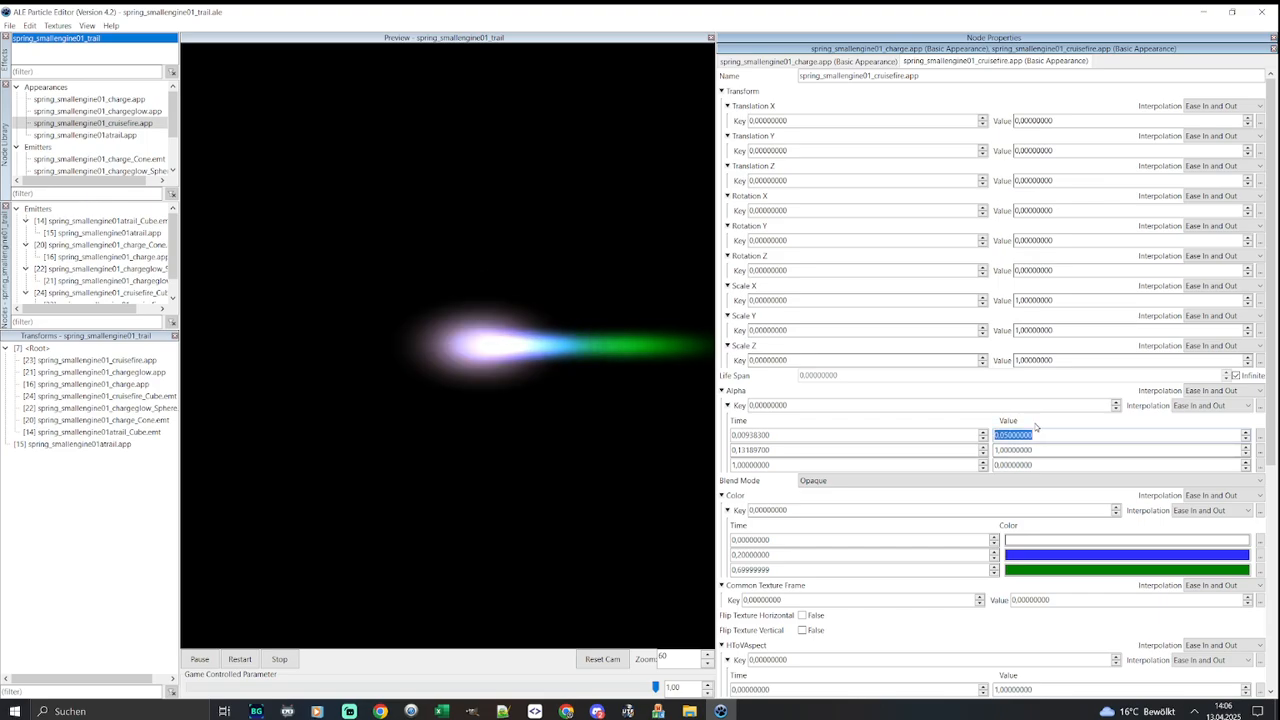
mouse_move(572, 354)
mouse_down()
mouse_move(597, 349)
mouse_move(572, 344)
mouse_up()
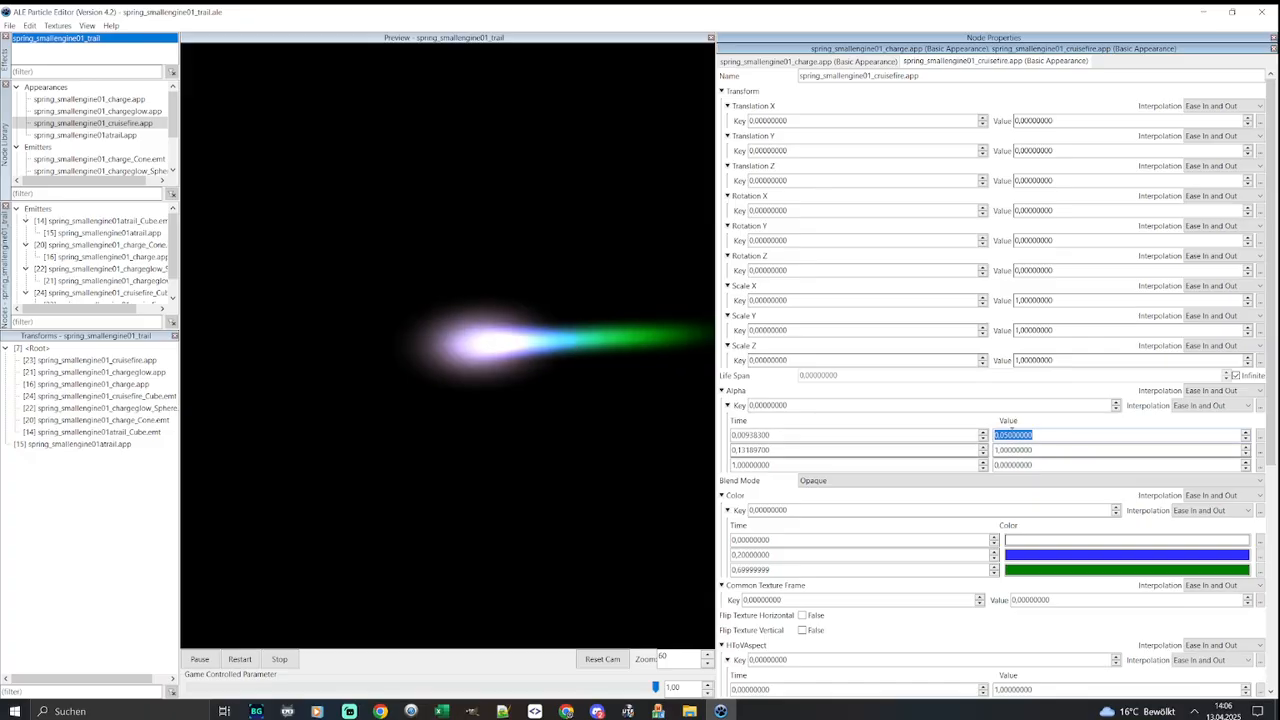
scroll(995, 380, down, 1)
drag(548, 335, 309, 351)
Save the recoloured trail effect in spring_smallengine01_trail.ale
click(8, 25)
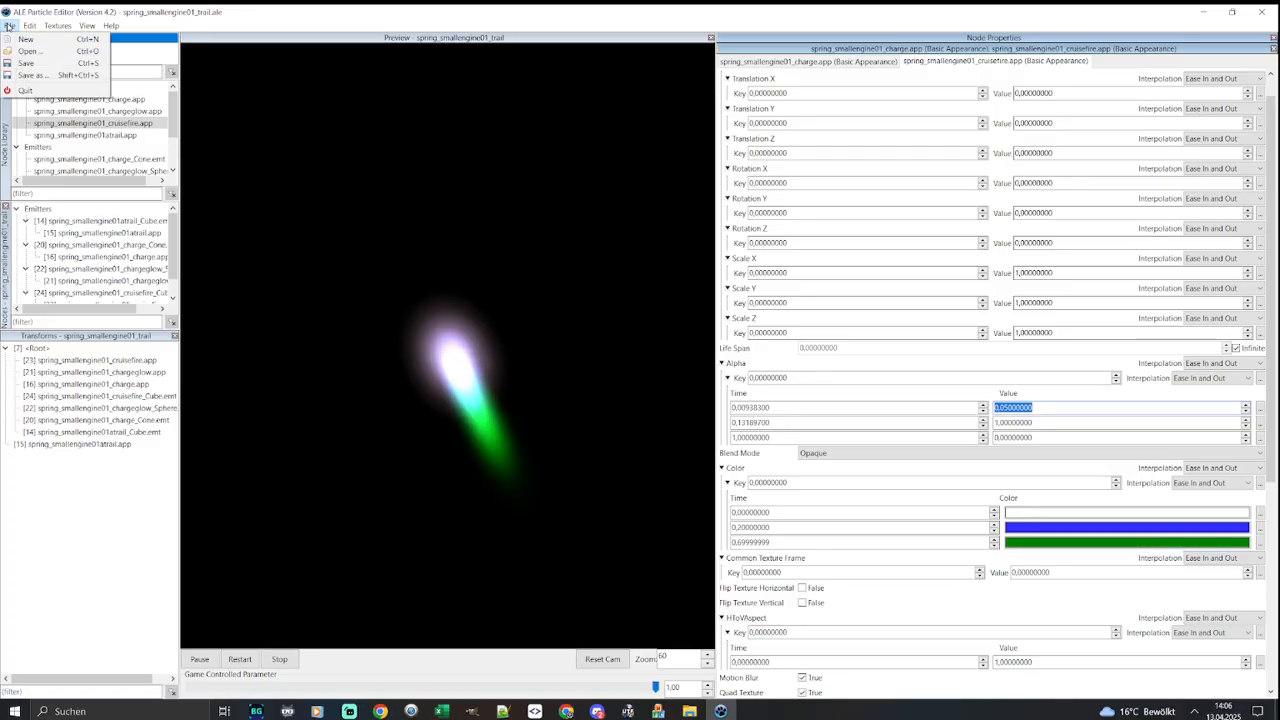
click(40, 64)
drag(485, 328, 523, 337)
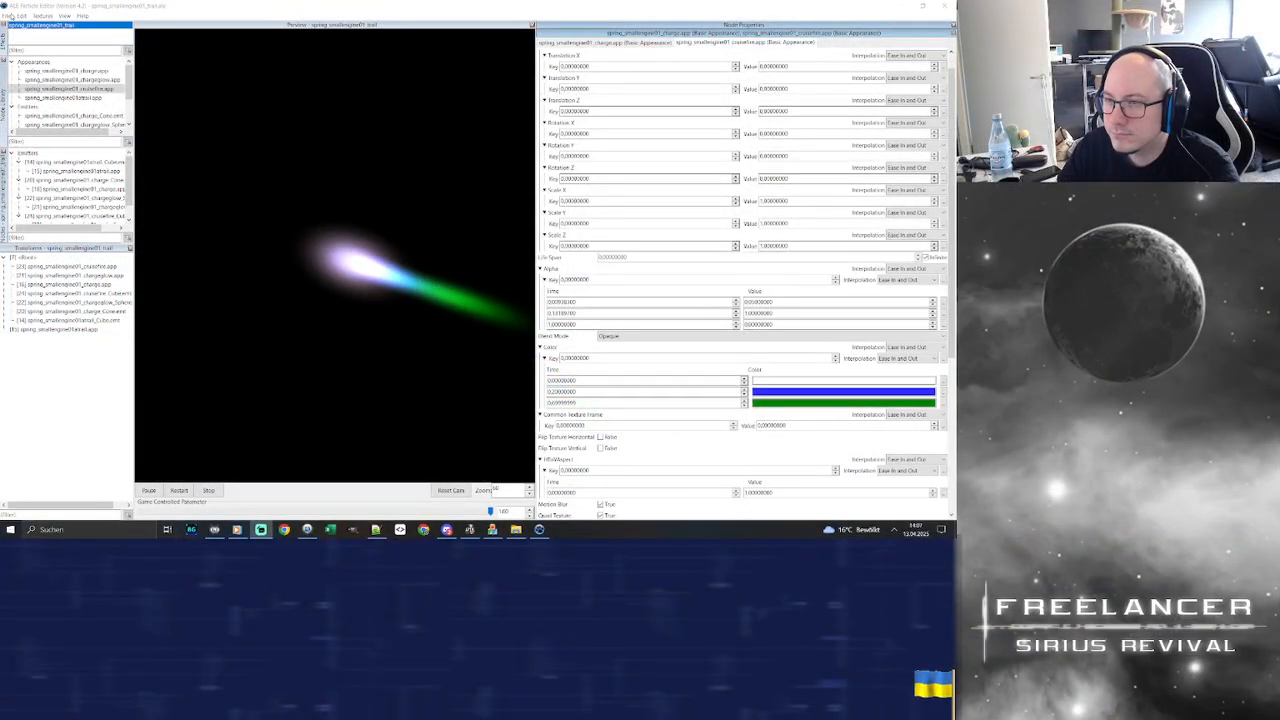
click(7, 16)
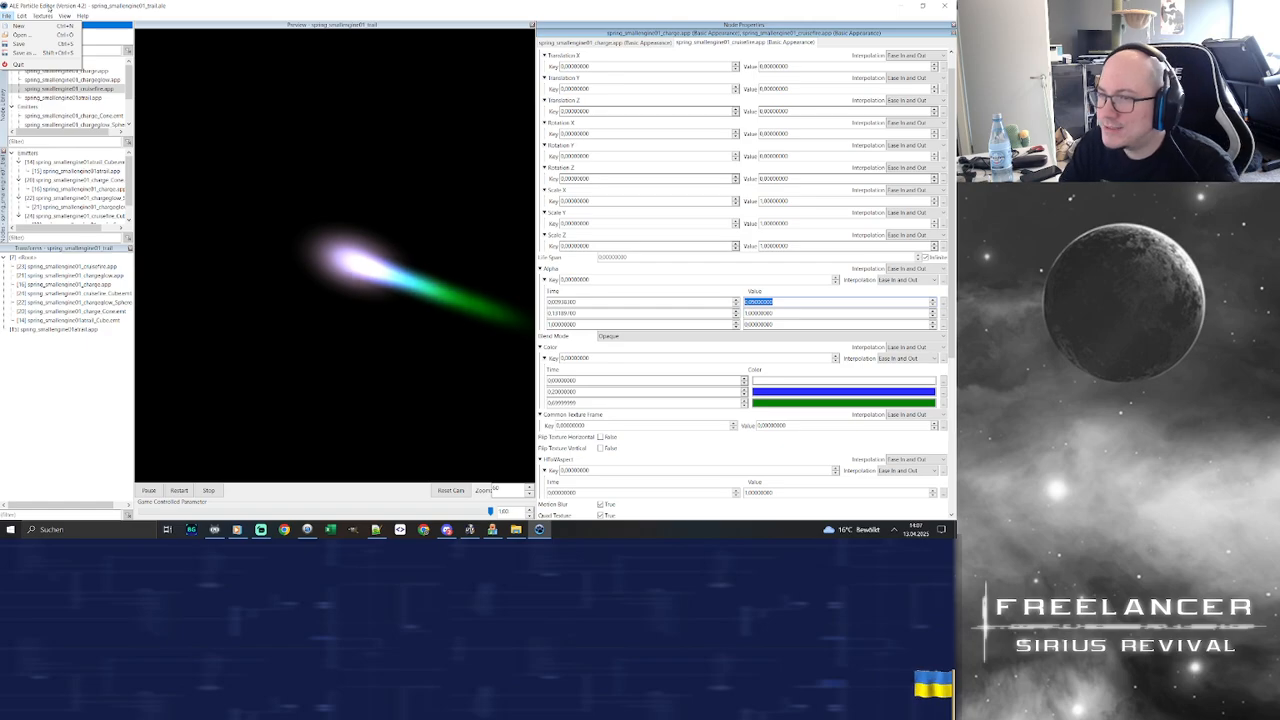
drag(12, 9, 34, 22)
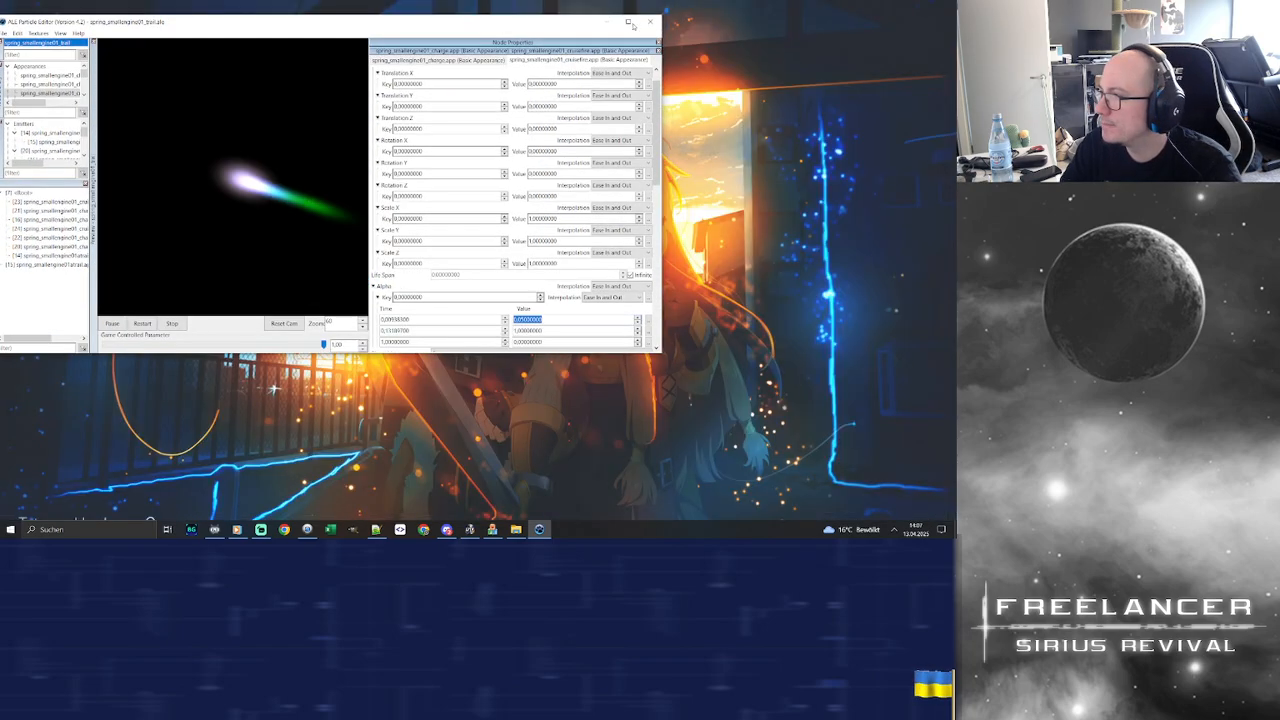
click(627, 22)
click(6, 16)
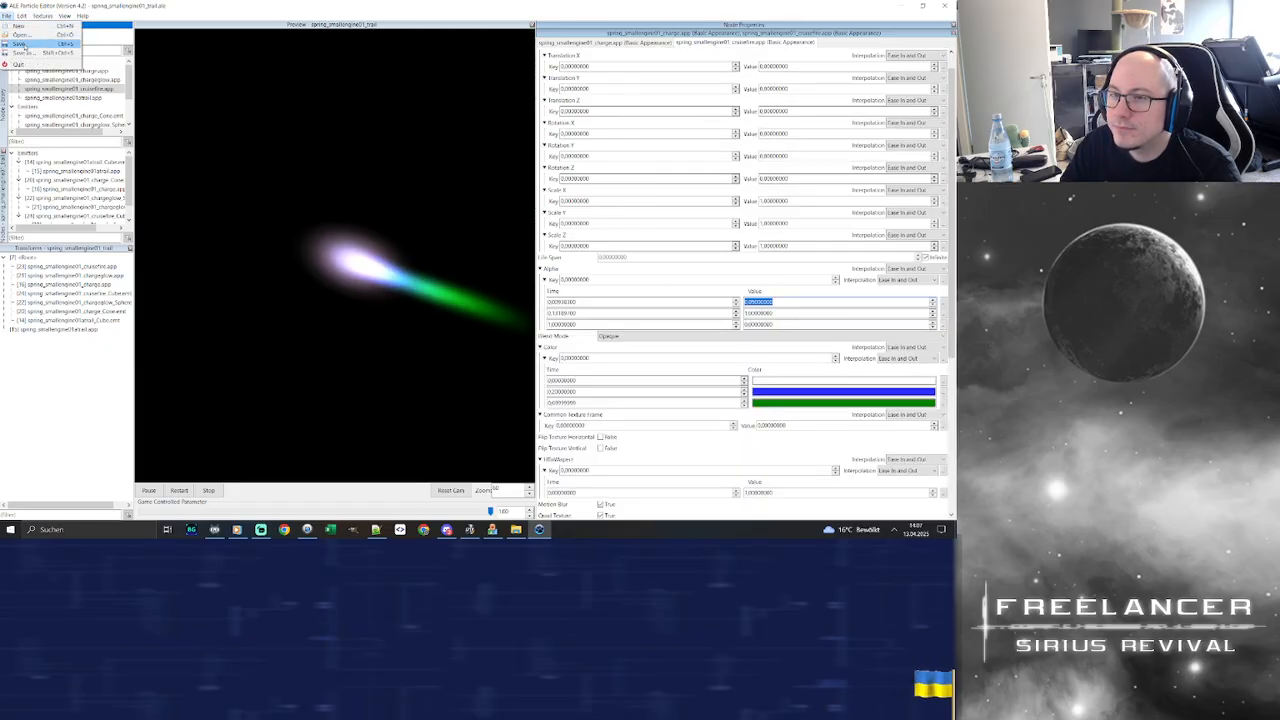
click(14, 44)
click(6, 16)
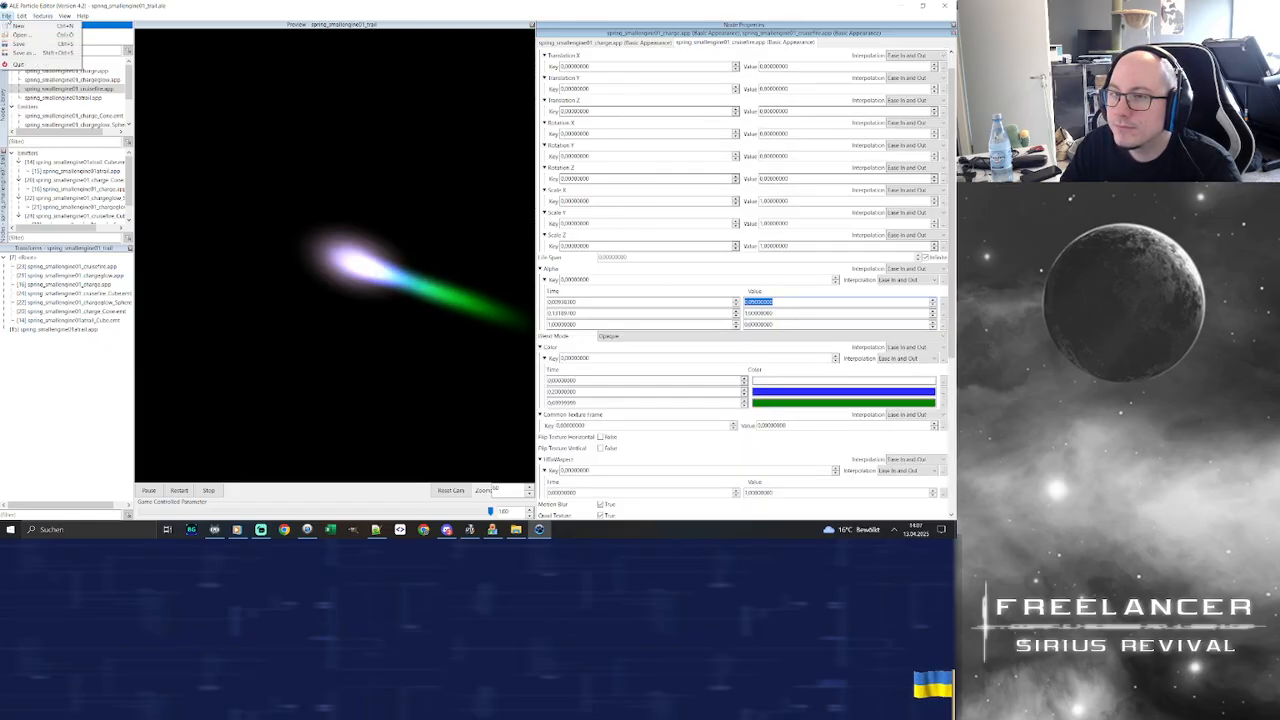
Copy the spring_smallengine01_trail effect's VisEffect entry to the clipboard and stop the preview
click(110, 26)
right_click(110, 26)
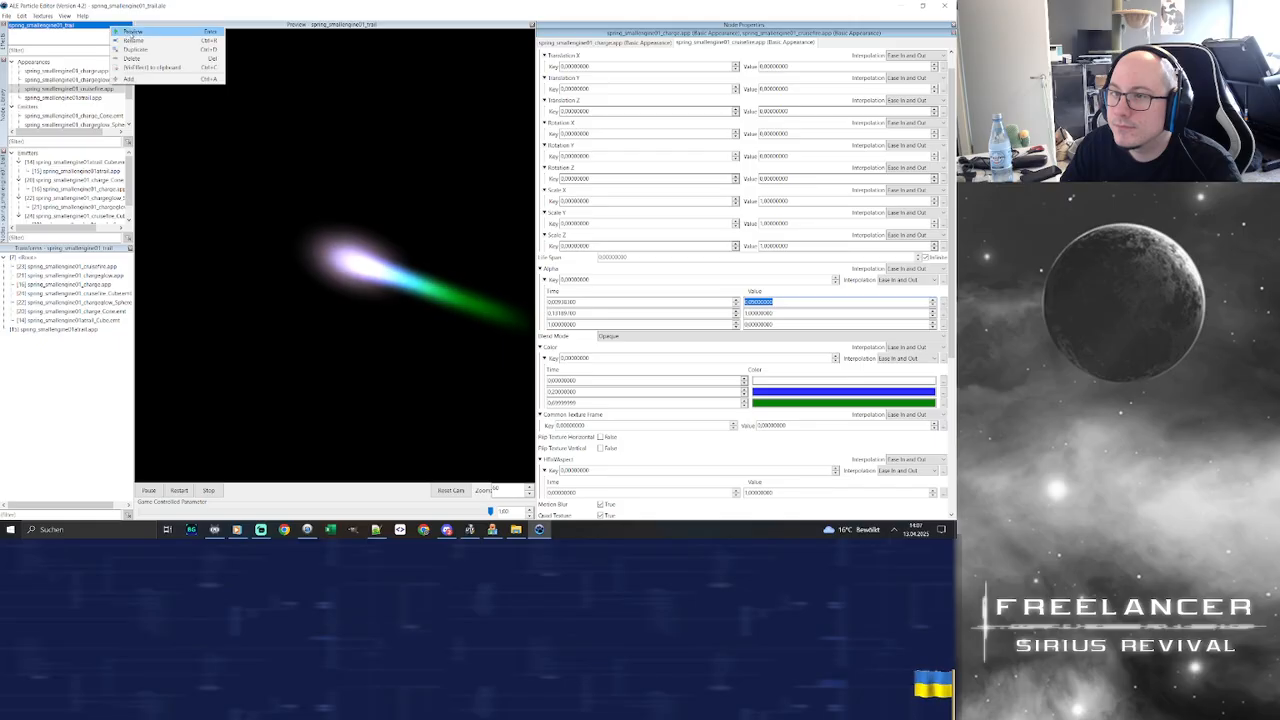
click(148, 67)
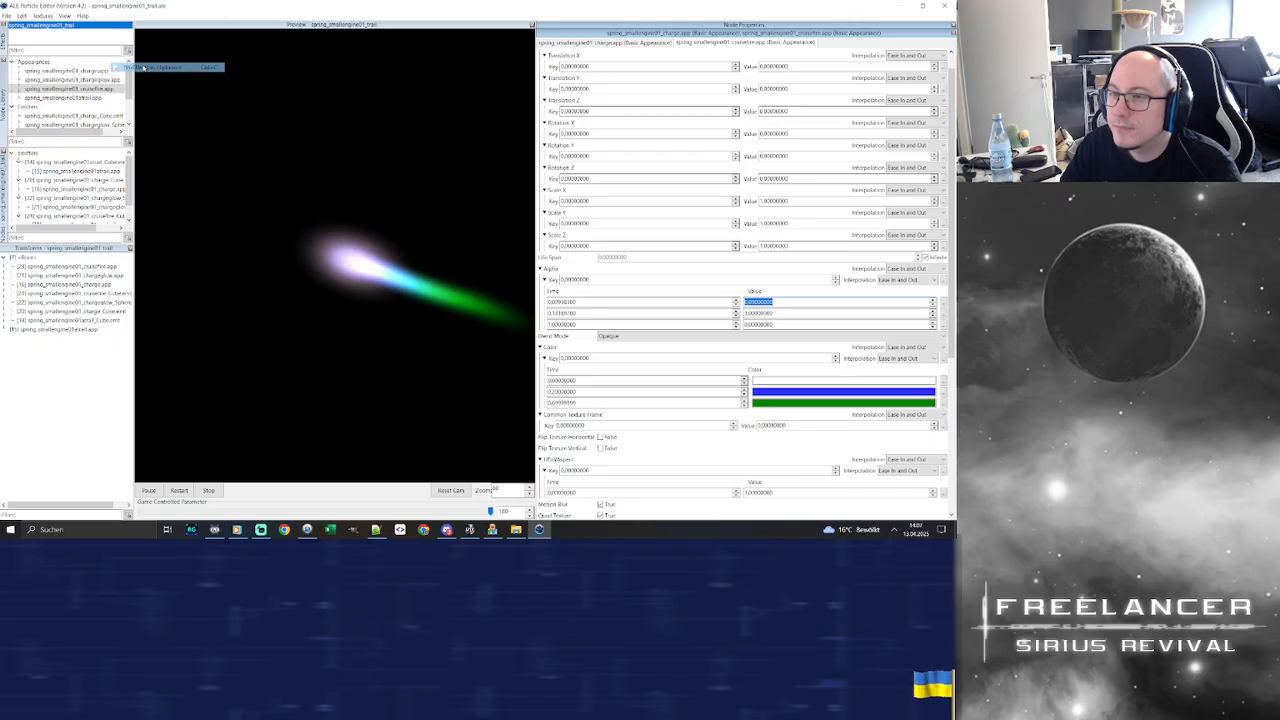
click(516, 534)
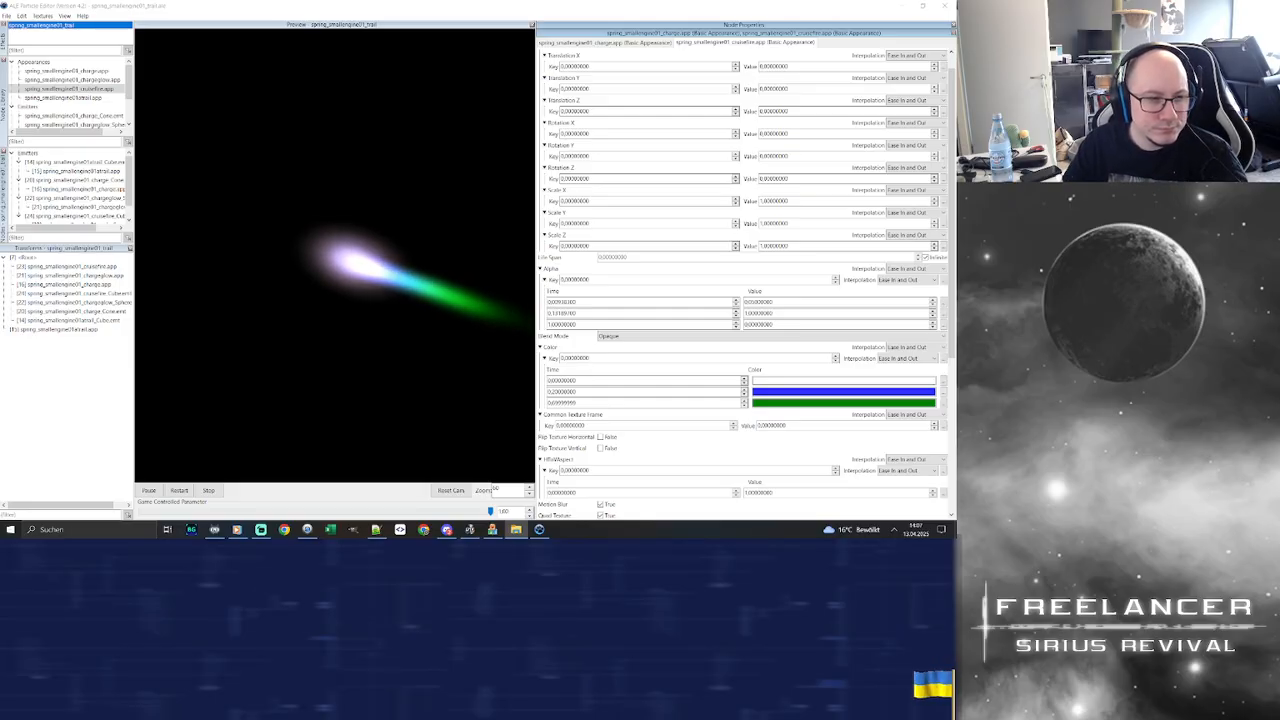
click(376, 530)
click(208, 490)
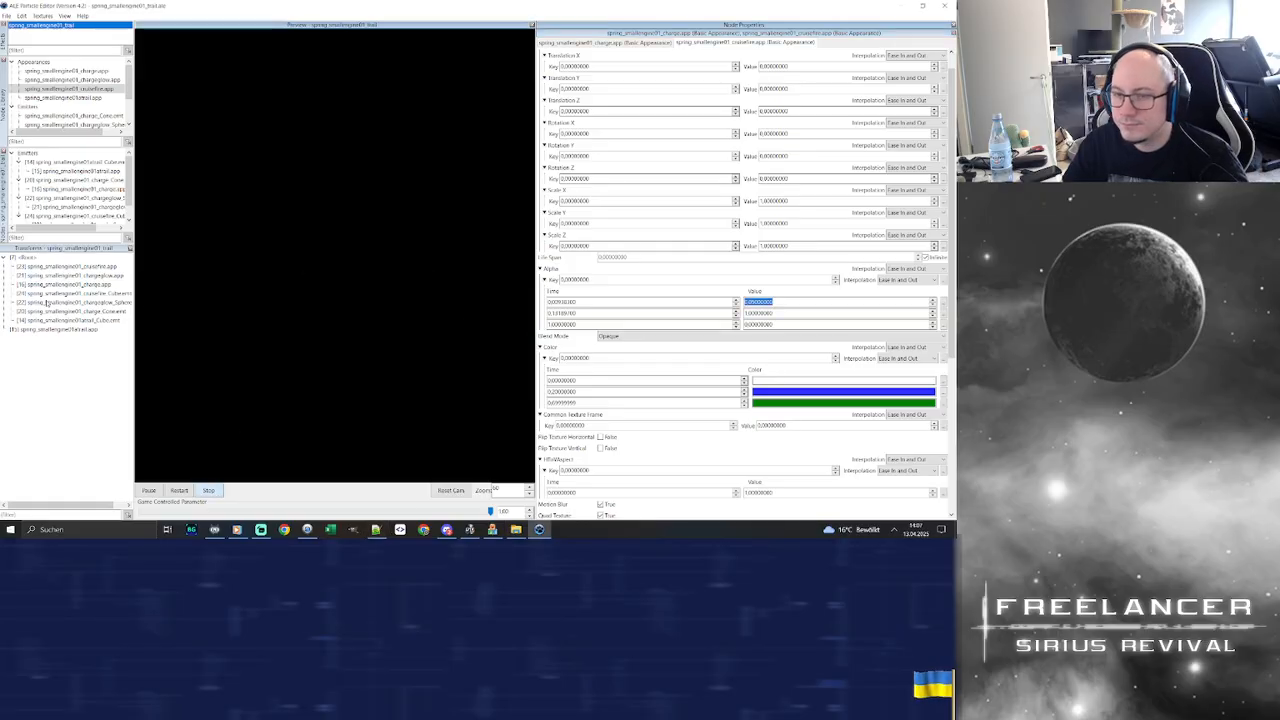
In engines_ale.ini in Notepad++, remove the extra blank line above the final von_claussen_smallengine03_trail entry
drag(0, 84, 425, 2)
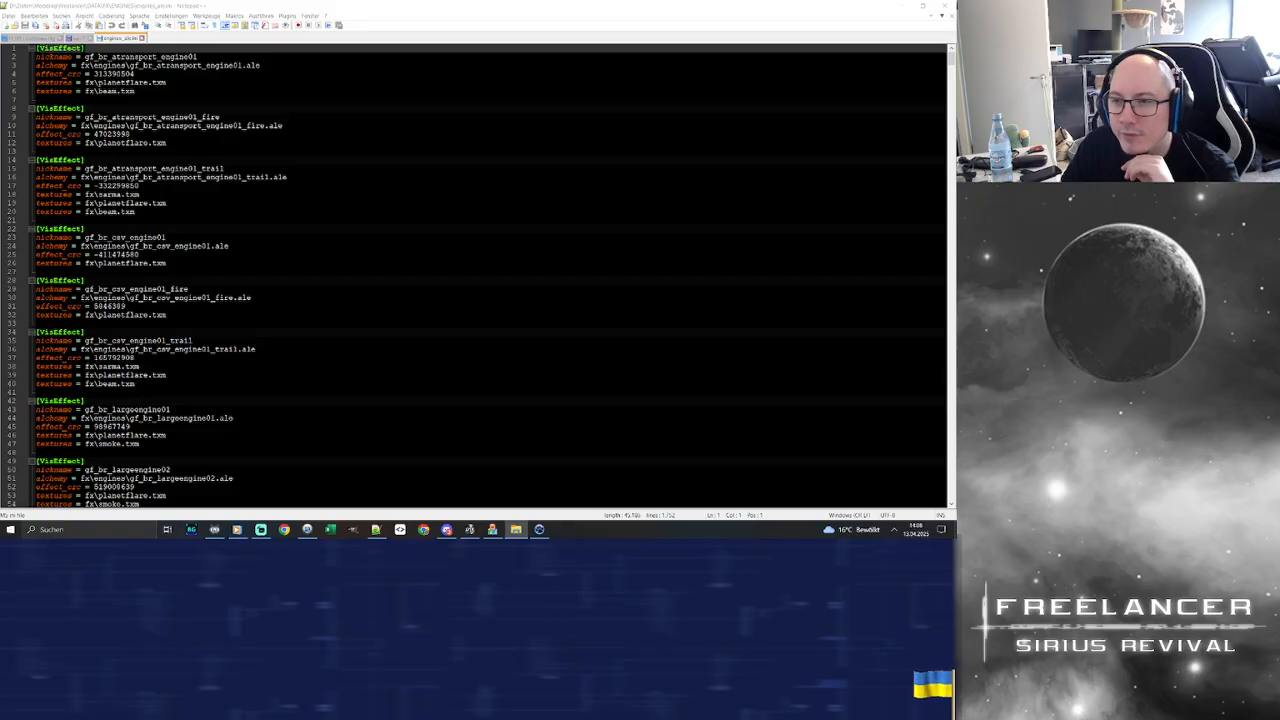
click(441, 228)
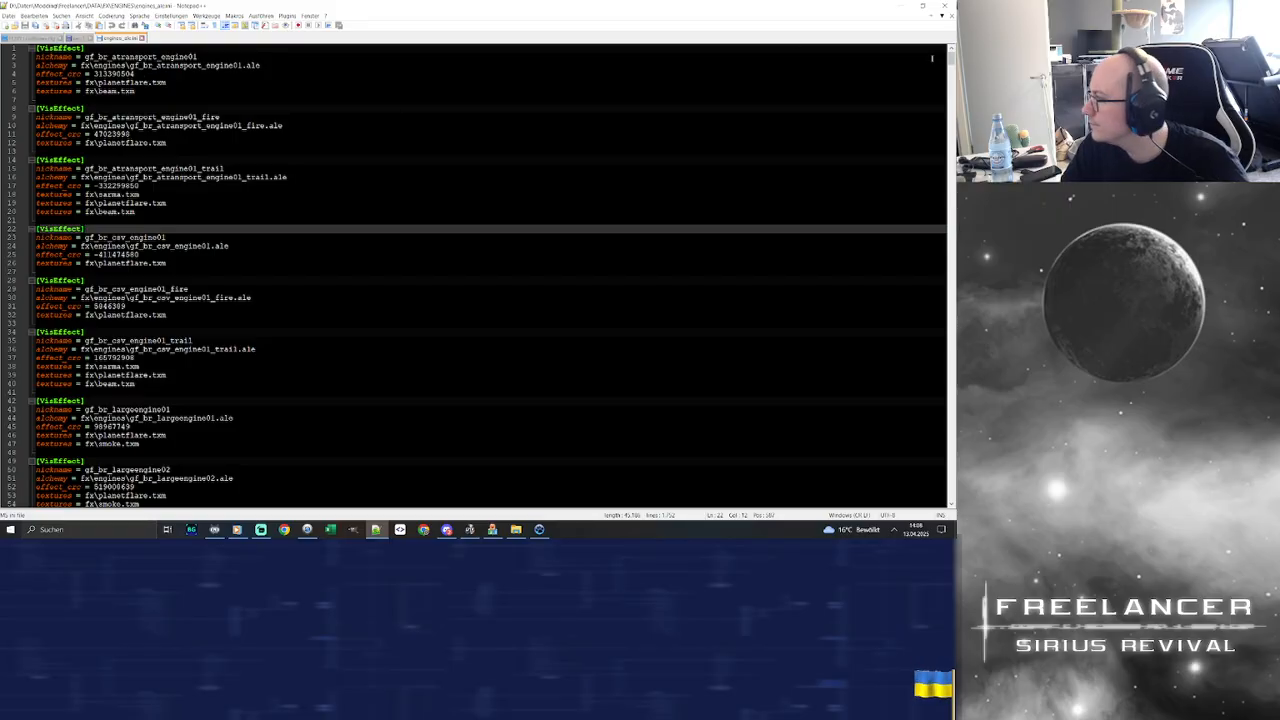
drag(950, 60, 951, 497)
scroll(289, 246, up, 6)
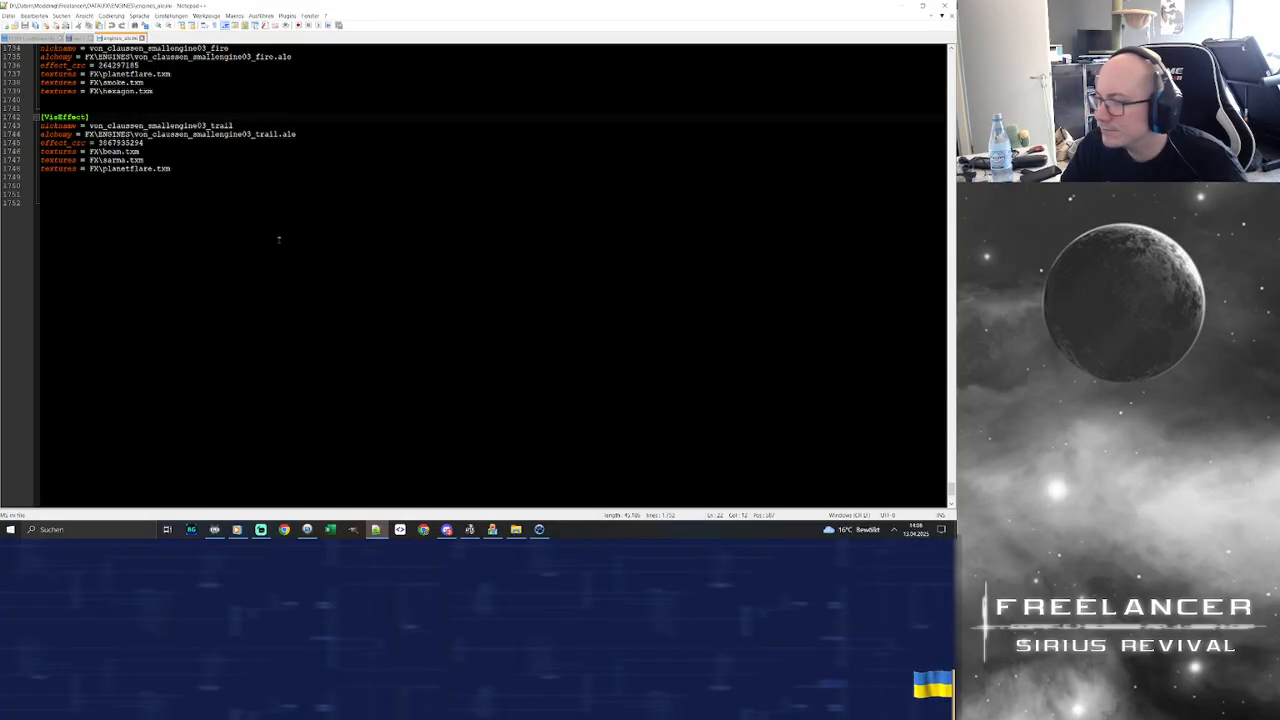
click(234, 171)
click(151, 99)
key(Delete)
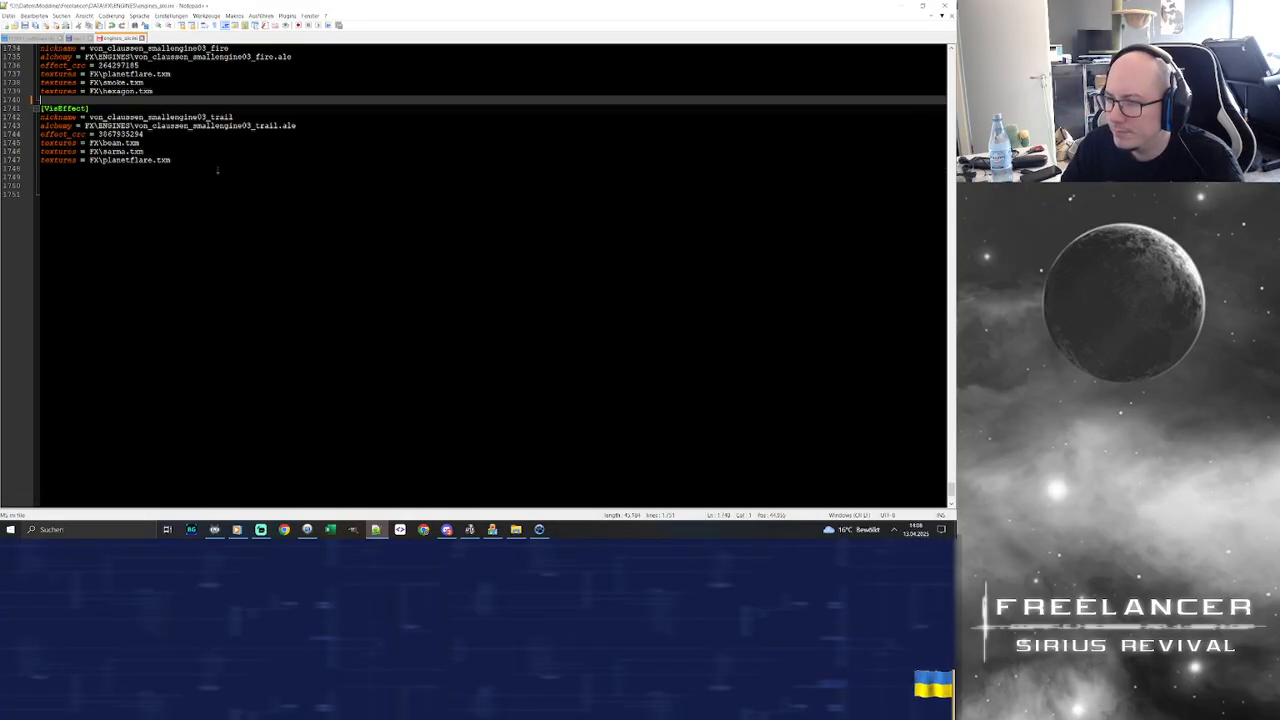
Add the comment ";; Spring Engine" at the end of the file and paste the spring_smallengine01_trail VisEffect entry below it
click(217, 168)
key(Return)
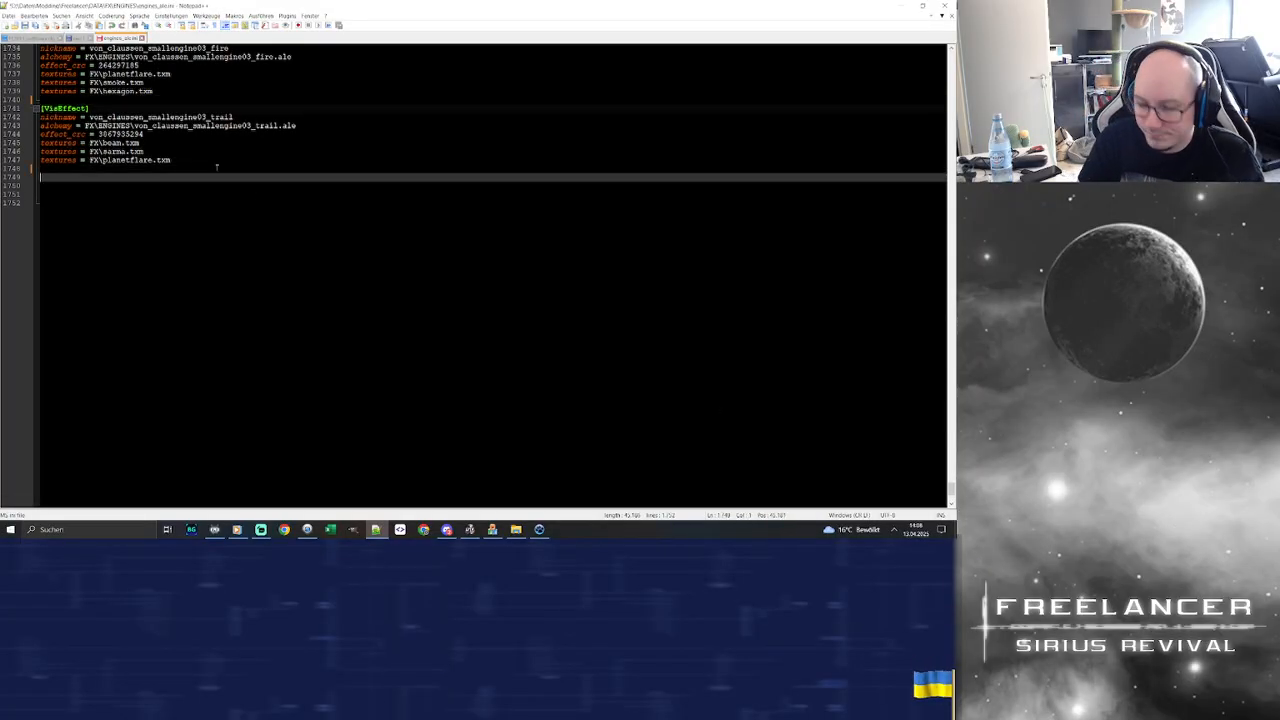
text(;; Spring Engine)
key(Return)
key(Return)
text([VisEffect] nickname = spring_smallengine01_trail alchemy = FX\ENGINES\spring_smallengine01_trail.ale effect_crc = 395466294 textures = FX\beam.txm textures = FX\sarma.txm textures = FX\planetflare.txm)
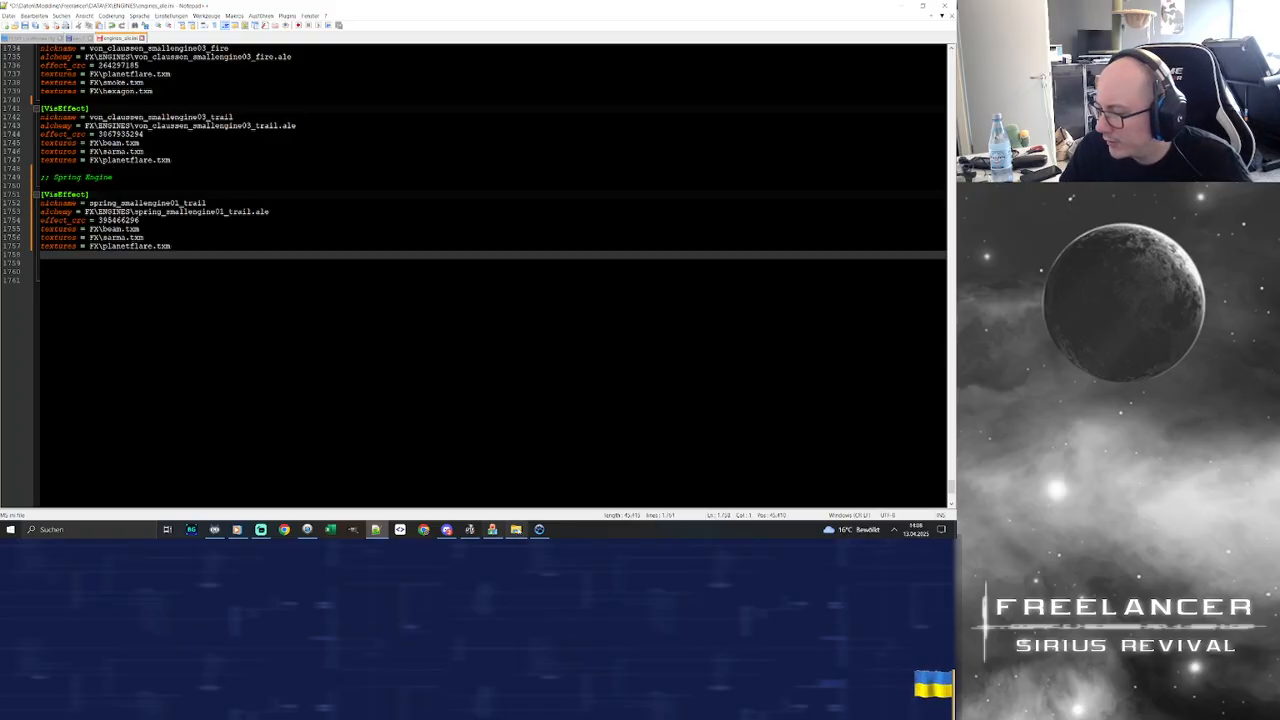
Open spring_smallengine01_fire.ale in ALE Particle Editor and copy its effect's VisEffect entry to the clipboard
click(539, 529)
click(8, 16)
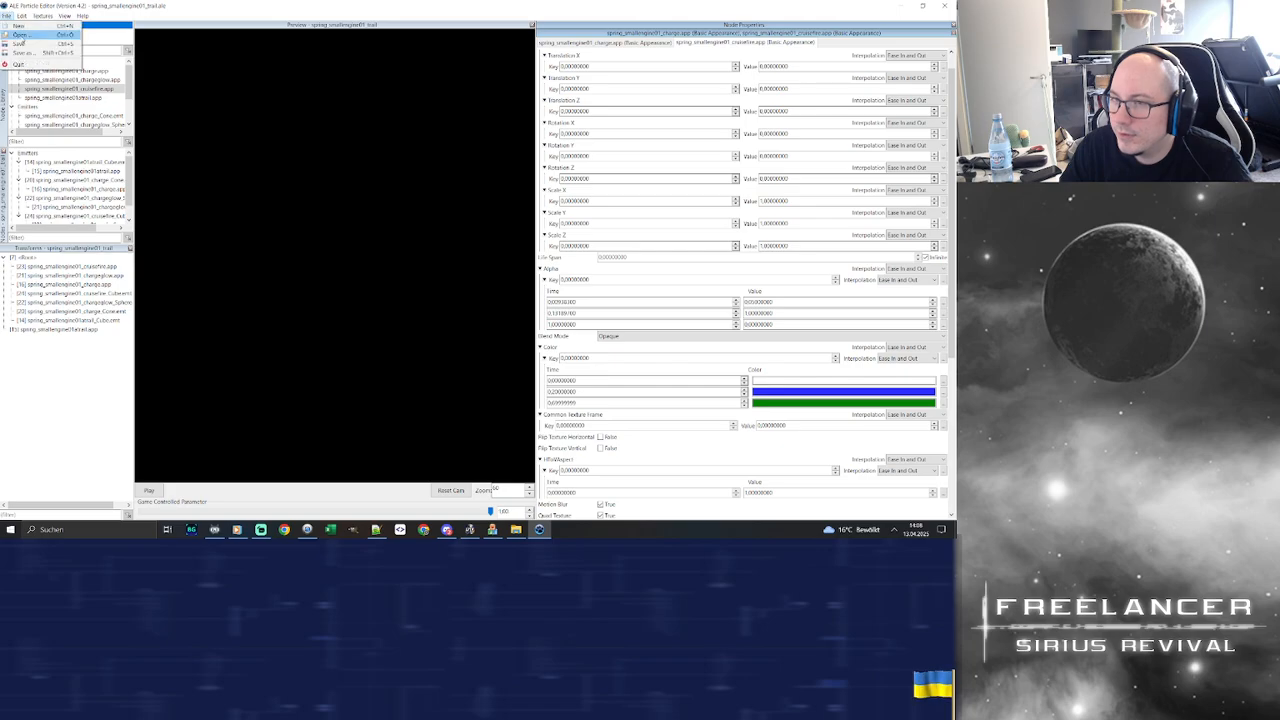
click(28, 36)
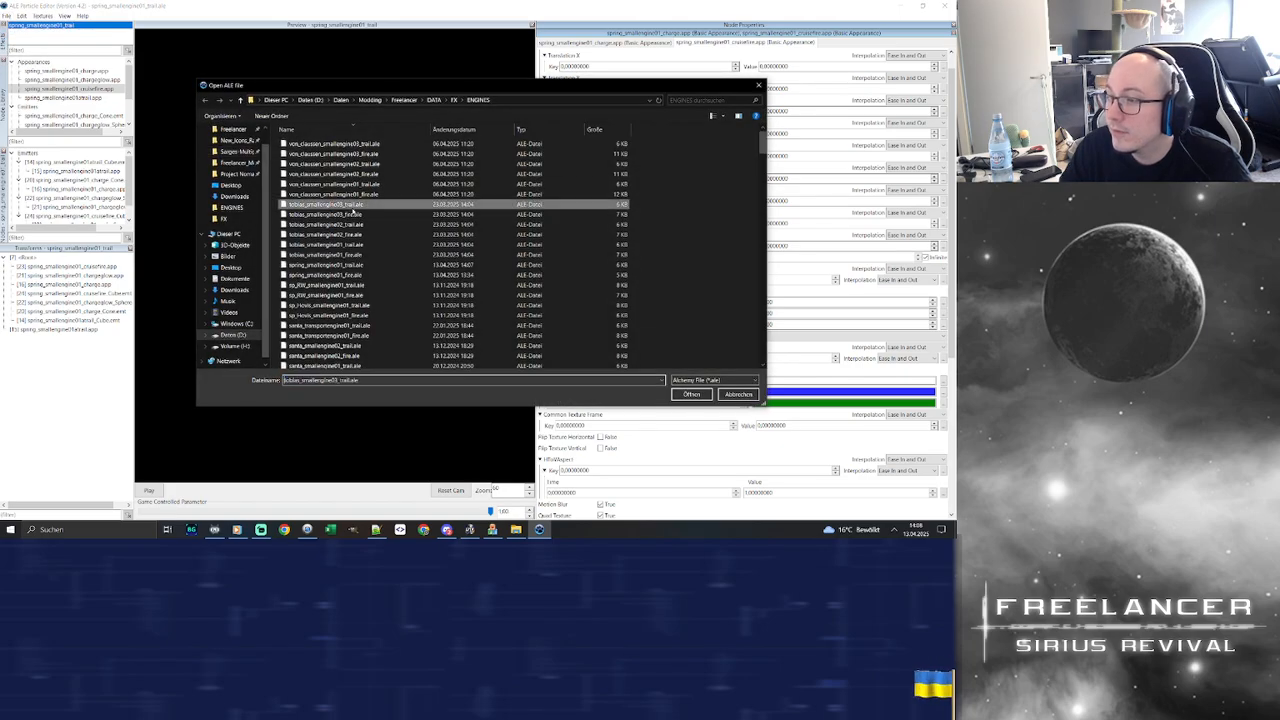
click(362, 275)
double_click(362, 275)
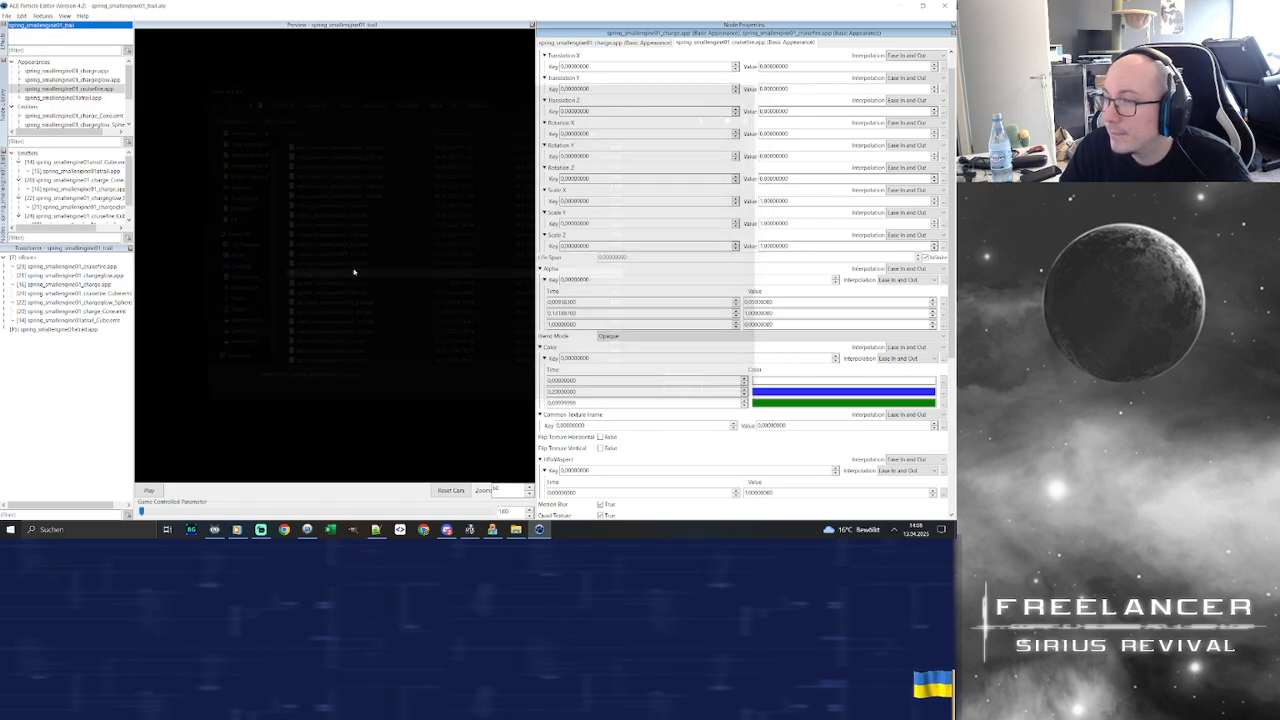
right_click(82, 26)
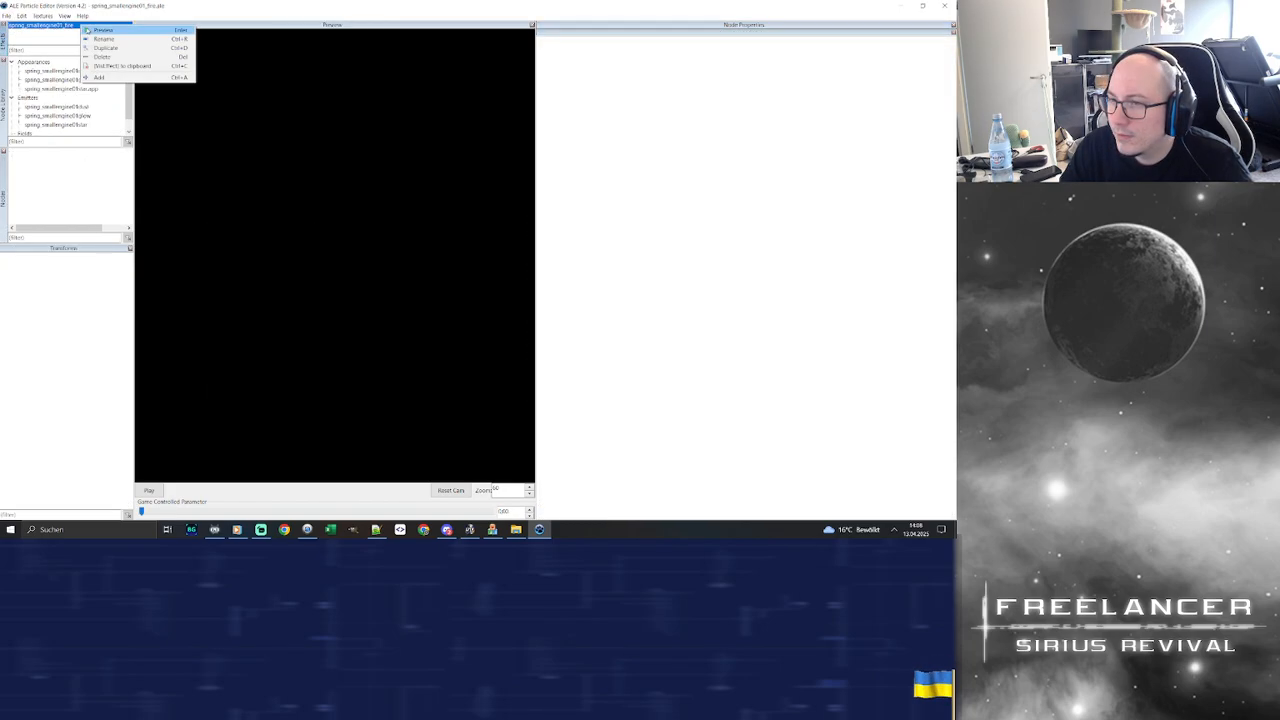
click(122, 67)
Paste the spring_smallengine01_fire VisEffect entry below the spring trail entry in Notepad++
click(384, 529)
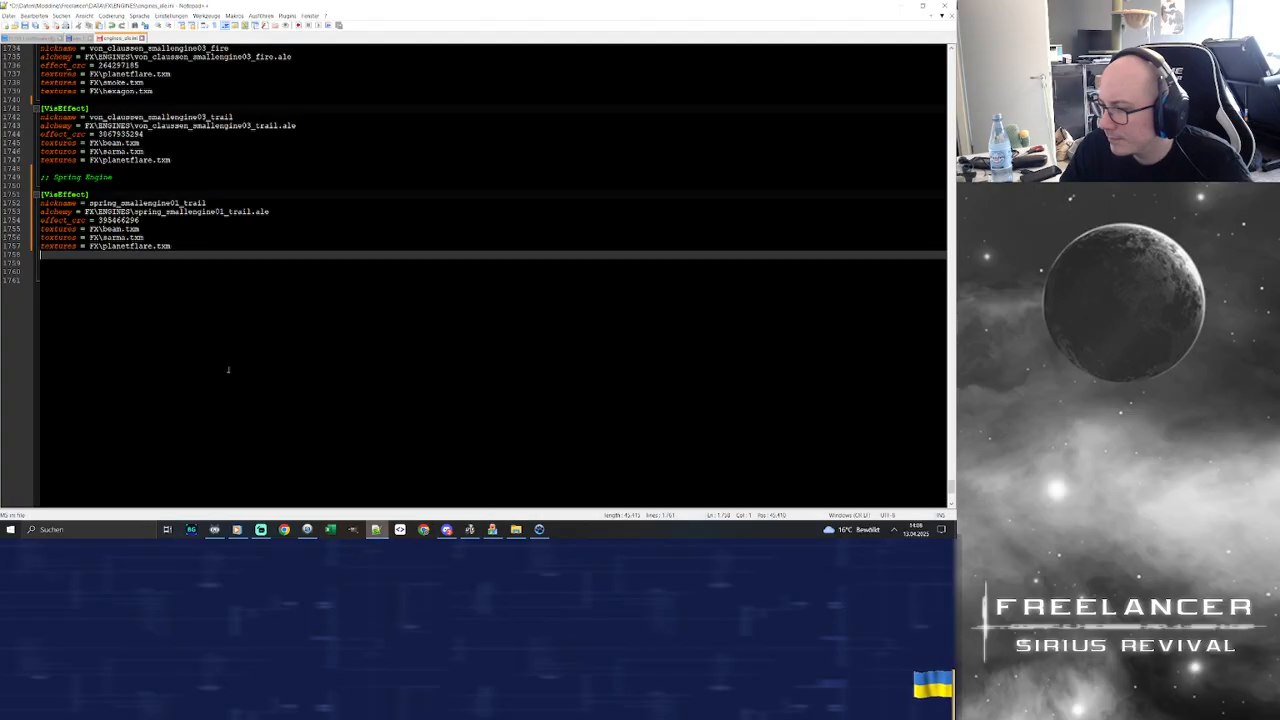
key(Return)
text([VisEffect] nickname = spring_smallengine01_fire alchemy = FX\ENGINES\spring_smallengine01_fire.ale effect_crc = 337633816 textures = FX\sarma.txm textures = FX\newglows.txm textures = FX\planetflare.txm)
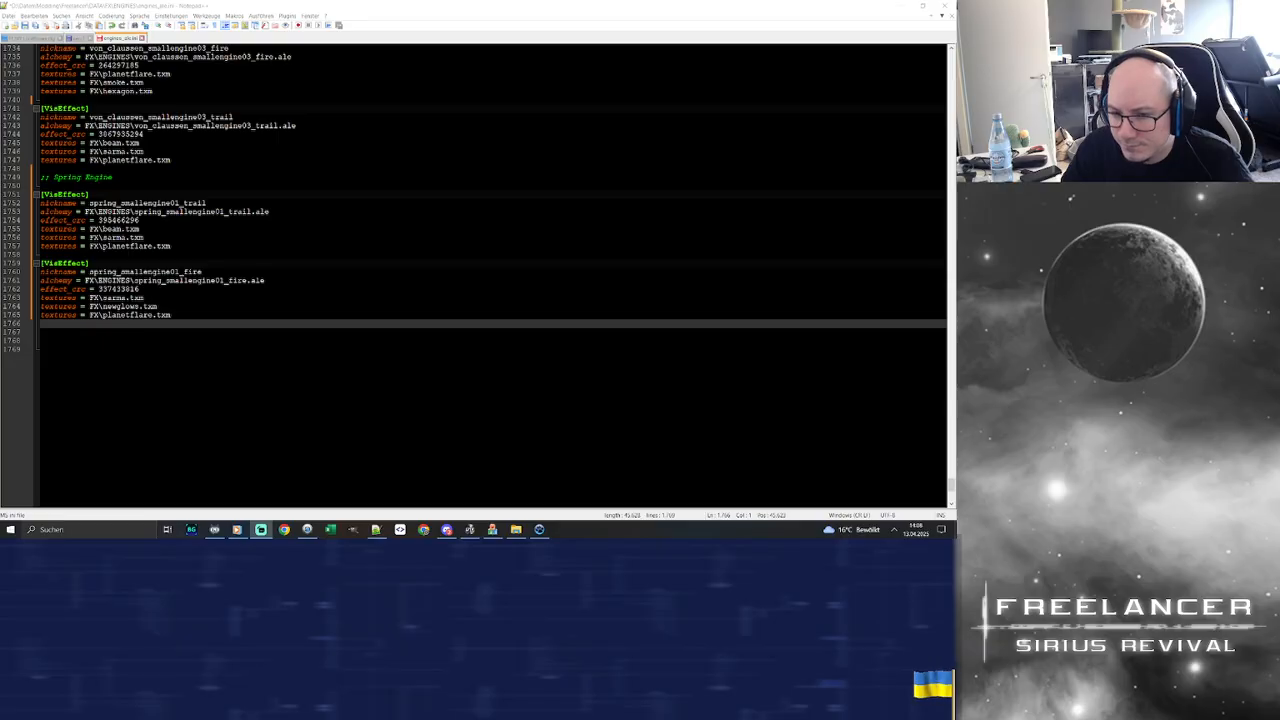
Save engines_ale.ini and open effects.ini from the FX folder beside it in the other editor view
click(237, 255)
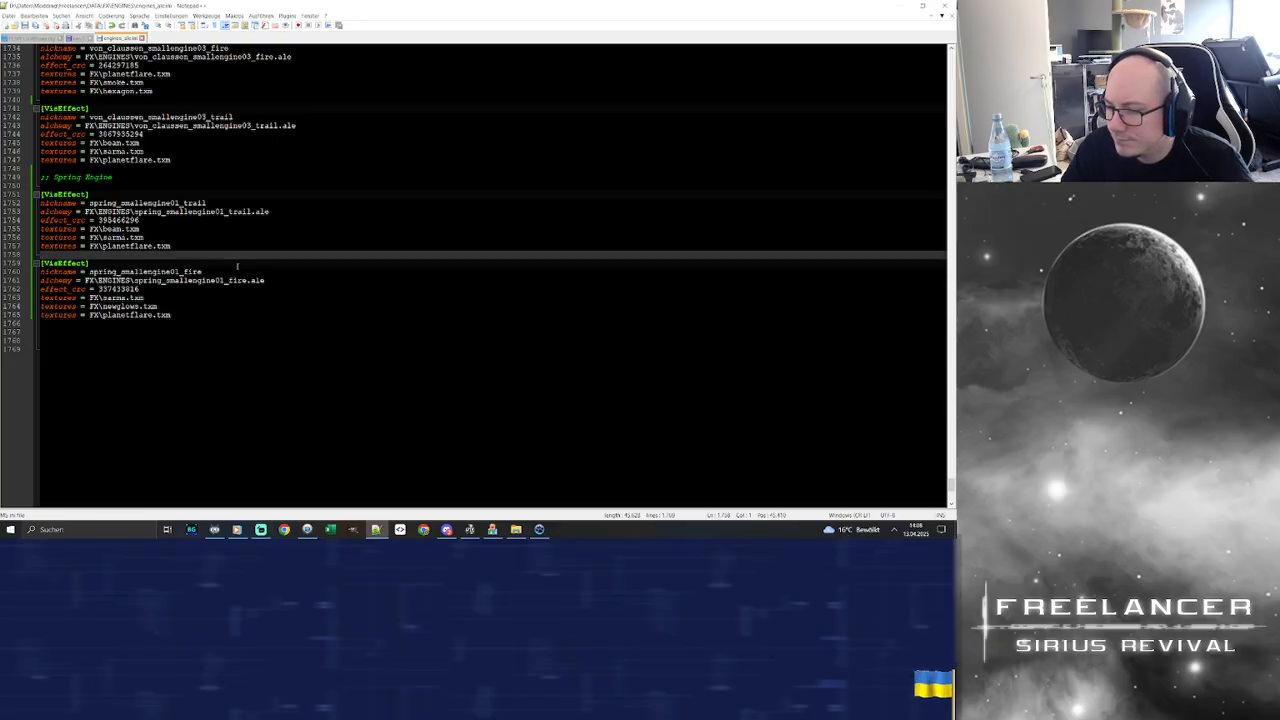
click(299, 360)
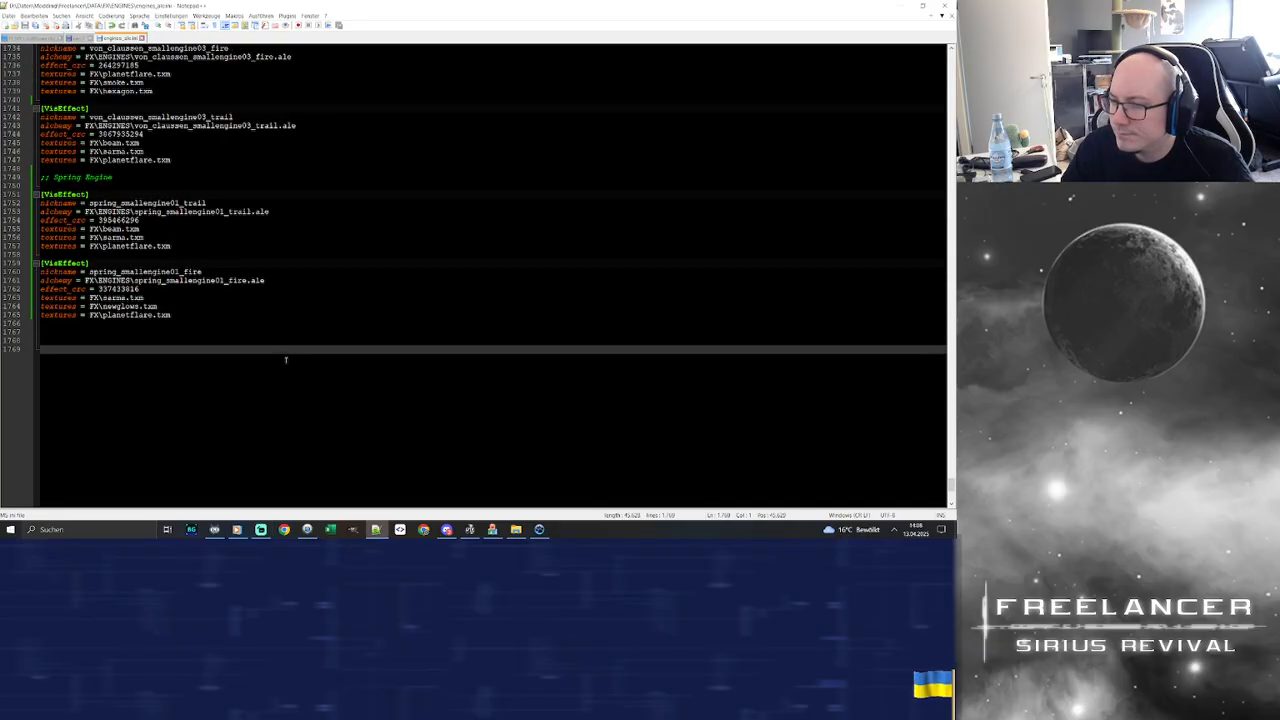
click(517, 530)
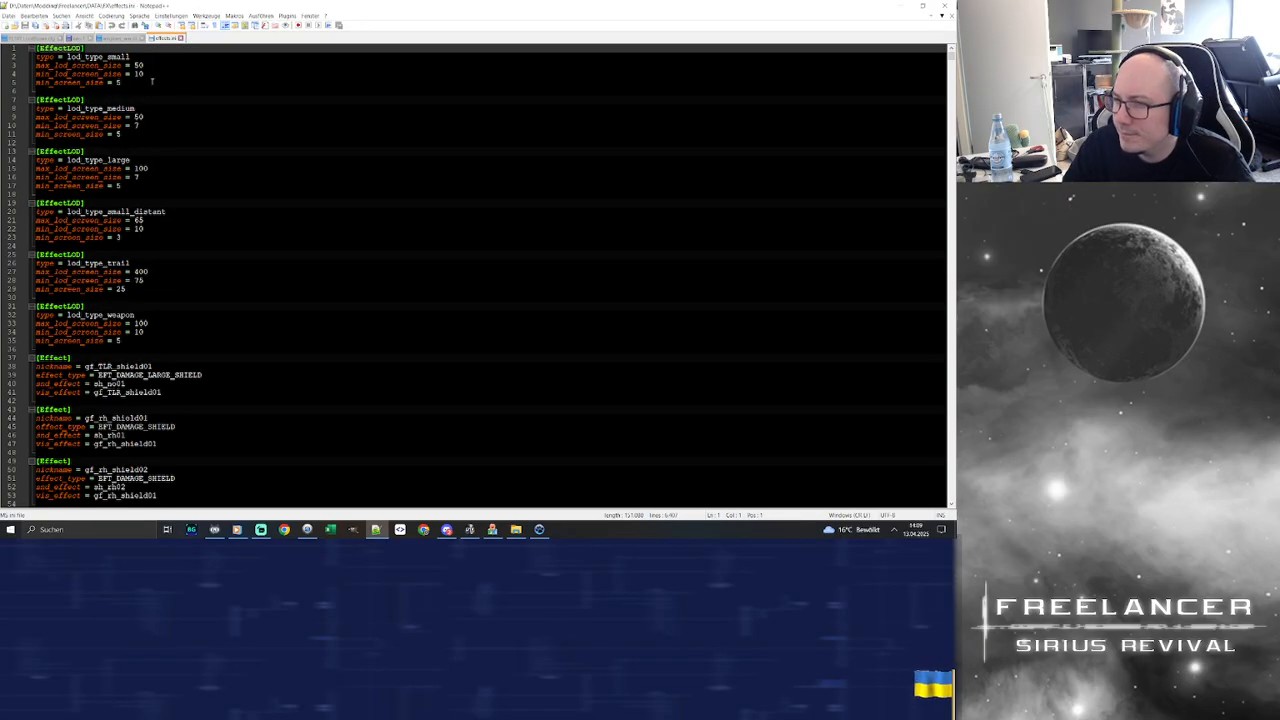
right_click(165, 40)
mouse_move(222, 161)
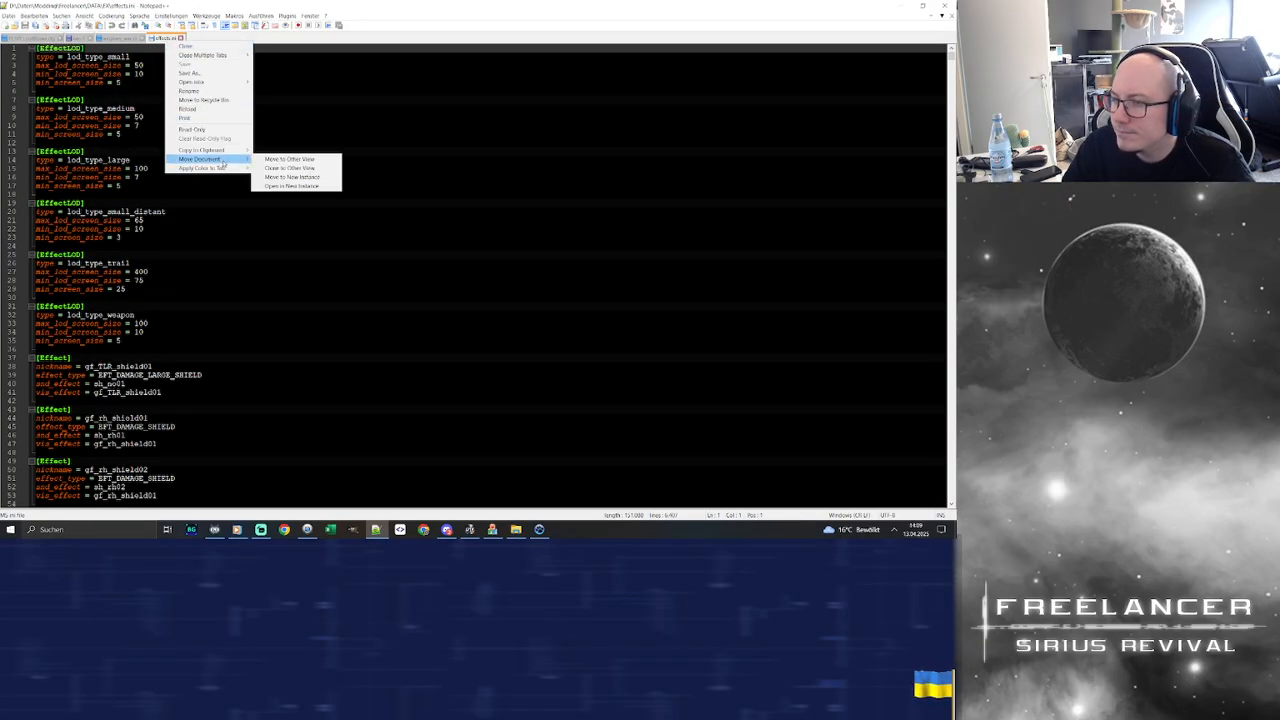
click(290, 160)
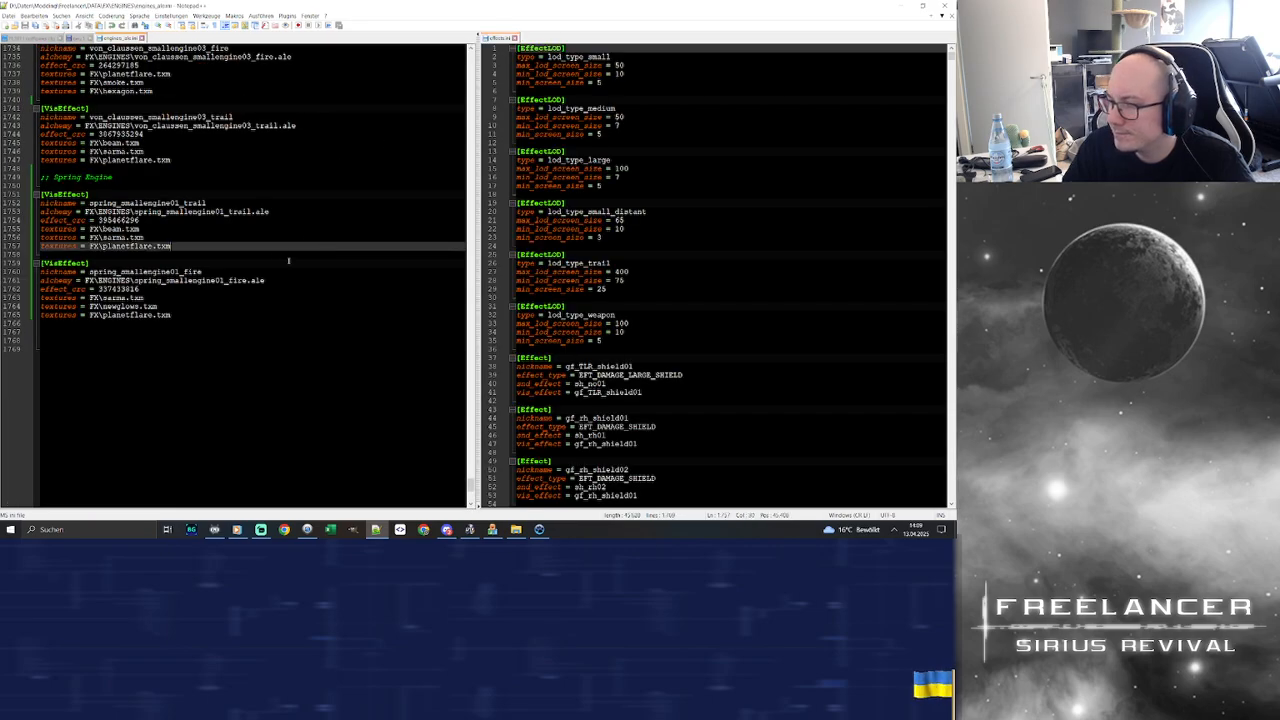
Look through effects.ini down to its end for existing engine fire and trail Effect entries to use as a template
click(676, 237)
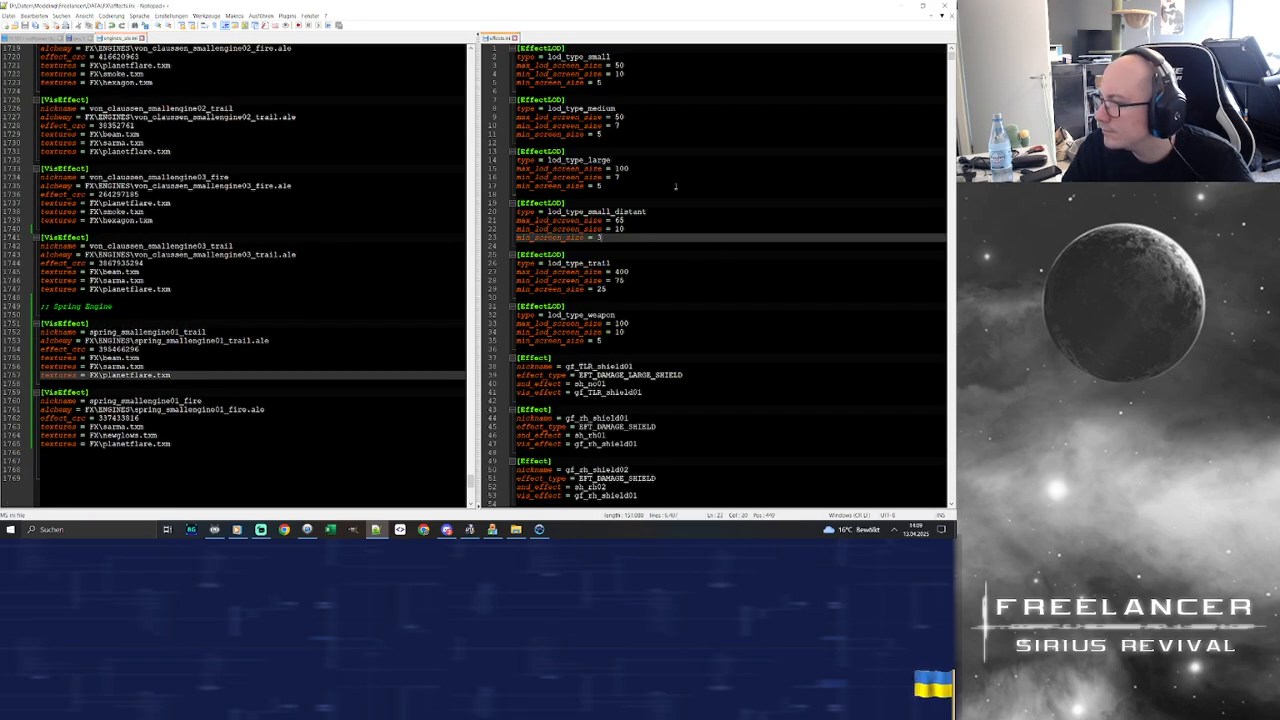
scroll(670, 187, down, 3)
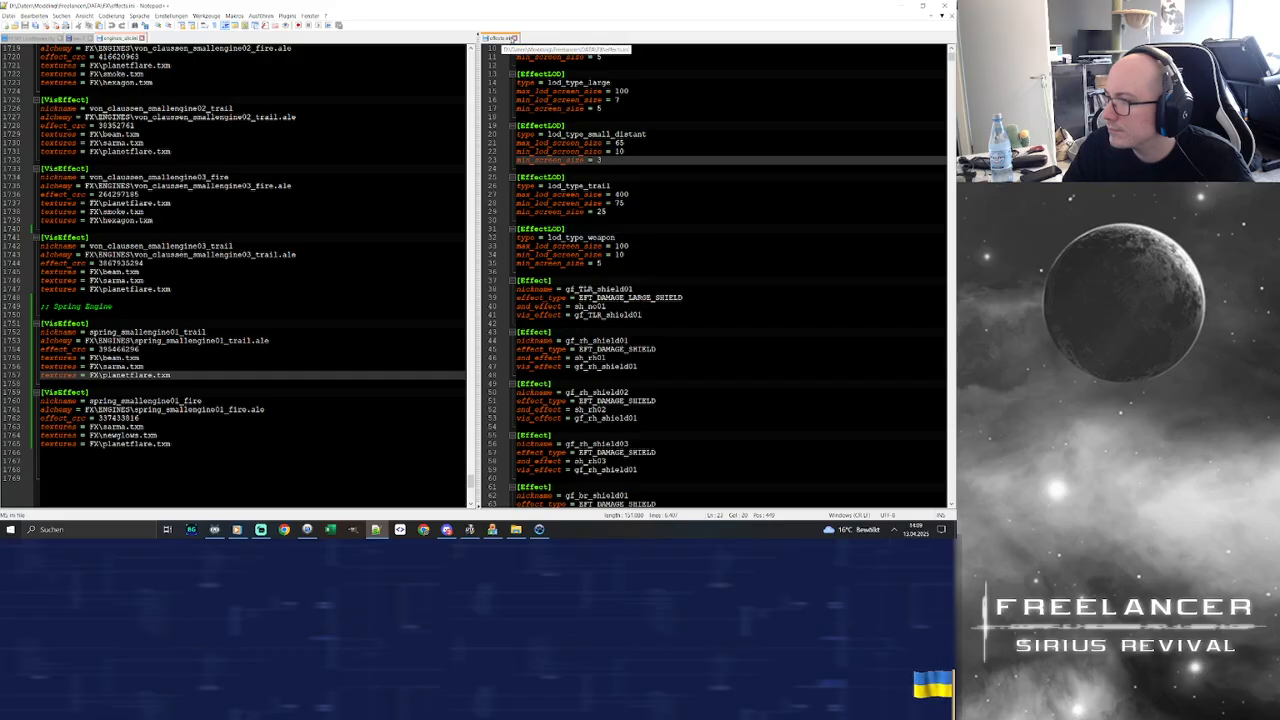
click(686, 194)
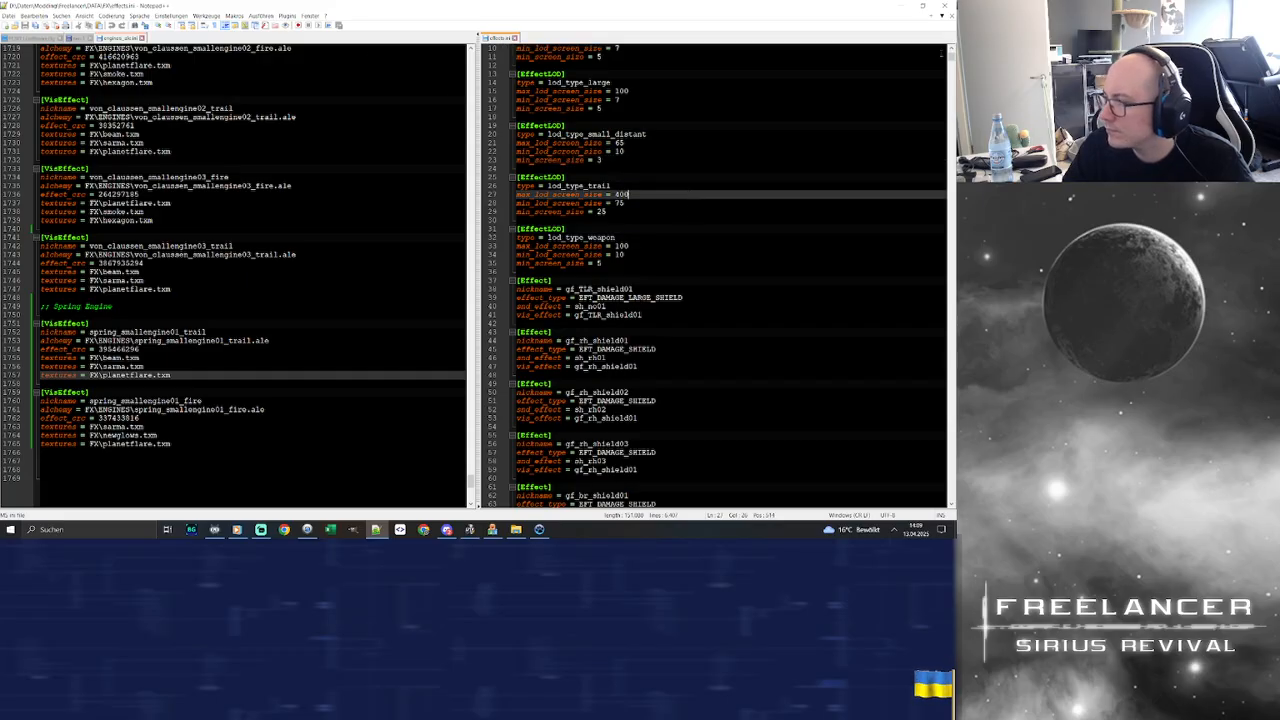
drag(952, 59, 952, 478)
scroll(857, 429, down, 20)
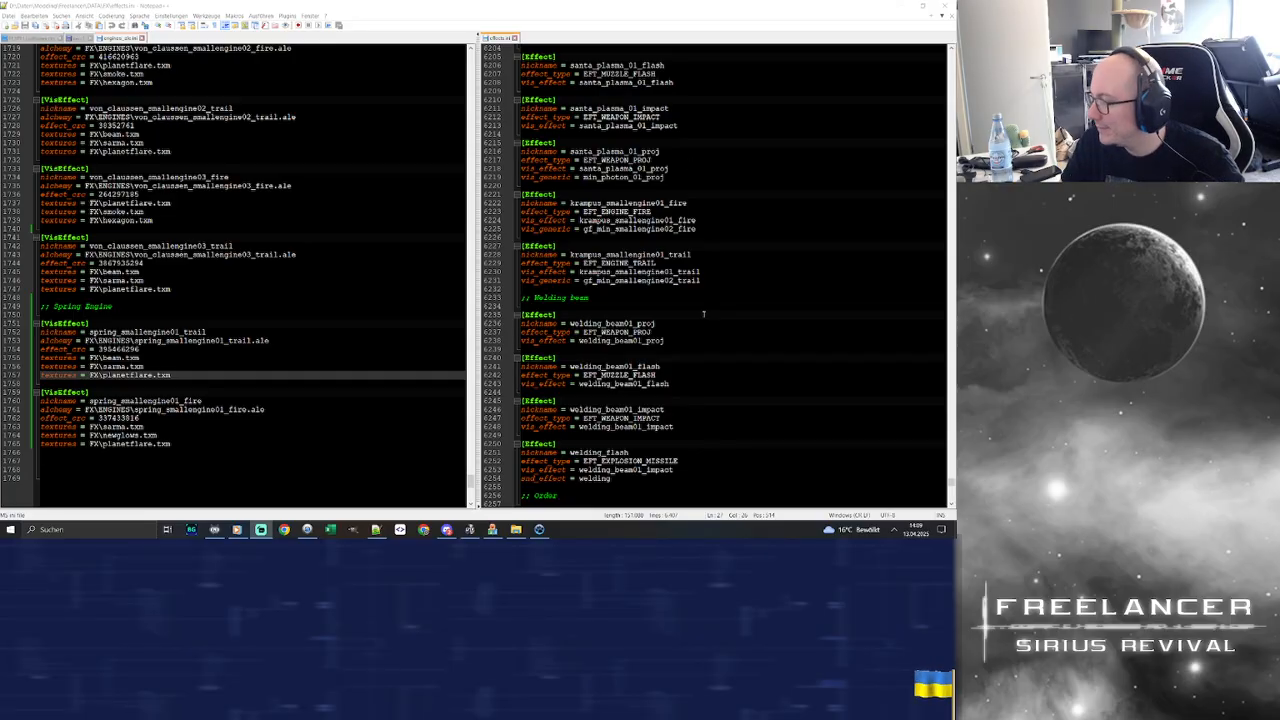
scroll(728, 311, down, 1)
scroll(708, 285, up, 1)
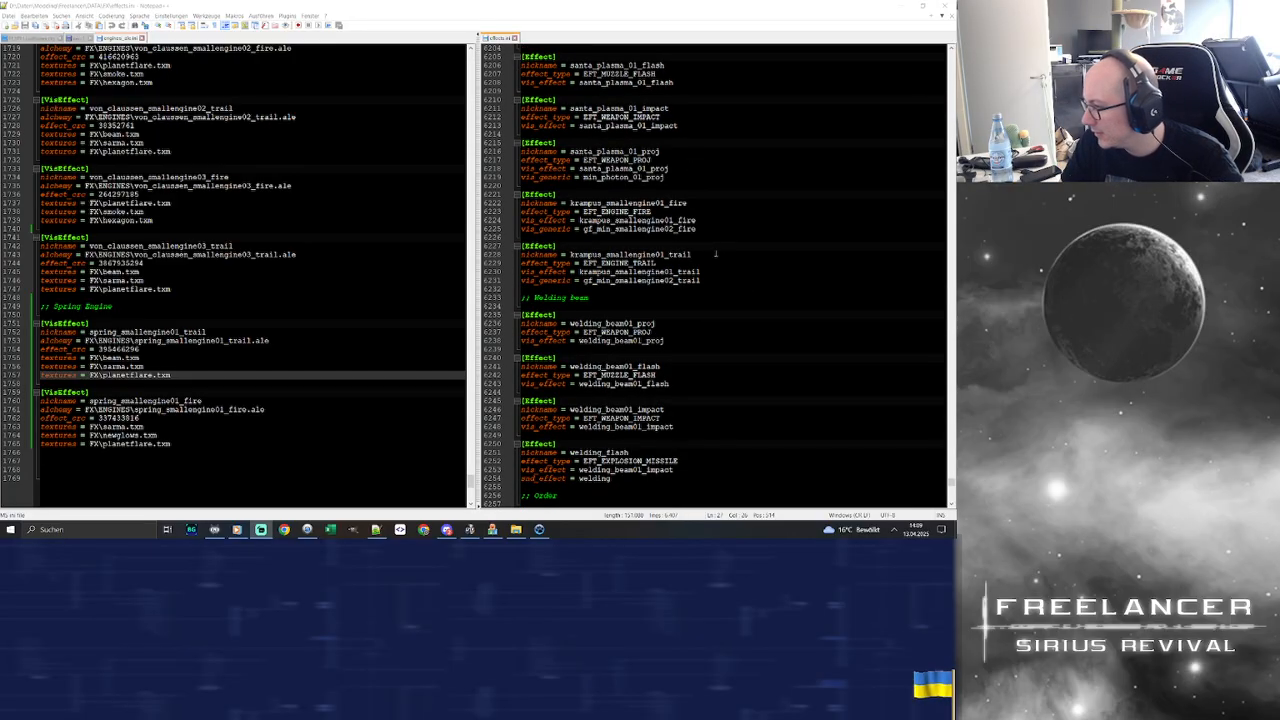
drag(708, 284, 520, 195)
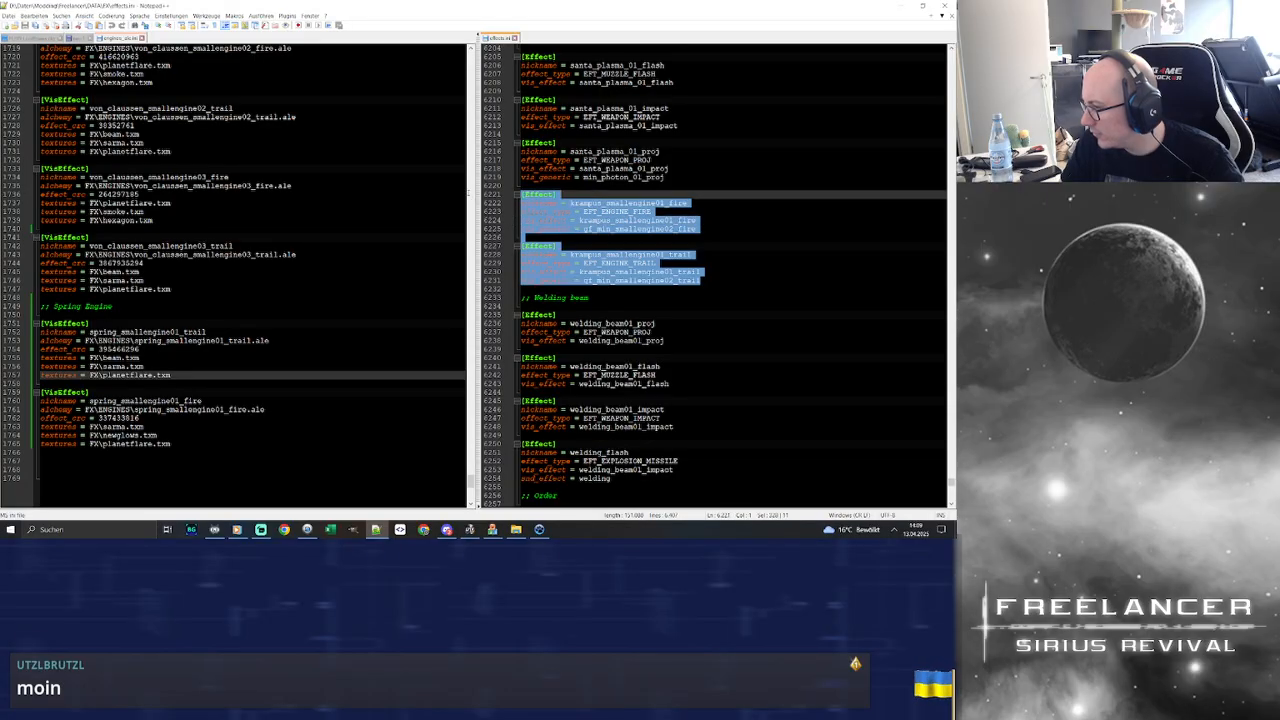
scroll(748, 278, down, 20)
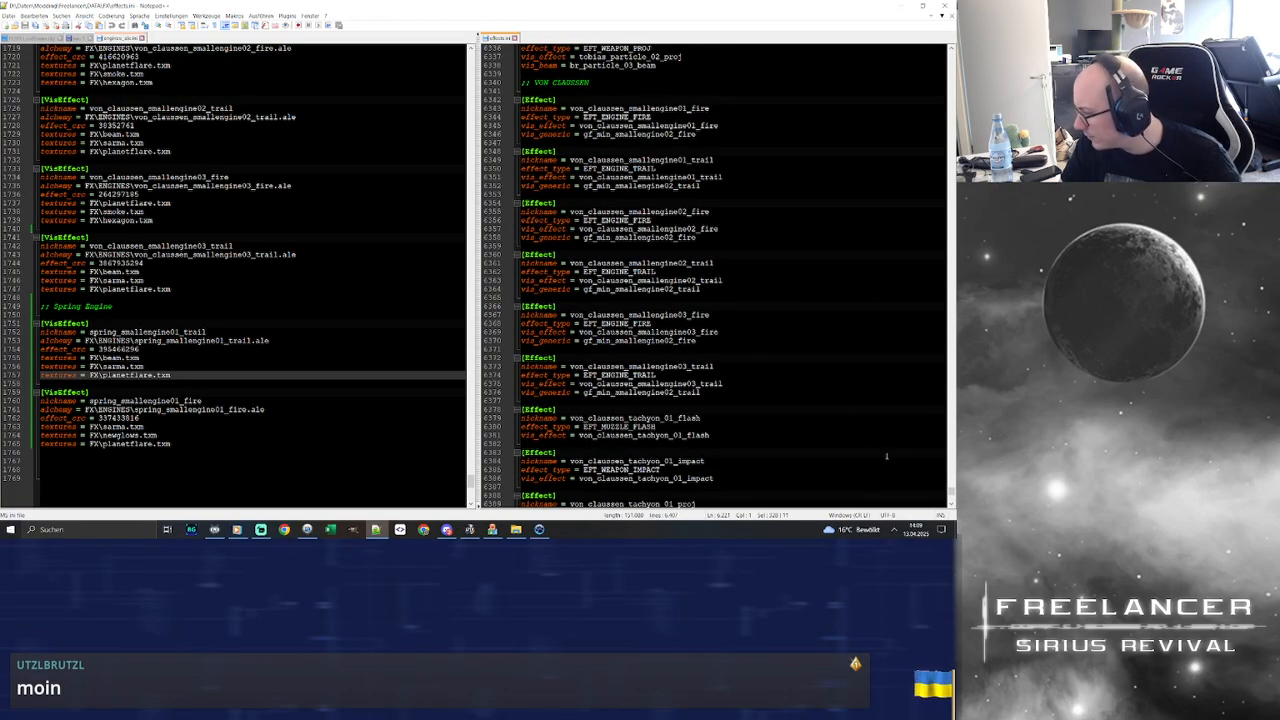
scroll(886, 462, down, 20)
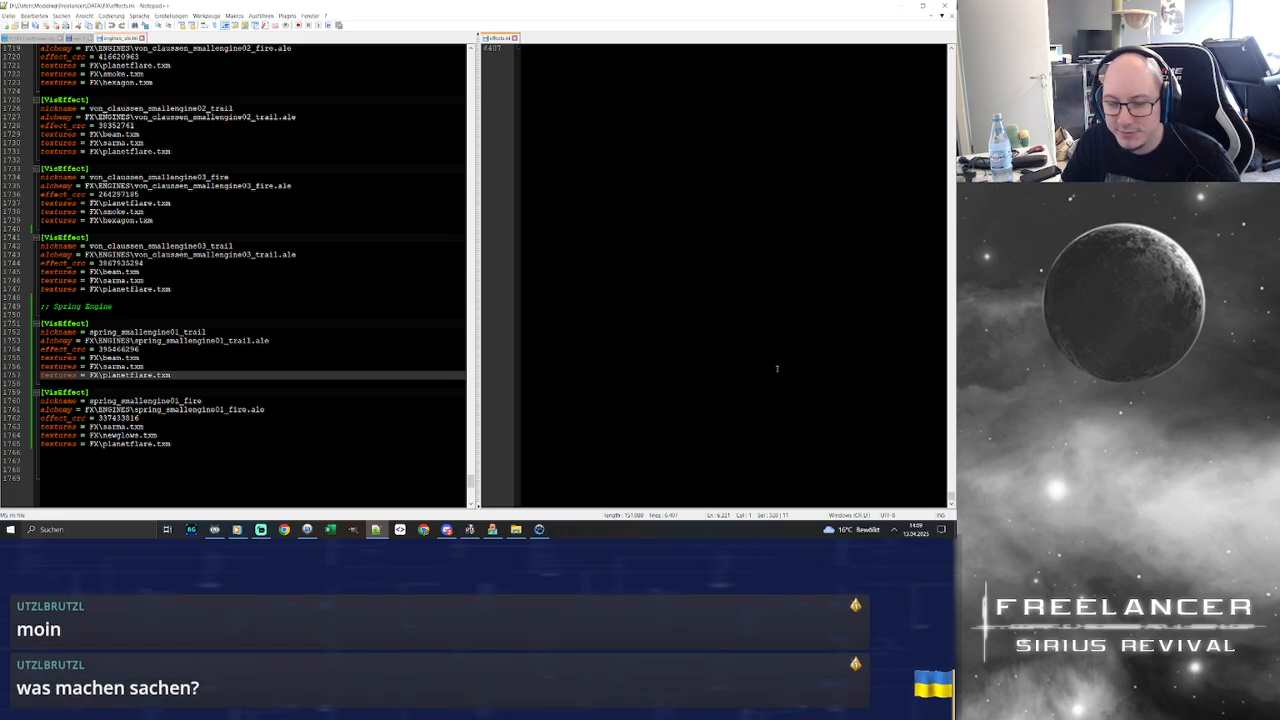
scroll(700, 315, up, 10)
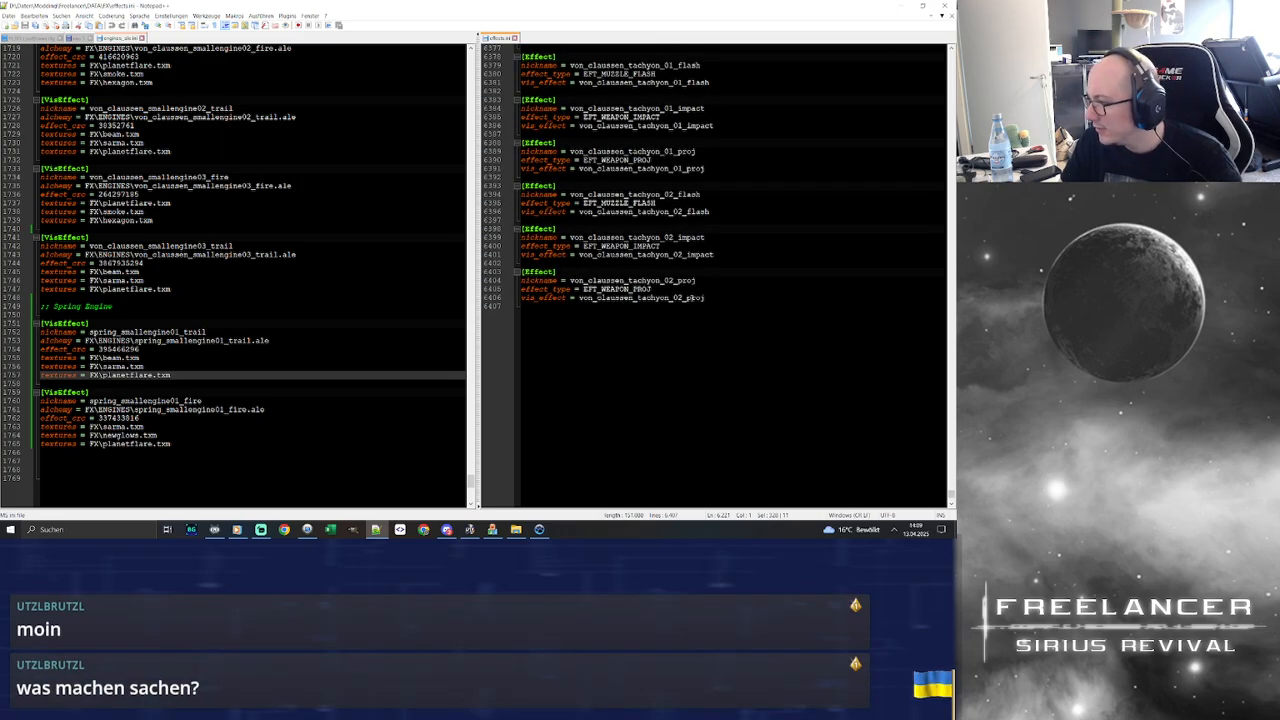
scroll(760, 288, up, 9)
scroll(760, 288, up, 14)
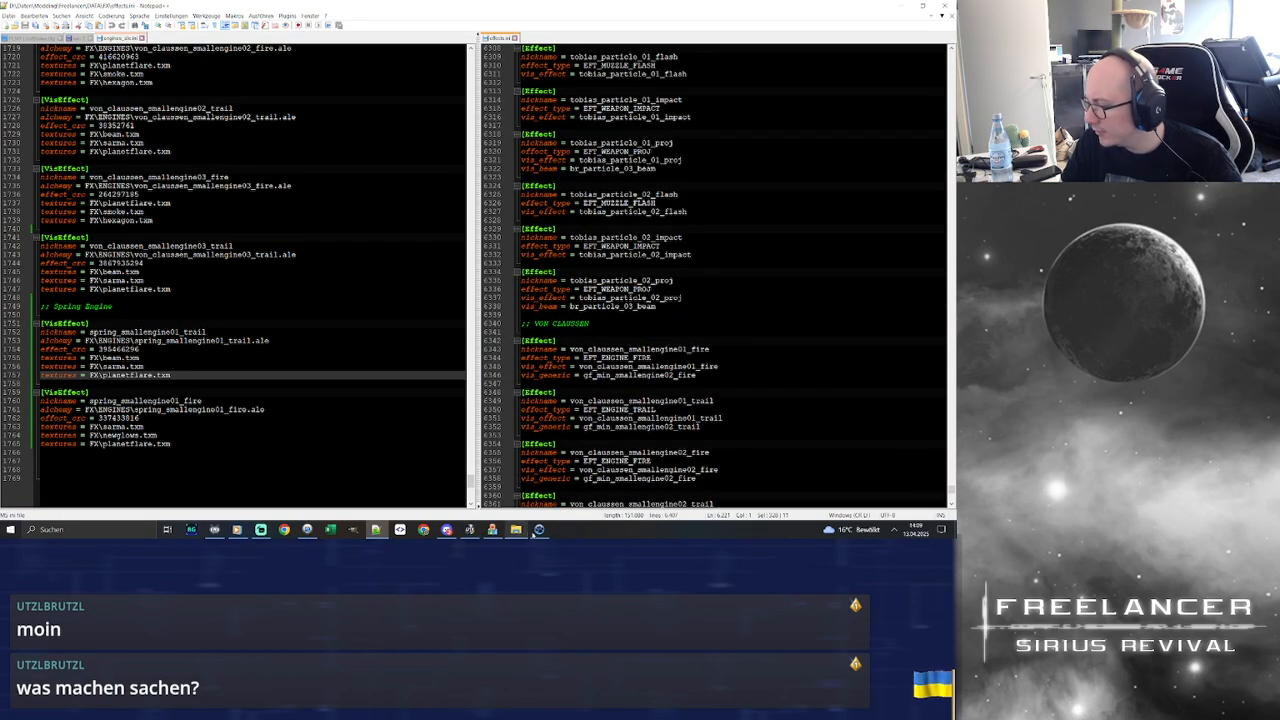
Switch to ALE Particle Editor and preview the spring_smallengine01_fire effect with the game controlled parameter at about 0.94
click(538, 530)
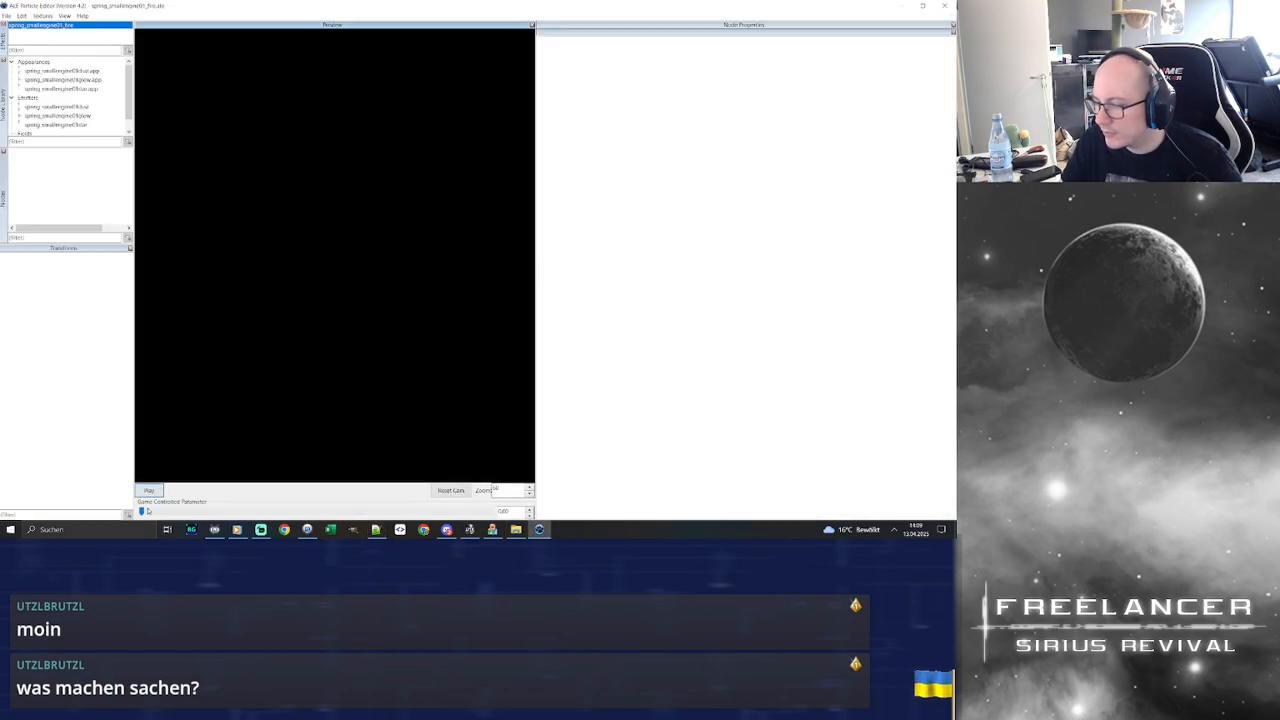
double_click(96, 25)
click(149, 490)
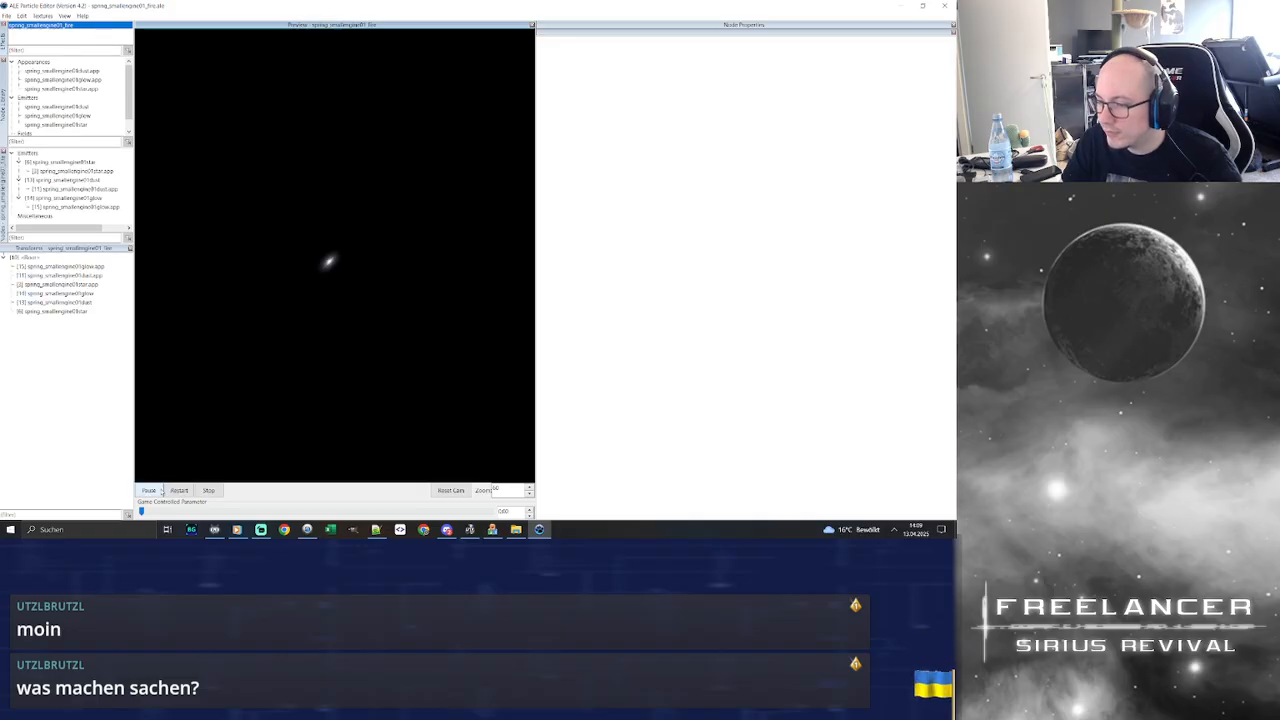
drag(141, 511, 462, 512)
drag(338, 305, 401, 265)
scroll(400, 269, up, 3)
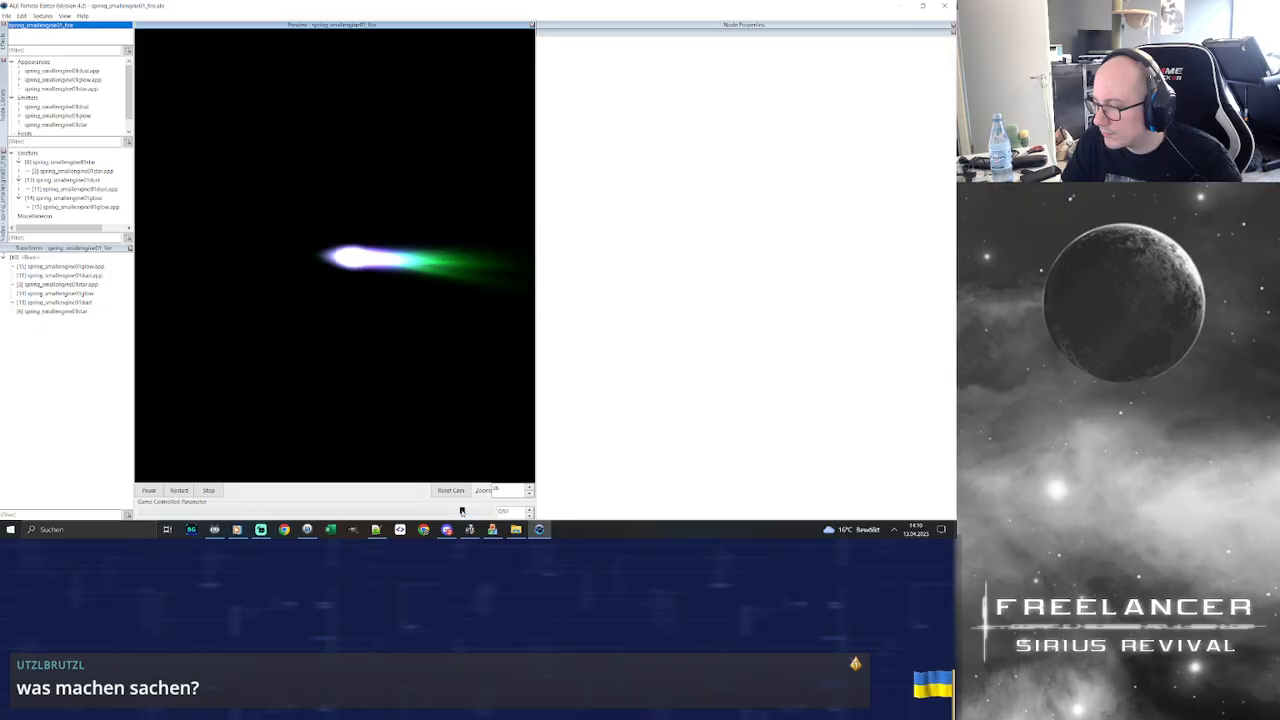
drag(461, 511, 469, 511)
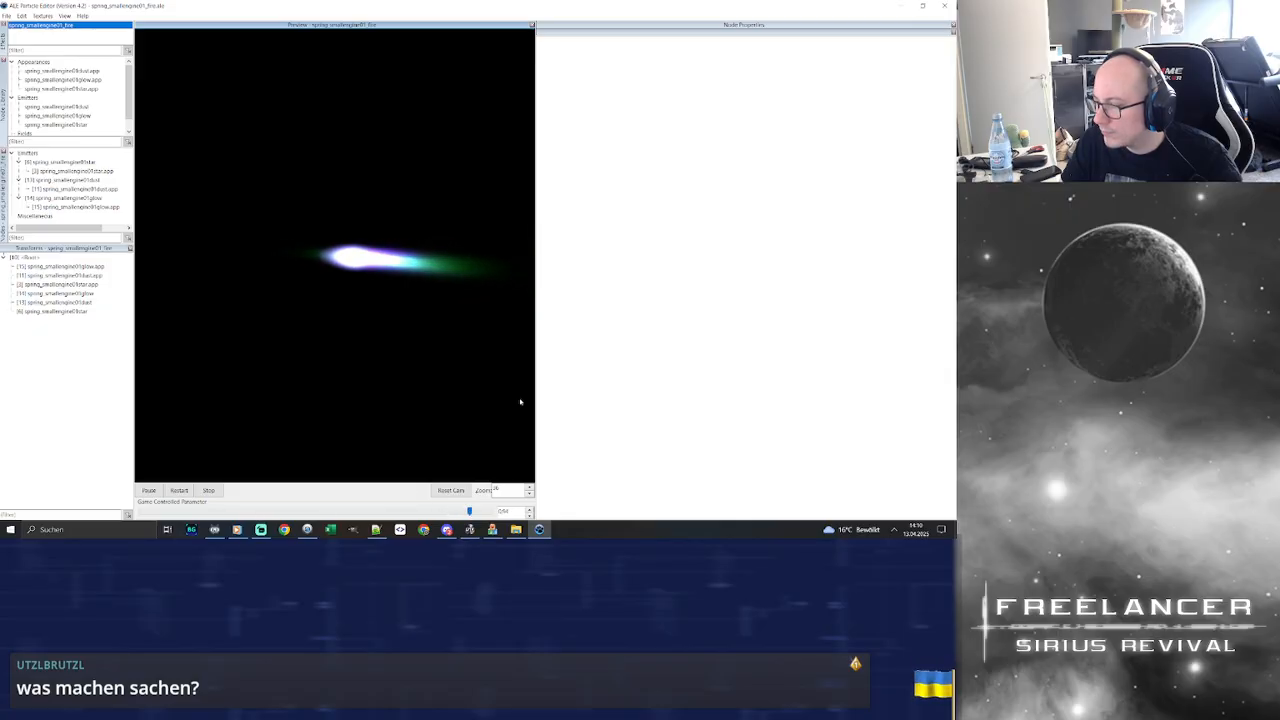
Switch back to Notepad++ and copy the von_claussen_smallengine01 fire and trail Effect entries from effects.ini
key(alt+Tab)
click(655, 375)
scroll(733, 241, down, 1)
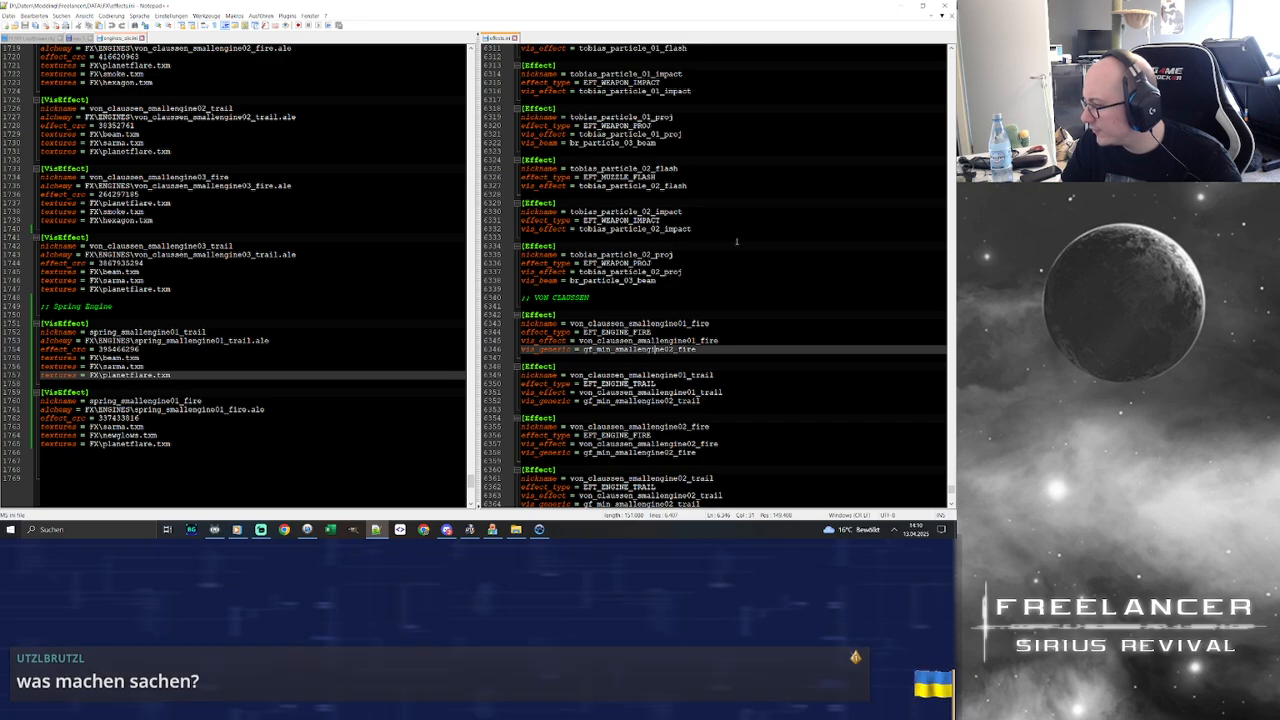
scroll(733, 241, down, 5)
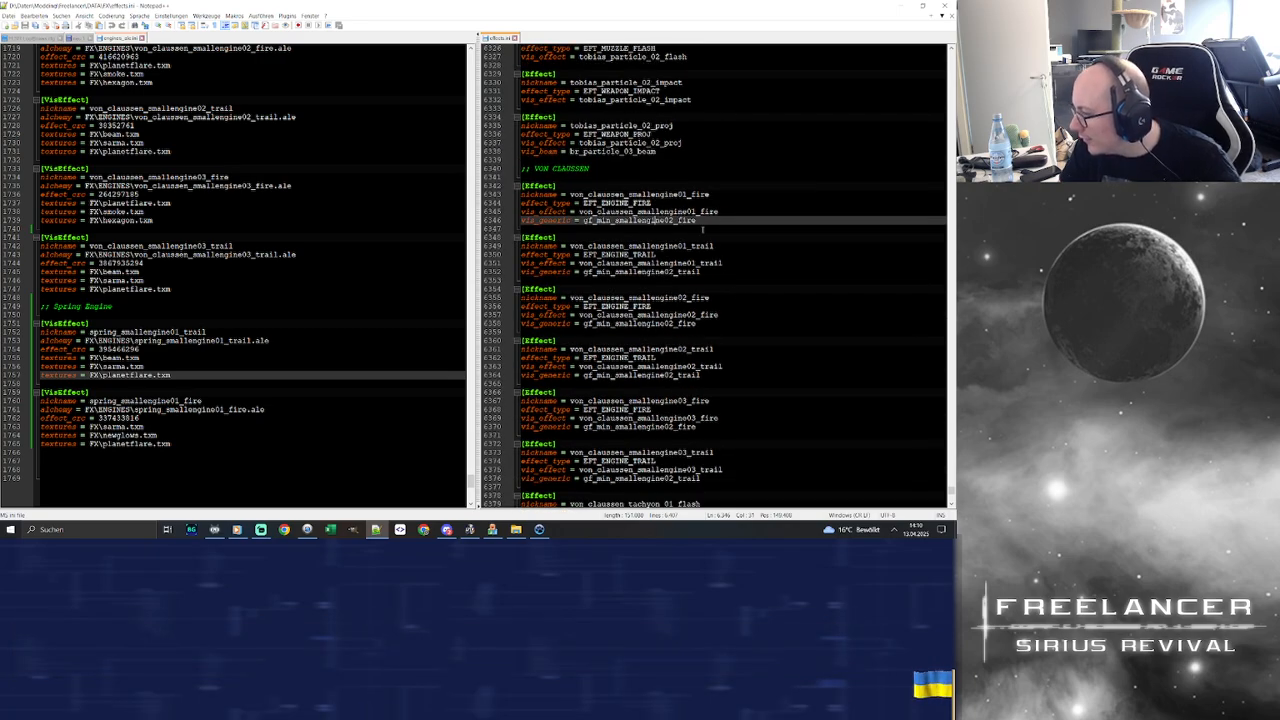
scroll(723, 272, down, 13)
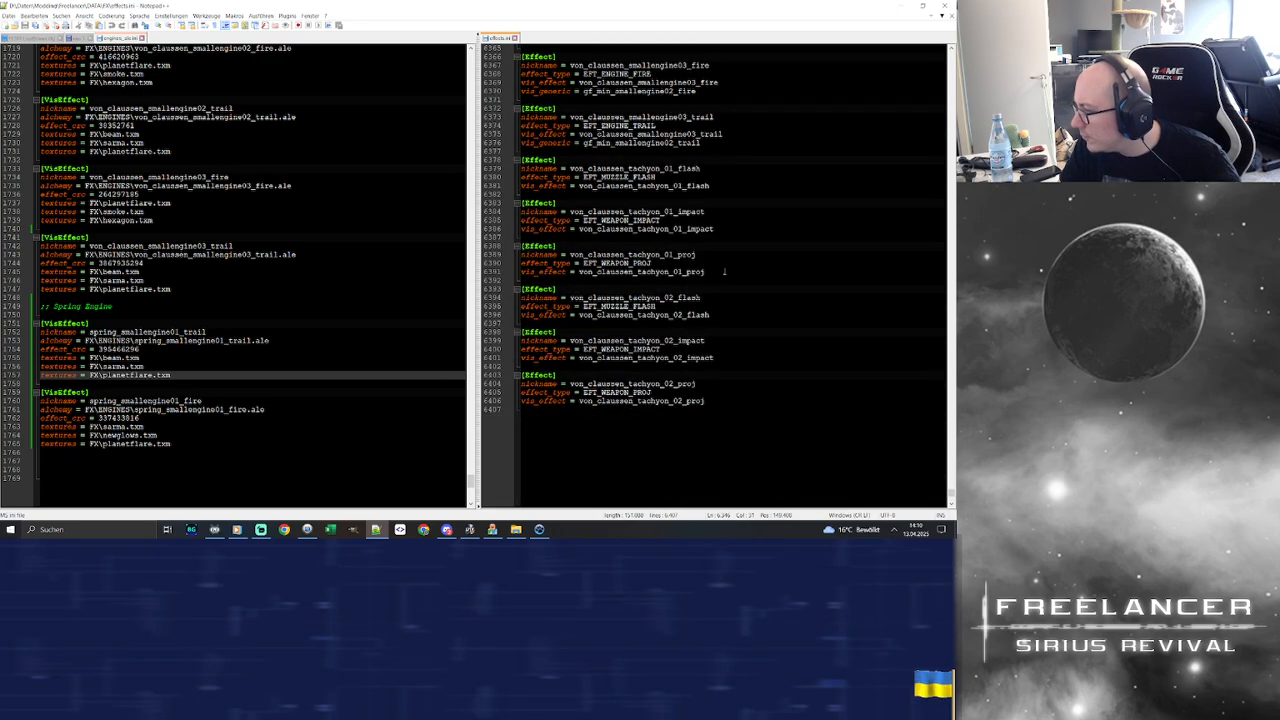
scroll(712, 380, up, 15)
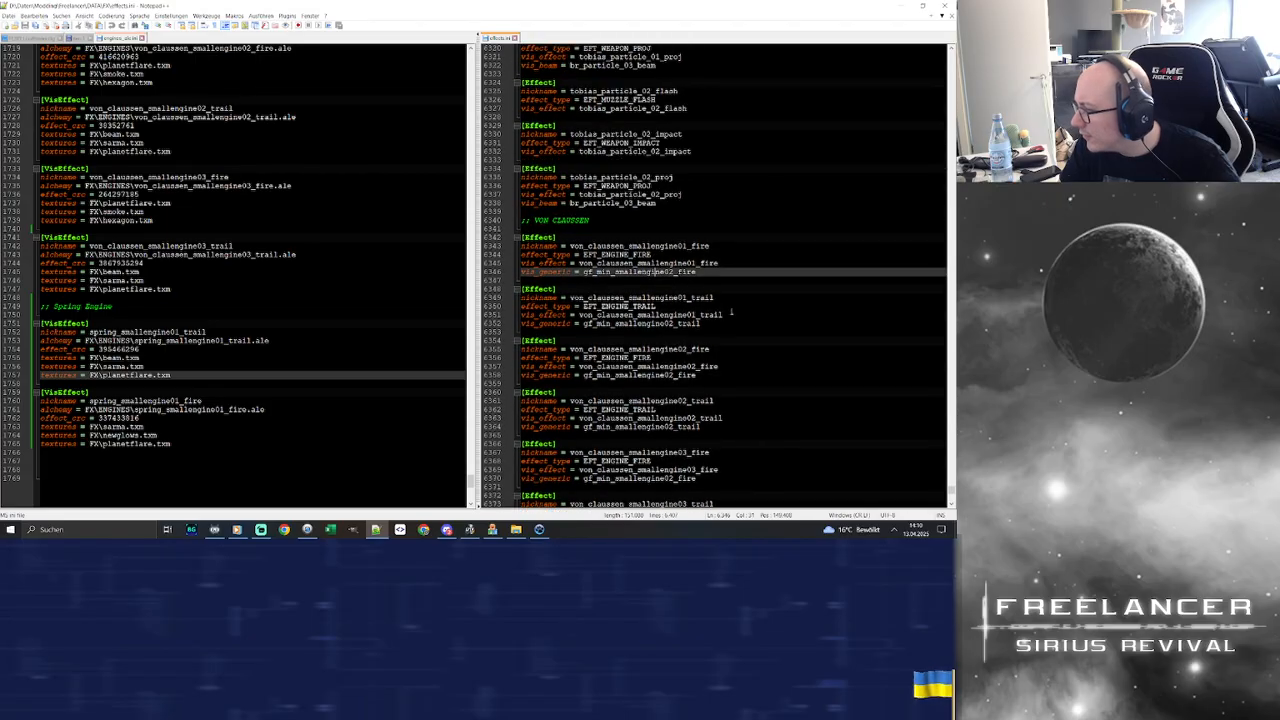
drag(726, 328, 520, 238)
key(ctrl+c)
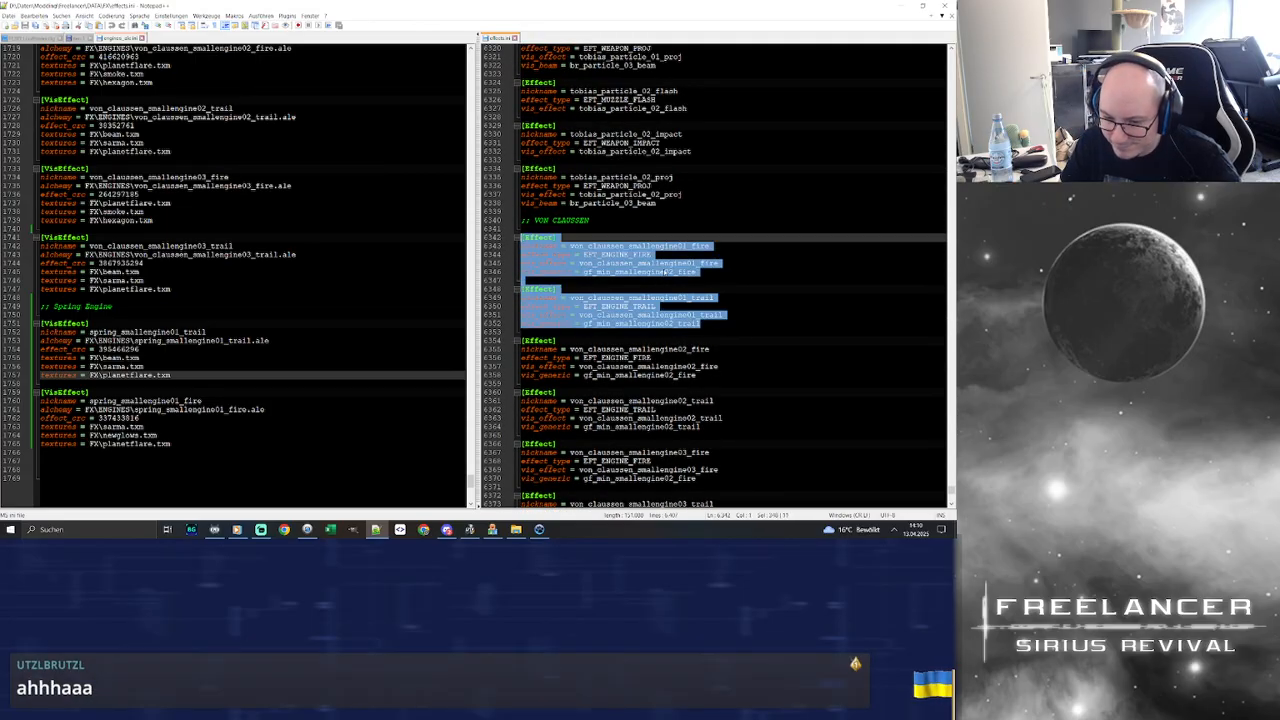
Add the comment ";; Spring Engine" at the end of effects.ini and paste the two copied Effect entries below it
scroll(666, 268, down, 20)
click(601, 282)
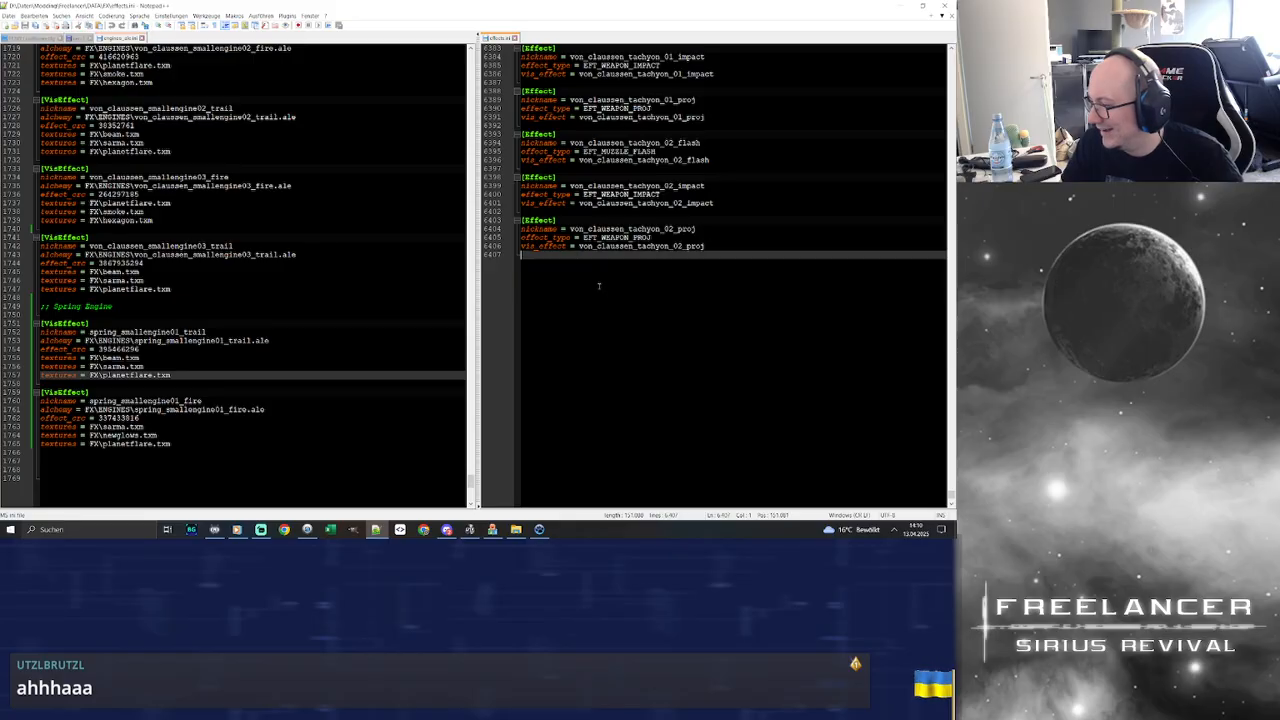
key(Return)
text(// )
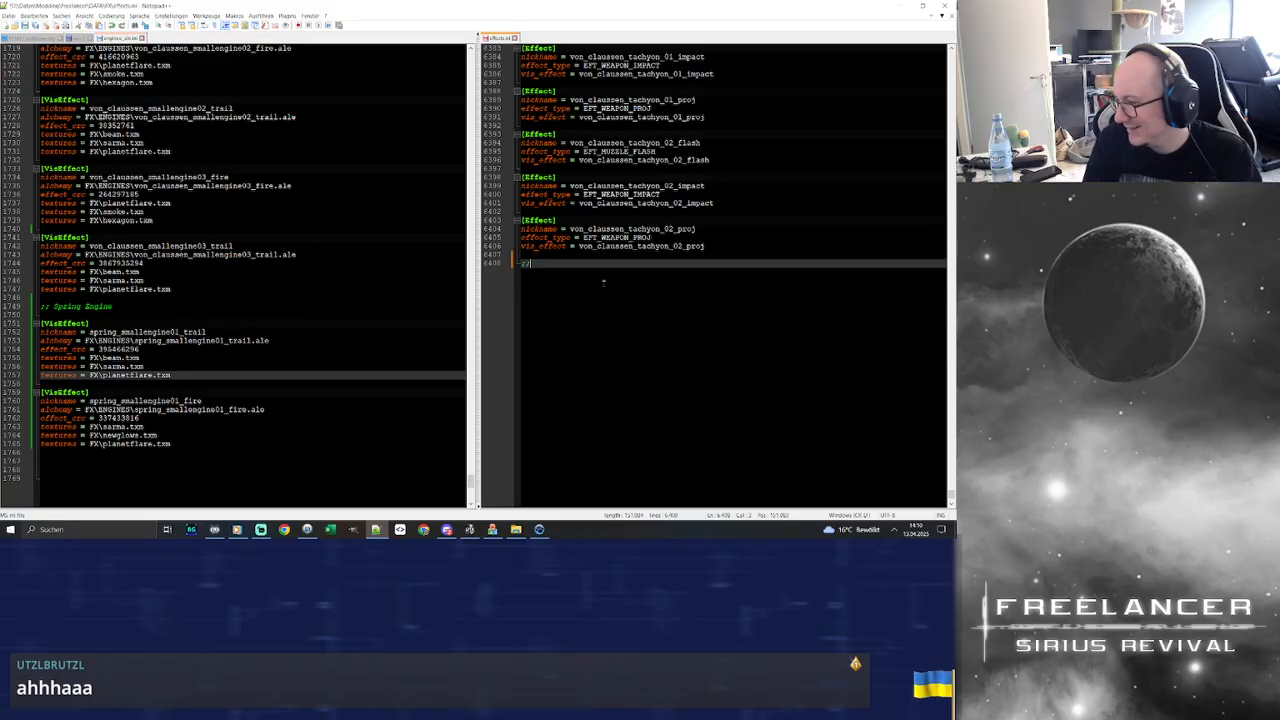
text(SOring)
key(BackSpace)
key(BackSpace)
key(BackSpace)
key(BackSpace)
key(BackSpace)
text(prin)
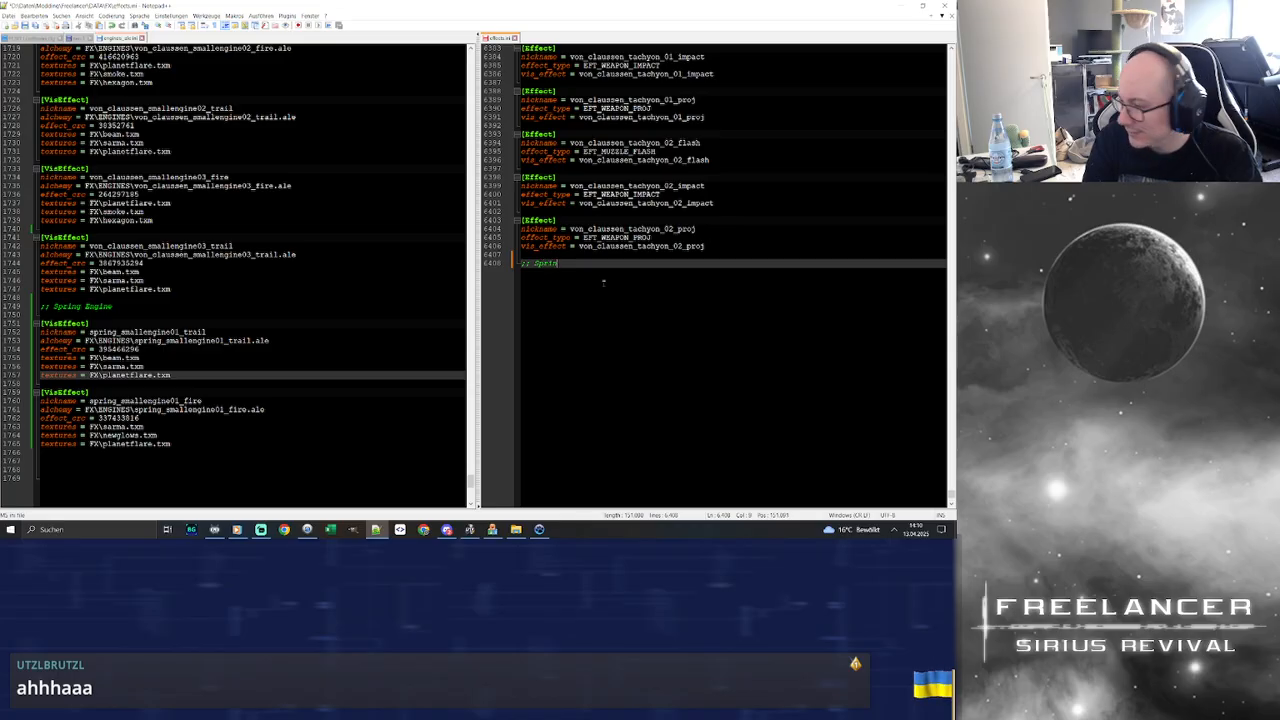
text(g Engine)
key(Return)
key(Return)
key(ctrl+v)
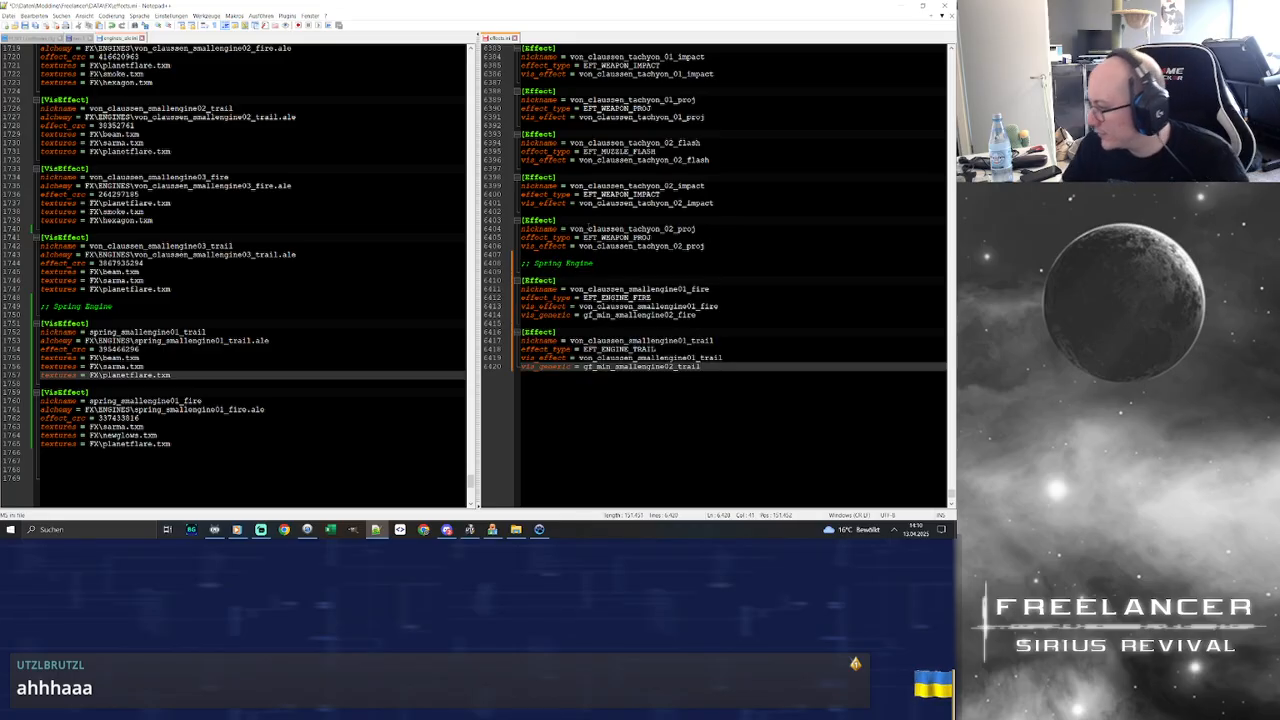
Set the pasted trail entry's nickname and vis_effect to spring_smallengine01_trail, copied from engines_ale.ini
double_click(150, 332)
key(ctrl+c)
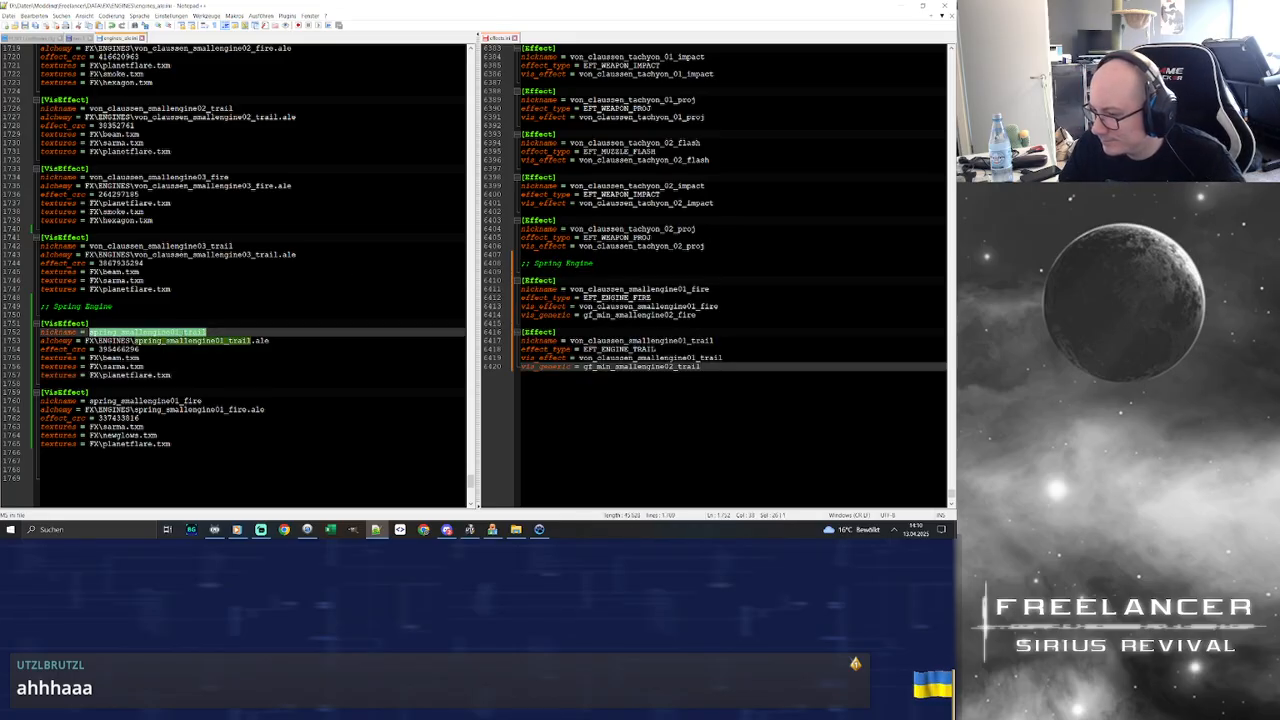
double_click(706, 340)
key(ctrl+v)
double_click(706, 357)
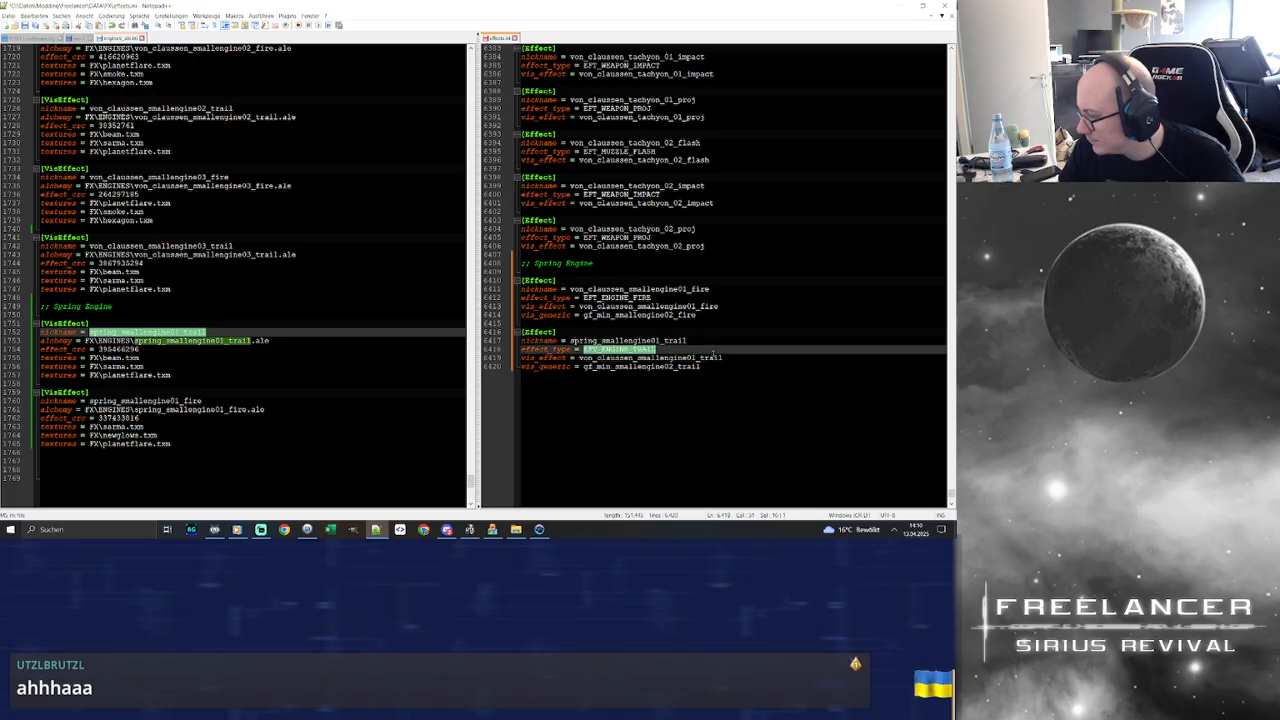
key(ctrl+v)
Delete the vis_generic value line from the spring_smallengine01_trail Effect entry
drag(704, 368, 518, 368)
key(ctrl+c)
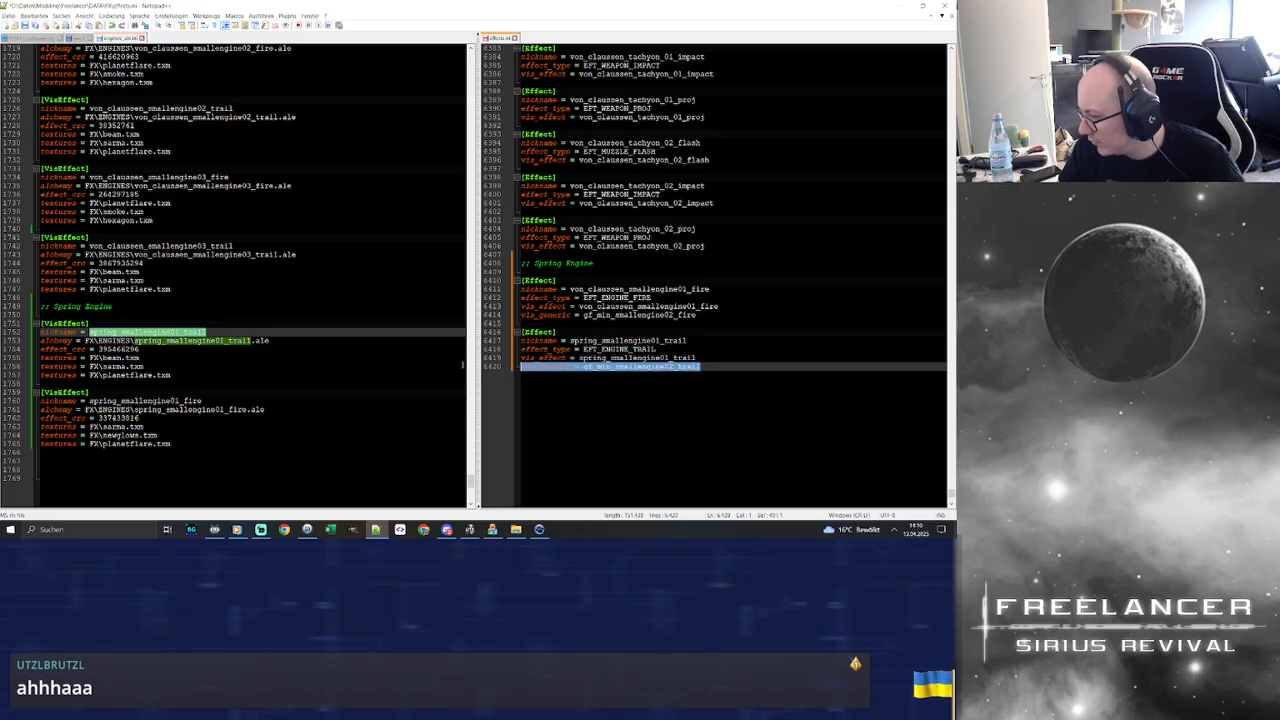
key(BackSpace)
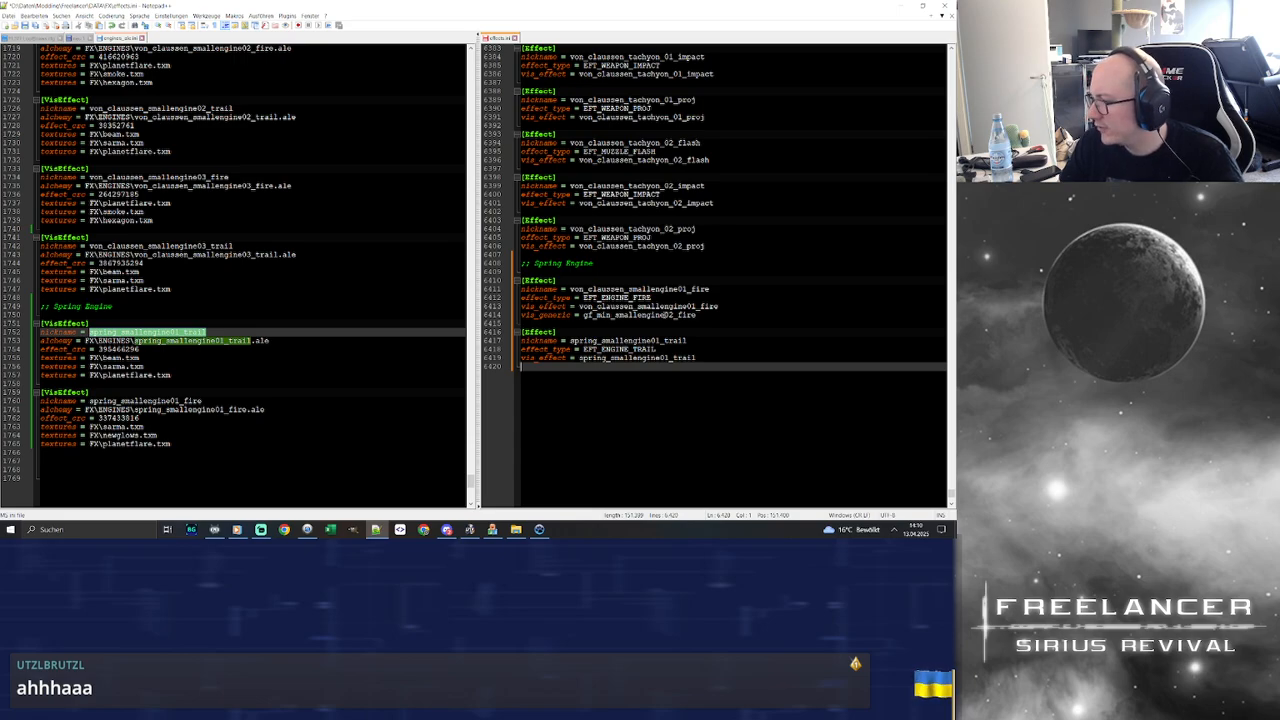
click(705, 356)
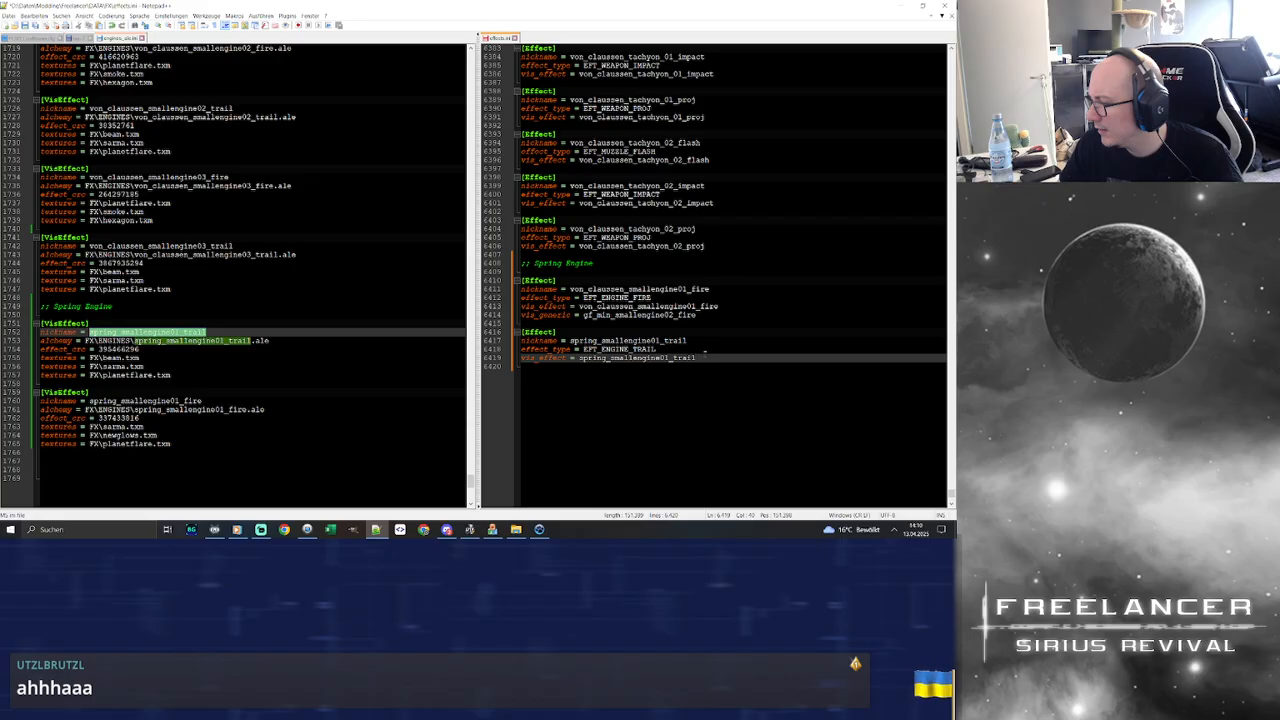
double_click(640, 315)
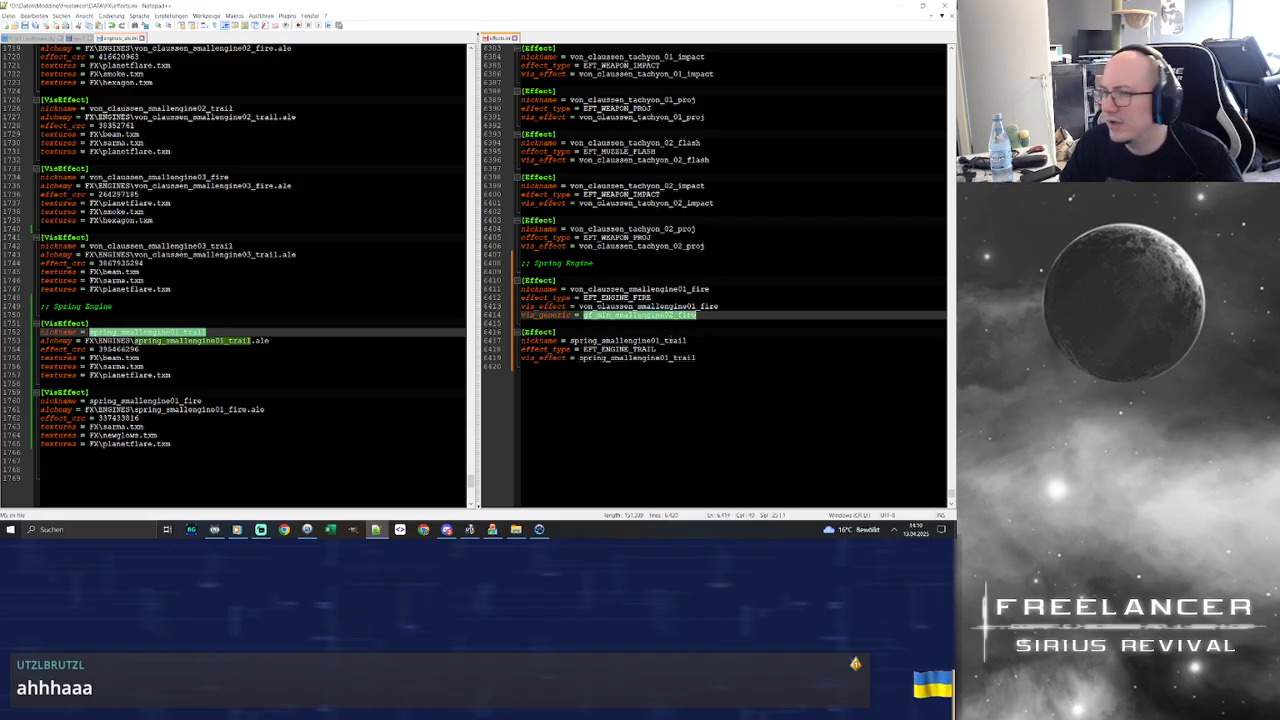
click(523, 367)
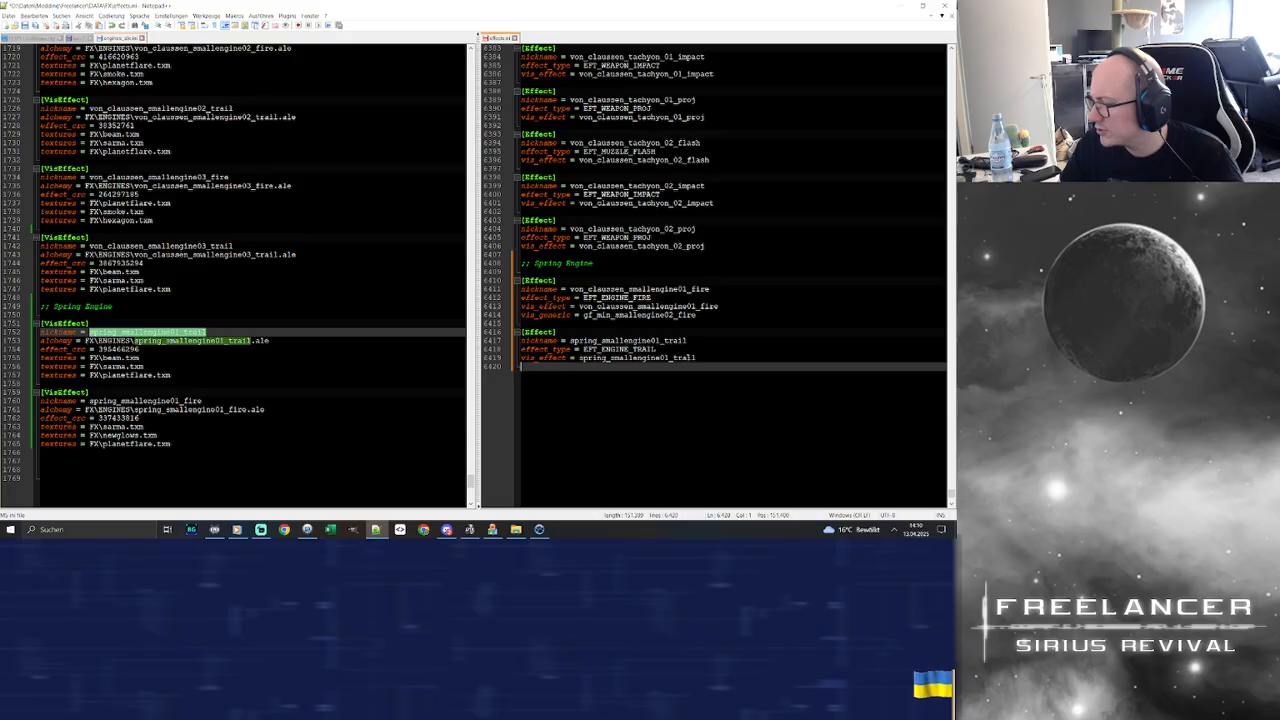
Add vis_generic = gf_min_smallengine02_trail to the Spring trail entry and set the pasted fire entry's nickname and vis_effect to spring_smallengine01_fire
key(ctrl+v)
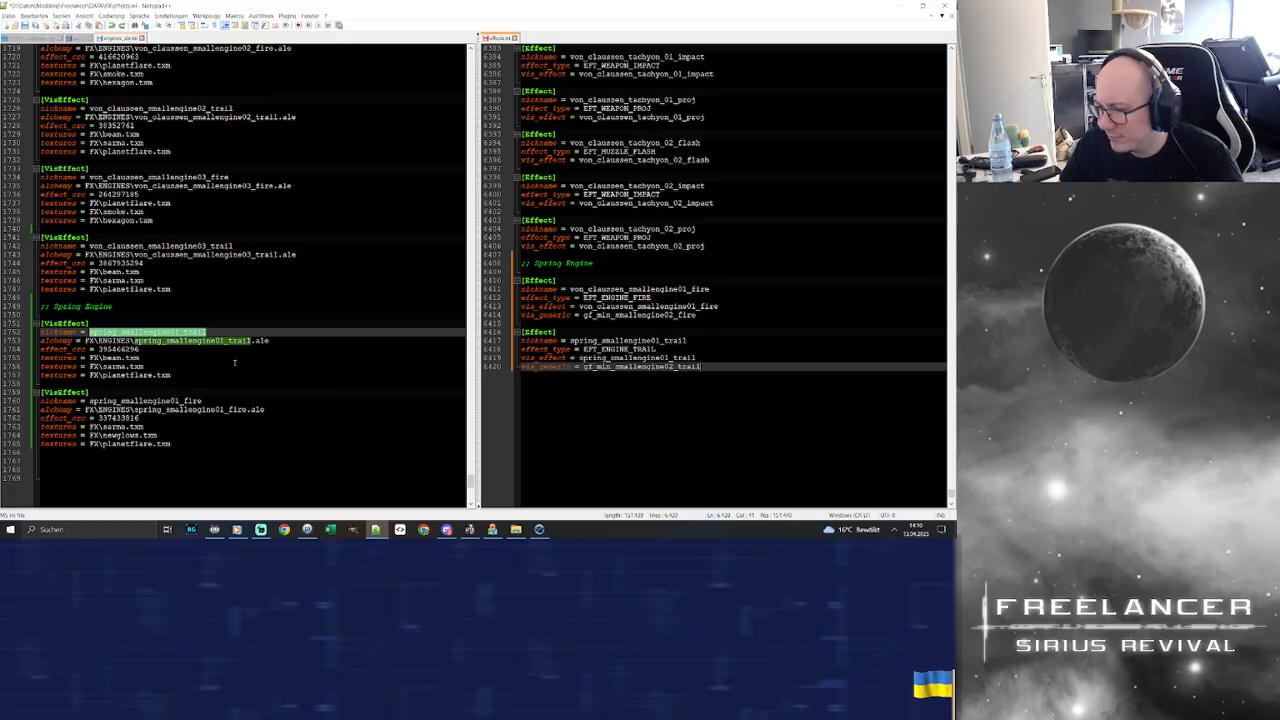
double_click(197, 401)
key(ctrl+c)
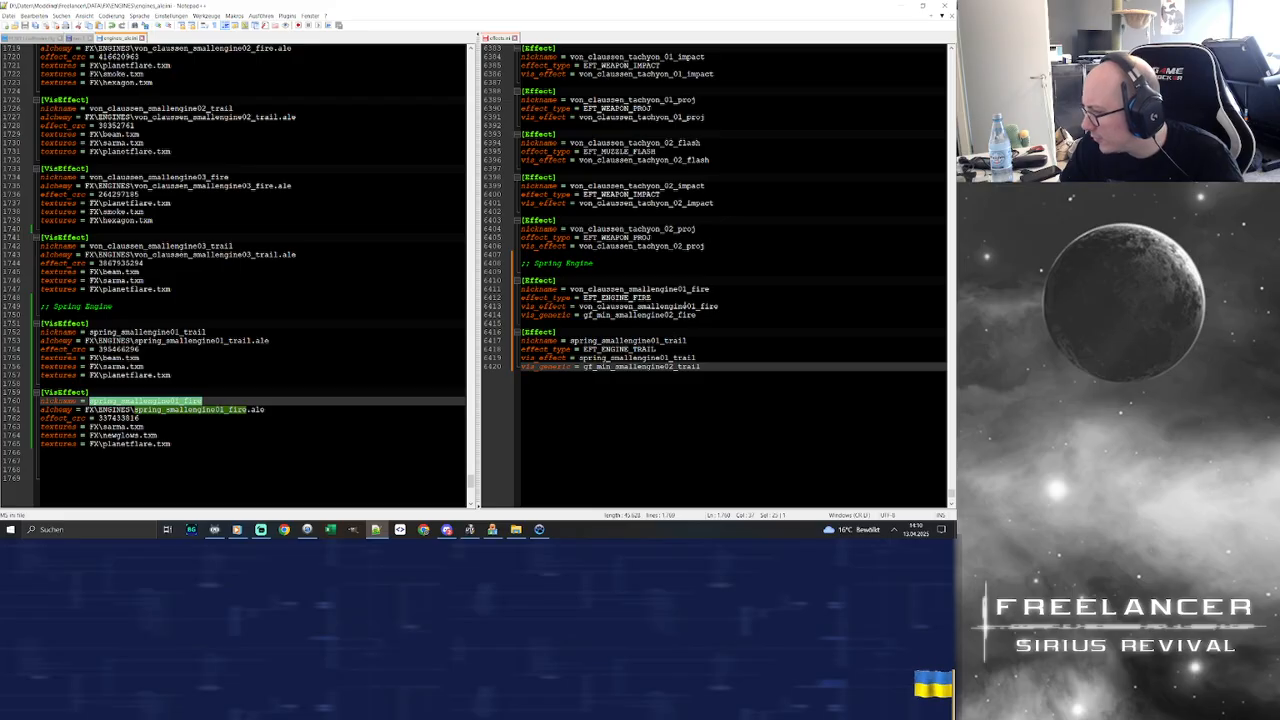
double_click(684, 306)
key(ctrl+v)
click(692, 289)
double_click(692, 289)
key(ctrl+v)
click(706, 309)
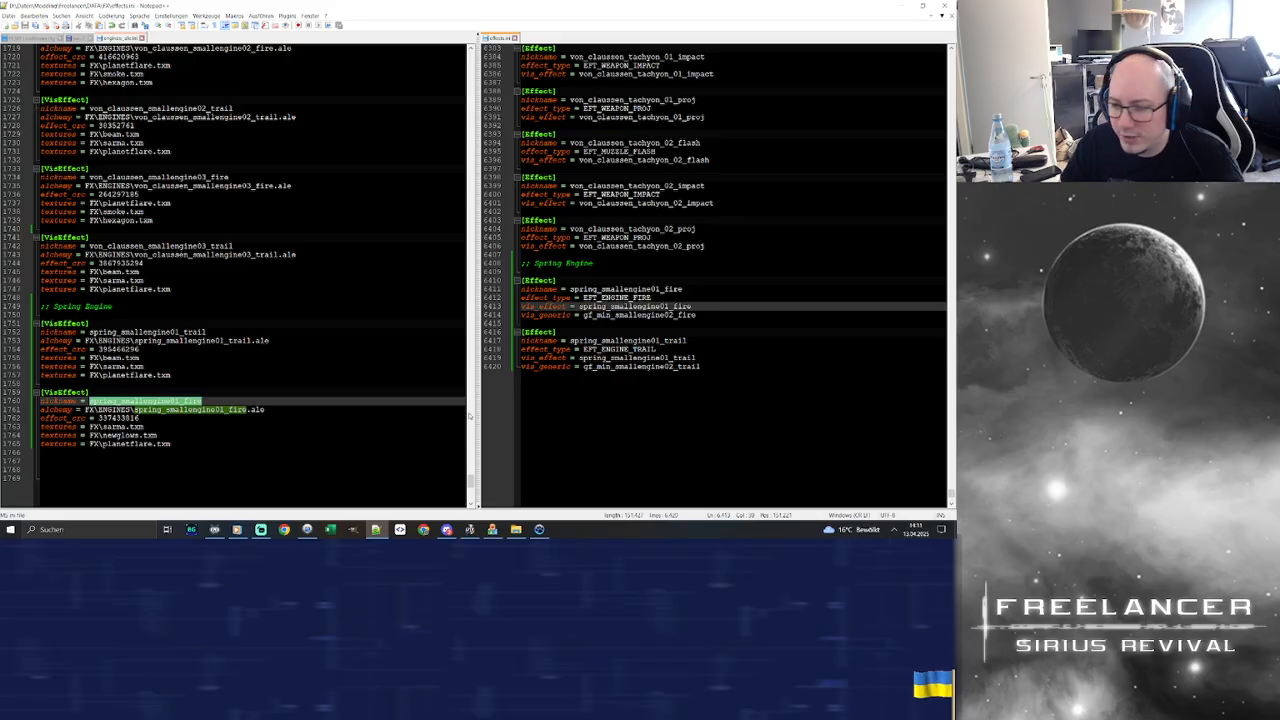
Open engine_equip.ini and engine_good.ini, and place engine_equip.ini in the other editor view beside effects.ini
click(515, 529)
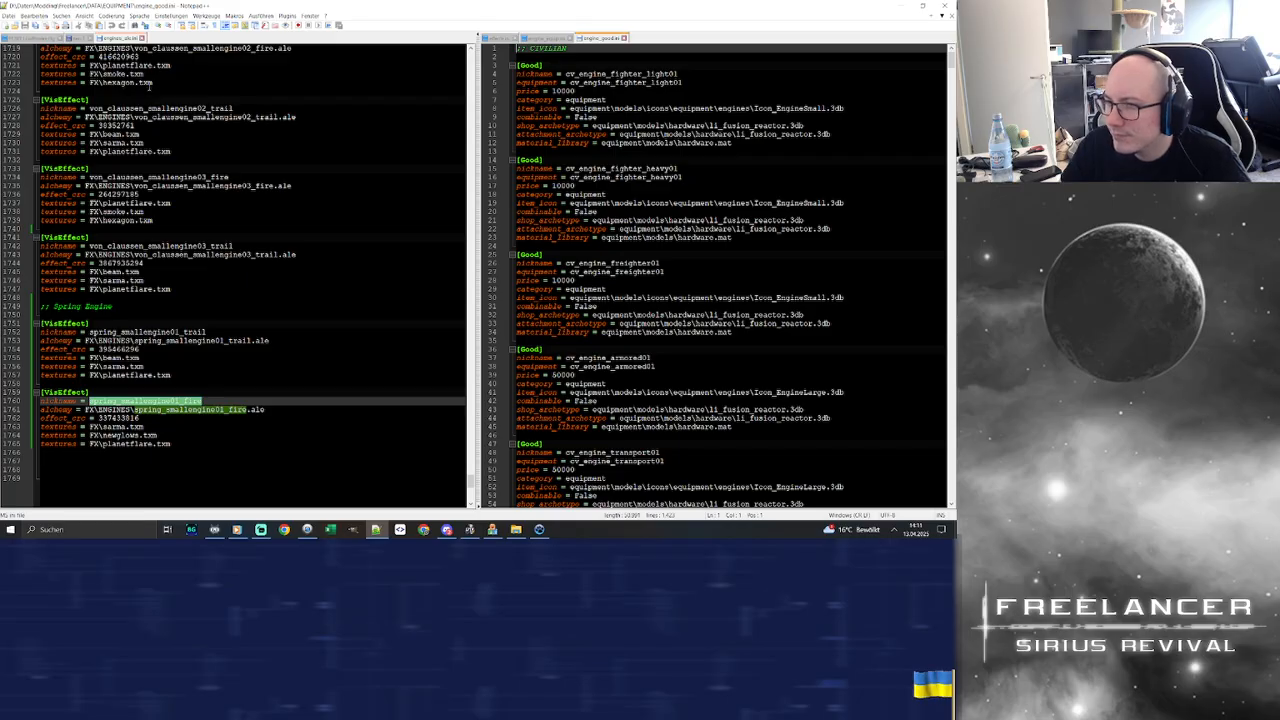
drag(542, 41, 122, 42)
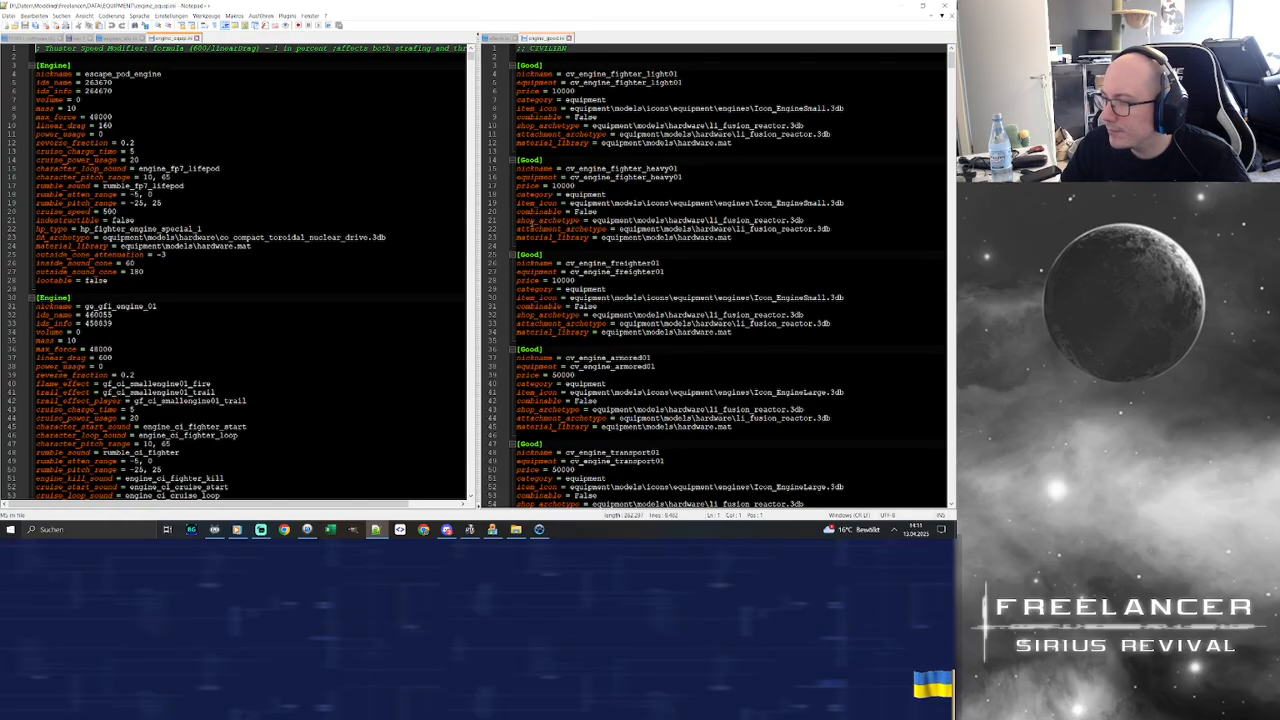
click(498, 39)
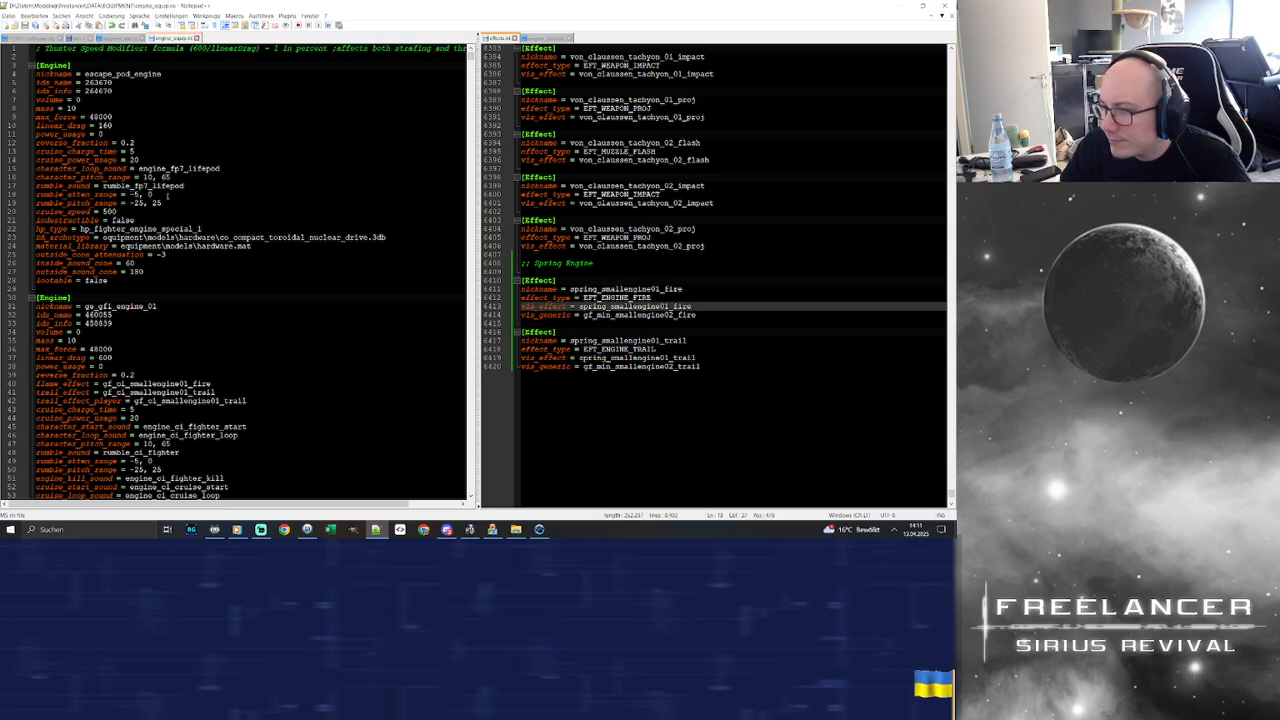
Search engine_equip.ini for the Kusari heavy fighter engine entry
click(152, 195)
double_click(150, 195)
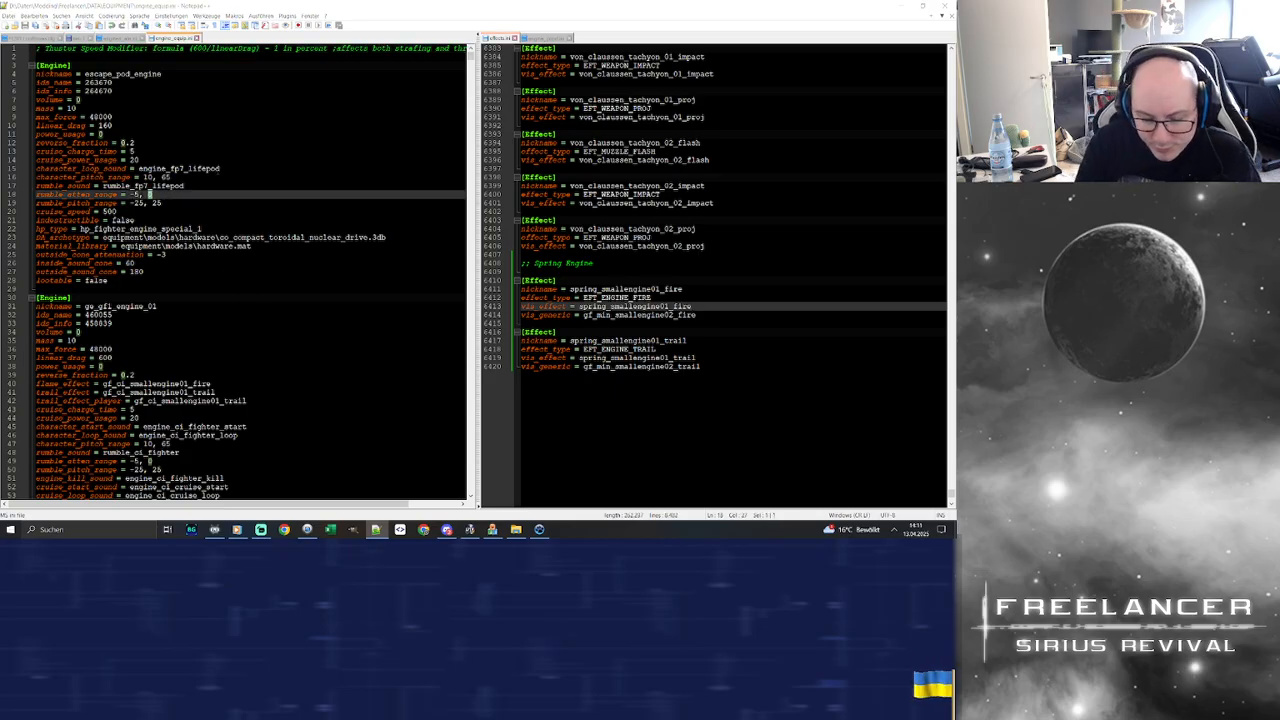
key(Return)
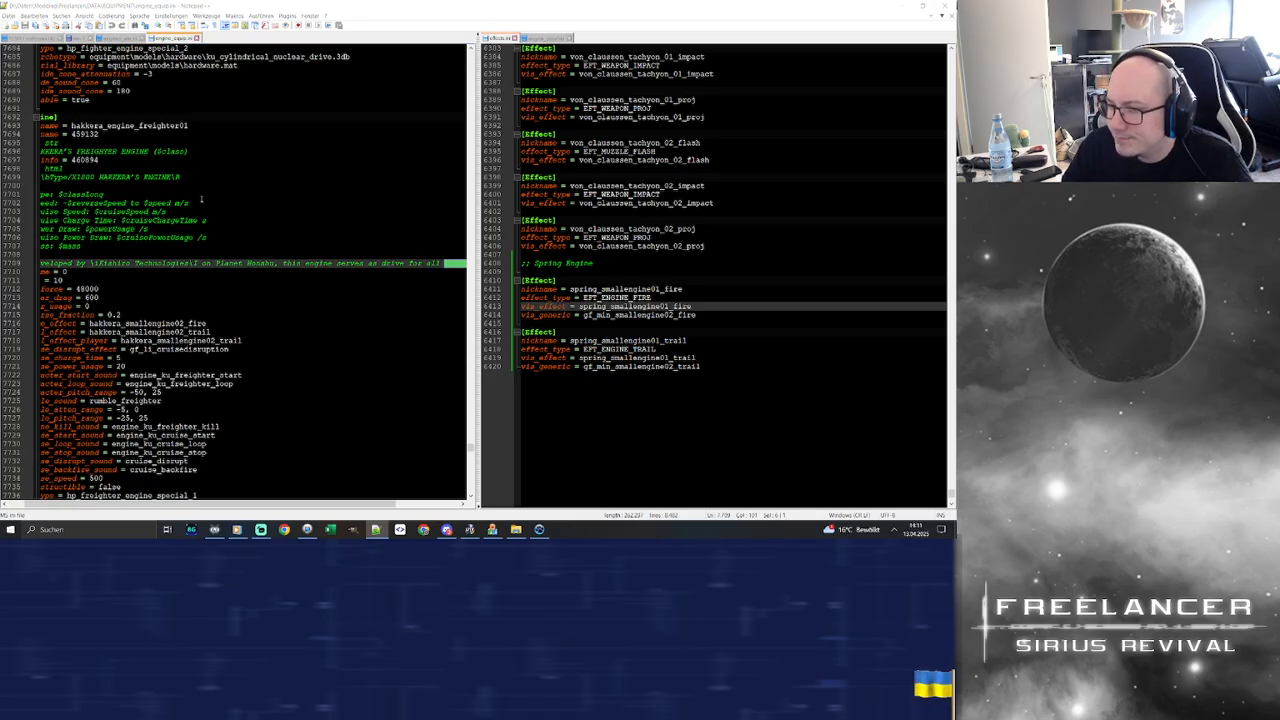
click(201, 199)
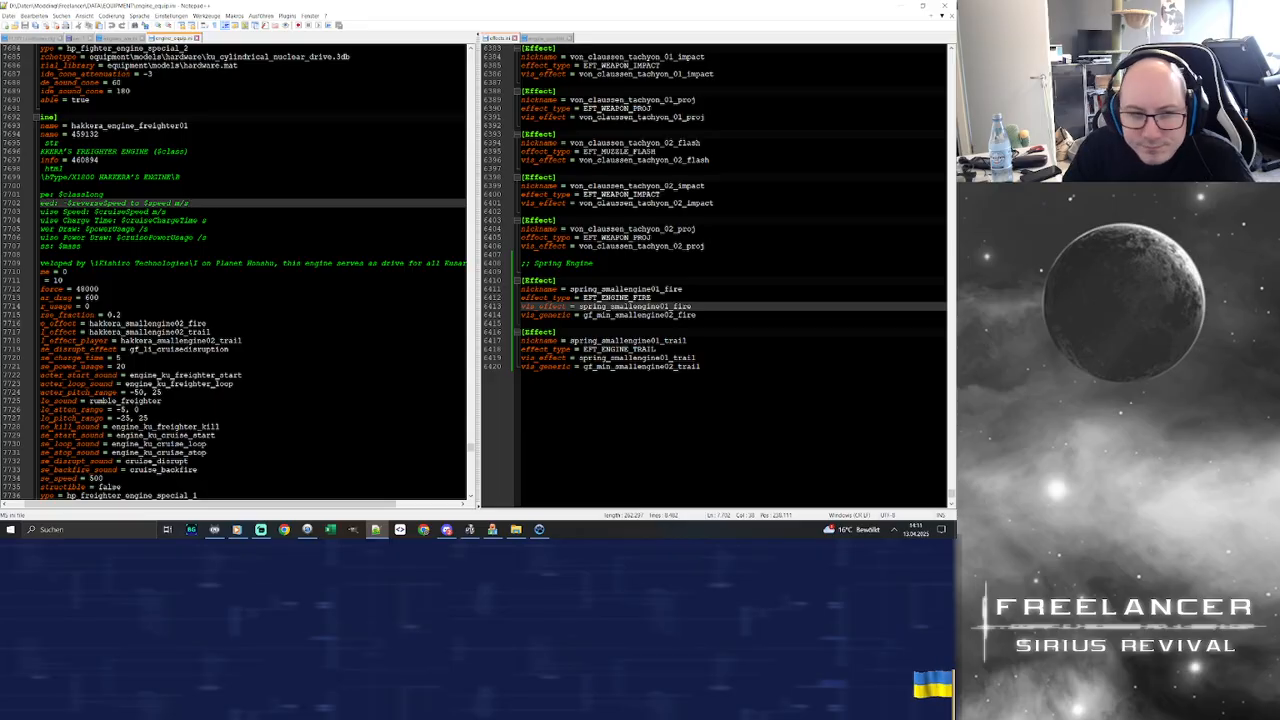
key(Return)
key(Return)
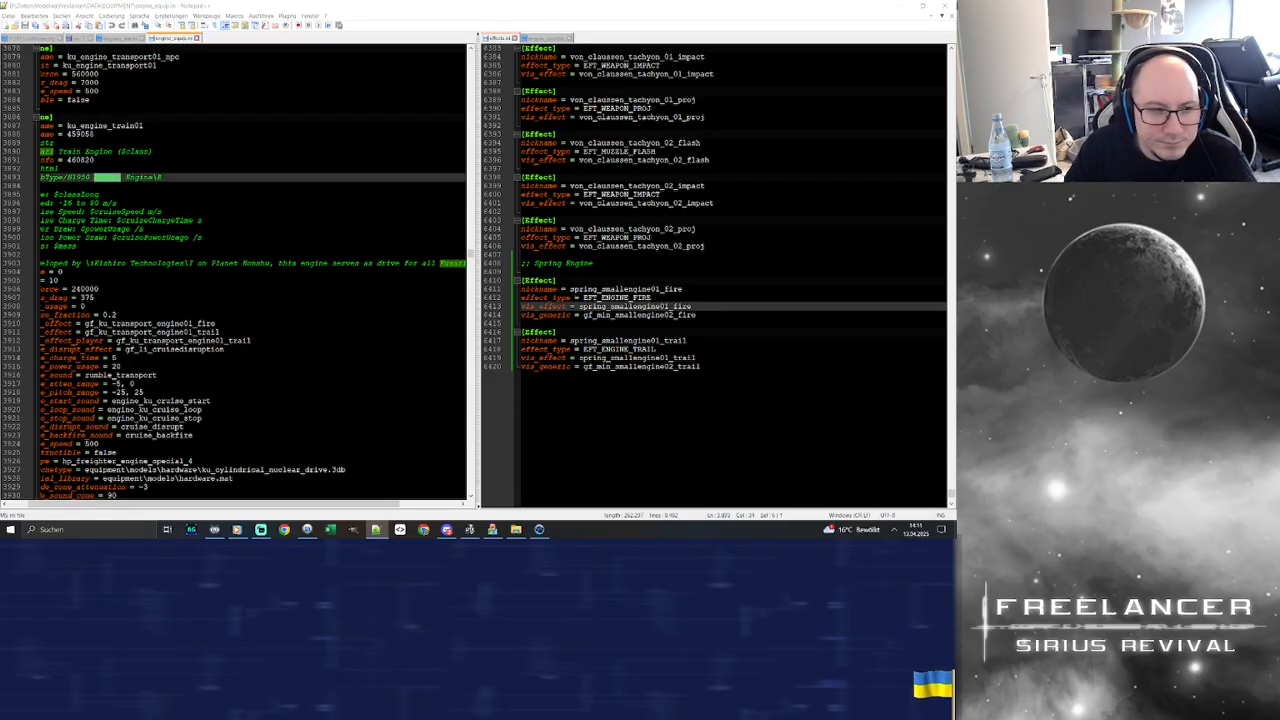
key(Return)
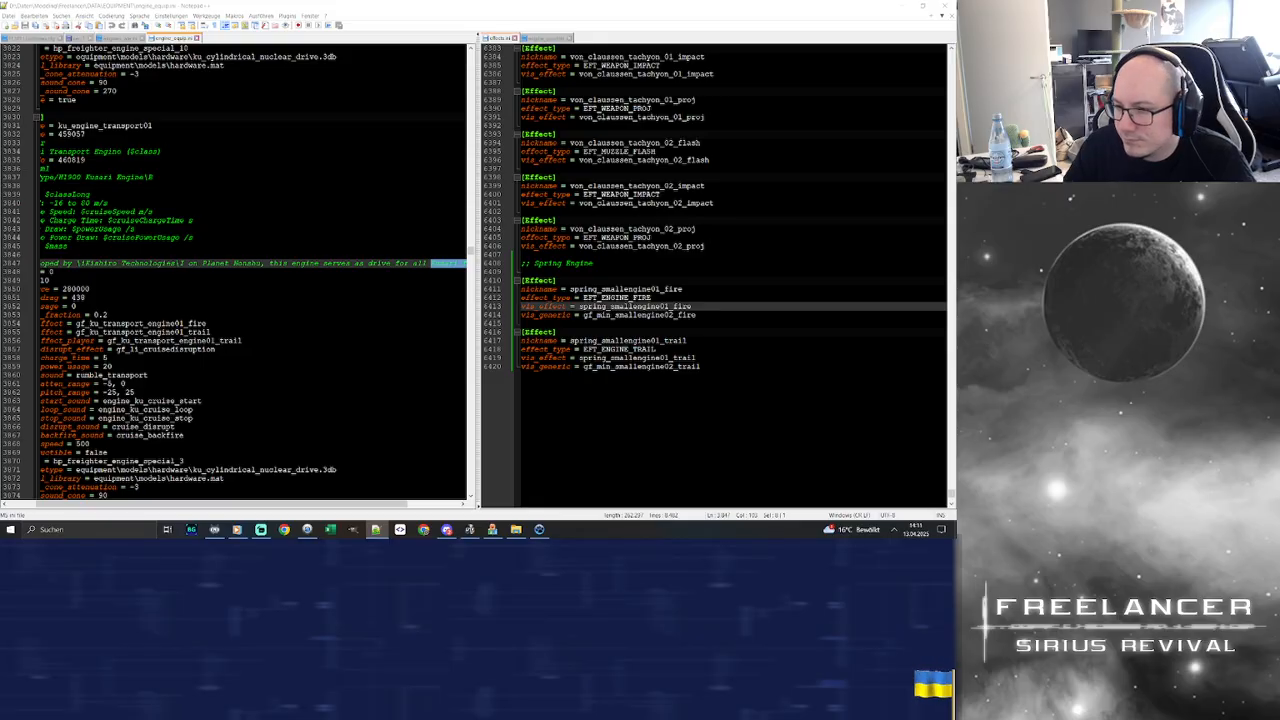
key(Return)
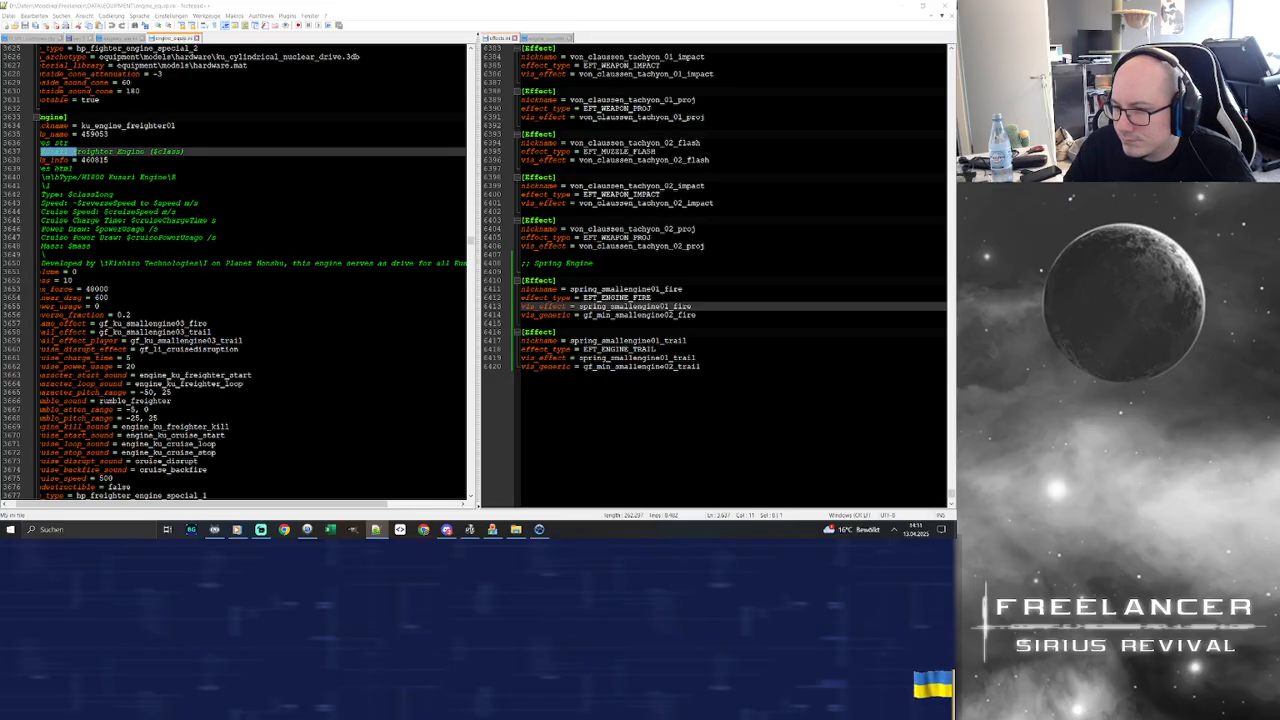
key(Return)
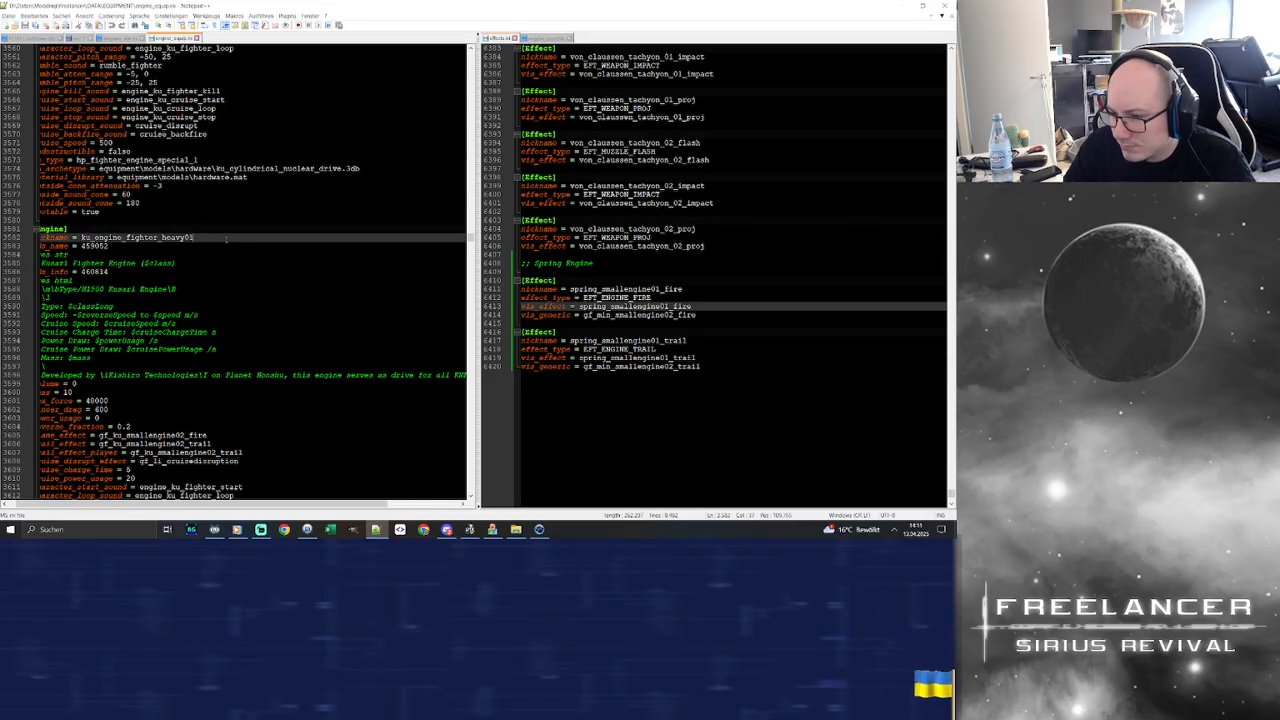
Copy the whole ku_engine_fighter_heavy01 Engine entry in engine_equip.ini
scroll(250, 270, down, 12)
drag(124, 348, 8, 169)
scroll(84, 230, up, 9)
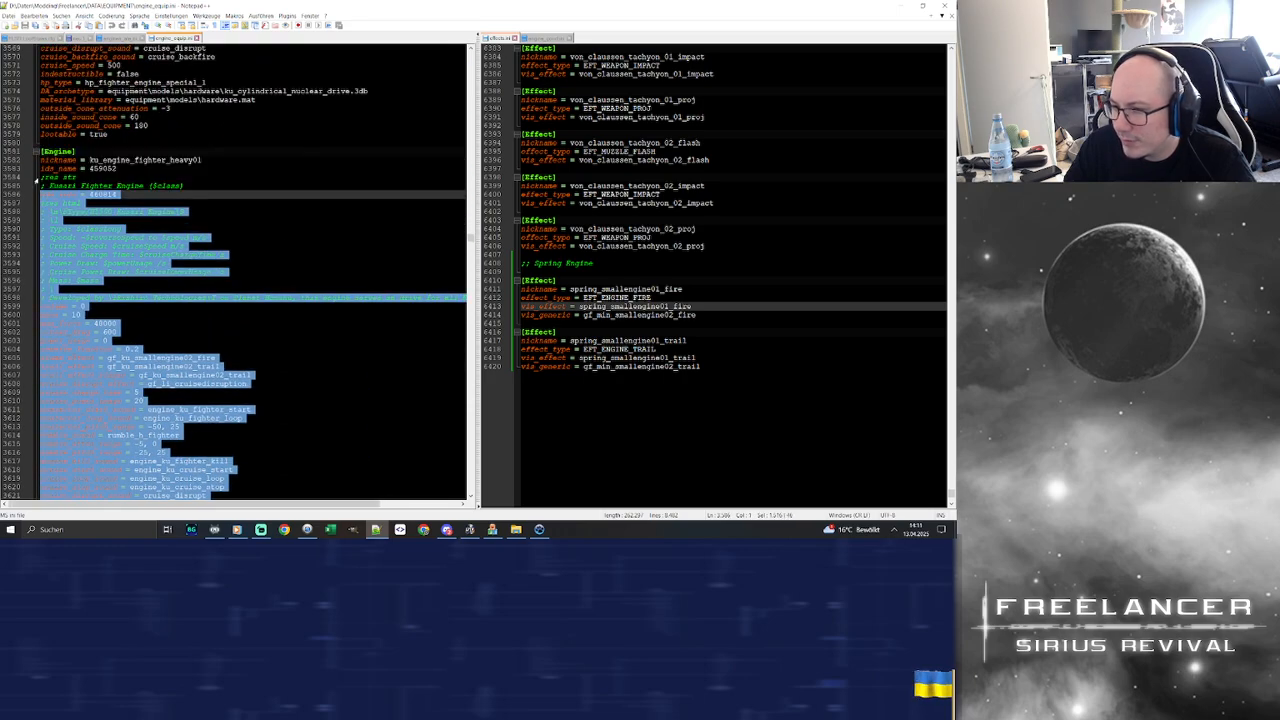
scroll(175, 226, down, 10)
click(144, 440)
scroll(90, 230, up, 7)
drag(119, 427, 26, 178)
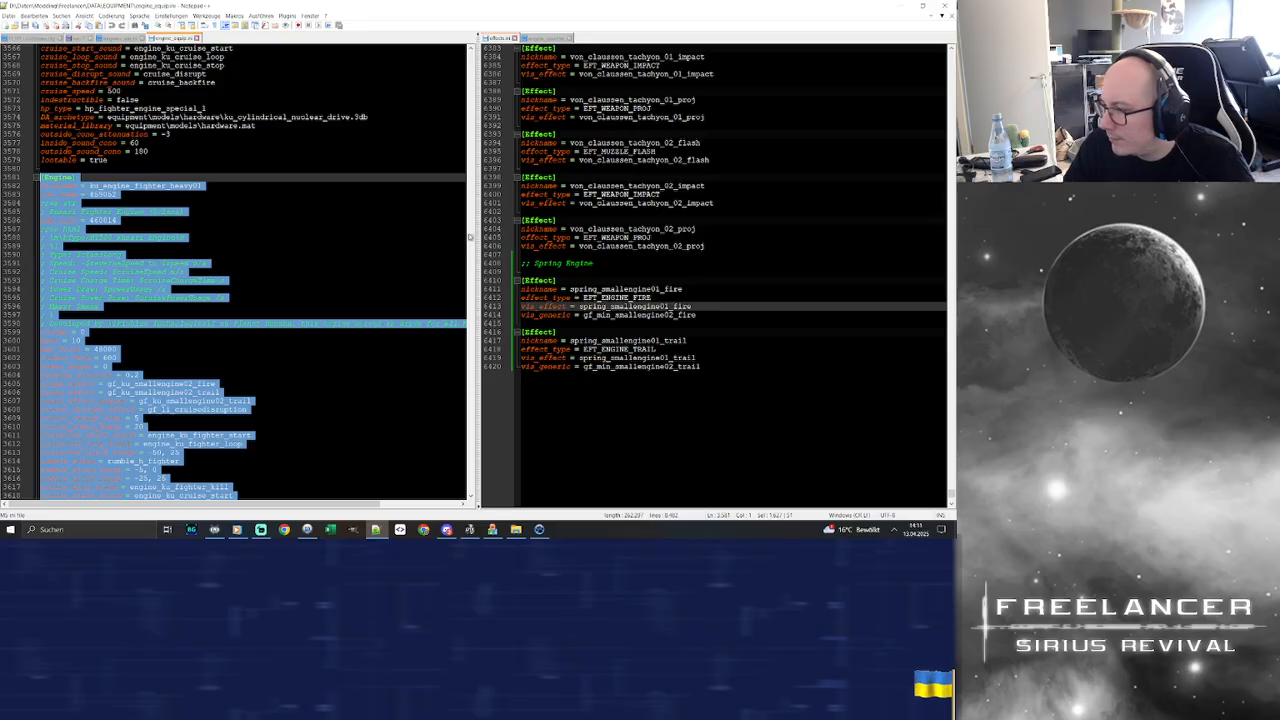
Add the comment ";; Spring Engine" at the end of engine_equip.ini and paste the copied Engine entry below it
drag(471, 240, 475, 506)
drag(471, 249, 453, 498)
scroll(133, 198, up, 6)
click(131, 196)
key(Return)
key(Return)
text(;; S)
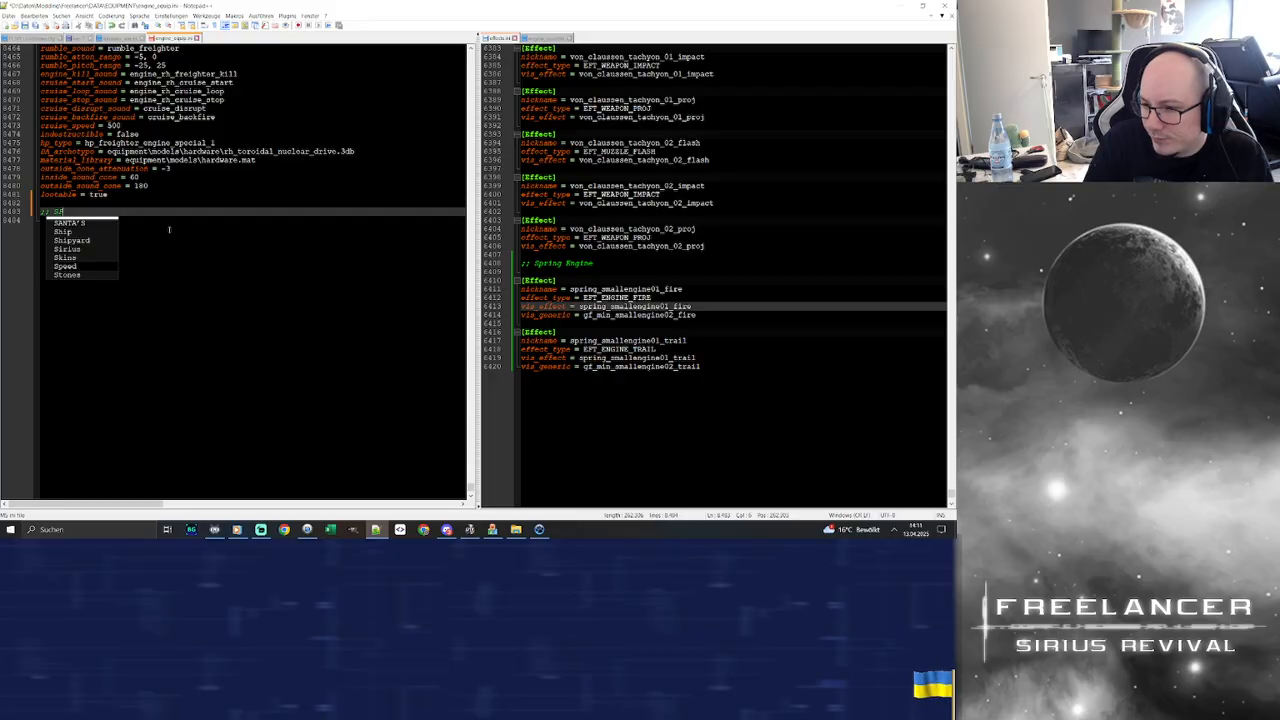
text(pring Engine)
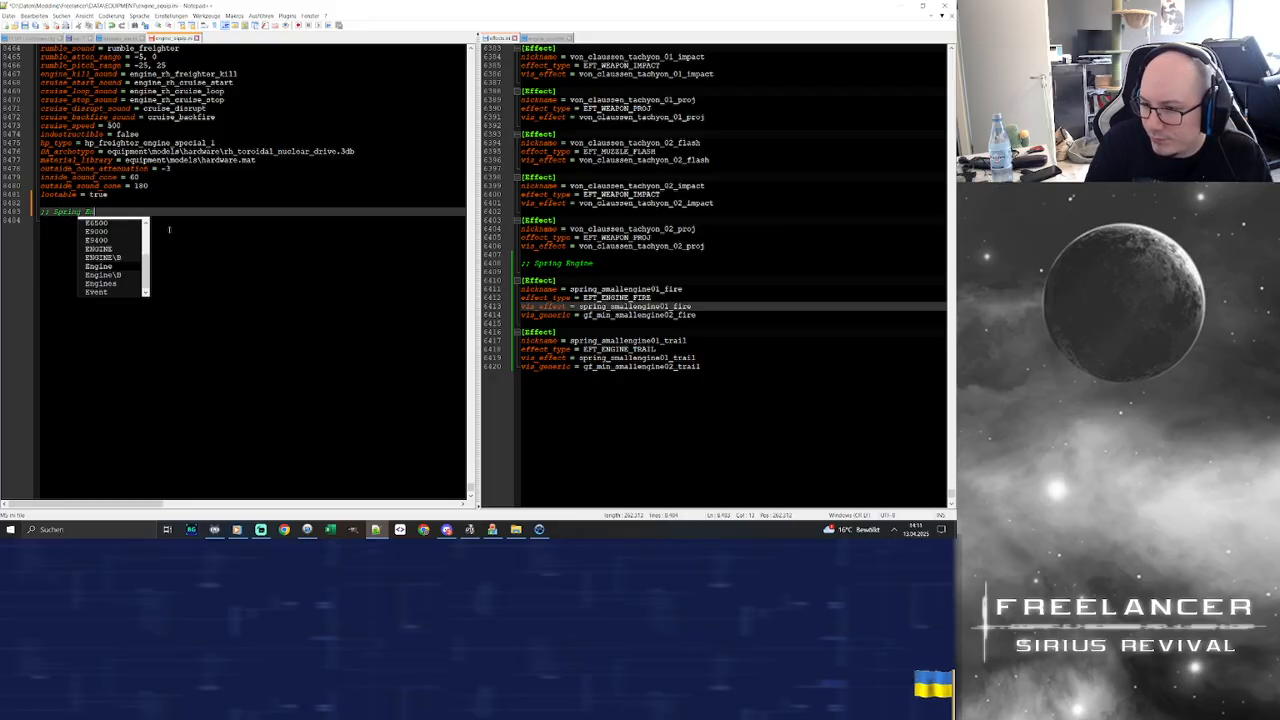
key(Return)
key(Return)
key(Return)
key(ctrl+v)
scroll(188, 206, up, 6)
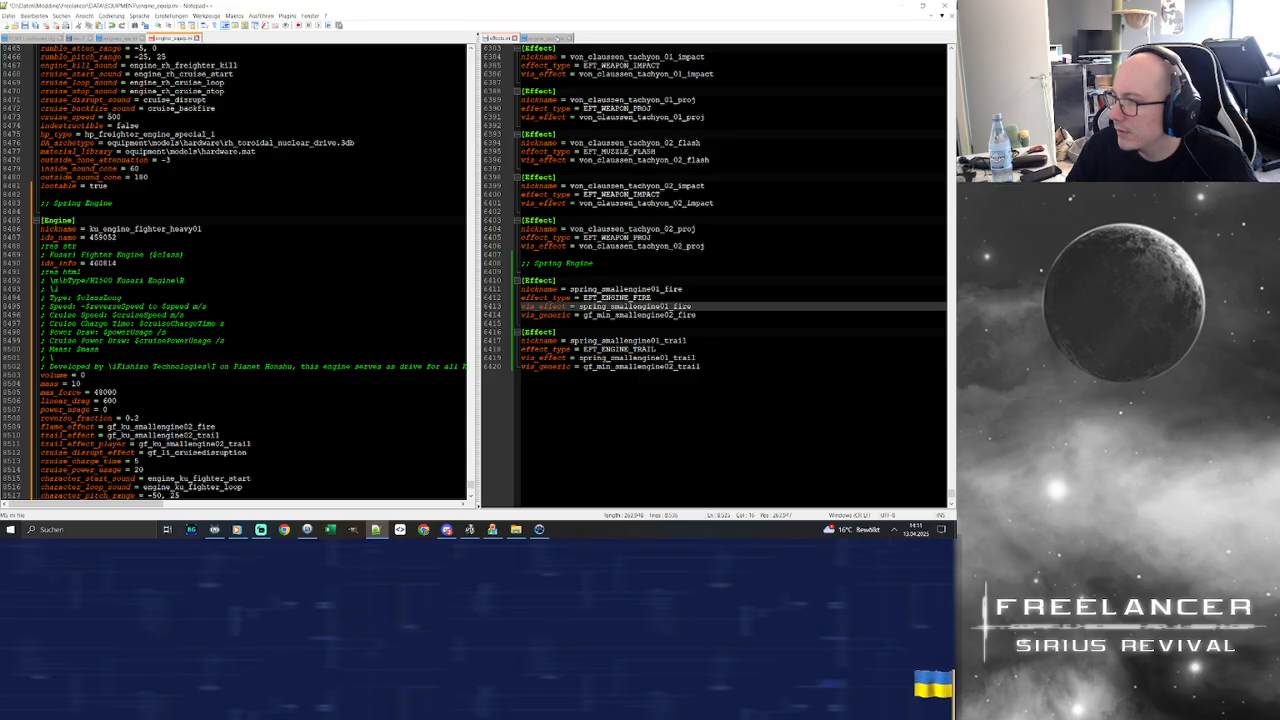
Set the pasted engine's flame_effect to spring_smallengine01_fire and its trail_effect and trail_effect_player to spring_smallengine01_trail, copied from effects.ini
double_click(625, 289)
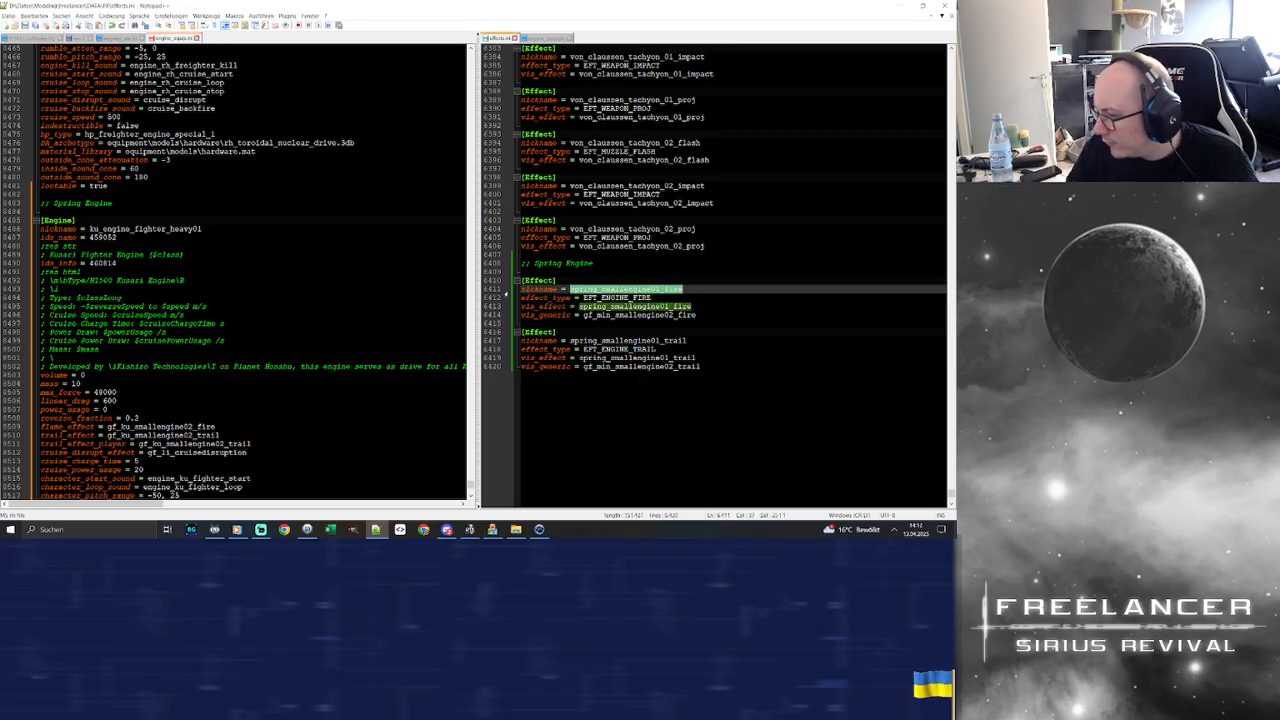
scroll(221, 370, down, 5)
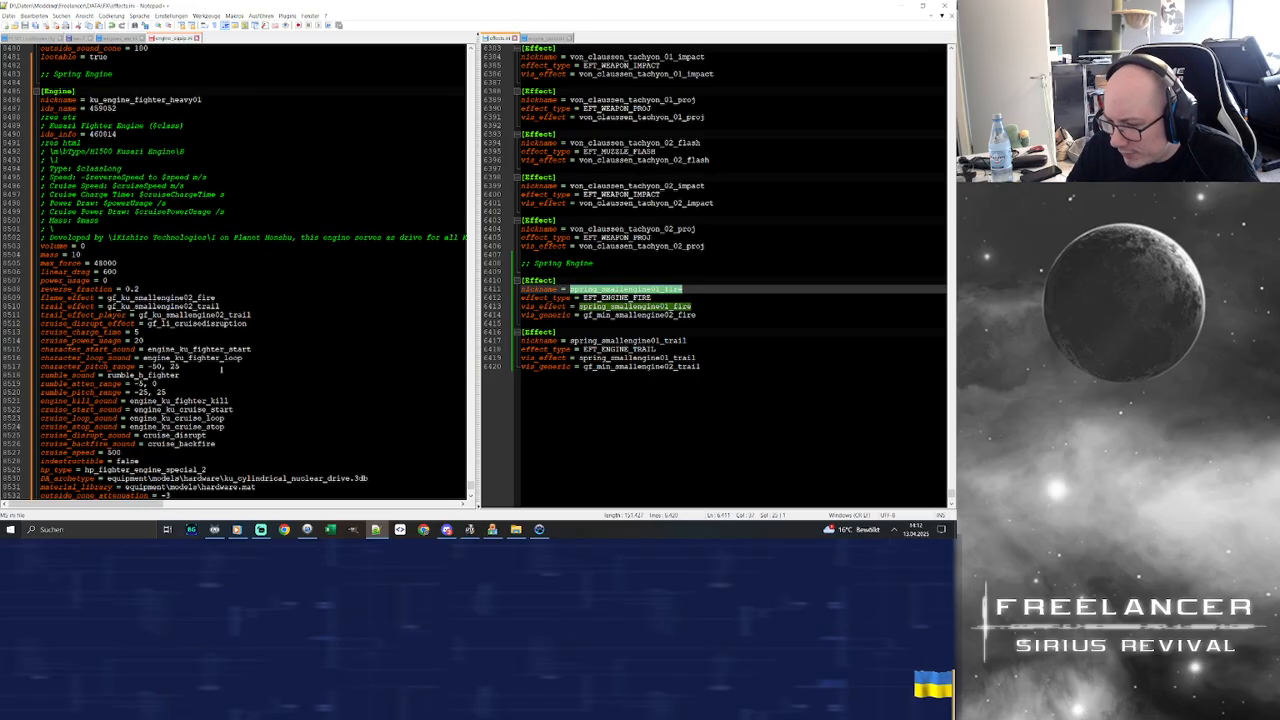
double_click(681, 340)
key(ctrl+c)
double_click(180, 306)
key(ctrl+v)
double_click(240, 315)
click(292, 264)
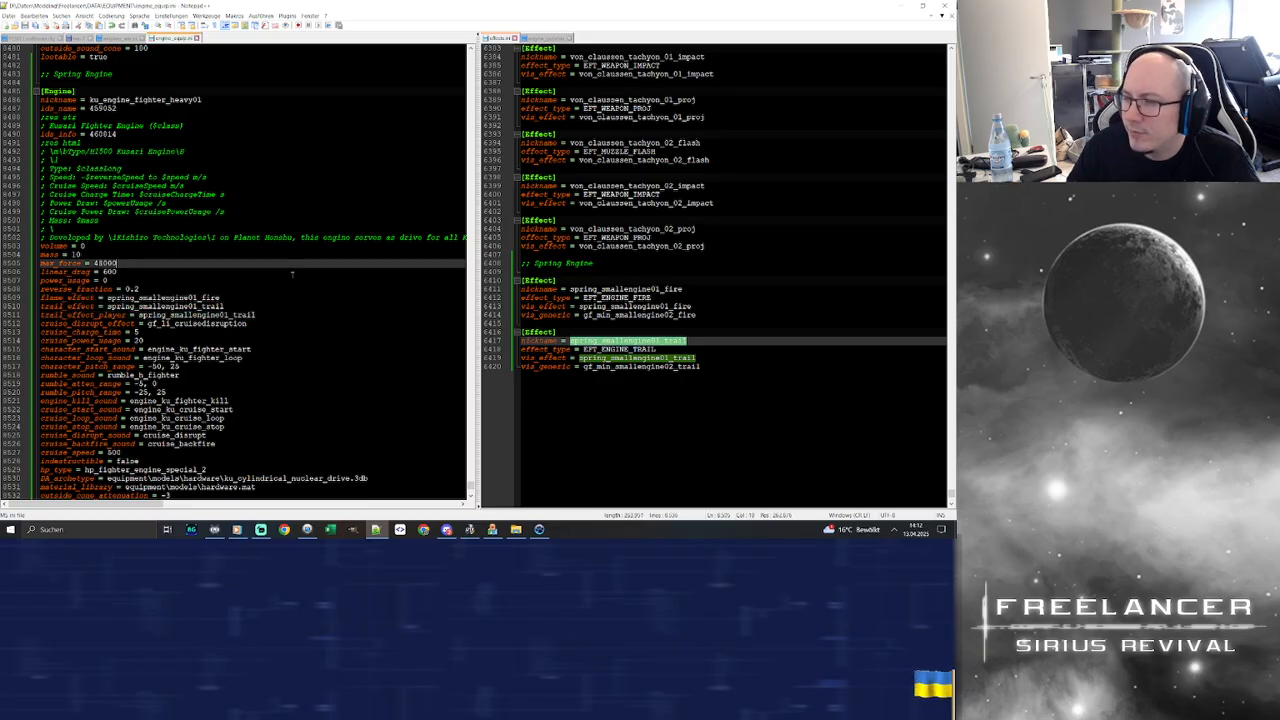
Change the pasted engine's nickname to spring_engine_fighter_heavy01
drag(89, 99, 103, 100)
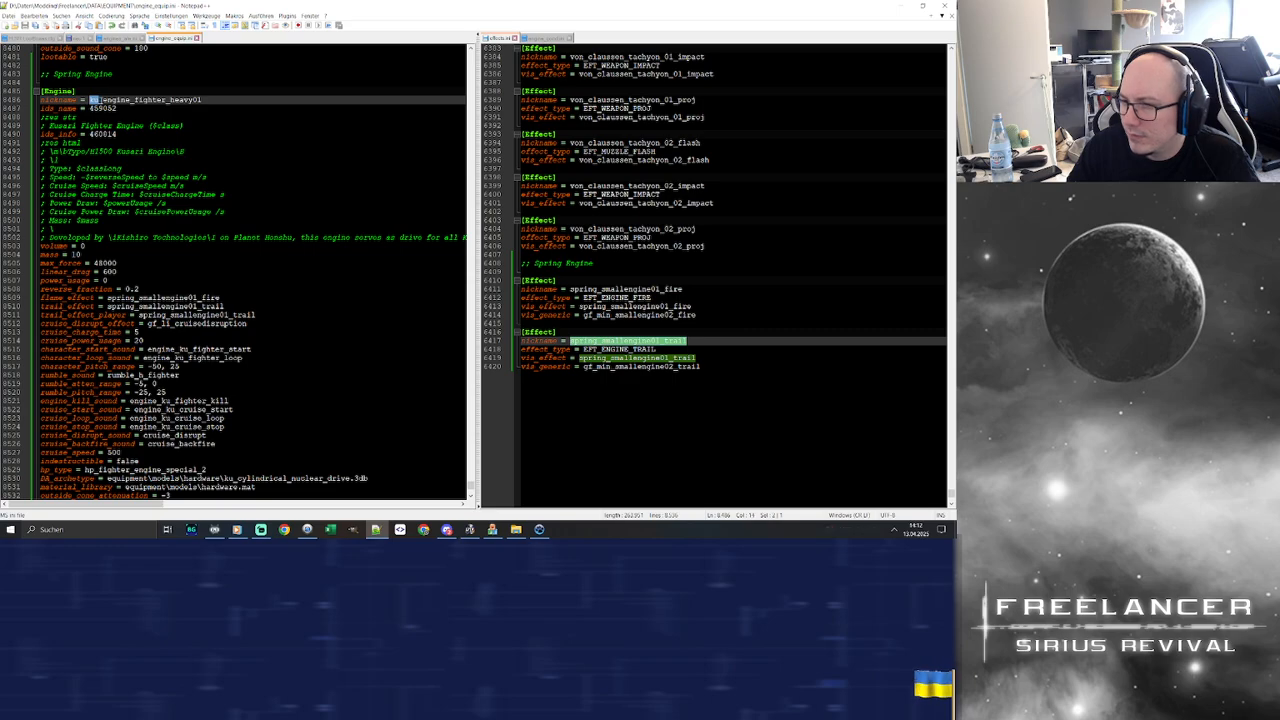
text(spring)
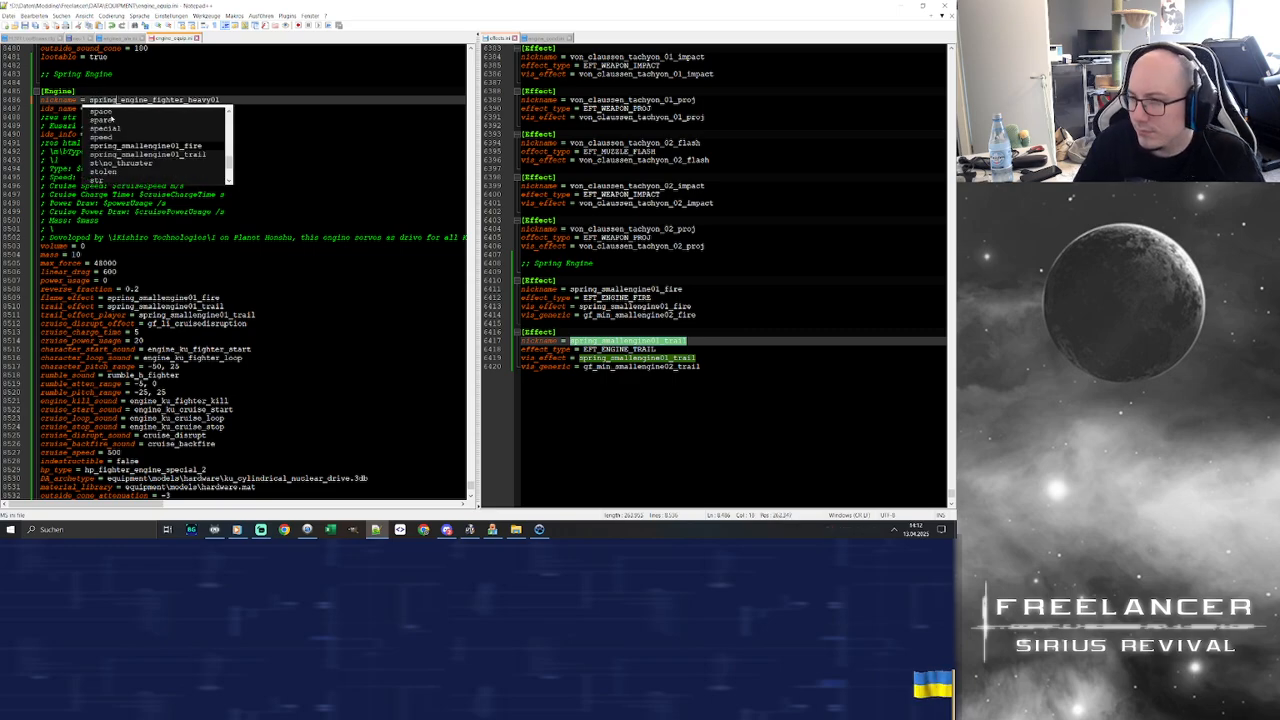
click(316, 256)
click(227, 117)
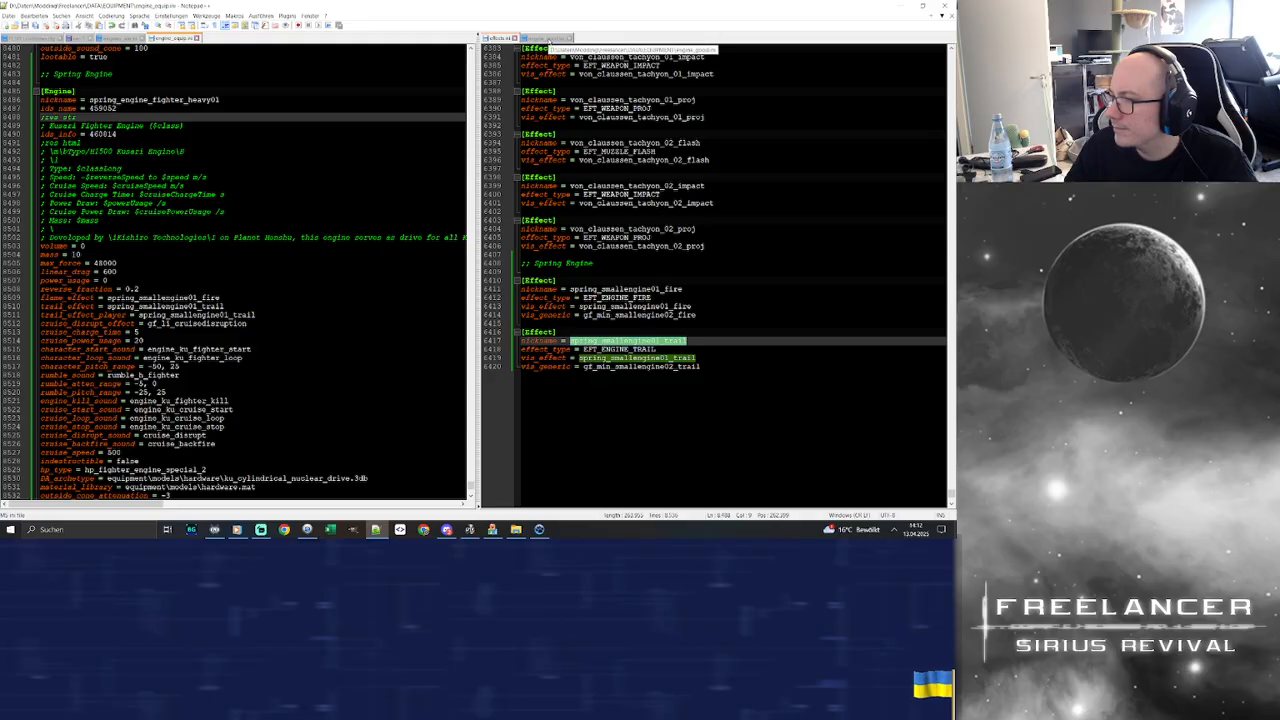
Switch to engine_good.ini and copy the von_claussen_engine_fighter_heavy01 Good entry near the end of the file
click(548, 38)
click(669, 203)
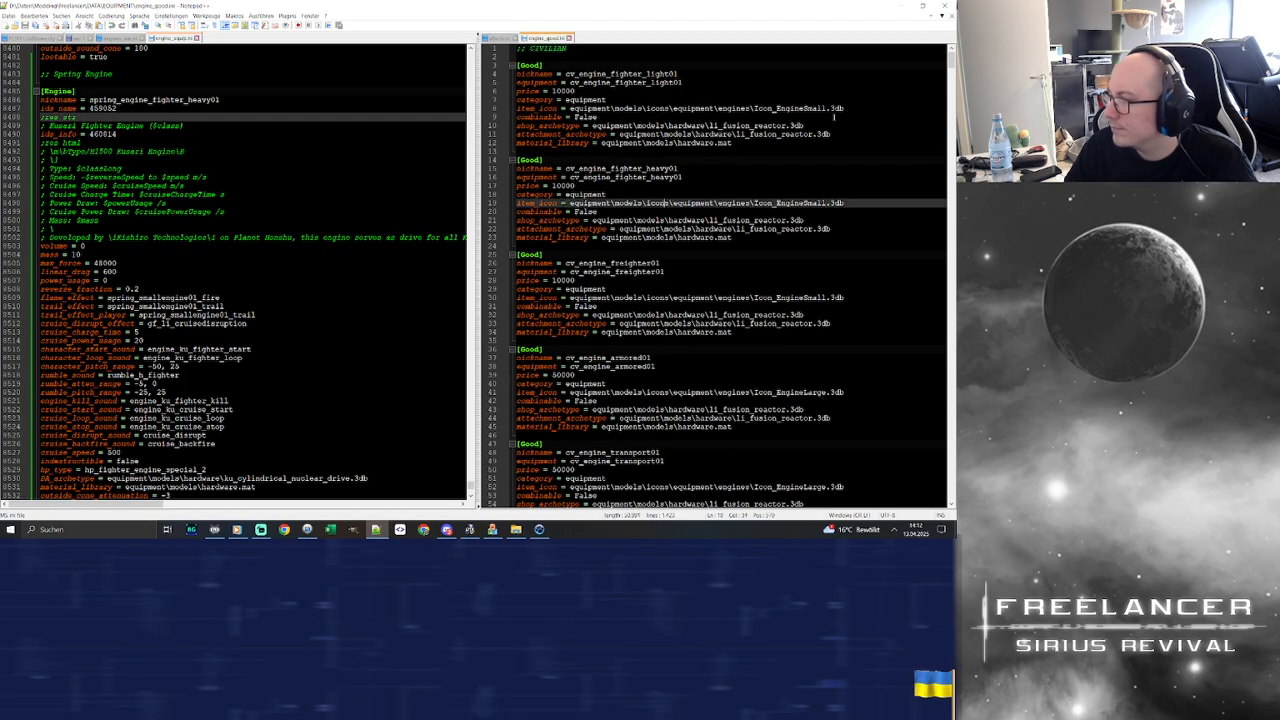
drag(953, 59, 953, 498)
scroll(814, 349, up, 6)
scroll(811, 313, up, 10)
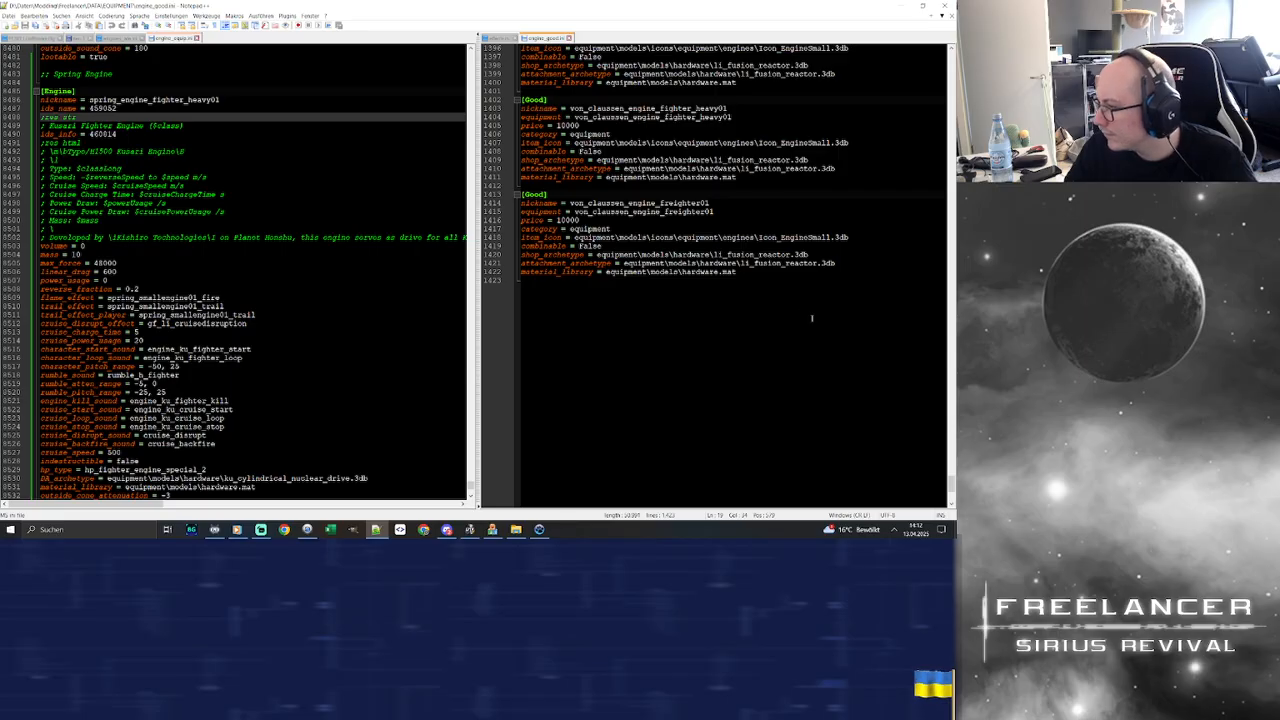
drag(738, 366, 522, 280)
key(ctrl+c)
Add the comment ";; Spring Engine" at the end of engine_good.ini and paste the copied Good entry below it
scroll(549, 362, down, 5)
click(549, 362)
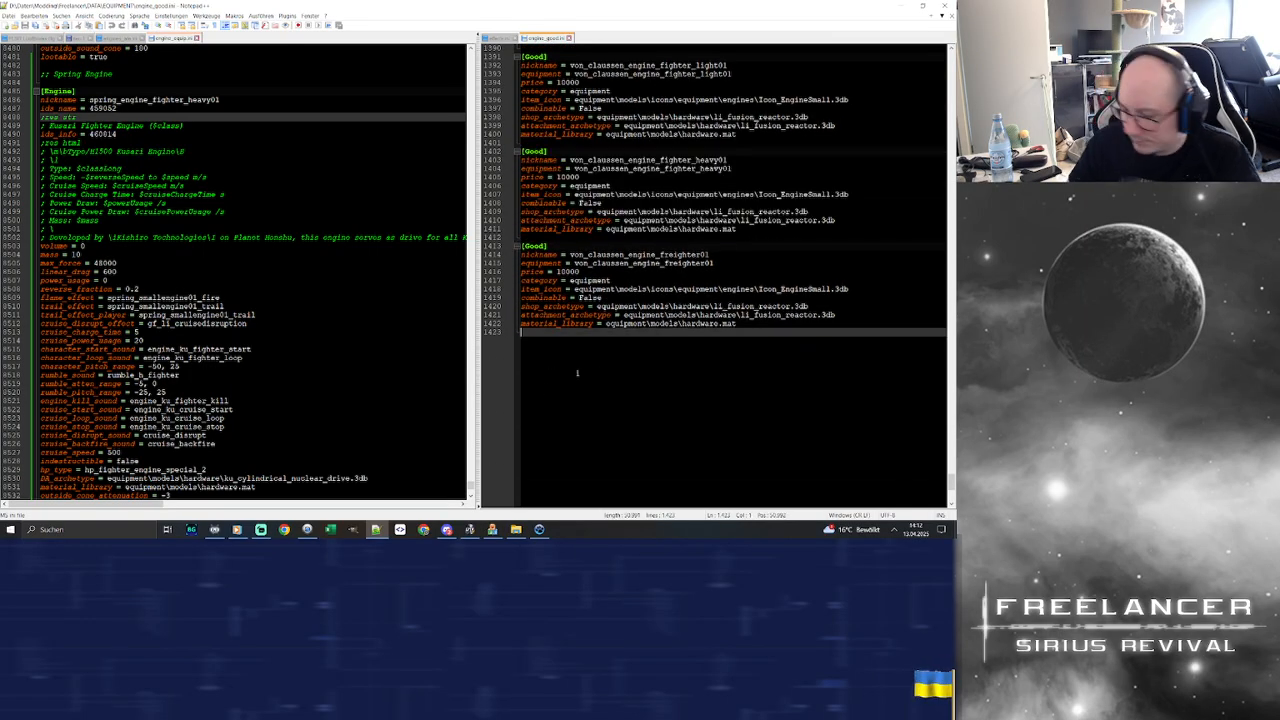
key(Return)
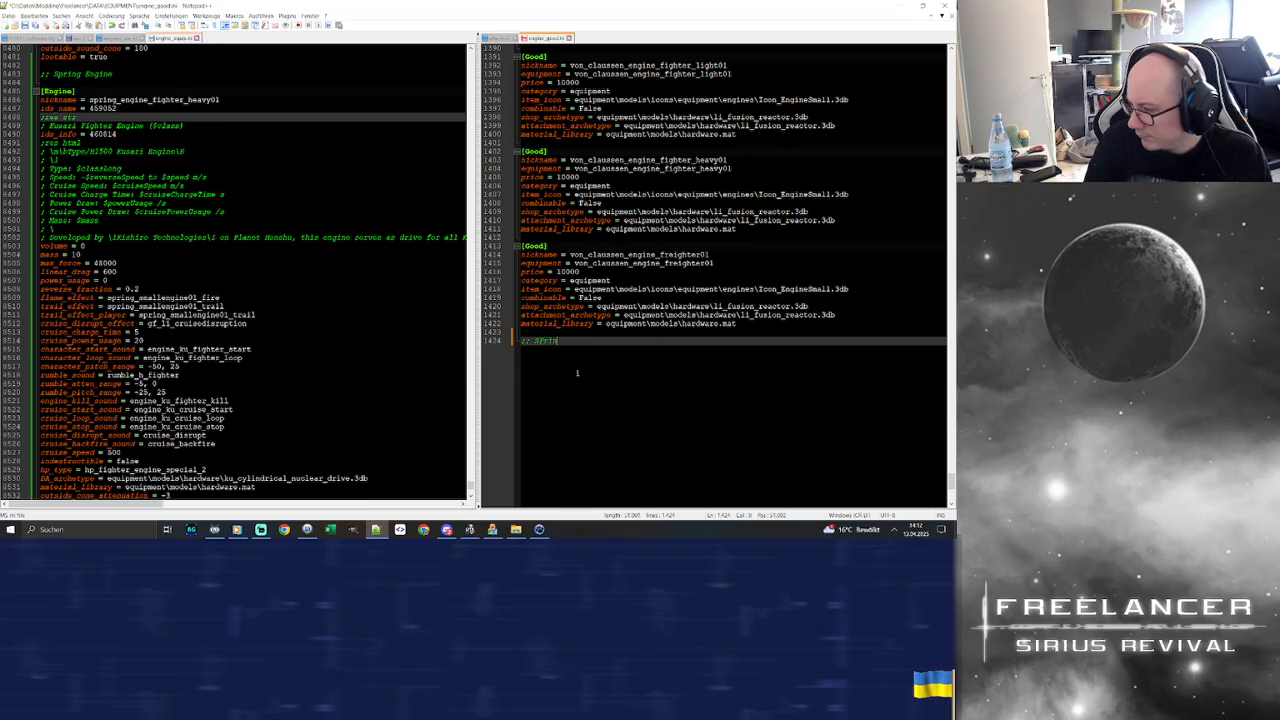
text(;; Spring Engine)
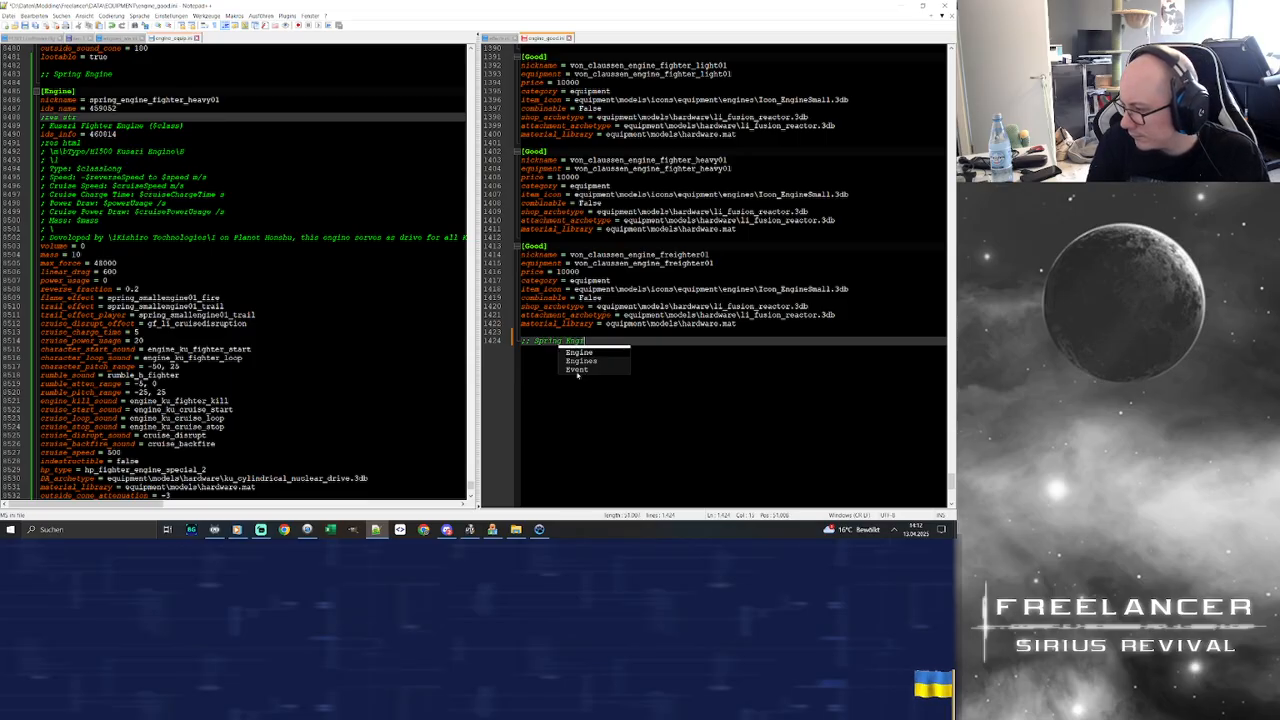
key(Return)
key(Return)
key(ctrl+v)
Set the pasted Good entry's nickname and equipment to spring_engine_fighter_heavy01
click(166, 100)
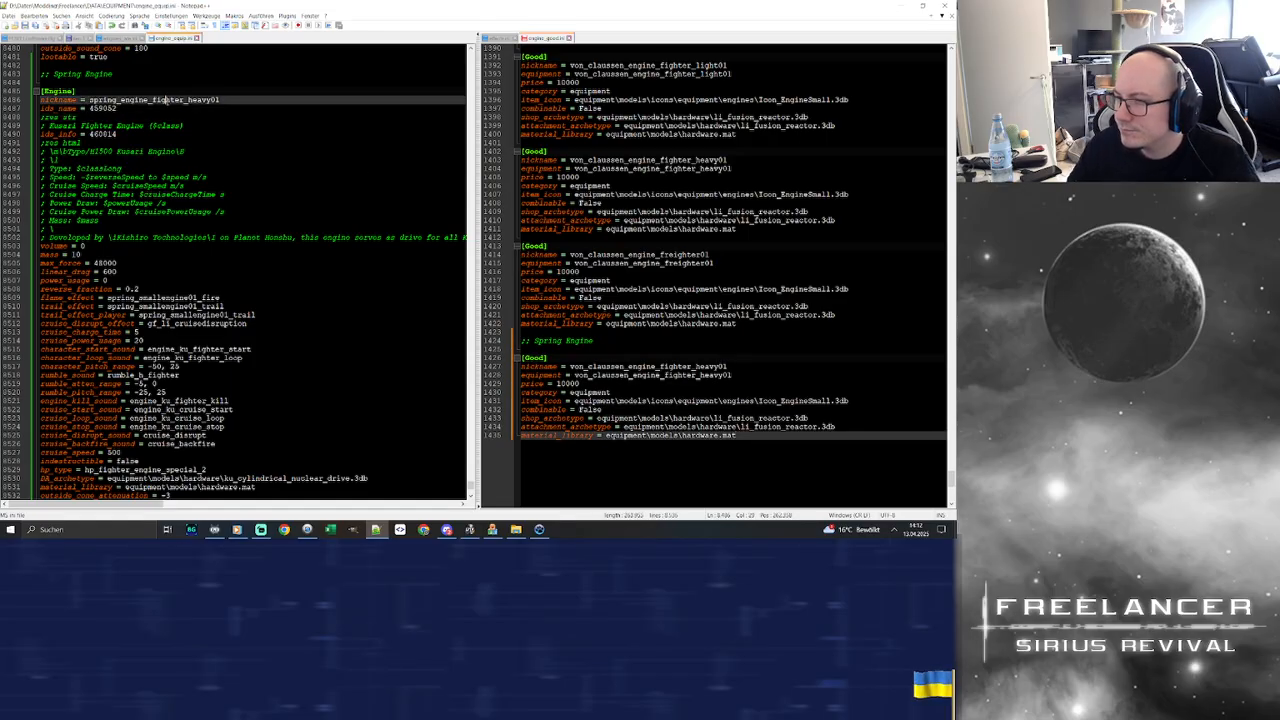
double_click(660, 366)
text(spring_engine_fighter_heavy01)
click(683, 375)
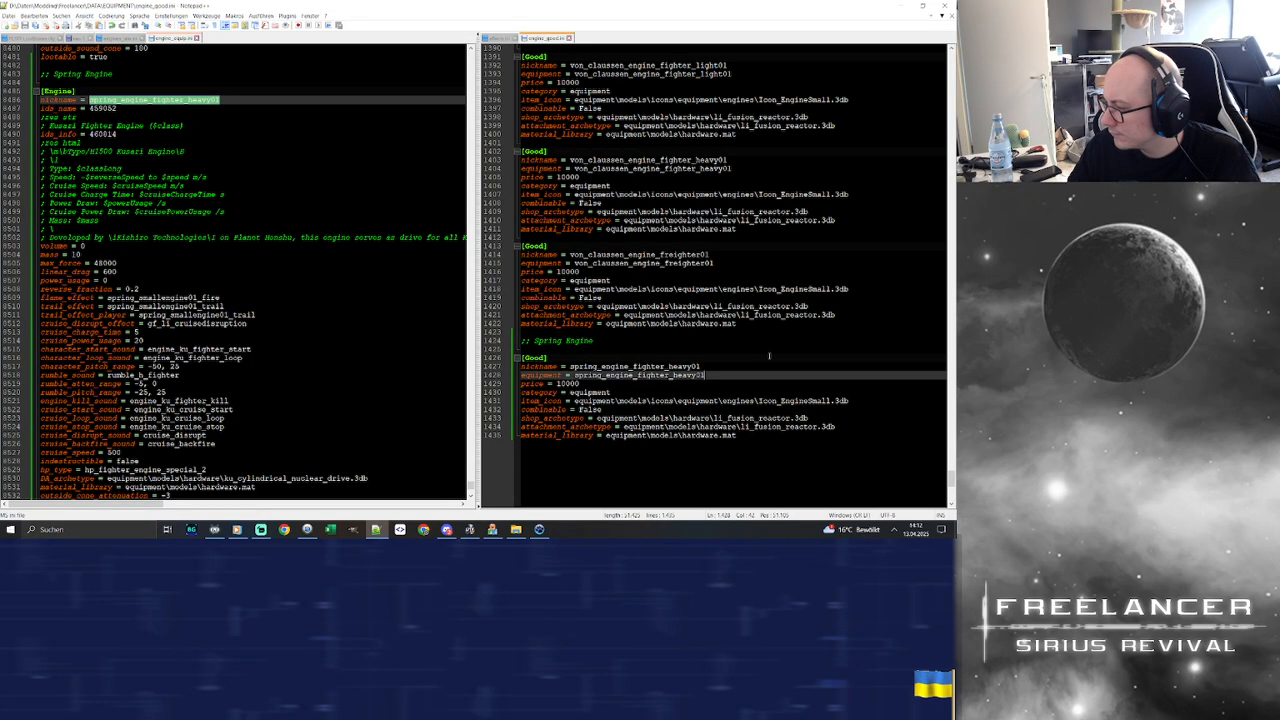
click(638, 346)
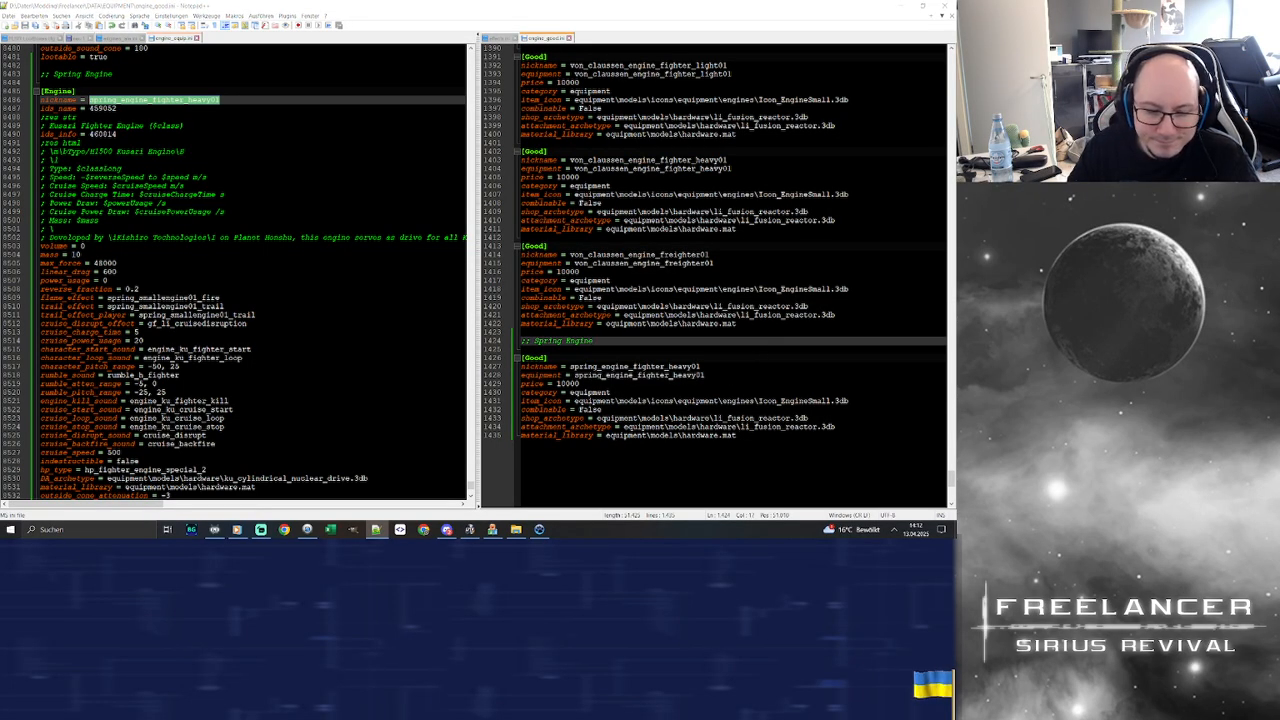
click(740, 288)
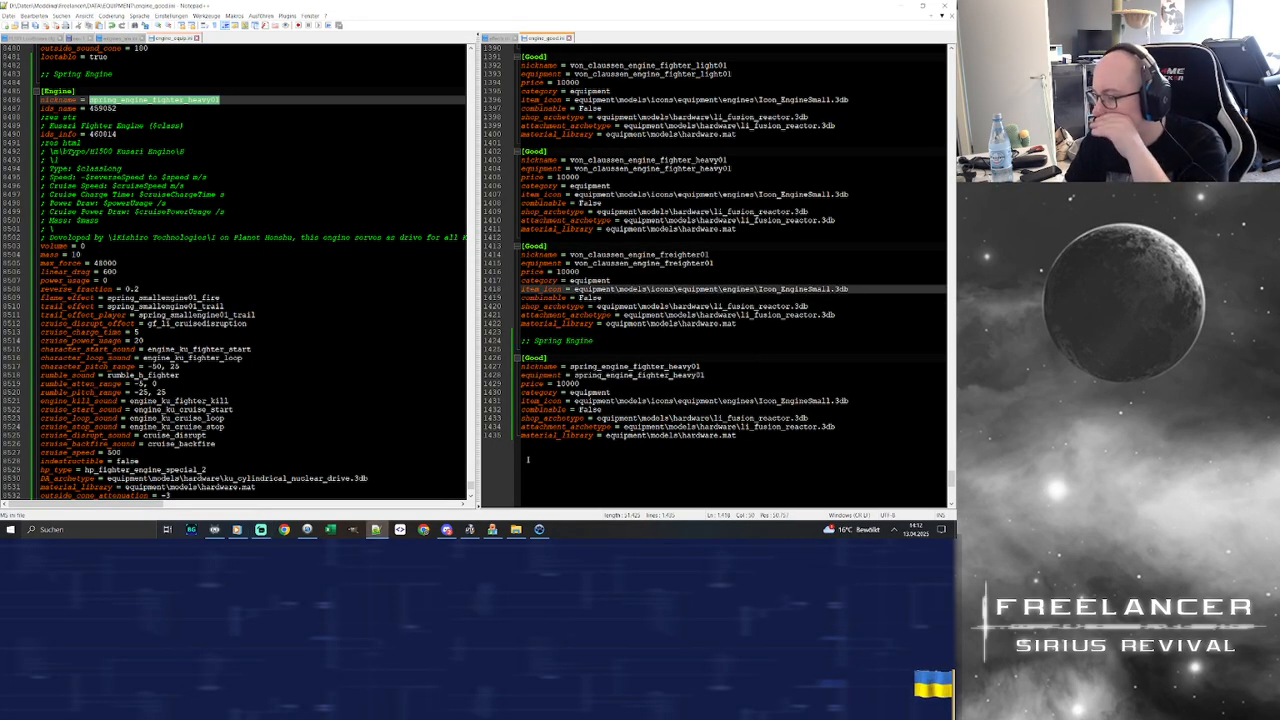
click(539, 529)
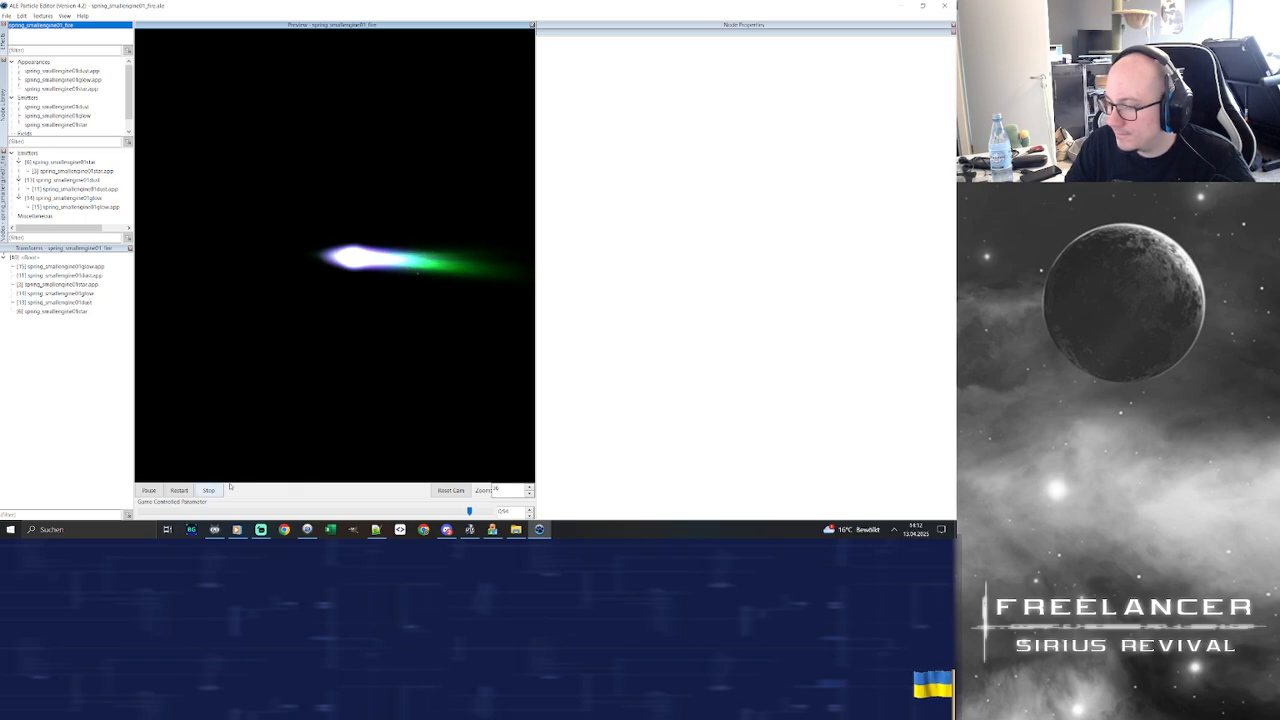
click(903, 5)
key(Up)
key(Up)
key(Up)
key(Up)
key(Up)
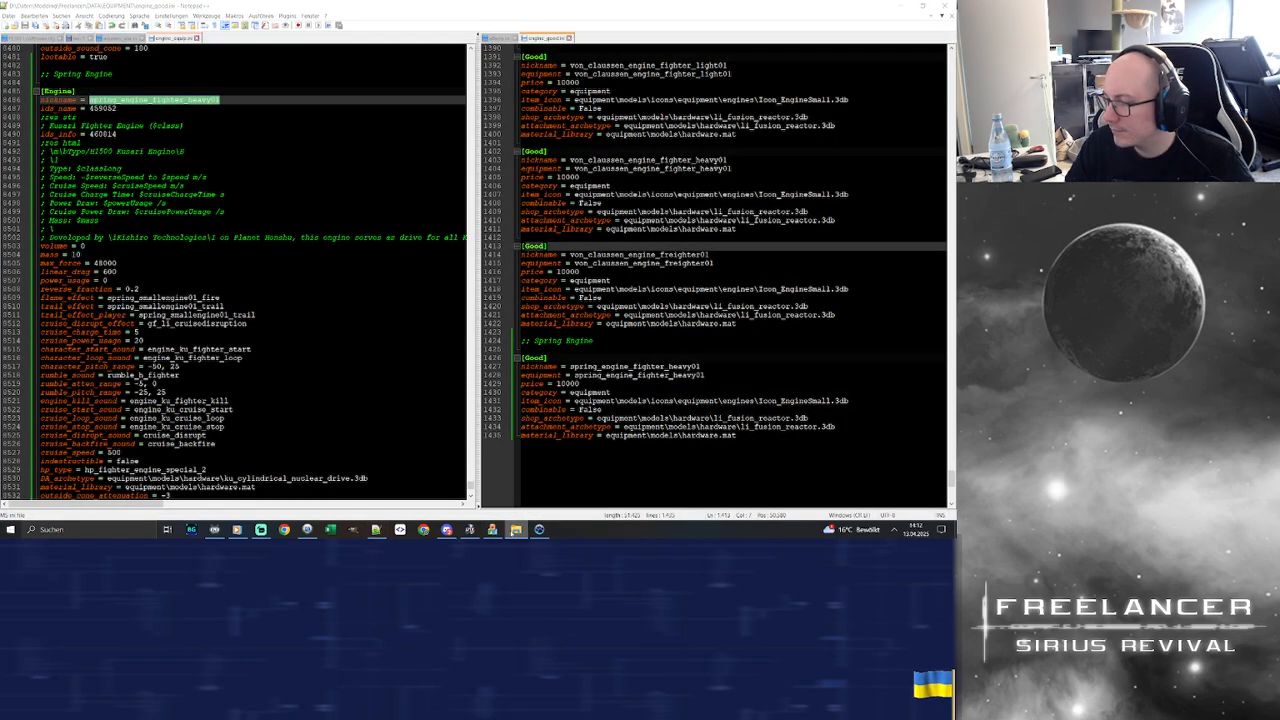
Switch to the file manager, start flserver.exe from the Freelancer mod's EXE folder and open Borderless Gaming
drag(0, 150, 430, 0)
click(36, 105)
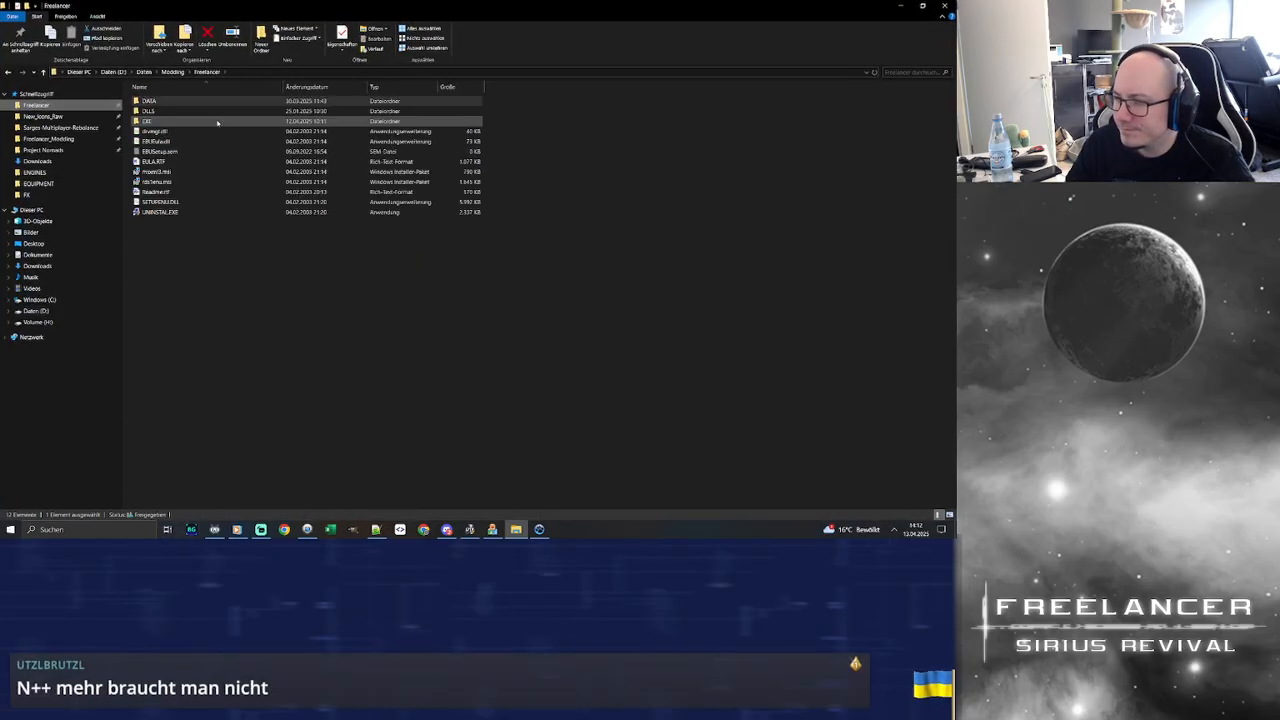
double_click(250, 120)
scroll(323, 198, down, 7)
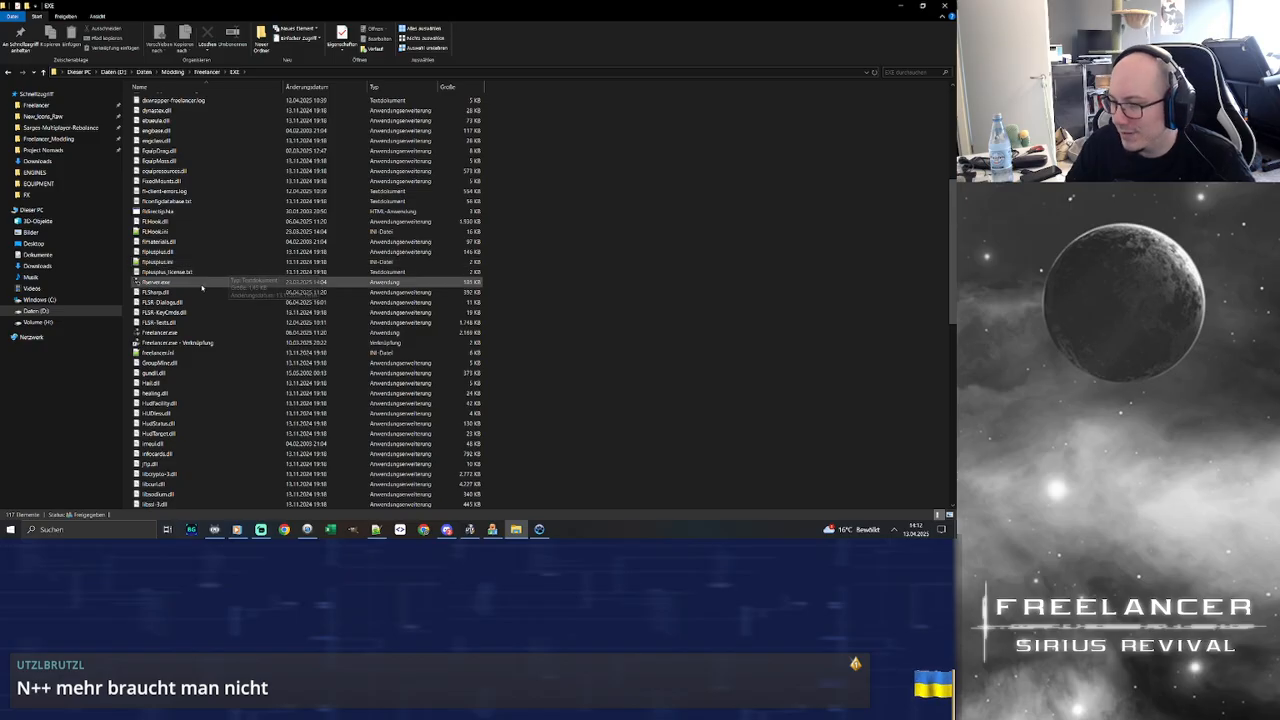
double_click(200, 283)
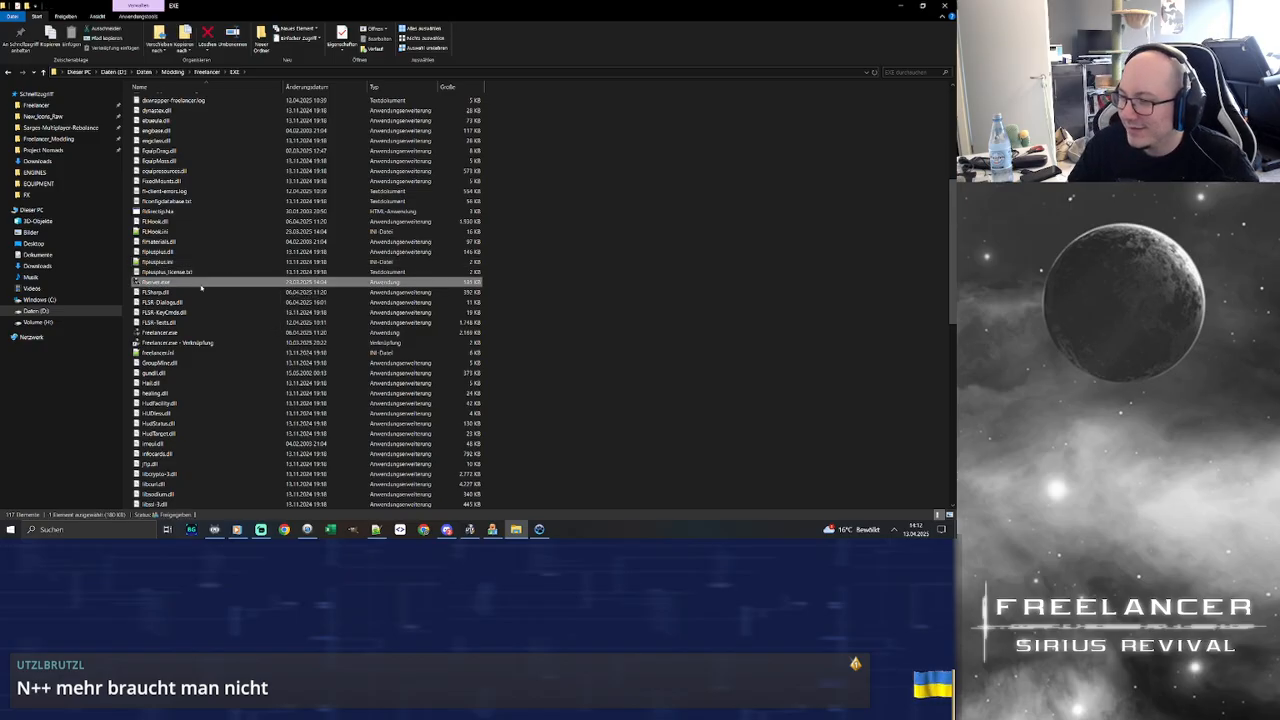
click(130, 194)
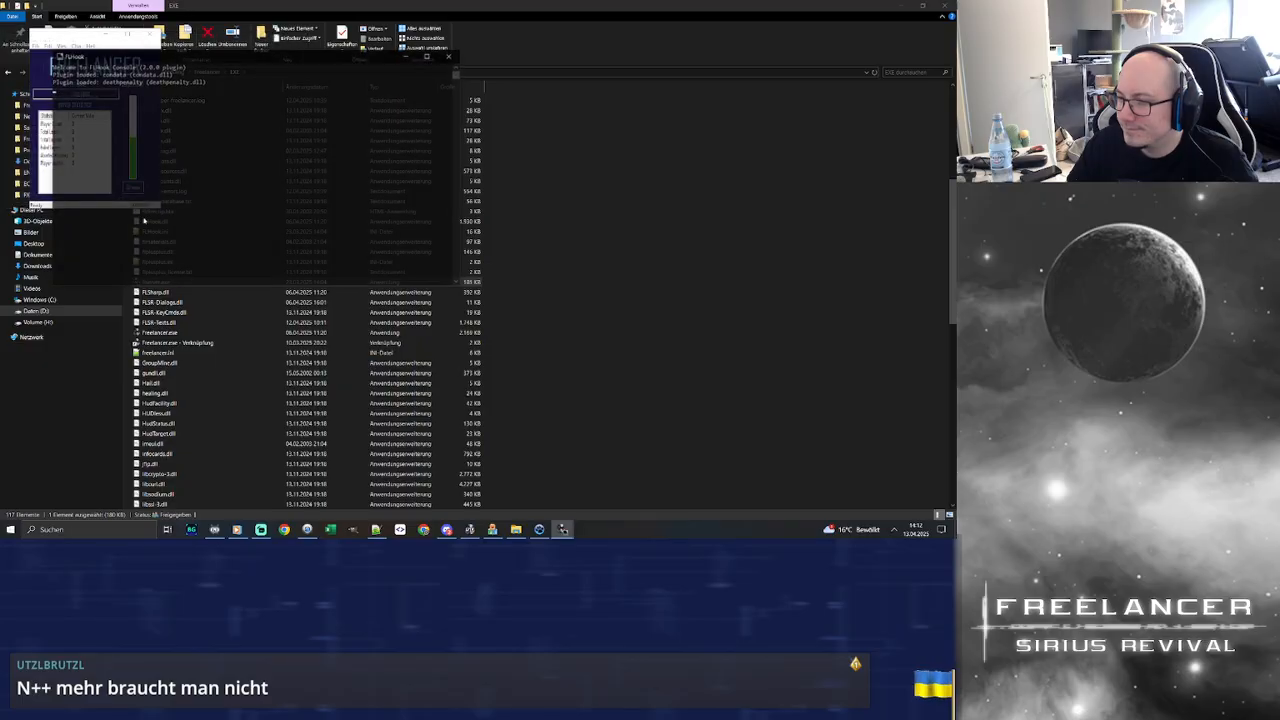
click(190, 536)
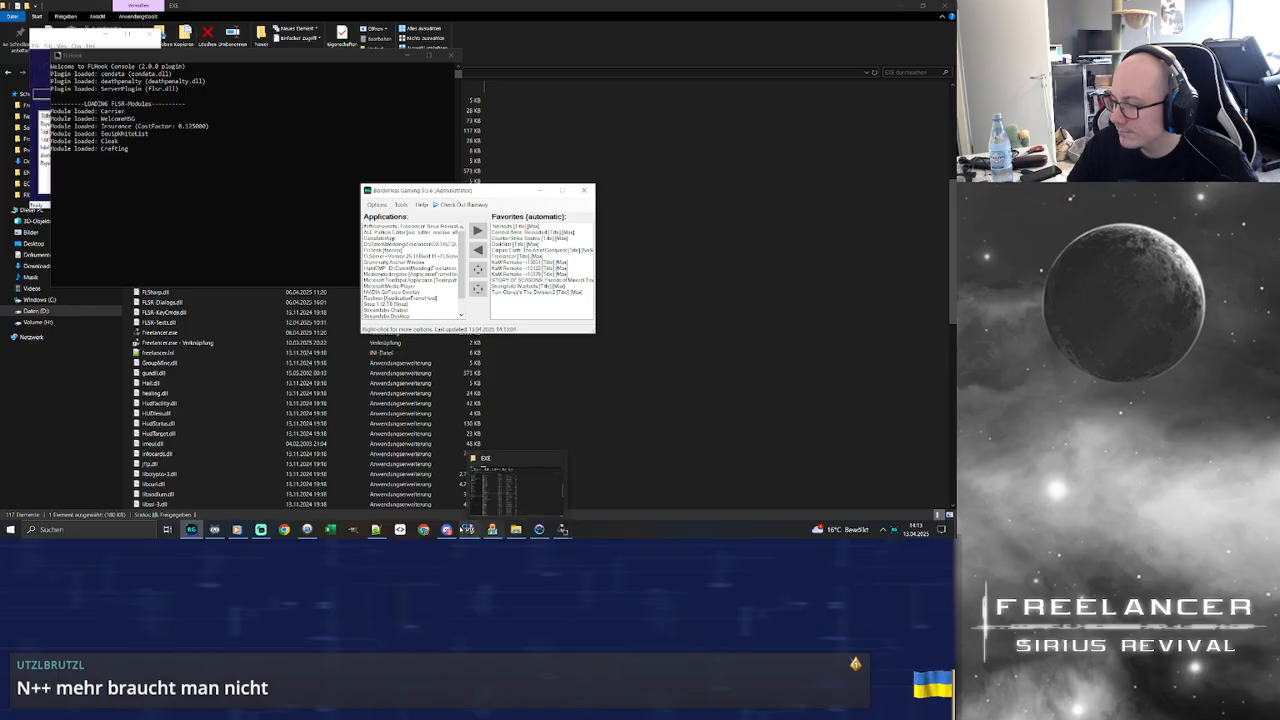
click(515, 529)
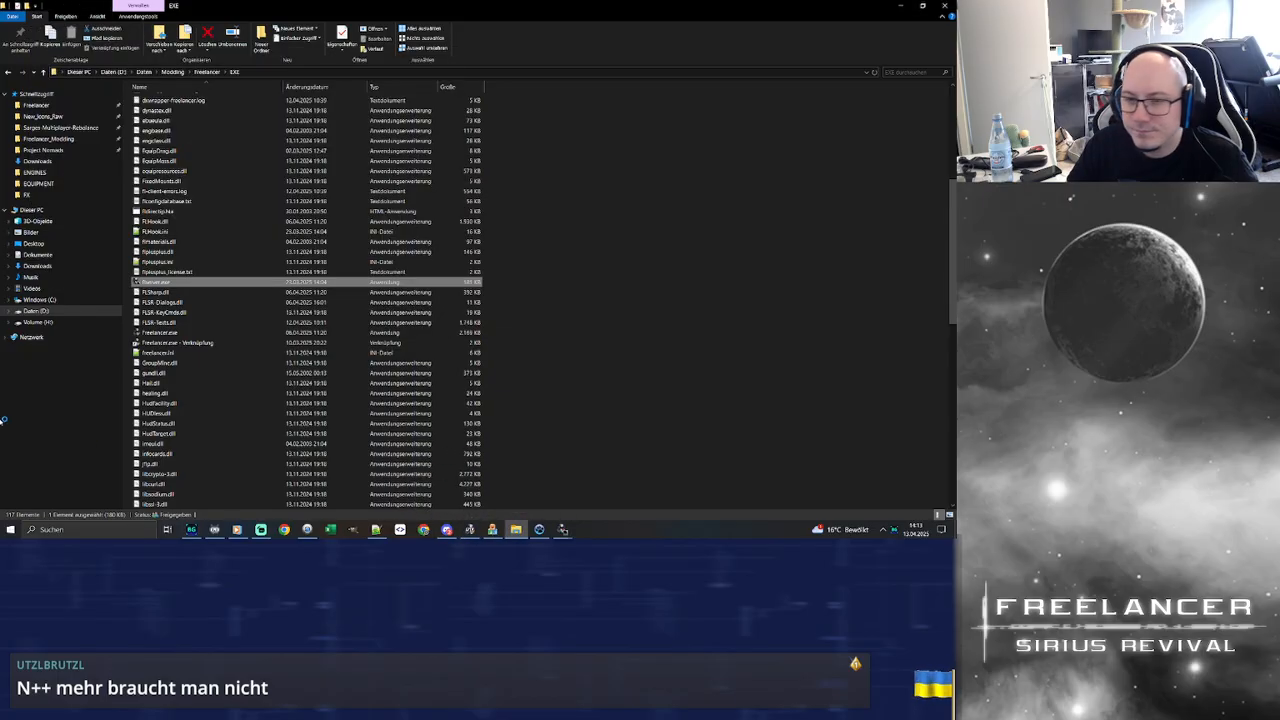
click(38, 311)
click(186, 204)
double_click(186, 204)
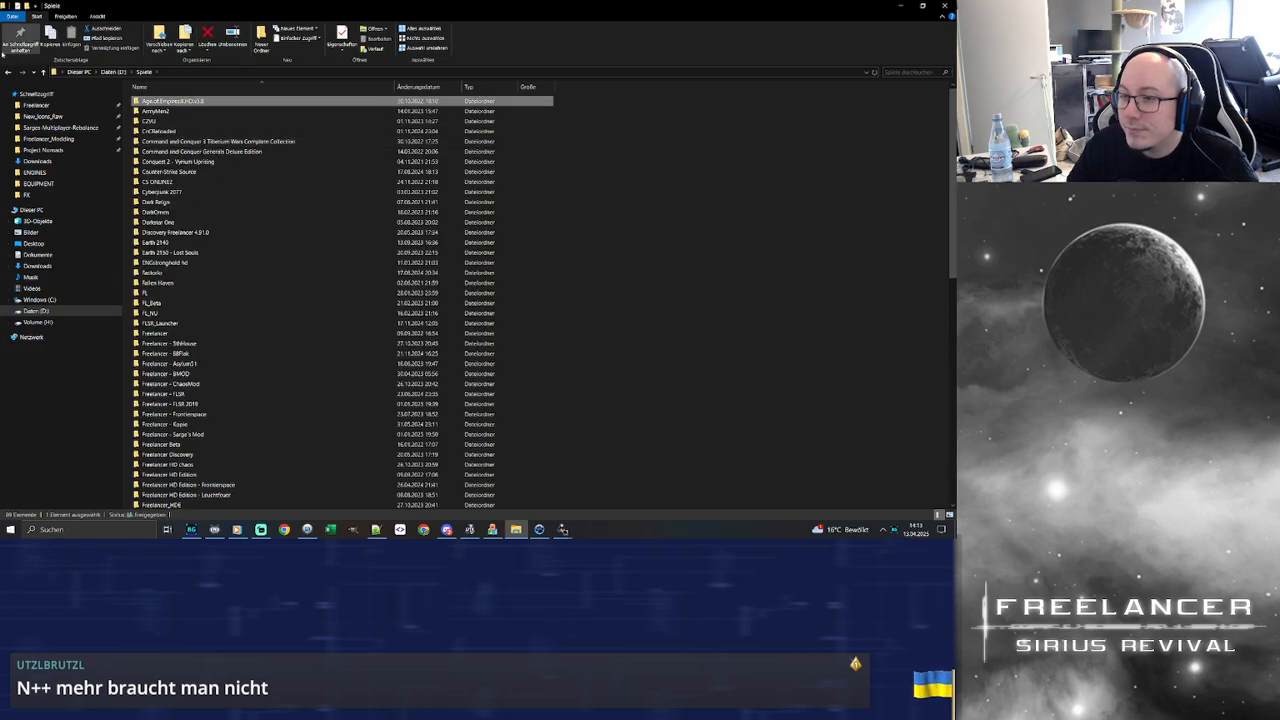
Launch the game through the Freelancer.exe shortcut in the mod's EXE folder
click(44, 104)
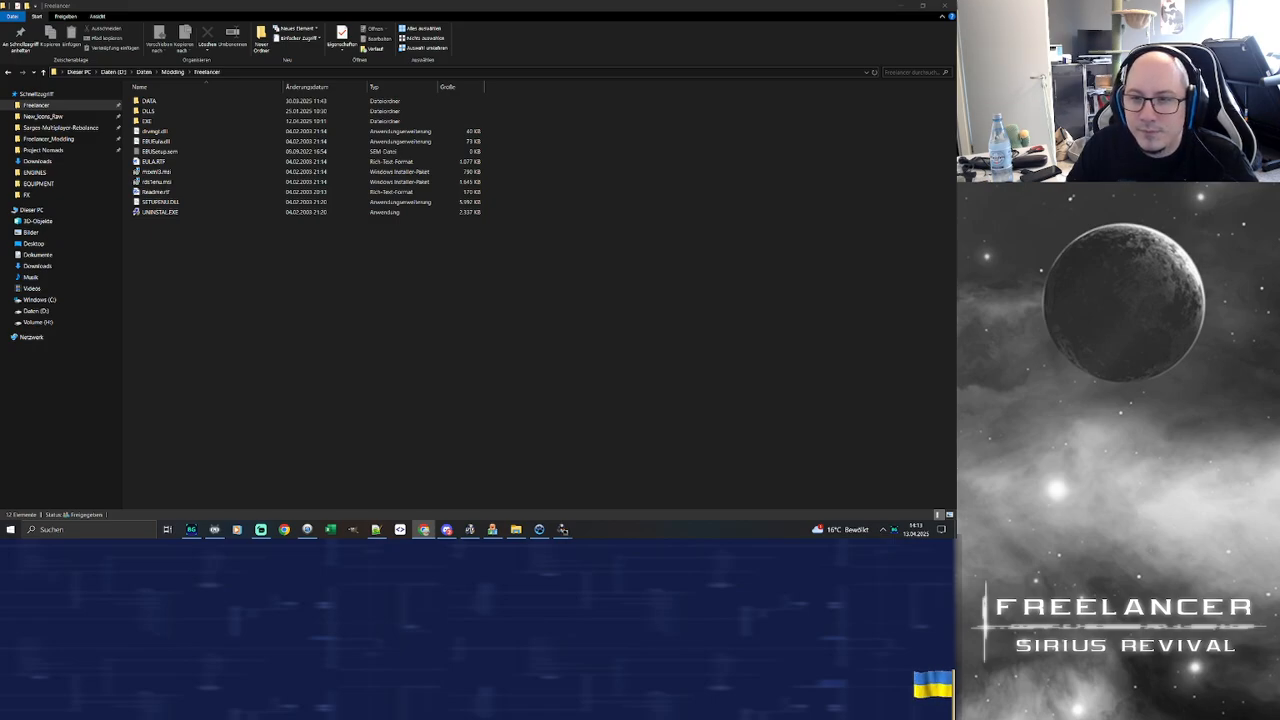
key(alt+Tab)
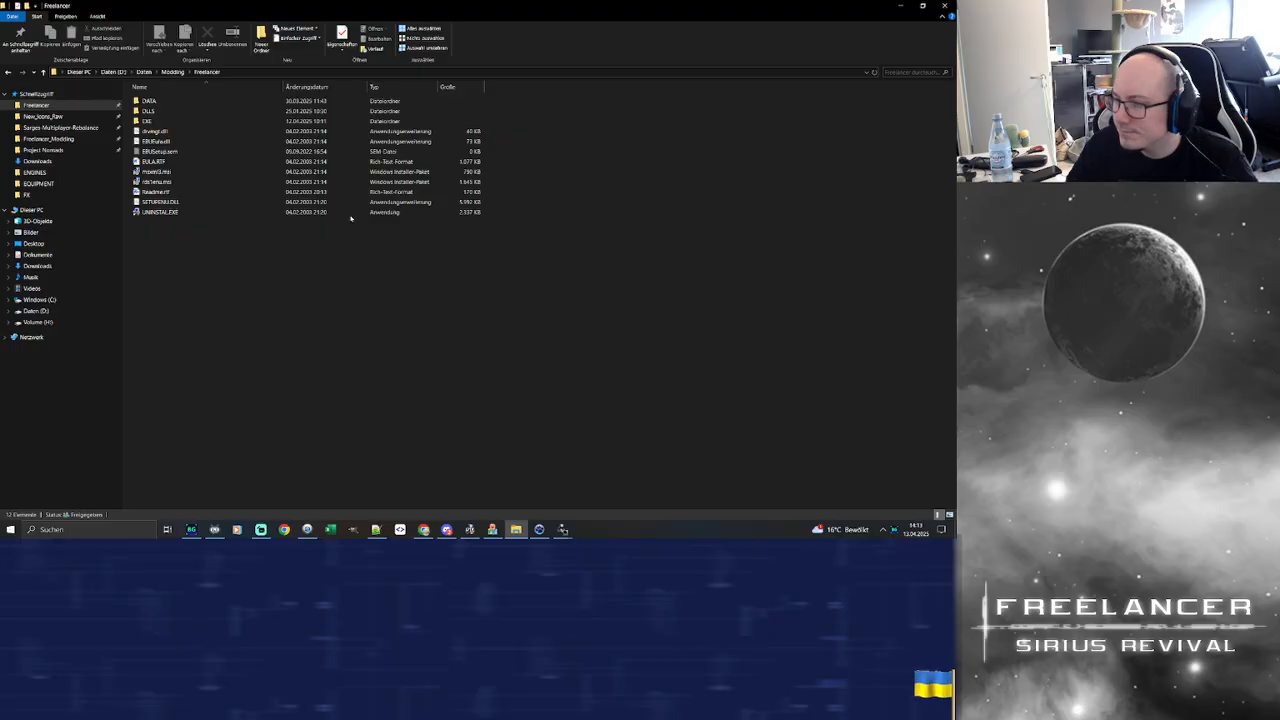
key(alt+Tab)
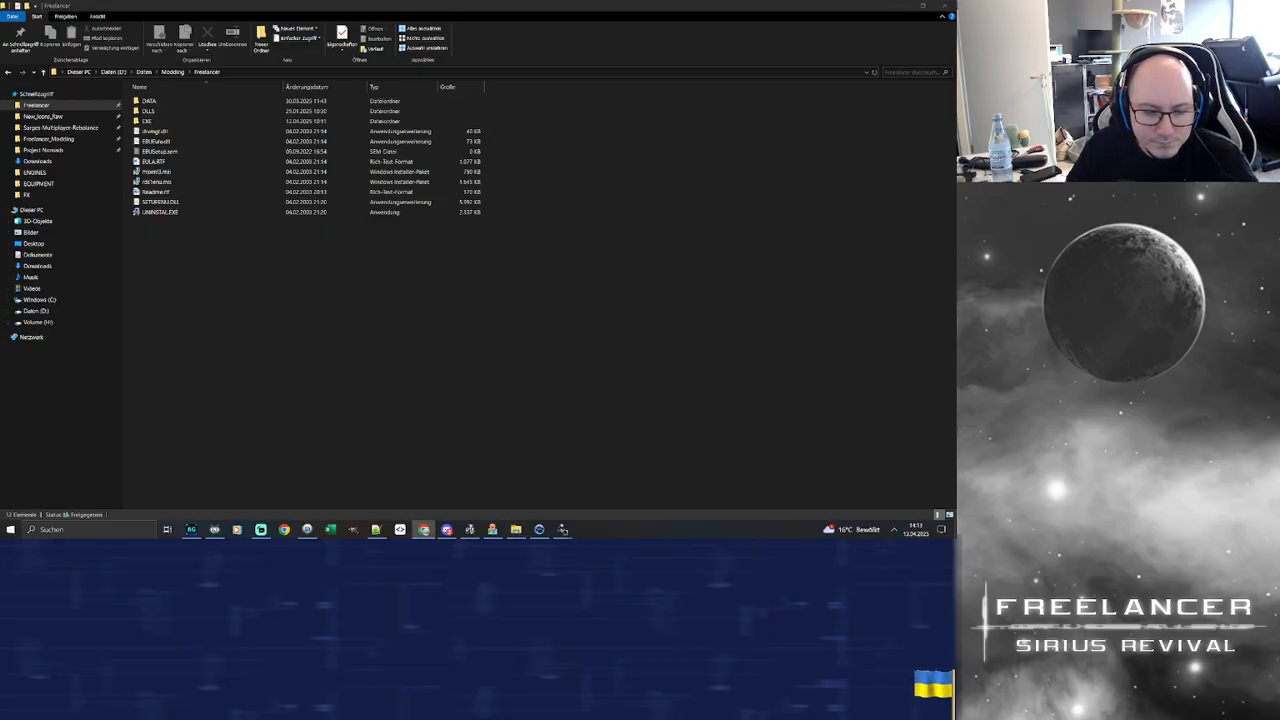
key(alt+Tab)
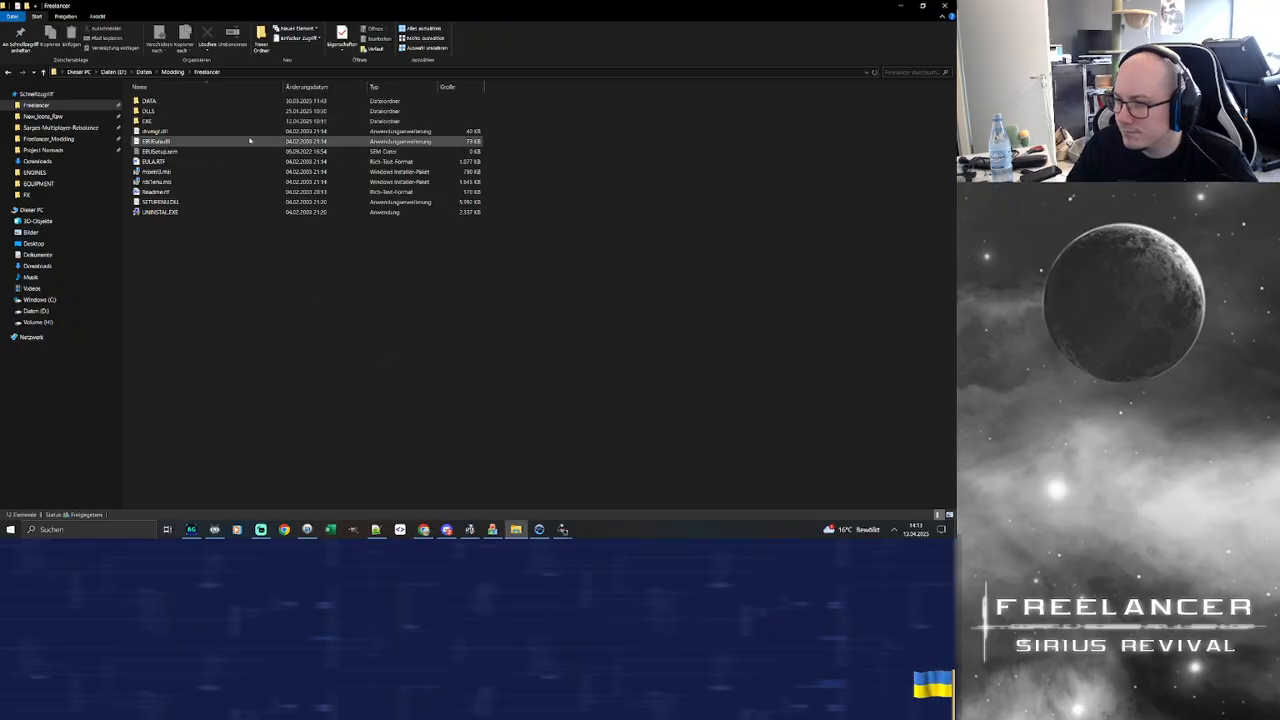
double_click(180, 121)
scroll(300, 302, down, 8)
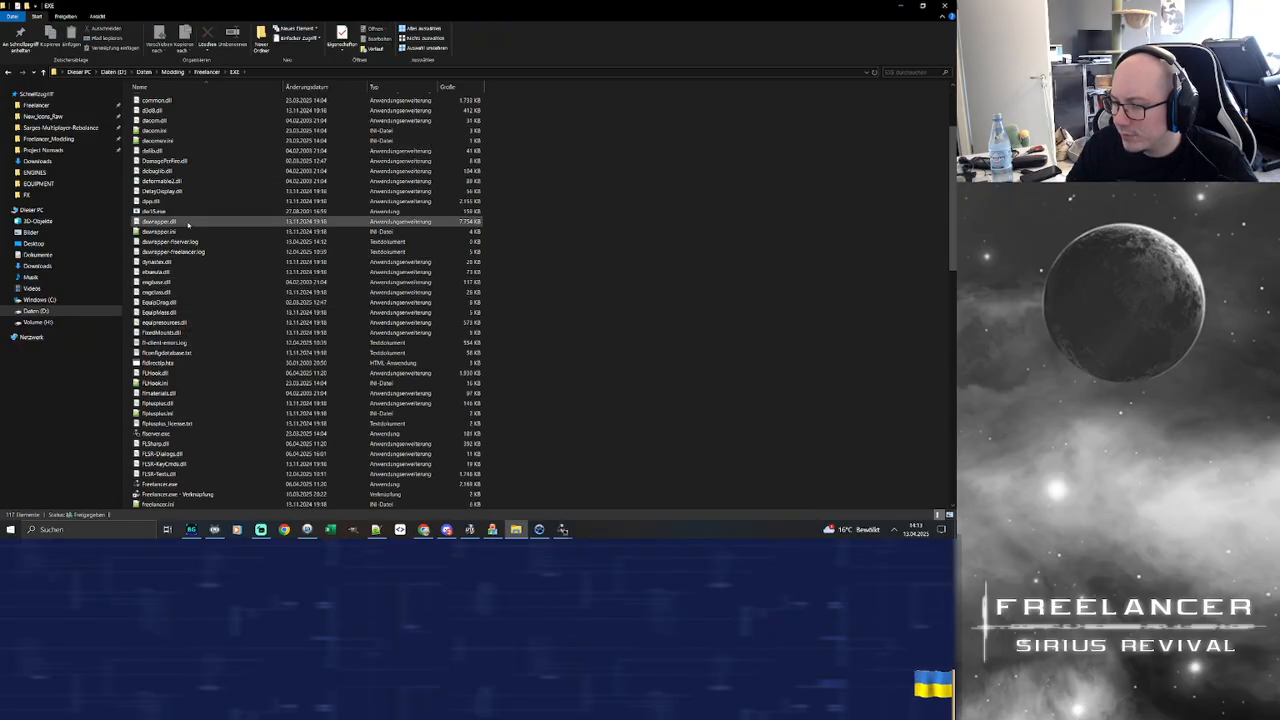
double_click(226, 344)
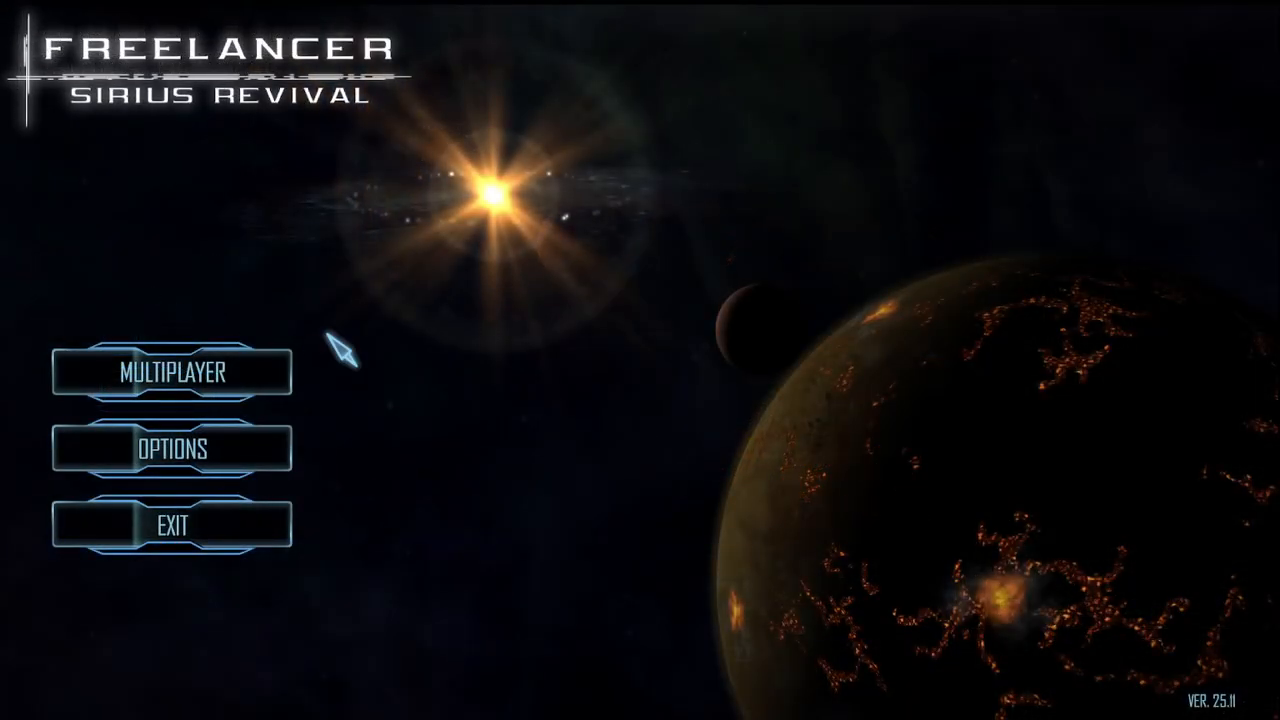
Join the local multiplayer server and load the rank 69 character who flies the Anubis in New York
click(165, 372)
click(702, 428)
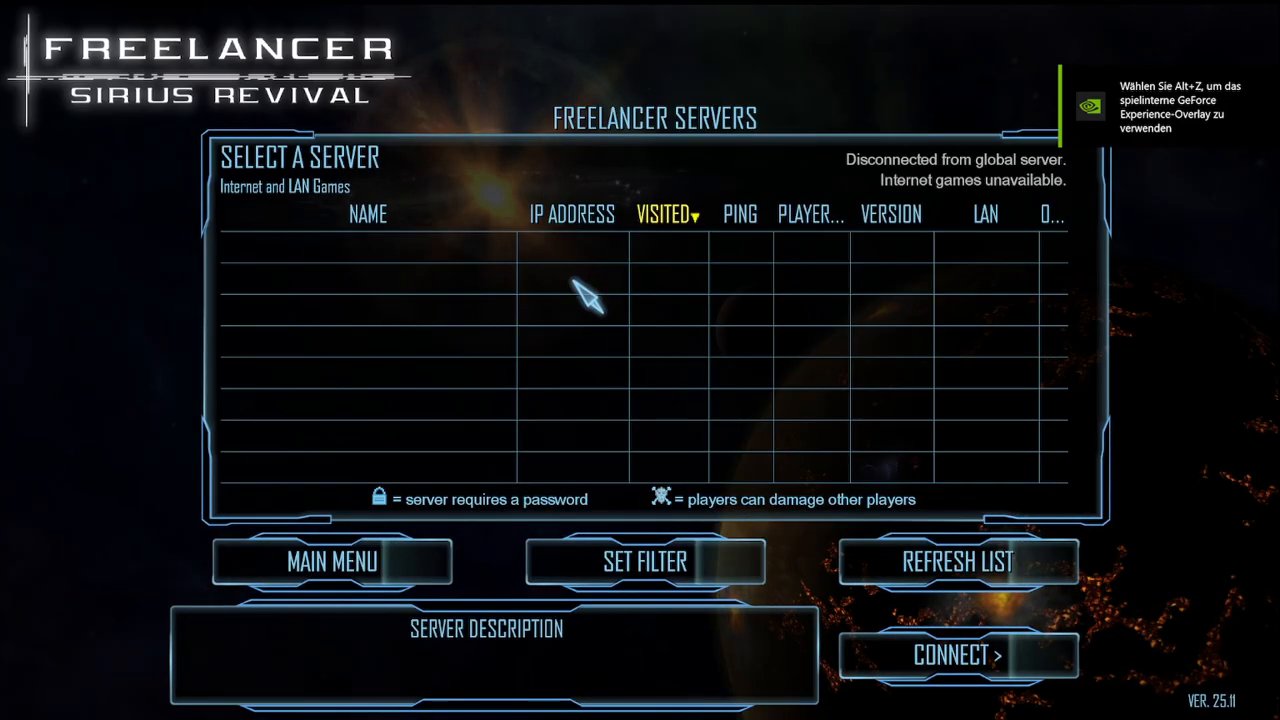
double_click(370, 252)
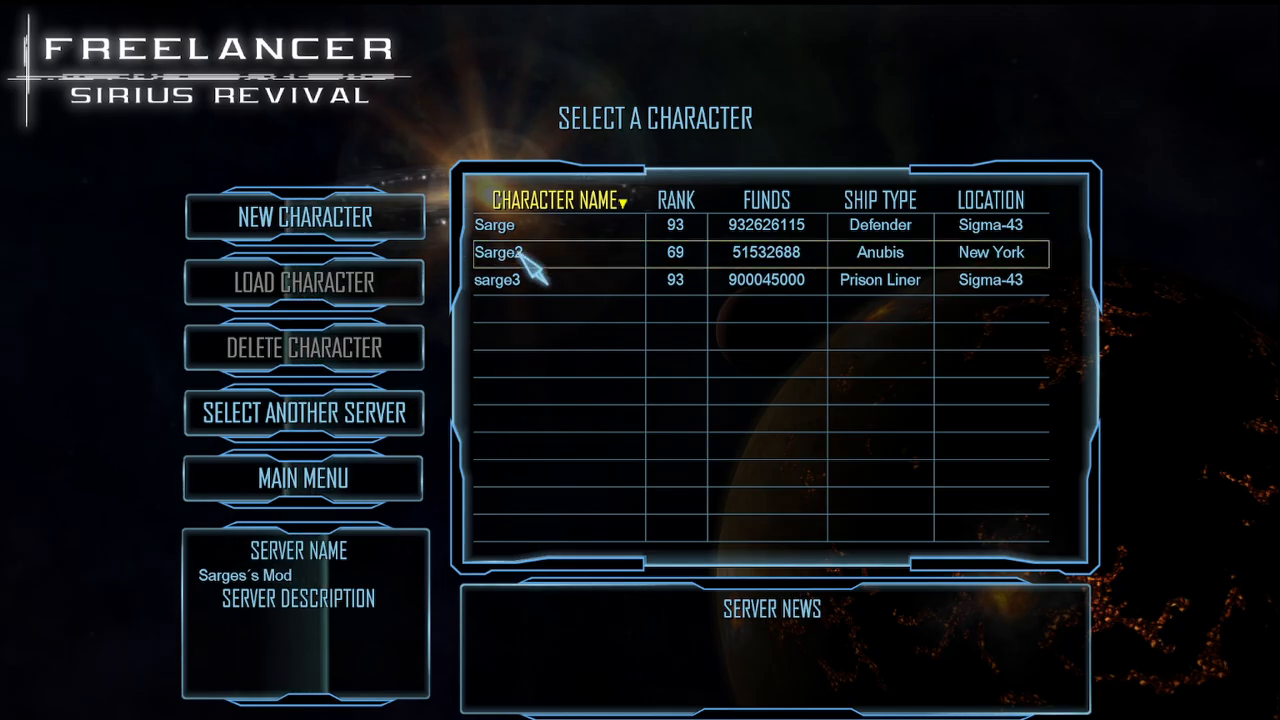
double_click(518, 252)
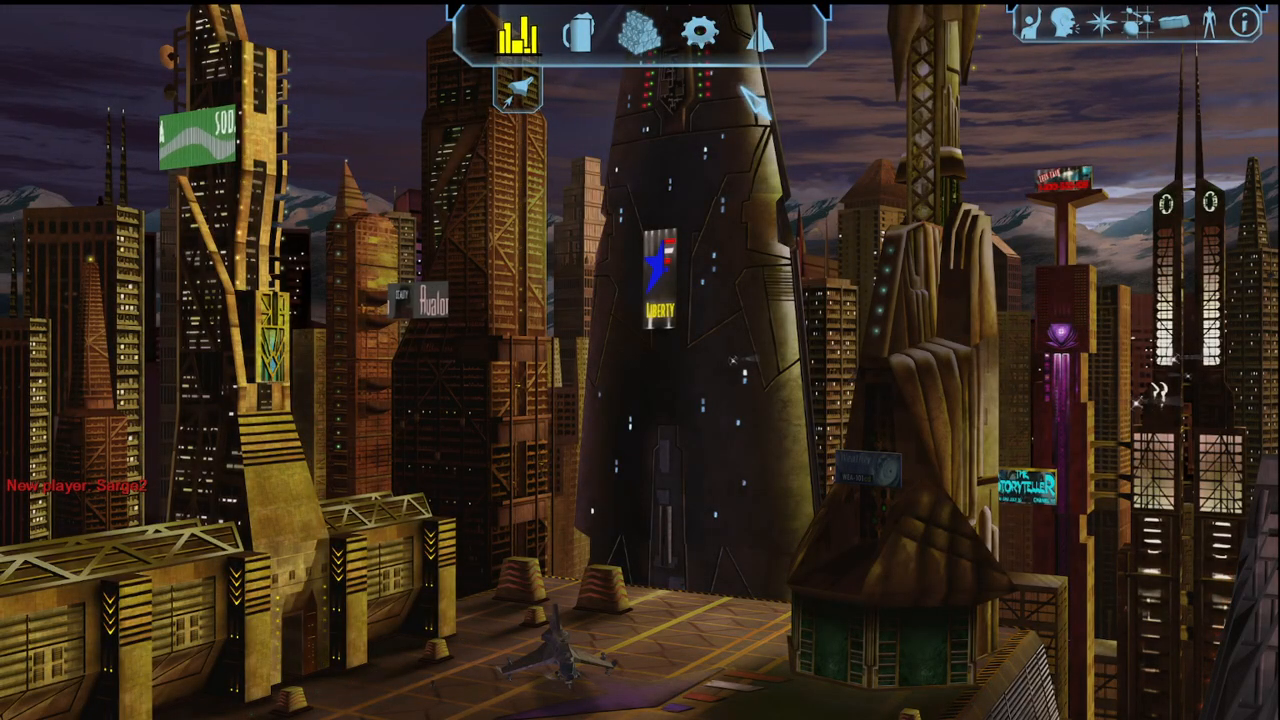
Launch the ship into space and beam to Battleship Myoko with the chat command .beam! myok
click(530, 95)
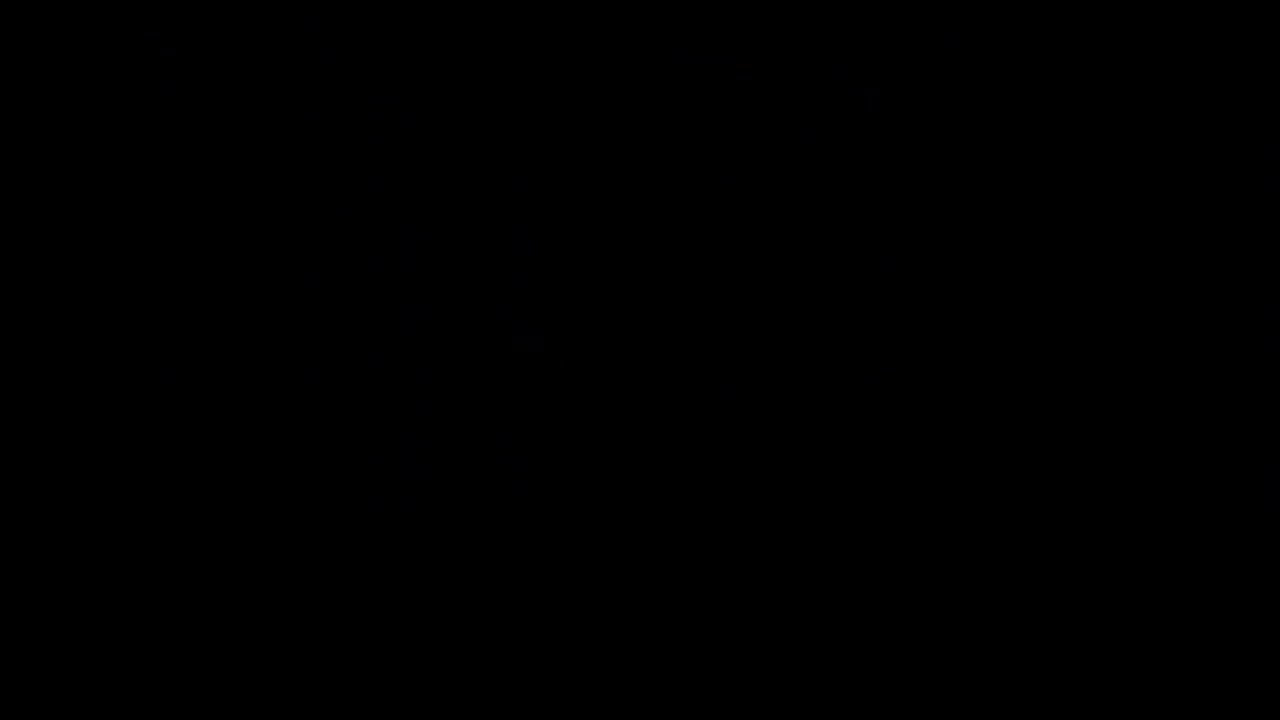
key(Return)
text(.bea)
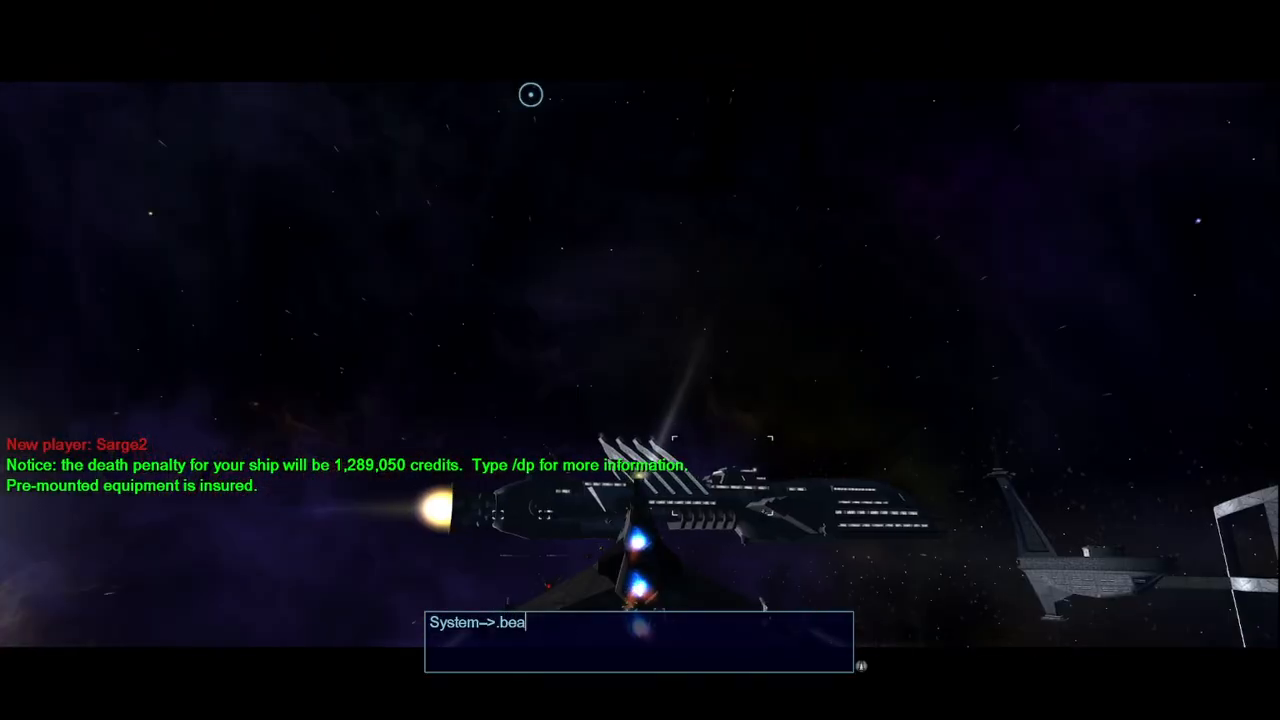
text(m! )
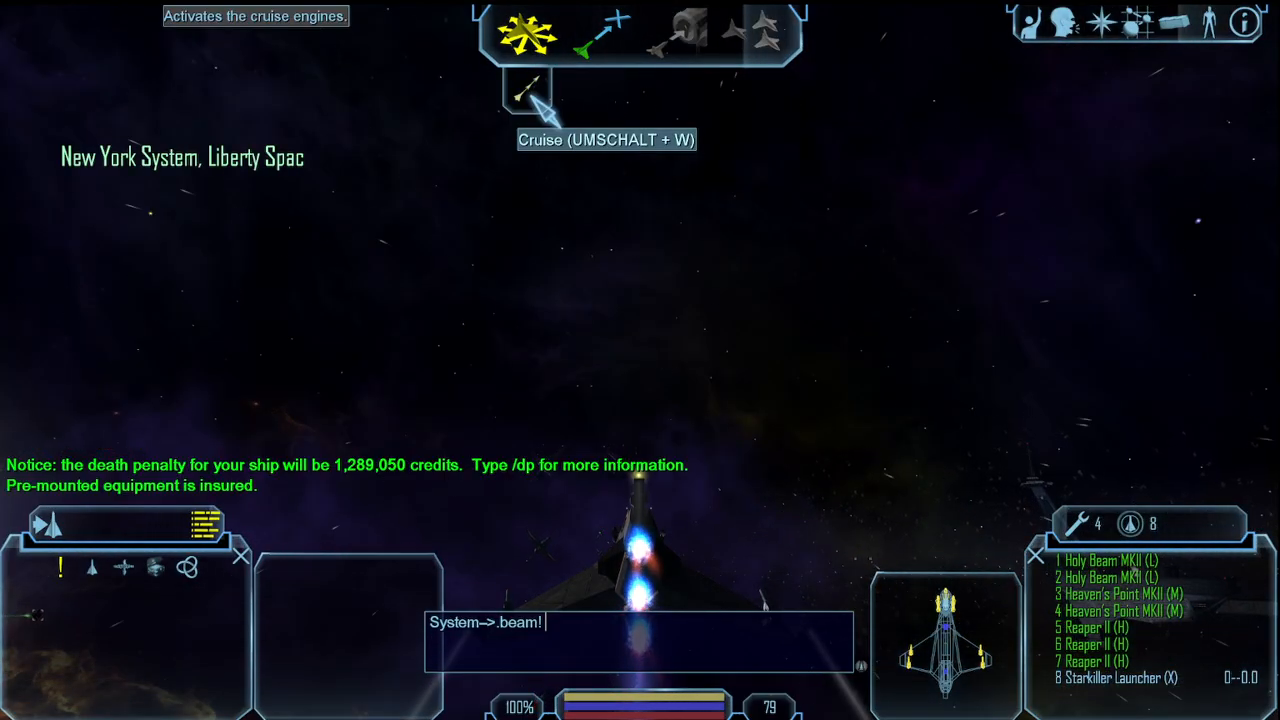
text(my)
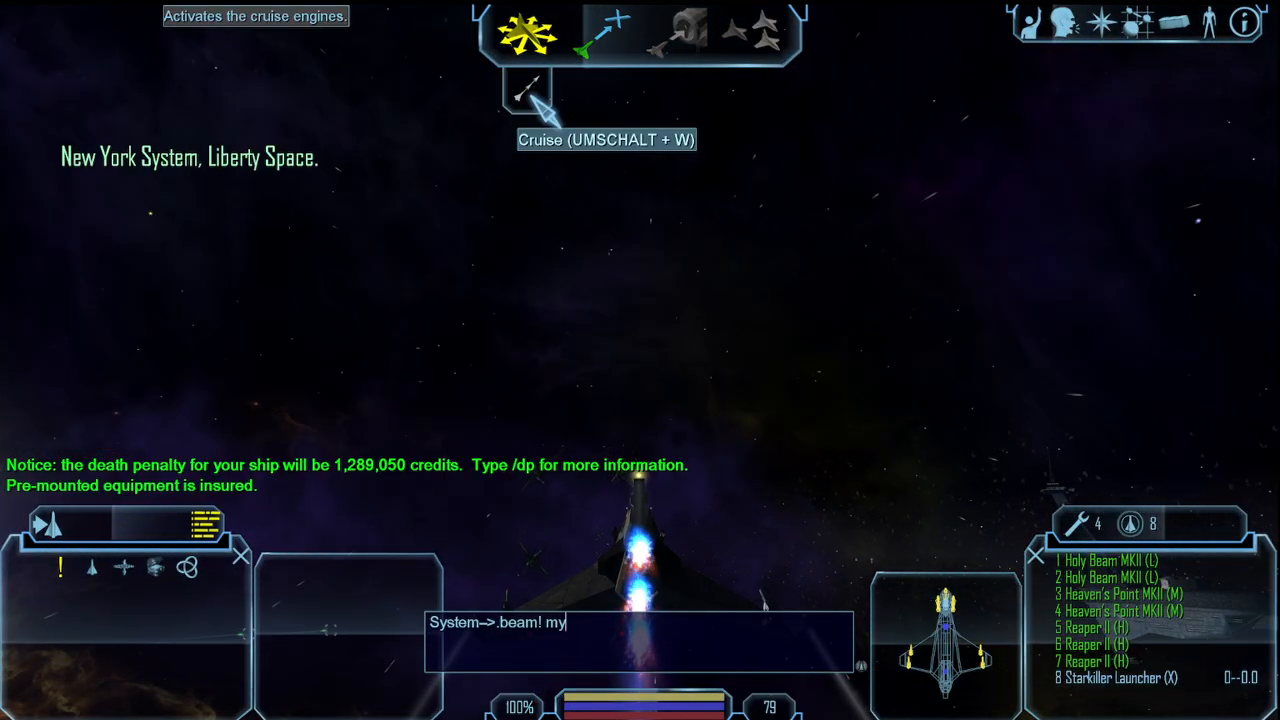
text(ok)
key(Return)
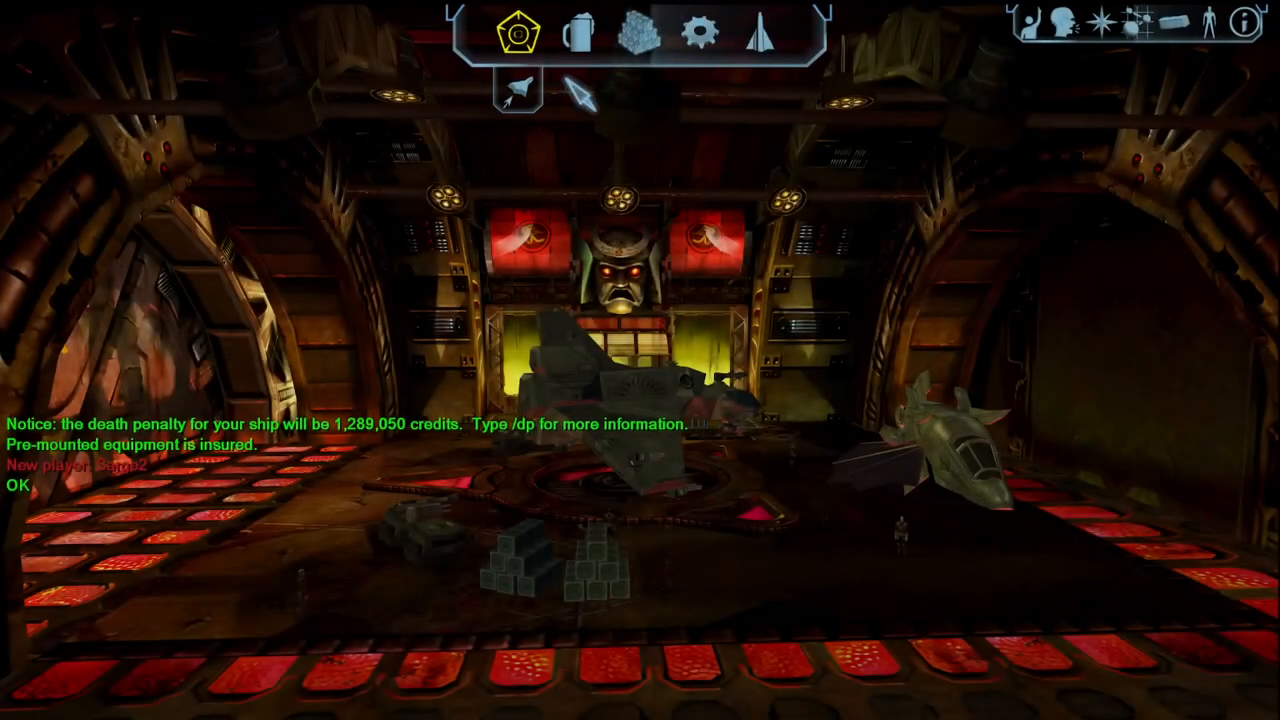
Set the reputation with the Kusari navy group using the chat command .setrep! ku_n_grp 1
key(Return)
text(.setrep! ku)
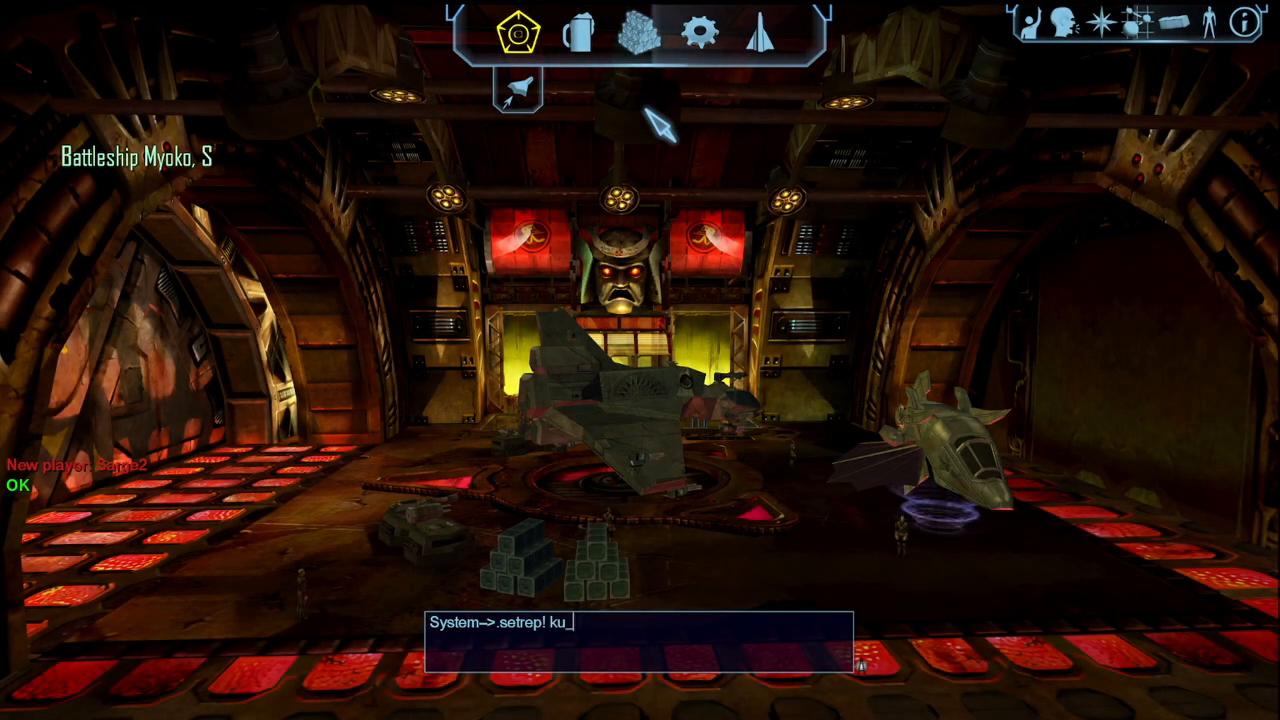
text(_n_grp 1)
key(Return)
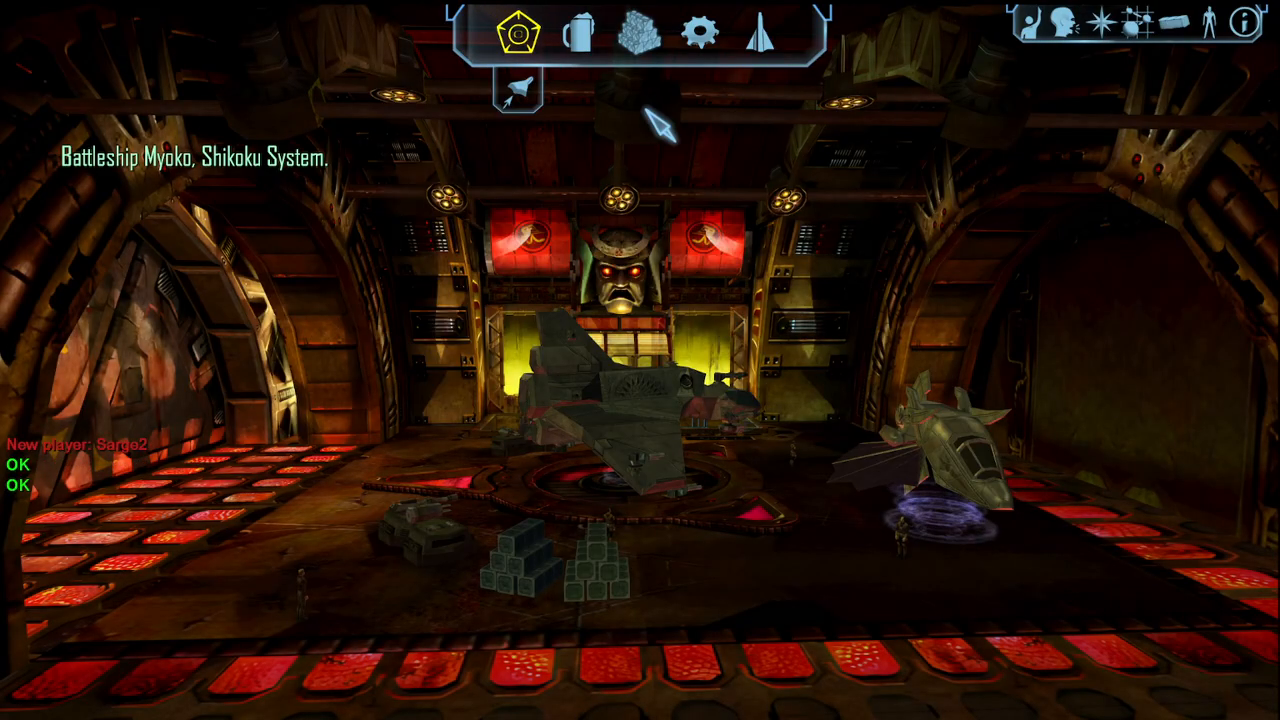
Open the ship dealer on Battleship Myoko and select the Dragon heavy fighter for purchase
click(766, 38)
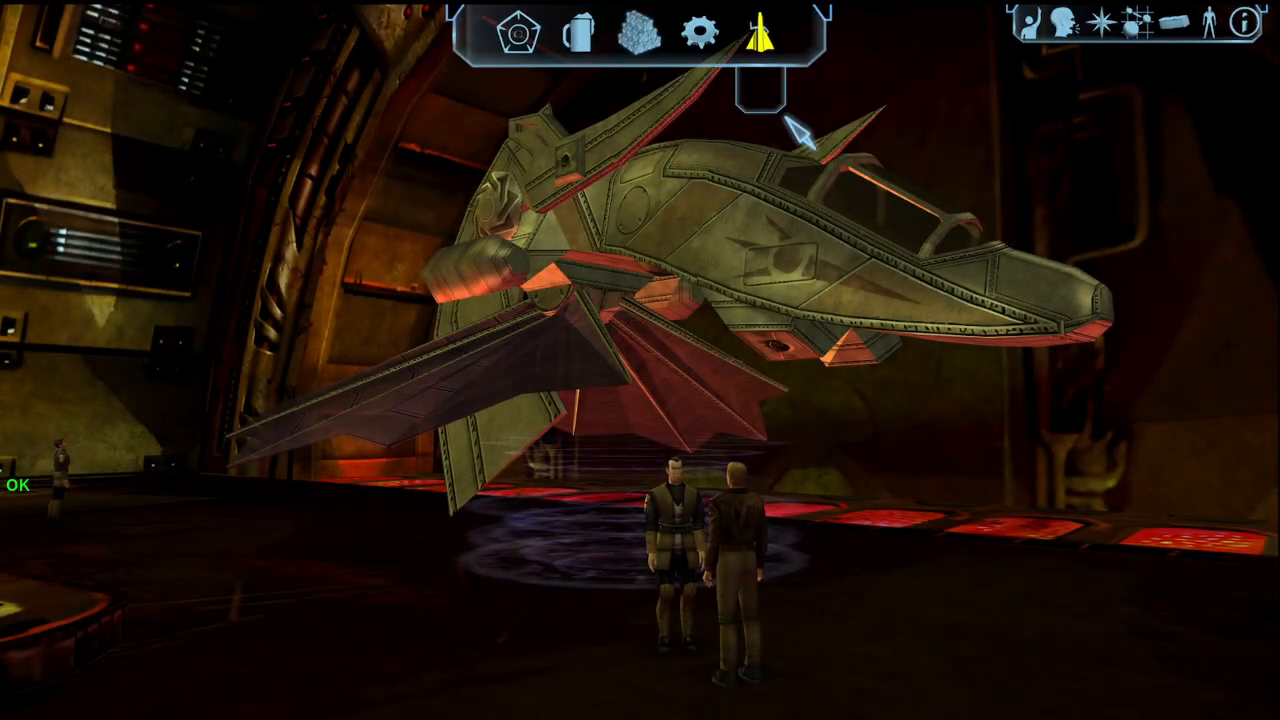
click(758, 100)
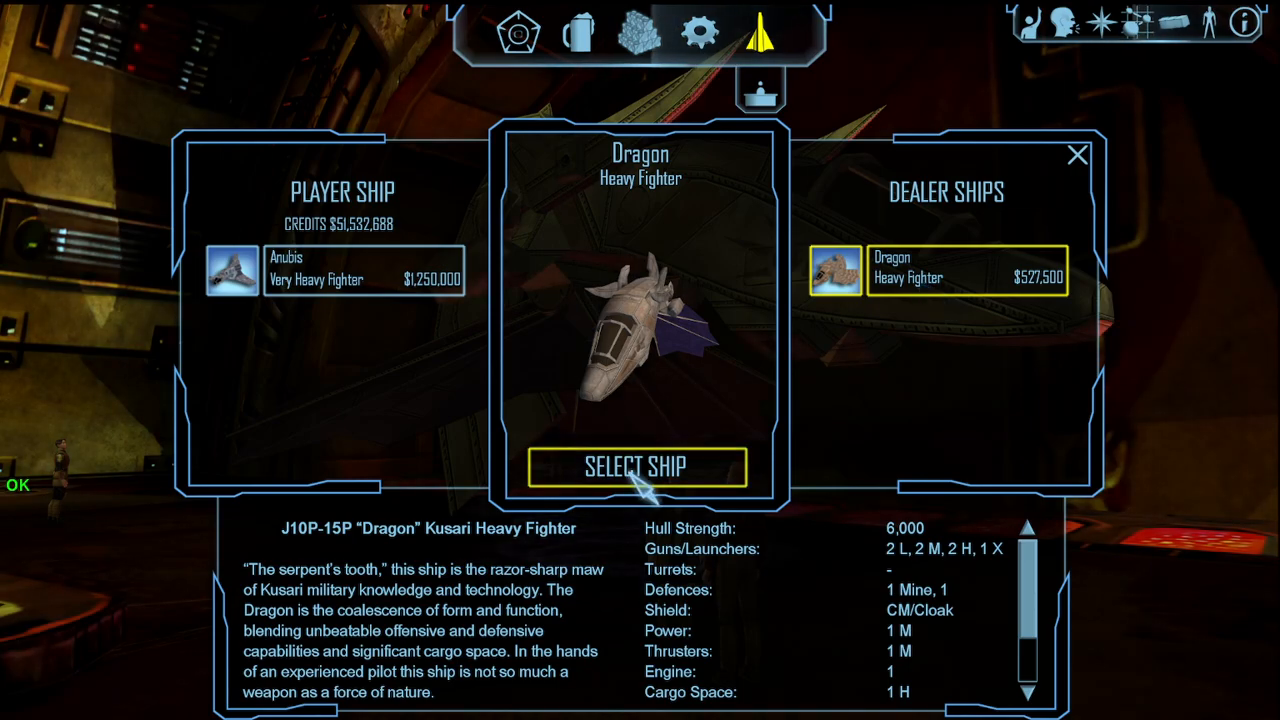
click(632, 470)
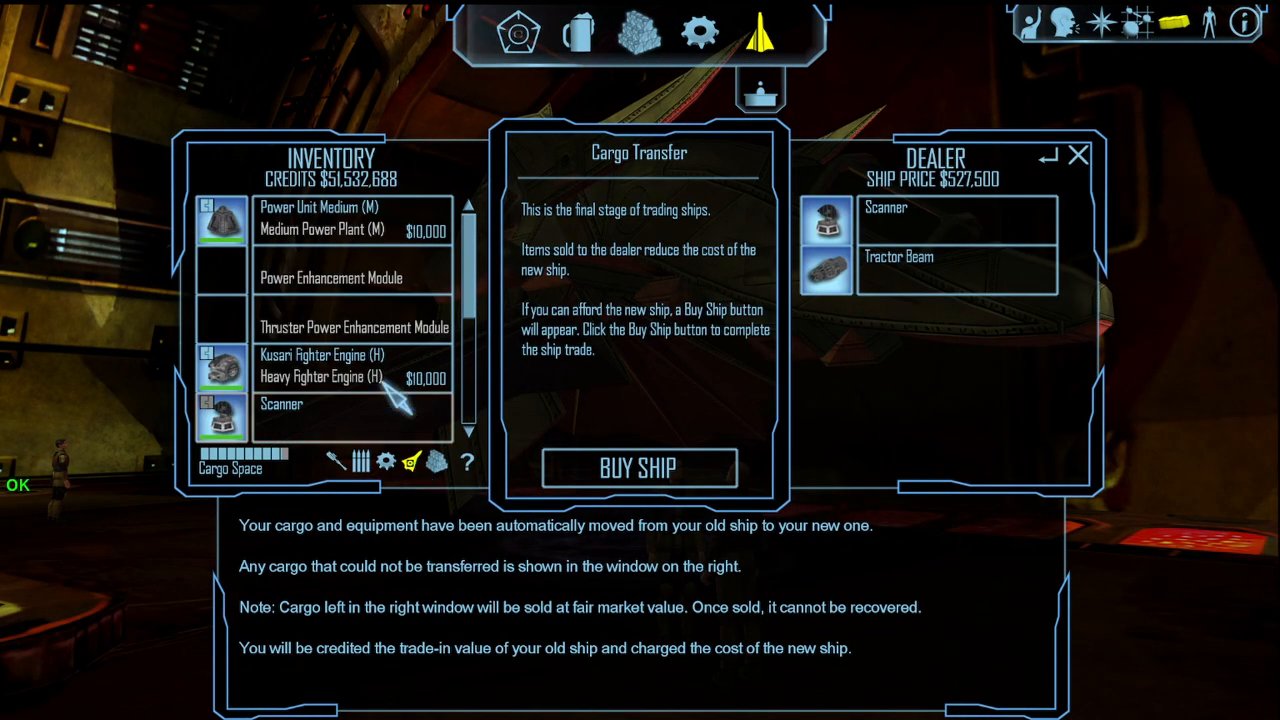
Transfer the Kusari Fighter Engine (H), Adv. Power Unit Heavy (H) and Hakkera's Fighter Engine (H) to the dealer and buy the Dragon
scroll(400, 400, down, 2)
double_click(371, 277)
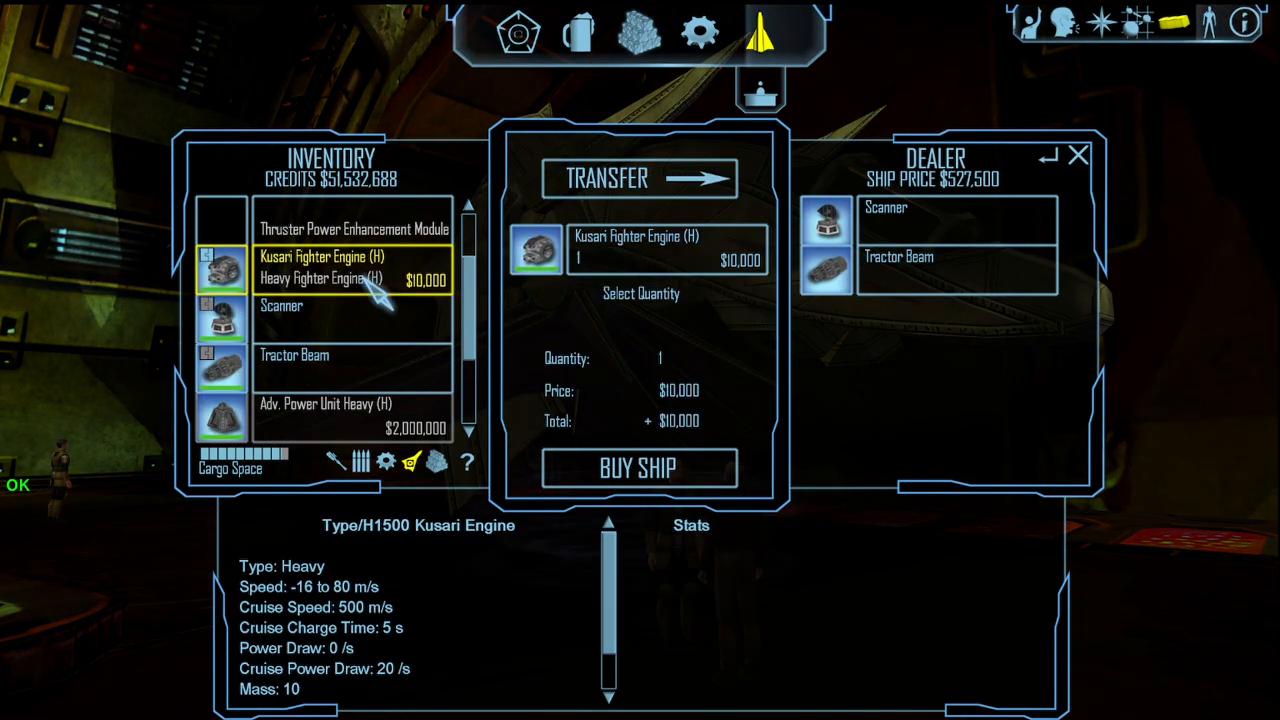
double_click(380, 410)
scroll(400, 340, up, 2)
scroll(420, 335, down, 4)
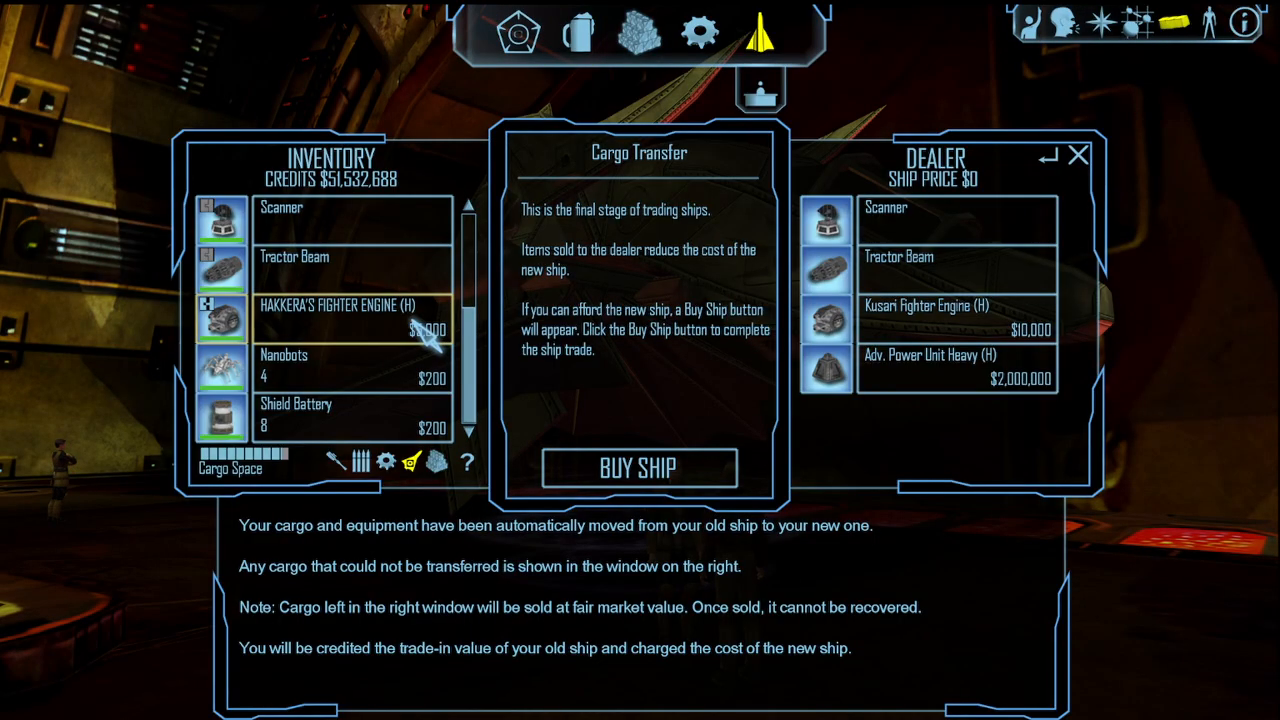
click(428, 325)
click(428, 325)
click(386, 461)
click(715, 468)
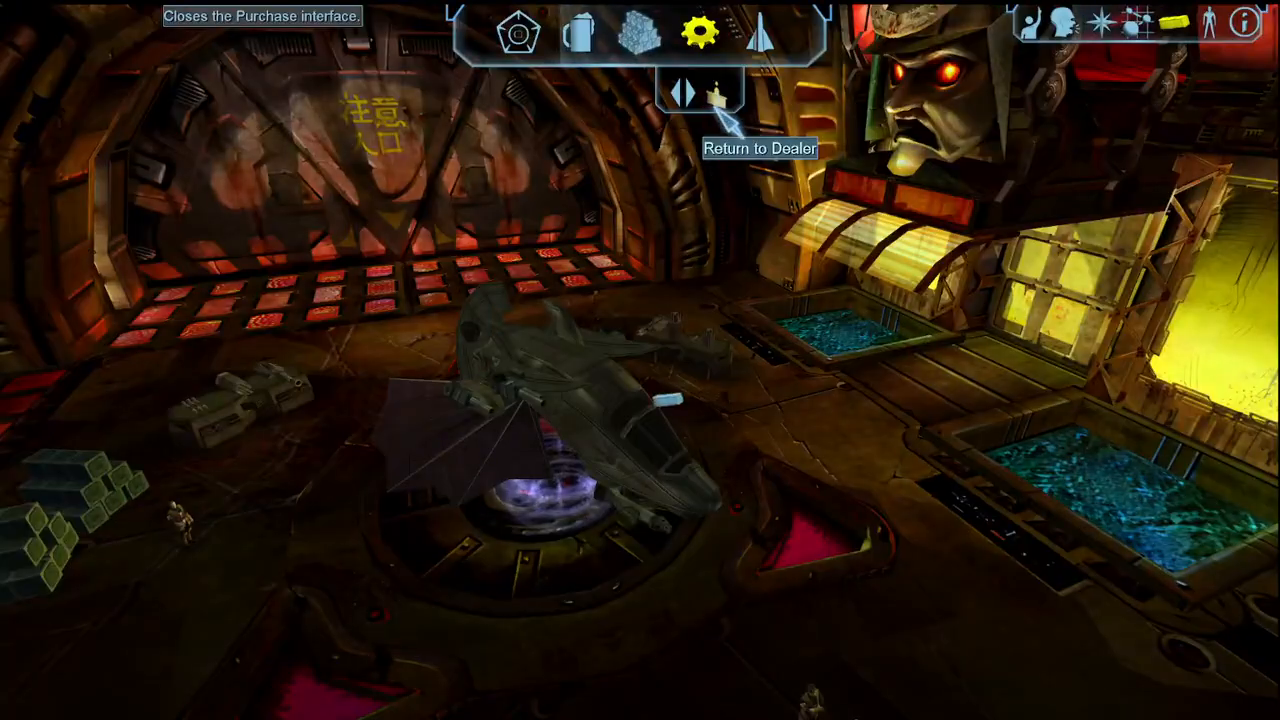
Open the equipment dealer and check the Dragon's engine and power plant slots in the inventory
click(716, 94)
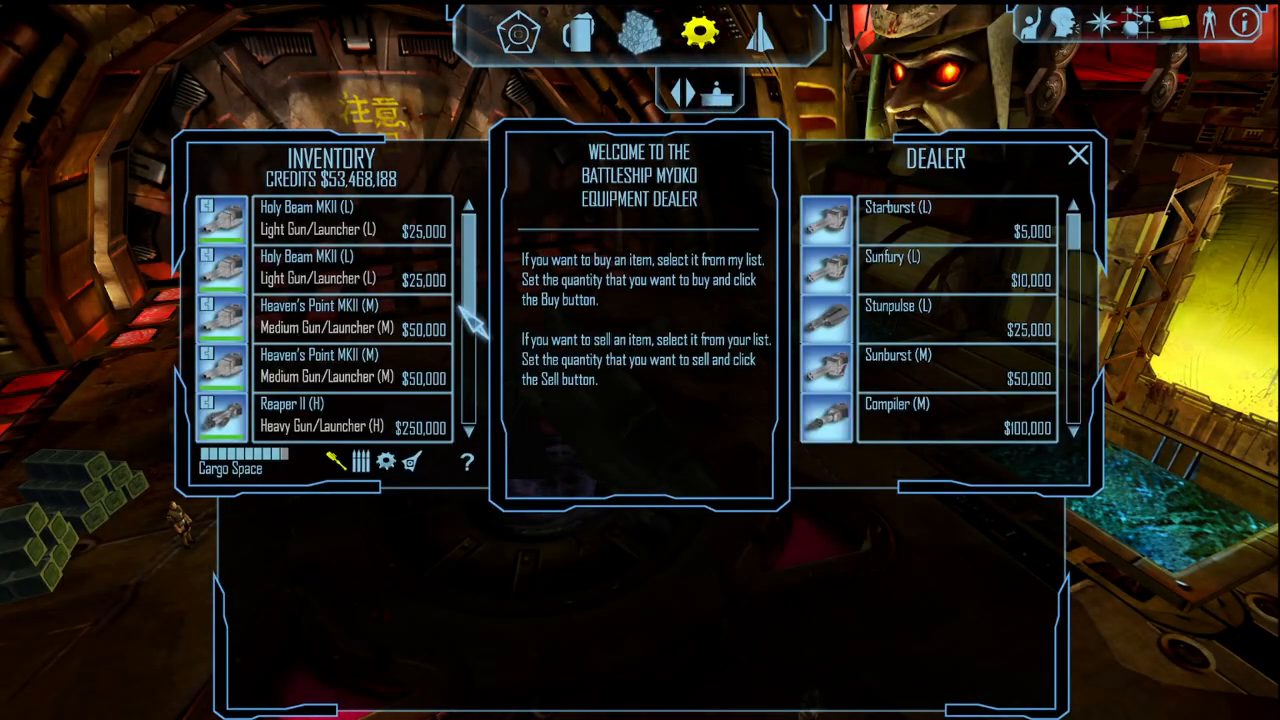
click(411, 461)
scroll(460, 395, down, 2)
scroll(465, 400, down, 1)
scroll(465, 390, up, 3)
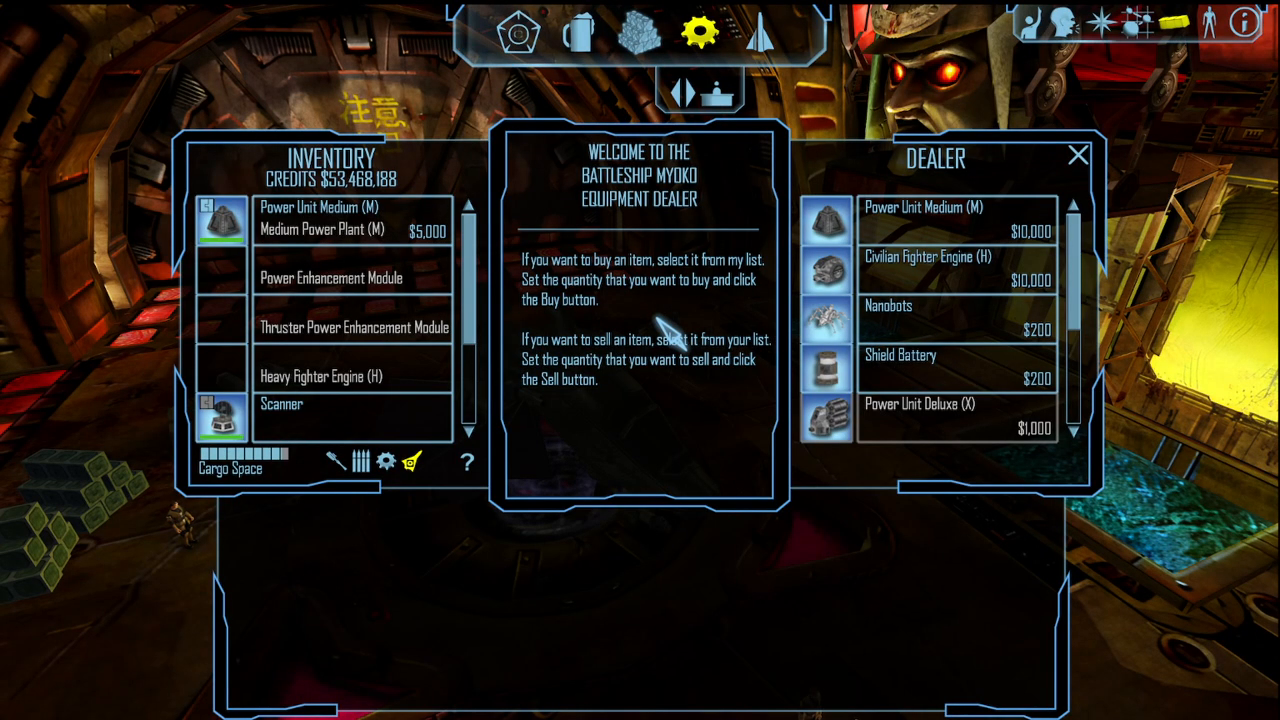
Add spring_engine_fighter_heavy01 to the cargo with the .addcargo! chat command, copying the nickname from the Engine entry in Notepad++
key(grave)
text(.addcargo)
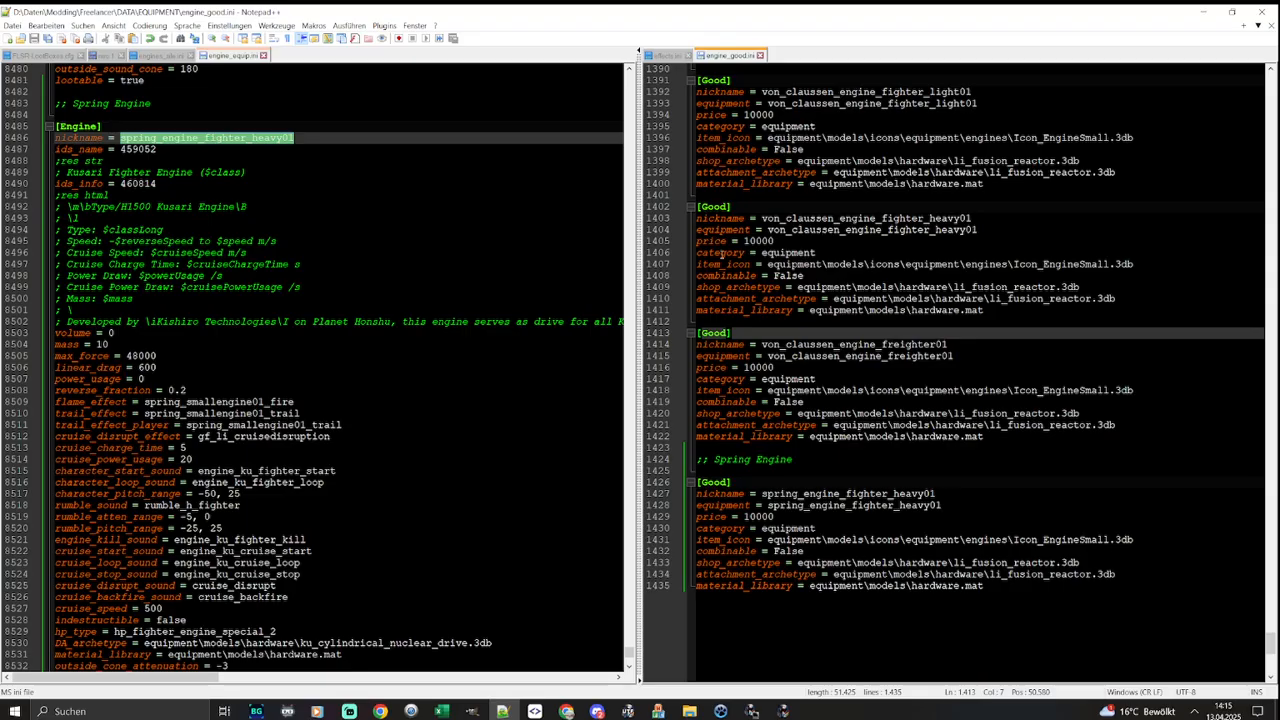
click(282, 137)
double_click(282, 137)
key(ctrl+c)
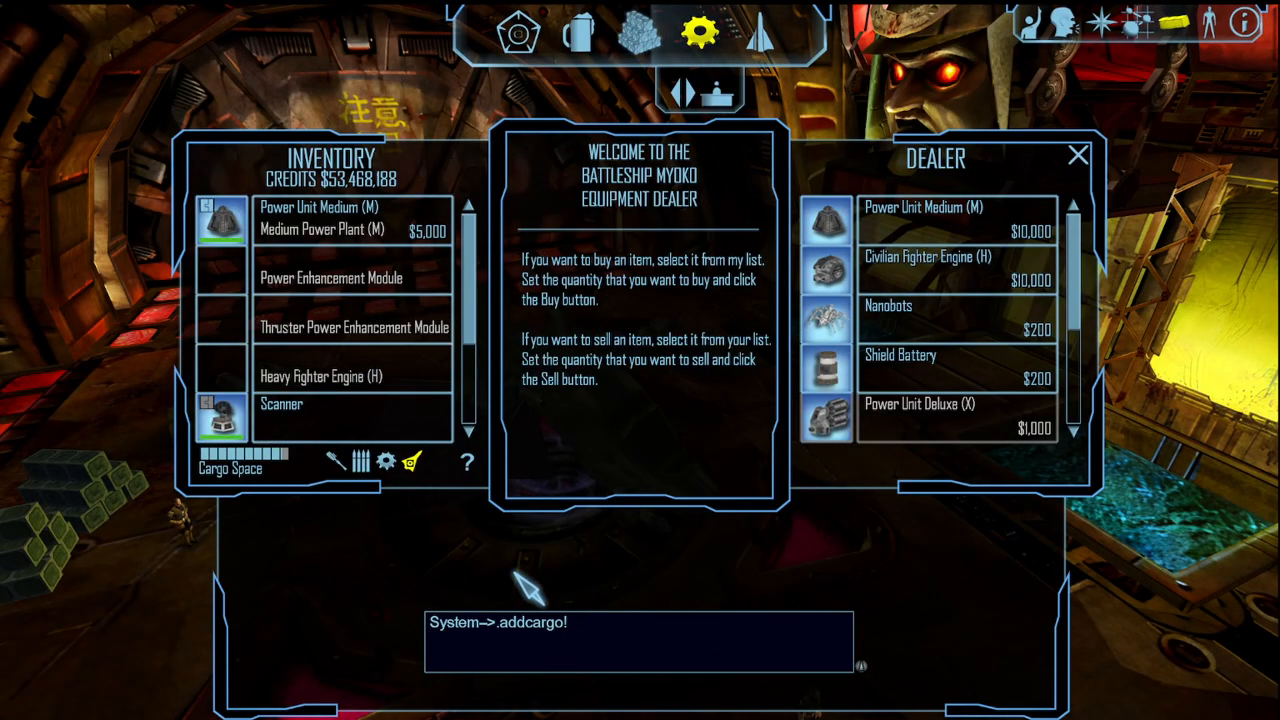
key(ctrl+v)
key(Return)
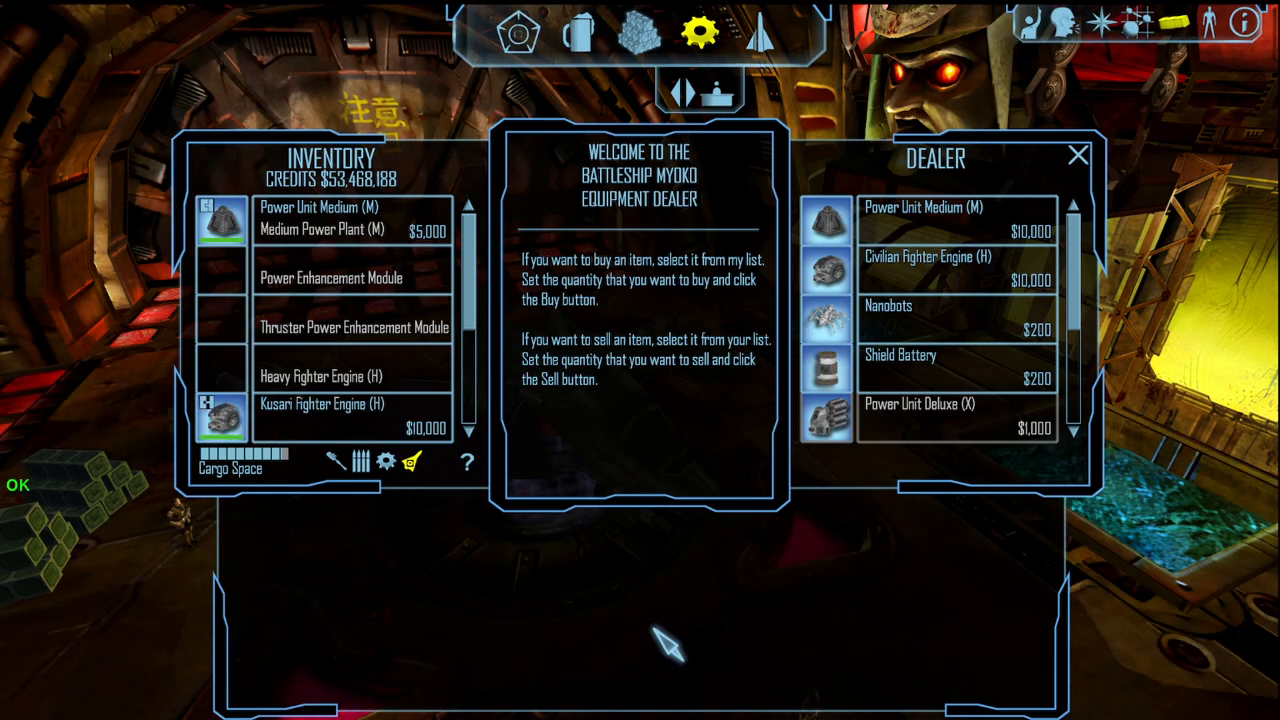
scroll(350, 312, down, 4)
scroll(345, 335, up, 3)
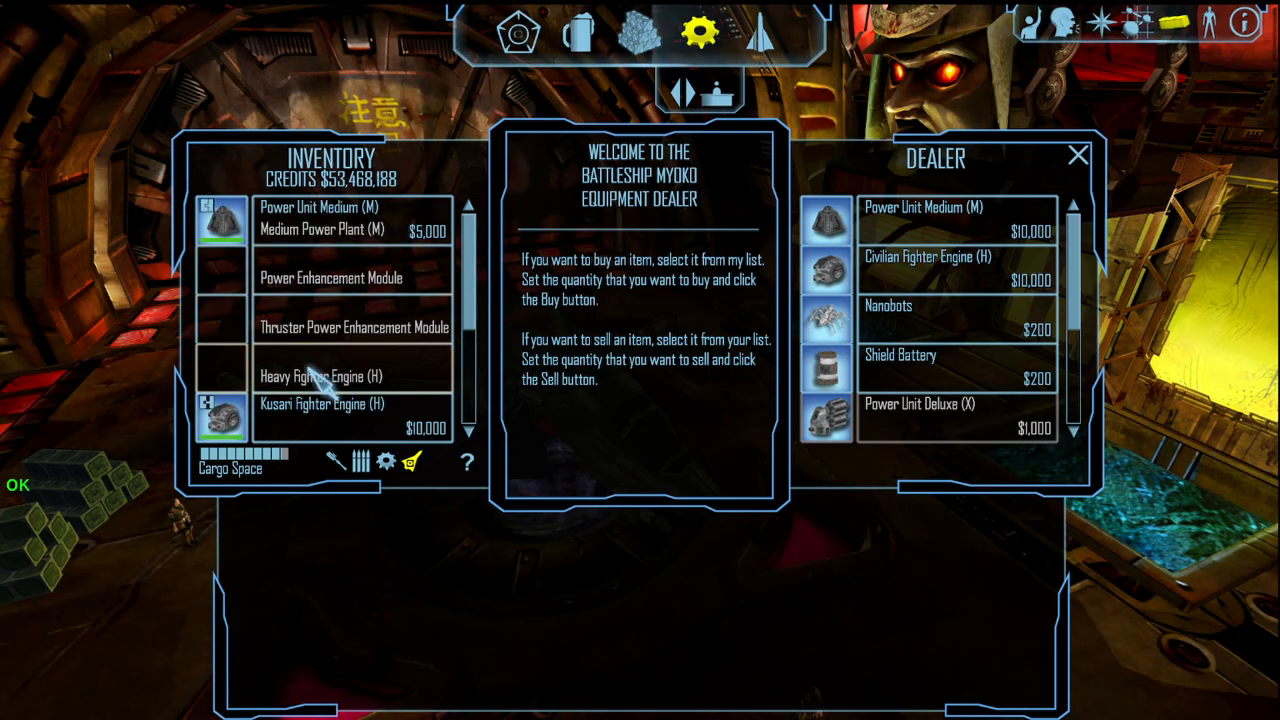
Leave the equipment dealer on Battleship Myoko and launch the Dragon into space
click(263, 378)
key(Escape)
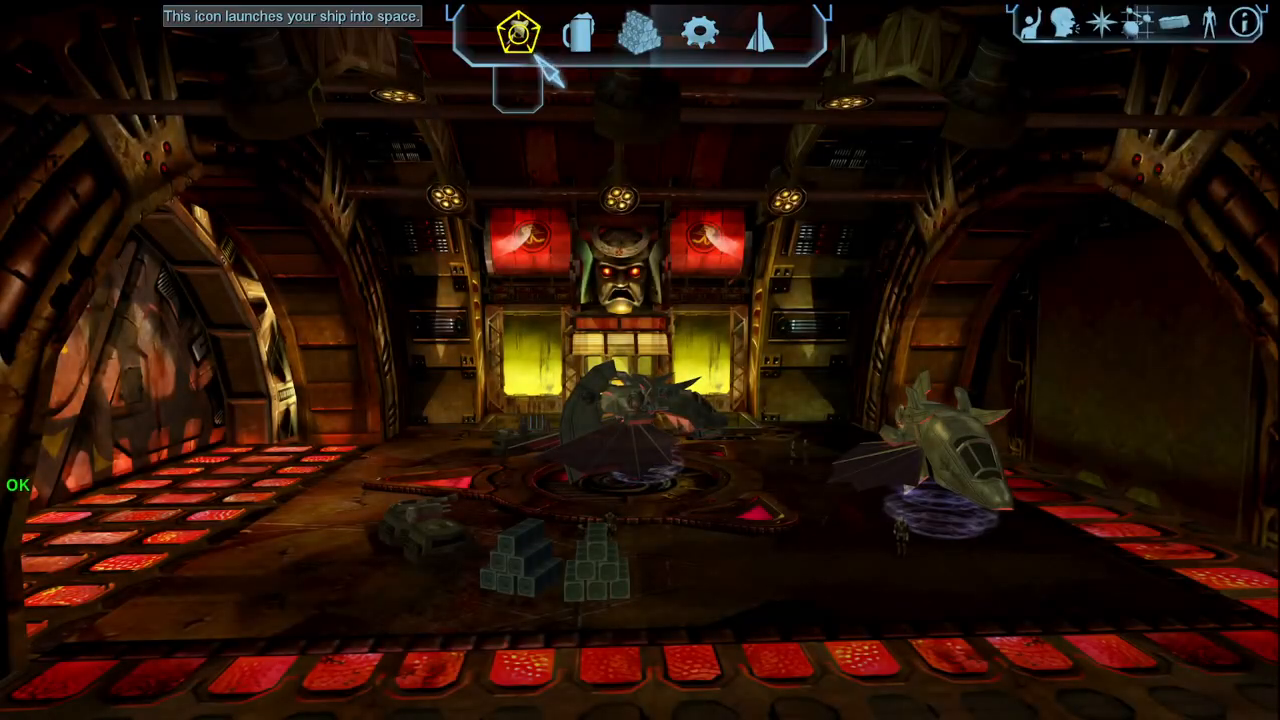
click(518, 80)
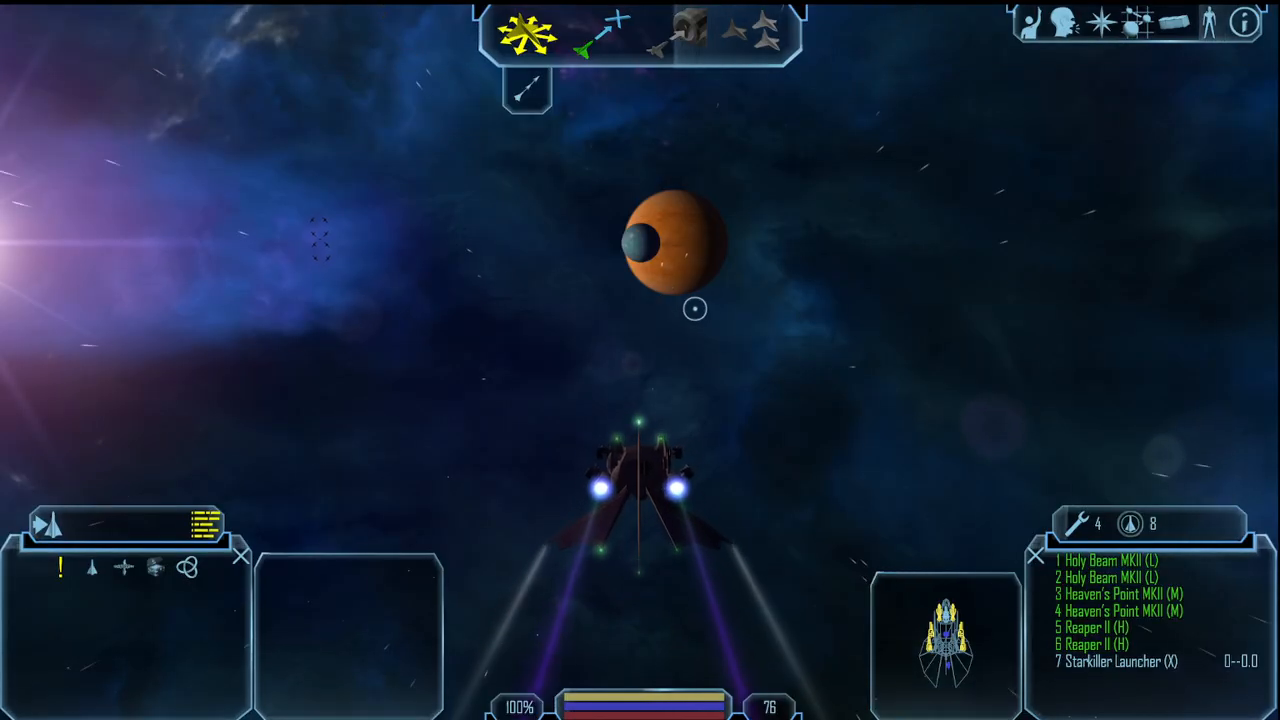
Switch to turret view, hide the HUD and examine the Dragon's new engine fire and trail
key(space)
key(h)
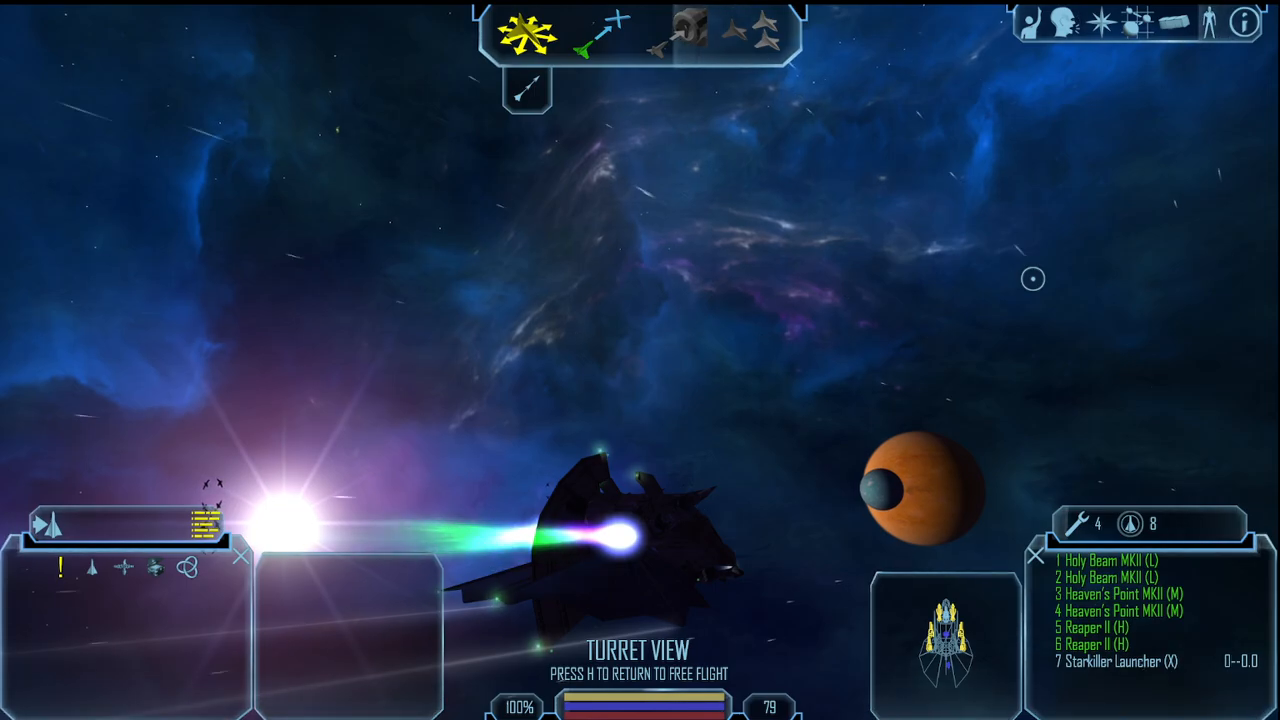
key(alt+F1)
key(alt+F1)
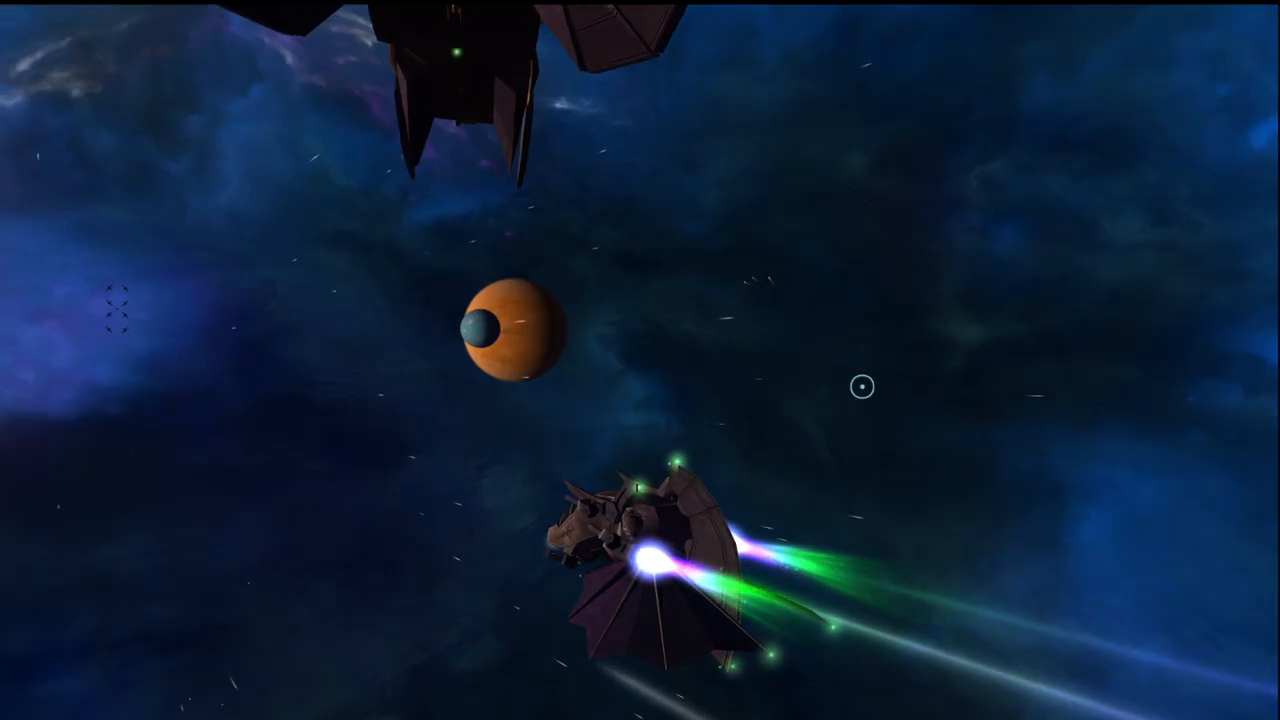
scroll(862, 396, down, 5)
scroll(886, 392, up, 5)
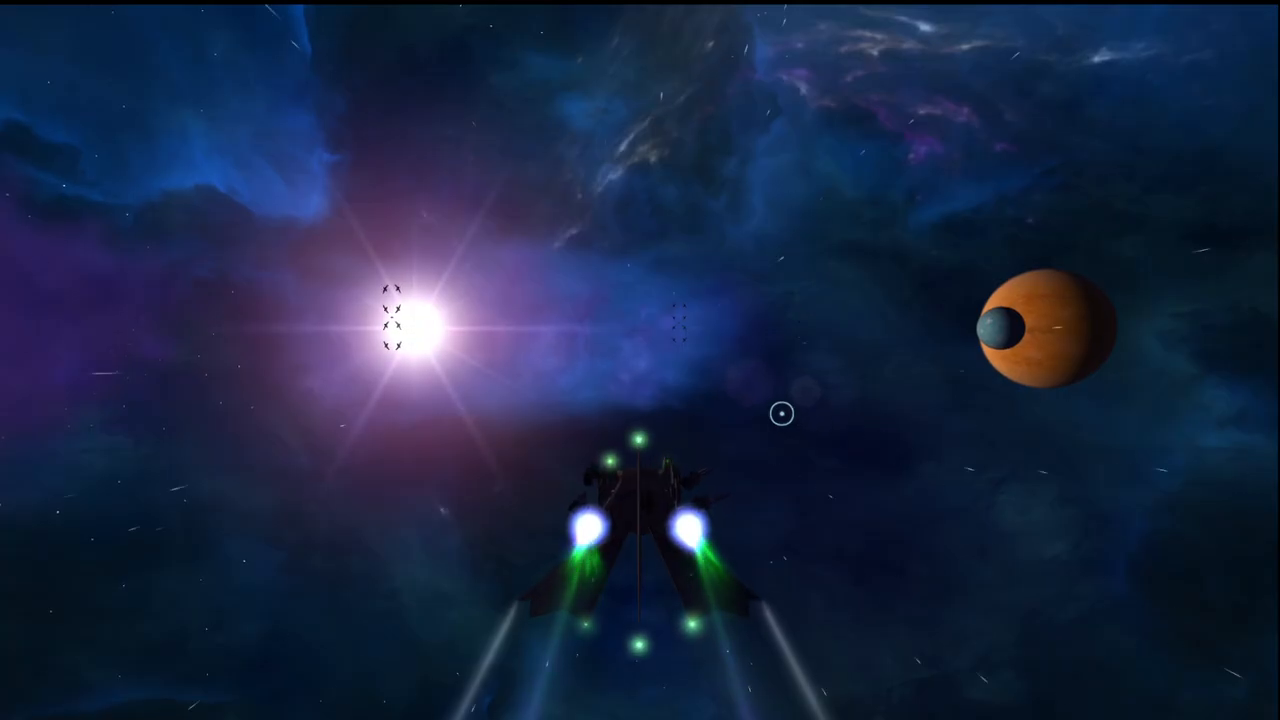
Vary the throttle and circle the camera around the Dragon to examine the engine flame and trail at different speeds
key(w)
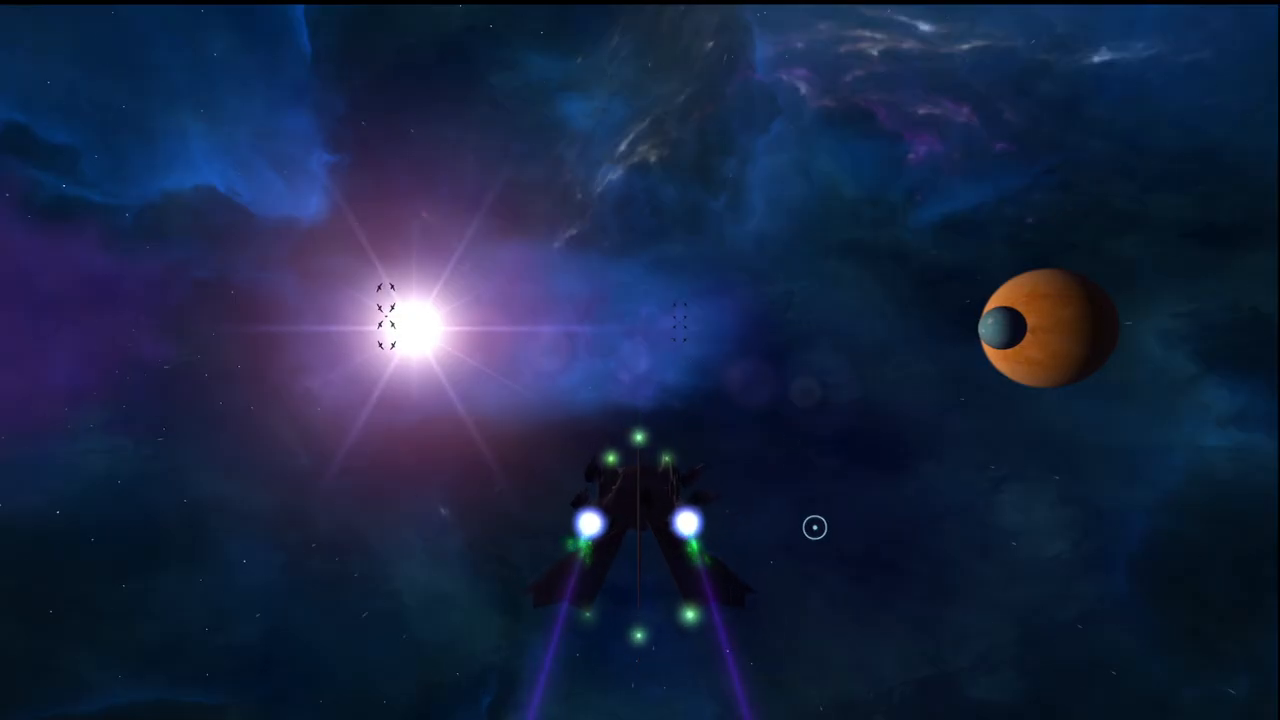
key(w)
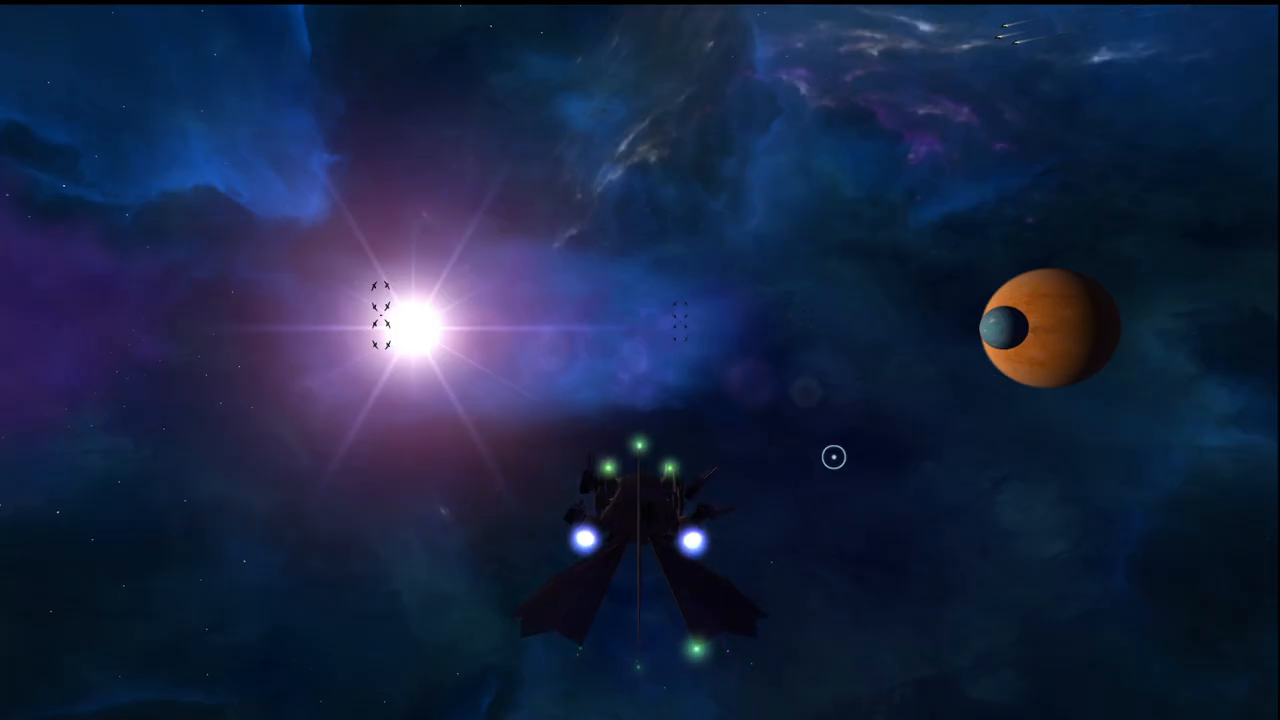
key(w)
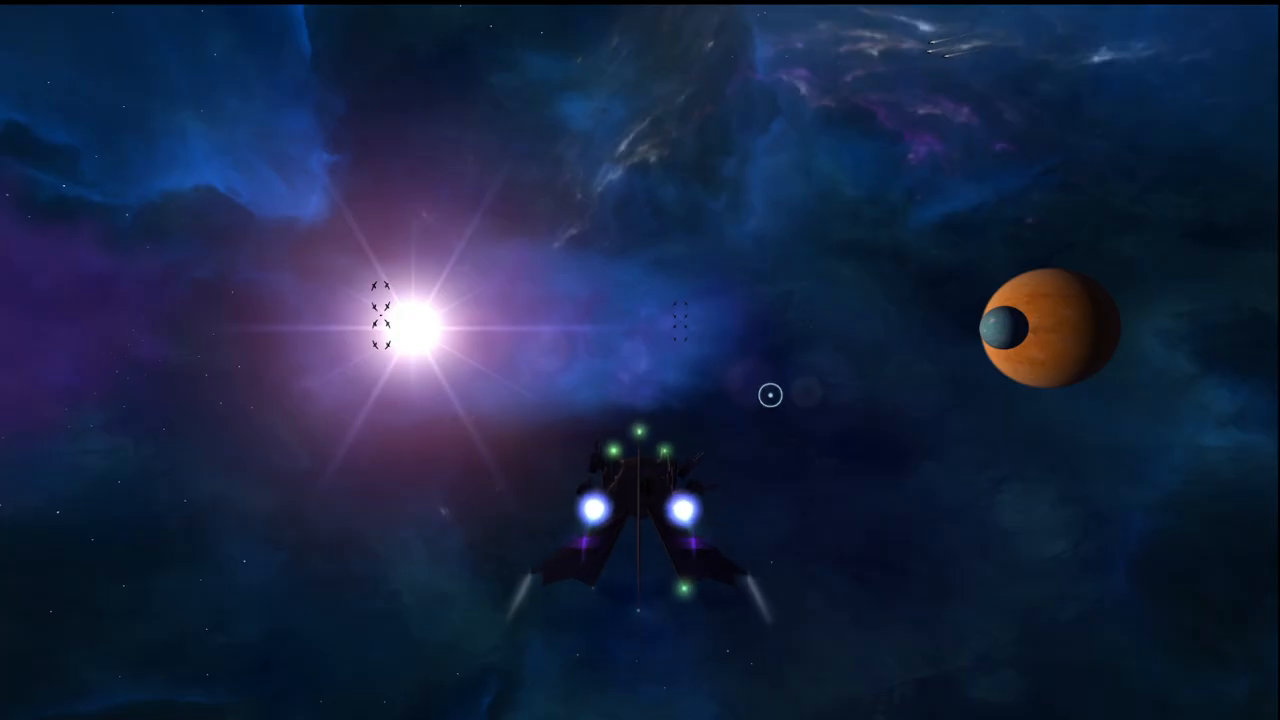
drag(915, 382, 771, 411)
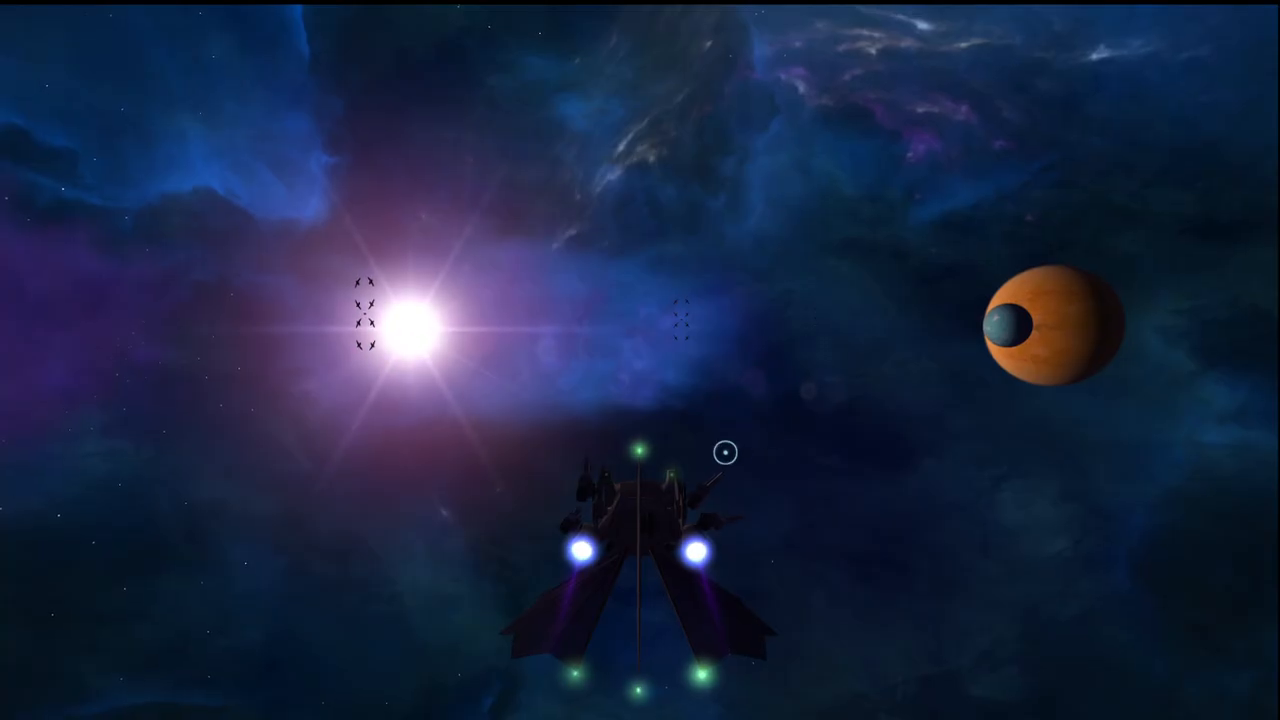
key(w)
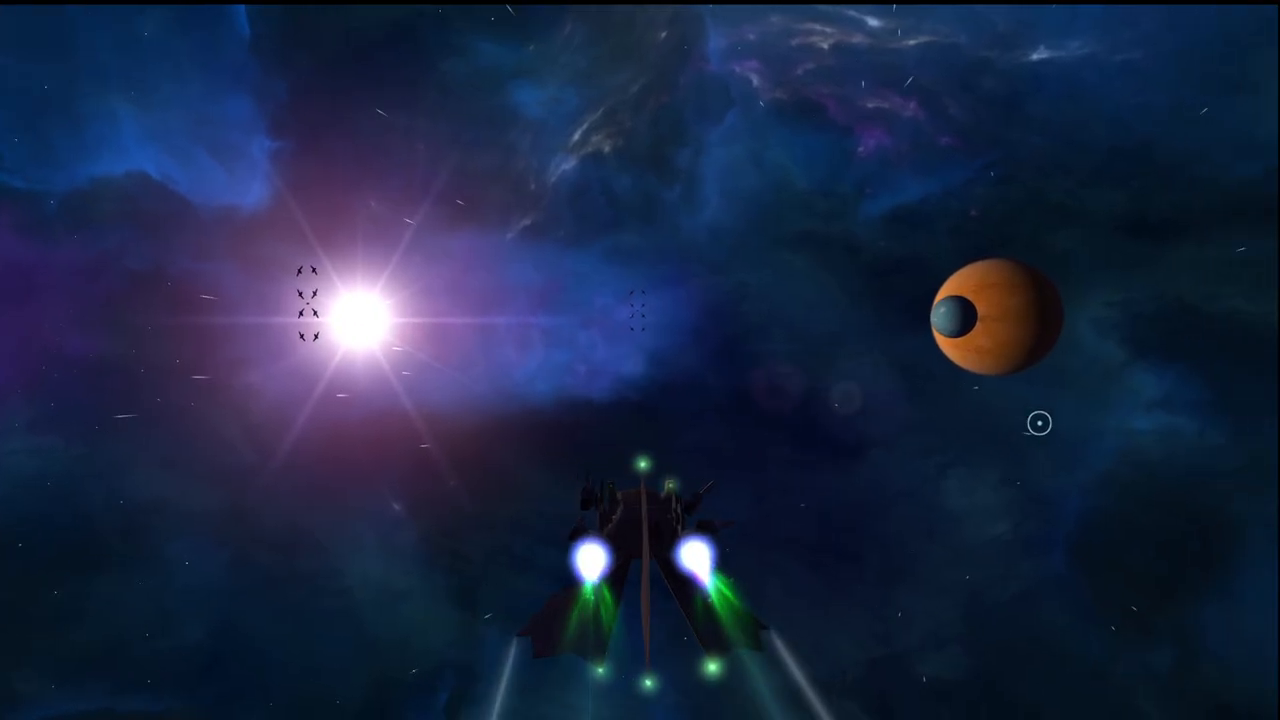
drag(1039, 423, 855, 337)
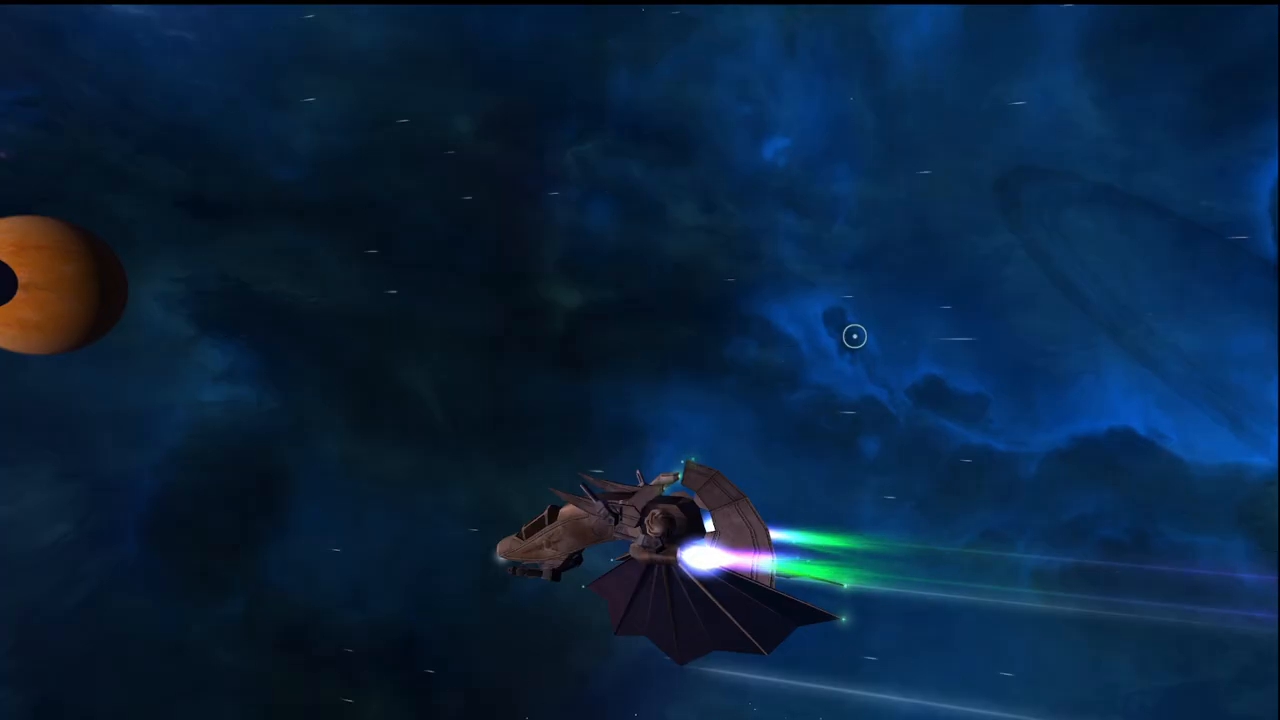
drag(1040, 421, 941, 349)
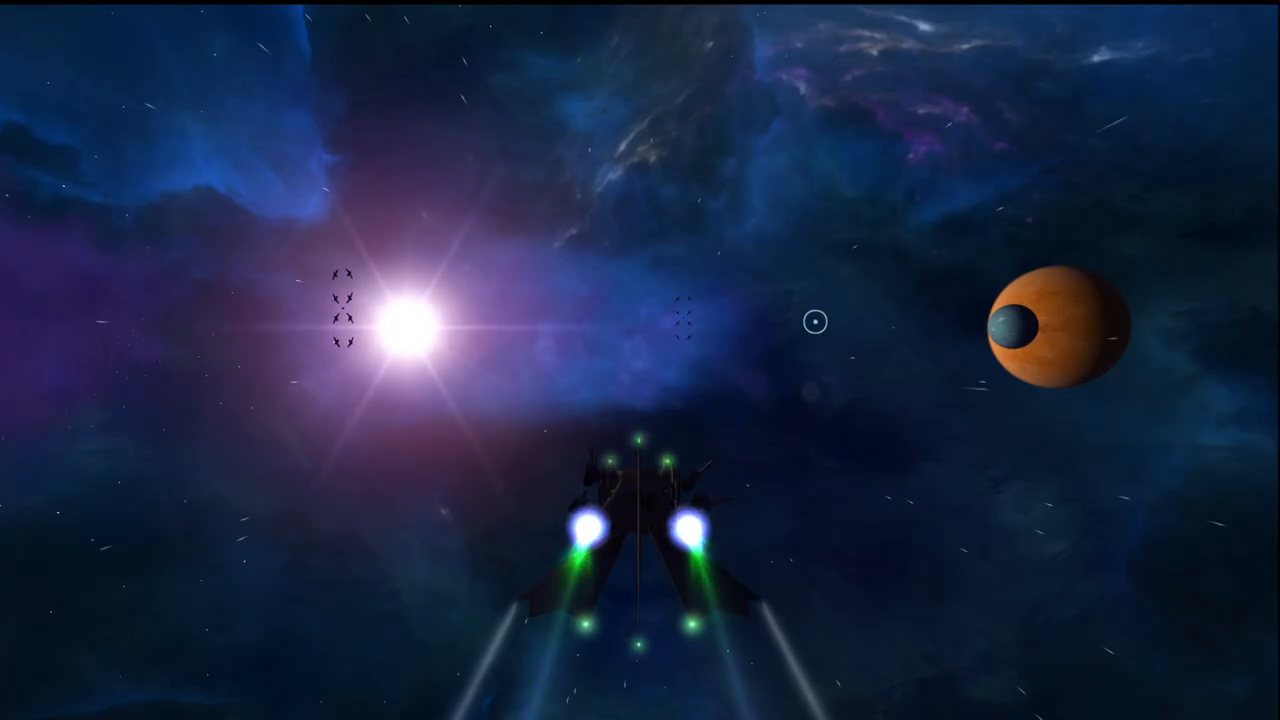
drag(814, 323, 418, 364)
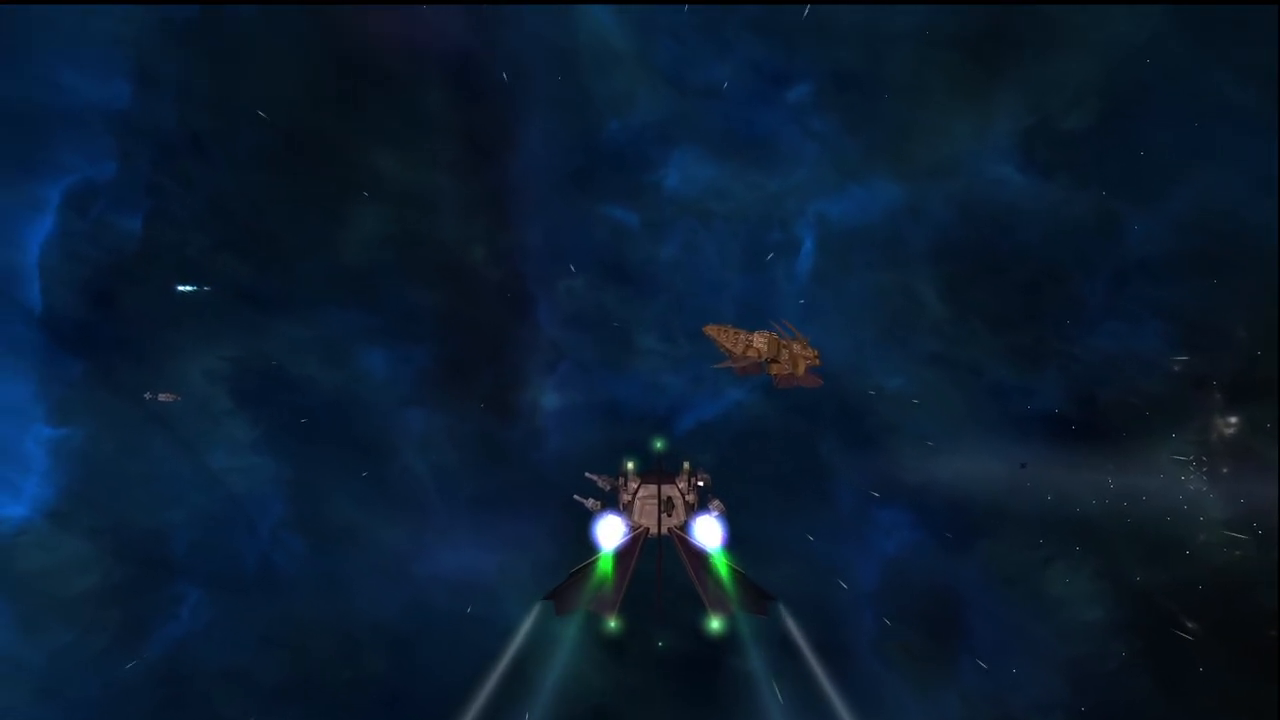
Restore the HUD and fly near the battleship in mouse flight, checking the engine effects with thruster and guns active
key(alt+h)
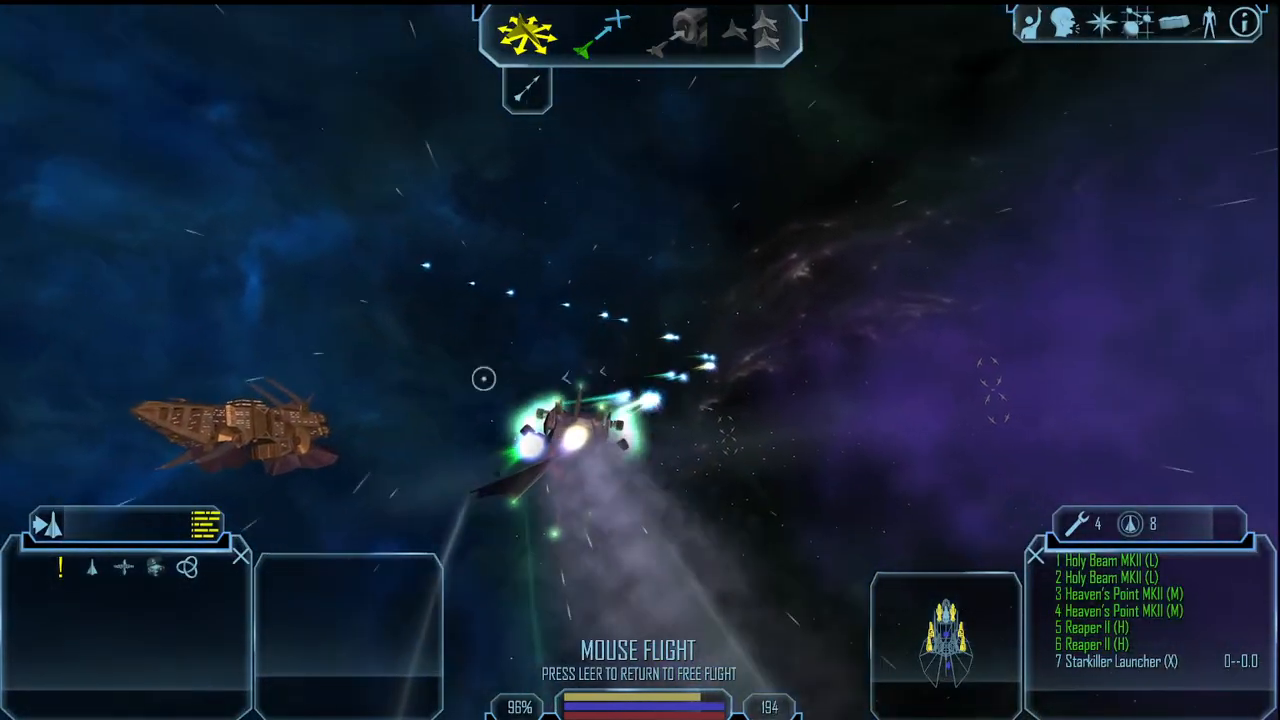
drag(483, 378, 516, 344)
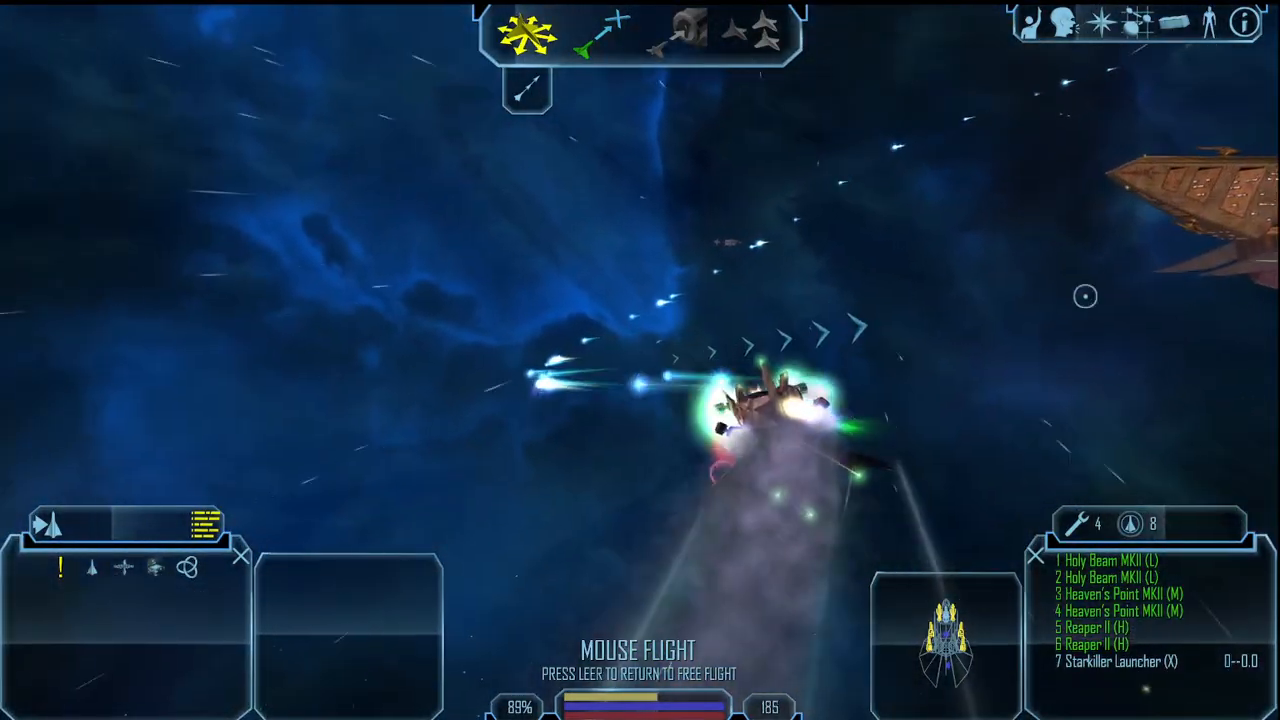
key(Tab)
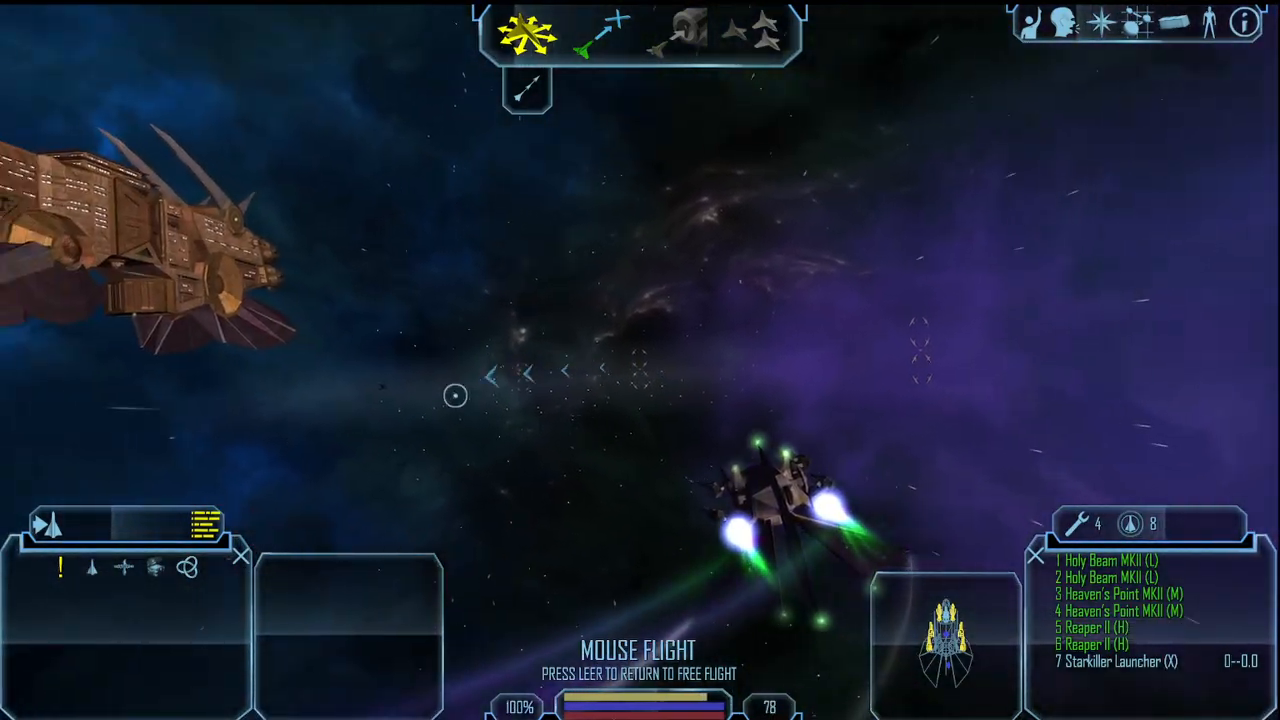
Examine the engine flame and trail in turret view at normal speed and with the cruise engine engaged
key(h)
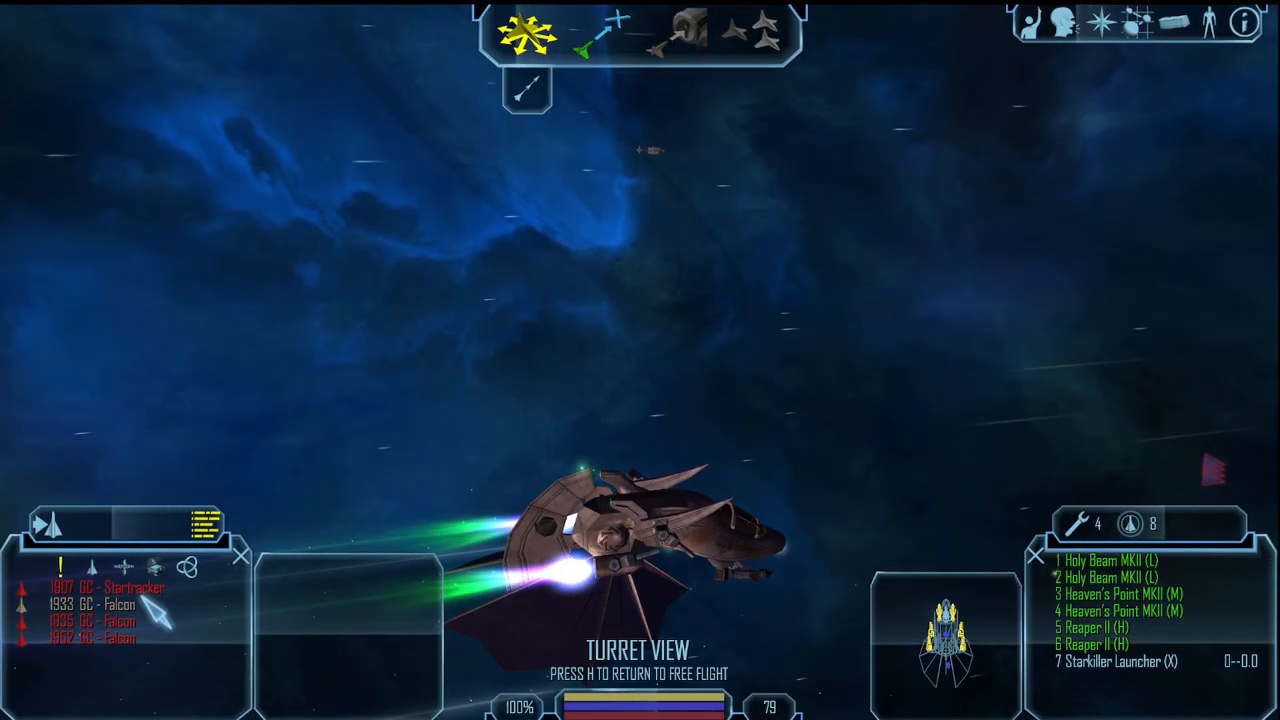
key(h)
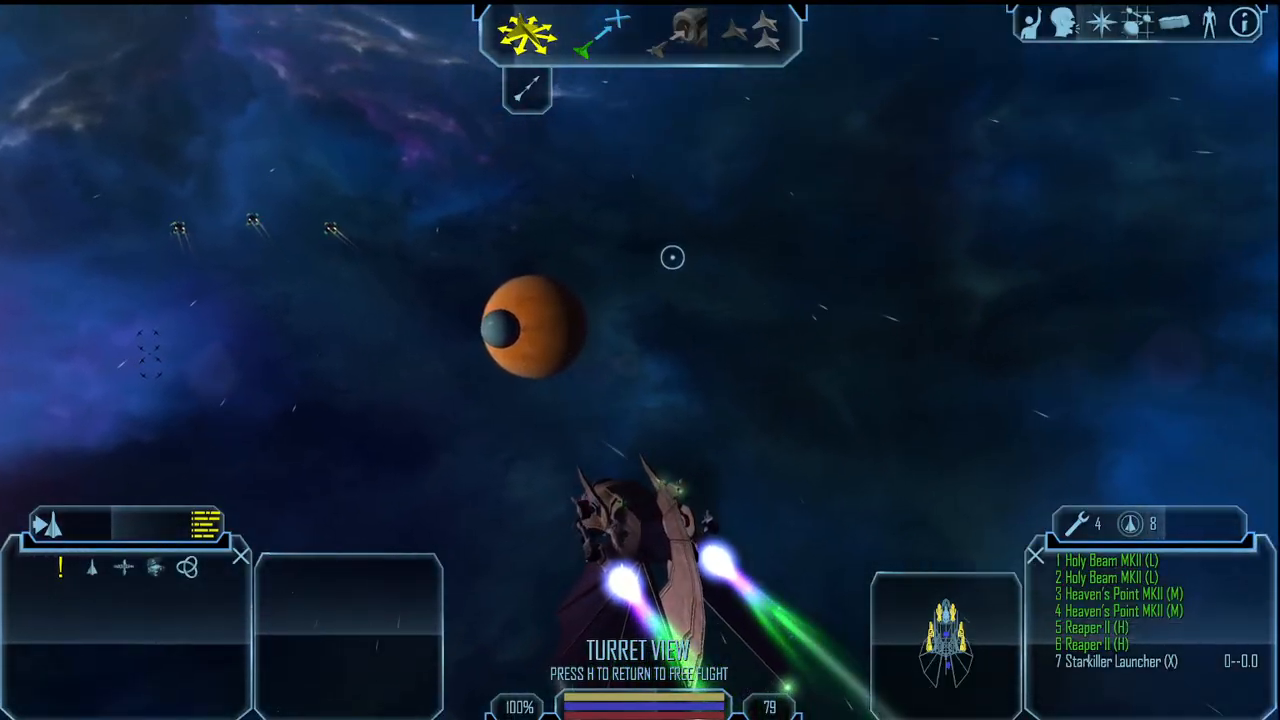
key(shift+w)
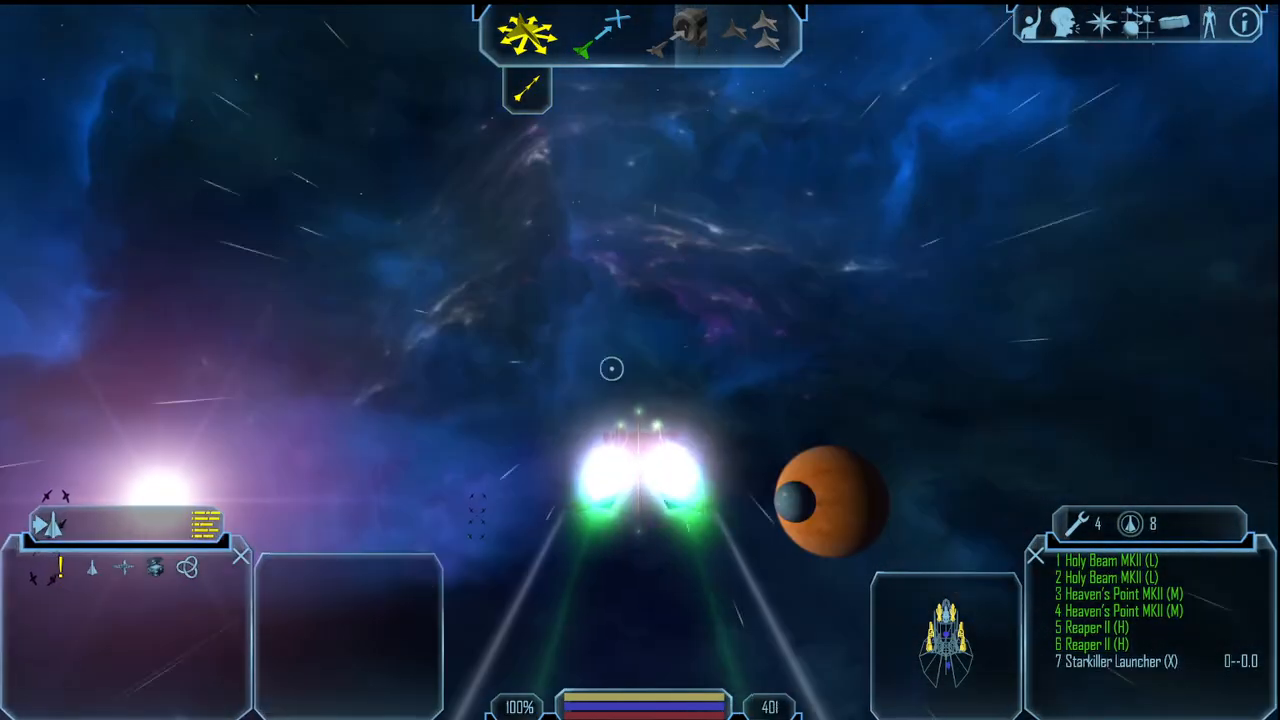
key(space)
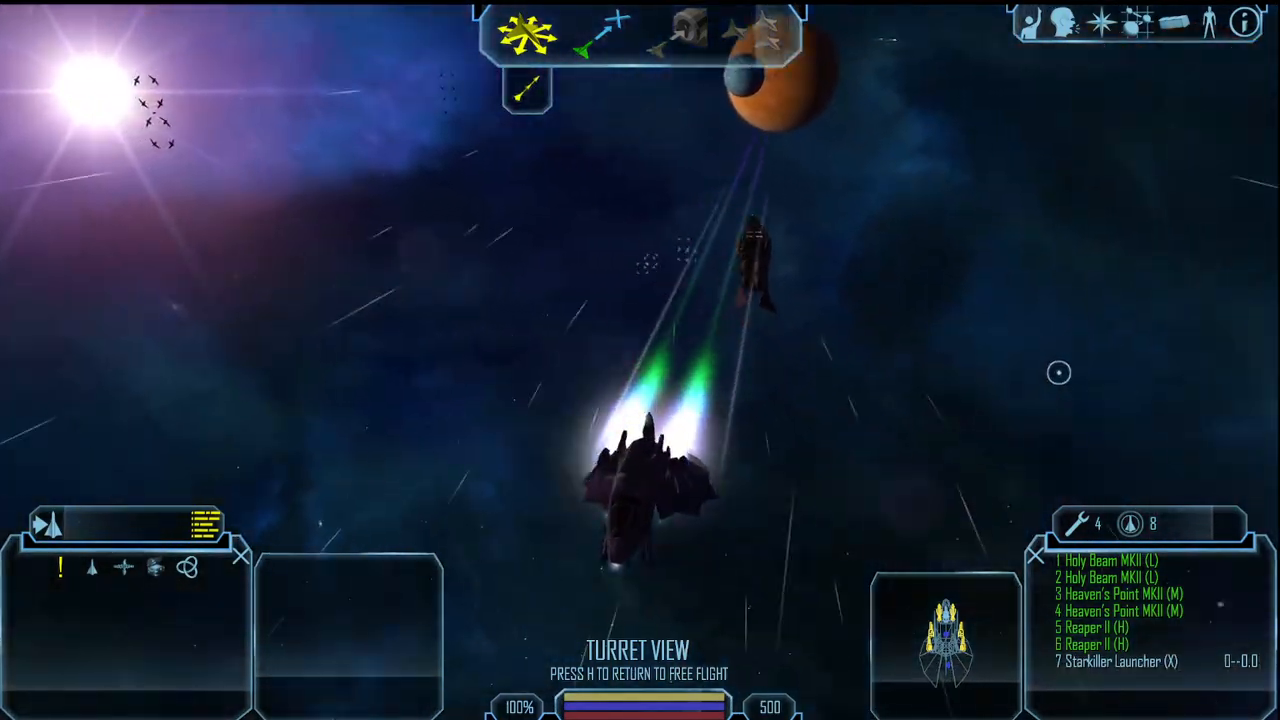
drag(1059, 372, 942, 320)
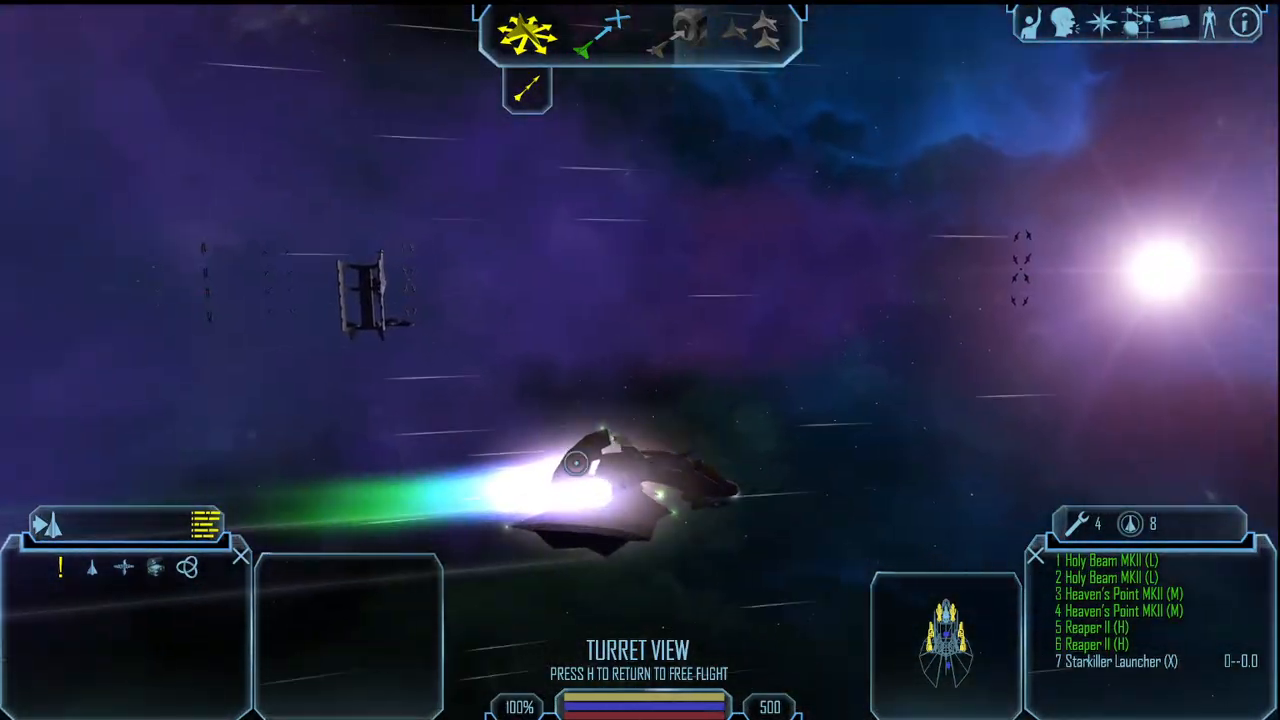
key(h)
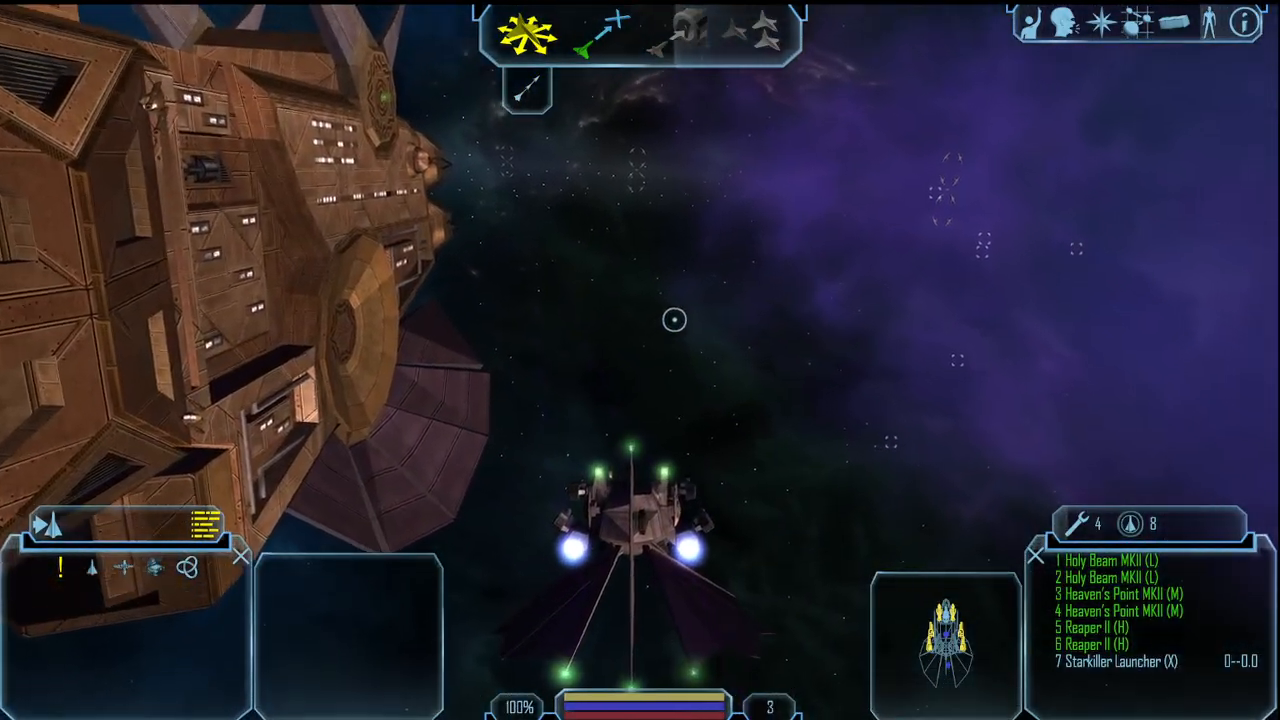
Fly alongside the battleship, switching between turret view and mouse flight to check the engine effects near its hull
drag(674, 320, 443, 358)
key(h)
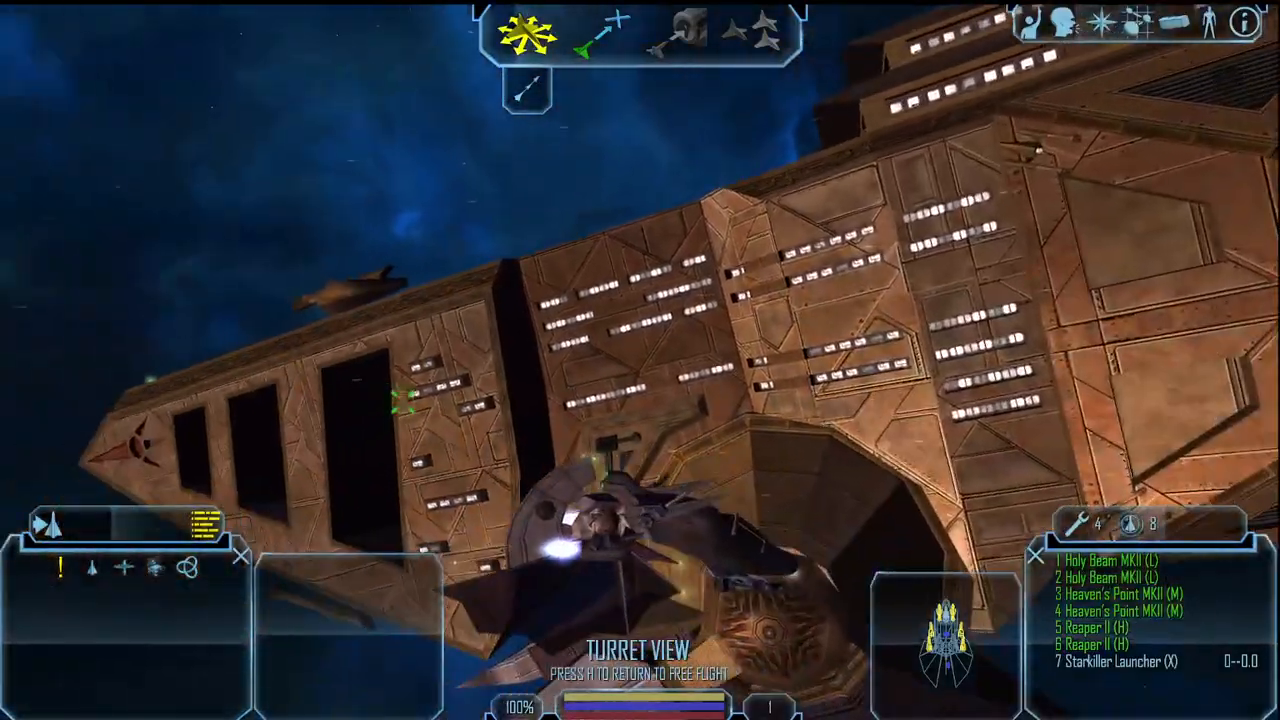
right_click(907, 382)
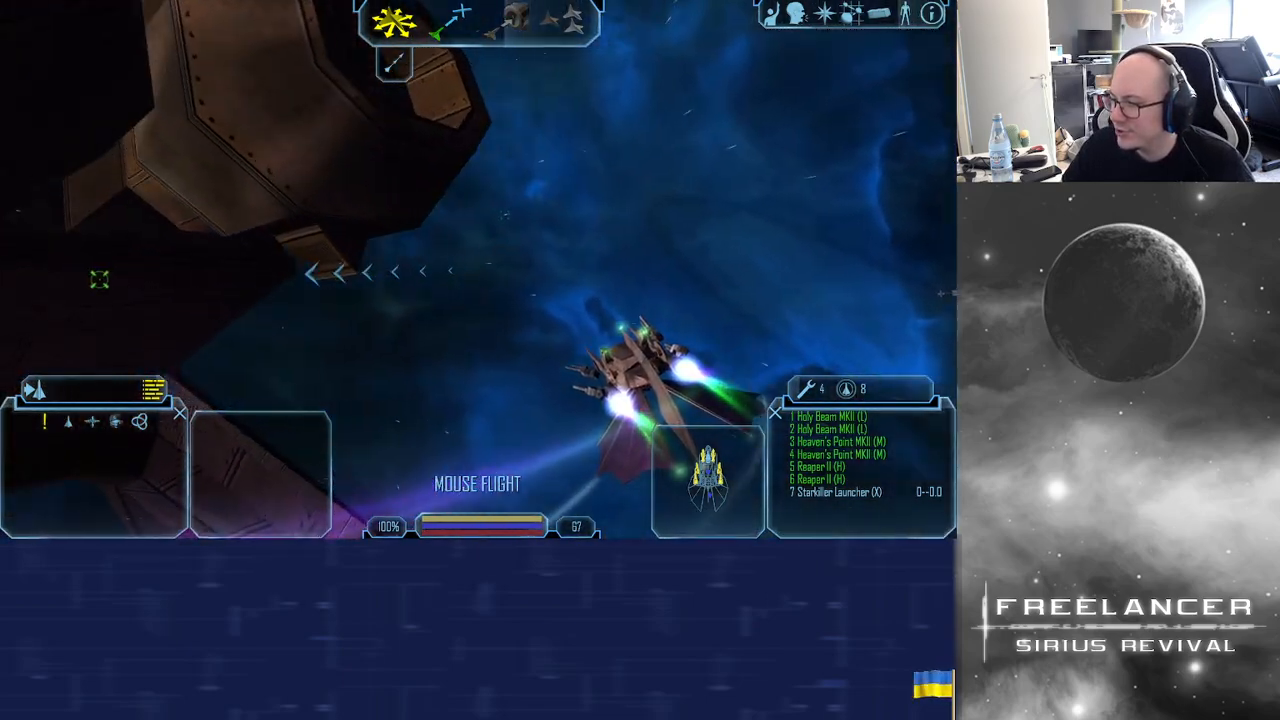
key(h)
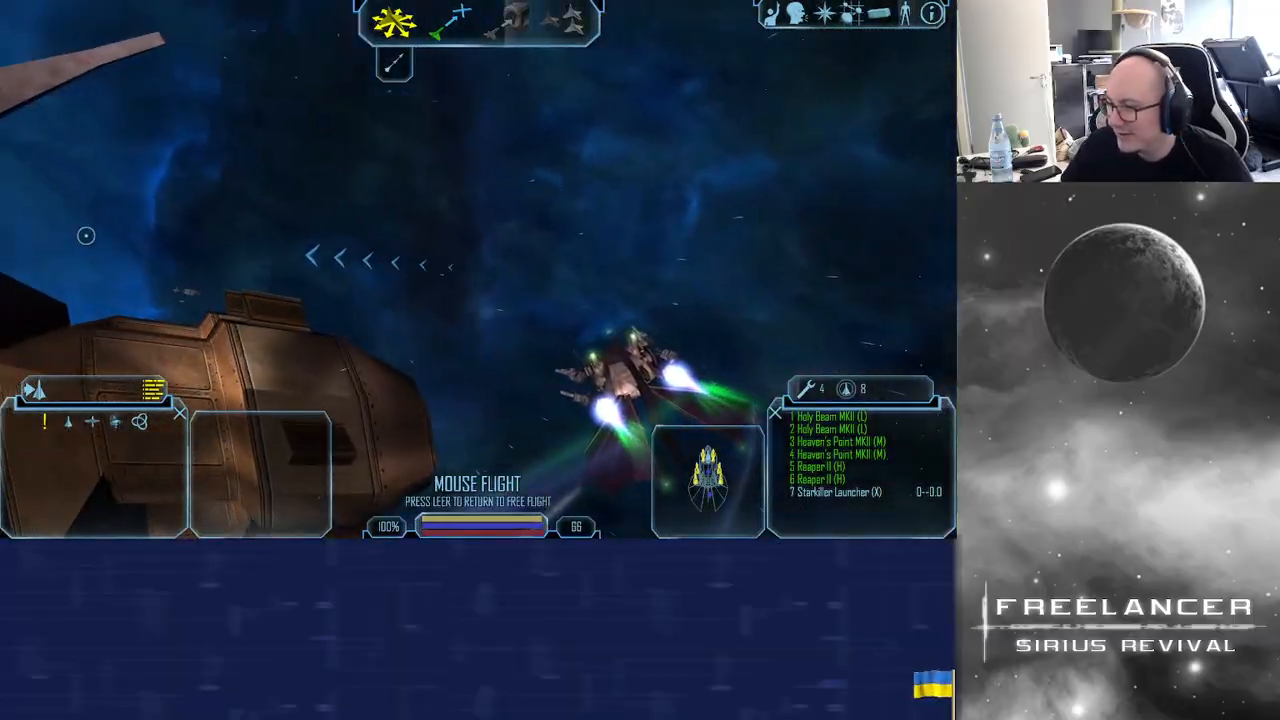
key(Tab)
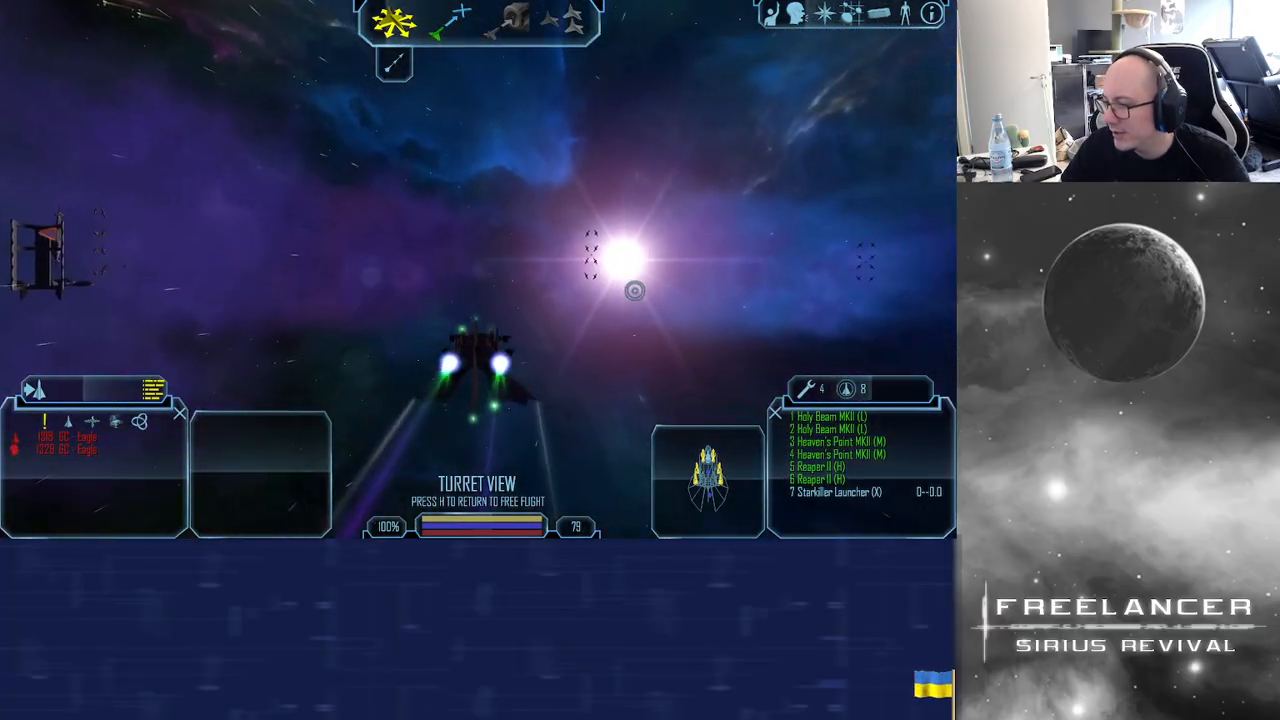
Engage the cruise engine again, check its flame and trail in turret view, and return to the normal flight view
drag(320, 291, 250, 250)
key(shift+w)
key(h)
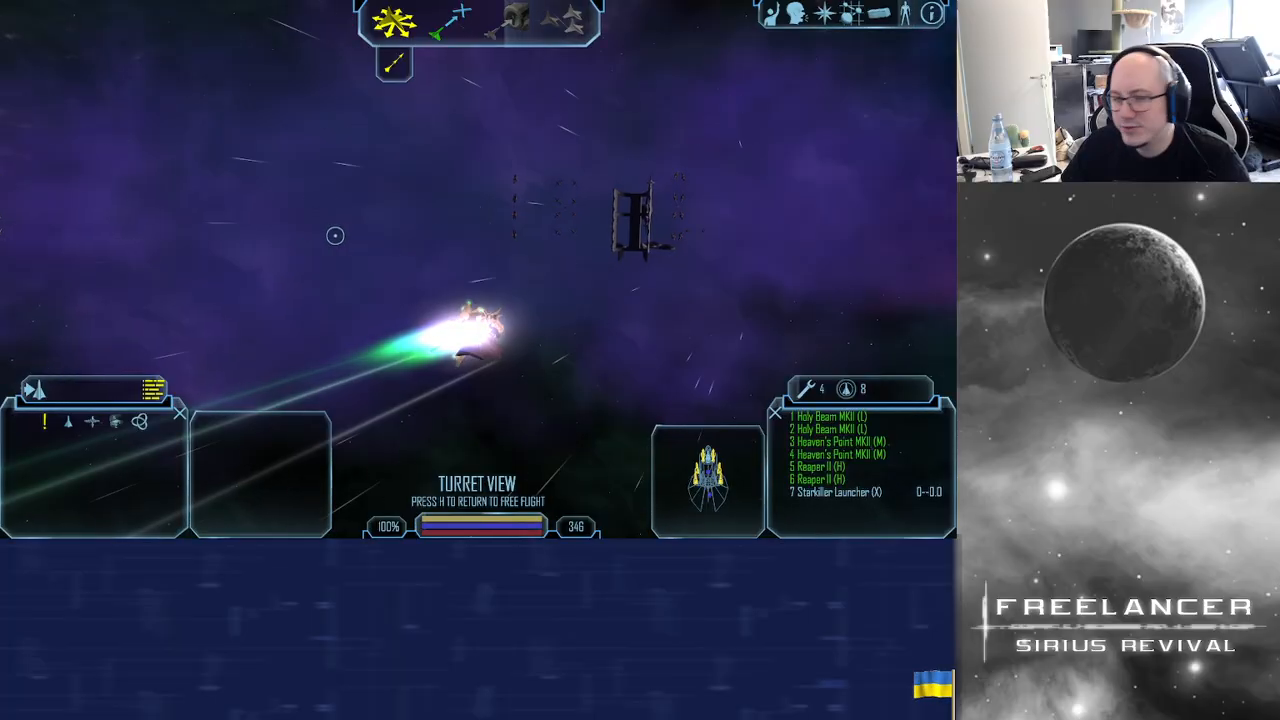
key(h)
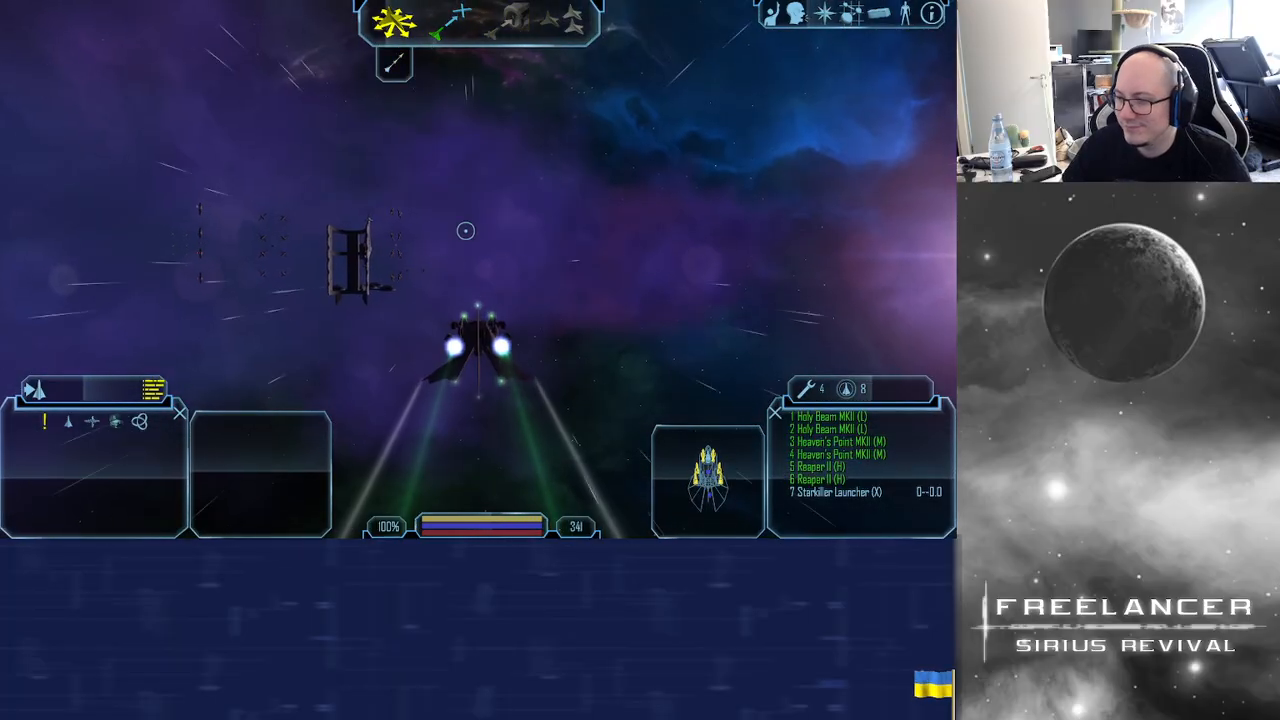
Switch to Notepad++ and review the flame, trail and power settings of the spring_engine_fighter_heavy01 entry in engine_equip.ini
key(super)
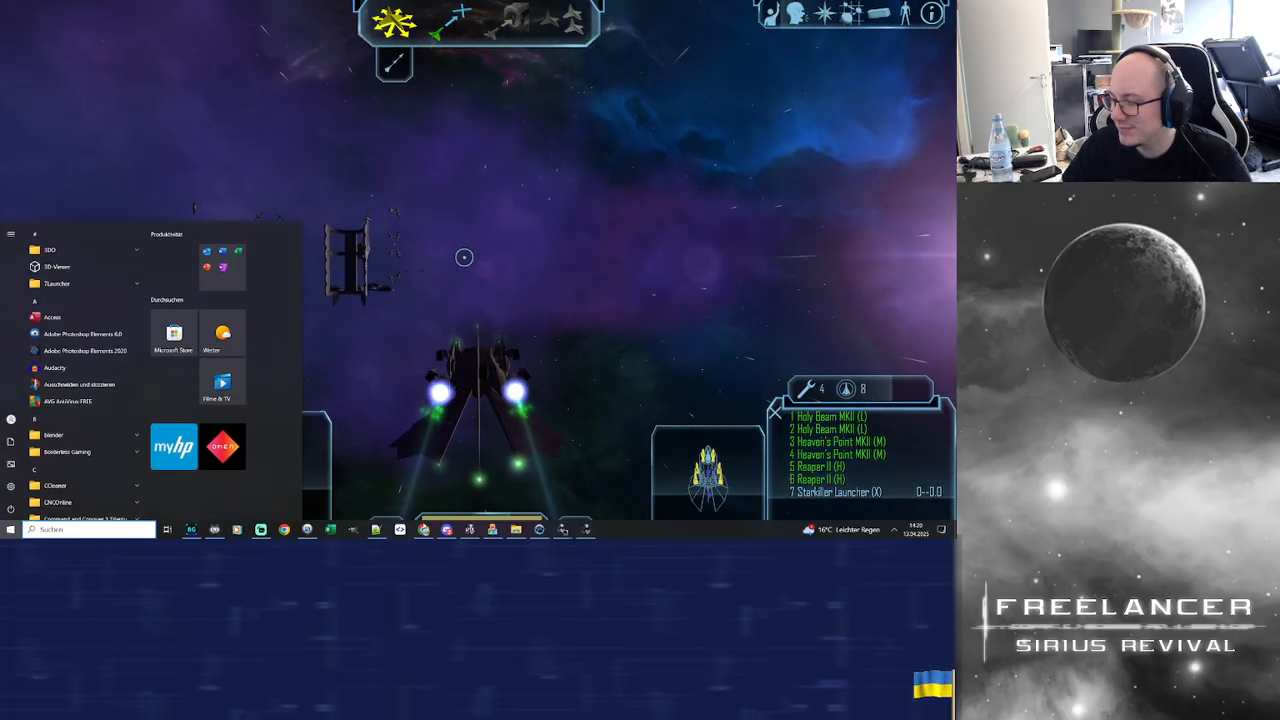
click(377, 531)
click(690, 273)
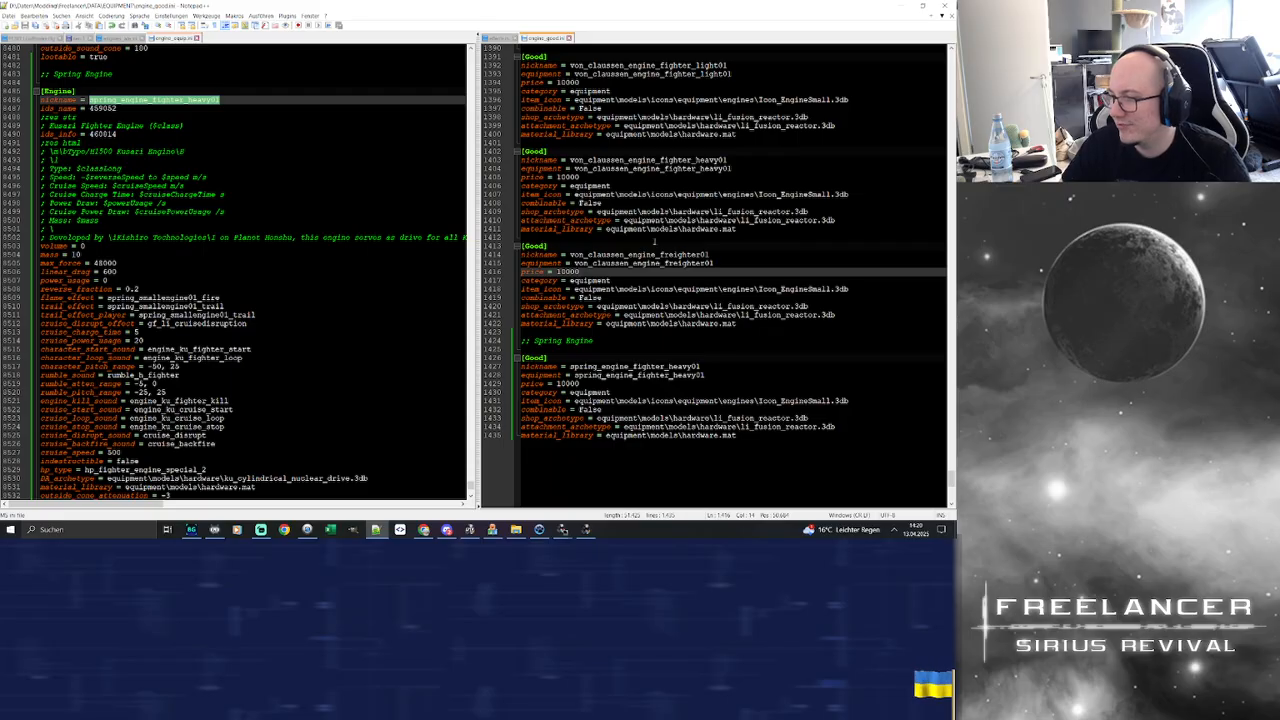
click(282, 257)
drag(265, 385, 261, 257)
click(258, 297)
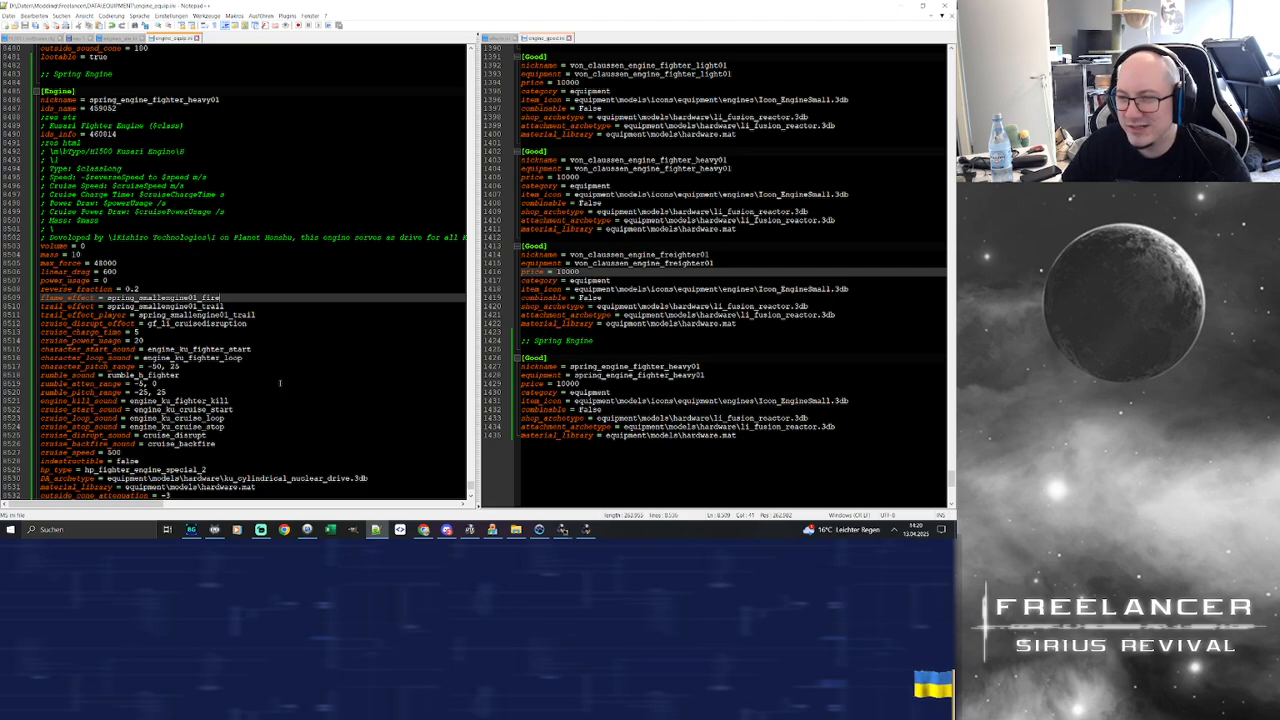
drag(248, 418, 216, 126)
click(246, 281)
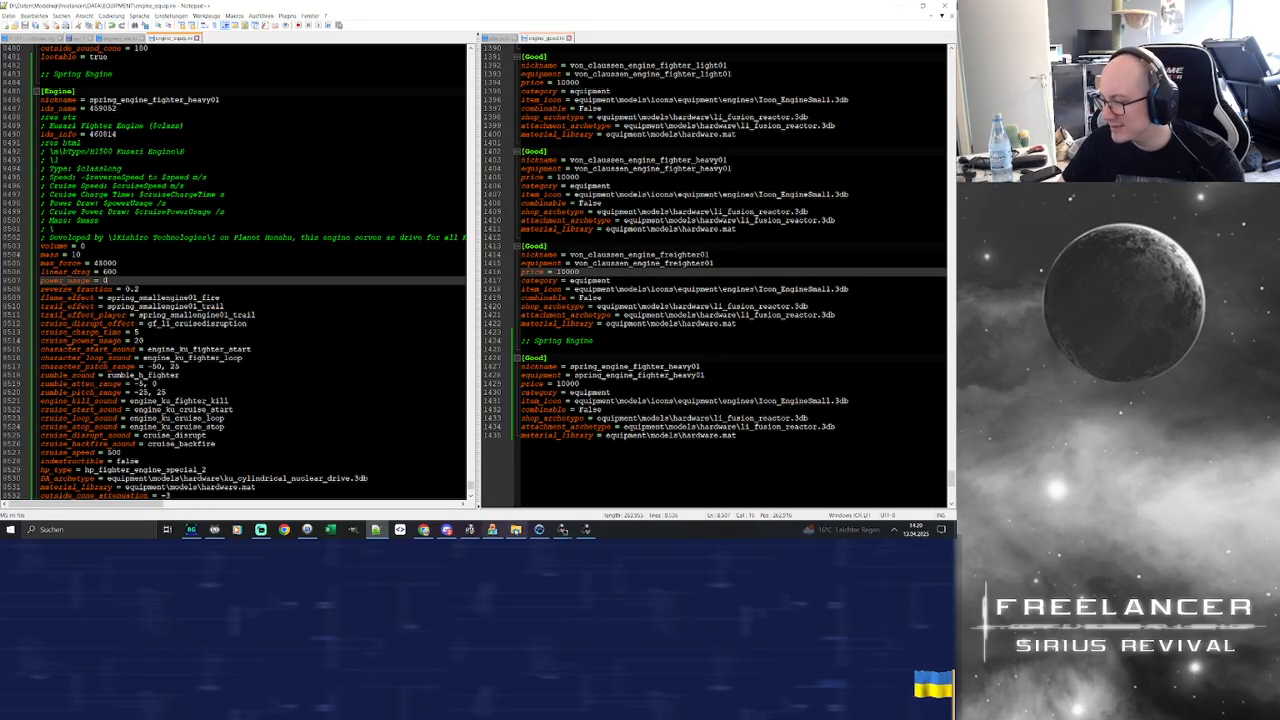
Bring up spring_smallengine01_fire in ALE Particle Editor for a look, then return to the engine entry in Notepad++
mouse_move(536, 532)
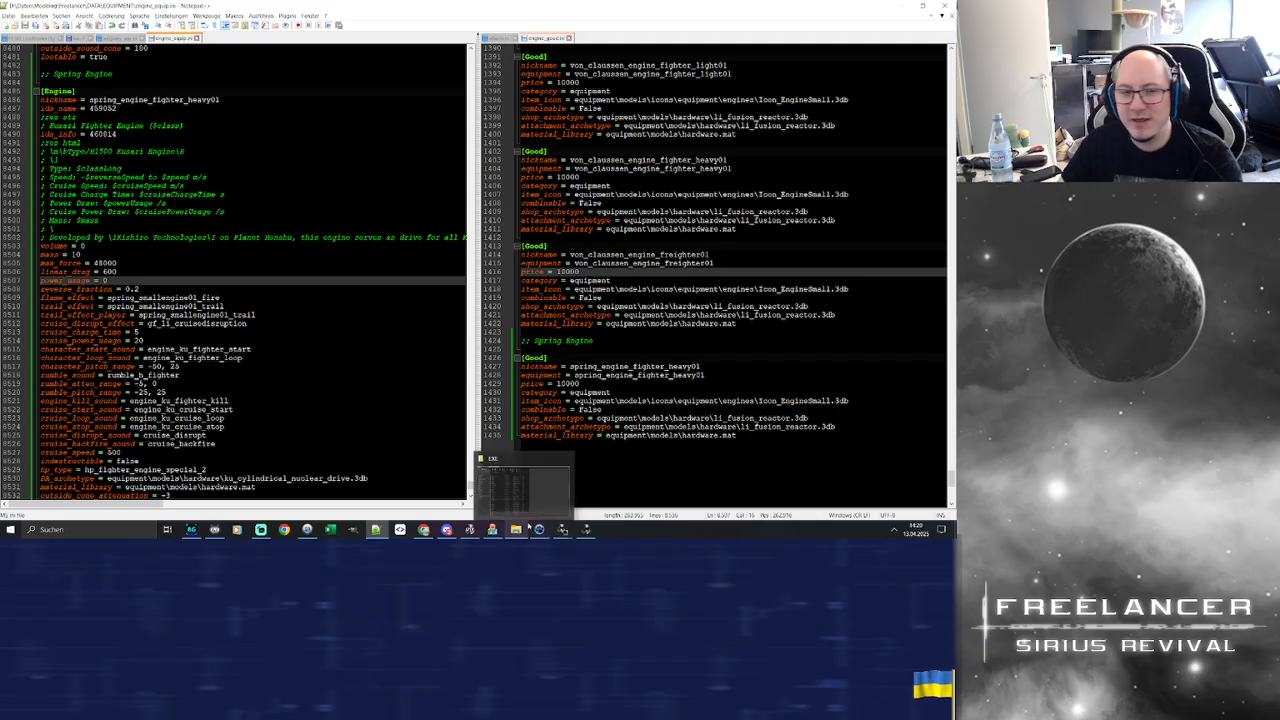
click(507, 473)
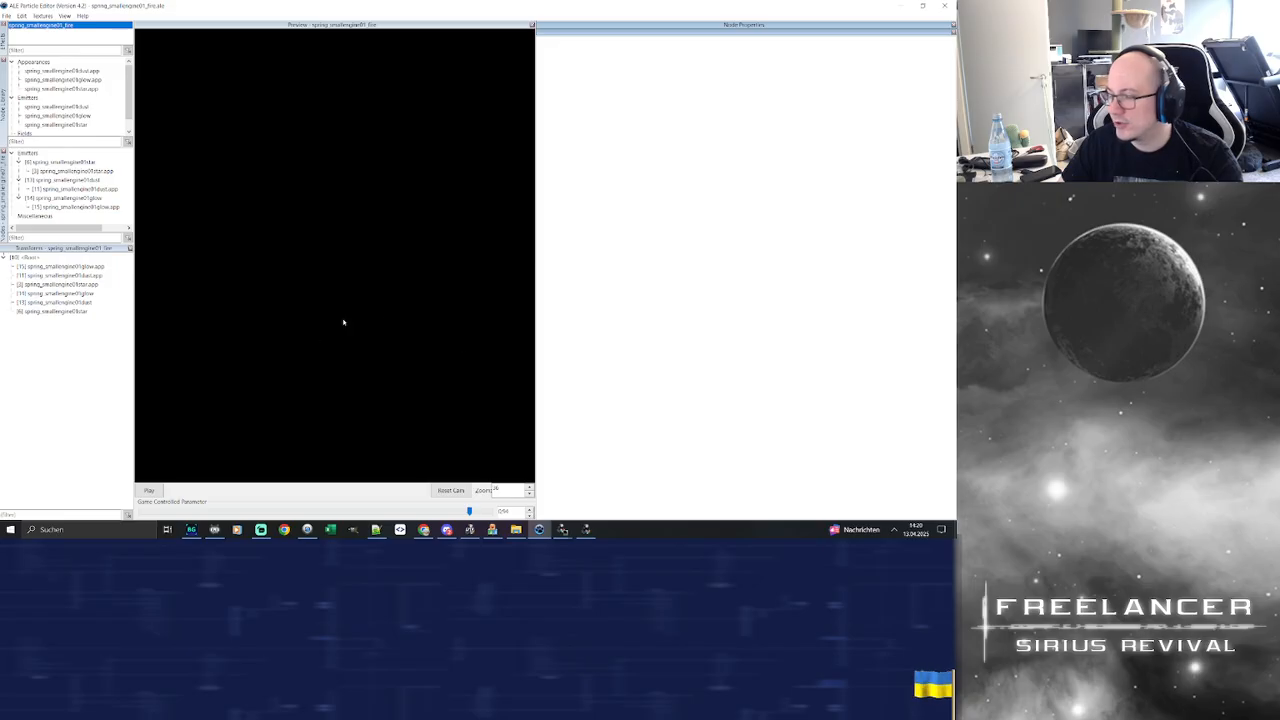
click(901, 5)
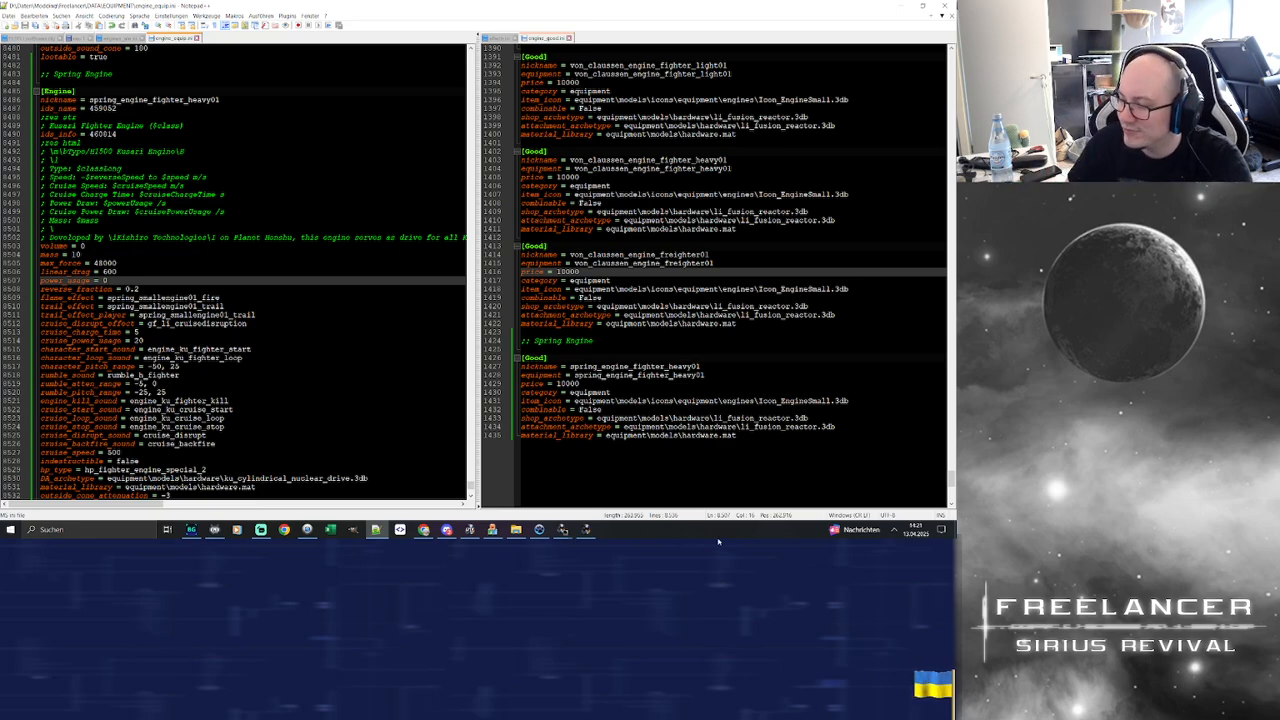
Switch back to Freelancer and check the engine flame and trails around the station in mouse flight and turret view, ending in normal flight view
click(586, 530)
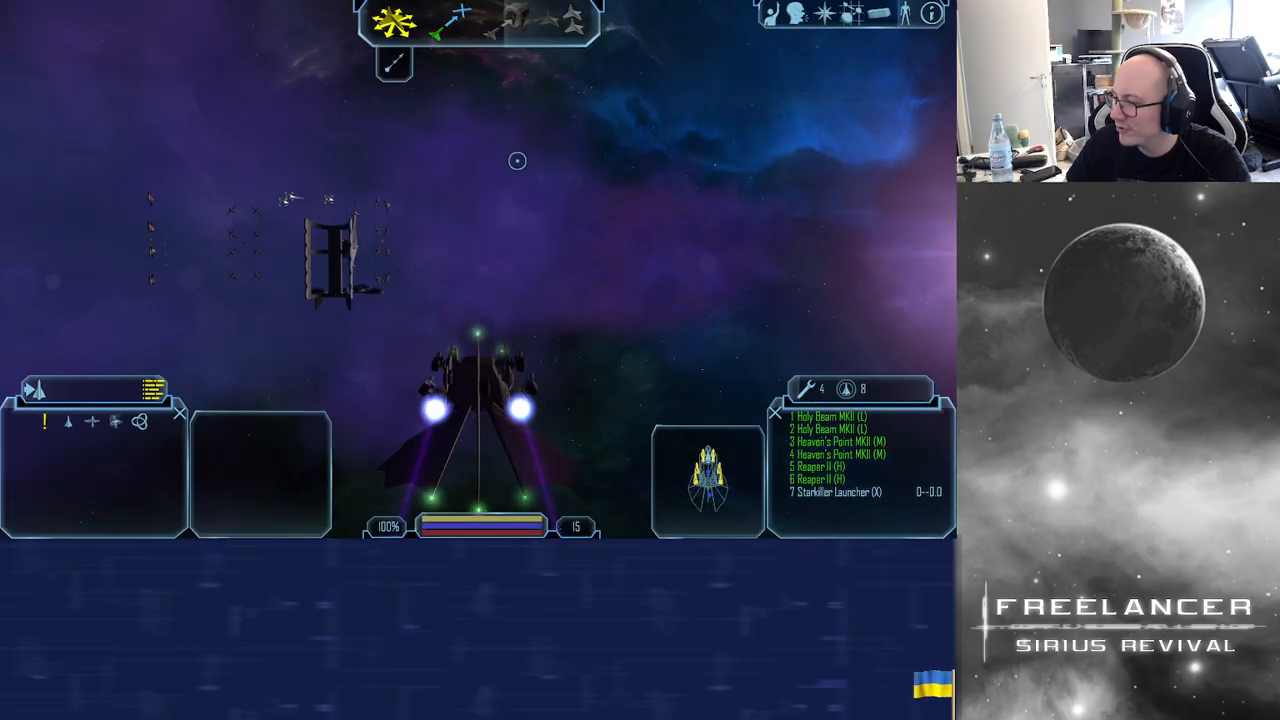
key(h)
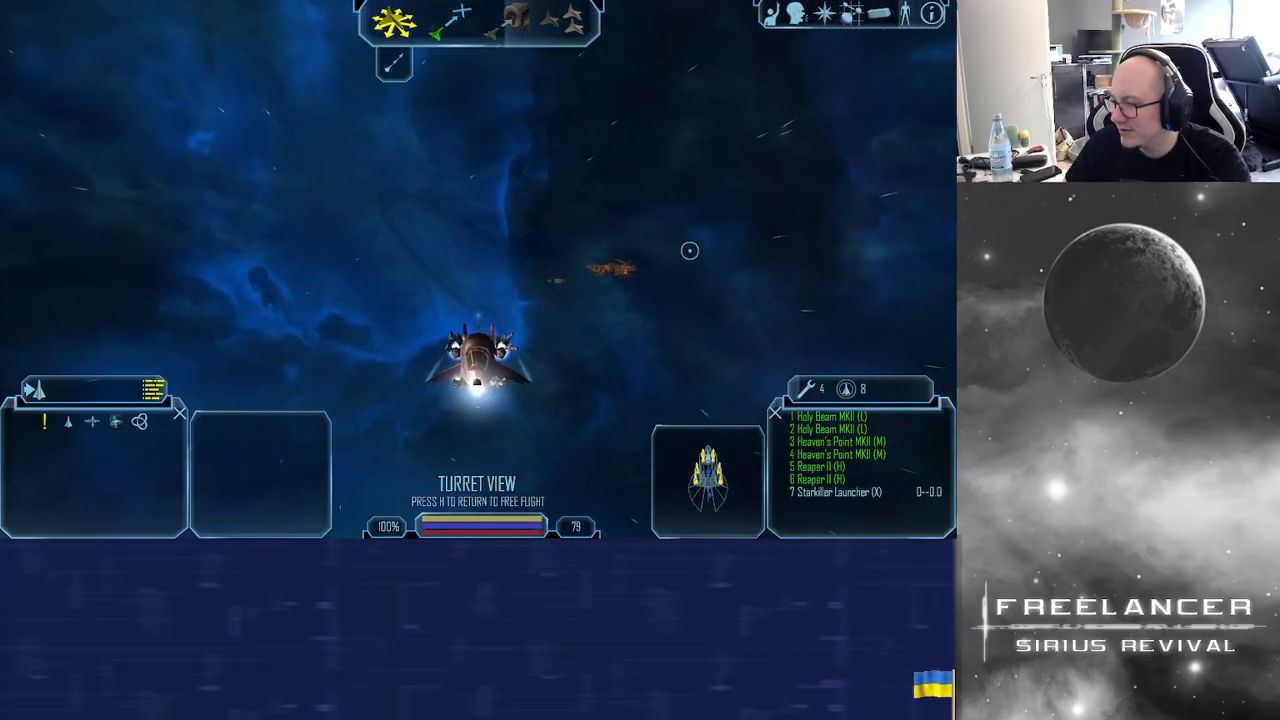
key(h)
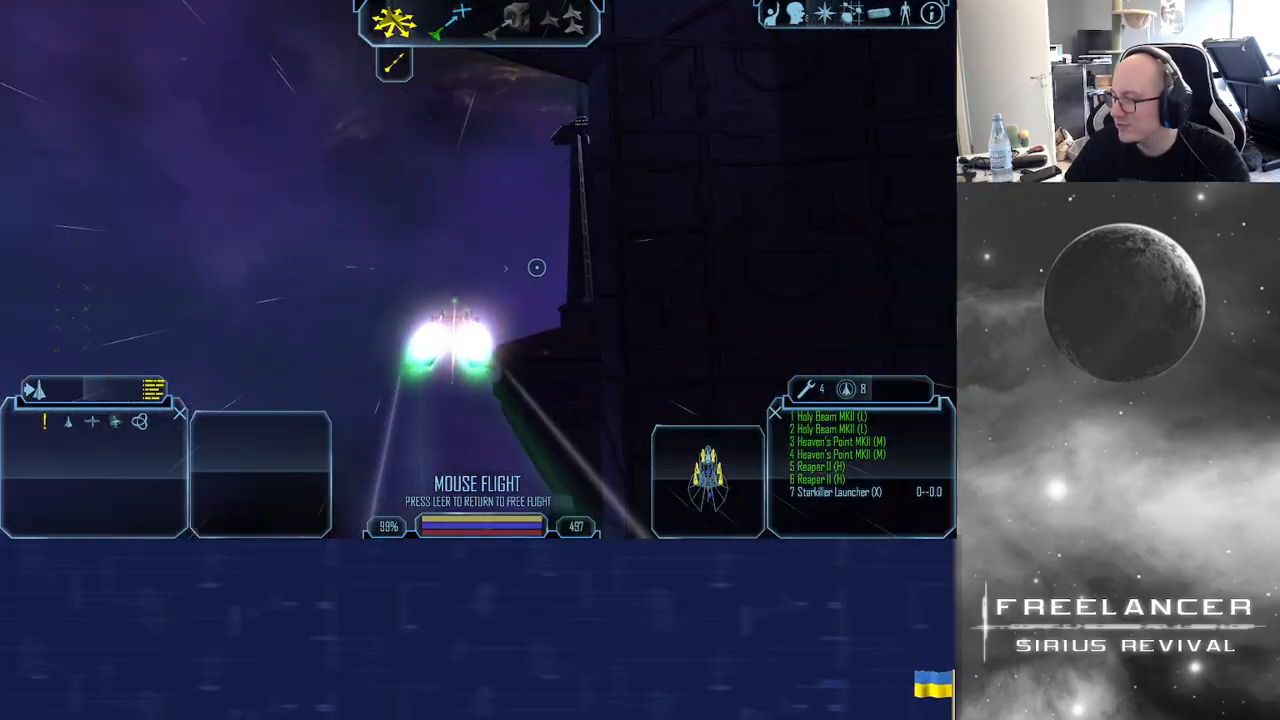
key(space)
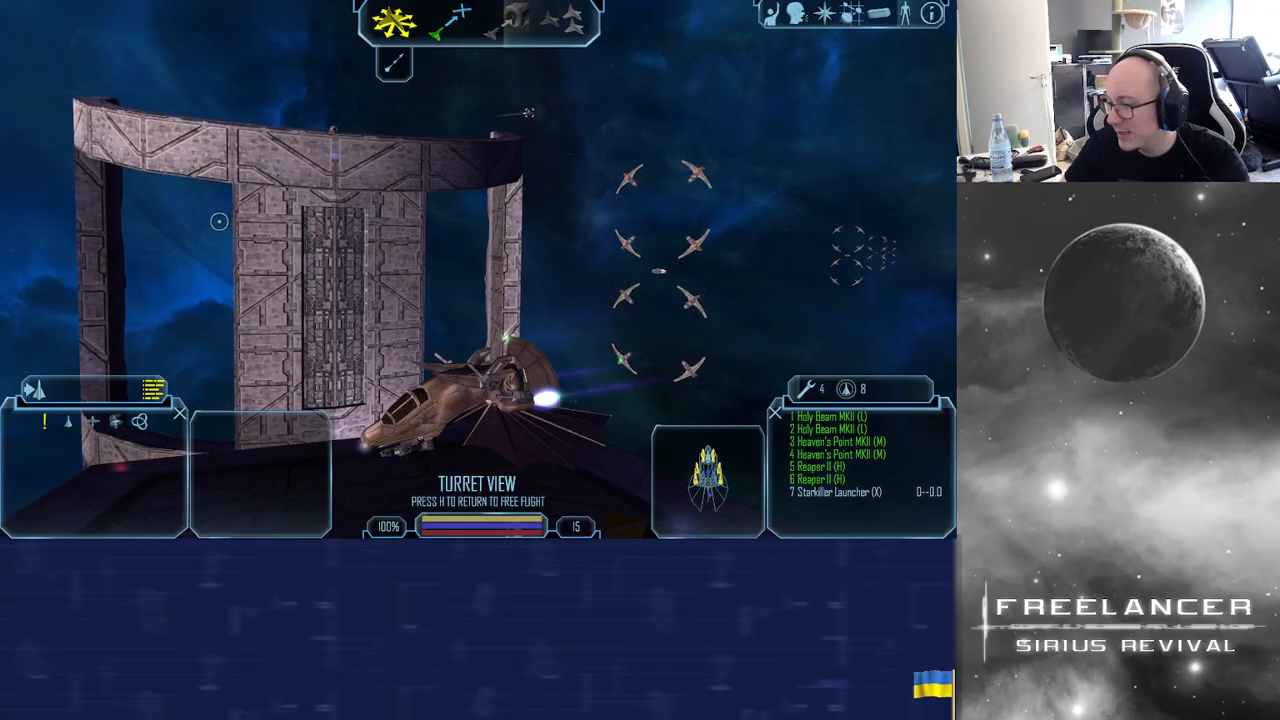
drag(360, 289, 348, 248)
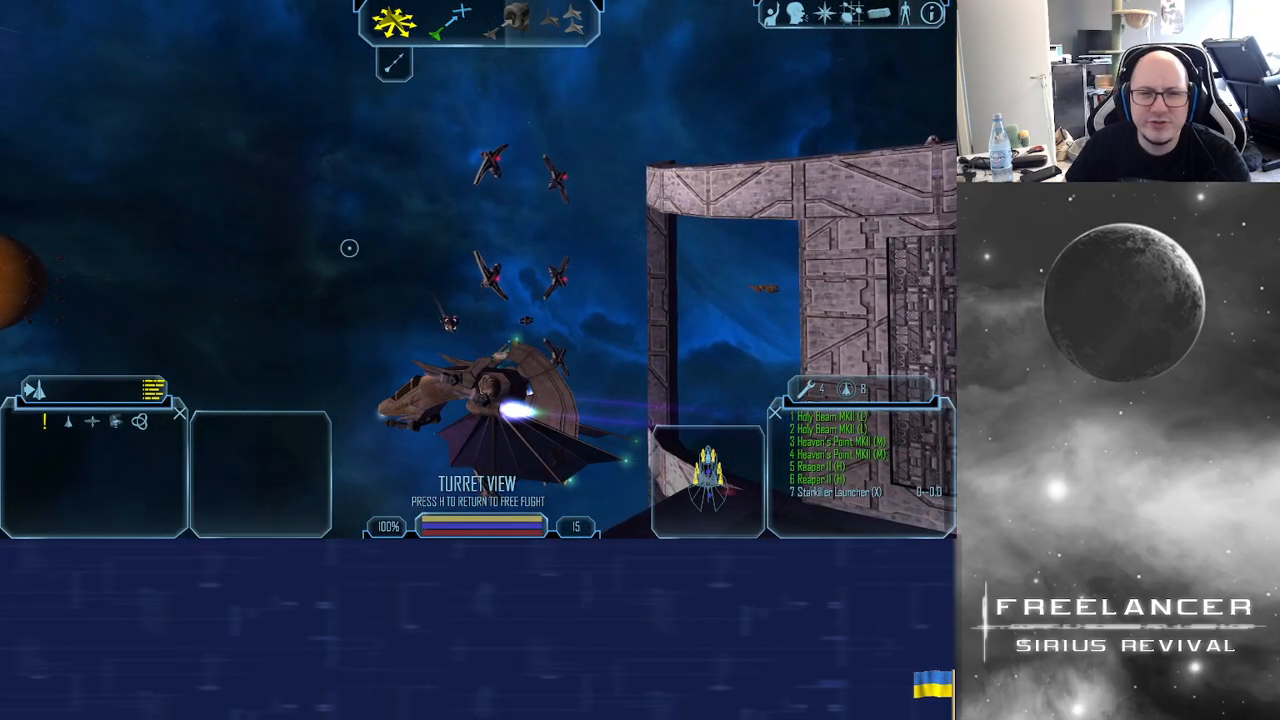
drag(600, 297, 684, 263)
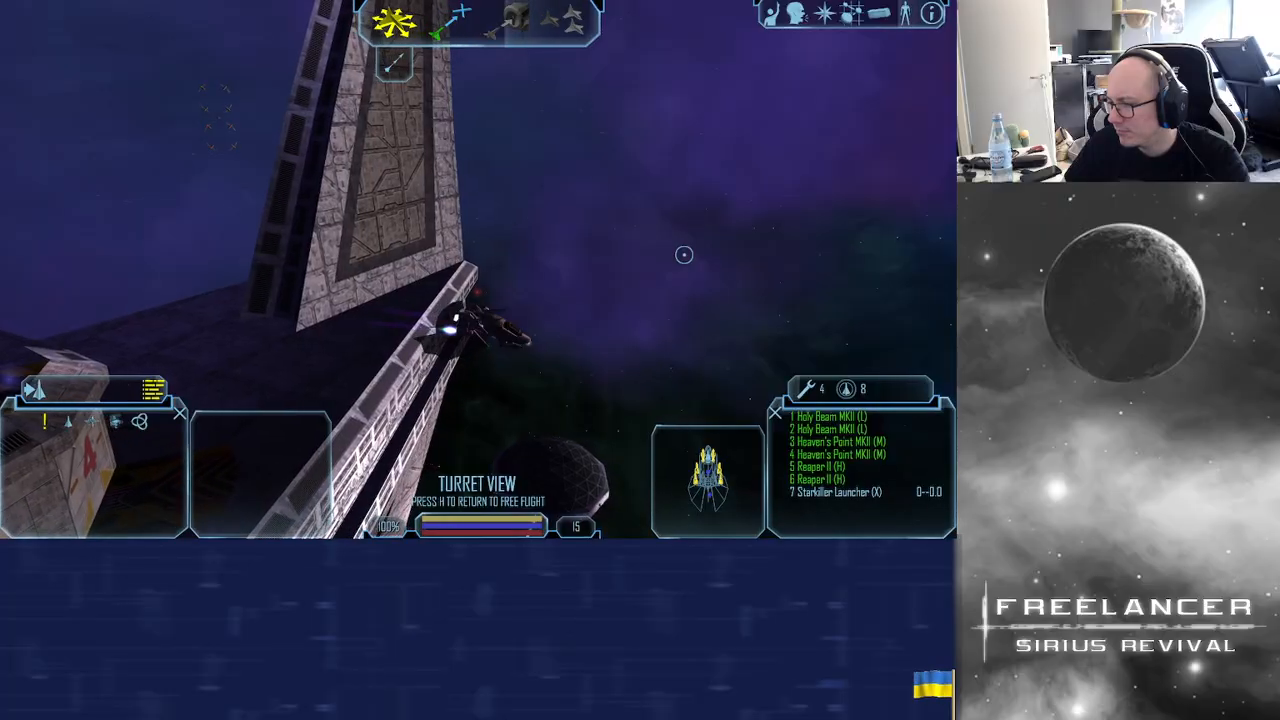
key(h)
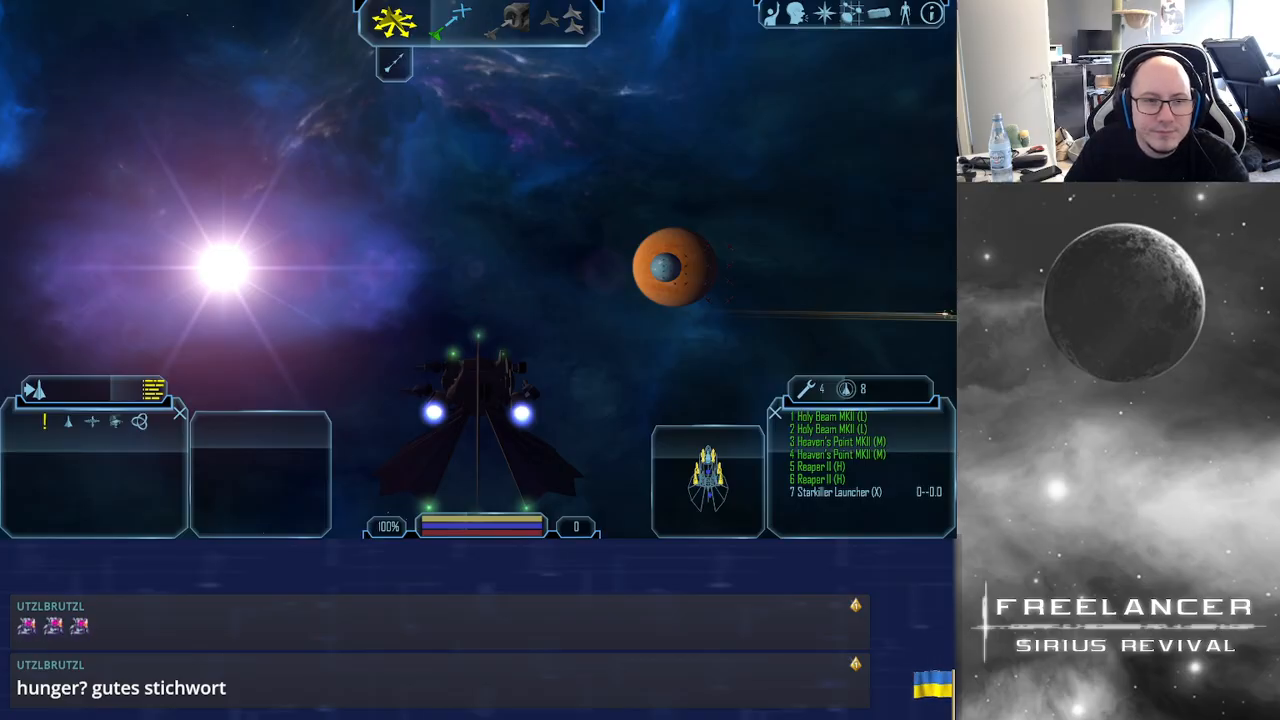
Switch to Discord, view the enlarged Regulancer 16th Season banner, close it and return to the game
key(alt+Tab)
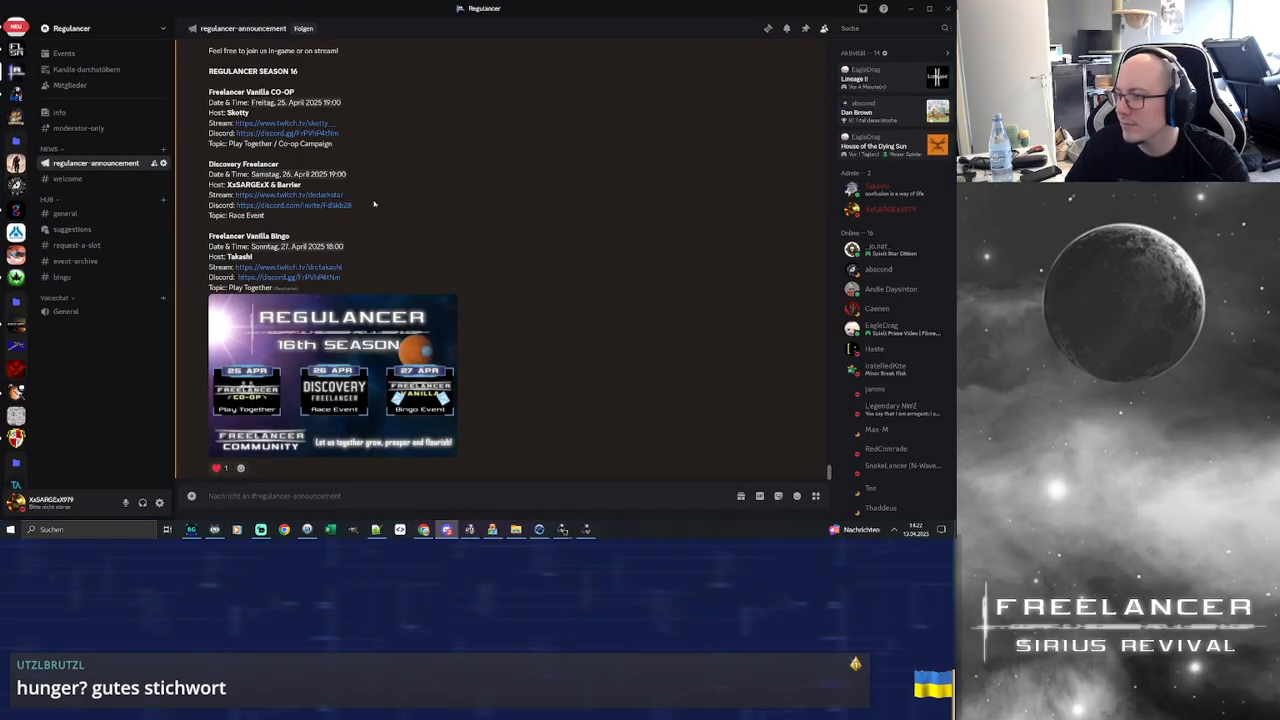
click(400, 382)
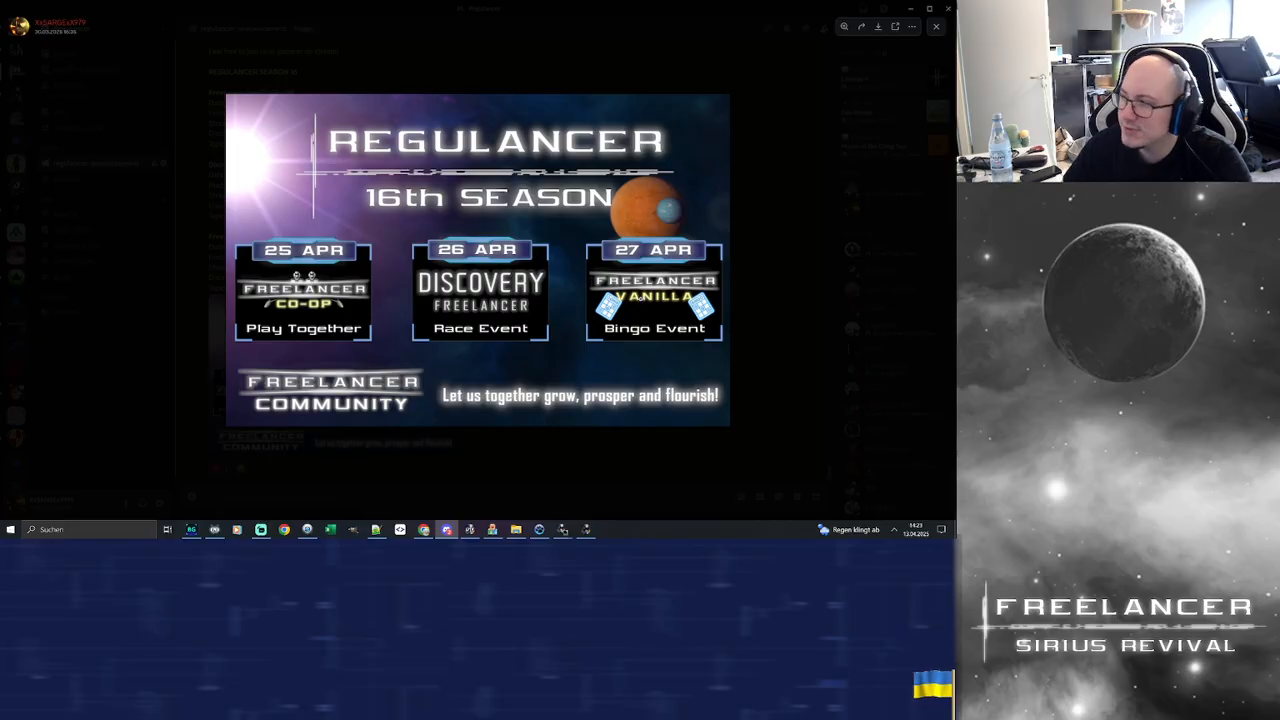
click(805, 265)
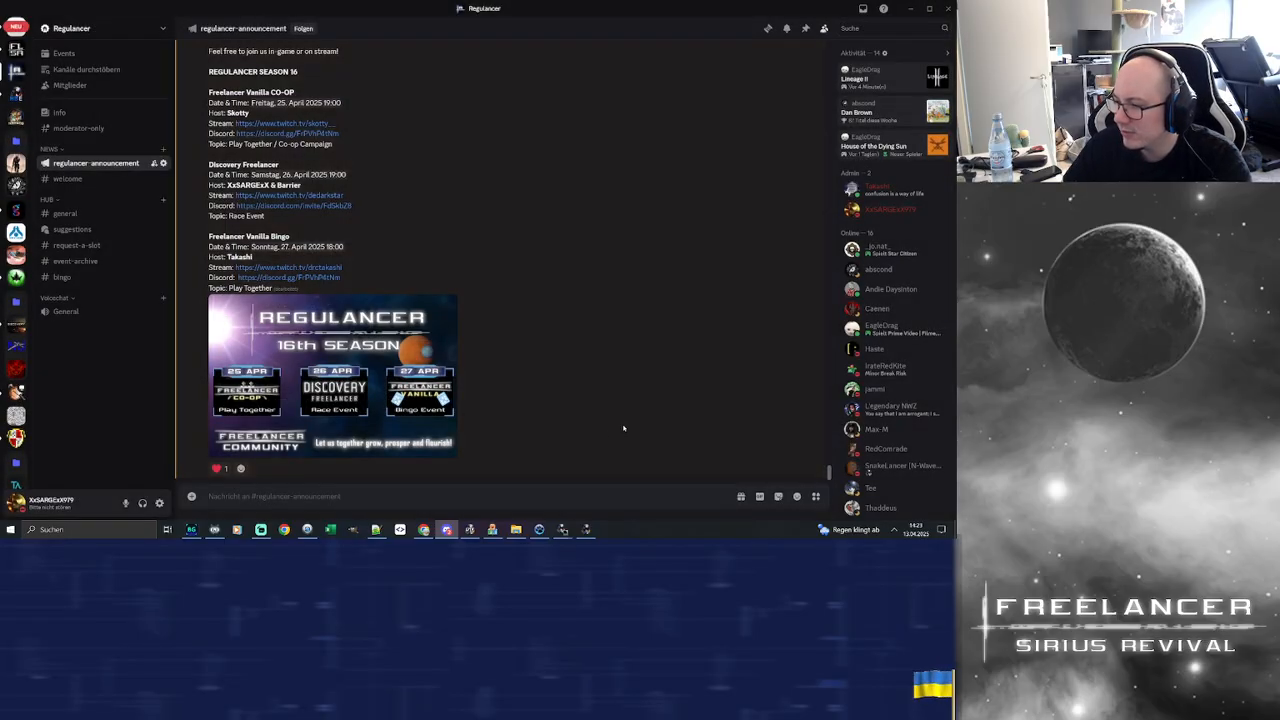
key(alt+Tab)
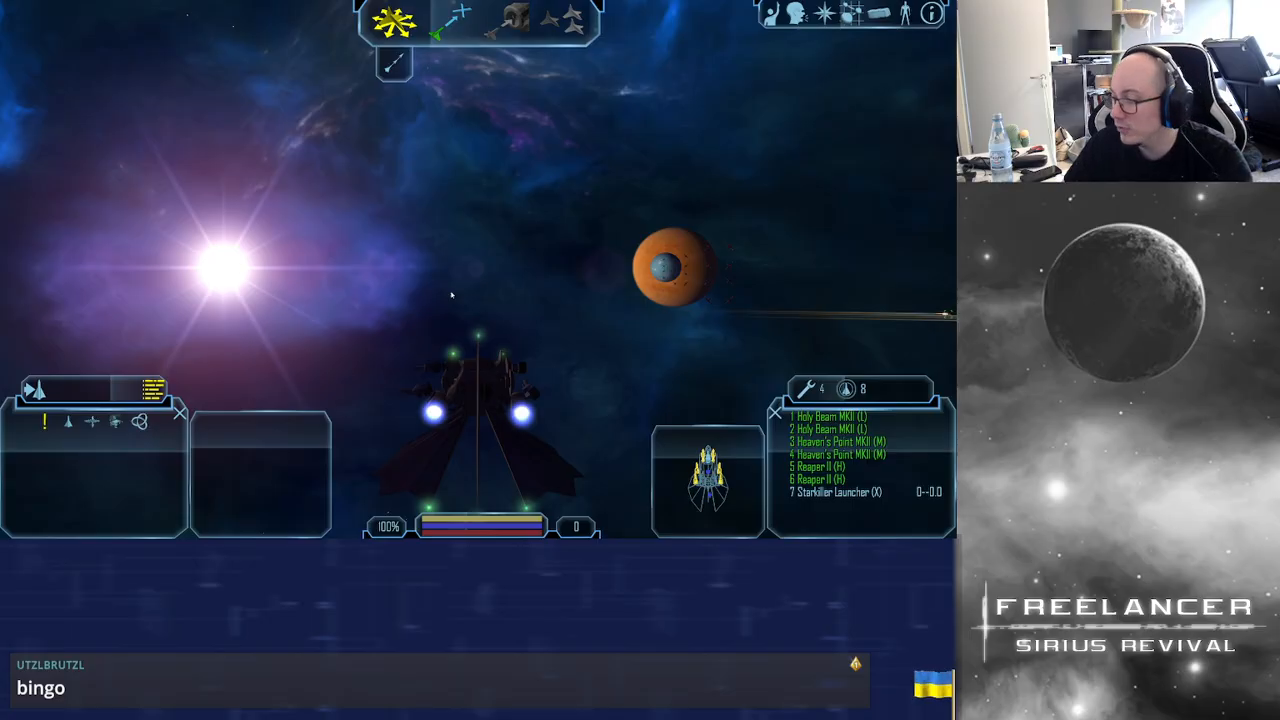
Accelerate in mouse flight and circle the fighter in turret view to inspect the engine flame and trail from both sides
key(space)
key(w)
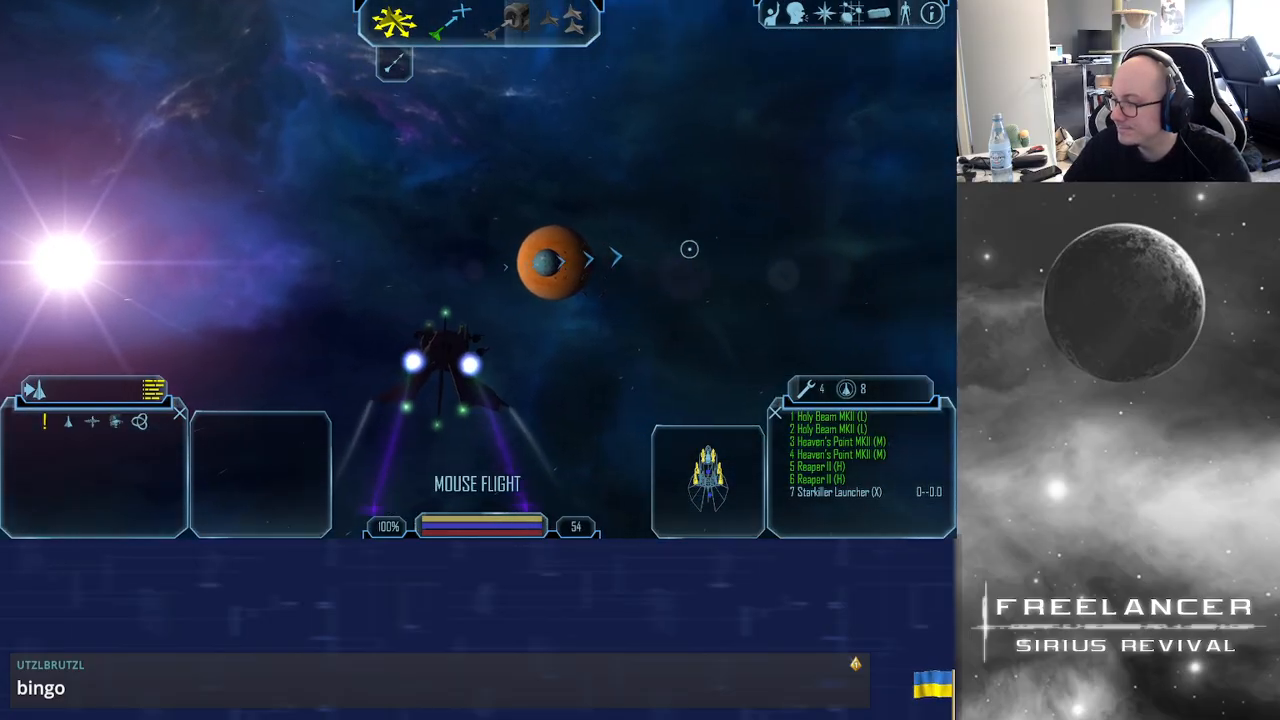
key(h)
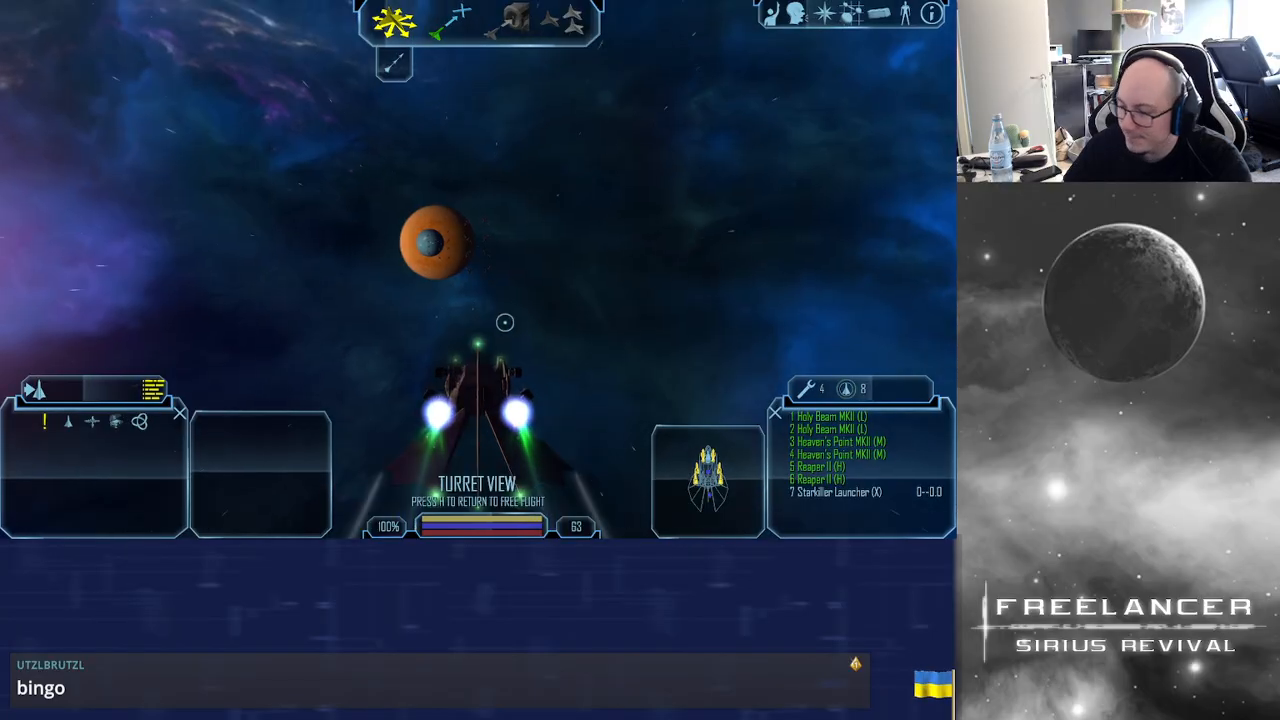
drag(748, 292, 766, 255)
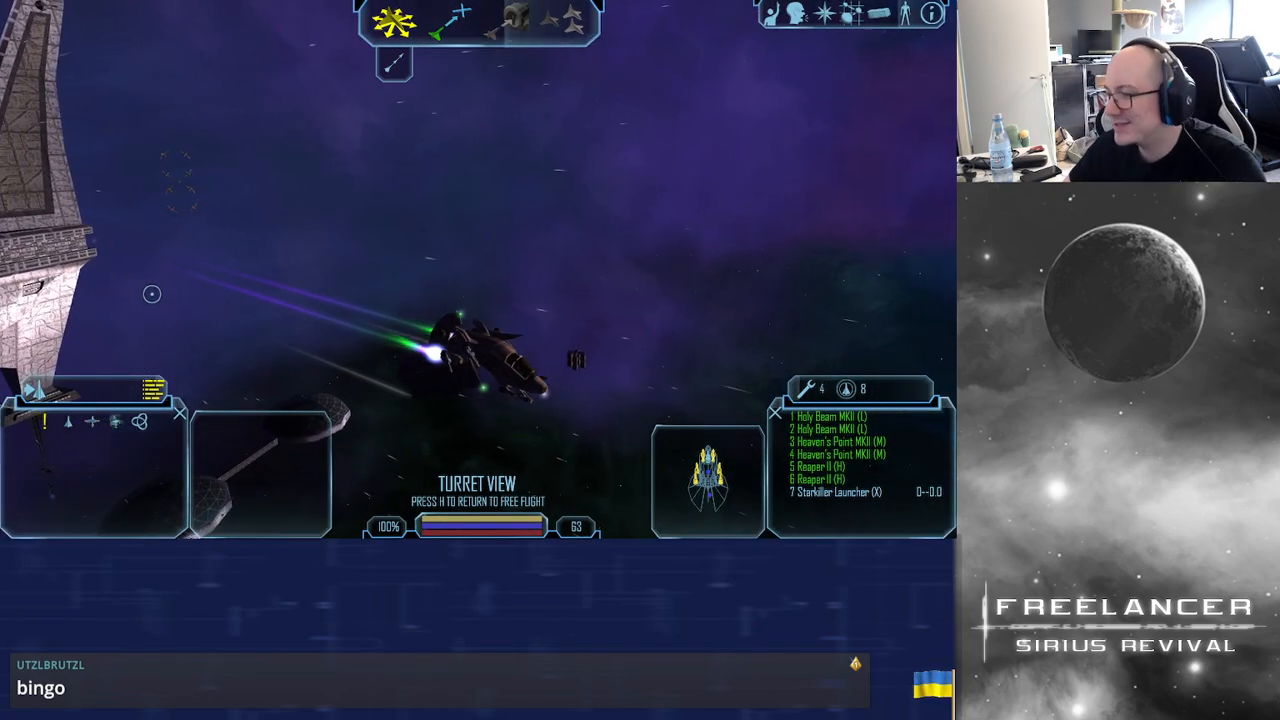
drag(322, 301, 286, 266)
drag(672, 200, 657, 278)
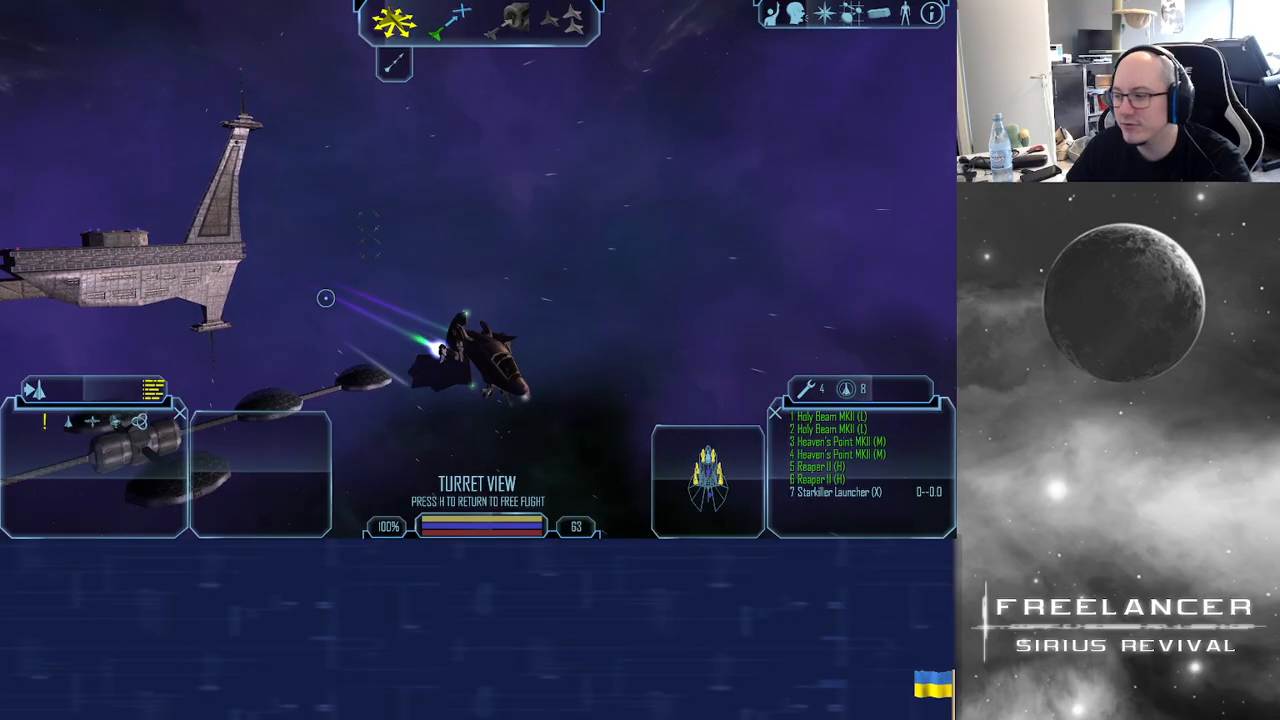
drag(360, 280, 168, 277)
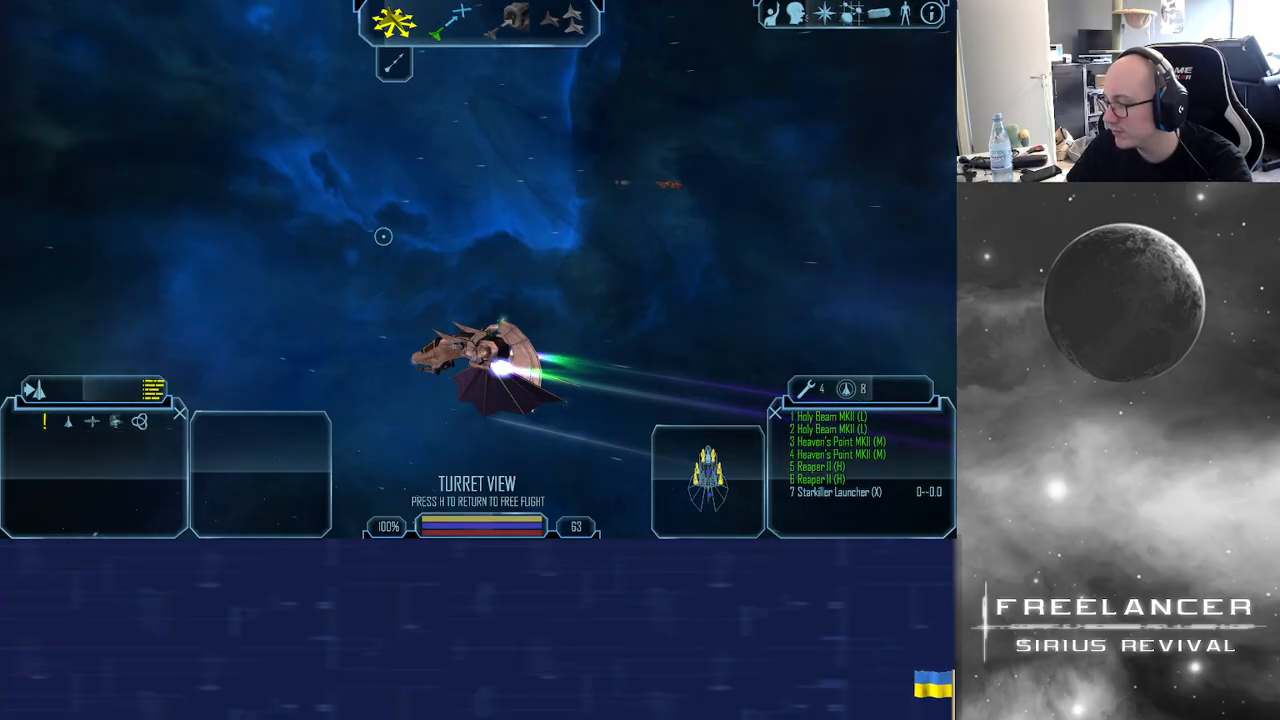
Minimize the HUD windows, examine the engine trail from further turret view angles, and return to the normal flight view
key(alt+w)
drag(271, 254, 254, 262)
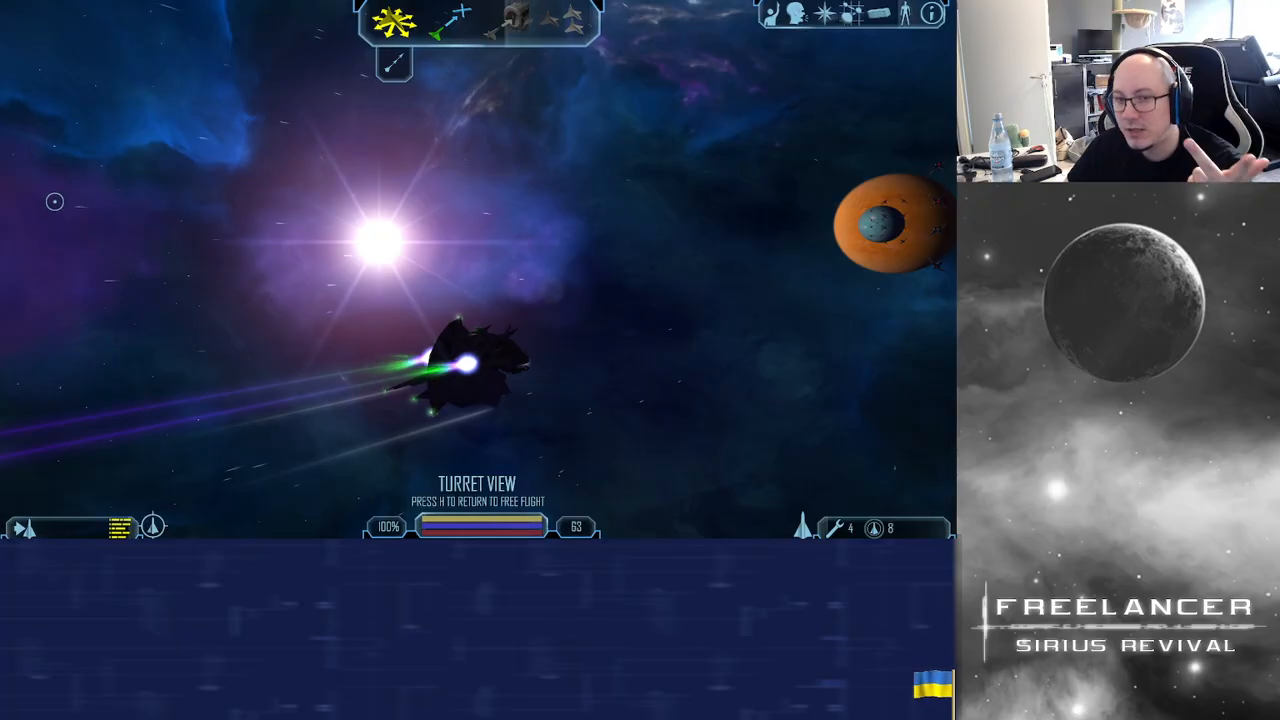
drag(20, 204, 243, 286)
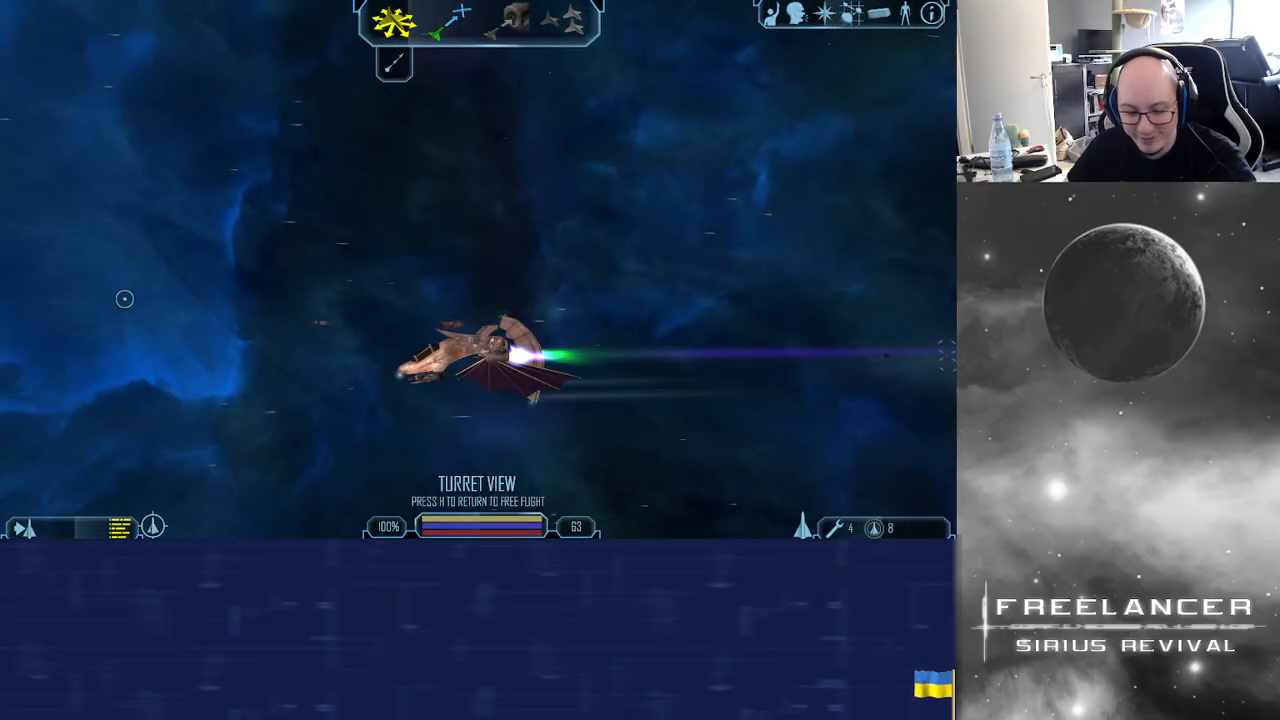
key(h)
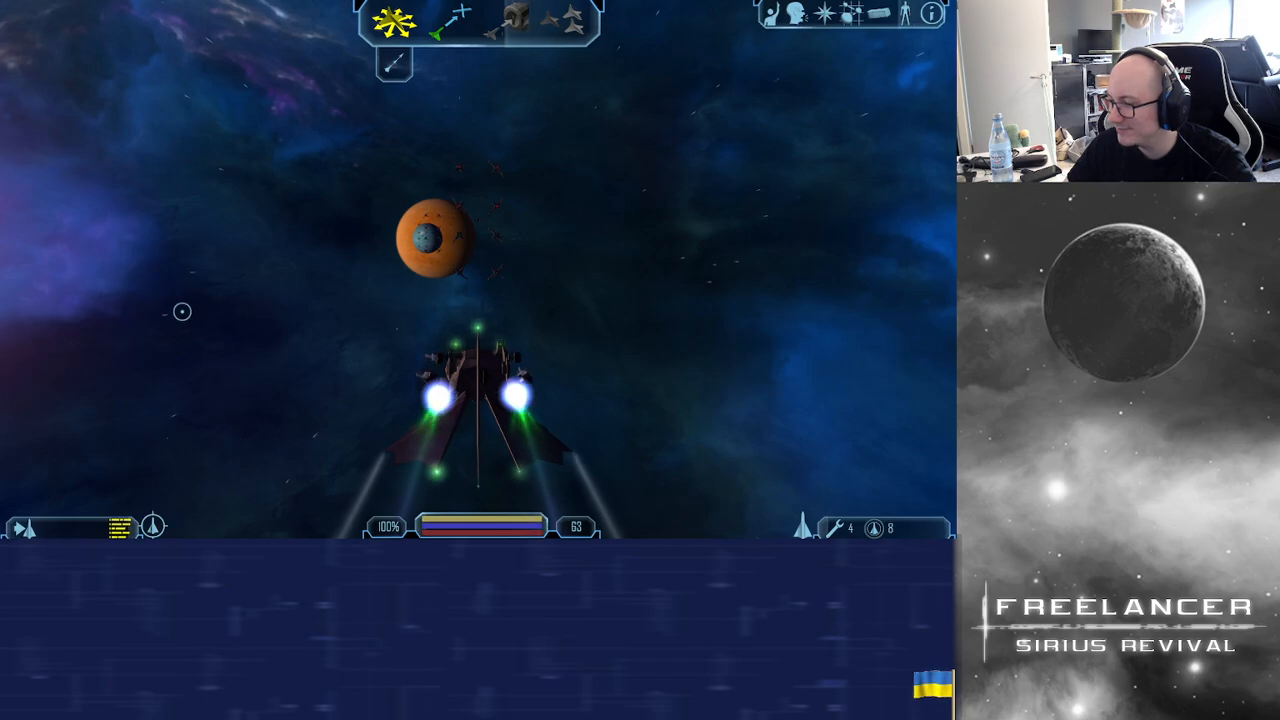
Cruise toward Battleship Myoko and check the cruise flame and trail in turret view before returning to flight view
key(space)
key(shift+w)
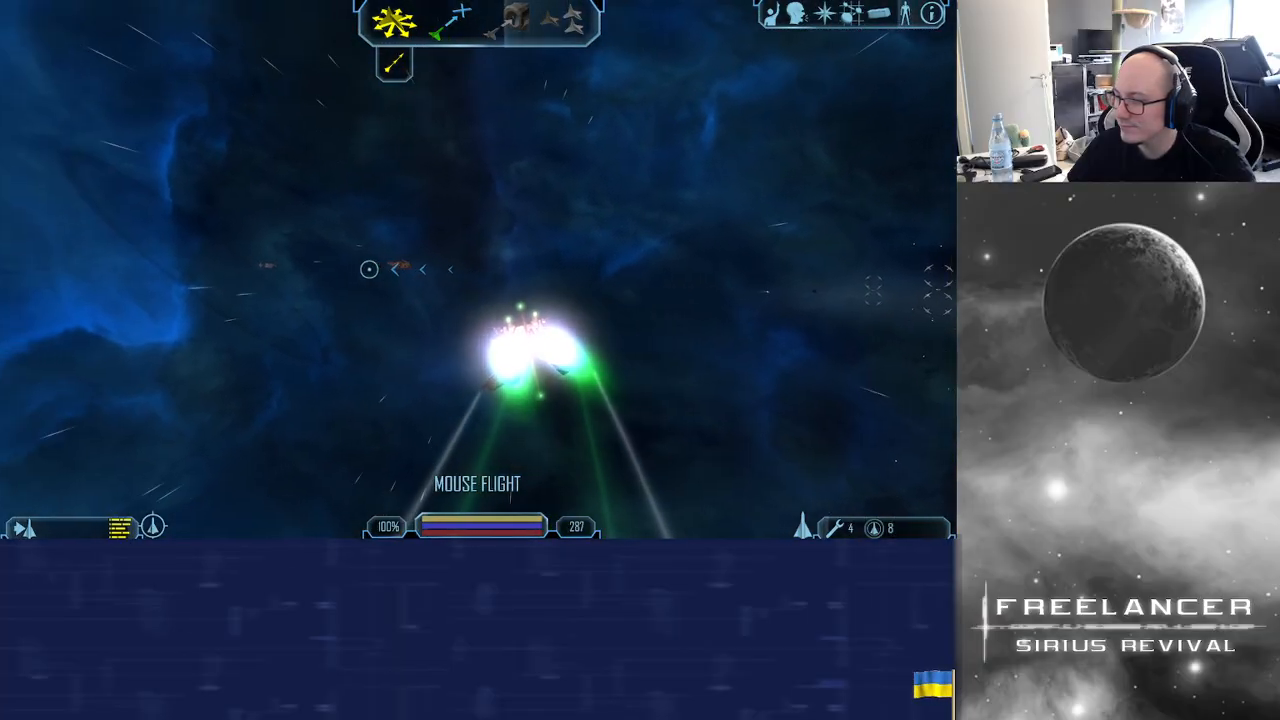
key(space)
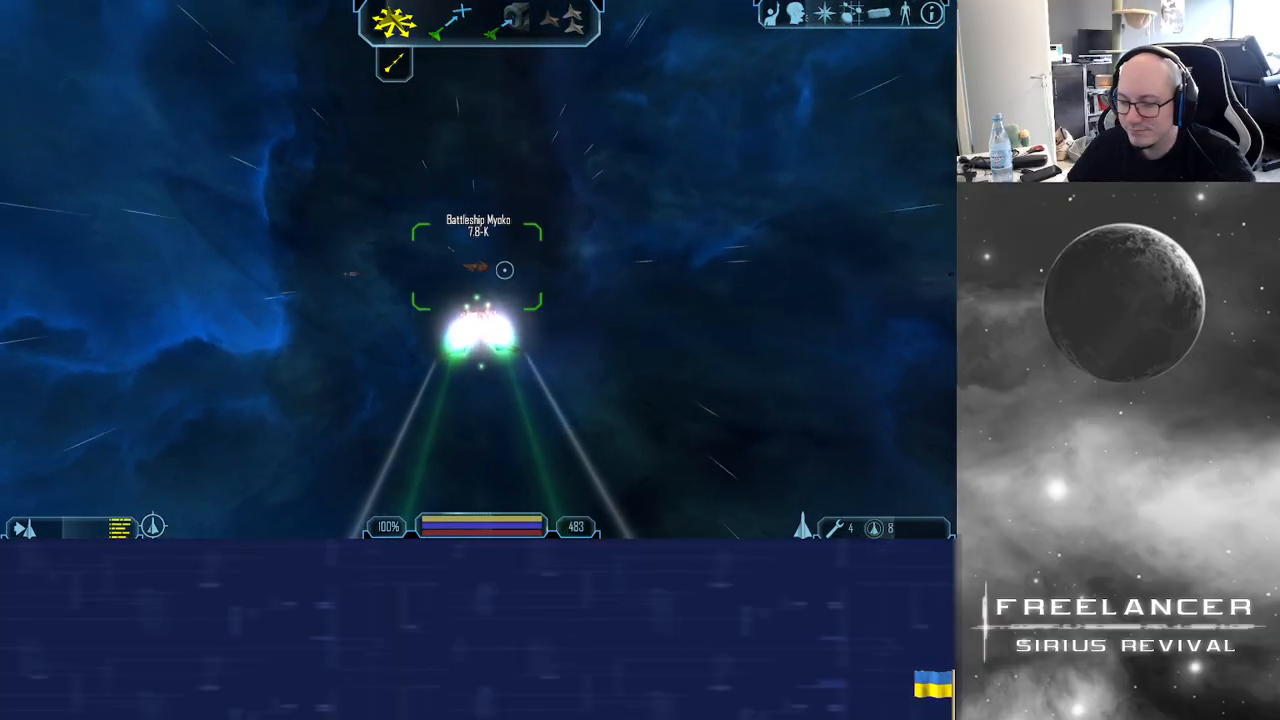
key(space)
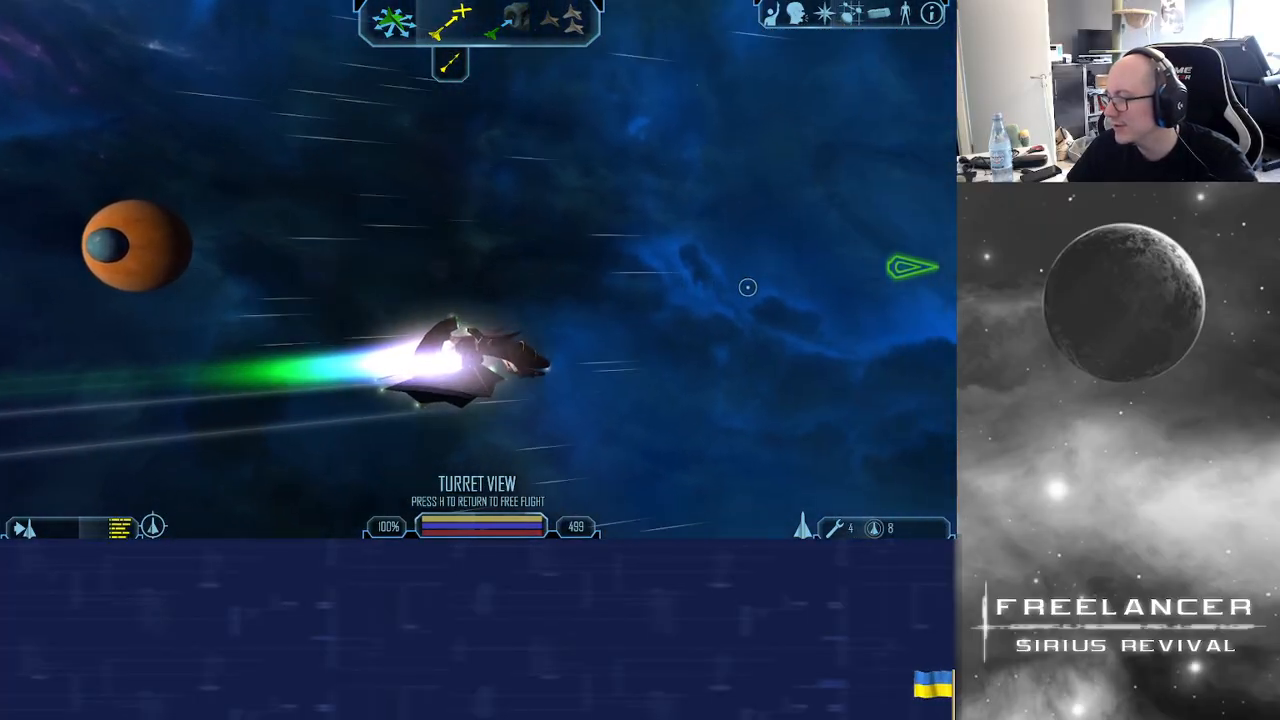
drag(748, 287, 745, 287)
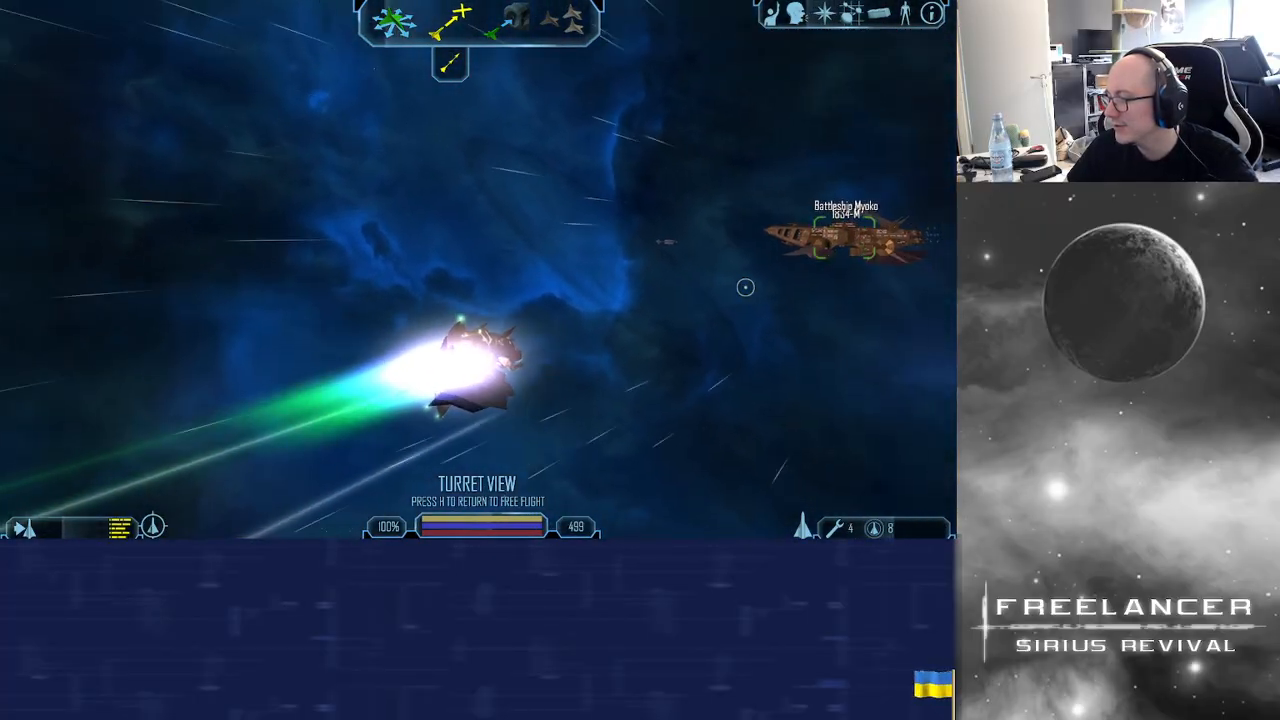
key(h)
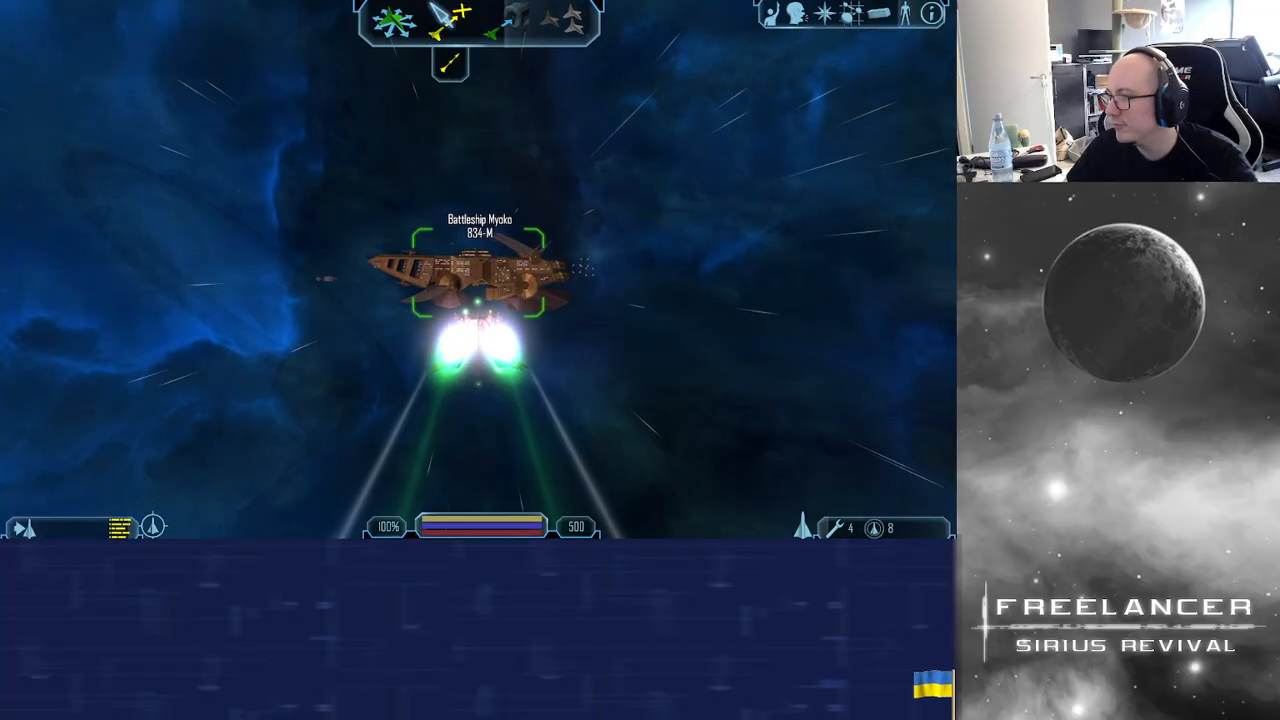
Break off the approach at Battleship Myoko and fly around its hull in forward and reverse to check the engine effects
click(392, 64)
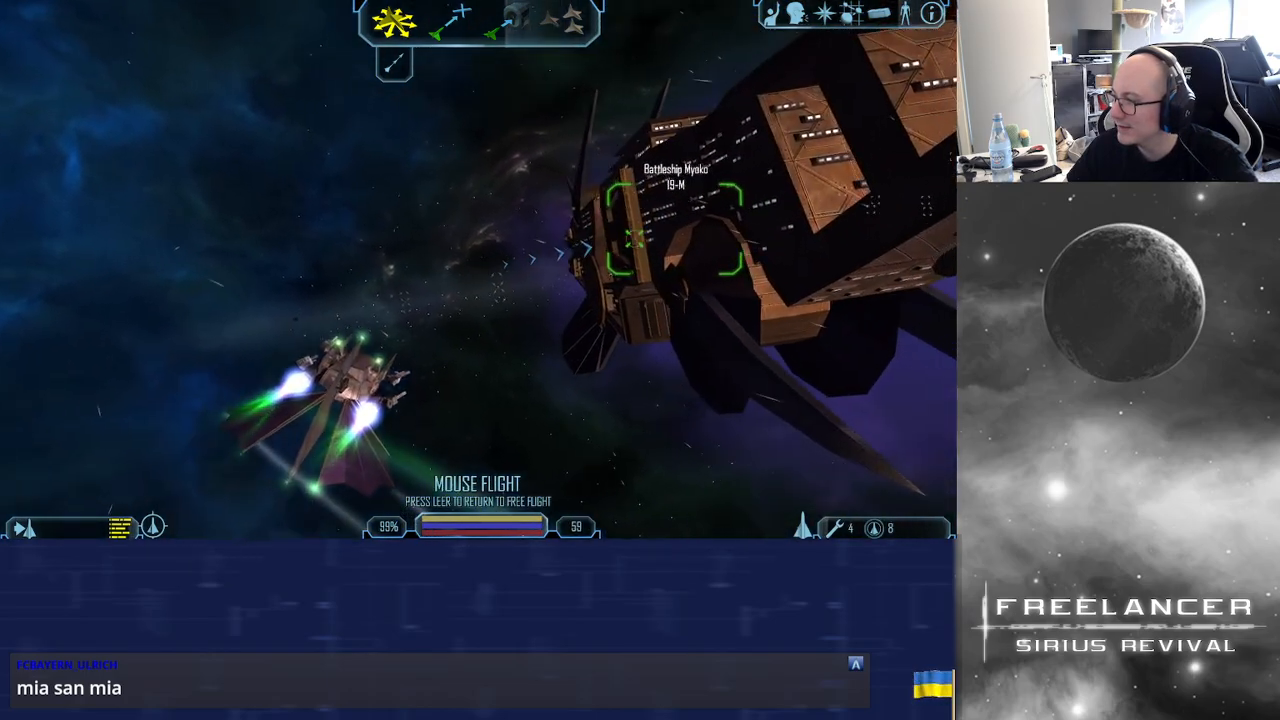
key(x)
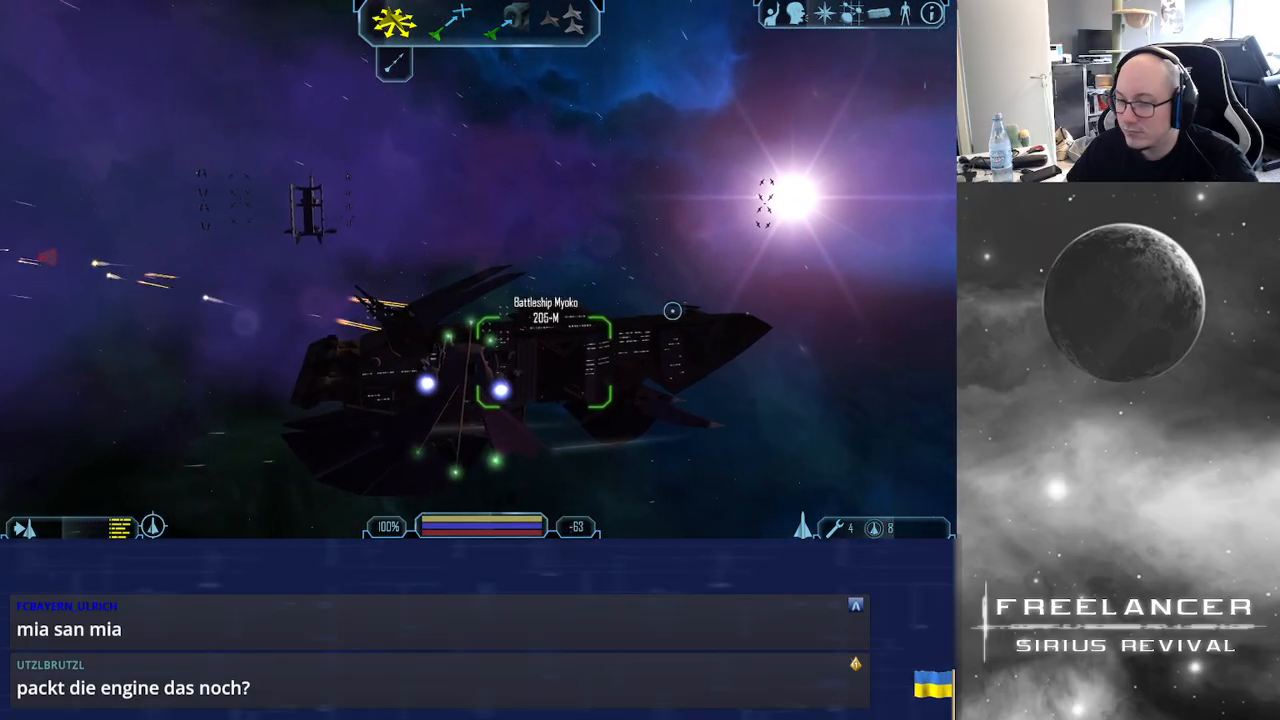
key(space)
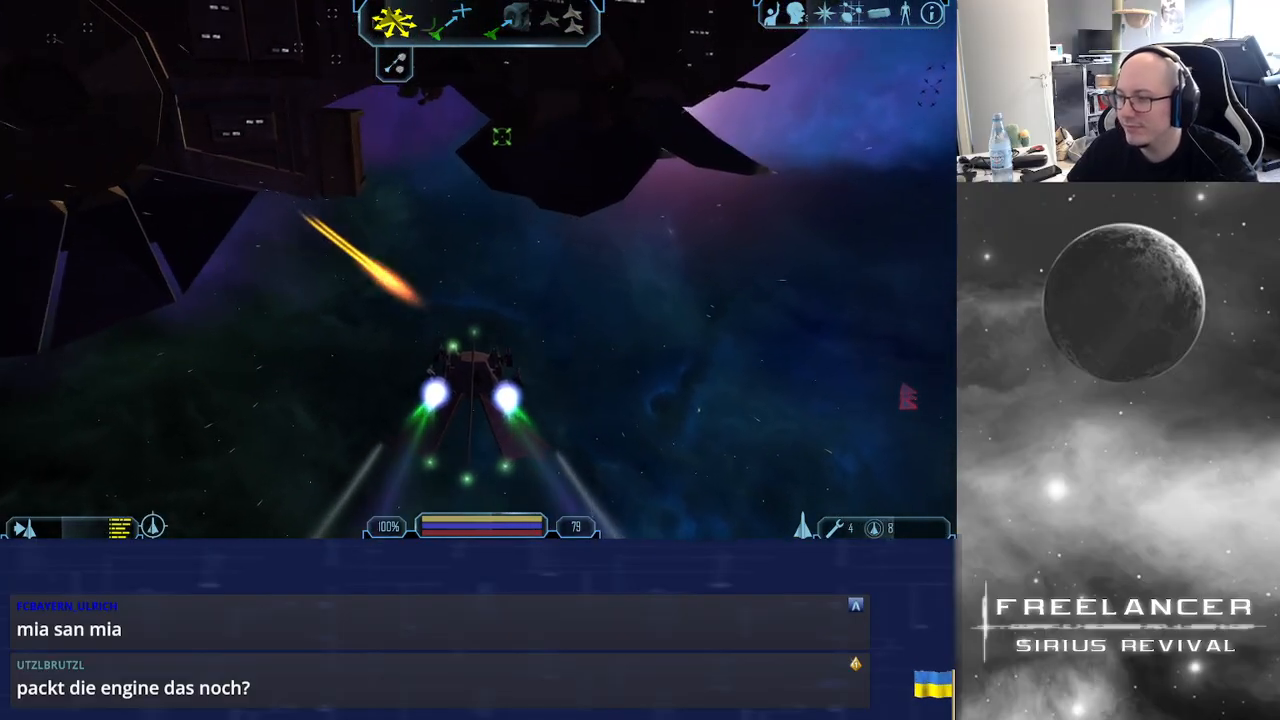
key(space)
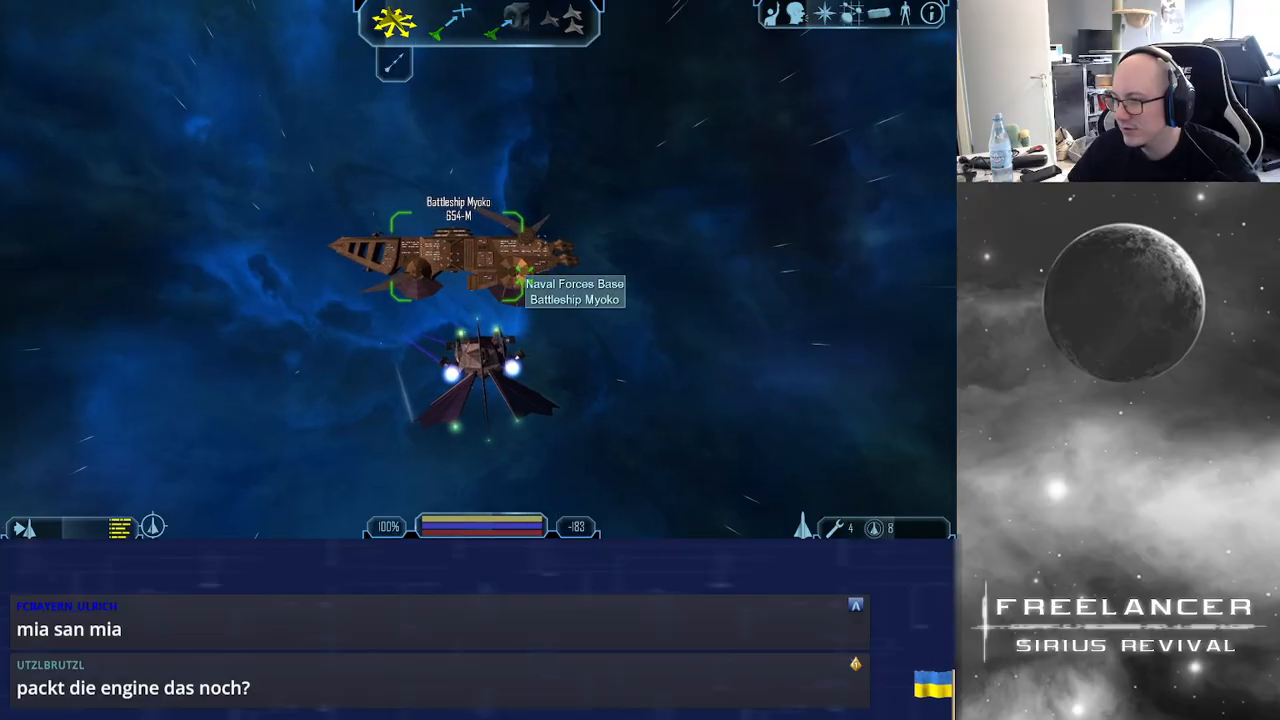
key(space)
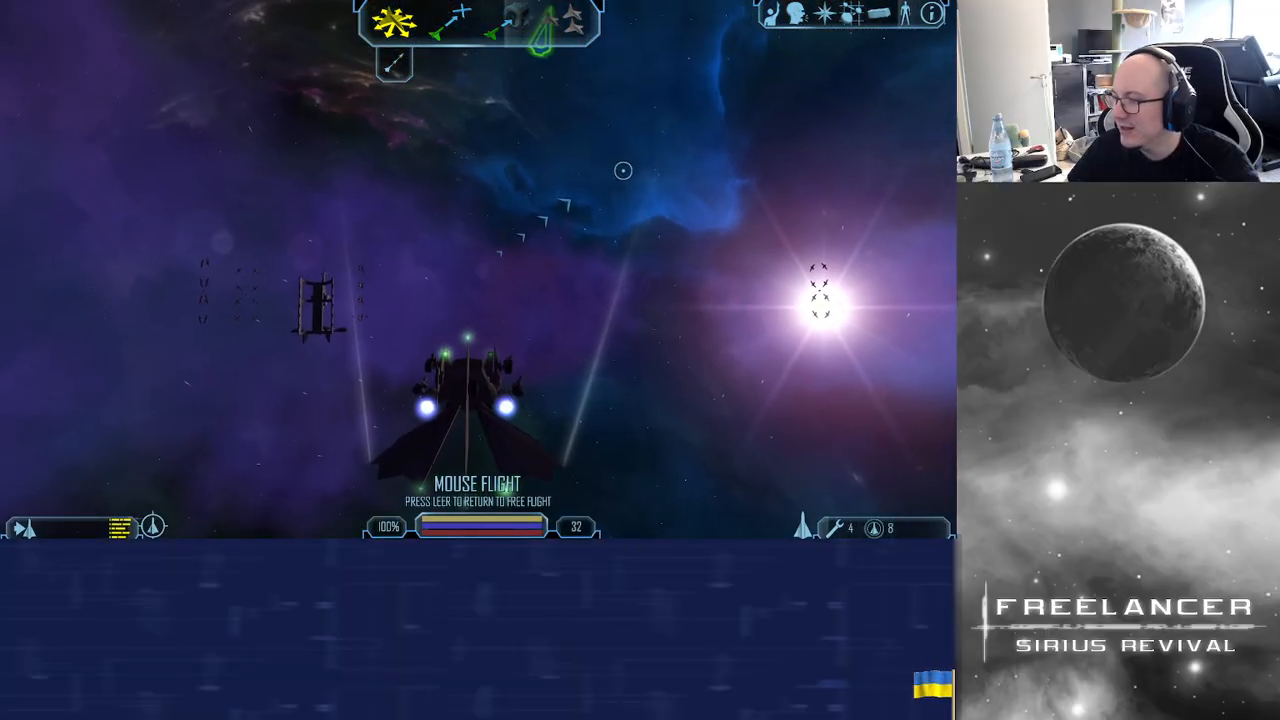
Maneuver around Battleship Myoko with thruster bursts and mouse flight to observe the engine flame and trail again
key(Tab)
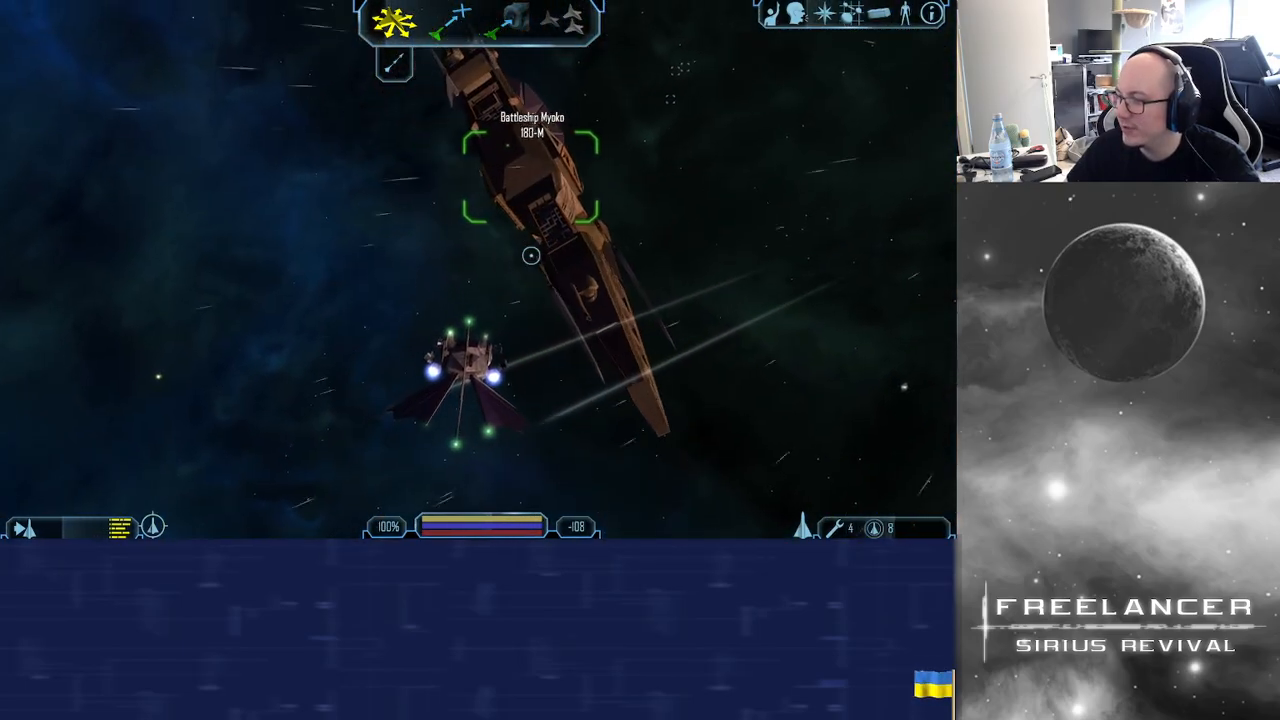
right_click(626, 330)
key(Tab)
key(space)
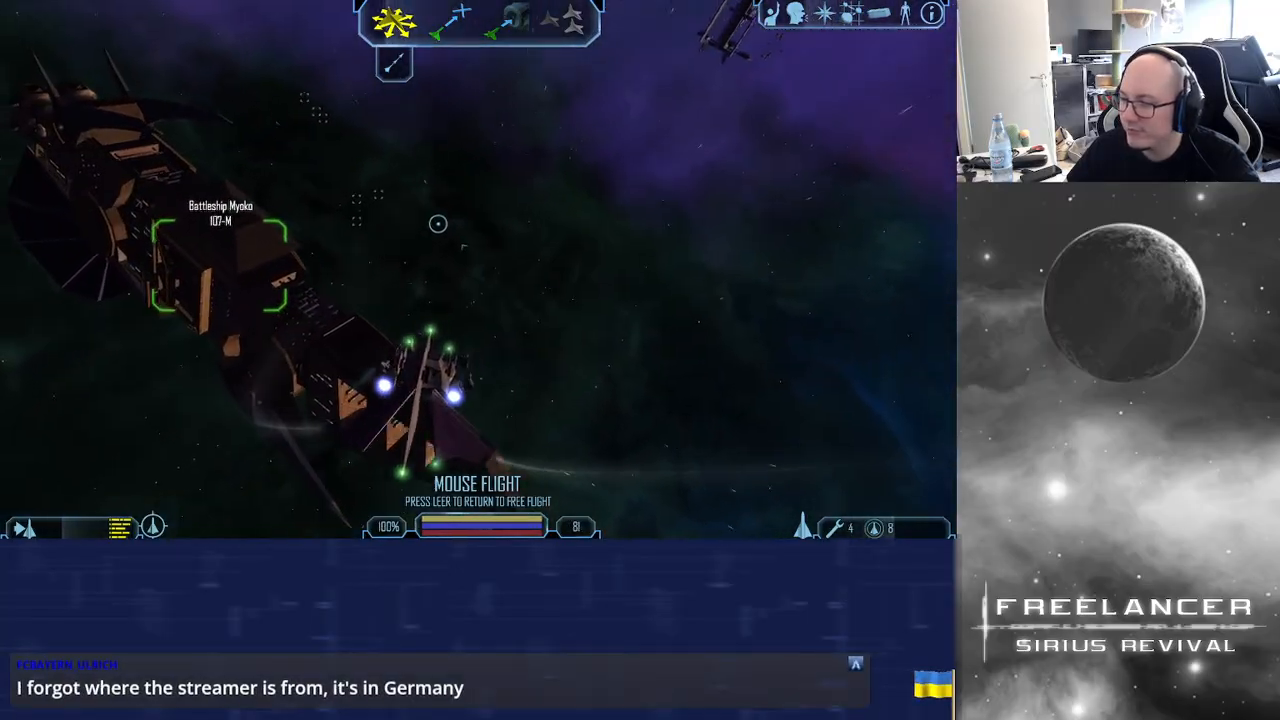
key(space)
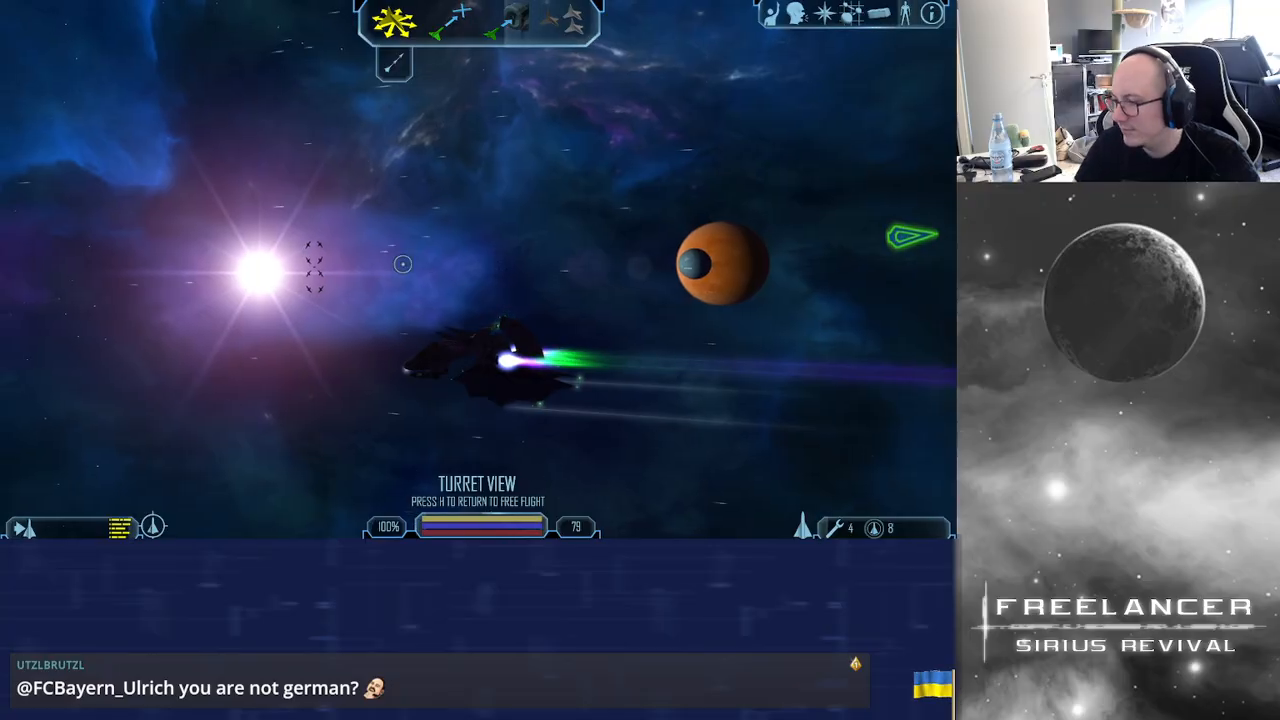
Hide the HUD, capture the full turret view of the Dragon fighter, and save the screenshot as a PNG on the Desktop
key(alt+i)
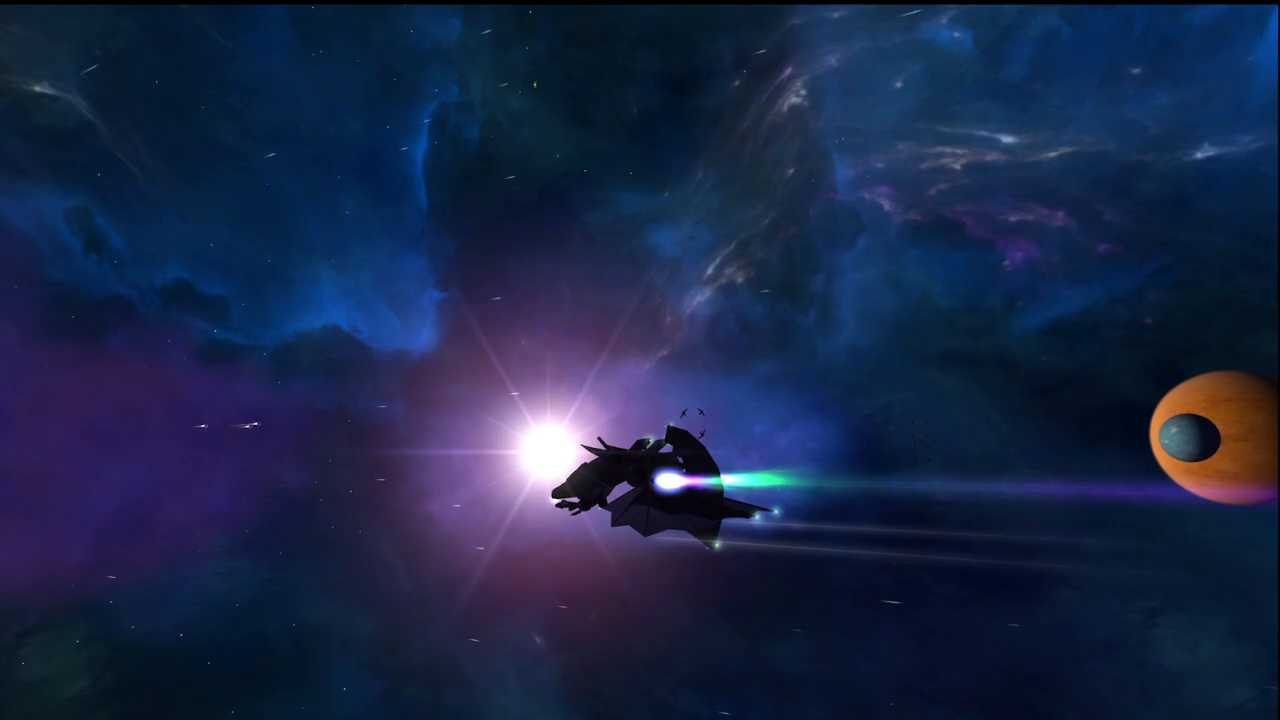
key(Print)
drag(0, 4, 1279, 719)
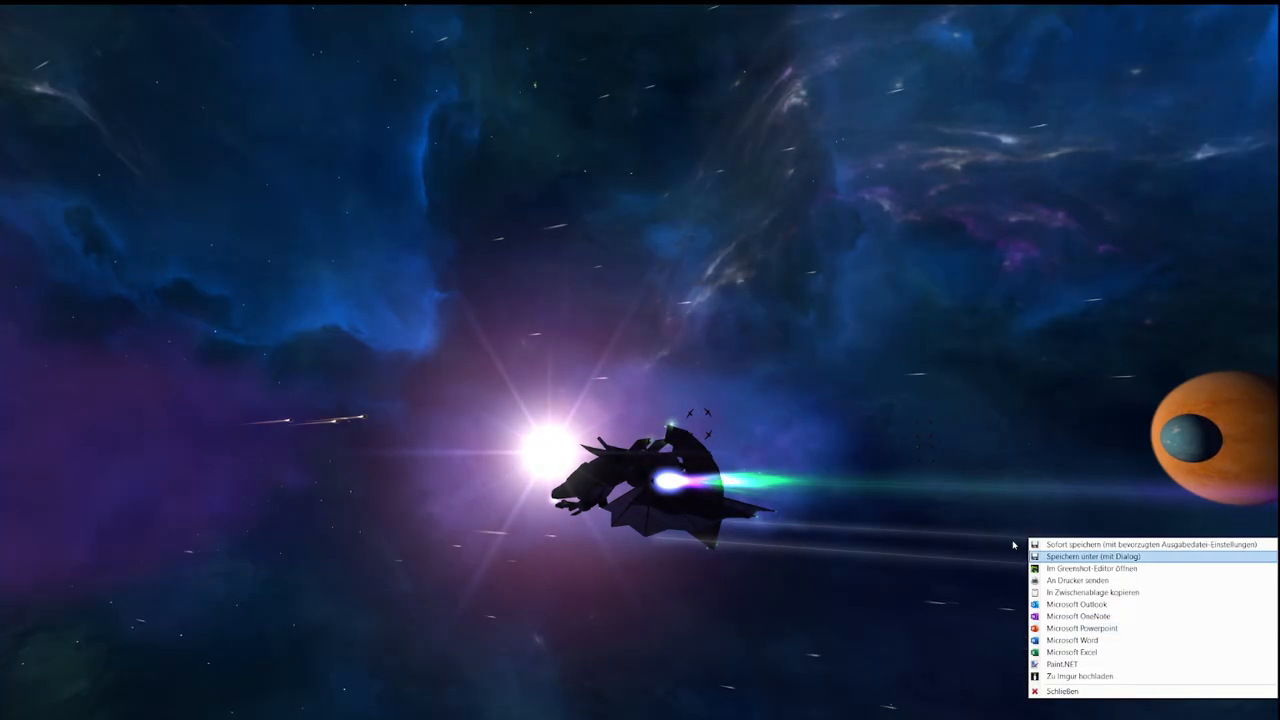
click(1072, 556)
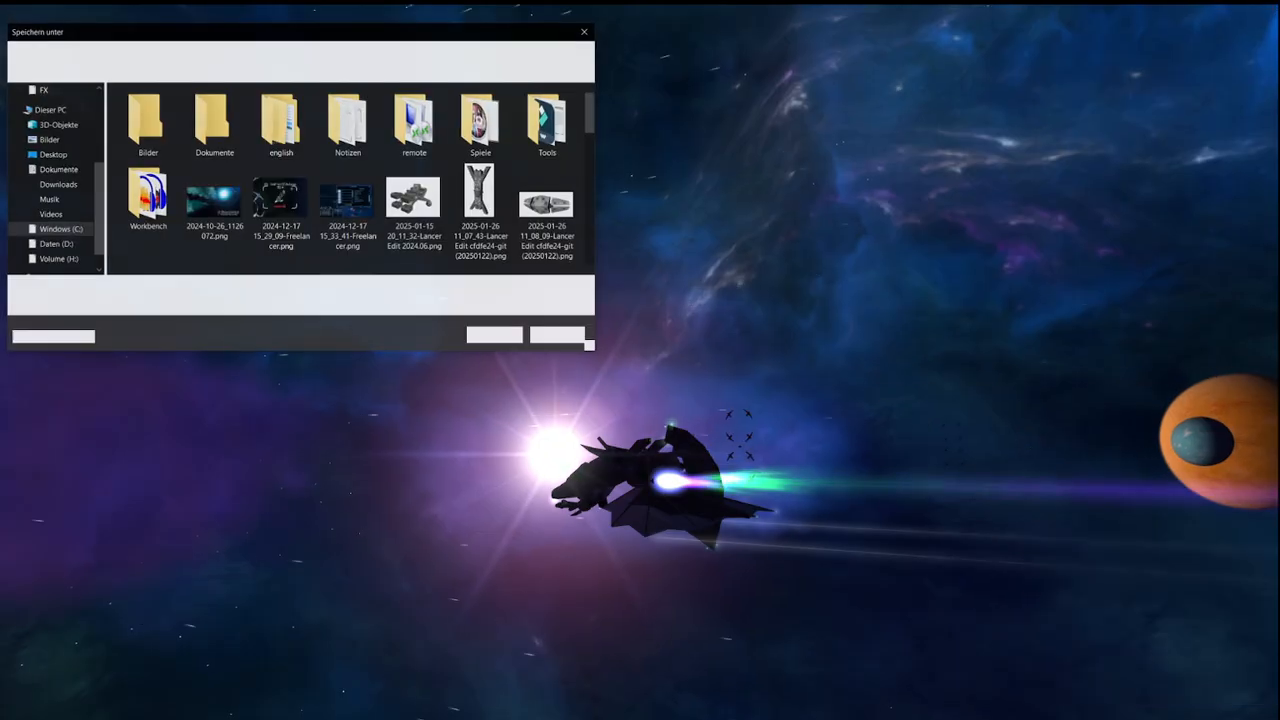
click(52, 154)
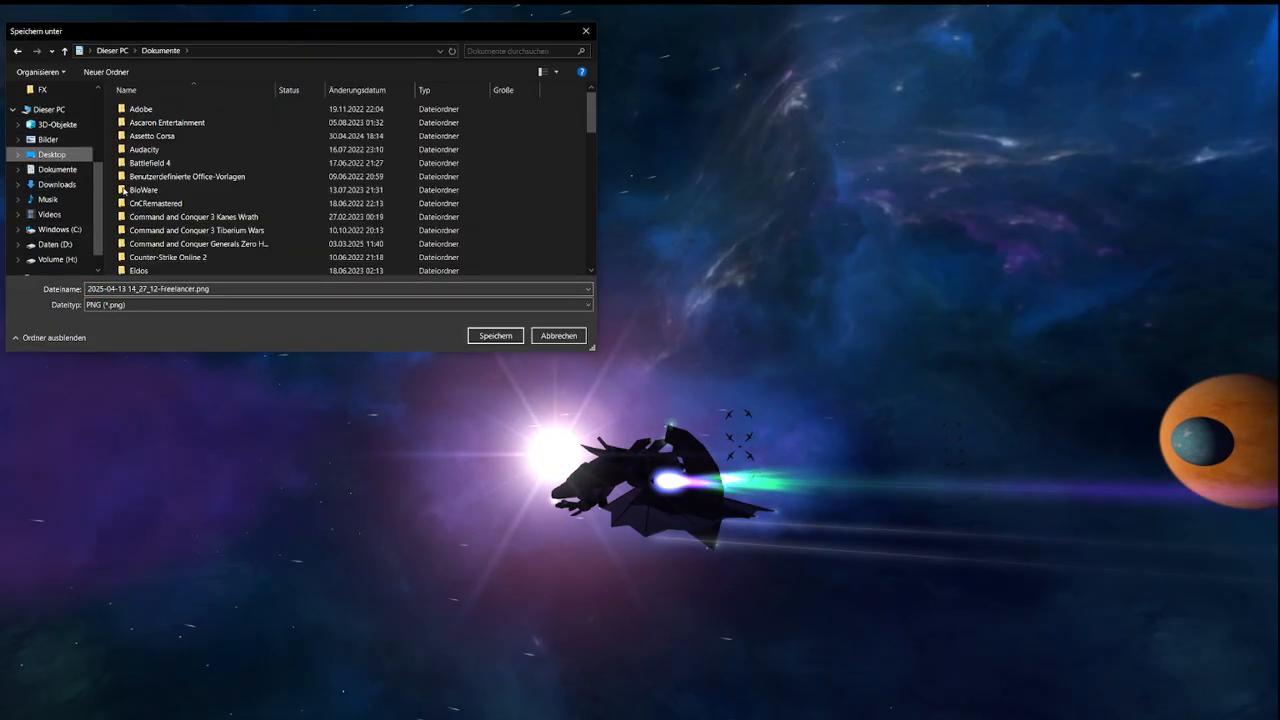
click(494, 336)
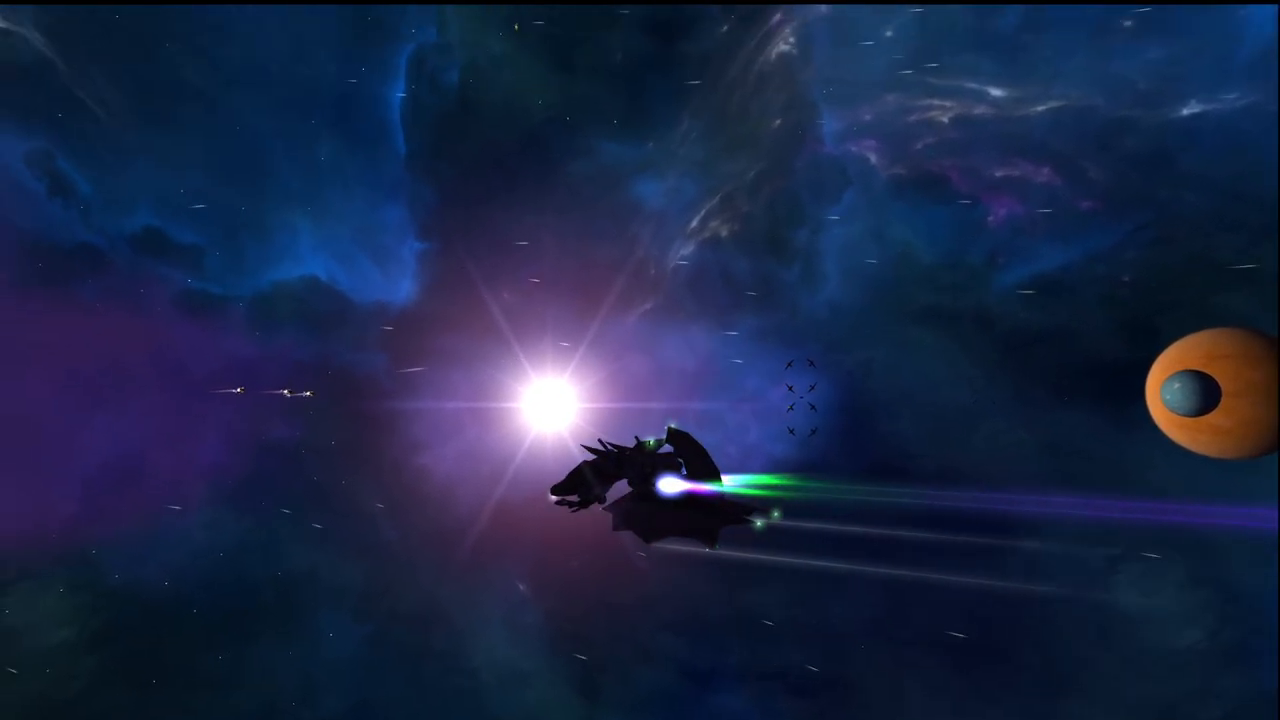
key(Print)
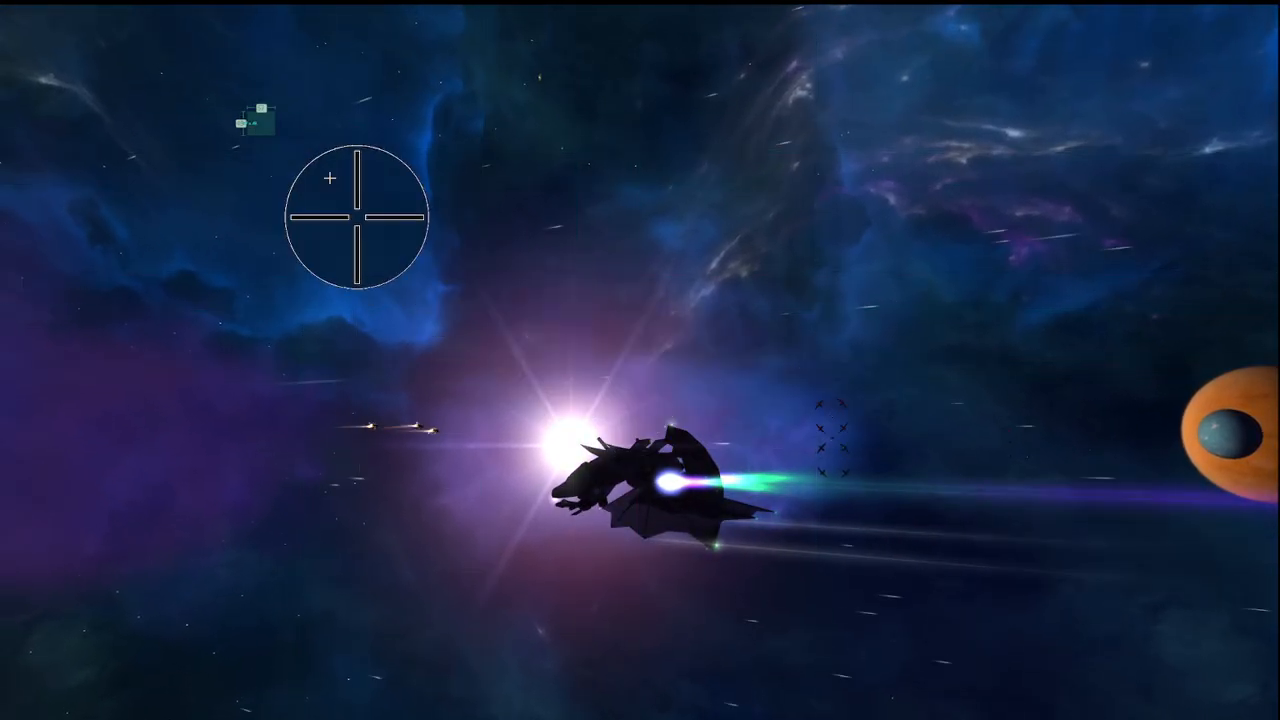
click(620, 361)
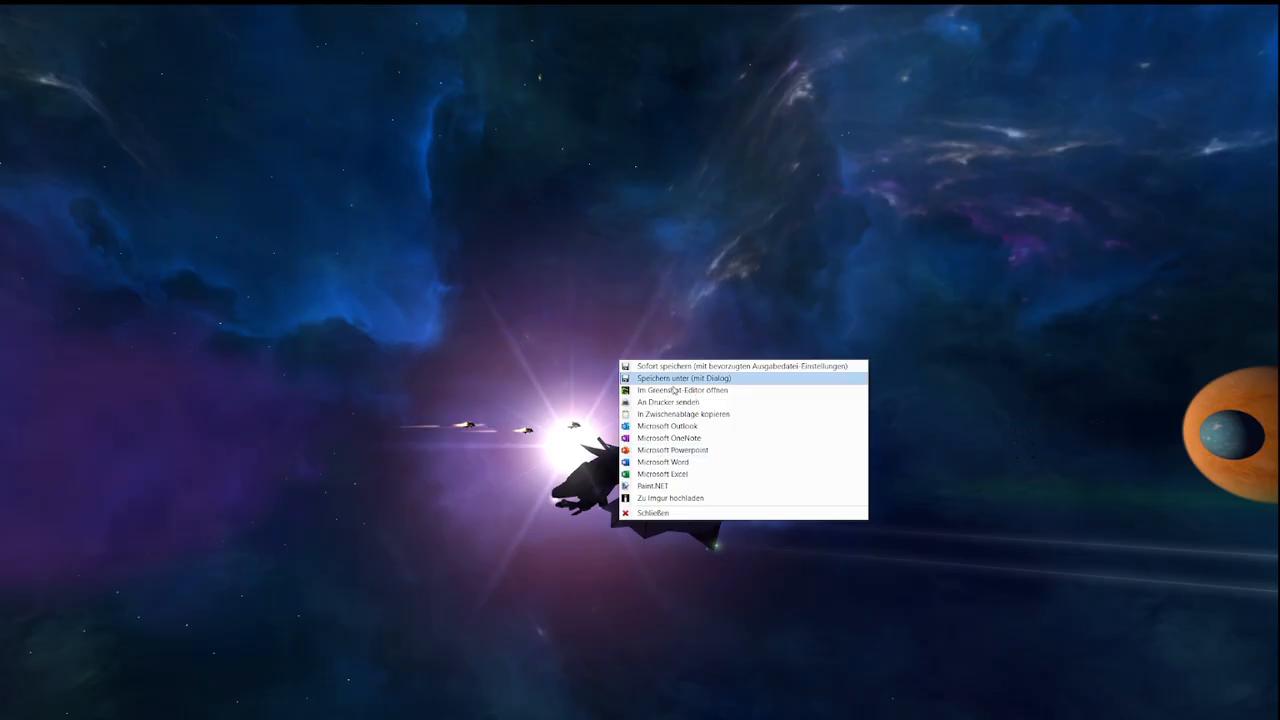
click(677, 380)
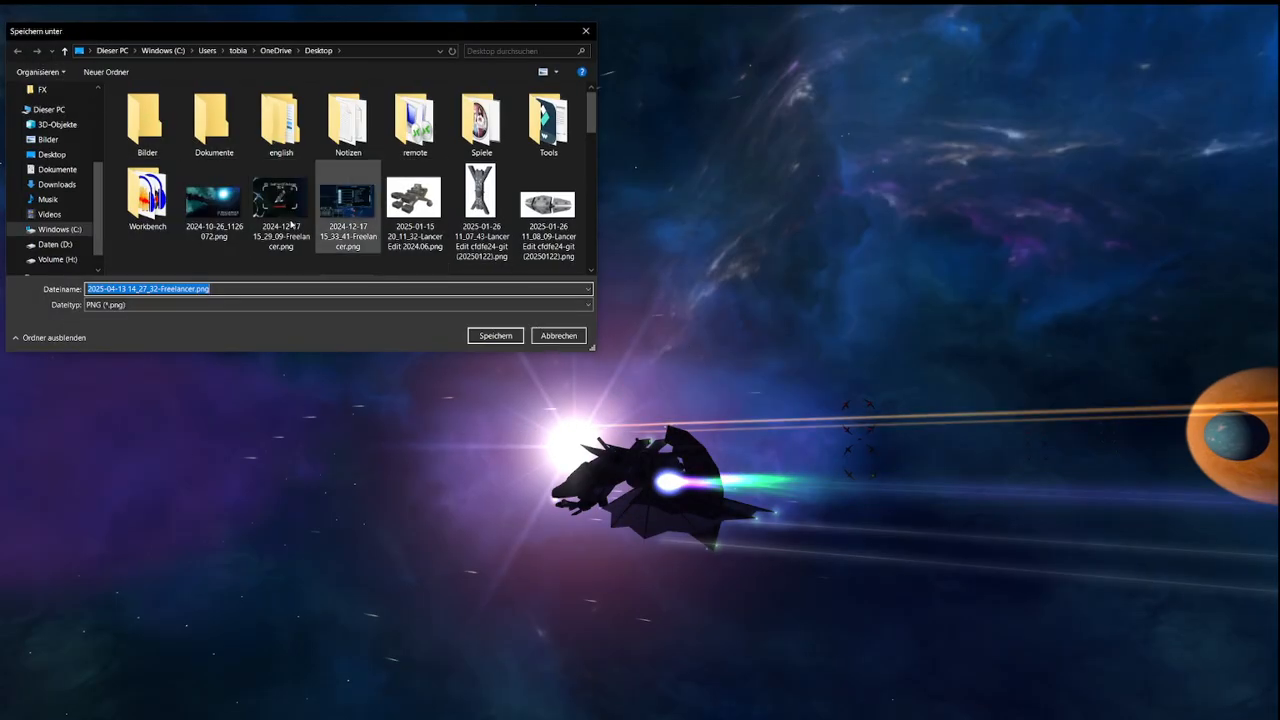
scroll(103, 168, up, 3)
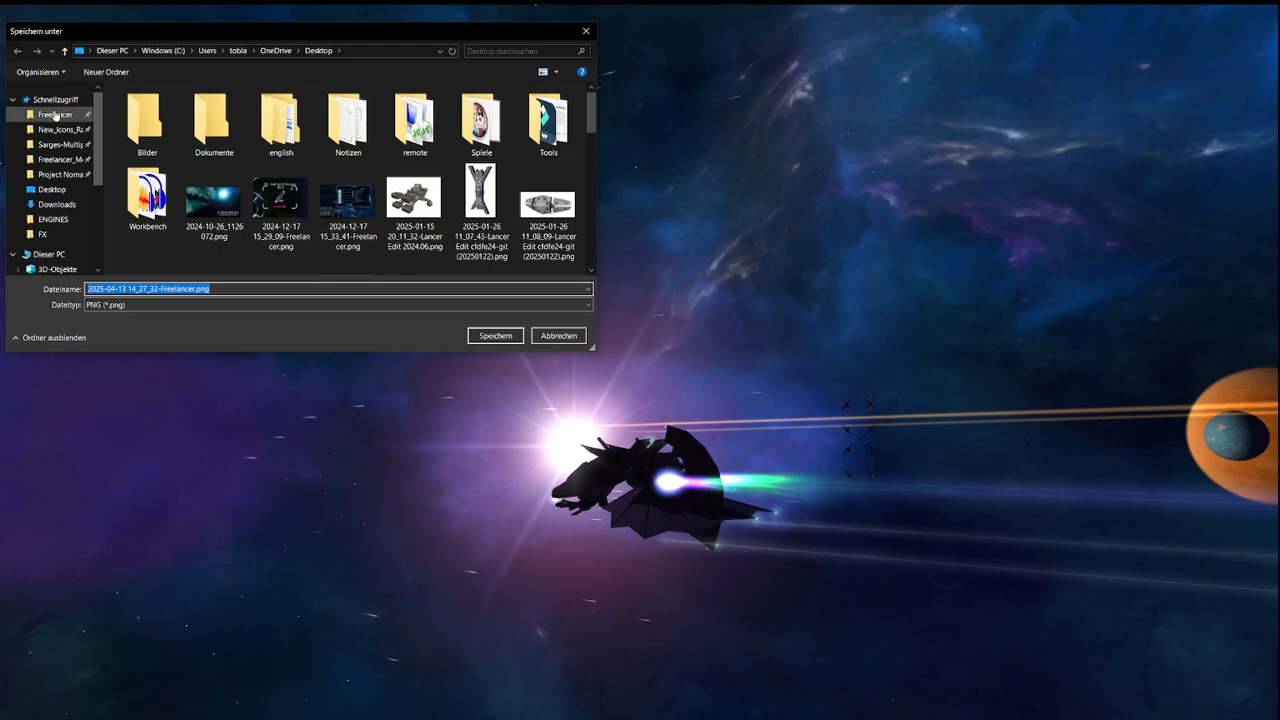
click(60, 189)
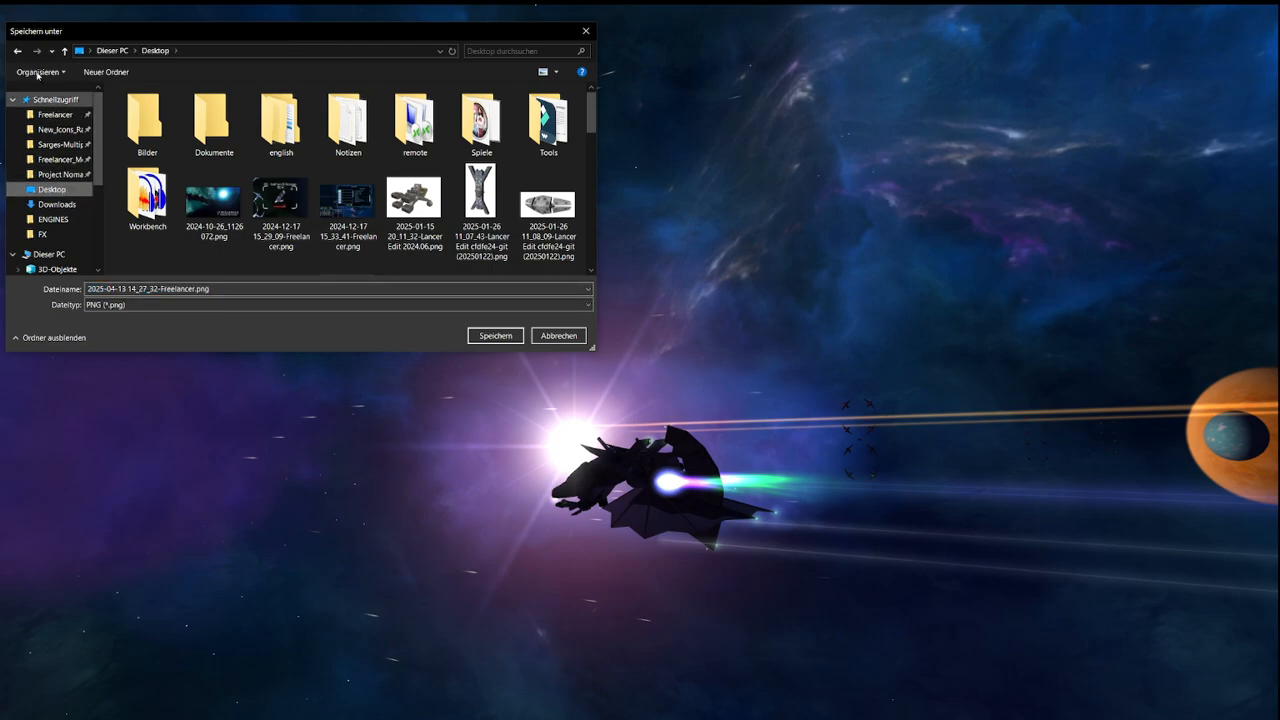
click(17, 51)
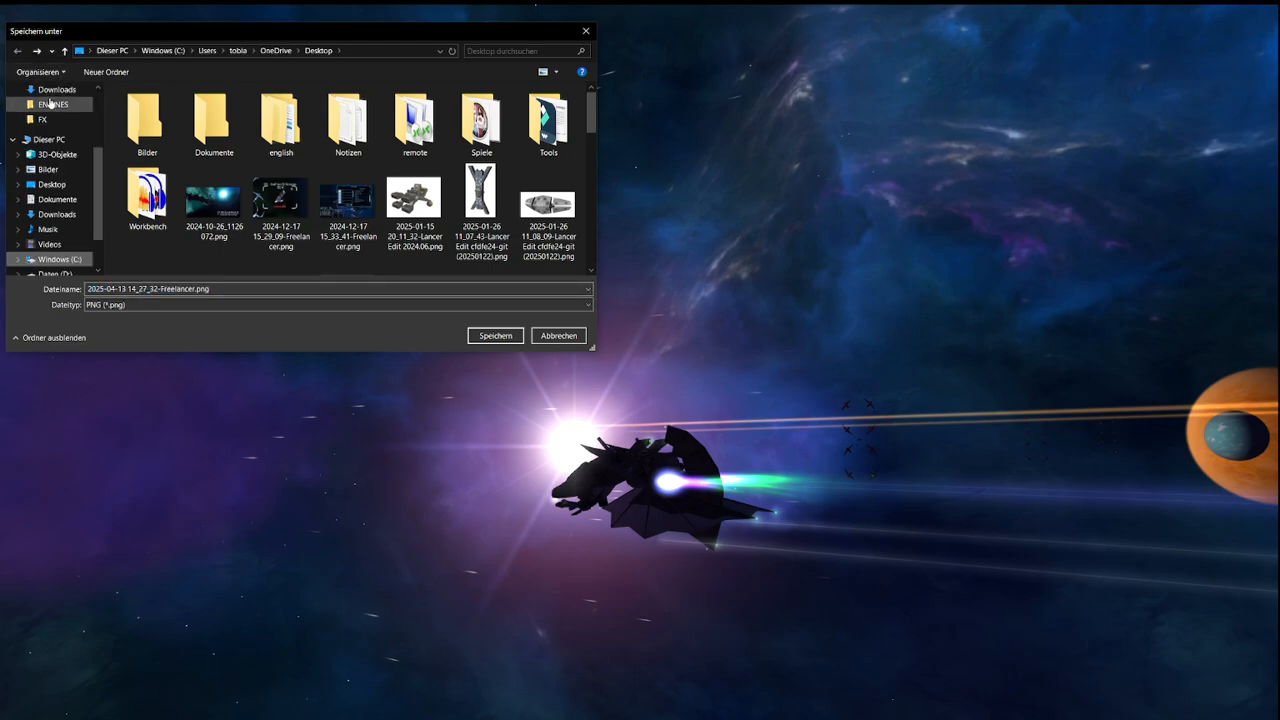
click(586, 30)
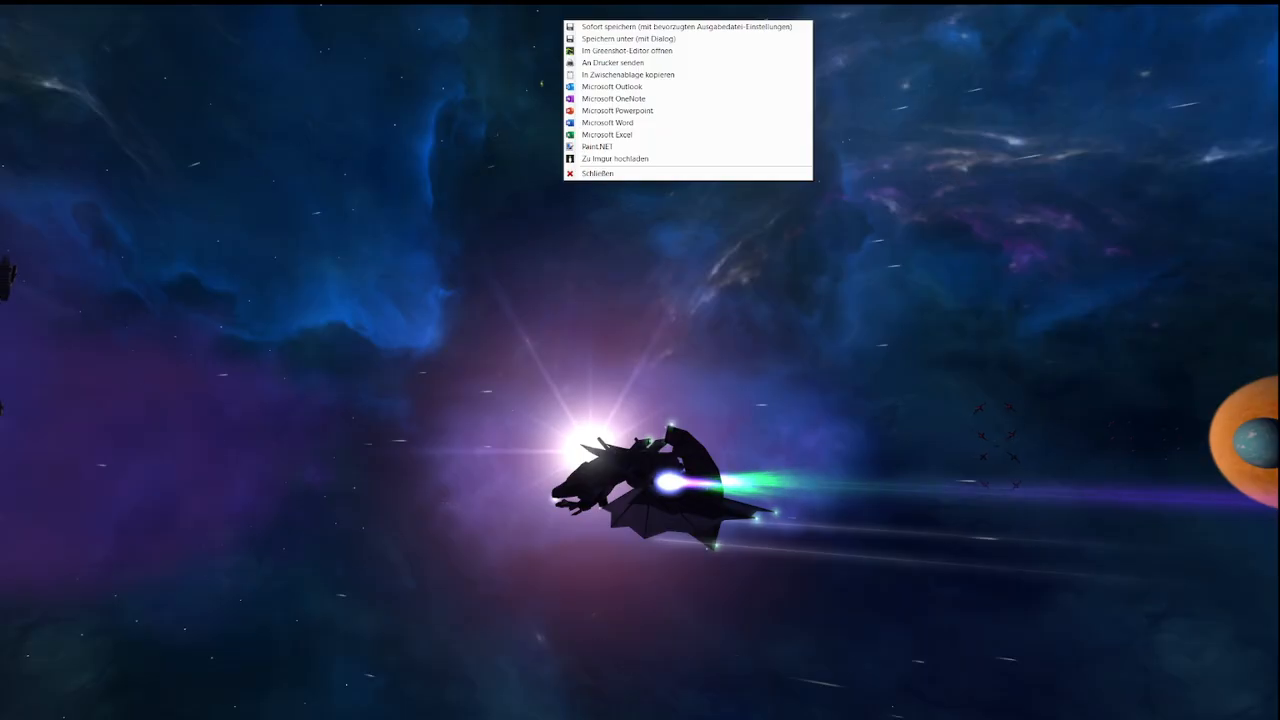
key(super)
click(611, 176)
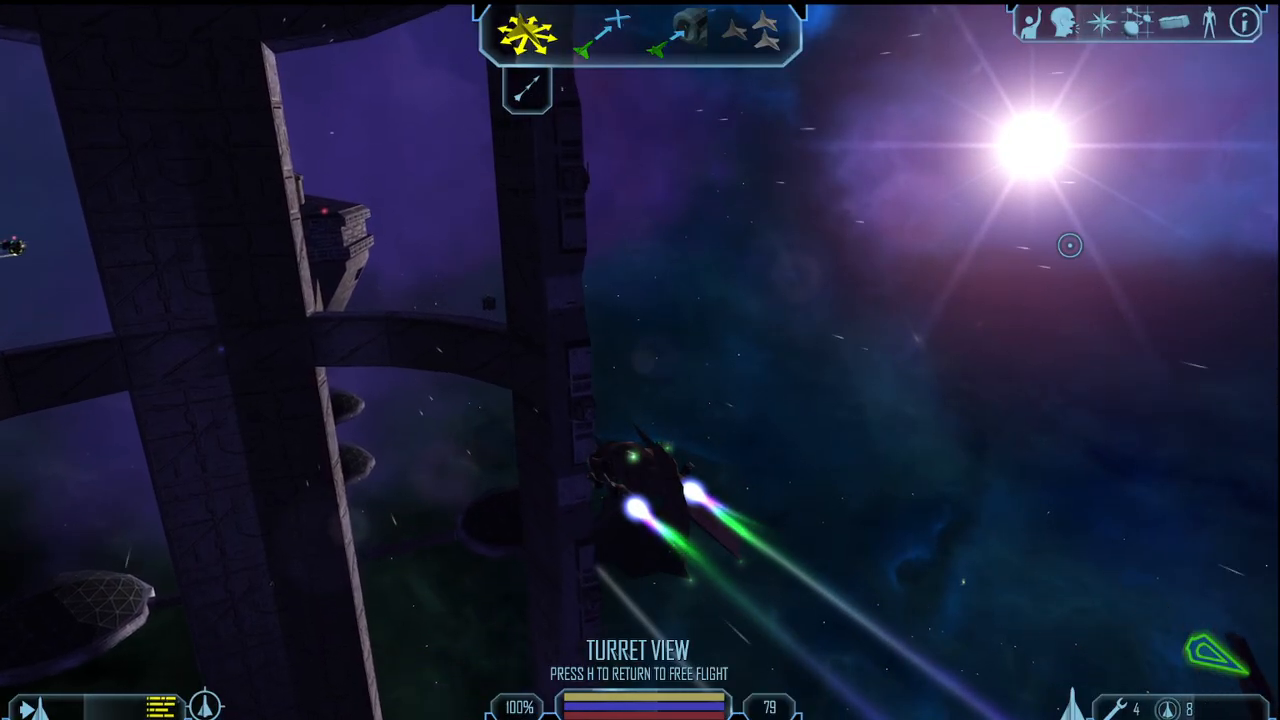
Leave turret view and fly past Battleship Myoko's hull with thruster bursts in mouse flight, then slow down and return to free flight
key(h)
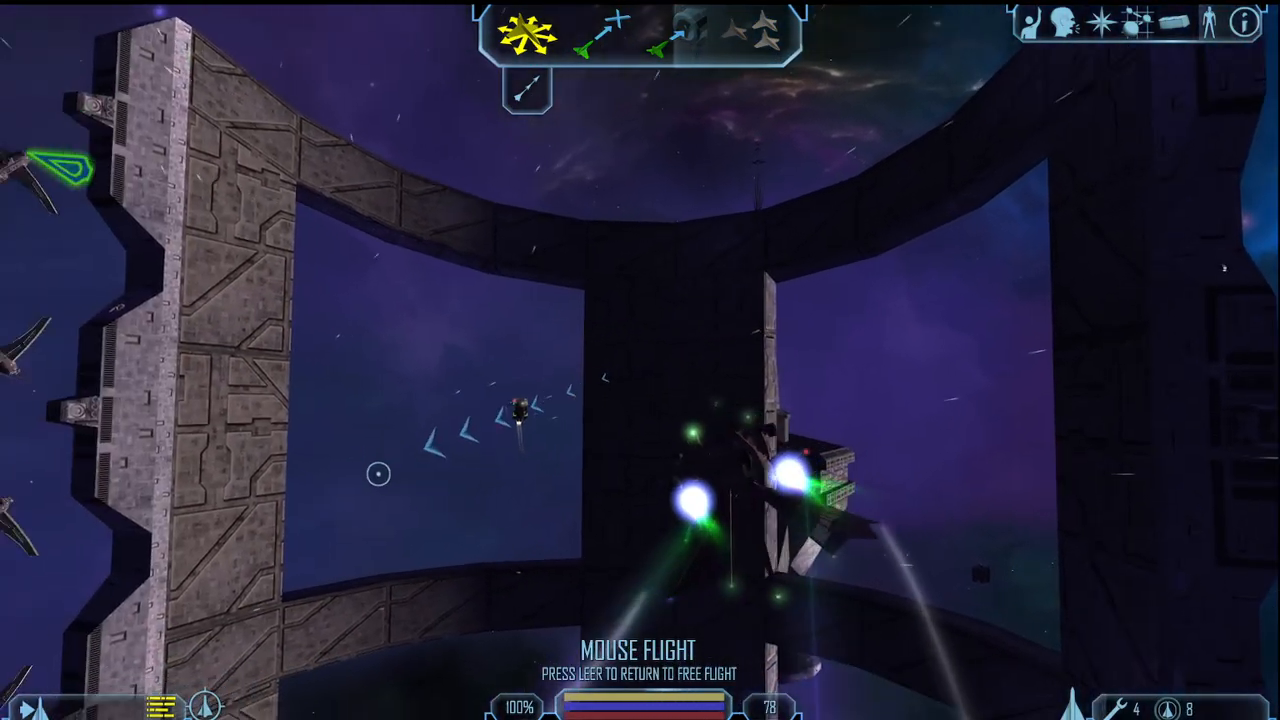
key(Tab)
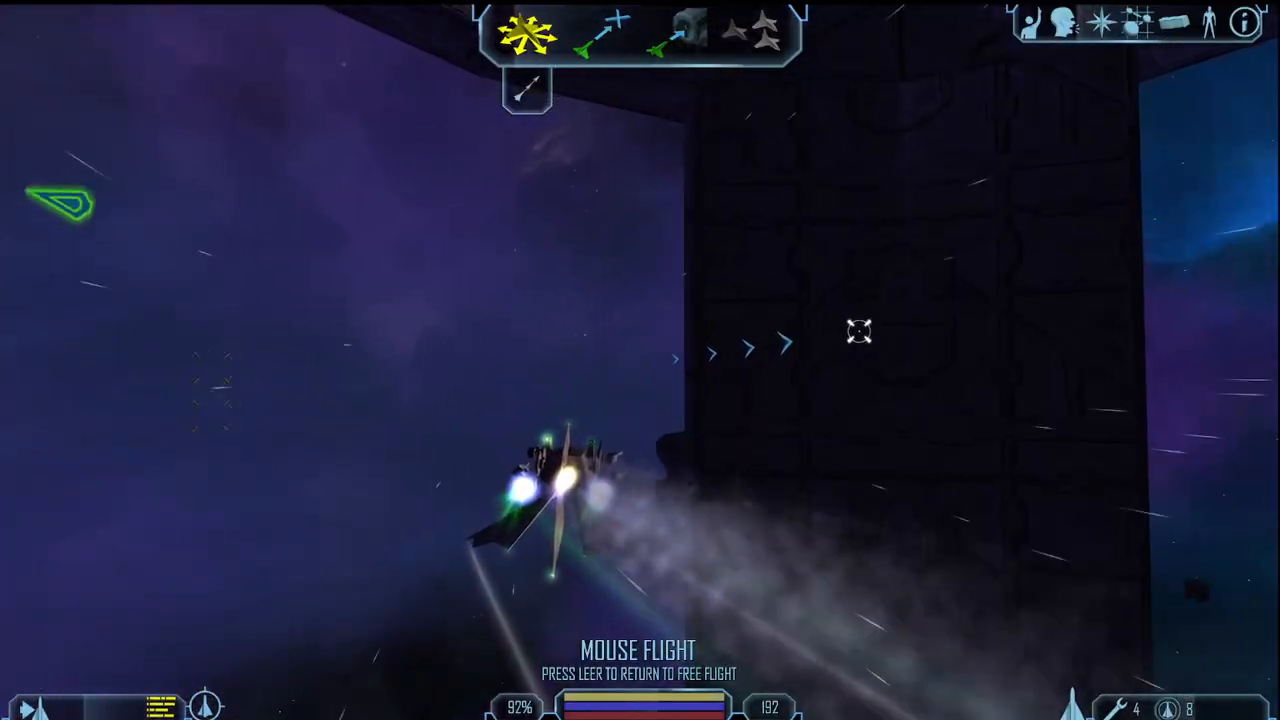
key(Tab)
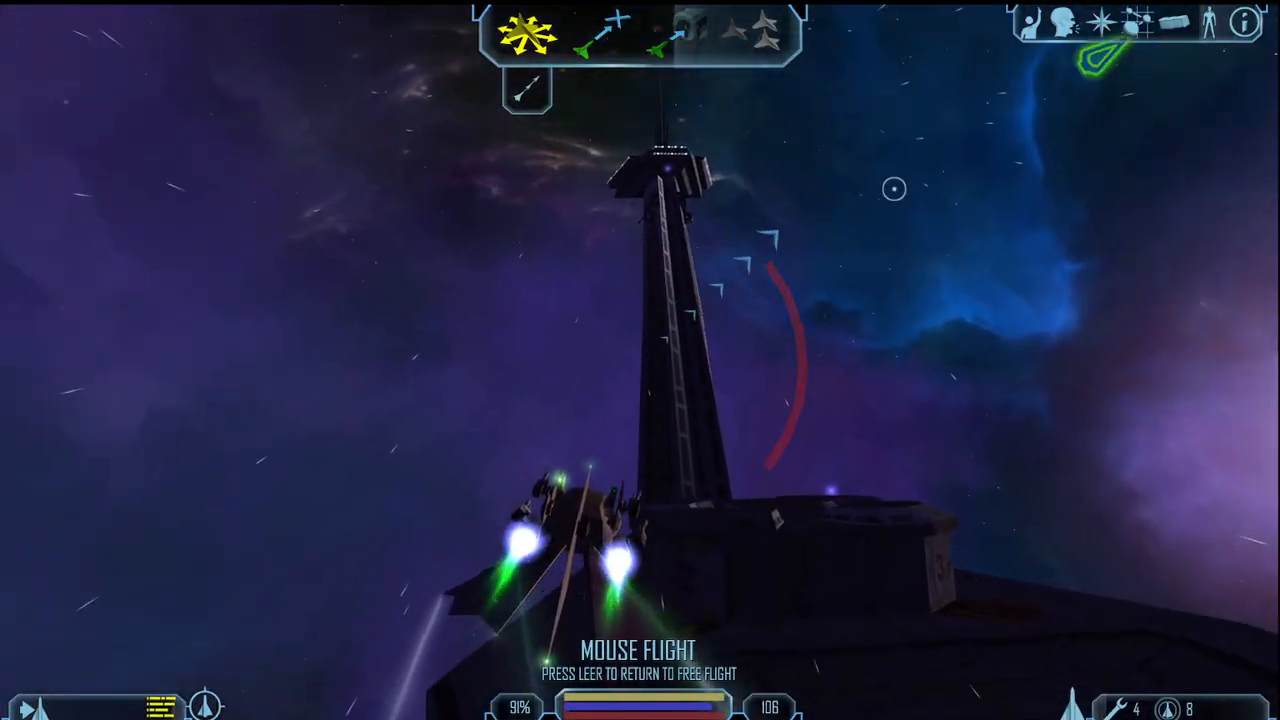
key(s)
key(space)
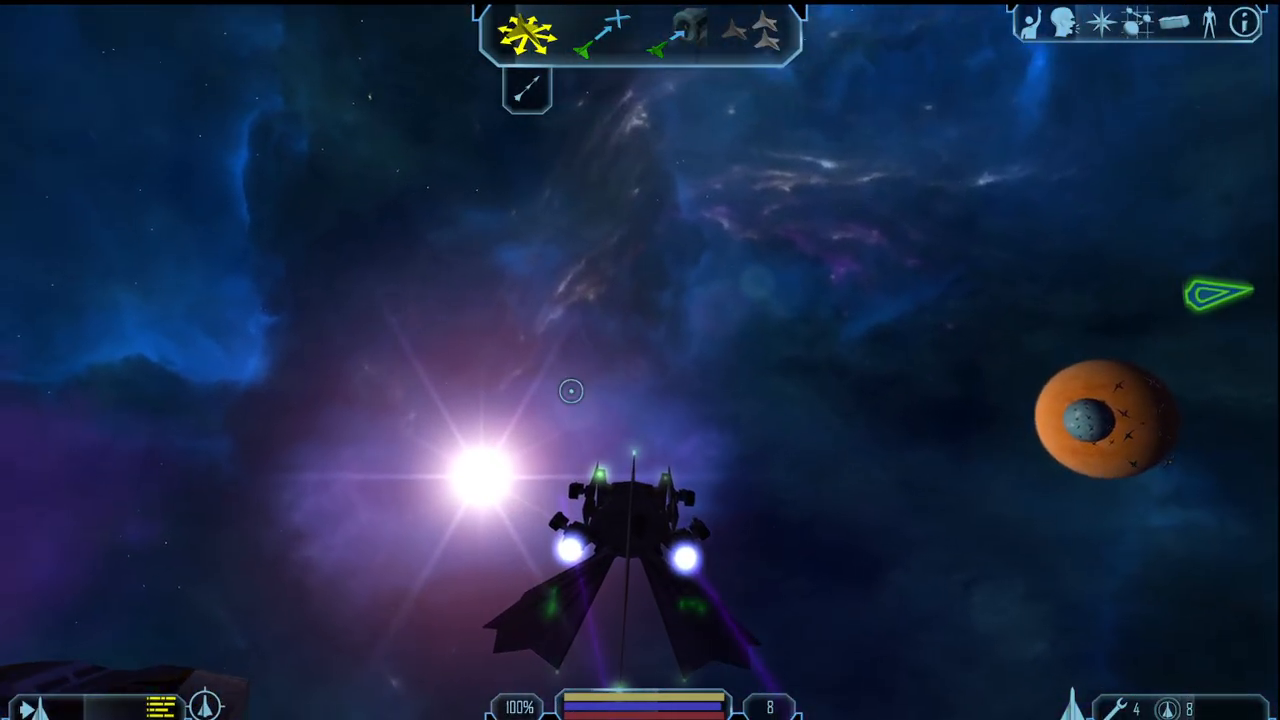
Examine the nearly stationary Dragon fighter and its idle engine glow in turret view beside Battleship Myoko from several angles
key(space)
key(h)
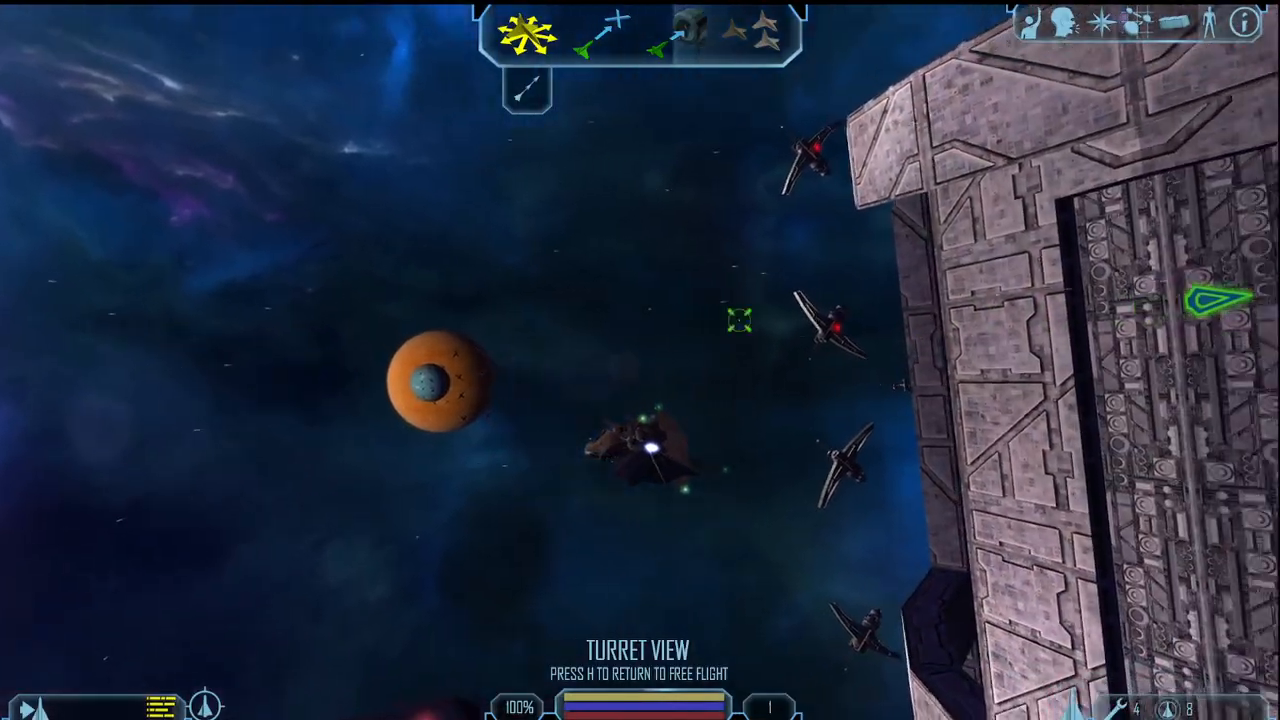
right_click(443, 300)
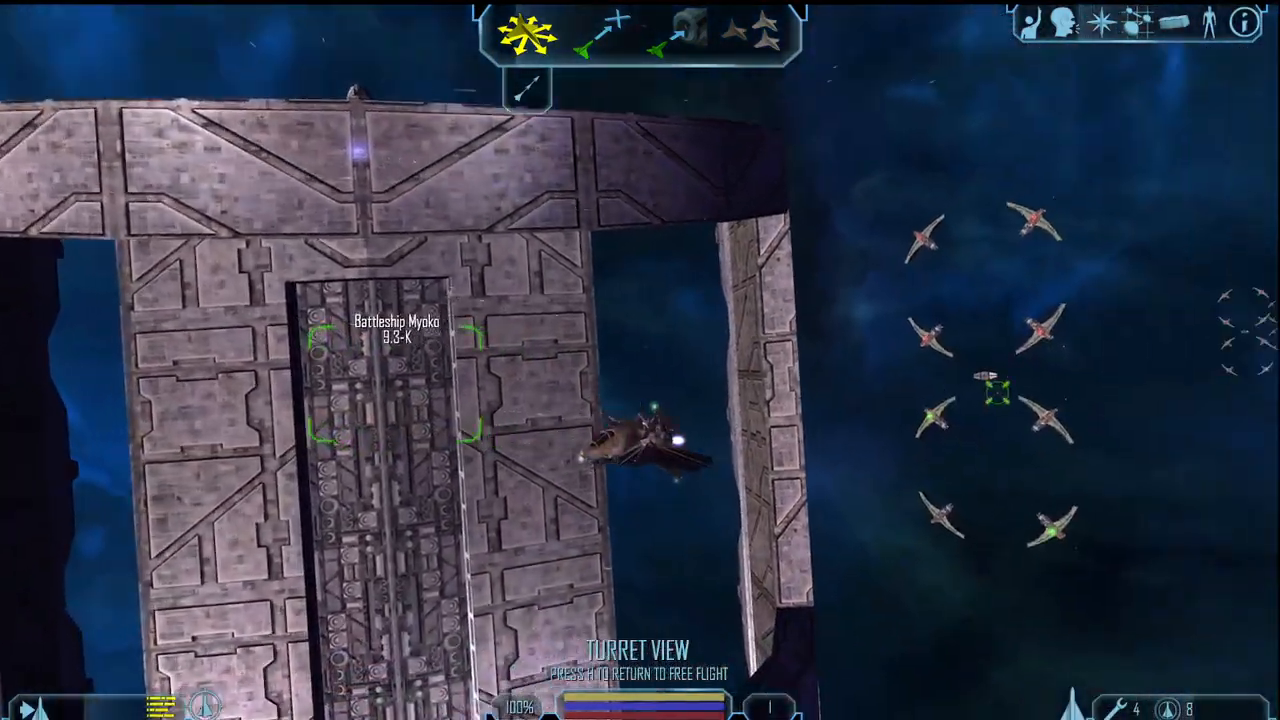
drag(997, 393, 940, 354)
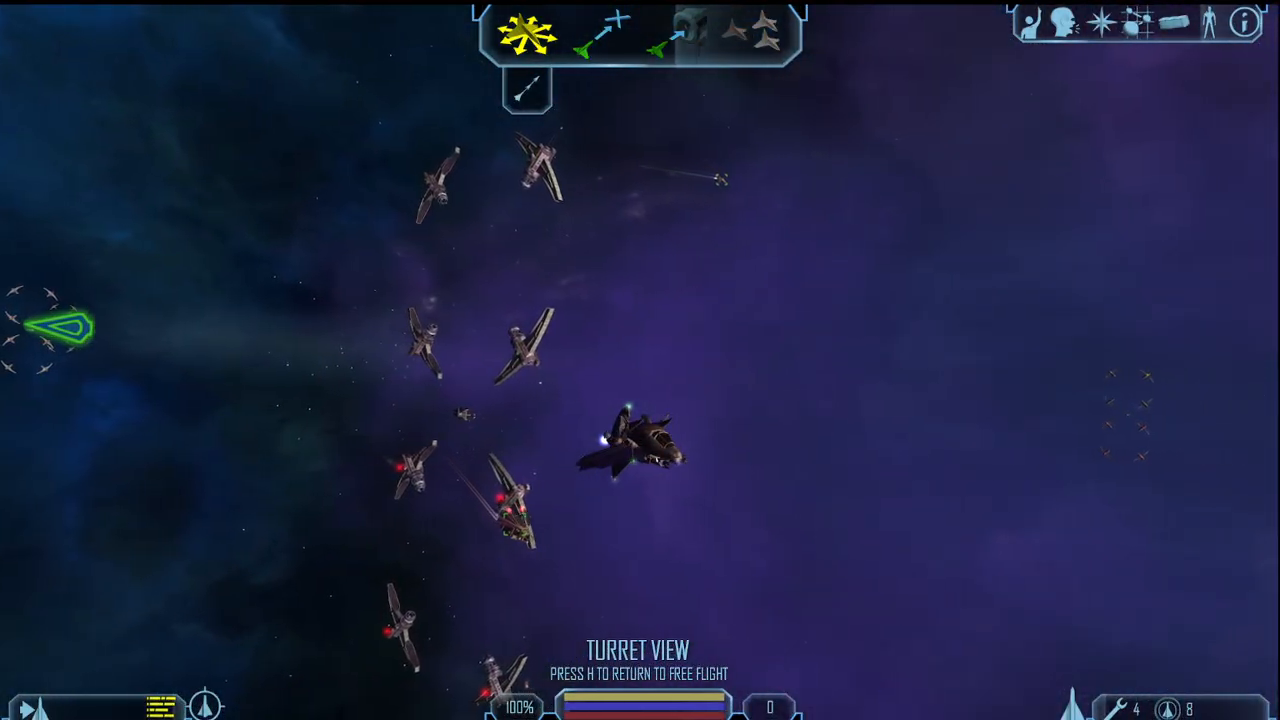